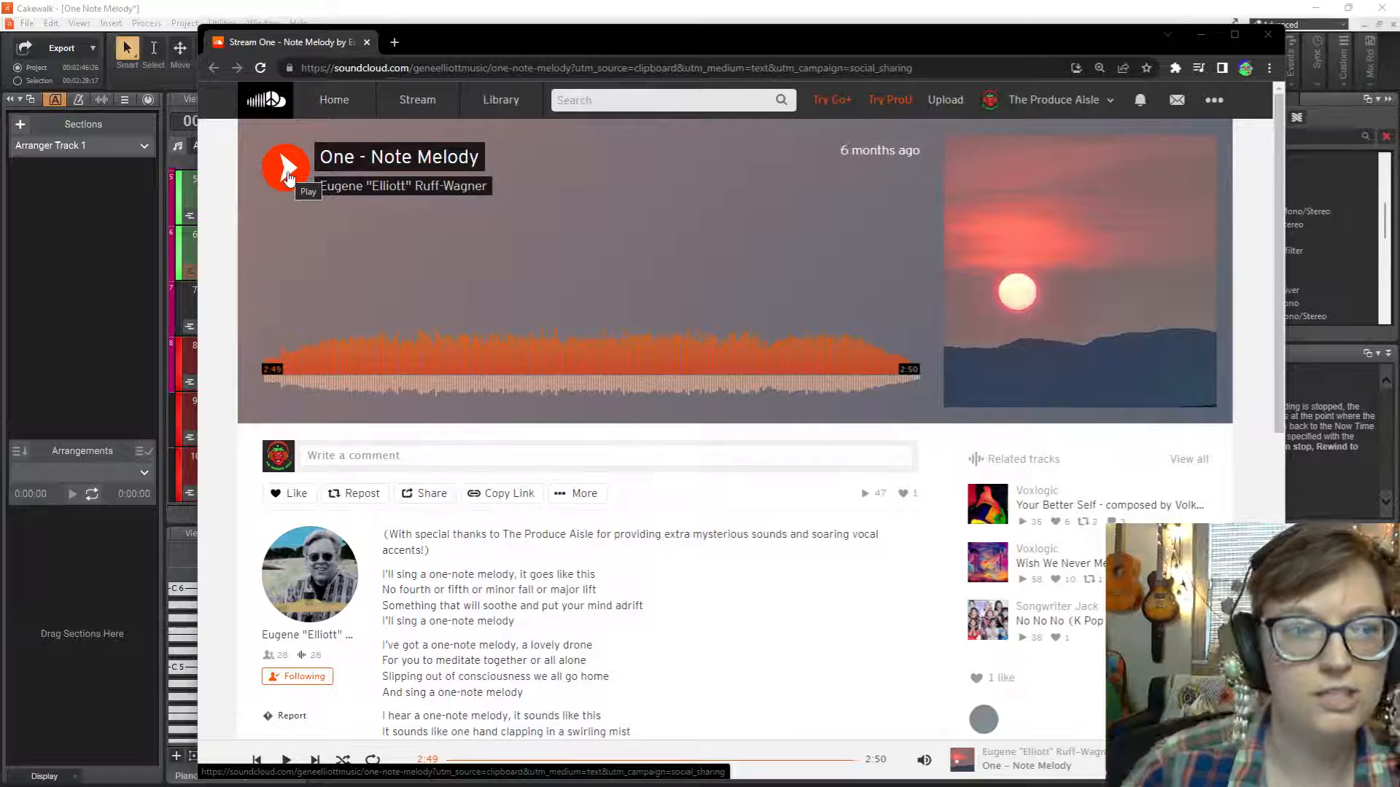
Play the reference track One - Note Melody on its SoundCloud page and listen through it.
click(289, 177)
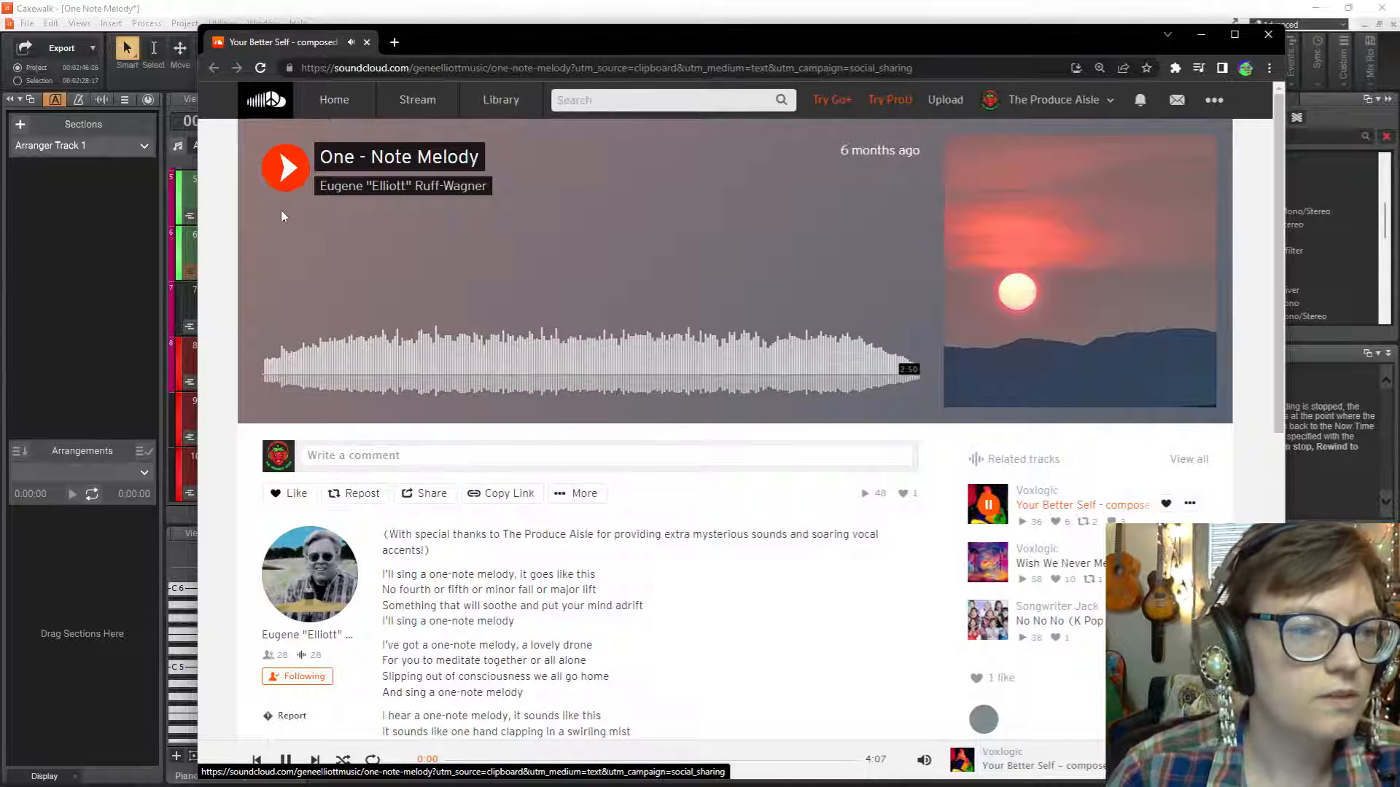
click(293, 164)
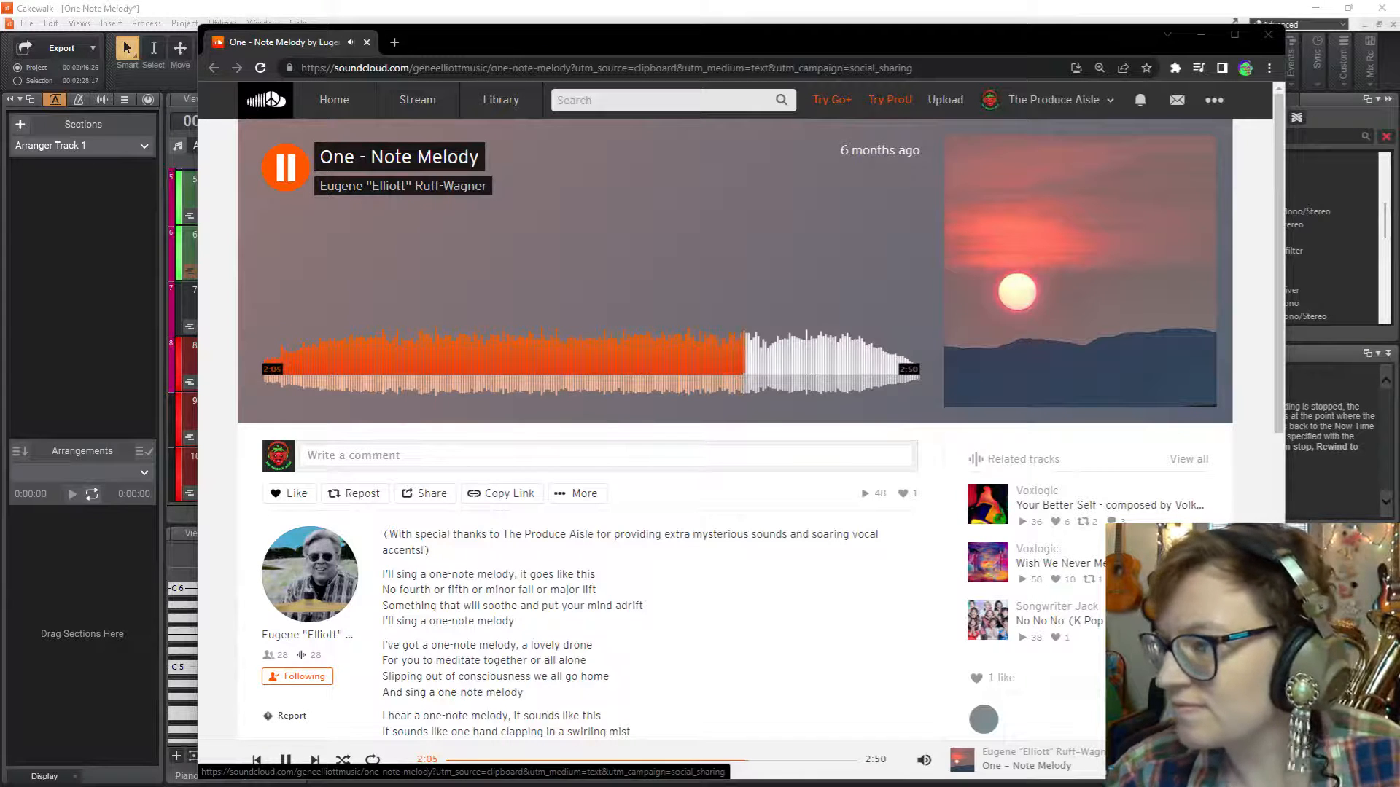
mouse_move(765, 784)
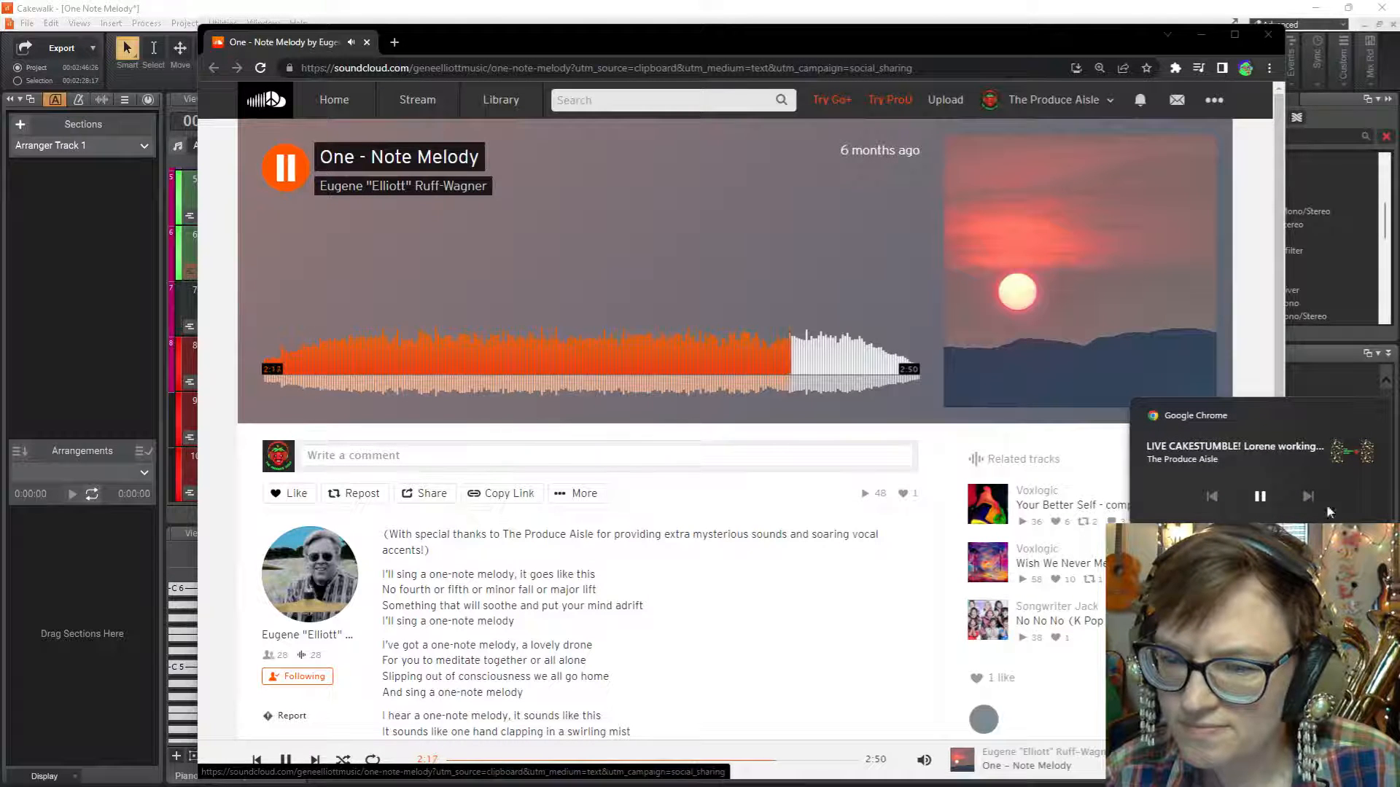
click(1332, 361)
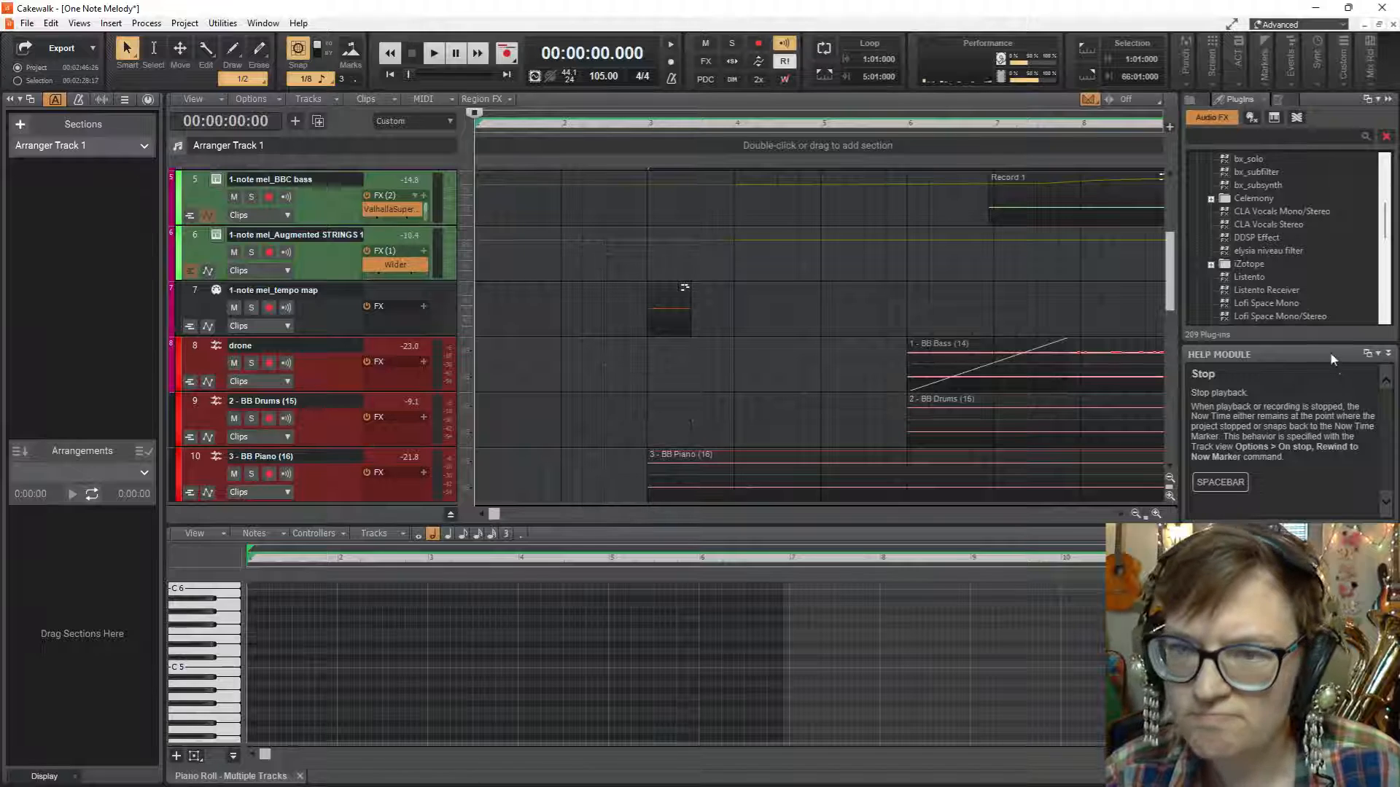
mouse_move(574, 780)
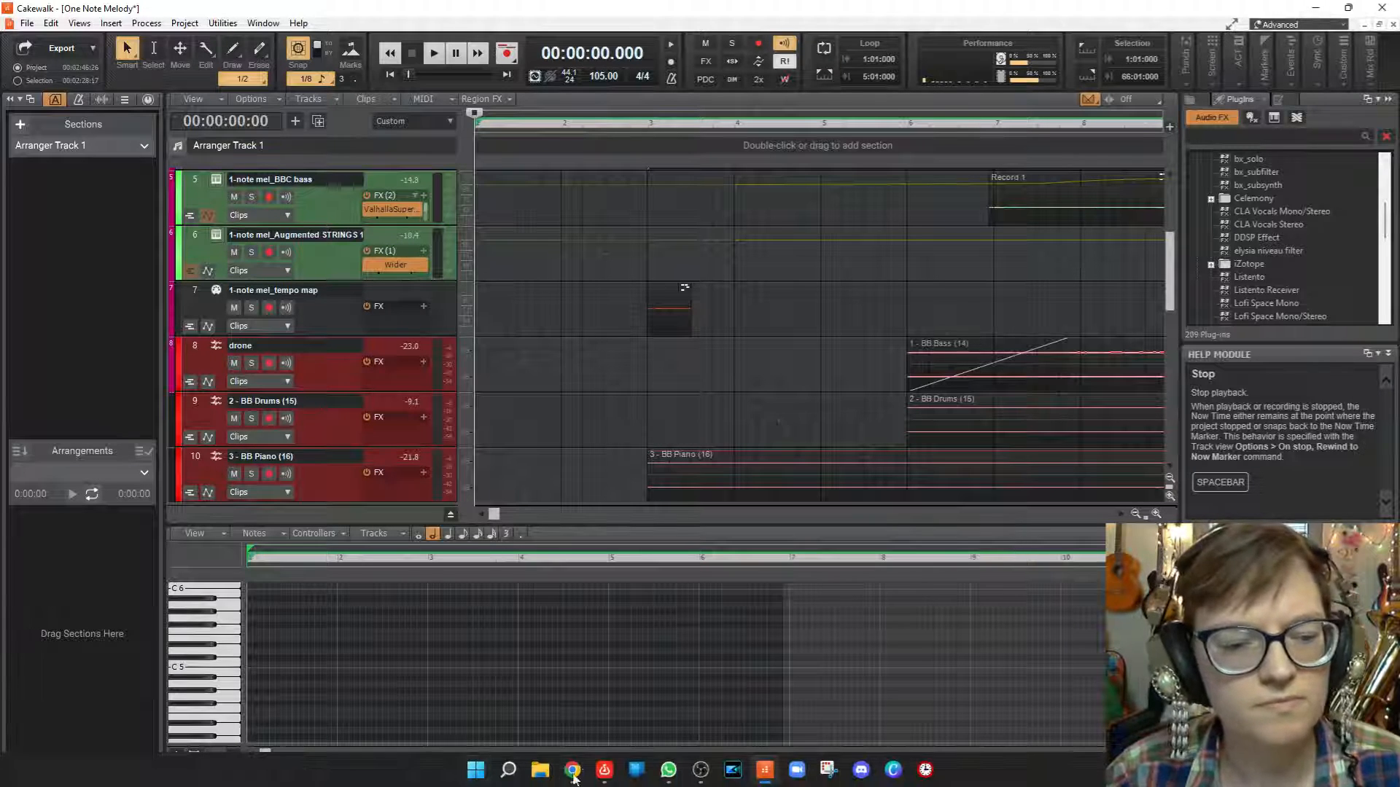
click(615, 686)
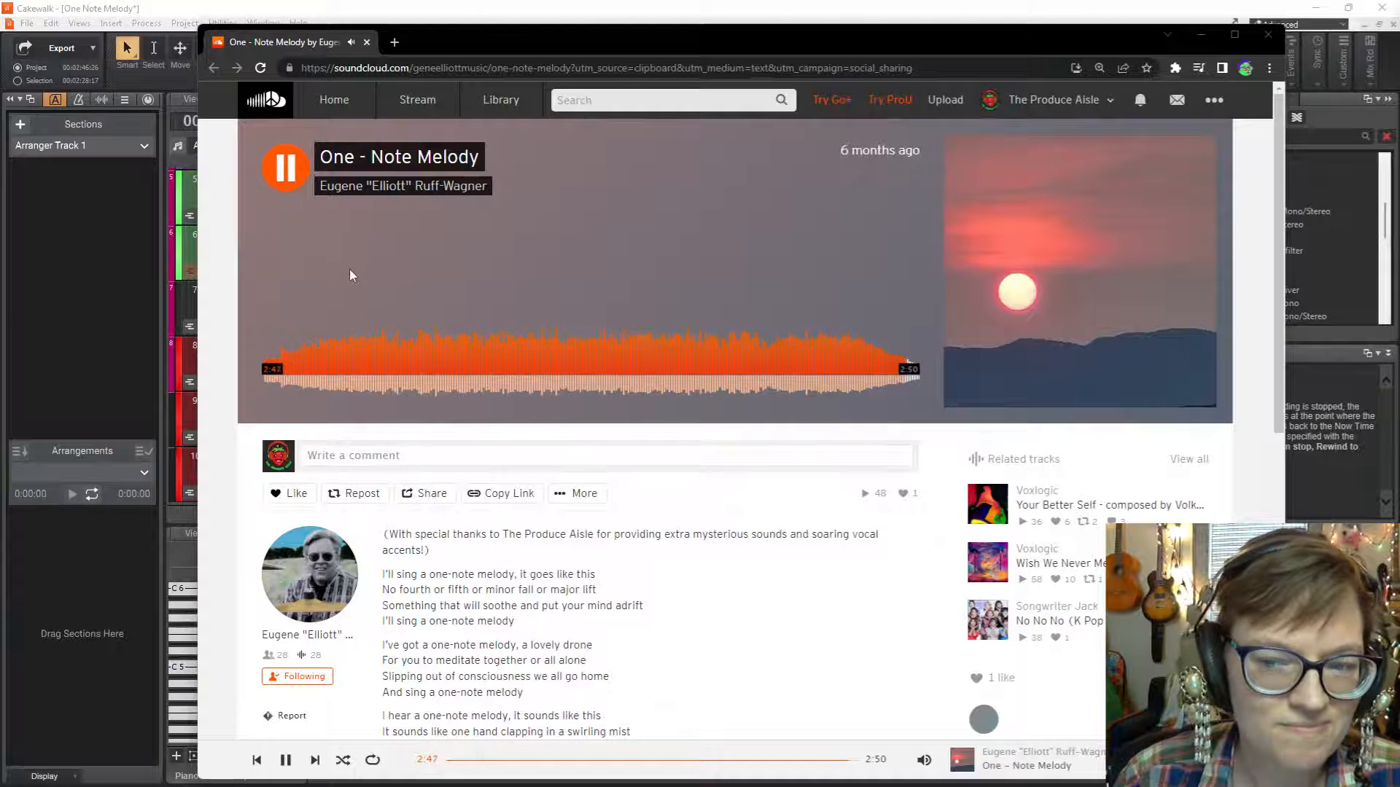
Stop the SoundCloud playback and switch to the One Note Melody project in Cakewalk.
click(283, 176)
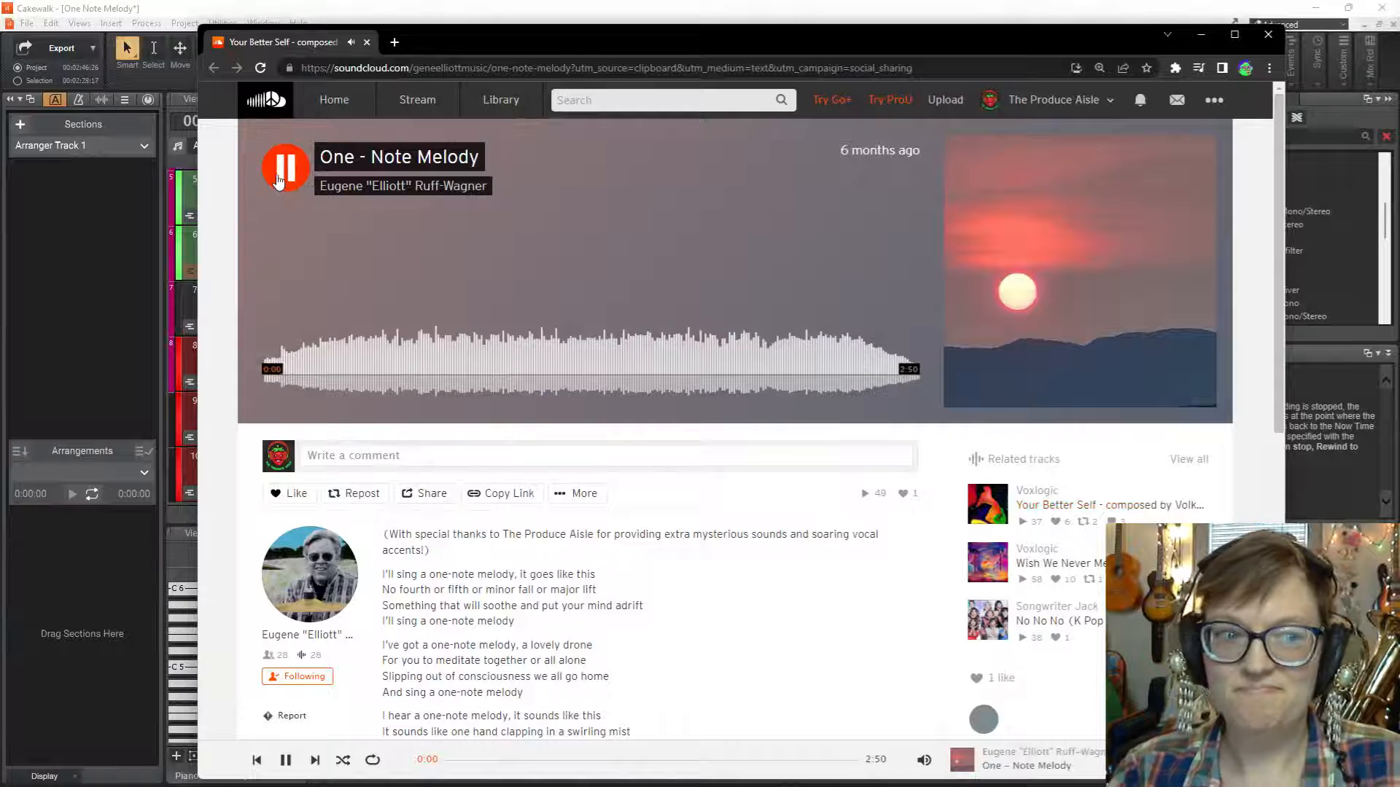
click(289, 175)
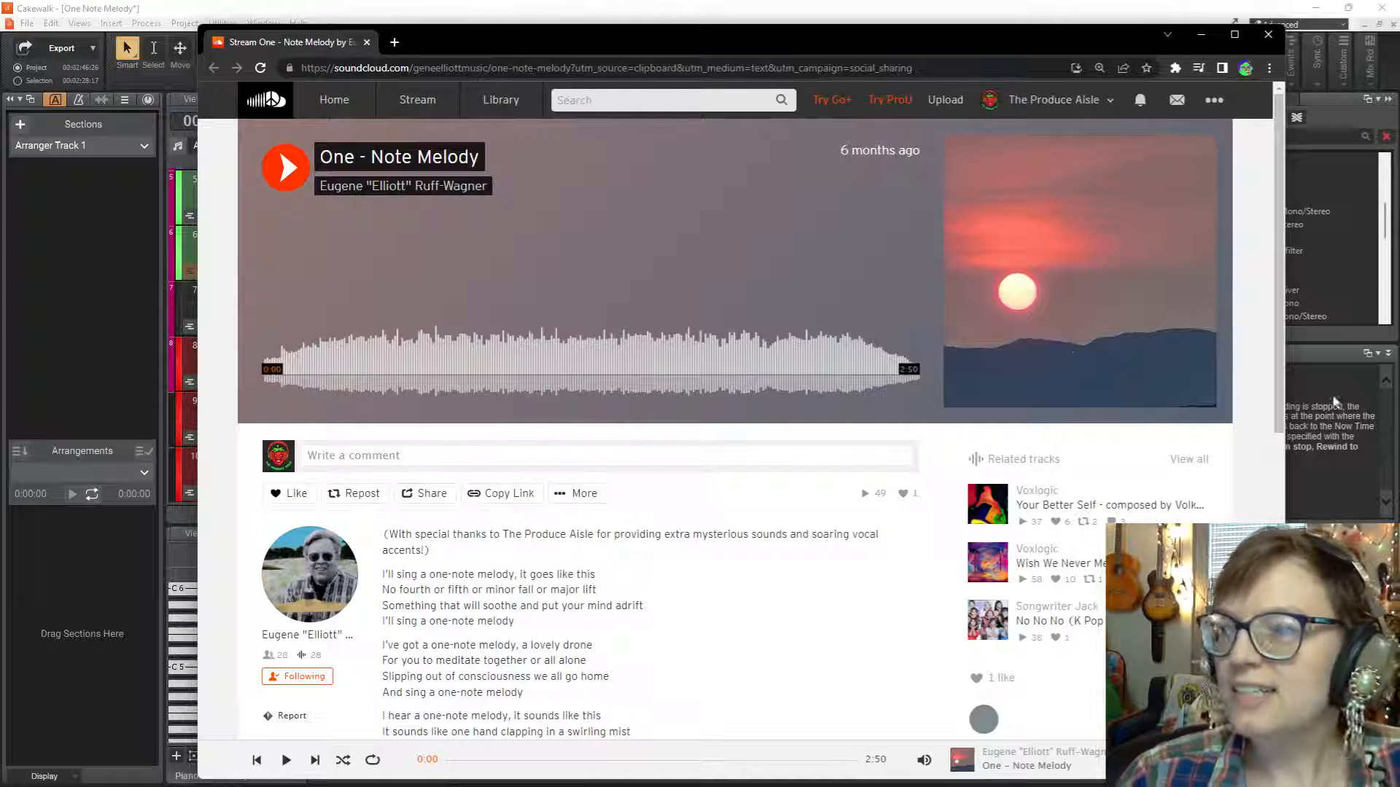
click(1201, 34)
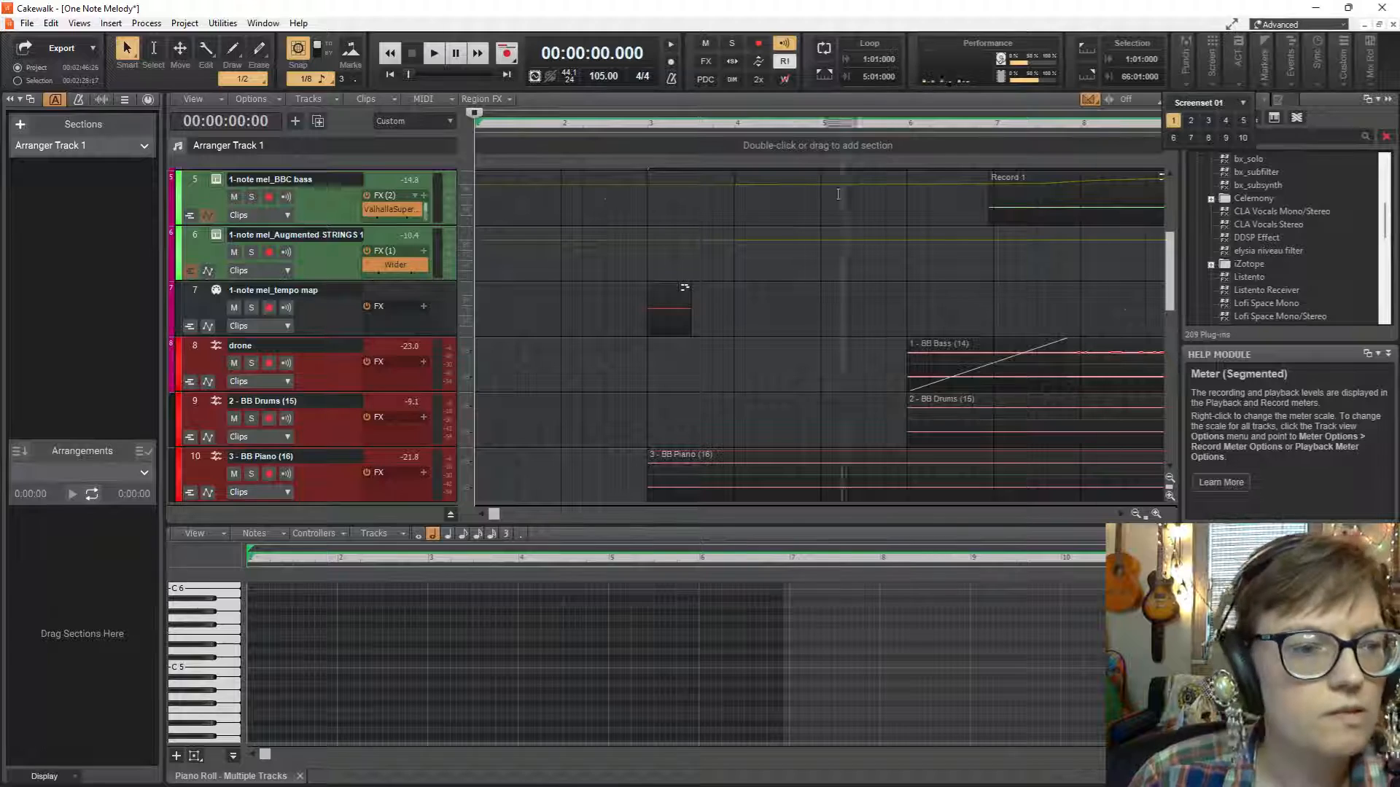
Play the project from the beginning while looking over all of its tracks and clips.
scroll(561, 365, down, 5)
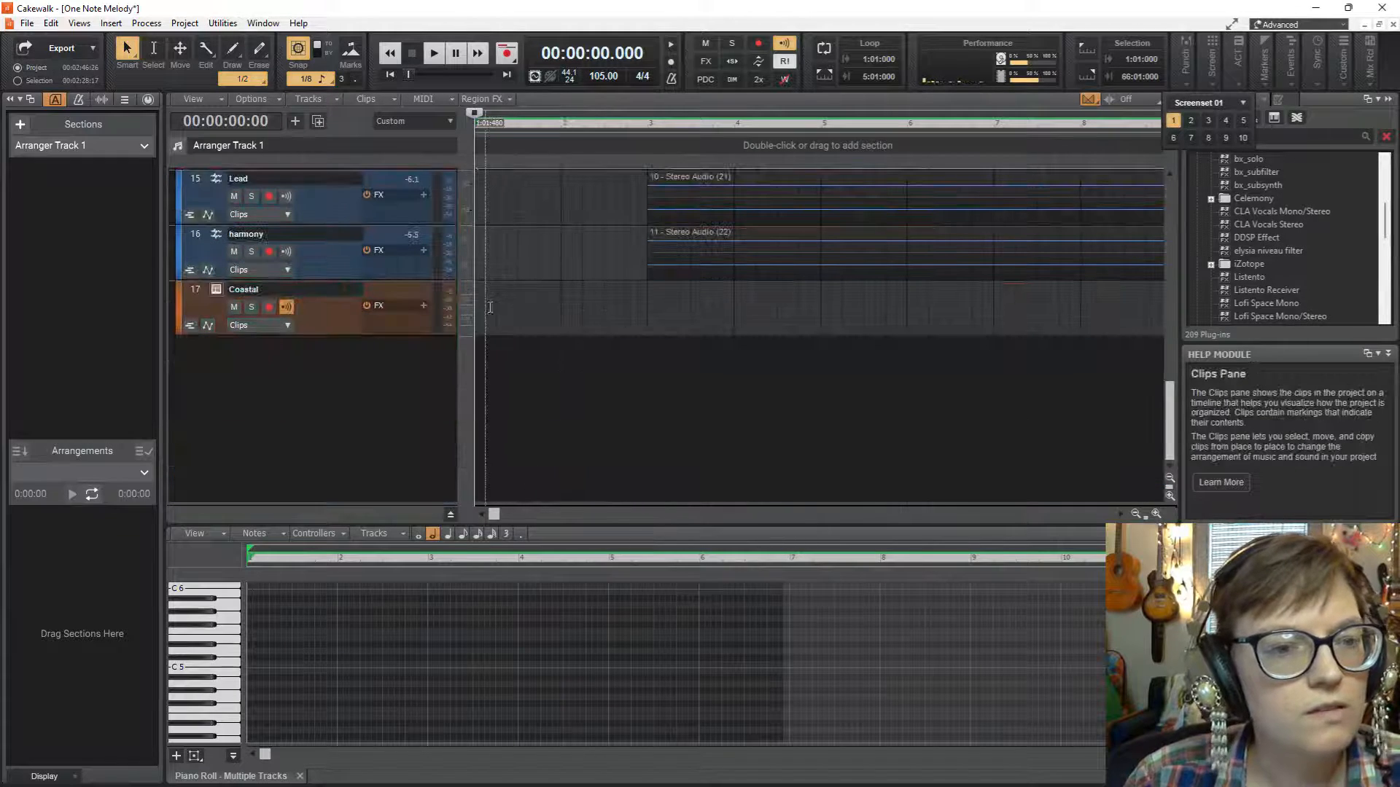
scroll(584, 206, up, 5)
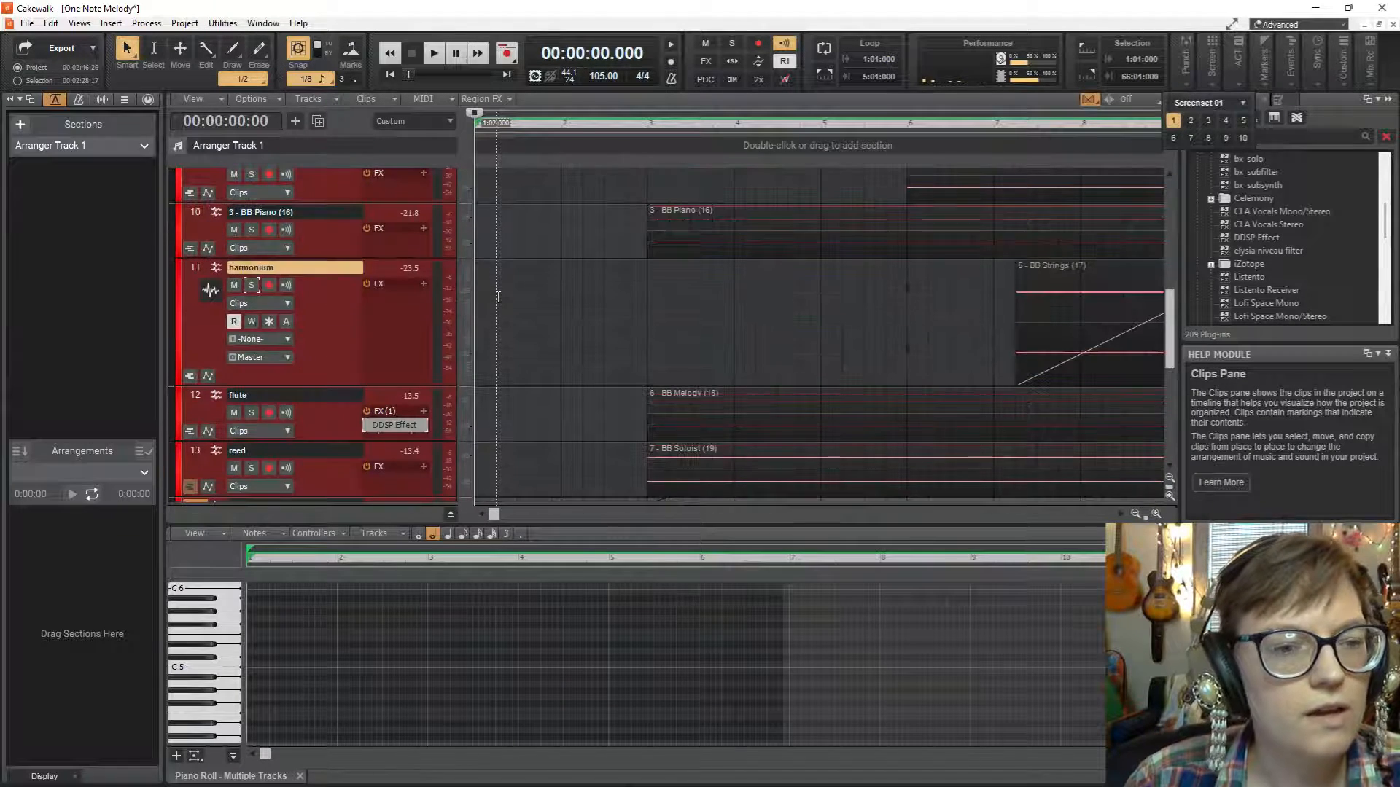
click(434, 53)
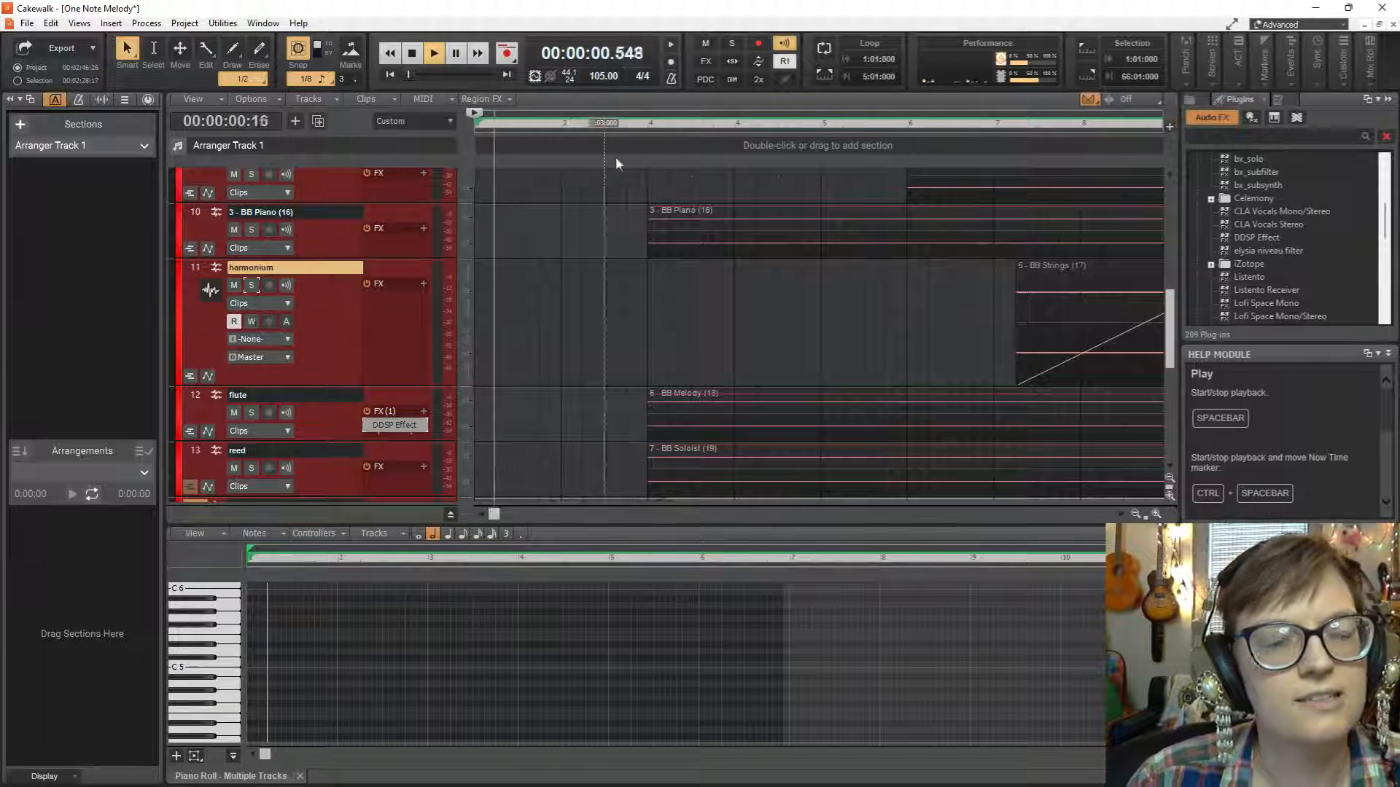
scroll(720, 301, up, 1)
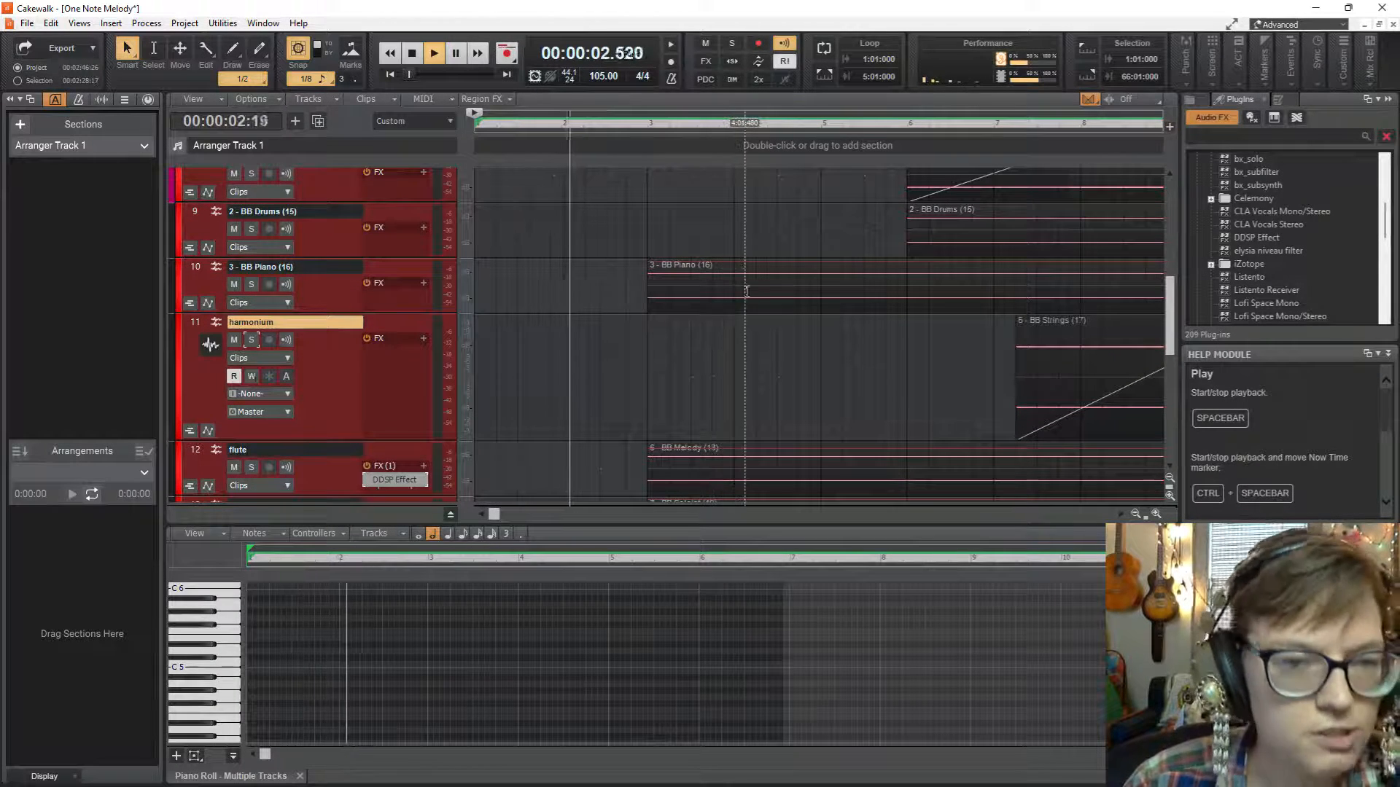
scroll(814, 291, down, 1)
scroll(814, 291, down, 1)
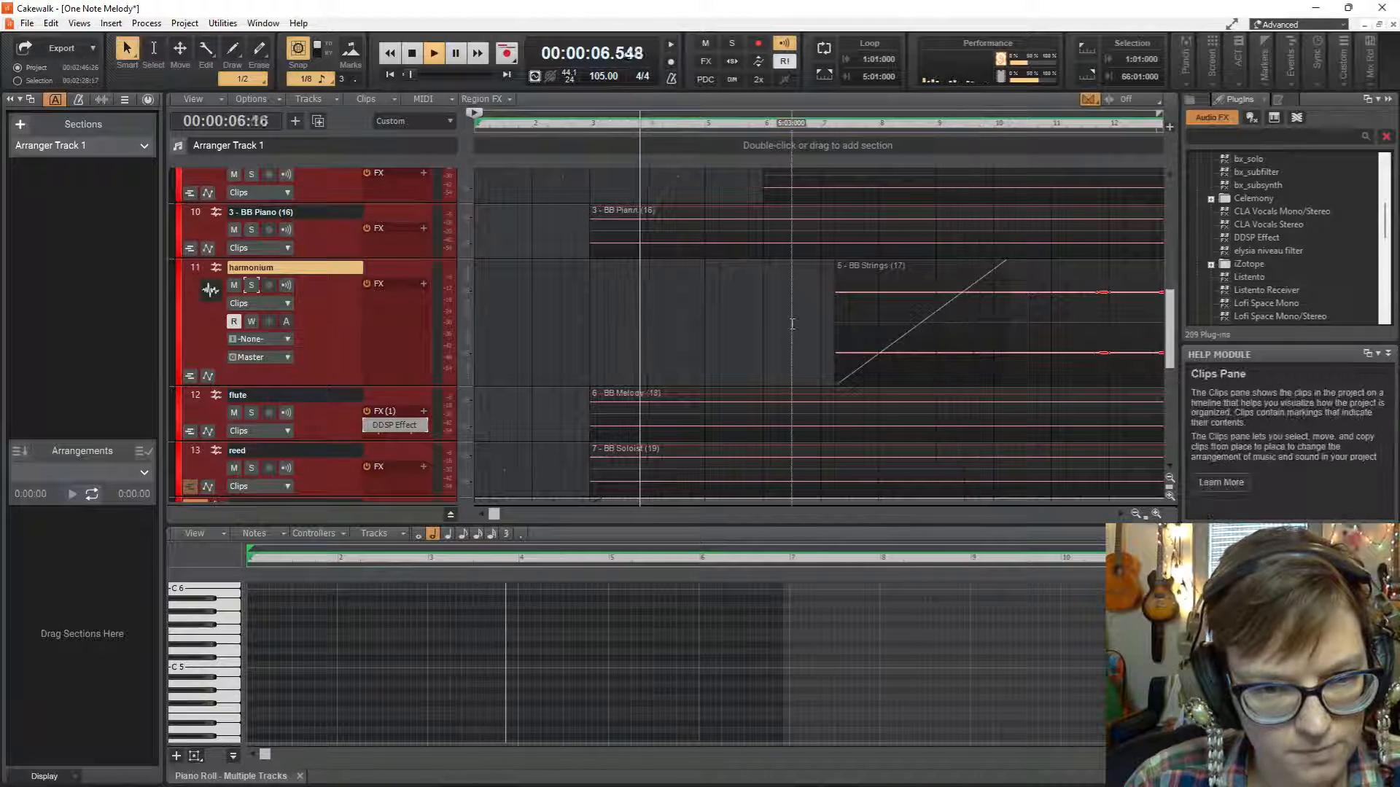
scroll(785, 336, up, 8)
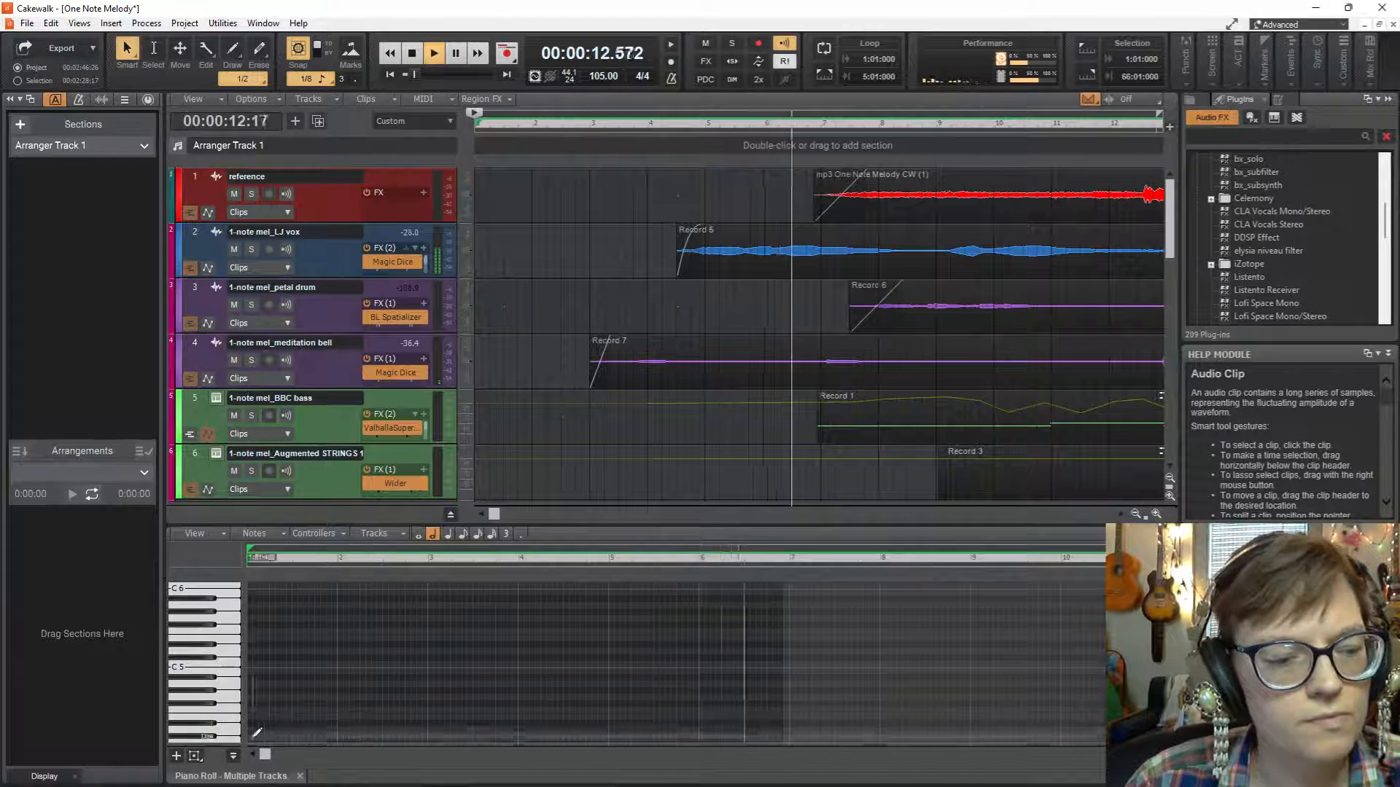
Show the Console view and make it slightly taller while keeping several tracks visible above it.
key(alt+2)
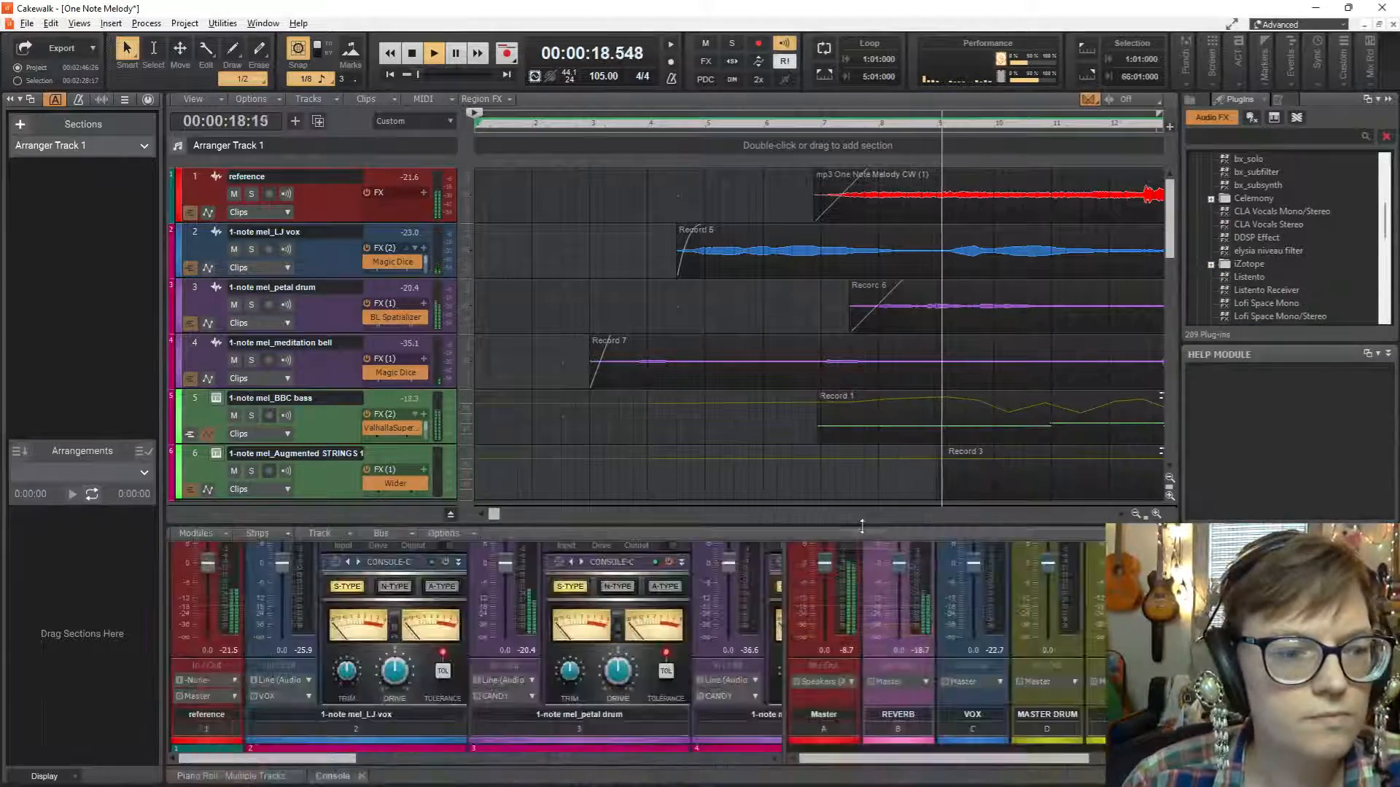
drag(788, 524, 798, 350)
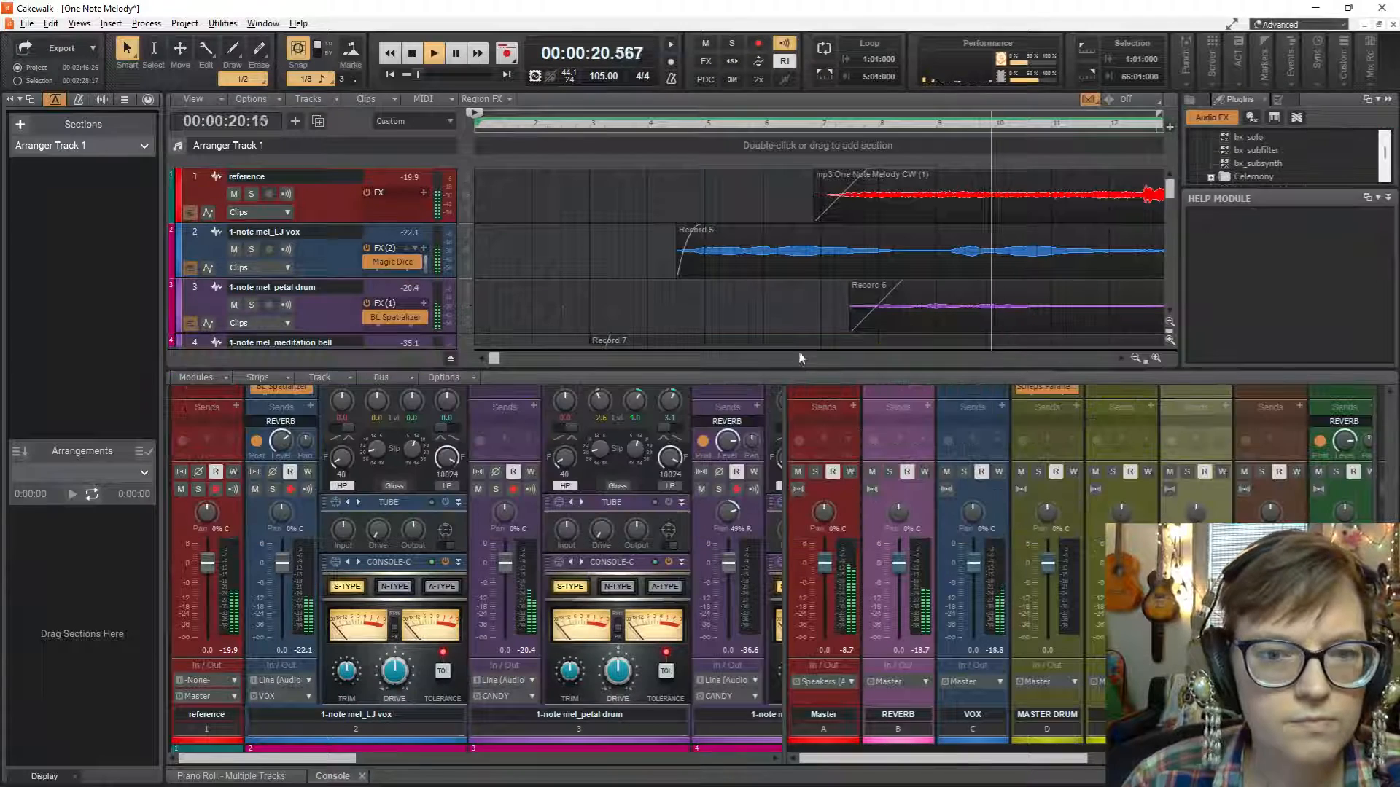
scroll(792, 292, down, 5)
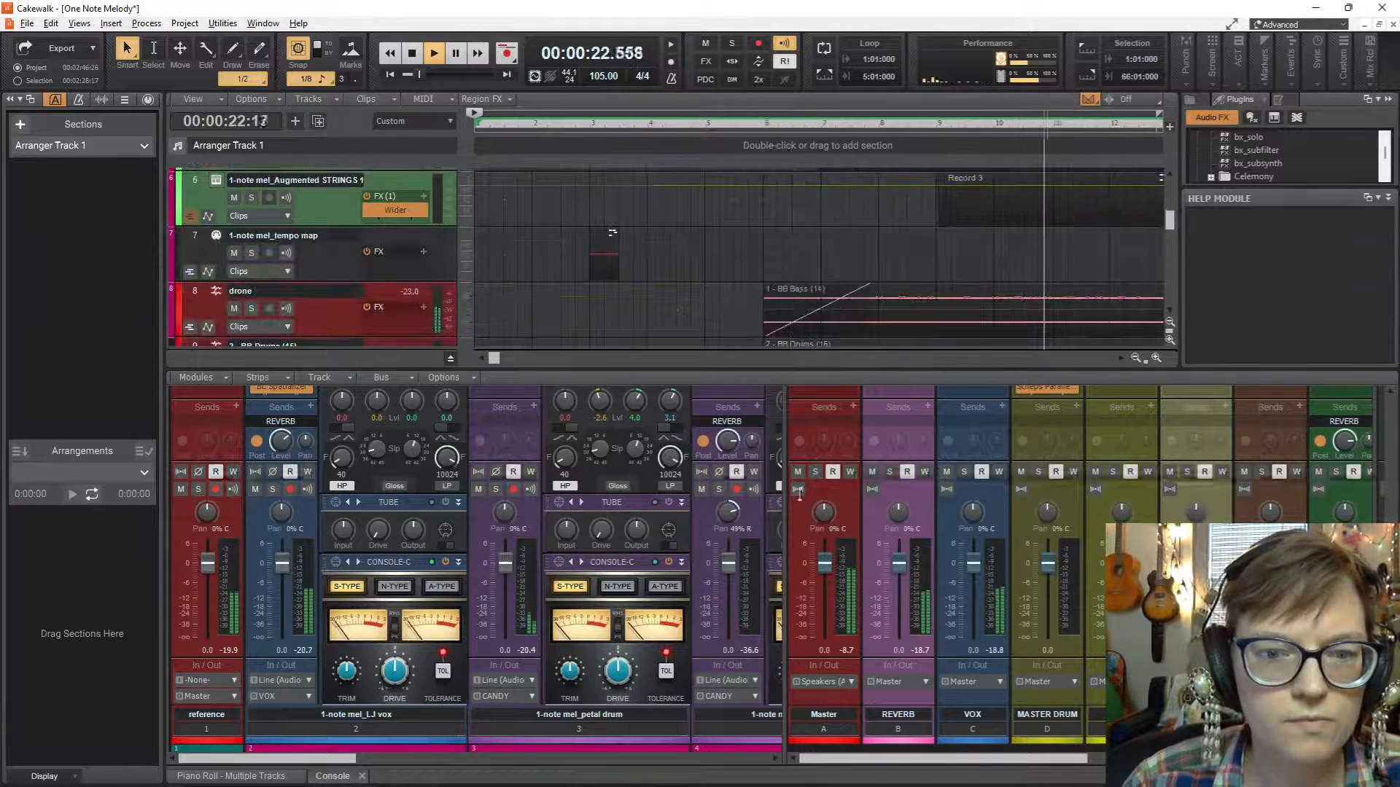
drag(804, 366, 807, 487)
scroll(883, 349, up, 4)
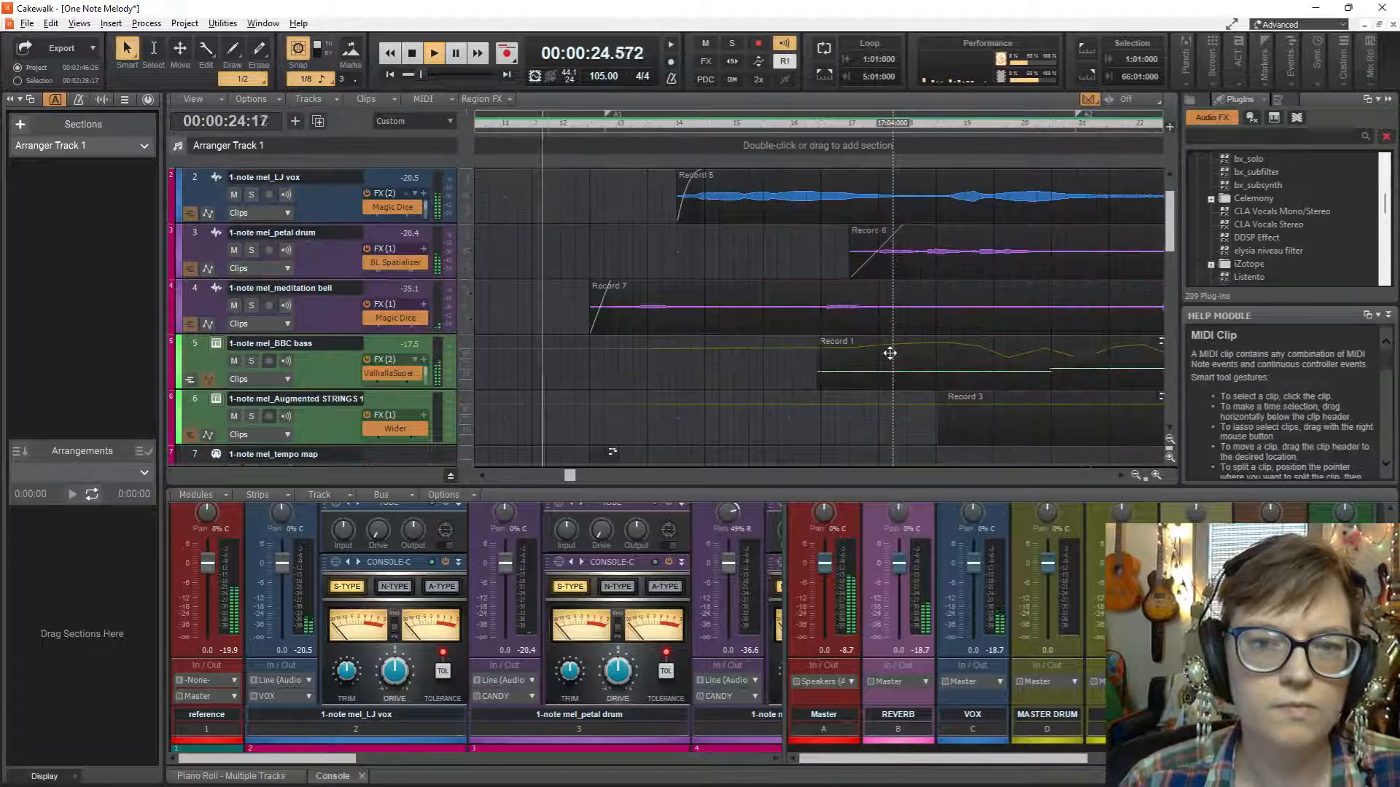
scroll(883, 349, up, 1)
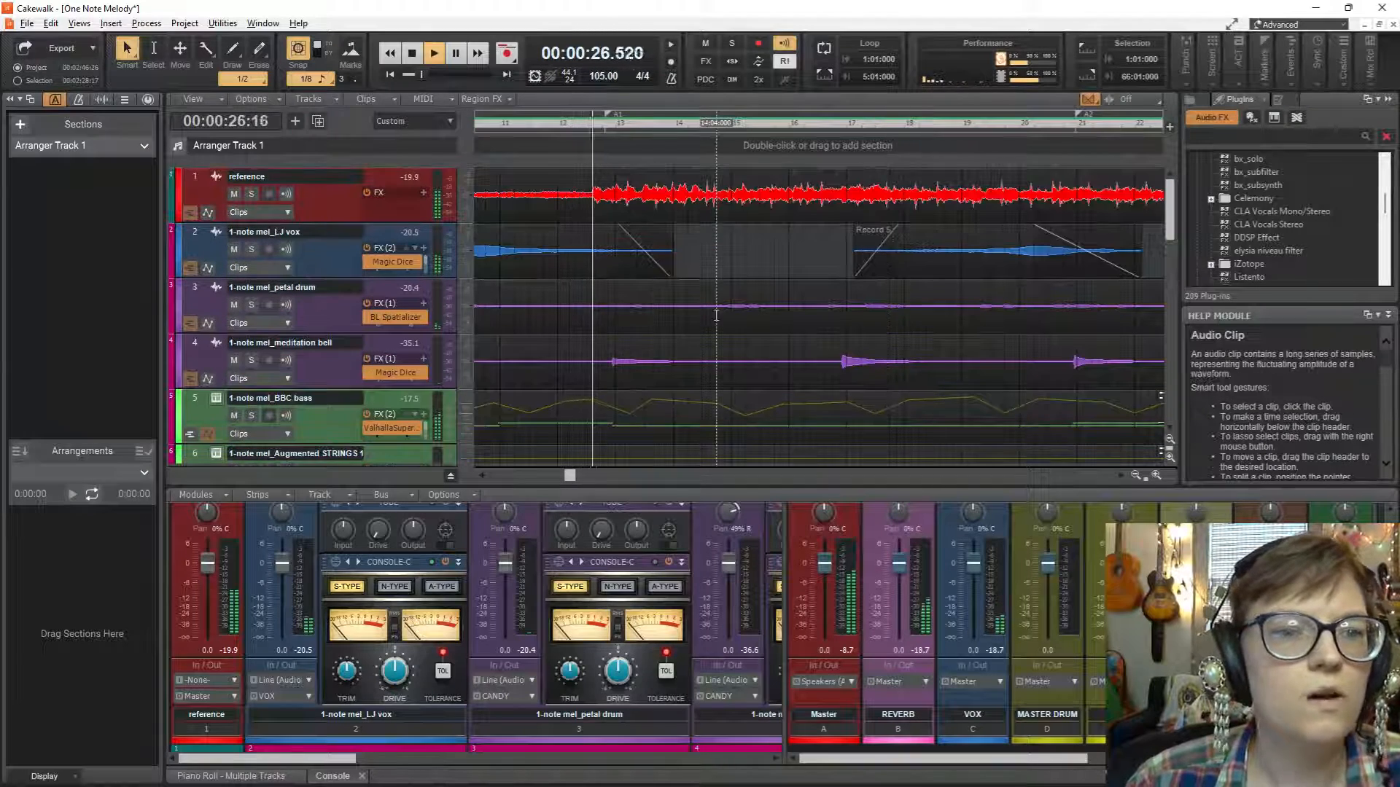
Stop playback, mute the reference track, and audition the mix from about measure 3 without it.
key(space)
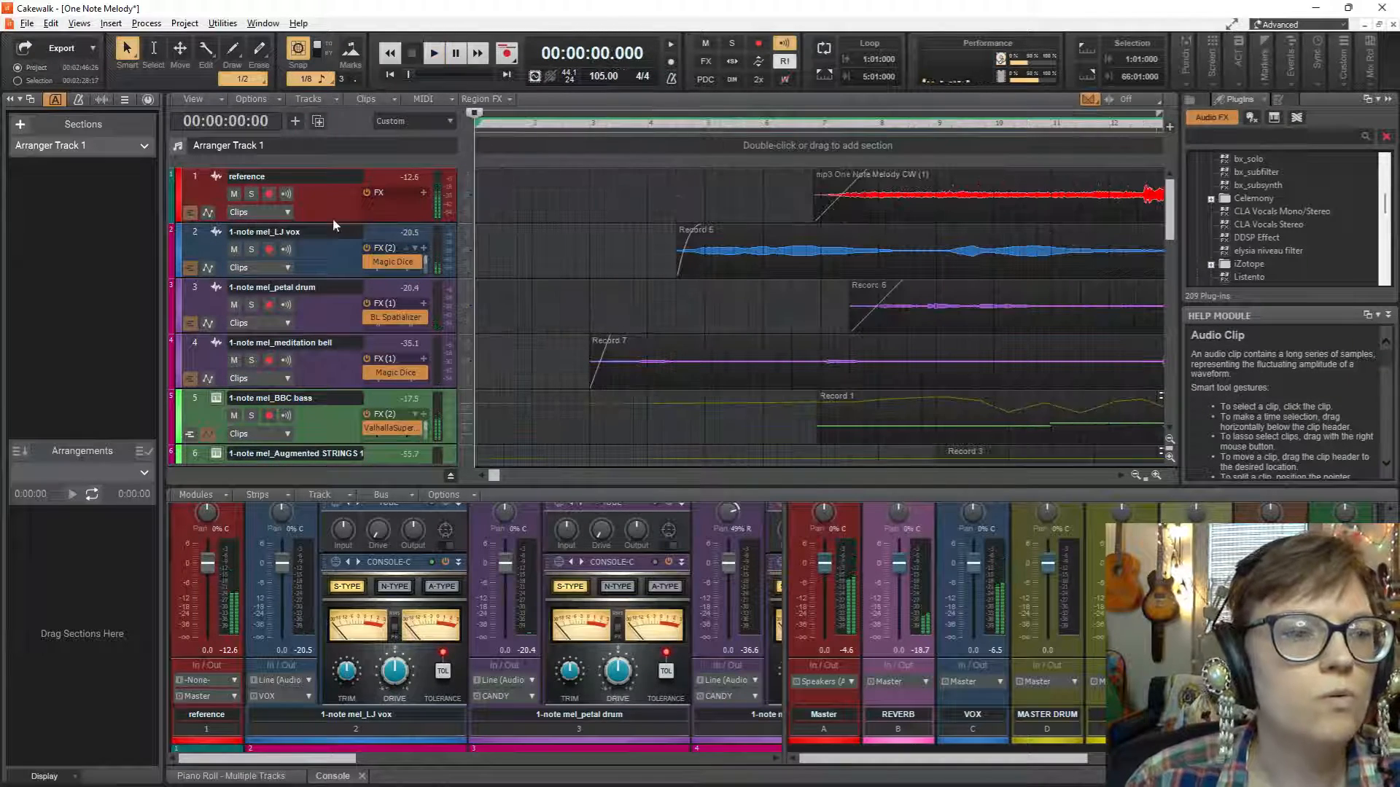
click(234, 193)
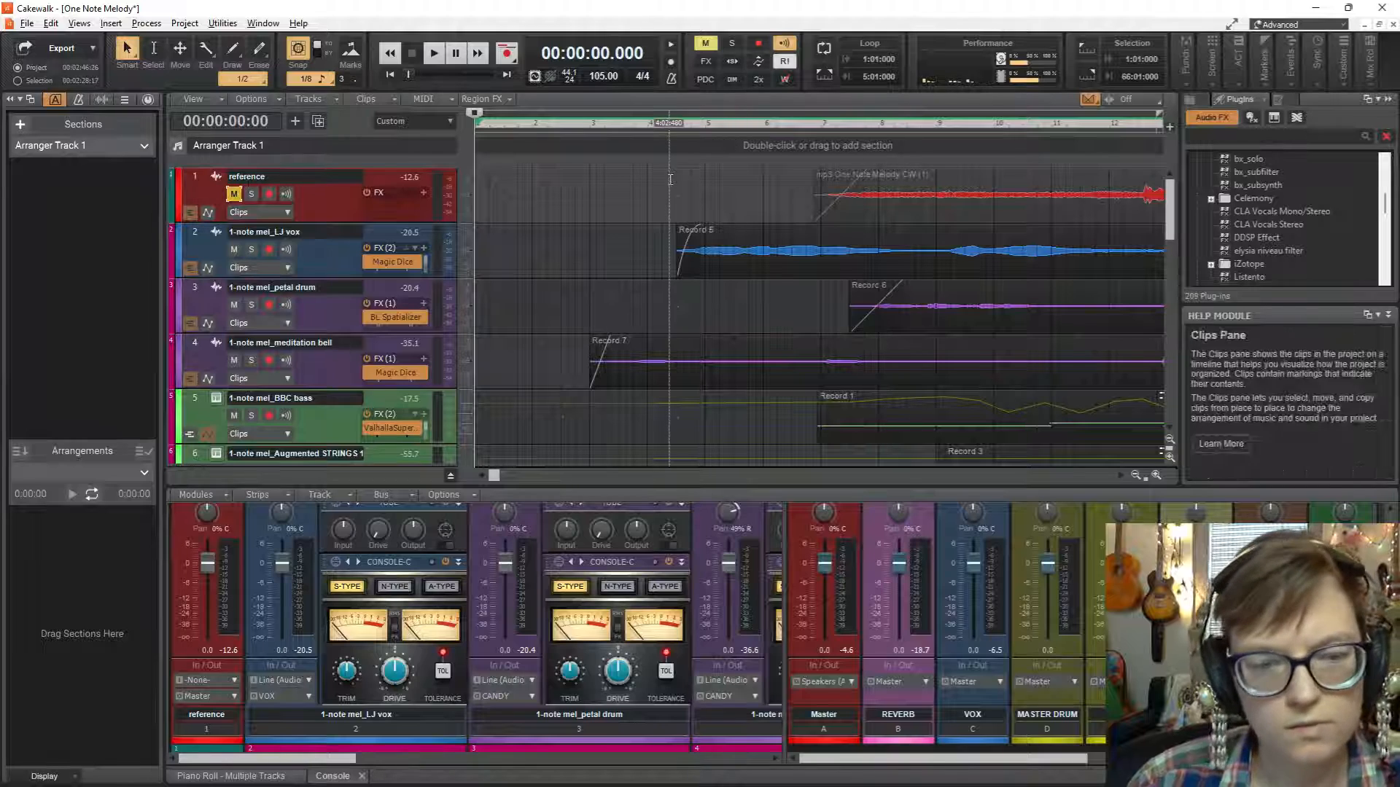
key(space)
click(606, 285)
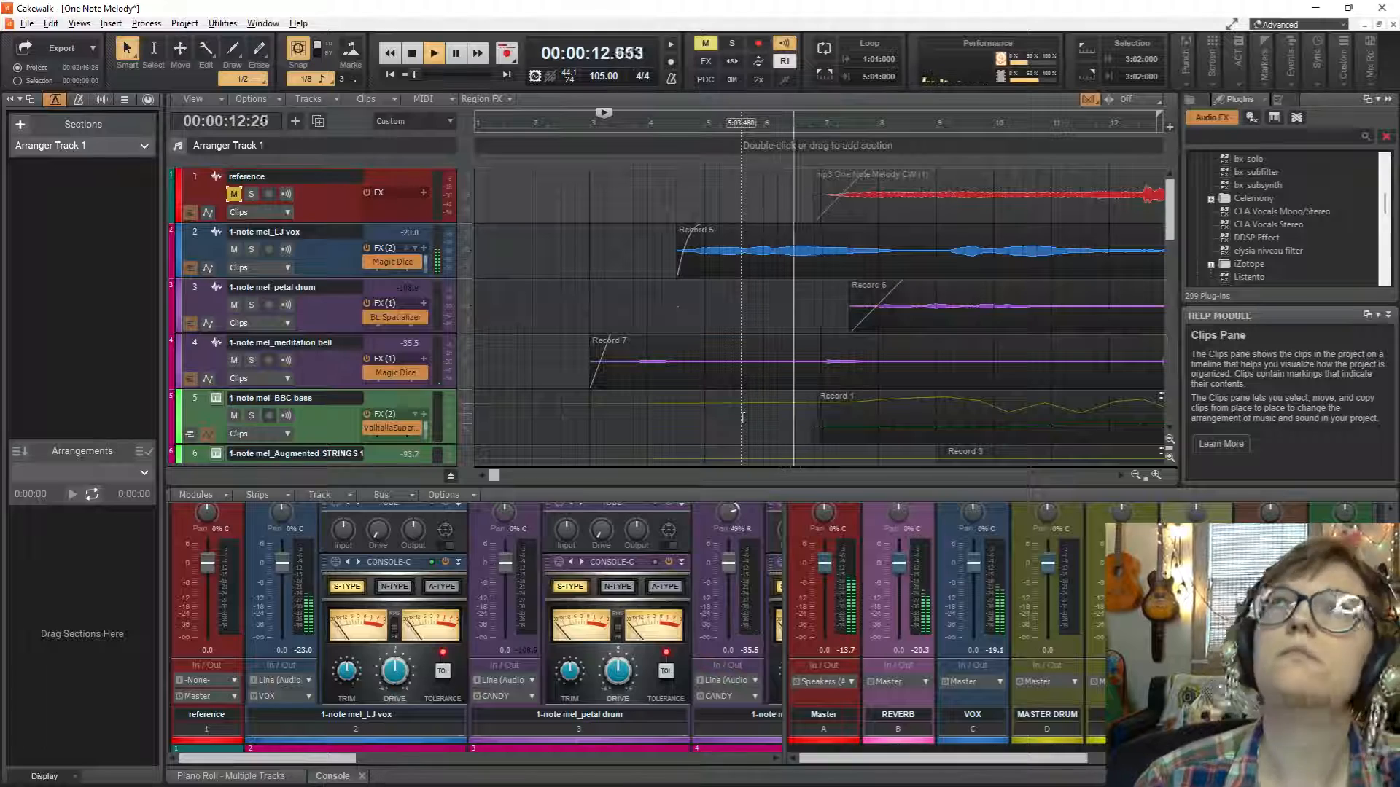
key(space)
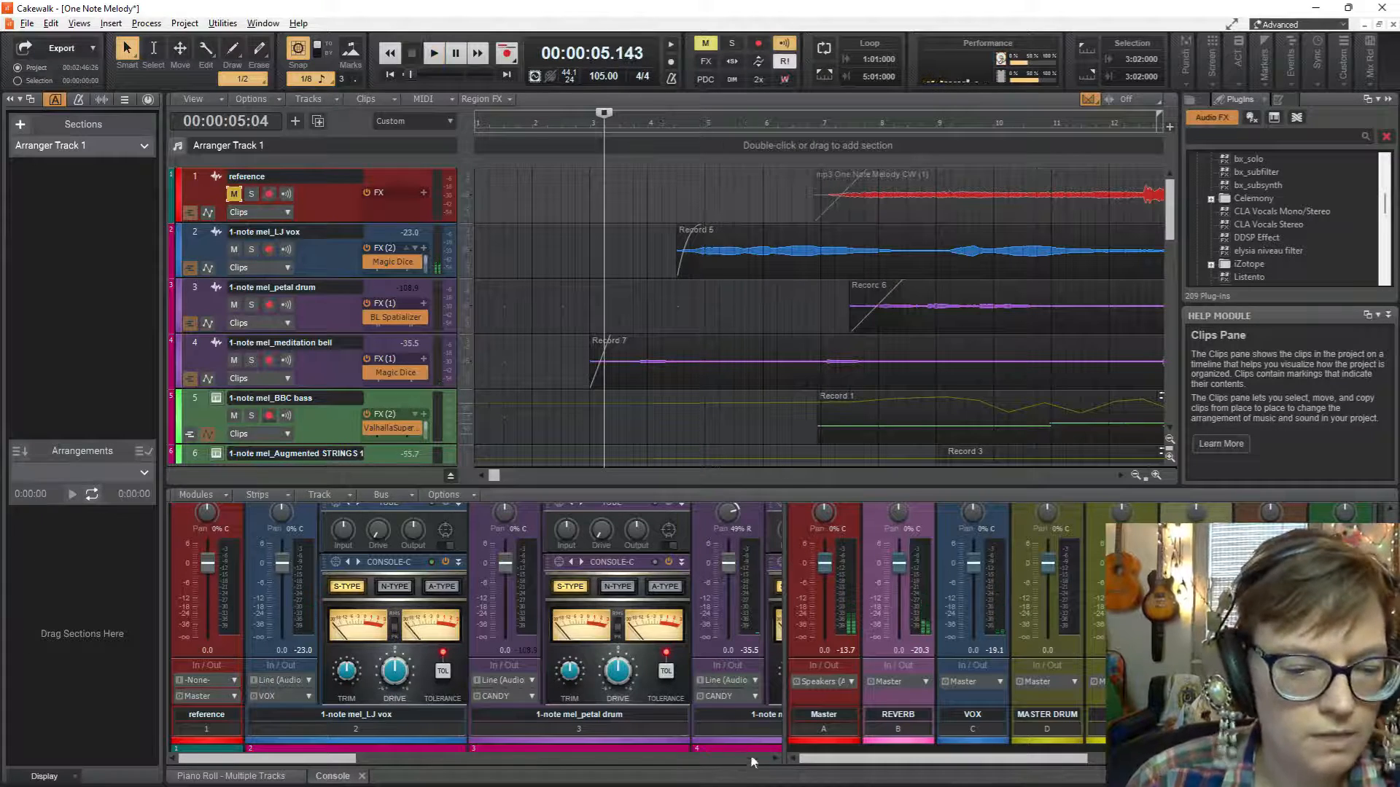
Widen the console's track strip area to show the full meditation bell strip, and make the console taller.
drag(788, 707, 989, 707)
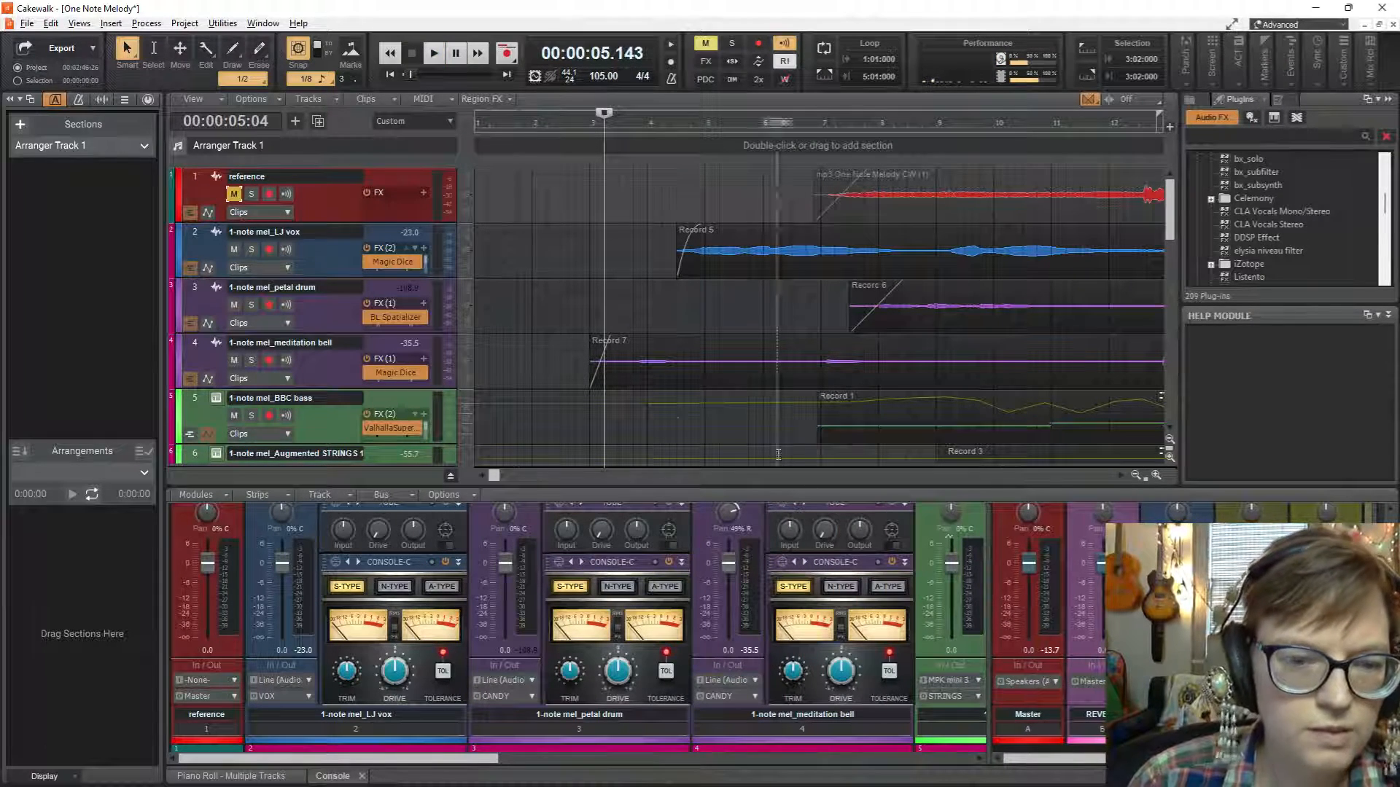
scroll(696, 319, down, 2)
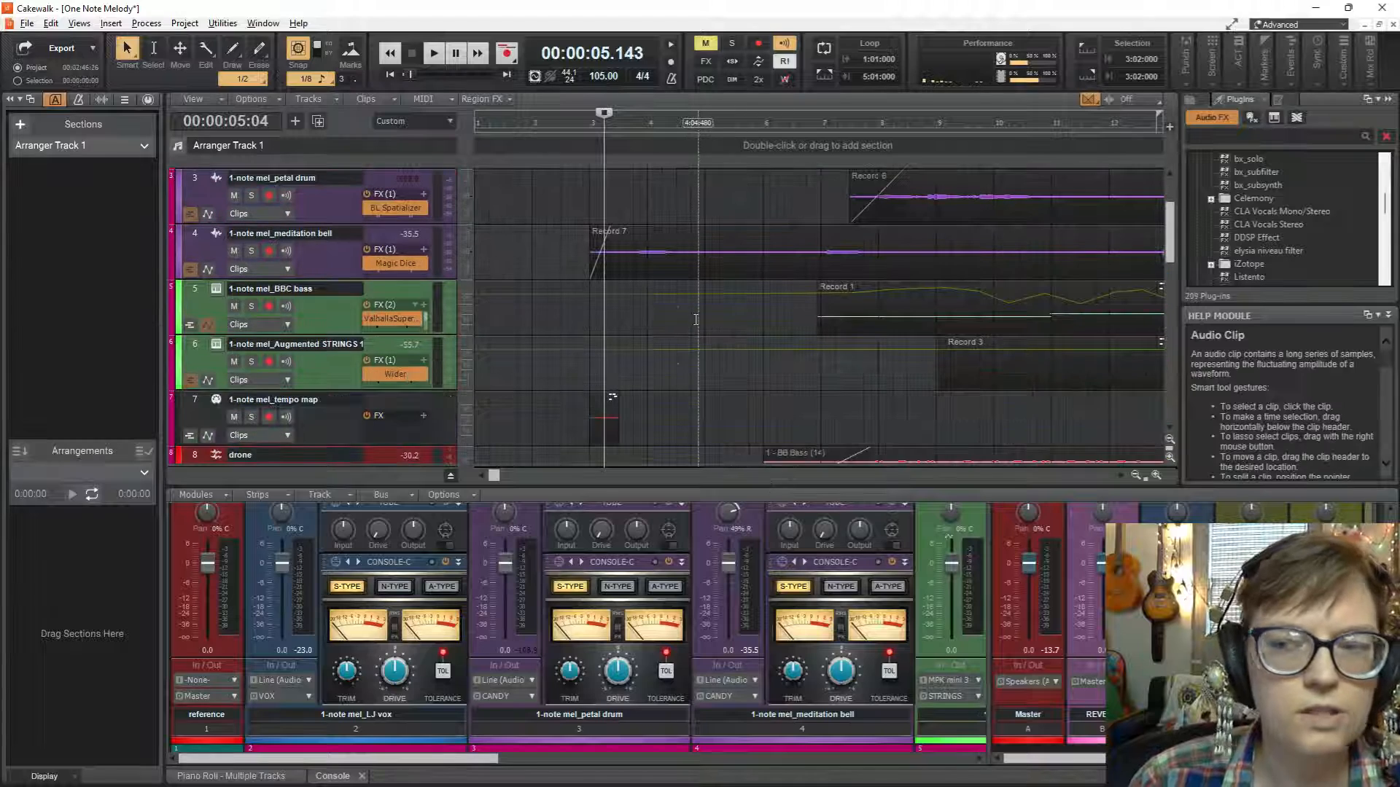
scroll(696, 320, down, 1)
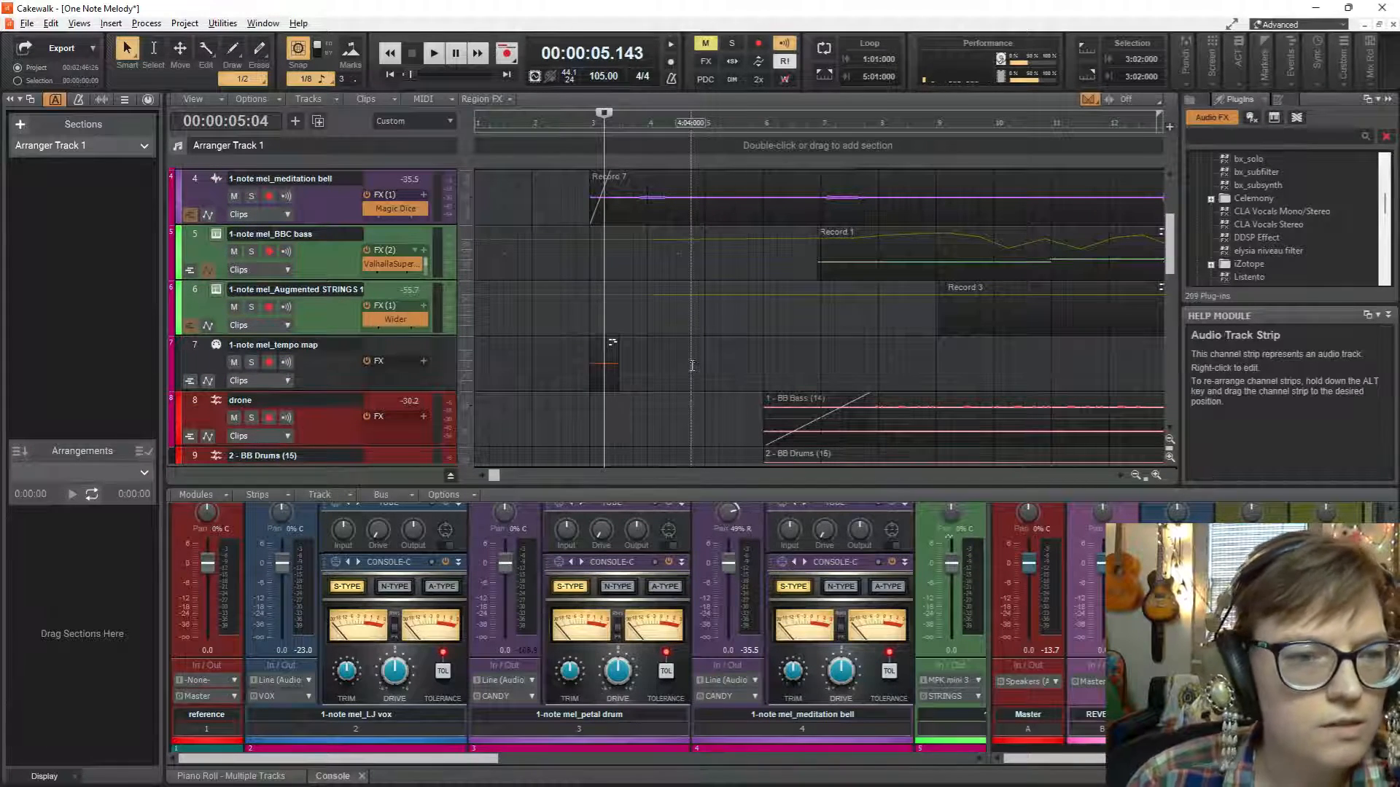
drag(706, 489, 702, 271)
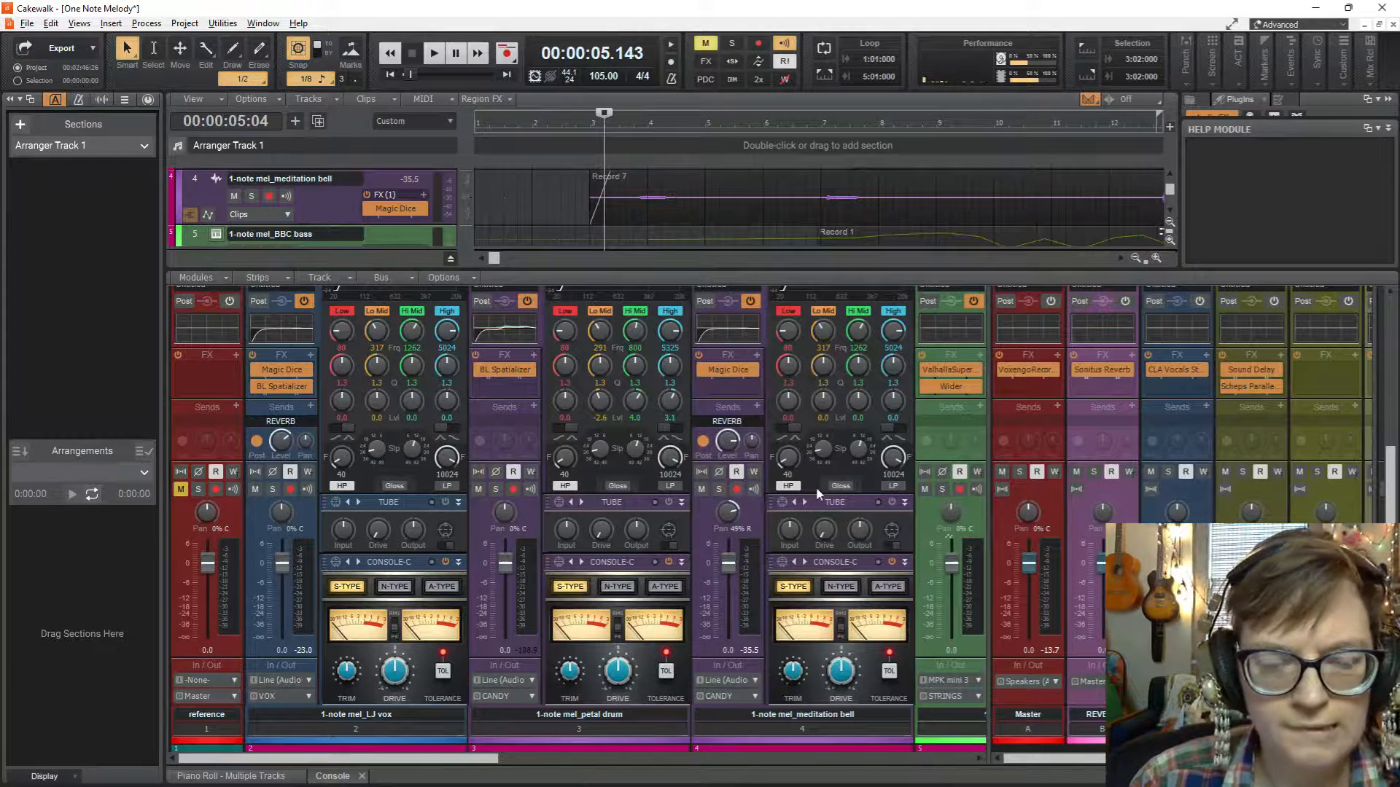
Inspect the Magic Dice effect on the meditation bell track, close its window and play a short passage.
scroll(743, 341, up, 3)
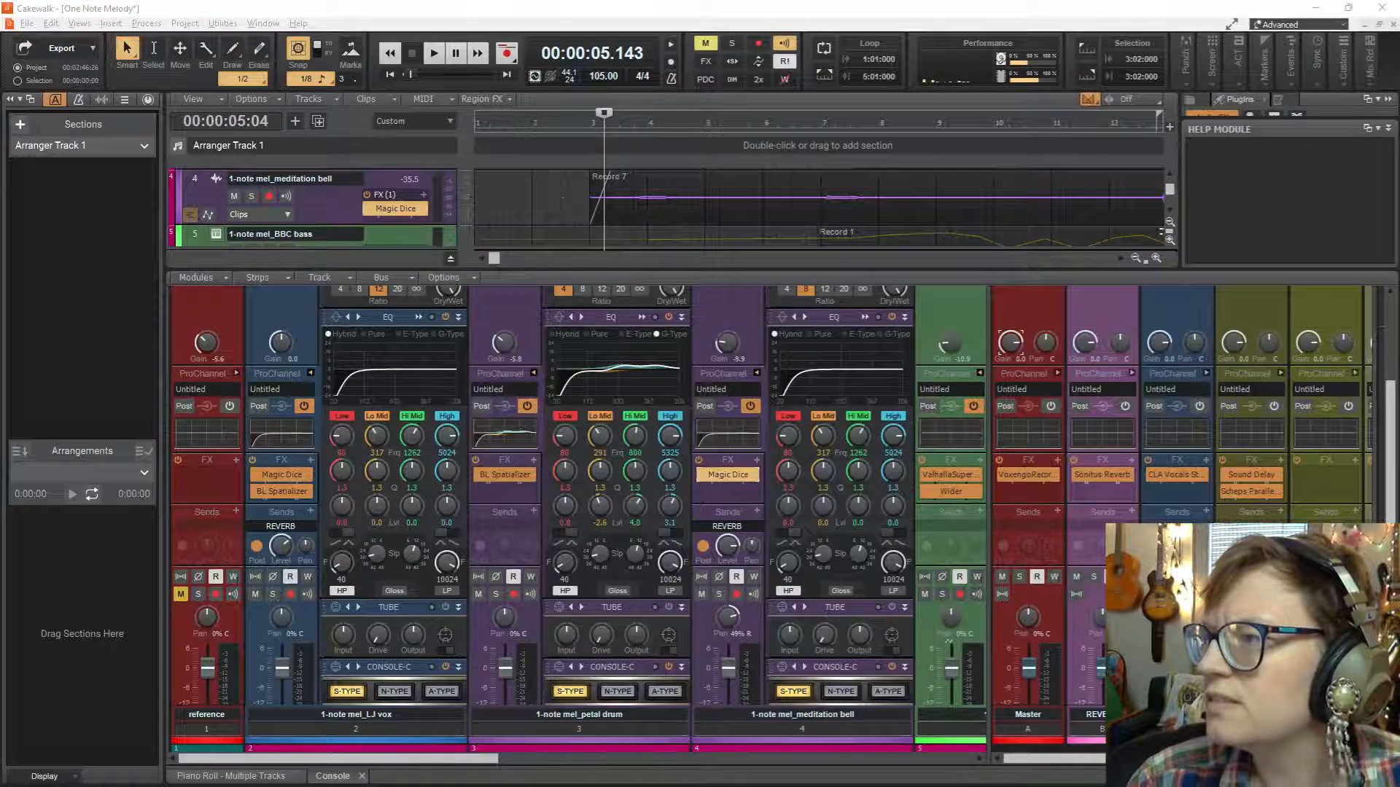
drag(1187, 122, 1031, 107)
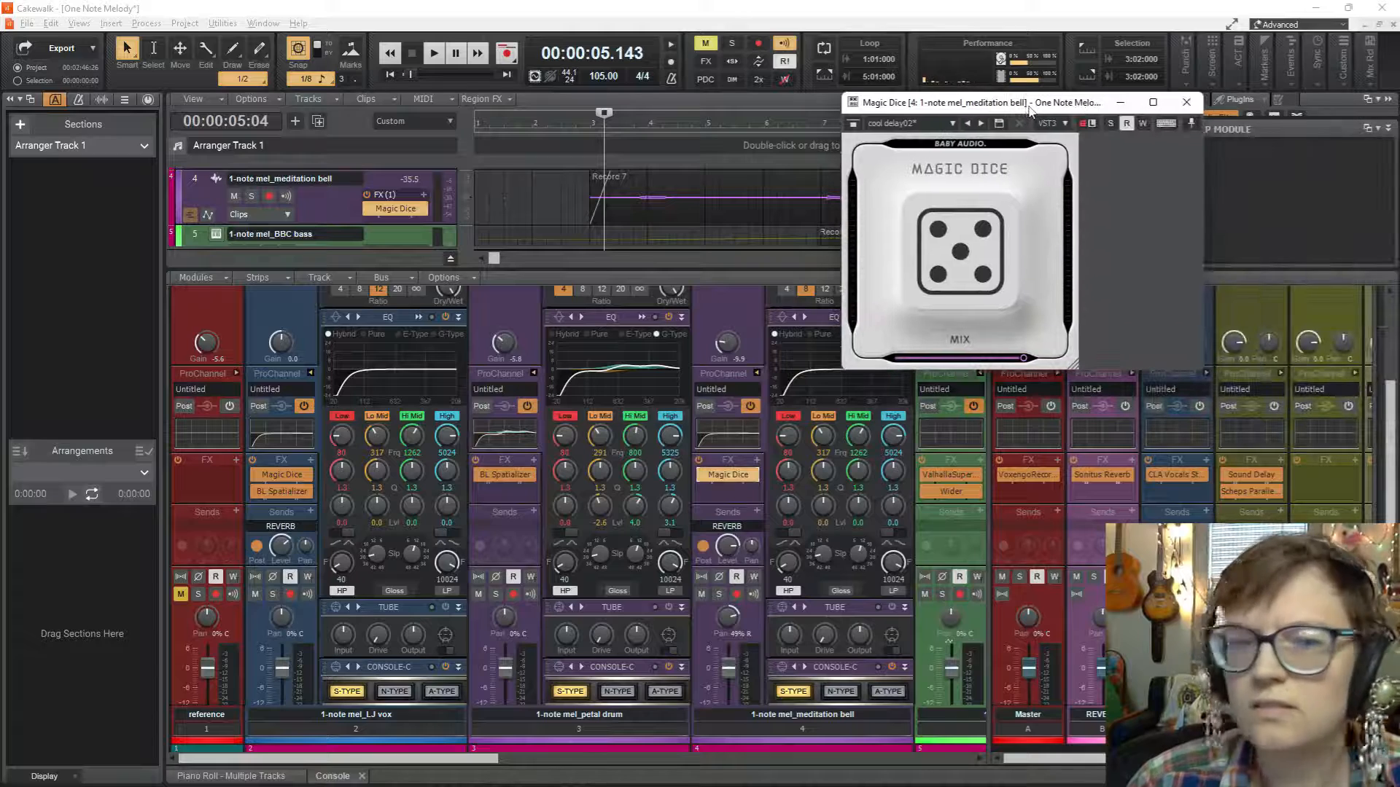
click(1186, 104)
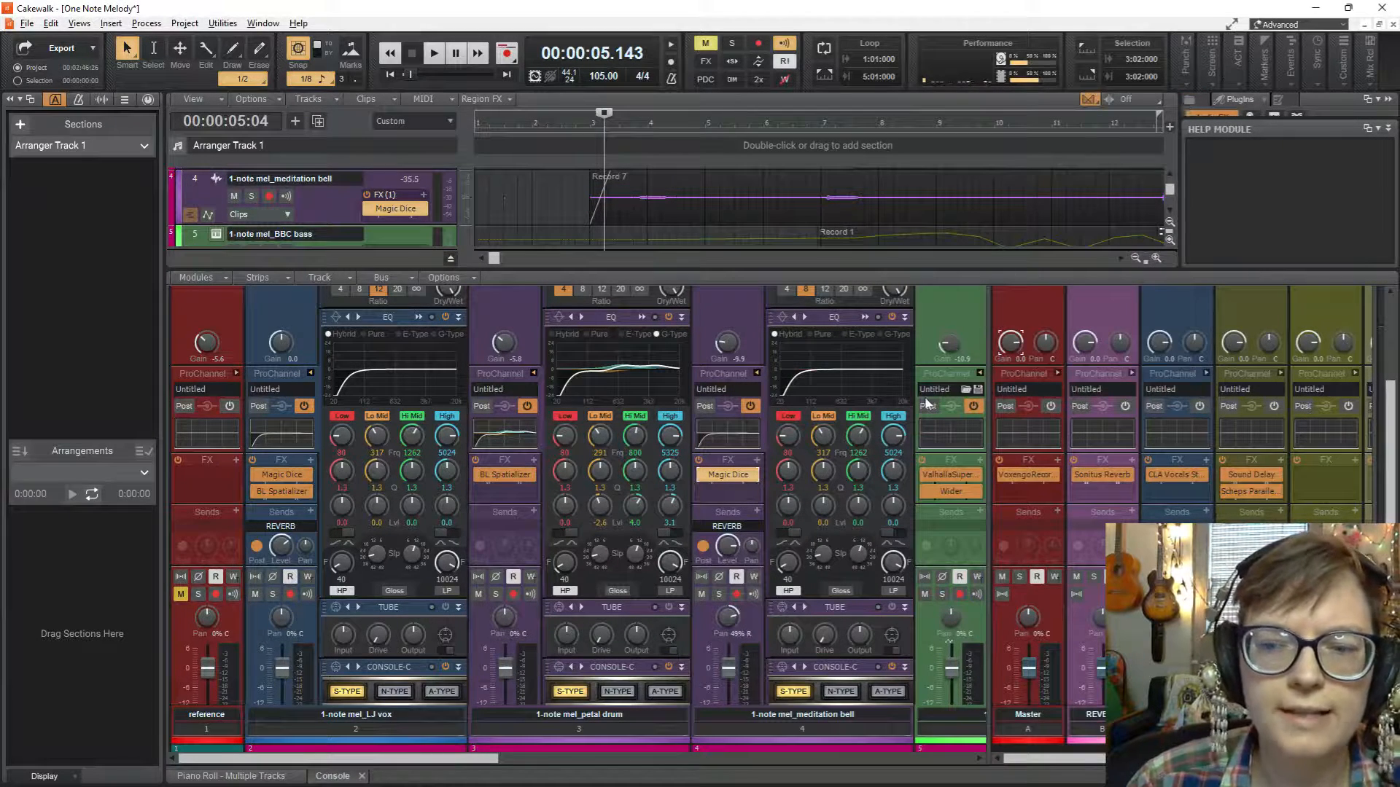
key(space)
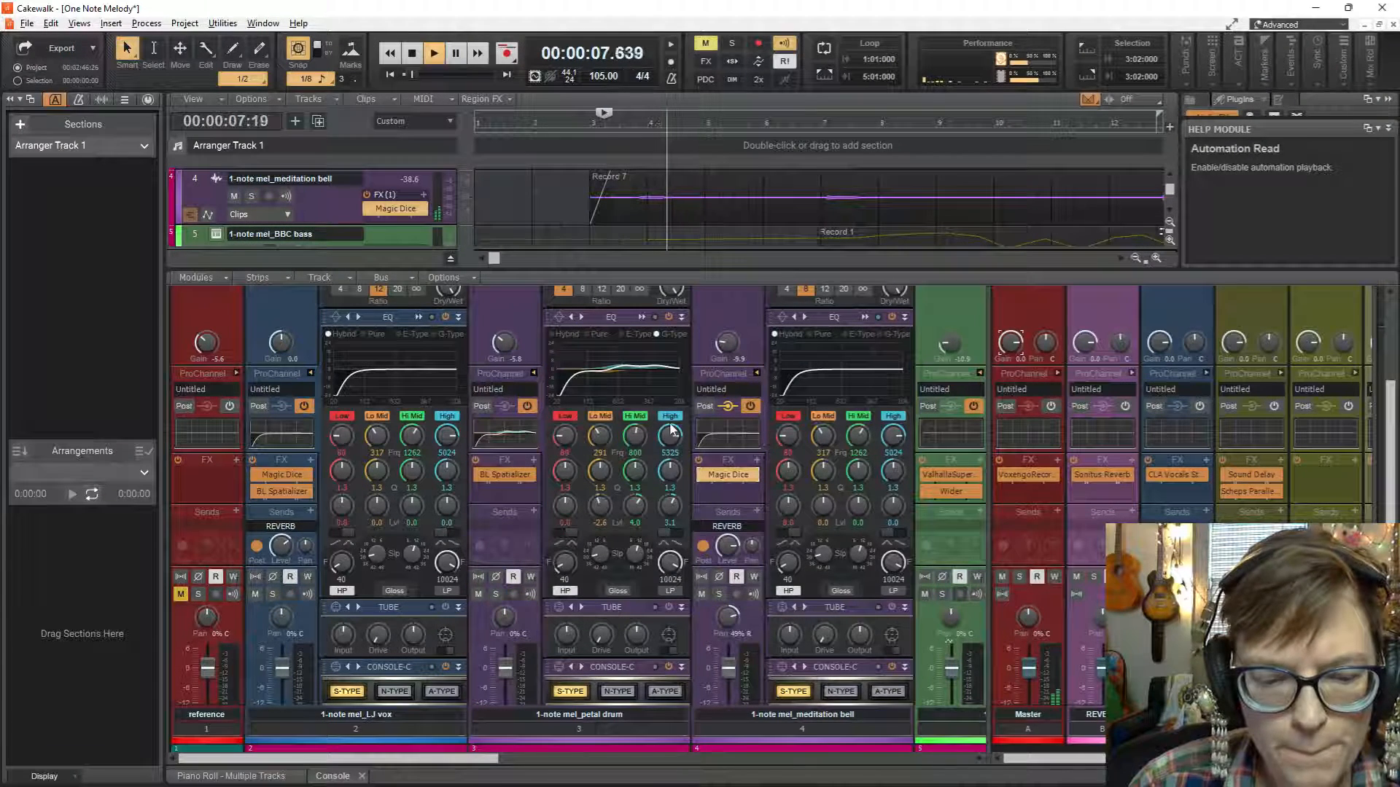
key(space)
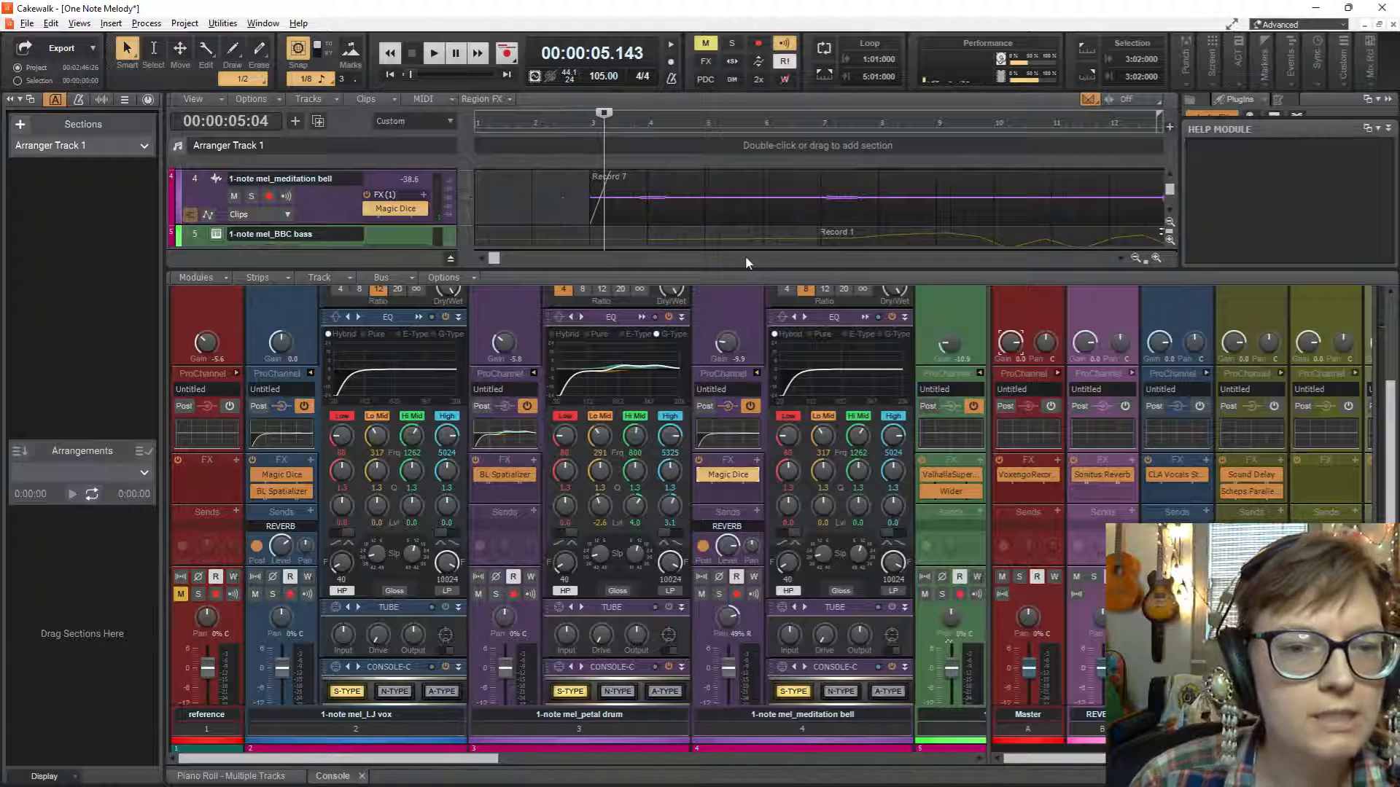
Reduce the console's height and bring the later track strips, from drone through Coastal, into view.
drag(742, 270, 740, 419)
scroll(672, 277, down, 8)
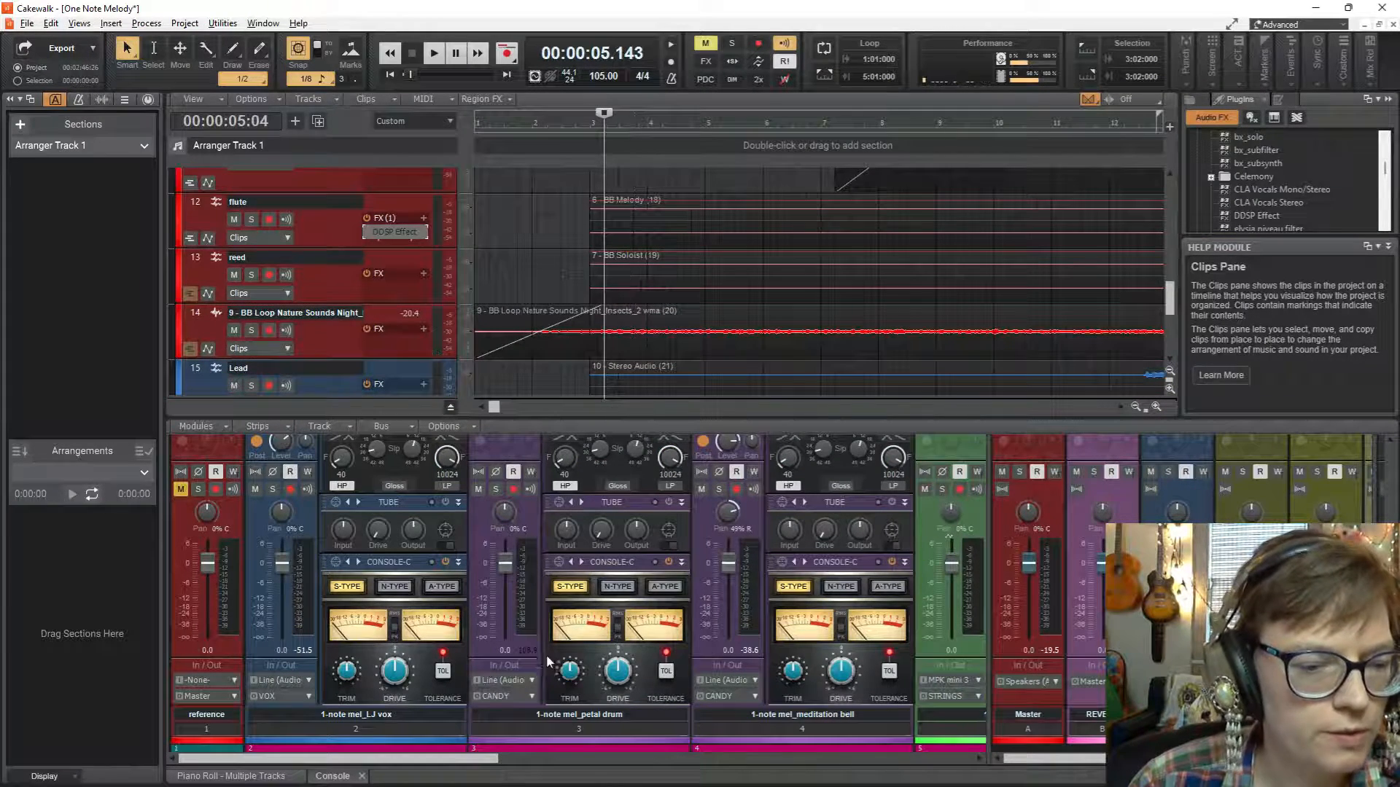
drag(498, 759, 950, 745)
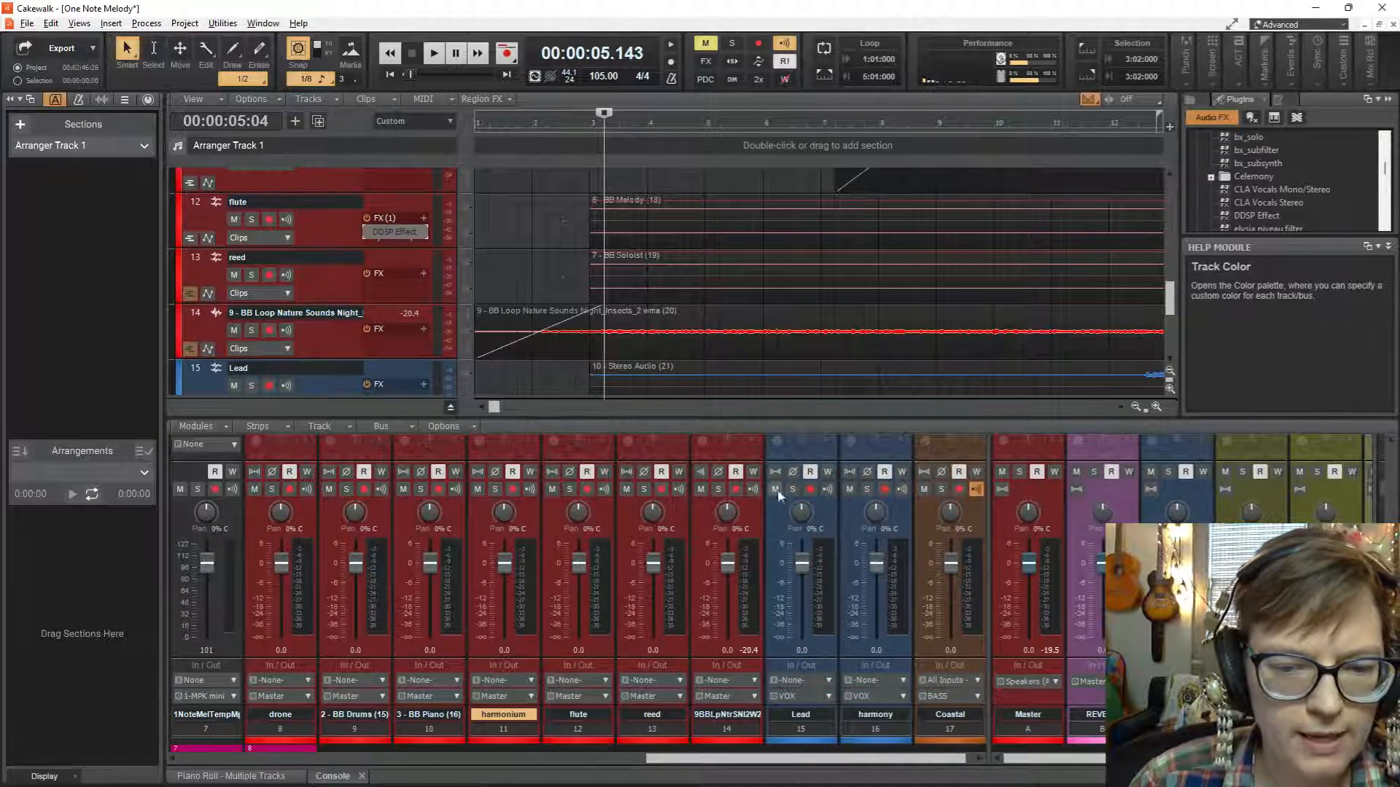
Route the night insects nature loop track's output to the CANDY bus and lower its gain to about -11.8 dB.
scroll(720, 485, up, 3)
scroll(726, 504, down, 3)
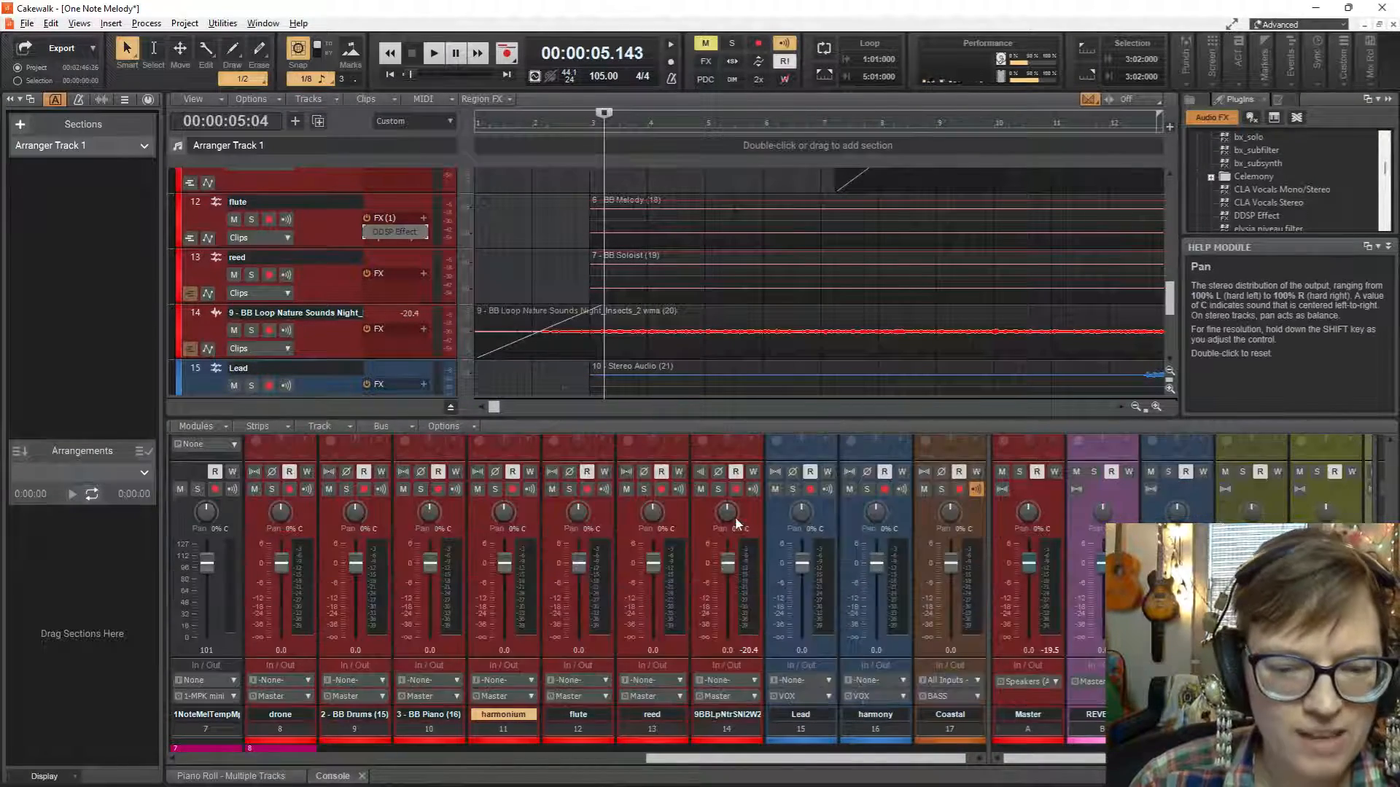
click(757, 702)
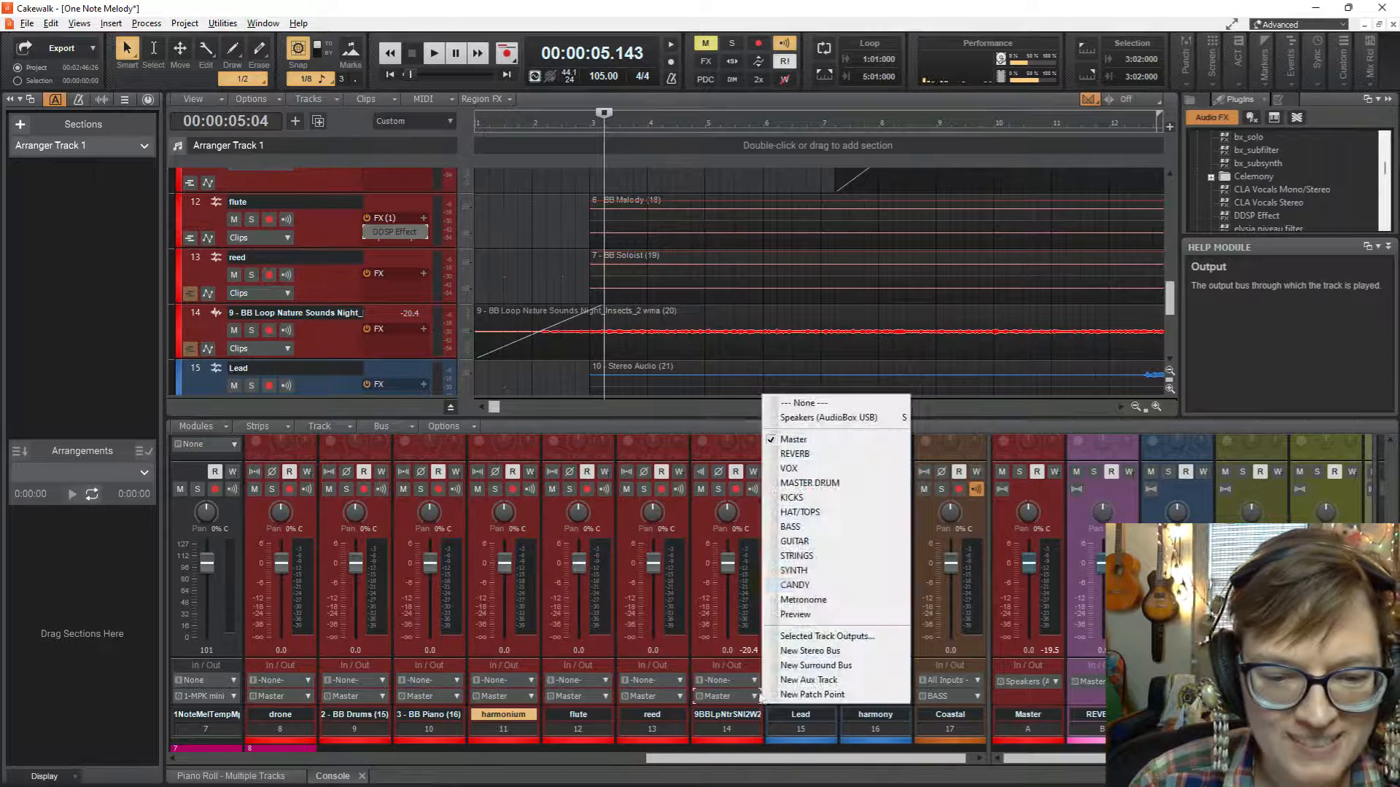
click(817, 585)
scroll(763, 477, up, 5)
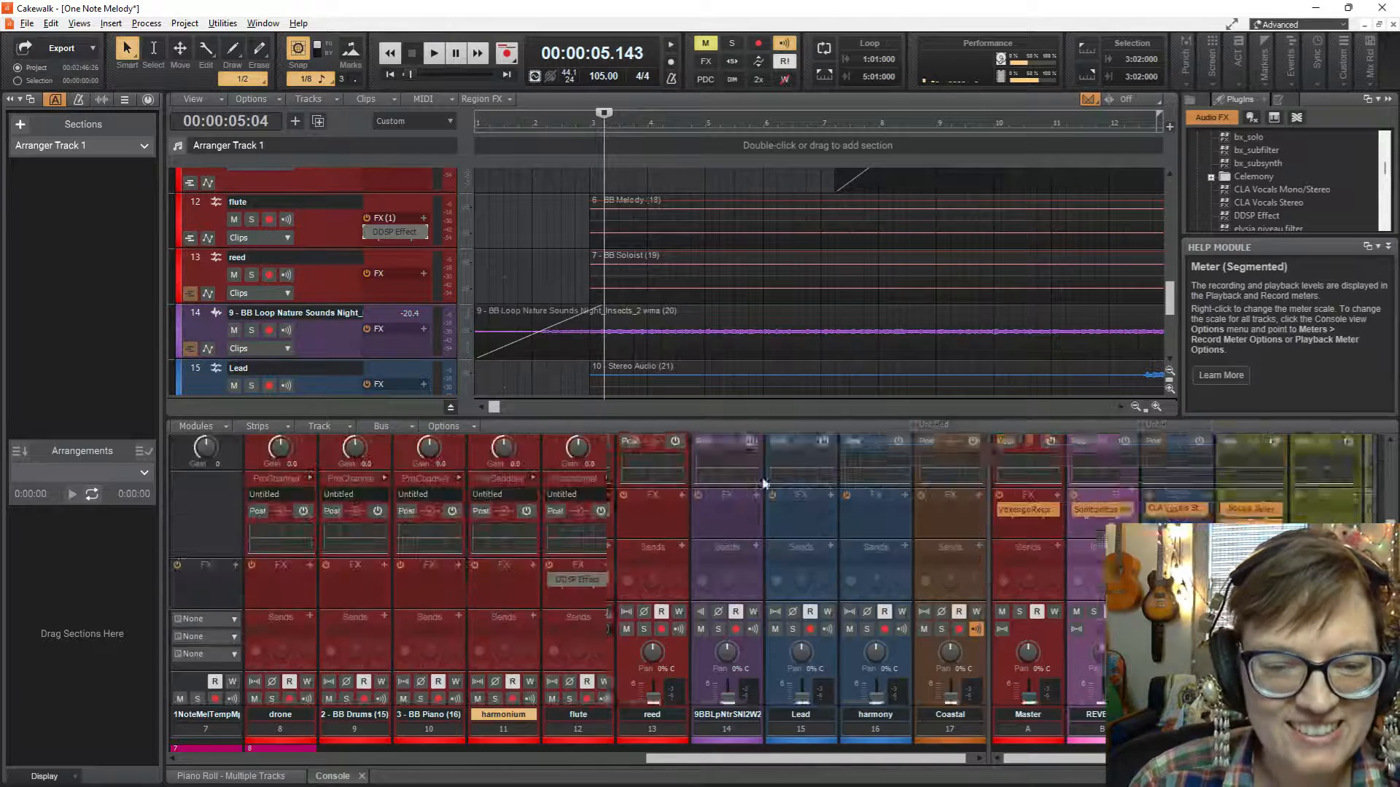
drag(732, 589, 730, 594)
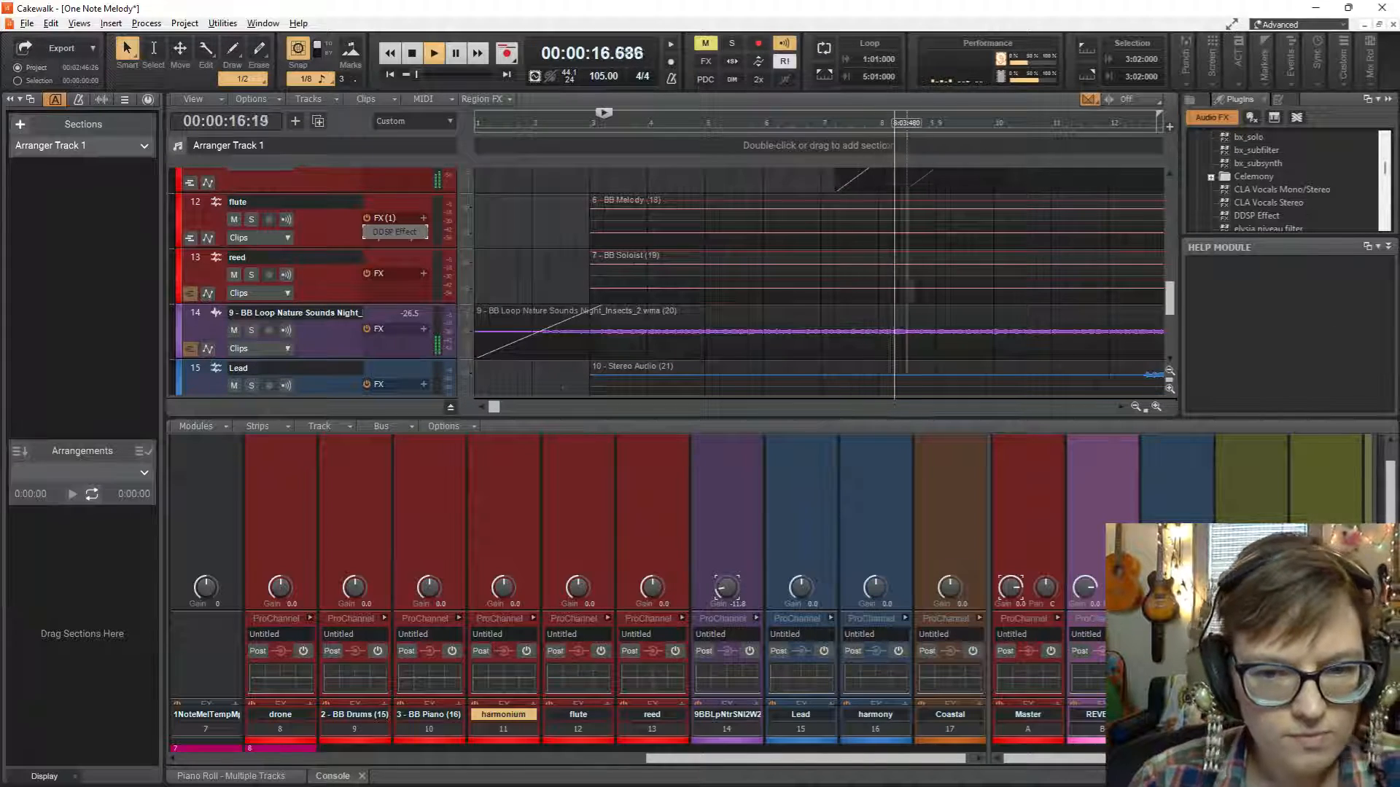
Review the upper tracks' clips during playback and audition a short passage from about measure 5.
scroll(912, 290, up, 6)
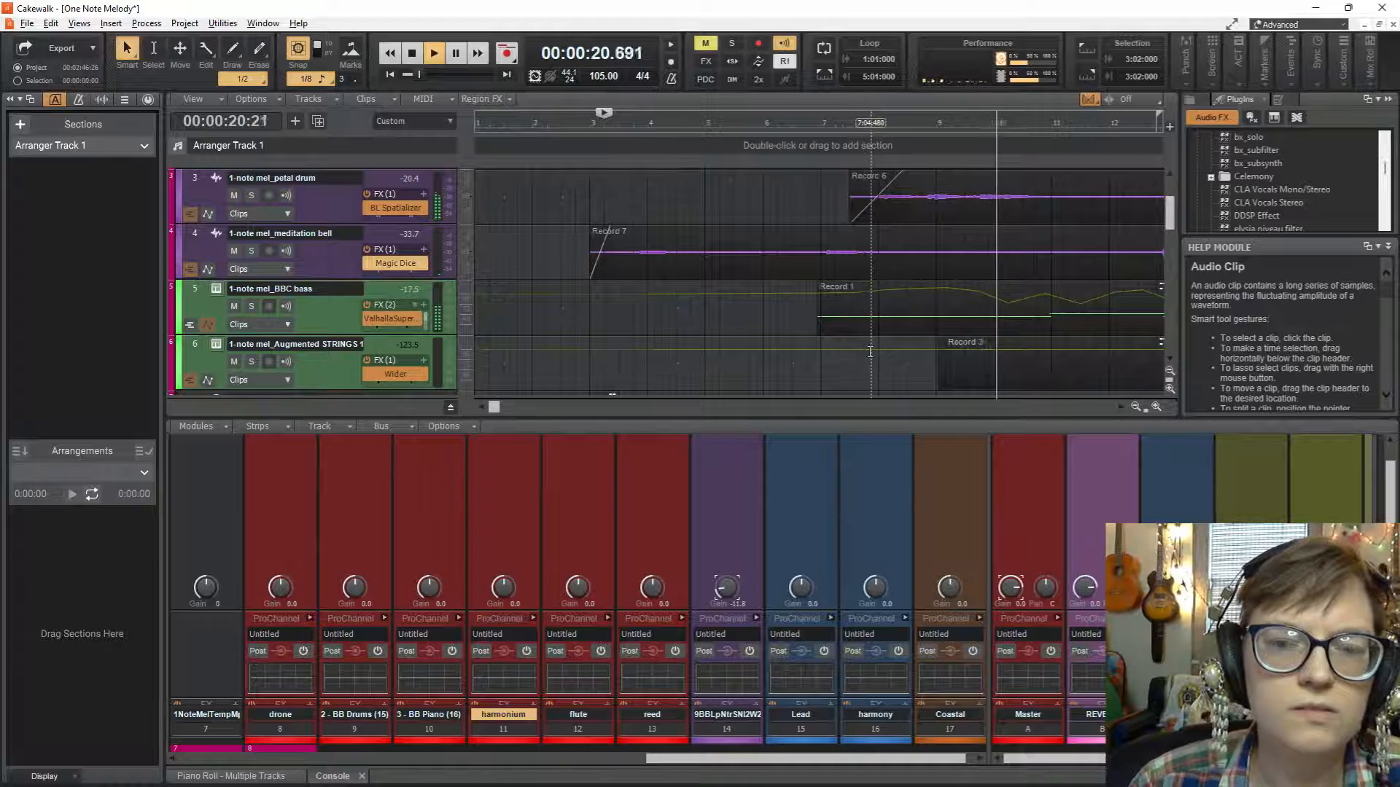
scroll(875, 336, up, 1)
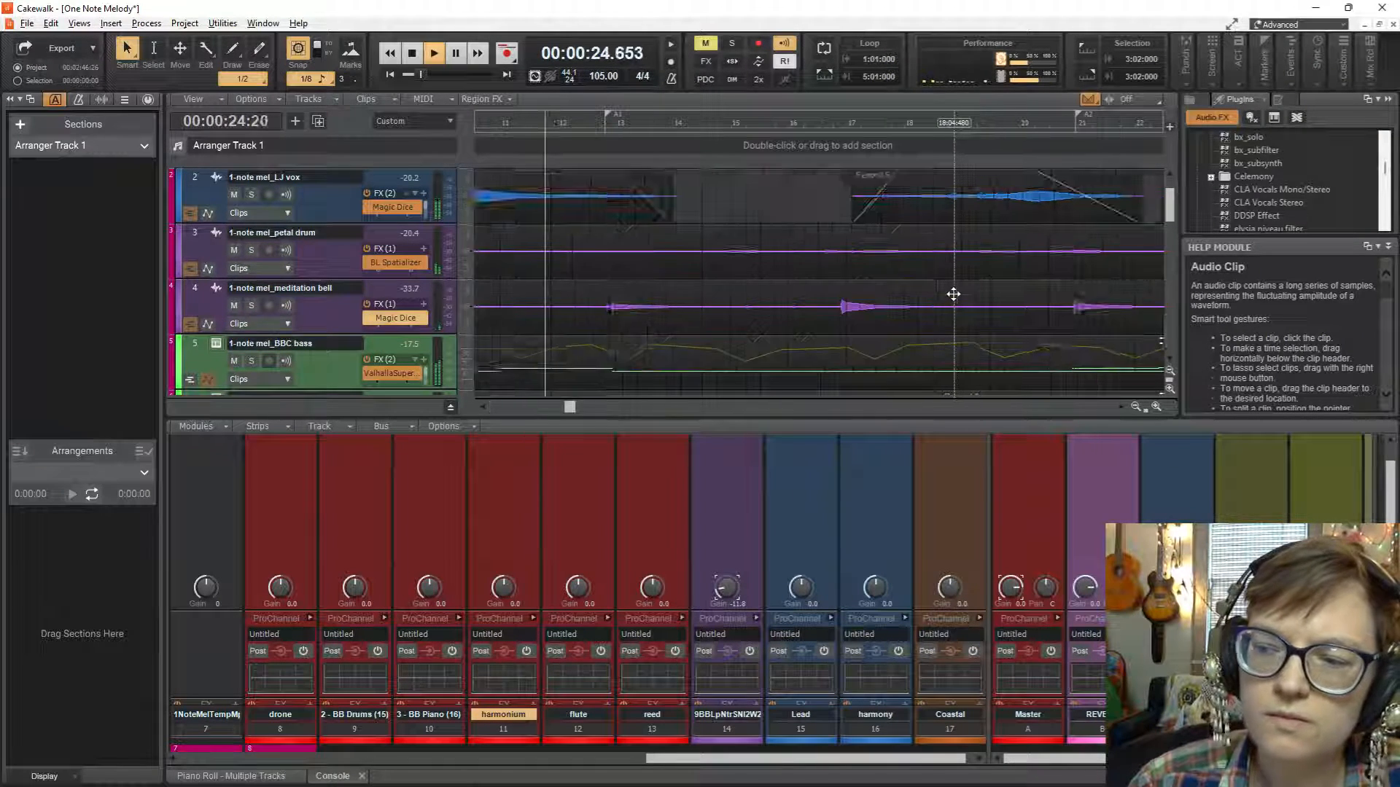
scroll(953, 294, down, 4)
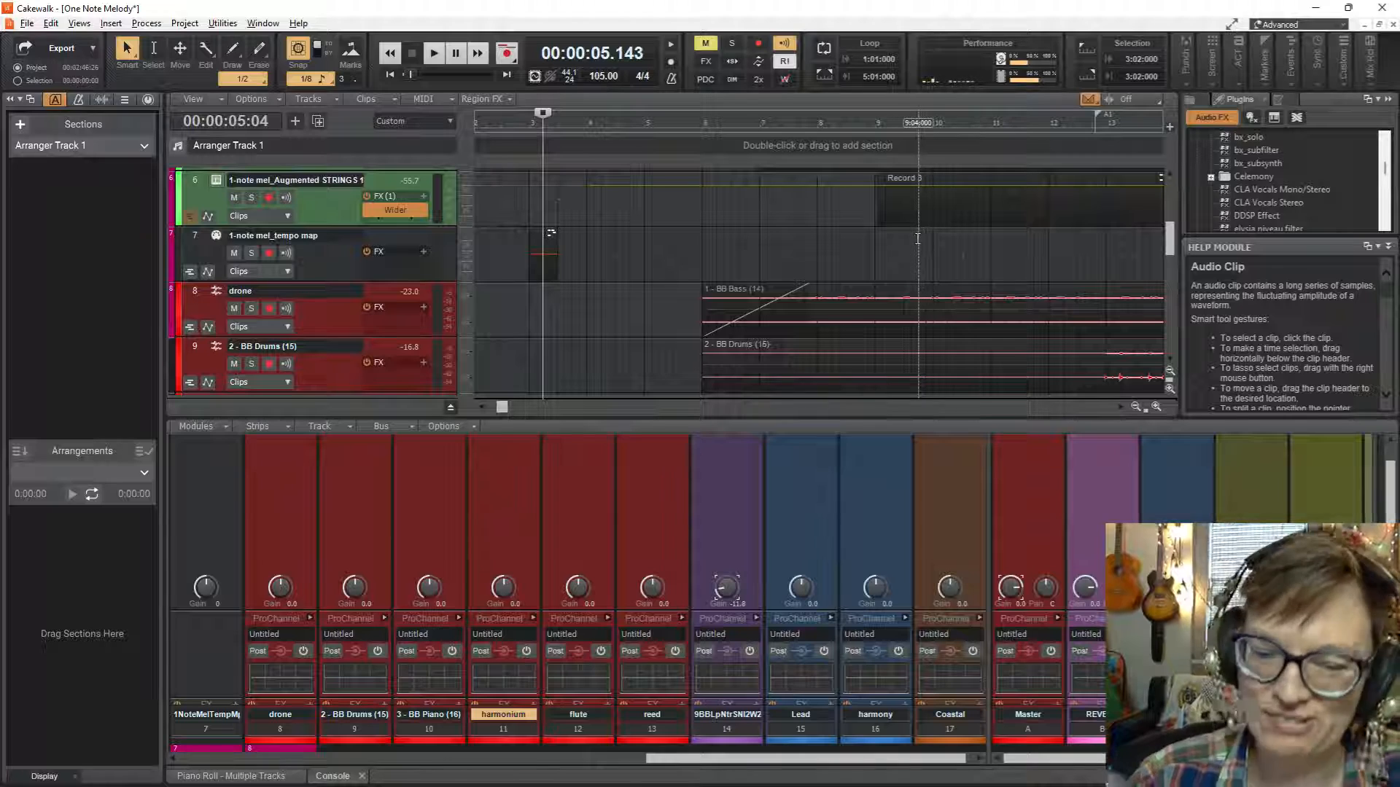
click(666, 253)
scroll(666, 254, down, 2)
key(space)
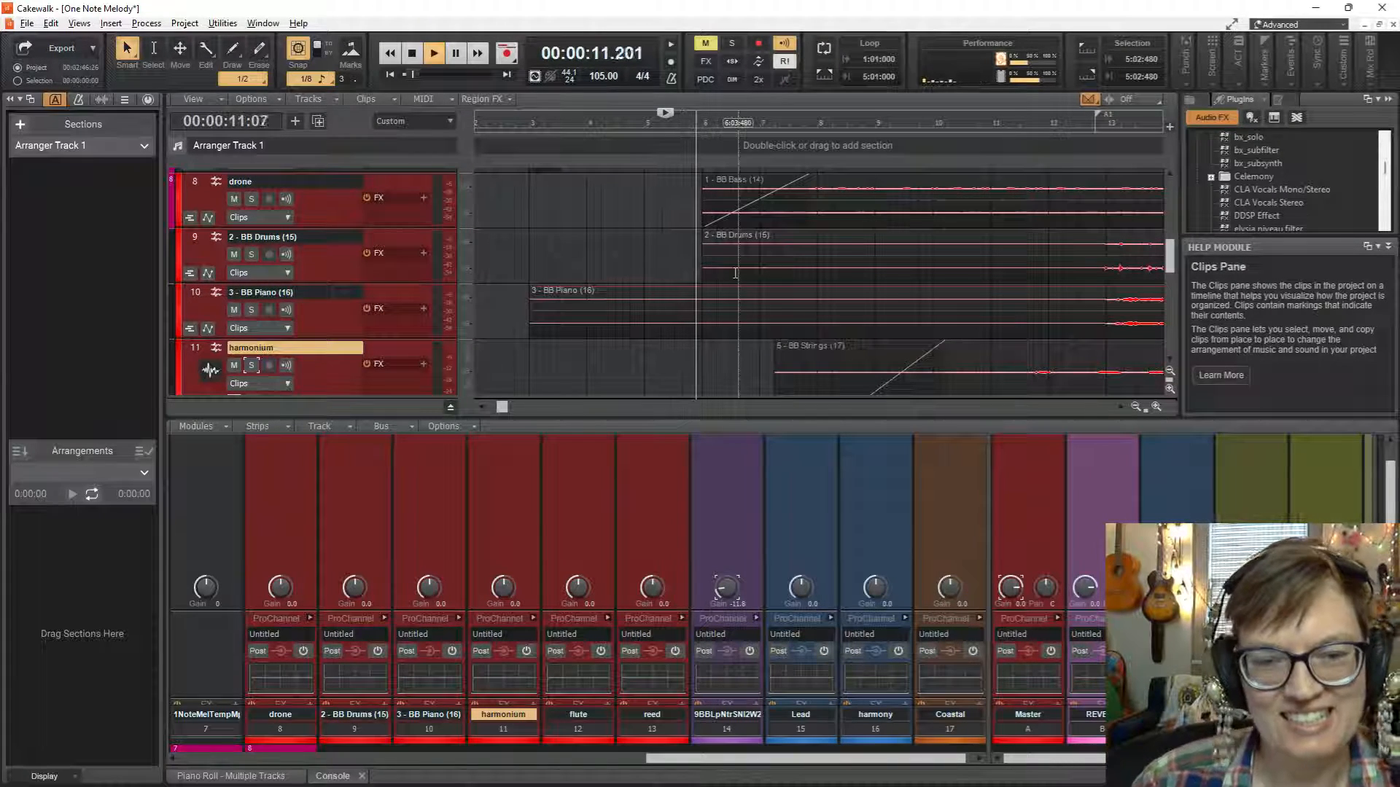
key(space)
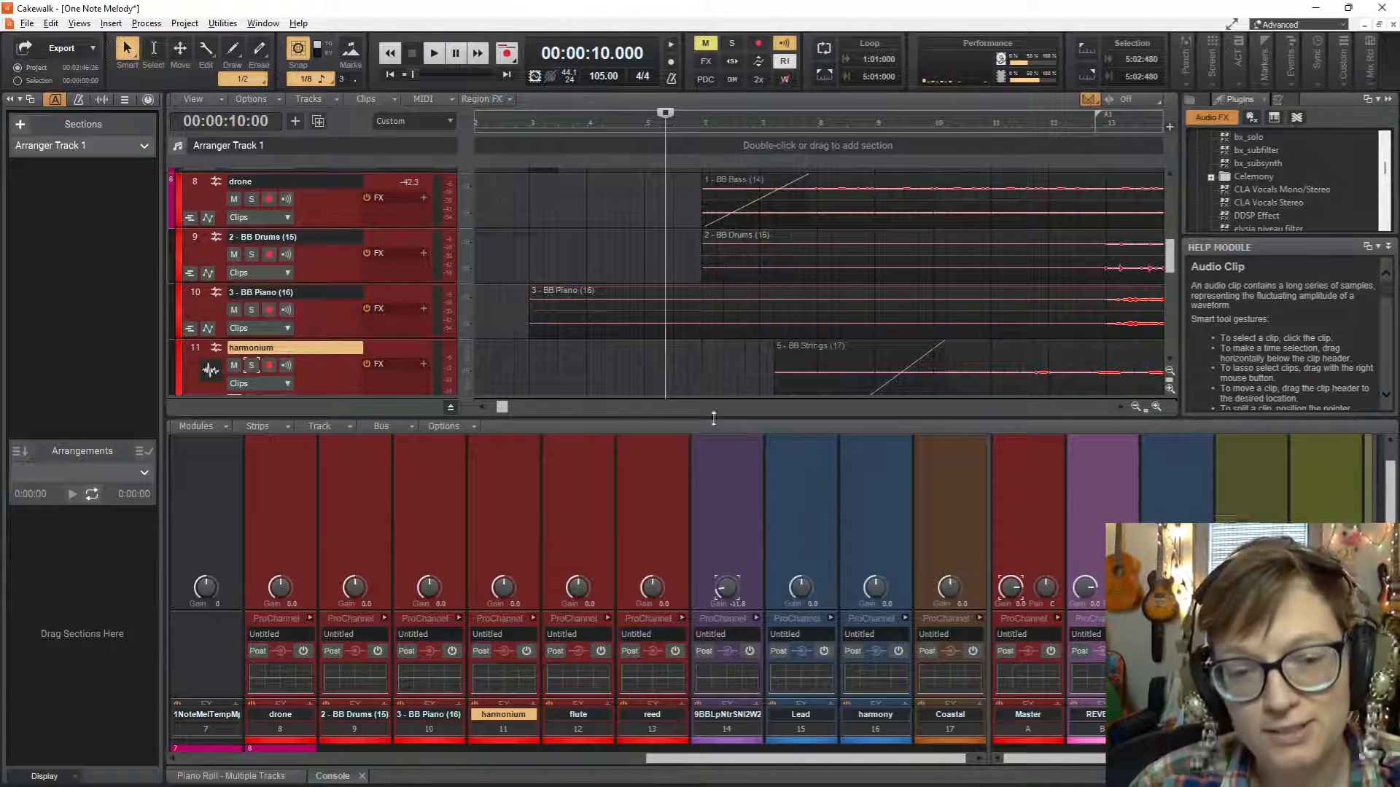
Make the console taller and play from about measure 5 while examining the channel strips' levels, gains and effects.
scroll(729, 507, down, 2)
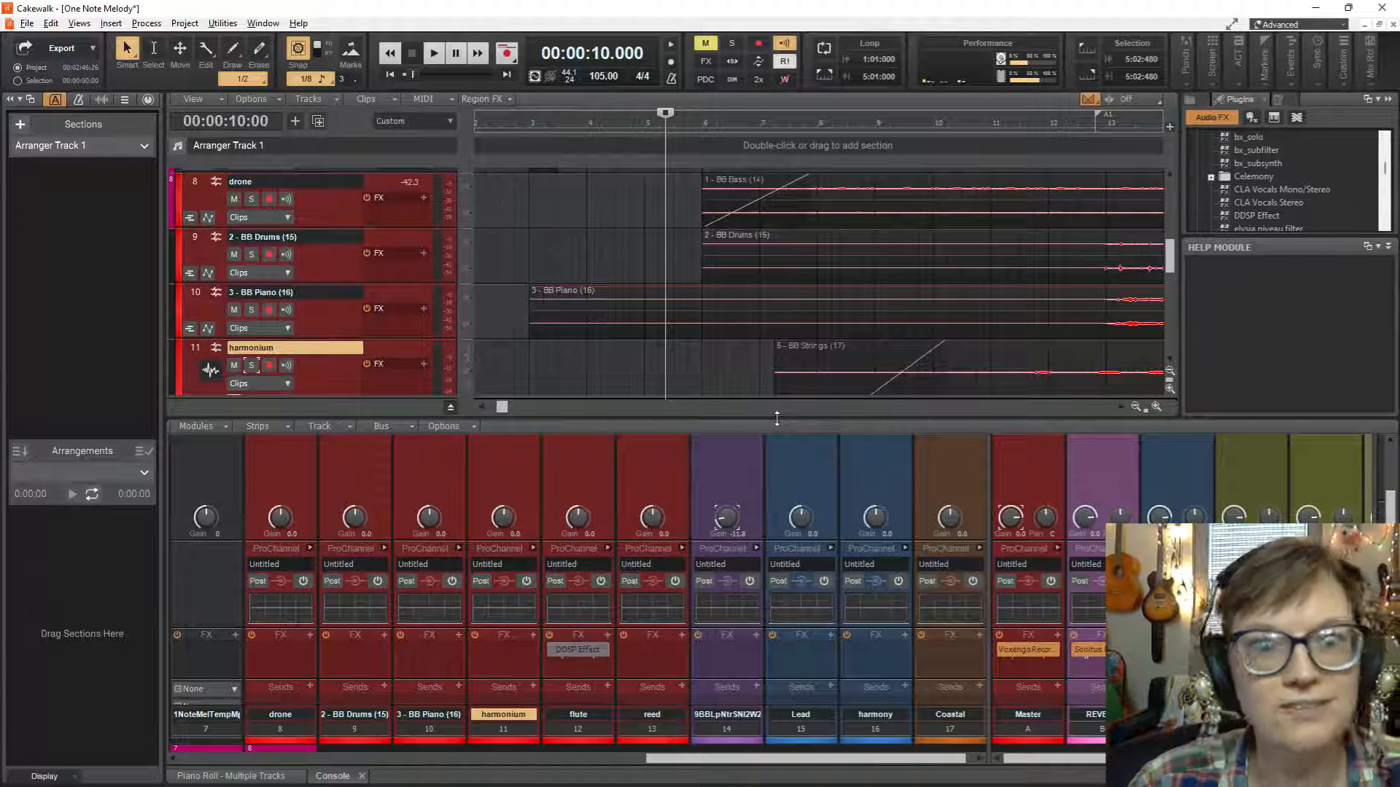
drag(776, 418, 778, 355)
key(space)
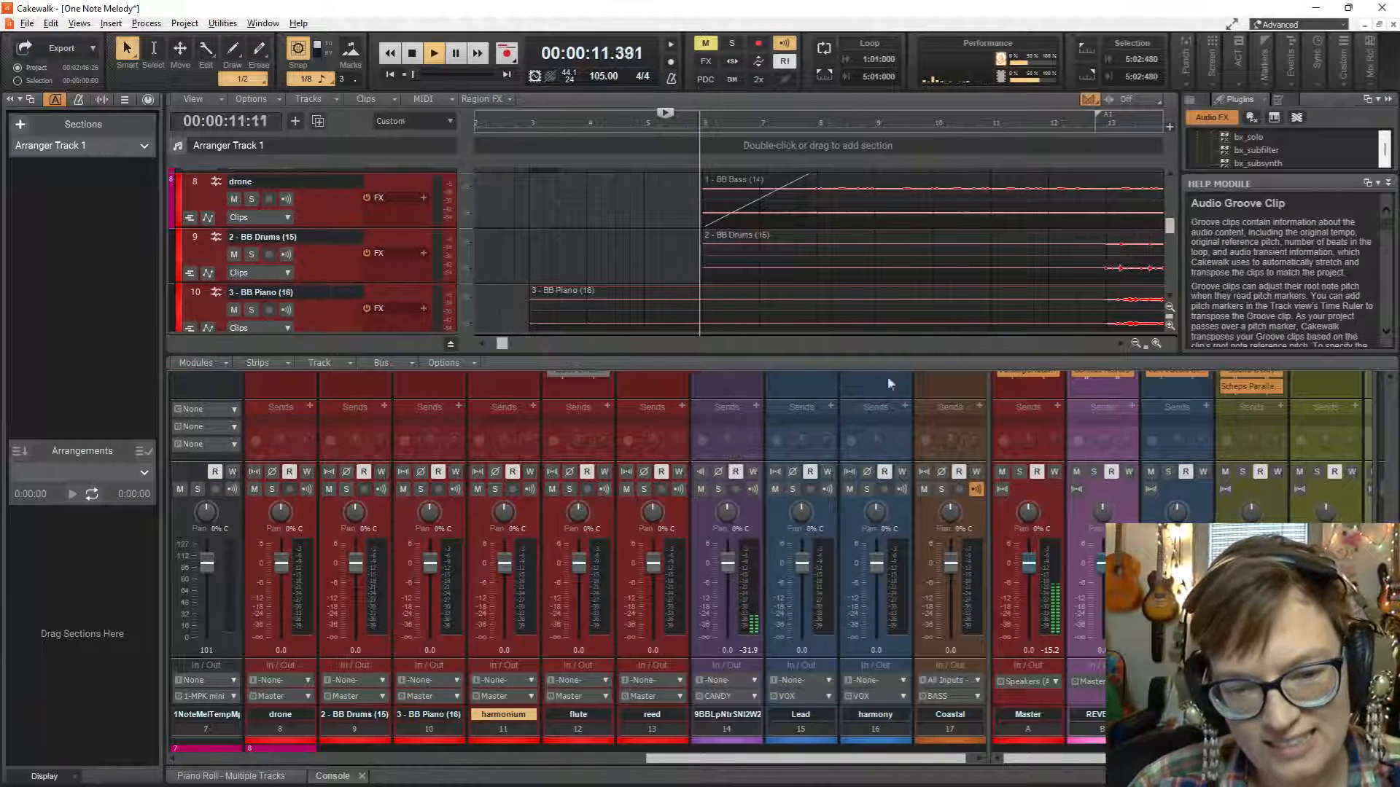
scroll(879, 455, up, 3)
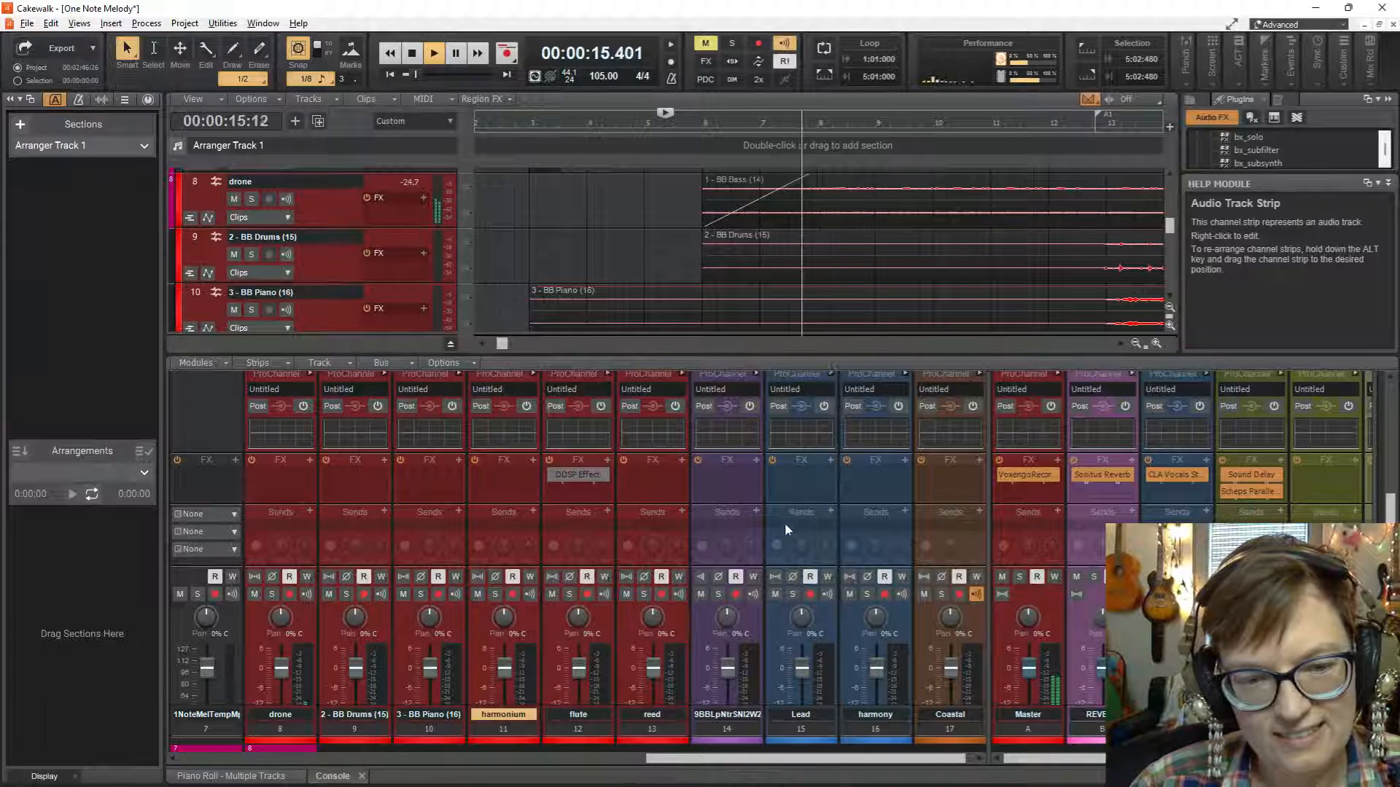
scroll(785, 524, up, 3)
scroll(598, 315, up, 3)
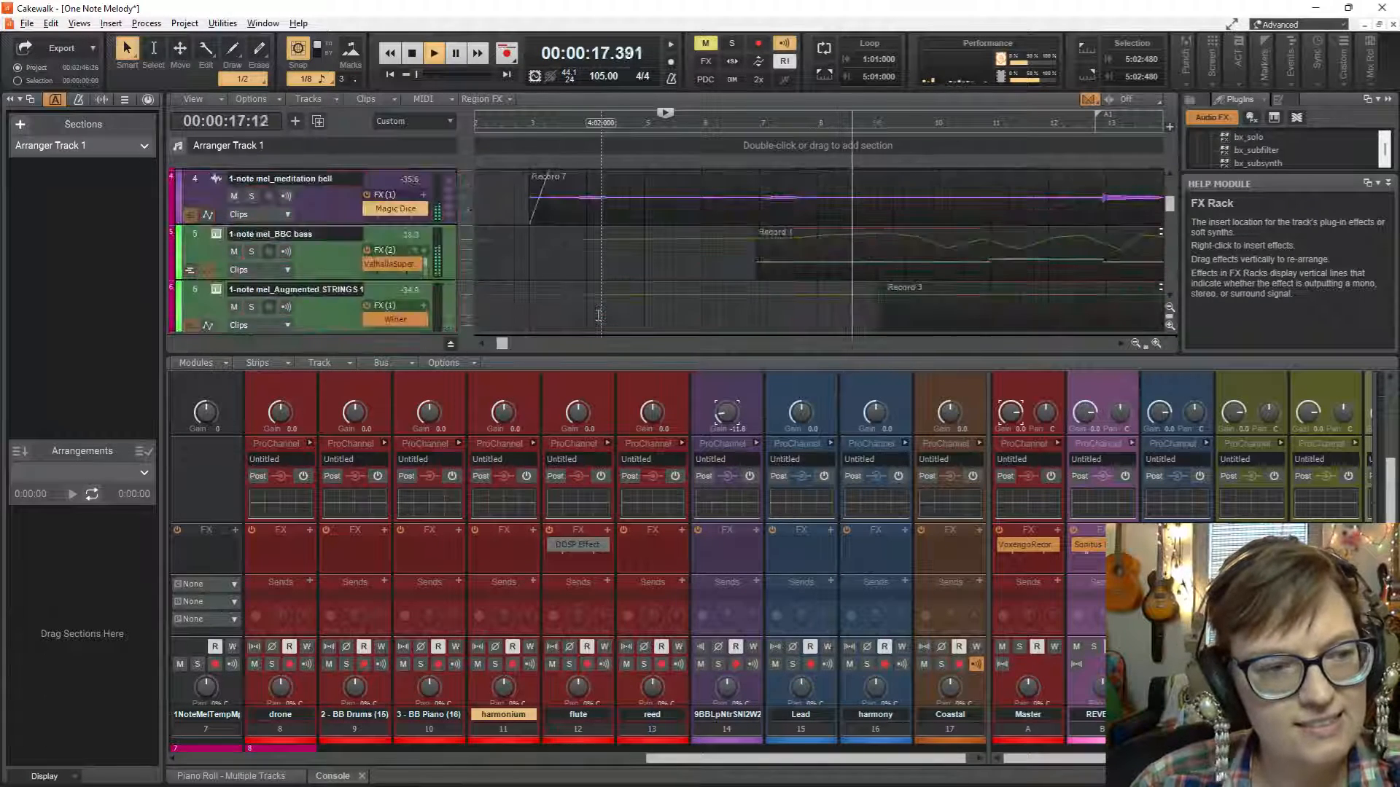
scroll(597, 315, up, 1)
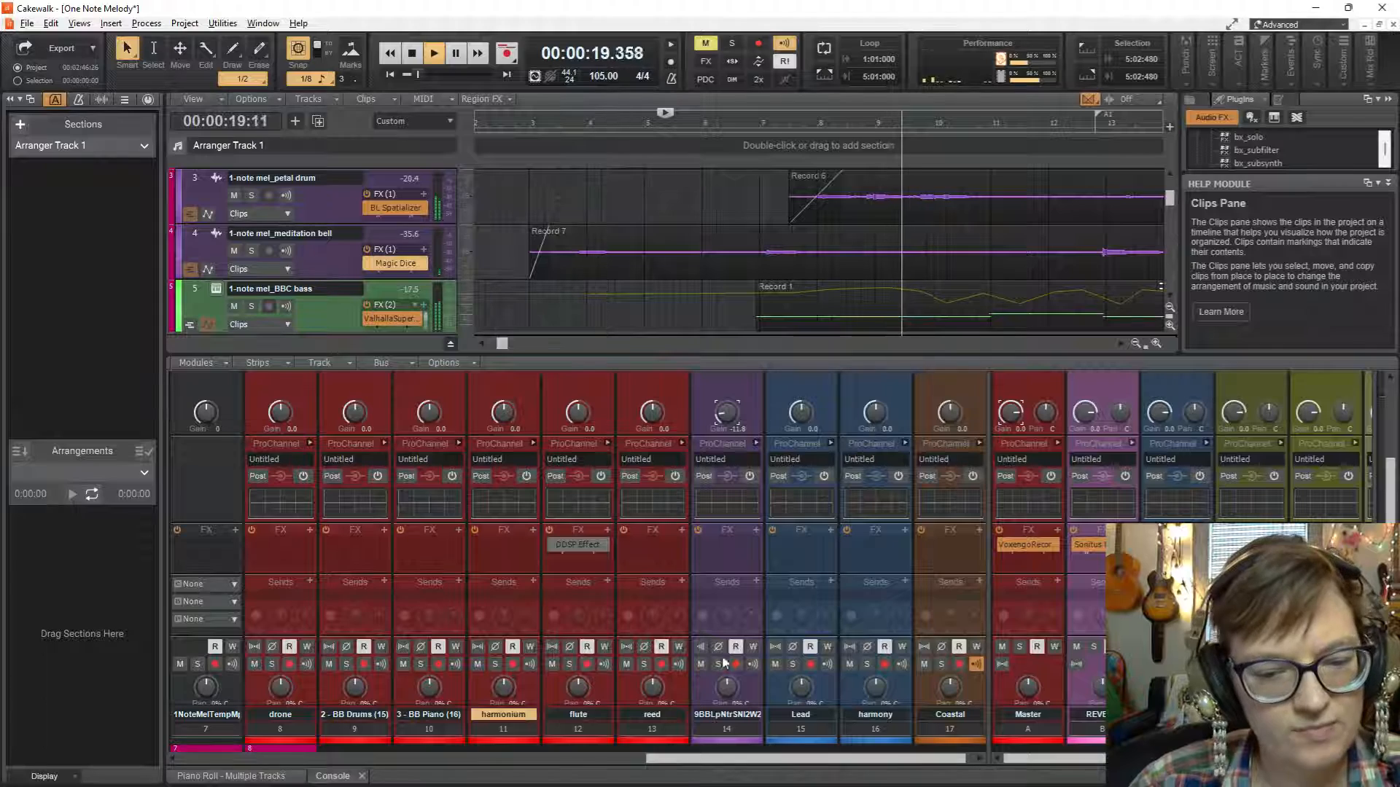
drag(709, 760, 603, 766)
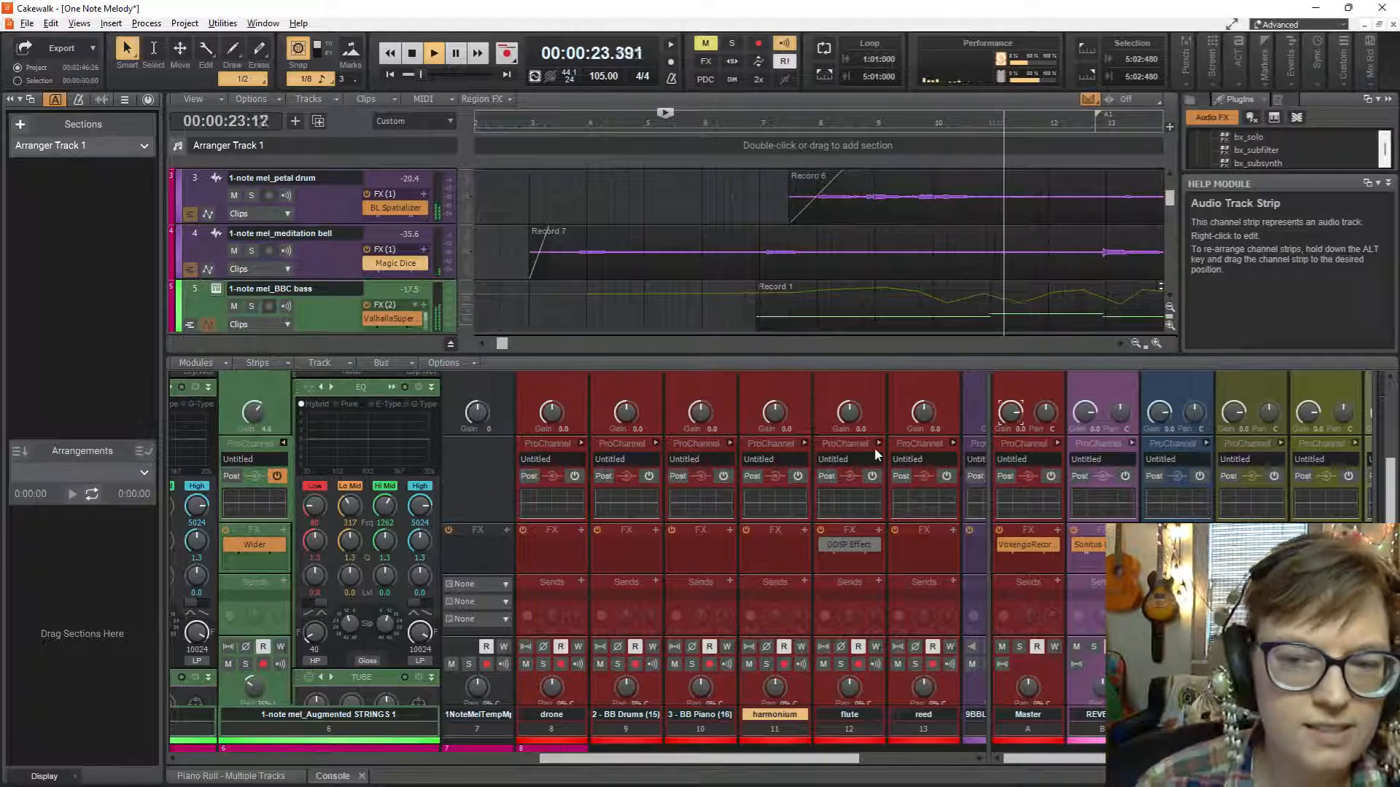
scroll(873, 448, down, 1)
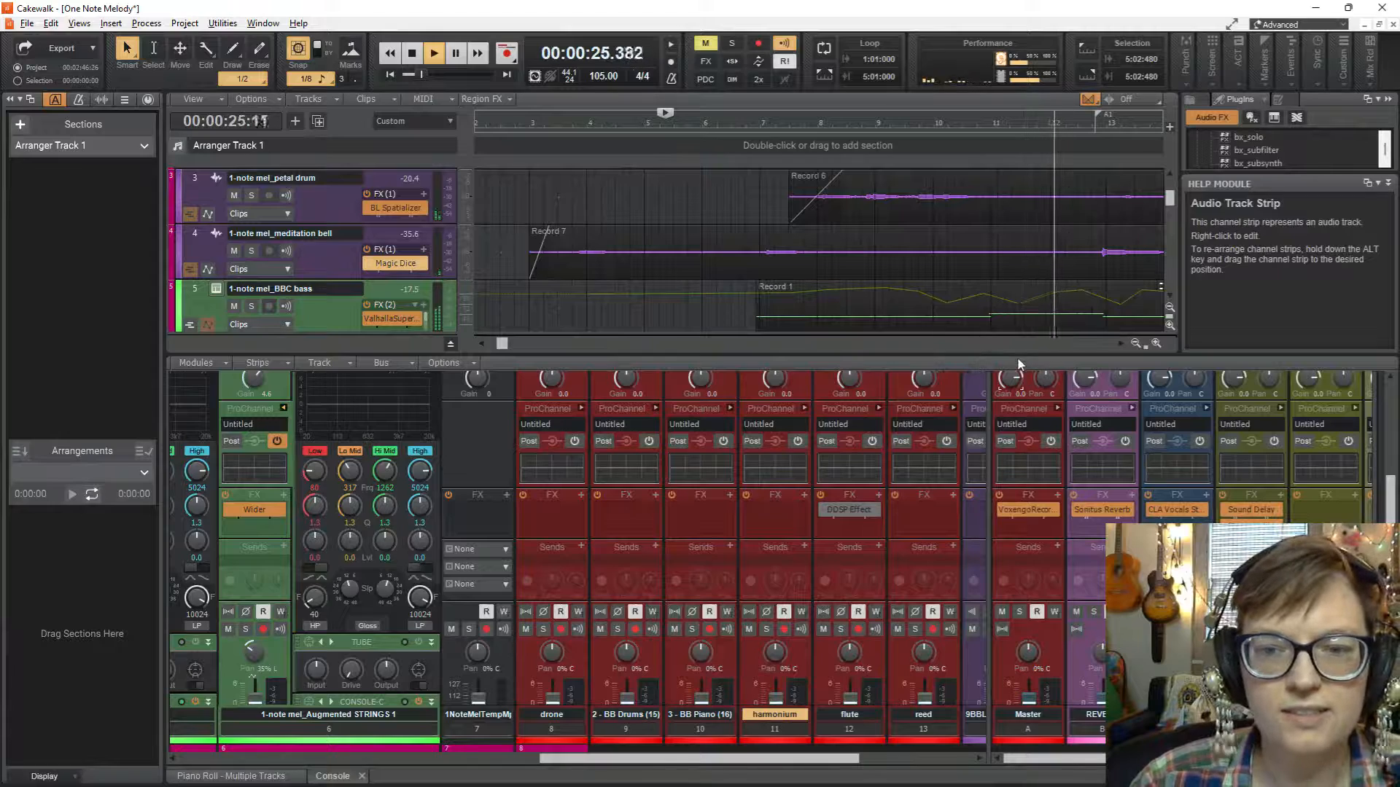
Shrink the console, stop playback and zoom the timeline out to review the arrangement from the reference track down to Coastal.
drag(1020, 357, 1030, 612)
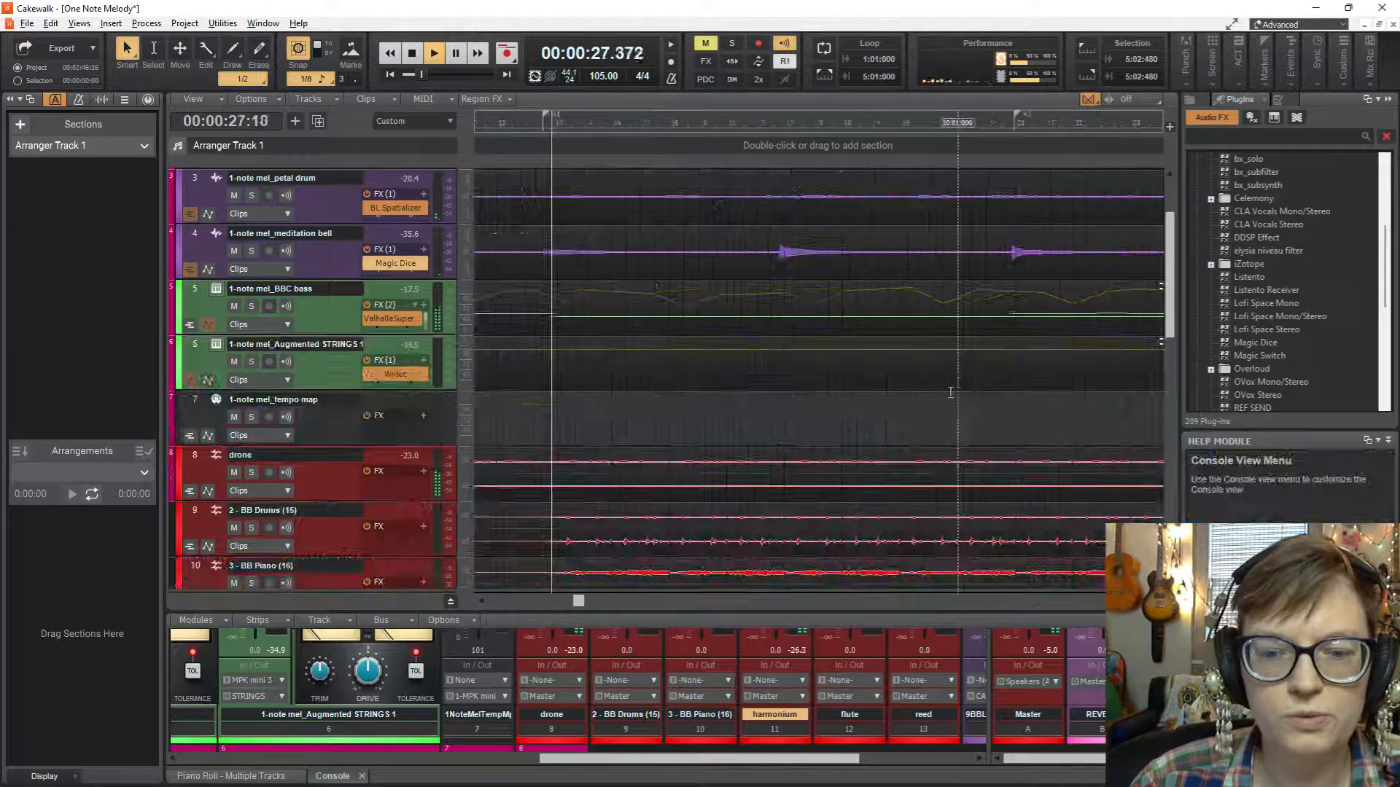
scroll(737, 413, up, 2)
scroll(737, 413, down, 3)
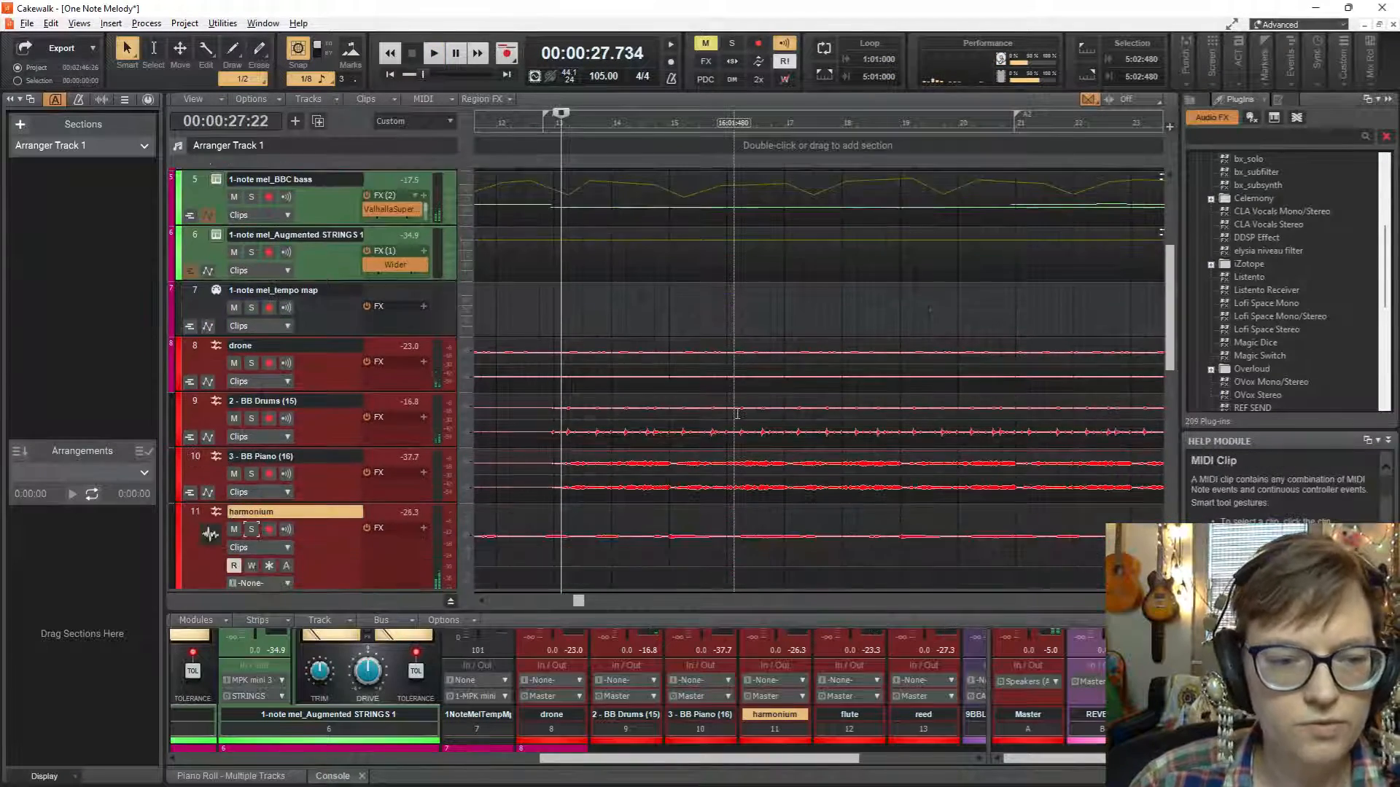
ctrl+scroll(737, 413, down, 3)
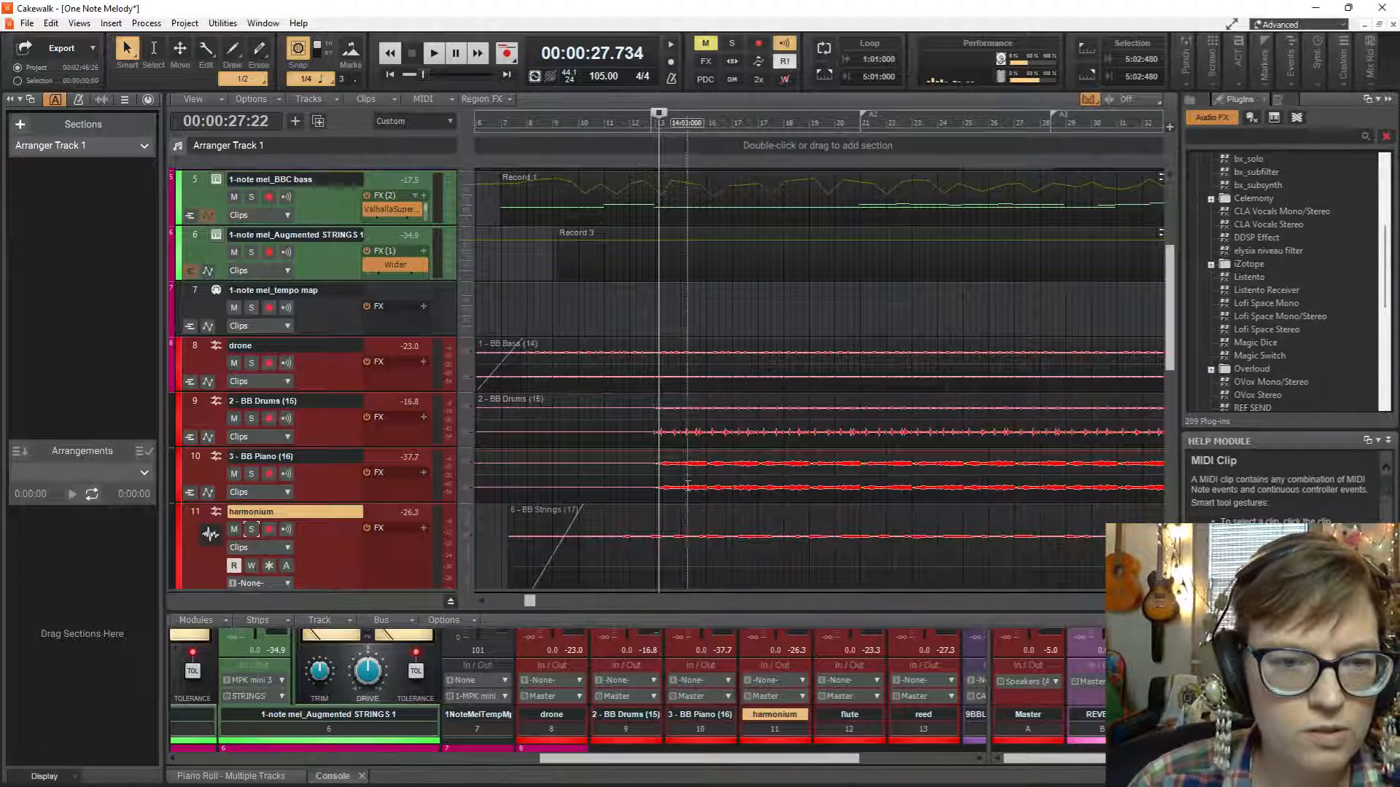
scroll(695, 489, up, 2)
scroll(695, 488, down, 3)
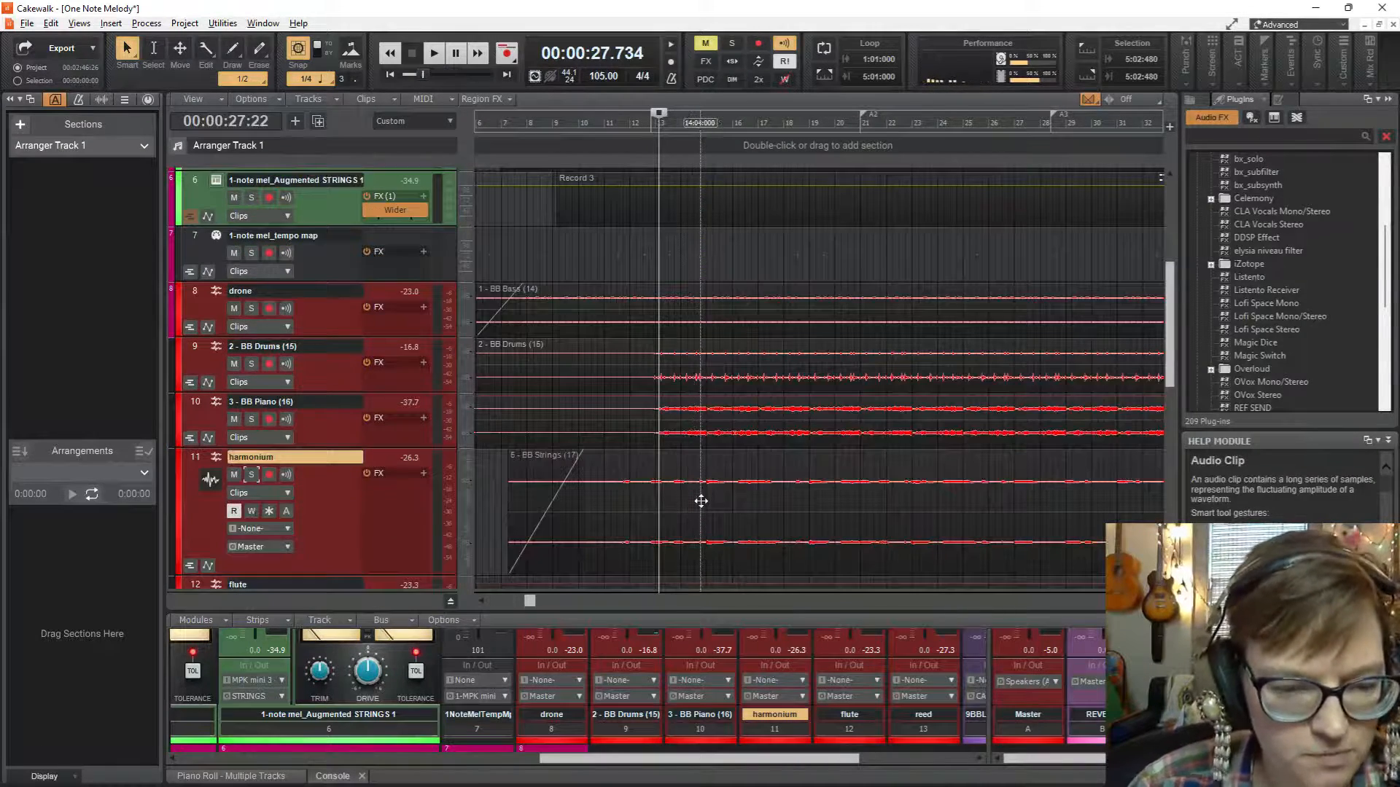
ctrl+scroll(701, 501, down, 2)
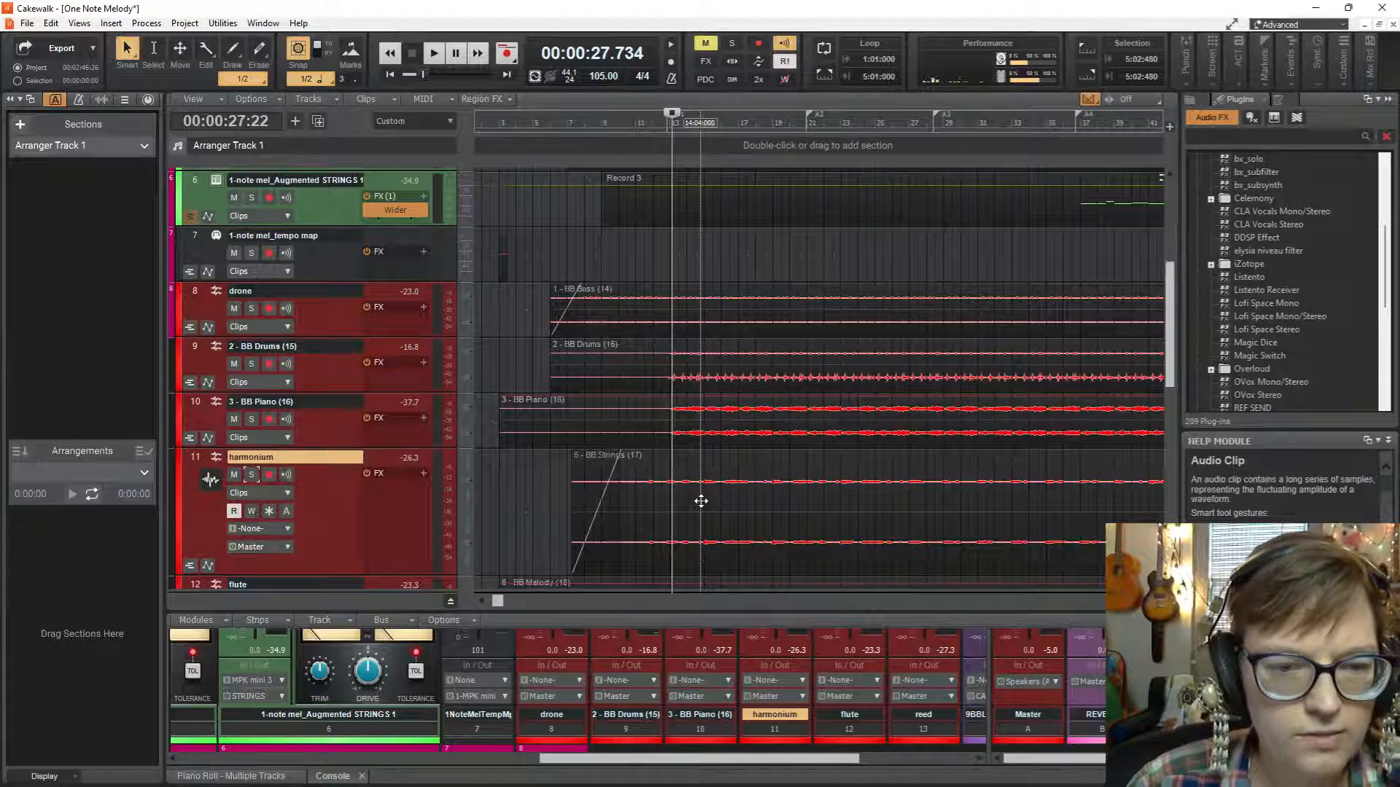
scroll(700, 501, up, 5)
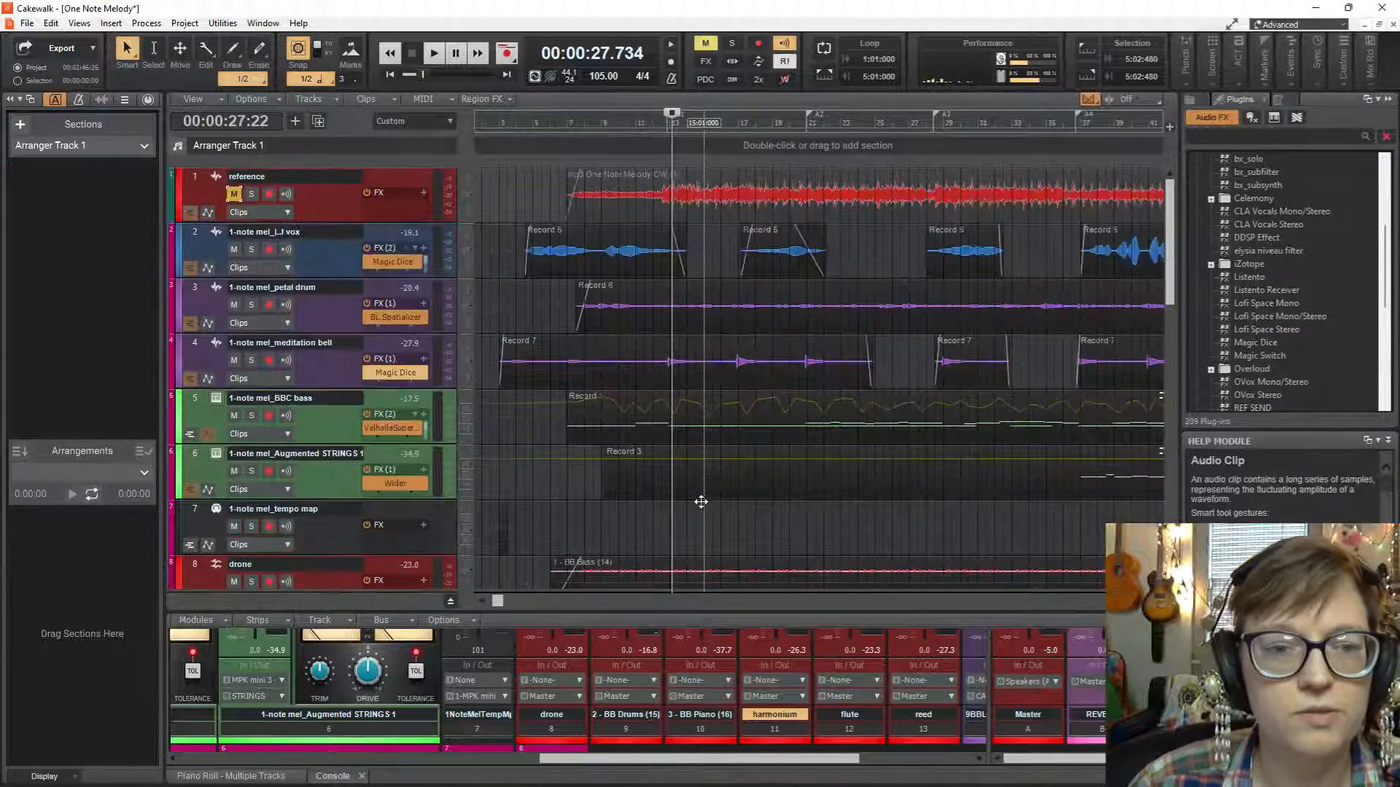
scroll(701, 501, down, 10)
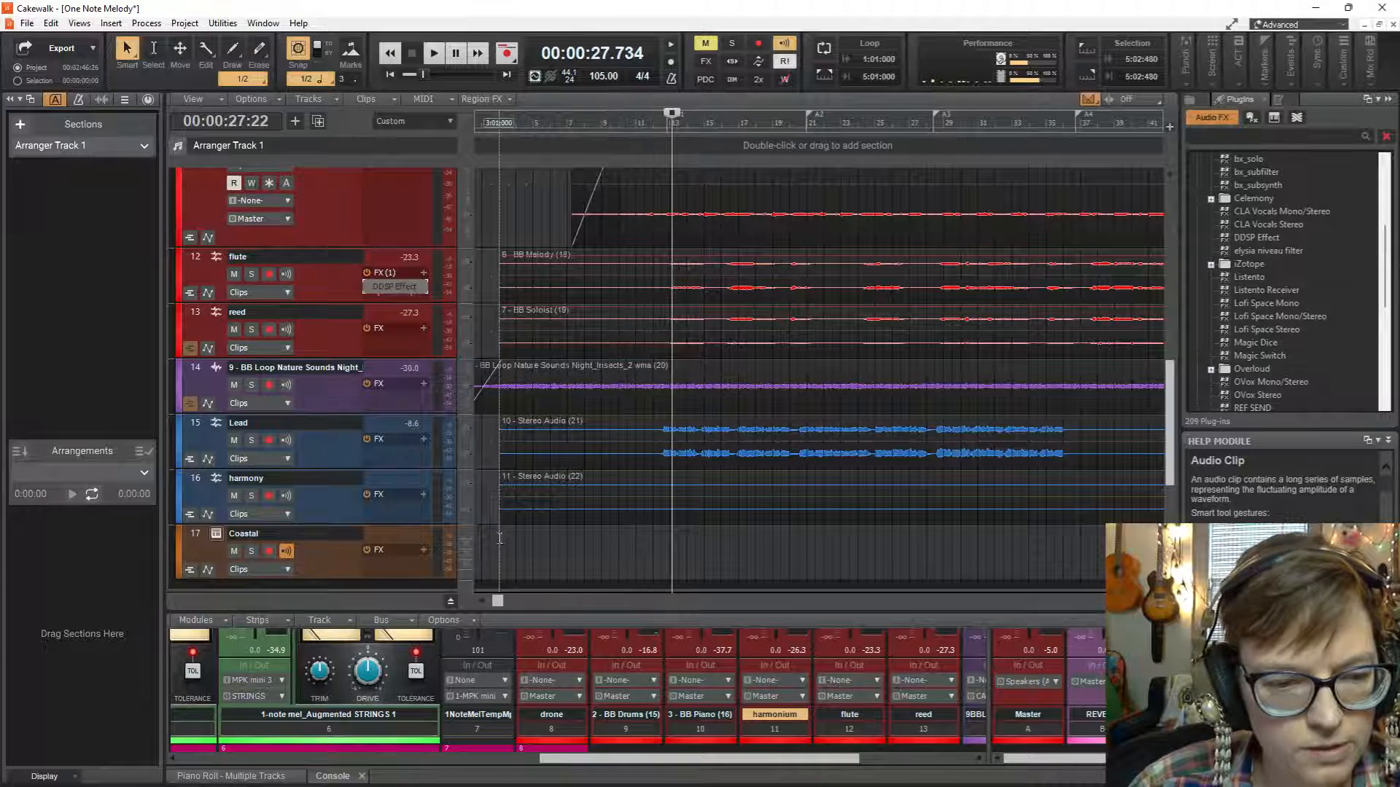
Audition the opening of the project from the very start for about 10 seconds.
click(390, 74)
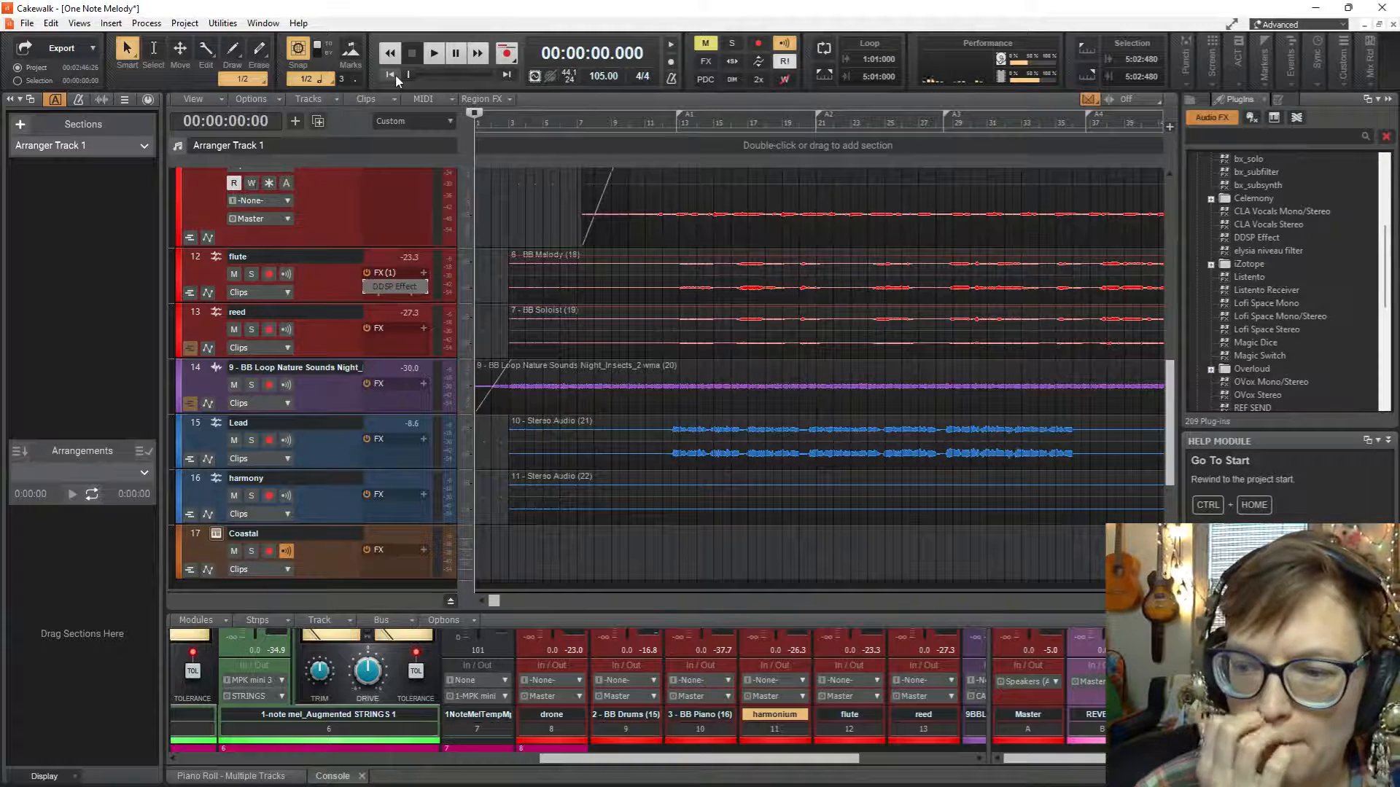
key(space)
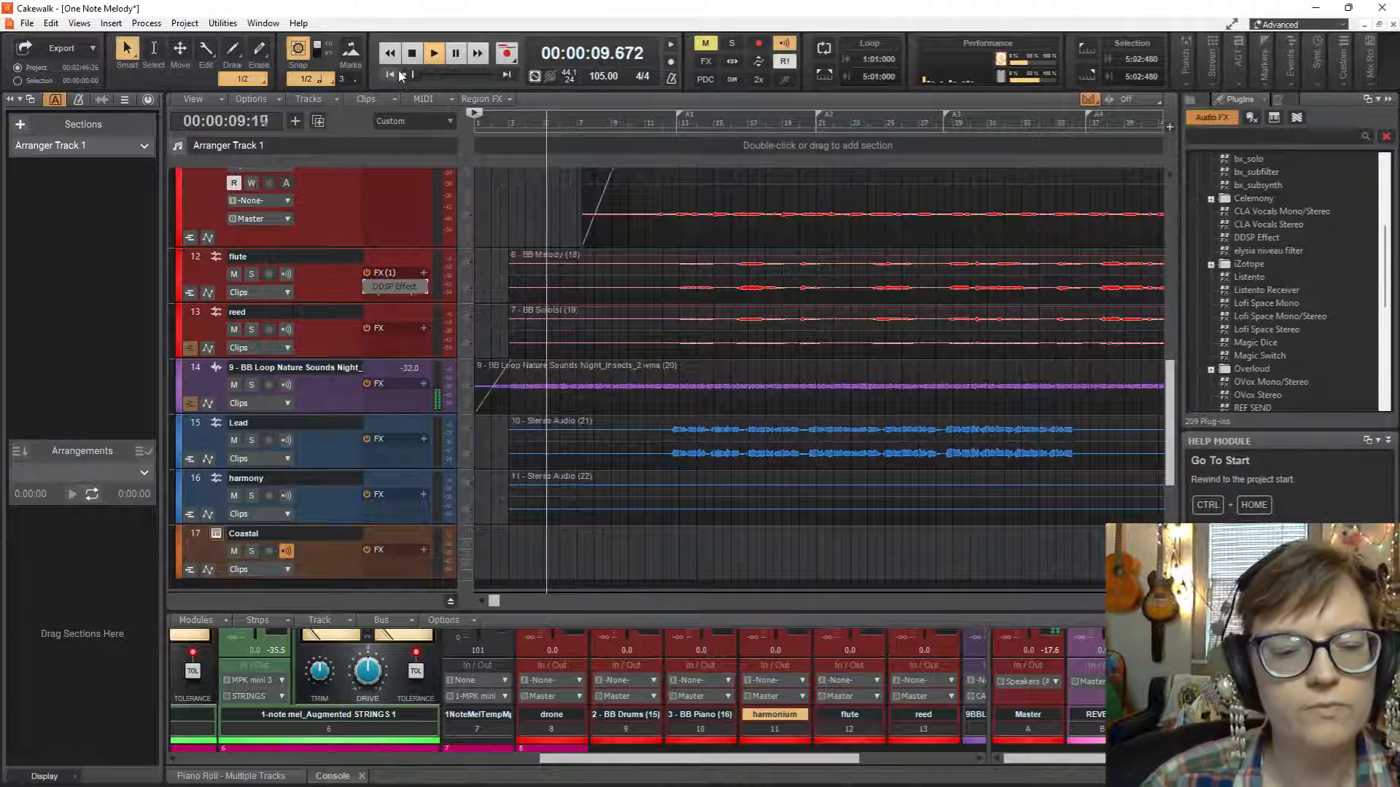
key(space)
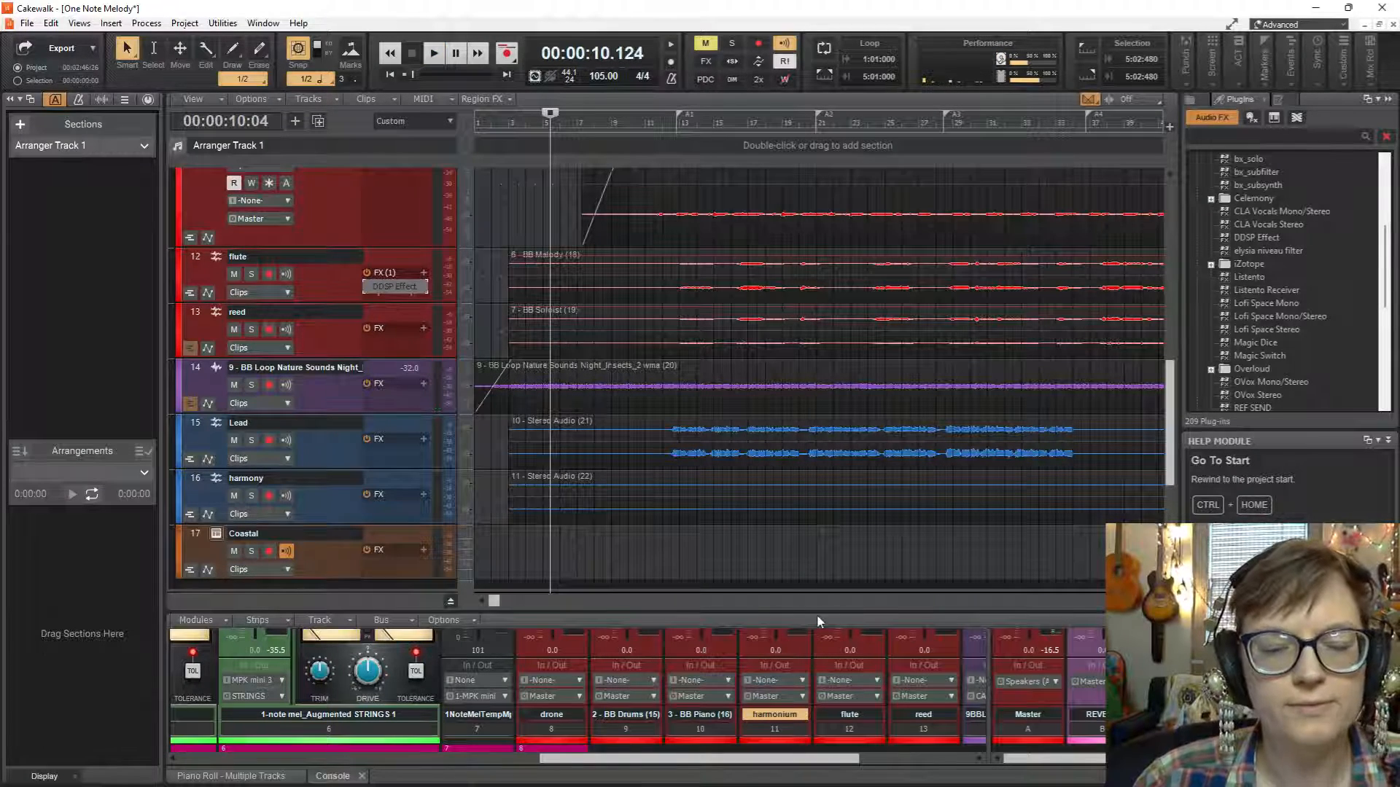
Make the console taller again and bring the EQ and effects sections of the LJ vox through BBC bass strips into view.
drag(817, 612, 816, 412)
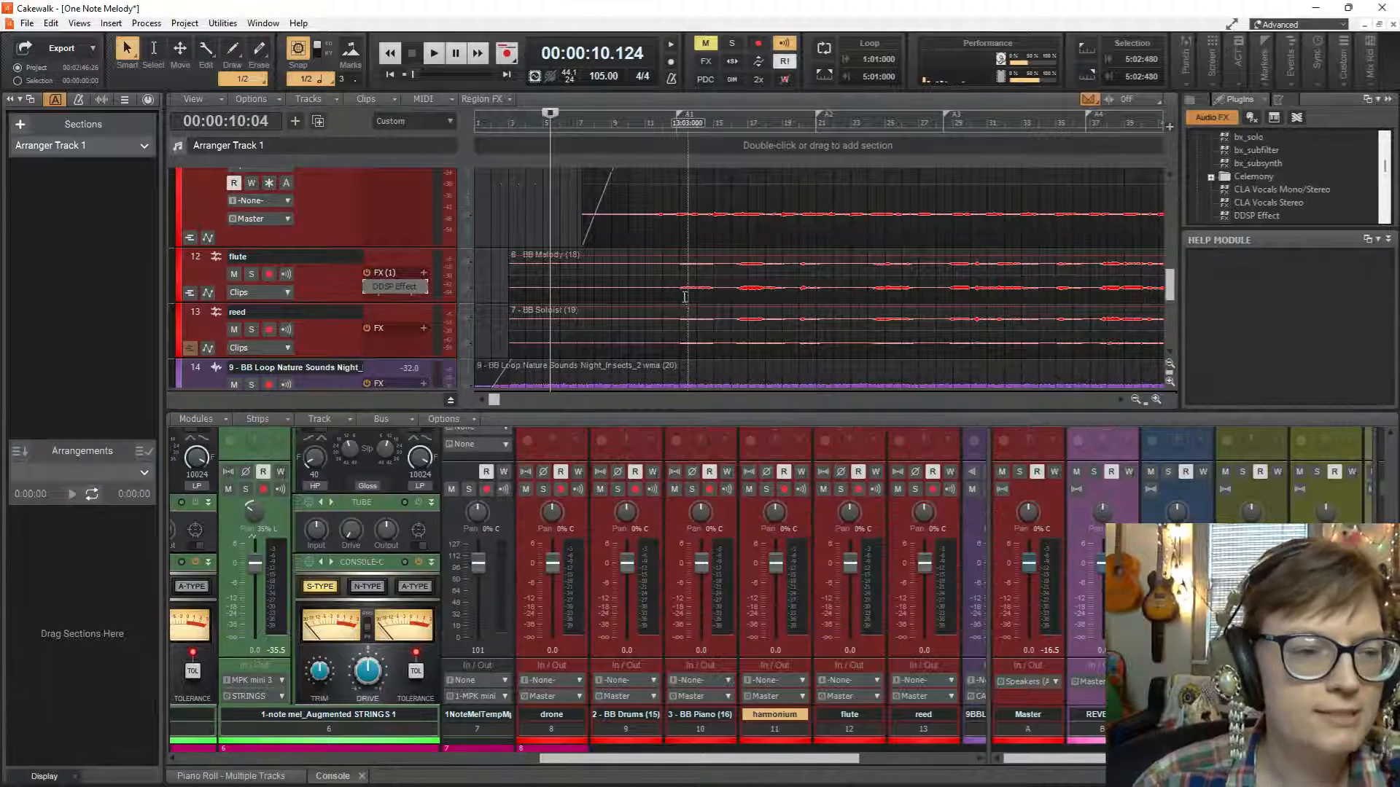
scroll(686, 296, up, 10)
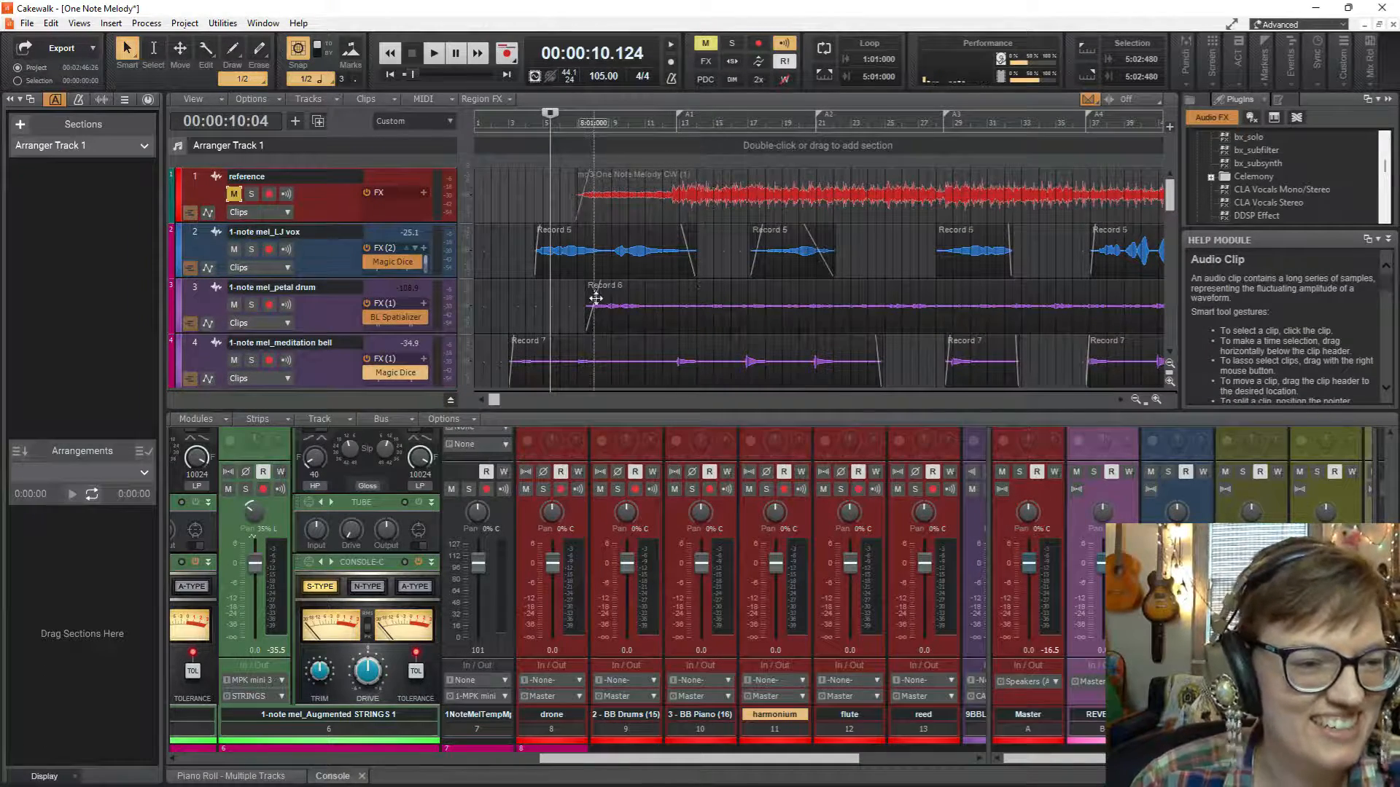
scroll(592, 297, down, 1)
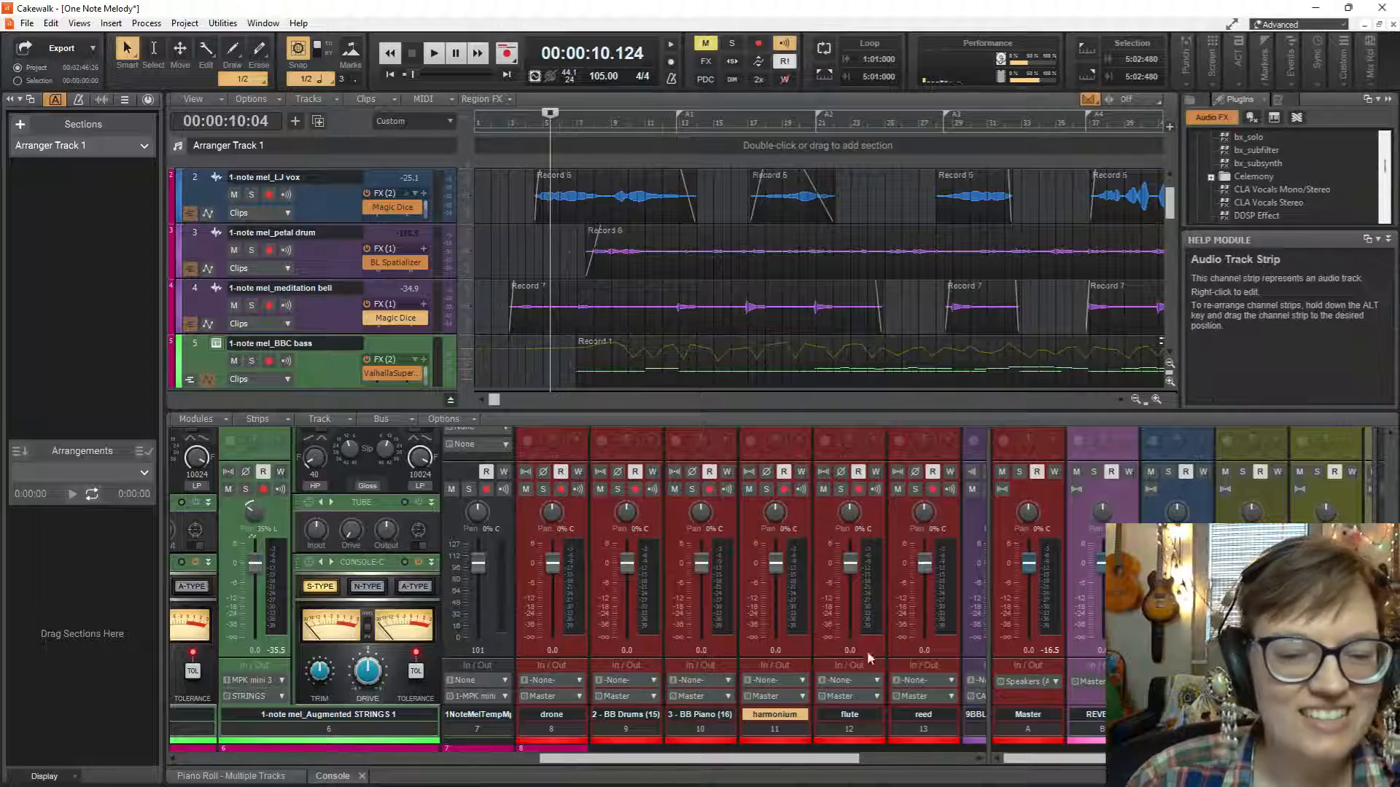
drag(850, 758, 530, 766)
scroll(596, 529, up, 3)
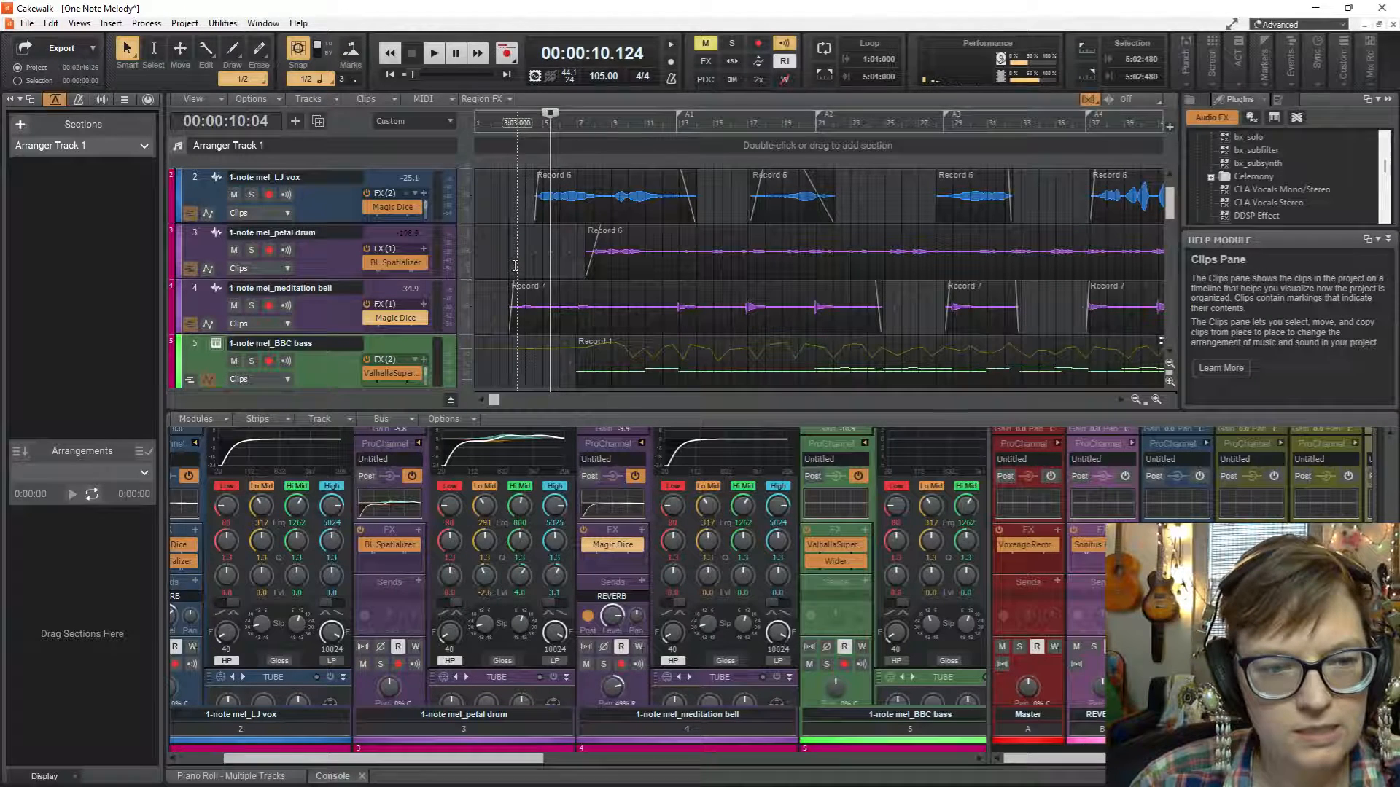
Compare the meditation bell from about measure 3 with its Magic Dice effect bypassed and with it active.
click(518, 364)
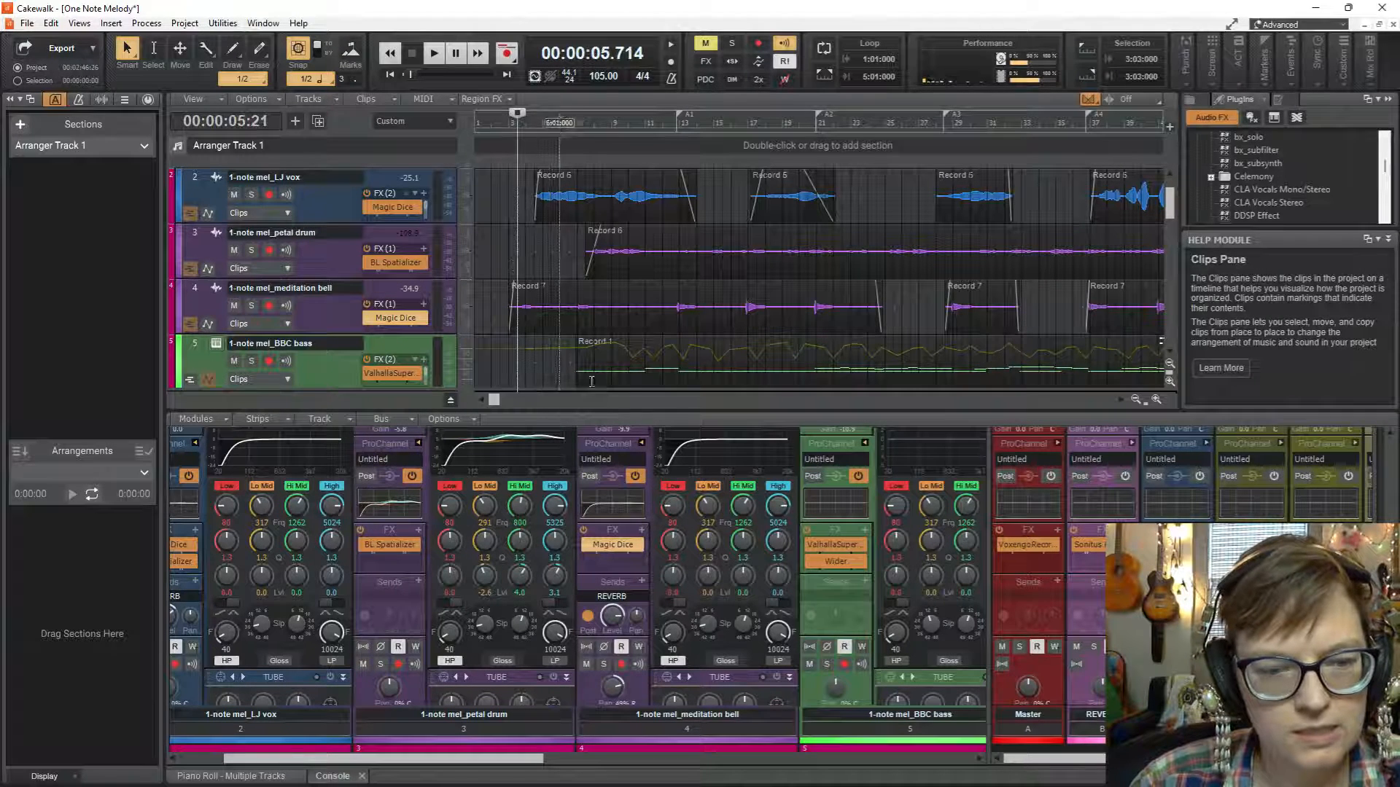
click(586, 545)
key(space)
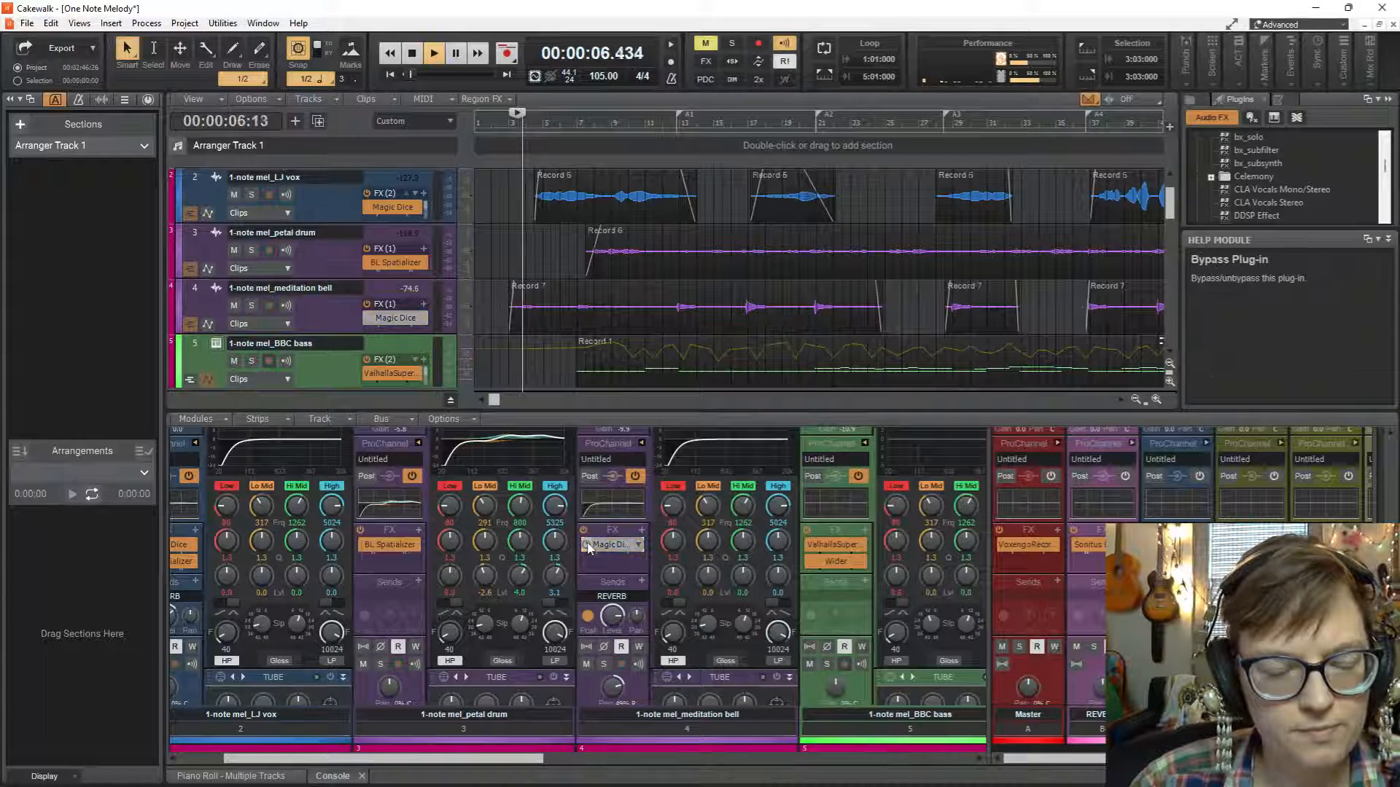
key(space)
click(588, 546)
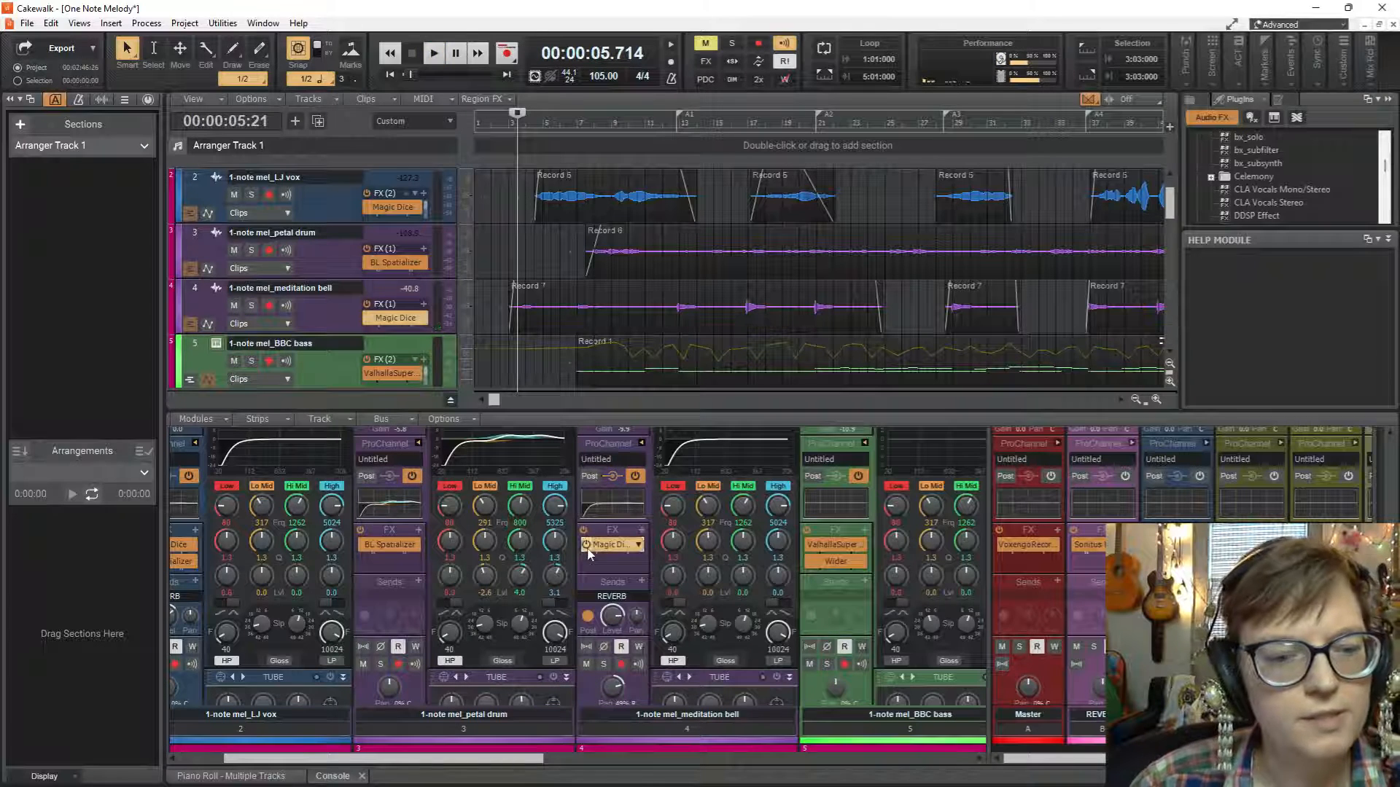
key(space)
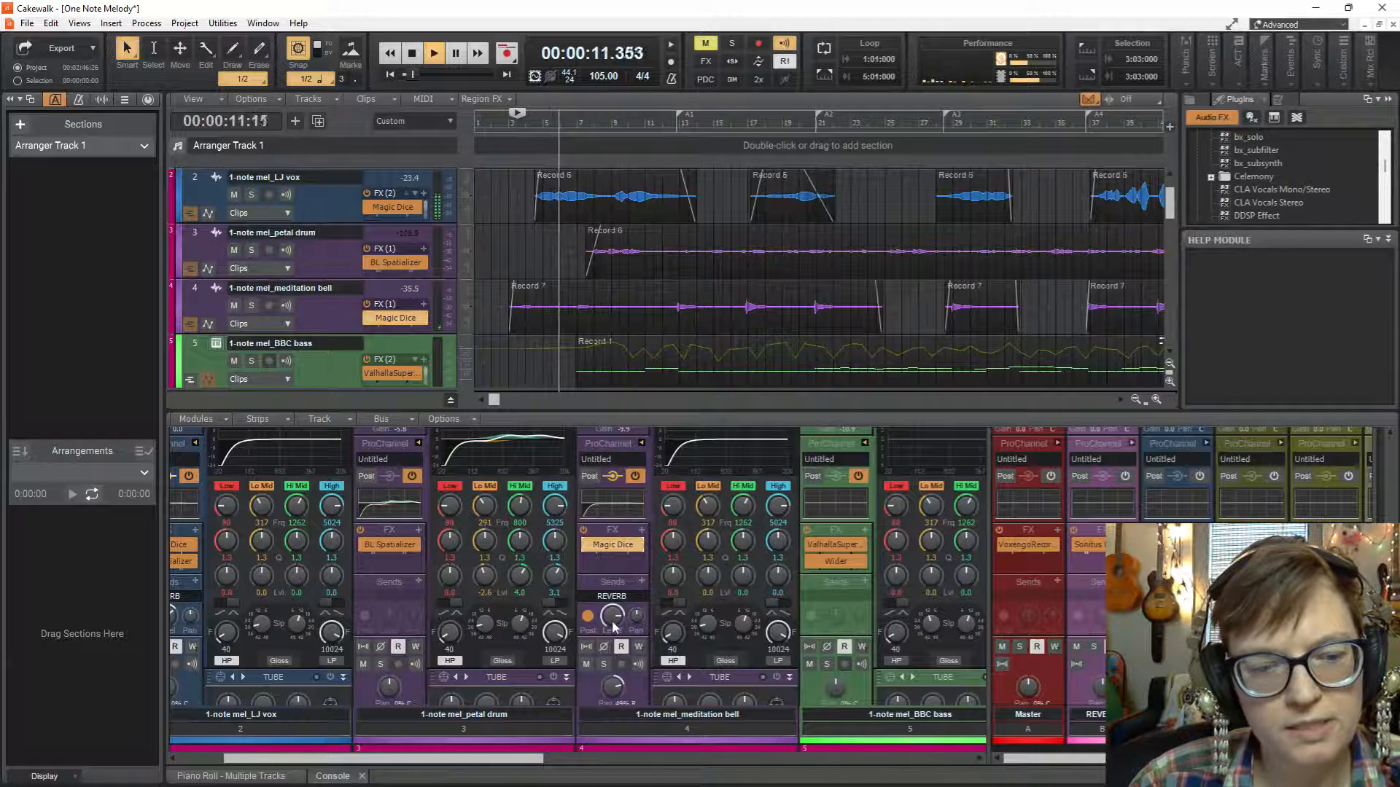
mouse_move(613, 626)
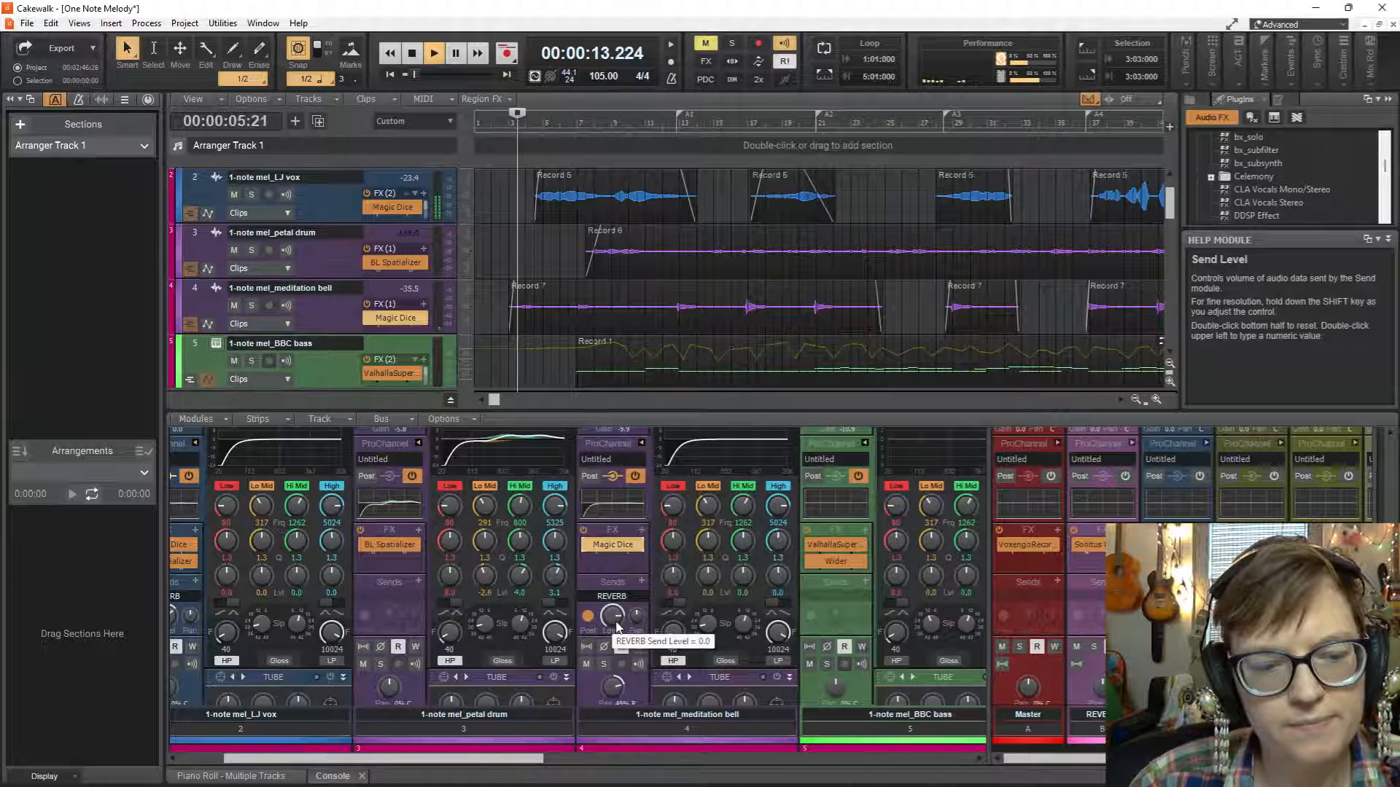
Copy the meditation bell's Magic Dice effect onto the REVERB bus below its Sonitus reverb and audition from about measure 3.
key(space)
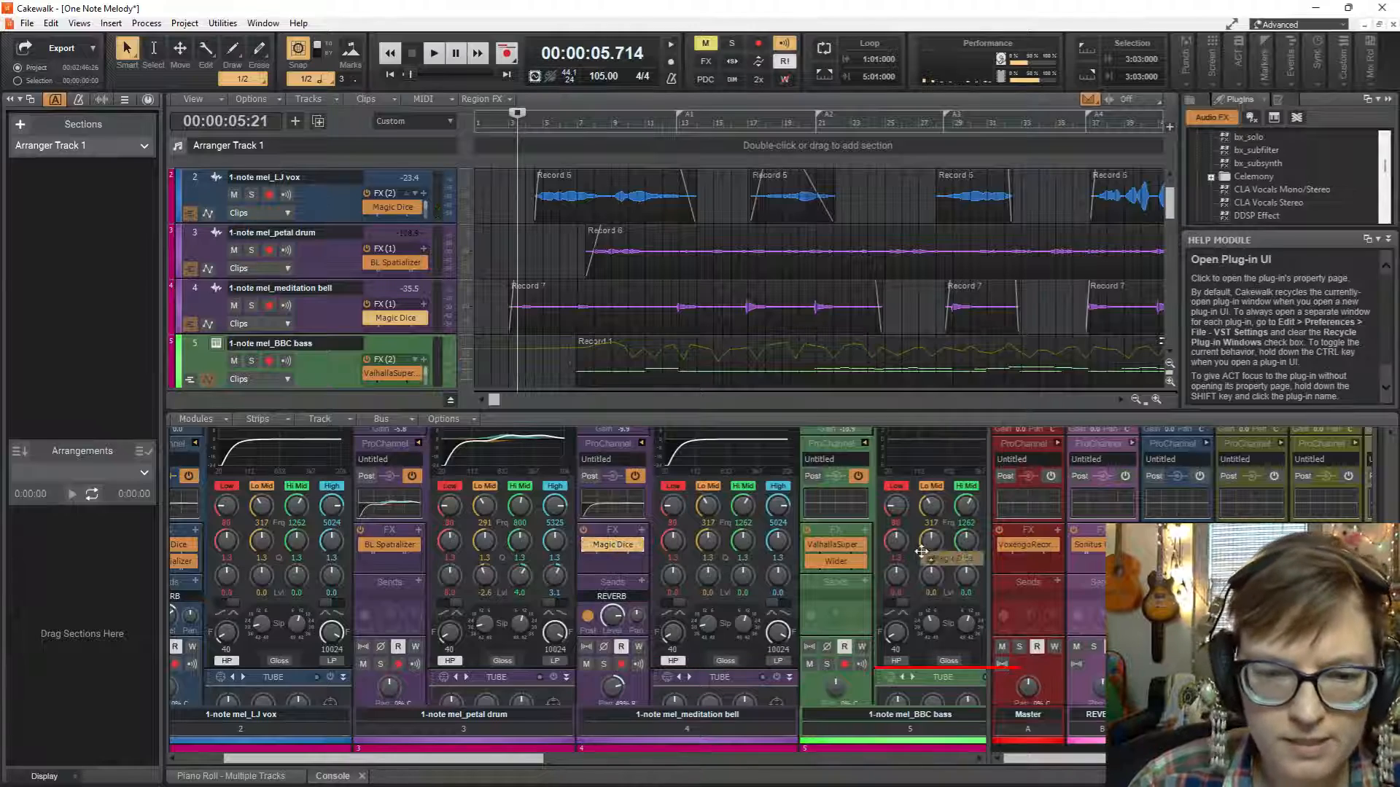
mouse_move(921, 552)
mouse_down()
mouse_move(1089, 576)
mouse_move(1096, 561)
mouse_up()
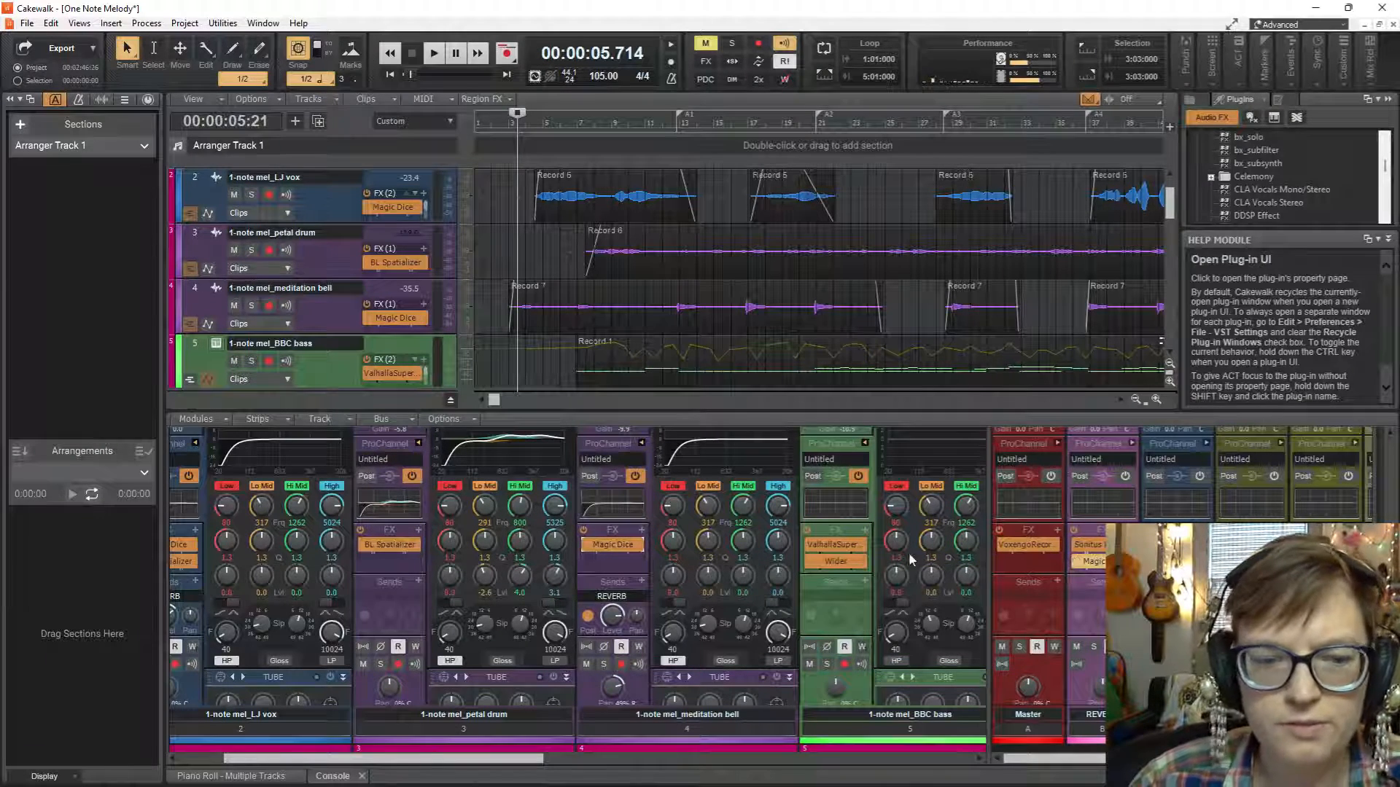
key(space)
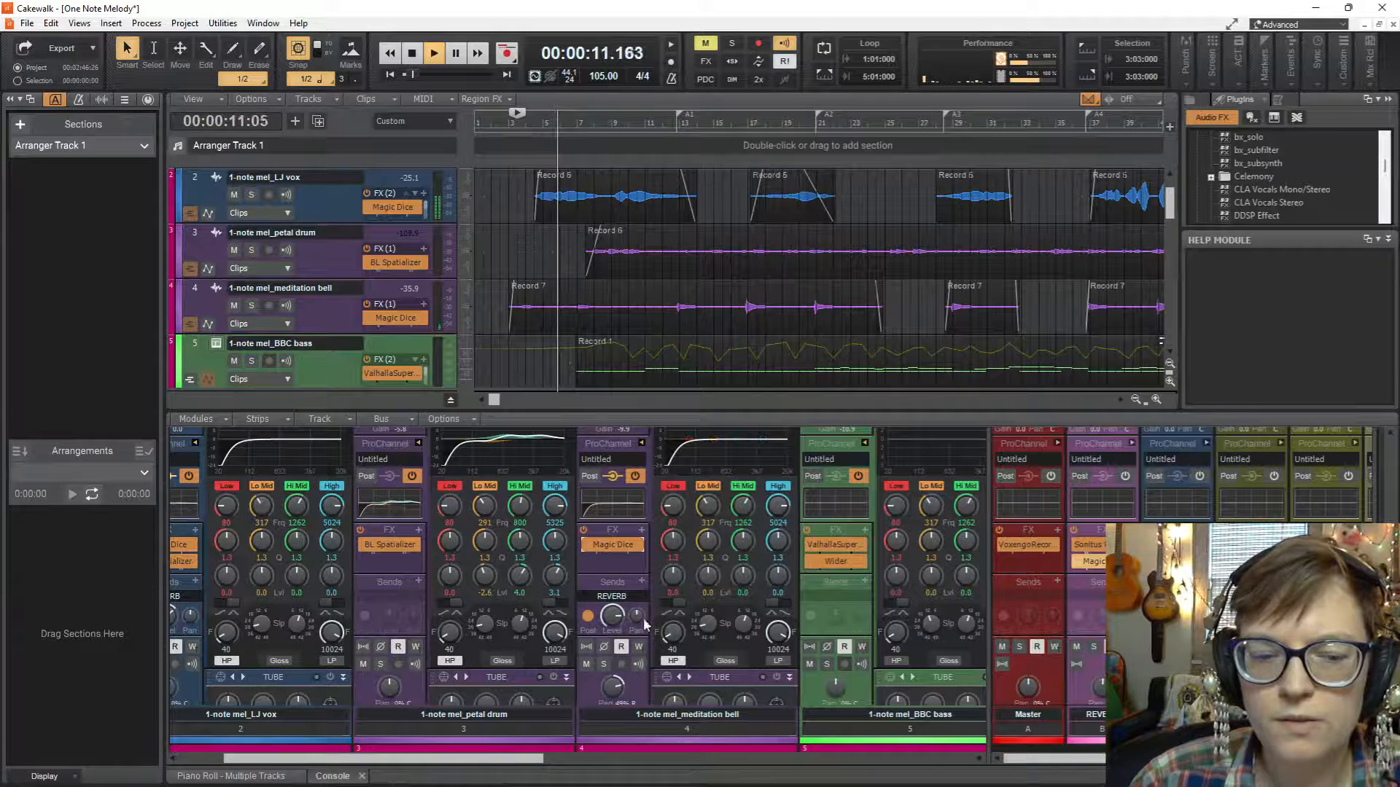
key(space)
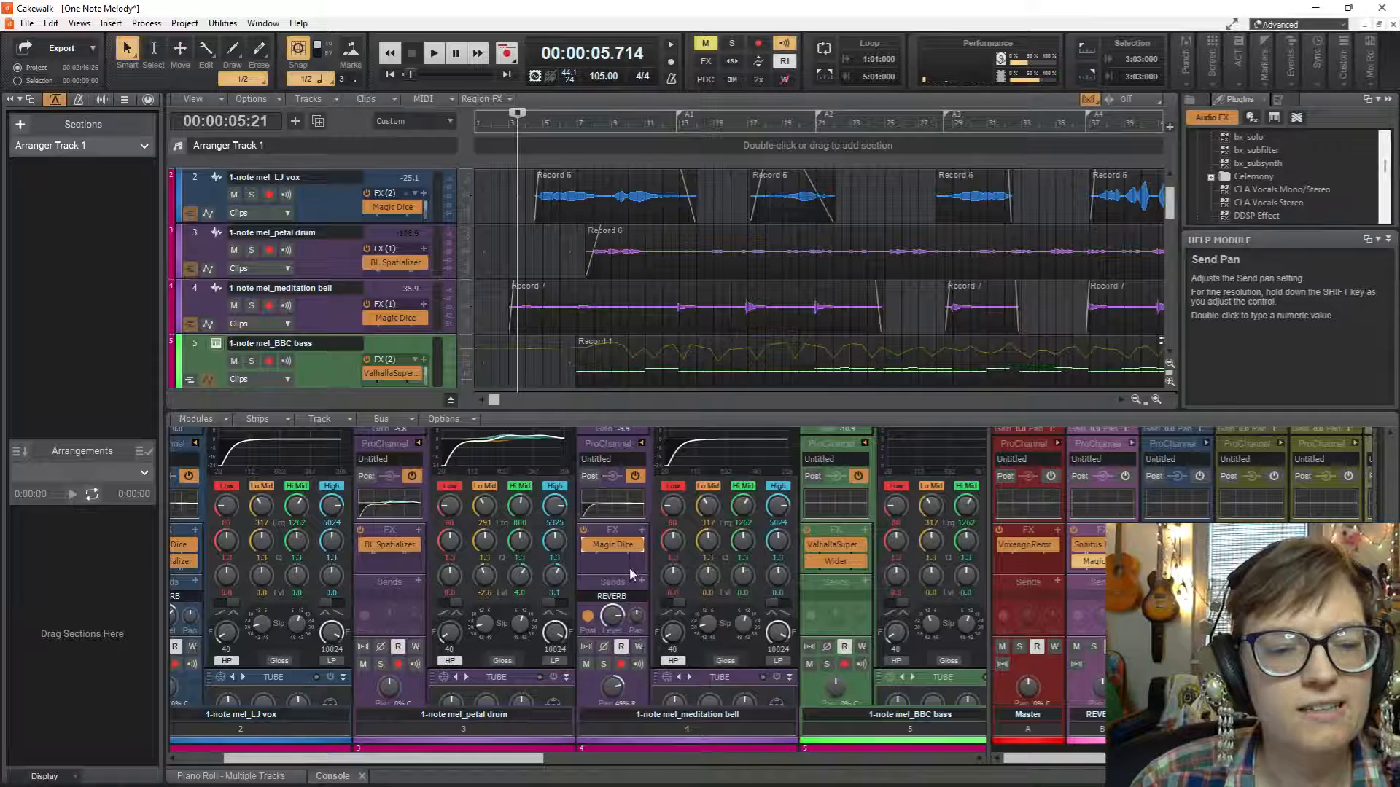
In the meditation bell's equalizer, boost the Hi Mid band by 3.1 dB at 2412 Hz with a Q of 0.9 while auditioning.
double_click(733, 456)
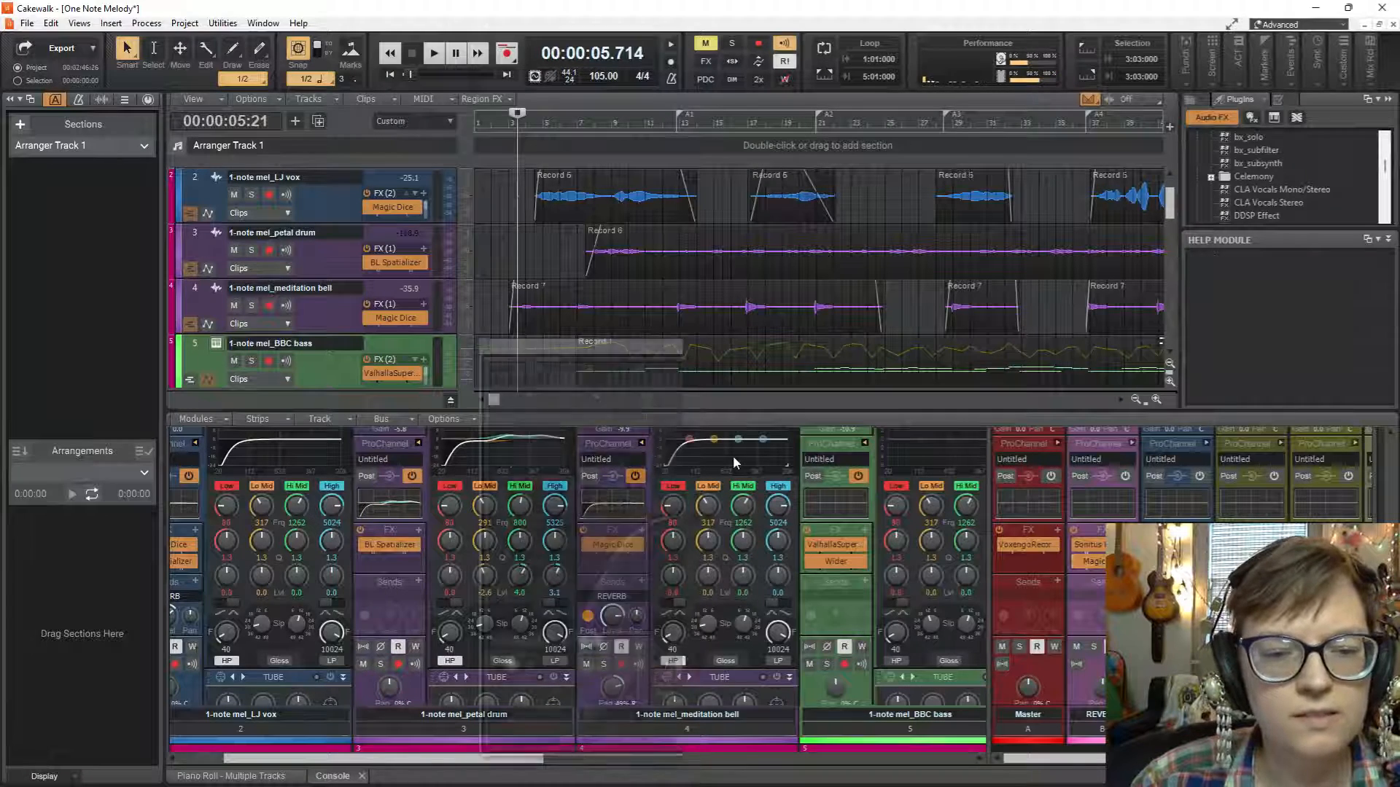
key(space)
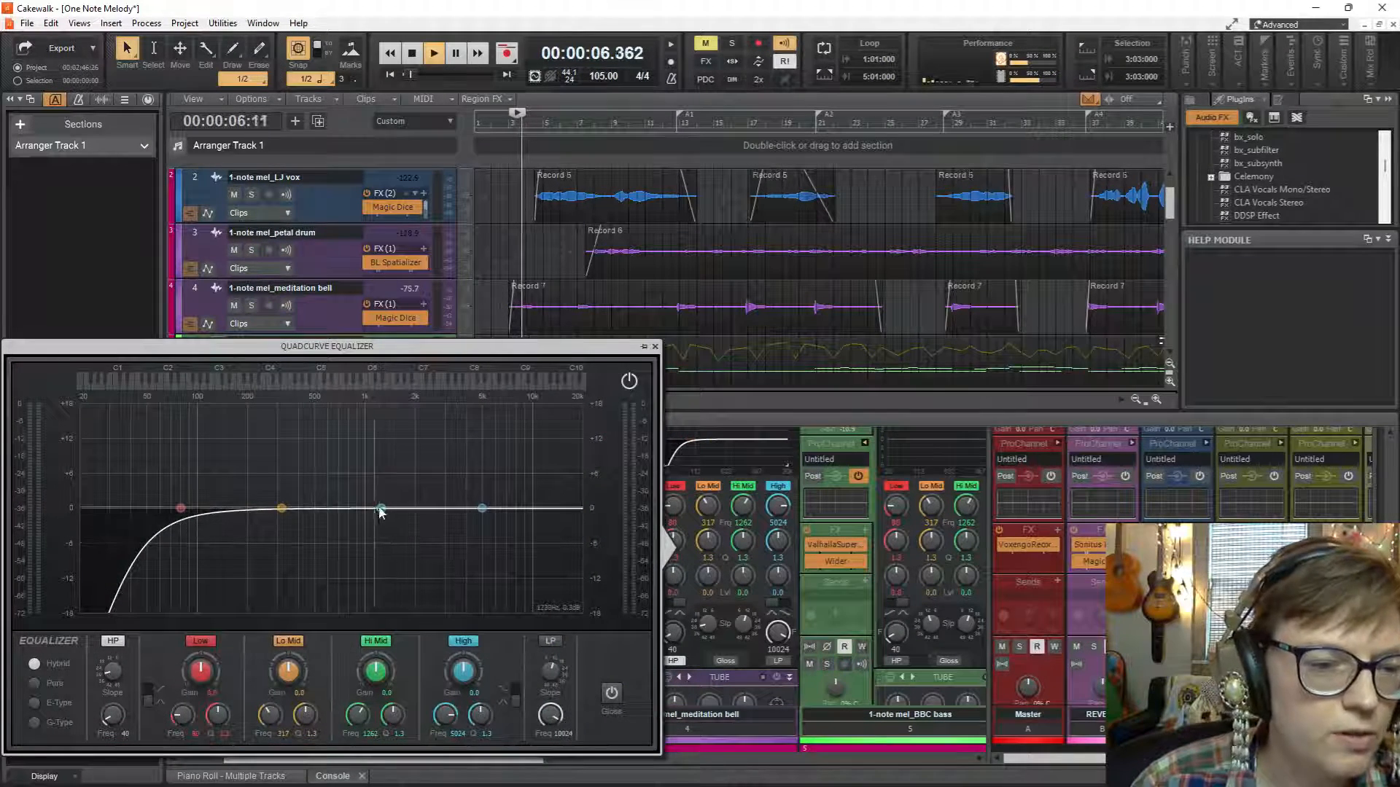
drag(381, 508, 429, 490)
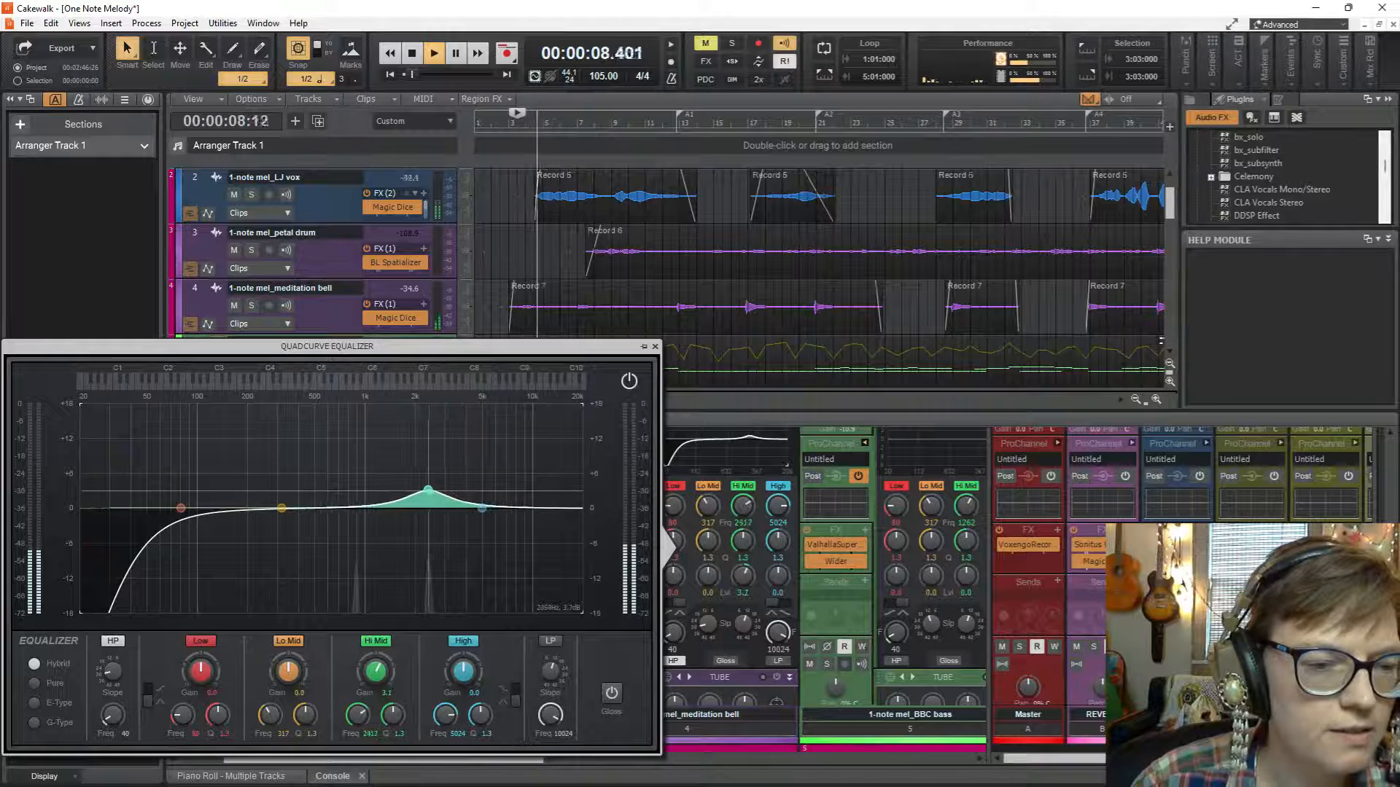
drag(398, 718, 399, 729)
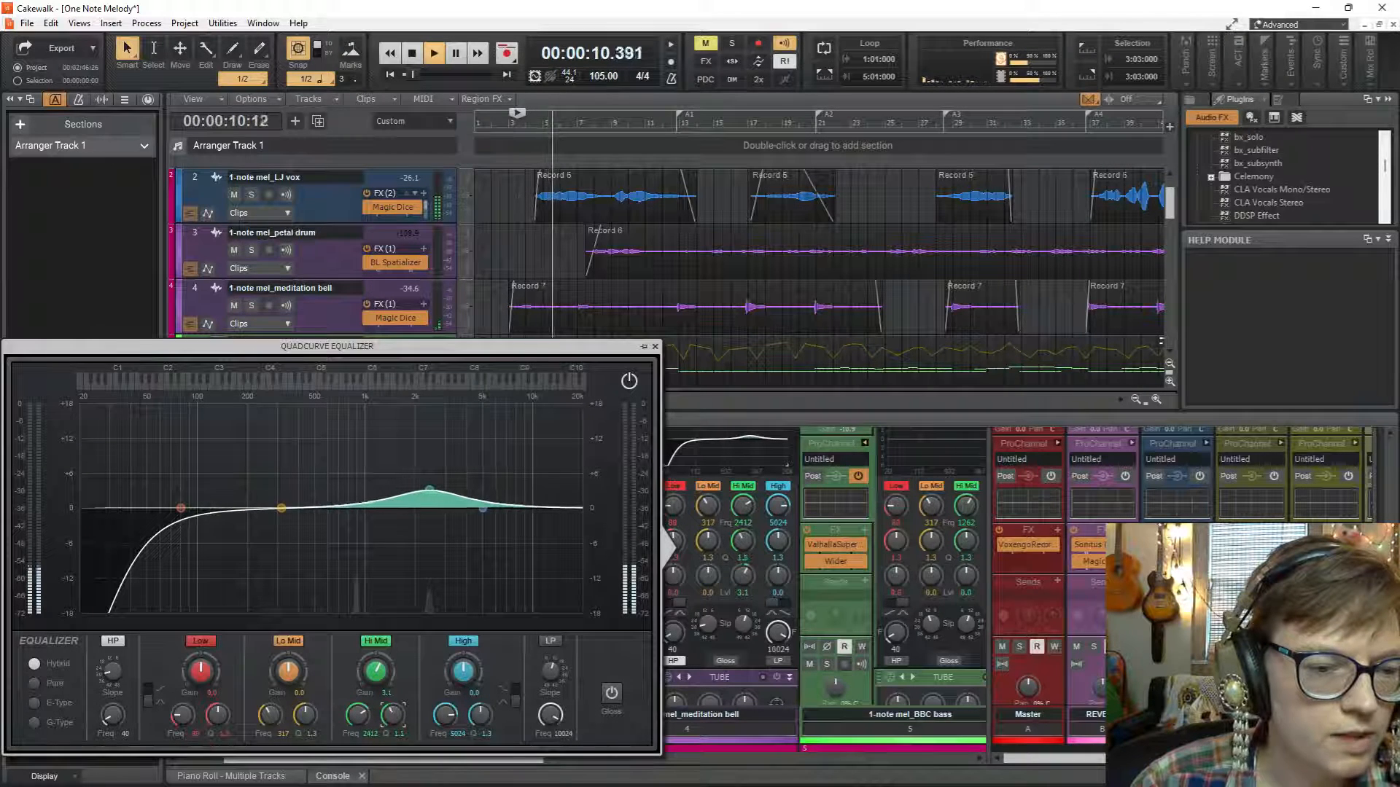
key(space)
key(space)
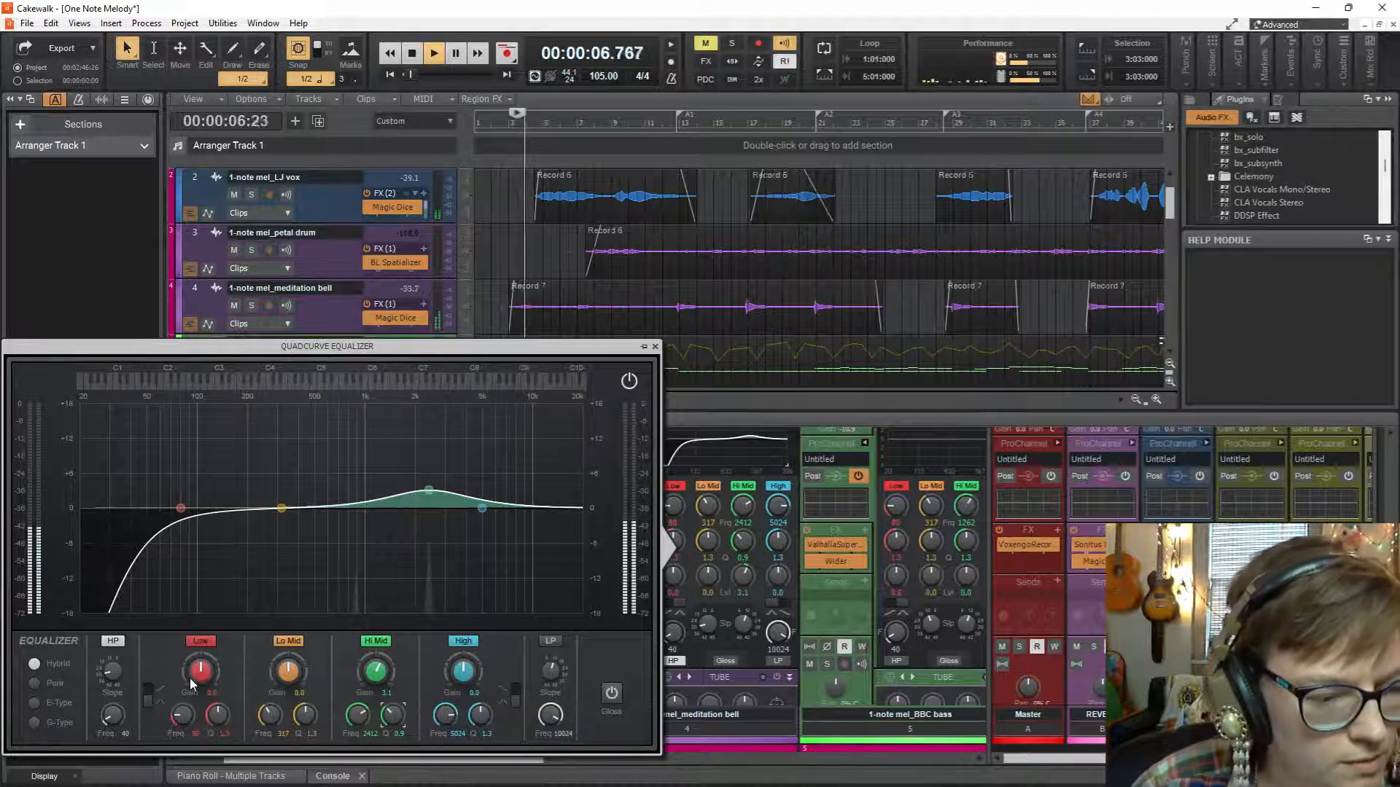
Set the meditation bell's high-pass frequency to 278 Hz and audition the passage again.
drag(111, 716, 111, 689)
key(space)
key(space)
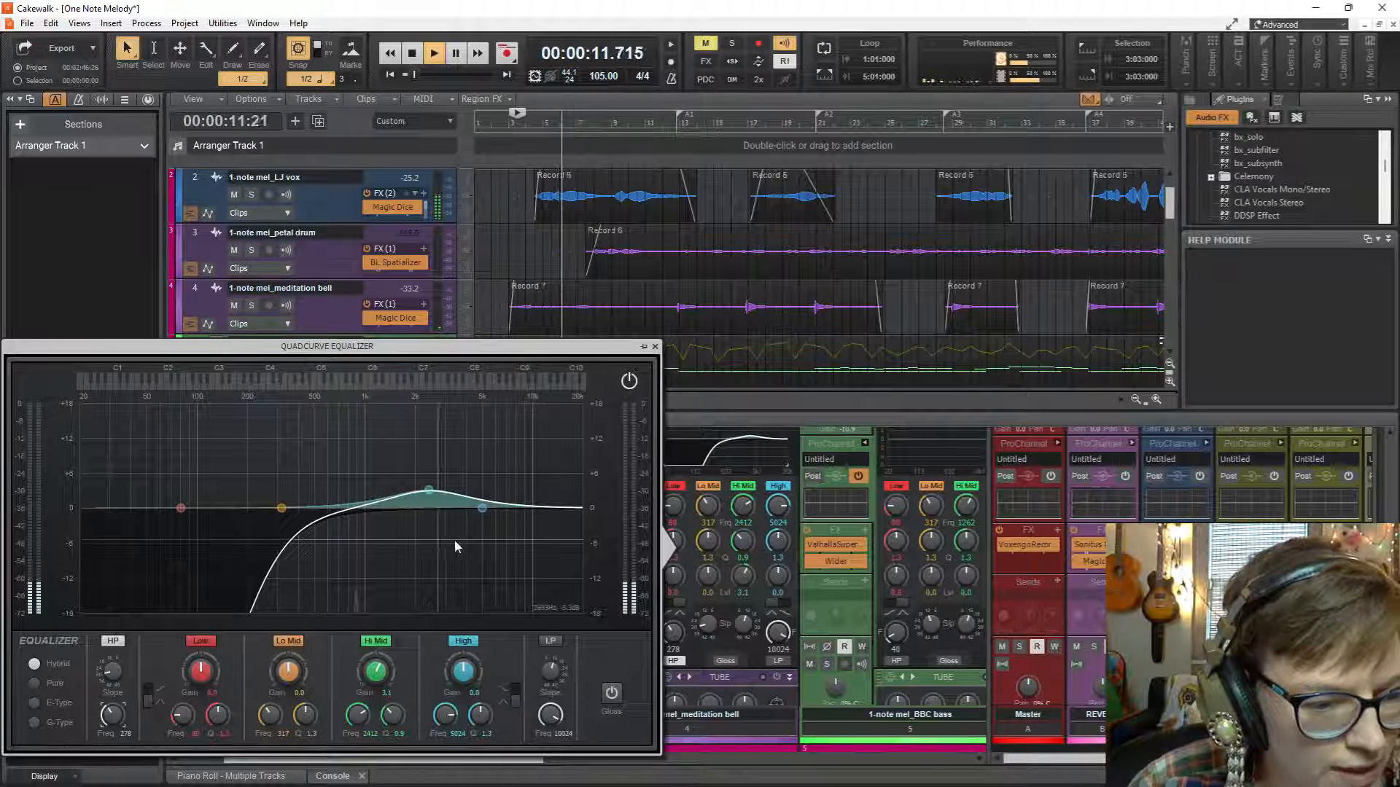
key(space)
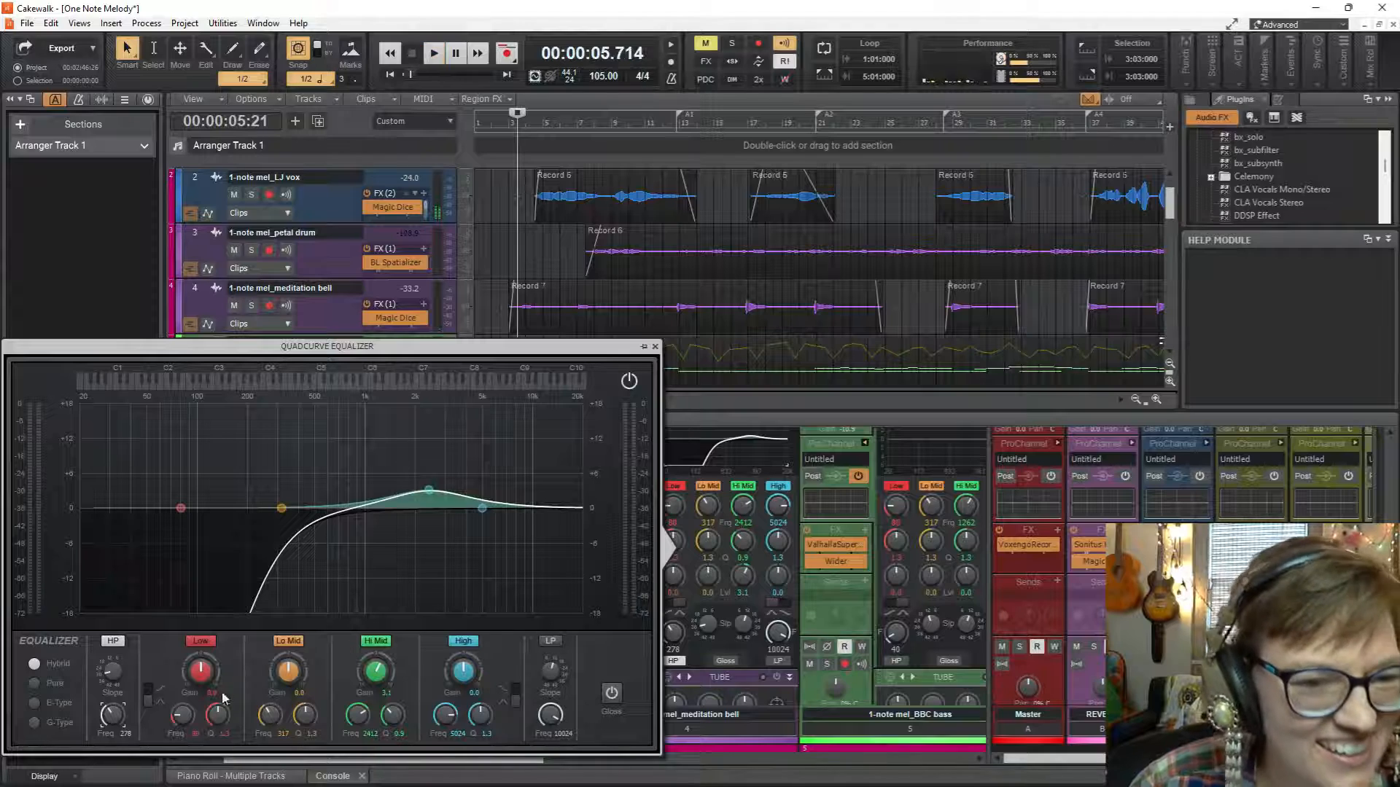
Magnify the meditation bell's waveform display and set its equalizer's high-pass frequency to 411 Hz during playback.
drag(468, 306, 479, 271)
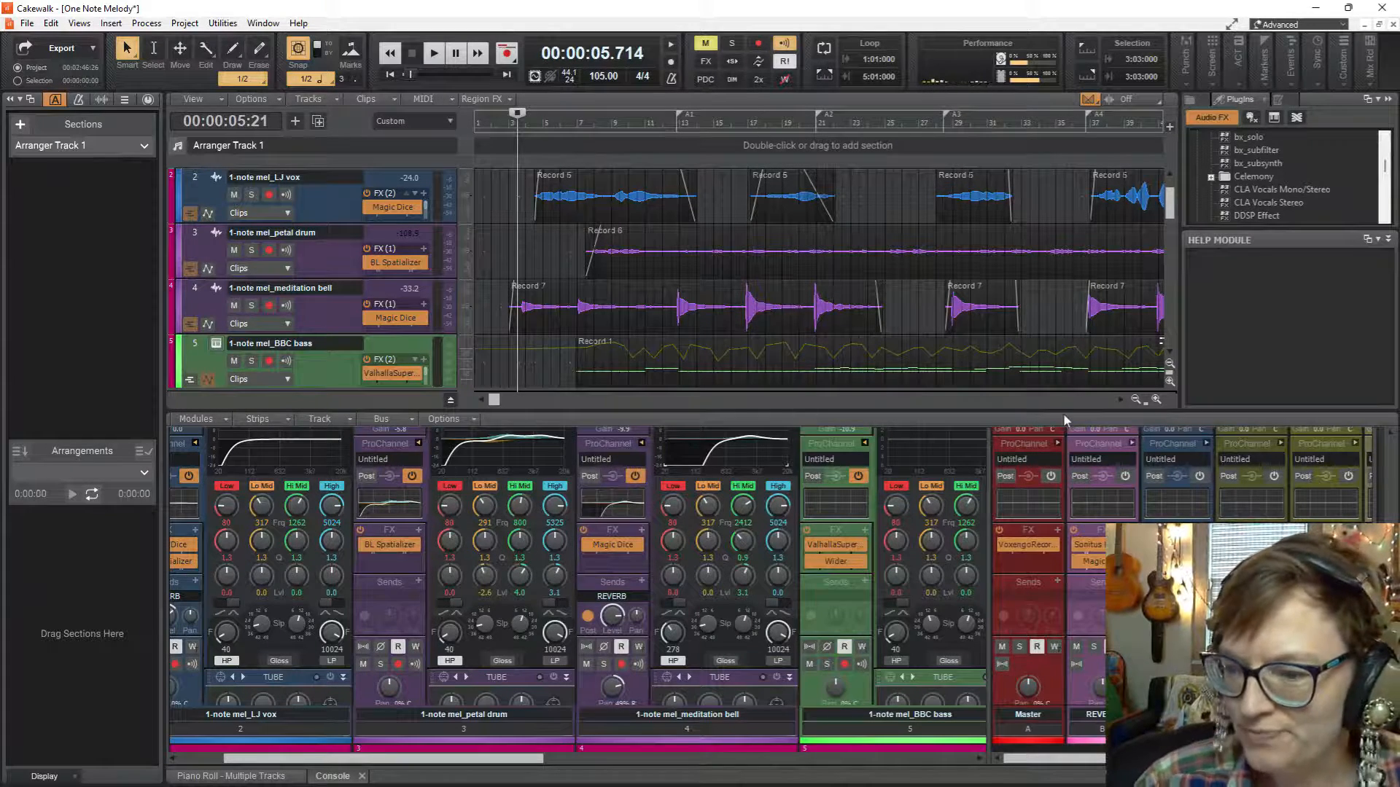
key(space)
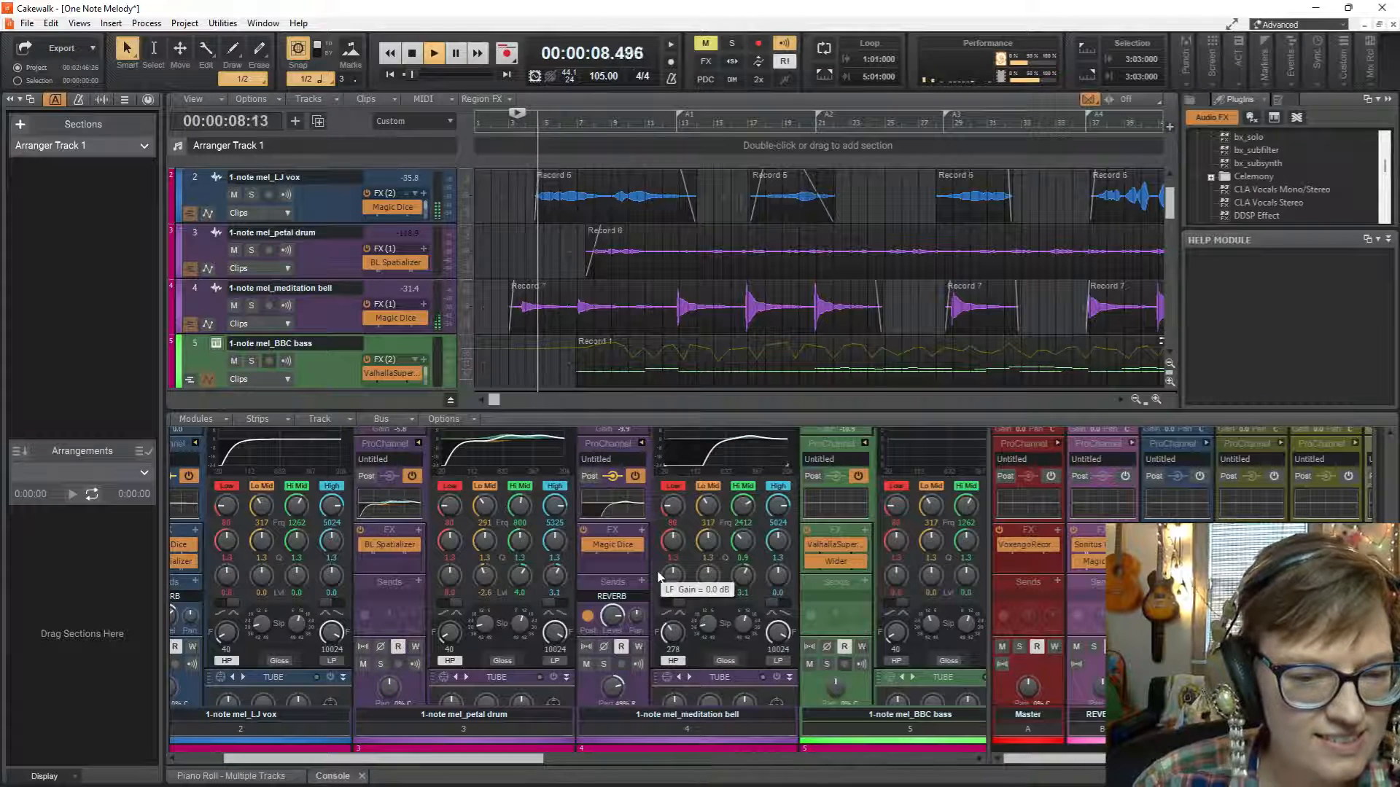
double_click(761, 455)
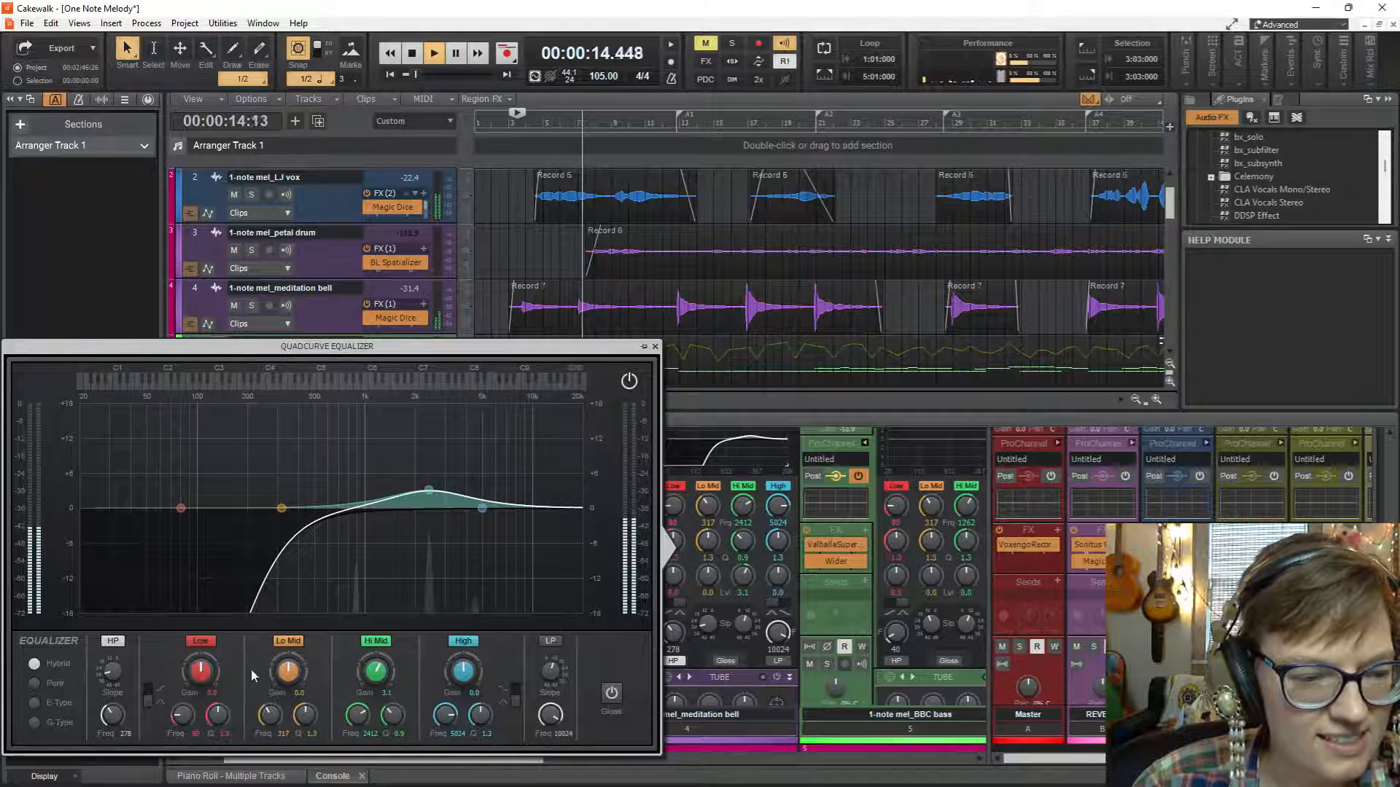
drag(113, 715, 113, 716)
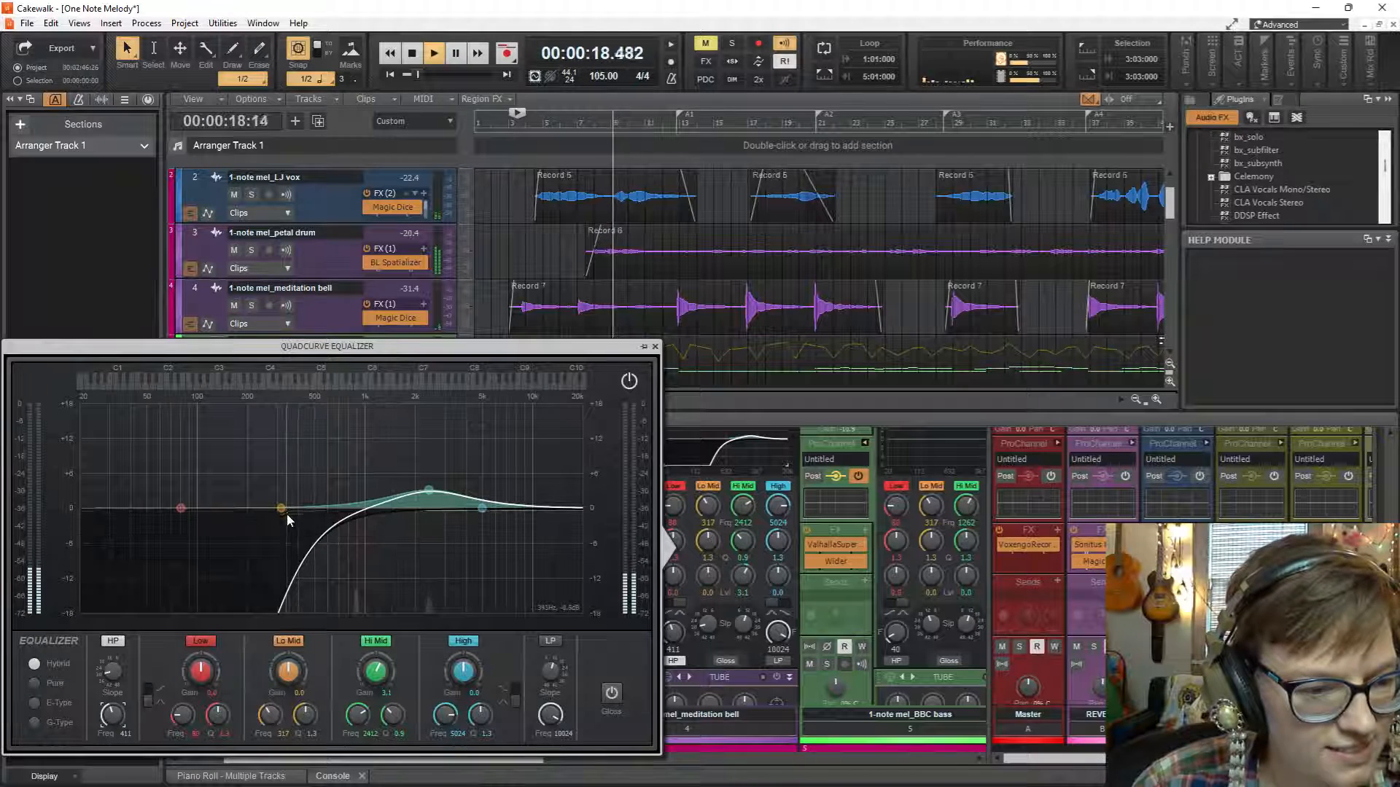
Boost the meditation bell's Lo Mid band by 3.3 dB at 842 Hz, audition the change and close the equalizer.
drag(283, 508, 352, 488)
key(space)
key(space)
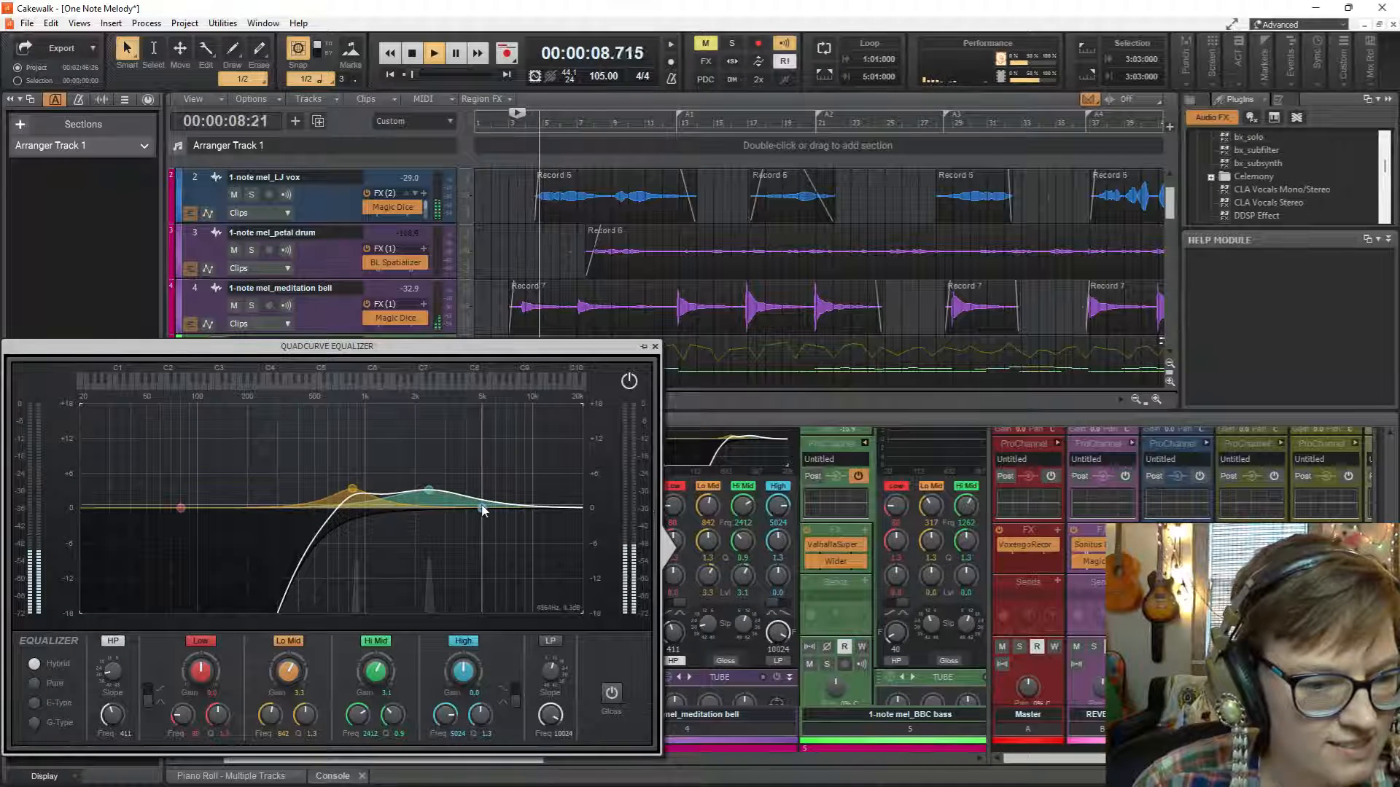
key(space)
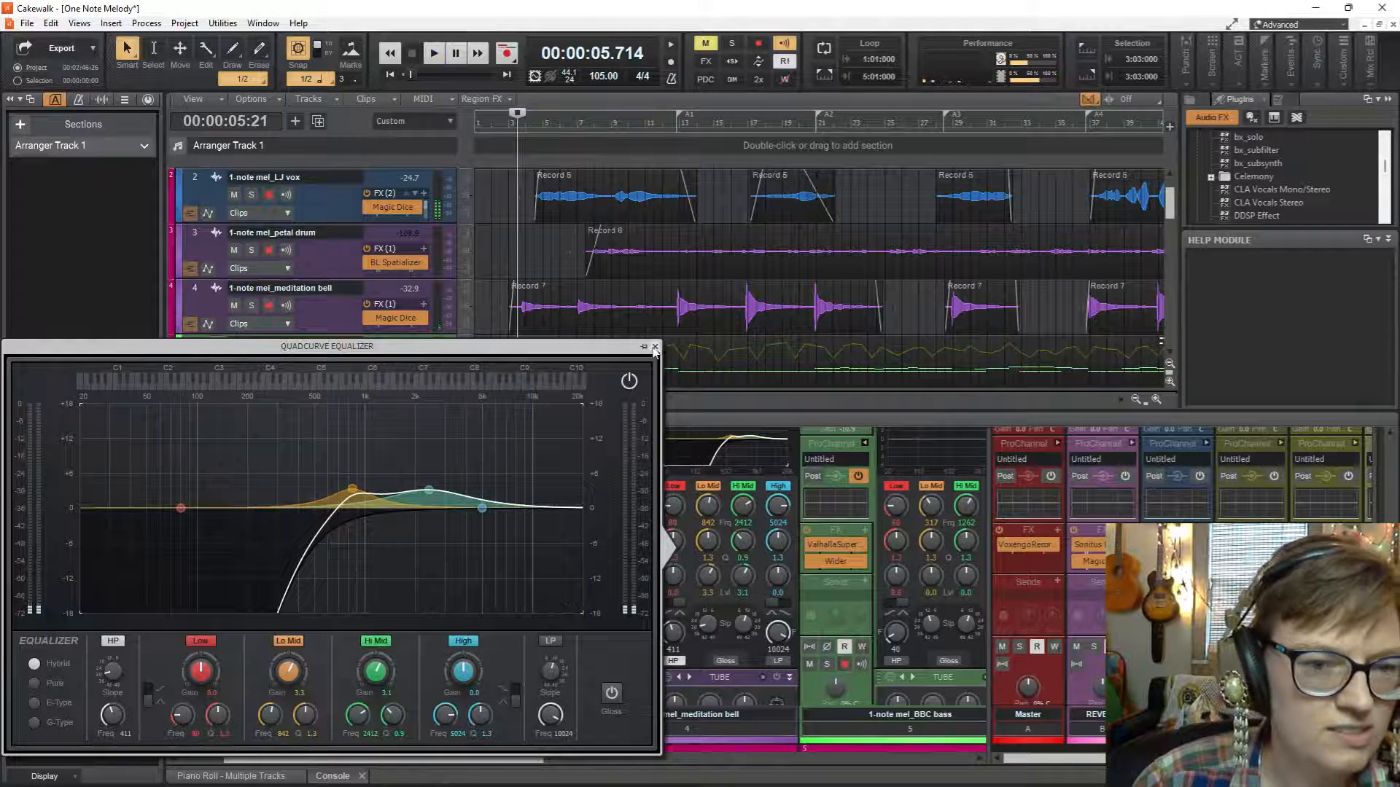
click(654, 348)
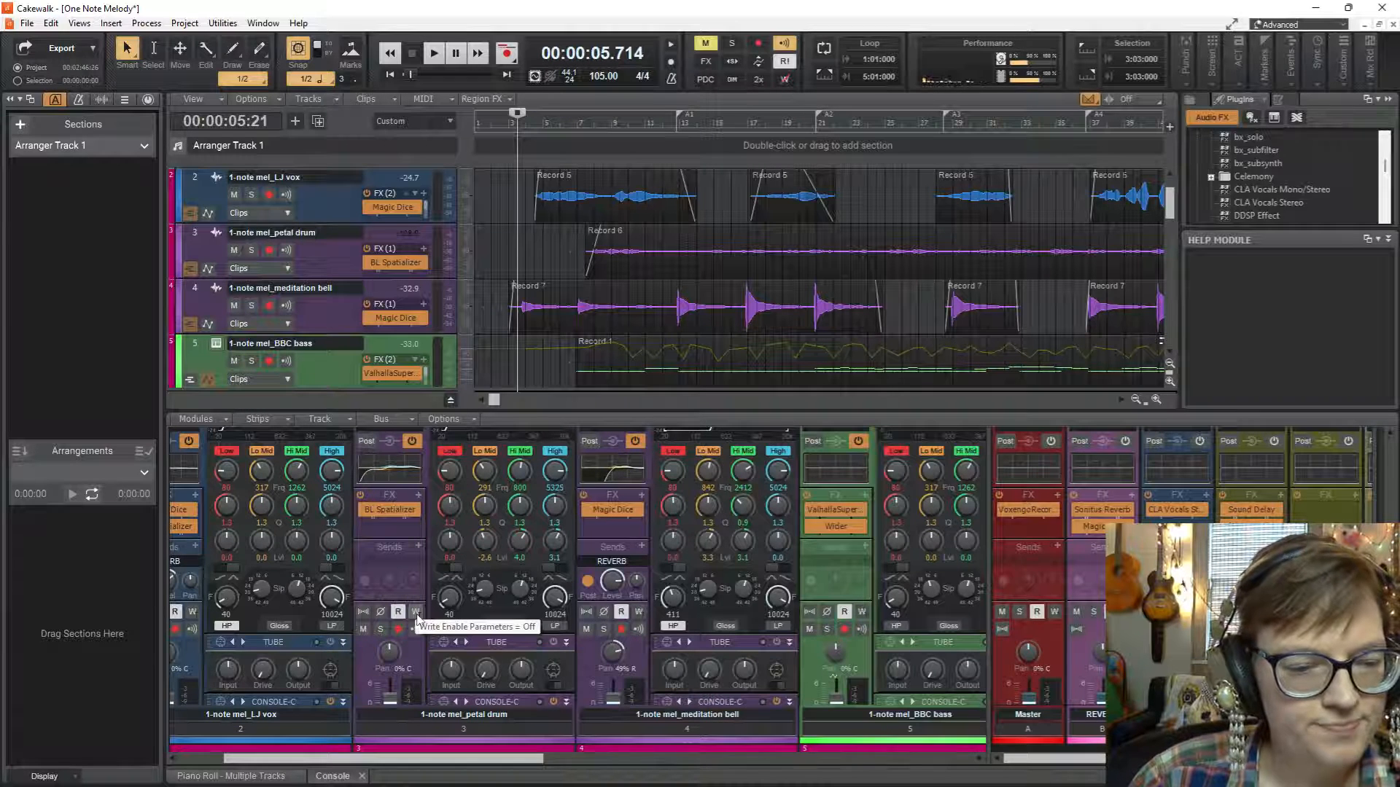
click(415, 613)
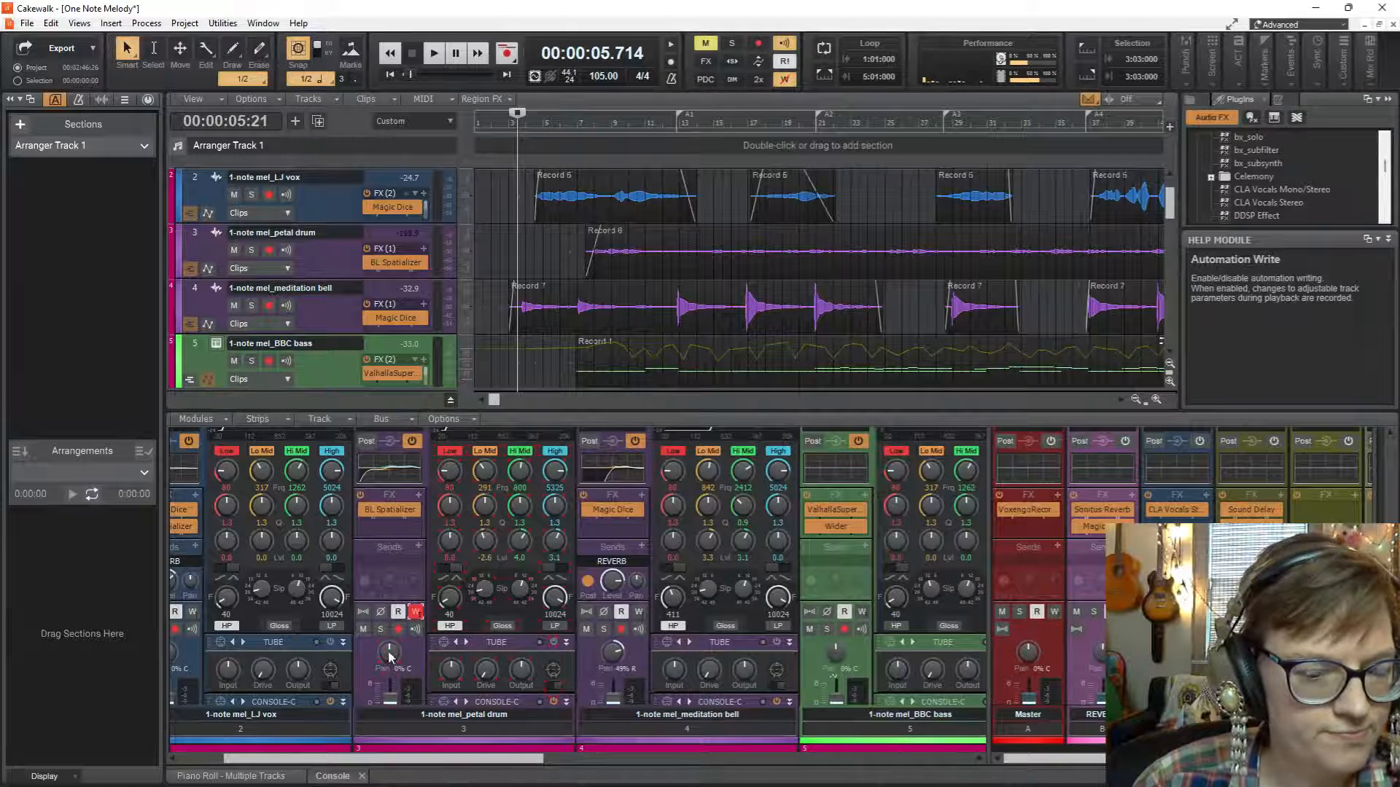
key(space)
drag(390, 658, 390, 657)
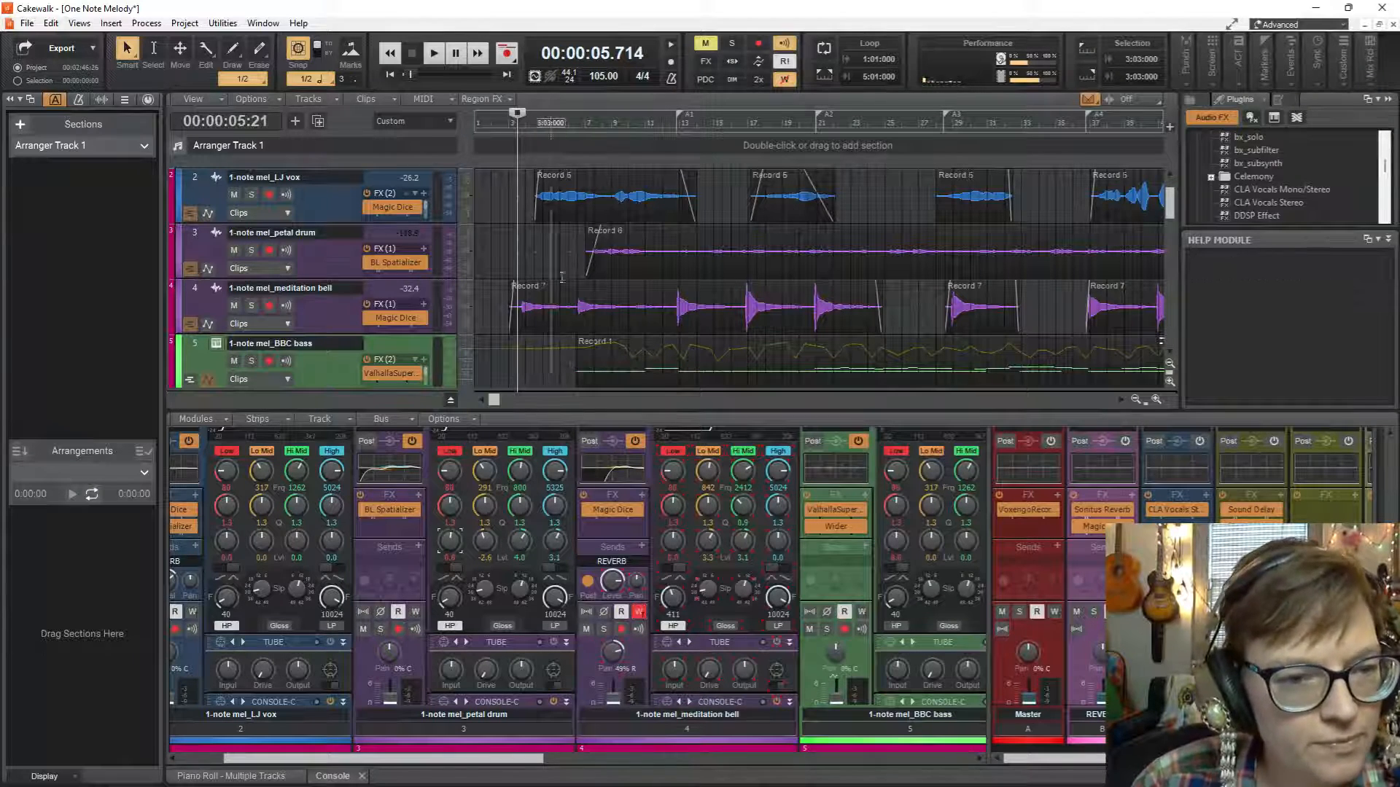
Record pan automation on the meditation bell during playback, sweeping widely between left and right through its first clip.
click(619, 656)
key(space)
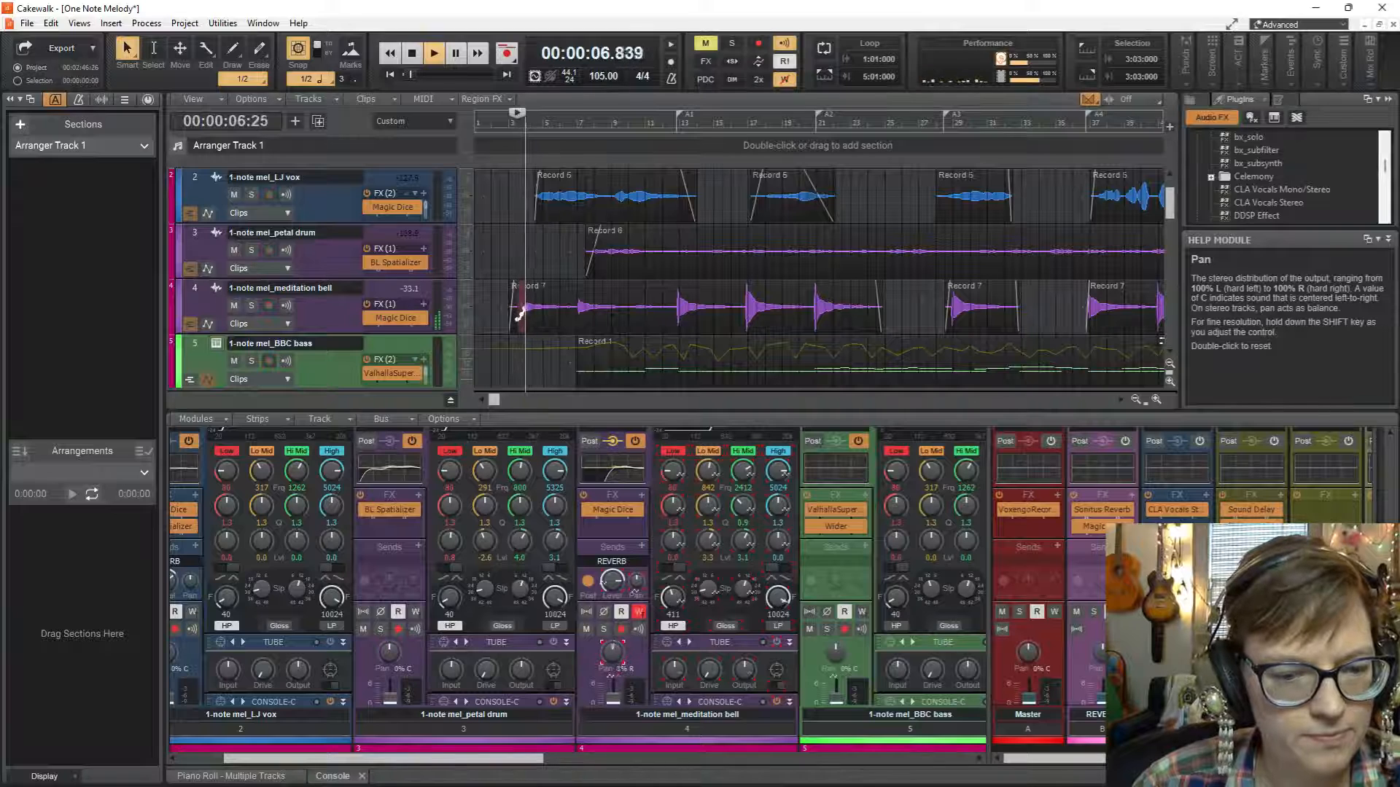
mouse_move(619, 656)
mouse_down()
mouse_move(619, 631)
mouse_move(613, 674)
mouse_move(614, 648)
mouse_up()
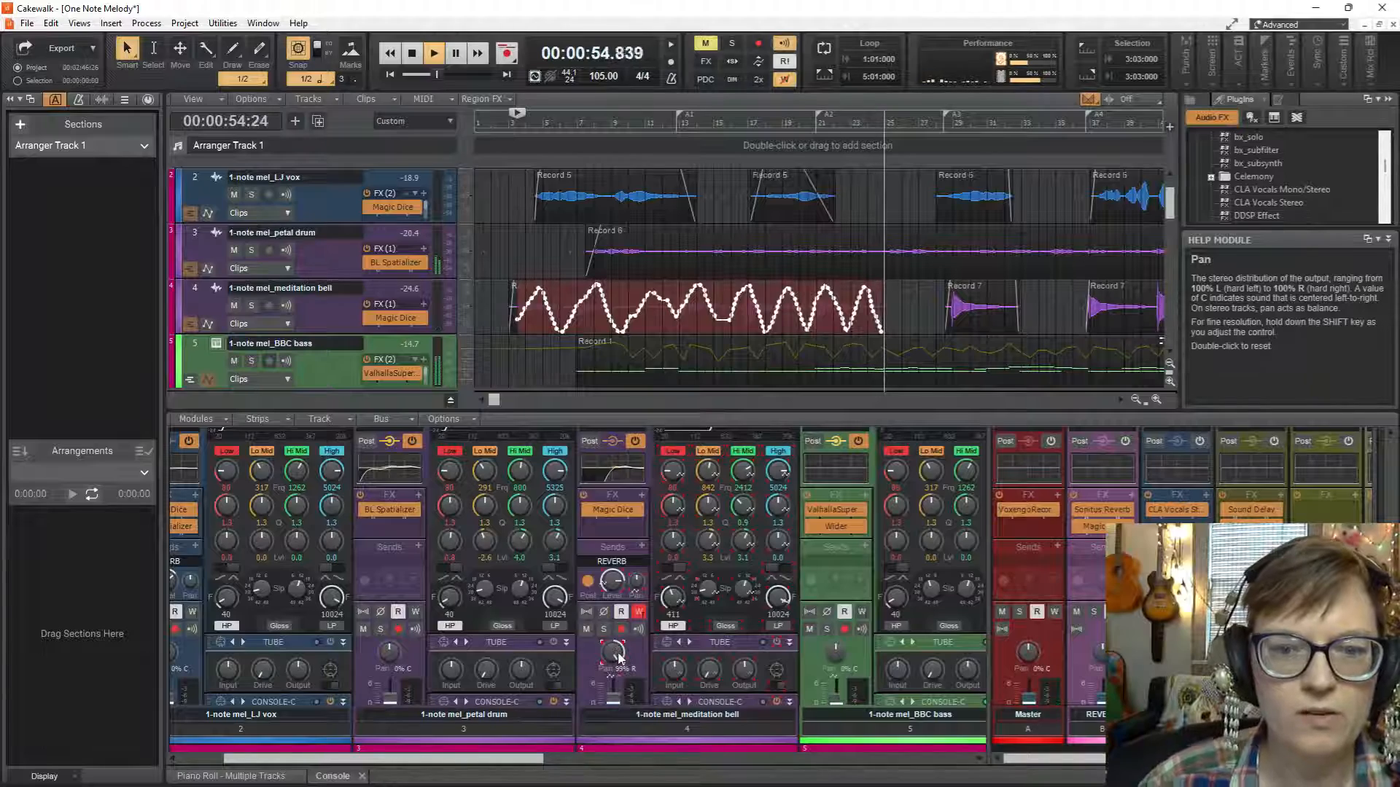
key(space)
Look over the tracks below the meditation bell and shrink the console to enlarge the track view.
scroll(686, 274, down, 6)
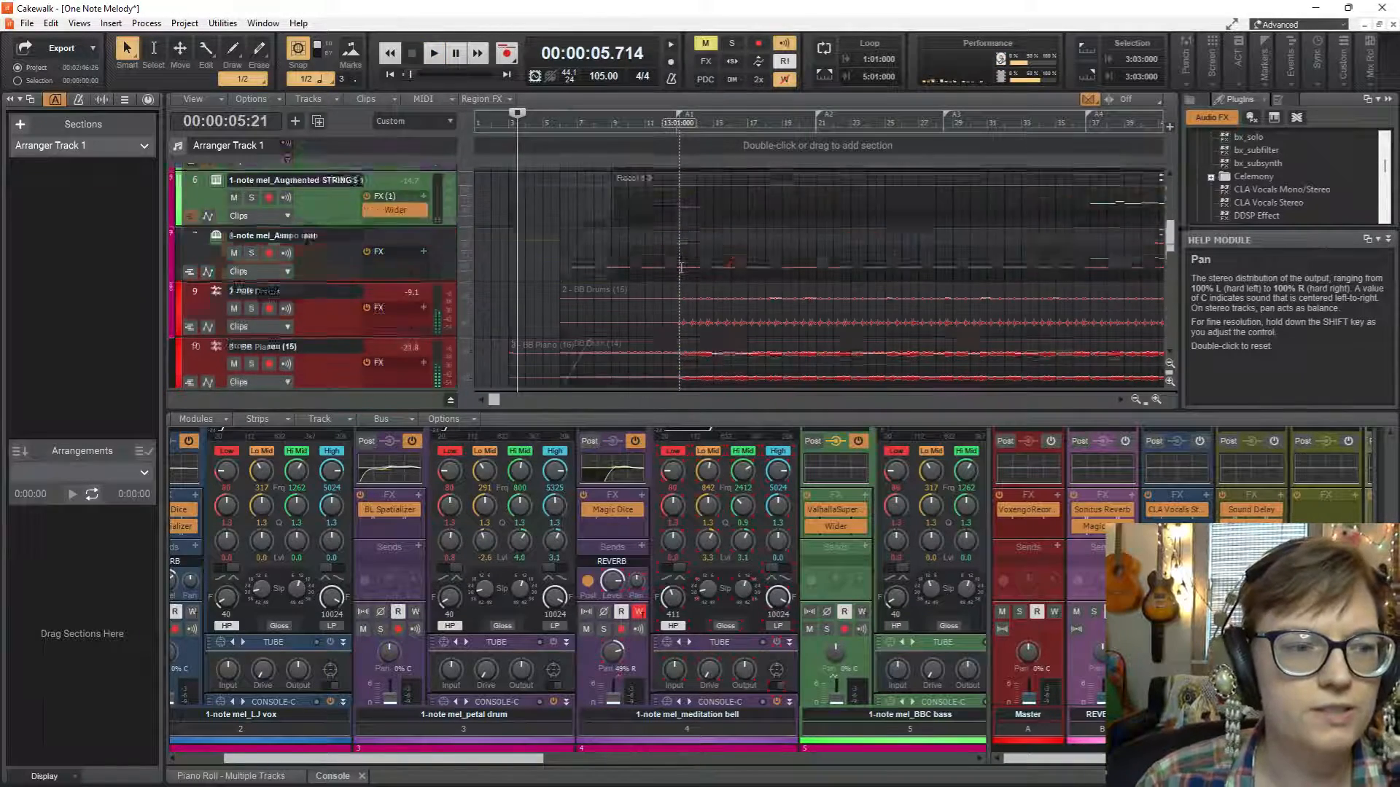
scroll(678, 274, up, 5)
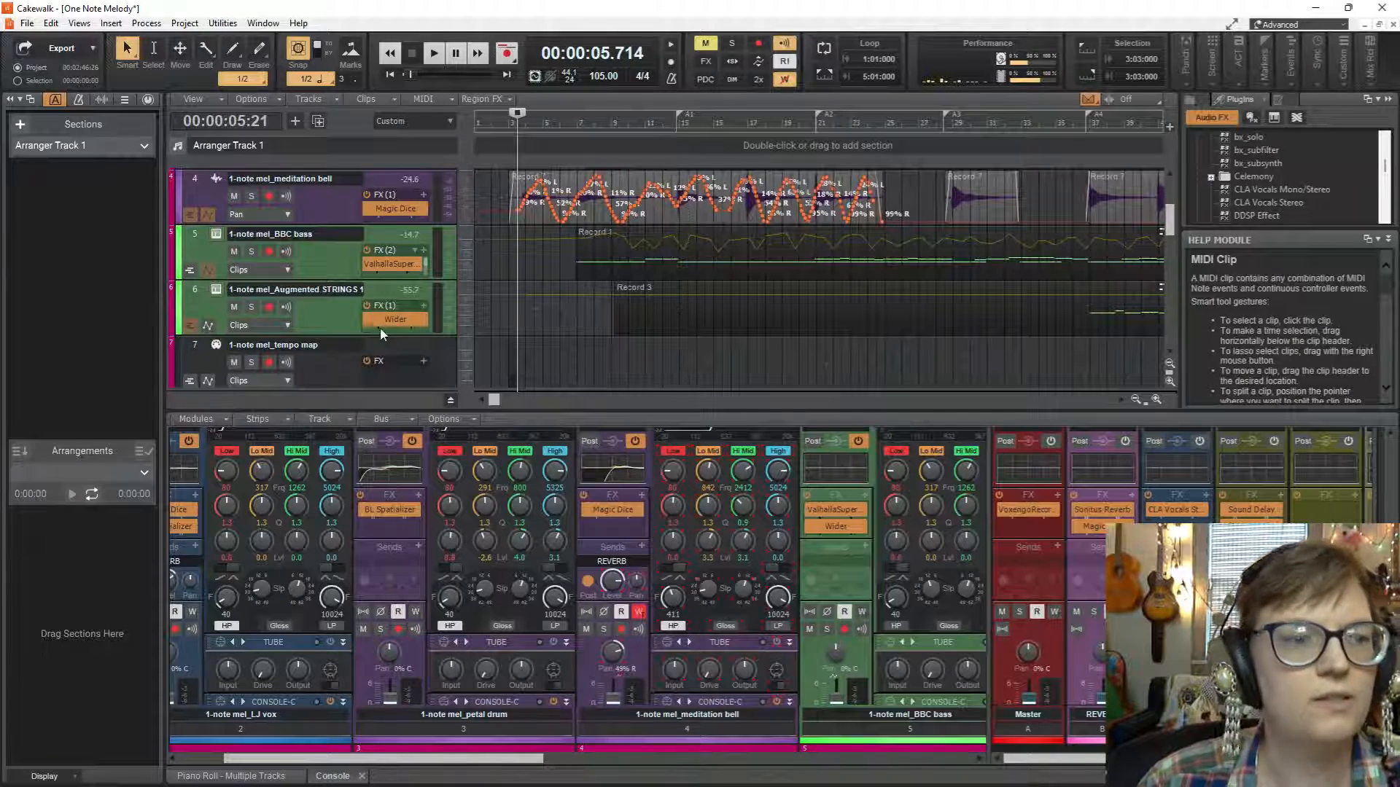
scroll(526, 328, down, 1)
scroll(526, 327, down, 5)
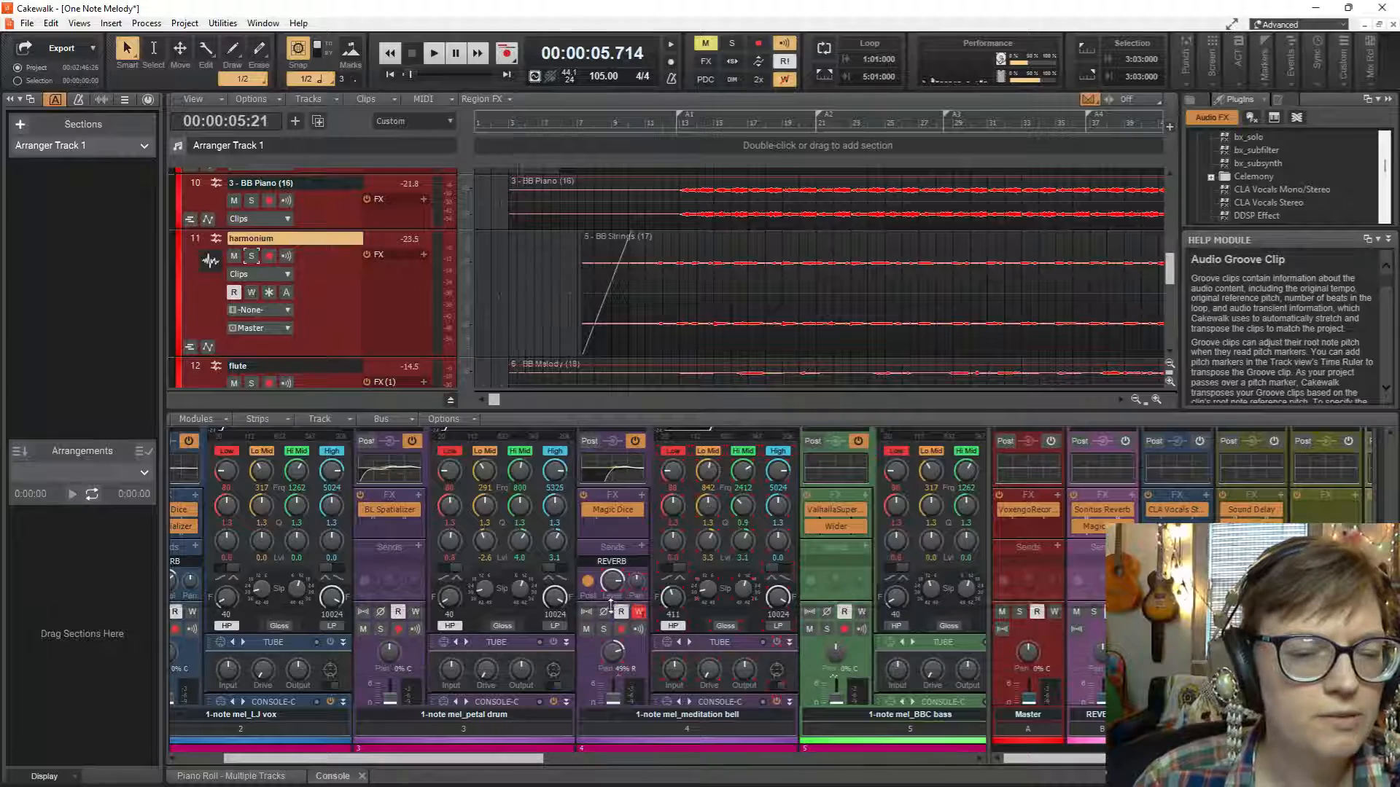
drag(605, 411, 605, 606)
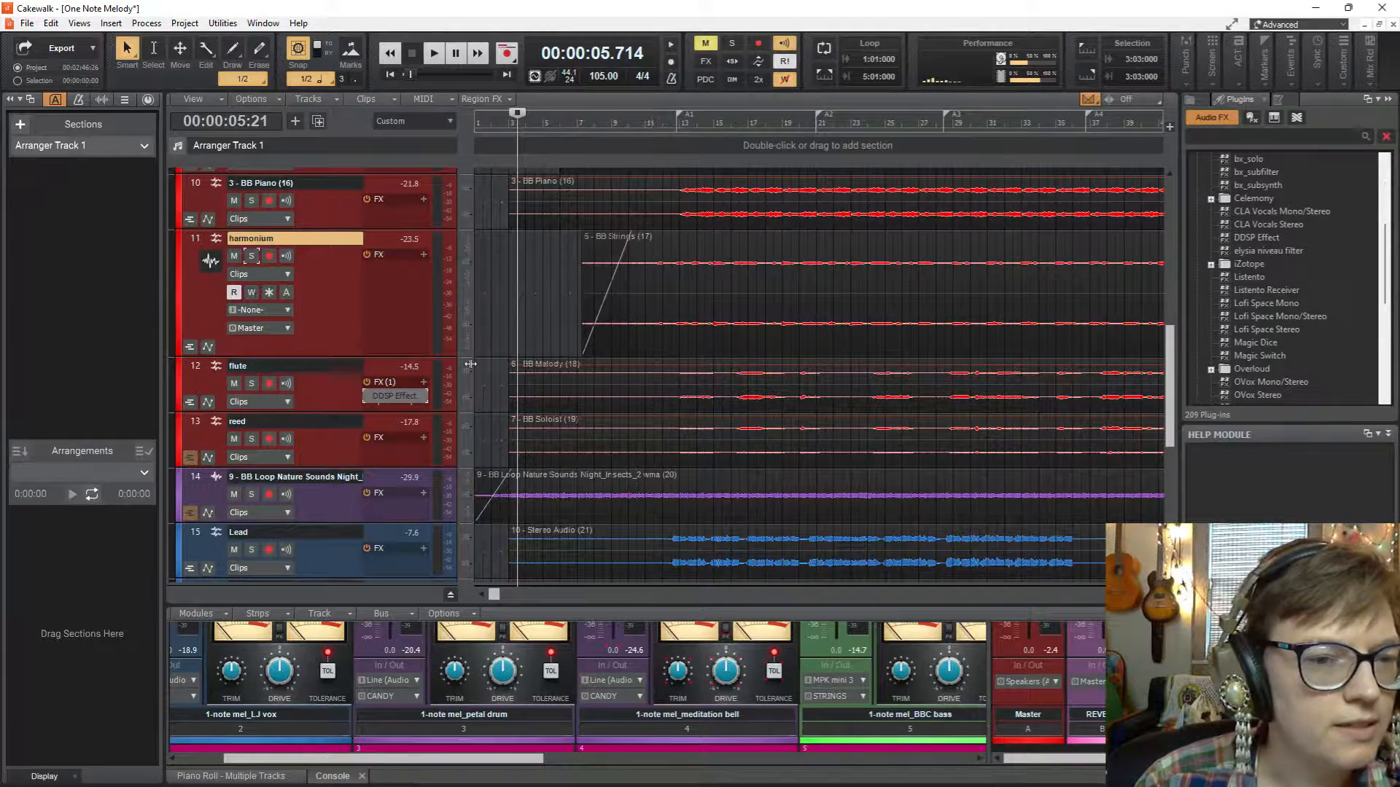
scroll(575, 303, up, 6)
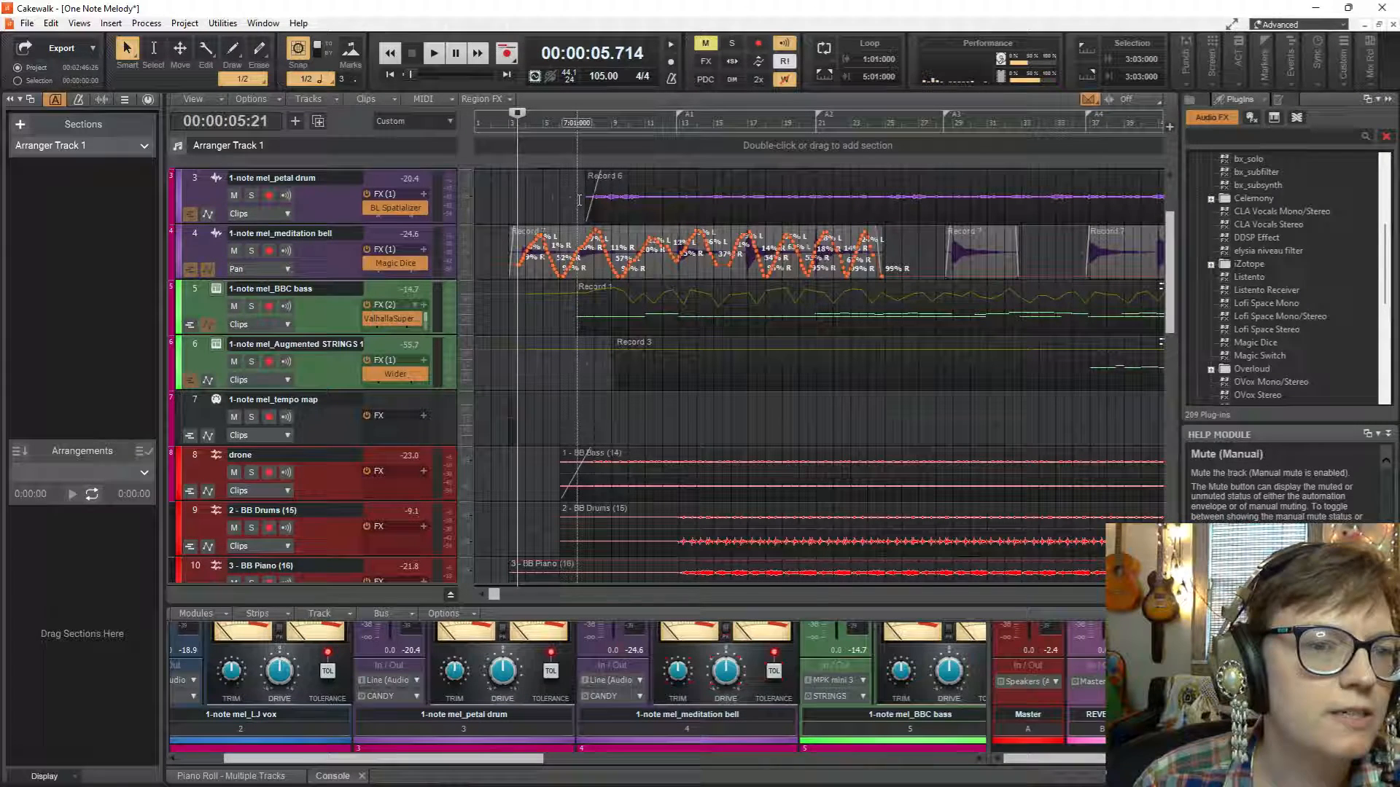
Solo the petal drum track and audition it from measure 7.
click(578, 199)
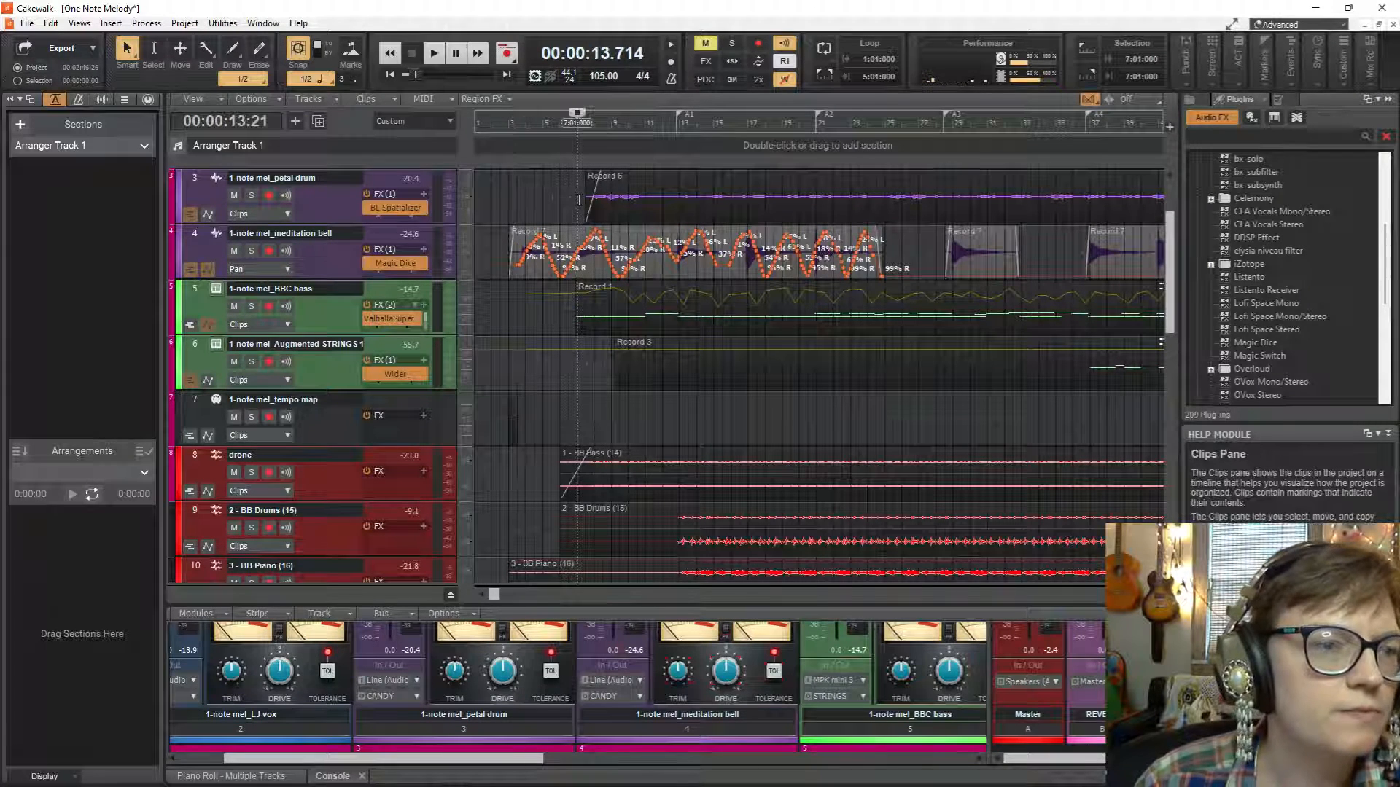
click(252, 195)
key(space)
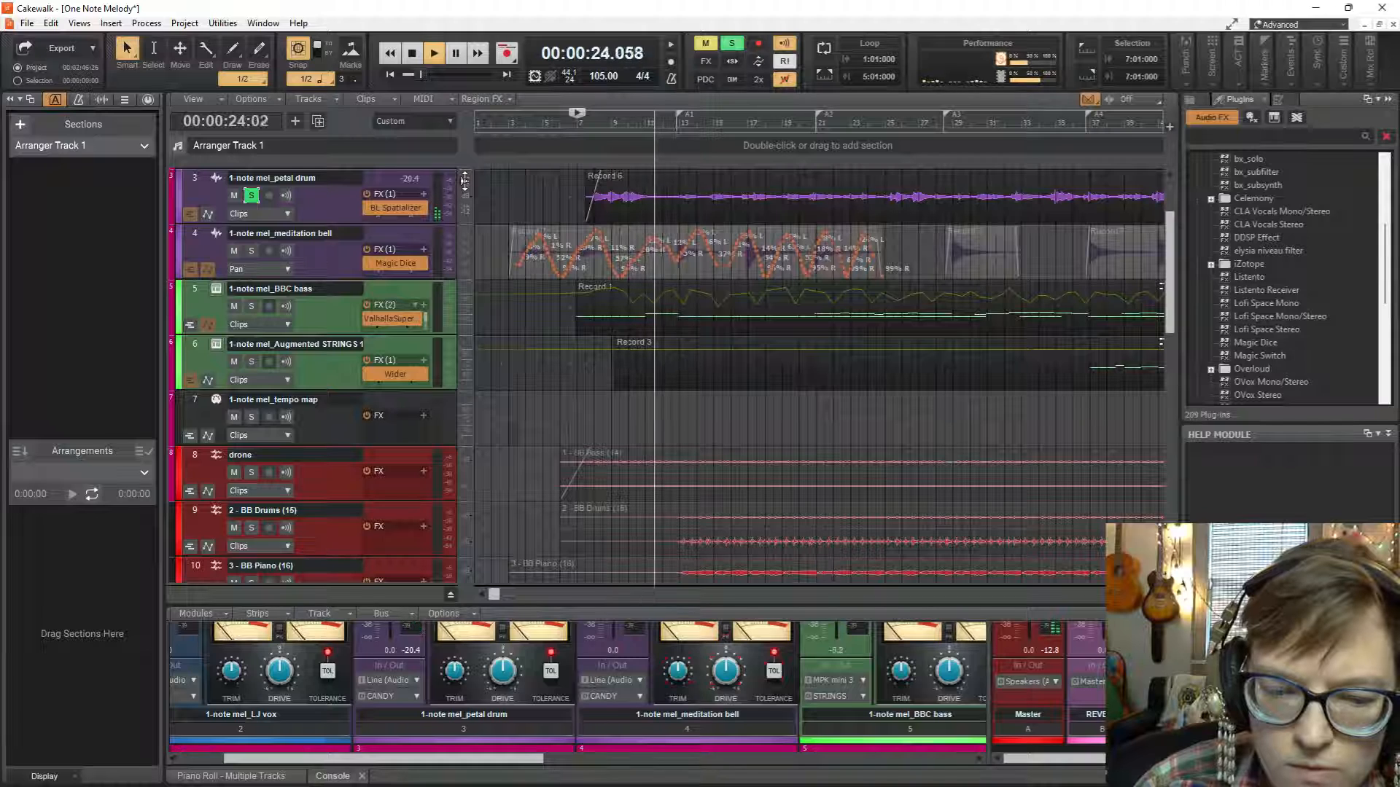
key(space)
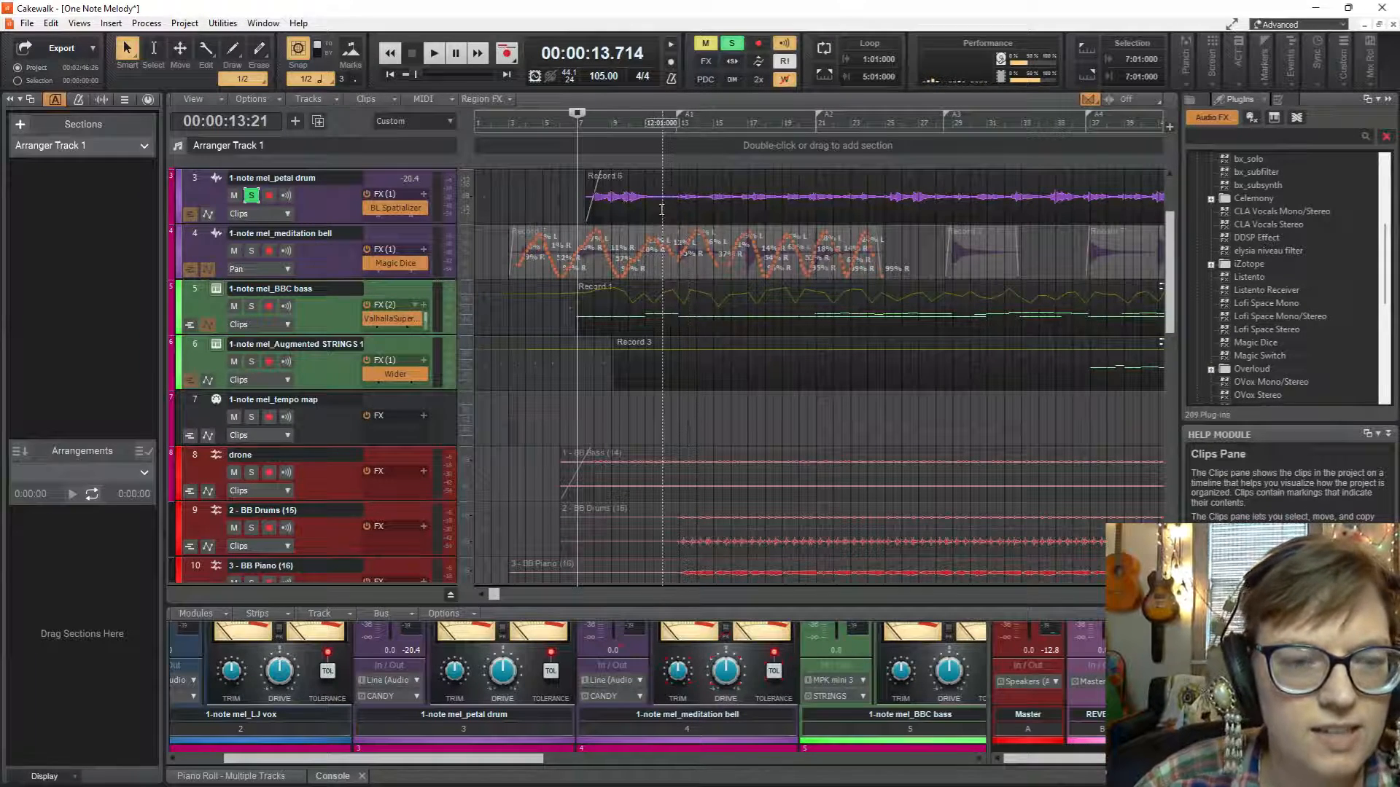
Replay the soloed petal drum from measure 8 for about 10 seconds.
key(space)
key(space)
click(592, 208)
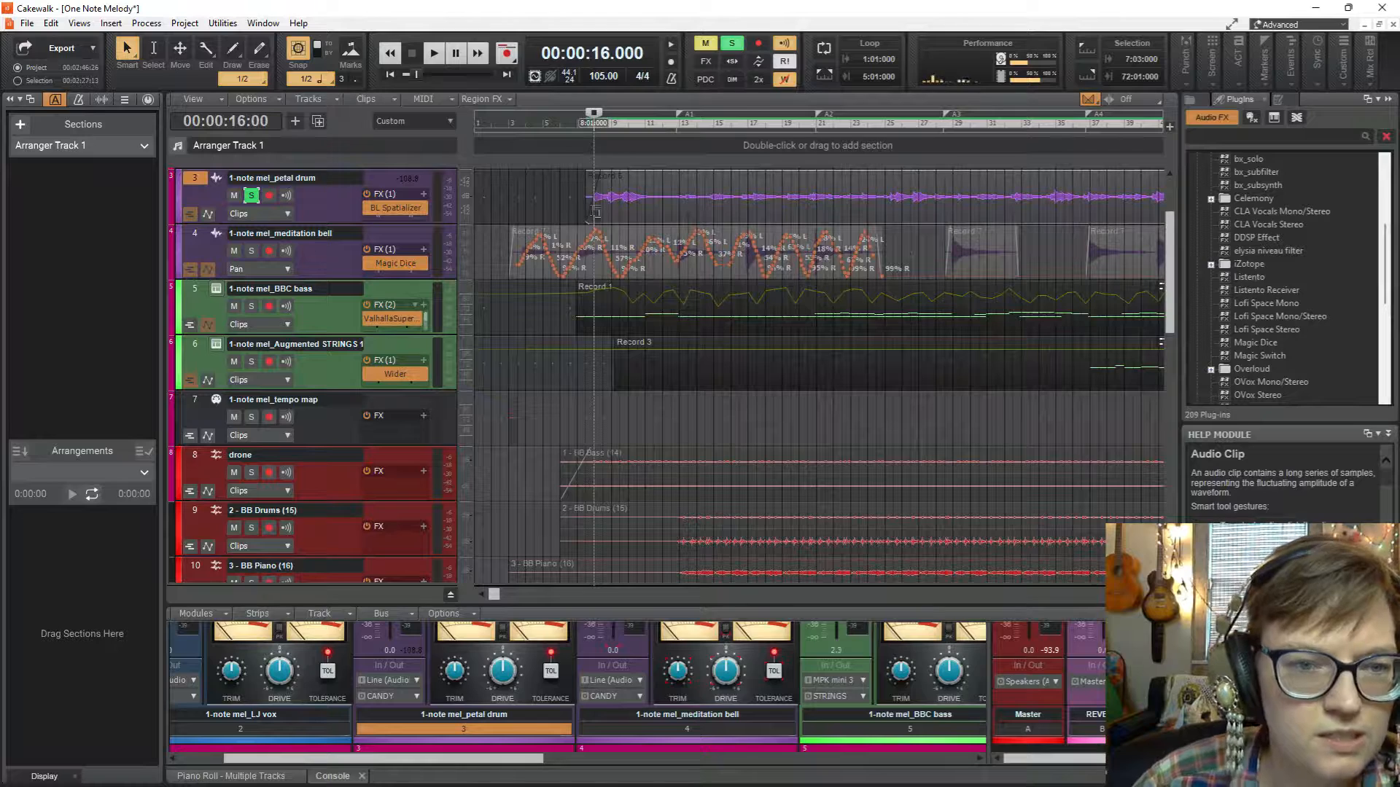
key(space)
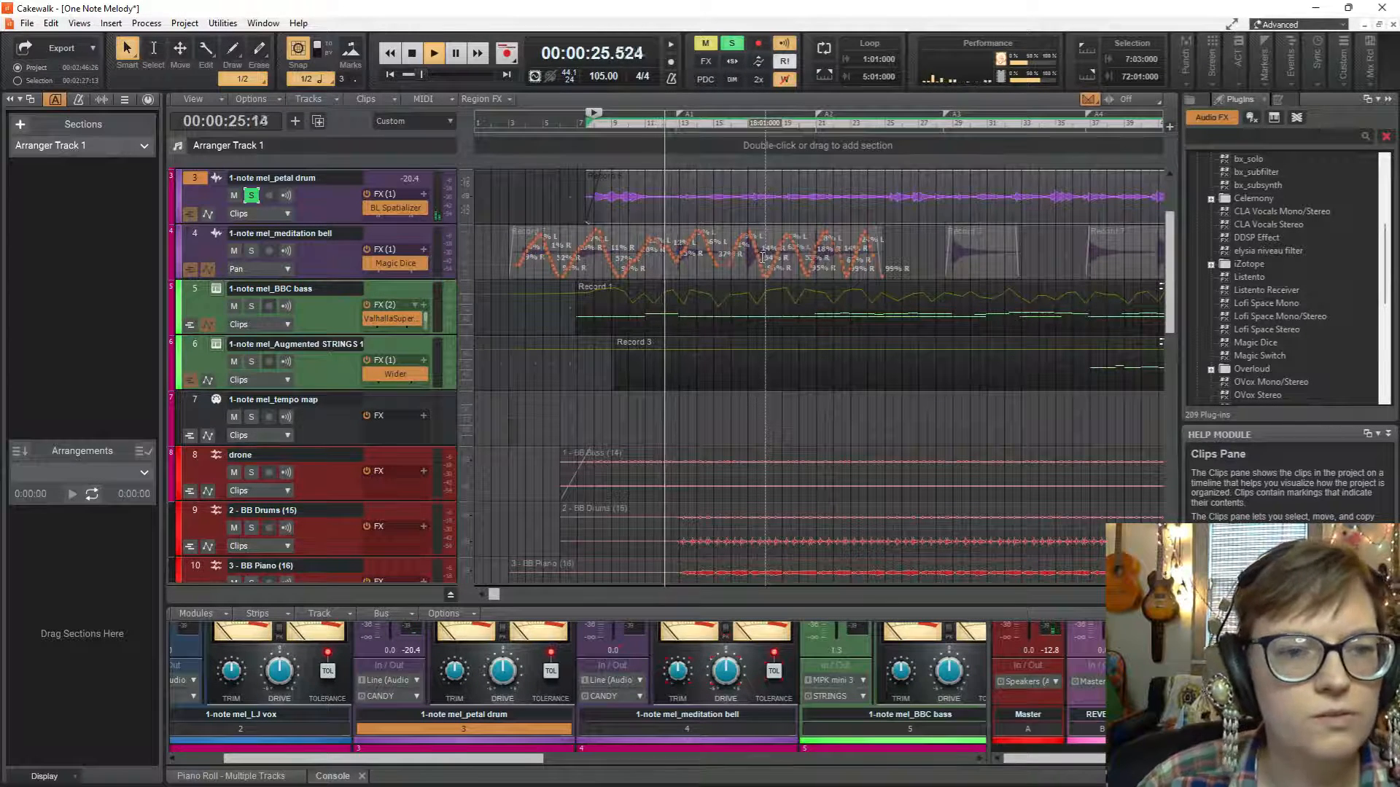
key(space)
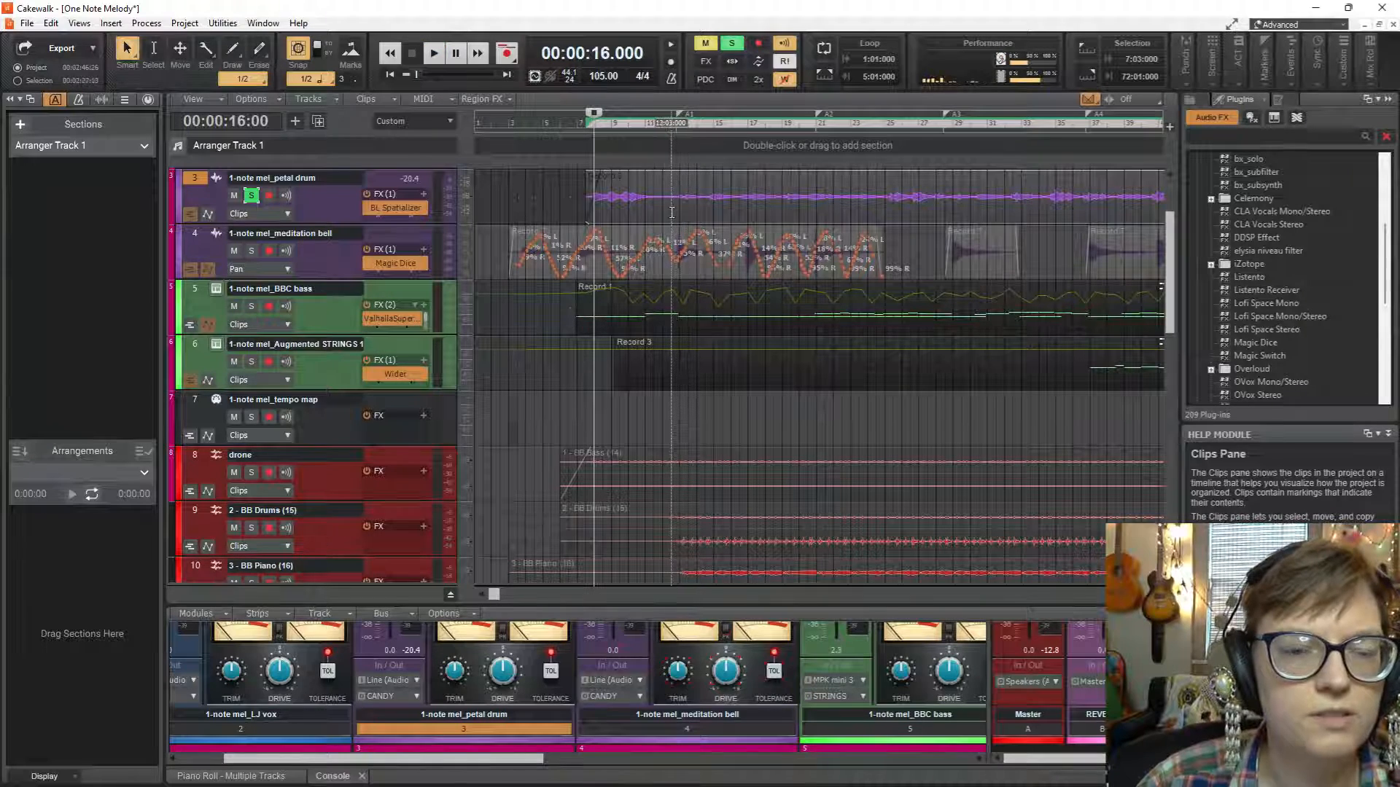
Set the loop to the petal drum passage from 11:03:000 to 12:03:000 and start looped playback.
drag(672, 213, 652, 213)
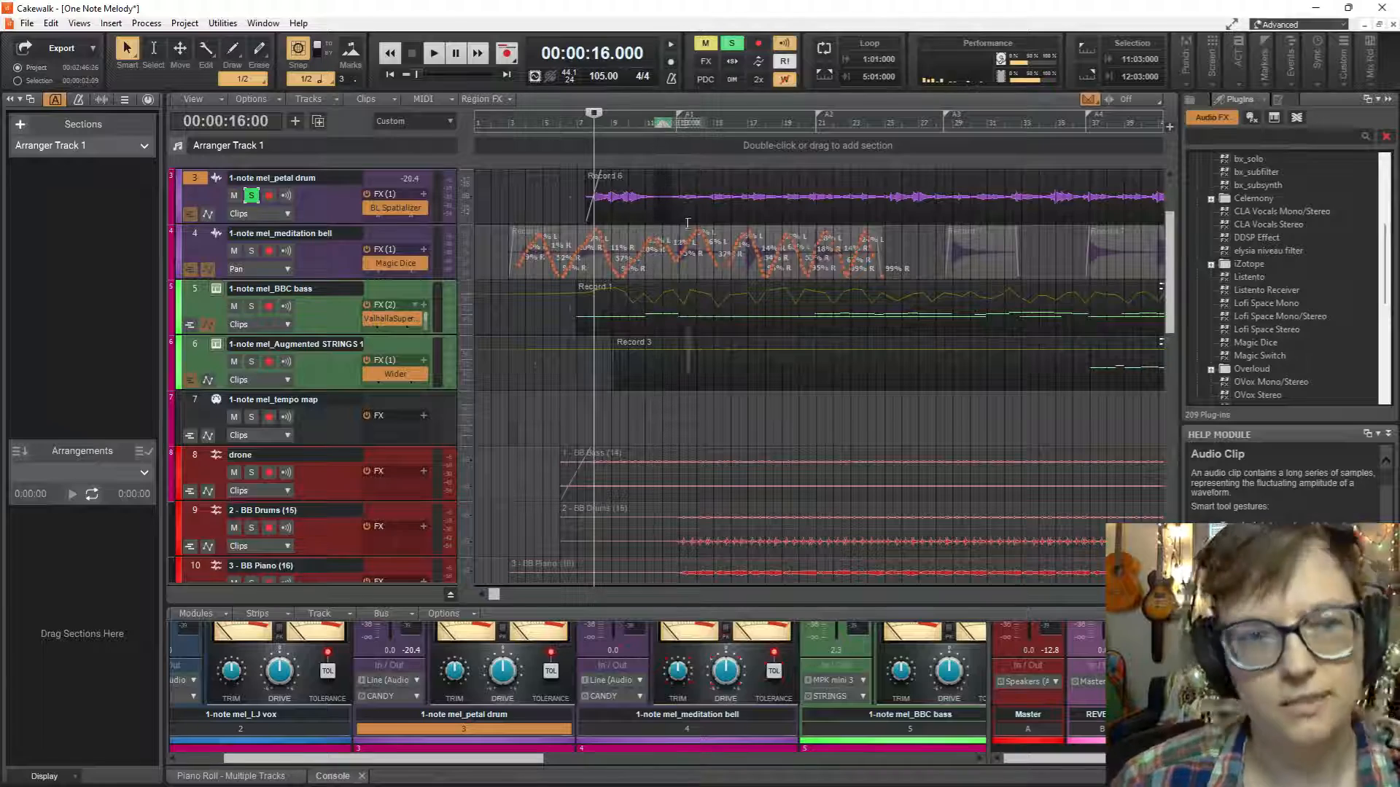
click(822, 75)
key(space)
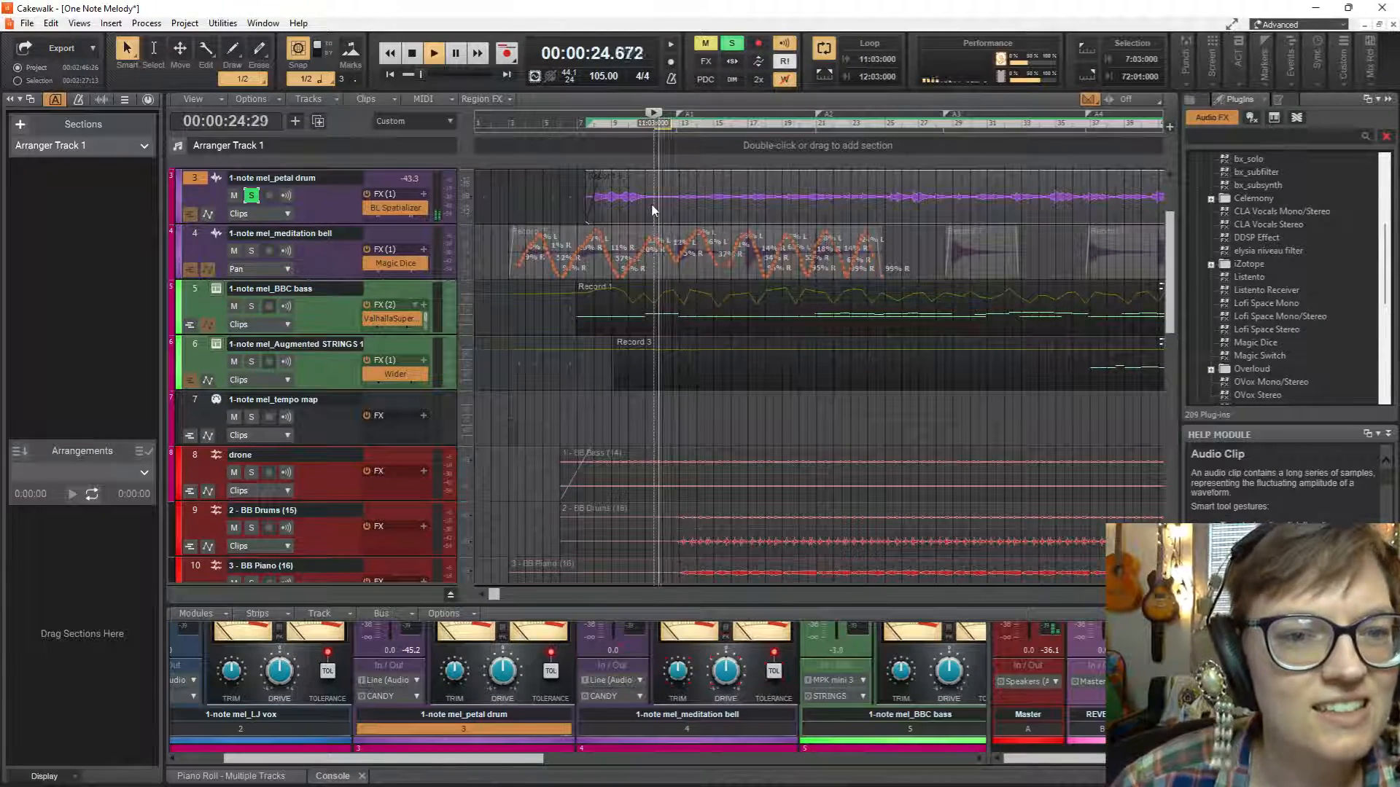
Try a loop start of 11:04:000 on the petal drum passage and play the loop.
key(space)
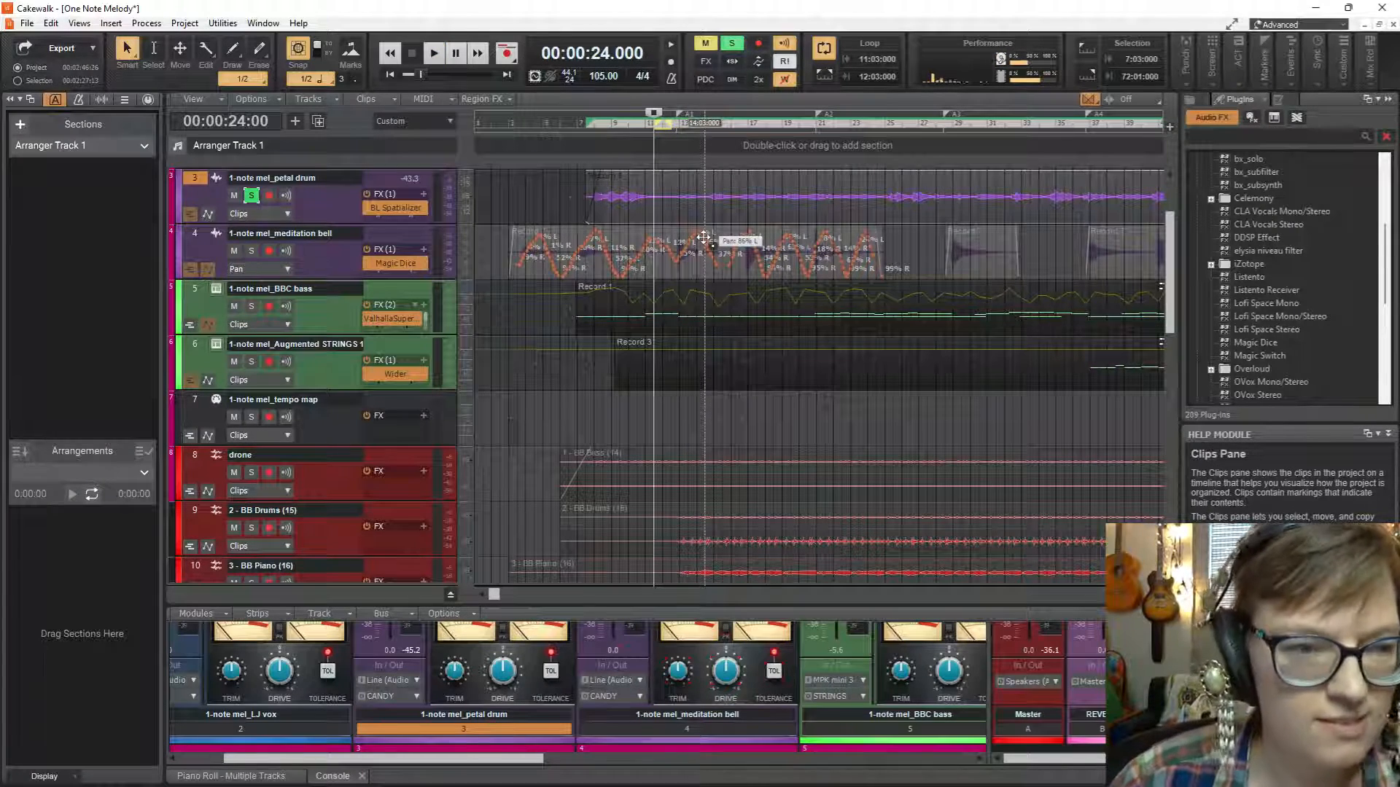
scroll(704, 237, up, 2)
scroll(709, 232, up, 1)
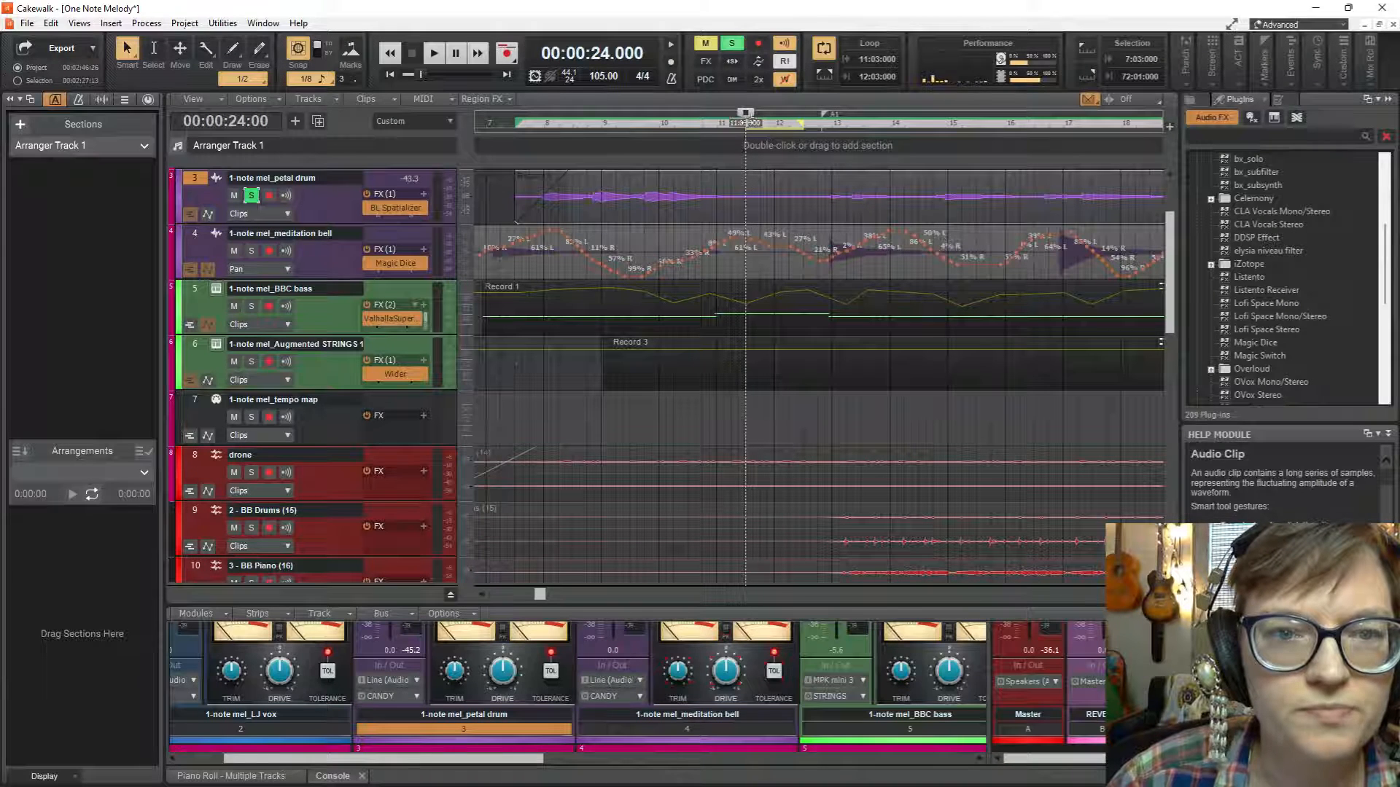
mouse_move(745, 122)
mouse_down()
mouse_move(759, 128)
mouse_move(759, 209)
mouse_up()
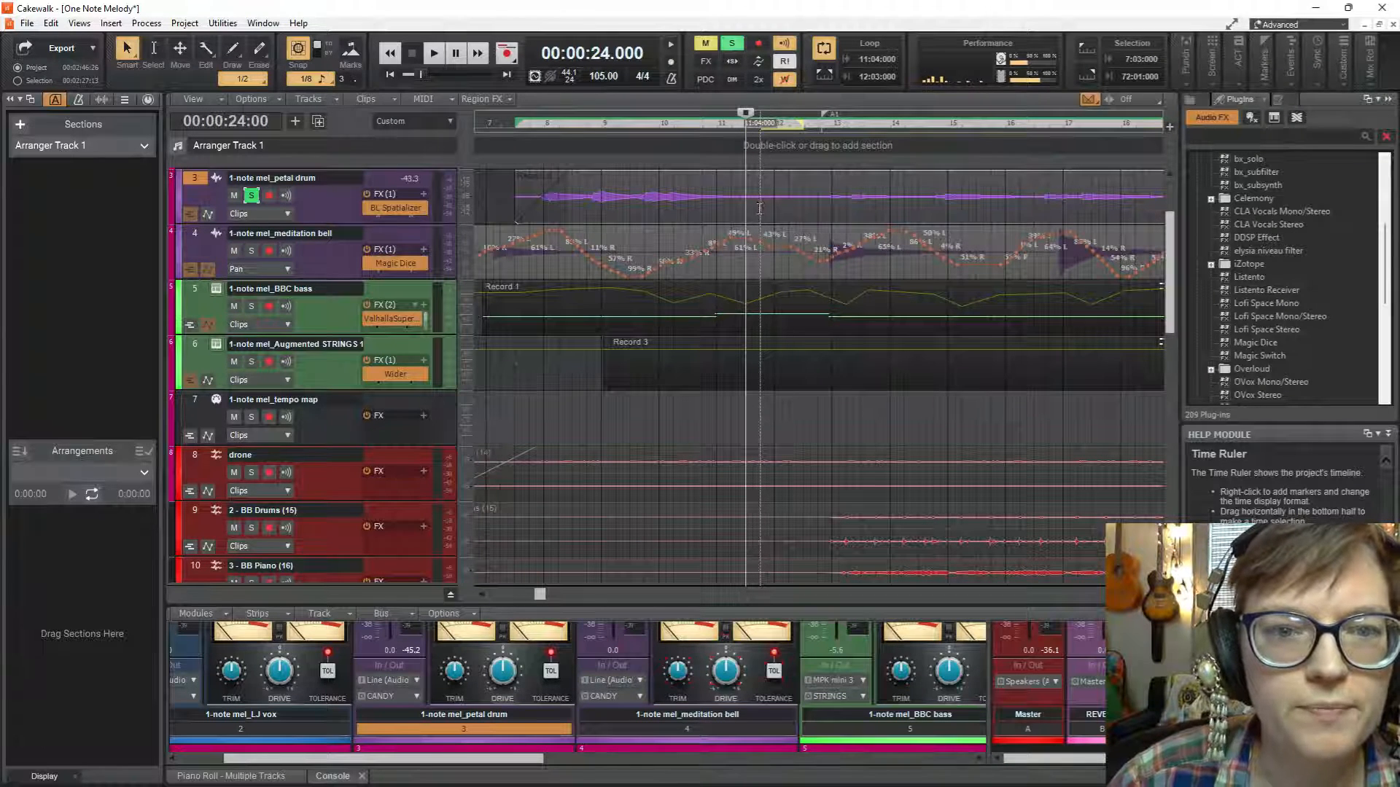
key(space)
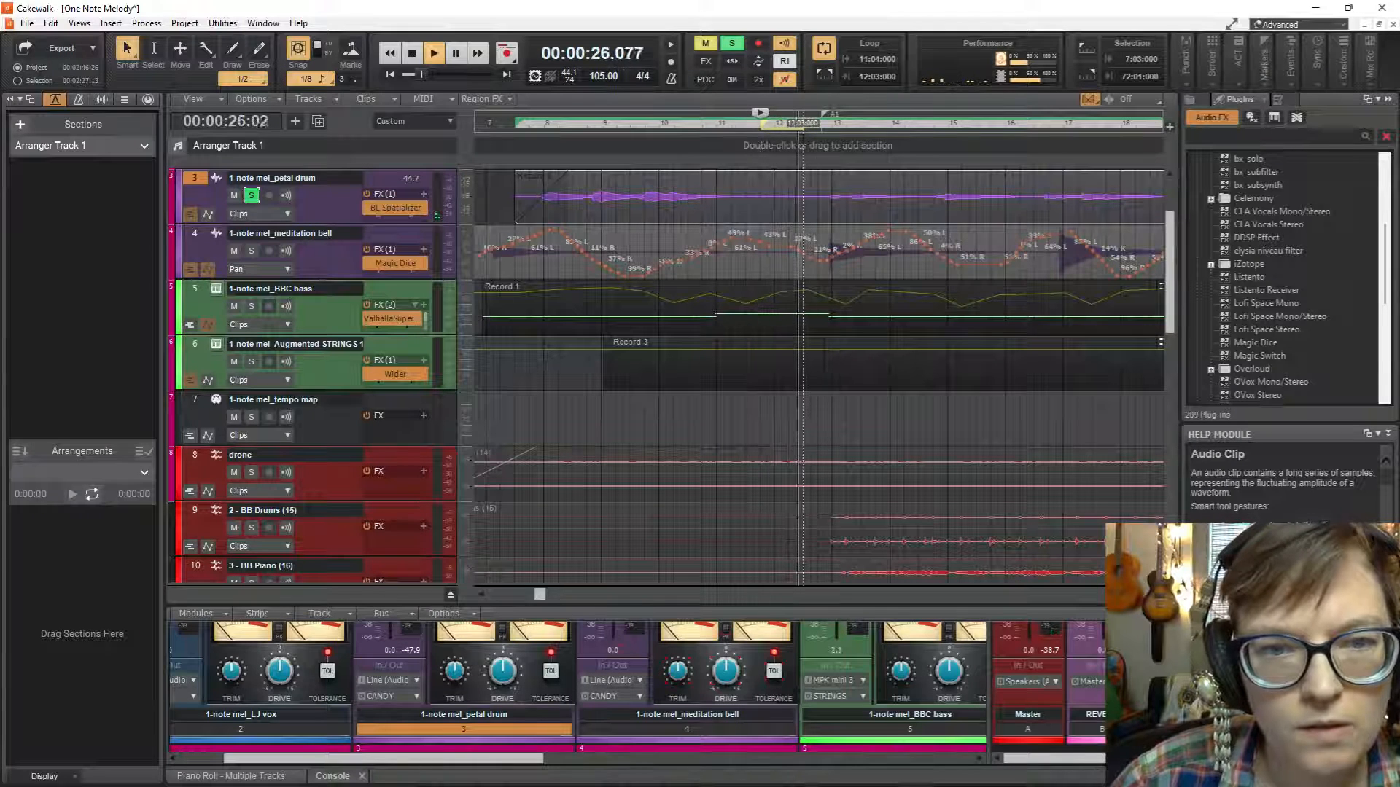
Tighten the loop around the petal drum's quiet passage to run from 11:03:480 to 12:02:000, auditioning it along the way.
drag(791, 128, 745, 127)
key(space)
key(space)
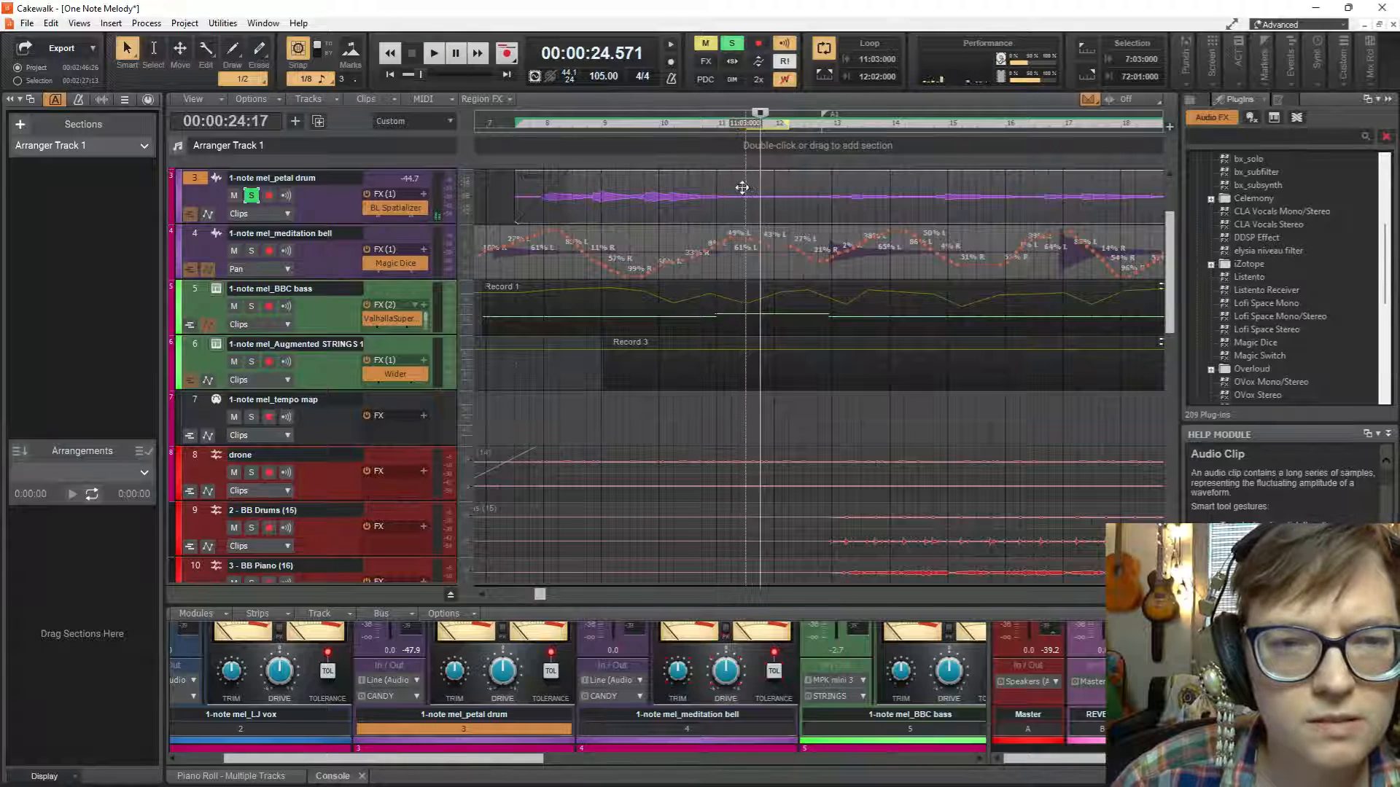
key(space)
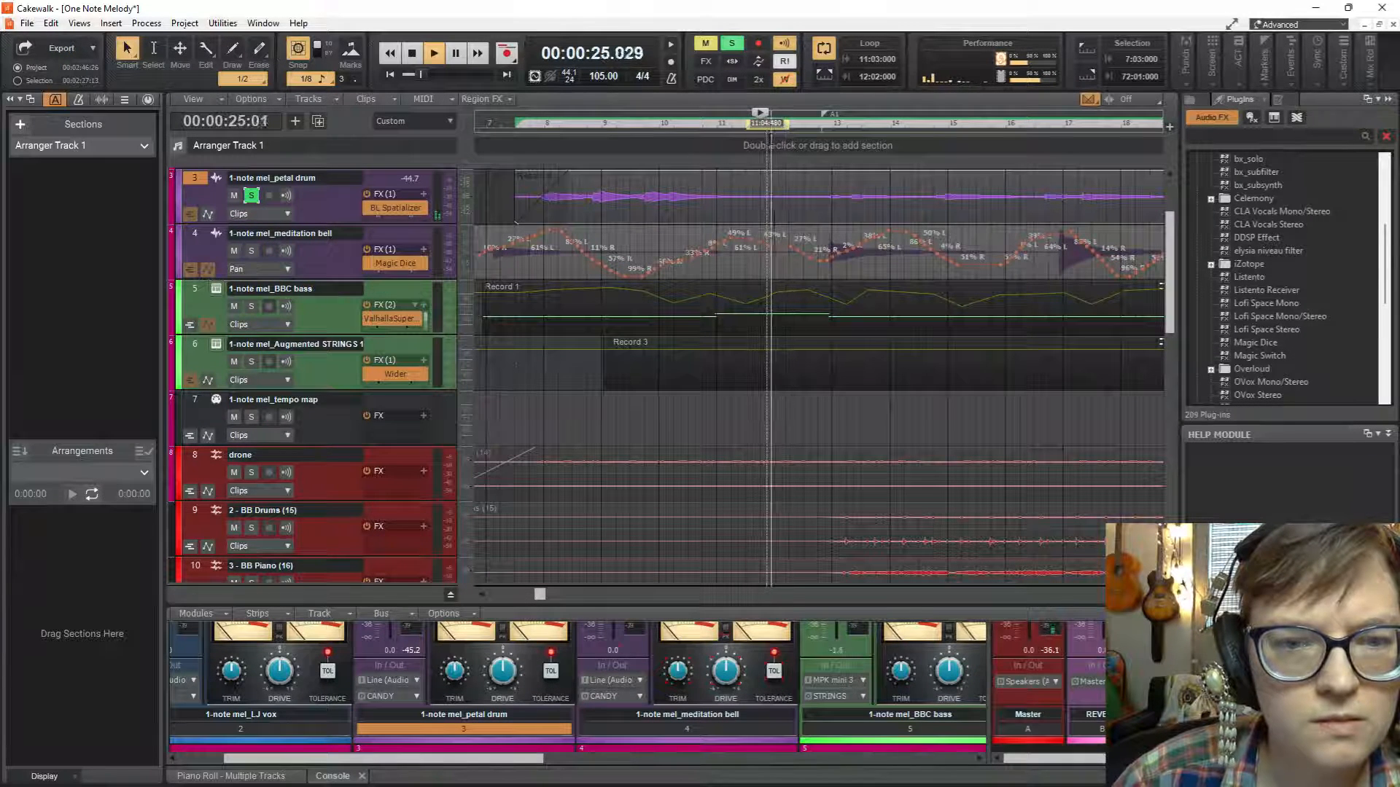
key(space)
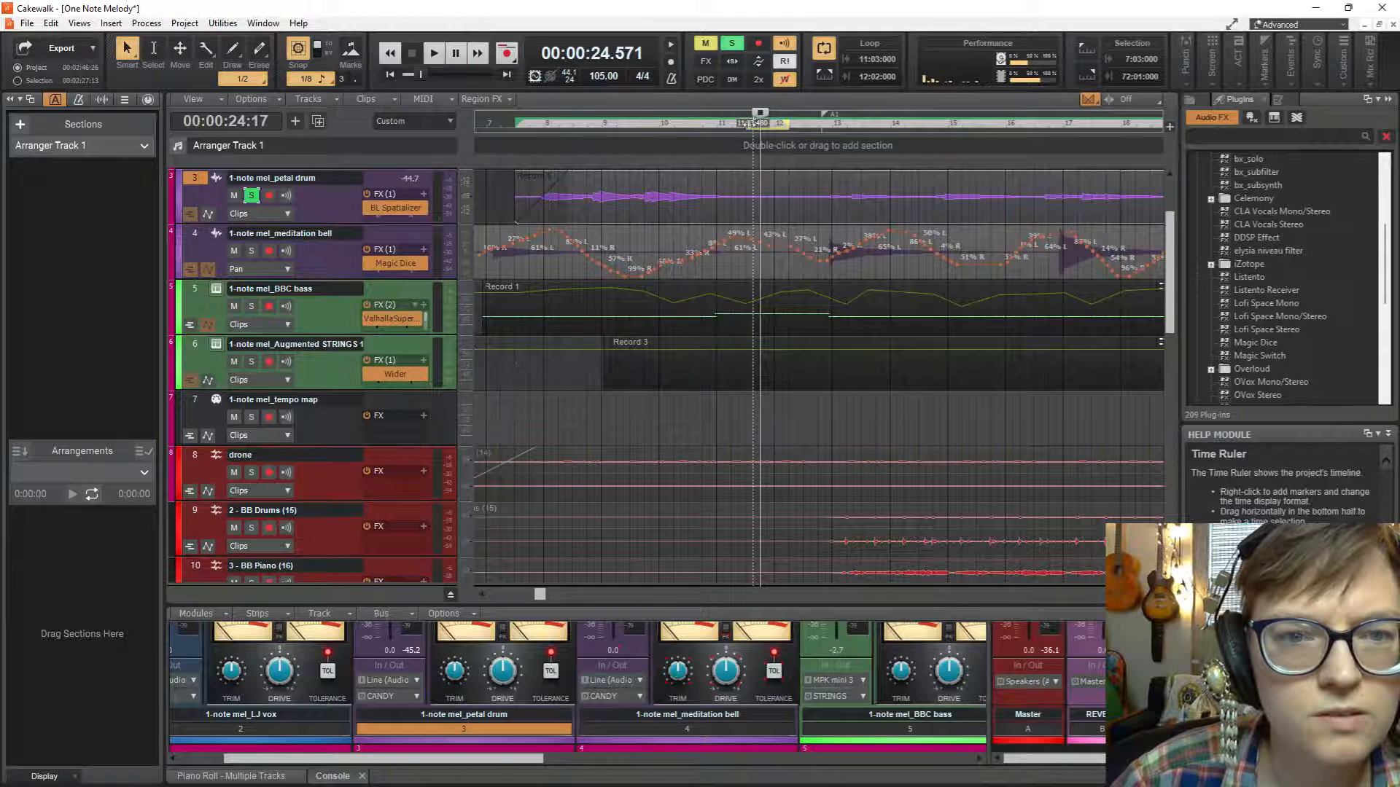
drag(756, 122, 763, 123)
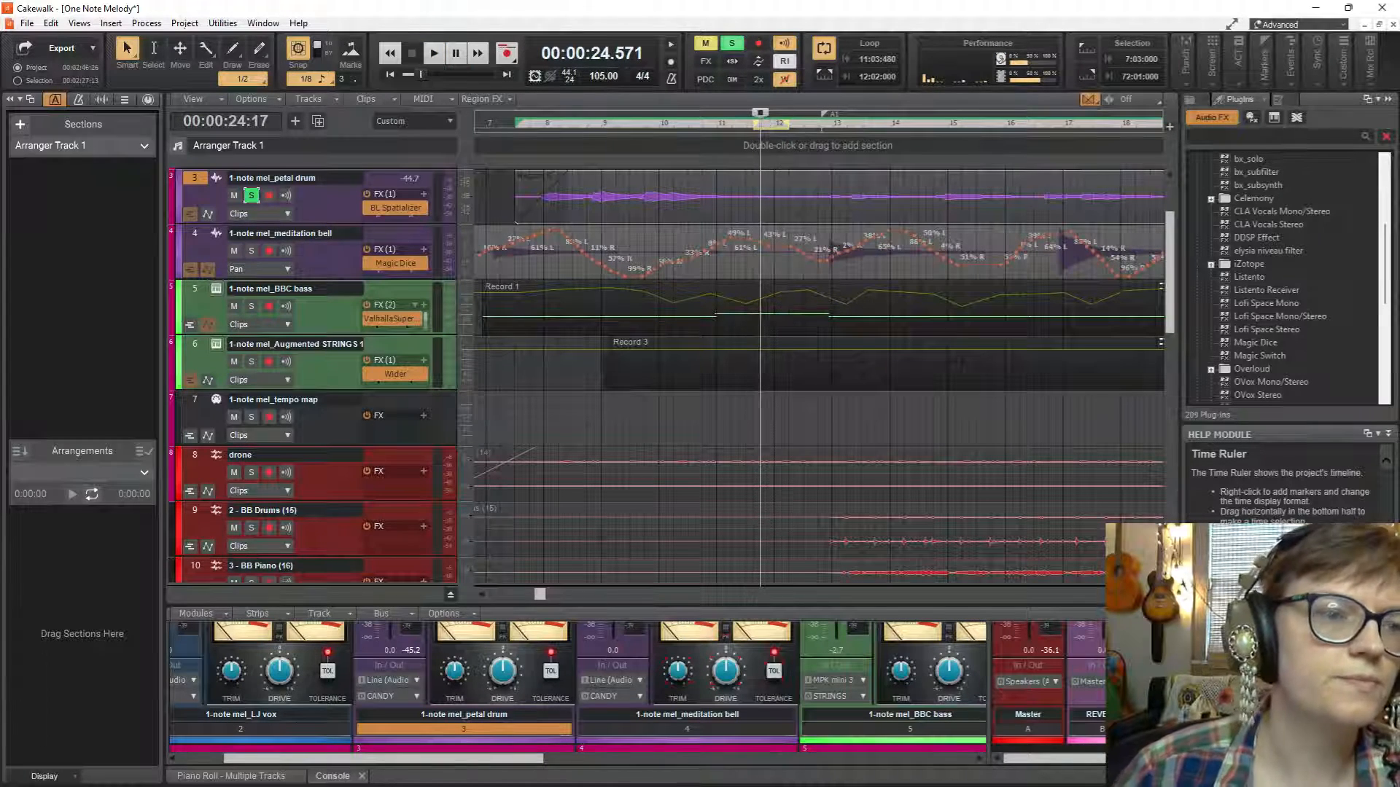
Make the tracks taller and insert the BL Denoiser VST3 effect on the petal drum track.
drag(344, 223, 366, 275)
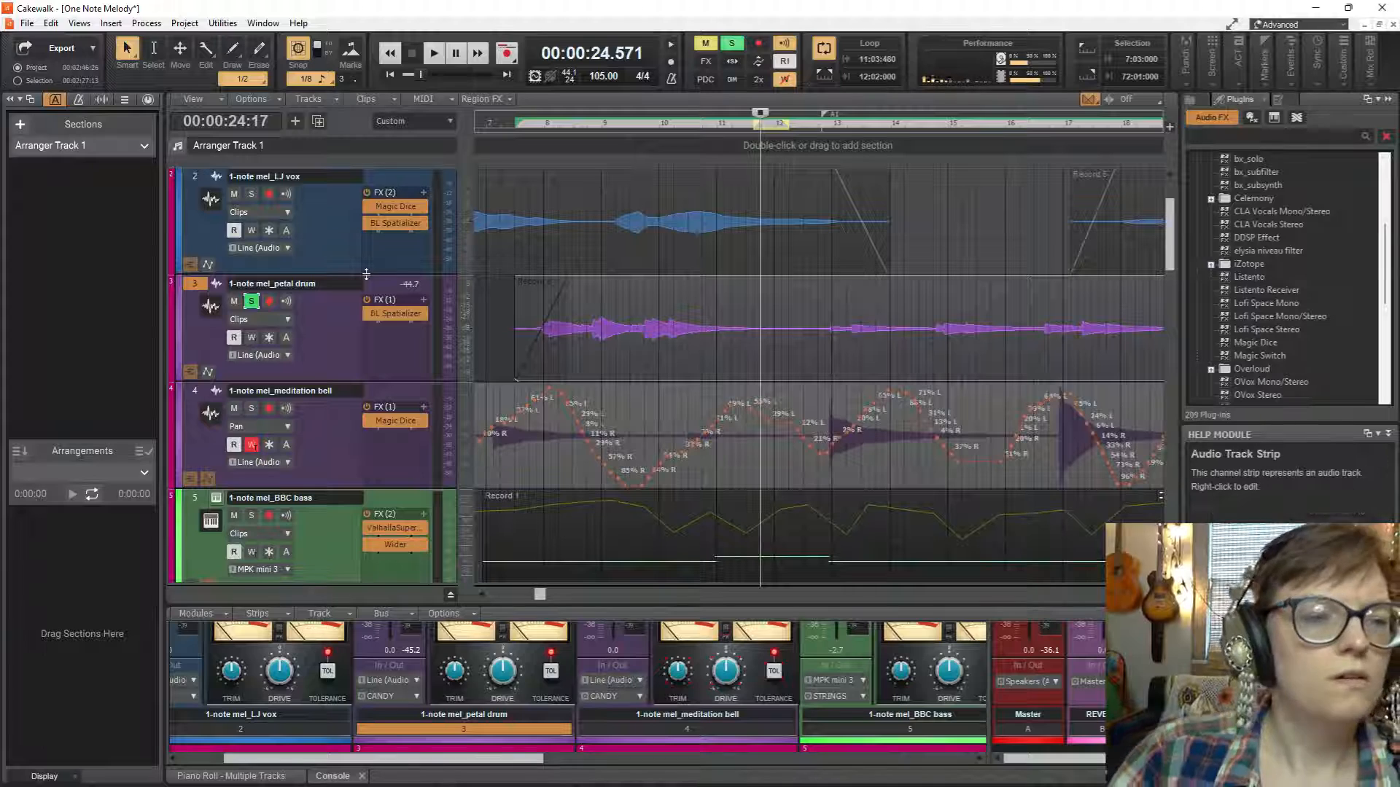
right_click(392, 343)
mouse_move(426, 352)
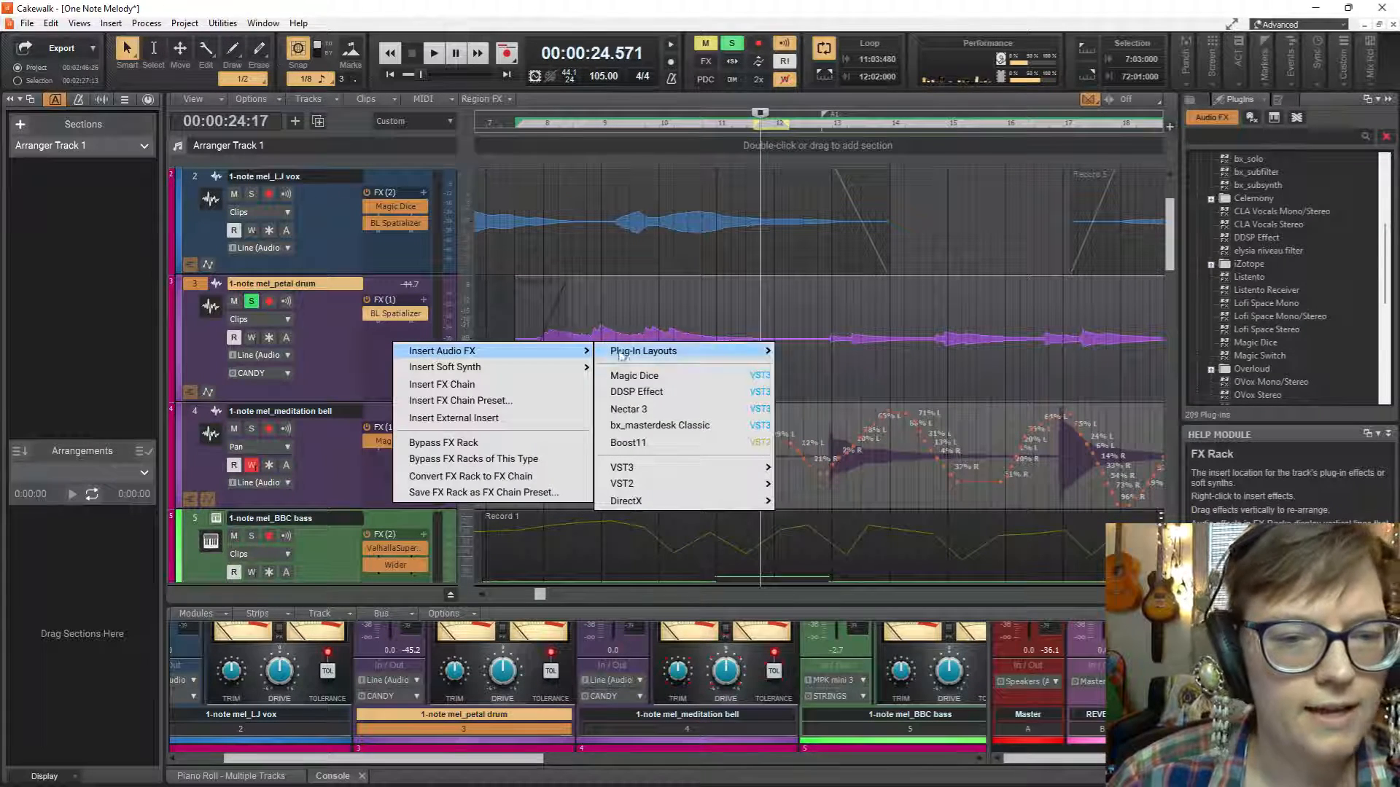
mouse_move(671, 475)
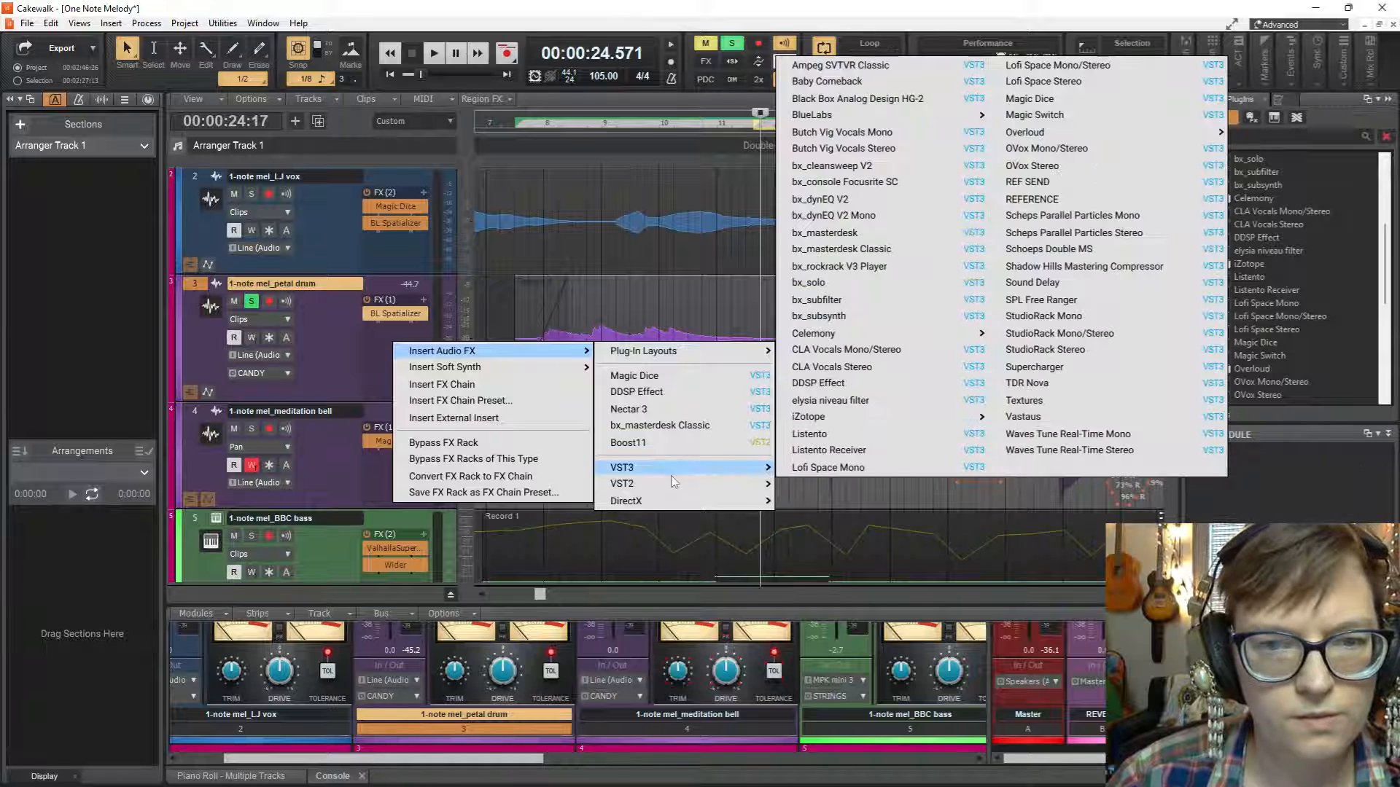
mouse_move(899, 119)
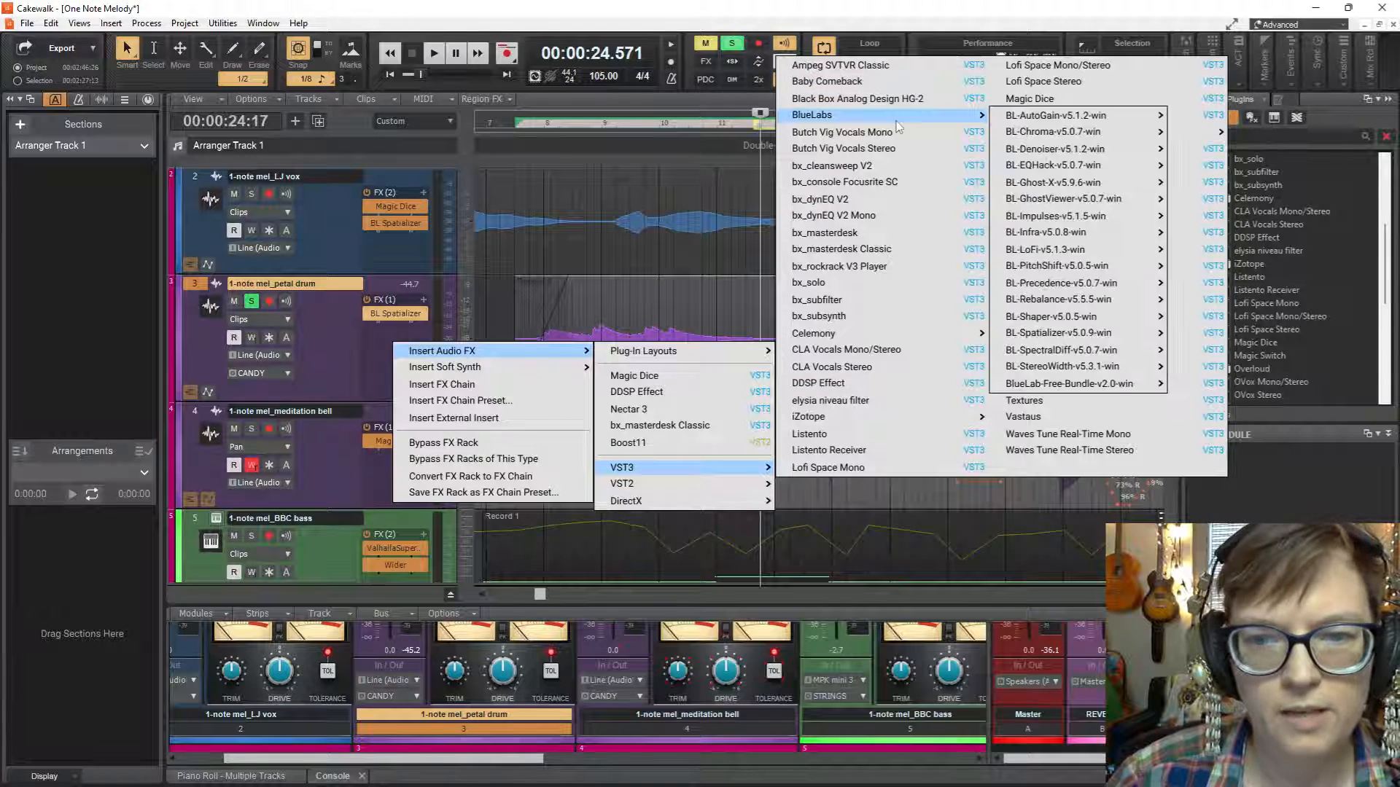
mouse_move(1099, 288)
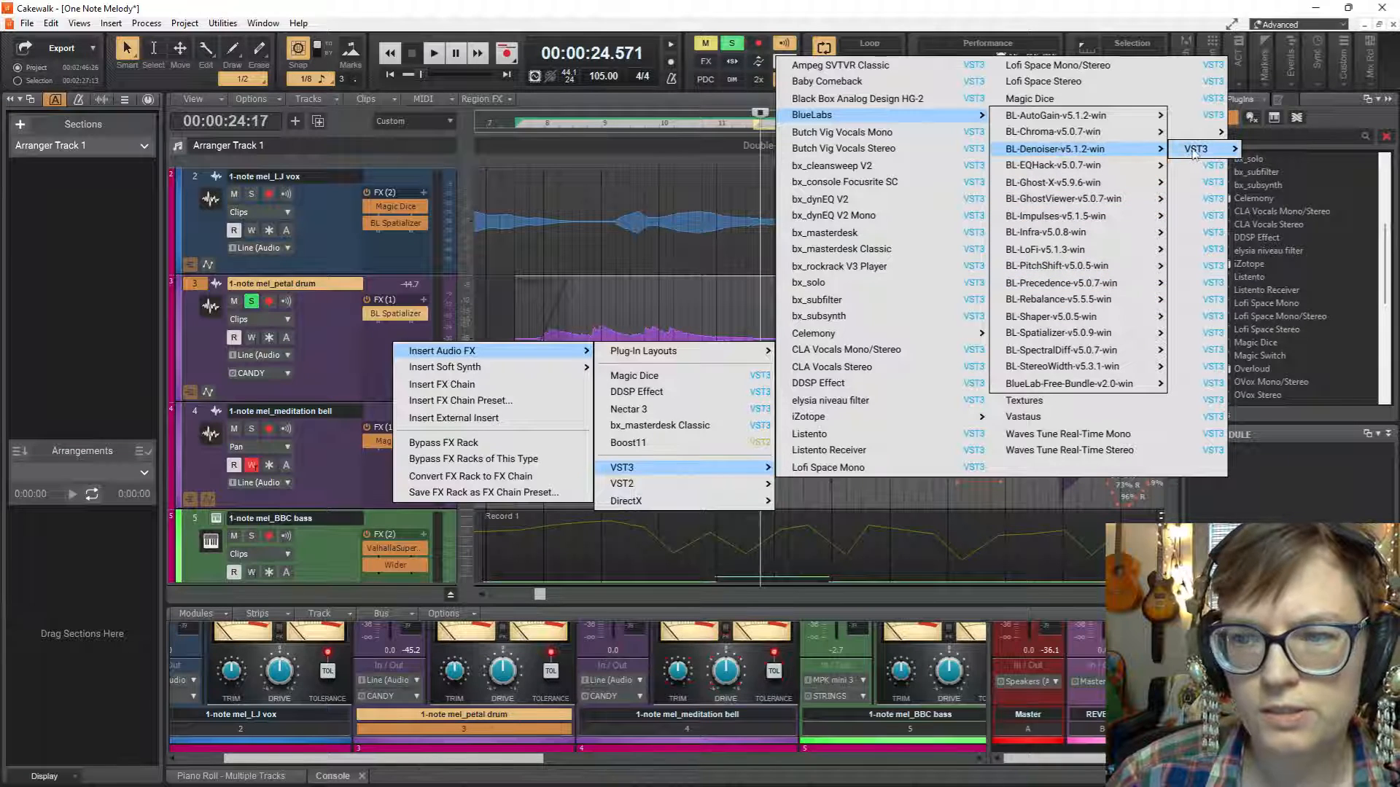
mouse_move(1194, 152)
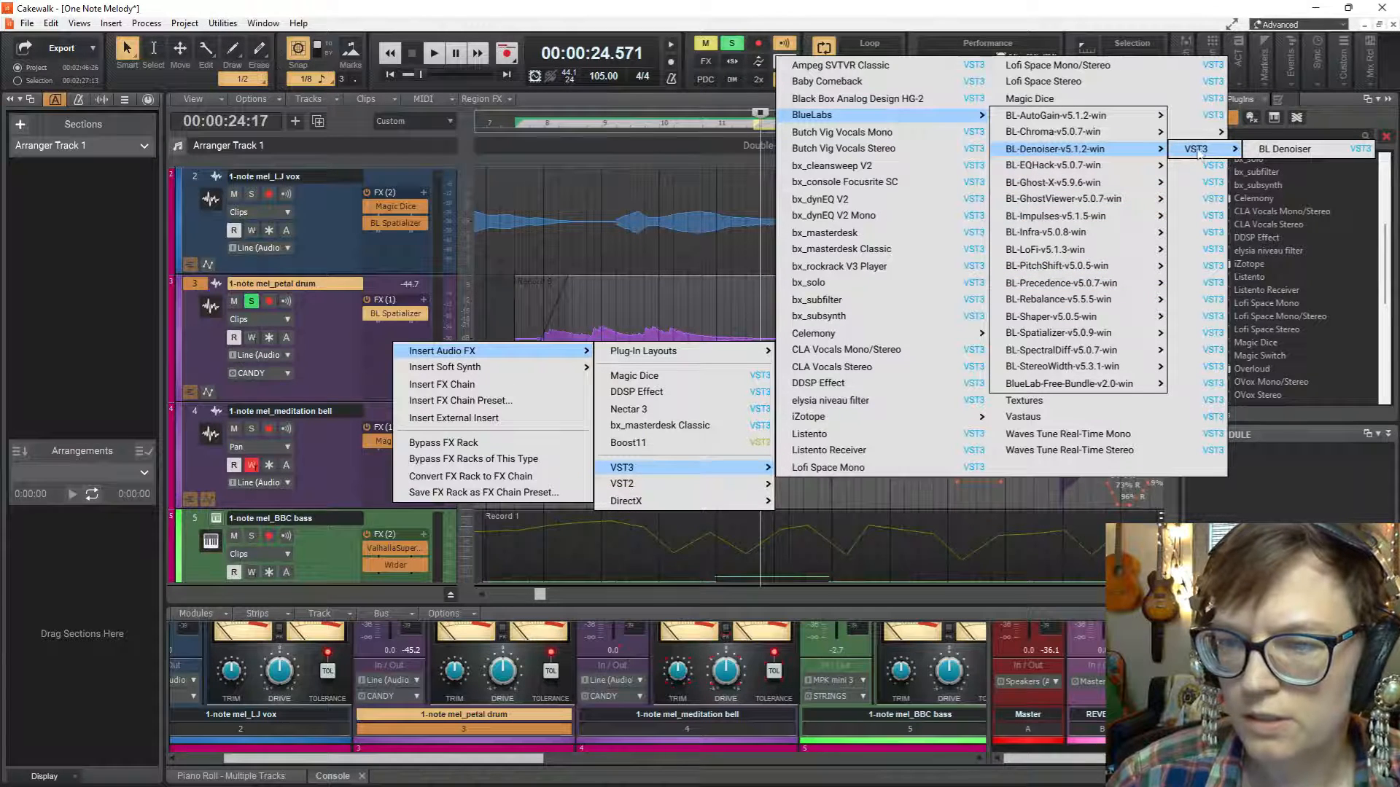
click(1305, 151)
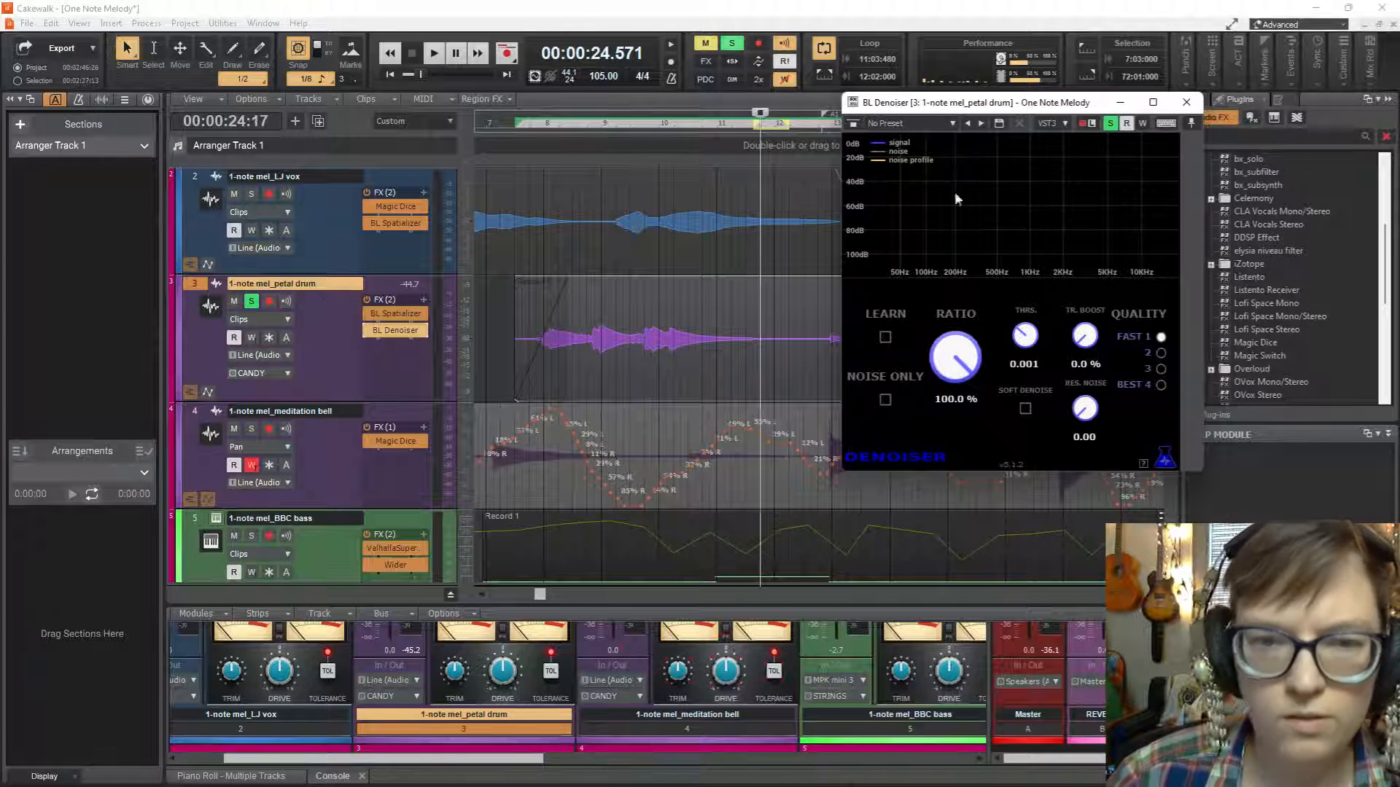
Learn the petal drum's noise profile in BL Denoiser during looped playback and set the threshold to 0.002.
click(886, 337)
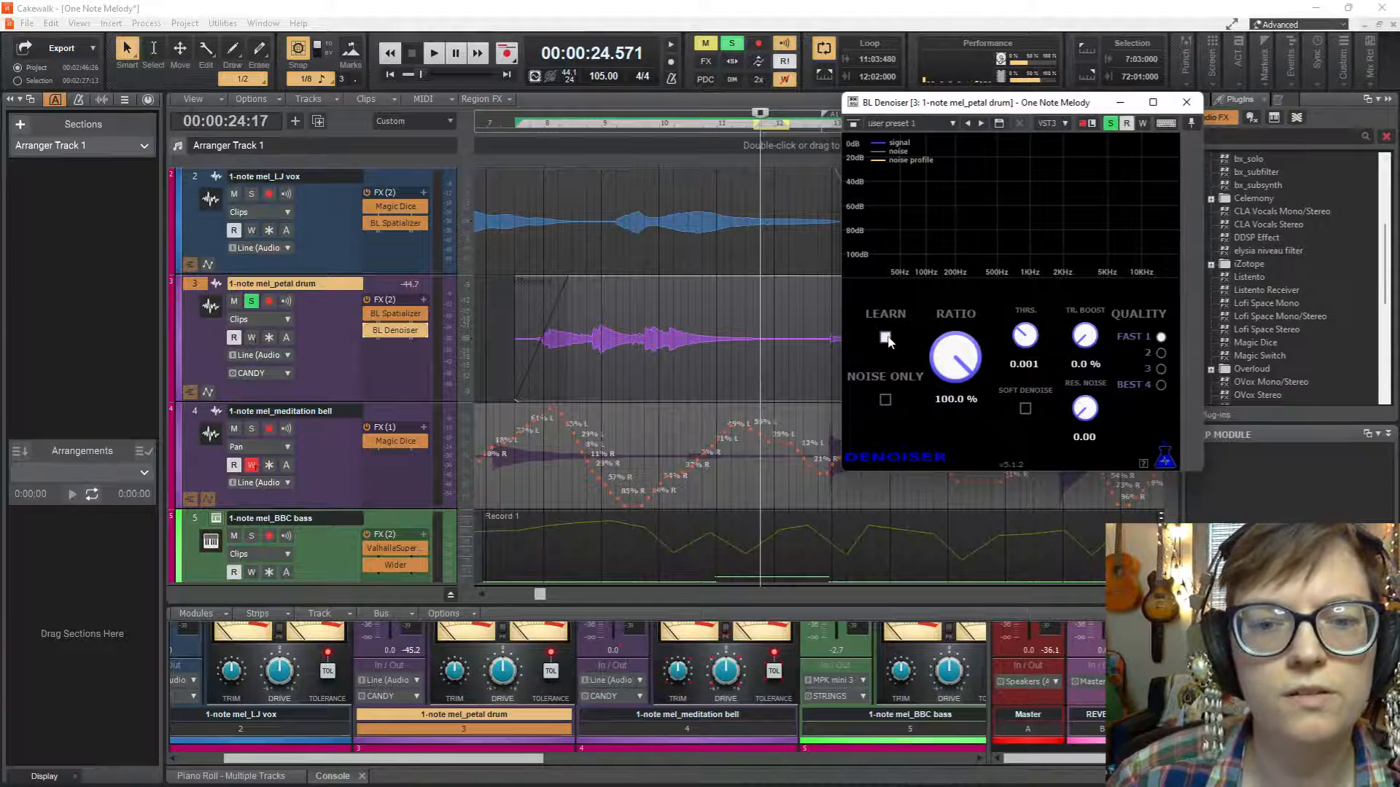
key(space)
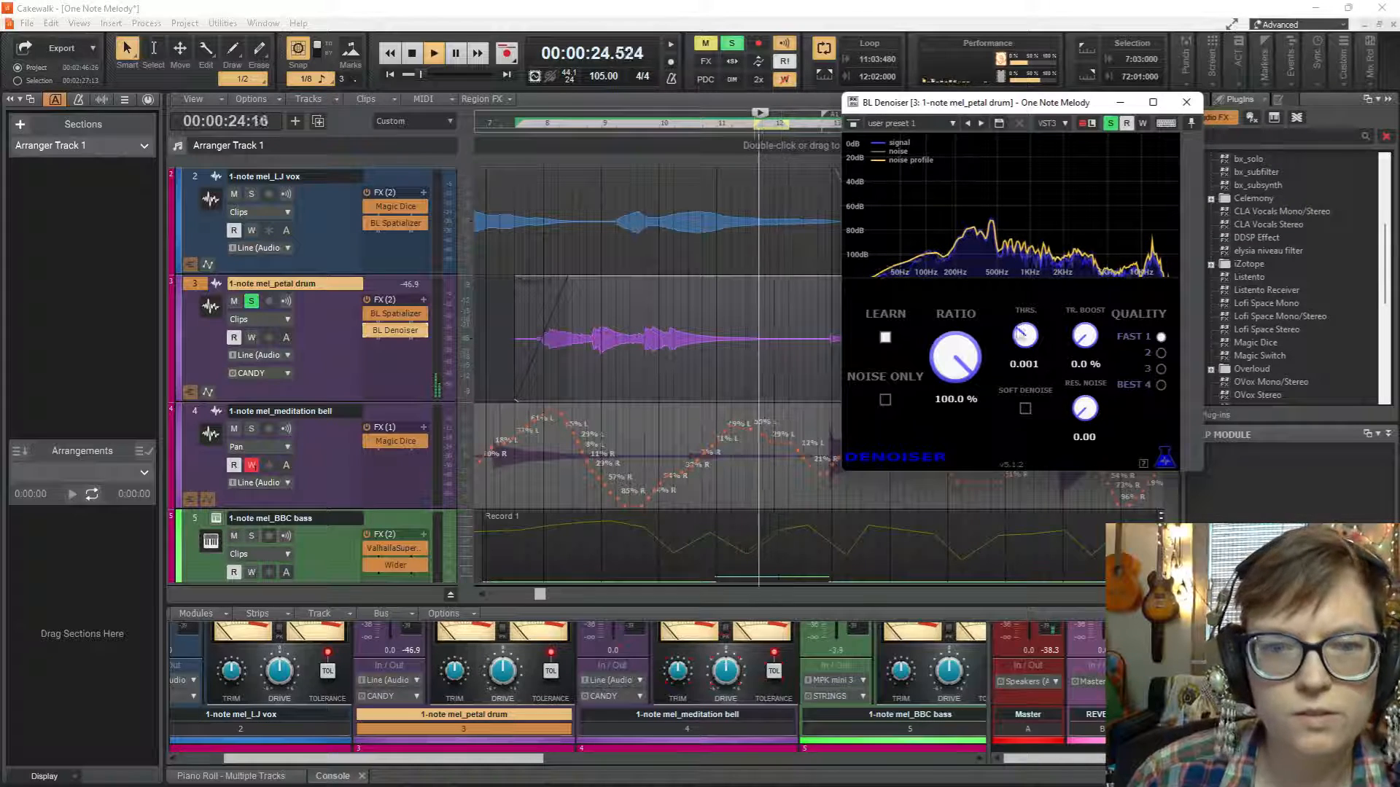
click(885, 338)
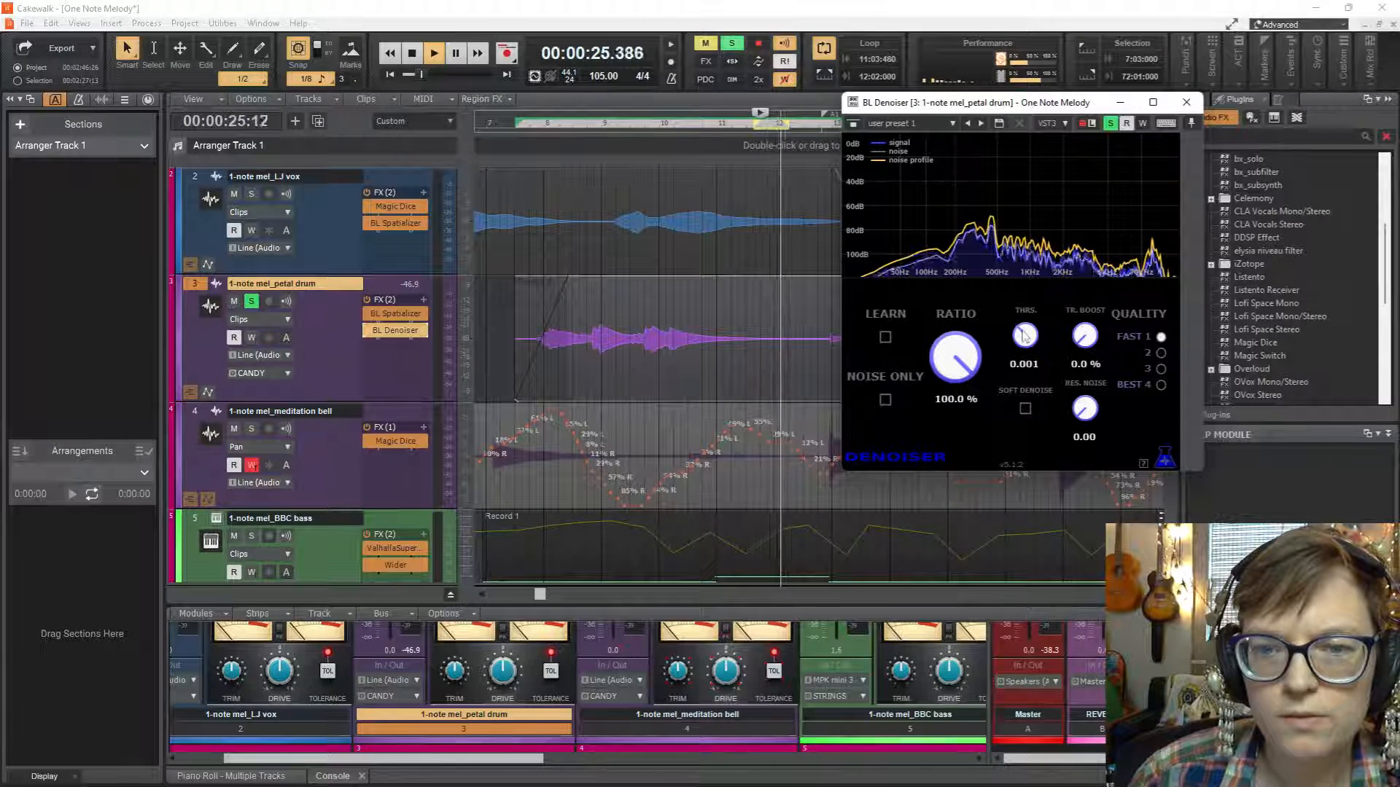
drag(1024, 336, 1025, 329)
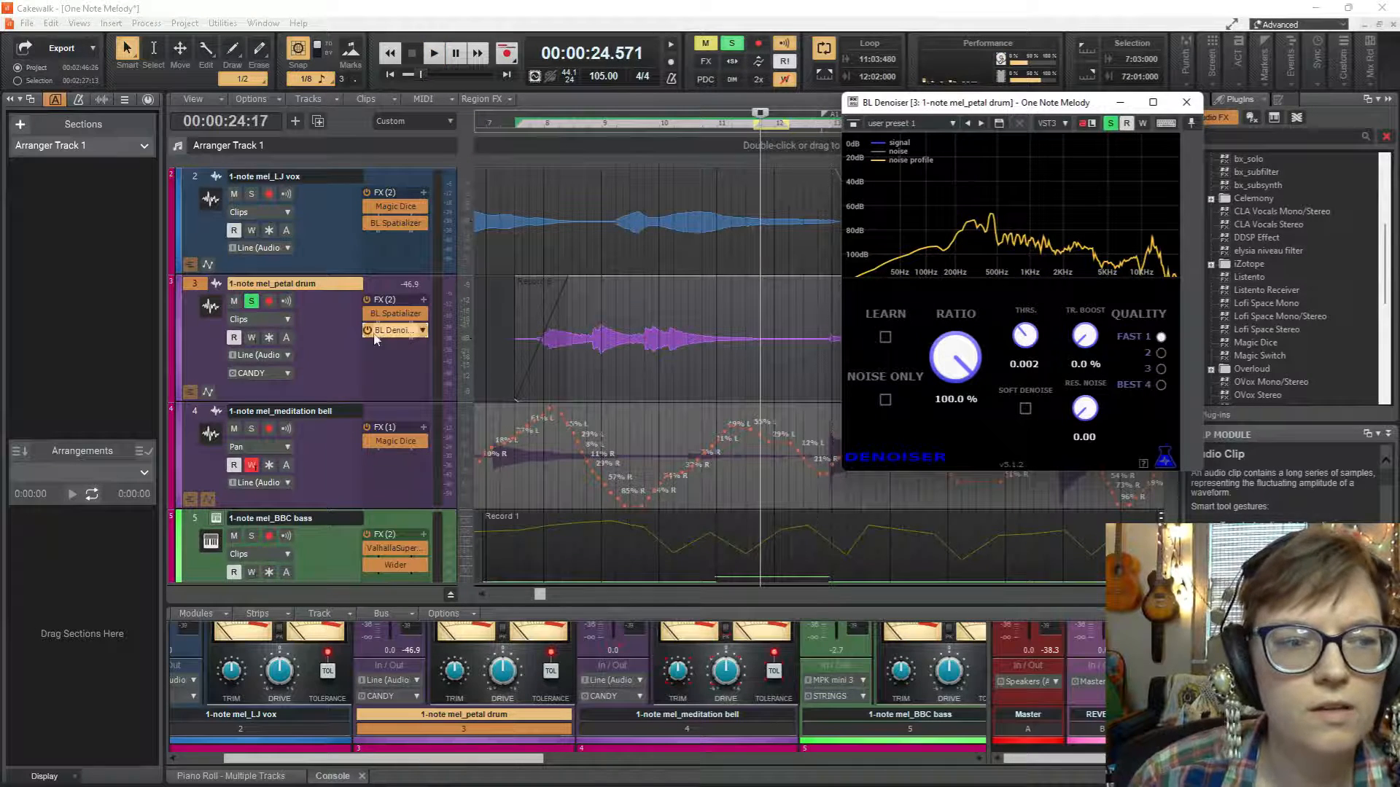
Unsolo the petal drum, compare it soloed and in the mix from 7:02:000 without looping, and close the denoiser window.
click(255, 303)
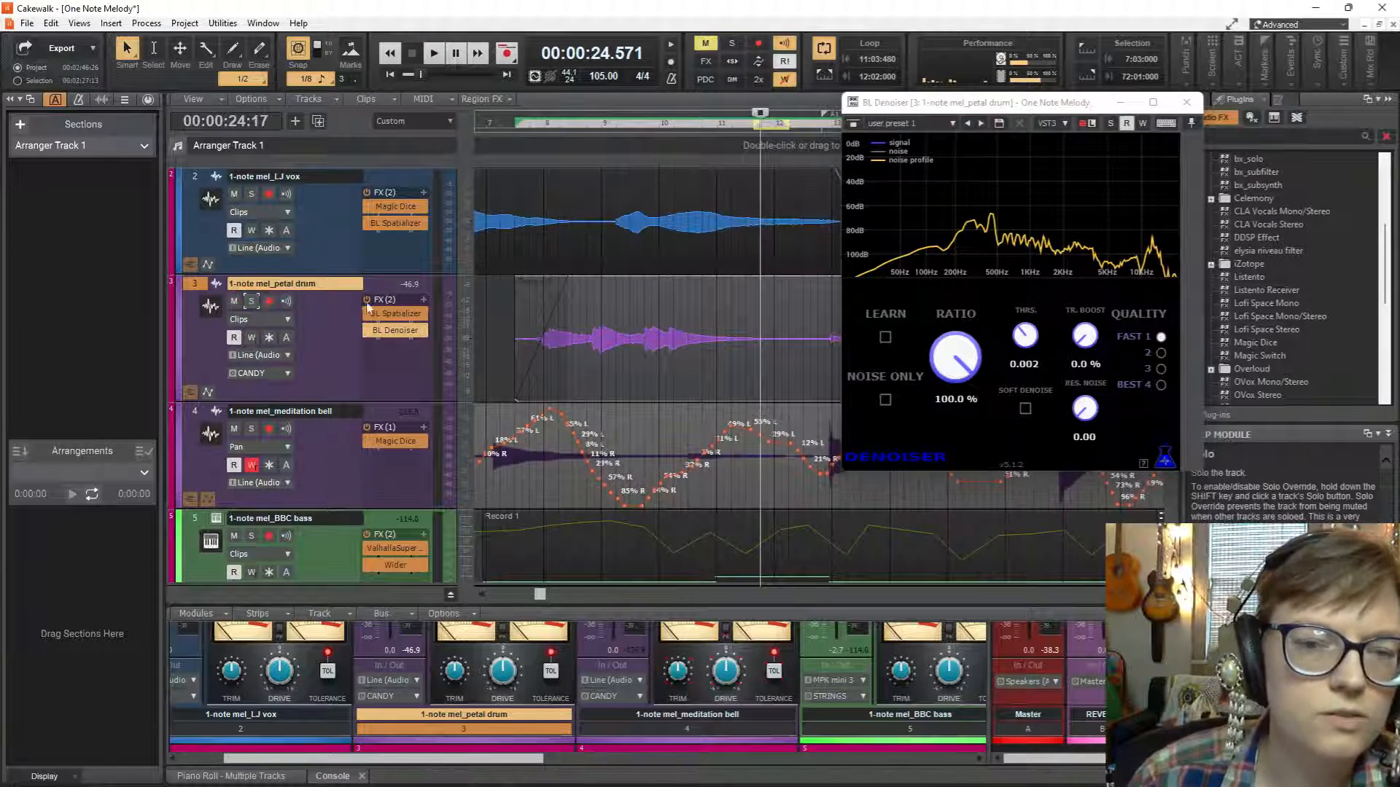
click(500, 346)
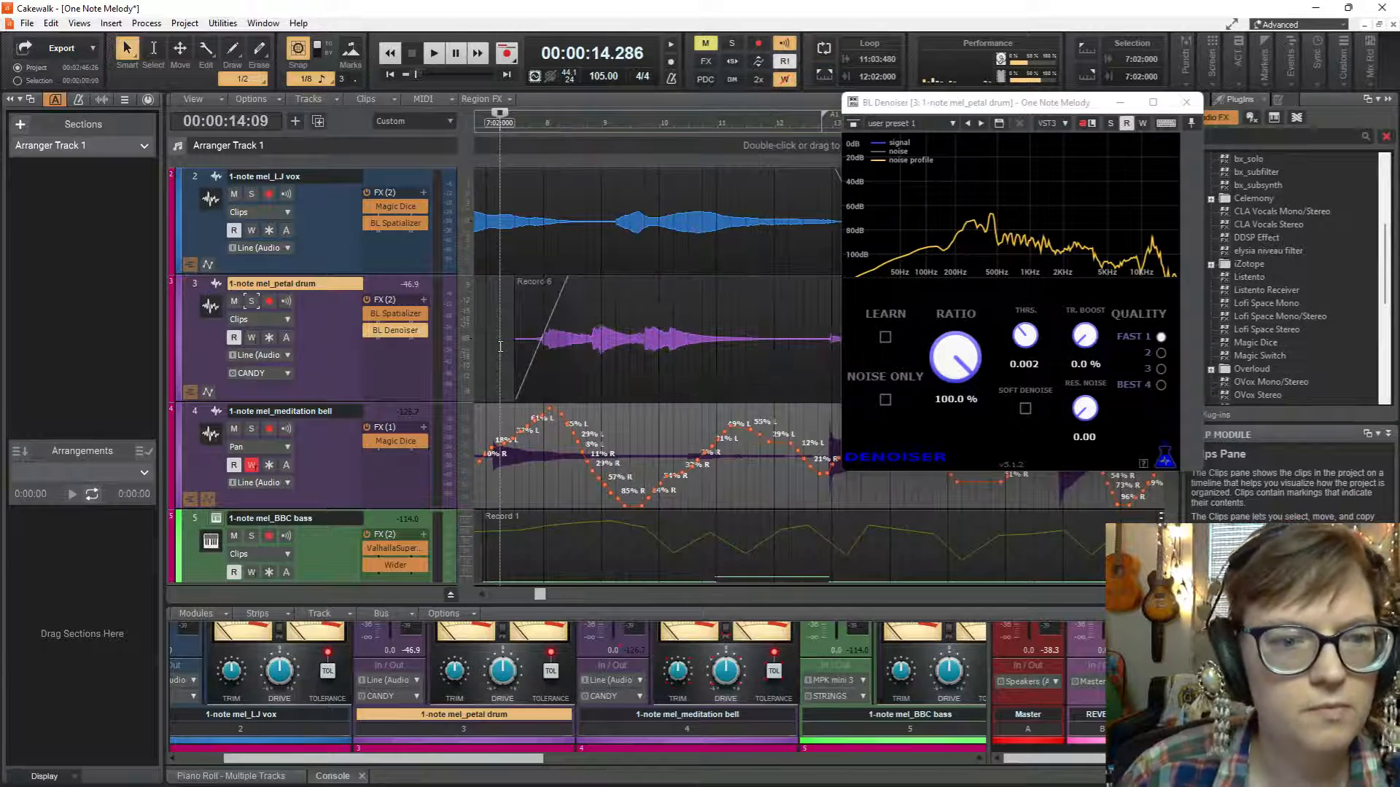
key(space)
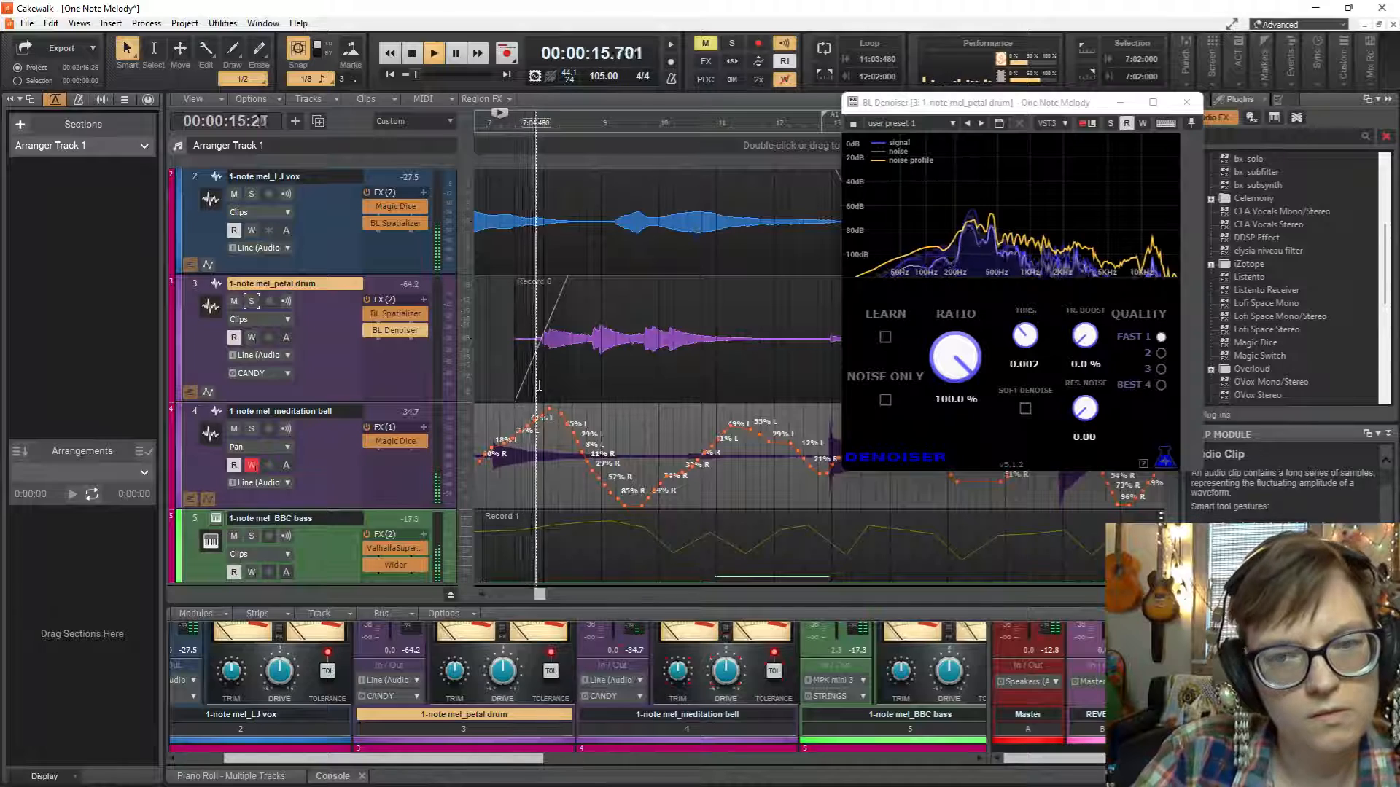
click(252, 301)
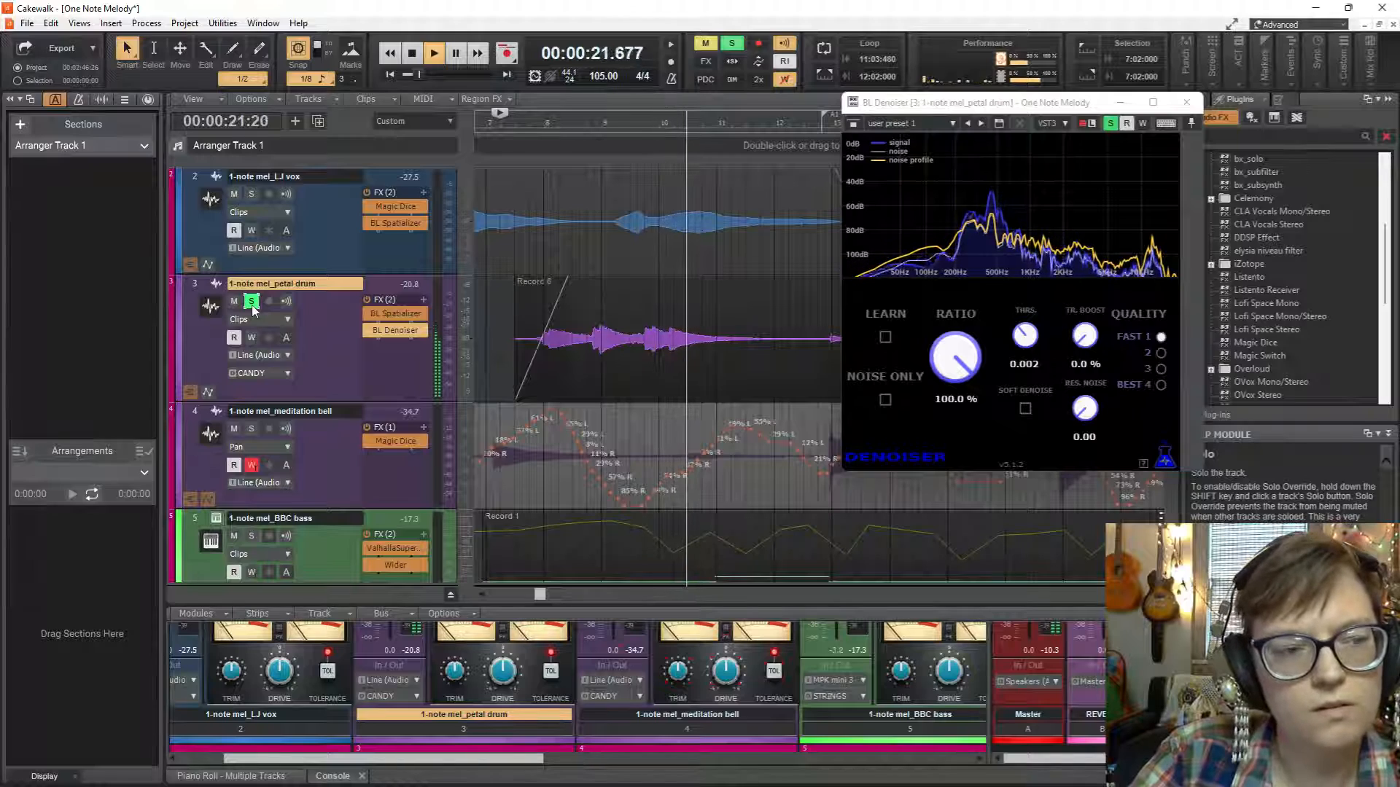
click(252, 301)
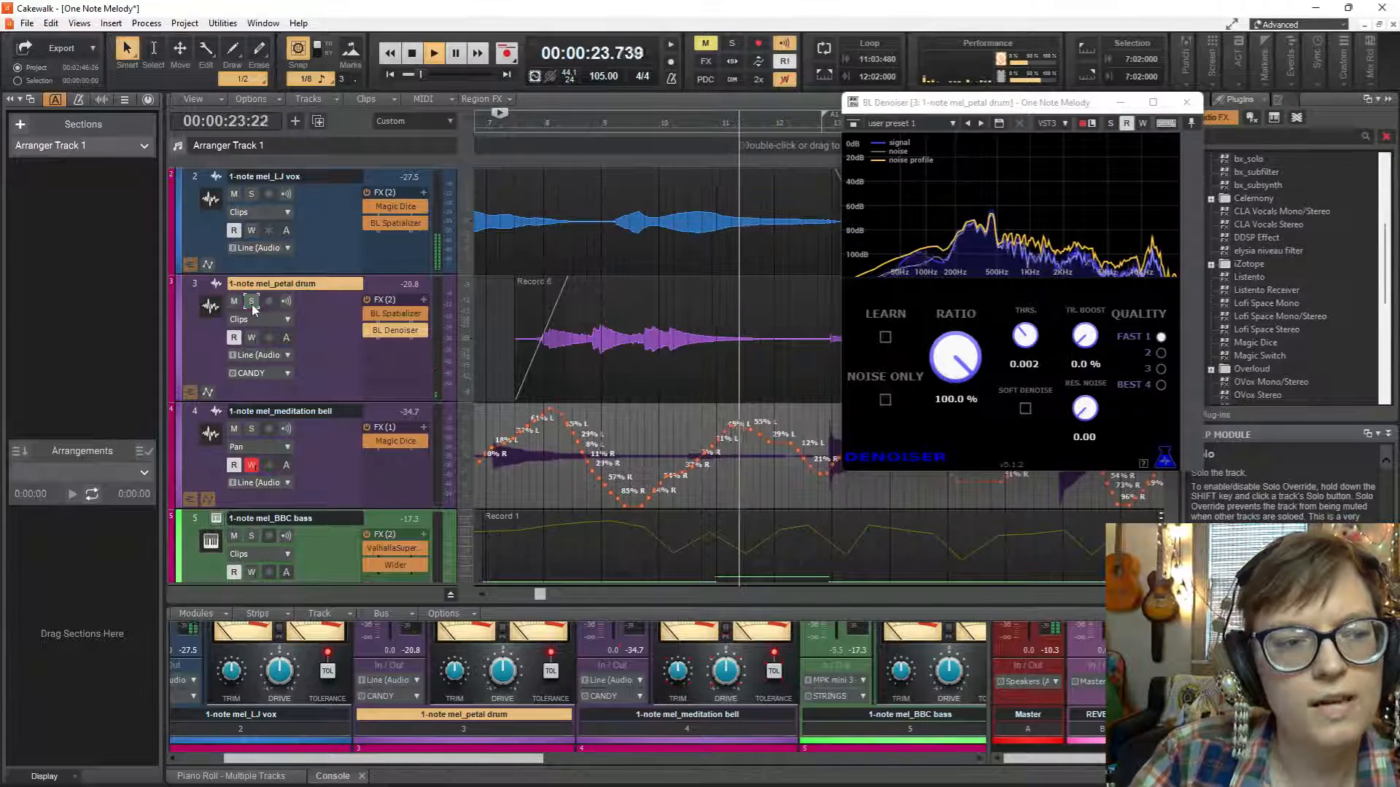
click(1186, 102)
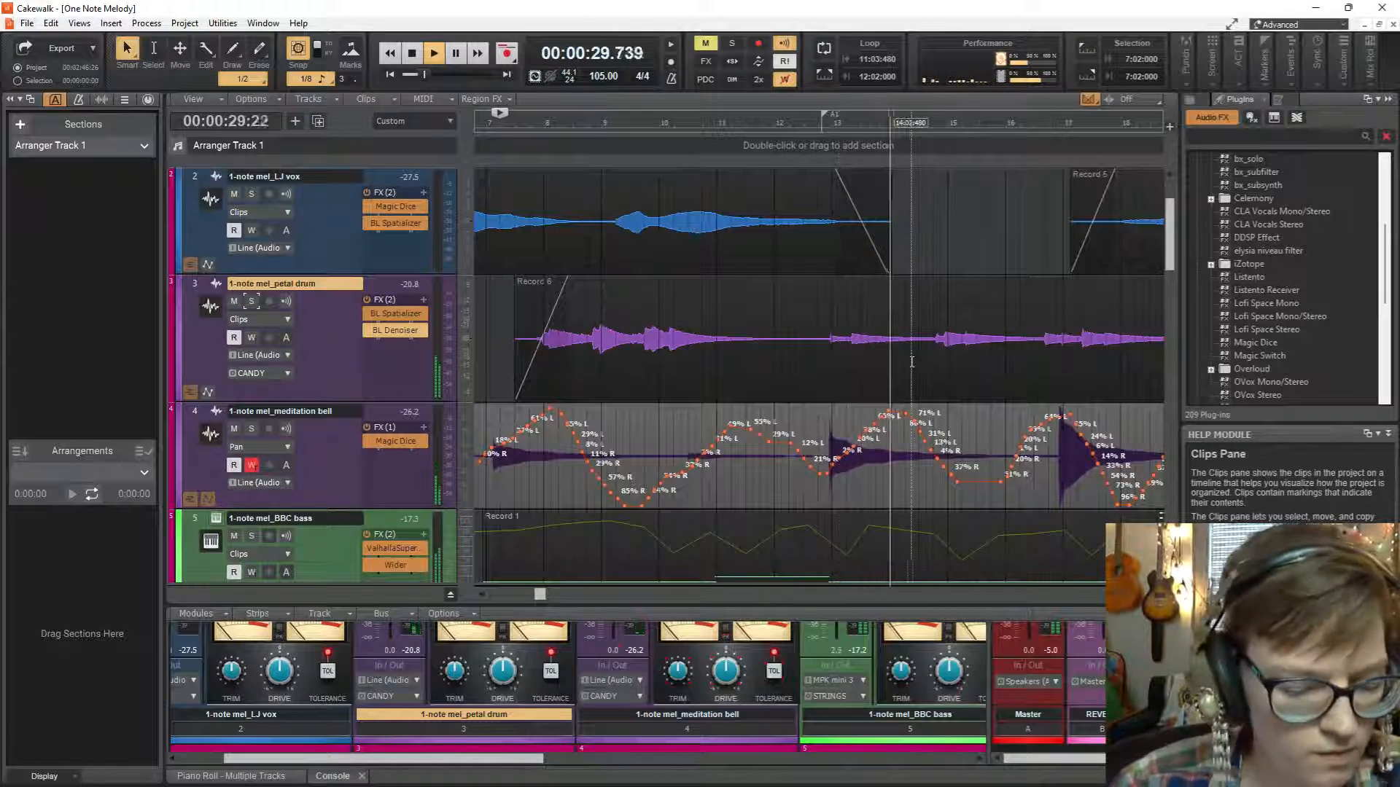
Stop playback, rewind to the project start and play the full mix from the beginning.
scroll(560, 350, up, 1)
scroll(559, 350, down, 2)
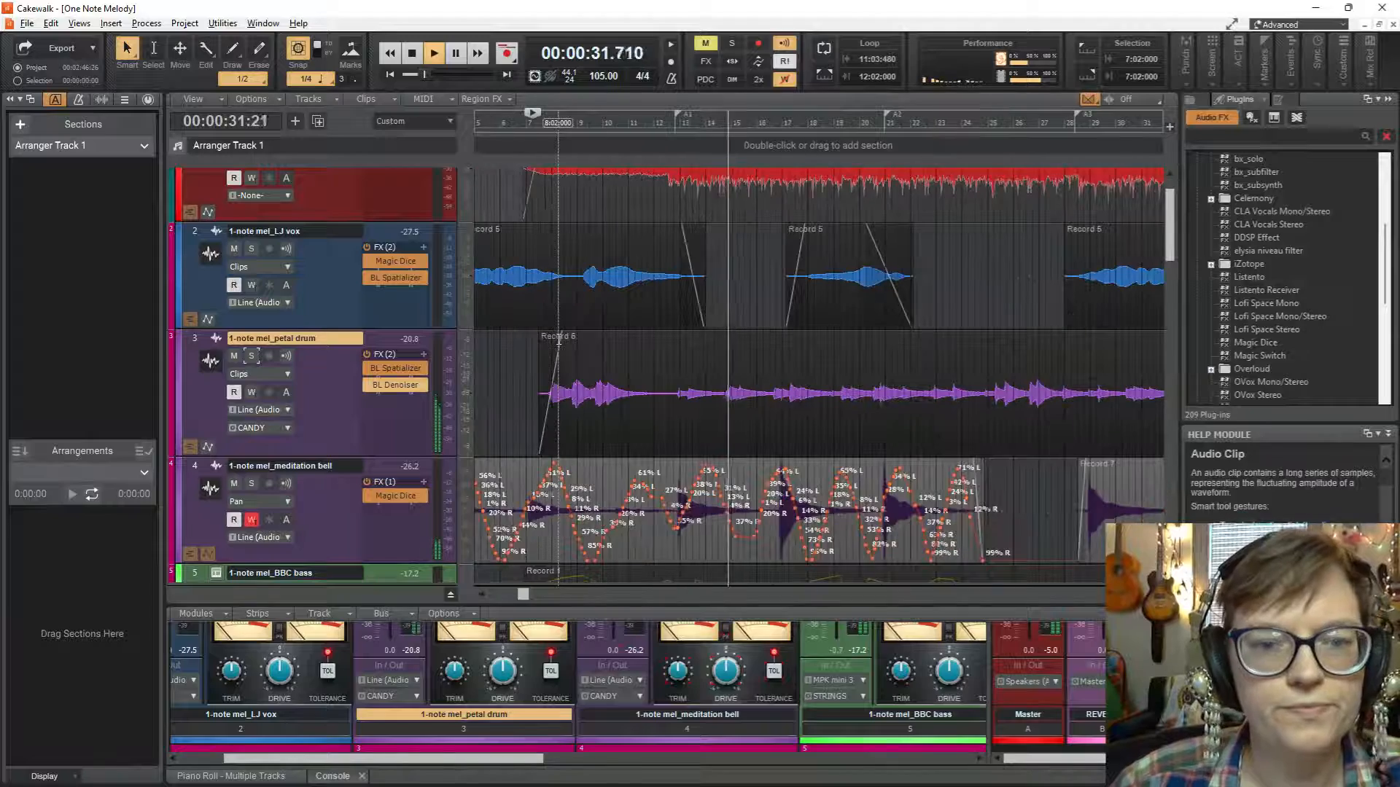
scroll(766, 384, down, 6)
key(space)
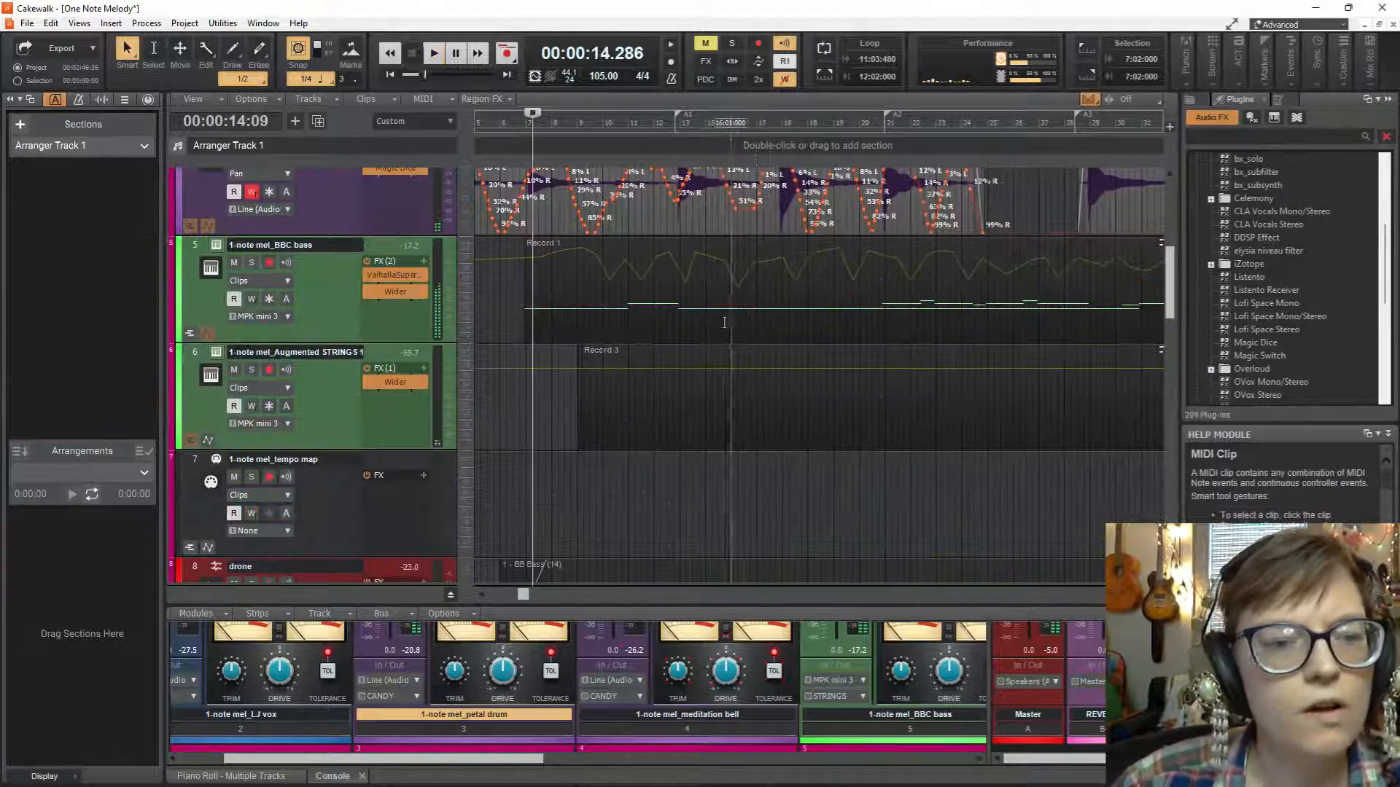
scroll(566, 409, up, 5)
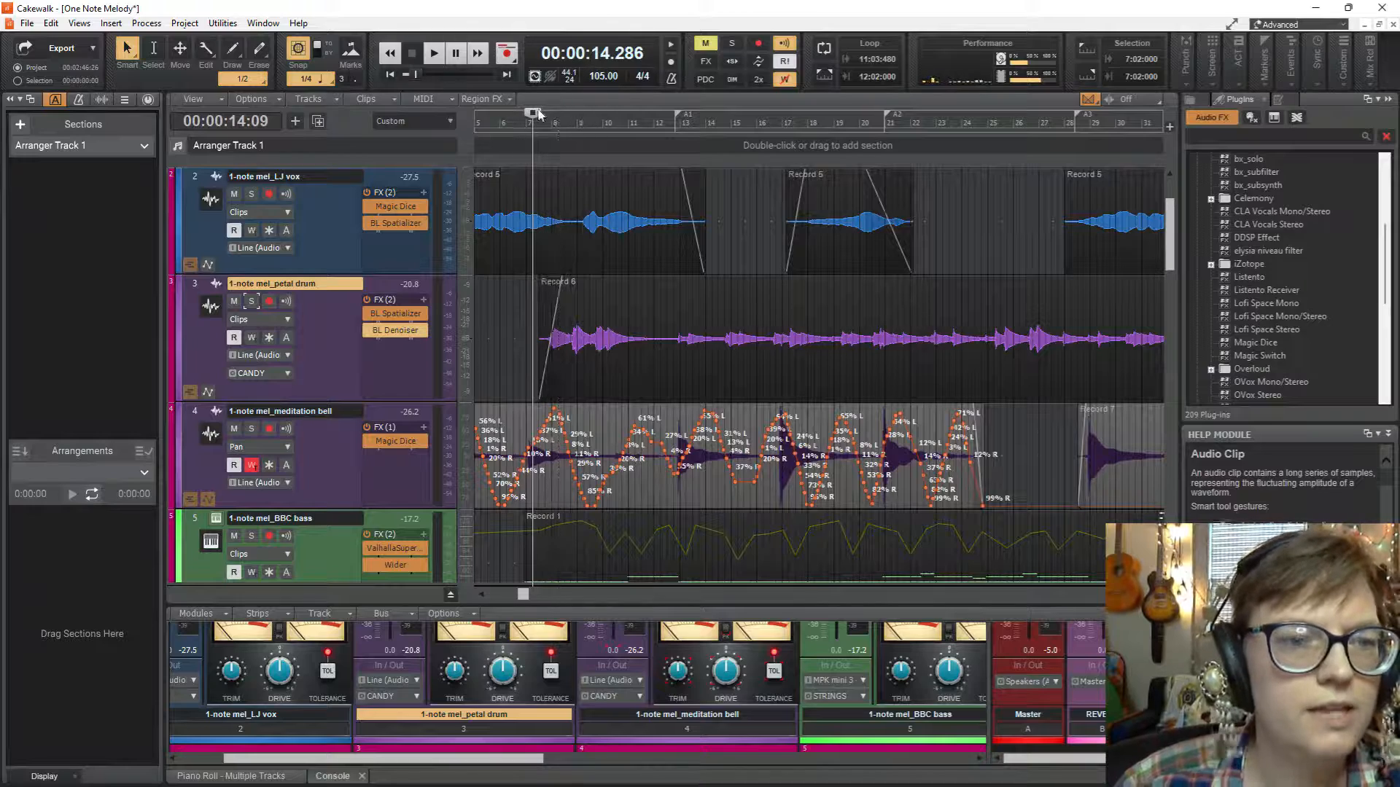
key(w)
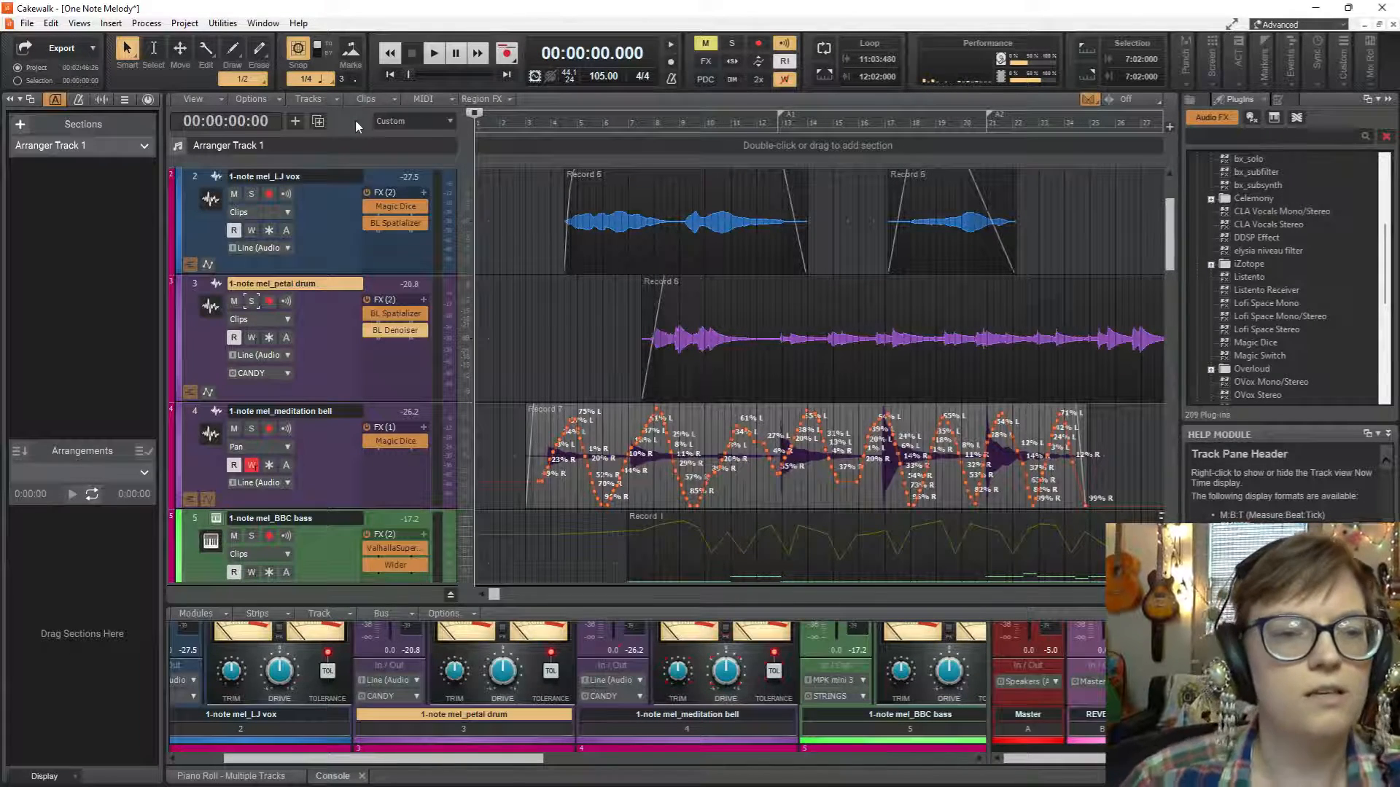
key(space)
scroll(659, 323, up, 1)
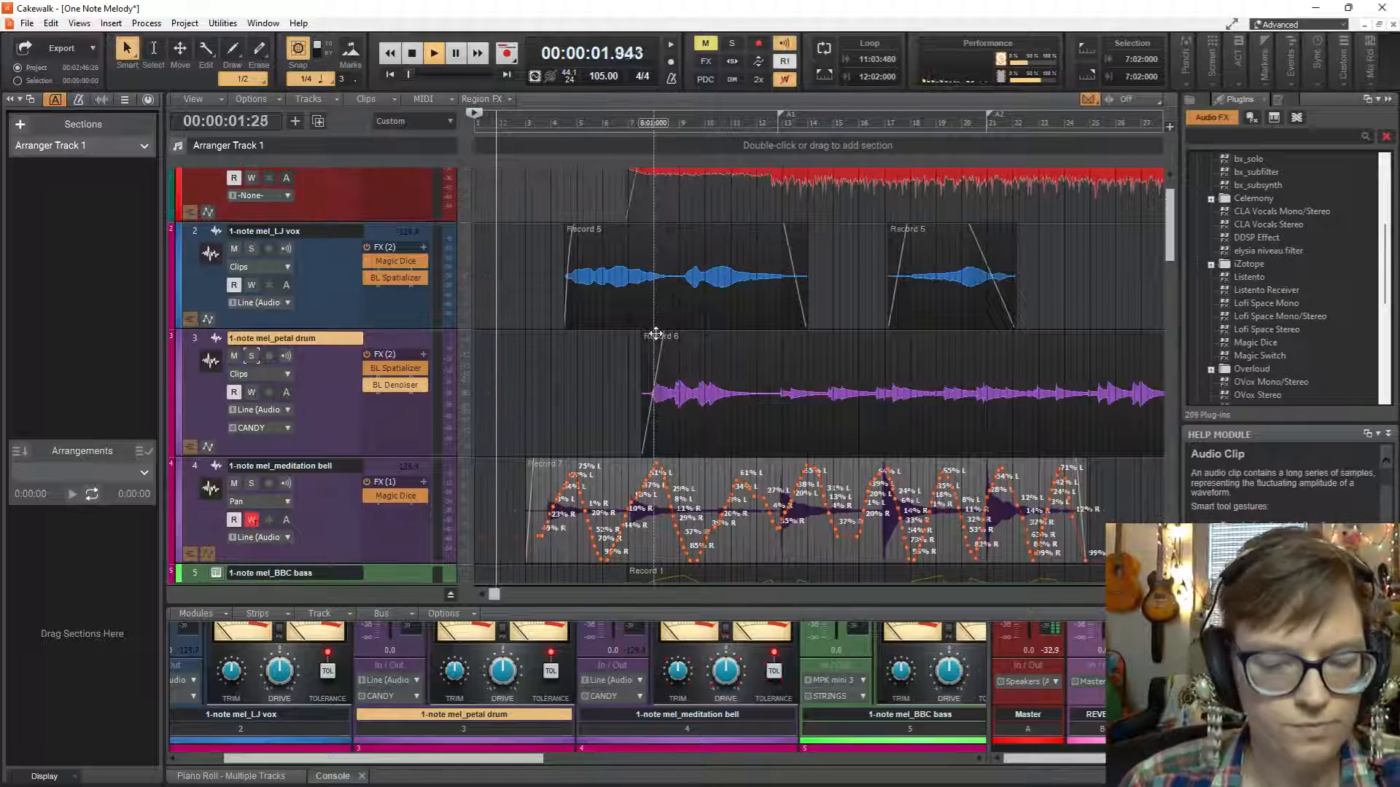
scroll(606, 379, down, 6)
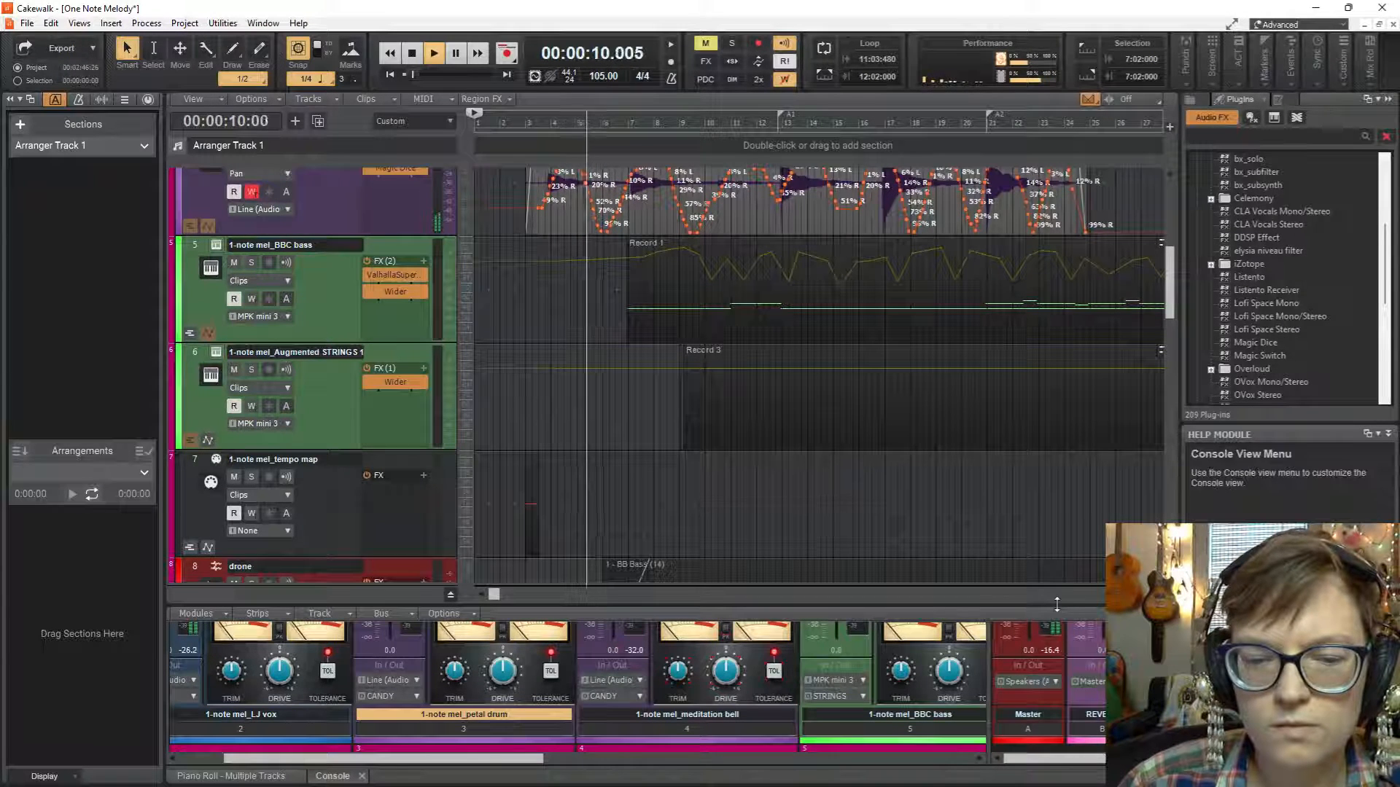
Enlarge the console to show the channel strips and look over the tracks down to the Lead track during playback.
drag(1056, 604, 948, 335)
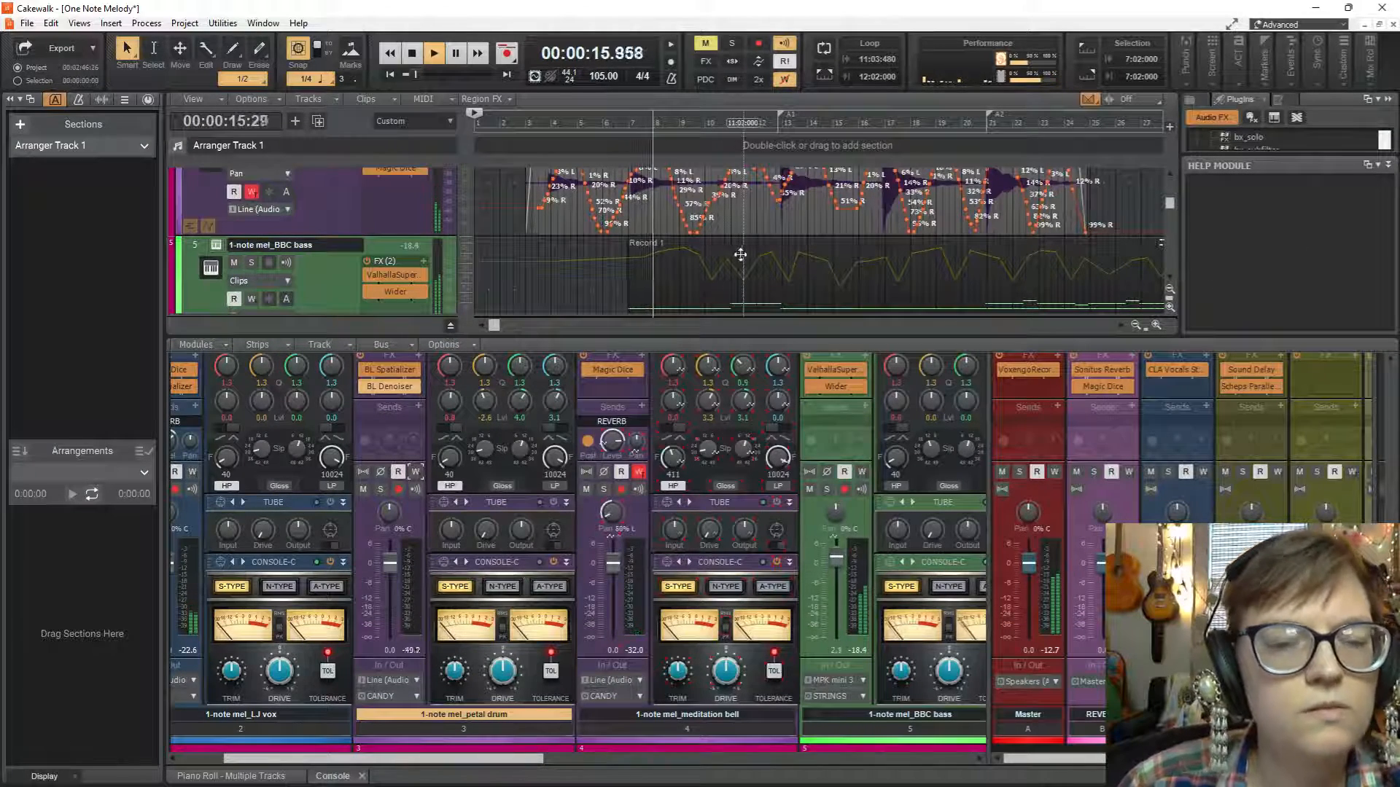
scroll(741, 252, up, 3)
scroll(742, 252, up, 2)
scroll(741, 252, down, 4)
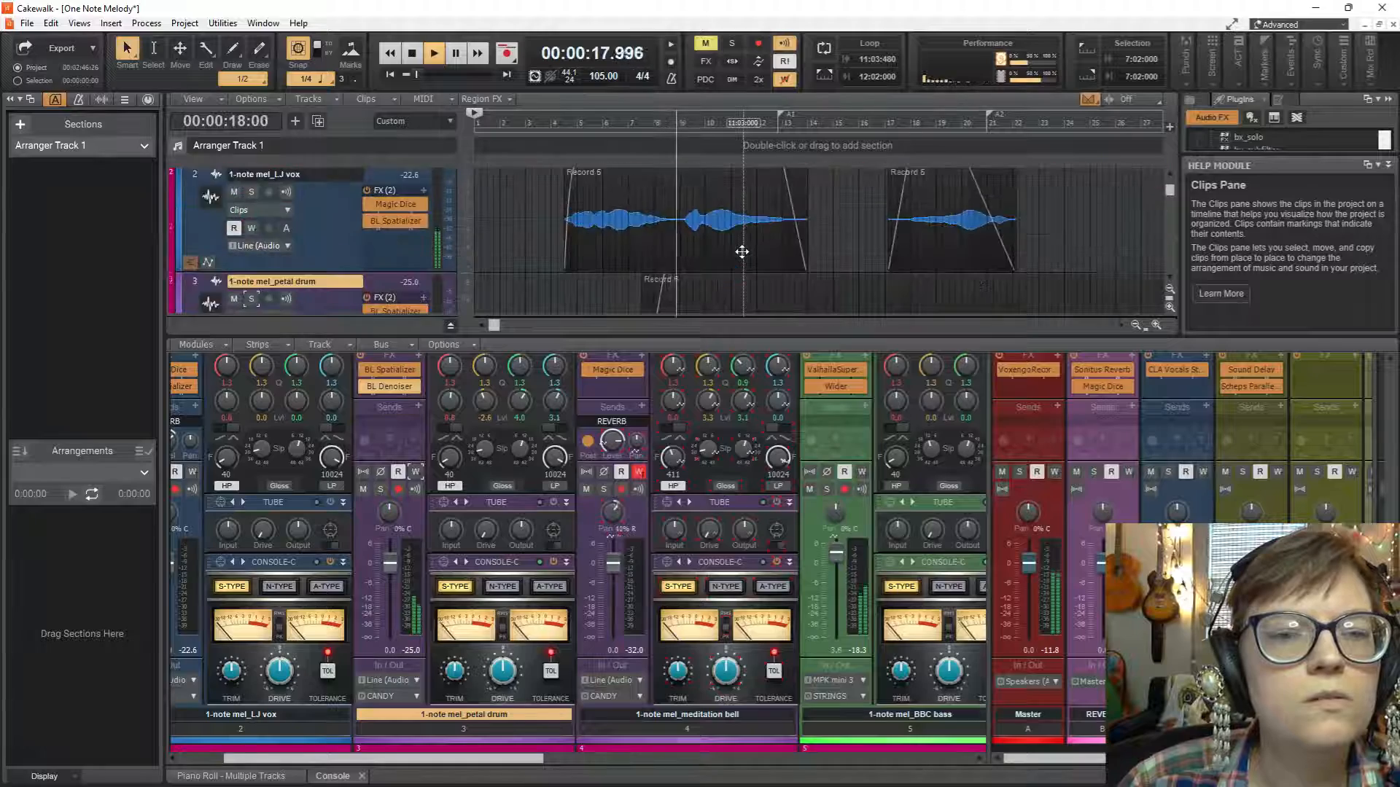
scroll(742, 252, down, 3)
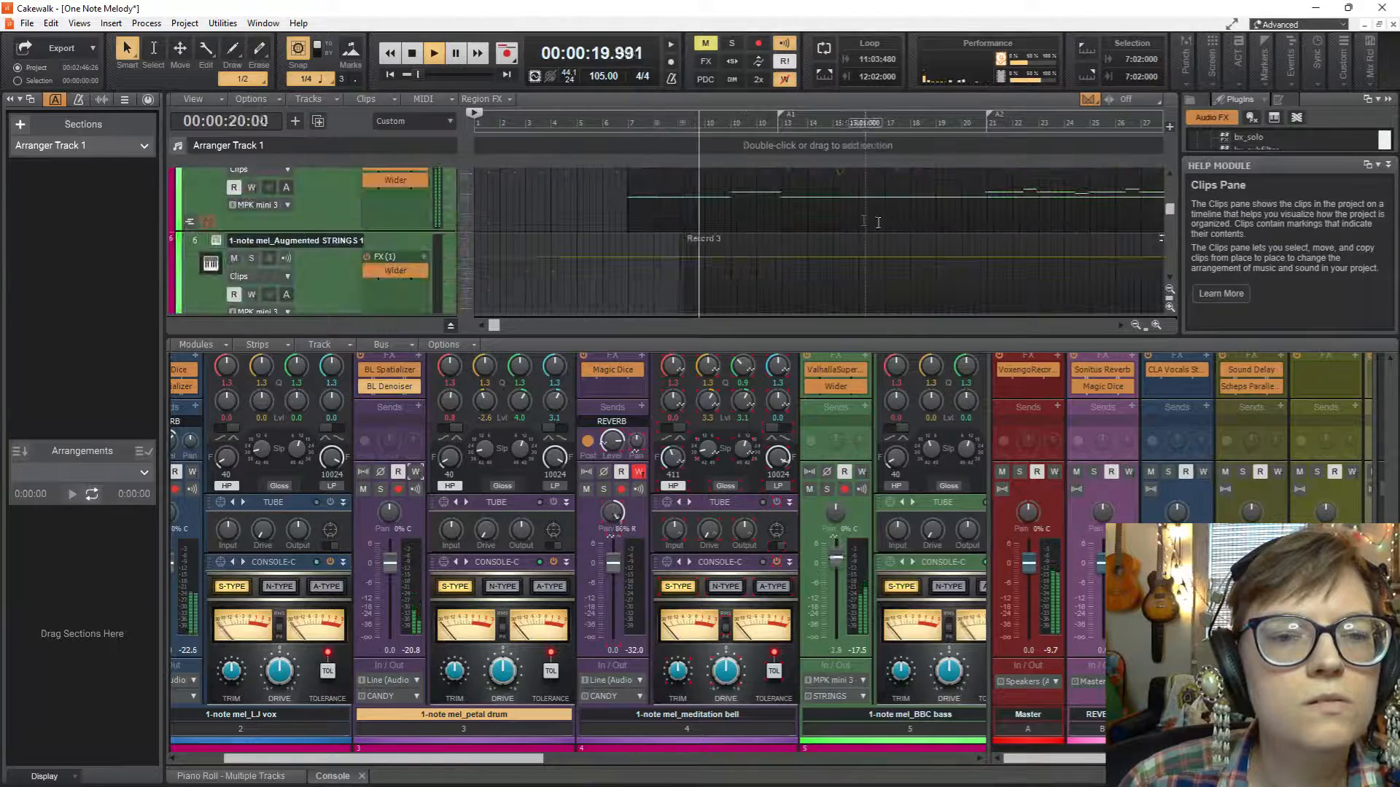
scroll(882, 220, down, 2)
scroll(882, 220, down, 5)
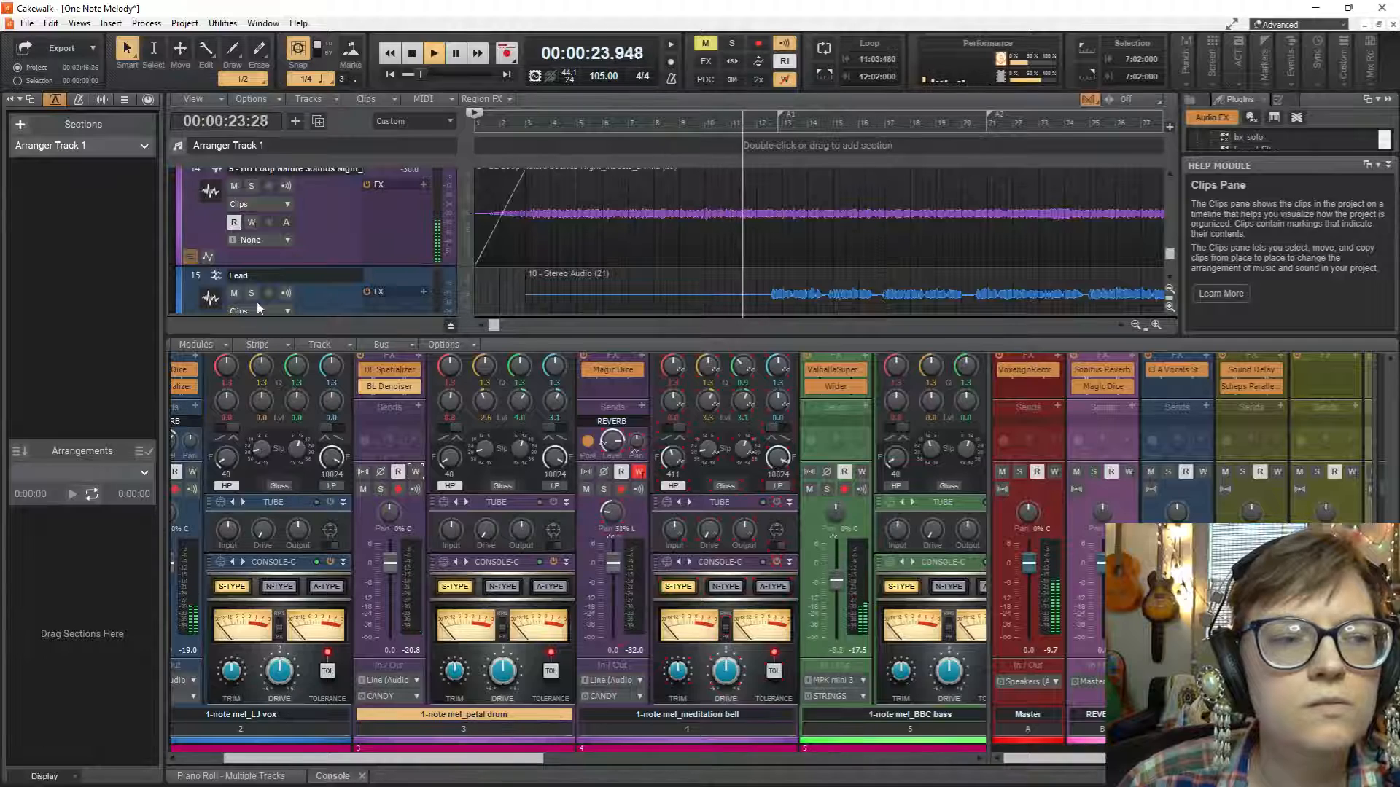
Mute the Lead track, give the track view more height above the console, and stop playback.
click(234, 294)
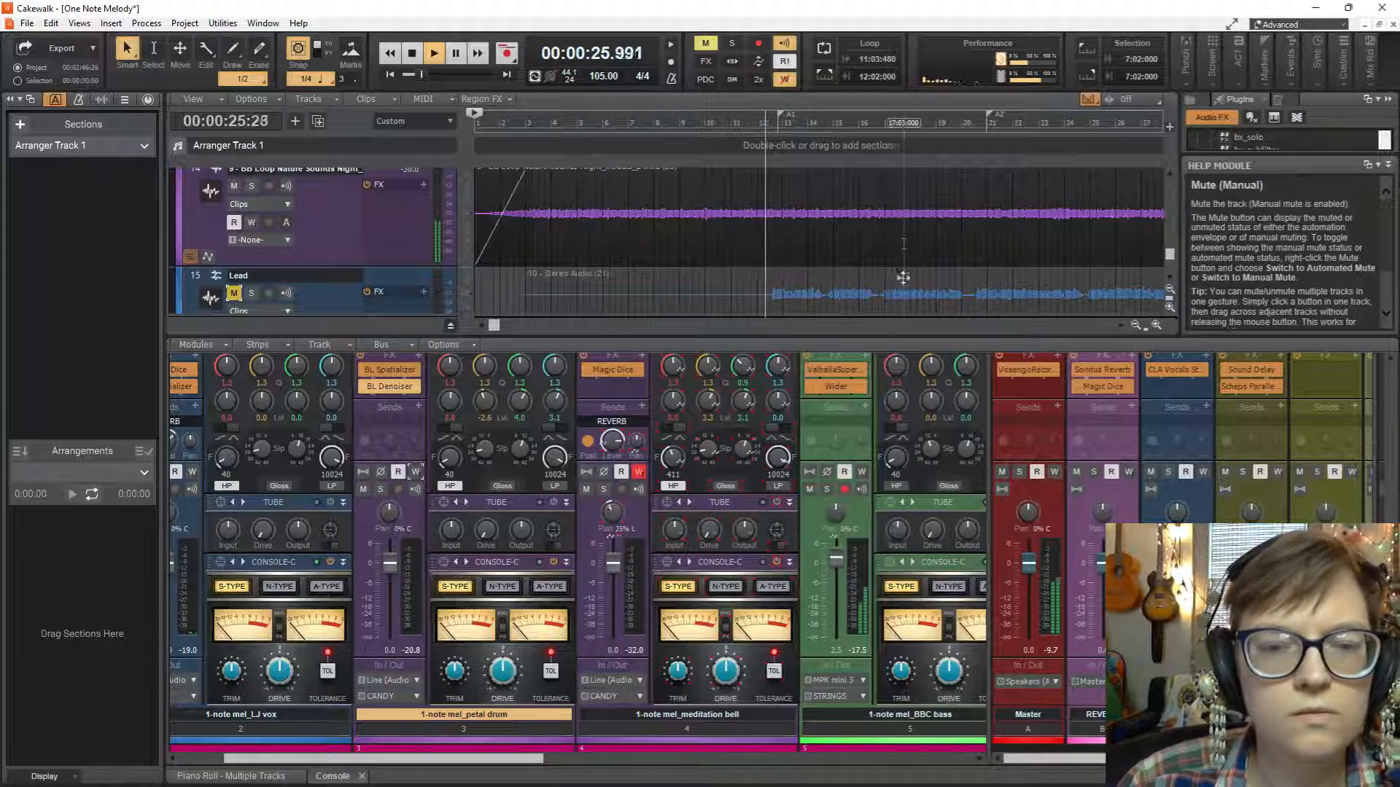
drag(882, 337, 894, 463)
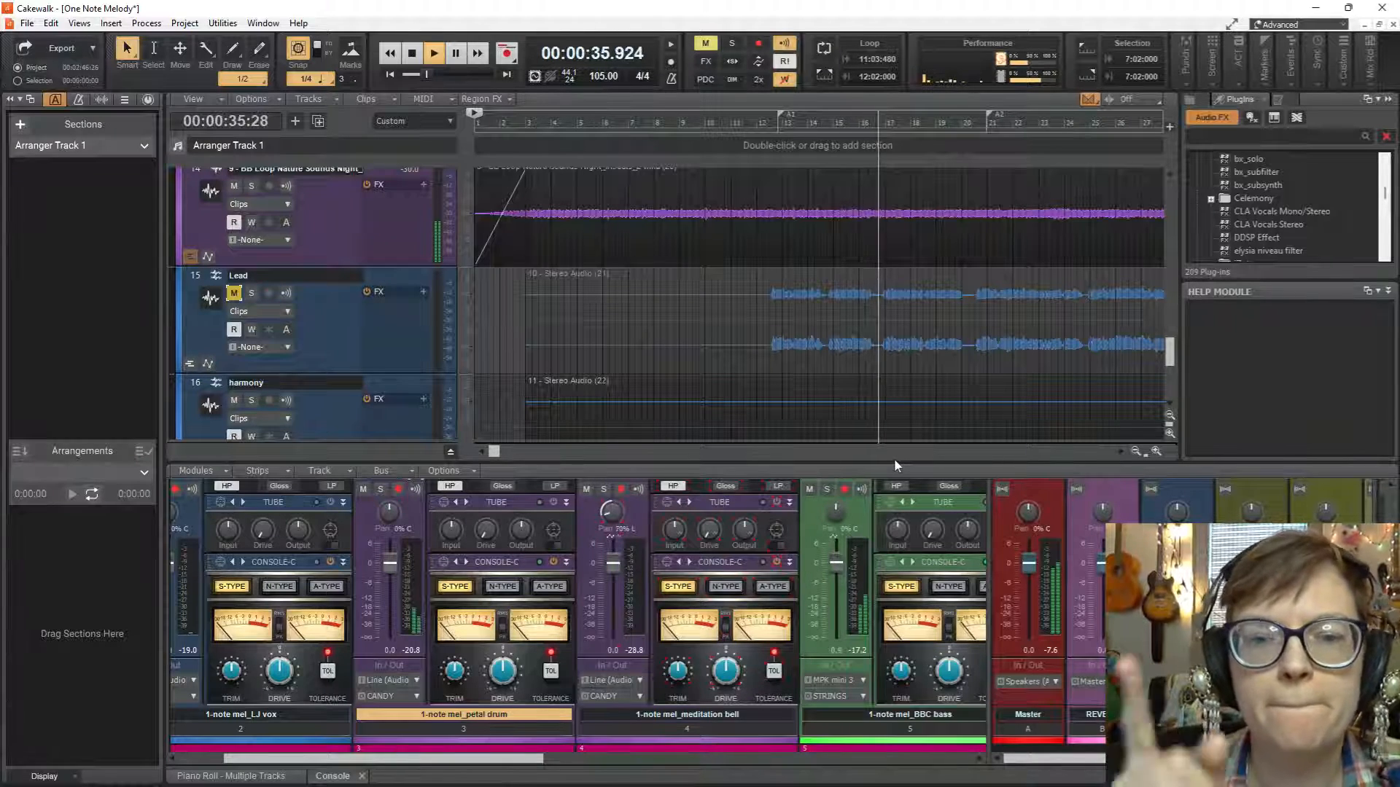
key(space)
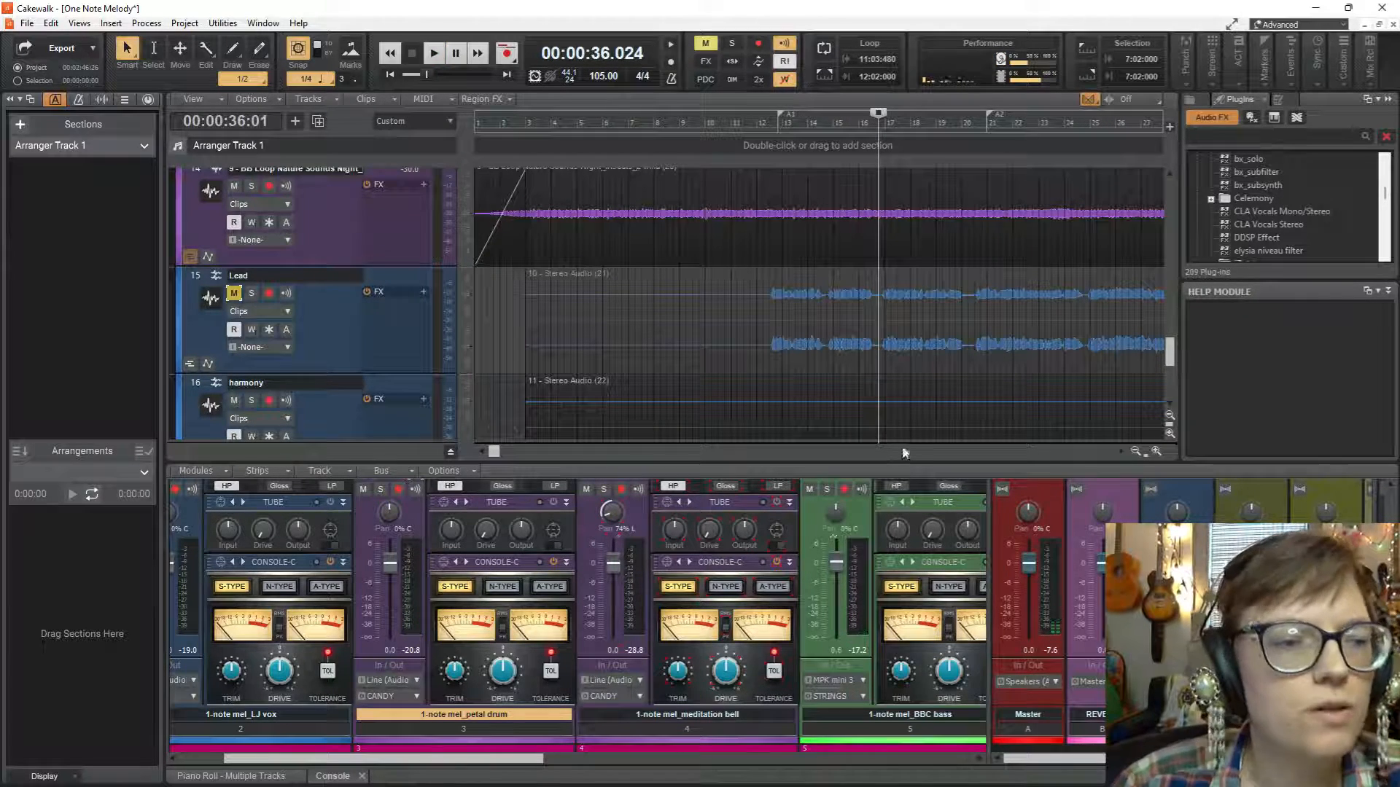
Move the Lead and harmony vocal clips together so that they start at 7:02:000.
click(851, 295)
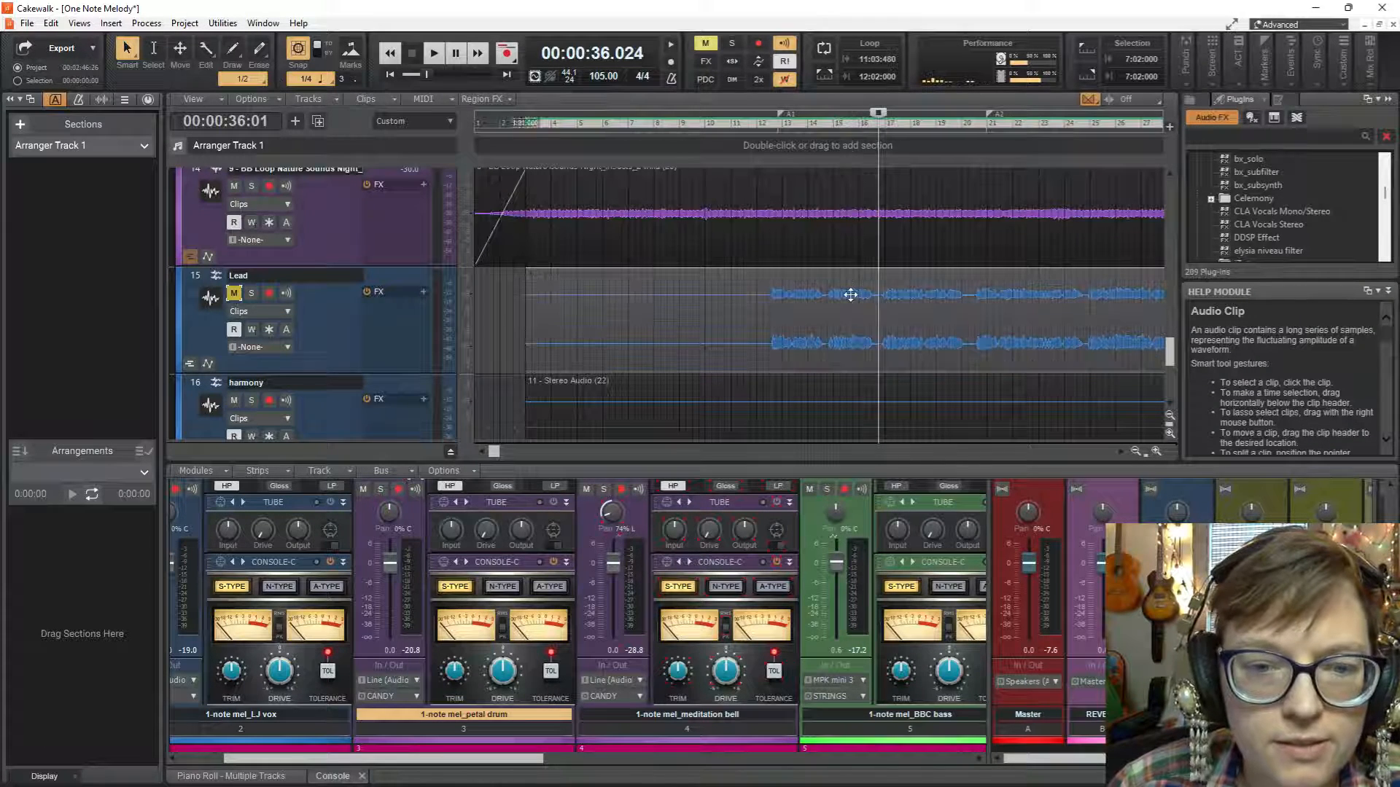
ctrl+click(850, 388)
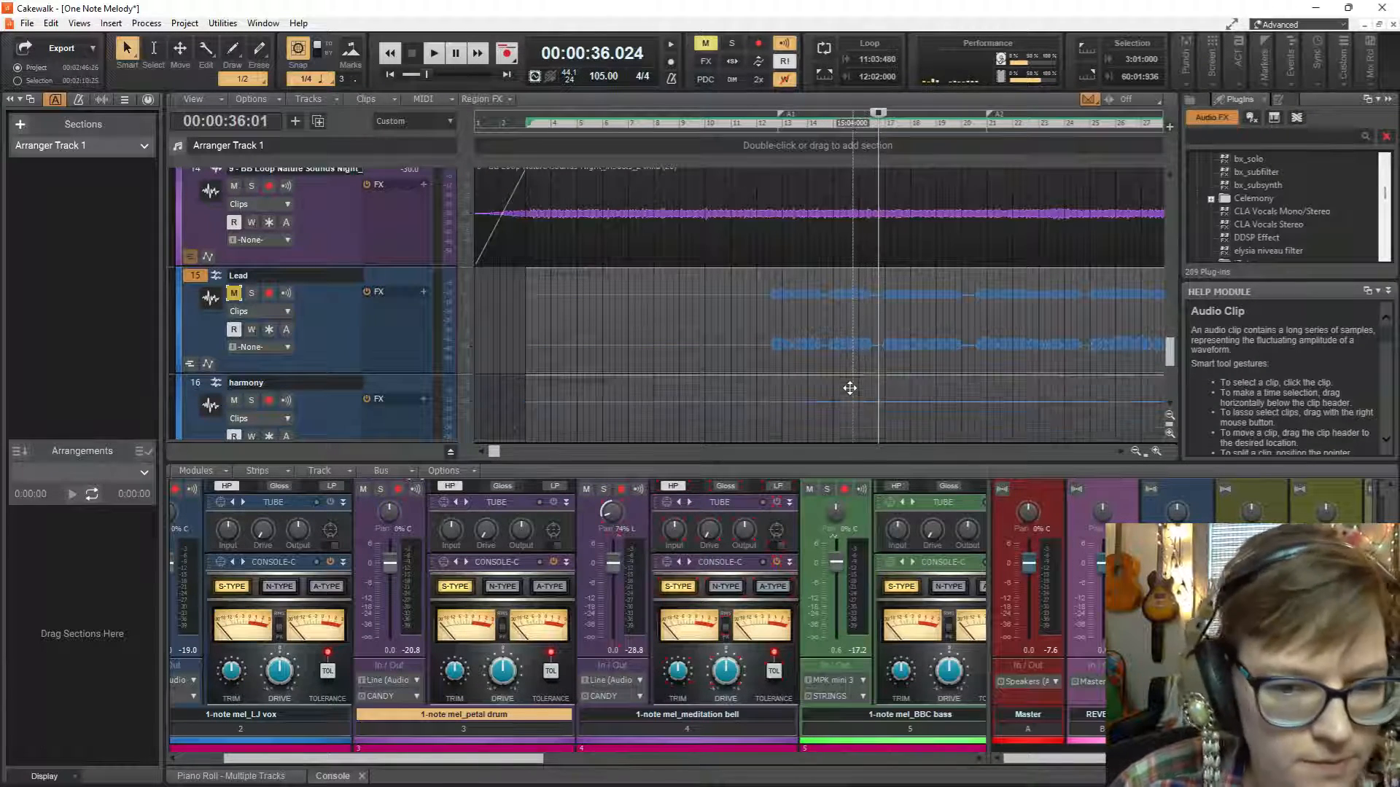
drag(838, 283, 945, 301)
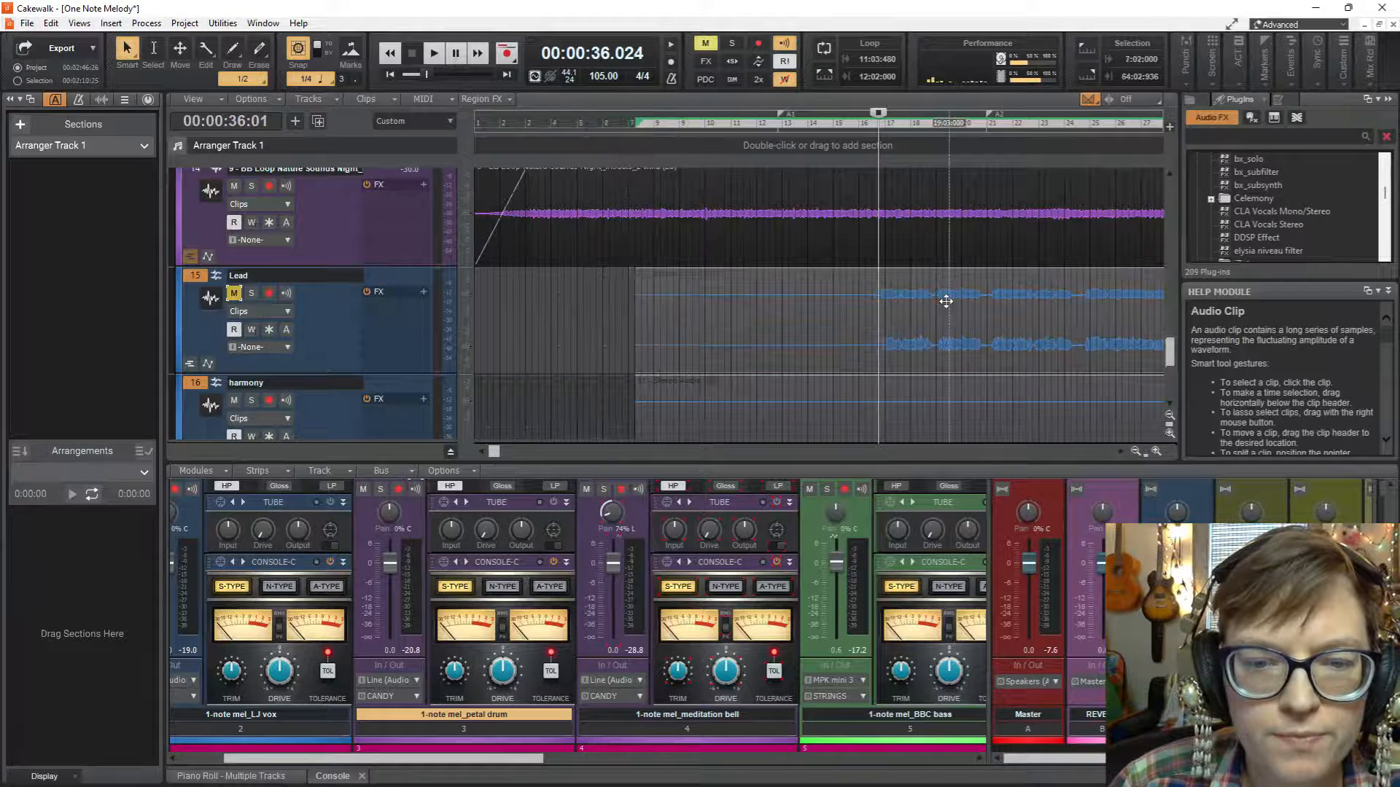
click(848, 321)
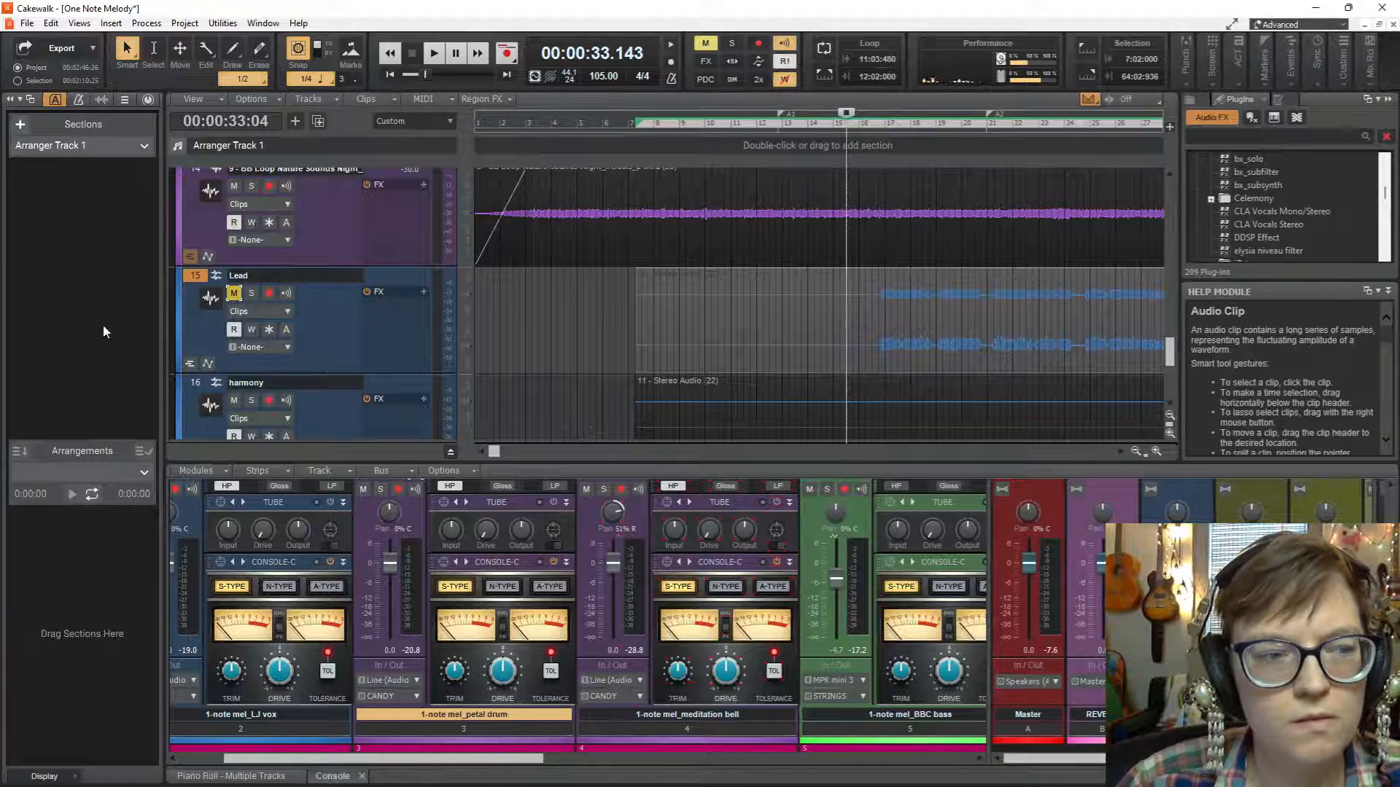
Unmute the Lead track and audition the moved vocals against the mix.
click(235, 295)
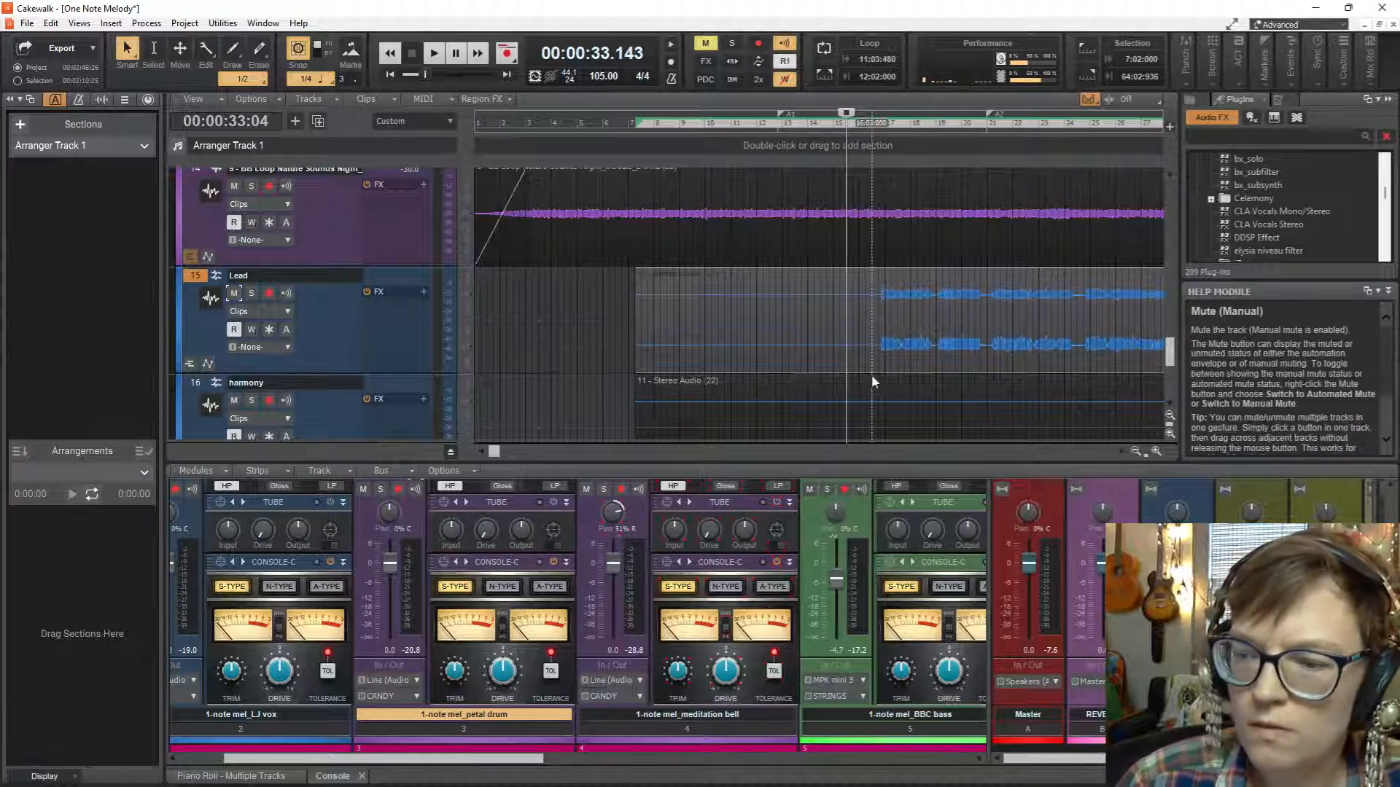
key(space)
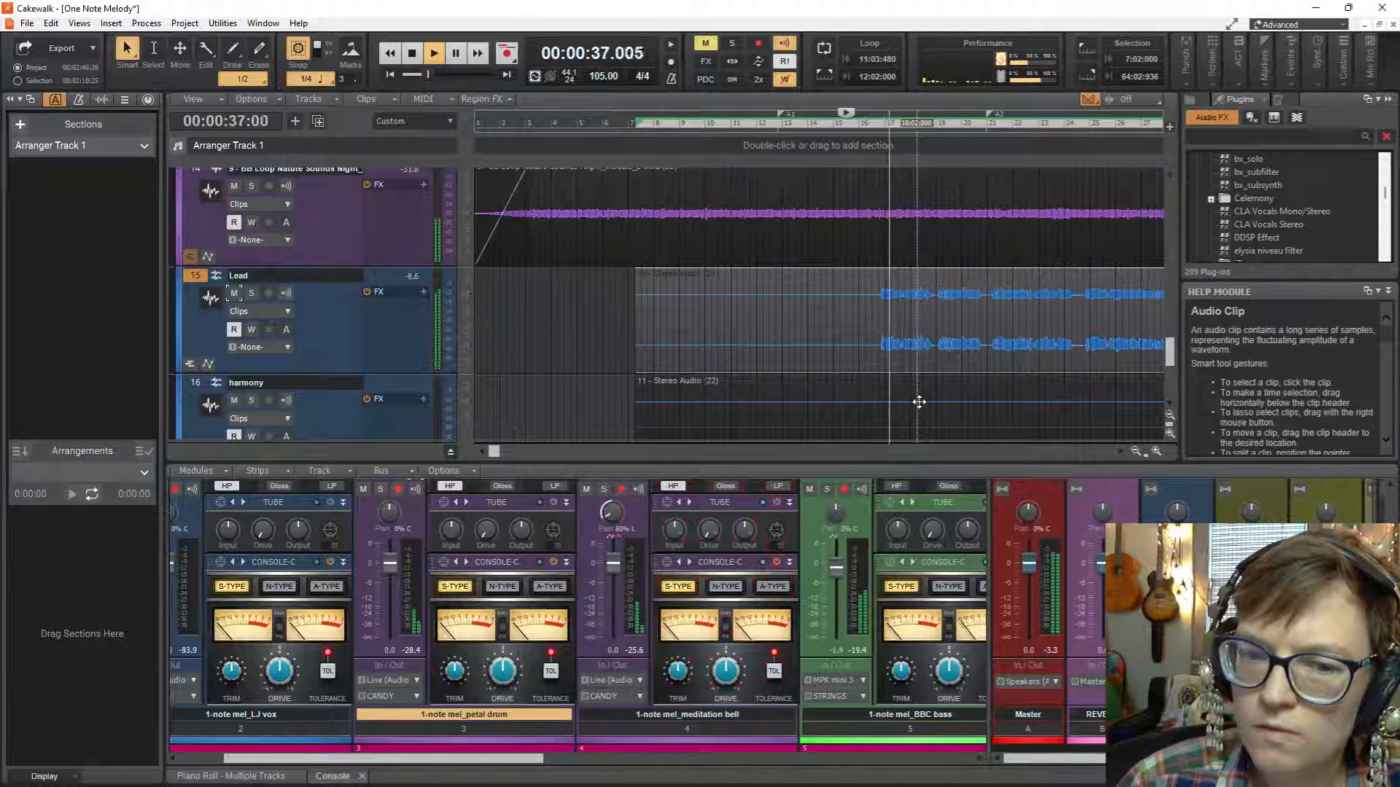
key(space)
Shift the Lead and harmony clips together one beat earlier so that they start at 7:01:000.
scroll(804, 283, up, 2)
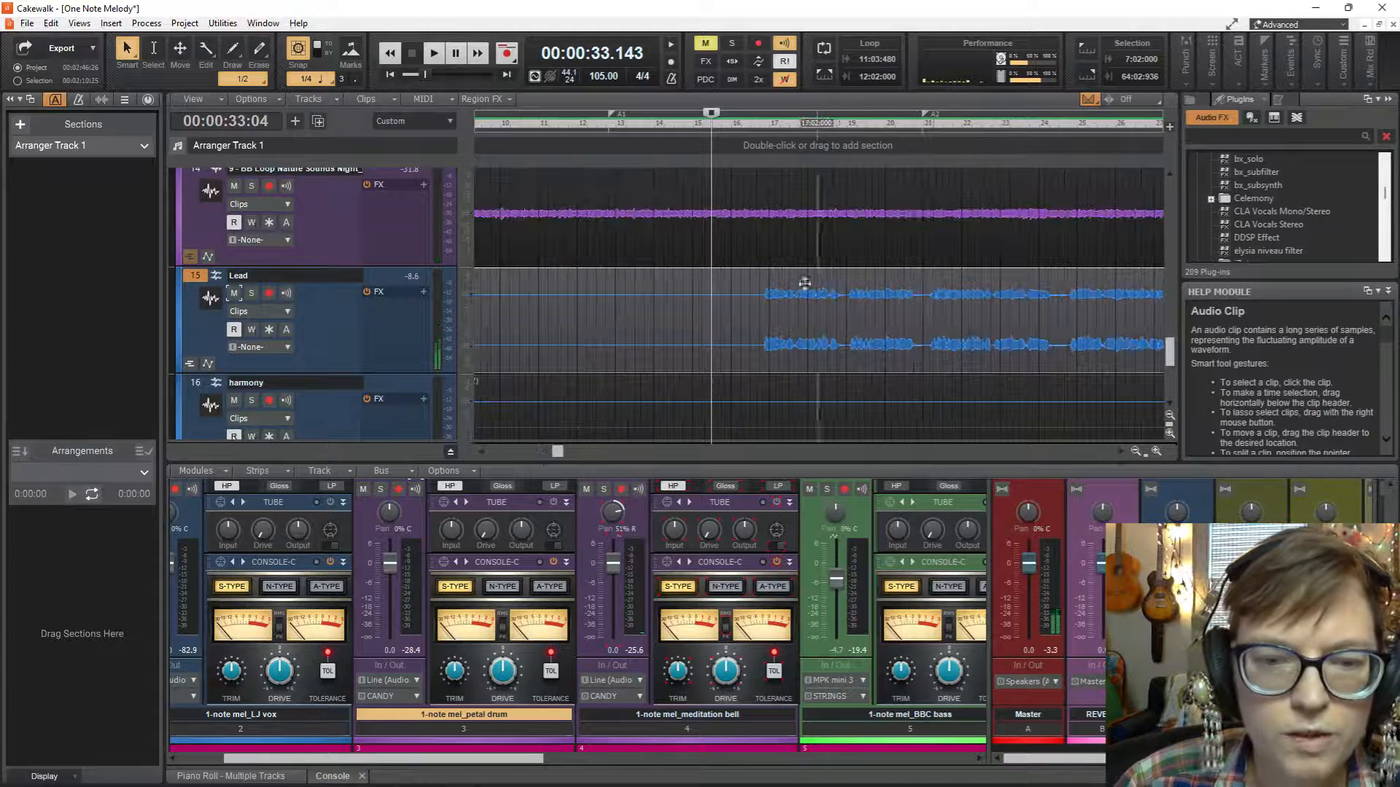
ctrl+click(770, 387)
drag(802, 274, 784, 281)
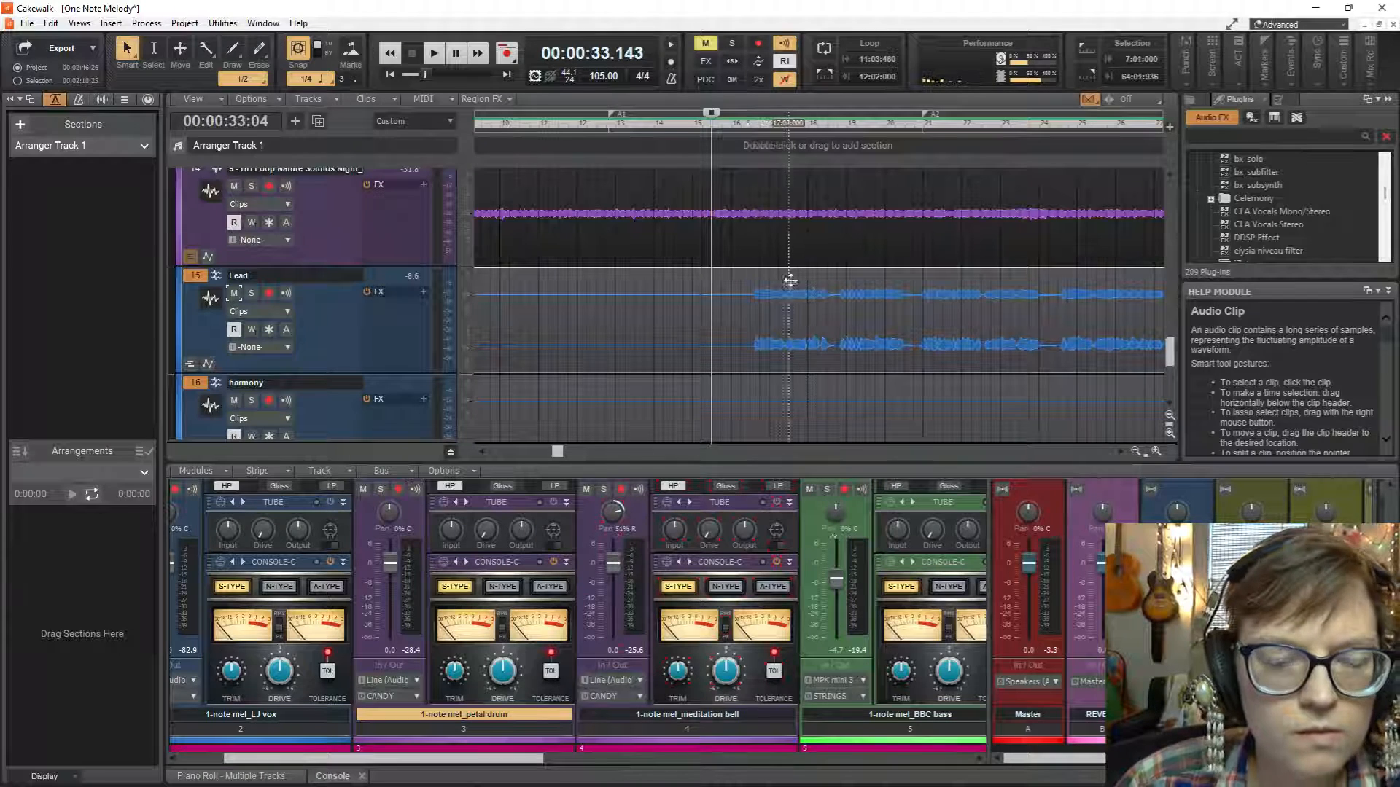
Audition the shifted vocals in the mix, replaying from 11:02:000 and checking the flute and reed tracks against them.
key(space)
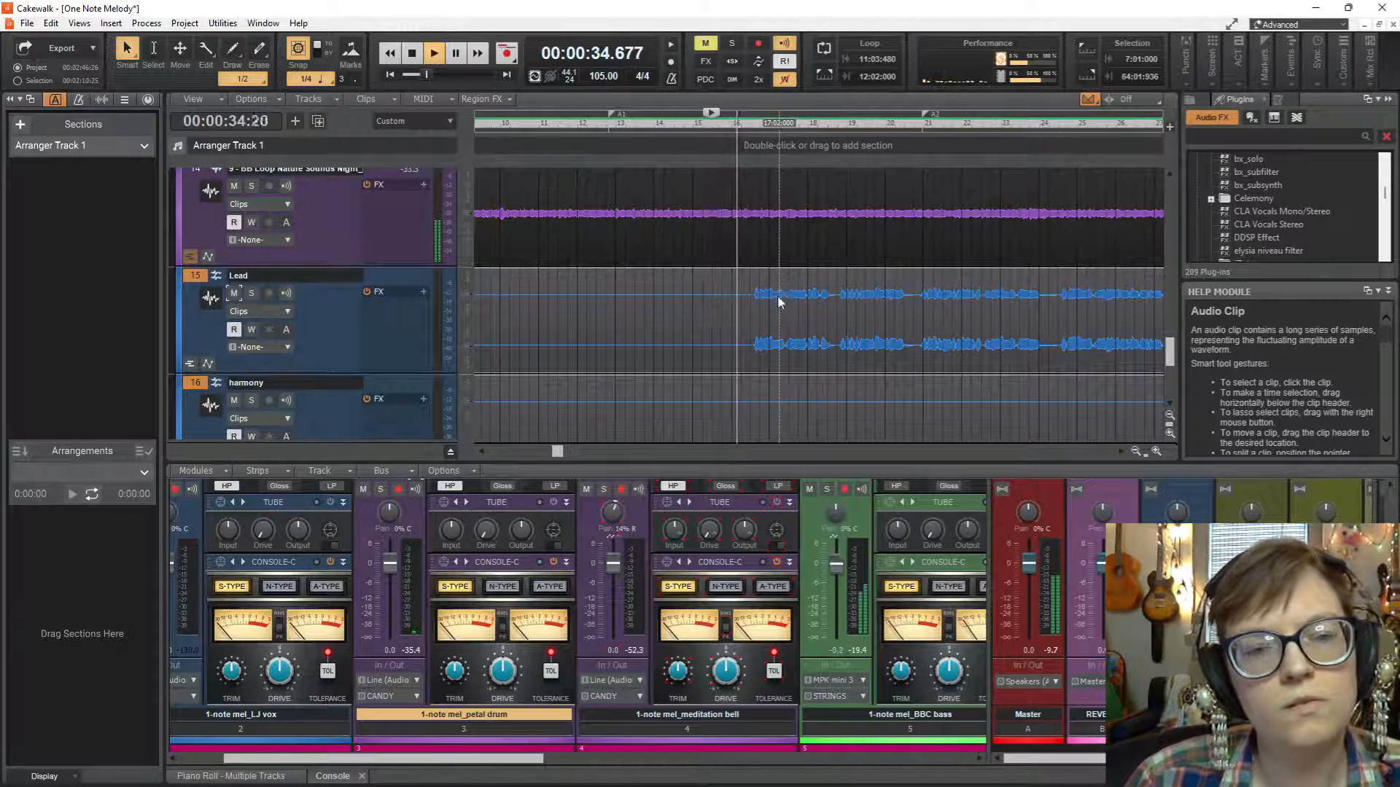
key(space)
click(576, 307)
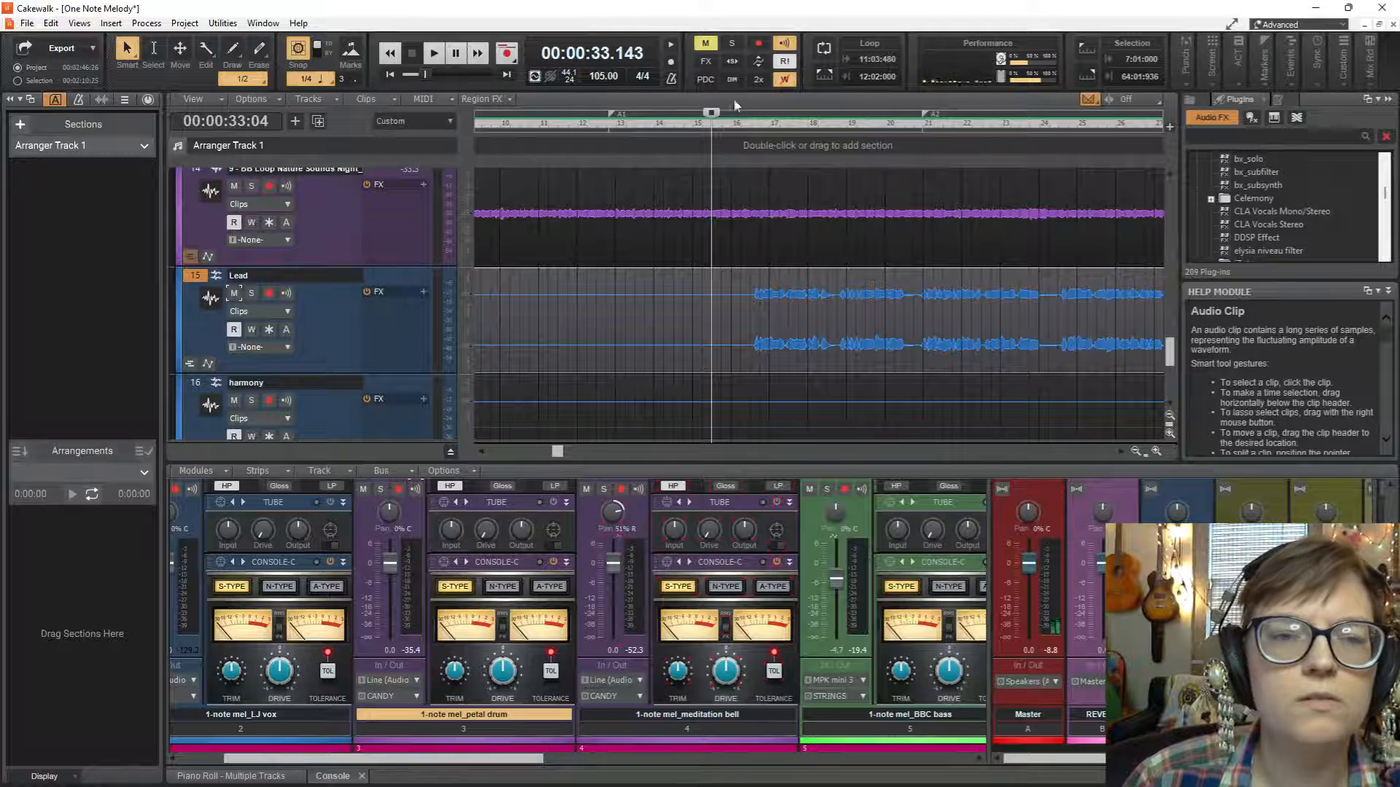
double_click(548, 126)
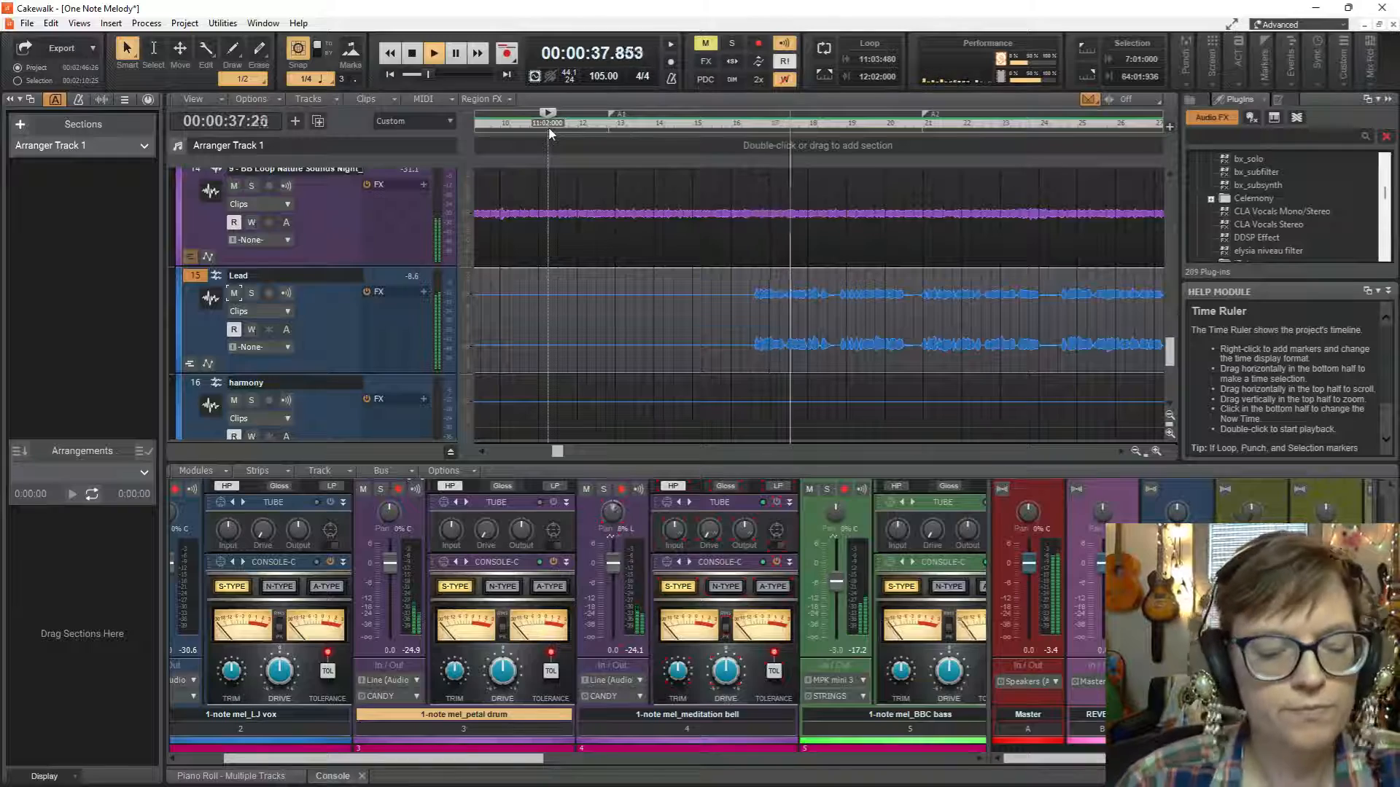
scroll(784, 292, up, 3)
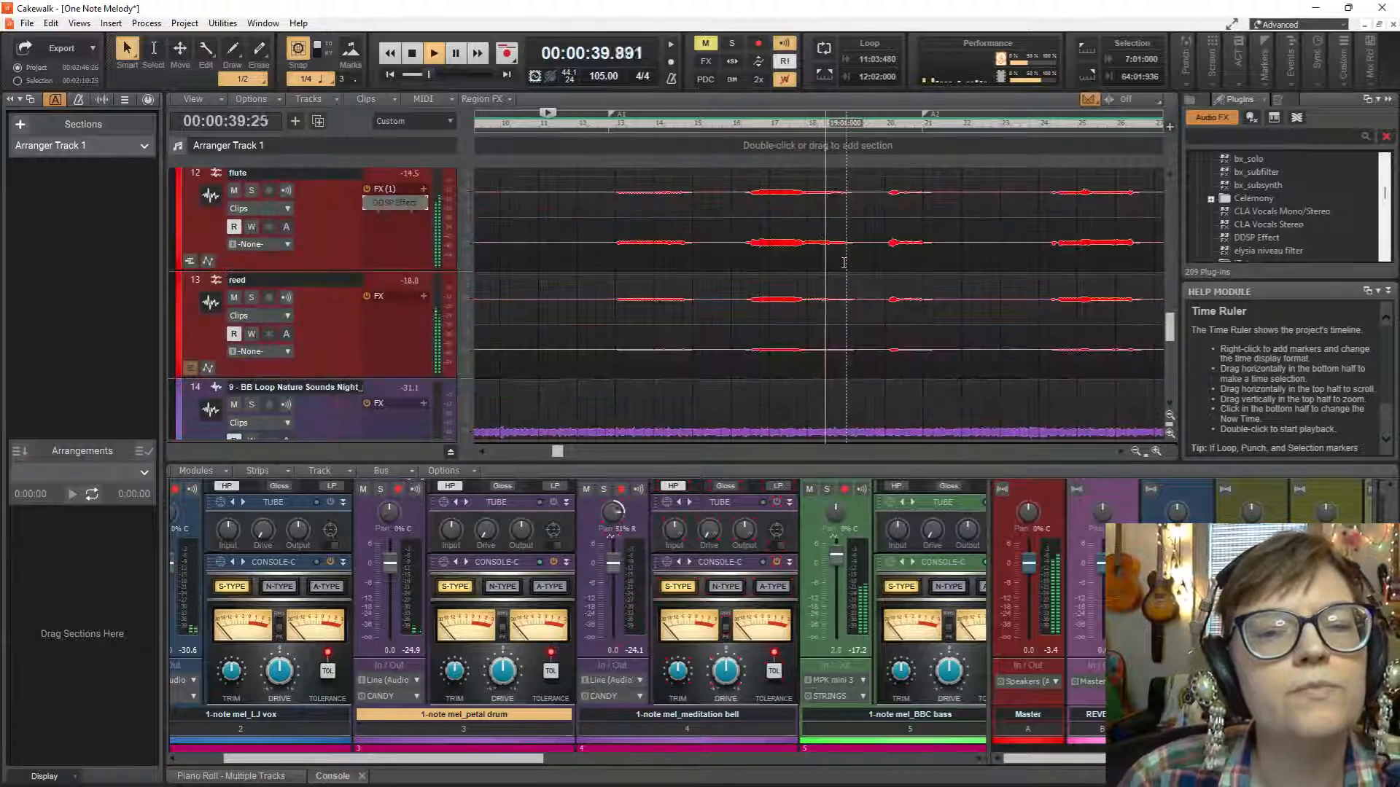
key(space)
scroll(784, 238, down, 3)
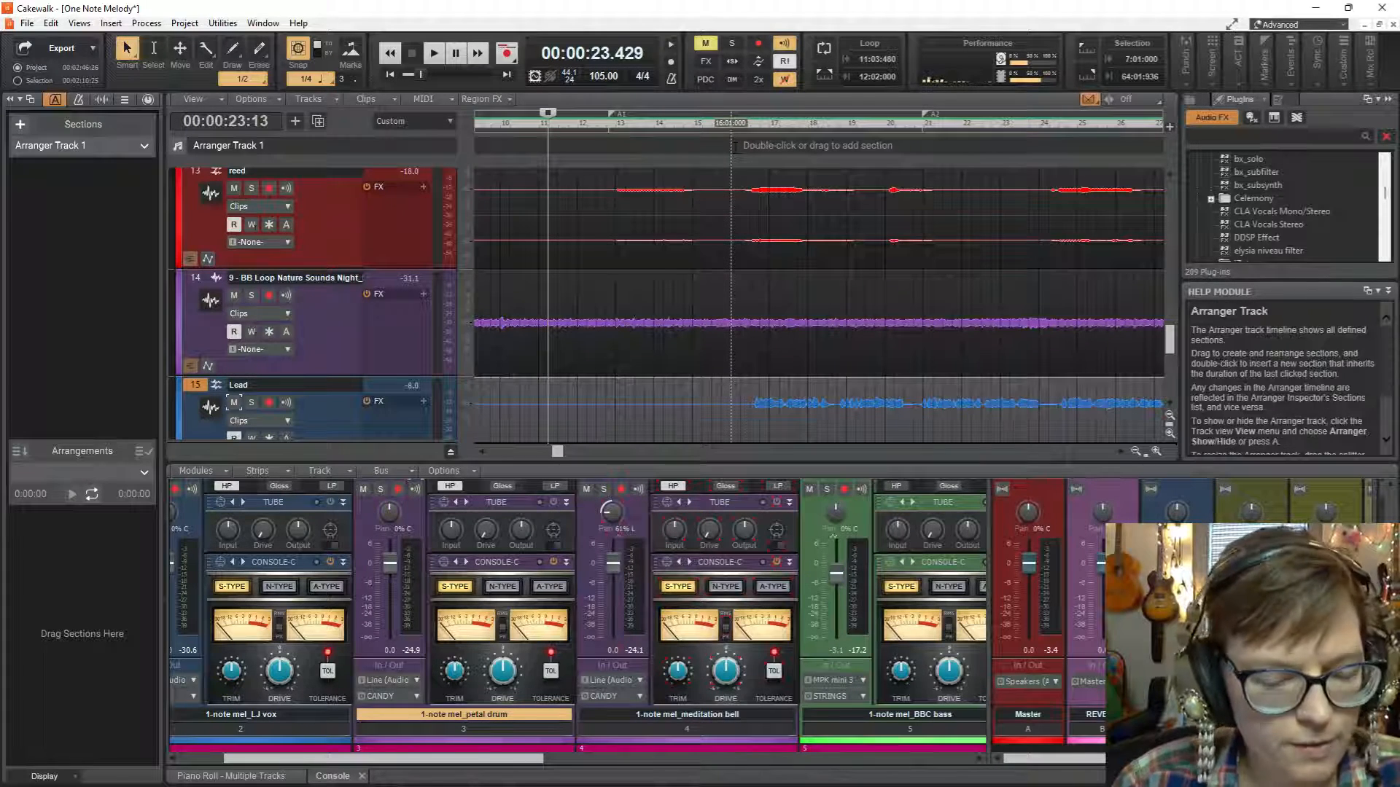
Delete all the project markers, A1 to A6, and close the markers list.
scroll(734, 148, down, 7)
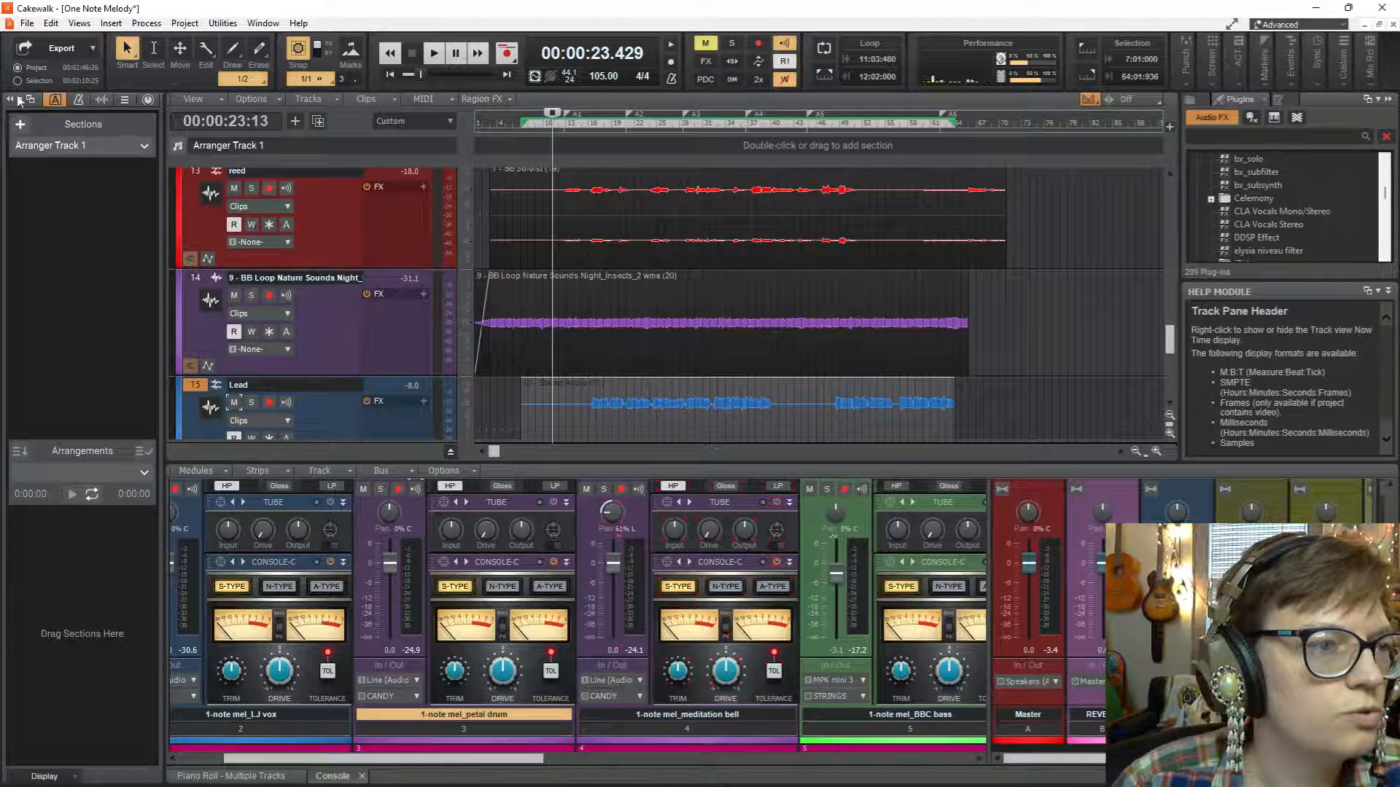
click(74, 24)
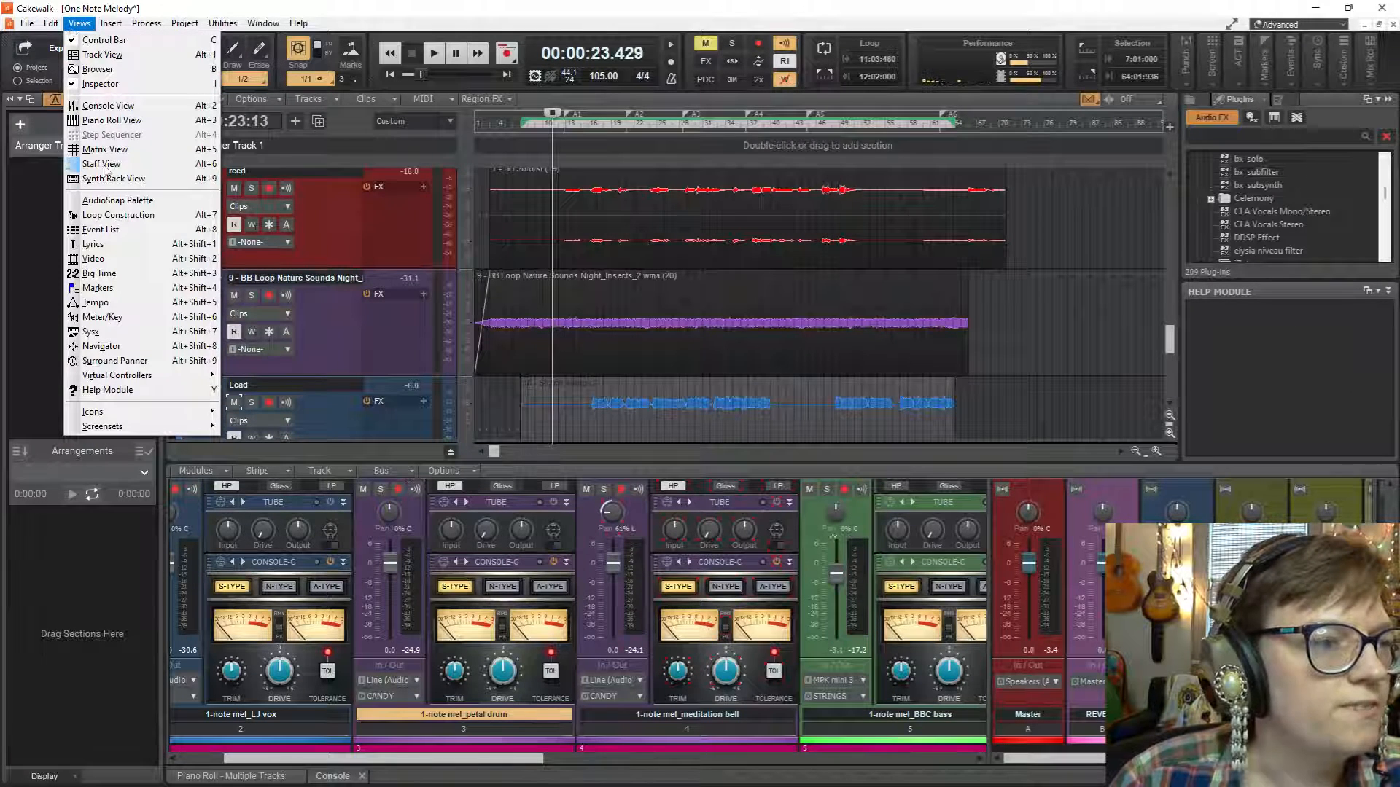
click(102, 288)
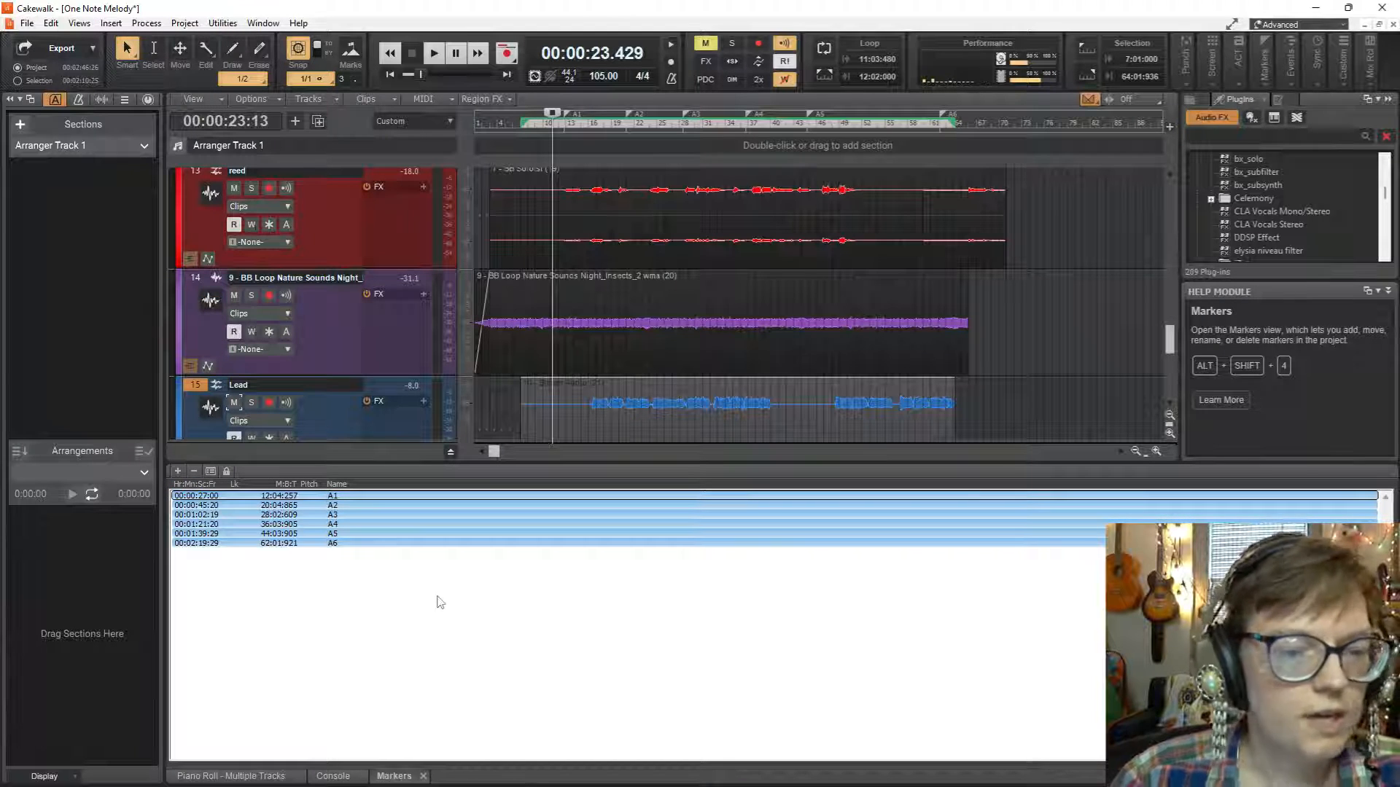
key(Delete)
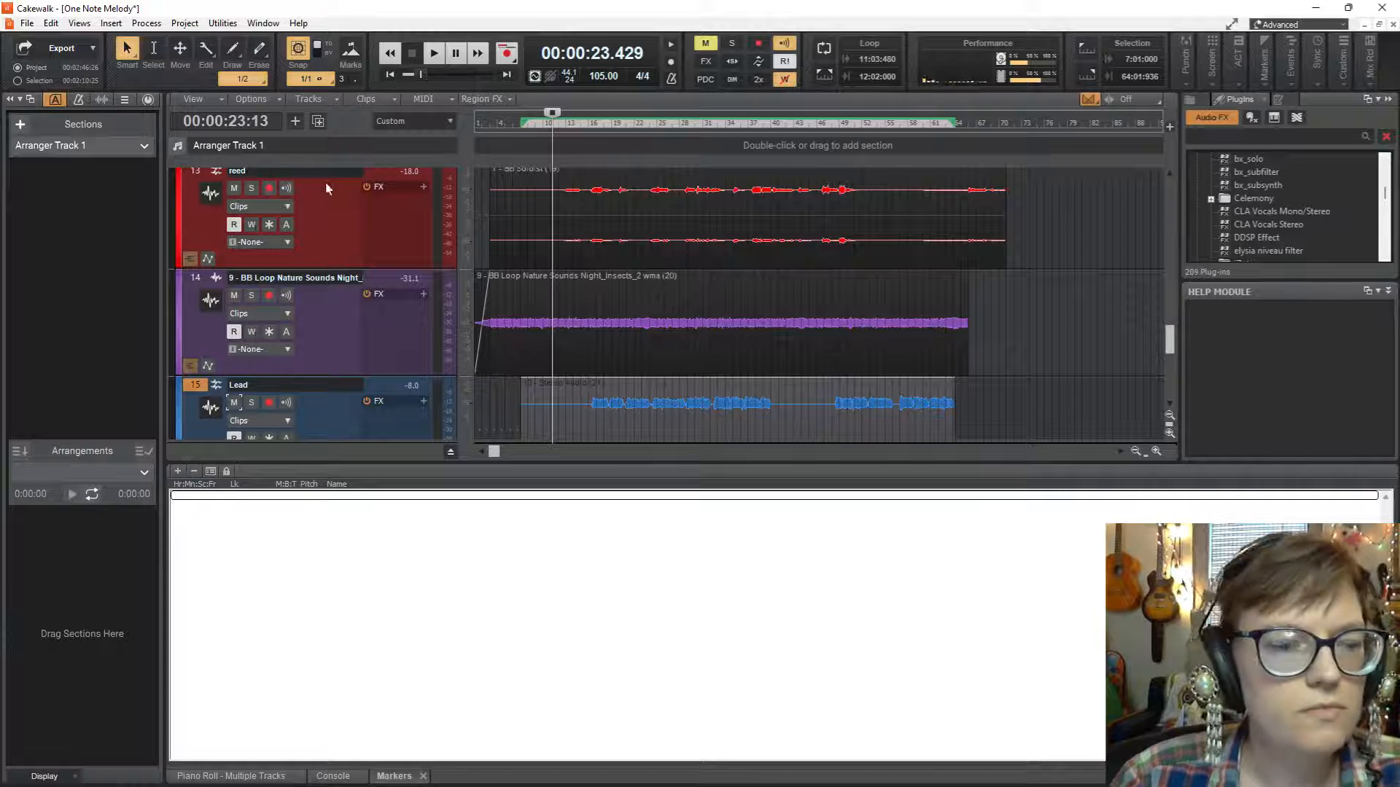
click(424, 776)
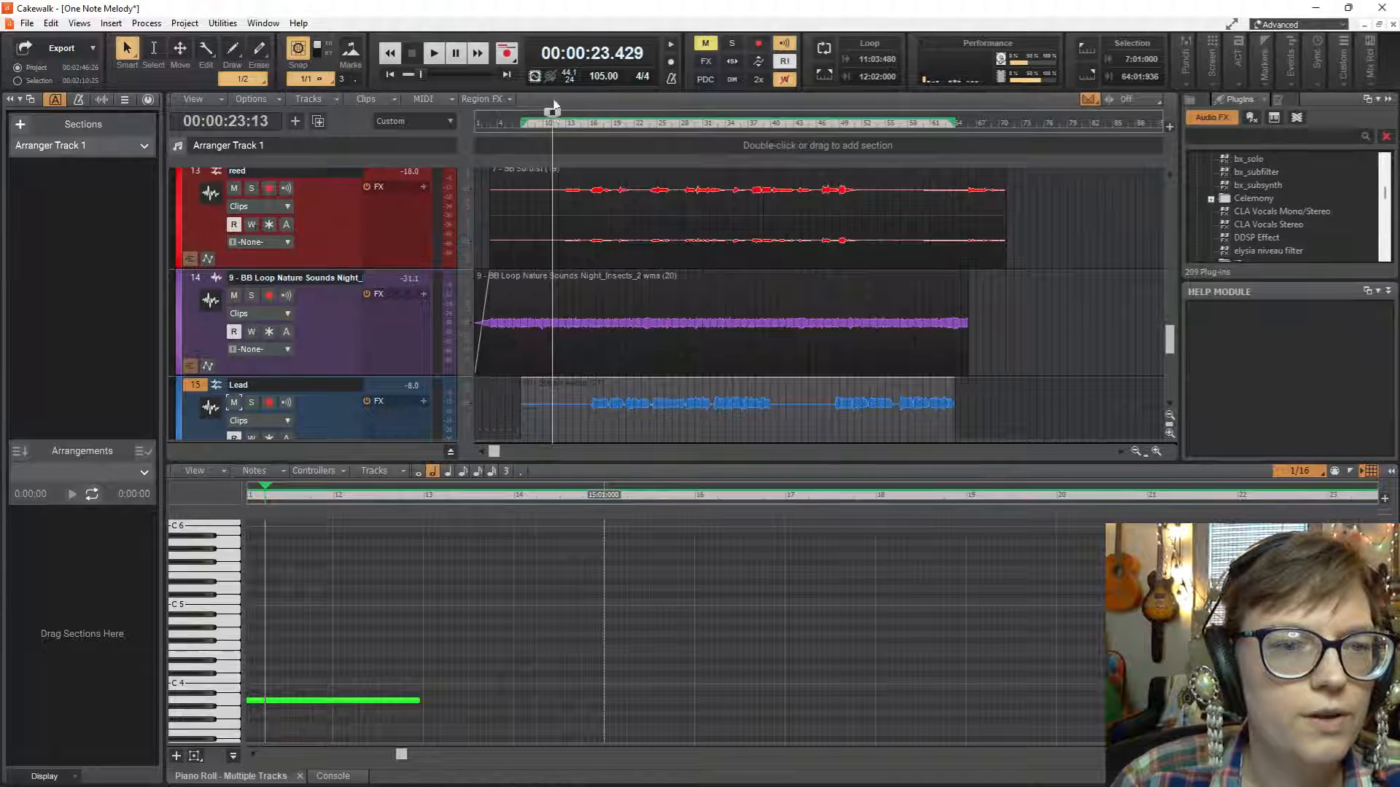
Rewind to the project start, play the full mix, and look over the tracks down to Coastal.
key(w)
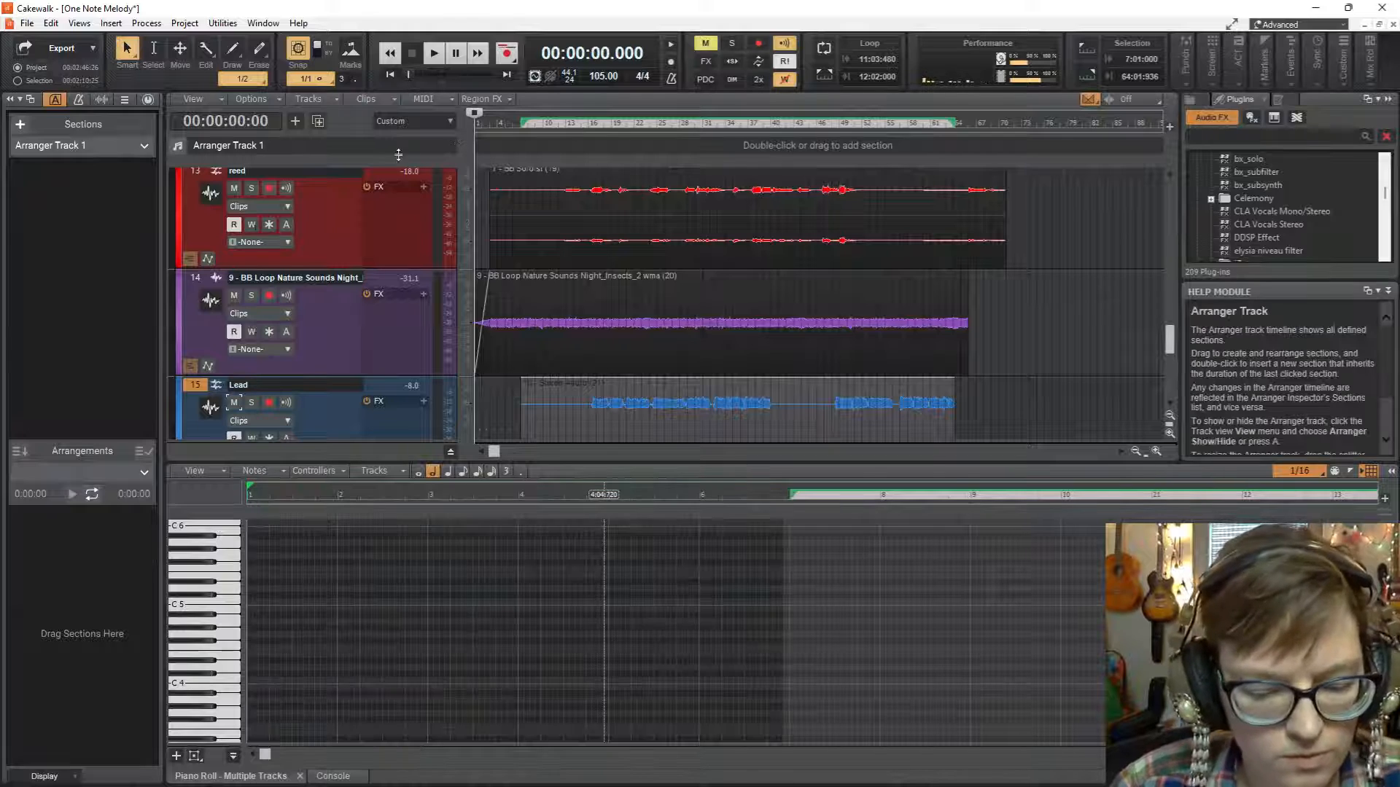
key(space)
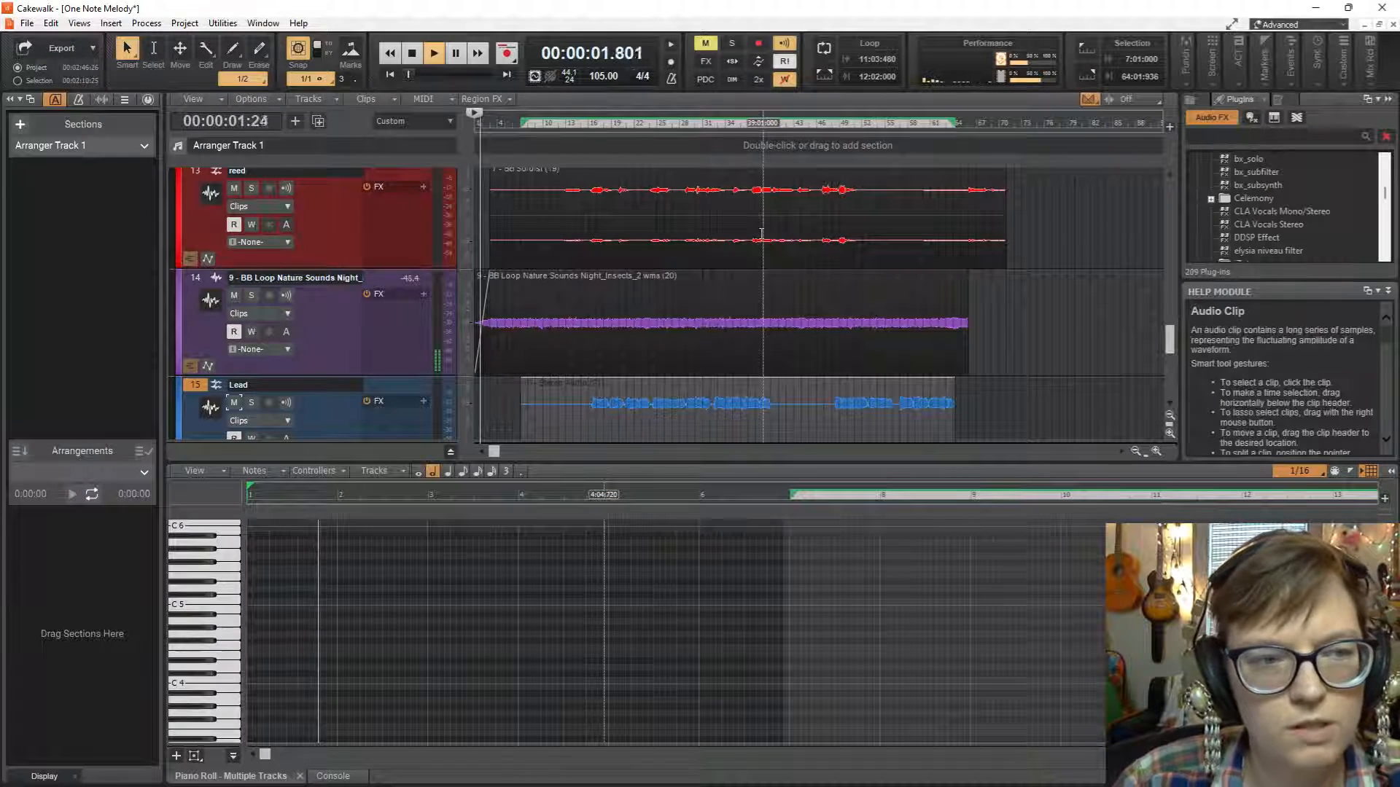
scroll(540, 321, down, 3)
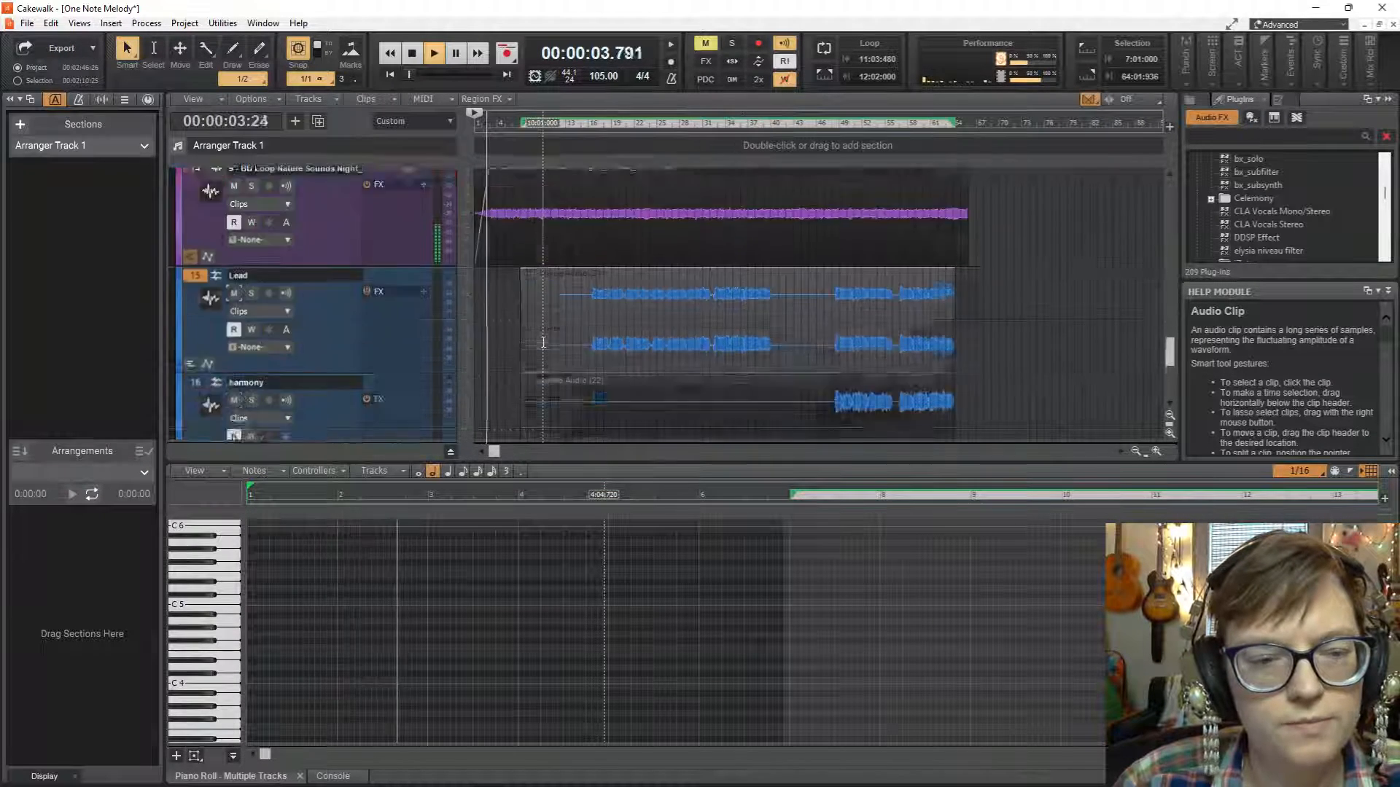
scroll(543, 342, up, 9)
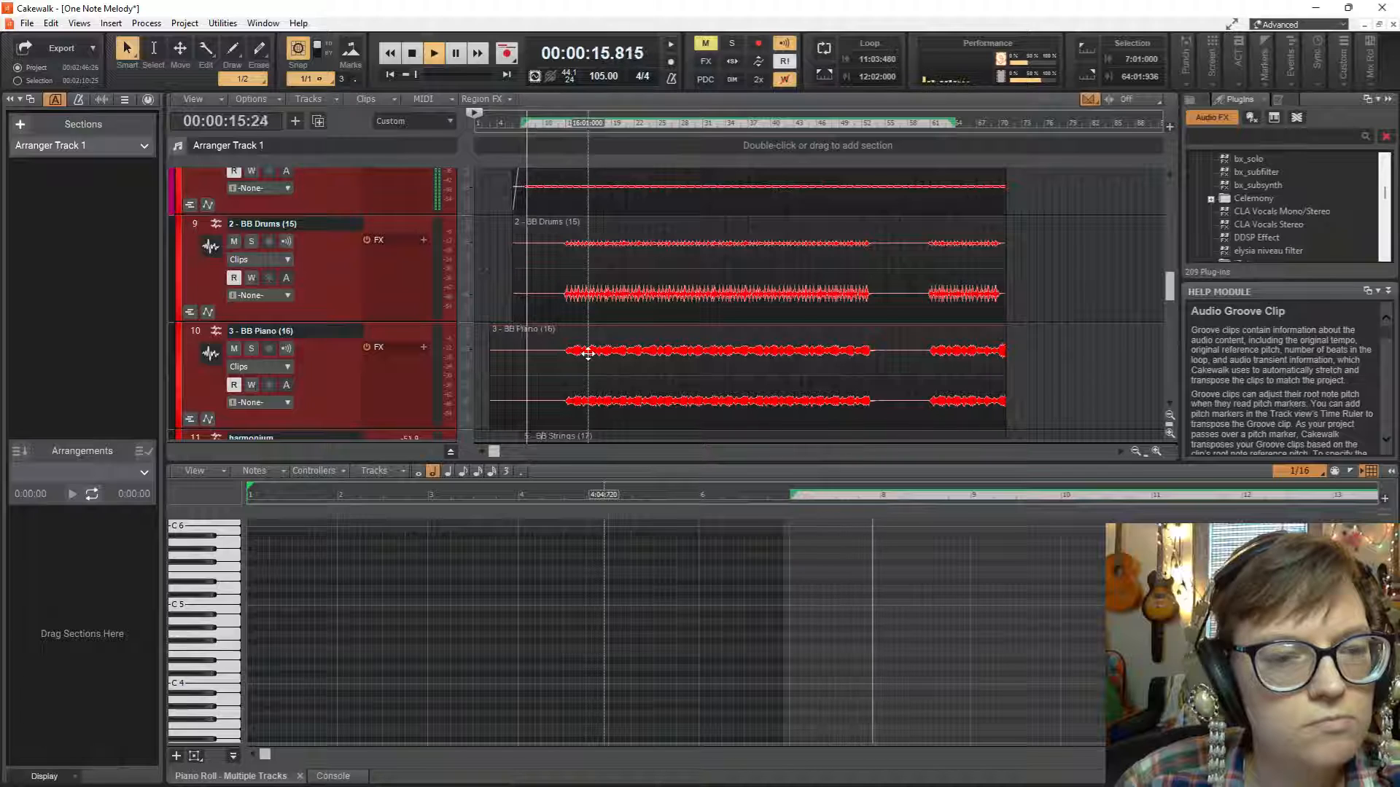
scroll(587, 353, down, 3)
scroll(588, 354, down, 4)
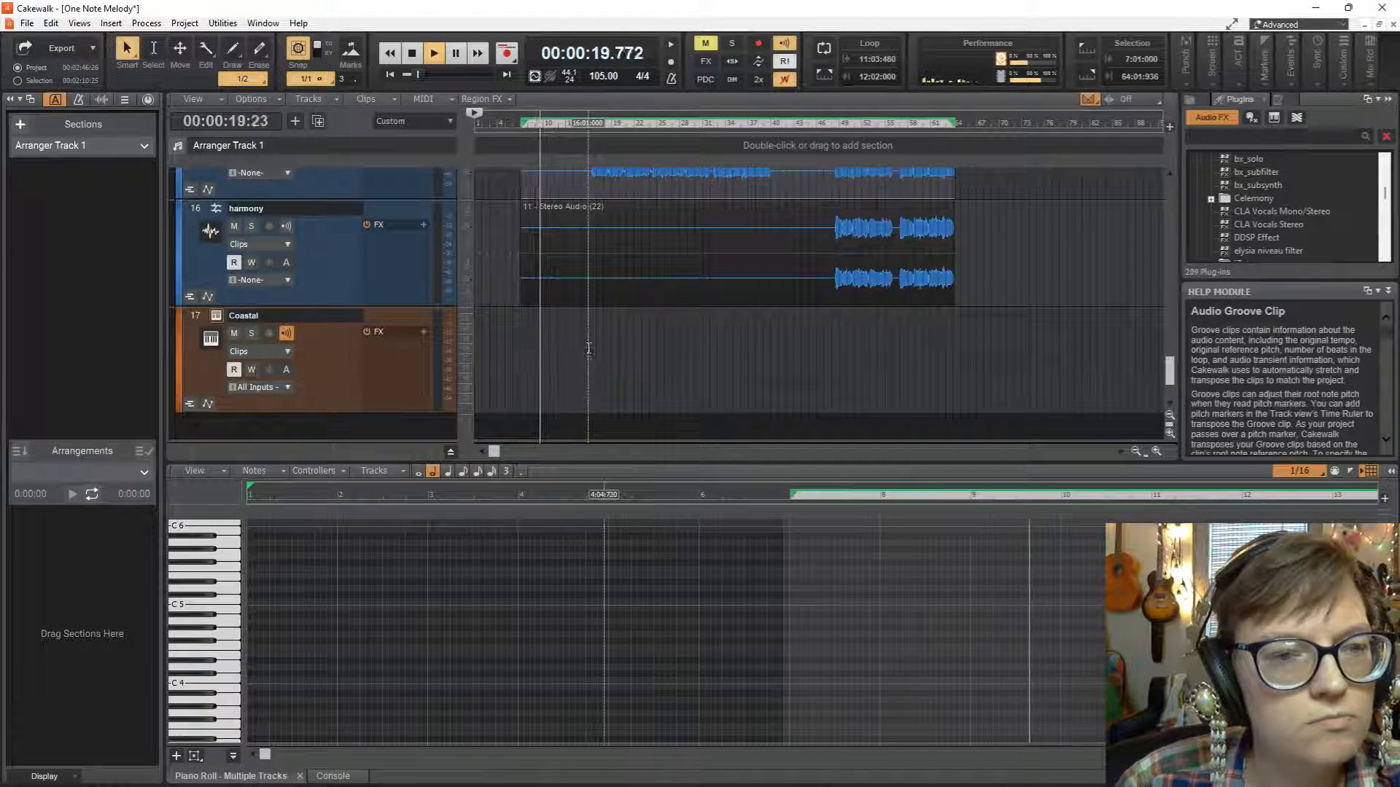
Trim the silent starts of the vocal clips, Lead to about measure 14 and harmony to about measure 46.
scroll(588, 348, up, 3)
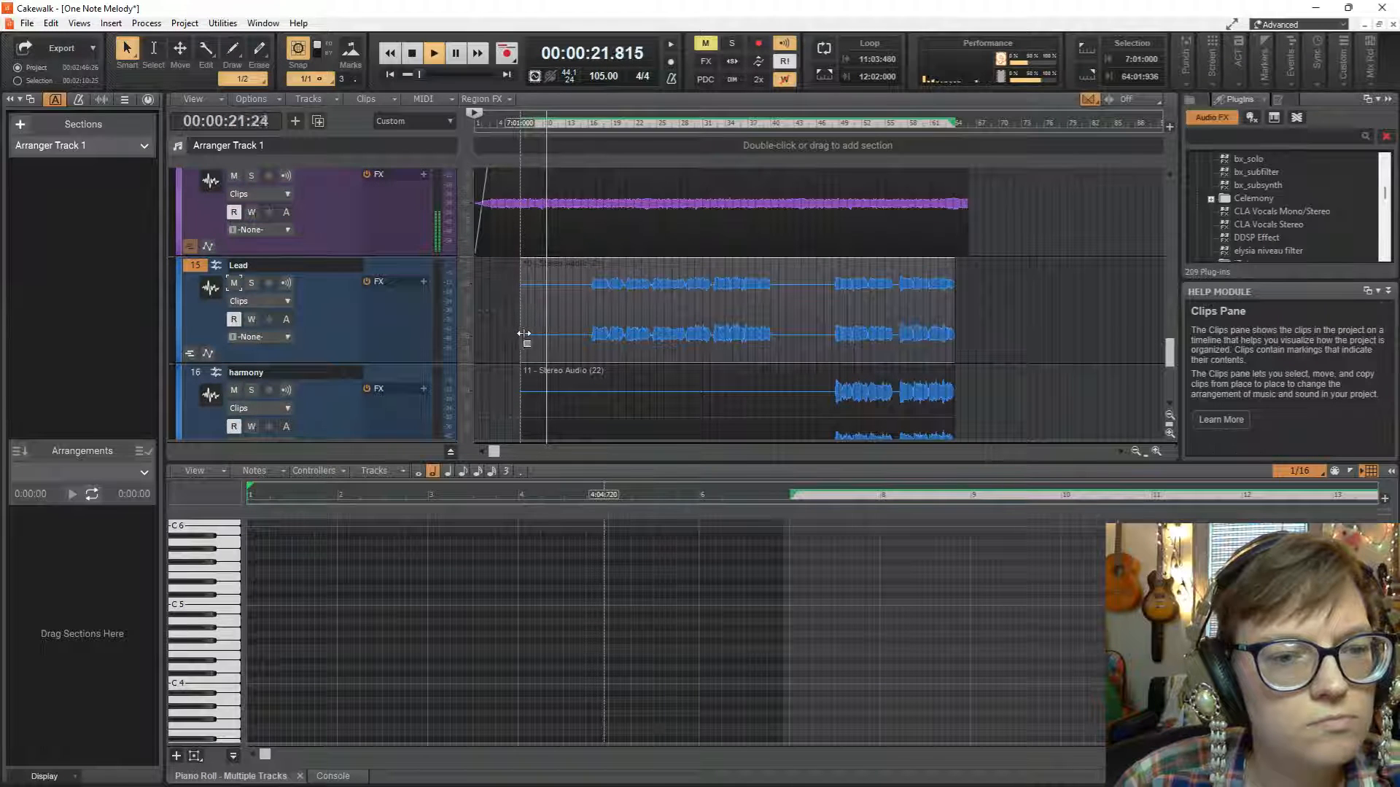
drag(523, 333, 573, 334)
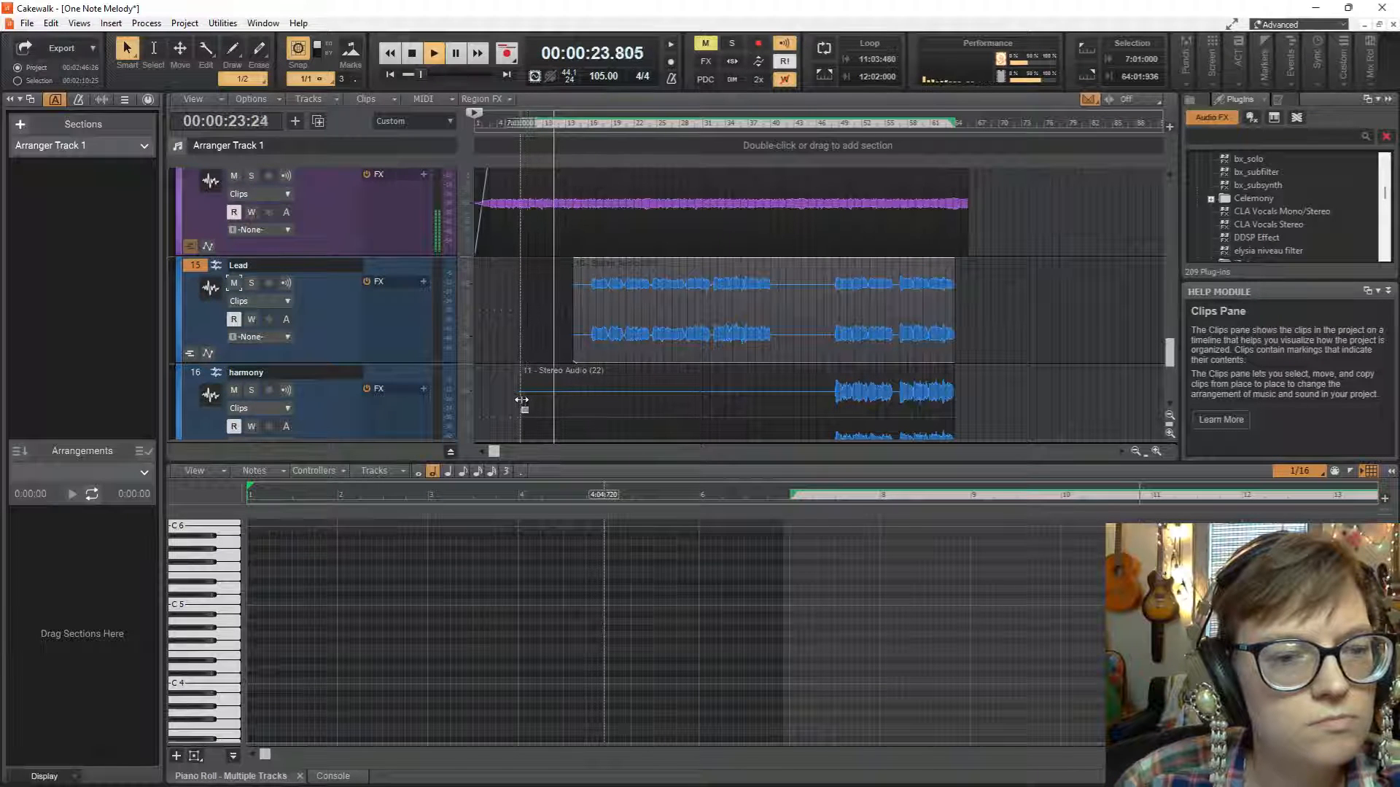
drag(522, 399, 818, 400)
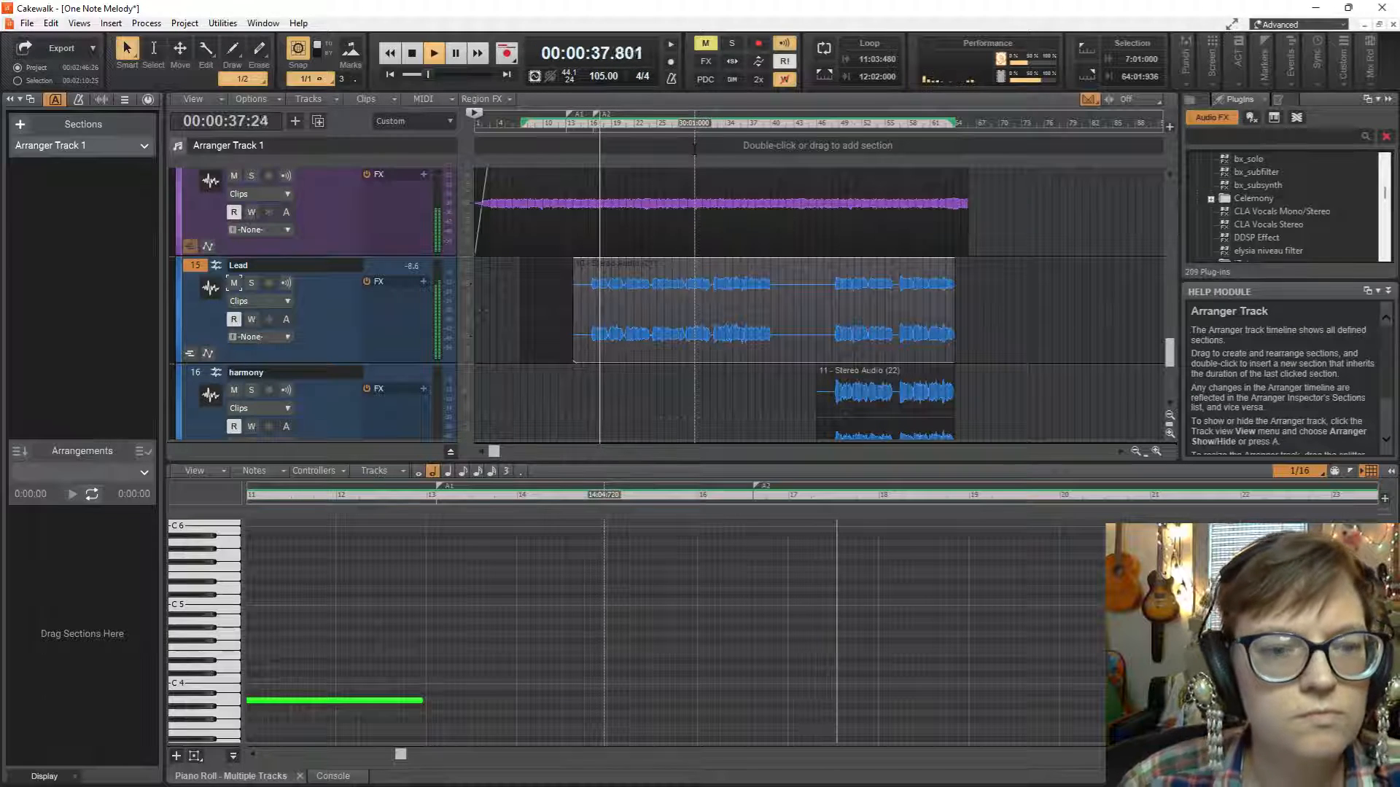
Mute the reed and flute tracks while the mix plays.
scroll(492, 272, up, 3)
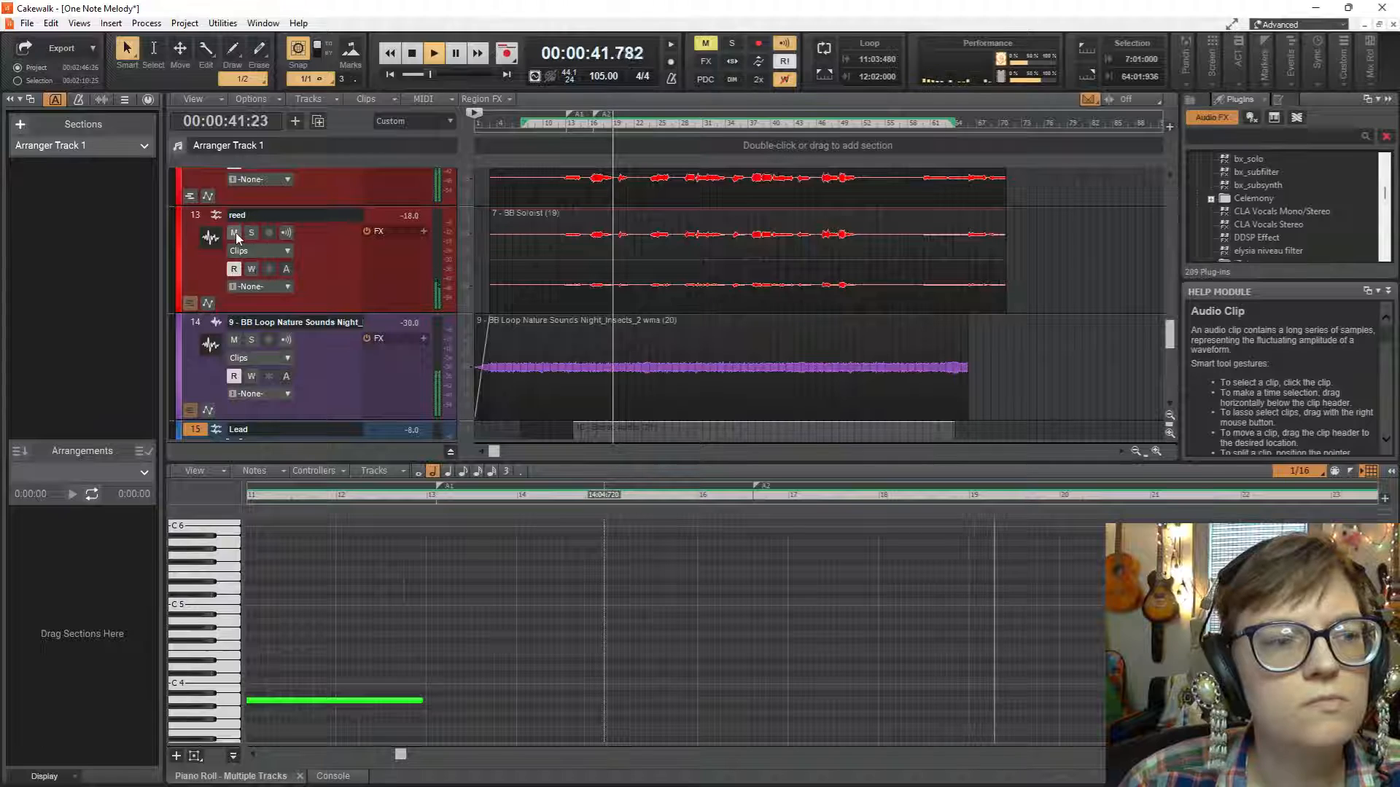
click(234, 232)
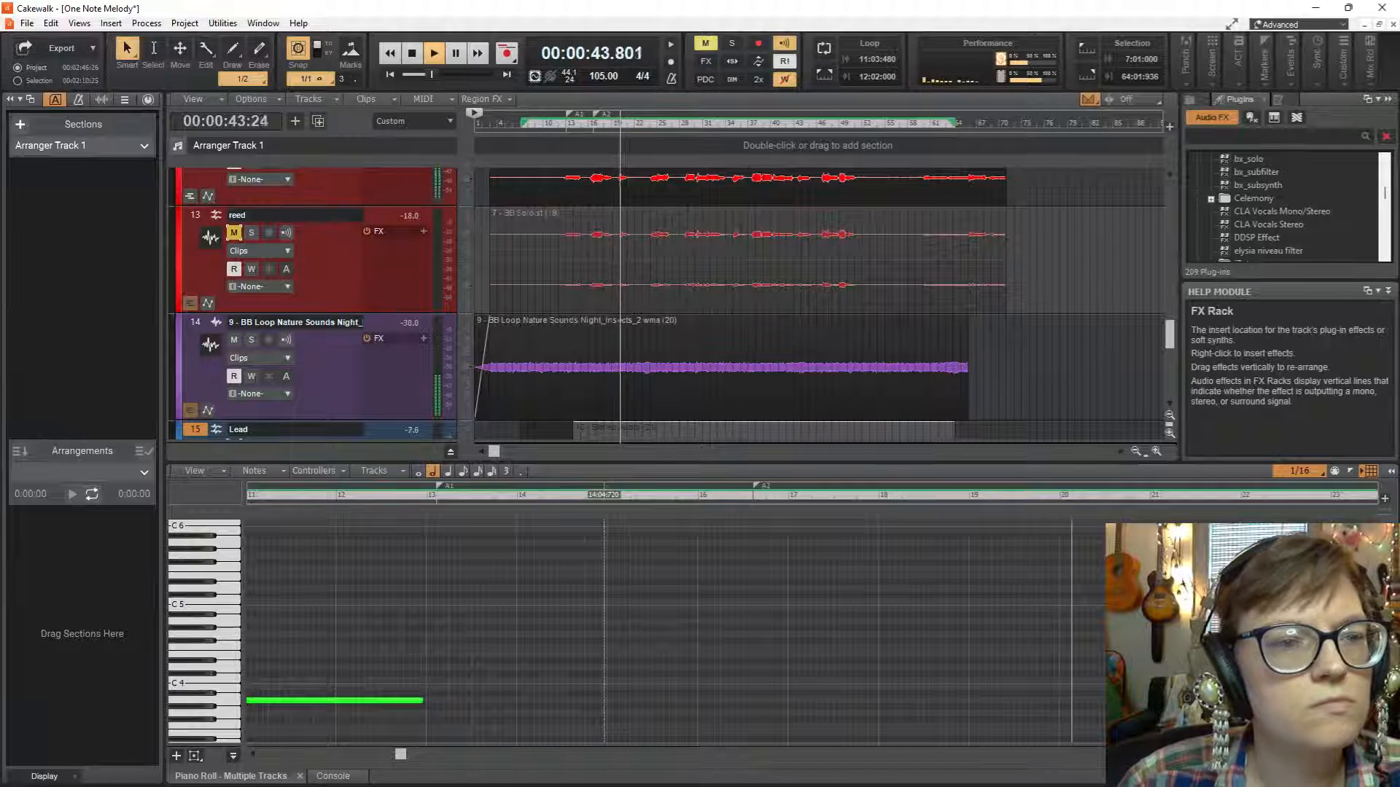
scroll(355, 220, up, 2)
click(234, 235)
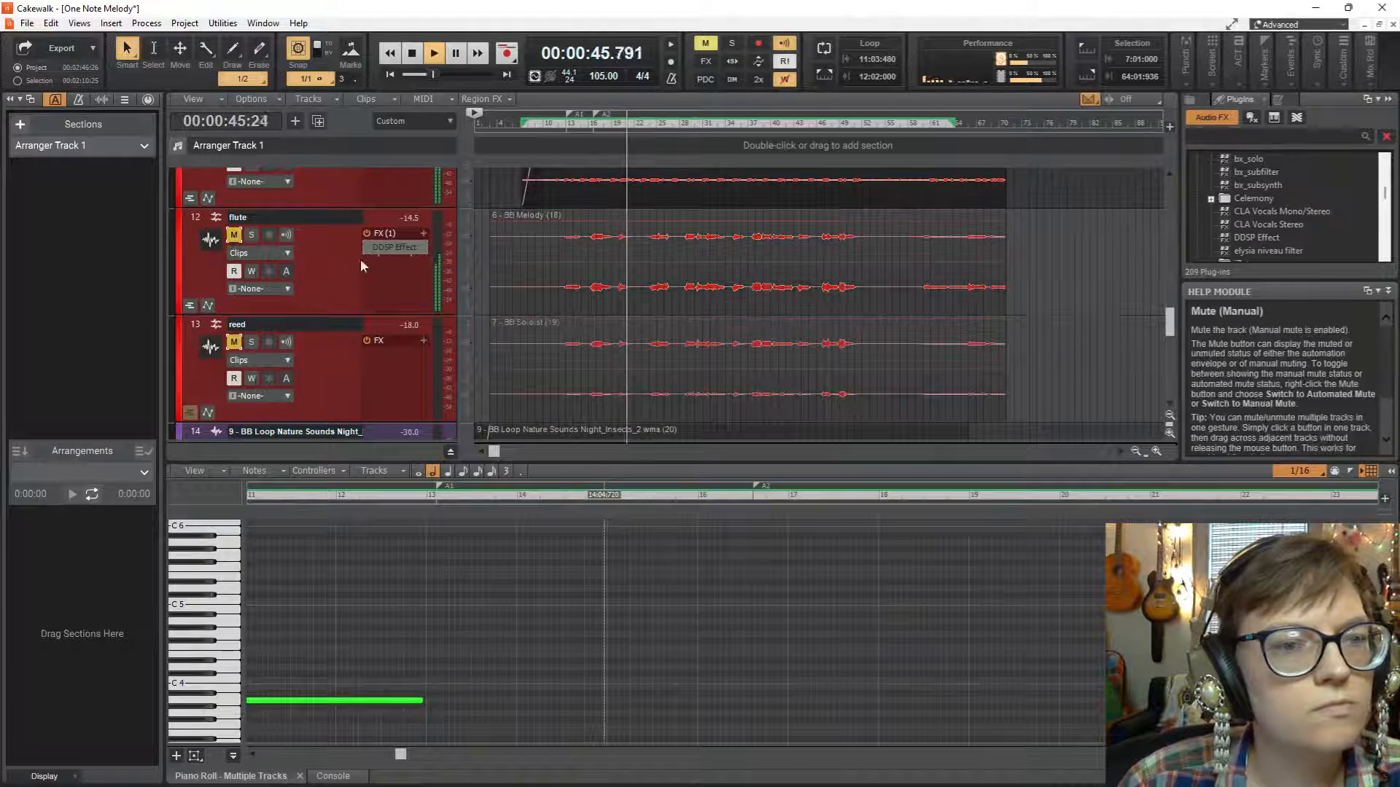
scroll(704, 363, up, 1)
scroll(704, 362, down, 2)
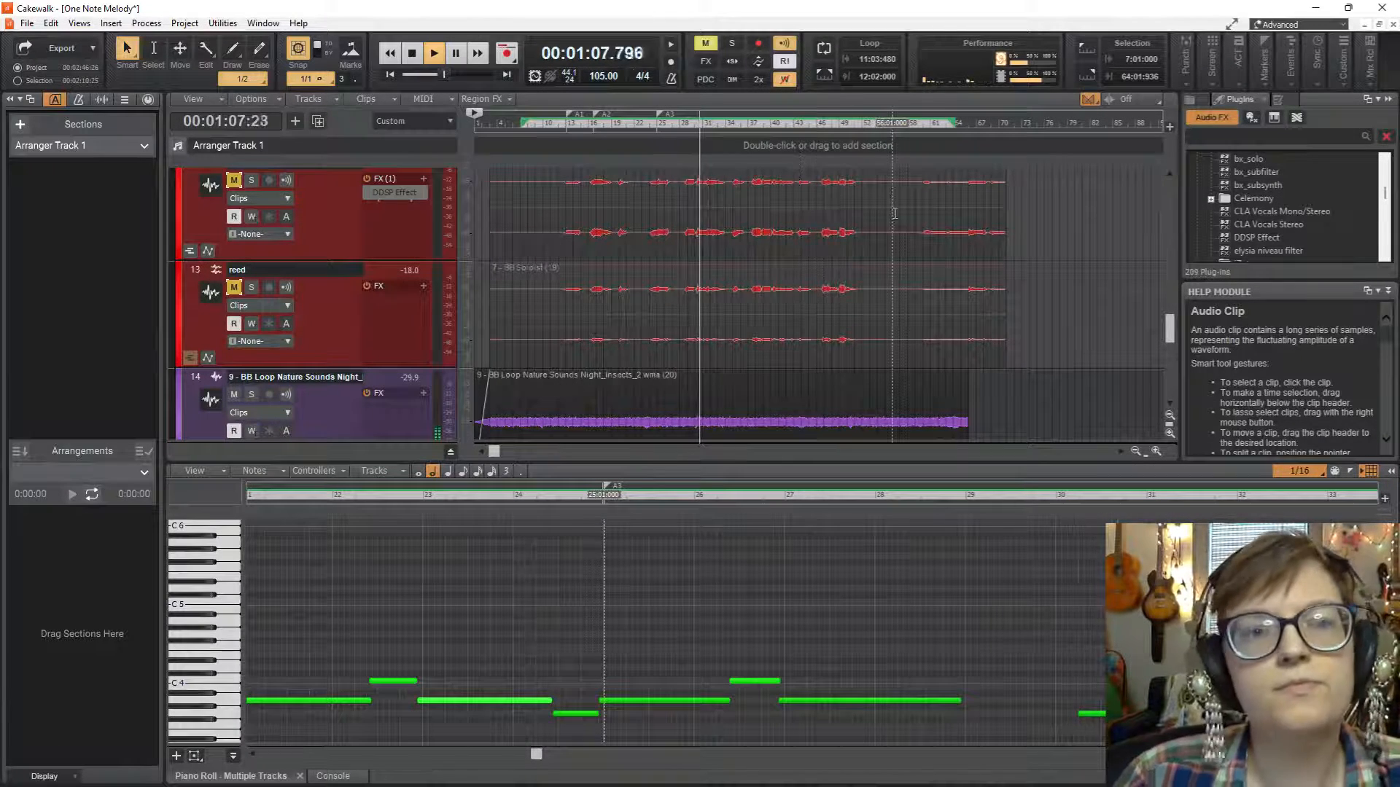
scroll(779, 232, down, 1)
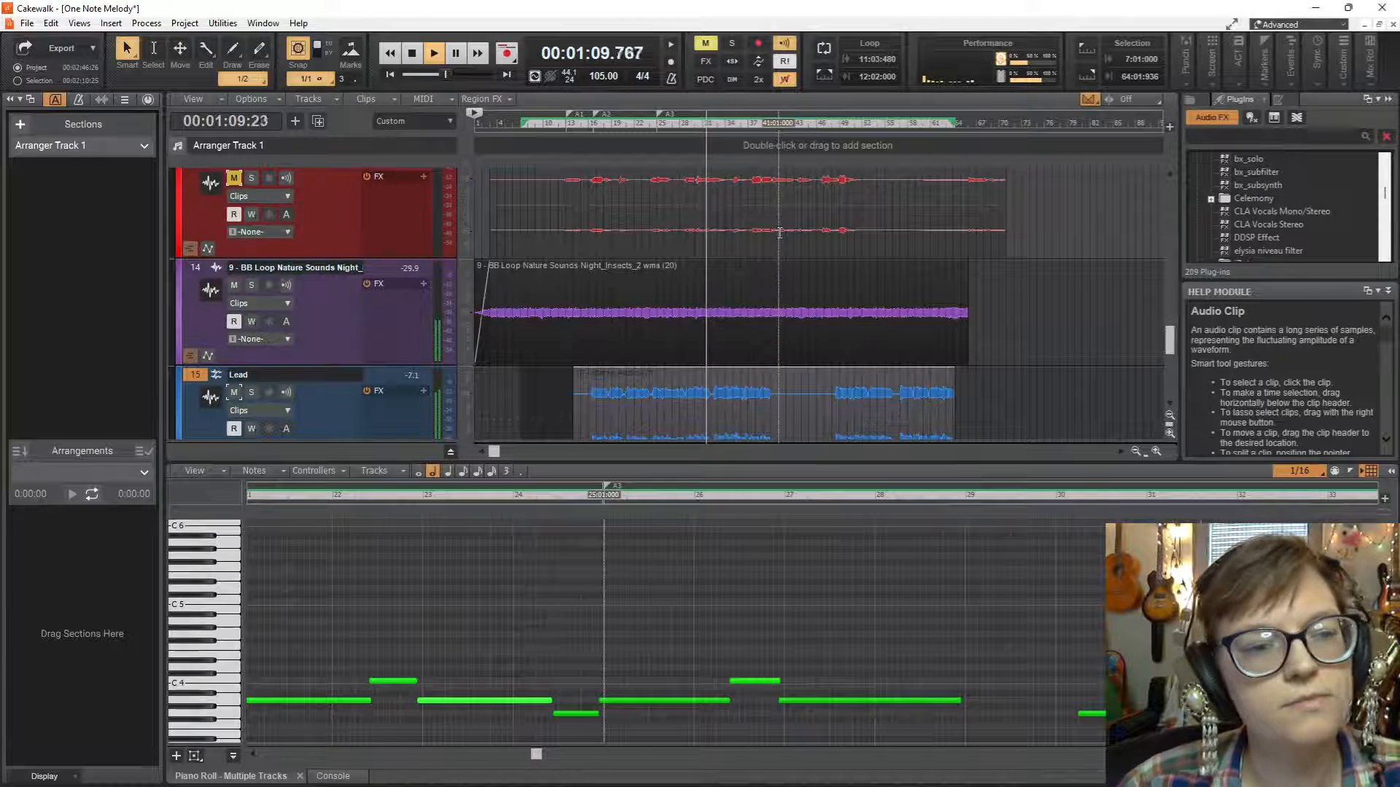
scroll(778, 313, down, 1)
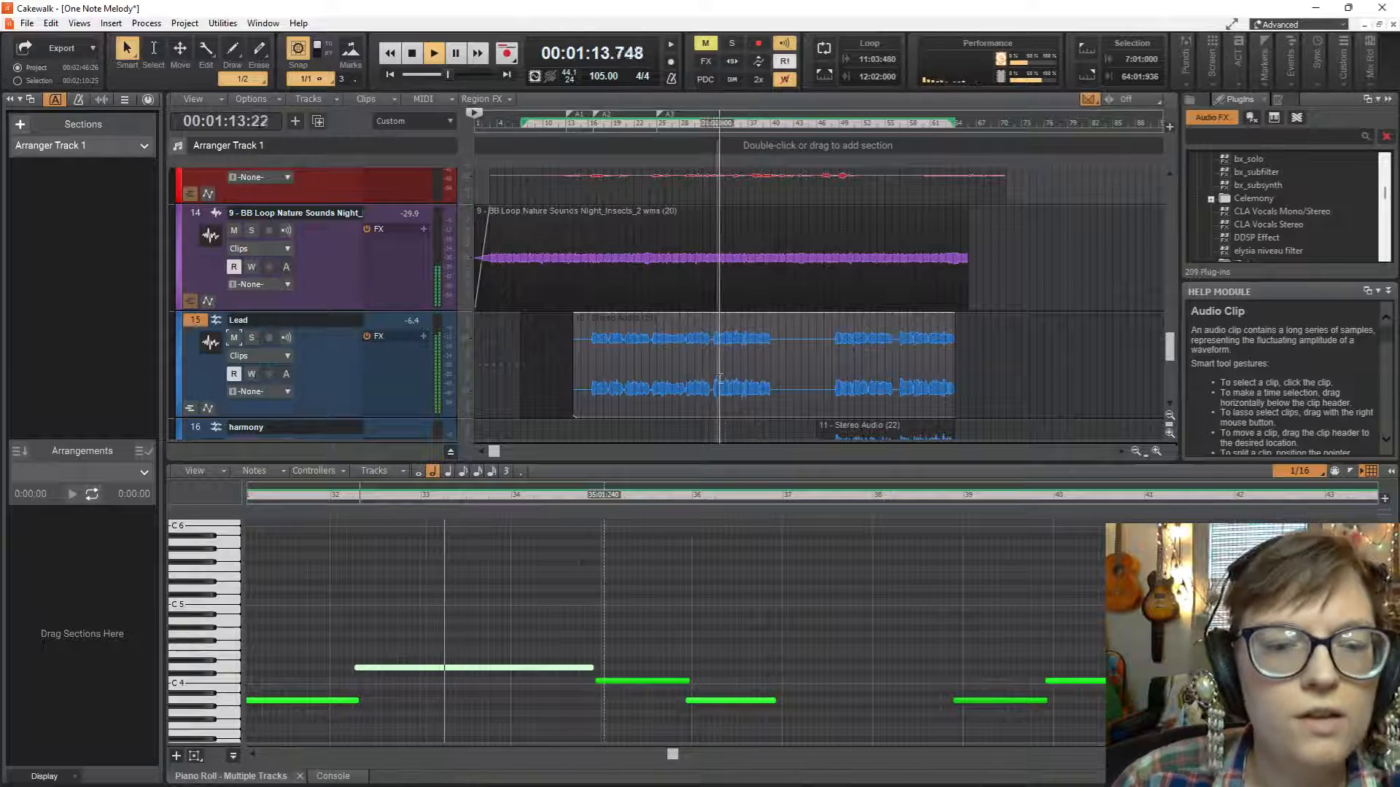
Stop playback and split the Lead vocal clip at measure 32, beat 3, in the silent gap between phrases.
key(space)
scroll(712, 394, down, 1)
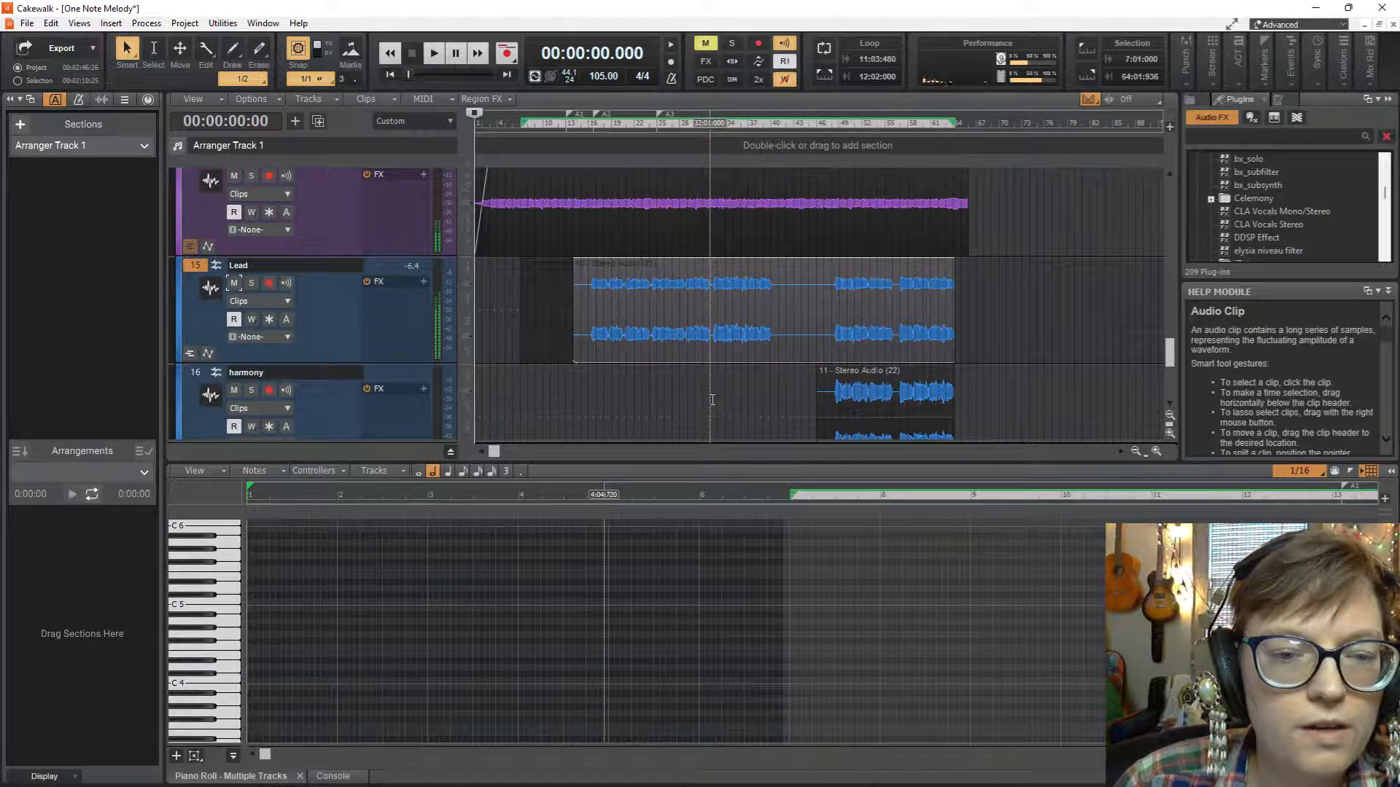
click(709, 346)
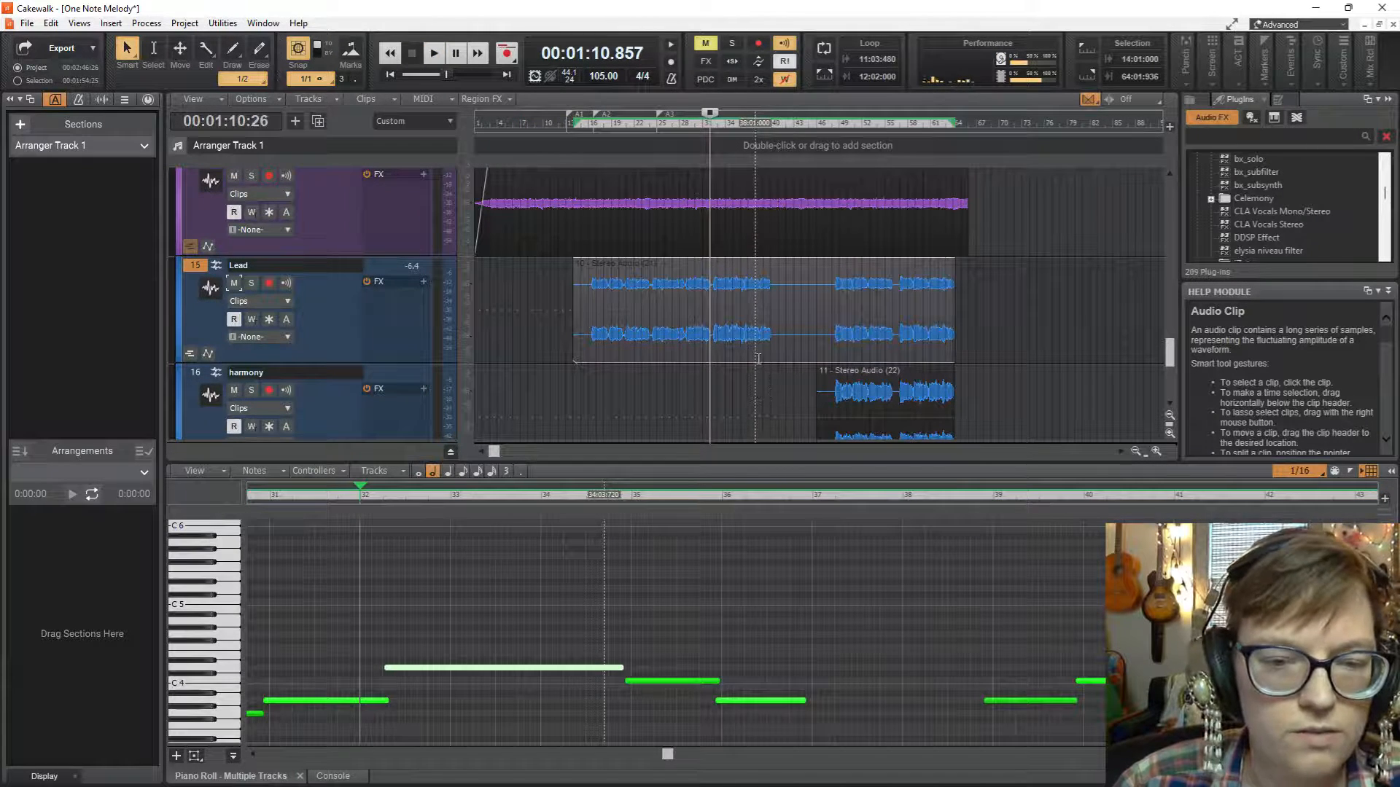
ctrl+scroll(747, 372, up, 5)
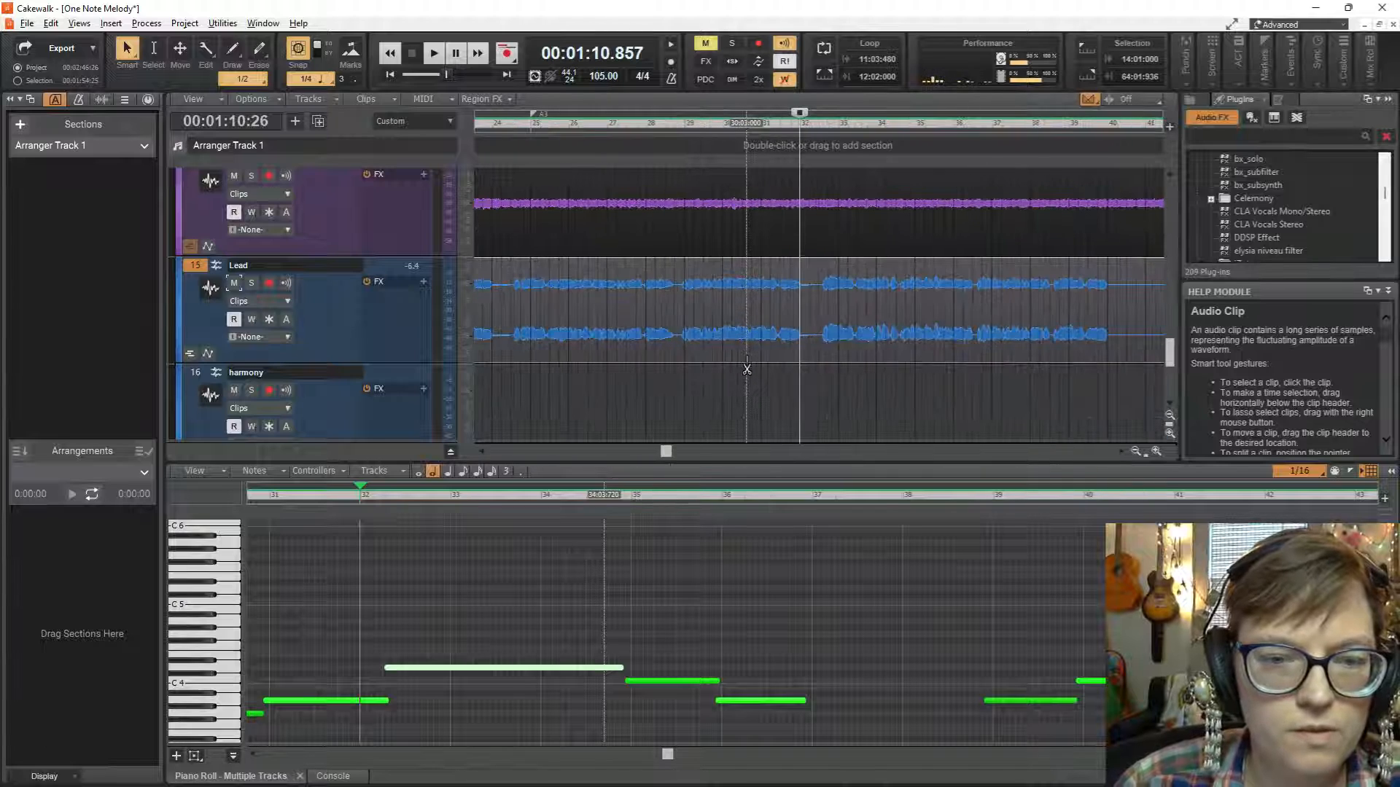
click(852, 339)
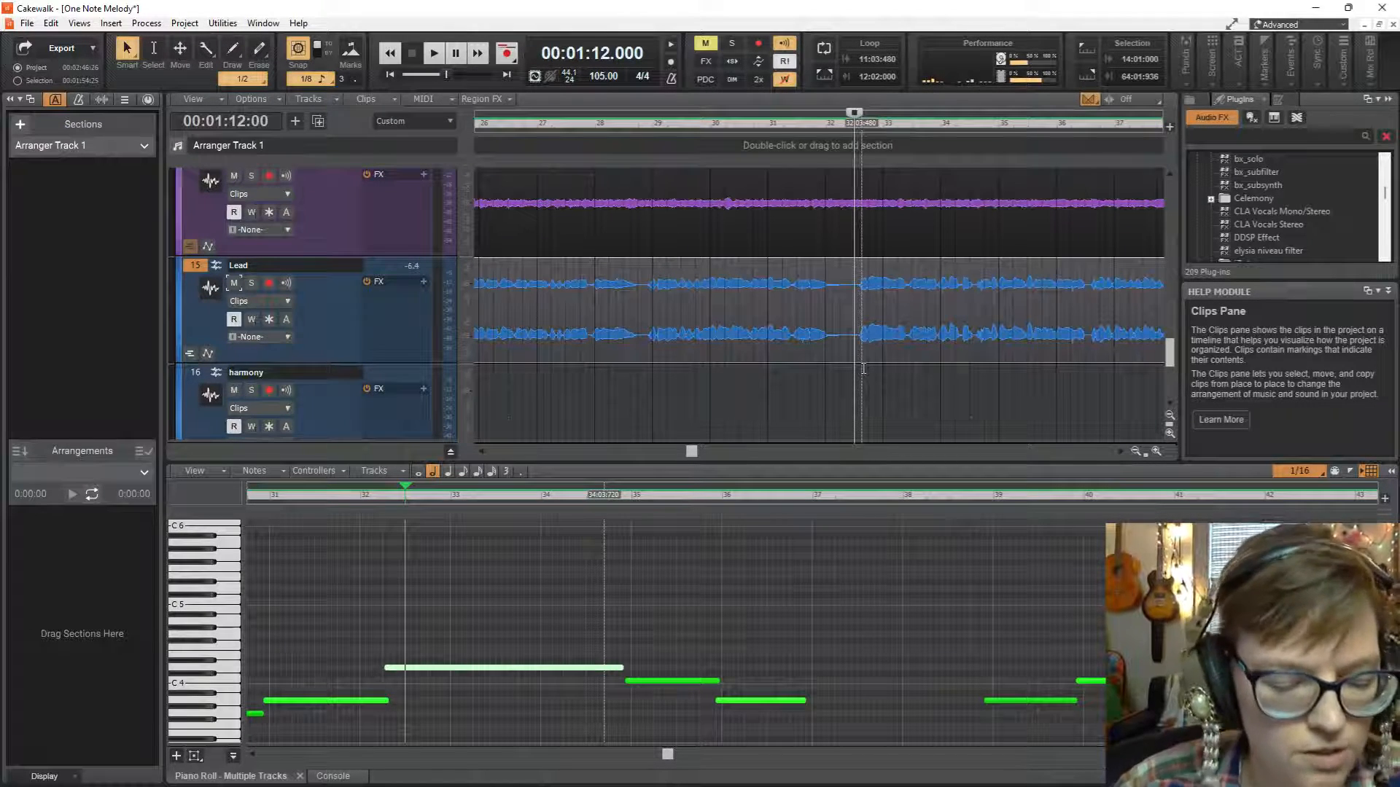
key(s)
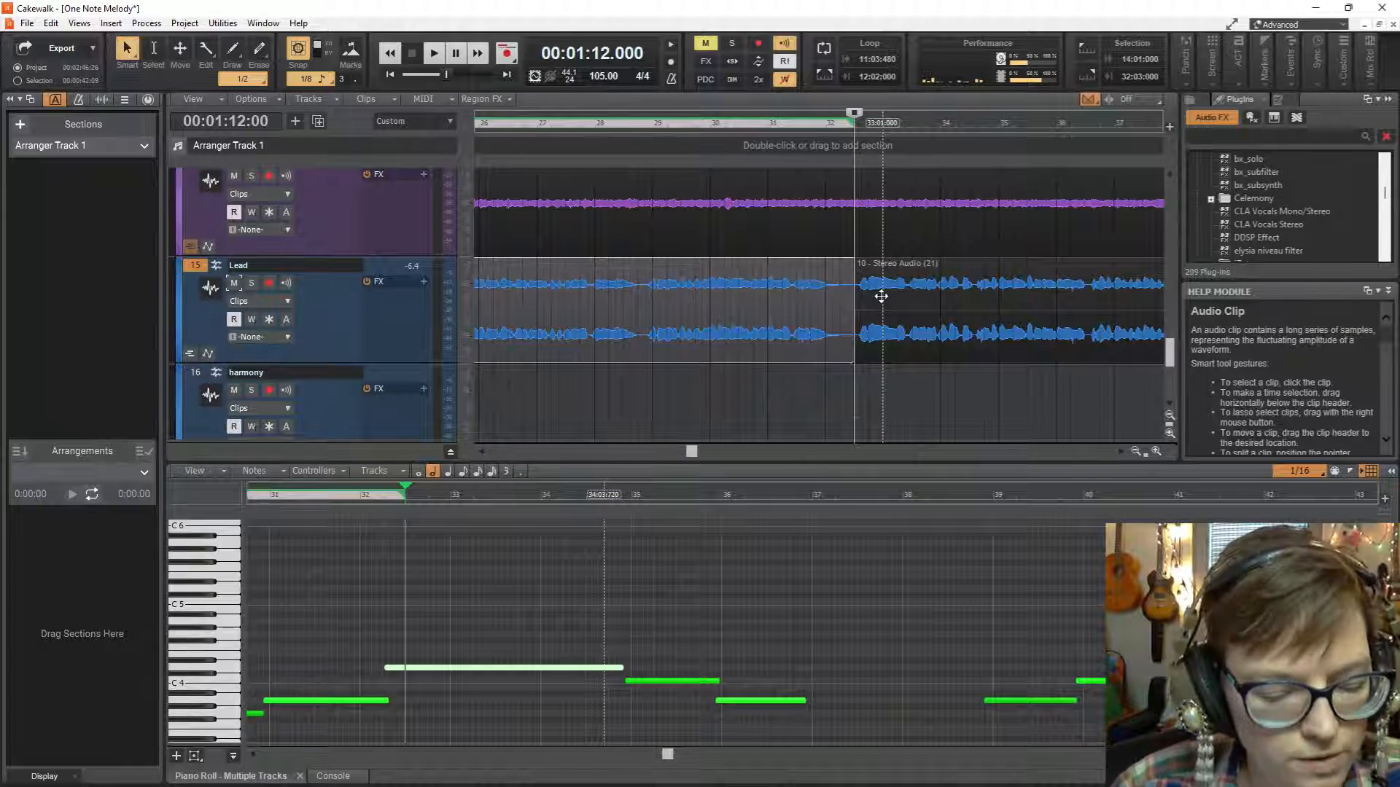
Shift the second Lead clip and the harmony clip together so the Lead part starts at measure 50.
scroll(881, 296, down, 5)
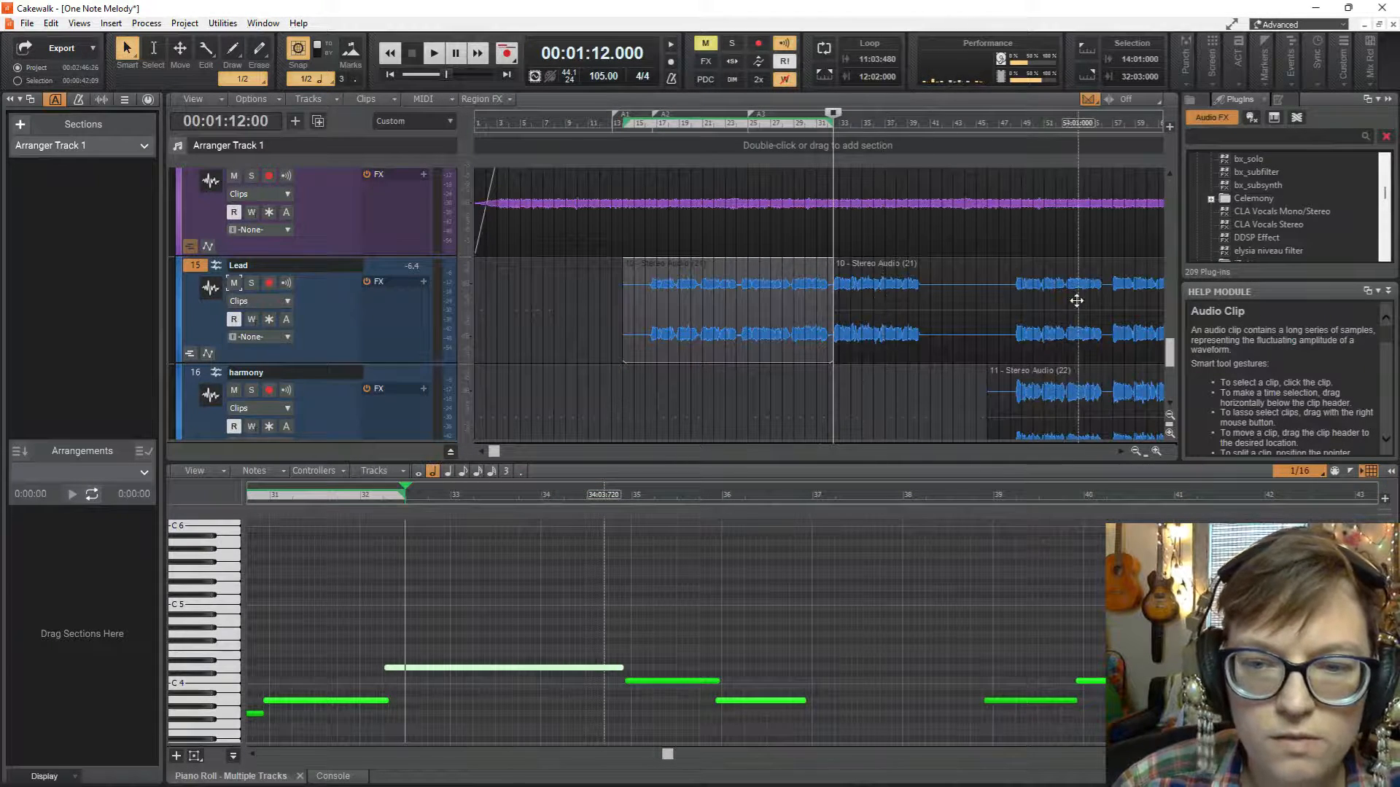
scroll(990, 368, down, 3)
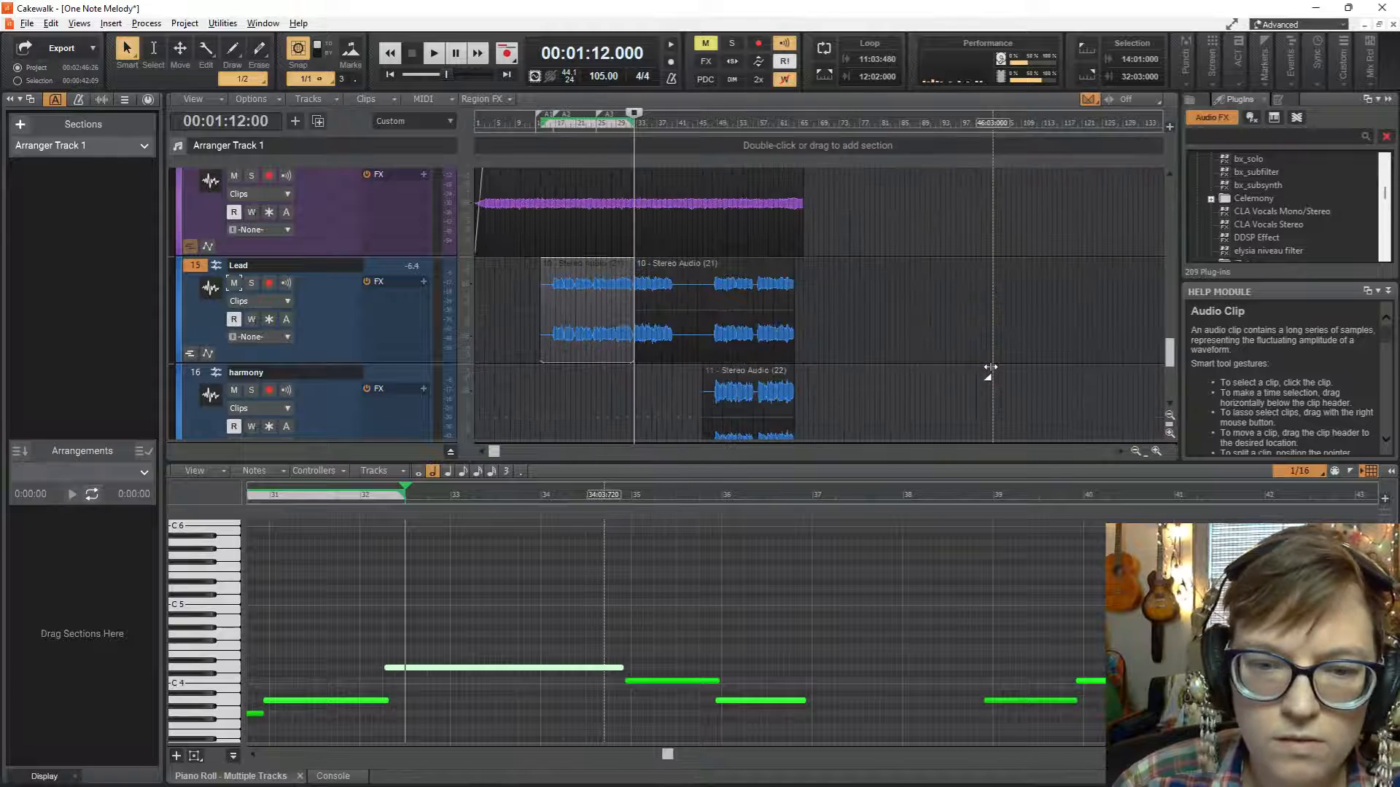
click(760, 308)
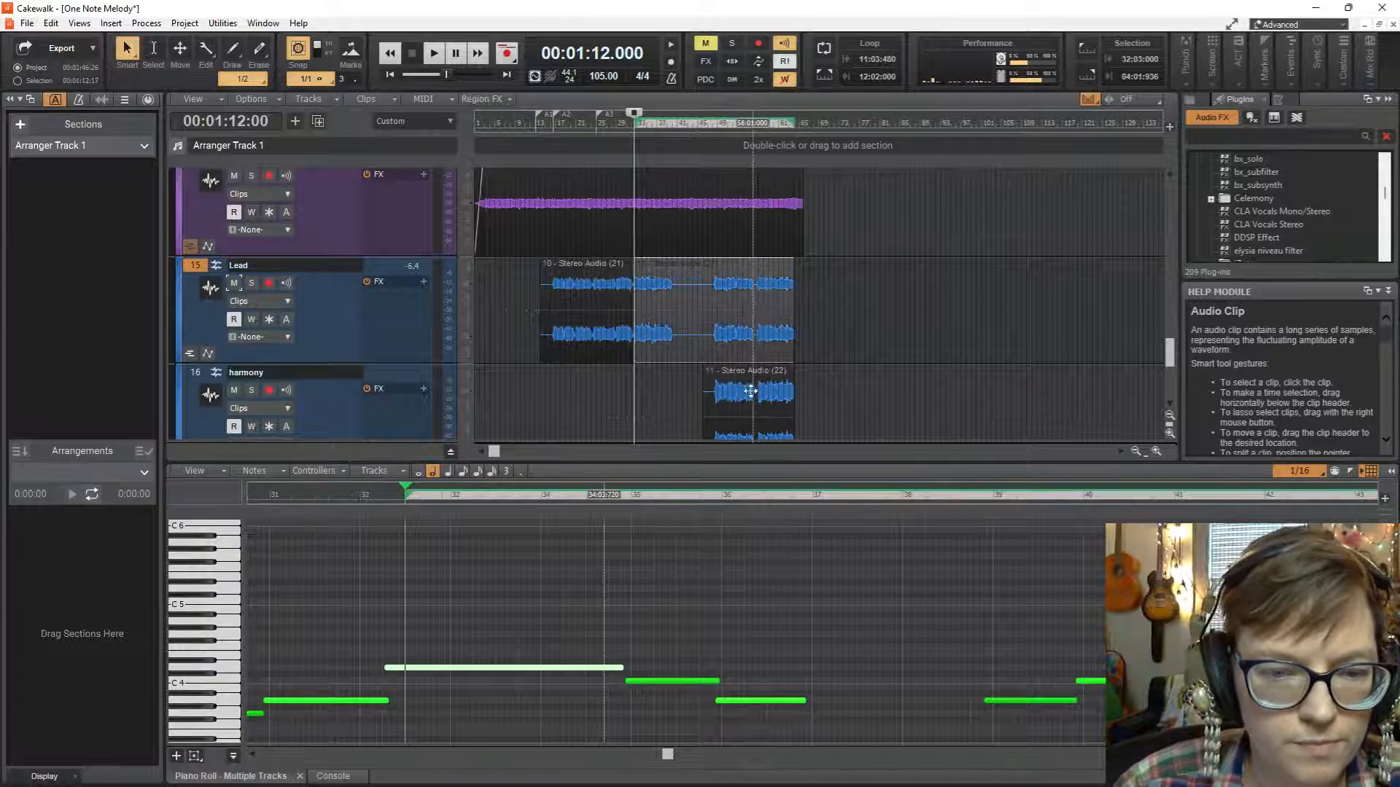
ctrl+click(750, 394)
drag(730, 308, 817, 302)
Audition the arrangement briefly from measure 32, beat 3, and again from measure 25.
key(space)
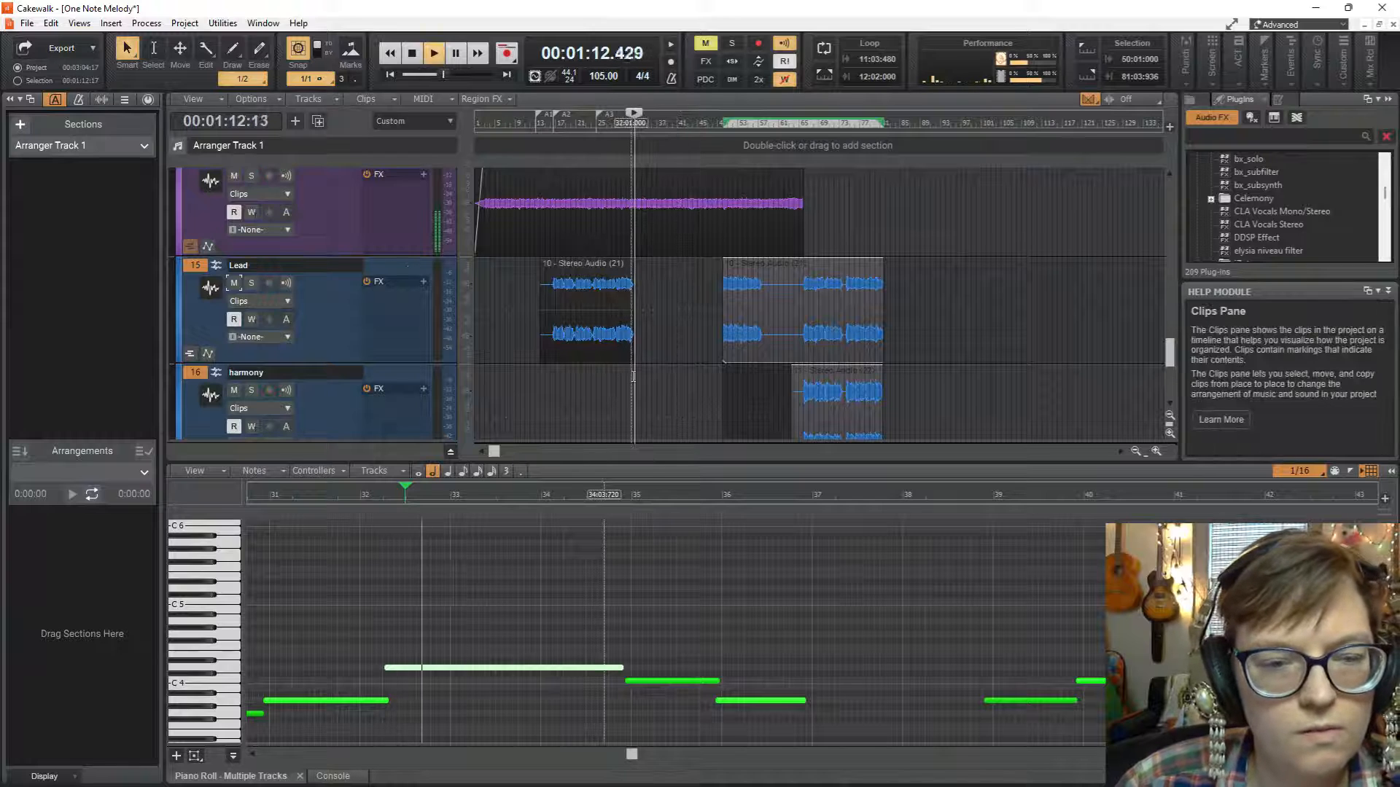
key(space)
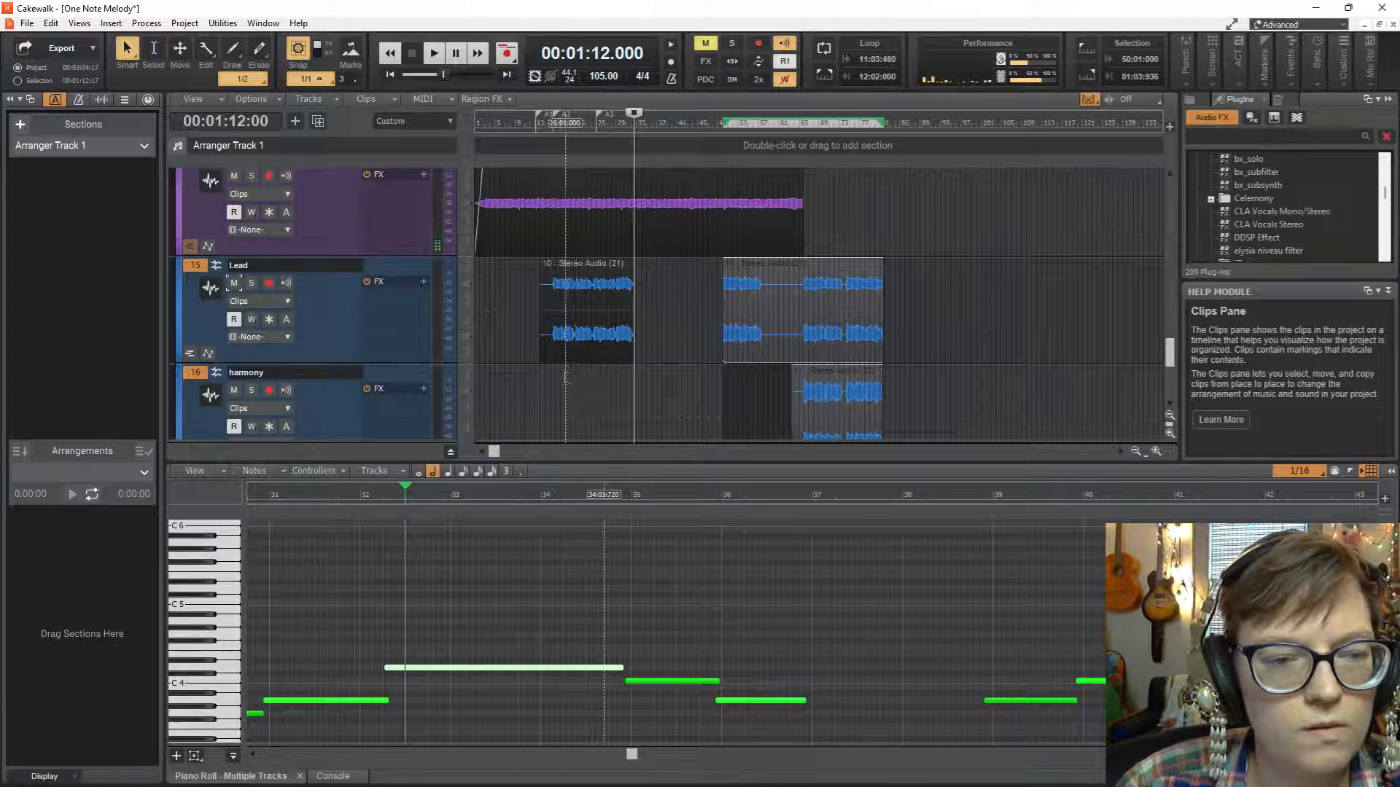
click(595, 382)
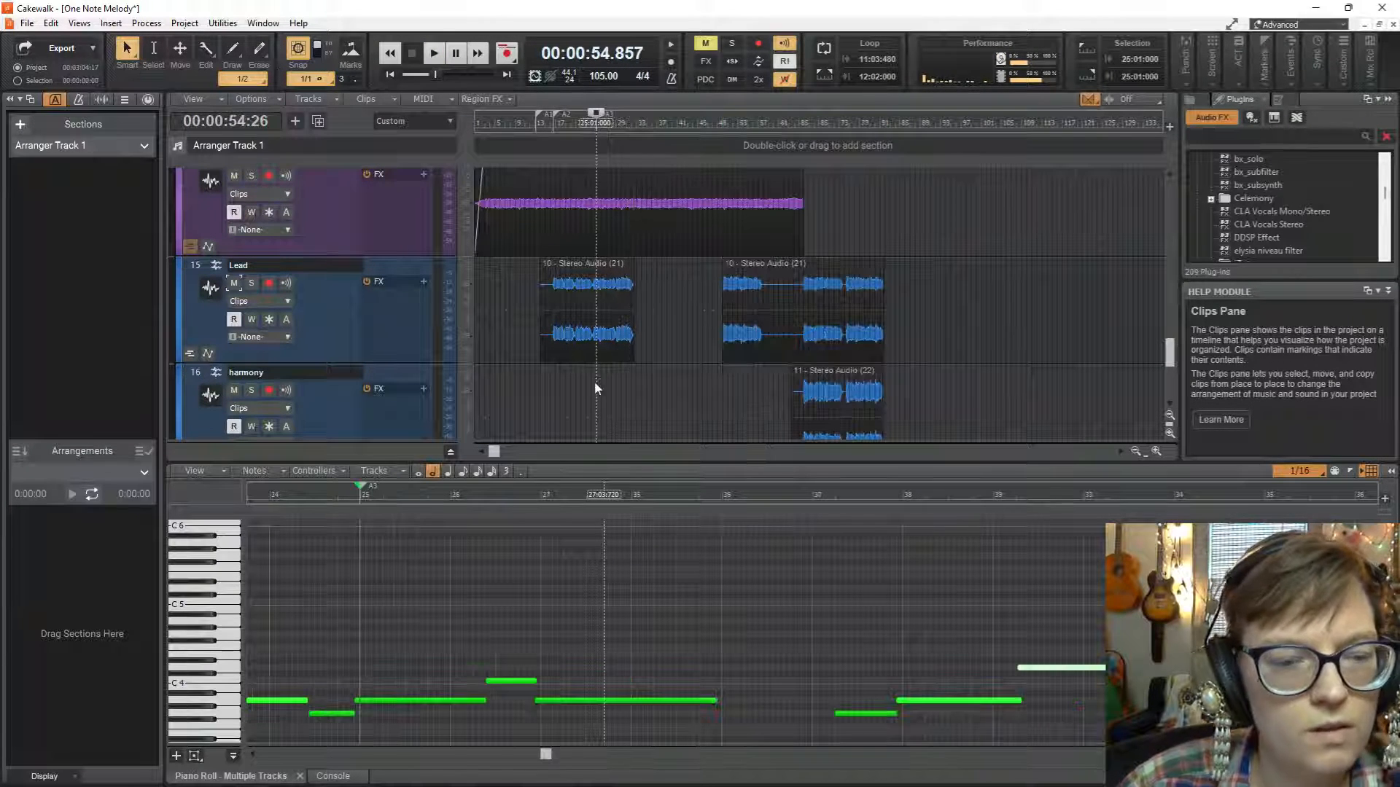
key(space)
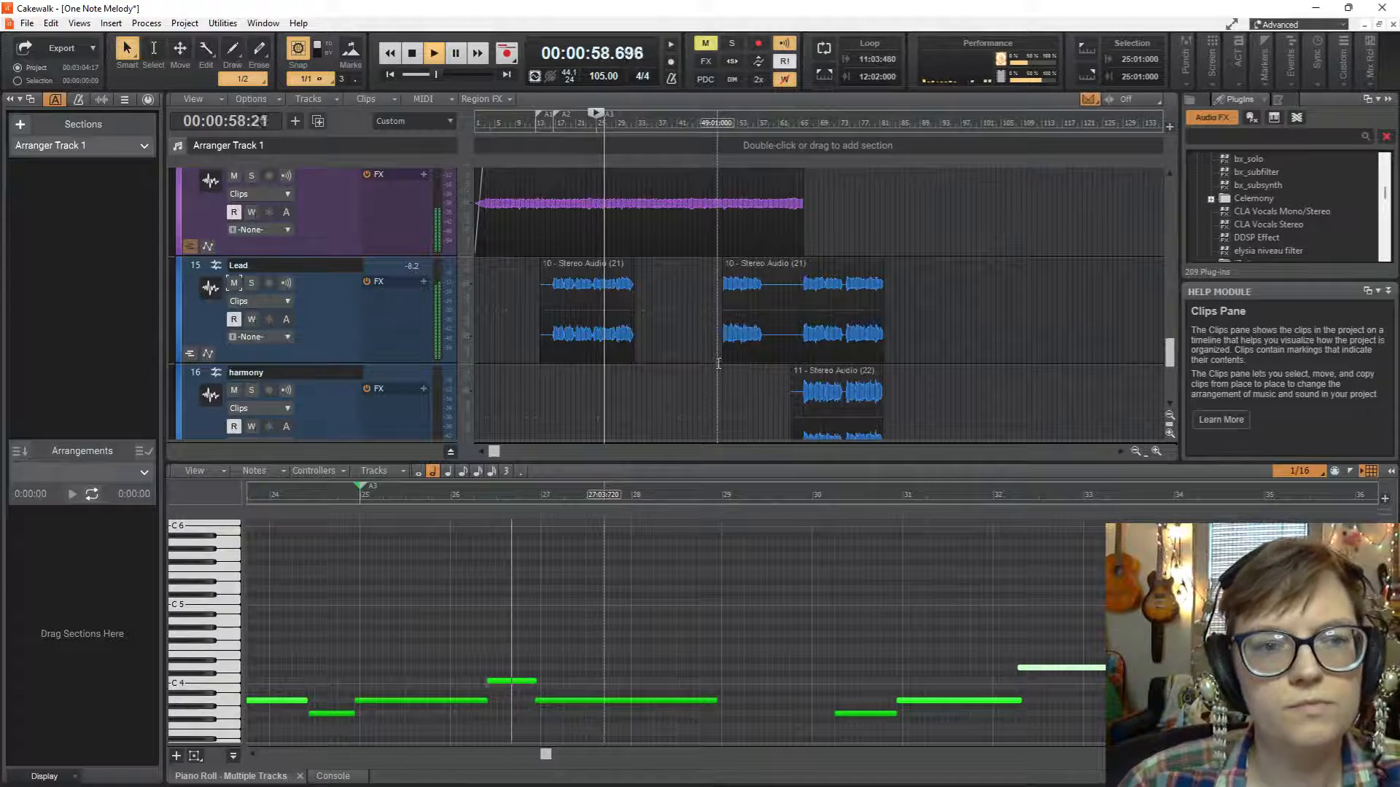
key(space)
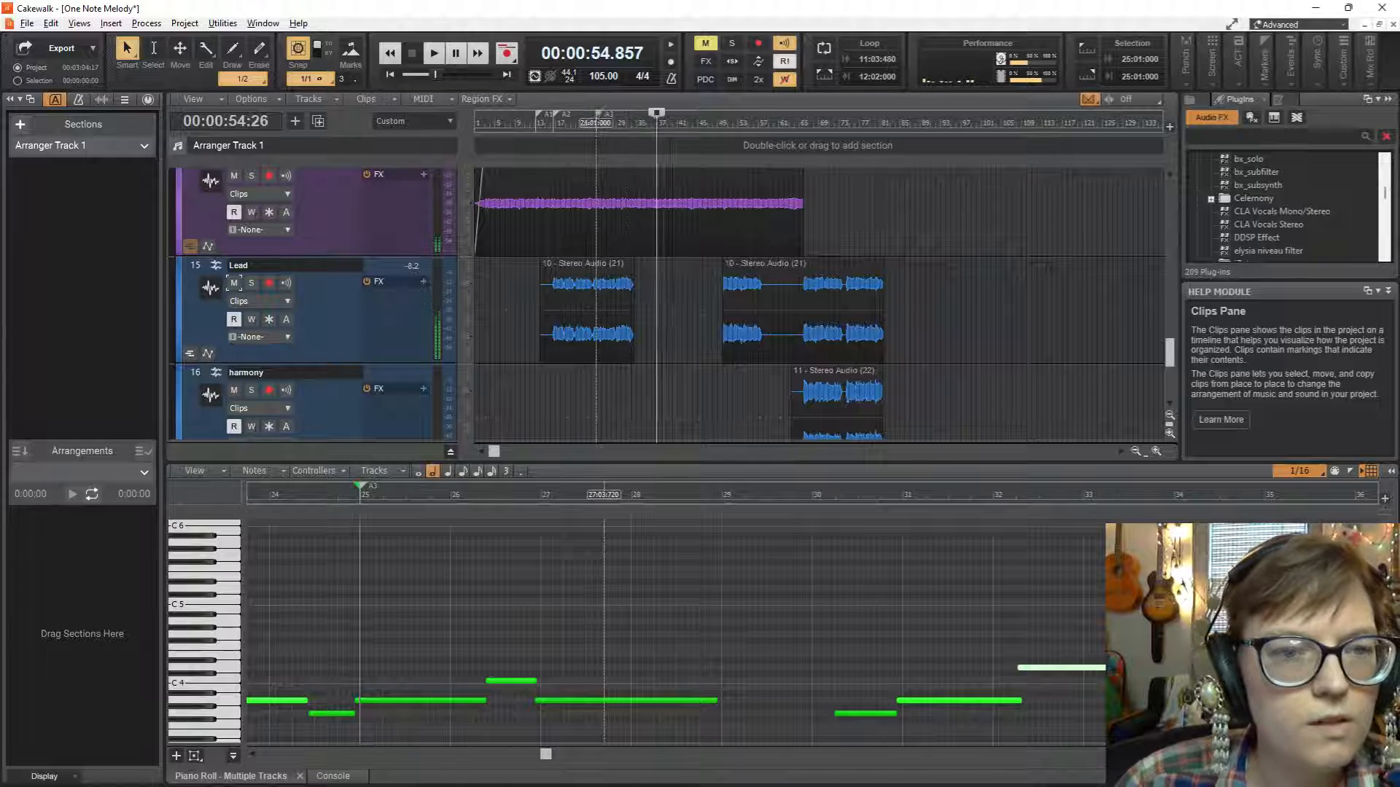
Replay the first Lead clip from measure 24 in a closer view and listen past its end toward measure 37.
key(ctrl+Right)
key(ctrl+Right)
key(ctrl+Right)
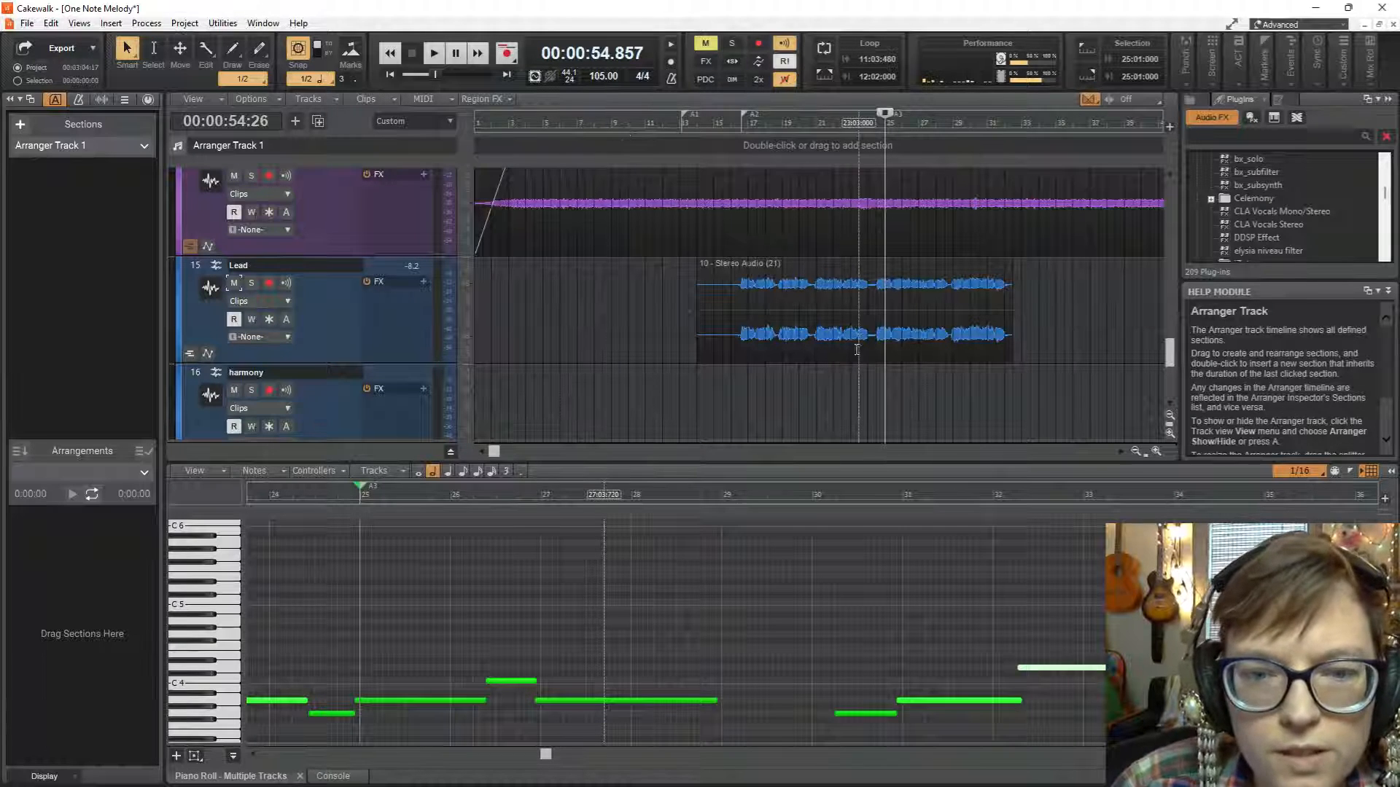
key(space)
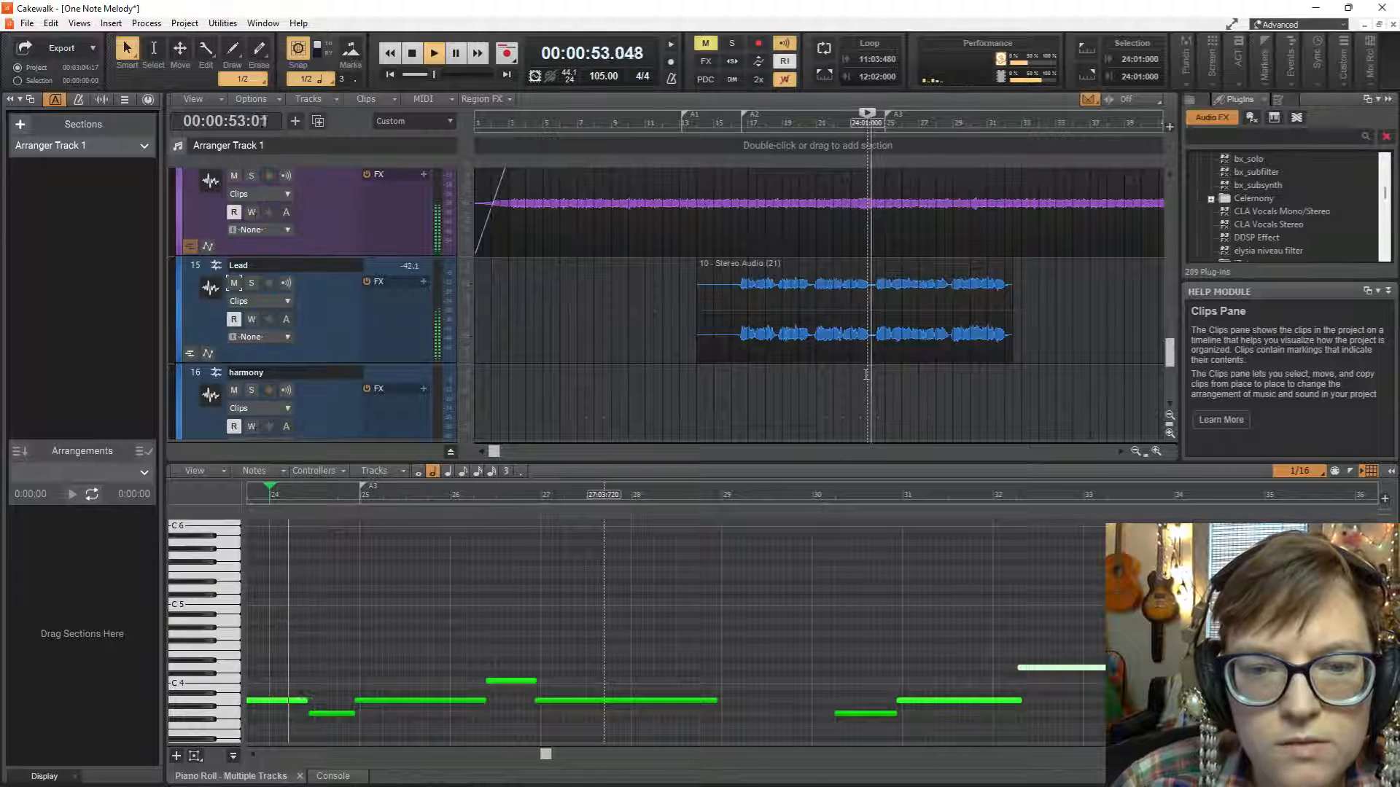
key(space)
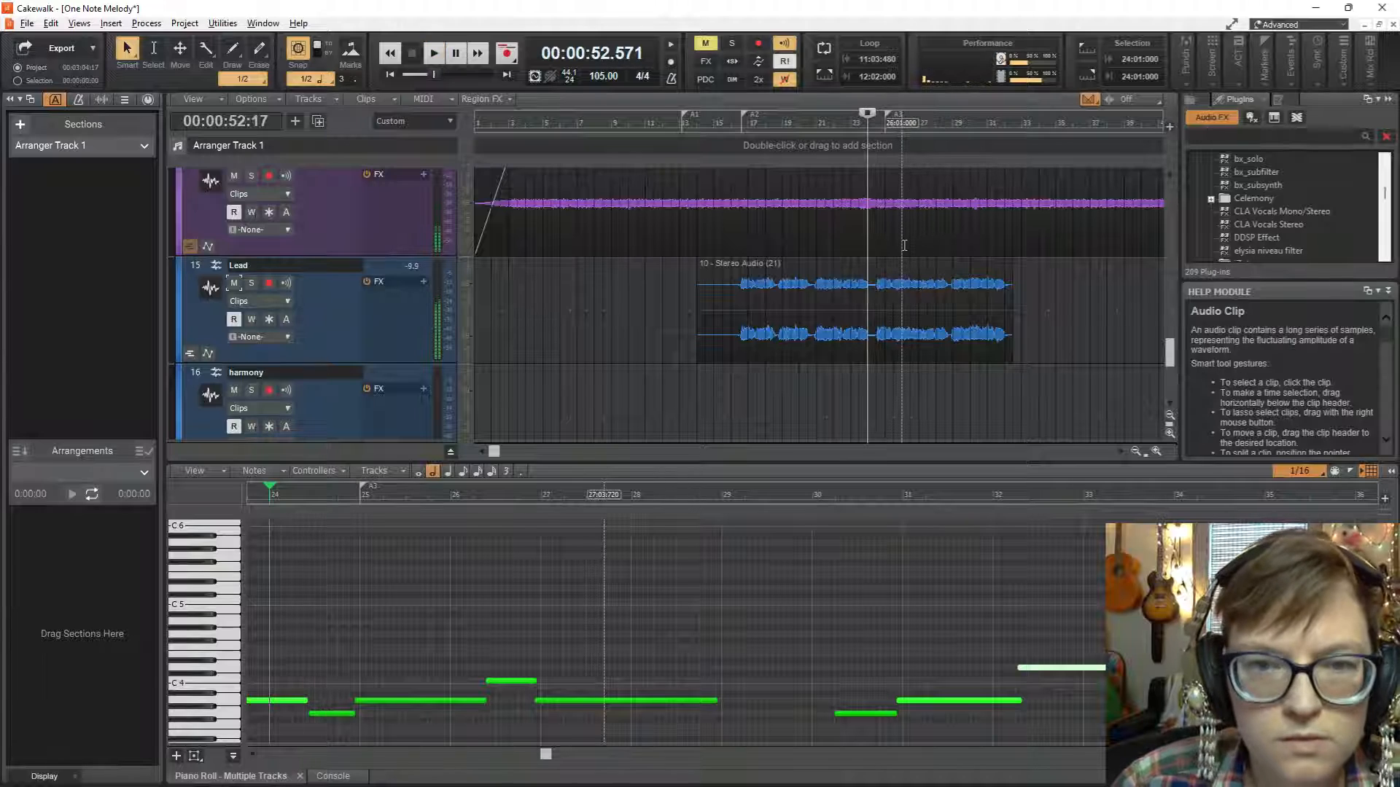
key(ctrl+Right)
key(ctrl+Right)
key(space)
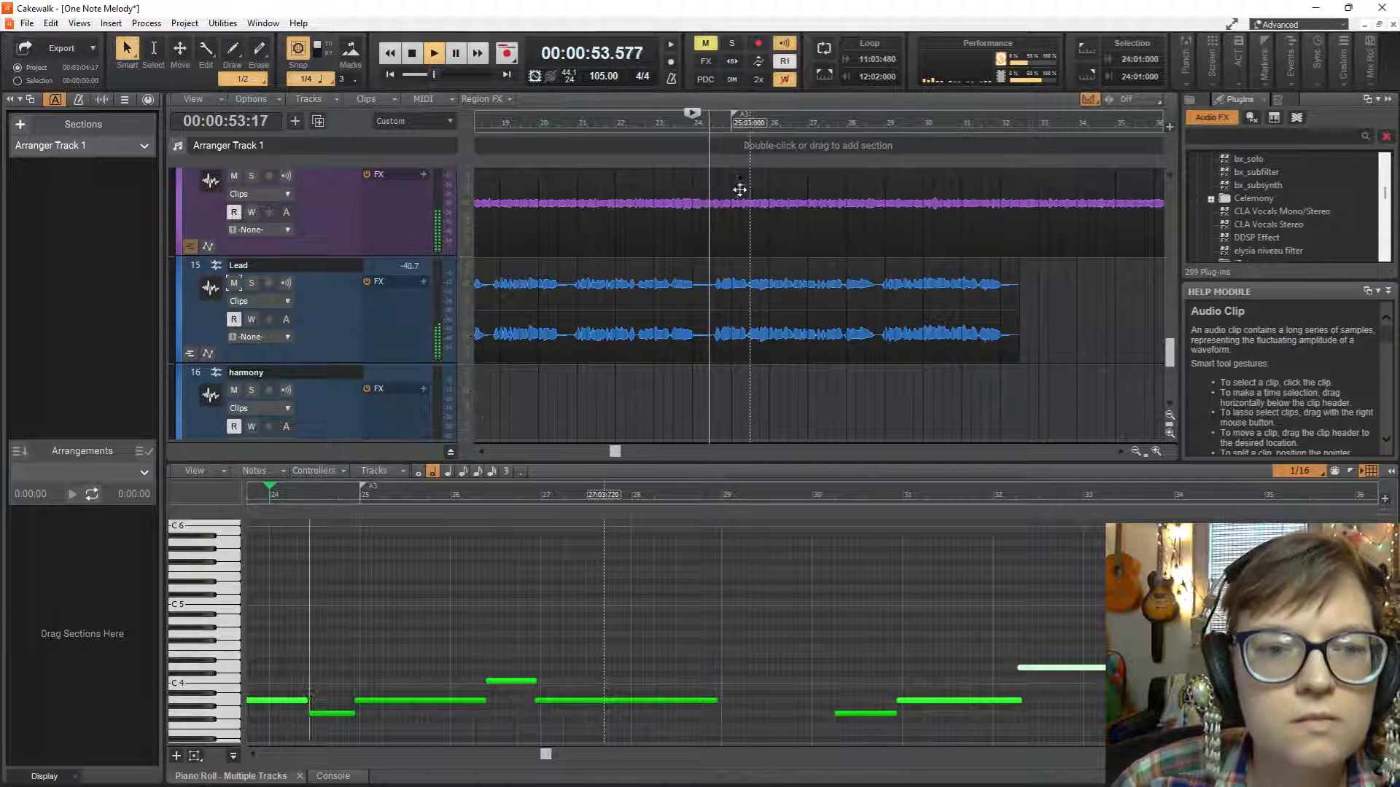
key(space)
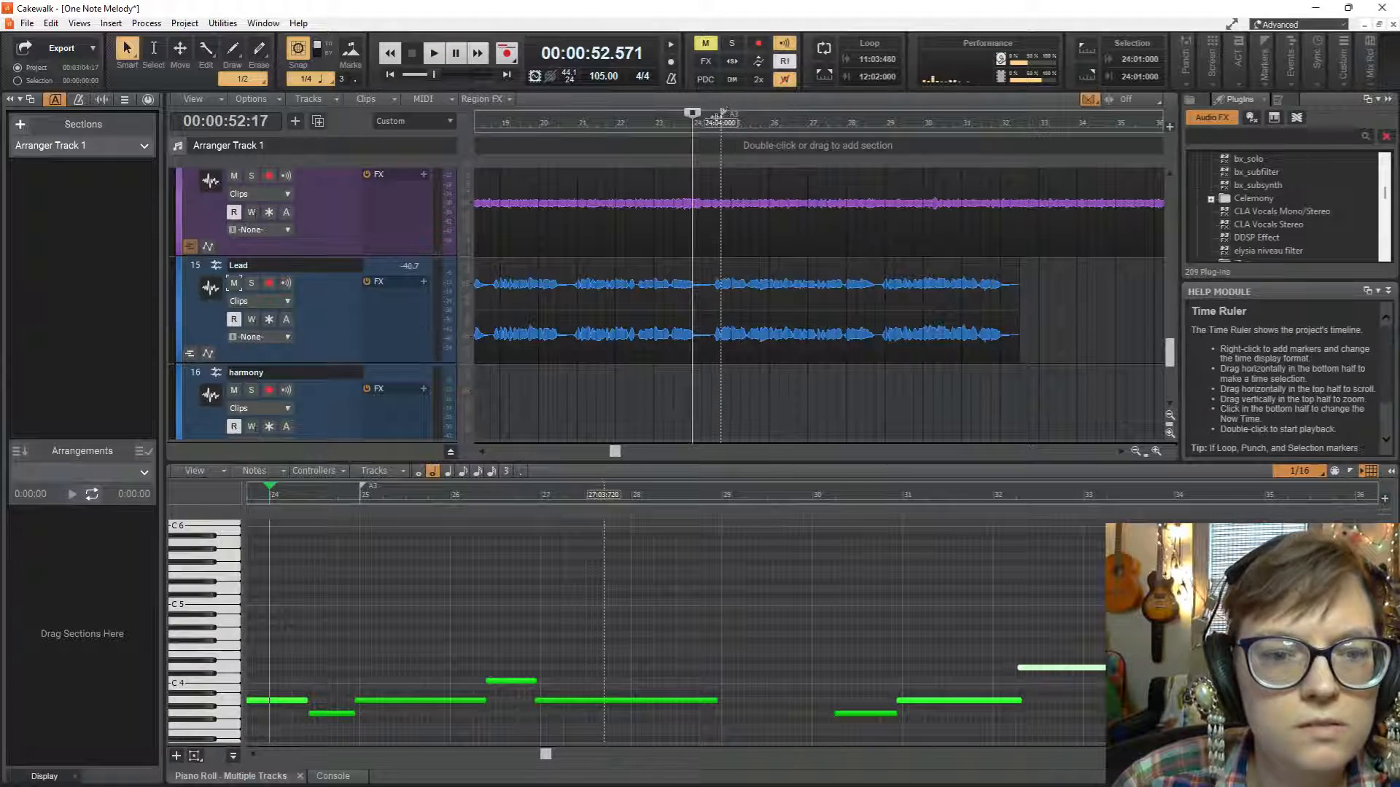
key(space)
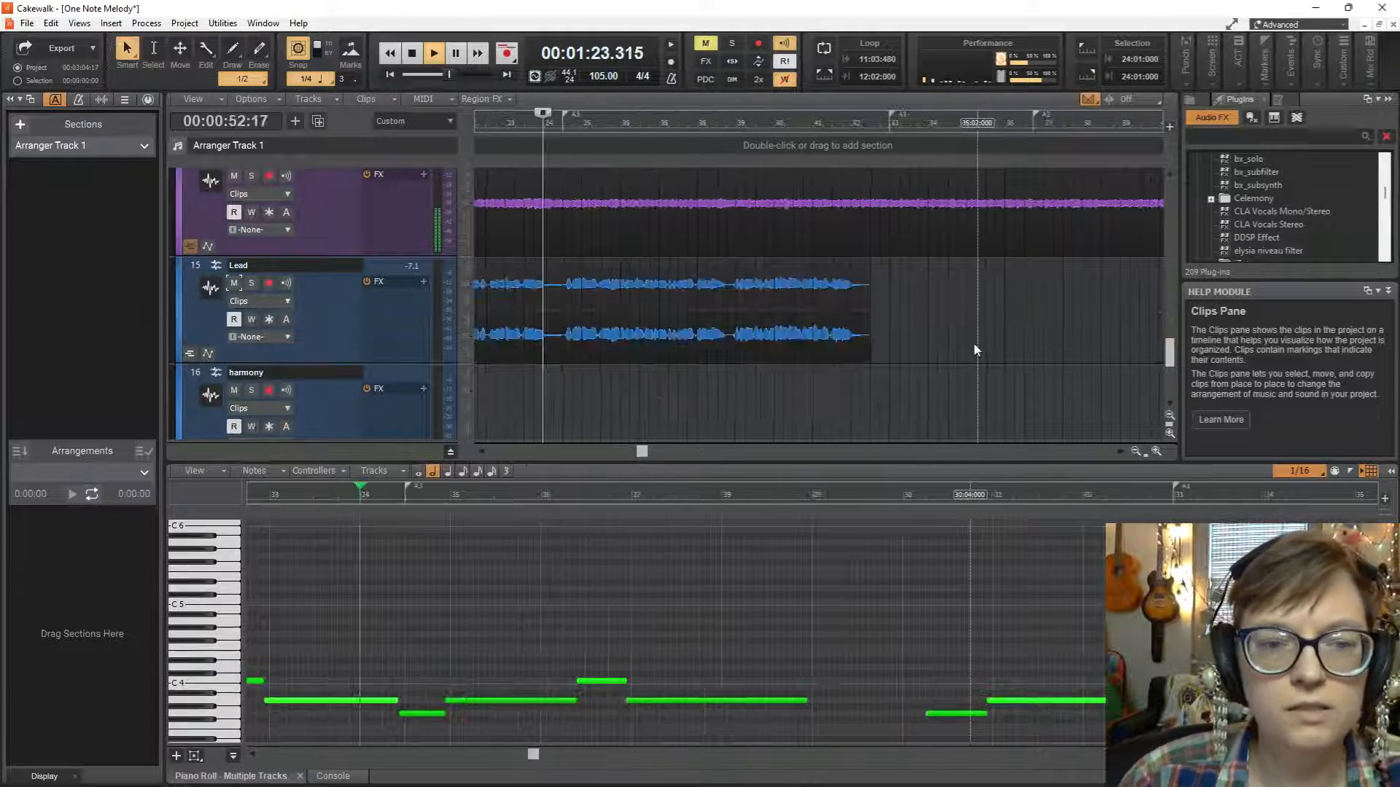
Move the second Lead clip back to measure 37, and nudge it to start at about measure 36, beat 3.
scroll(909, 295, right, 6)
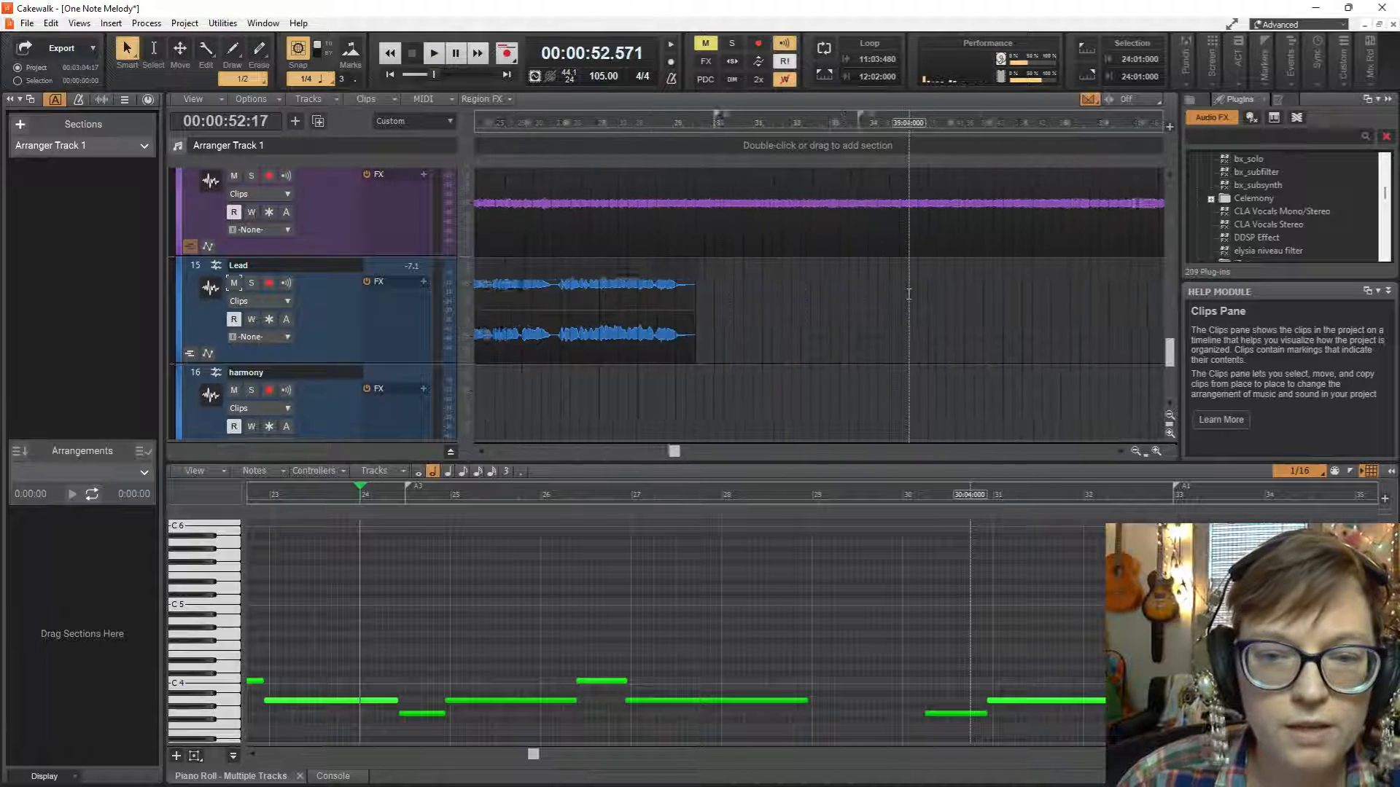
scroll(789, 277, down, 3)
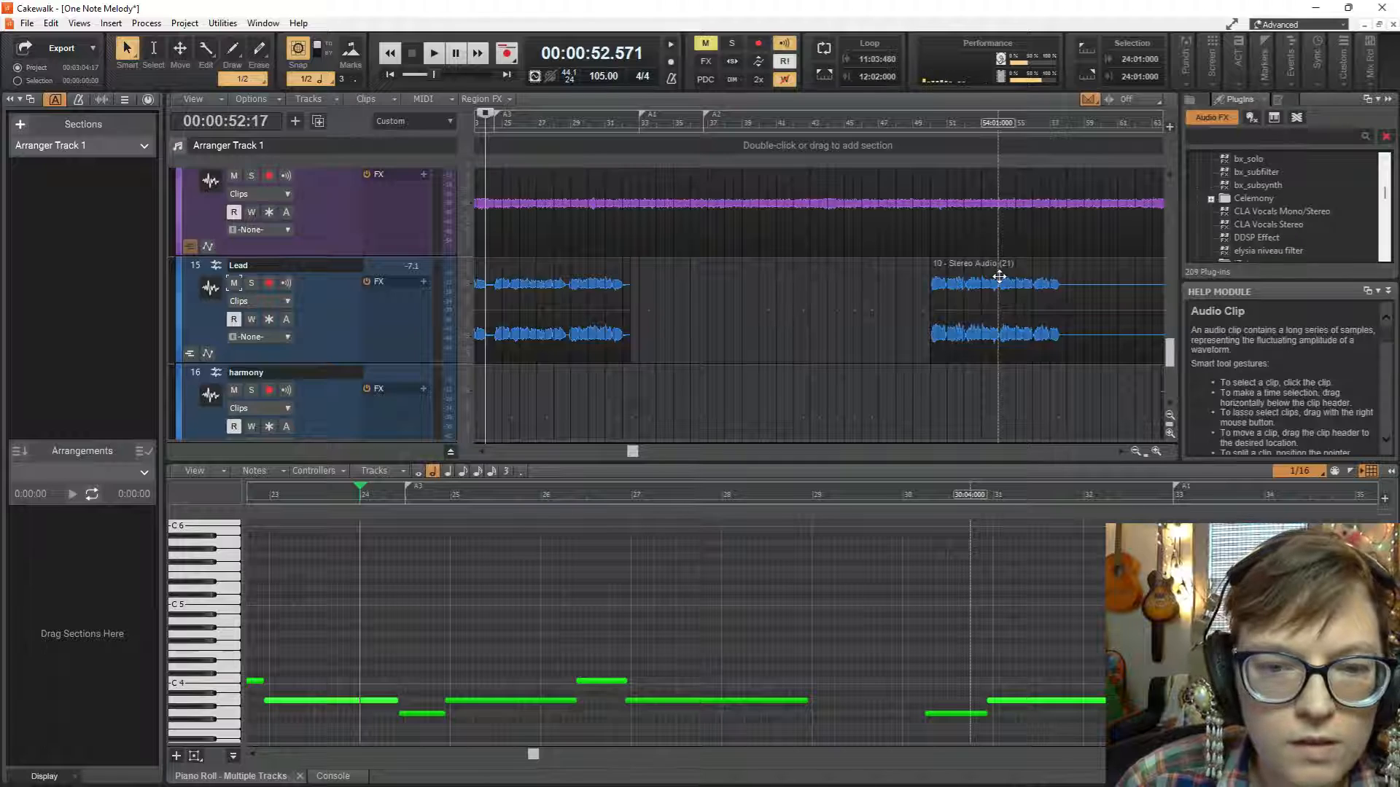
drag(999, 276, 775, 286)
scroll(751, 286, up, 3)
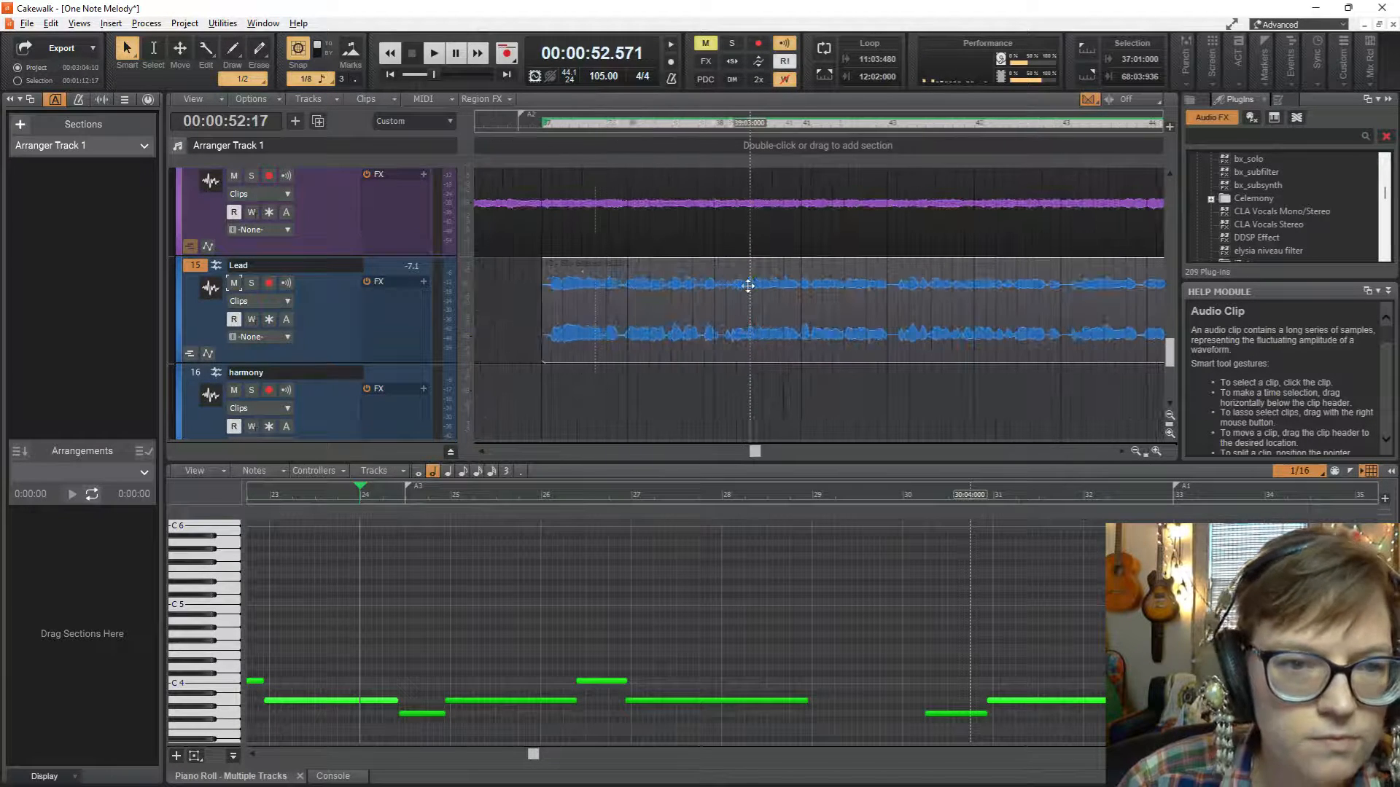
drag(557, 280, 539, 336)
scroll(540, 336, left, 2)
Play from measure 34, beat 4, and mute the 1-note mel_LJ vox track during playback.
click(539, 335)
key(space)
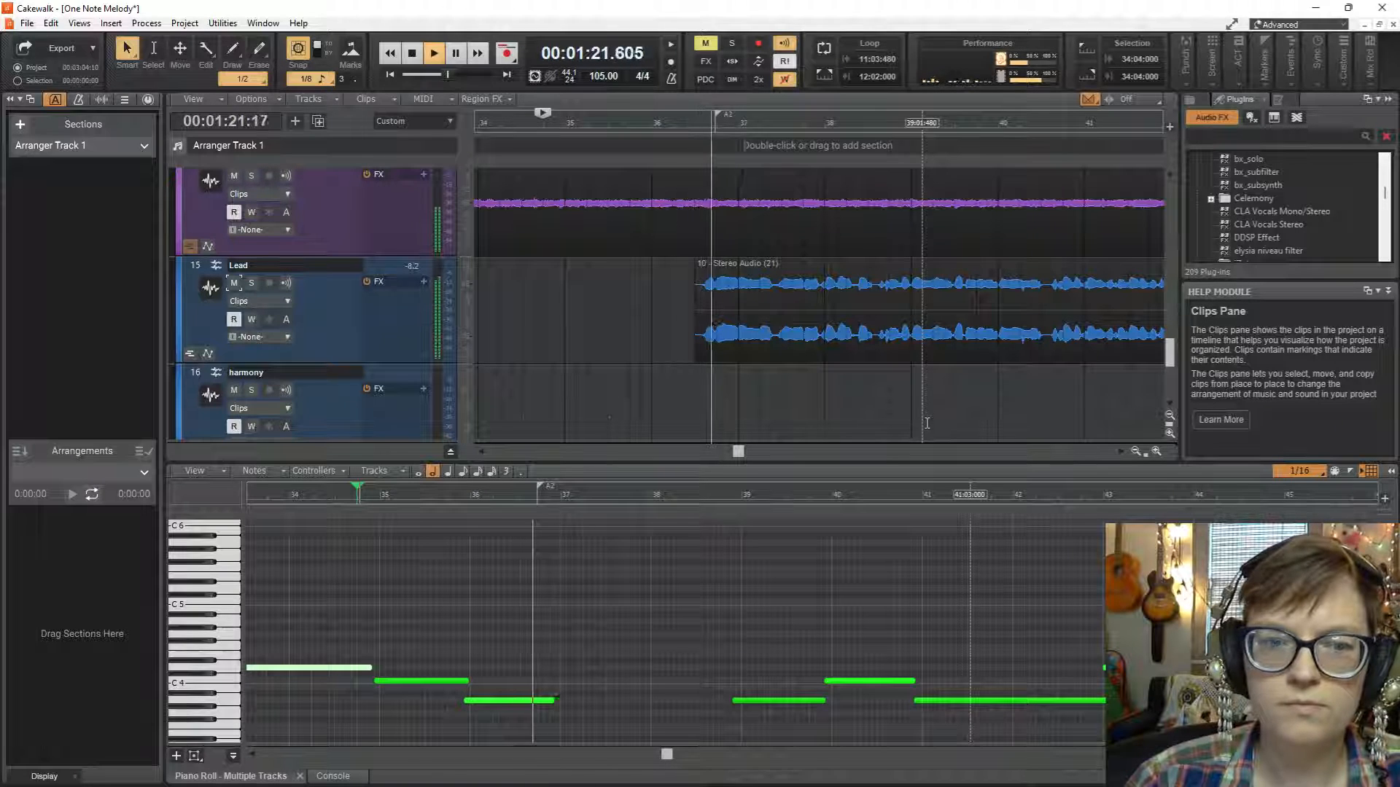
scroll(913, 377, up, 1)
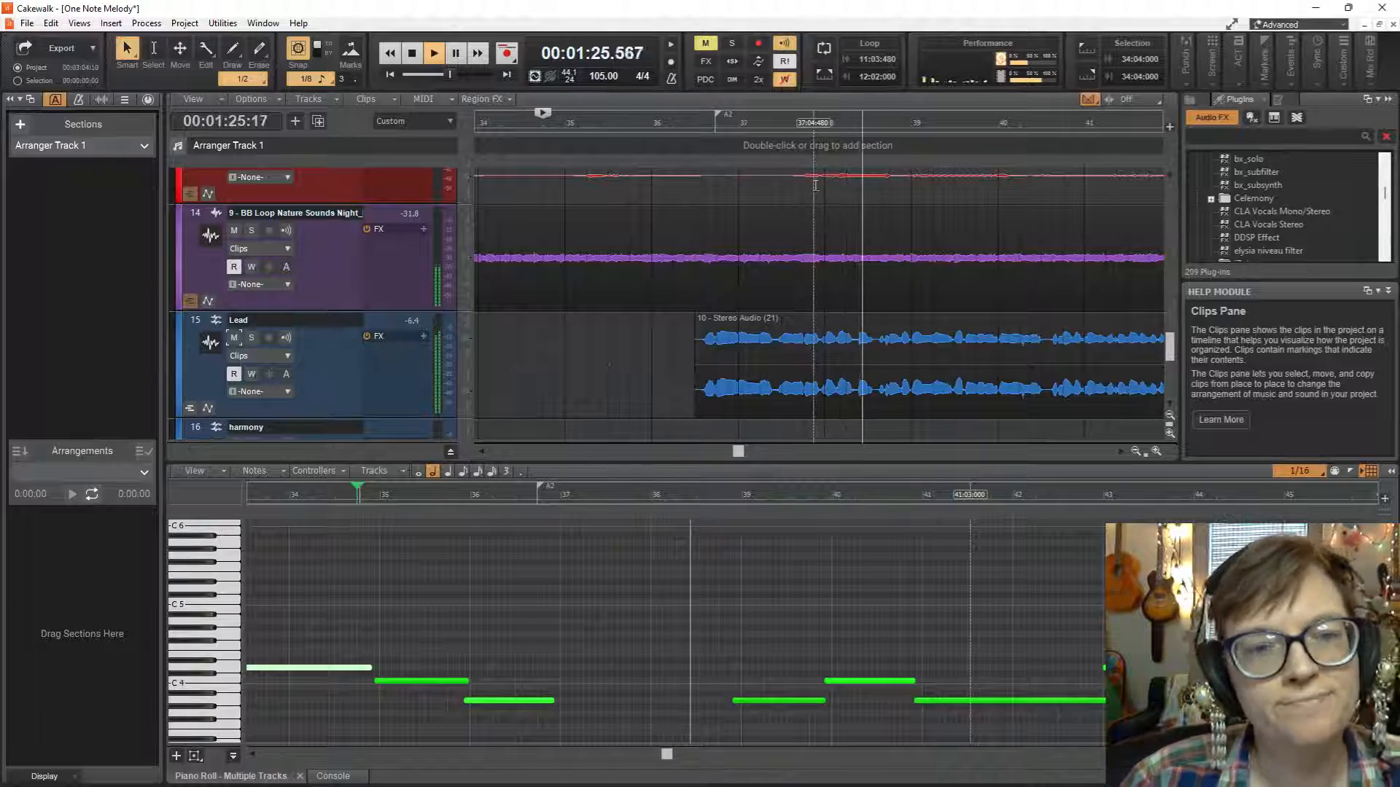
scroll(815, 185, up, 12)
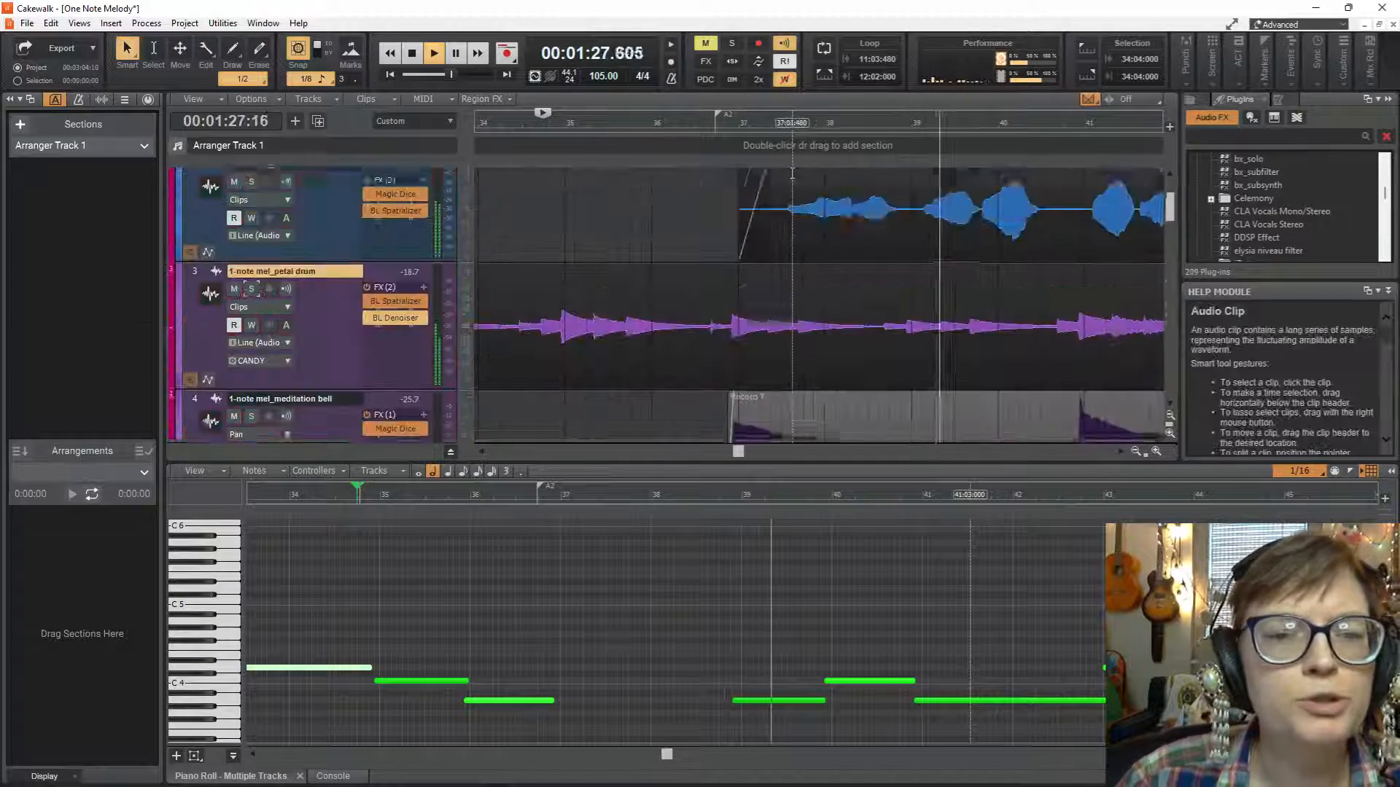
scroll(791, 173, up, 2)
click(233, 291)
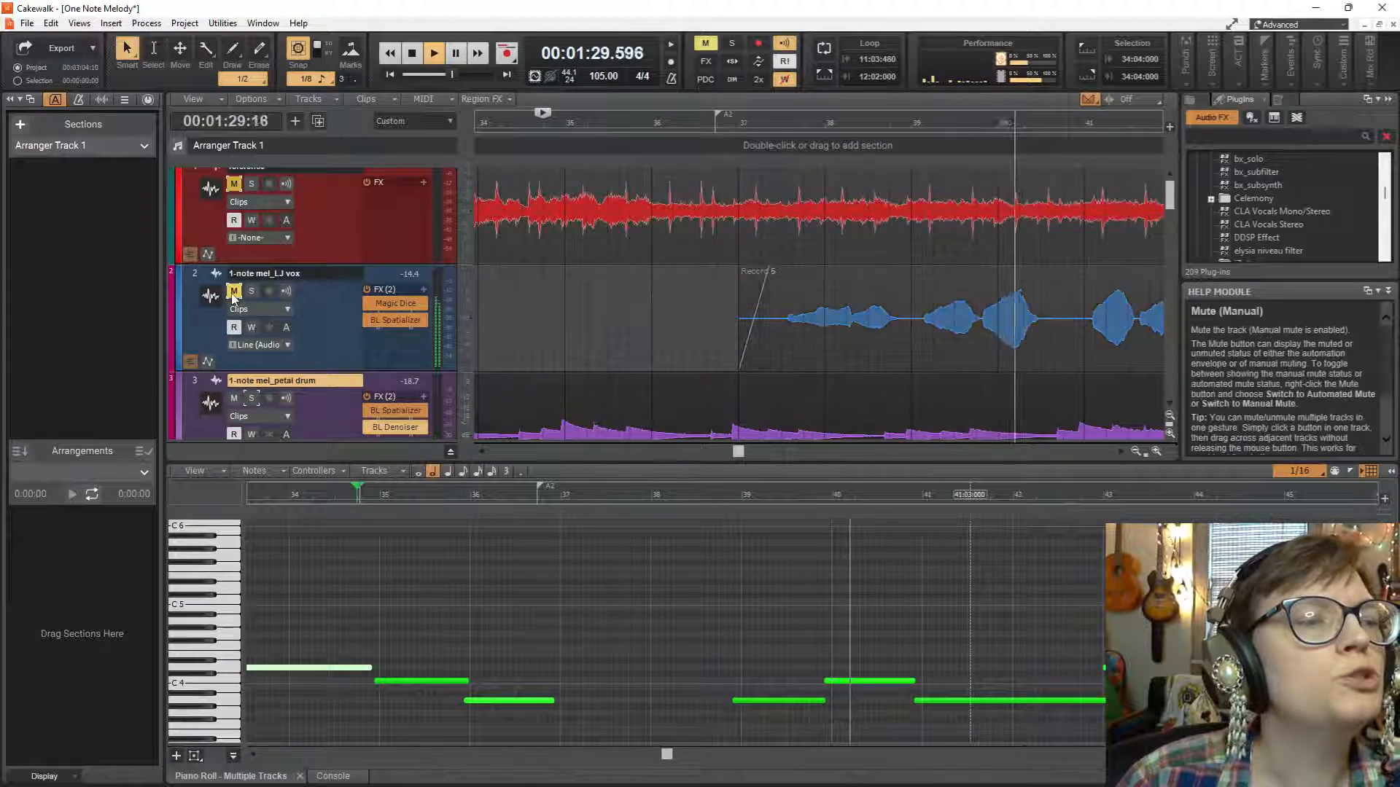
scroll(931, 326, down, 10)
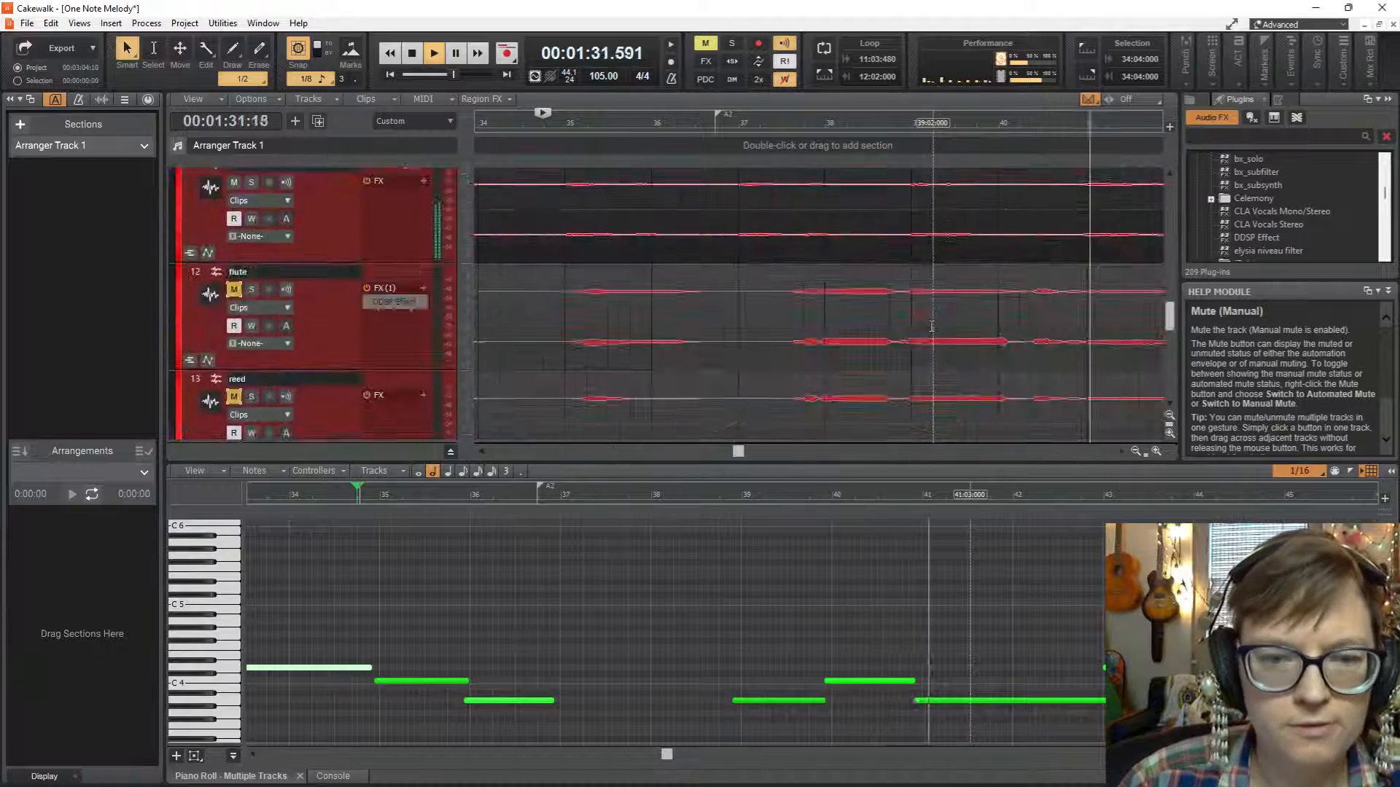
Move the A2 marker to about measure 36, beat 3, next to the start of the second Lead clip.
scroll(931, 326, down, 4)
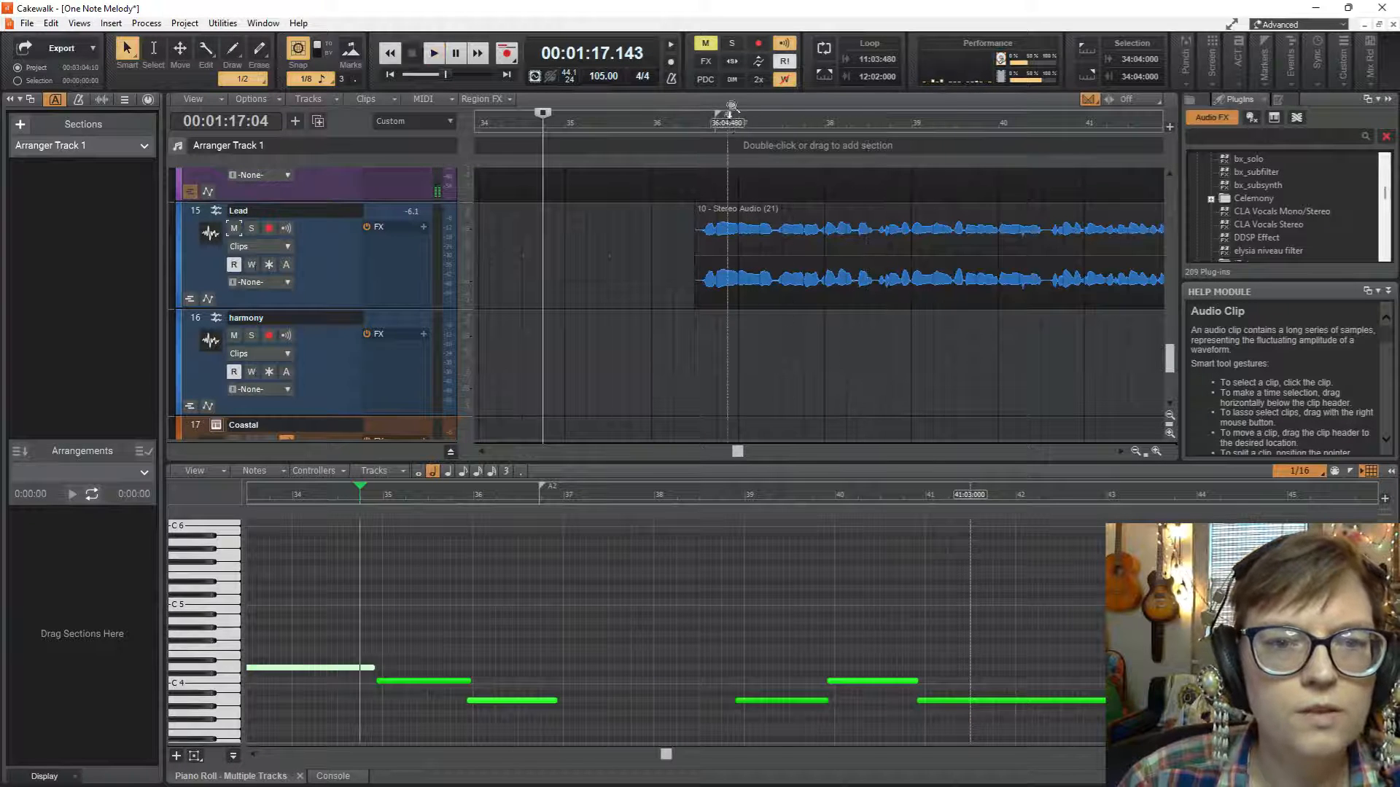
mouse_move(719, 114)
mouse_down()
mouse_move(713, 125)
mouse_move(720, 99)
mouse_up()
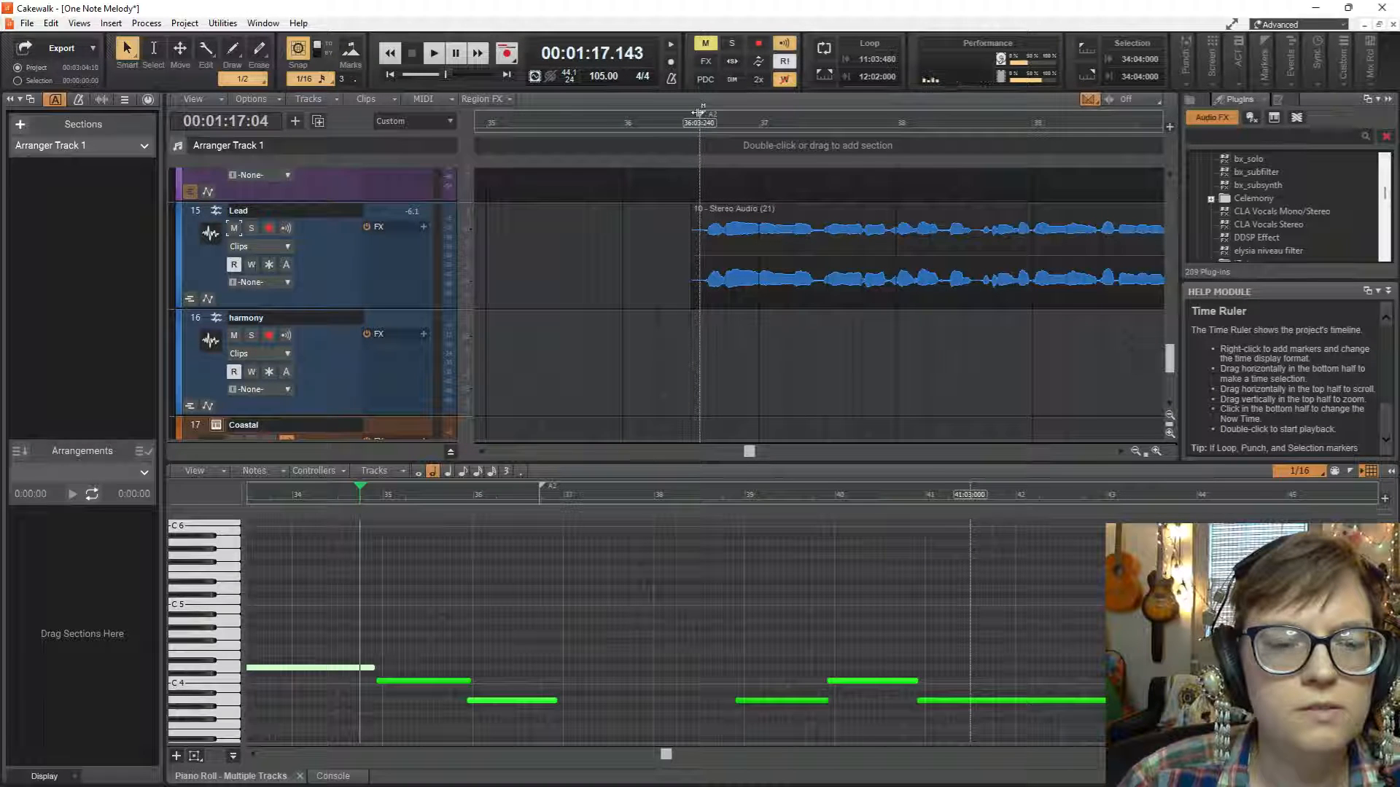
key(space)
key(space)
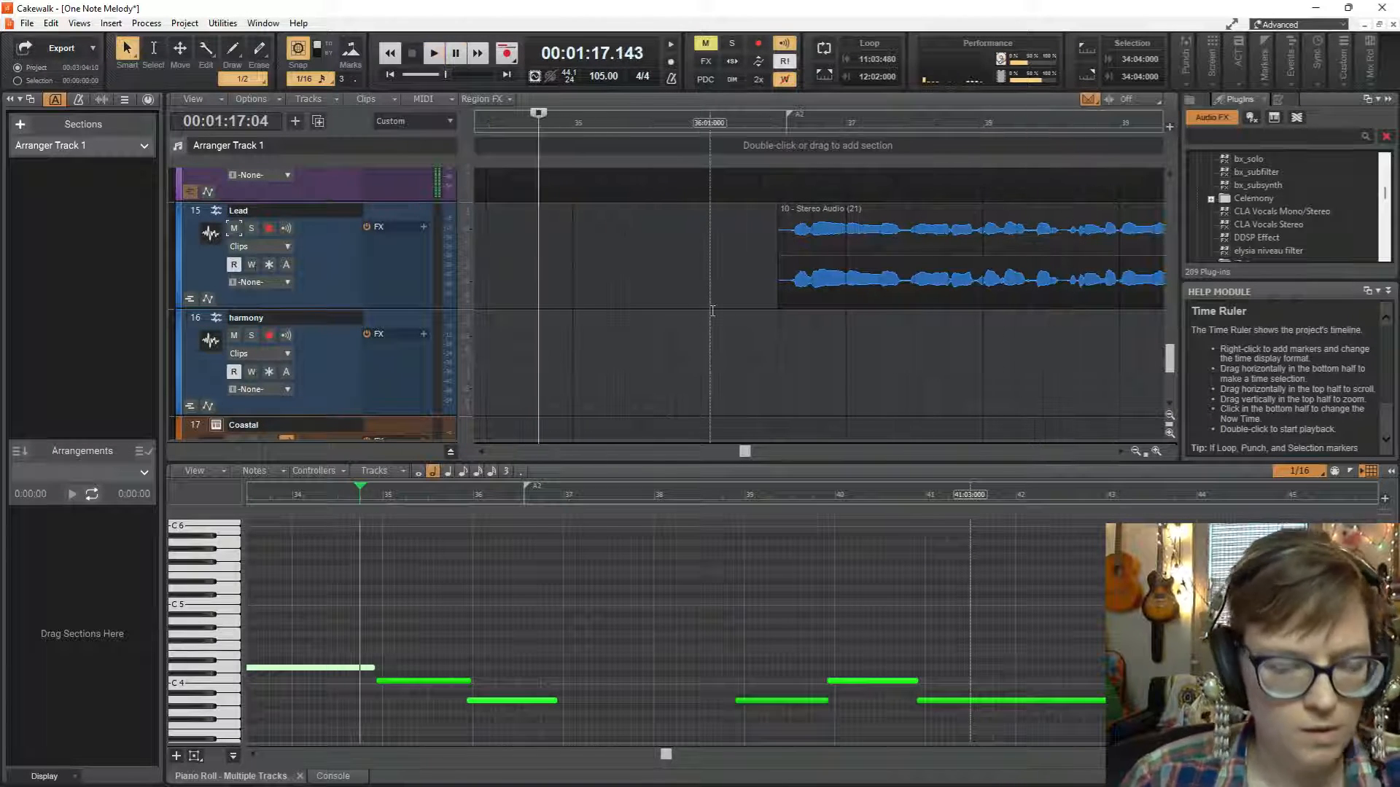
Play from measure 43 through the long gap in the second Lead clip to check where its next phrase enters.
scroll(715, 317, down, 1)
scroll(715, 316, down, 3)
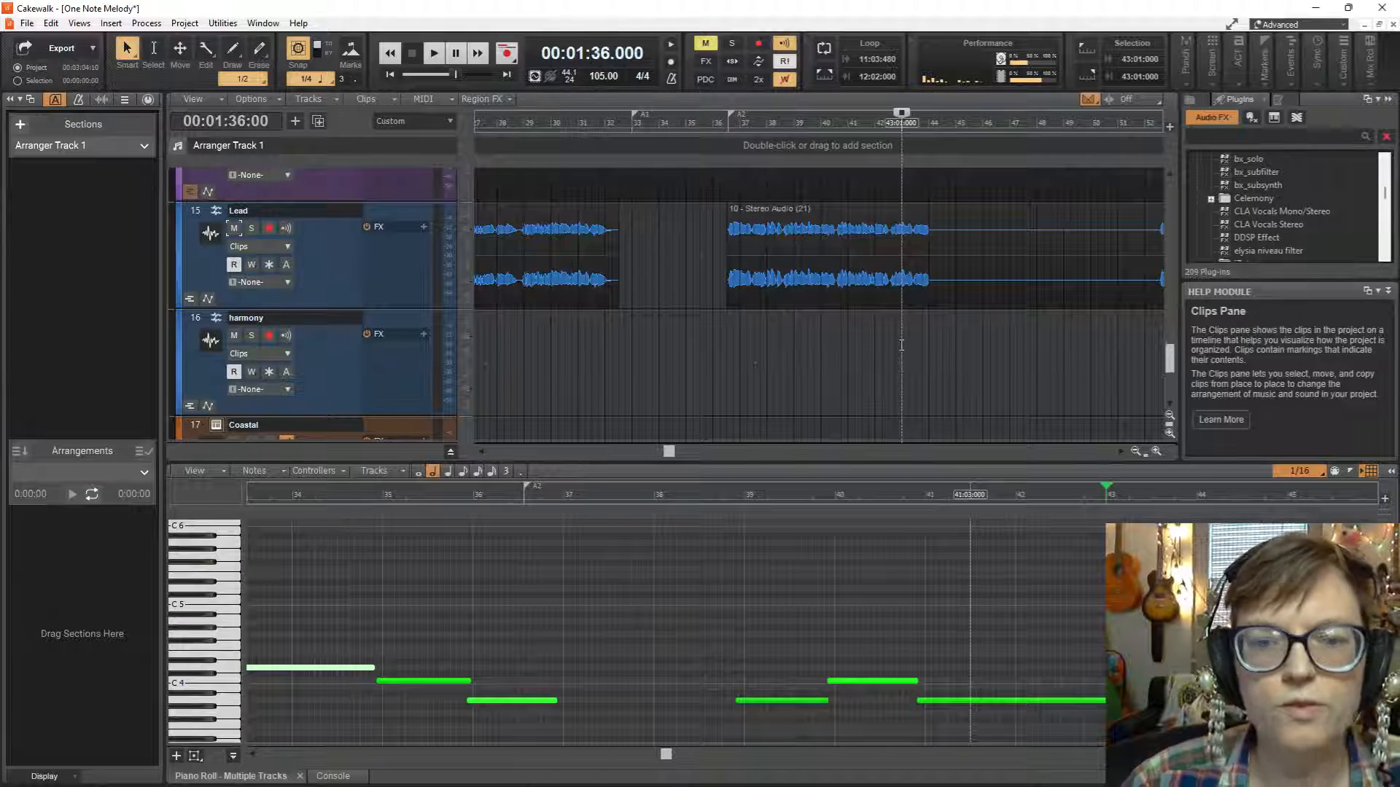
key(space)
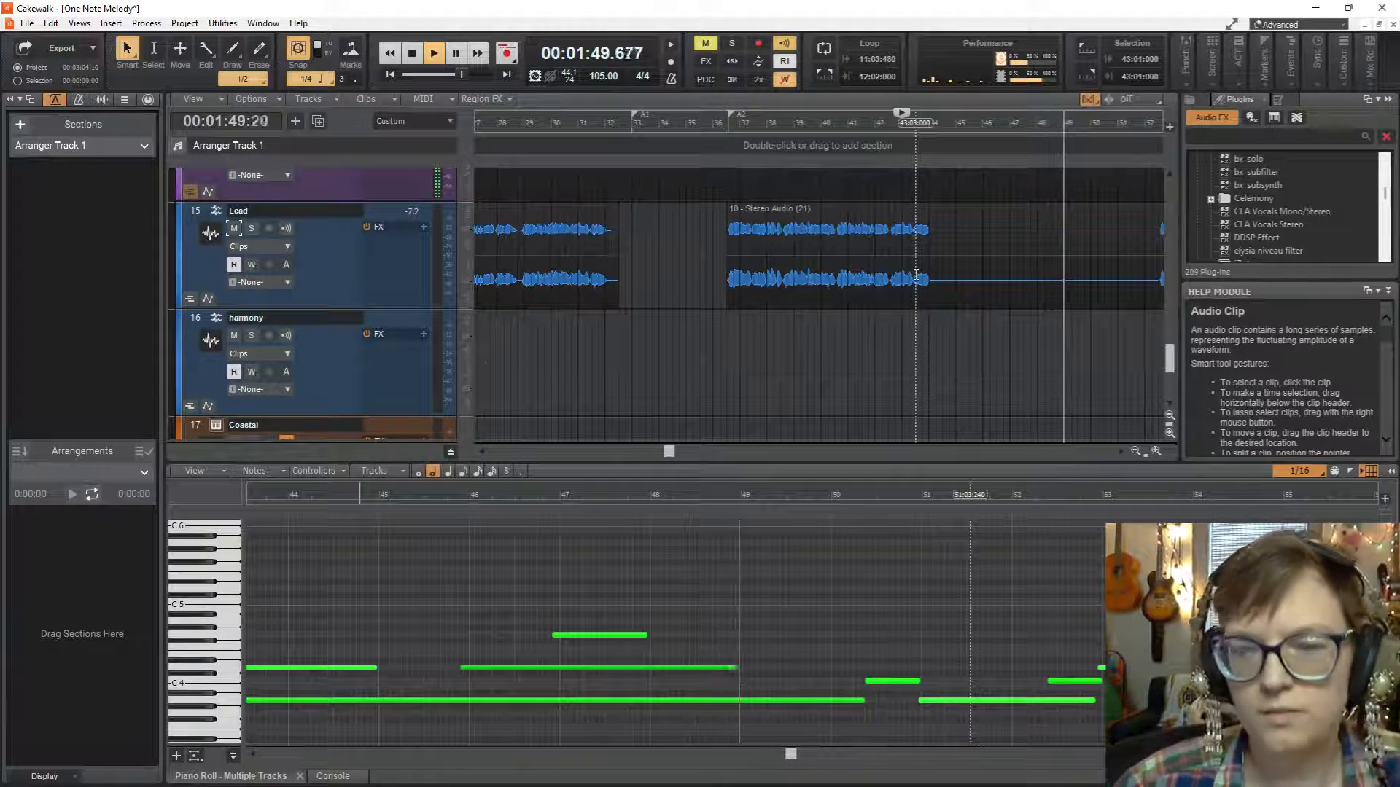
scroll(933, 277, down, 2)
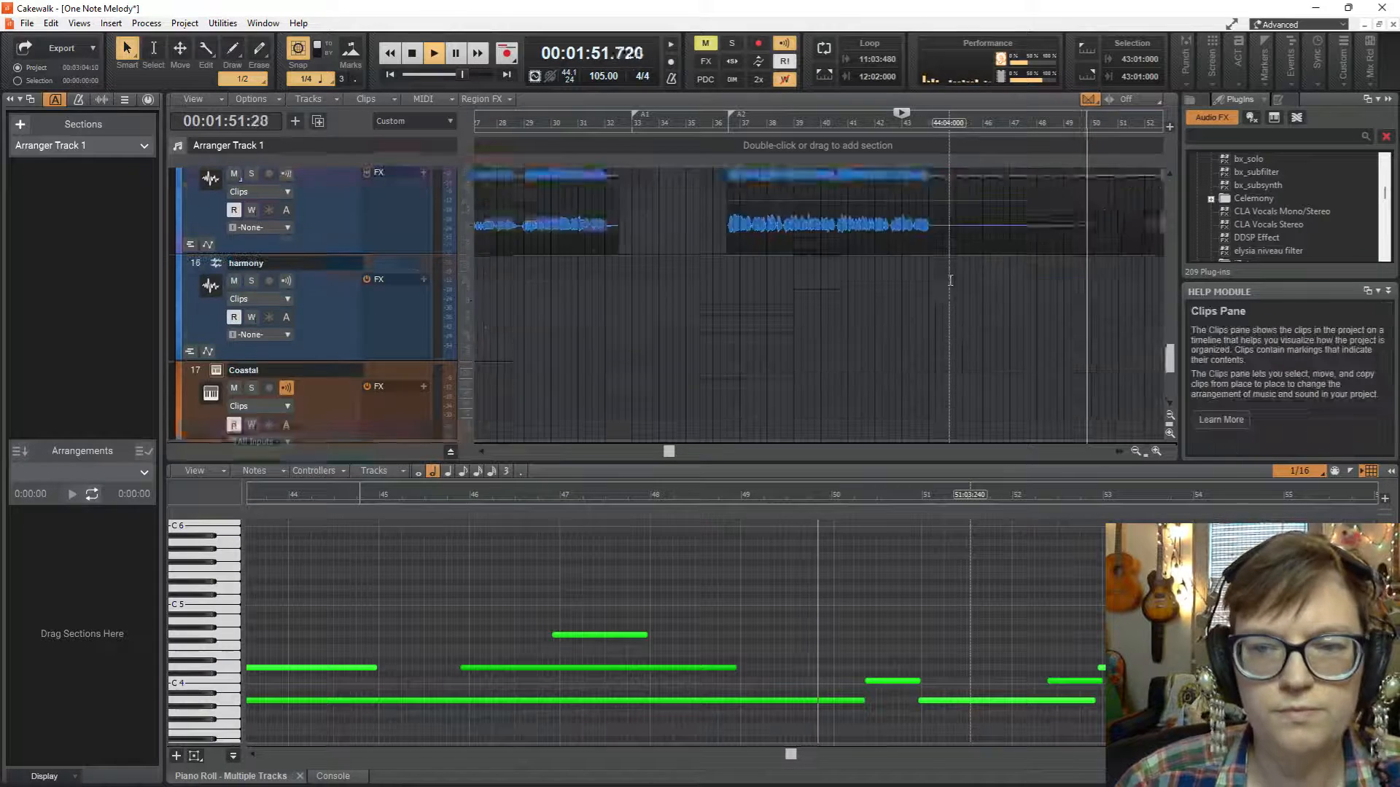
scroll(950, 280, up, 2)
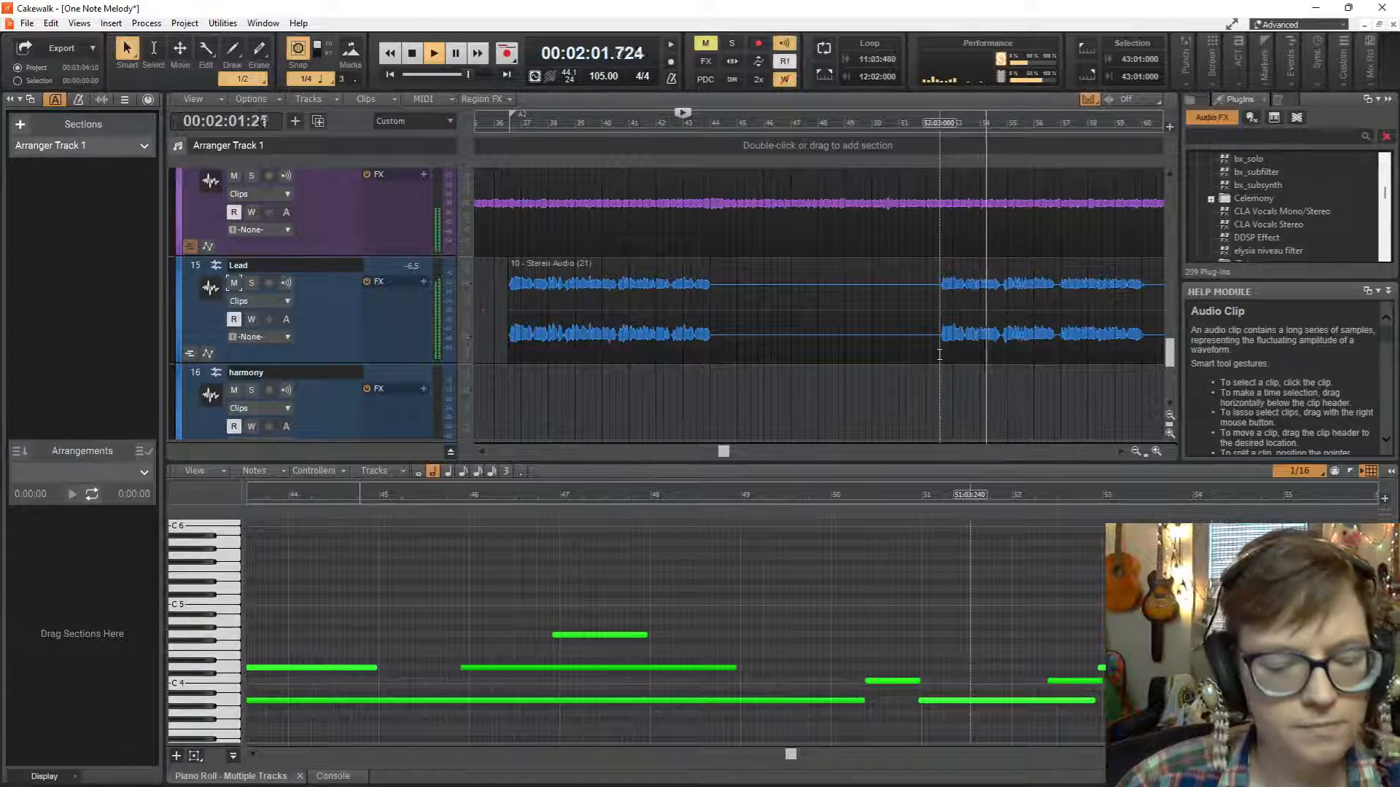
key(space)
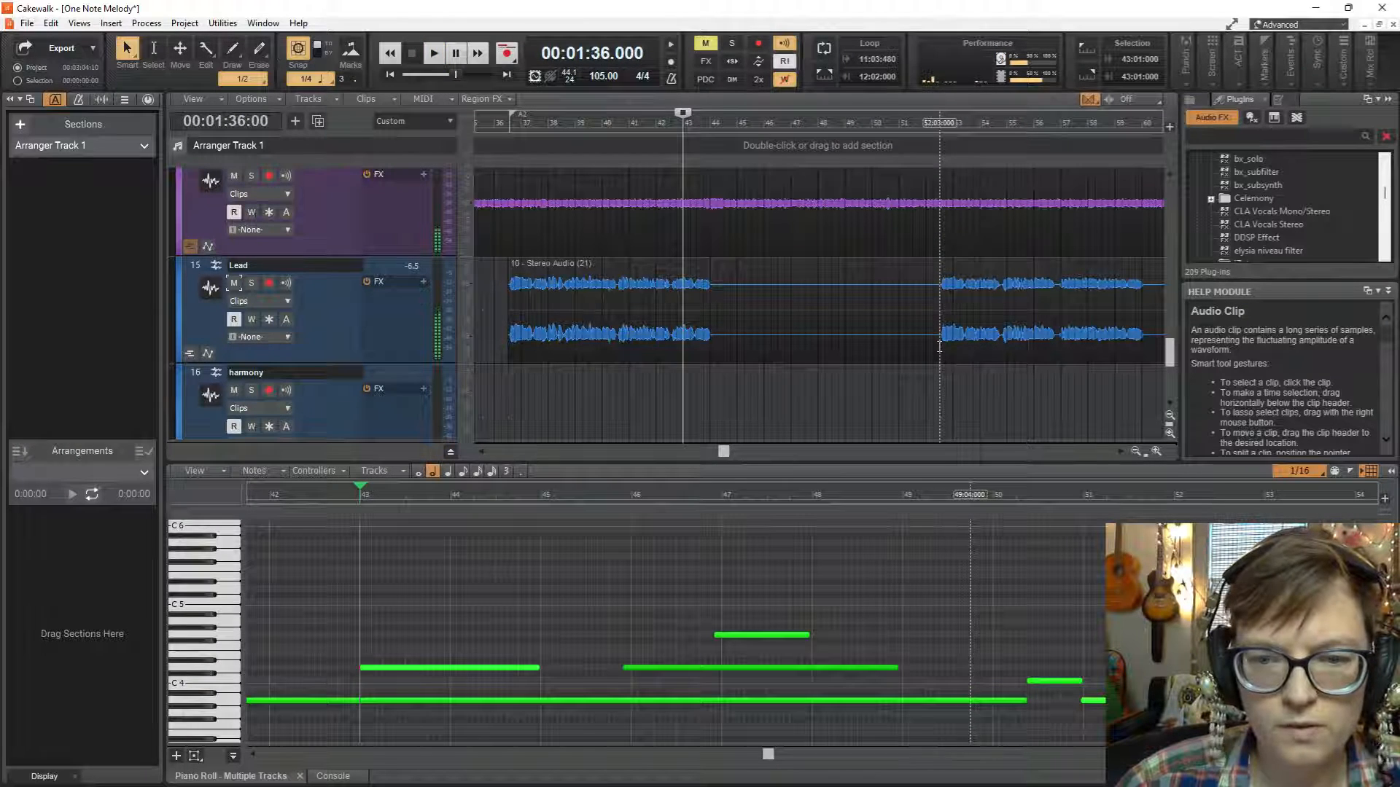
Add a marker named VERSE3 at measure 52, beat 3, where the next phrase of the second Lead clip begins.
click(939, 346)
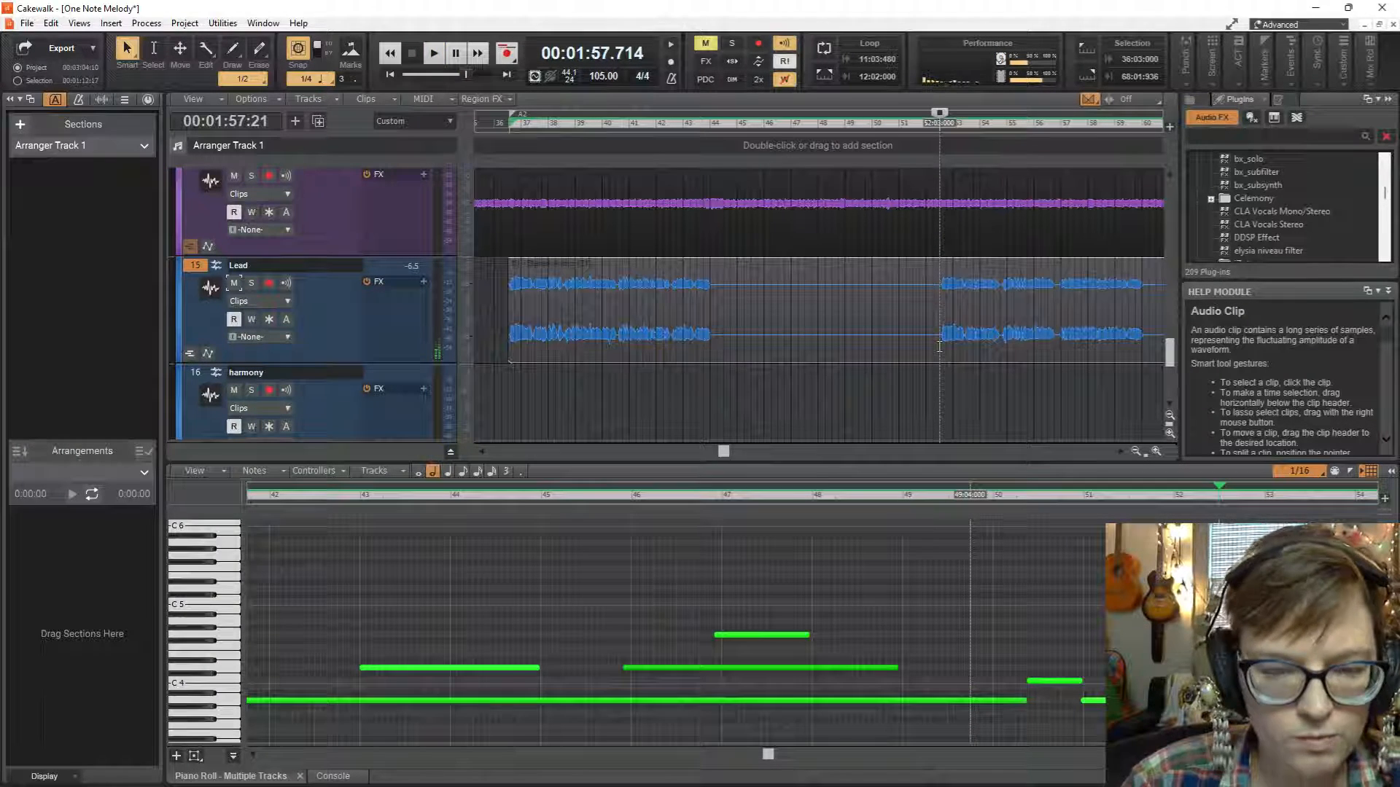
key(F11)
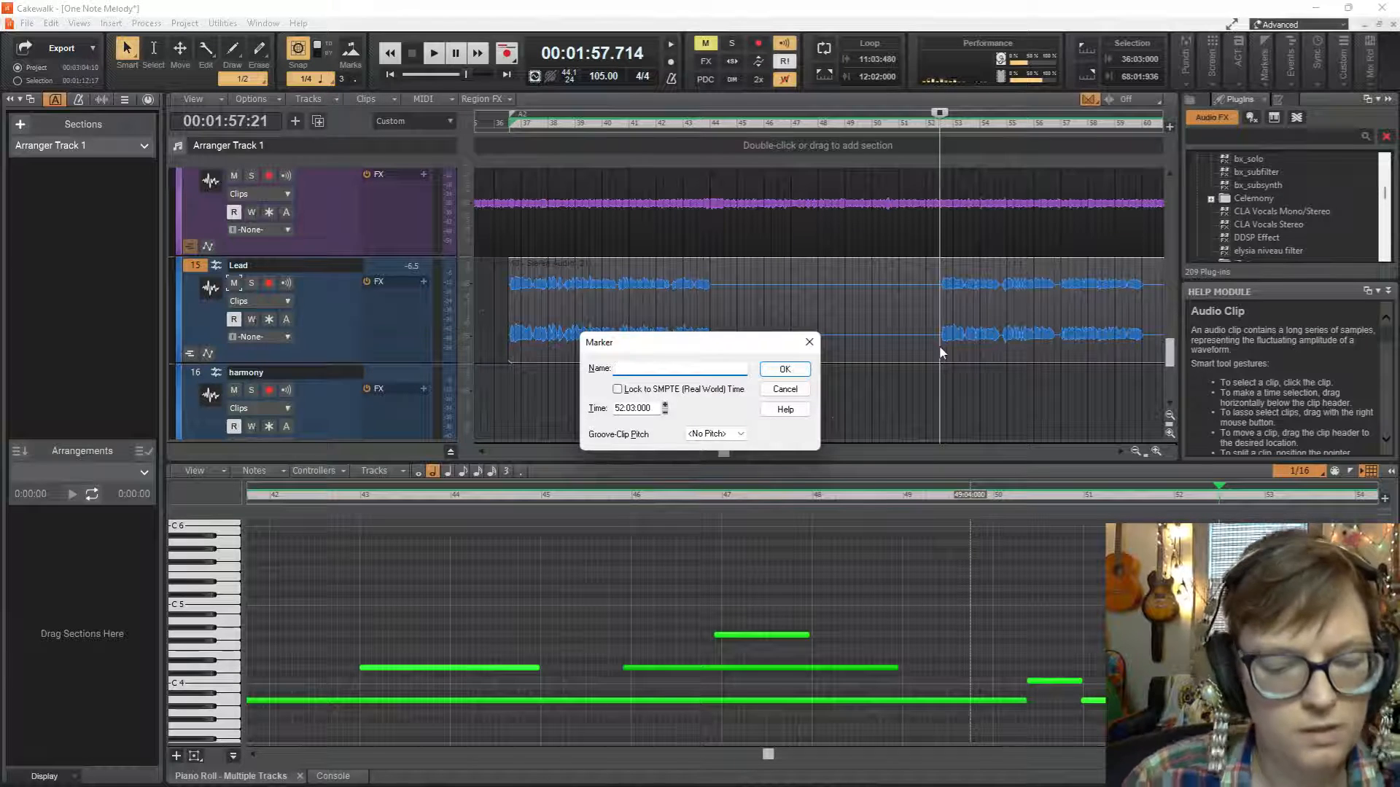
text(VERSE3)
key(Return)
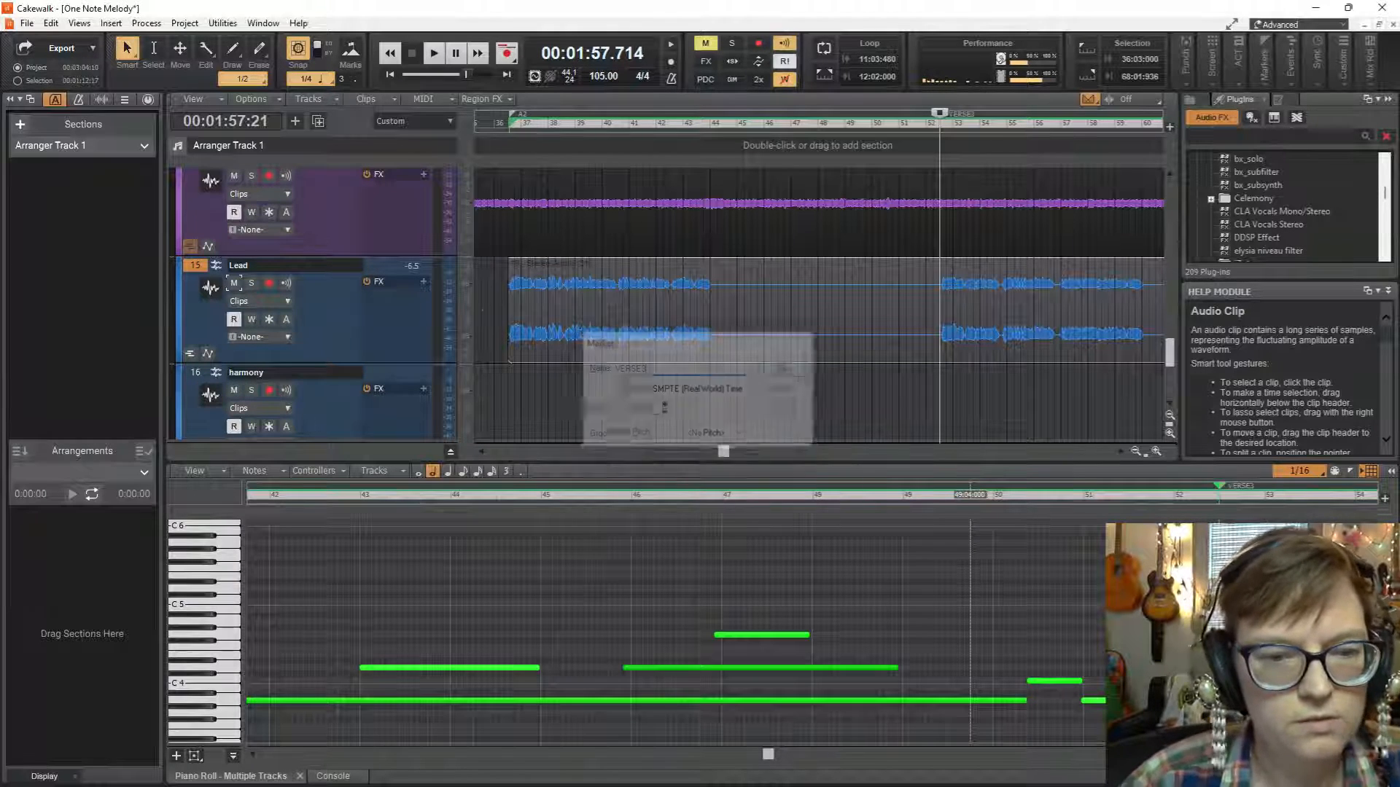
Play from the VERSE3 marker and examine the remaining Lead phrases and the harmony clip's position against them.
key(space)
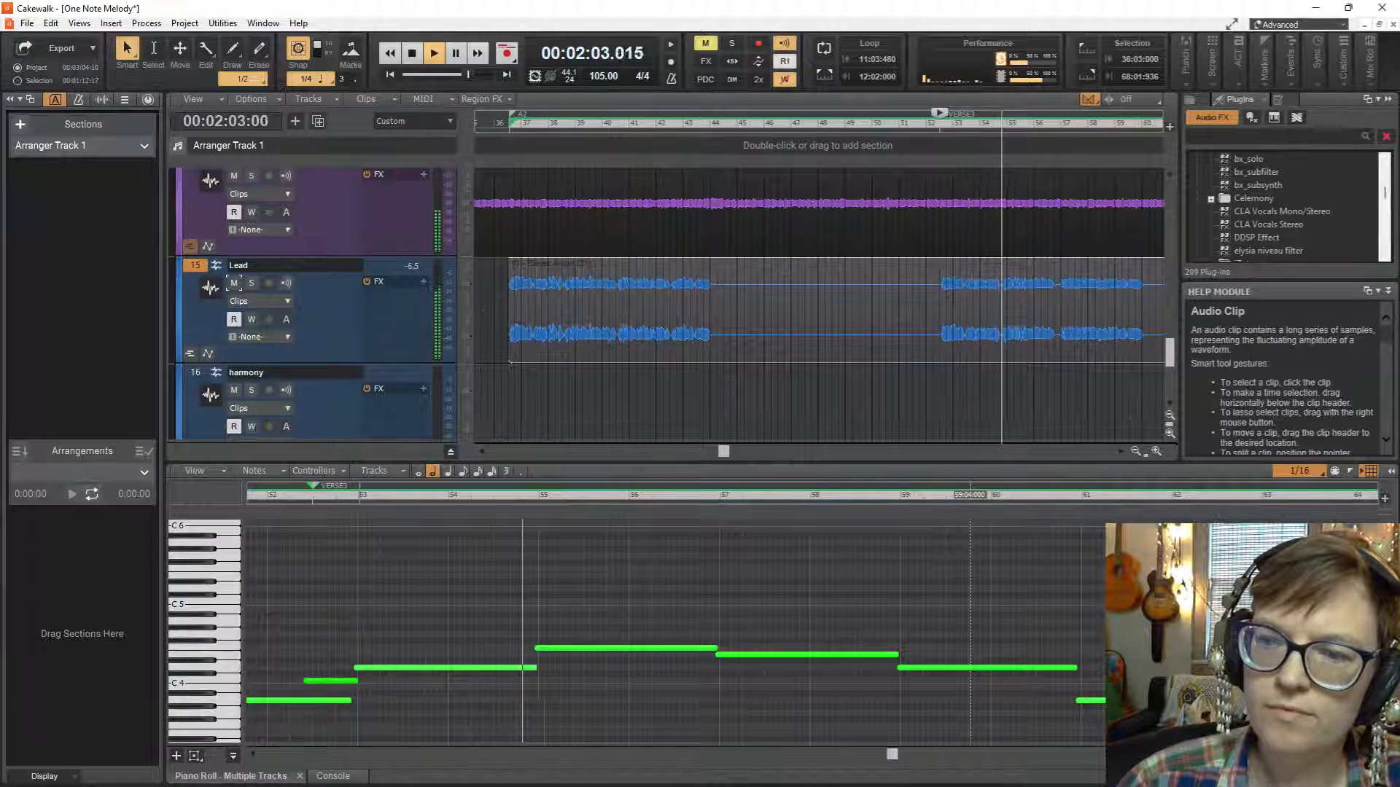
scroll(1042, 324, down, 2)
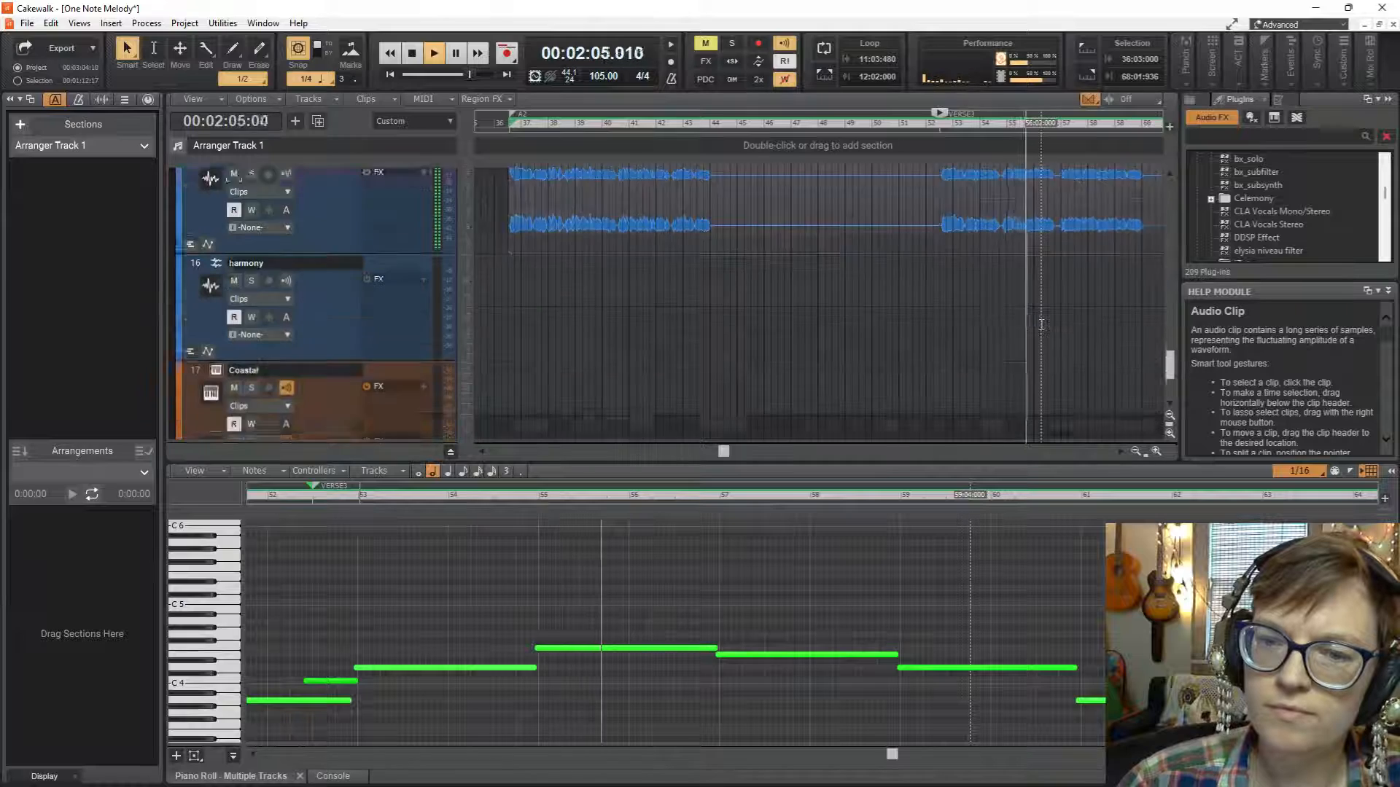
scroll(1042, 325, up, 2)
scroll(1041, 326, right, 2)
scroll(1041, 324, right, 3)
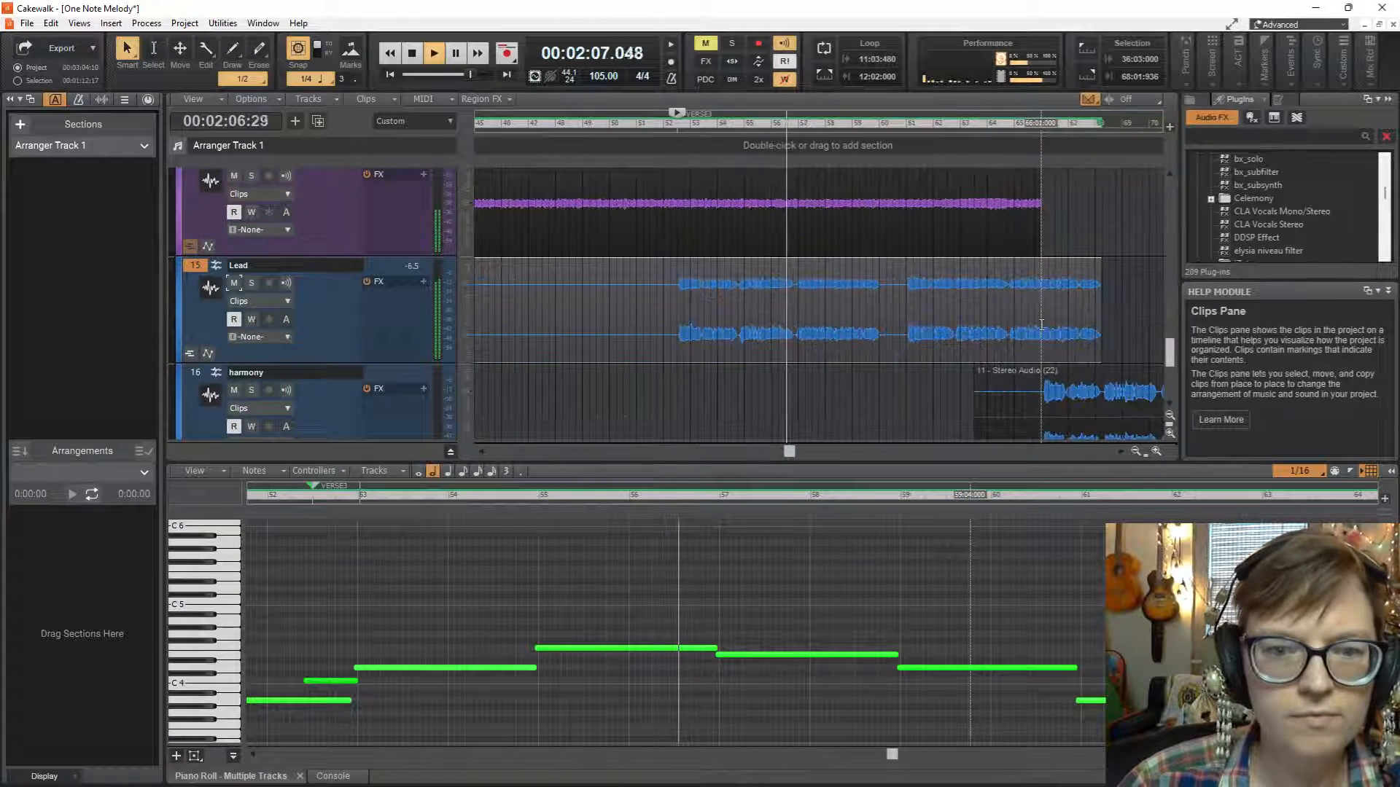
scroll(1042, 325, up, 3)
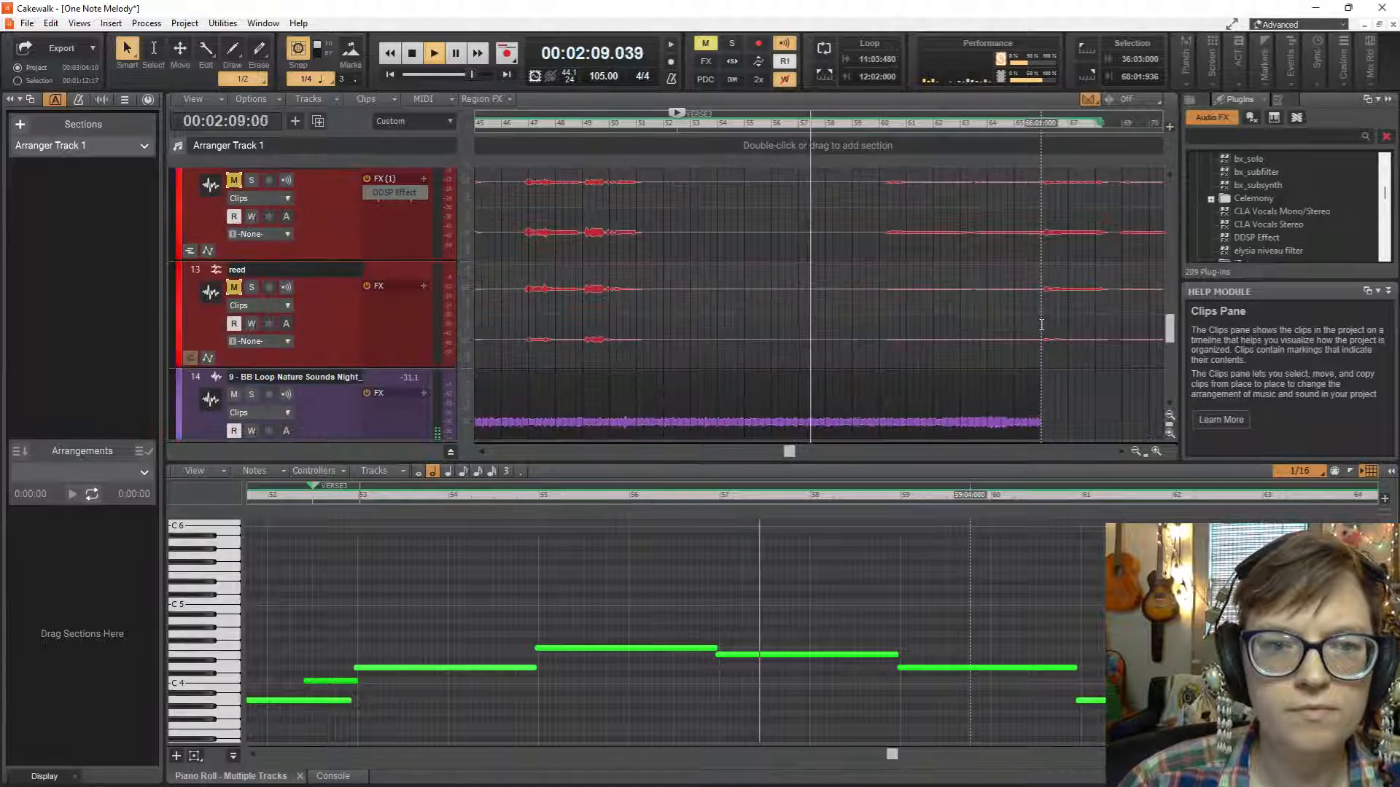
scroll(1041, 325, down, 3)
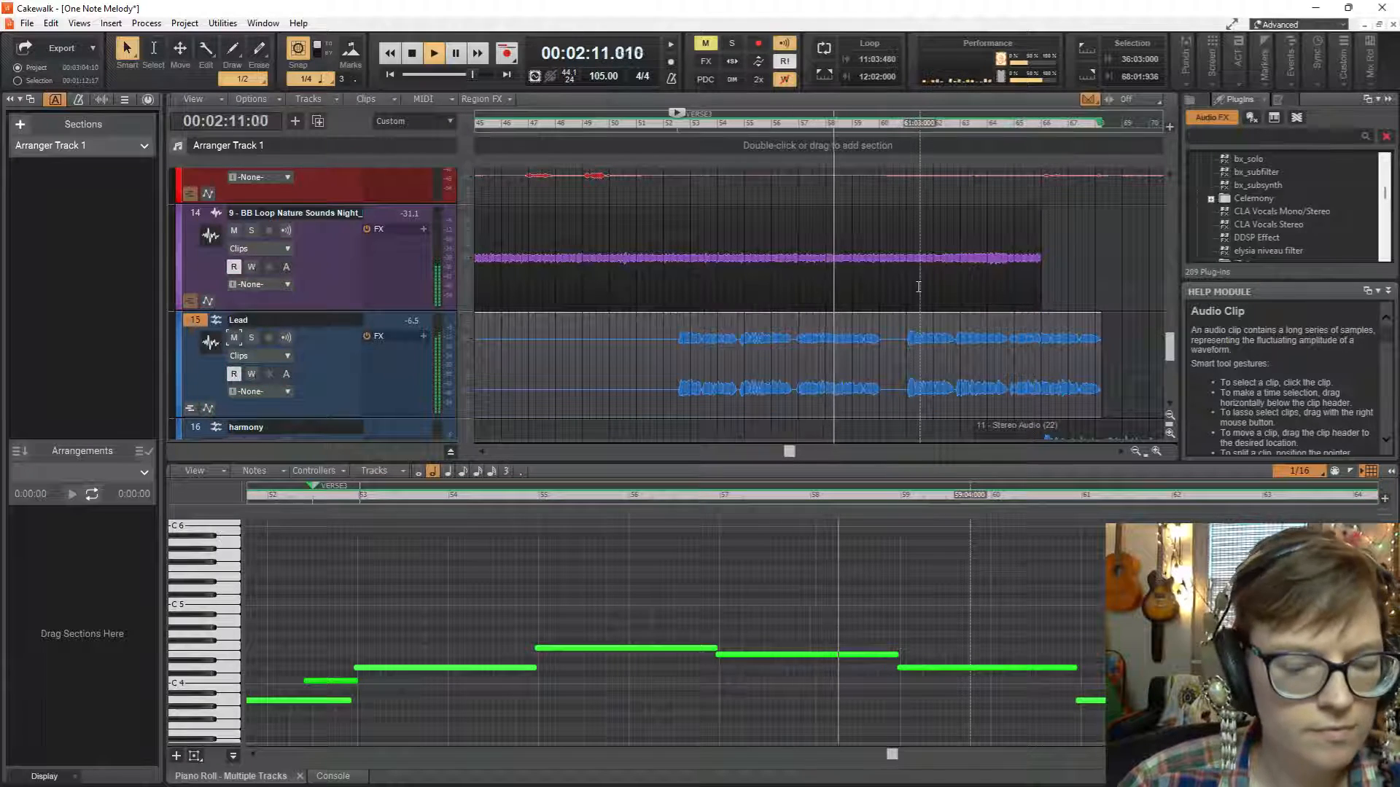
scroll(918, 285, right, 2)
scroll(918, 285, right, 3)
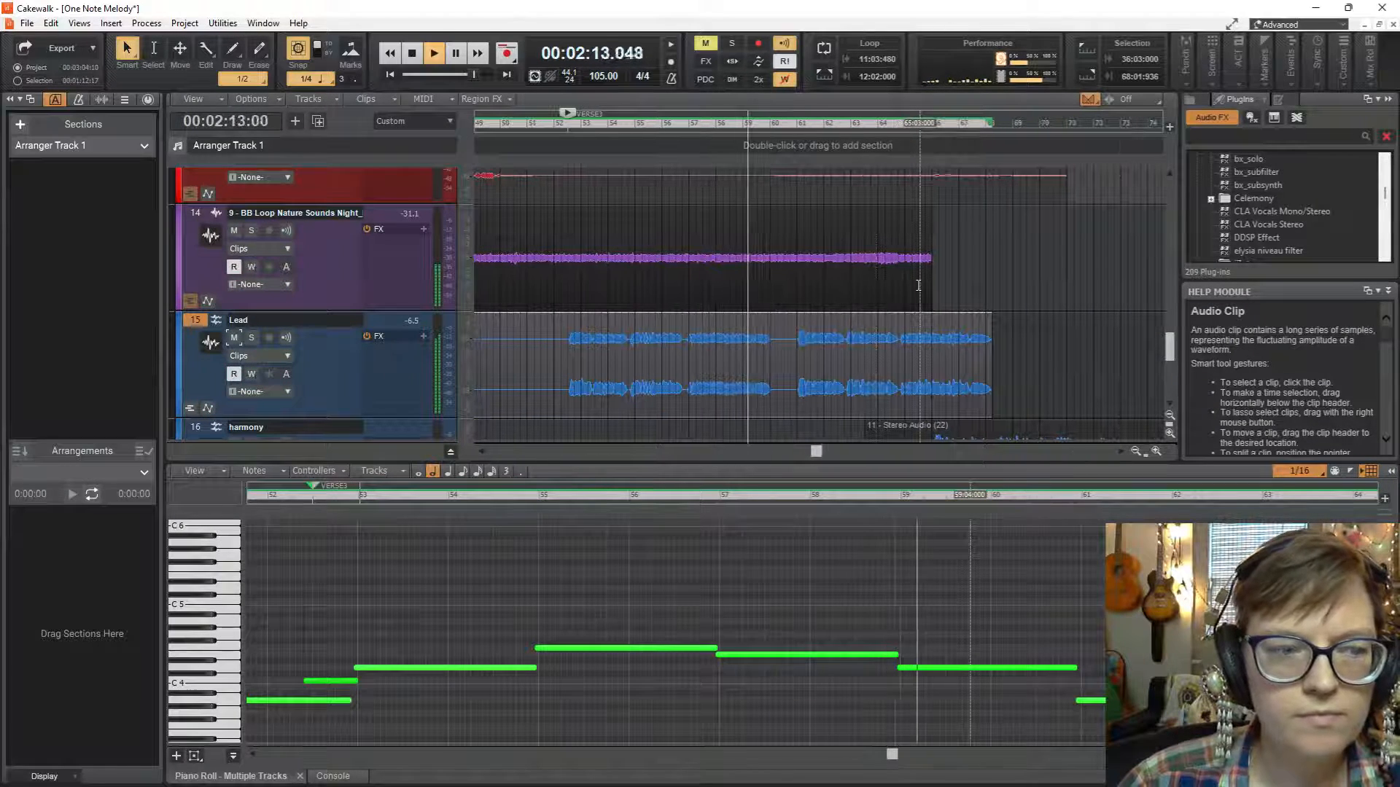
scroll(923, 268, down, 2)
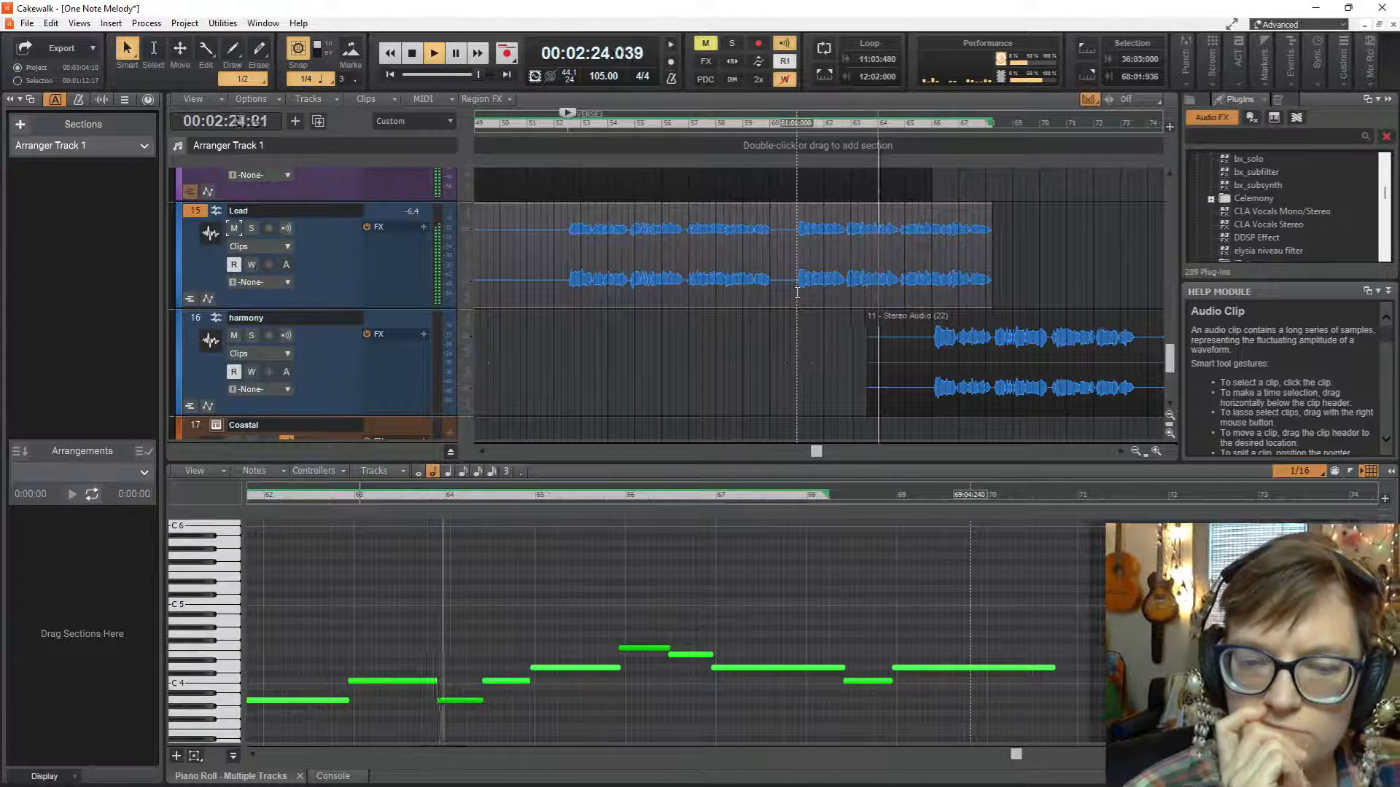
key(space)
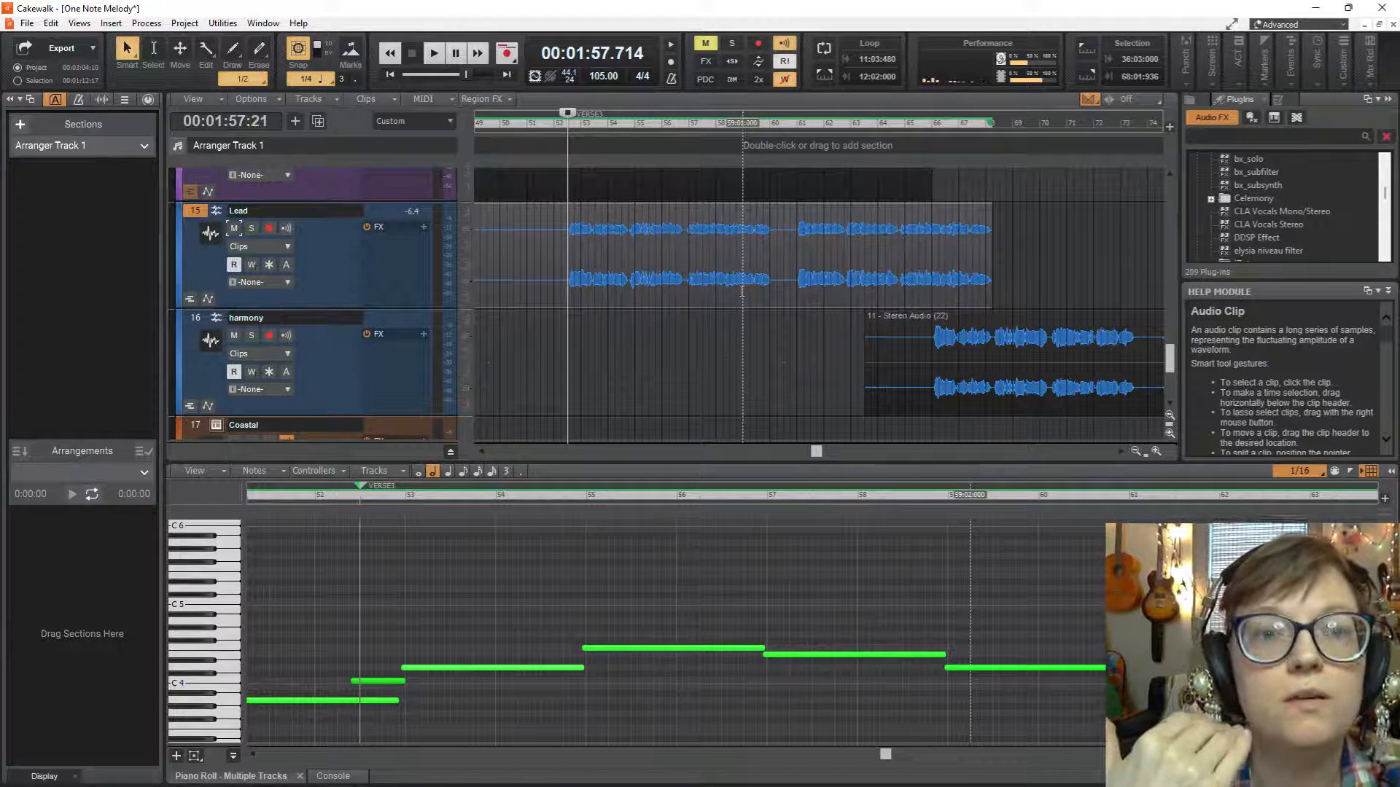
Replay the section from the VERSE3 marker and compare the Lead phrases with the harmony clip on the track below.
key(space)
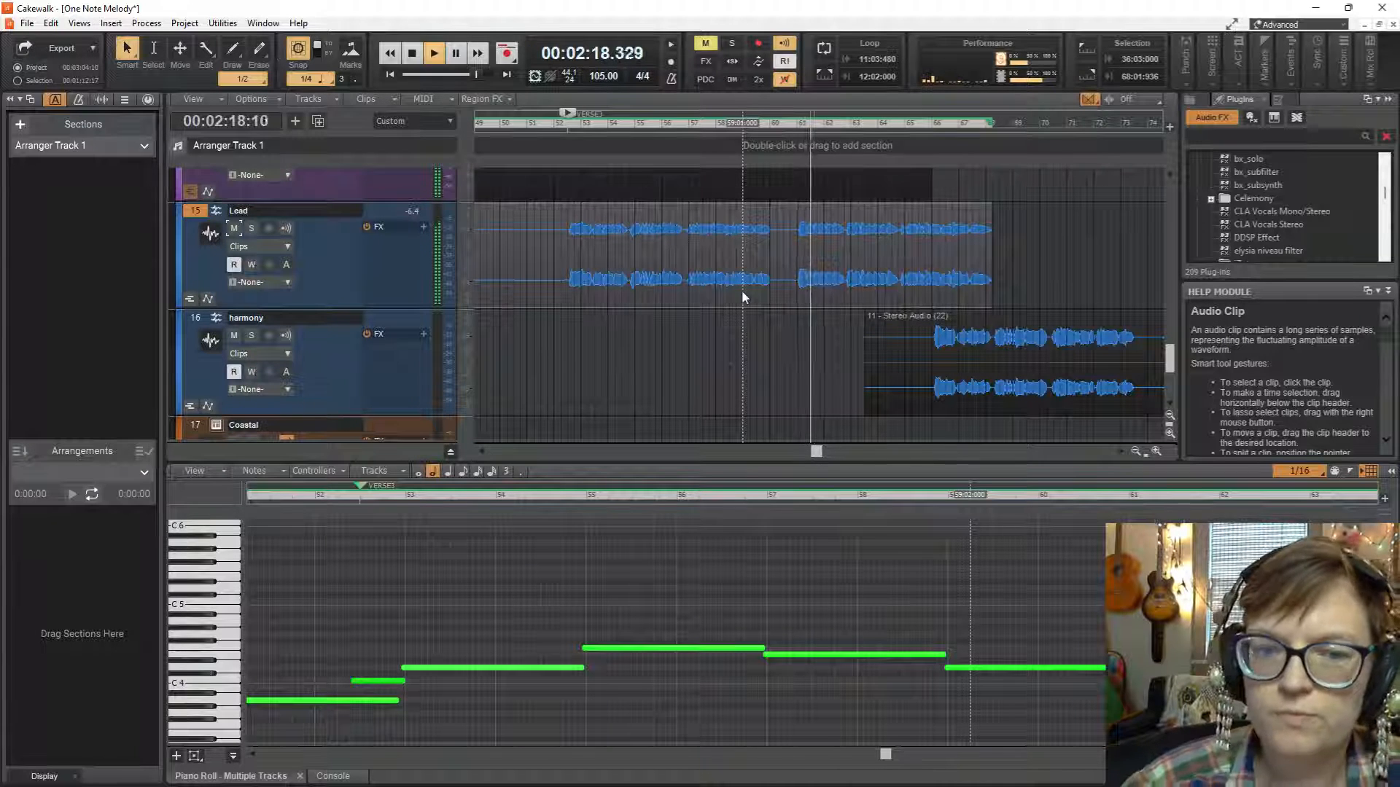
scroll(742, 291, down, 1)
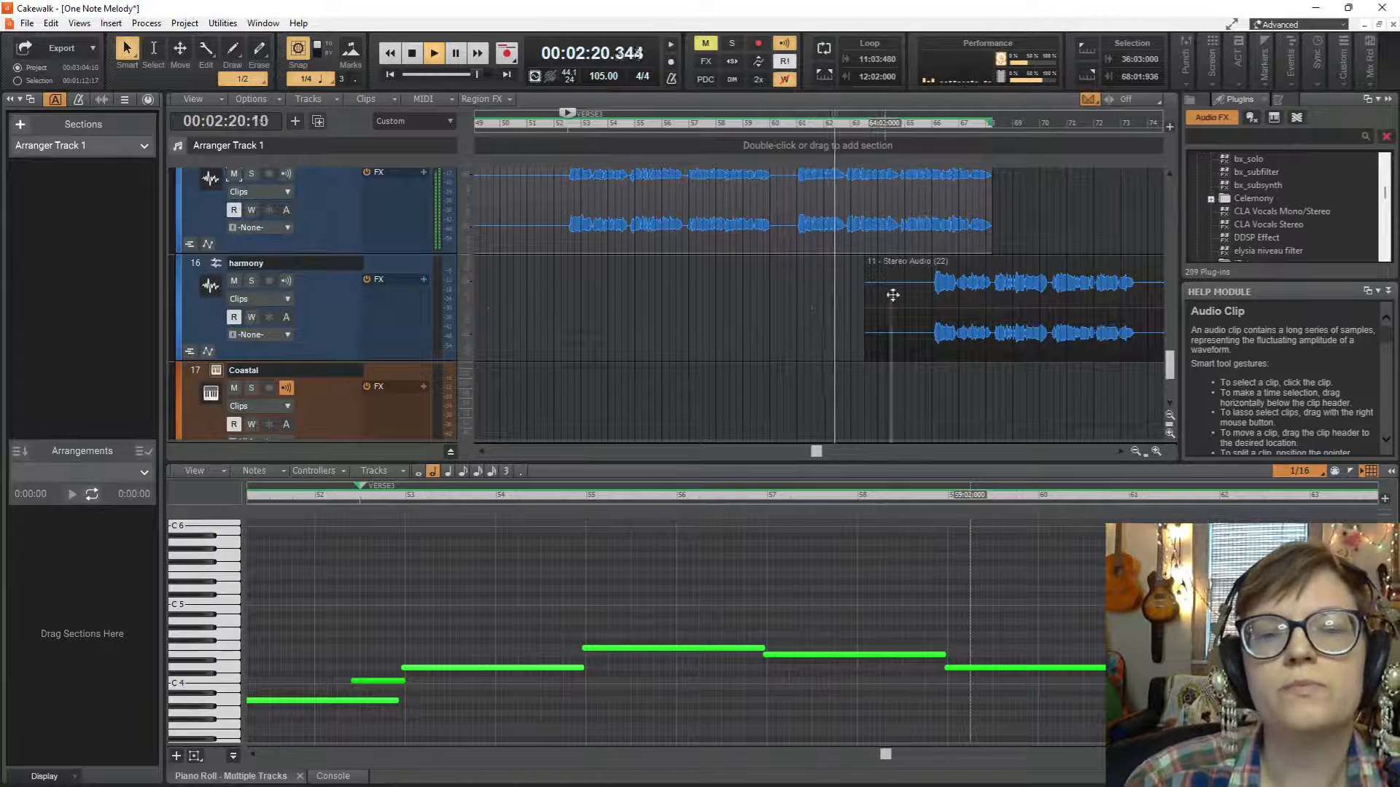
key(space)
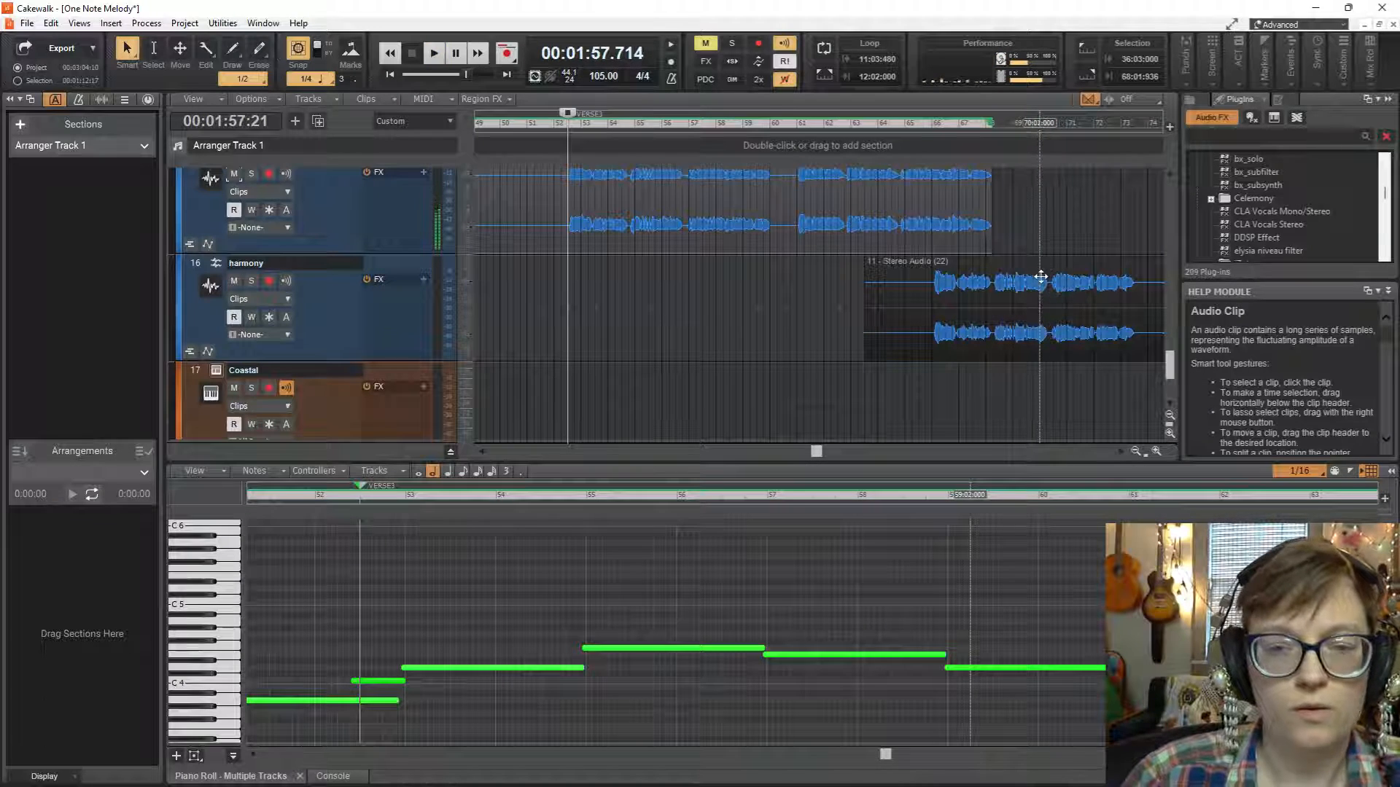
Move the harmony clip earlier to start at measure 50, lining its phrases up with the Lead vocal, and audition it from VERSE3.
drag(1041, 277, 674, 299)
key(space)
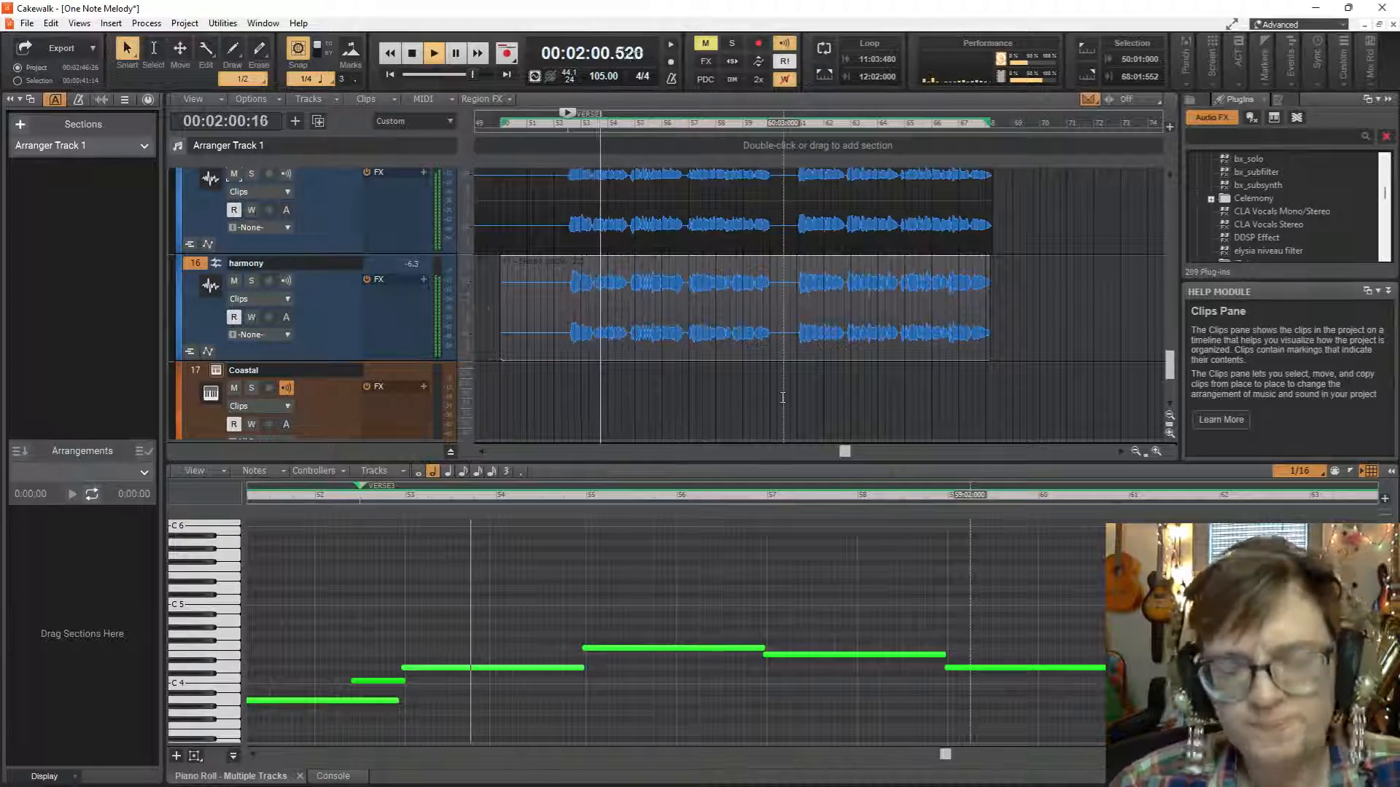
key(space)
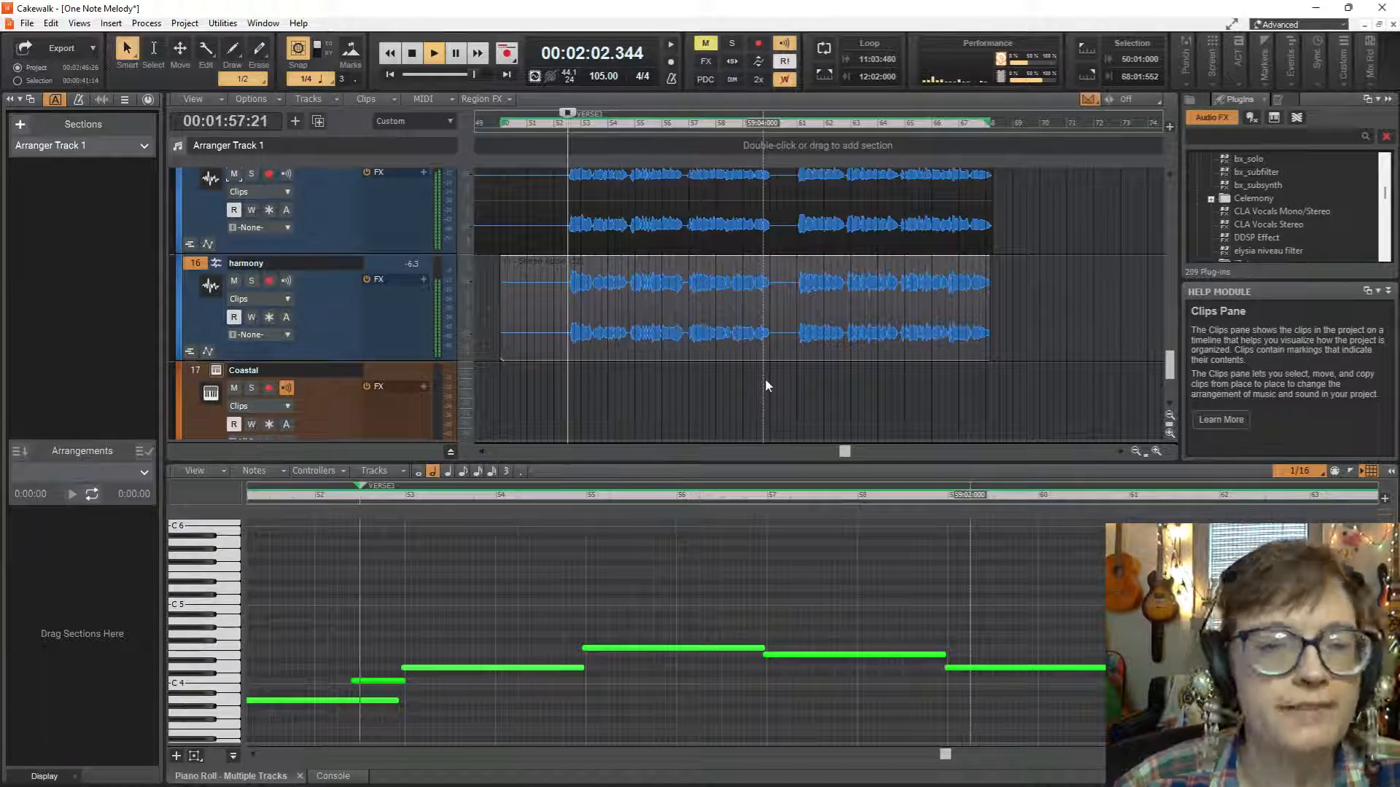
Play from measure 61 to check the second group of Lead phrases together with the harmony clip.
scroll(788, 319, up, 1)
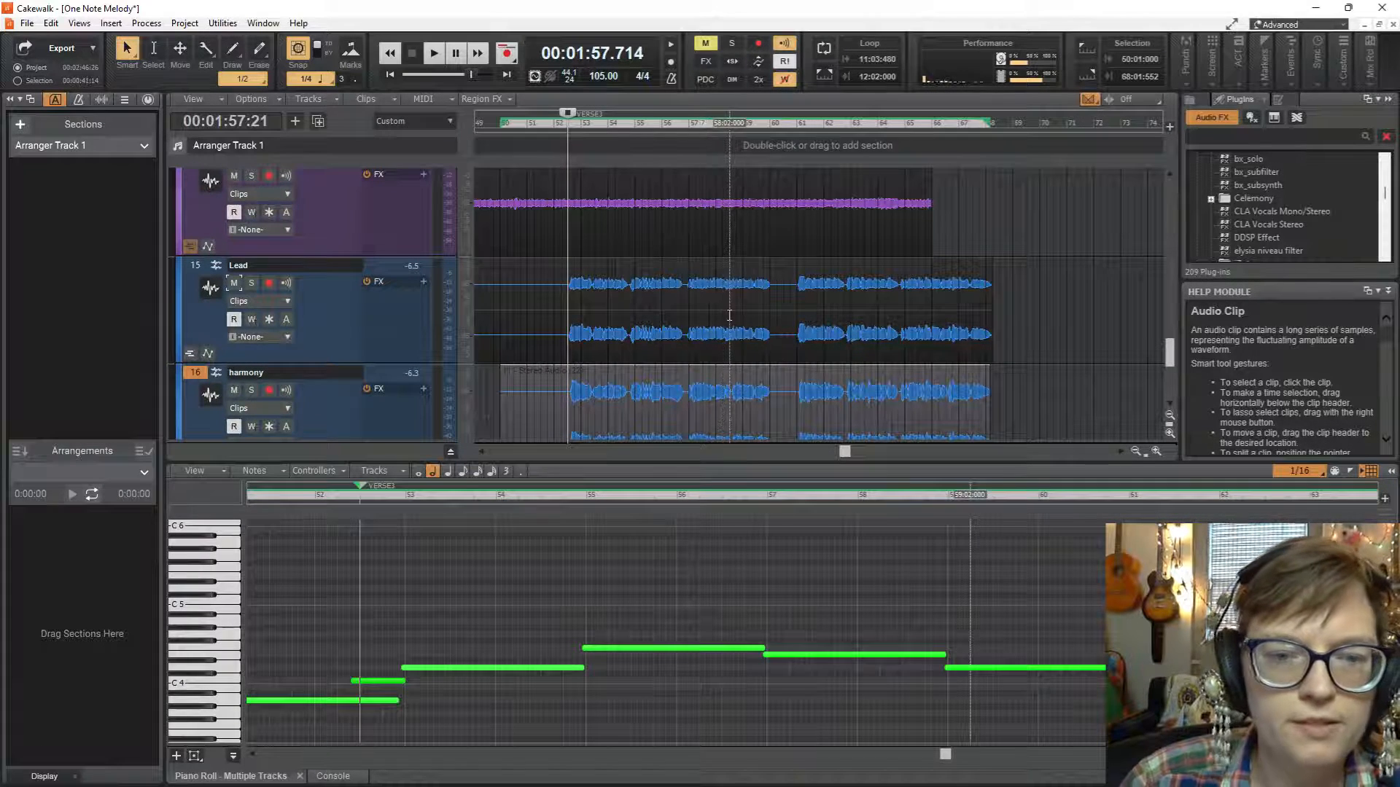
click(769, 330)
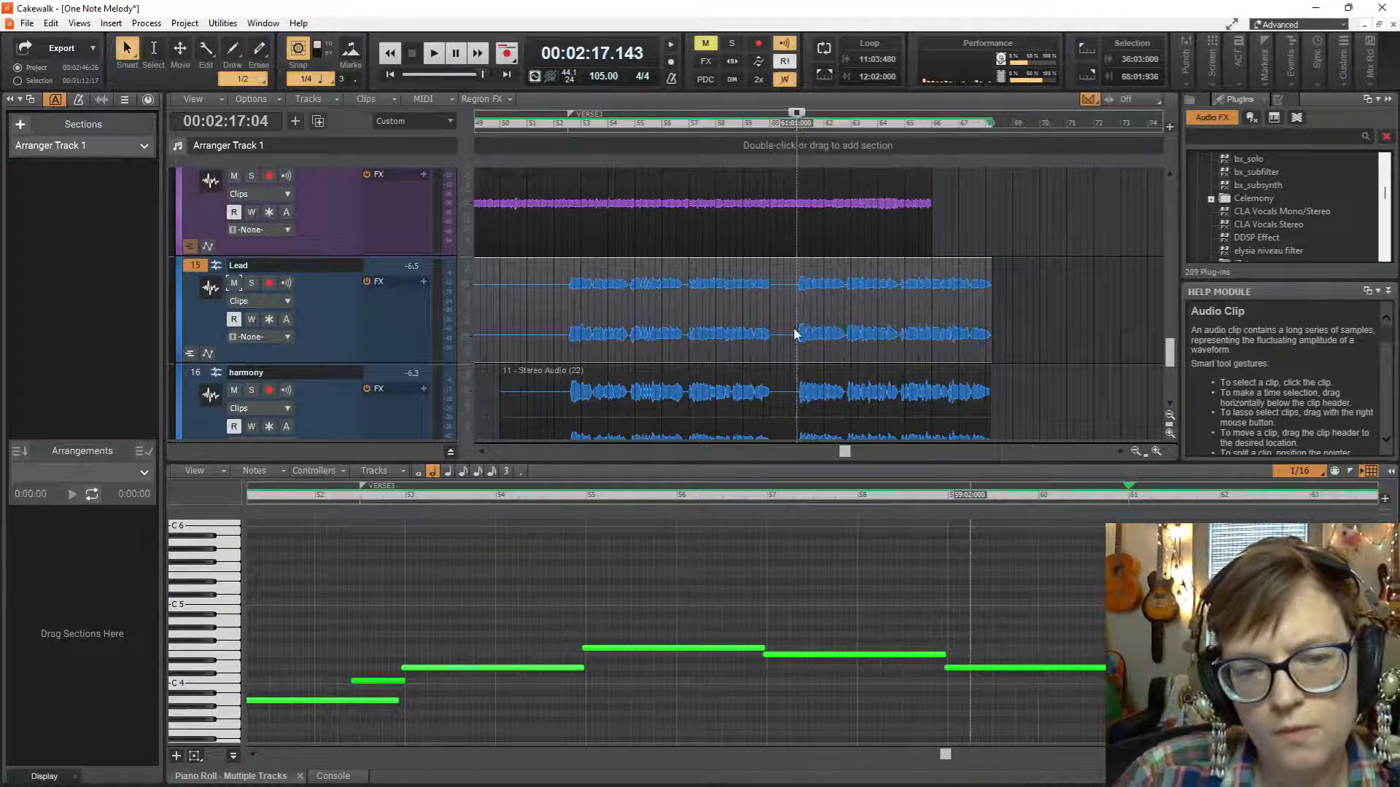
key(space)
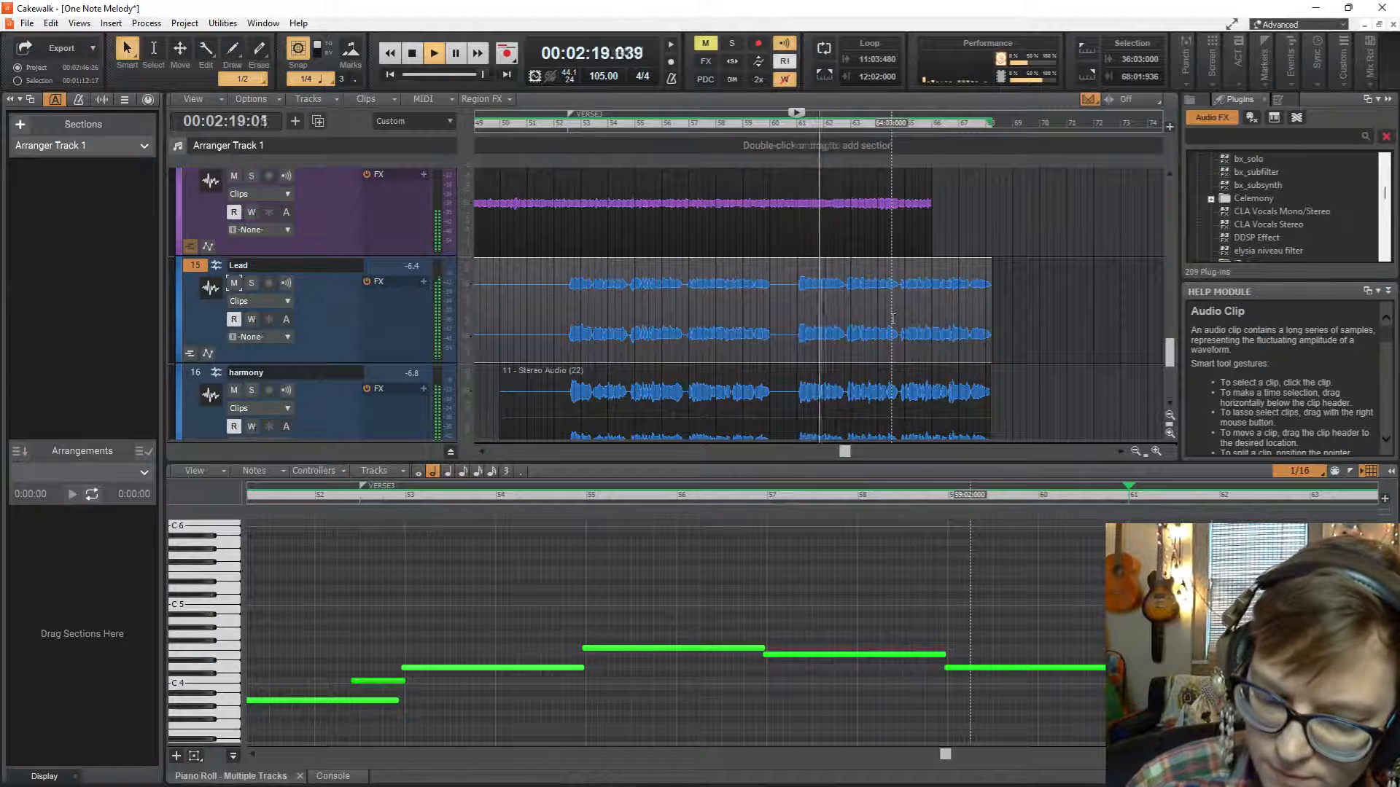
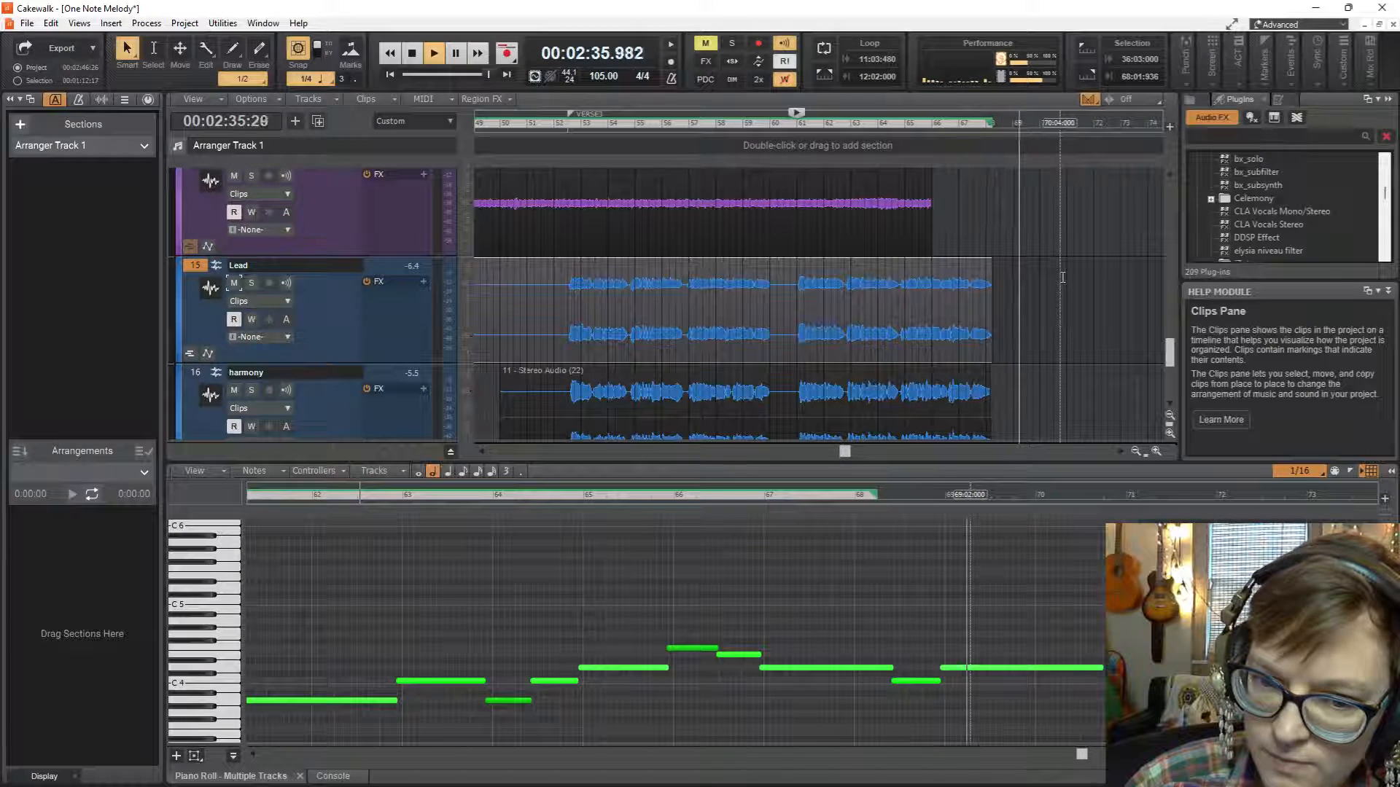
Stop playback and set the playhead at measure 68, near the end of the Lead and harmony clips.
key(space)
scroll(979, 430, down, 1)
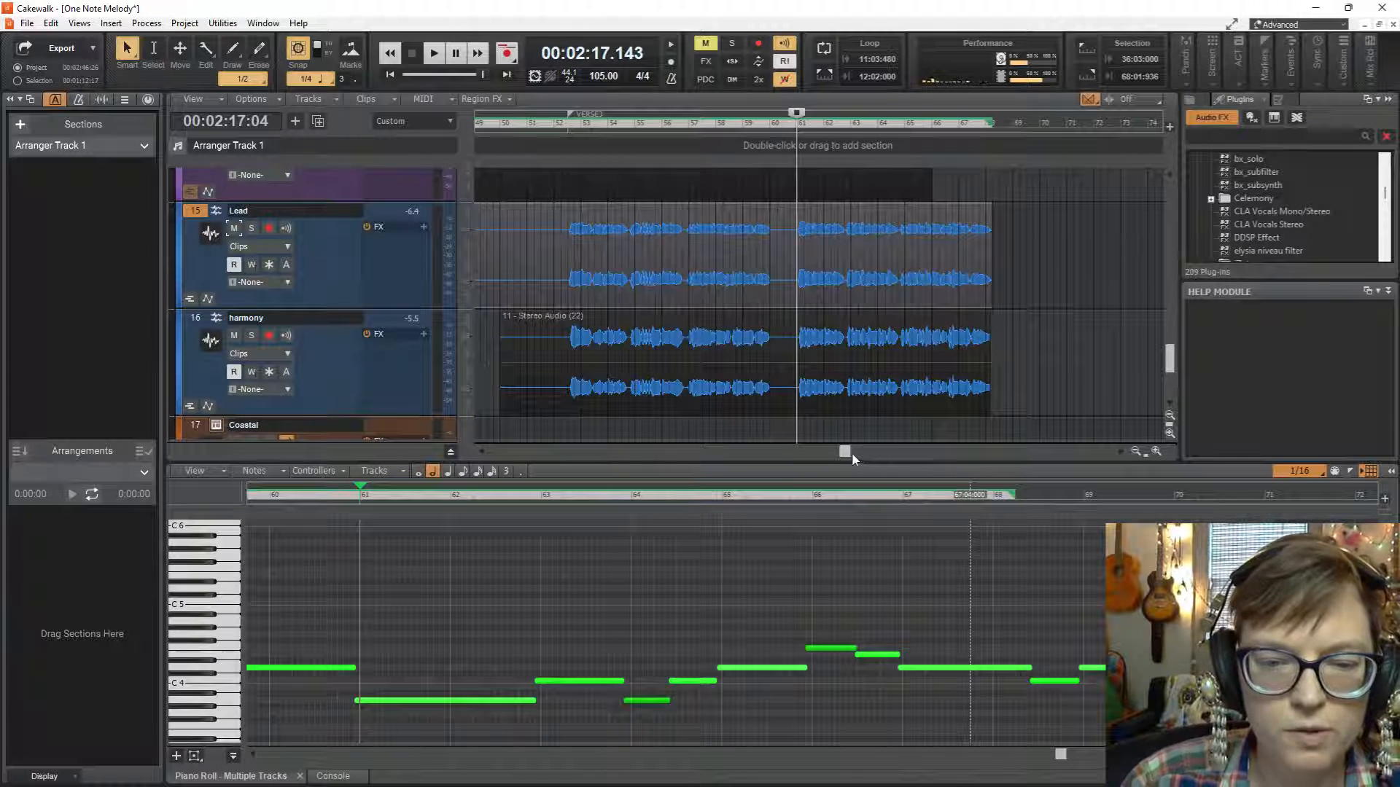
drag(843, 454, 845, 454)
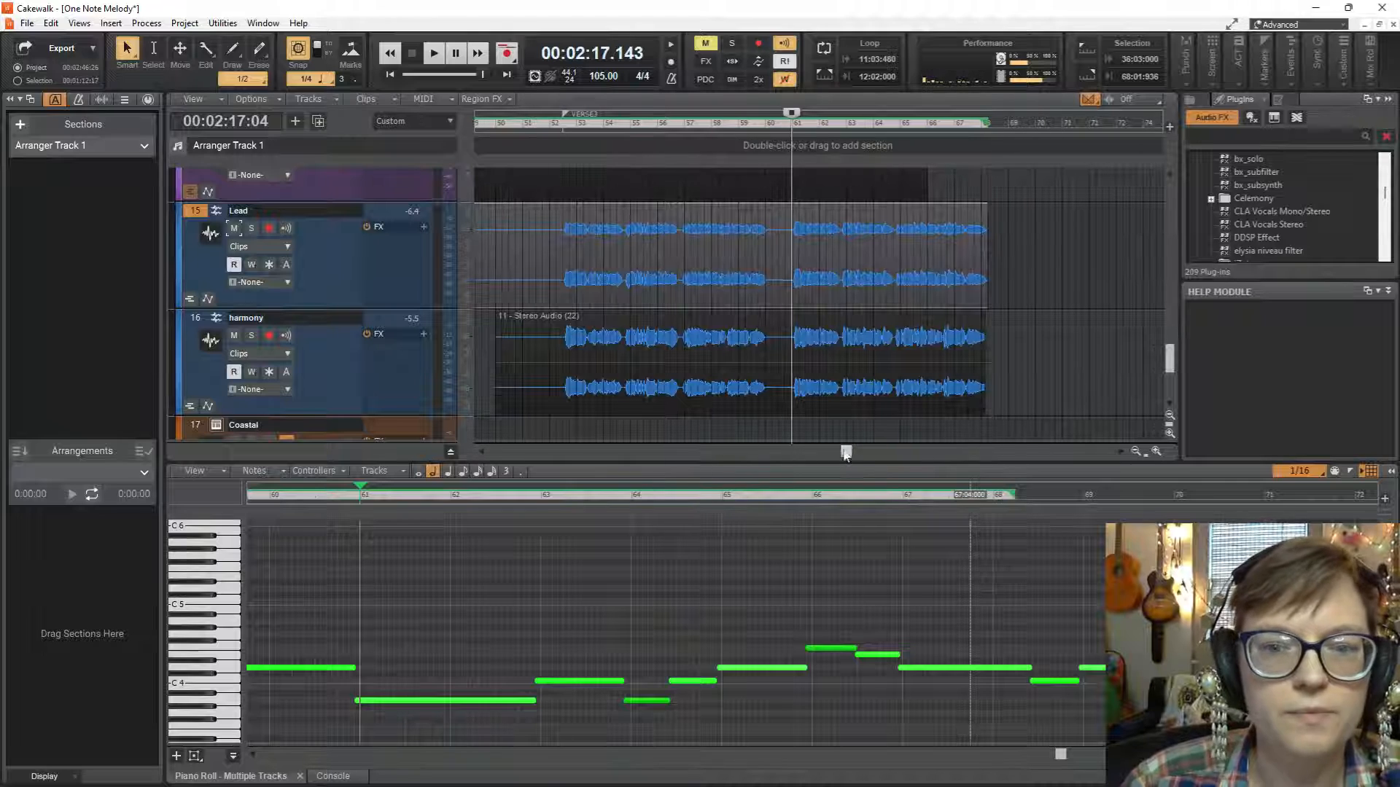
click(982, 434)
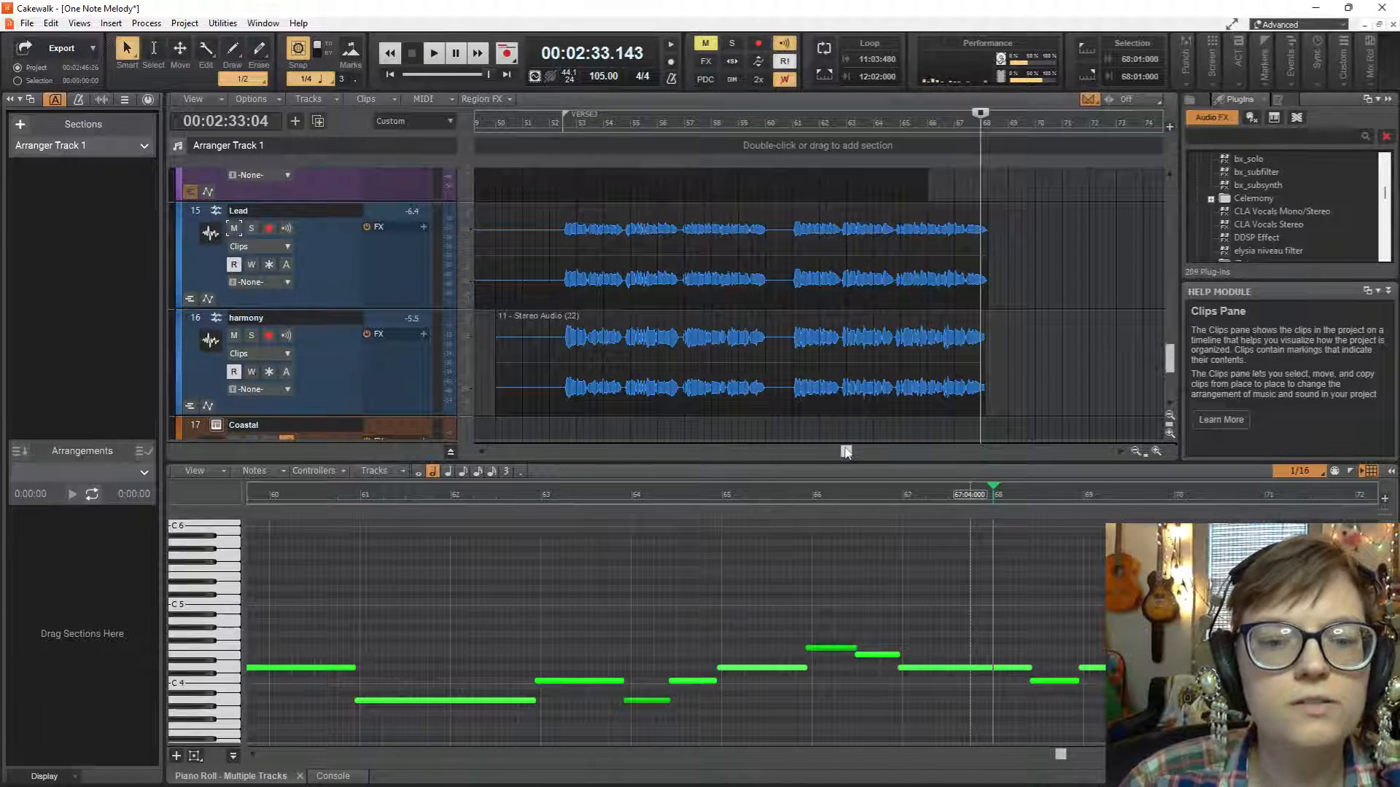
Return to the start of the project and briefly audition the opening.
drag(846, 452, 260, 435)
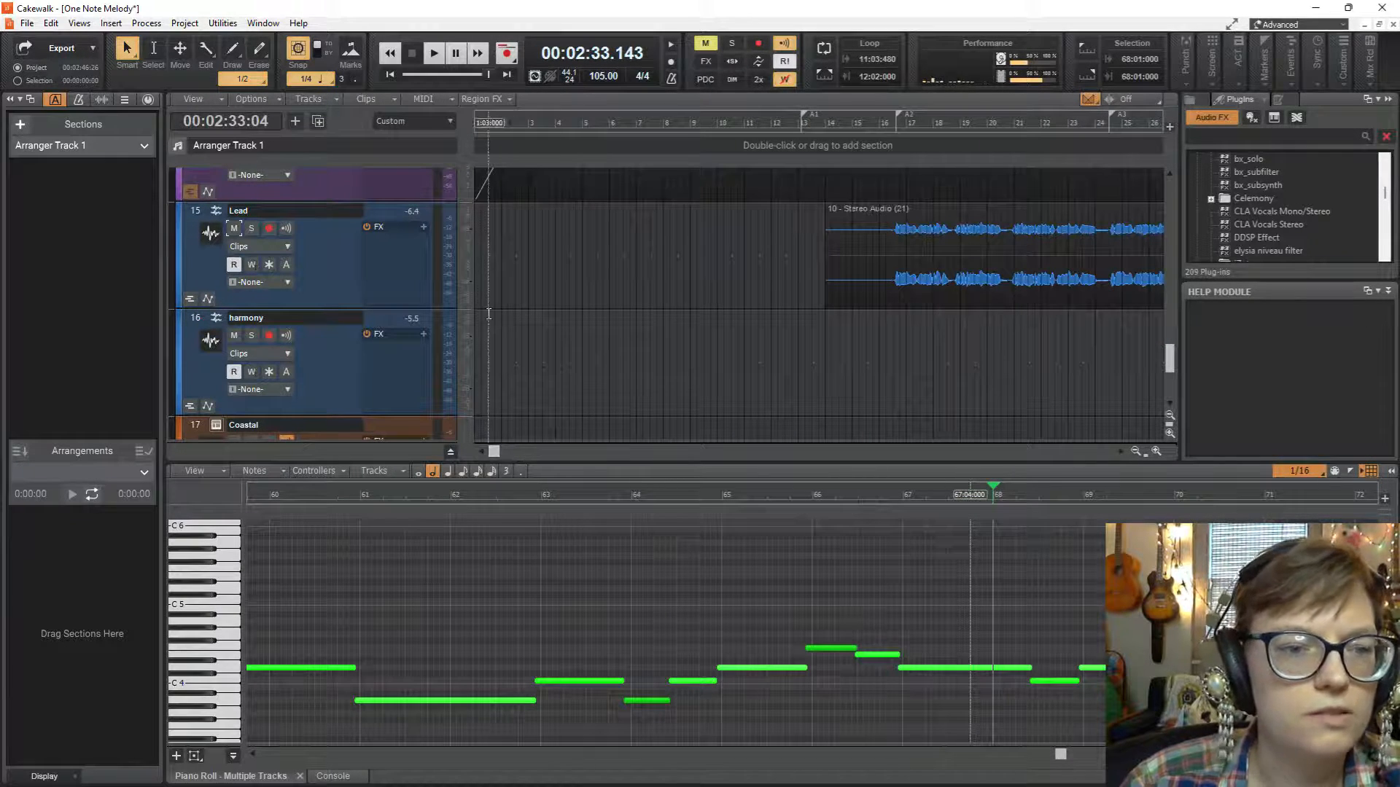
key(w)
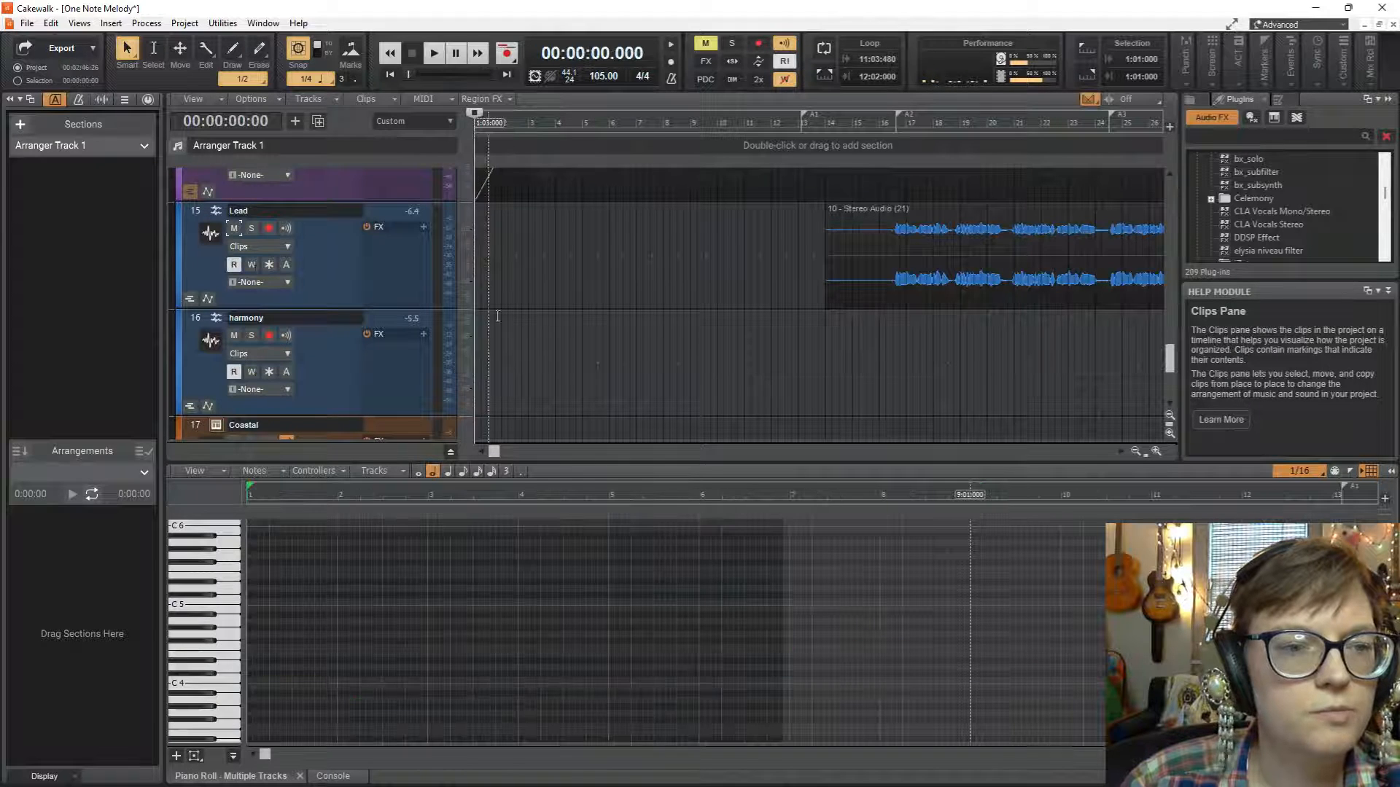
scroll(615, 279, up, 3)
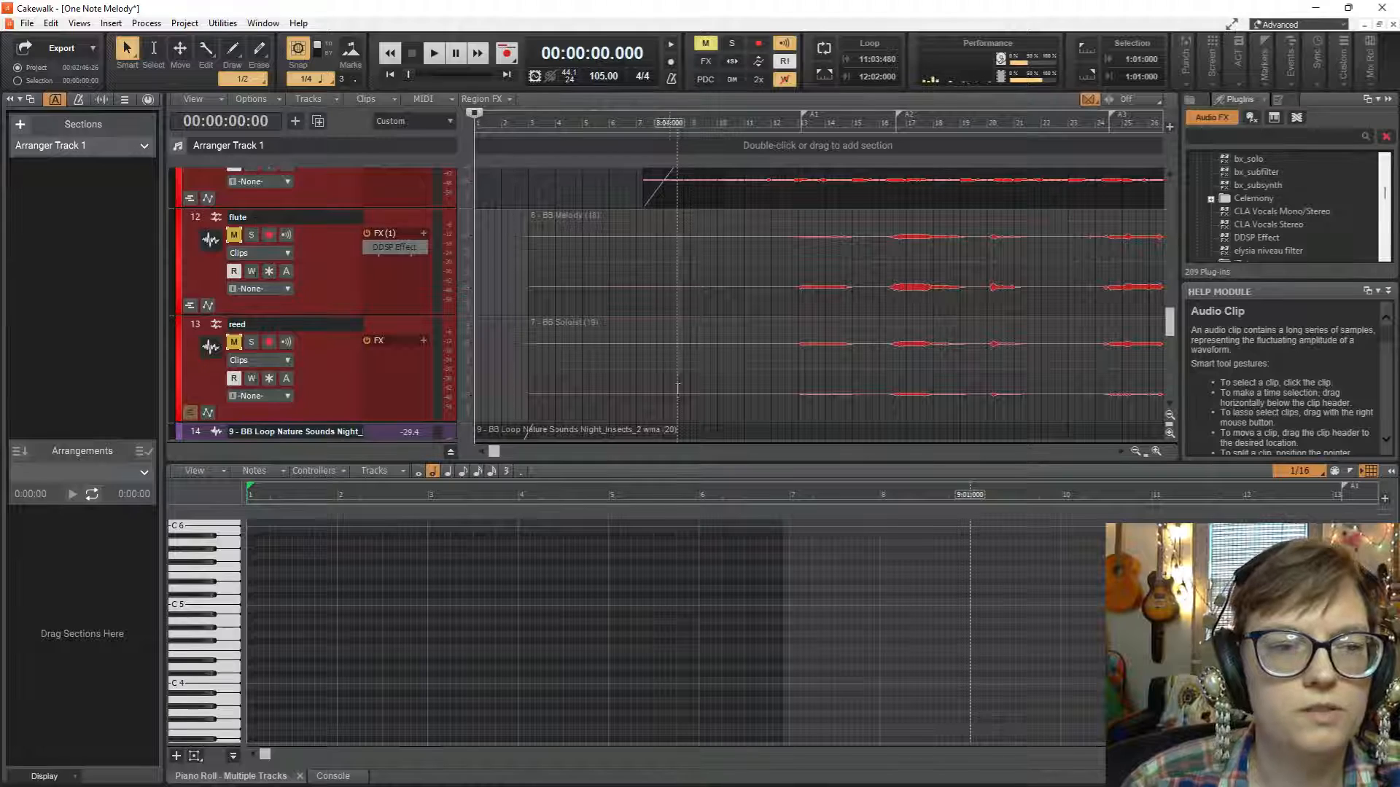
key(space)
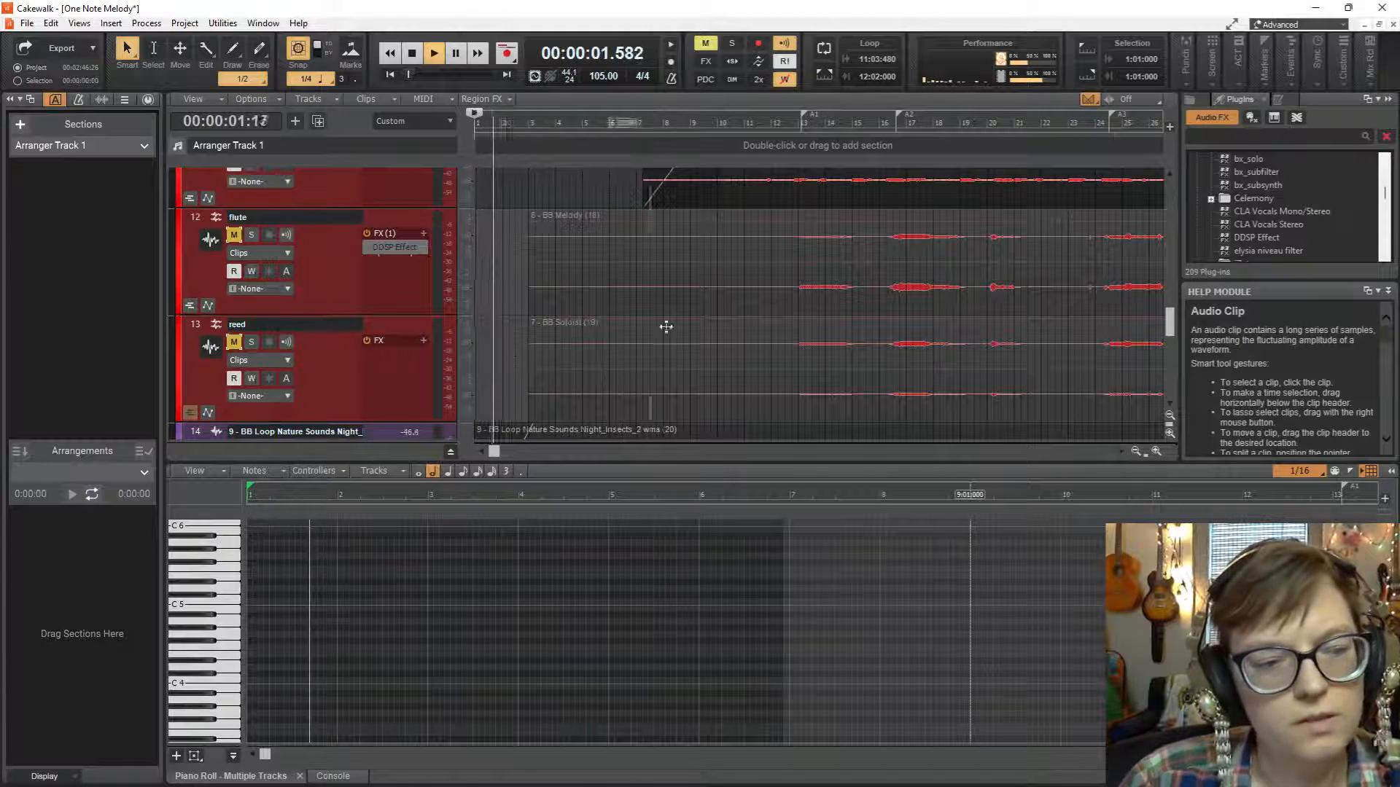
key(space)
Play from the project start and move the drone track up to sit directly below the meditation bell track.
scroll(398, 291, down, 5)
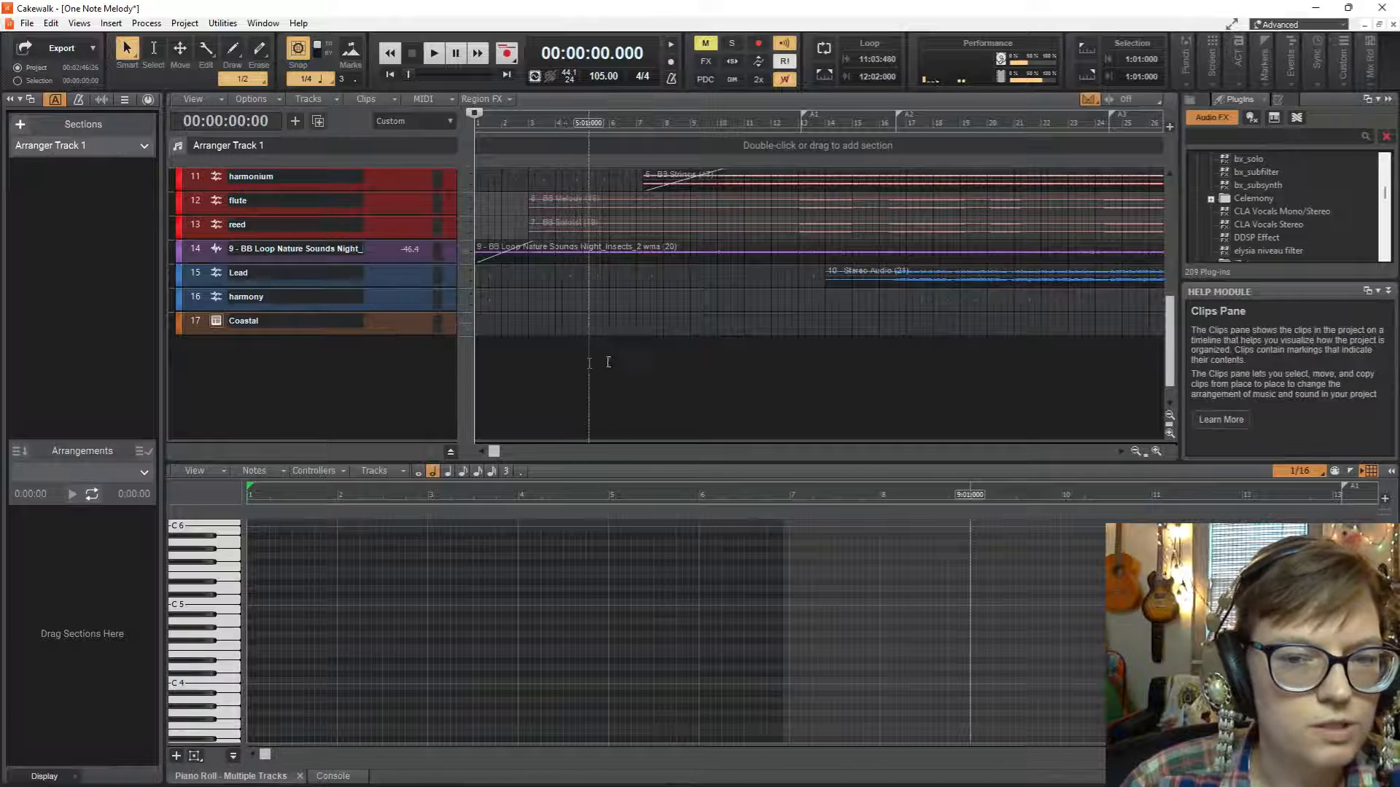
scroll(829, 345, right, 4)
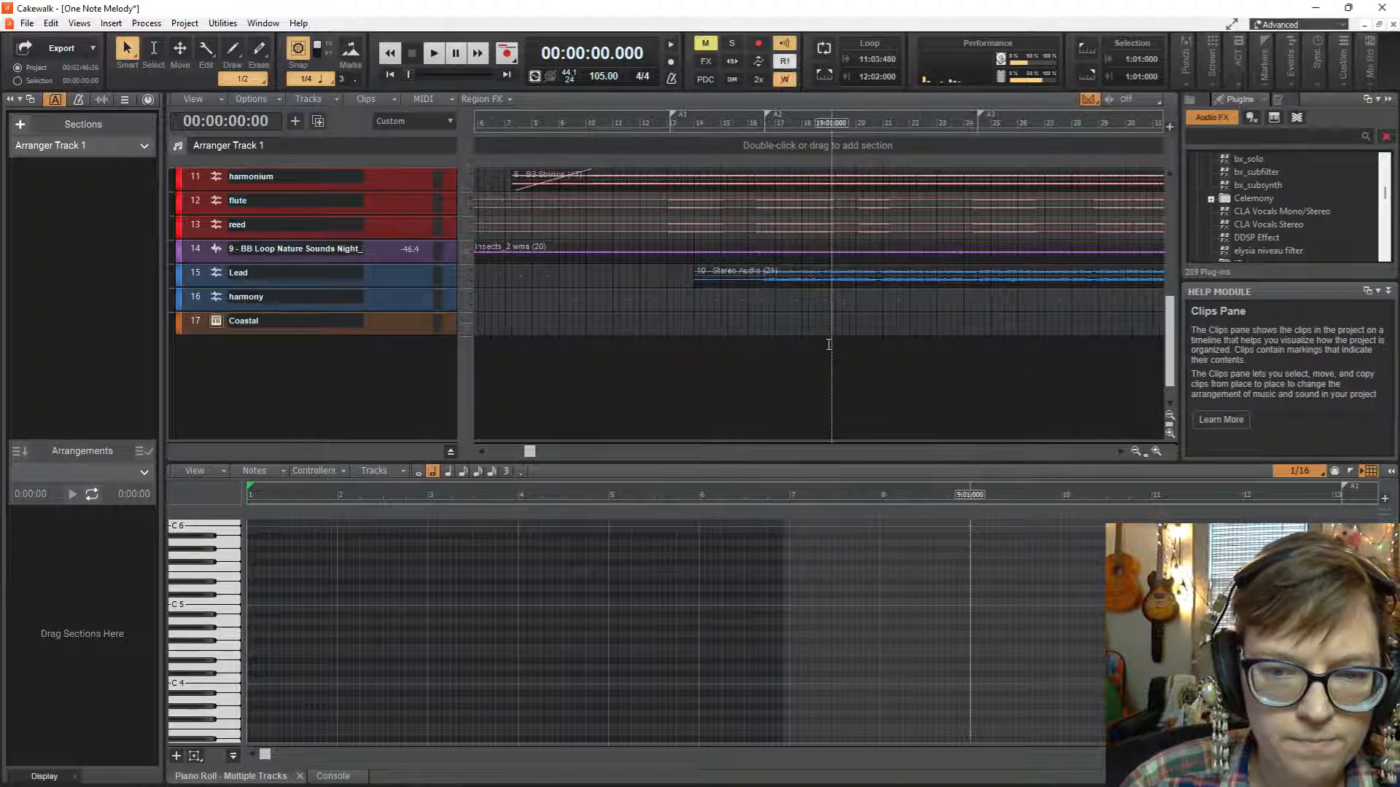
scroll(464, 417, up, 5)
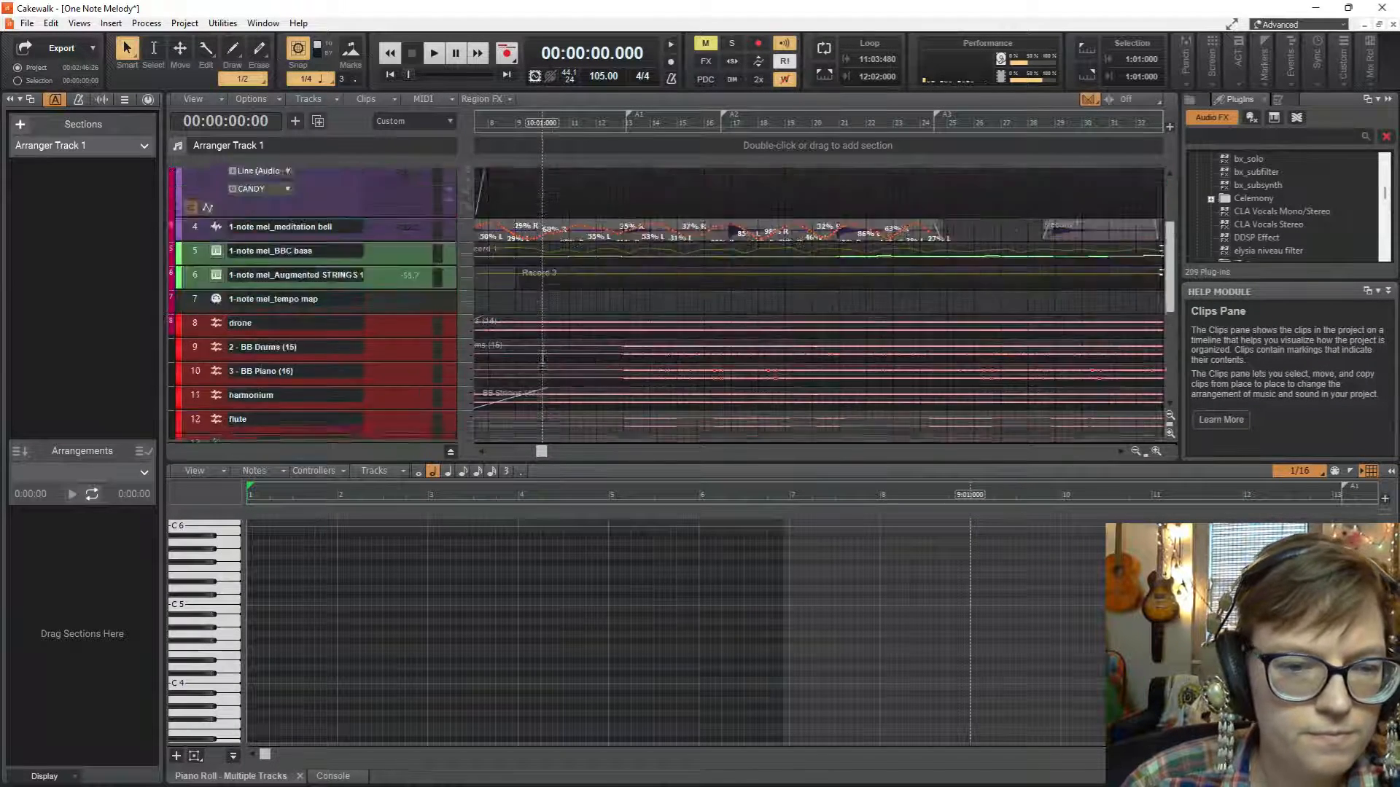
key(space)
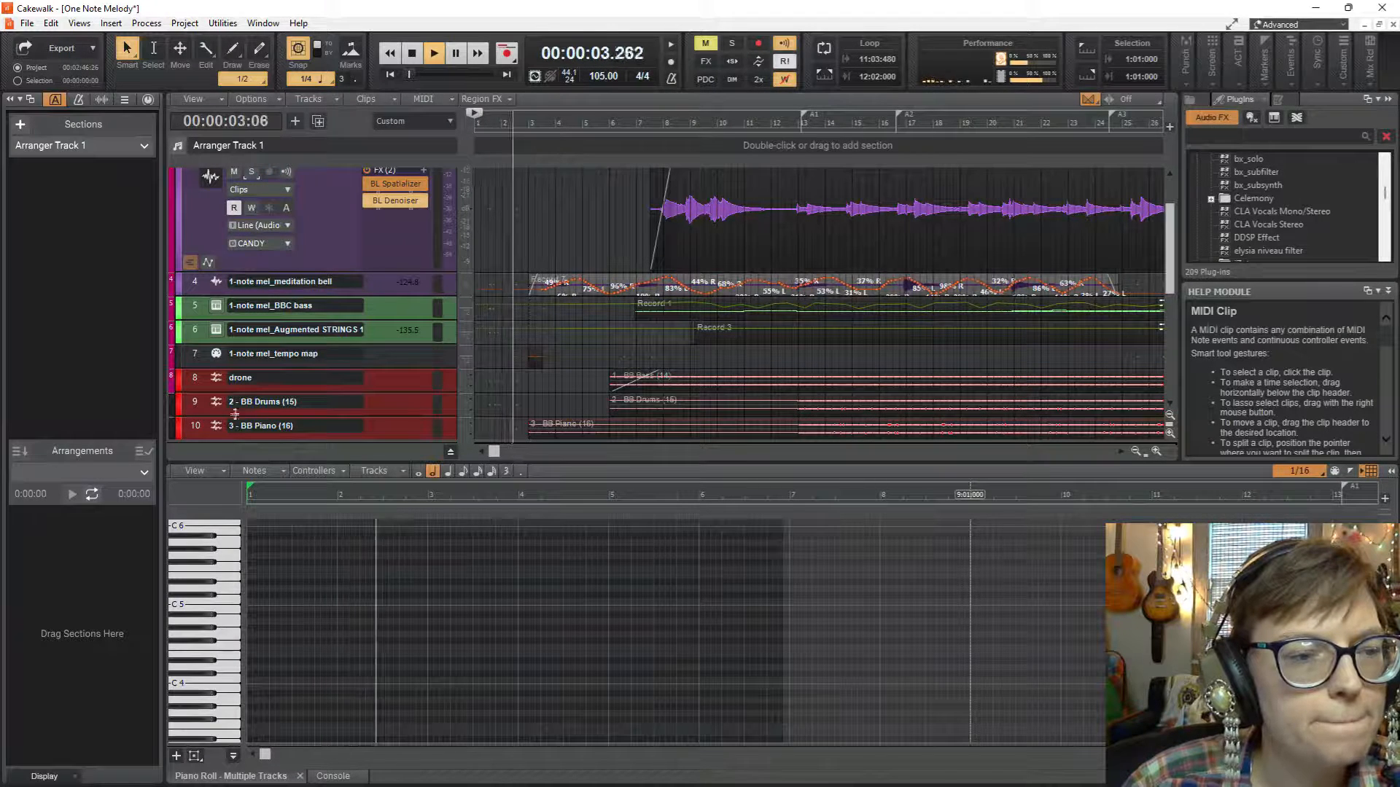
click(232, 383)
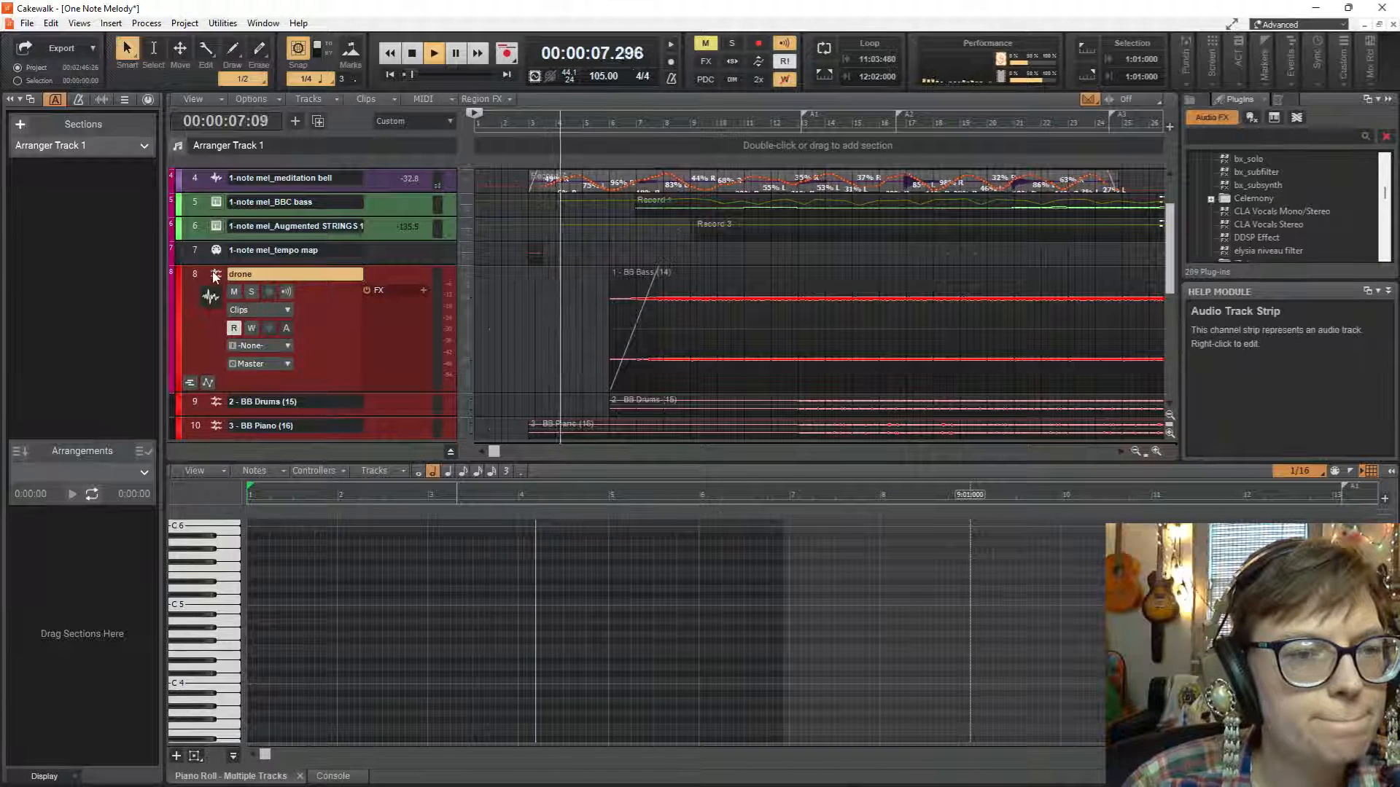
drag(216, 275, 220, 214)
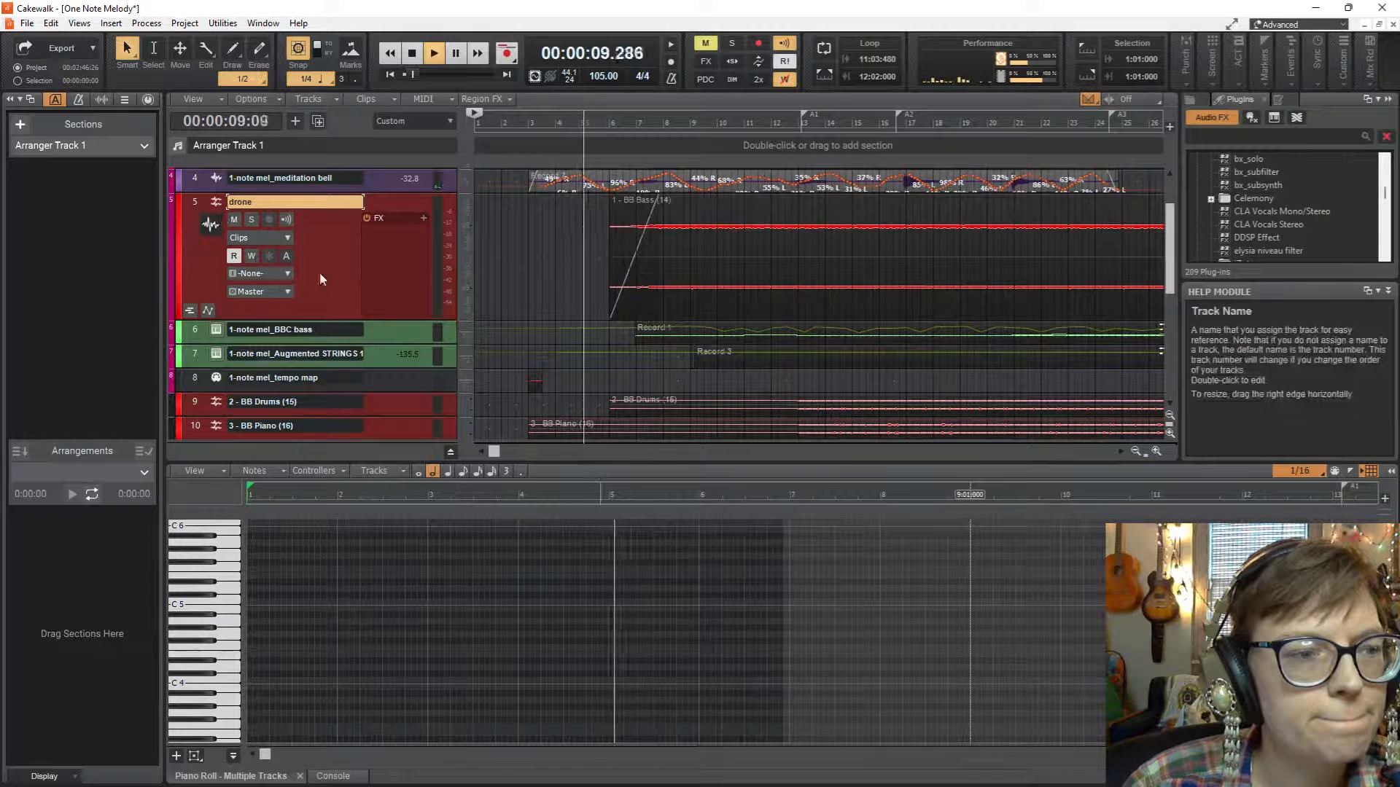
Route the drone track's output to the STRINGS bus and solo the track.
click(278, 290)
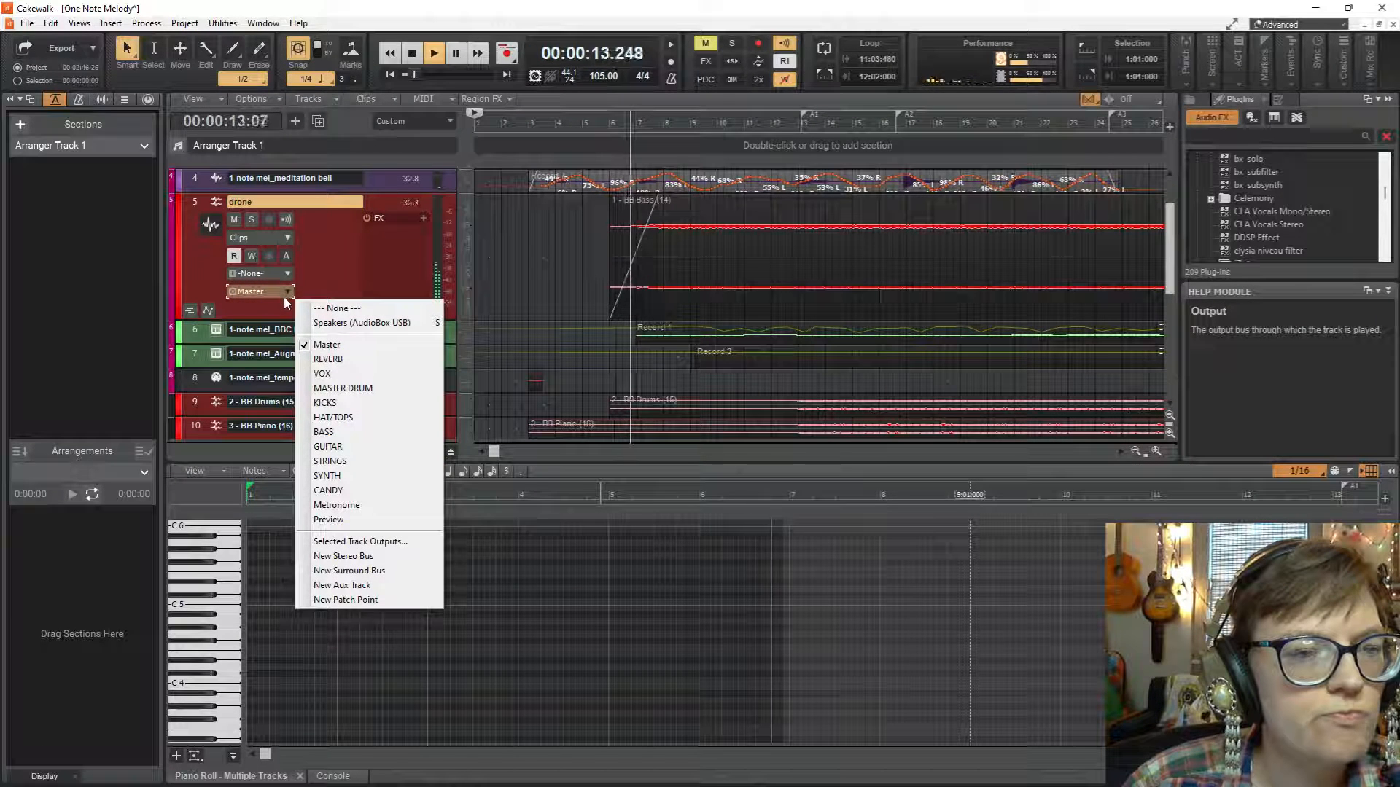
click(348, 465)
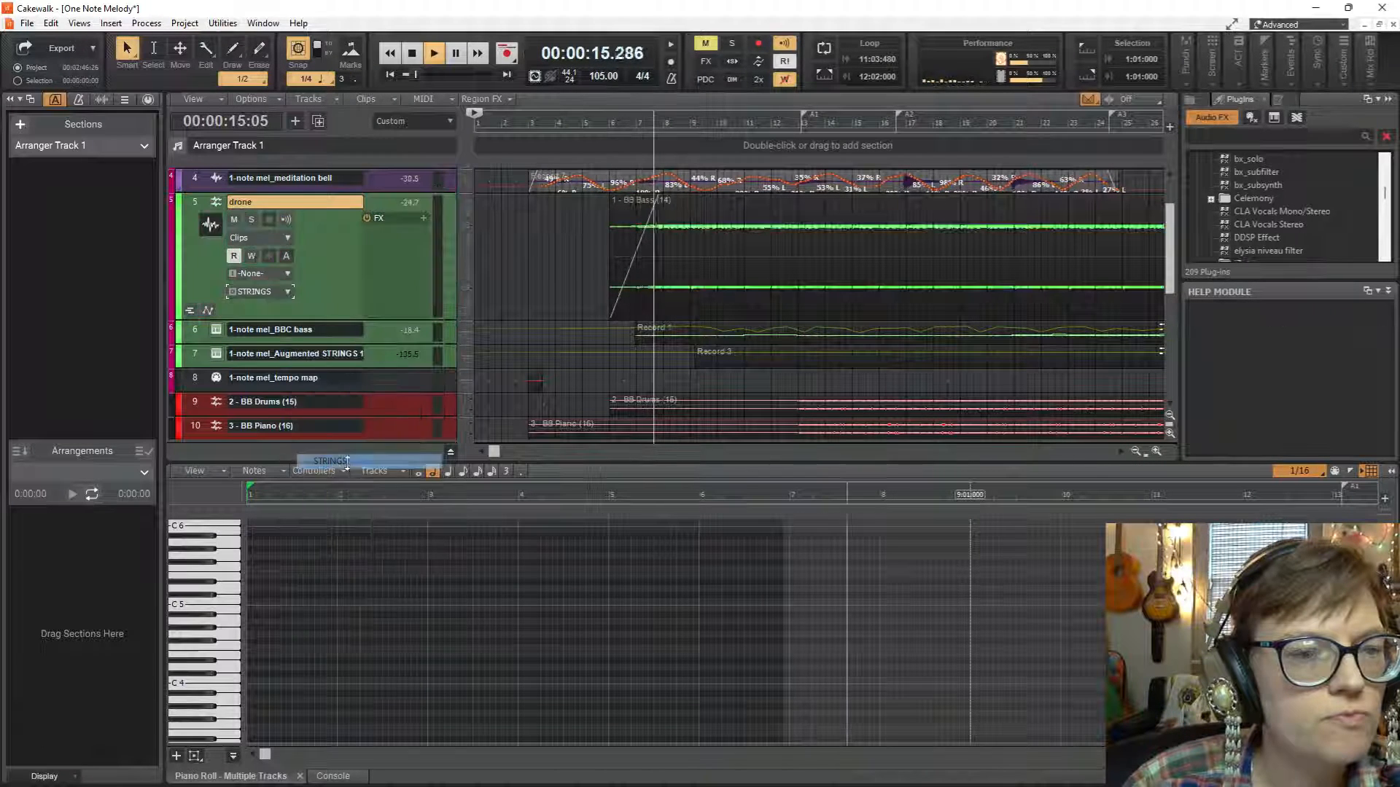
click(251, 220)
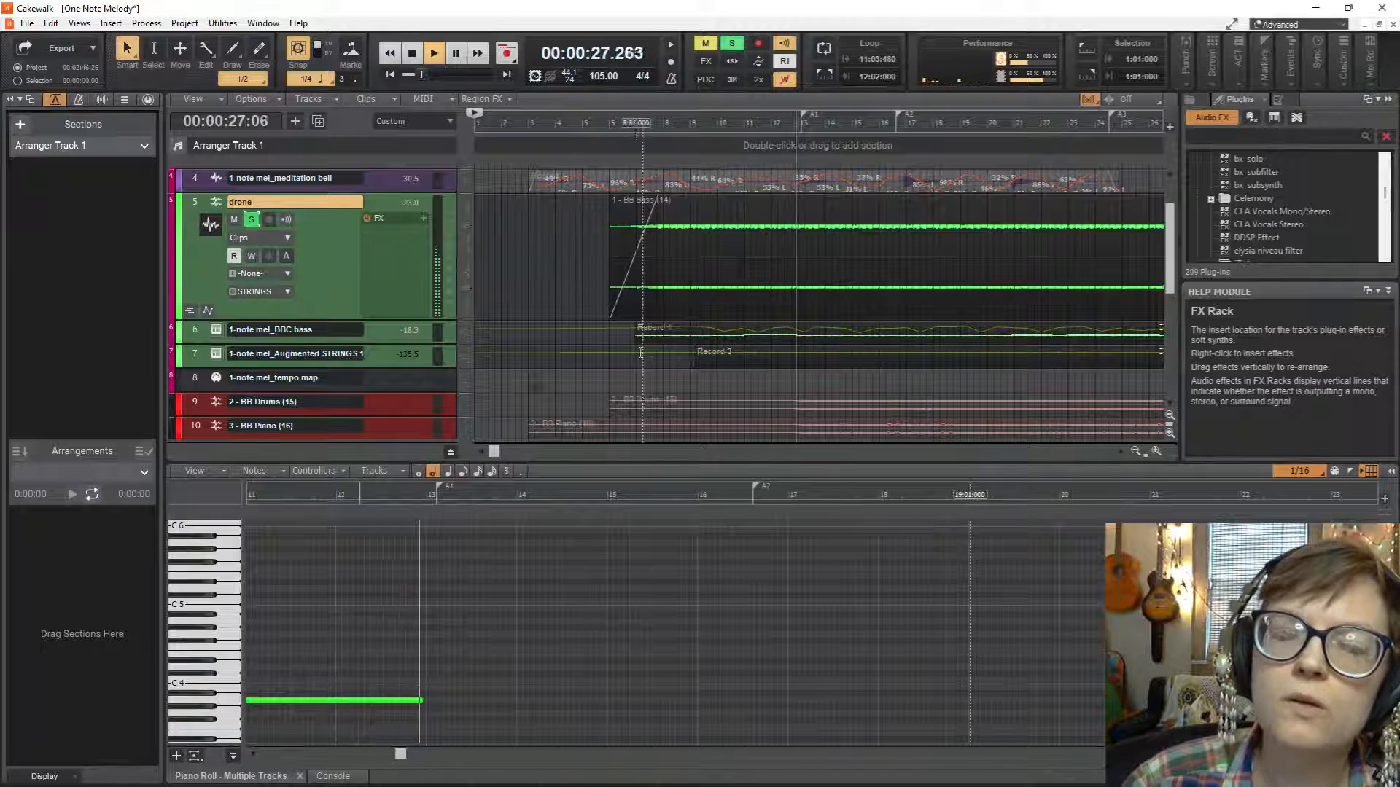
drag(644, 357, 671, 357)
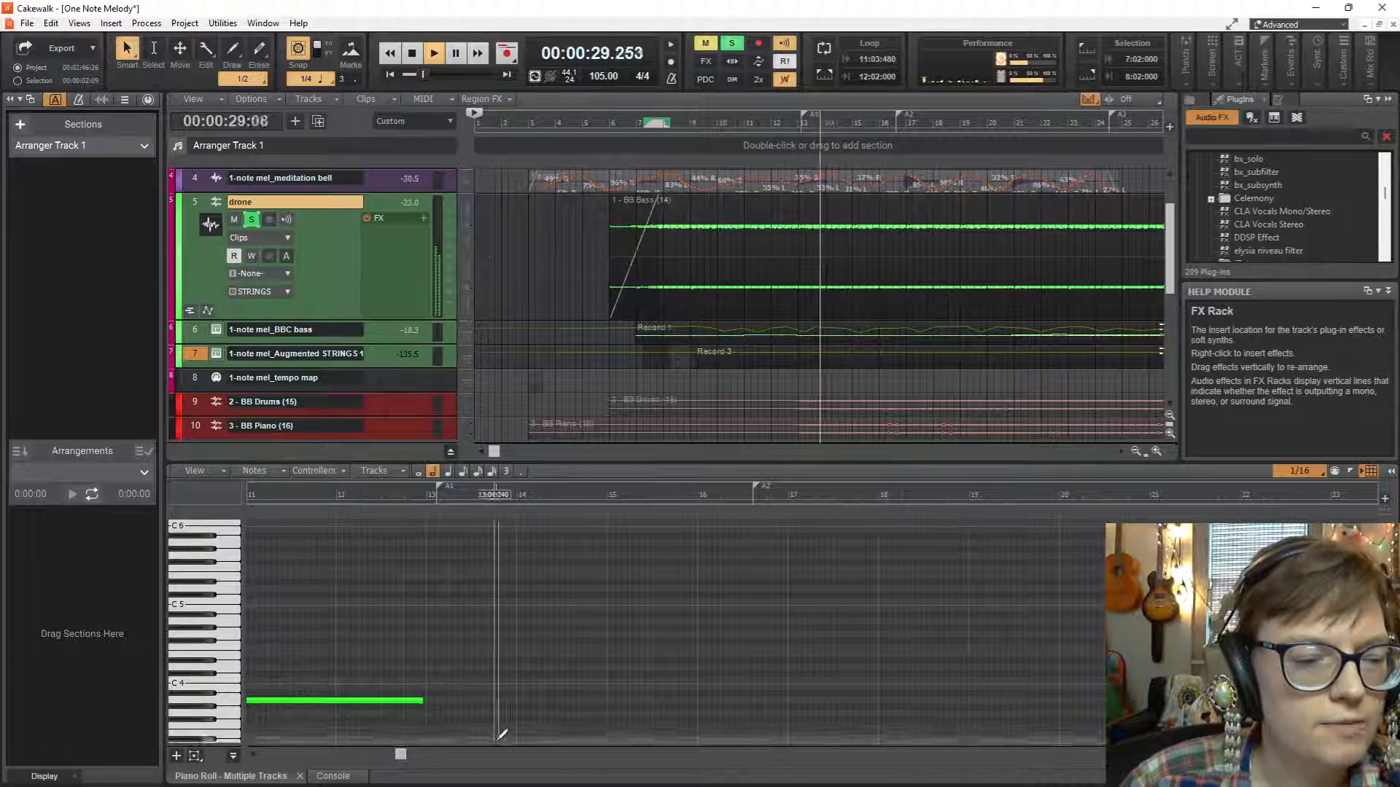
Show the Console in an enlarged pane and replay the soloed drone from just before its clip begins.
click(331, 776)
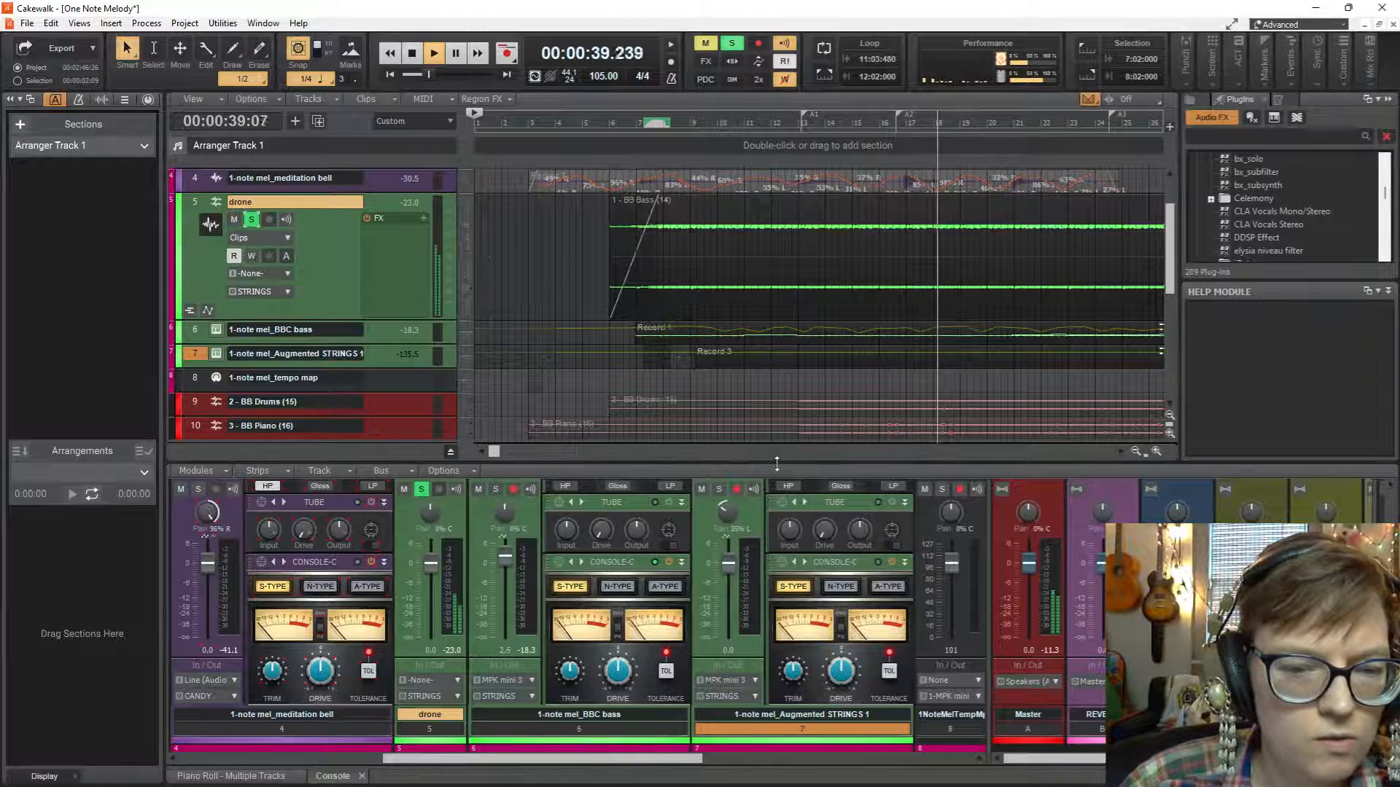
drag(778, 463, 750, 384)
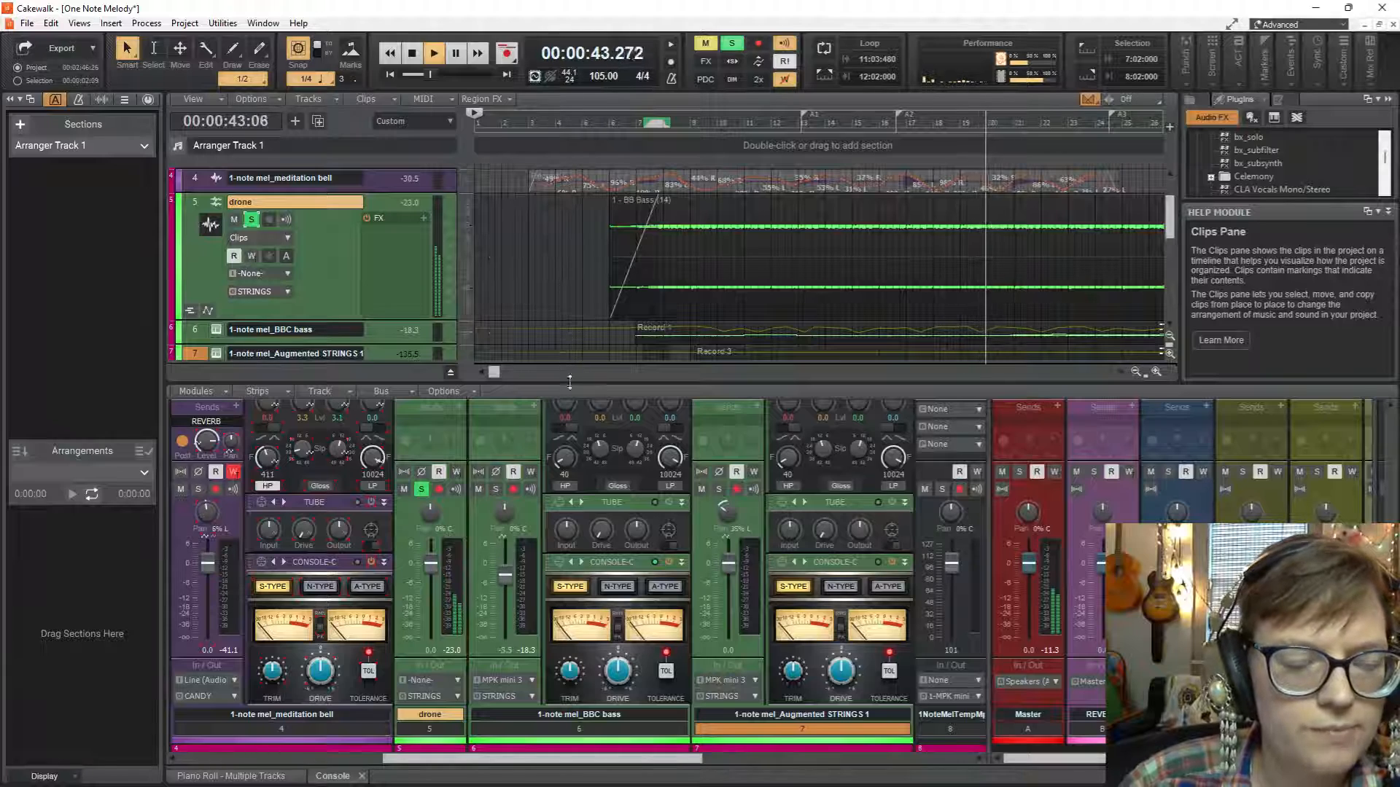
click(599, 279)
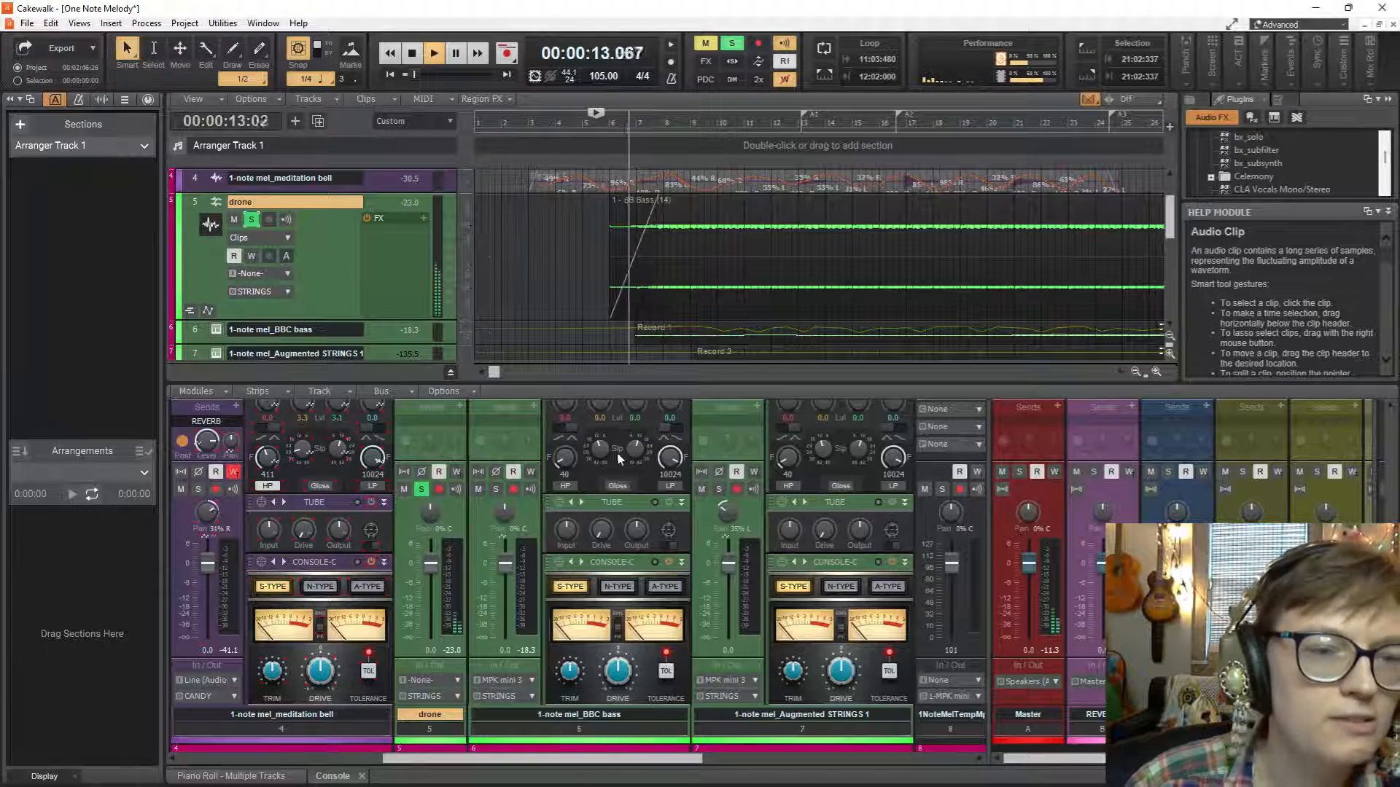
key(space)
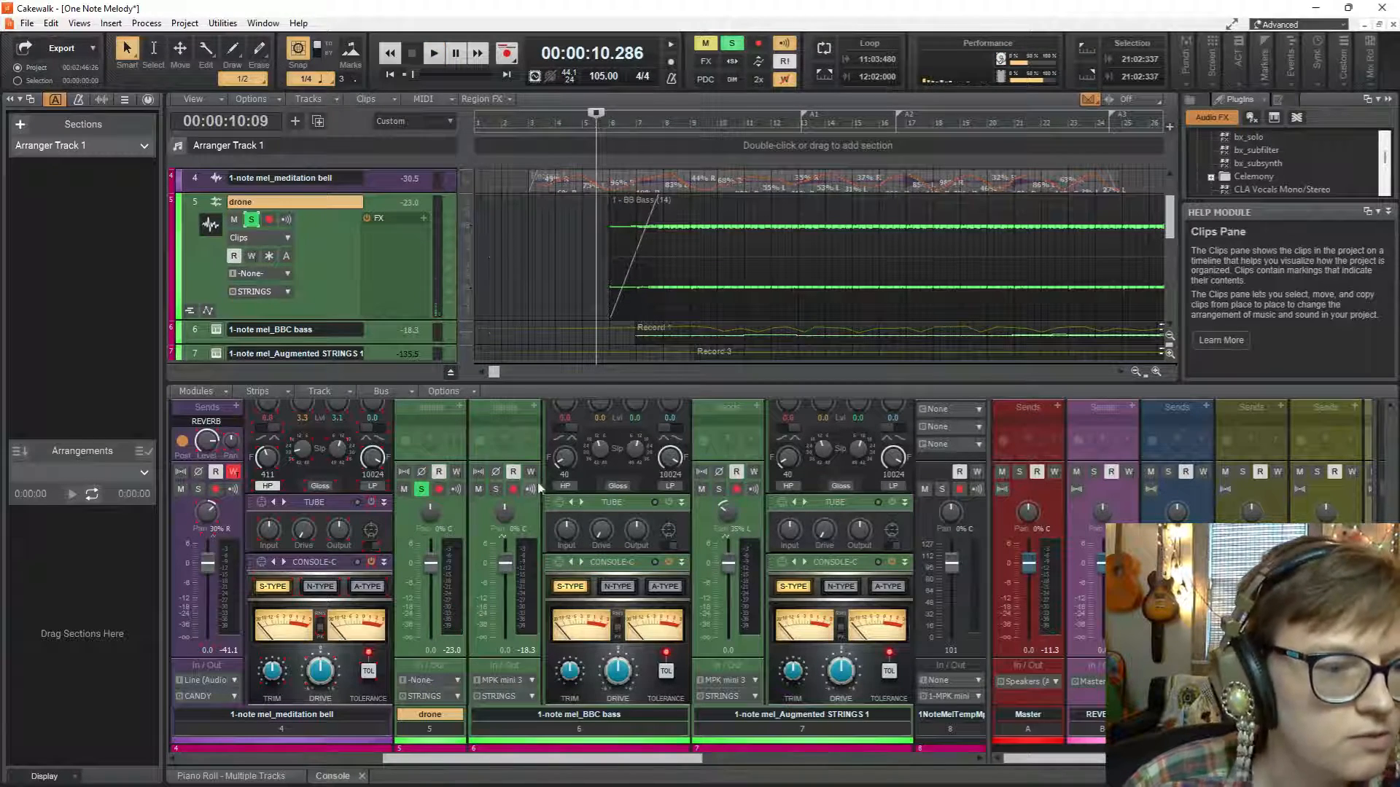
Add a send to the REVERB bus on the drone channel strip.
scroll(488, 452, up, 3)
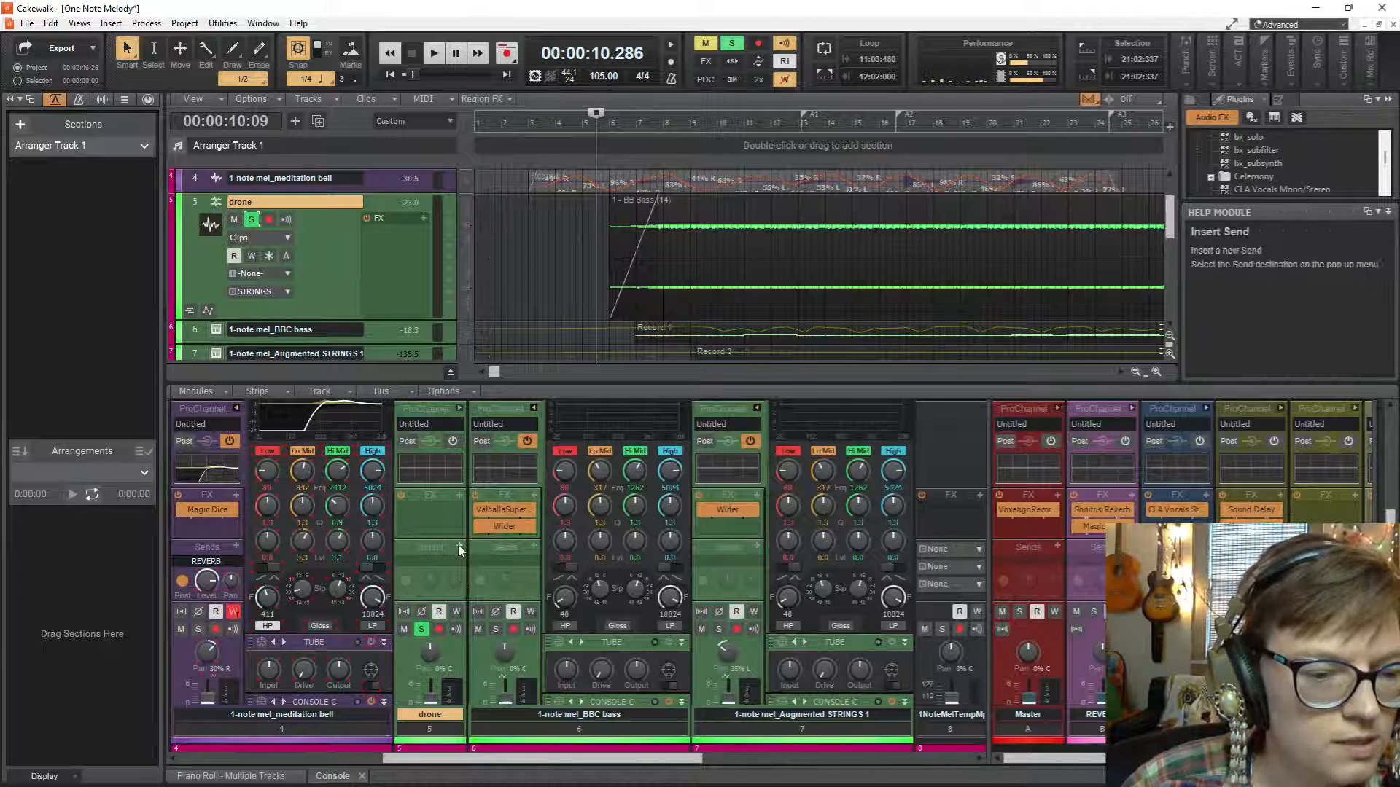
click(460, 546)
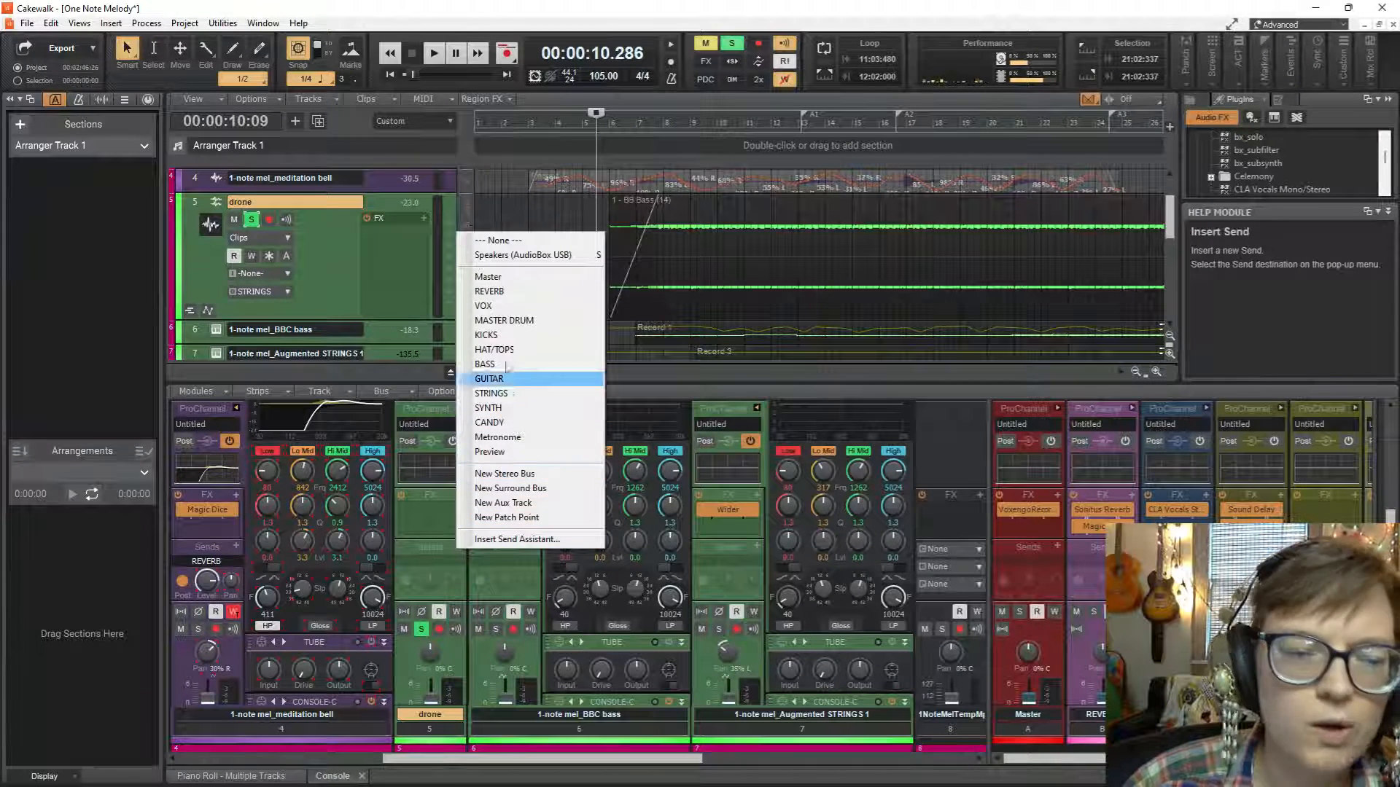
click(503, 291)
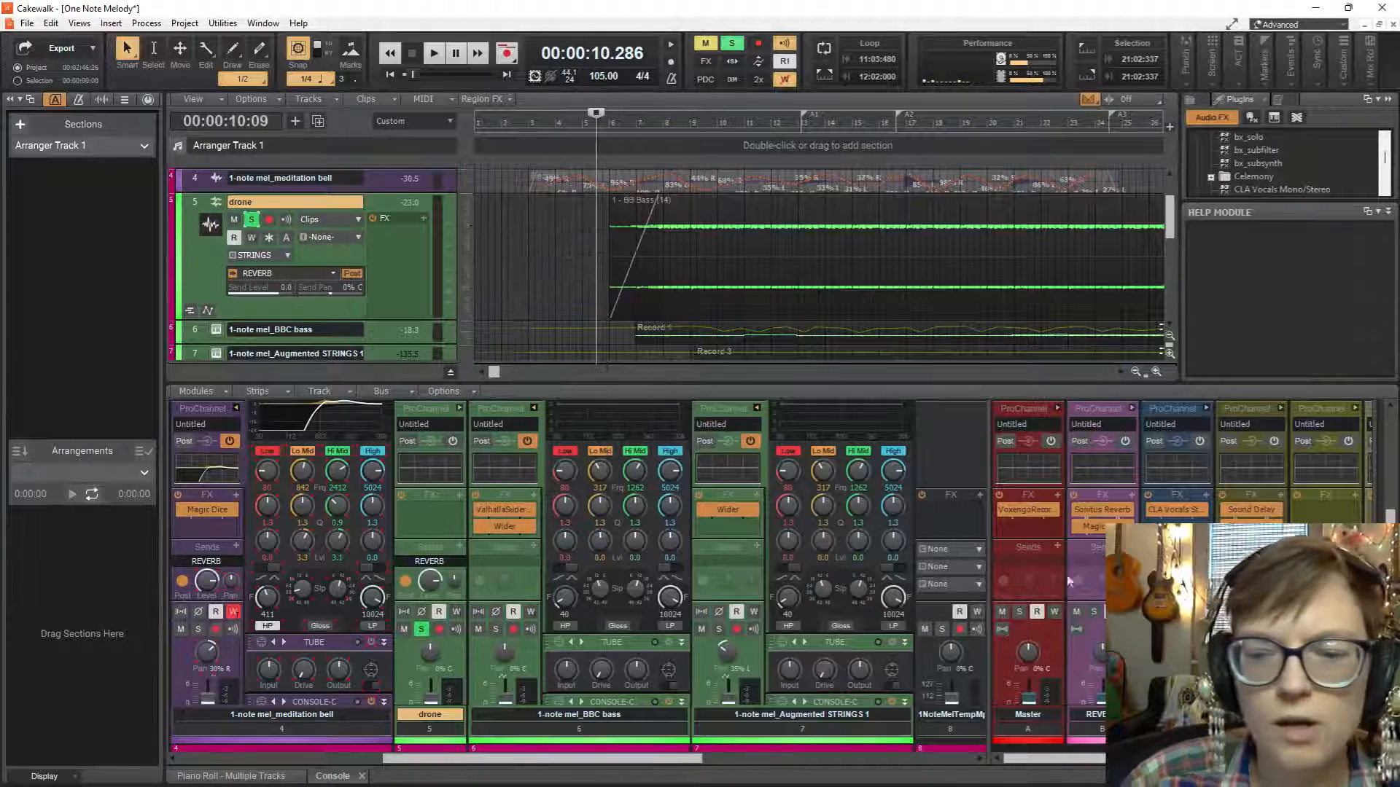
Enlarge the Console with more room for the buses and narrow all channel strips.
drag(989, 573, 337, 568)
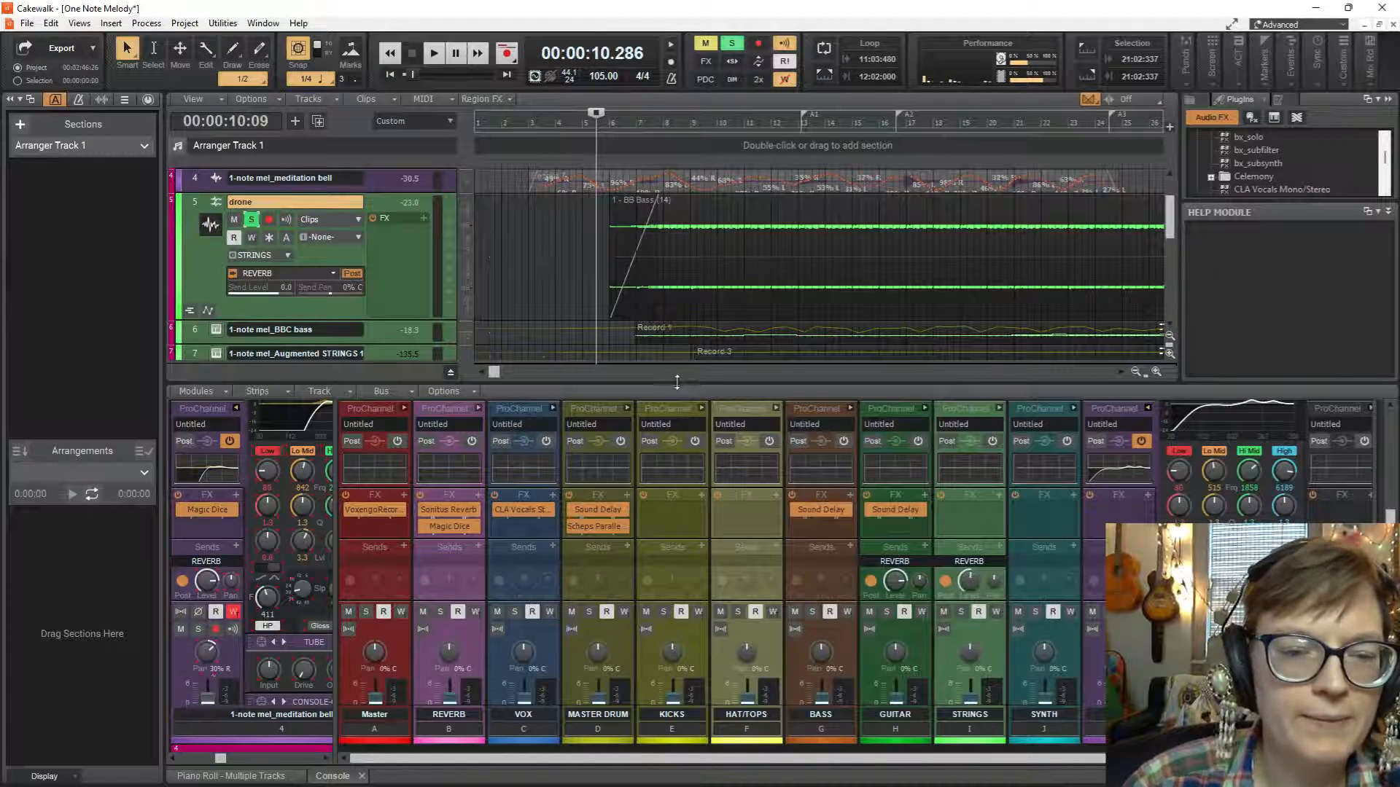
drag(677, 382, 700, 226)
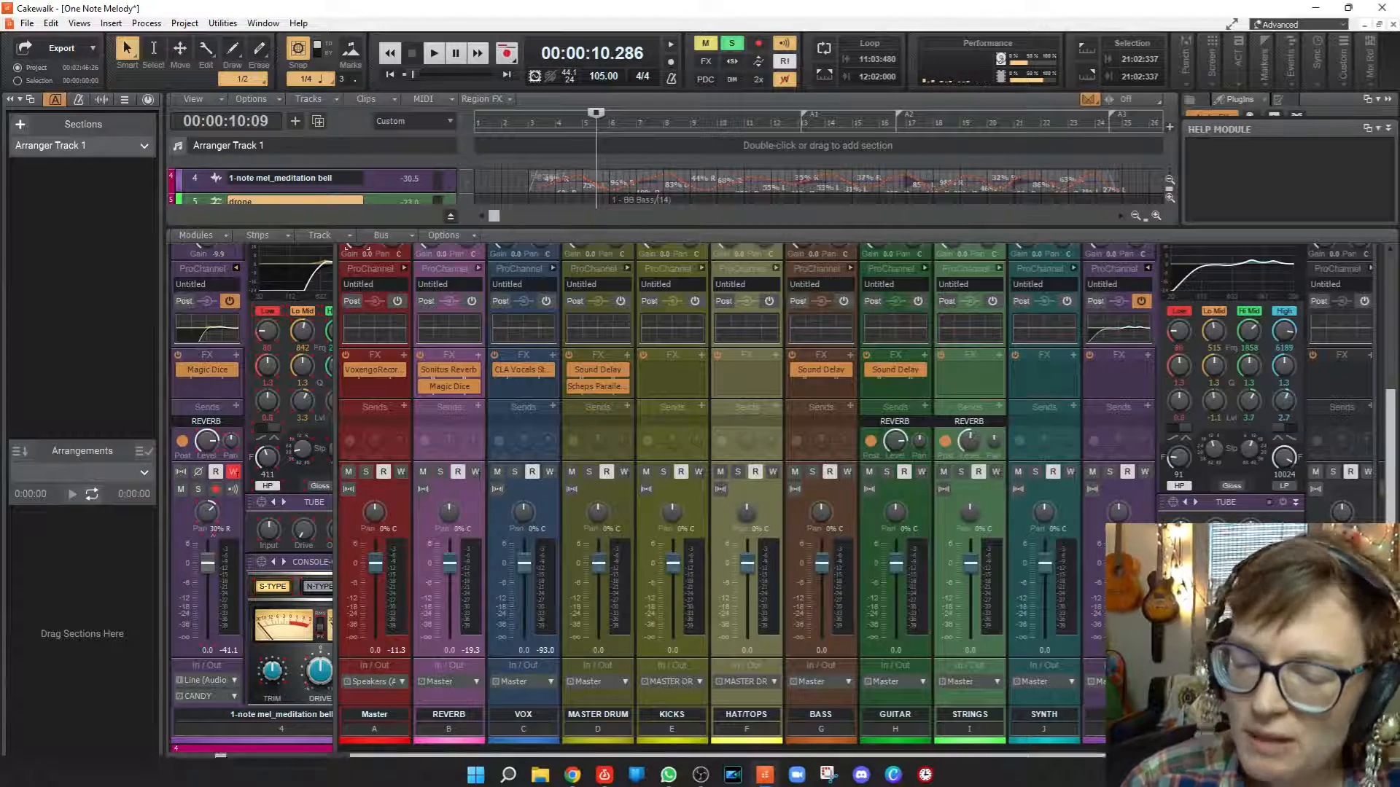
drag(588, 759, 678, 759)
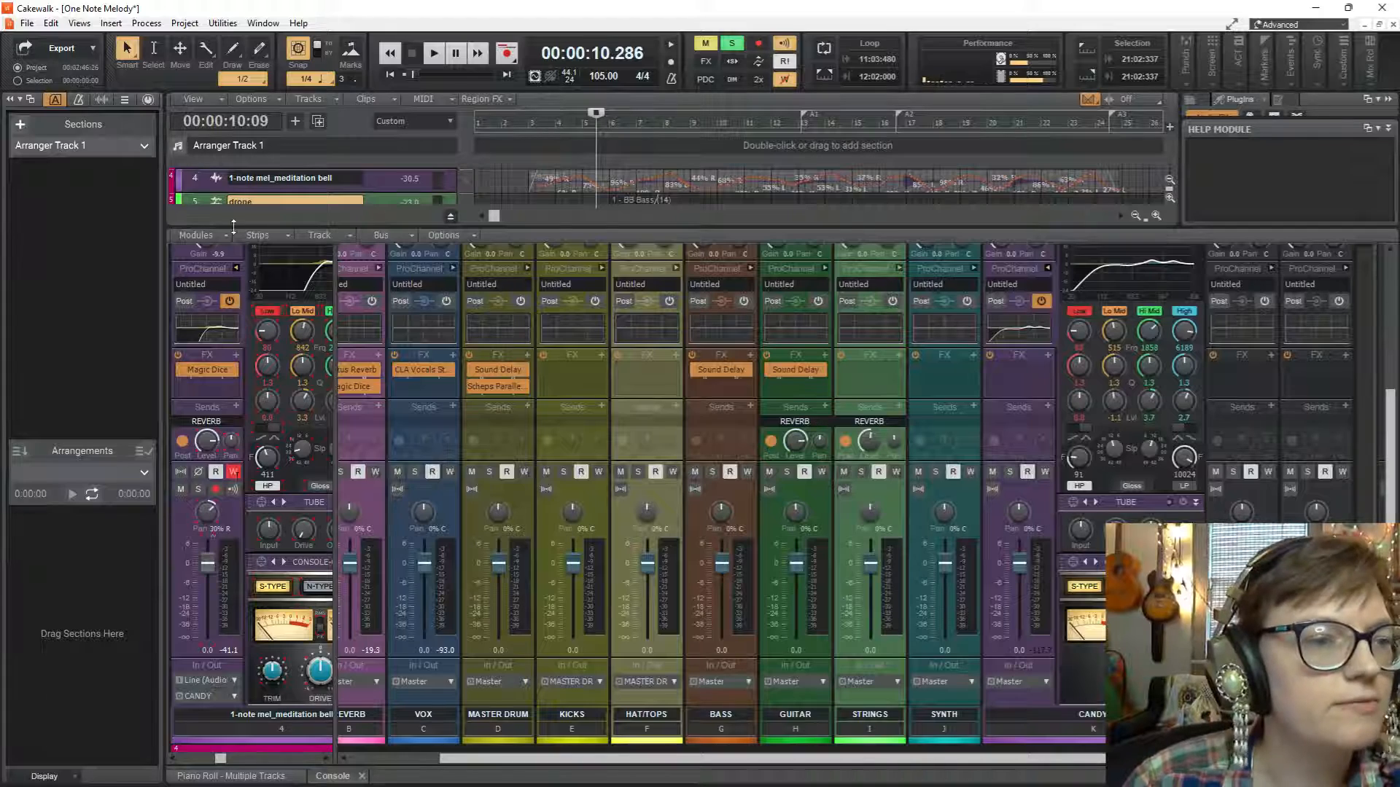
click(284, 237)
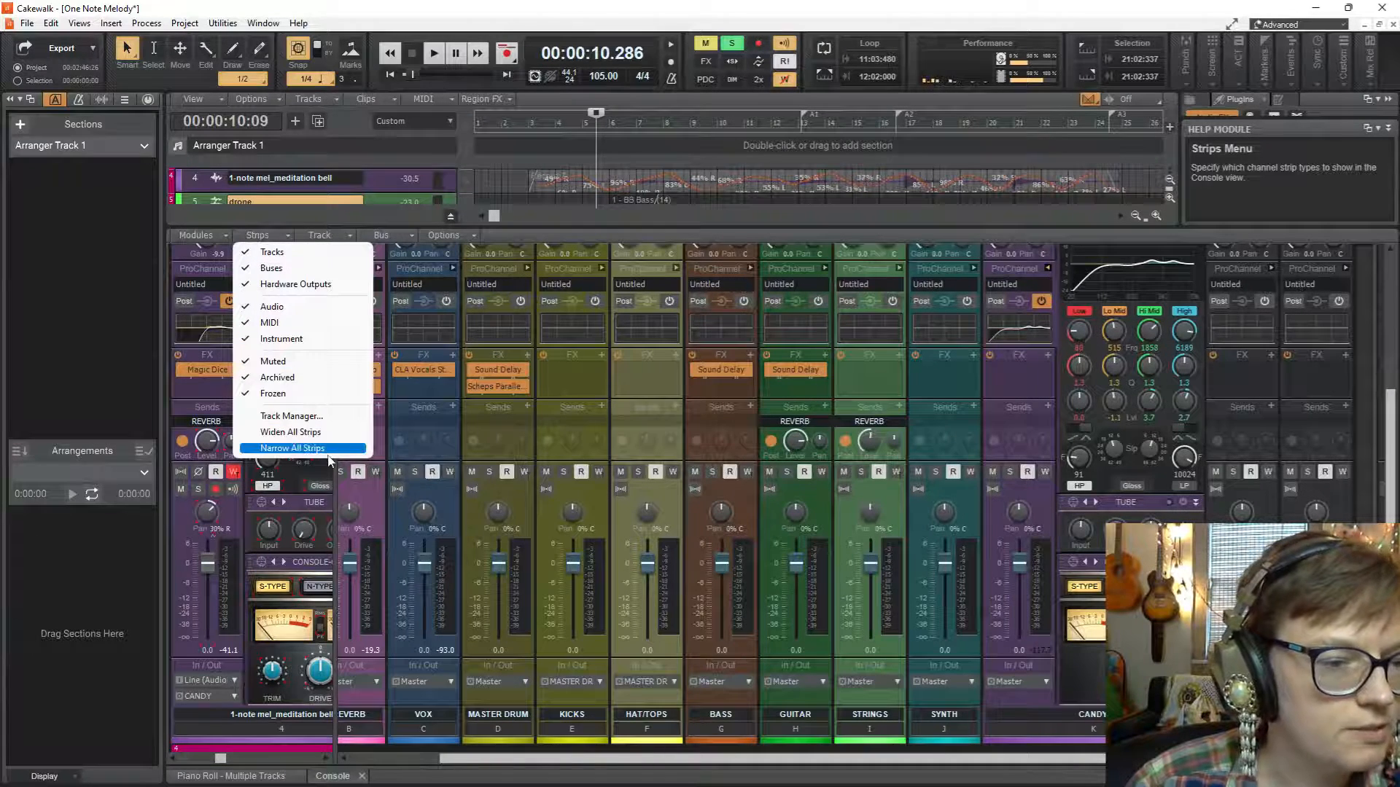
click(306, 448)
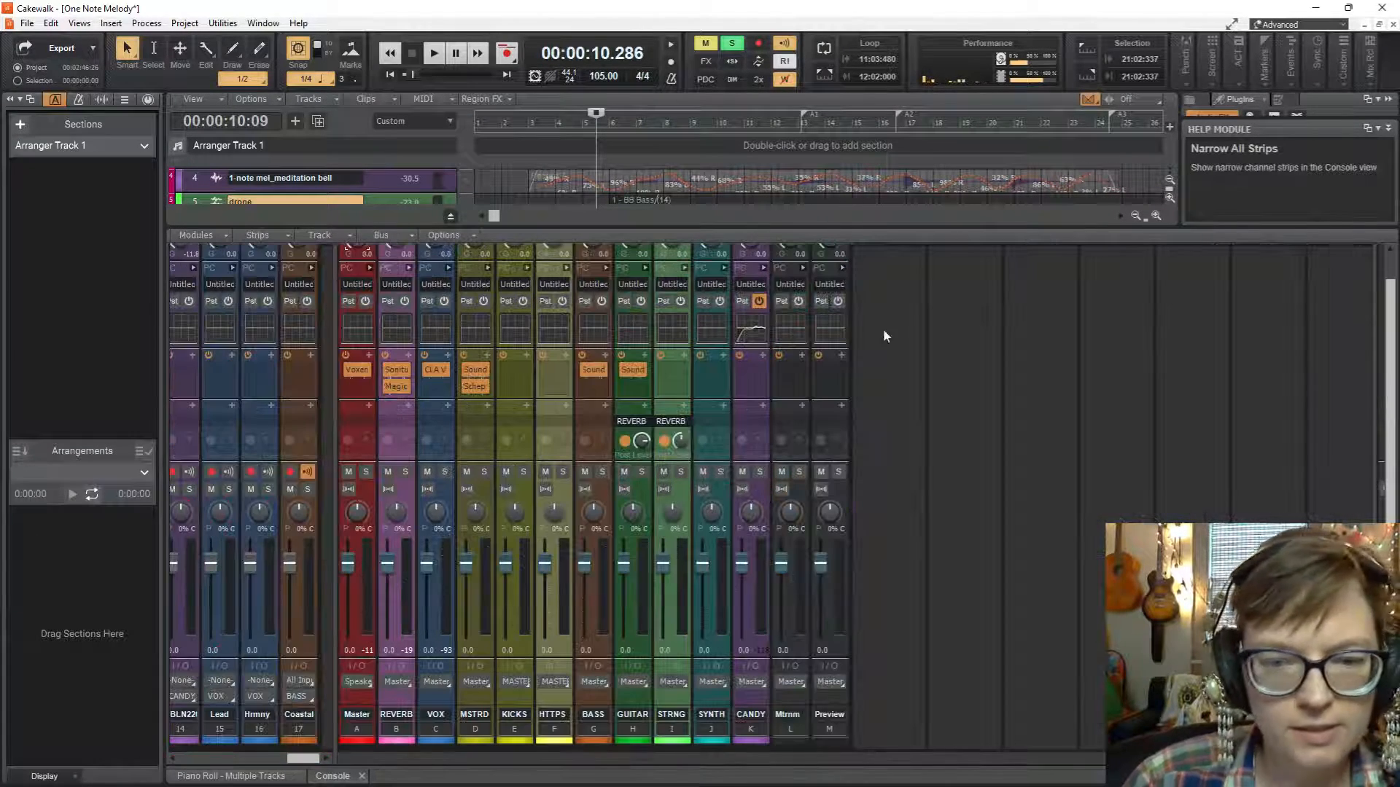
Insert a new stereo bus after the Preview bus and name it LATE.
right_click(882, 330)
click(912, 339)
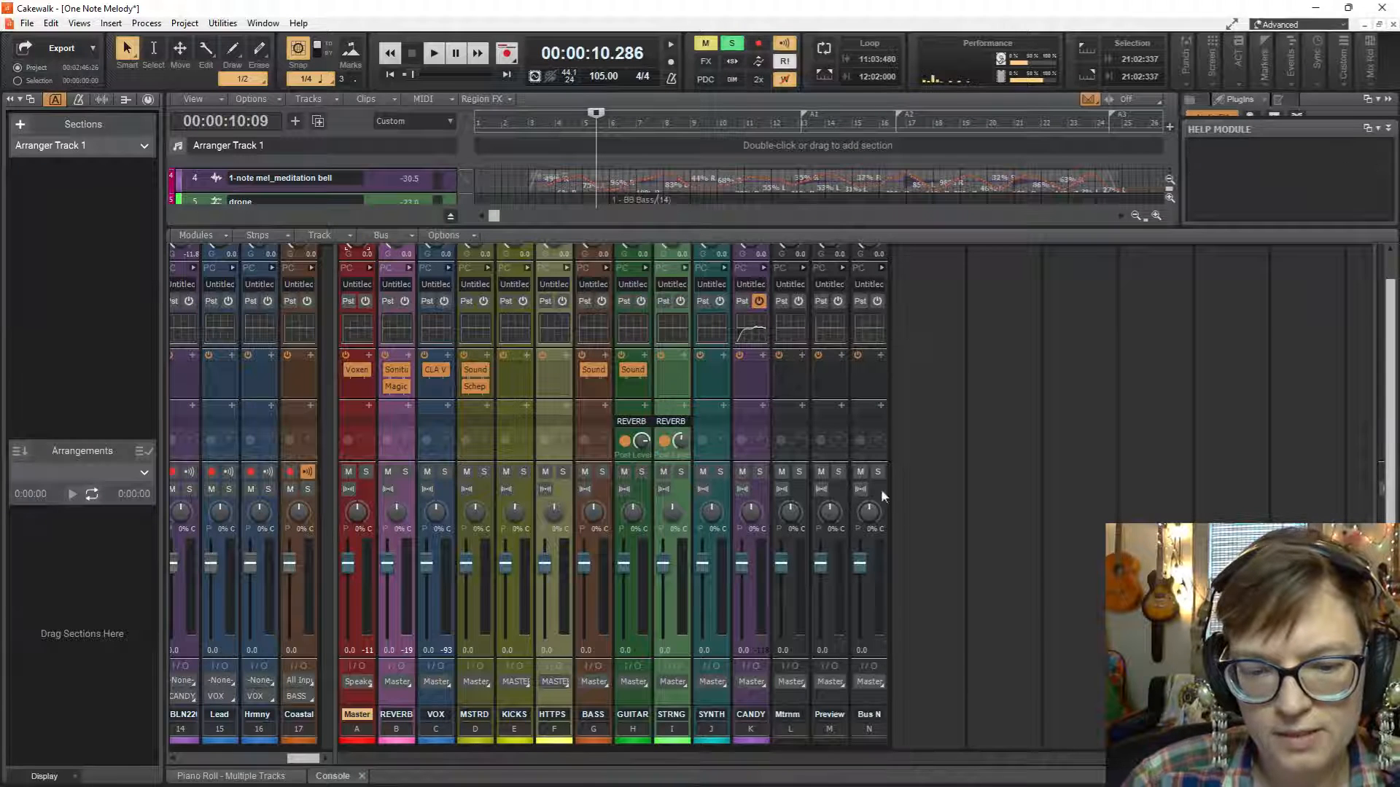
double_click(865, 716)
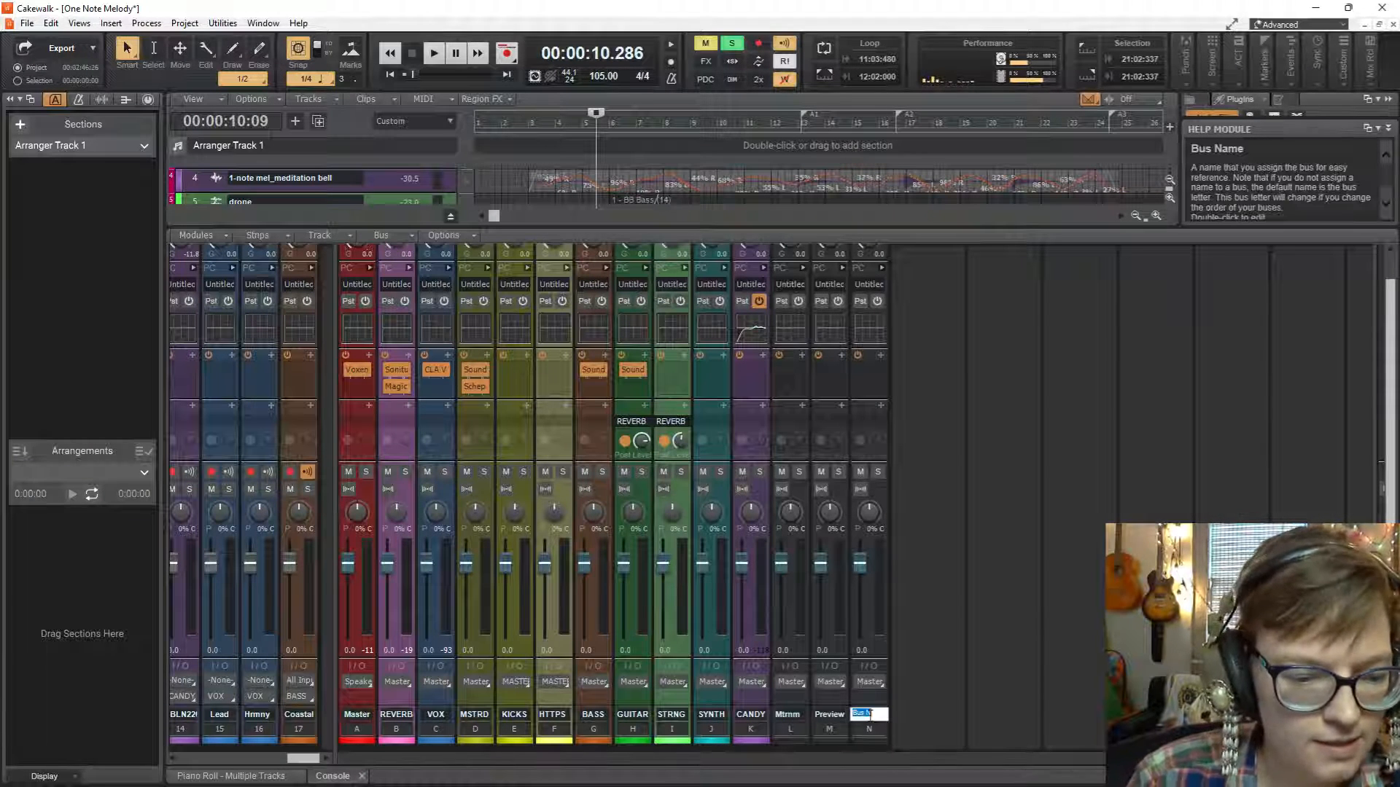
key(Escape)
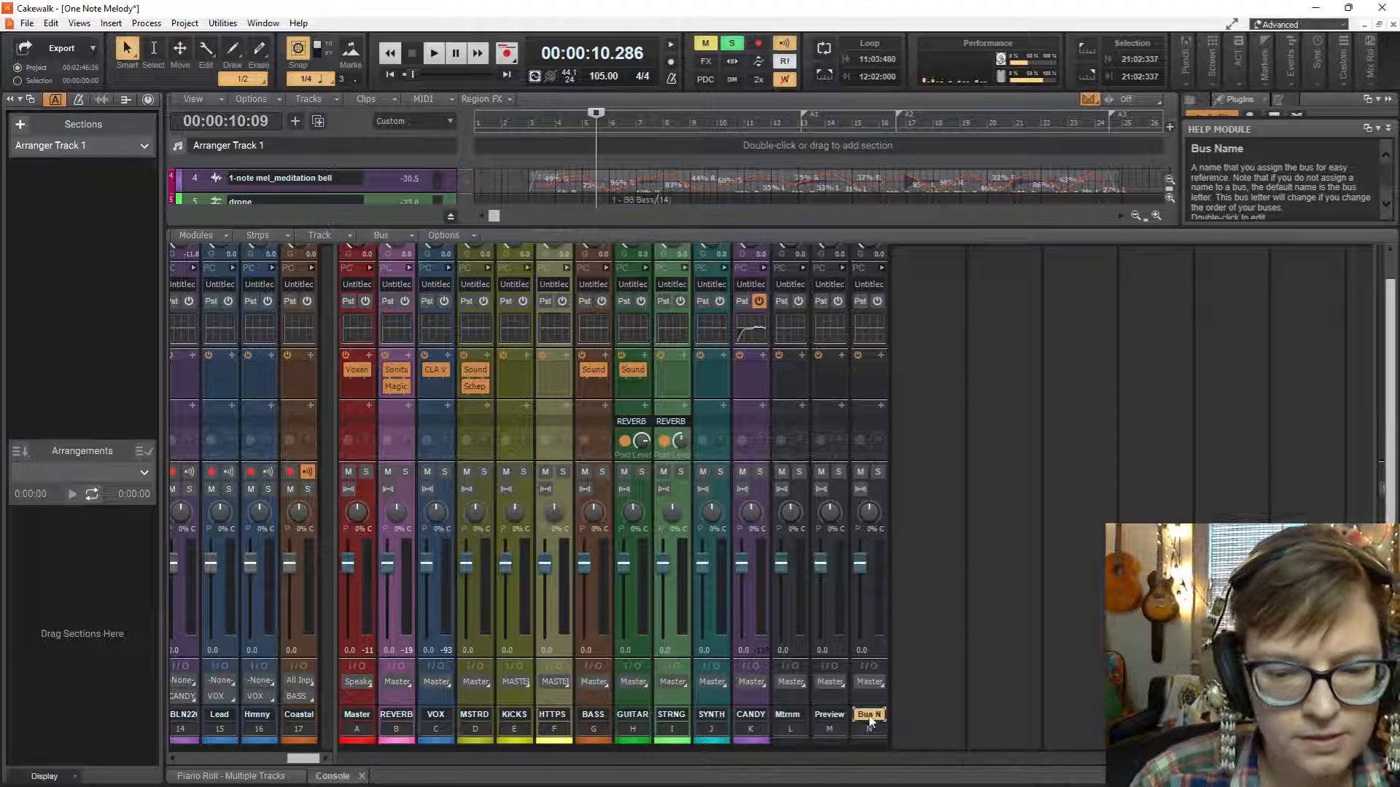
Switch the plug-in list used for inserting audio effects to sorting by manufacturer.
right_click(878, 356)
mouse_move(868, 368)
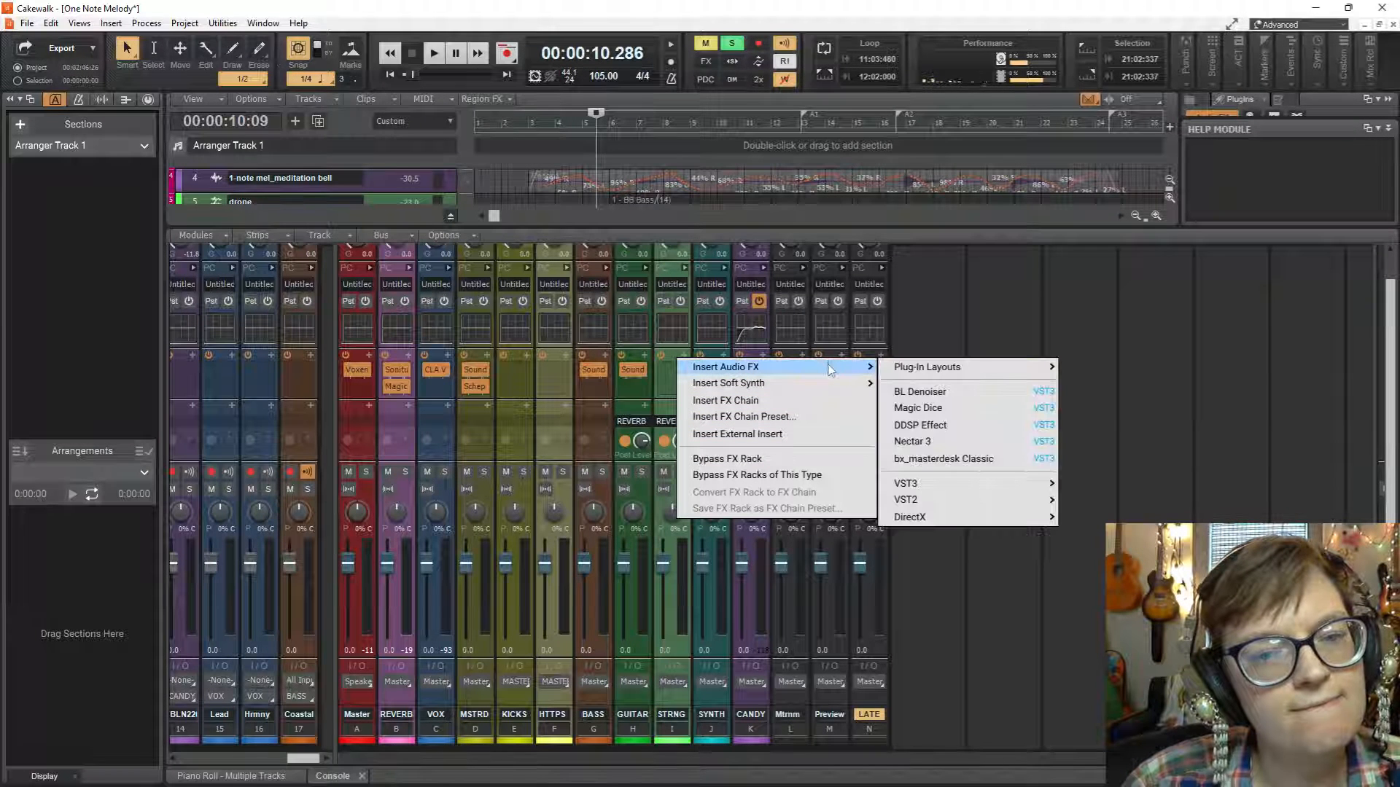
mouse_move(939, 484)
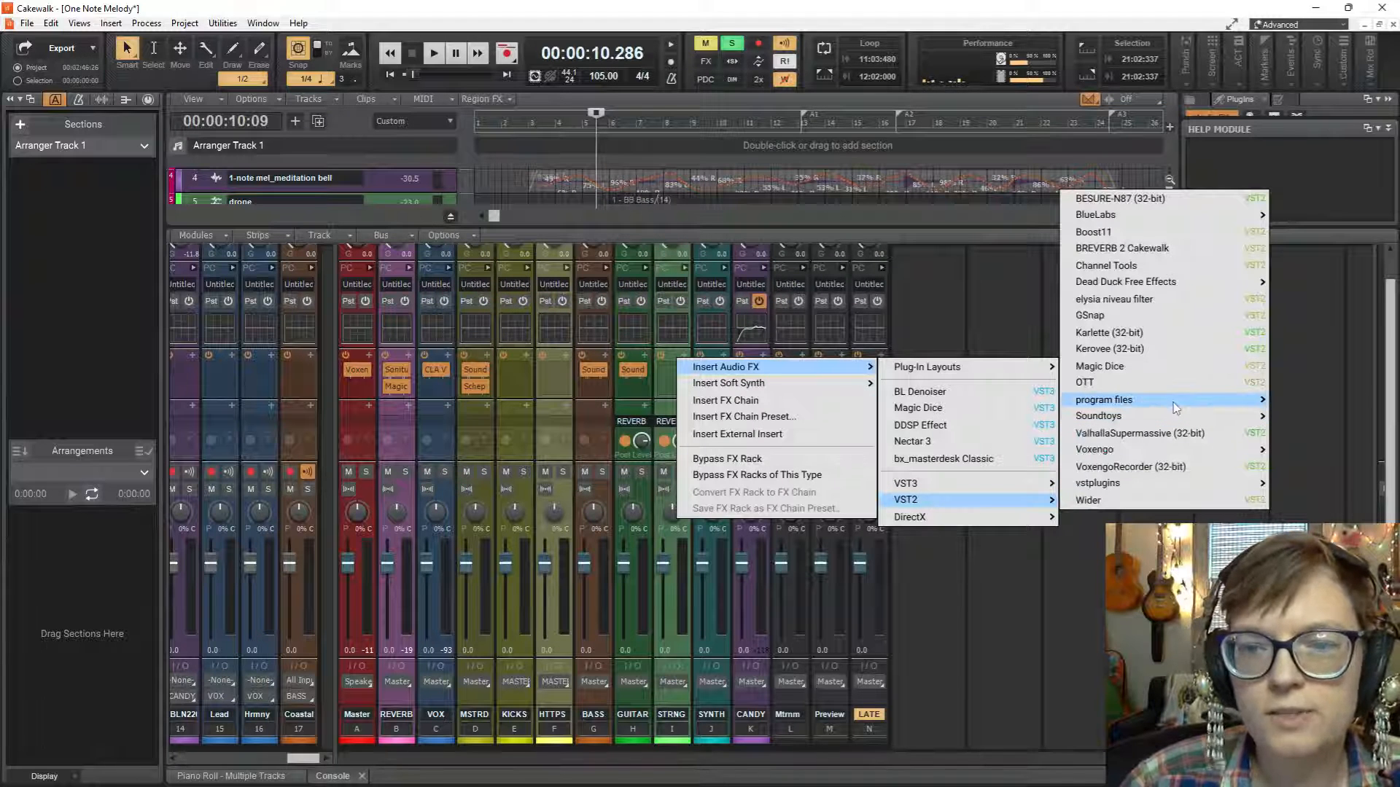
mouse_move(1175, 409)
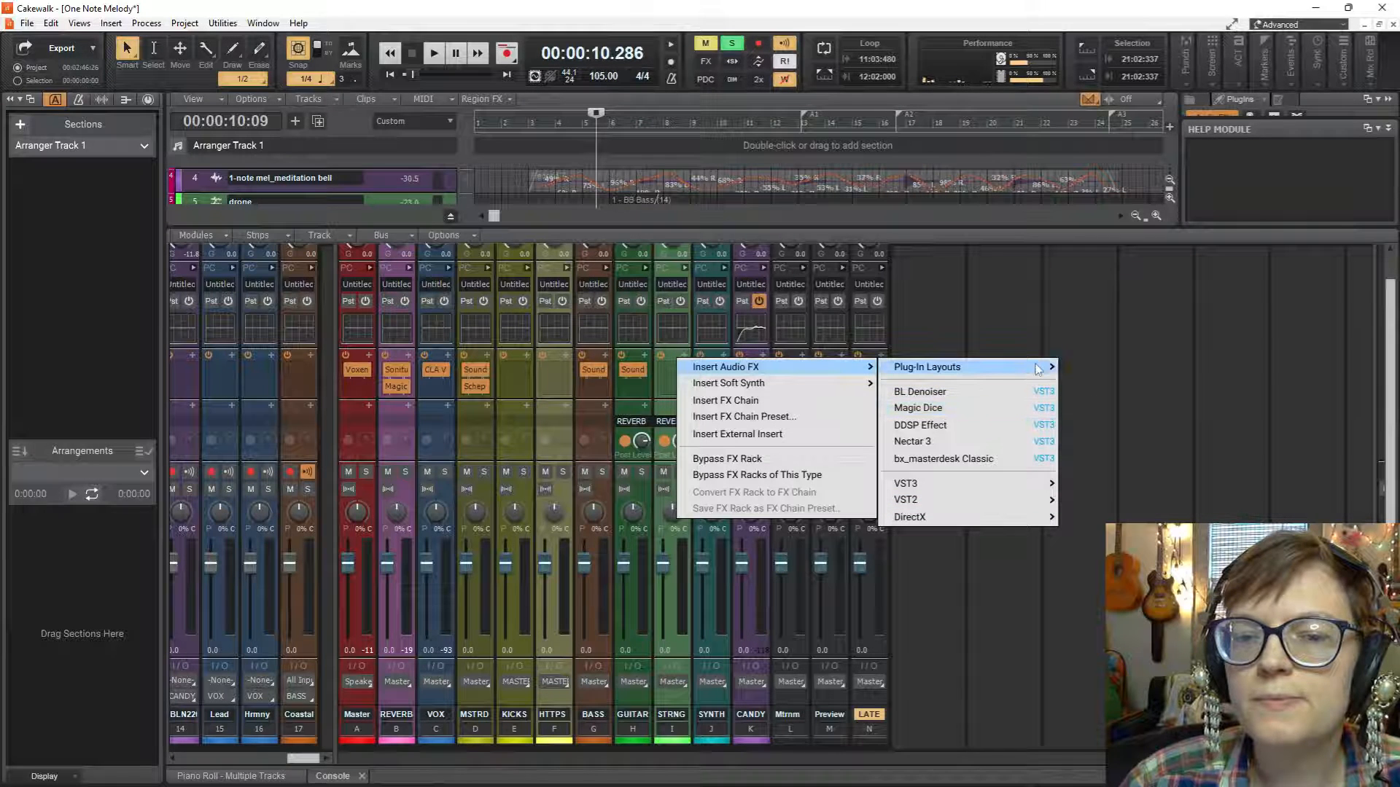
mouse_move(1038, 370)
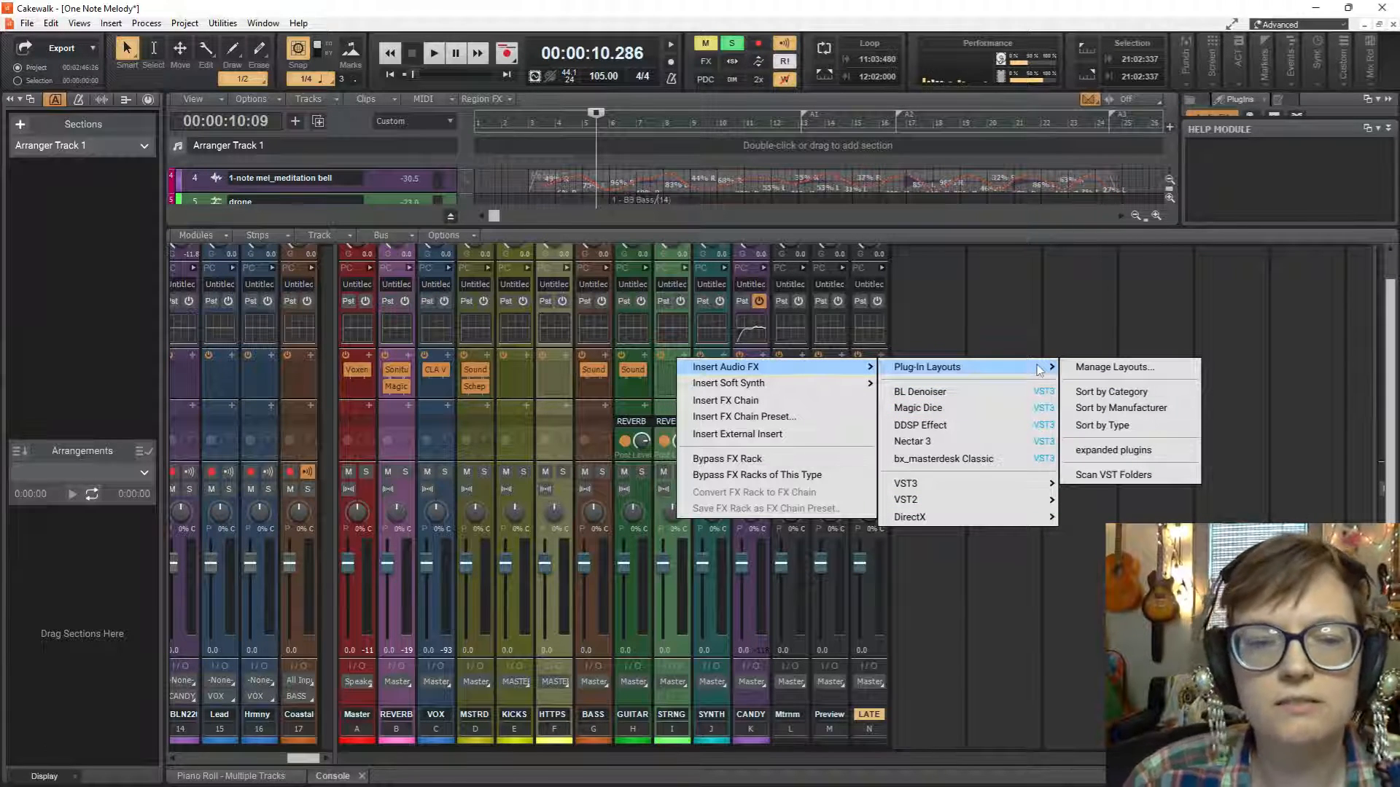
click(1104, 408)
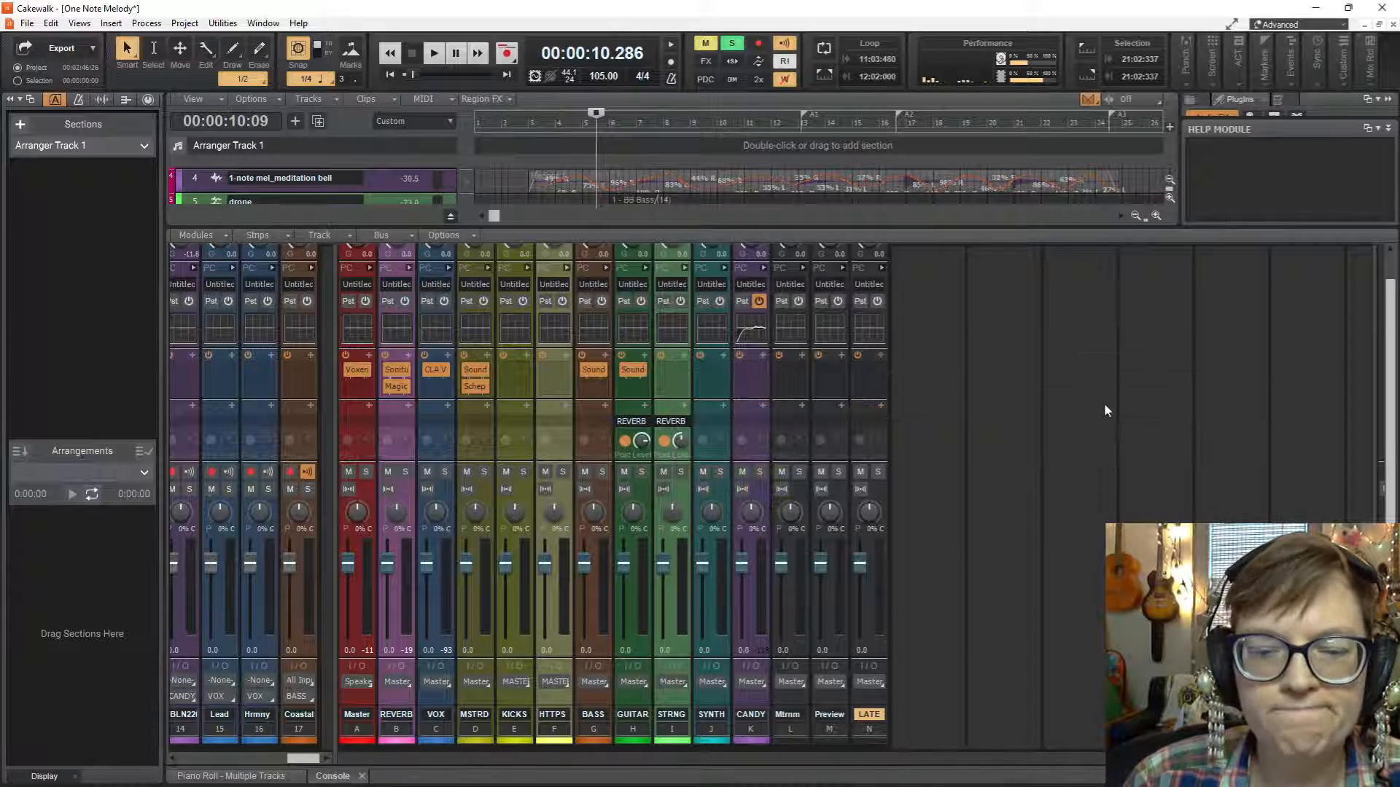
Insert Cakewalk's Sonitus Delay on the LATE bus and place its window clear of the LATE strip.
click(881, 355)
mouse_move(838, 372)
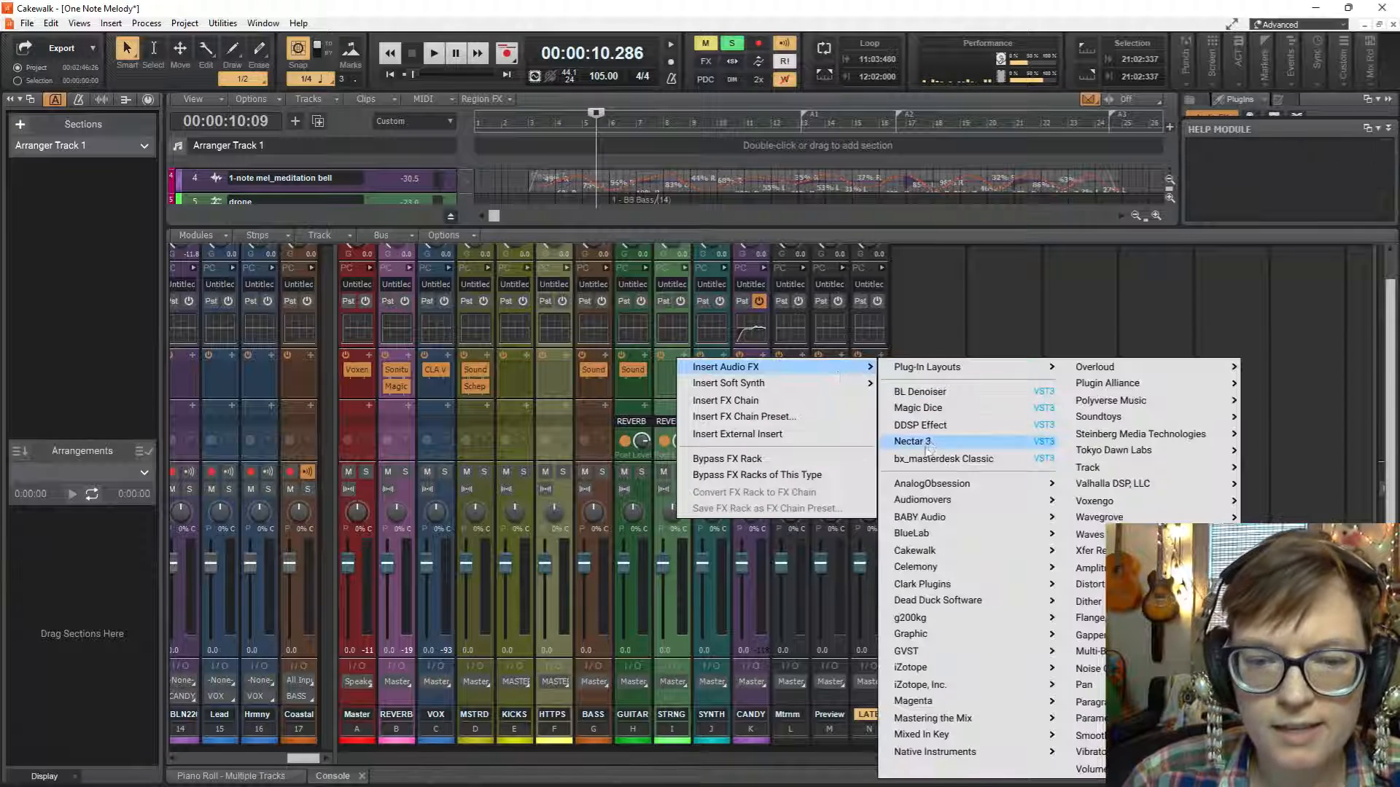
mouse_move(941, 551)
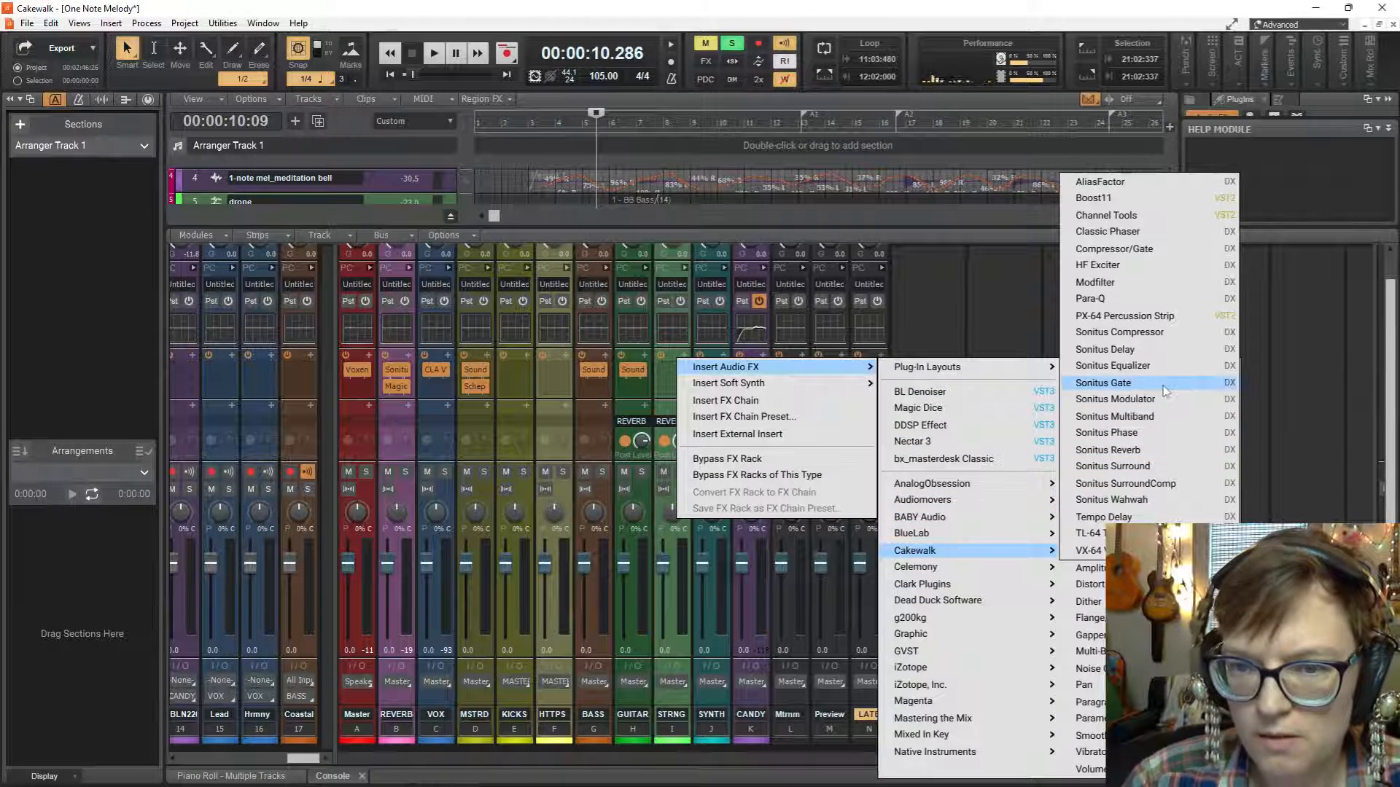
click(1141, 350)
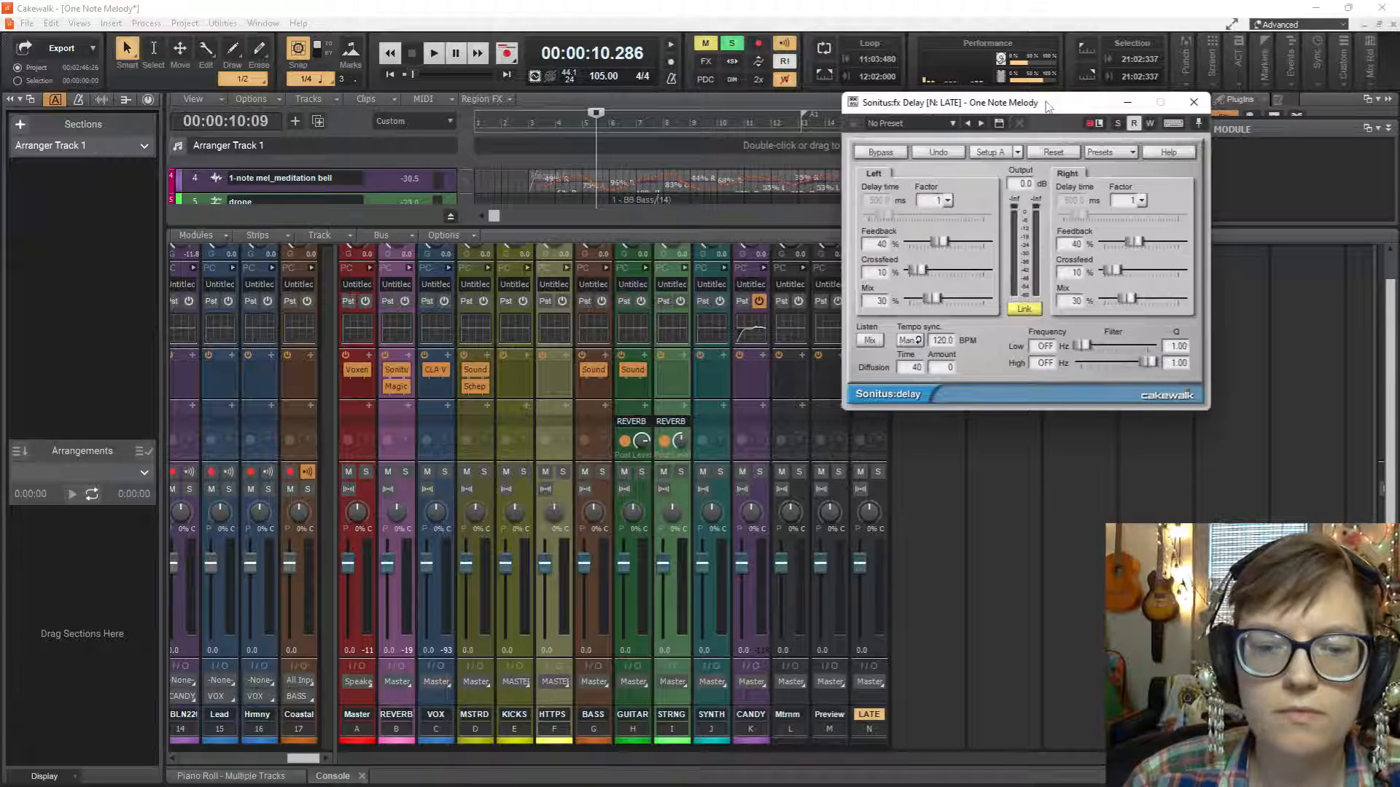
drag(1048, 107, 791, 132)
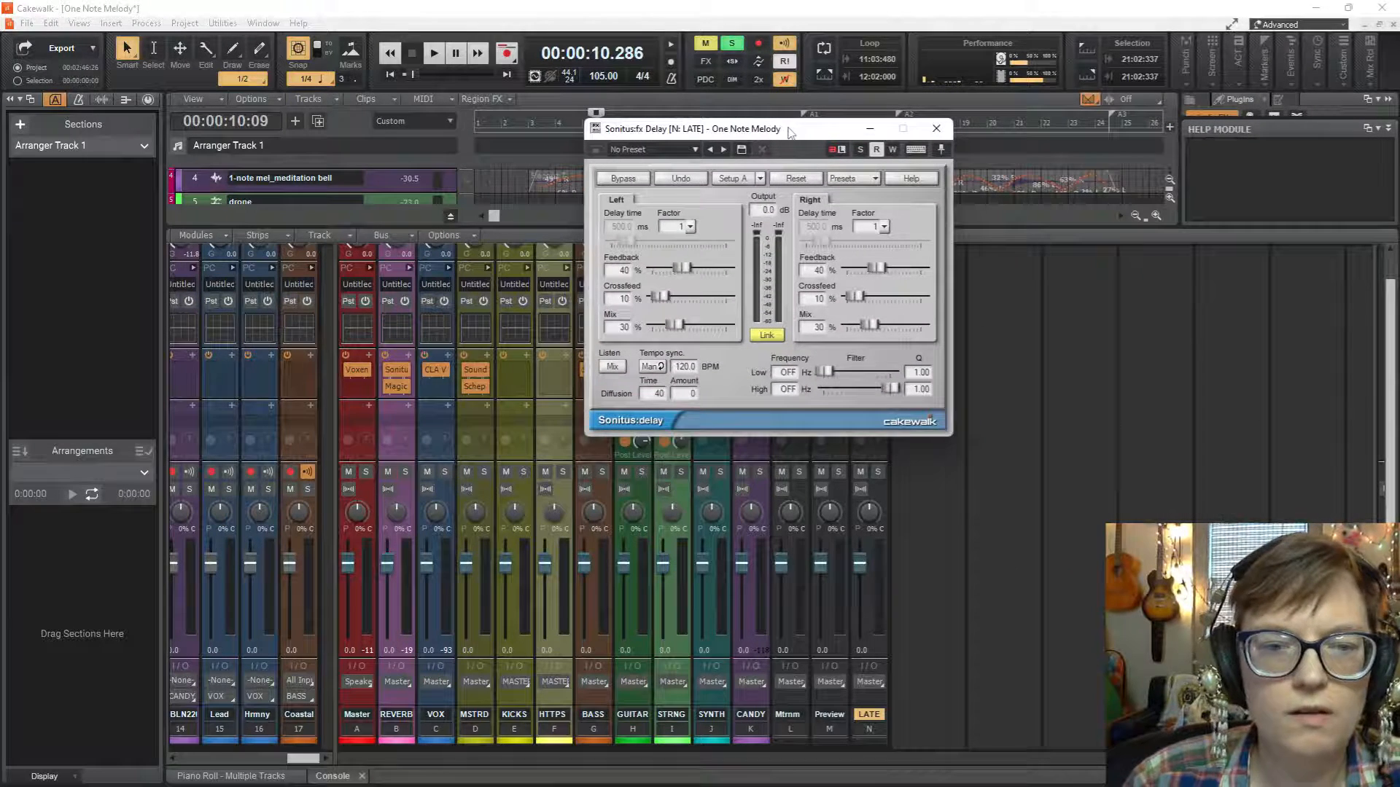
Unlink the delay's left and right channels and set Mix to 100% on both.
click(768, 337)
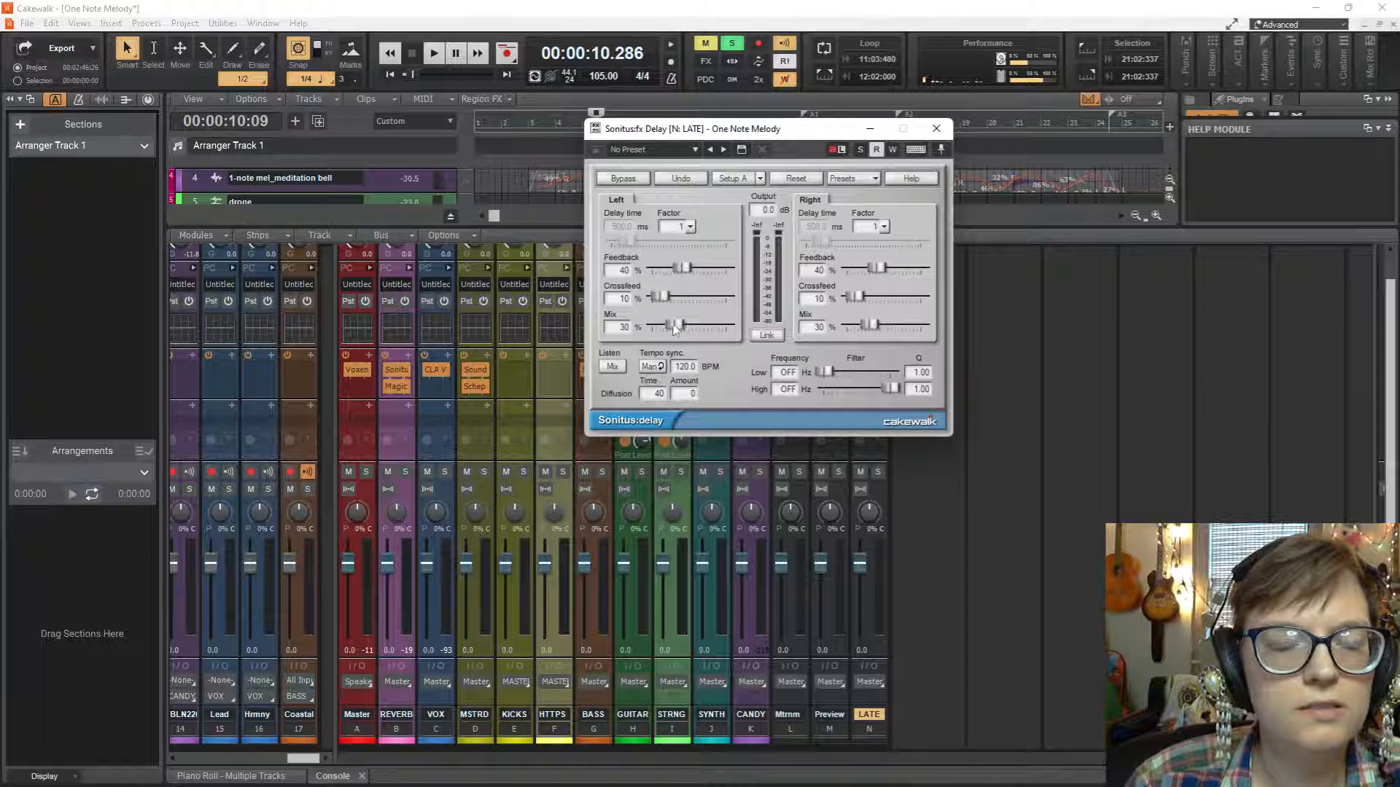
drag(679, 328, 727, 332)
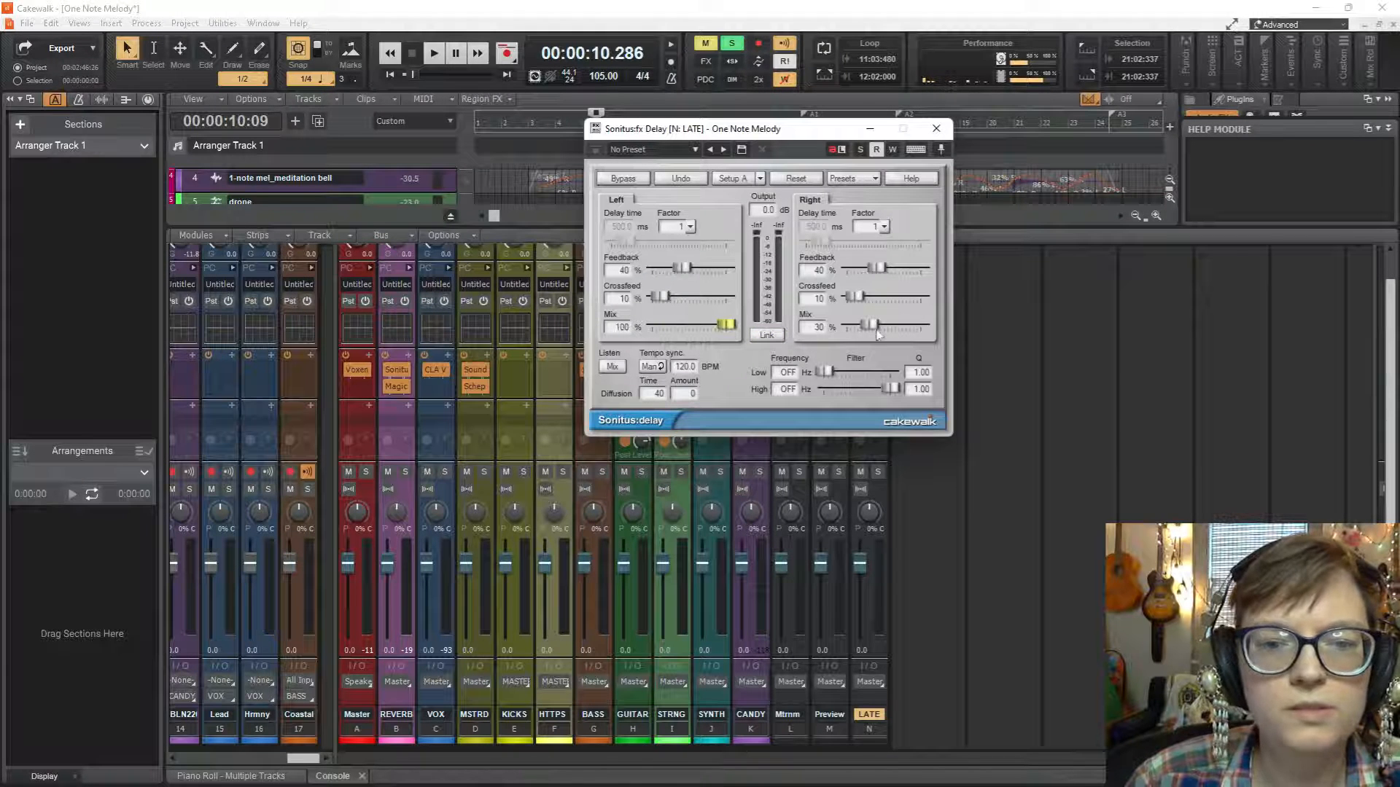
drag(871, 325, 921, 326)
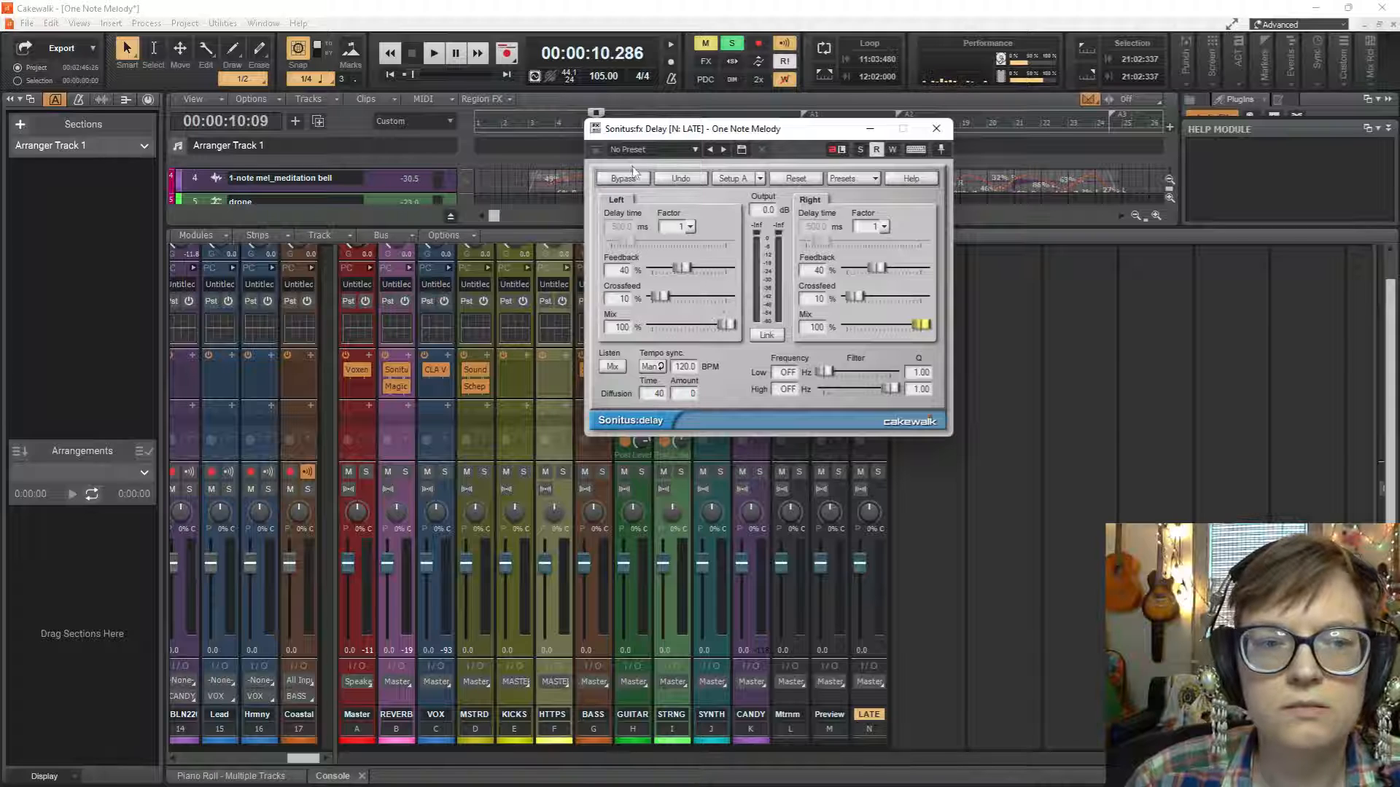
Look through the delay's presets and load the saved quarter pingpong preset.
click(693, 151)
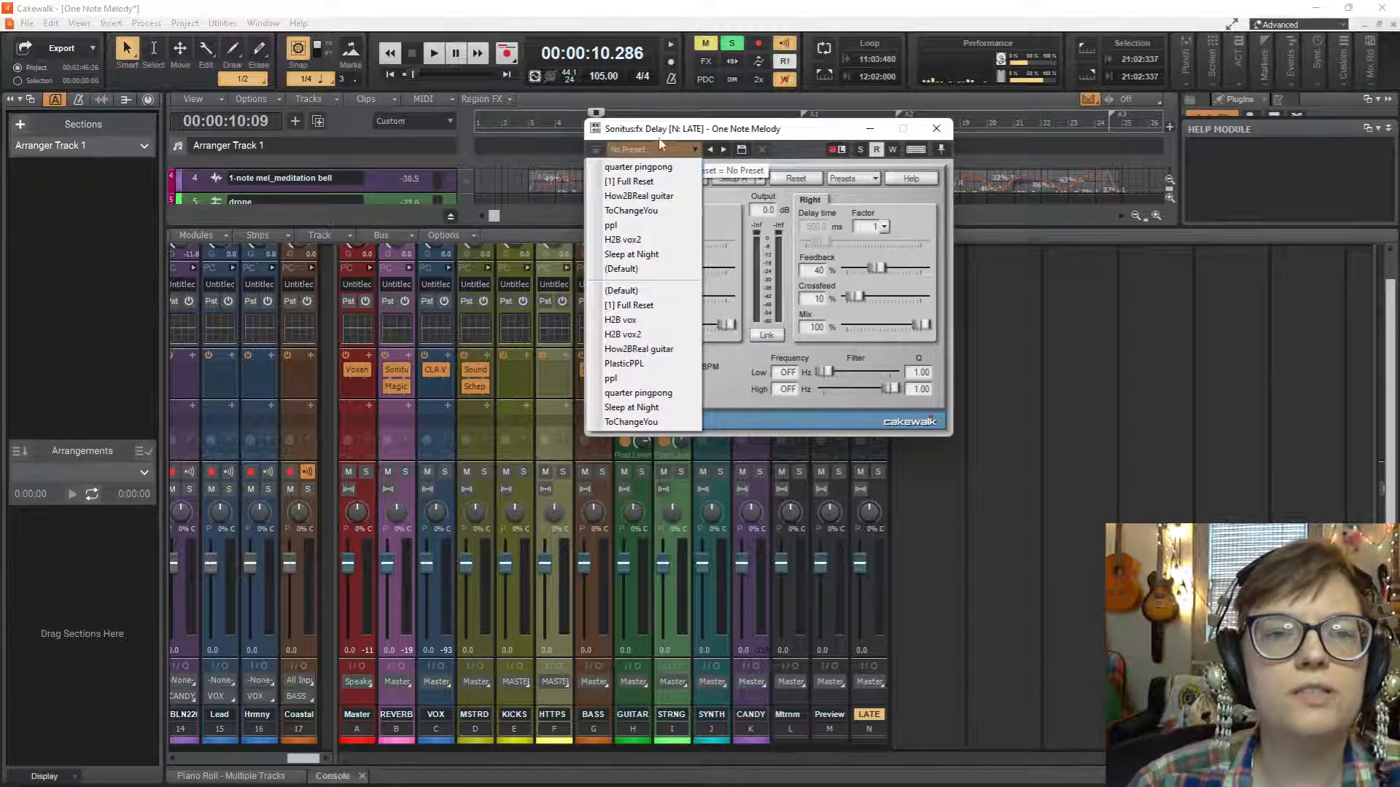
click(796, 180)
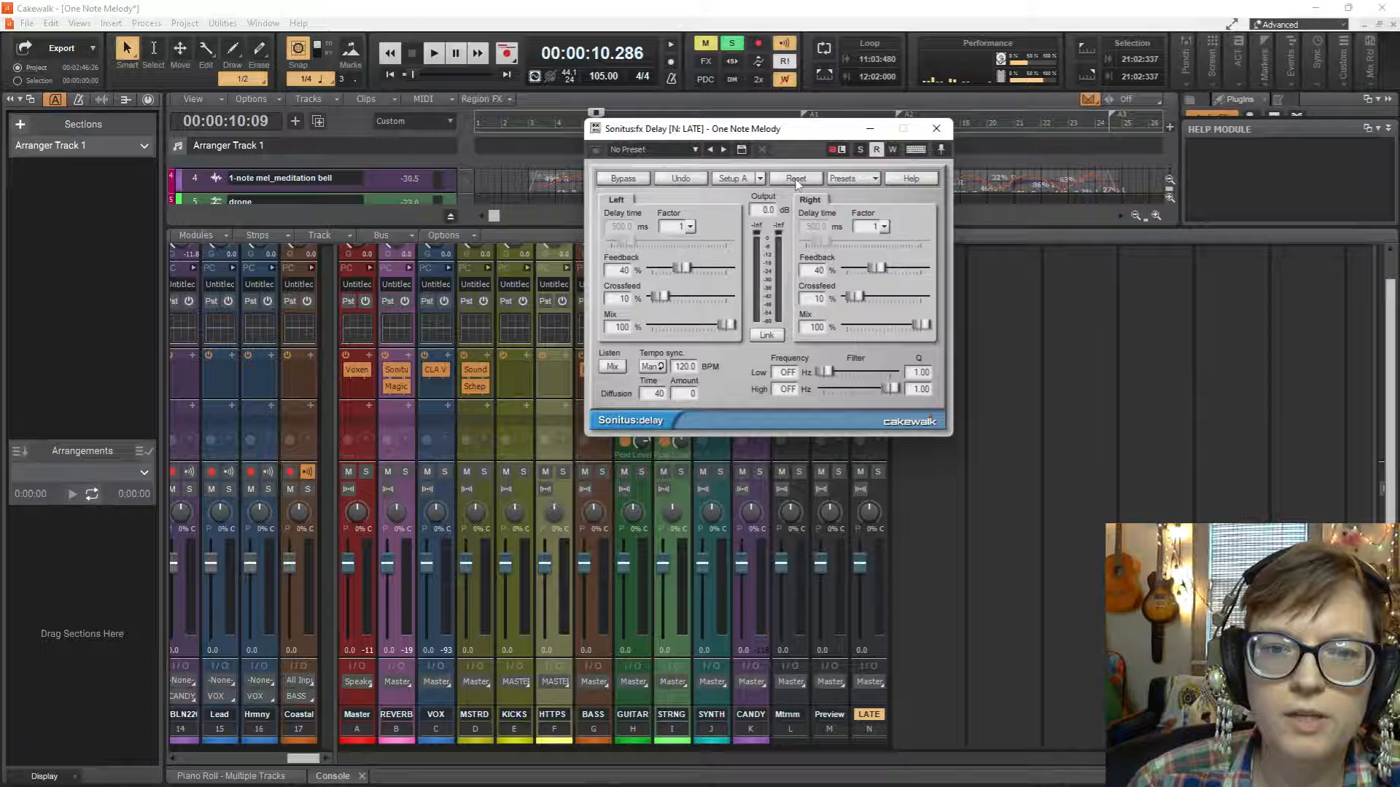
click(864, 181)
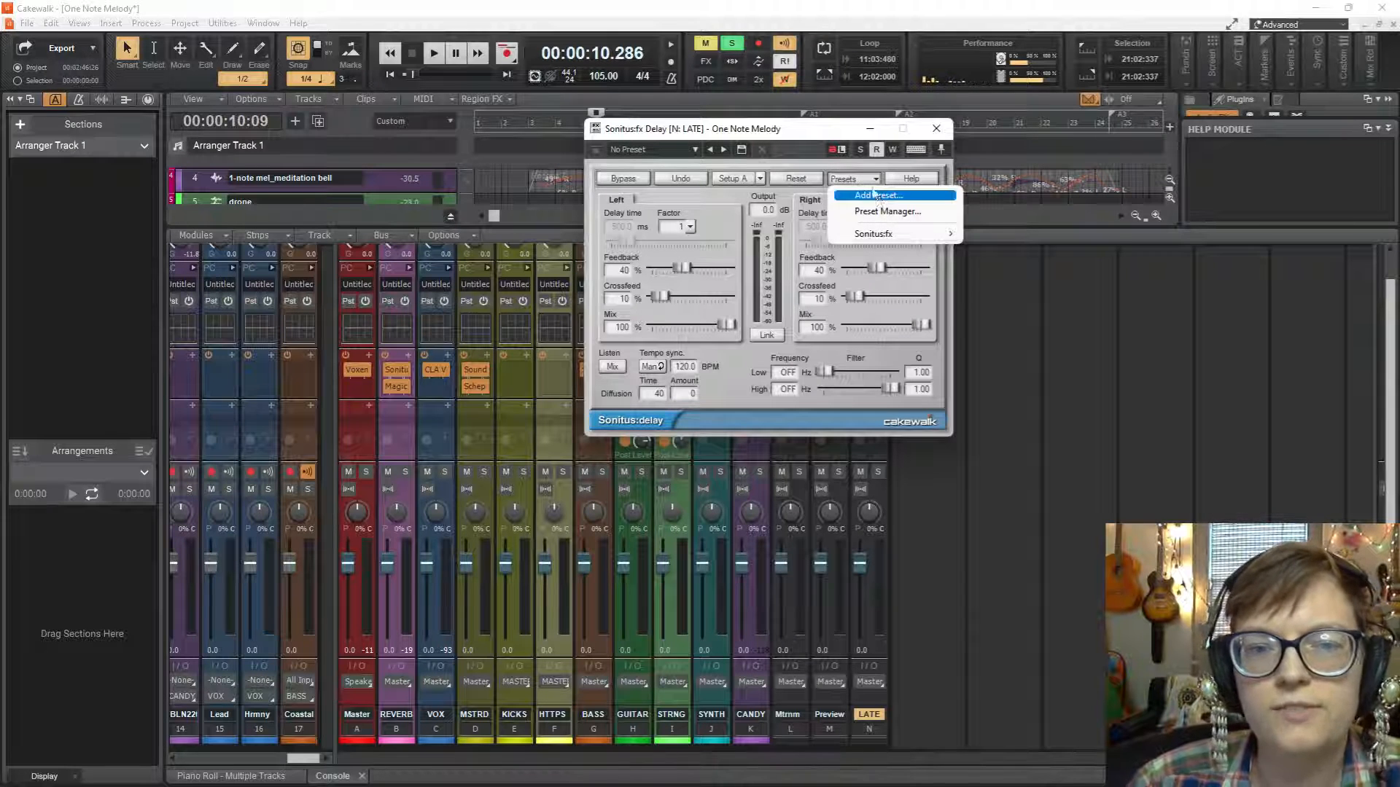
mouse_move(877, 238)
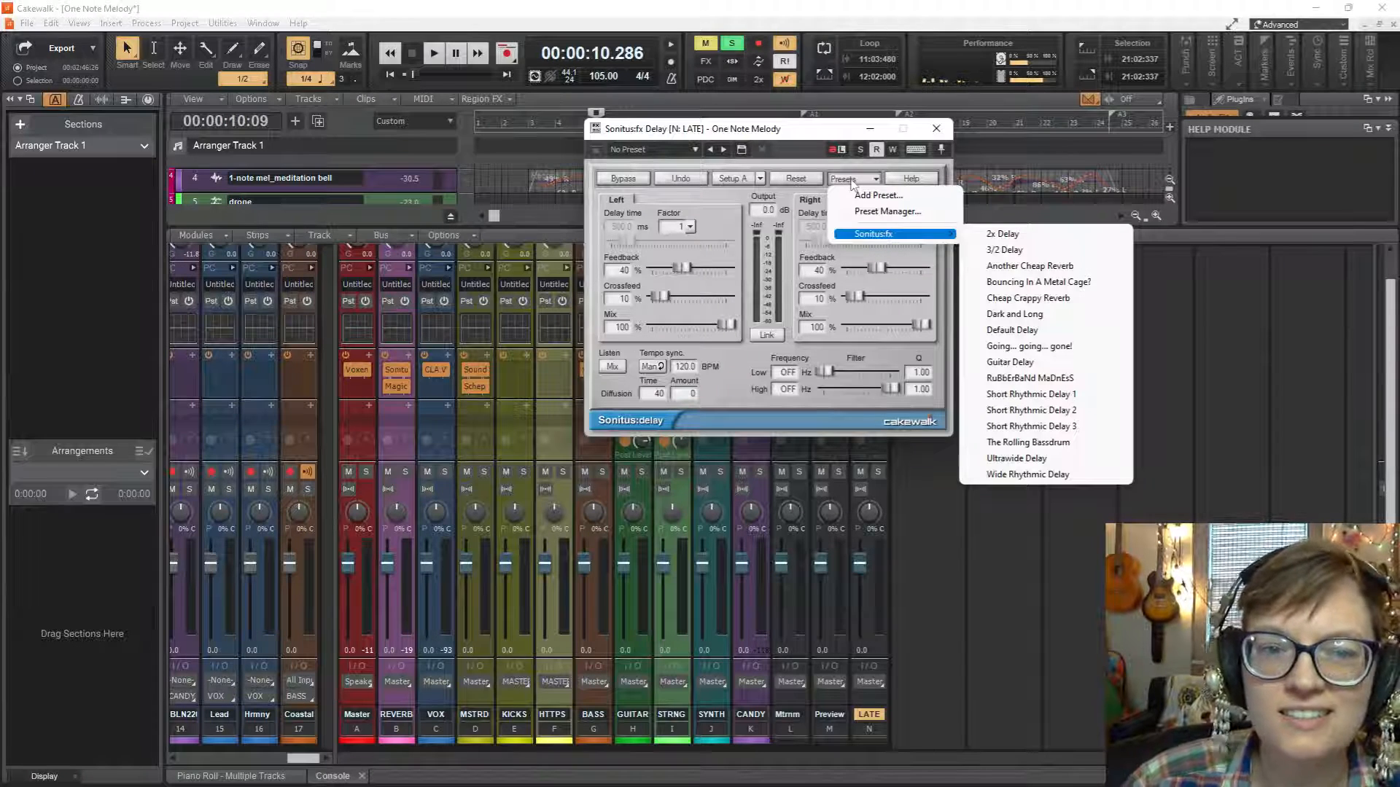
click(695, 149)
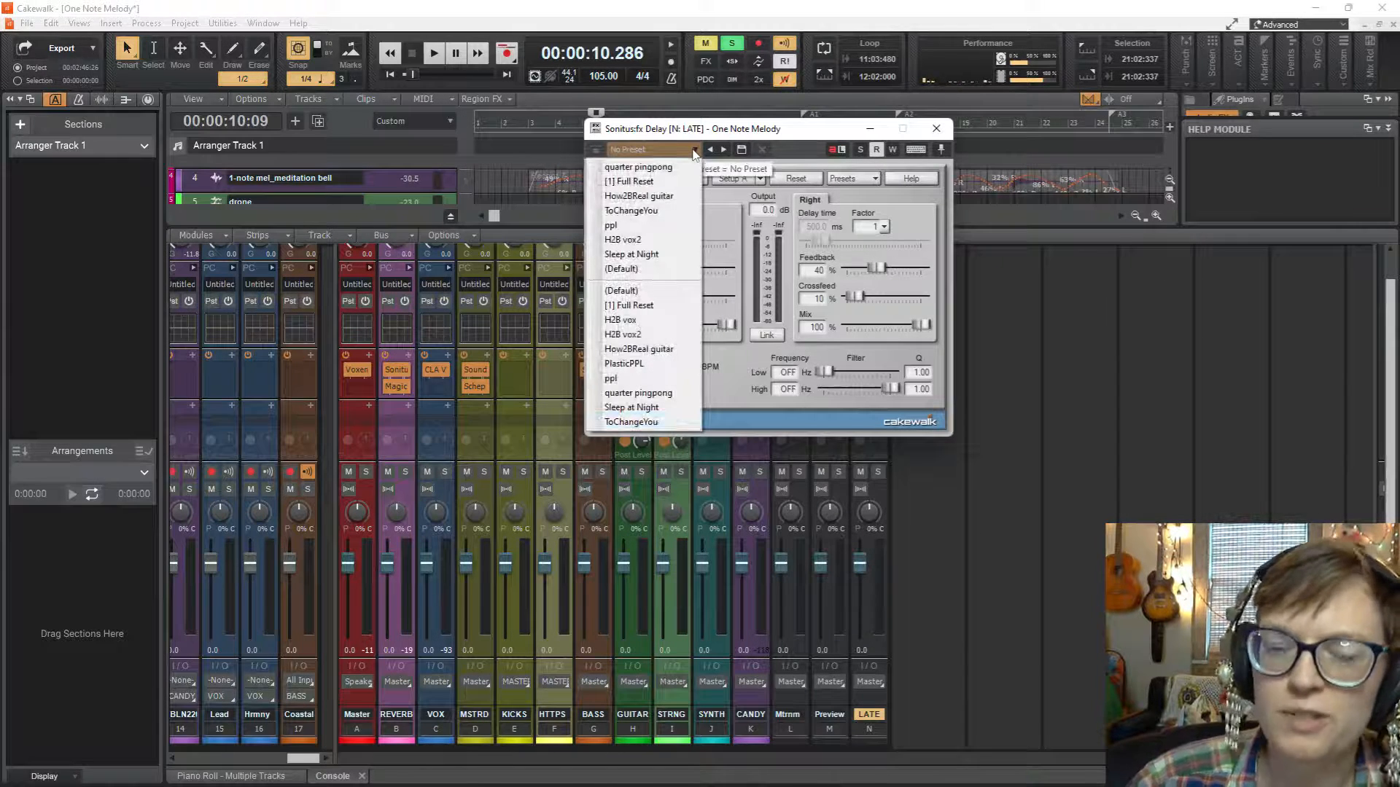
click(653, 394)
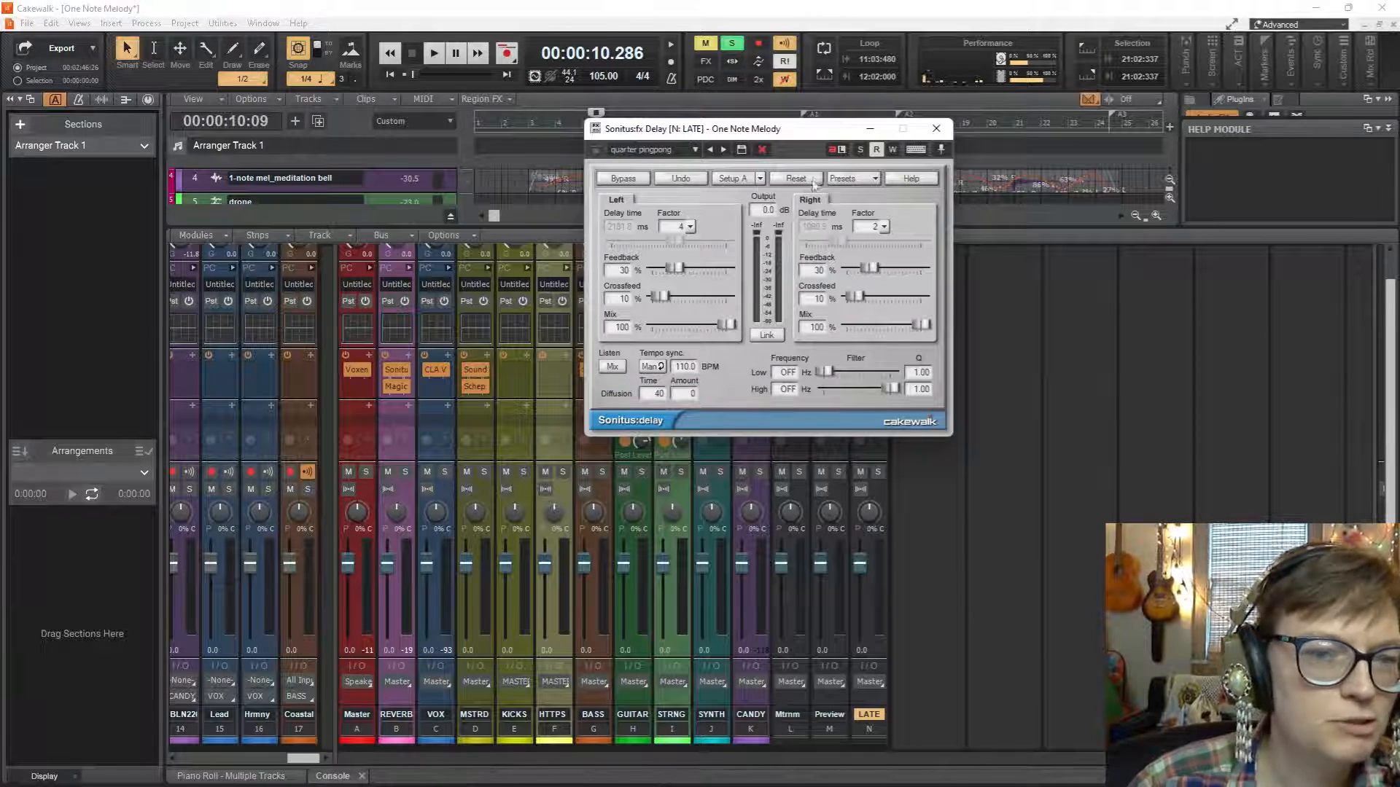
Set the delay's tempo to 105 BPM and move its window away from the bus strips.
double_click(684, 368)
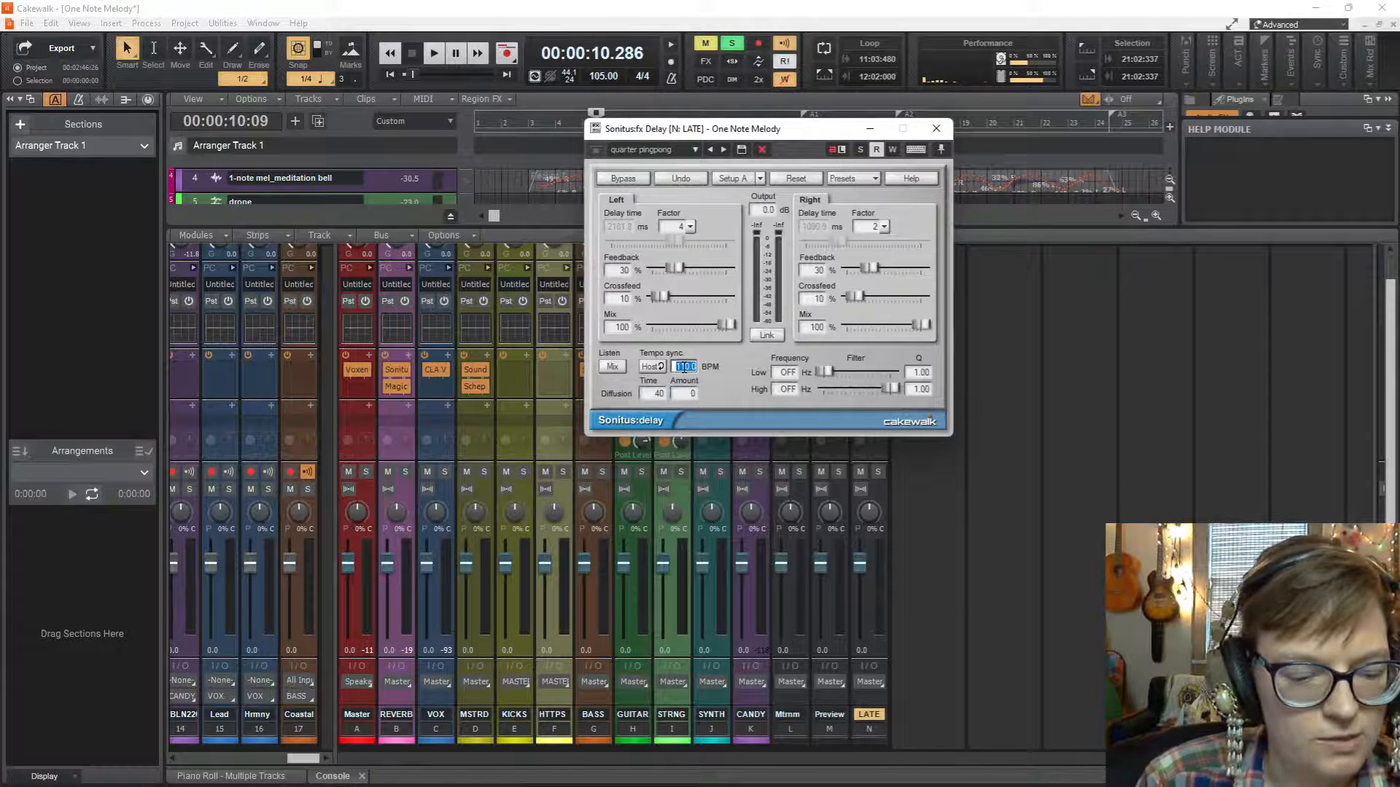
text(105)
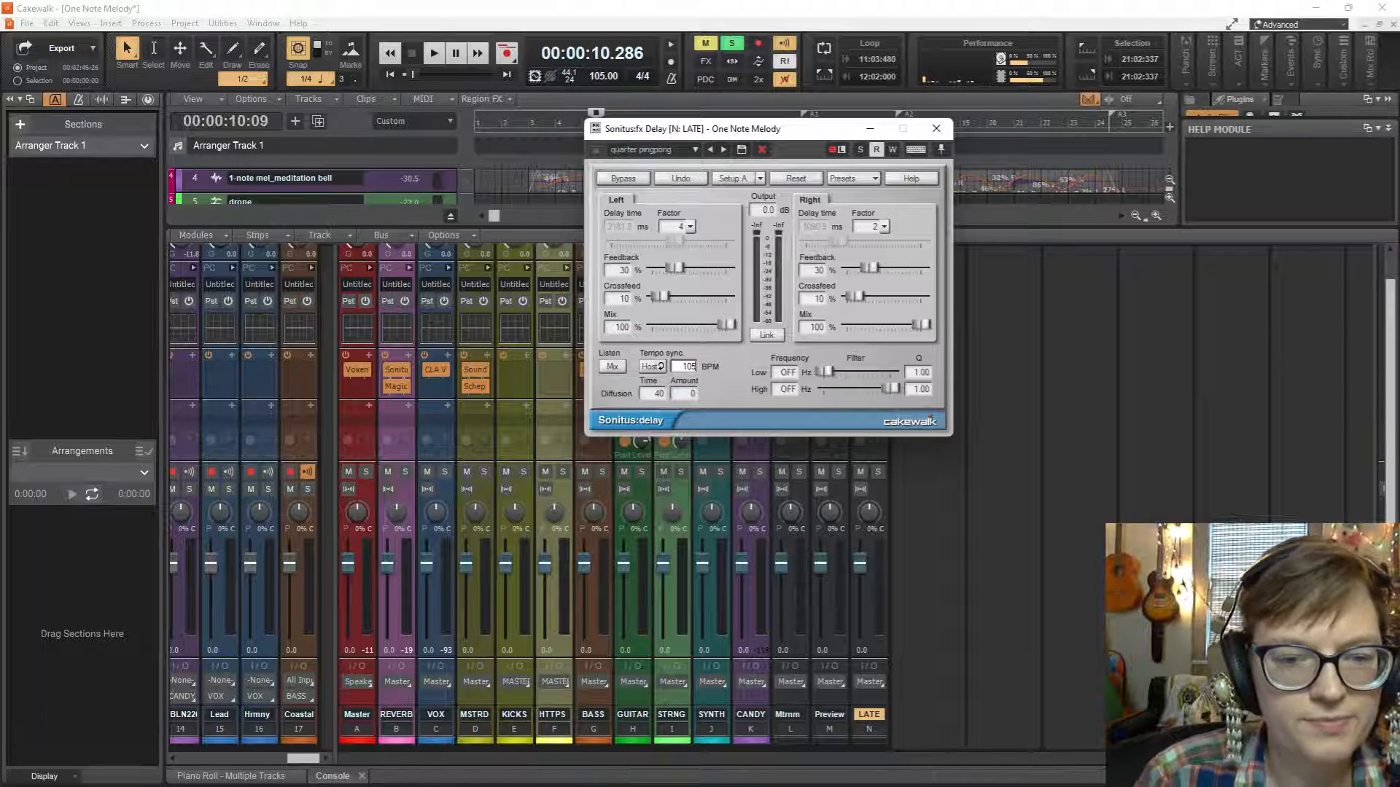
key(Return)
drag(753, 134, 1115, 185)
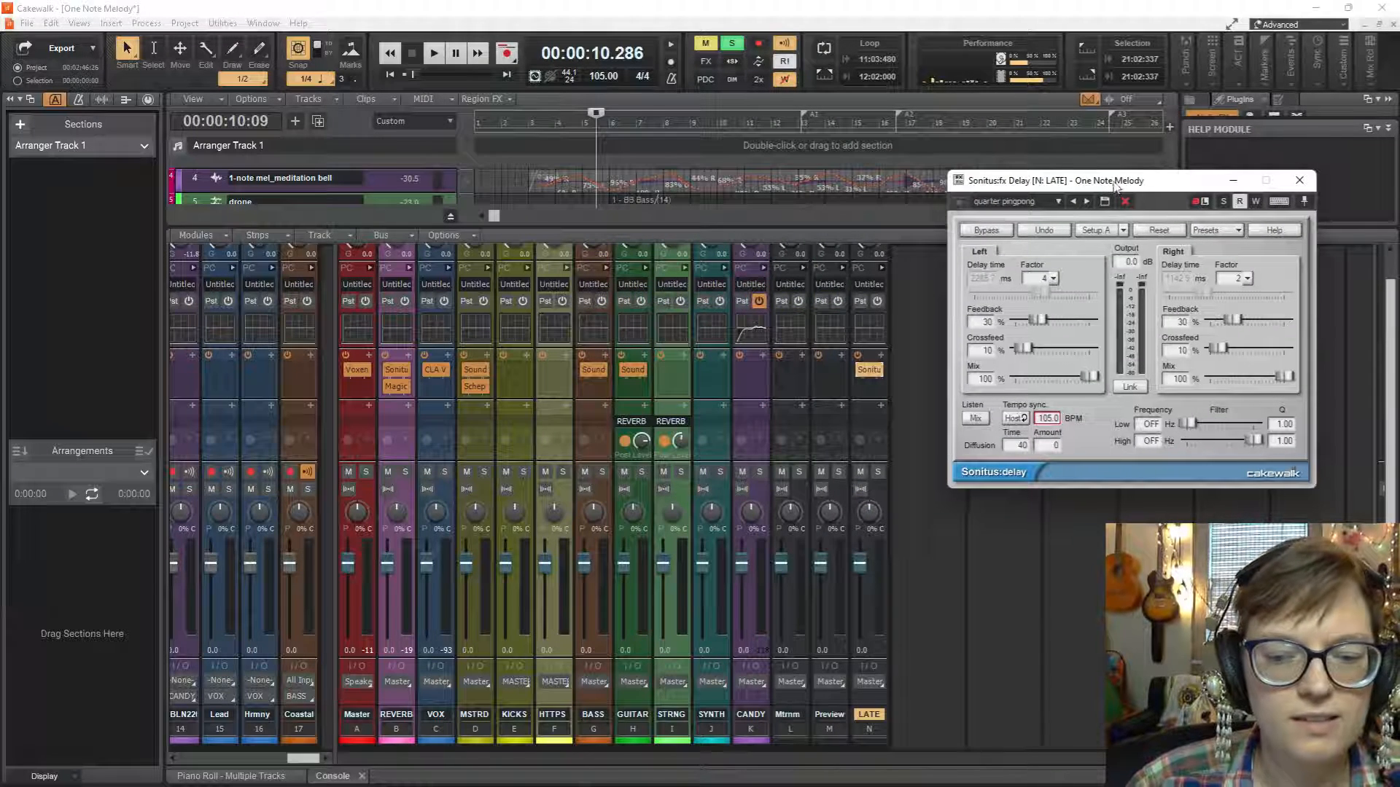
Color the LATE bus dark purple (RGB 64, 0, 128) and move it between the REVERB and VOX buses.
click(865, 738)
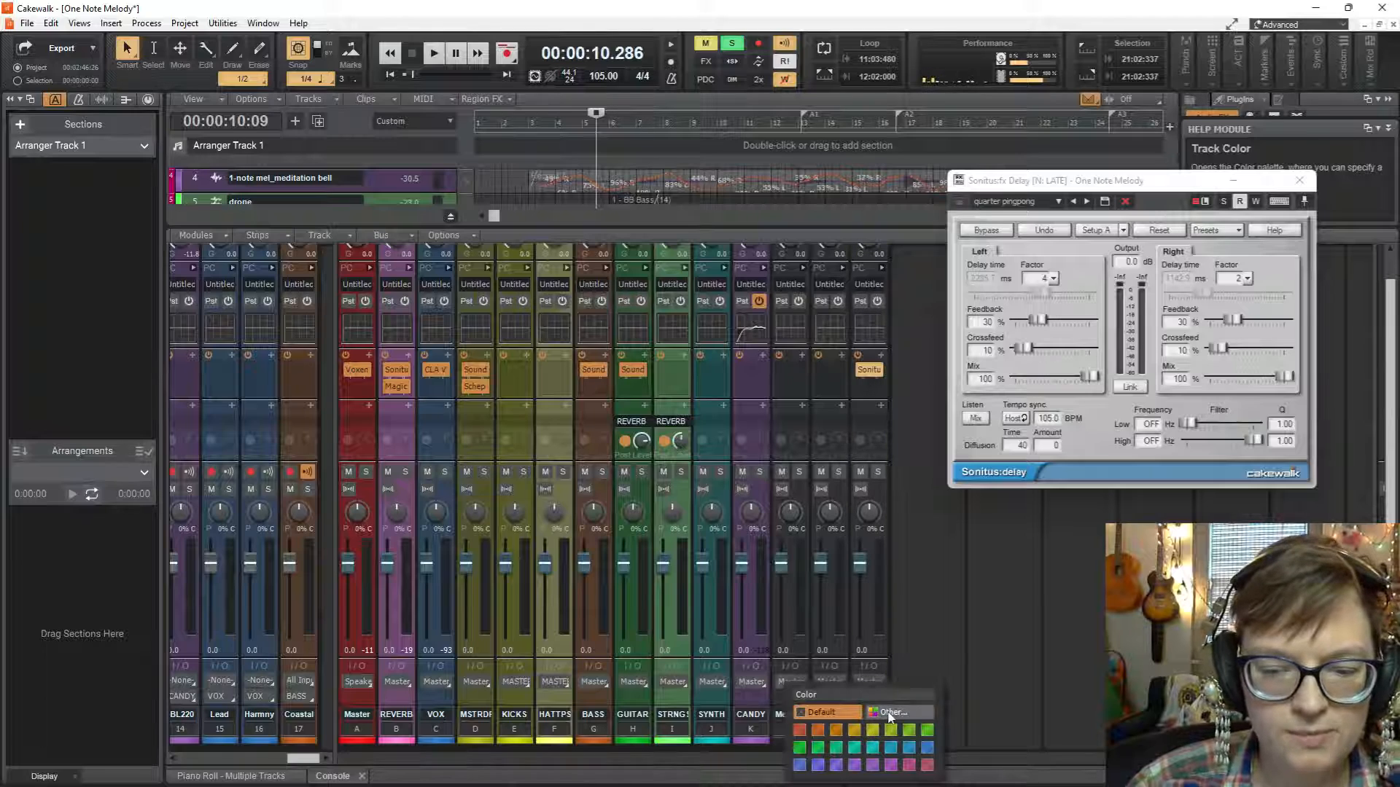
click(890, 713)
click(684, 382)
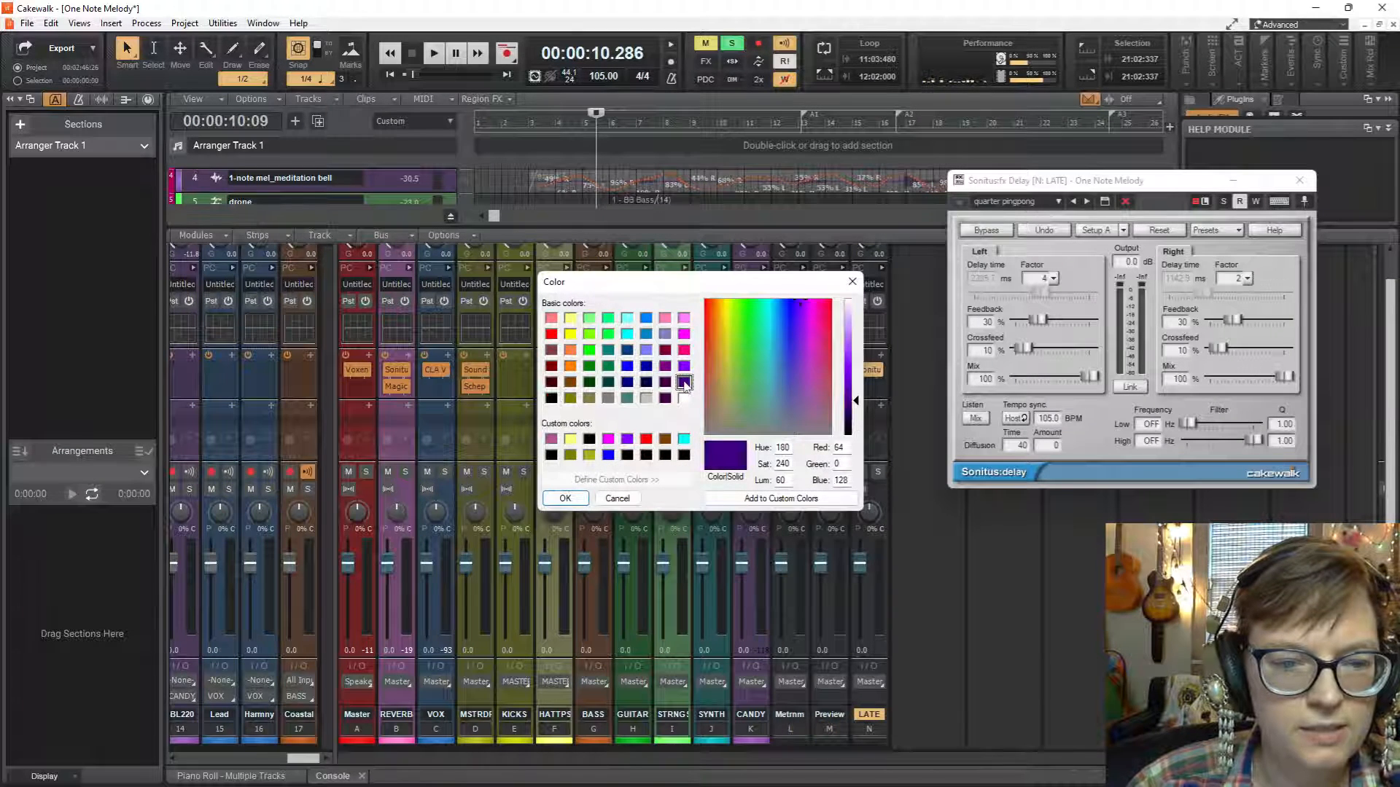
click(565, 498)
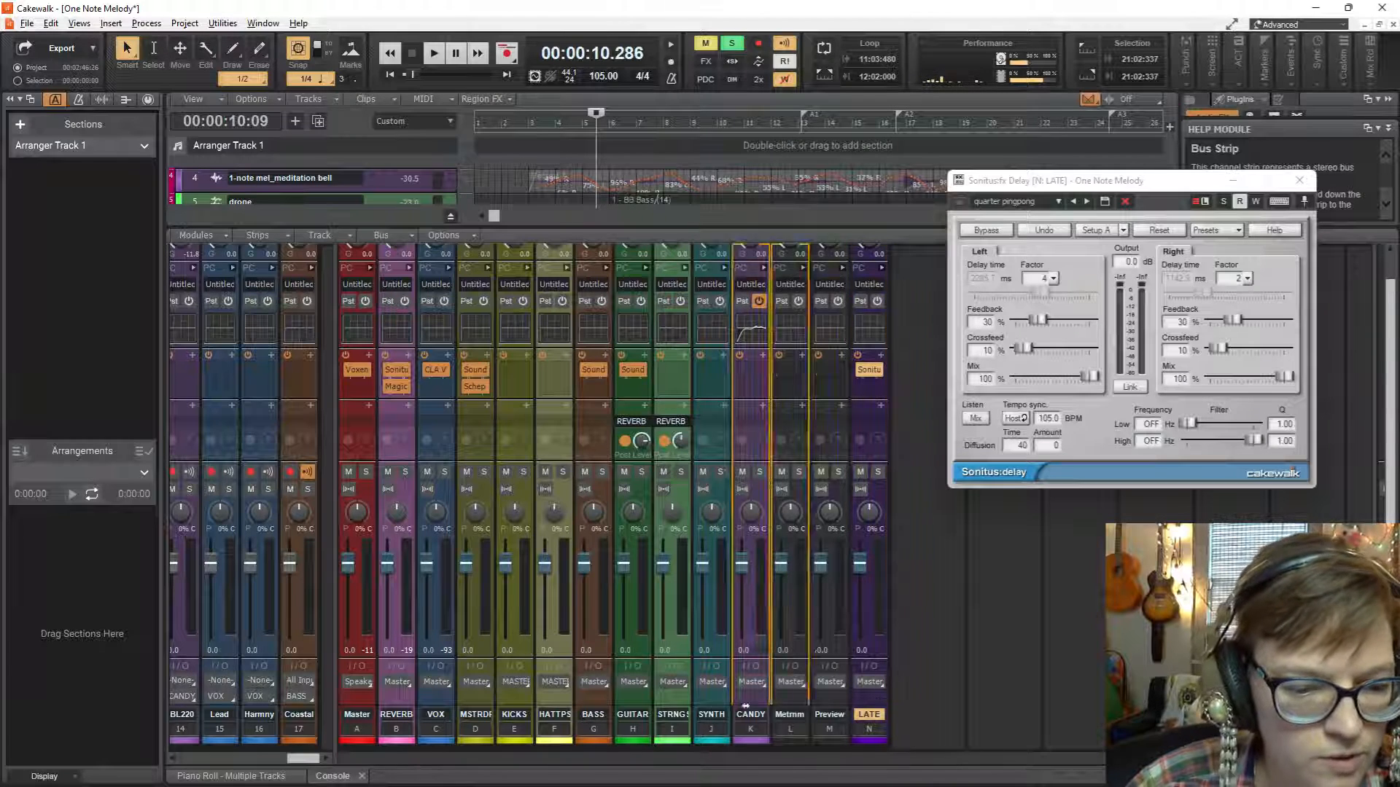
drag(500, 716, 423, 722)
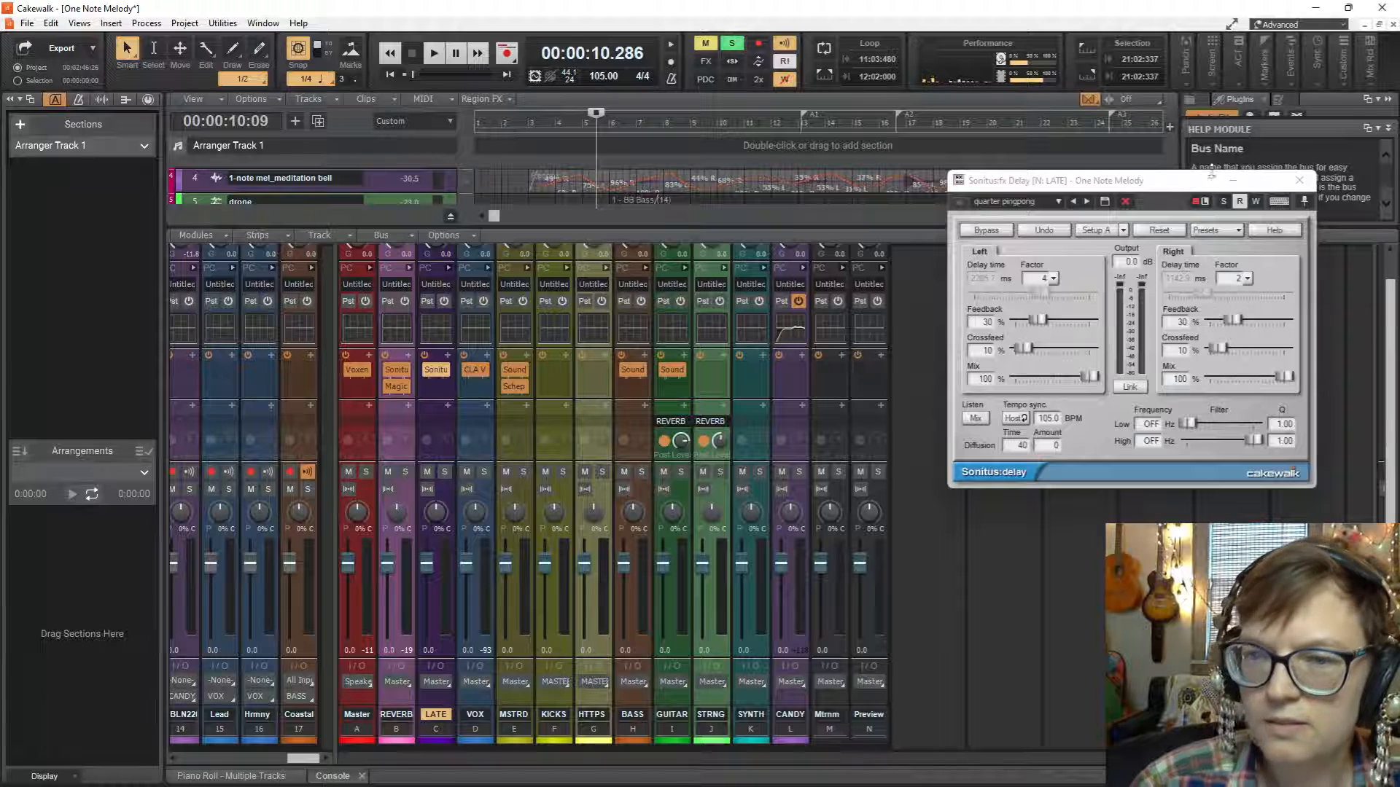
Widen the Console's track area around the drone strip and enlarge the track view enough to show the drone clip.
drag(1201, 184, 1083, 106)
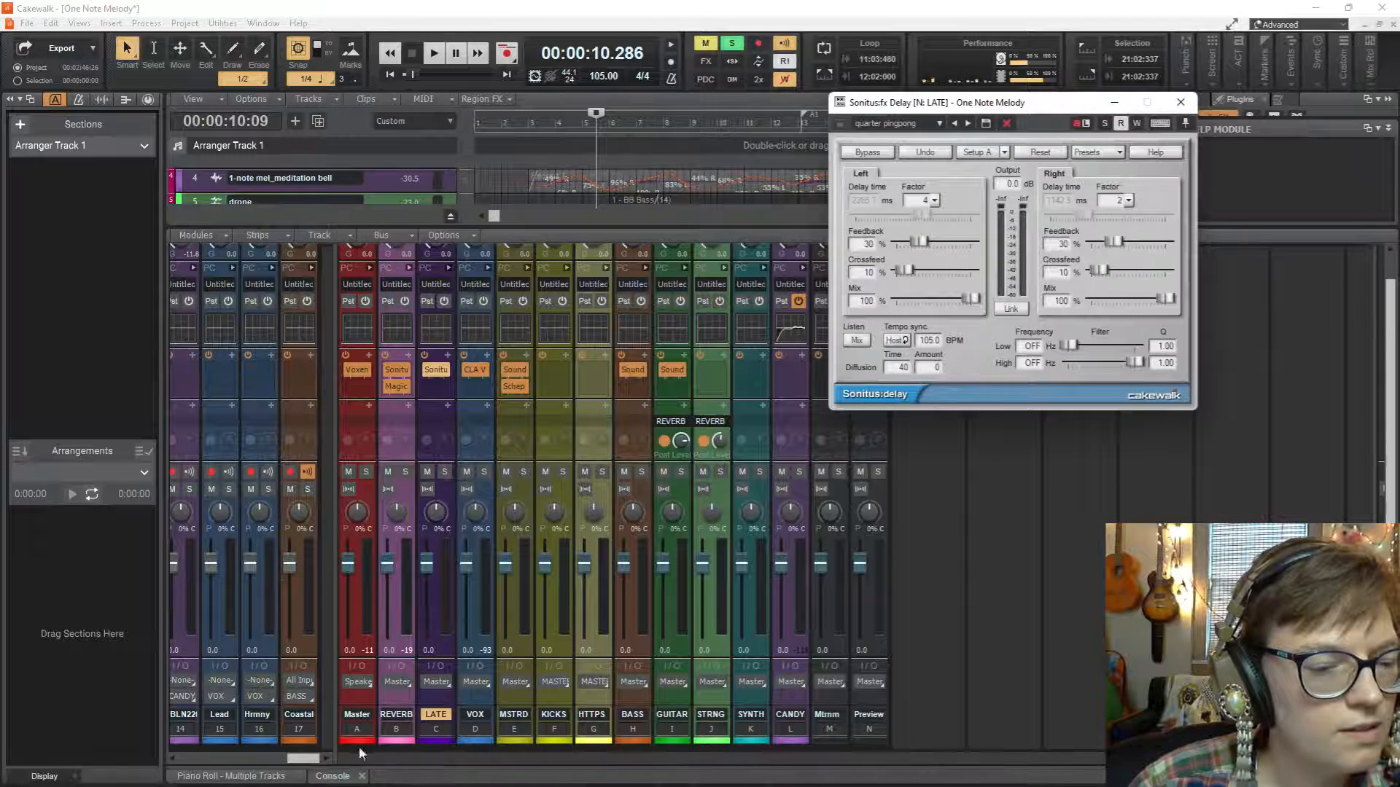
drag(303, 762, 203, 742)
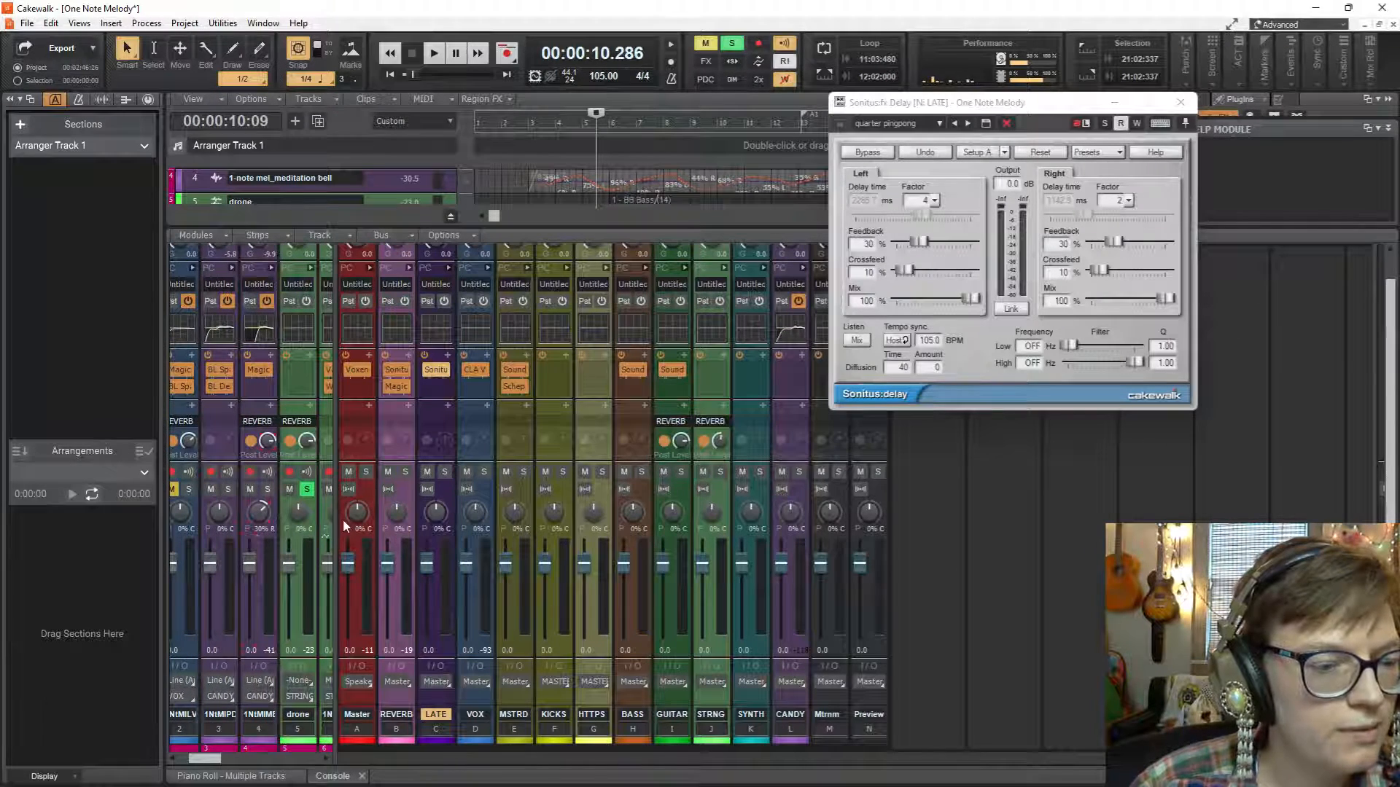
drag(336, 524, 606, 525)
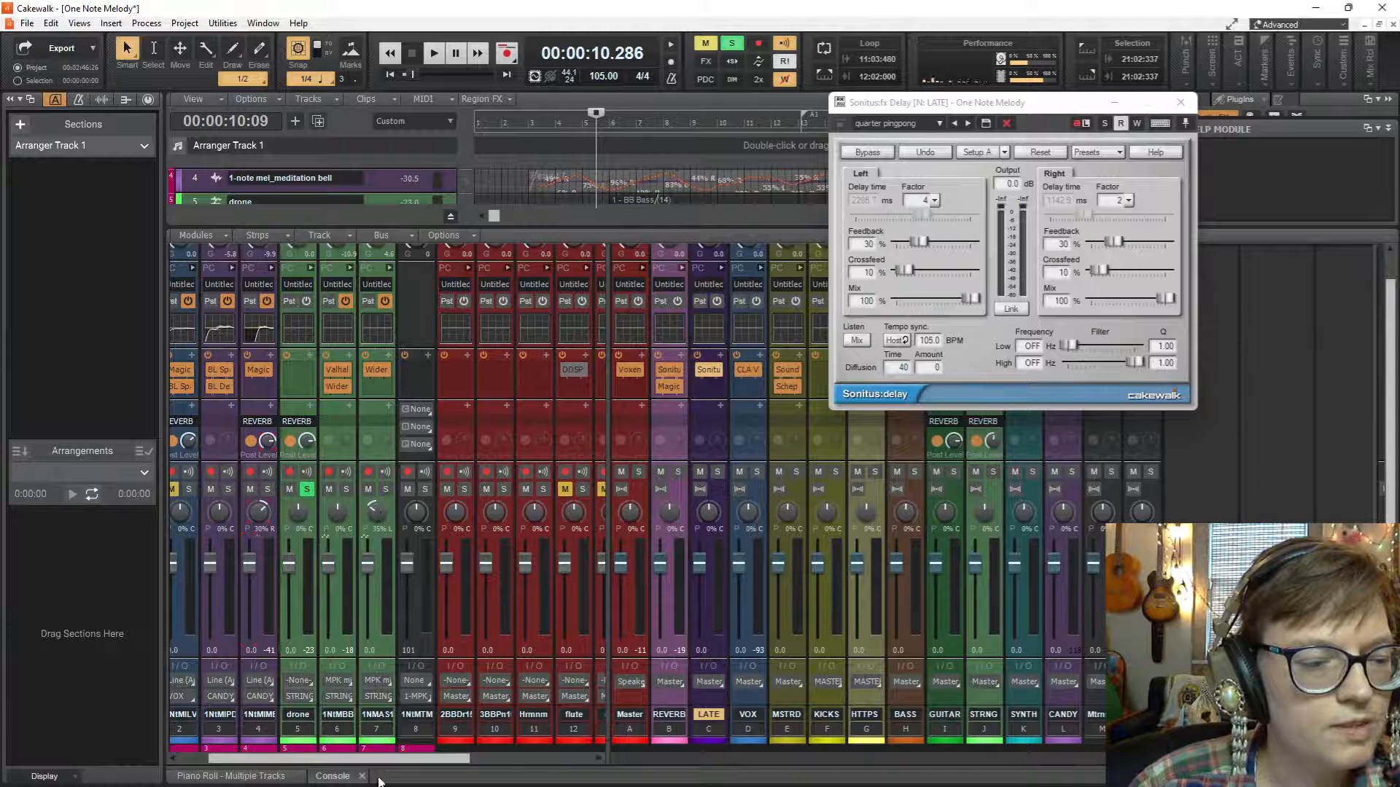
drag(380, 759, 355, 767)
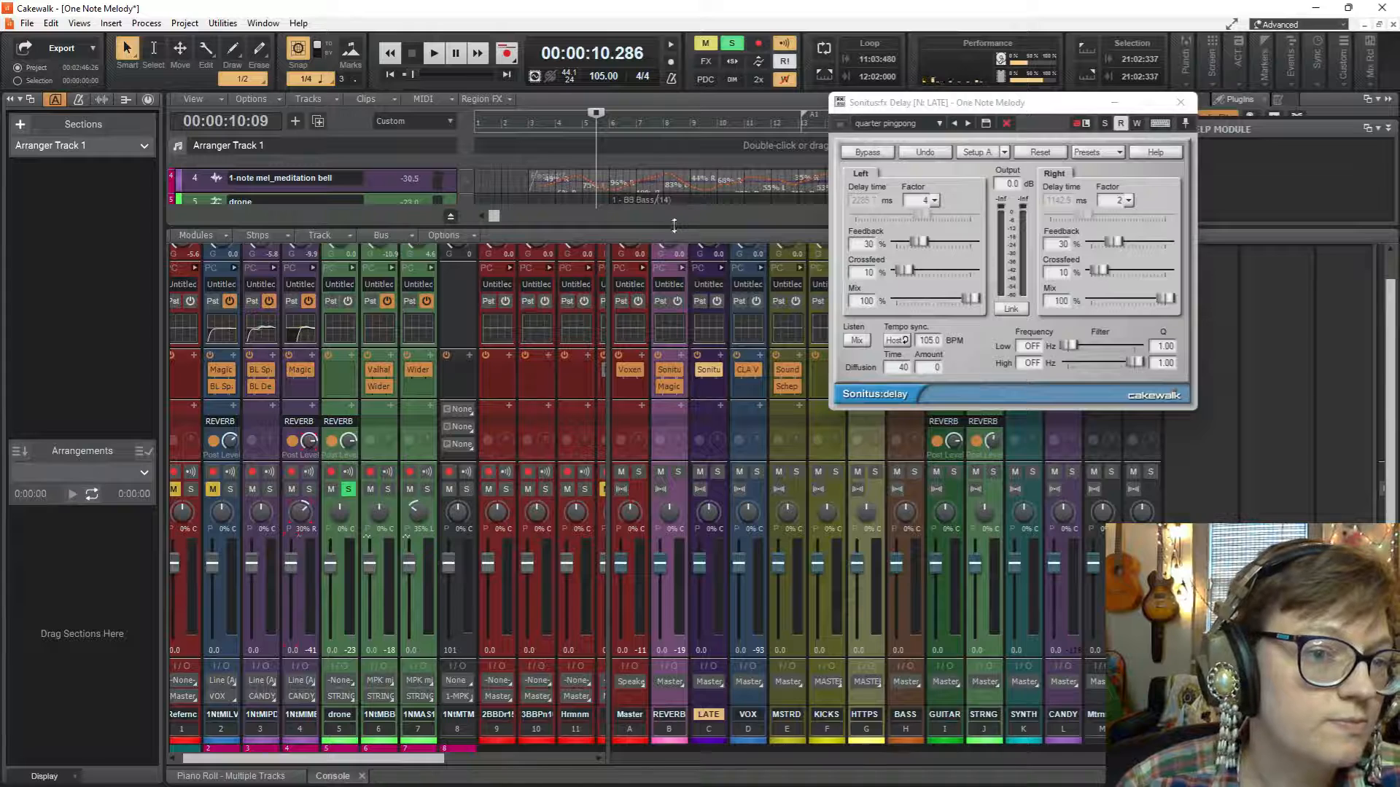
drag(674, 226, 674, 316)
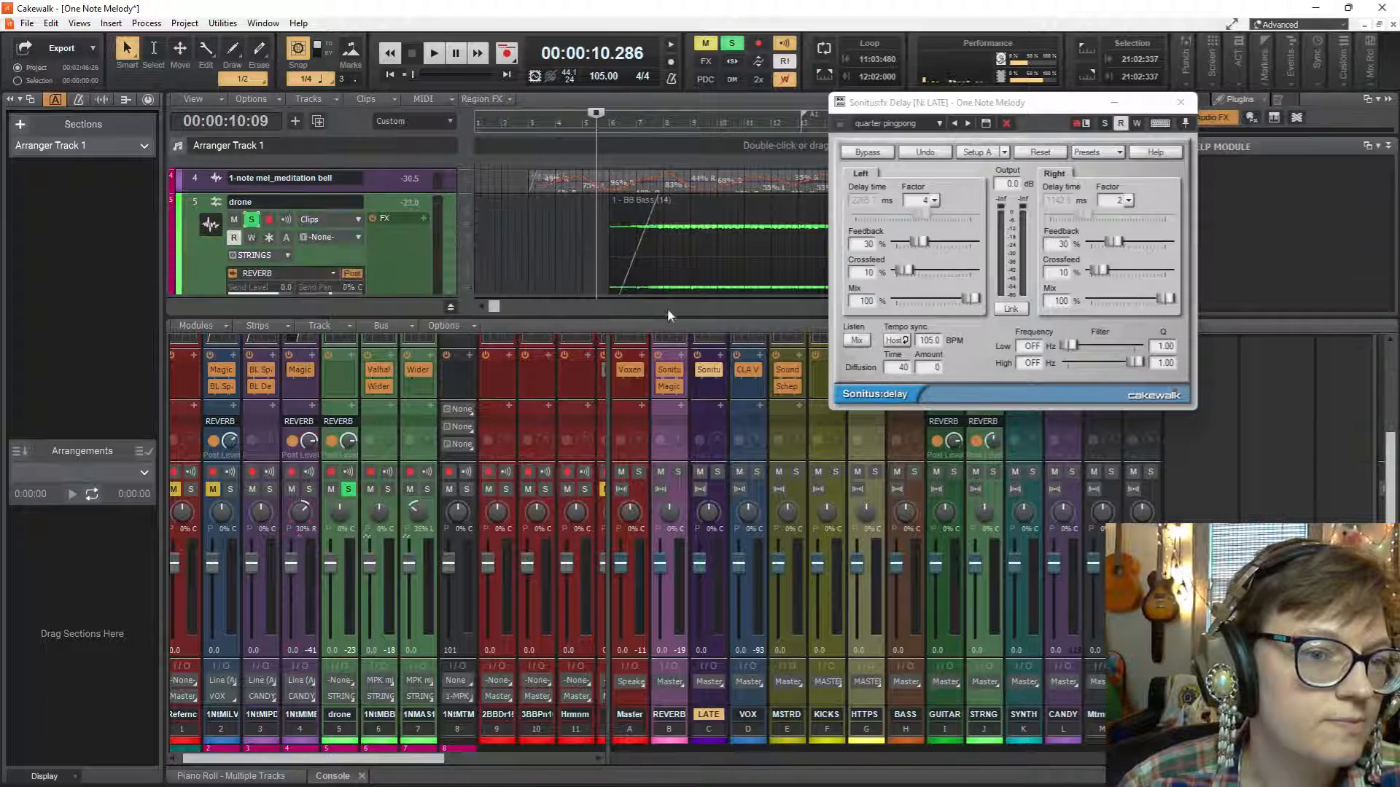
Place the playhead just before the drone clip and add a send to the LATE bus on the drone channel strip.
click(605, 258)
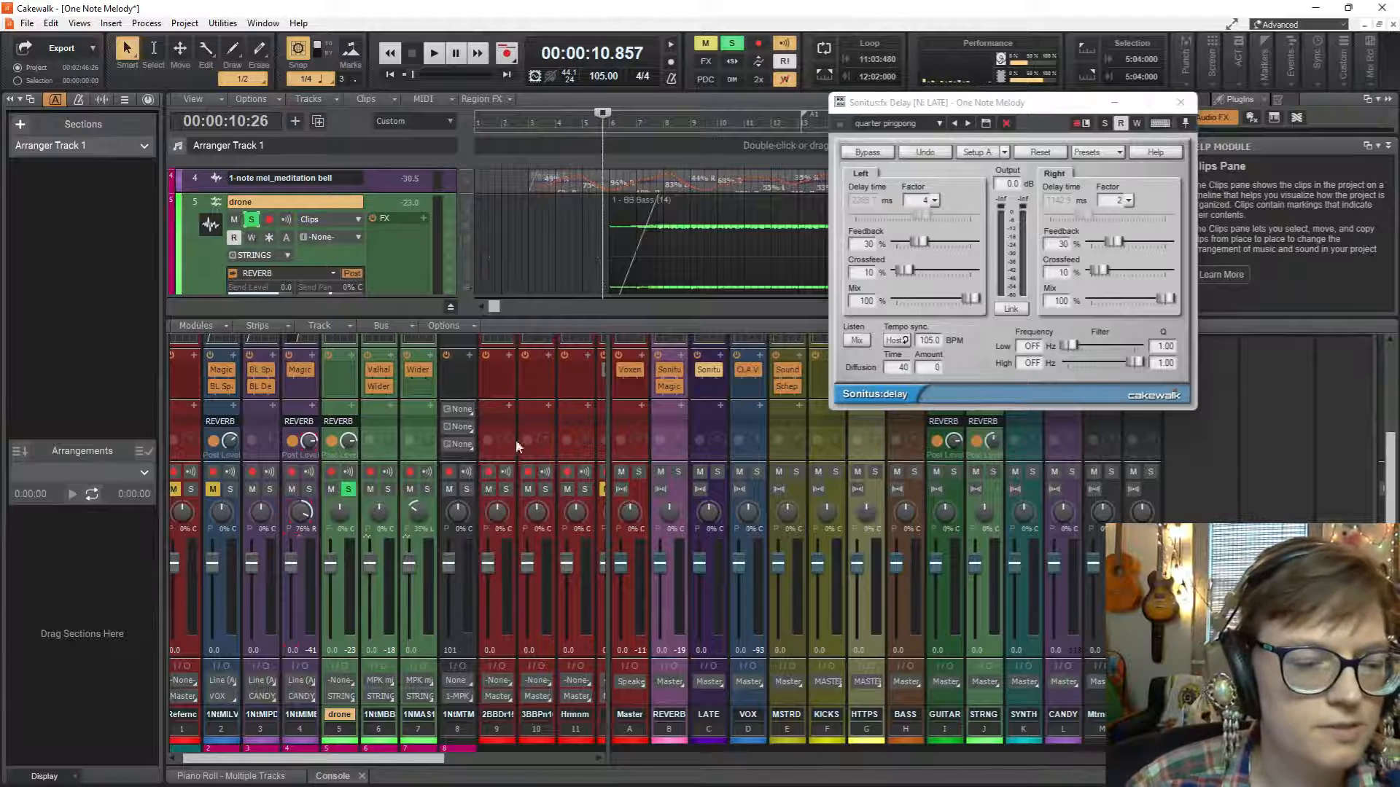
click(351, 405)
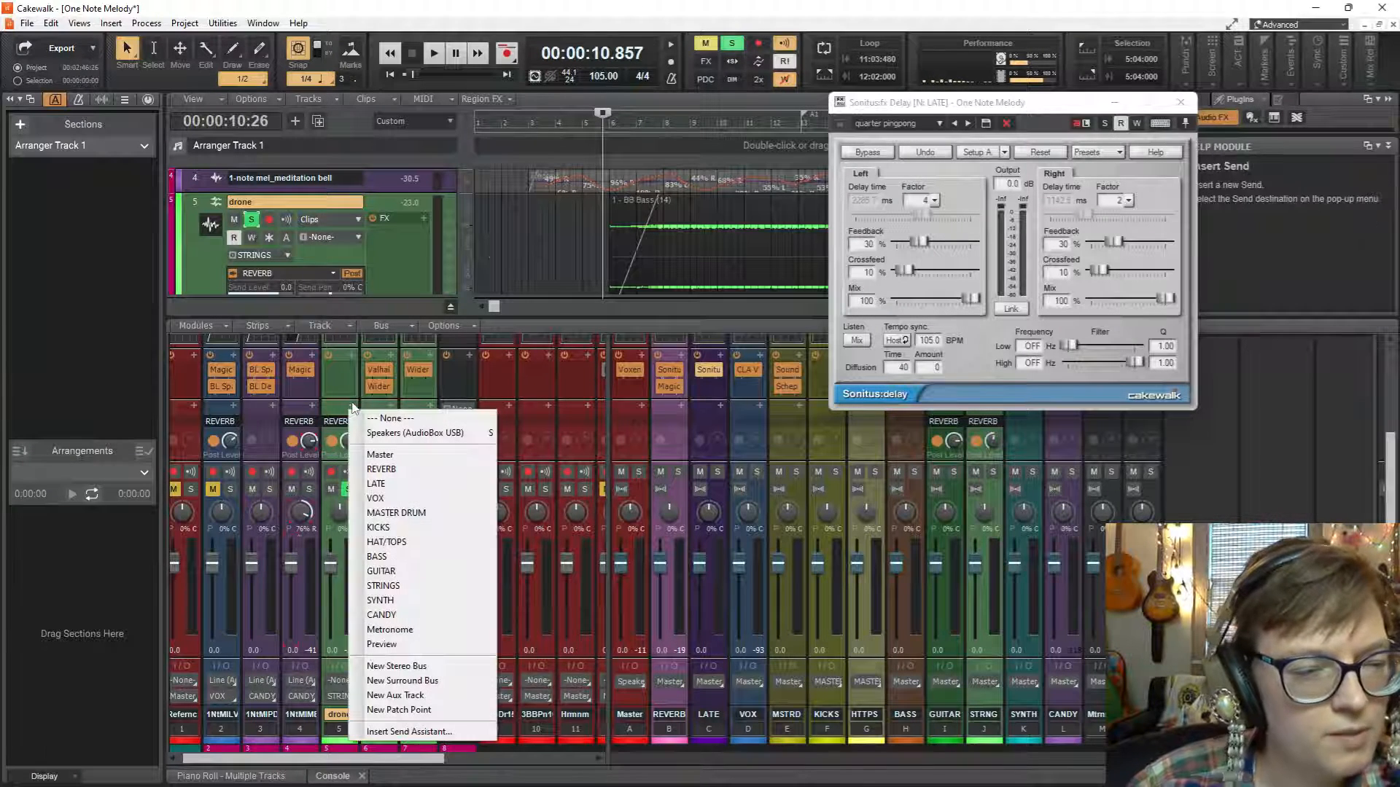
click(385, 484)
Play the soloed drone with its new LATE send and restart it from just before the clip.
key(space)
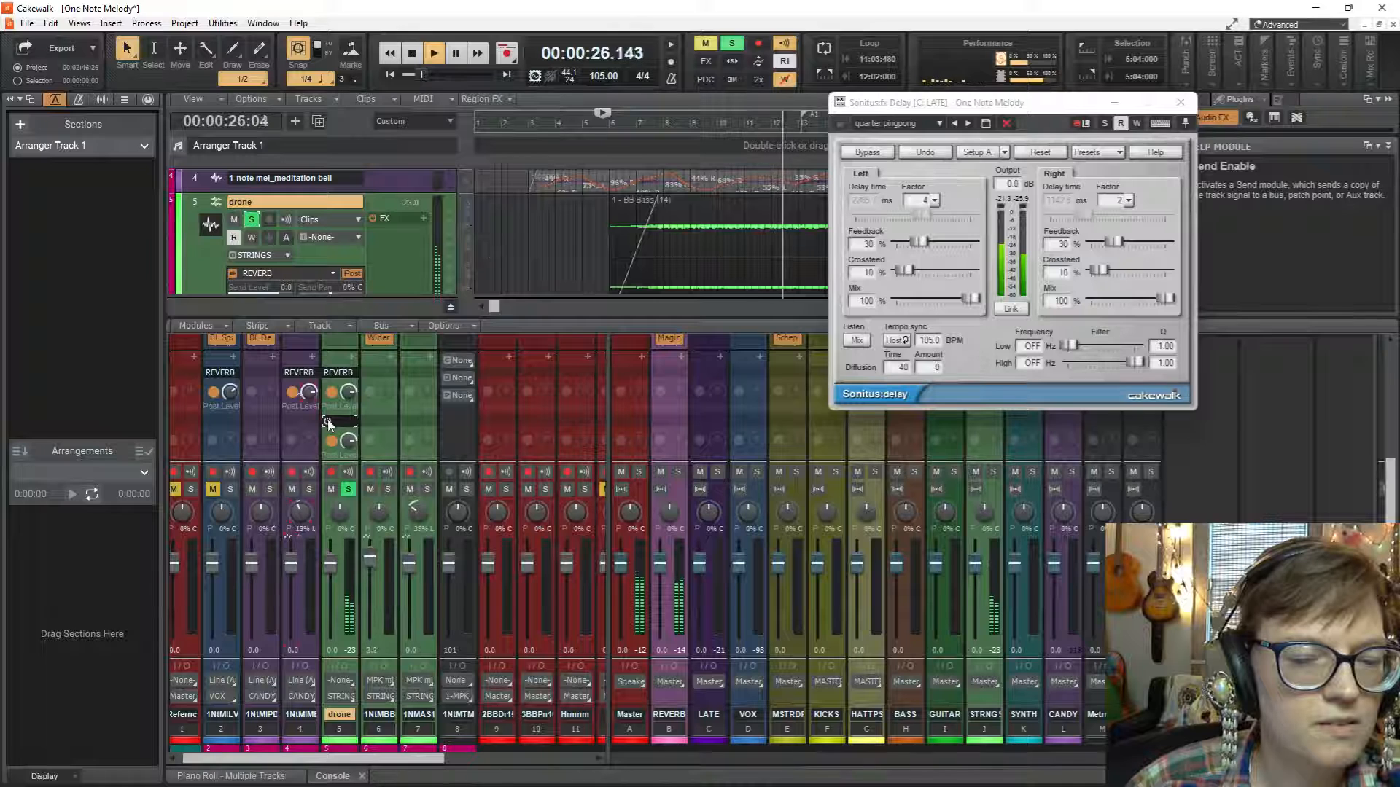
key(space)
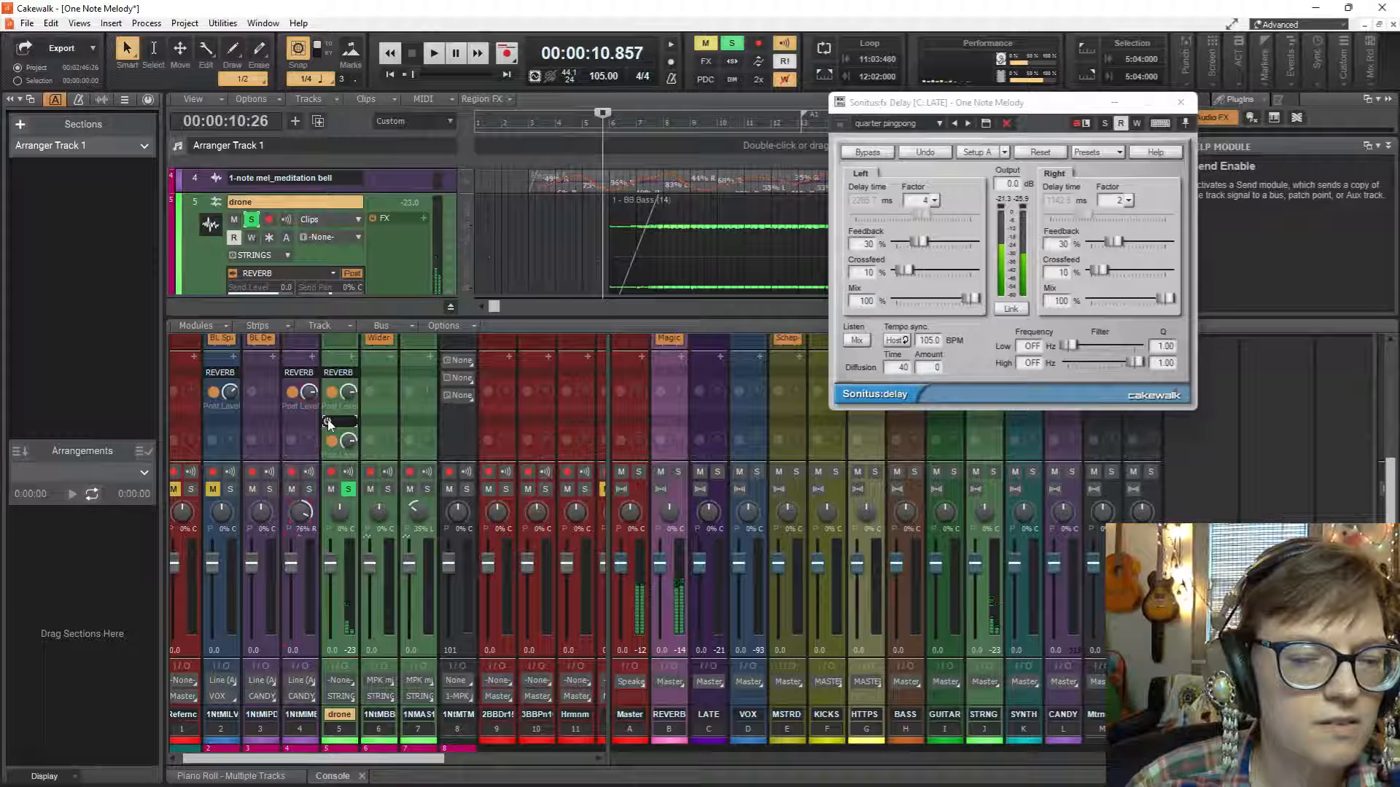
key(space)
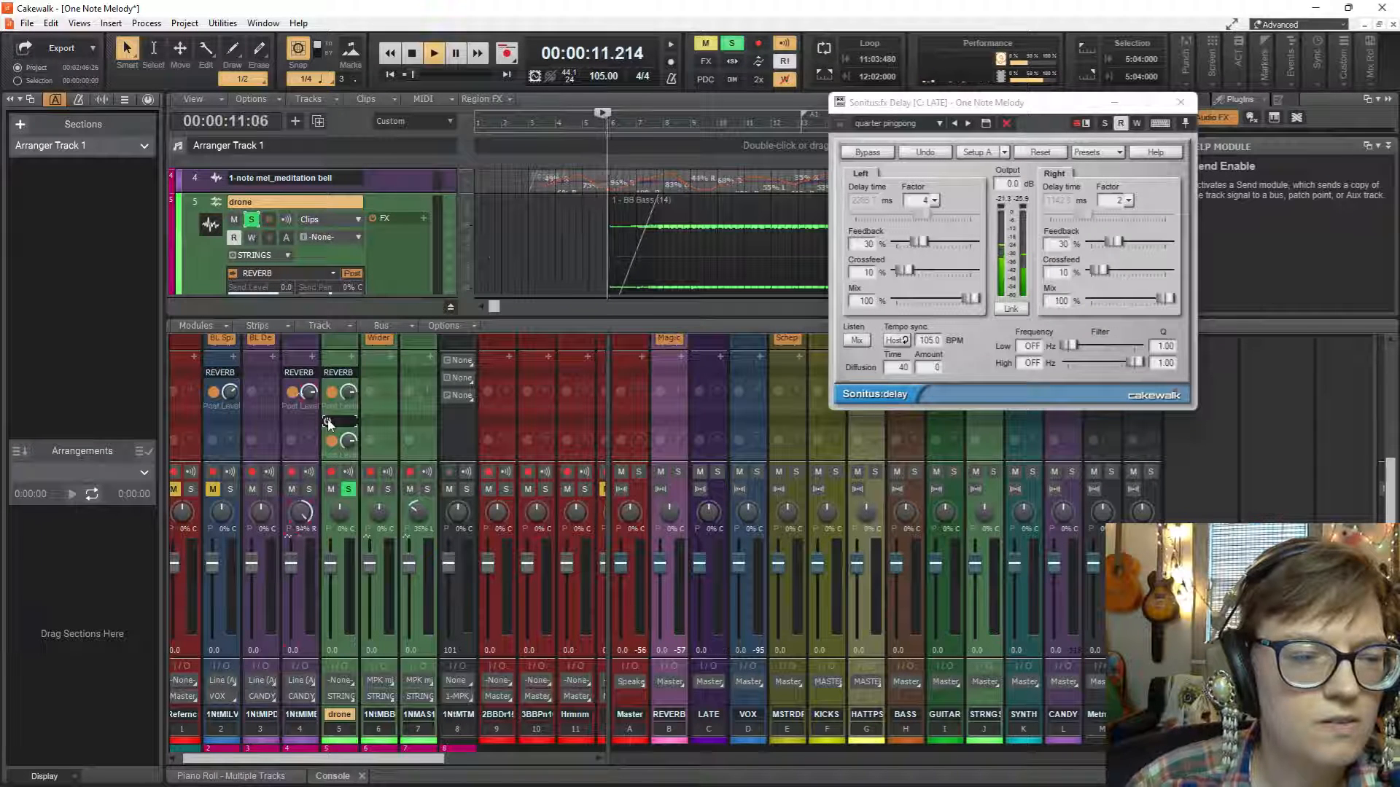
Play the soloed drone briefly, place the playhead inside its clip at 00:00:16:00, and listen from there with the delay.
key(space)
key(space)
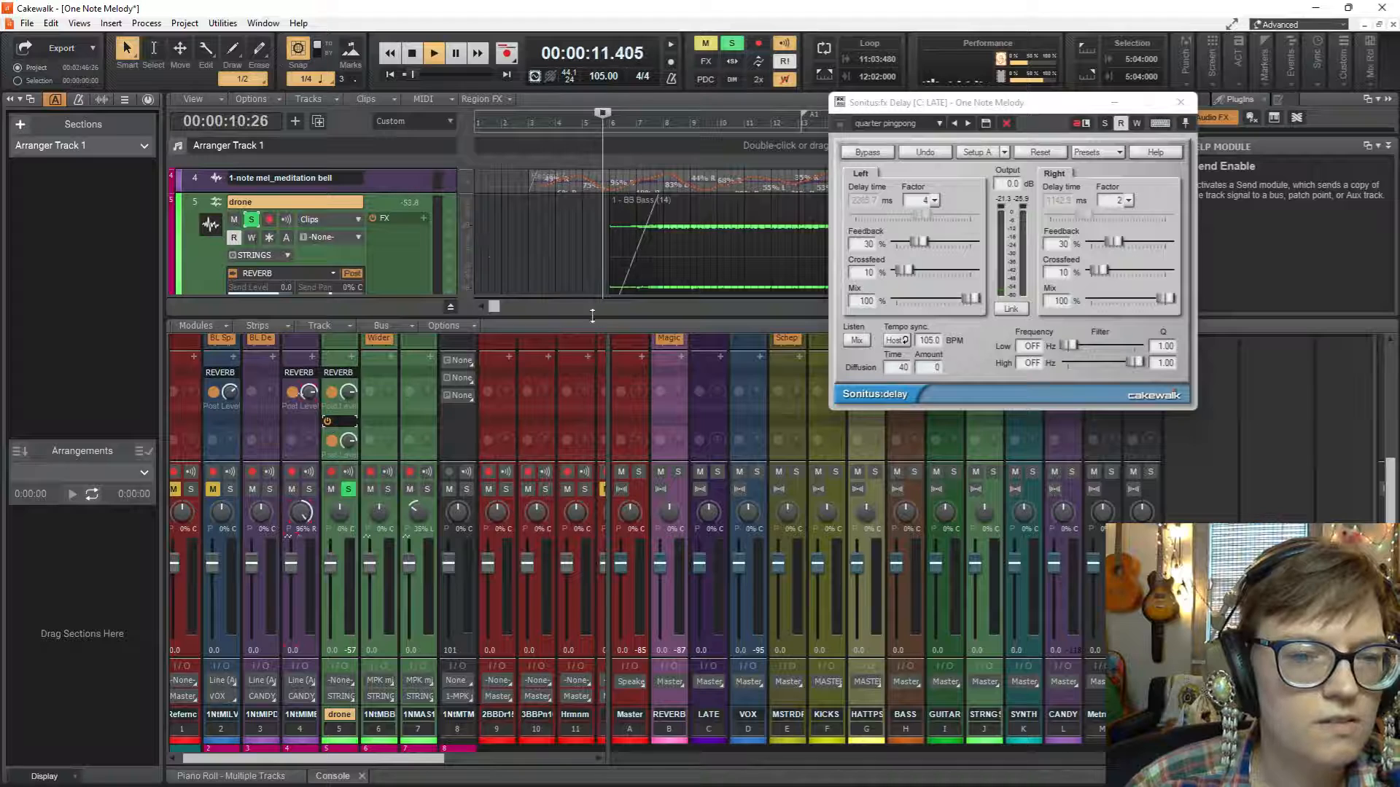
key(space)
click(641, 253)
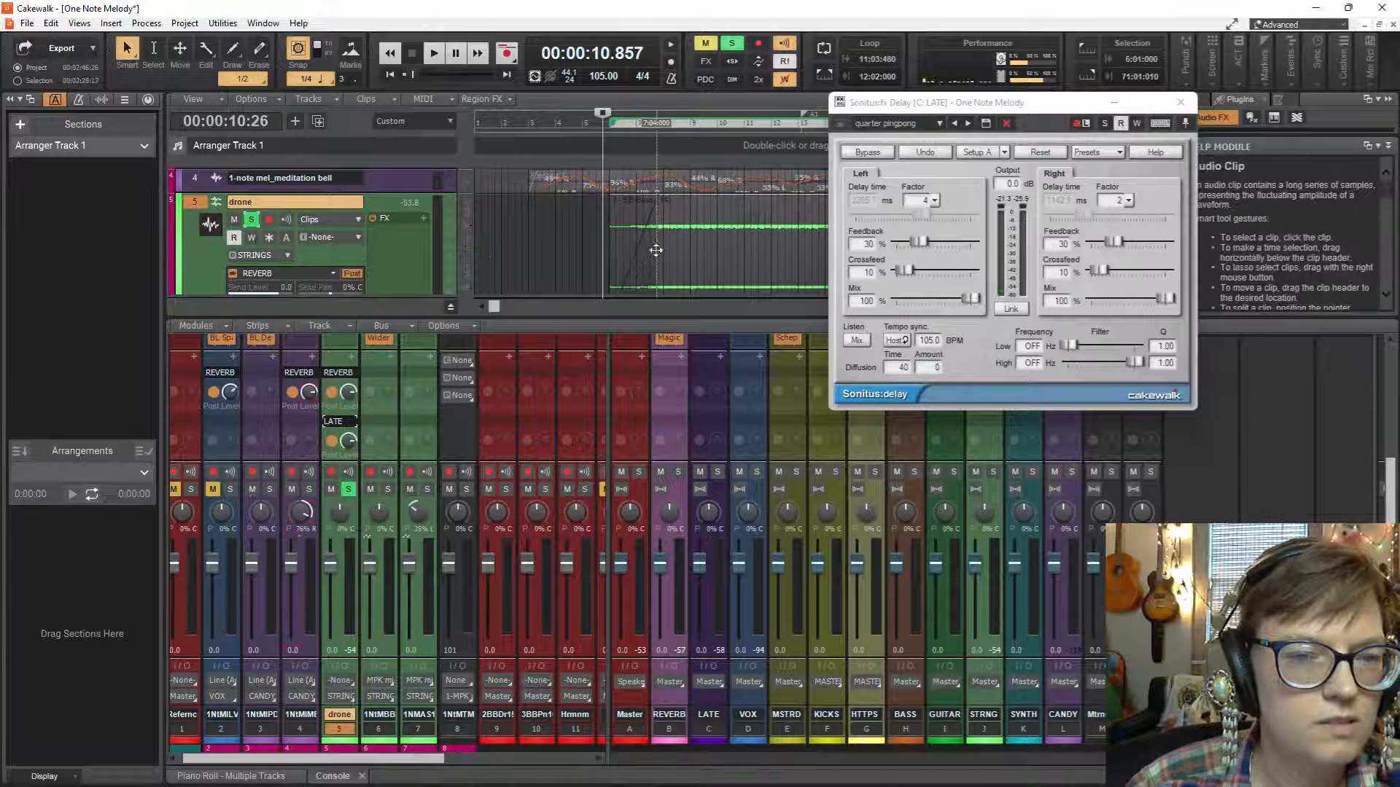
click(666, 191)
key(space)
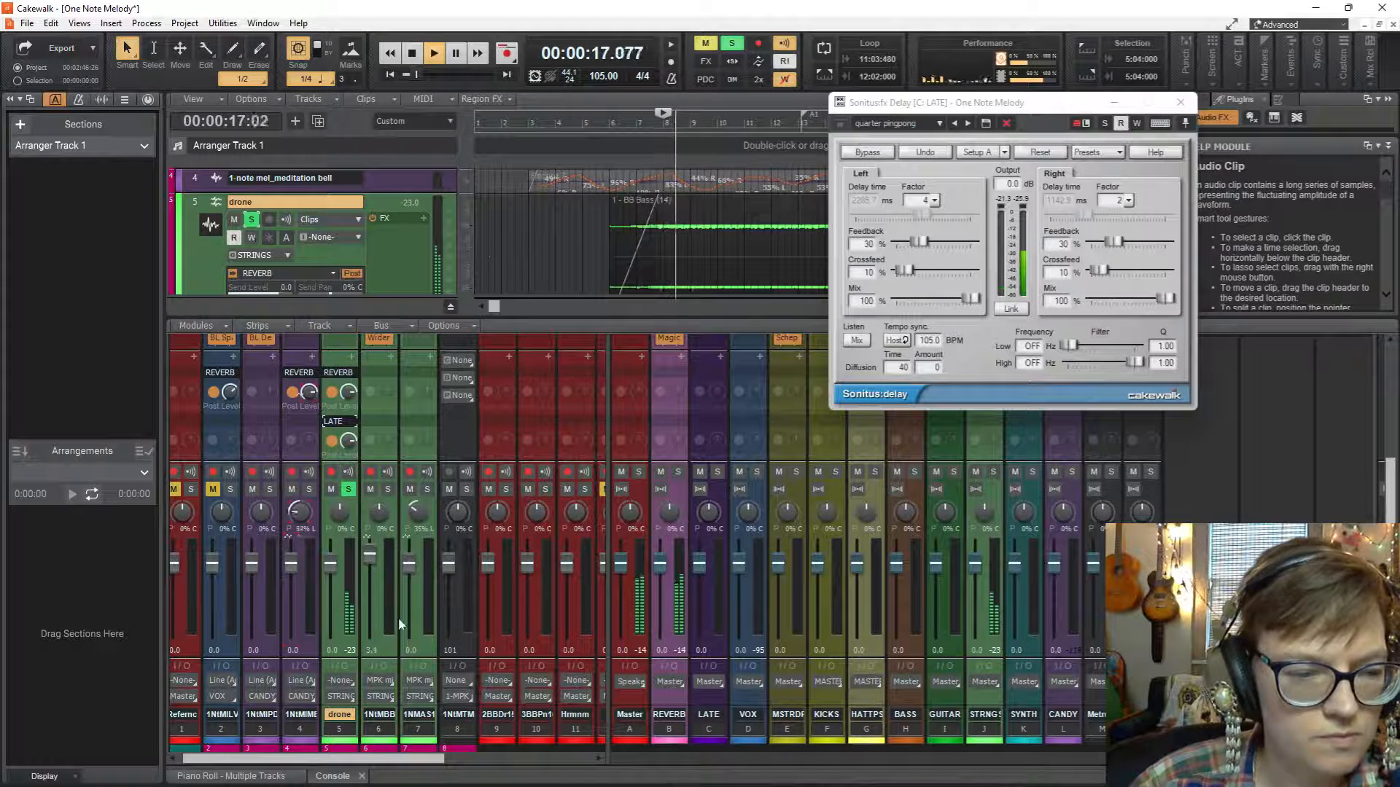
key(space)
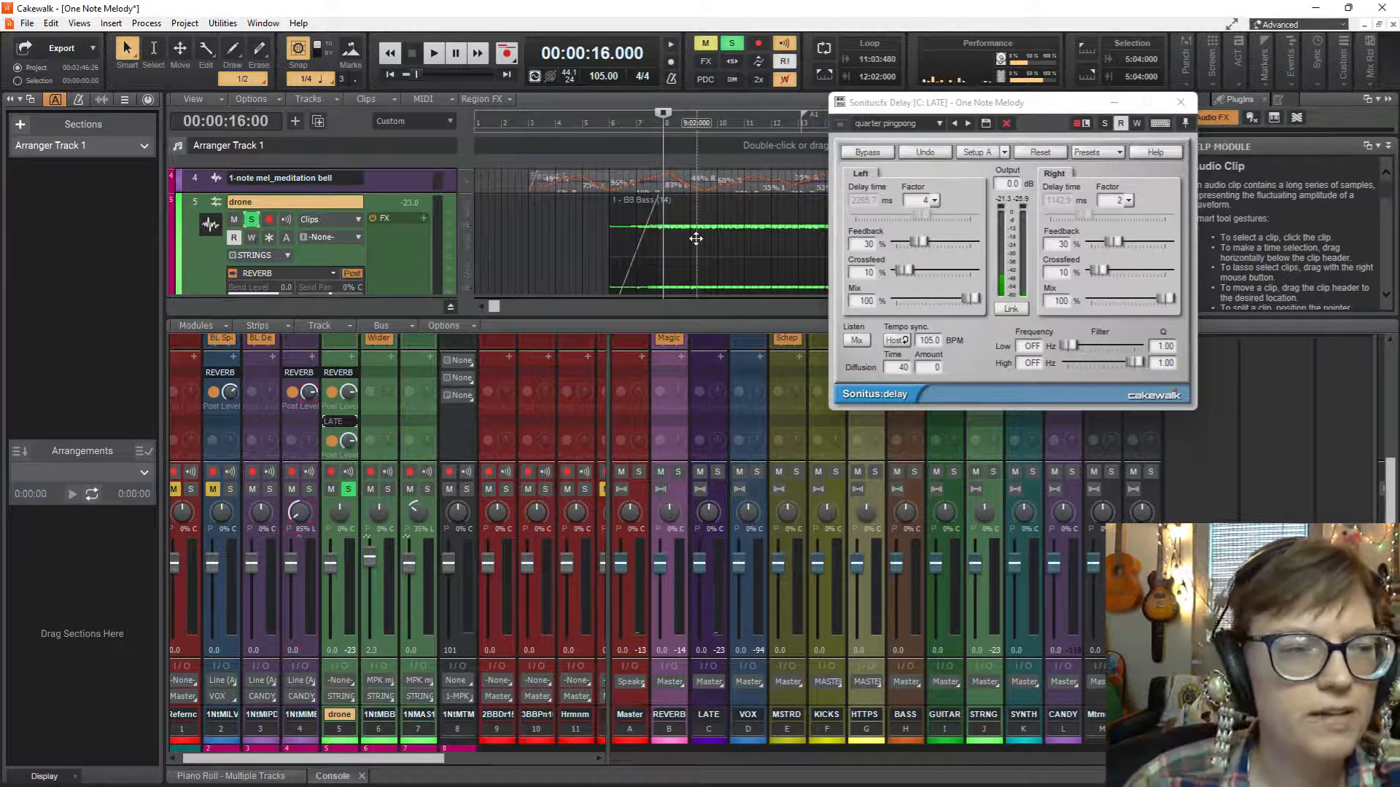
Expand the drone strip's ProChannel in the Console and open its QuadCurve Equalizer in a large window.
scroll(365, 400, up, 3)
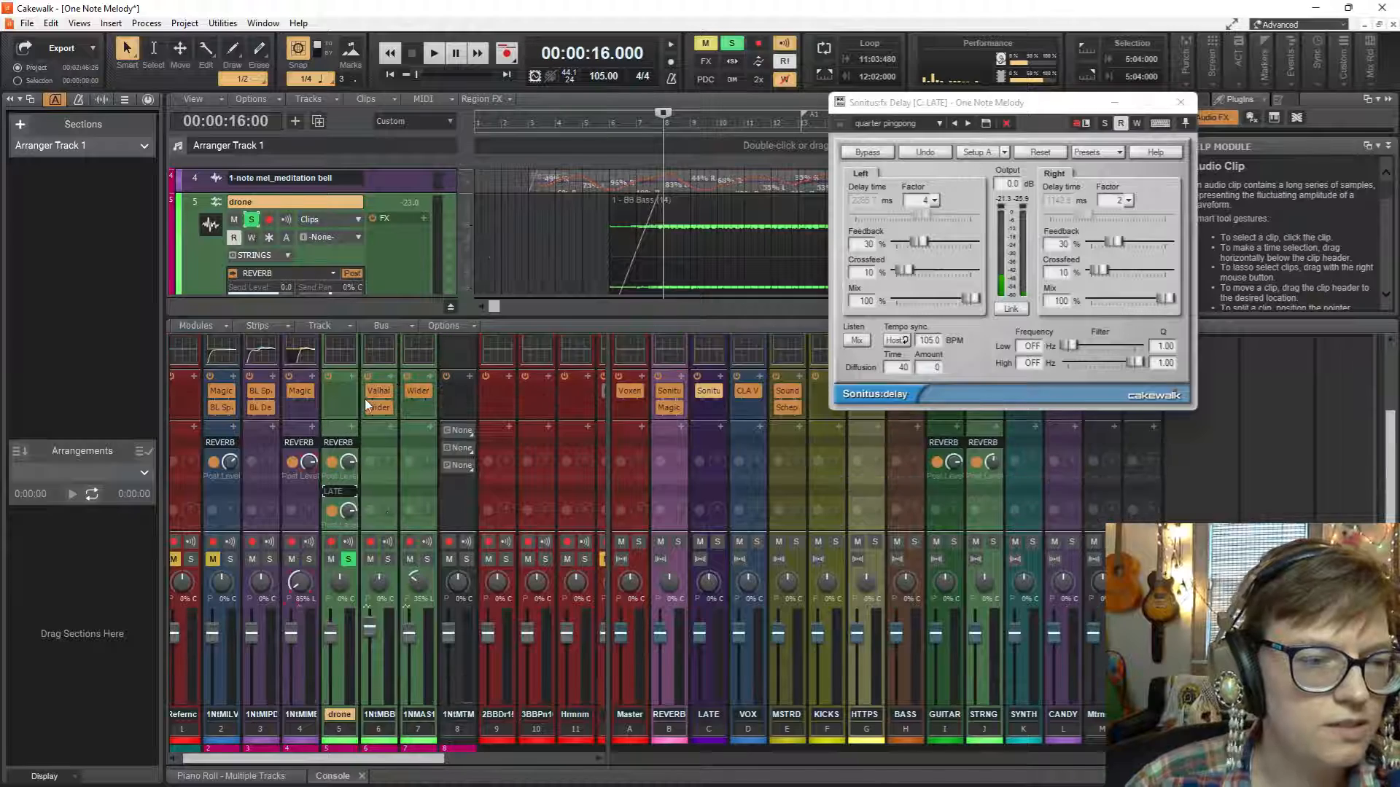
scroll(364, 399, up, 3)
click(352, 359)
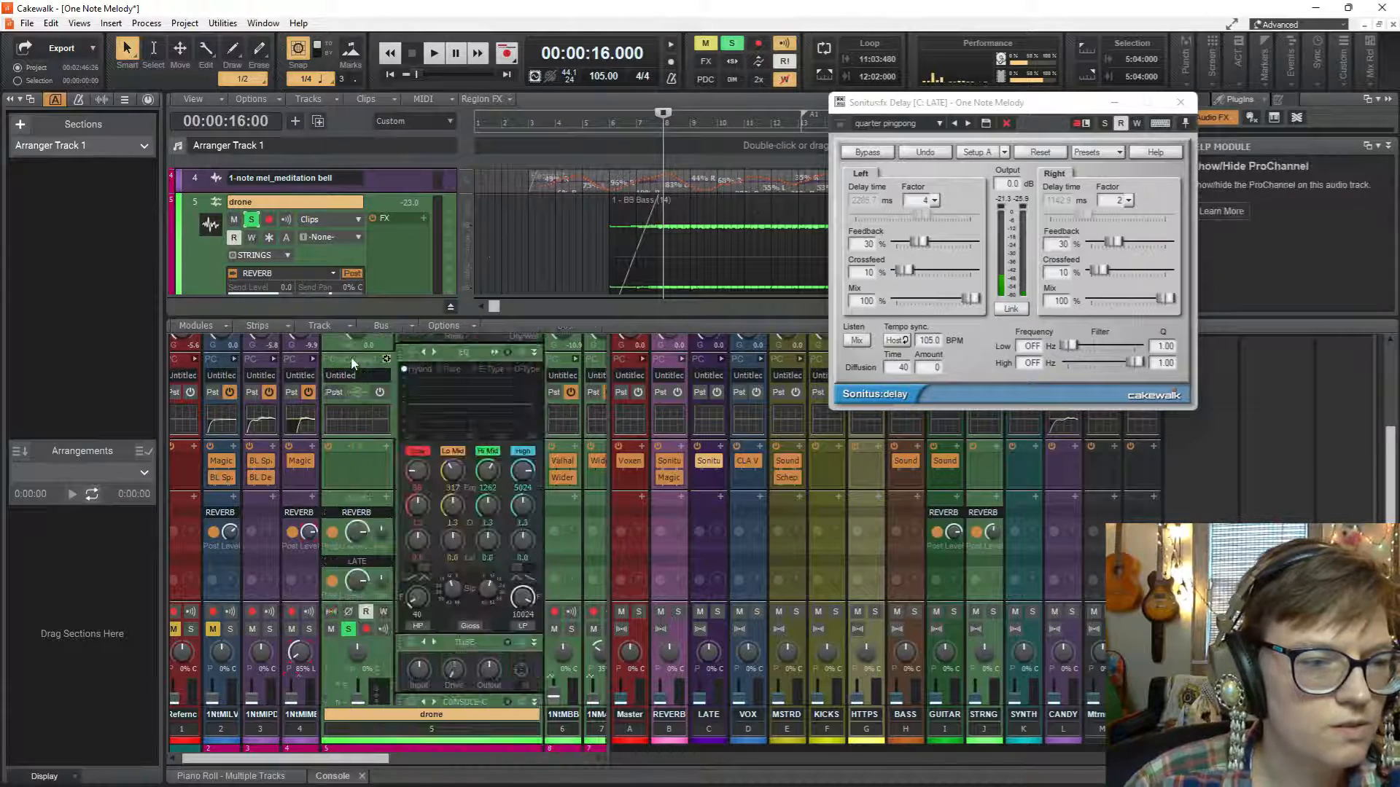
double_click(493, 413)
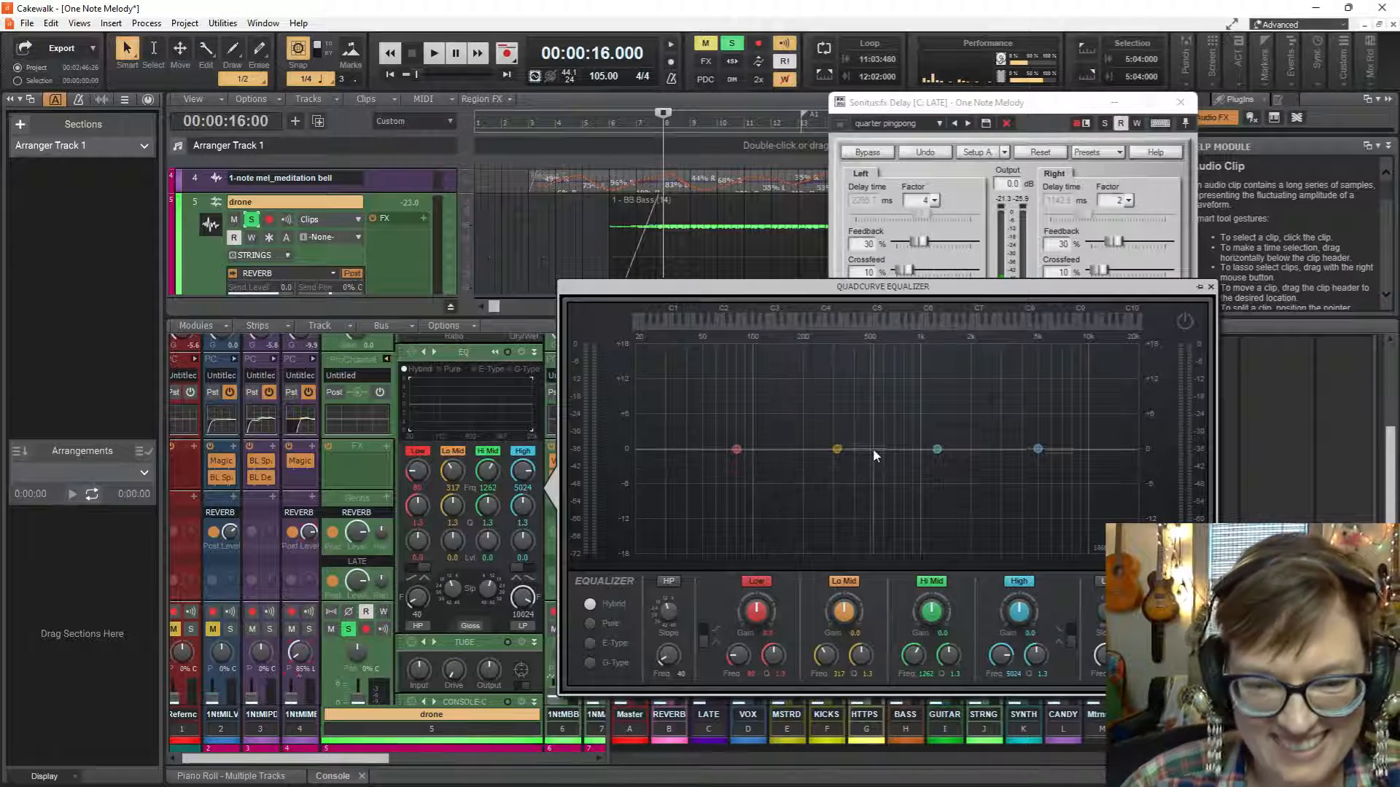
key(space)
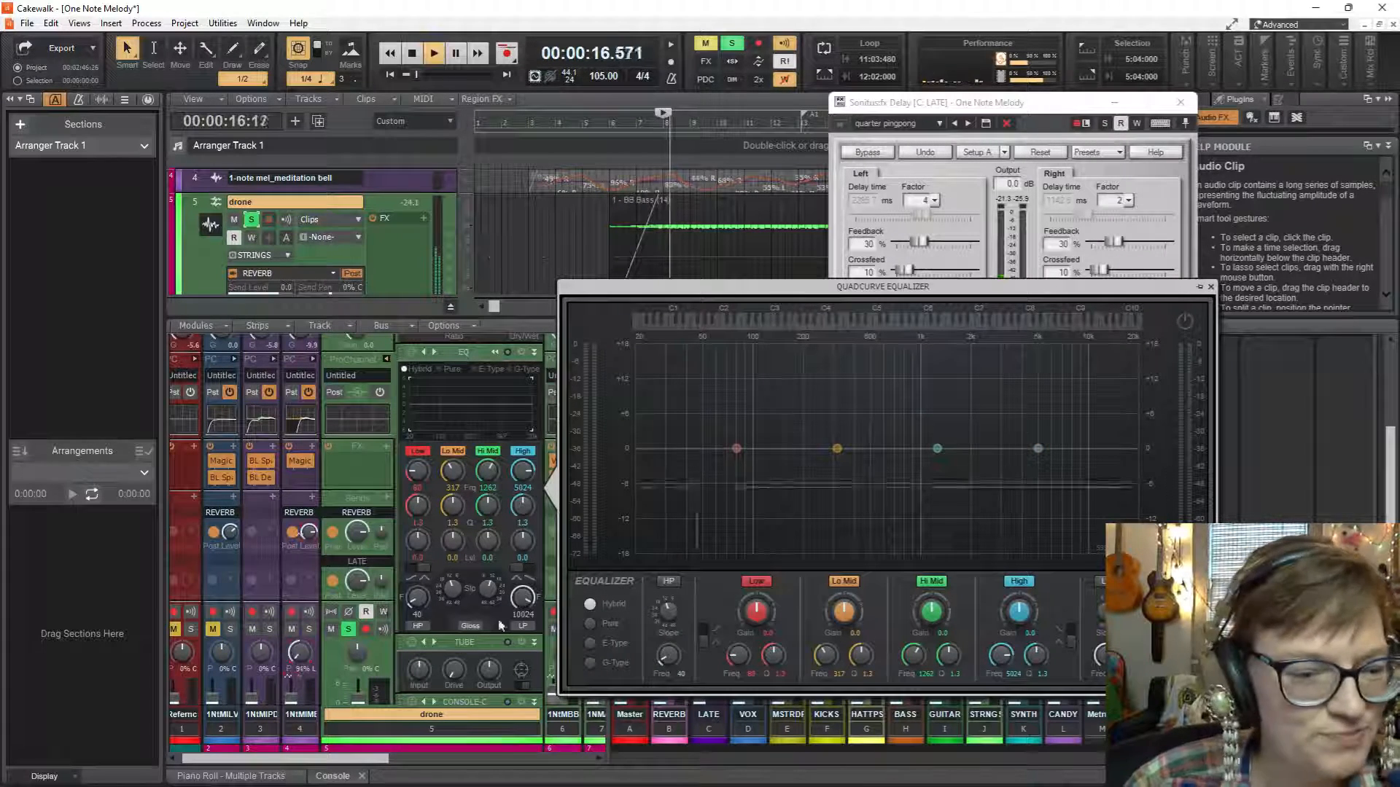
click(384, 612)
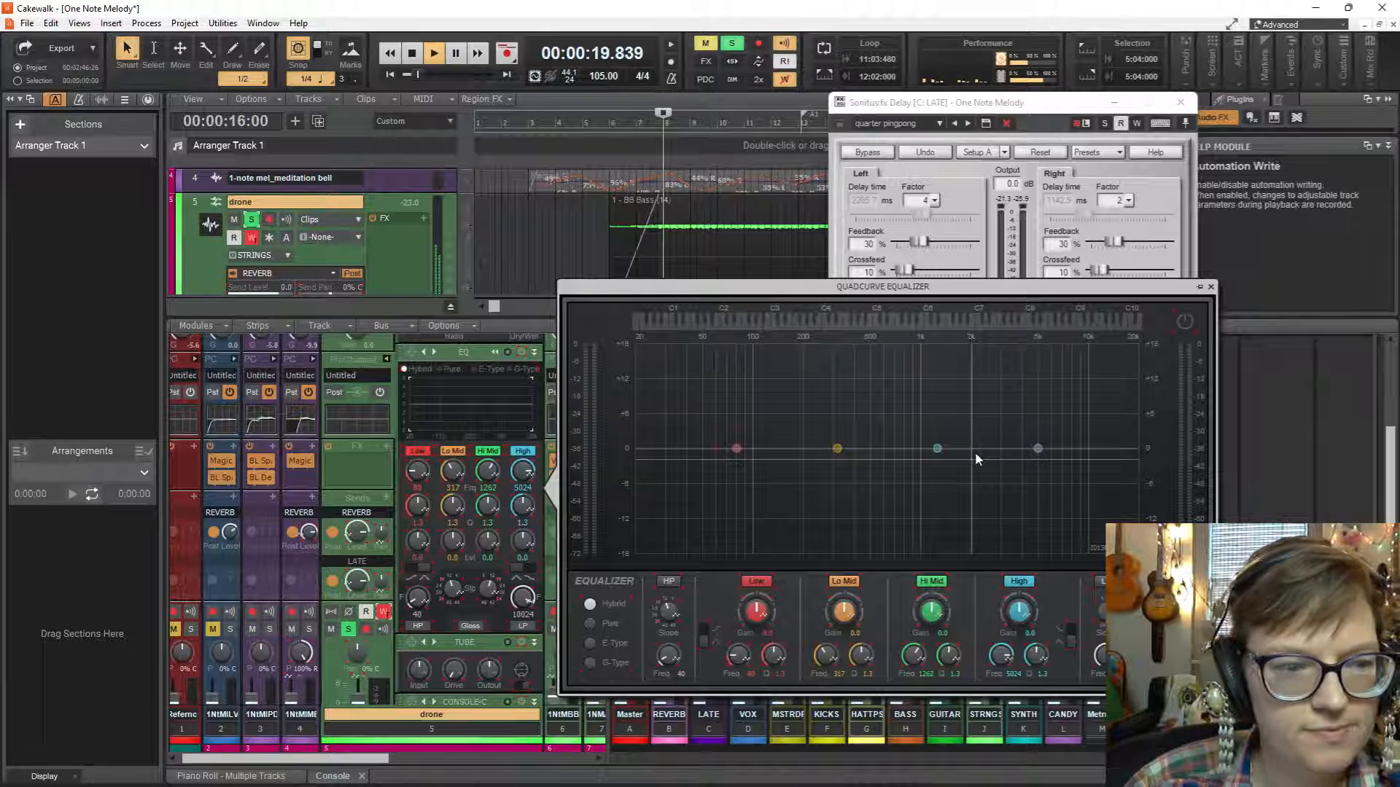
key(space)
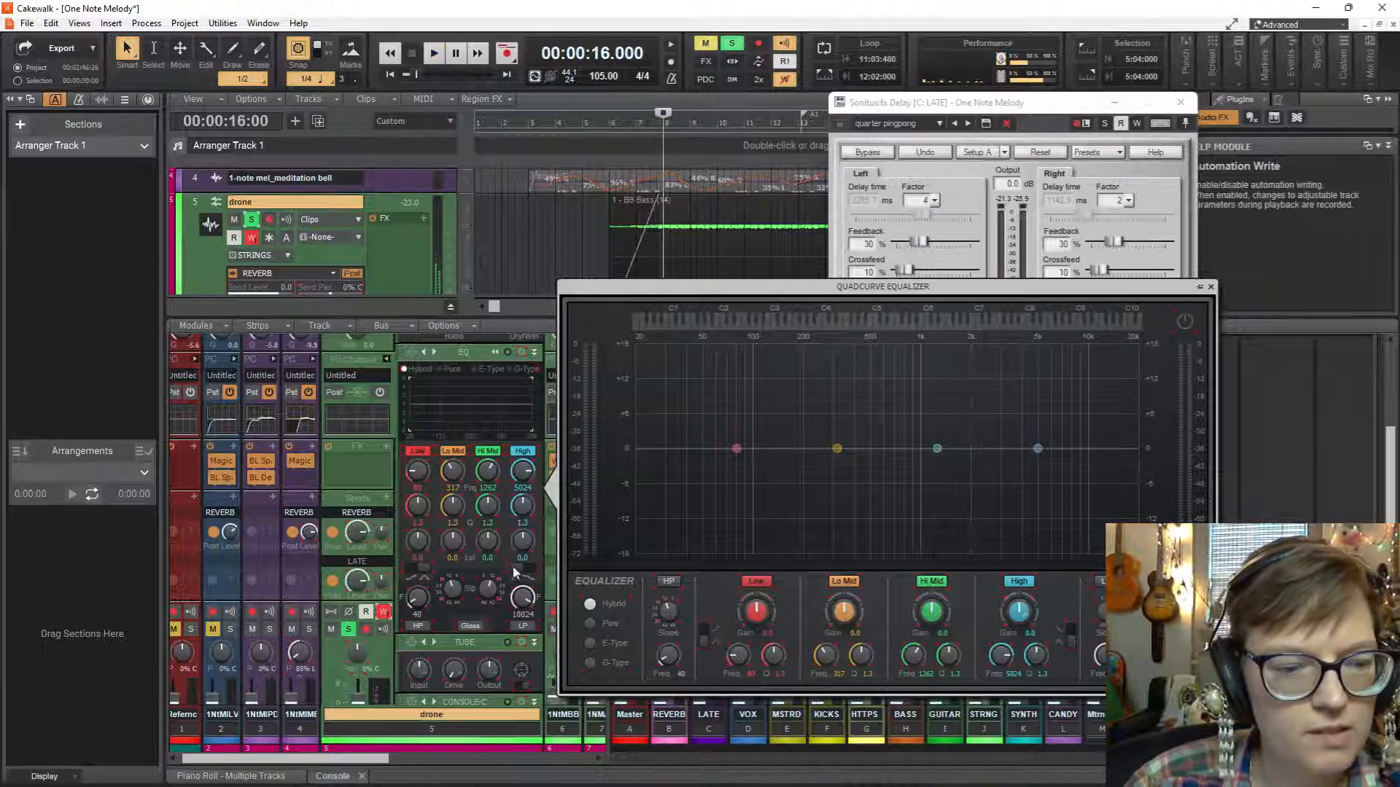
click(384, 612)
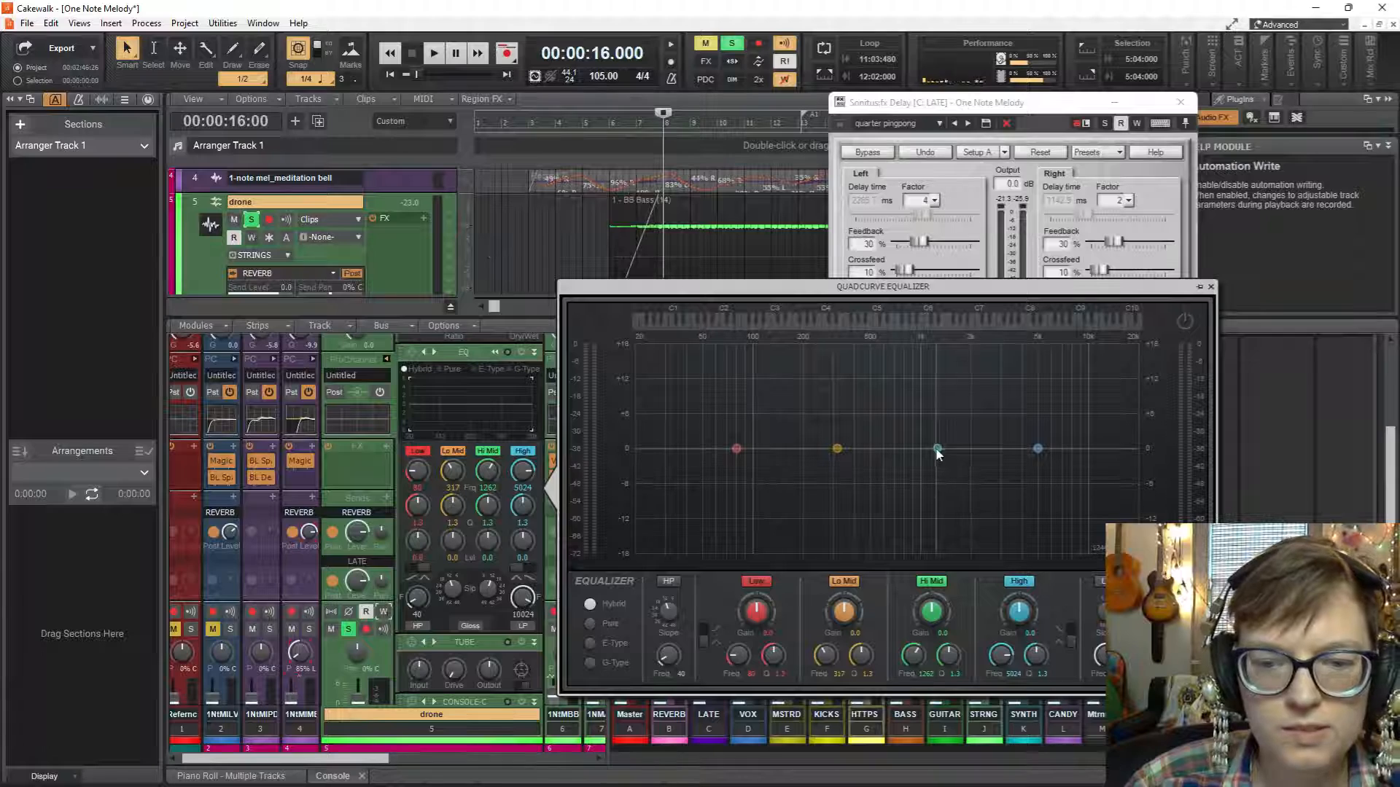
Boost the drone's Hi Mid band about 7 dB at 817 Hz during playback and enable the high-pass filter at 198 Hz.
key(space)
drag(937, 448, 908, 410)
key(space)
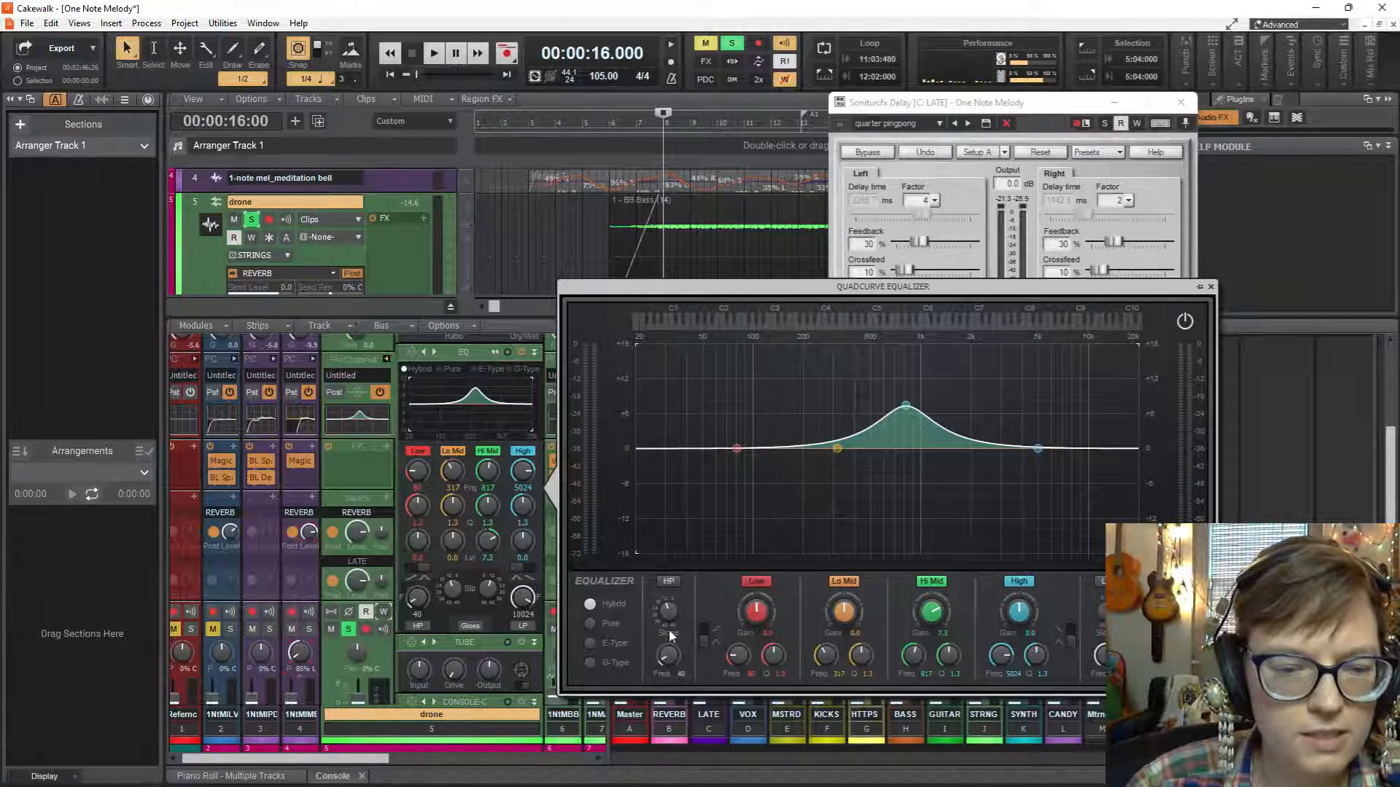
click(673, 583)
drag(668, 656, 669, 627)
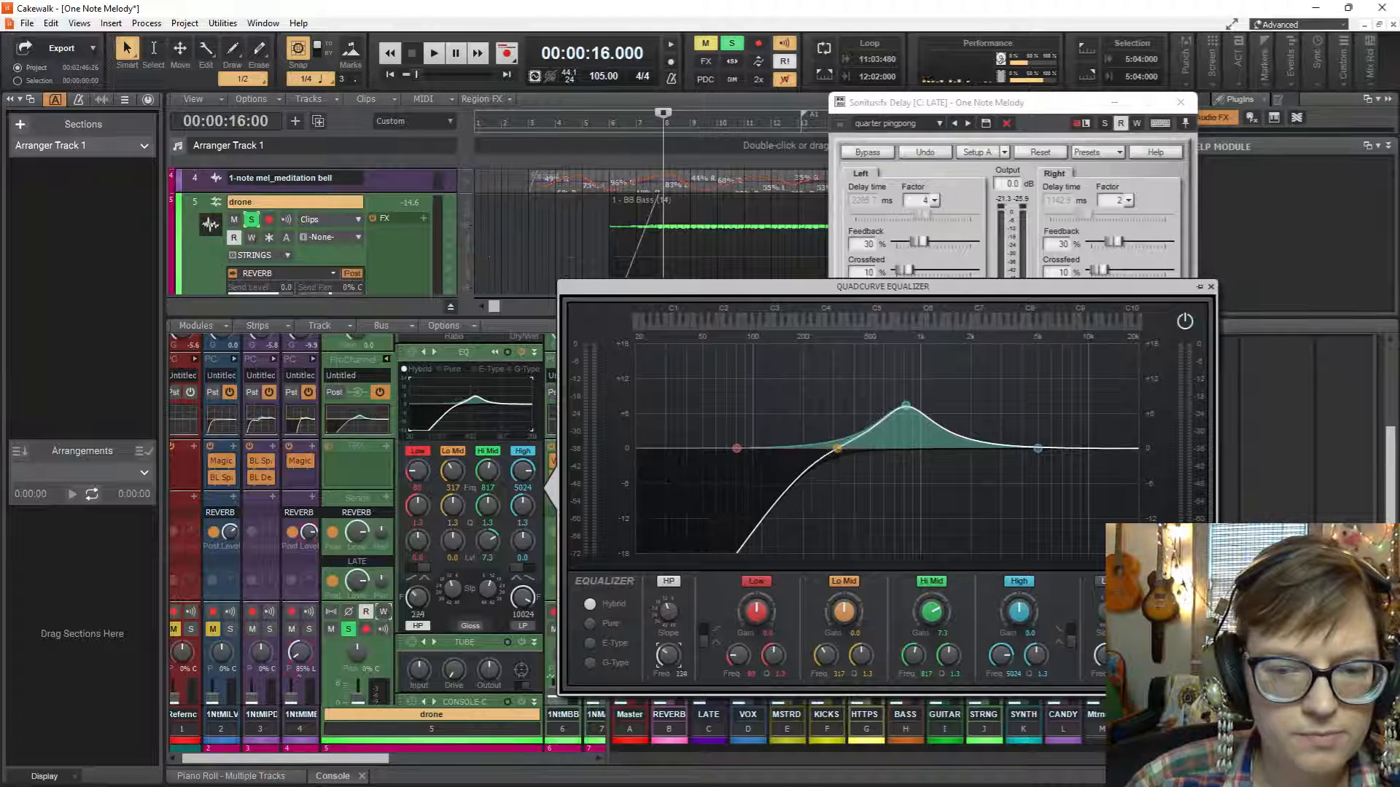
Play the drone and cut its High EQ band as a shelf to -6.8 dB at 6378 Hz.
key(space)
drag(1038, 449, 1056, 494)
click(1070, 630)
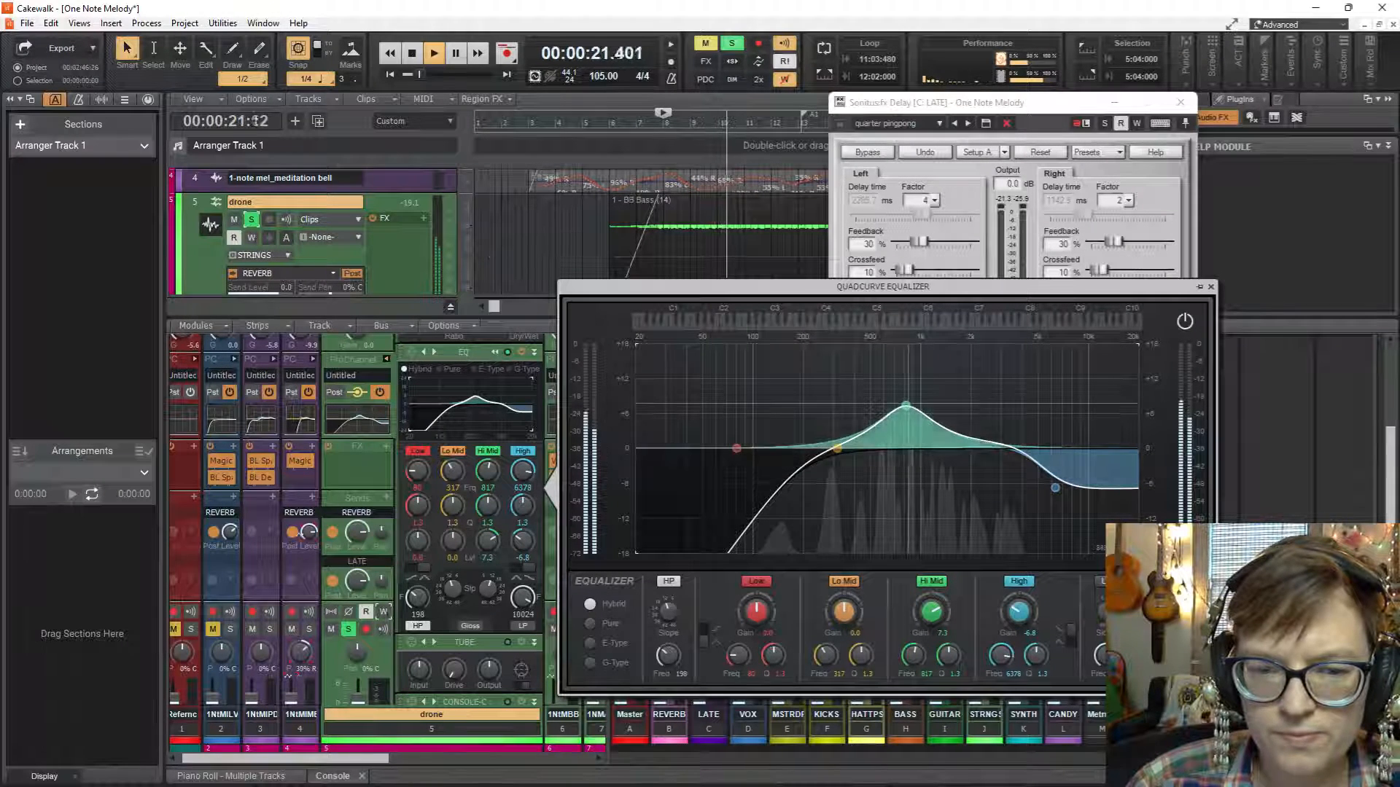
Set the drone's Hi Mid band to 3.4 dB at 2889 Hz and Lo Mid to -15.2 dB at 430 Hz, and close the equalizer.
drag(906, 405, 997, 428)
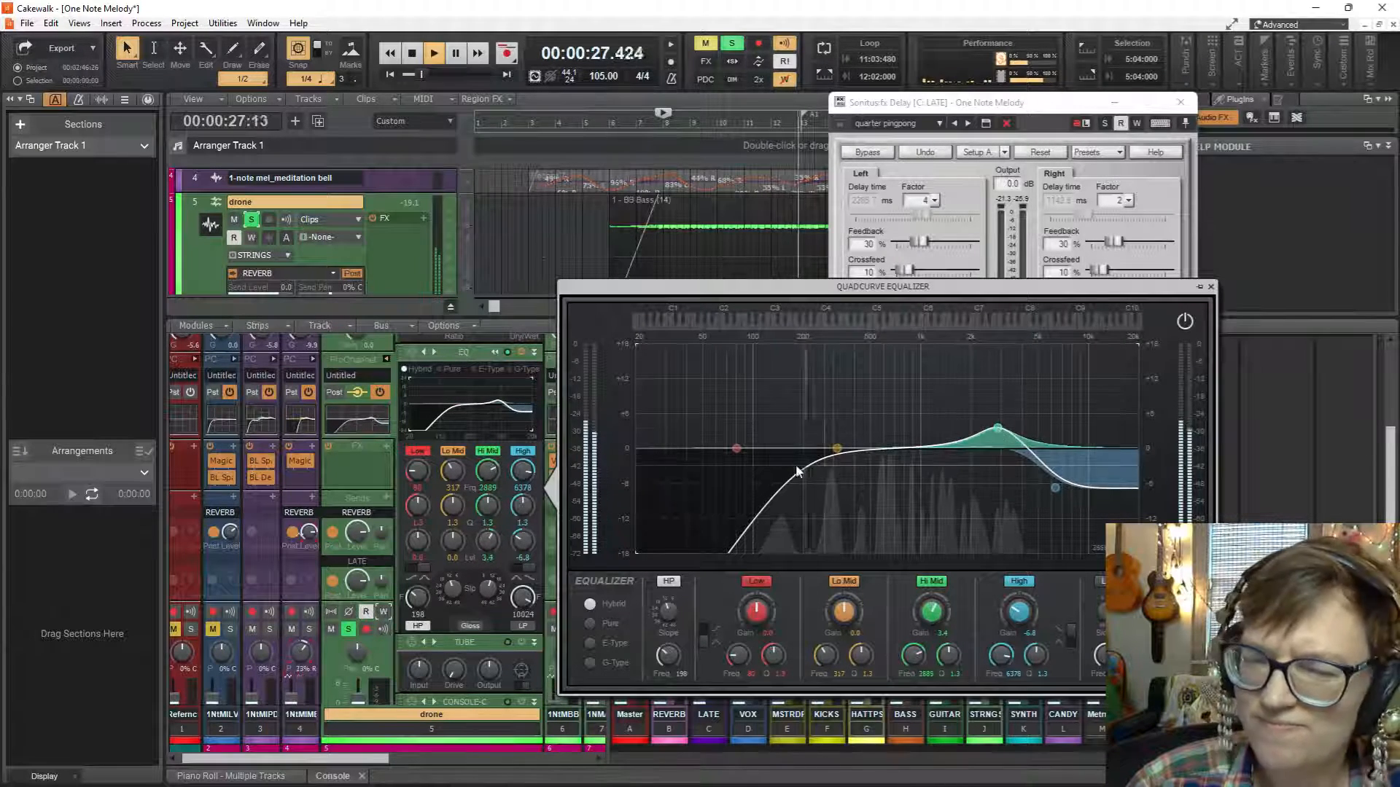
drag(836, 448, 858, 536)
key(space)
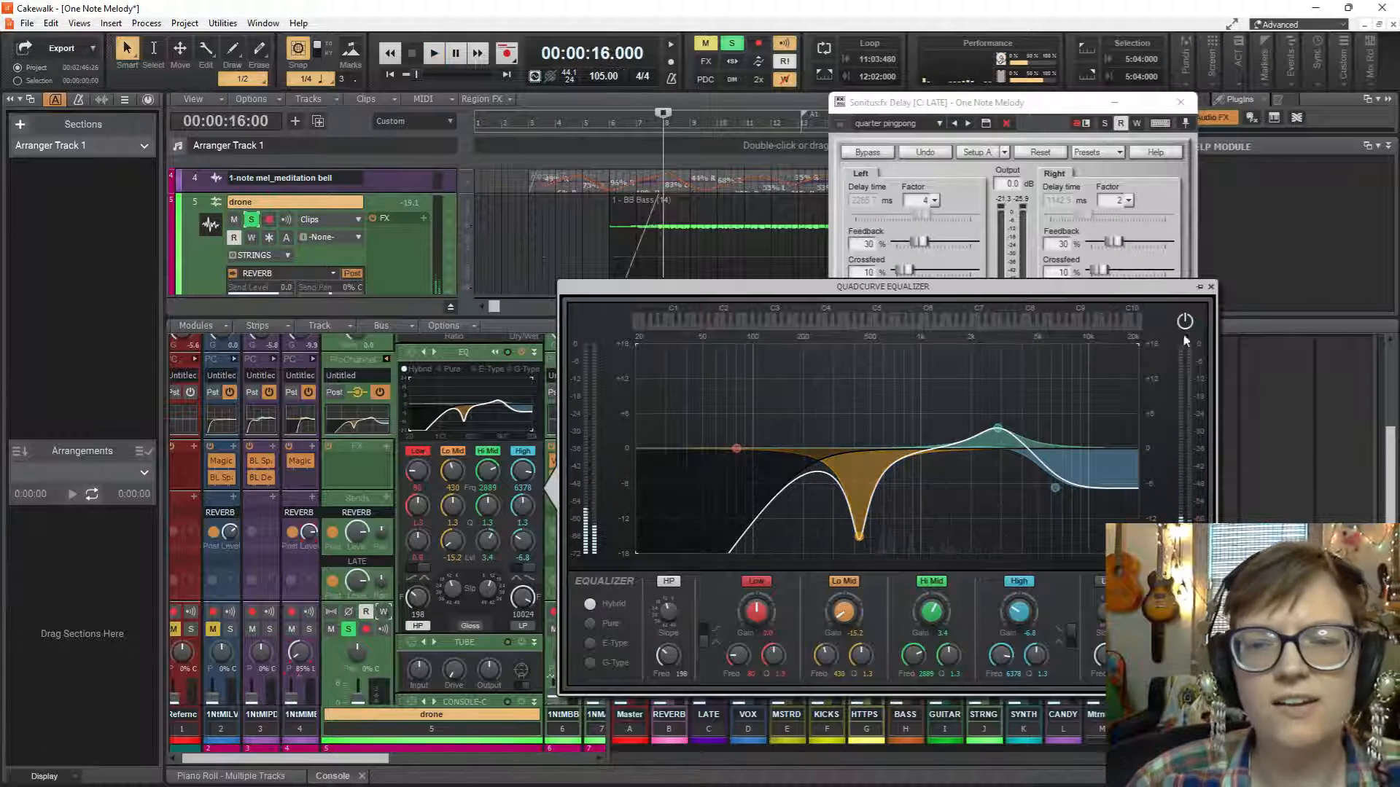
click(1209, 287)
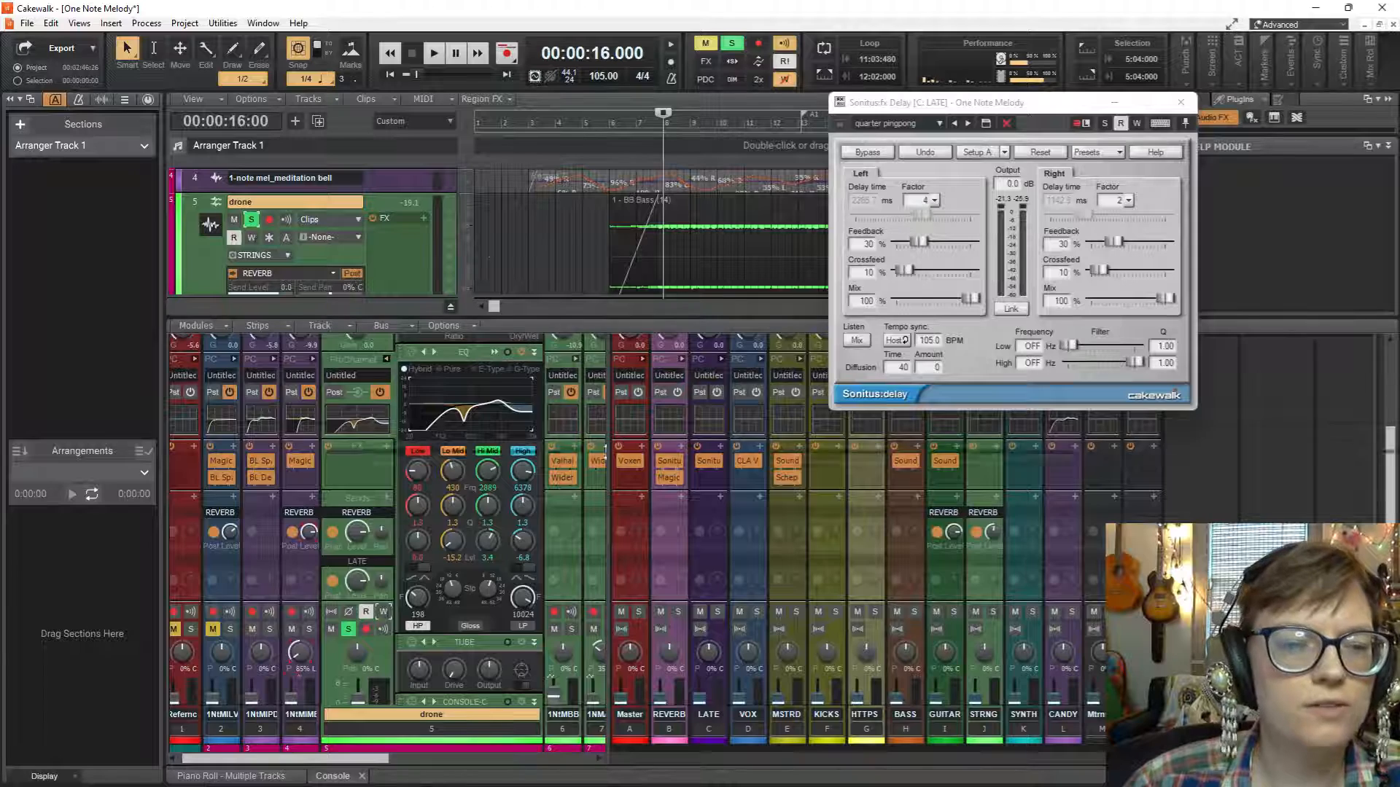
Enlarge the track view and move the 2 - BB Drums (15) track directly above the drone track.
drag(563, 318, 596, 445)
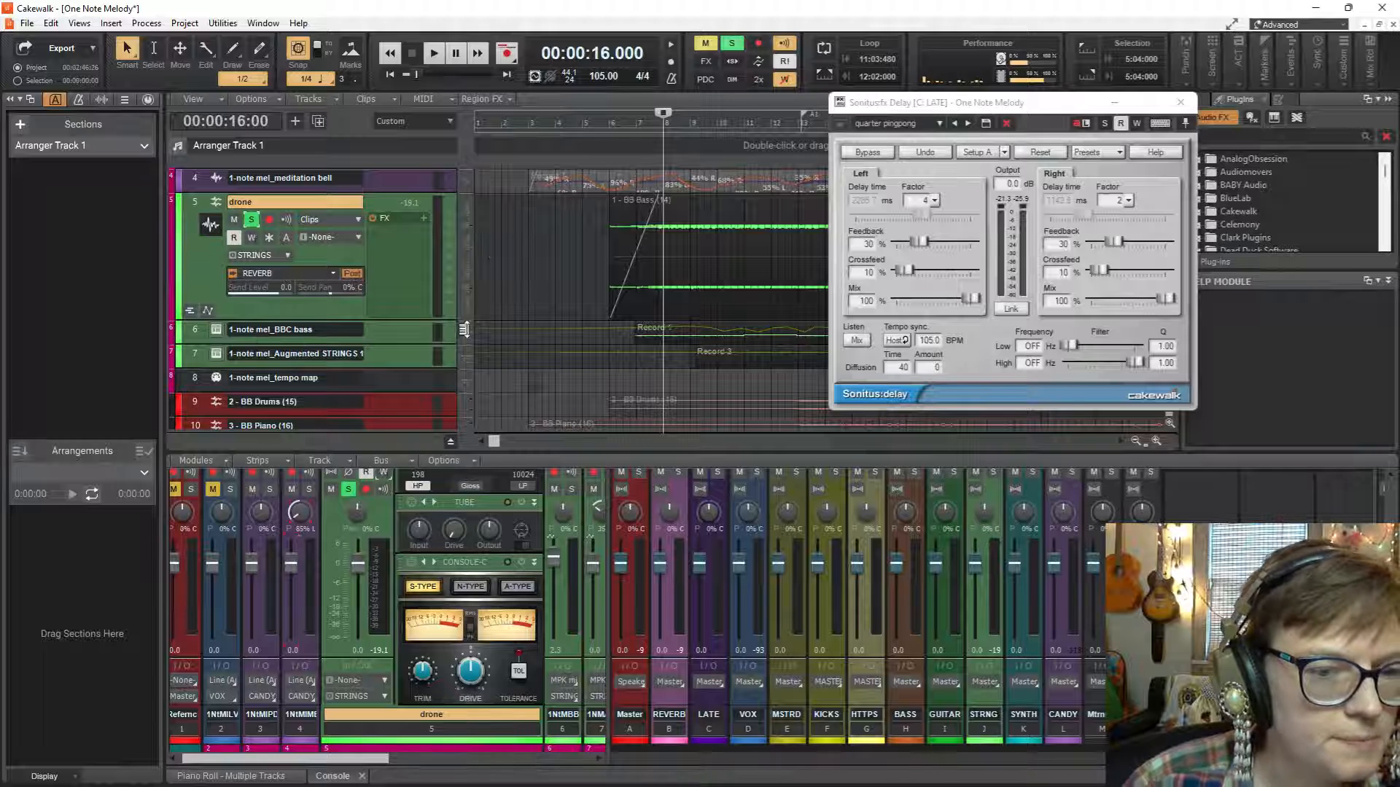
scroll(464, 330, down, 2)
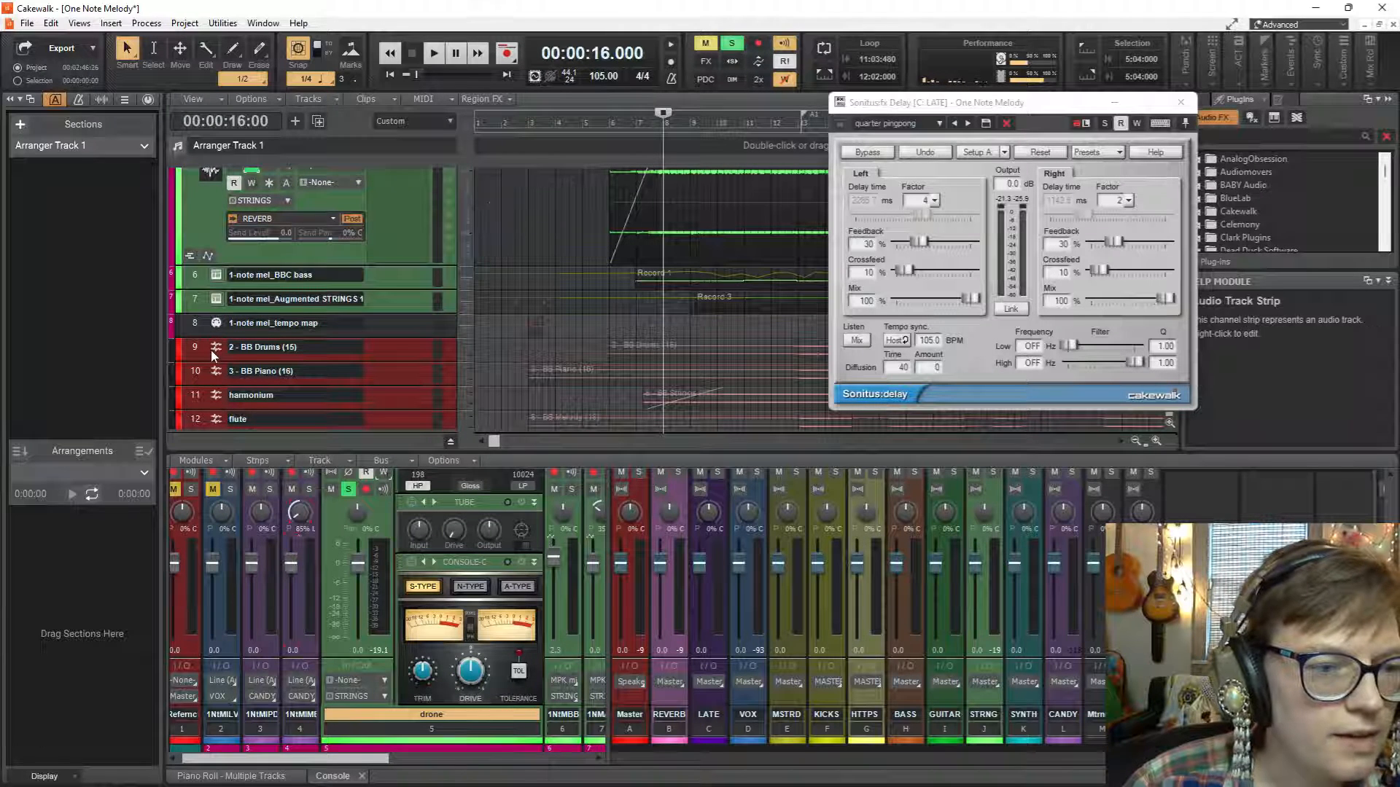
scroll(235, 187, up, 4)
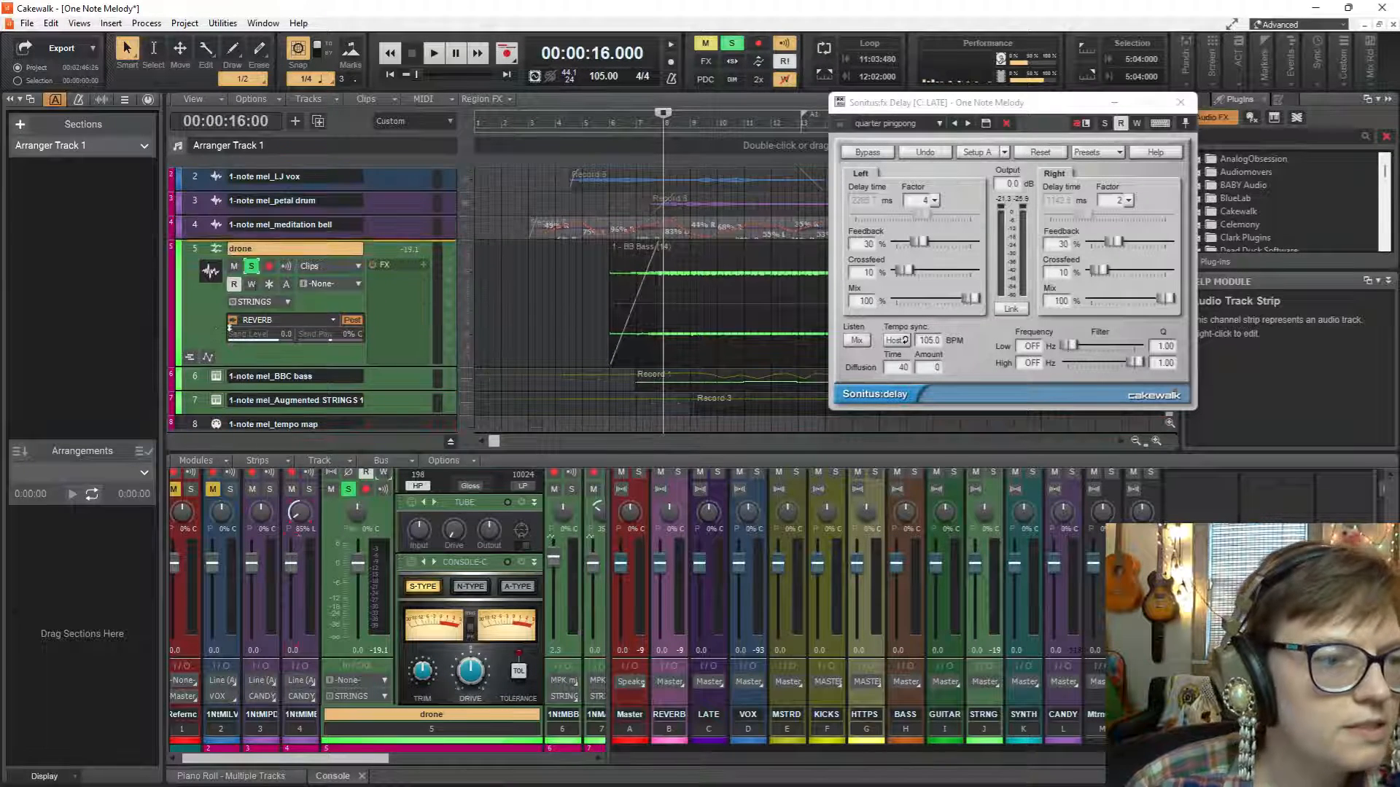
drag(228, 249, 231, 249)
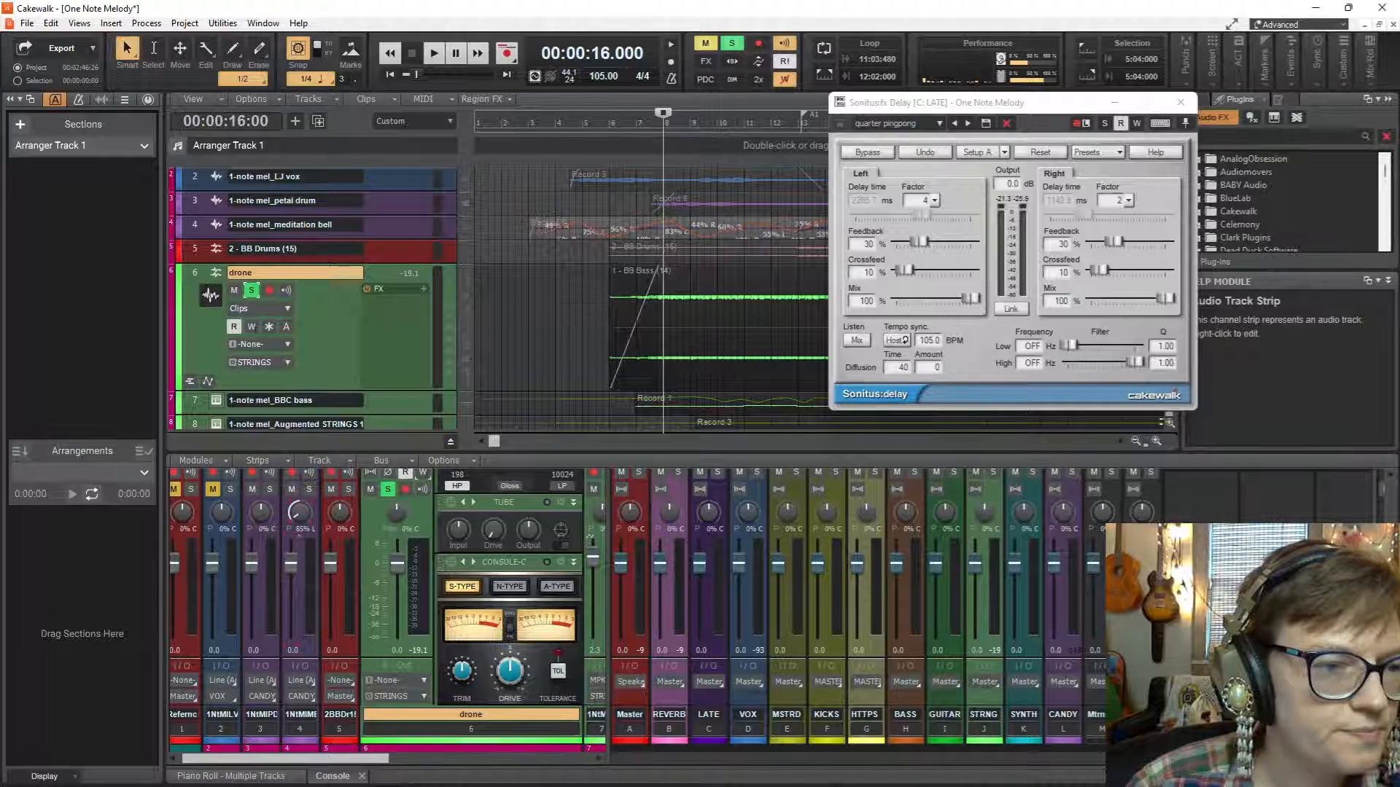
Expand the 2 - BB Drums (15) track and route its output to the HAT/TOPS bus.
click(325, 249)
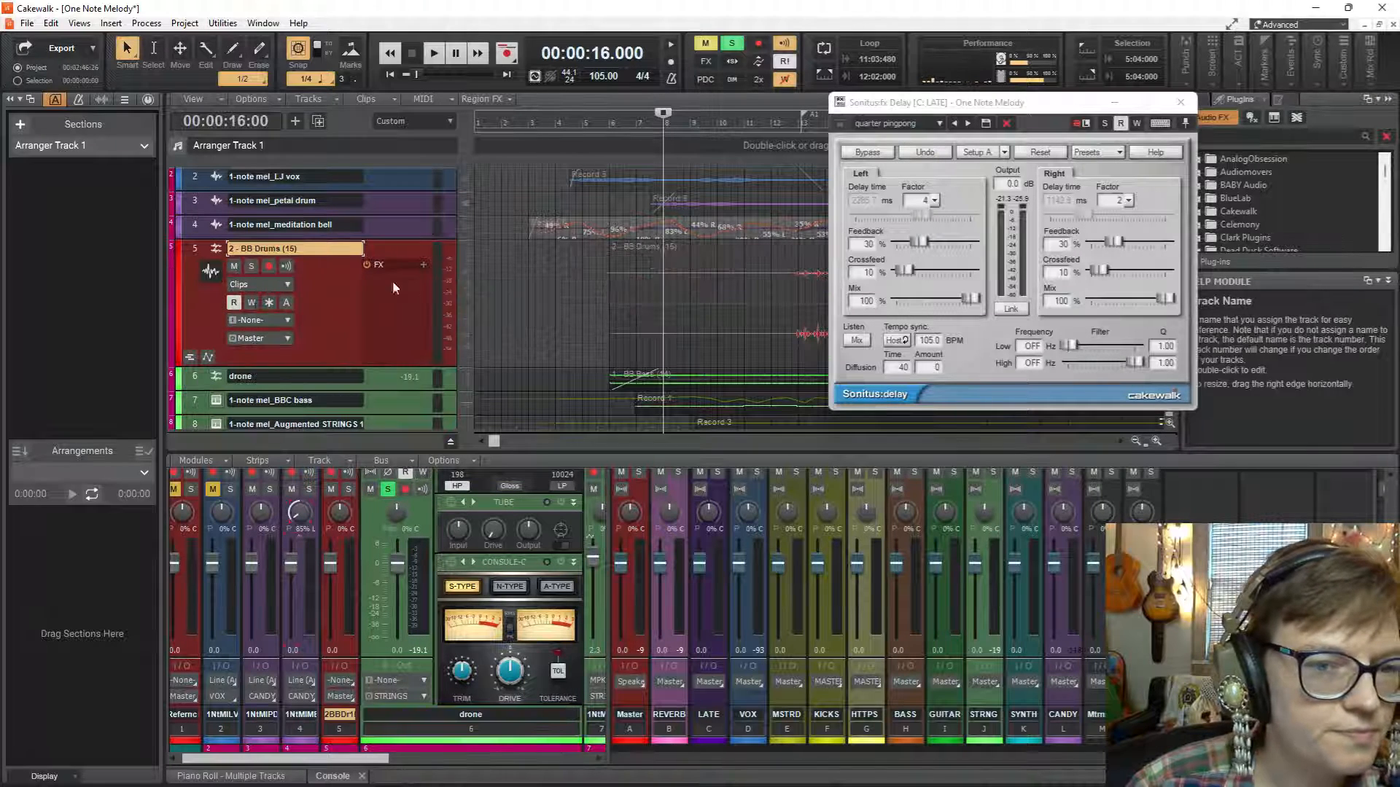
click(276, 339)
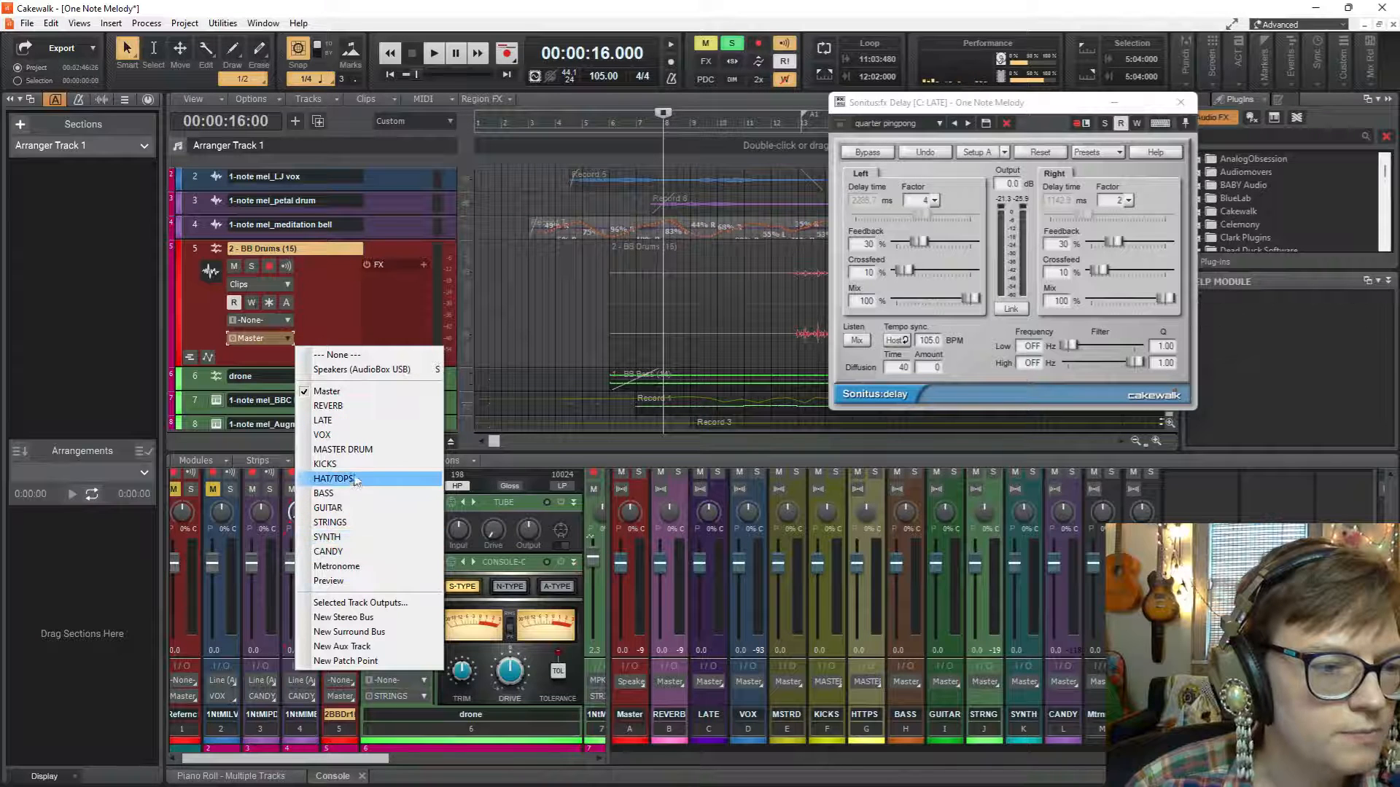
click(357, 451)
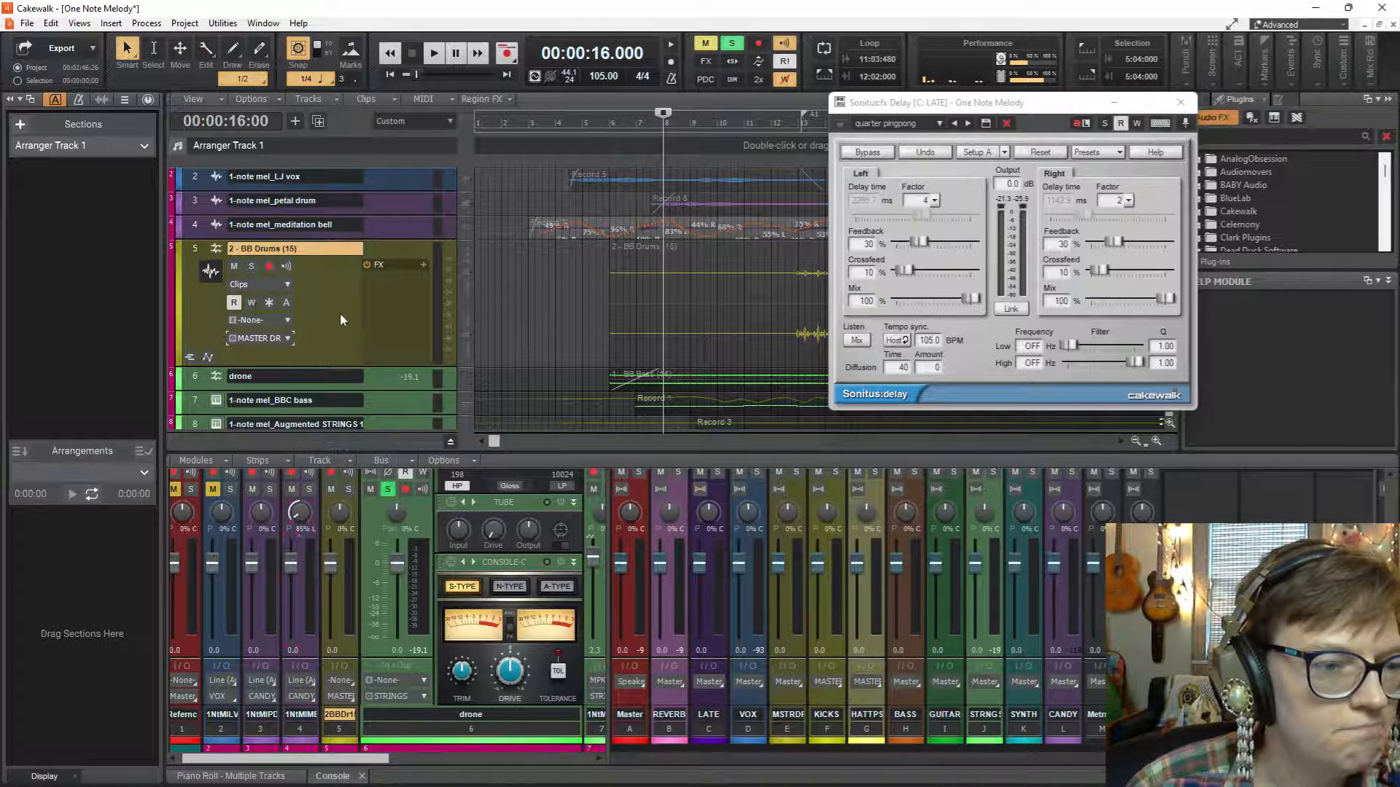
click(294, 340)
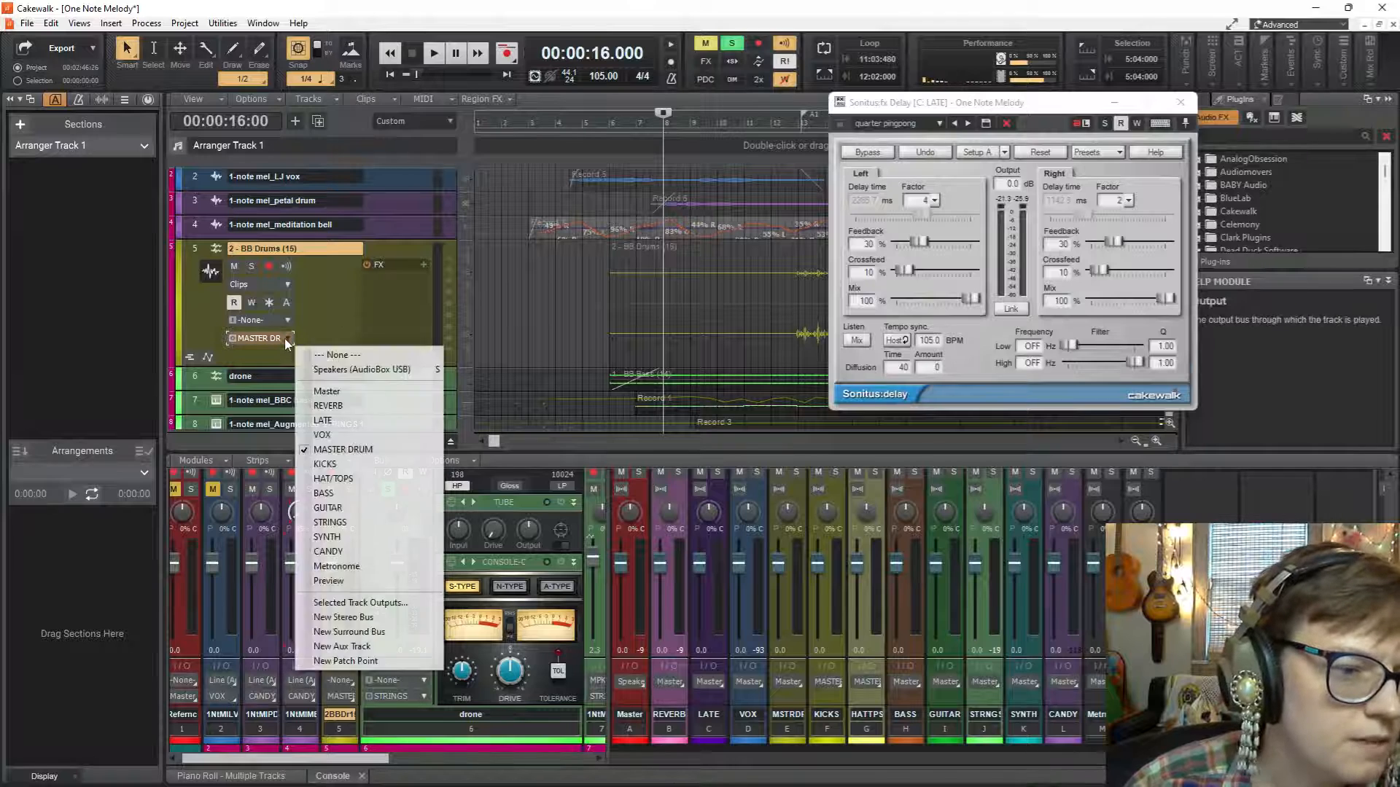
click(367, 479)
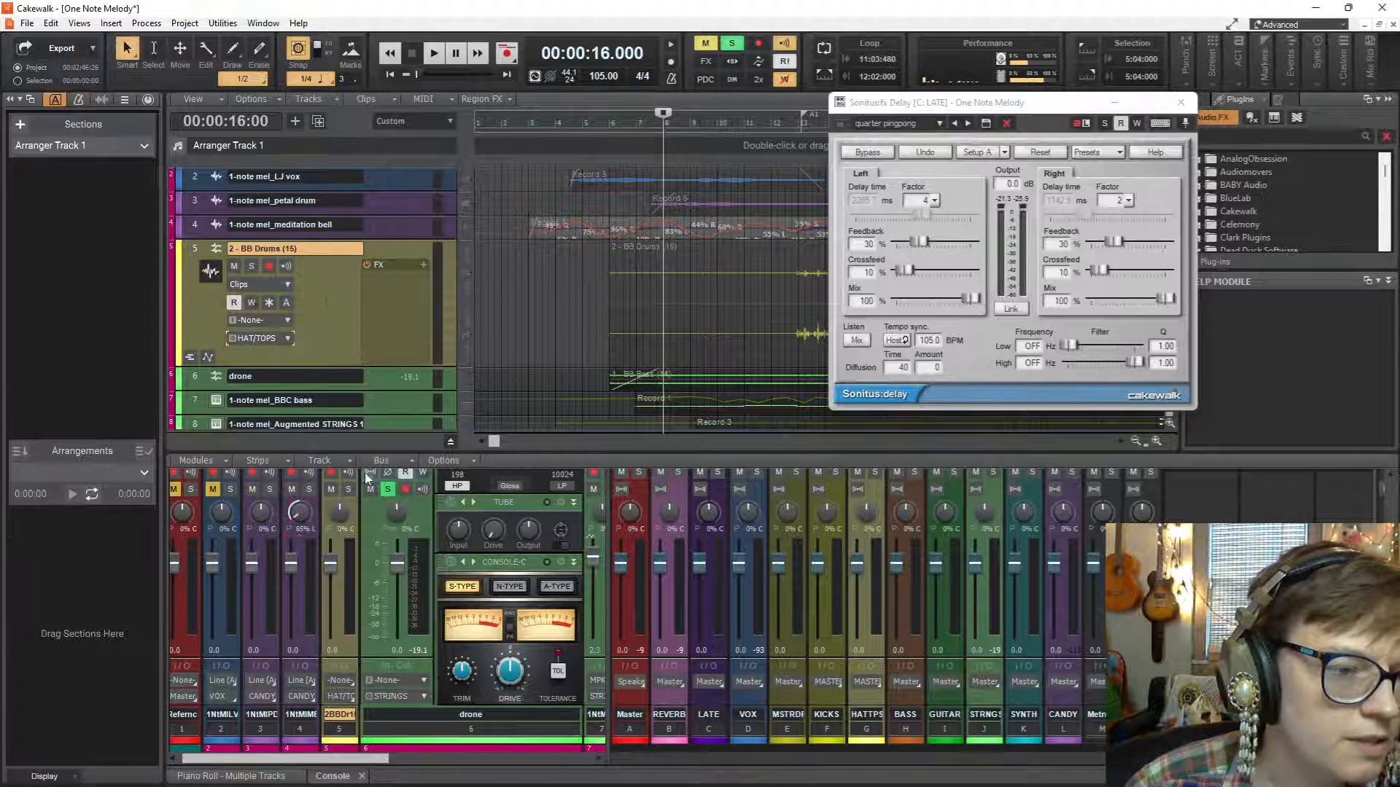
Place the playhead at 00:00:26:26, solo the 3 - BB Piano (16) track and play it briefly to identify its sound.
scroll(330, 316, down, 3)
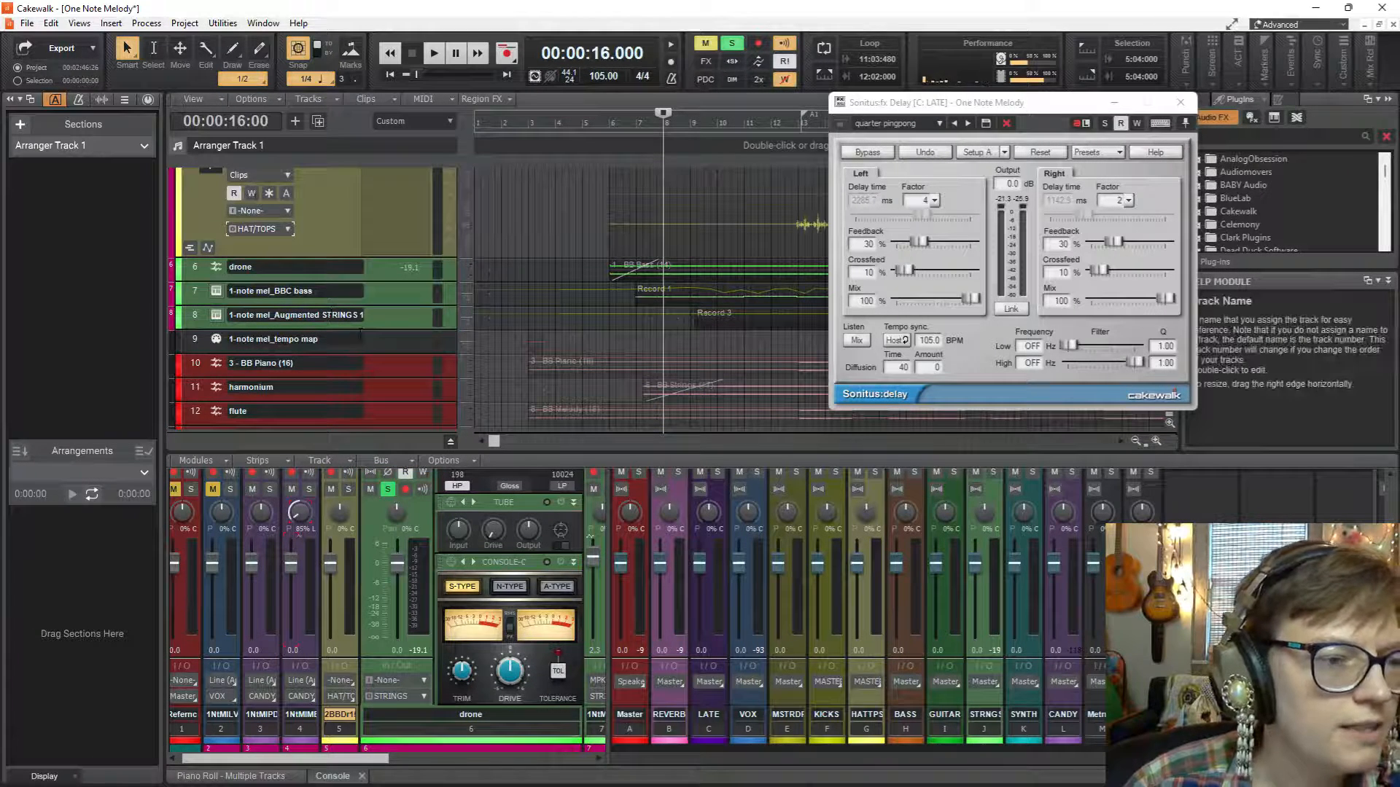
click(792, 372)
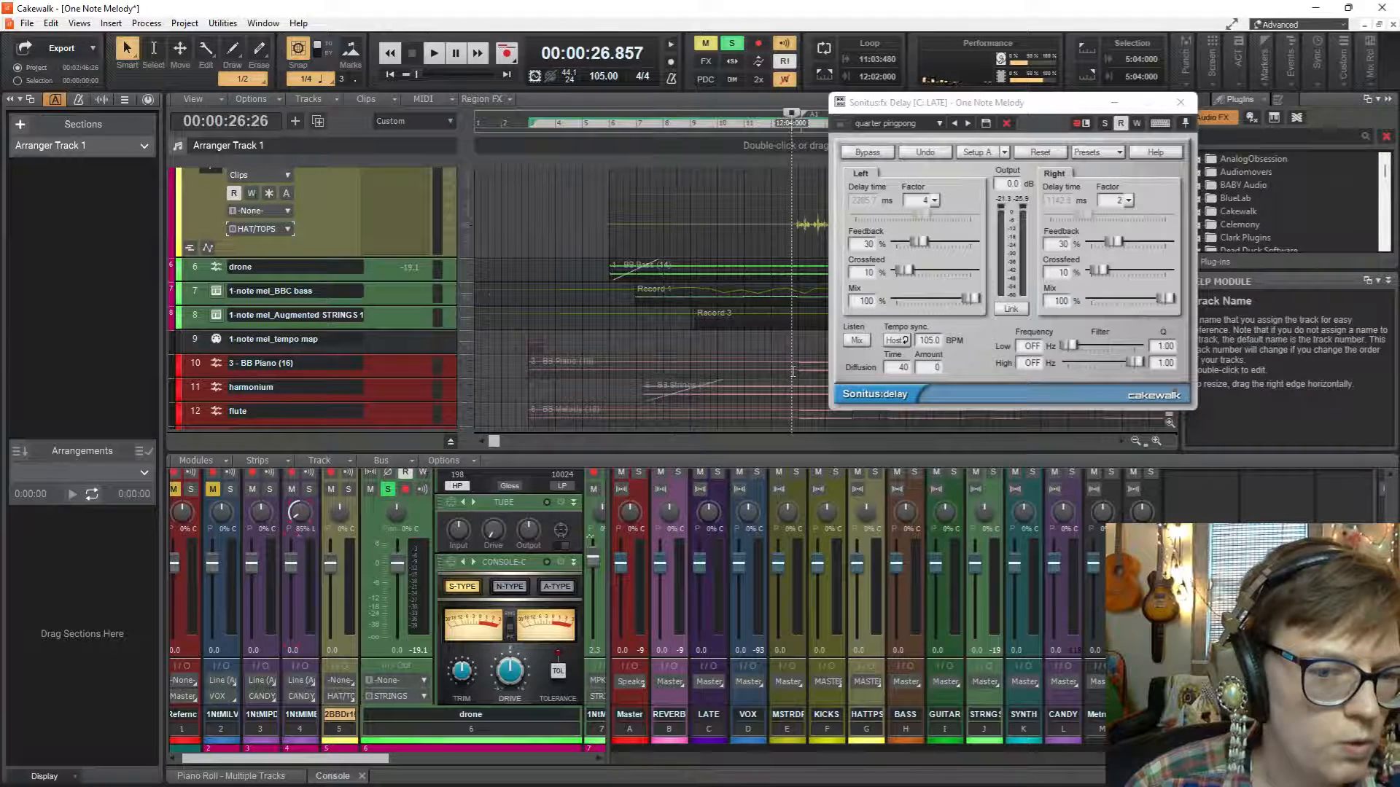
click(793, 372)
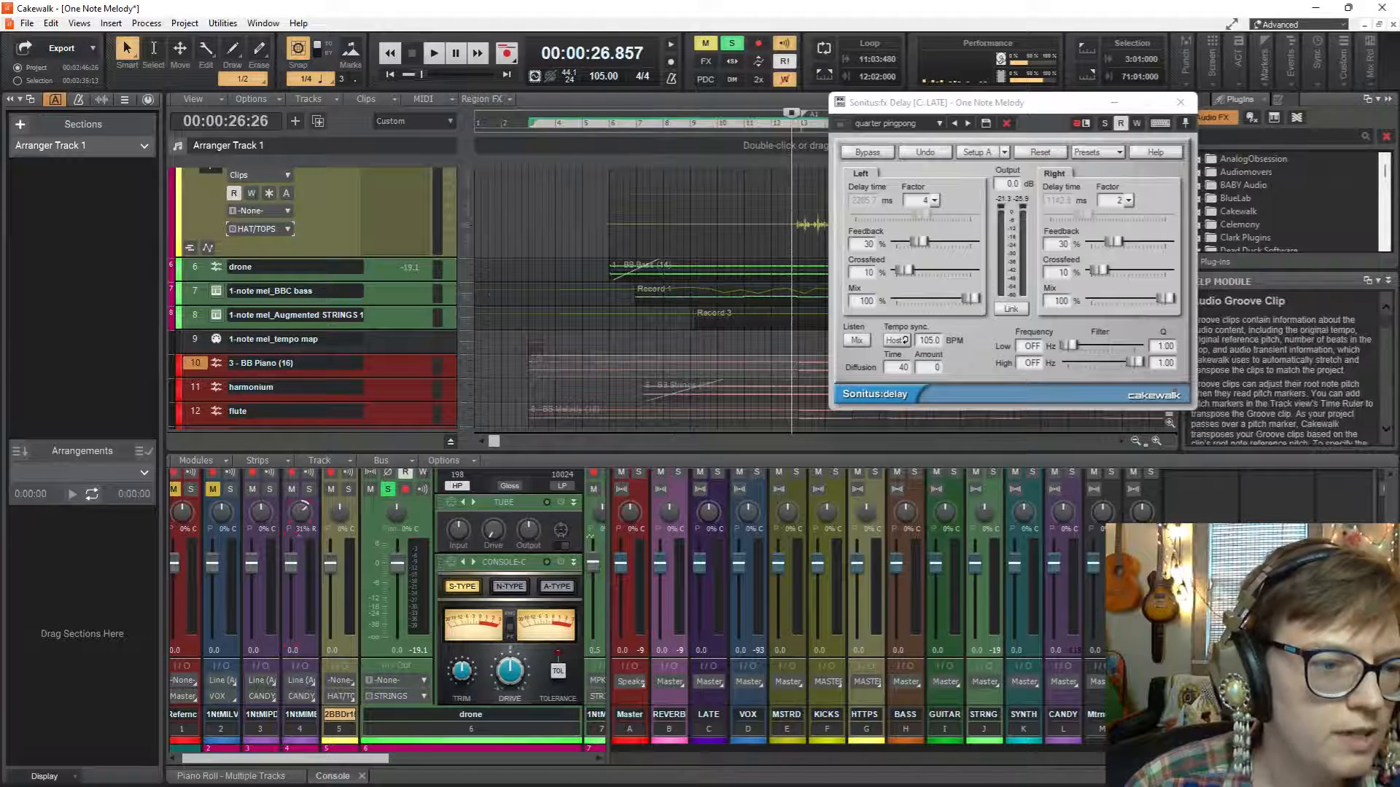
click(322, 362)
click(251, 277)
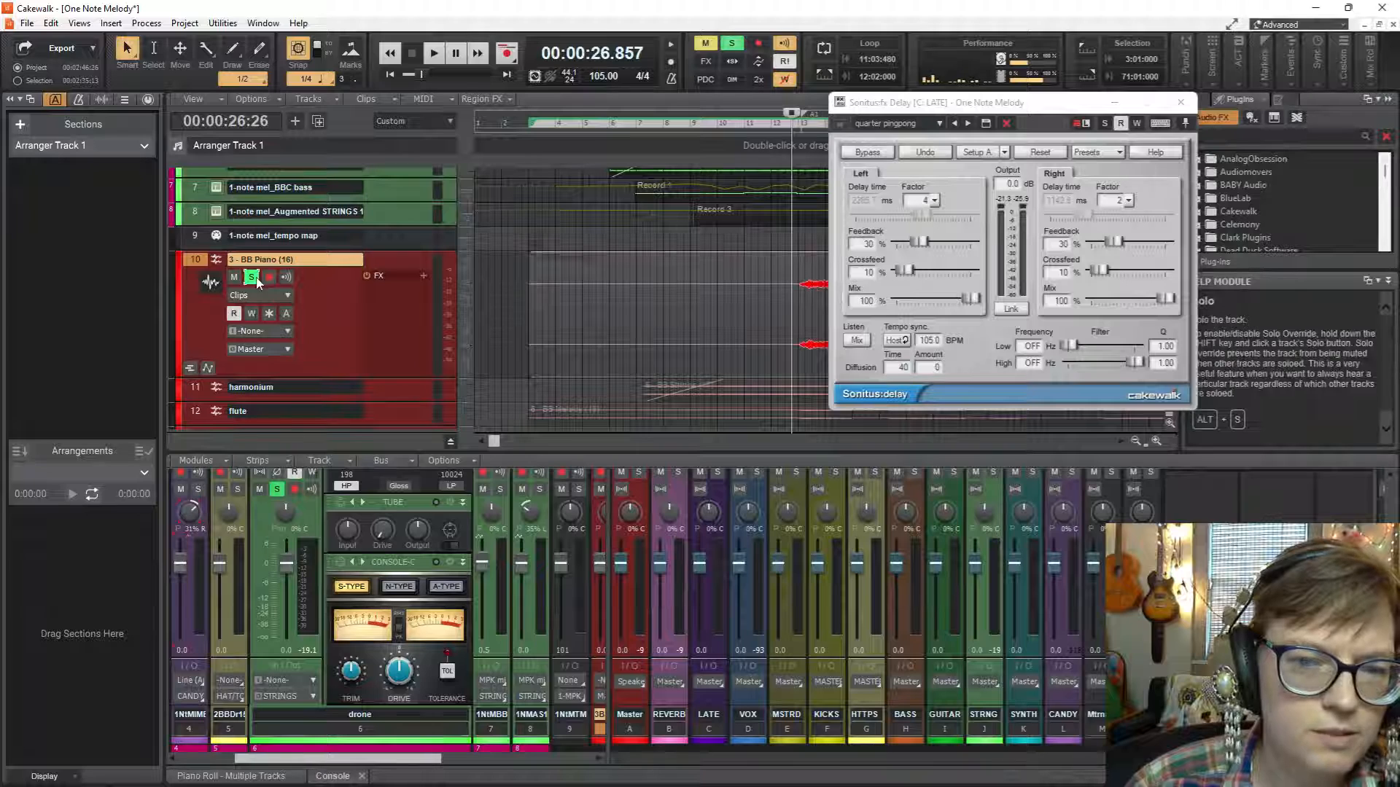
key(space)
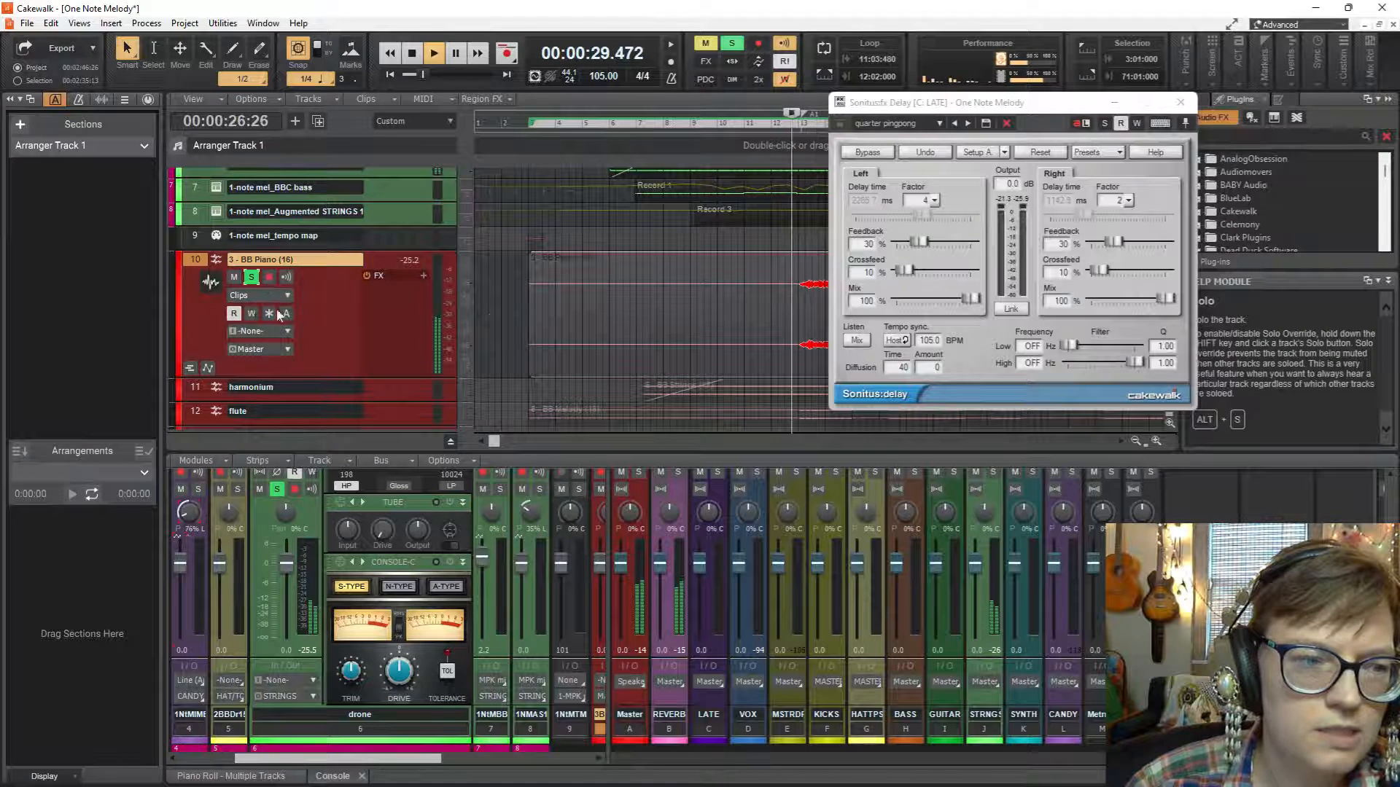
key(space)
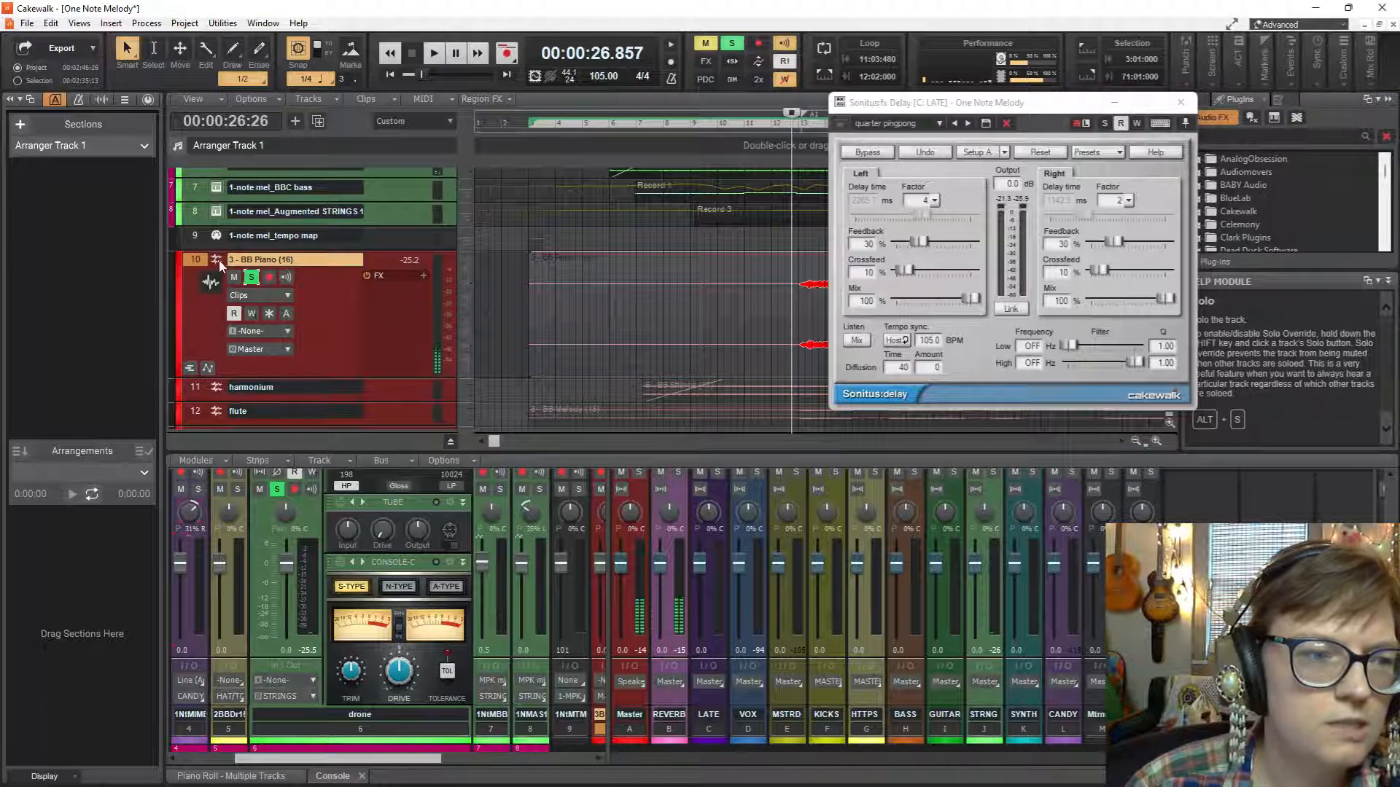
Move the 3 - BB Piano (16) track directly above the drone track and enable exclusive solo mode.
scroll(236, 236, up, 3)
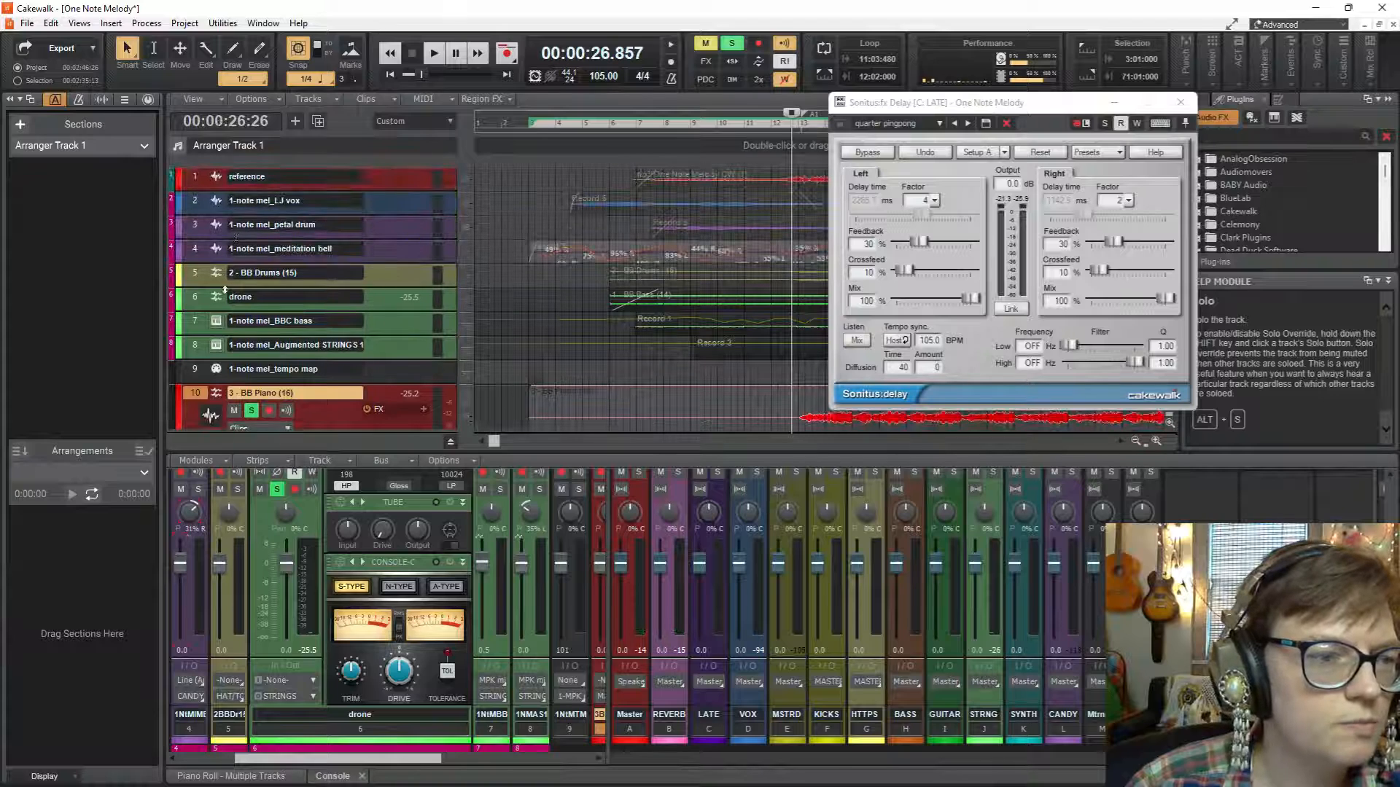
drag(226, 304, 227, 303)
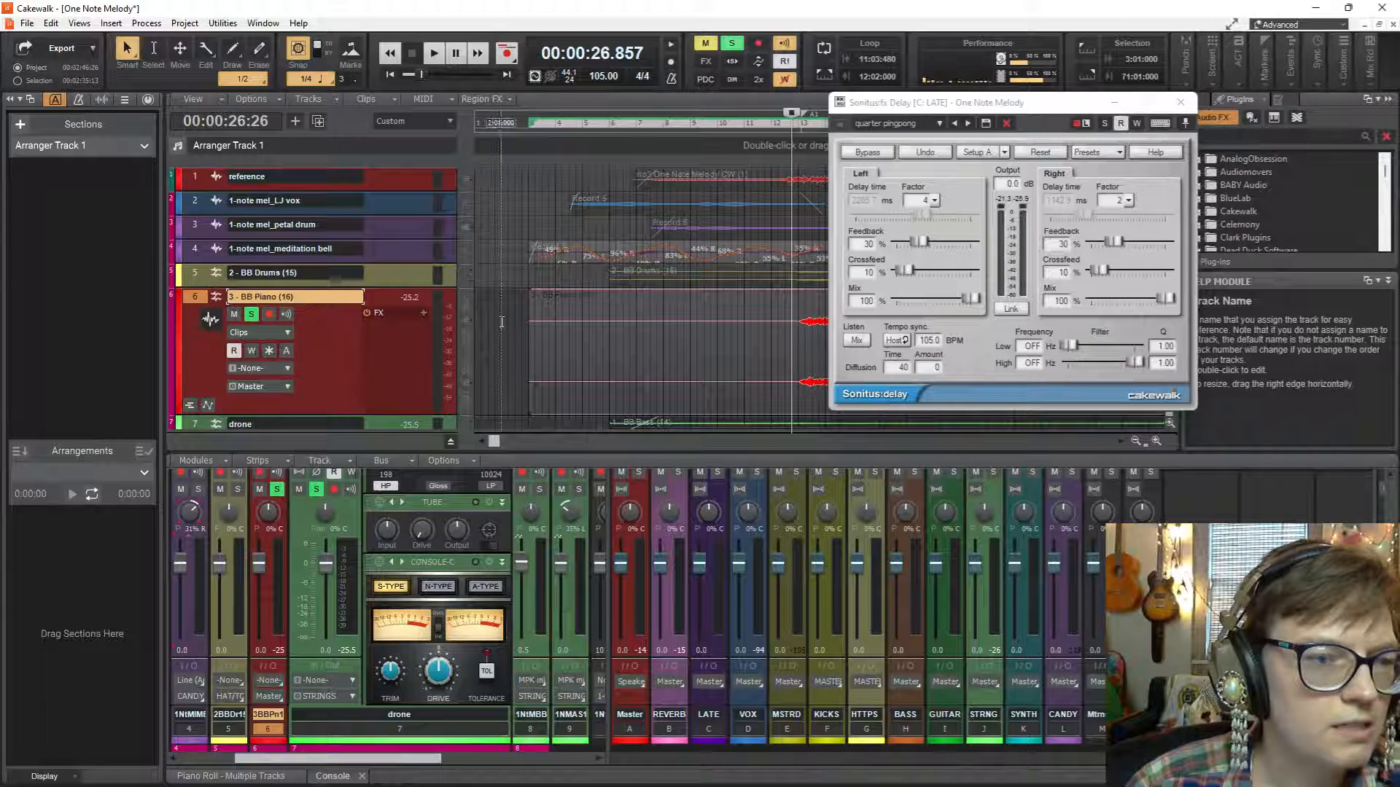
click(733, 58)
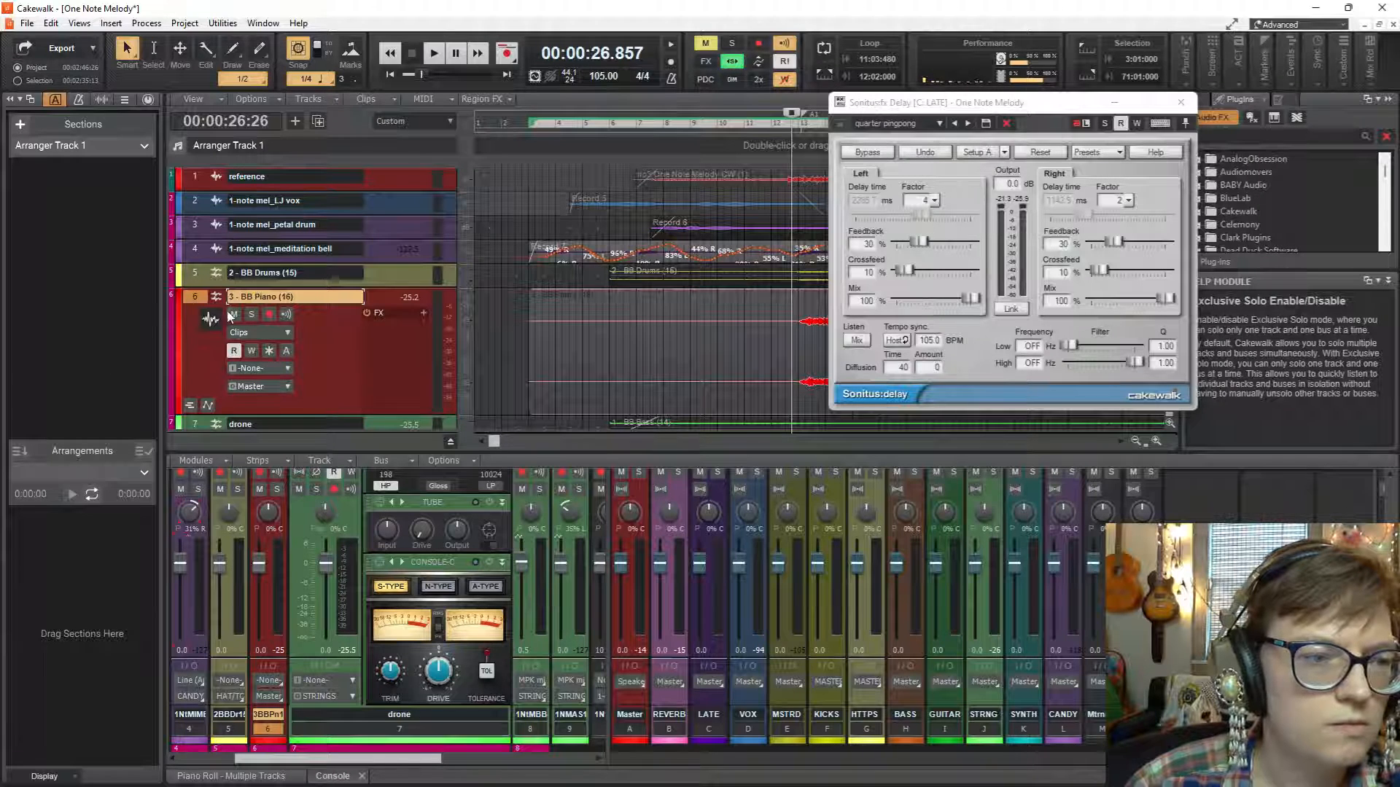
Solo the 3 - BB Piano (16) track, play it and rename the track as spacey pad.
click(251, 314)
key(space)
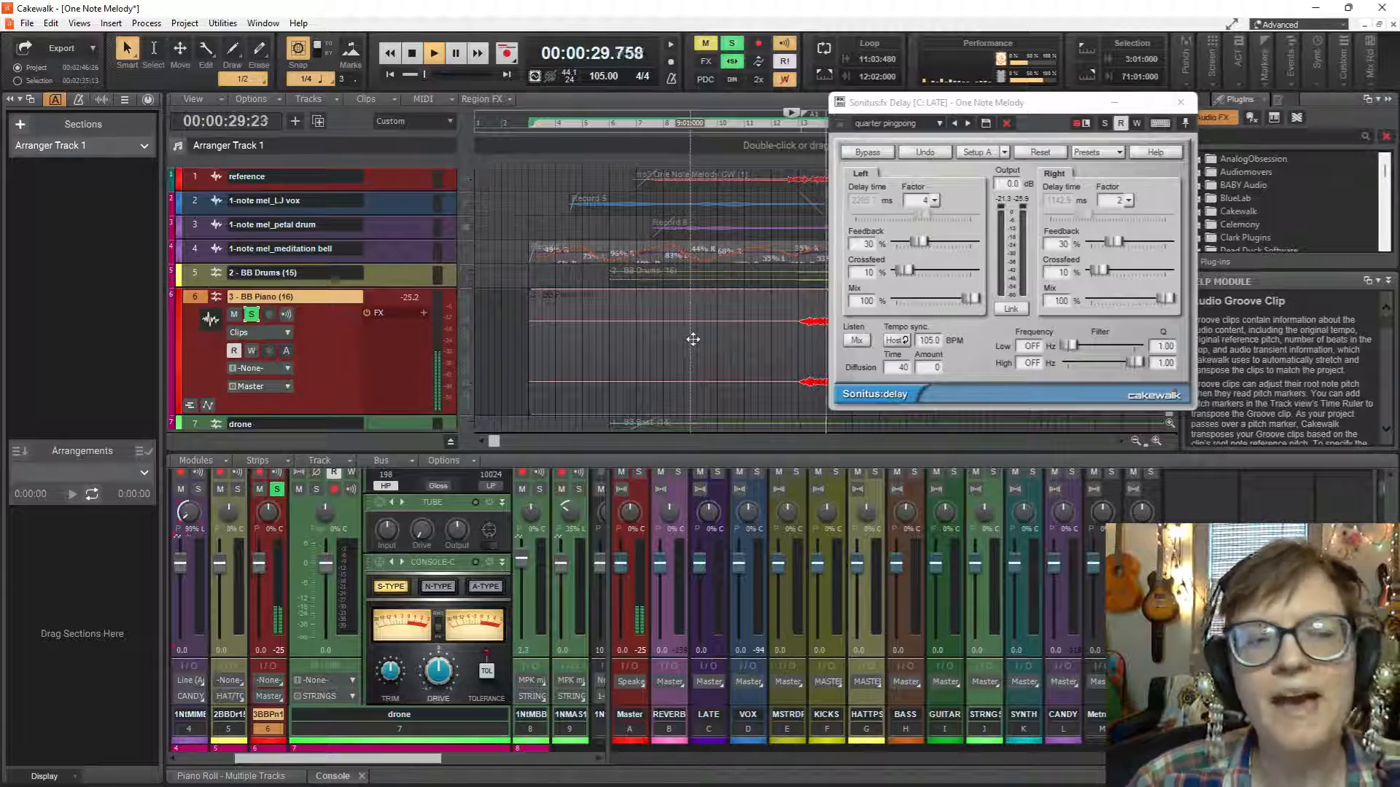
double_click(312, 295)
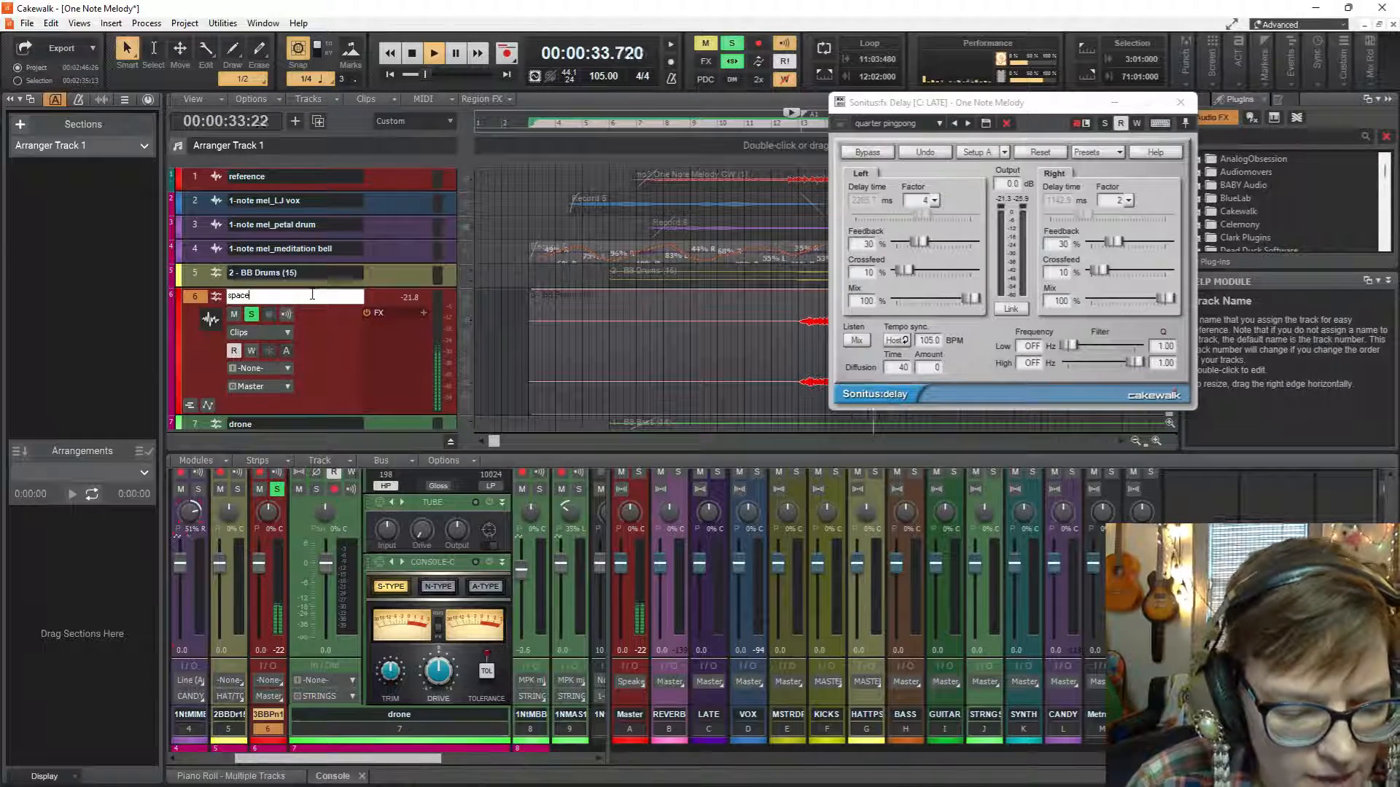
text(spacey pad)
key(Return)
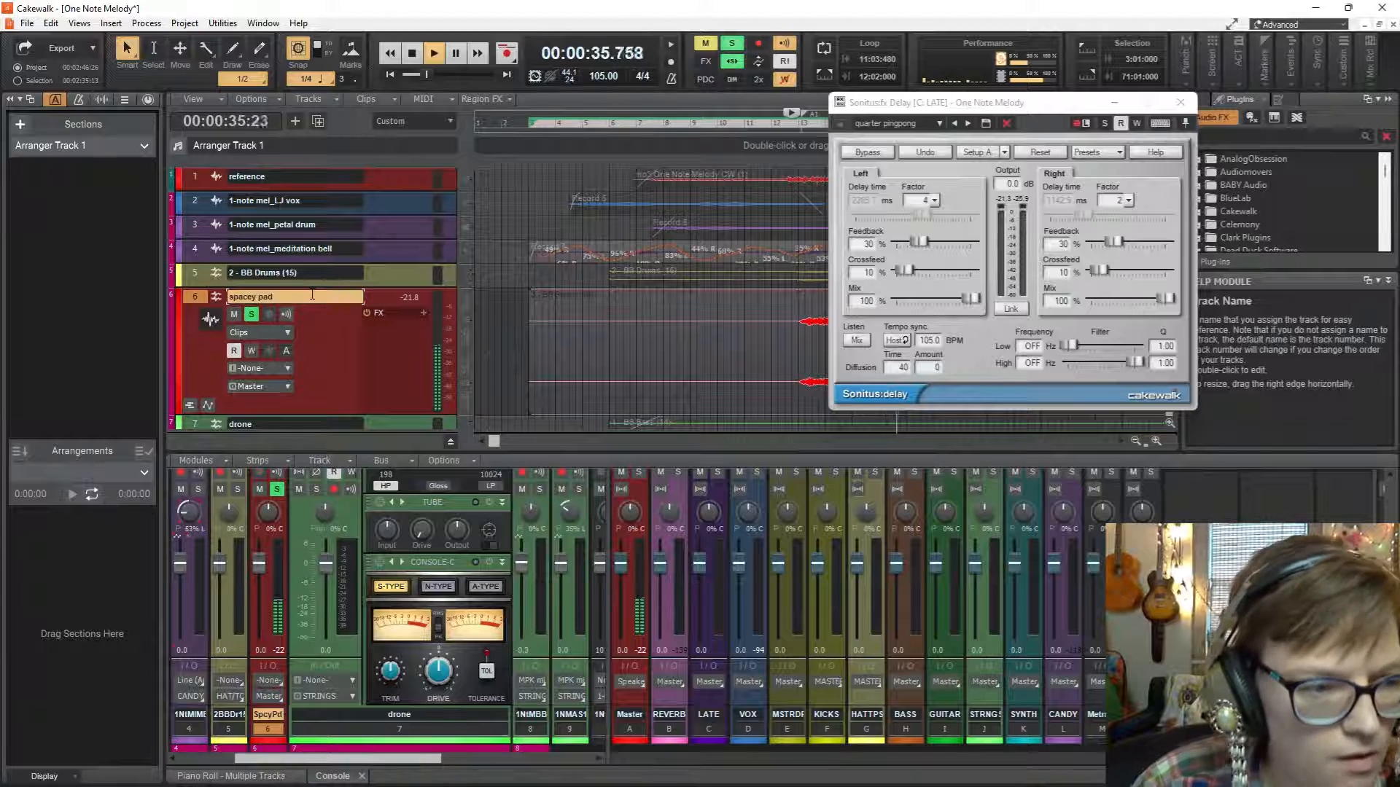
key(space)
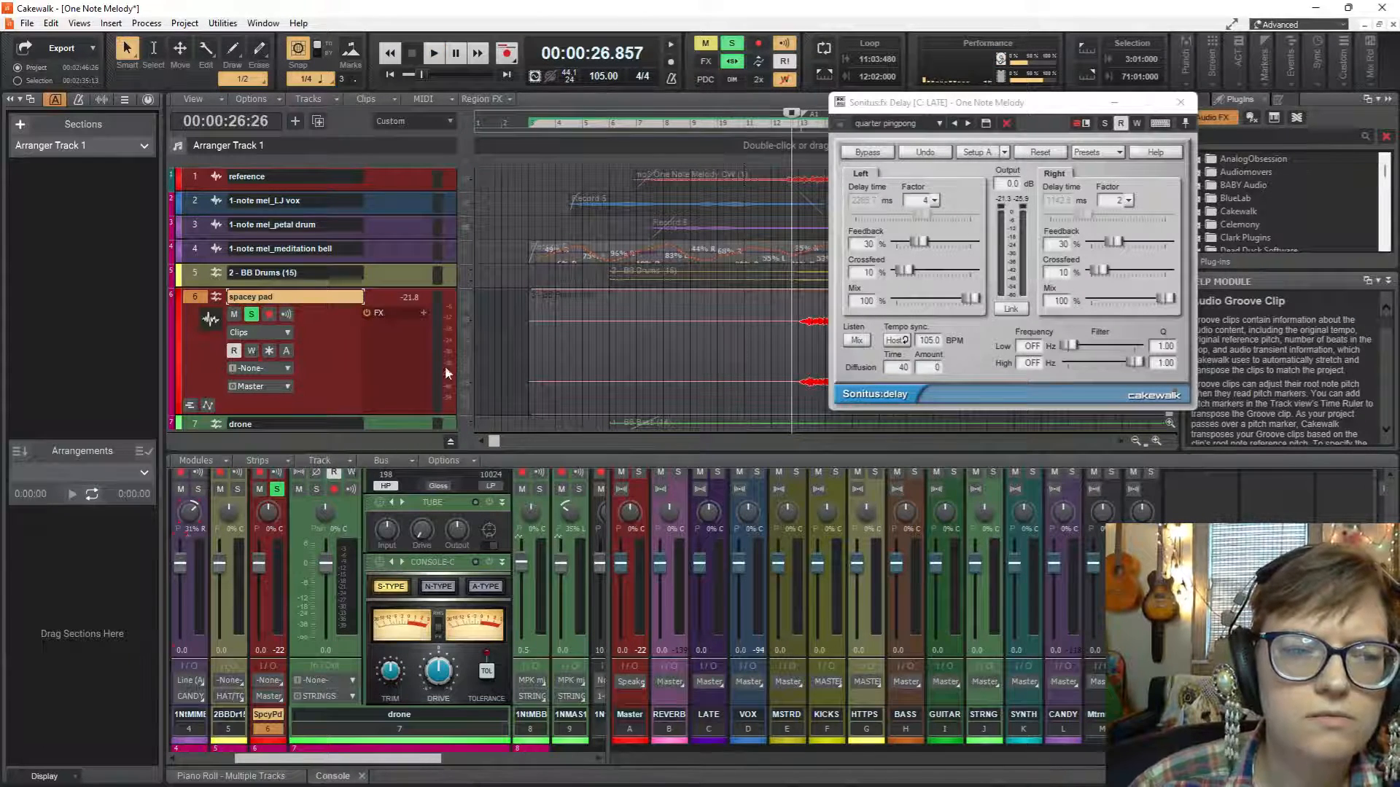
Compare the mix with and without the spacey pad track, and listen to the pad soloed.
click(250, 314)
key(space)
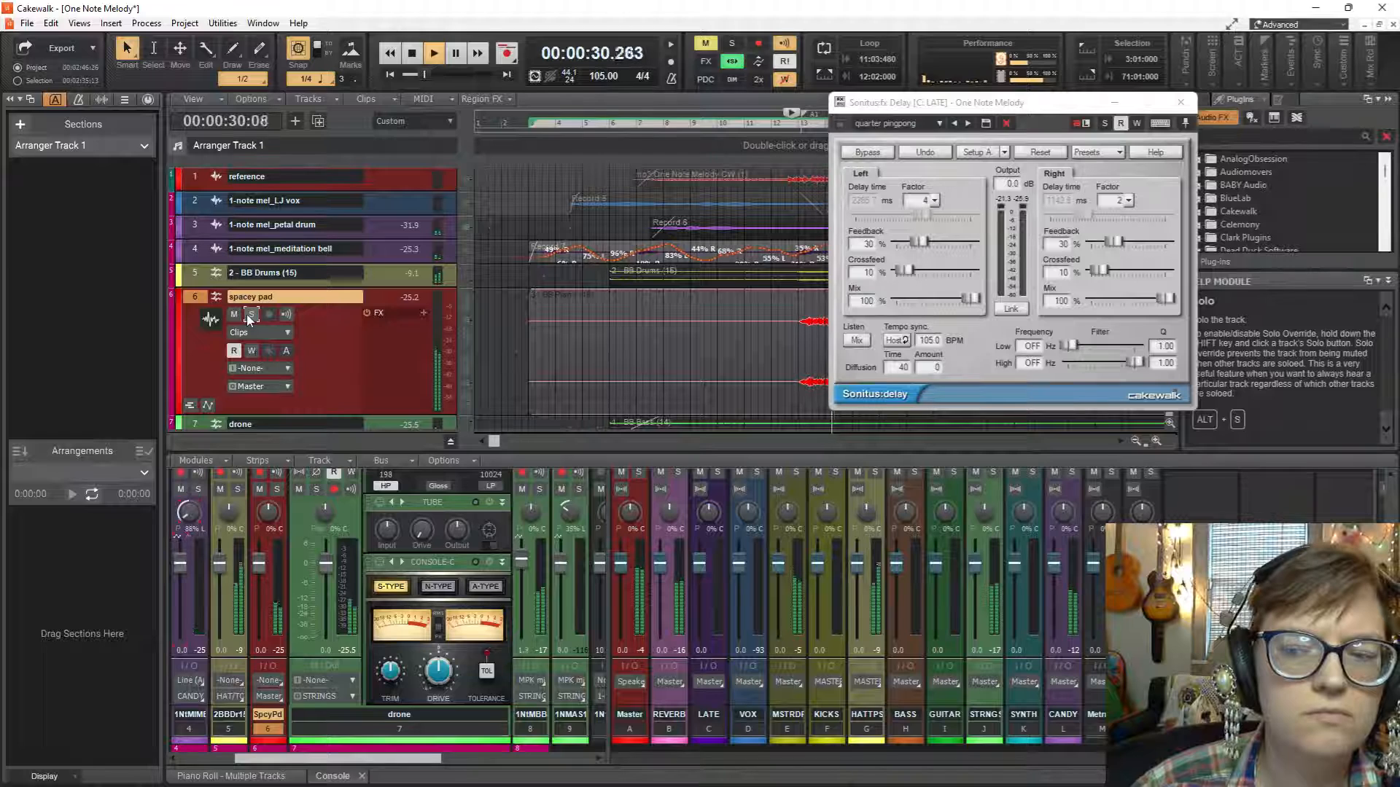
click(234, 314)
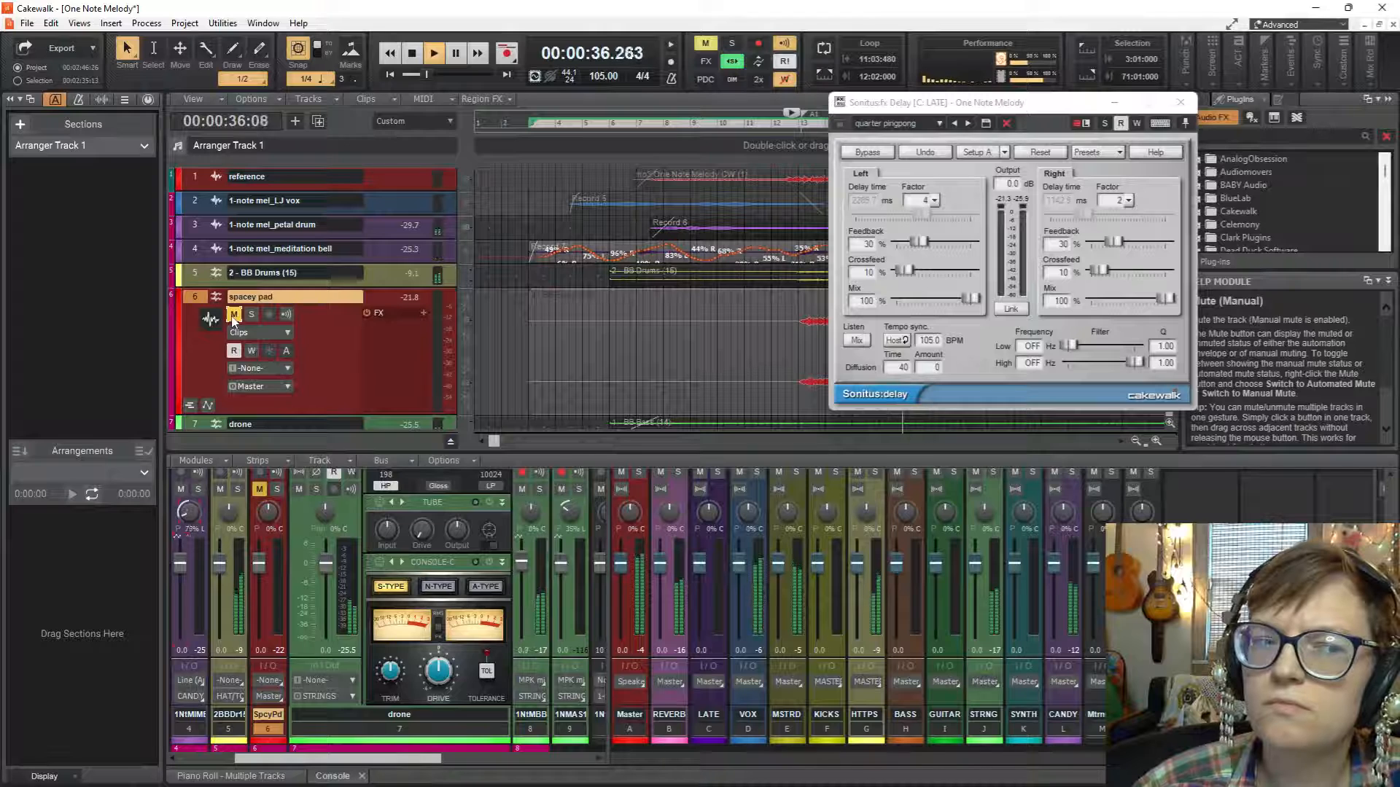
key(space)
click(234, 315)
click(252, 315)
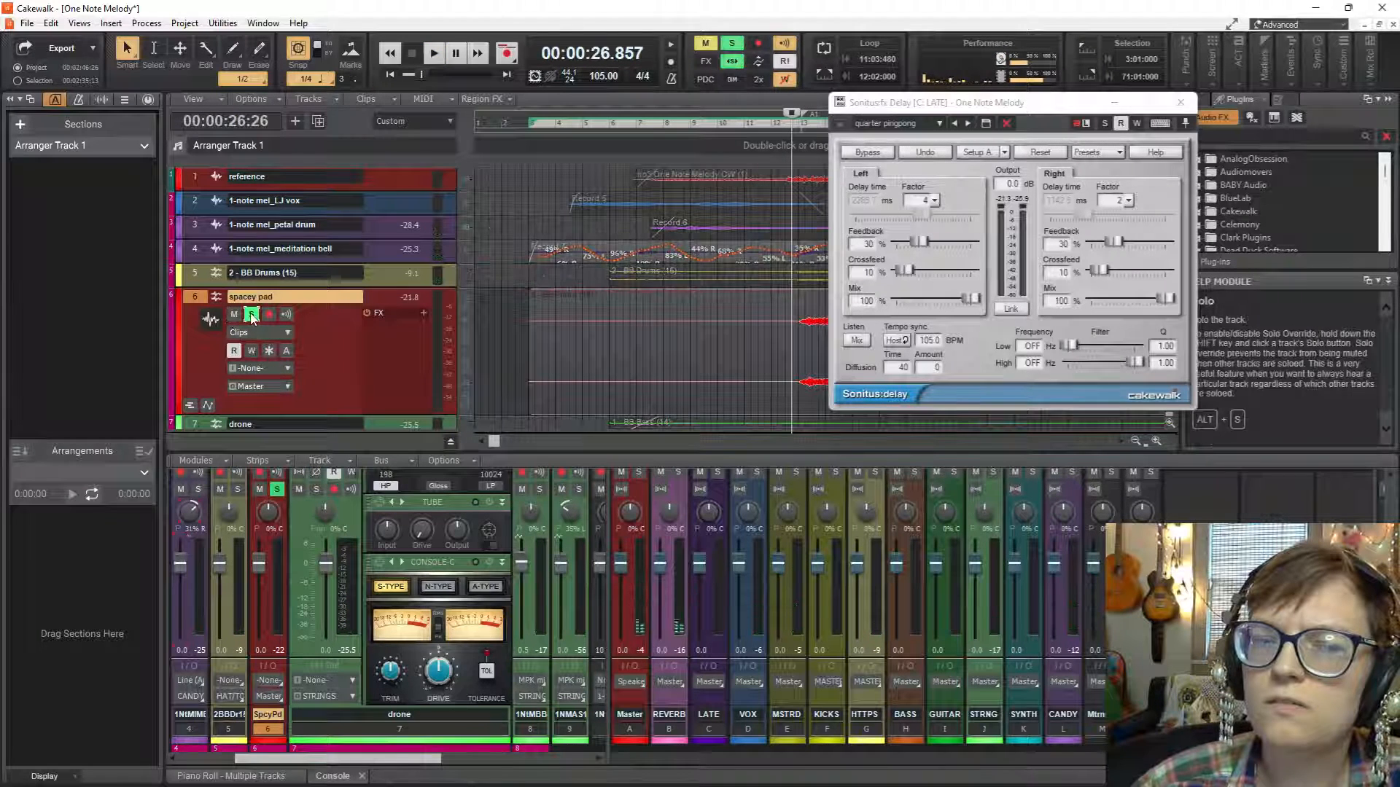
key(space)
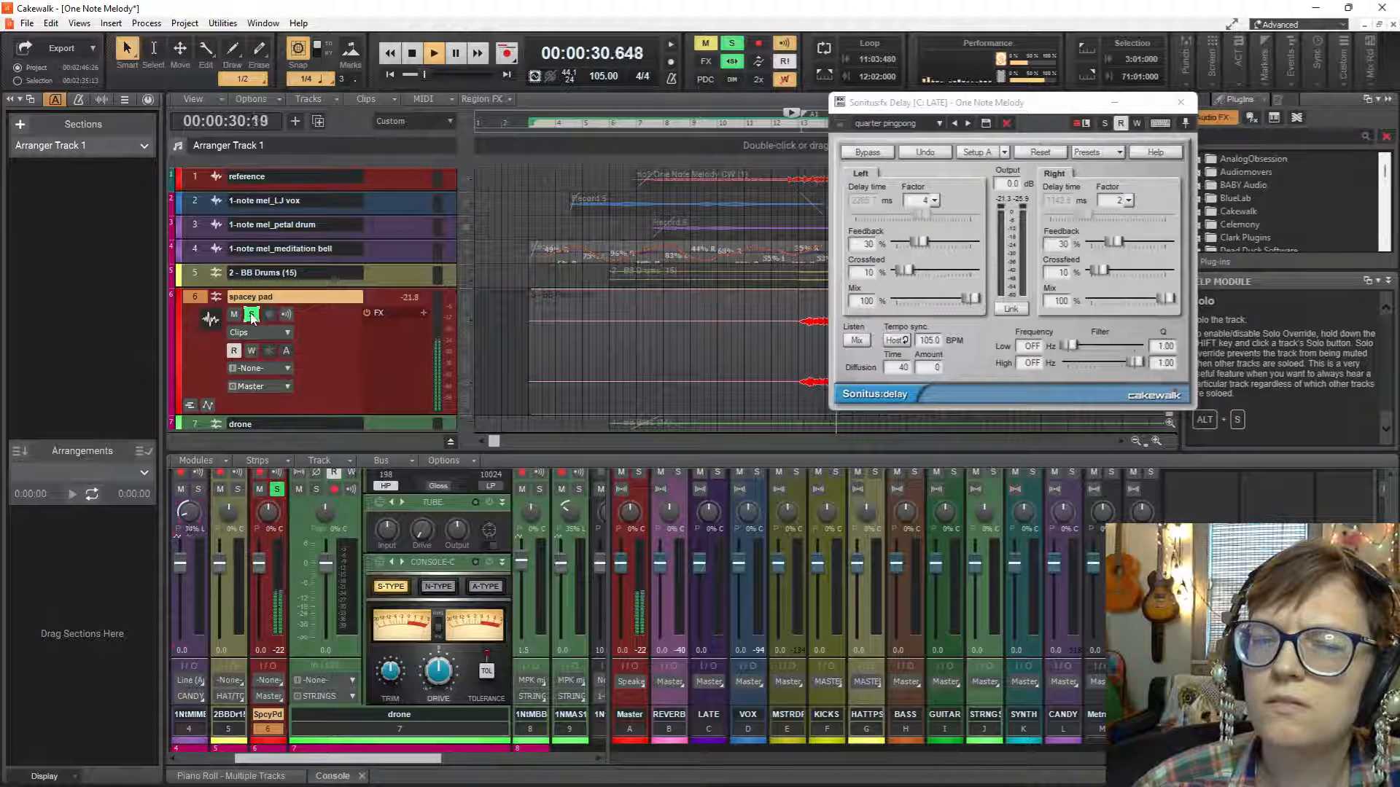
key(space)
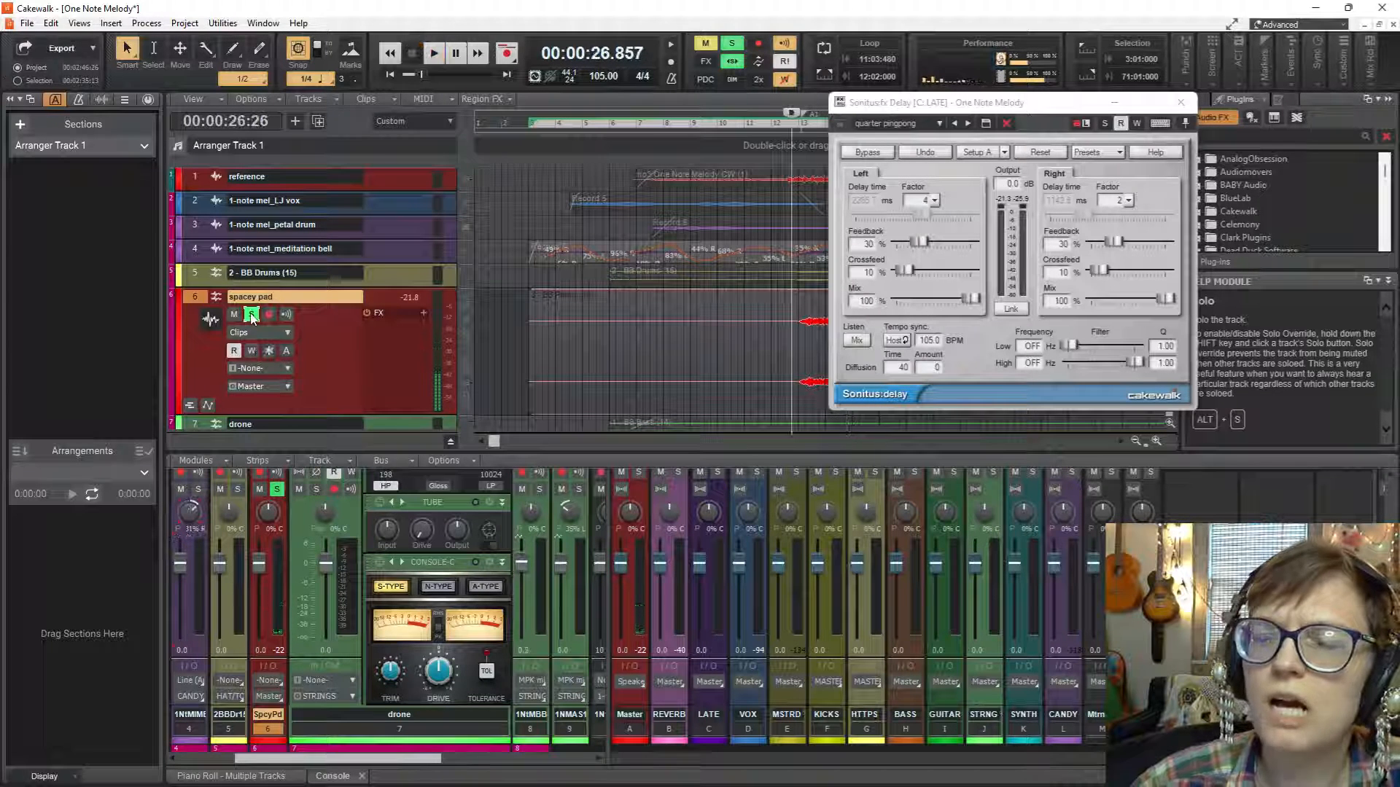
Unsolo and mute the spacey pad track, and move it directly below the reference track.
click(252, 315)
click(236, 316)
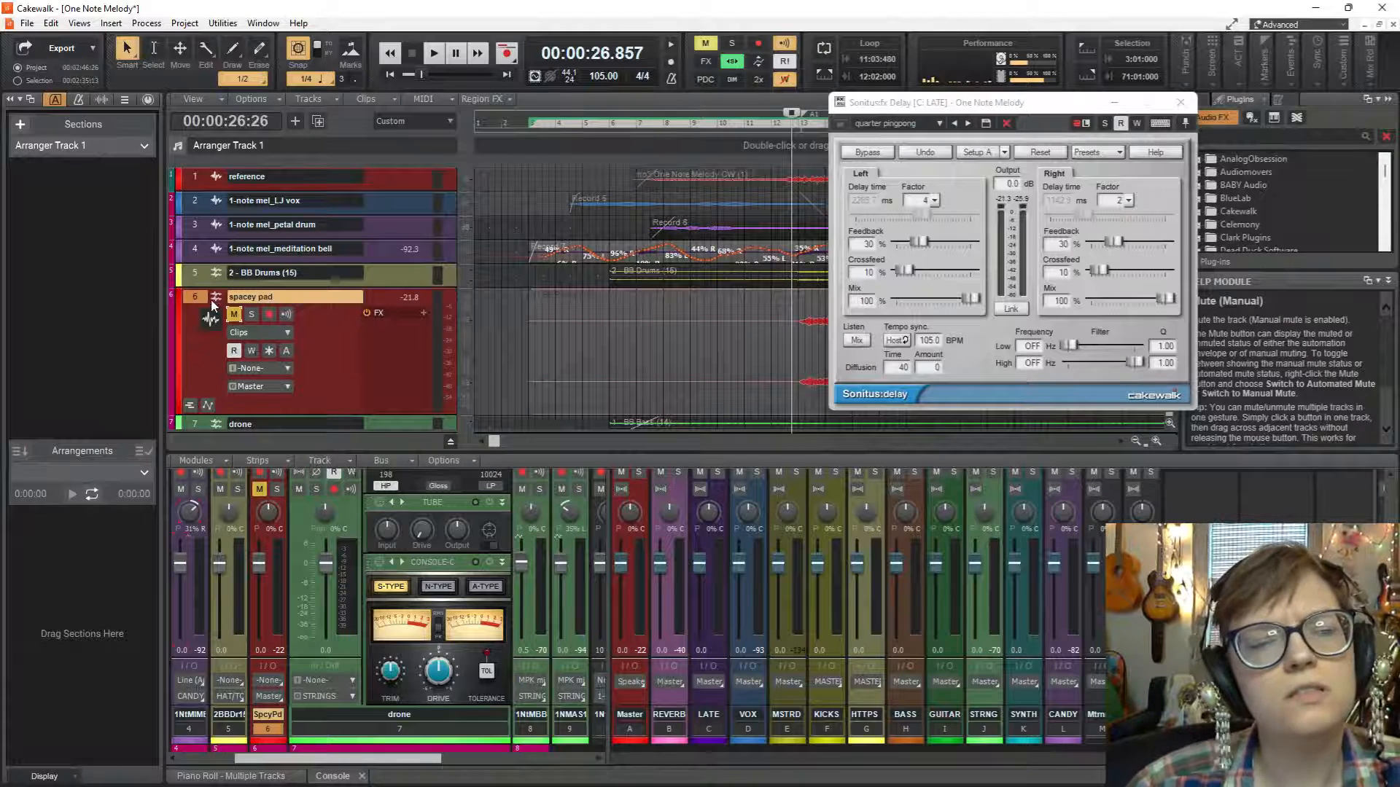
drag(216, 286, 216, 194)
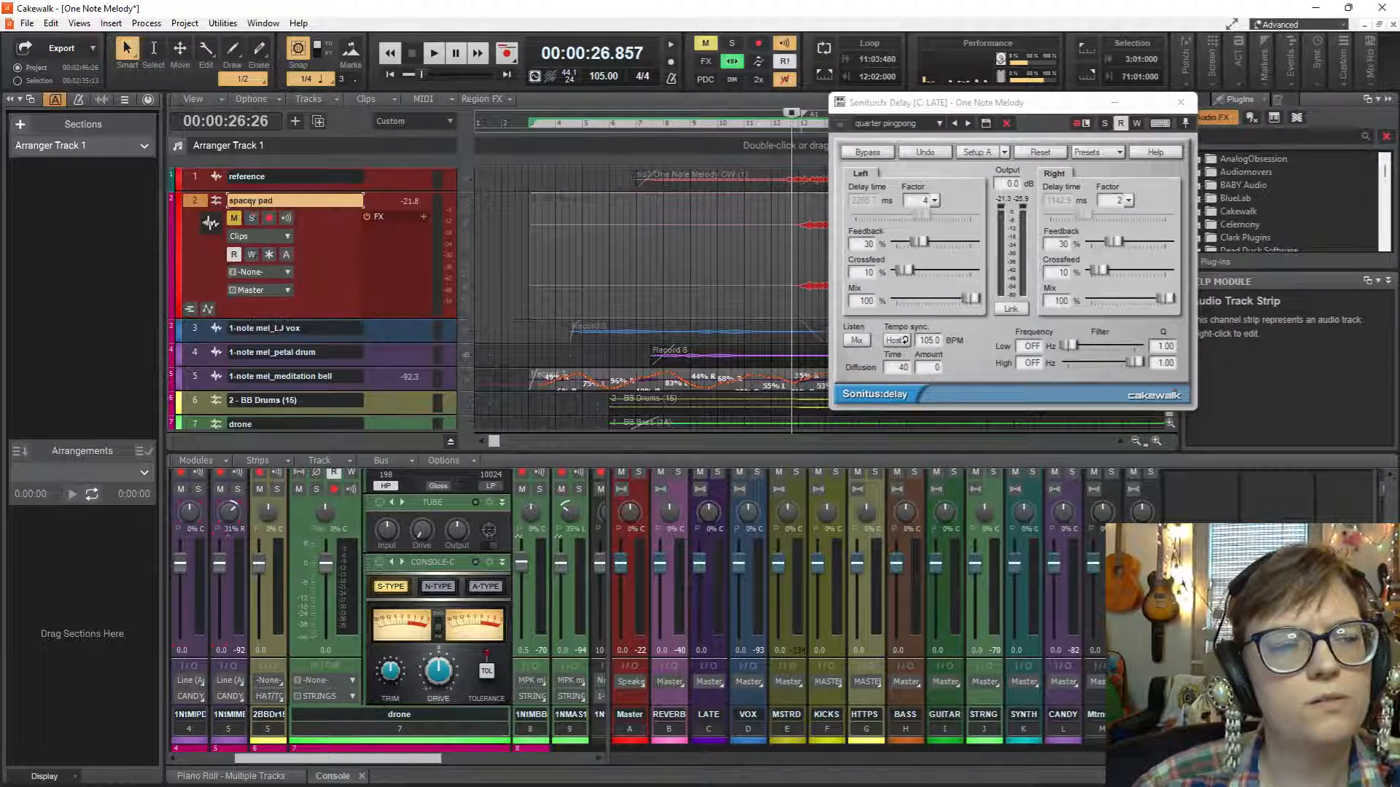
Move the harmonium track directly above the drone track.
scroll(369, 290, down, 3)
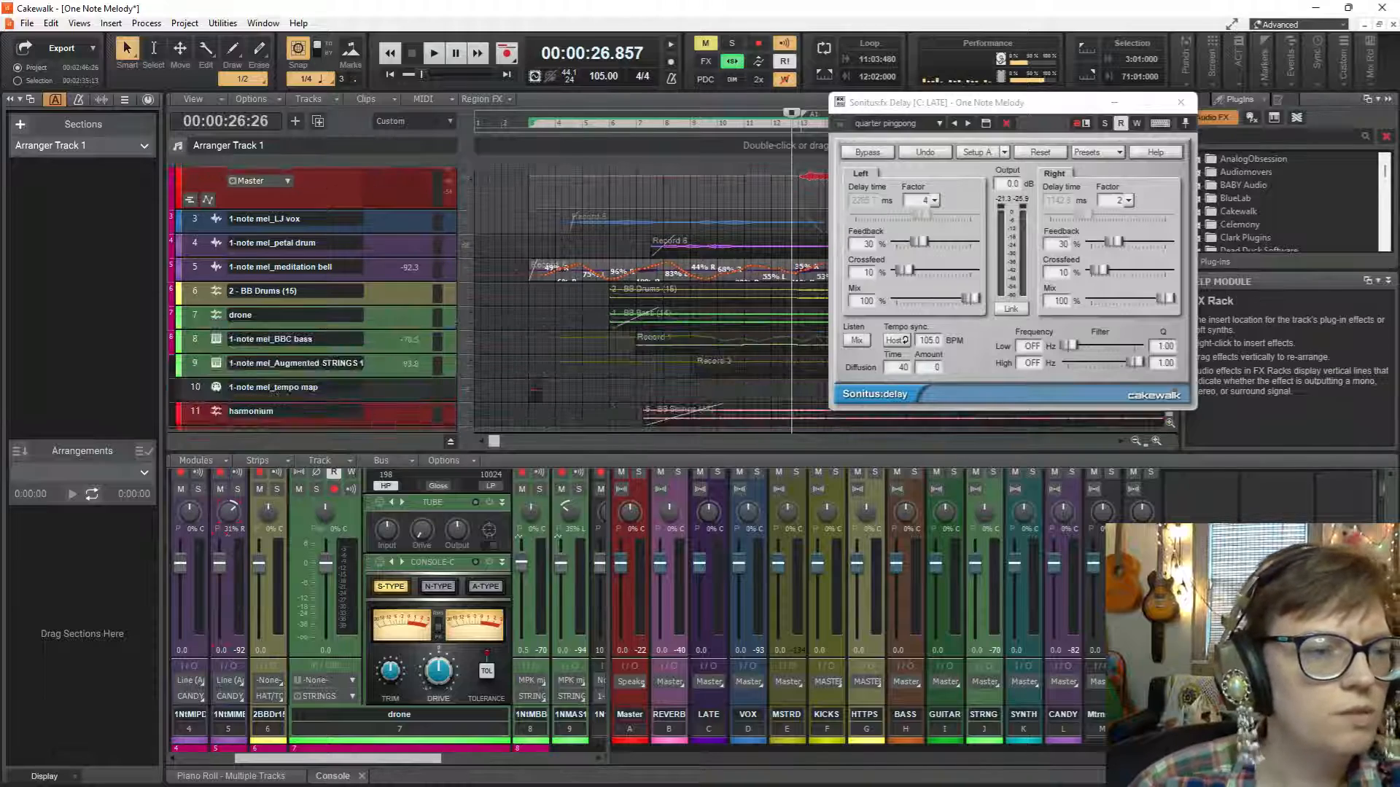
scroll(331, 347, down, 3)
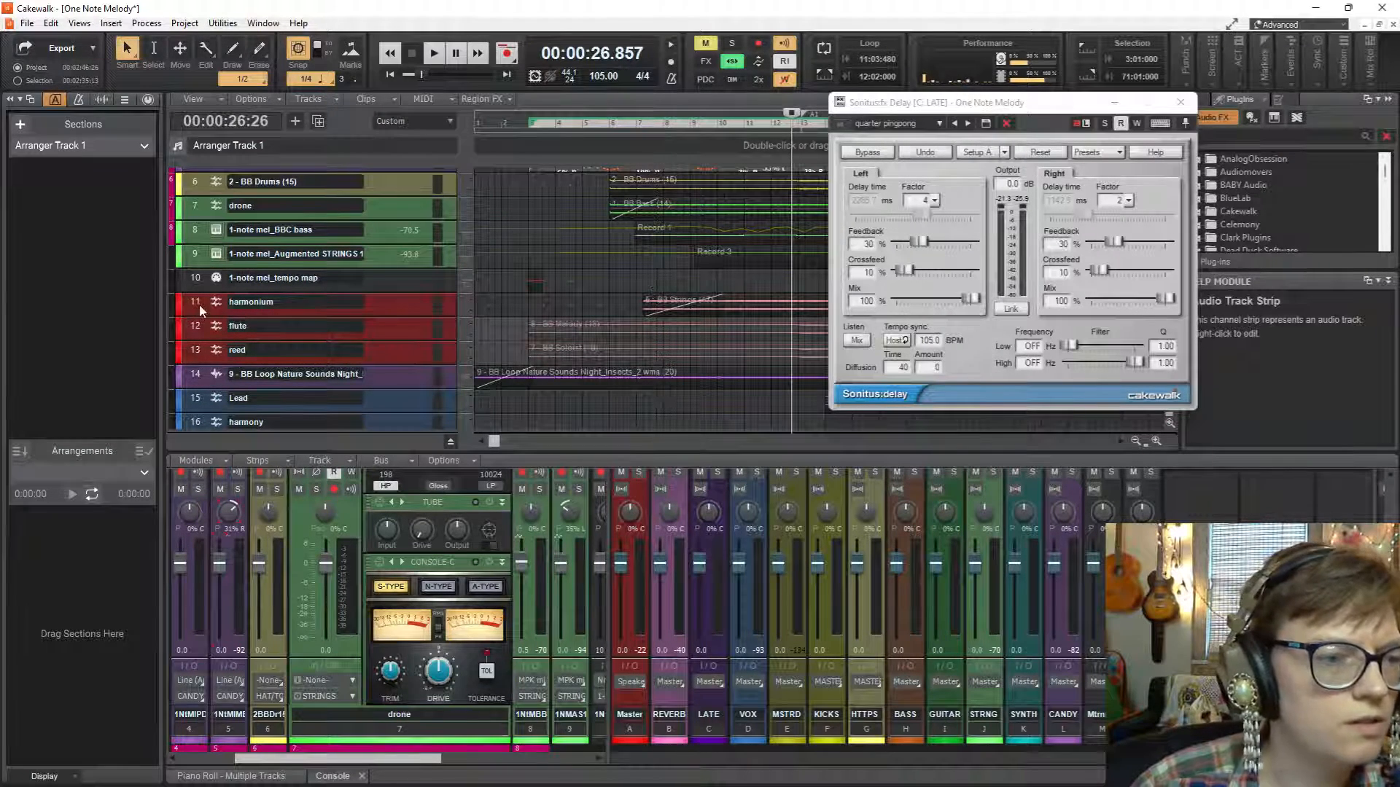
drag(223, 240, 231, 204)
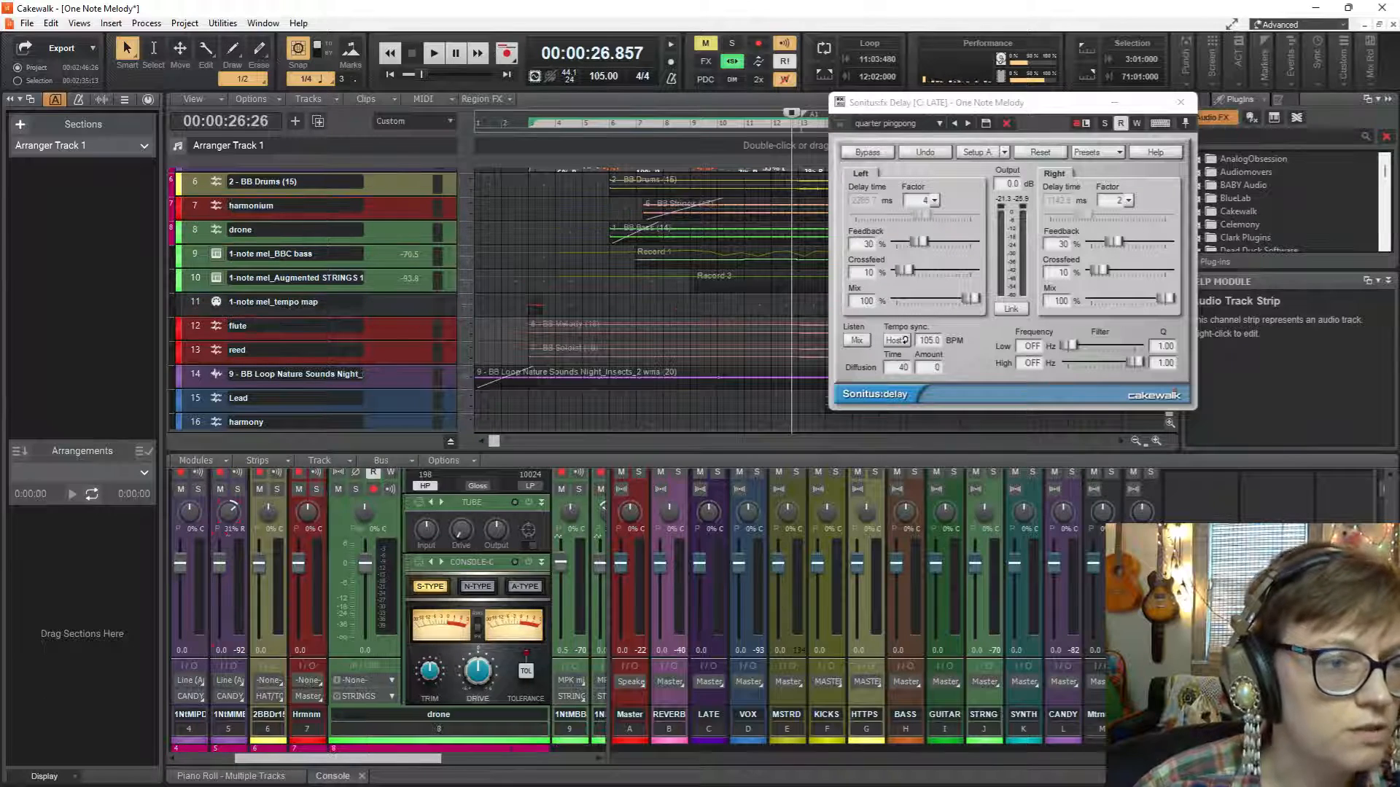
Minimize the LATE delay window, and expand and solo the harmonium track to play it from around bar 11.
click(636, 206)
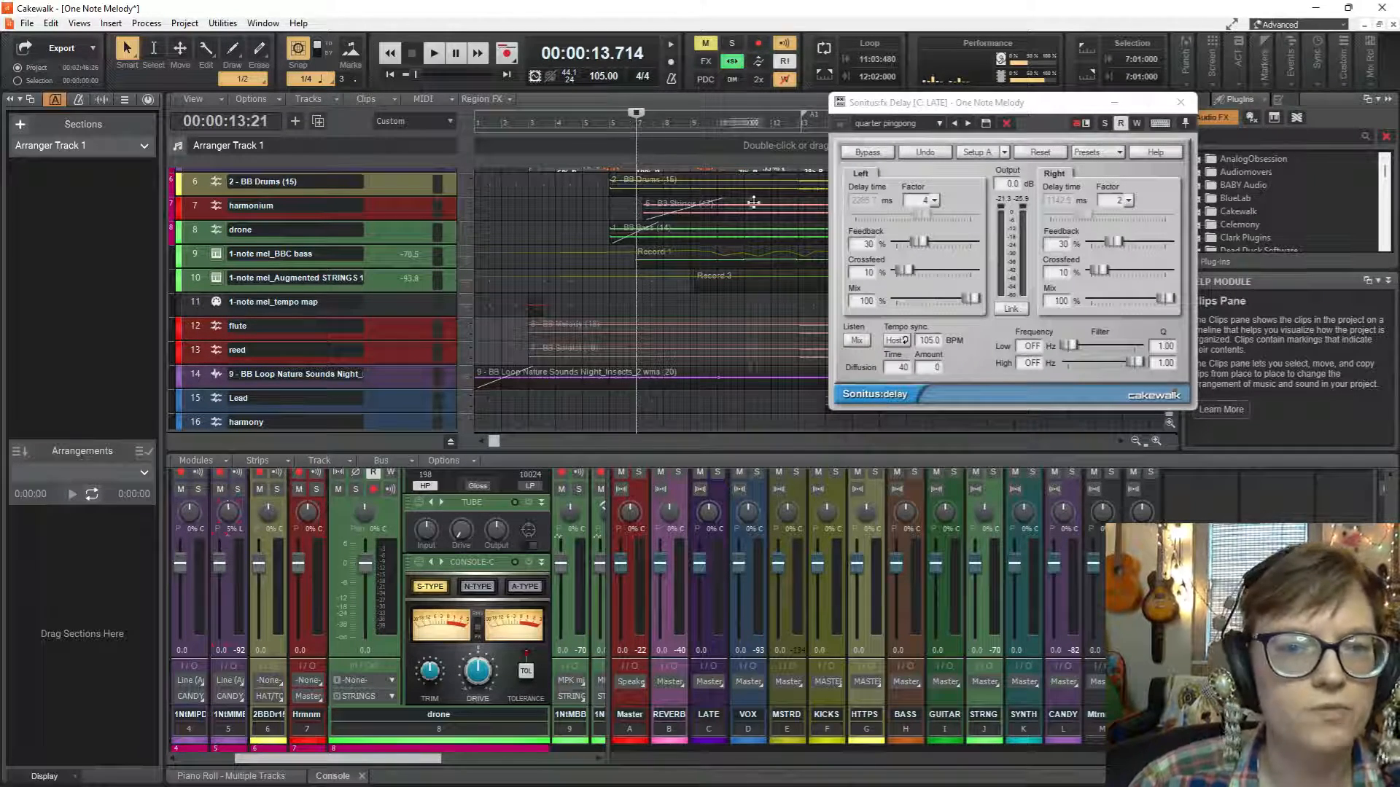
drag(1041, 109, 1033, 167)
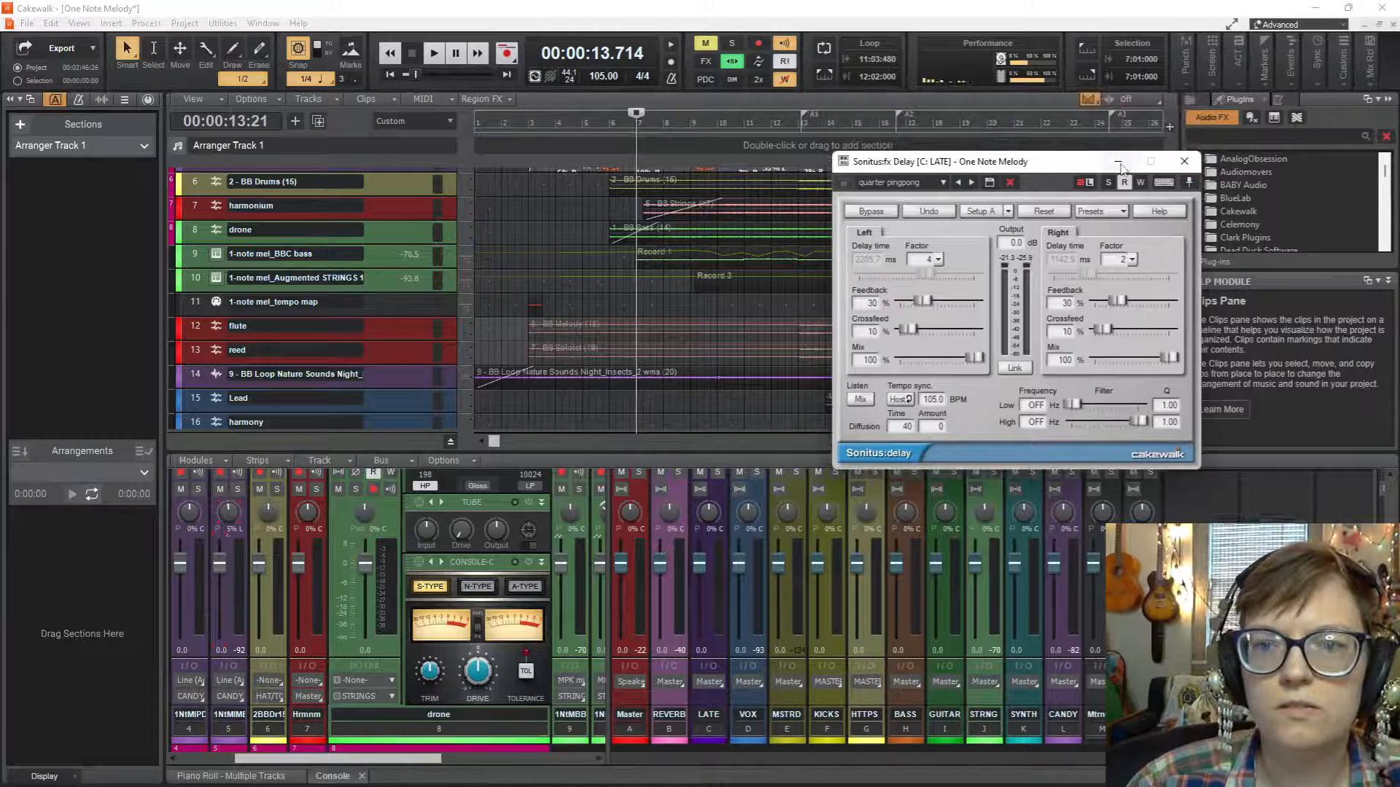
click(1118, 162)
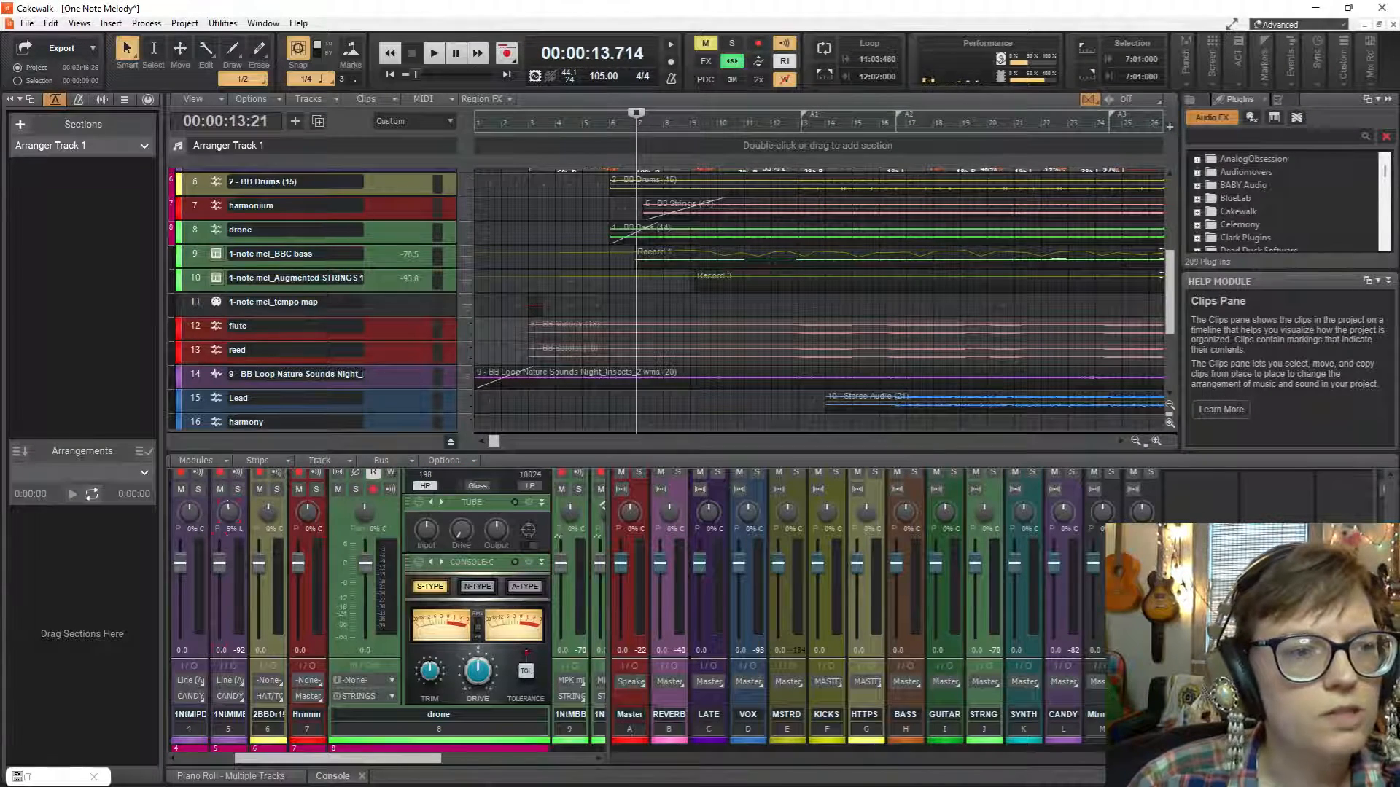
click(325, 208)
click(249, 195)
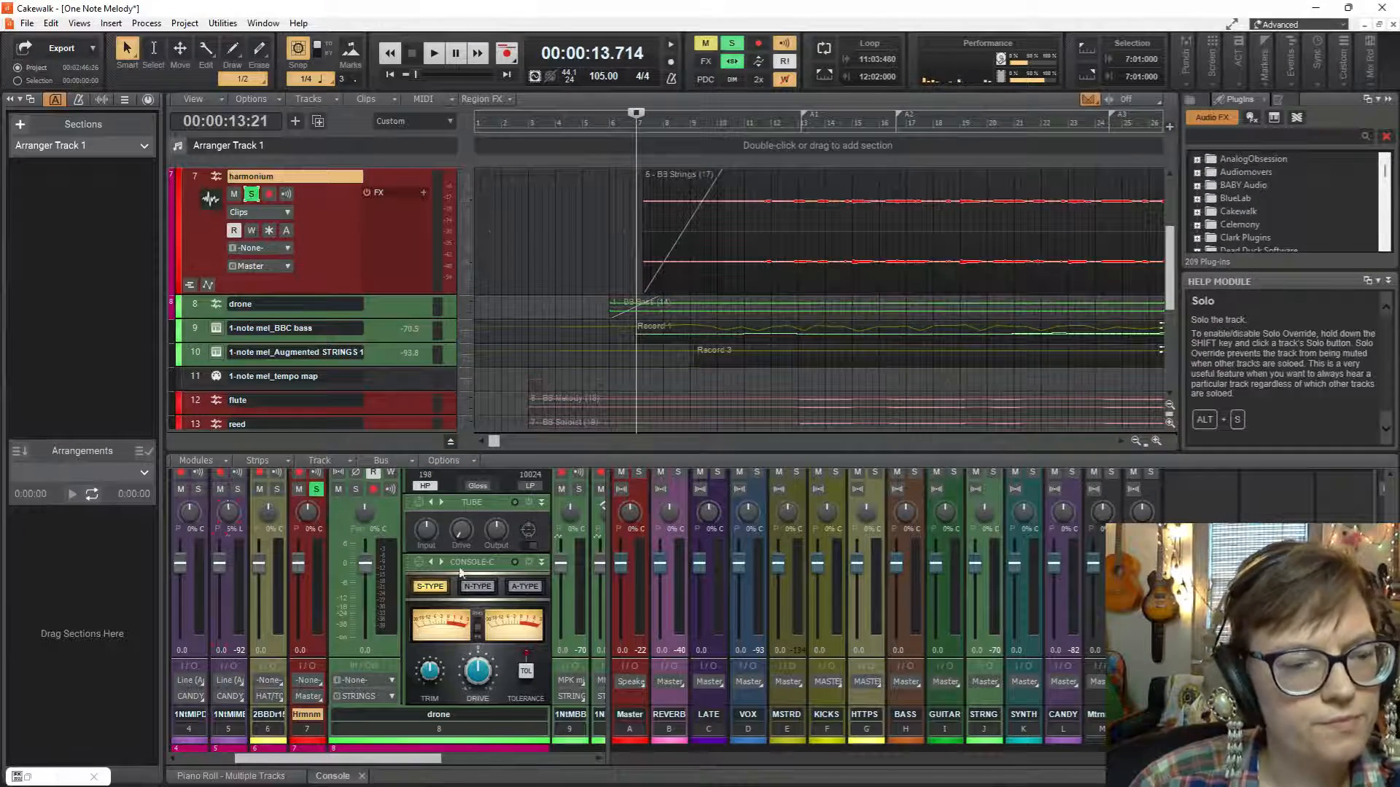
key(space)
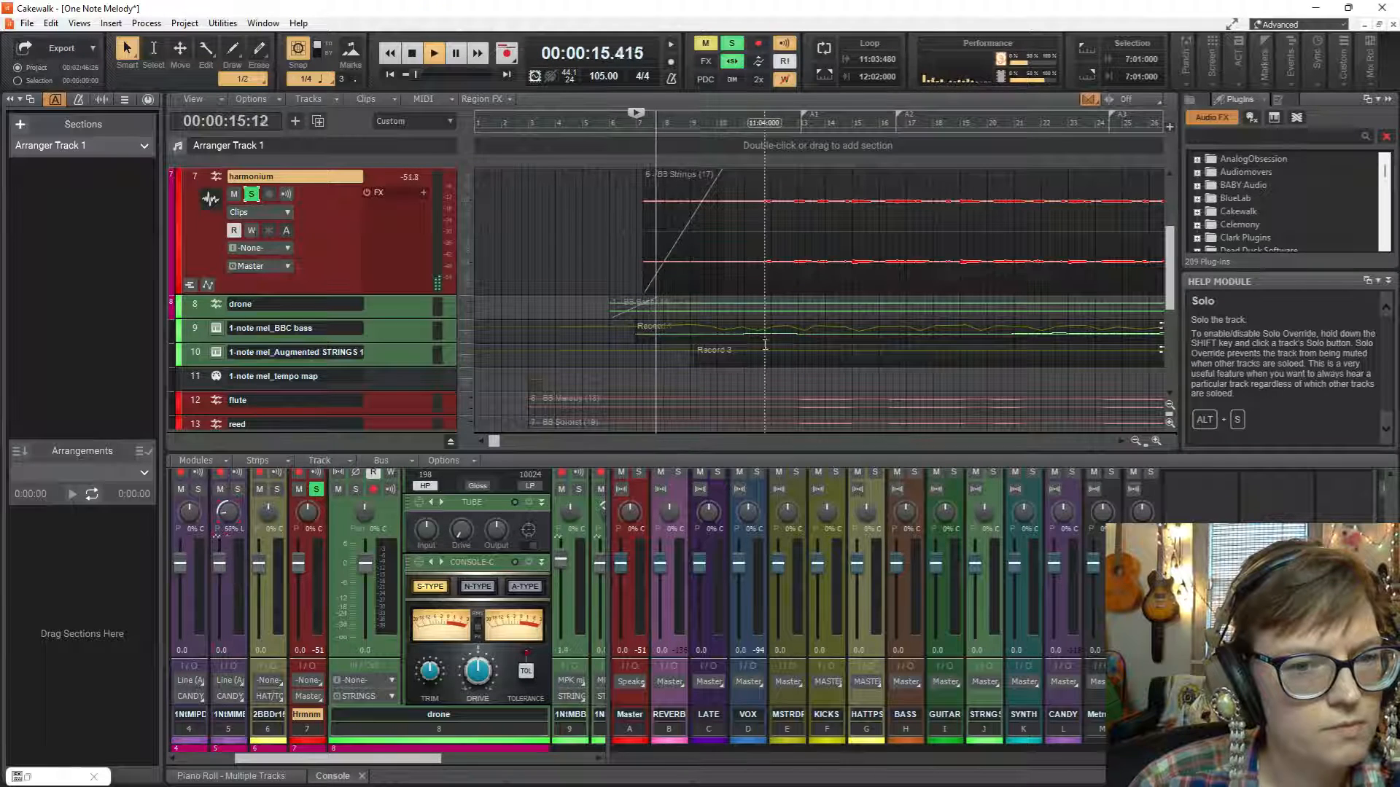
click(751, 244)
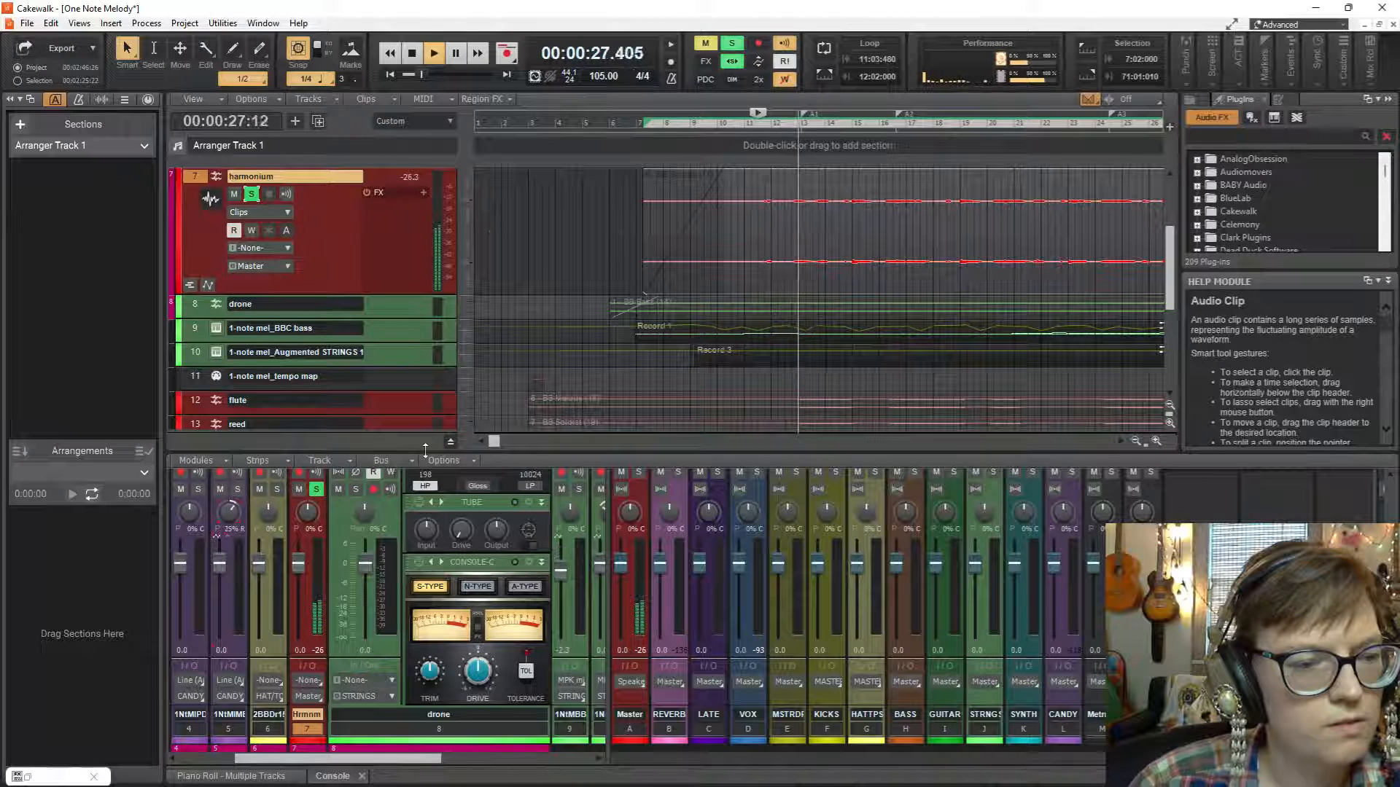
Enlarge the console, open the harmonium channel's QuadCurve Equalizer in its large view and restart playback.
drag(425, 448, 425, 296)
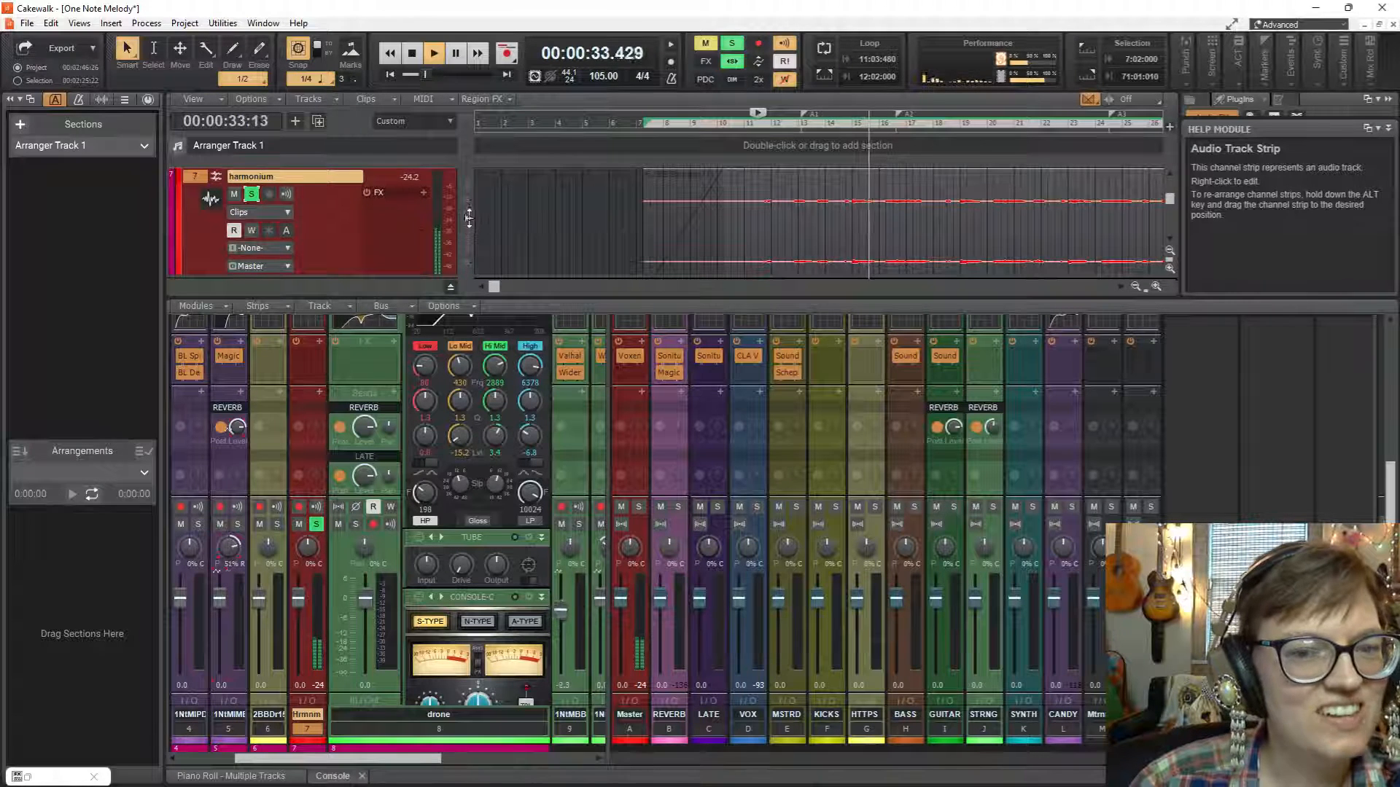
scroll(468, 219, up, 2)
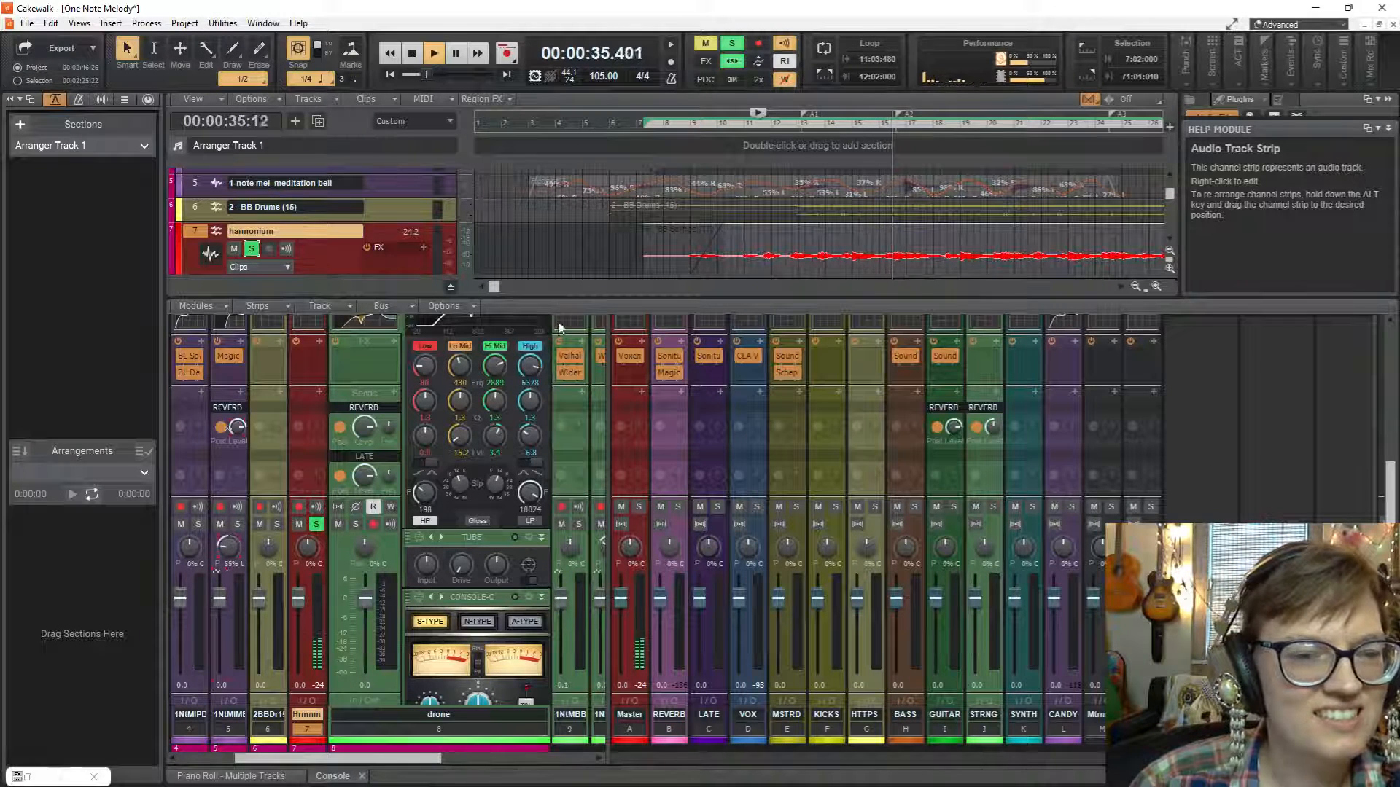
drag(557, 296, 561, 342)
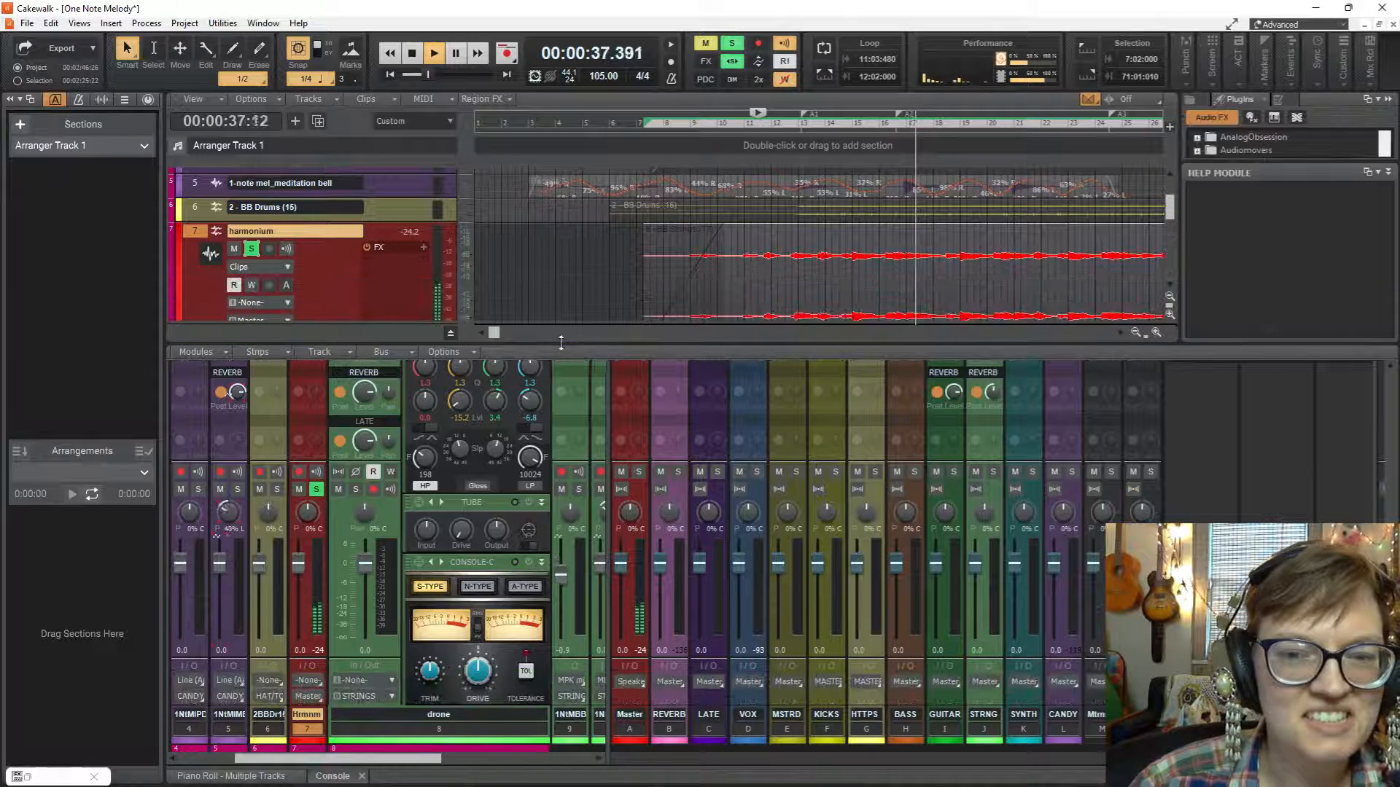
scroll(569, 255, down, 2)
scroll(569, 254, up, 1)
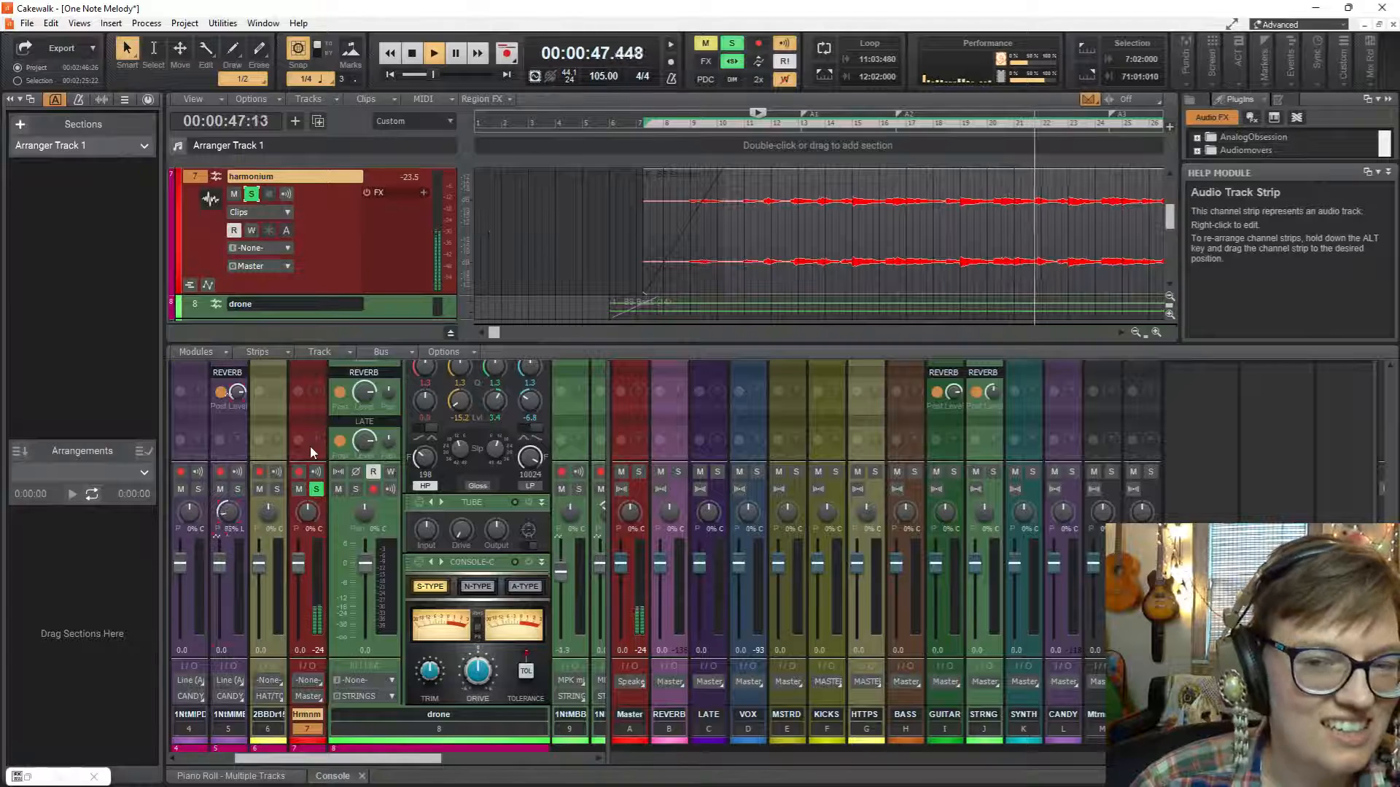
scroll(309, 446, up, 4)
scroll(309, 445, up, 2)
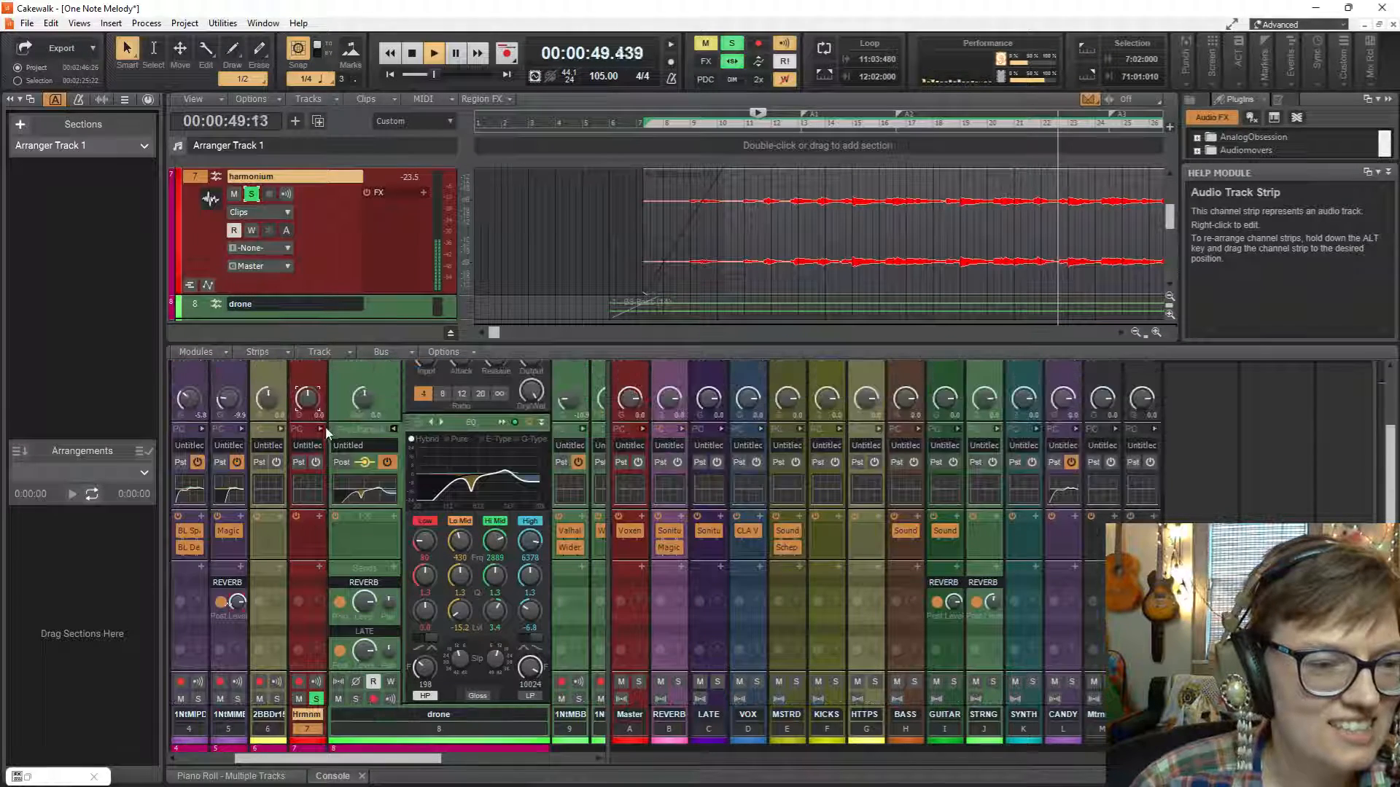
click(322, 429)
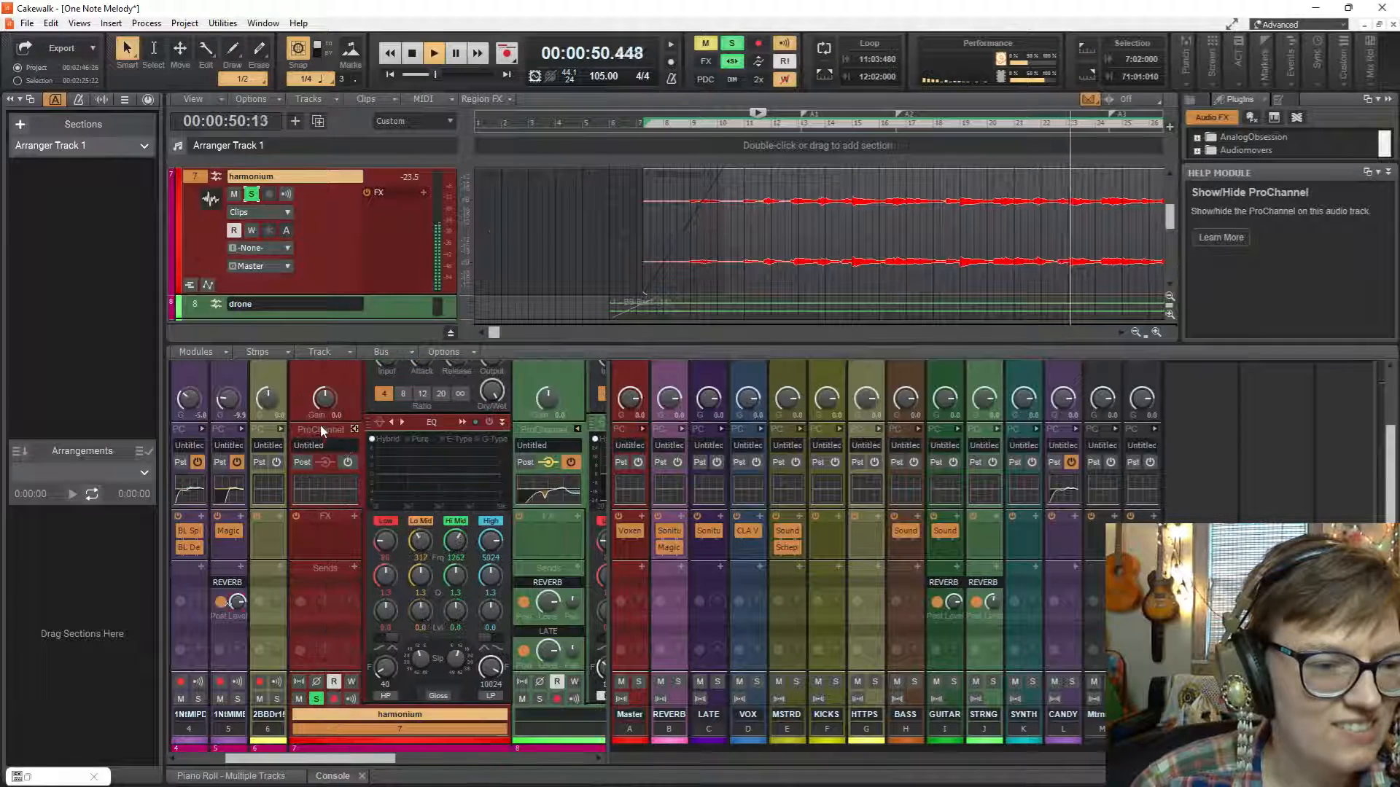
double_click(468, 484)
key(space)
key(space)
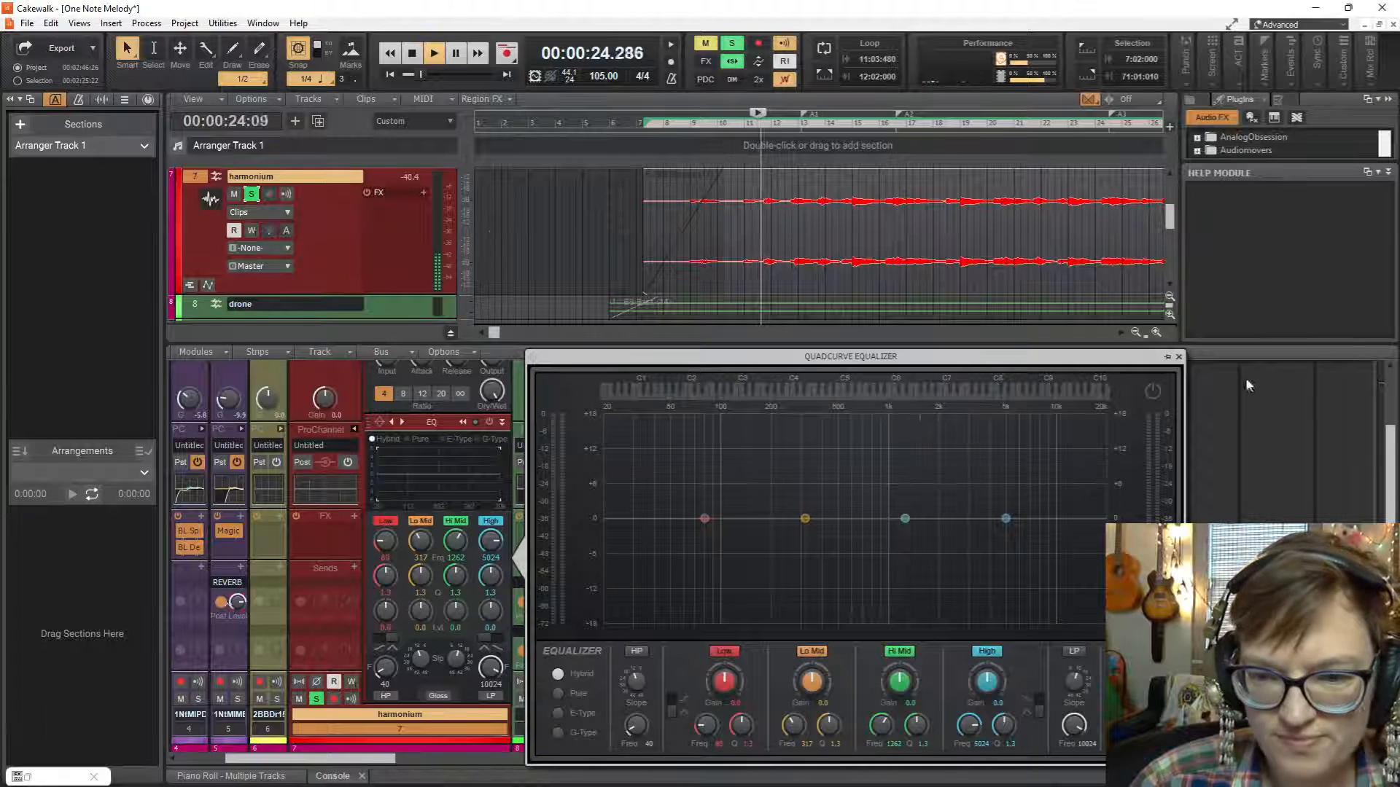
Enable the harmonium's equalizer with a high-pass filter at 224 Hz and a 0.4 dB Low band boost near 95 Hz.
click(1154, 394)
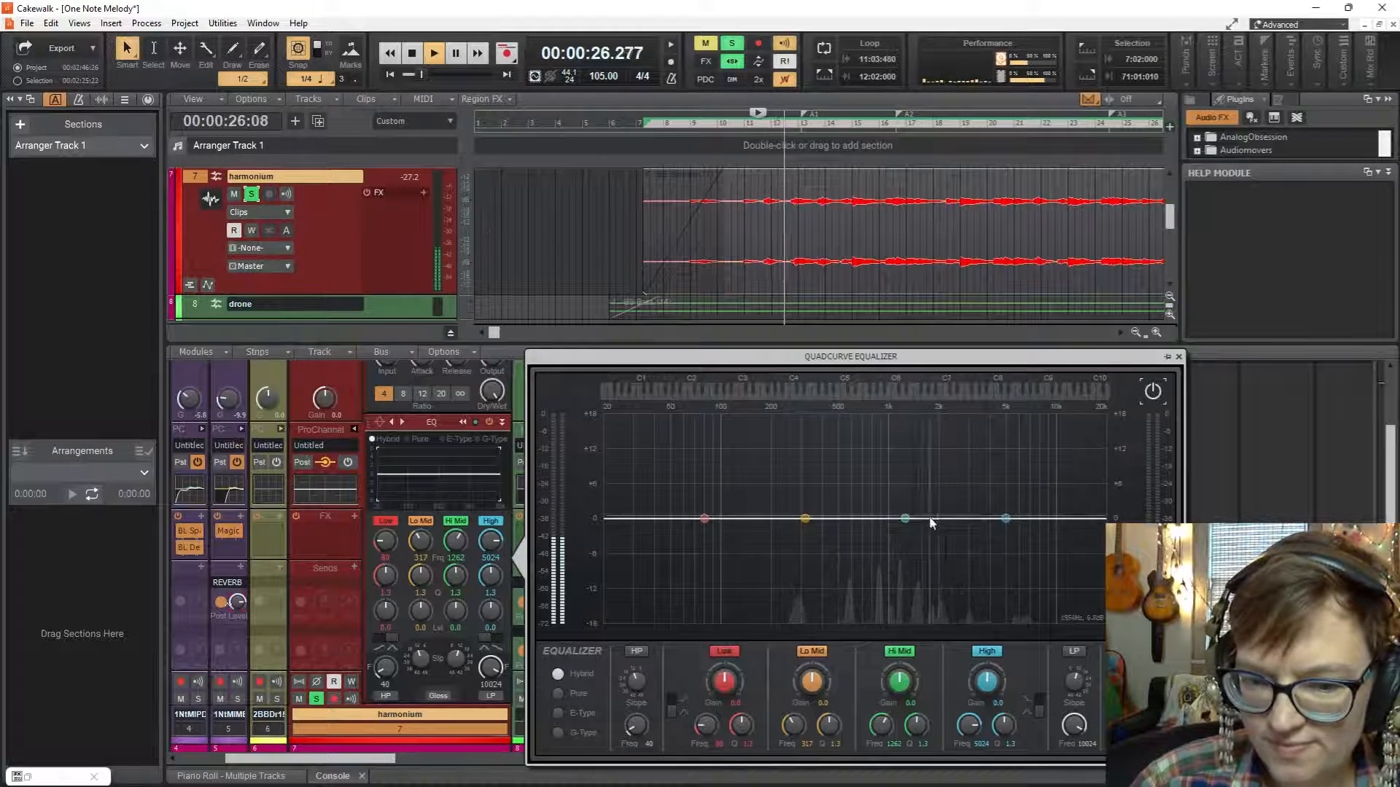
click(637, 651)
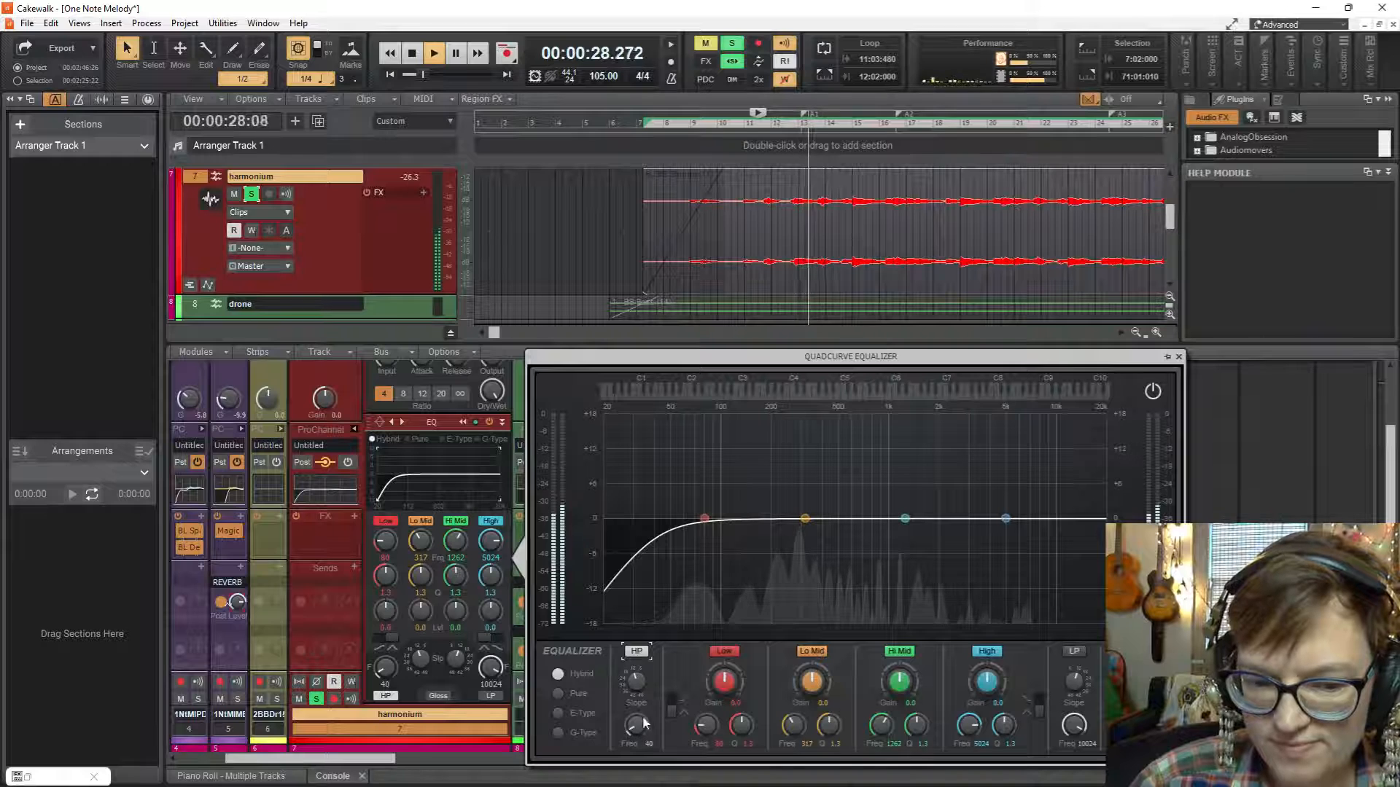
mouse_move(704, 519)
mouse_down()
mouse_move(712, 426)
mouse_move(716, 508)
mouse_move(686, 415)
mouse_move(718, 519)
mouse_up()
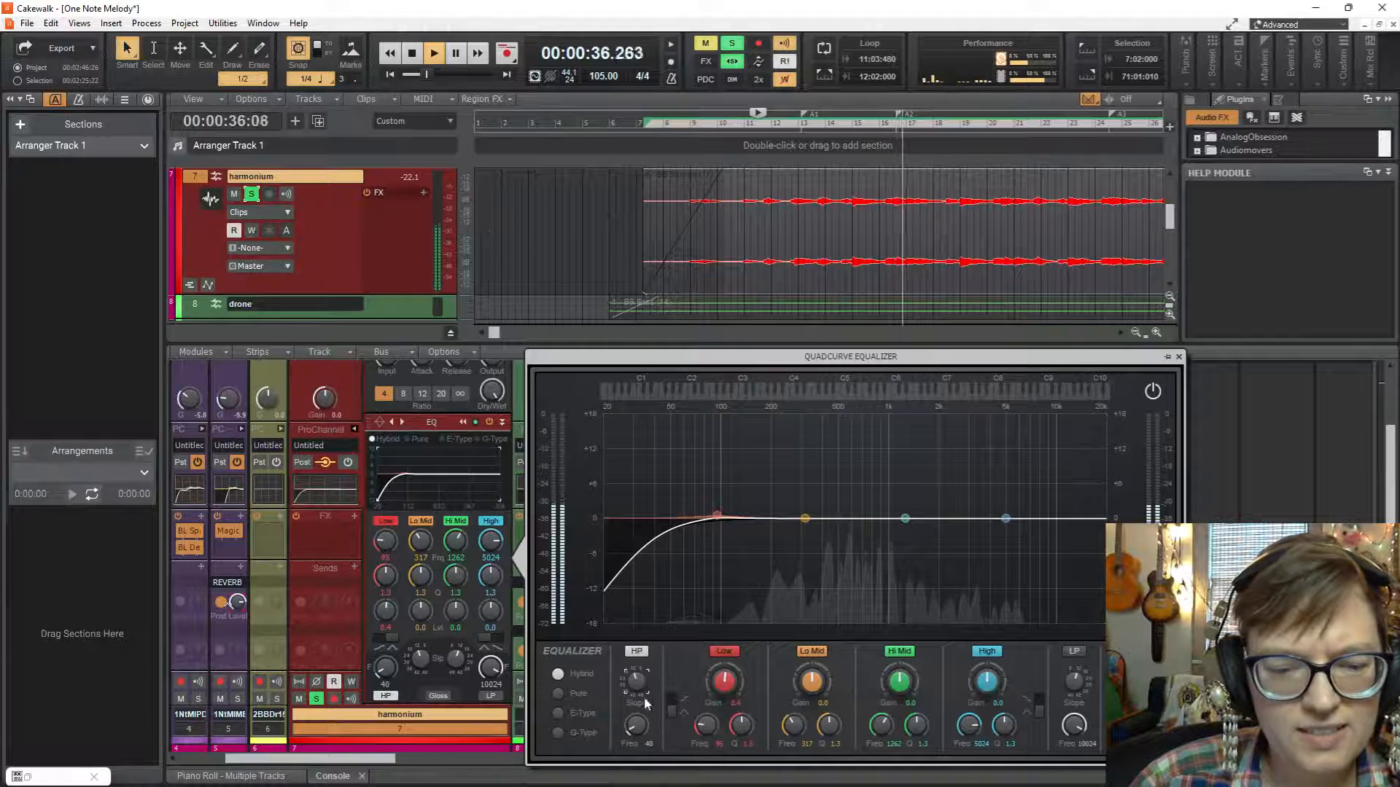
drag(637, 726, 637, 697)
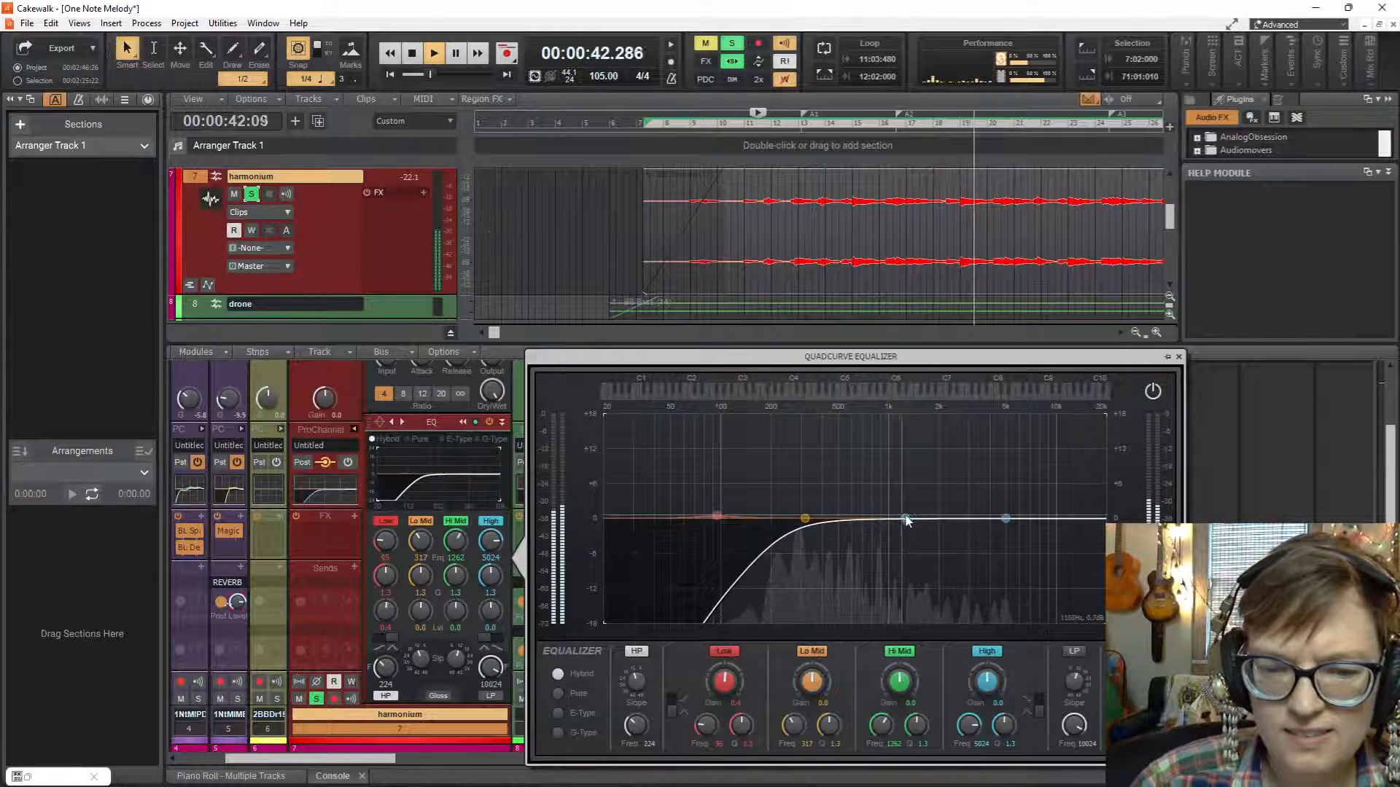
Boost the harmonium's Hi Mid band by 4.1 dB at 1821 Hz and widen its bandwidth.
drag(919, 498, 948, 464)
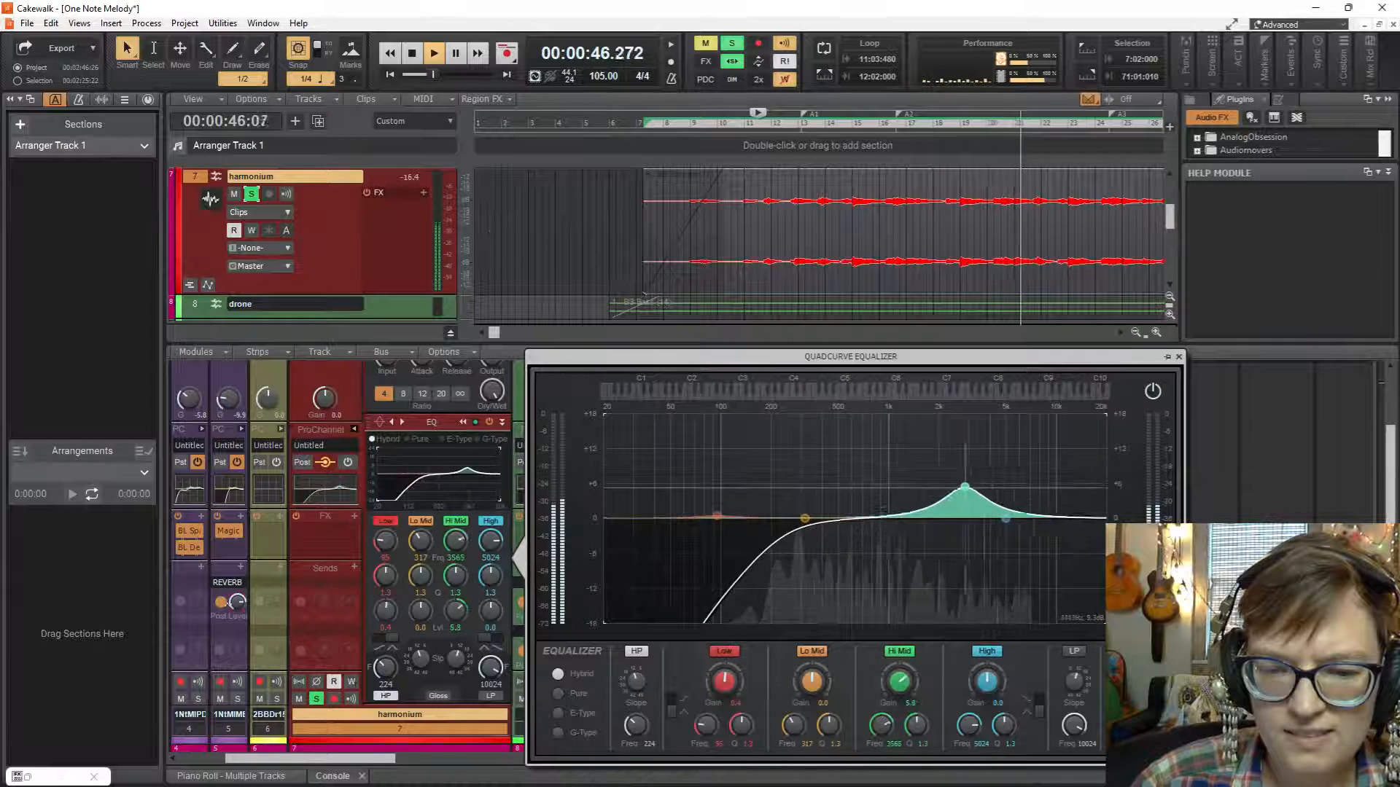
drag(999, 463, 946, 494)
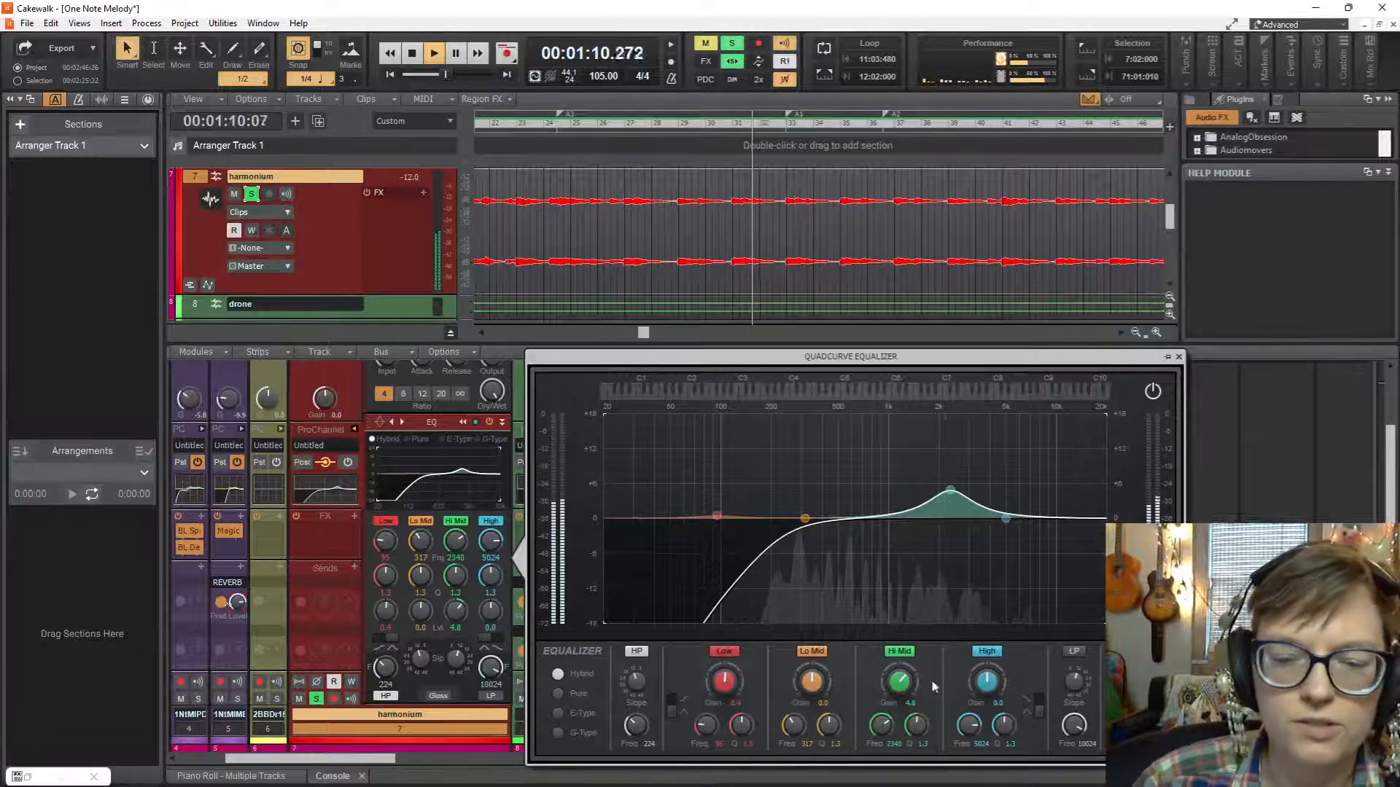
mouse_move(916, 724)
mouse_down()
mouse_move(916, 711)
mouse_move(916, 732)
mouse_up()
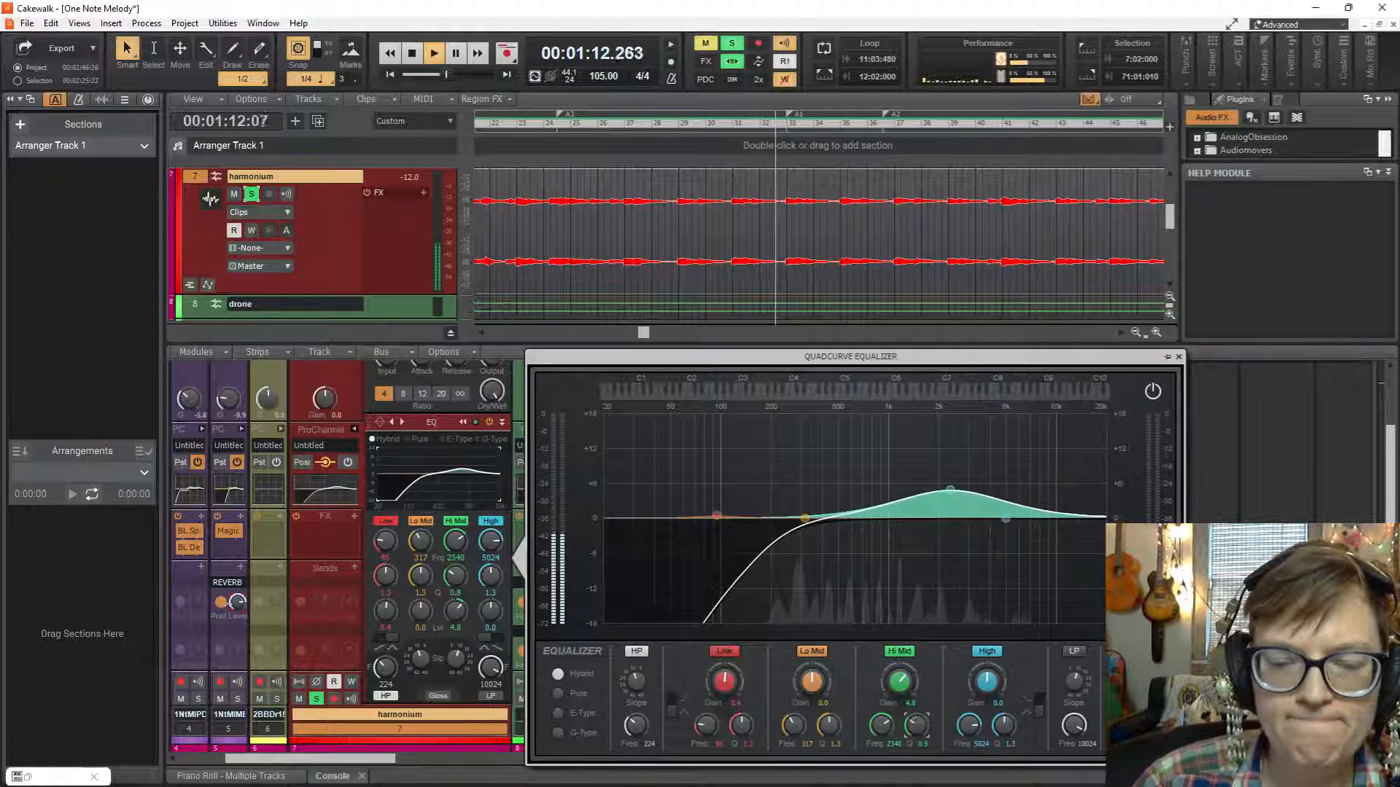
mouse_move(958, 498)
mouse_down()
mouse_move(948, 519)
mouse_move(944, 492)
mouse_move(944, 510)
mouse_move(998, 609)
mouse_move(937, 538)
mouse_move(902, 553)
mouse_move(947, 560)
mouse_move(932, 495)
mouse_up()
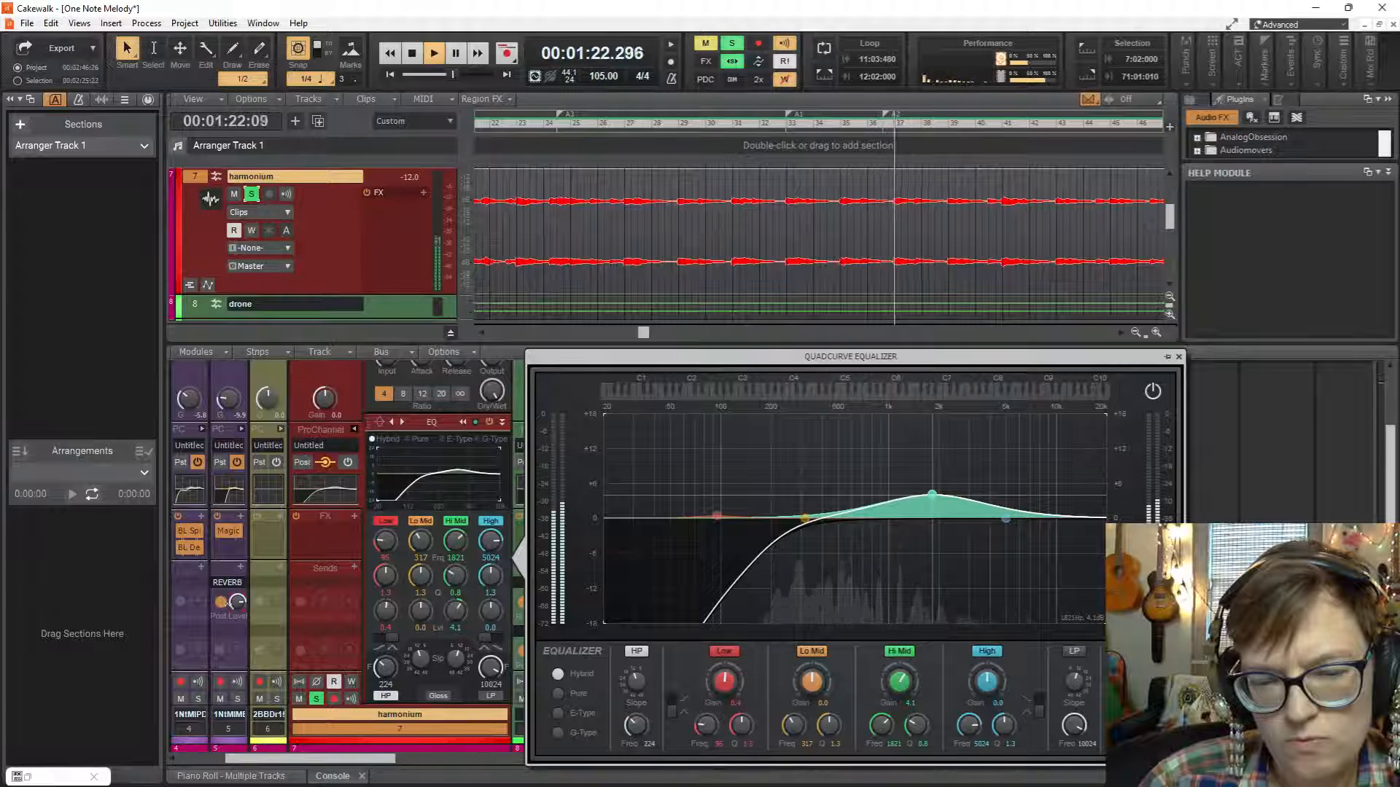
Move the harmonium's Hi Mid band to a 1.9 dB boost at 2775 Hz and close the large equalizer view.
drag(933, 494, 964, 513)
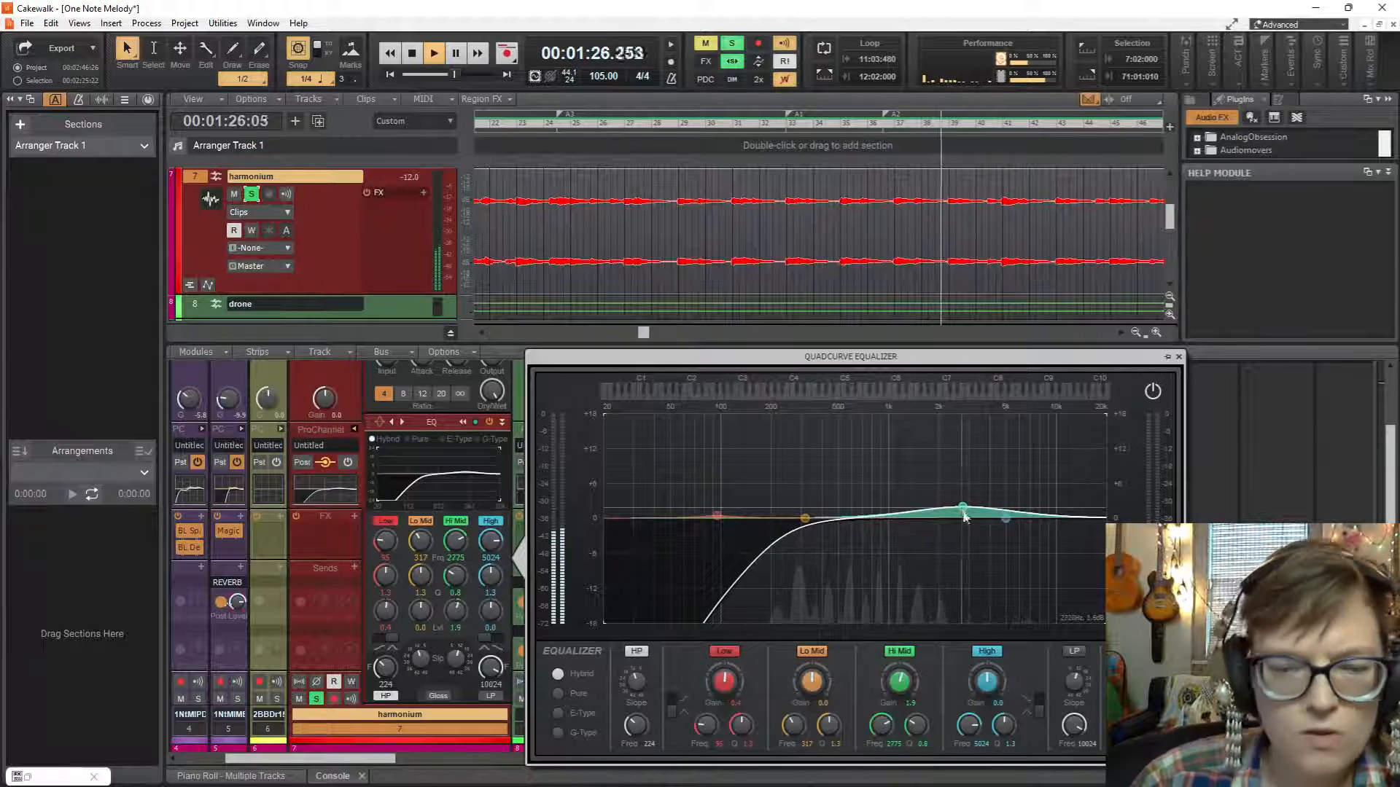
click(1179, 356)
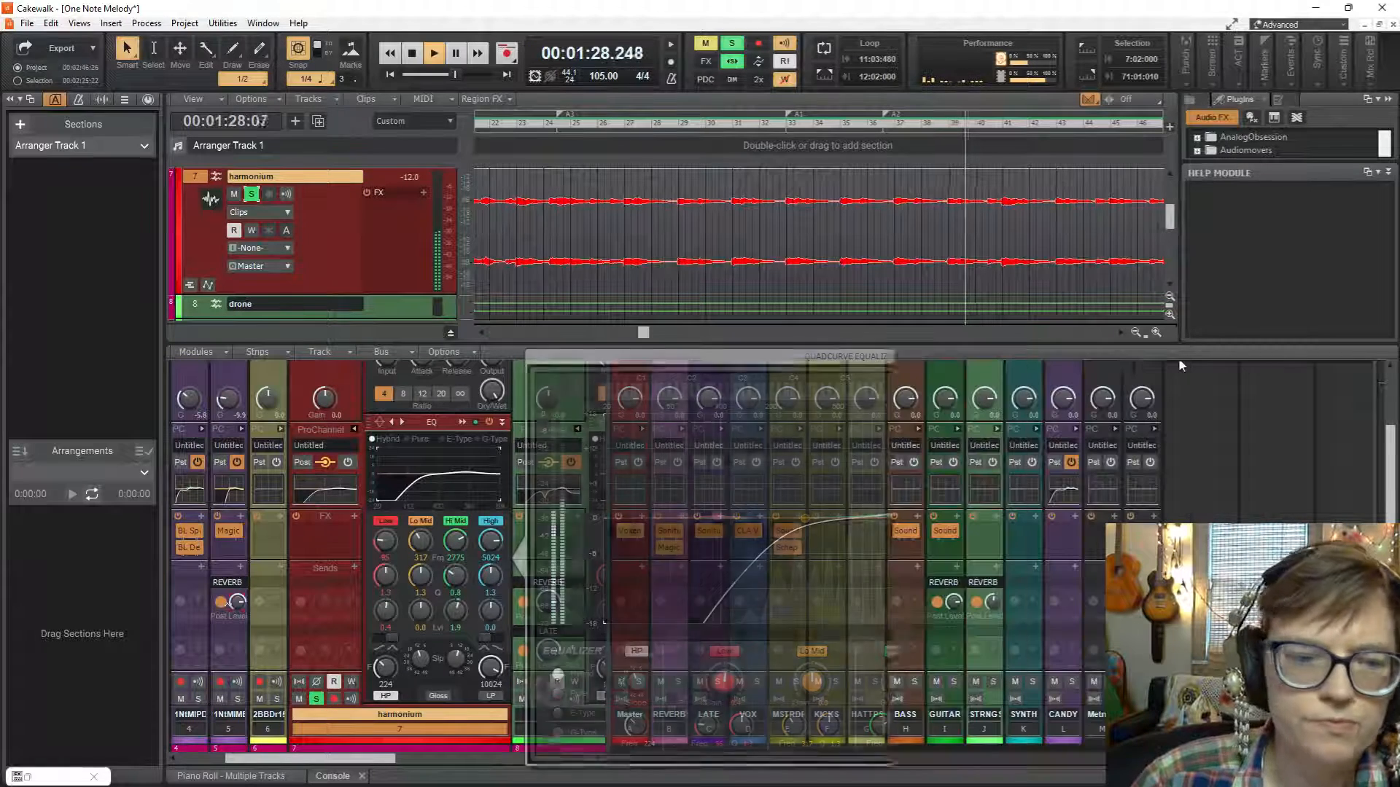
Route the harmonium track's output to the STRINGS bus.
scroll(373, 557, up, 1)
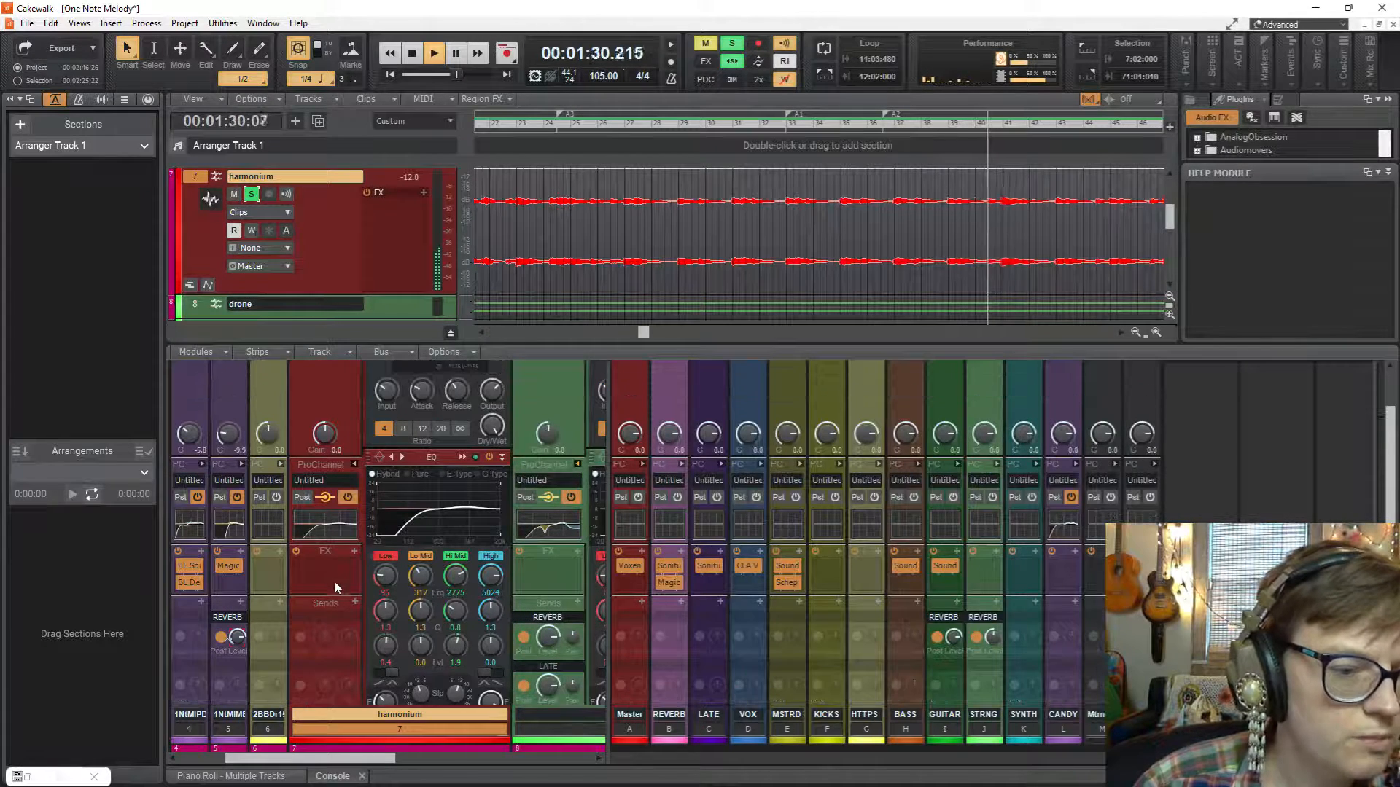
scroll(334, 580, down, 3)
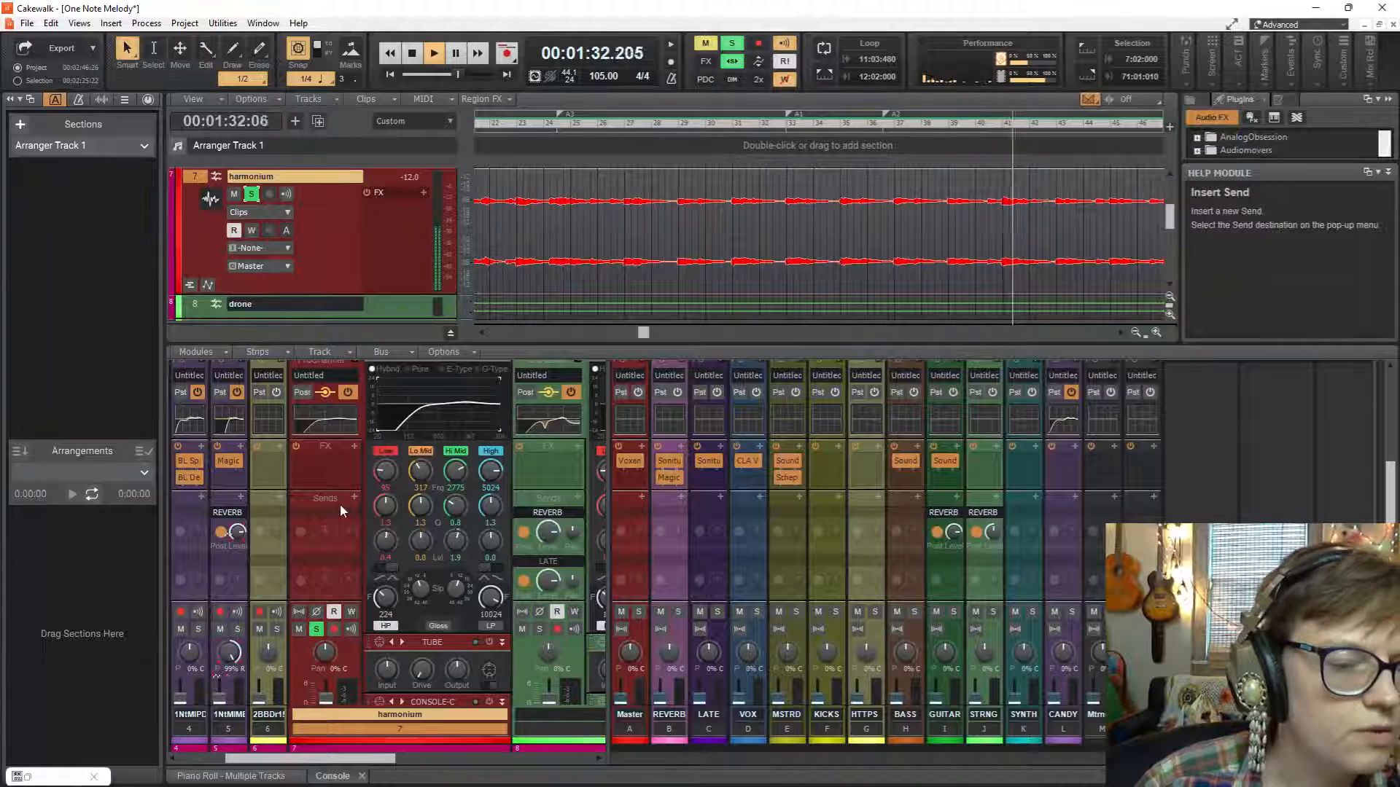
scroll(339, 504, down, 3)
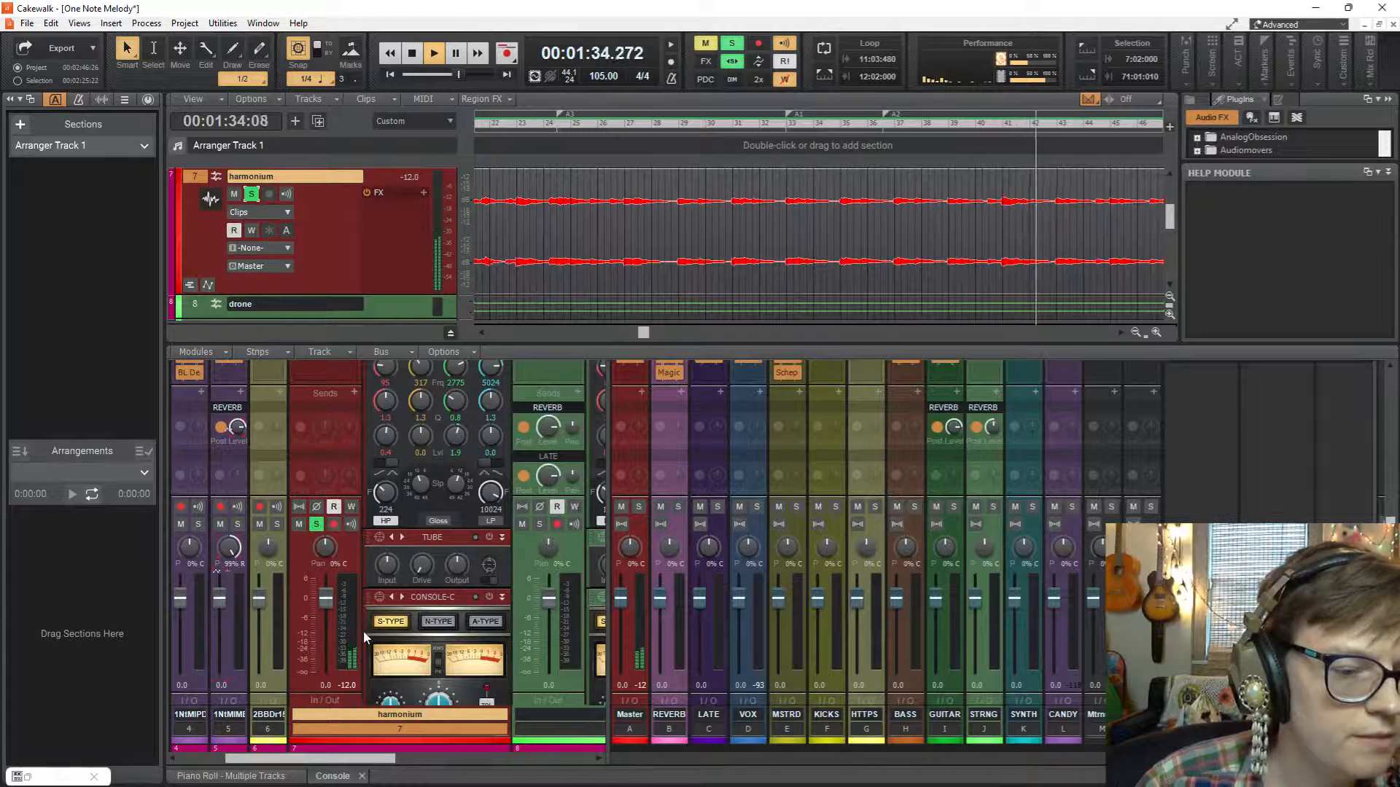
scroll(367, 532, down, 1)
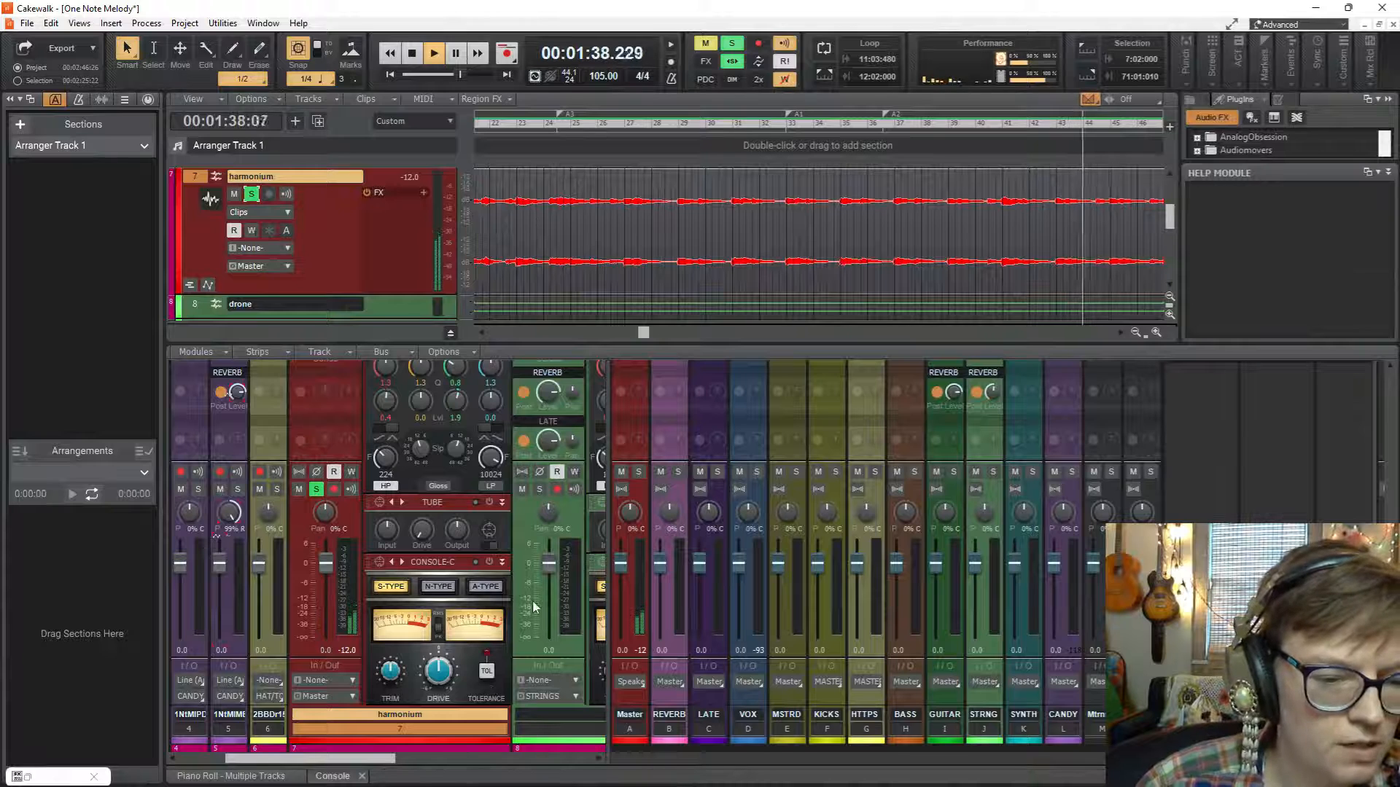
click(279, 263)
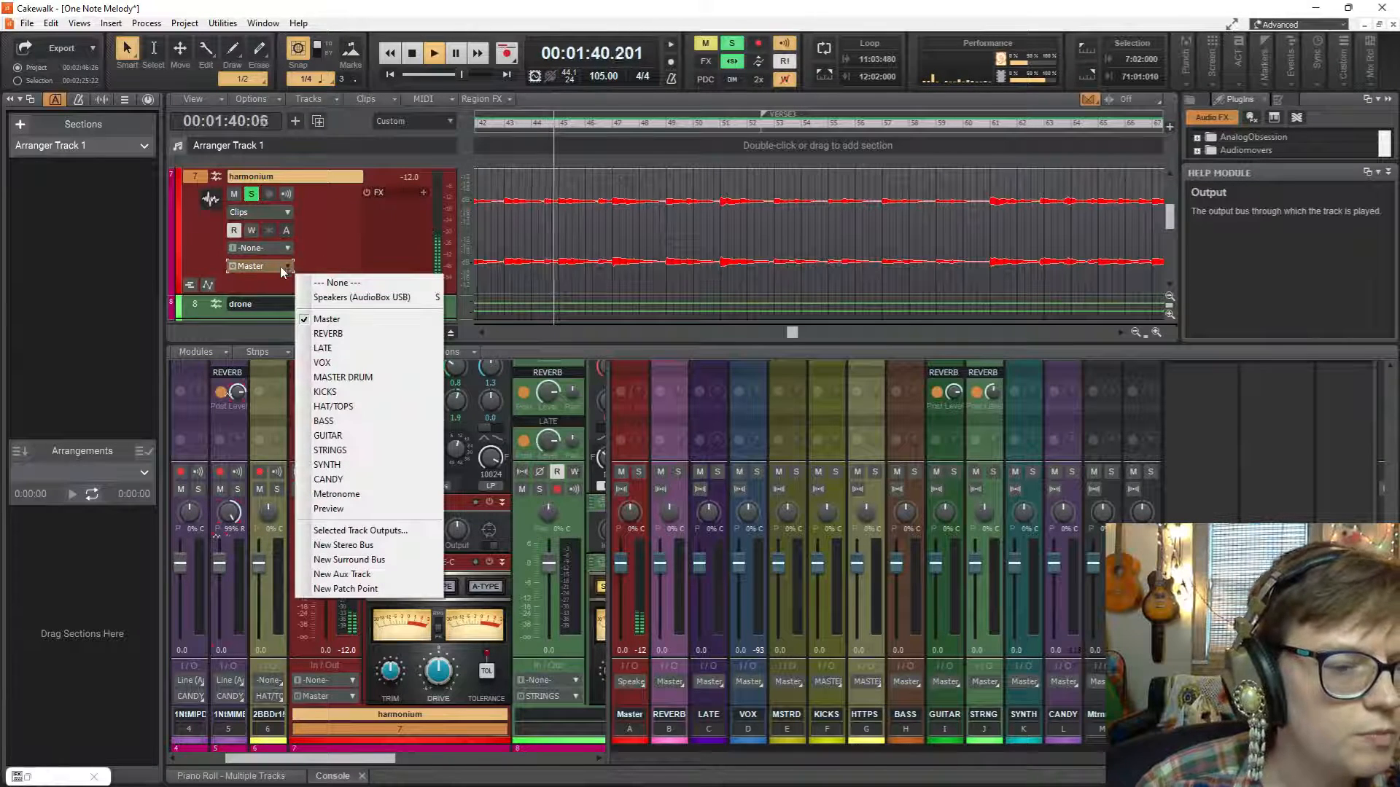
click(359, 451)
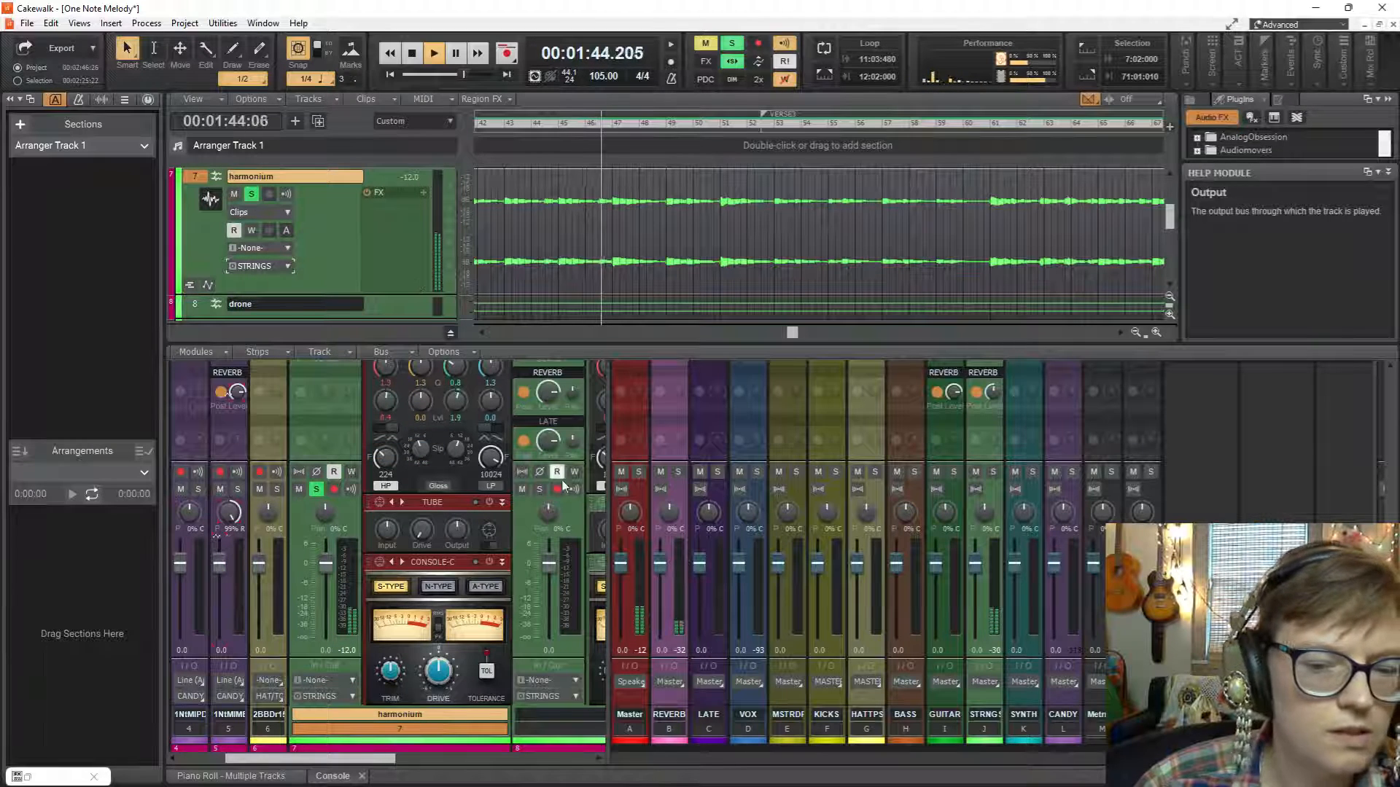
Add a send from the harmonium to the LATE bus, restart playback and lower the send level to -14.8 dB.
scroll(991, 437, up, 2)
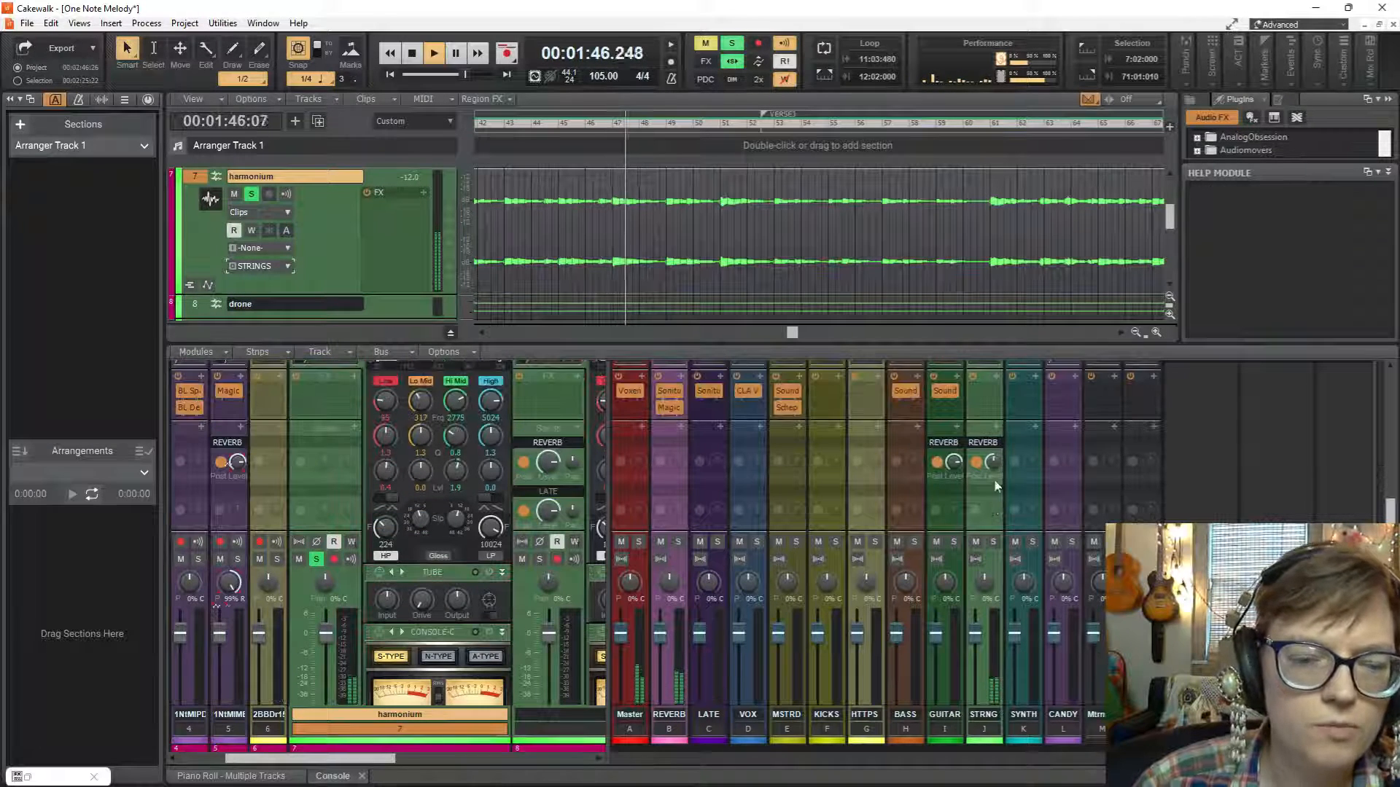
click(354, 428)
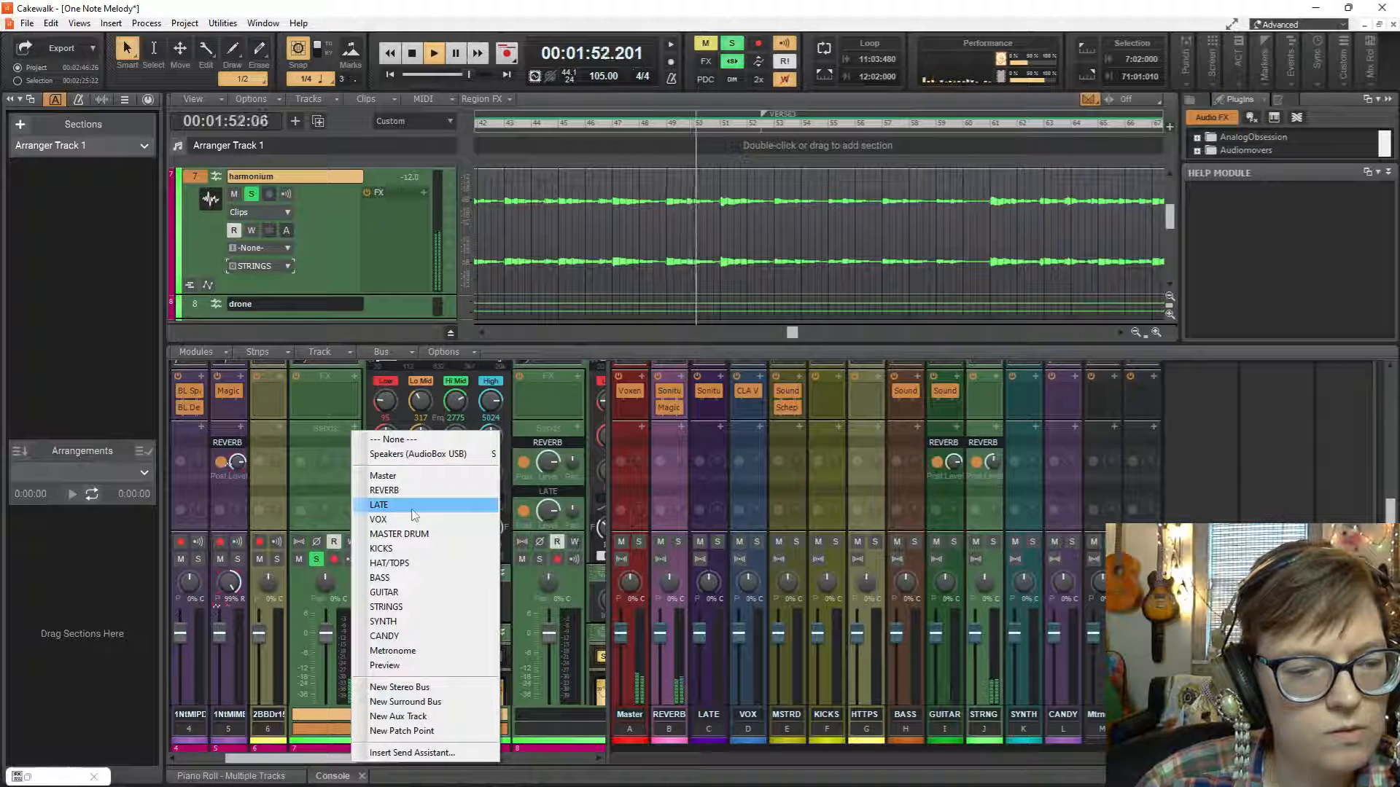
click(413, 514)
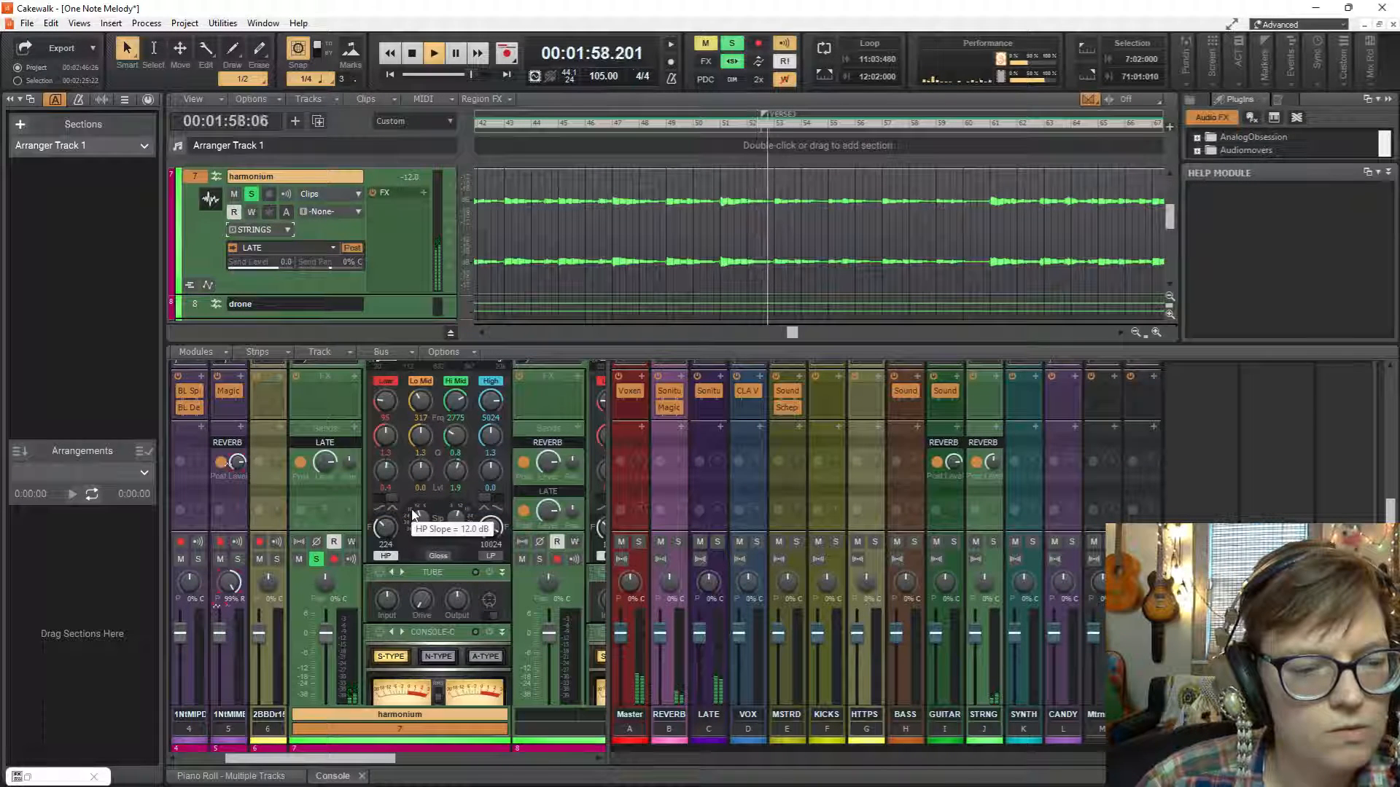
drag(325, 461, 325, 465)
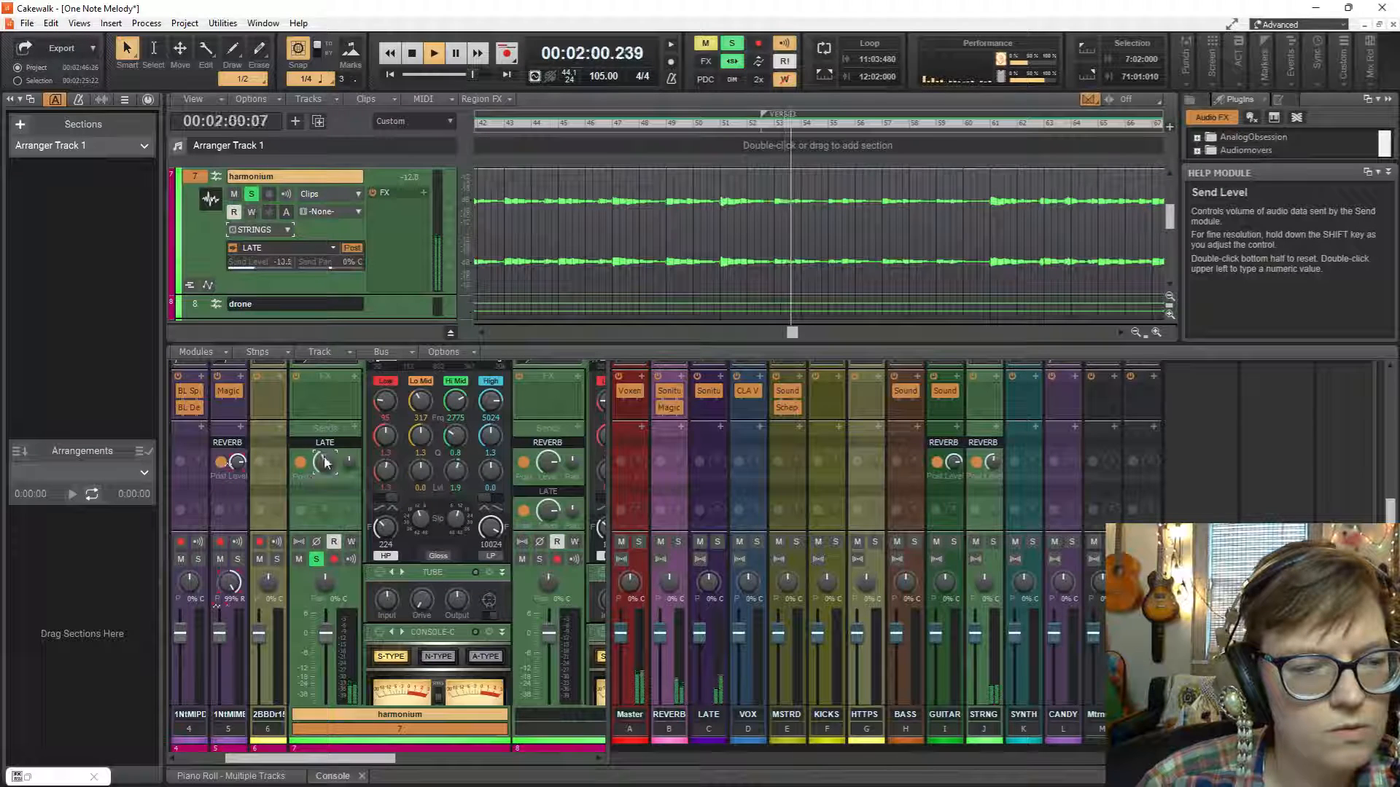
key(space)
key(space)
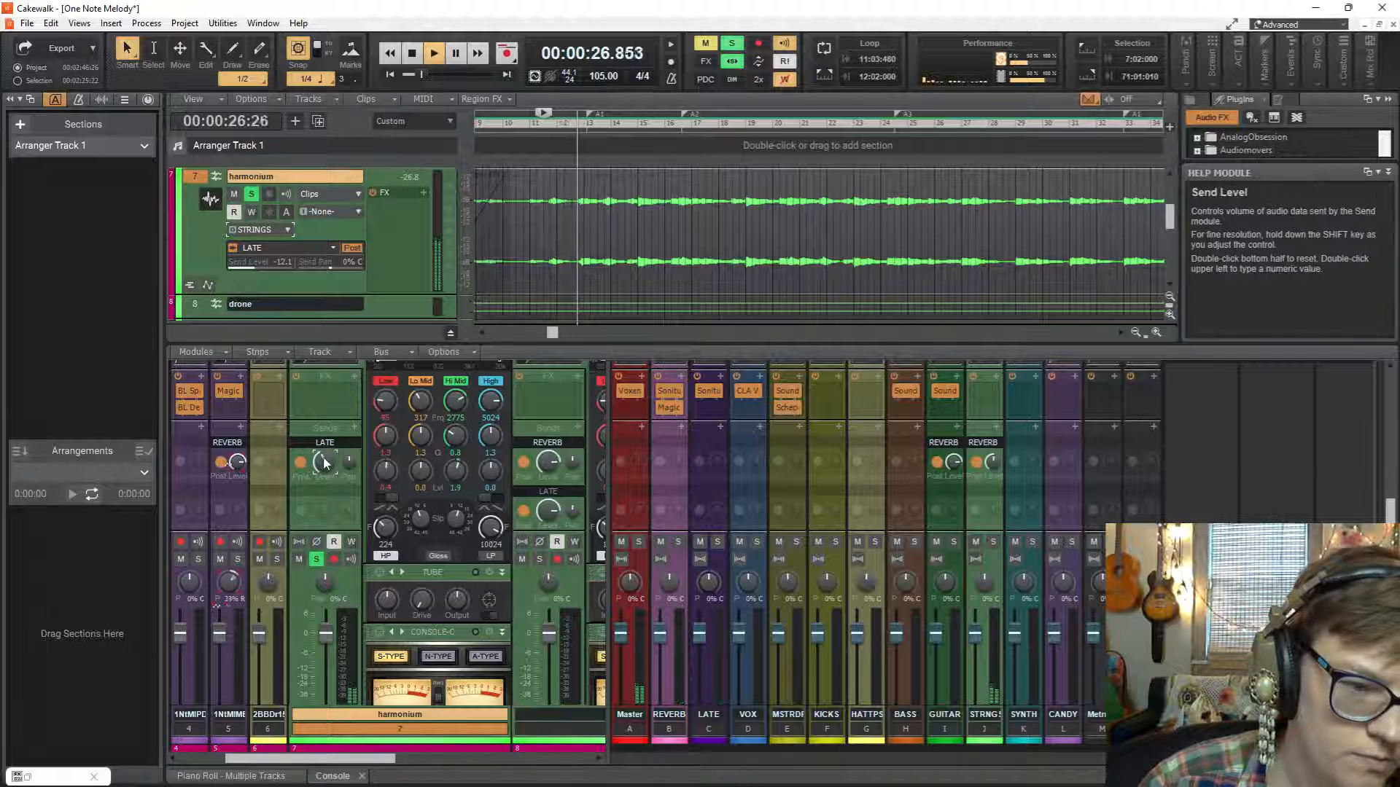
drag(325, 458, 325, 462)
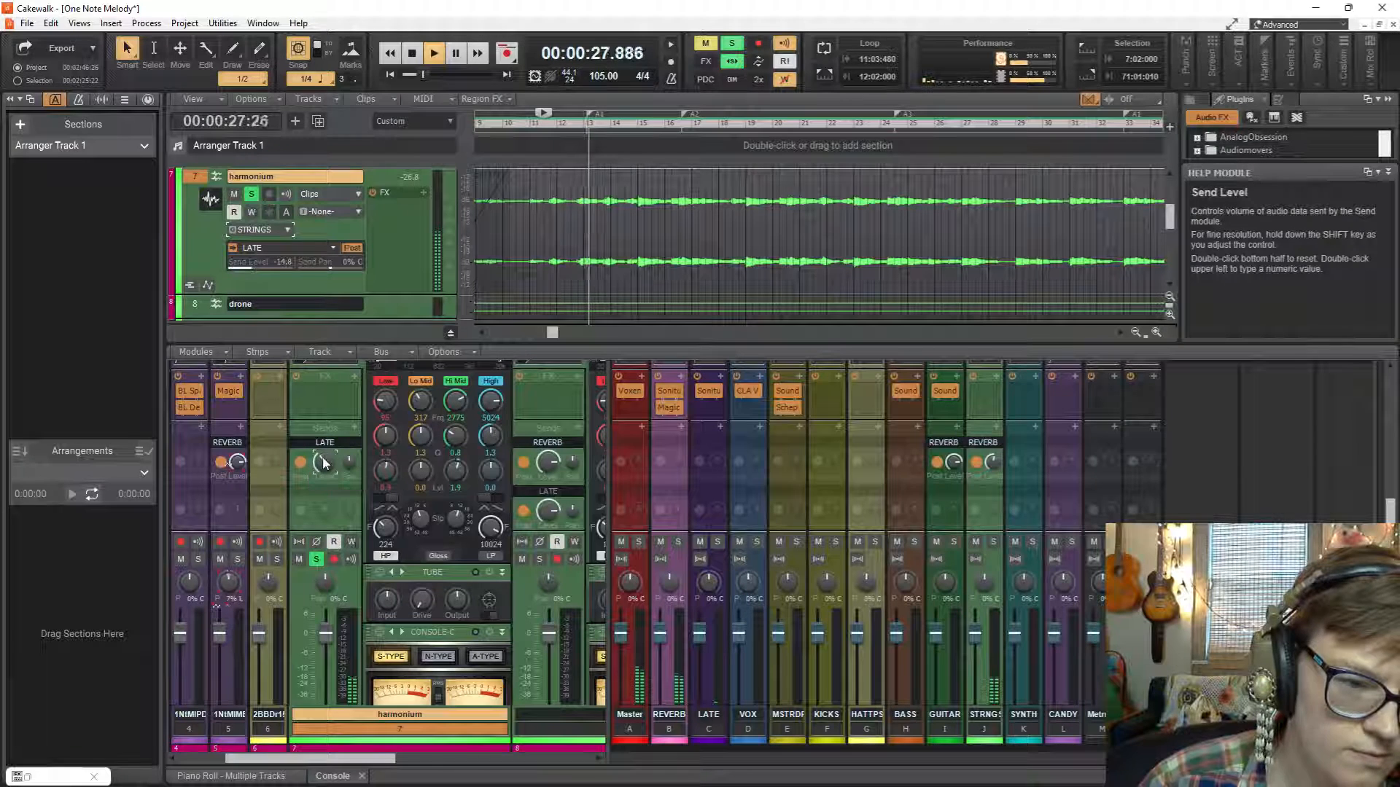
Insert a stereo bus named CRYSTA: and load Soundtoys Crystallizer on it with the Smooth Crystals preset.
right_click(1193, 480)
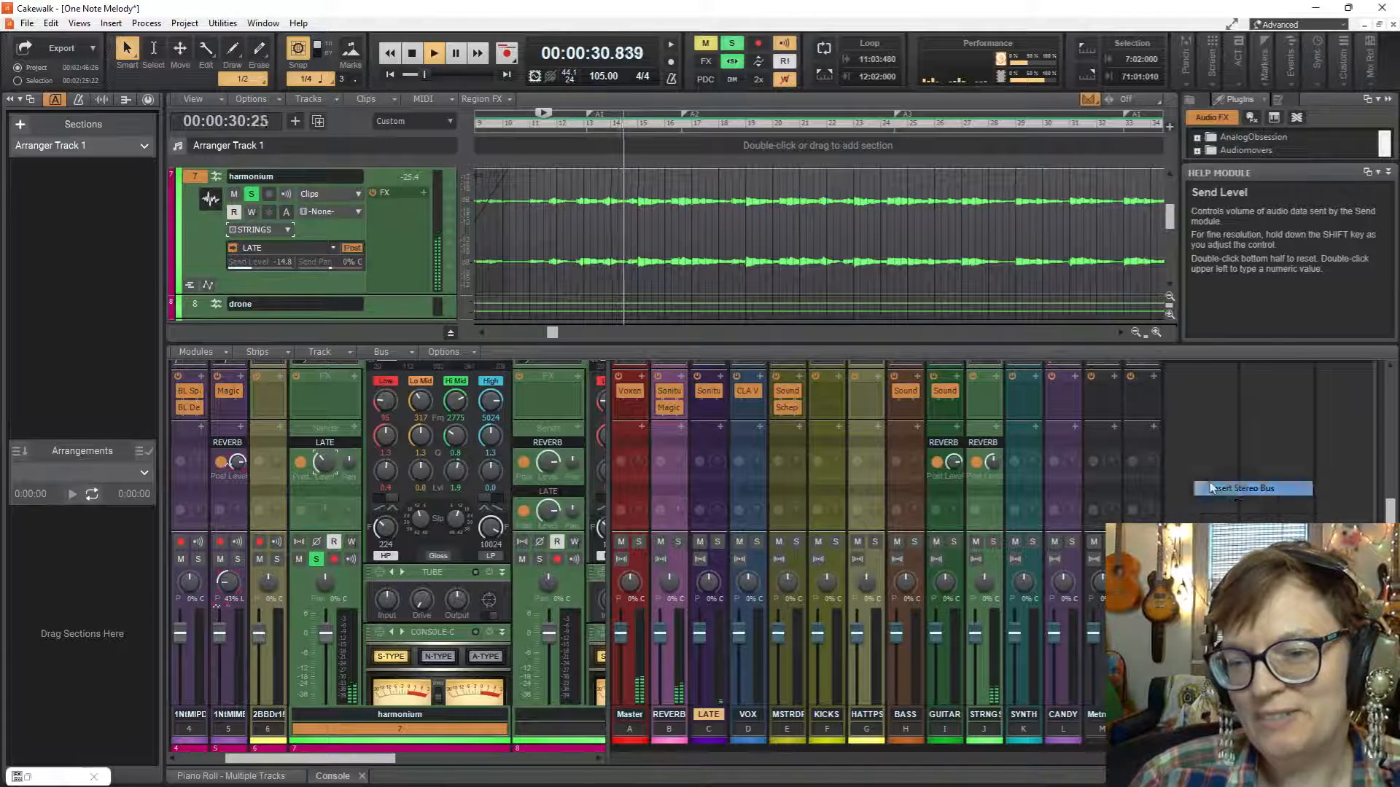
click(1212, 488)
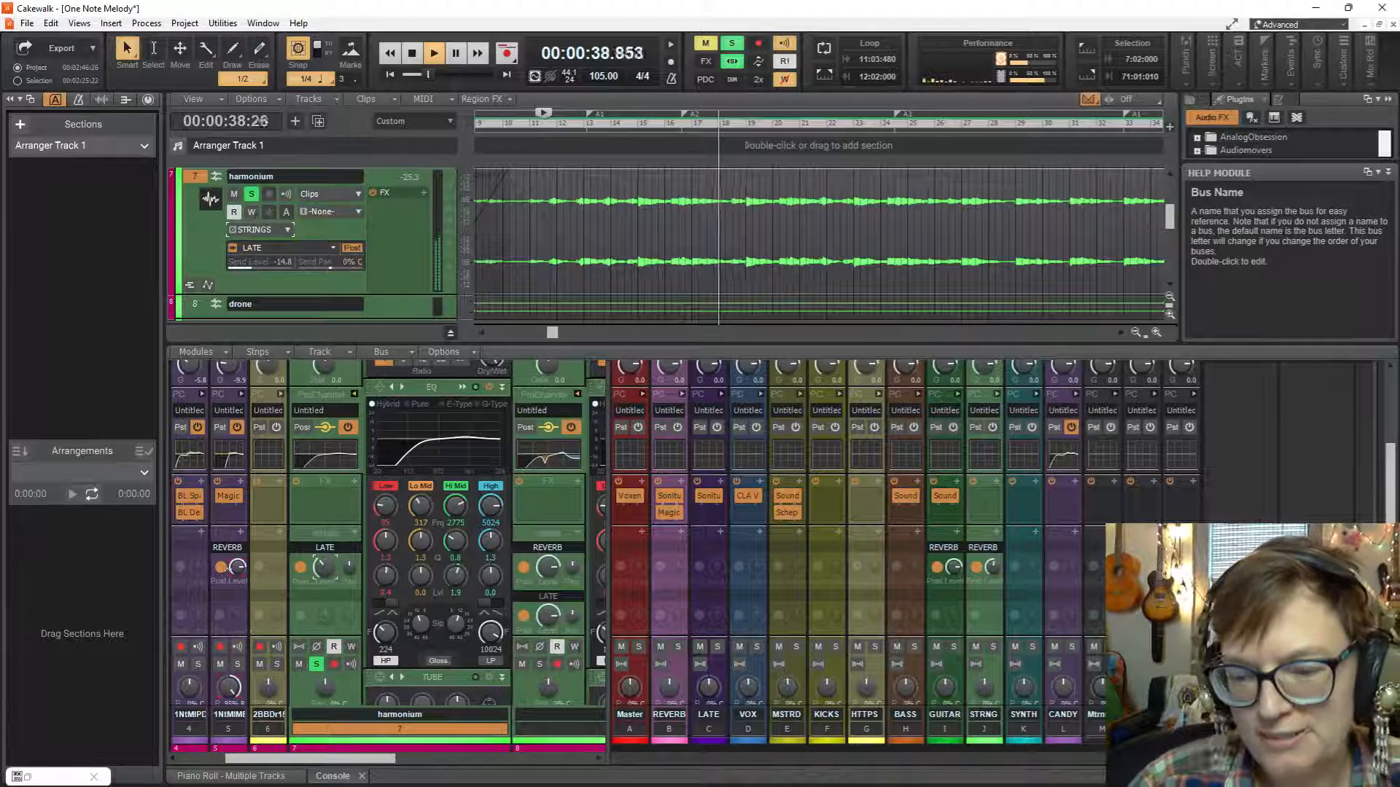
click(1193, 395)
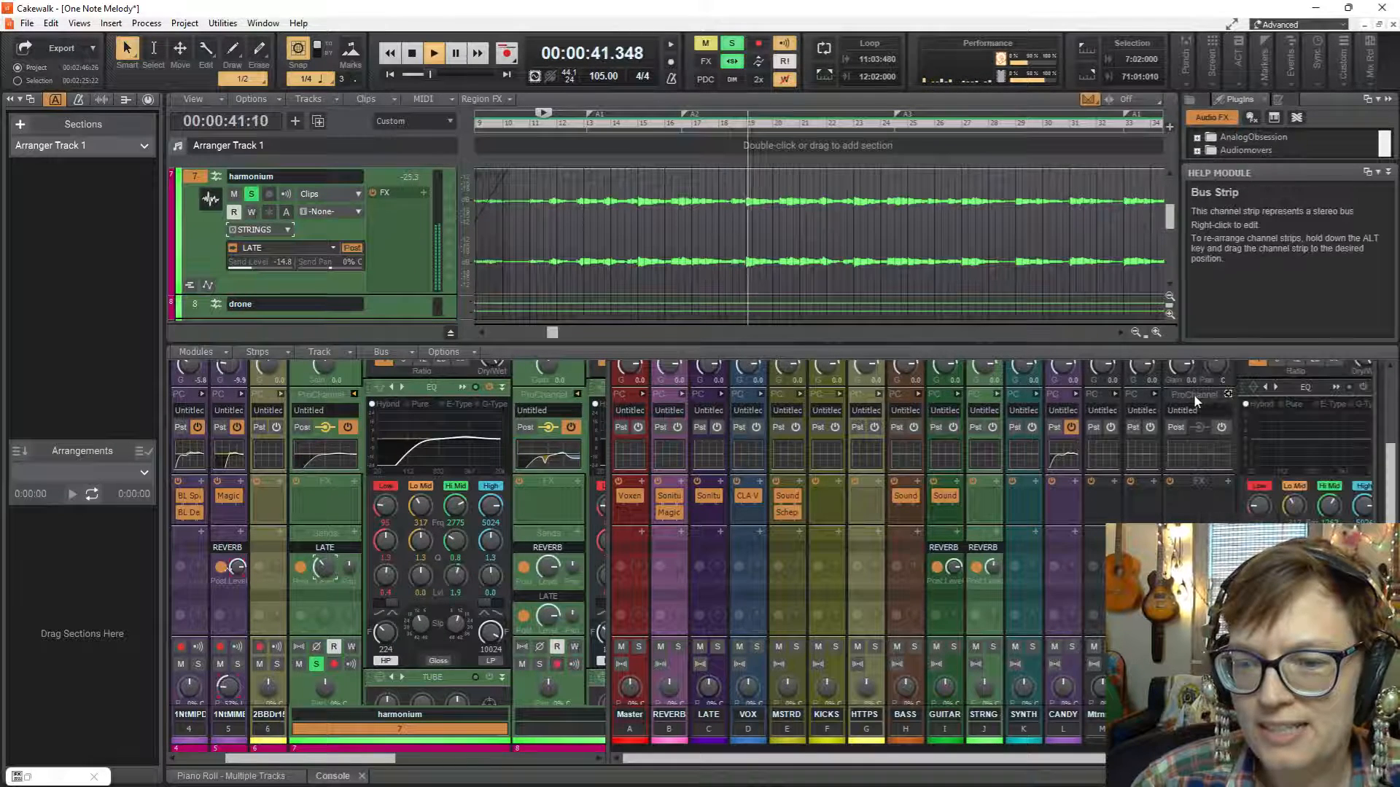
click(1228, 482)
mouse_move(1123, 335)
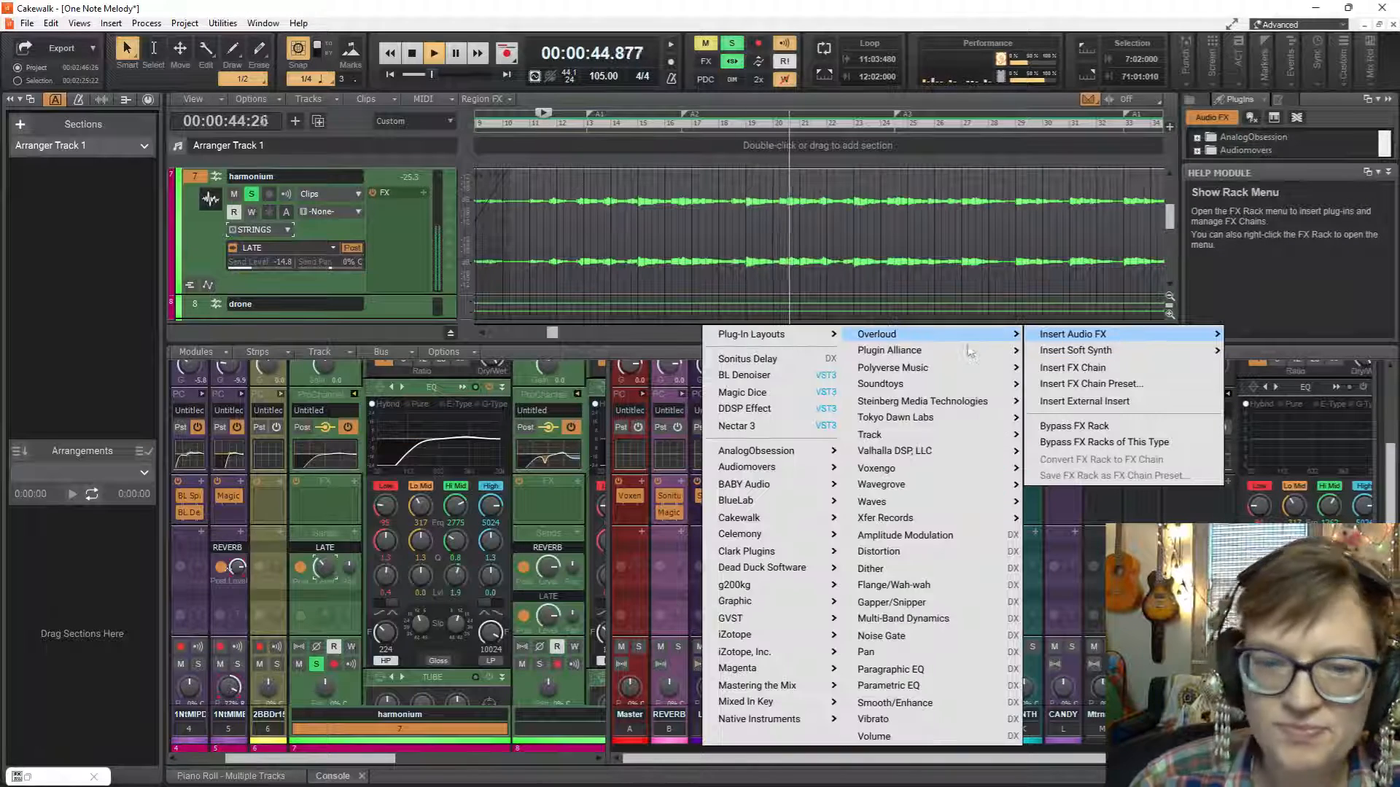
mouse_move(948, 385)
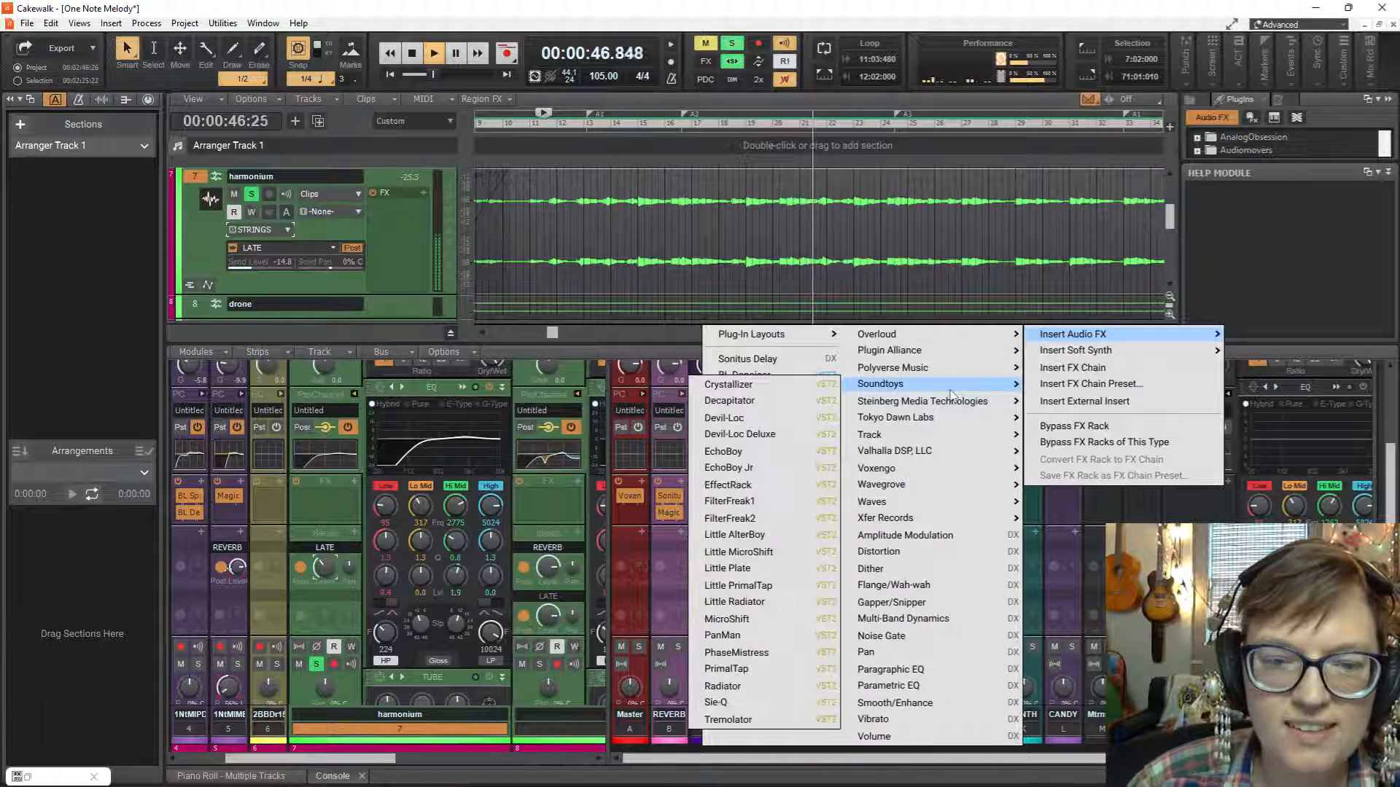
click(764, 384)
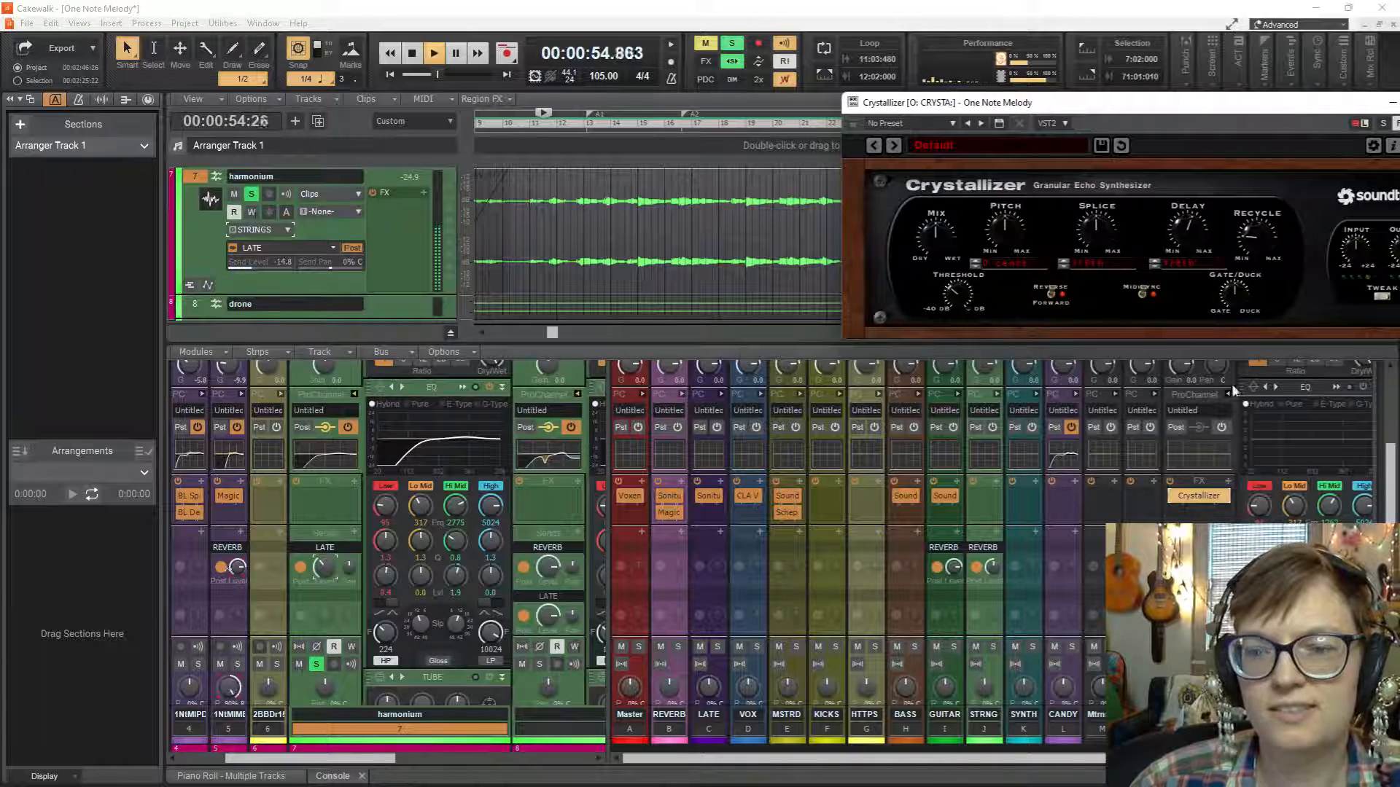
click(1011, 145)
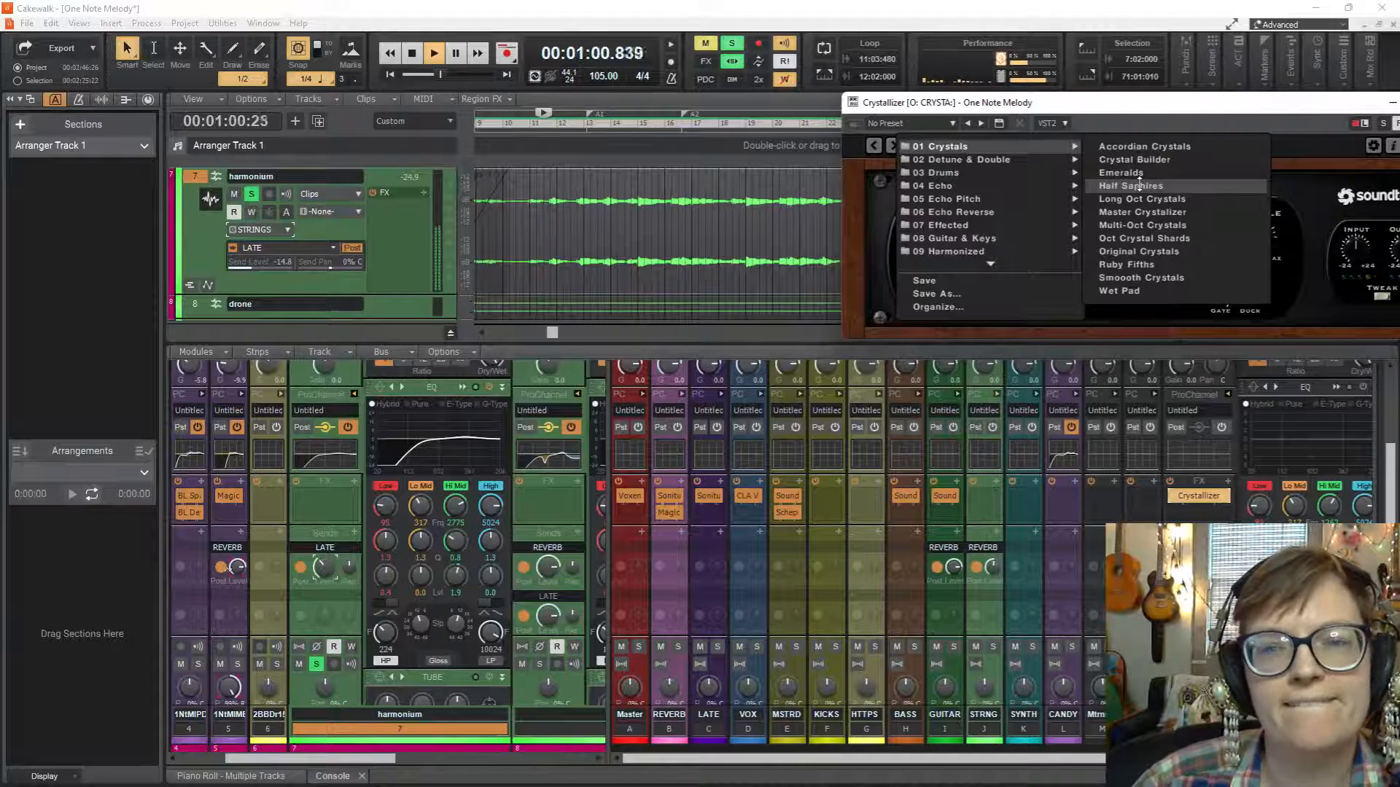
click(1161, 278)
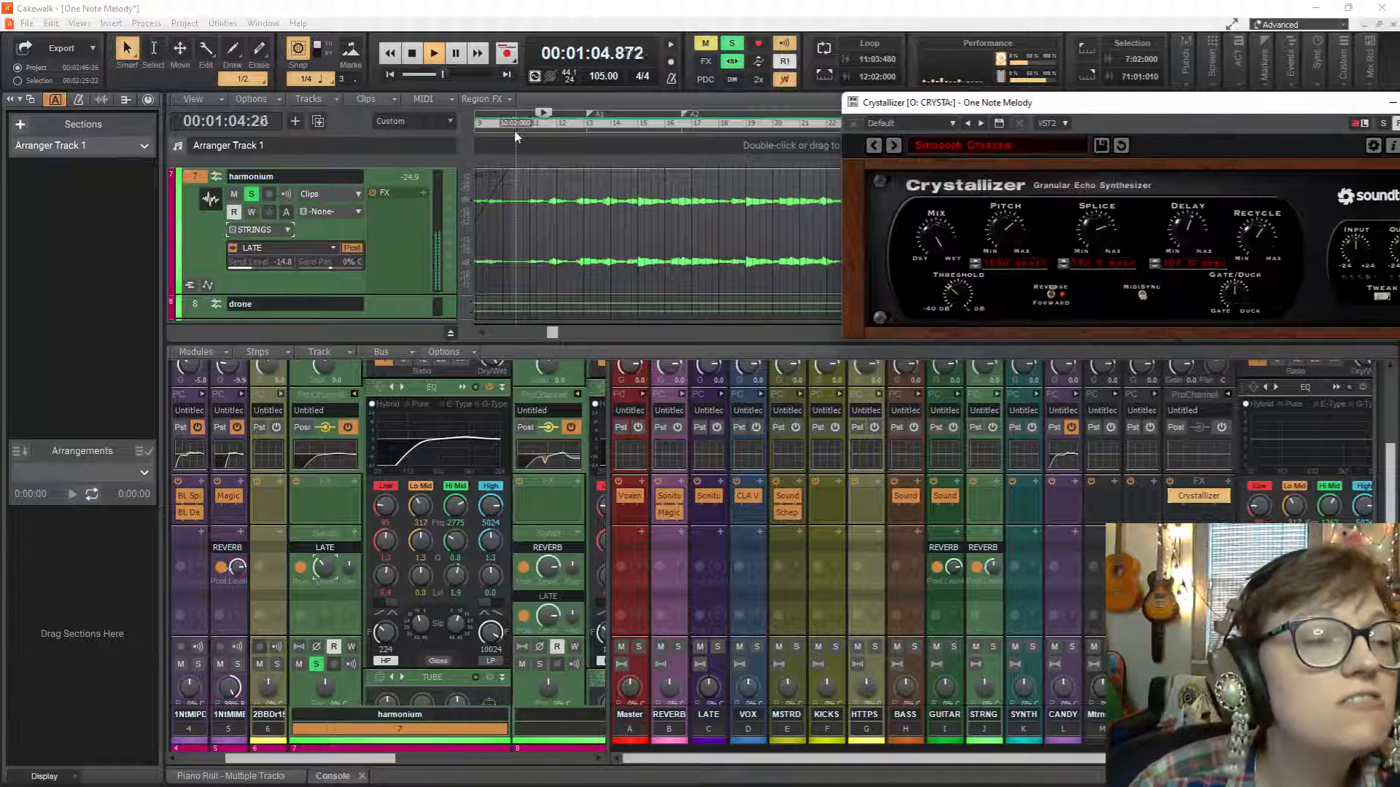
click(354, 533)
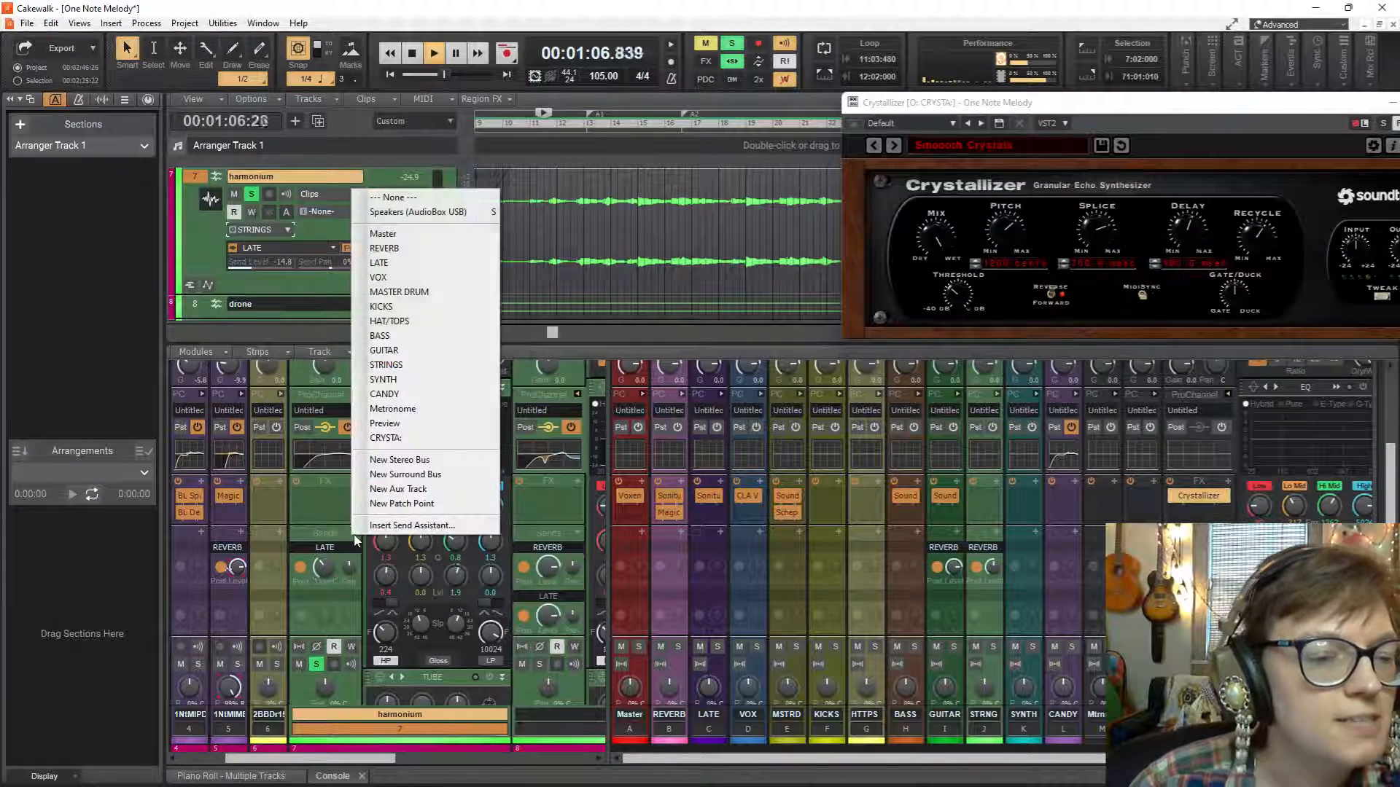
click(400, 434)
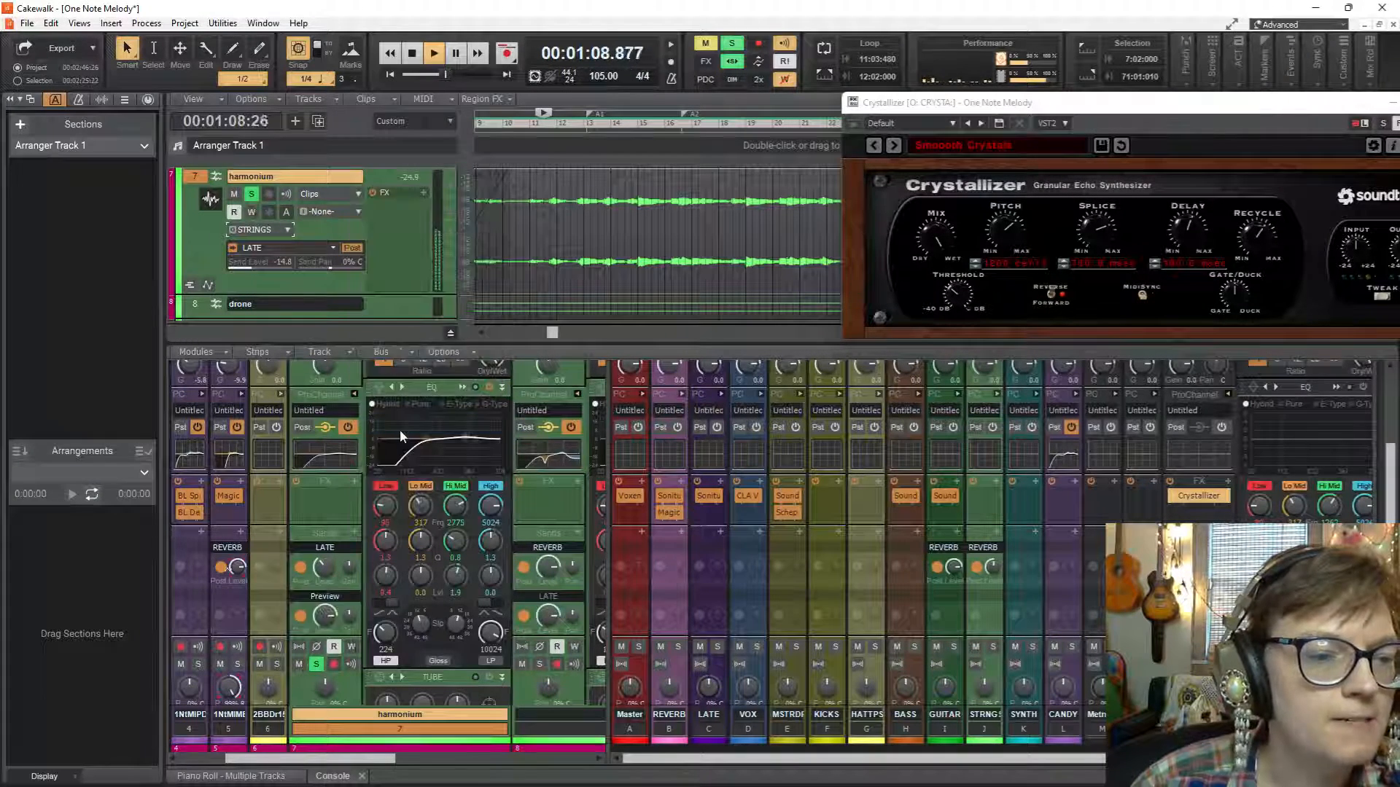
click(340, 599)
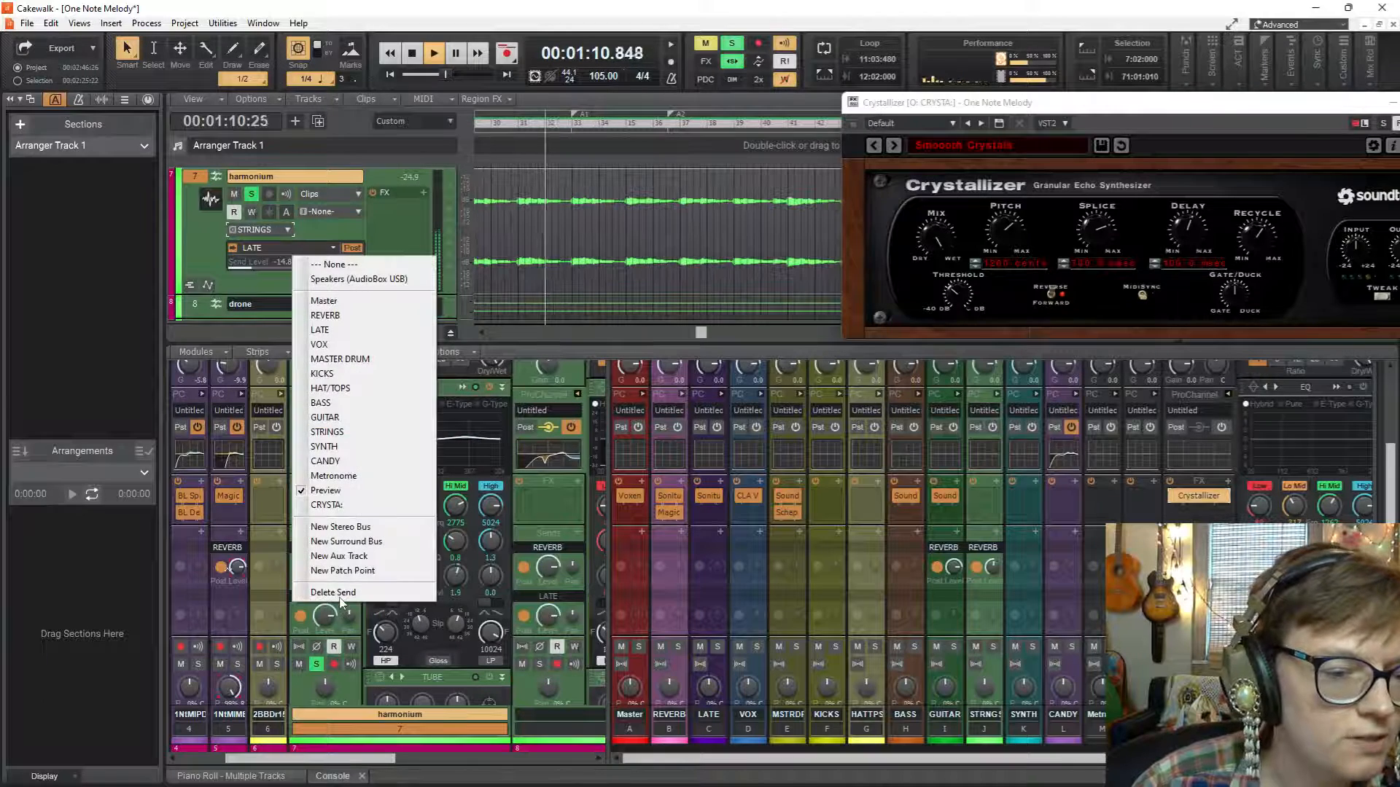
click(339, 595)
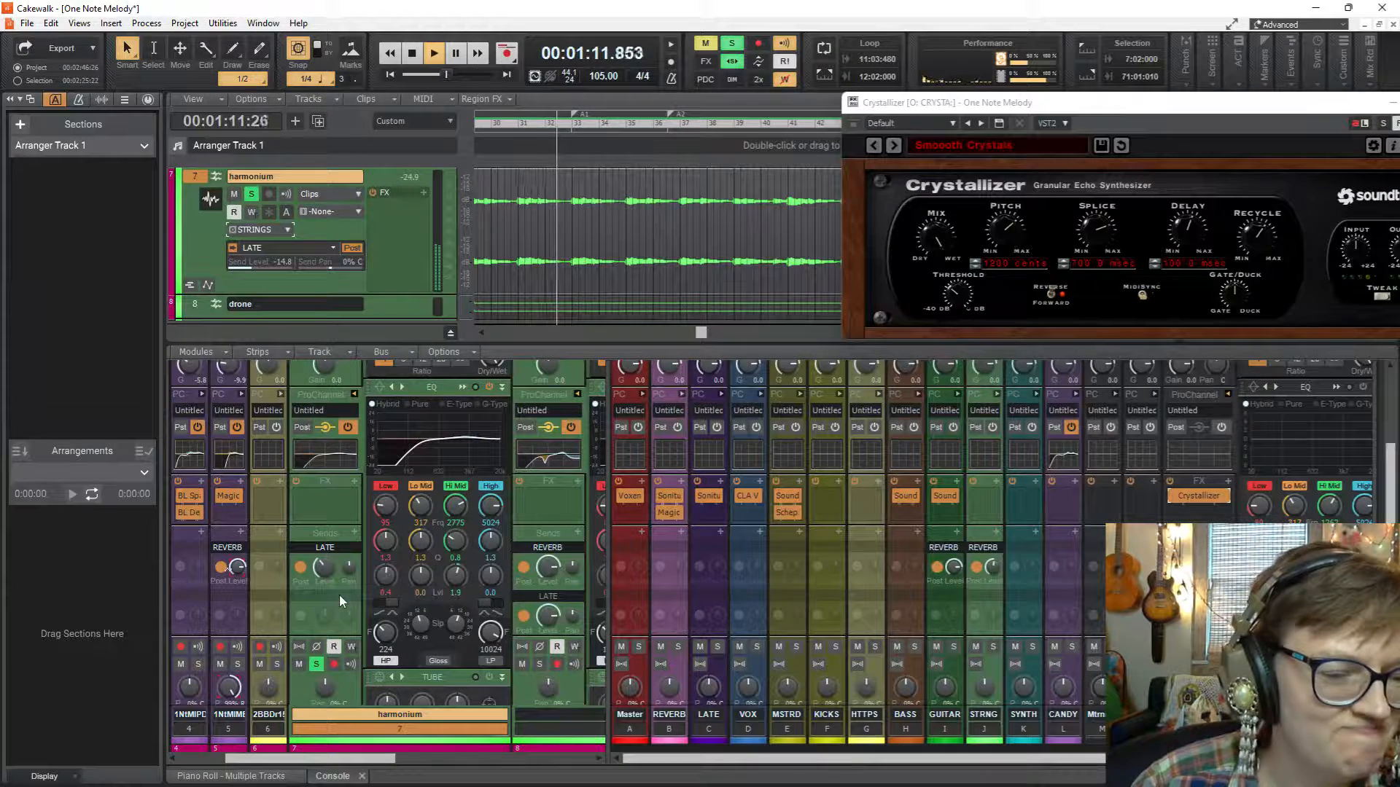
Add a send from the harmonium track to the CRYSTA: bus.
click(353, 533)
click(449, 442)
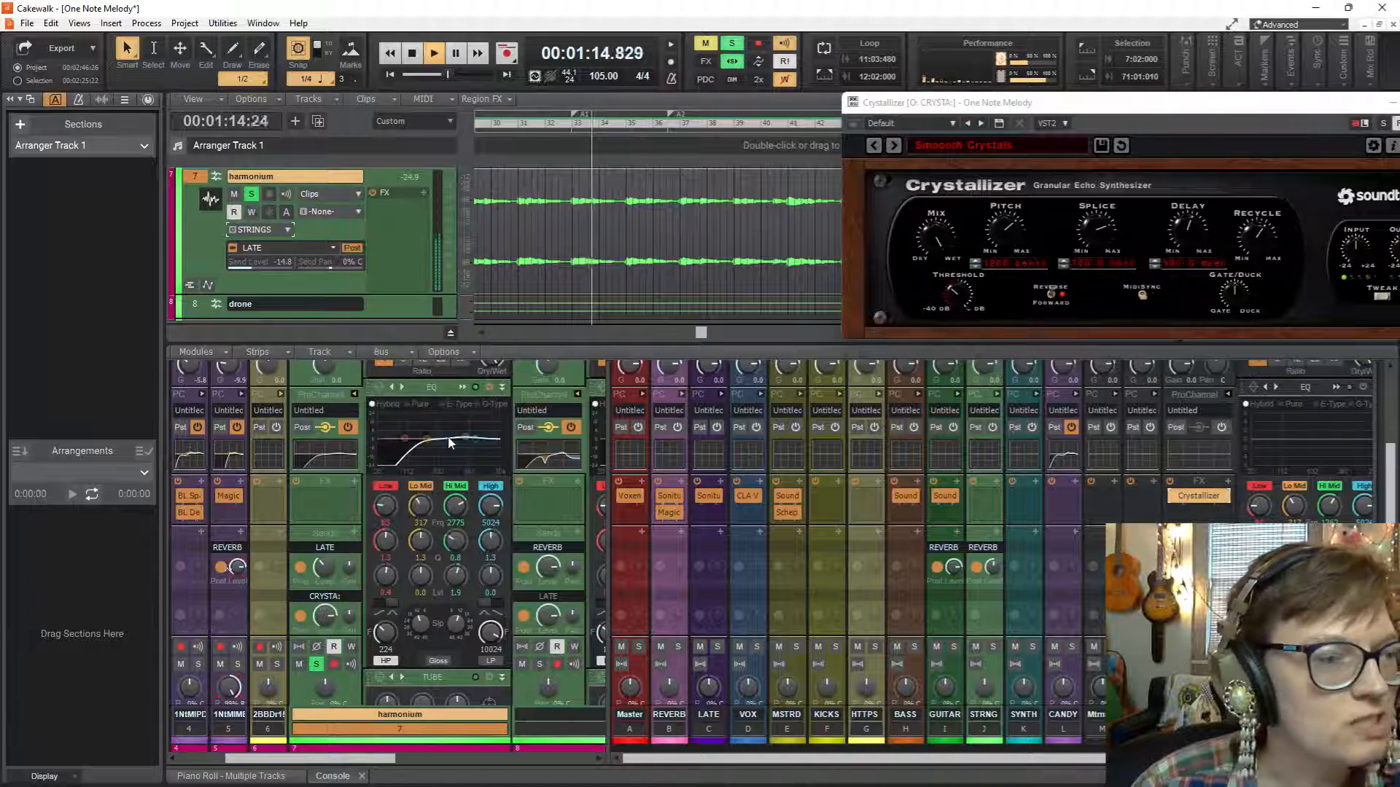
mouse_move(489, 643)
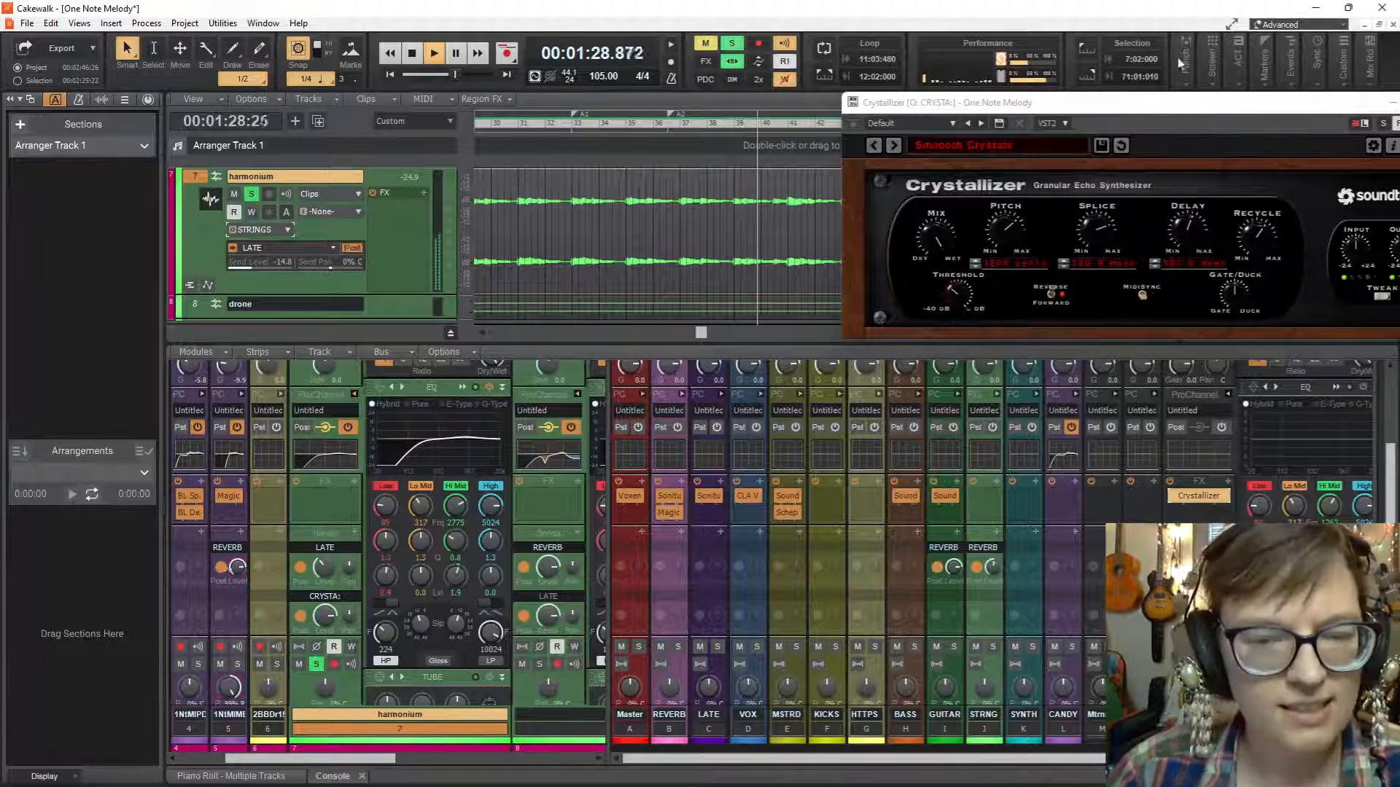
Move the Crystallizer window fully into view, widen the bus area, load the Emeralds preset and restart playback to audition it.
drag(1160, 102, 649, 83)
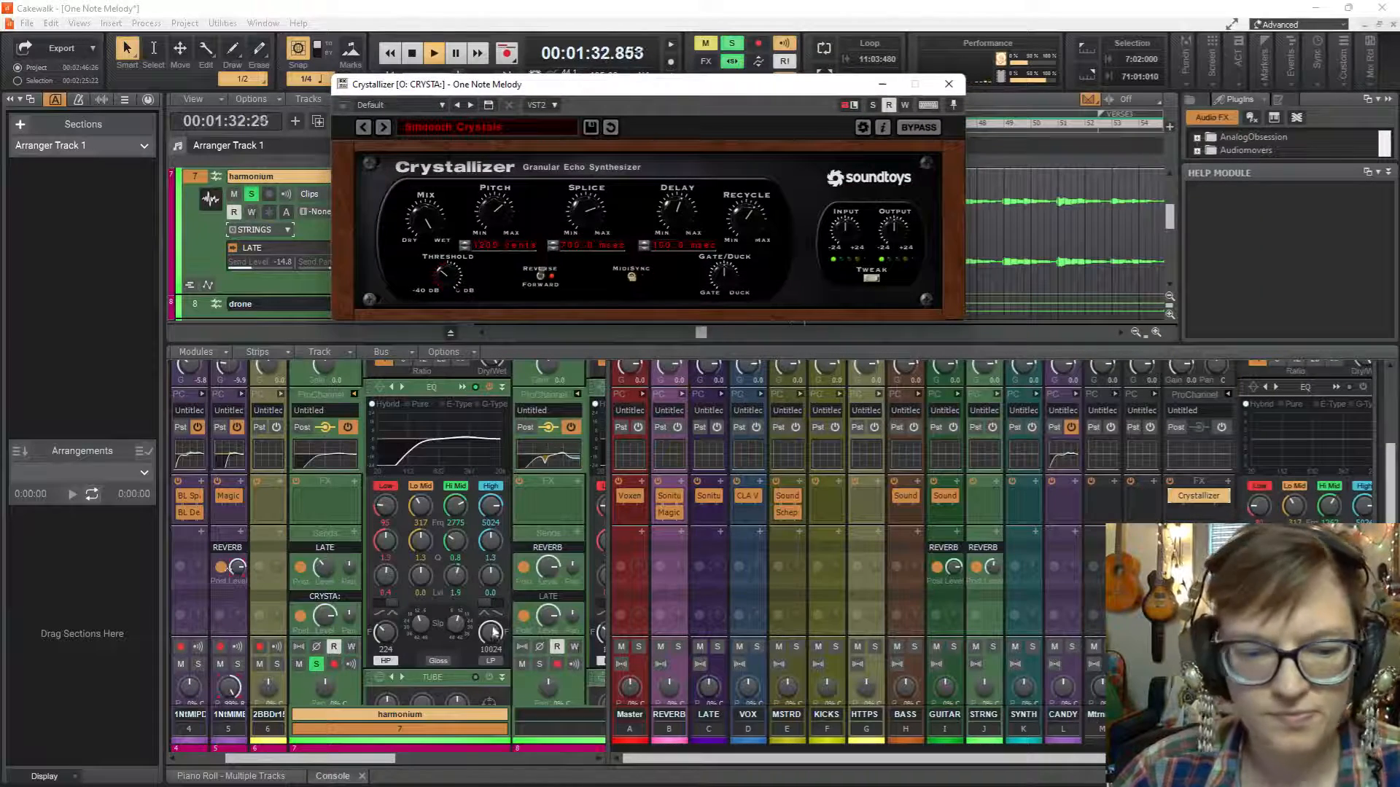
drag(606, 603, 536, 603)
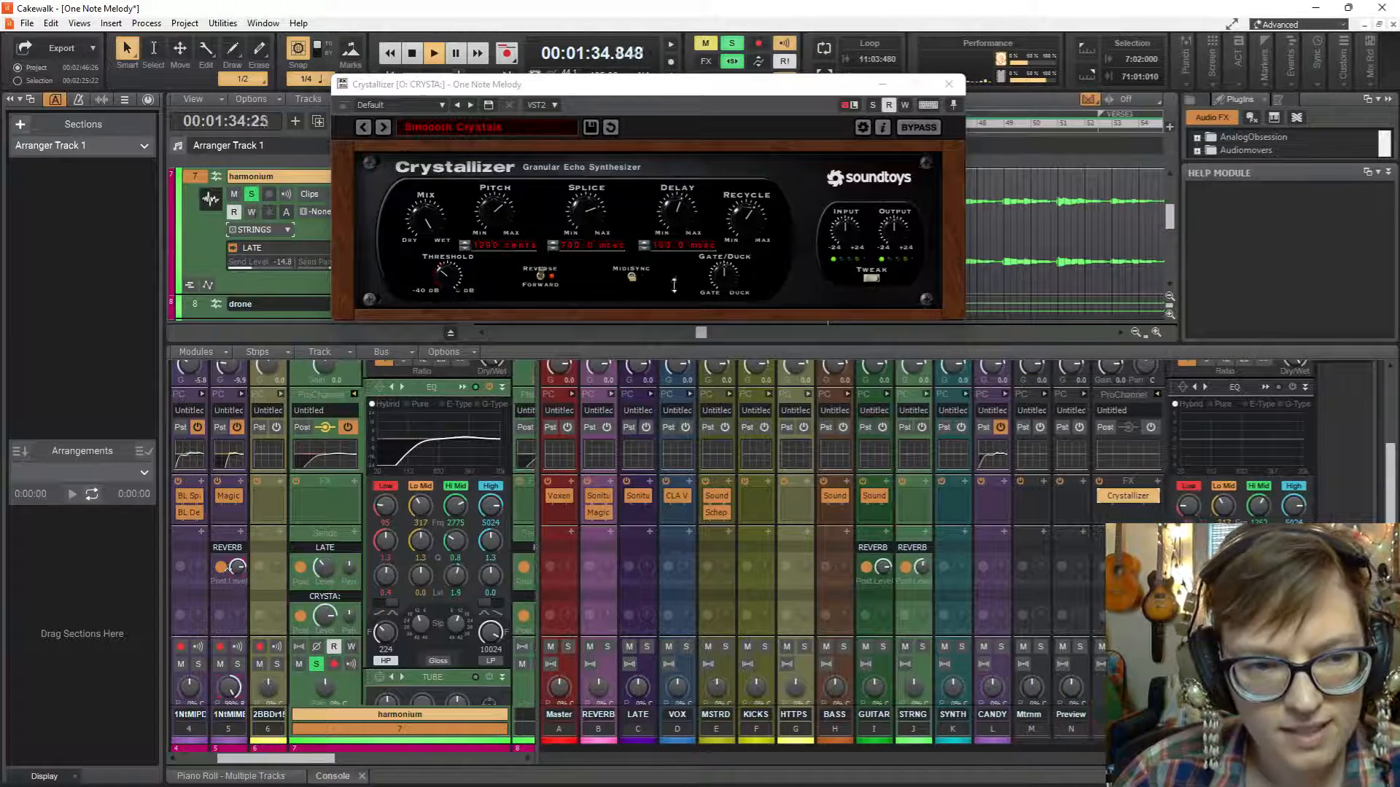
click(558, 131)
mouse_move(561, 155)
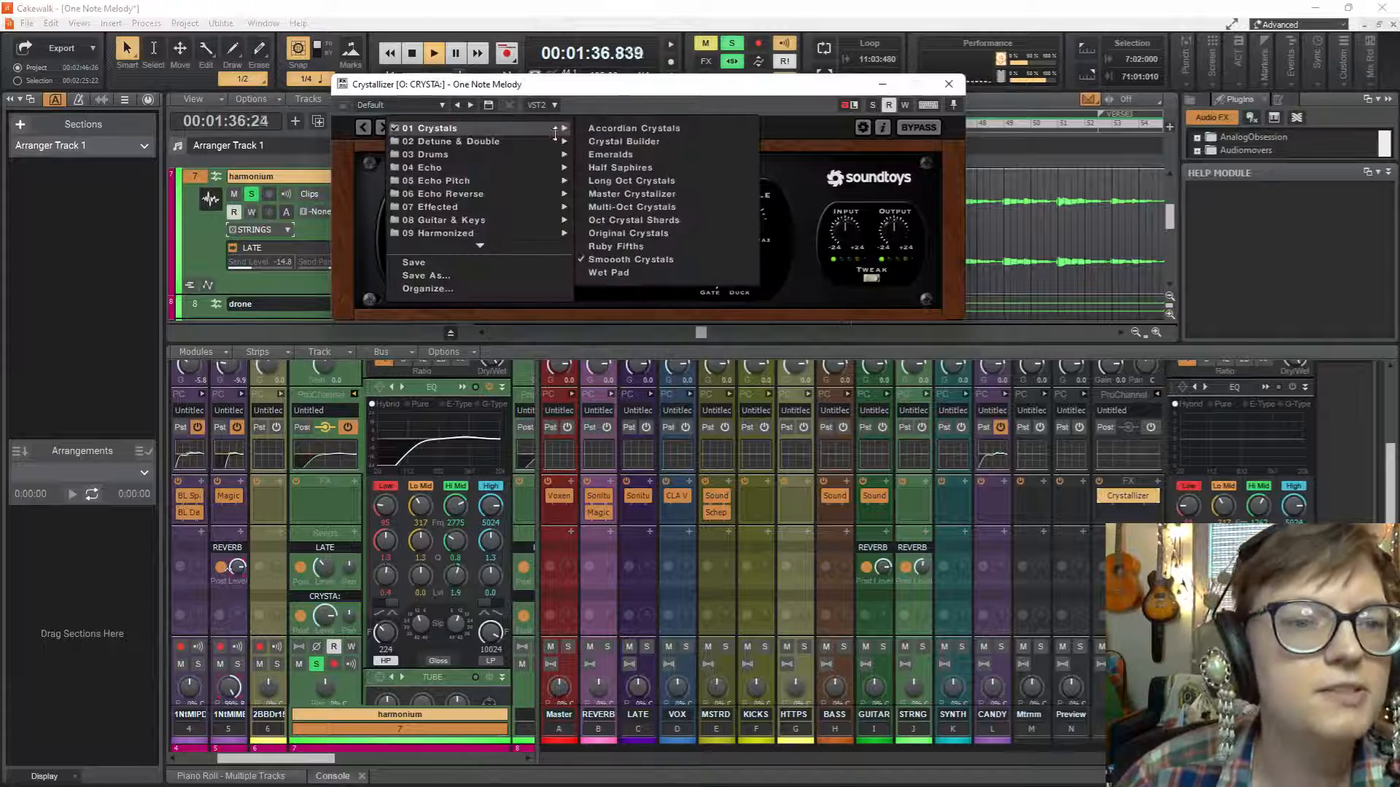
mouse_move(561, 128)
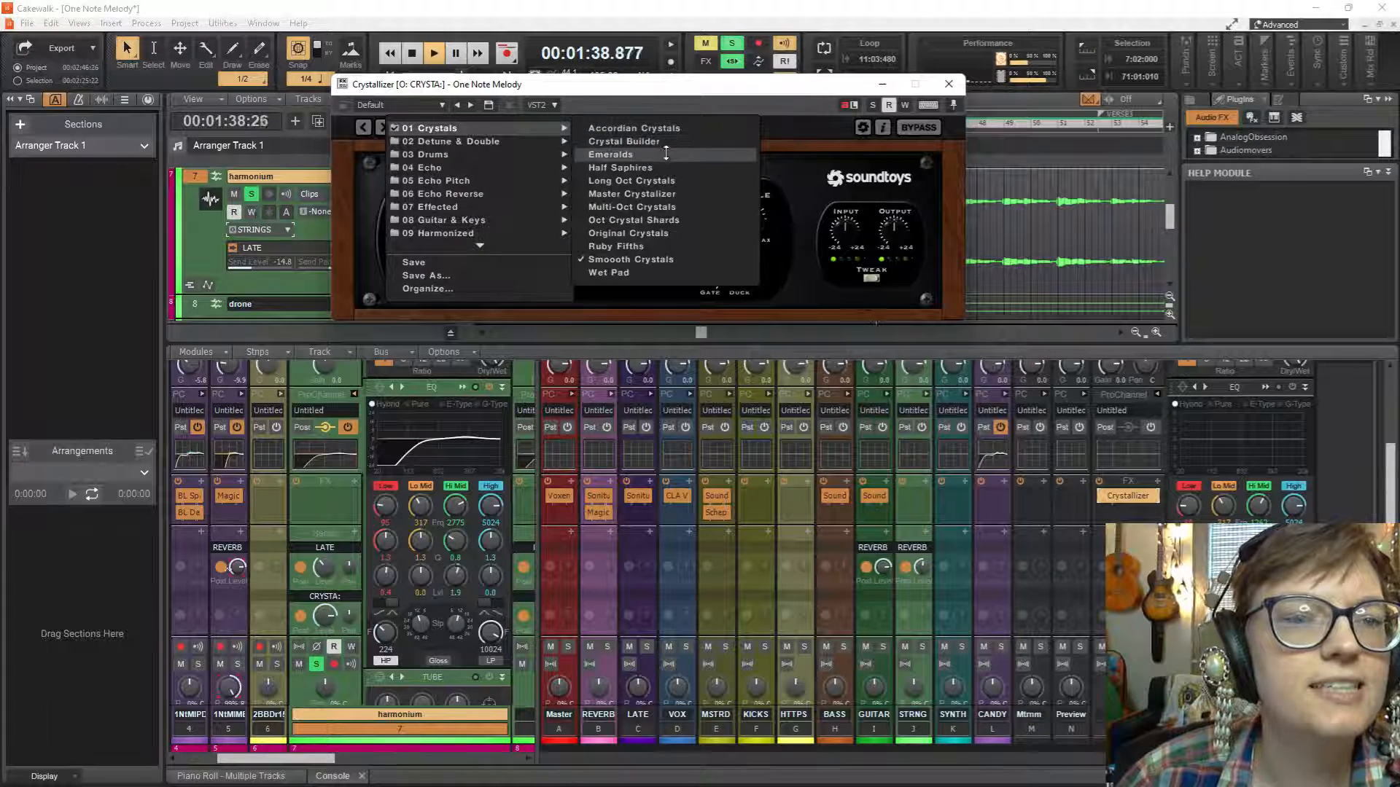
click(666, 155)
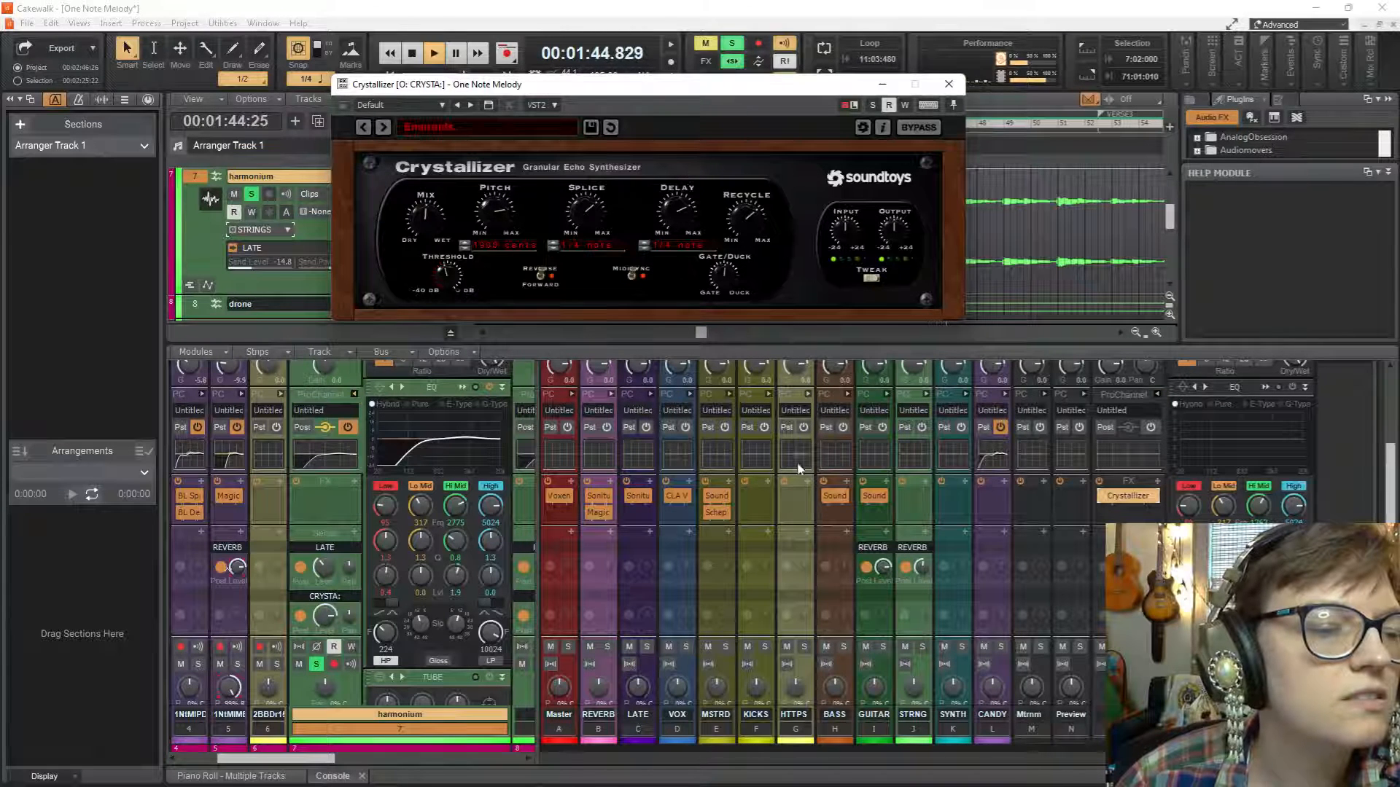
key(space)
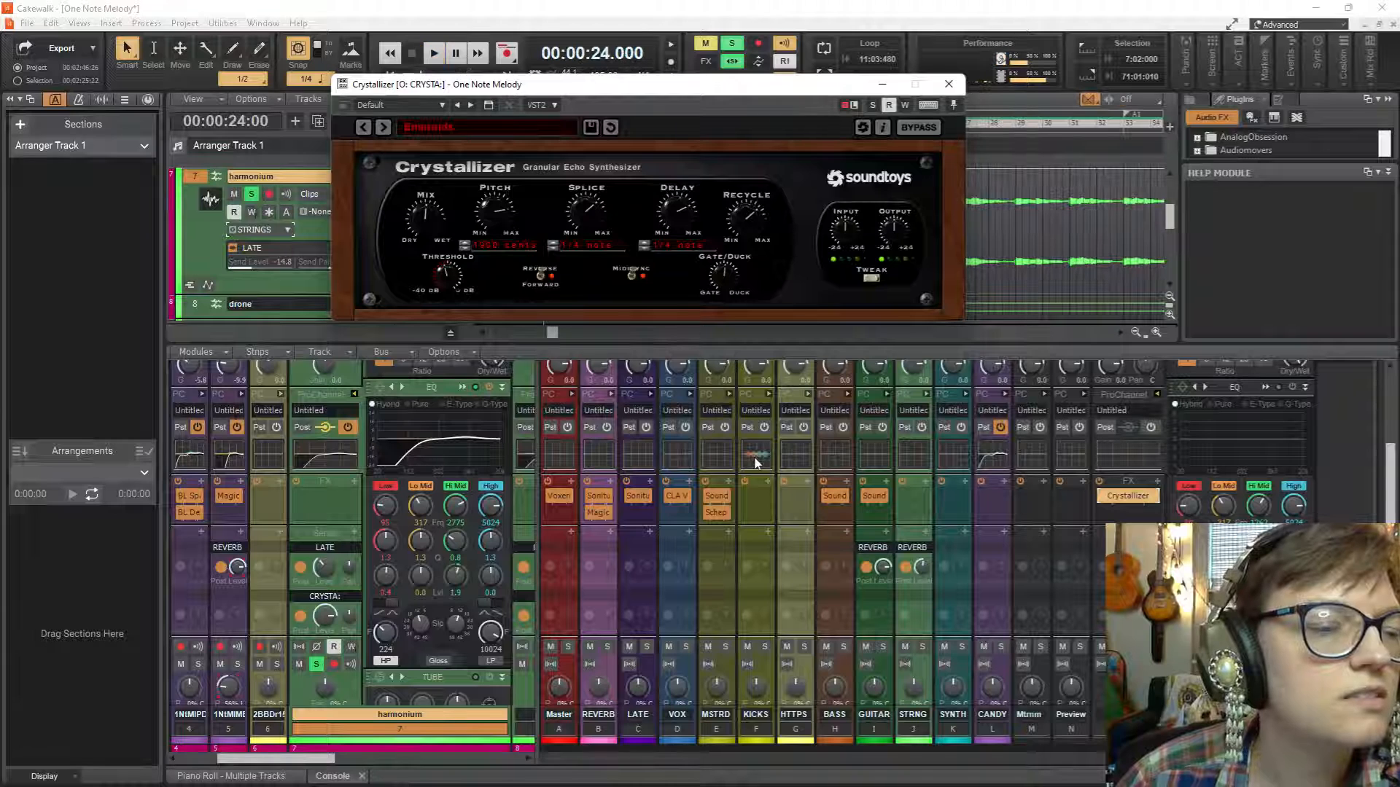
key(space)
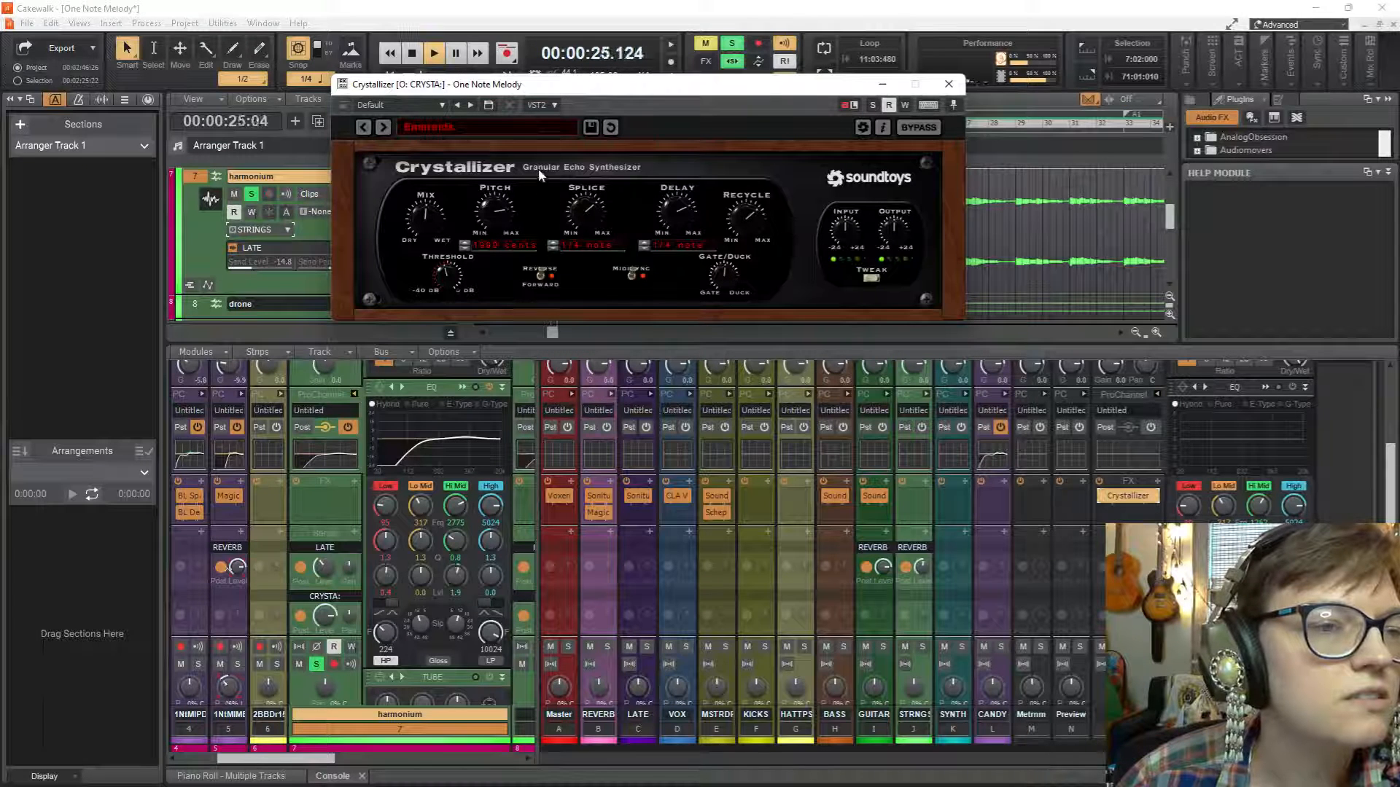
Load Crystallizer's Half Saphires preset and restart playback to audition it on the harmonium.
click(535, 130)
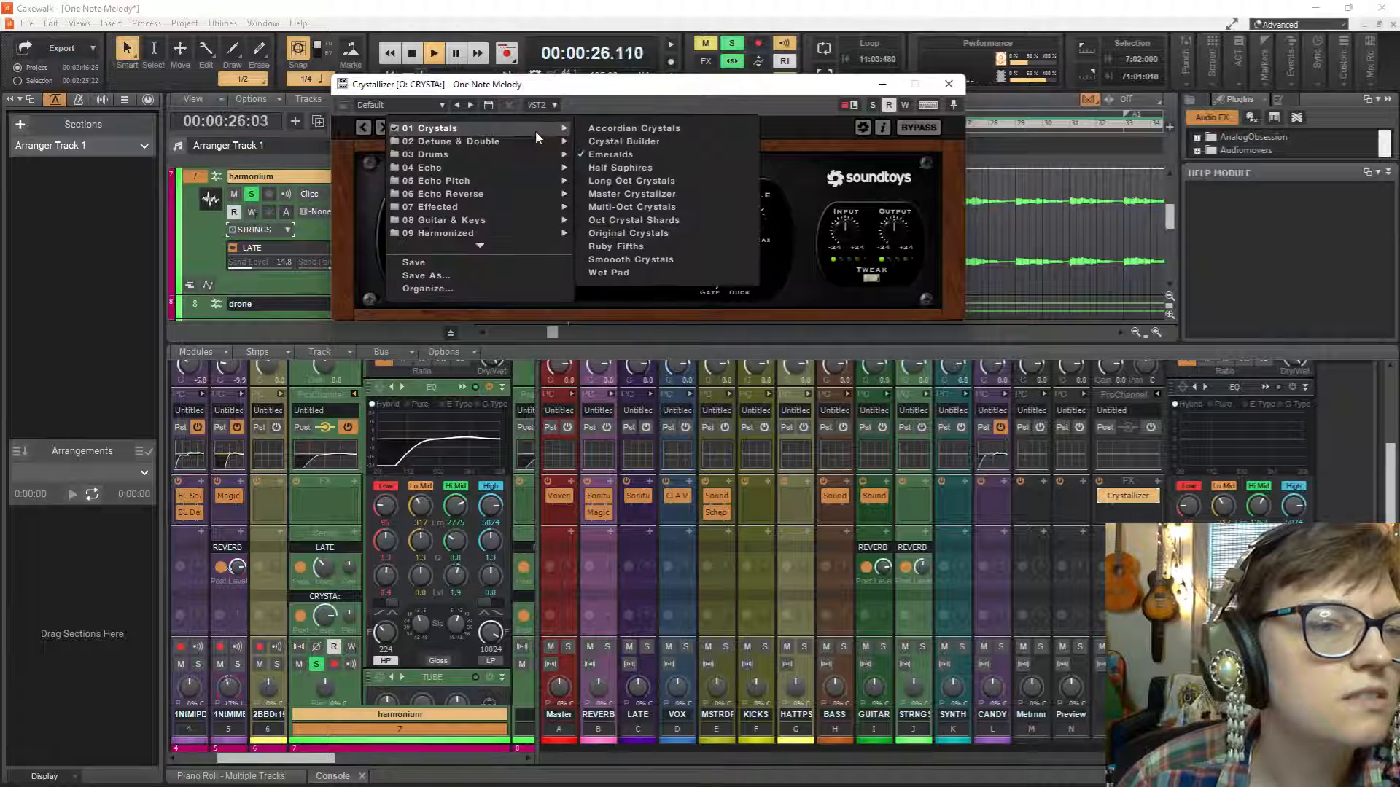
click(629, 176)
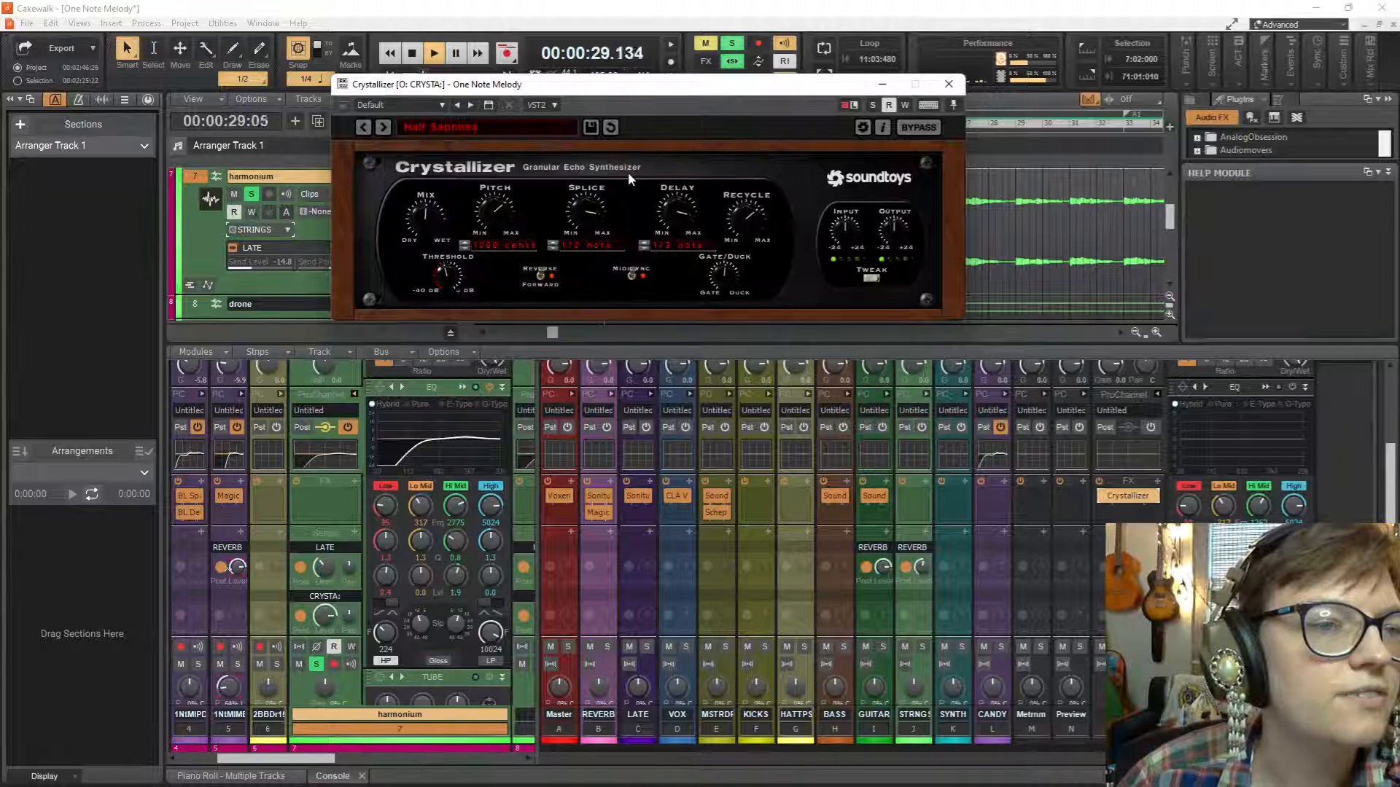
key(space)
key(space)
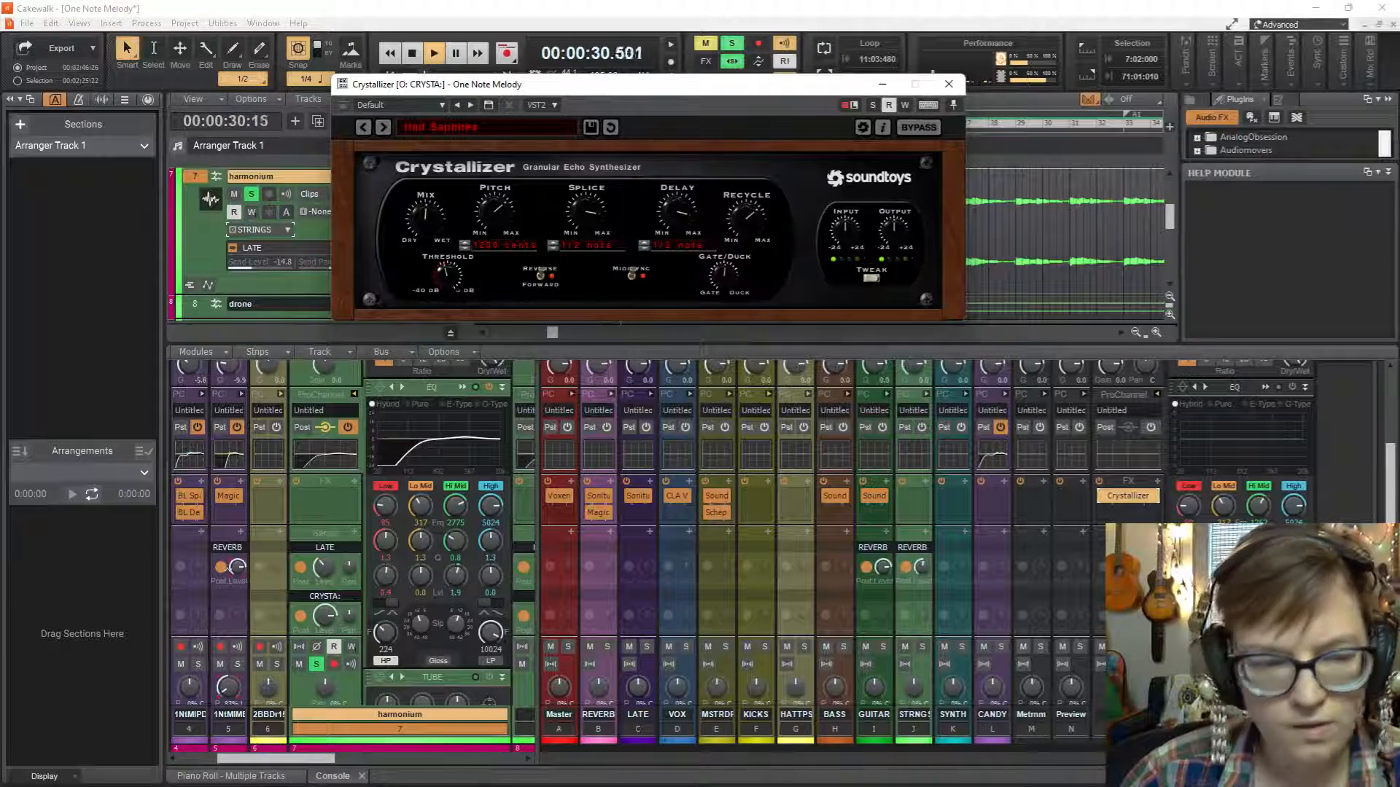
Color the CRYSTA: bus strip white and move the bus directly after the Master bus.
click(1142, 533)
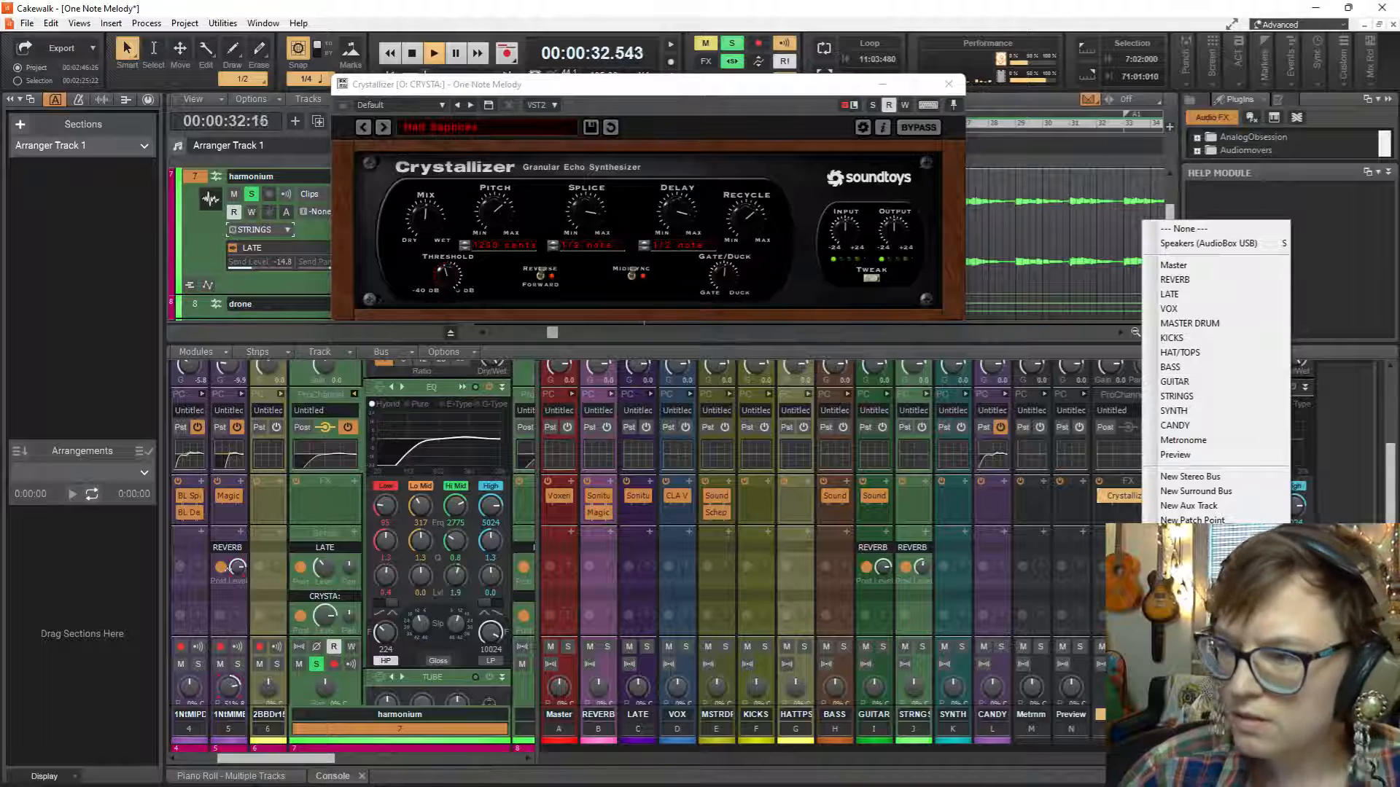
key(Escape)
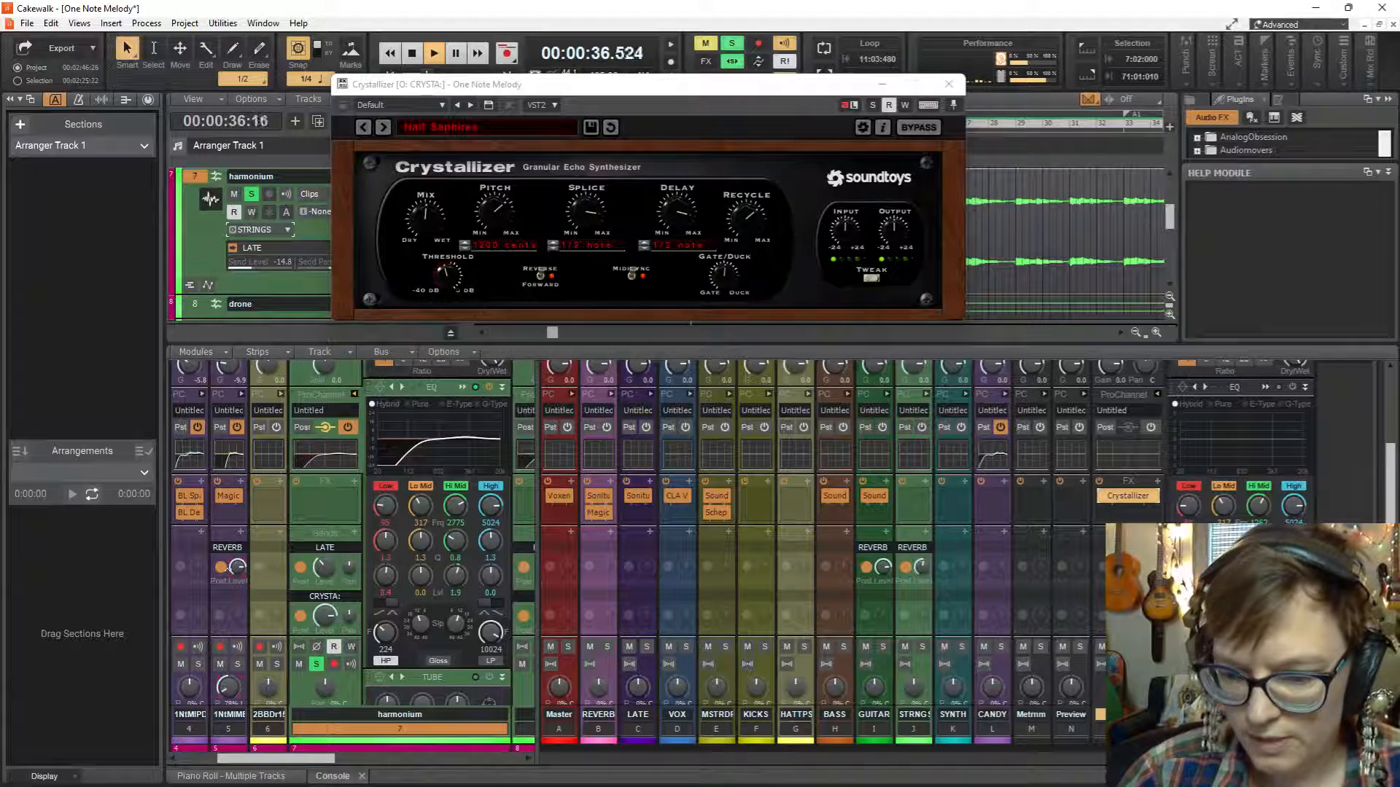
click(1167, 741)
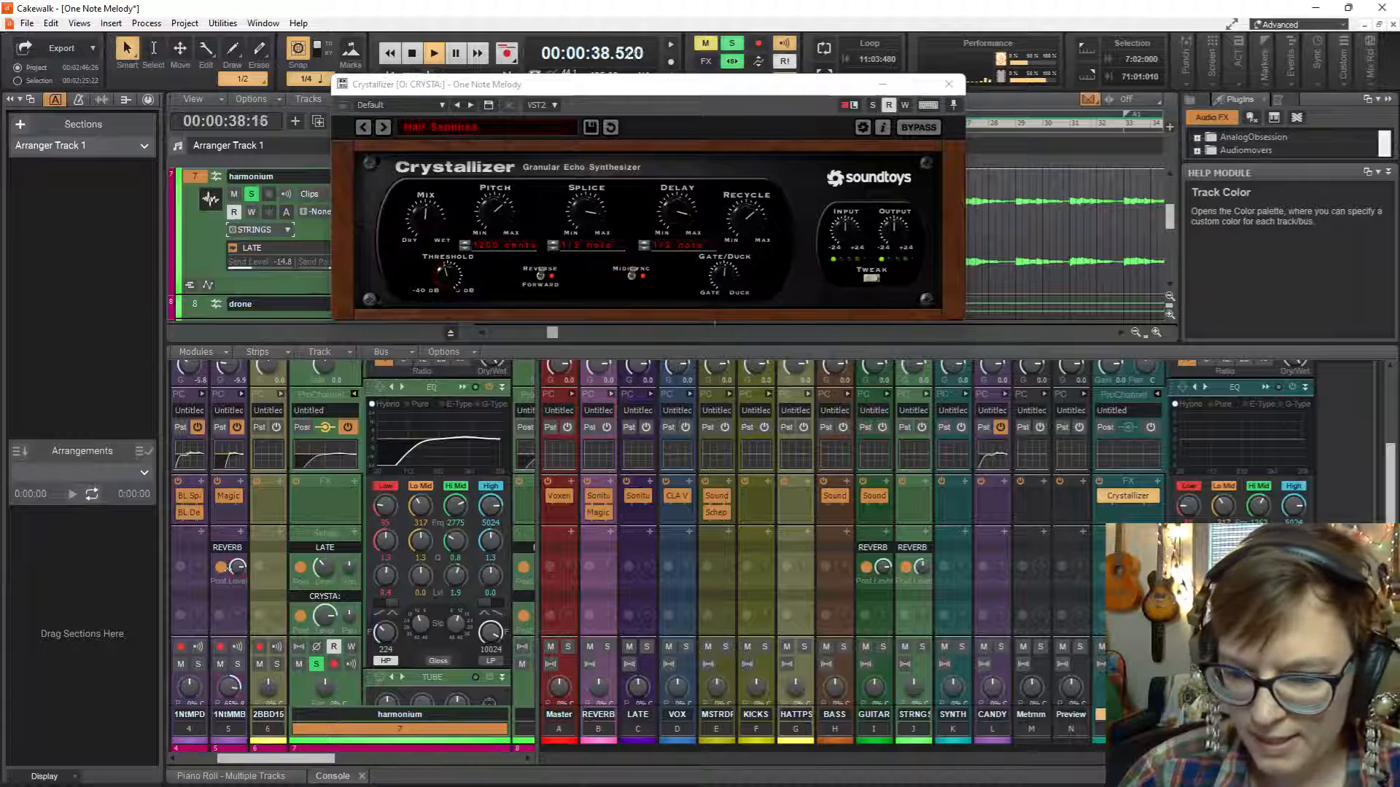
click(1166, 729)
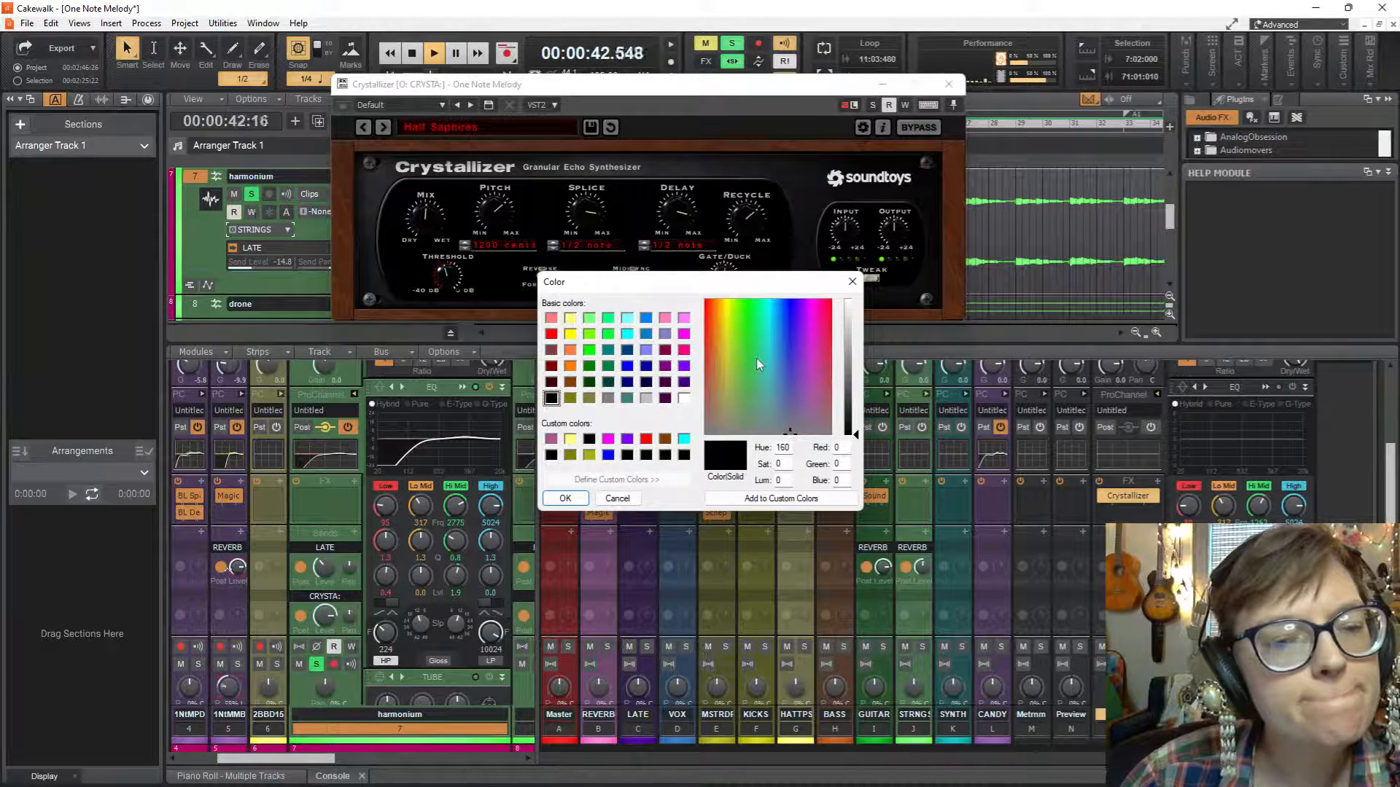
click(685, 398)
click(566, 499)
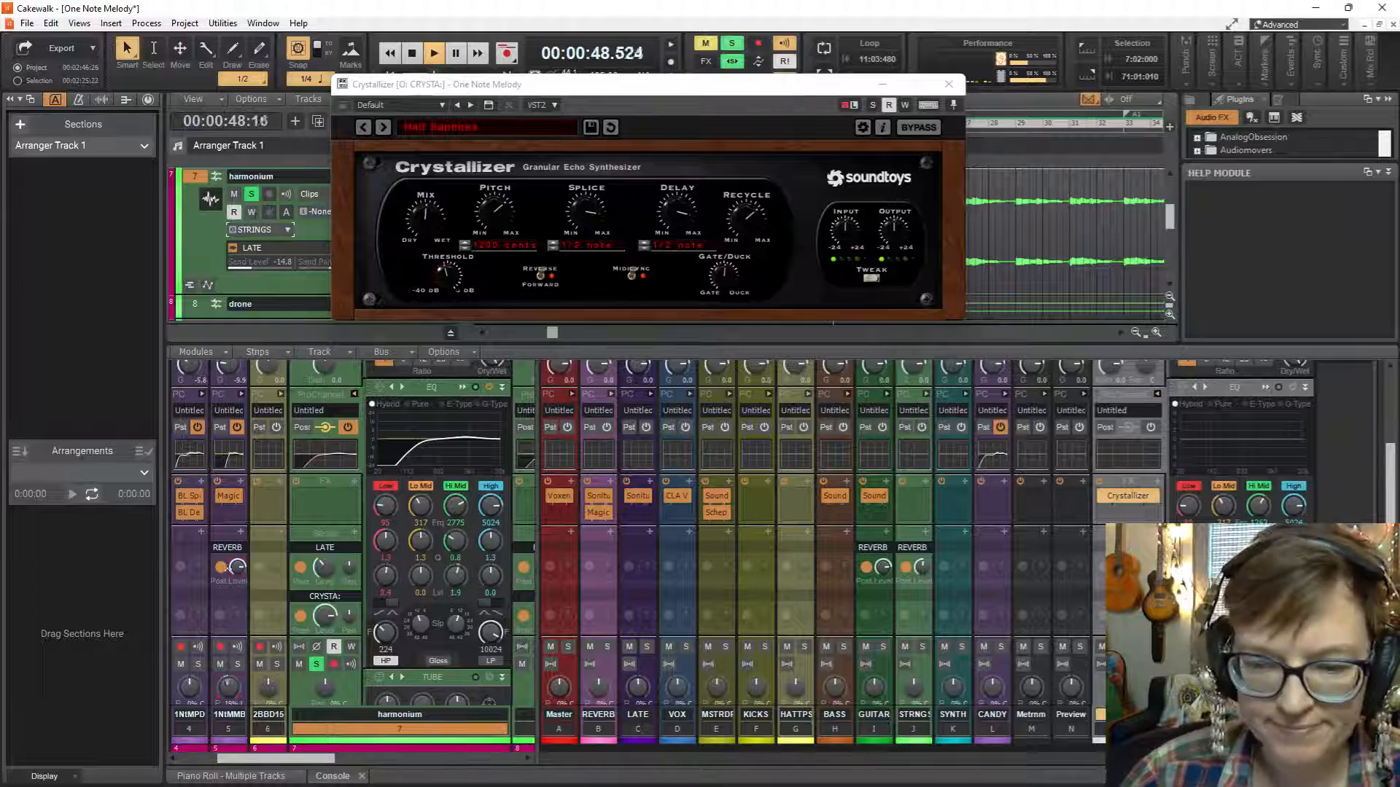
drag(1126, 570, 608, 573)
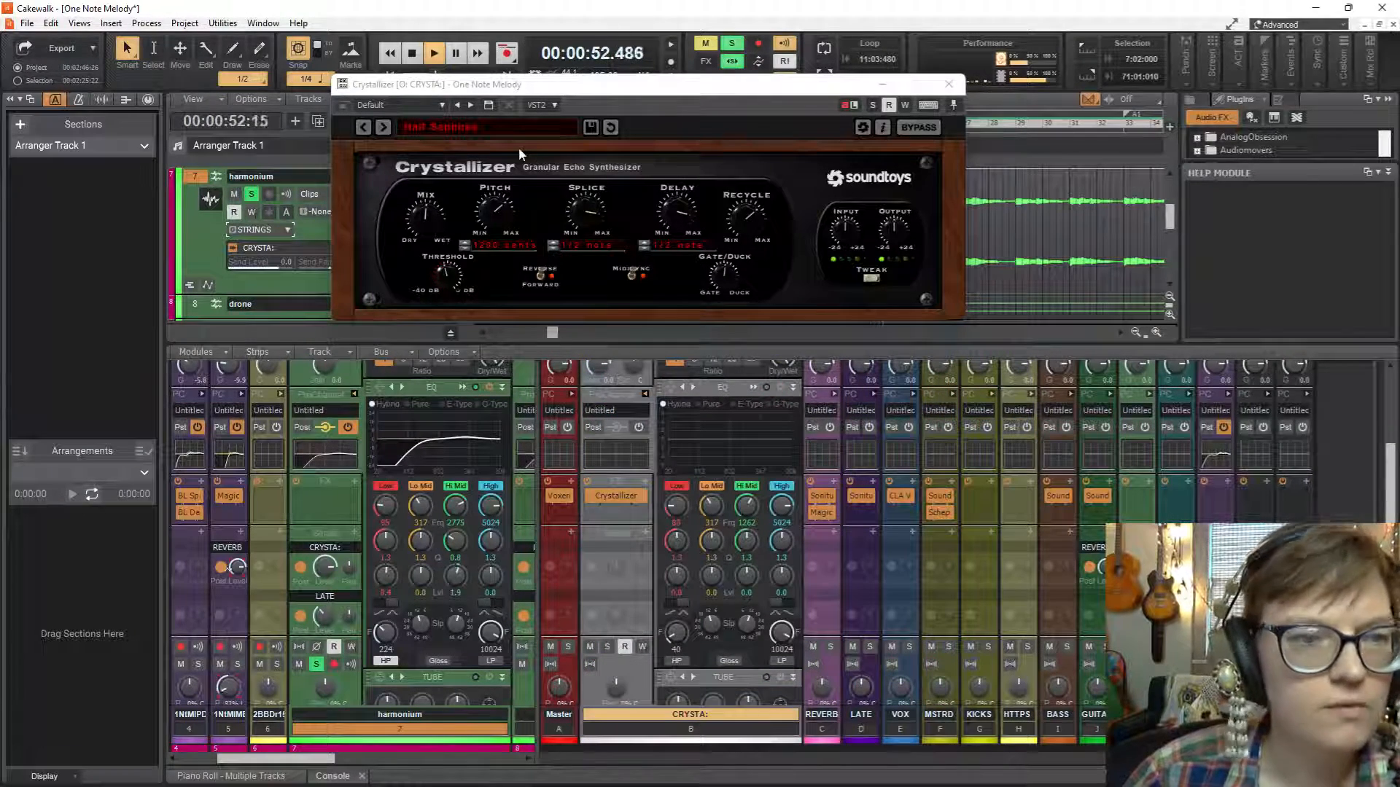
Load Crystallizer's Original Crystals preset, restart playback and turn the Mix fully wet.
click(515, 122)
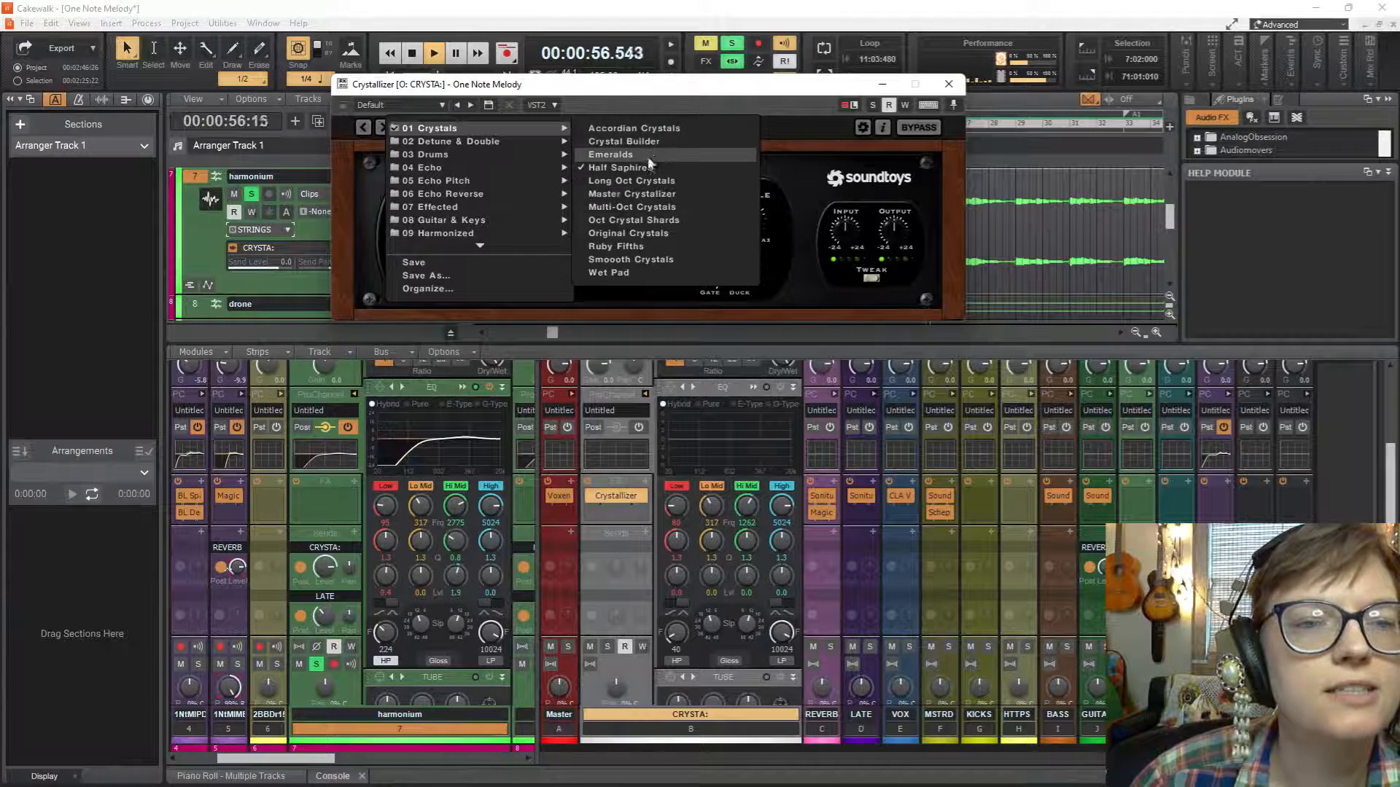
click(648, 234)
key(space)
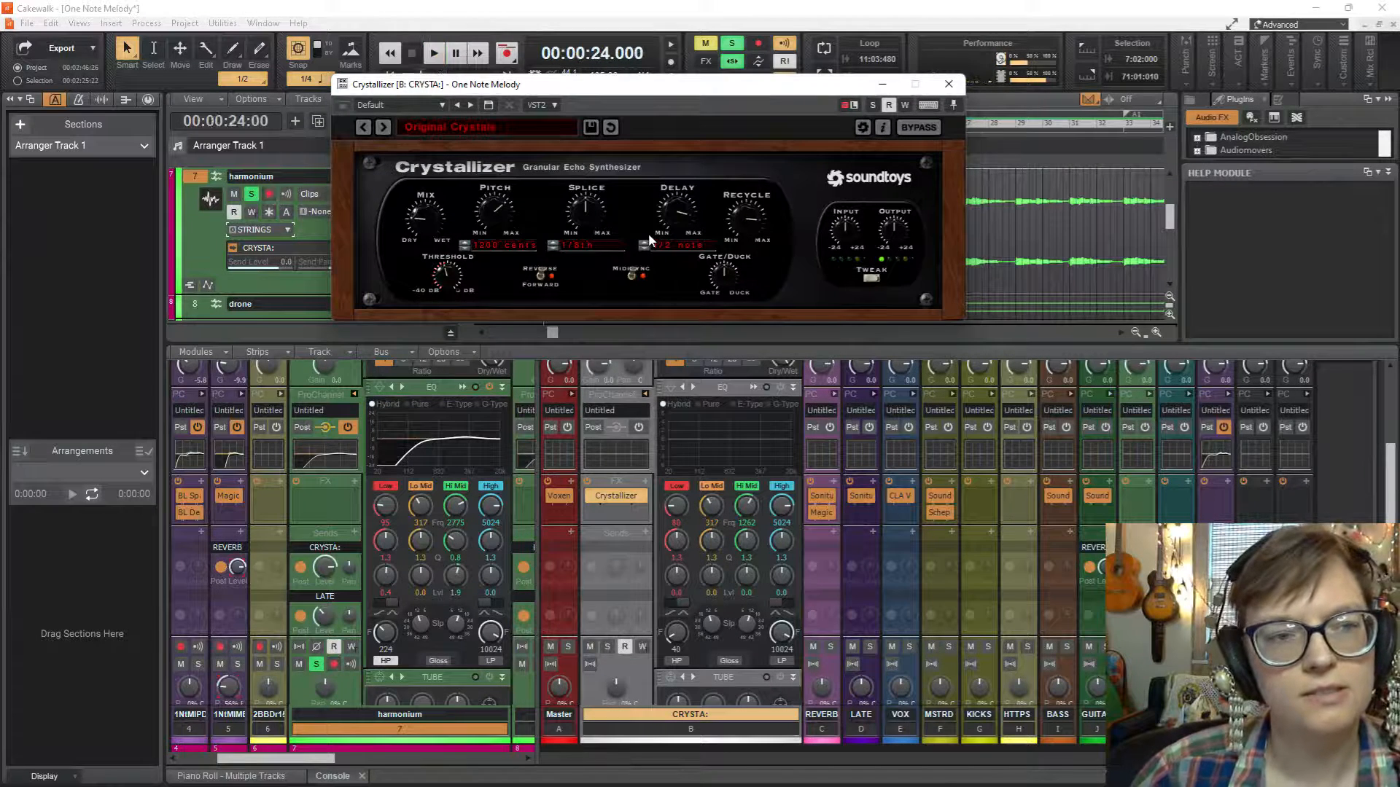
key(space)
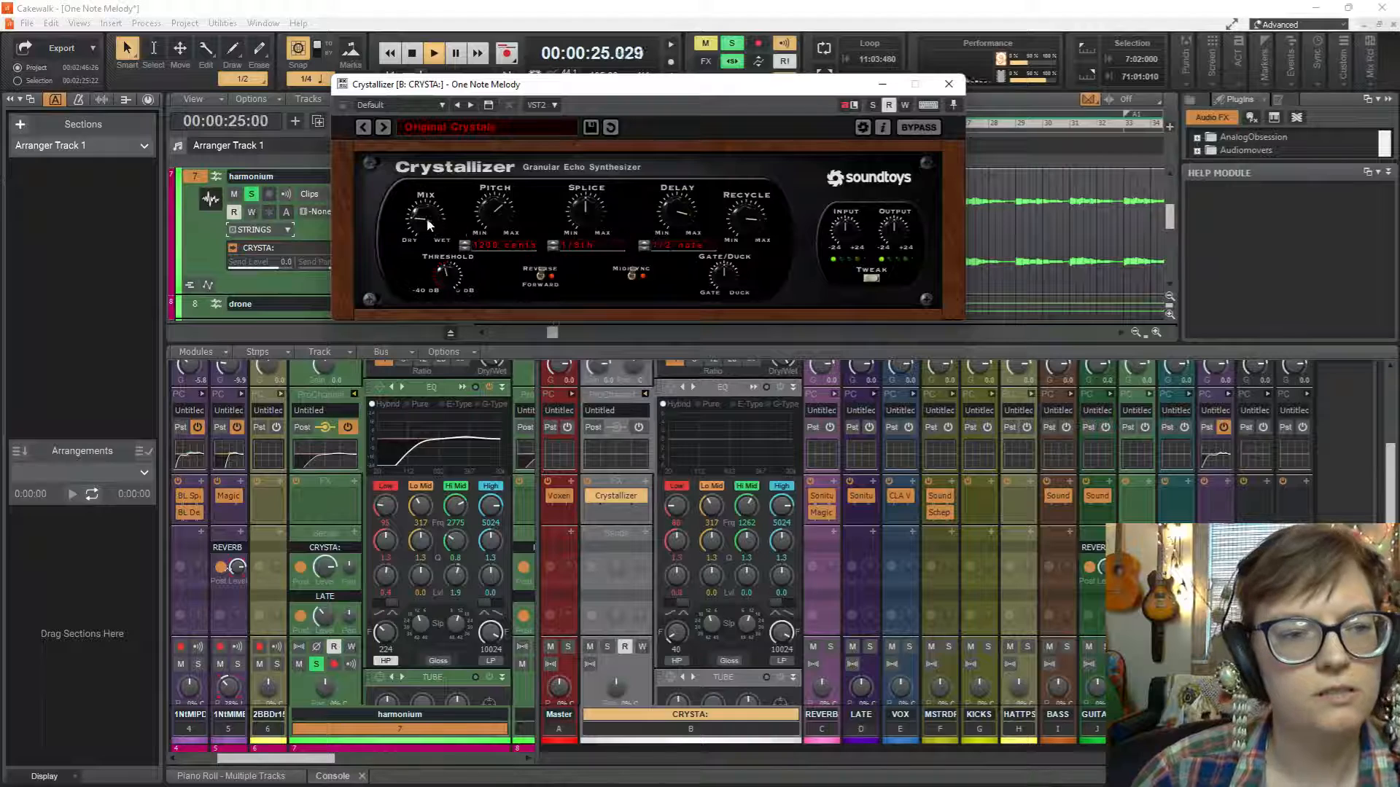
drag(420, 213, 458, 17)
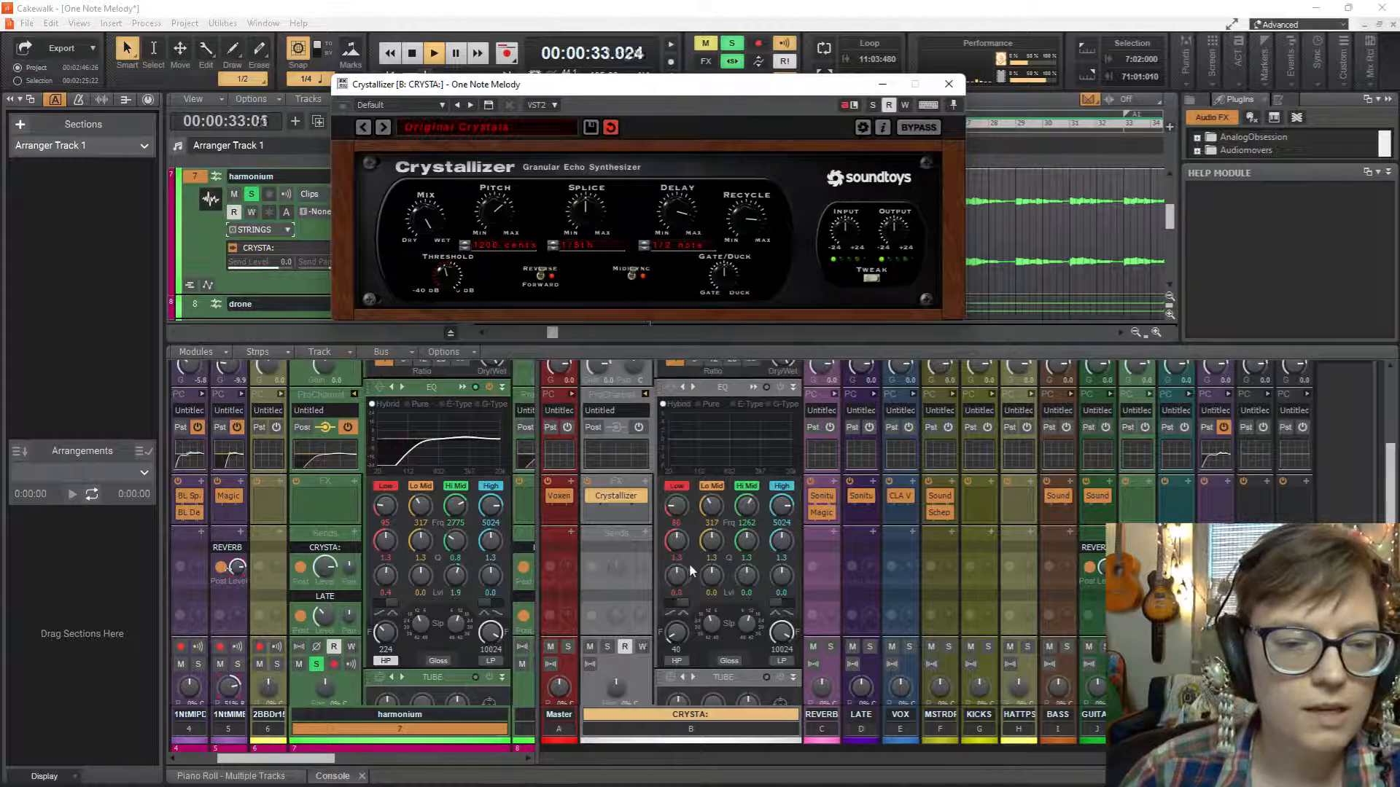
Add a send from the CRYSTA: bus to a new aux track and close the Crystallizer window.
right_click(625, 535)
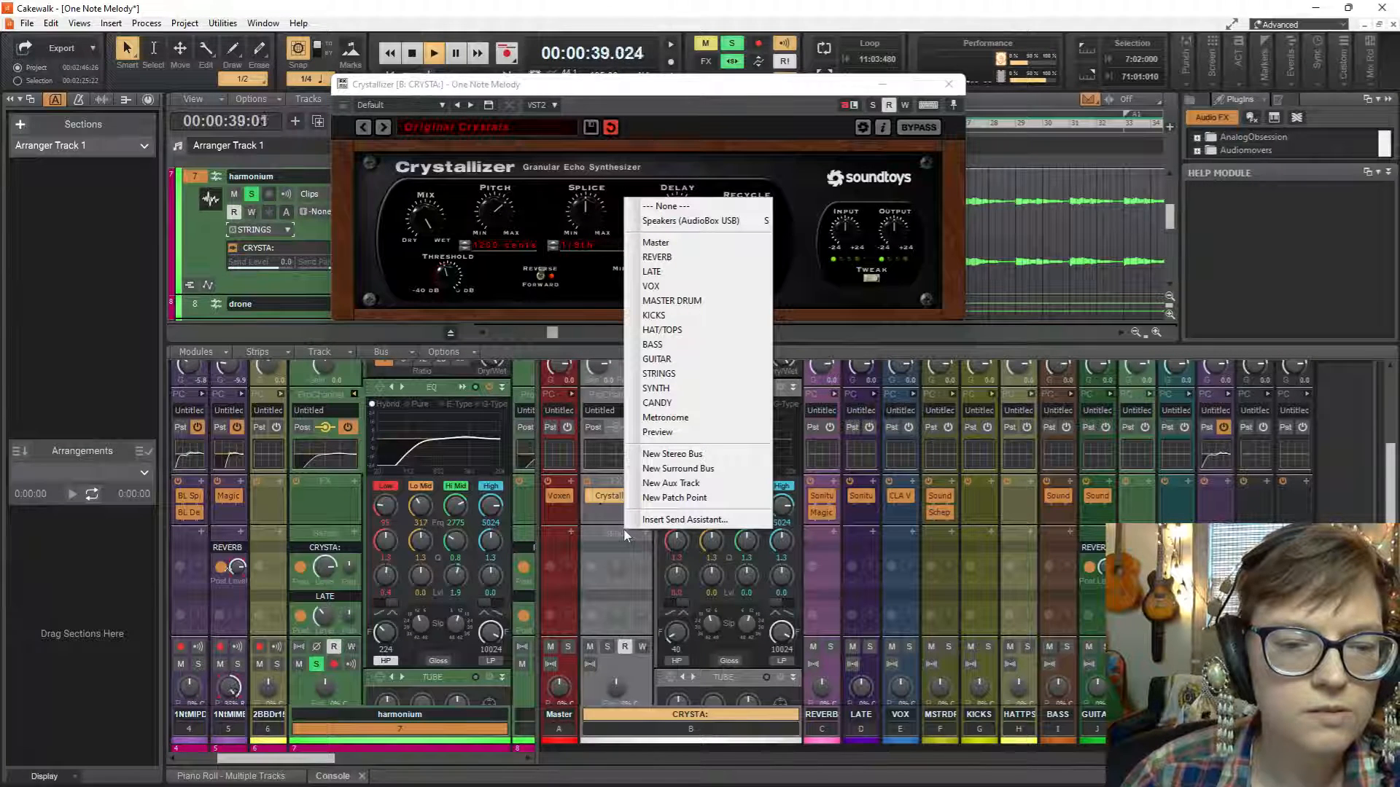
click(672, 483)
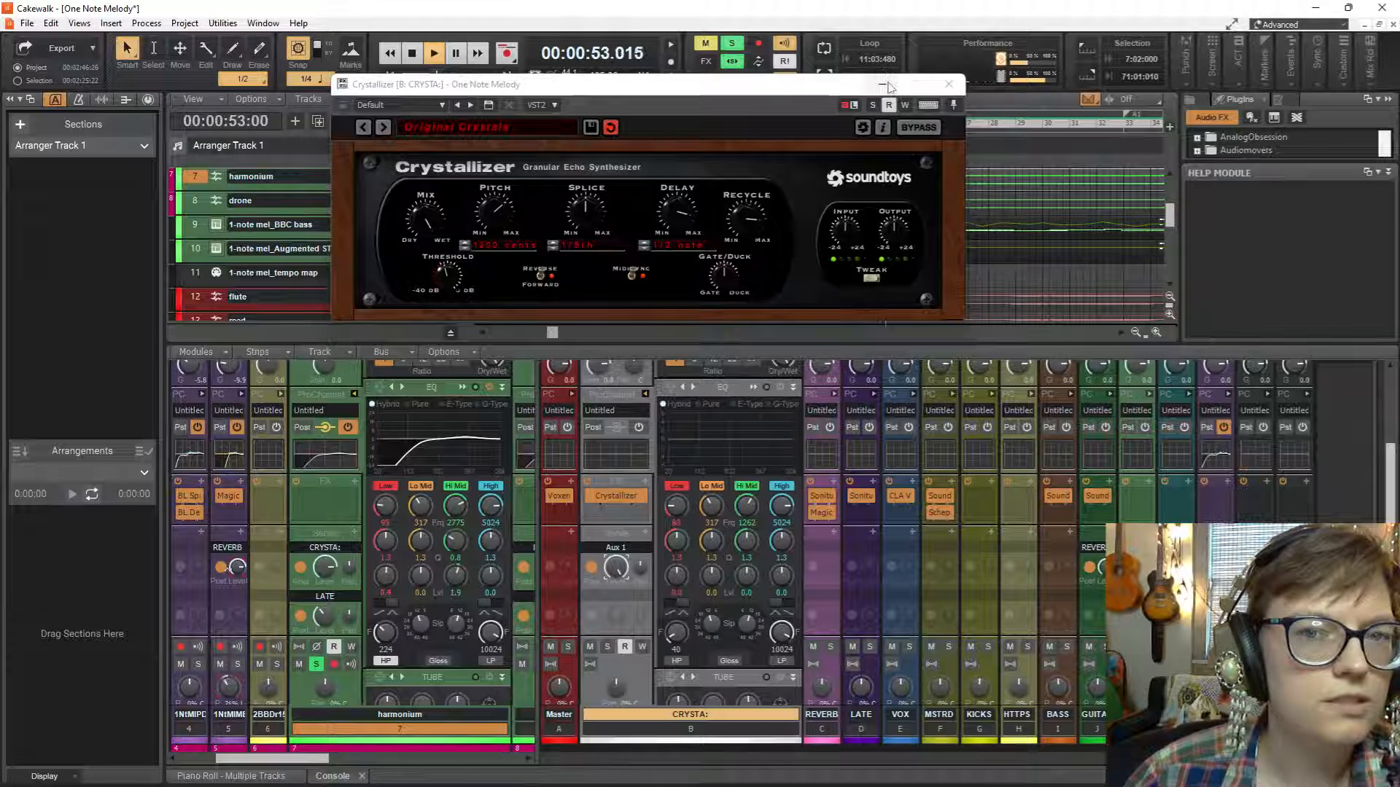
click(589, 568)
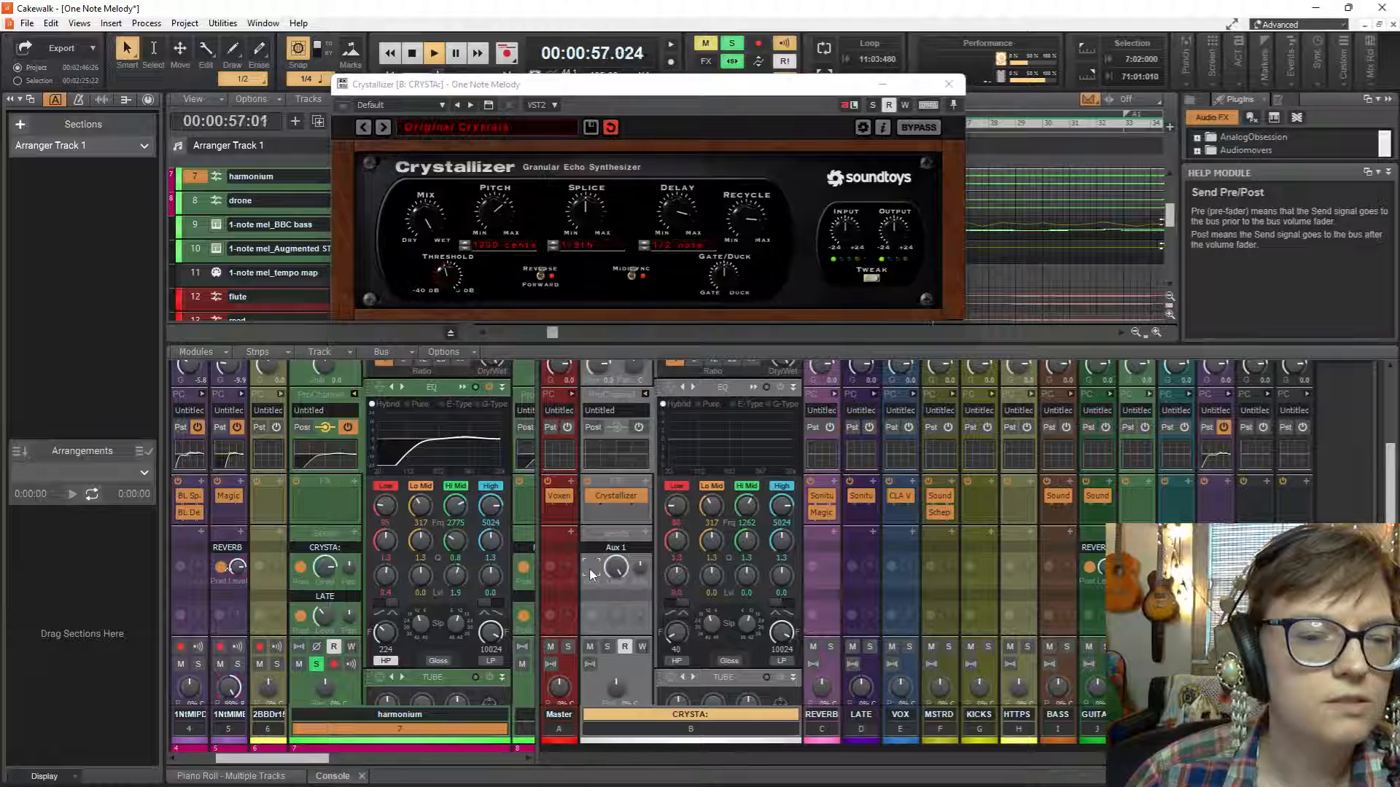
click(950, 86)
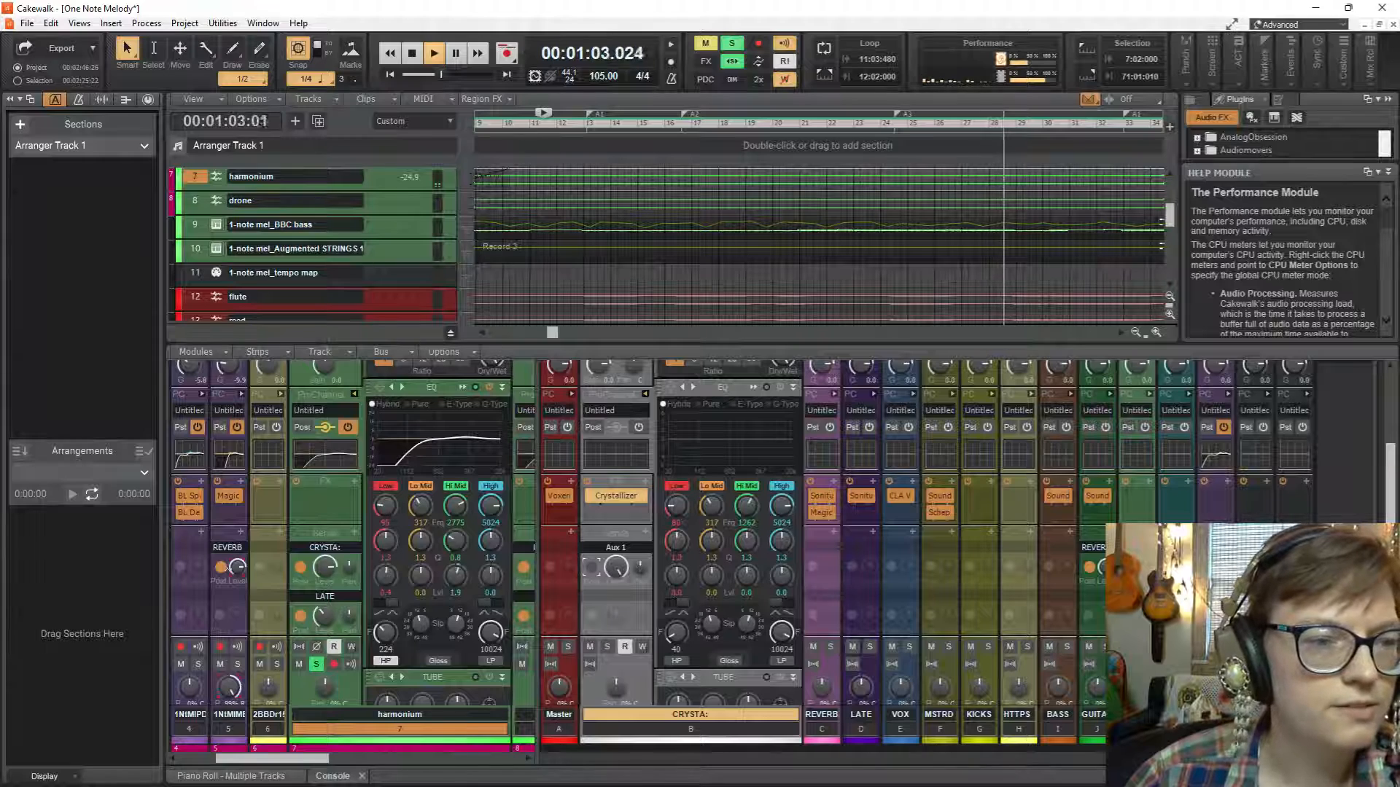
Rename the new aux track to RESAMPL crystals.
scroll(322, 240, down, 6)
scroll(310, 212, up, 1)
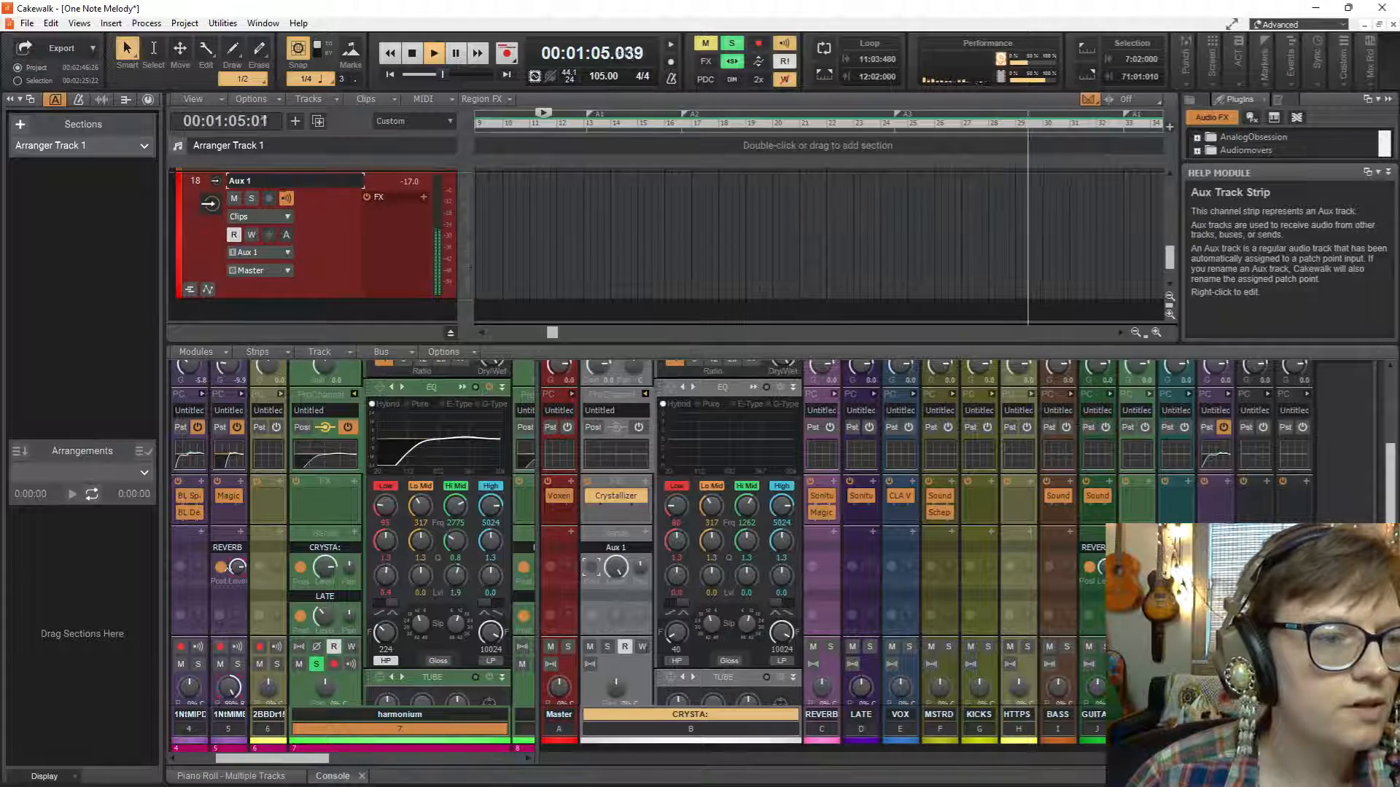
double_click(282, 181)
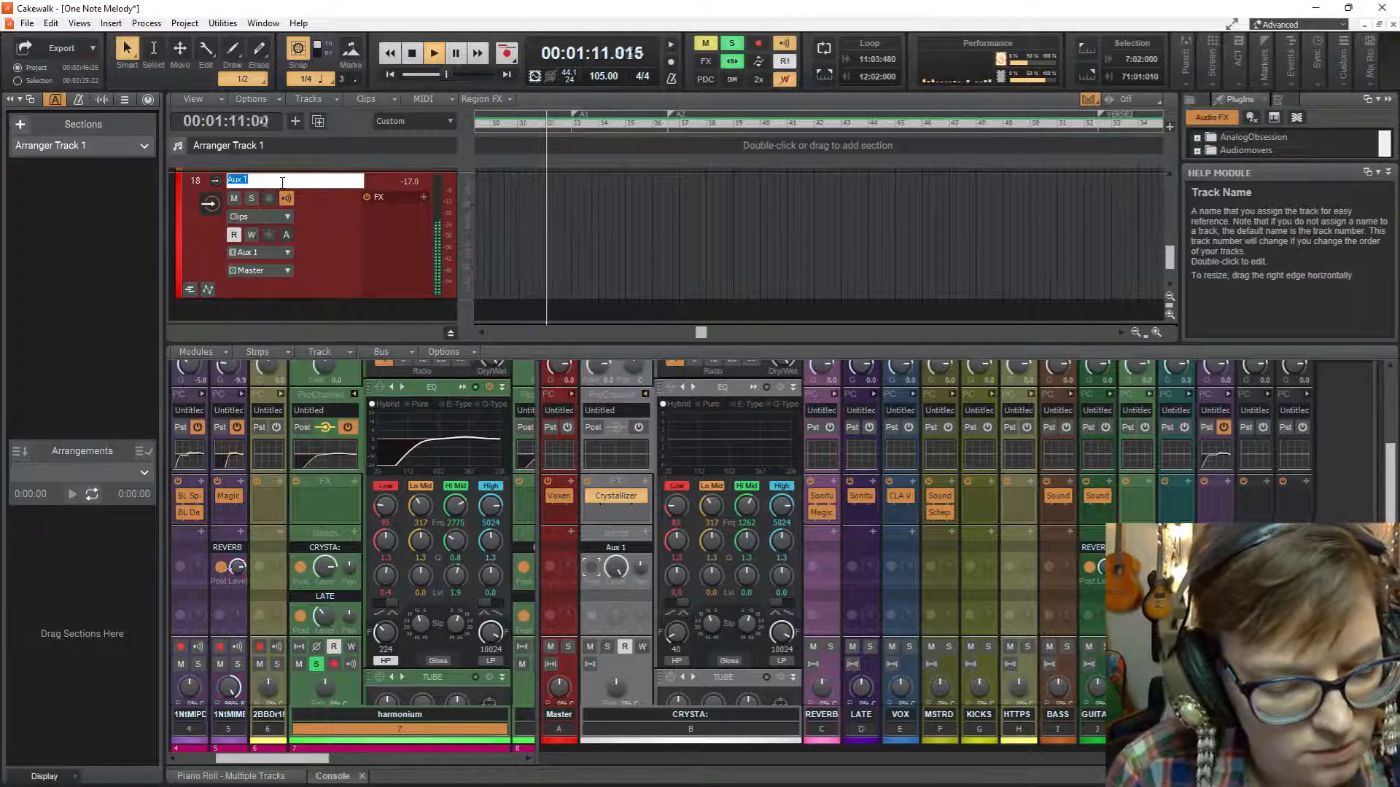
text(RESAMP)
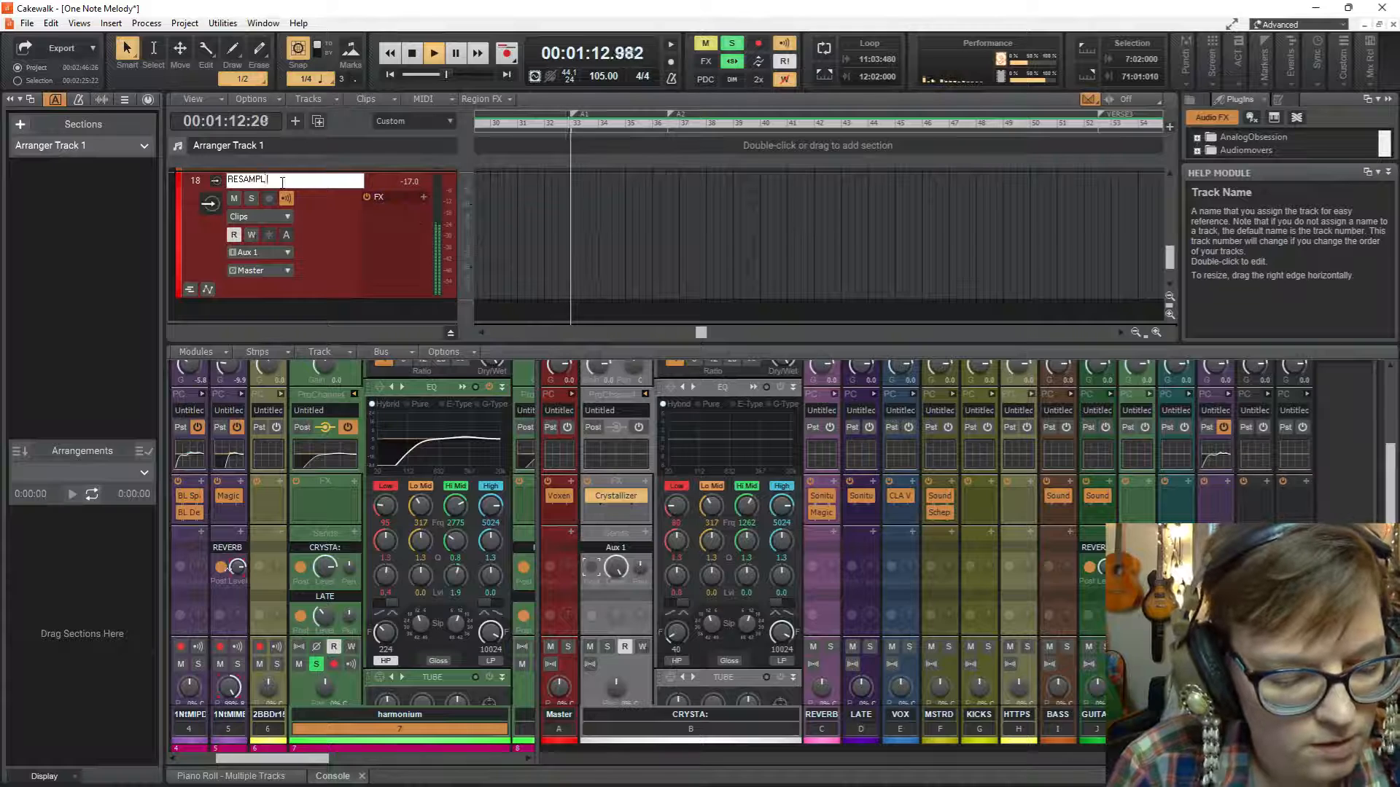
text(L cr)
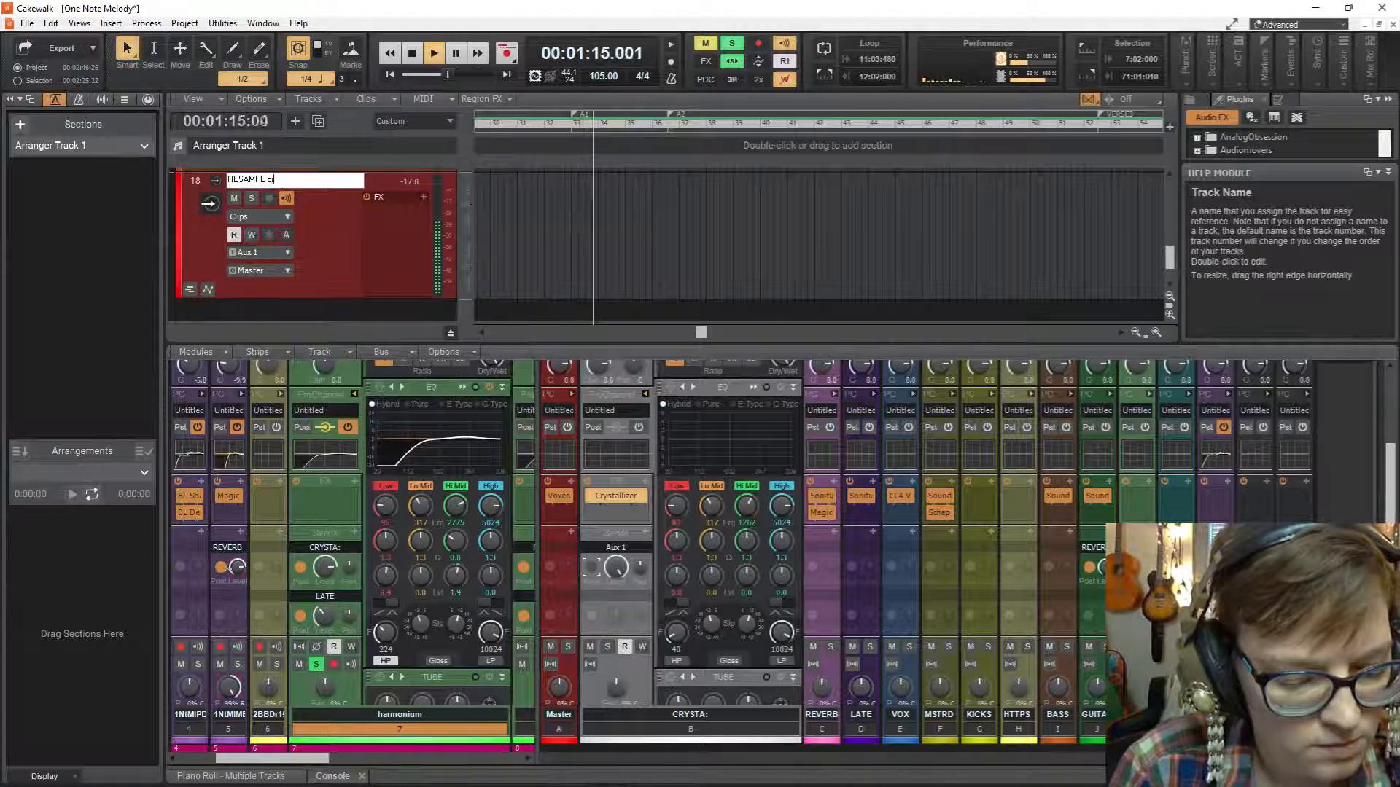
text(ystals)
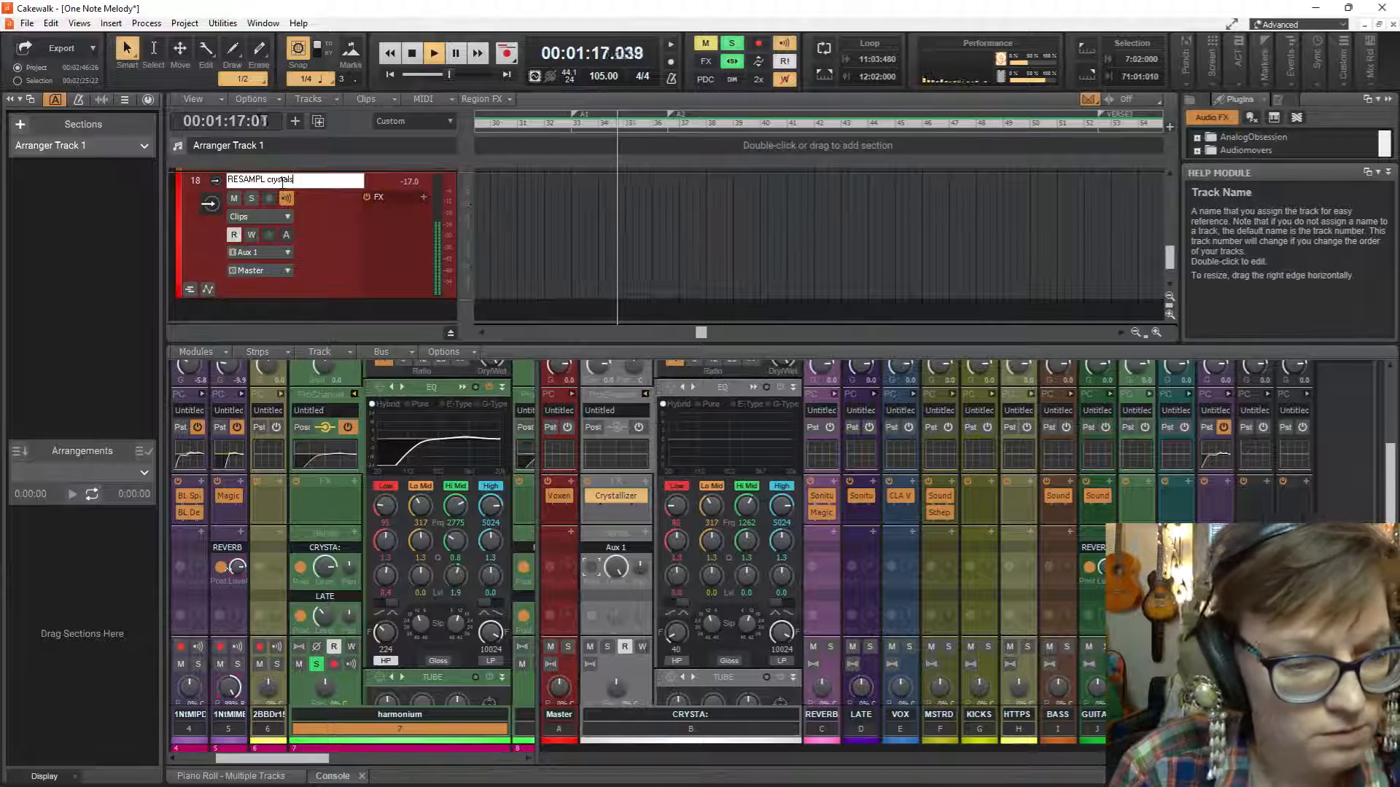
key(Return)
Move the RESAMPL crystals track directly below the harmonium track in the track list.
scroll(351, 260, up, 3)
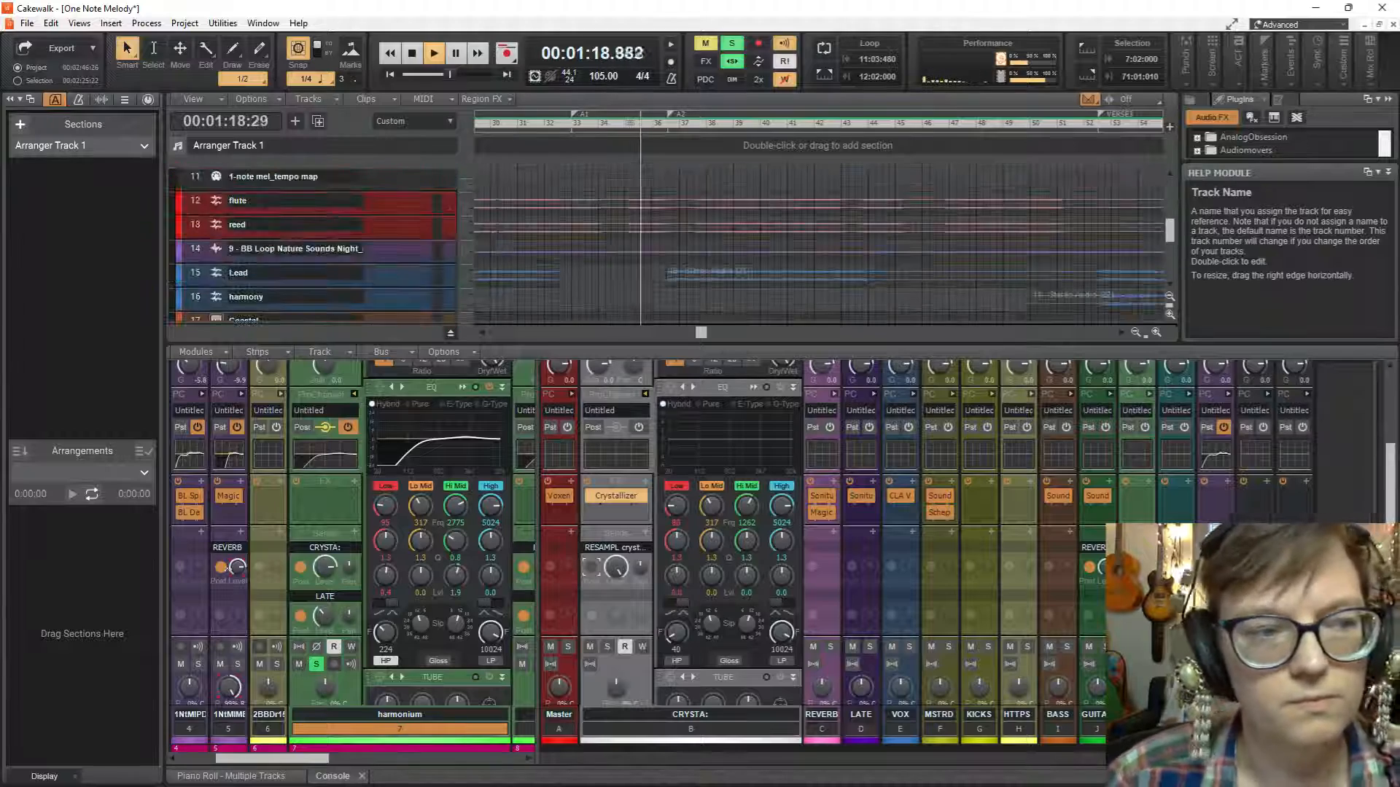
scroll(357, 229, down, 3)
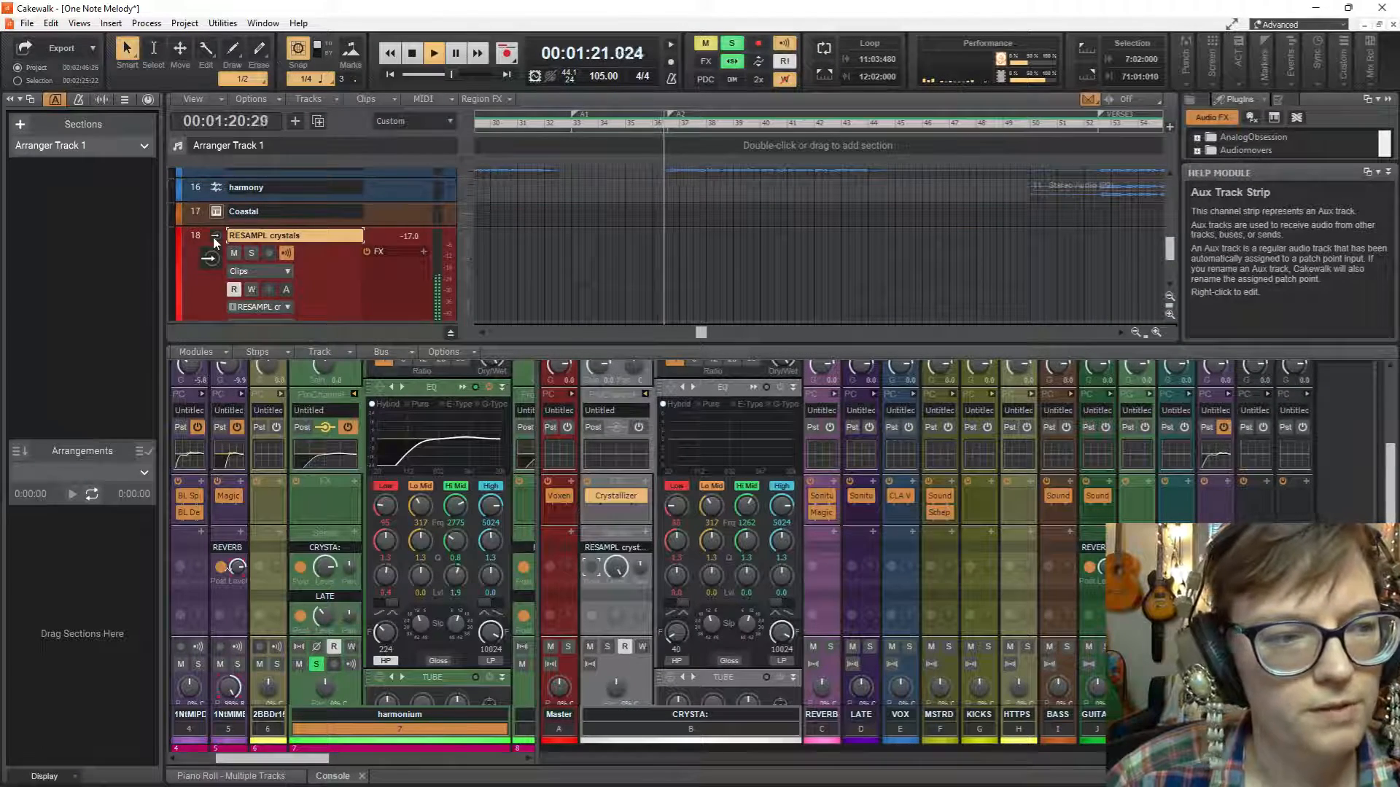
scroll(247, 265, up, 6)
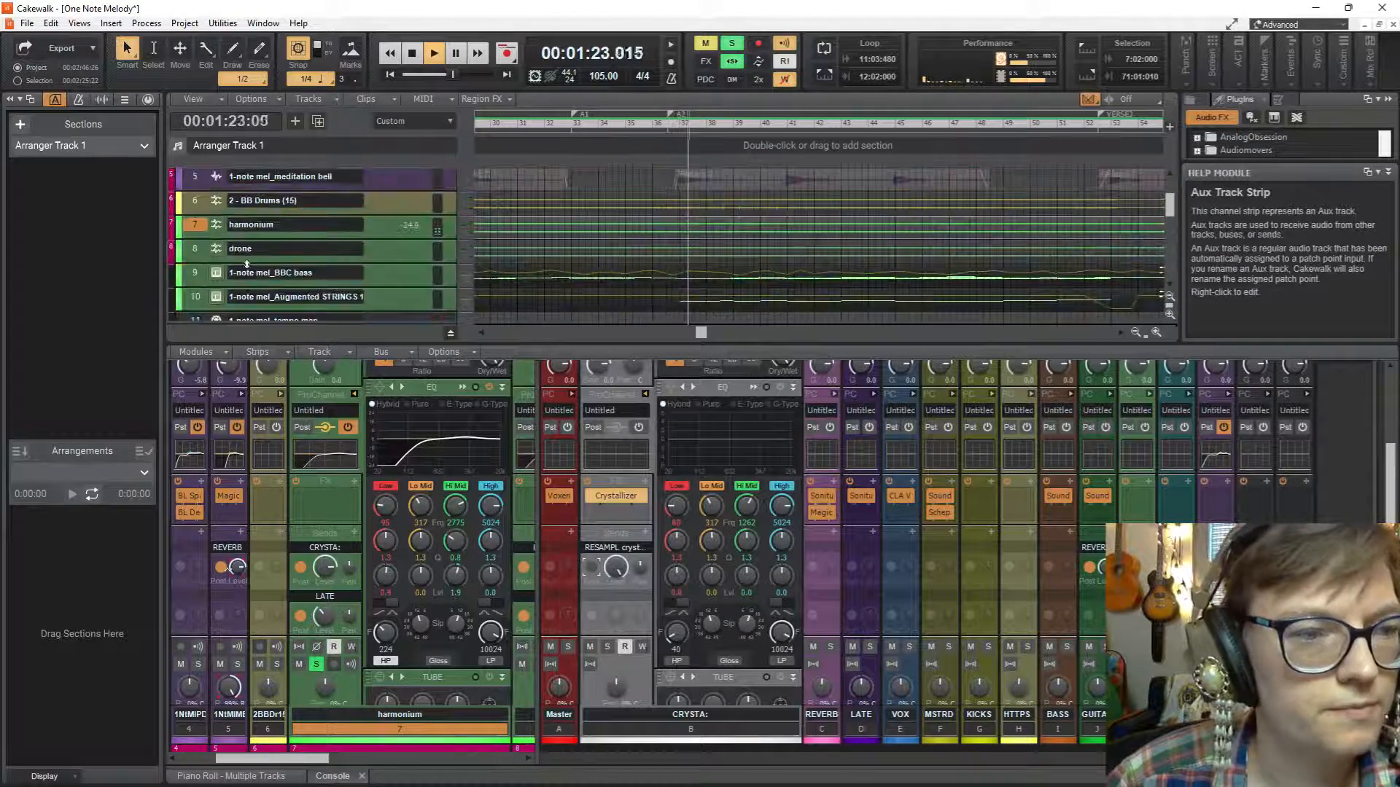
scroll(246, 264, down, 2)
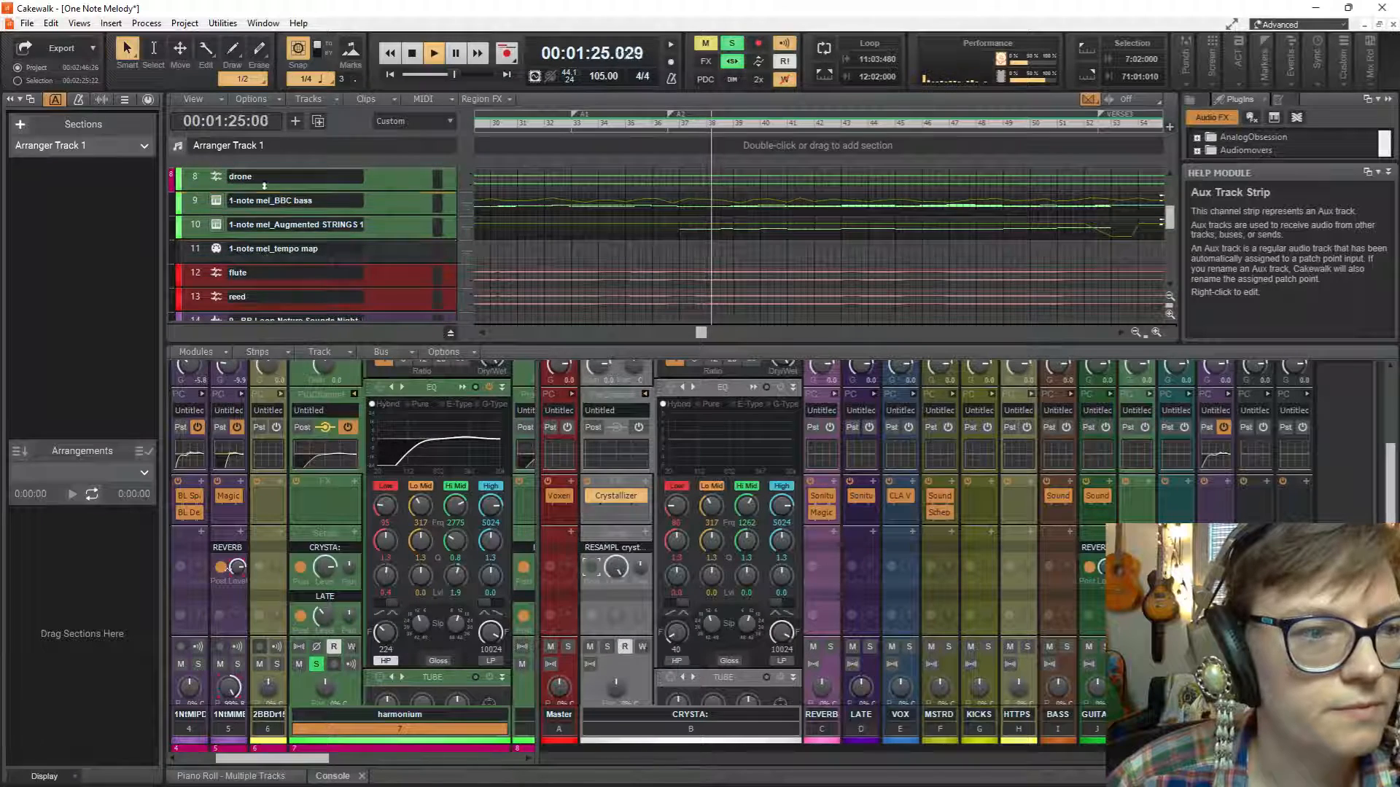
scroll(264, 186, up, 3)
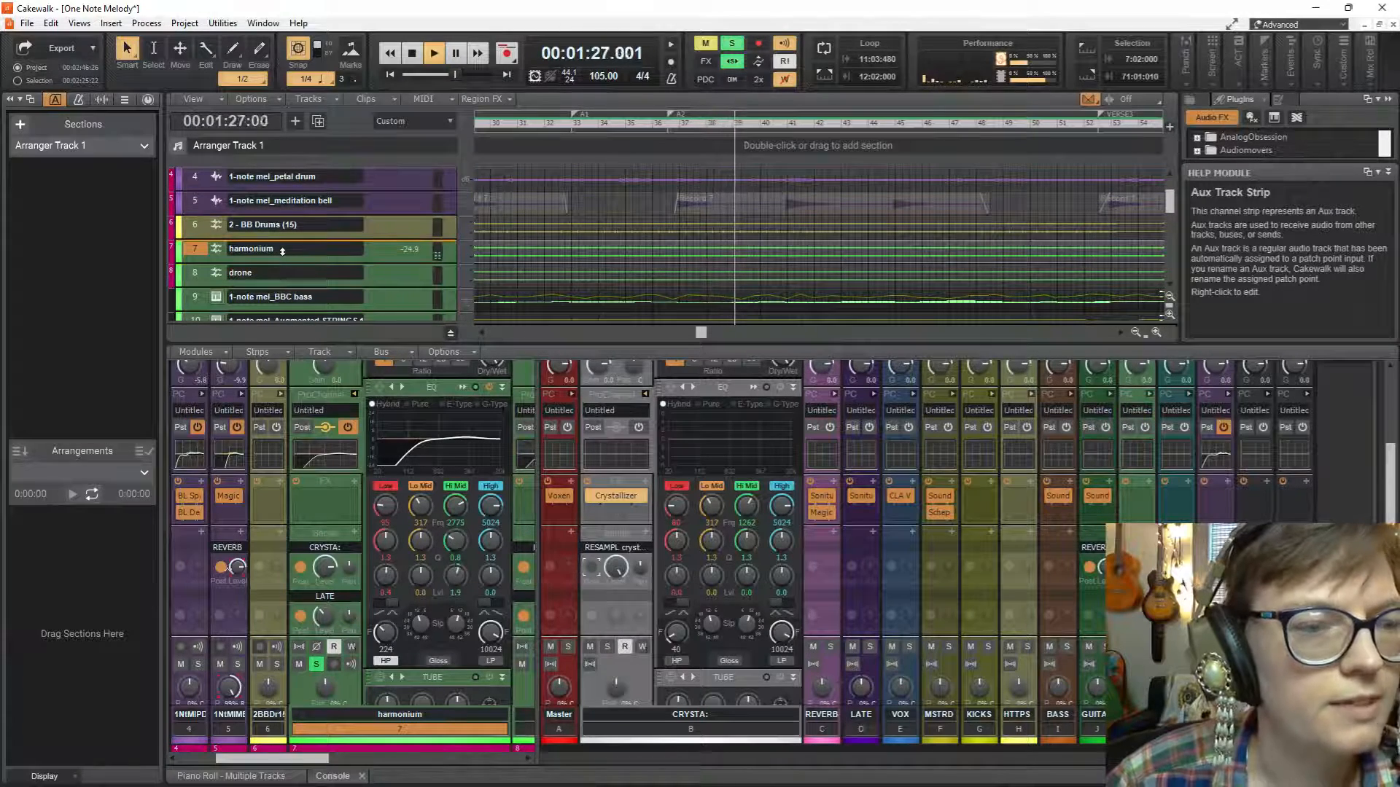
scroll(281, 251, down, 7)
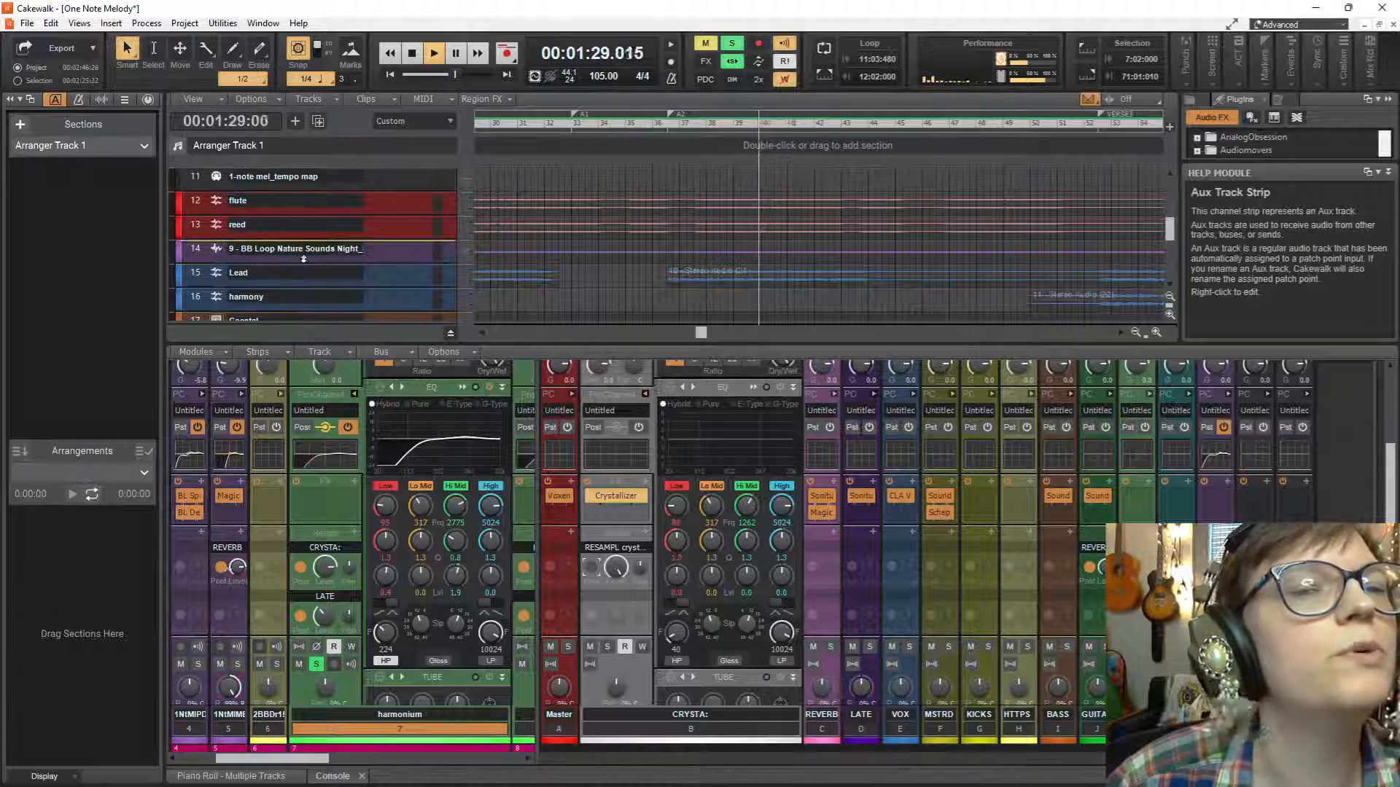
scroll(304, 258, up, 10)
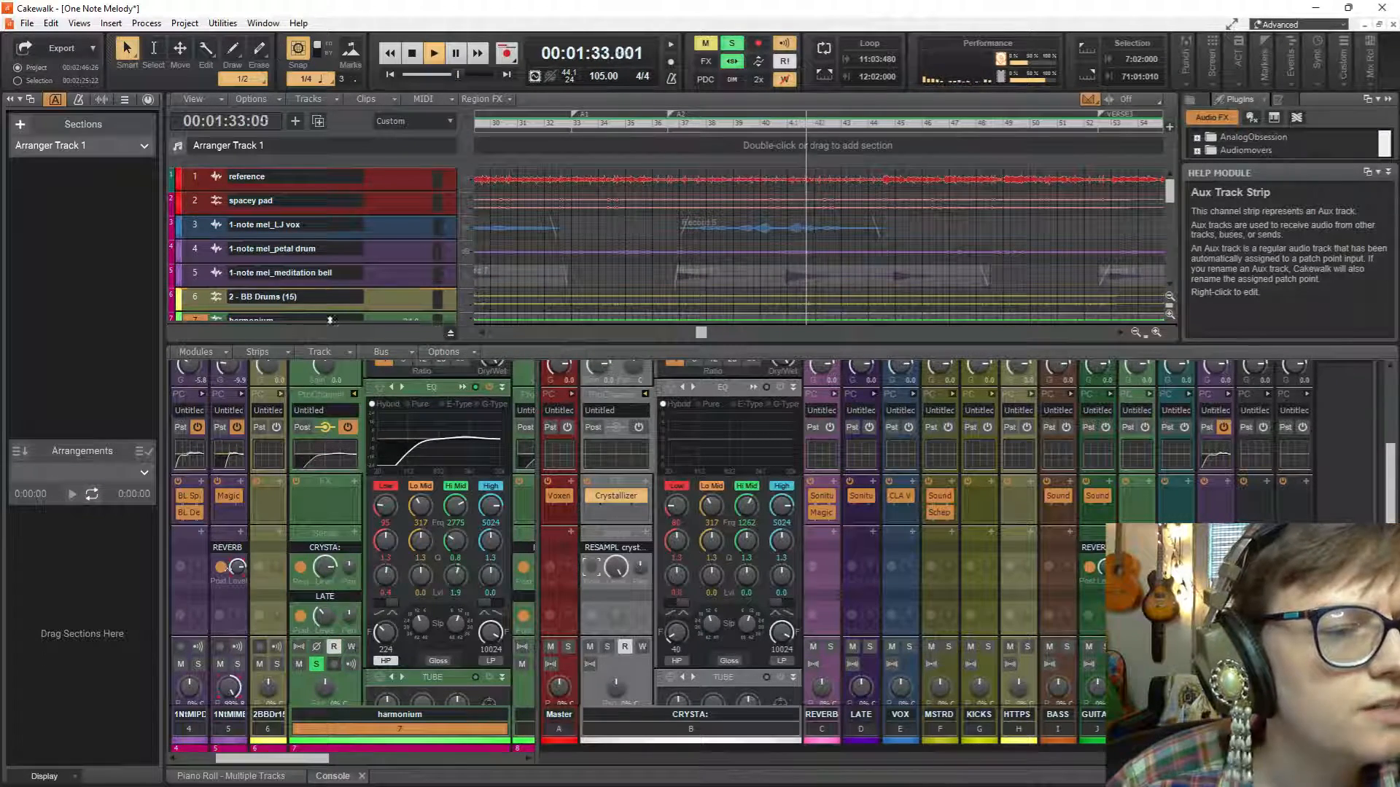
scroll(335, 291, down, 5)
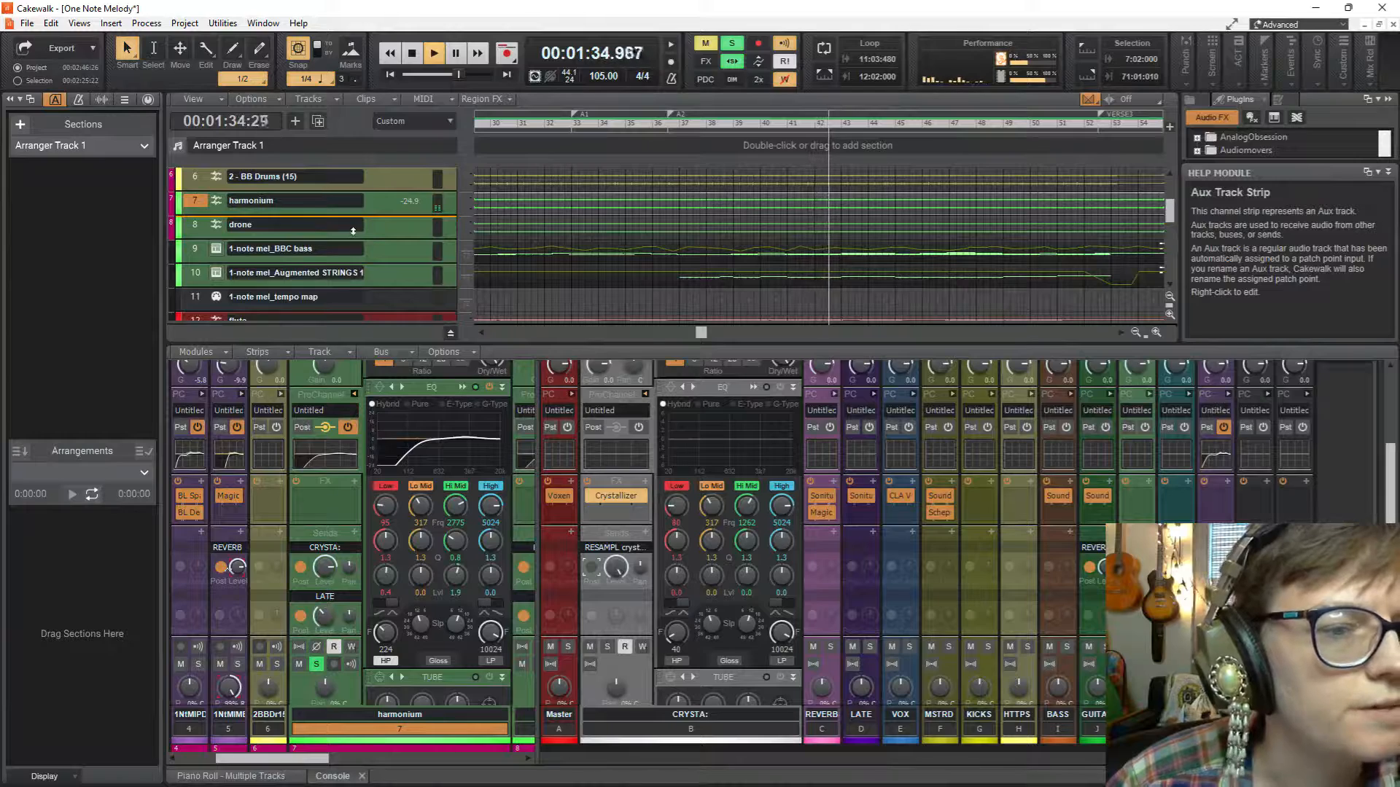
drag(353, 231, 356, 322)
Stop playback, arm the RESAMPL crystals track and start recording from the beginning of the harmonium clip.
key(space)
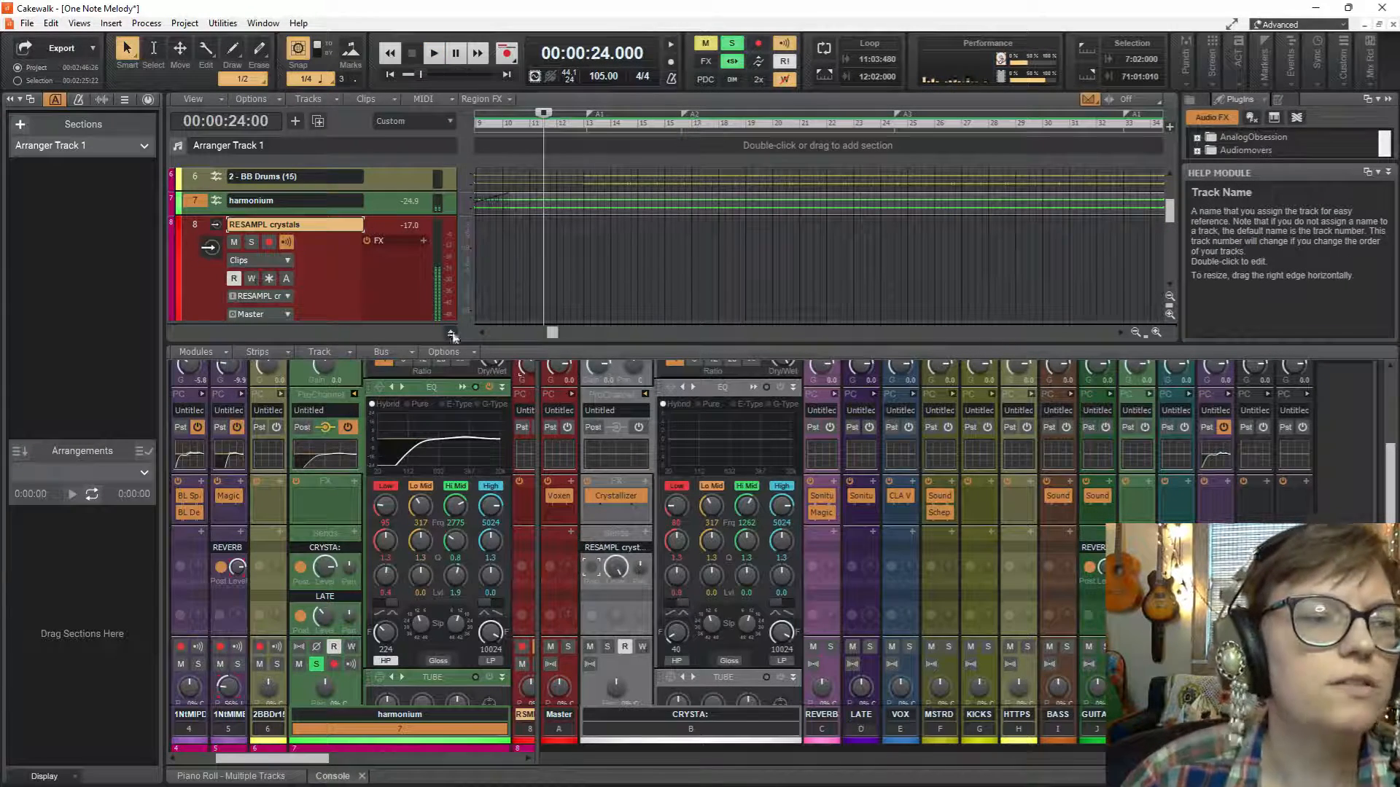
drag(555, 334, 521, 344)
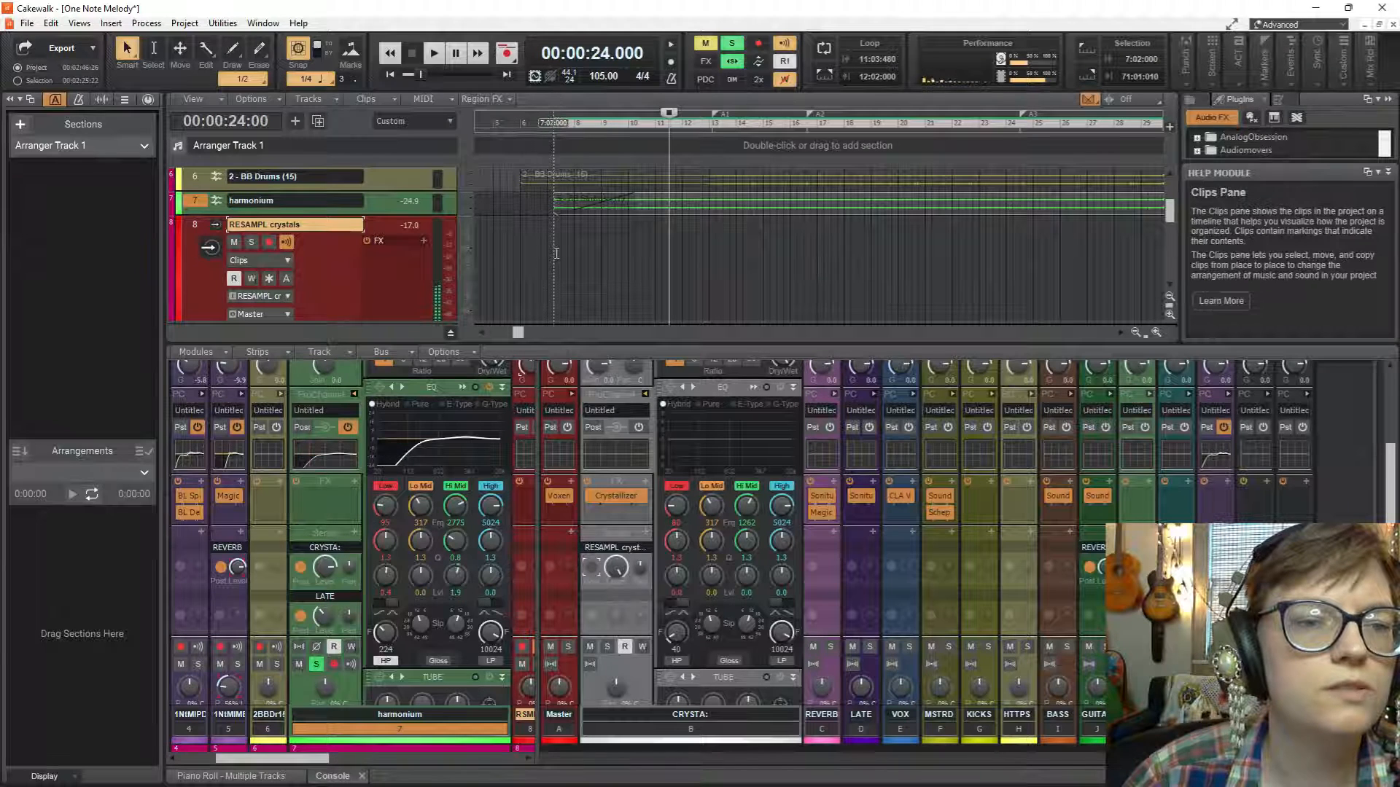
click(544, 253)
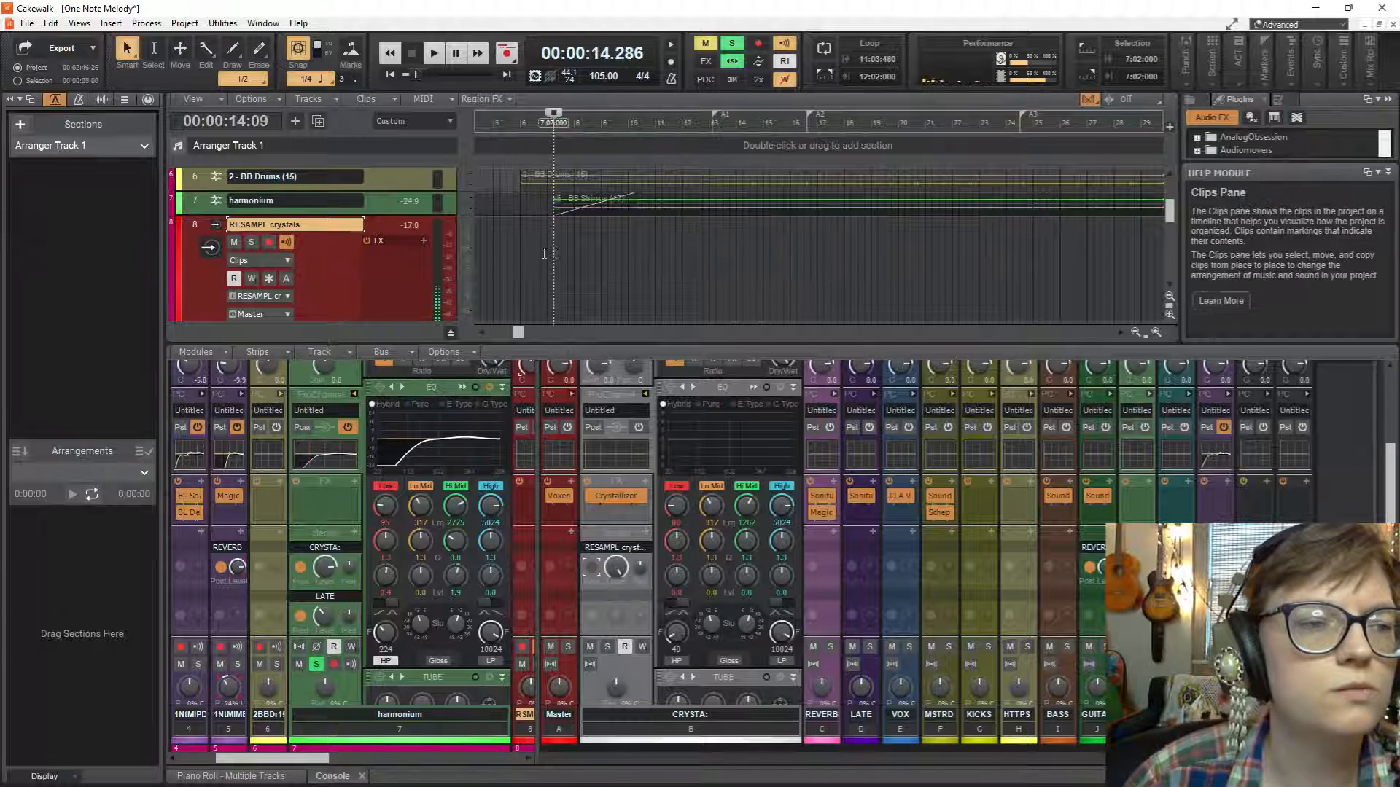
click(269, 243)
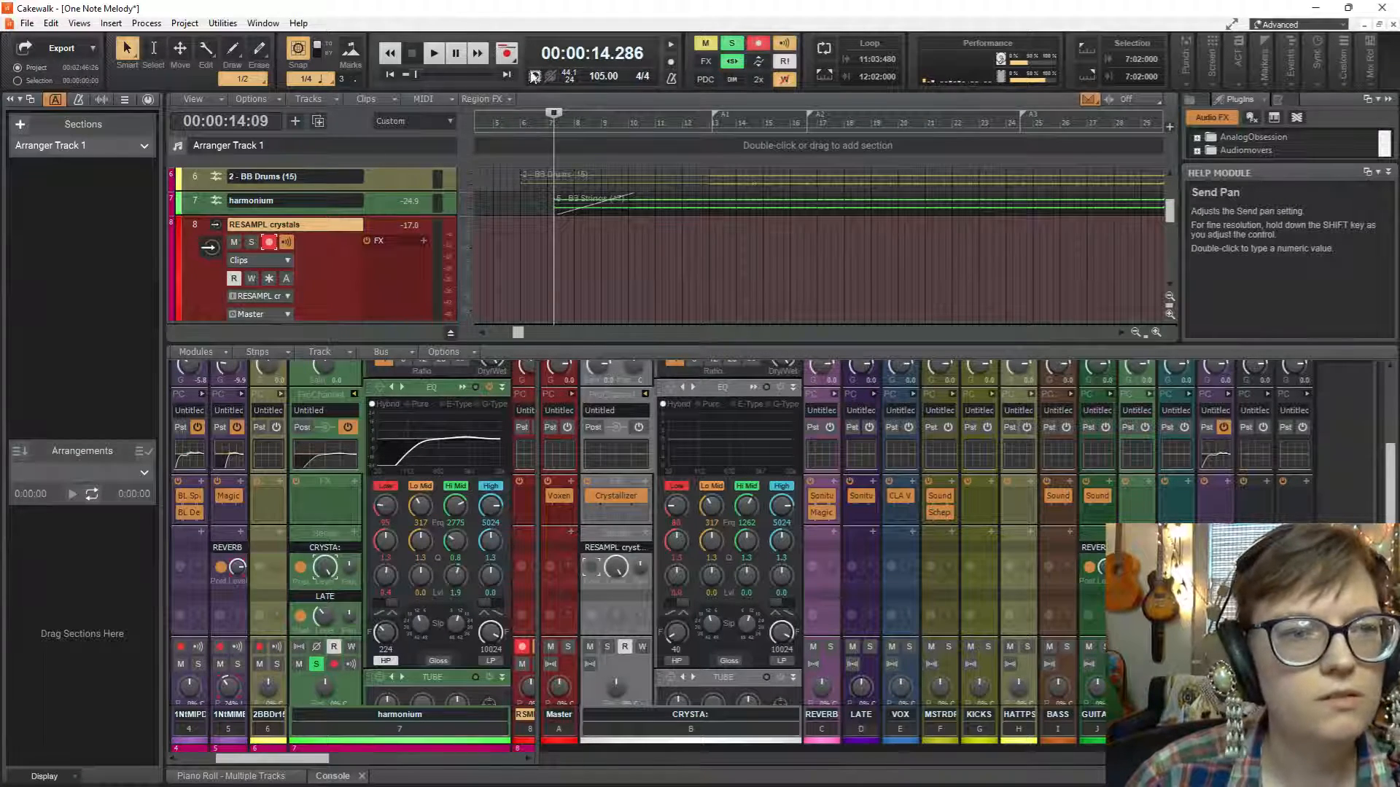
click(507, 53)
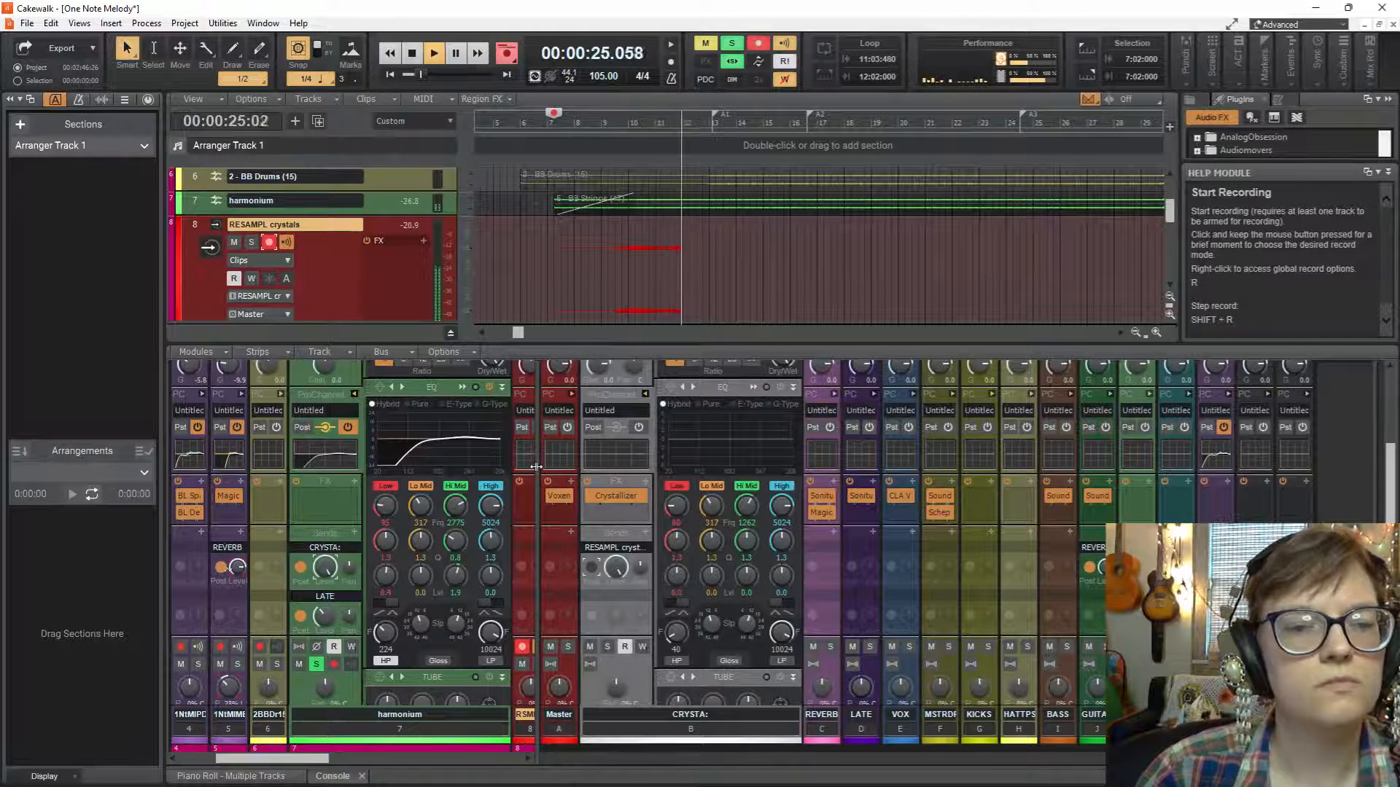
Try panning the CRYSTA: bus to the left and reset its pan to centre while recording continues.
drag(537, 471, 638, 481)
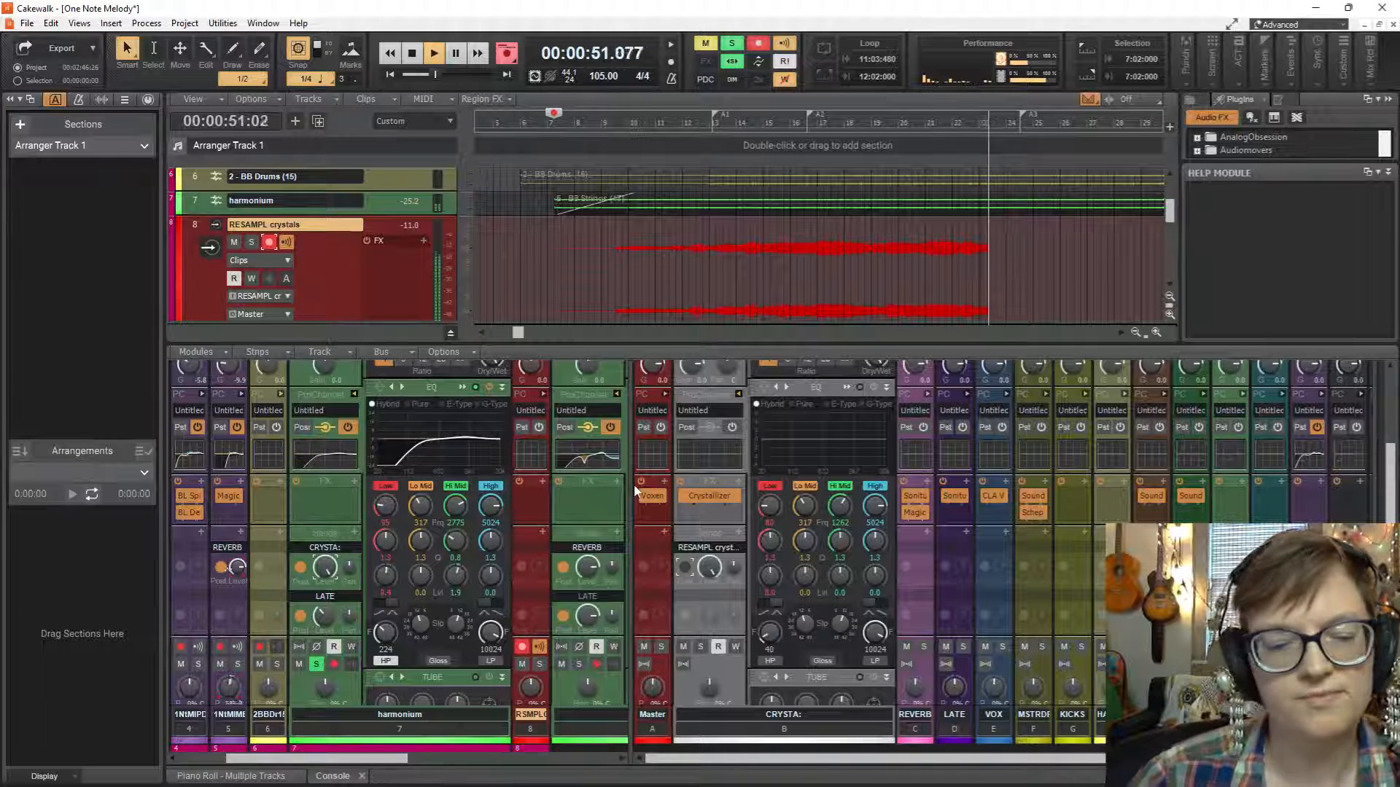
scroll(636, 490, up, 1)
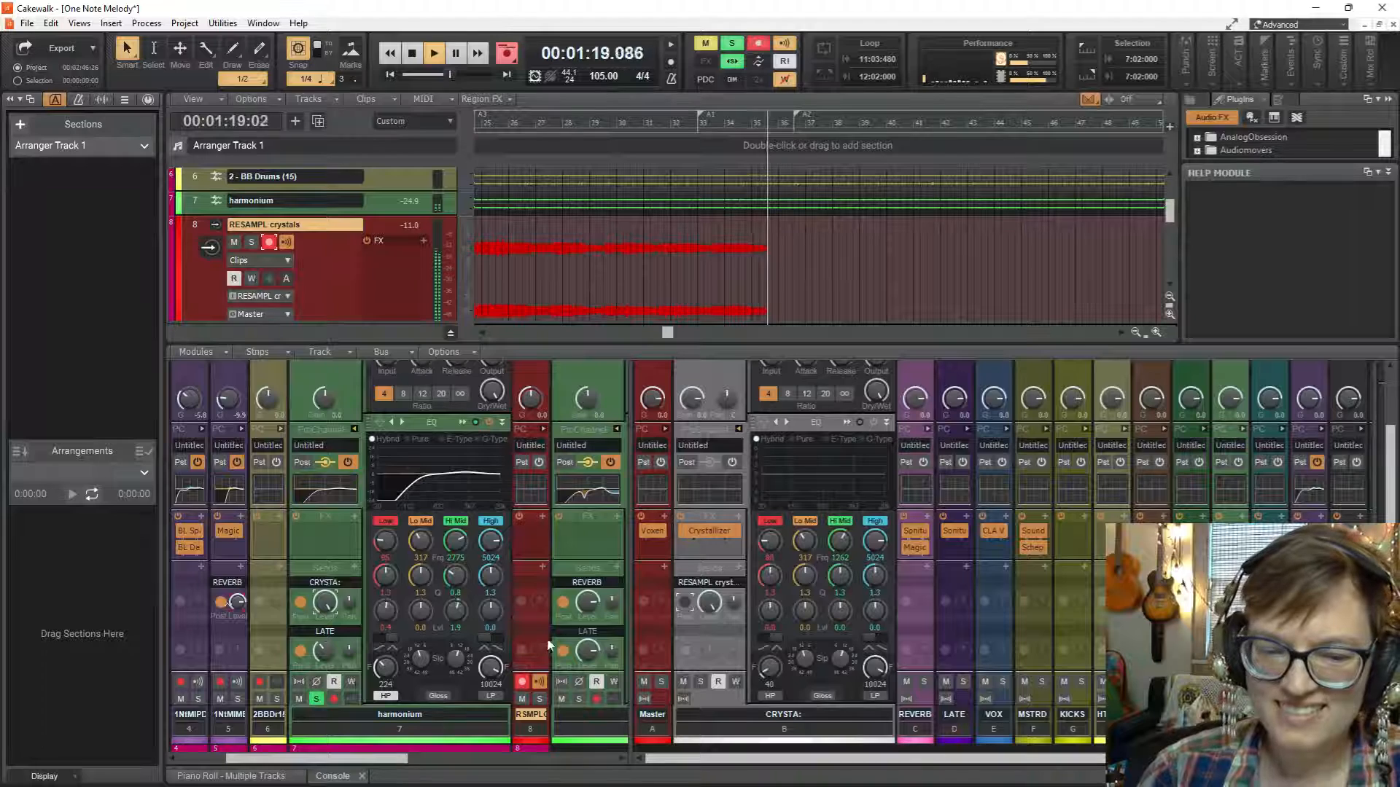
drag(629, 614, 400, 614)
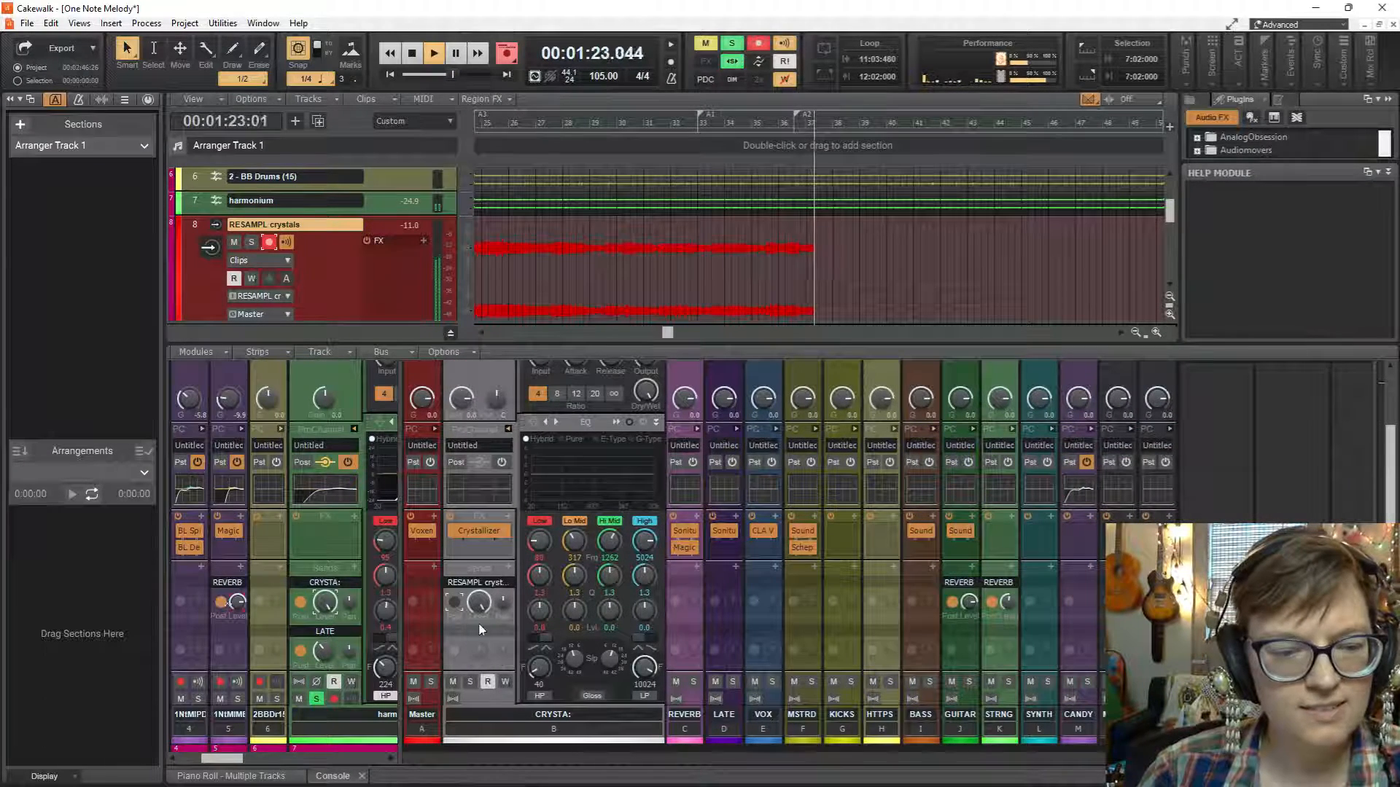
scroll(483, 655, down, 1)
scroll(483, 654, down, 4)
drag(479, 549, 487, 641)
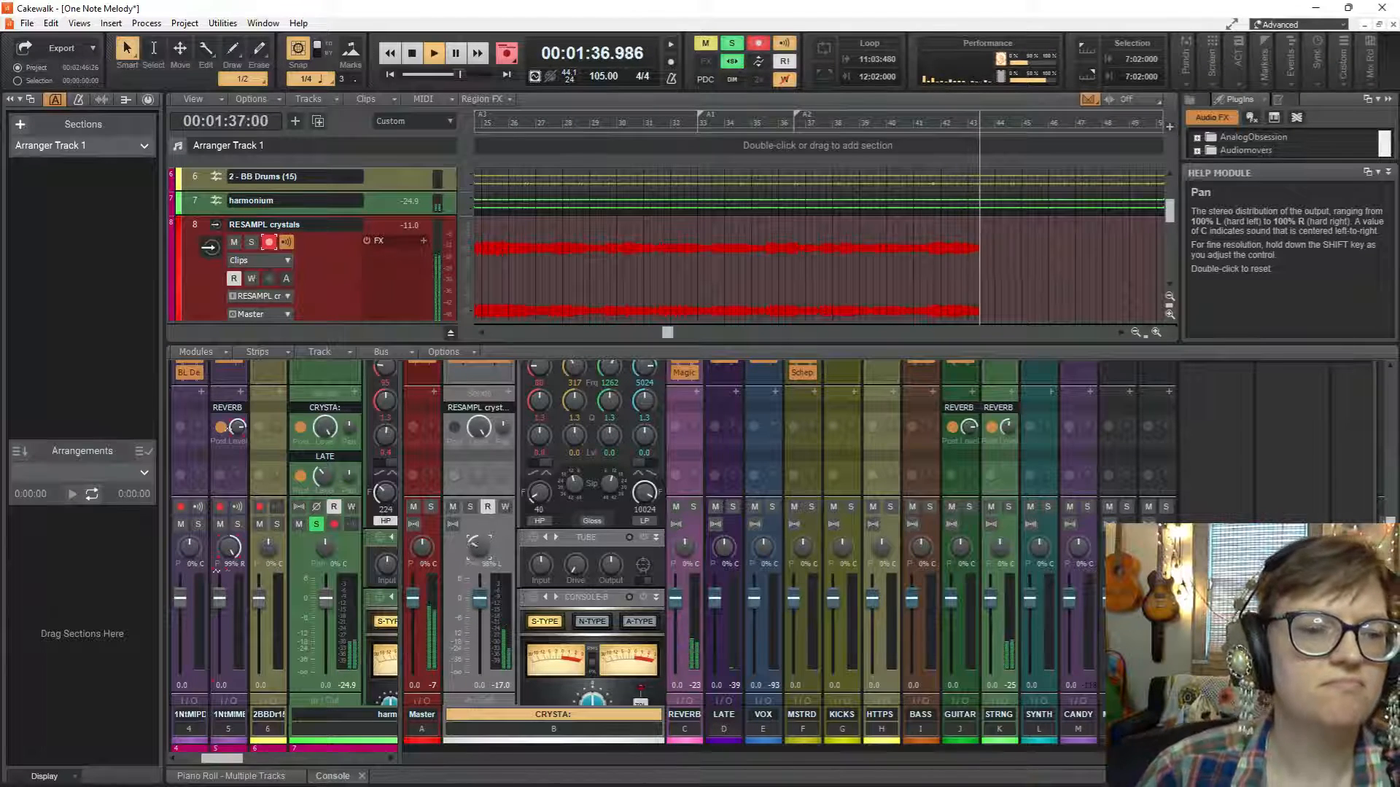
double_click(479, 548)
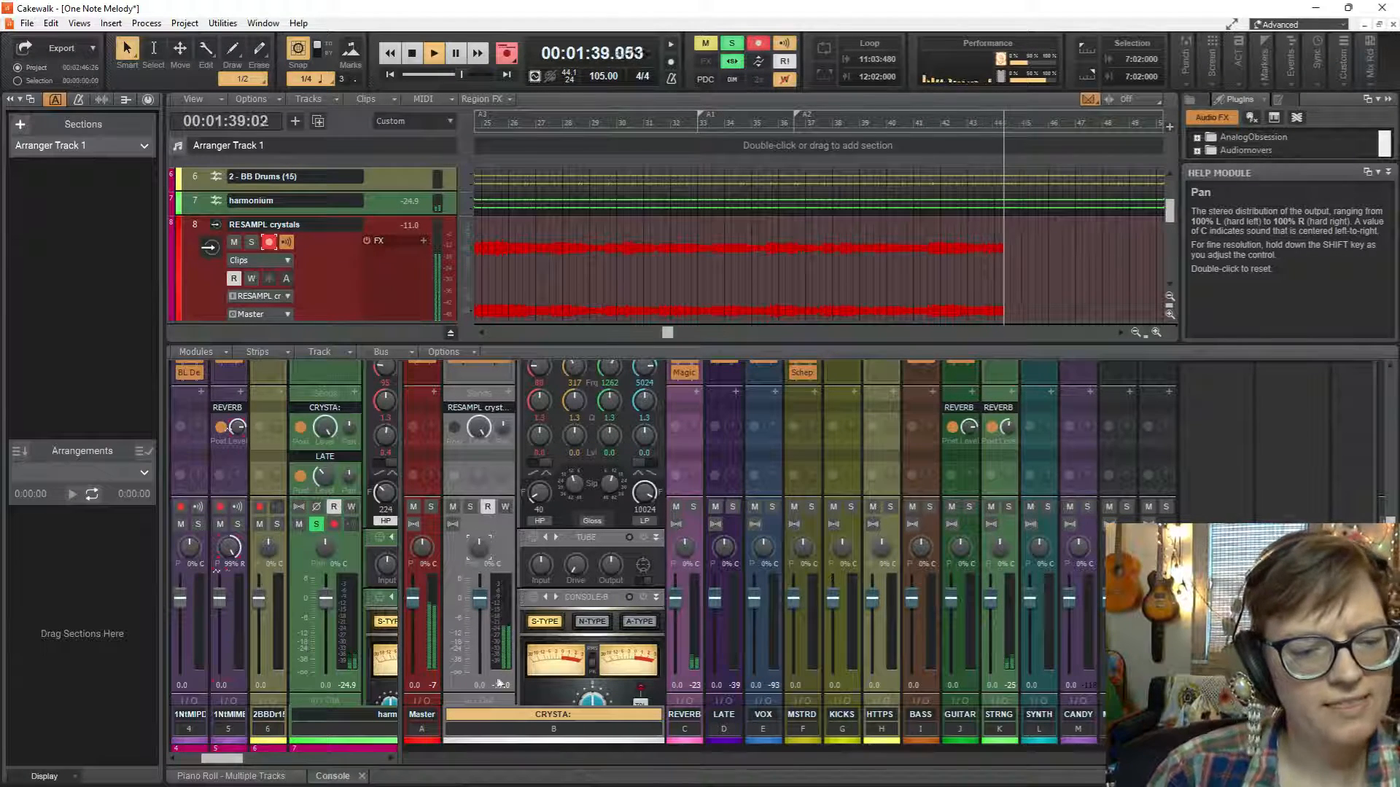
Stop the recording and disarm the RESAMPL crystals track.
drag(400, 669, 751, 631)
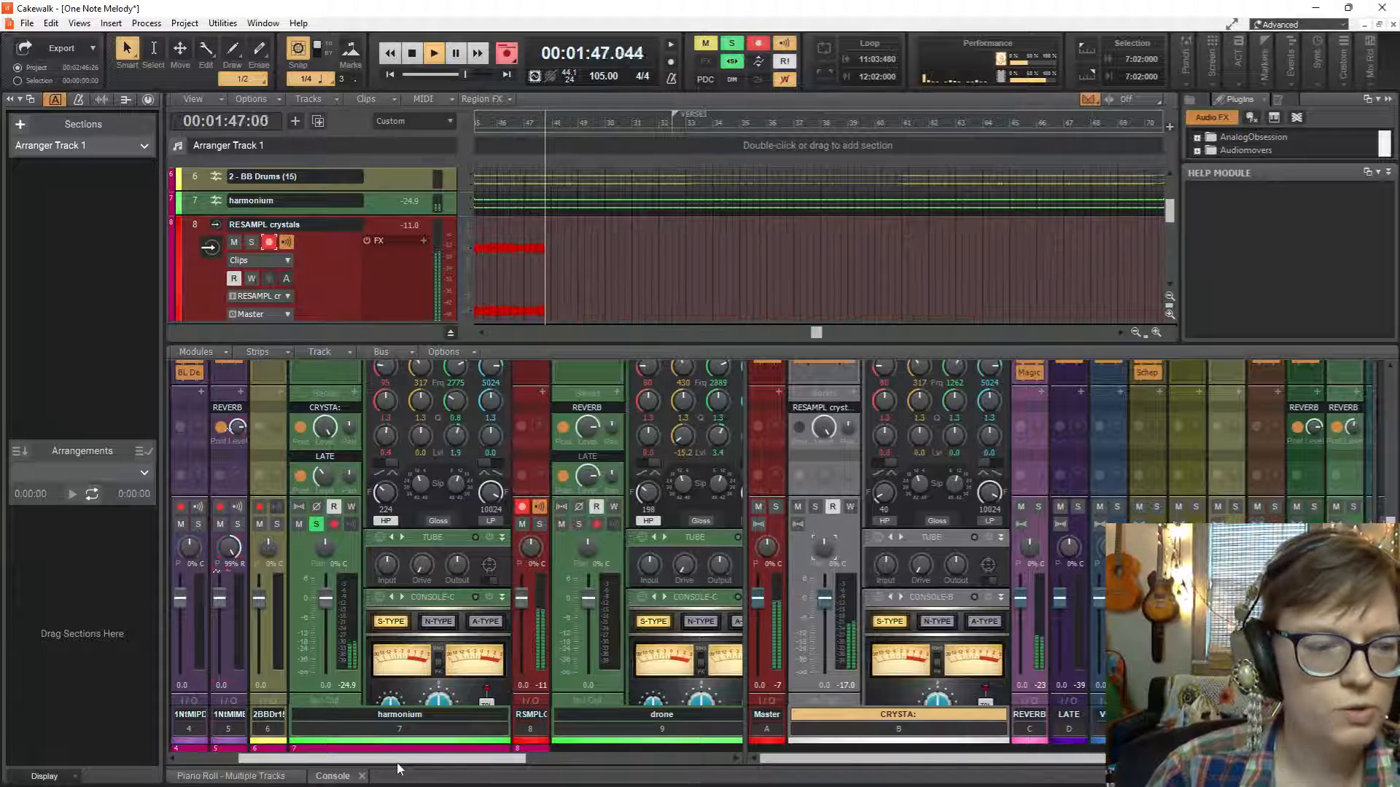
drag(401, 762, 339, 762)
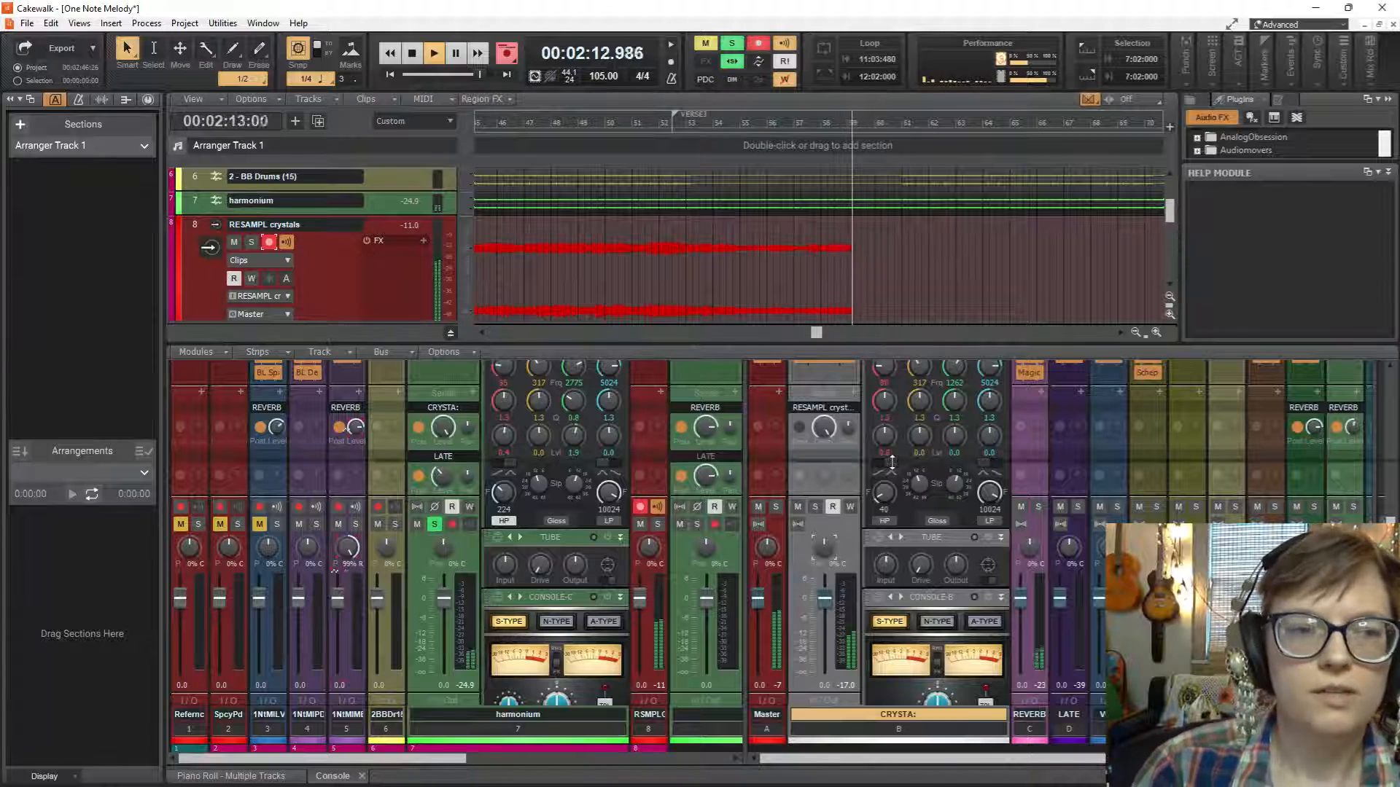
drag(891, 341, 891, 461)
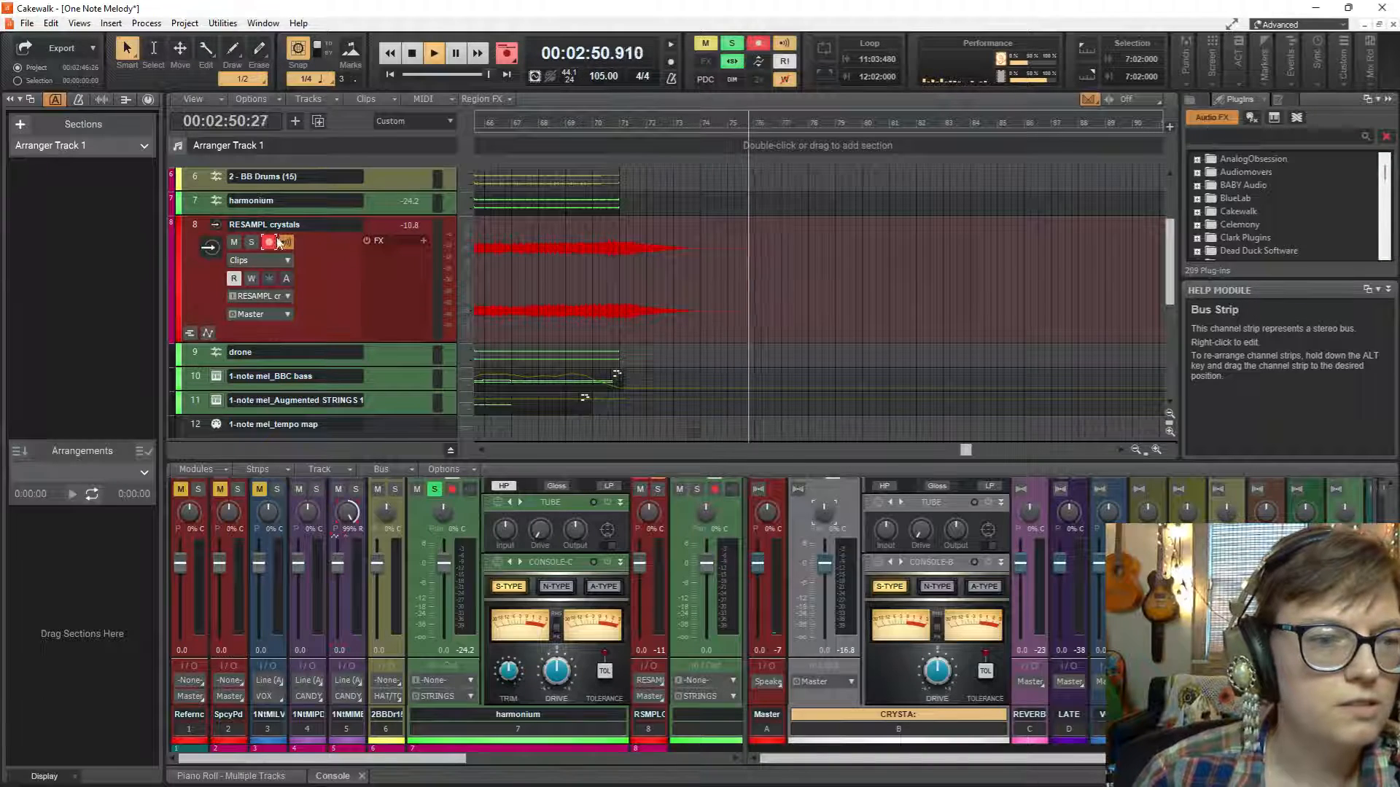
key(space)
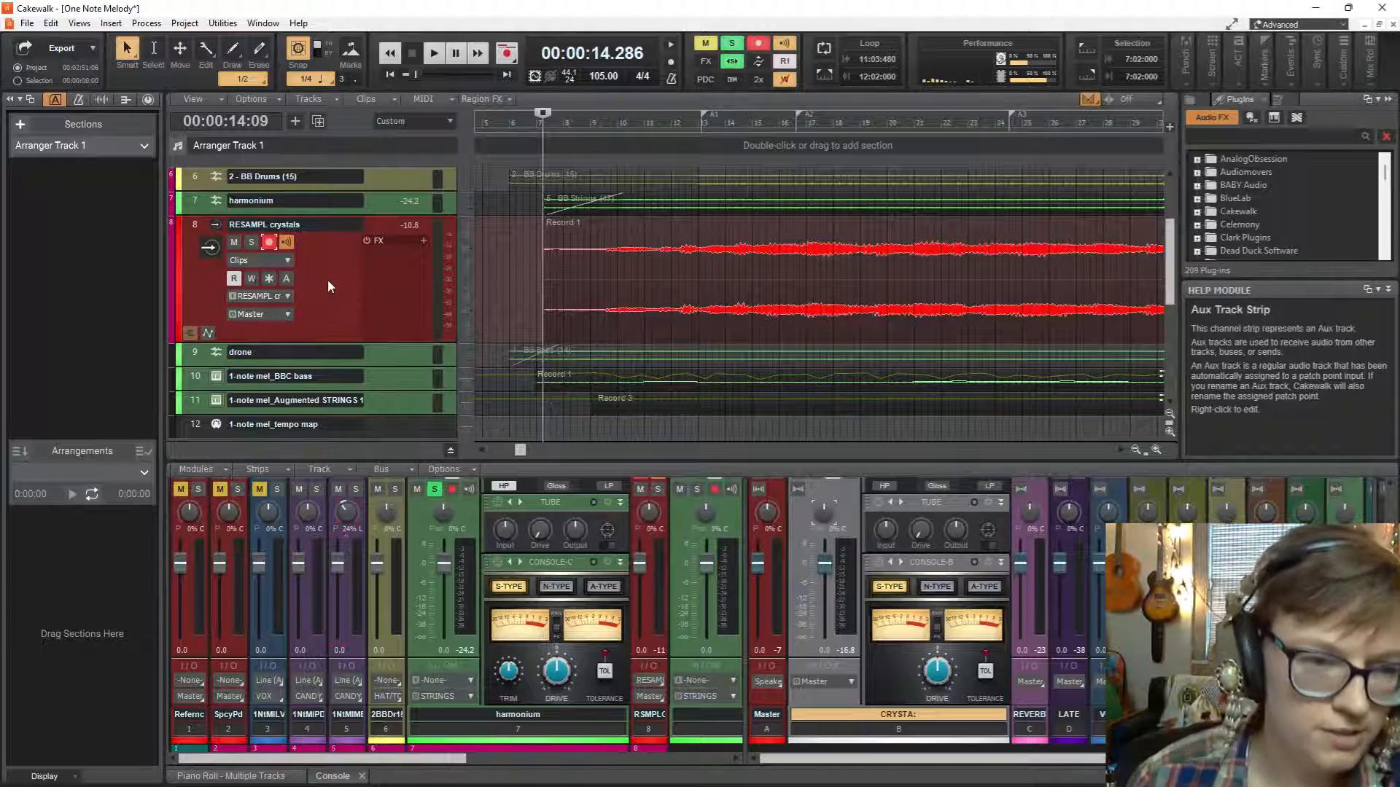
click(269, 247)
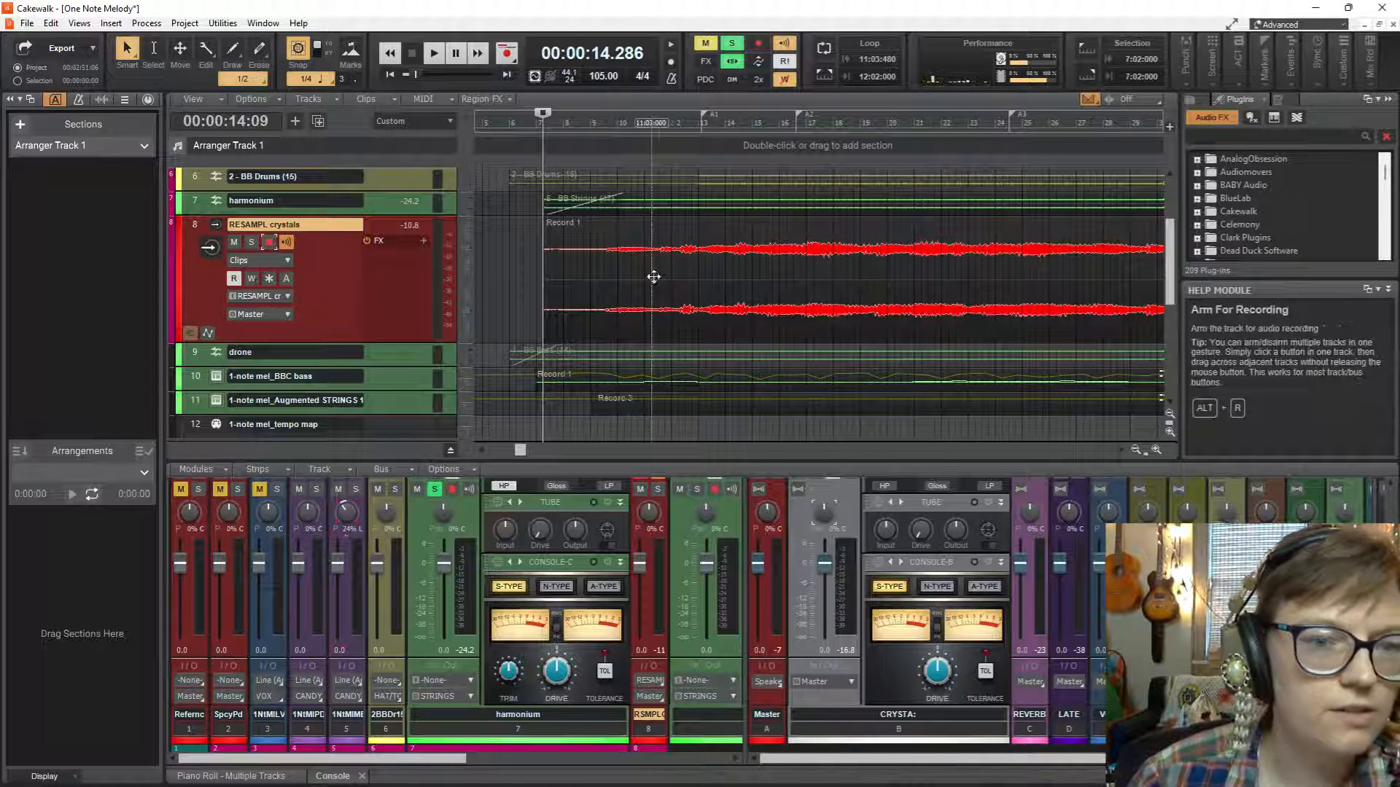
Insert a new audio track after the Coastal track, name it crystals and route its output to the CANDY bus.
scroll(475, 288, down, 3)
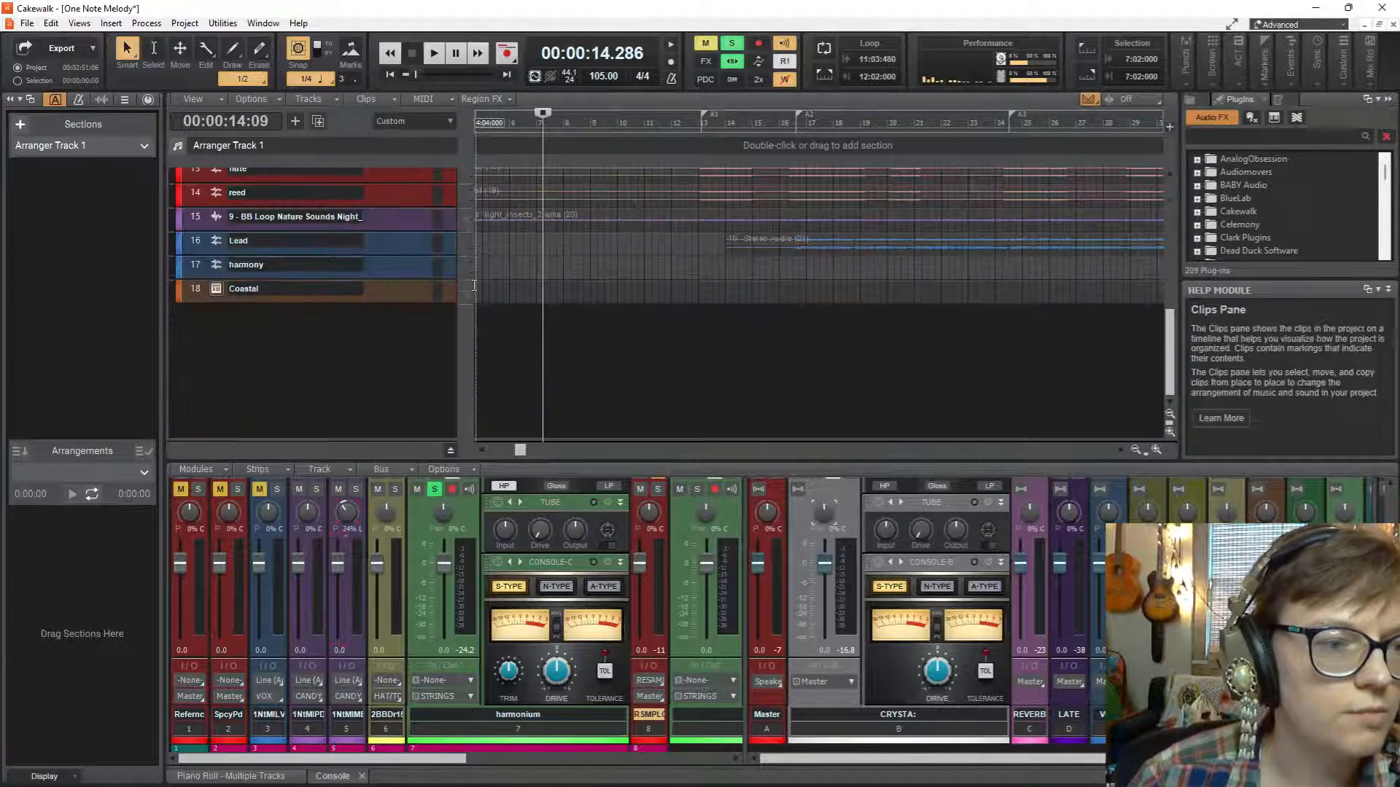
right_click(339, 320)
click(391, 352)
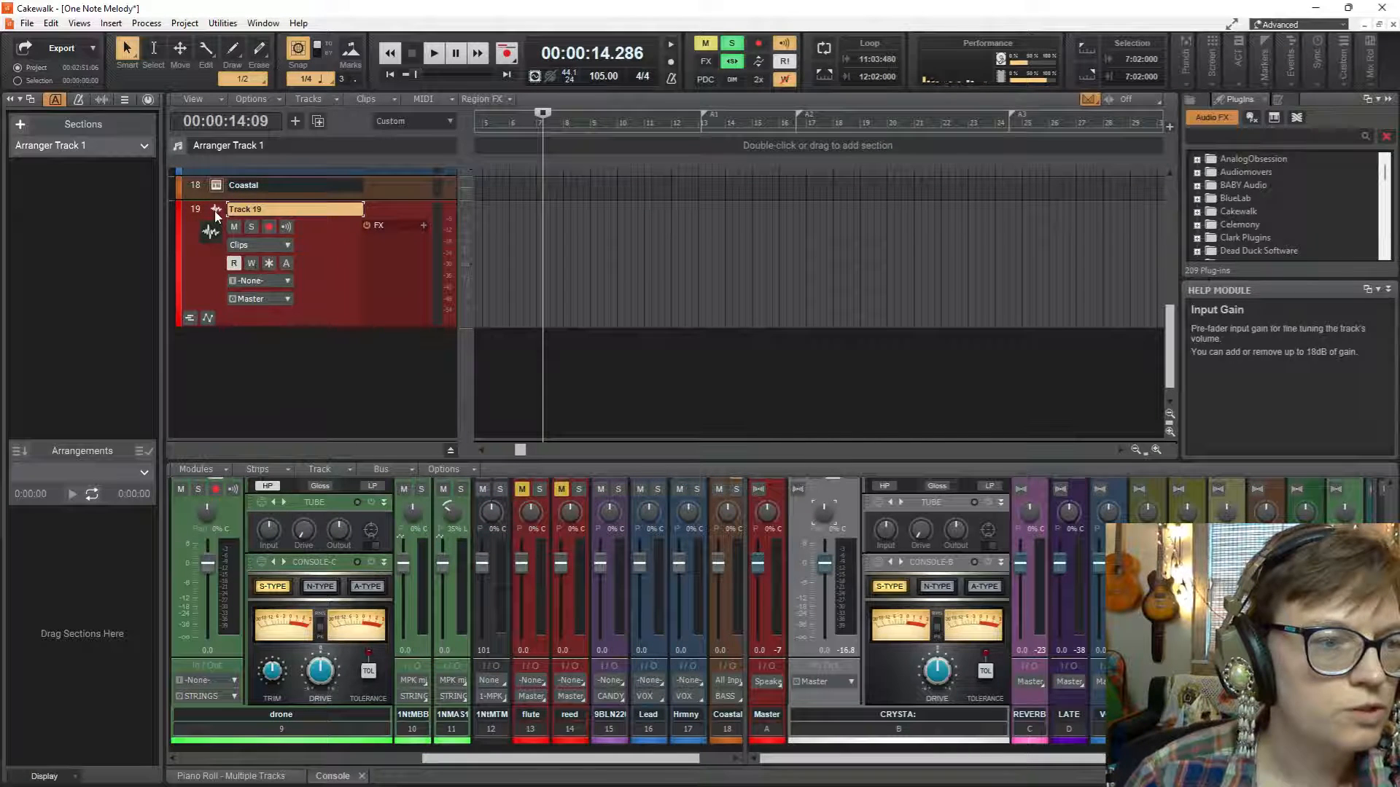
double_click(257, 209)
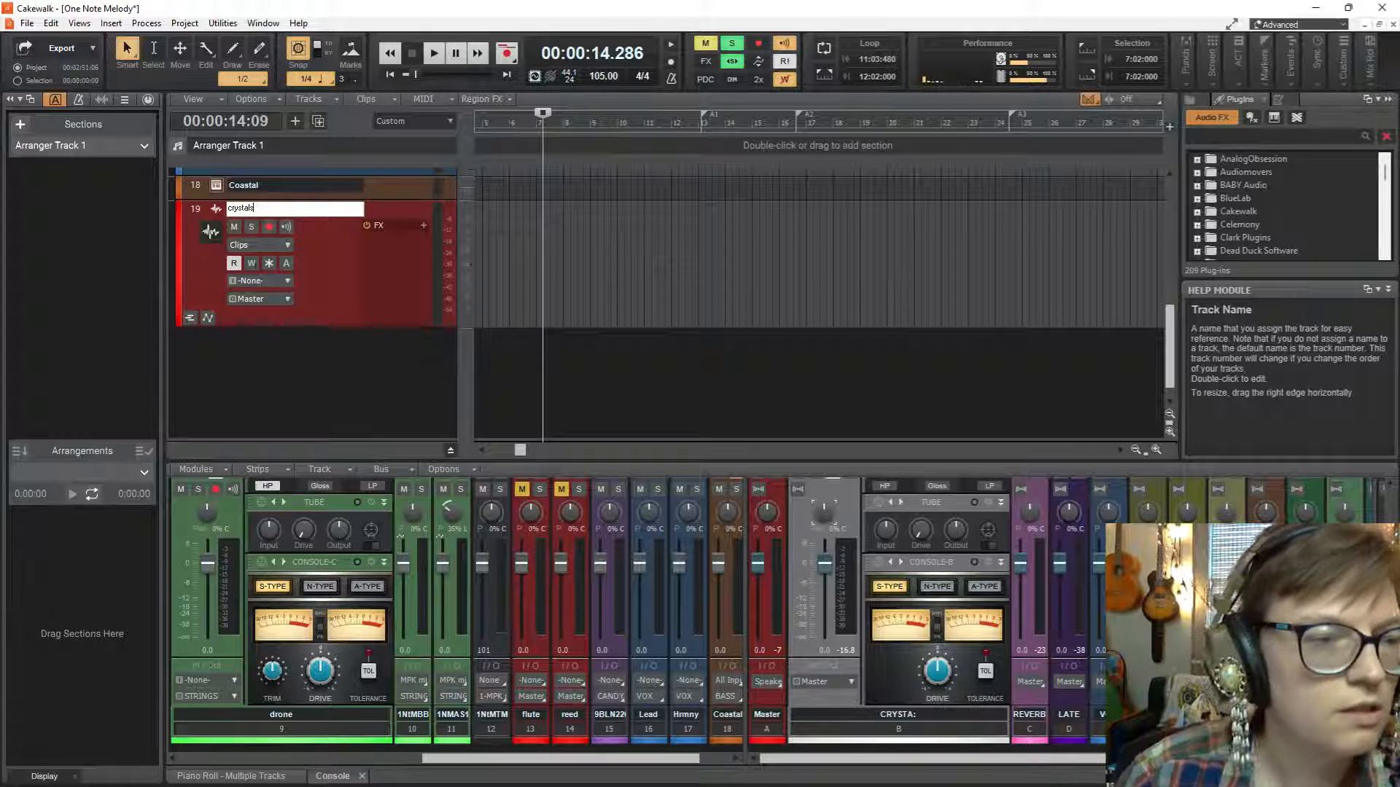
key(Return)
click(261, 298)
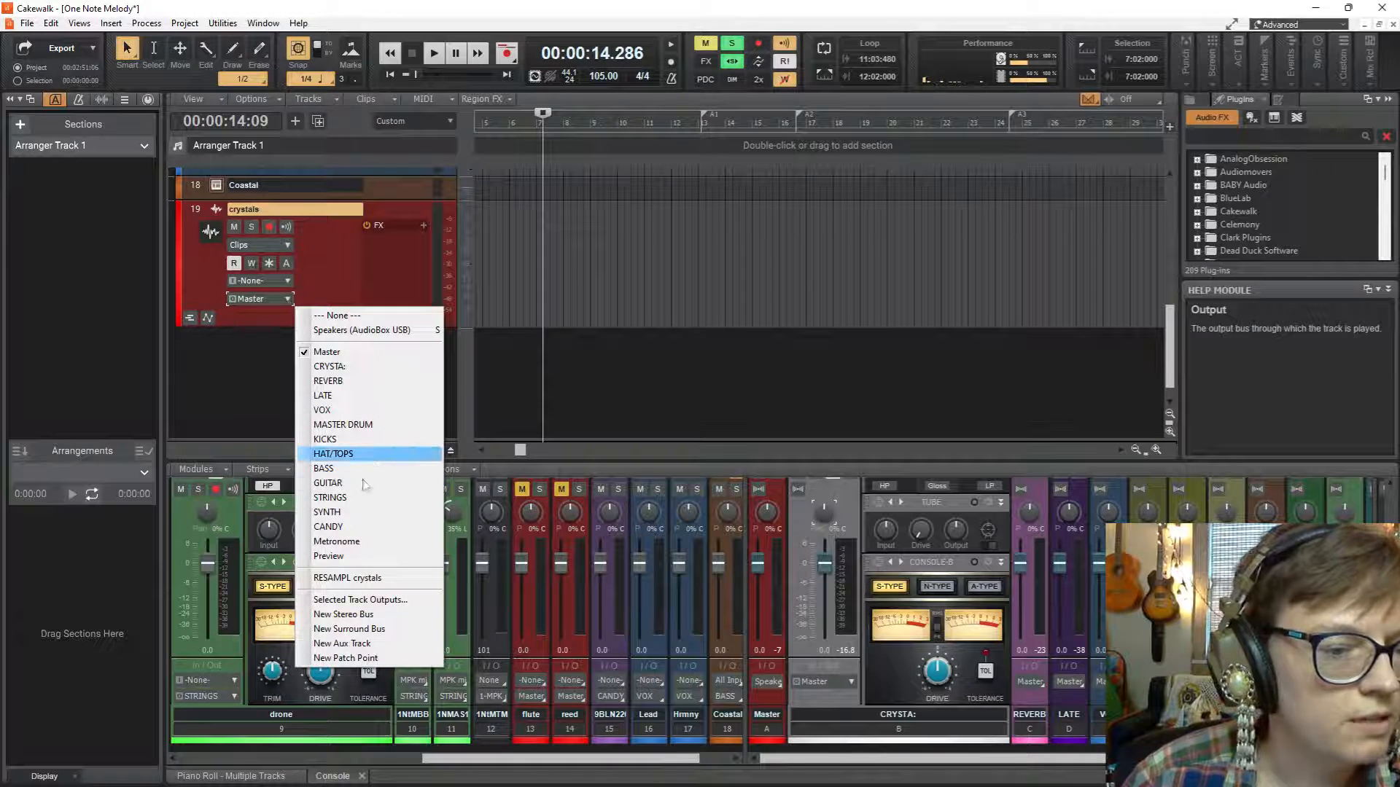
click(342, 526)
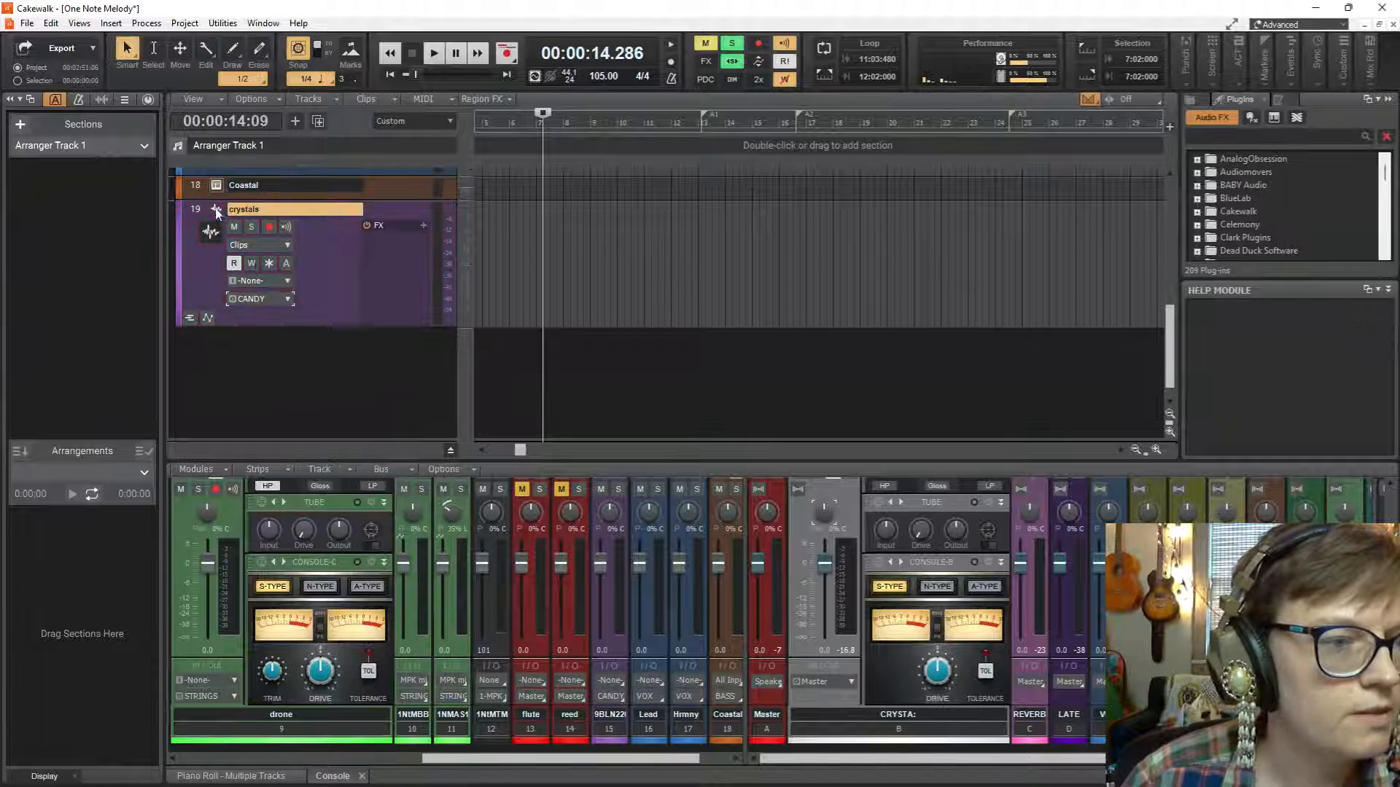
Place the crystals track directly below RESAMPL crystals and move the recorded clip onto it at the same start time.
scroll(227, 176, up, 15)
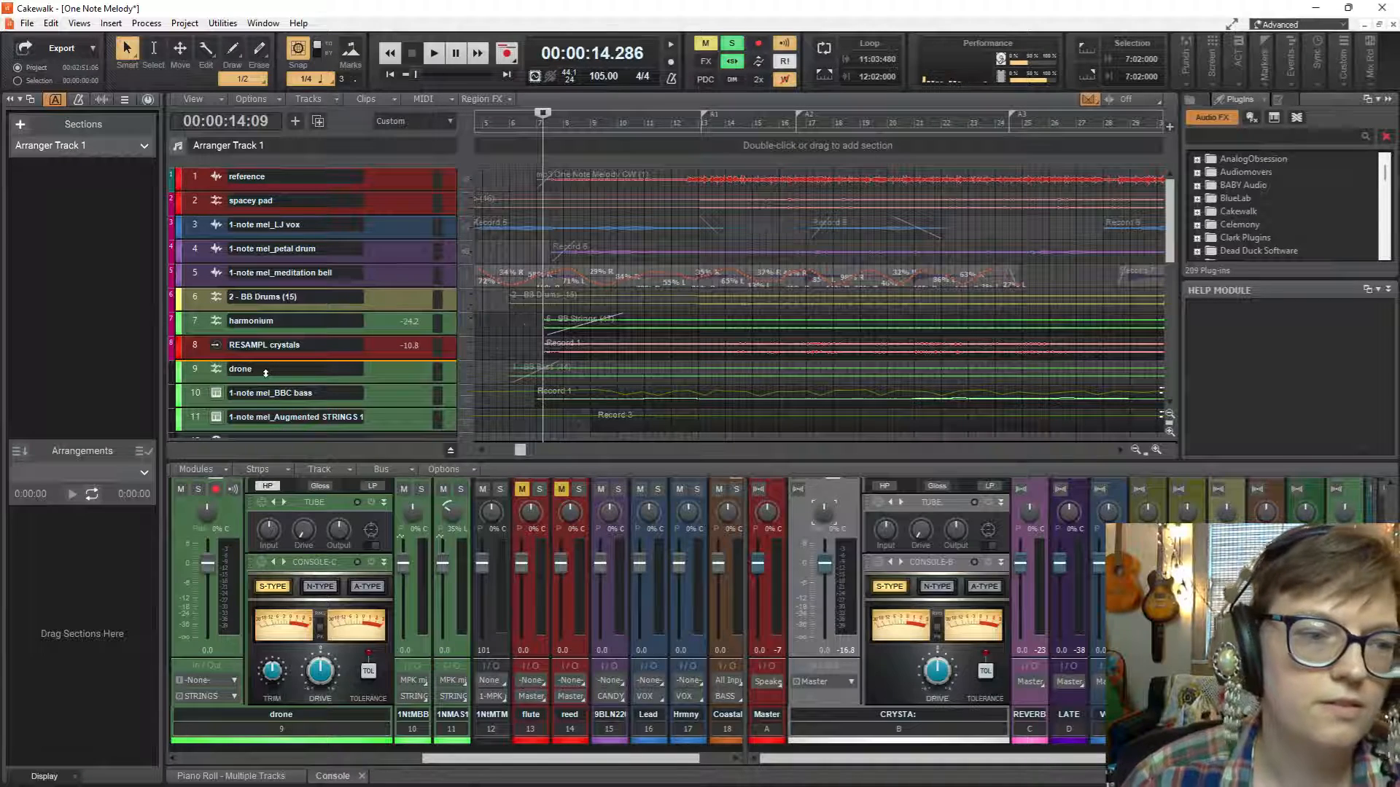
drag(265, 373, 266, 372)
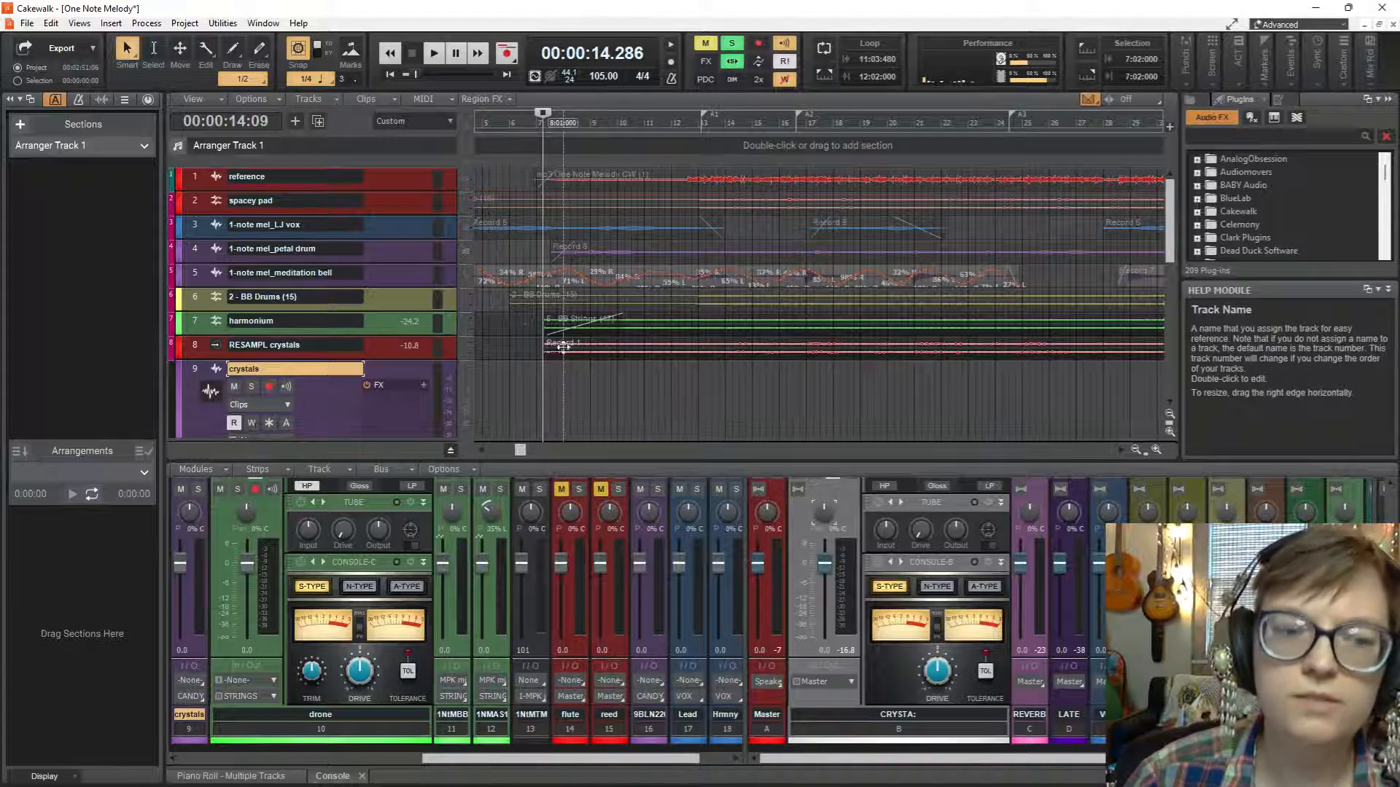
drag(563, 346, 562, 374)
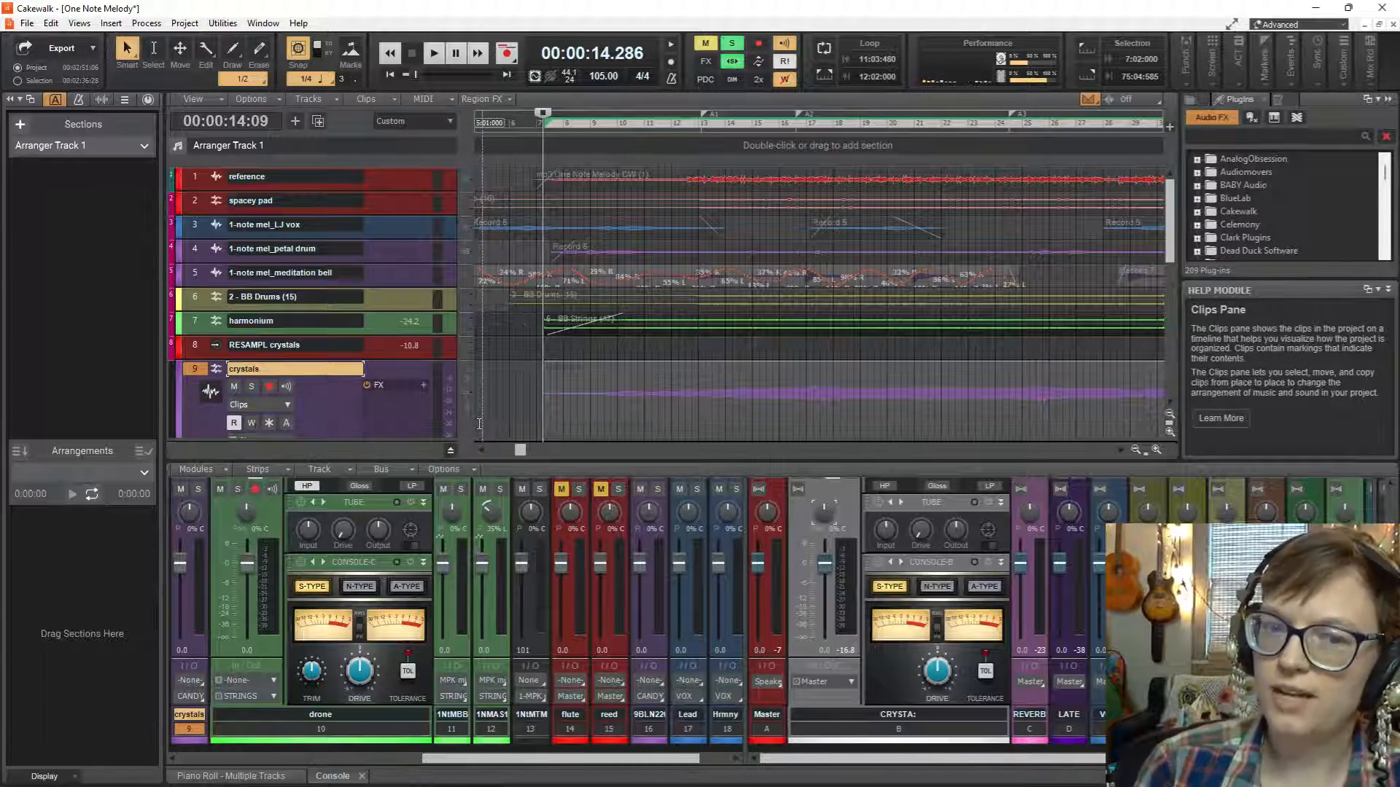
Solo the crystals track and play back the resampled audio.
click(253, 386)
key(space)
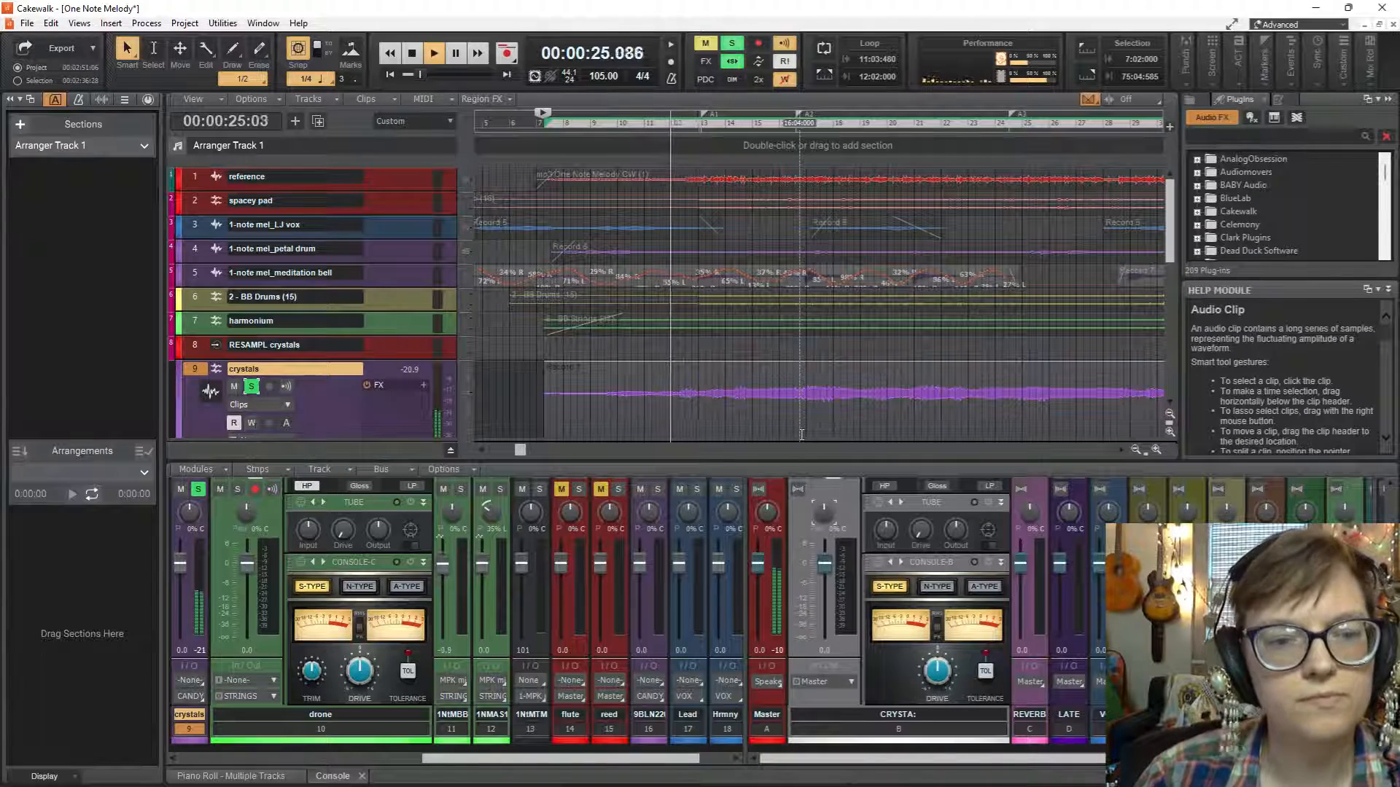
key(space)
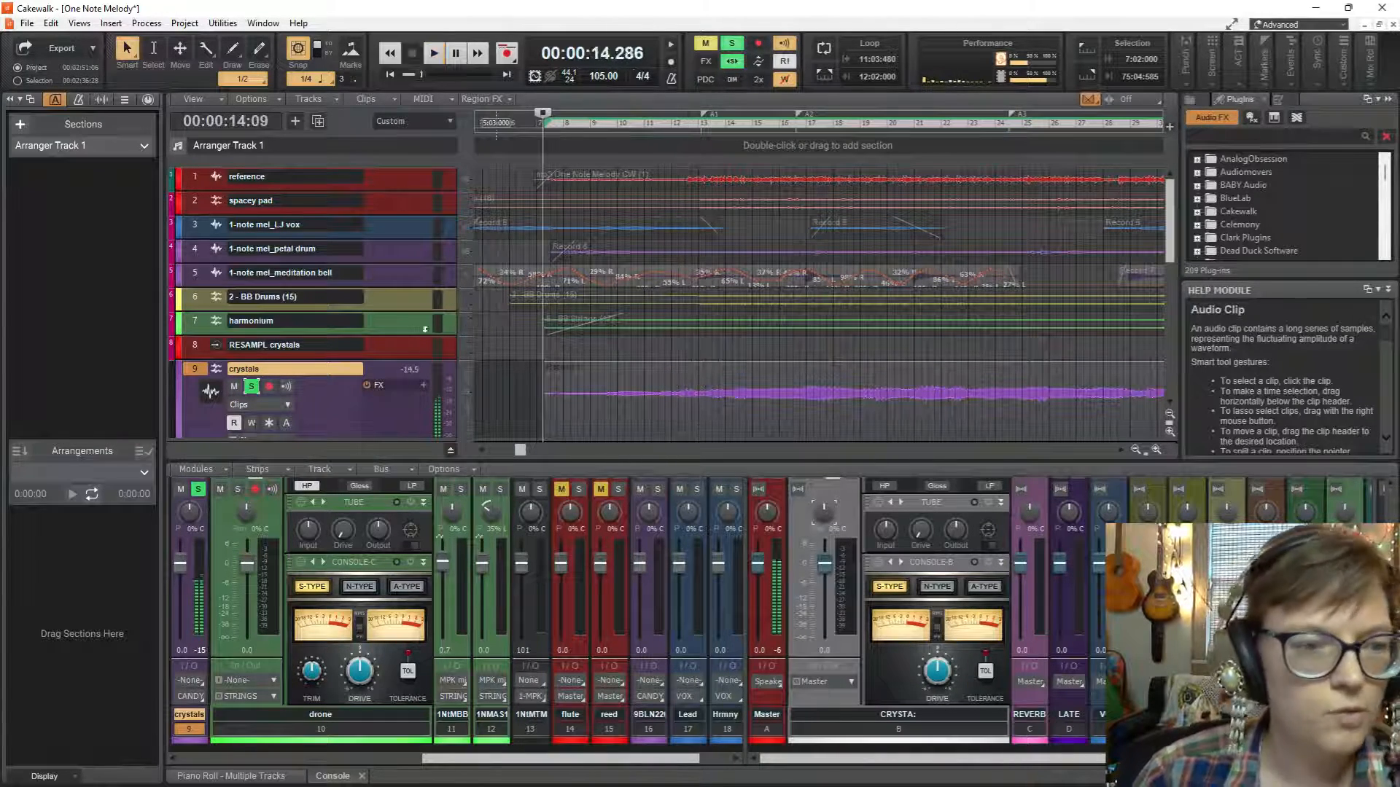
Solo the harmonium track and play it briefly from the start of its clip.
click(385, 321)
click(251, 337)
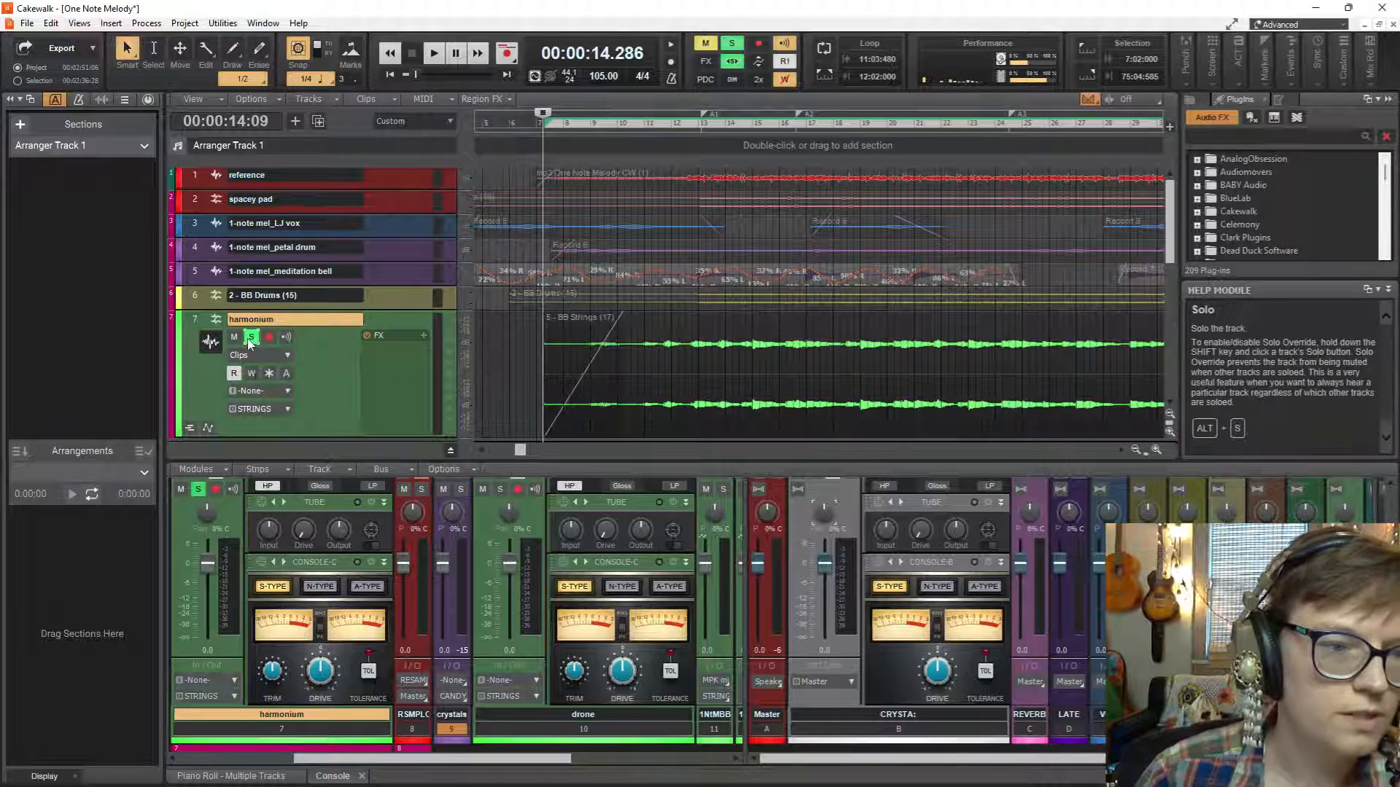
key(space)
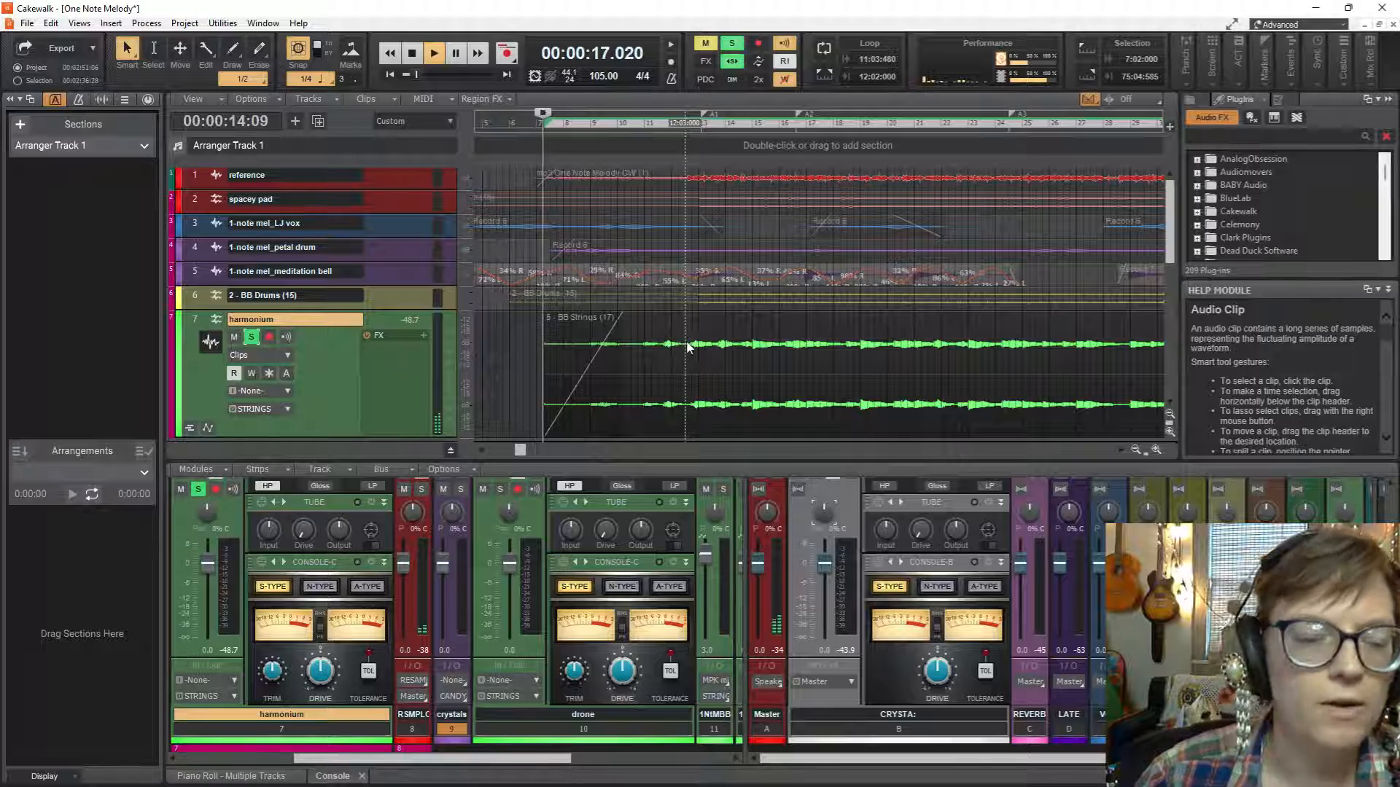
Disable the harmonium track's send to the CRYSTA: bus and play the track without it.
click(543, 755)
drag(547, 761, 425, 759)
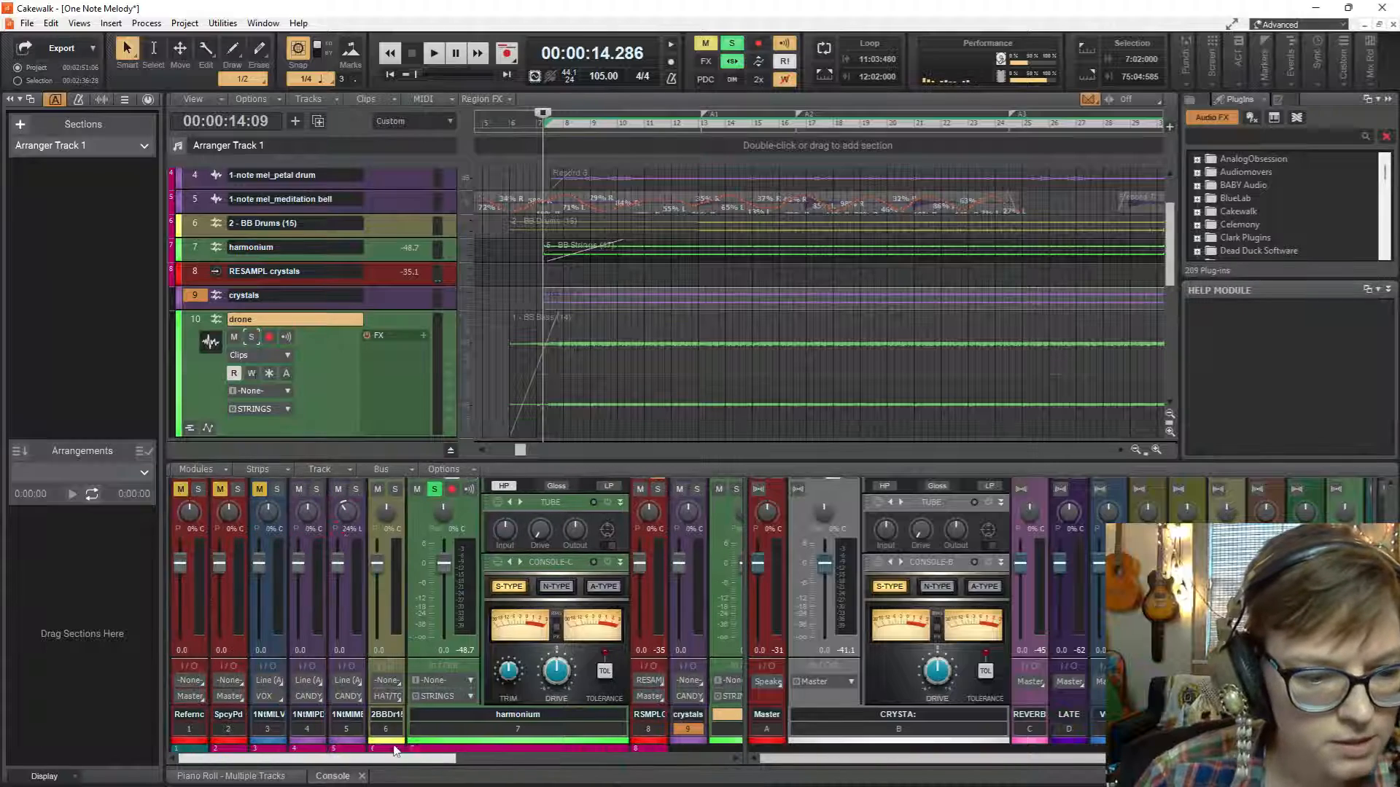
scroll(413, 548, up, 4)
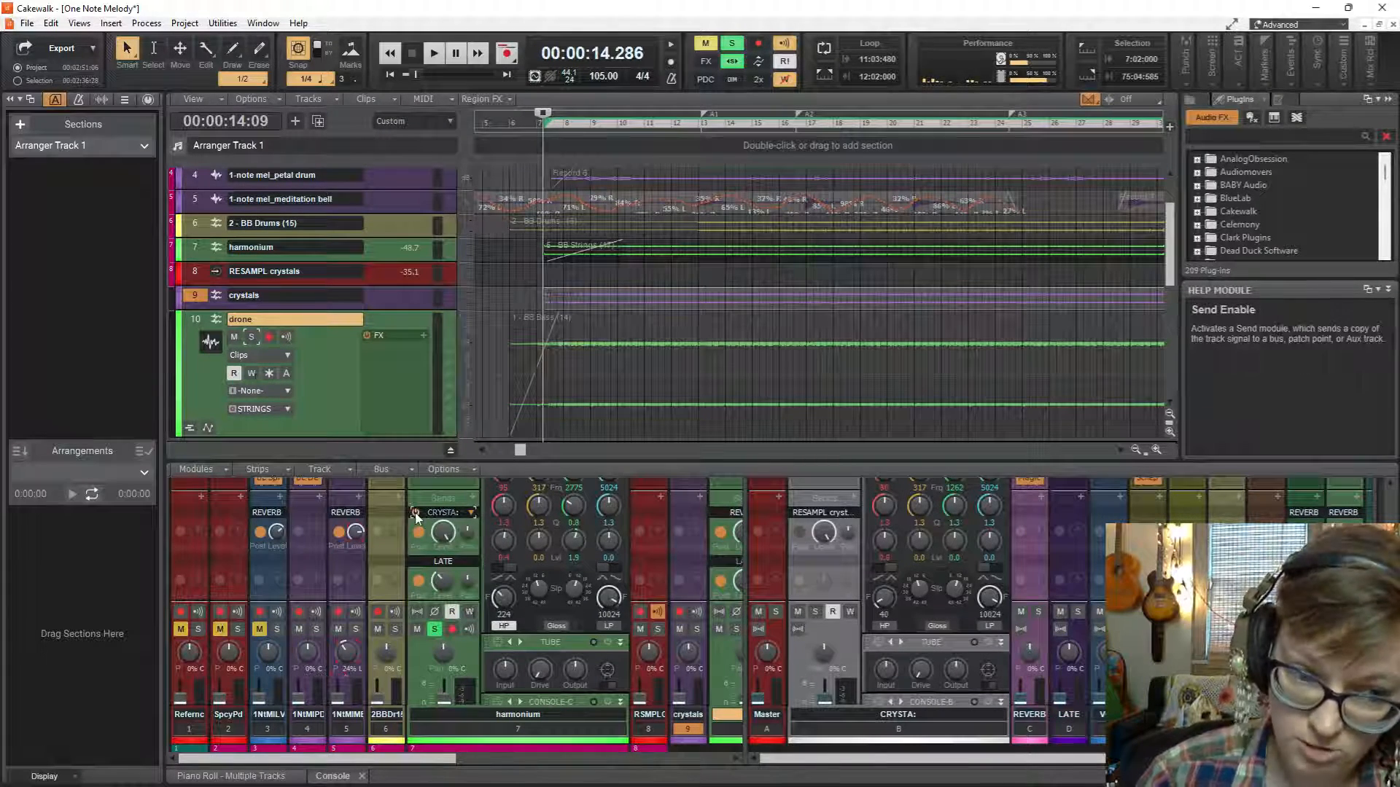
key(space)
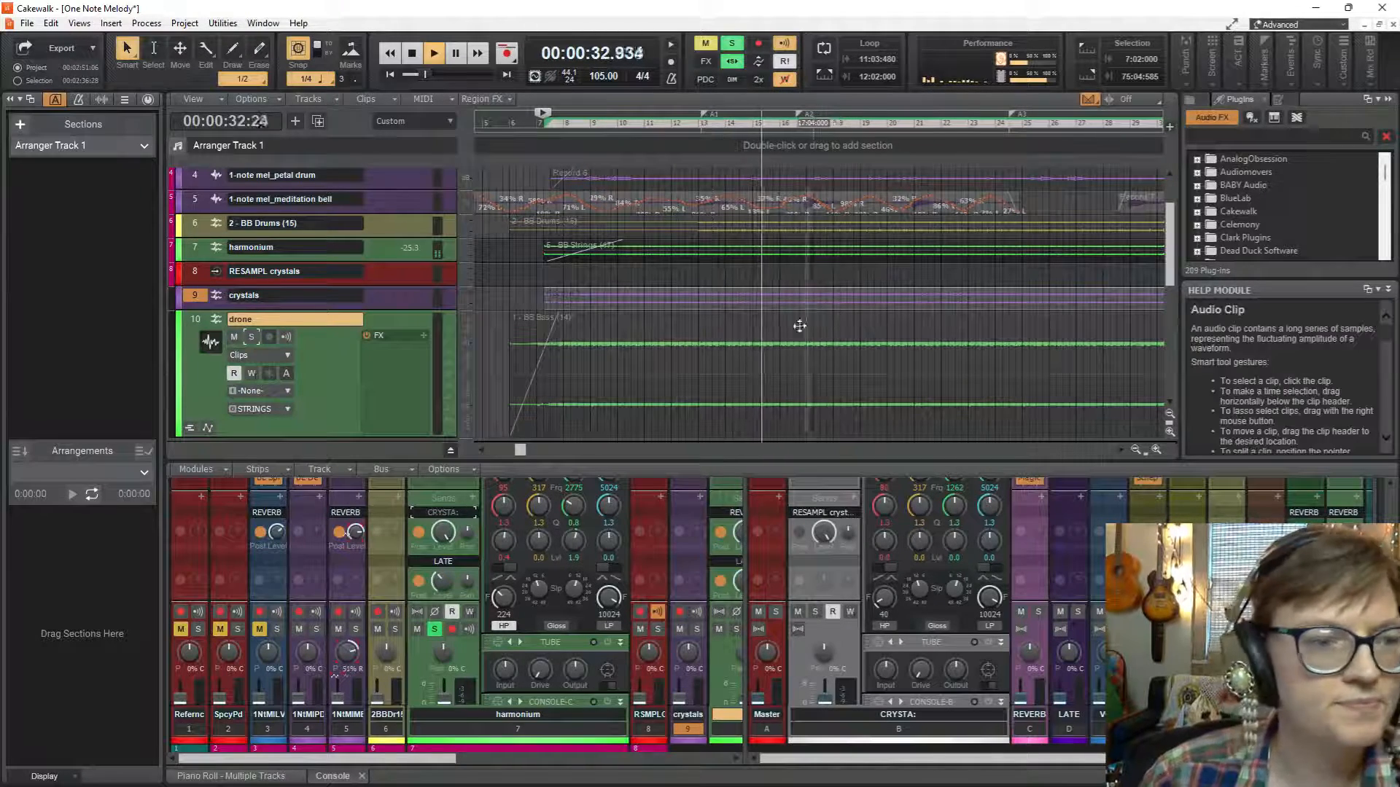
key(space)
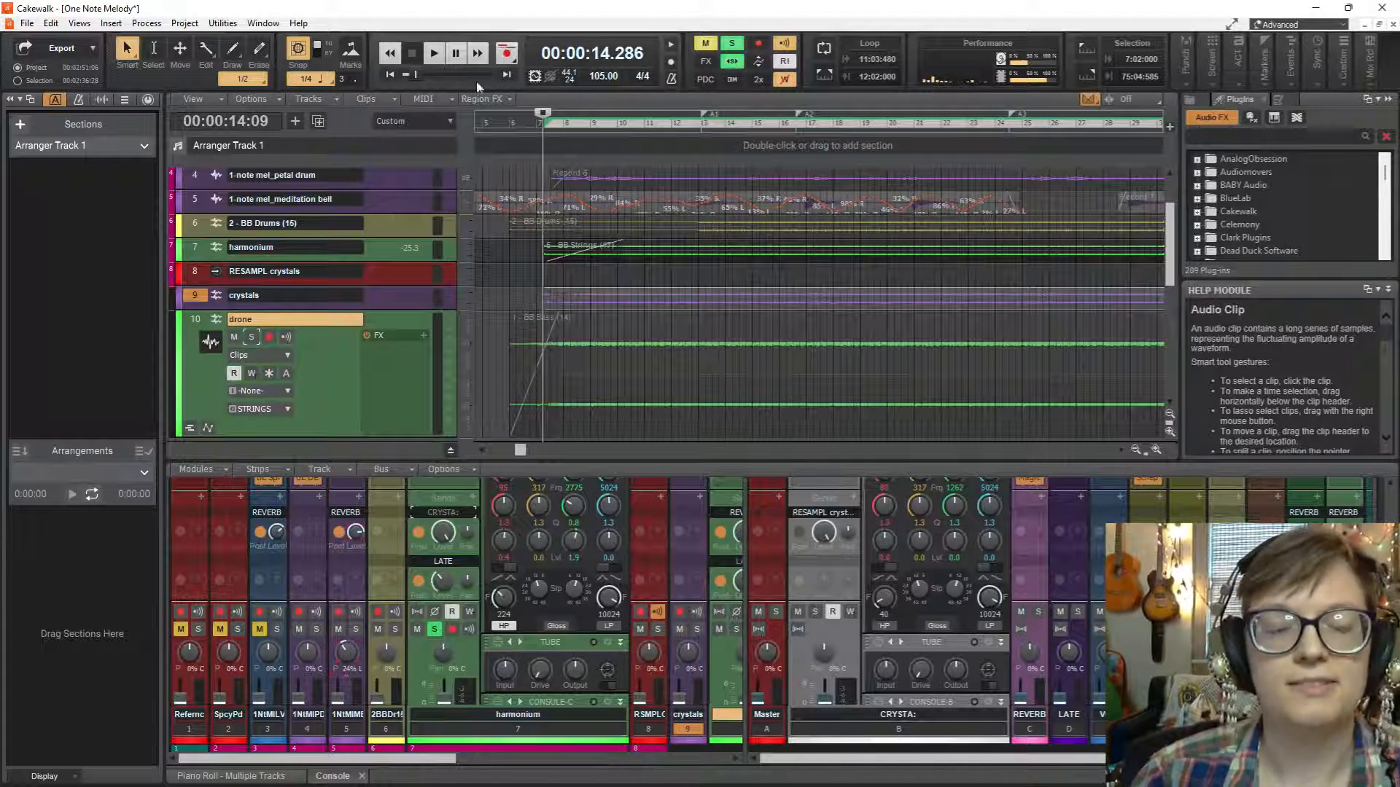
Mute the RESAMPL crystals aux track.
scroll(689, 324, down, 5)
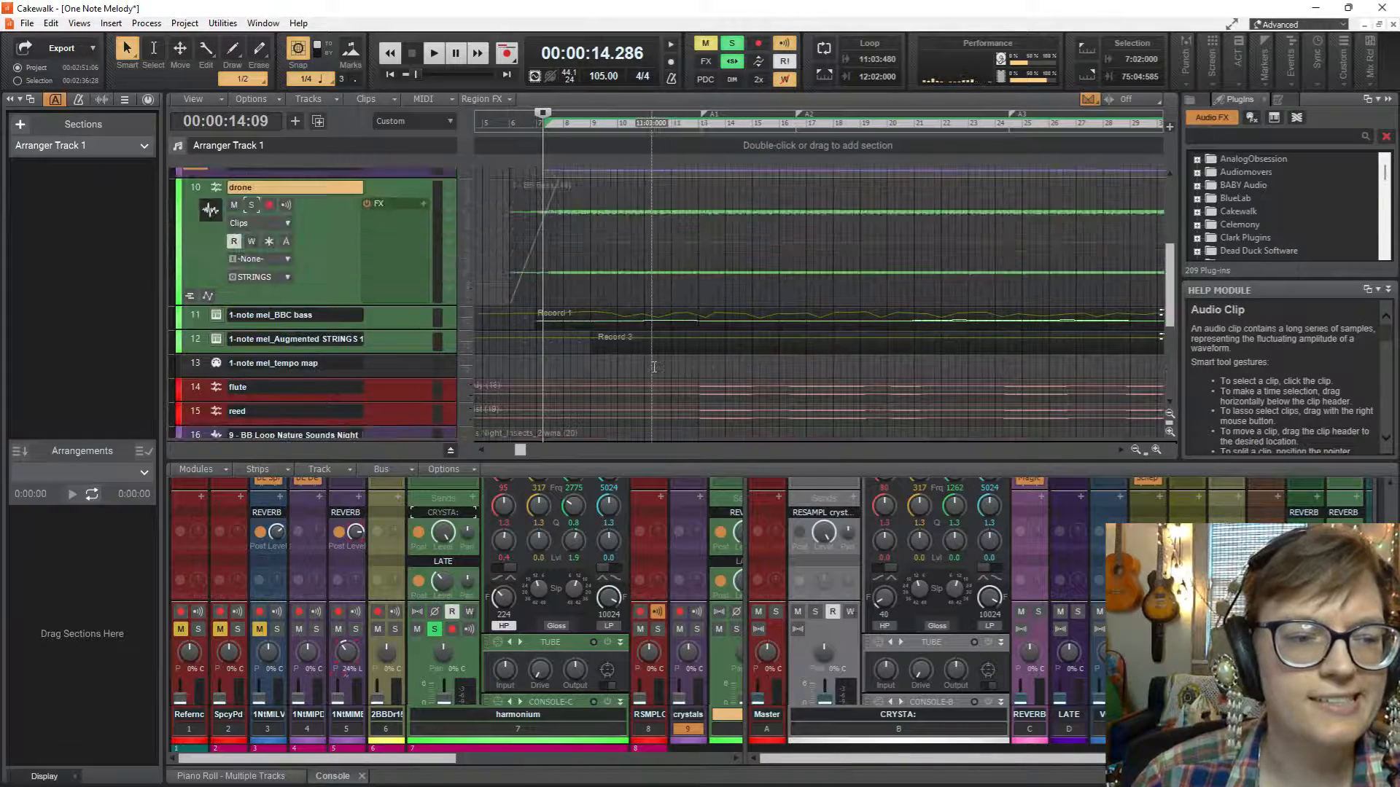
scroll(645, 349, up, 6)
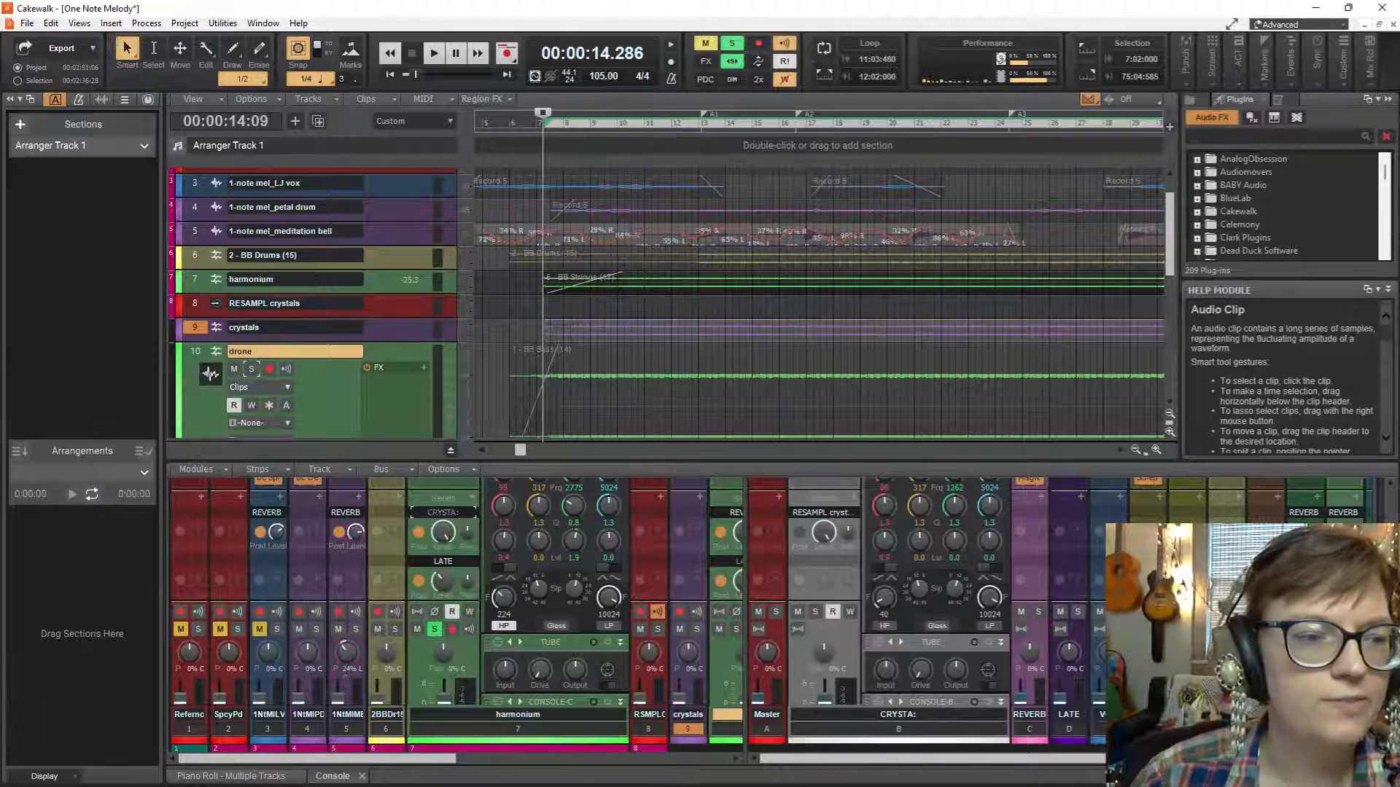
click(292, 304)
click(234, 321)
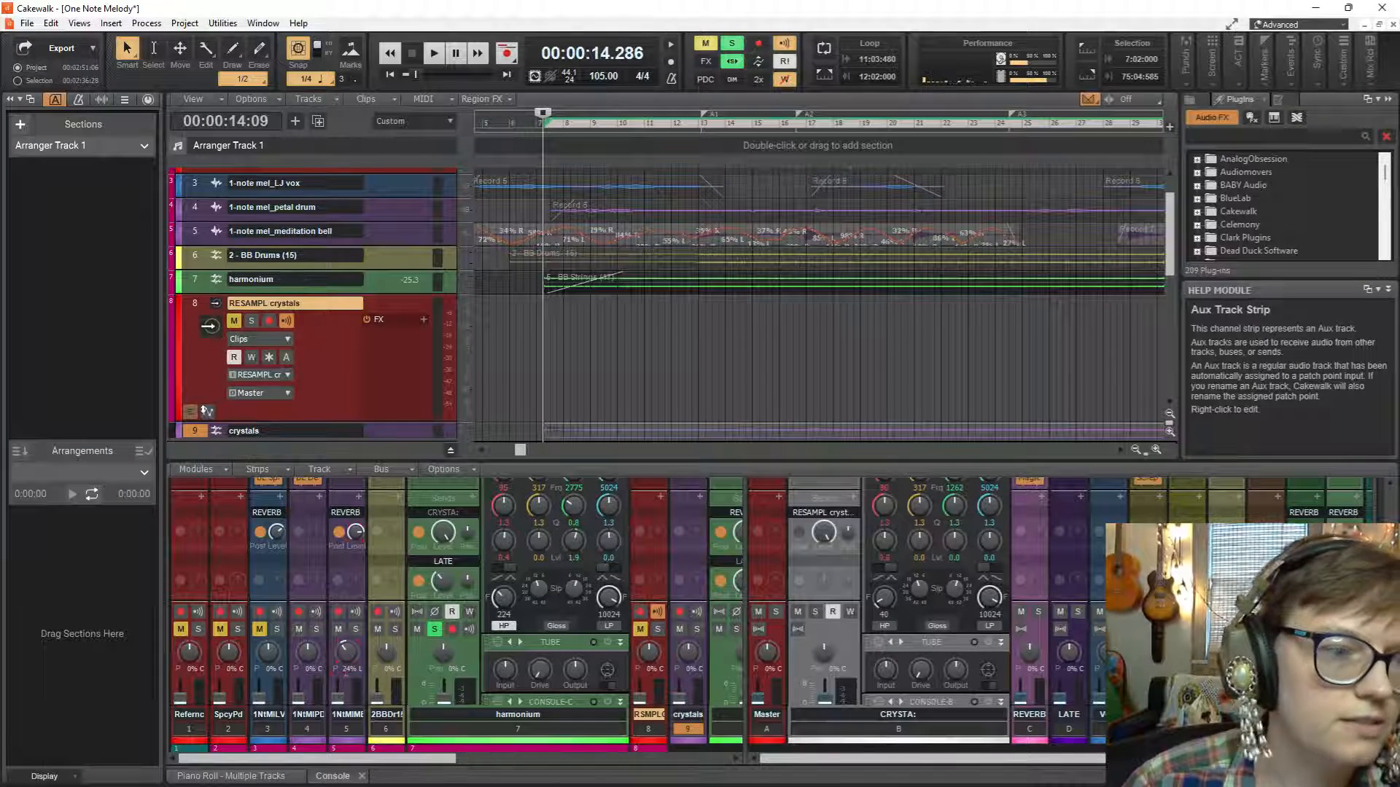
Move the RESAMPL crystals track to the end of the track list, below Coastal.
click(217, 307)
scroll(244, 430, down, 3)
drag(247, 469, 269, 344)
scroll(379, 373, up, 3)
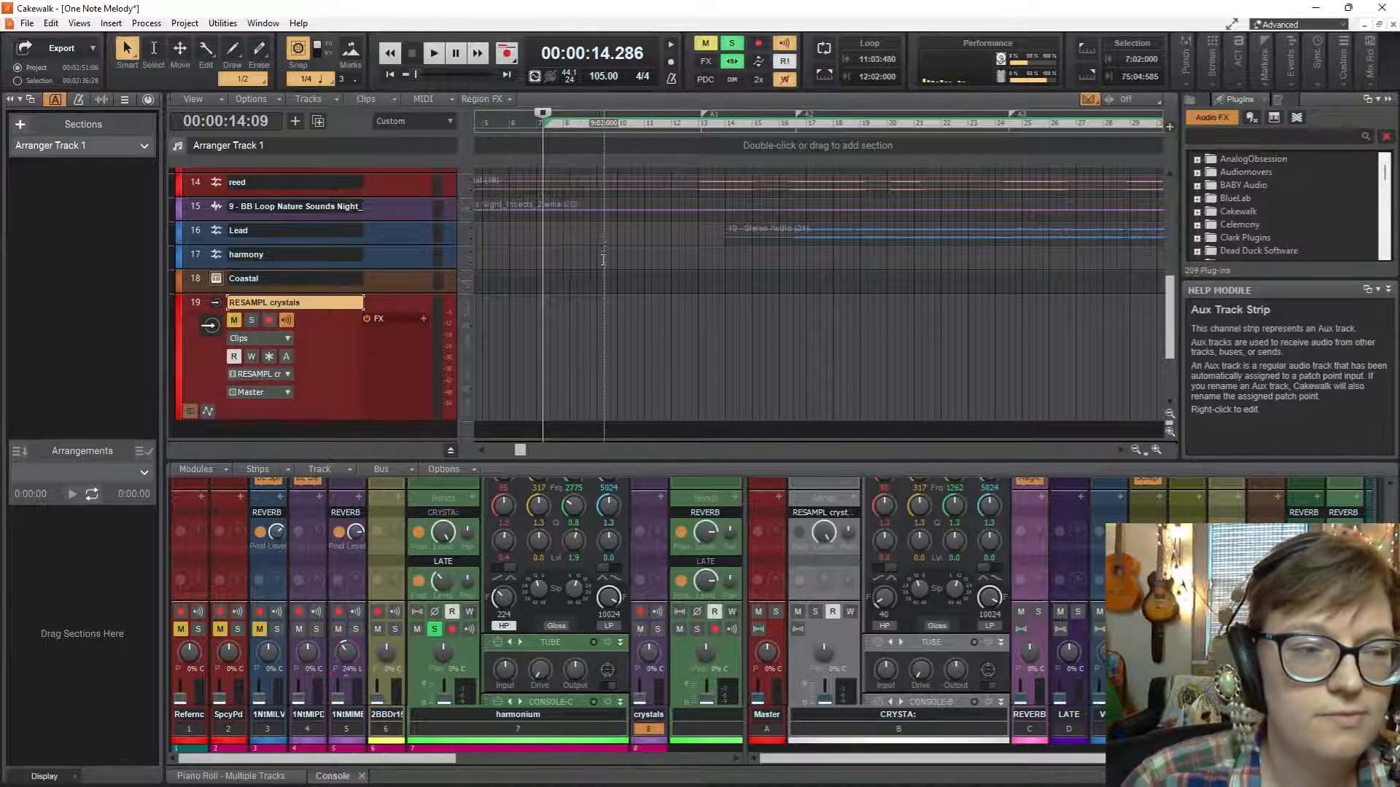
Expand the crystals track, enlarge the console and lower the crystals track's input gain.
scroll(604, 259, down, 3)
scroll(569, 295, up, 10)
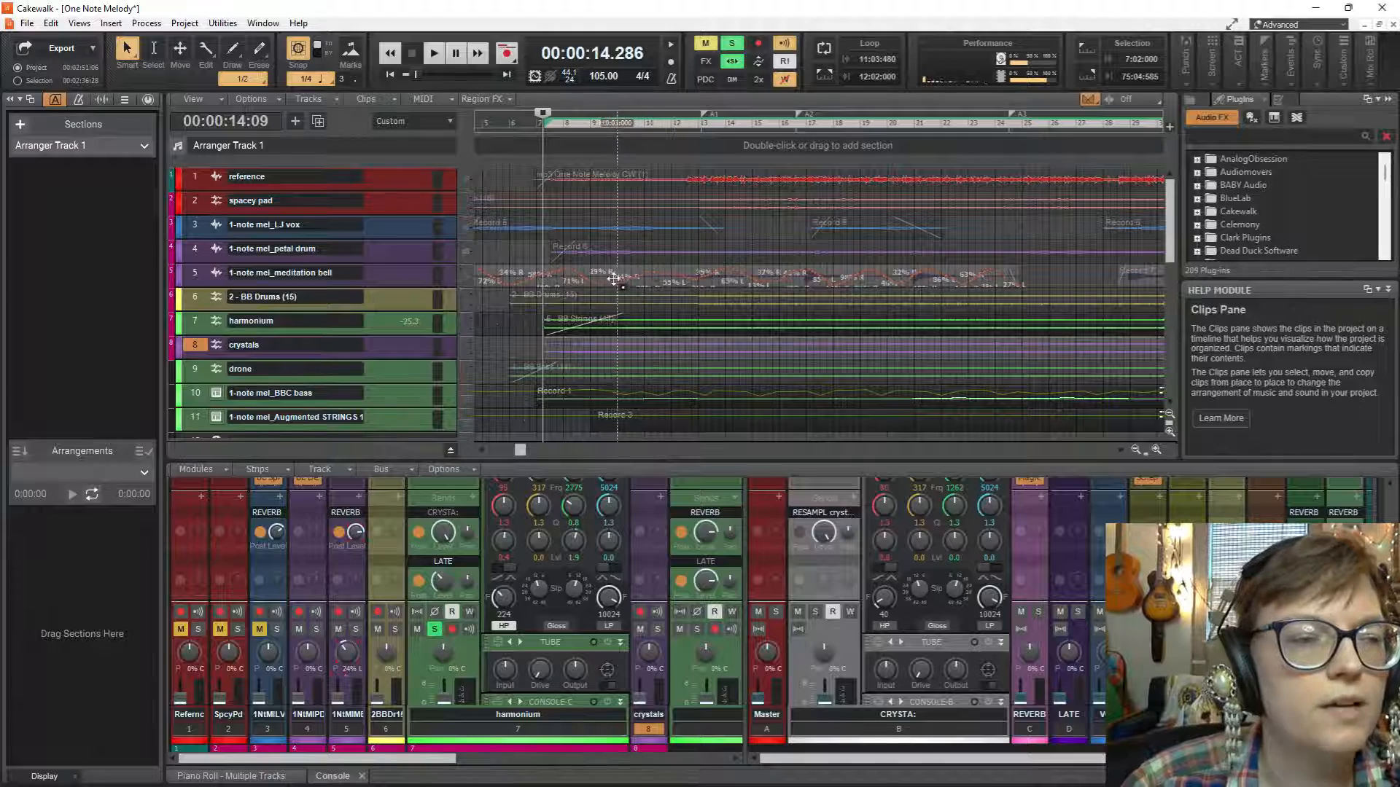
scroll(614, 279, down, 5)
scroll(517, 272, up, 8)
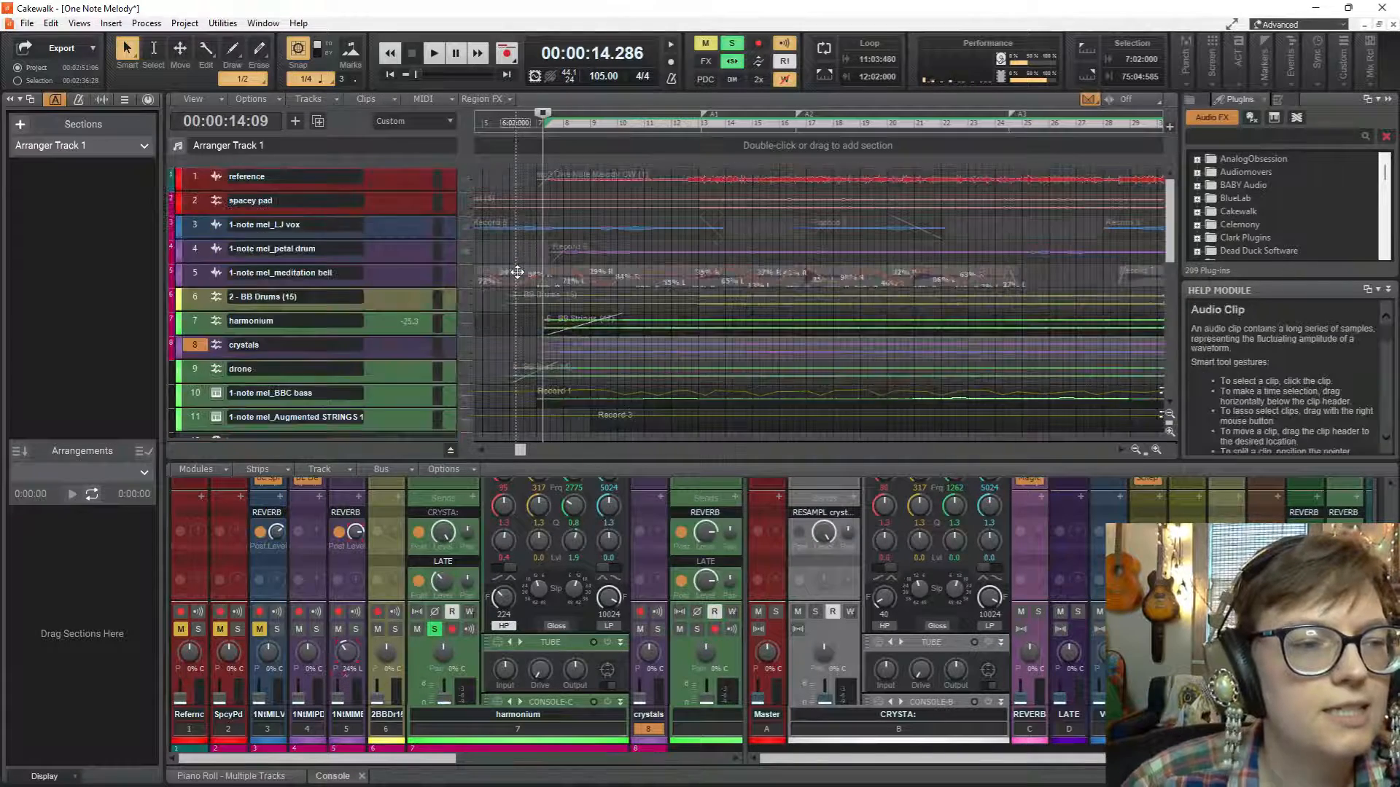
double_click(318, 343)
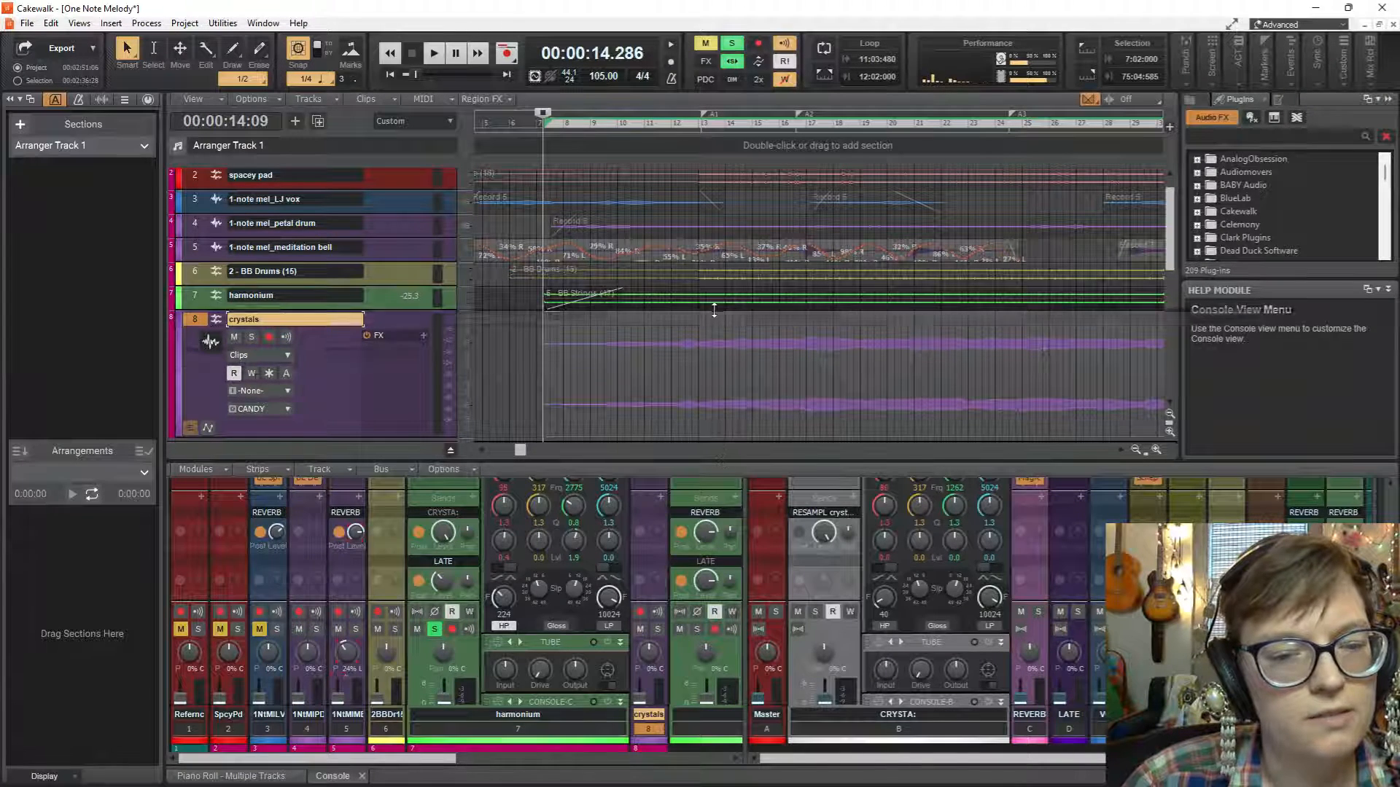
drag(718, 460, 714, 310)
scroll(654, 357, up, 5)
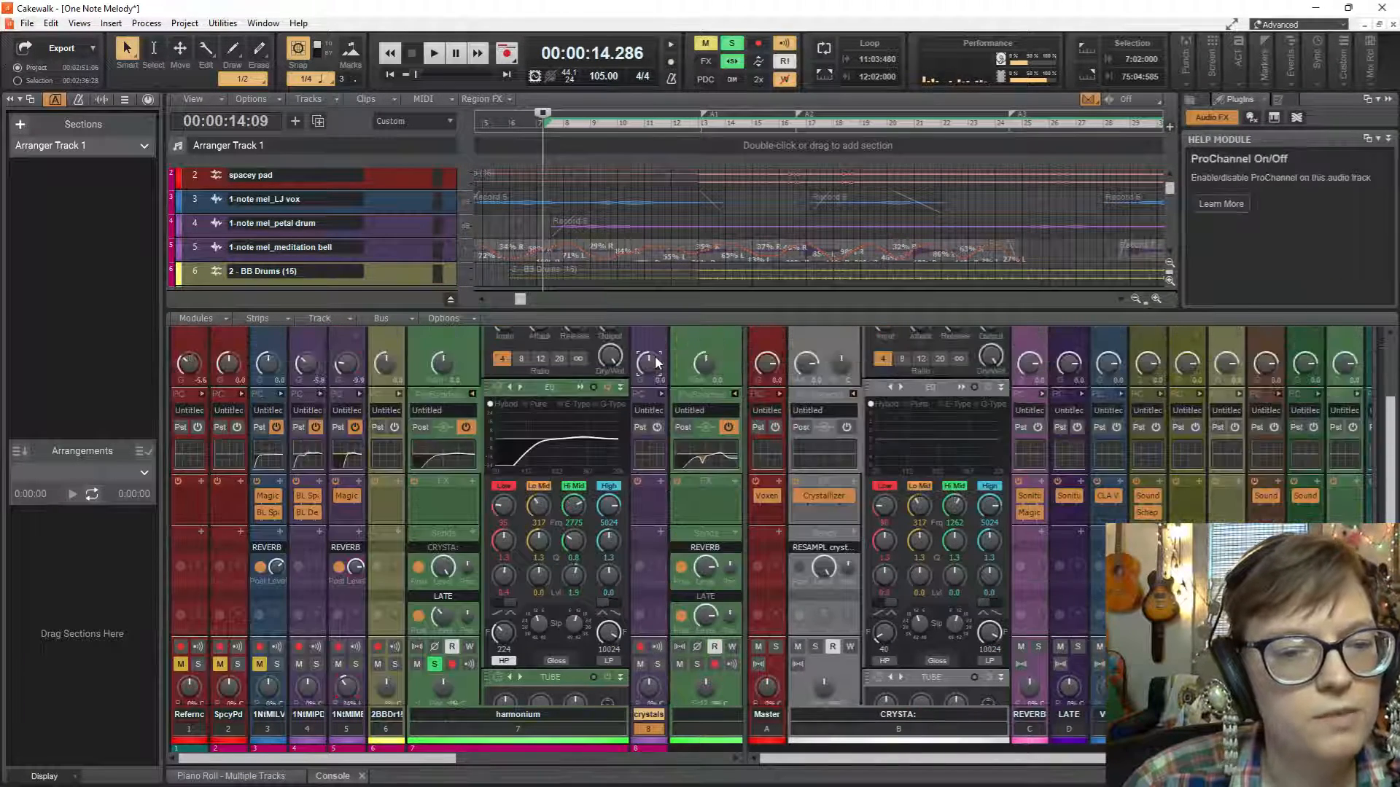
drag(654, 358, 655, 380)
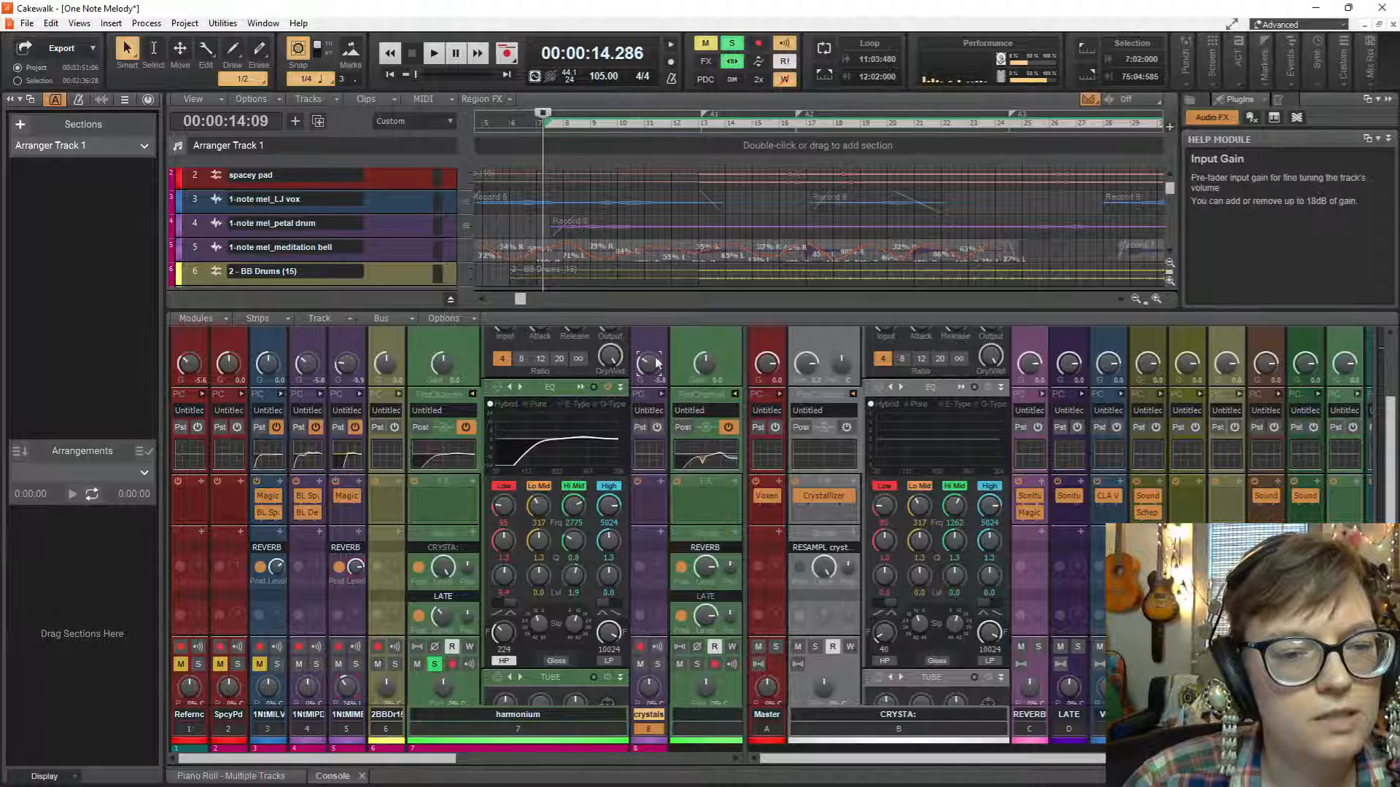
Expand the crystals strip's ProChannel, open its equalizer while playing the project briefly, and close the equalizer.
click(663, 393)
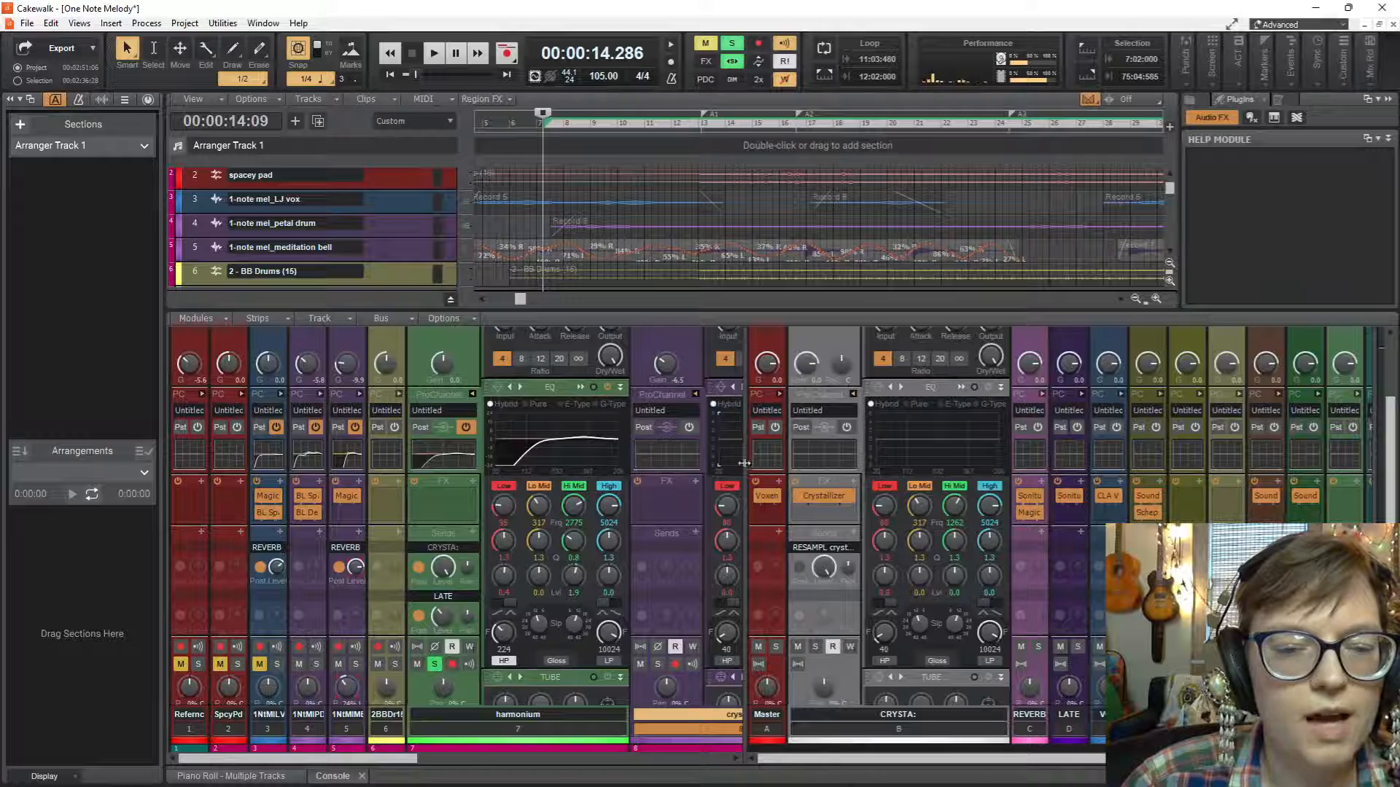
drag(744, 463, 813, 443)
double_click(801, 448)
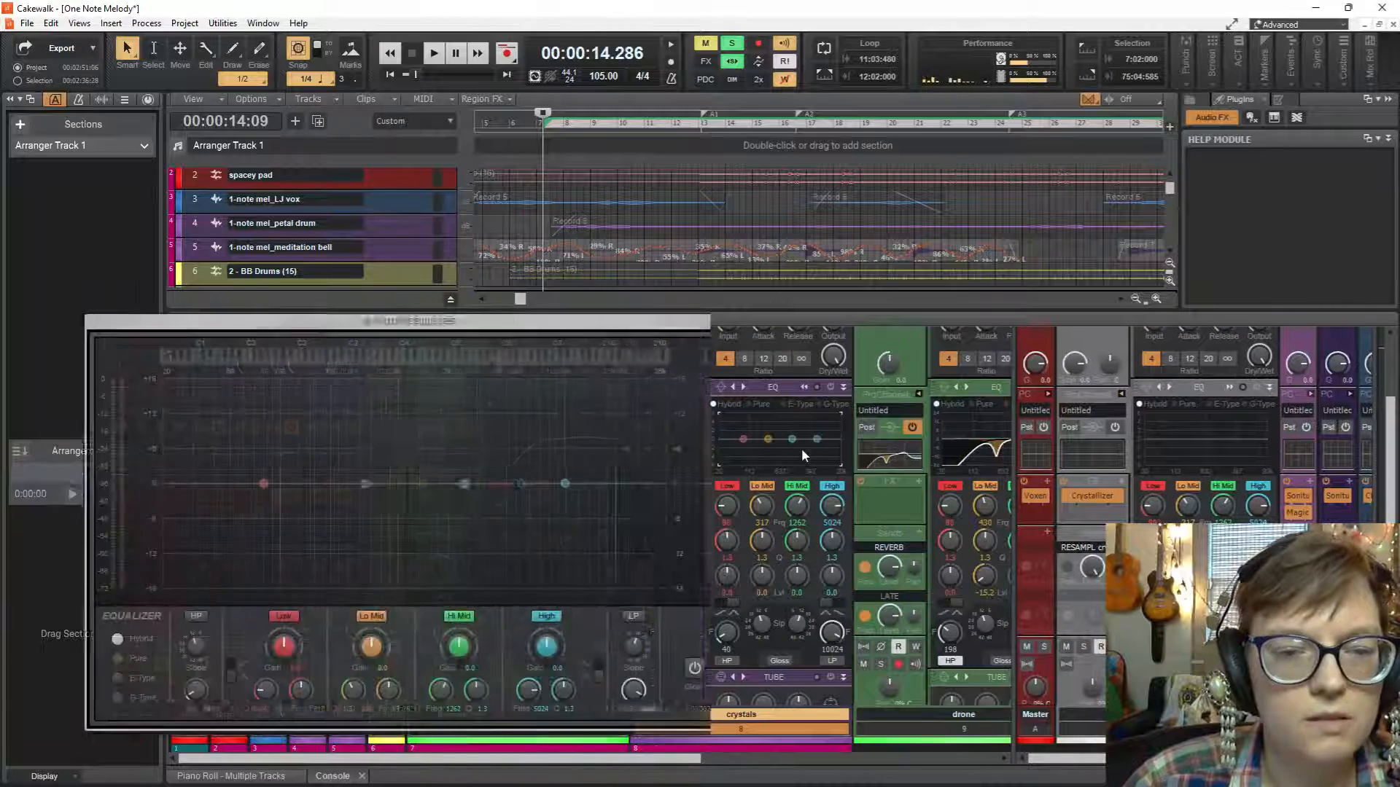
key(space)
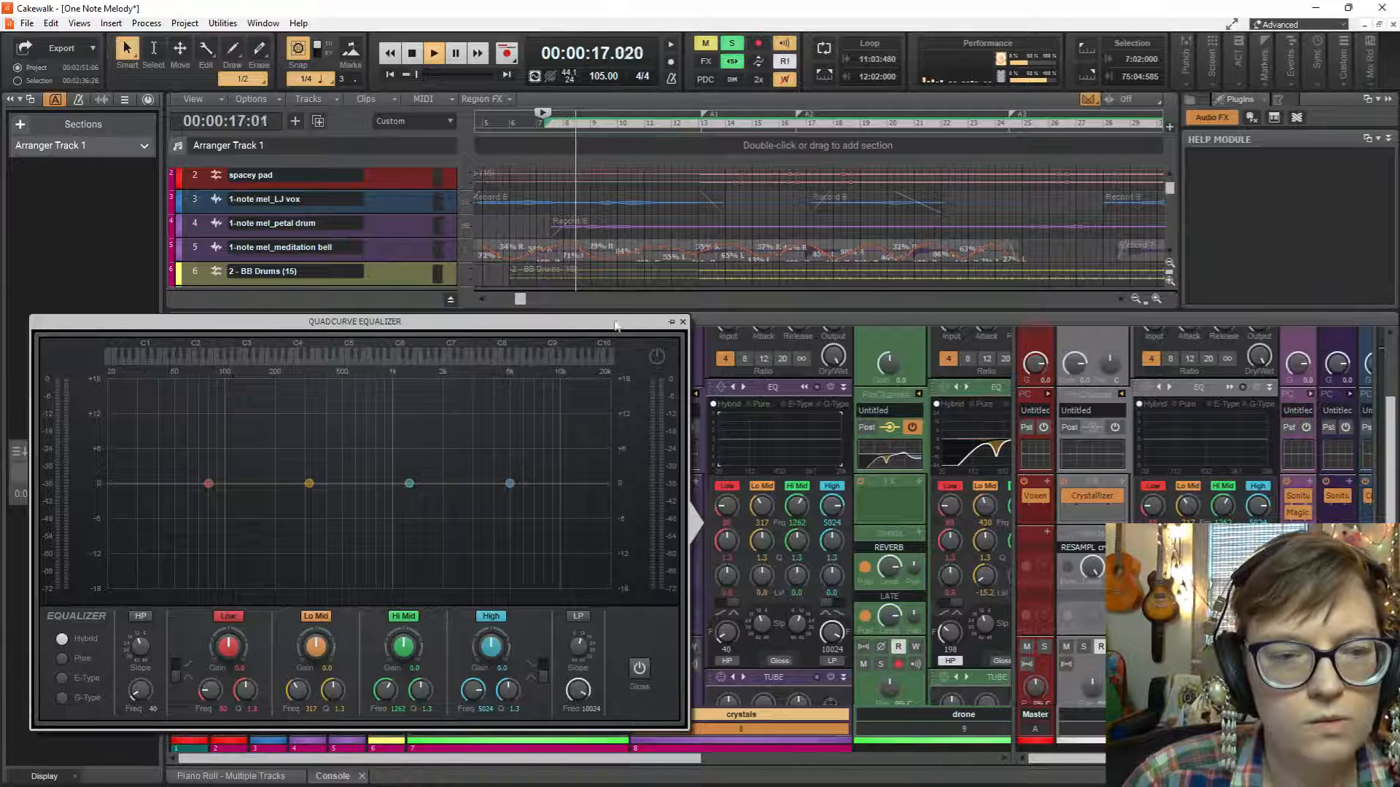
key(space)
key(Escape)
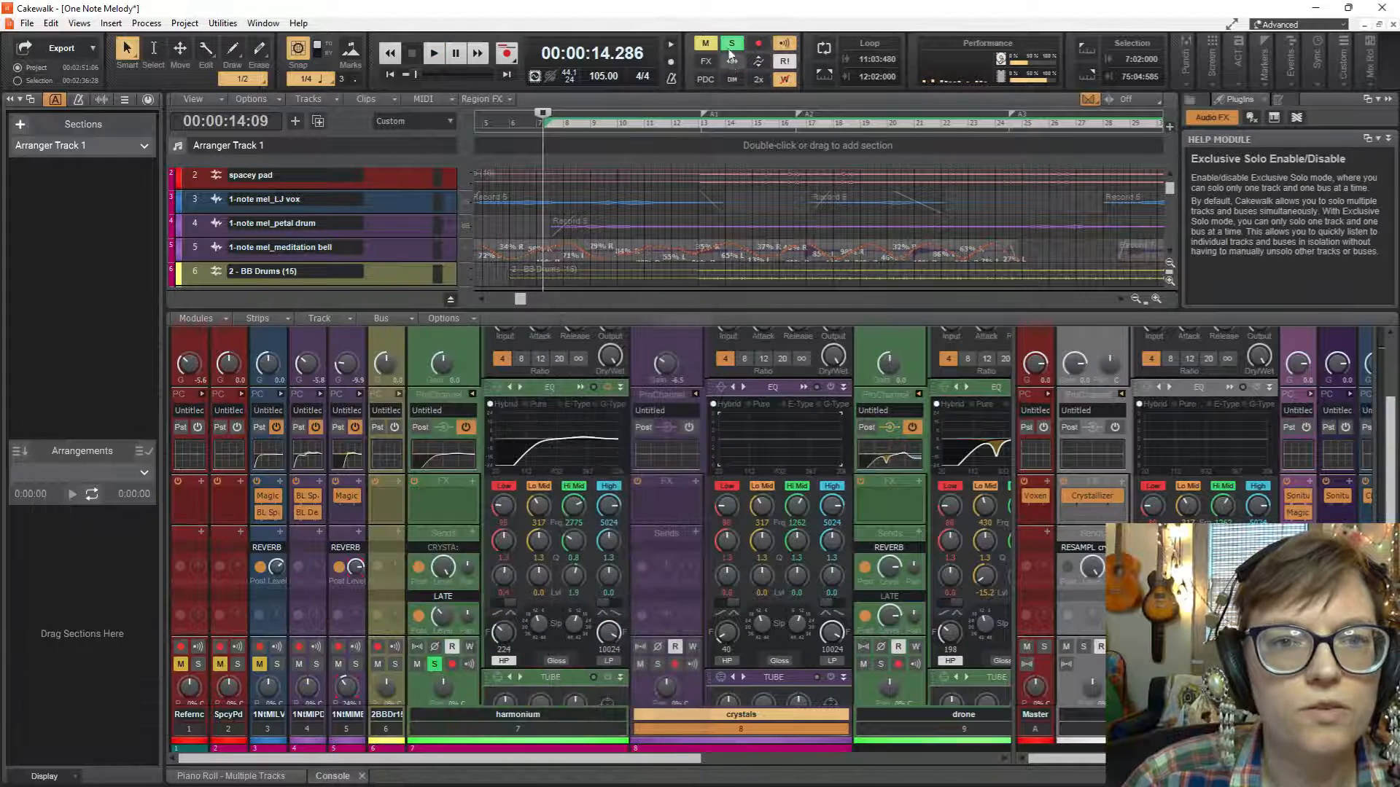
Clear all solos and widen the console's bus section to examine the CRYSTA: bus and its send level to RESAMPL crystals.
click(732, 44)
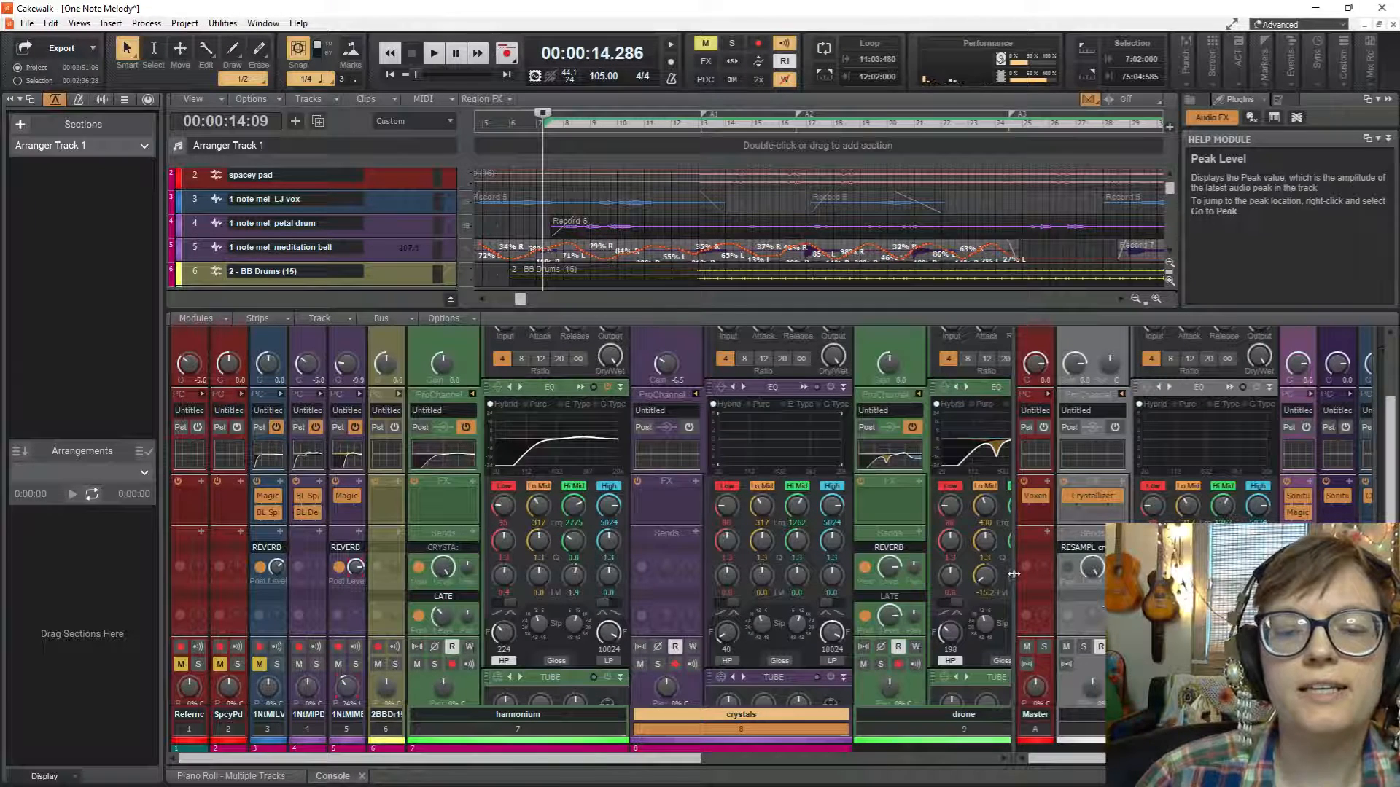
drag(1014, 574, 465, 583)
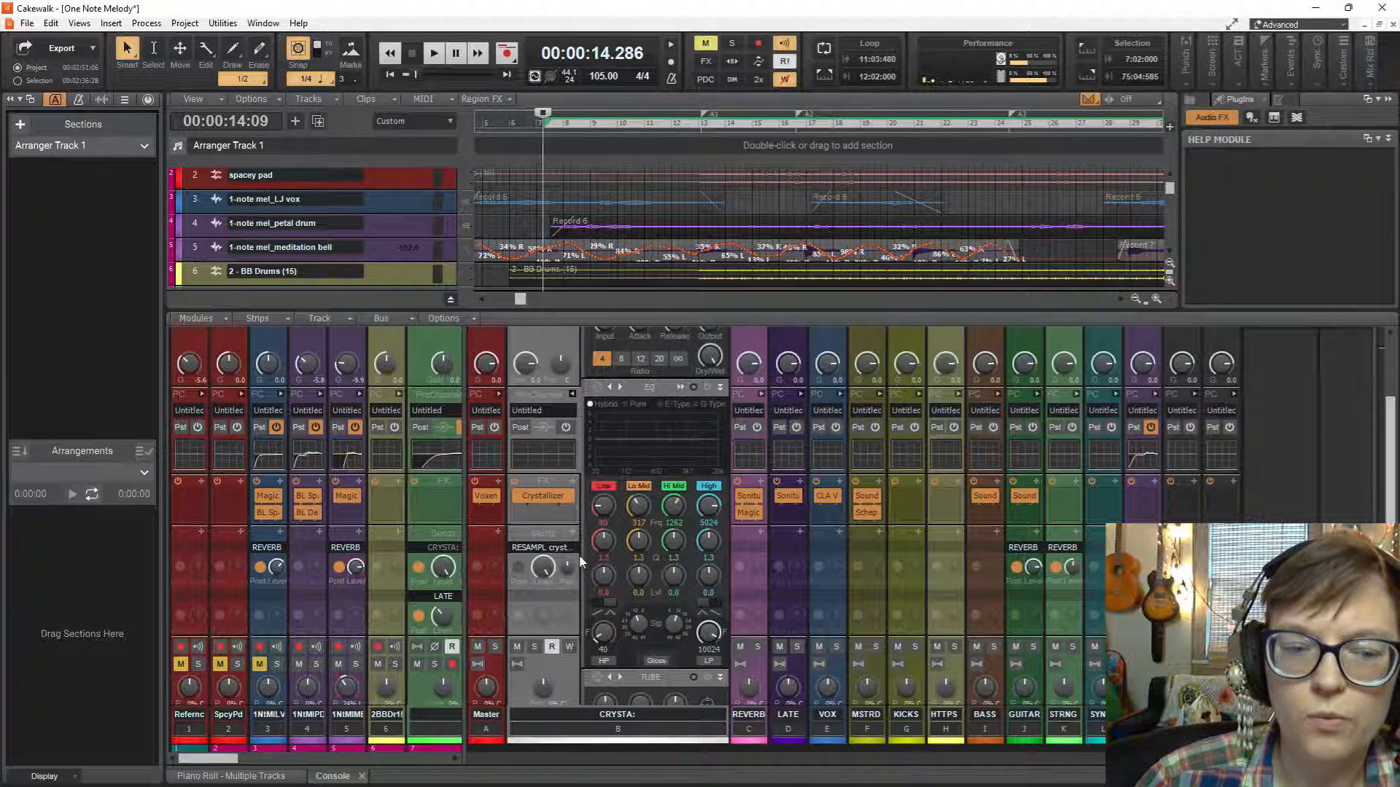
mouse_move(550, 567)
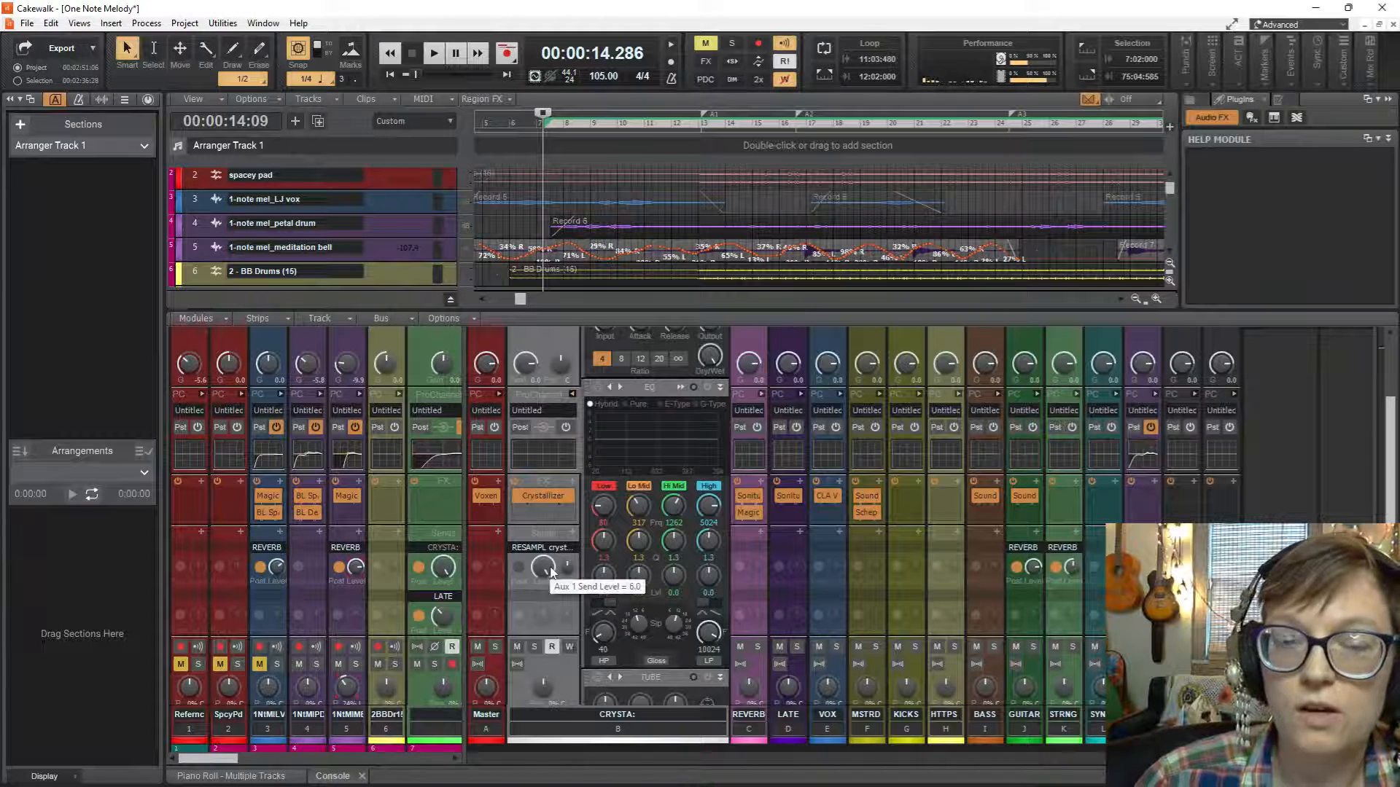
mouse_move(549, 503)
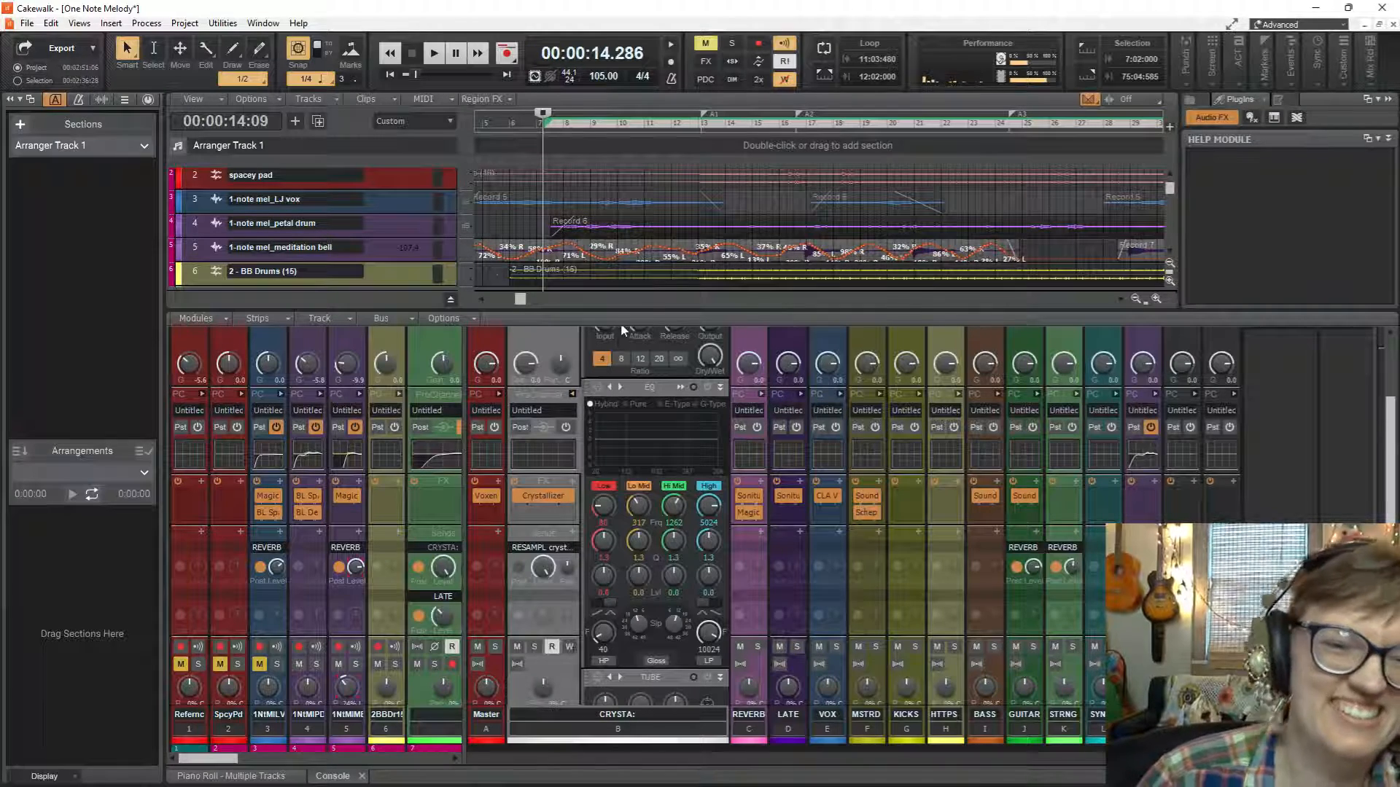
Enlarge the track view down to the crystals track and play the unsoloed mix with the harmonium and crystals console strips in view.
drag(633, 310, 647, 440)
click(269, 336)
key(space)
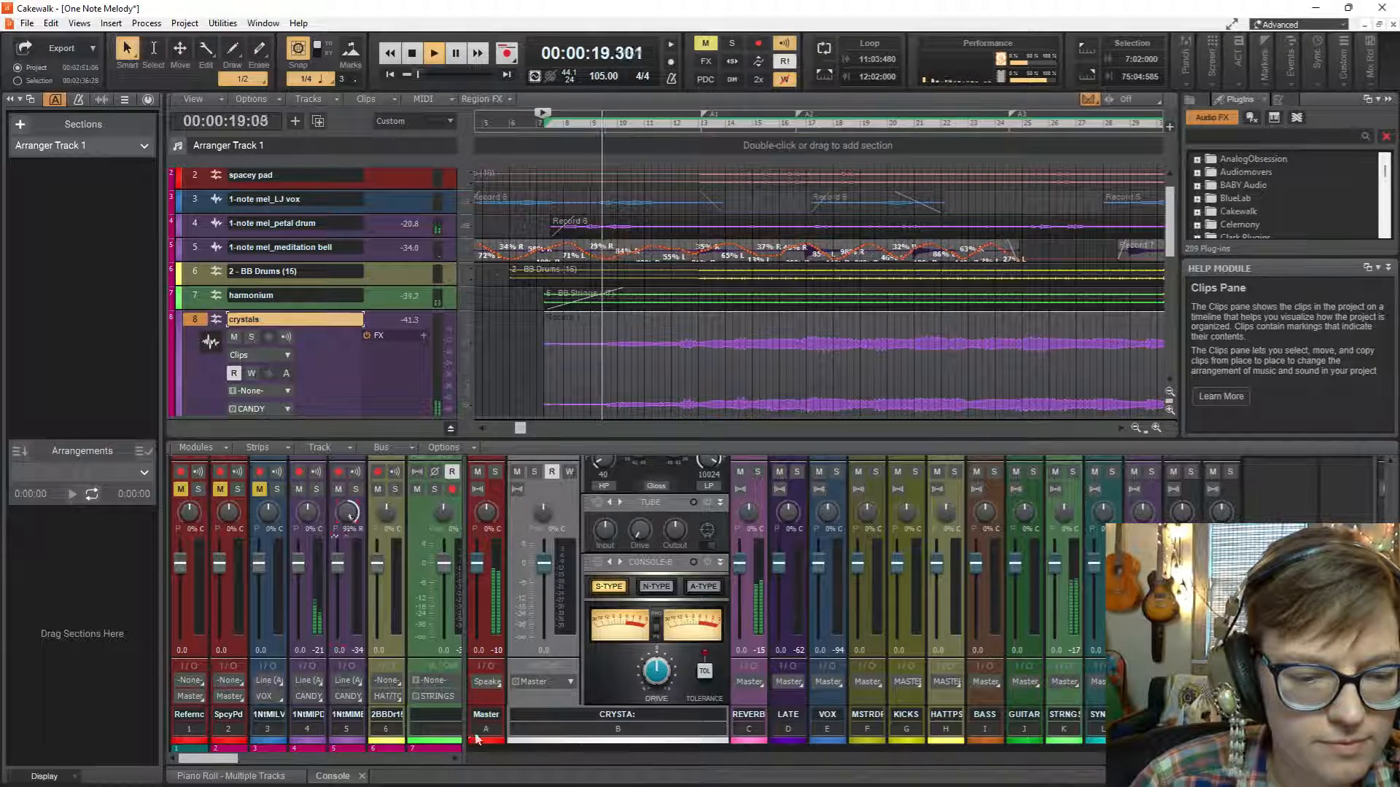
drag(463, 730, 779, 729)
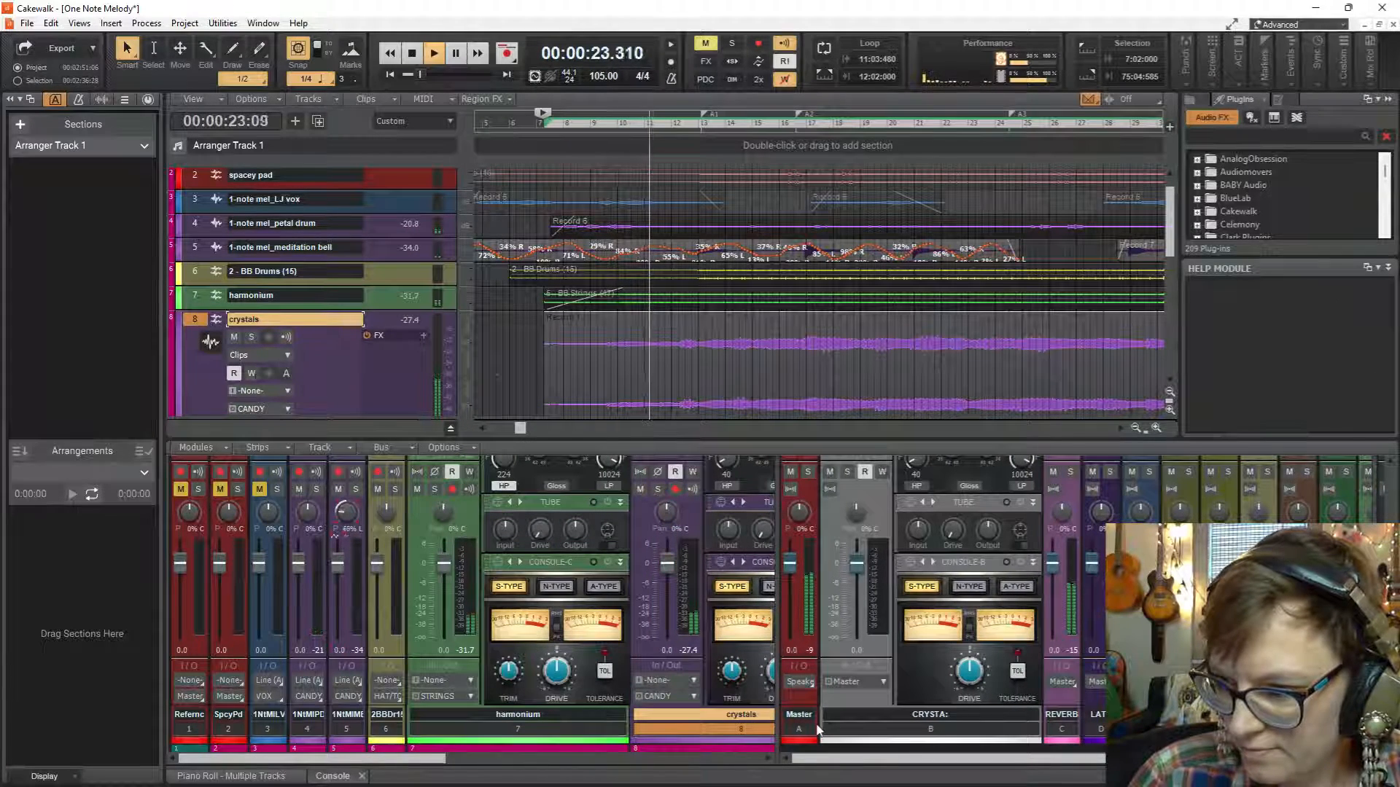
key(space)
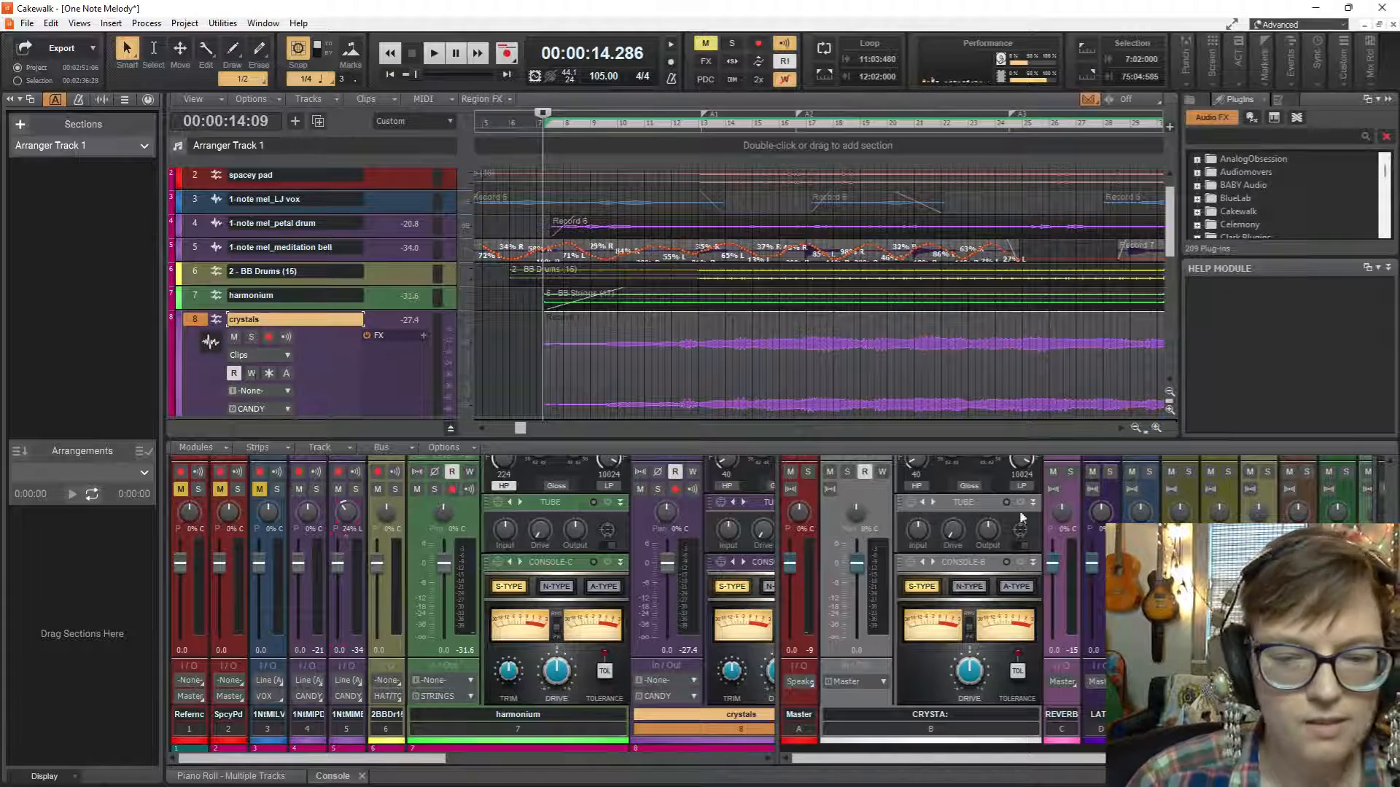
Enlarge the console and widen its bus section to bring all the buses into view.
drag(944, 427, 944, 279)
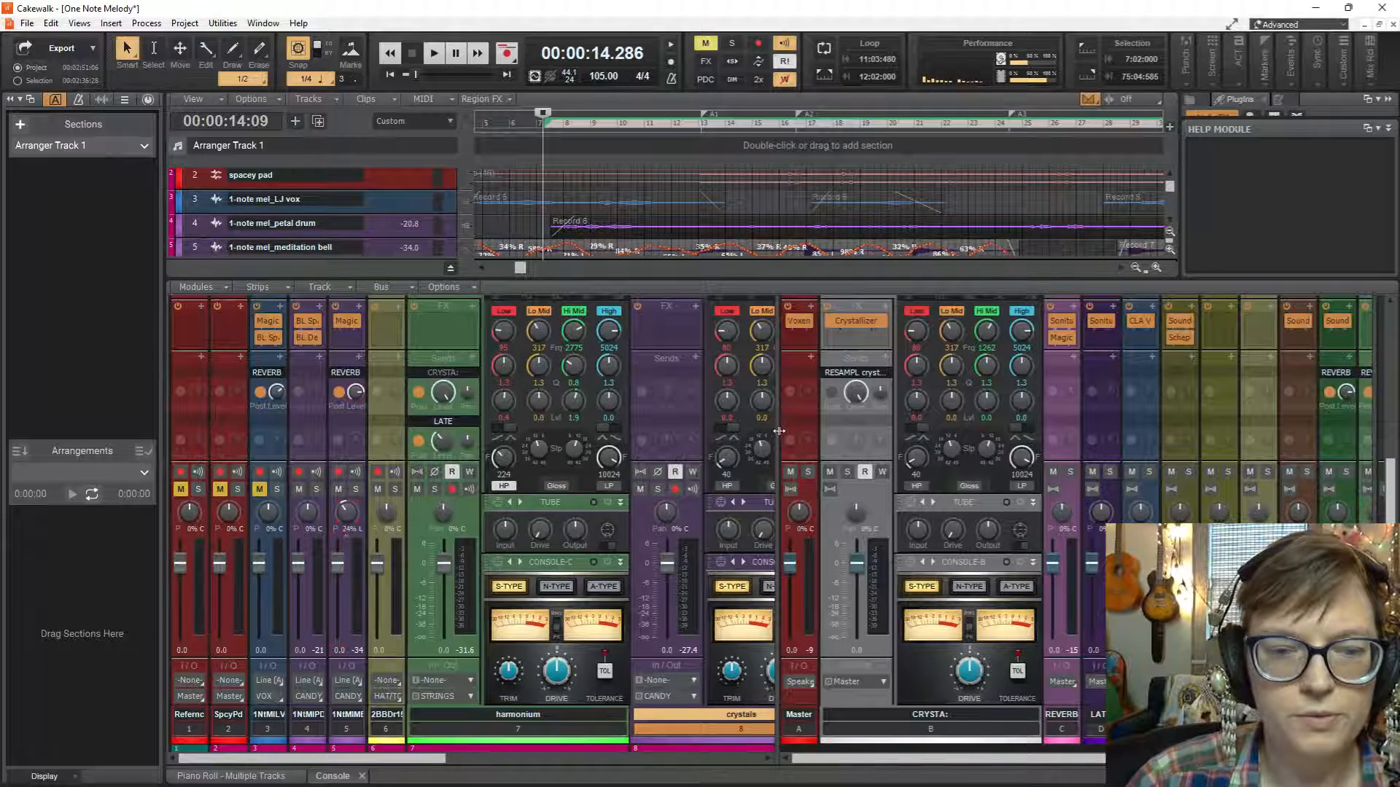
drag(777, 432, 242, 436)
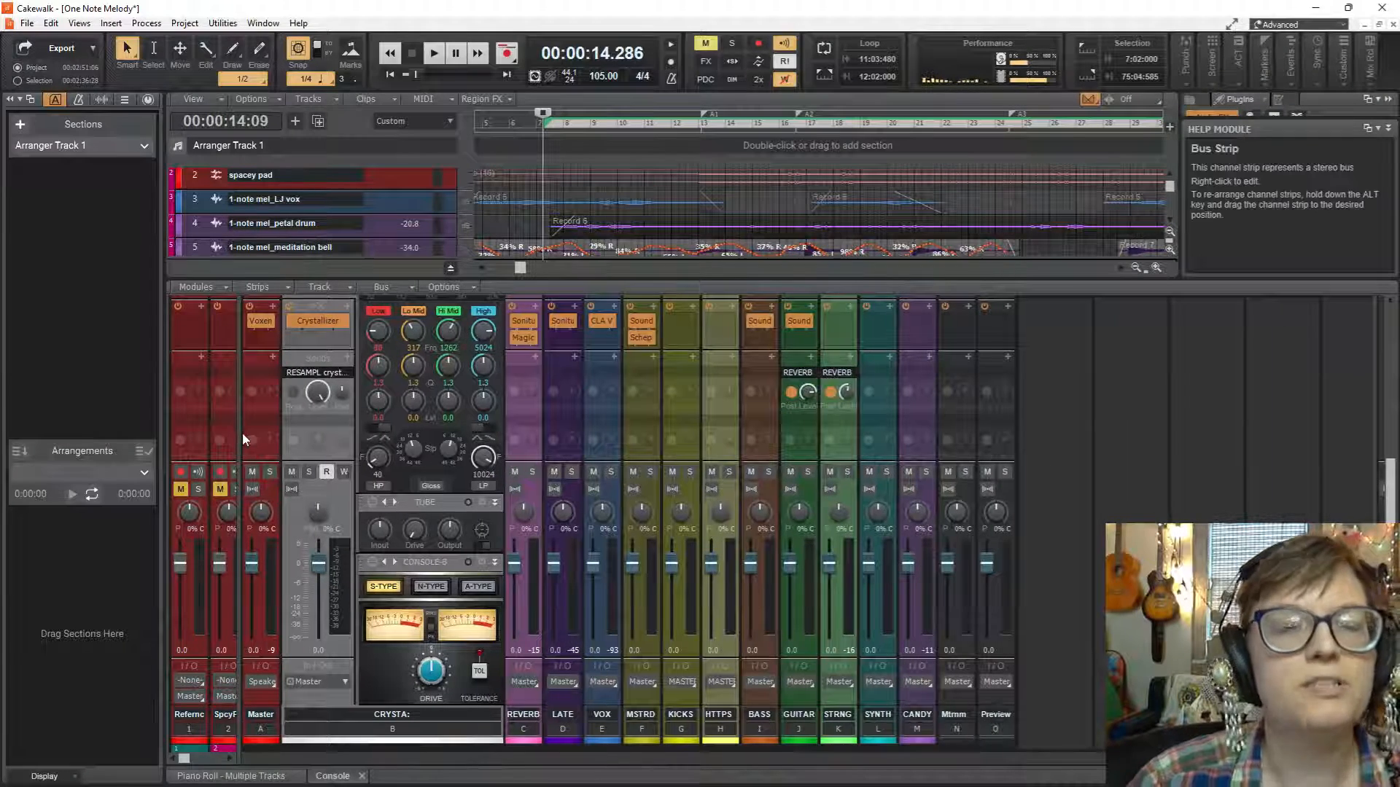
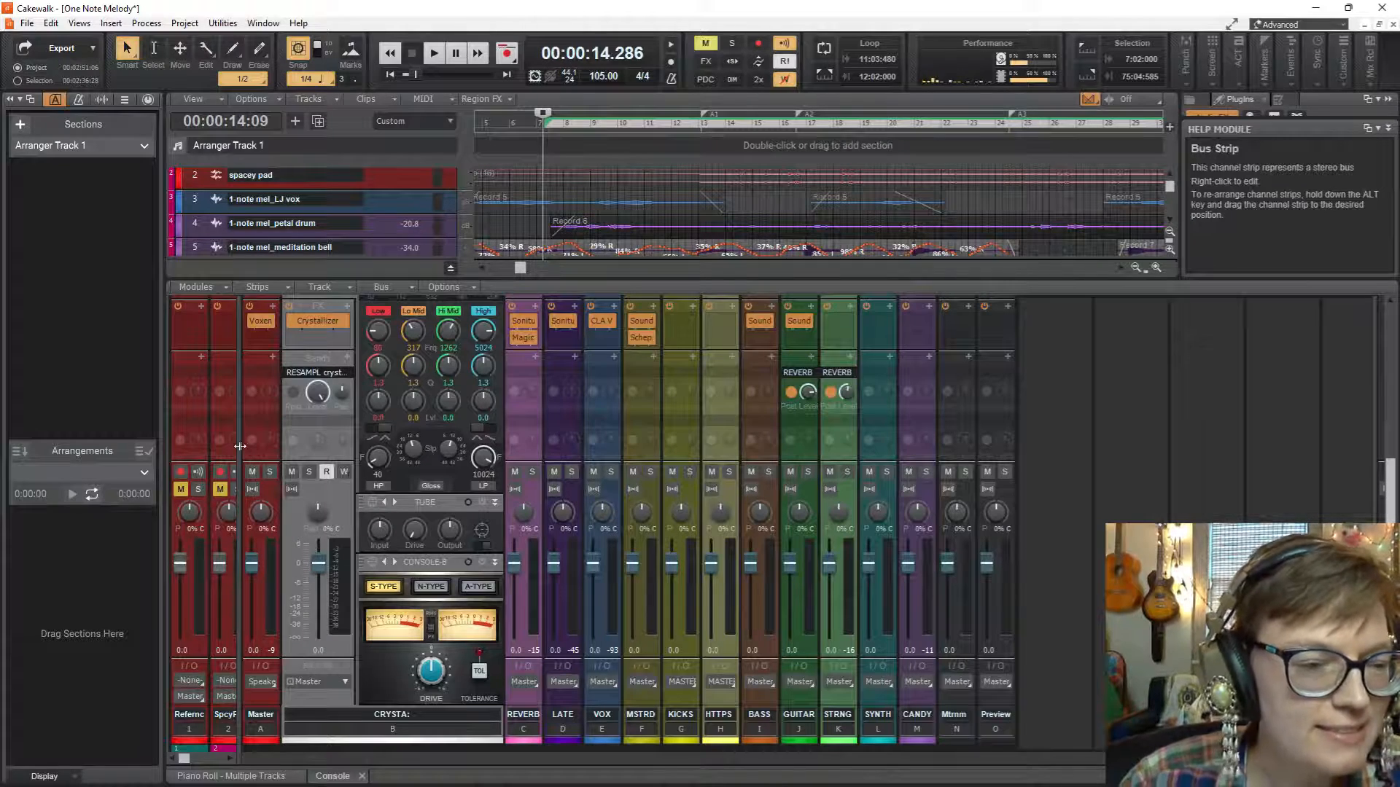
Widen the console's track section beside the buses and enlarge the track view down to the crystals track.
drag(239, 447, 672, 505)
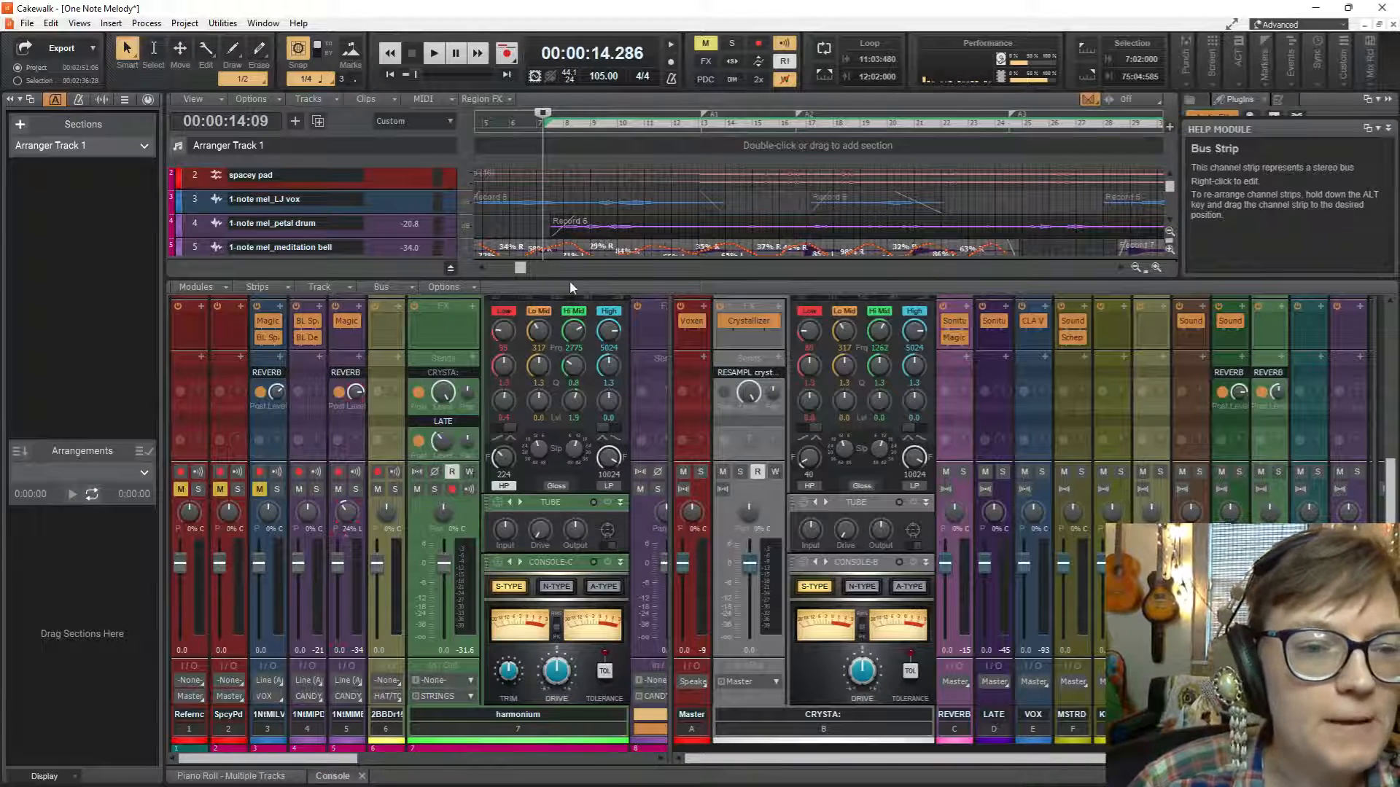
drag(574, 281, 613, 465)
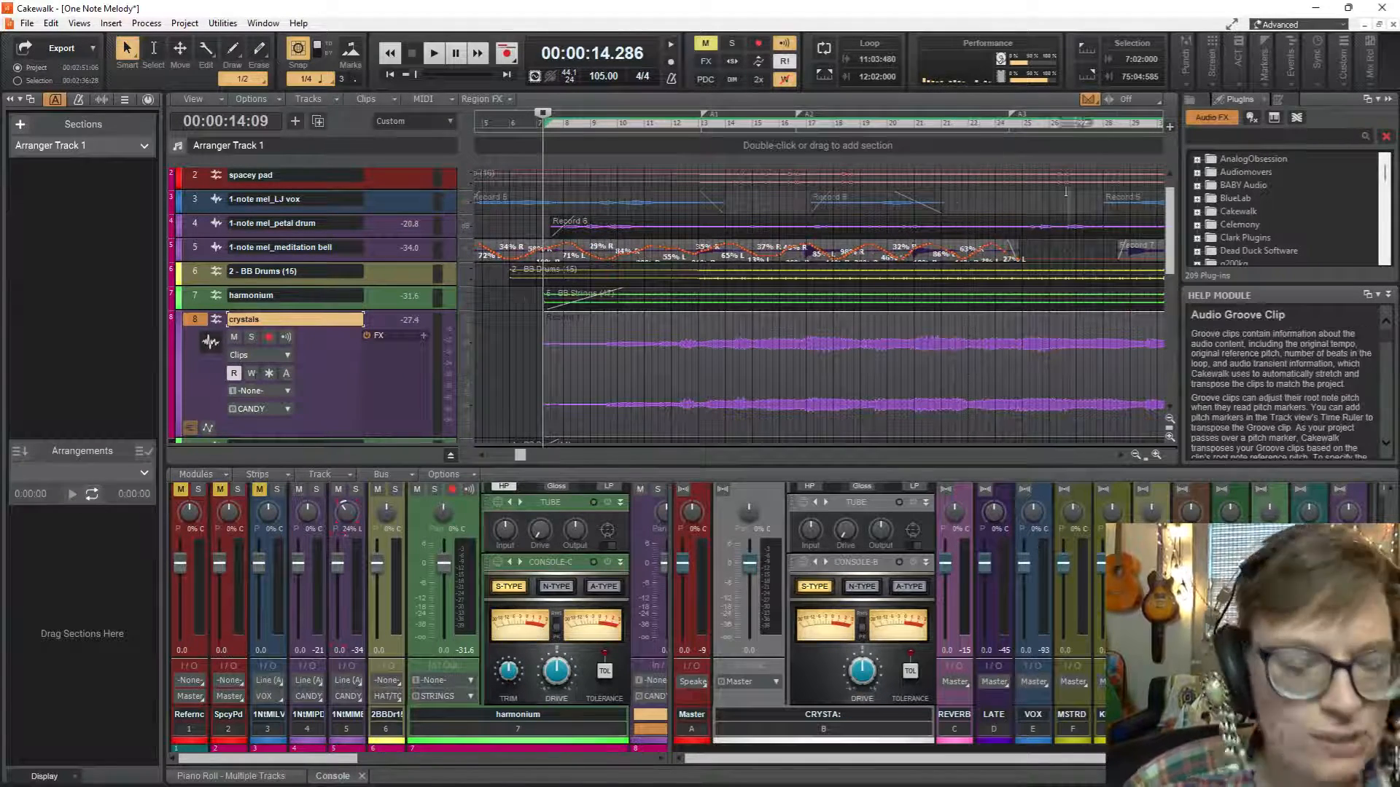
Play the full mix briefly from measure 52 with the whole song visible on the timeline.
scroll(902, 188, right, 4)
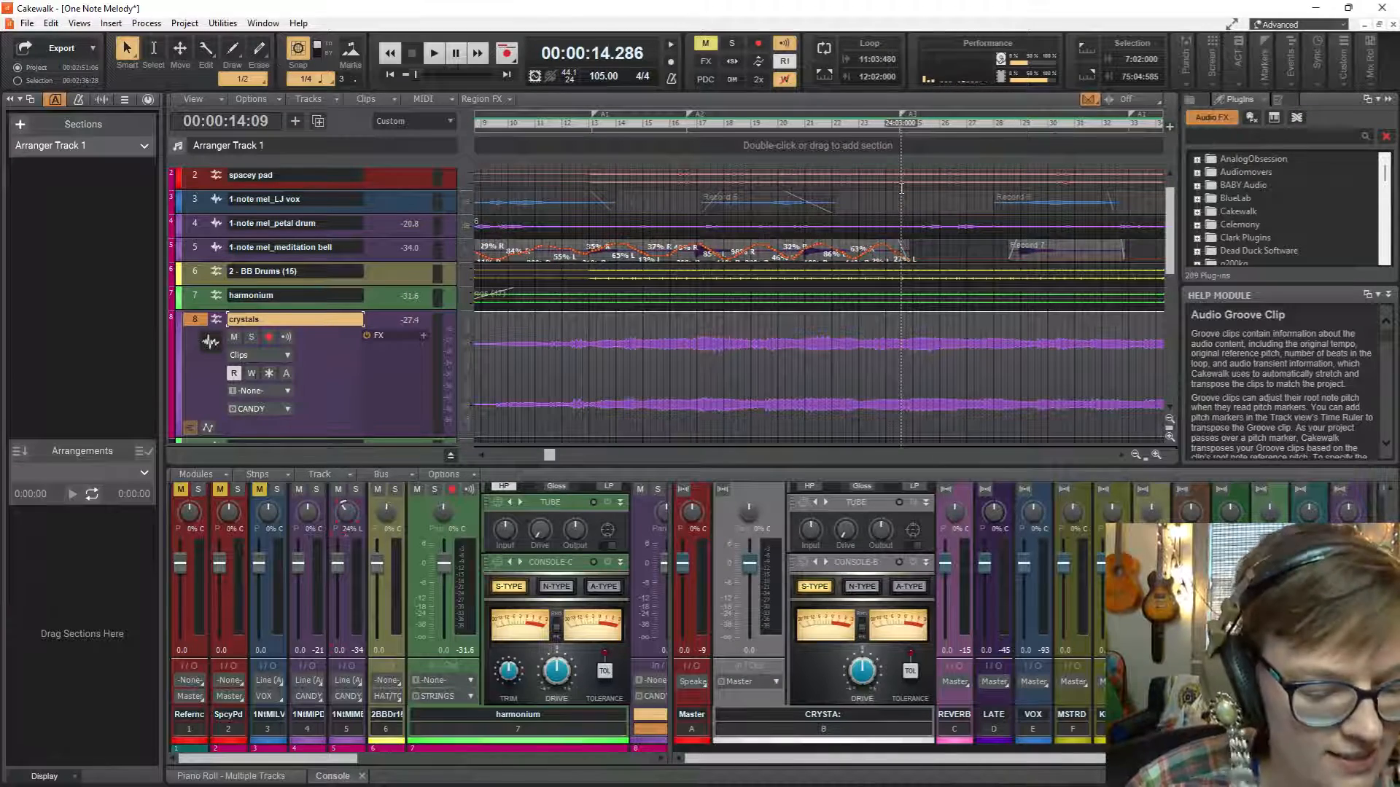
scroll(902, 188, down, 5)
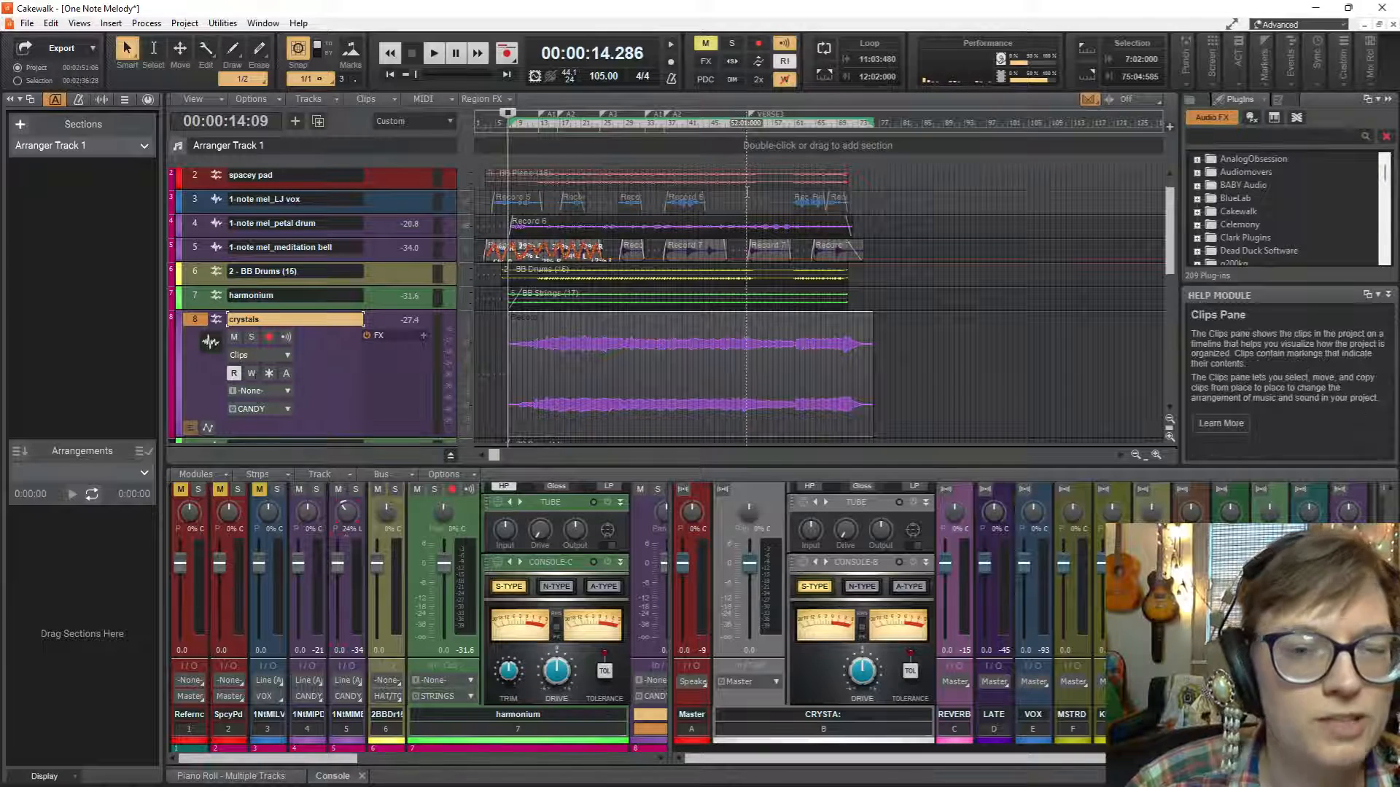
click(746, 191)
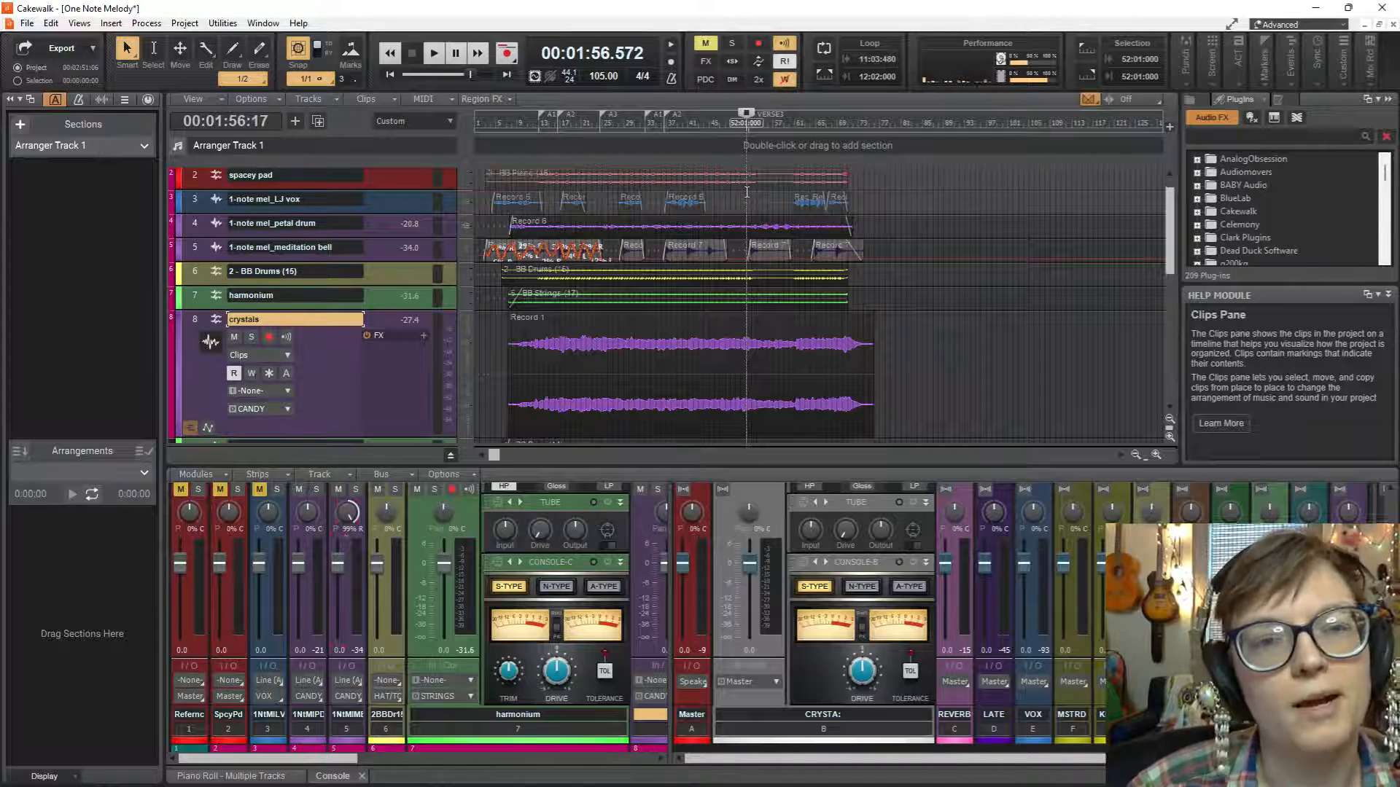
key(space)
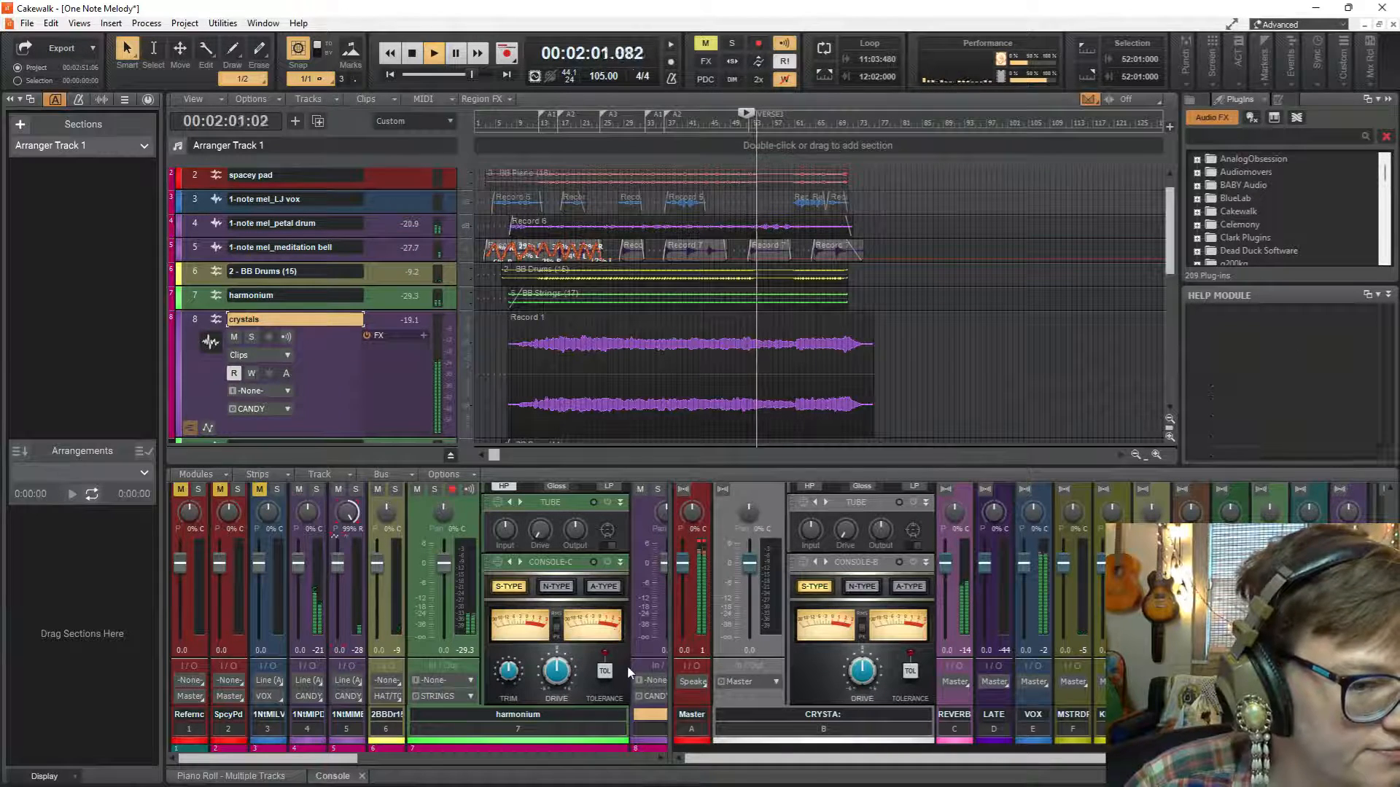
key(space)
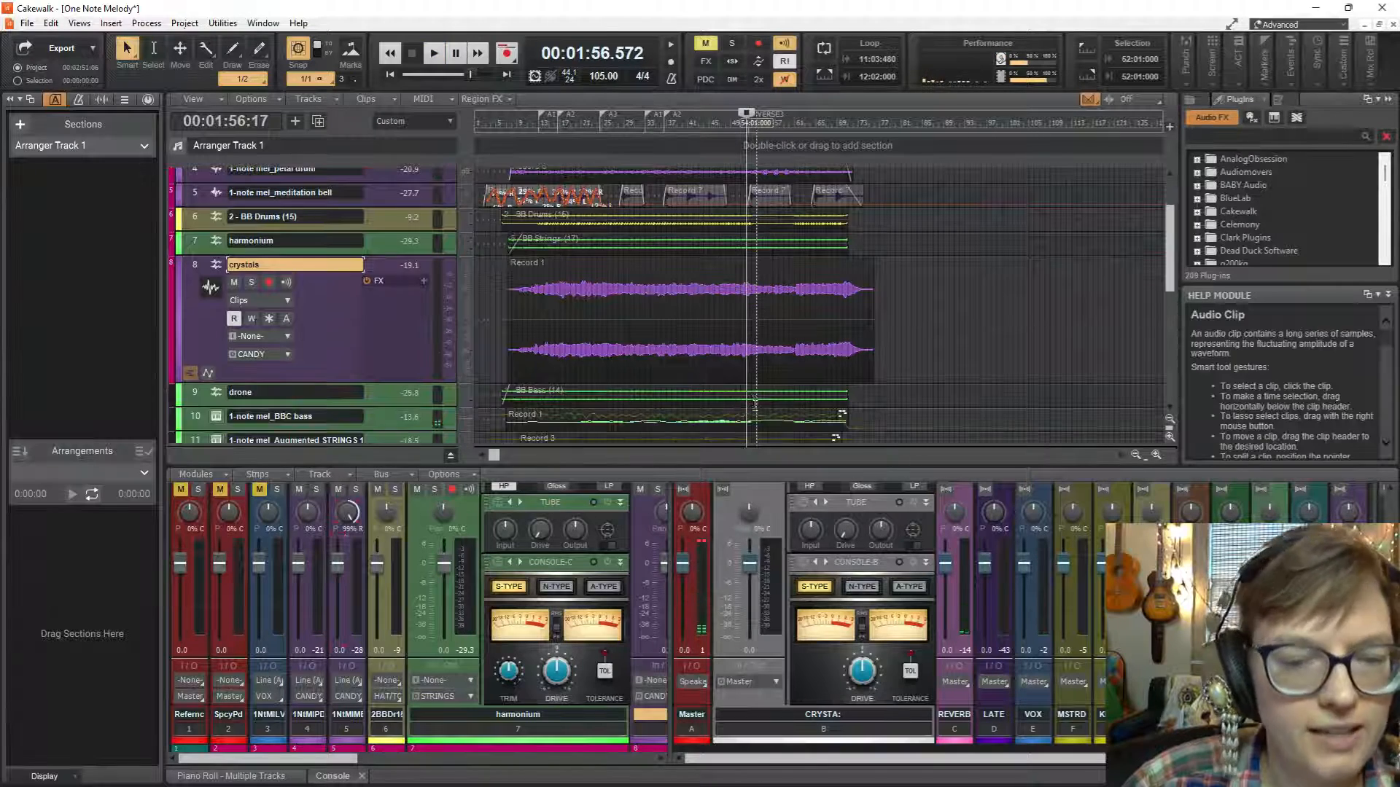
Mute the crystals track and play the mix from measure 52 again to hear it without that part.
scroll(758, 386, down, 2)
scroll(773, 351, up, 4)
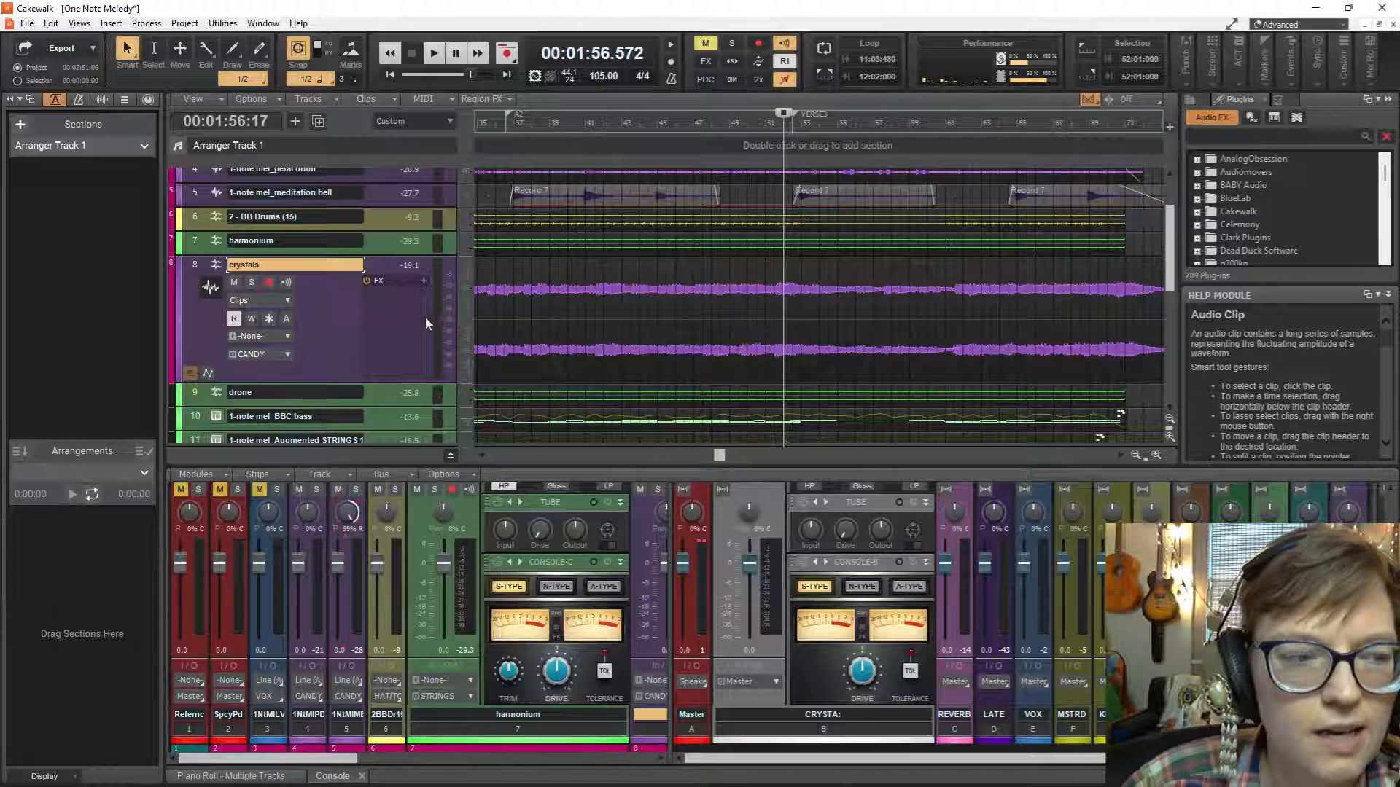
click(233, 282)
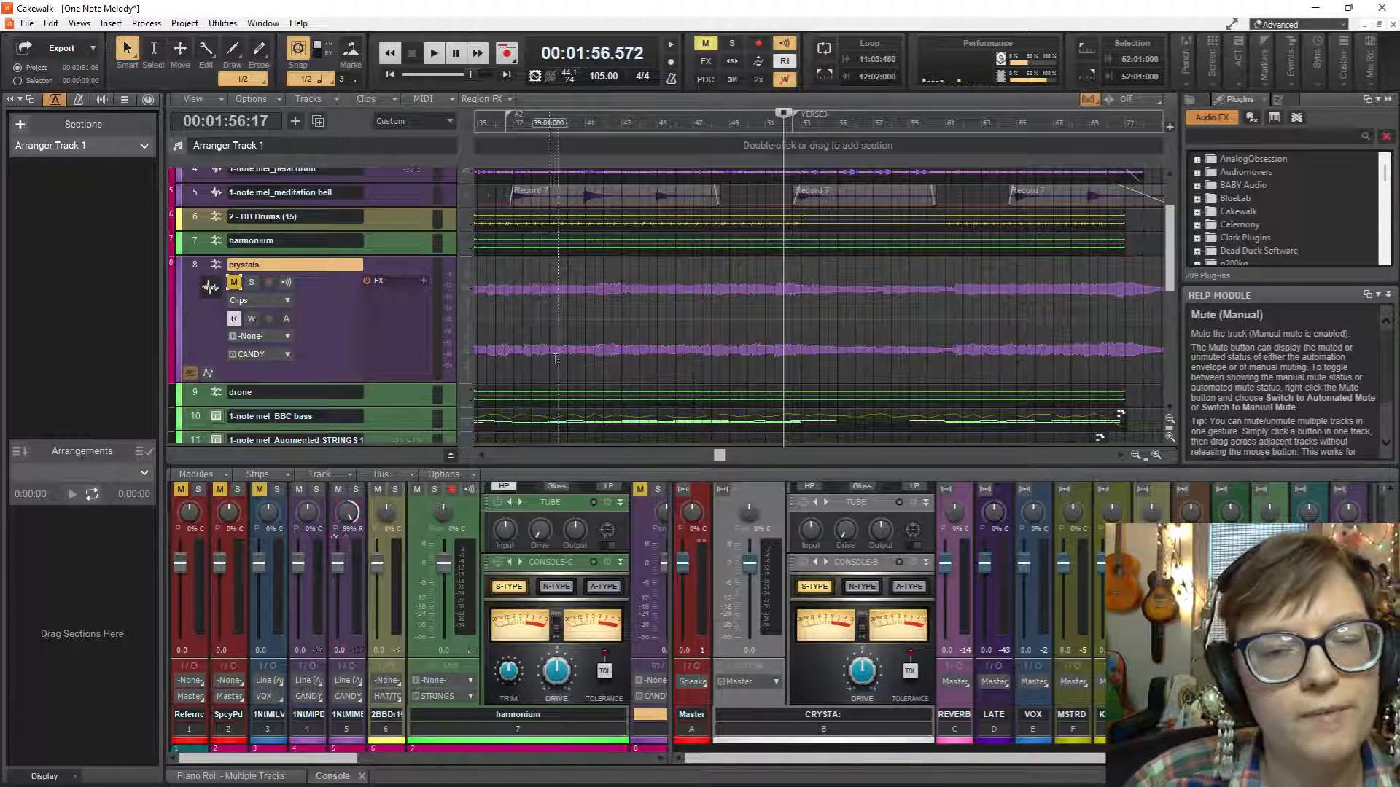
key(space)
key(space)
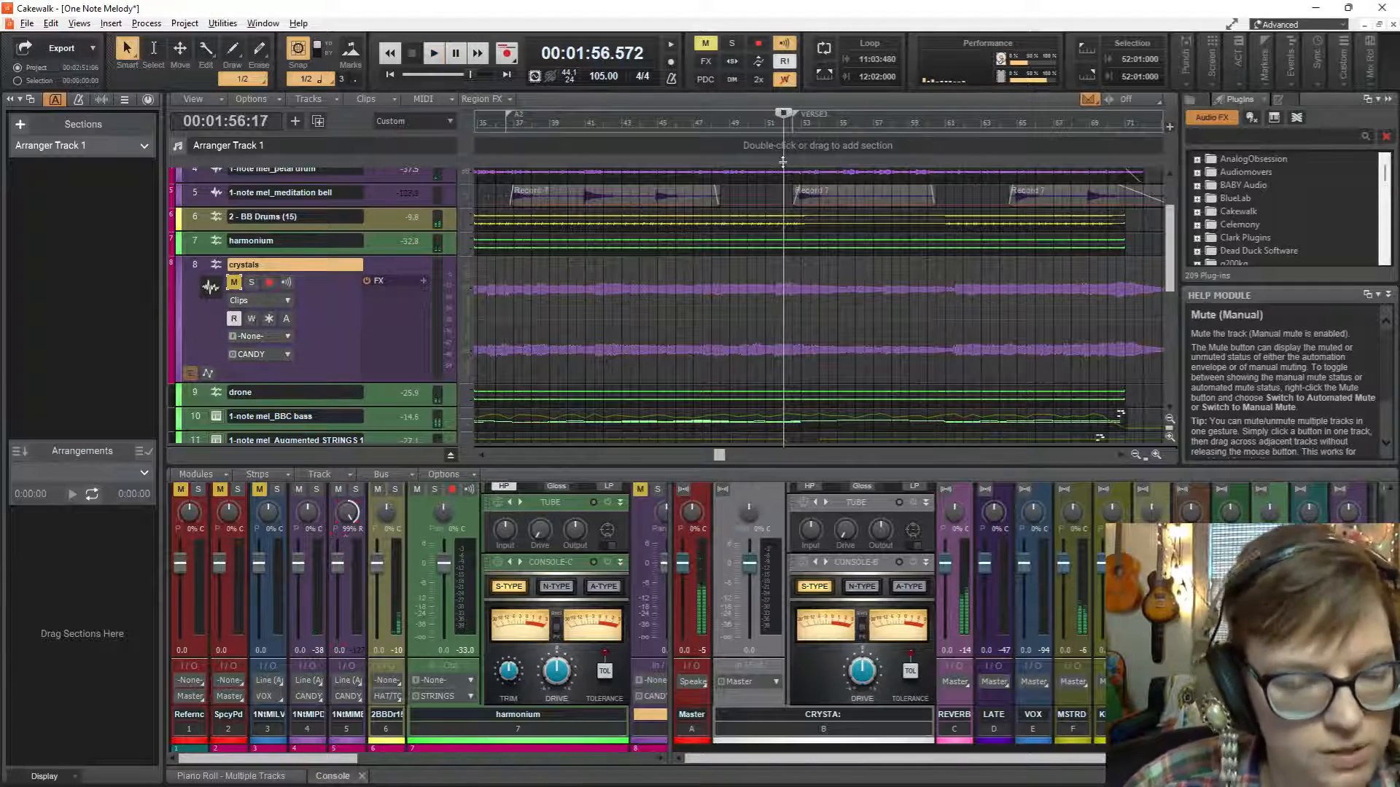
Insert a marker named "end?" at measure 72, near the end of the clips.
scroll(666, 145, down, 3)
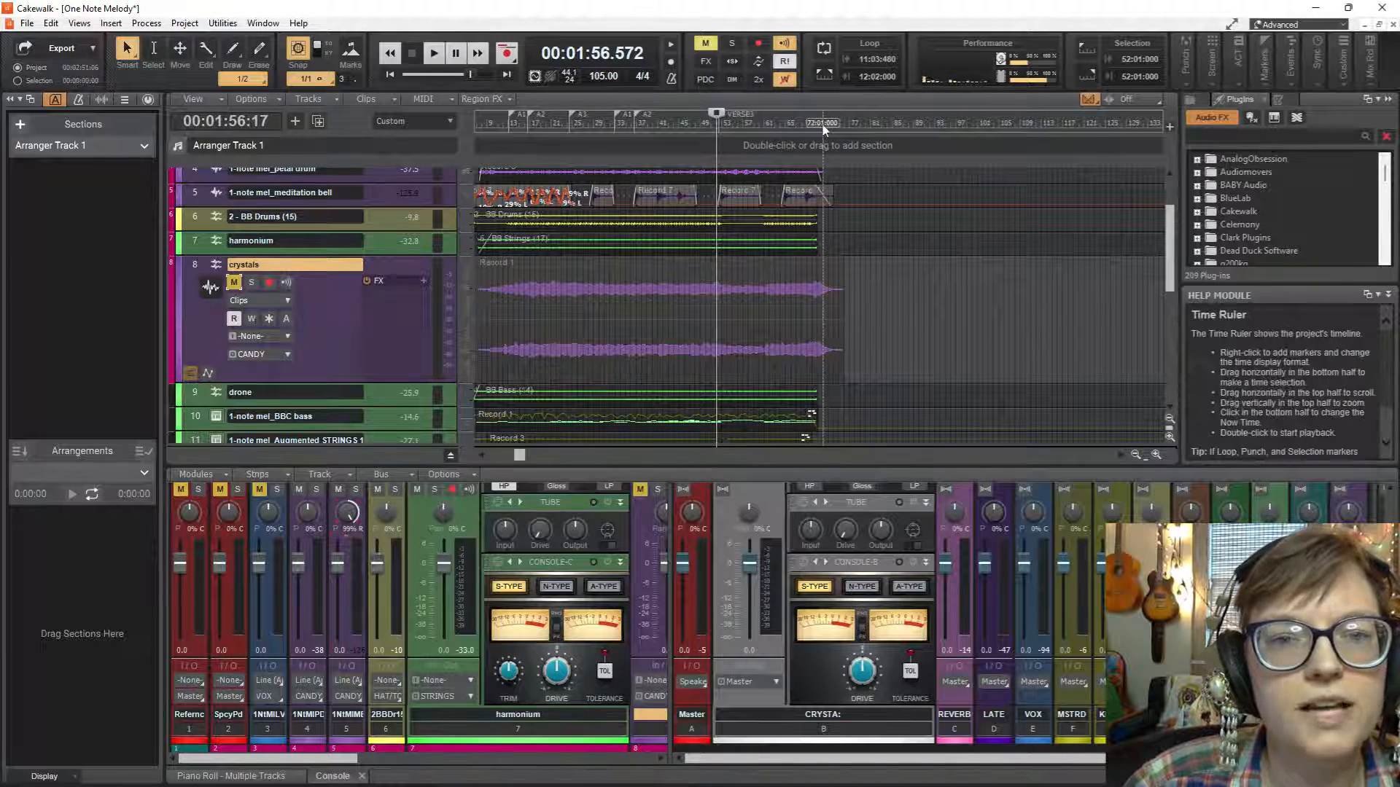
click(823, 129)
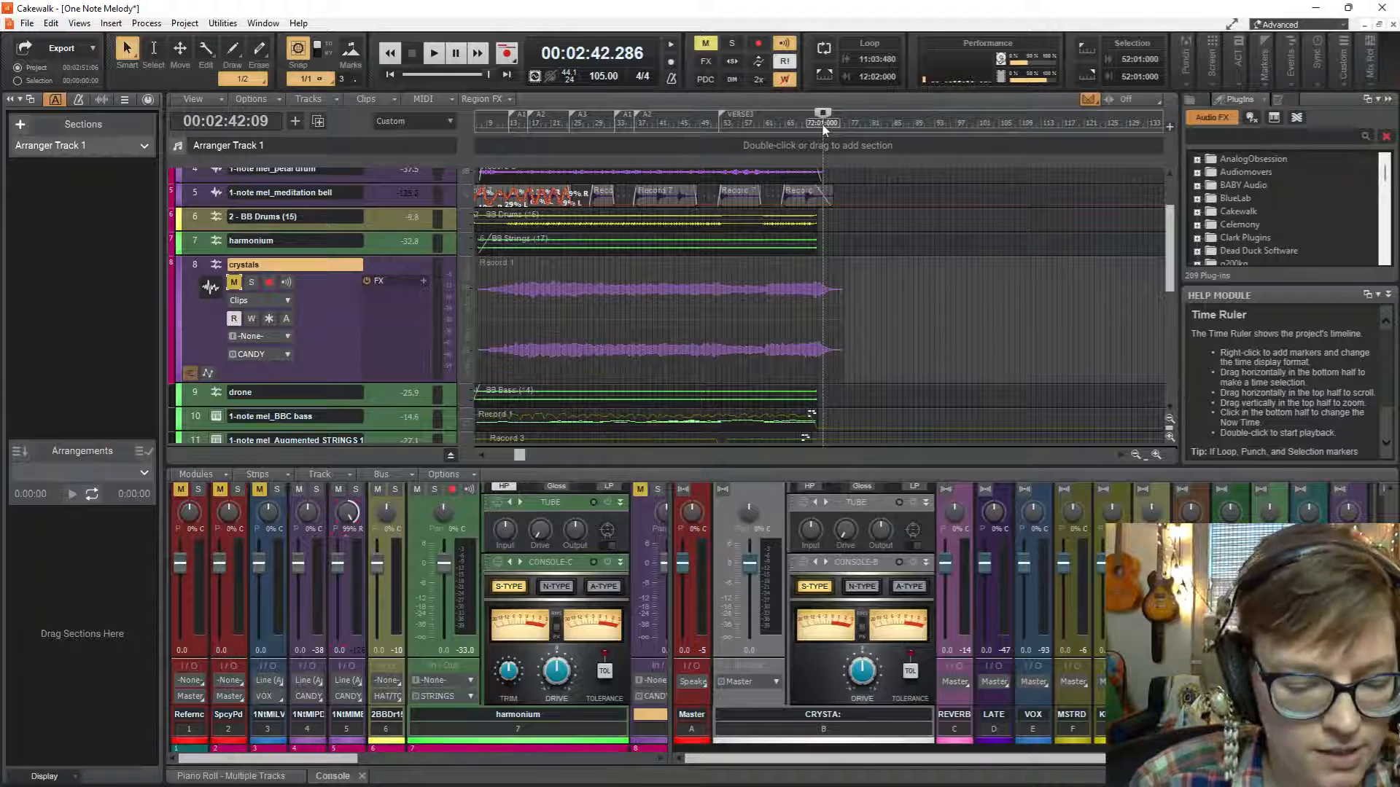
key(F11)
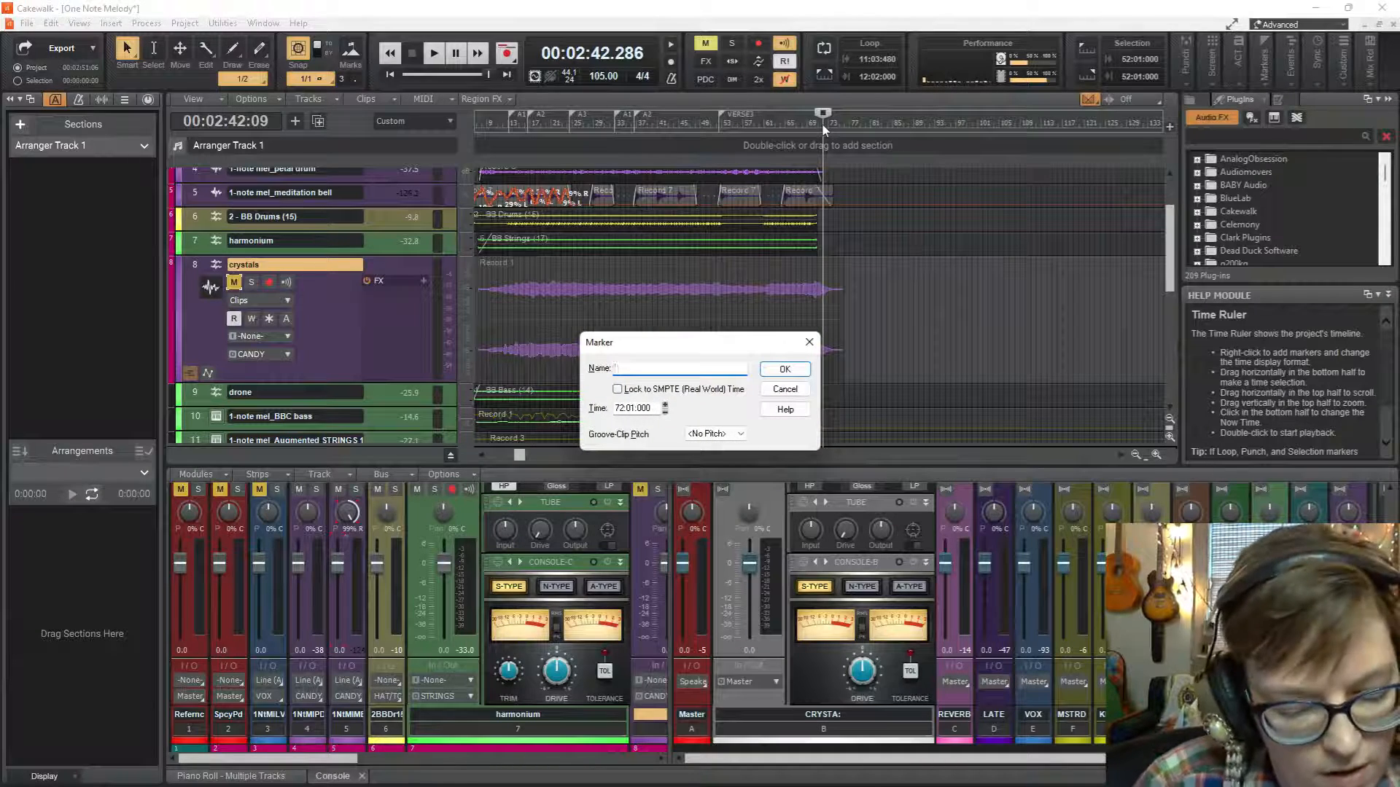
text(end?)
key(Return)
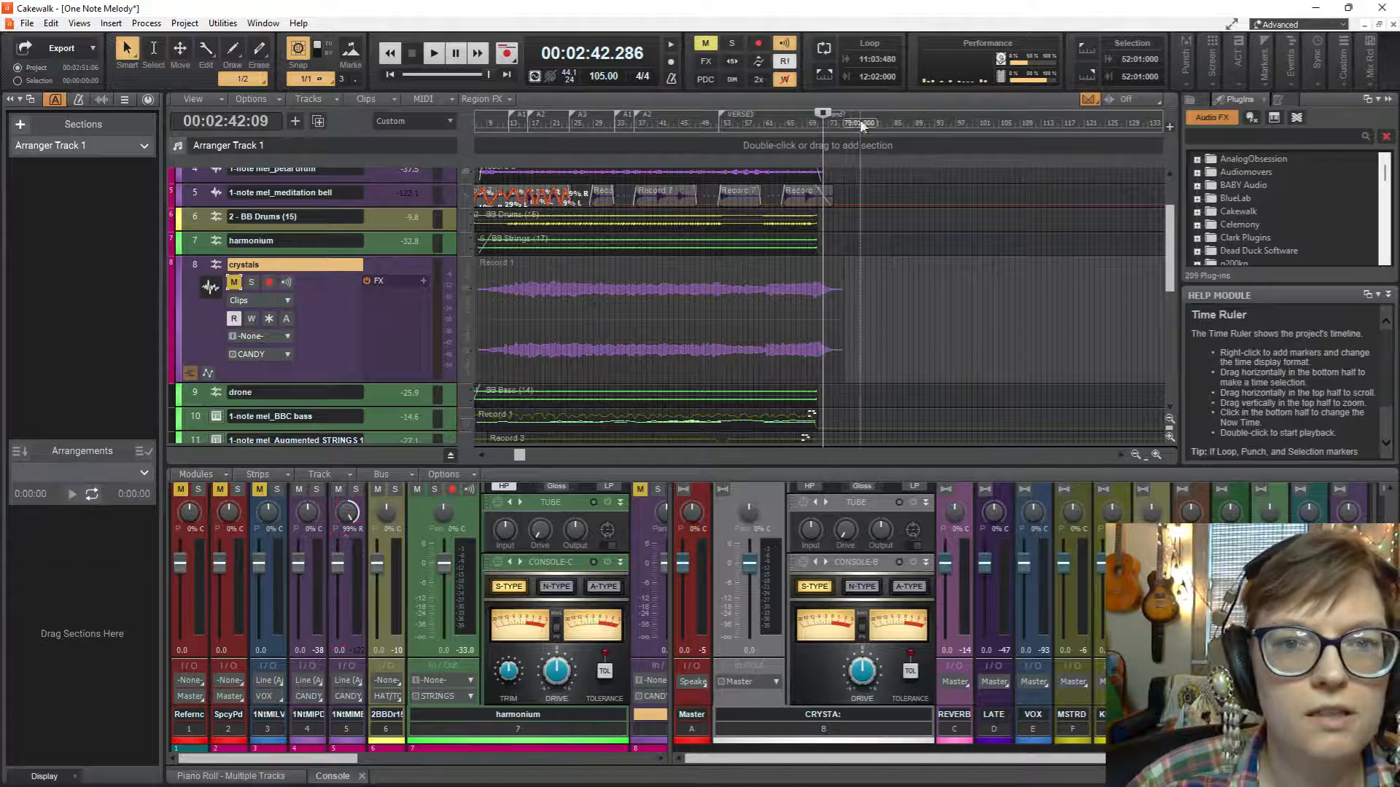
Create arranger sections from the markers across the whole song and extend the first A1 section back to measure 1.
drag(853, 124, 391, 103)
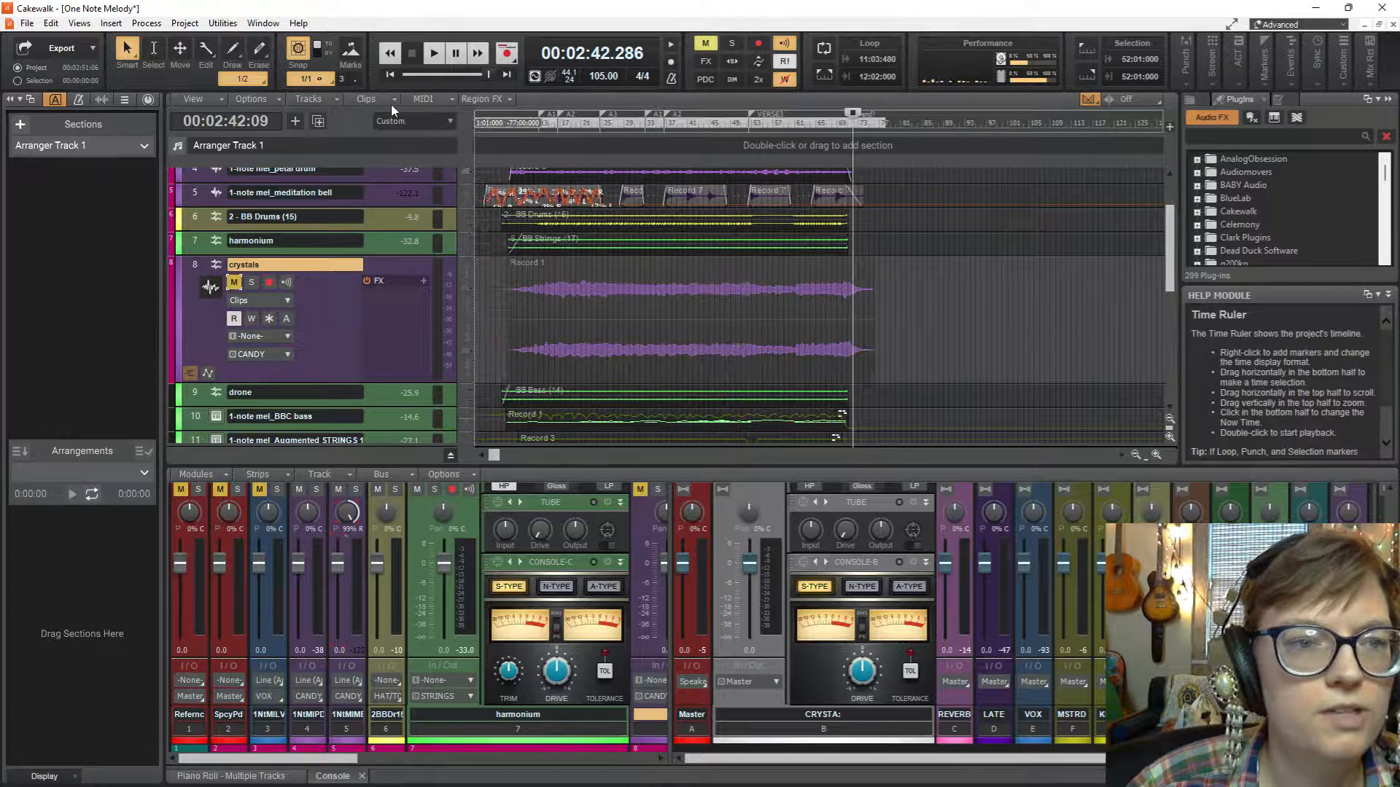
right_click(640, 129)
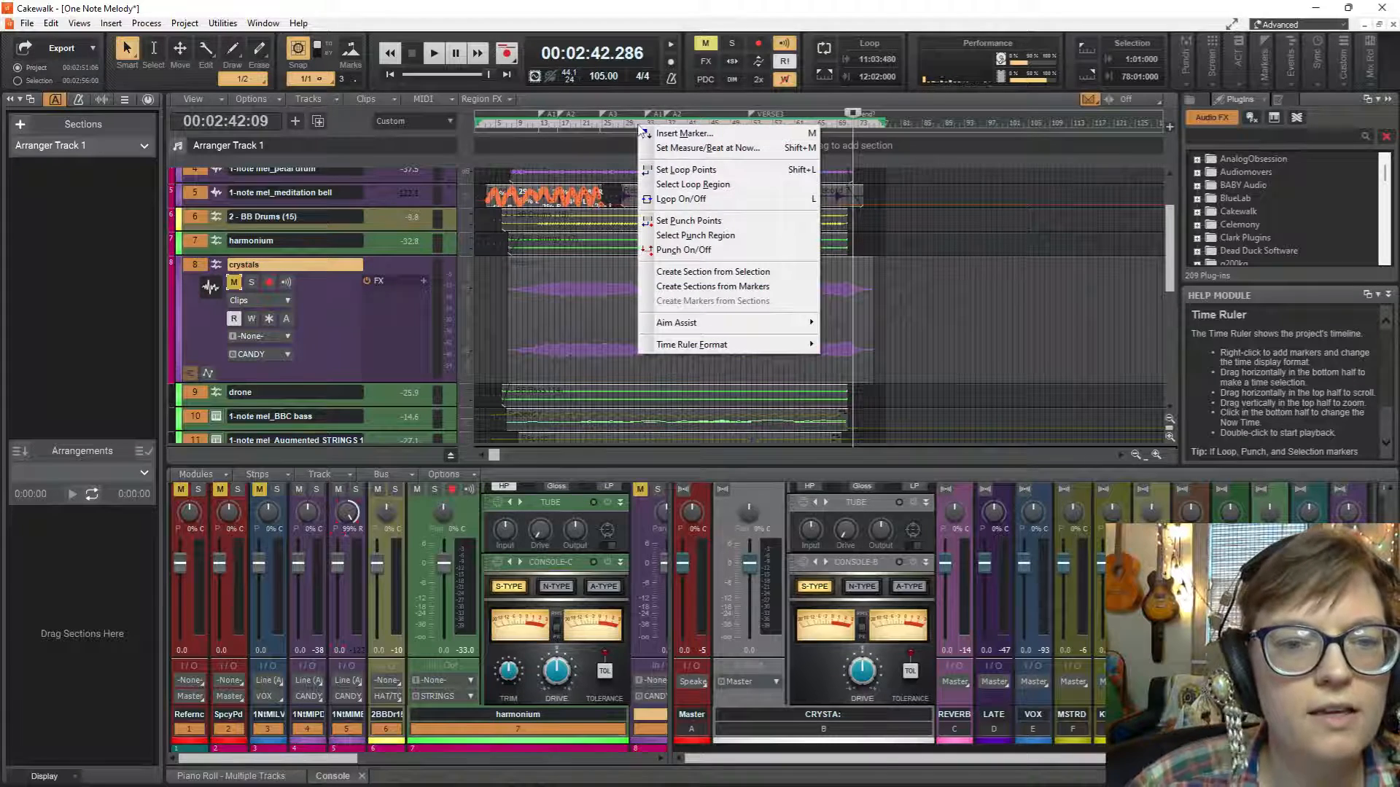
click(718, 290)
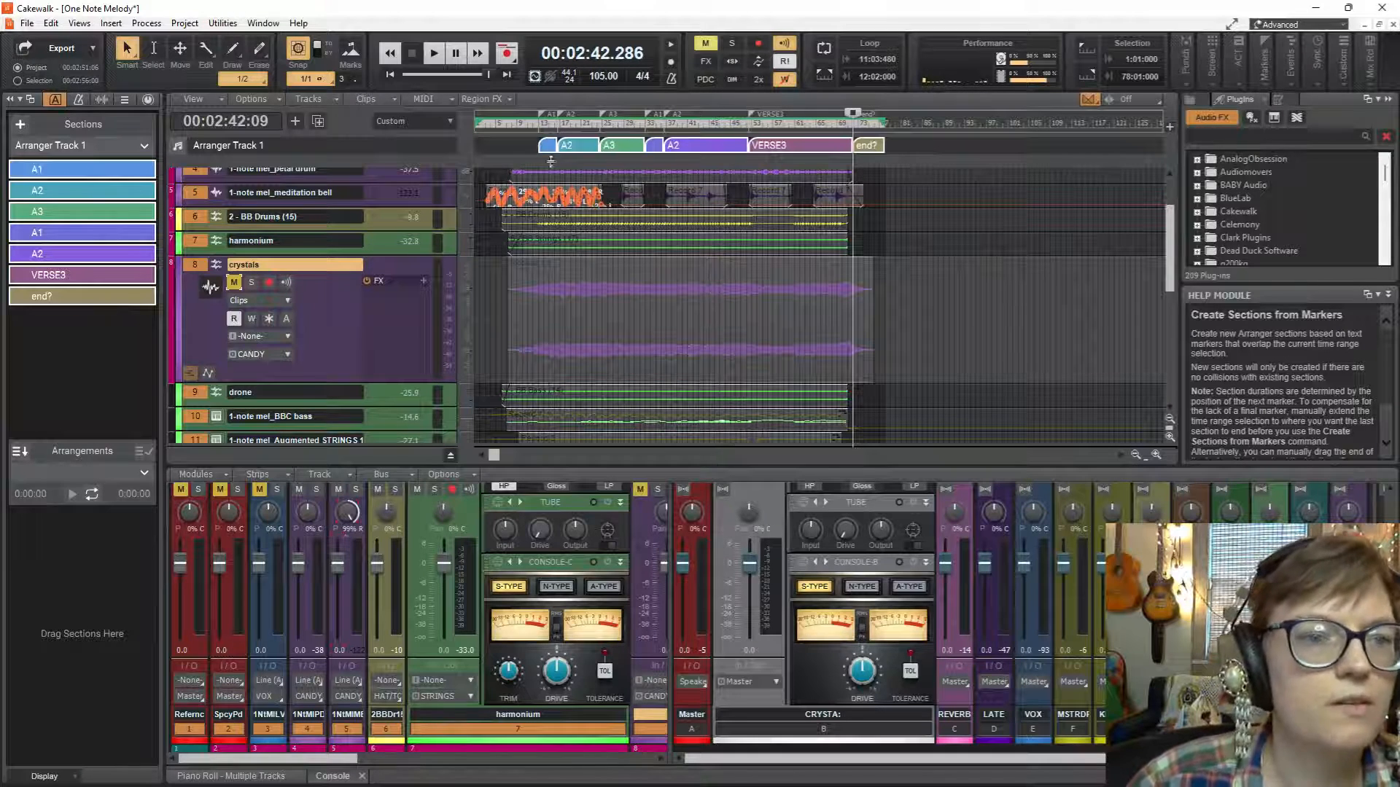
drag(538, 148, 475, 146)
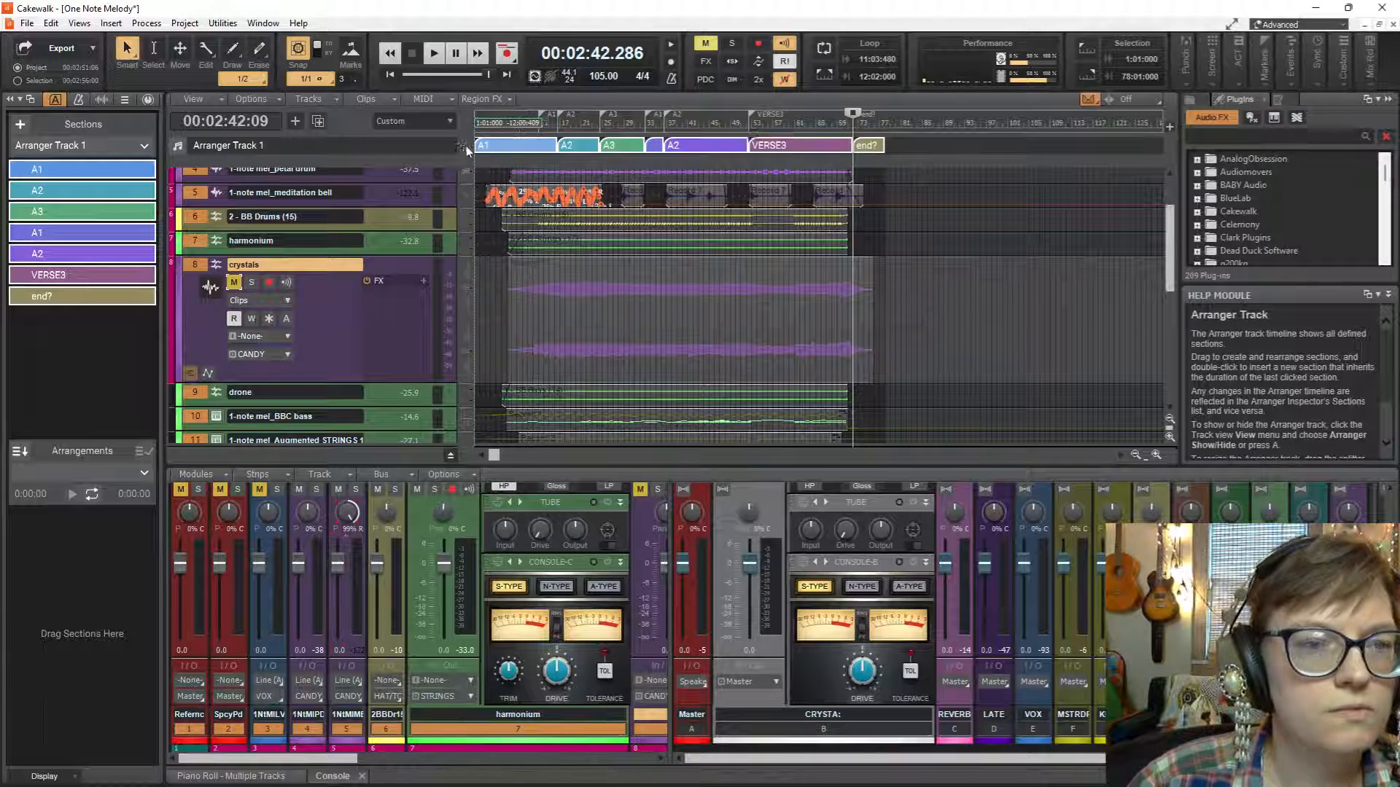
Rename the first arranger section INTRO and the A2 section that follows it VERSE1.
click(45, 168)
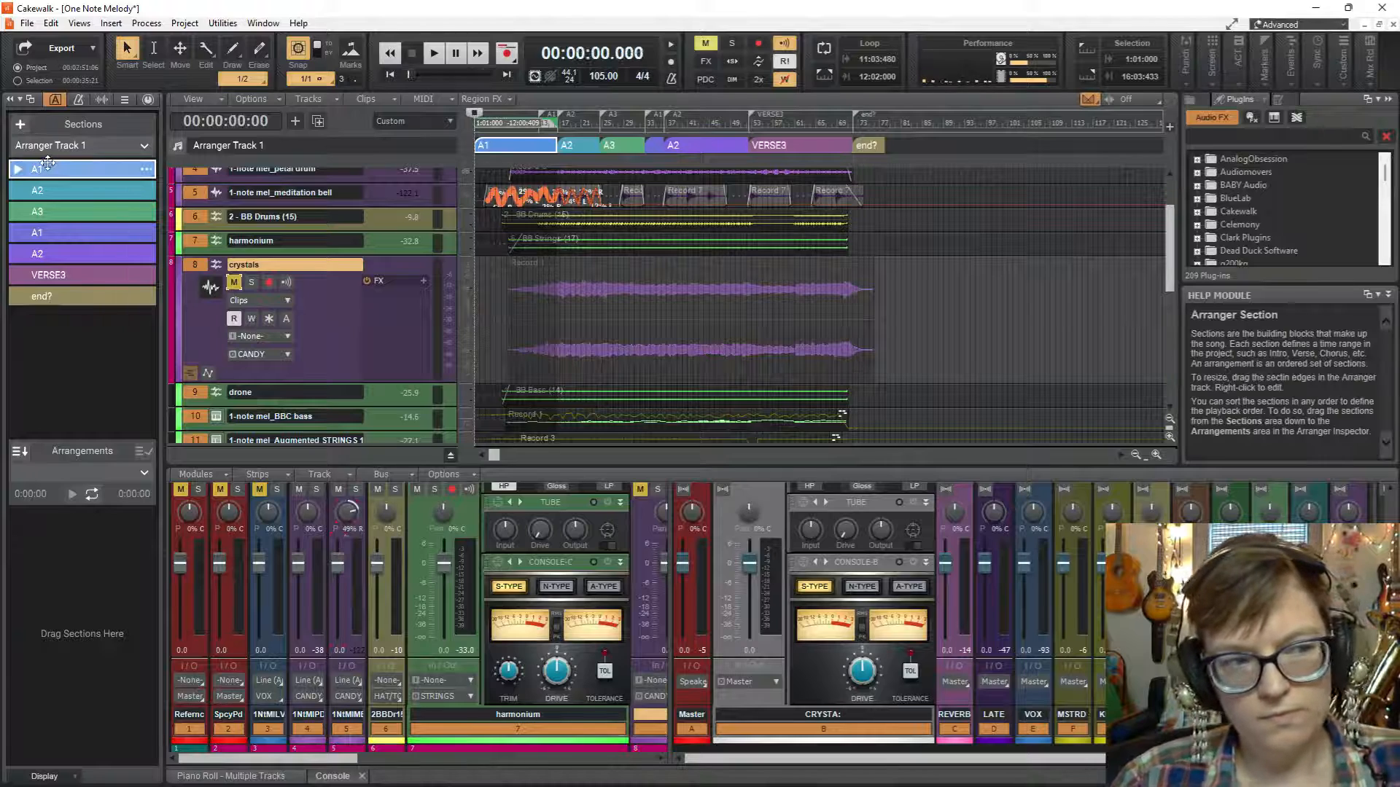
double_click(63, 172)
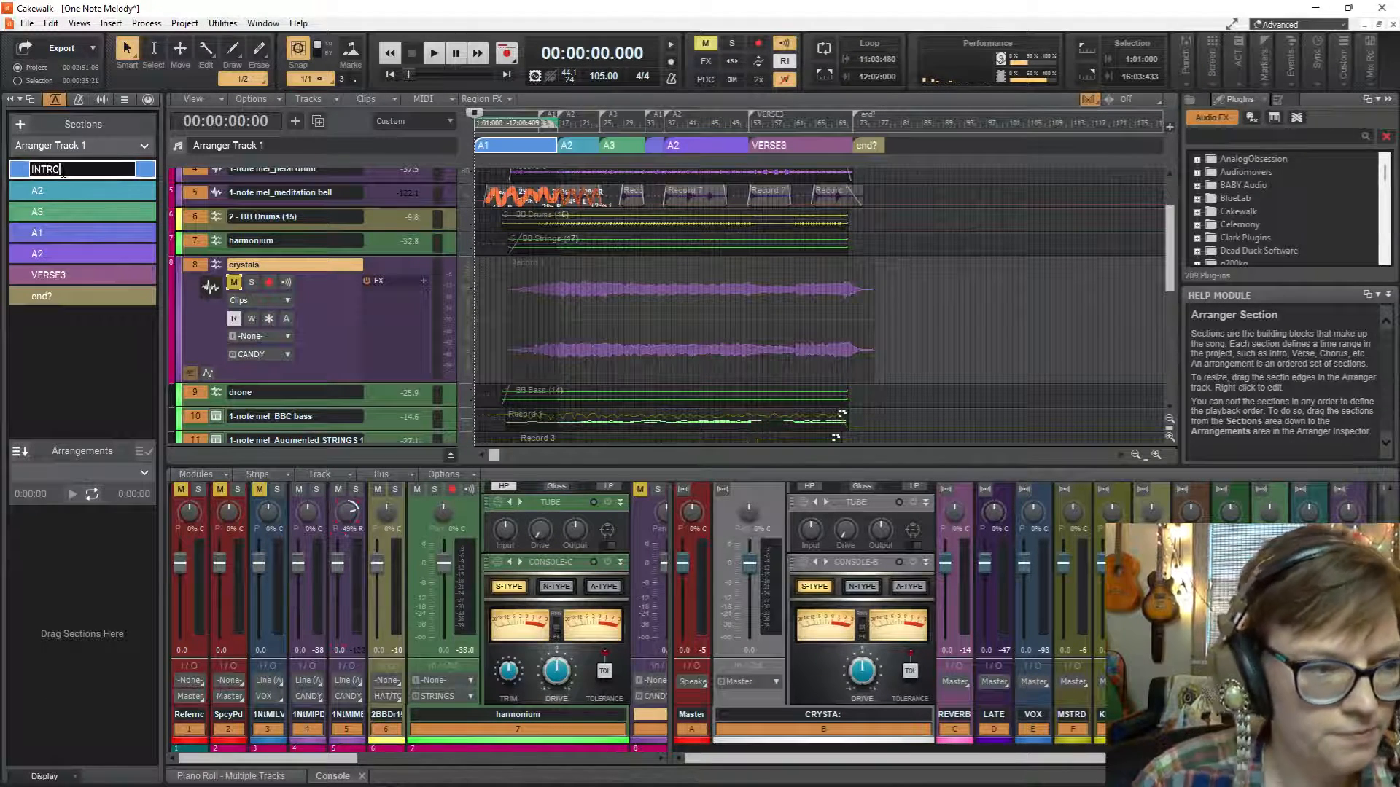
double_click(70, 191)
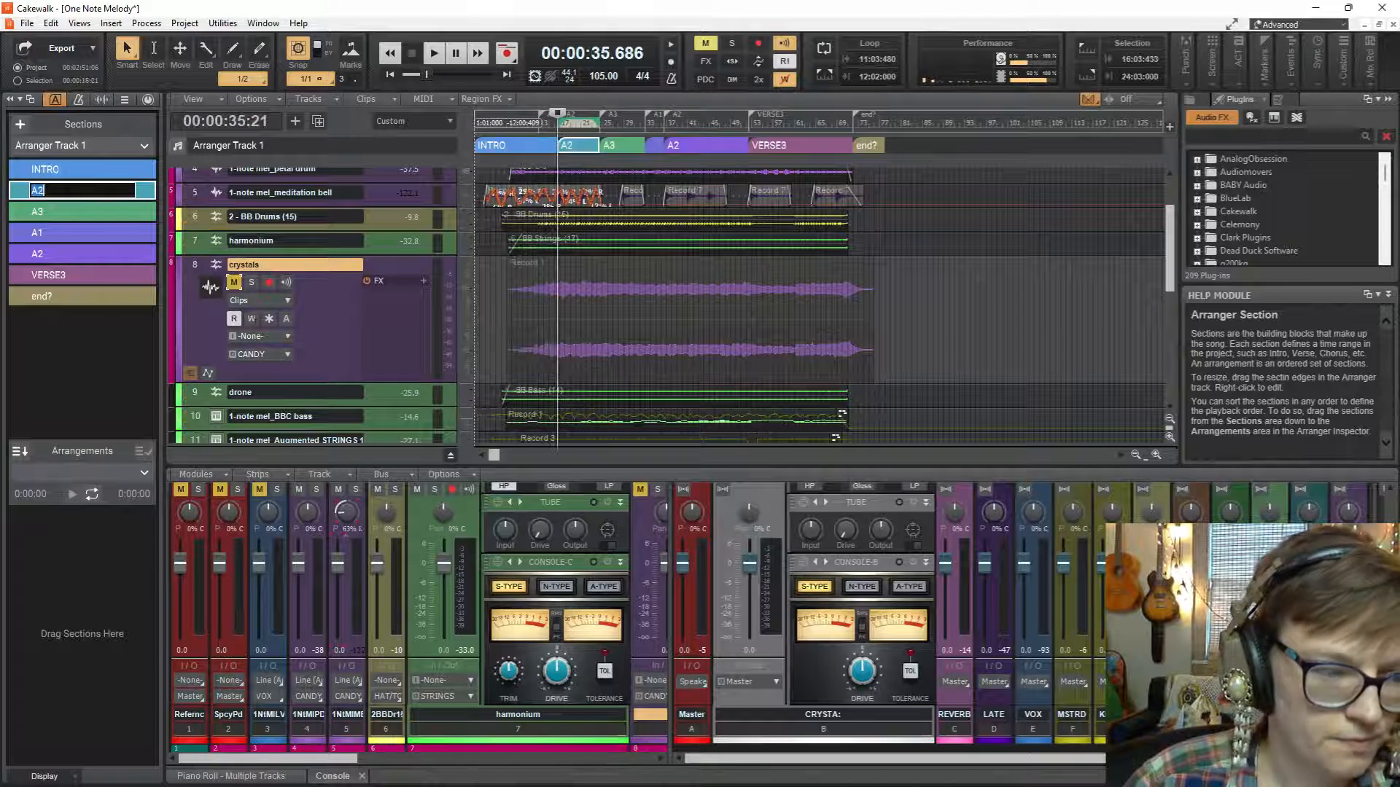
text(VERSE1)
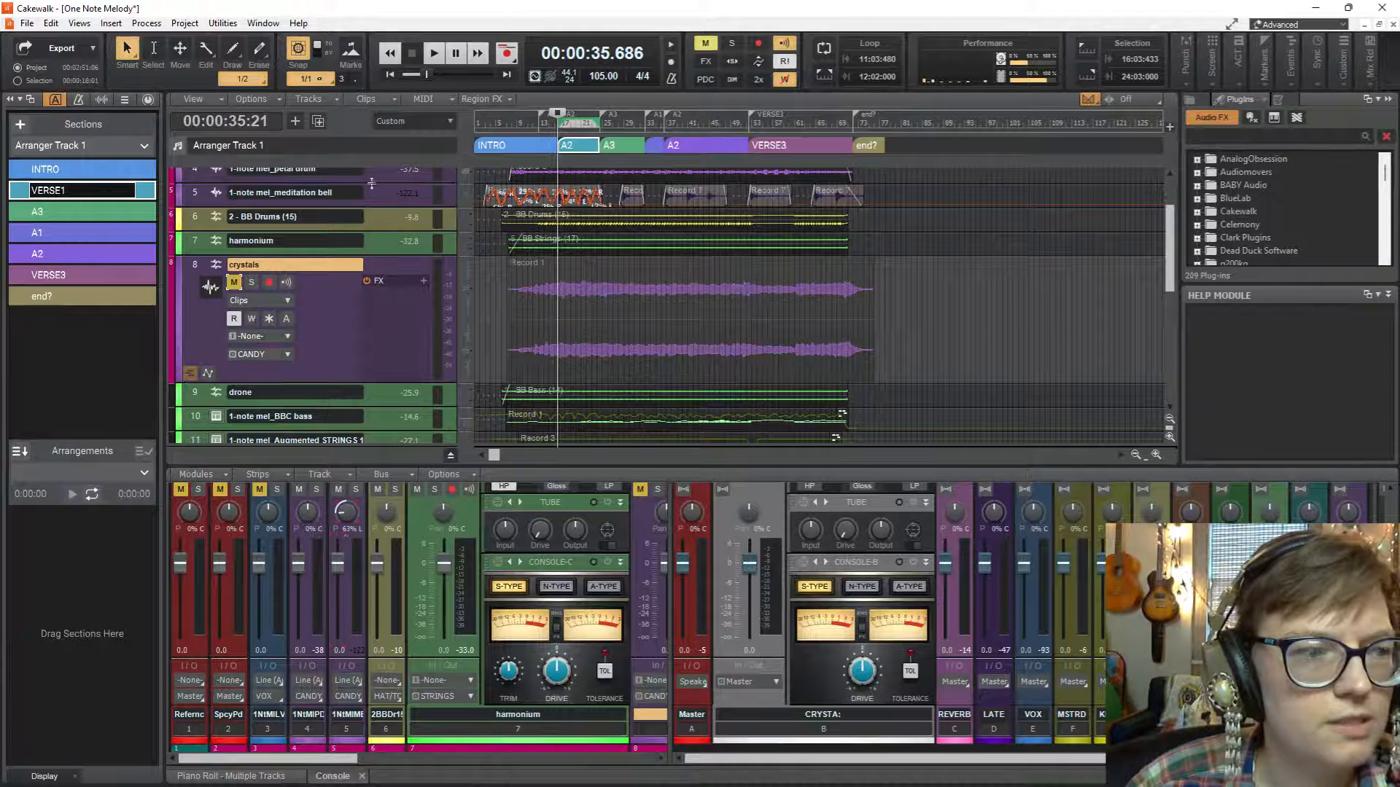
Rename the A3 section VERSE2 and the remaining A1 section "break".
double_click(46, 216)
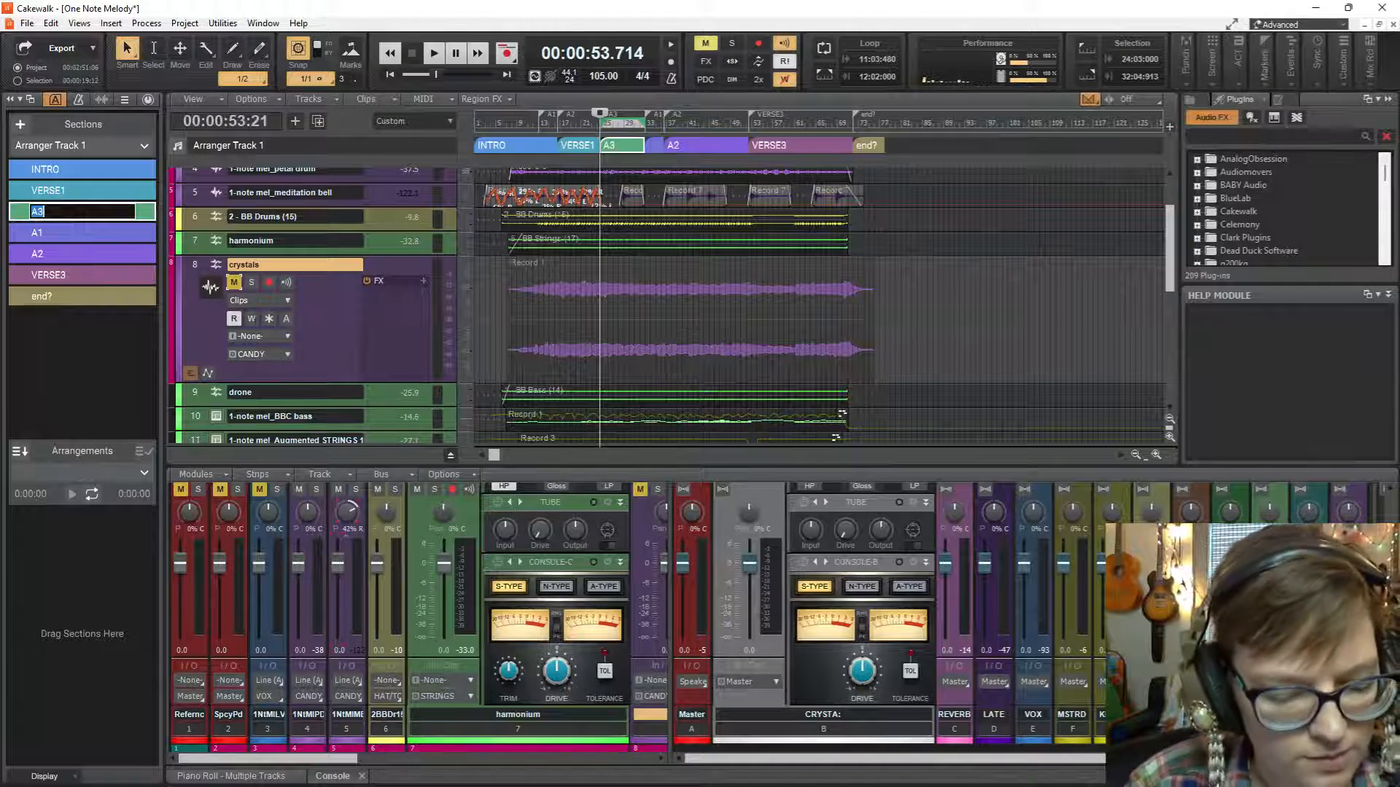
text(VERSE2)
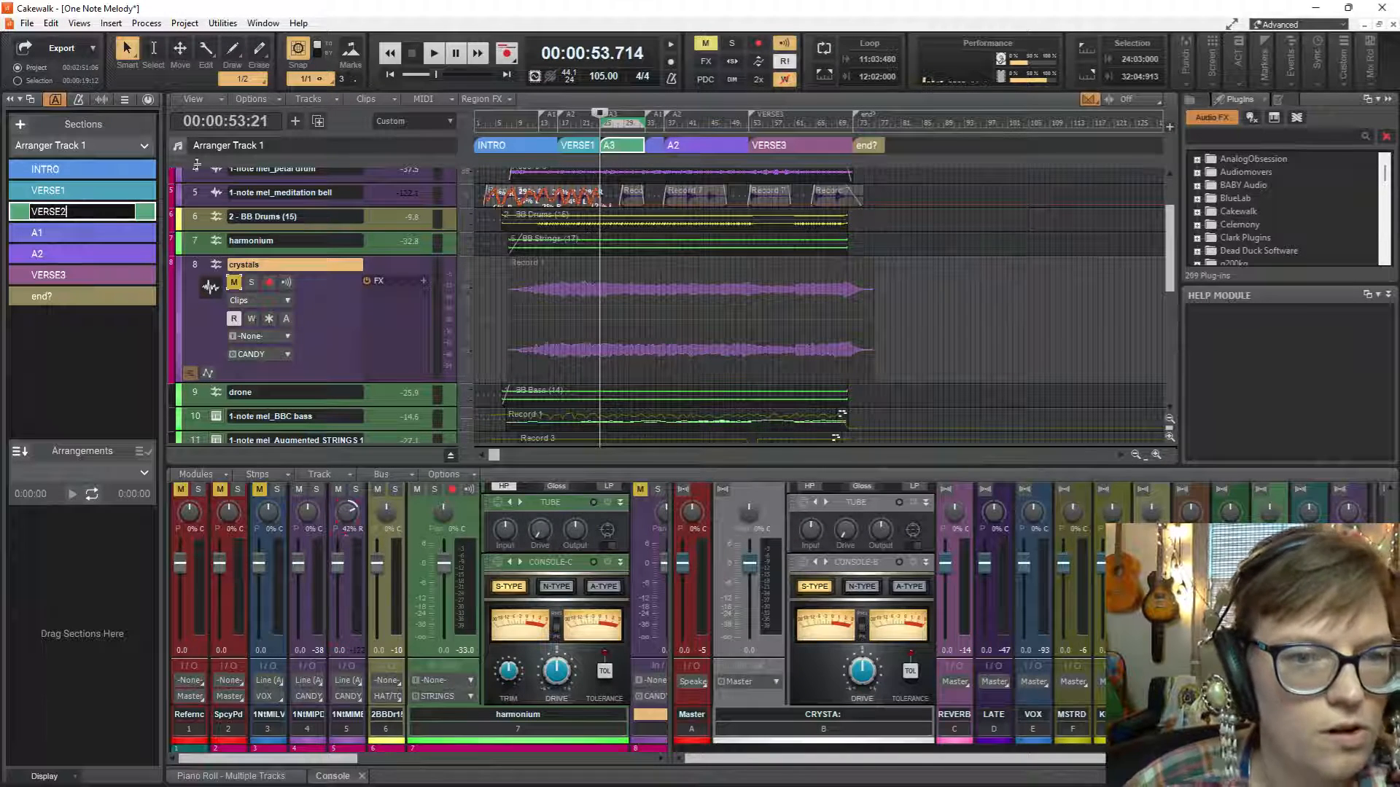
double_click(68, 232)
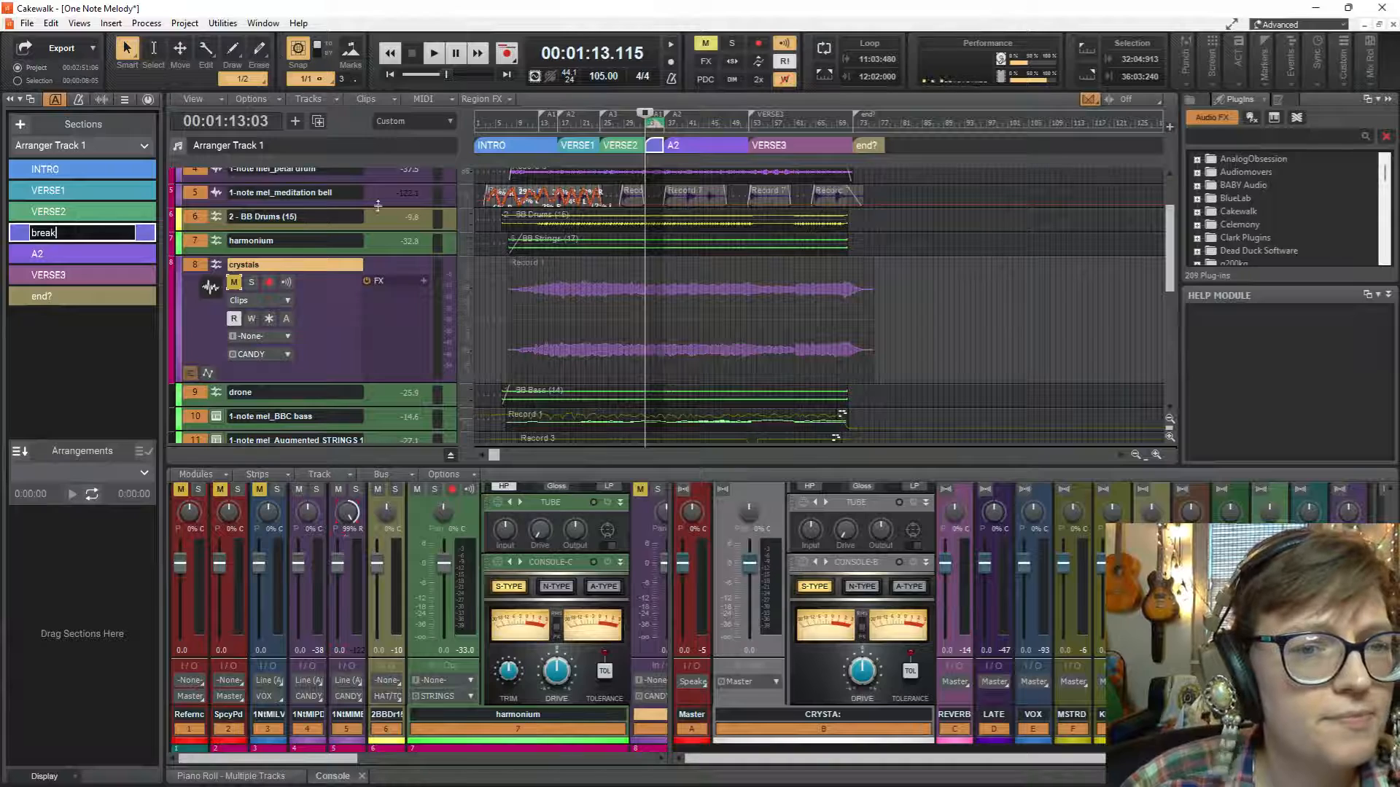
key(Return)
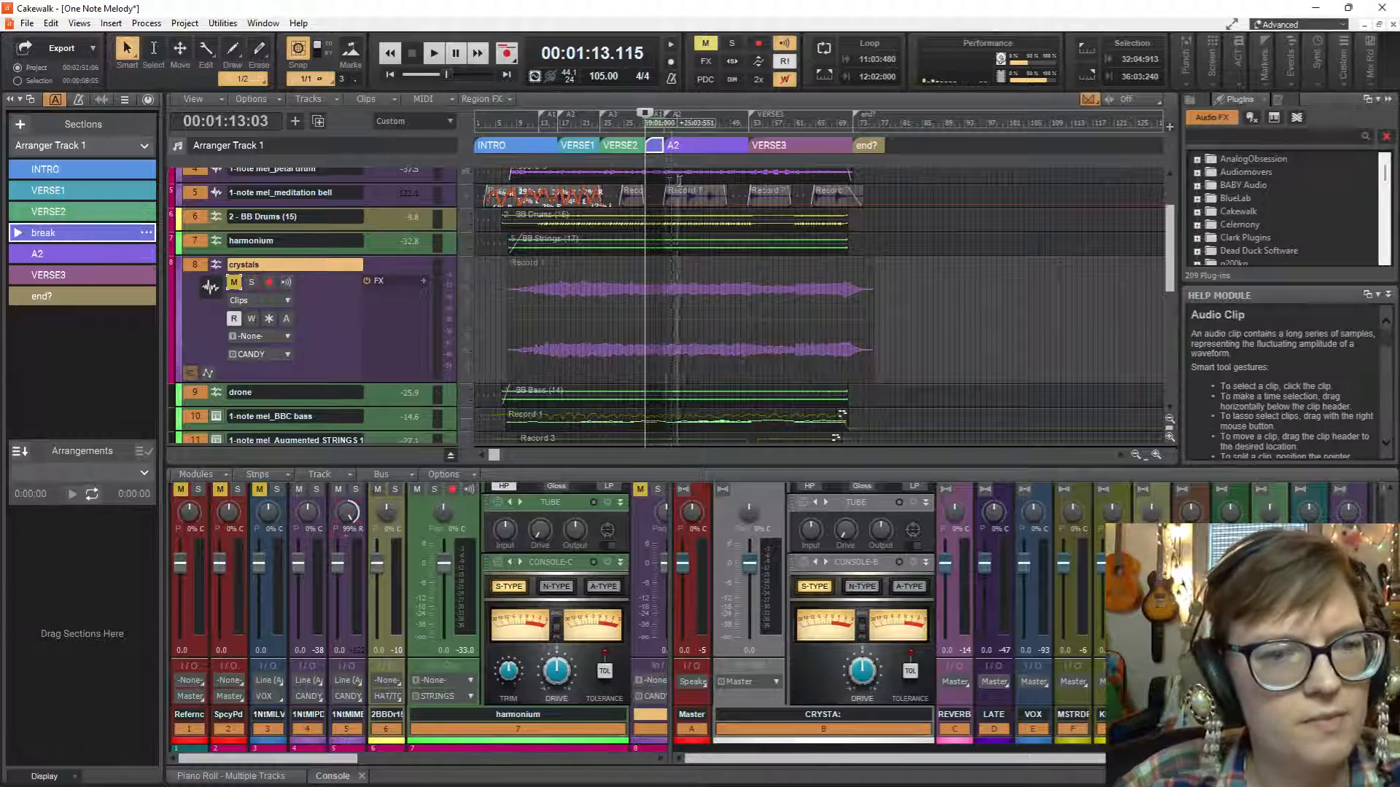
Play from the break section and rename the third arranger section VERSE1b.
key(space)
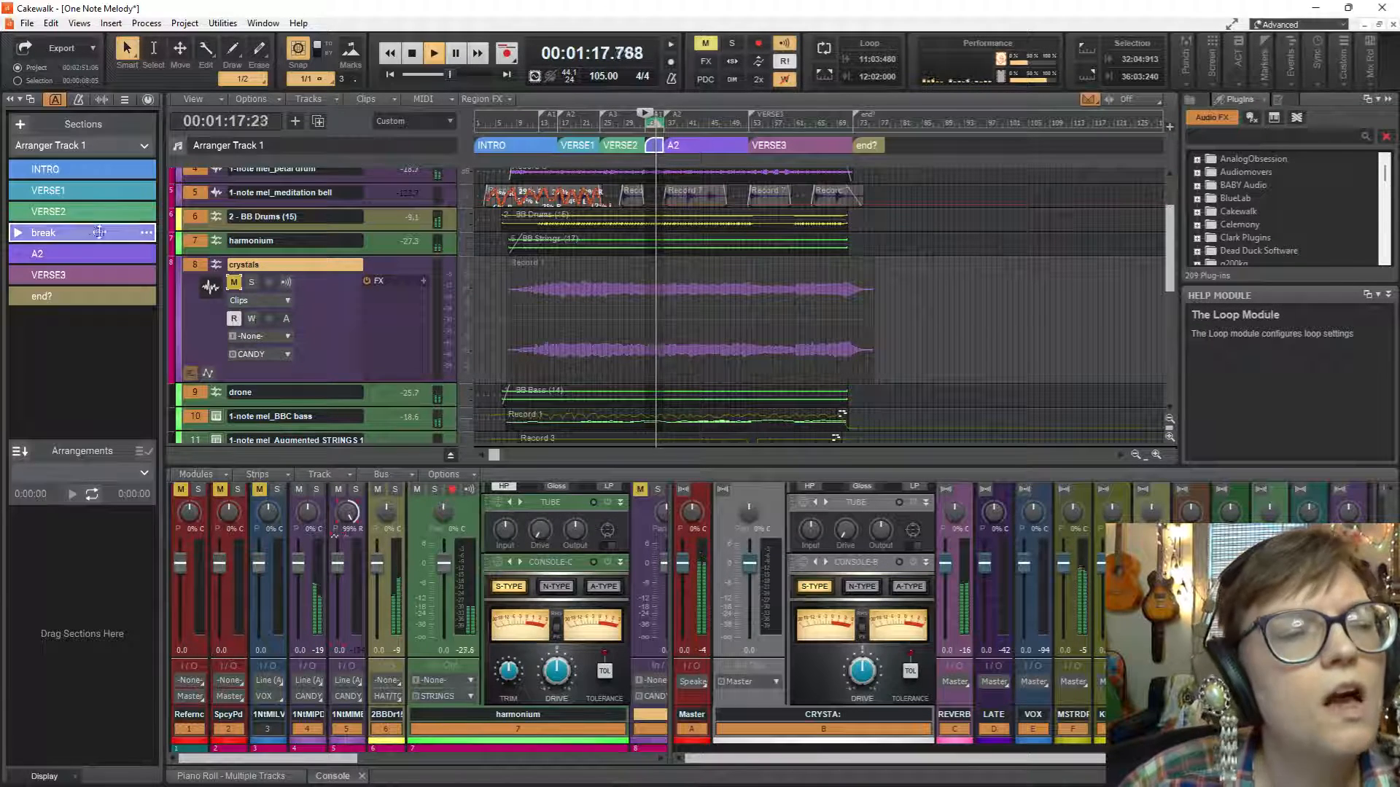
double_click(85, 211)
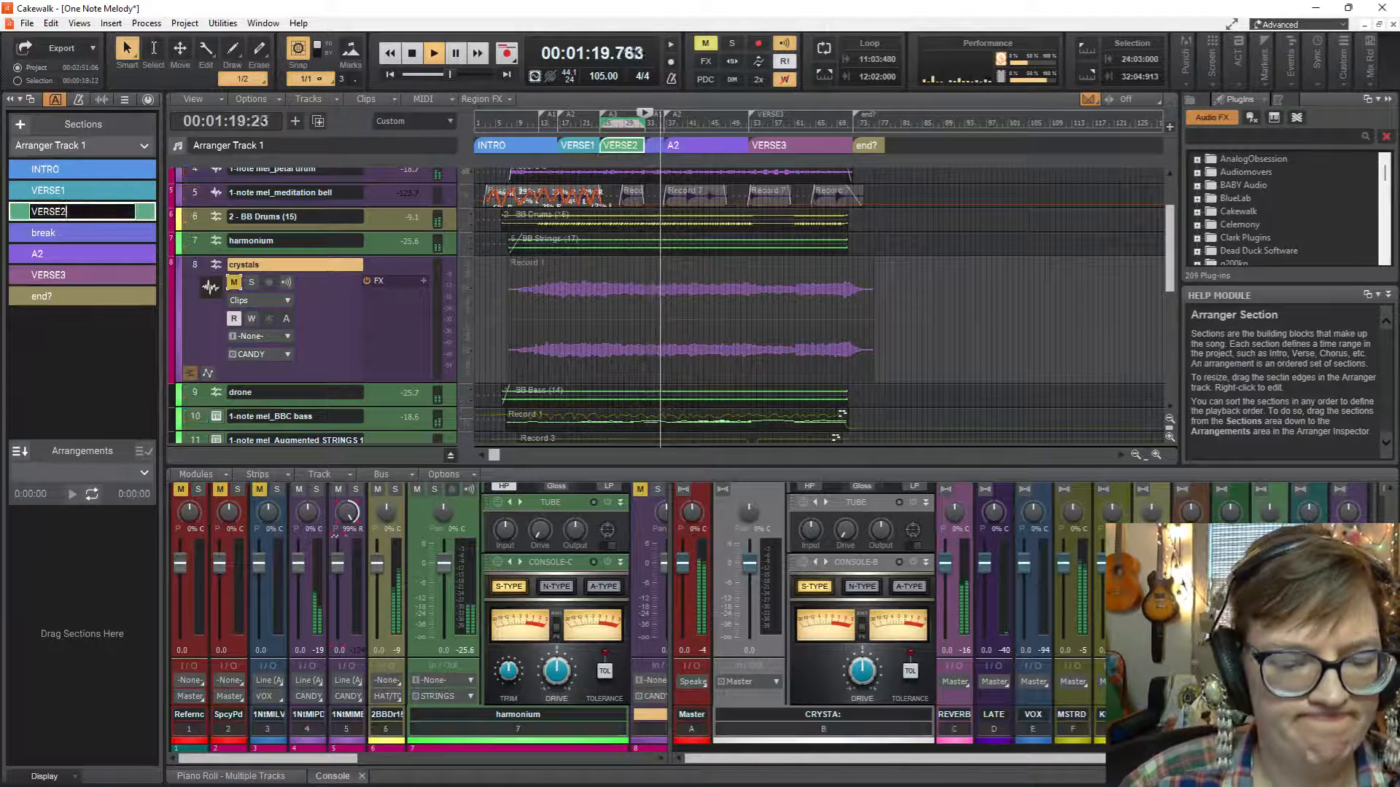
key(BackSpace)
text(1b)
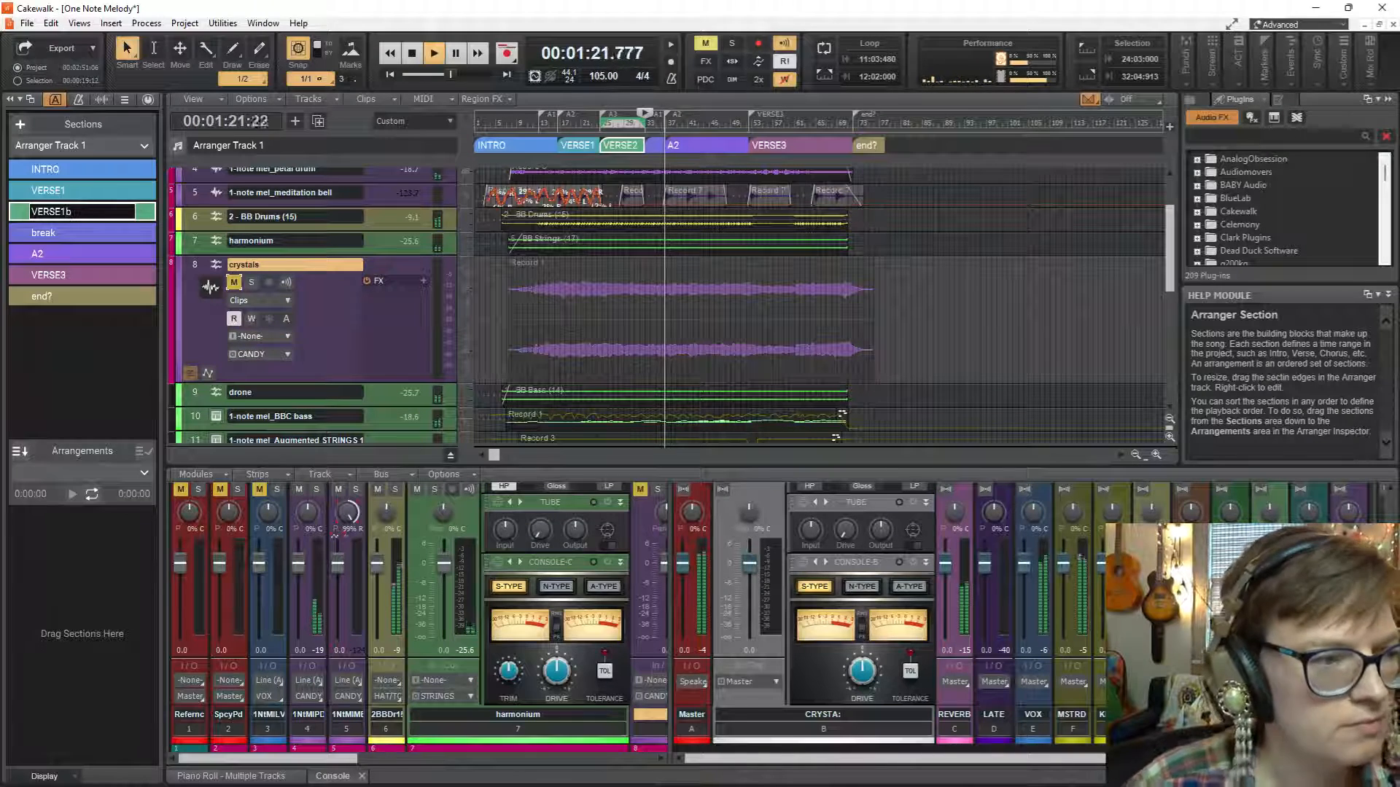
key(Return)
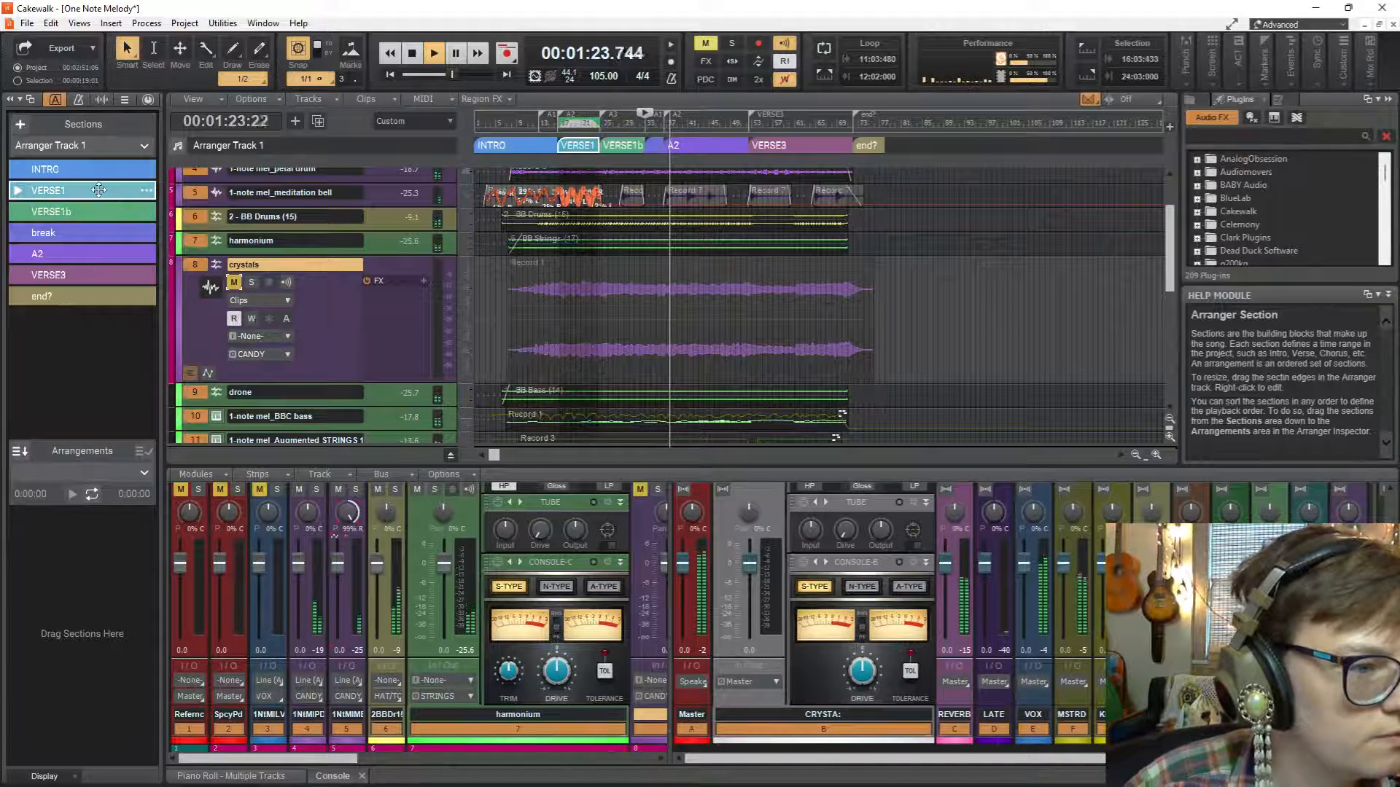
Rename the VERSE1 section VERSE1a.
double_click(102, 191)
click(101, 192)
text(a)
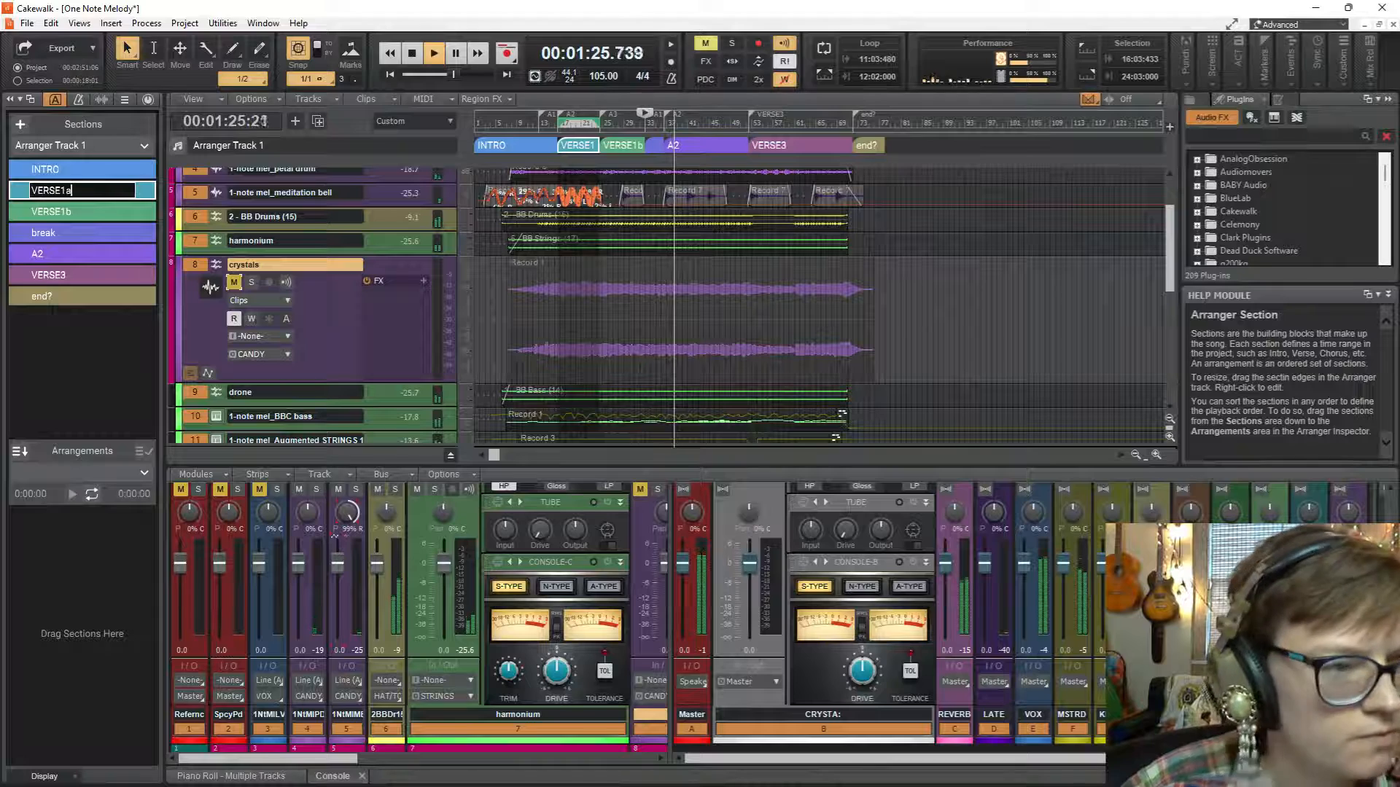
Rename the A2 section after the break VERSE2 and stop playback.
double_click(47, 255)
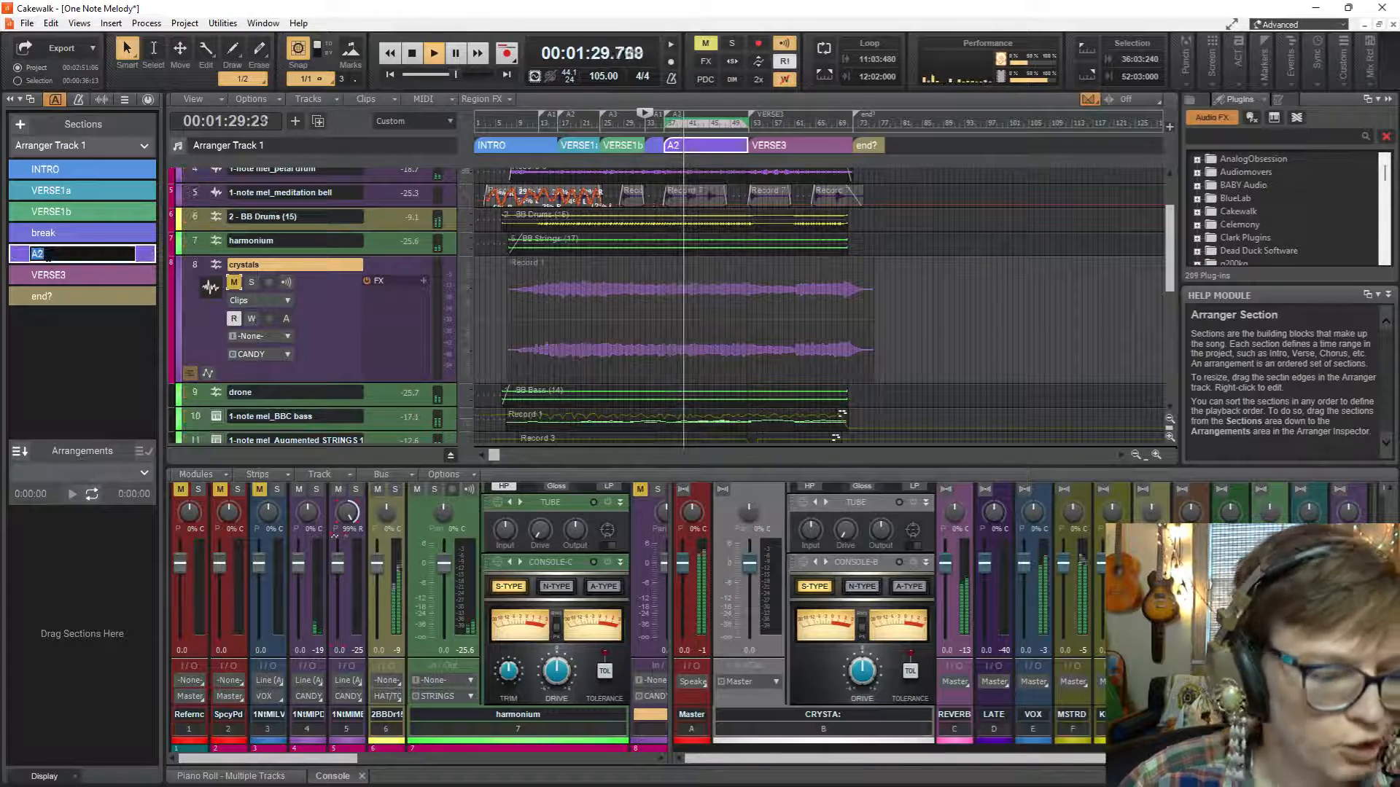
text(VERSE2)
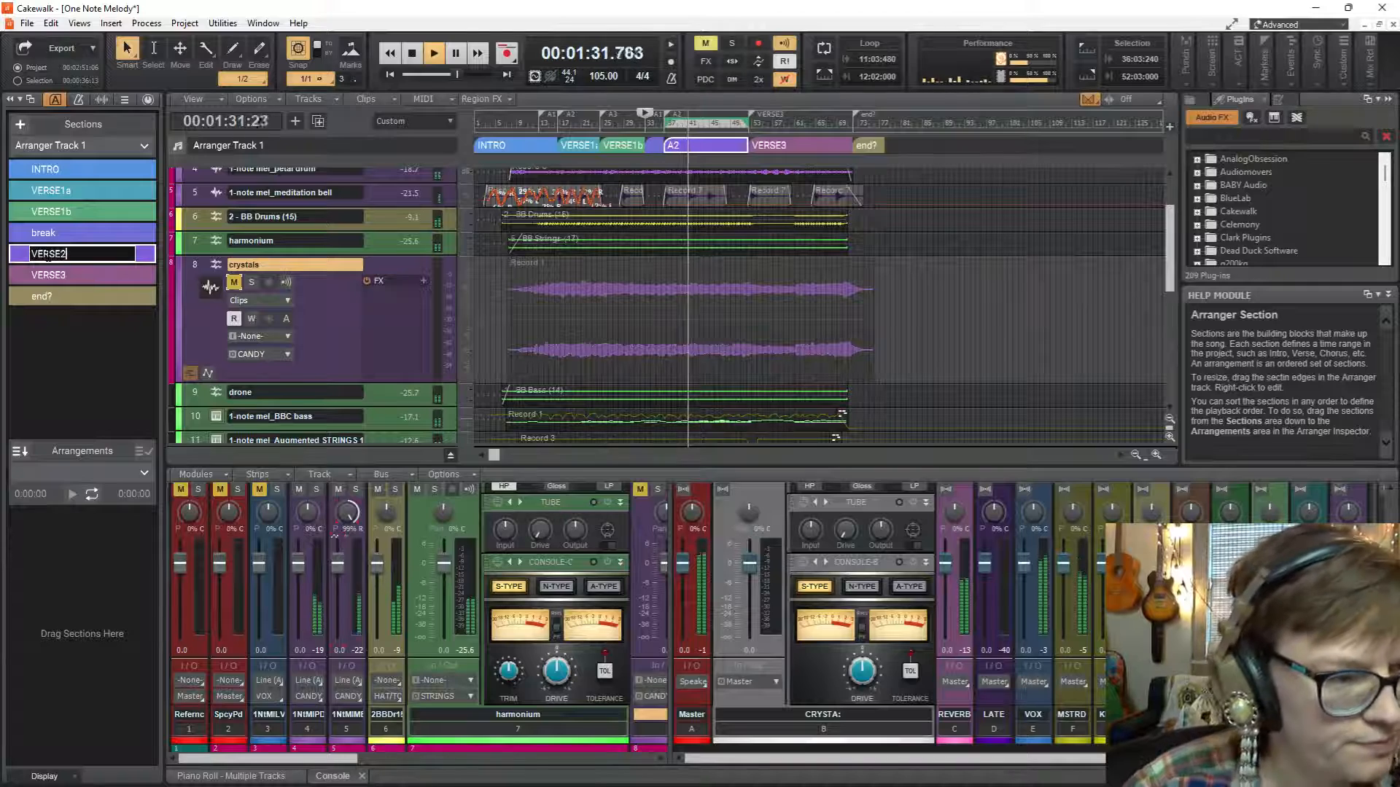
key(Return)
key(space)
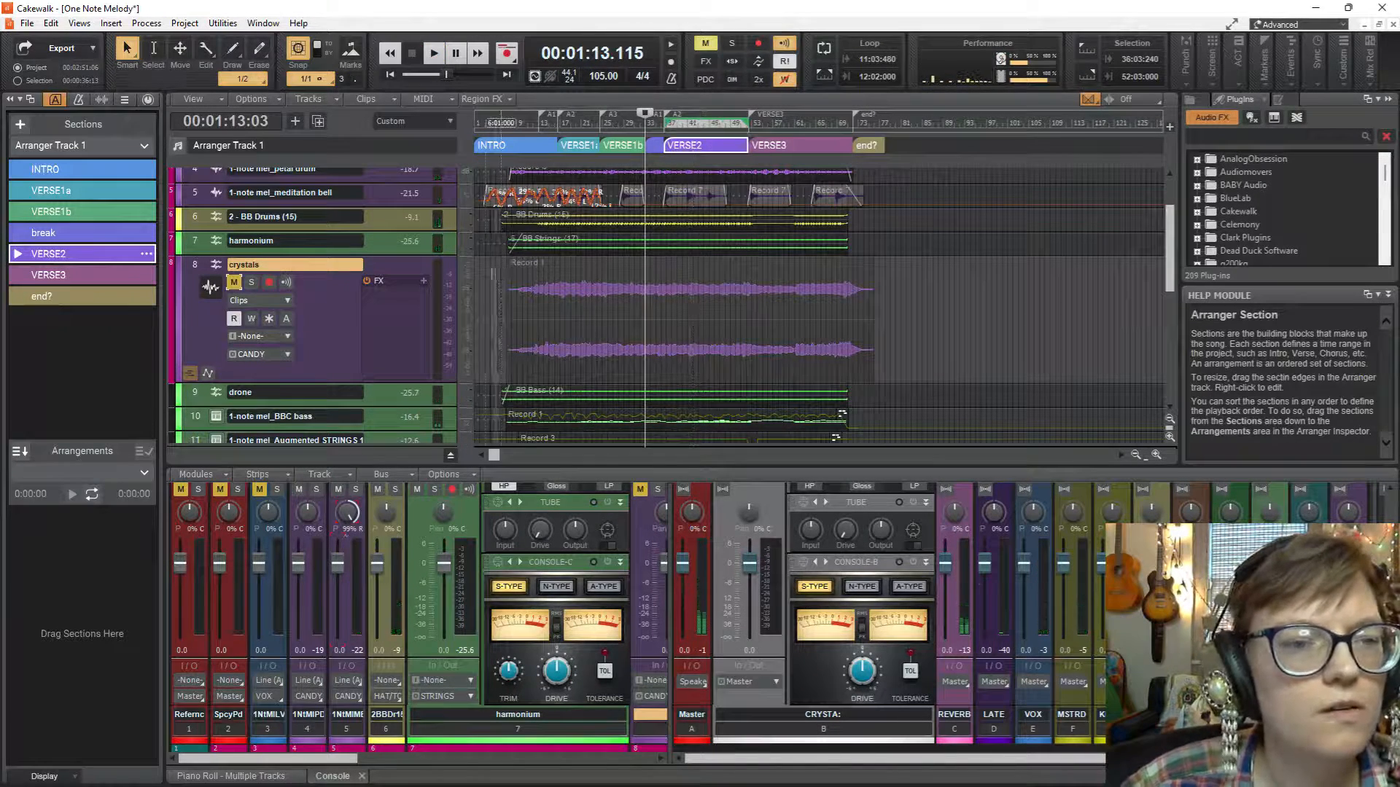
Apply a Melodyne region effect to the Lead track's first vocal clip, spanning VERSE1a and VERSE1b.
scroll(485, 259, up, 3)
scroll(484, 259, down, 5)
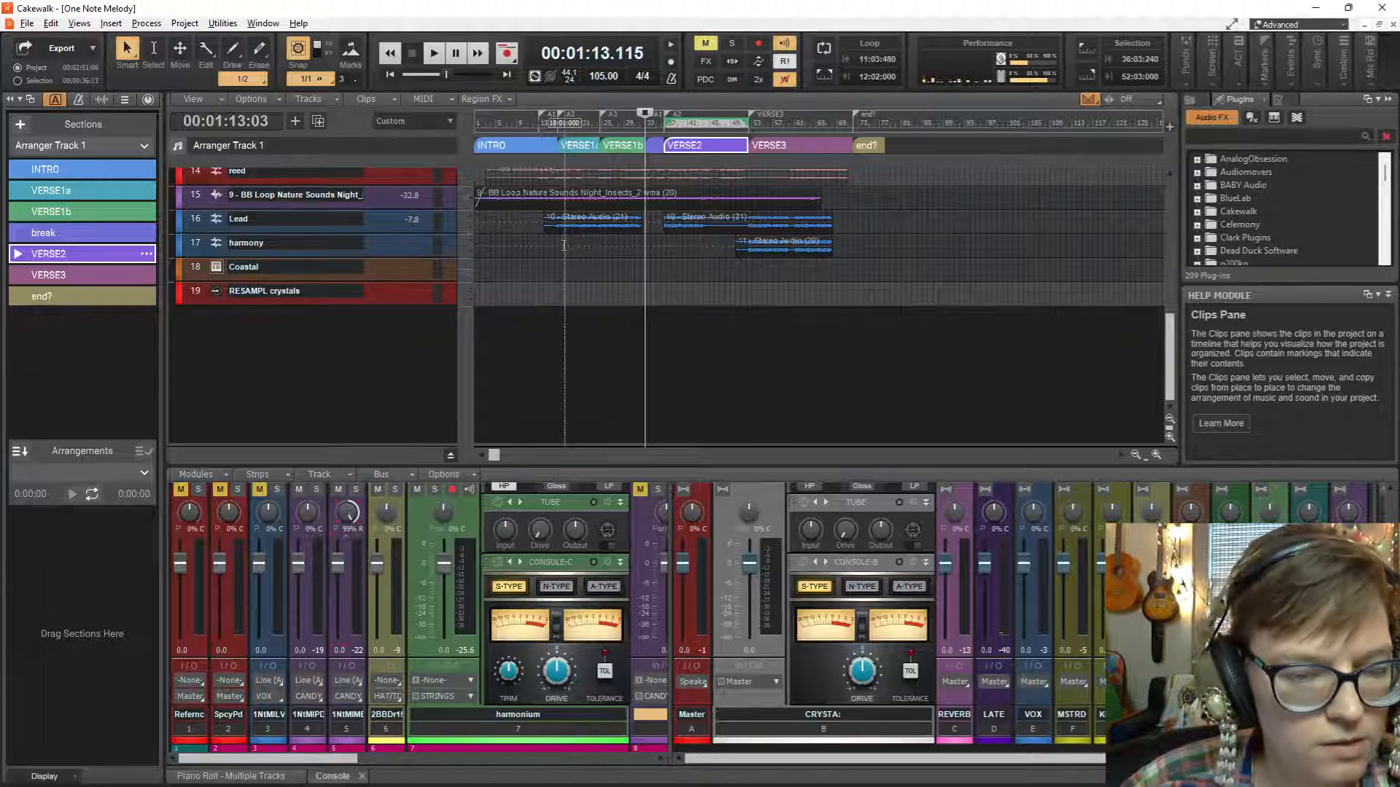
key(ctrl+Right)
key(ctrl+Right)
click(336, 222)
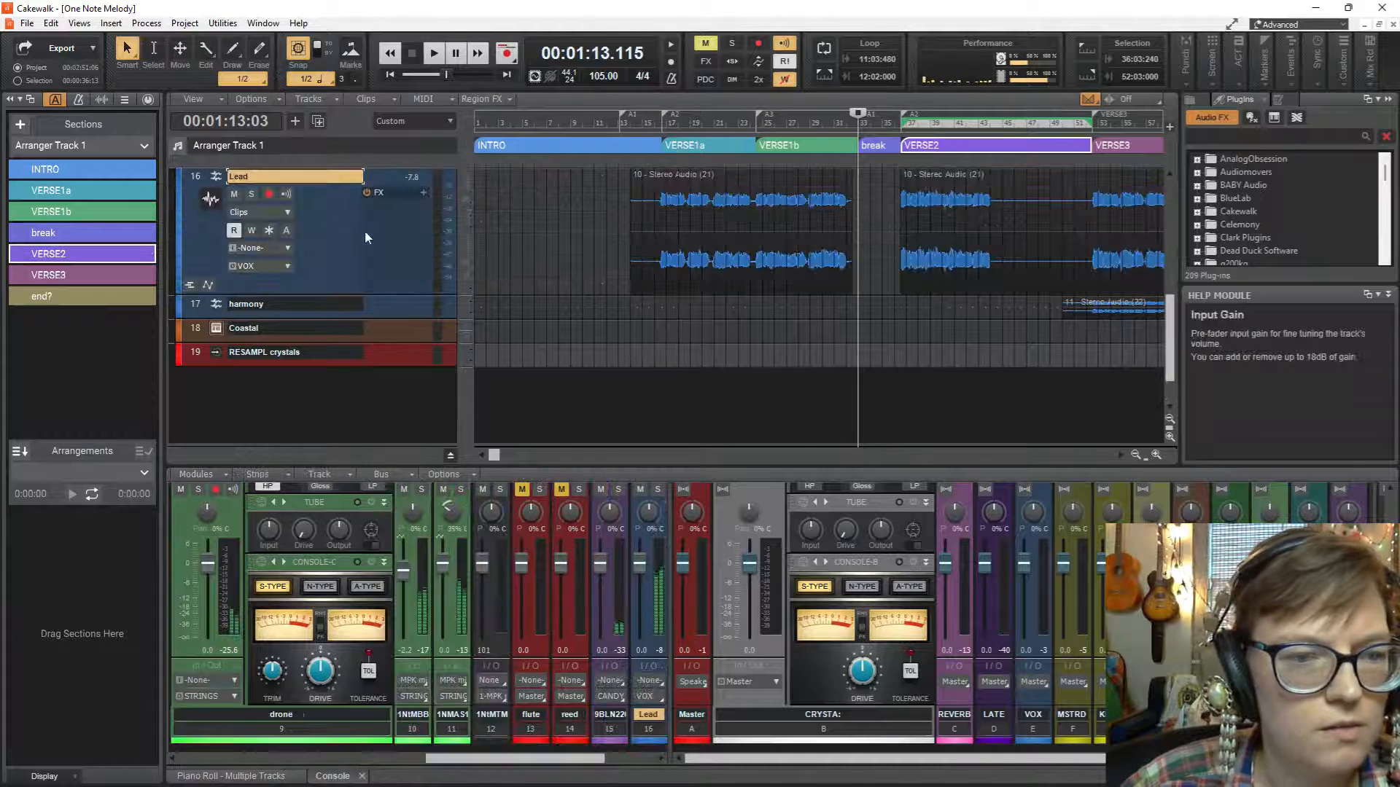
click(656, 262)
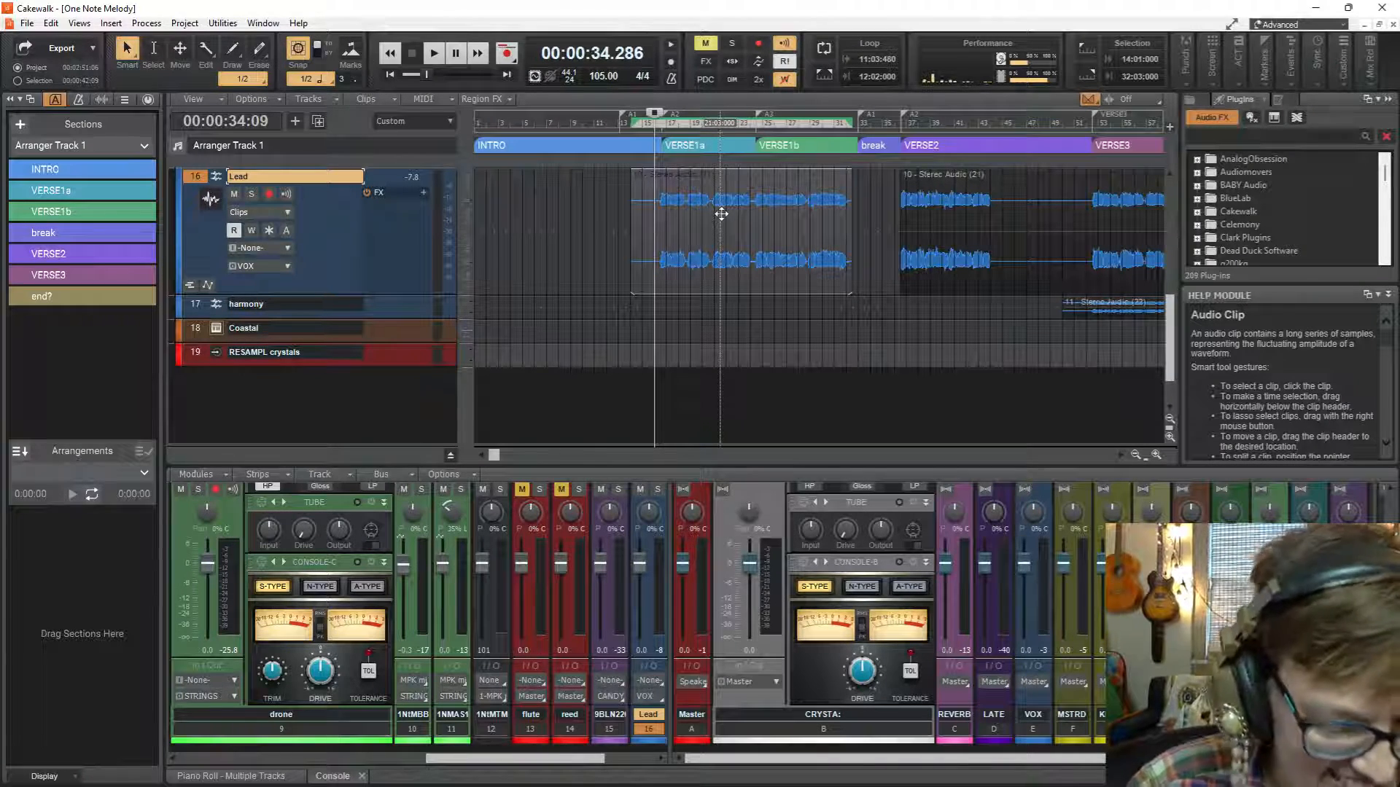
key(ctrl+m)
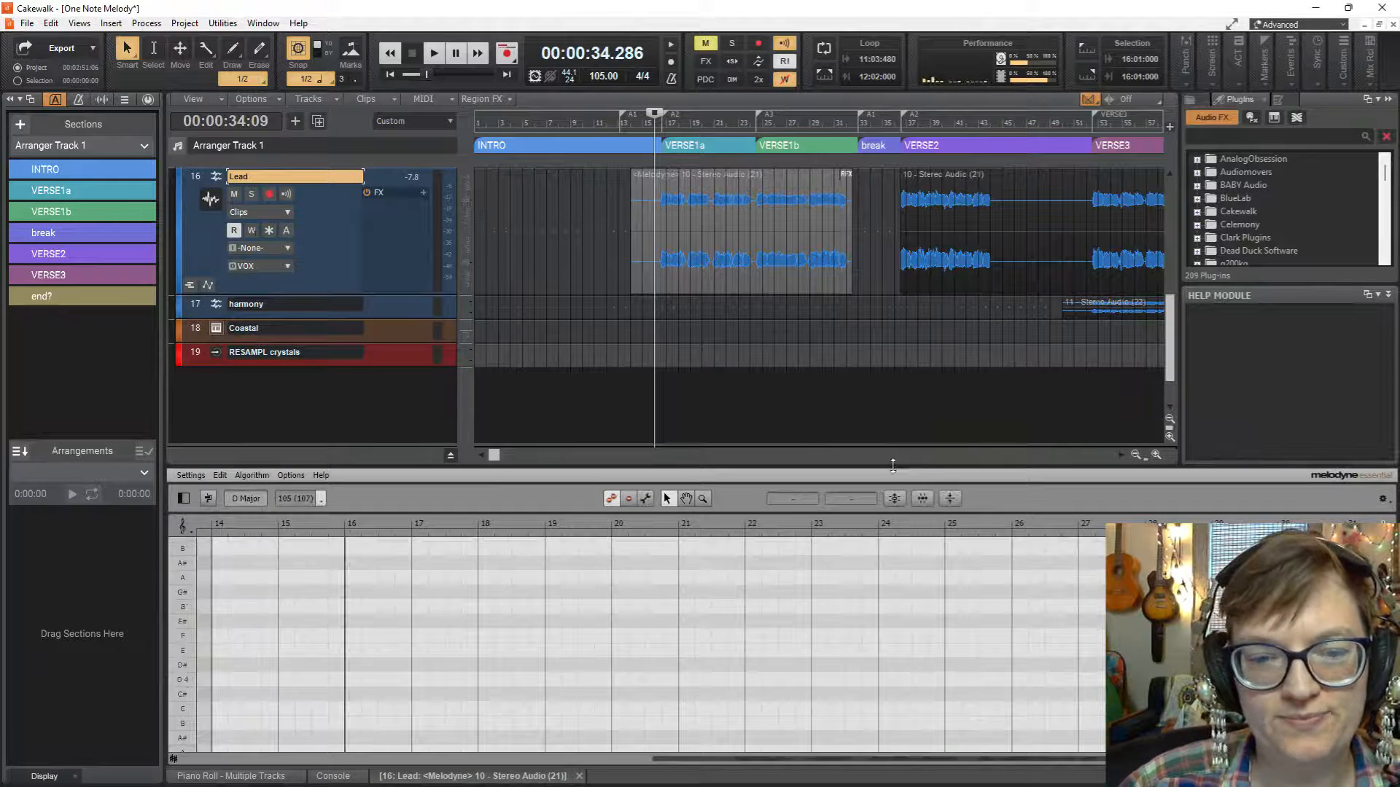
Enlarge the Melodyne editor and correct the Lead clip's pitch center to 100%, leaving pitch drift at 0%.
drag(898, 465, 865, 260)
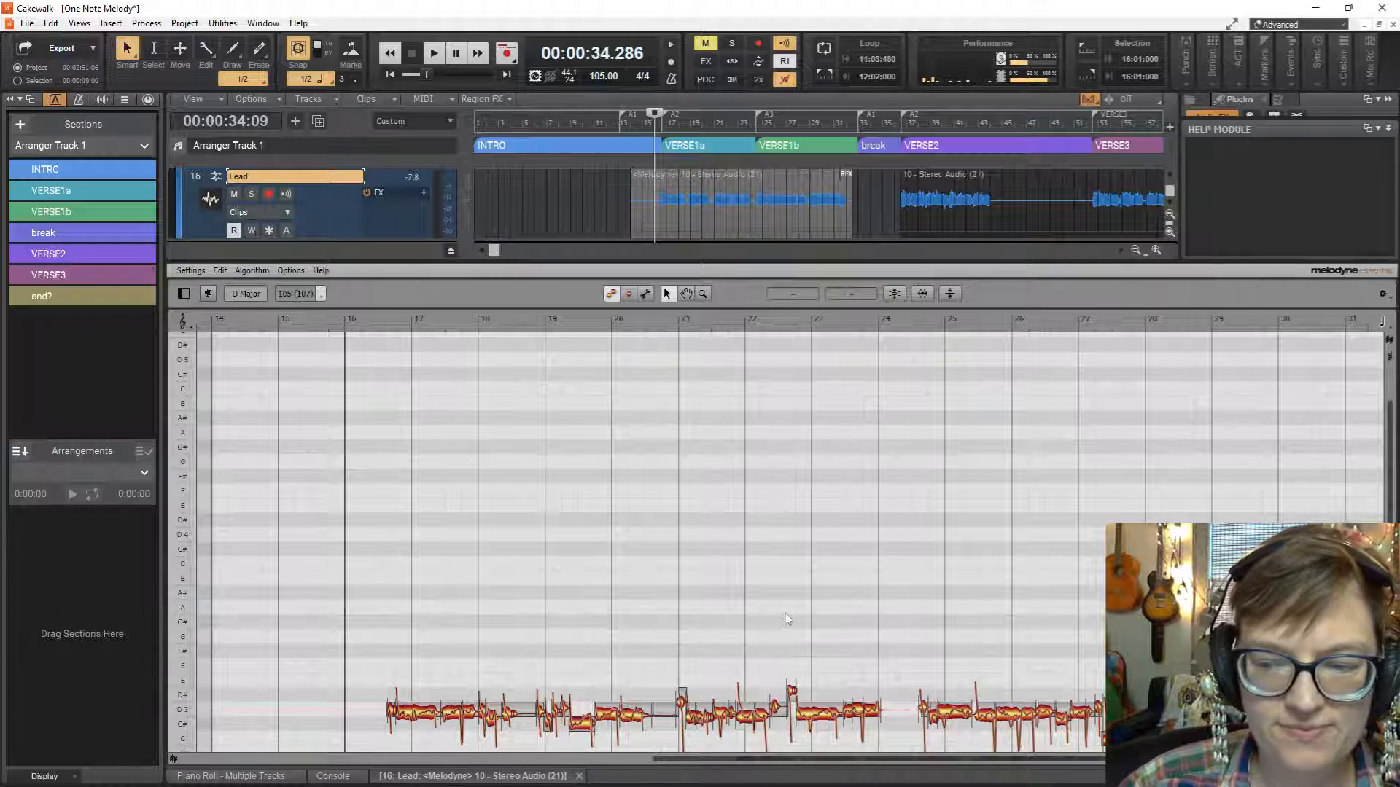
scroll(809, 604, down, 4)
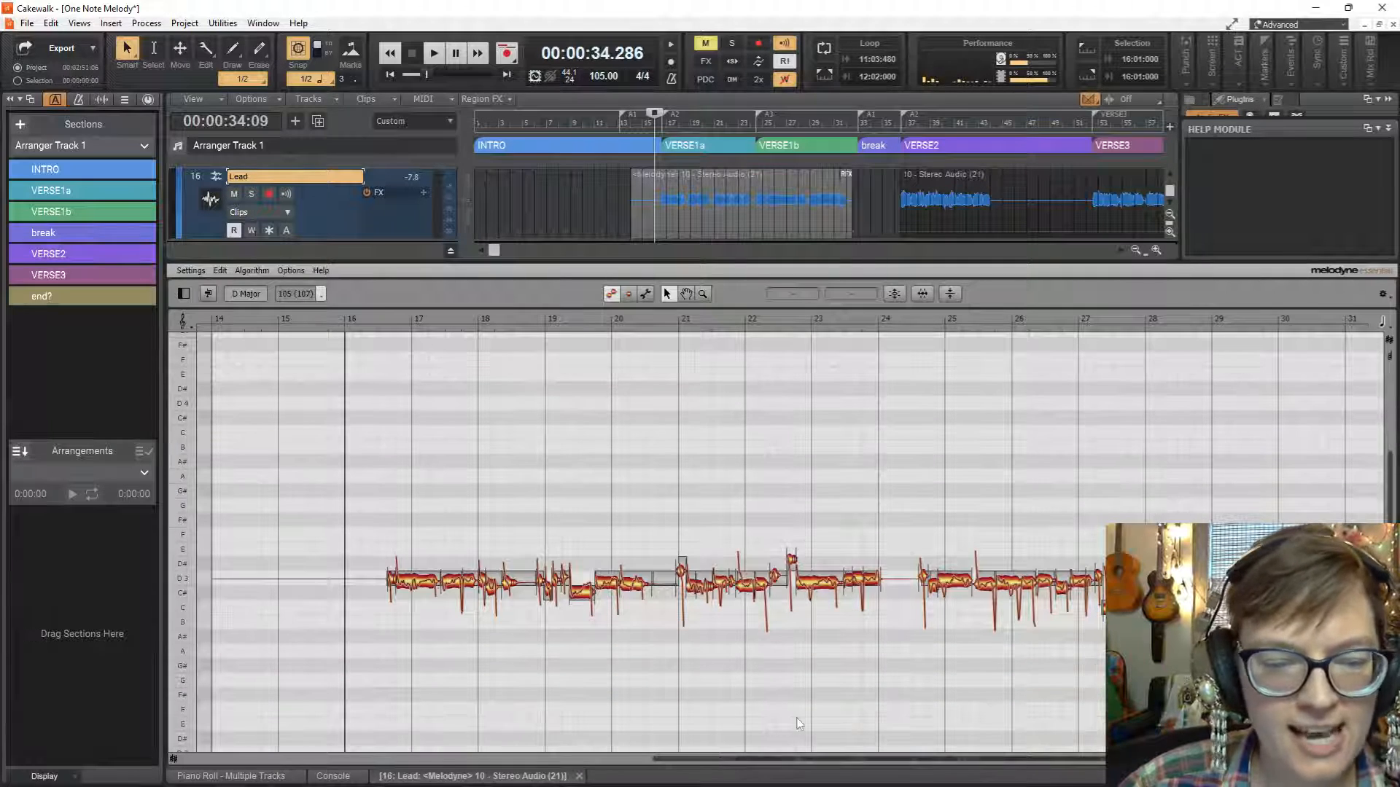
drag(812, 760, 862, 760)
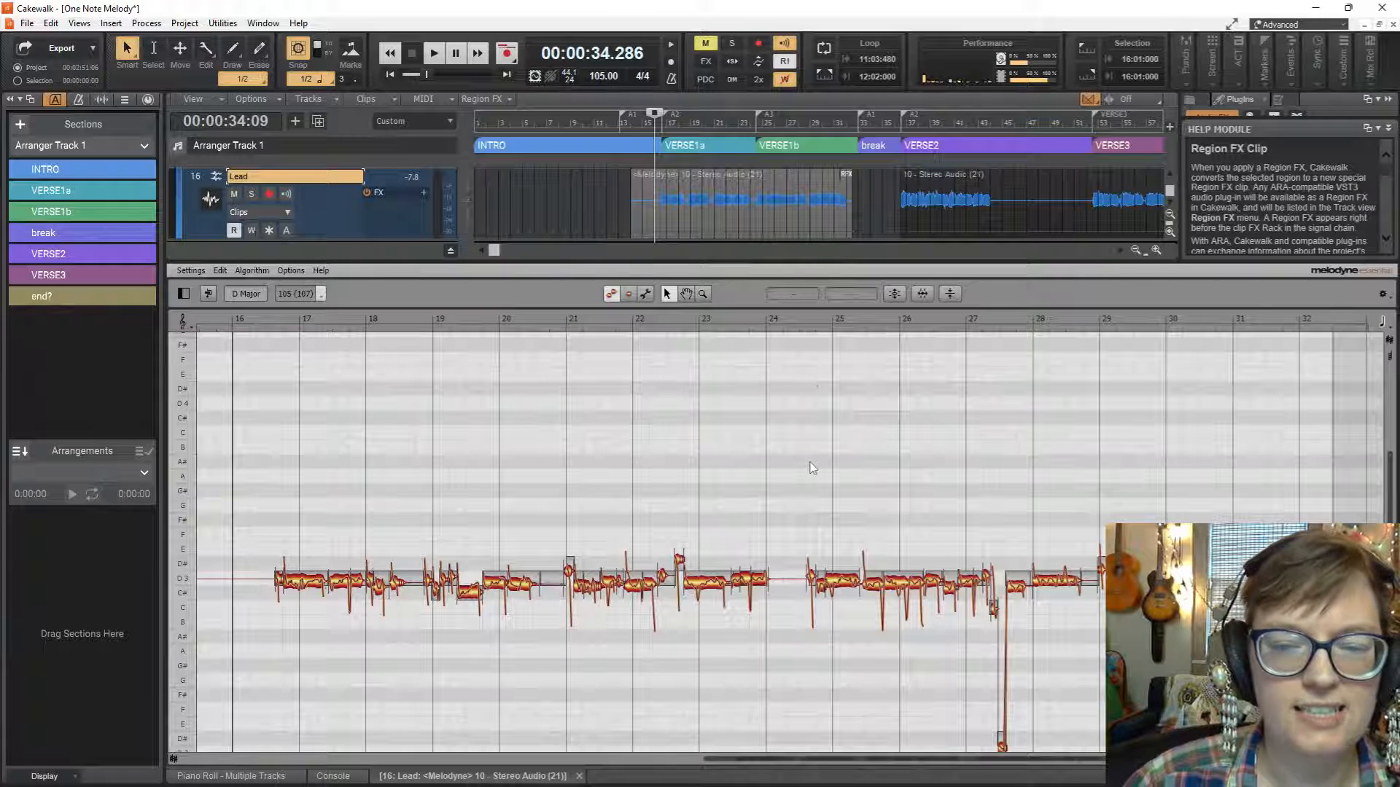
click(895, 294)
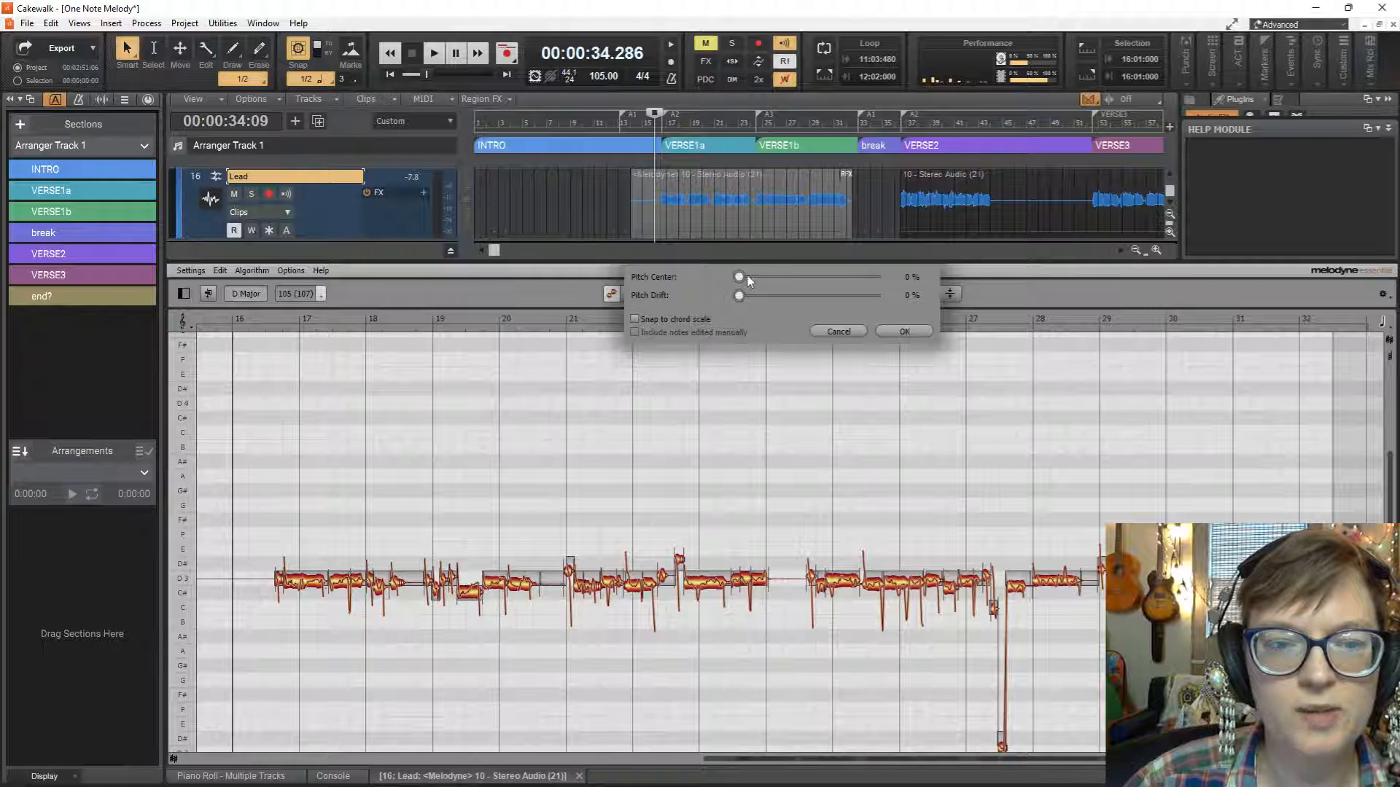
drag(740, 279, 964, 296)
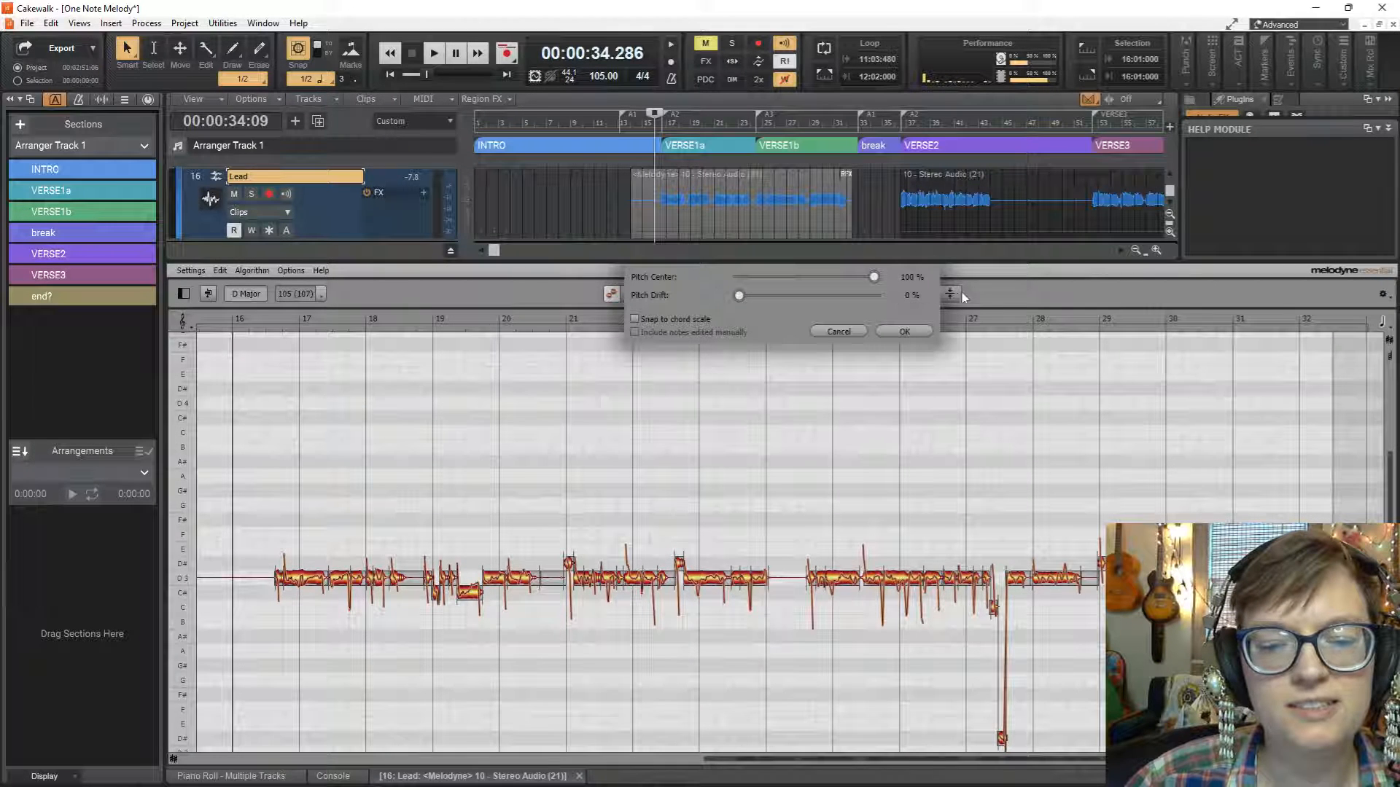
click(903, 331)
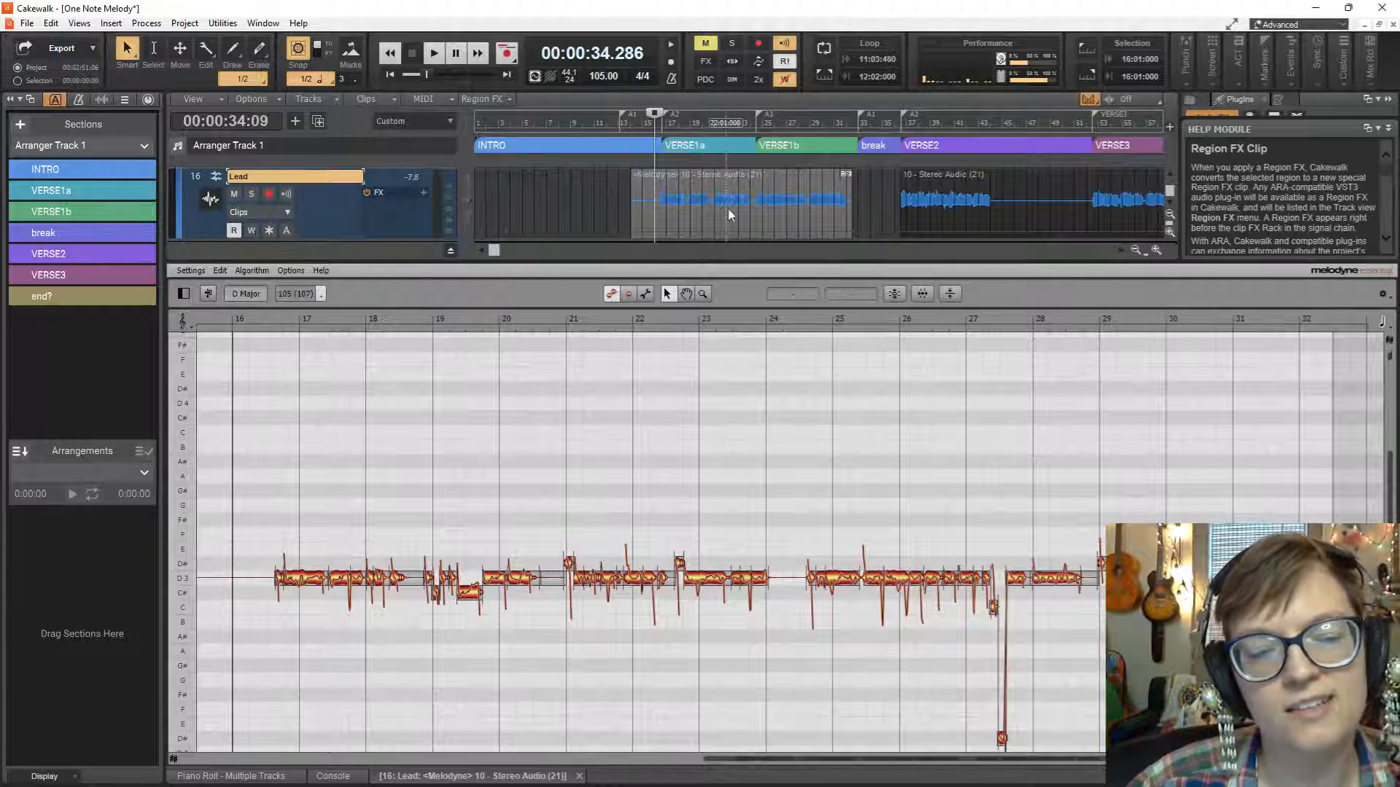
Play the corrected vocal and raise the low note between bars 19 and 20 to D3.
key(space)
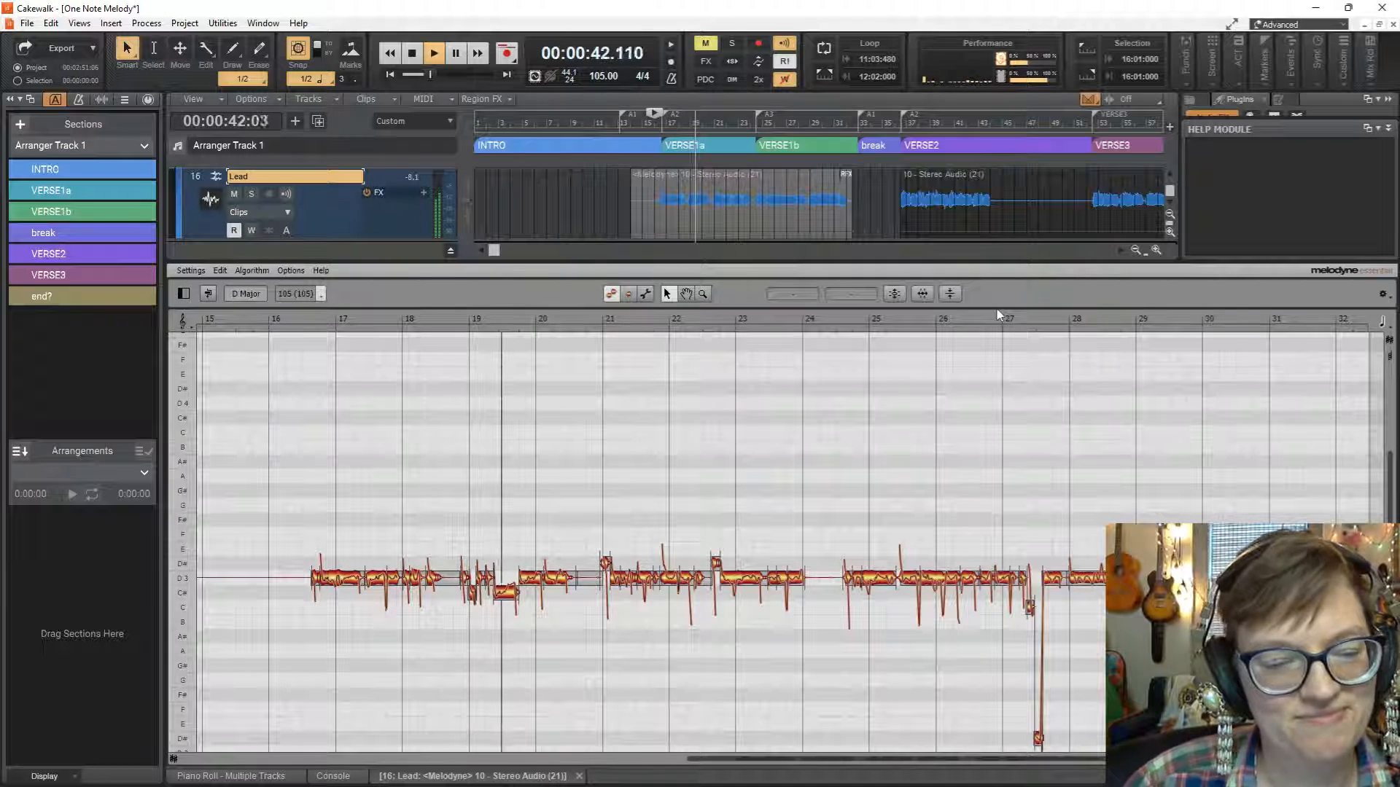
key(space)
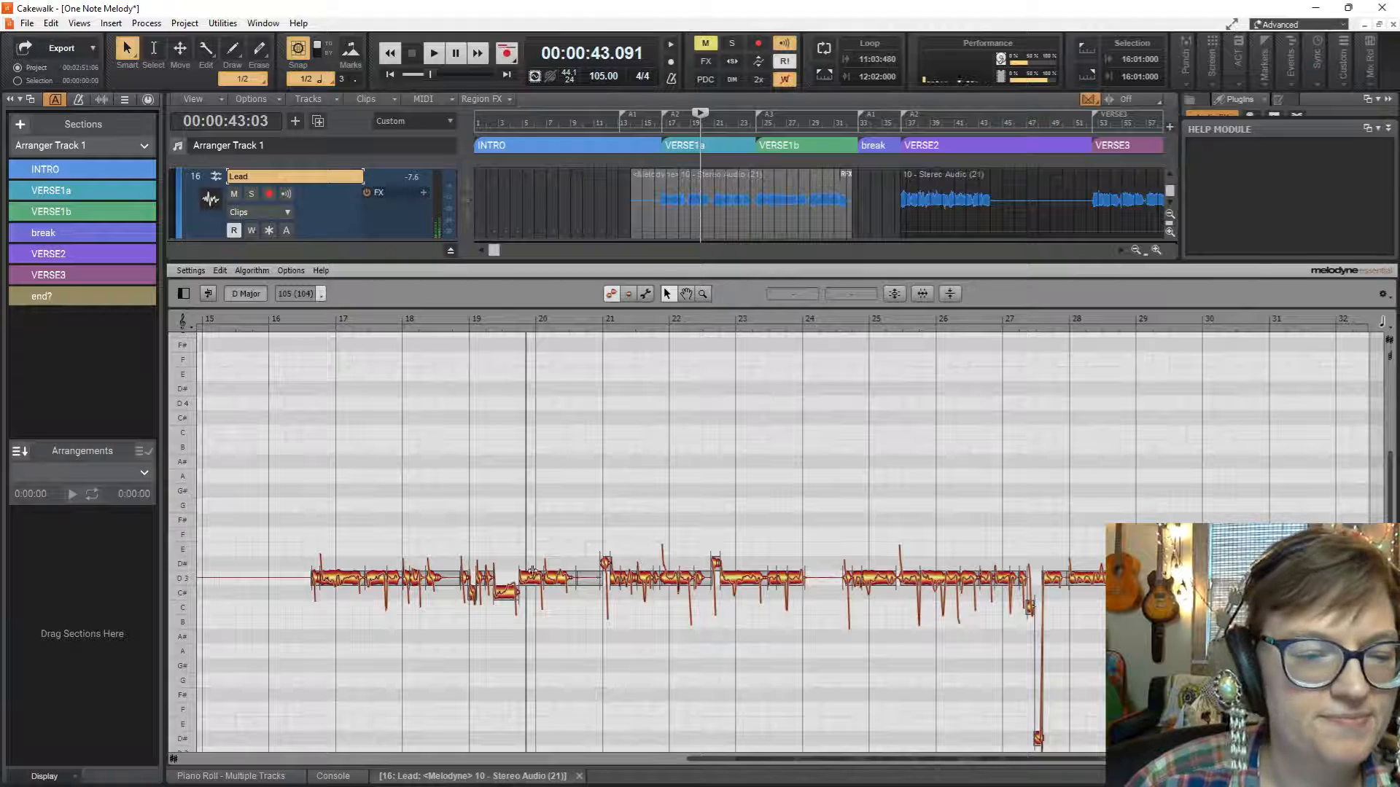
drag(503, 597, 508, 579)
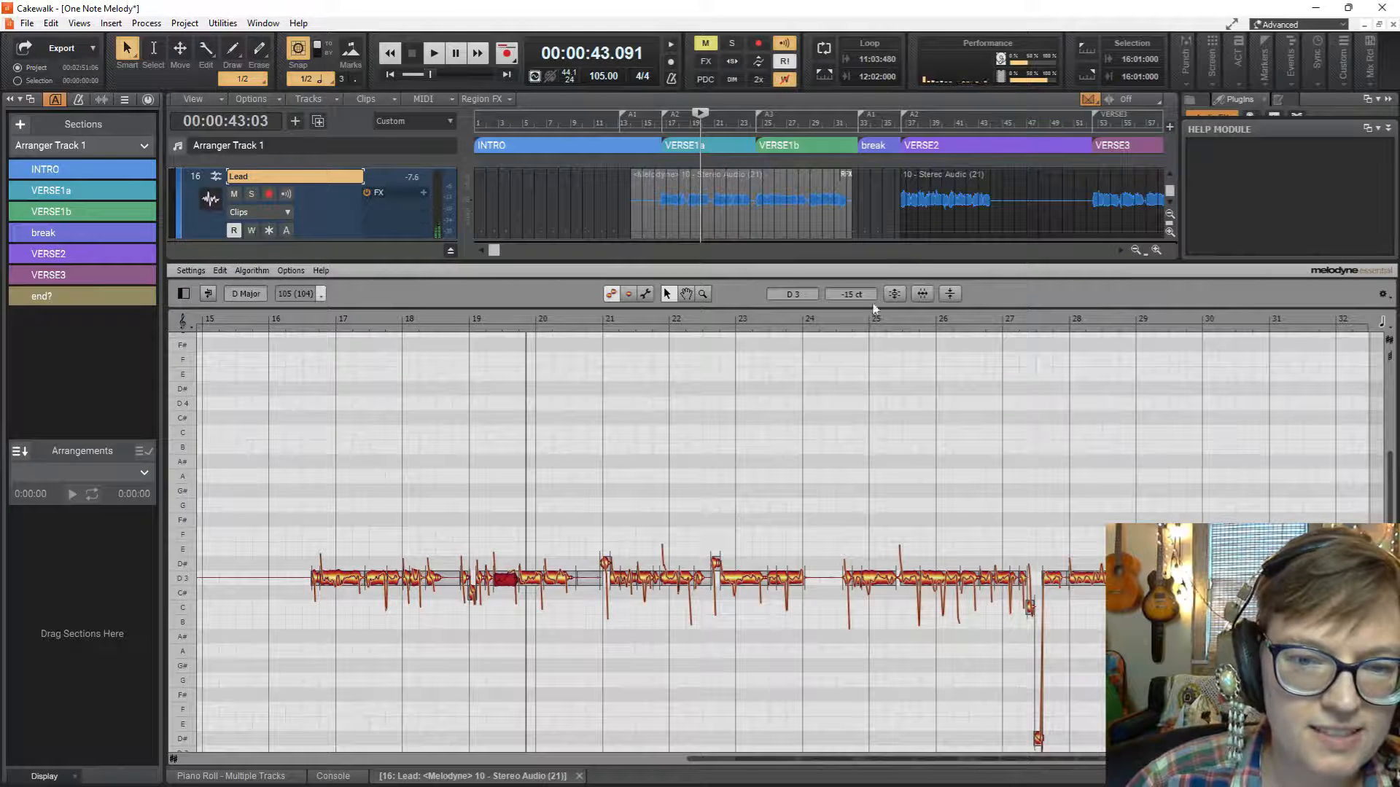
click(890, 299)
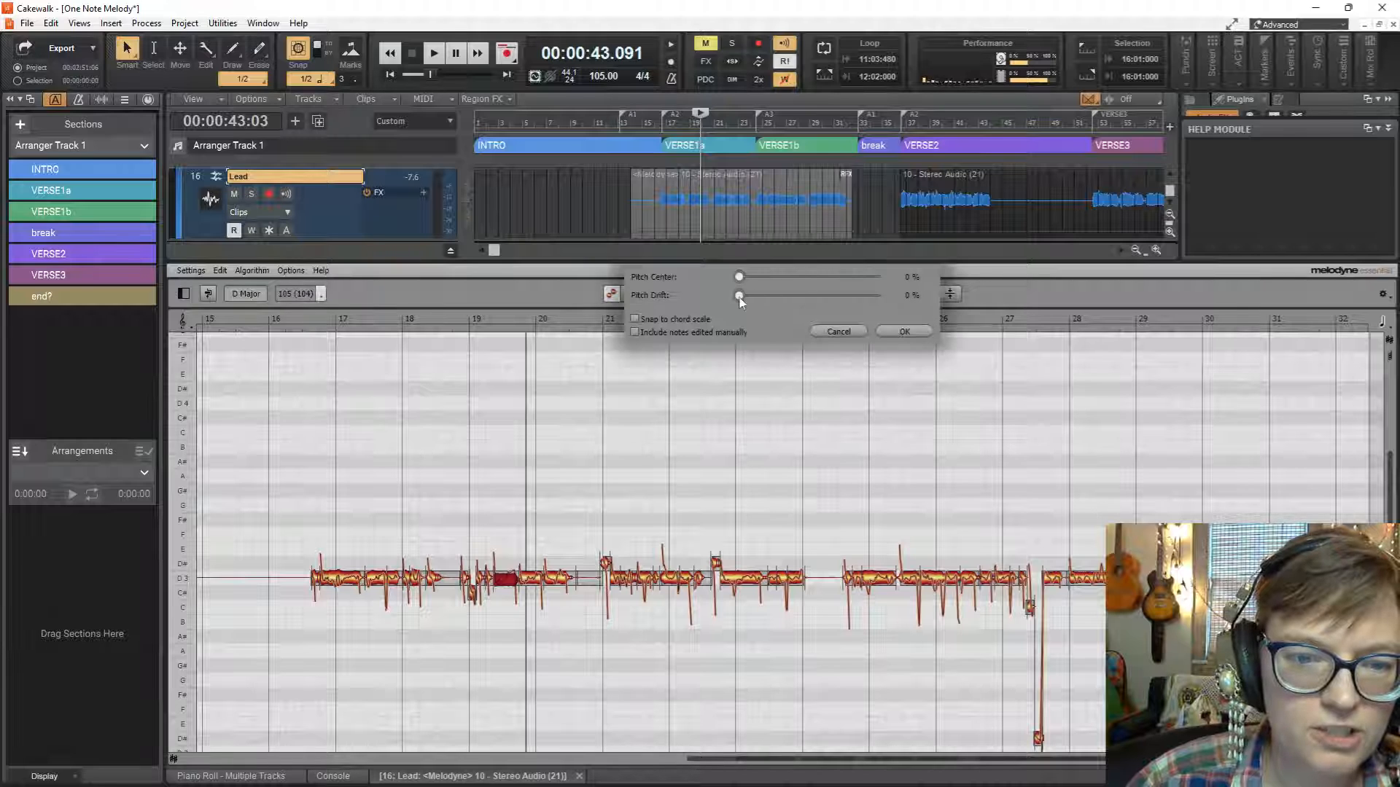
click(909, 333)
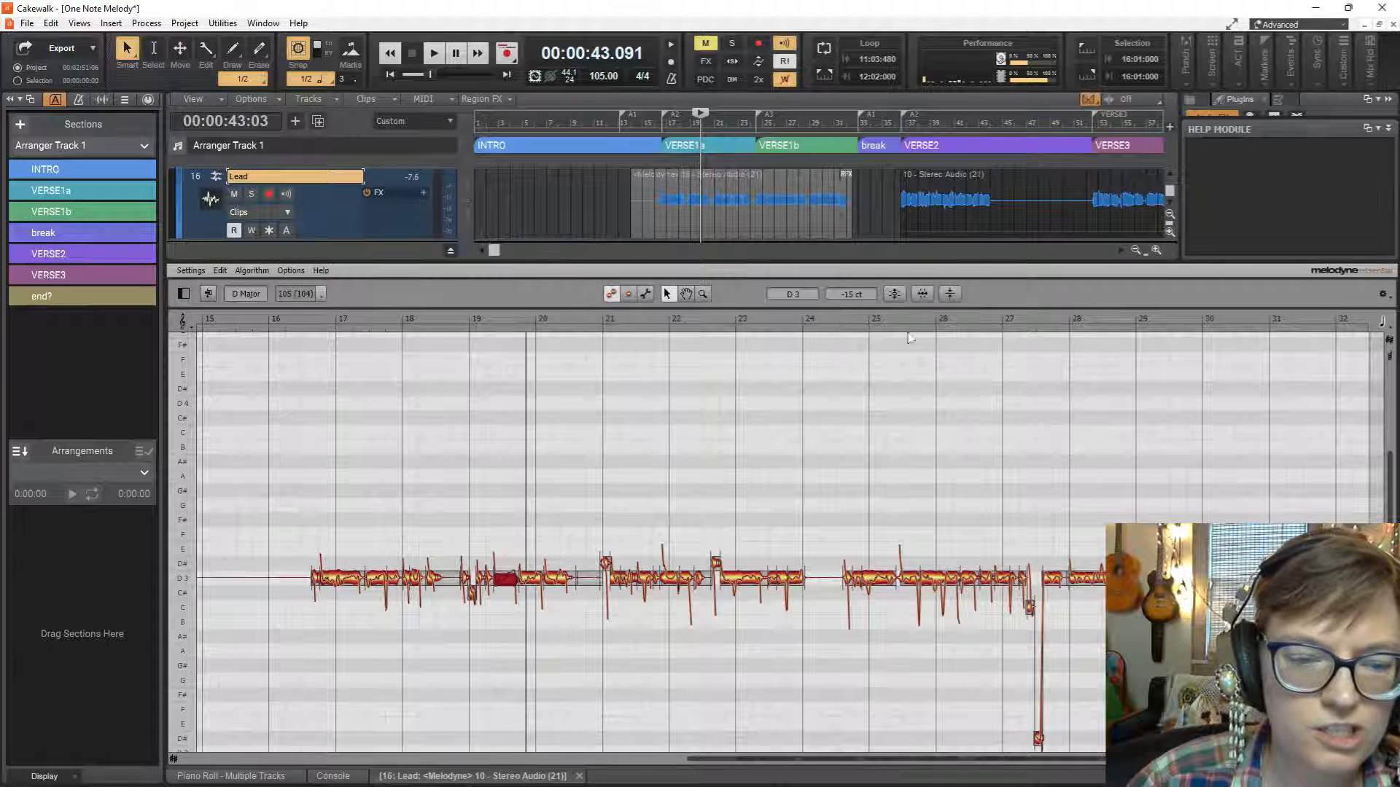
Listen to the tuned Lead vocal from just before VERSE1a, giving the track area slightly more height.
click(660, 207)
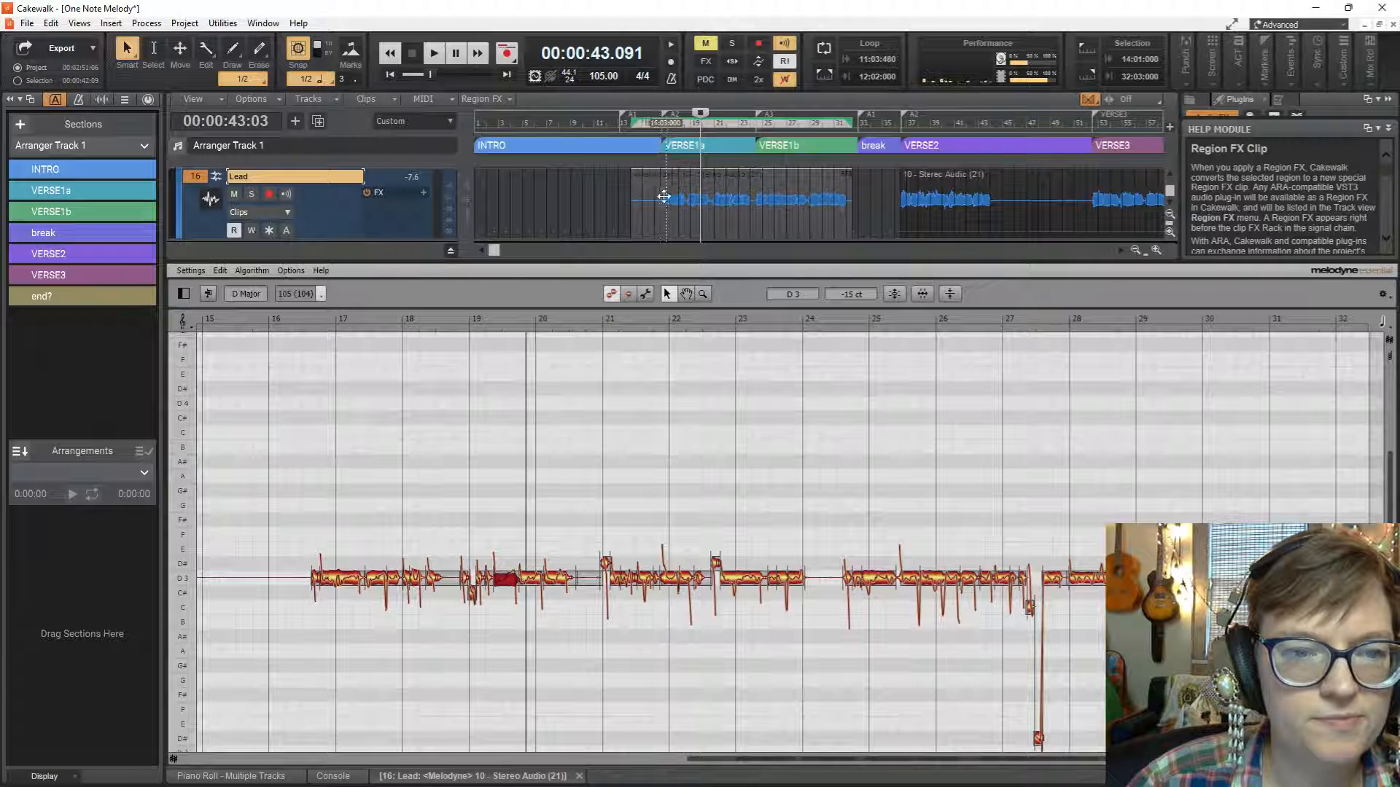
click(660, 129)
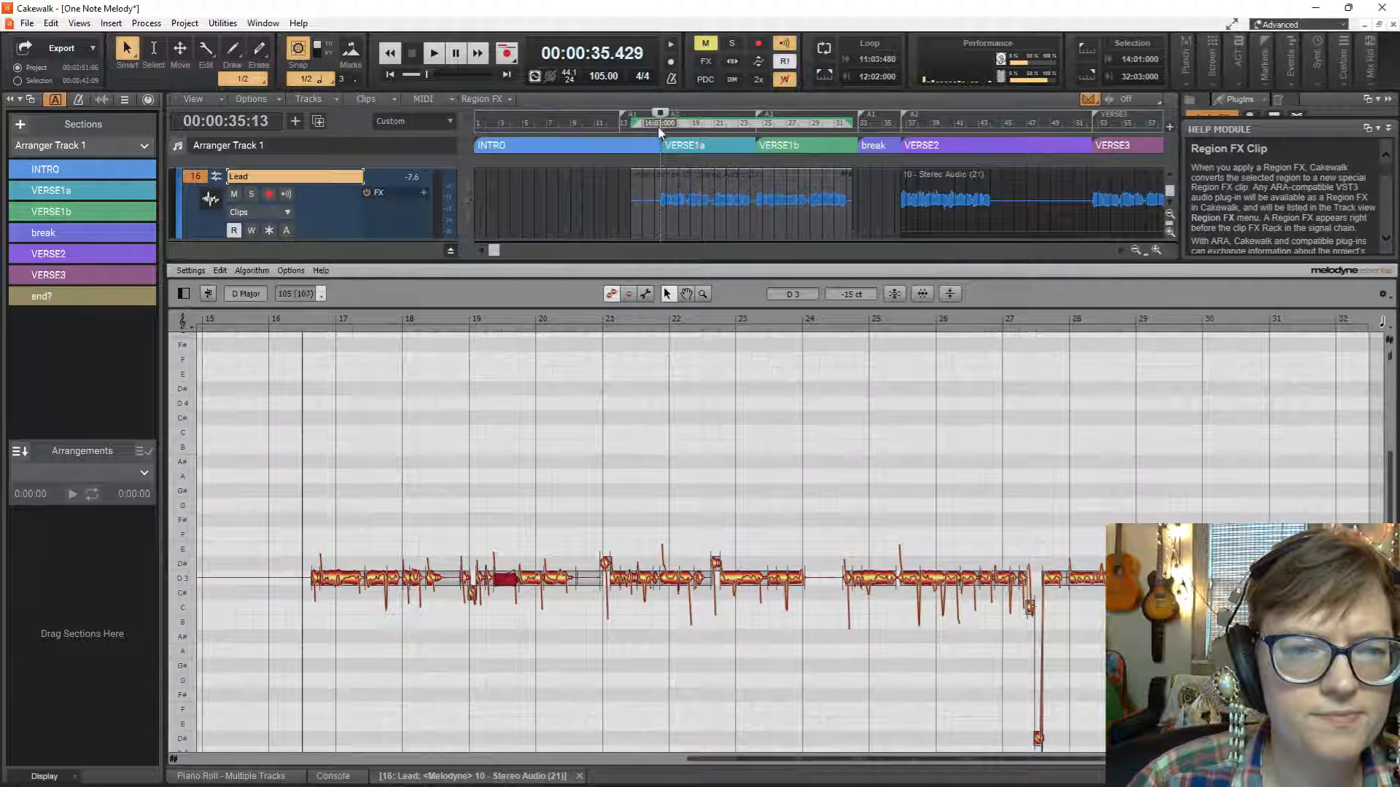
key(space)
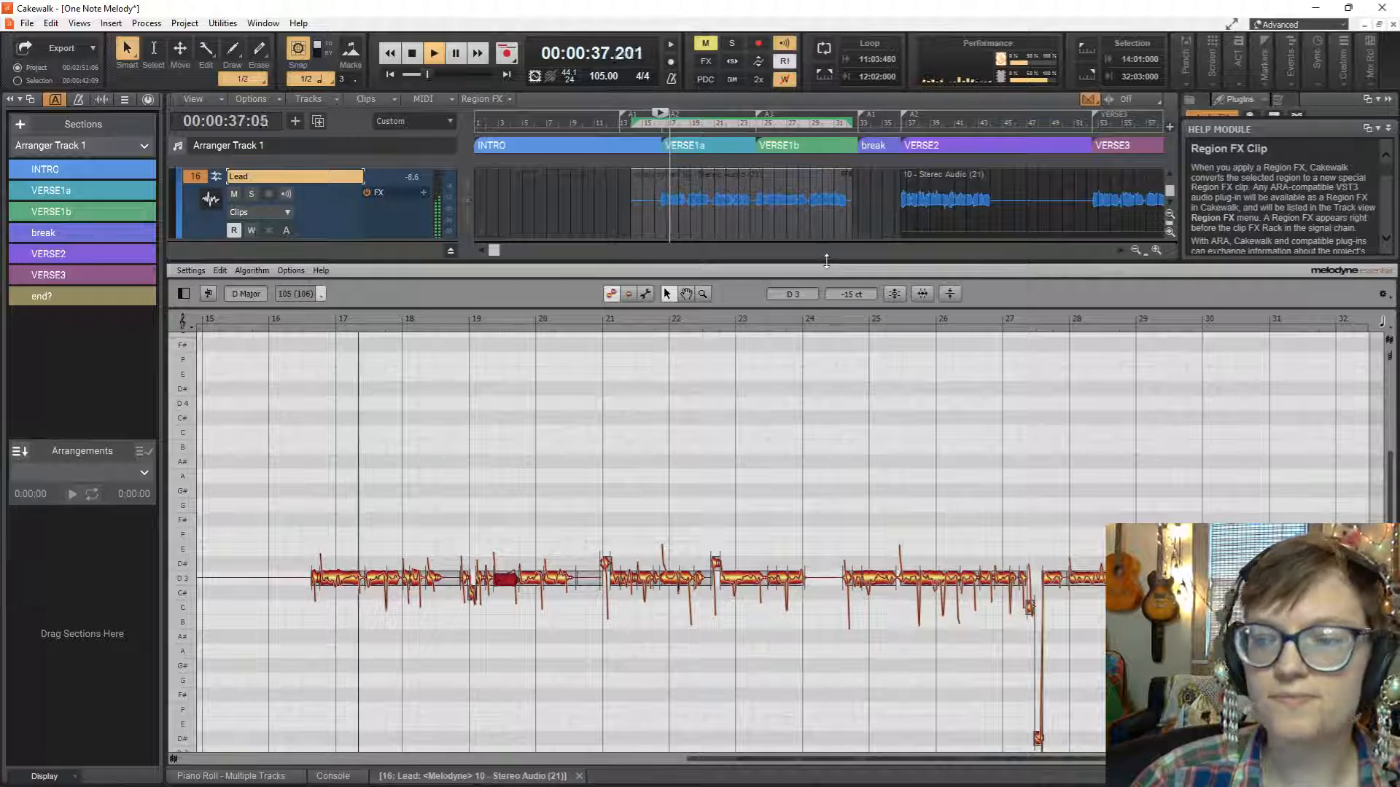
drag(830, 261, 835, 288)
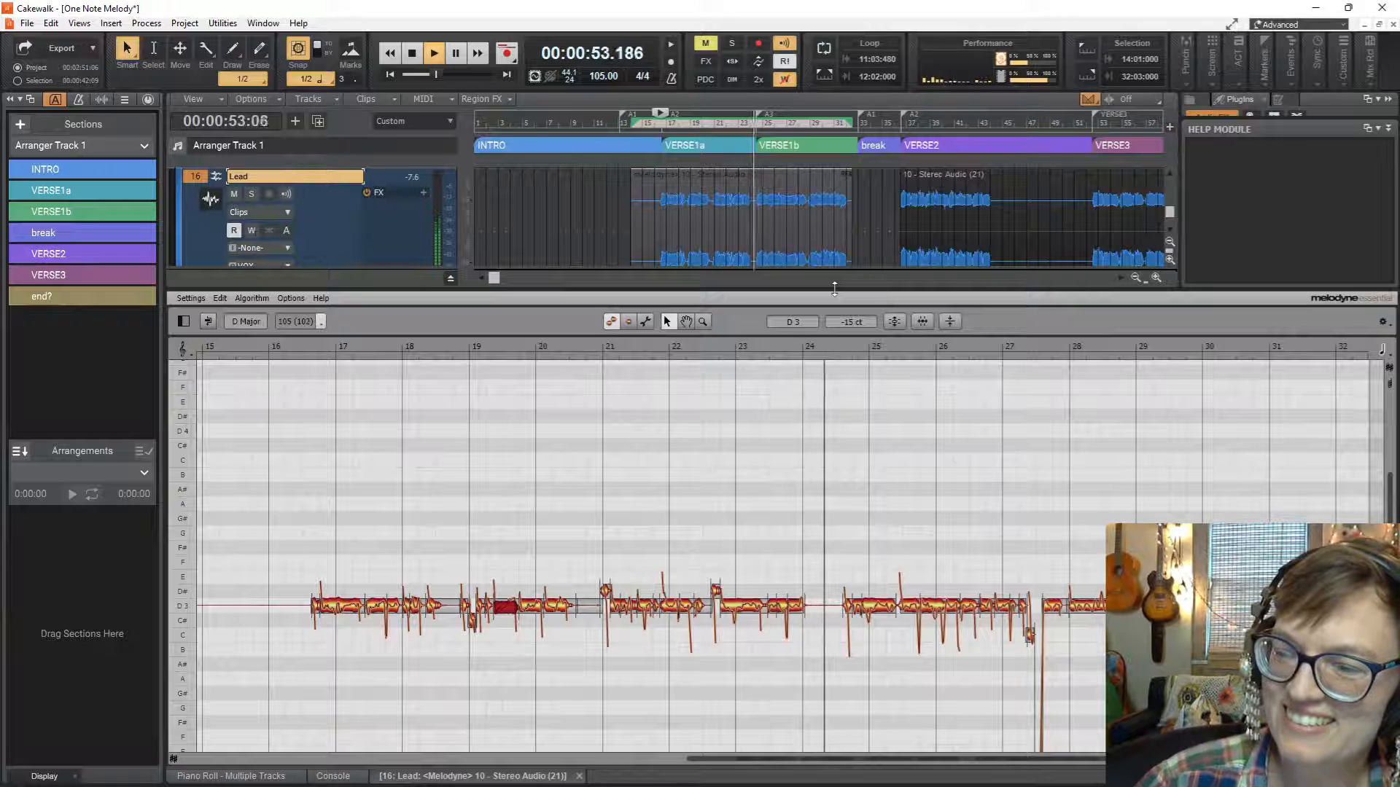
key(space)
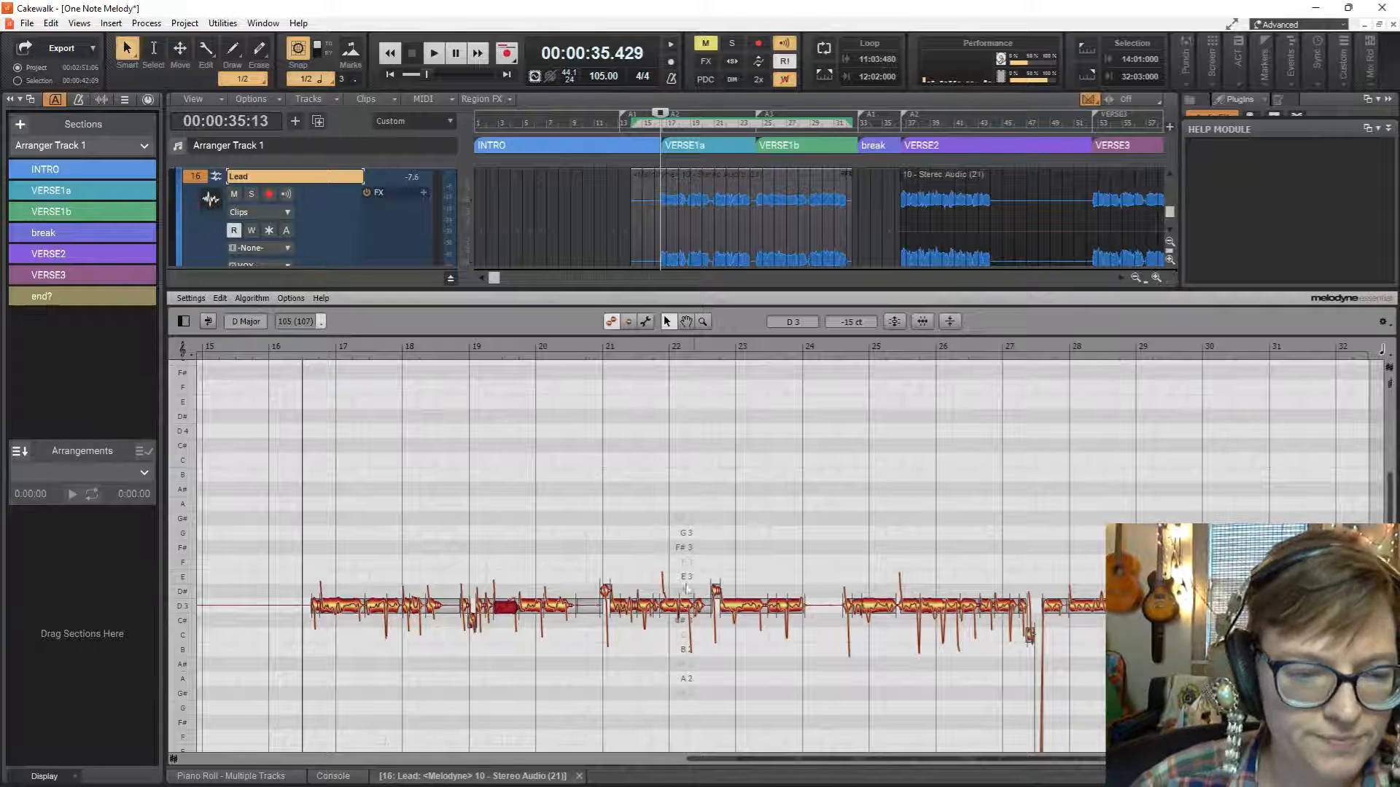
Replay the verse and move the stray notes at bars 21 and 19 onto D3.
key(space)
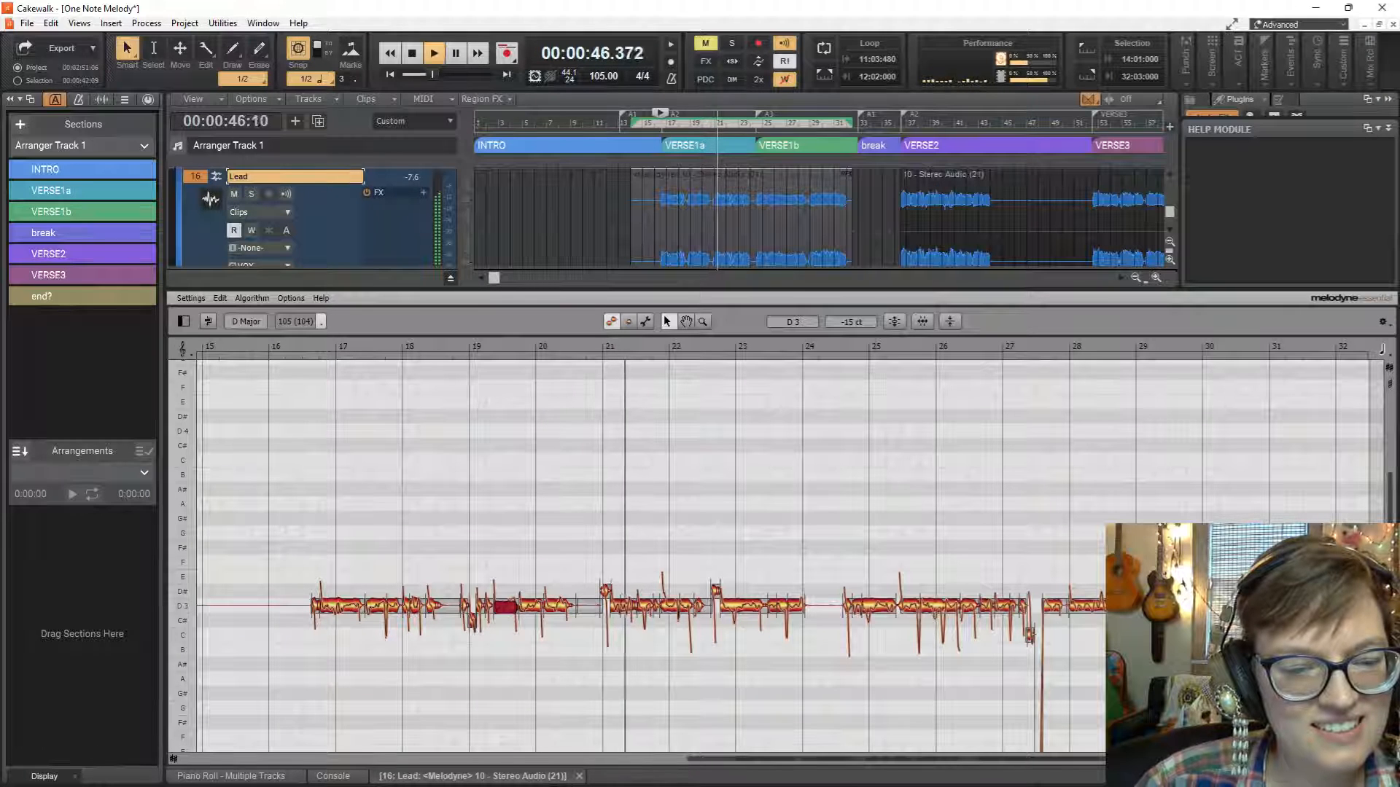
key(space)
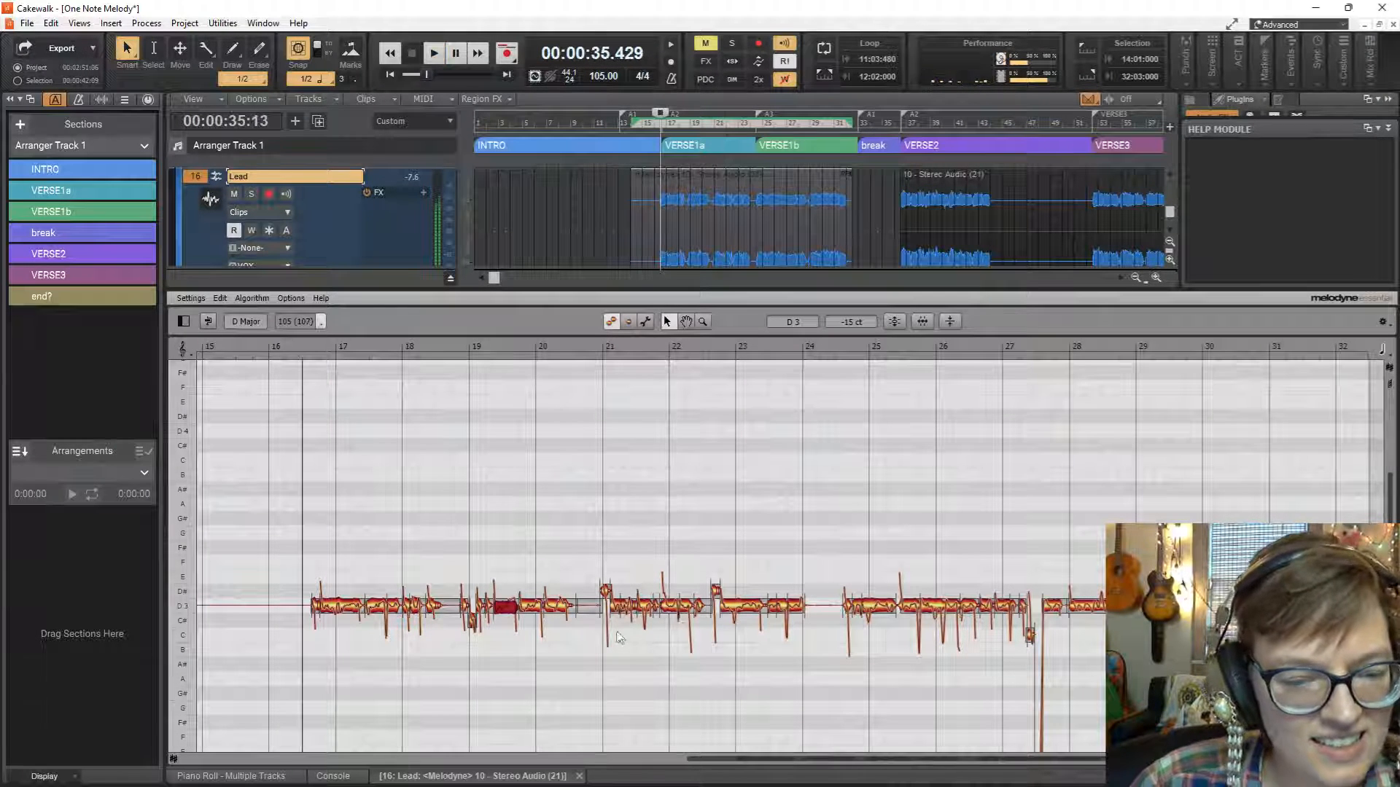
drag(606, 590, 606, 603)
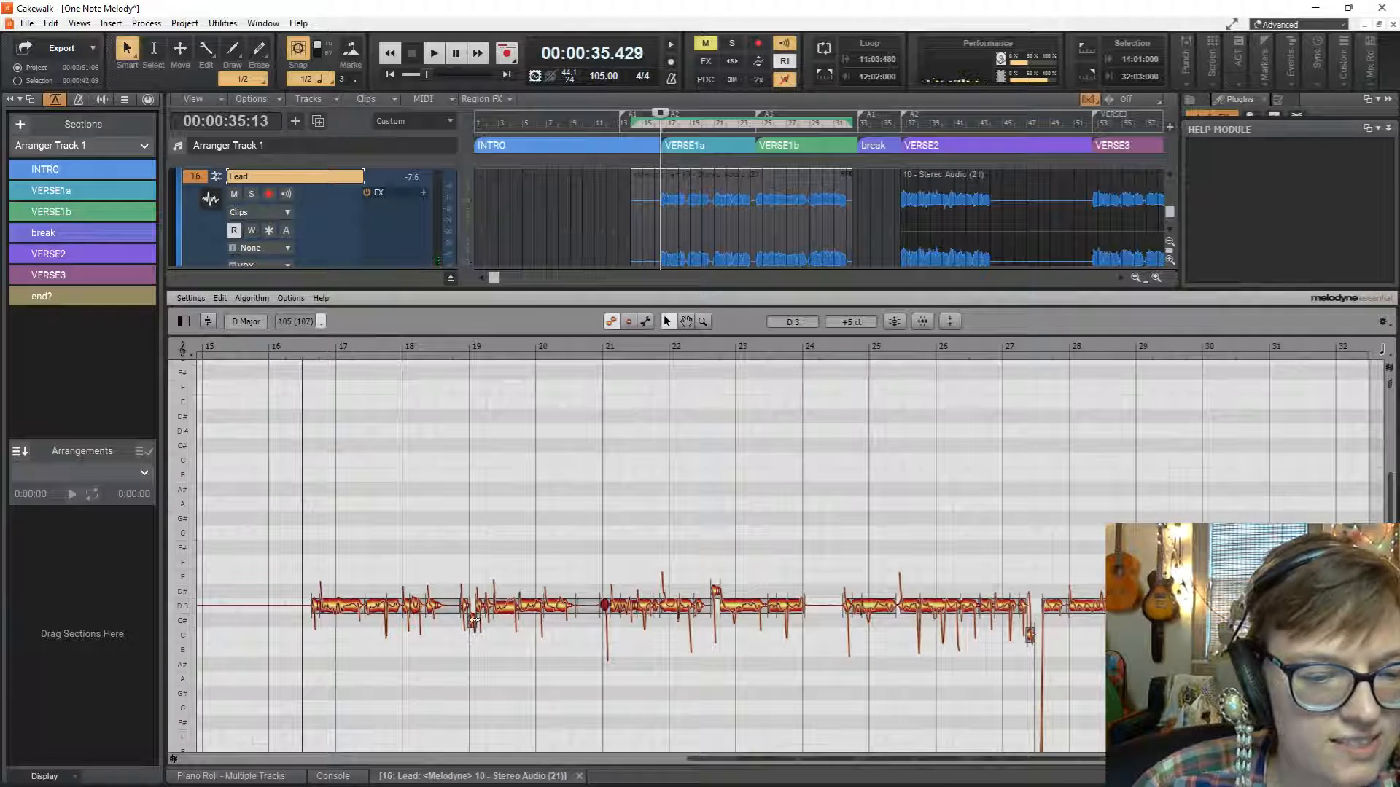
drag(473, 620, 470, 611)
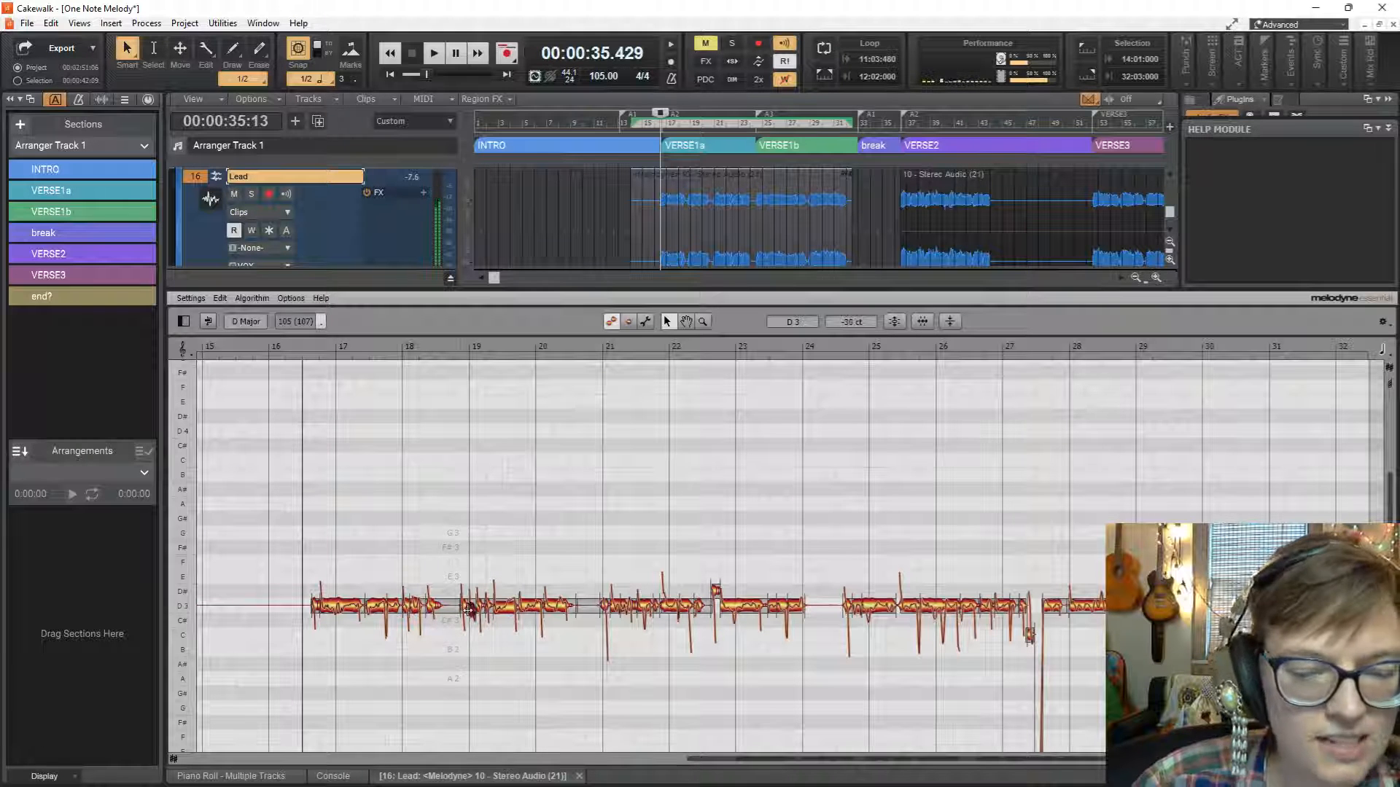
Listen again to the VERSE1a vocal with bars 15 to 23 enlarged in the Melodyne editor.
drag(1375, 759, 1108, 759)
drag(962, 764, 957, 770)
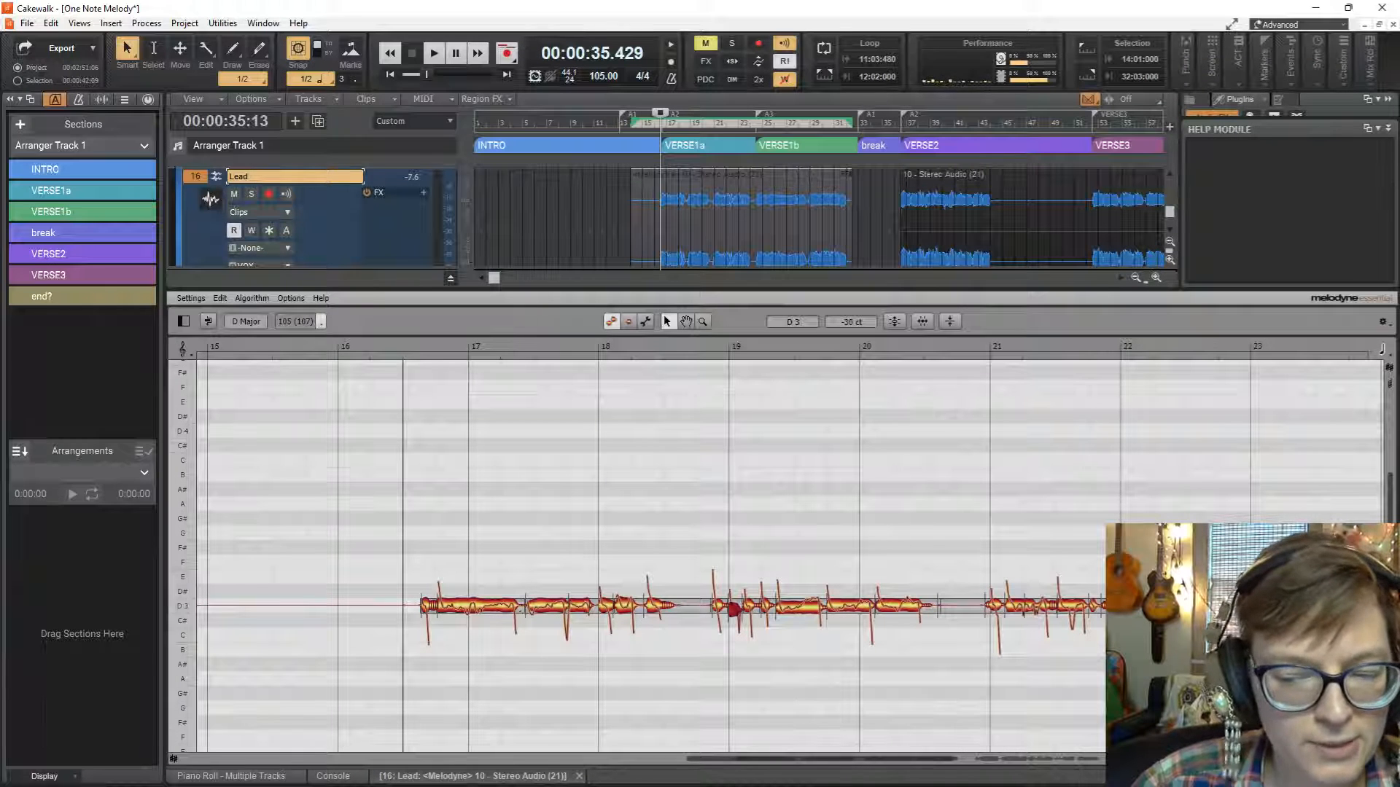
click(1117, 605)
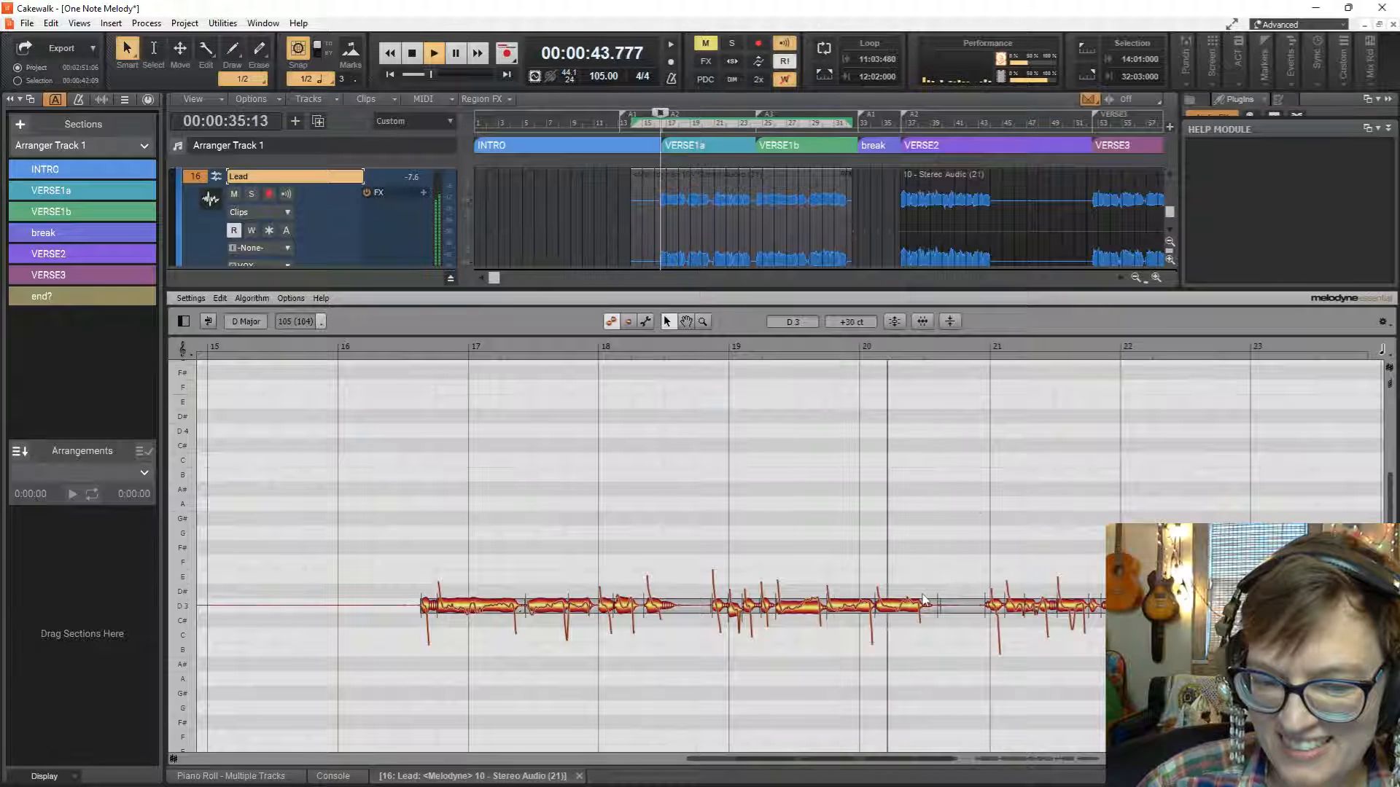
key(space)
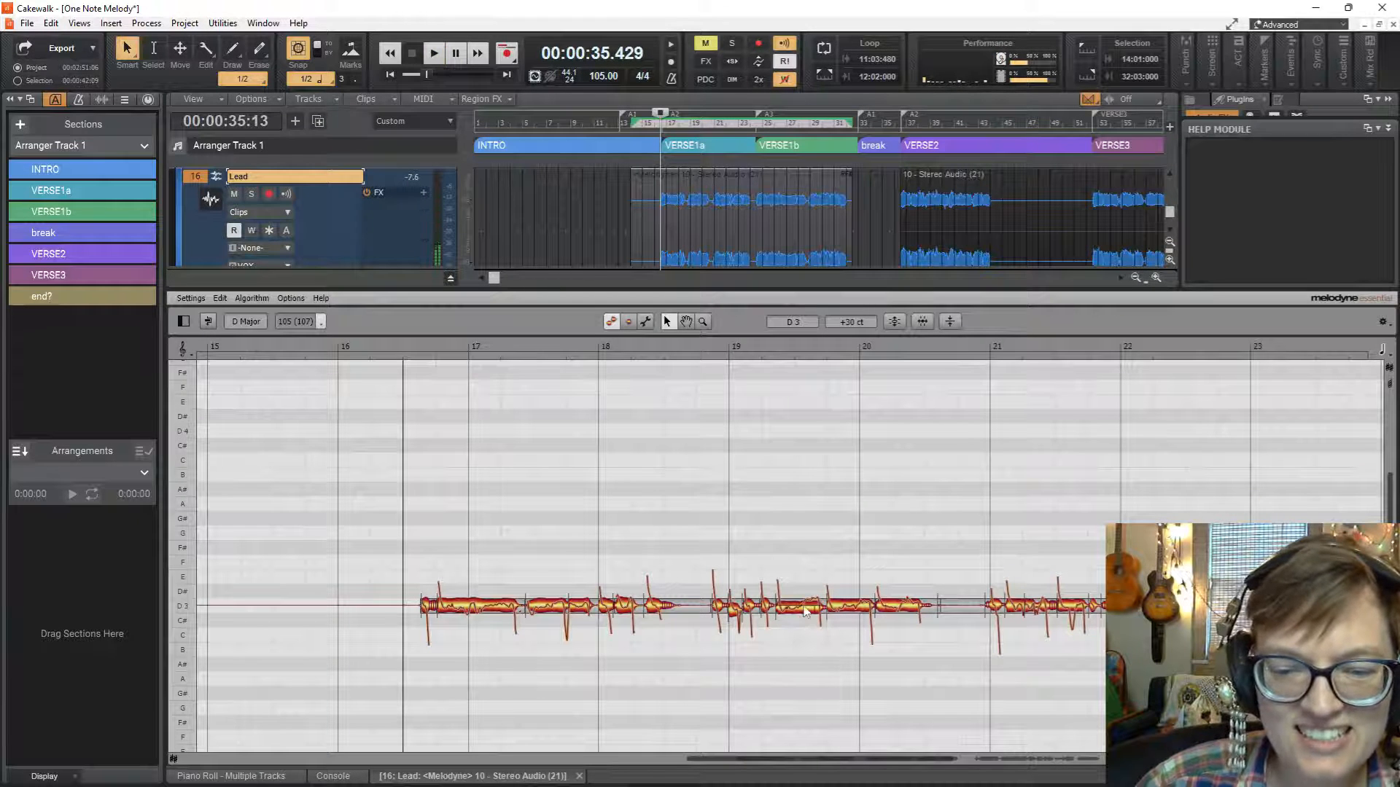
Try to apply pitch correction to the long D3 note between bars 19 and 20.
click(805, 610)
click(893, 325)
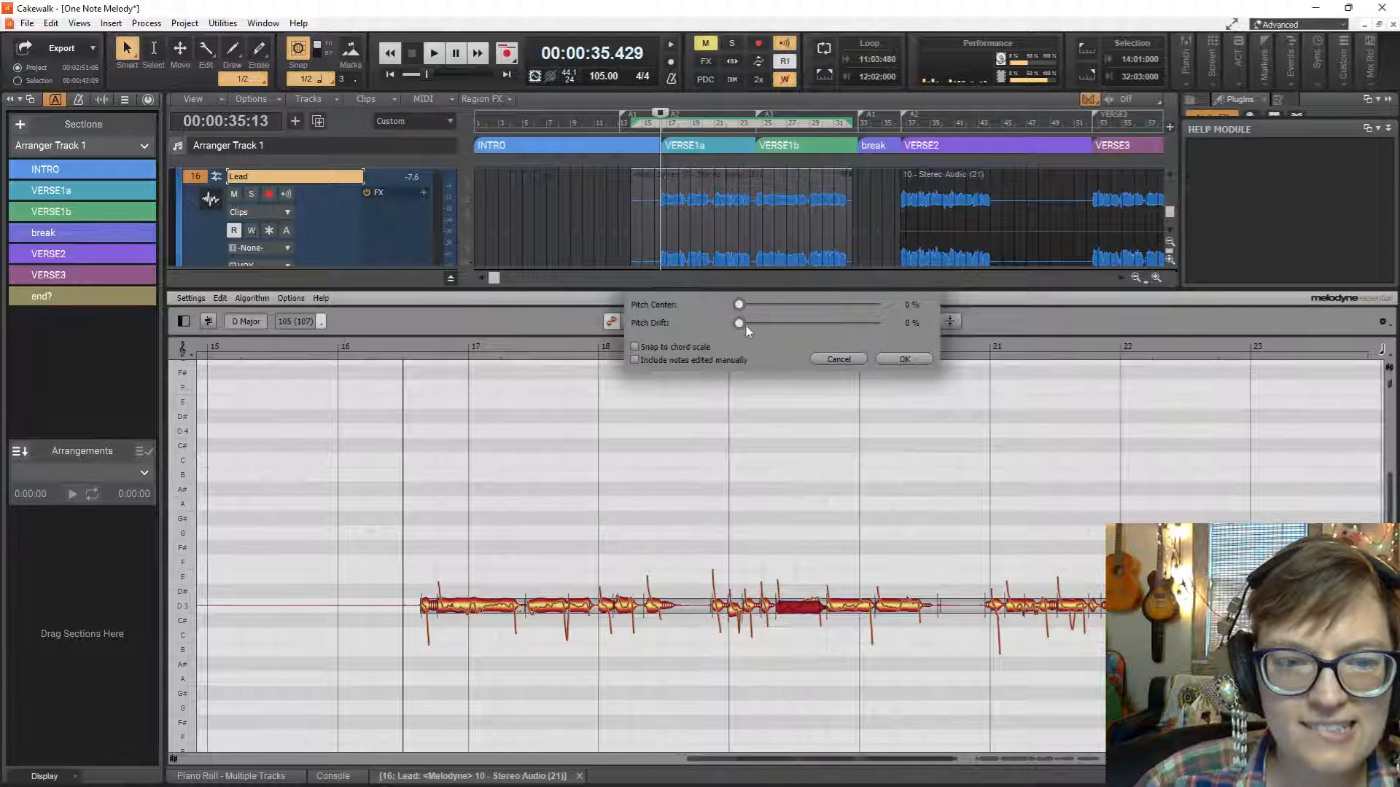
click(906, 359)
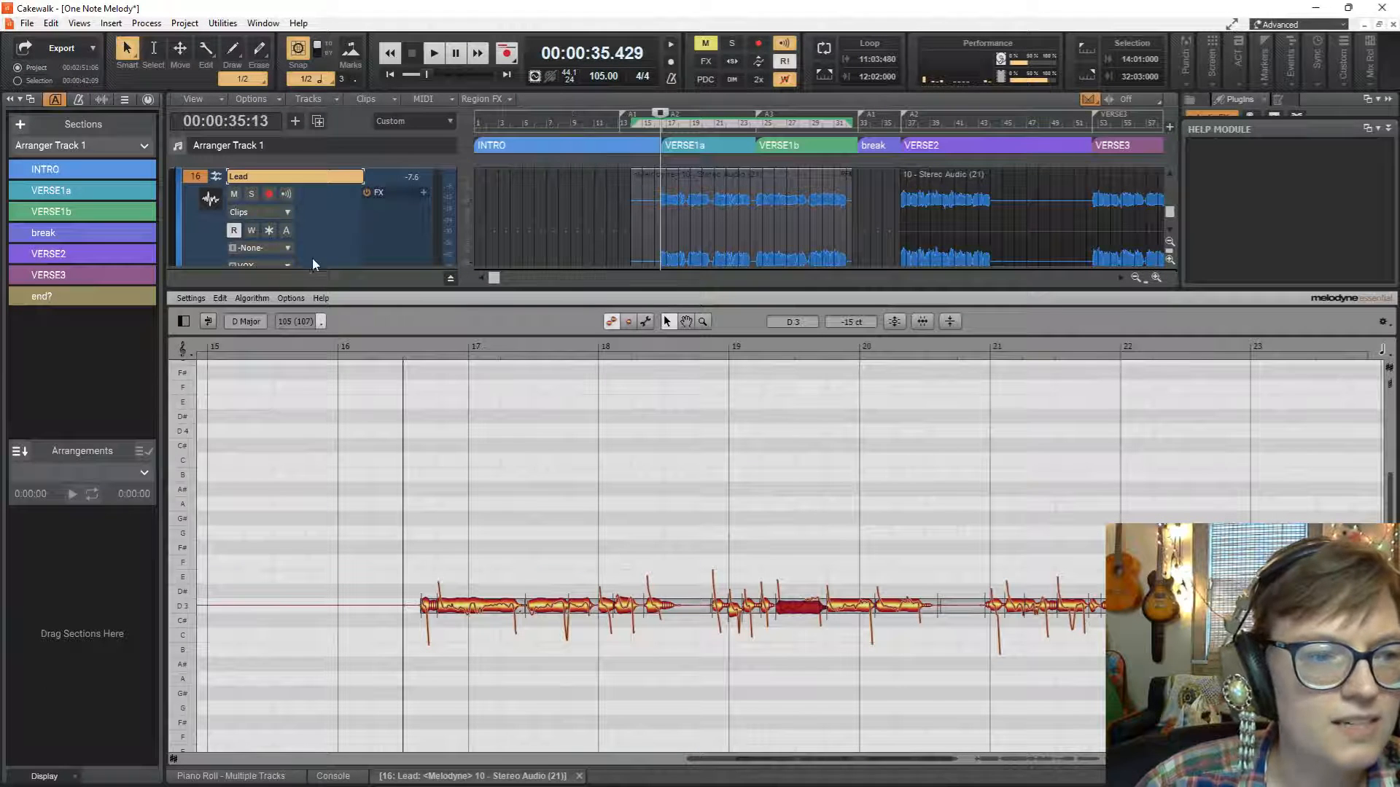
Play from about bar 18 to check the long note before bar 20 against the other tracks.
scroll(306, 219, down, 3)
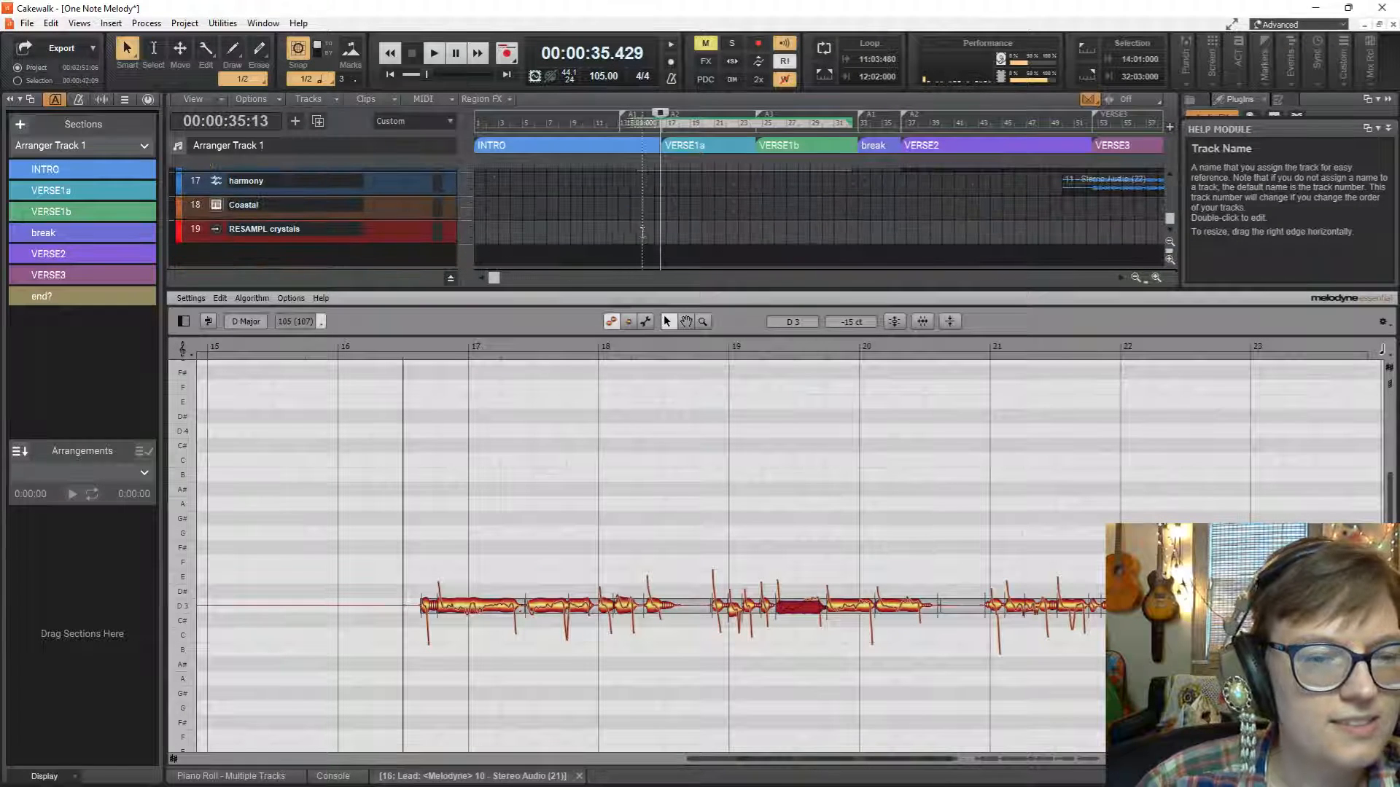
scroll(642, 232, up, 3)
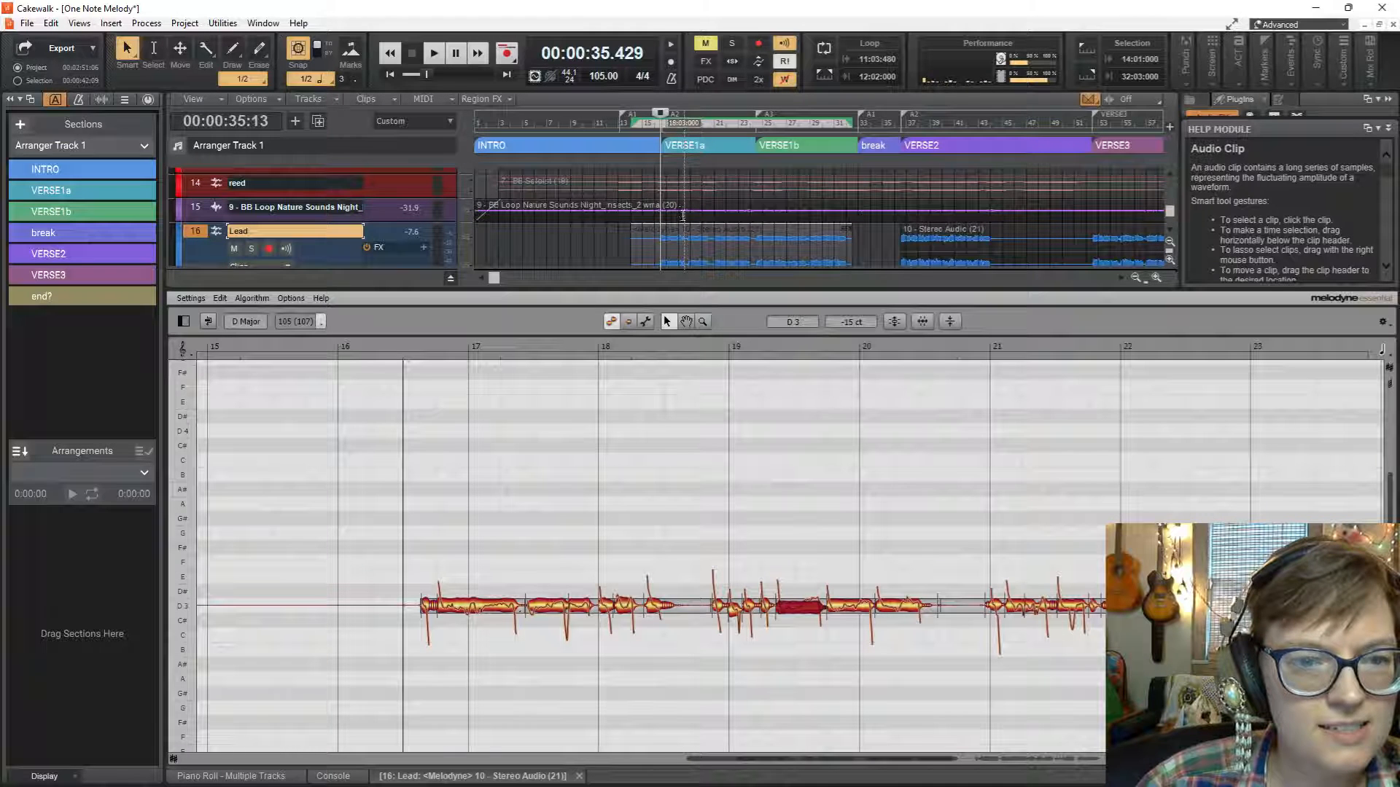
click(683, 215)
key(space)
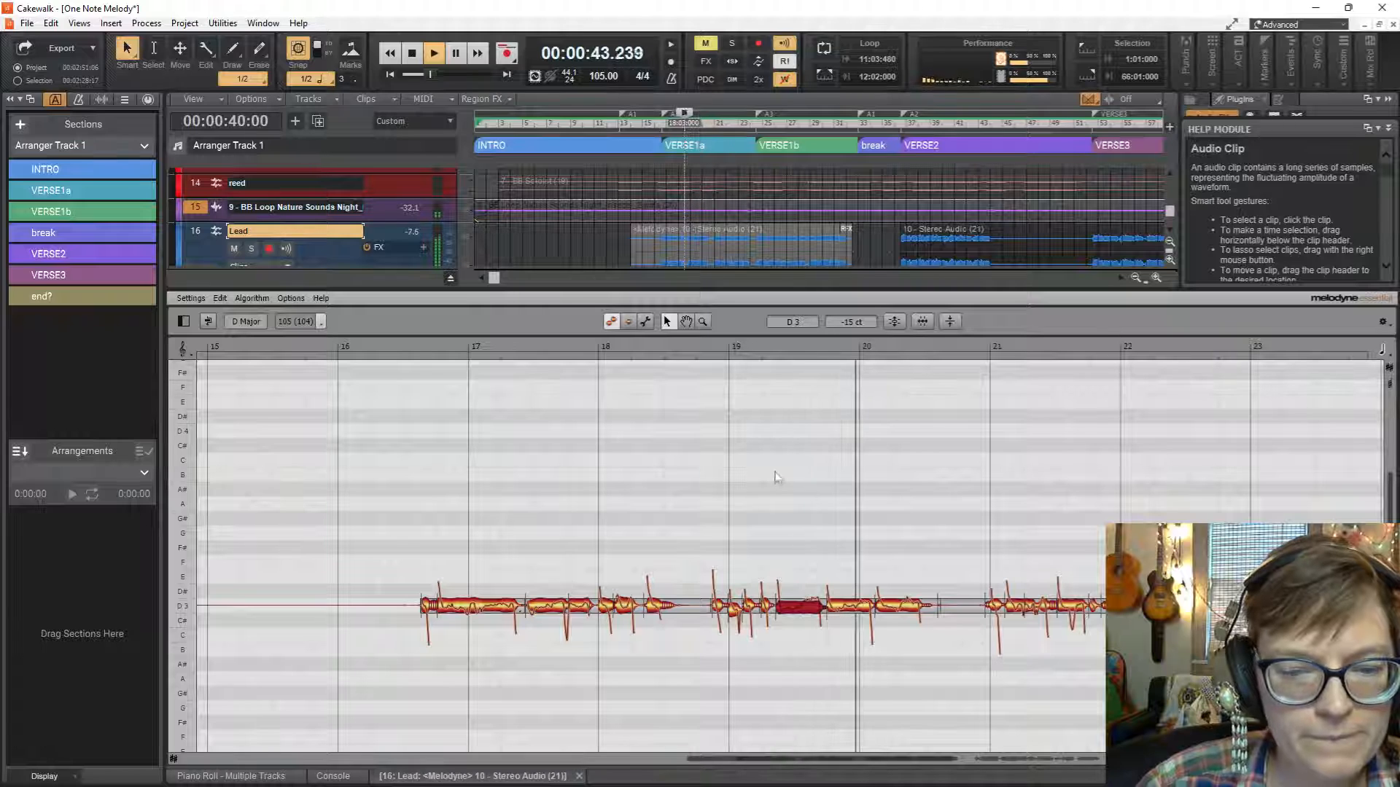
key(space)
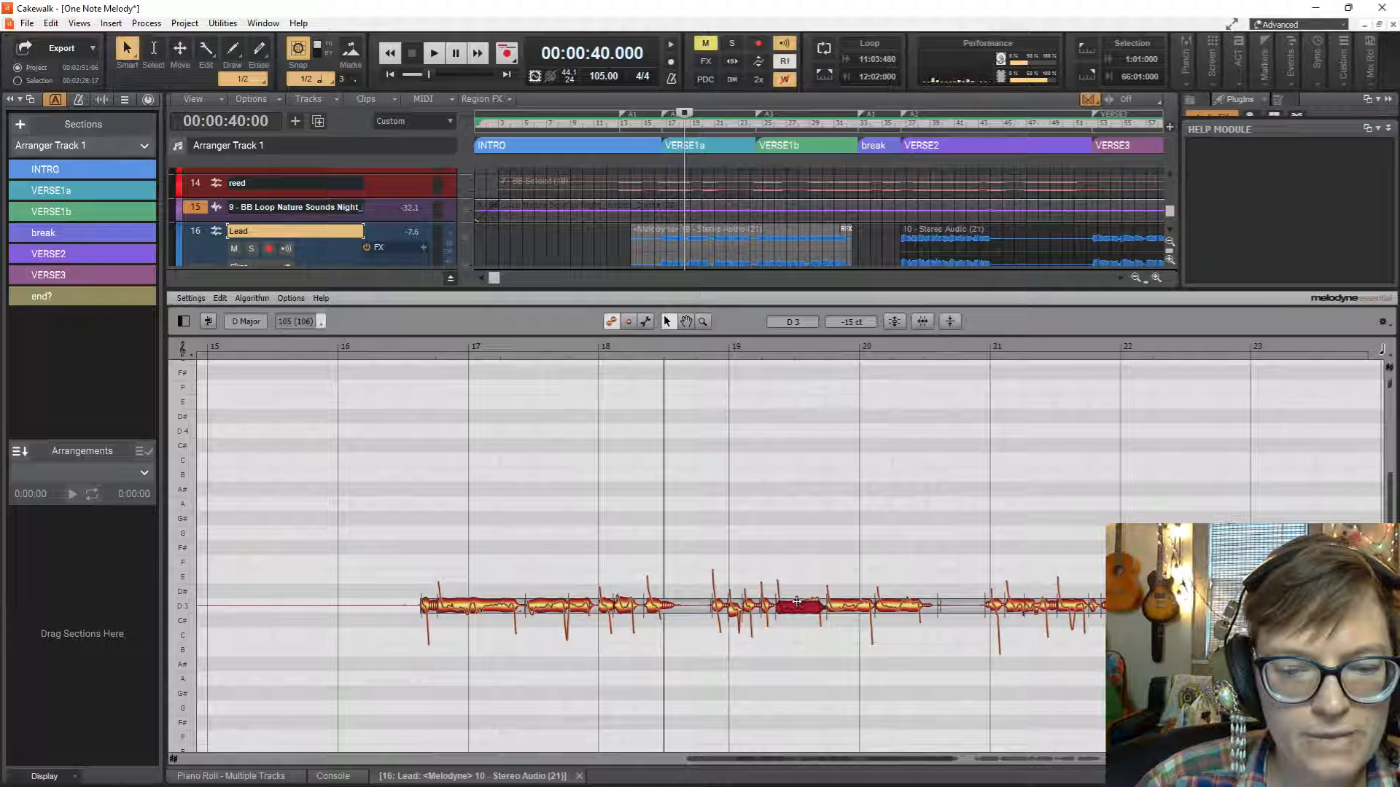
Split the long D3 note between bars 19 and 20 and snap both parts to 0 cents.
double_click(796, 602)
double_click(813, 599)
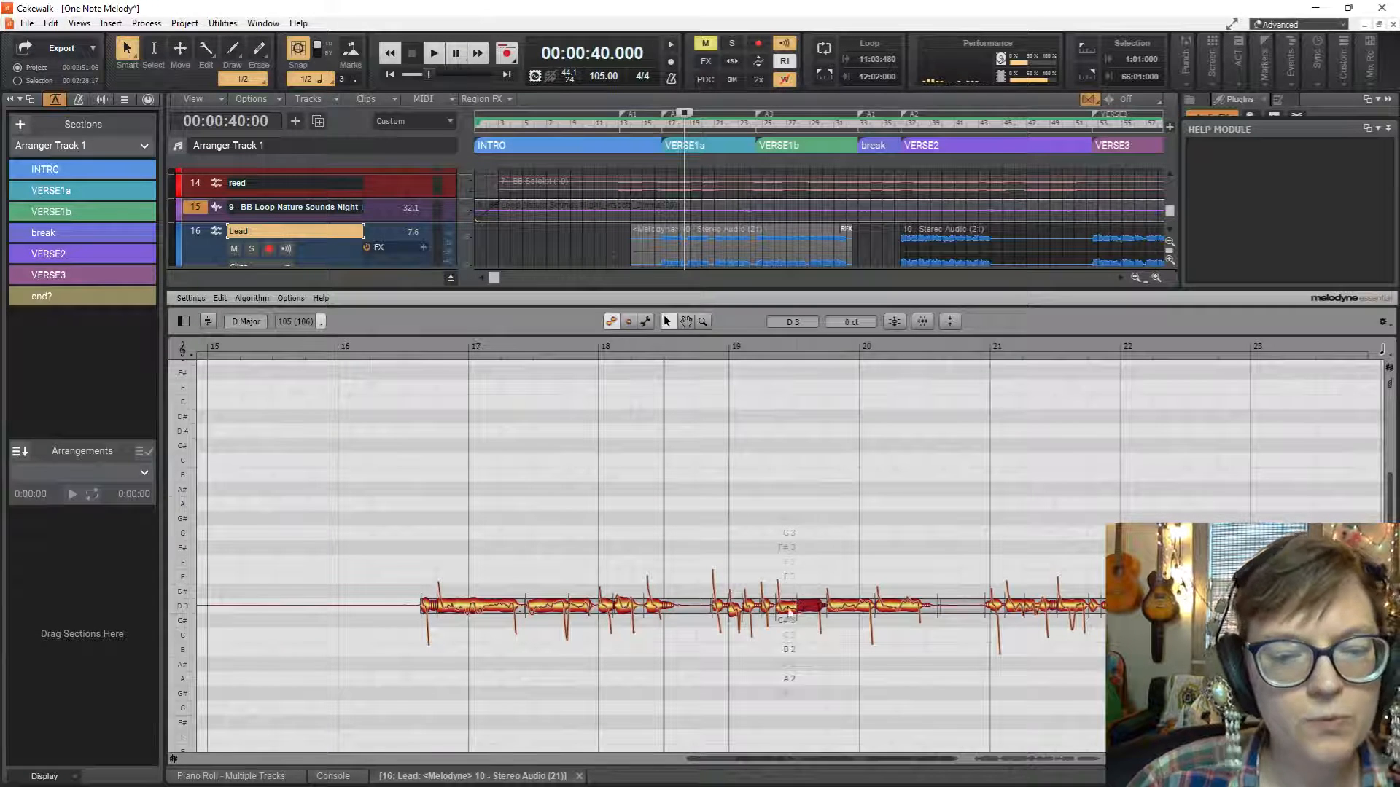
click(788, 608)
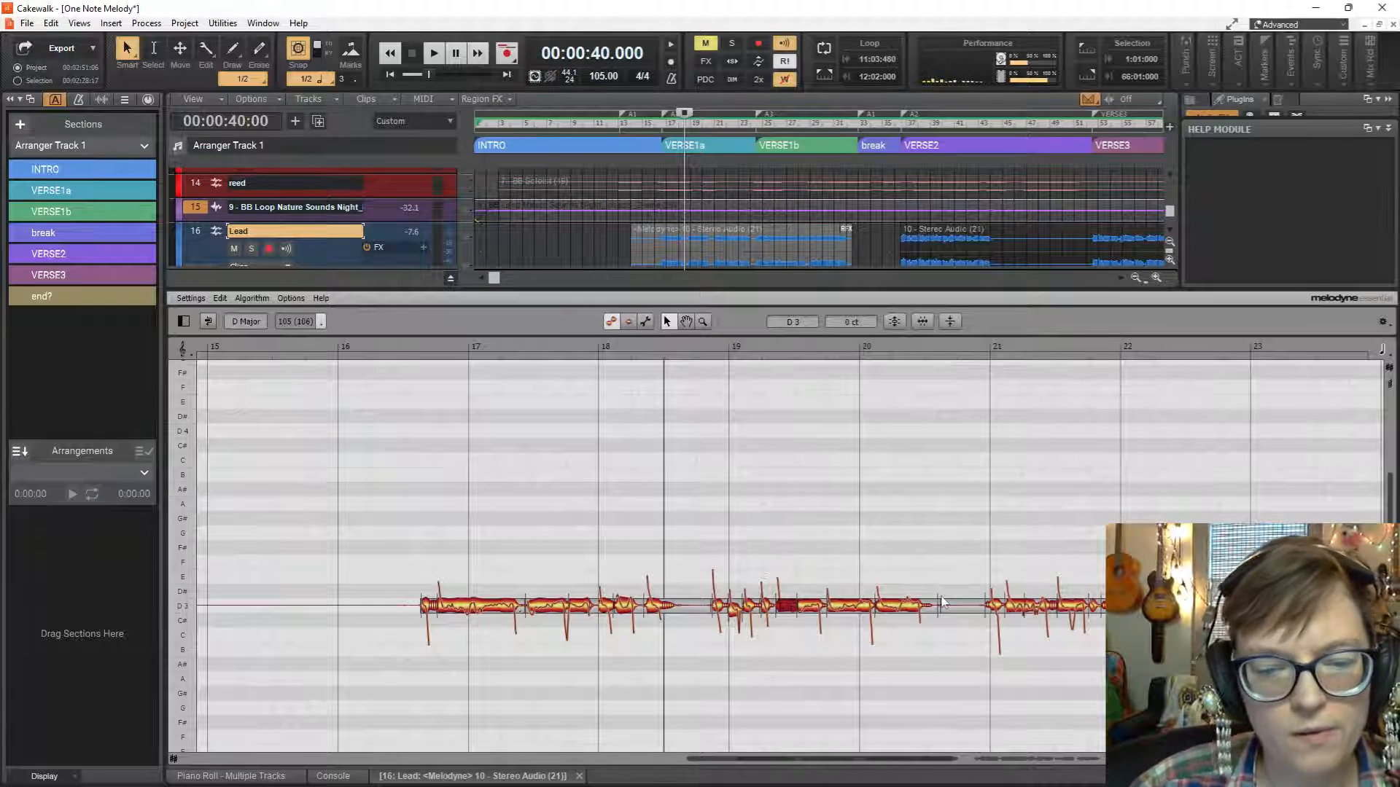
Split the D3 note at bar 20, snap its short end part to 0 cents and play the phrase from bar 18.
key(space)
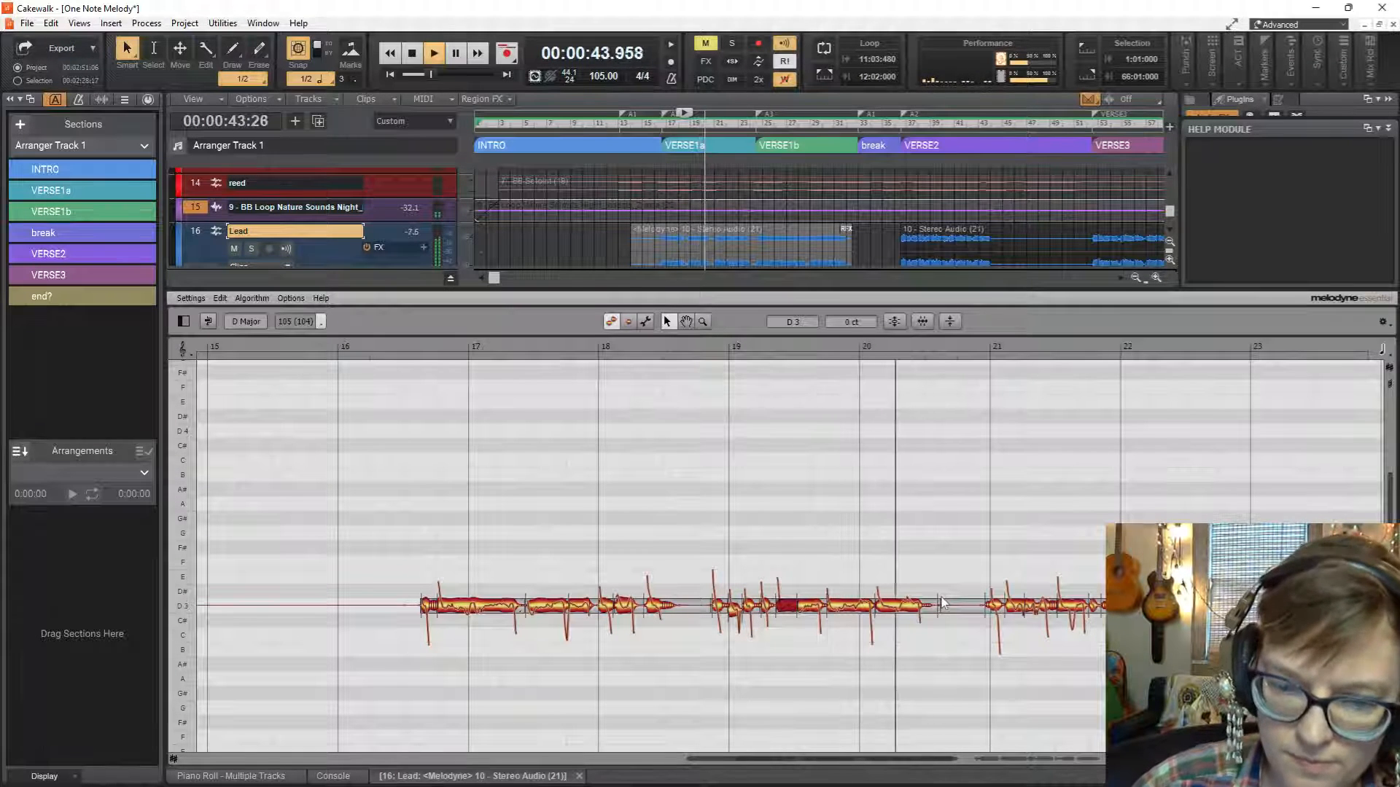
key(space)
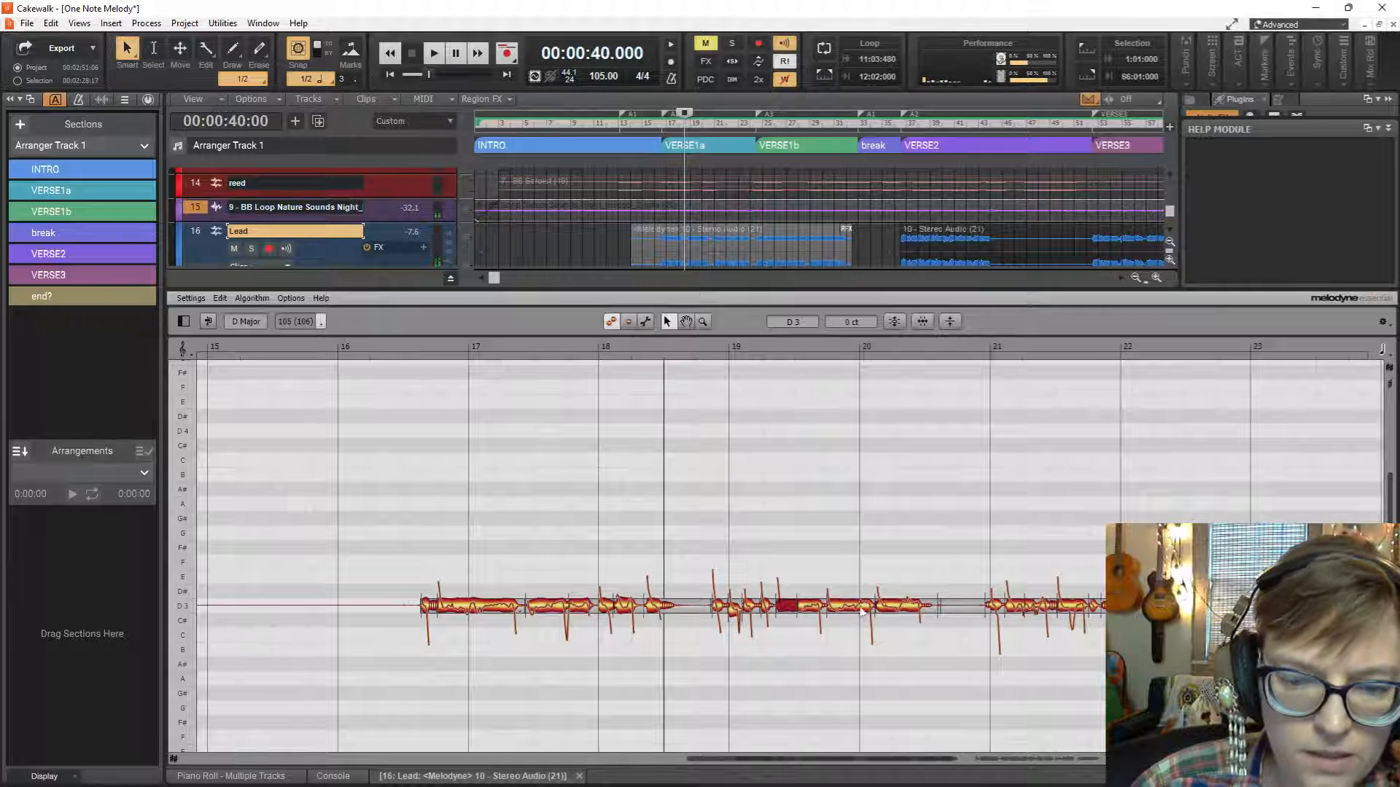
click(855, 602)
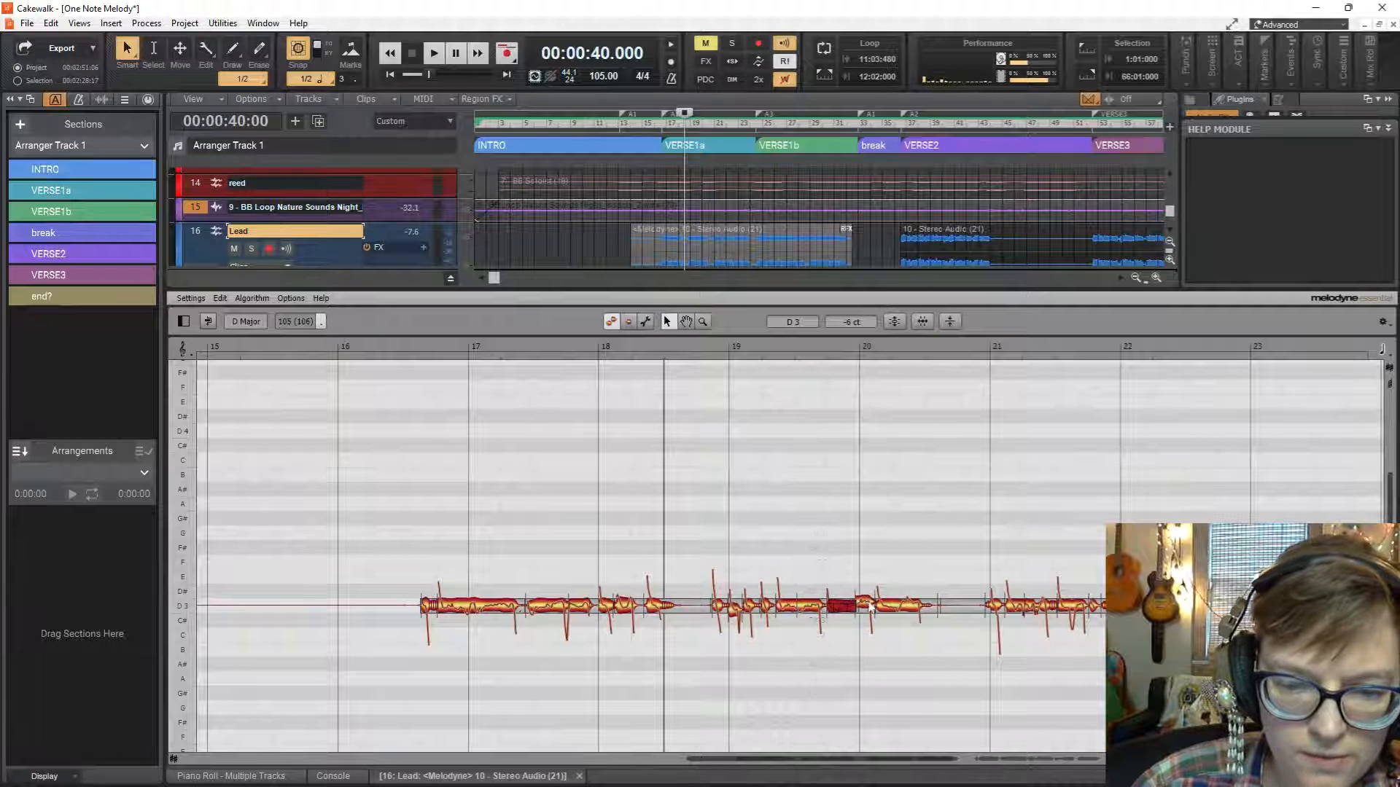
click(869, 606)
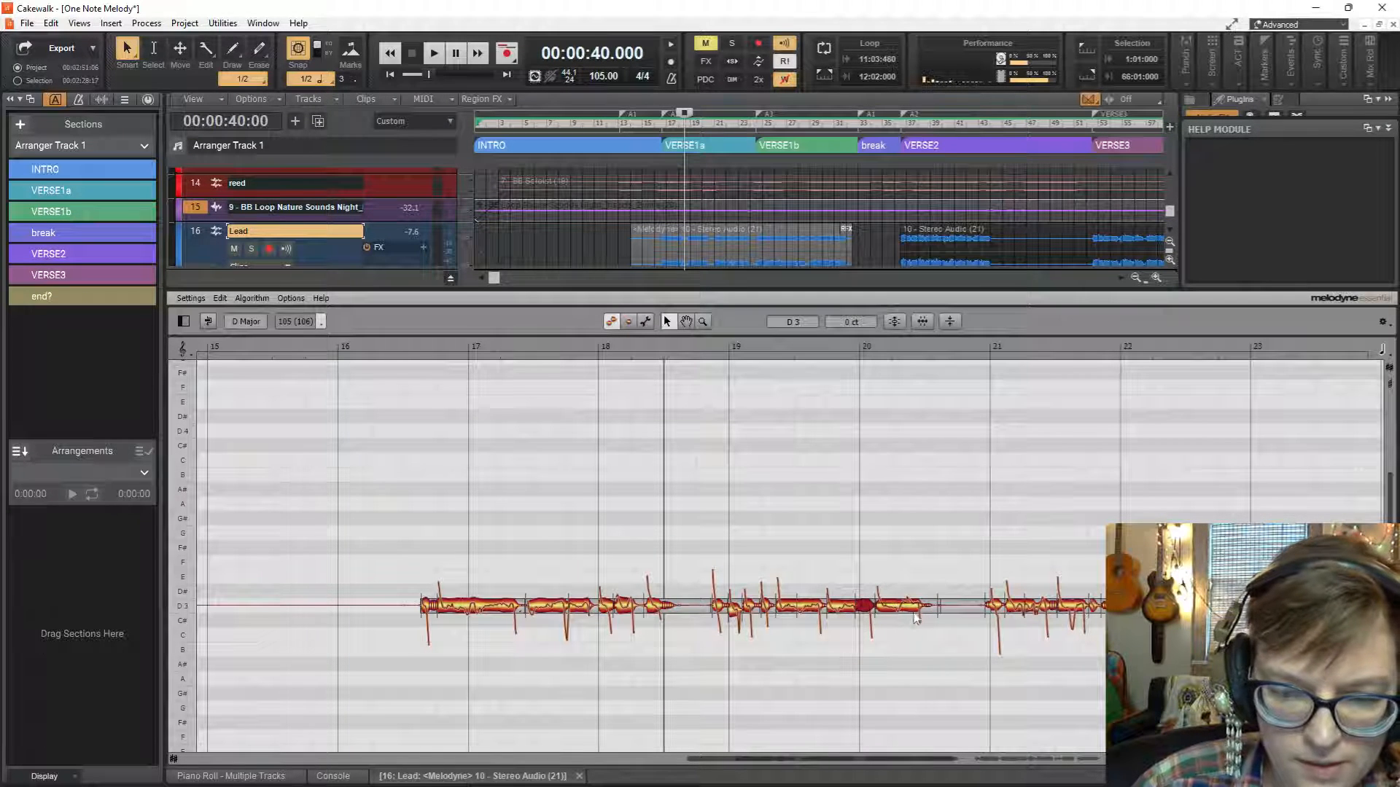
key(space)
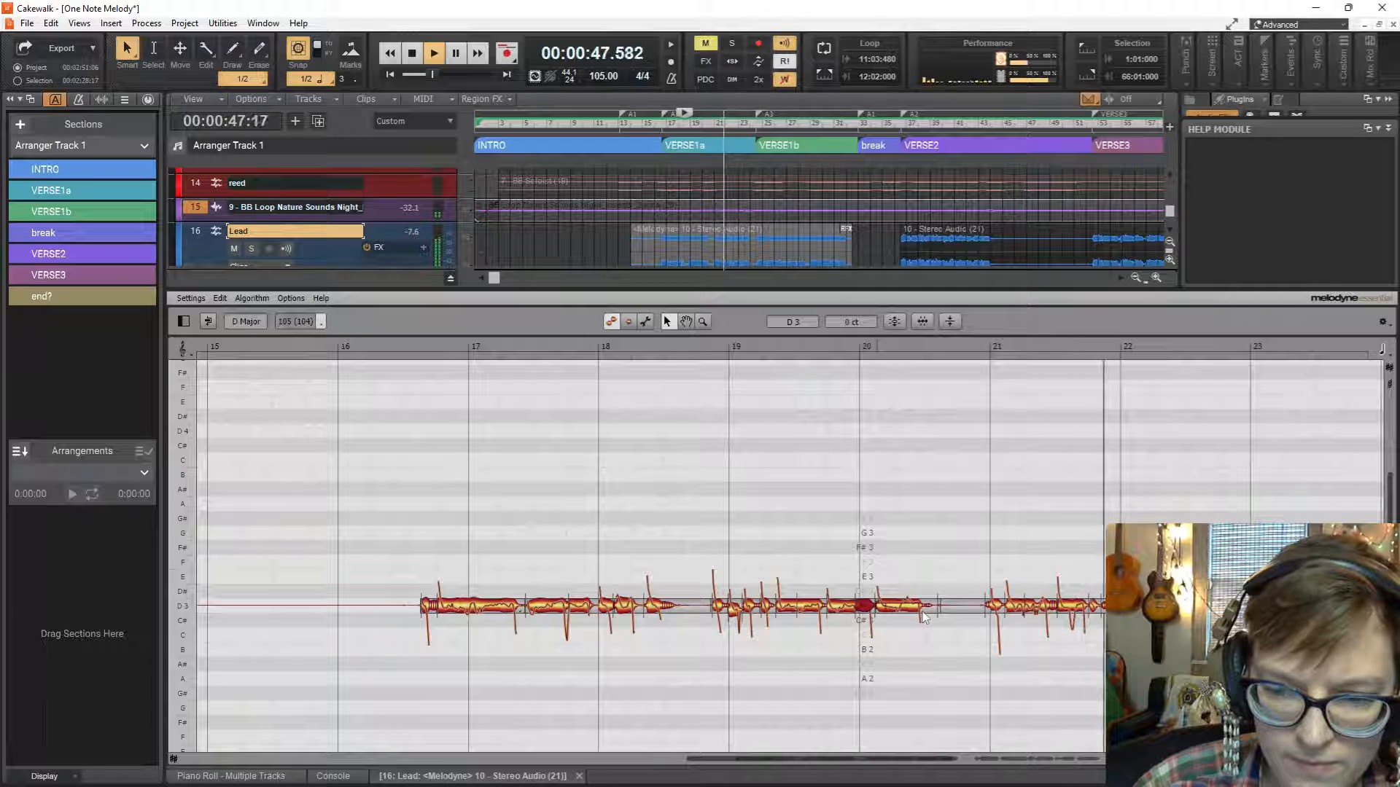
key(space)
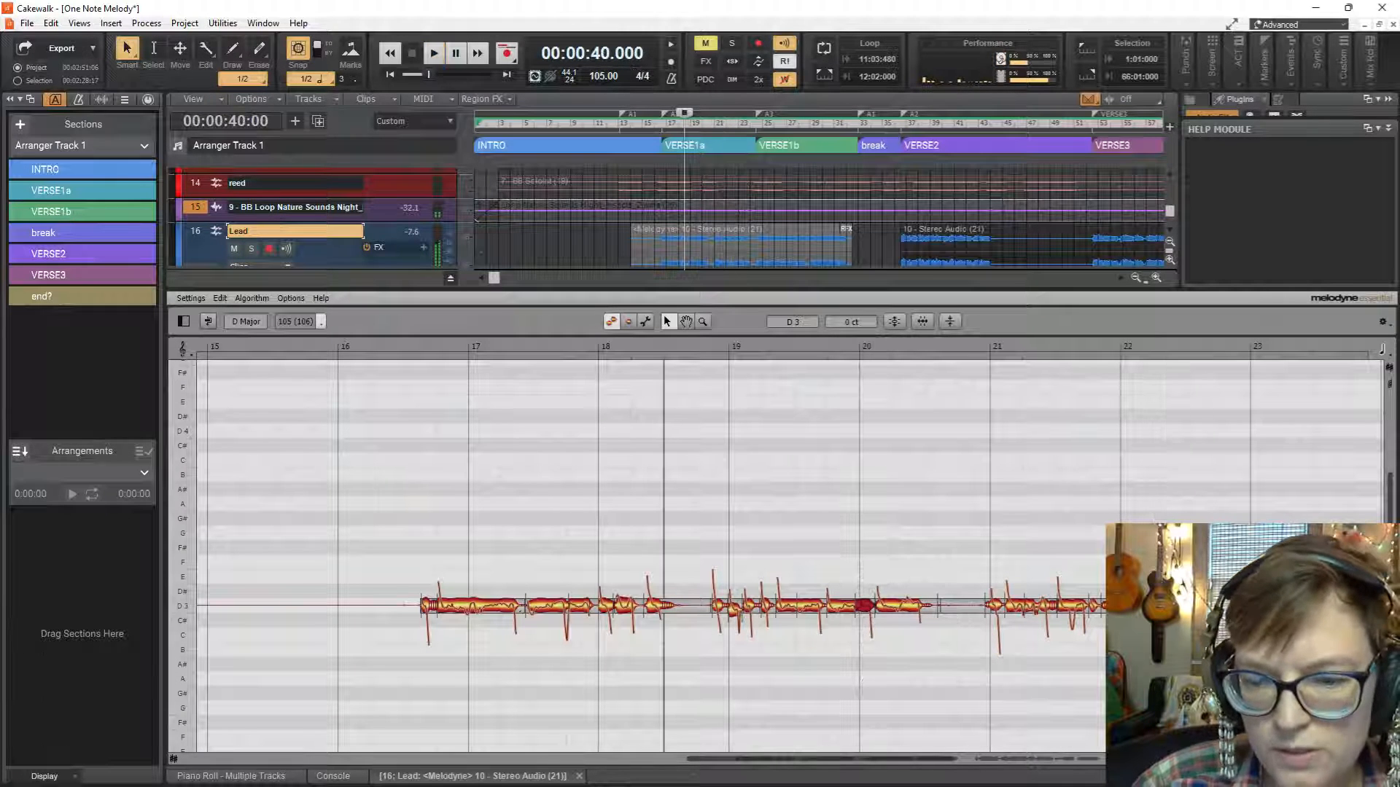
Snap the D3 note just before bar 22 to 0 cents and apply pitch correction with Pitch Center at 100 %.
click(1107, 605)
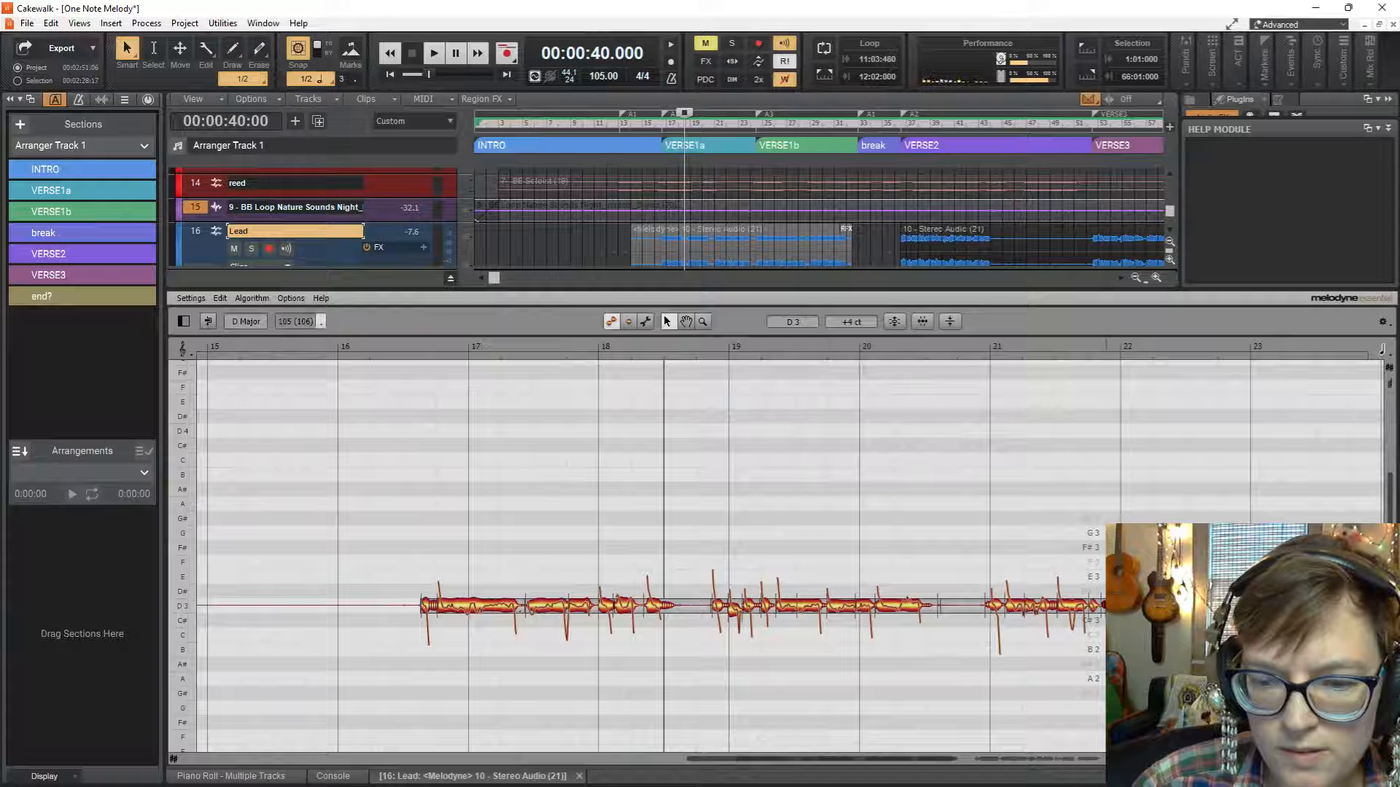
double_click(1107, 605)
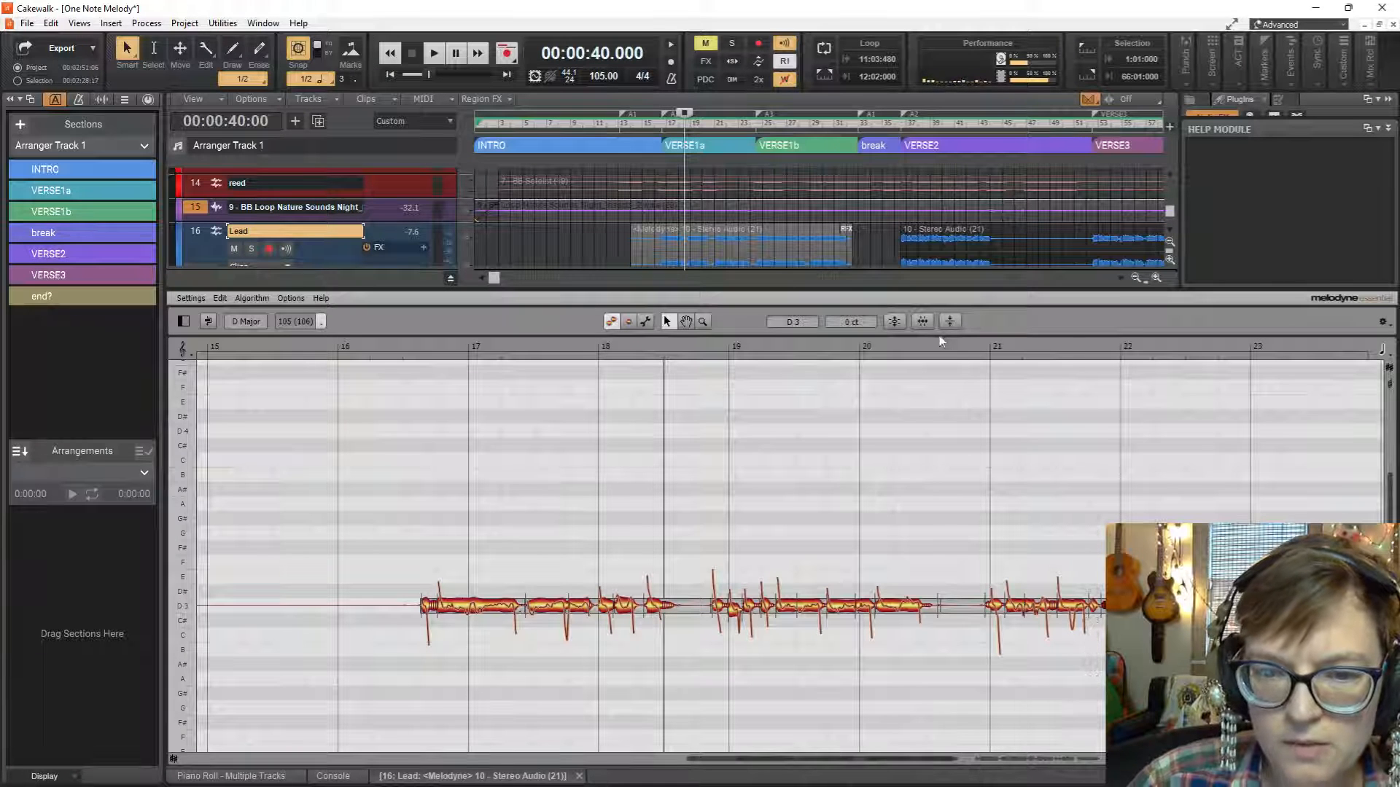
click(896, 321)
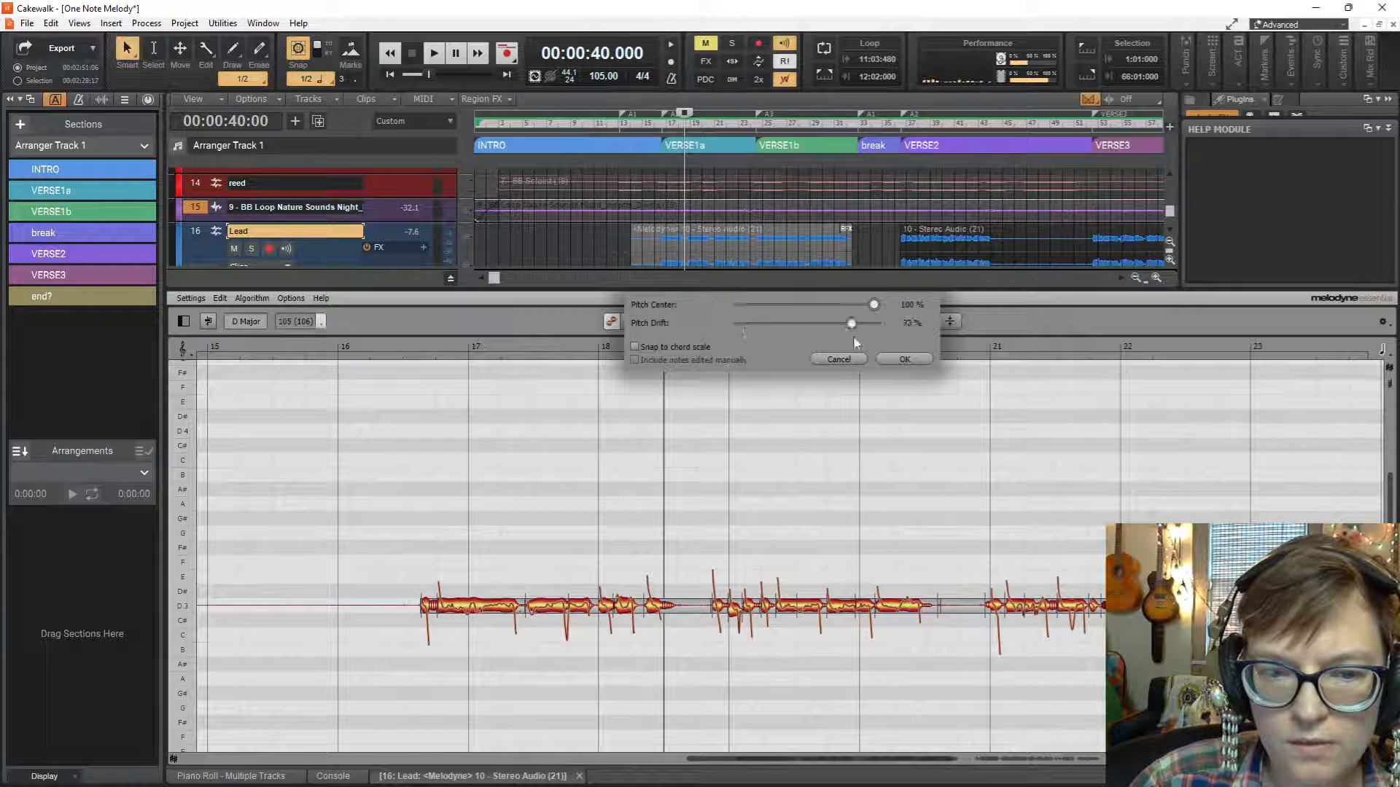
click(905, 360)
Play the tuned vocal from bar 18, bar 22 and bar 21 to check the corrected note before bar 22.
key(space)
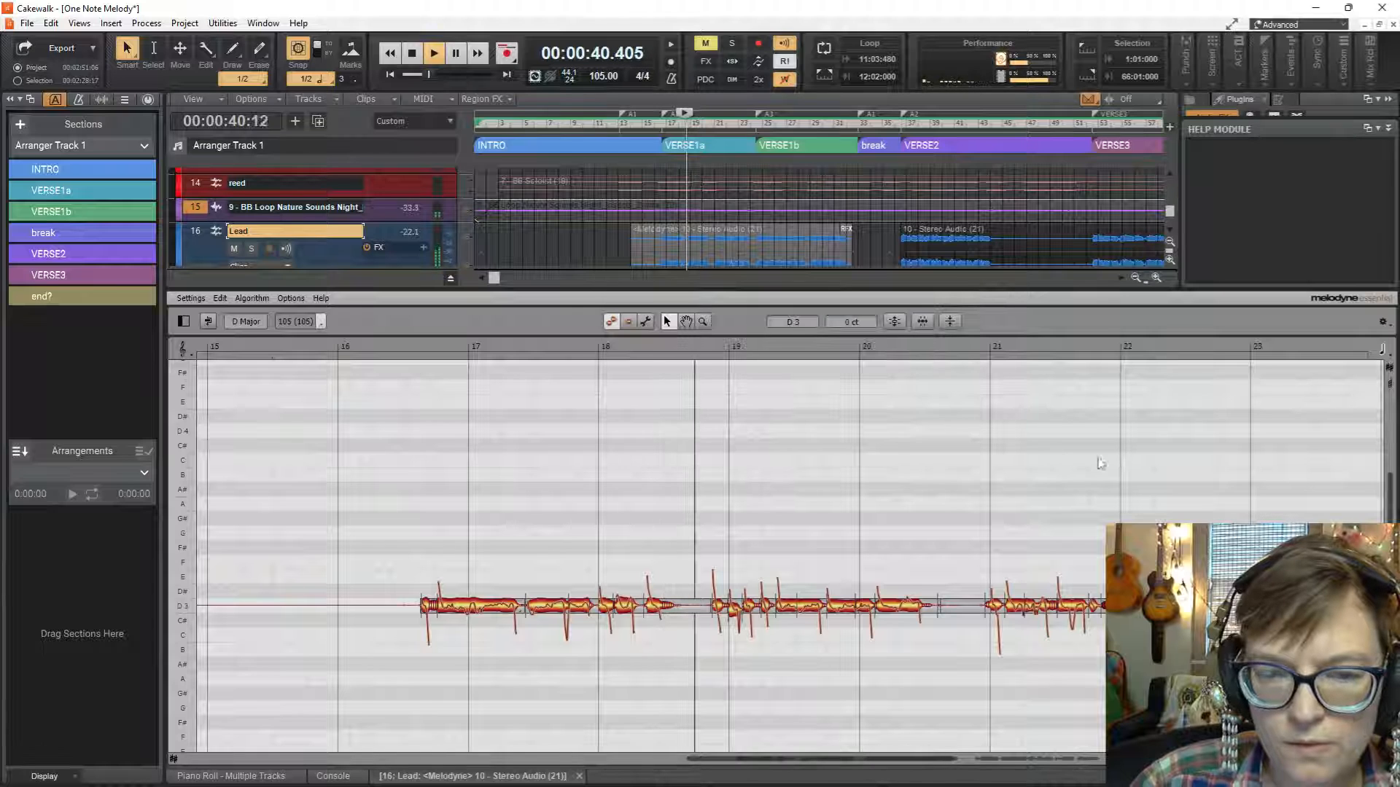
key(space)
click(727, 203)
key(space)
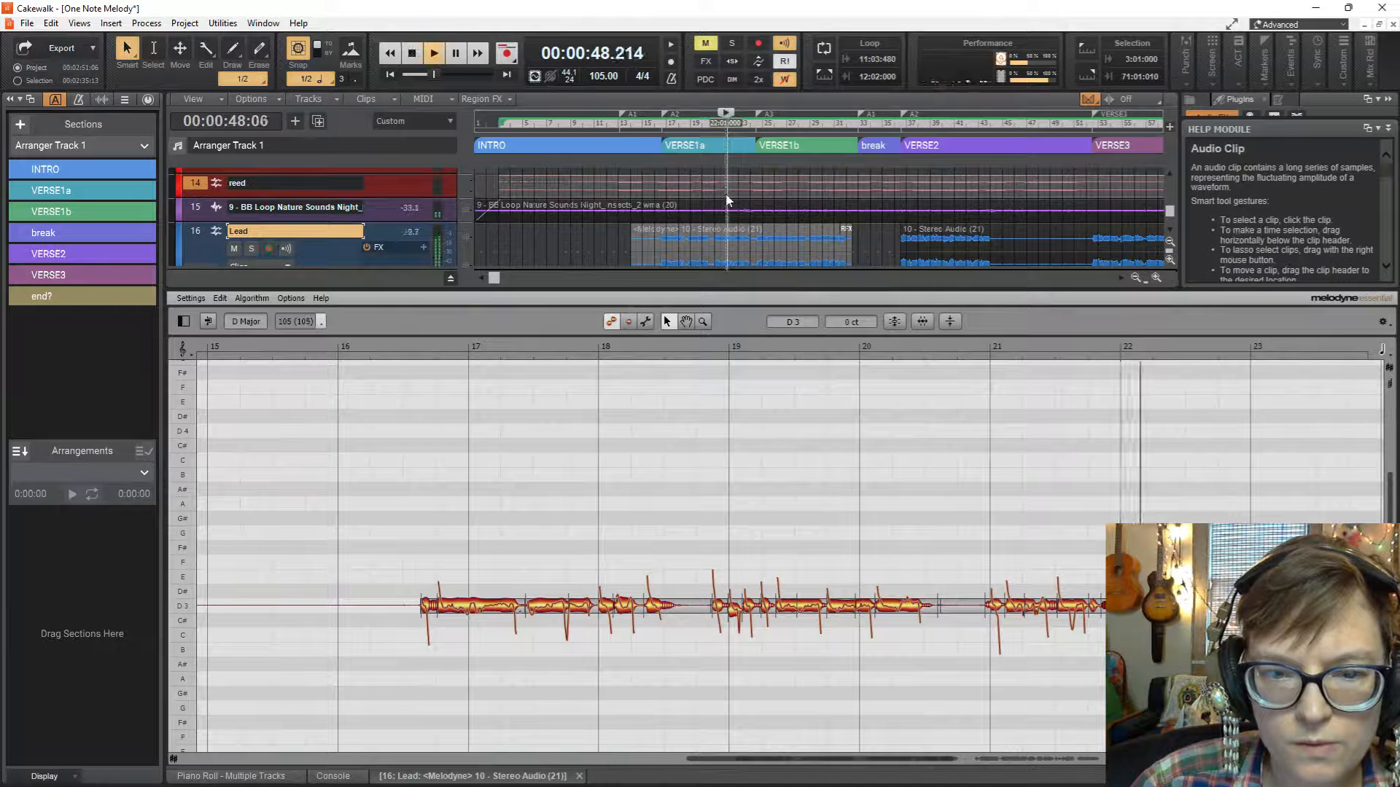
key(space)
click(715, 203)
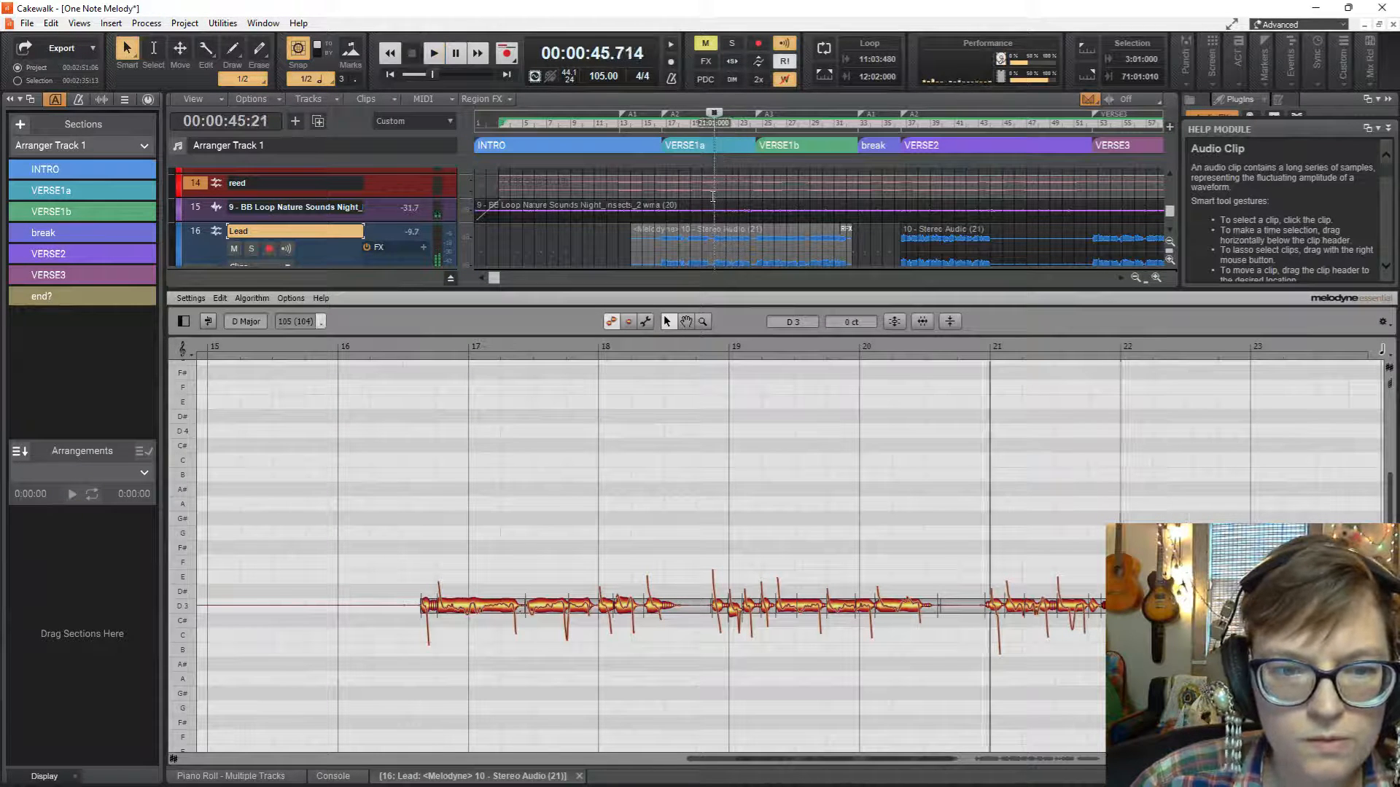
key(space)
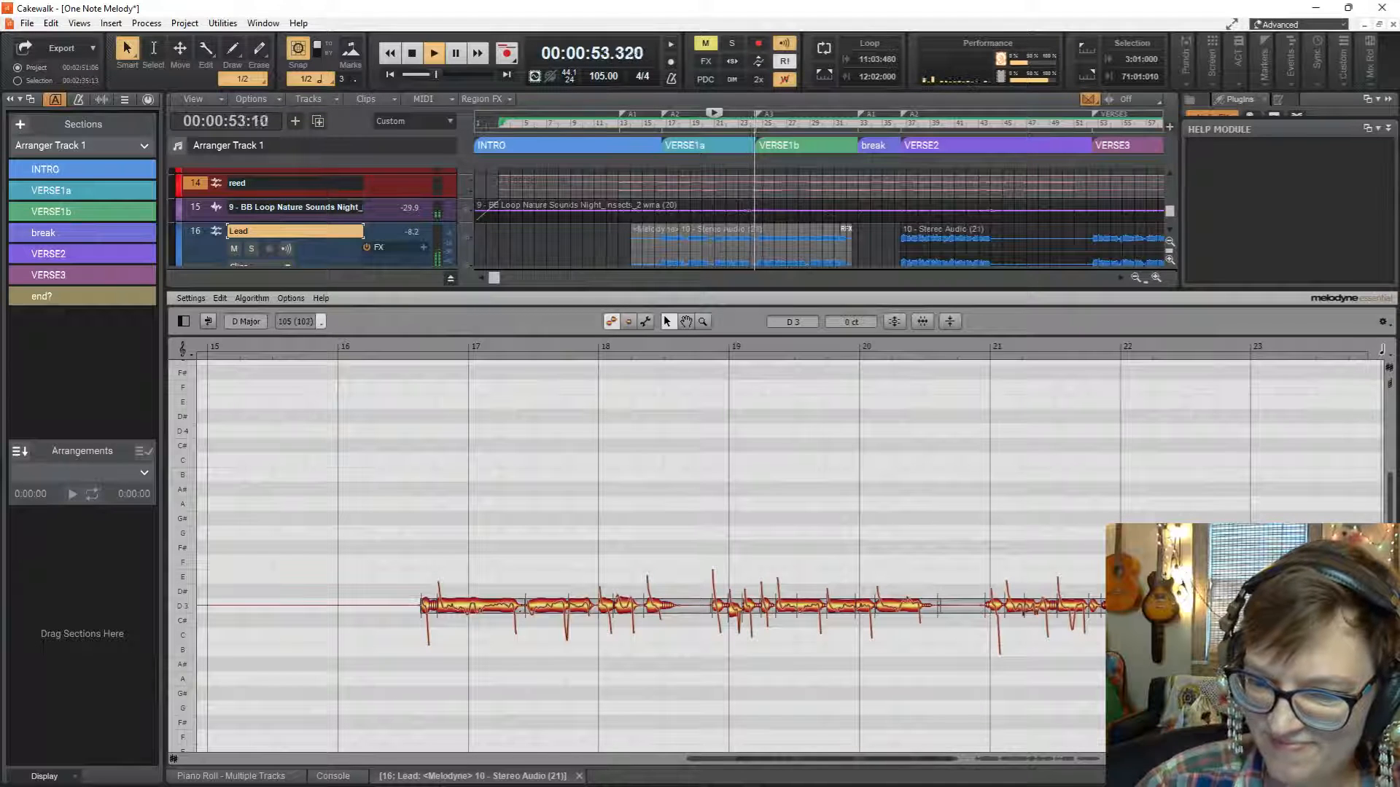
key(space)
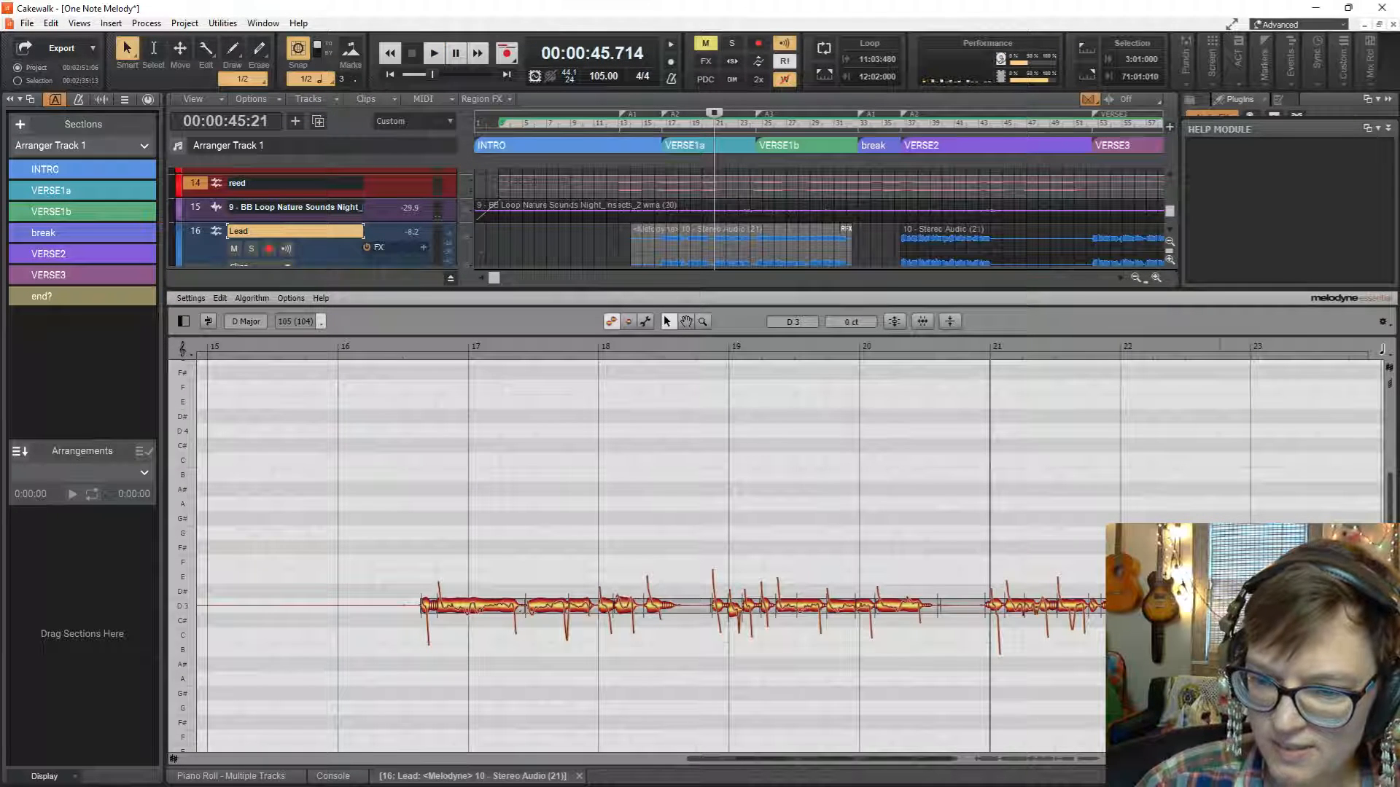
Reapply pitch correction to the selected note, and with nothing selected correct the whole vocal with Pitch Drift at about 86 %.
click(893, 322)
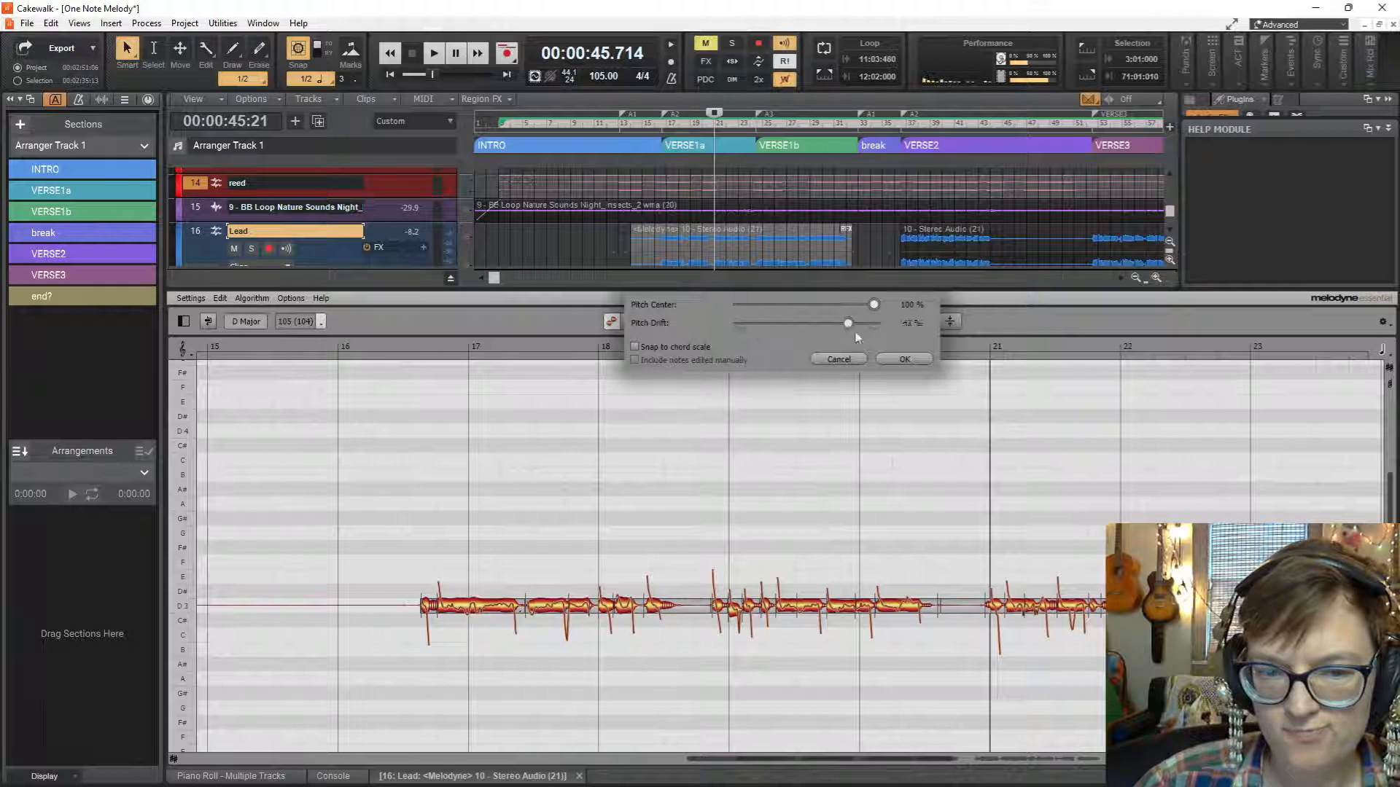
click(904, 359)
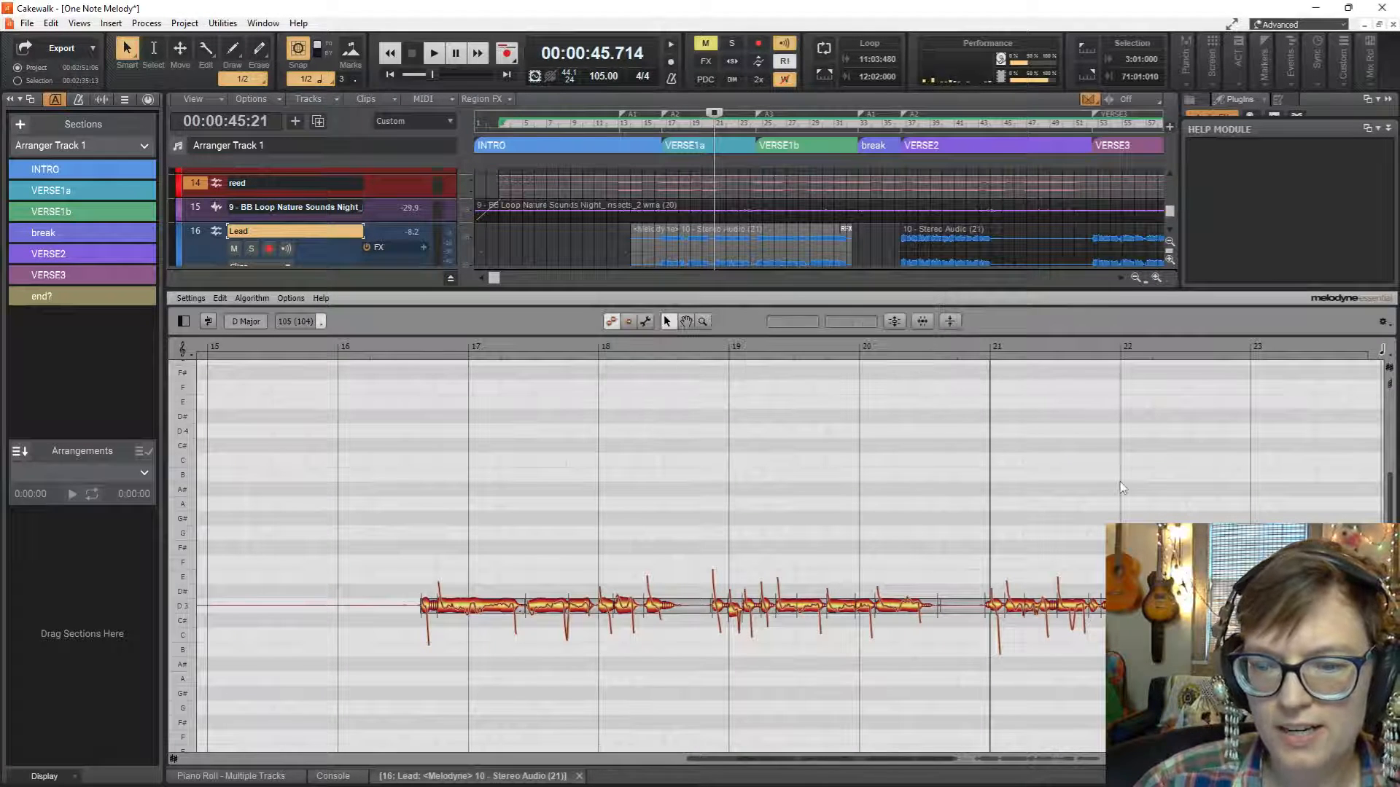
click(900, 327)
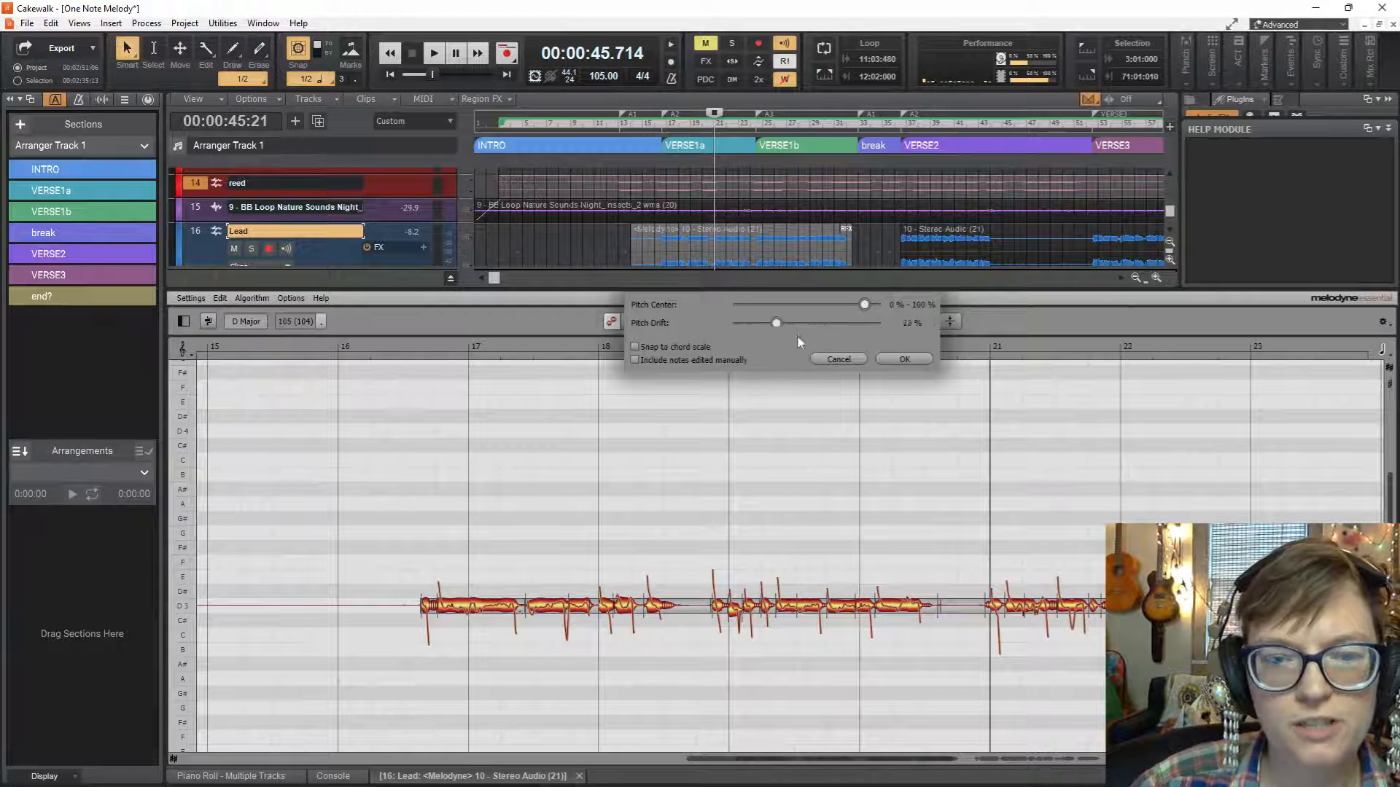
click(904, 359)
Listen from bar 21 into VERSE1b while following the vocal notes up to bar 28 in the Melodyne editor.
key(space)
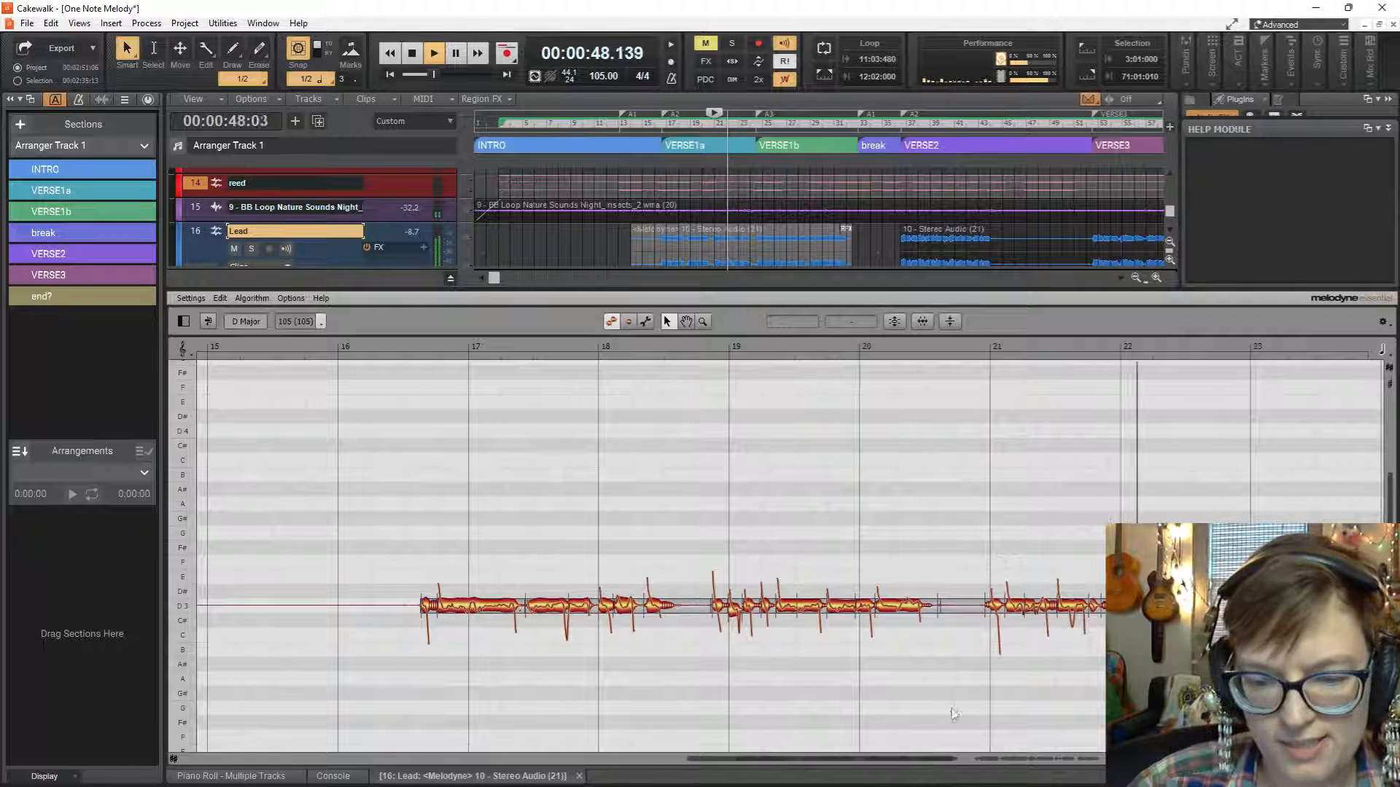
drag(930, 764, 1137, 754)
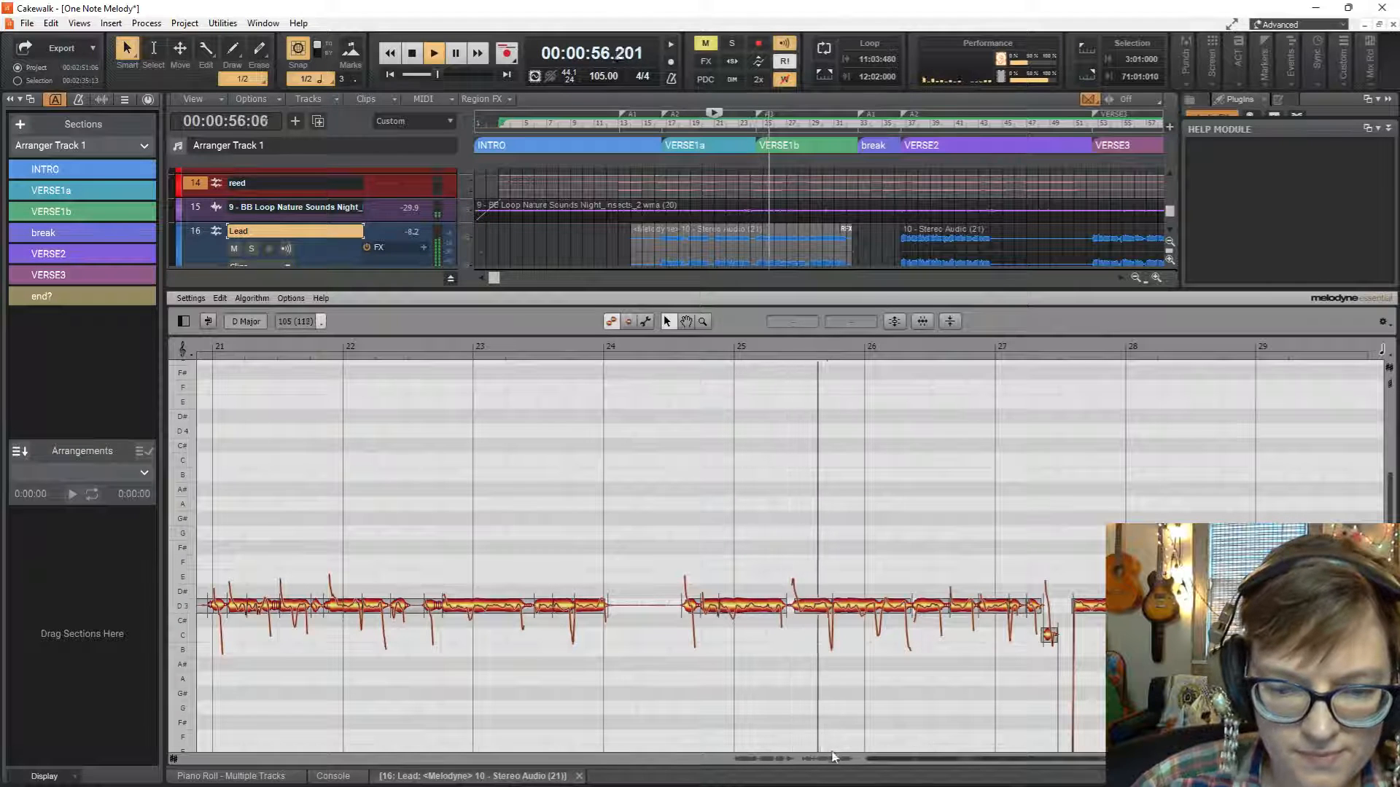
drag(914, 759, 962, 764)
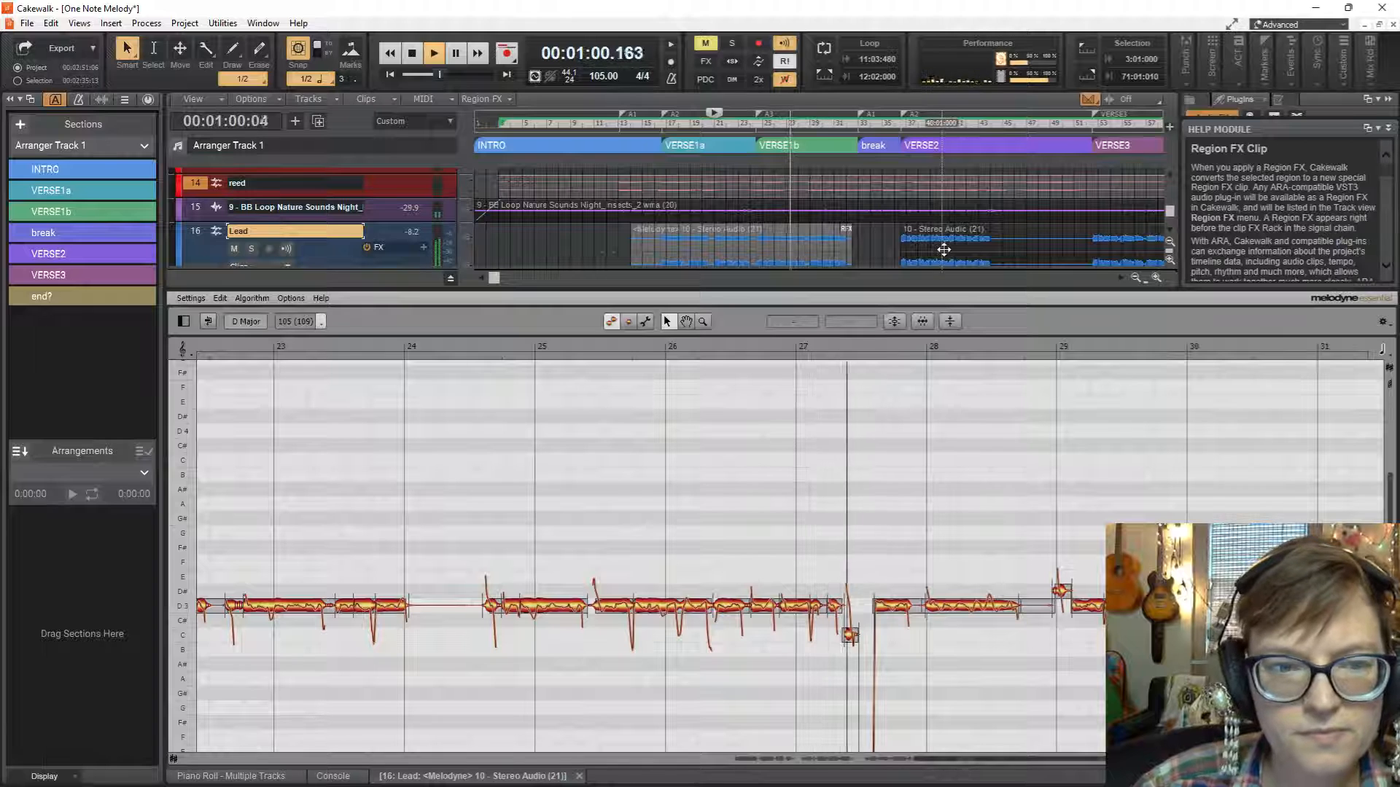
key(space)
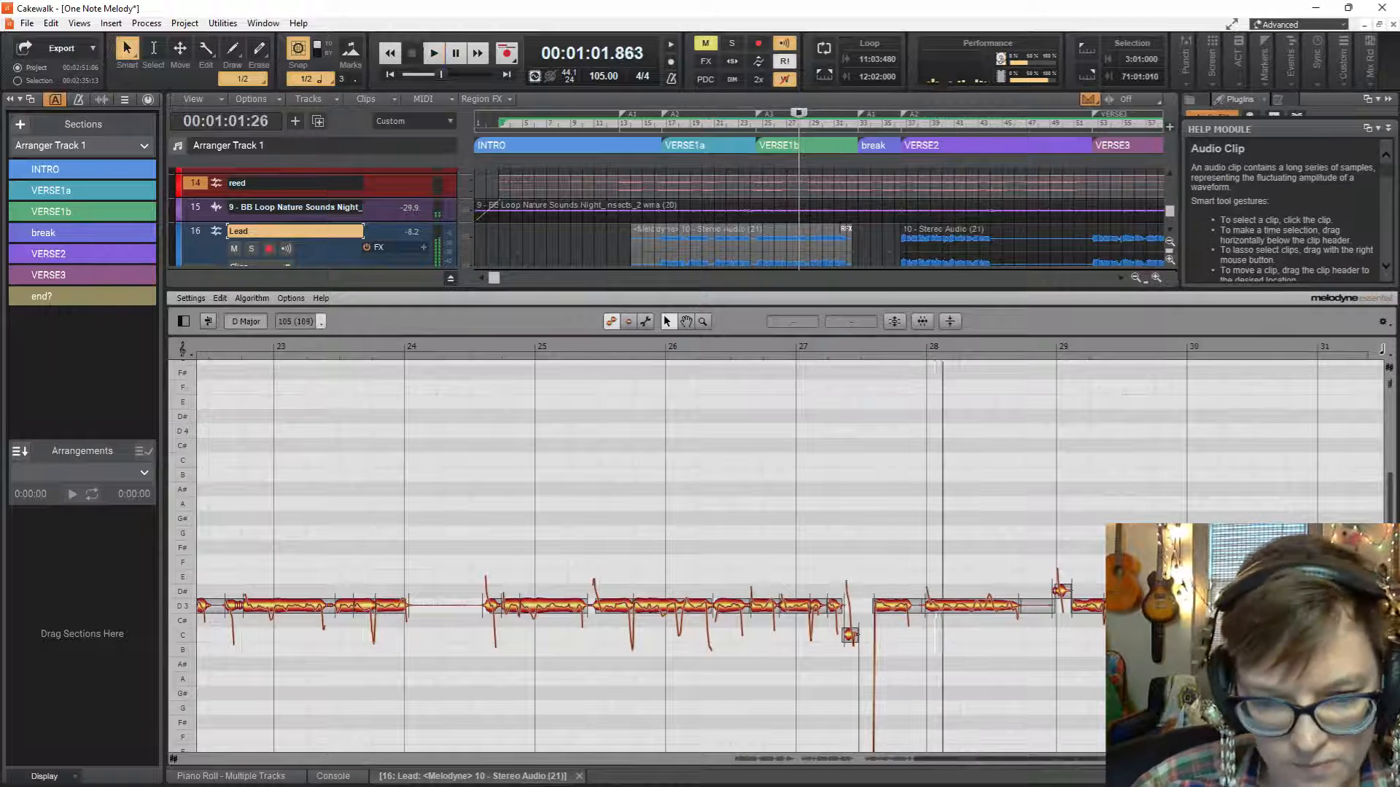
Raise the short C3 note after bar 27 to about C#3 −15 cents and shift the following D#2 note to about −40 cents.
click(850, 636)
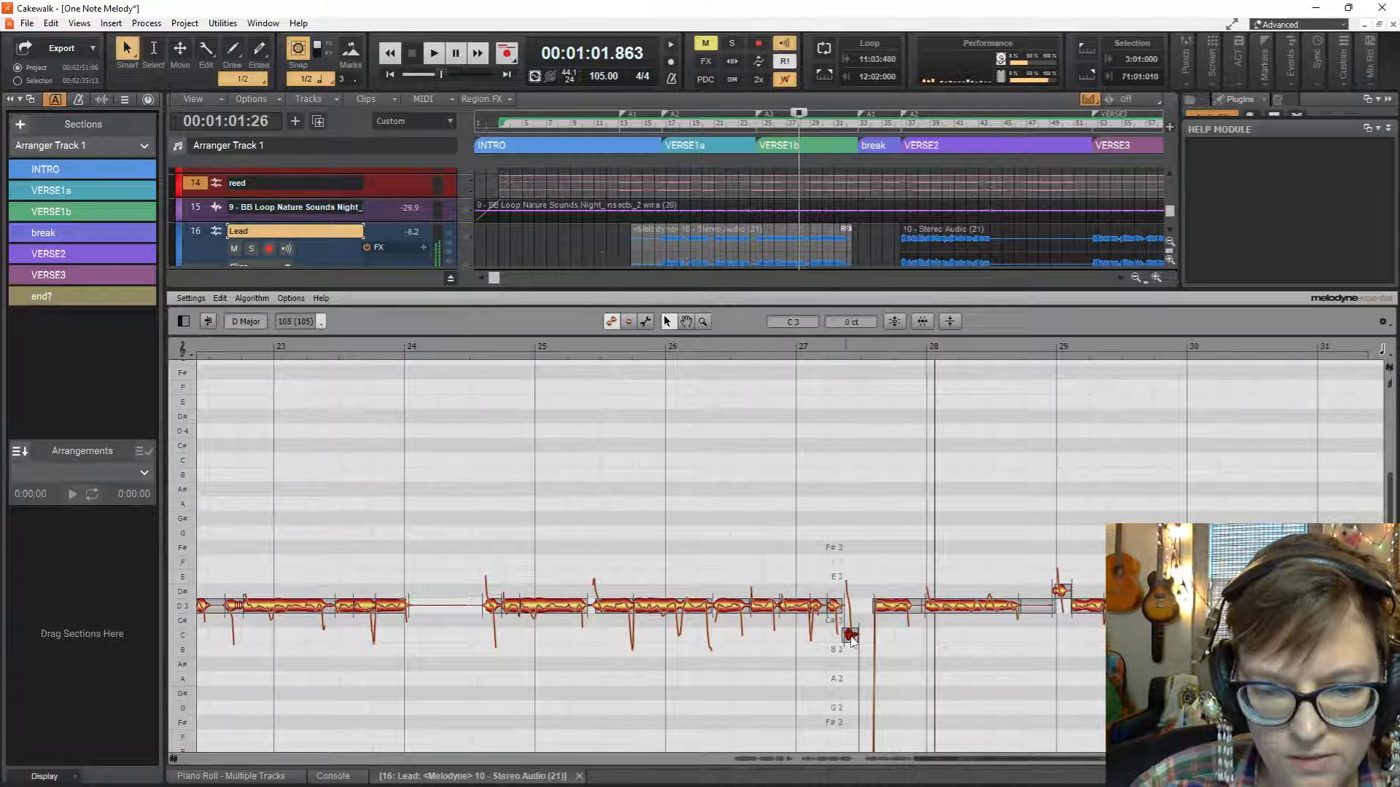
drag(853, 636, 853, 627)
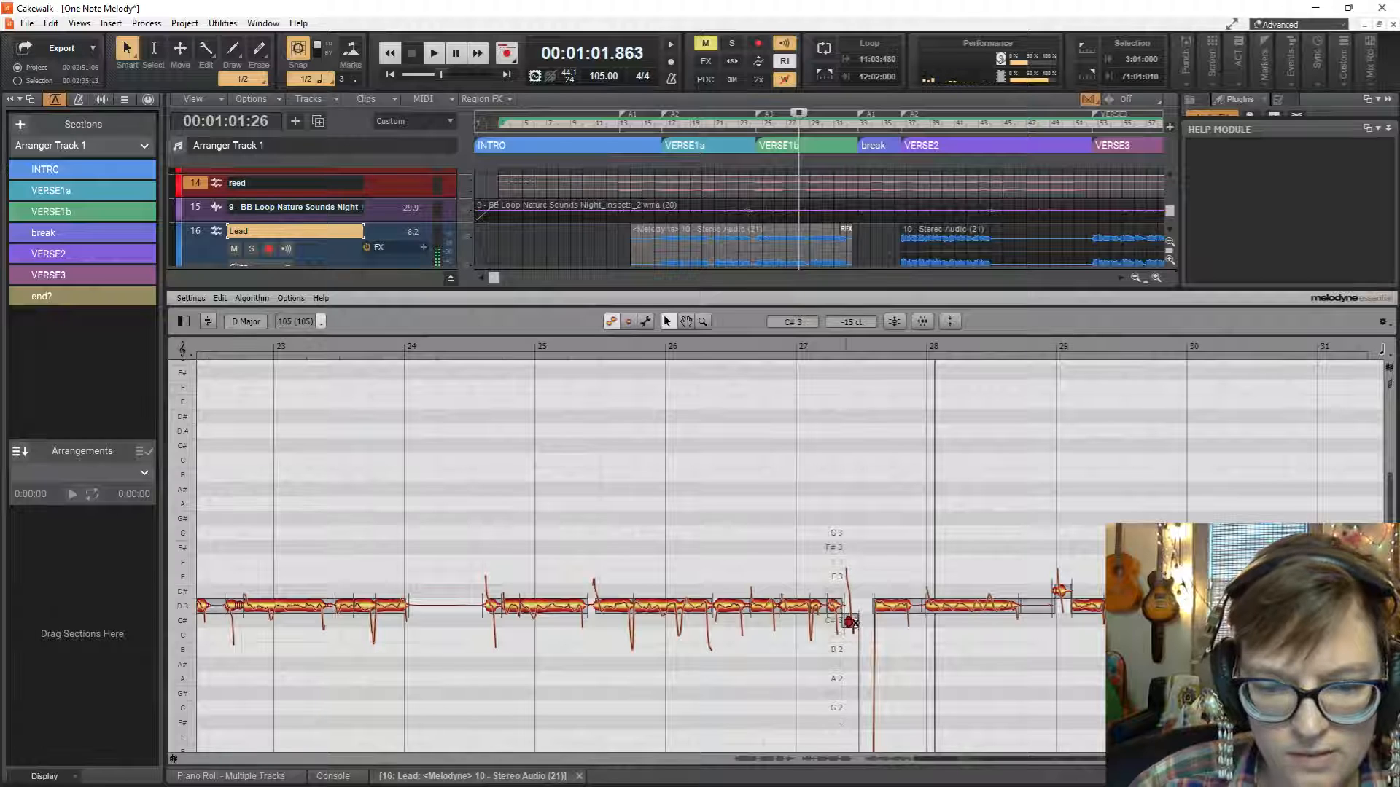
scroll(933, 681, down, 2)
click(863, 695)
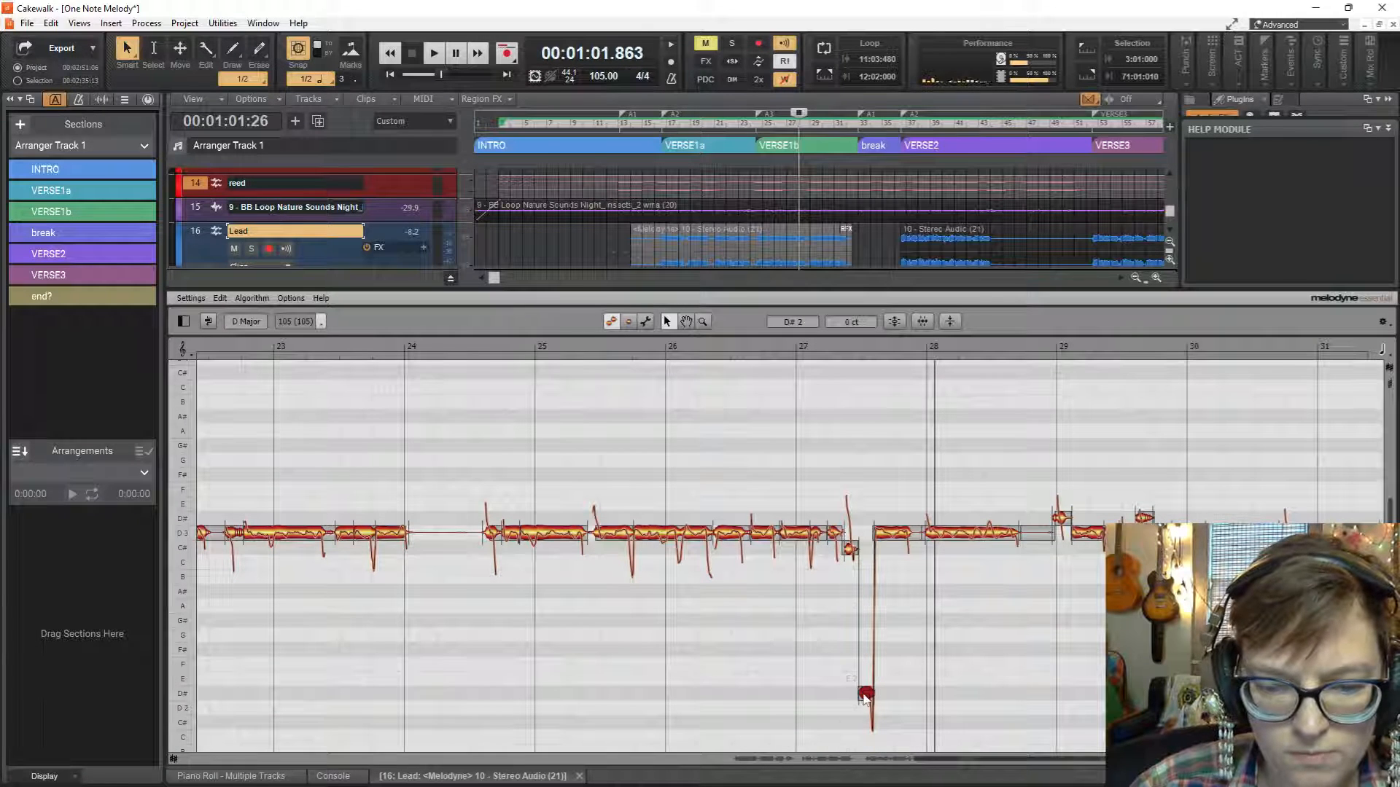
mouse_move(864, 695)
mouse_down()
mouse_move(855, 532)
mouse_move(857, 699)
mouse_up()
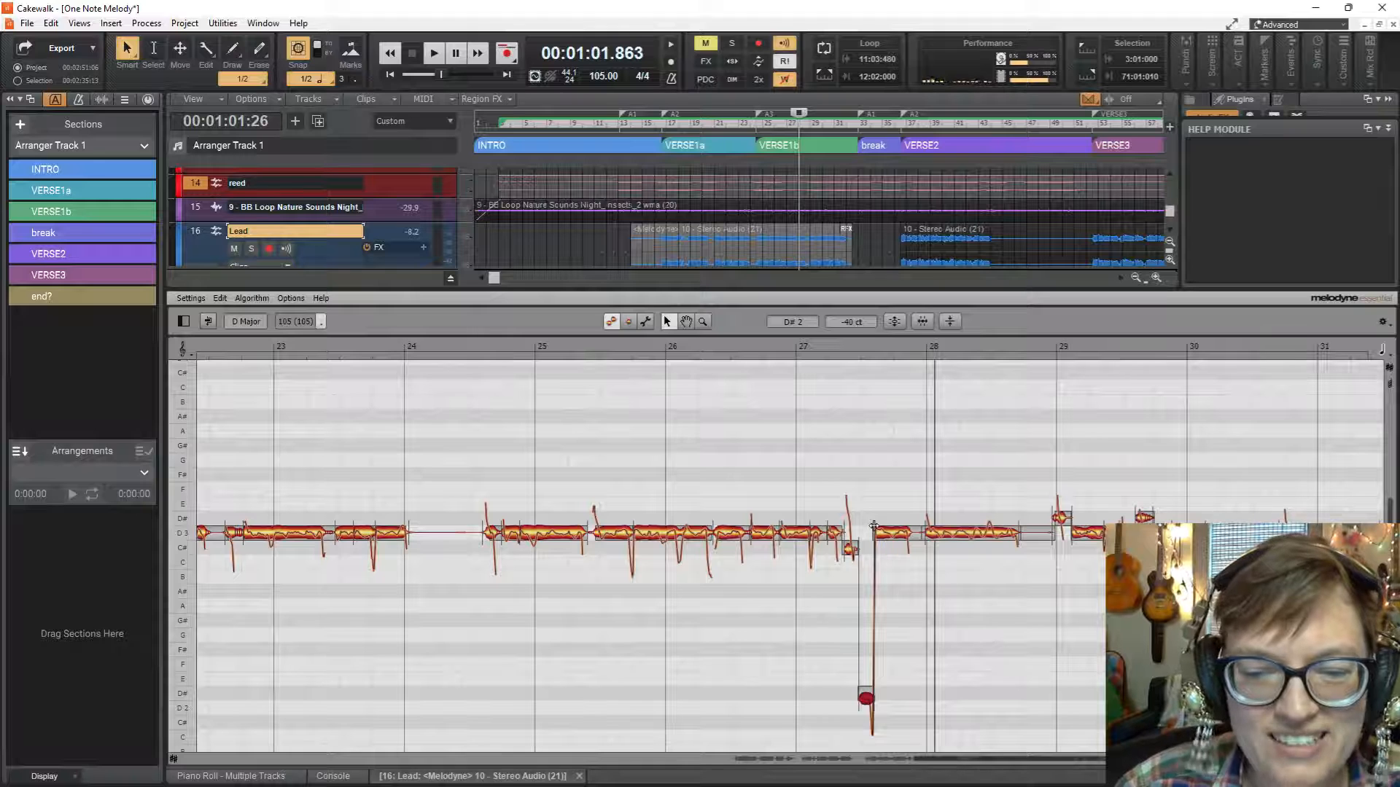
Merge the low note after bar 27 with the following D3 note, snap it to 0 cents and play from bar 27.
key(ctrl+z)
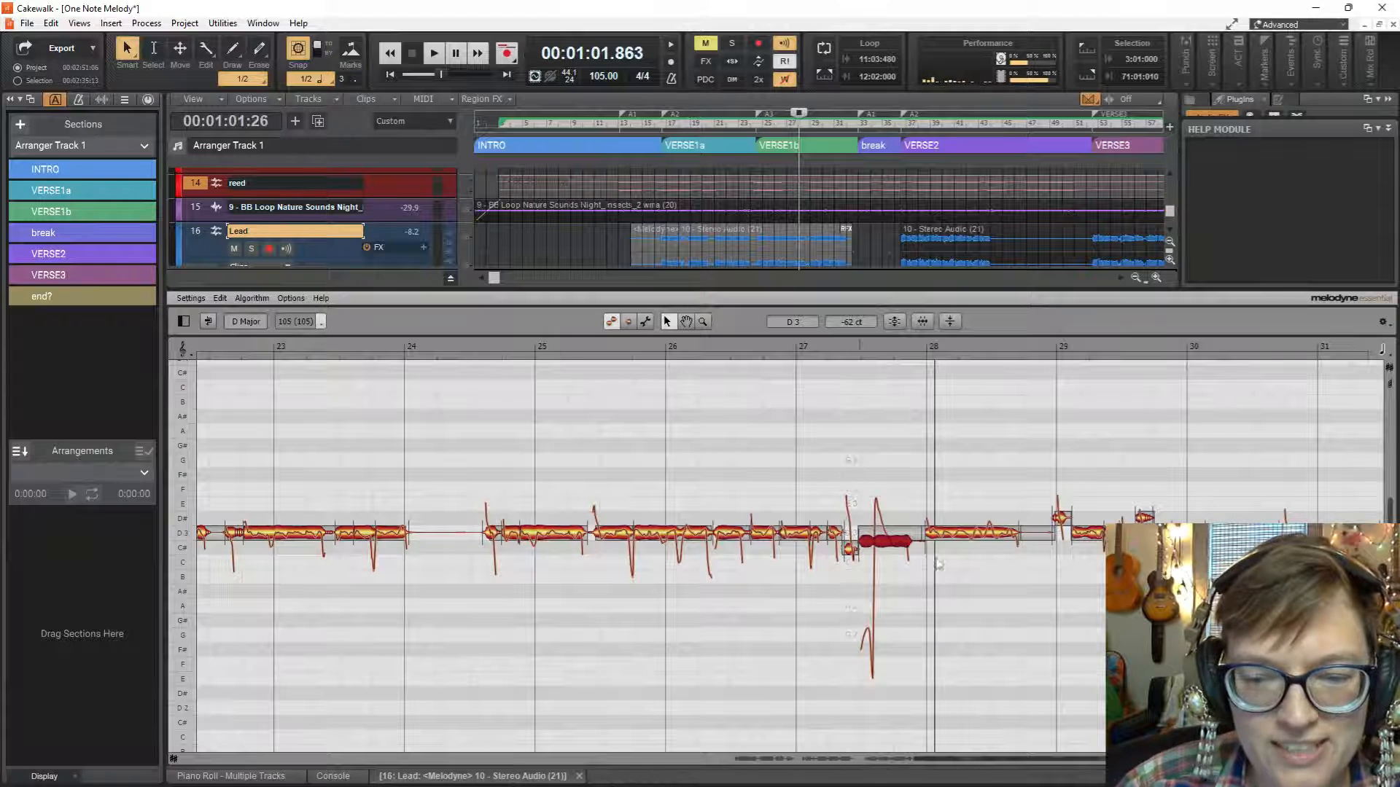
double_click(889, 540)
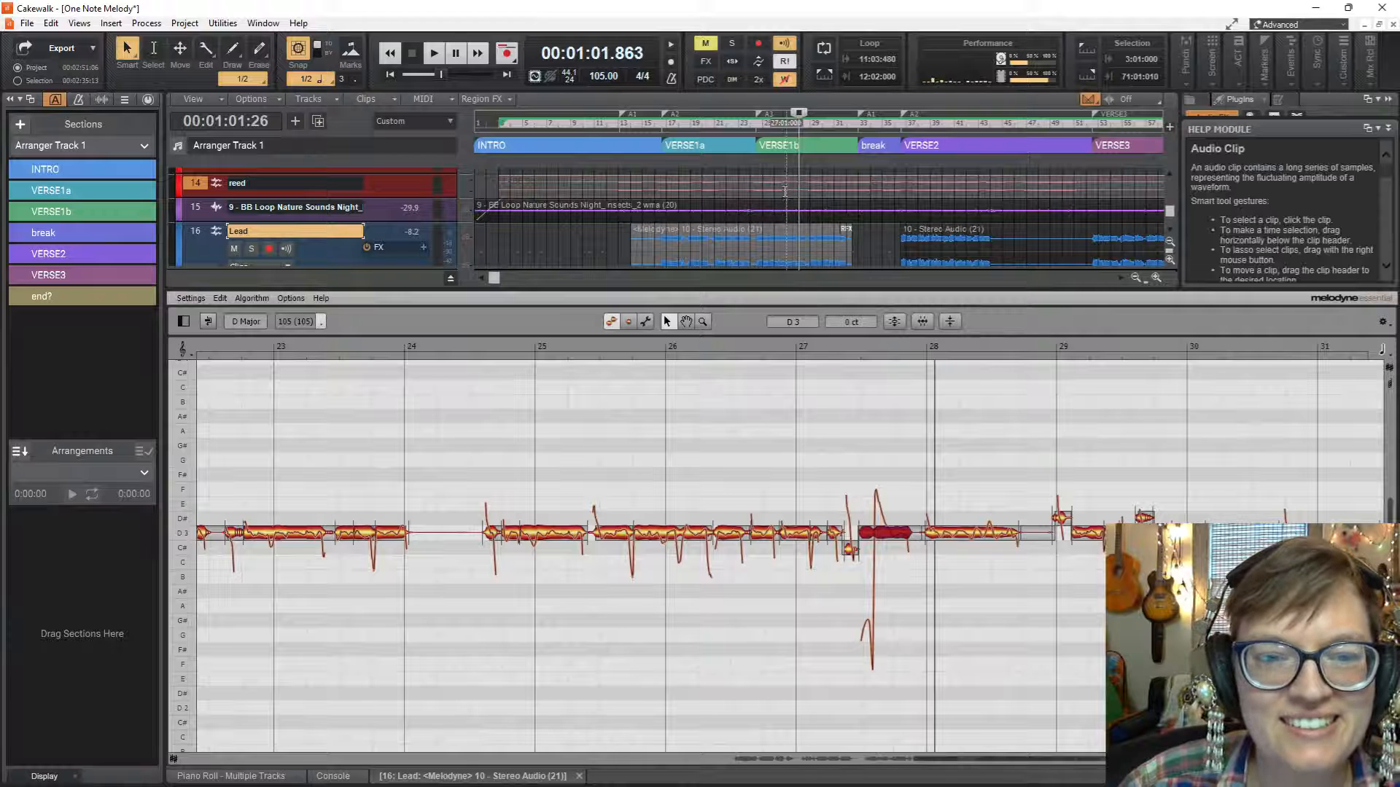
click(786, 195)
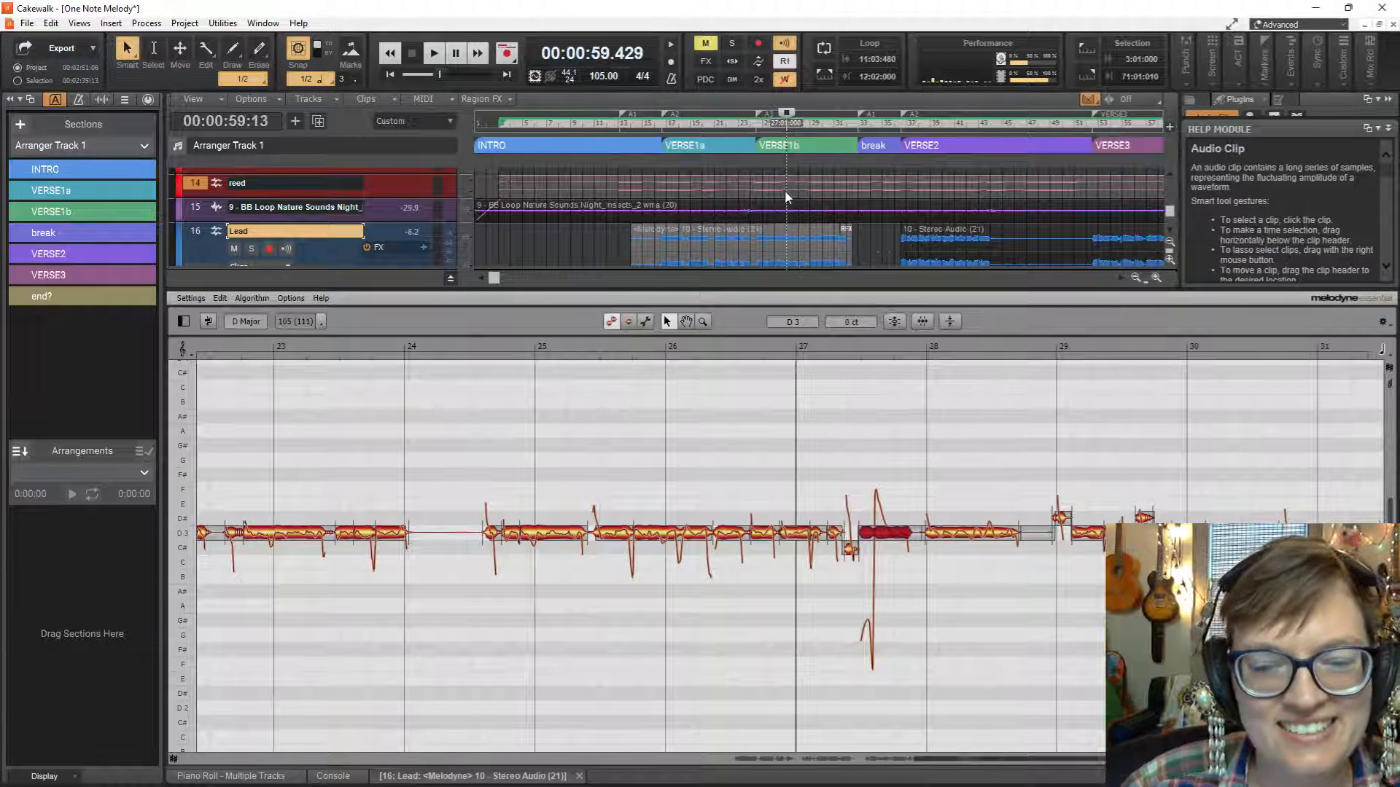
key(space)
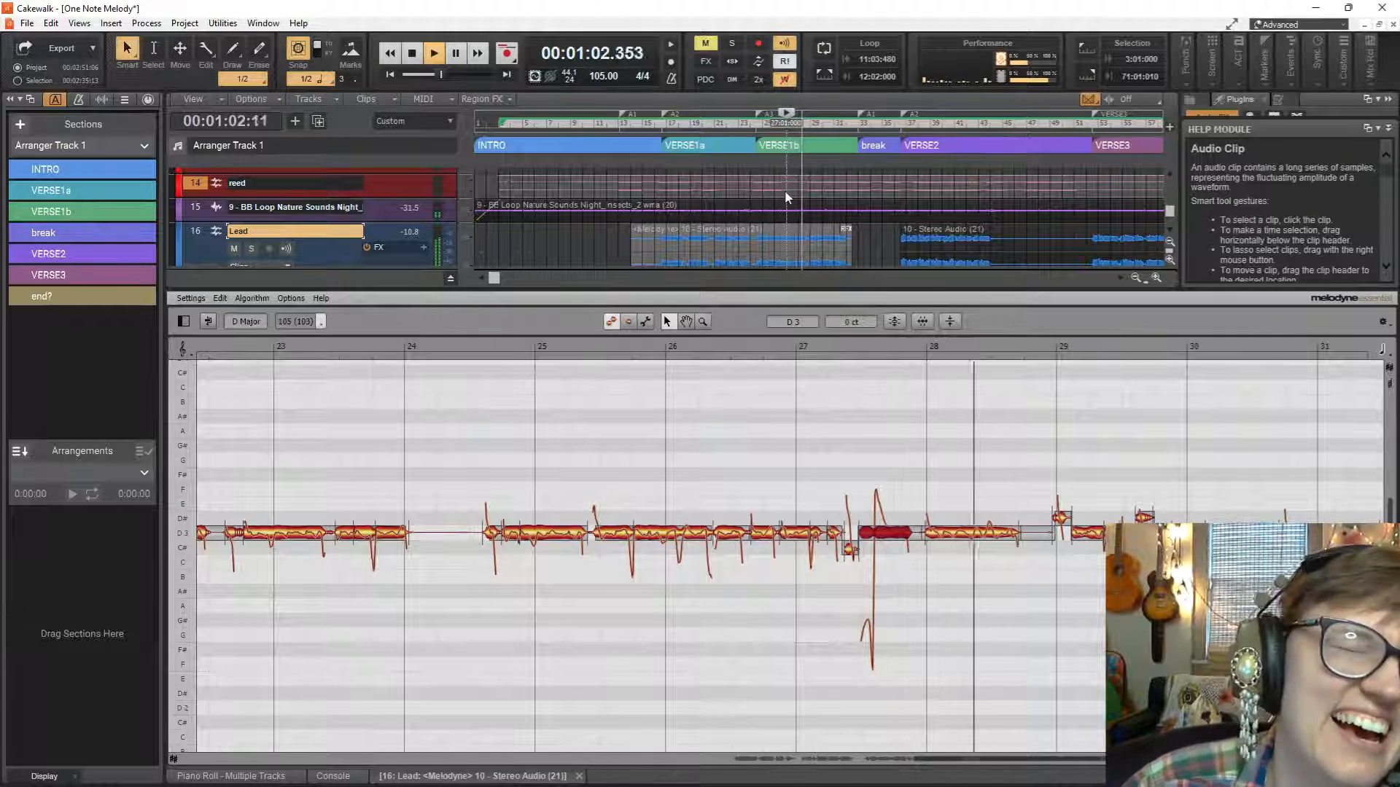
key(space)
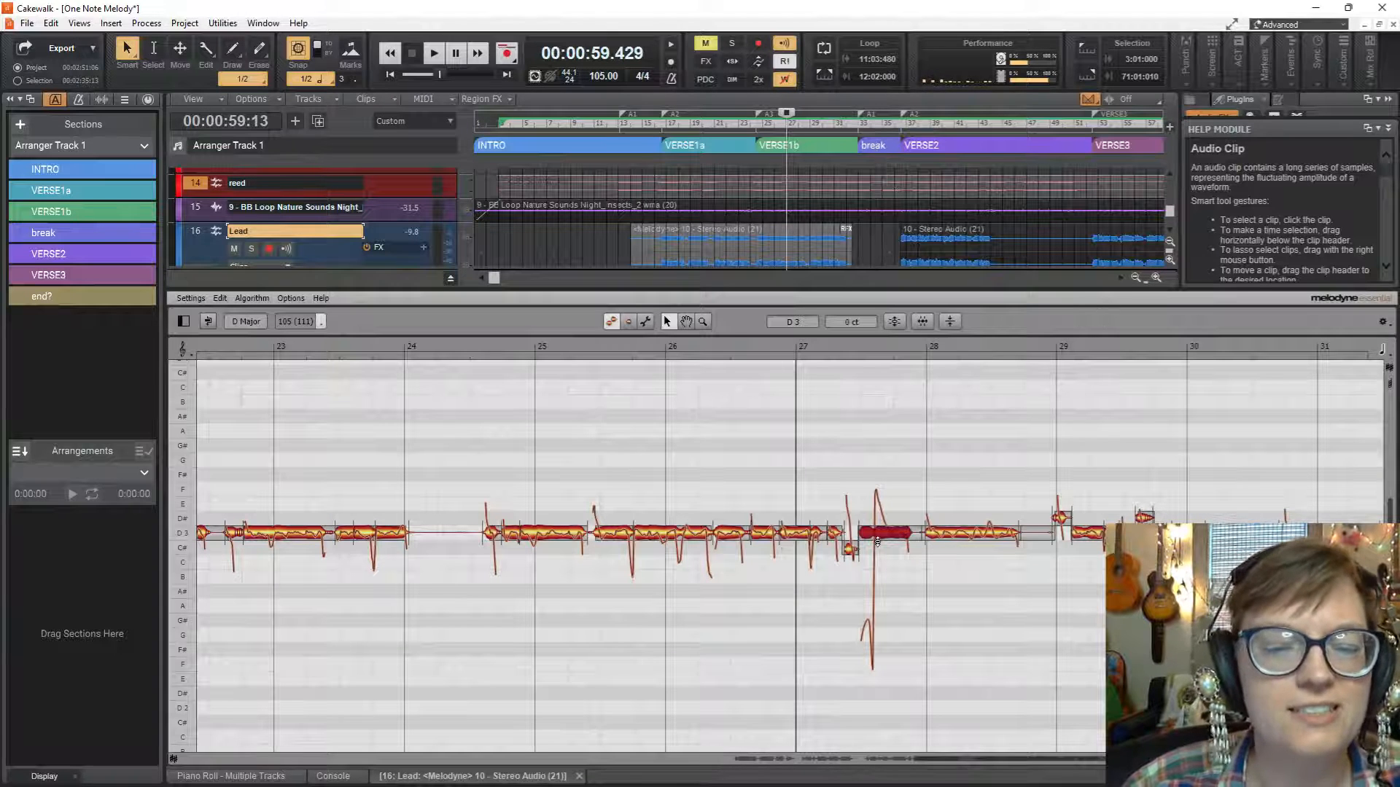
Undo all pitch changes on the merged note, split off its low part, snap the D3 part to 0 cents and play from bar 27.
right_click(877, 539)
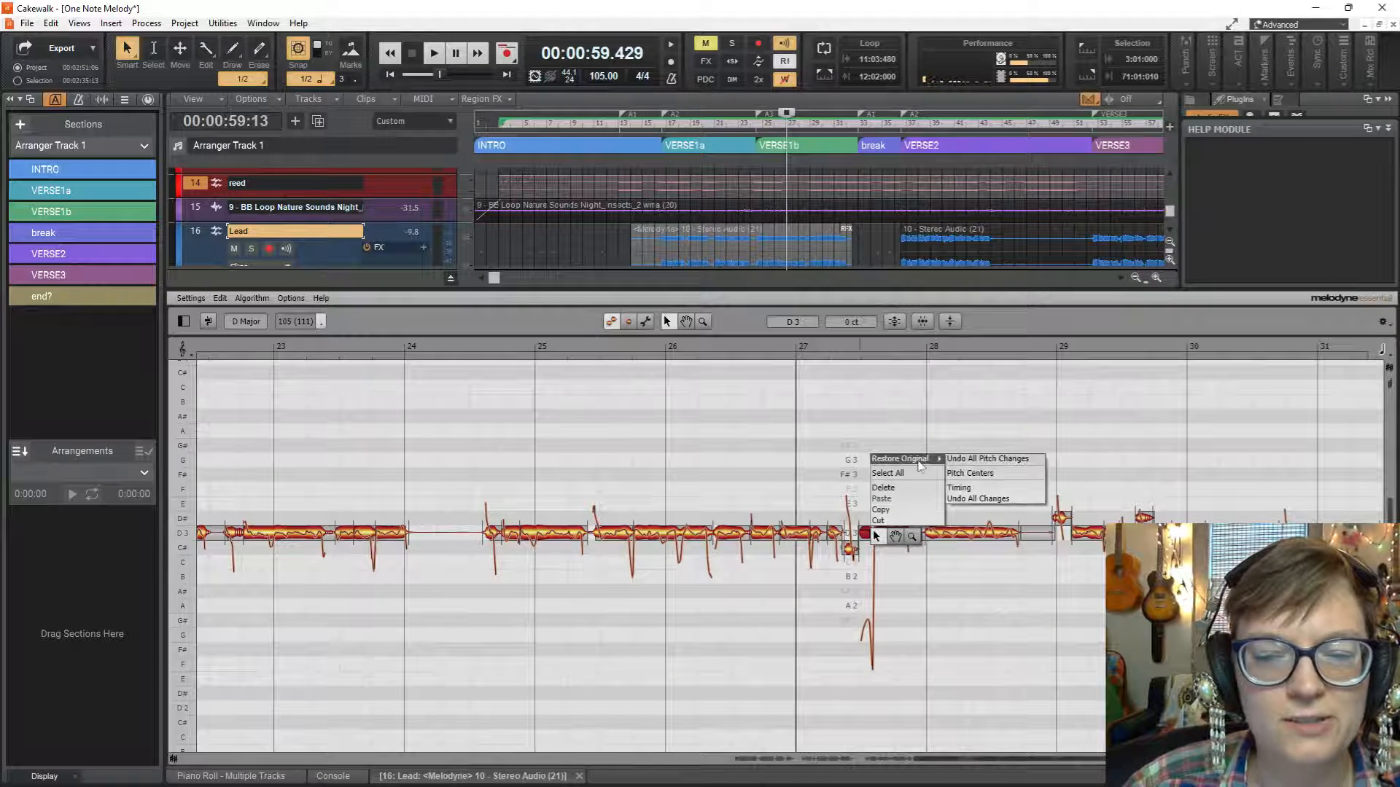
click(953, 458)
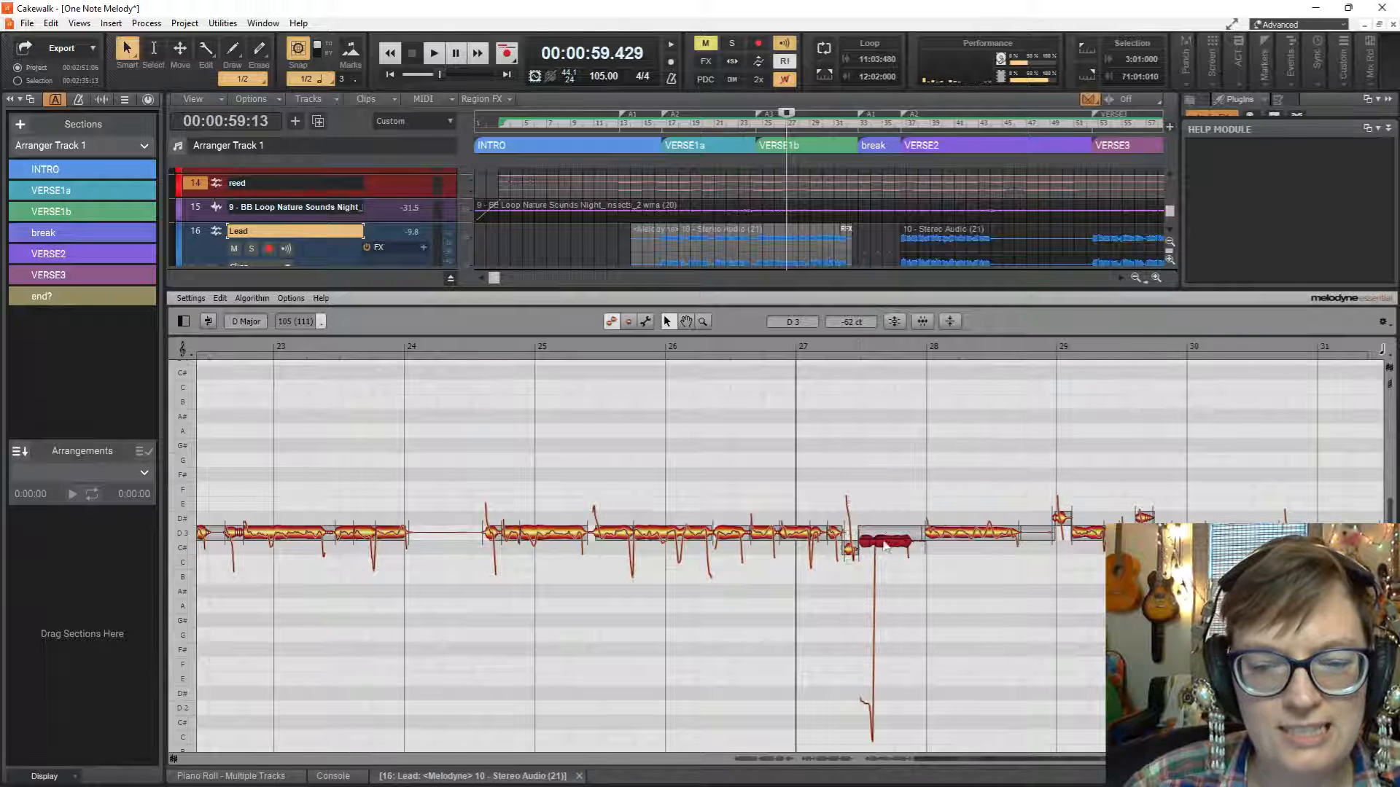
double_click(875, 538)
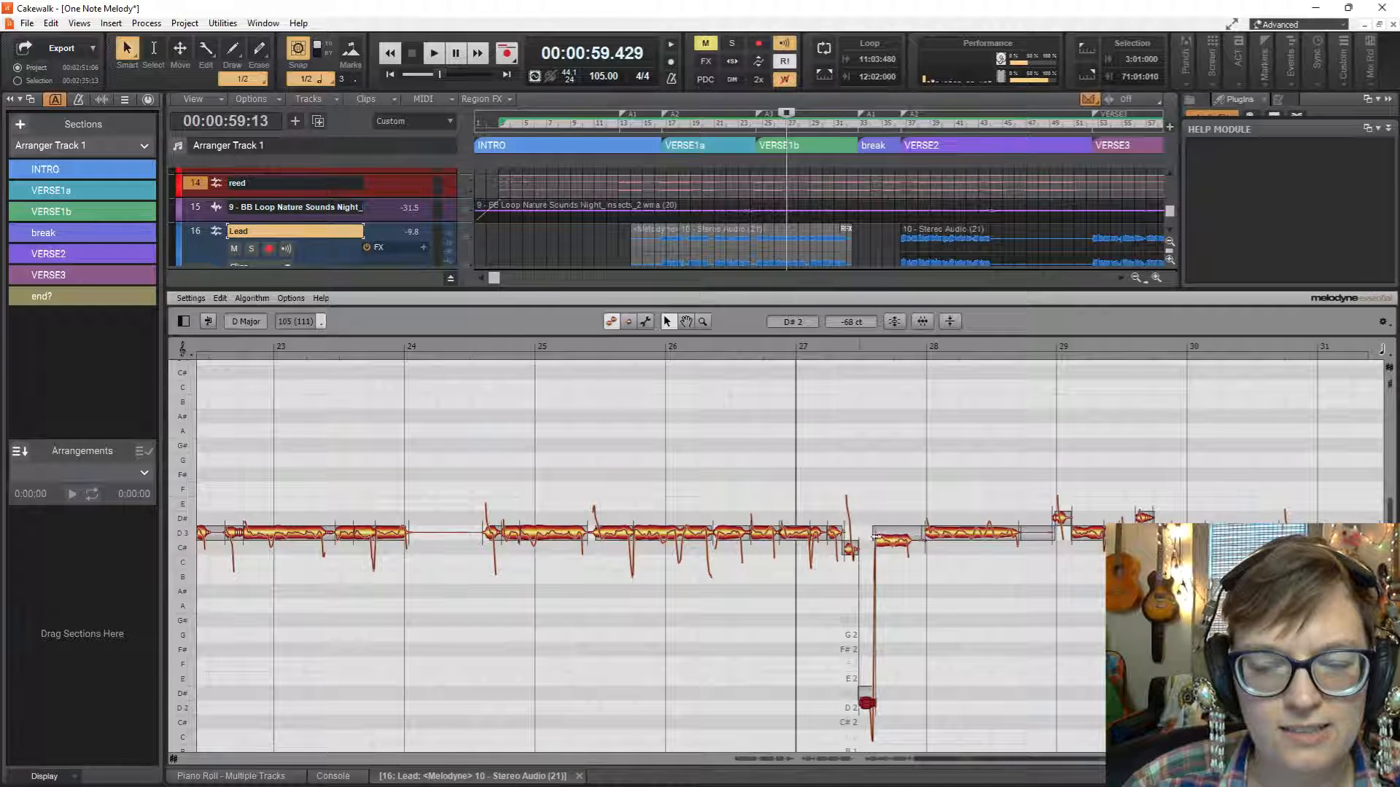
click(896, 538)
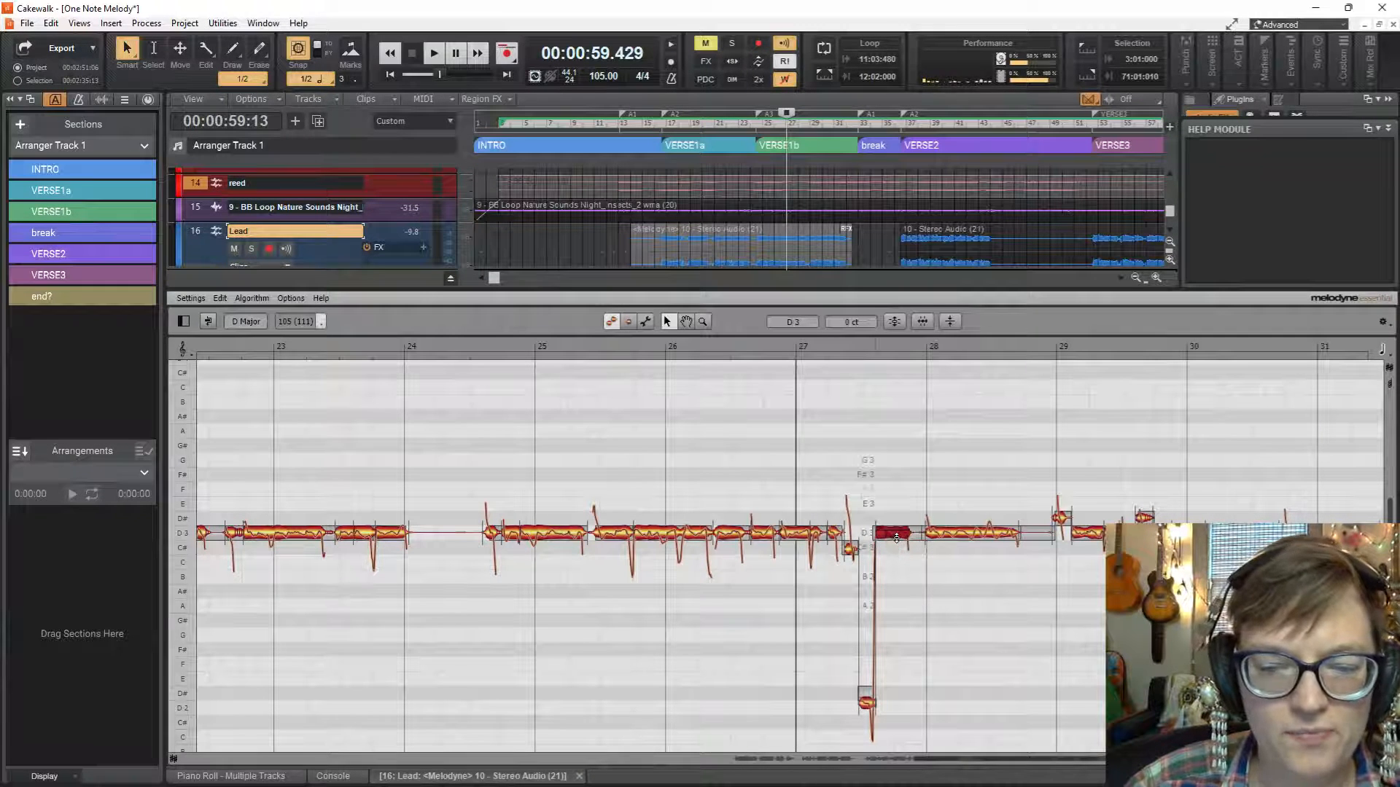
key(space)
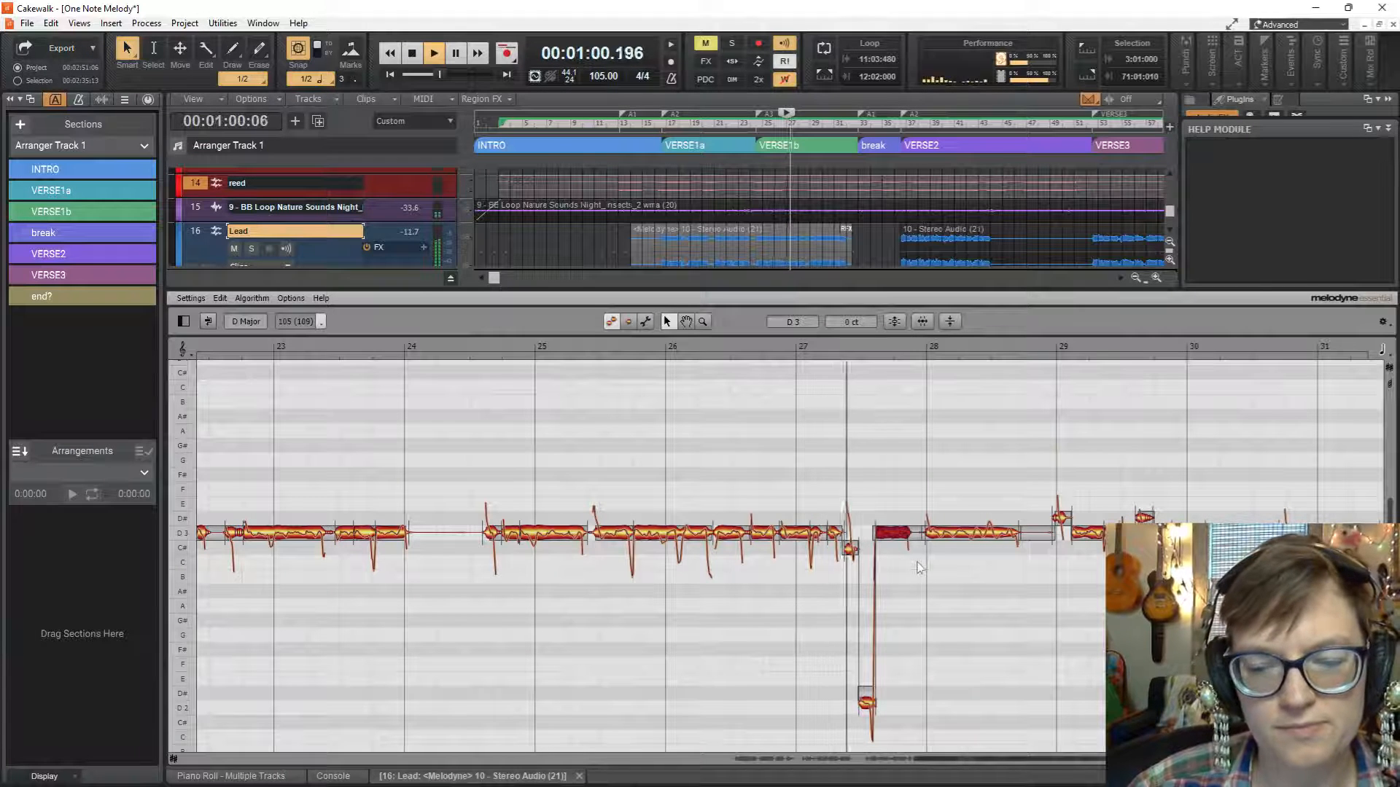
key(space)
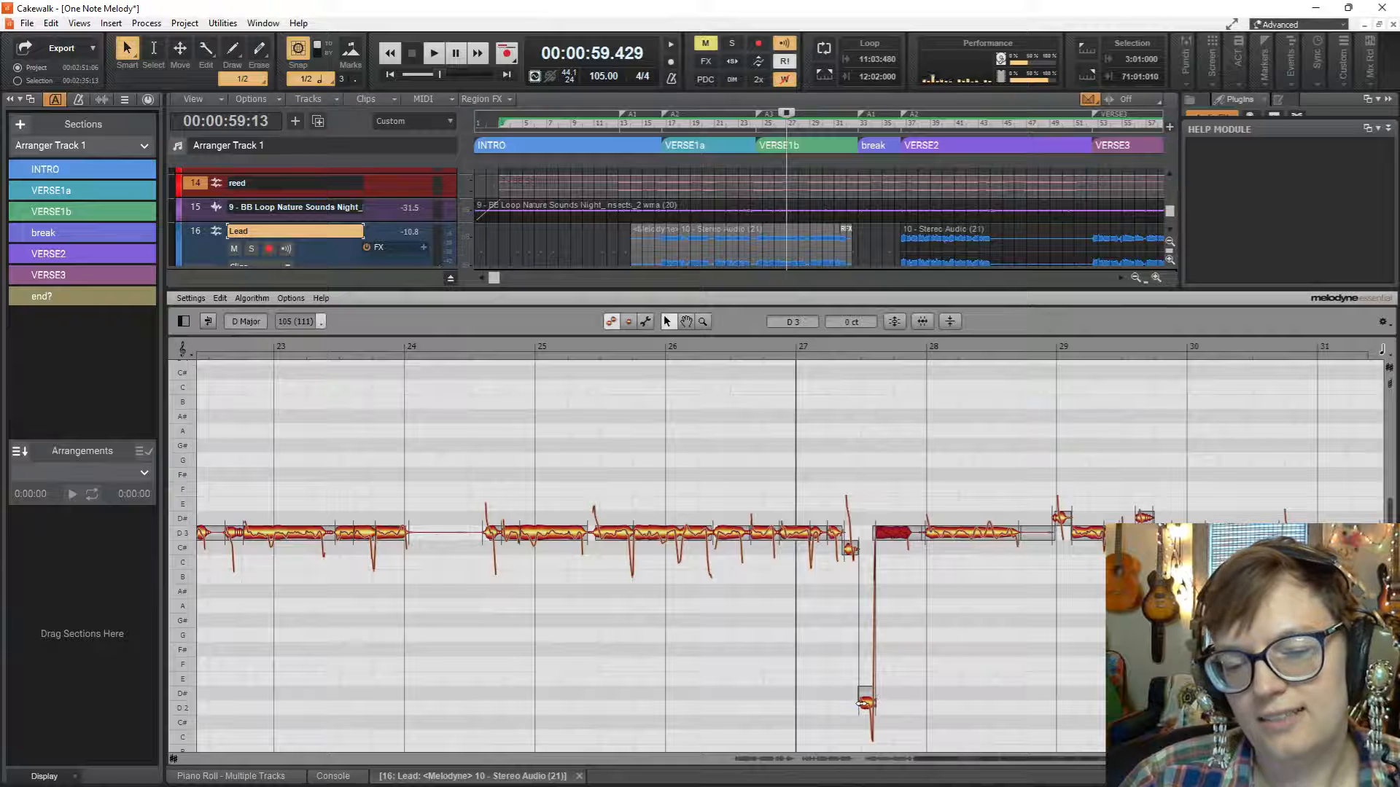
Shift the low note after bar 27 to D2 at +2 cents and play from bar 27.
drag(868, 706, 872, 707)
key(space)
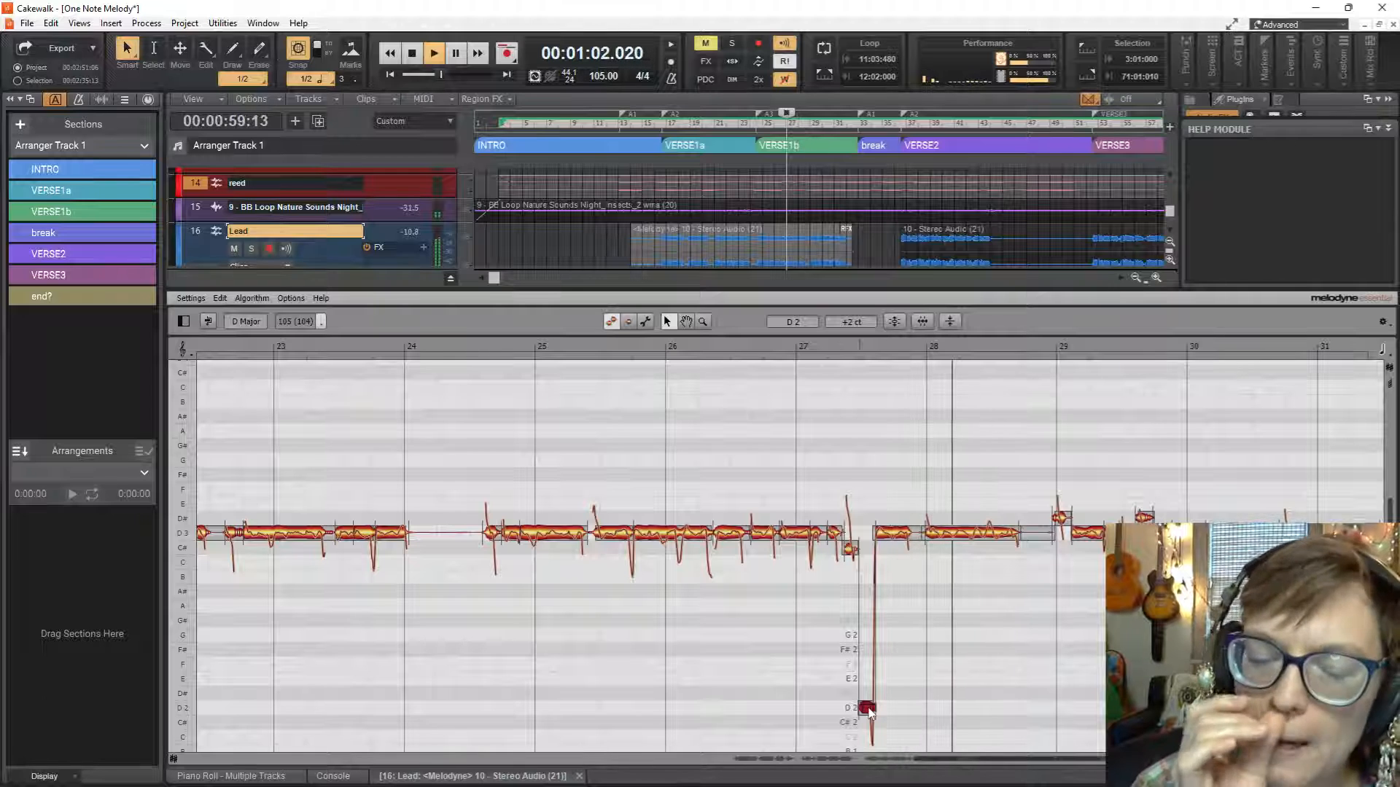
key(space)
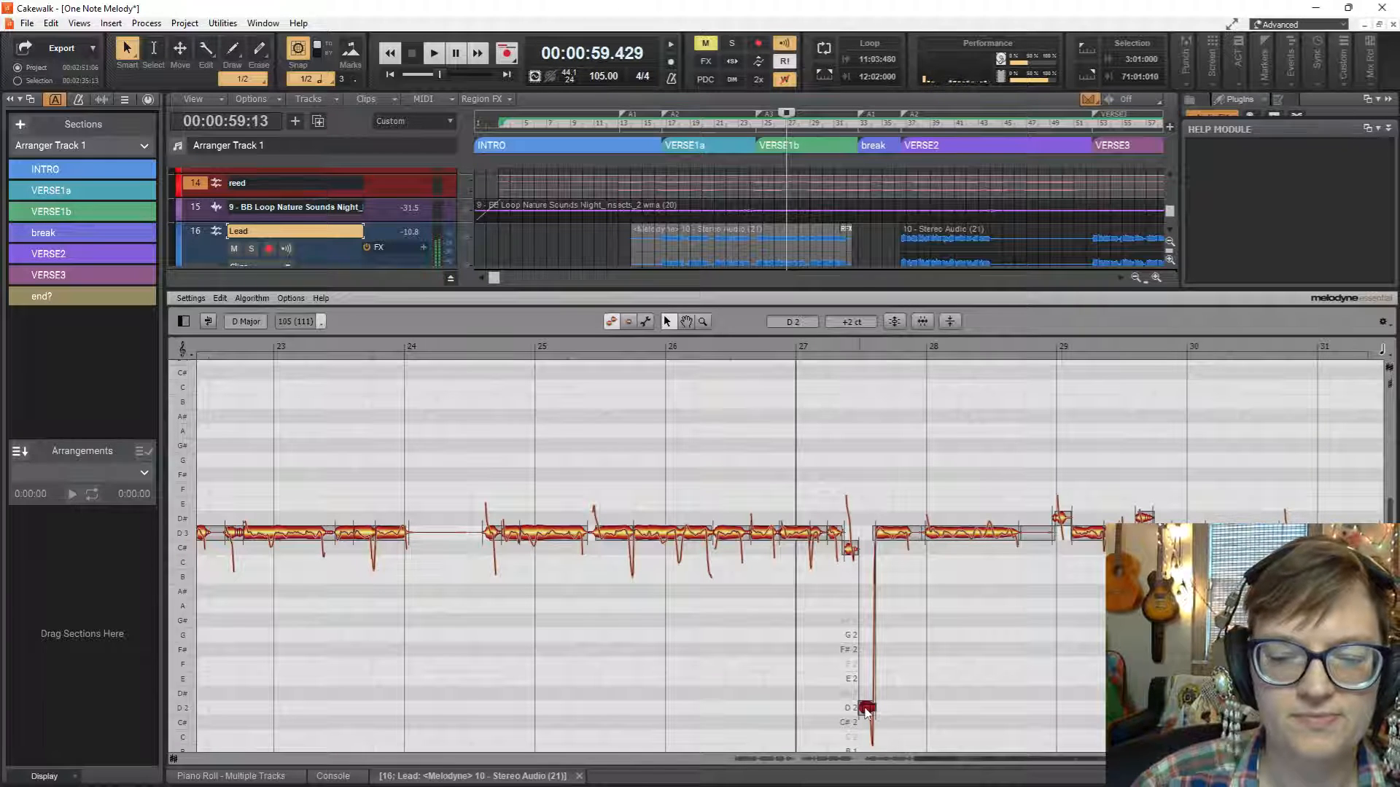
Select the D3 note between bars 27 and 28 and listen from bar 27 into bar 31.
click(891, 536)
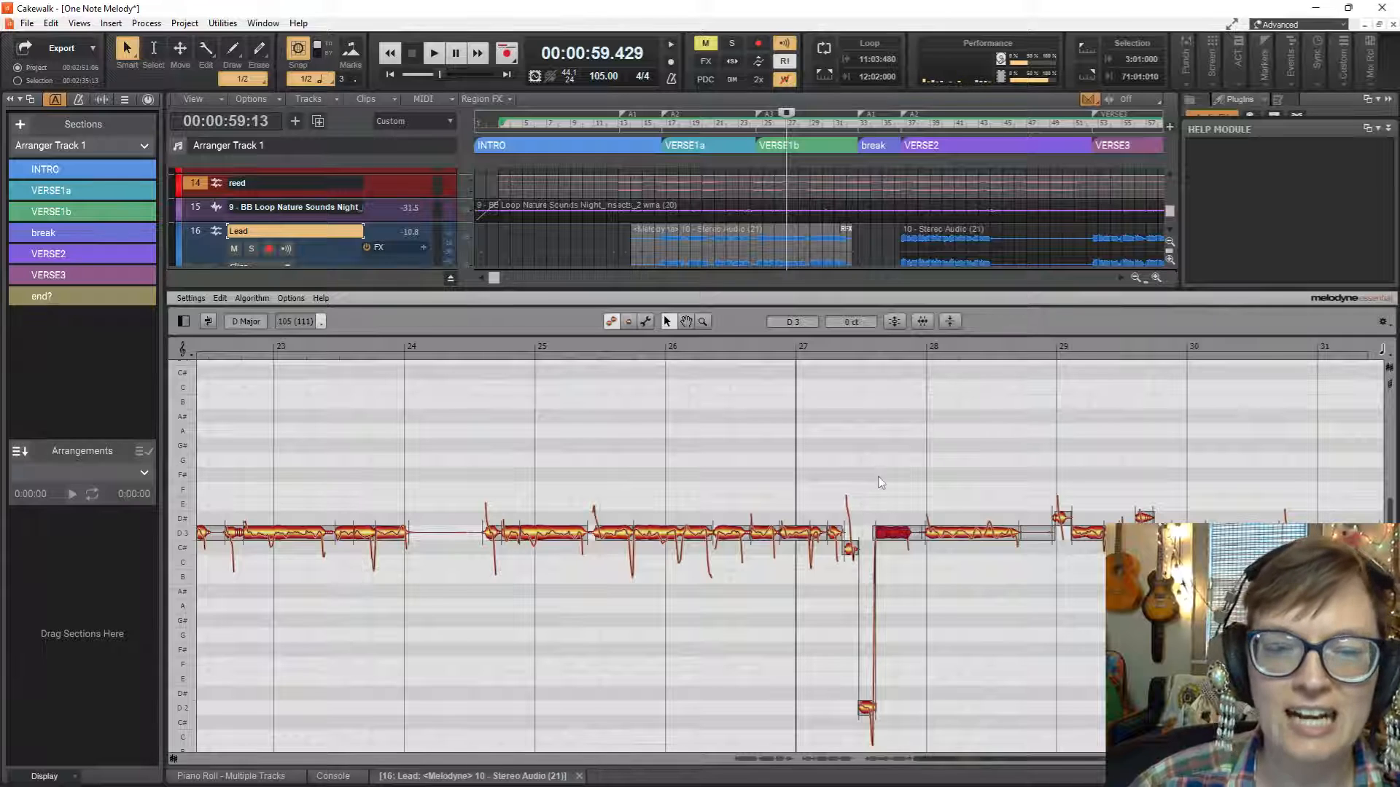
scroll(884, 477, down, 1)
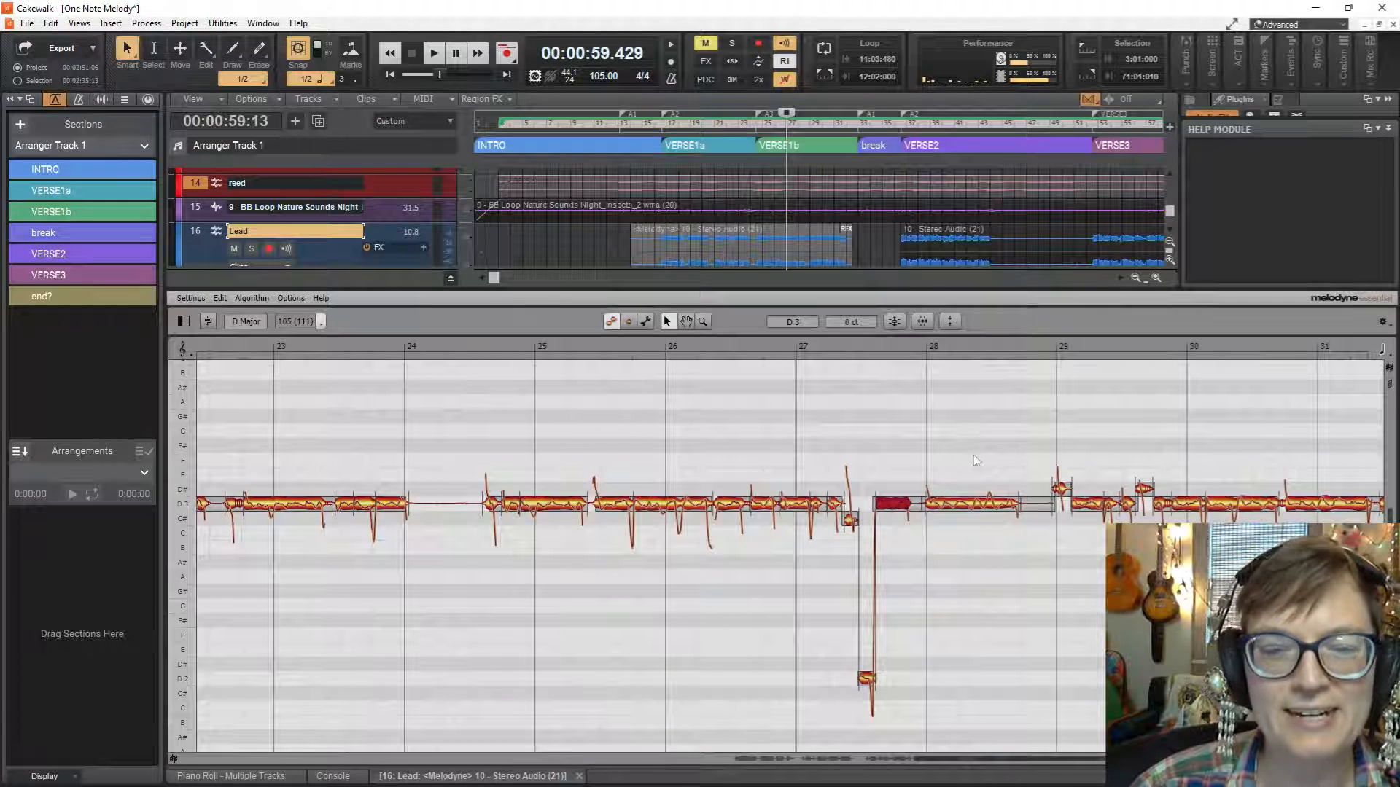
key(space)
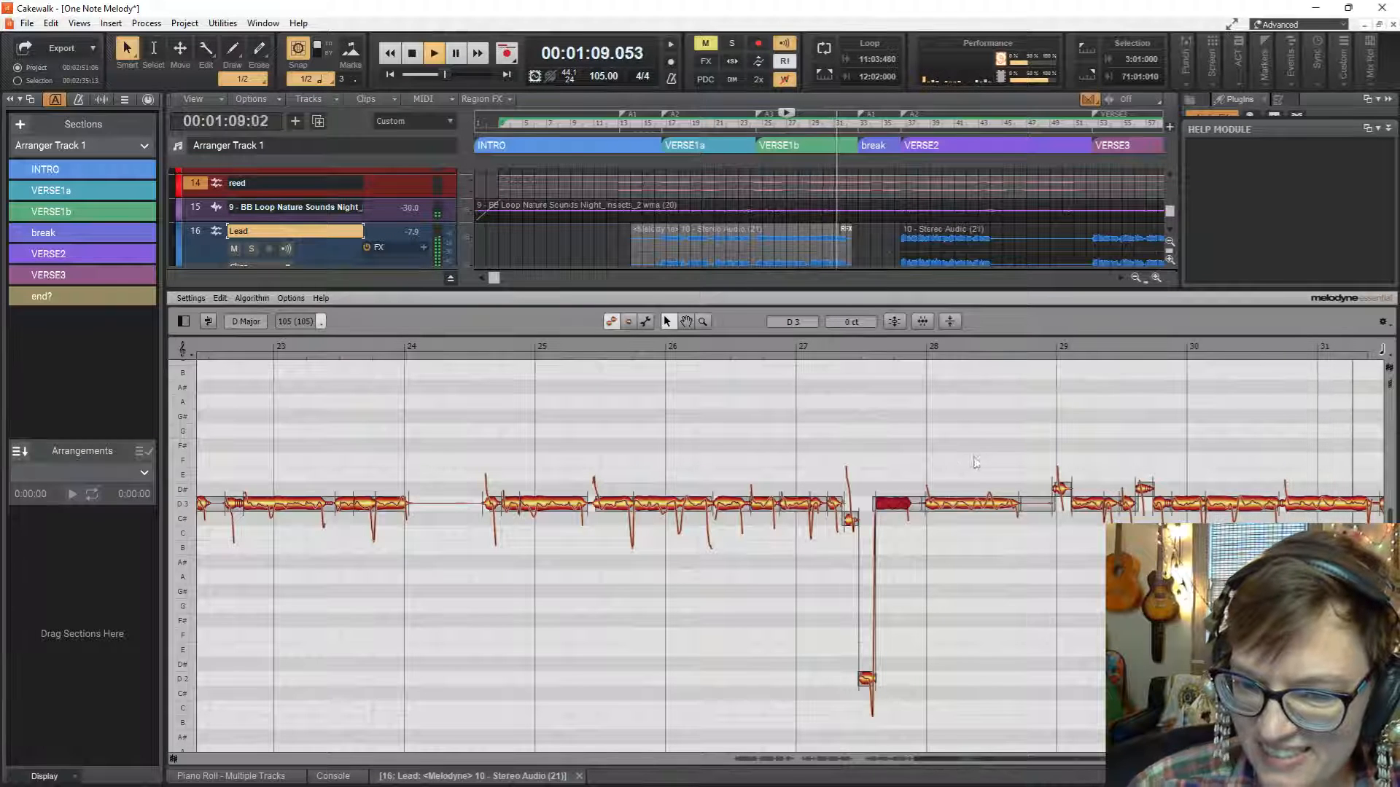
key(space)
Lower the short D#3 notes at bar 29 and before bar 30 to D3 at +5 and +10 cents, and play from bar 27.
drag(1065, 490, 1063, 503)
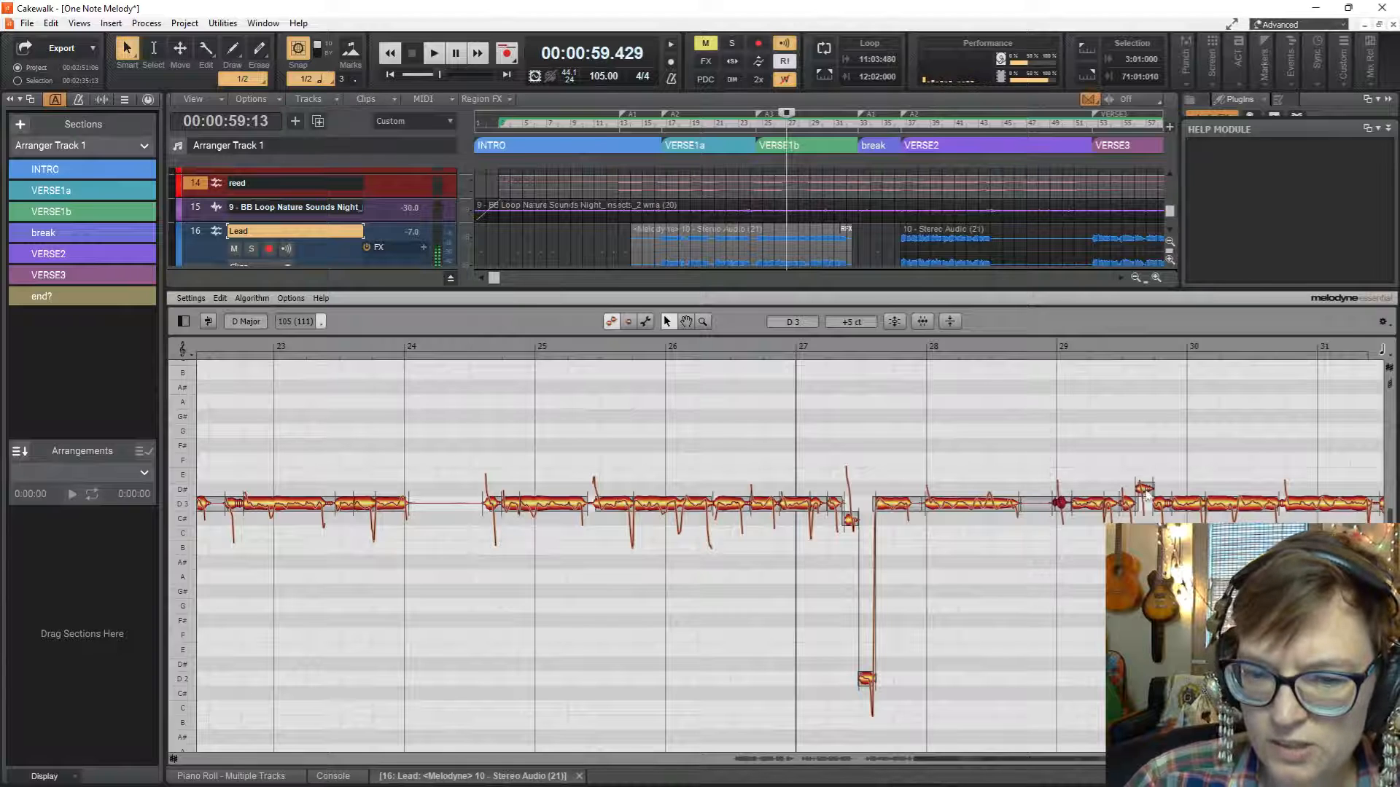
drag(1144, 489, 1141, 502)
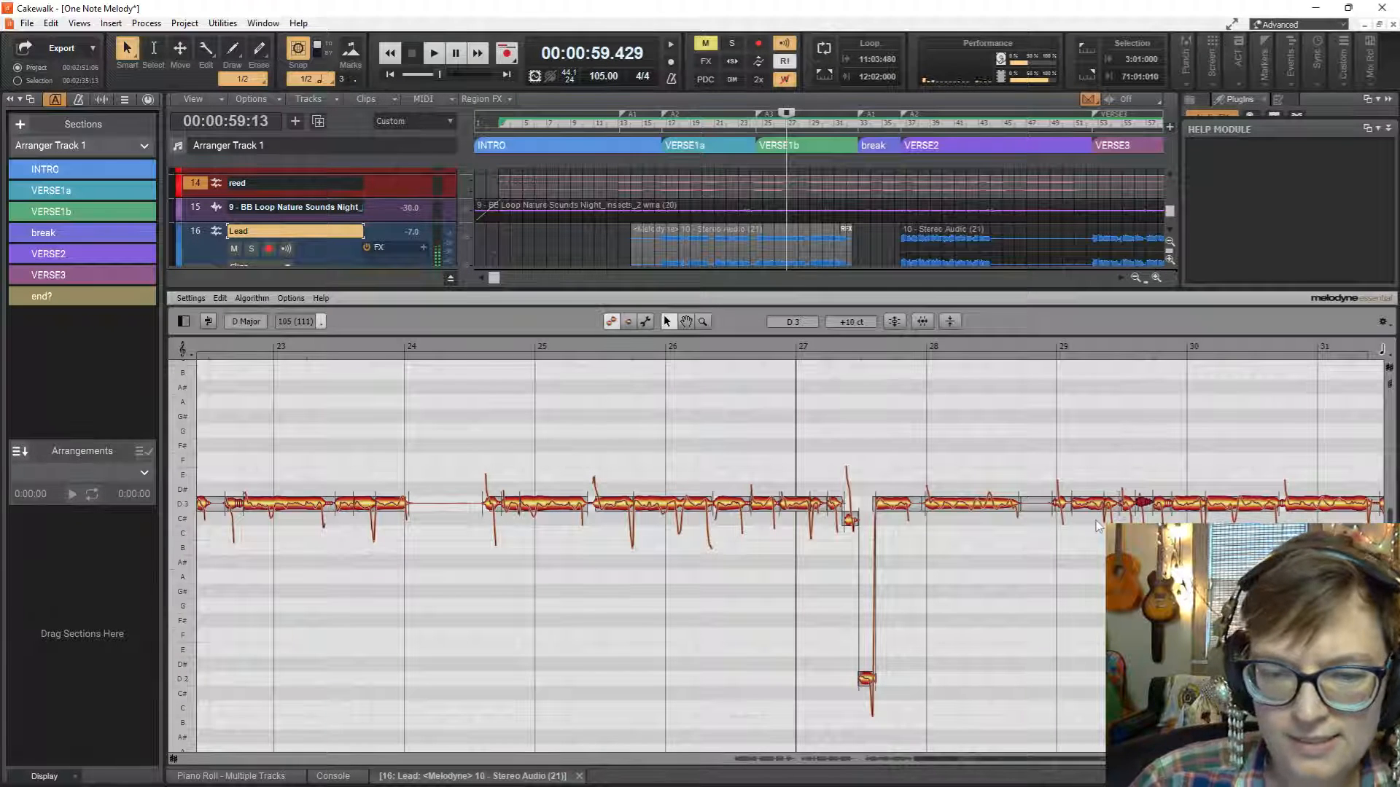
drag(1017, 760, 1109, 759)
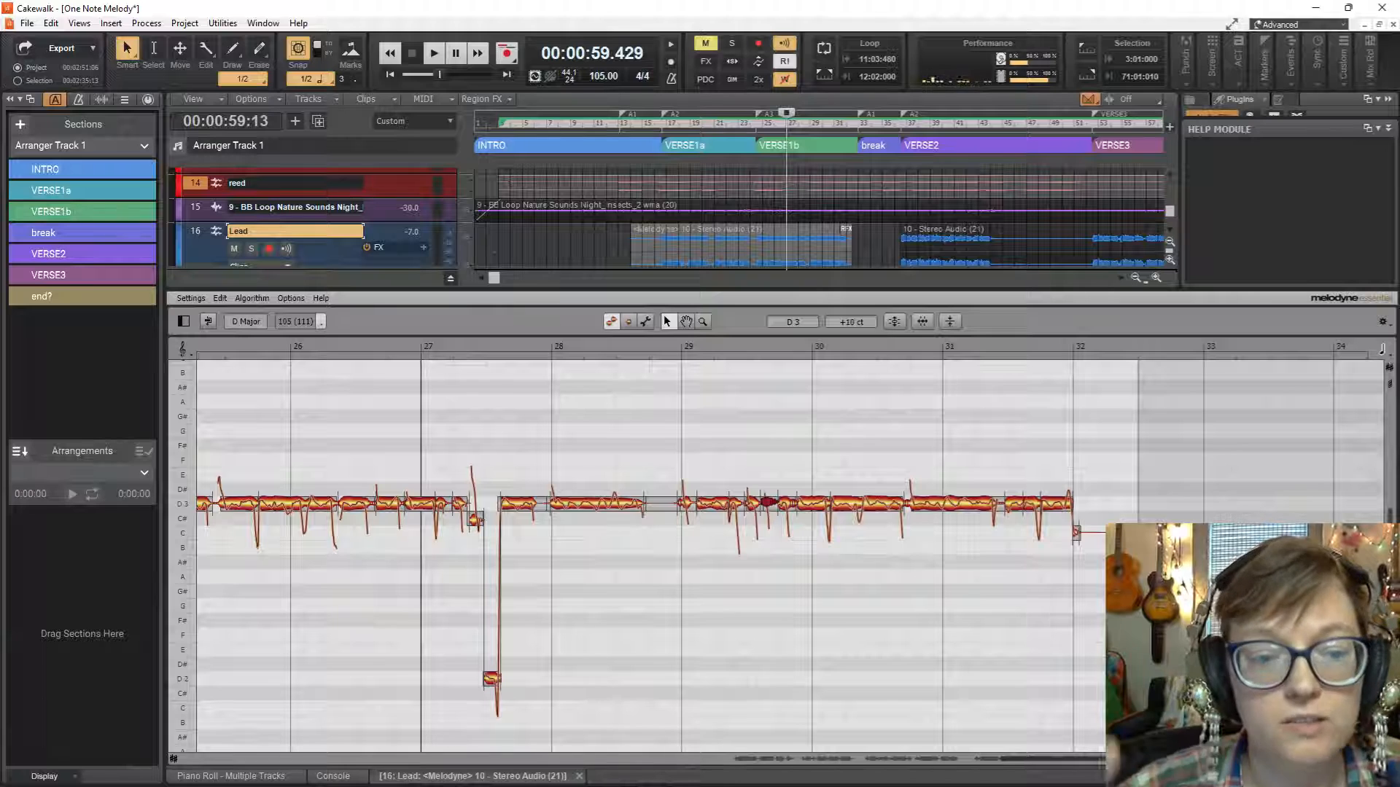
key(space)
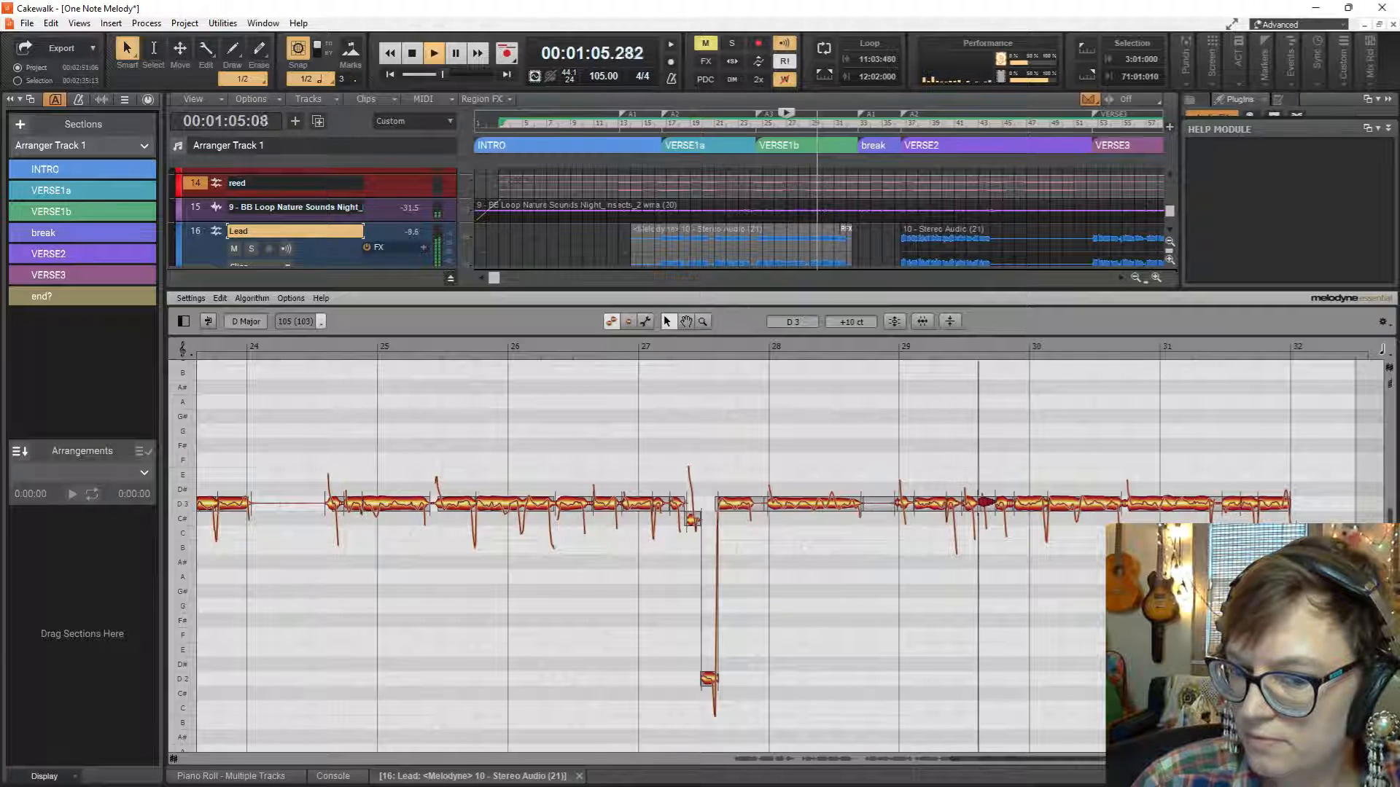
key(space)
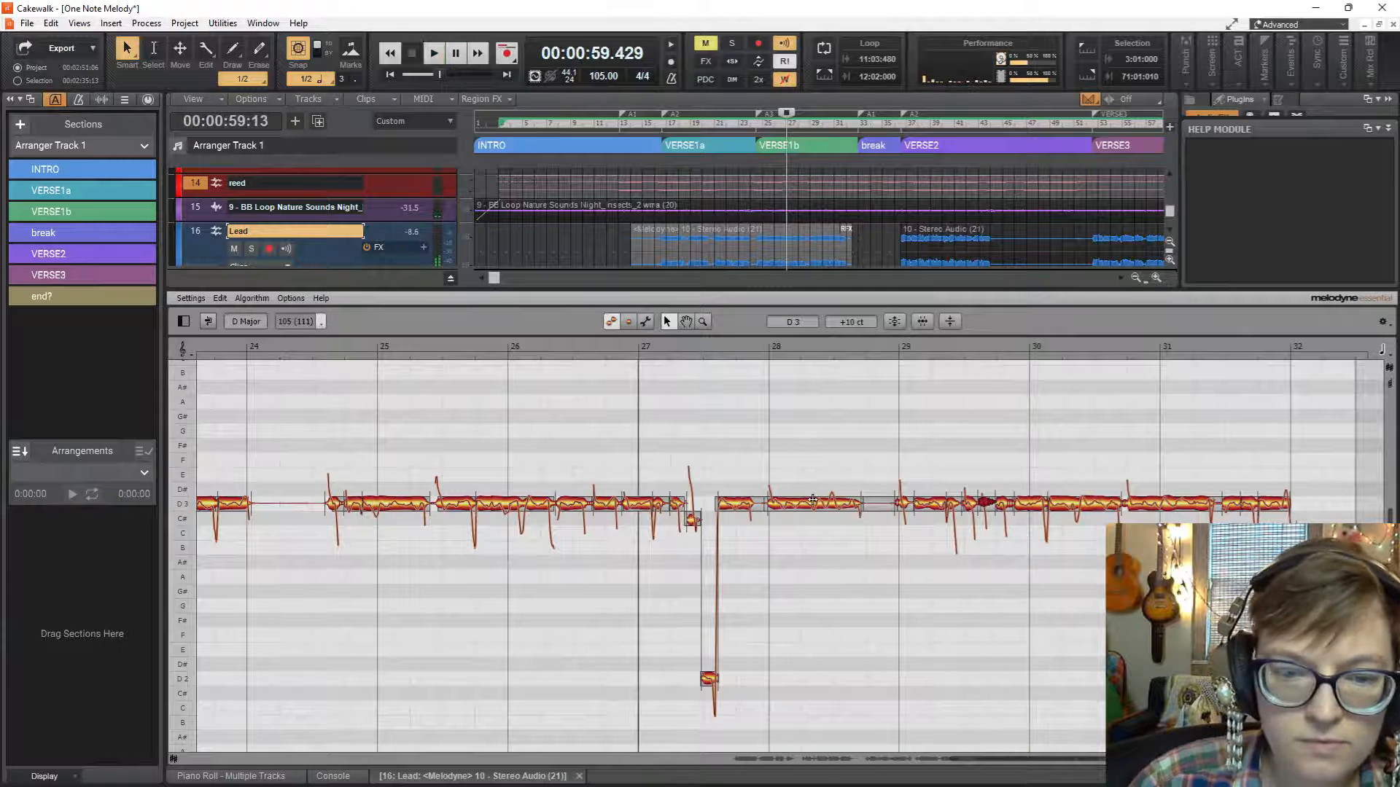
Select the long D3 note at bar 28, play from bar 27, and snap the short D3 note before bar 30 to 0 cents.
click(813, 504)
key(space)
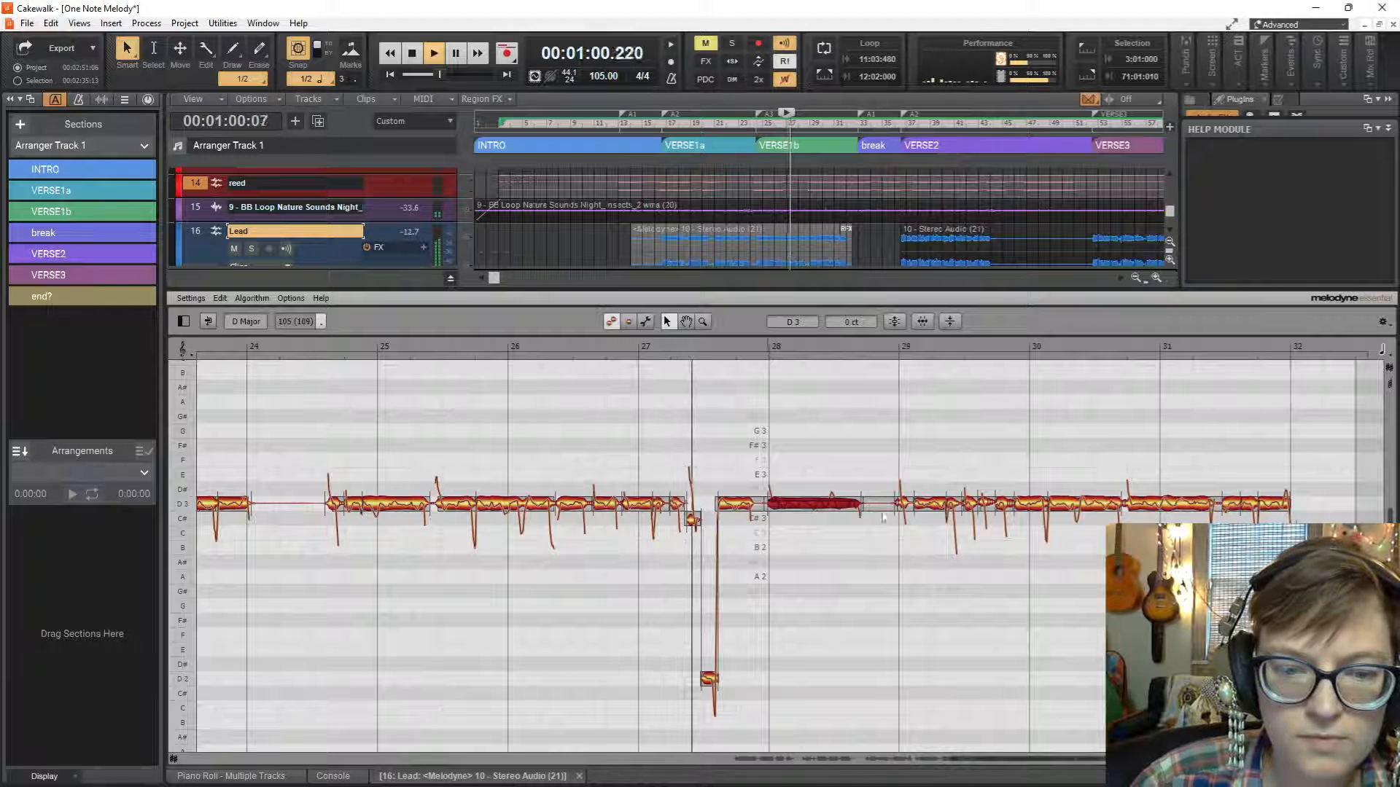
key(space)
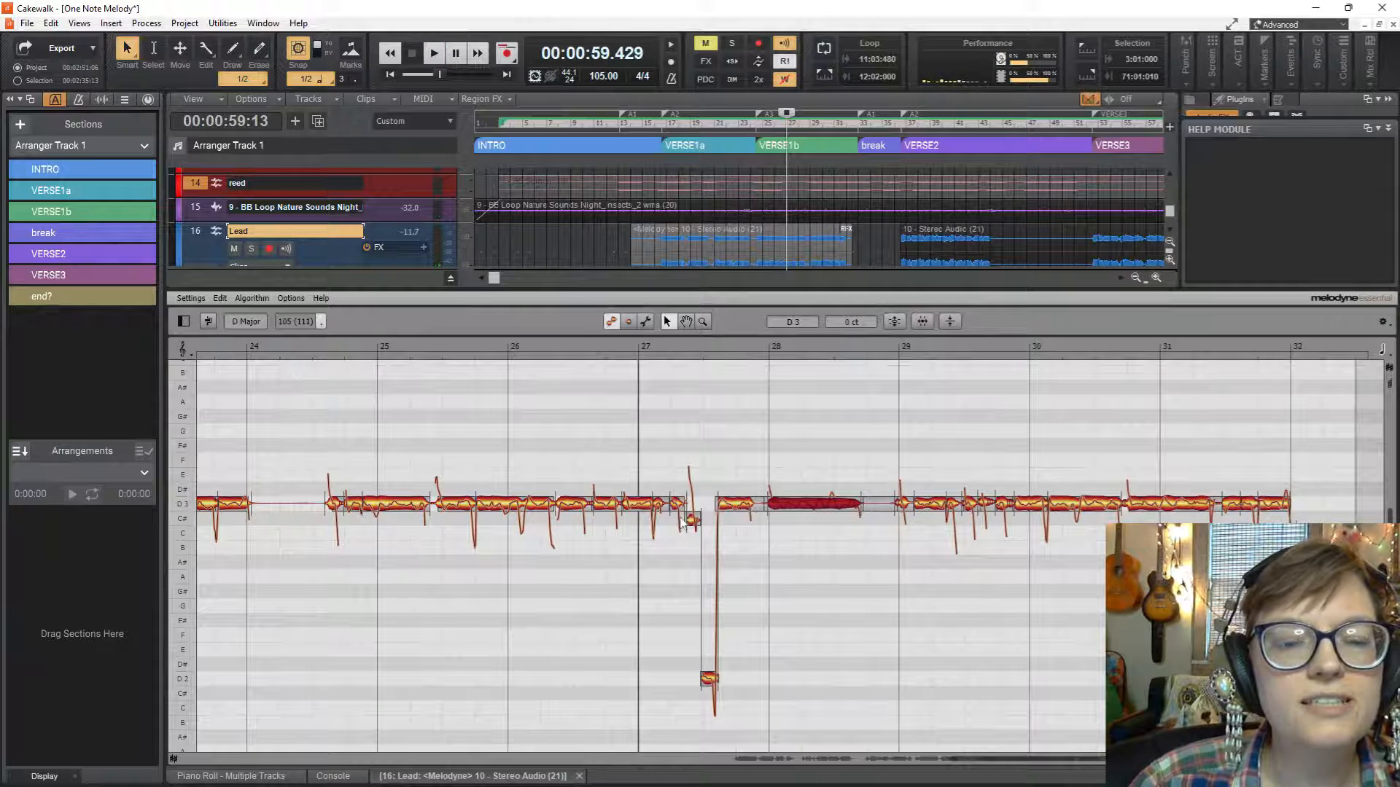
mouse_move(691, 522)
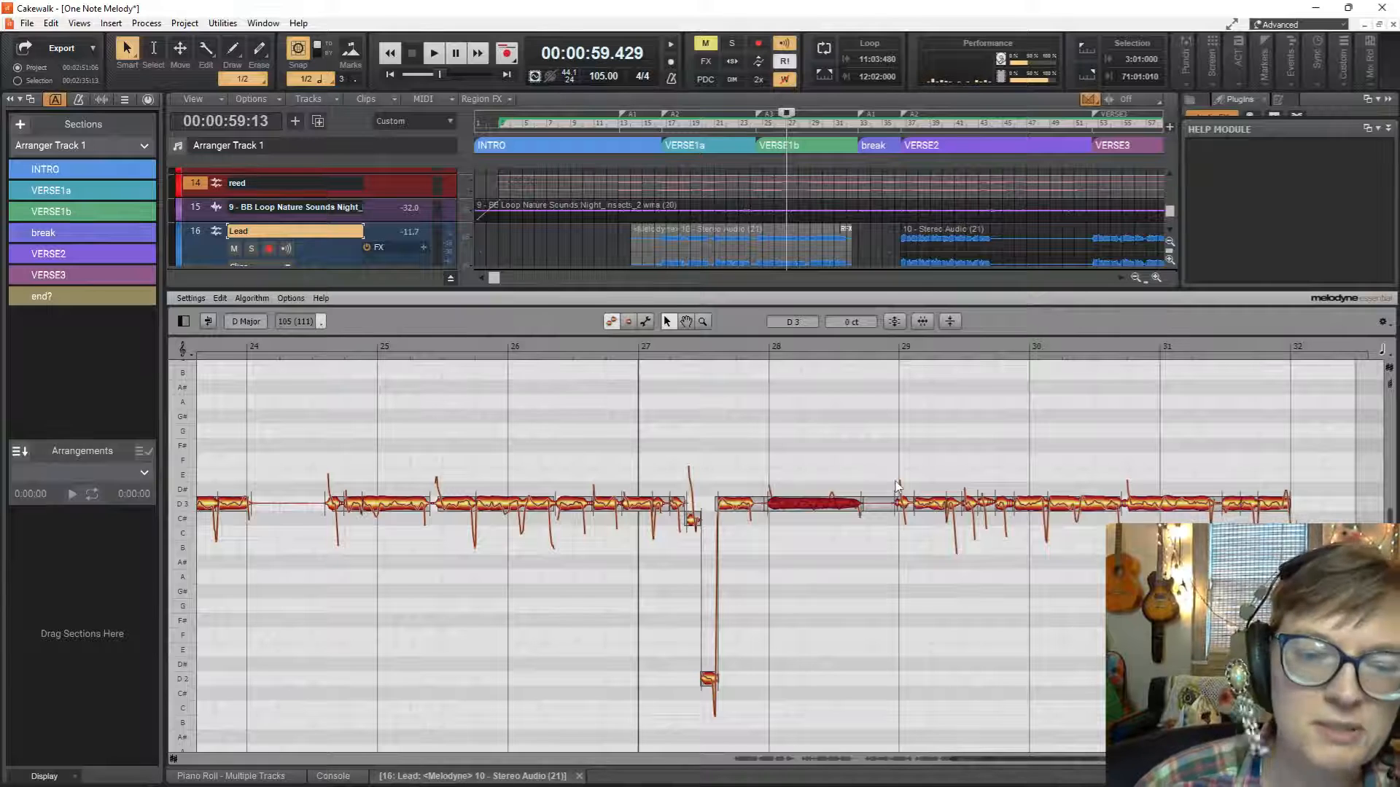
key(space)
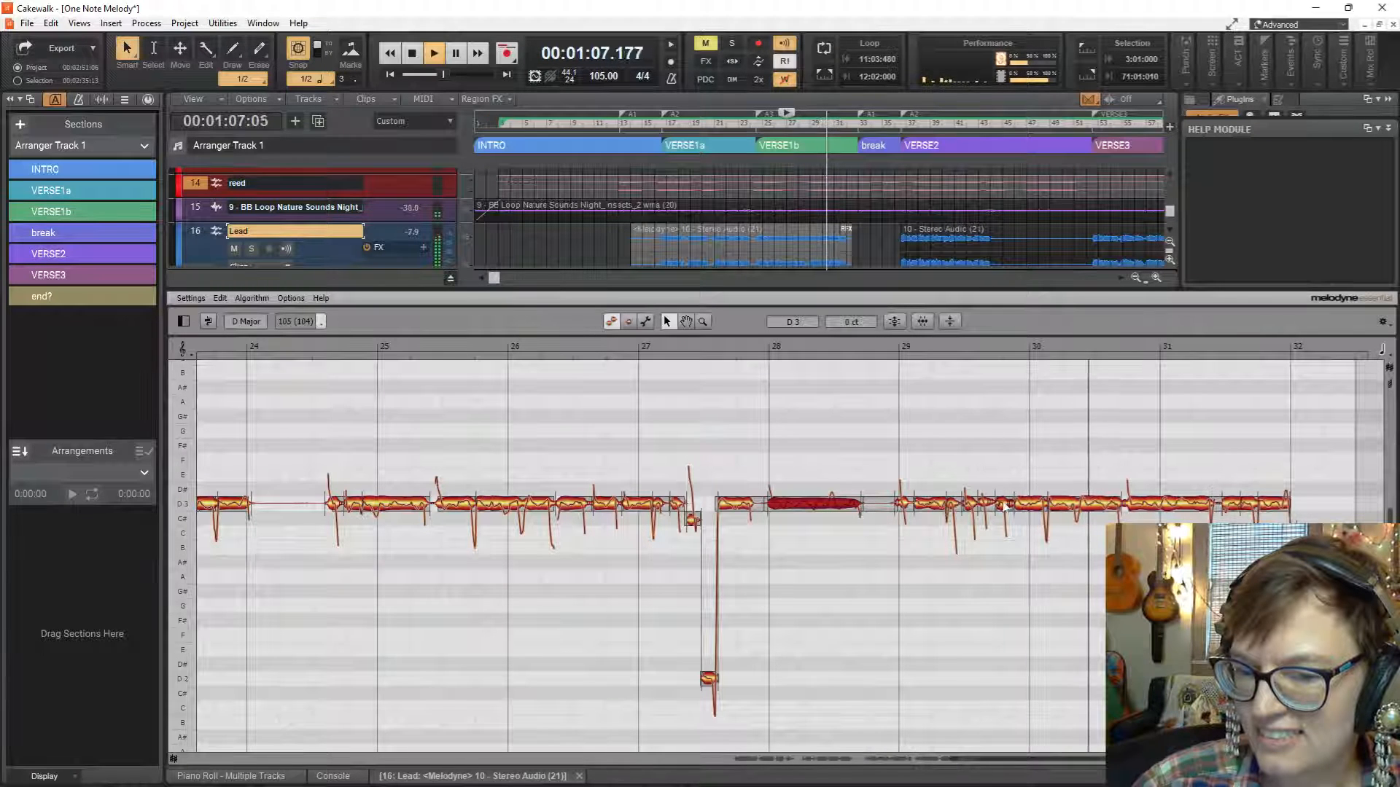
click(985, 501)
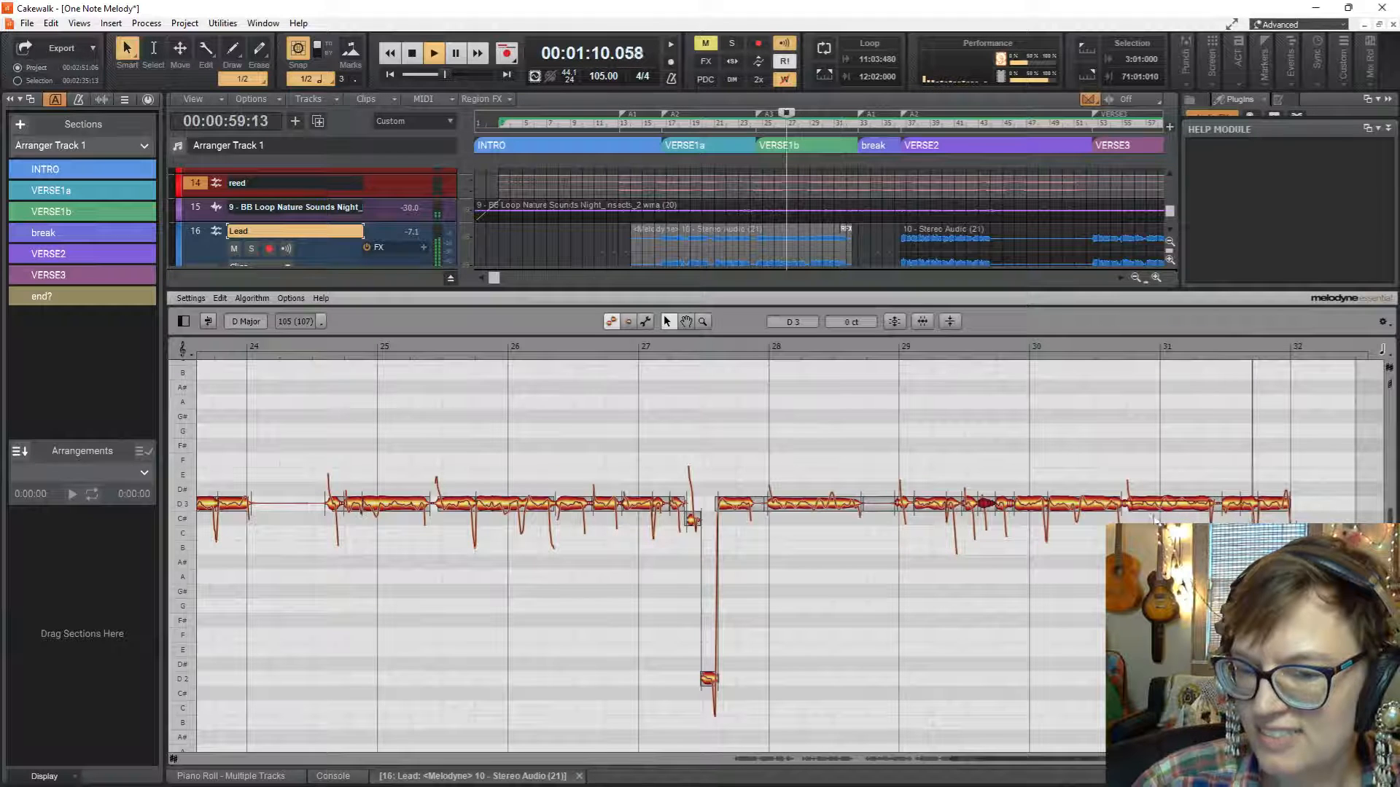
key(space)
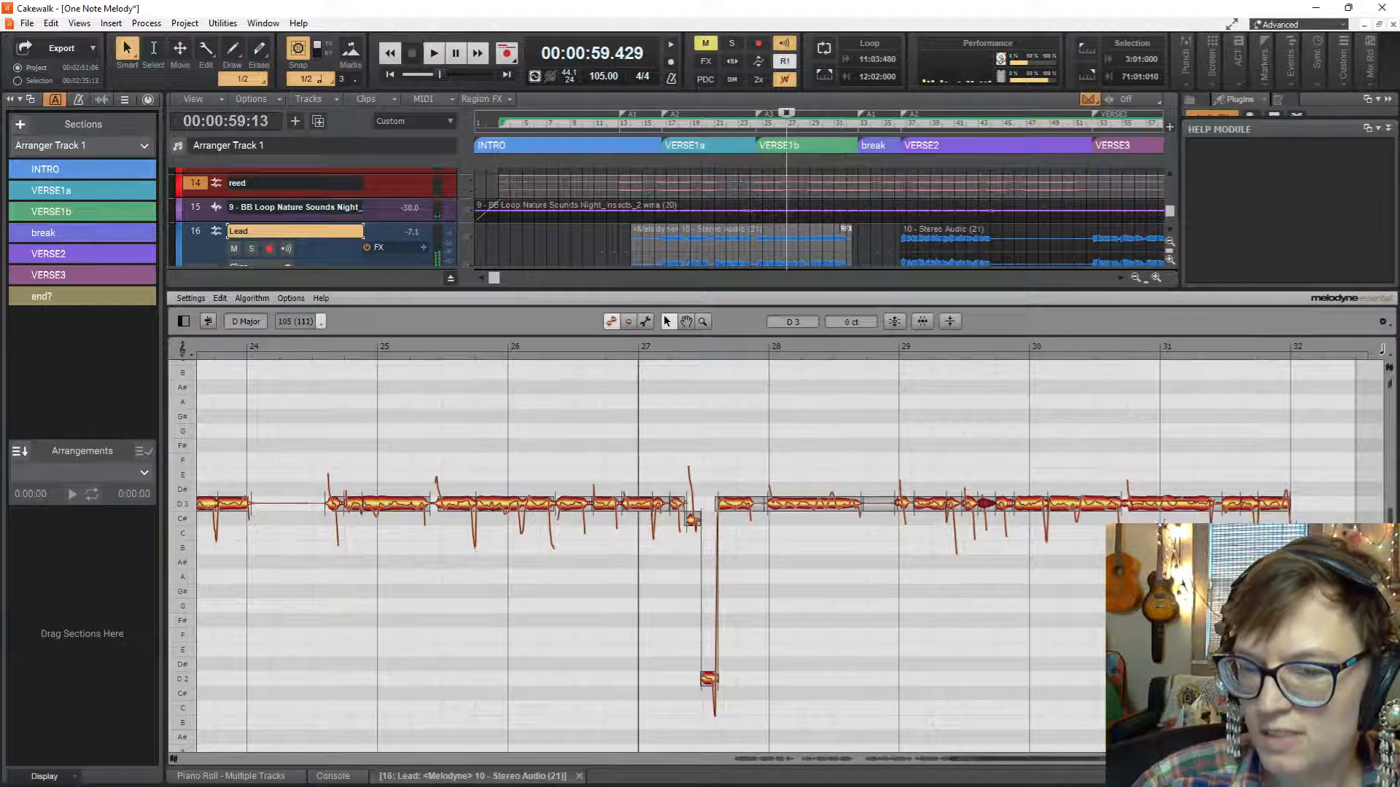
Snap the two D3 notes around bar 31 to 0 cents and briefly play from bar 27.
click(1176, 500)
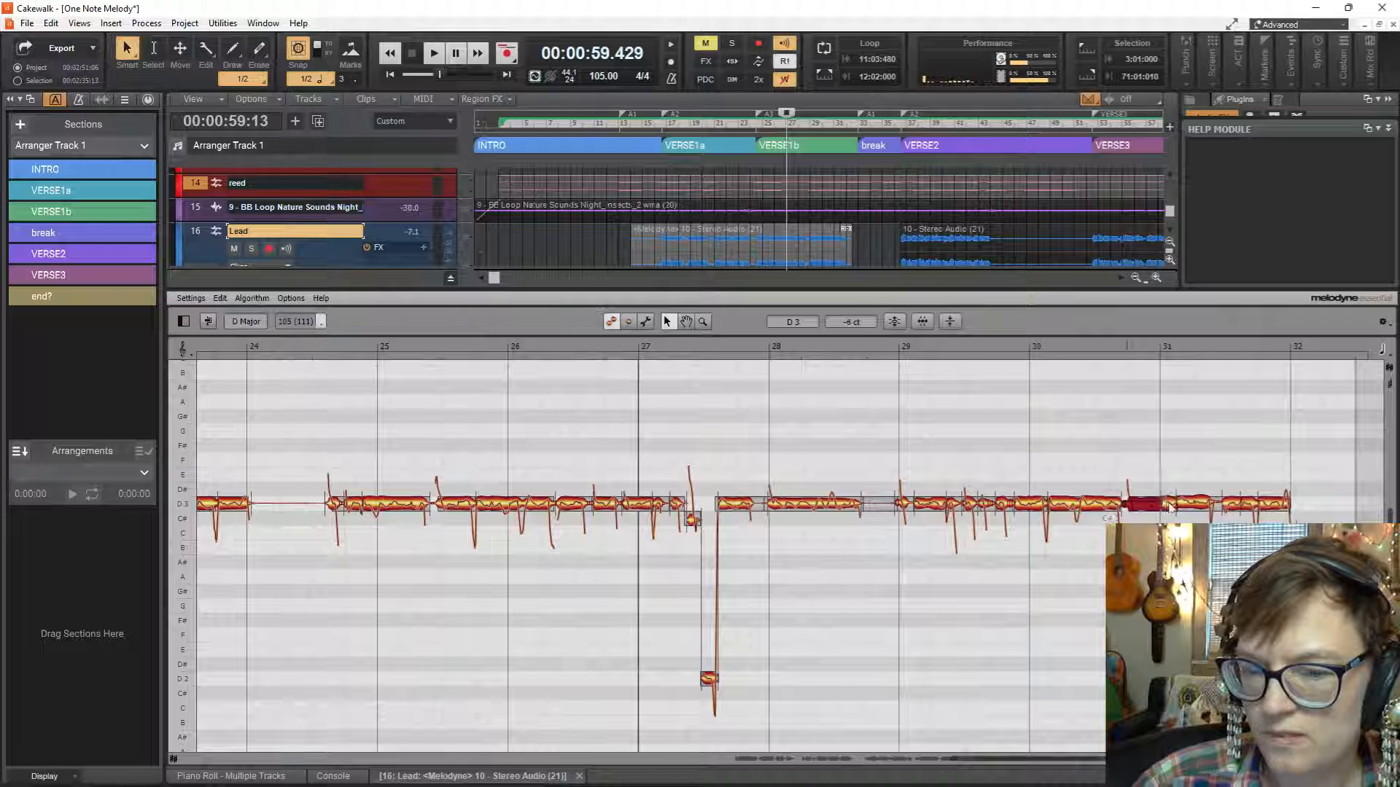
double_click(1149, 502)
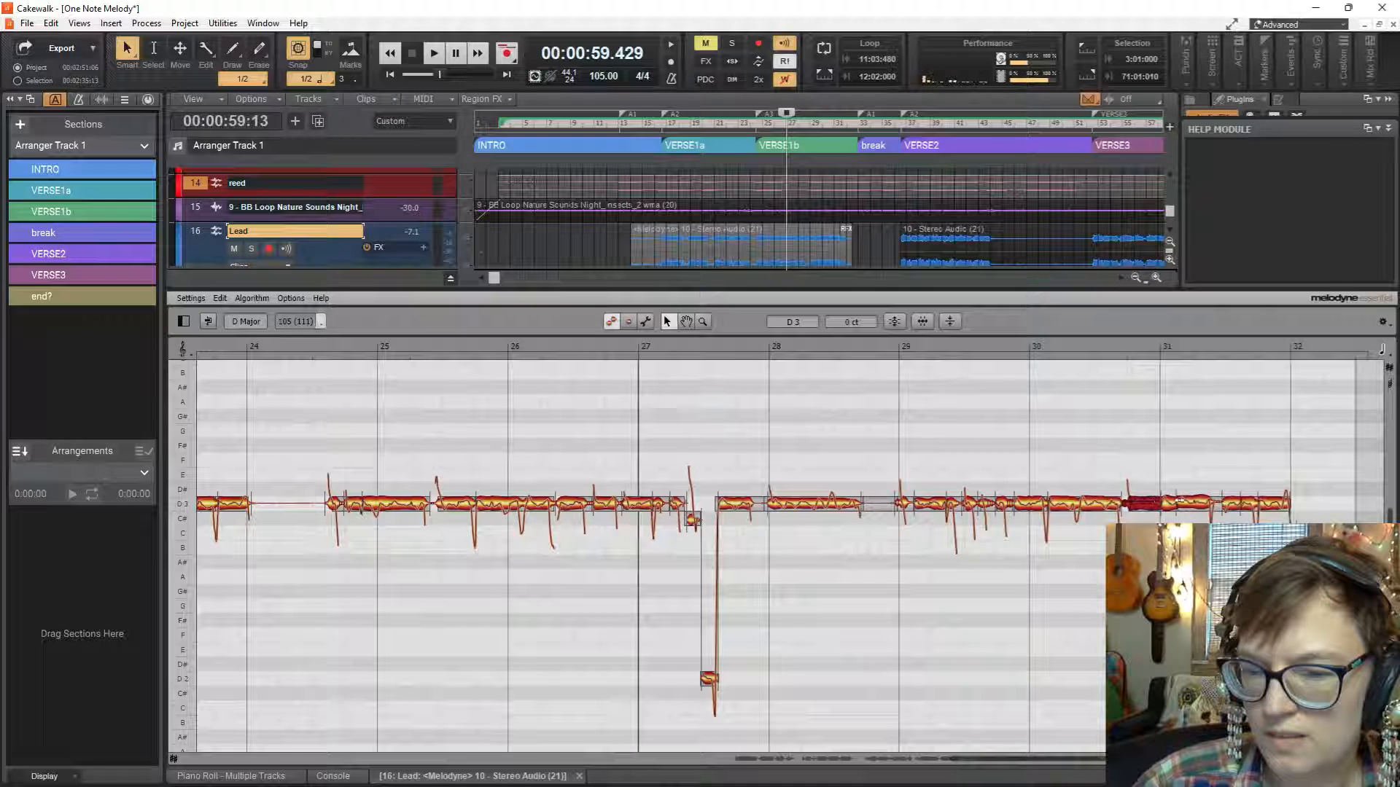
click(1201, 503)
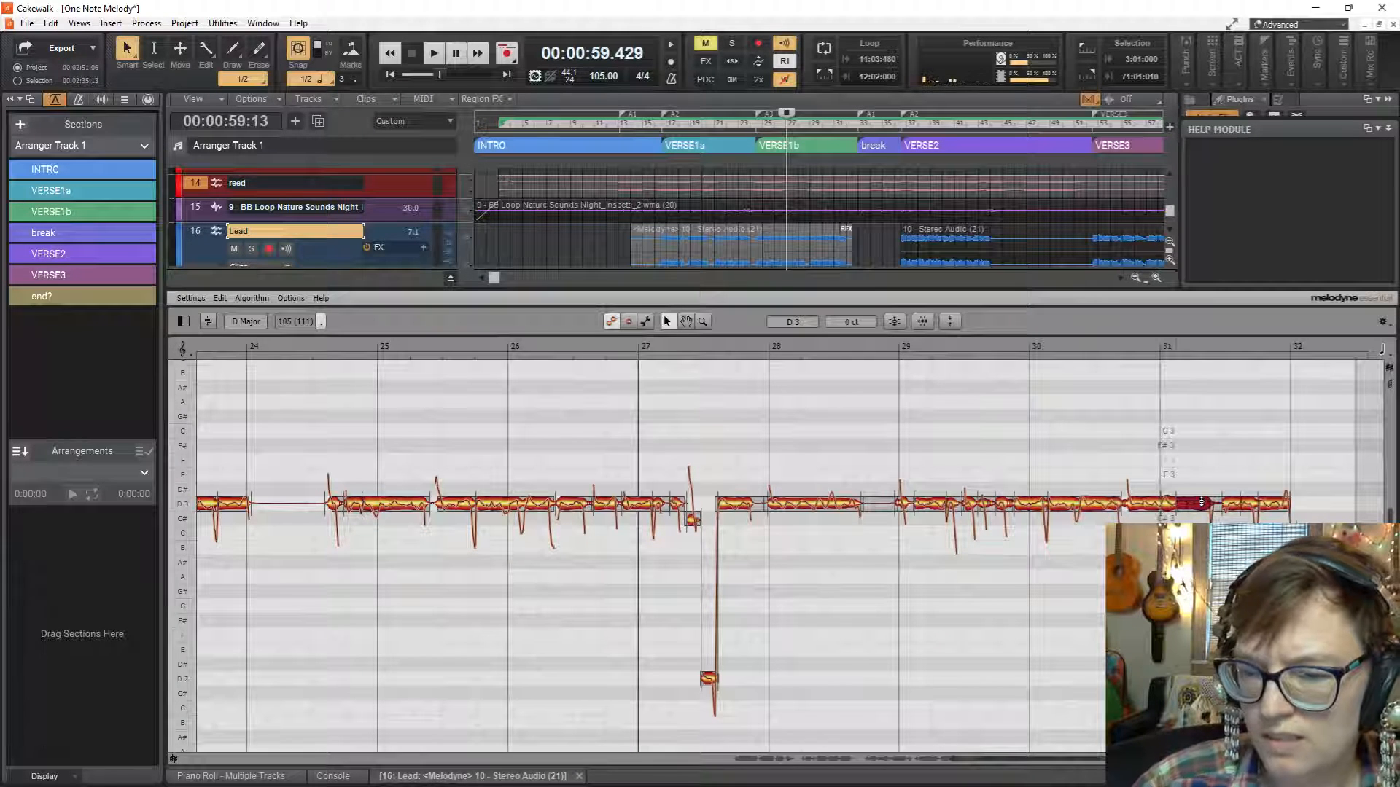
key(space)
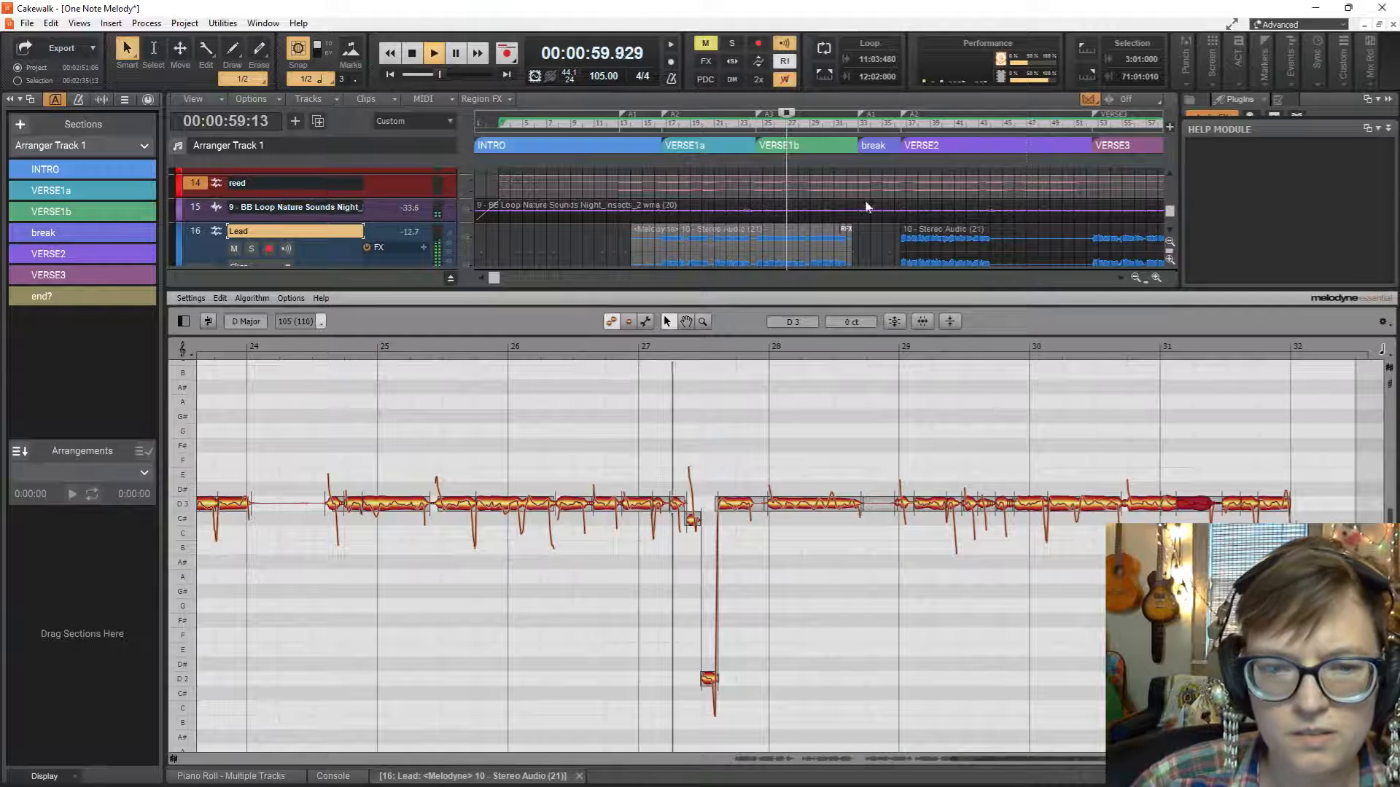
key(space)
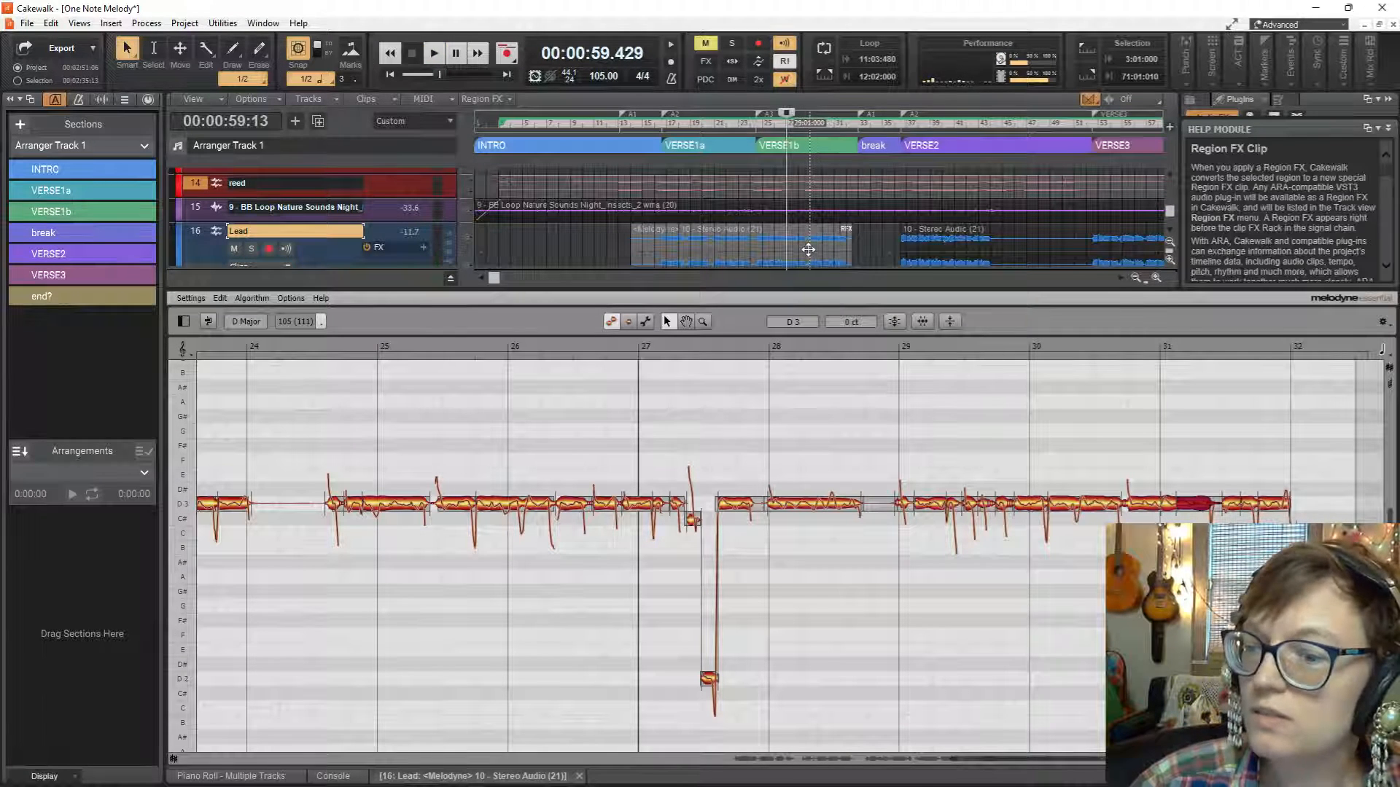
Move the playhead to bar 29 and listen to the vocal past bar 32.
click(803, 200)
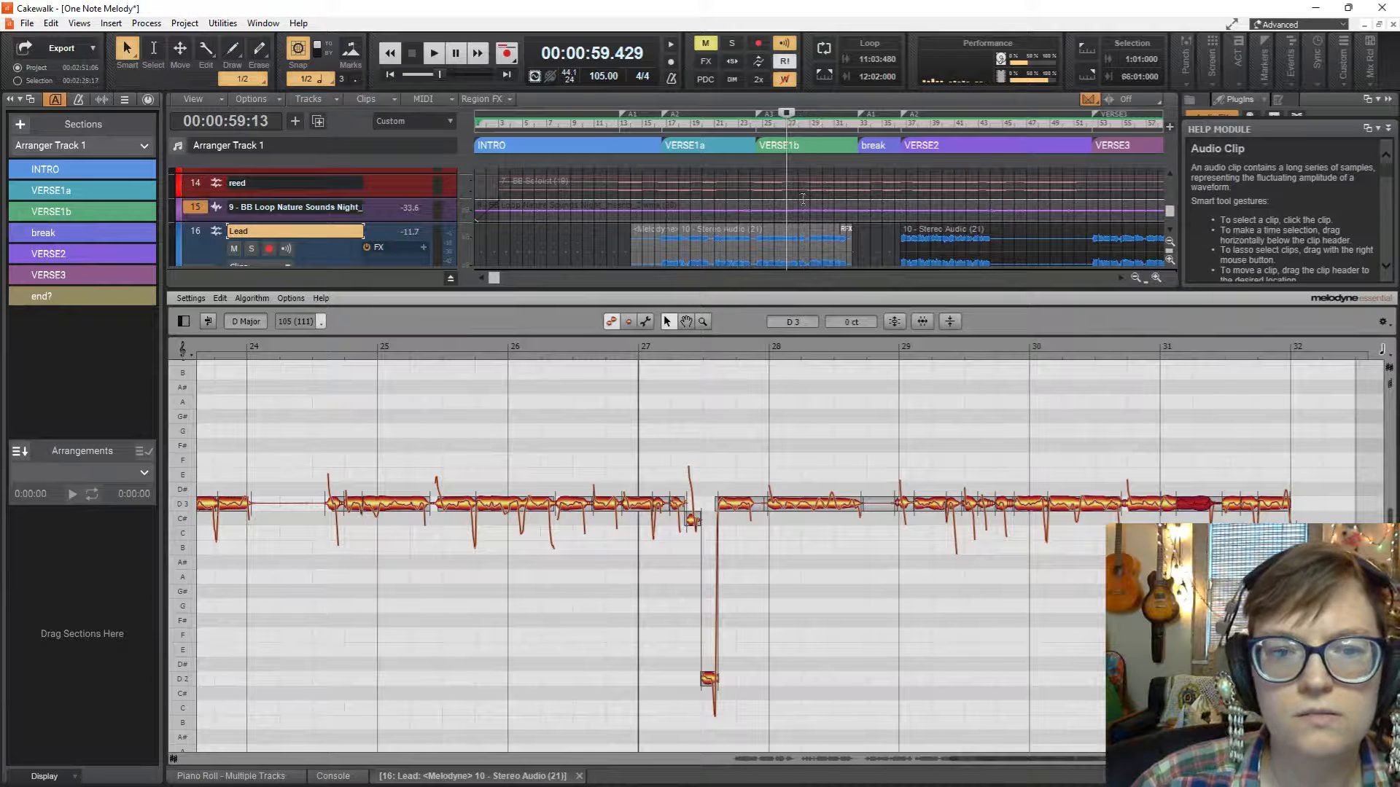
drag(785, 115, 858, 121)
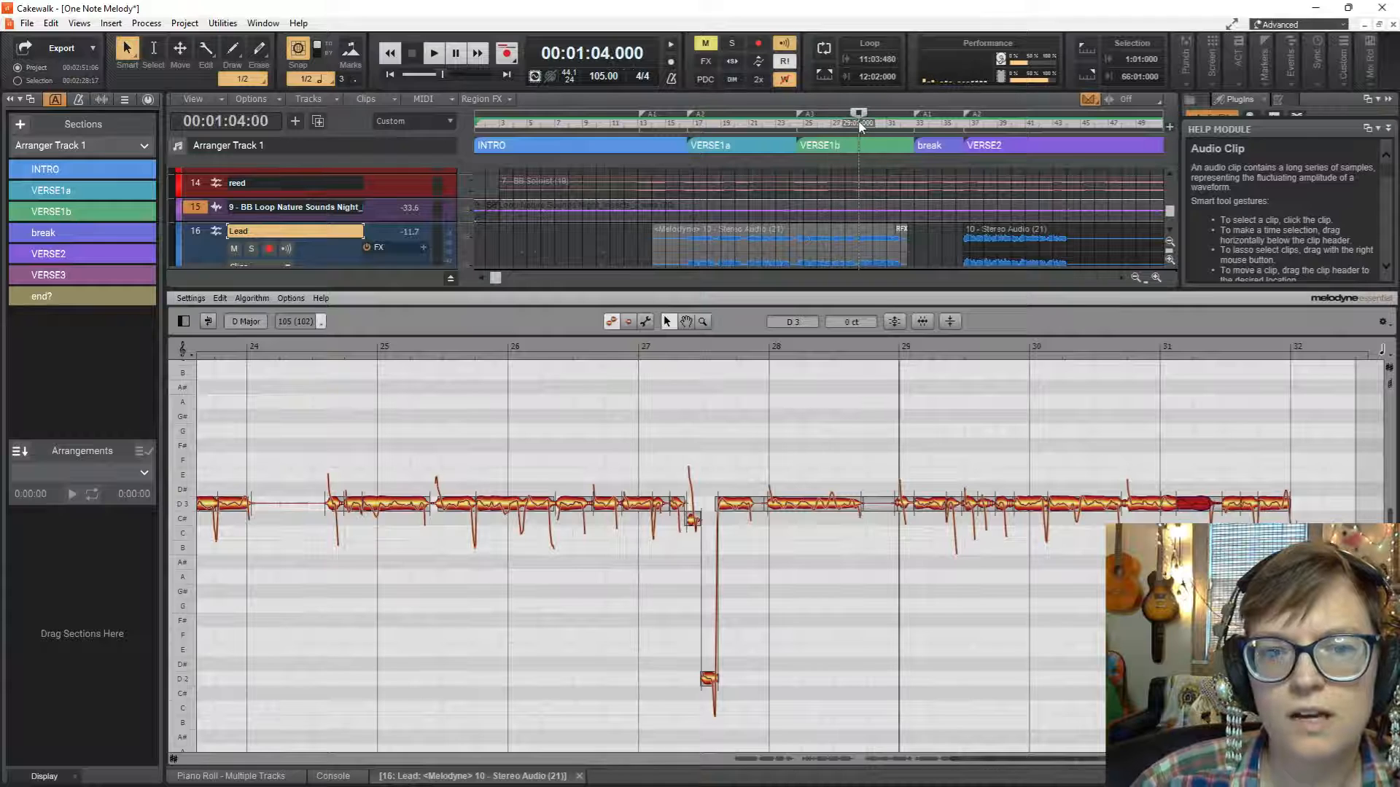
key(space)
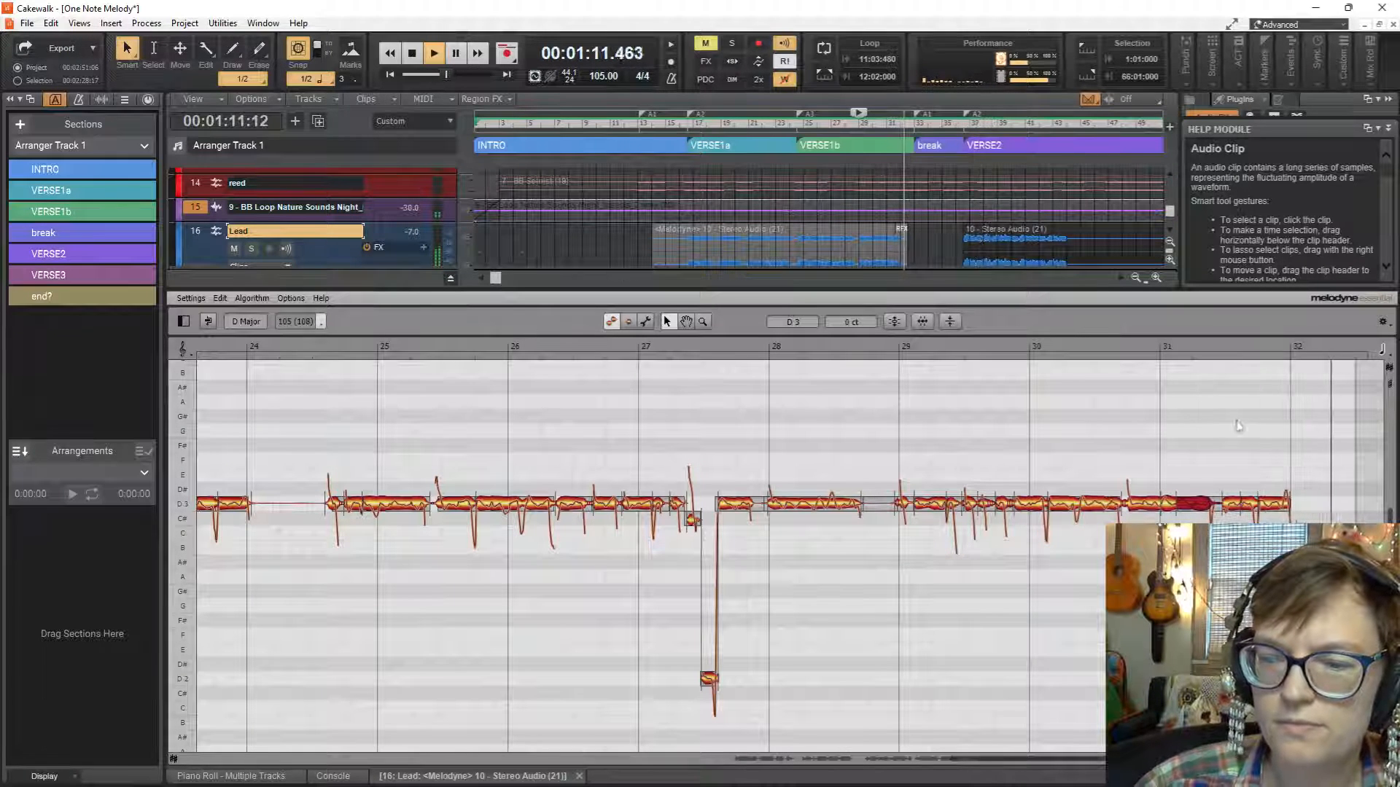
key(space)
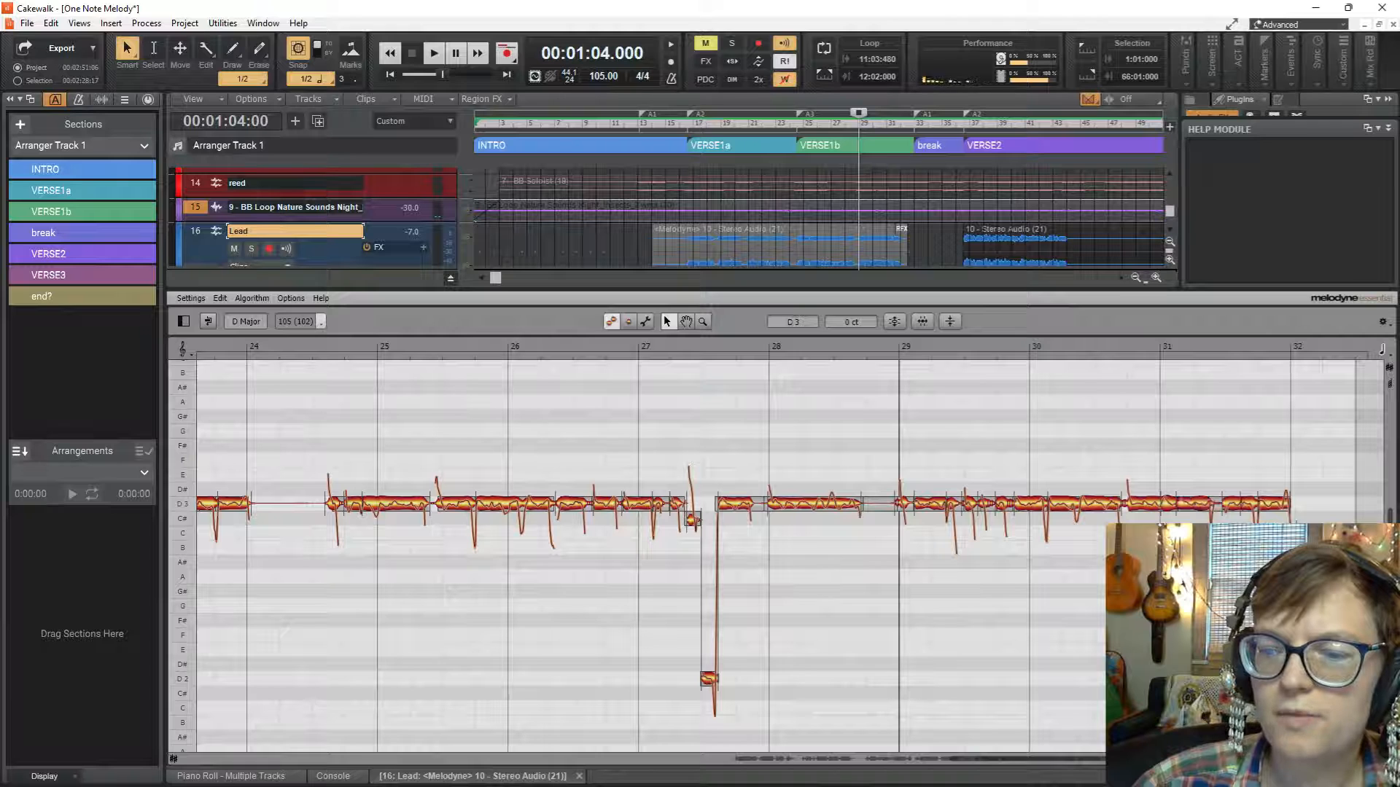
Raise the short last note at bar 32 to C#3 −10 cents and play from the middle of bar 31.
key(space)
key(space)
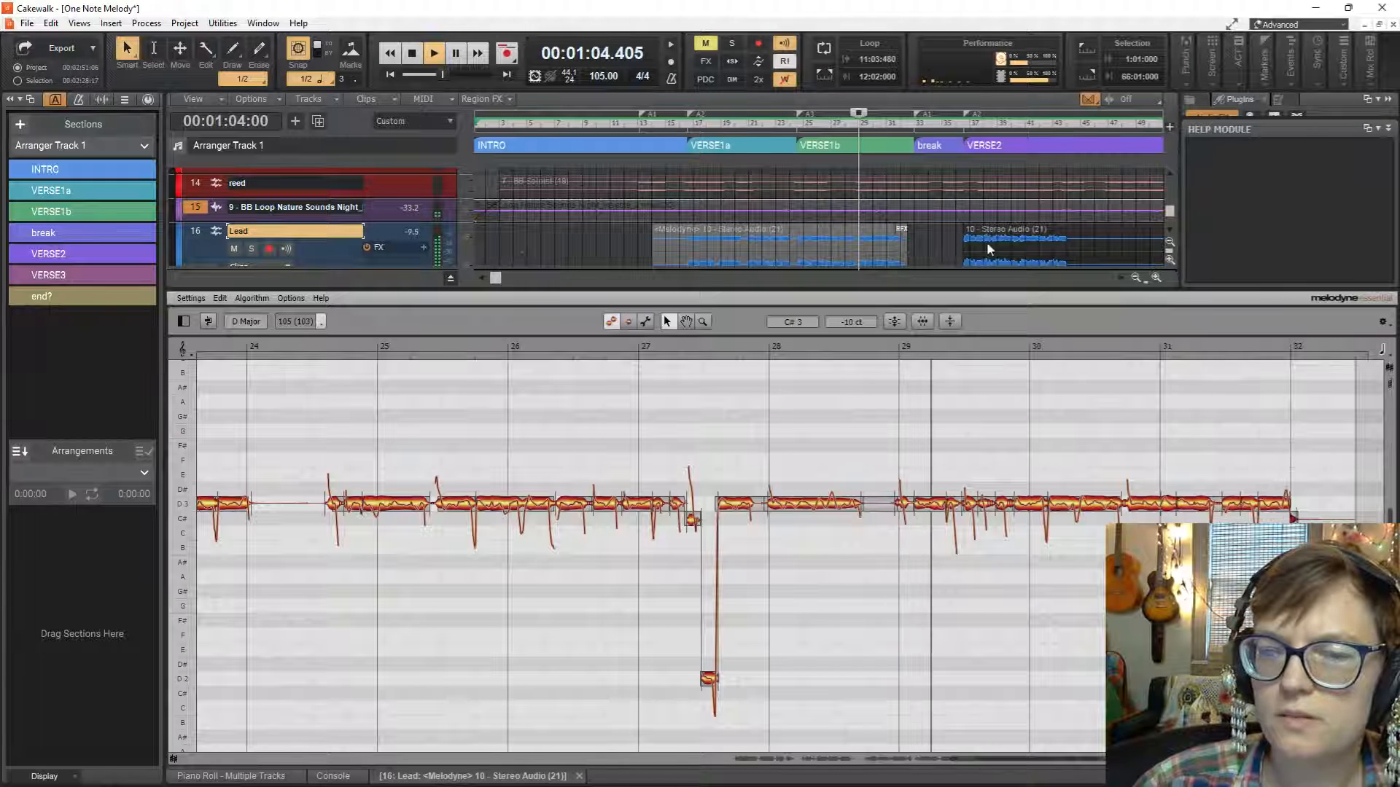
drag(859, 117, 894, 126)
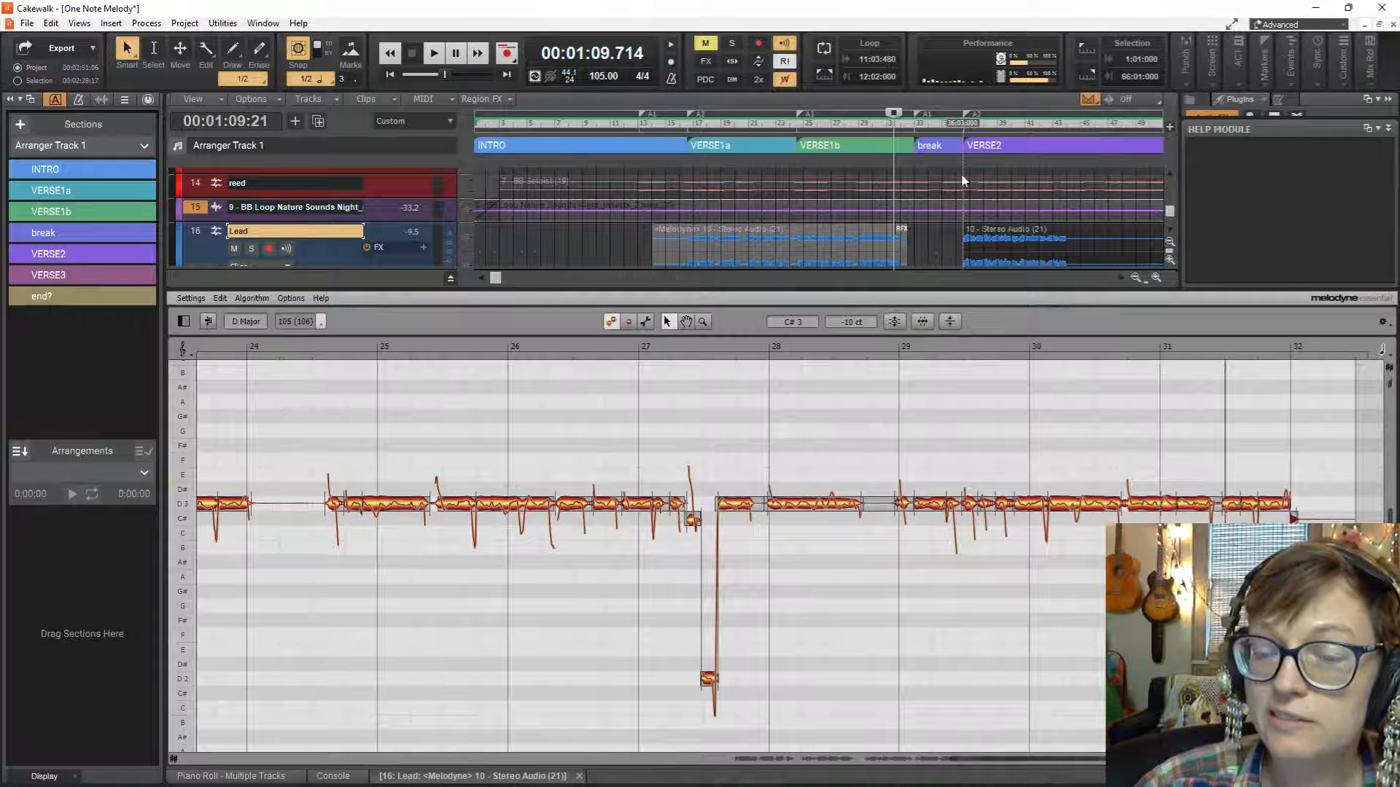
key(space)
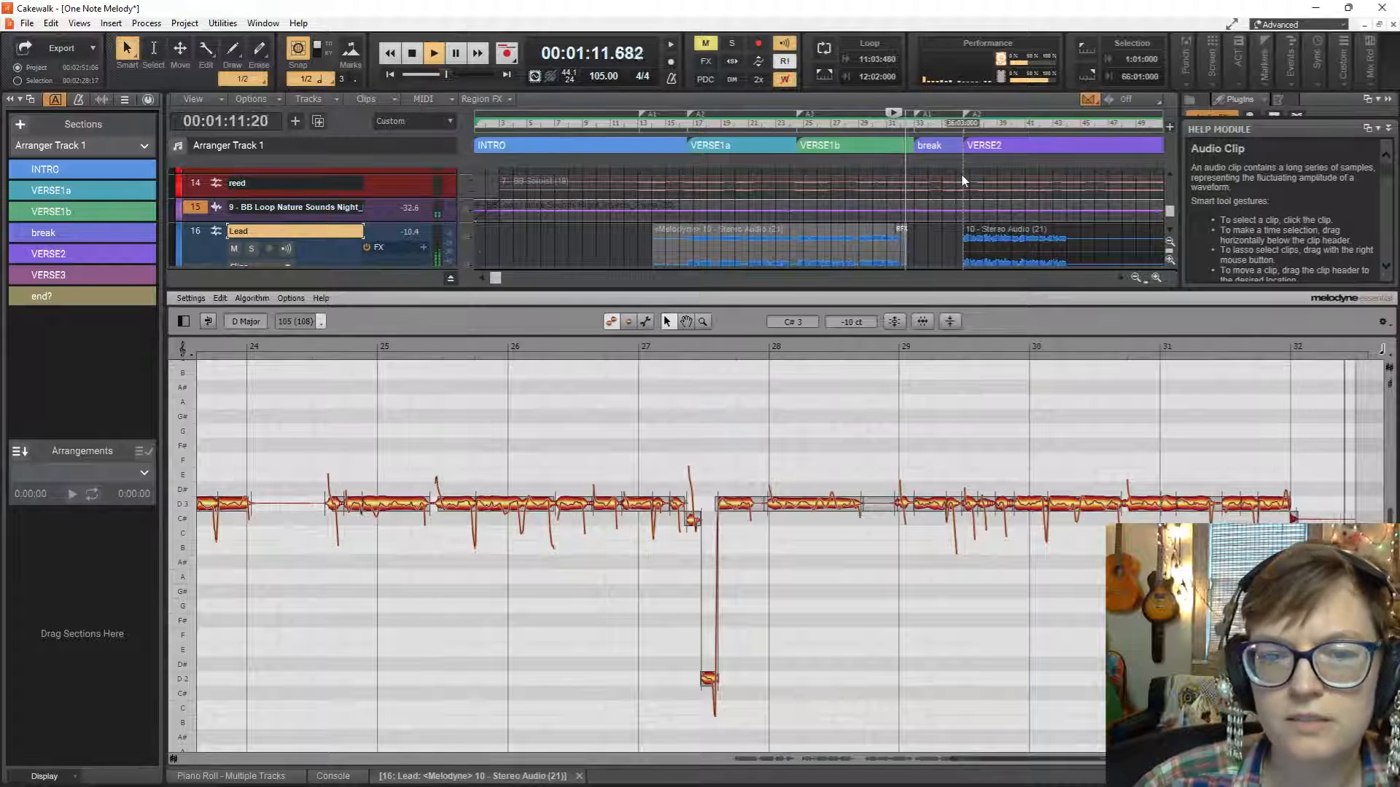
key(space)
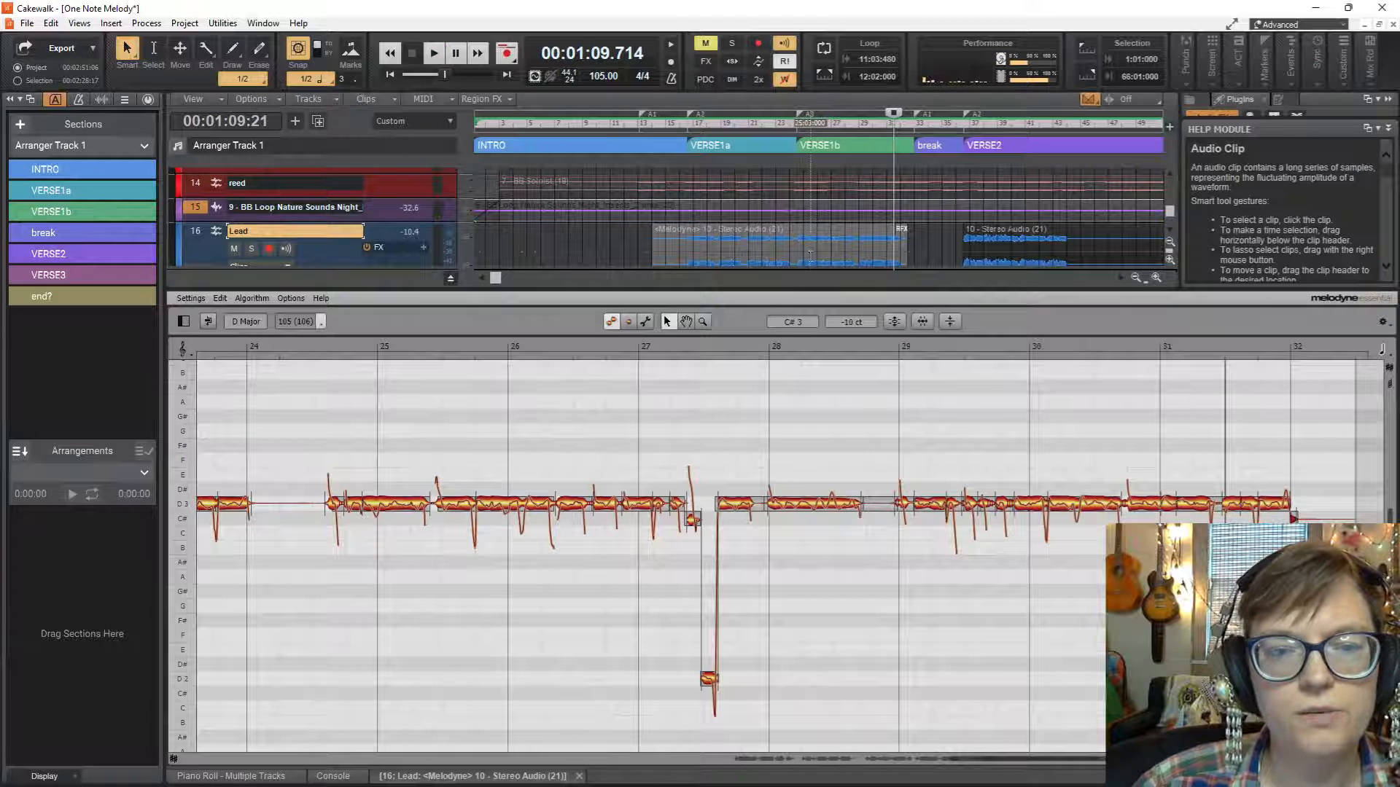
Enlarge the track view, render the Melodyne region effect on the Lead clip across VERSE1a and VERSE1b, and select the rendered clip.
drag(831, 289, 827, 357)
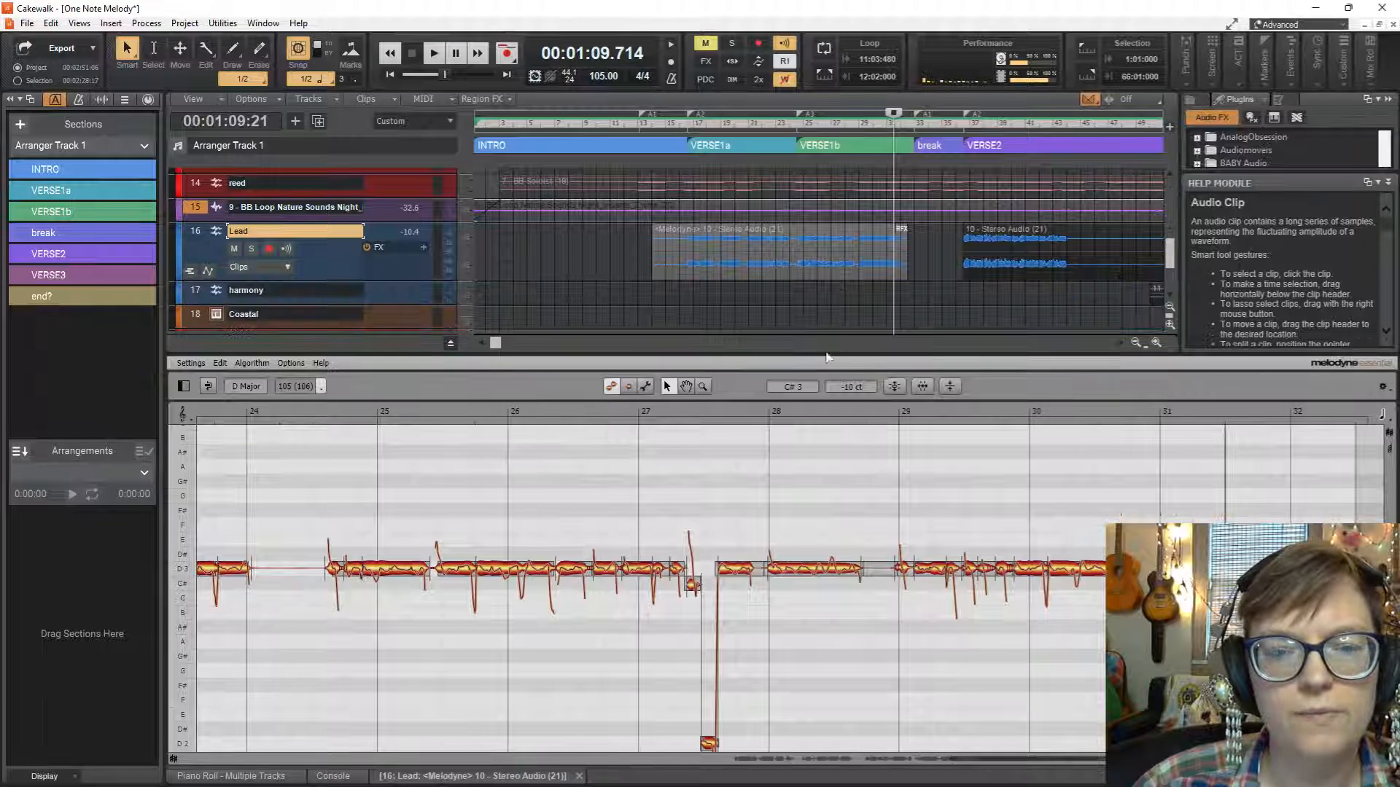
click(782, 247)
right_click(787, 250)
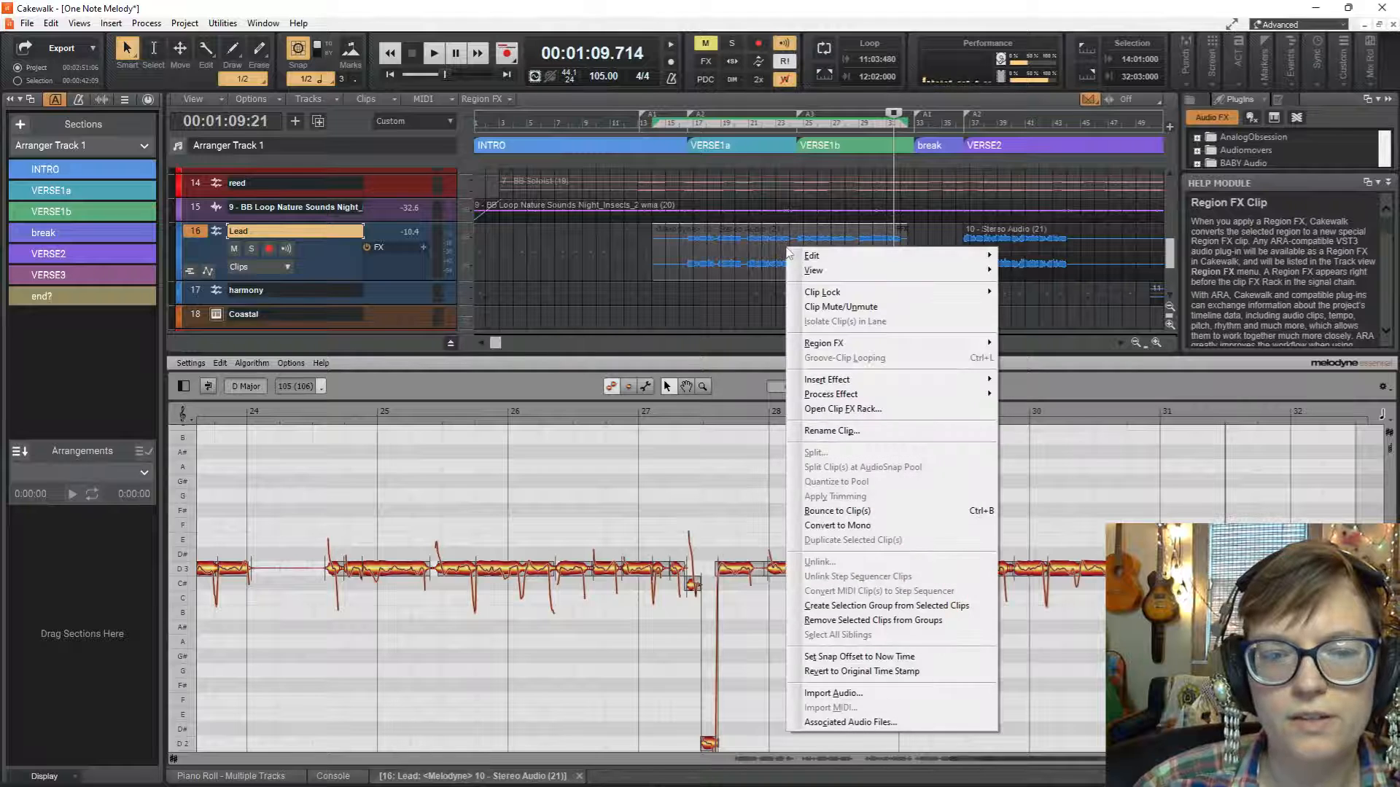
mouse_move(886, 342)
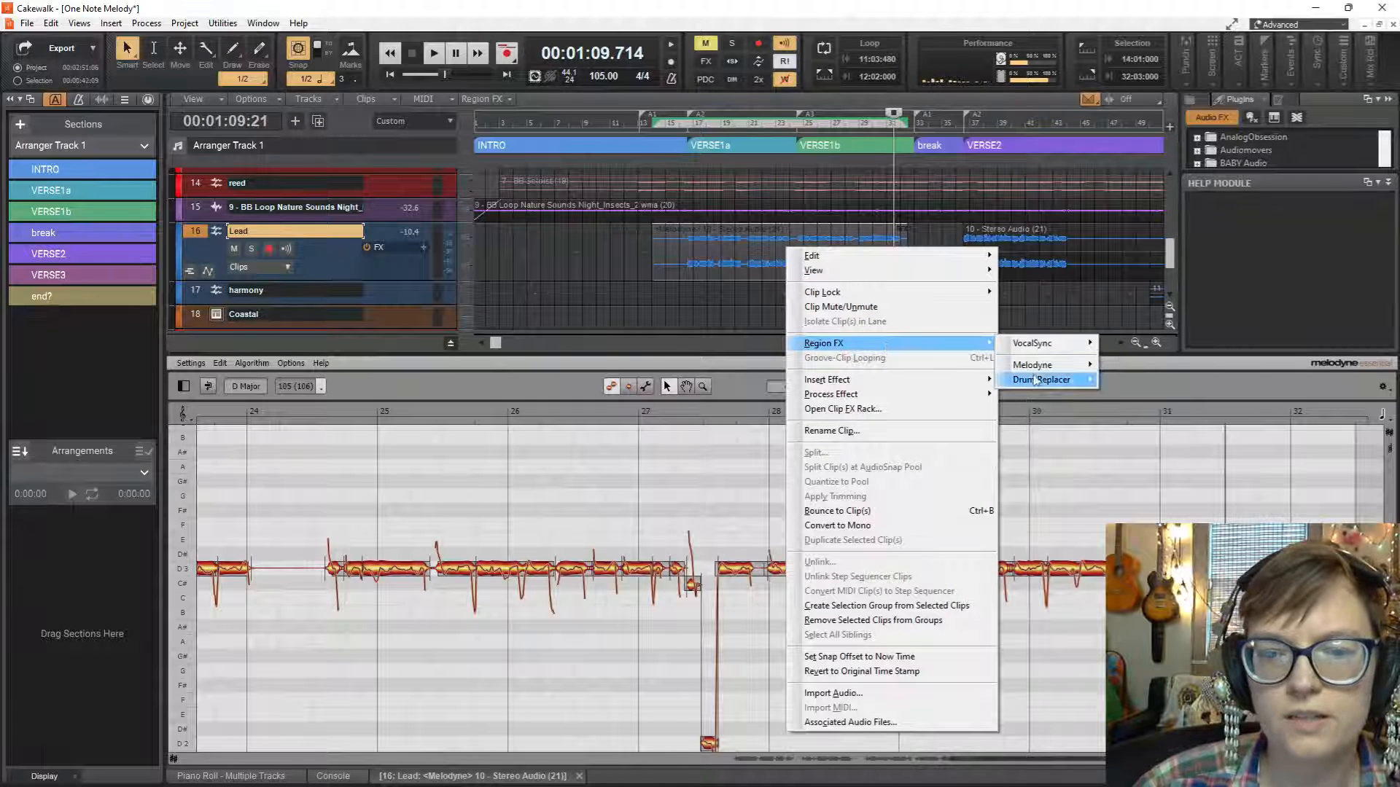
mouse_move(1036, 369)
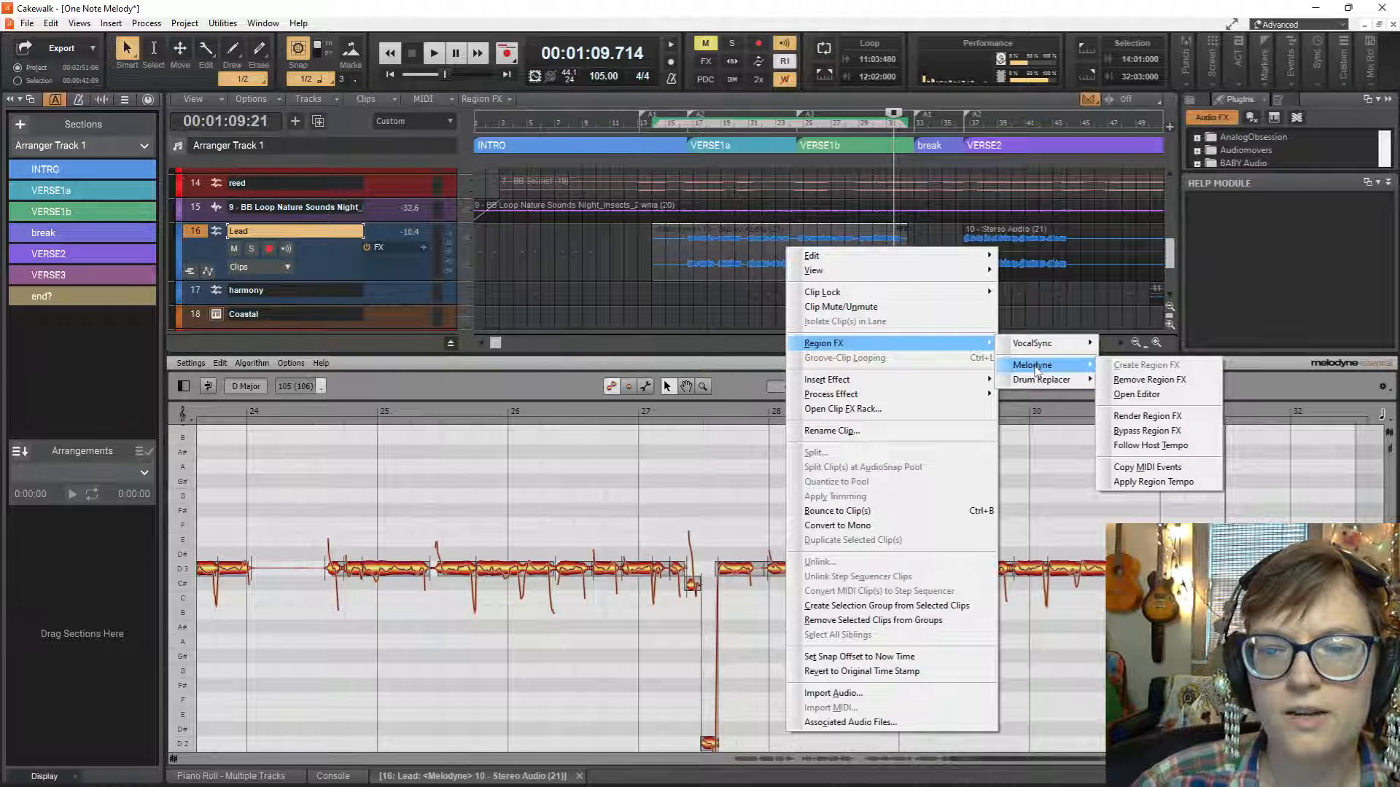
click(1167, 419)
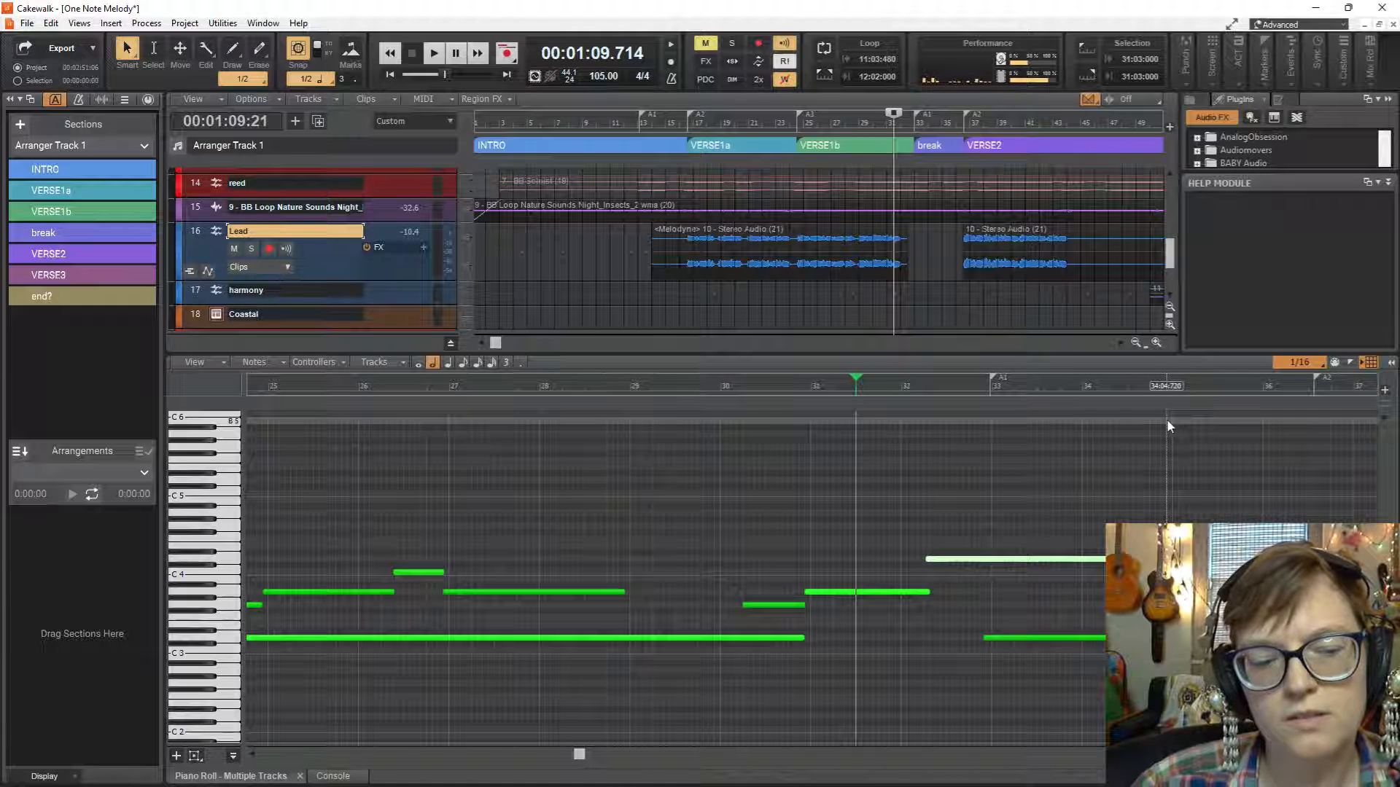
click(753, 237)
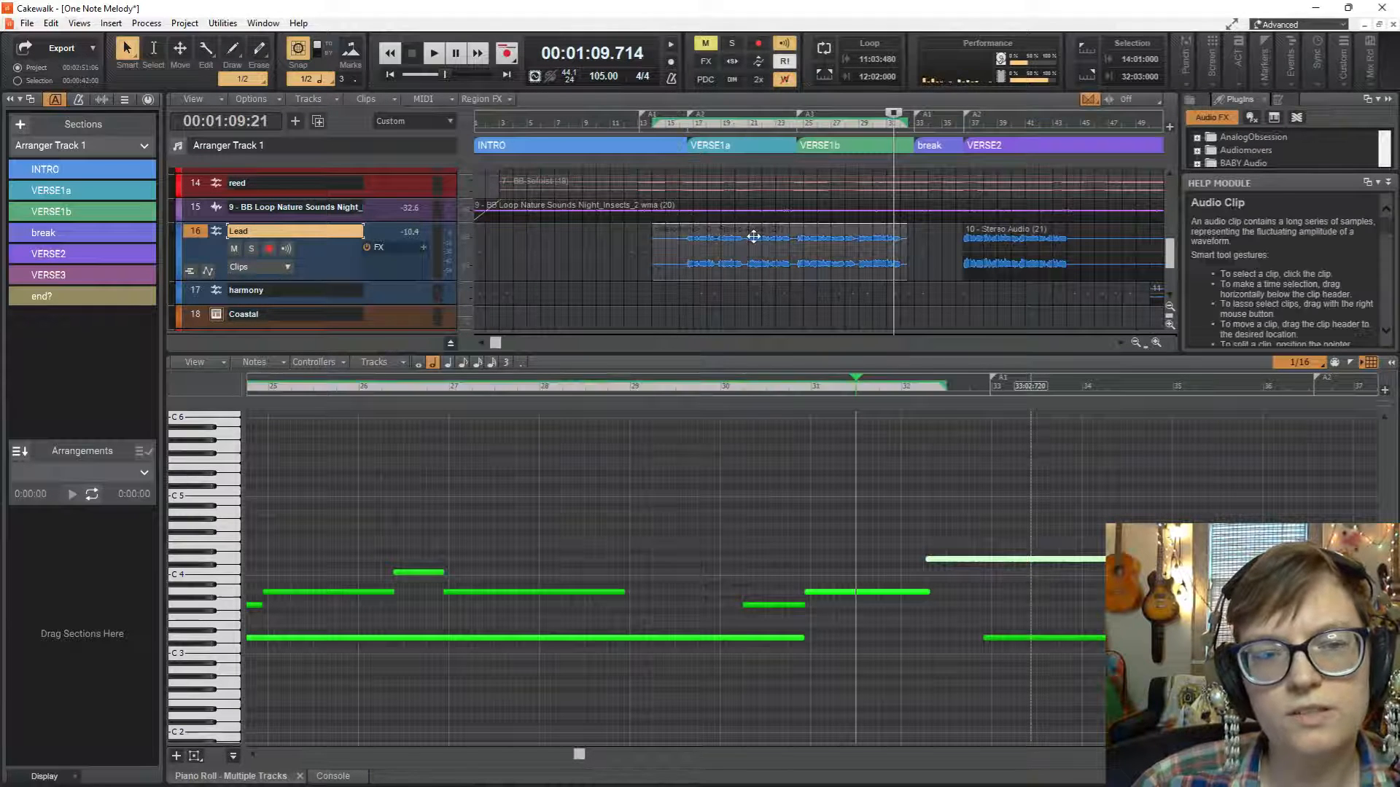
Open the rendered Lead clip in Loop Construction and play the vocal from bar 16.
double_click(711, 237)
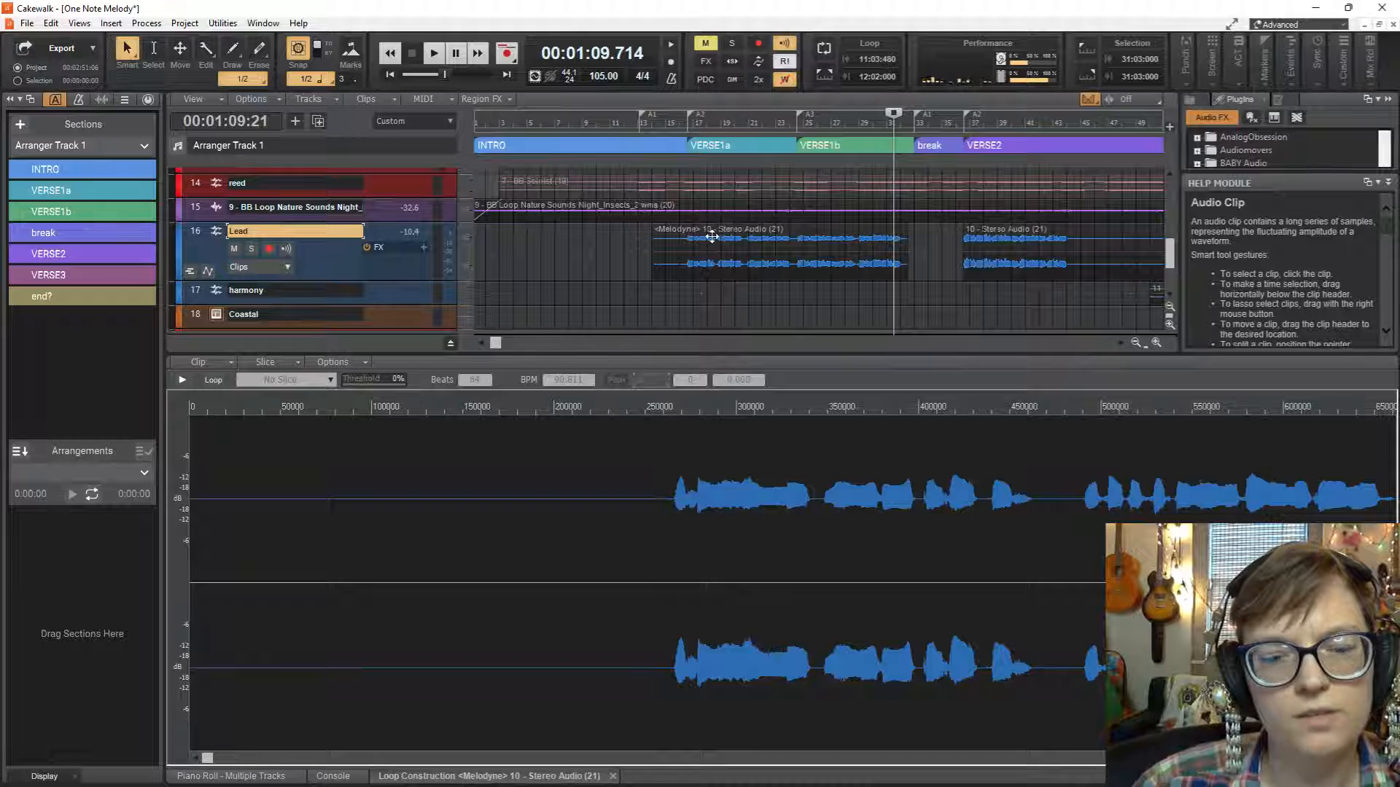
scroll(685, 233, down, 2)
click(685, 211)
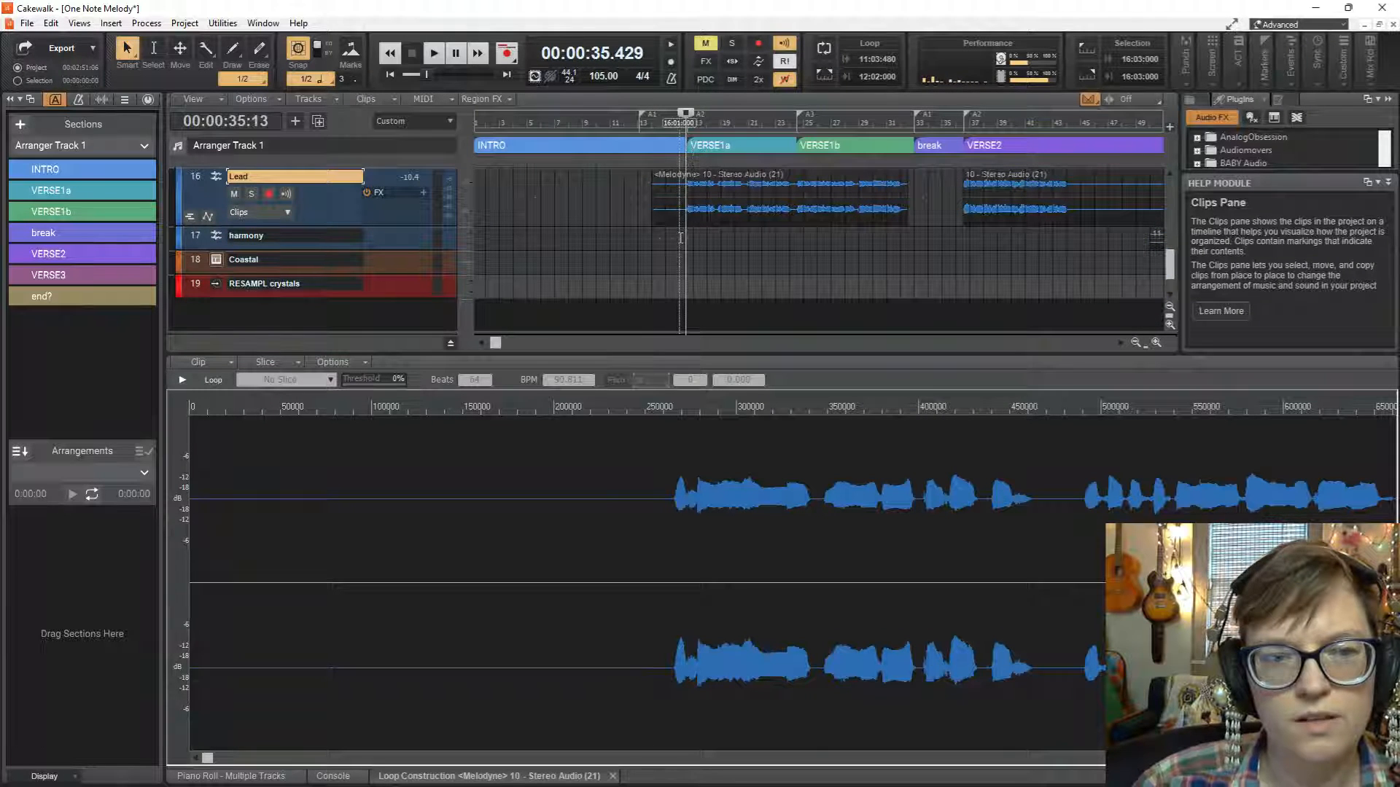
click(680, 237)
key(space)
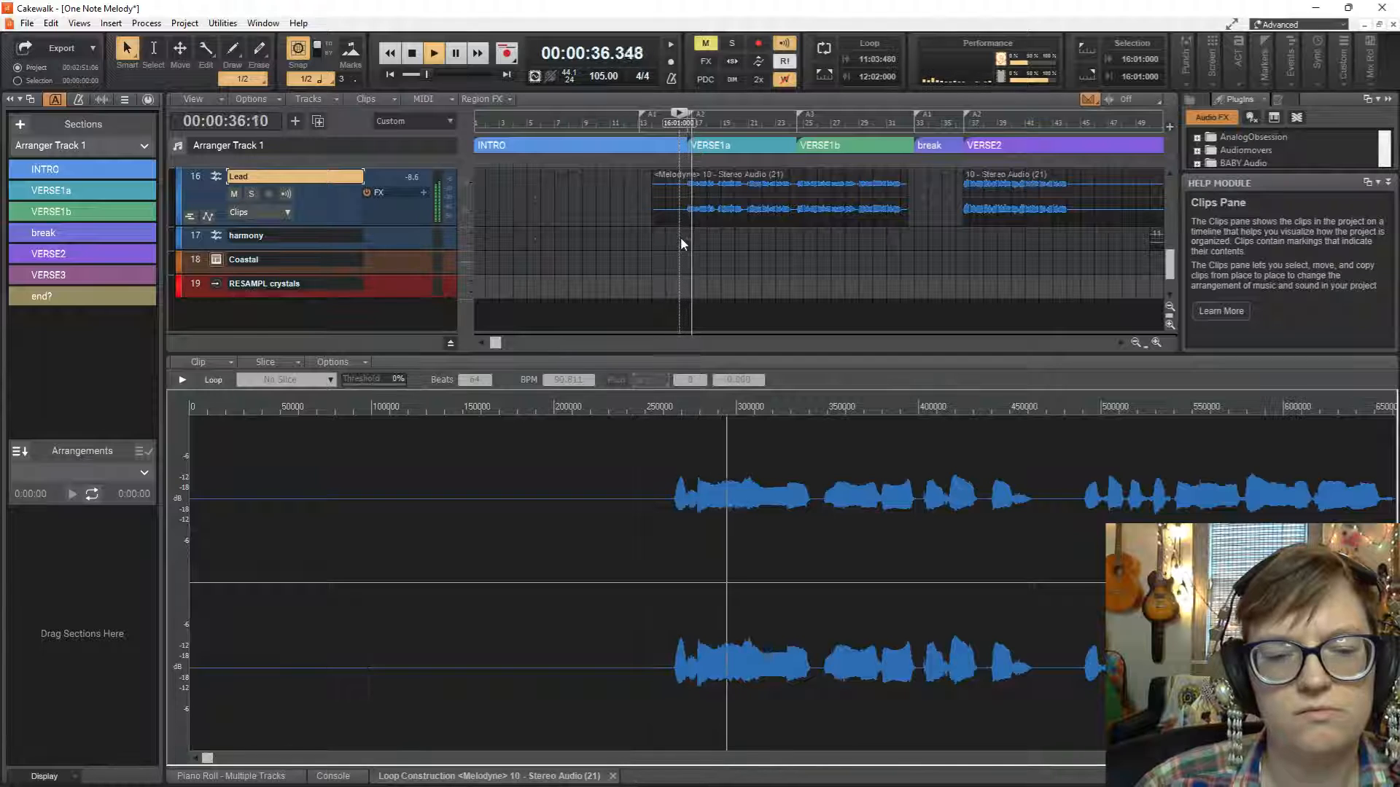
key(space)
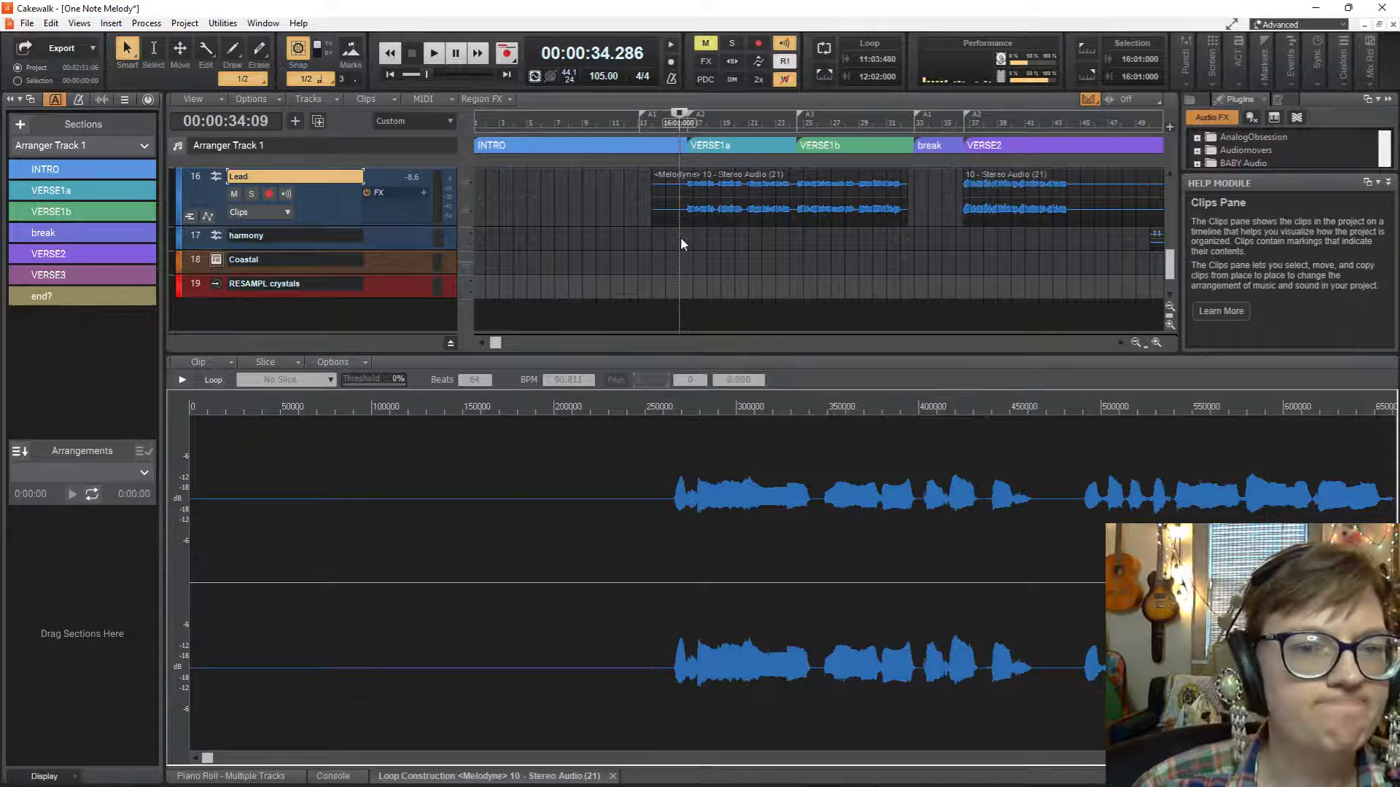
scroll(825, 233, up, 2)
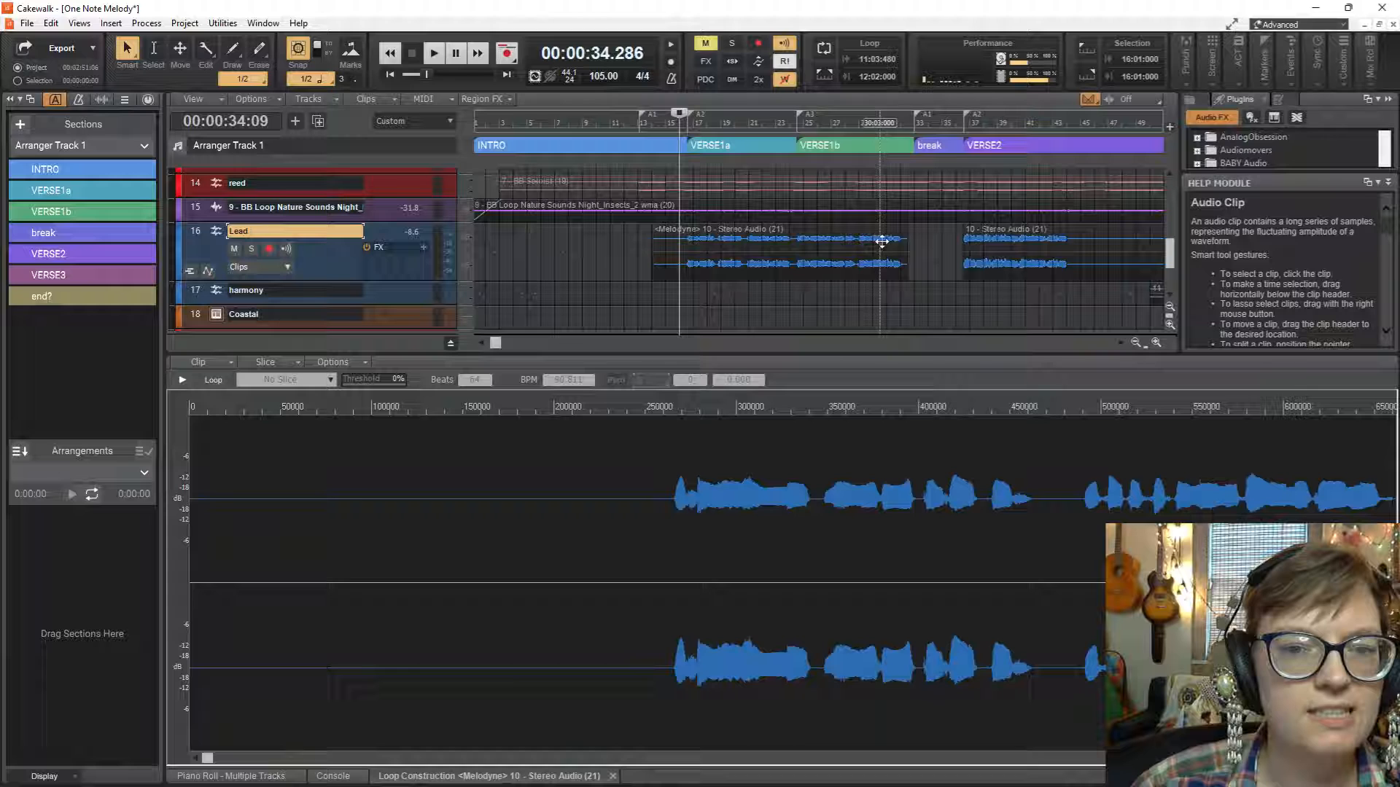
click(825, 233)
right_click(827, 234)
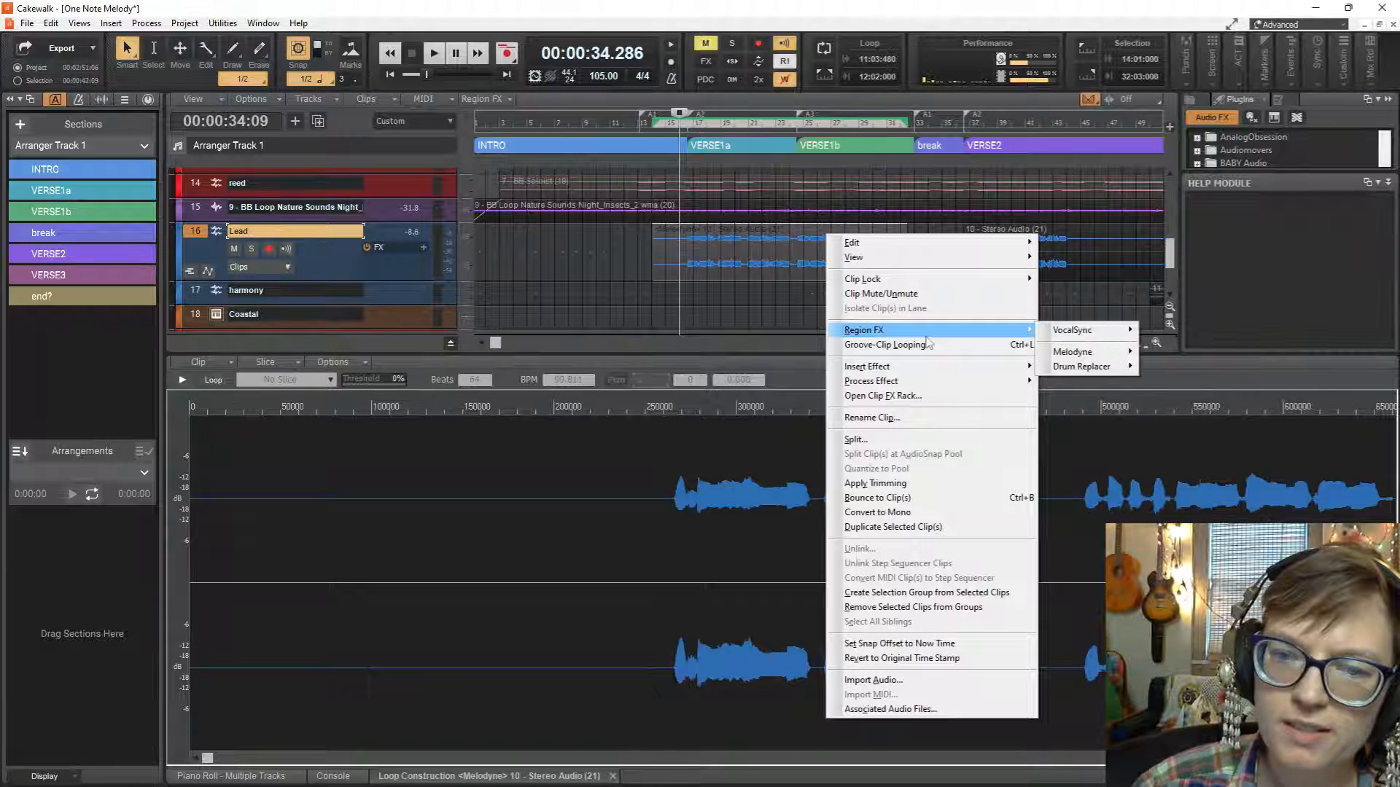
mouse_move(1088, 362)
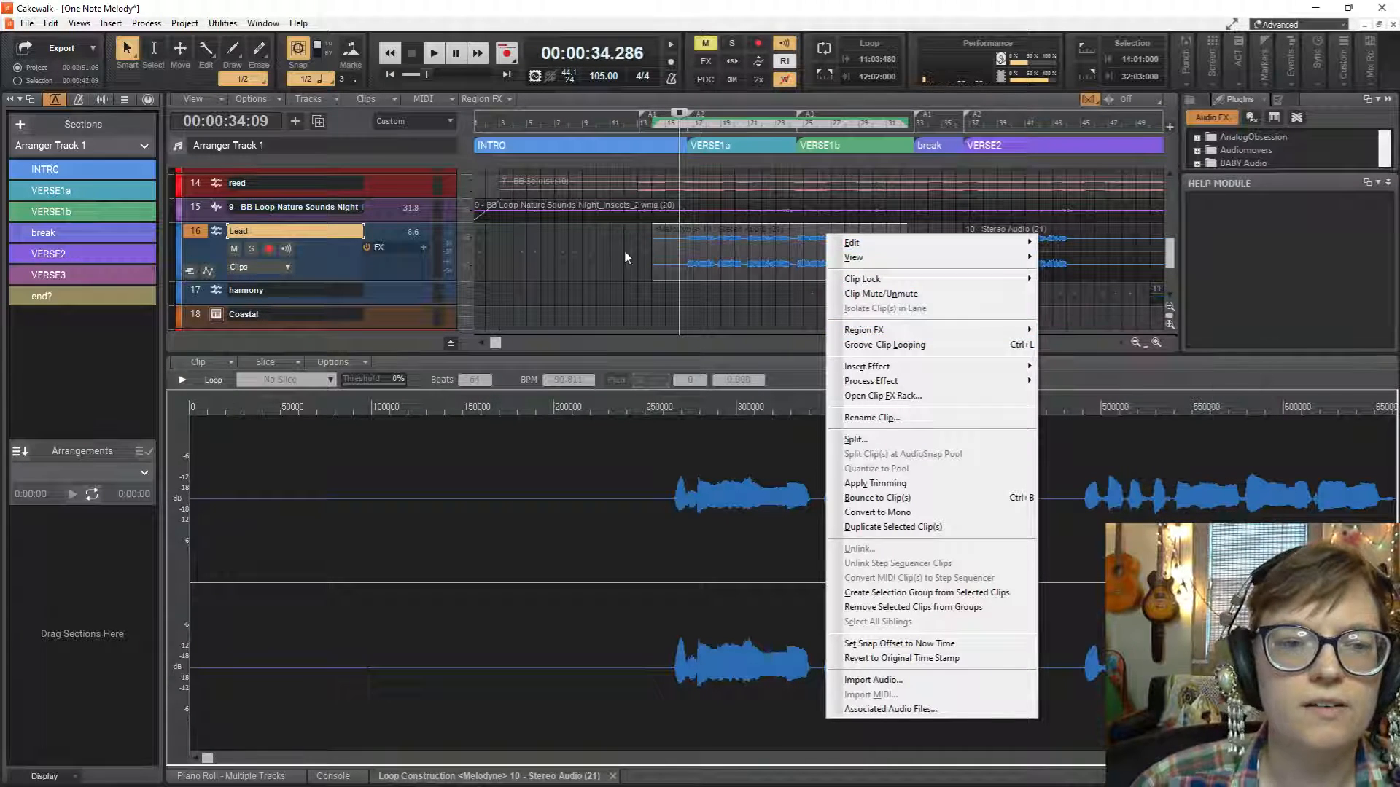
click(644, 251)
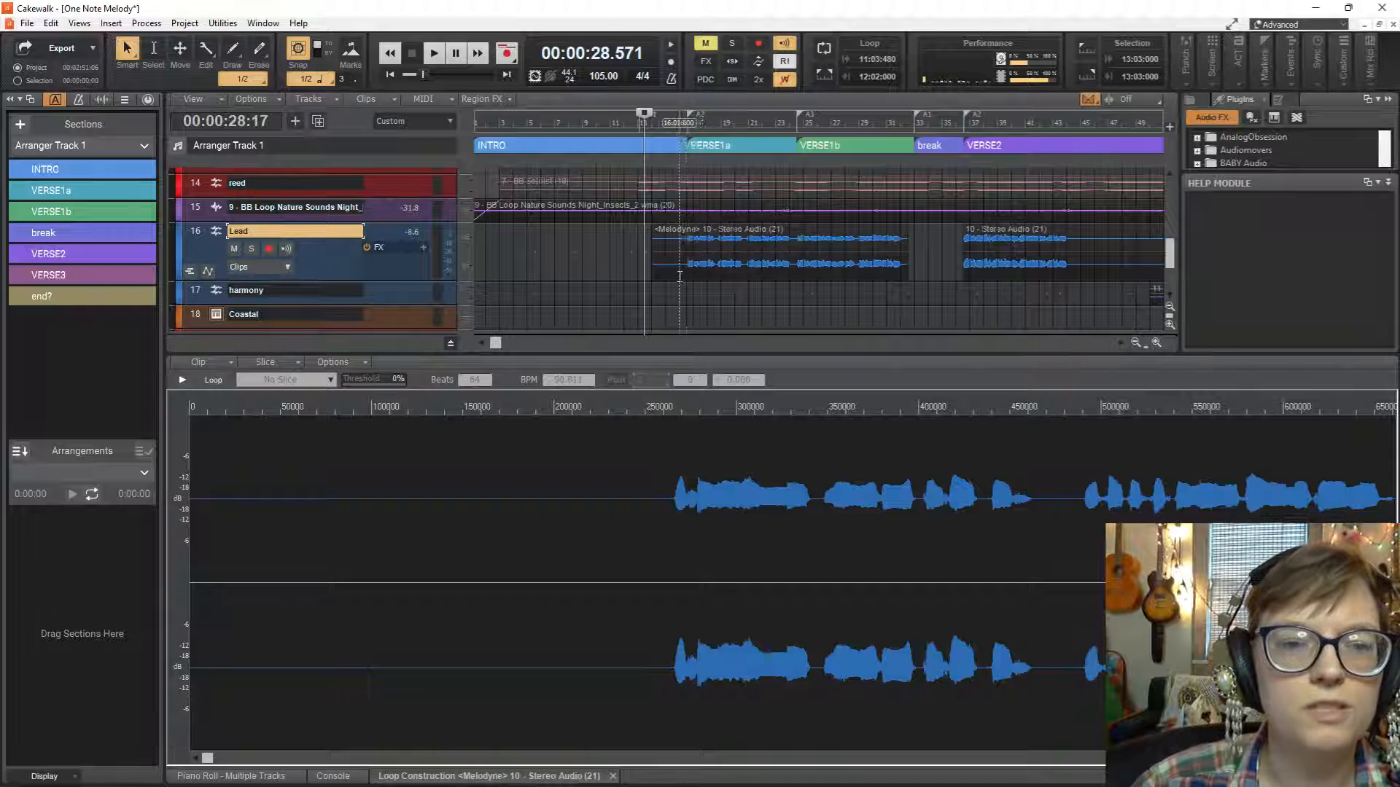
Select the rendered Lead clip, solo the Lead track and listen from the middle of bar 16.
click(693, 255)
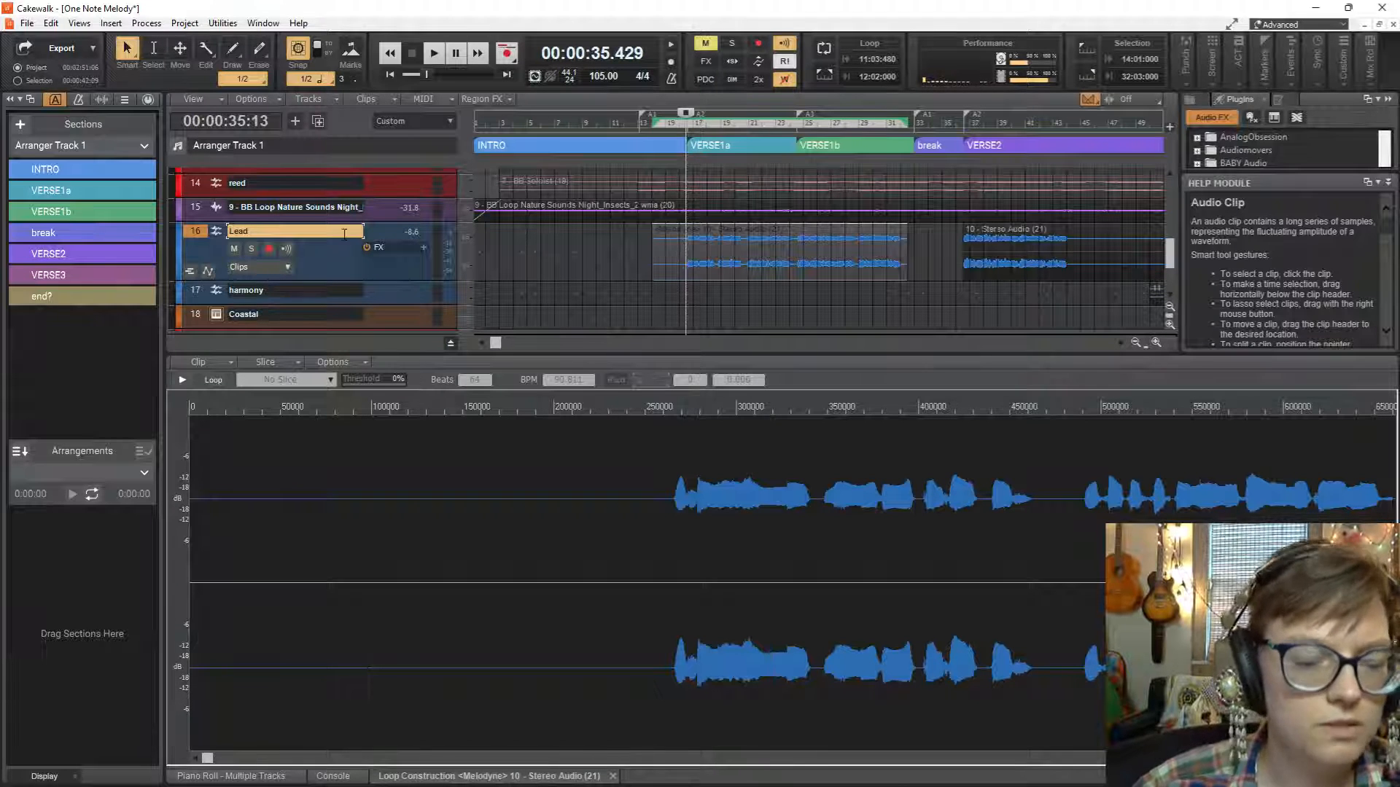
click(252, 248)
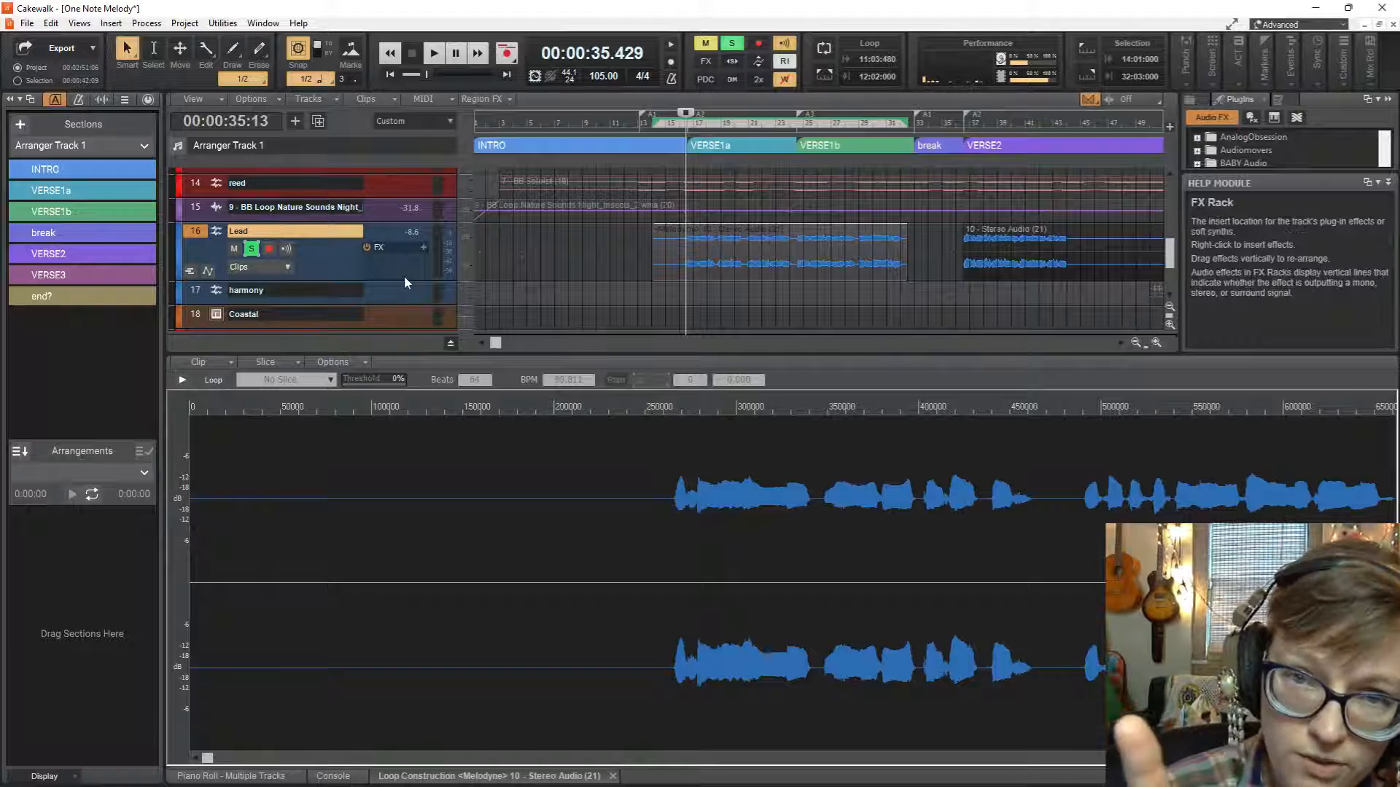
key(space)
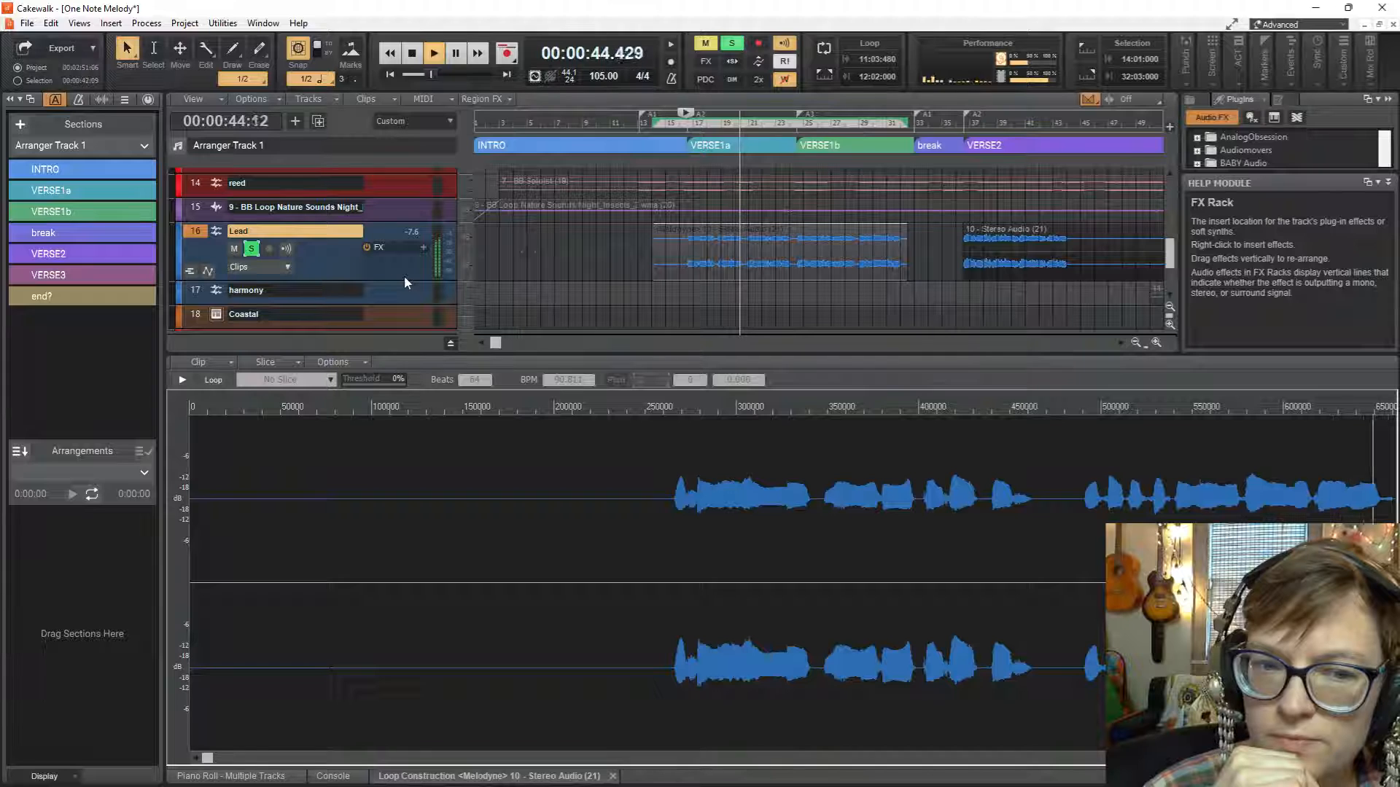
key(space)
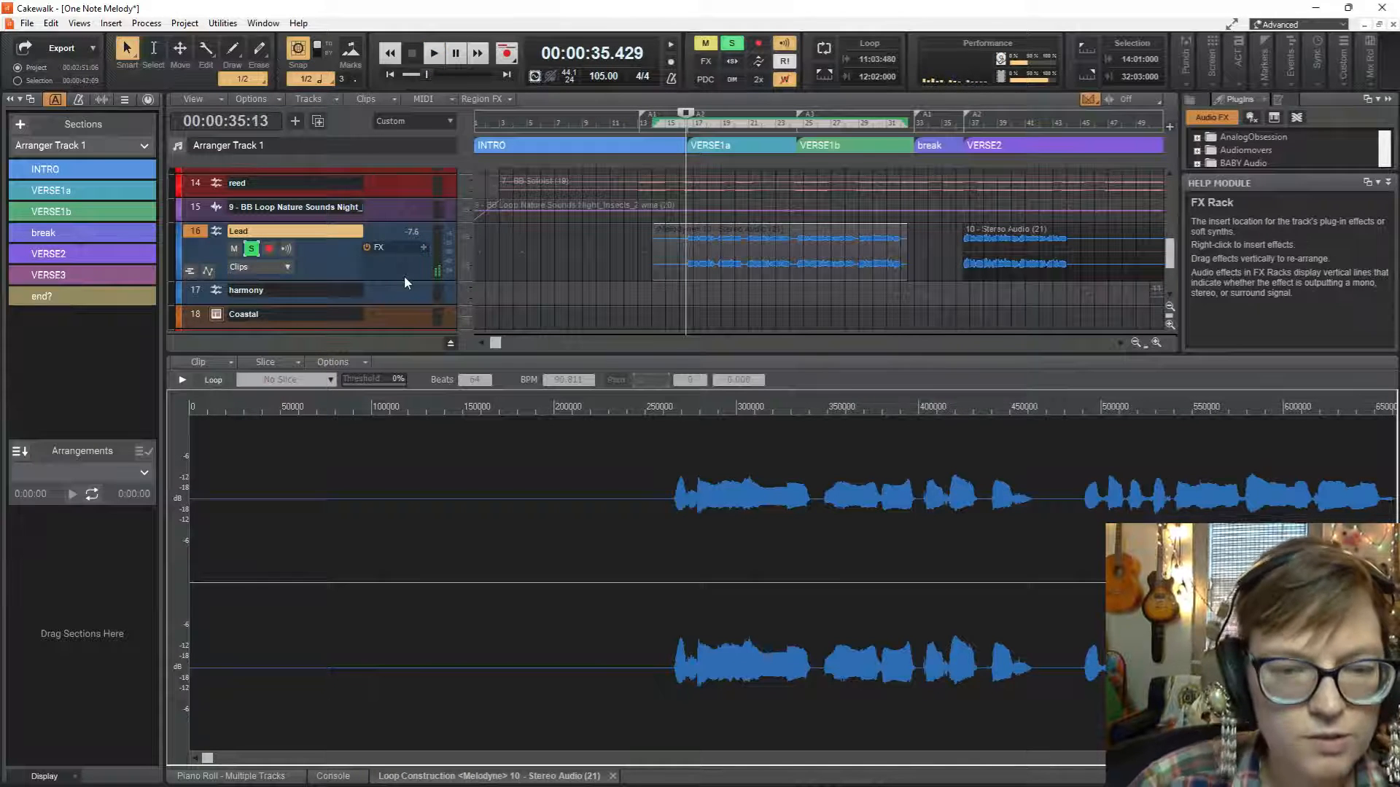
Undo the Melodyne render on the Lead clip and render the region effect across VERSE1a and VERSE1b again.
key(ctrl+z)
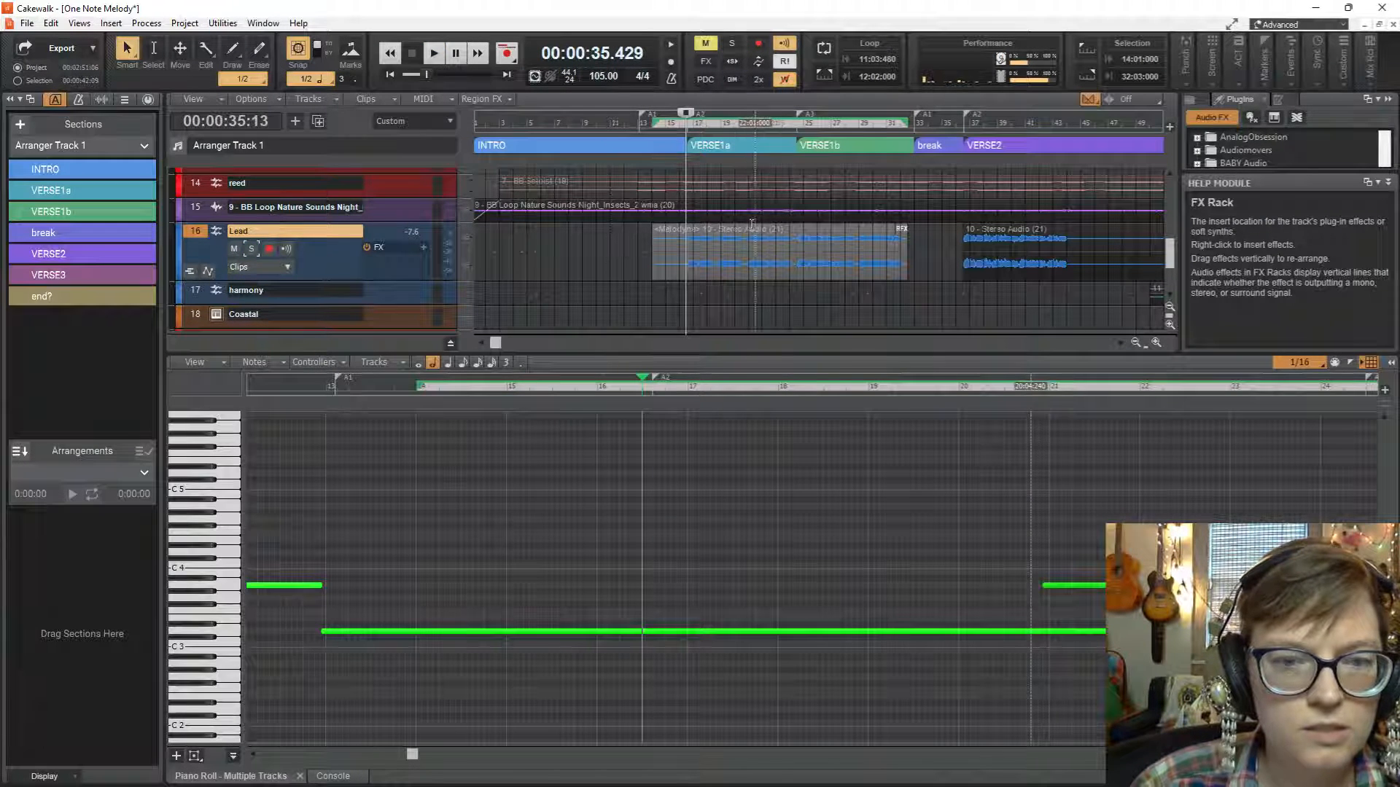
double_click(733, 238)
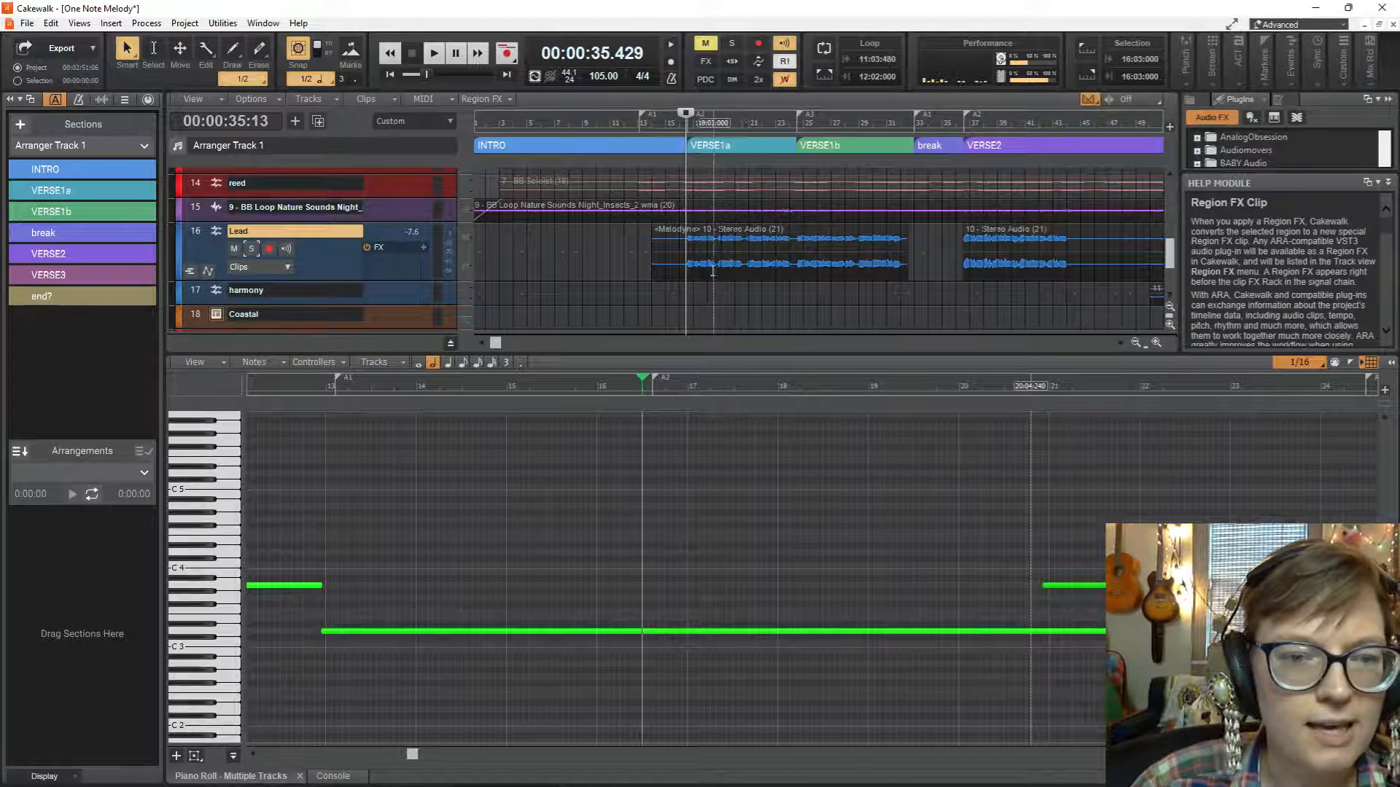
Solo the Lead track, open the rendered clip in Loop Construction and listen from the middle of bar 16.
click(252, 249)
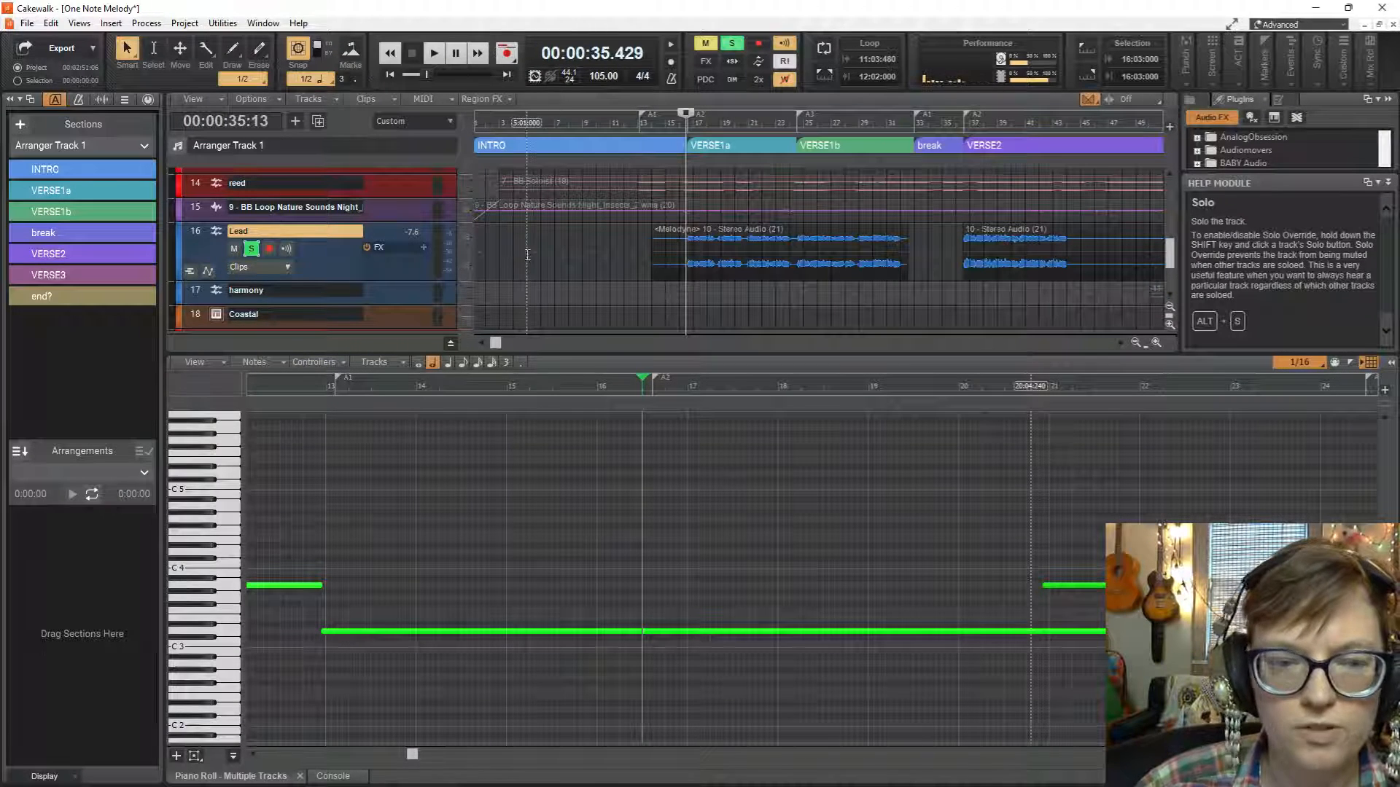
double_click(712, 243)
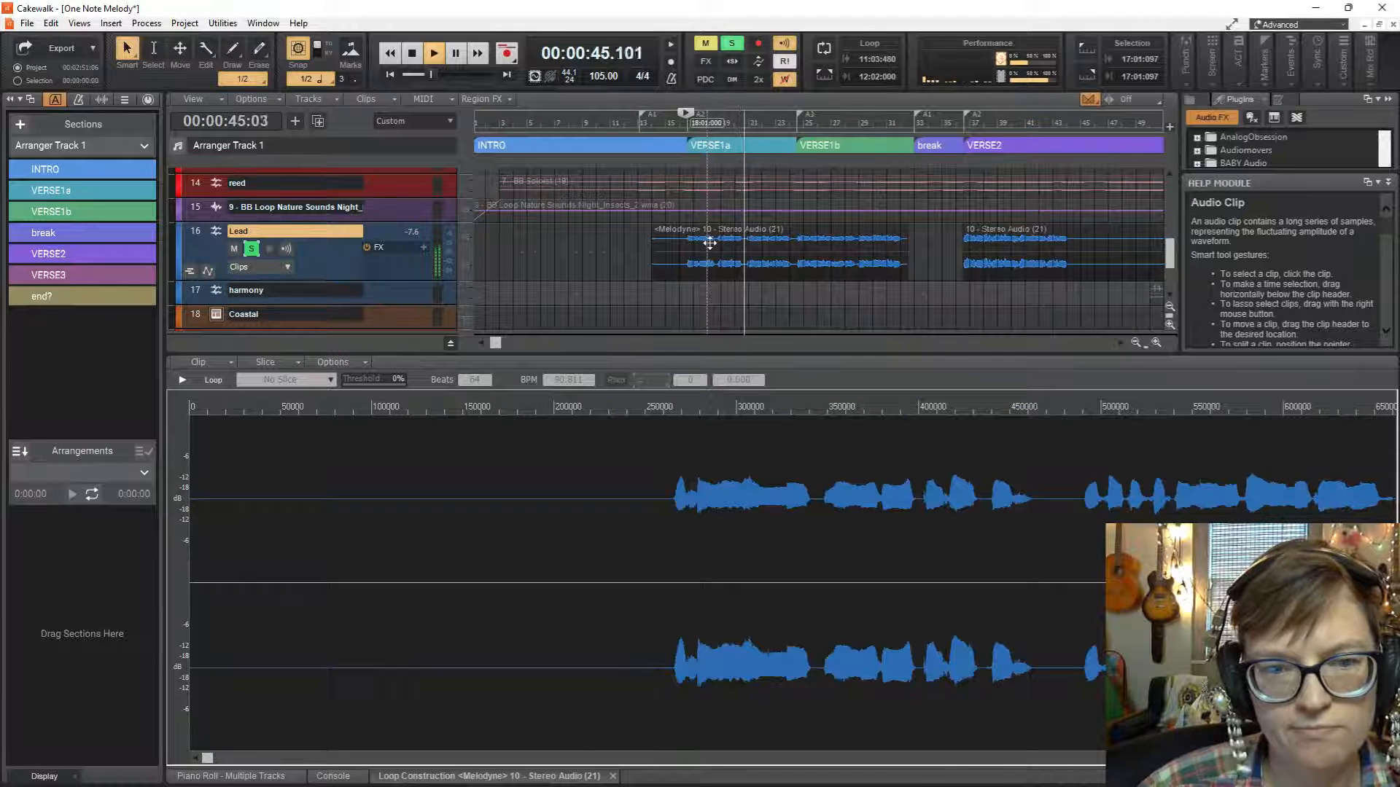
key(space)
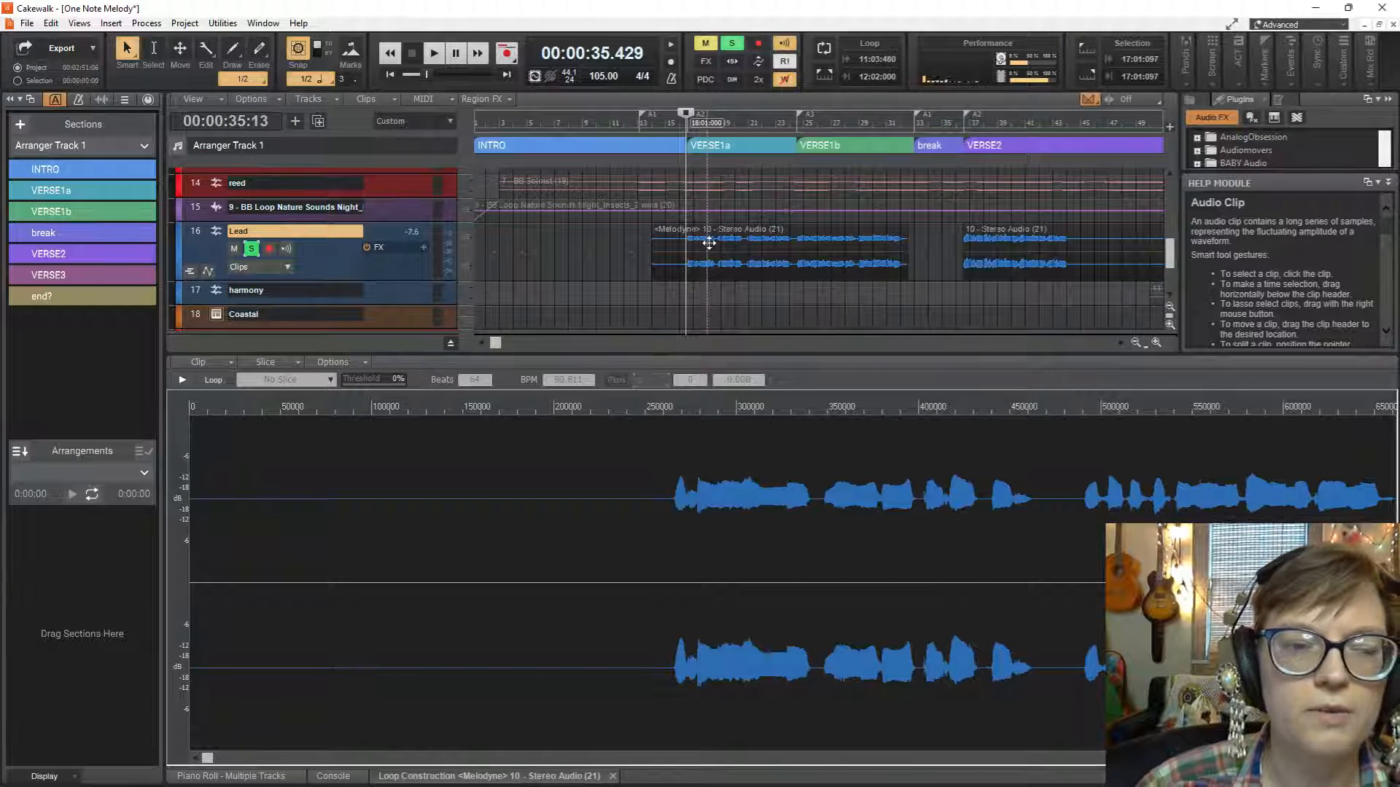
Create a new Melodyne region effect on the rendered Lead clip and correct its notes with Pitch Center 100% and Pitch Drift 0%.
click(709, 242)
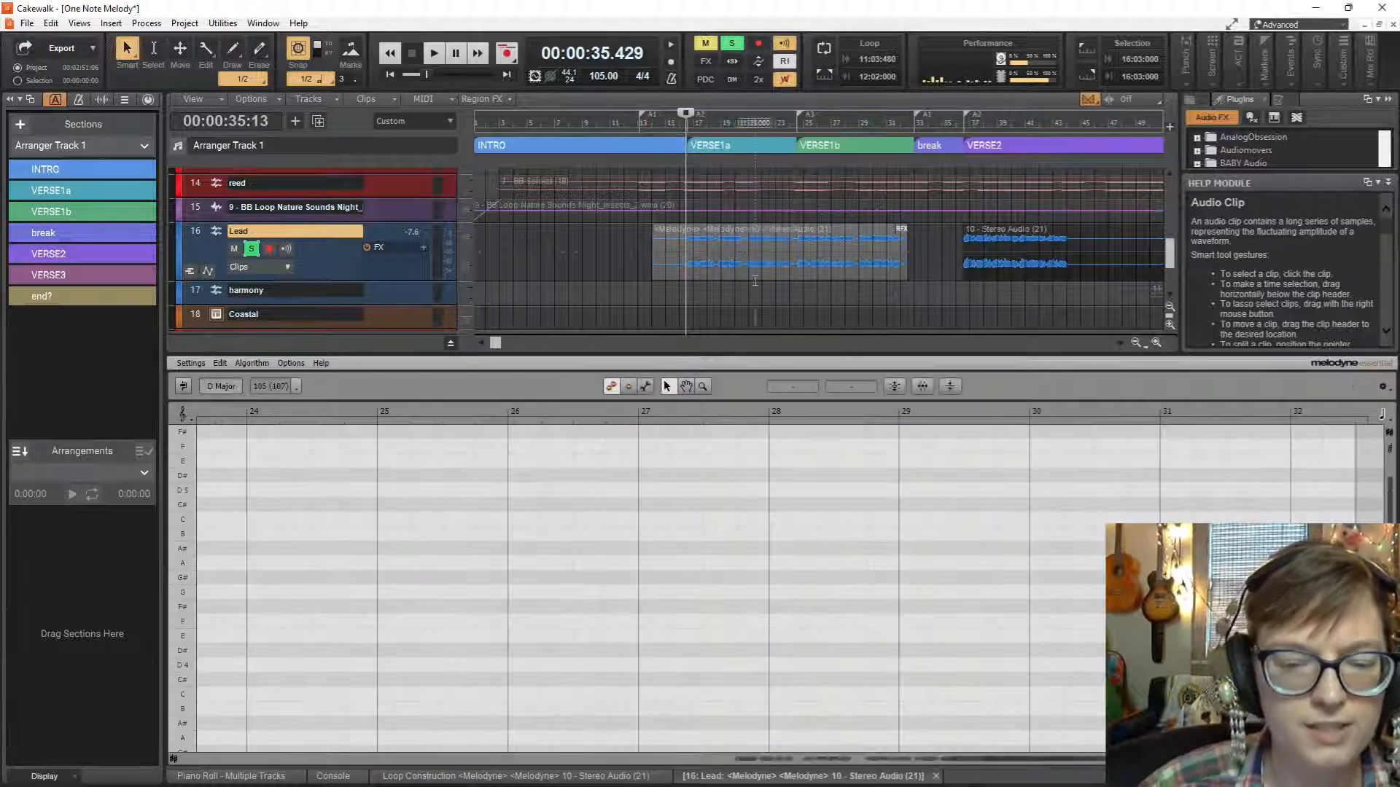
drag(1002, 759, 725, 758)
scroll(828, 594, down, 4)
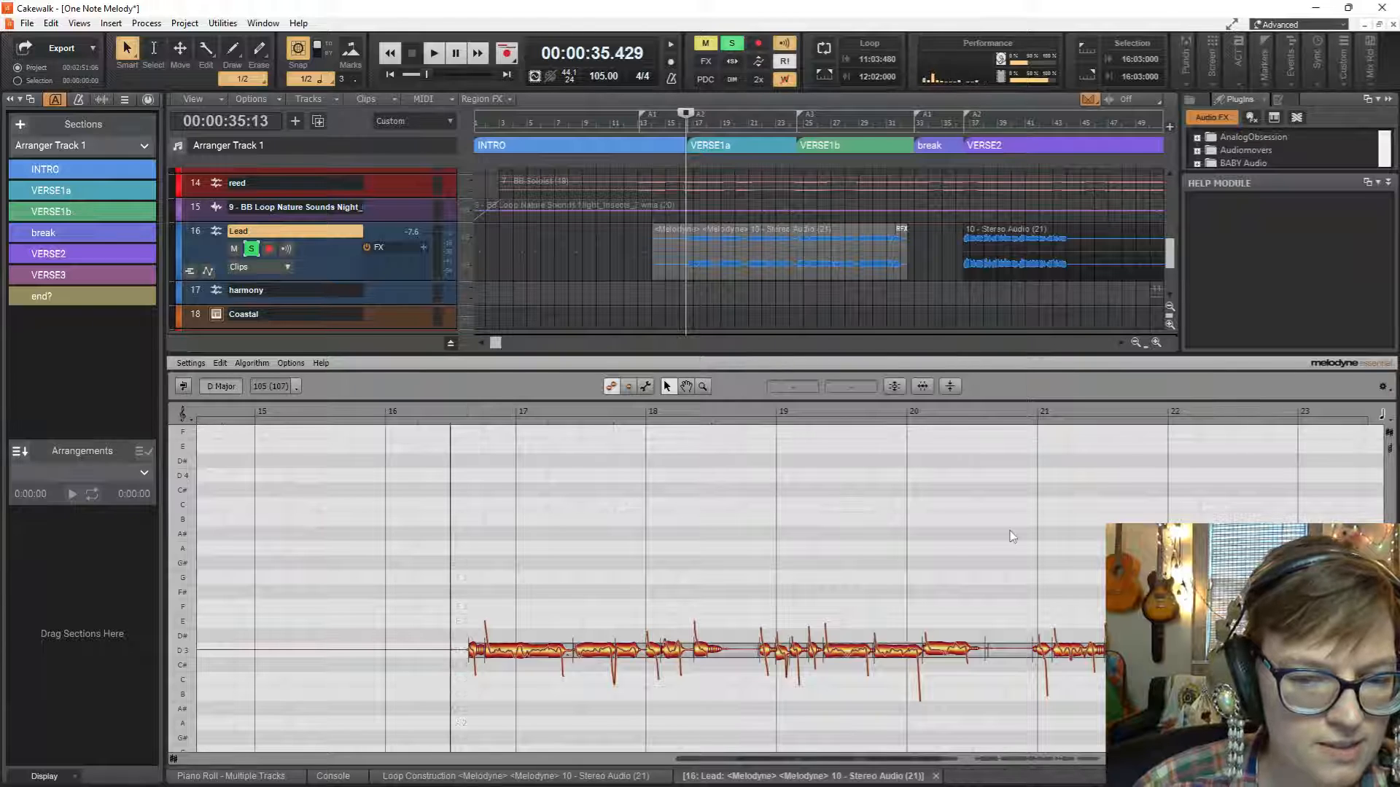
click(893, 386)
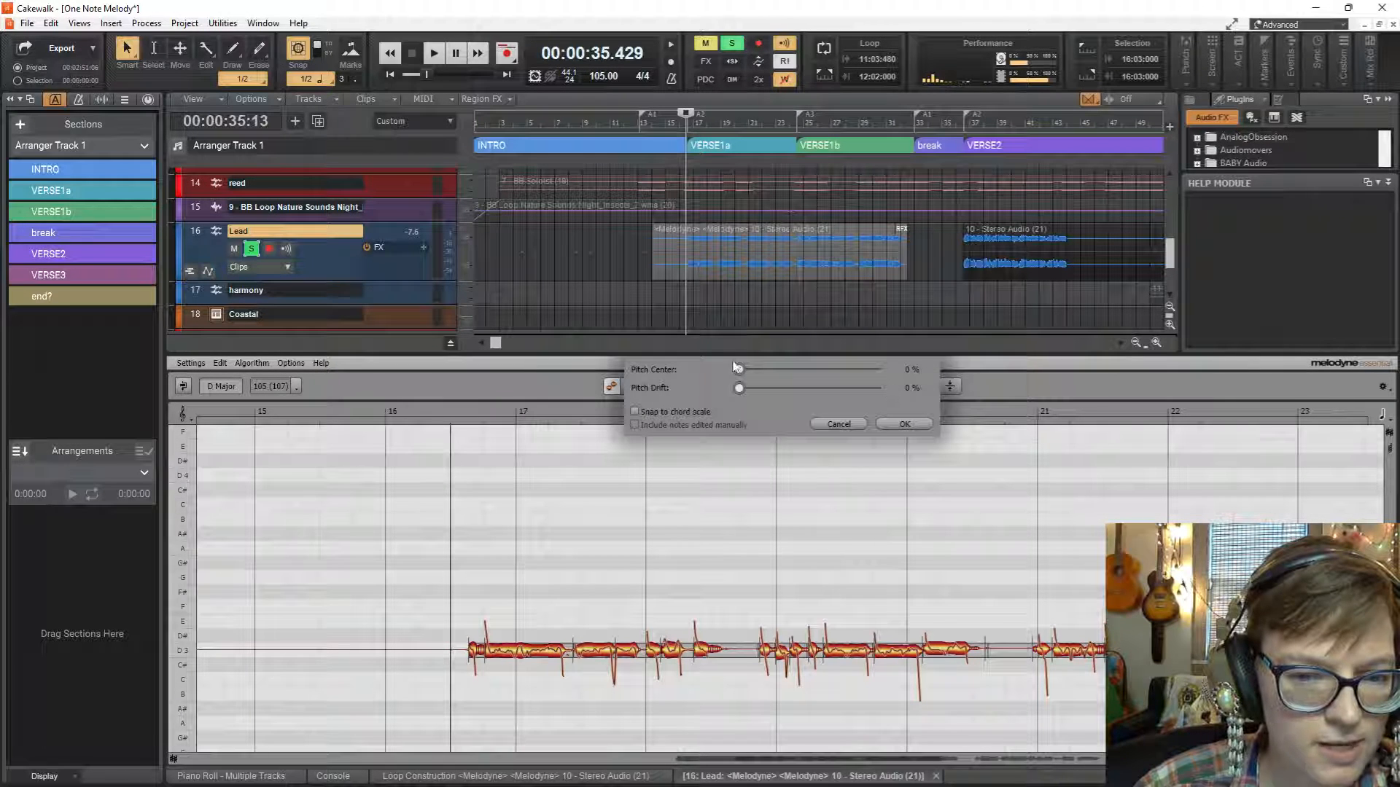
drag(739, 372, 893, 394)
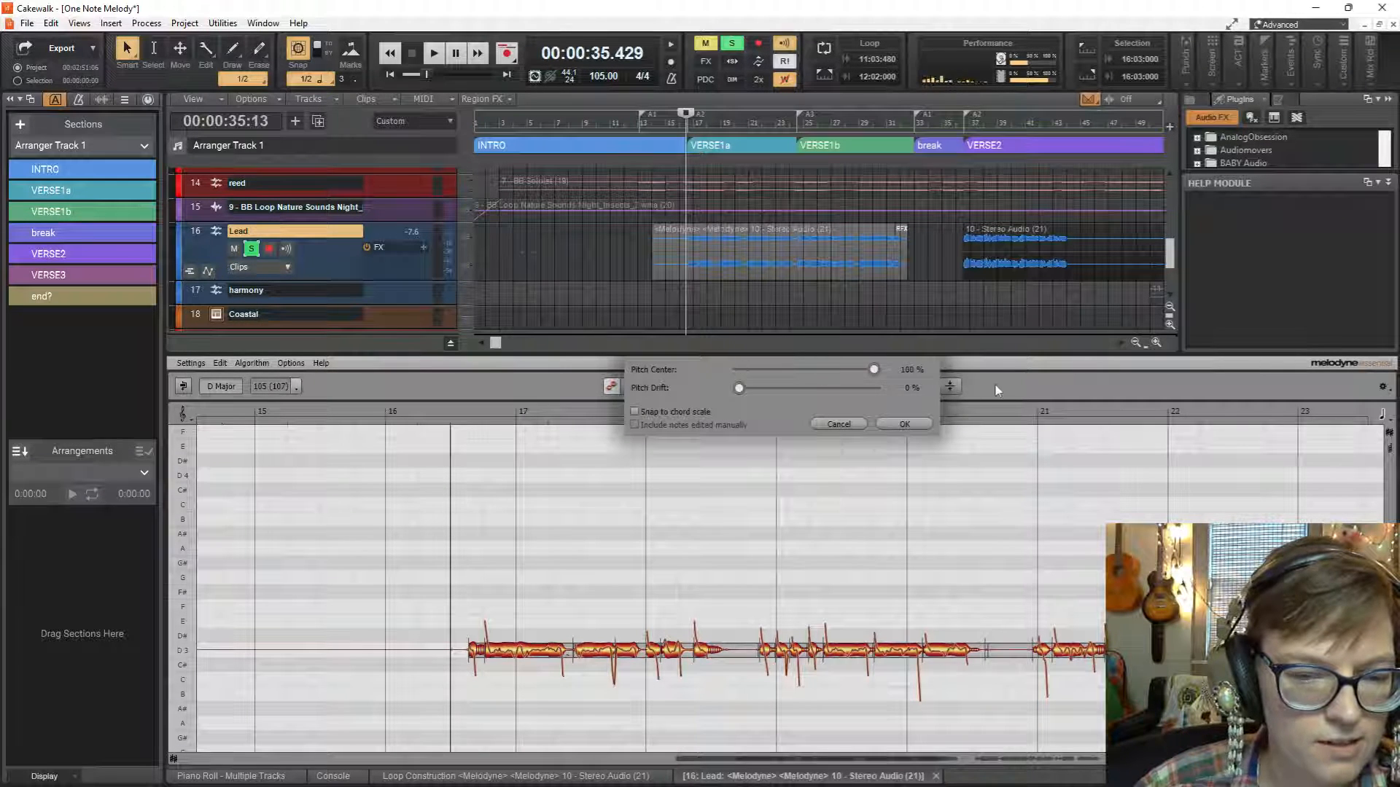
click(905, 425)
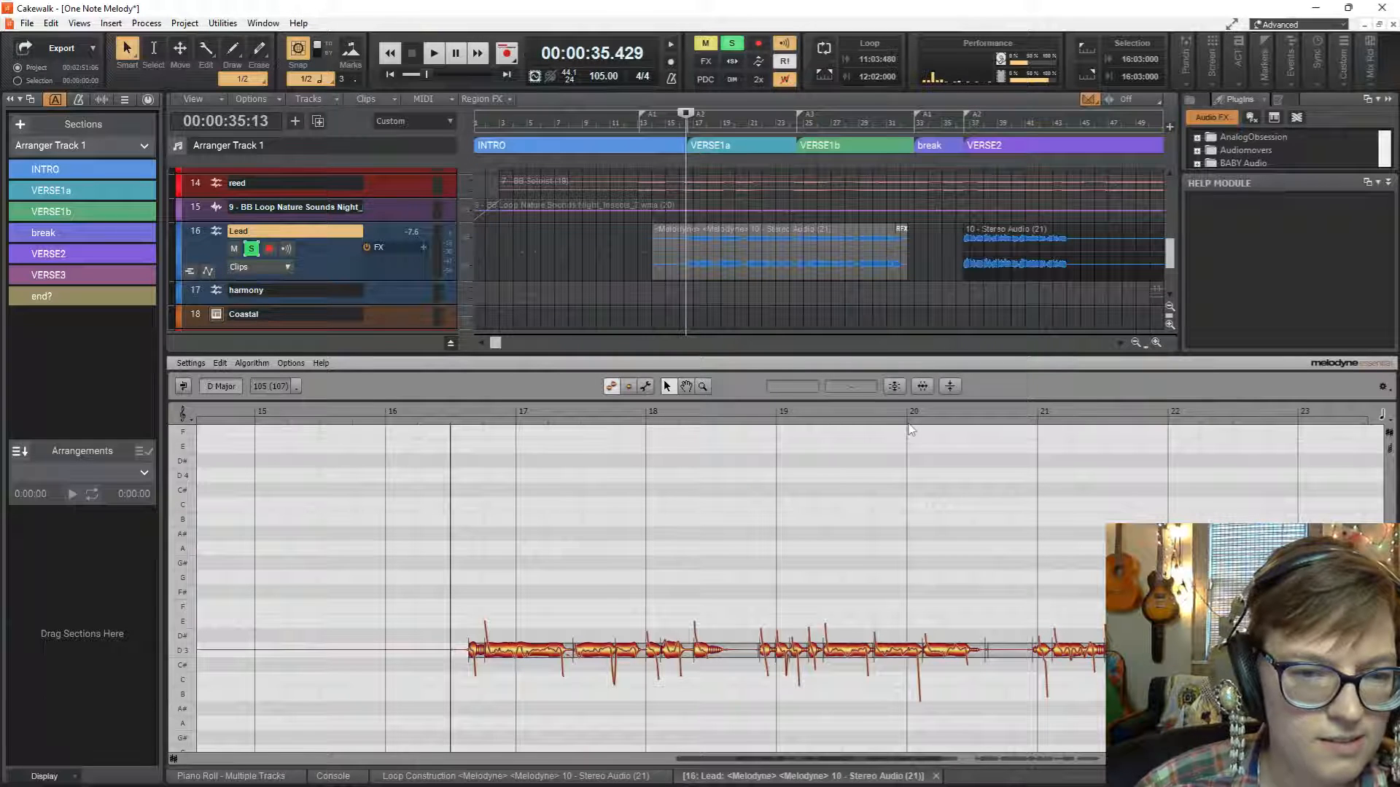
Listen to the corrected Lead vocal from the middle of bar 16 and select the D3 note in bar 20.
key(space)
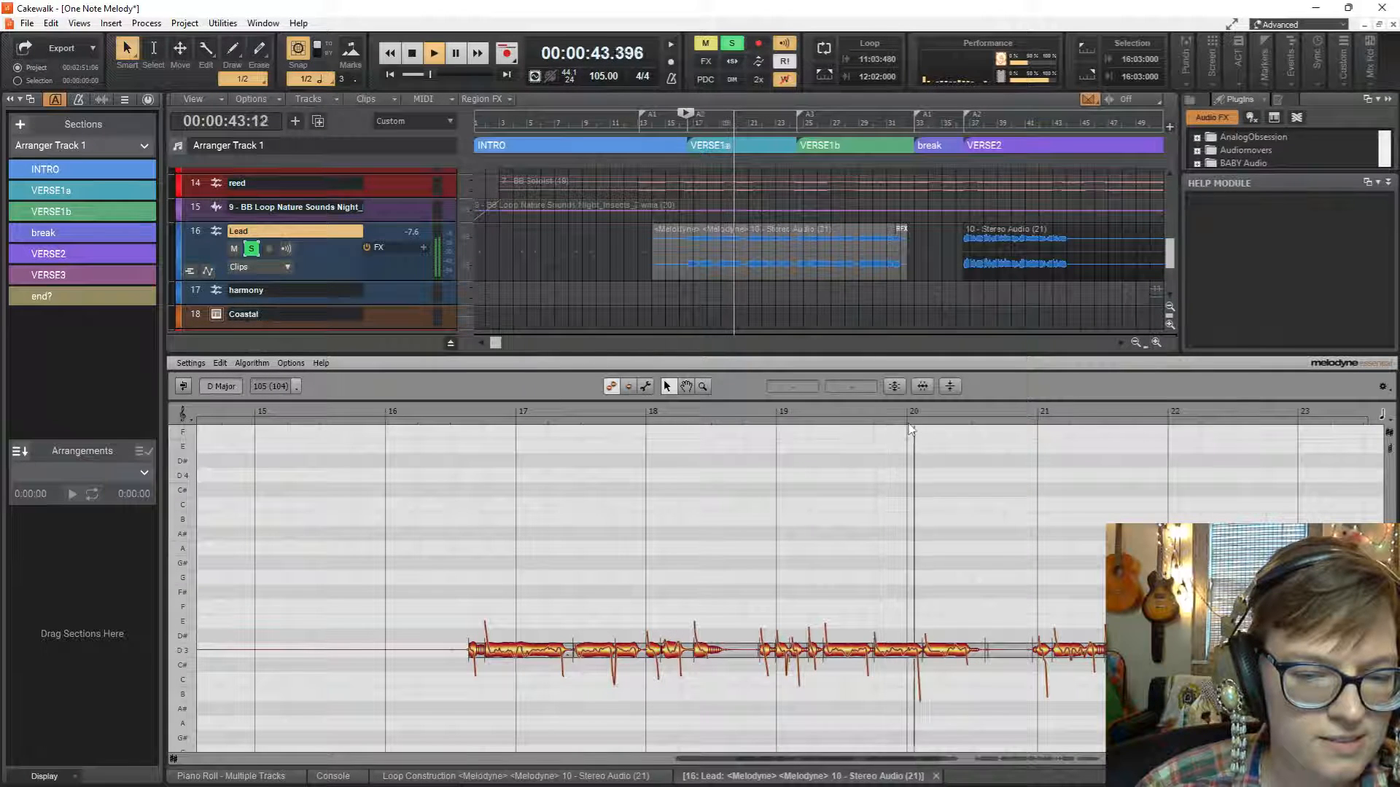
key(space)
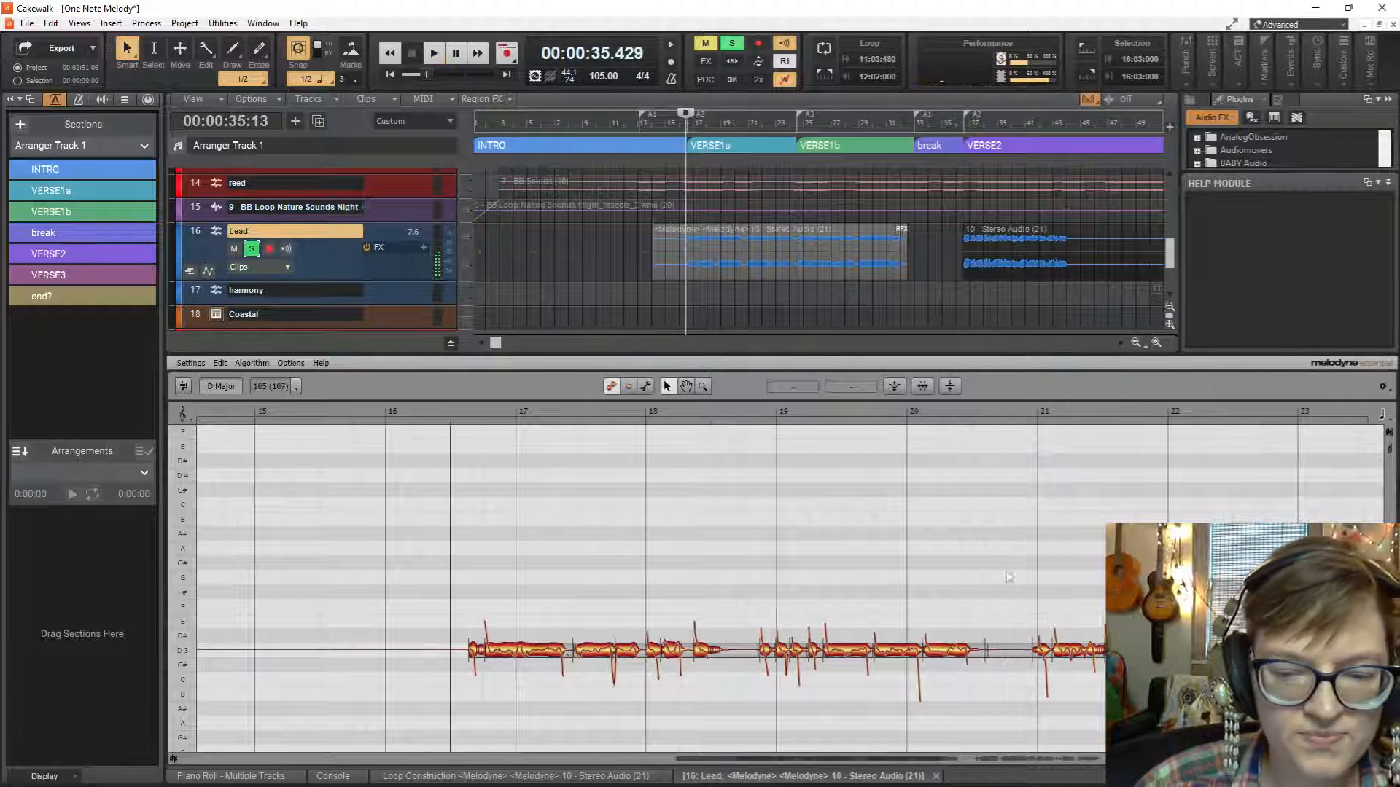
click(949, 646)
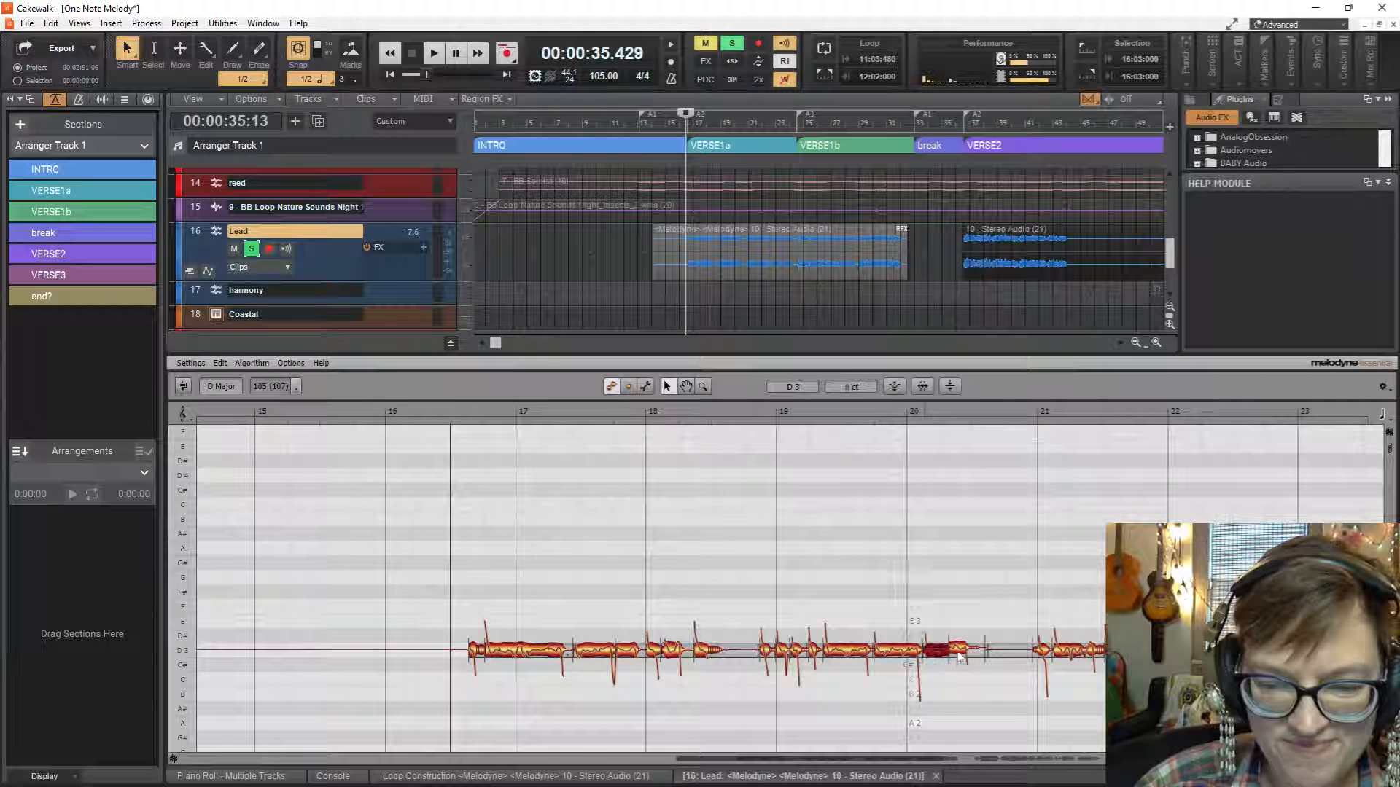
key(space)
Play the Lead vocal from bar 19, undo the last change and play the passage again.
key(space)
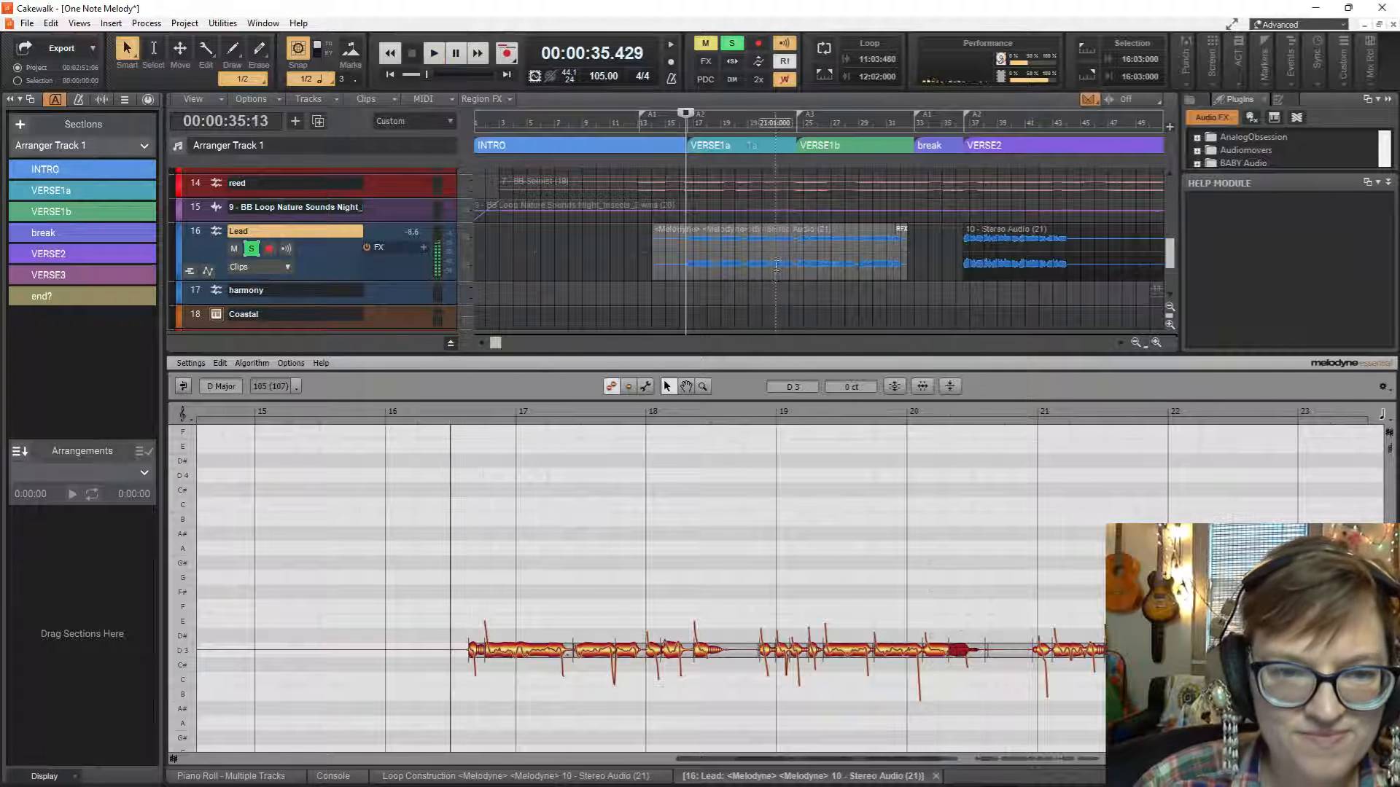
click(721, 277)
key(space)
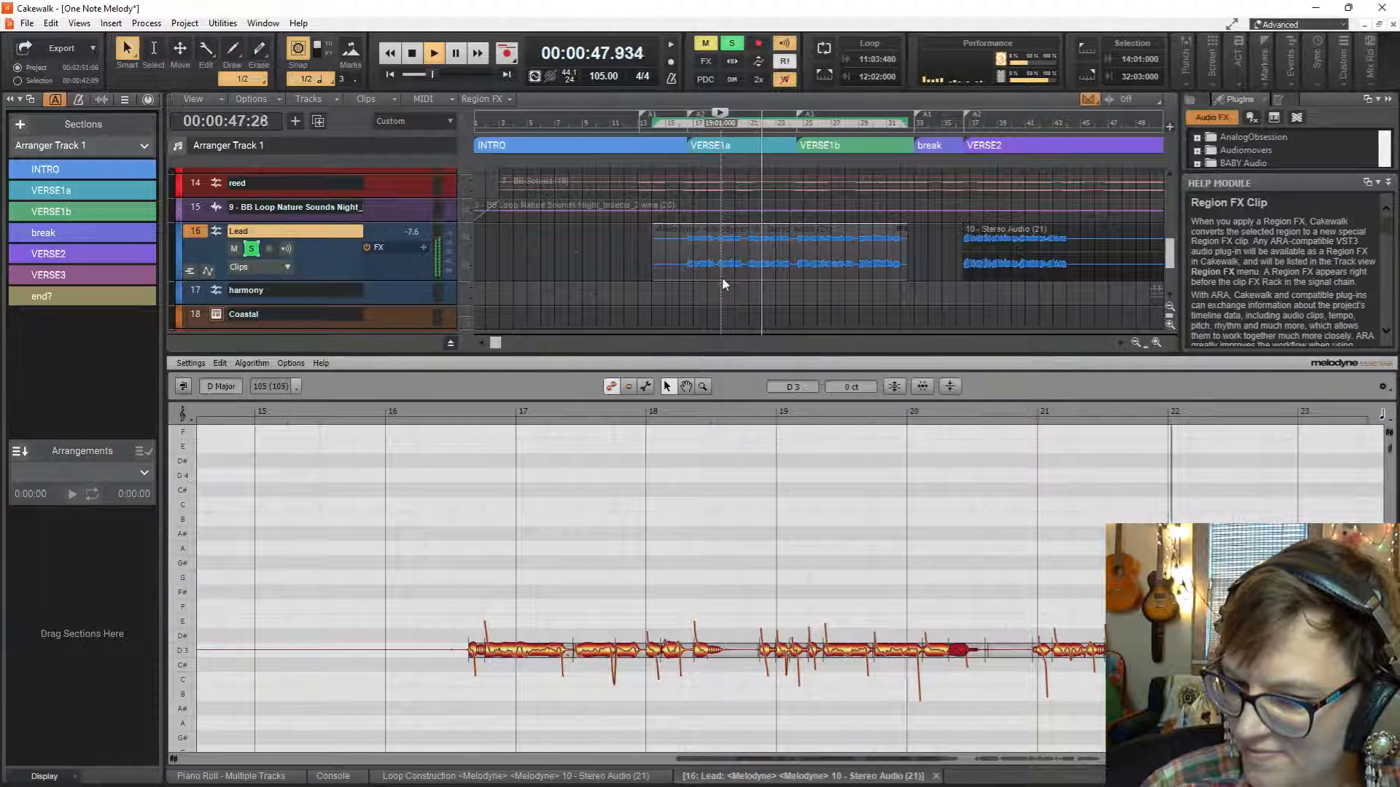
key(space)
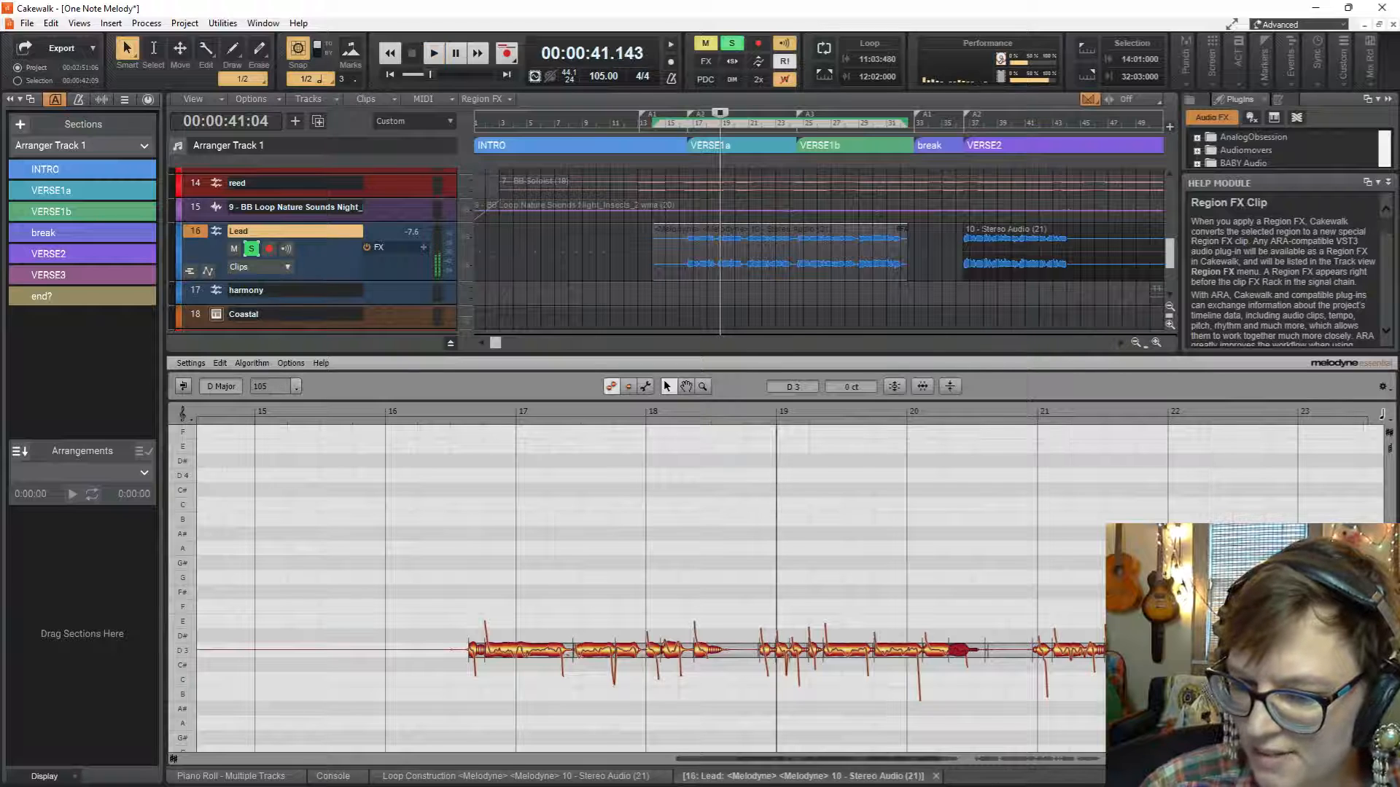
key(ctrl+z)
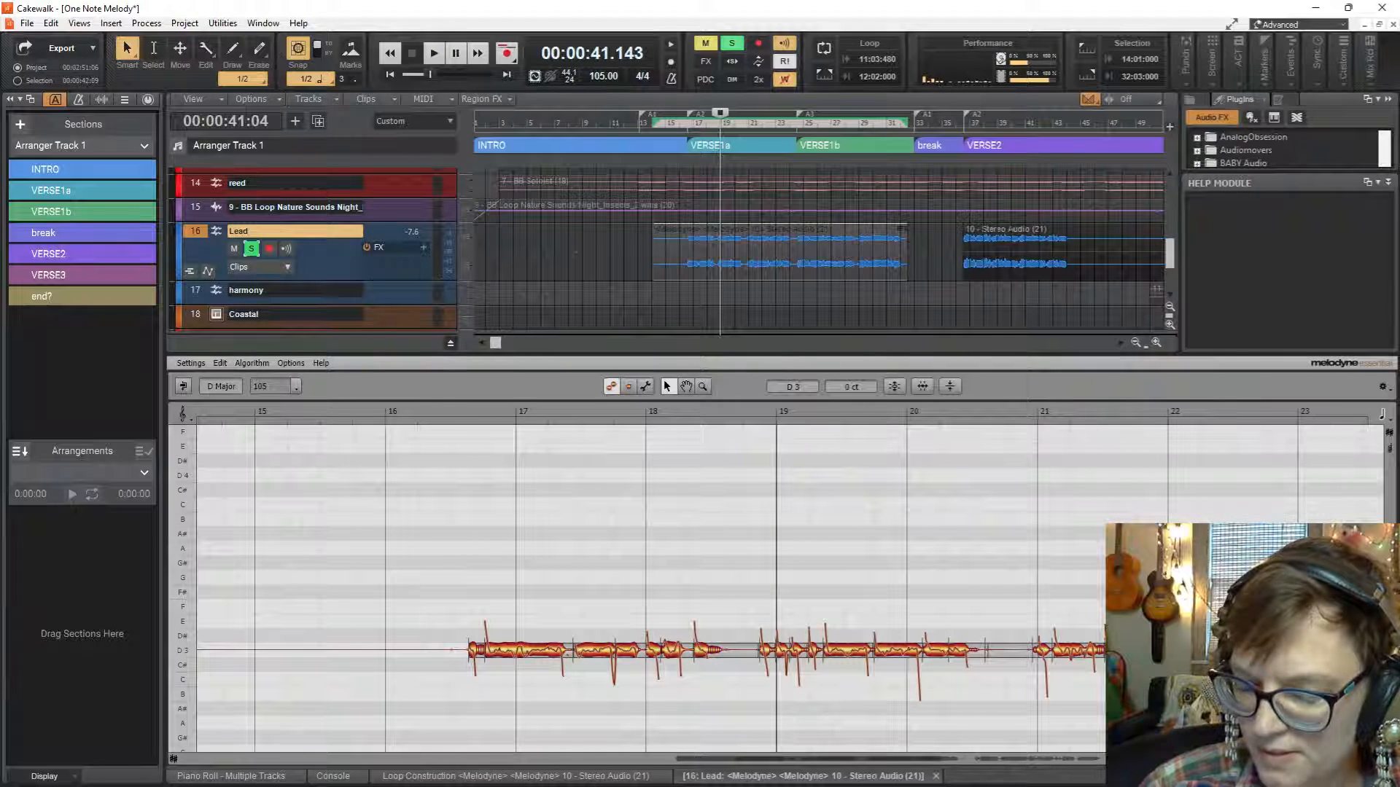
key(space)
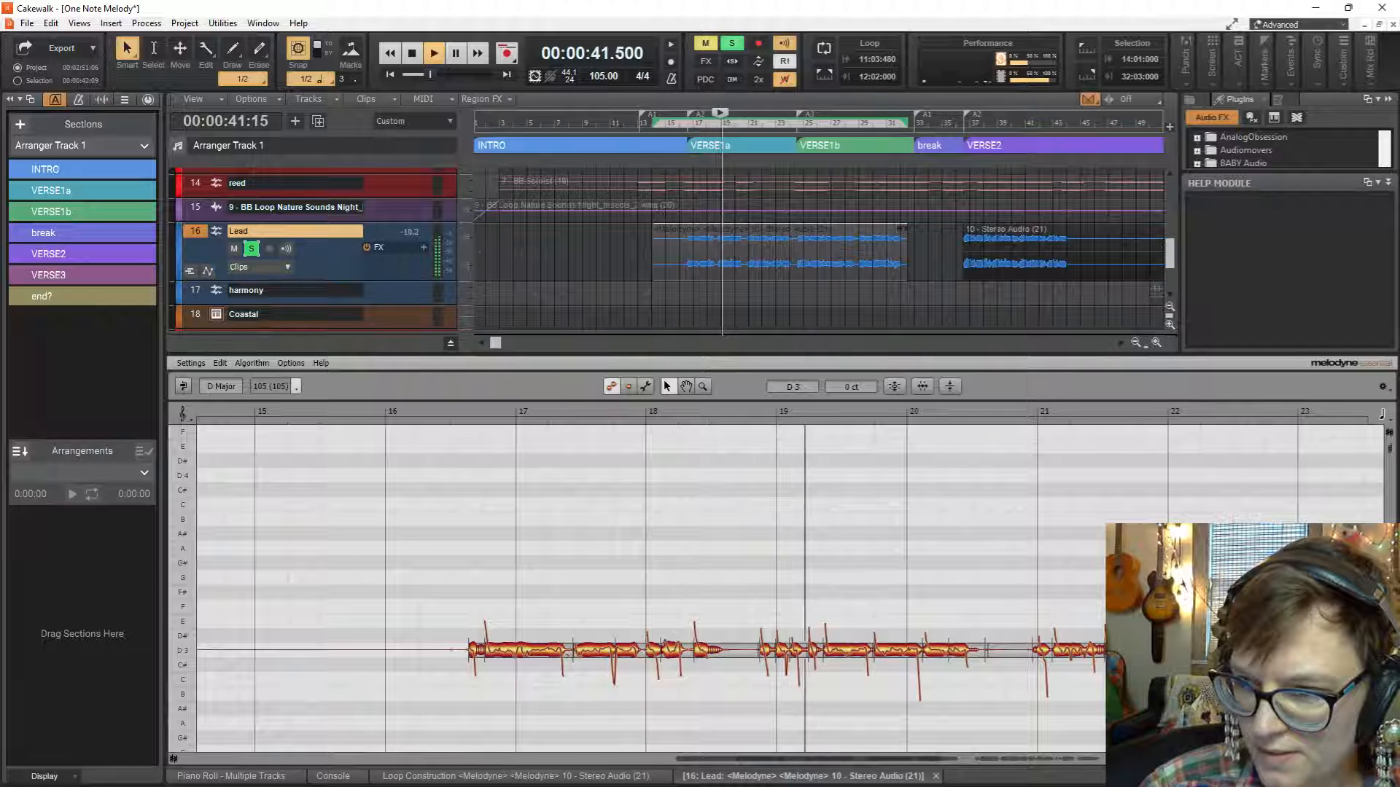
Listen to the Lead vocal from bar 22 and select the D3 note ending at bar 24.
click(763, 283)
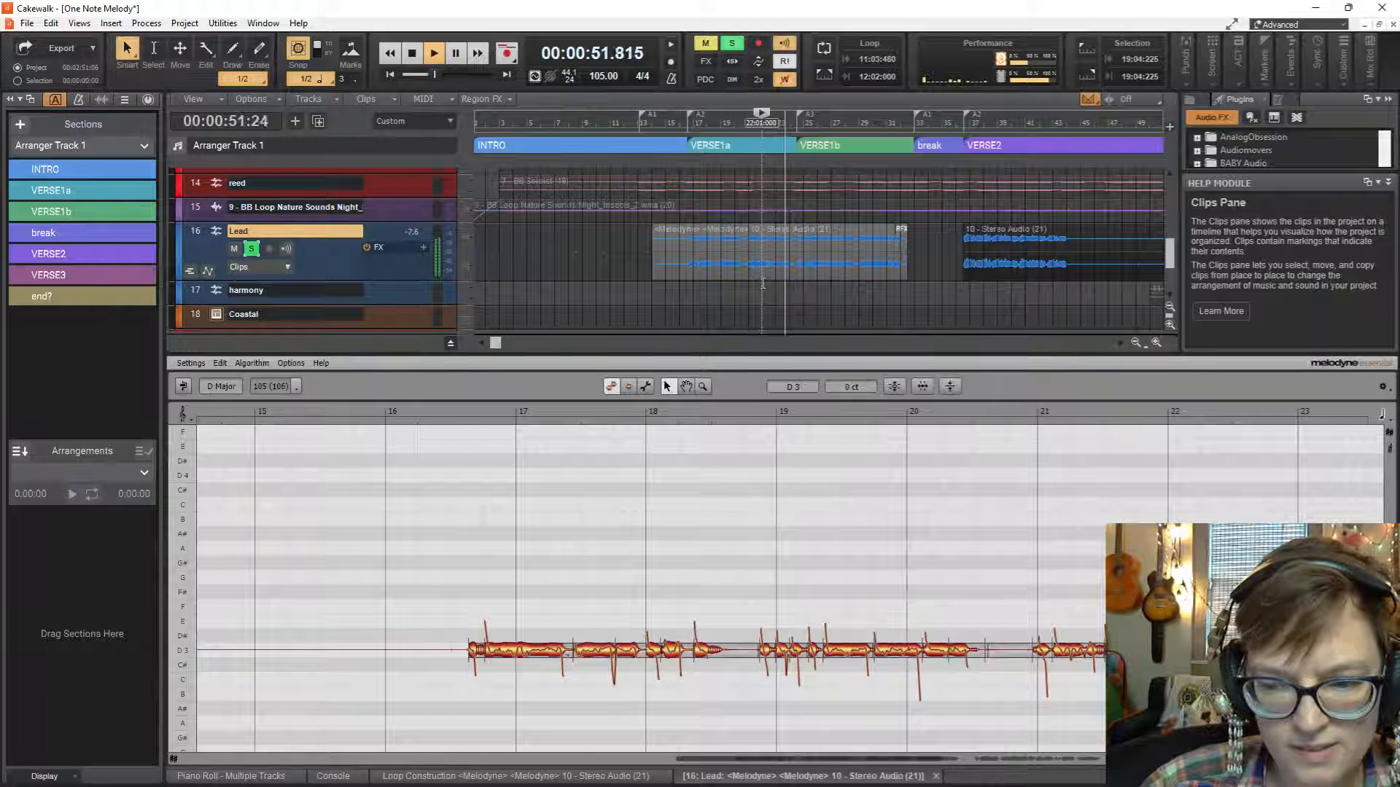
key(space)
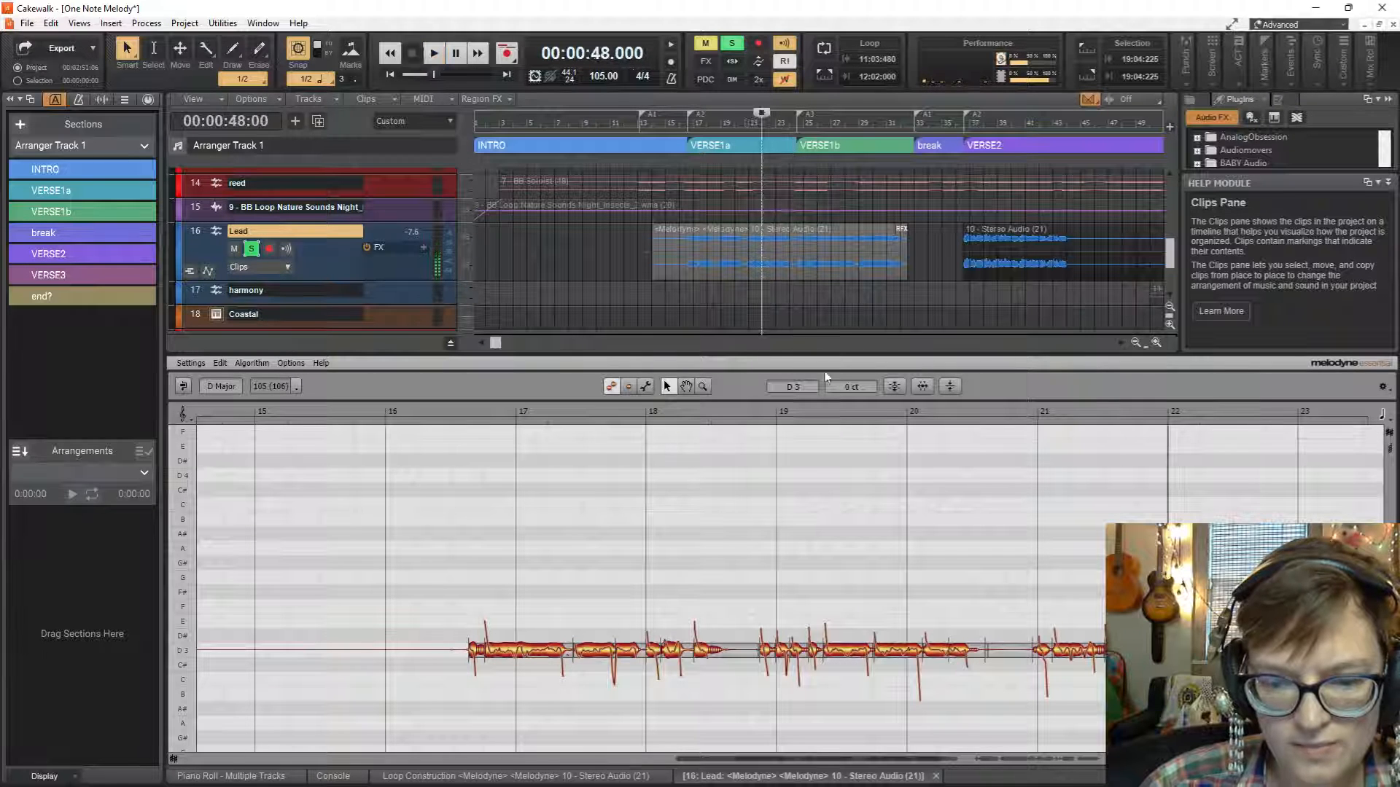
drag(909, 762, 1080, 768)
key(space)
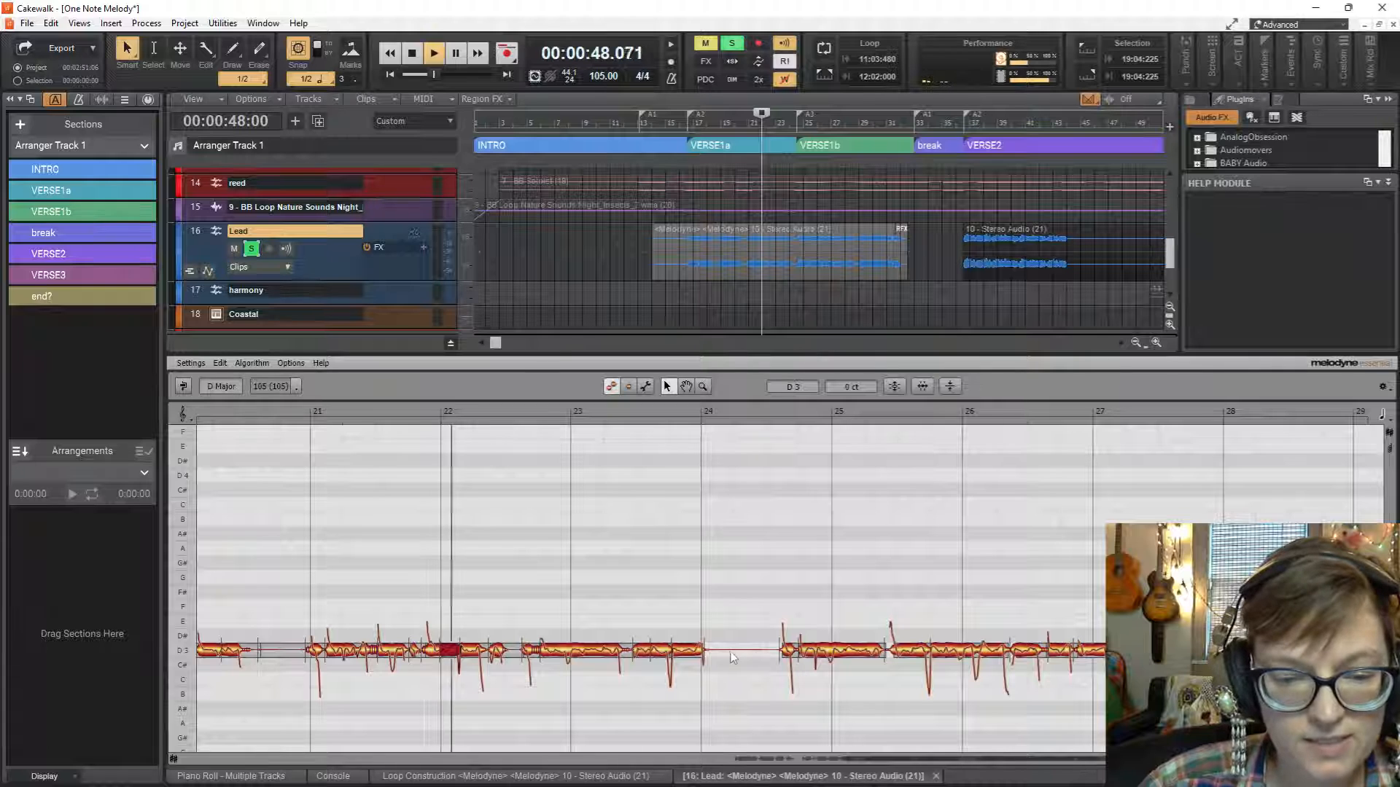
click(691, 647)
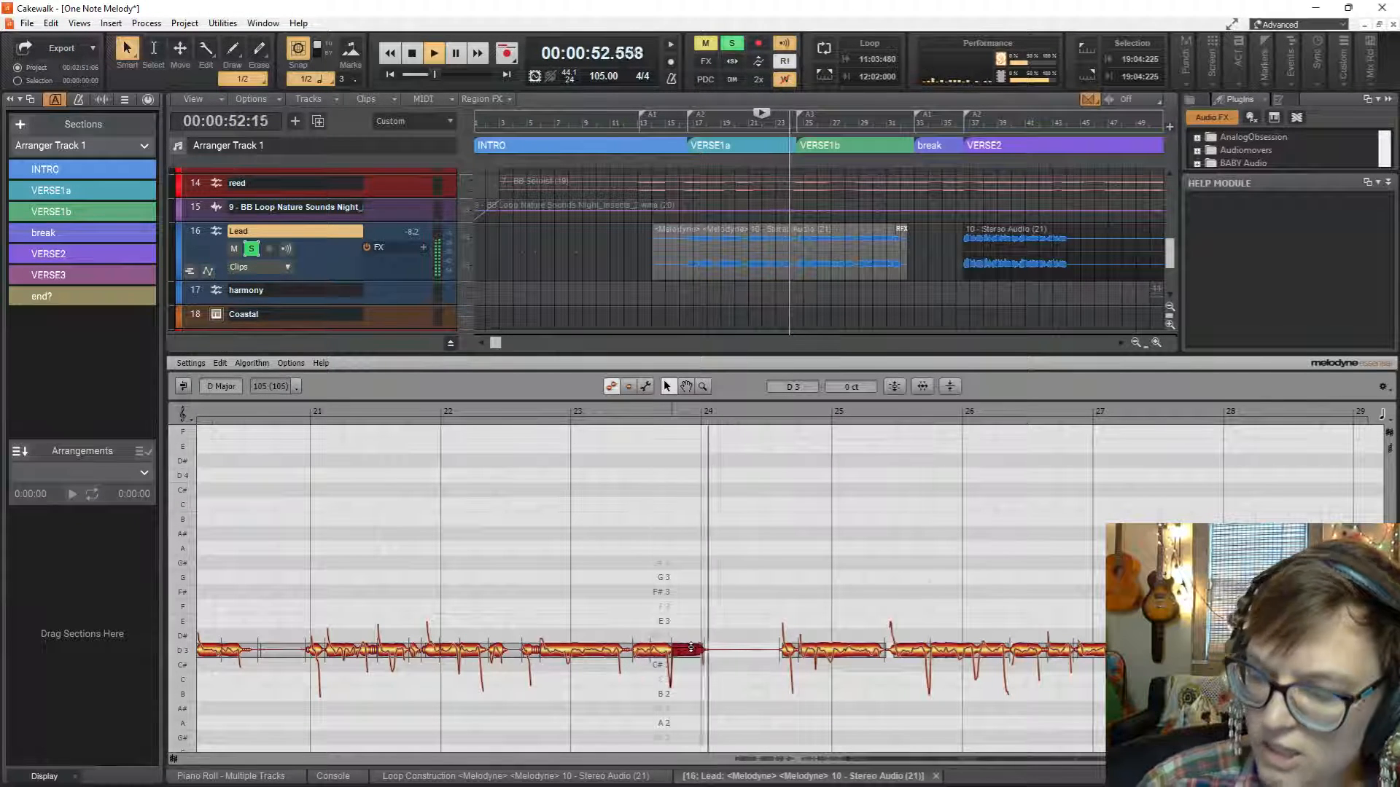
key(space)
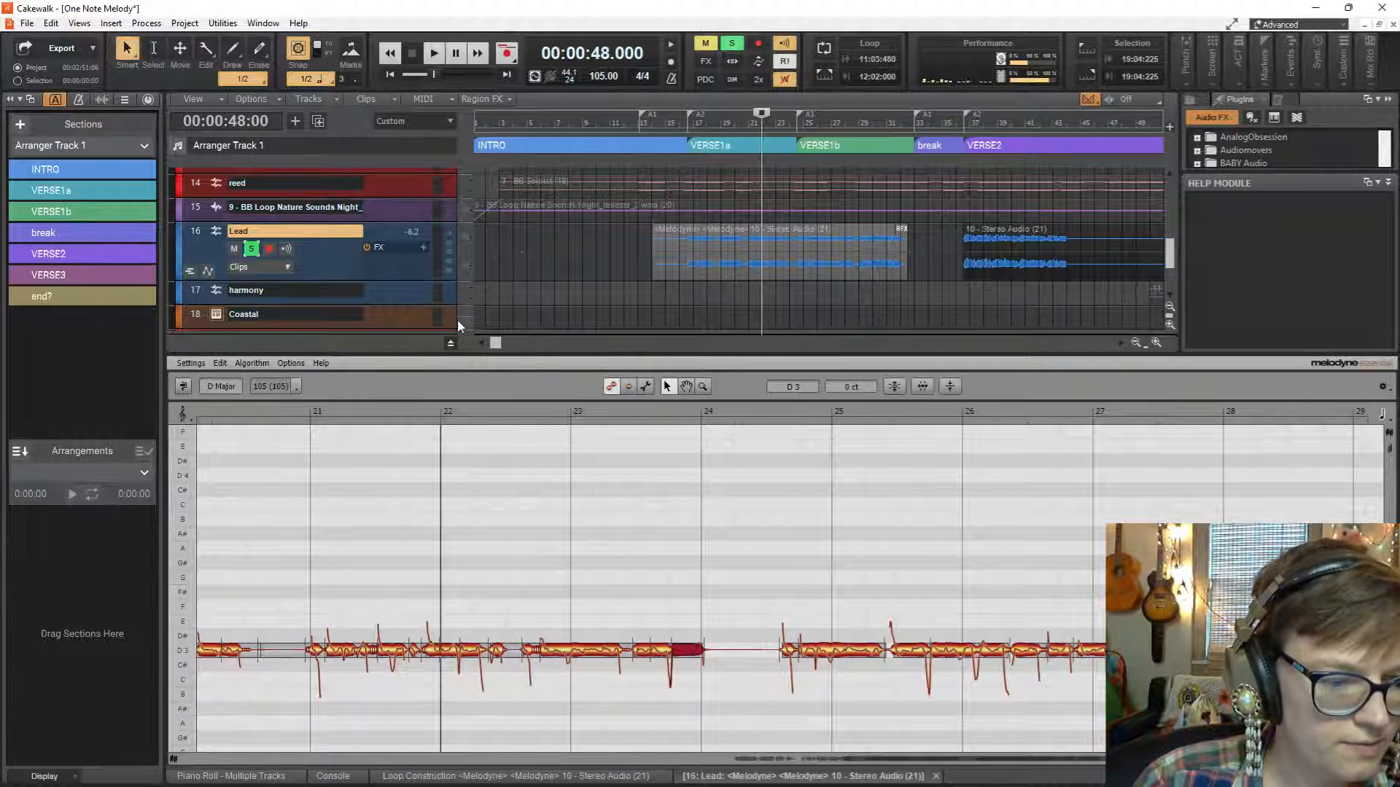
Undock the Melodyne editor into a floating window, show the Loop Construction view beneath it and move the window clear of the Lead track.
drag(856, 779, 803, 141)
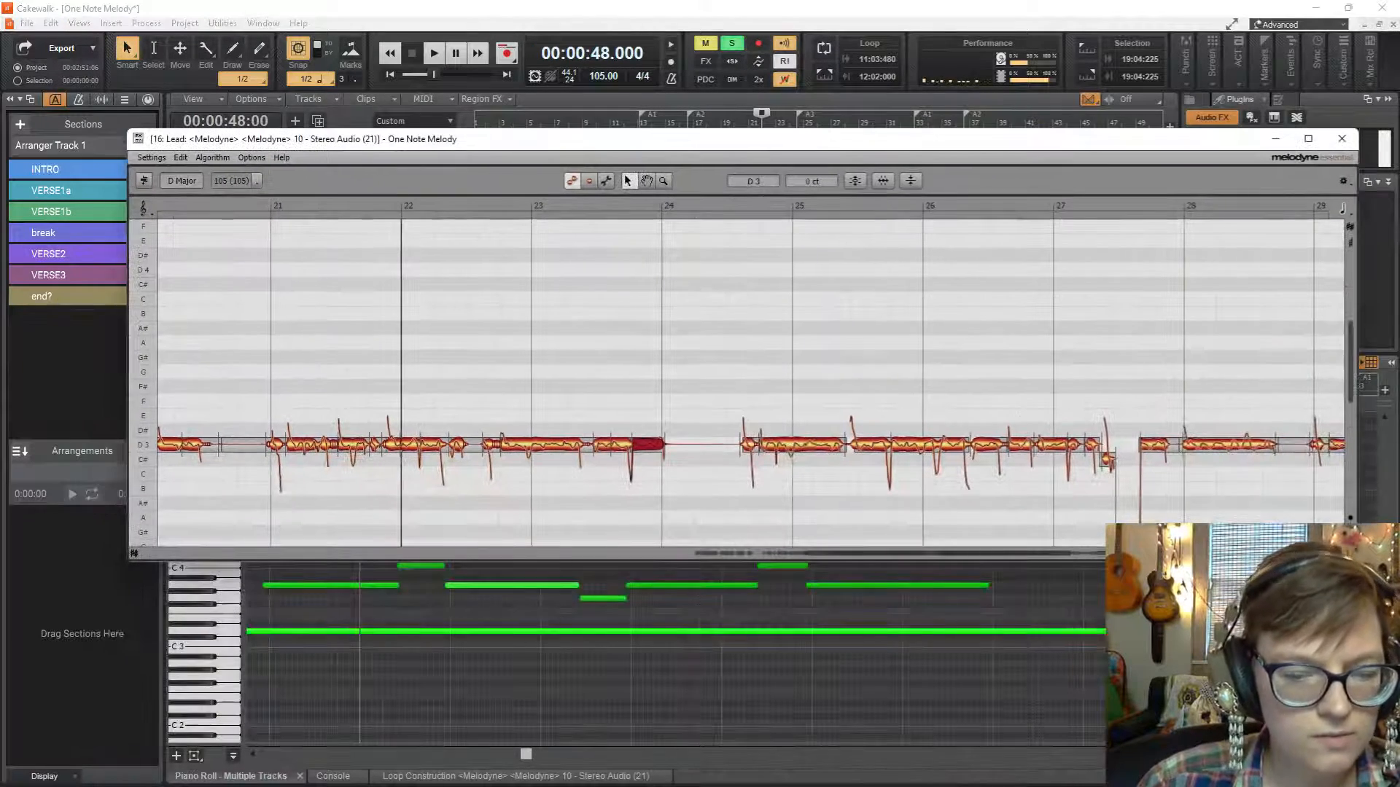
click(595, 776)
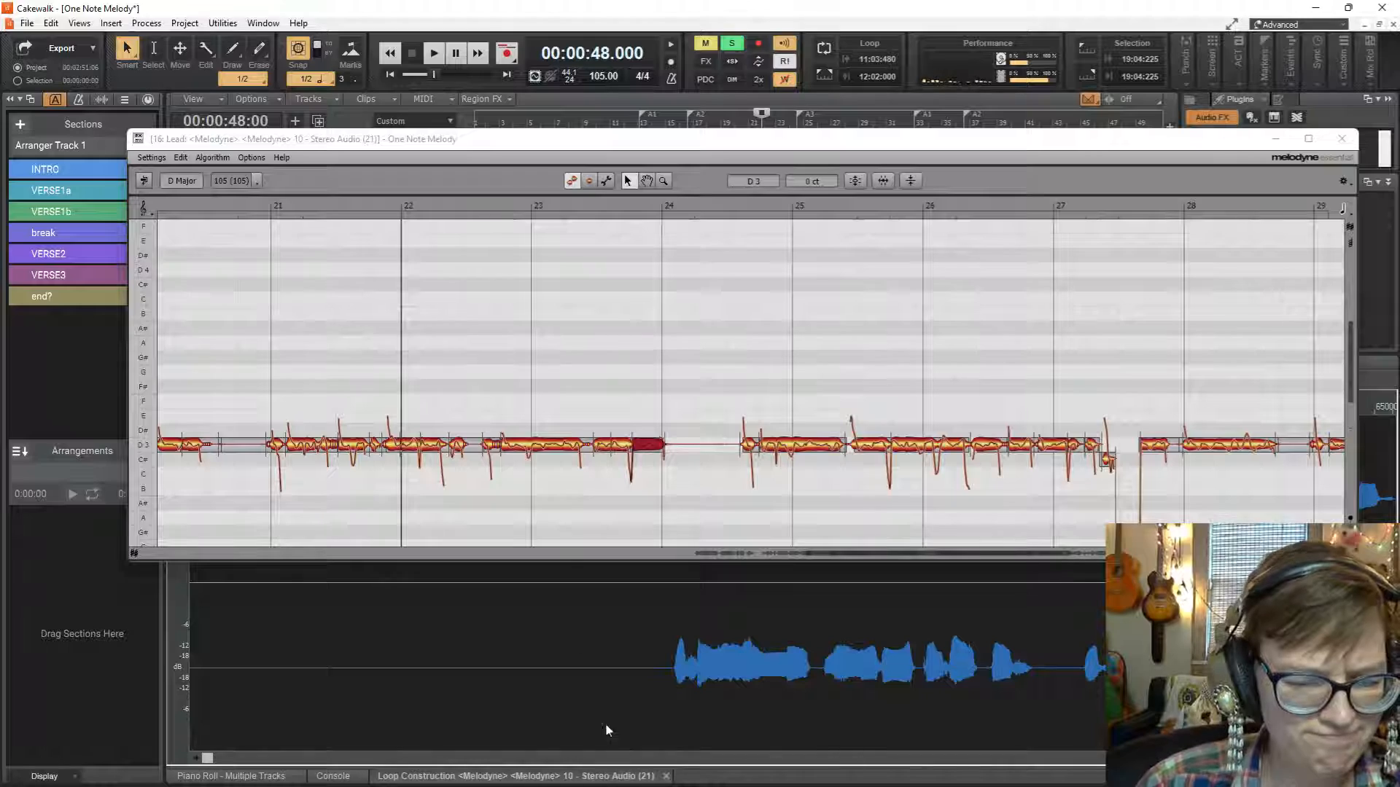
drag(554, 146, 546, 247)
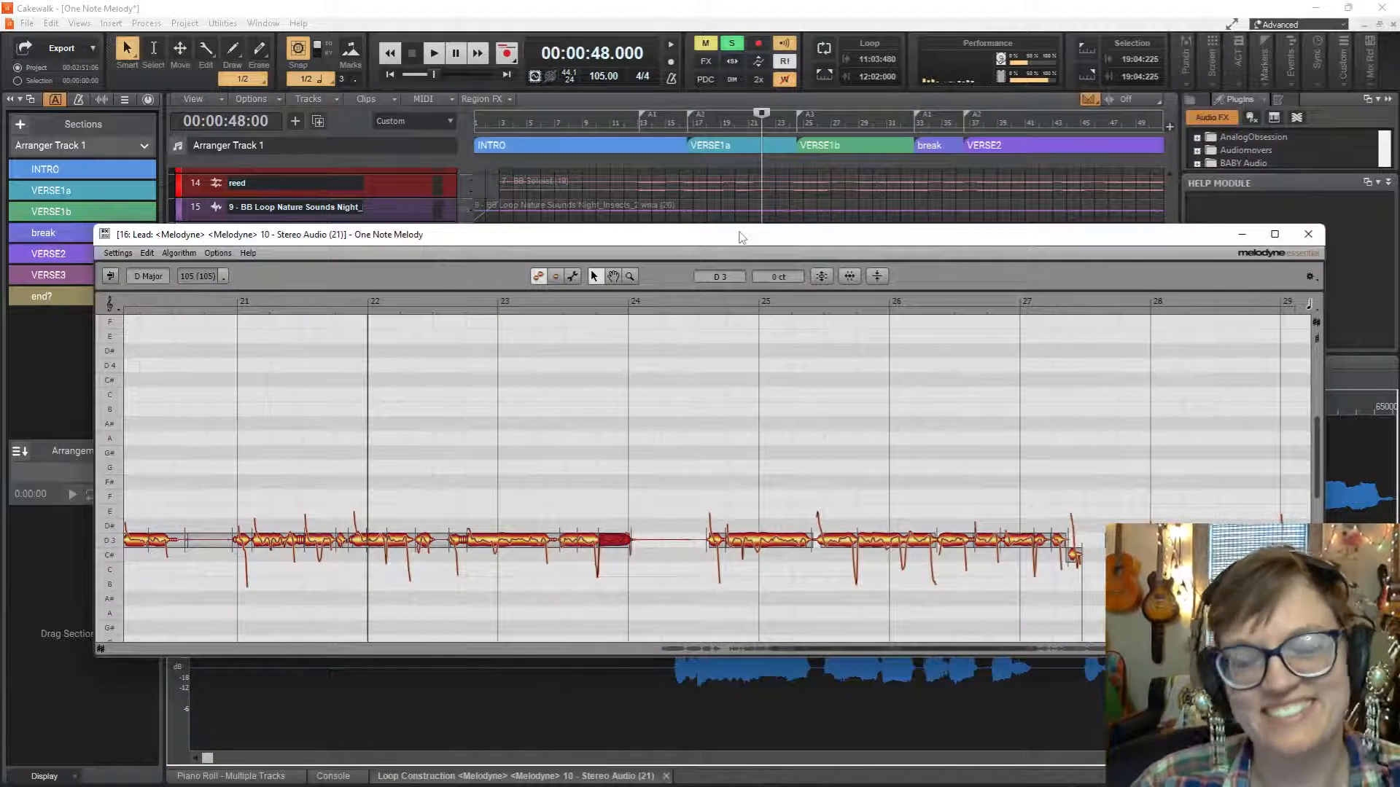
drag(741, 236, 736, 313)
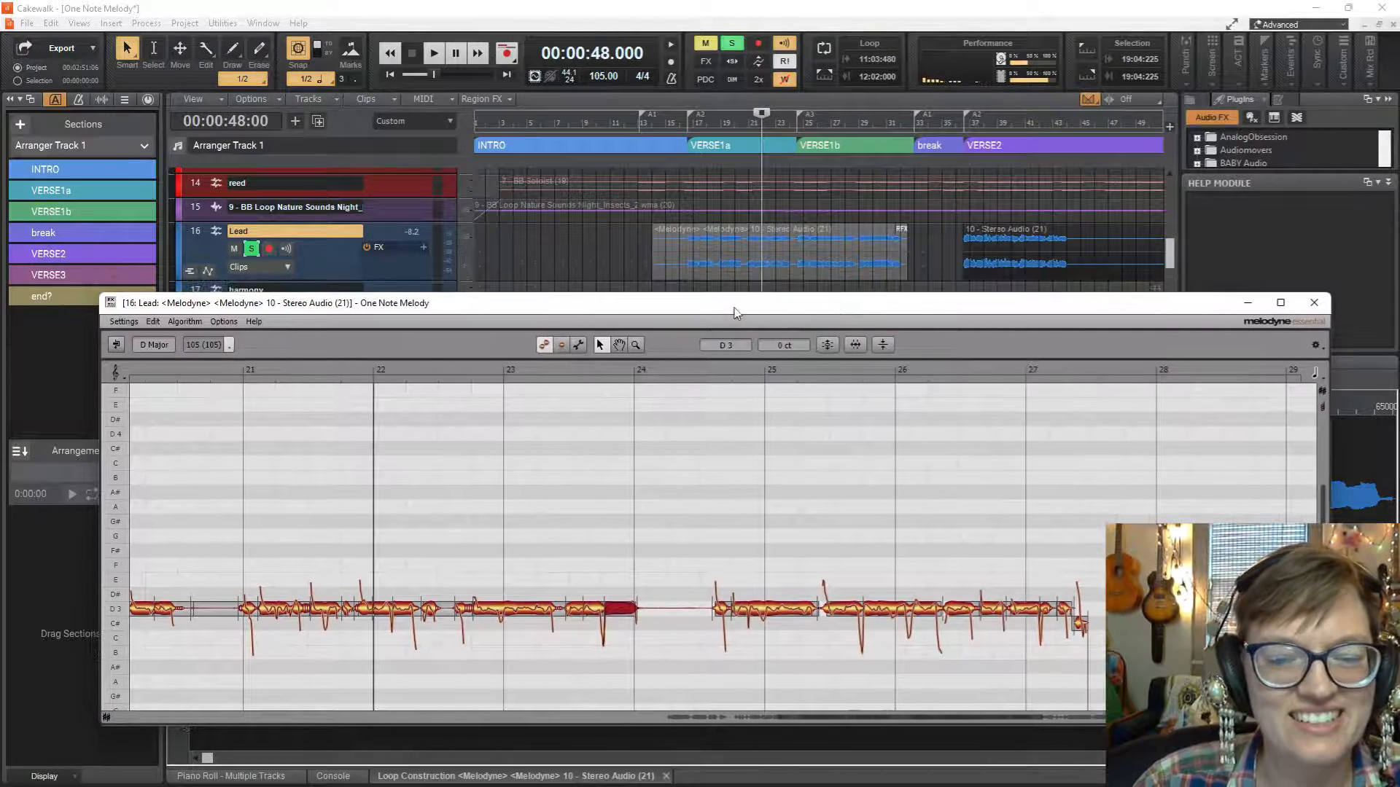
Select the short D3 note in the middle of bar 24 and play the Lead vocal from bar 22.
click(754, 614)
click(725, 610)
key(space)
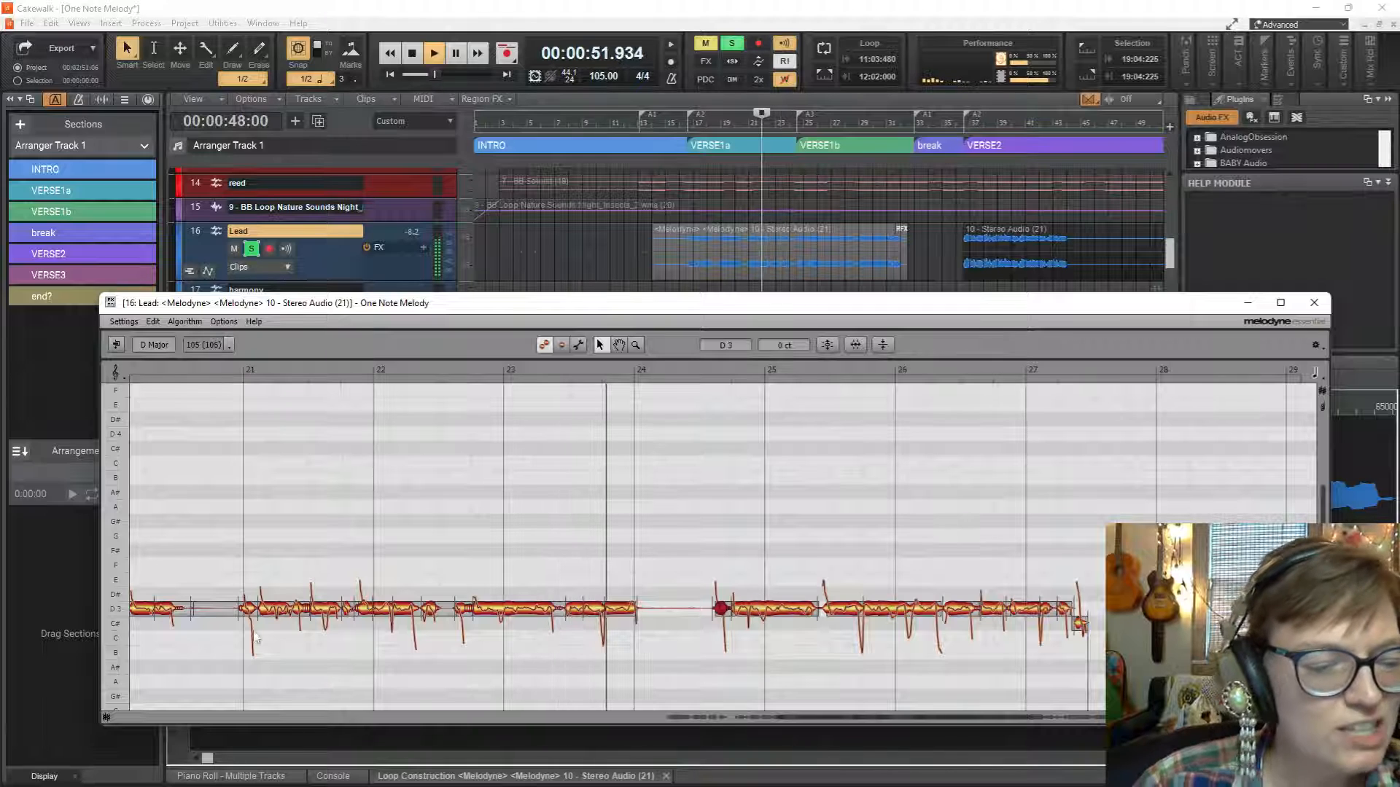
key(space)
Dock the Console view below the tracks and place the restored Melodyne window floating over it.
click(352, 777)
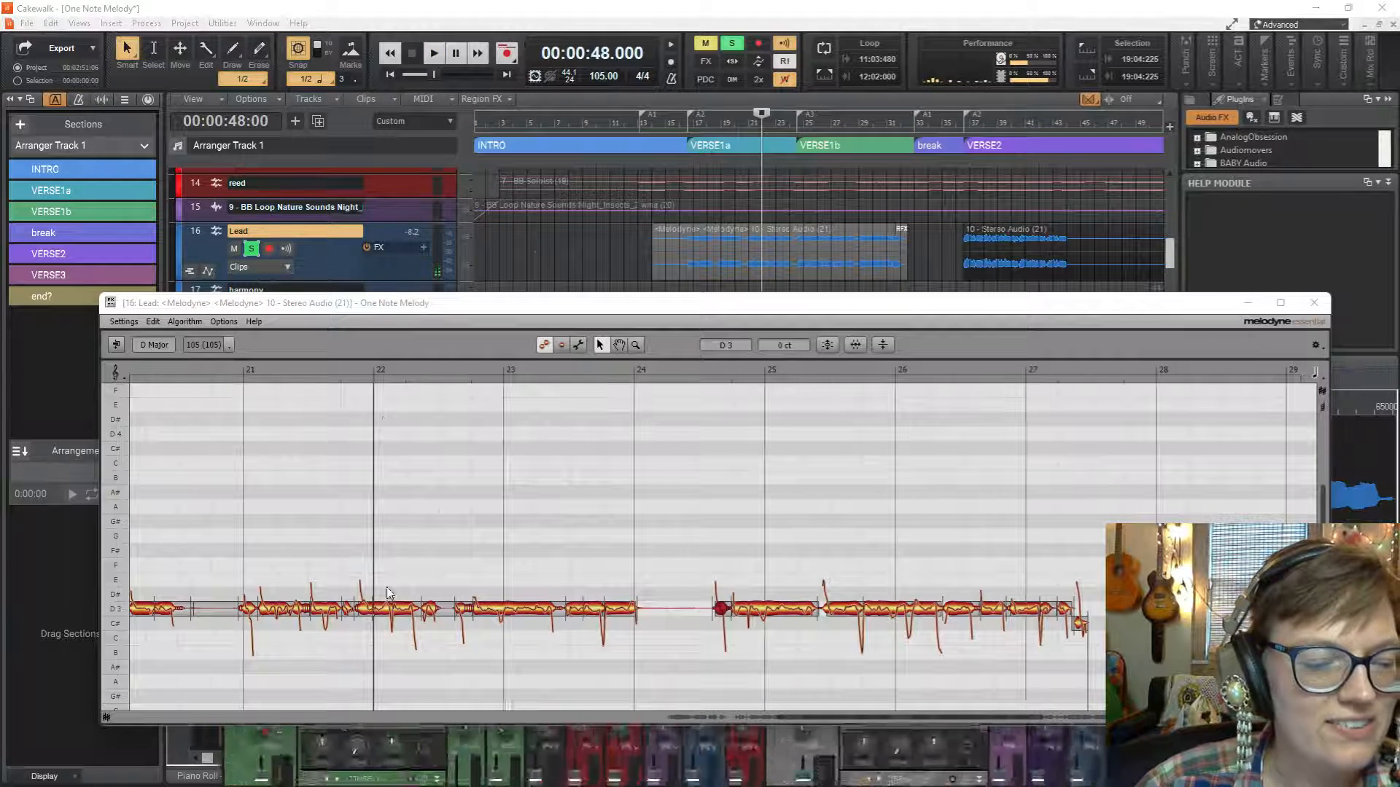
click(362, 776)
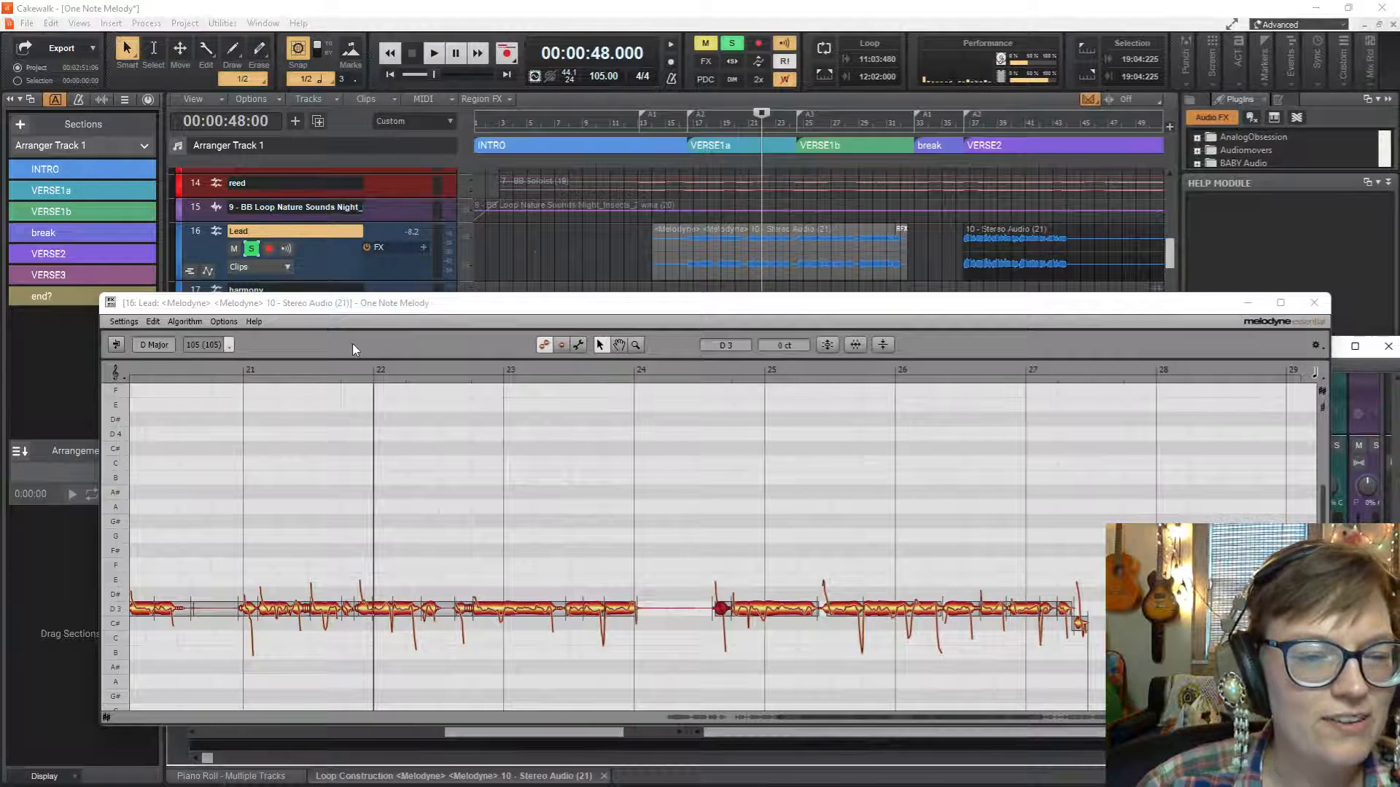
click(1248, 304)
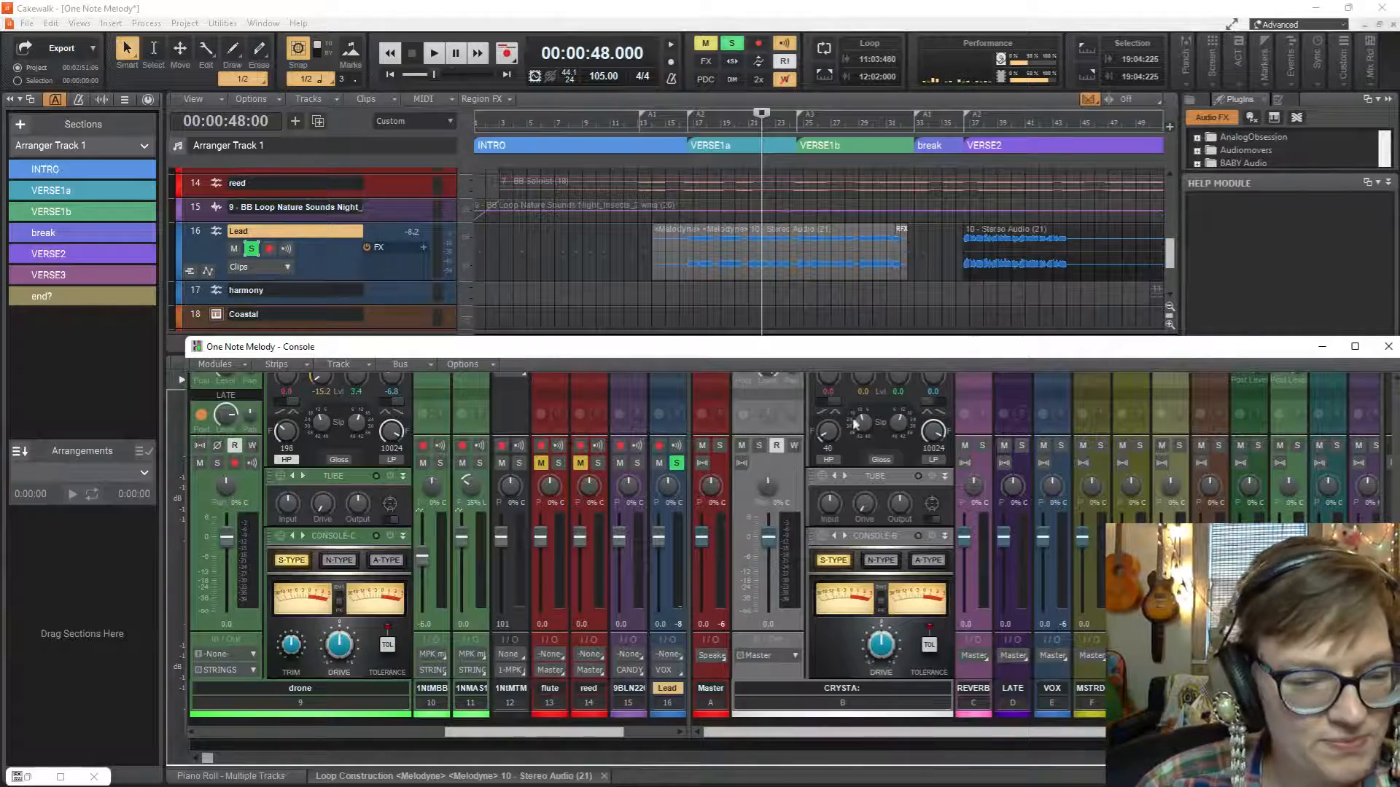
mouse_move(754, 355)
mouse_down()
mouse_move(754, 540)
mouse_move(666, 371)
mouse_move(755, 413)
mouse_move(752, 369)
mouse_move(827, 366)
mouse_move(743, 368)
mouse_up()
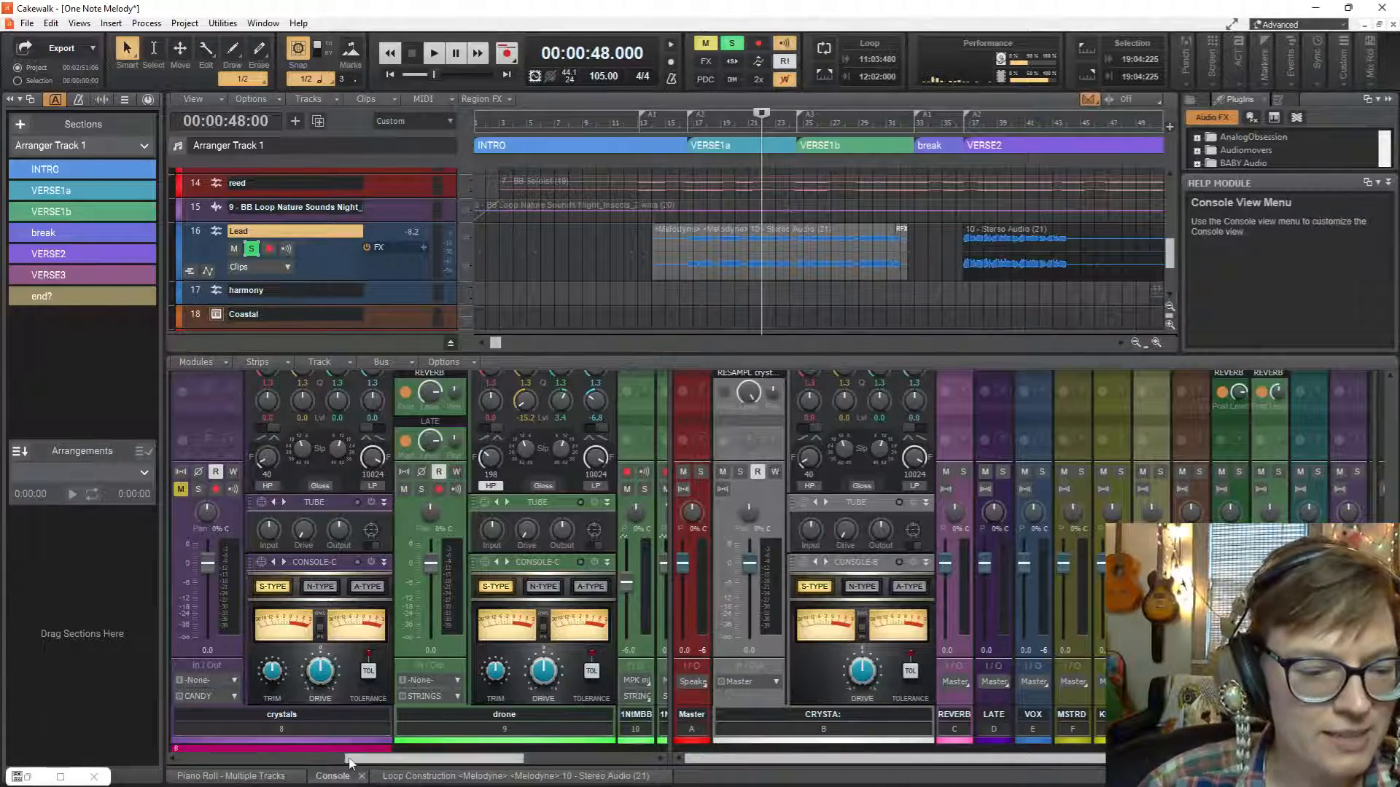
click(60, 777)
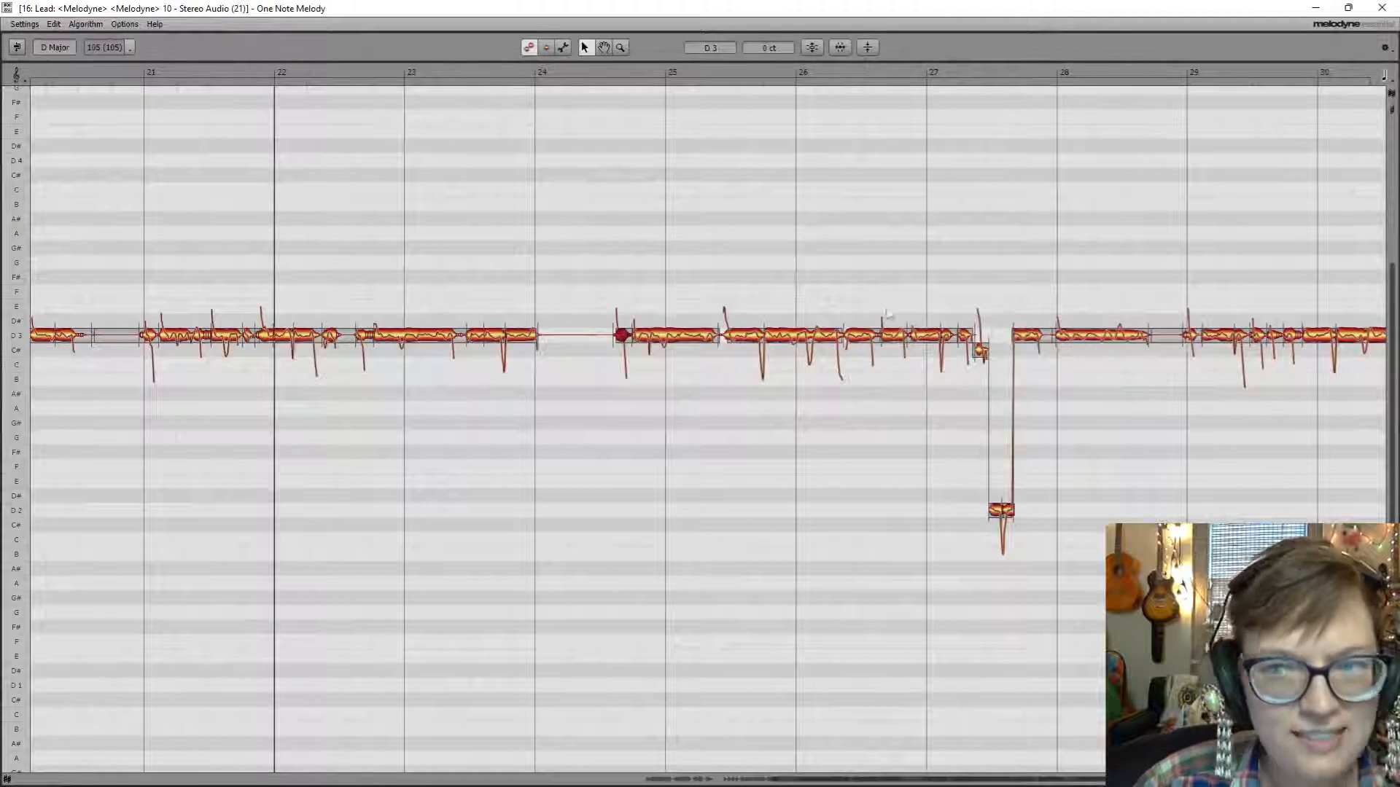
click(1348, 8)
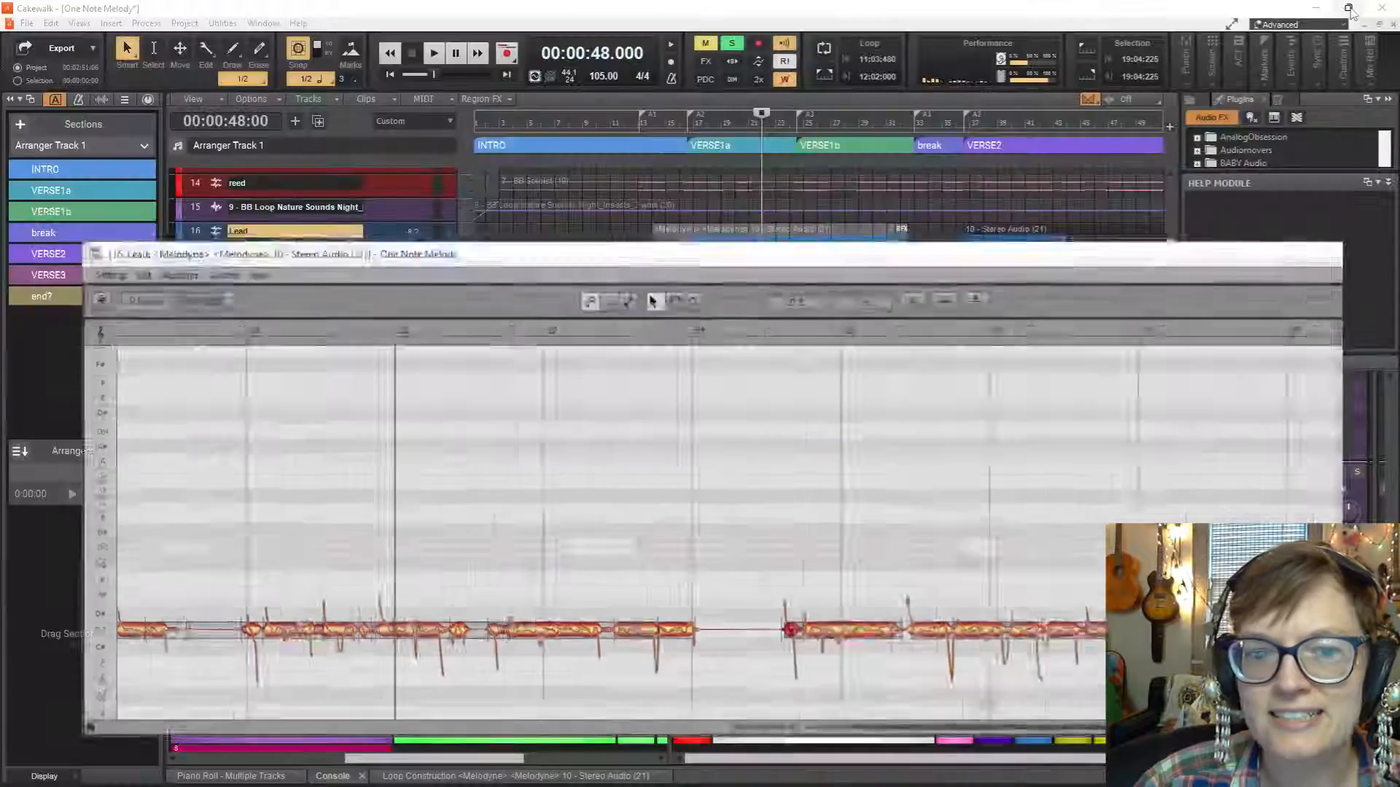
drag(909, 303, 835, 222)
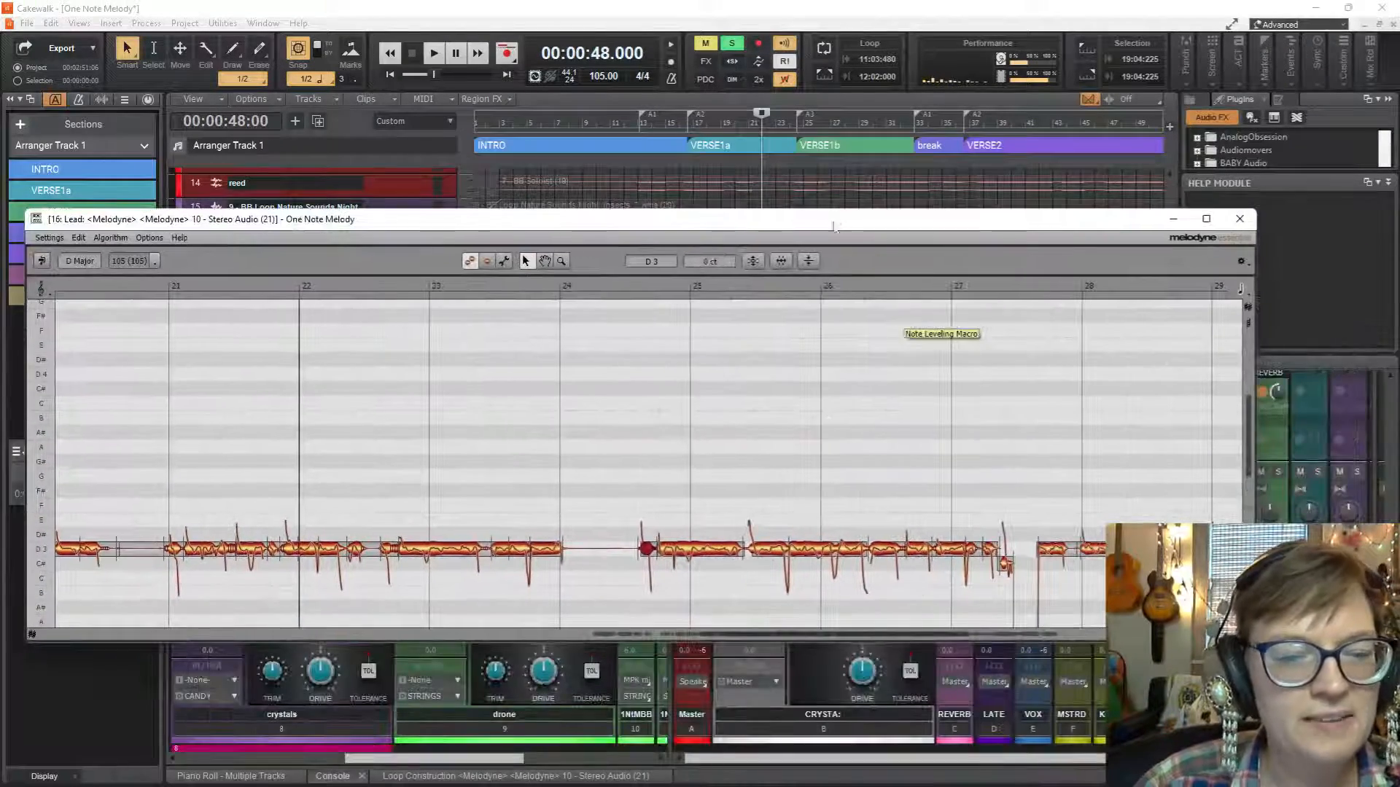
Play the Lead vocal from the middle of bar 24 and raise the C#3 note in bar 27 to D3.
key(space)
key(space)
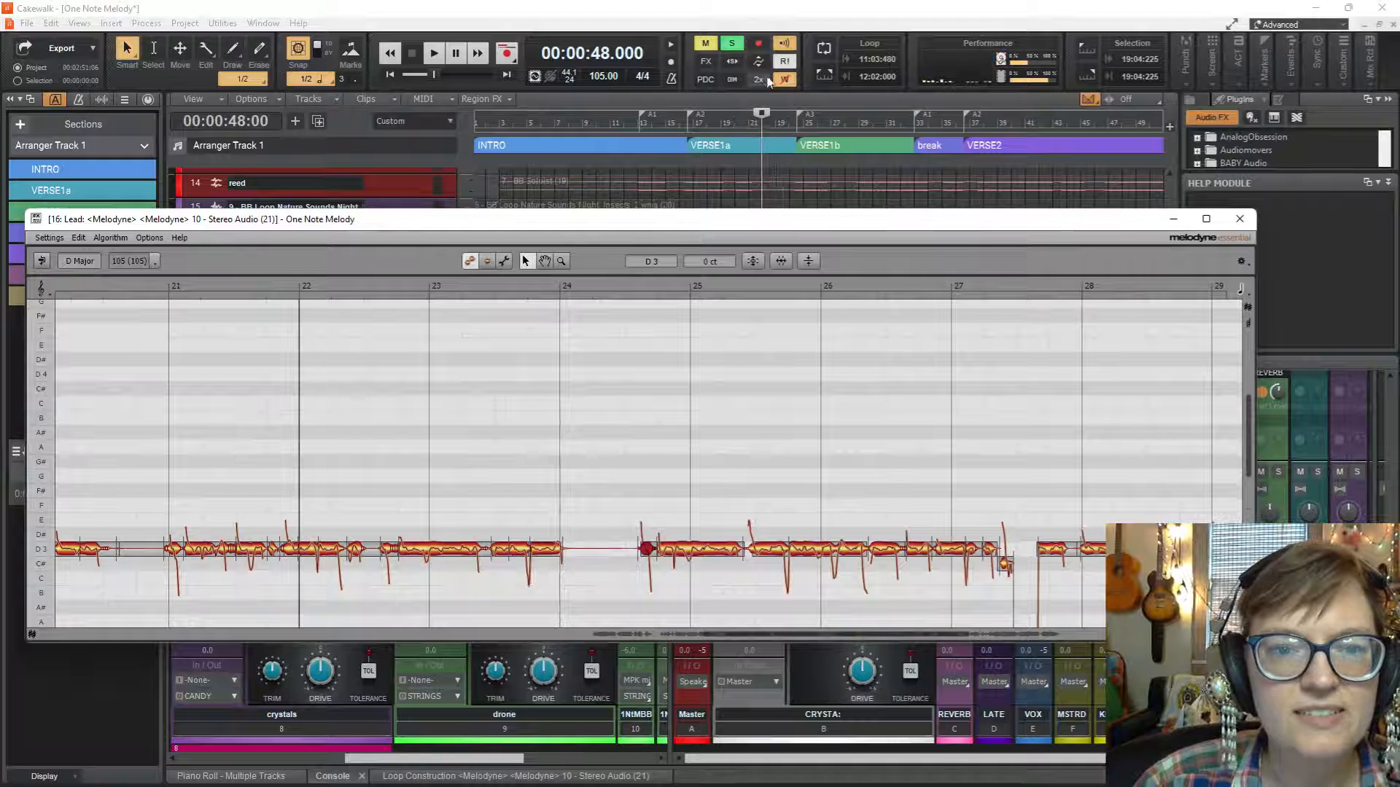
click(794, 175)
key(space)
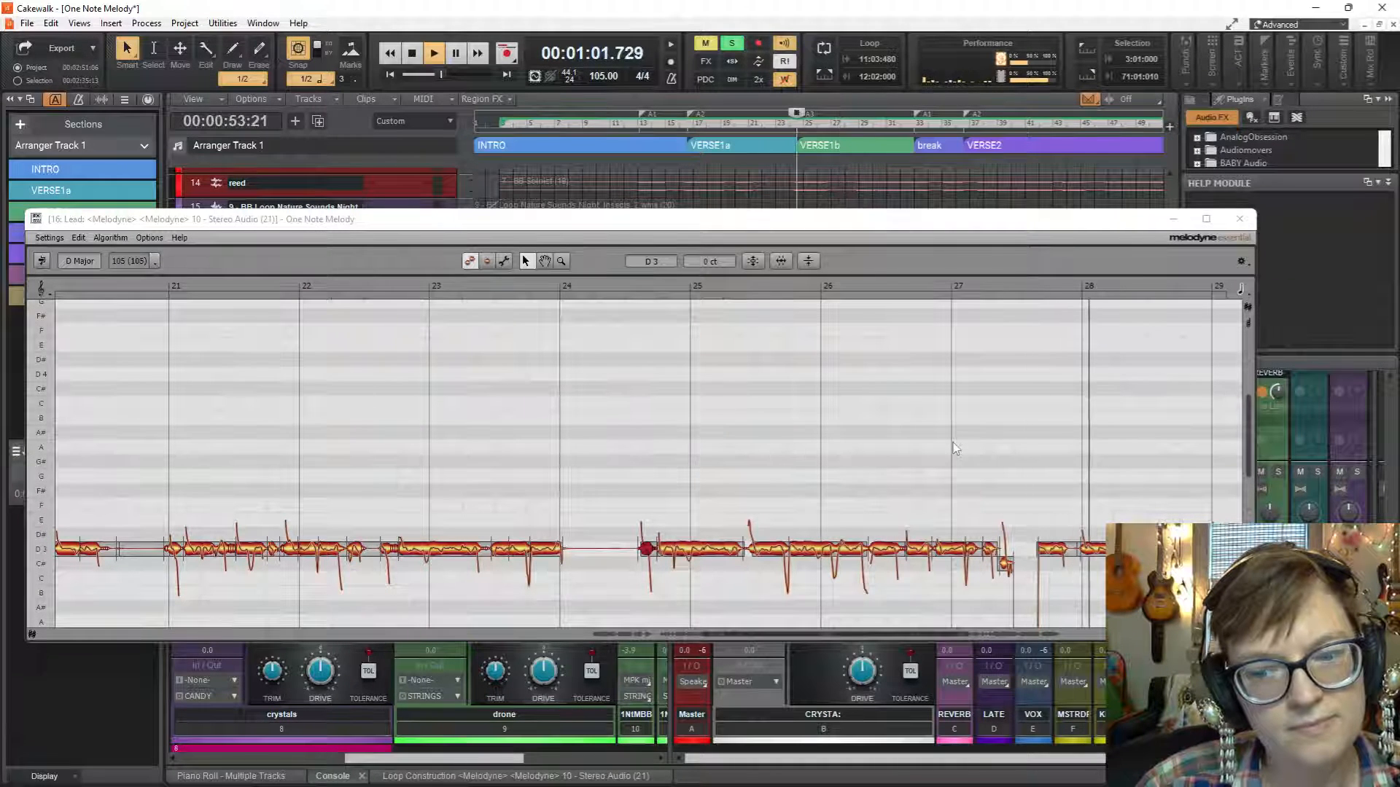
key(space)
drag(1004, 565, 1006, 549)
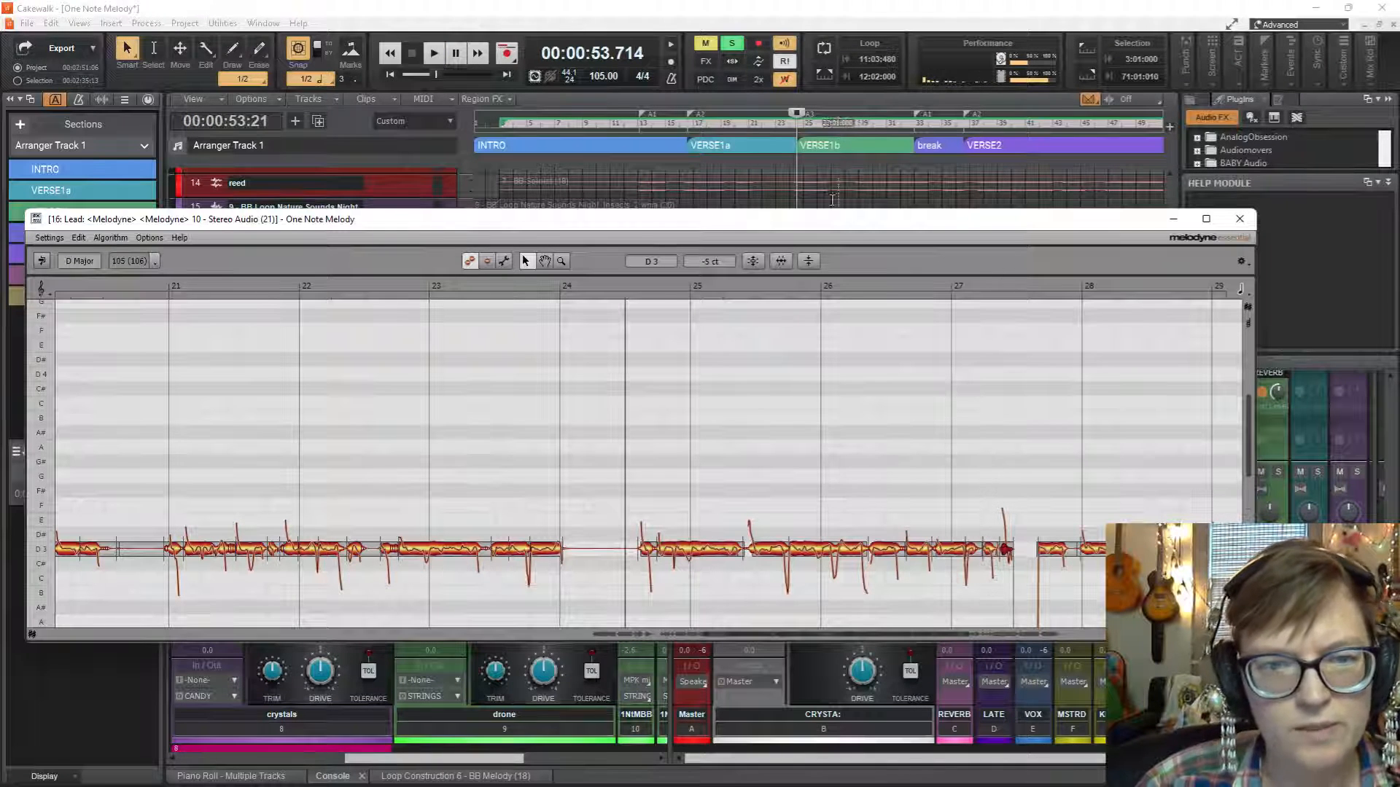
Listen to the raised note in bar 27, playing the Lead vocal from the middle of bars 23 and 27.
click(782, 117)
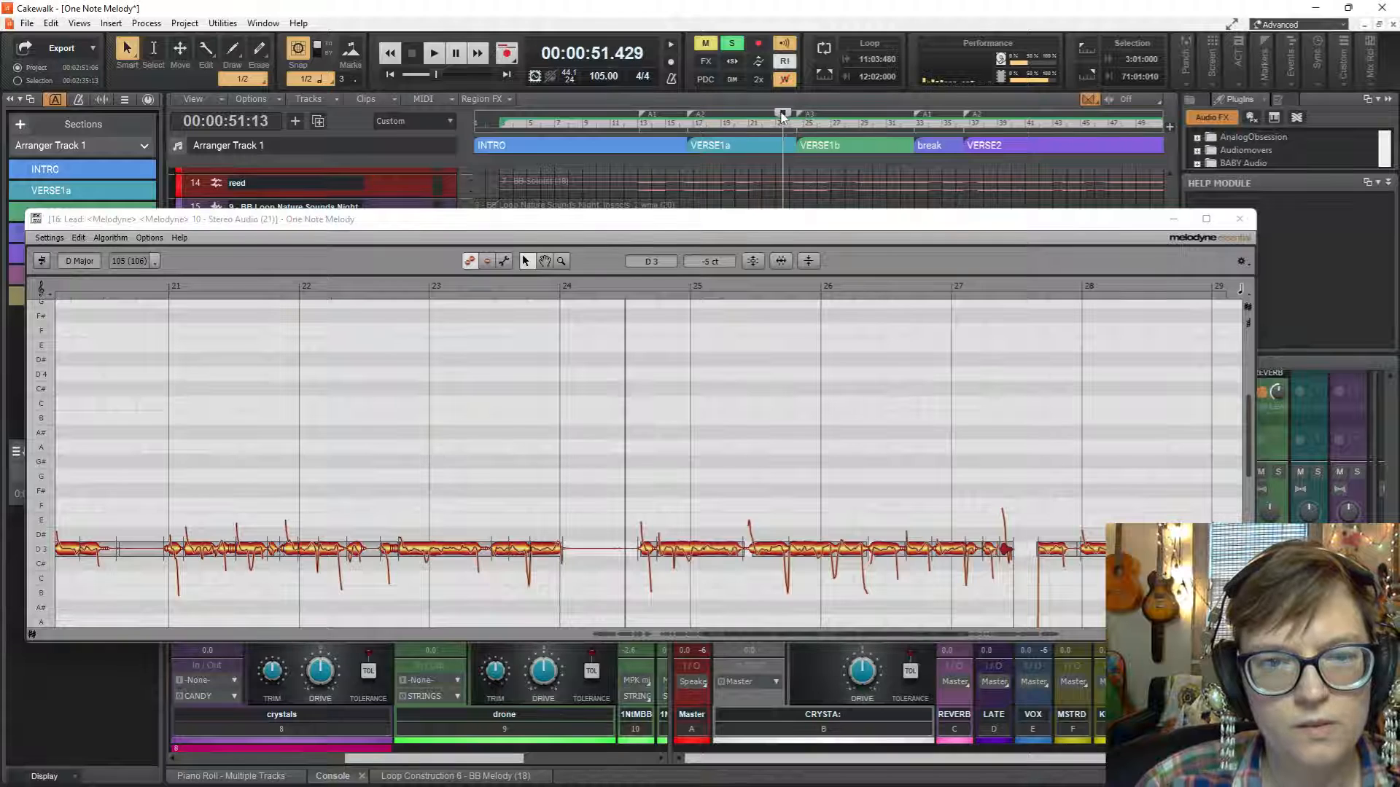
key(space)
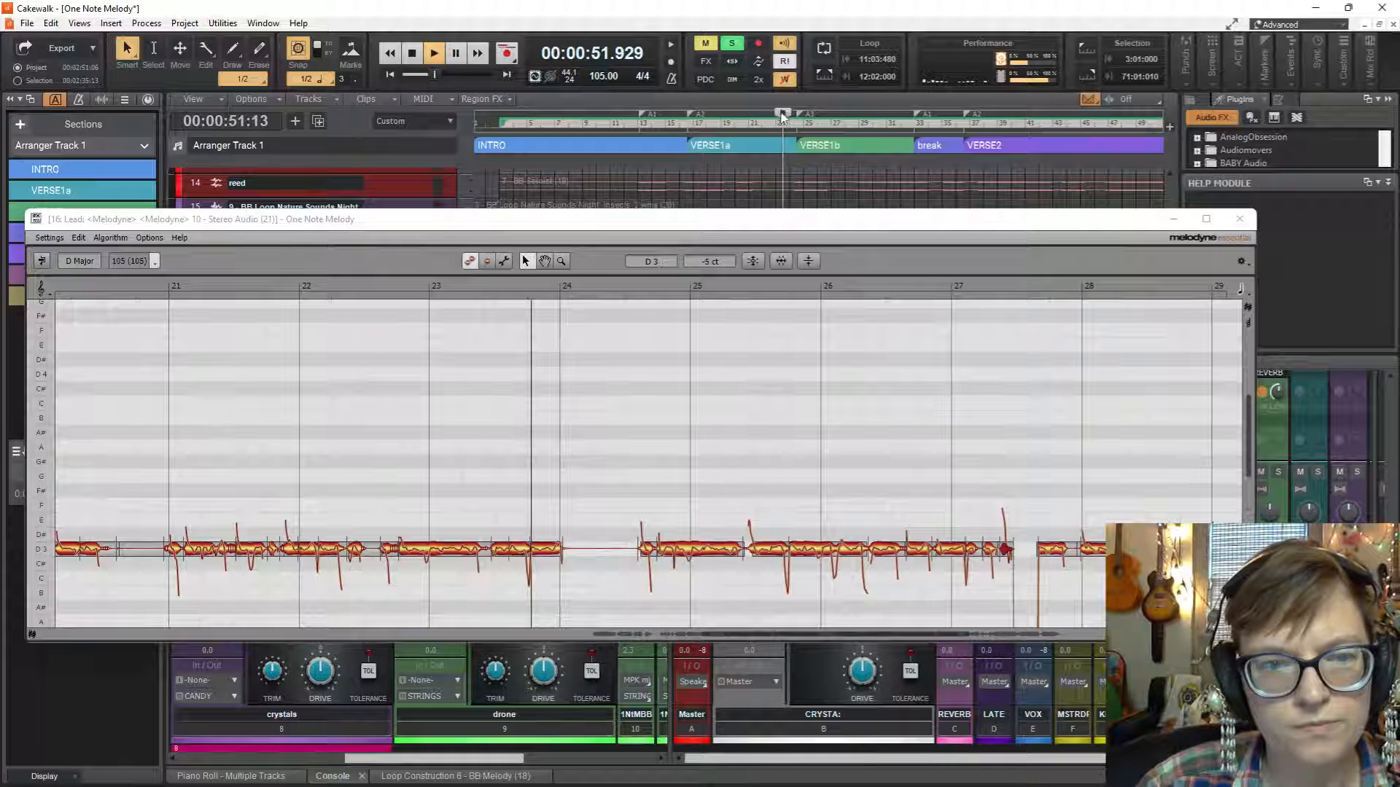
key(space)
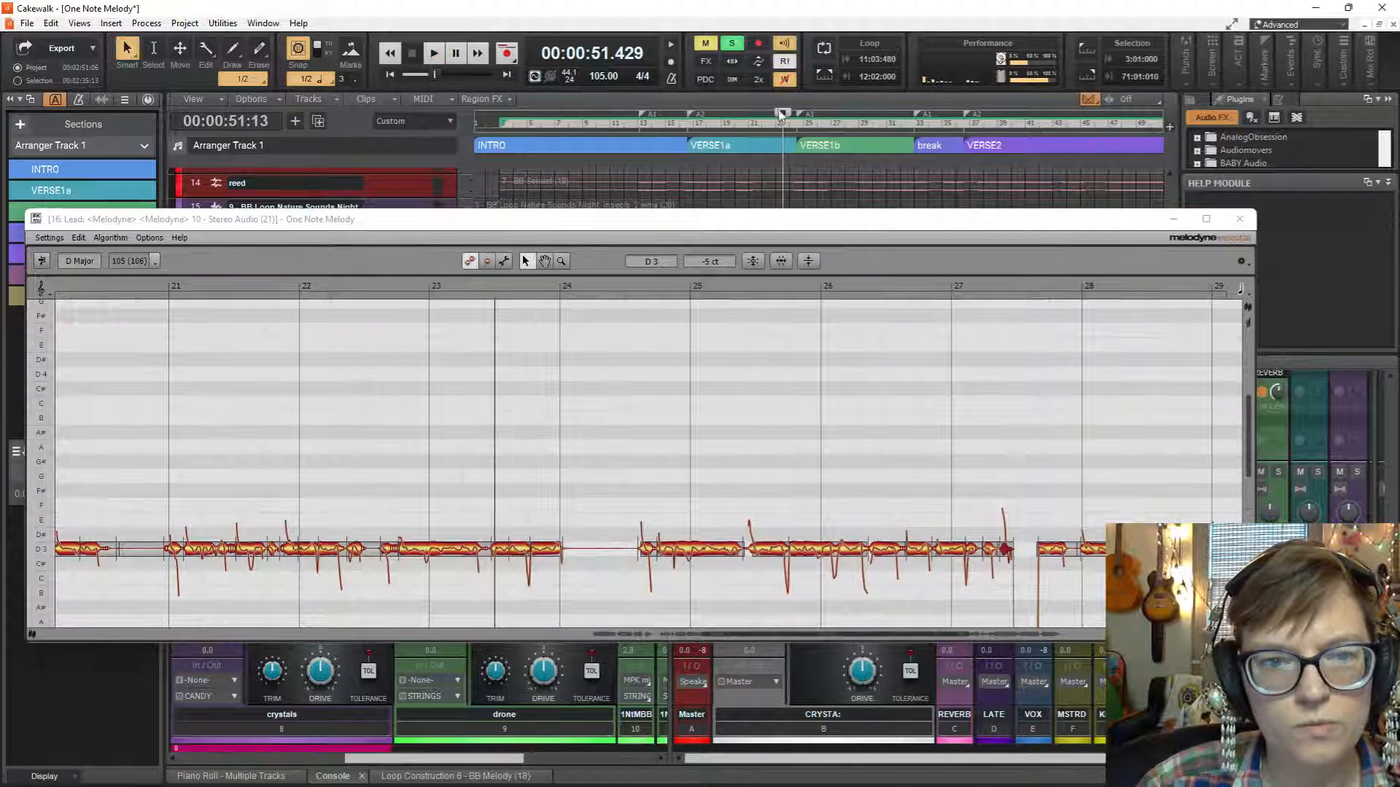
click(853, 120)
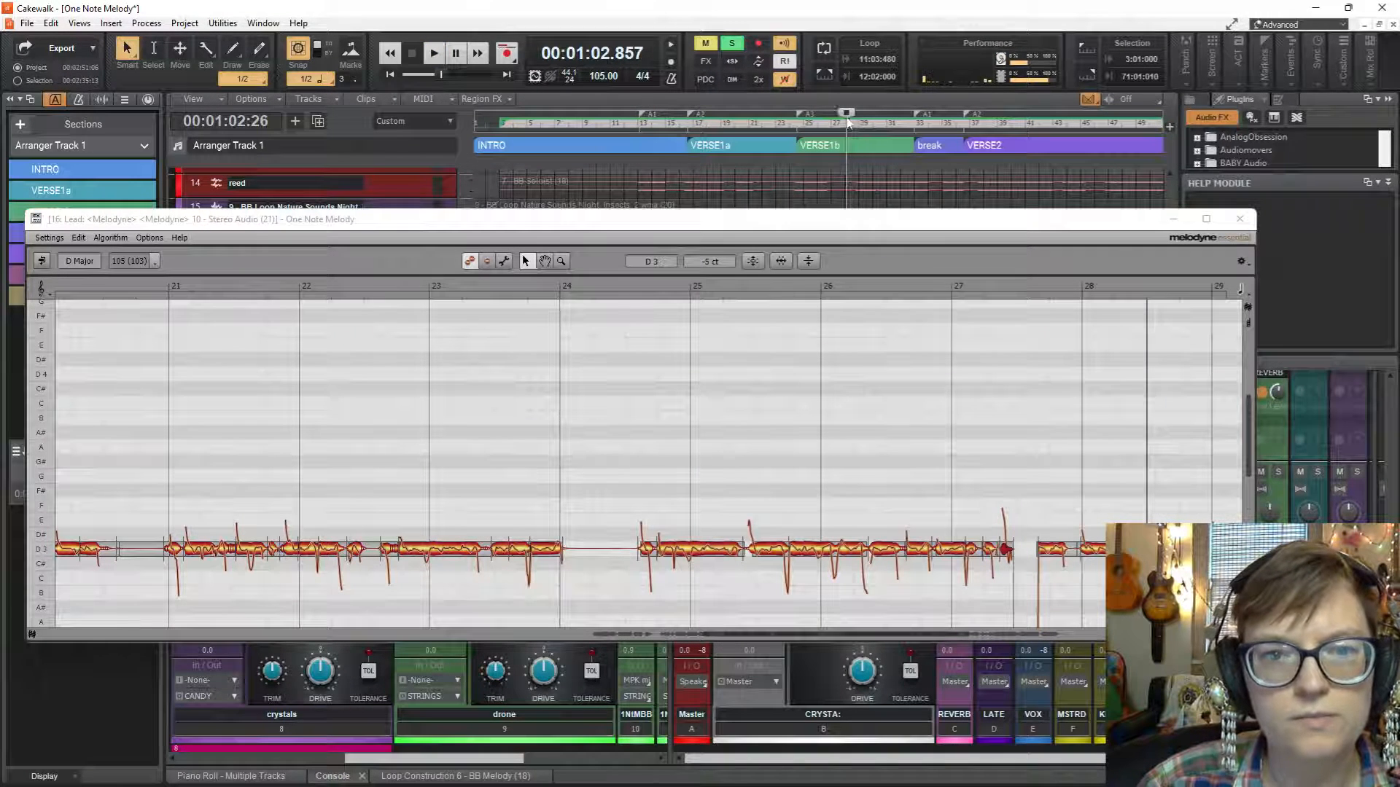
click(839, 121)
key(space)
click(818, 119)
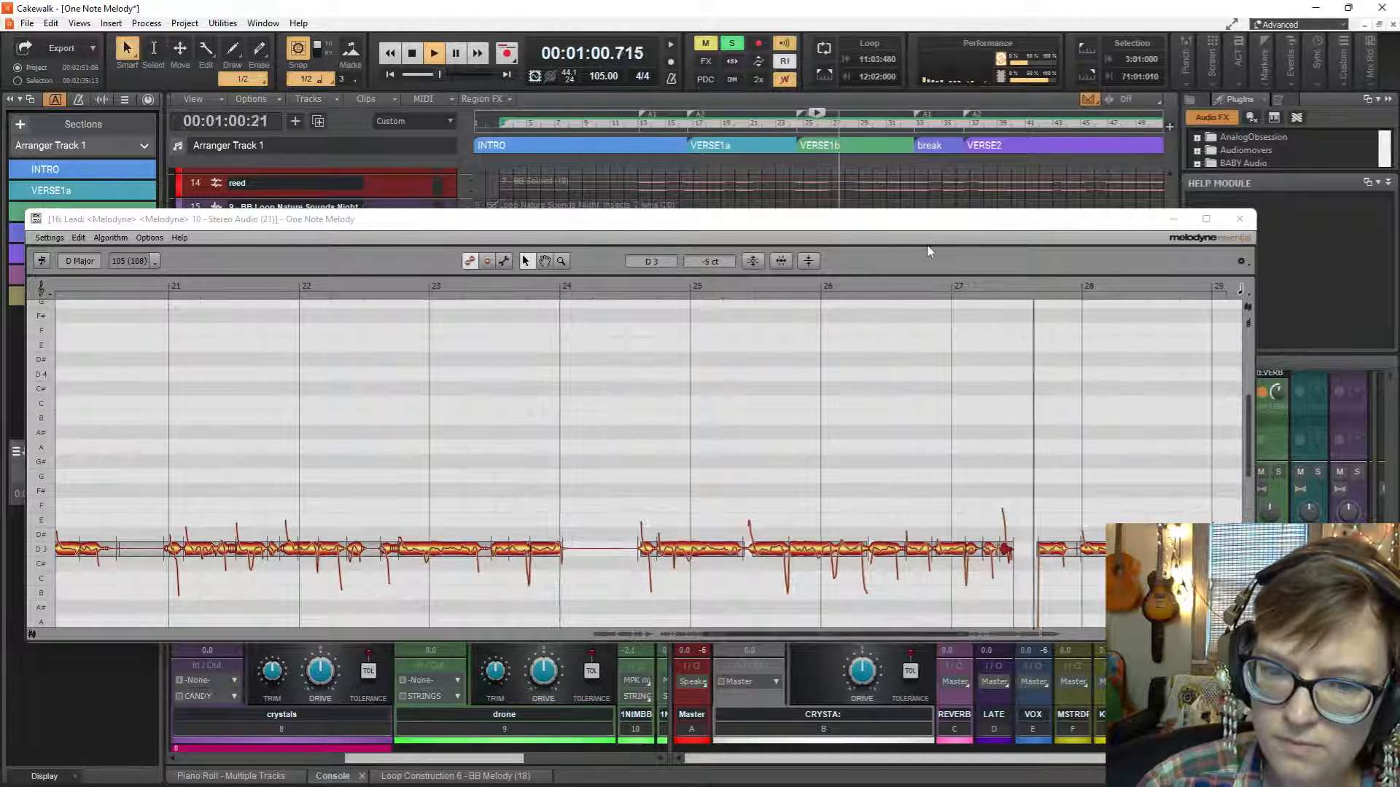
key(space)
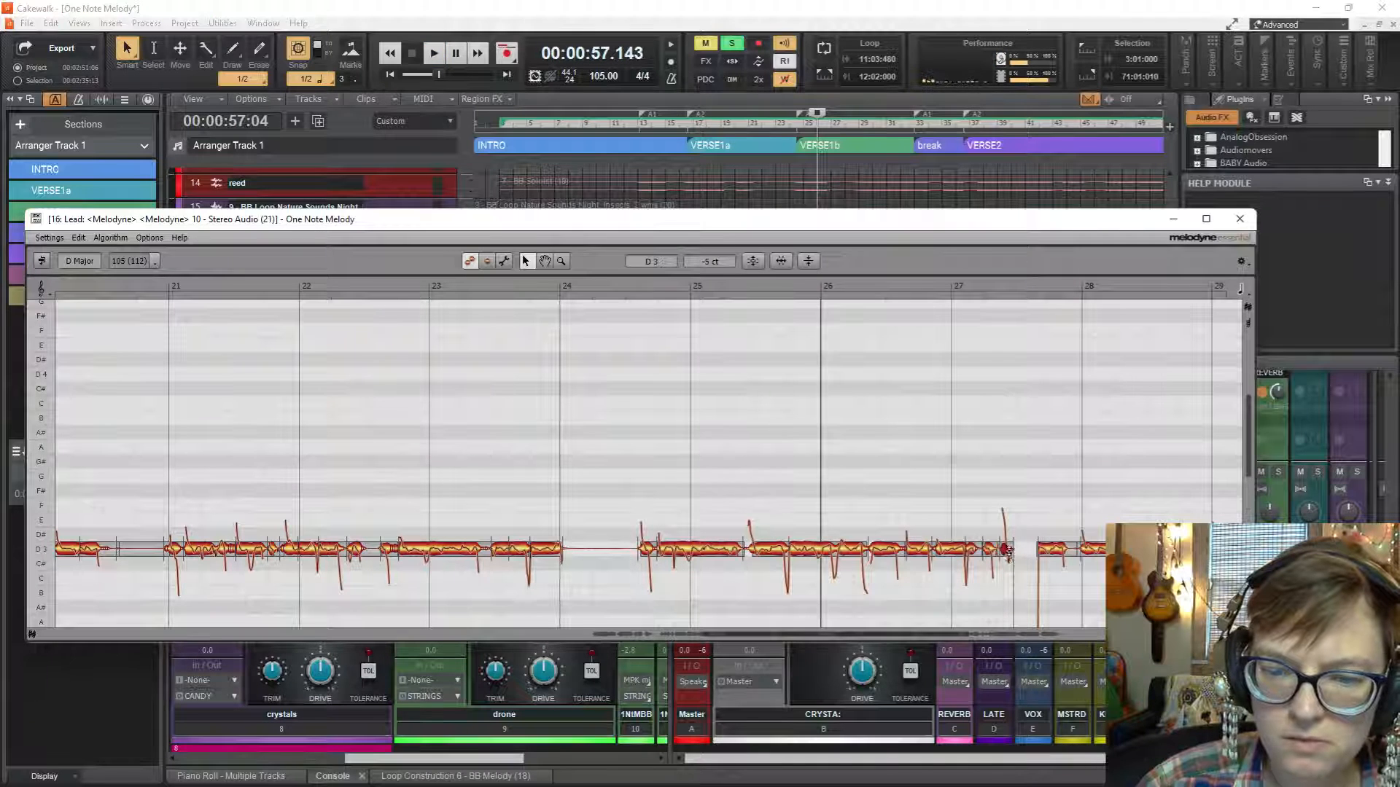
Lower the selected short note in the middle of bar 27 to C3 +25 ct and play the Lead vocal from bar 26.
drag(1010, 551, 1010, 575)
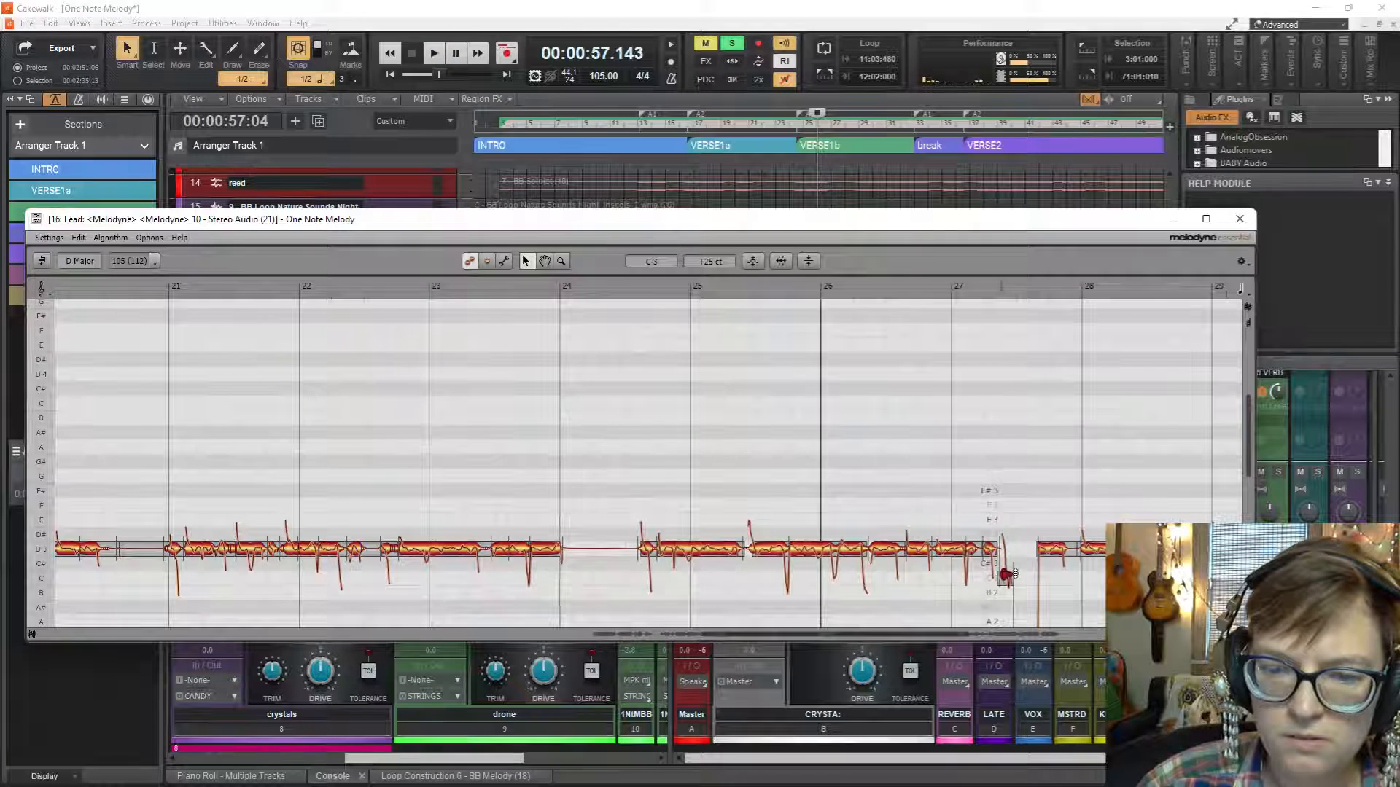
key(space)
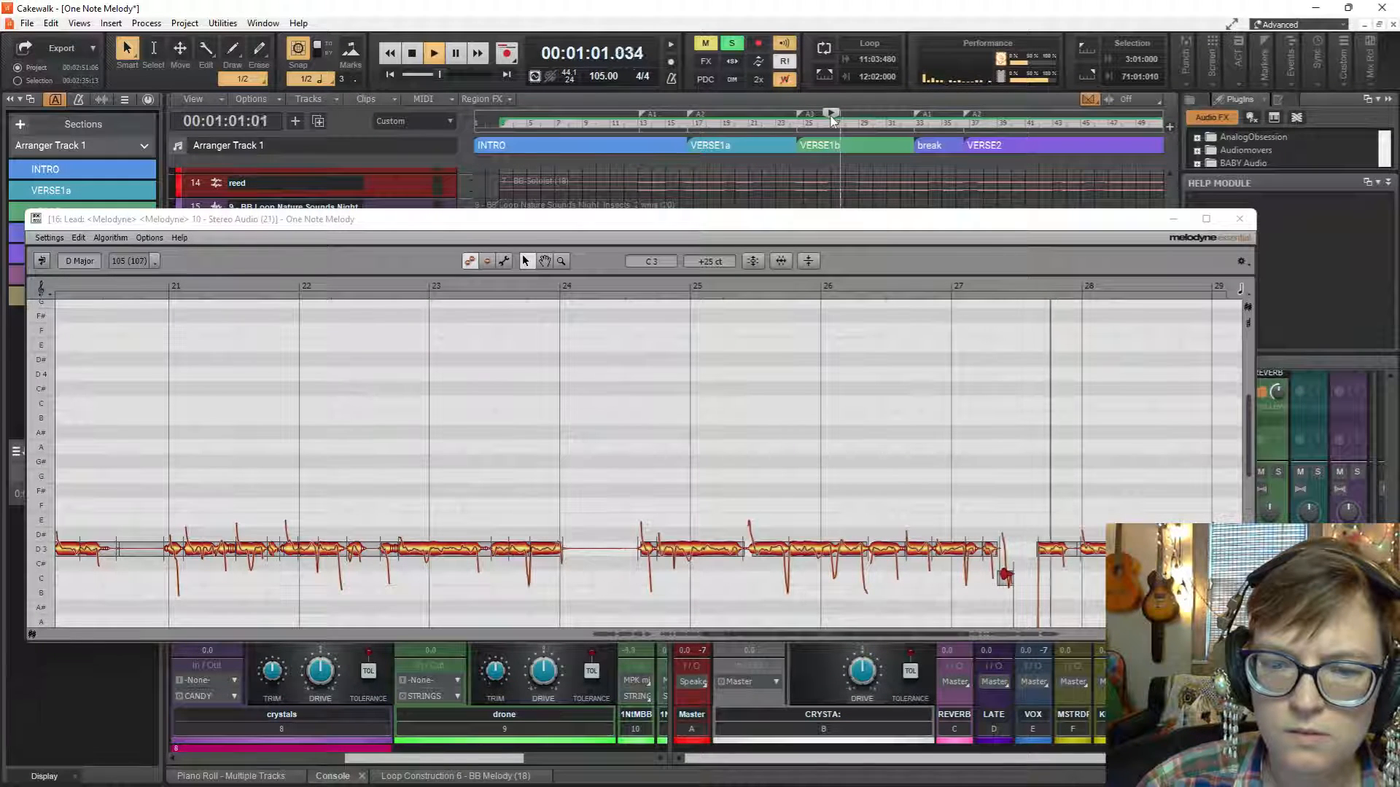
click(850, 125)
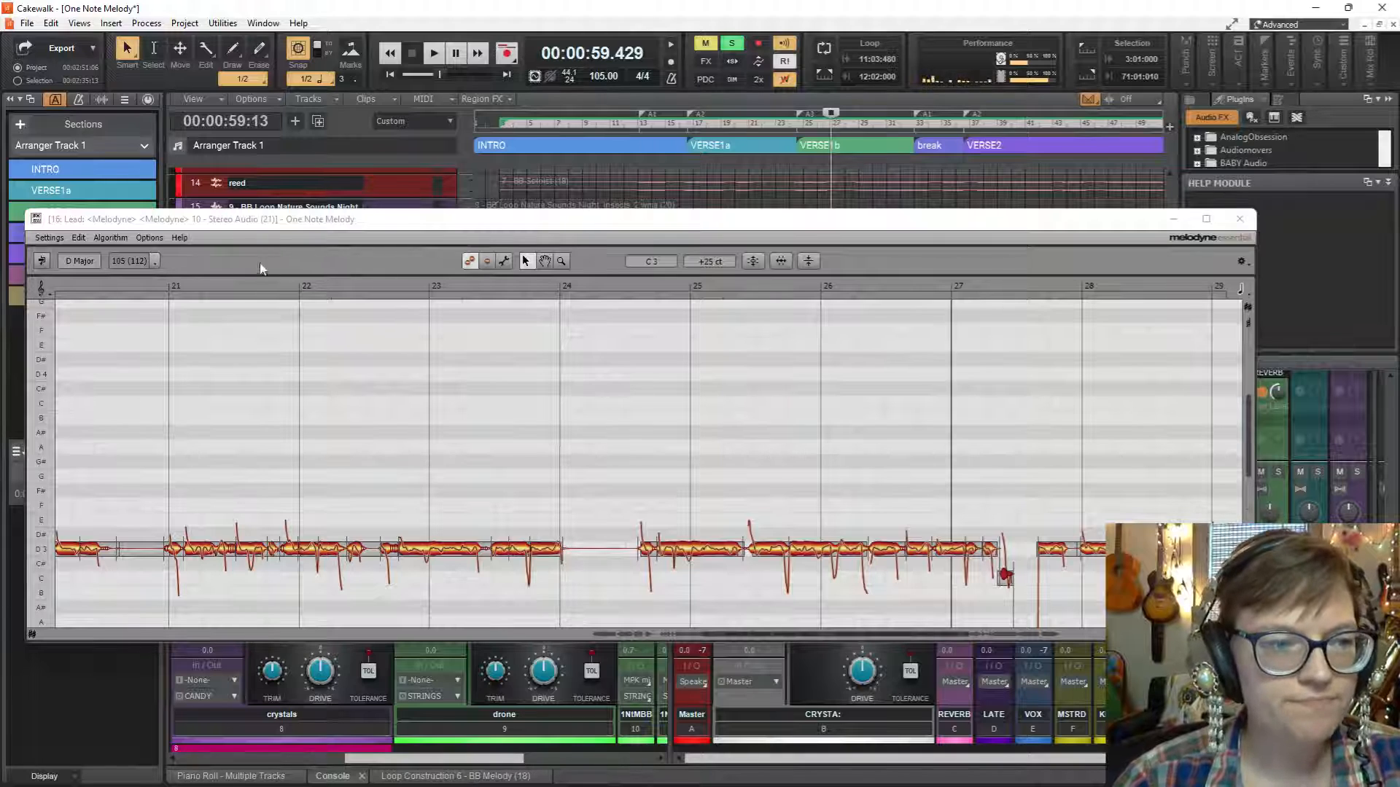
Close the floating Melodyne window and reopen the Lead clip's Melodyne editor docked below the tracks.
drag(352, 220, 462, 177)
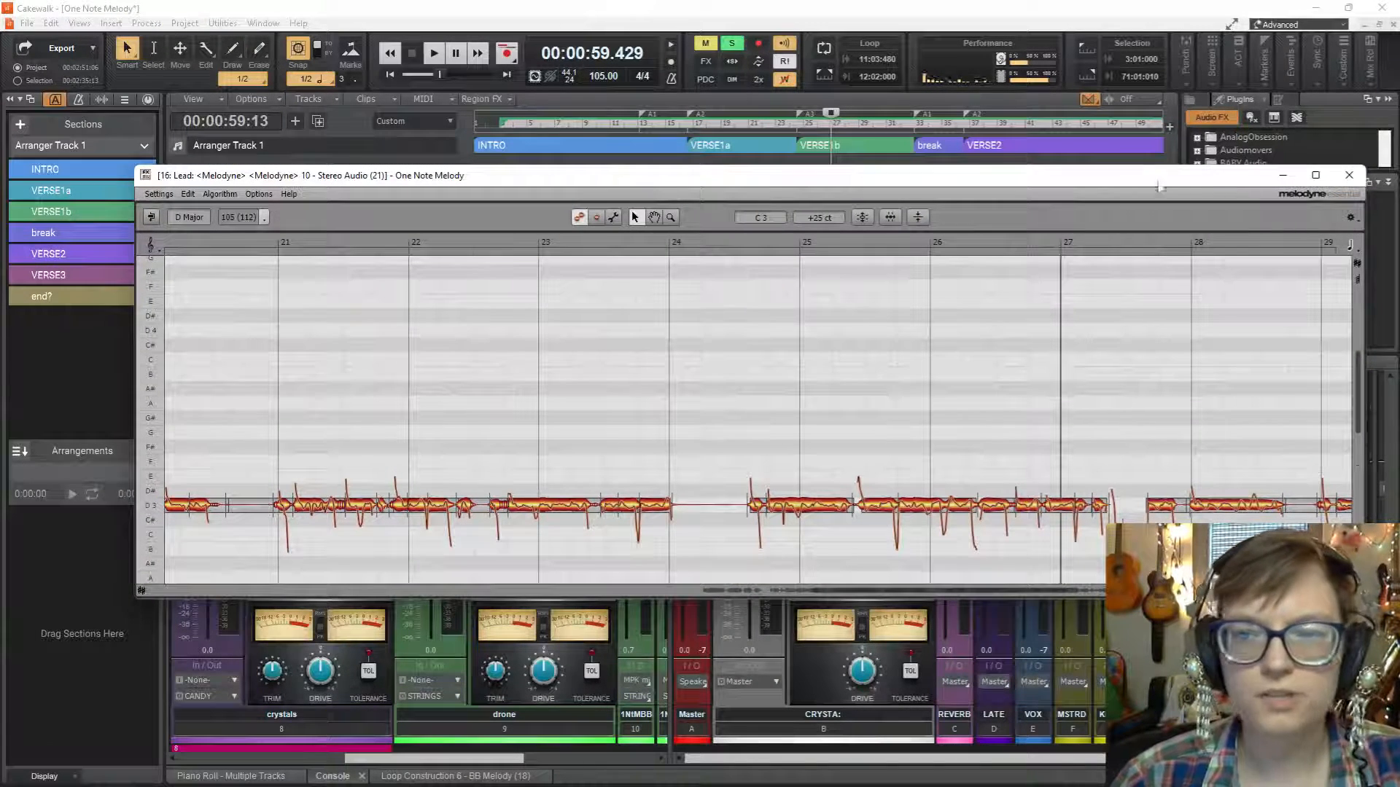
click(1349, 177)
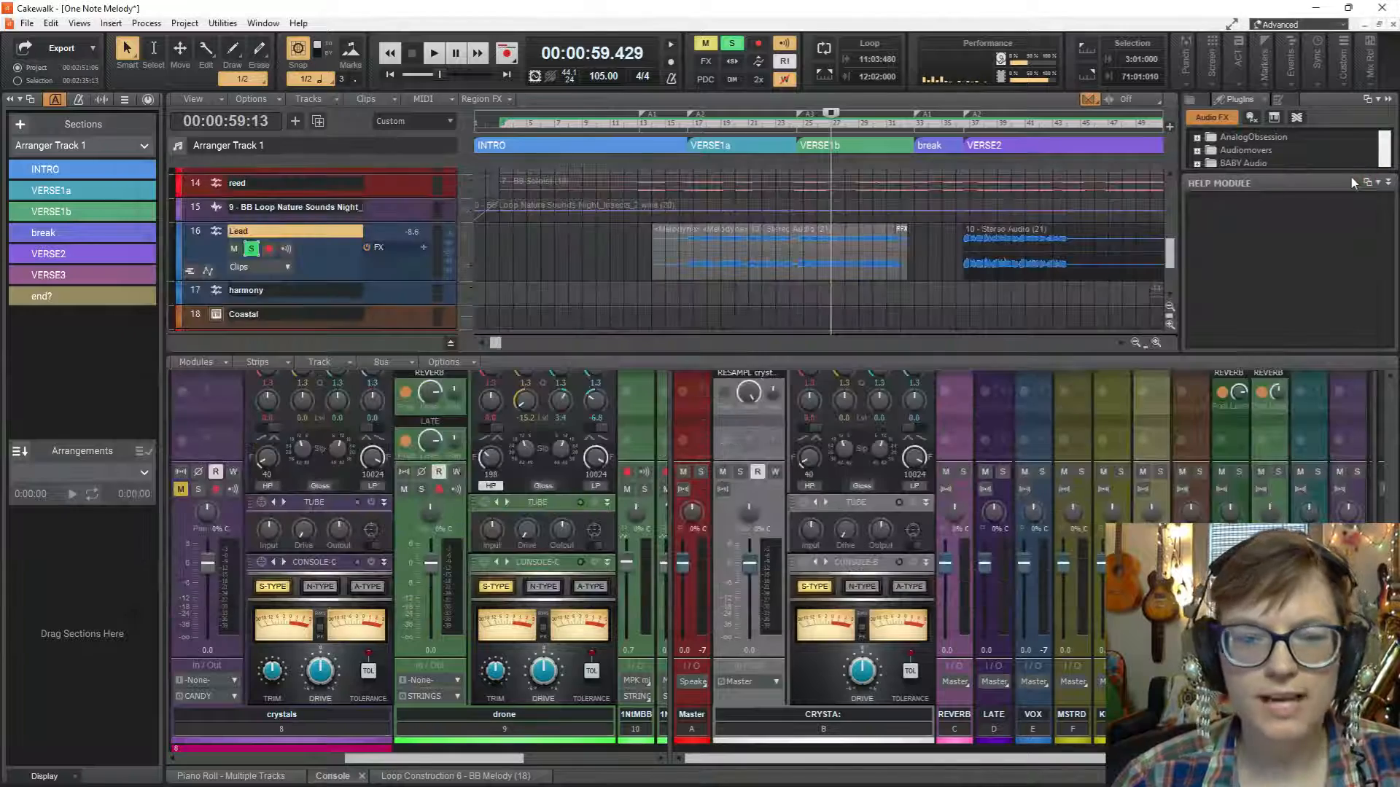
click(729, 239)
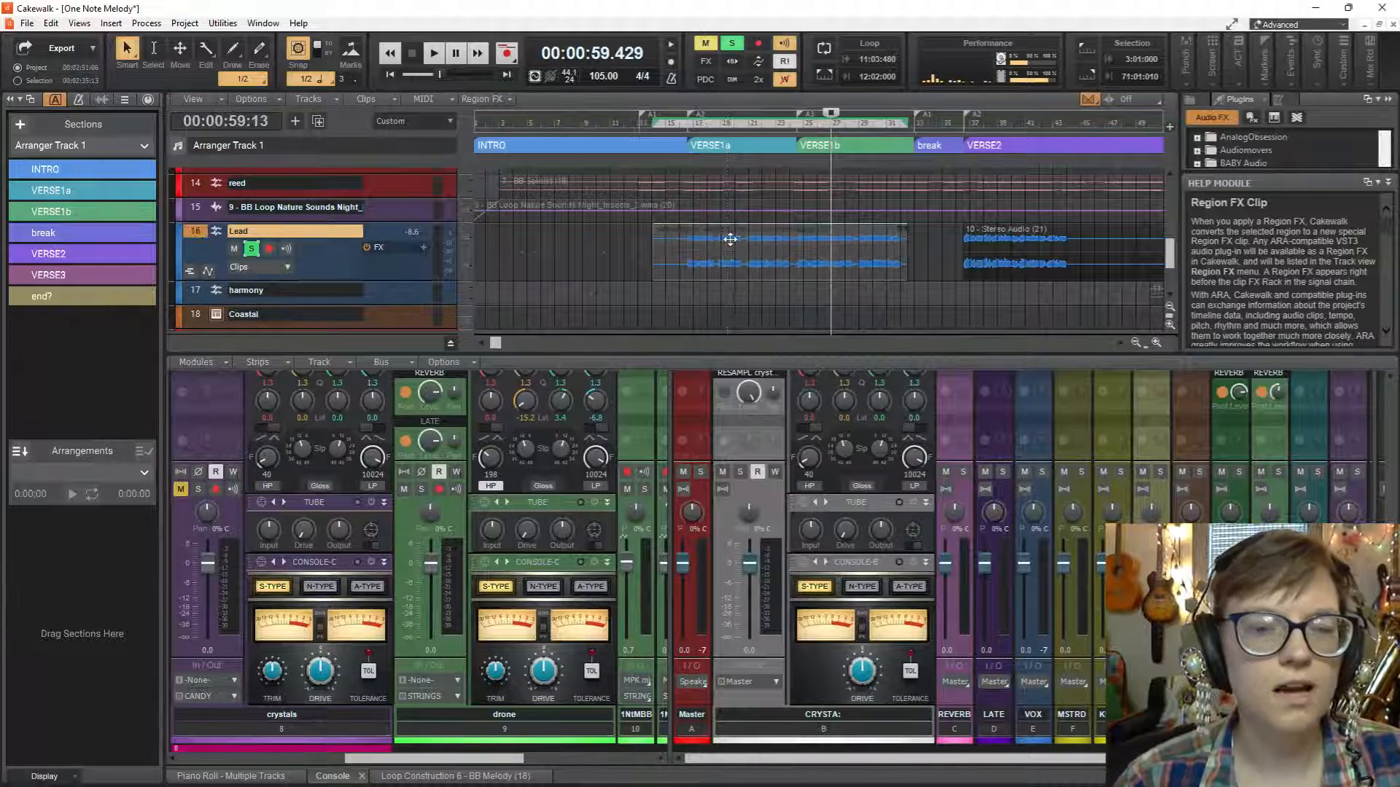
double_click(730, 238)
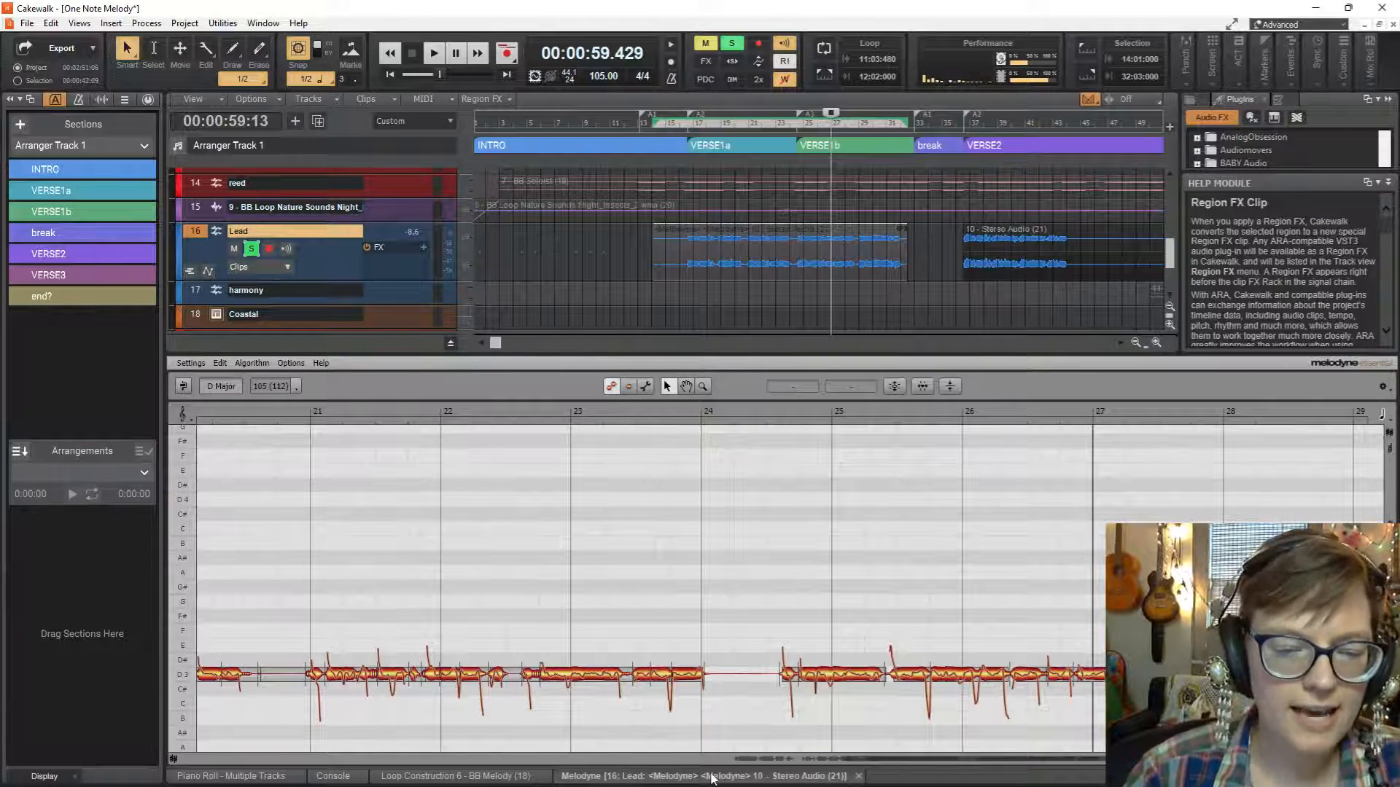
drag(724, 733, 641, 131)
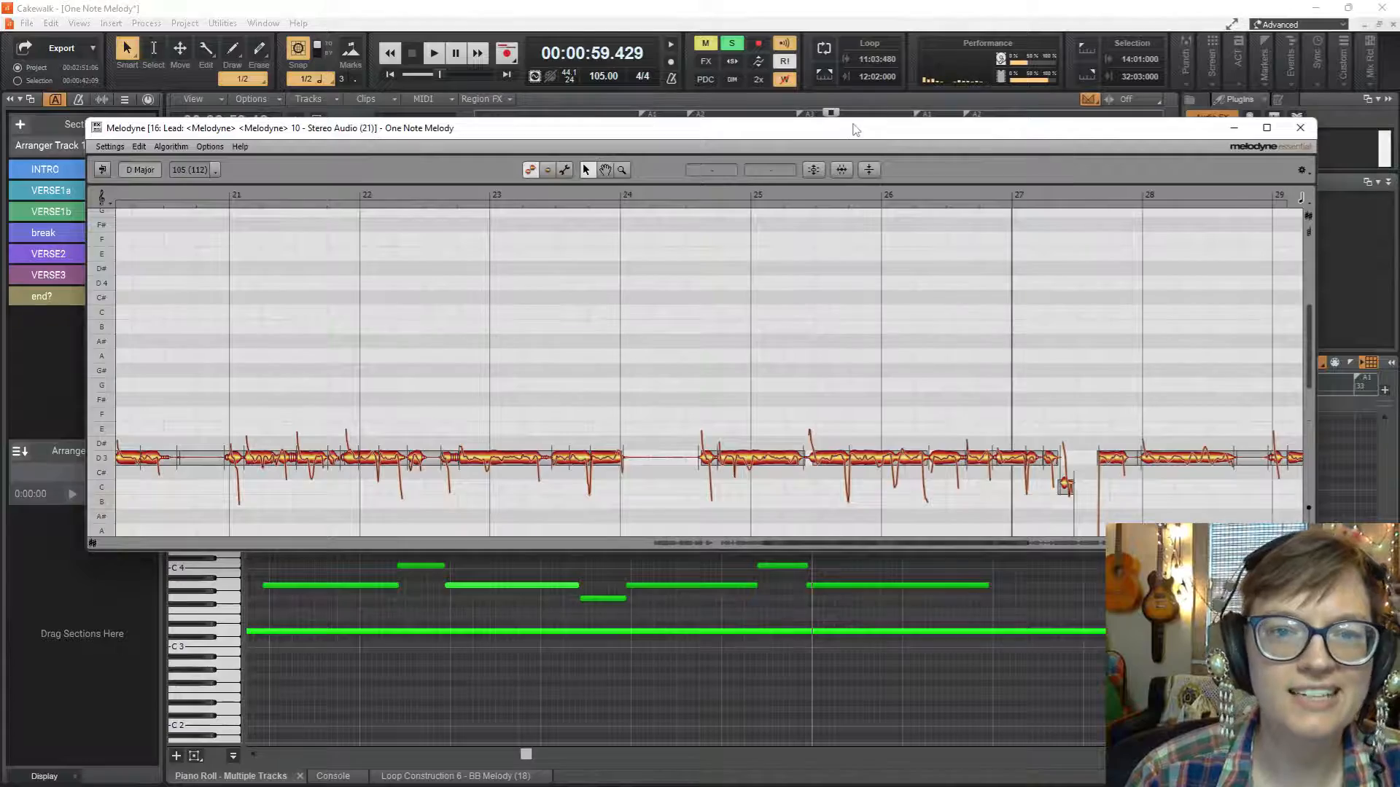
mouse_move(855, 130)
mouse_down()
mouse_move(1120, 449)
mouse_move(1058, 305)
mouse_move(962, 306)
mouse_move(1141, 177)
mouse_move(1019, 250)
mouse_move(878, 125)
mouse_up()
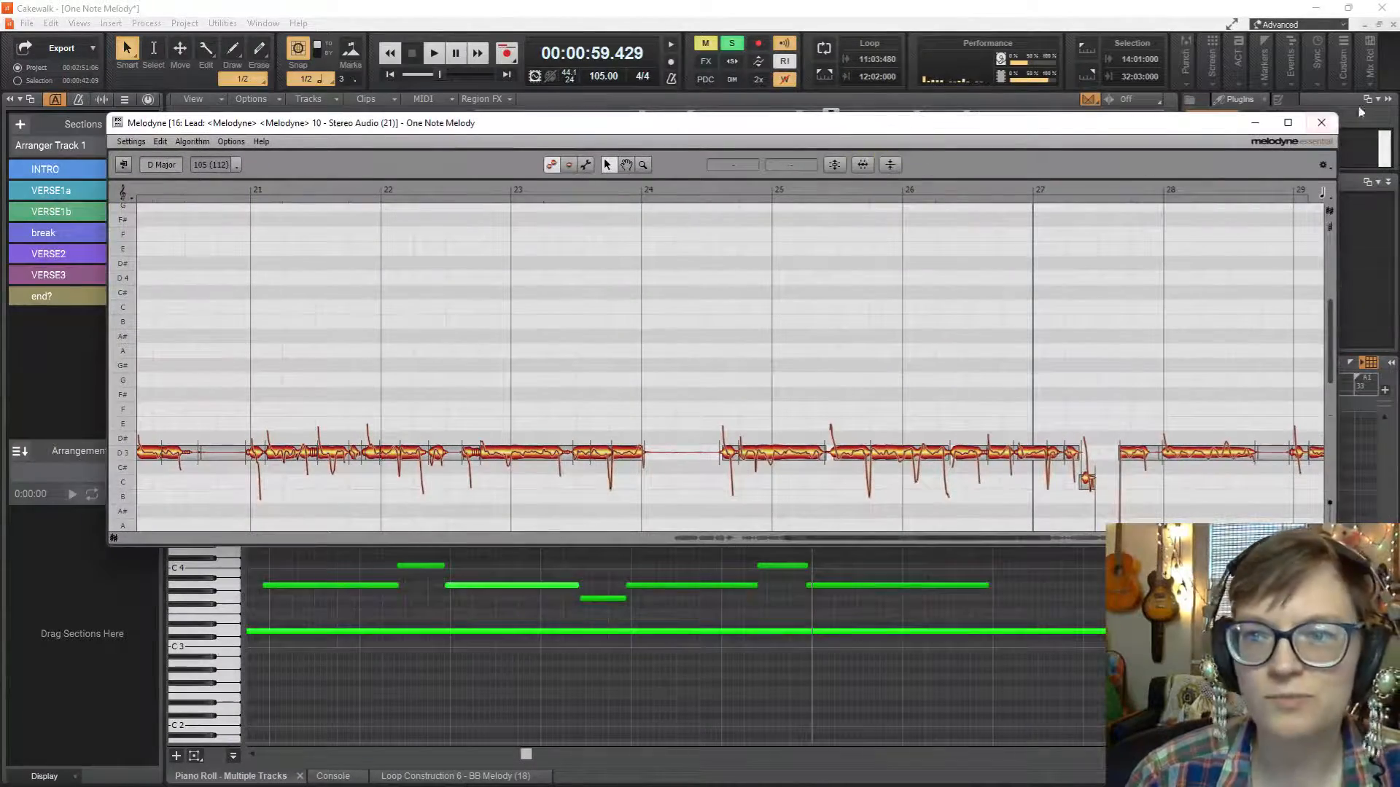
click(1321, 122)
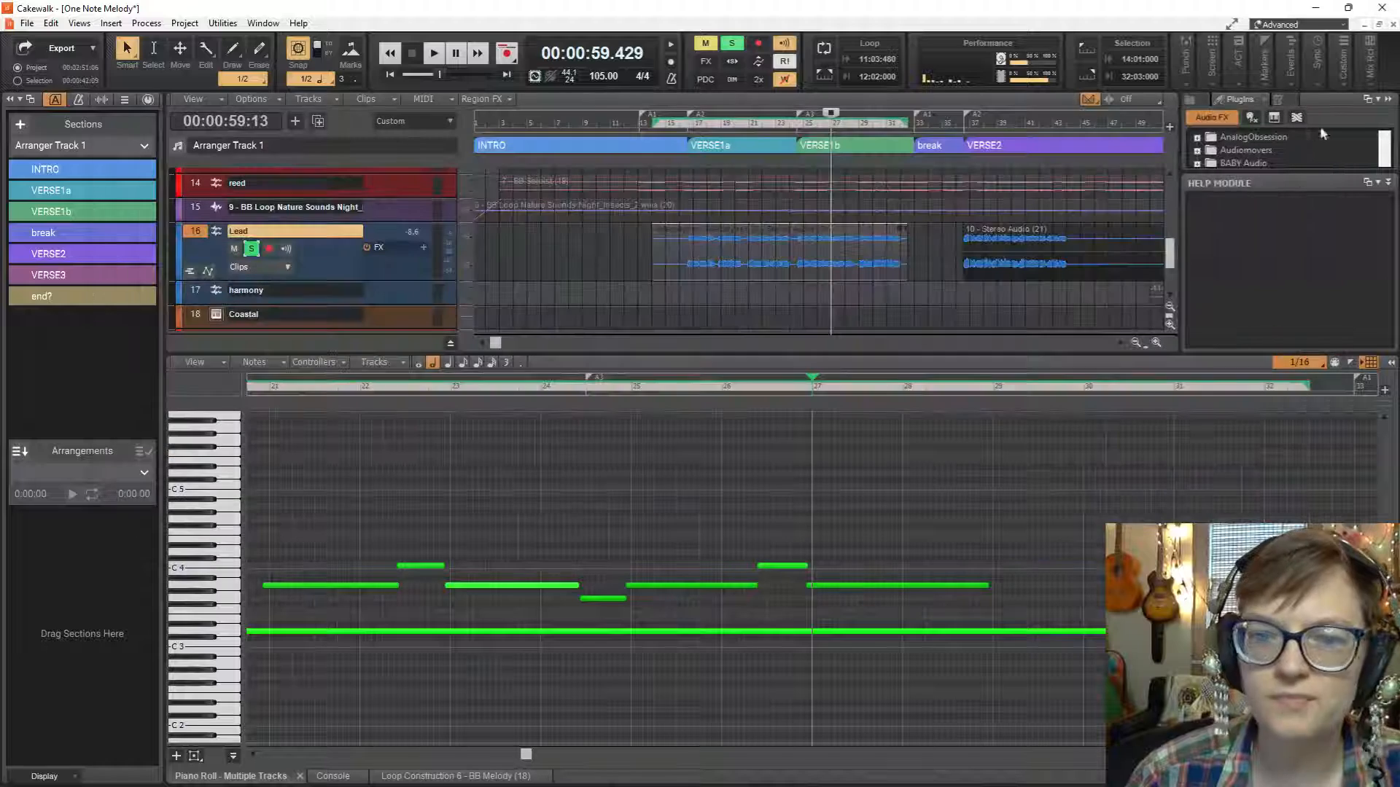
double_click(722, 241)
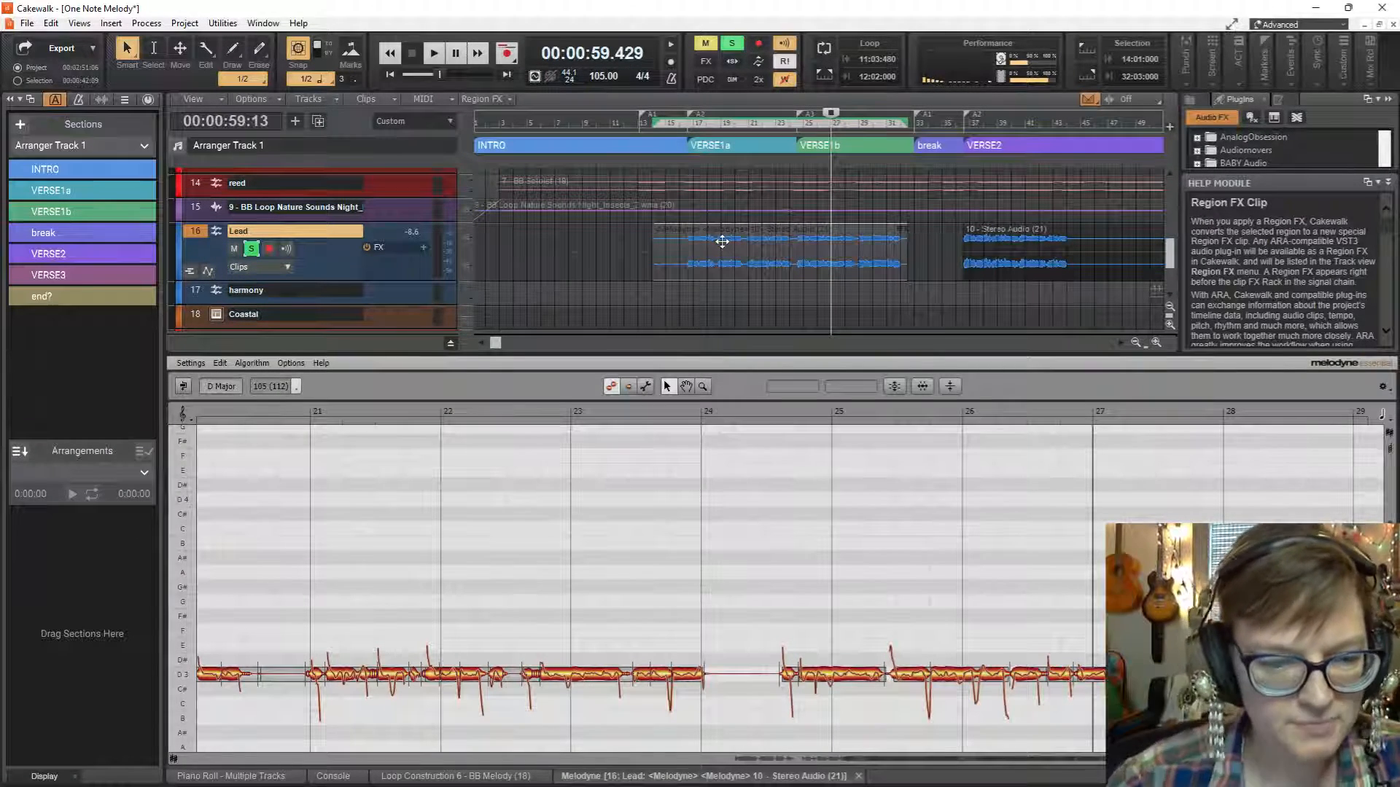
Render the Melodyne region effect on the Lead clip spanning VERSE1a and VERSE1b, then deselect the clip.
click(823, 248)
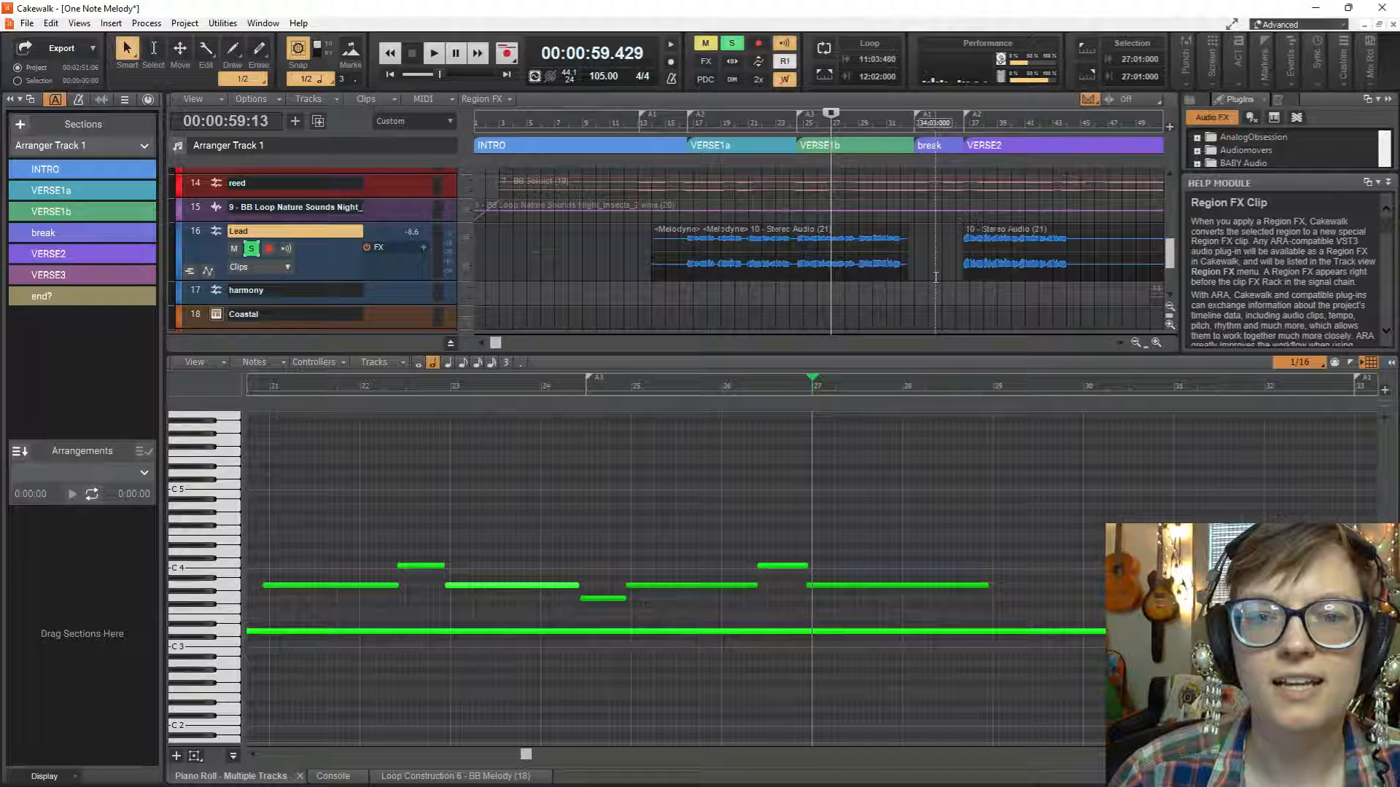
click(960, 271)
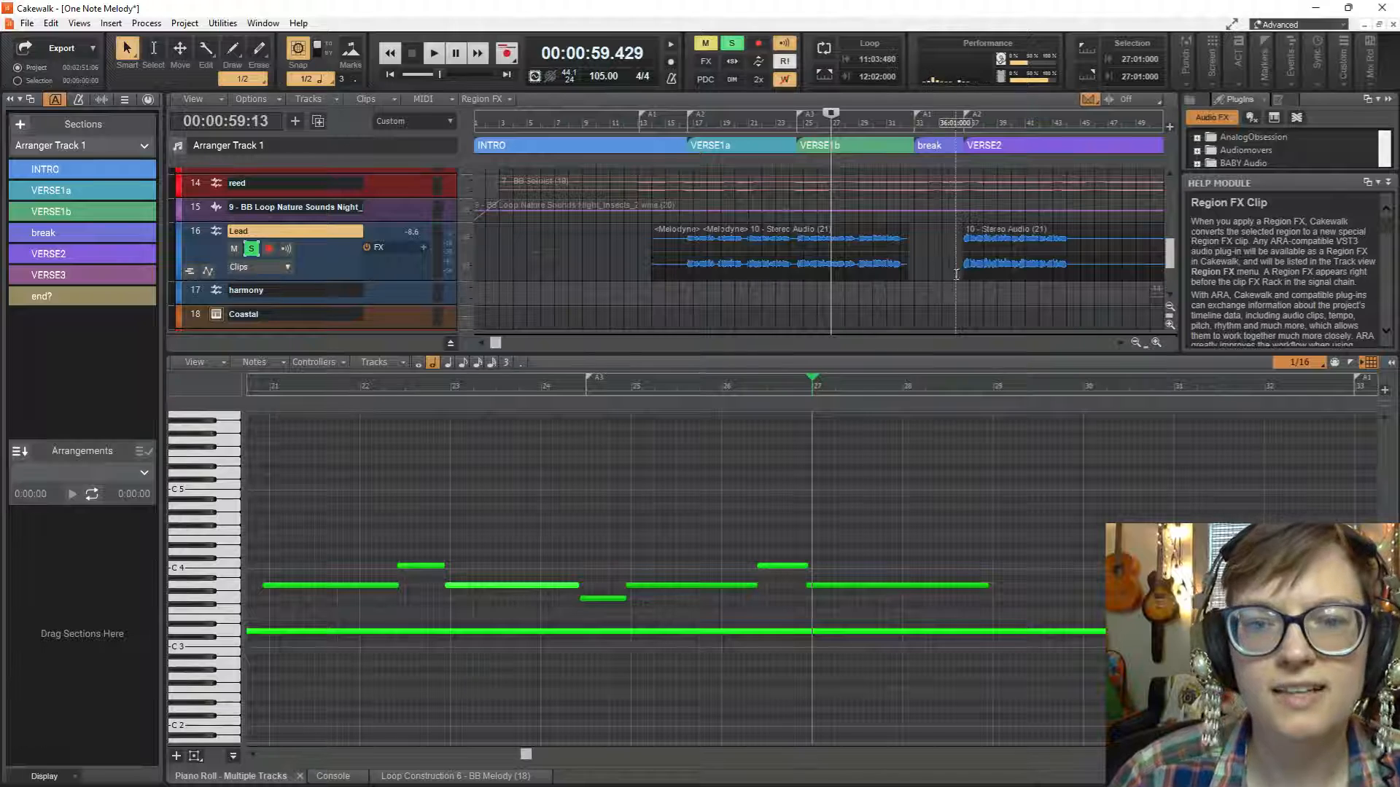
Split the VERSE2 Lead audio clip at bar 45, after its sung passage.
shift+click(1082, 267)
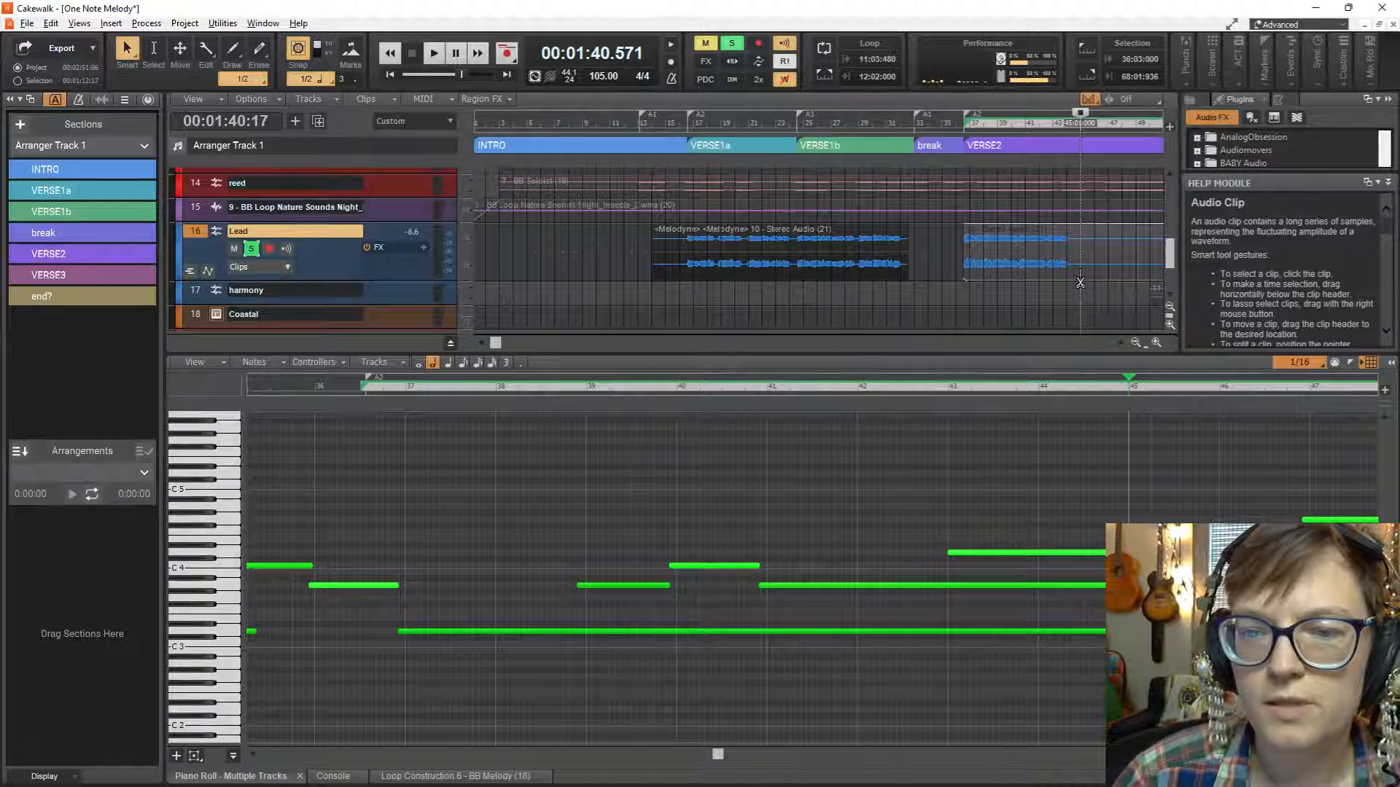
click(1080, 282)
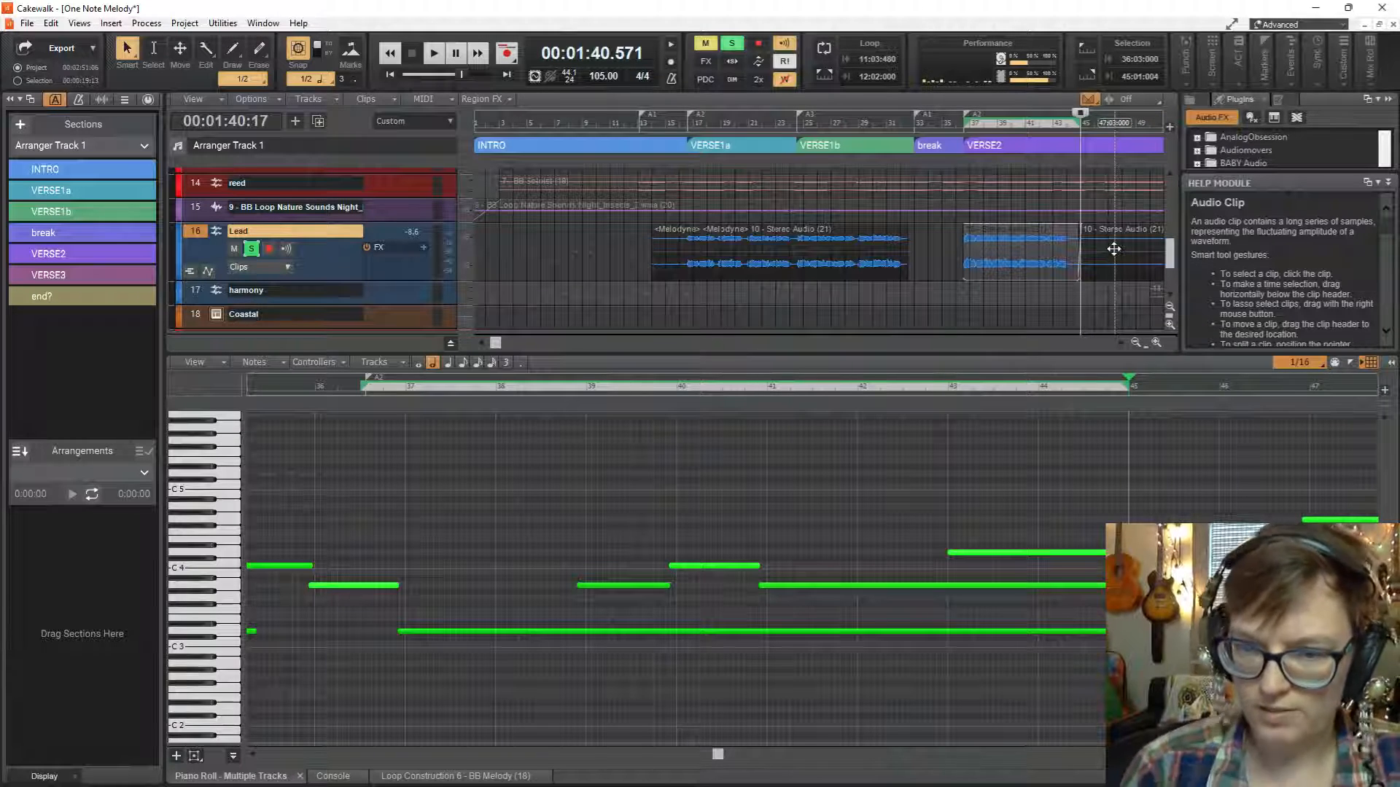
Split the remaining Lead clip just before VERSE3 and delete the silent piece between bar 45 and bar 51.
scroll(1114, 249, right, 5)
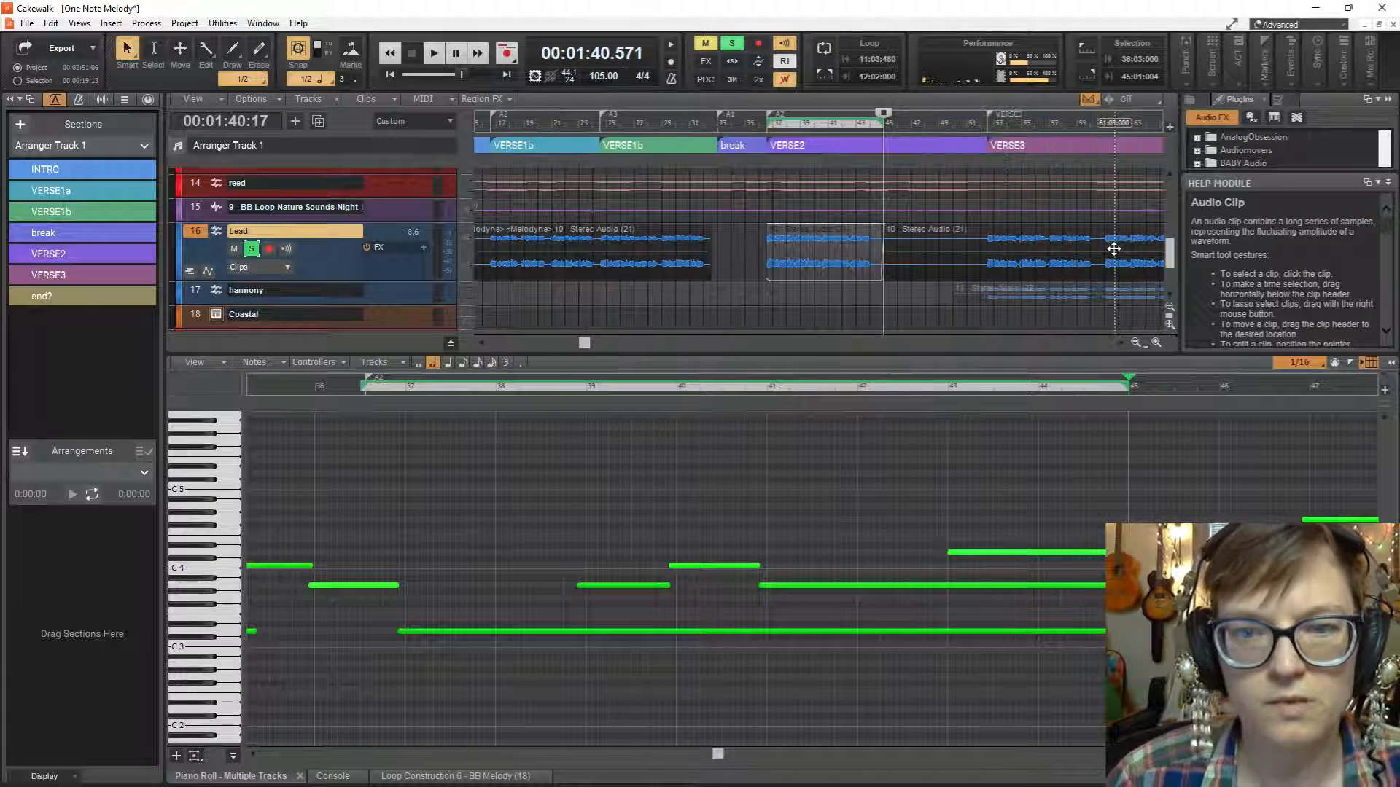
click(976, 279)
key(Delete)
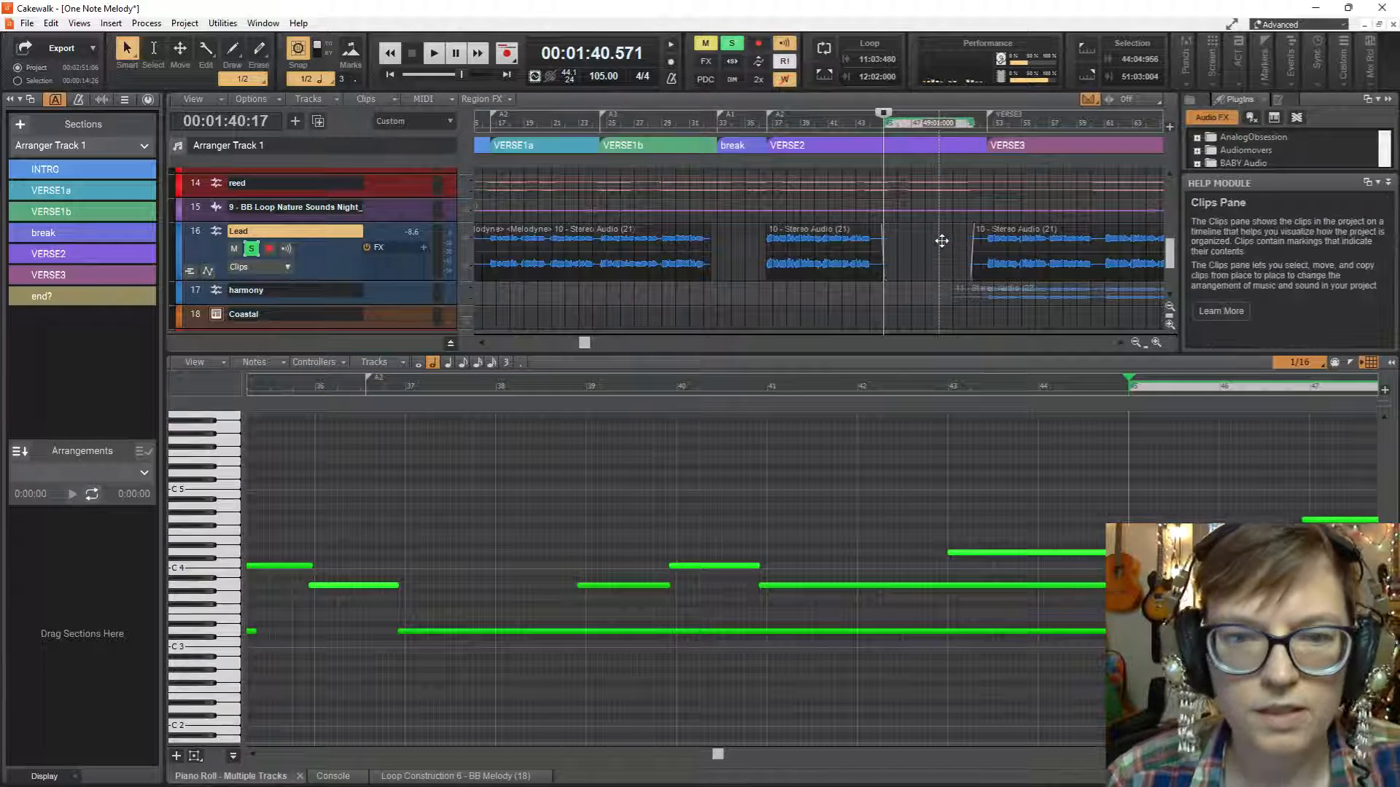
Open the VERSE2 Lead clip in a Melodyne region effect and unsolo the Lead track.
click(819, 242)
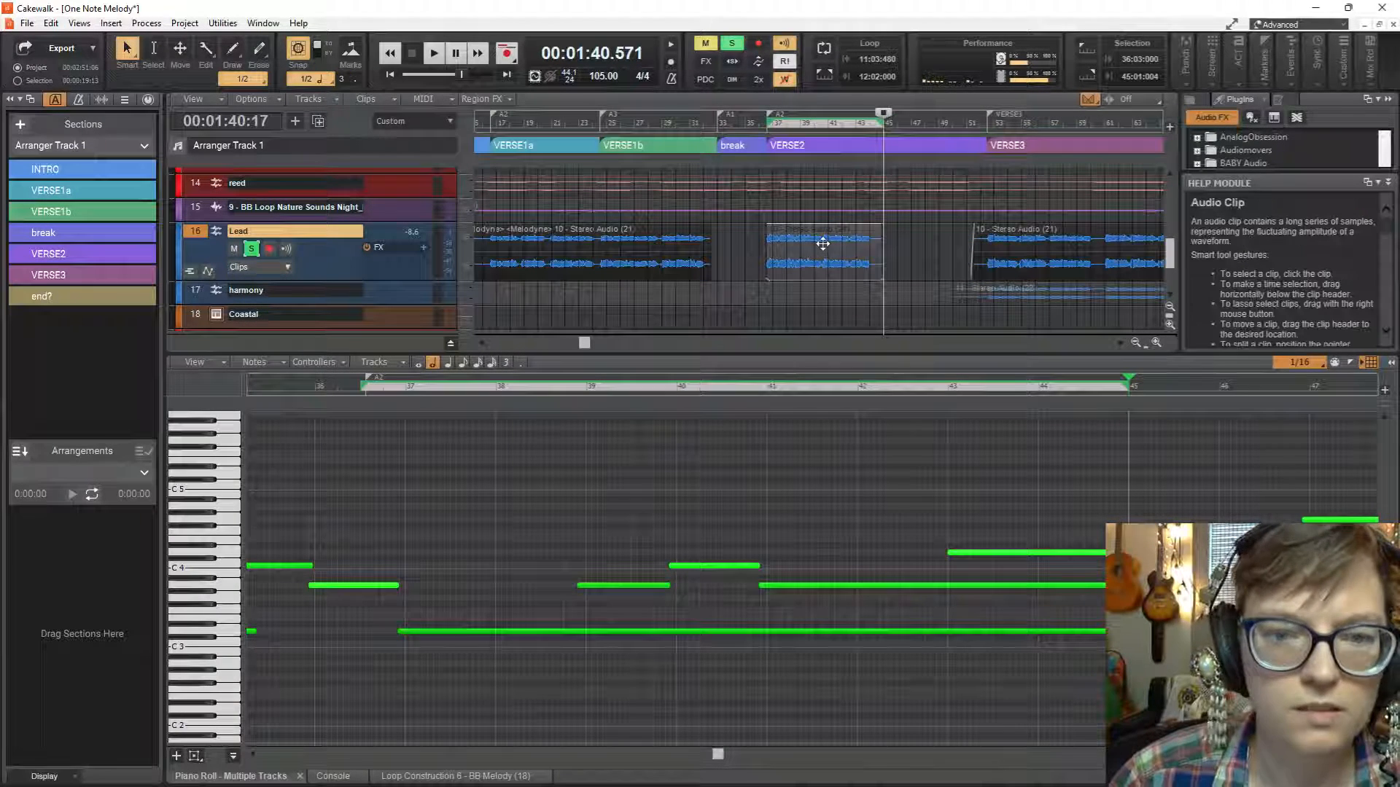
click(765, 294)
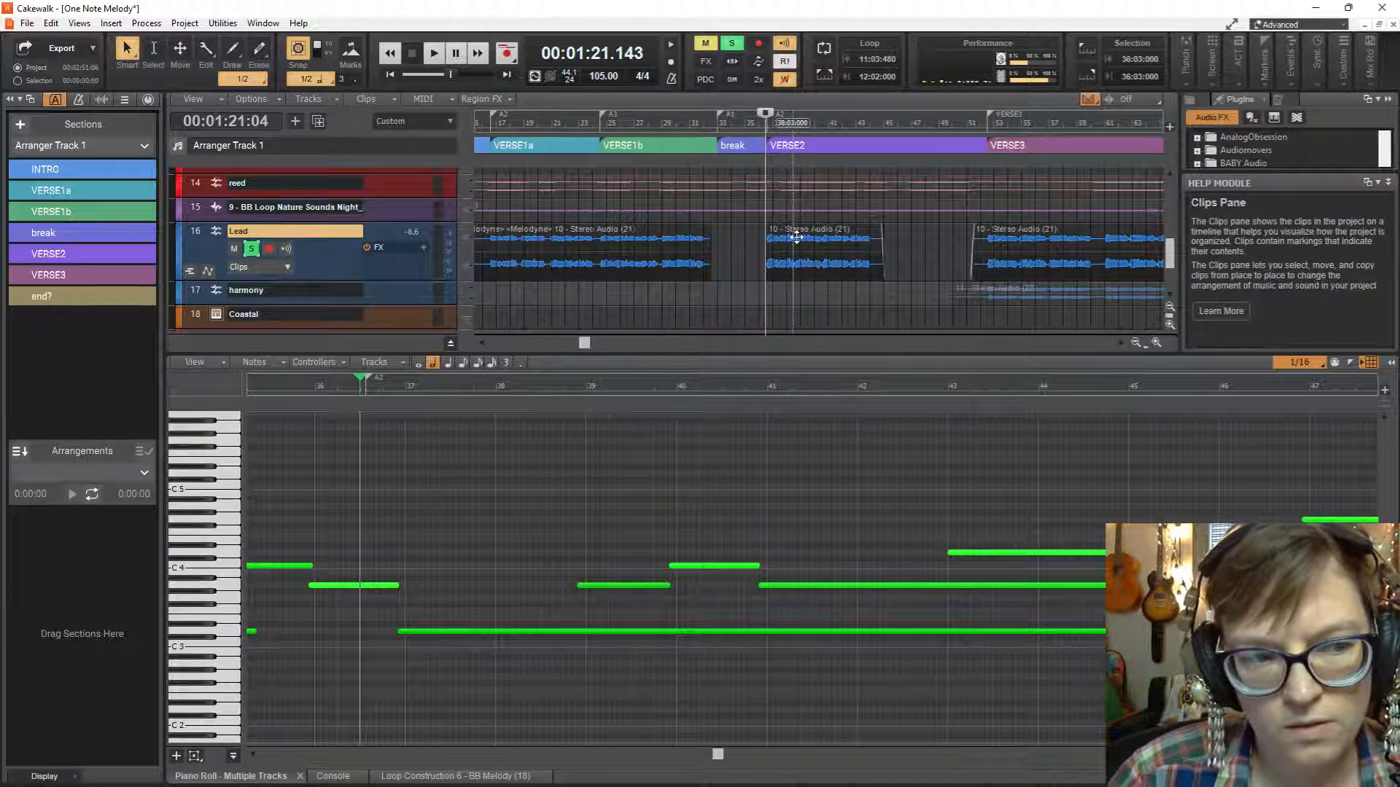
click(796, 238)
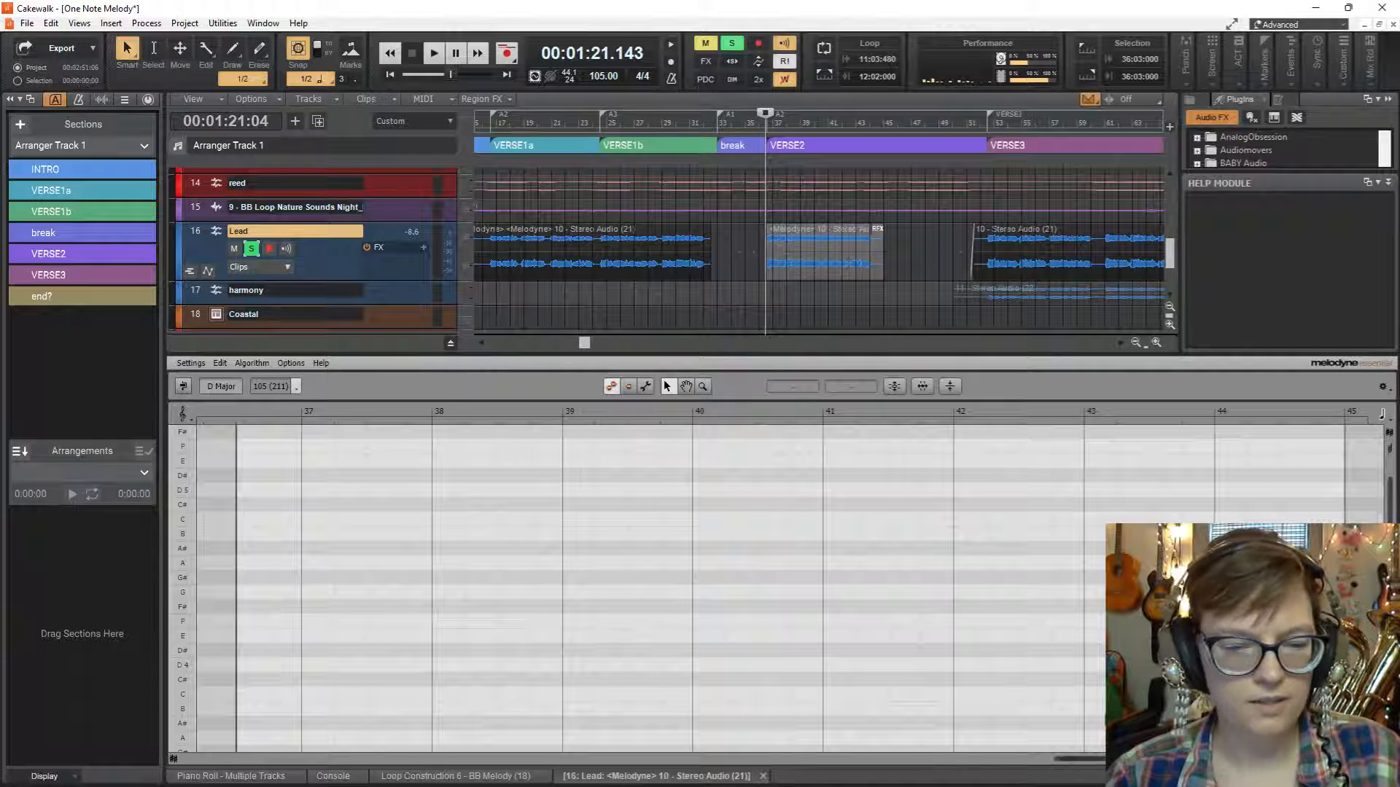
scroll(995, 625, down, 8)
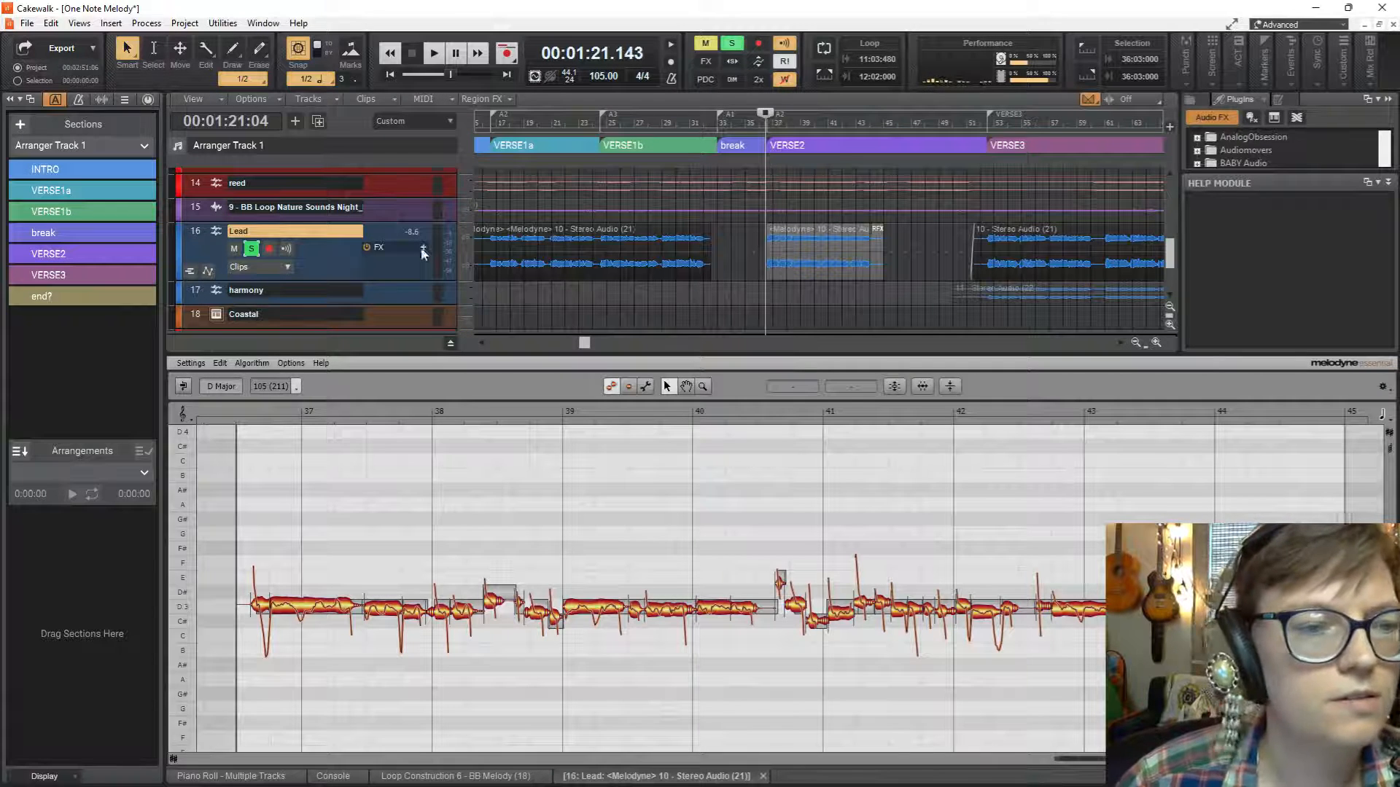
click(252, 249)
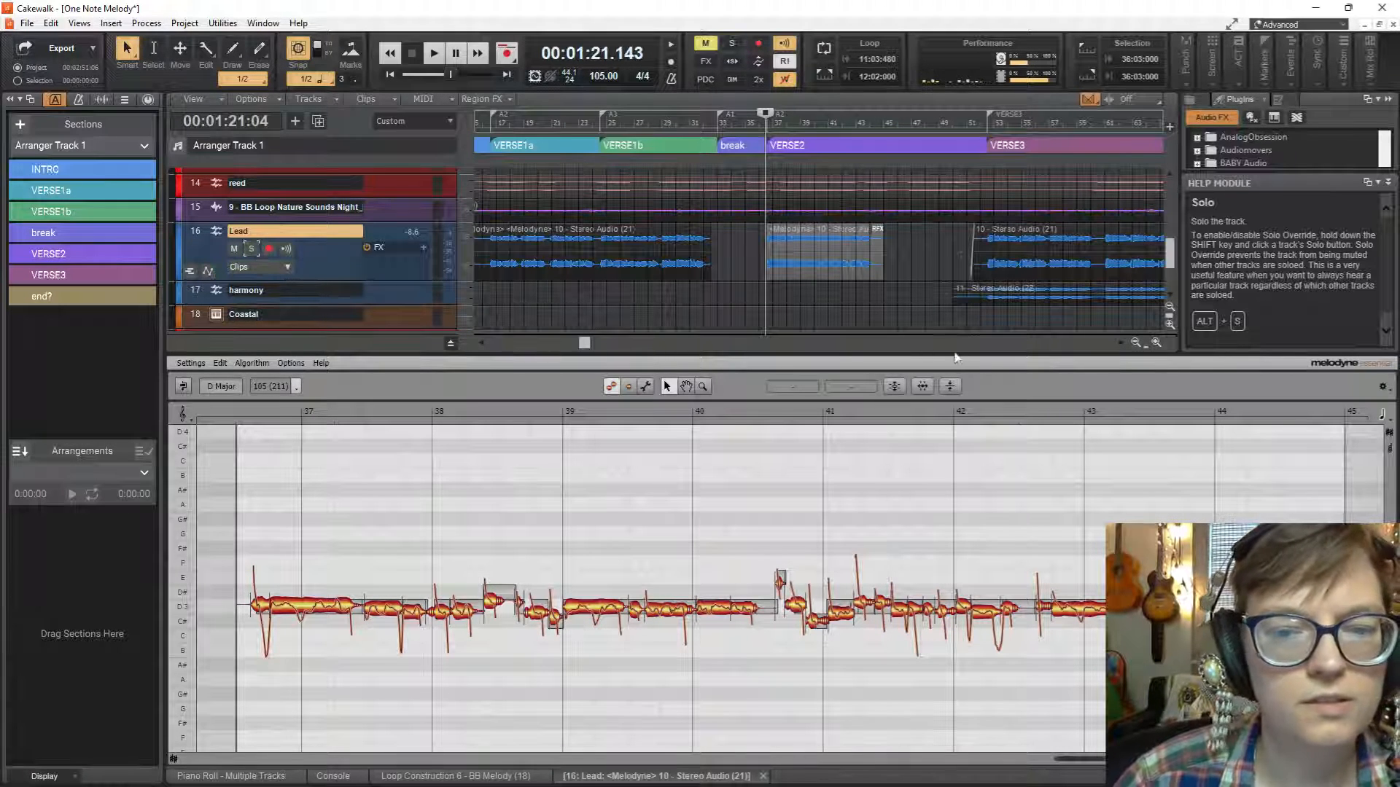
Correct the pitch of the VERSE2 Lead notes with Pitch Center at 100 % and a high Pitch Drift correction.
click(897, 390)
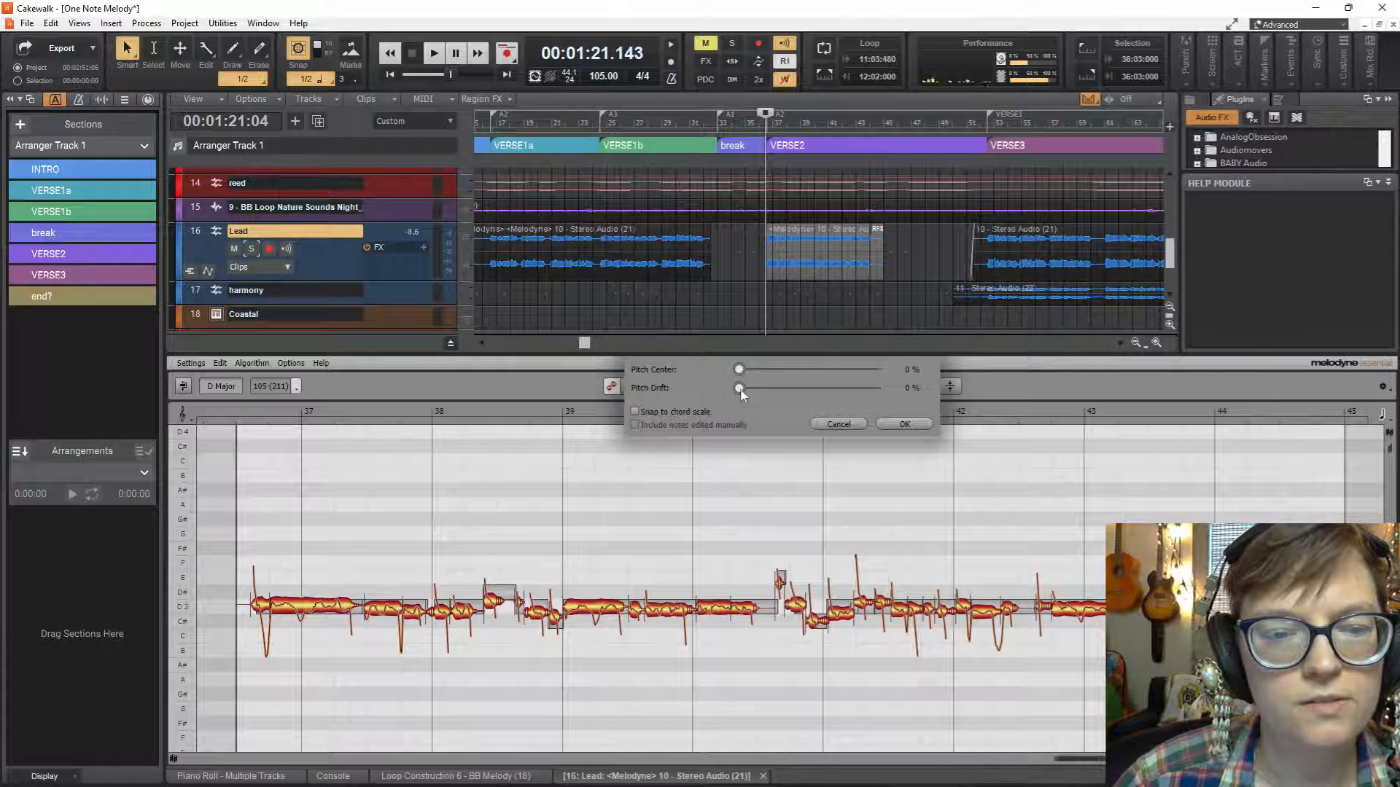
drag(740, 372, 912, 392)
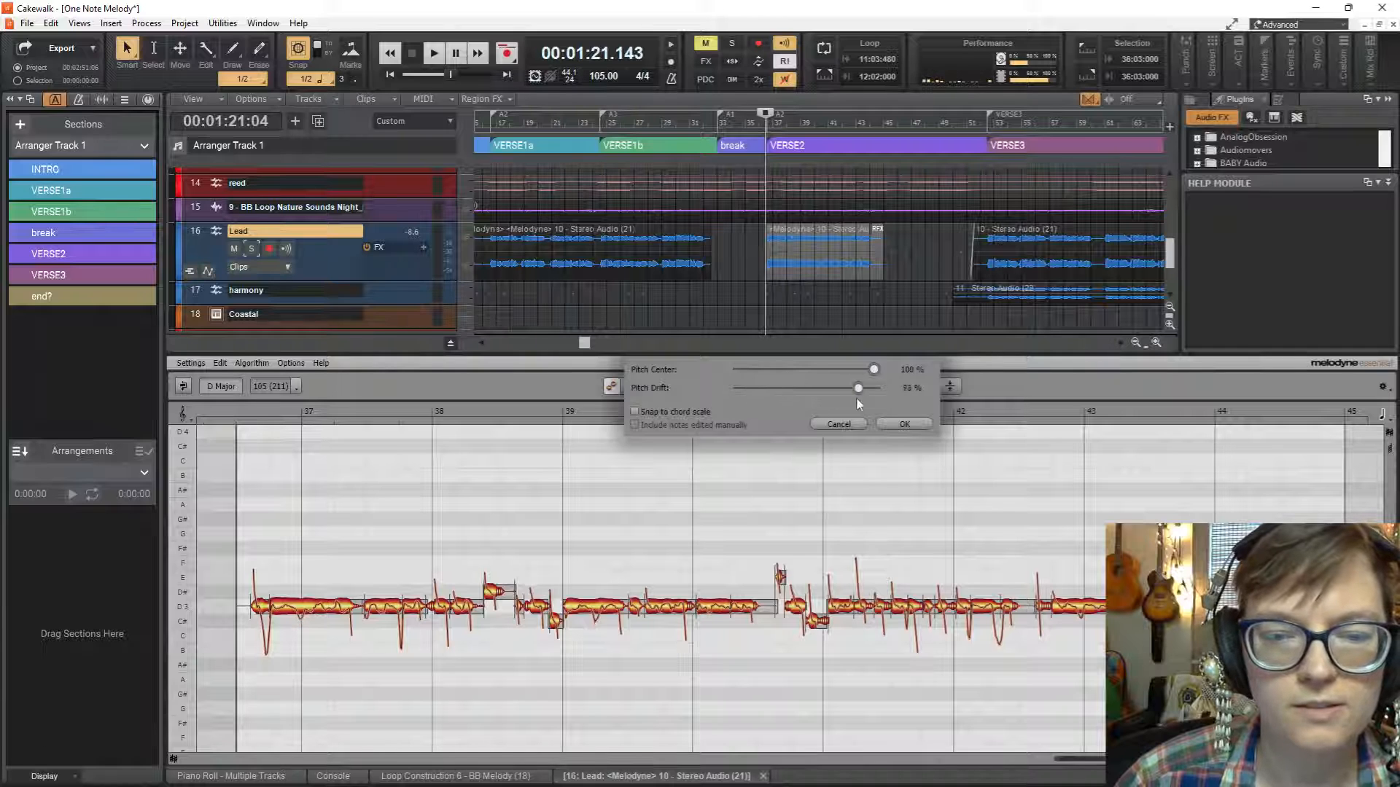
click(911, 424)
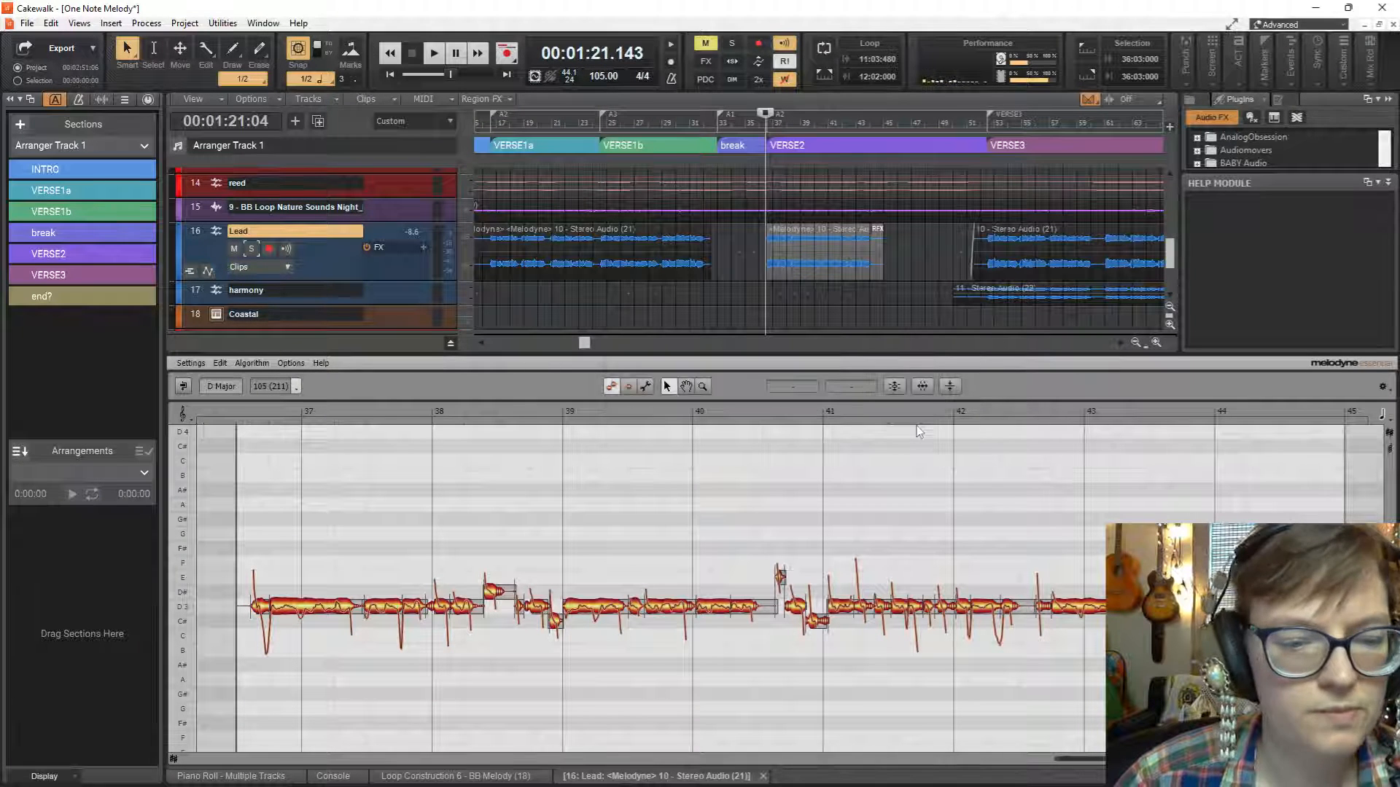
Move the off-pitch Lead notes after bar 38, just before bar 39 and just before bar 41 to D3.
click(492, 592)
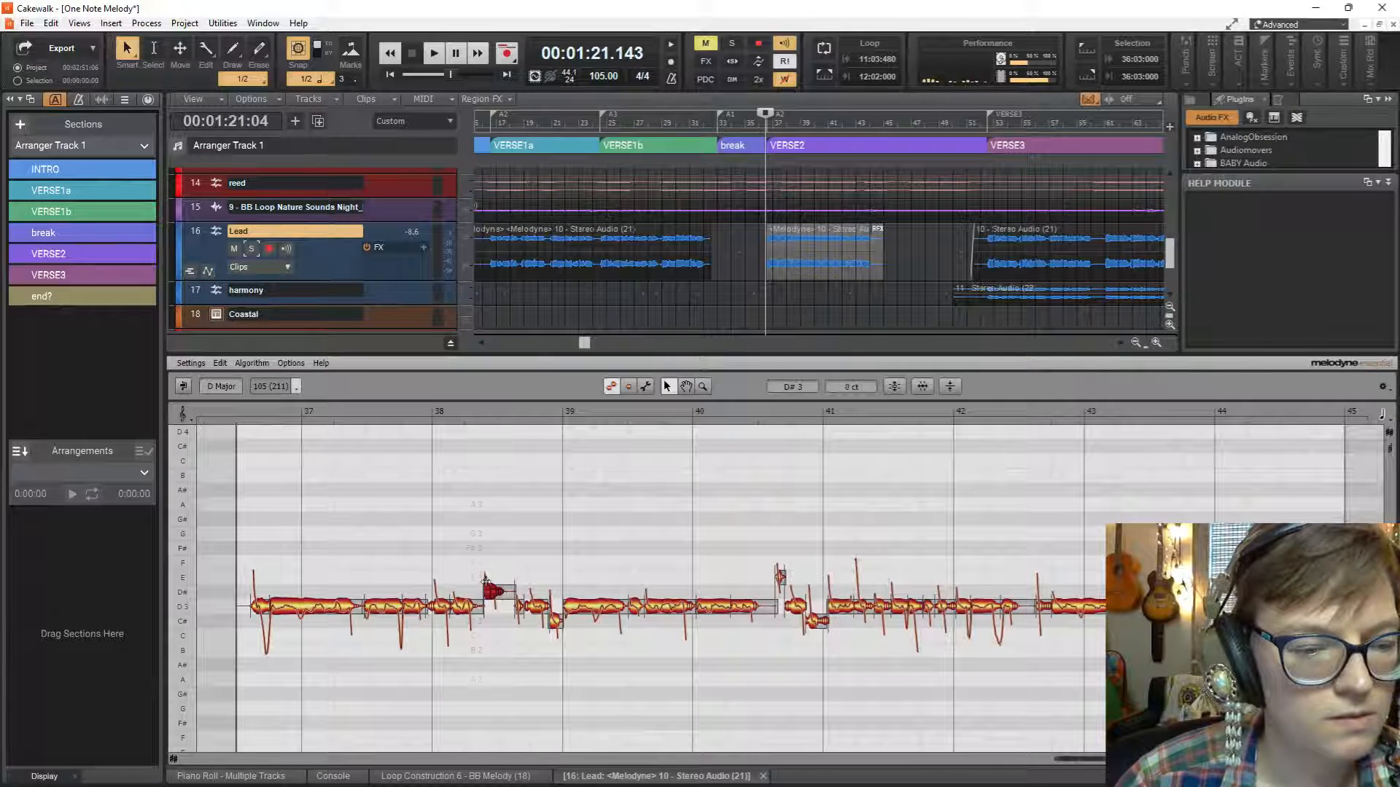
drag(486, 592, 497, 602)
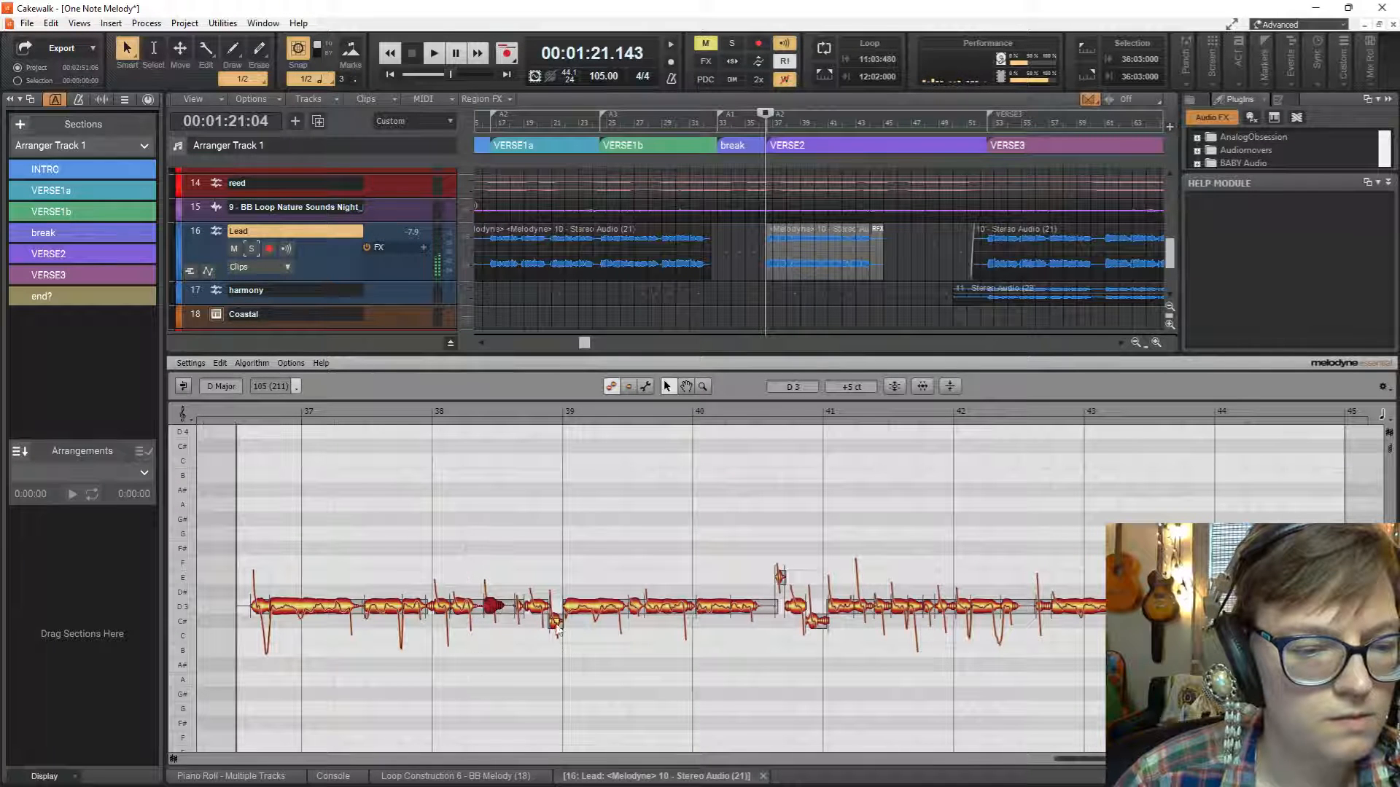
drag(556, 618, 559, 611)
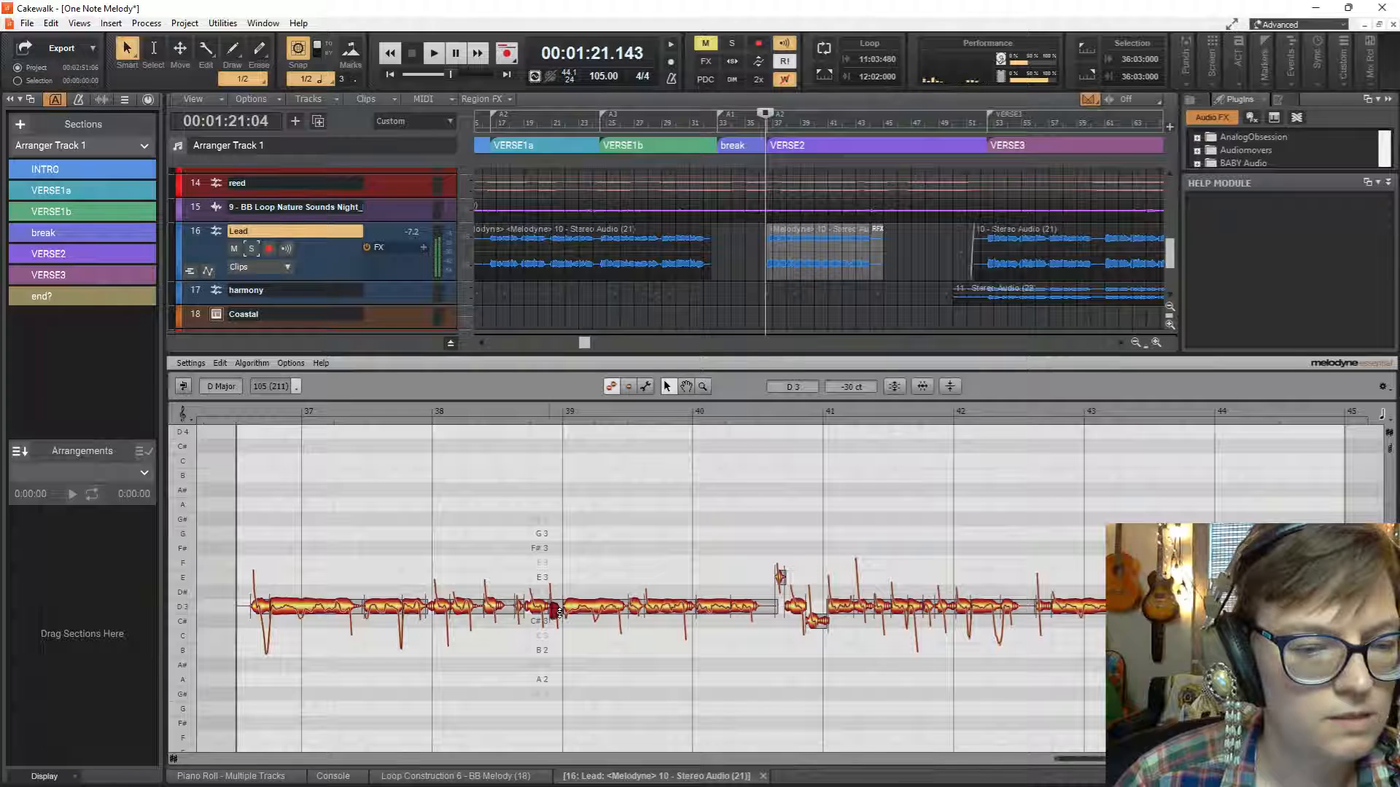
drag(812, 622, 818, 611)
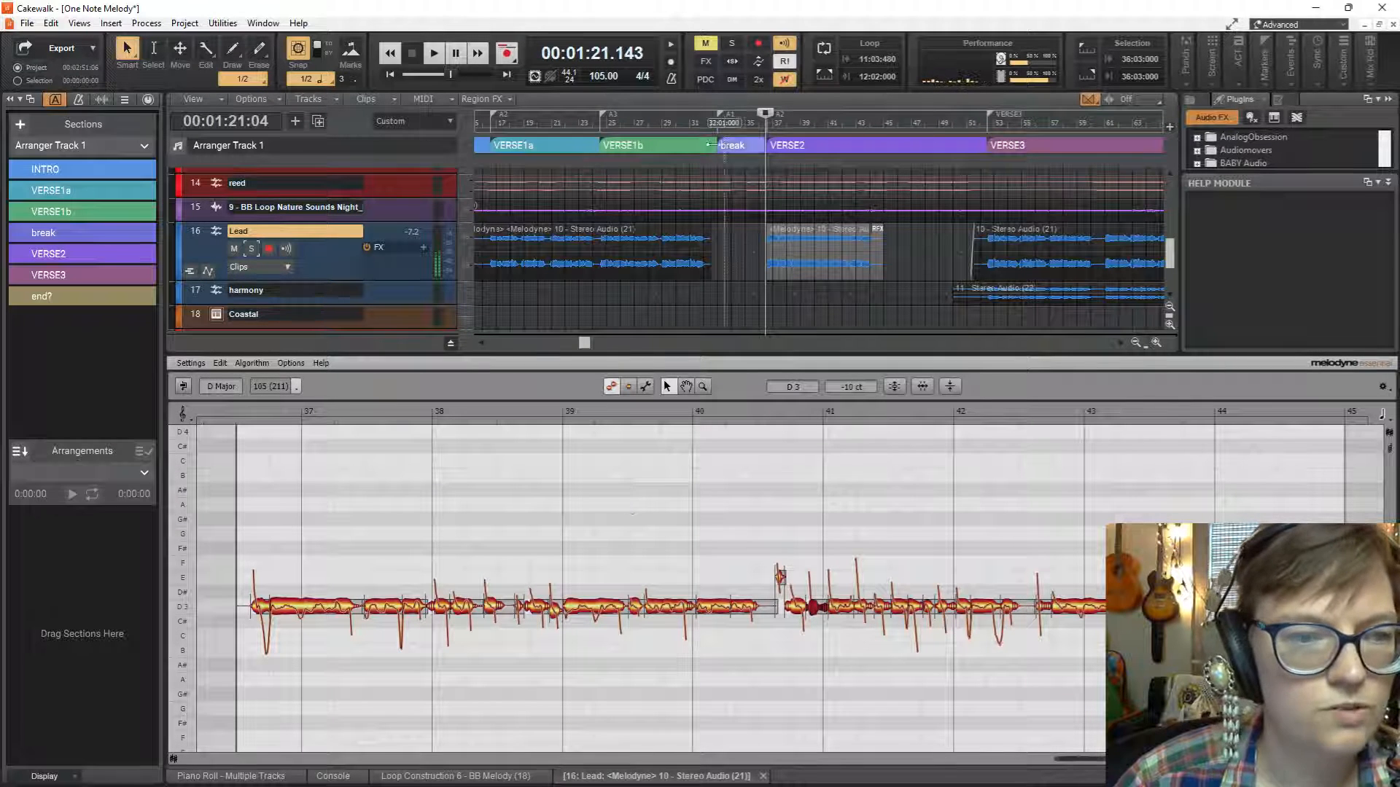
Play VERSE2 through bar 40 and lower the short high note ahead of bar 41 to D3 +20 ct.
key(space)
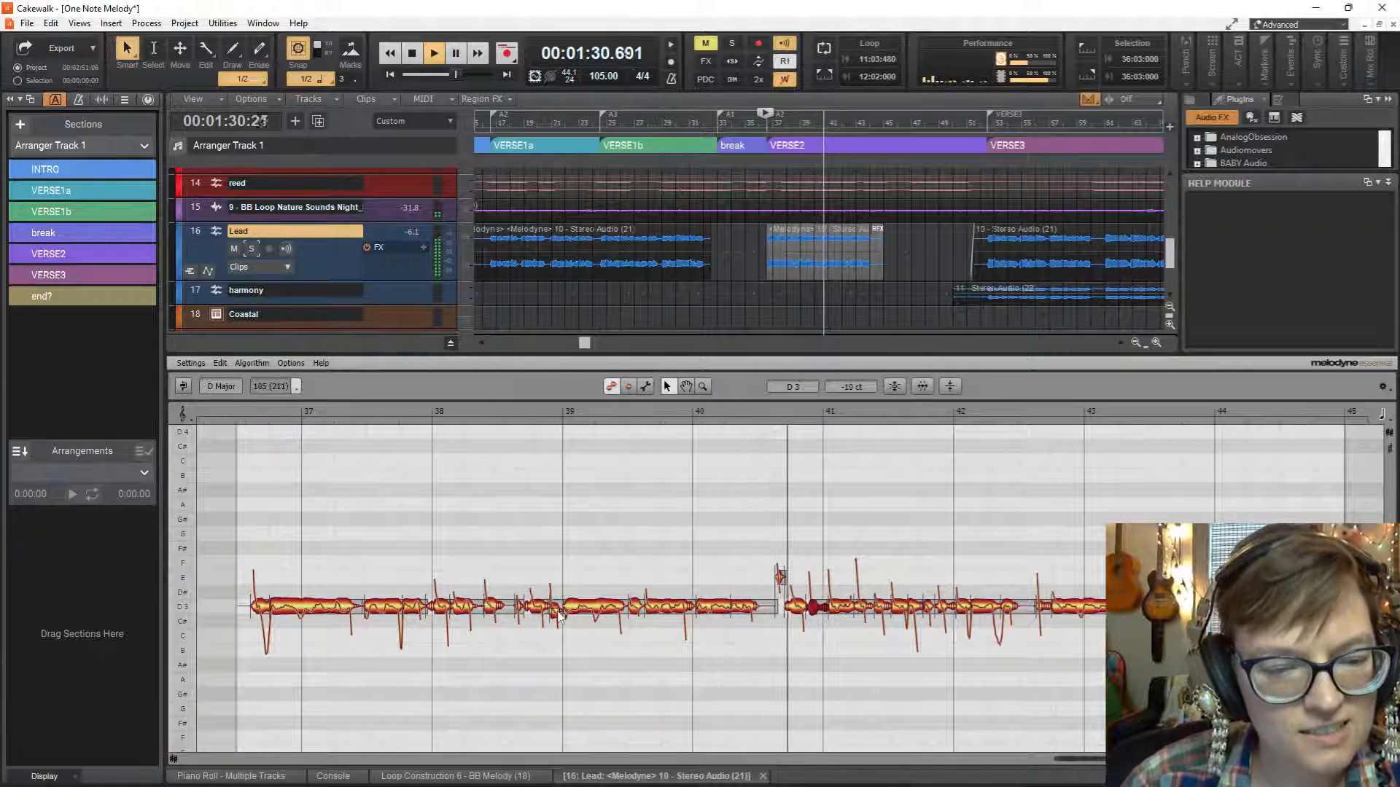
key(space)
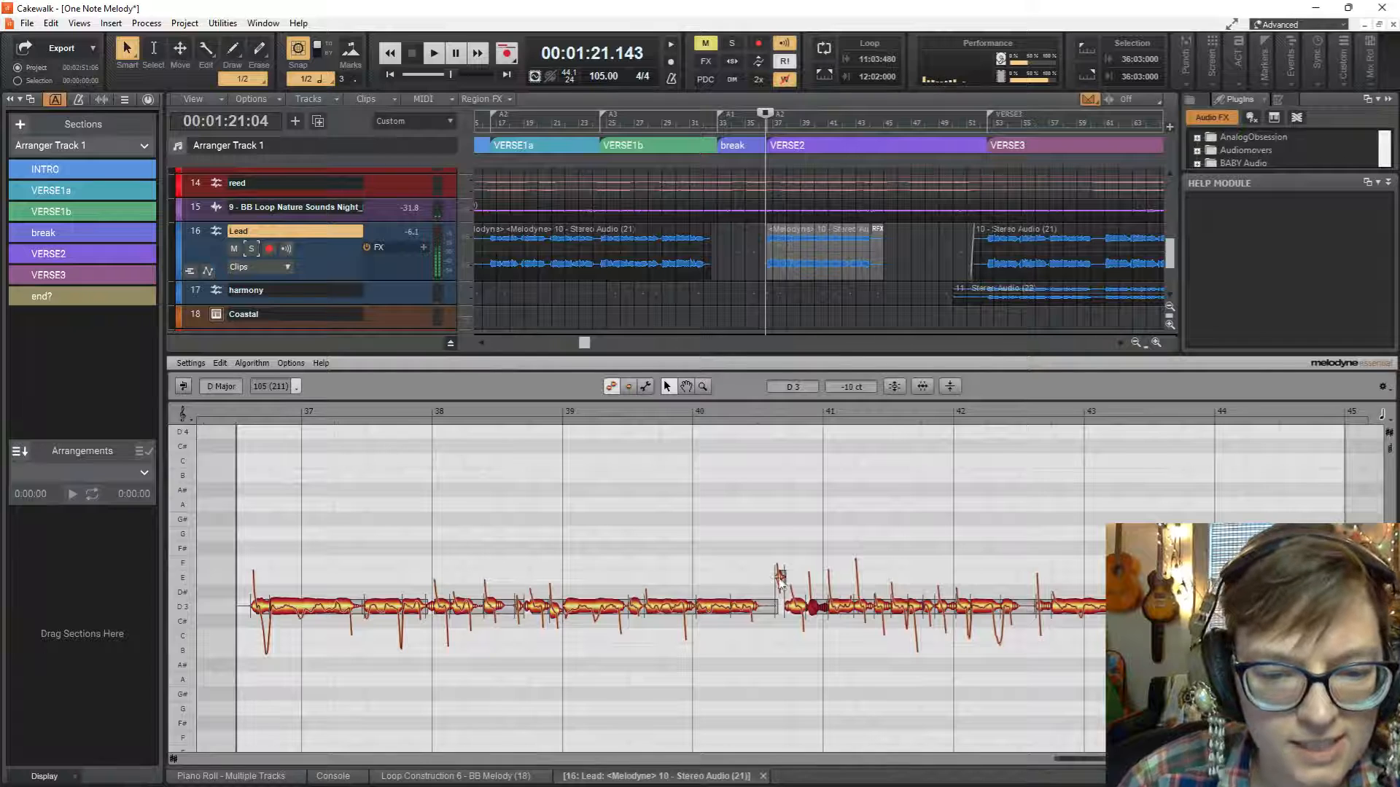
drag(780, 578, 781, 594)
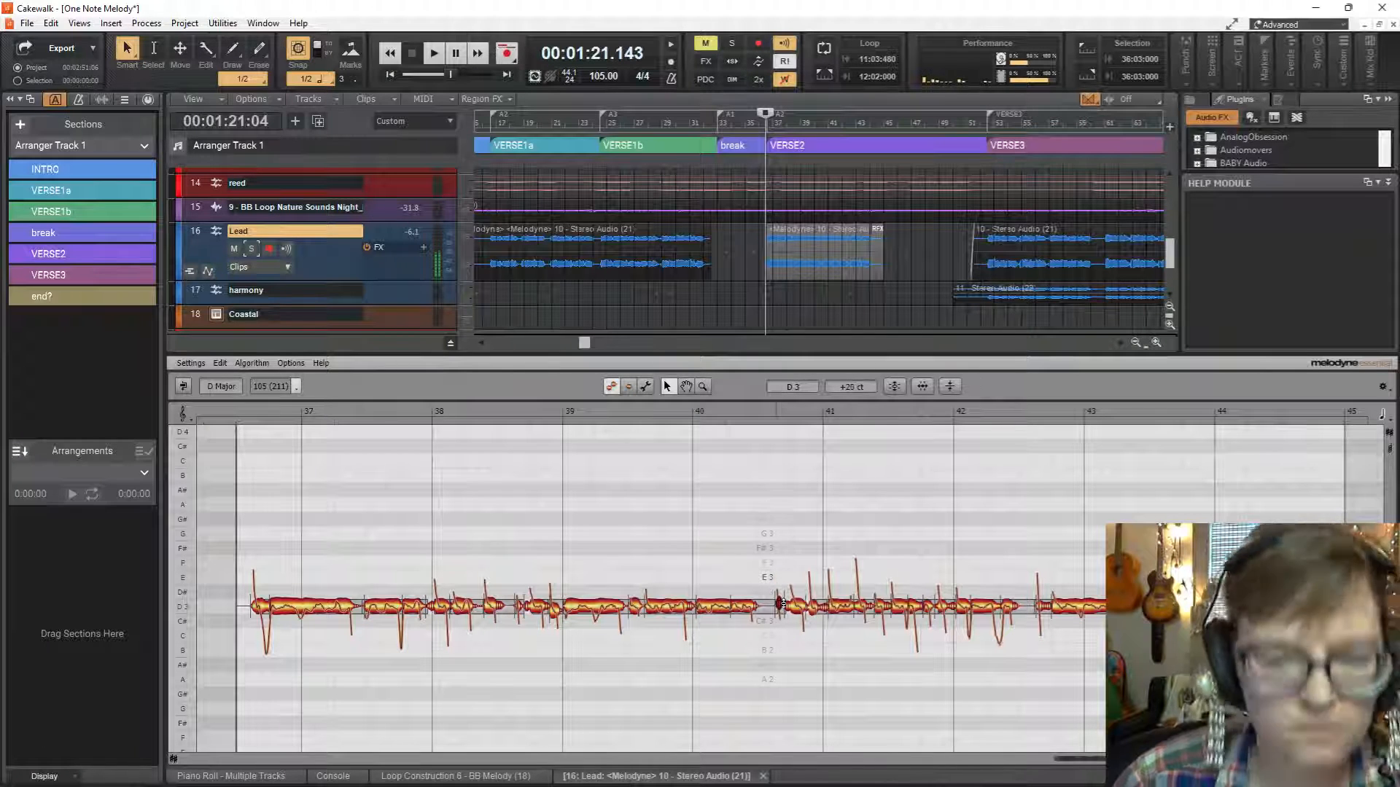
Play back the tuned VERSE2 vocal from its start and again from bar 39 to check the corrected notes.
key(space)
click(786, 274)
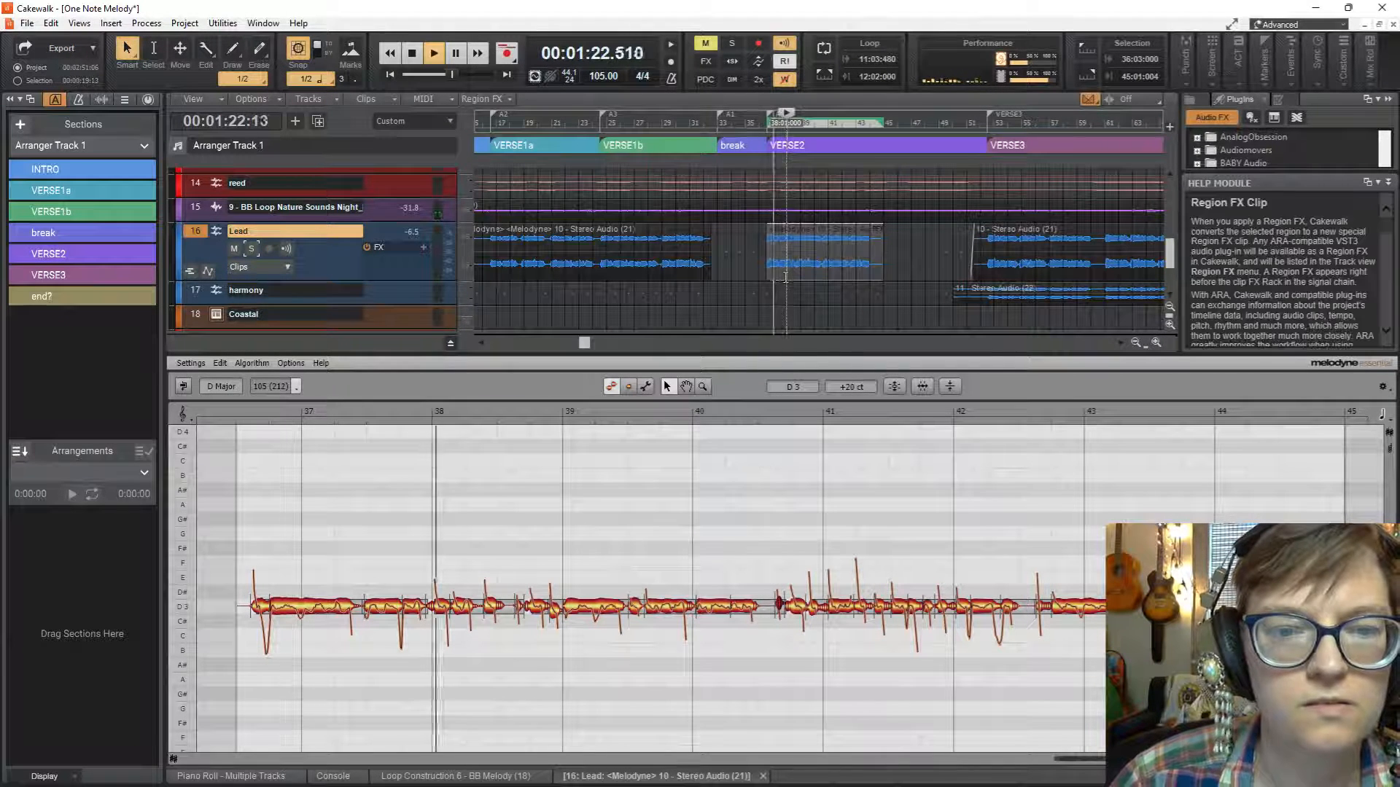
click(798, 282)
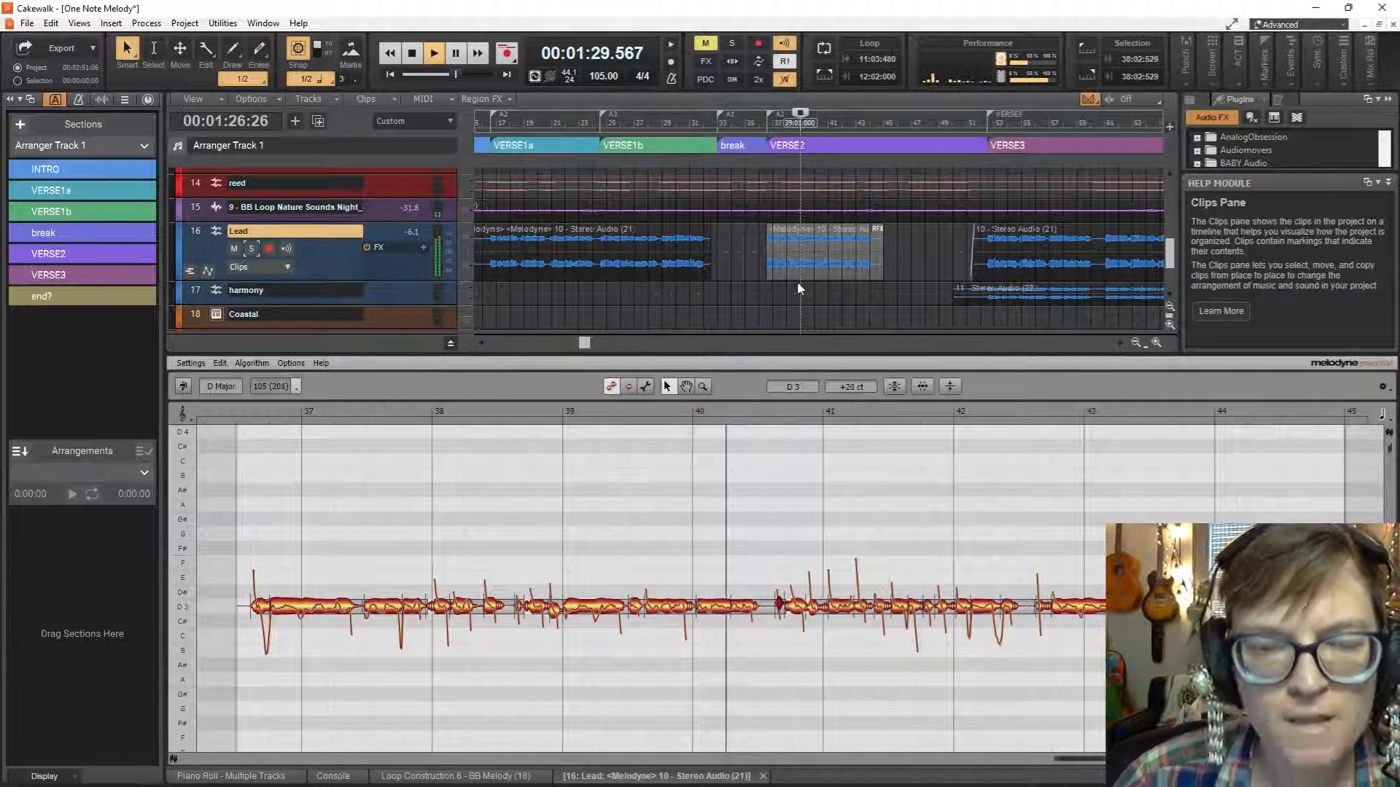
key(space)
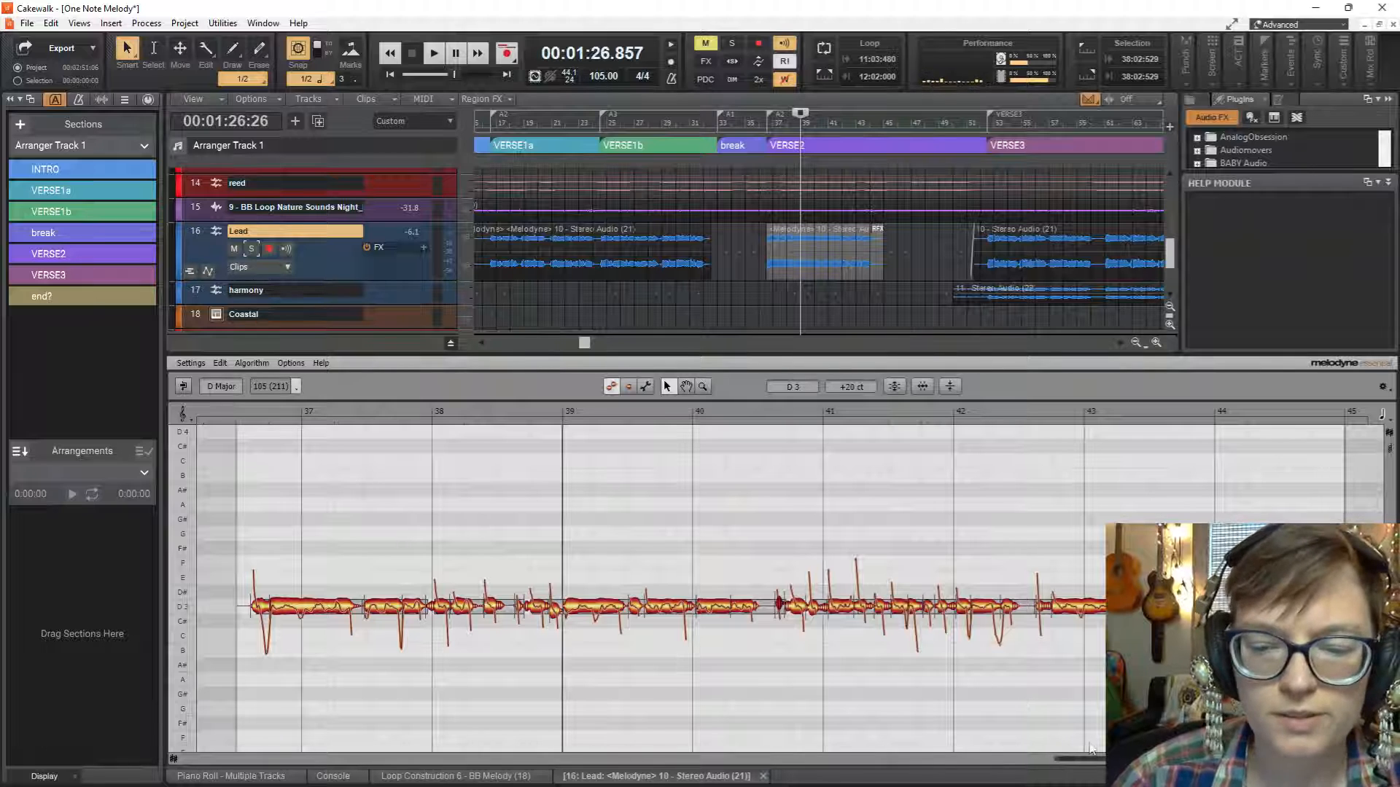
drag(1083, 759, 1098, 760)
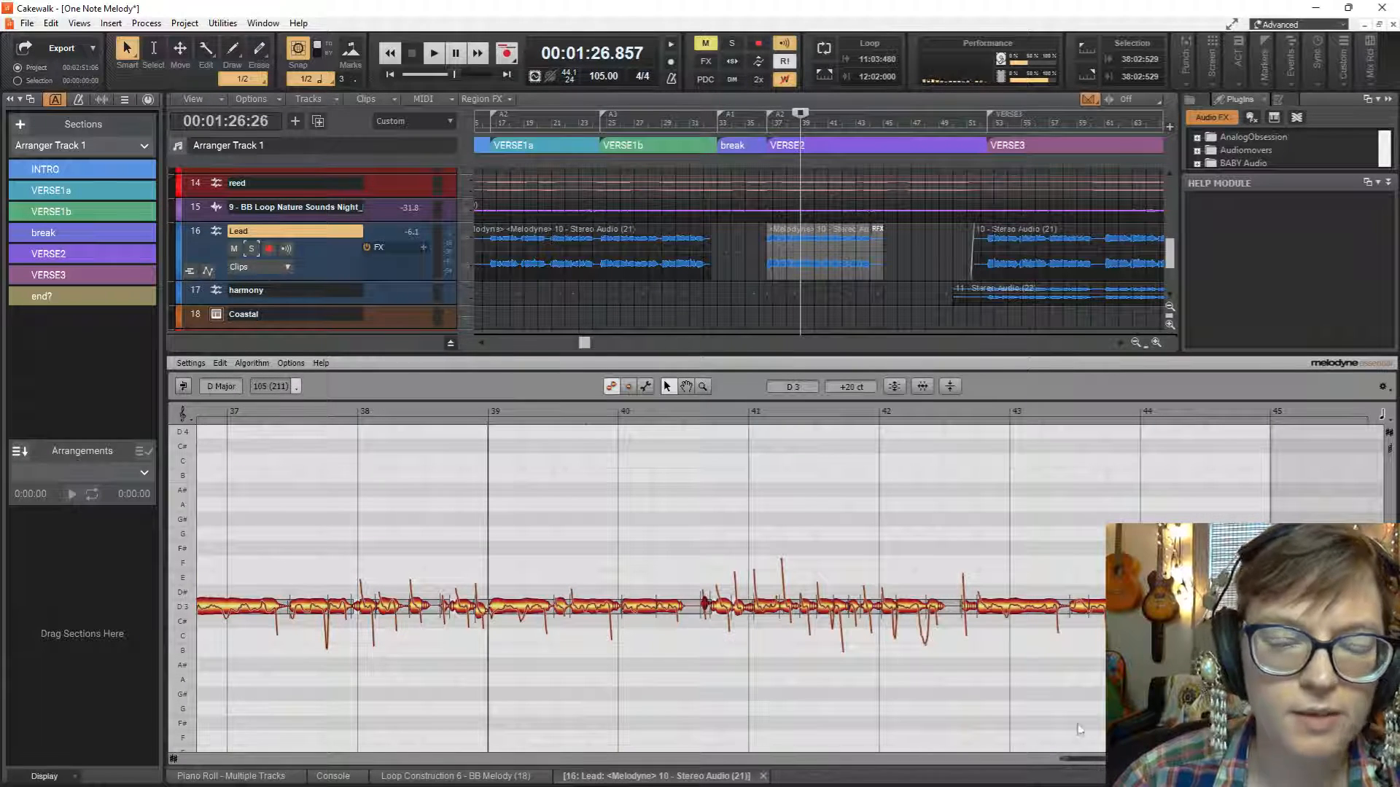
key(space)
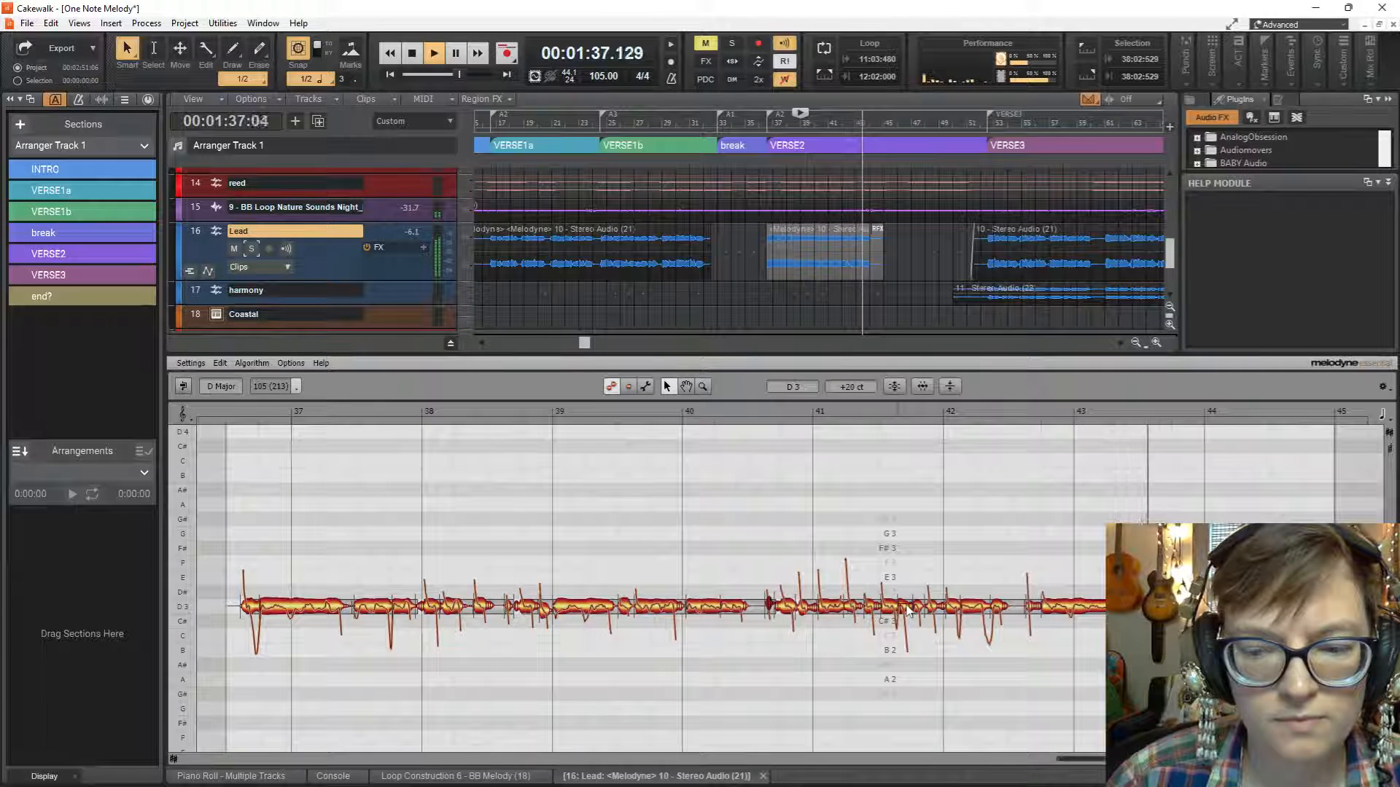
key(space)
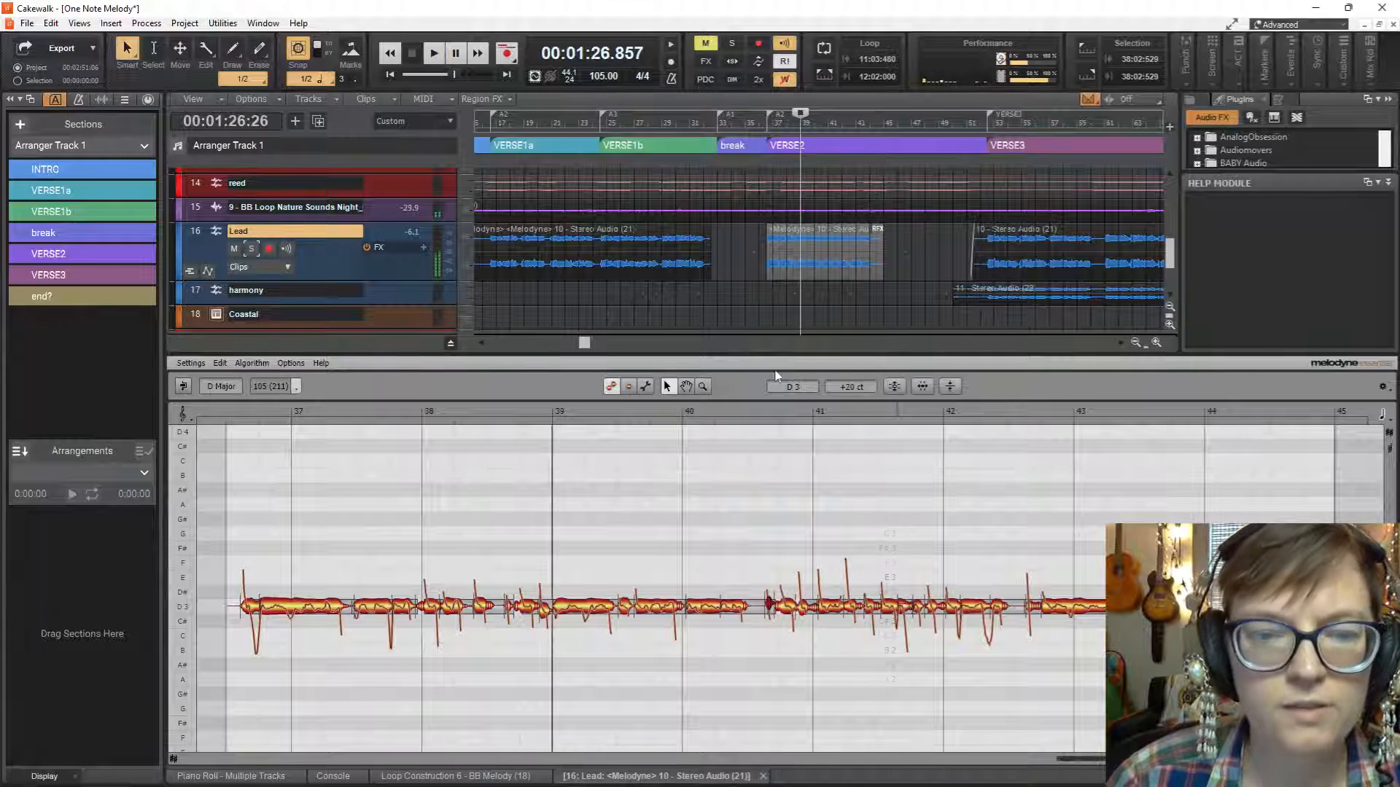
Render the Melodyne region effect on the VERSE2 Lead clip and return the playhead to the start of VERSE2.
click(825, 234)
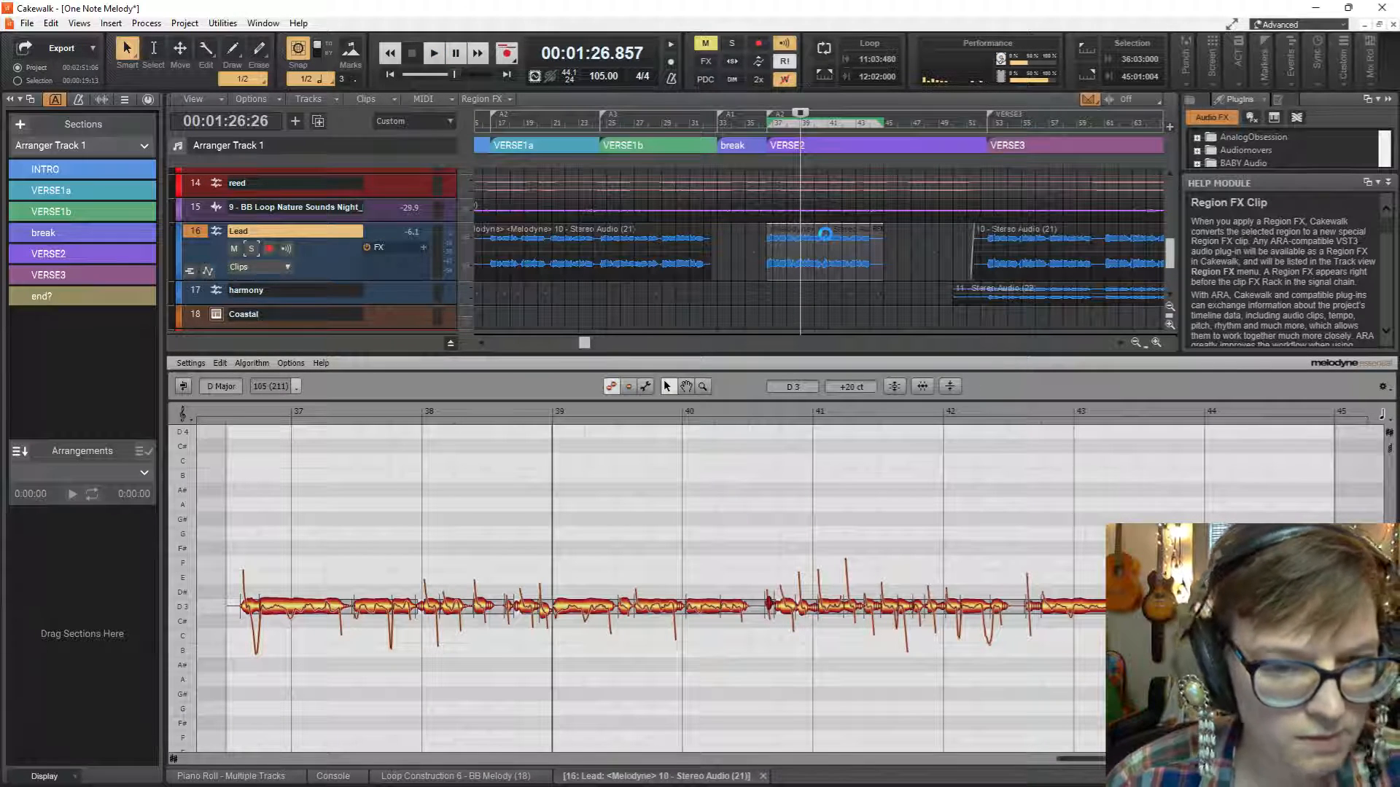
click(826, 237)
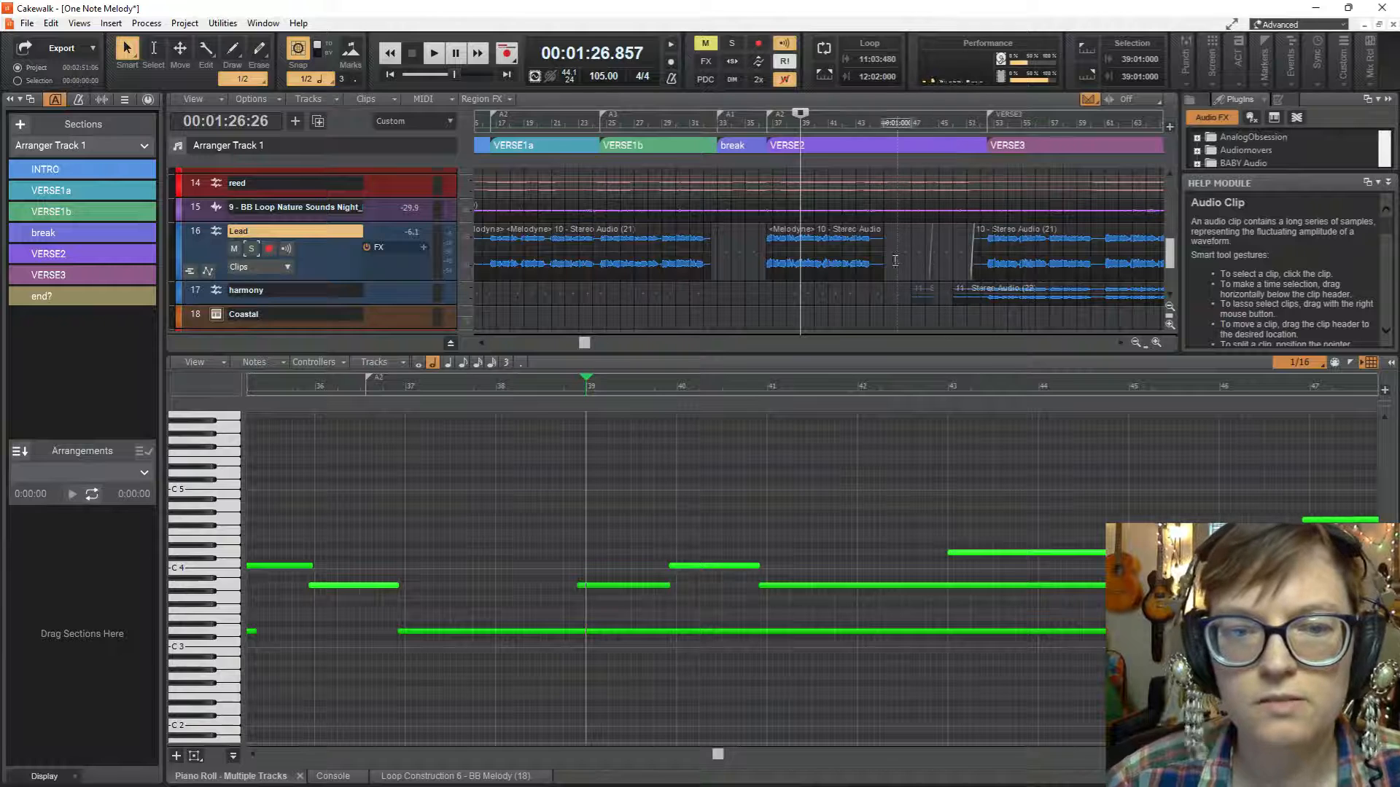
click(829, 264)
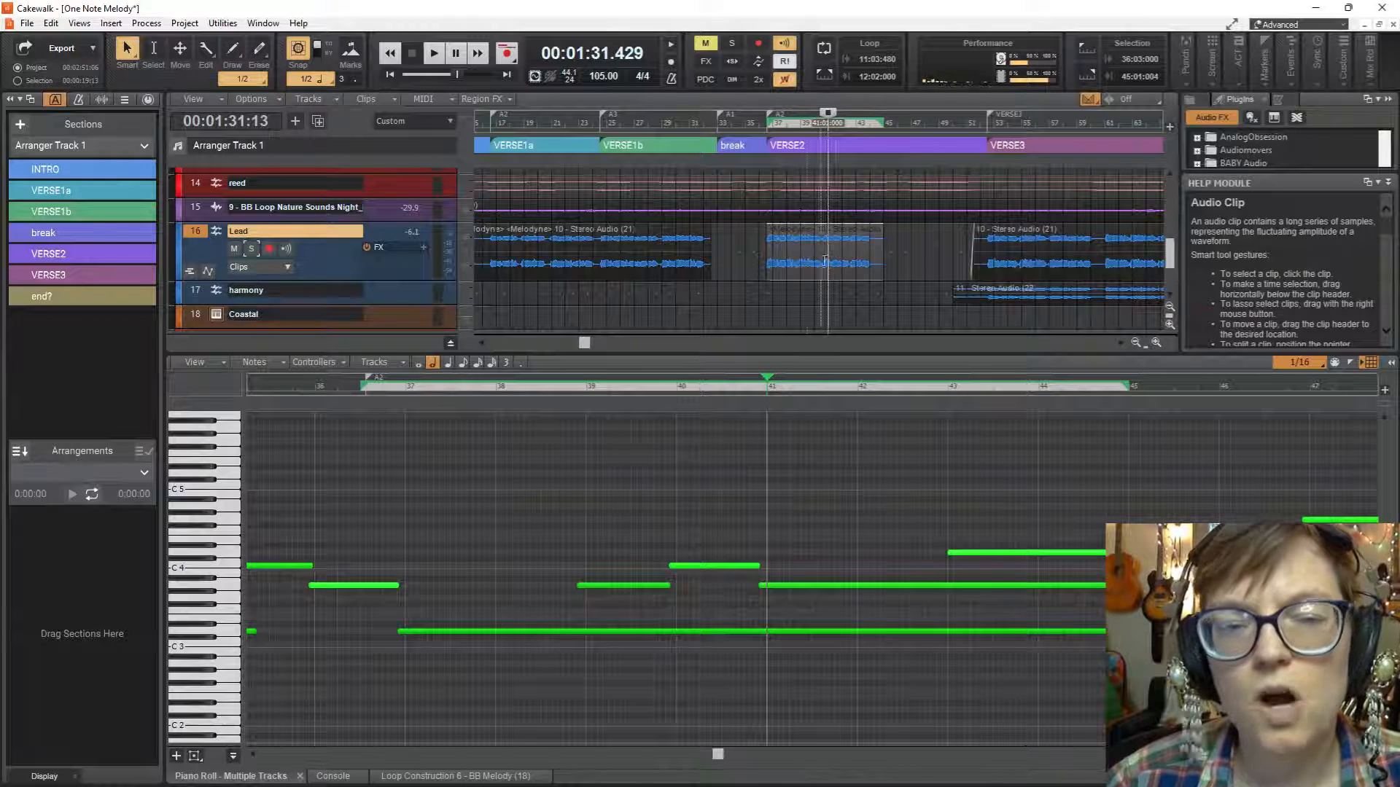
click(762, 285)
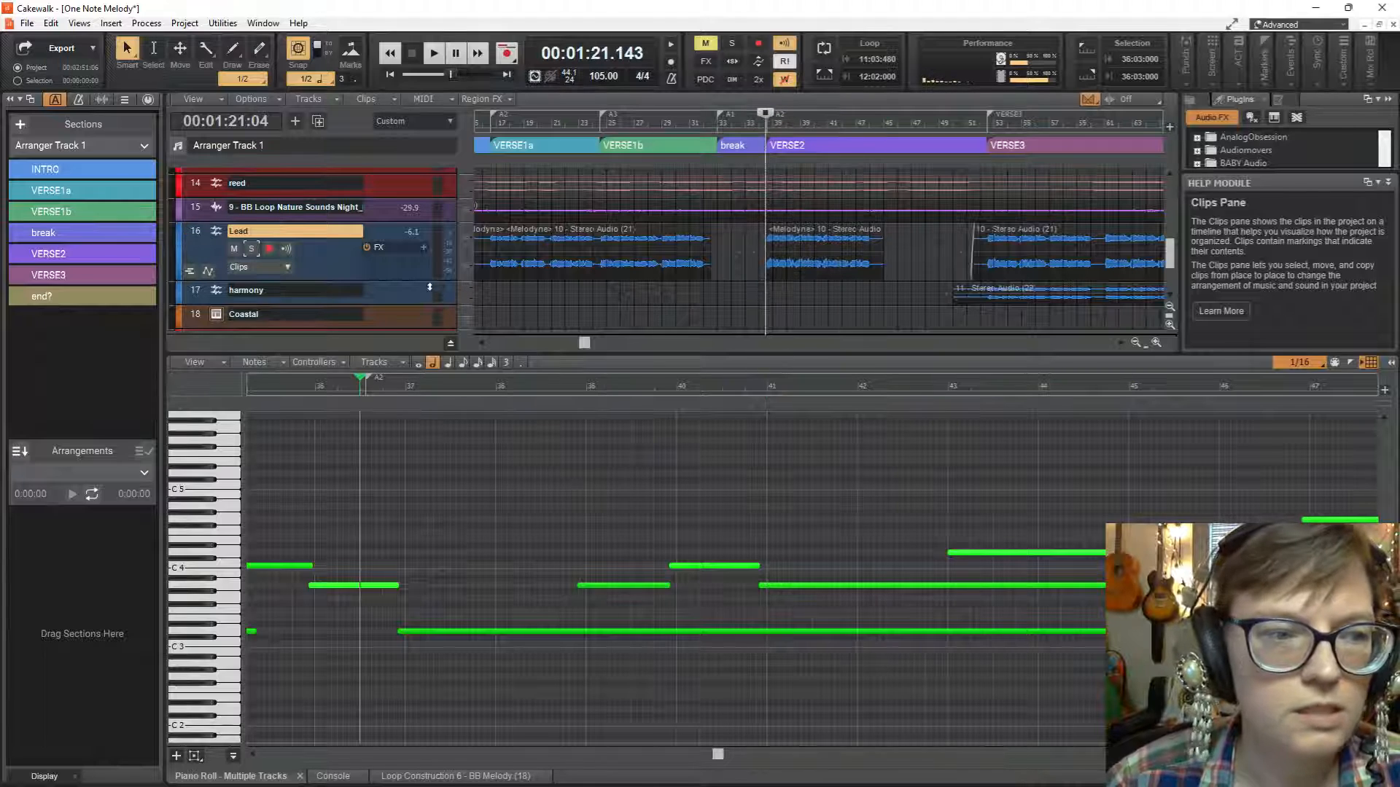
Make the Lead track taller and play the rendered vocal from the start of VERSE2.
drag(337, 281, 350, 331)
scroll(354, 321, down, 3)
key(space)
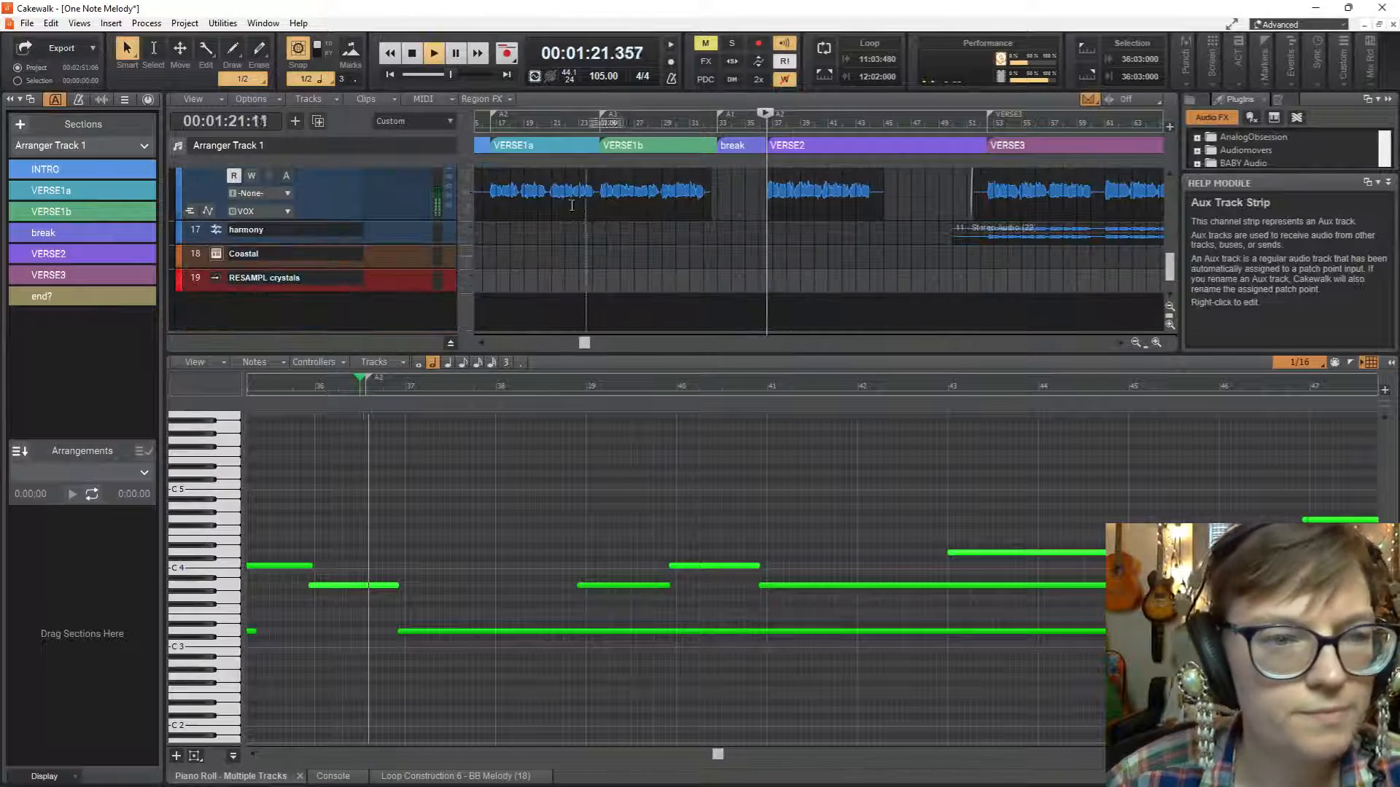
scroll(328, 208, up, 3)
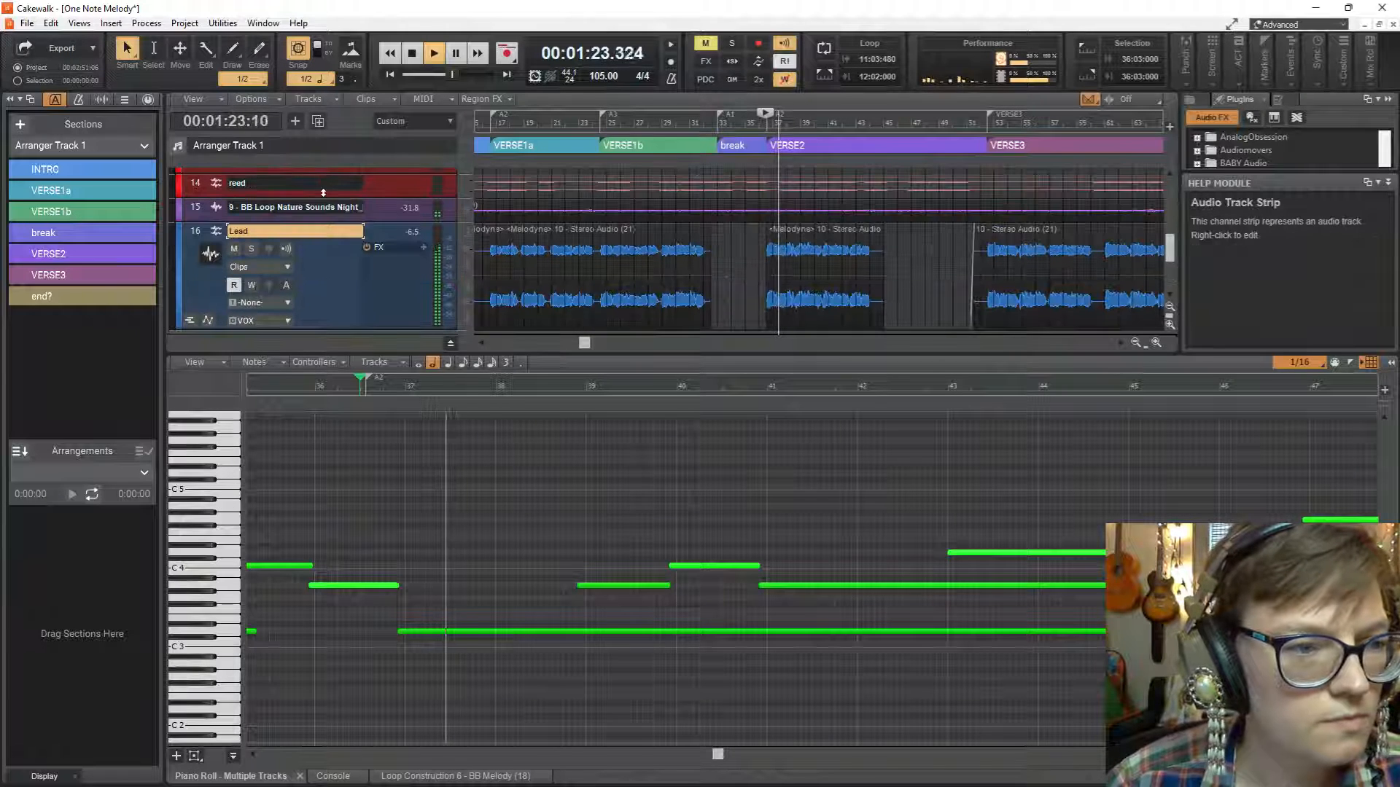
scroll(343, 222, down, 2)
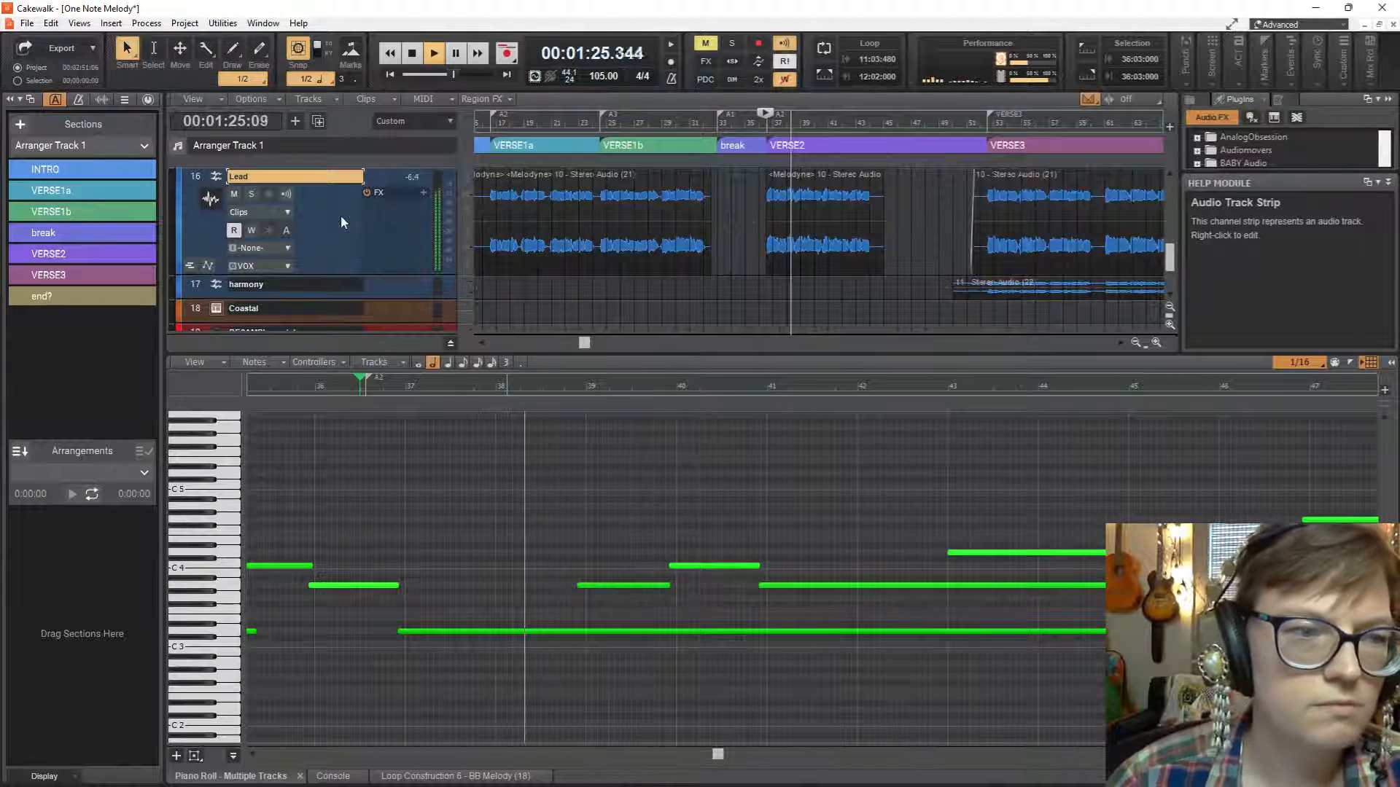
Check the Snap to Grid preferences, close them, and change the grid snap setting.
right_click(301, 60)
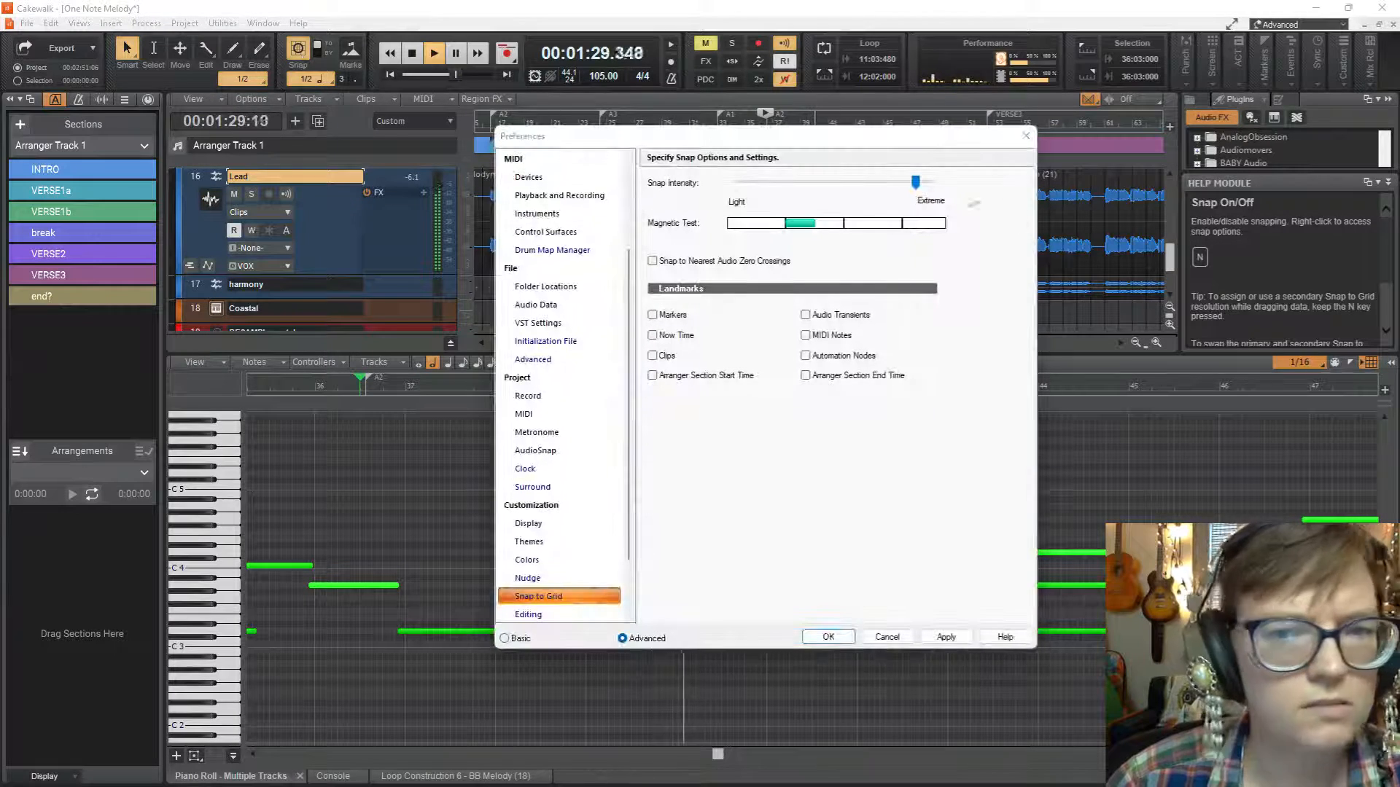
click(1021, 138)
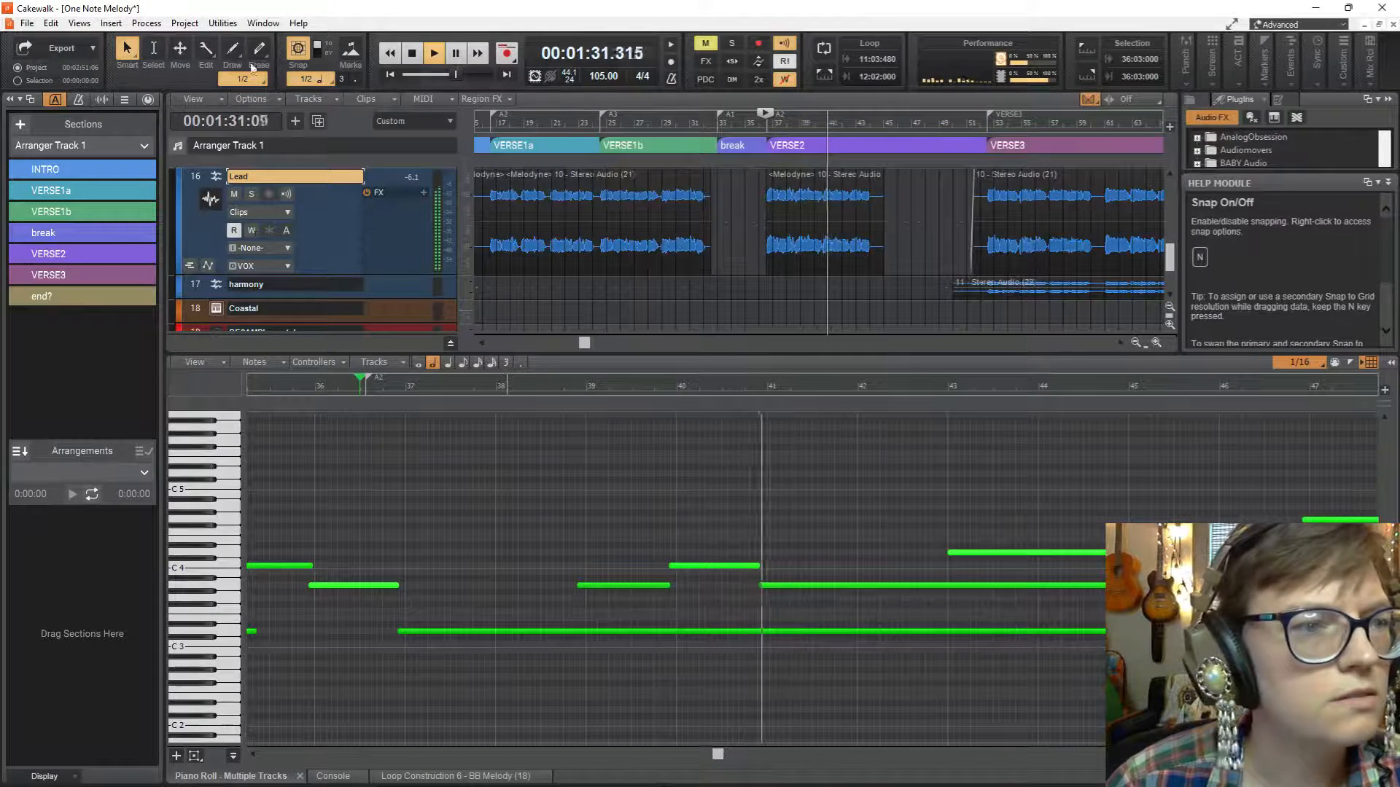
click(312, 79)
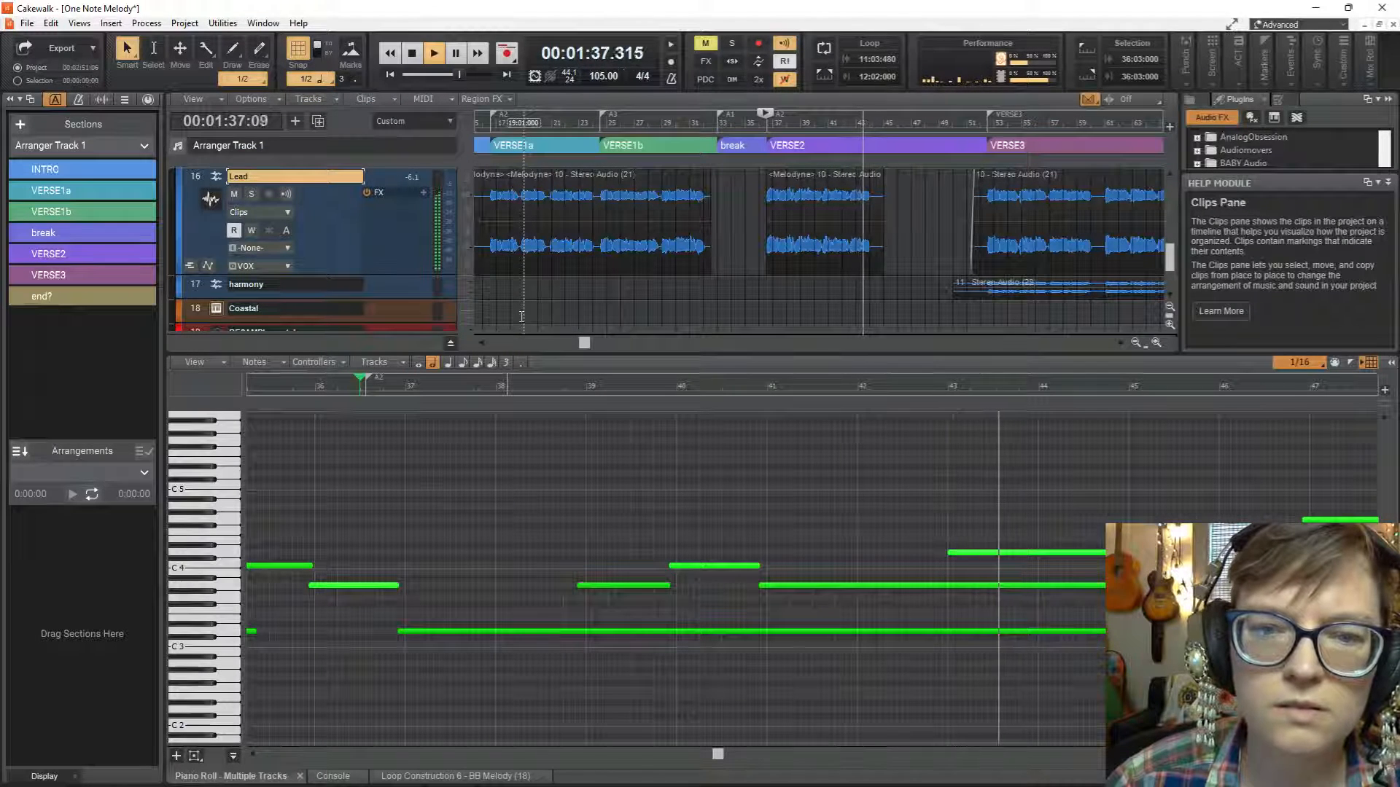
Enlarge the clips area, close the Piano Roll view, and play the Lead vocal from the start of VERSE2.
key(space)
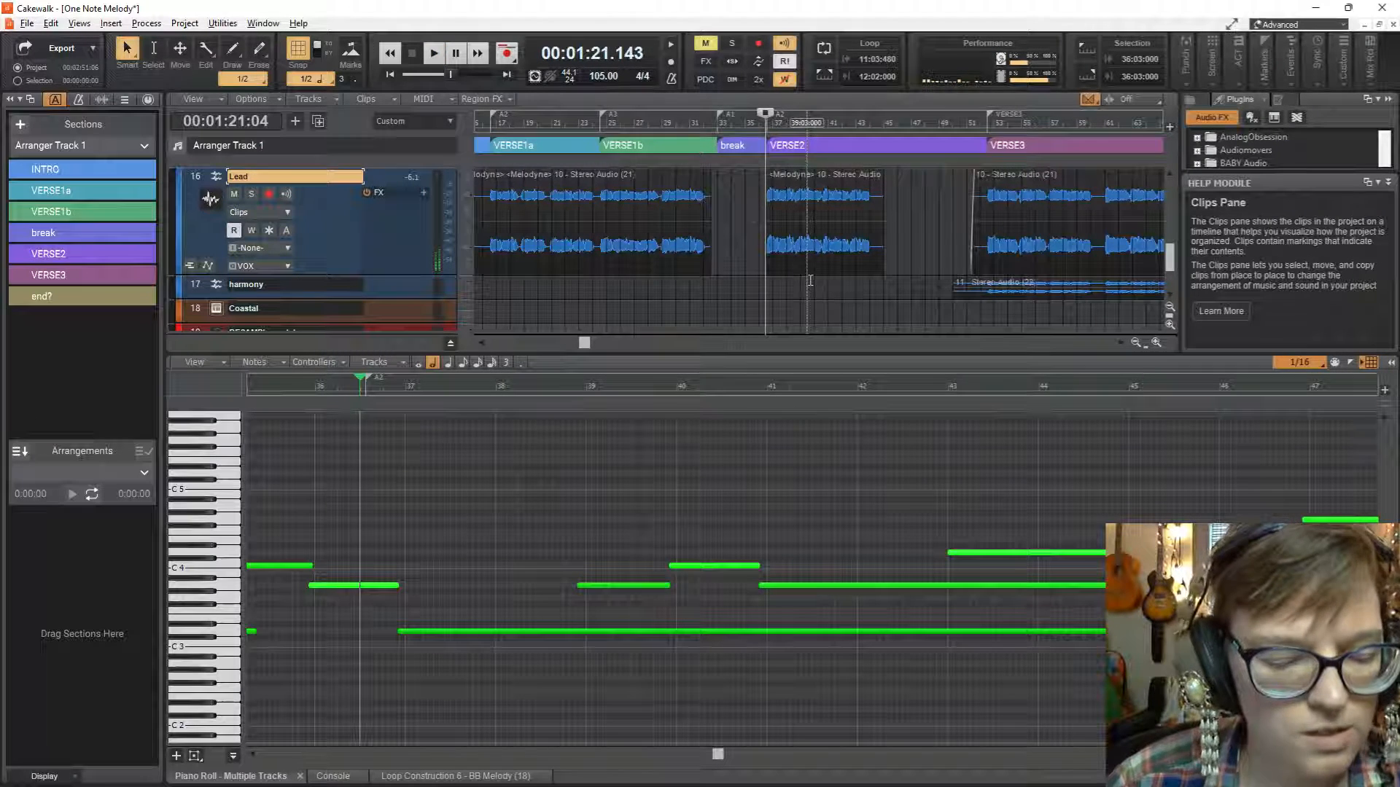
scroll(809, 280, up, 5)
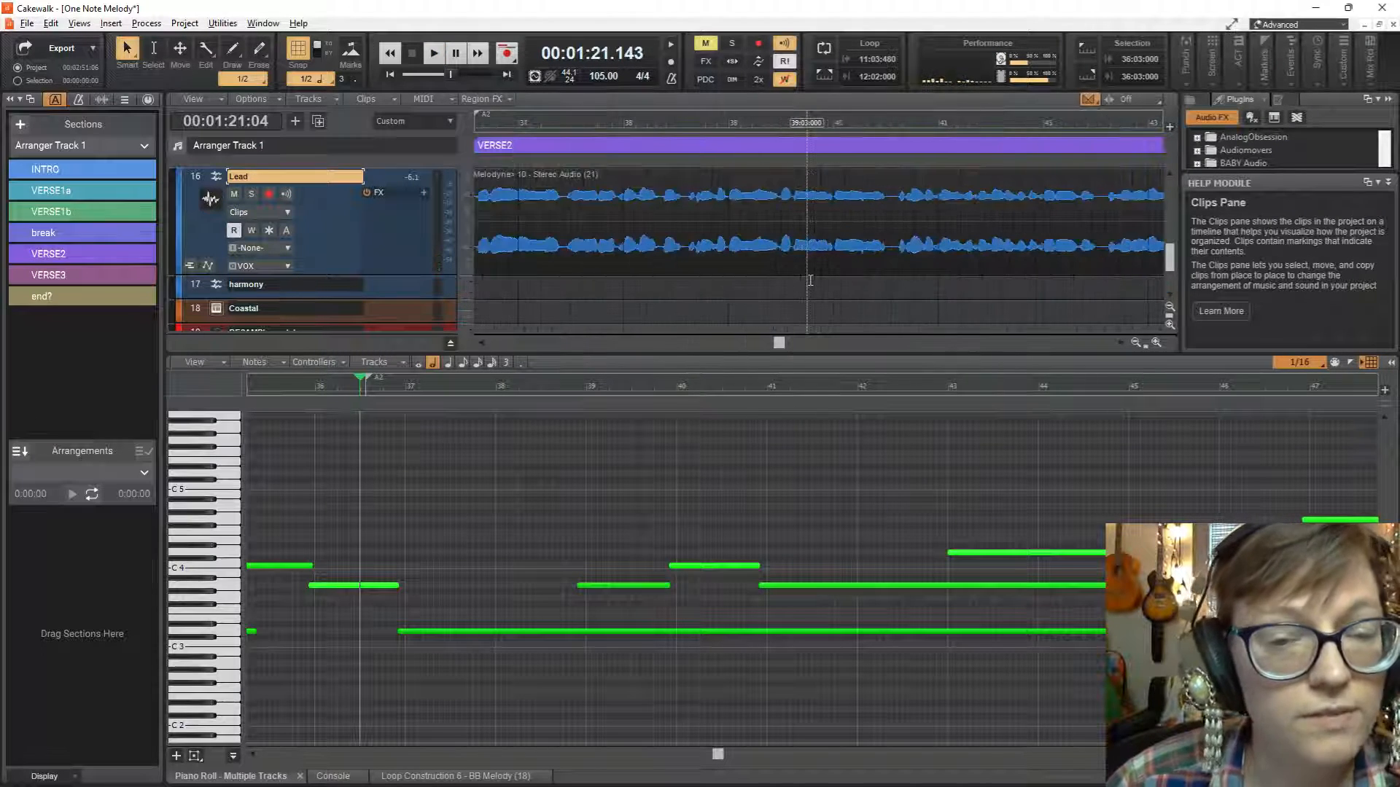
drag(816, 351, 818, 399)
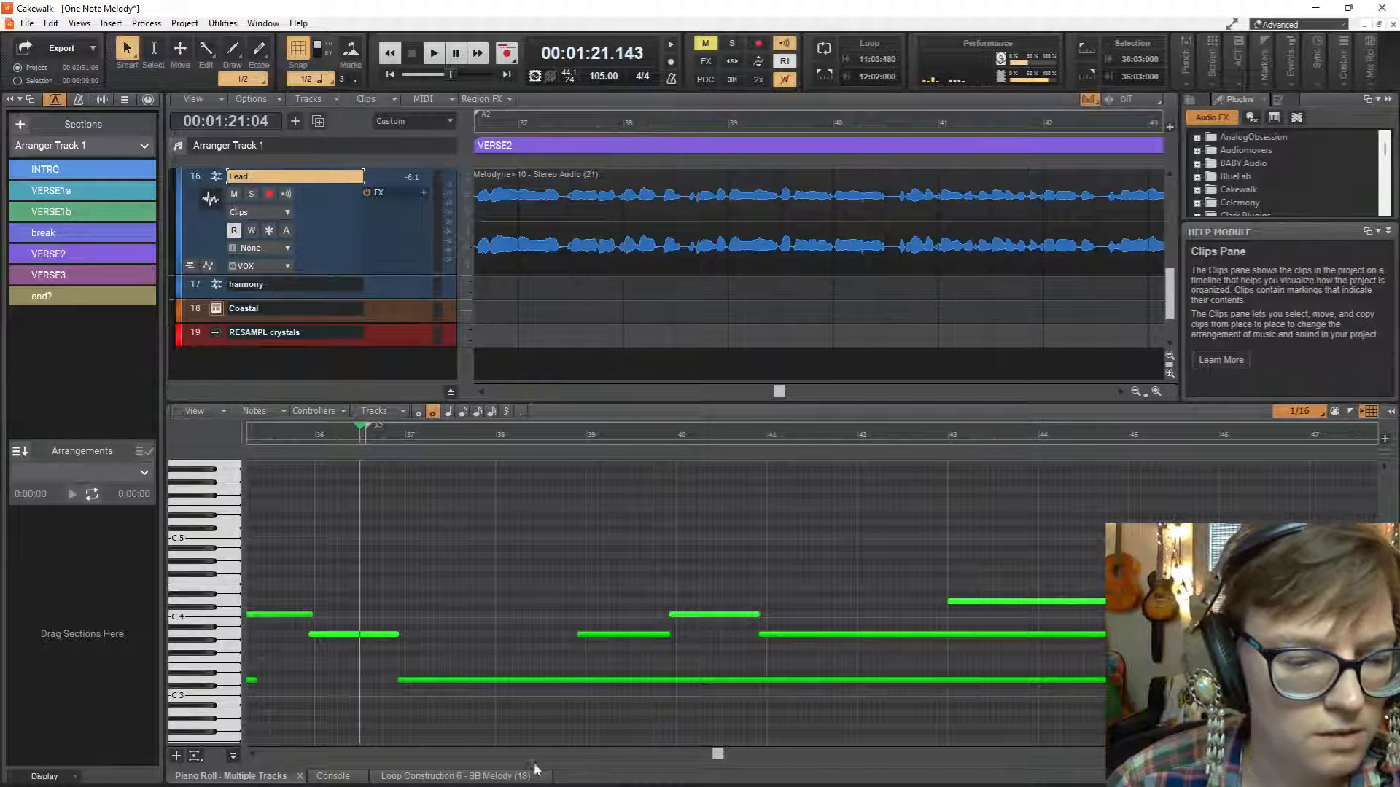
click(300, 776)
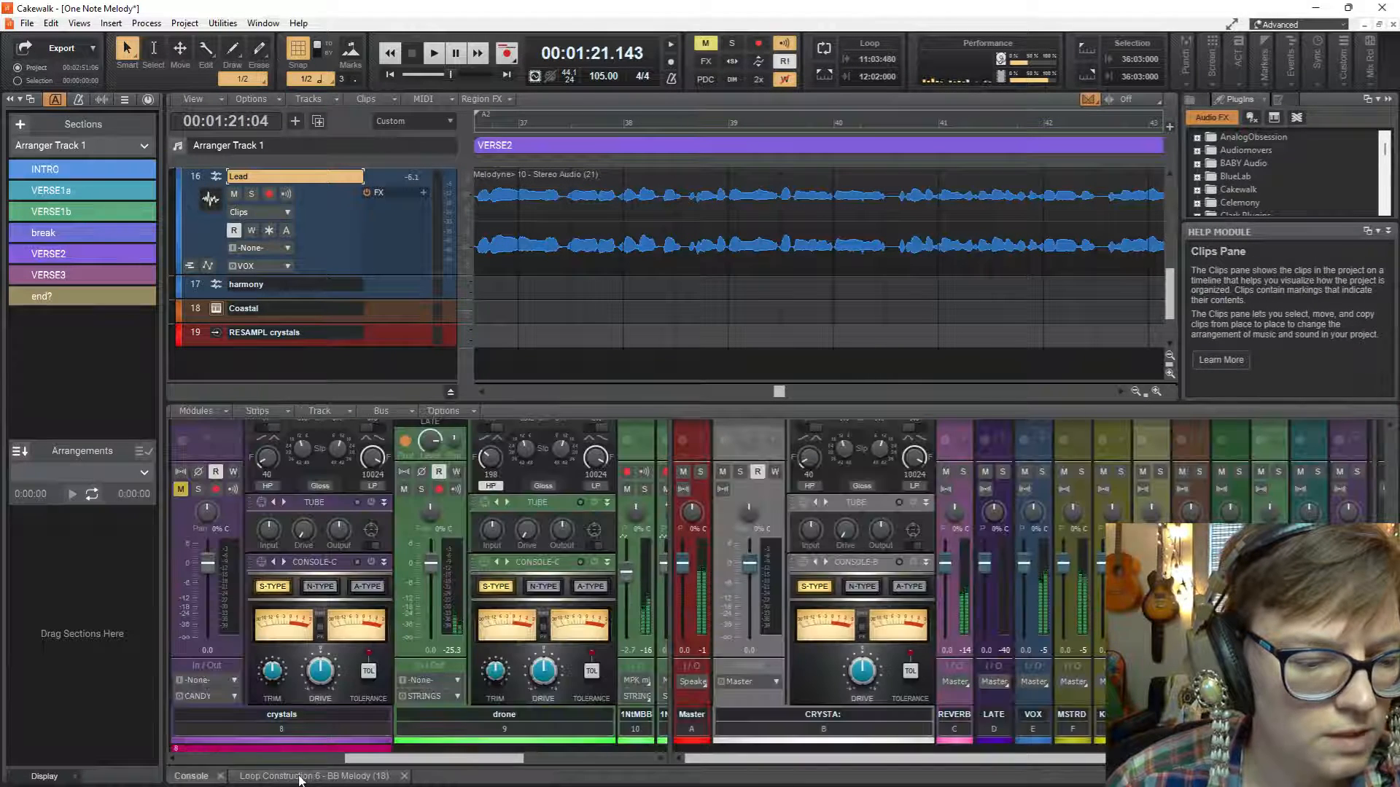
key(space)
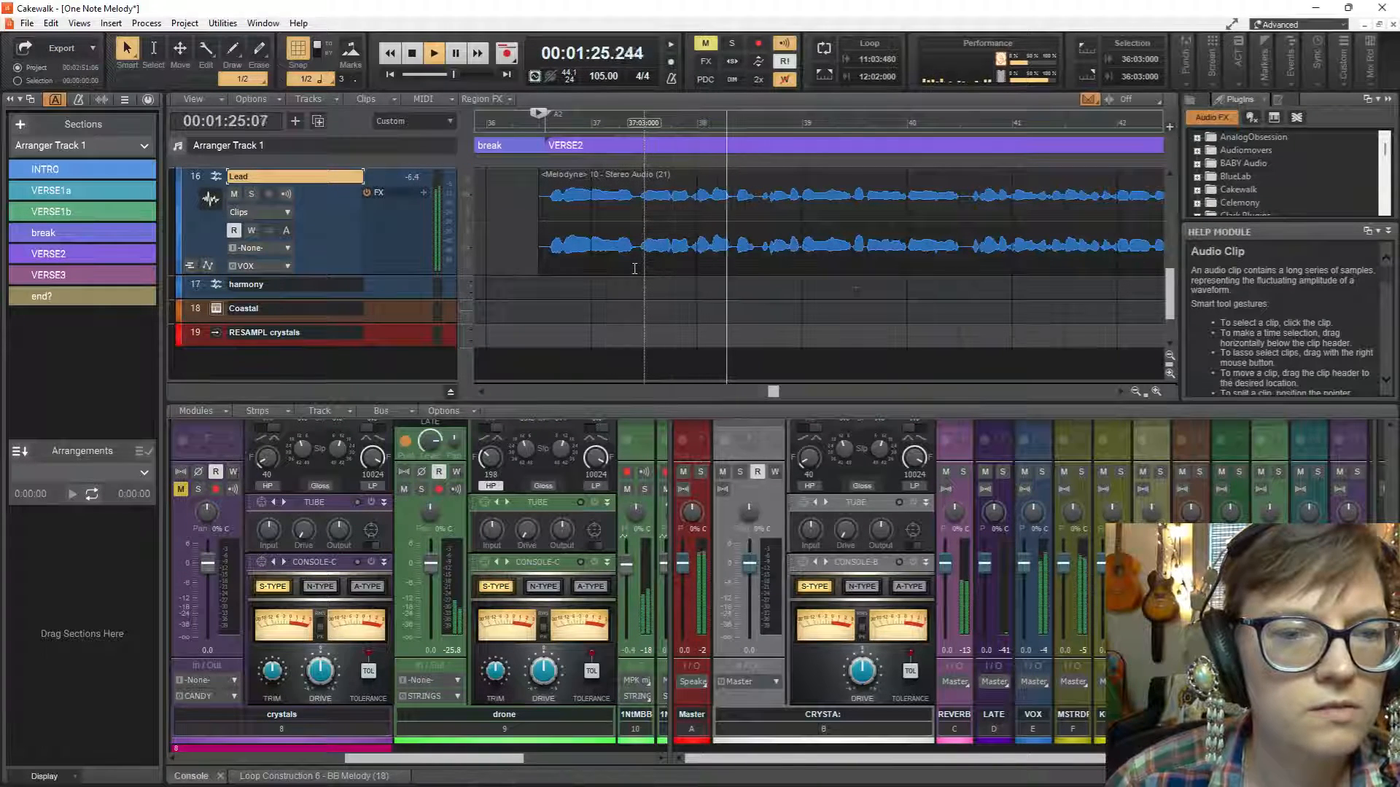
key(space)
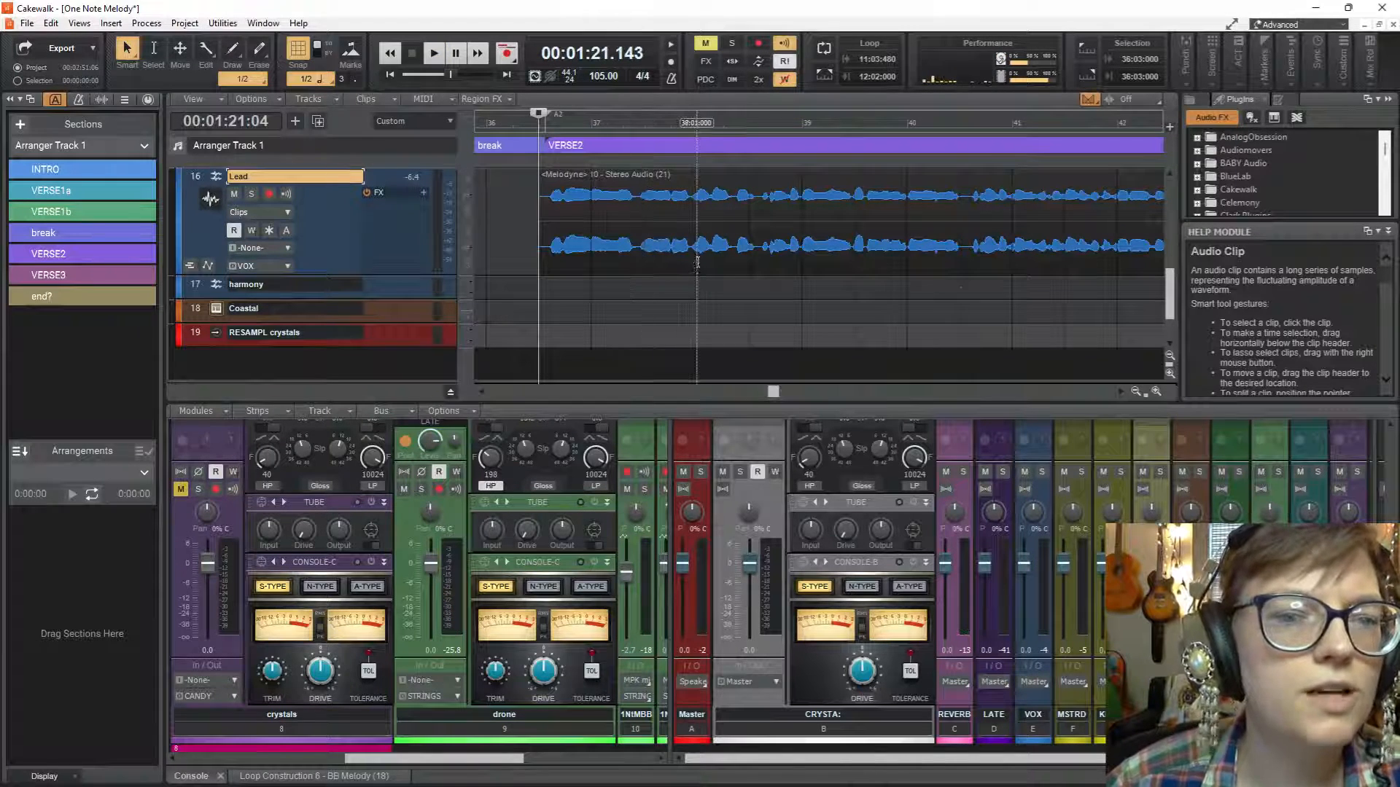
Set the snap resolution to Smart Grid and turn Snap to Grid on at the start of VERSE2.
click(321, 77)
click(329, 97)
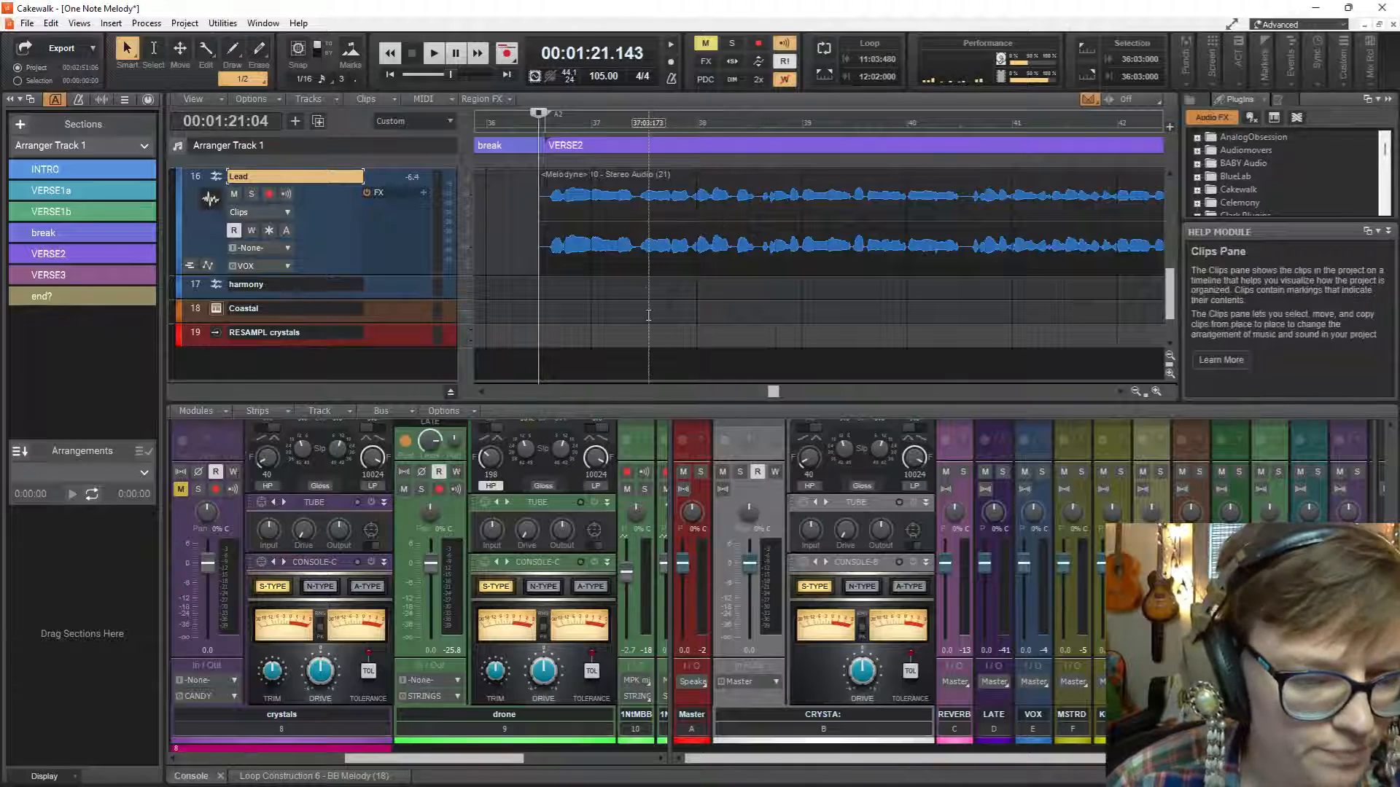
scroll(648, 315, up, 3)
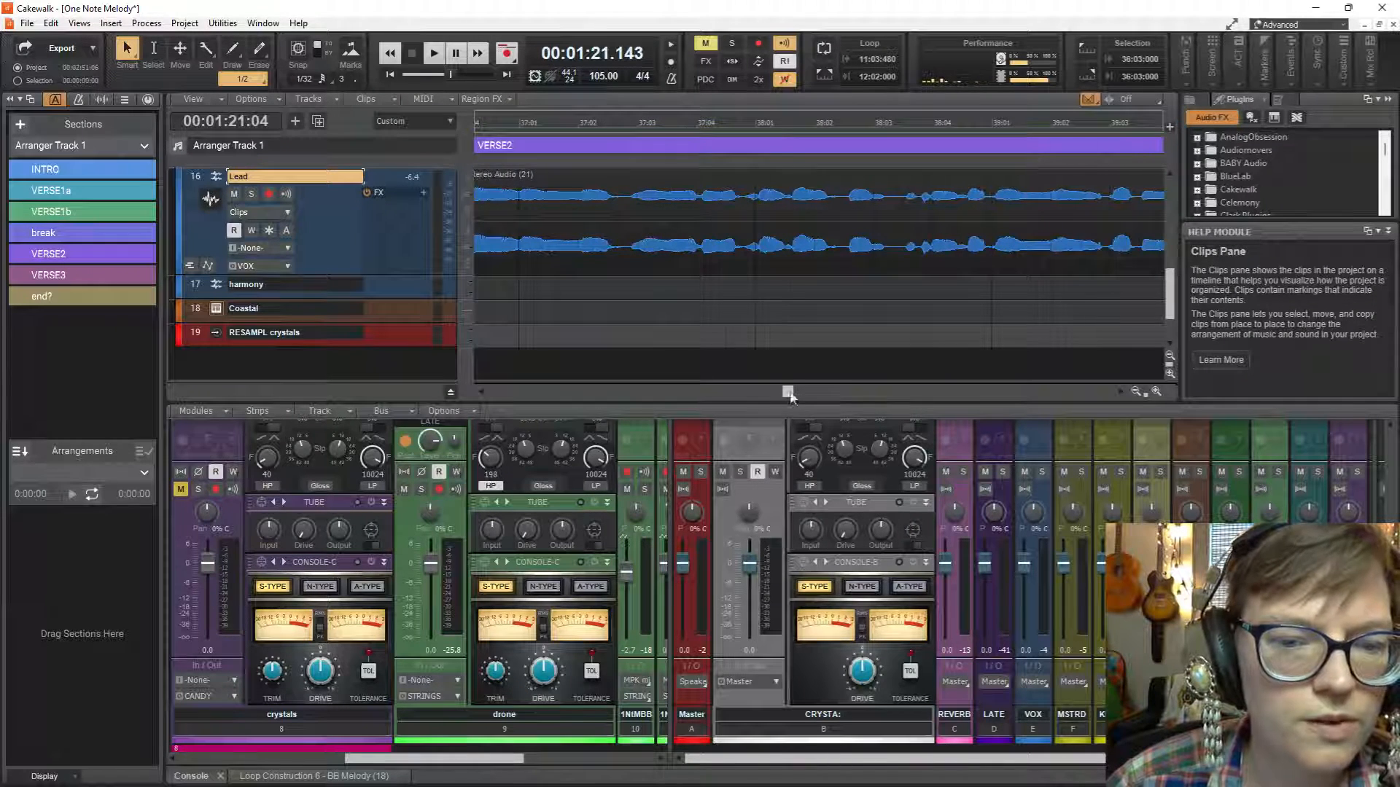
mouse_move(789, 393)
mouse_down()
mouse_move(765, 391)
mouse_move(784, 395)
mouse_up()
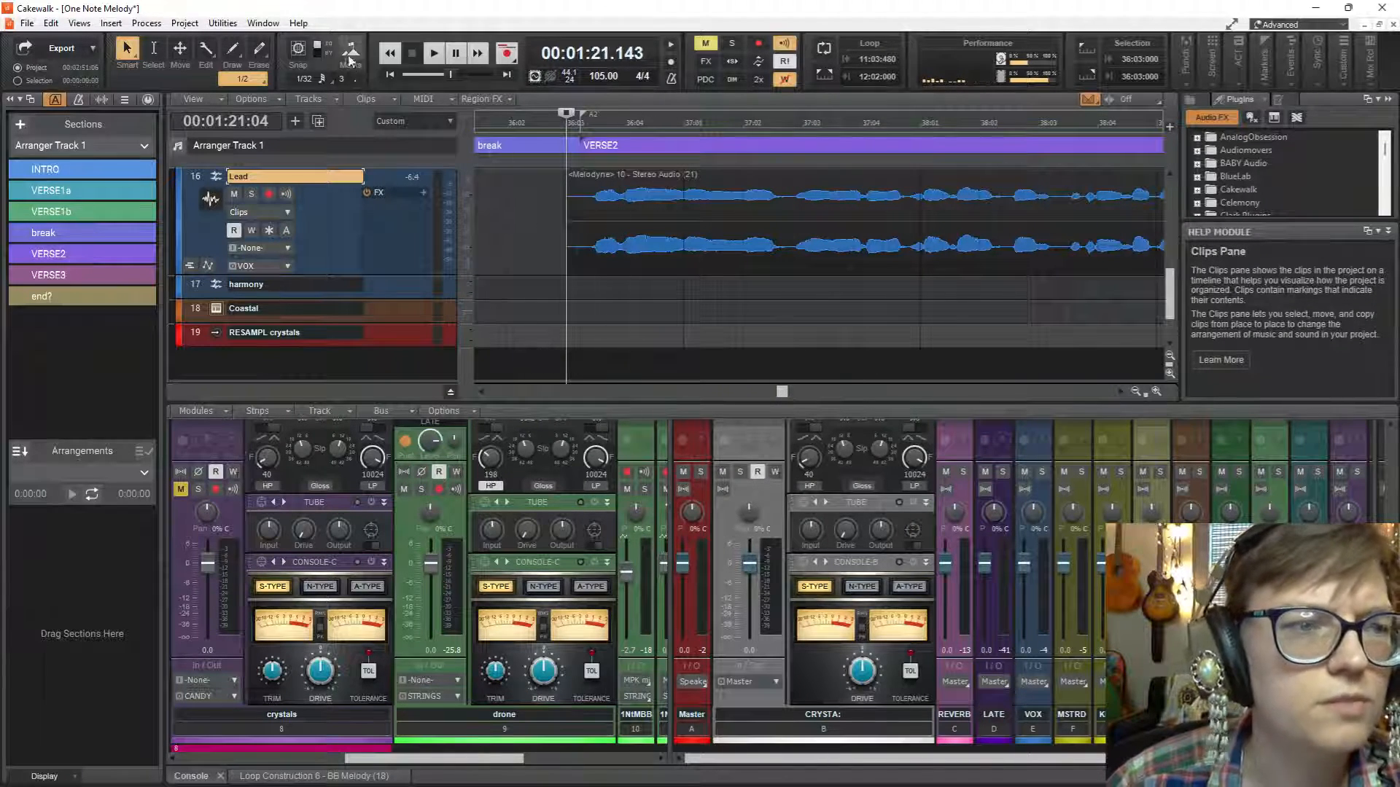
click(298, 50)
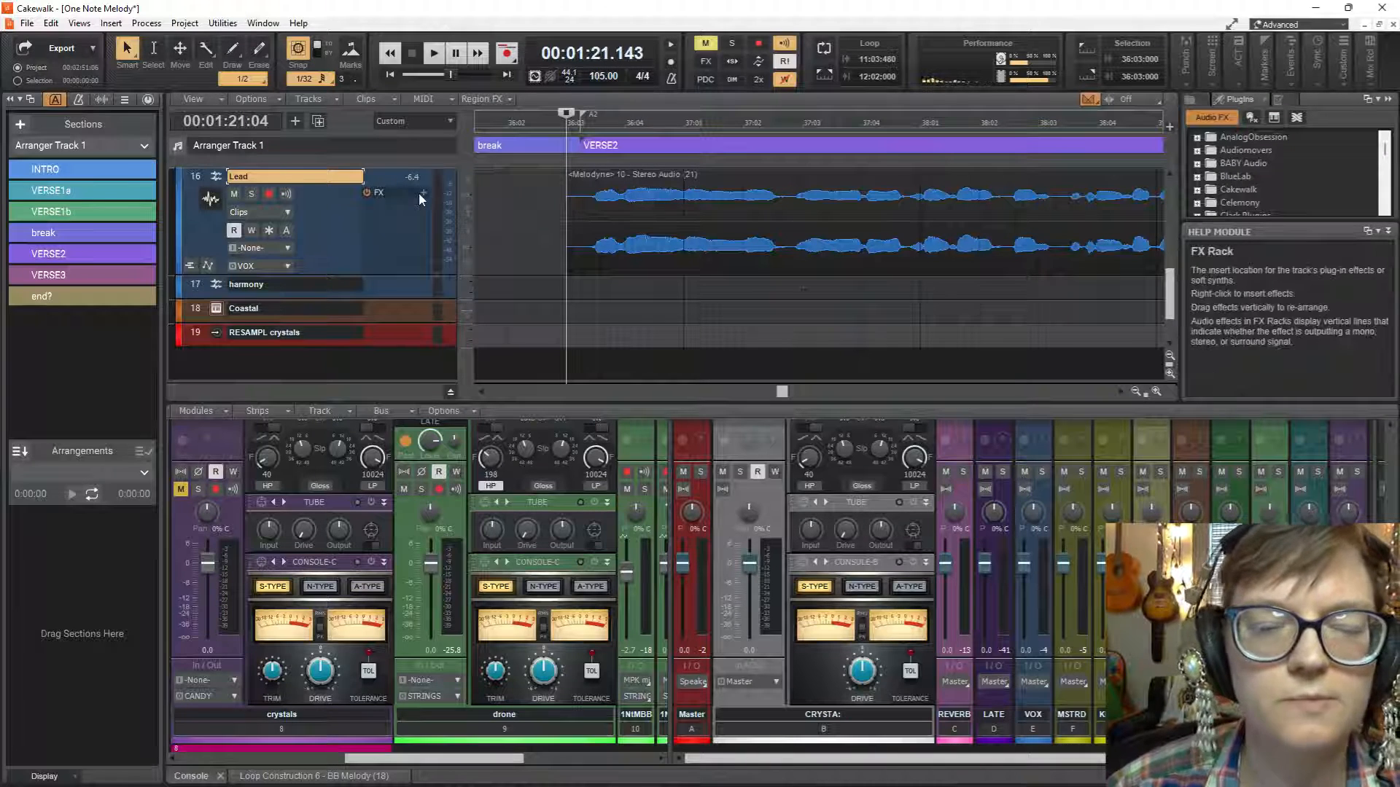
Switch the Lead track's edit filter to Audio Transients and make the track taller.
click(290, 213)
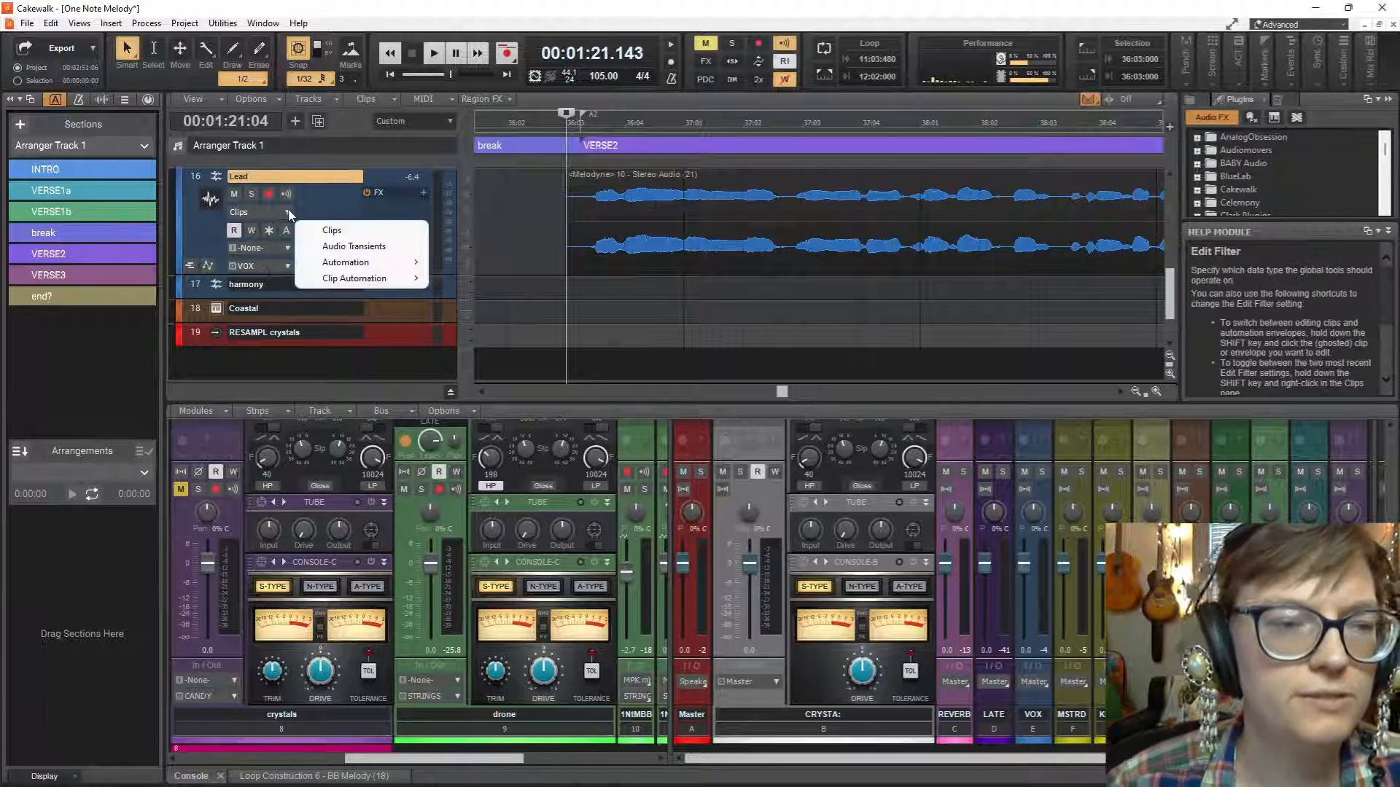
click(355, 246)
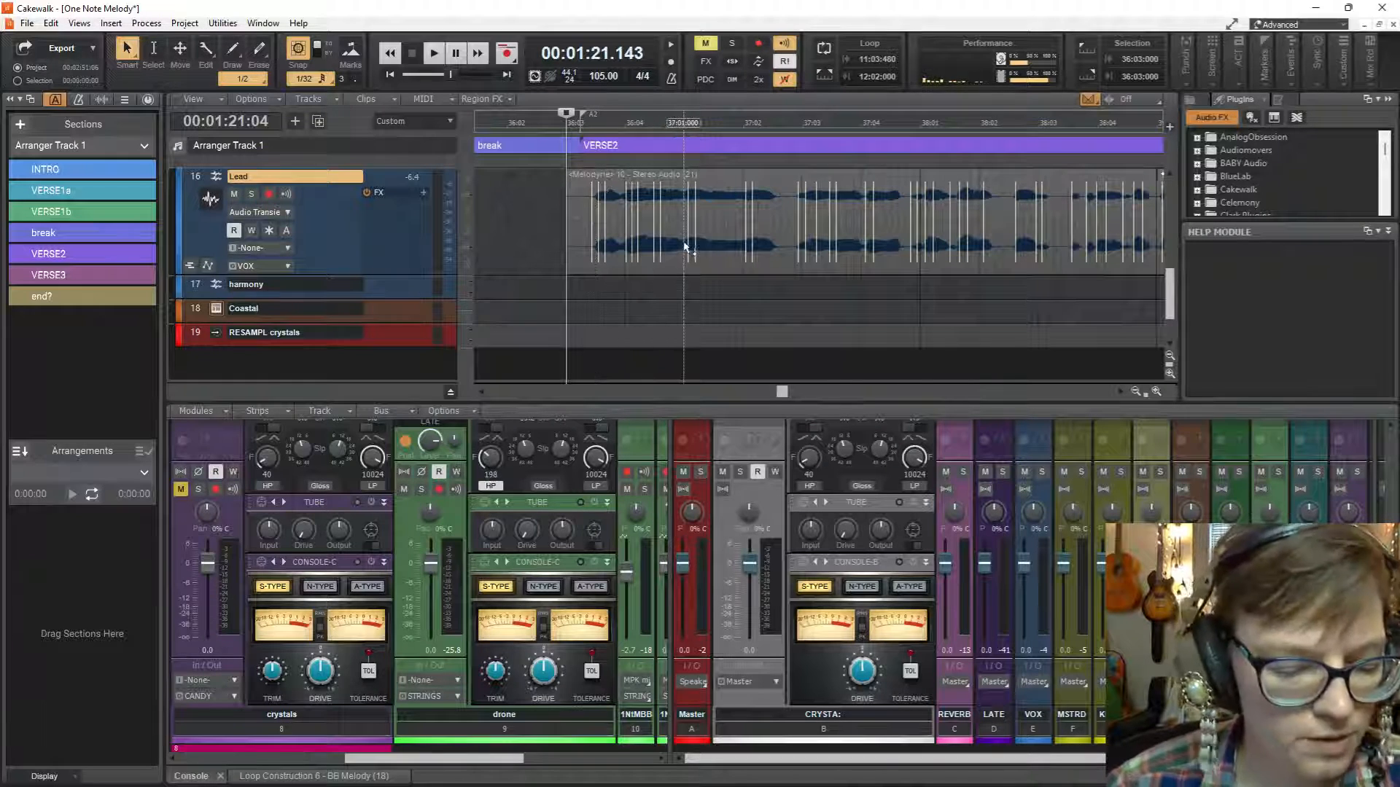
drag(402, 275, 402, 366)
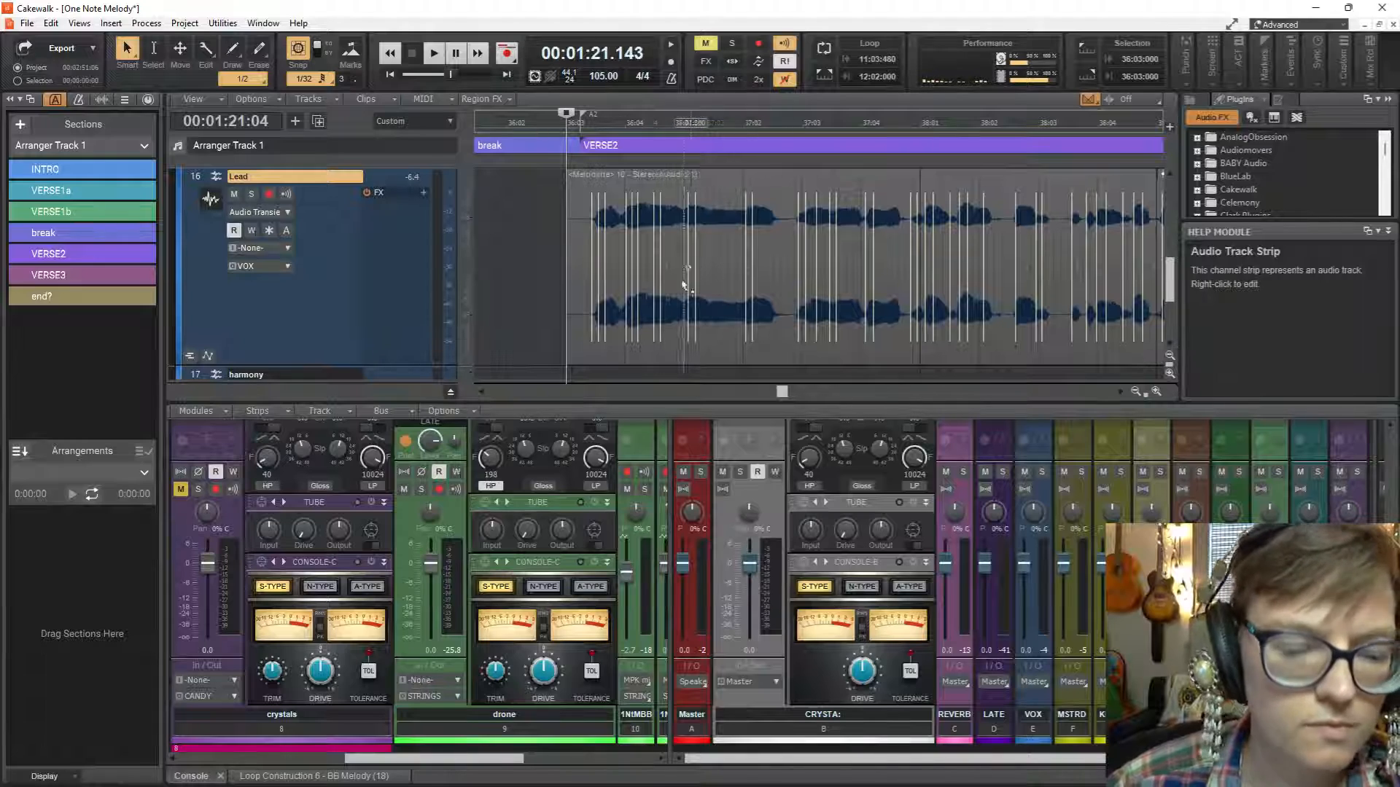
Play the Lead vocal from the start of VERSE2, then replay it twice from 40:02 to check its timing.
key(space)
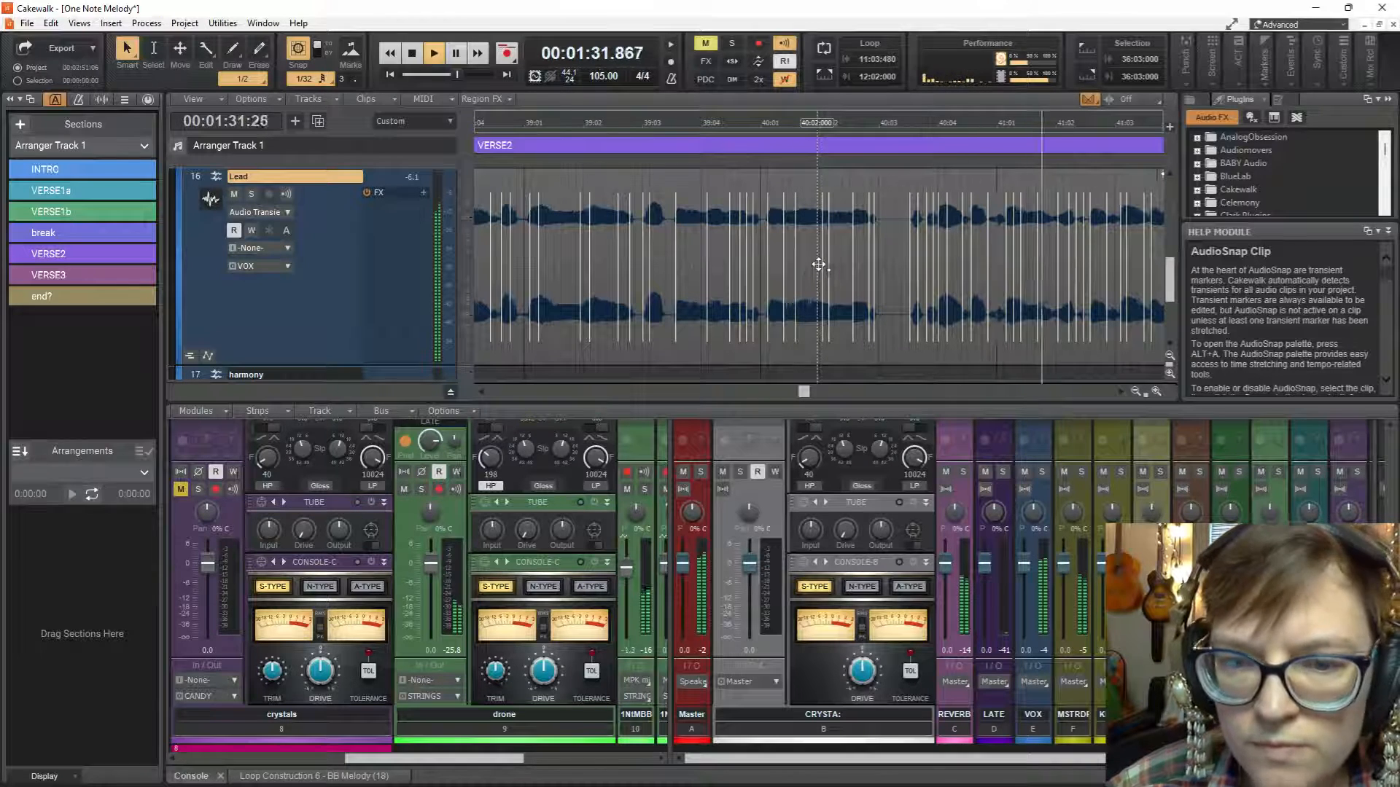
key(space)
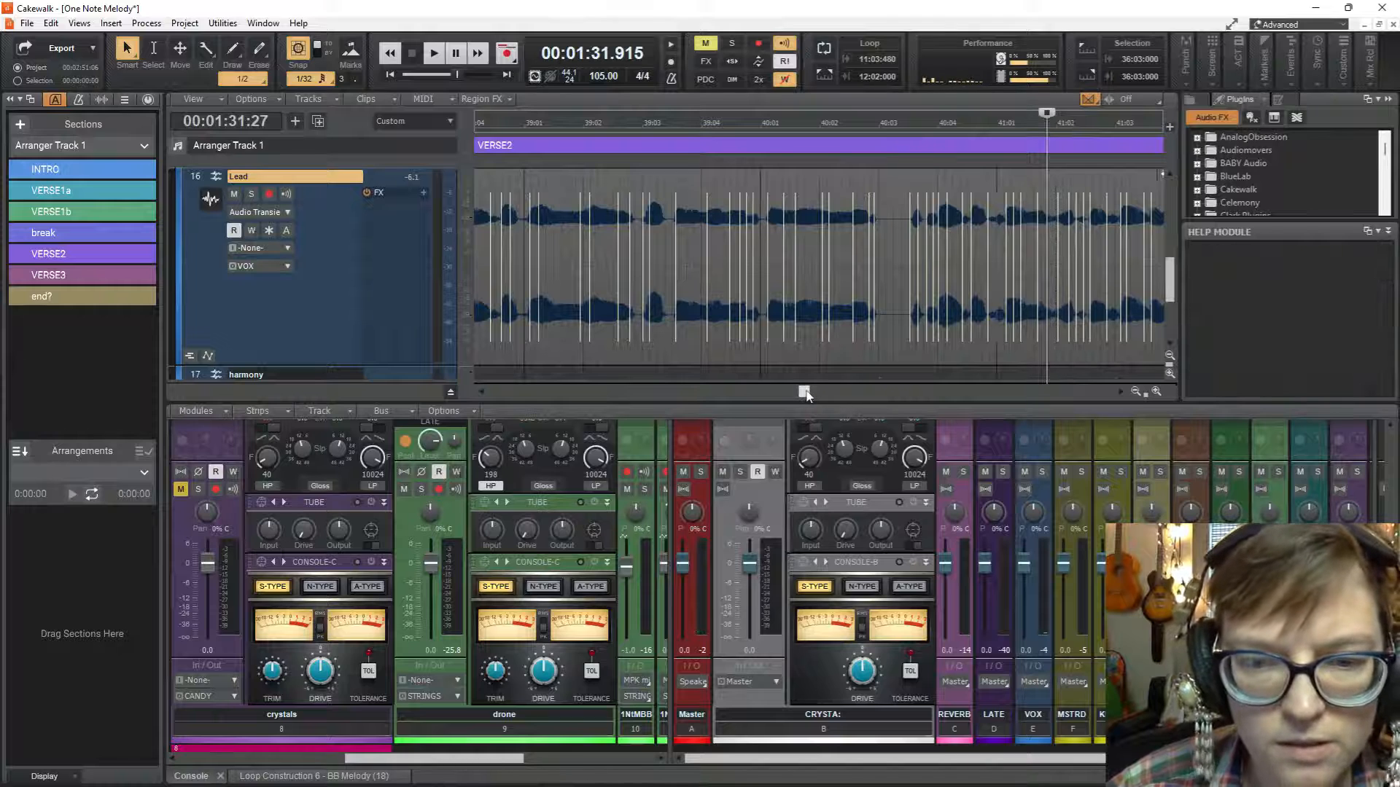
drag(805, 394, 814, 393)
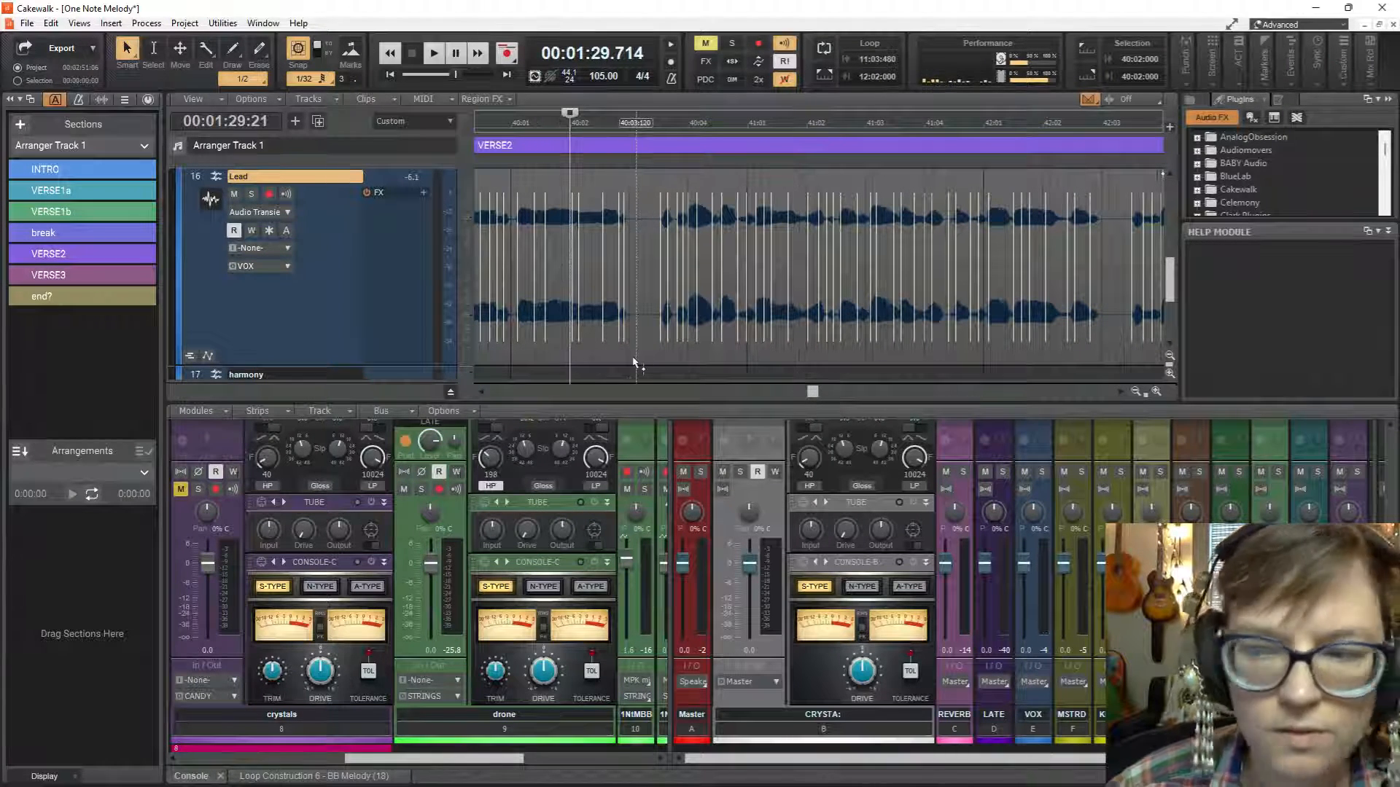
key(space)
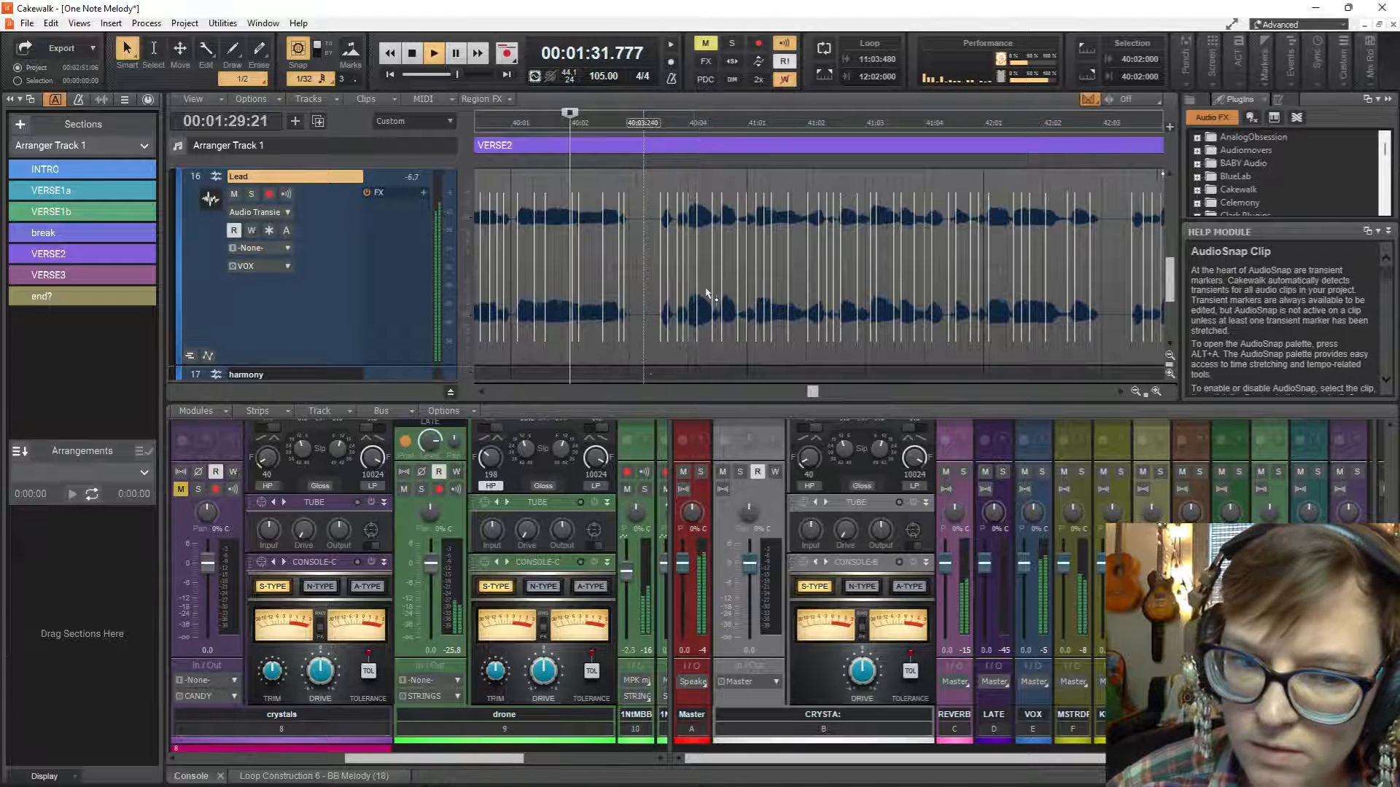
key(space)
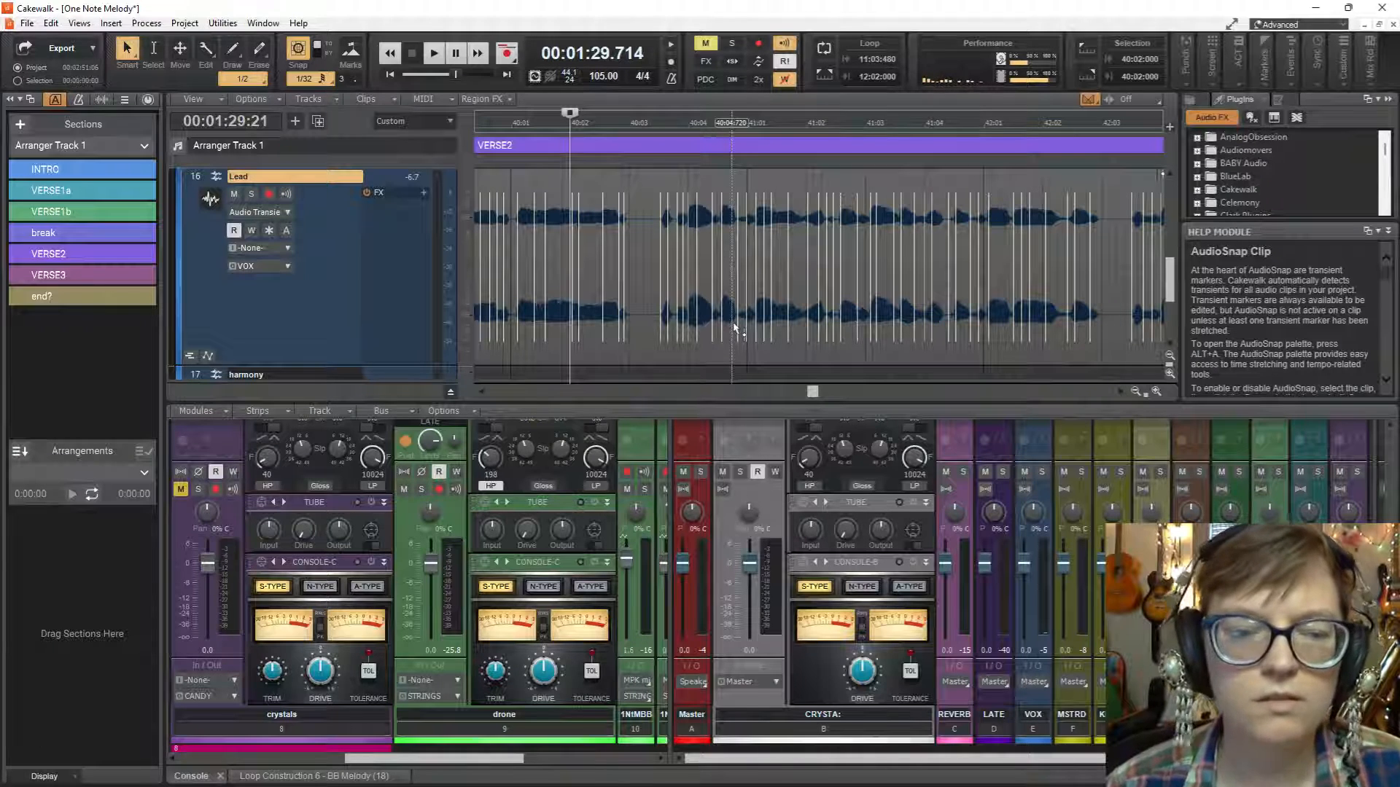
key(space)
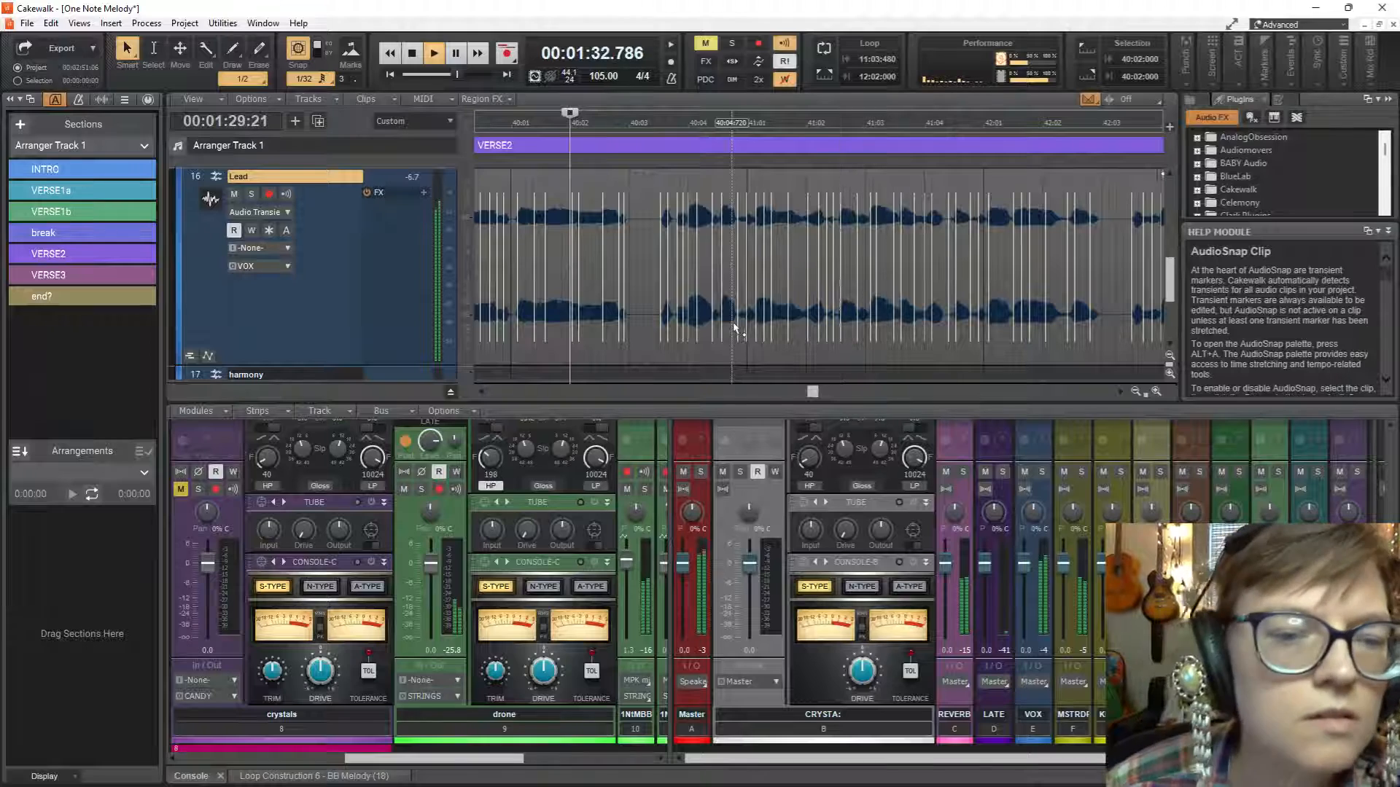
key(space)
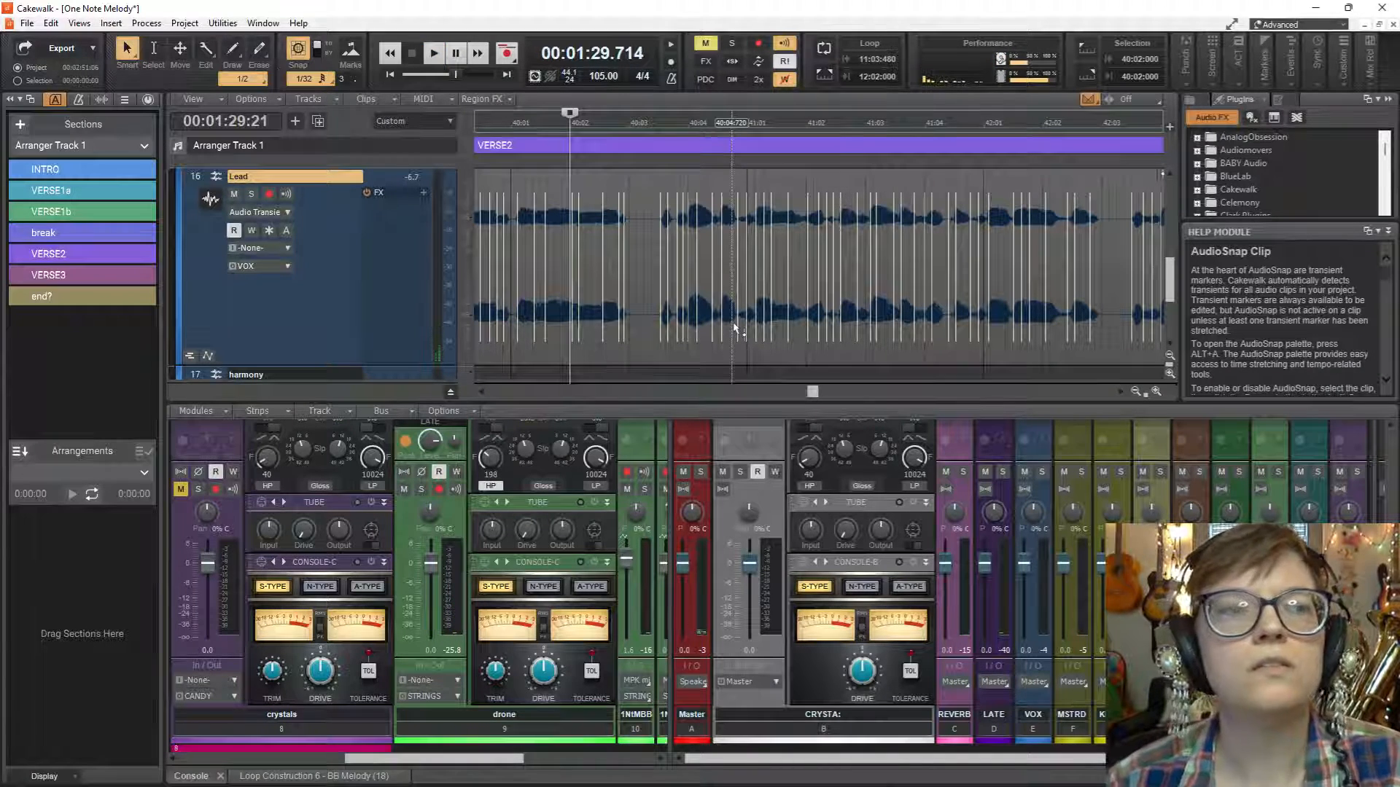
Set the snap resolution to 1/8 and replay the vocal from 40:02.
click(323, 80)
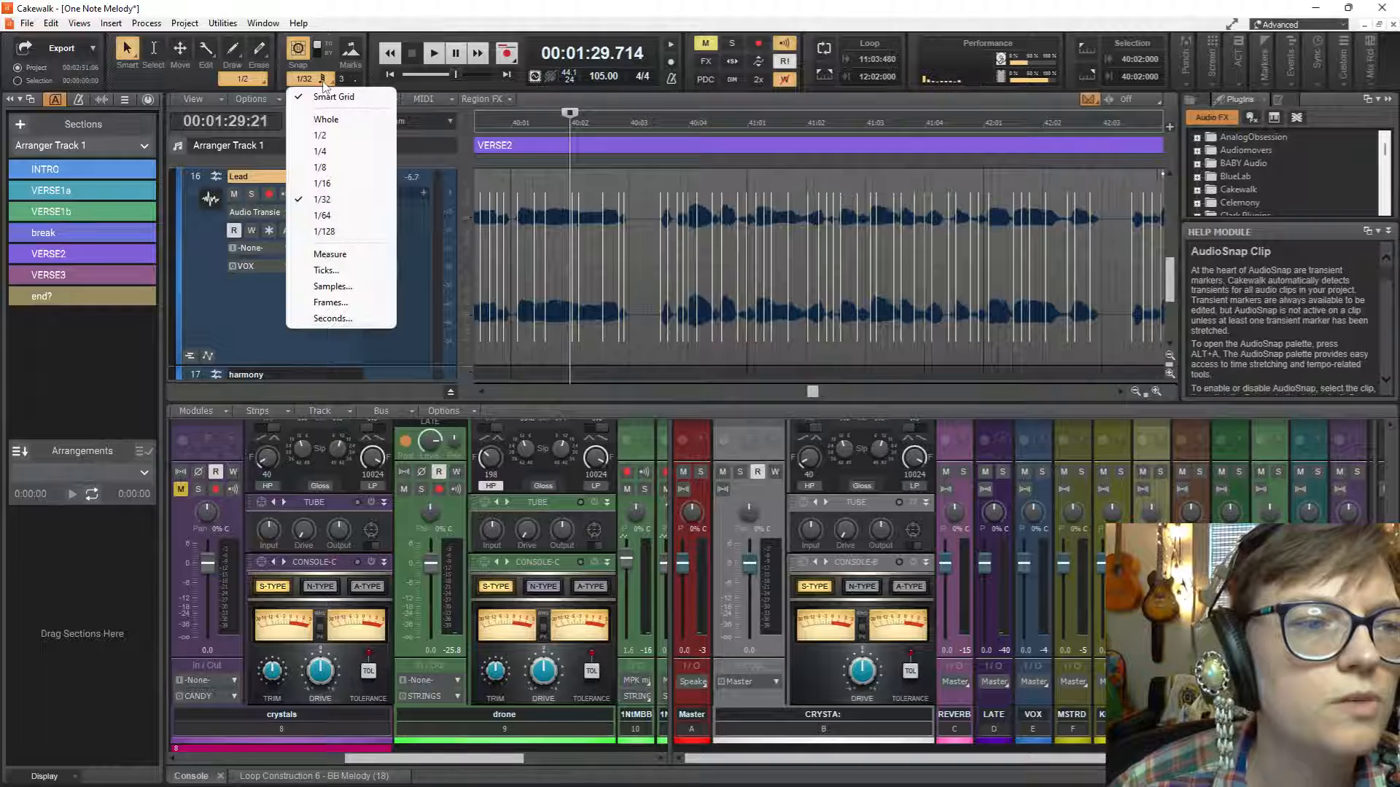
click(336, 169)
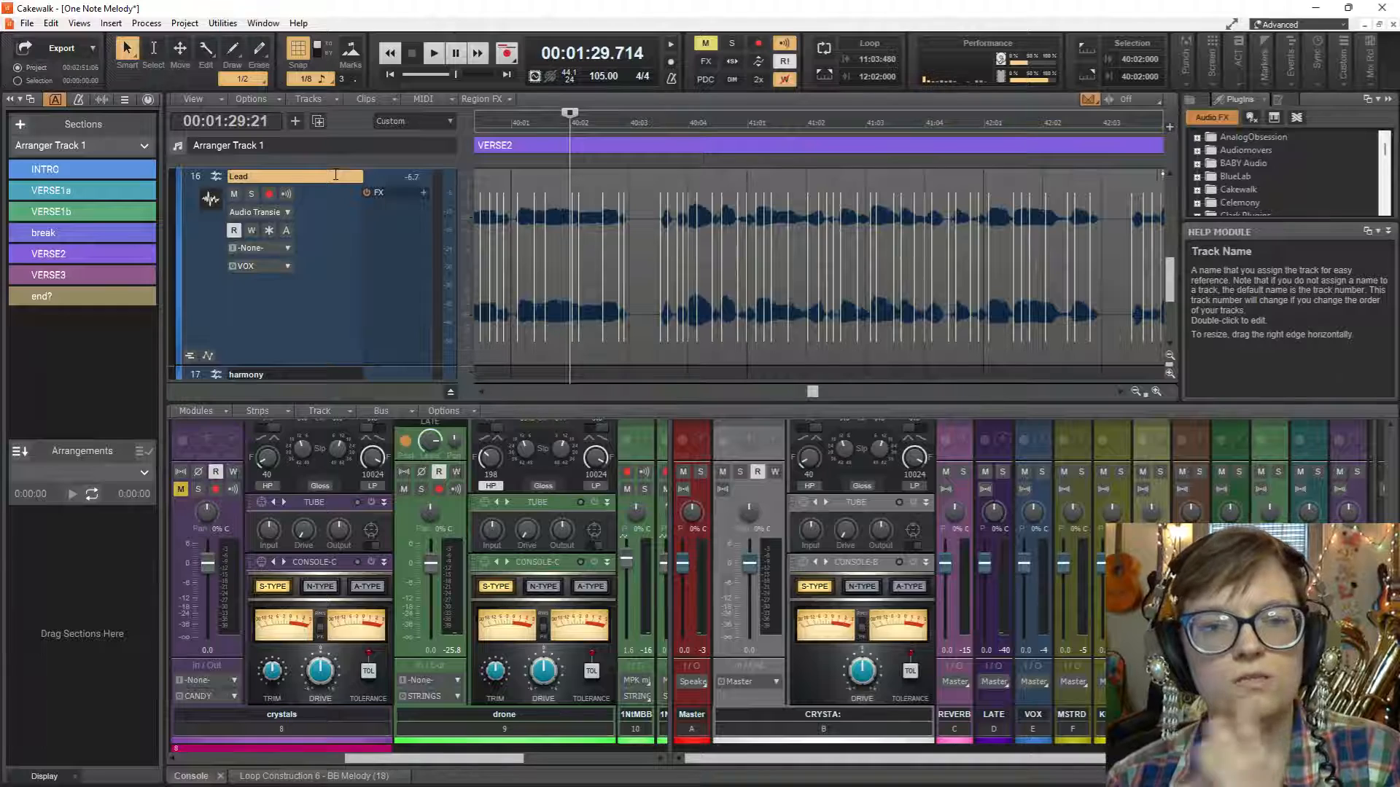
key(space)
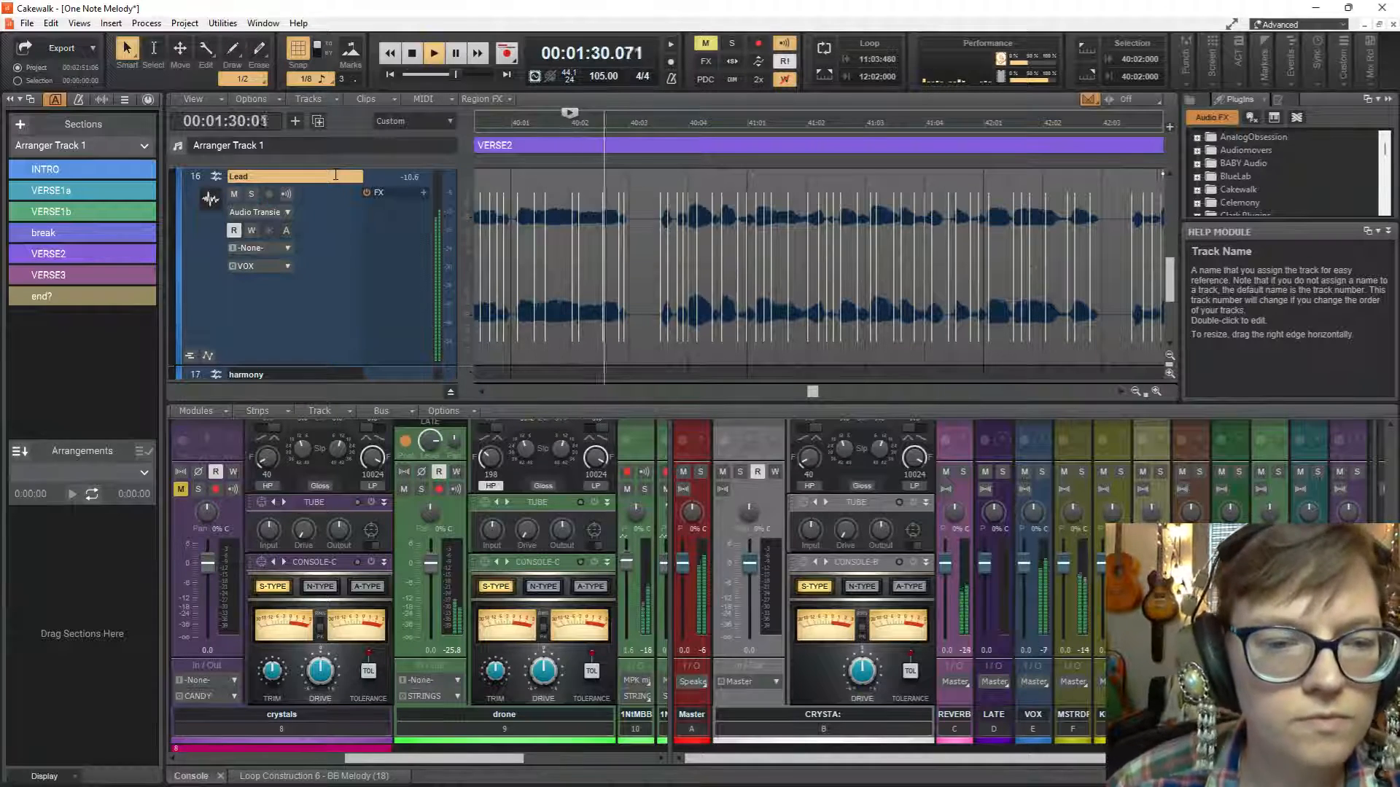
key(space)
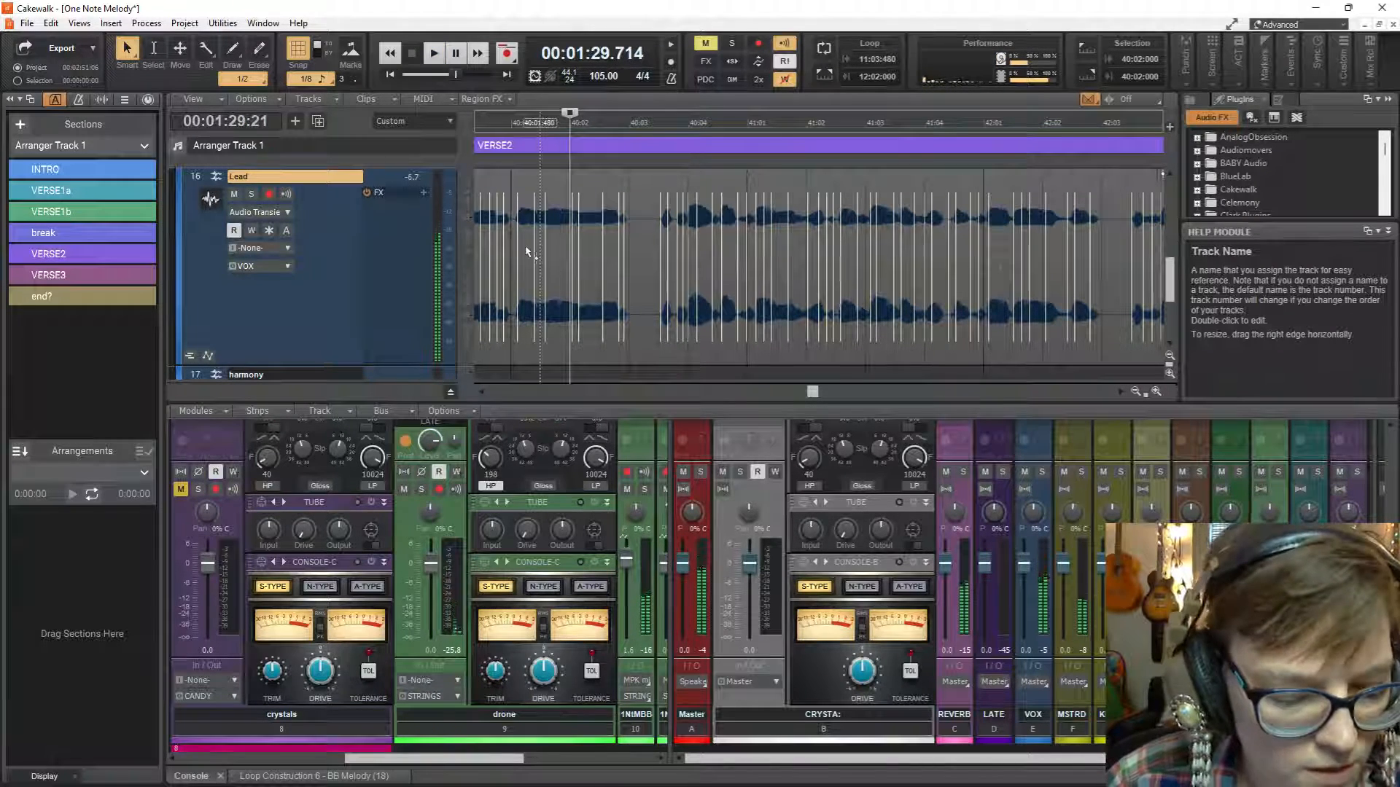
Try stretching the transient marker at 40:03:512 on the Lead clip earlier, then undo the stretch.
scroll(654, 302, up, 1)
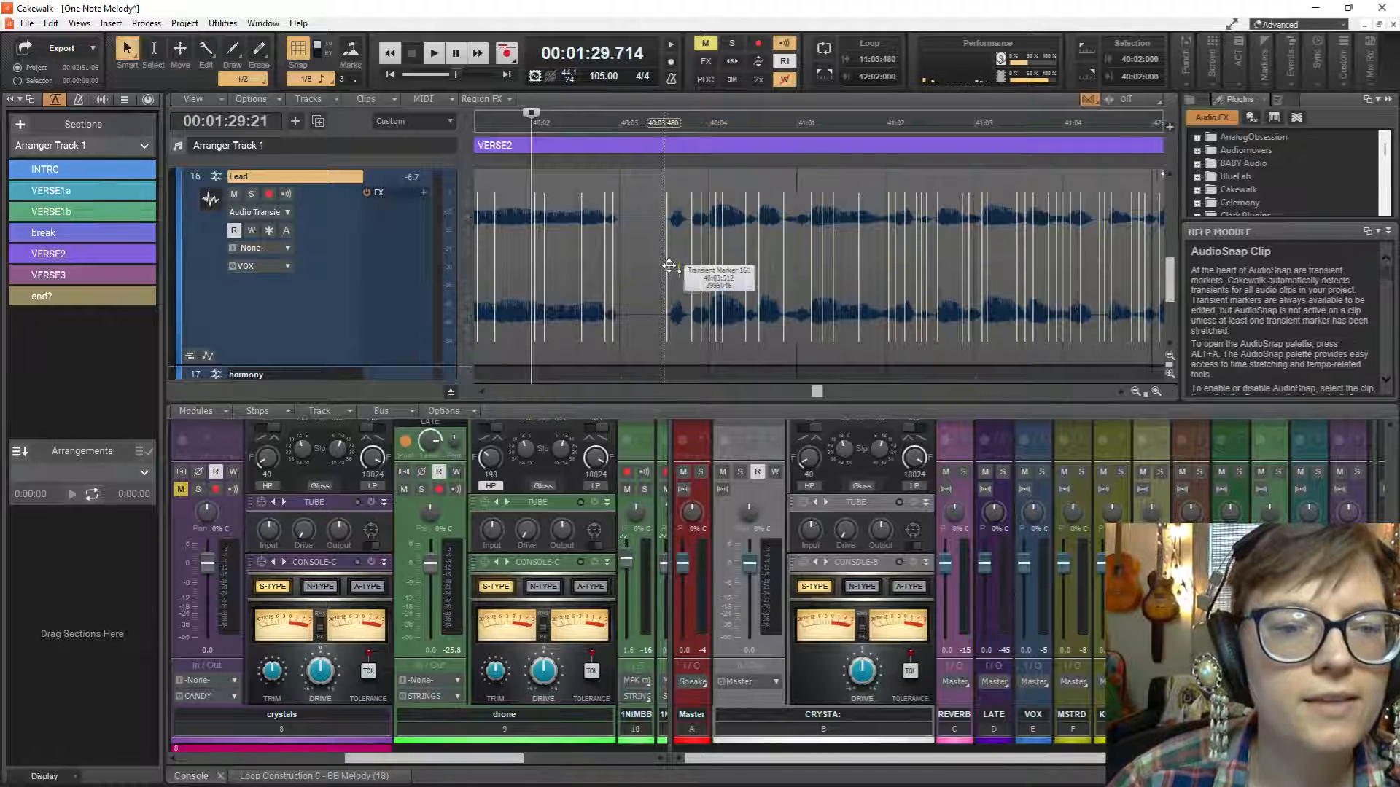
drag(669, 268, 632, 273)
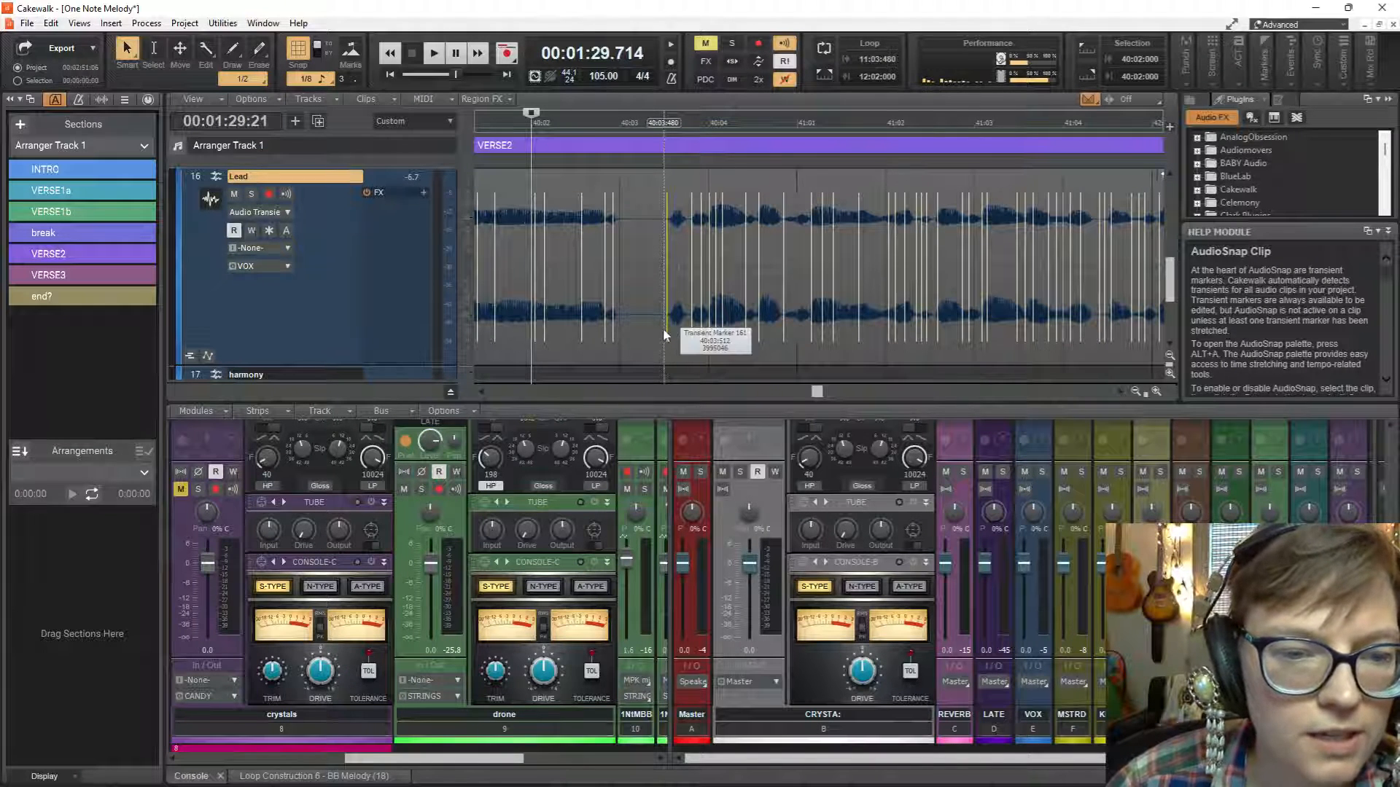
drag(664, 331, 662, 327)
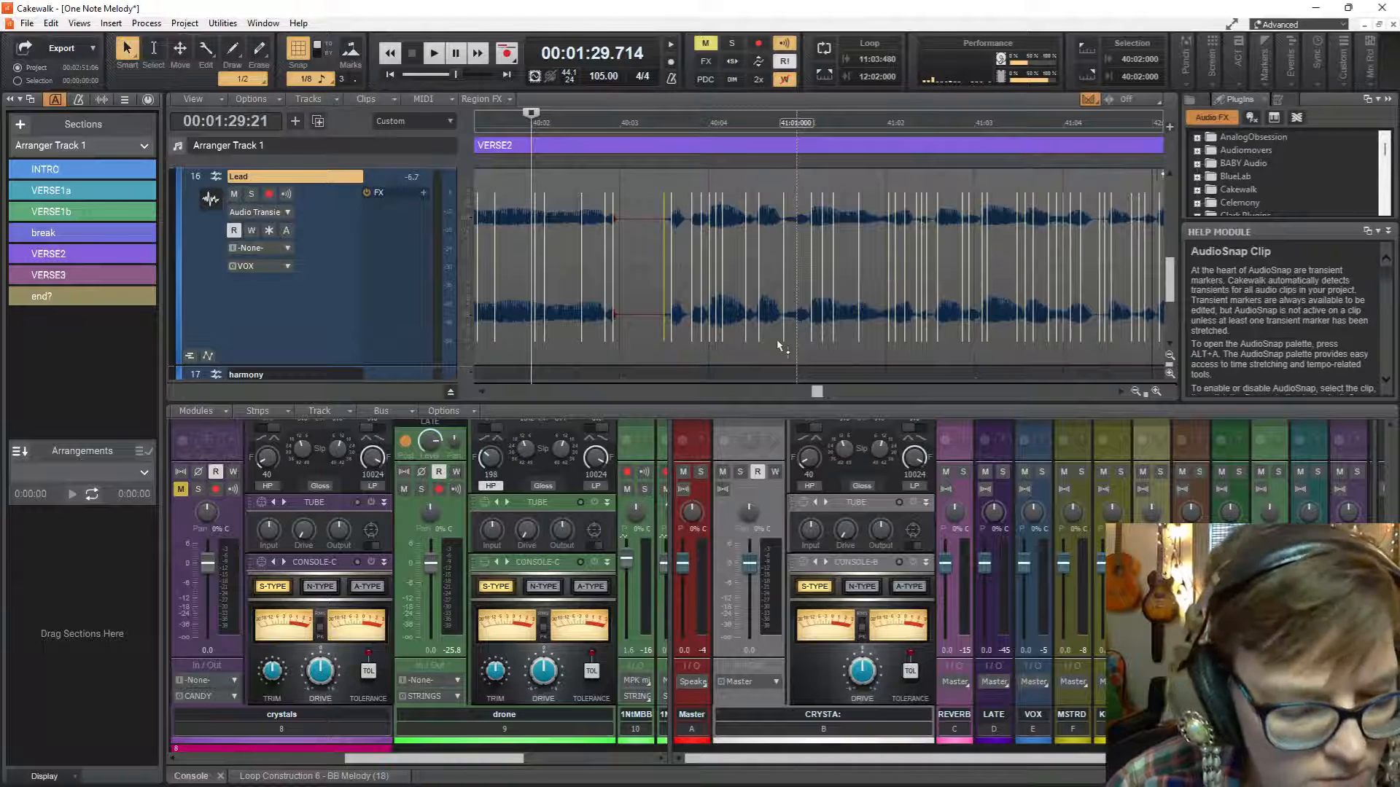
key(ctrl+z)
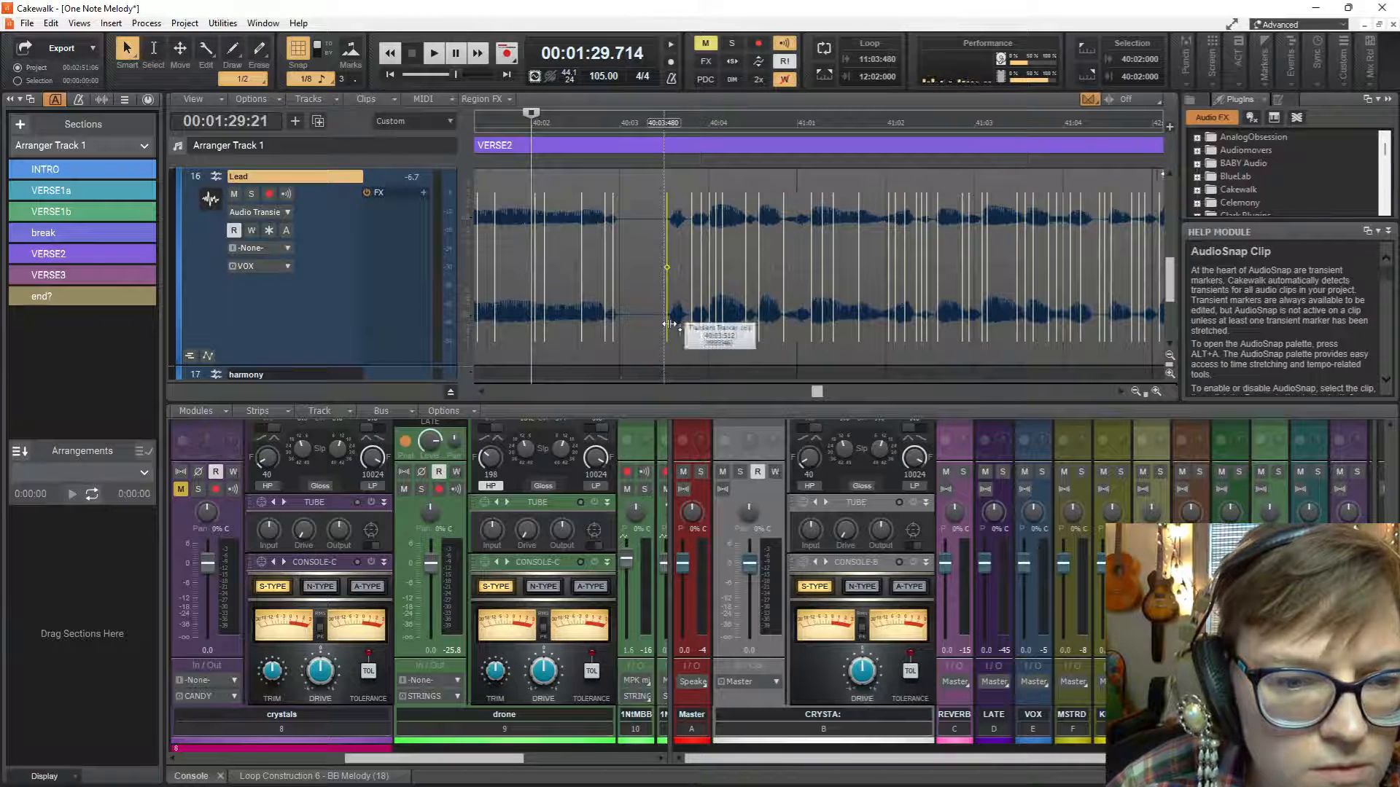
Try stretching the transient markers just after 40:03 earlier, play the vocal from 40:02, and undo the stretch.
drag(669, 324, 665, 325)
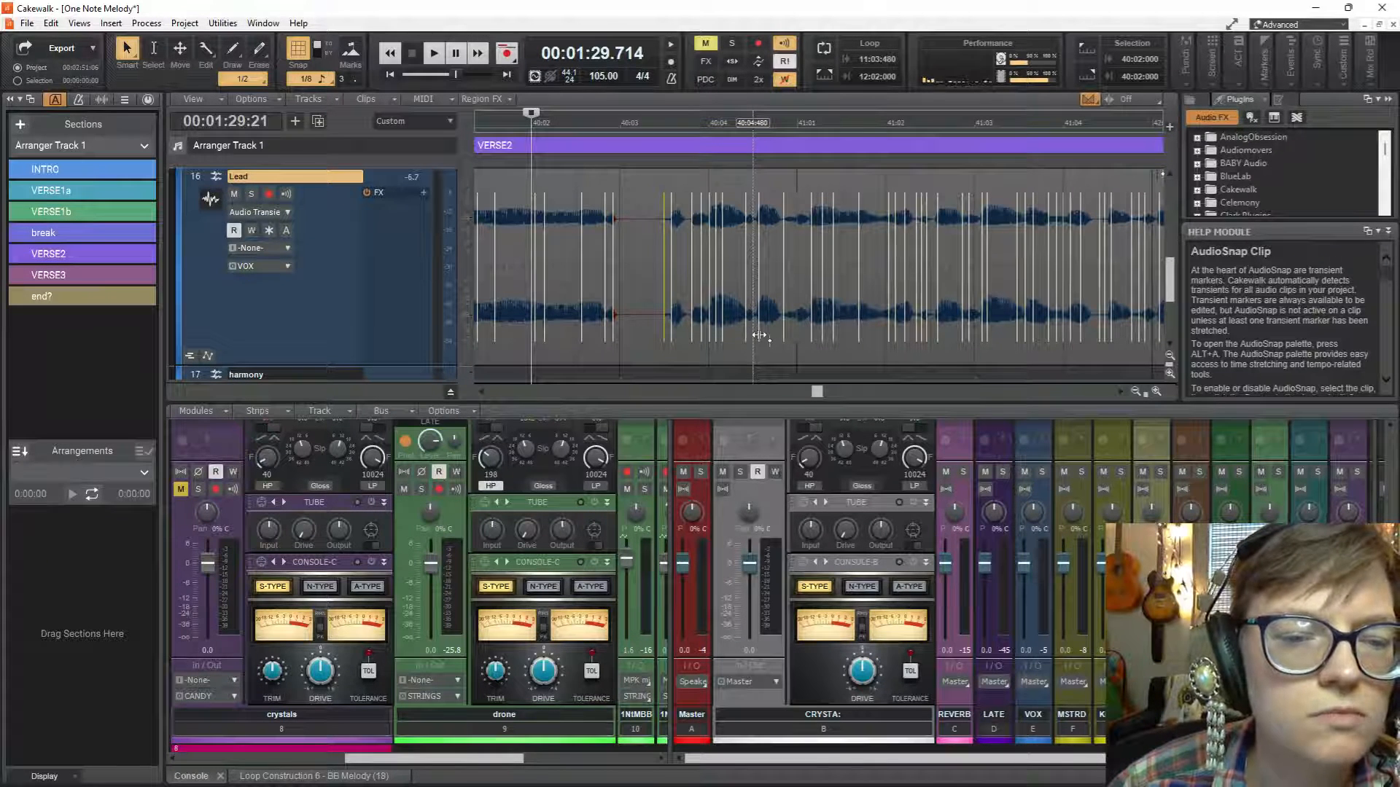
double_click(652, 333)
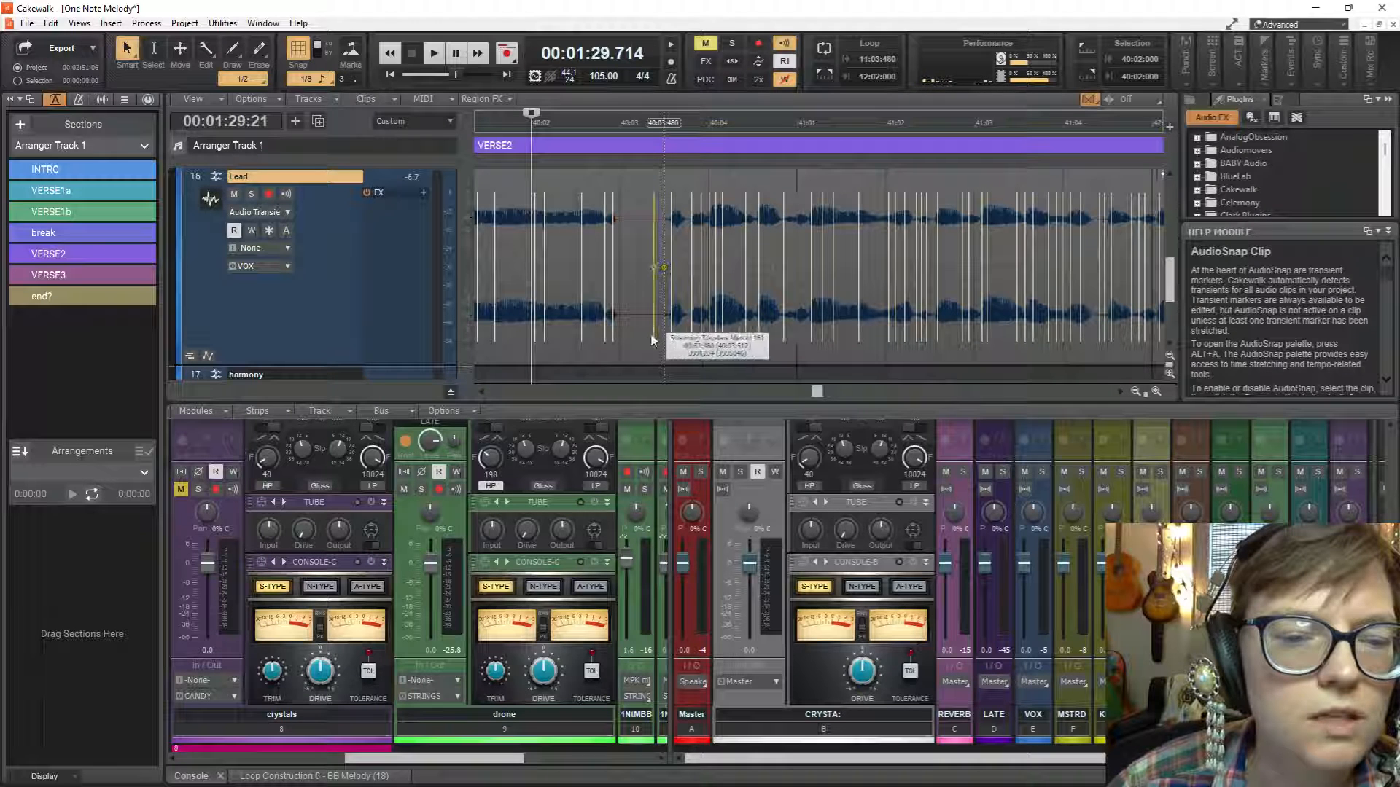
drag(671, 332, 664, 329)
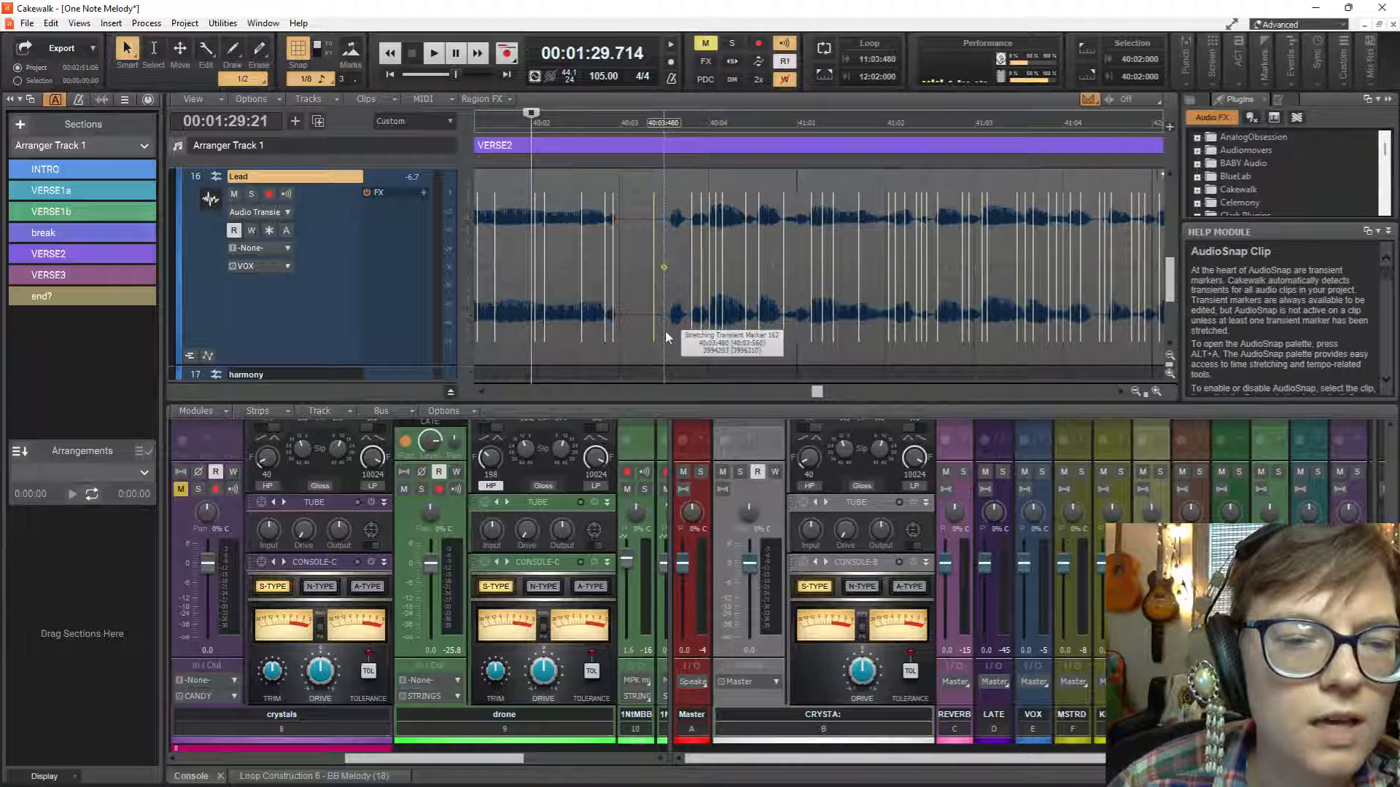
key(space)
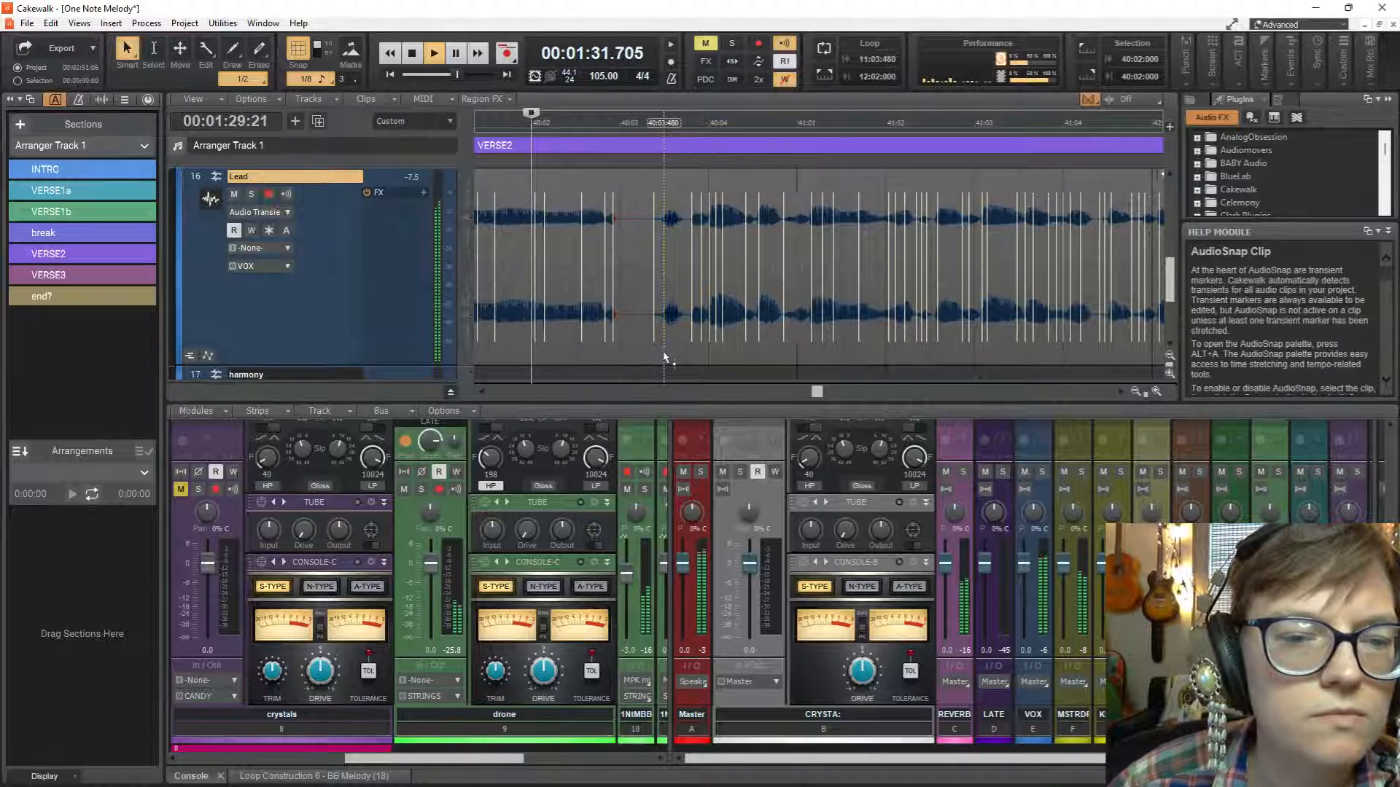
key(space)
key(ctrl+z)
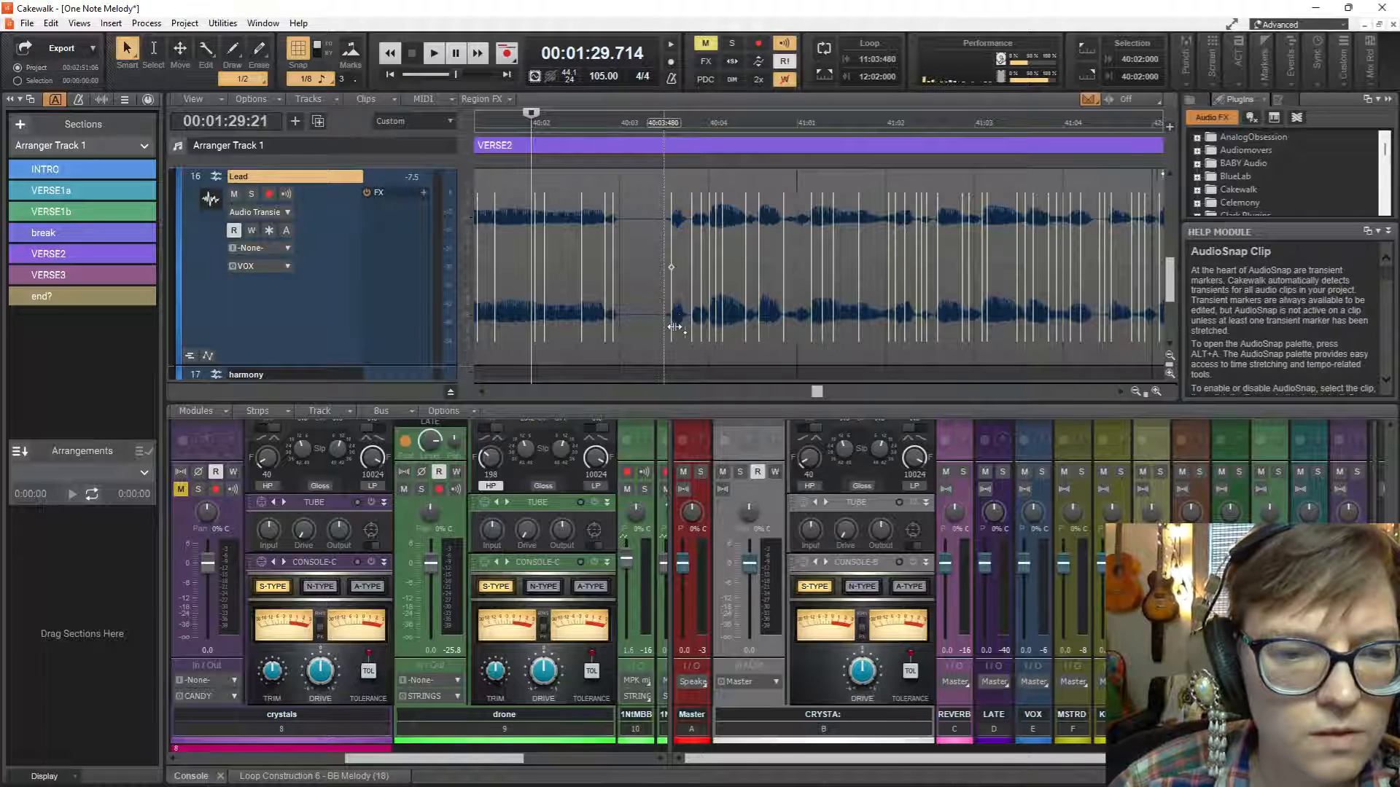
Stretch the phrase's opening transient marker from 40:03:560 to 40:03:480 and play the vocal from 40:02.
drag(671, 327, 616, 323)
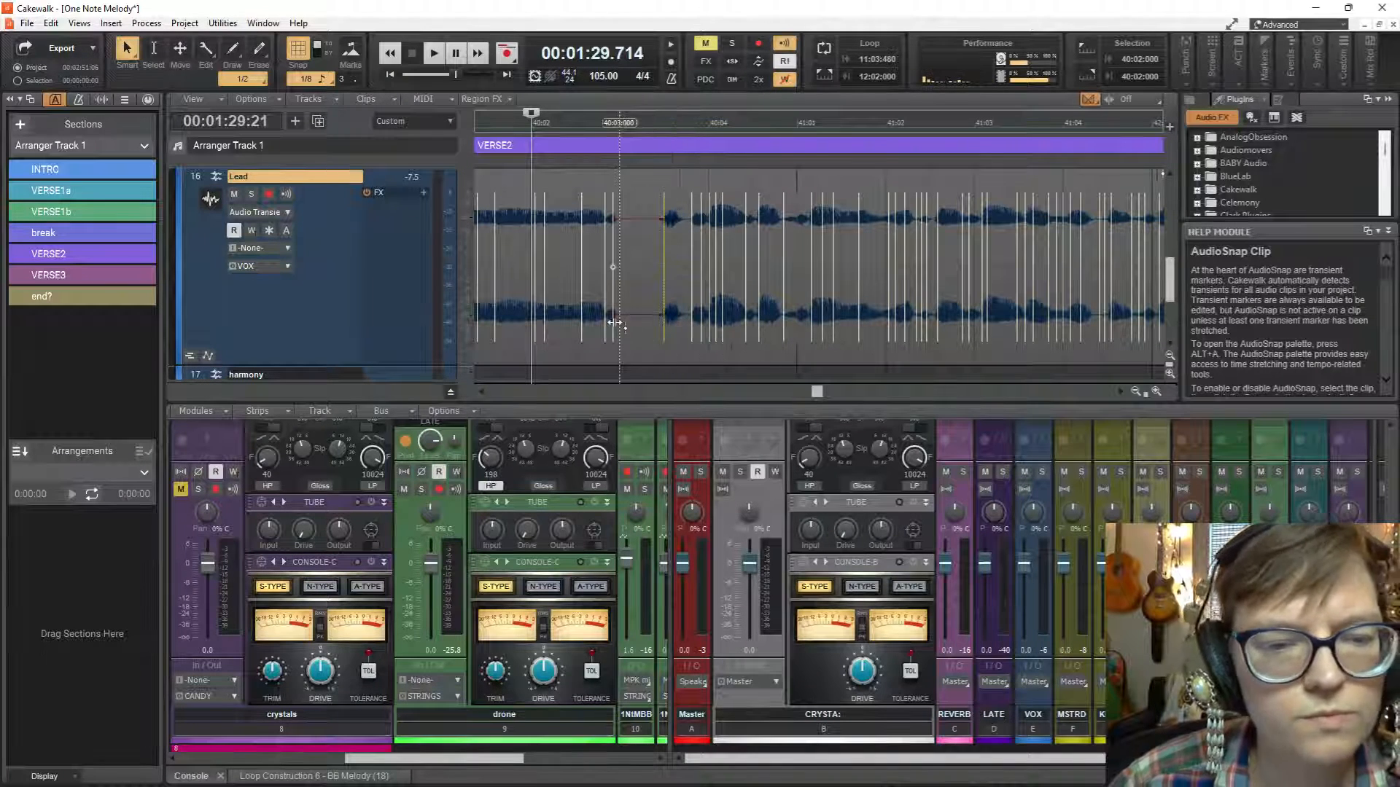
key(space)
key(space)
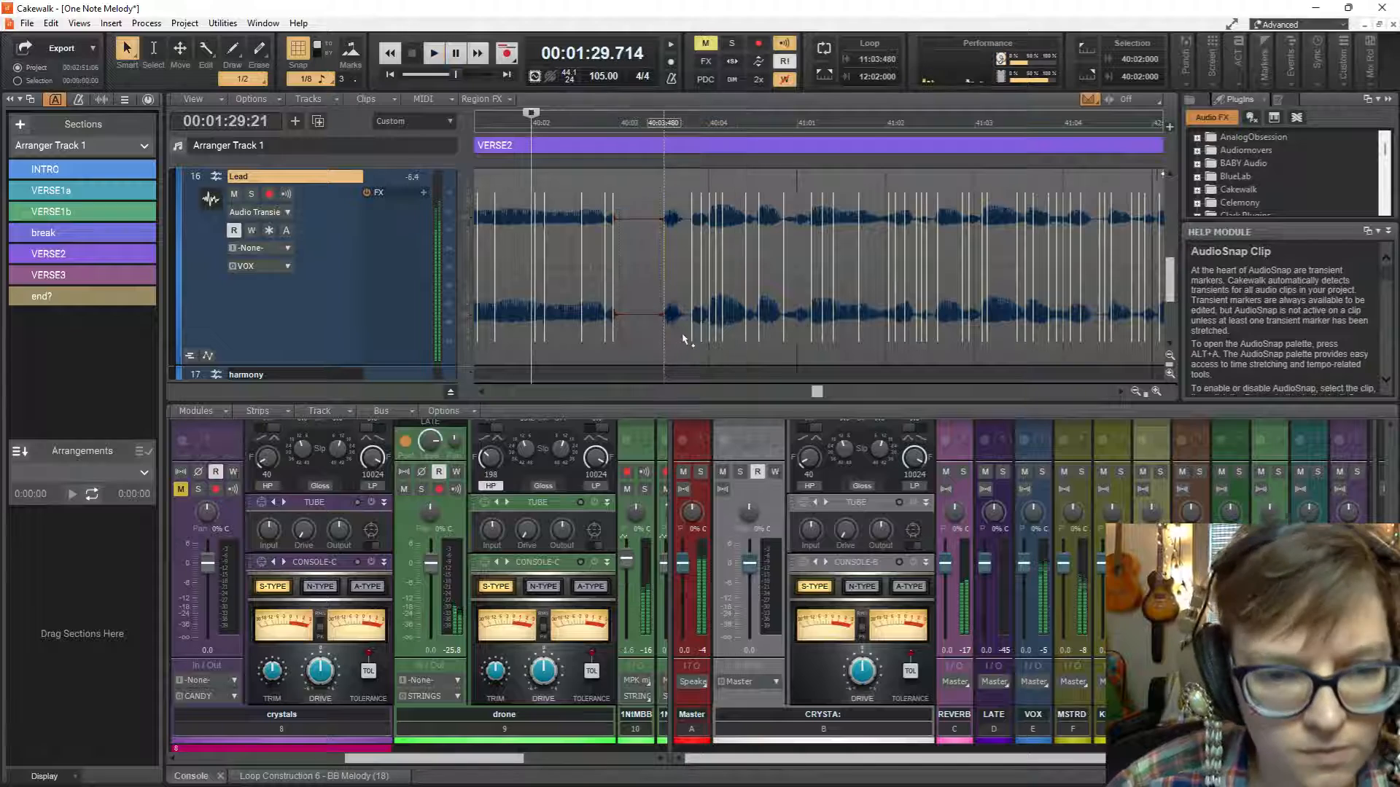
Play the vocal from 40:02, stretch the transient marker at 40:04:600 earlier to 40:04:480, and replay the phrase.
scroll(775, 377, up, 1)
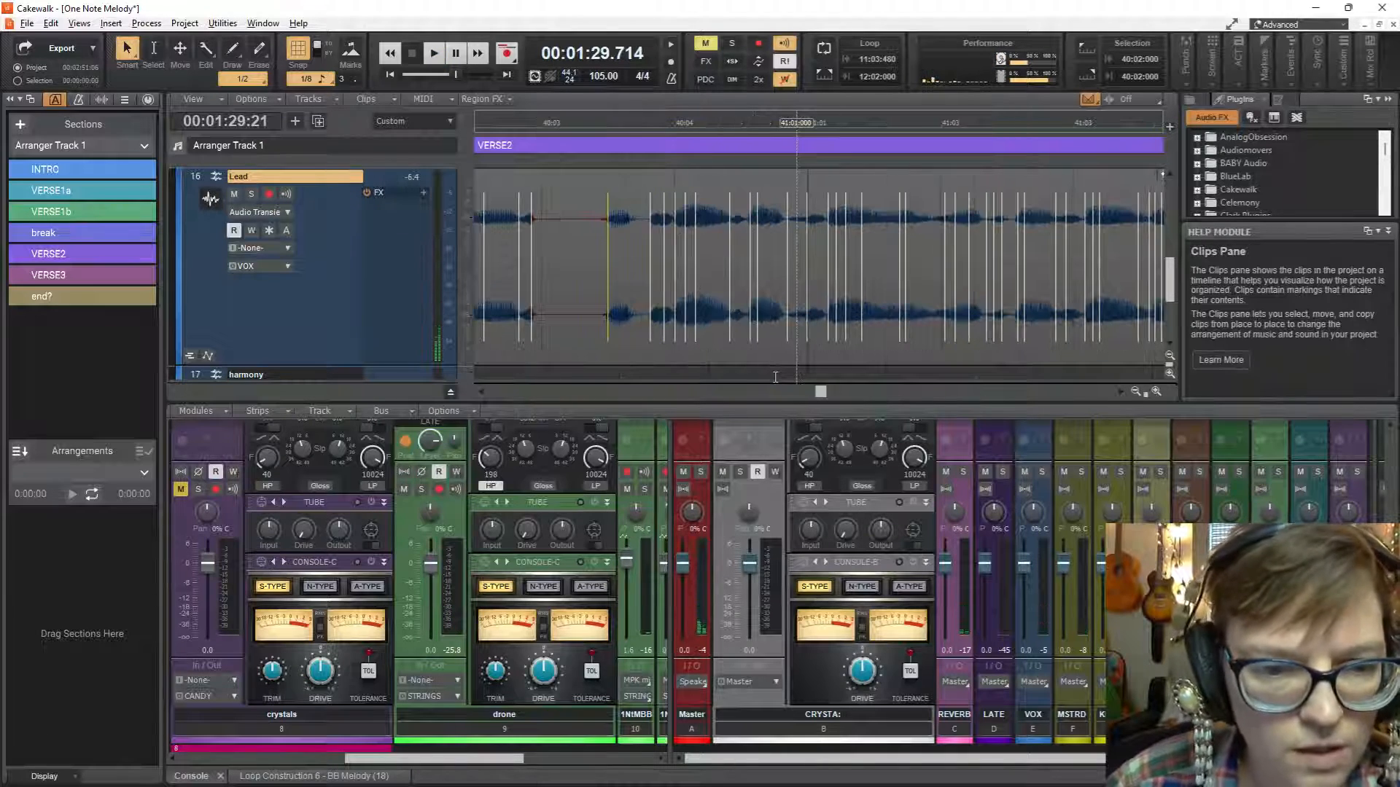
key(space)
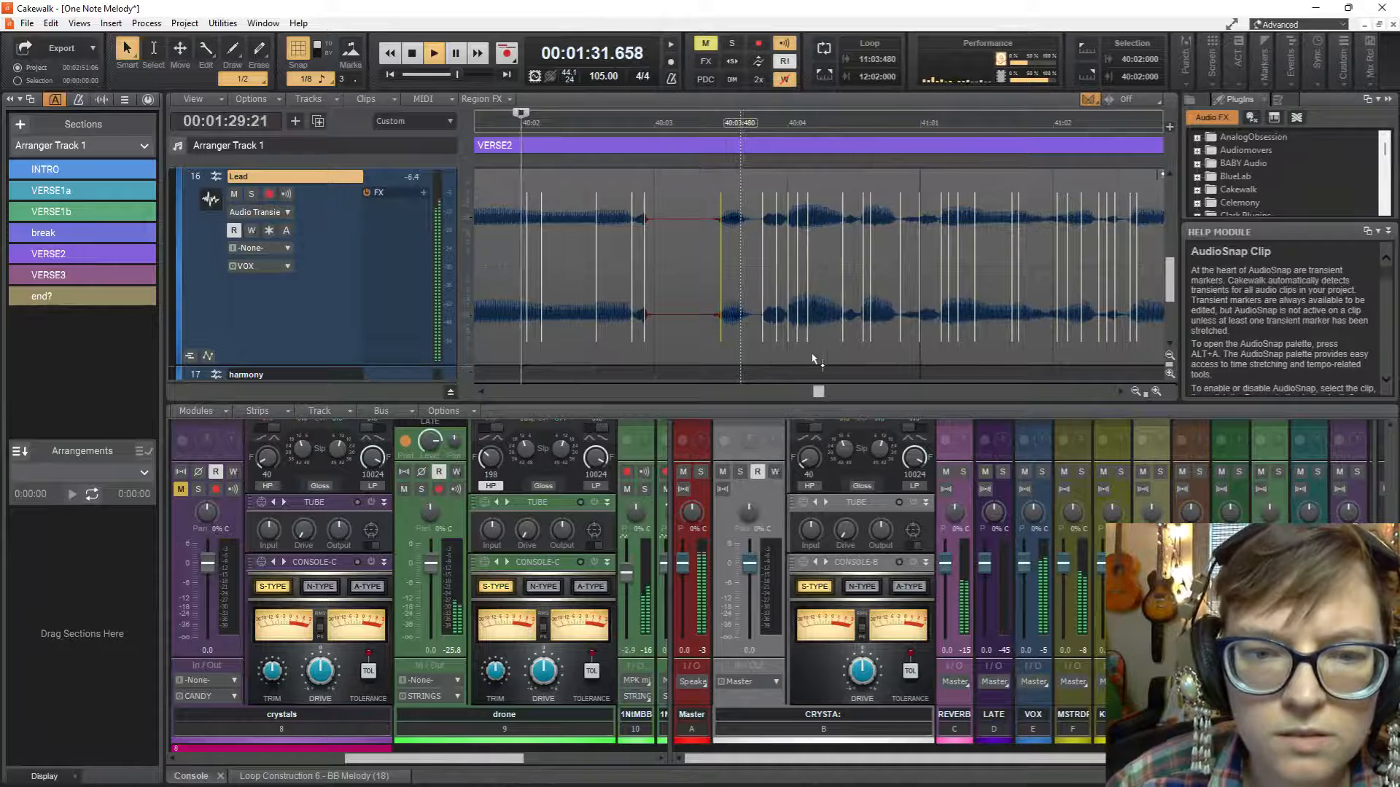
key(space)
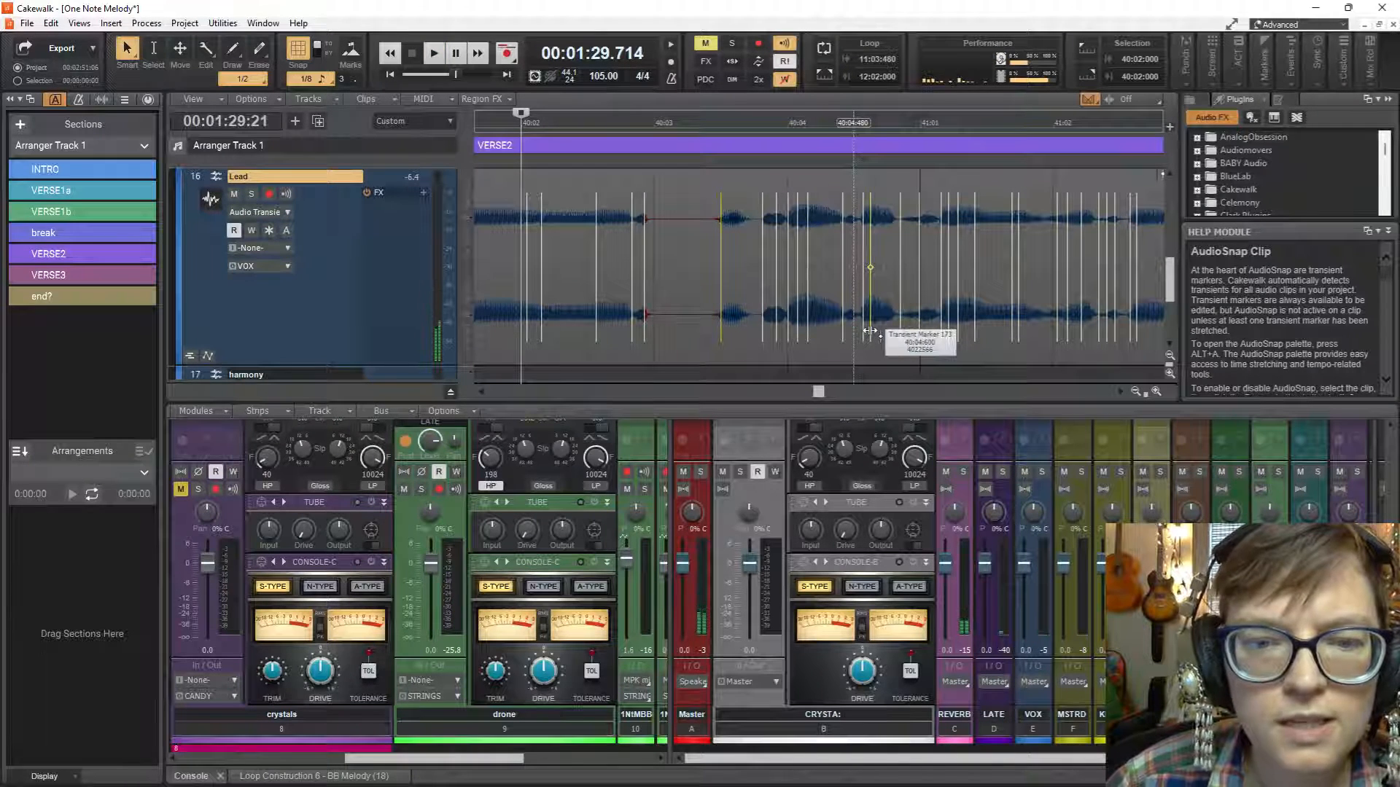
click(870, 331)
key(Delete)
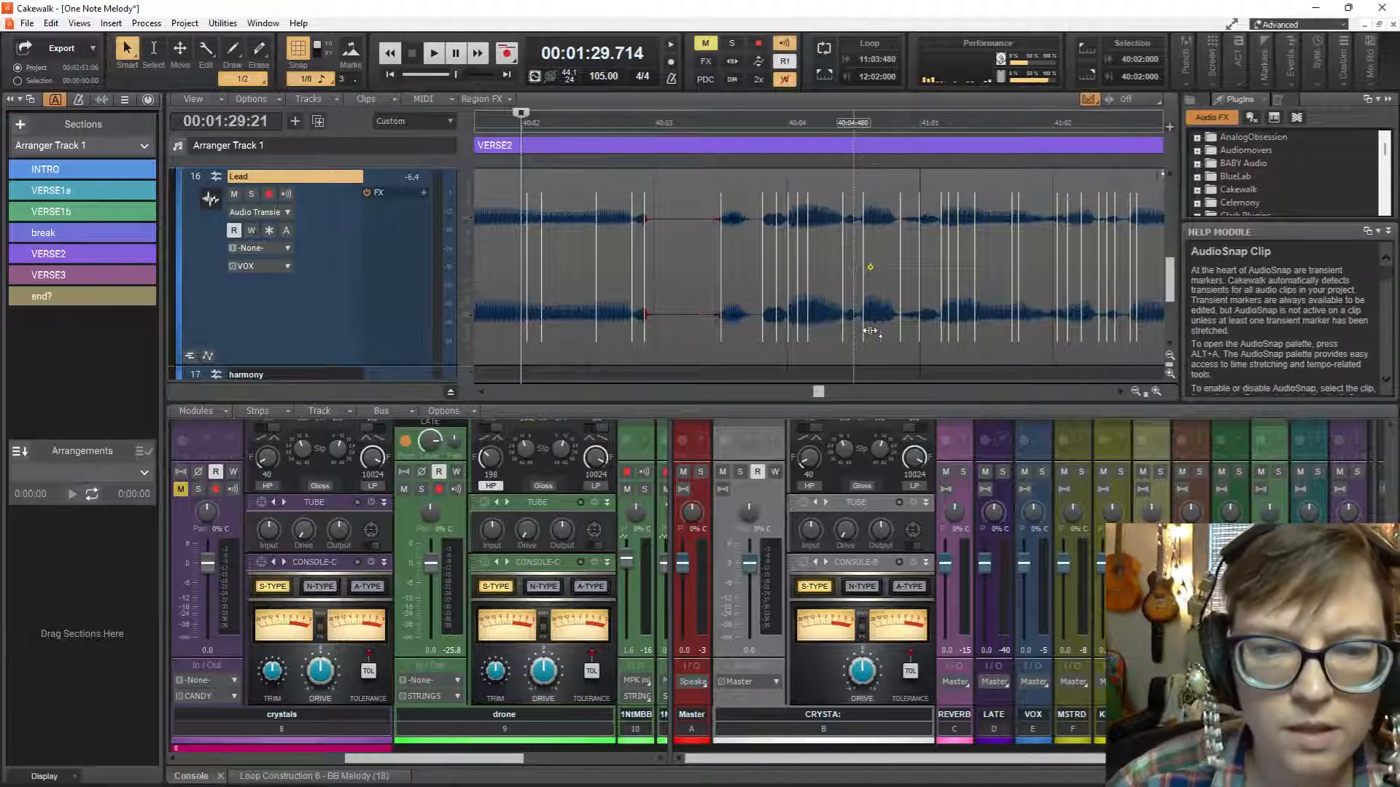
drag(868, 332, 857, 332)
key(space)
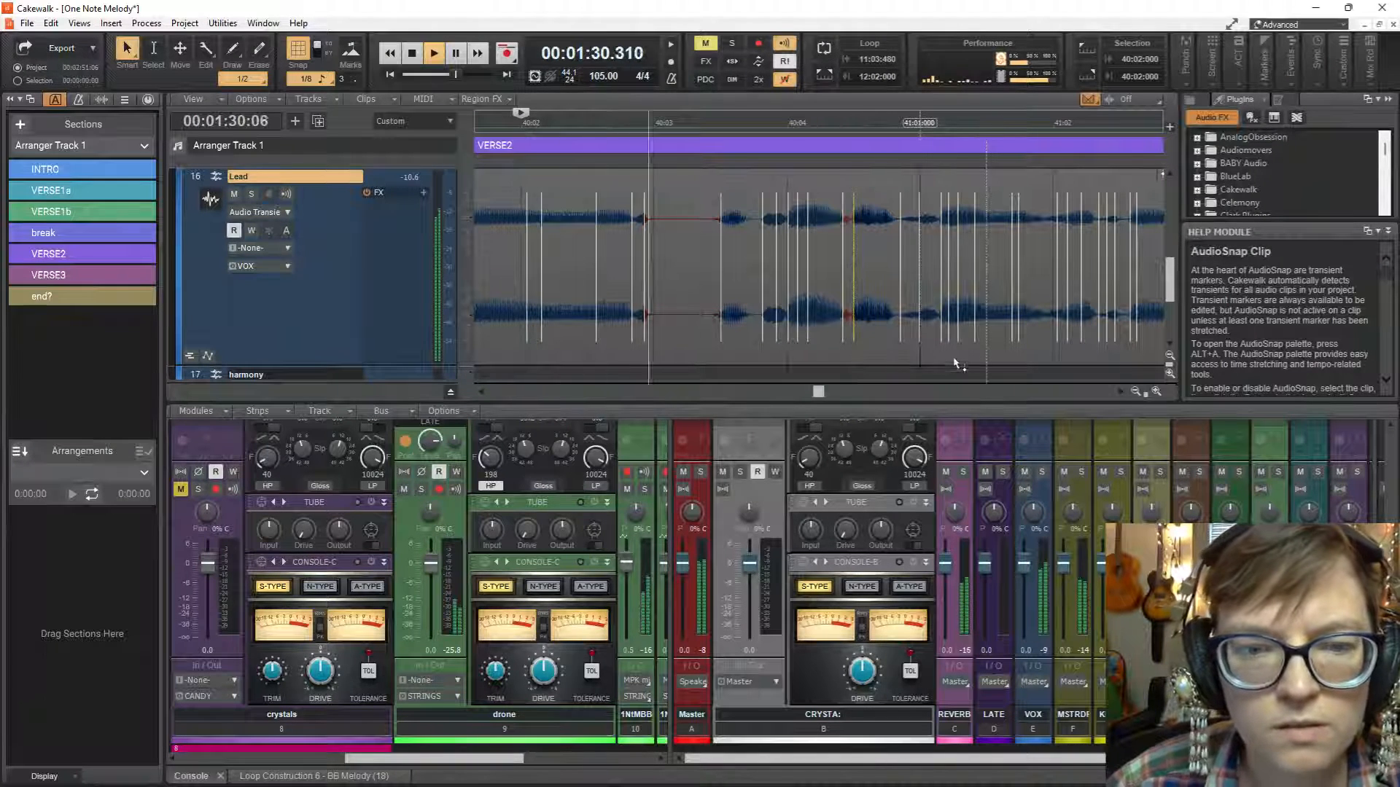
key(space)
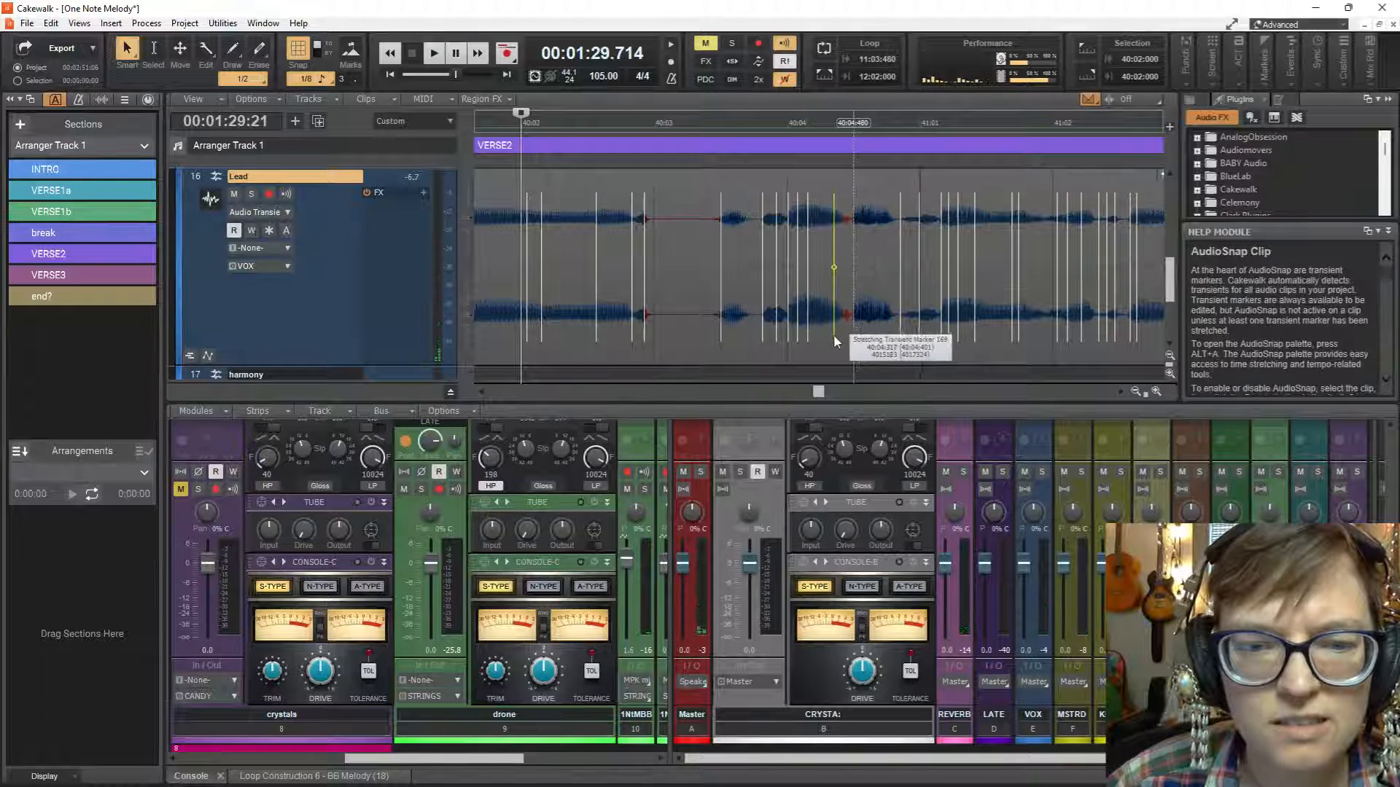
Stretch the Lead clip's transient marker at 40:04:401 earlier to 40:04:317 and play the vocal from 40:02.
drag(842, 337, 834, 336)
key(space)
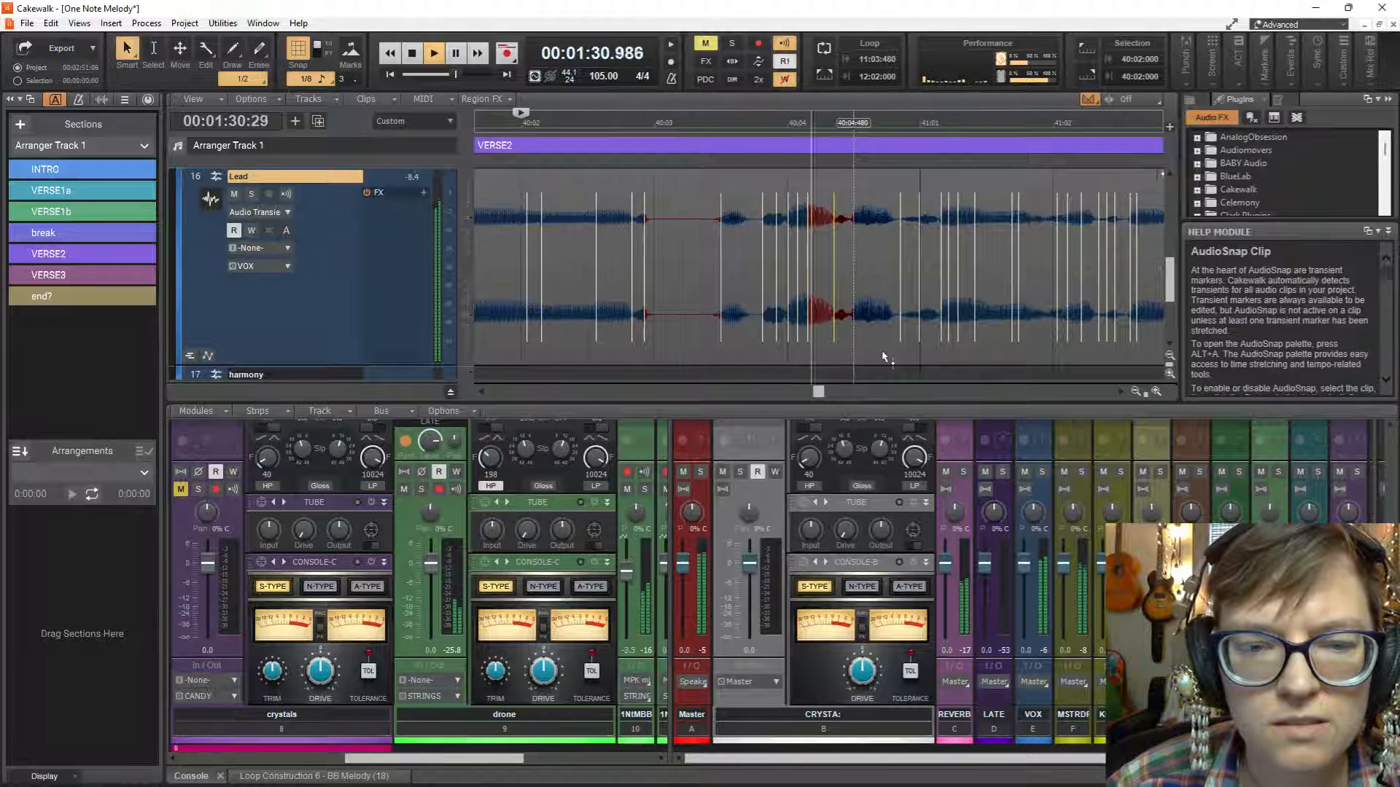
key(space)
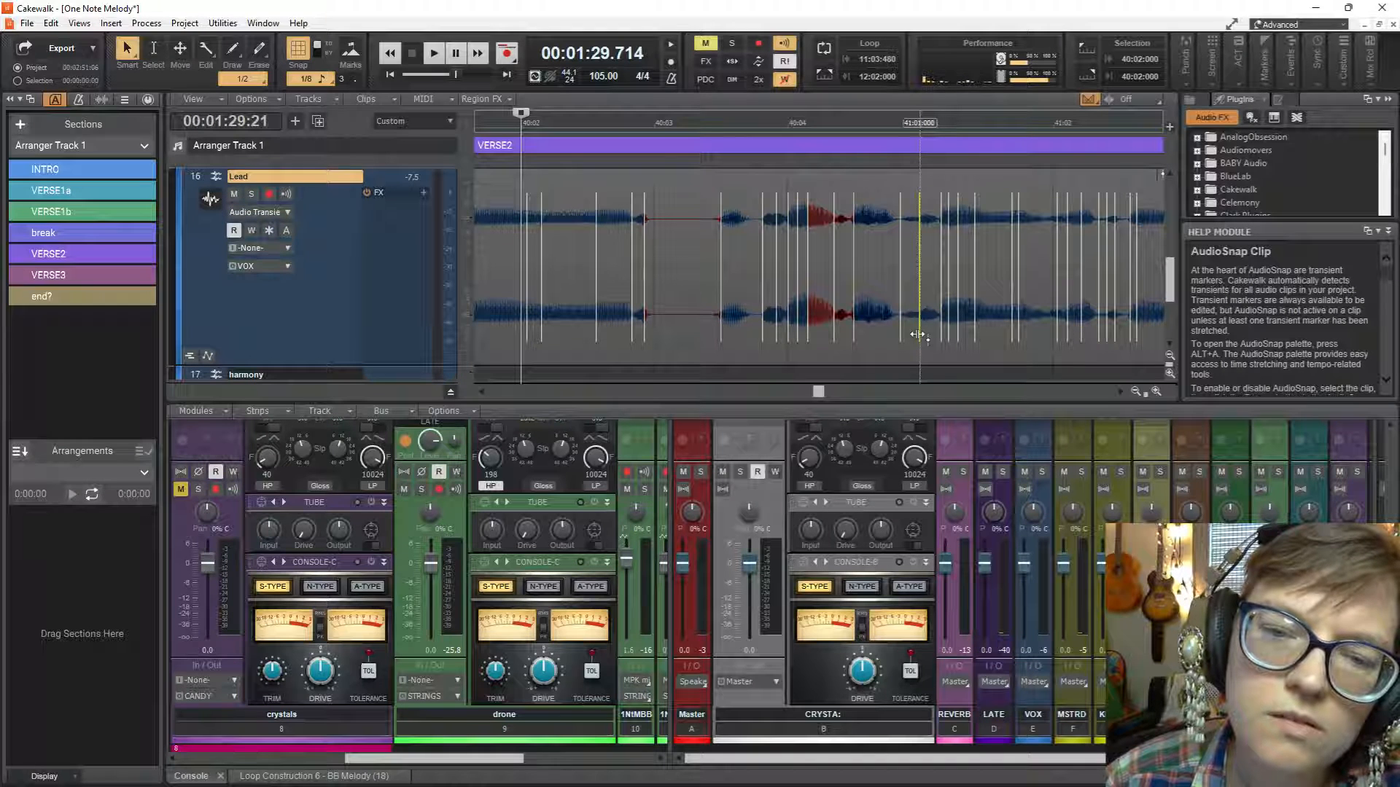
key(space)
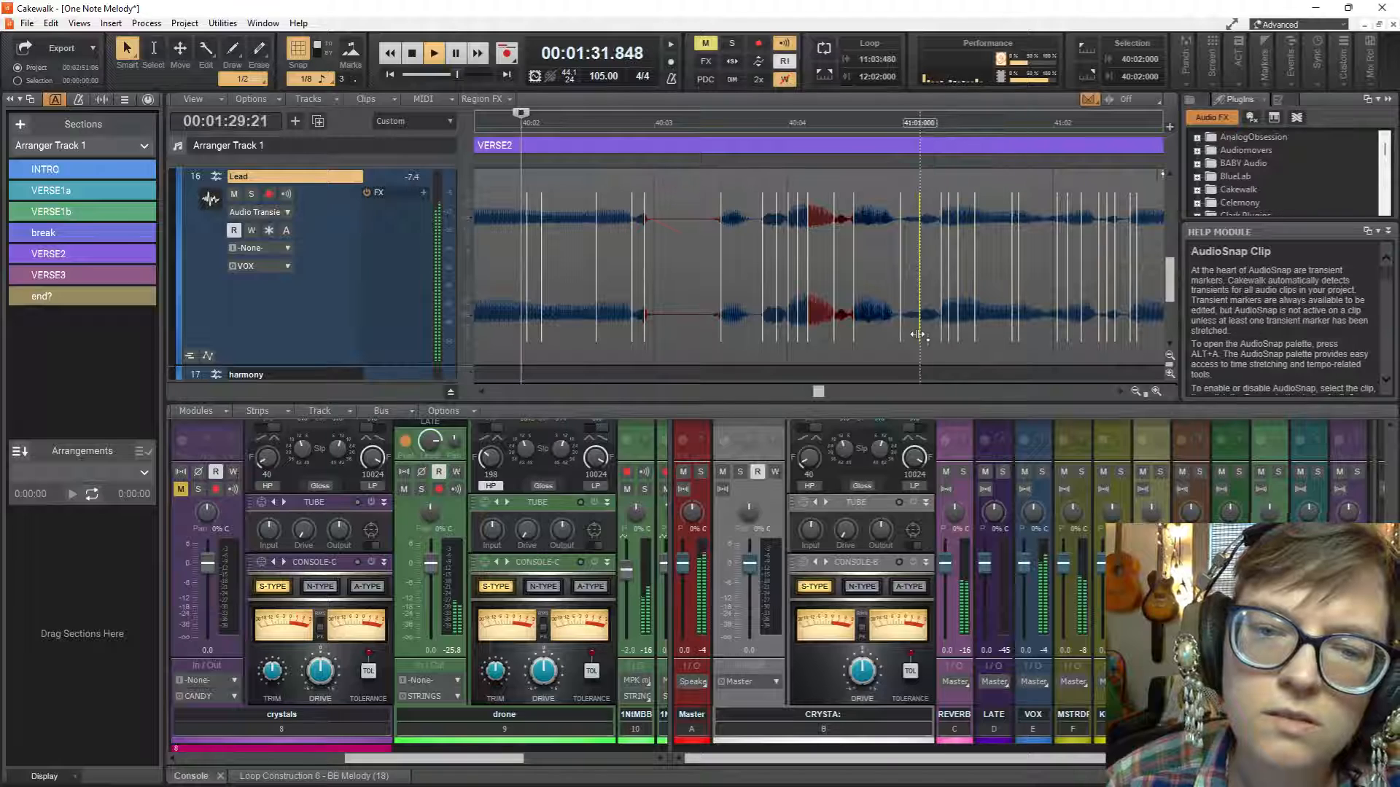
key(space)
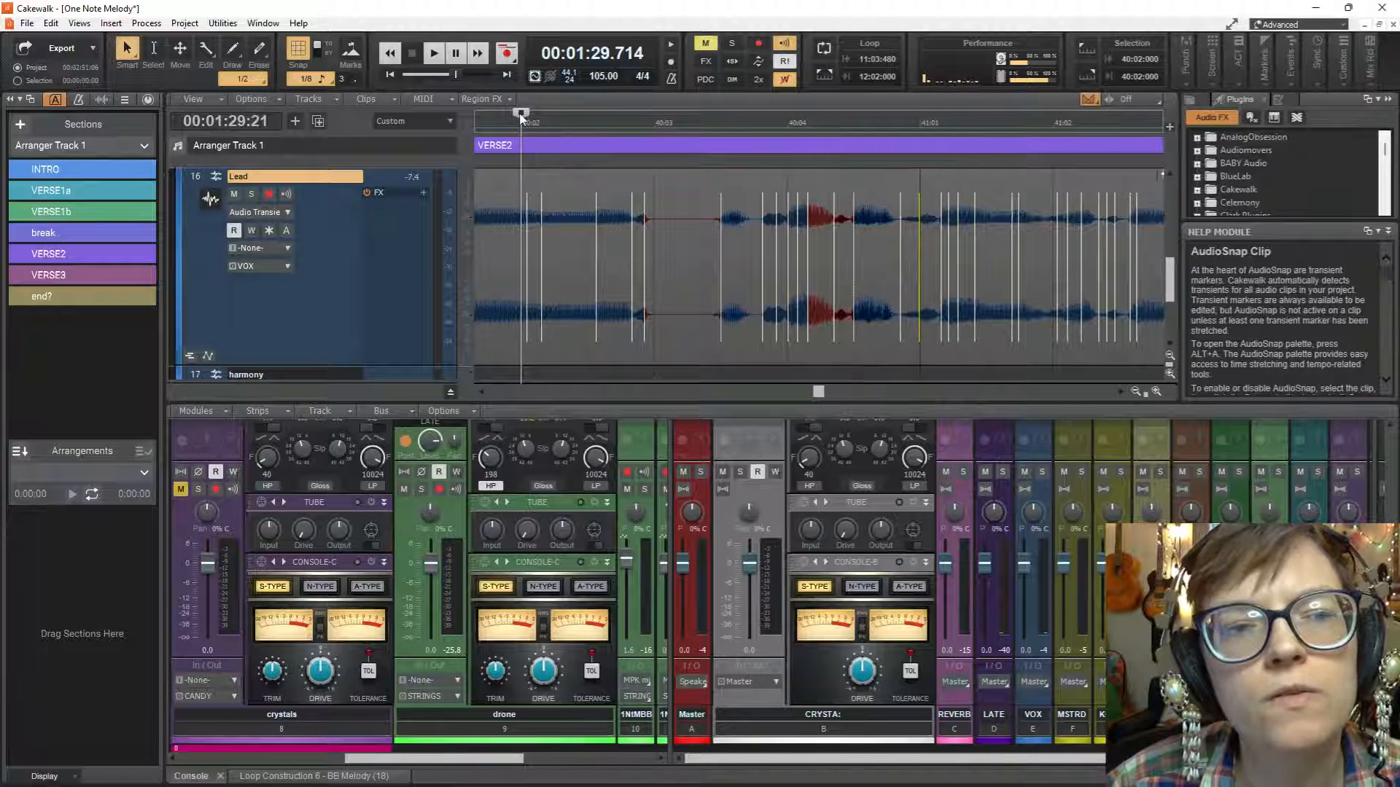
Move the now time to 41:01:000 and play the vocal from there.
drag(520, 113, 920, 120)
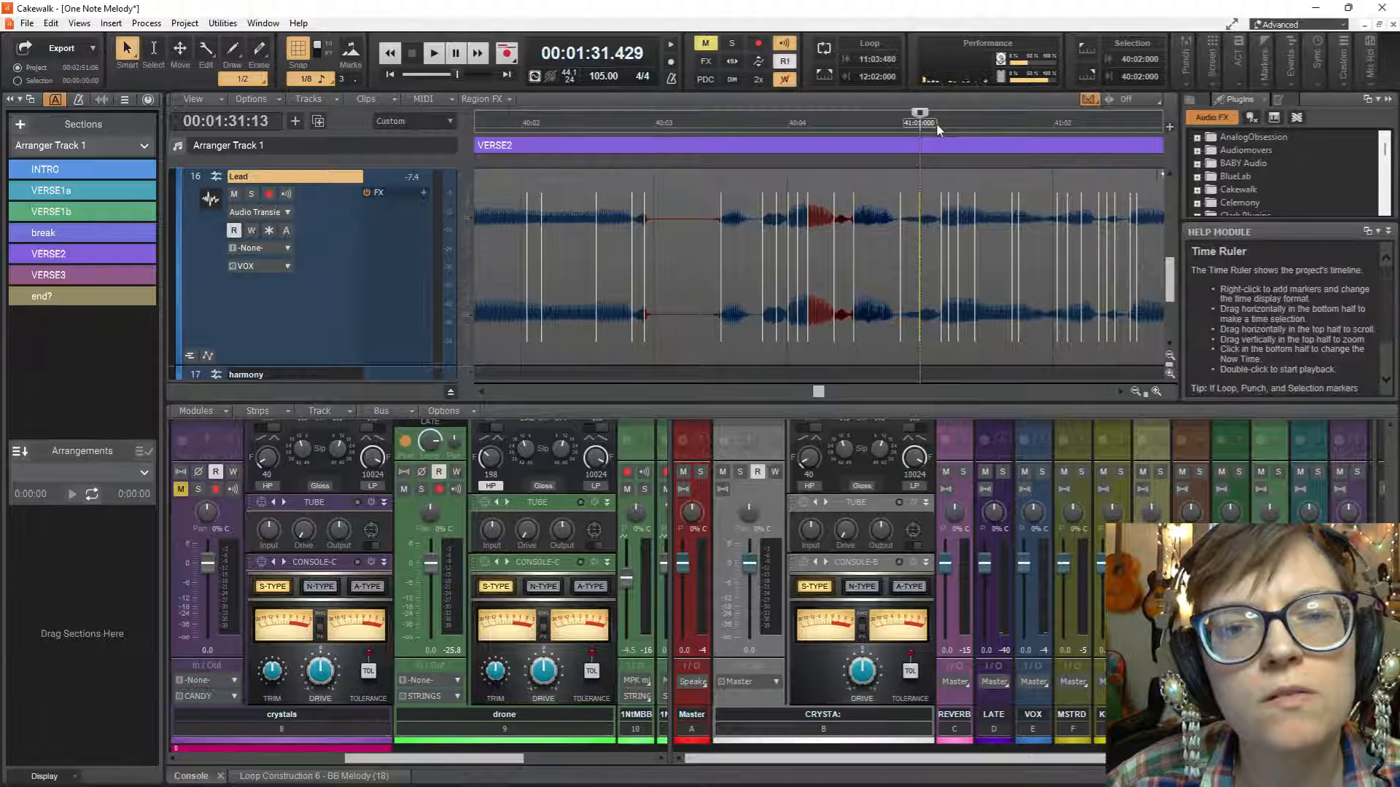
key(space)
key(space)
key(space)
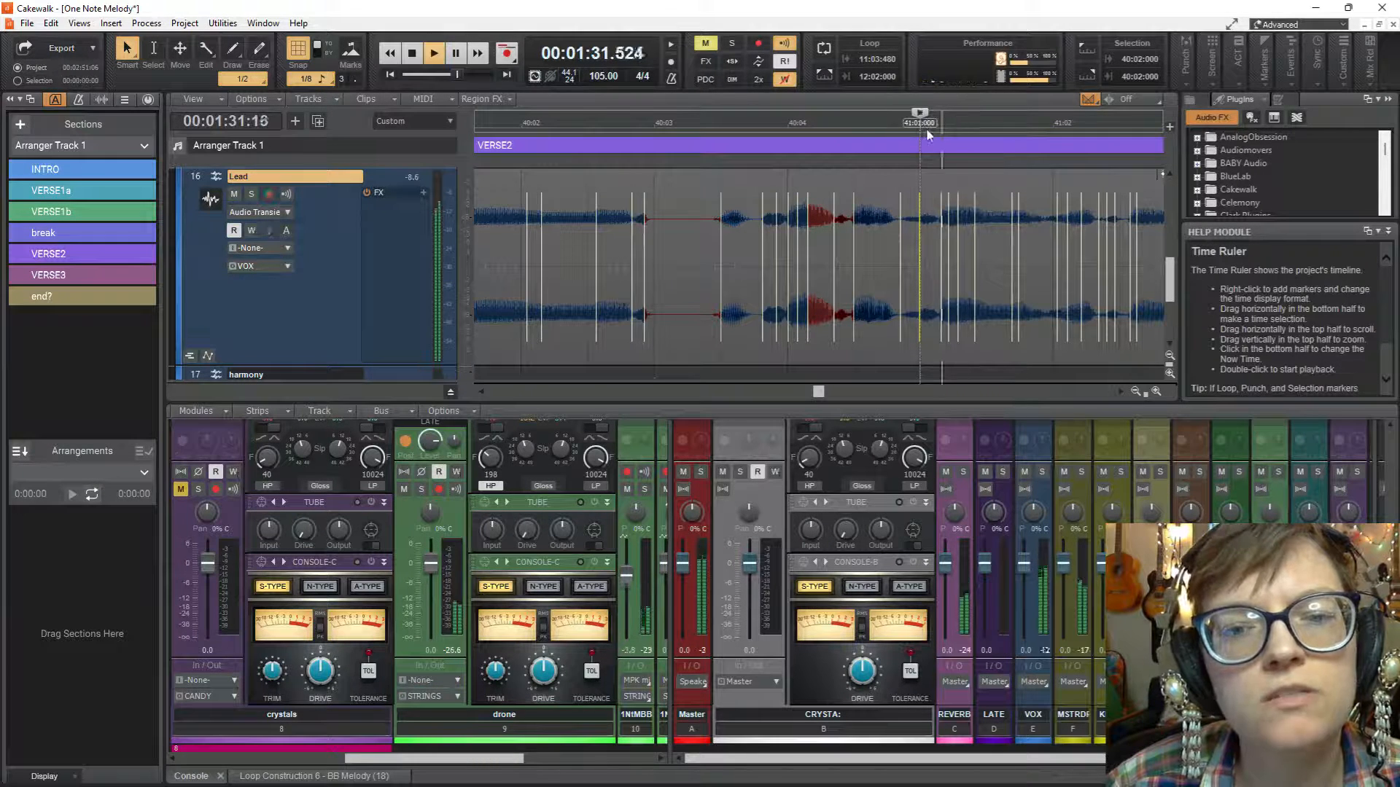
key(space)
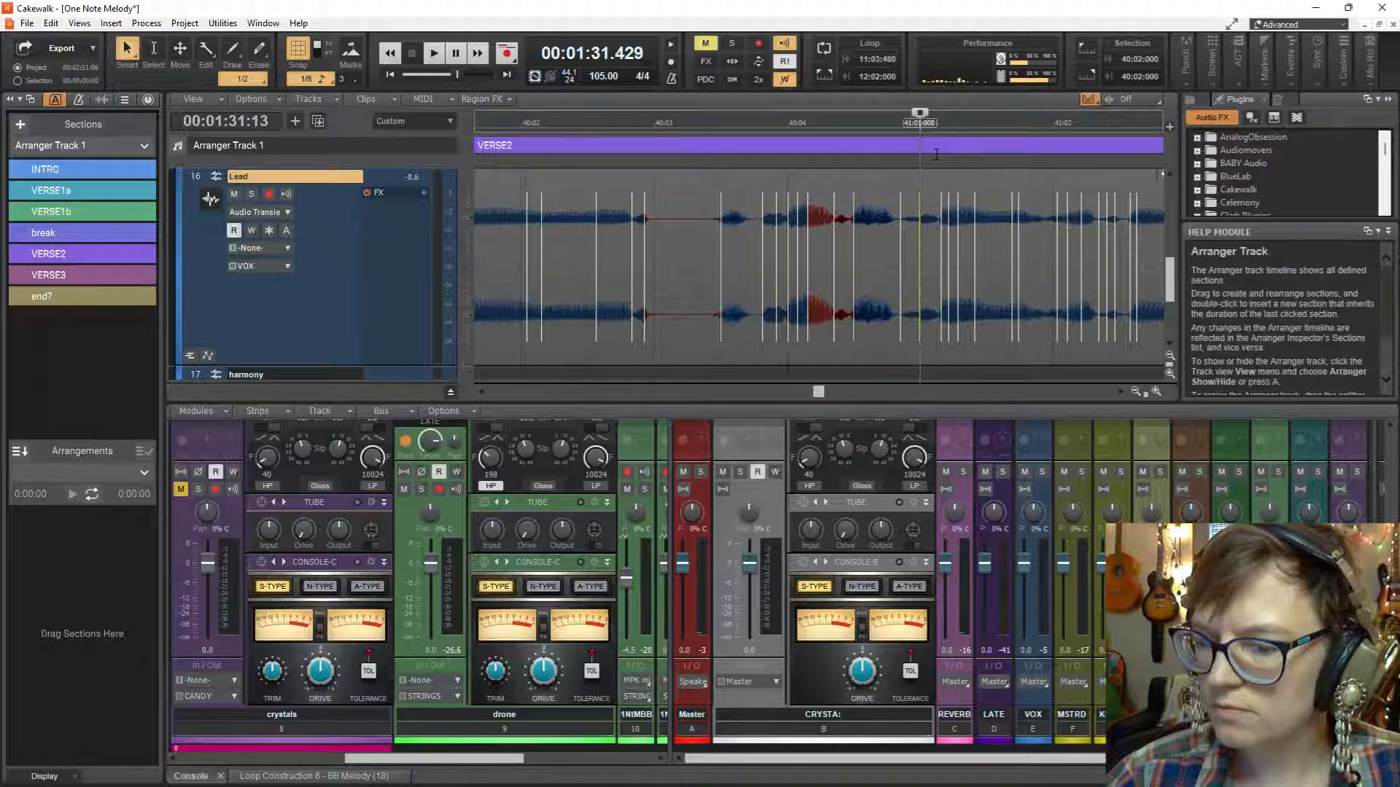
Switch the Lead track's edit filter from audio transients to Clips and convert the VERSE2 clip to mono.
scroll(974, 248, down, 3)
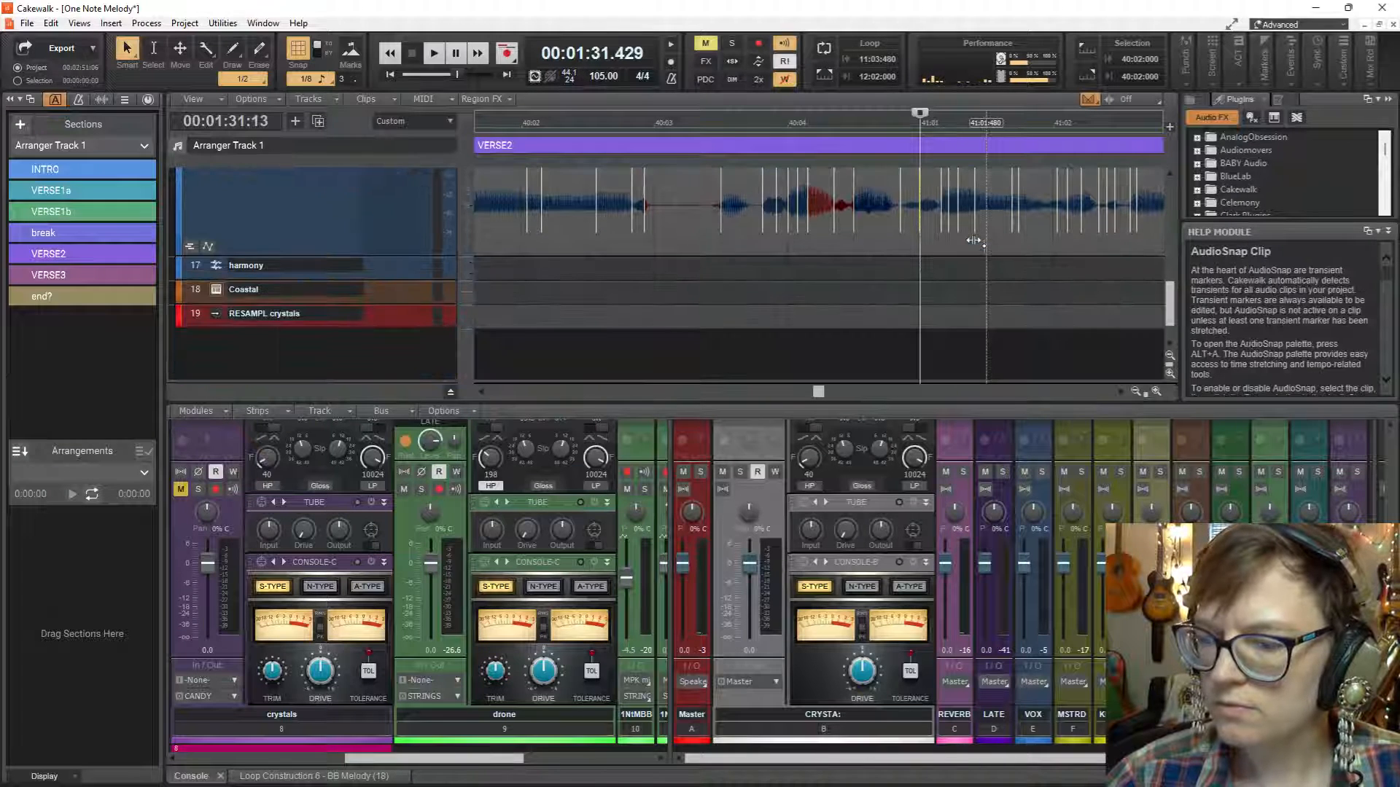
scroll(973, 241, up, 3)
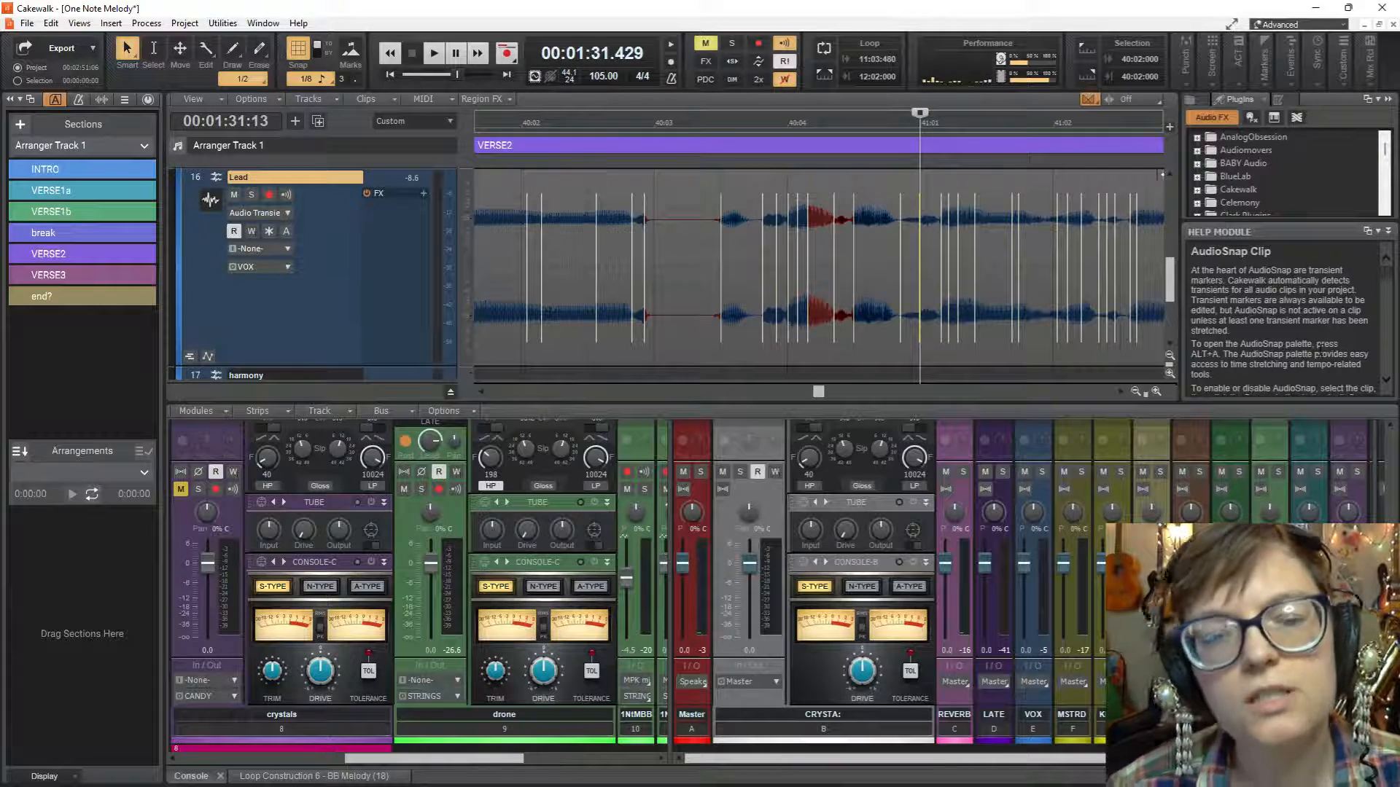
click(286, 213)
click(331, 229)
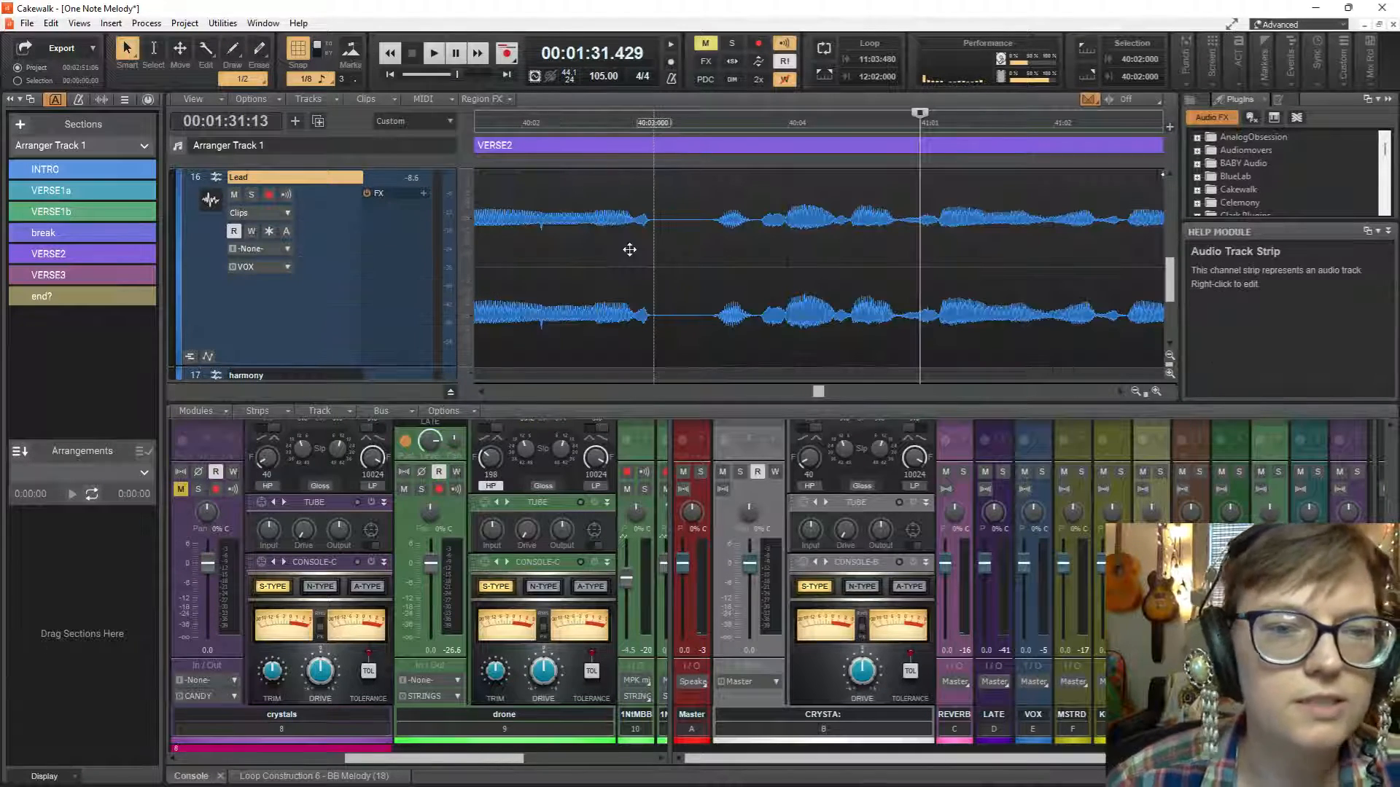
click(630, 249)
right_click(630, 250)
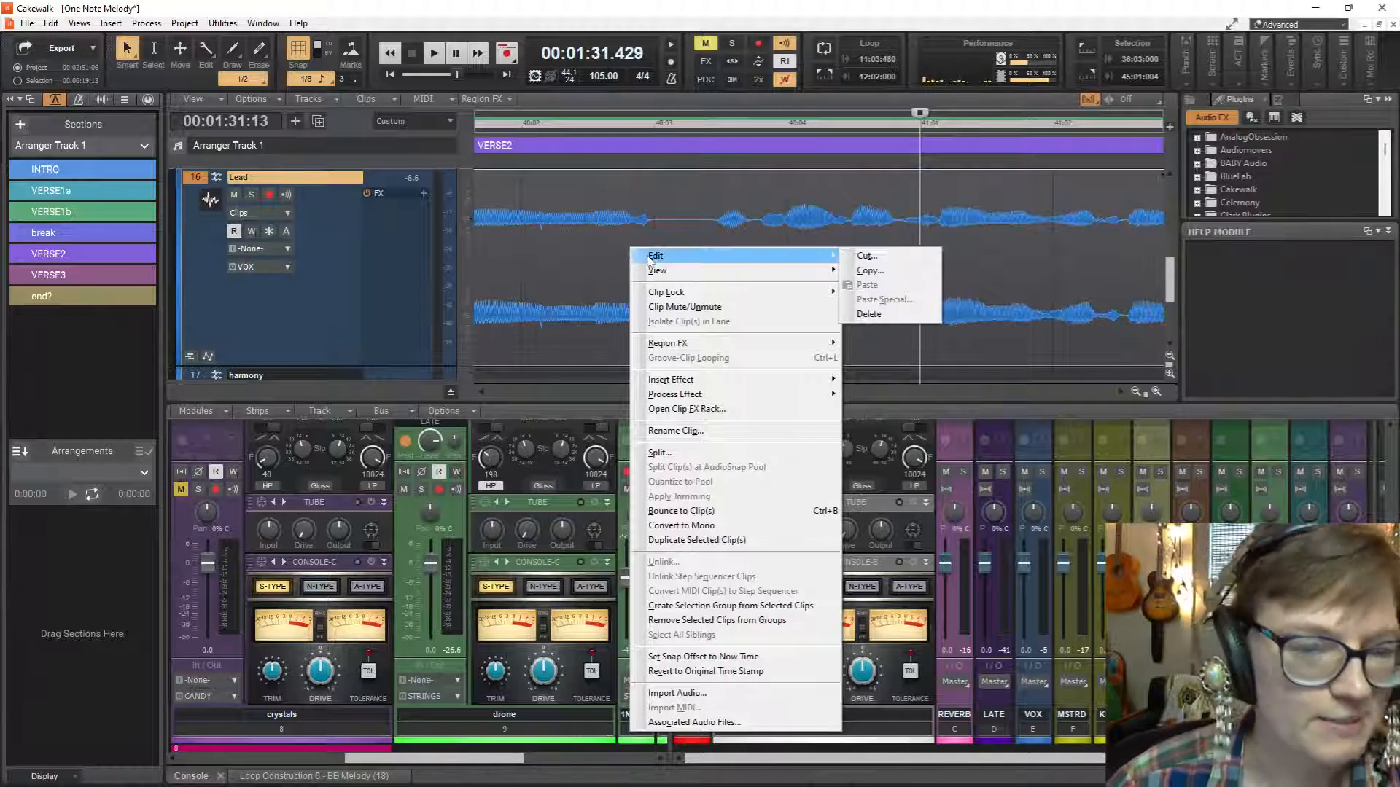
click(706, 525)
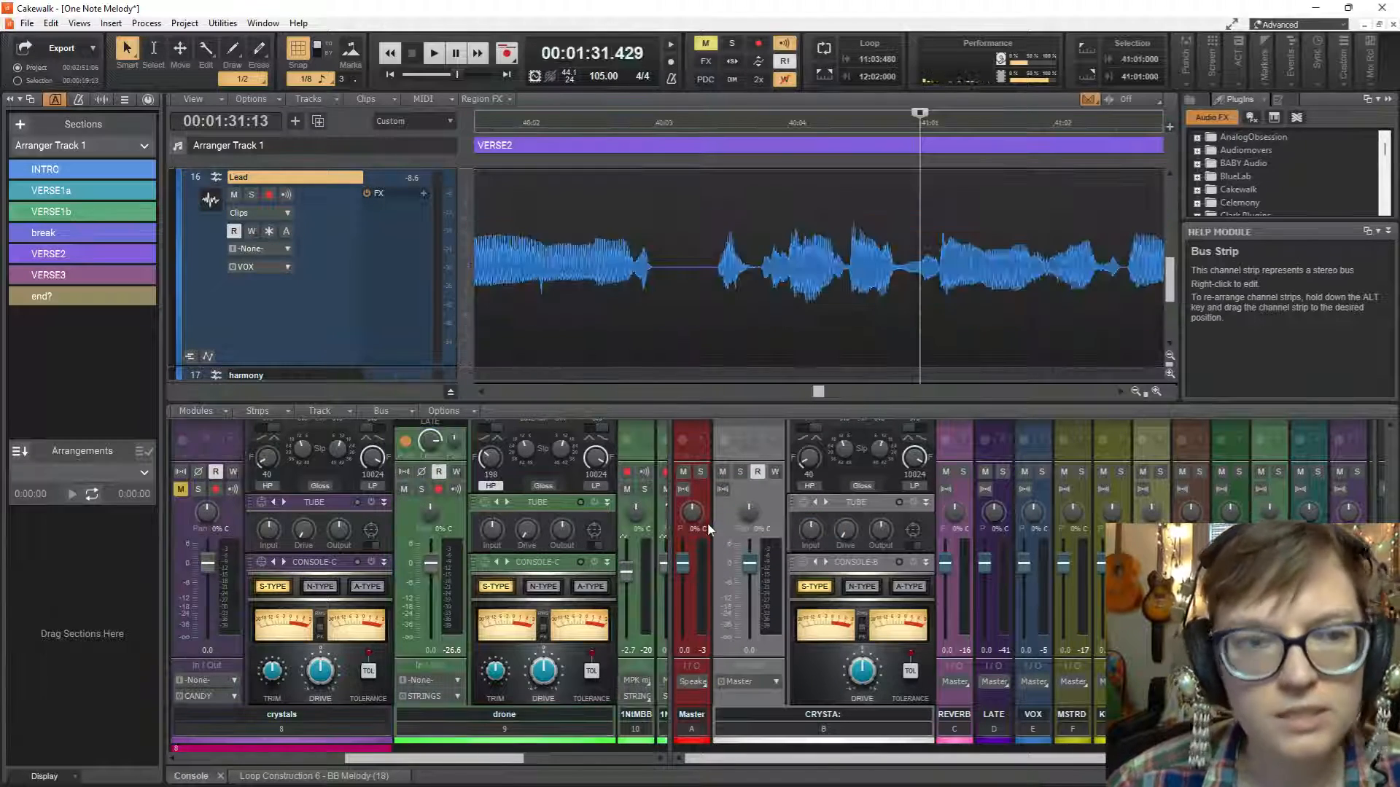
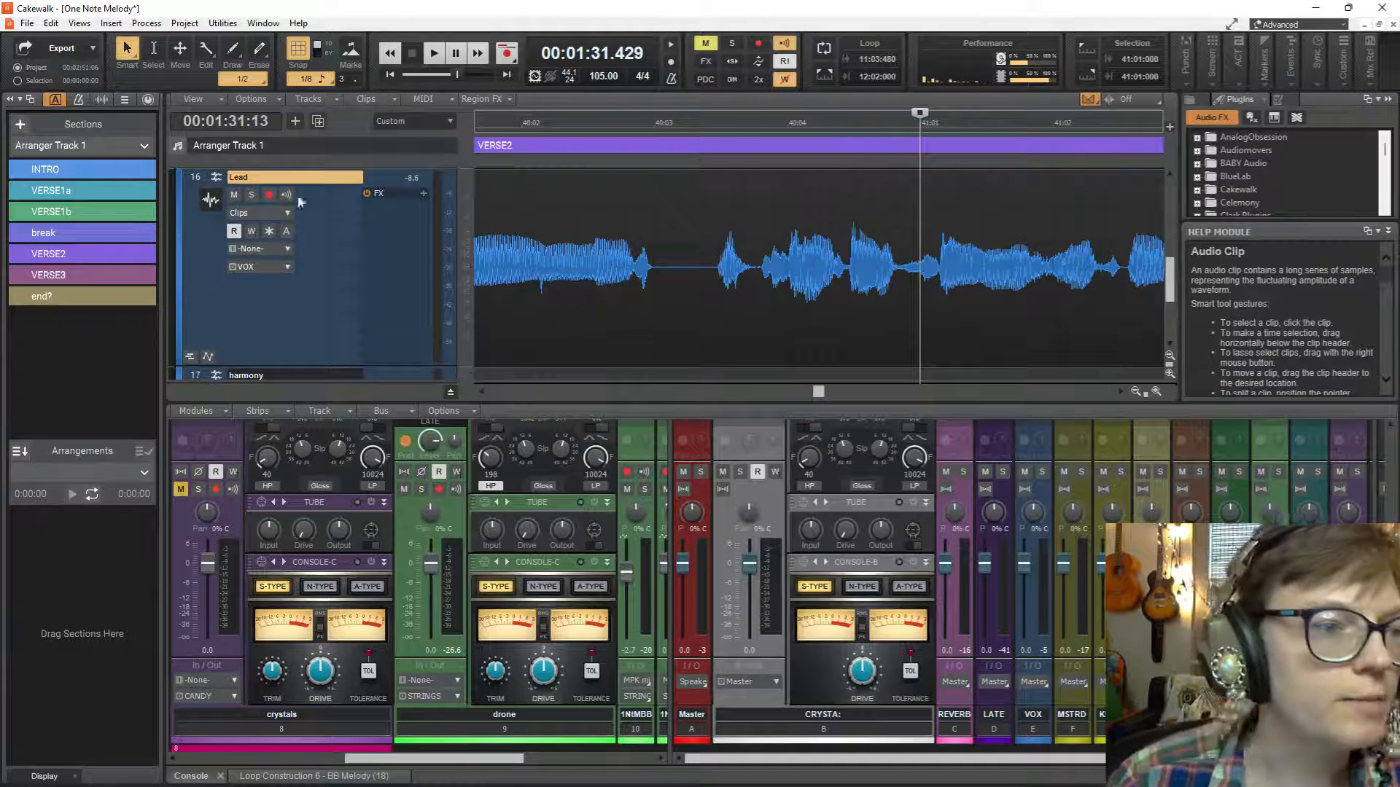
Switch the Lead track's edit filter to Audio Transients and play the vocal from 41:01:000.
click(285, 214)
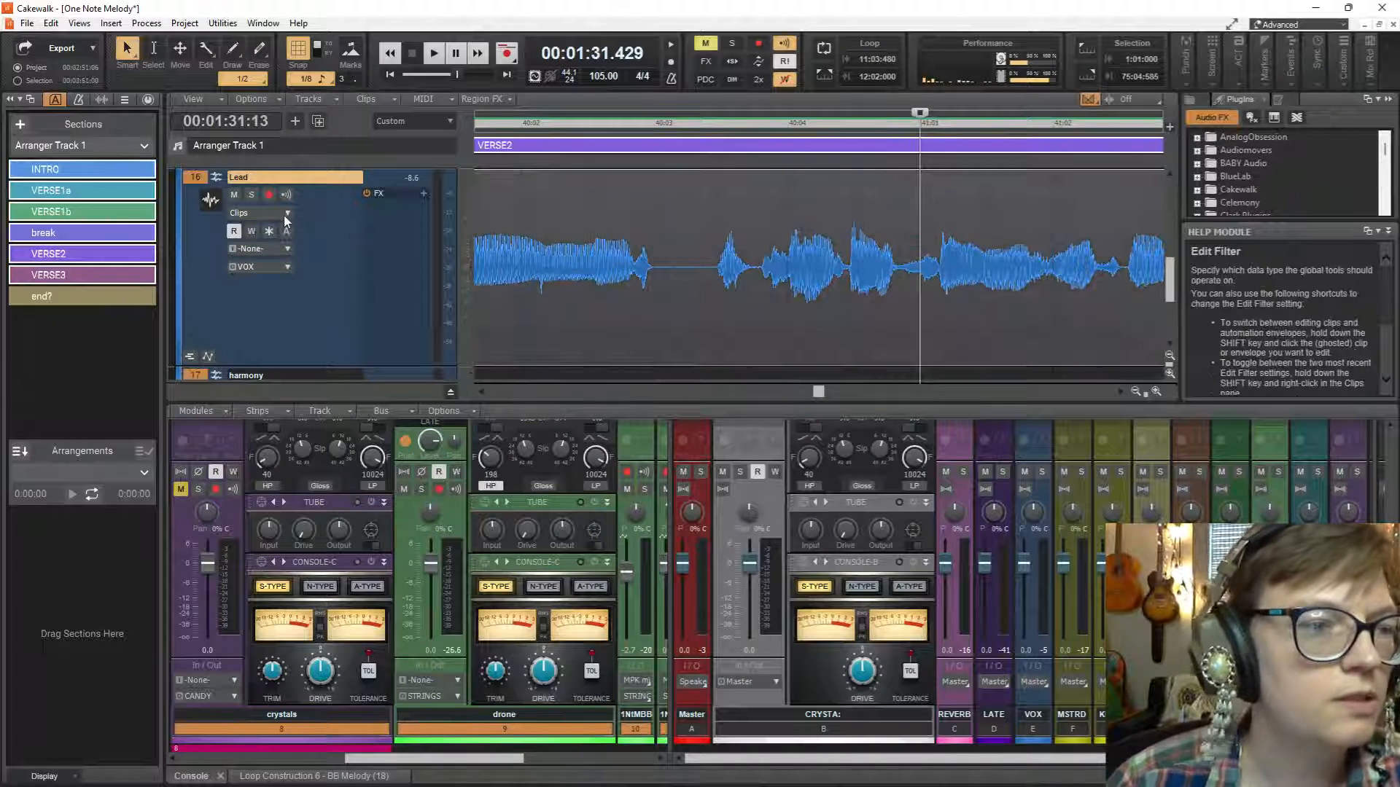
click(285, 217)
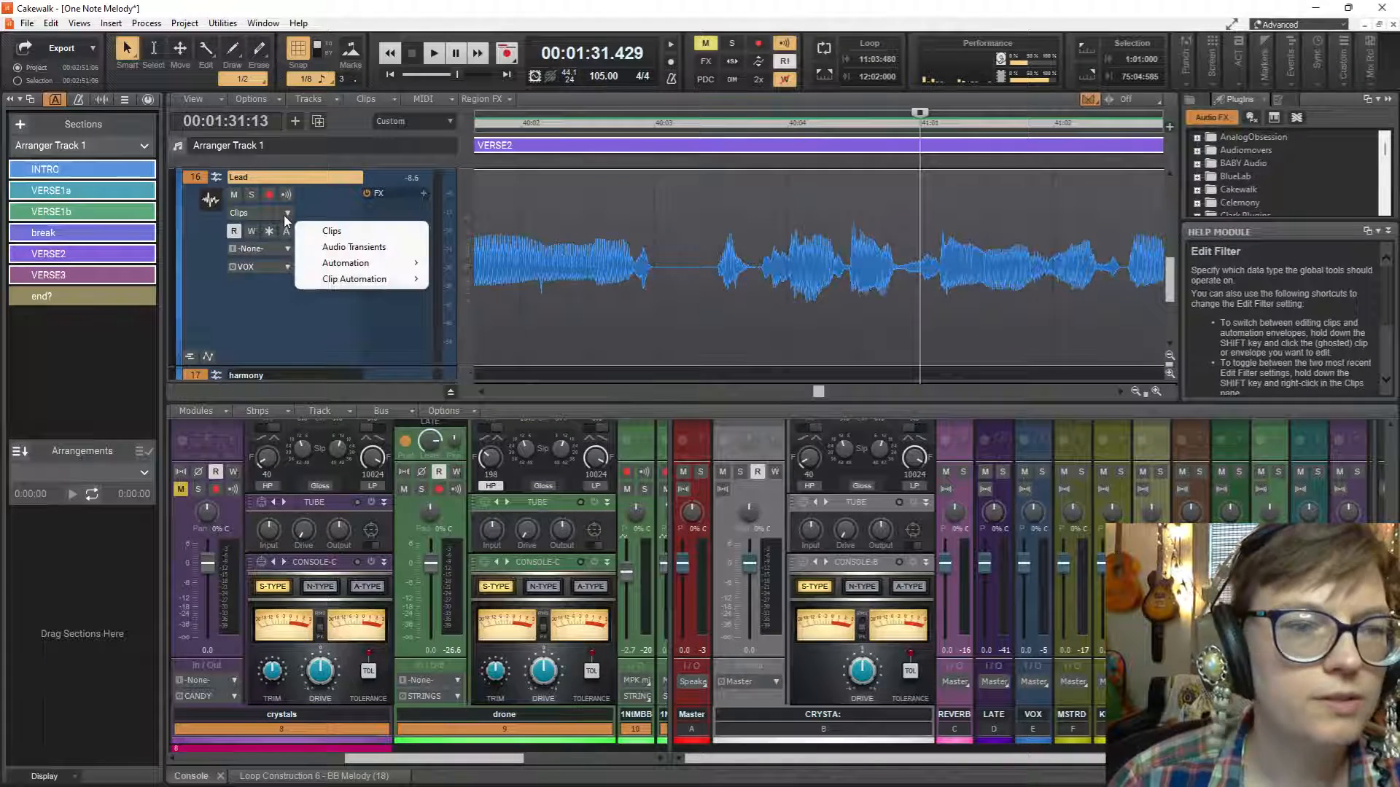
click(344, 248)
key(space)
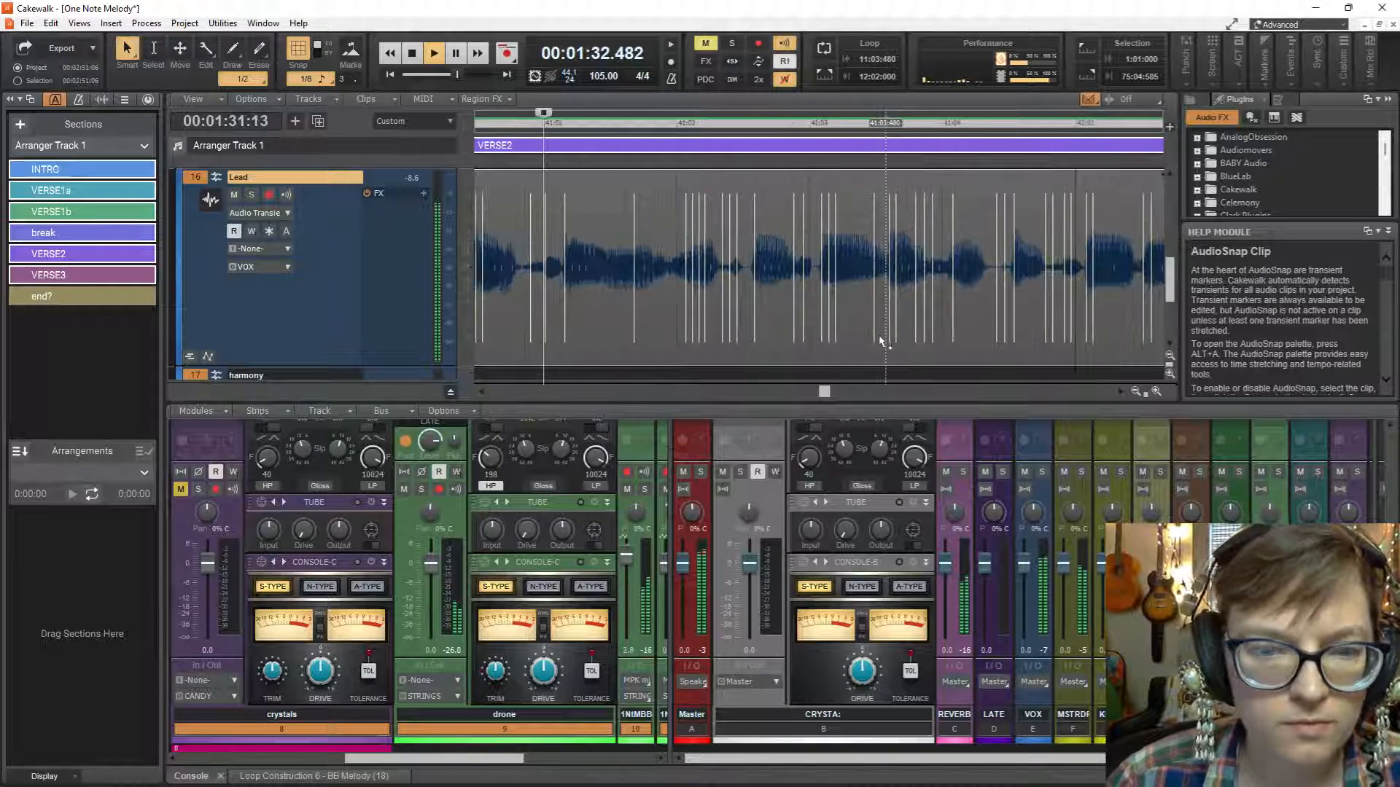
key(space)
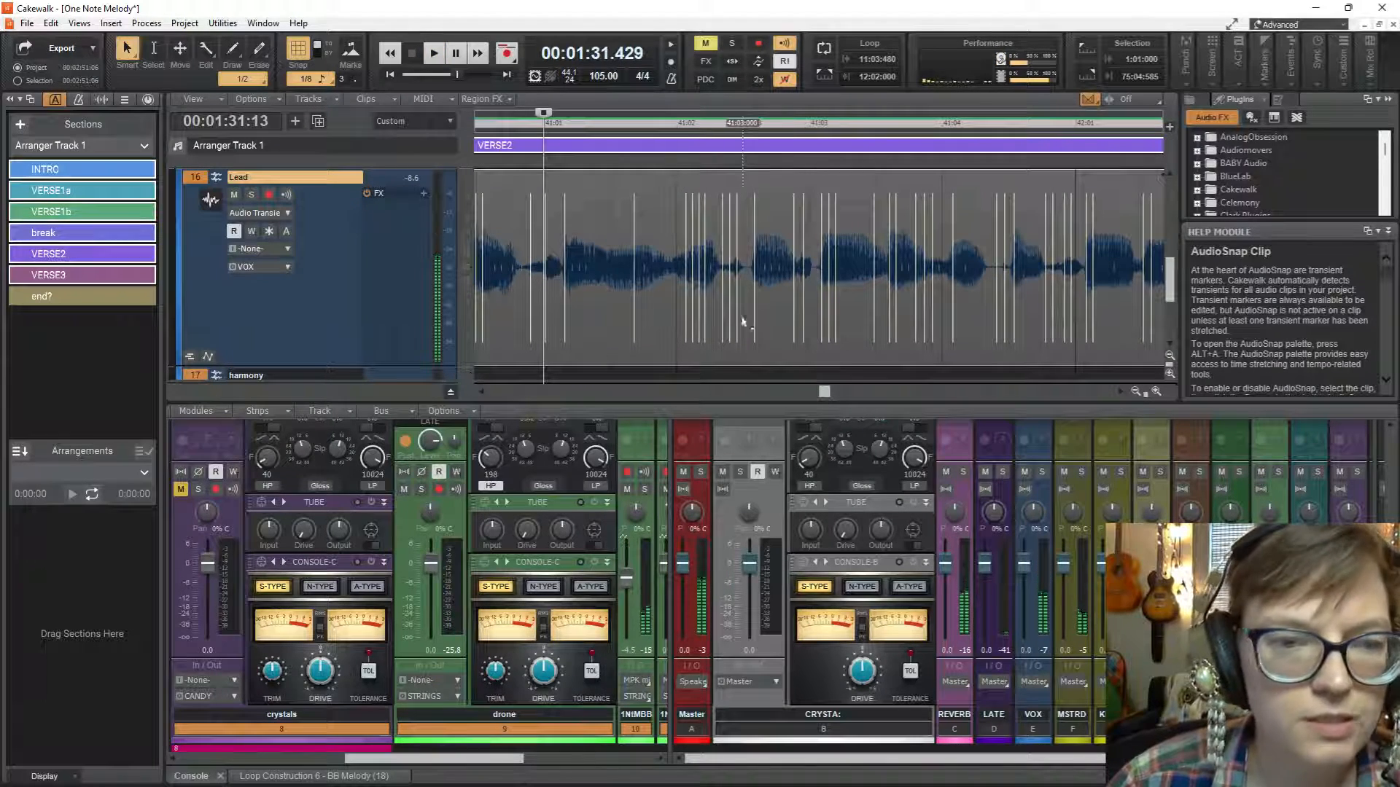
Move the now time back to 00:01:30.571, widen the clips pane against the track headers, and play the vocal phrase.
scroll(669, 321, left, 8)
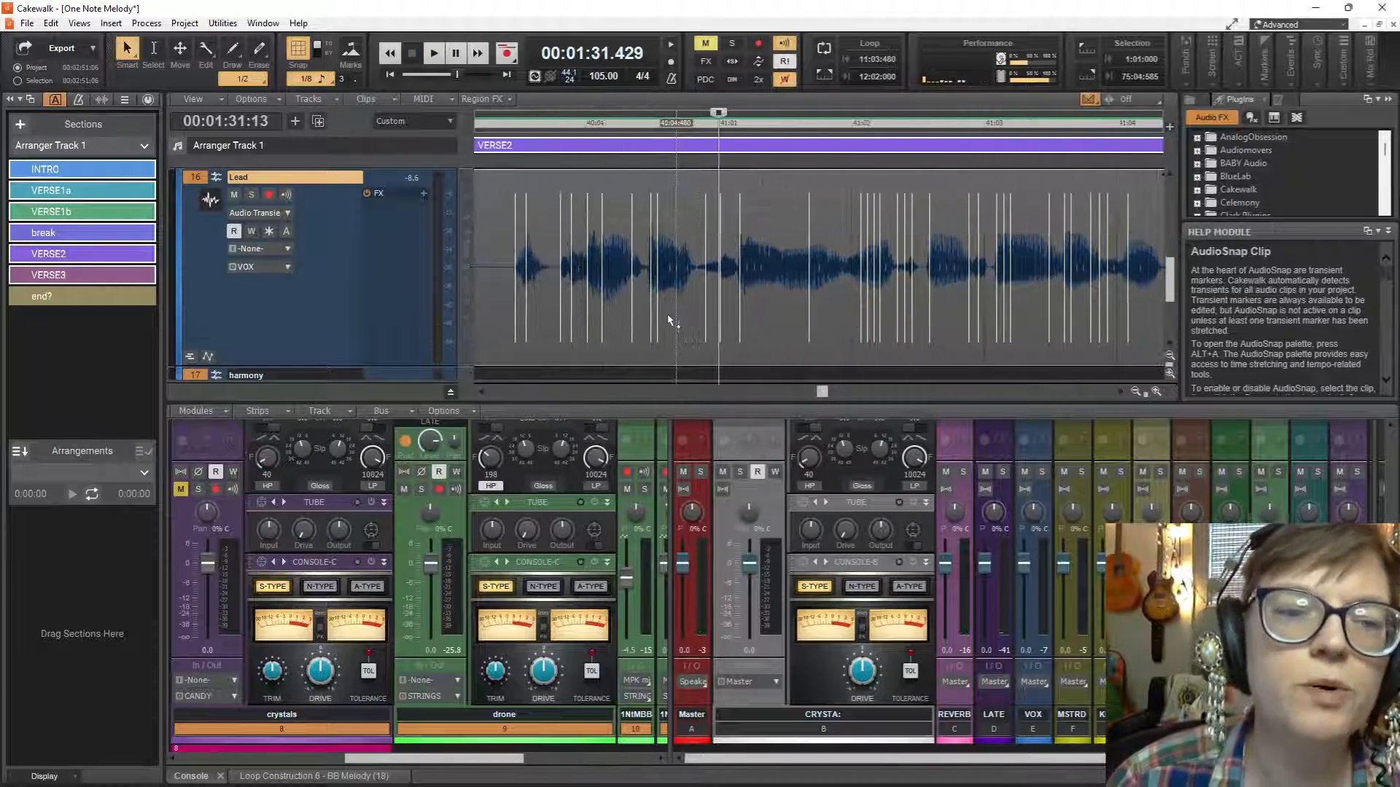
scroll(668, 321, left, 2)
drag(759, 114, 562, 118)
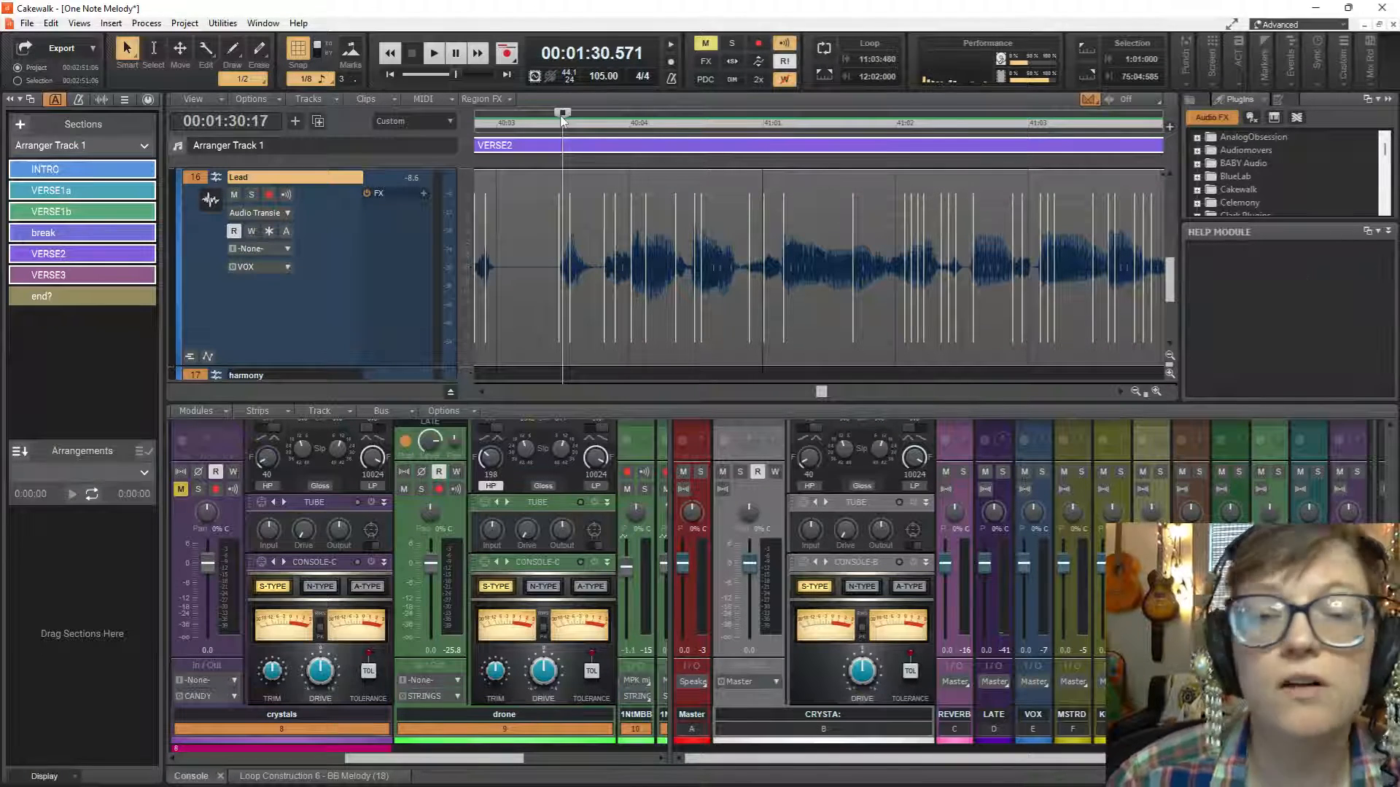
scroll(781, 218, up, 2)
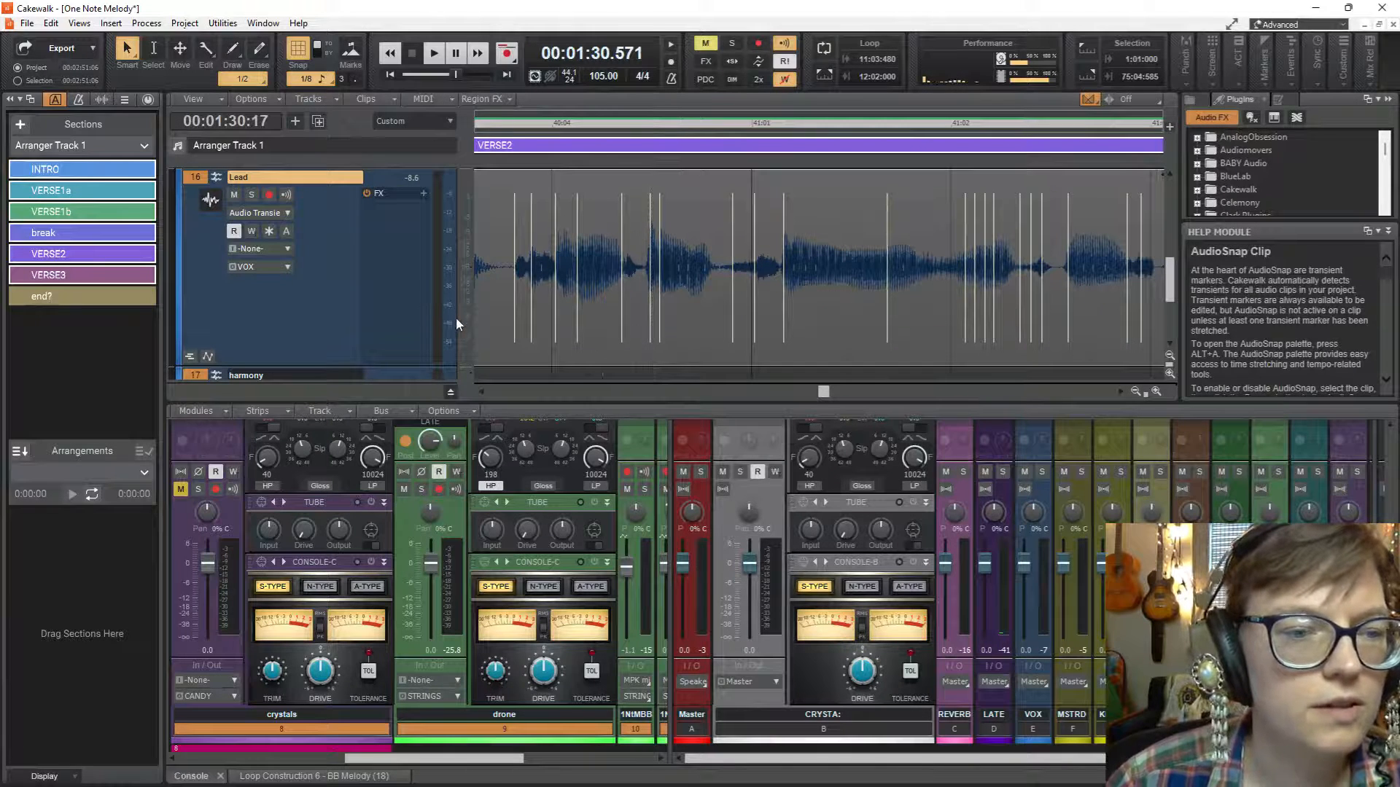
drag(457, 318, 334, 319)
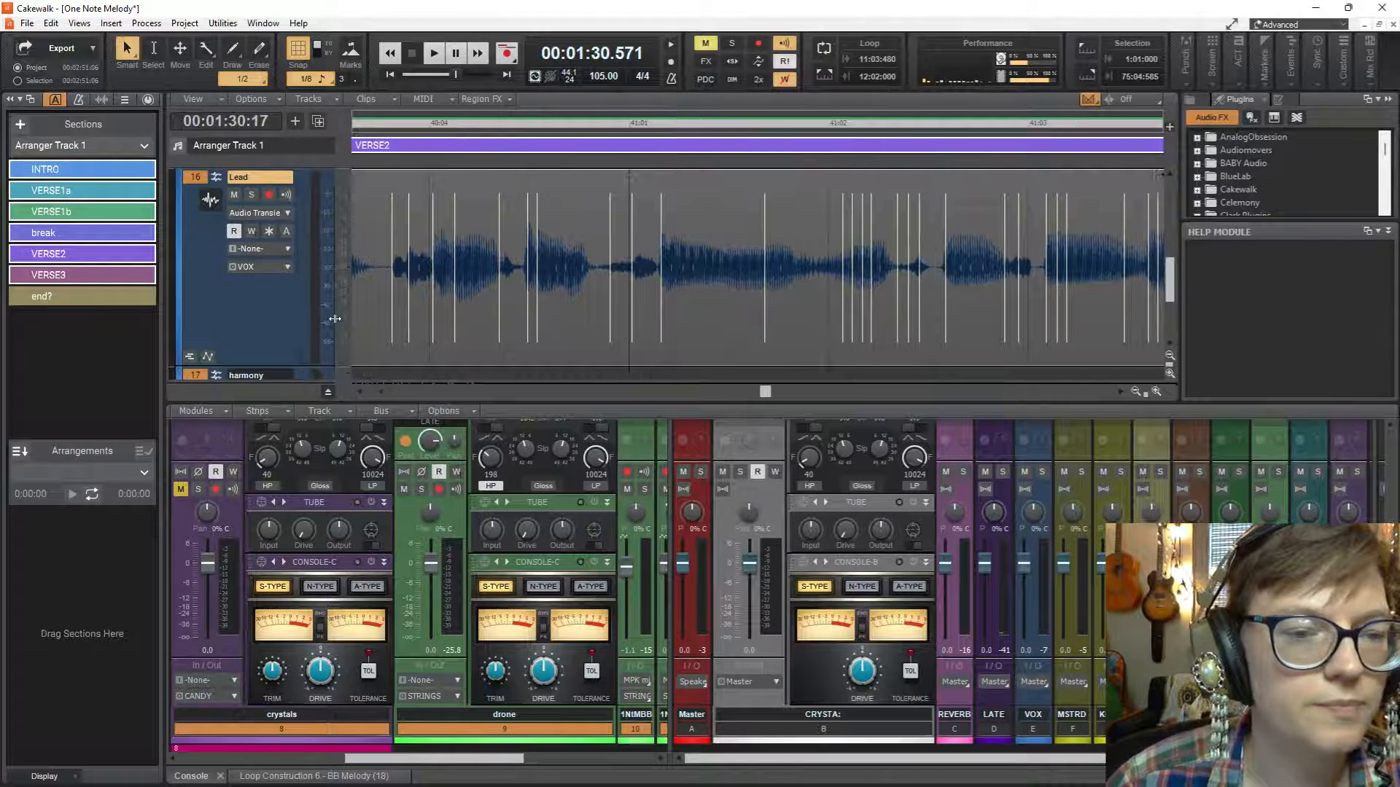
drag(765, 392, 762, 393)
key(space)
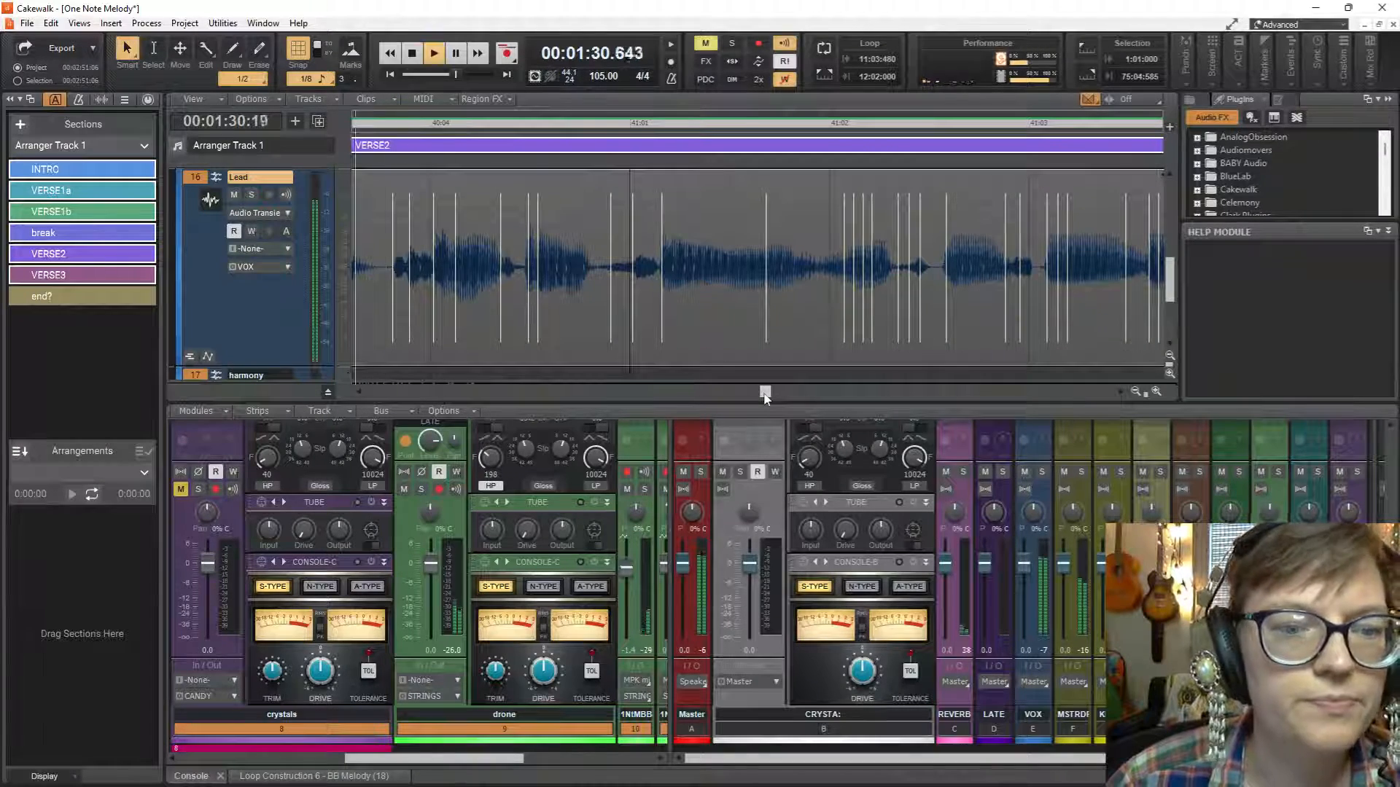
scroll(554, 248, down, 3)
key(space)
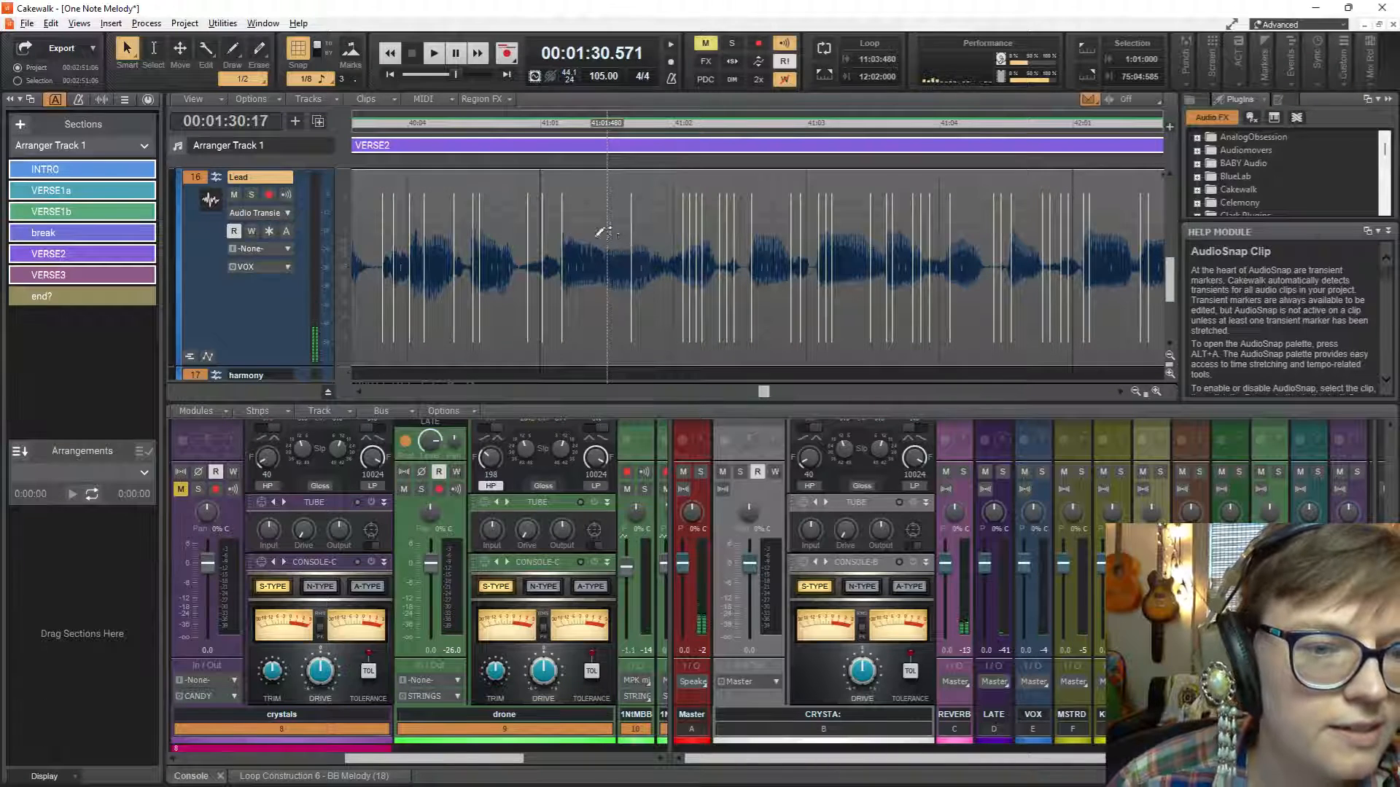
Play the phrase, stretch the Lead clip's transient marker at 41:01:015 earlier to about 40:04:930, and replay it.
scroll(576, 230, up, 3)
key(space)
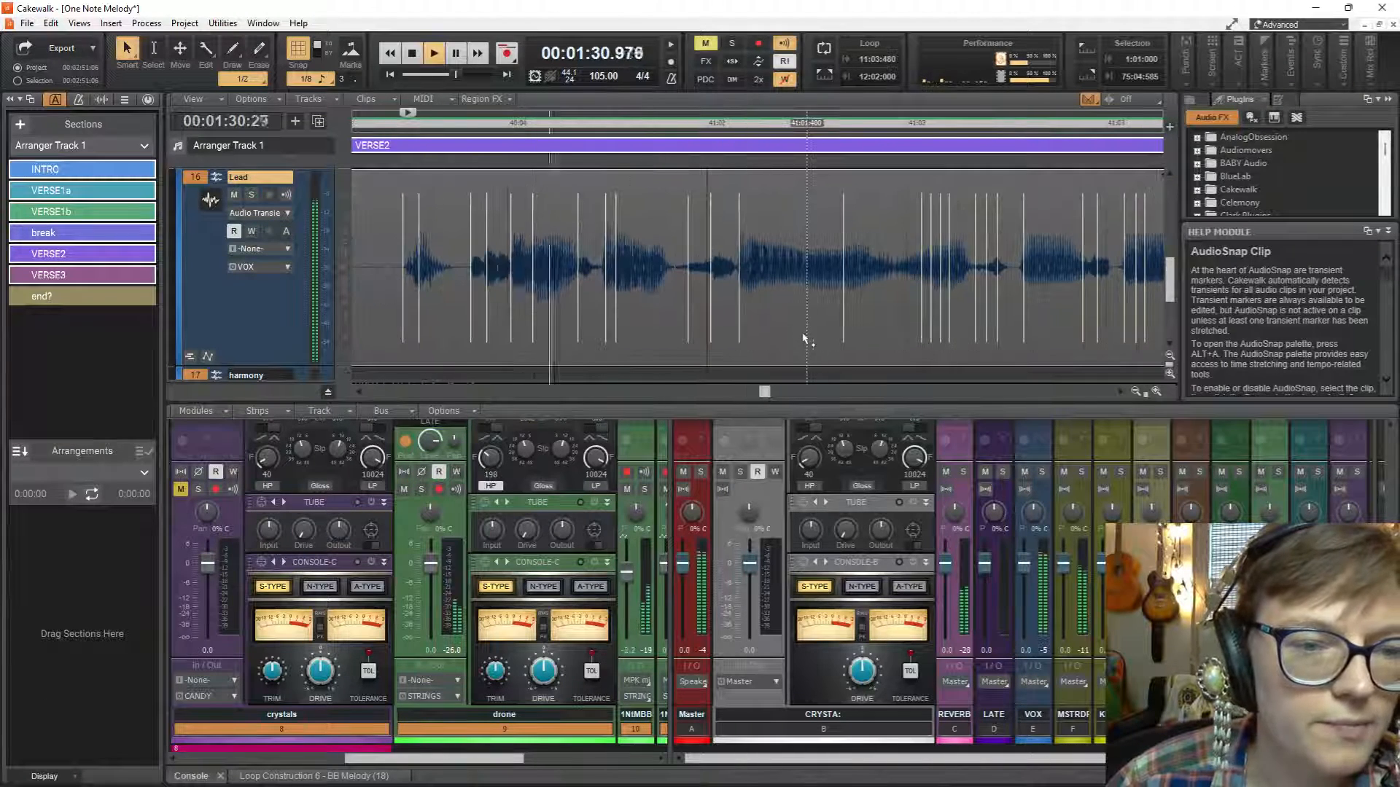
key(space)
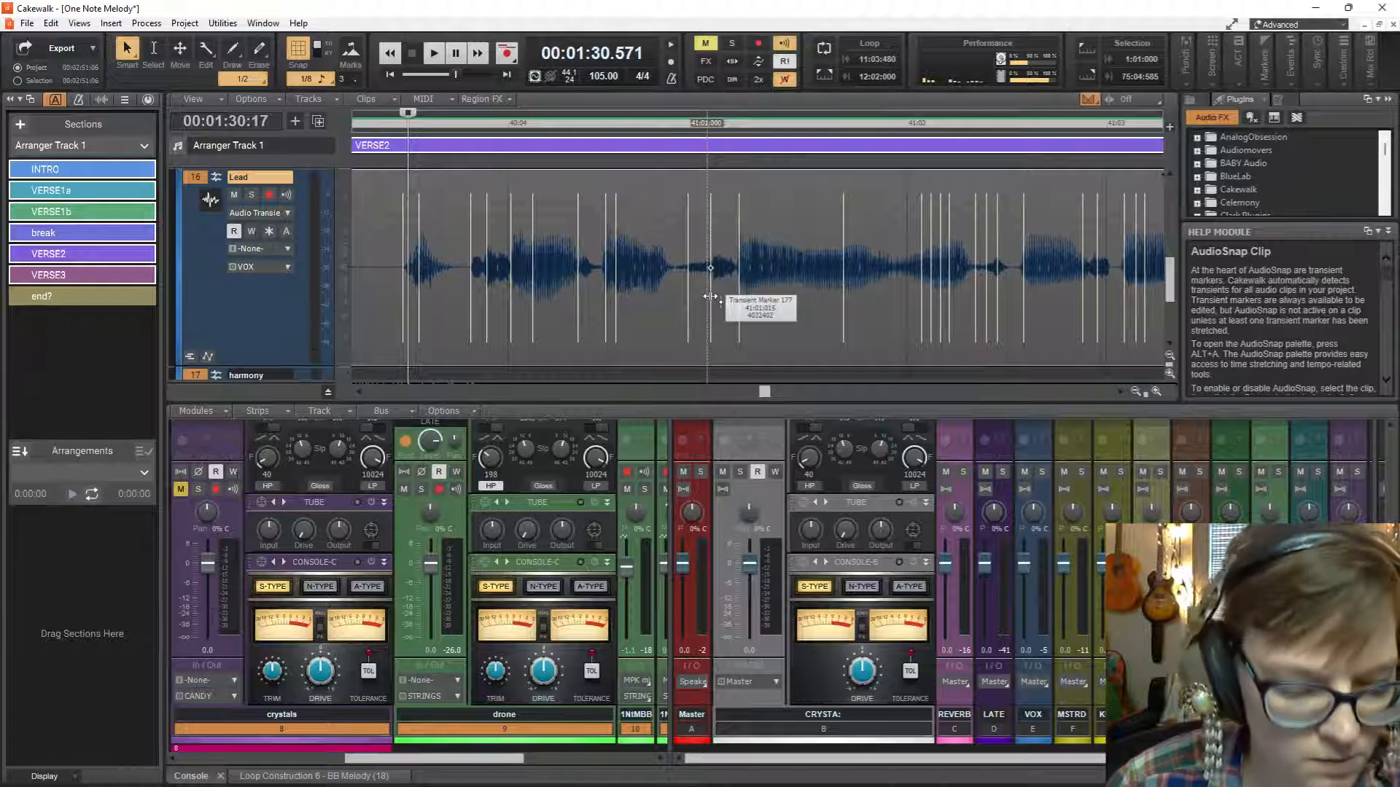
scroll(710, 297, up, 1)
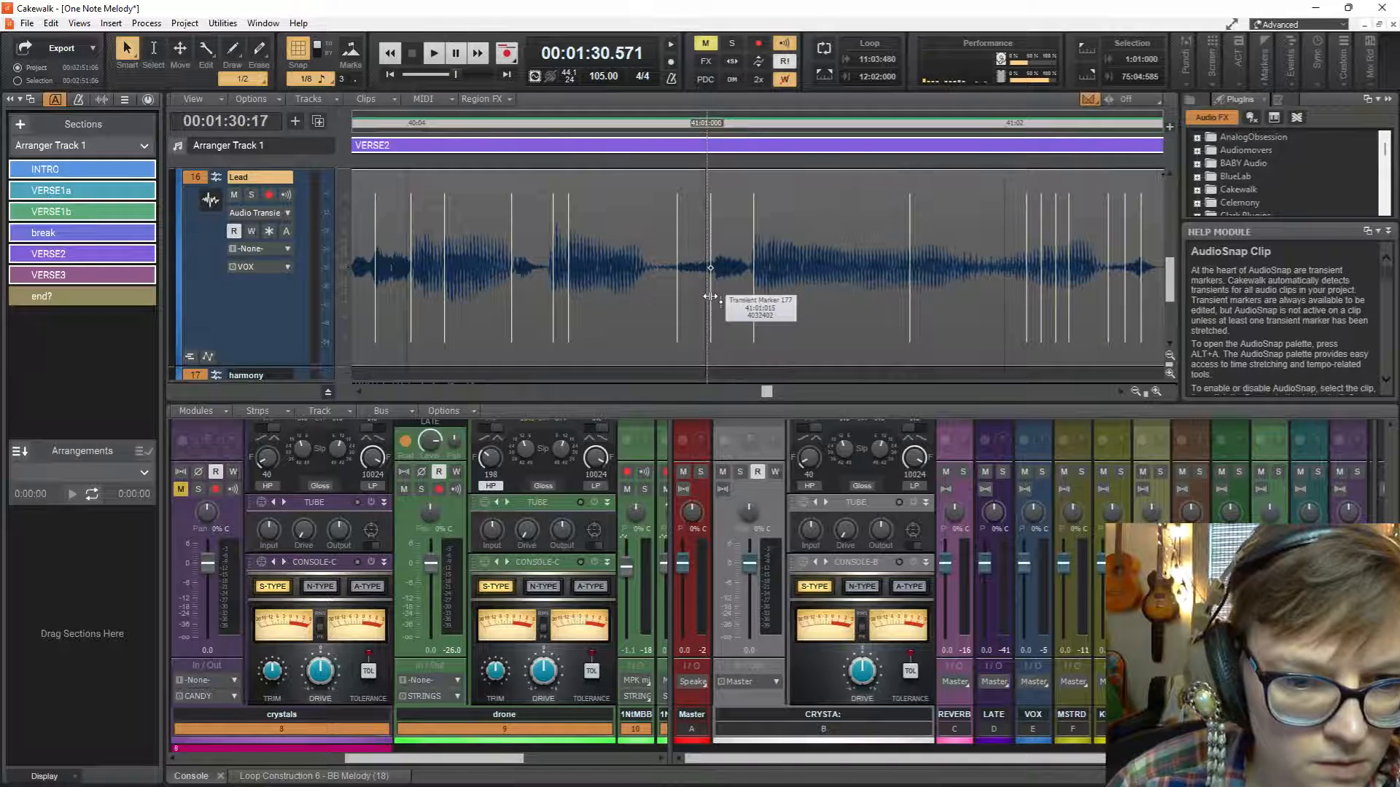
drag(710, 297, 697, 297)
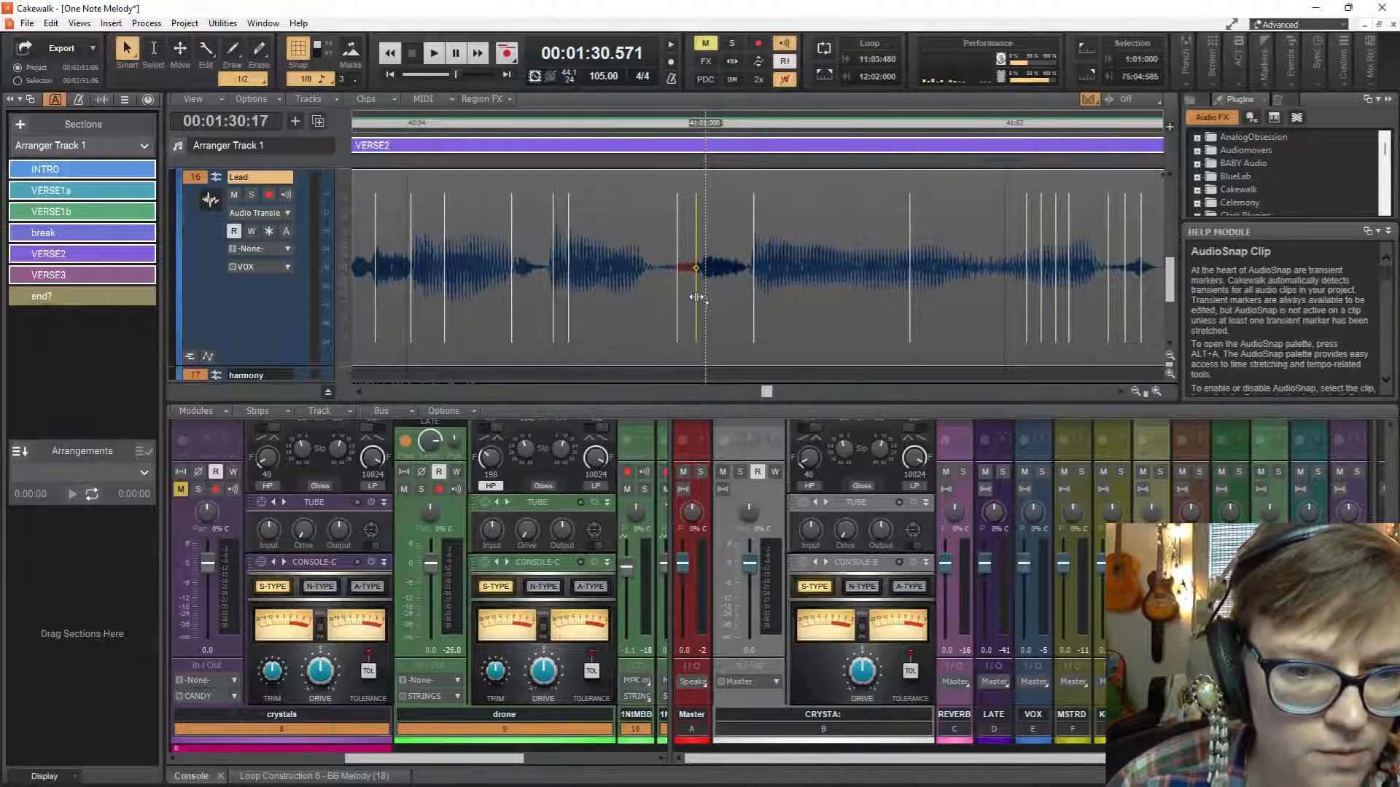
key(space)
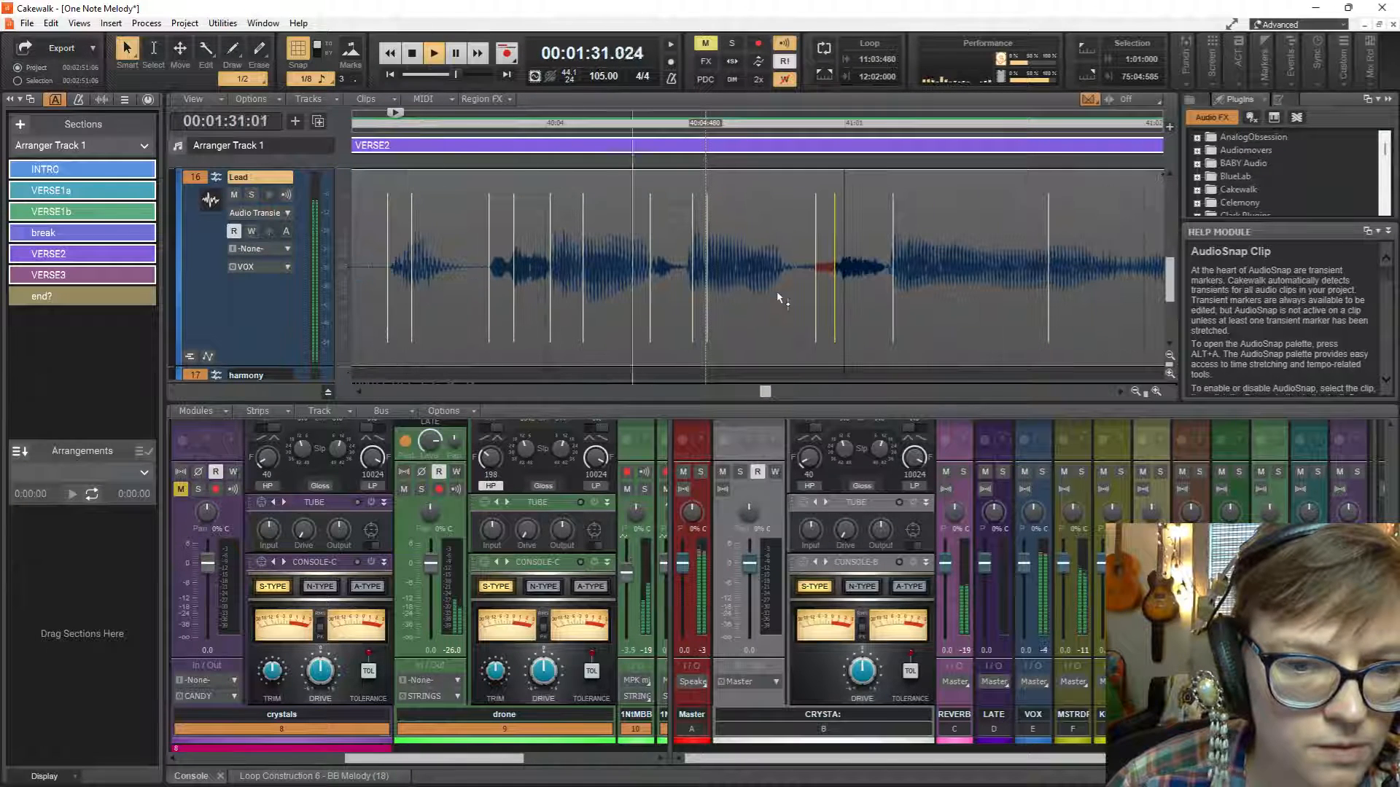
key(space)
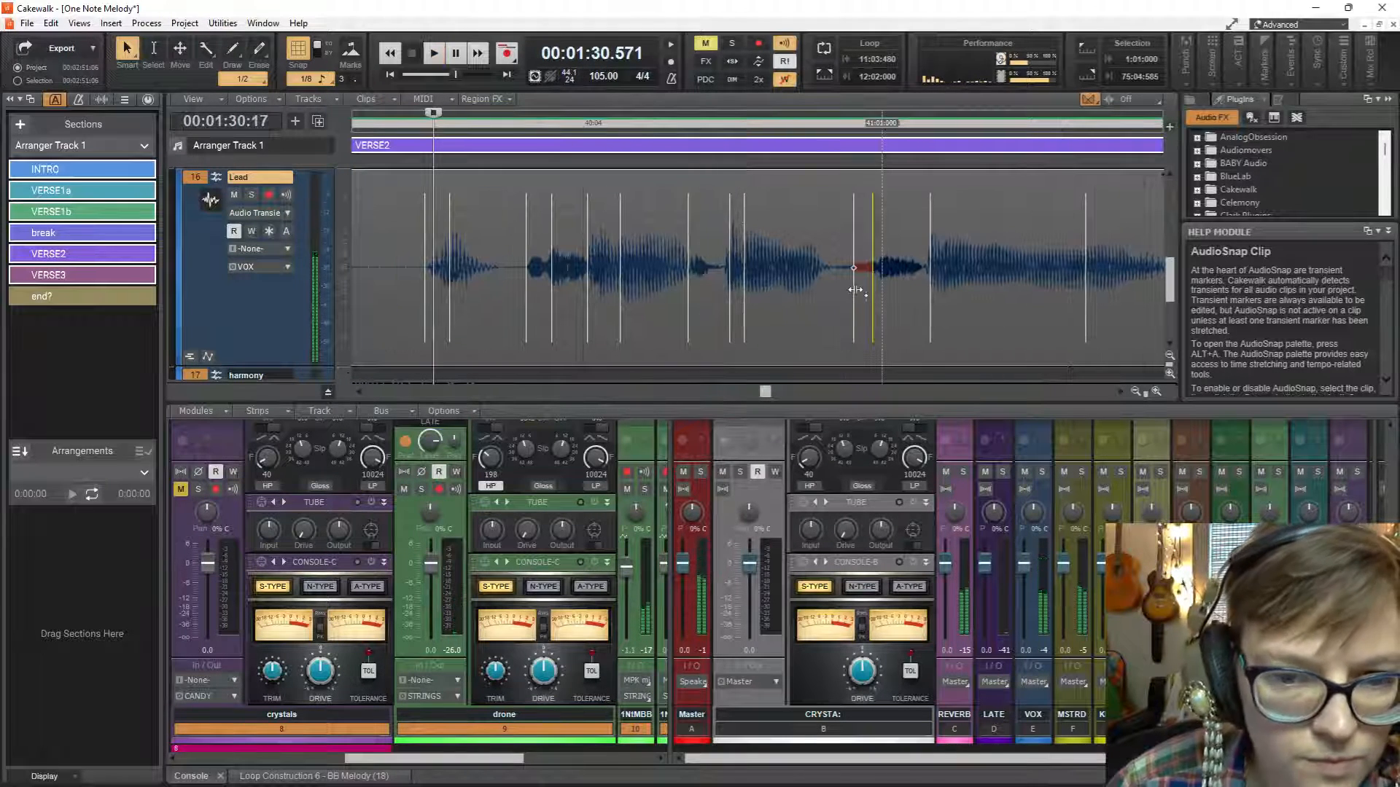
Stretch the transient marker at 40:04:869 earlier to 40:04:858 and play the phrase.
drag(853, 288, 850, 291)
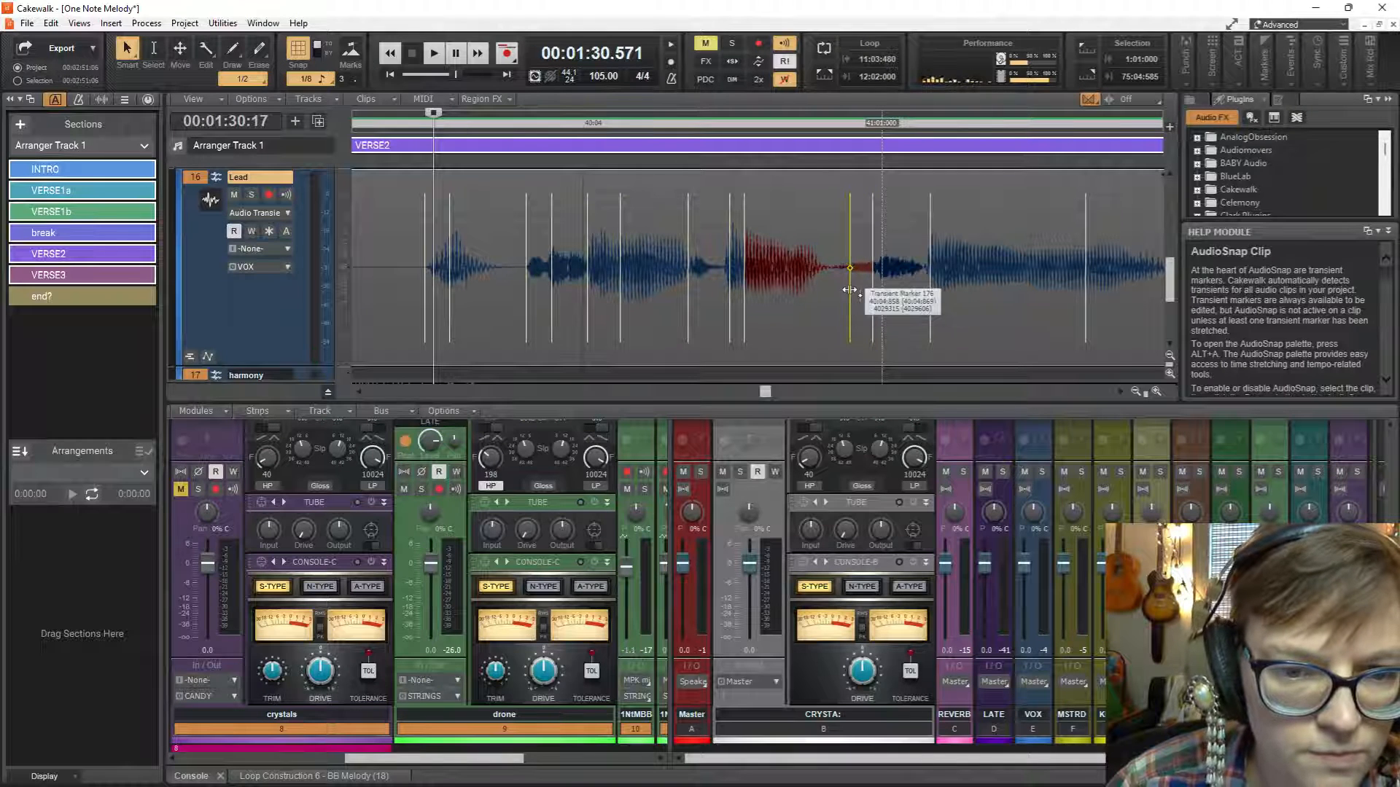
key(space)
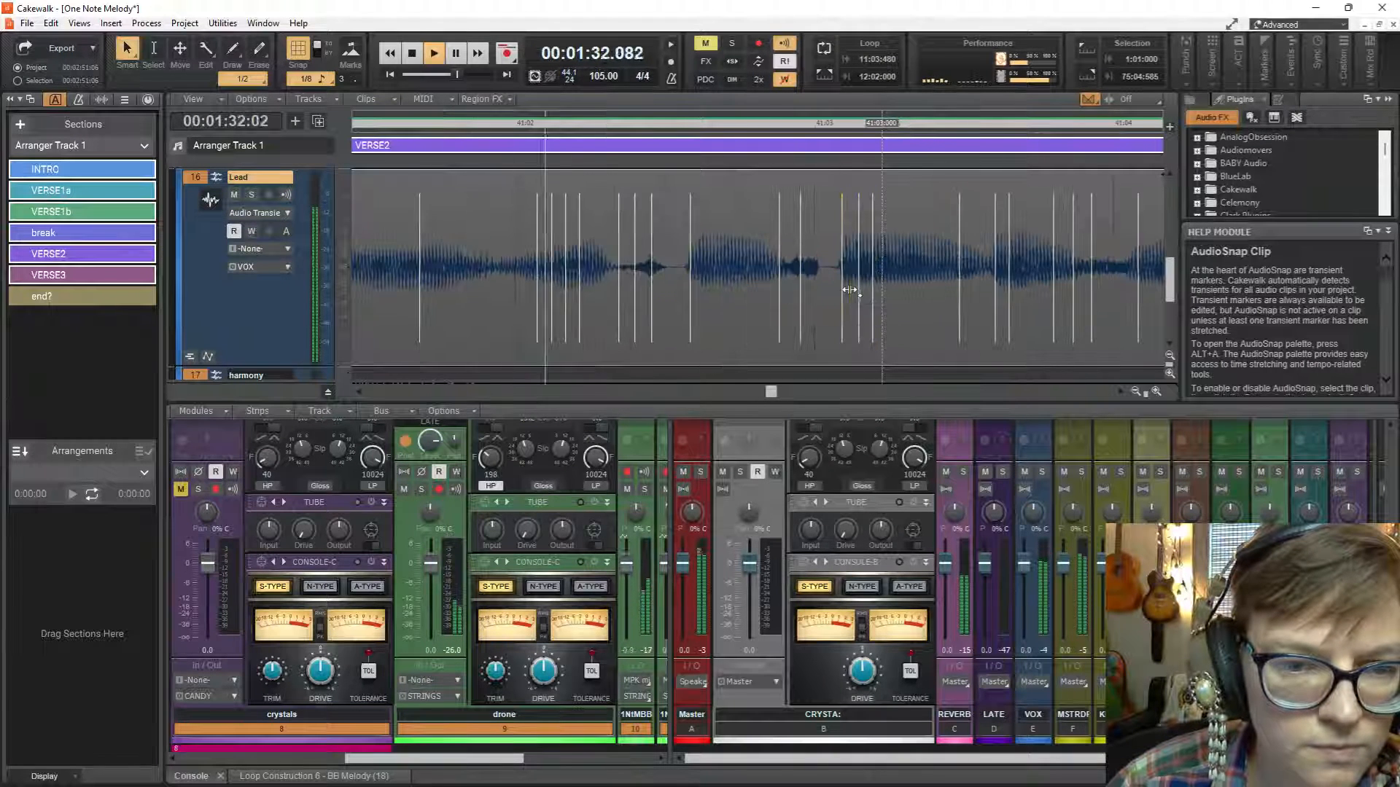
key(space)
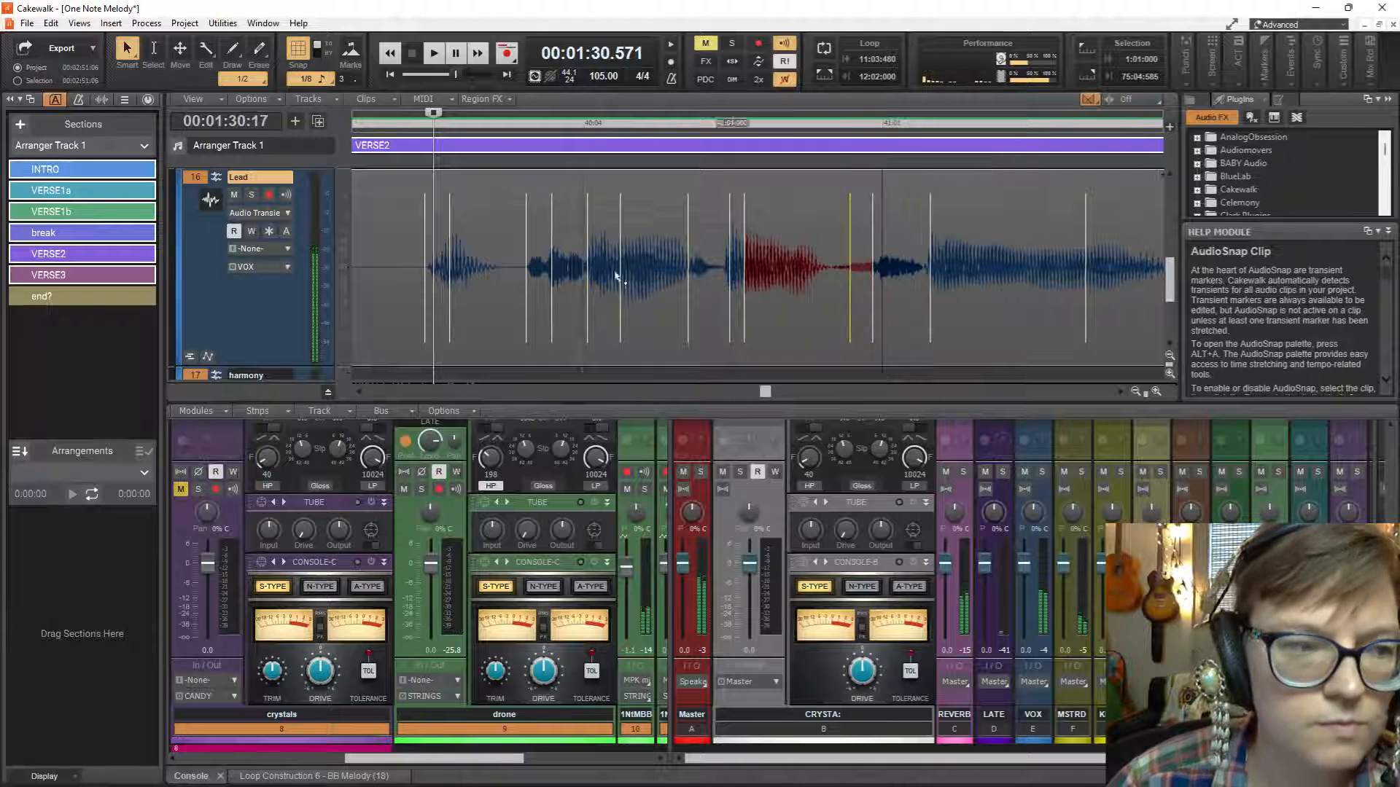
Solo the Lead track and play the vocal phrase from 00:01:30.571.
click(252, 194)
key(space)
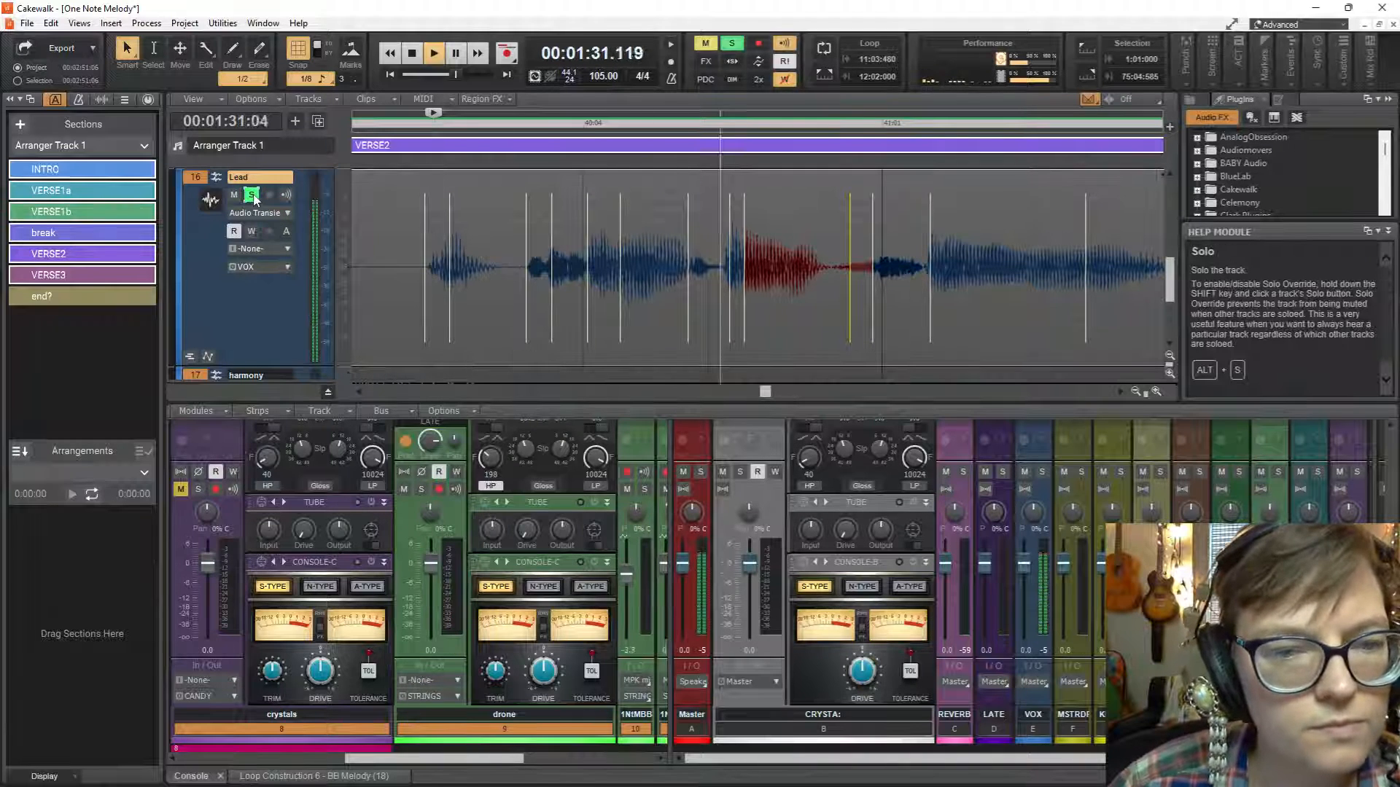
key(space)
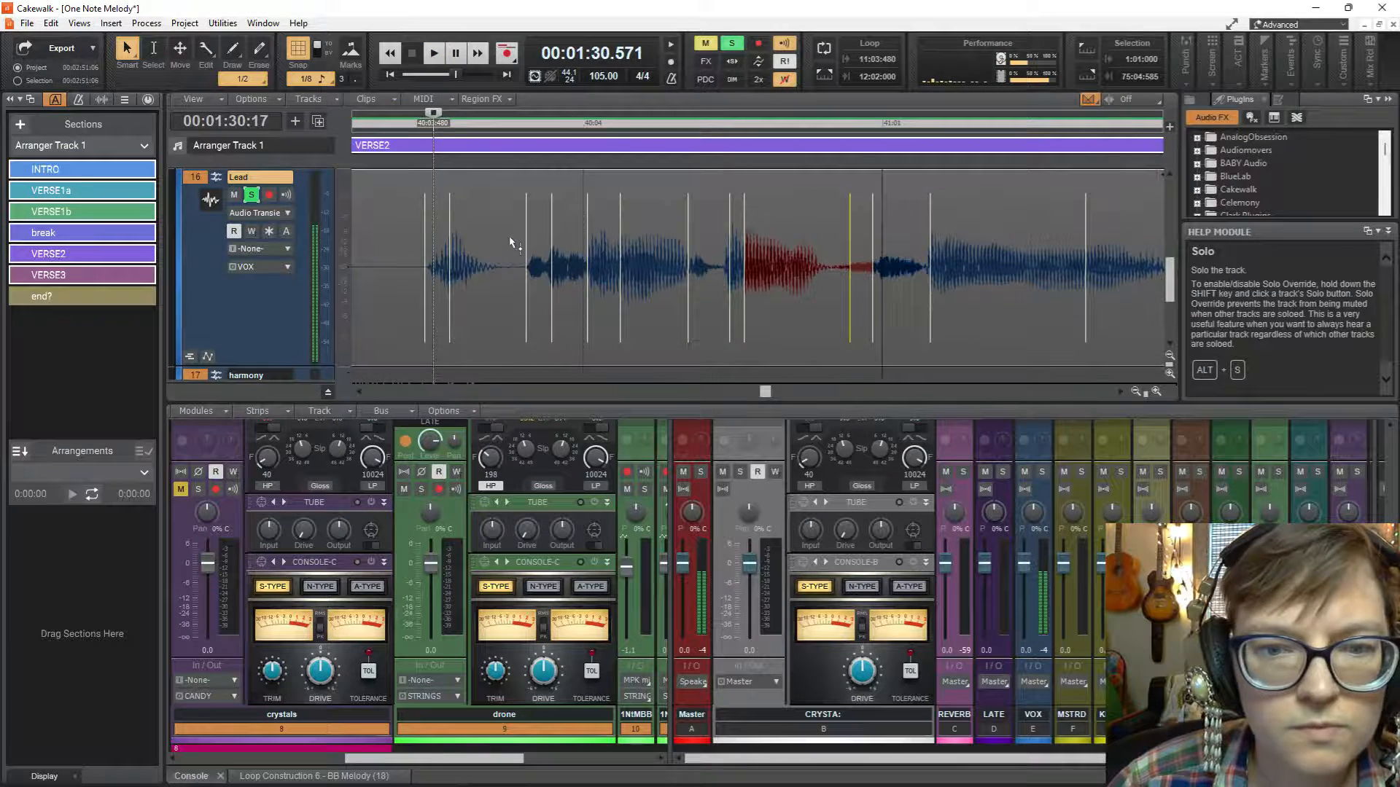
Open the AudioSnap palette for the Lead clip, try to adjust the transient marker just before 41:01, and play the phrase.
click(884, 282)
key(alt+a)
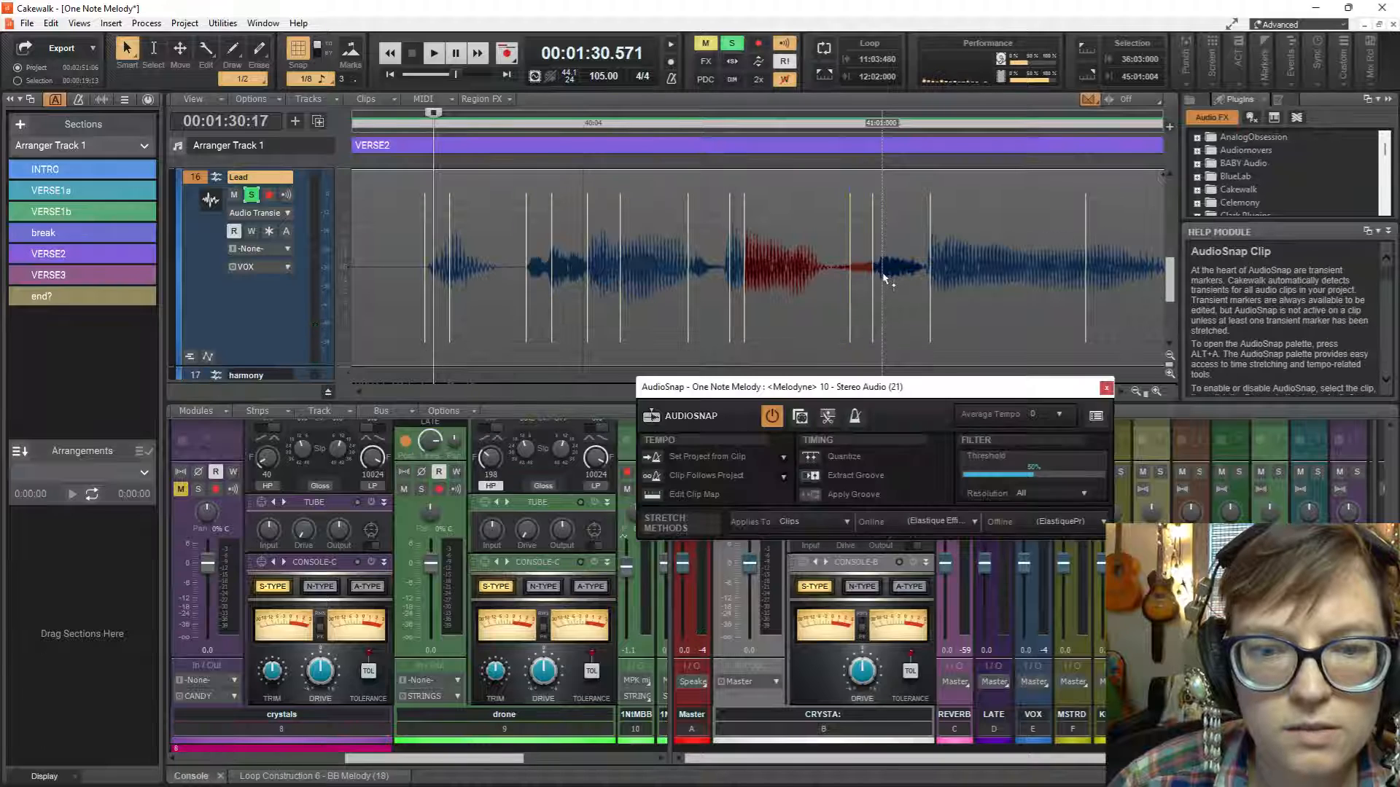
click(883, 274)
double_click(882, 269)
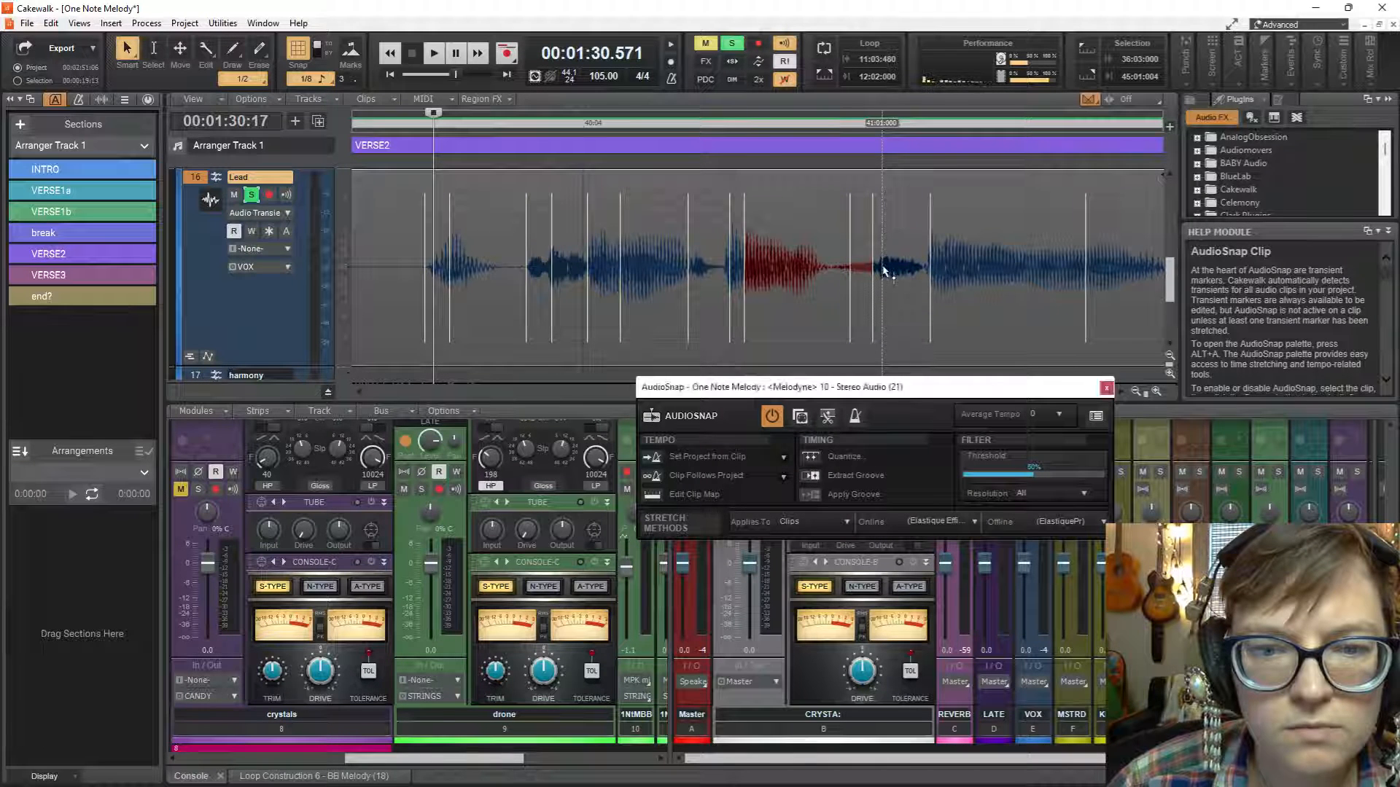
click(882, 269)
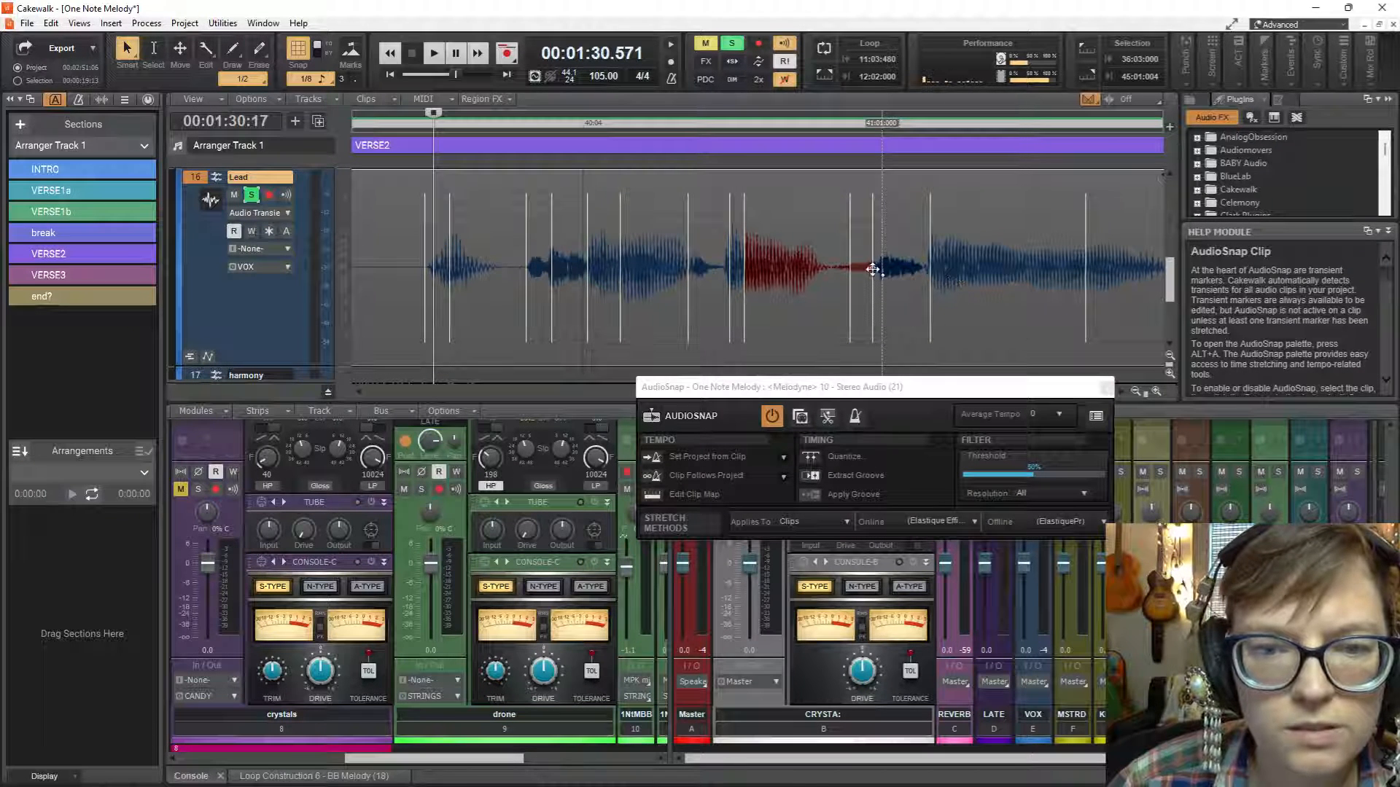
double_click(872, 269)
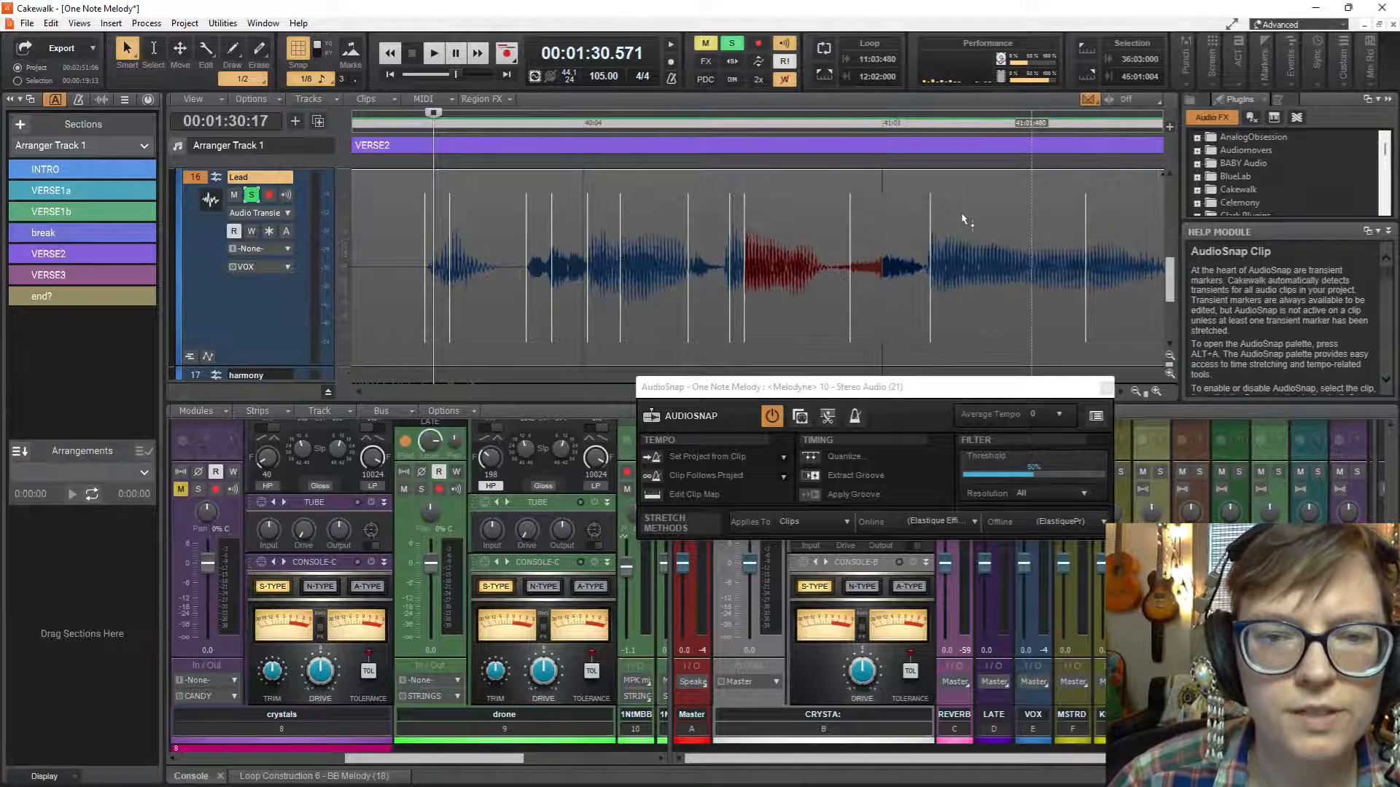
key(space)
key(space)
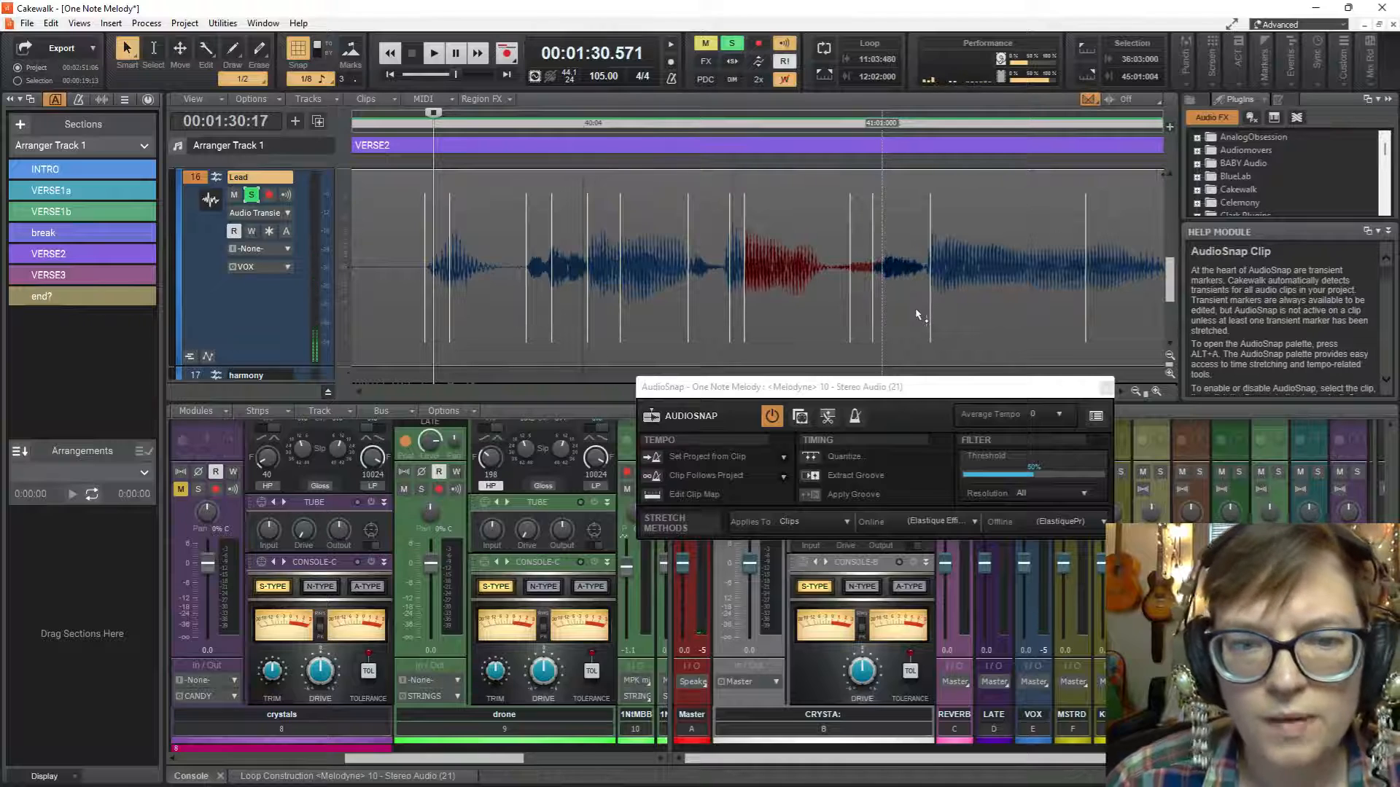
Stretch the transient marker at 40:04:930 later to about 41:01:000 and play the soloed phrase.
key(ctrl+z)
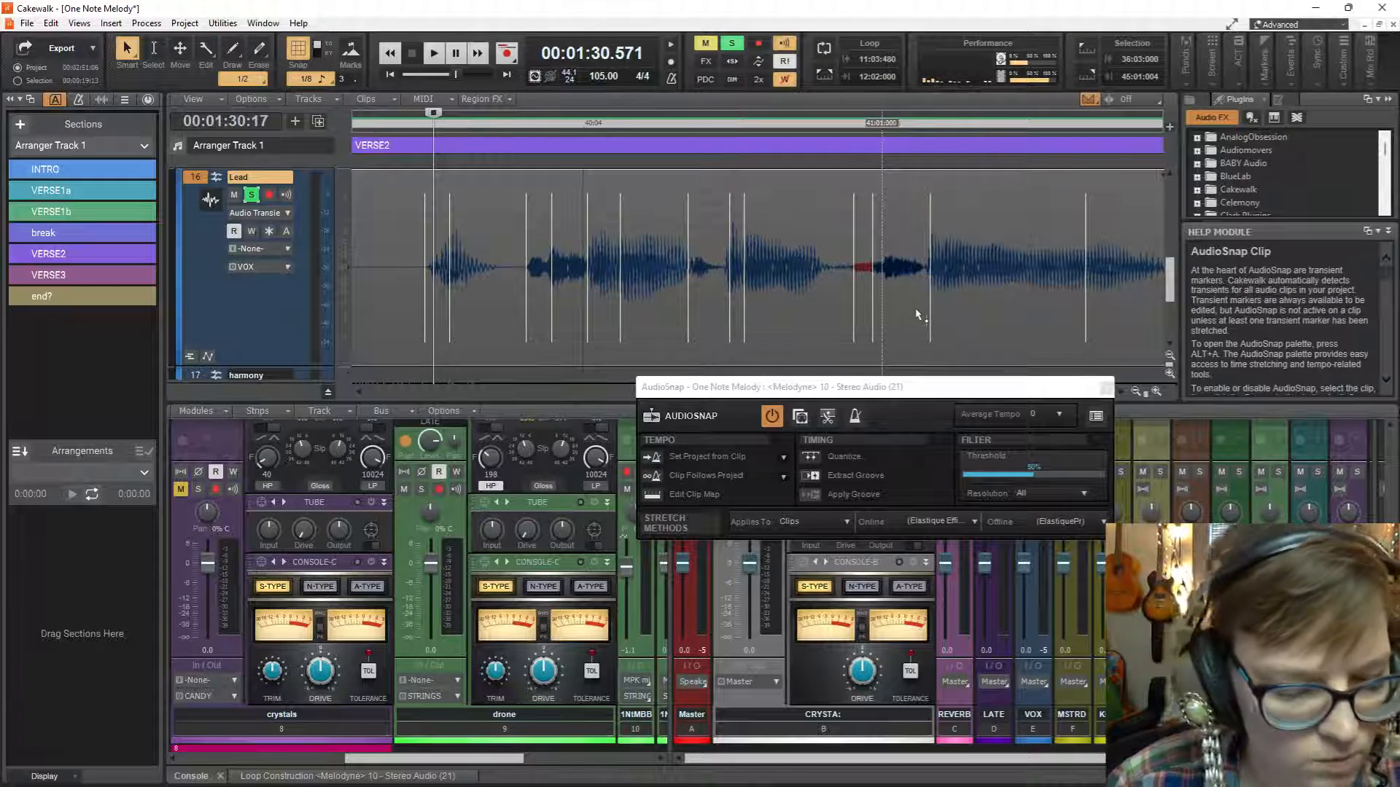
key(ctrl+y)
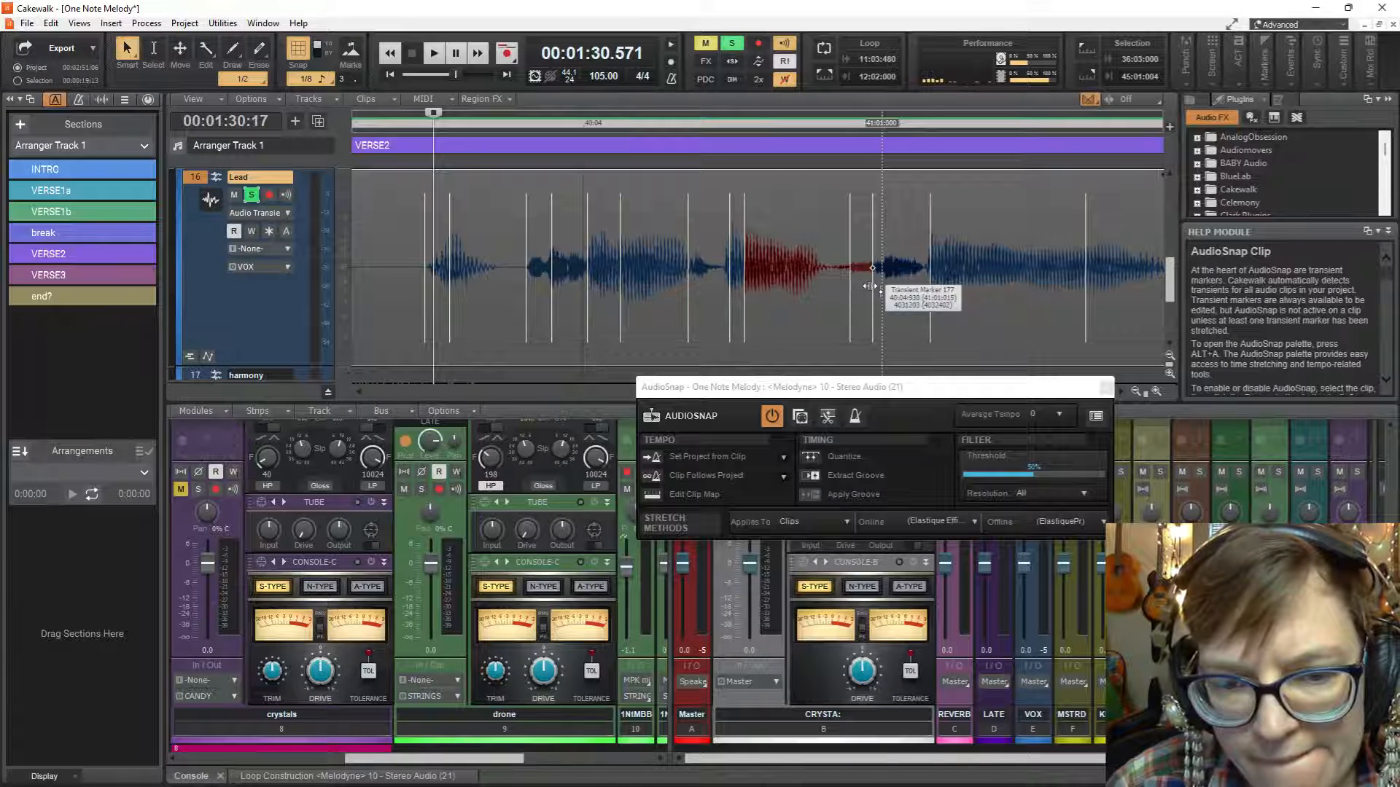
drag(869, 286, 892, 280)
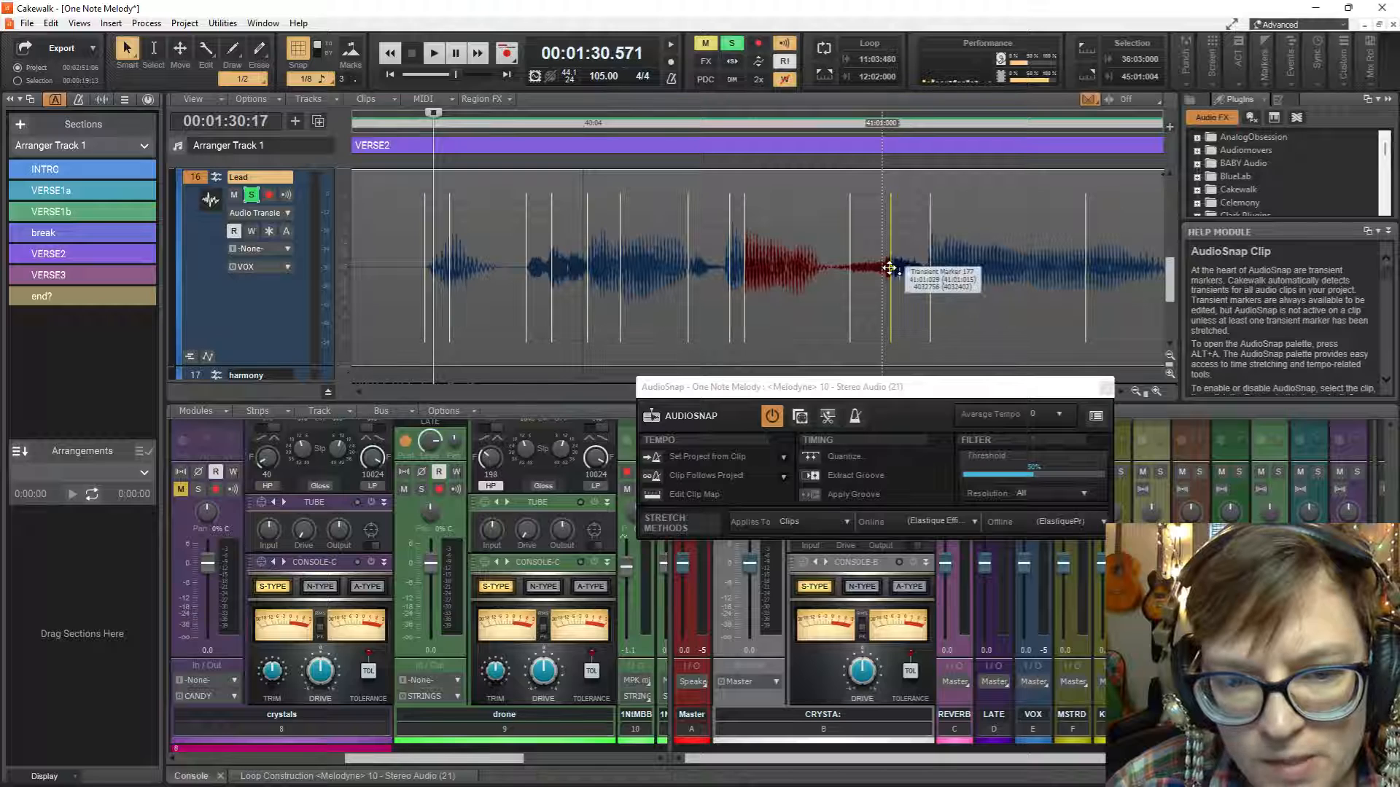
drag(894, 293, 886, 292)
key(space)
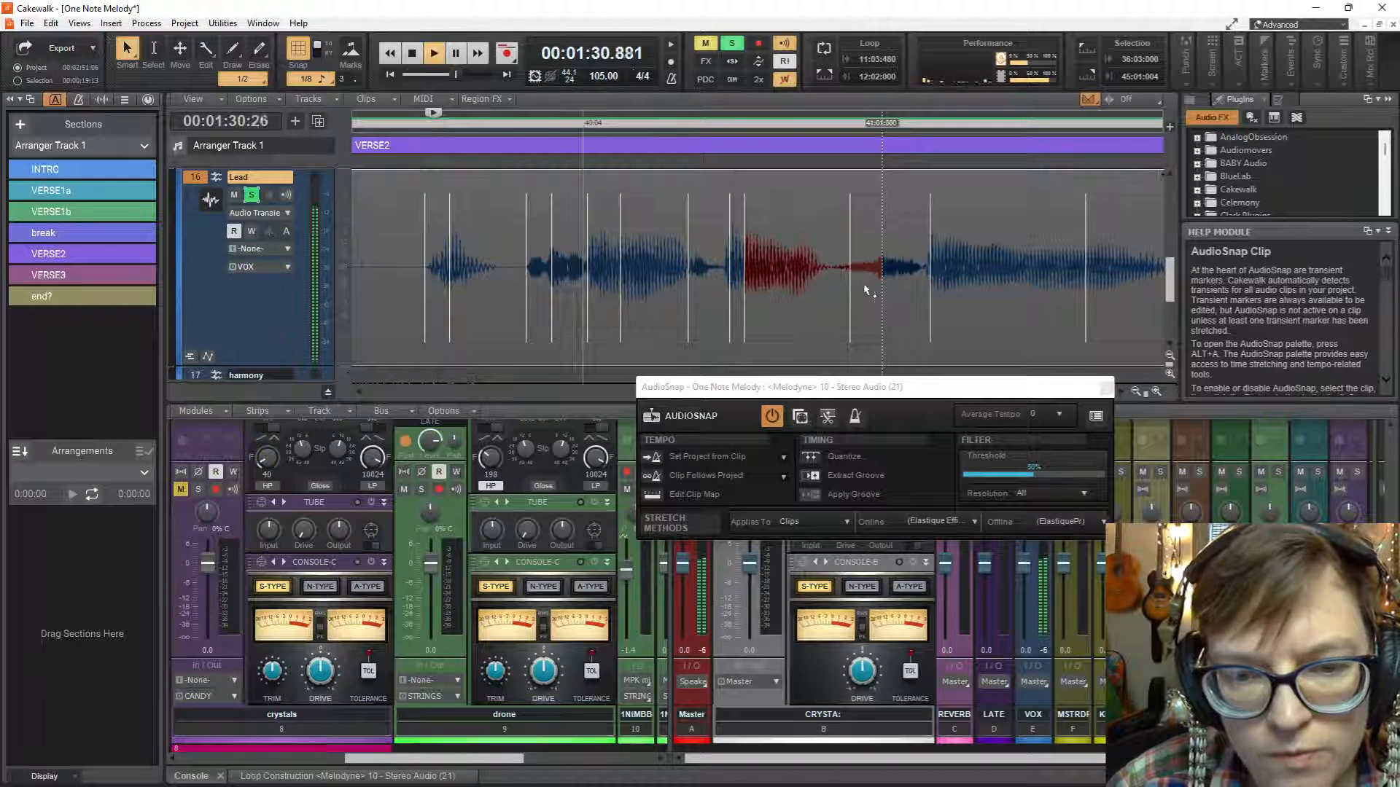
key(space)
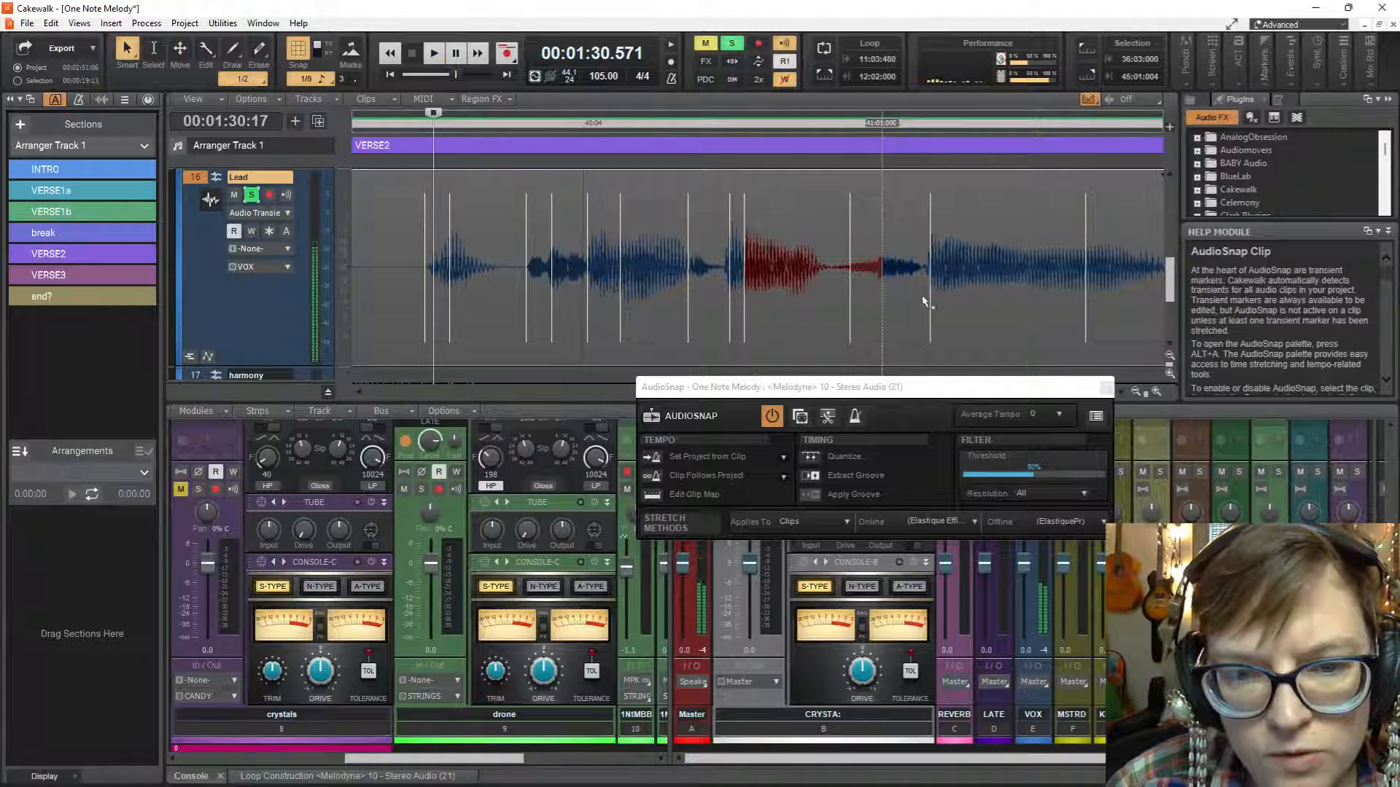
Stretch the next transient marker after 41:01 earlier toward the beat in three passes, playing the soloed phrase after each.
drag(928, 296, 919, 295)
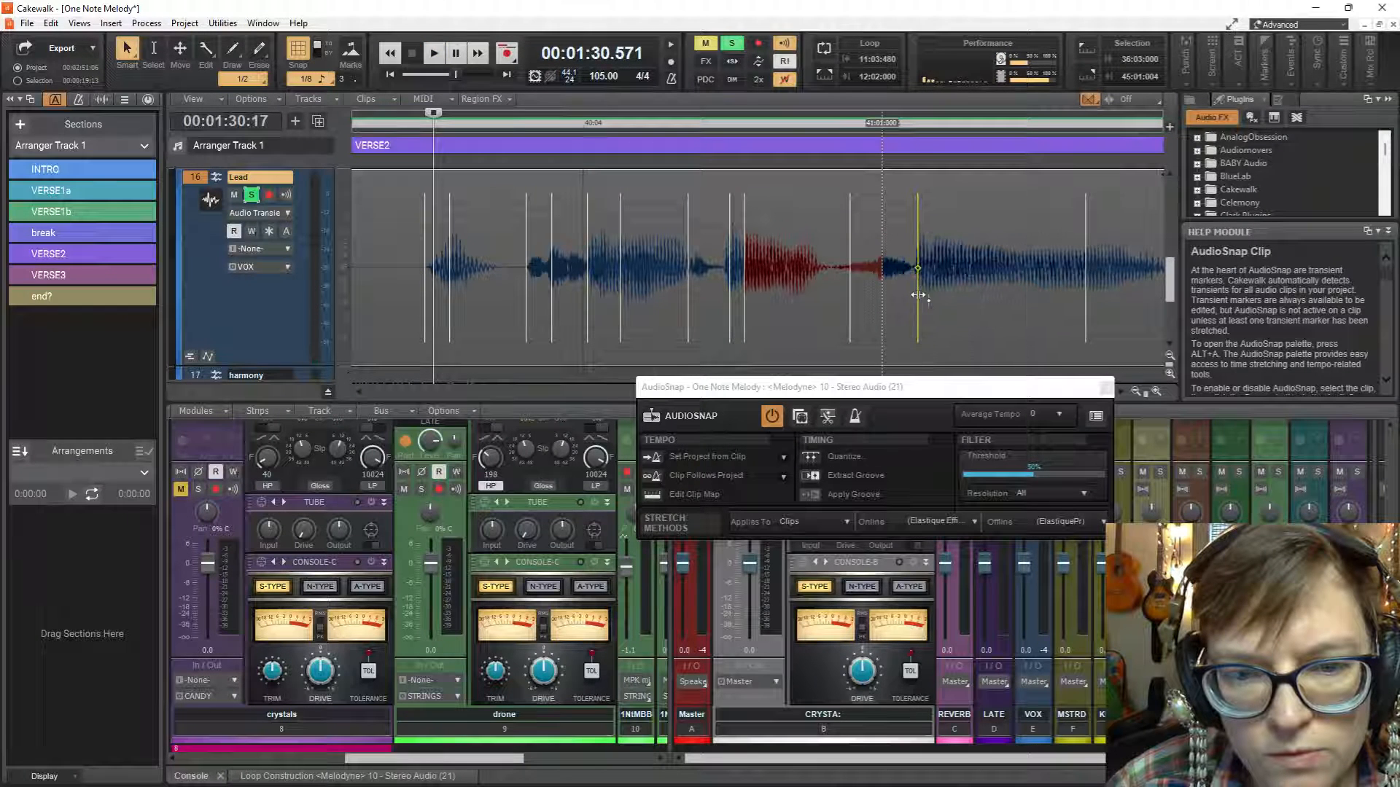
key(space)
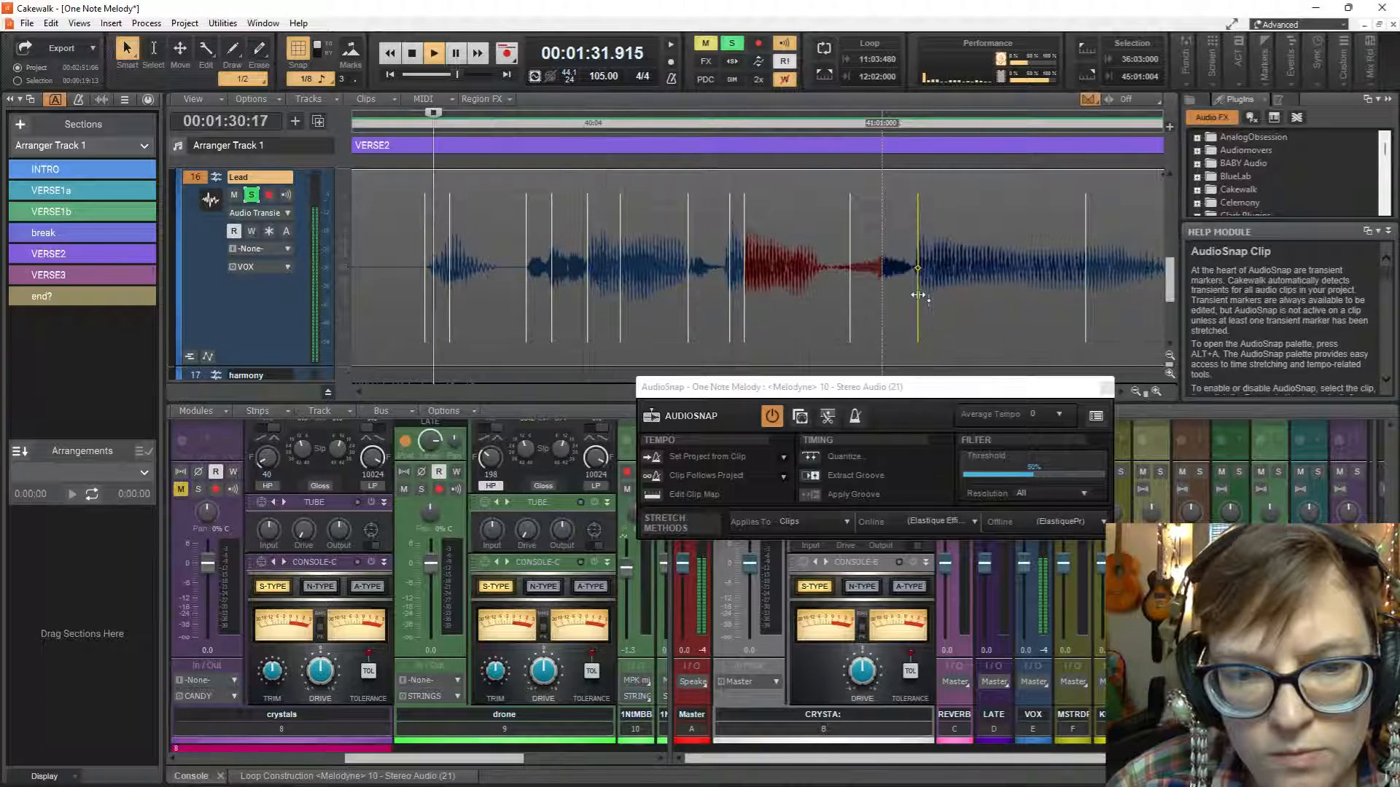
key(space)
drag(917, 295, 900, 300)
key(space)
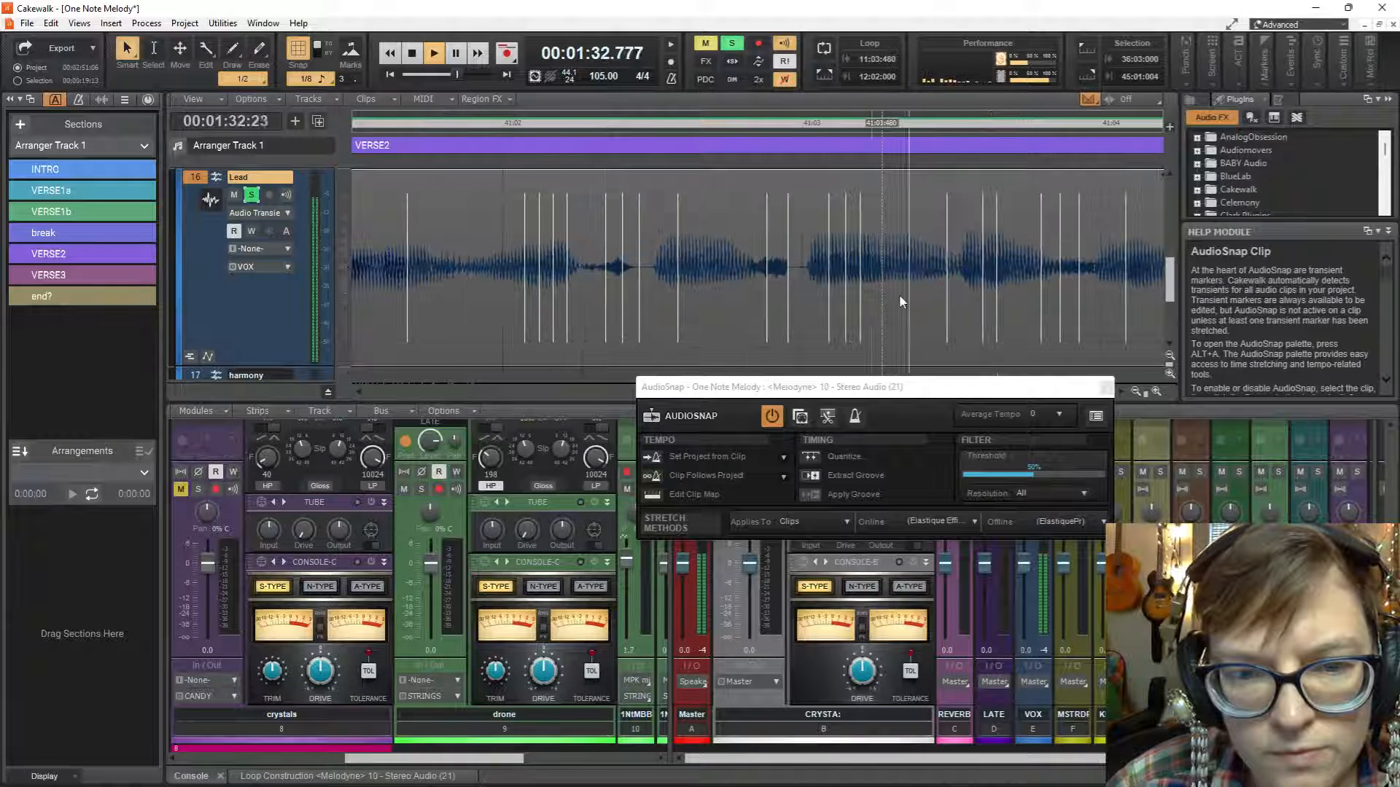
key(space)
drag(900, 300, 893, 301)
key(space)
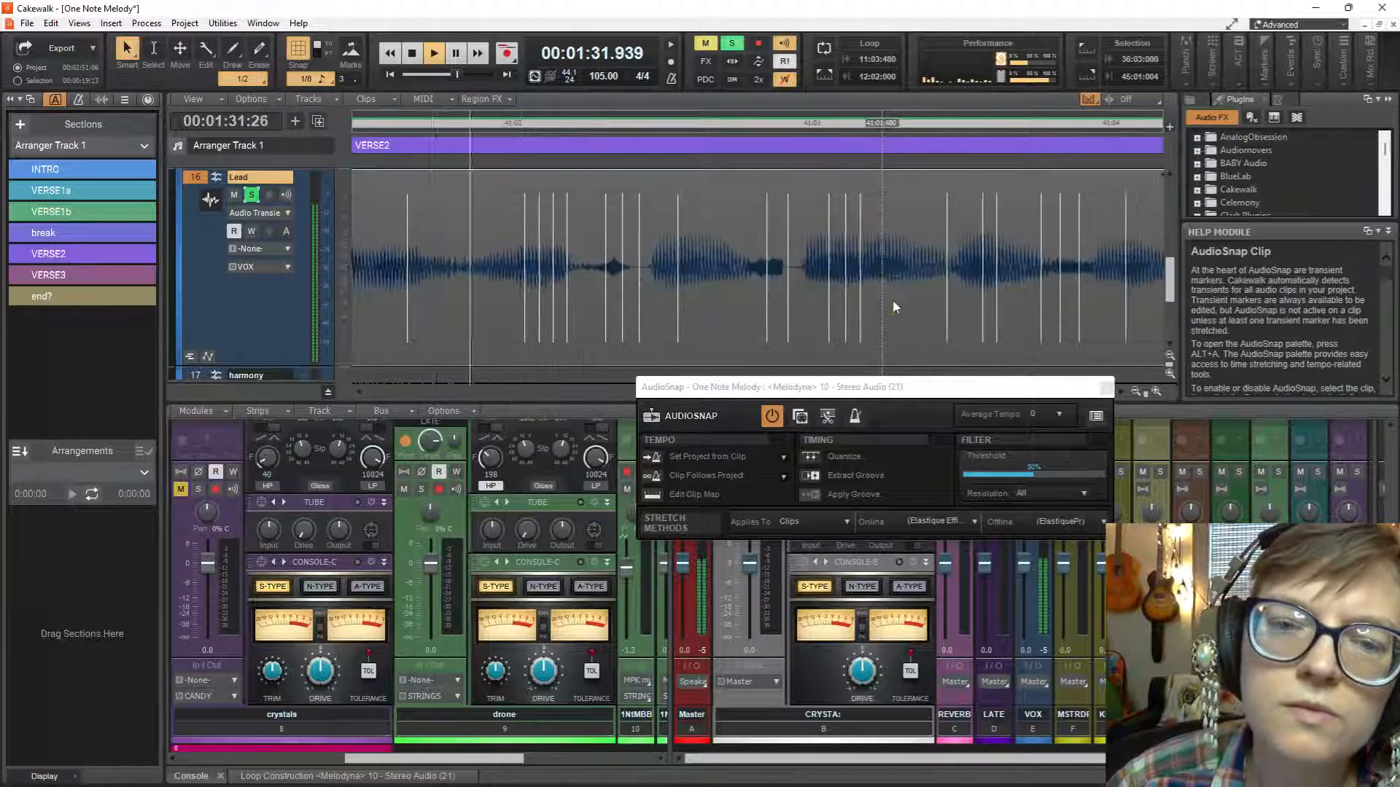
Stretch the transient marker just after 41:01 slightly later and play the soloed phrase.
key(space)
drag(894, 300, 900, 300)
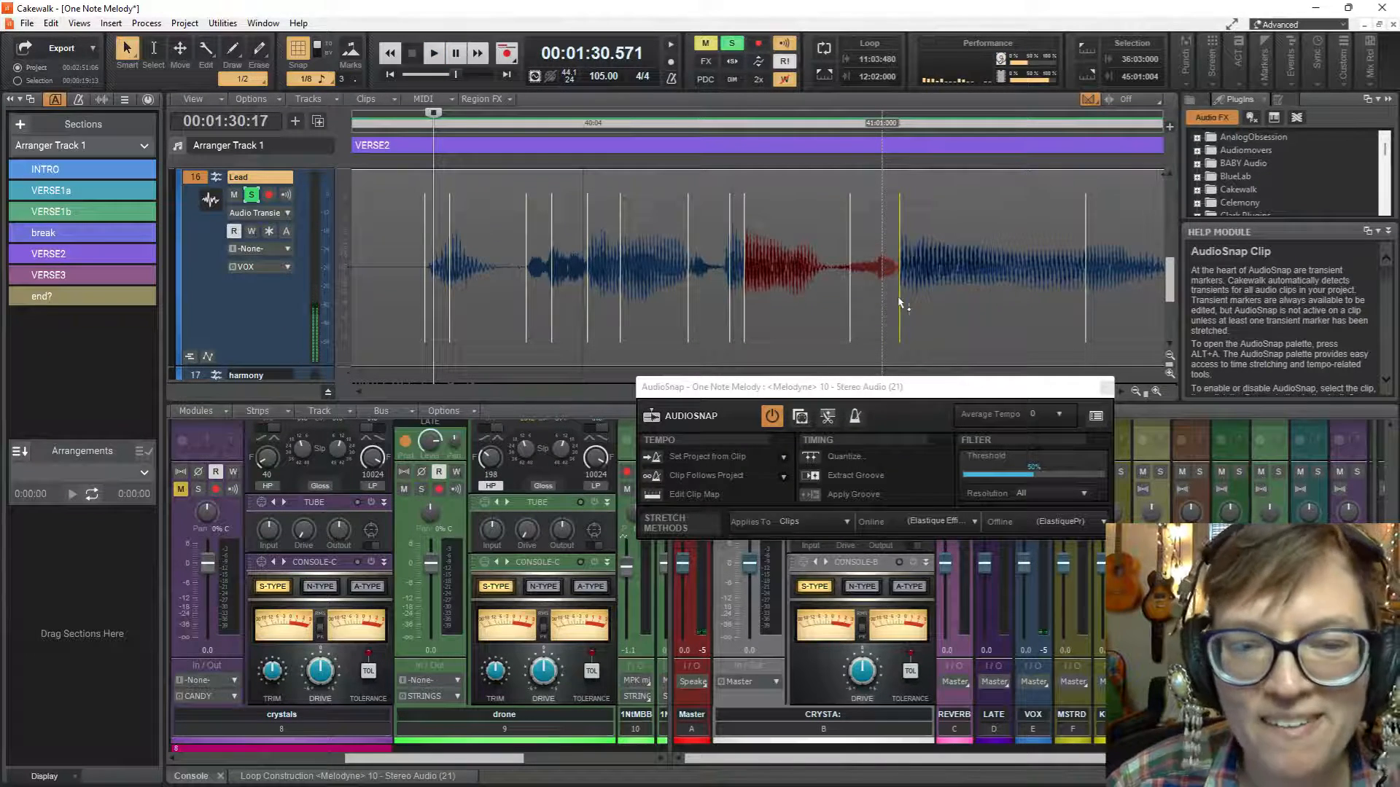
key(space)
Stretch the next transient marker after it slightly earlier, play the phrase and close the AudioSnap palette.
key(space)
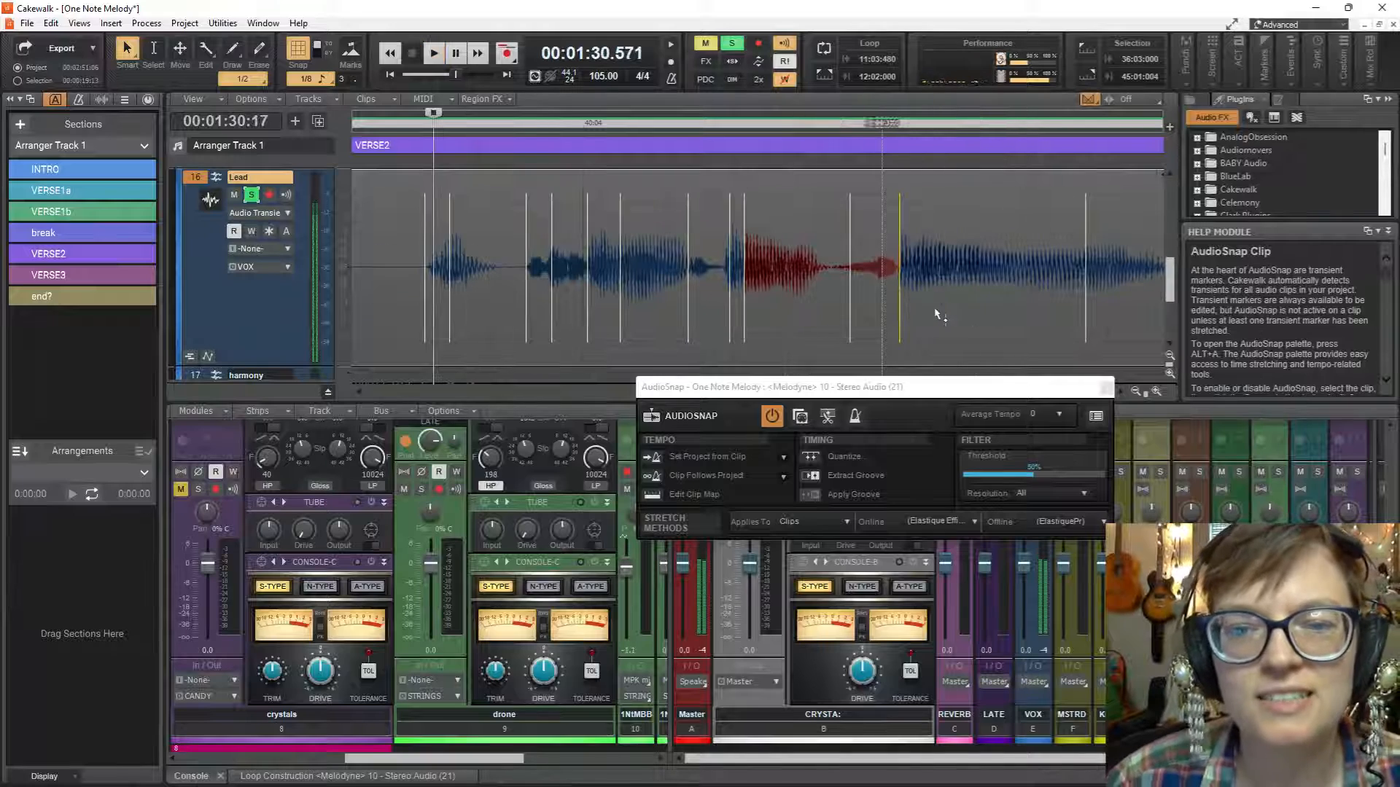
drag(1085, 313, 1073, 320)
key(space)
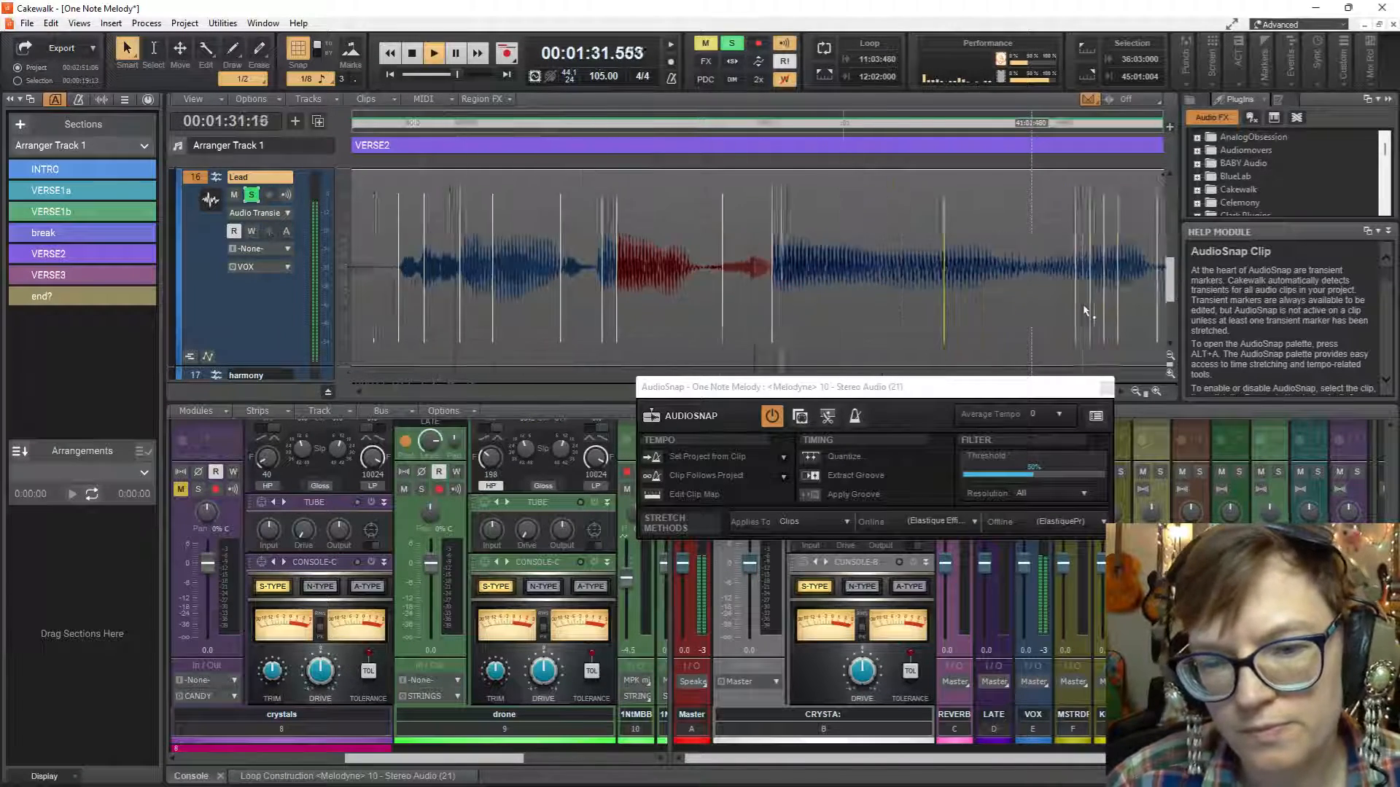
key(space)
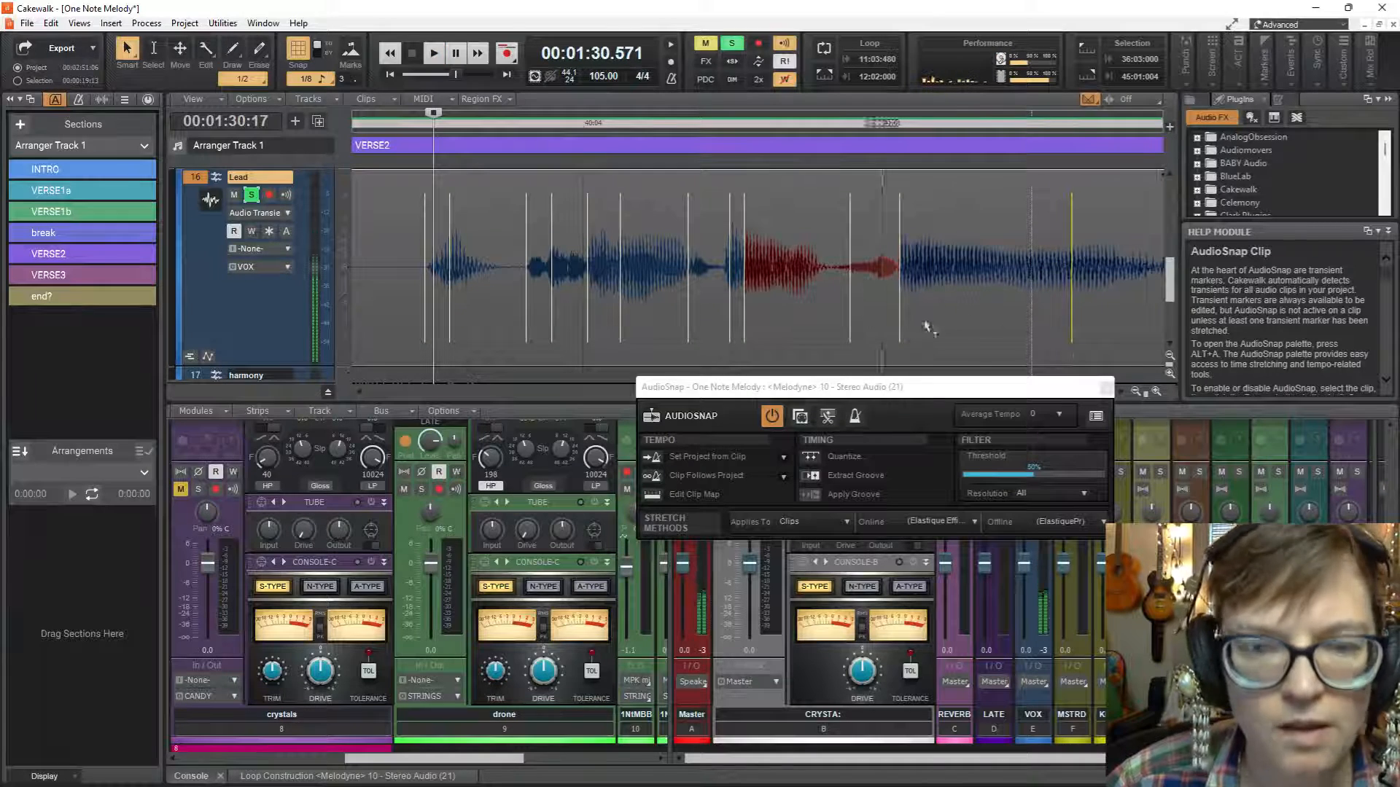
click(1106, 388)
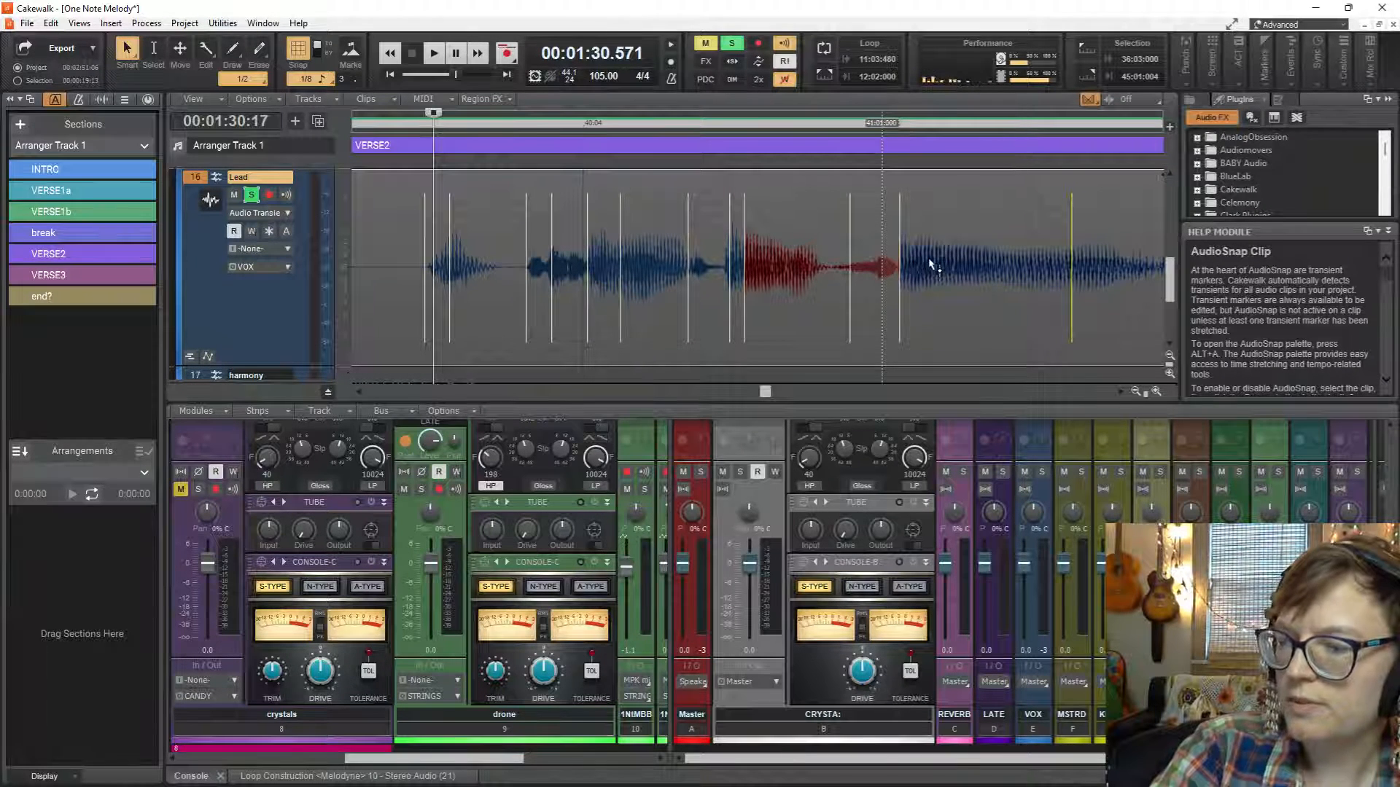
Play the phrase, stretch the marker halfway between 41:01 and 41:02 a little further earlier, and play it again.
scroll(936, 261, right, 3)
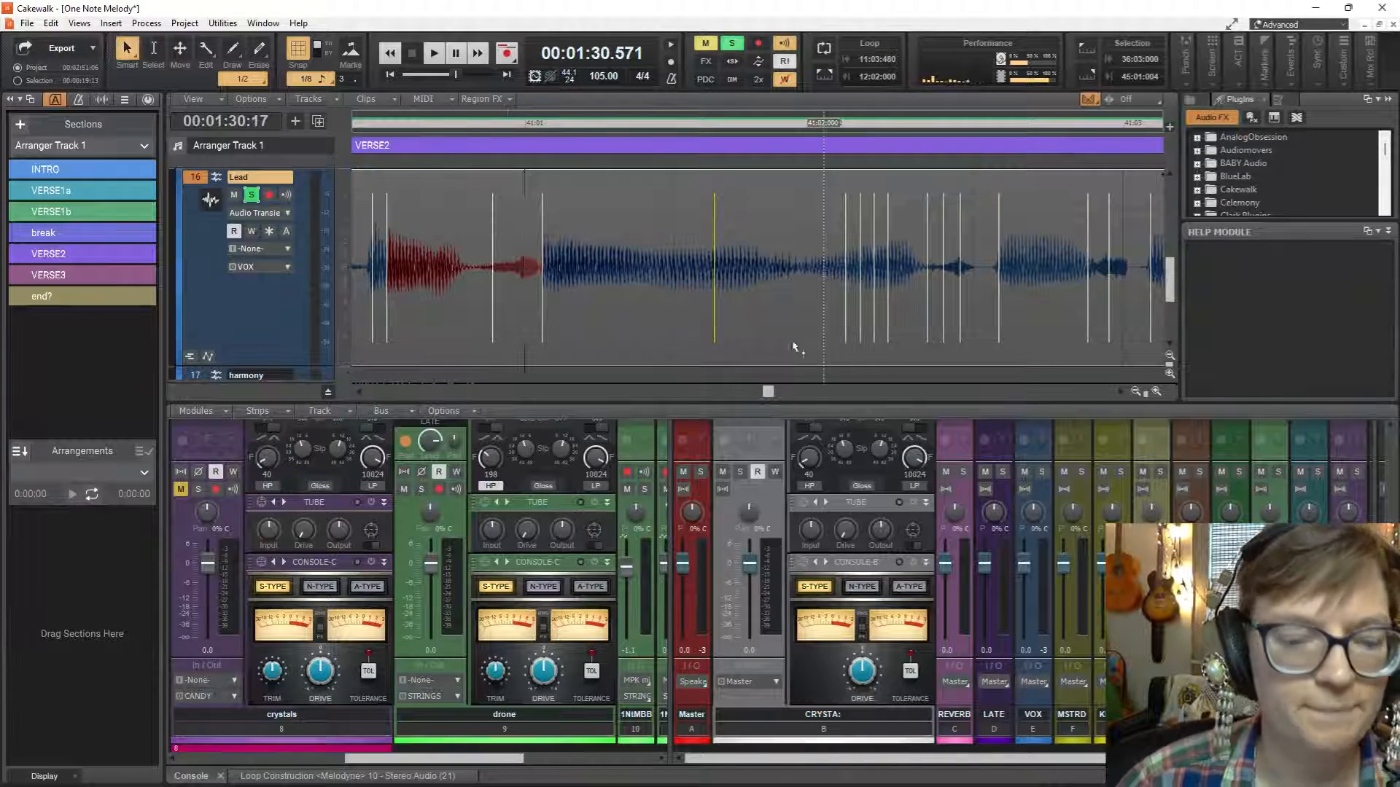
scroll(780, 342, down, 2)
key(space)
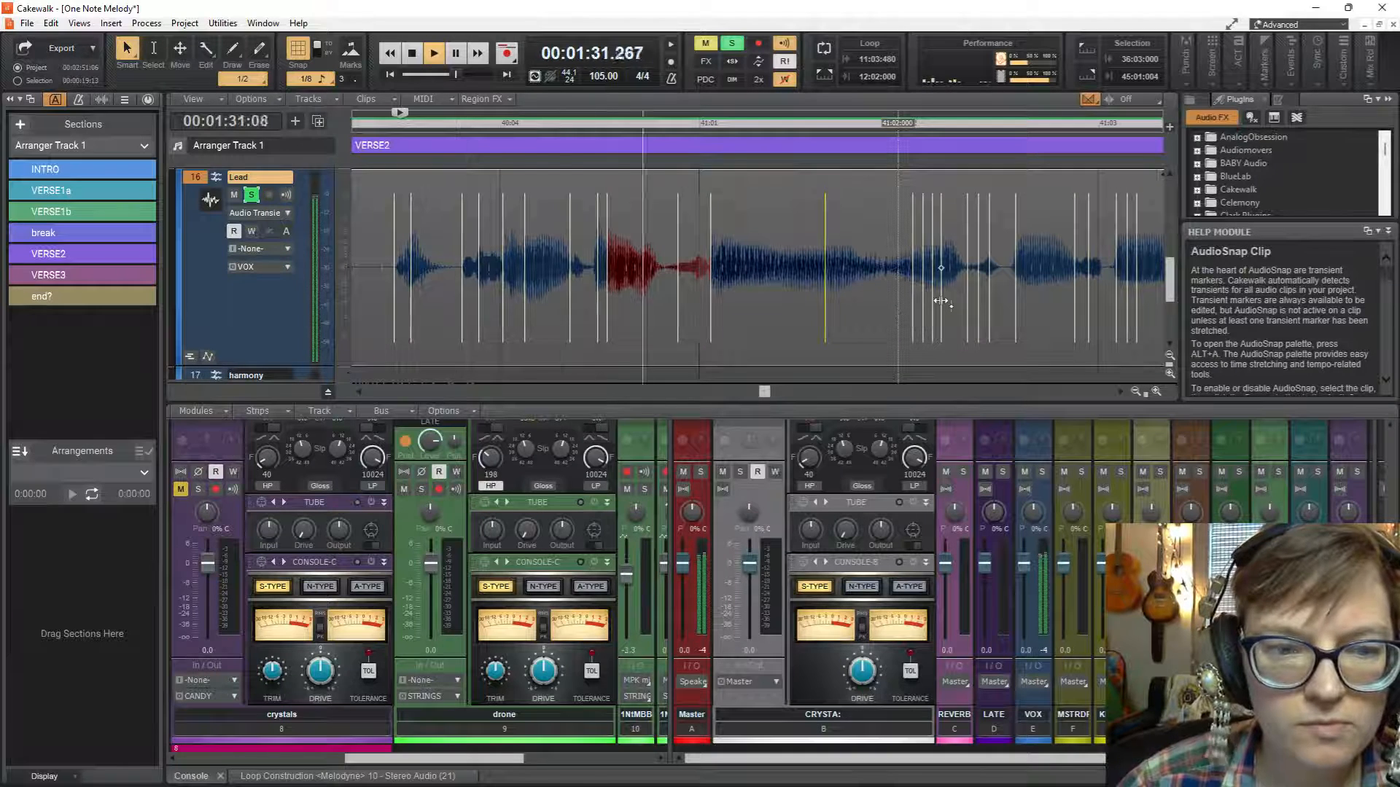
key(space)
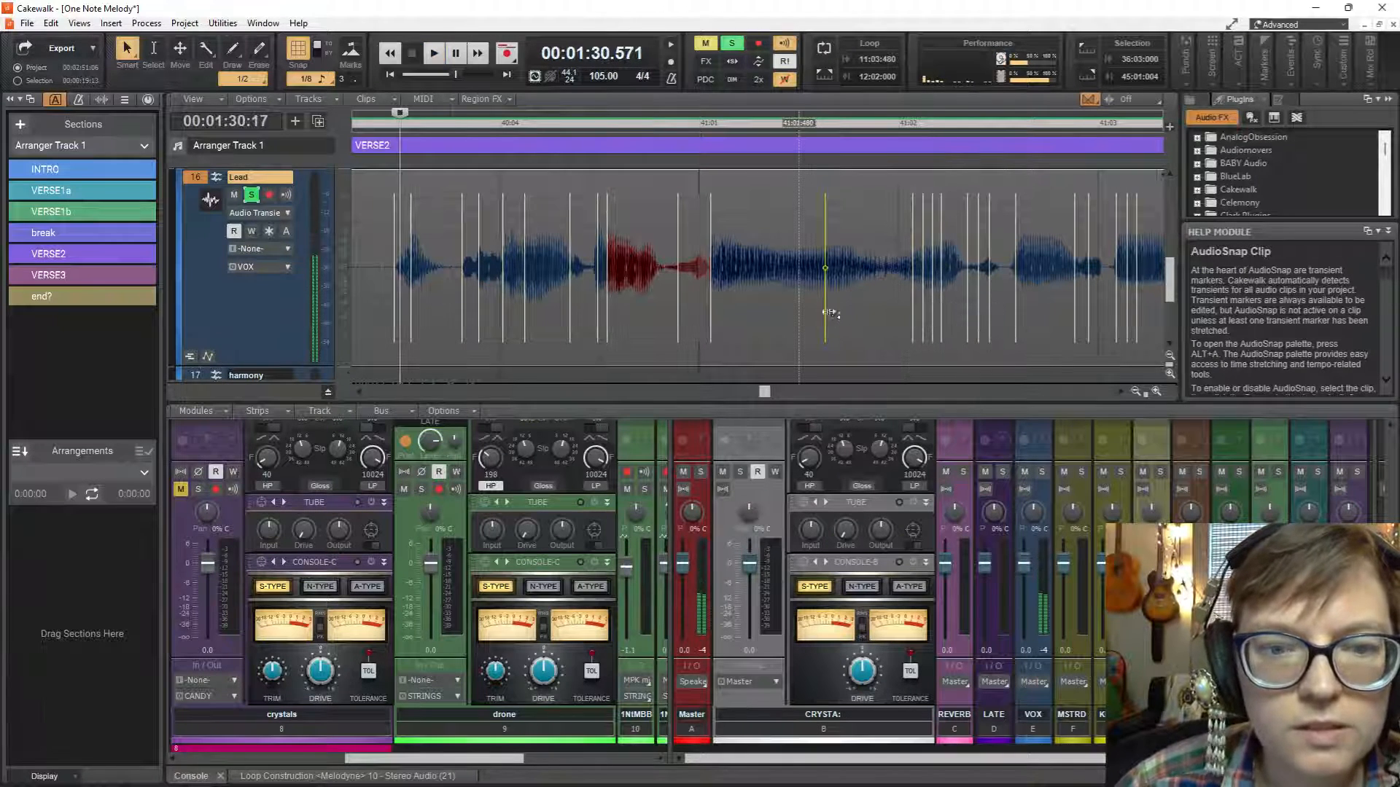
drag(826, 313, 818, 319)
key(space)
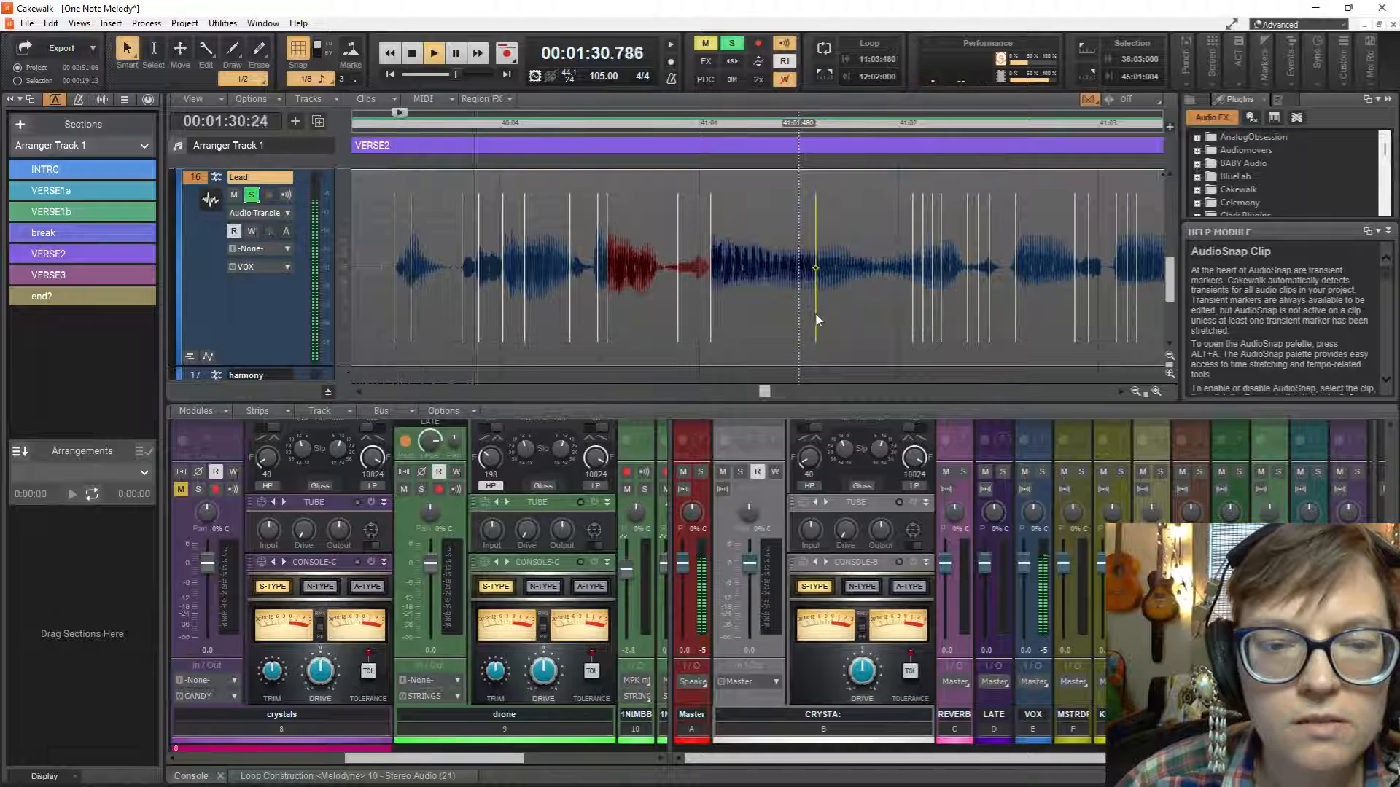
key(space)
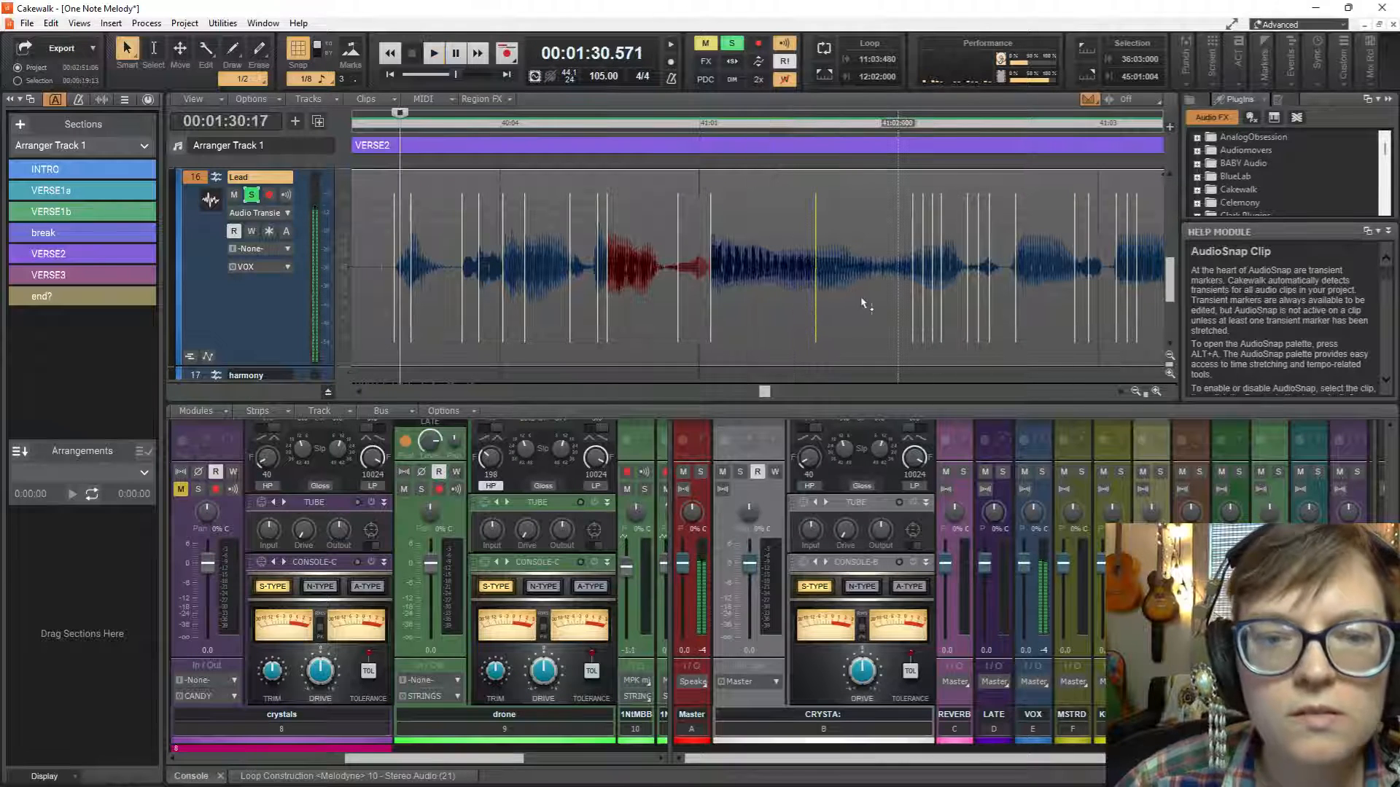
Stretch the first two transient markers just after 41:02 slightly earlier and play the soloed phrase.
scroll(911, 308, up, 1)
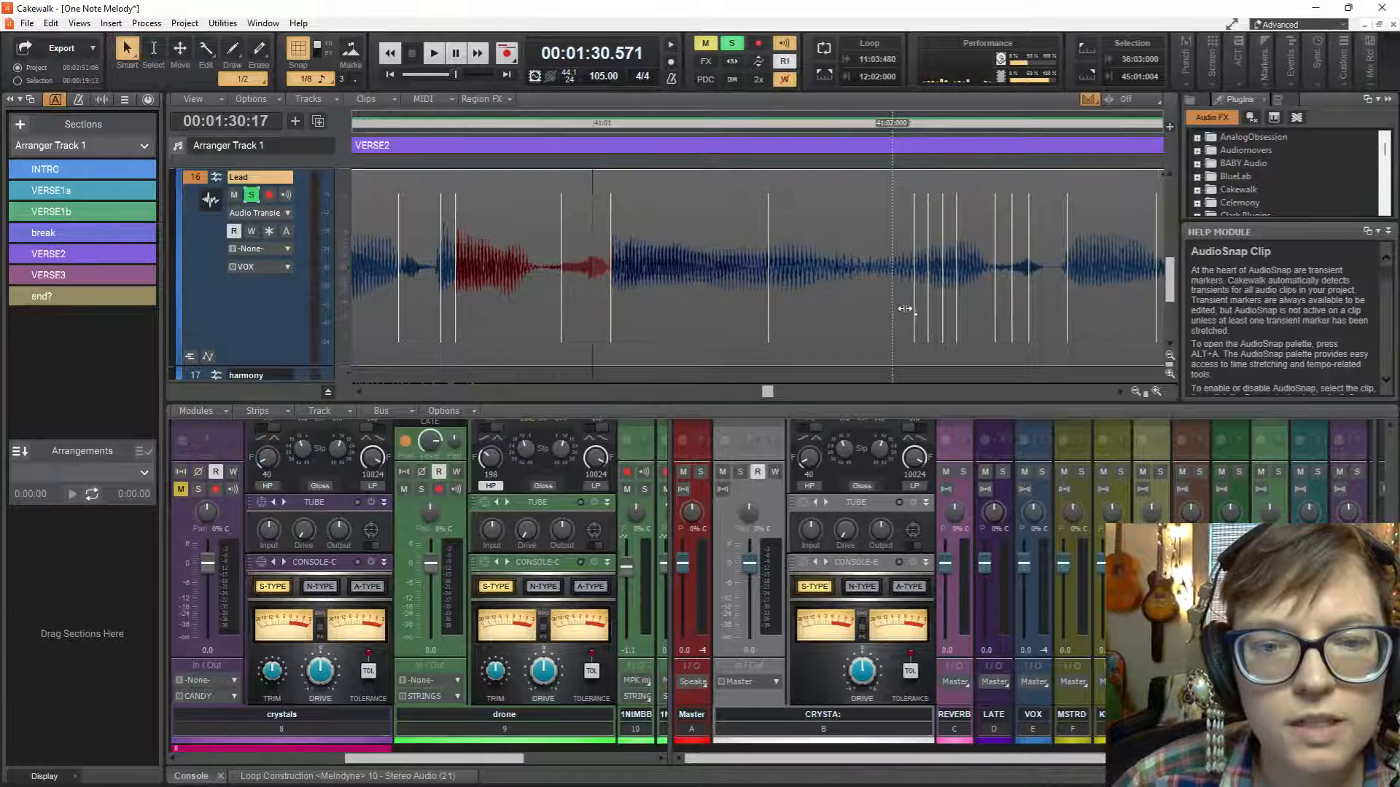
drag(914, 312, 923, 316)
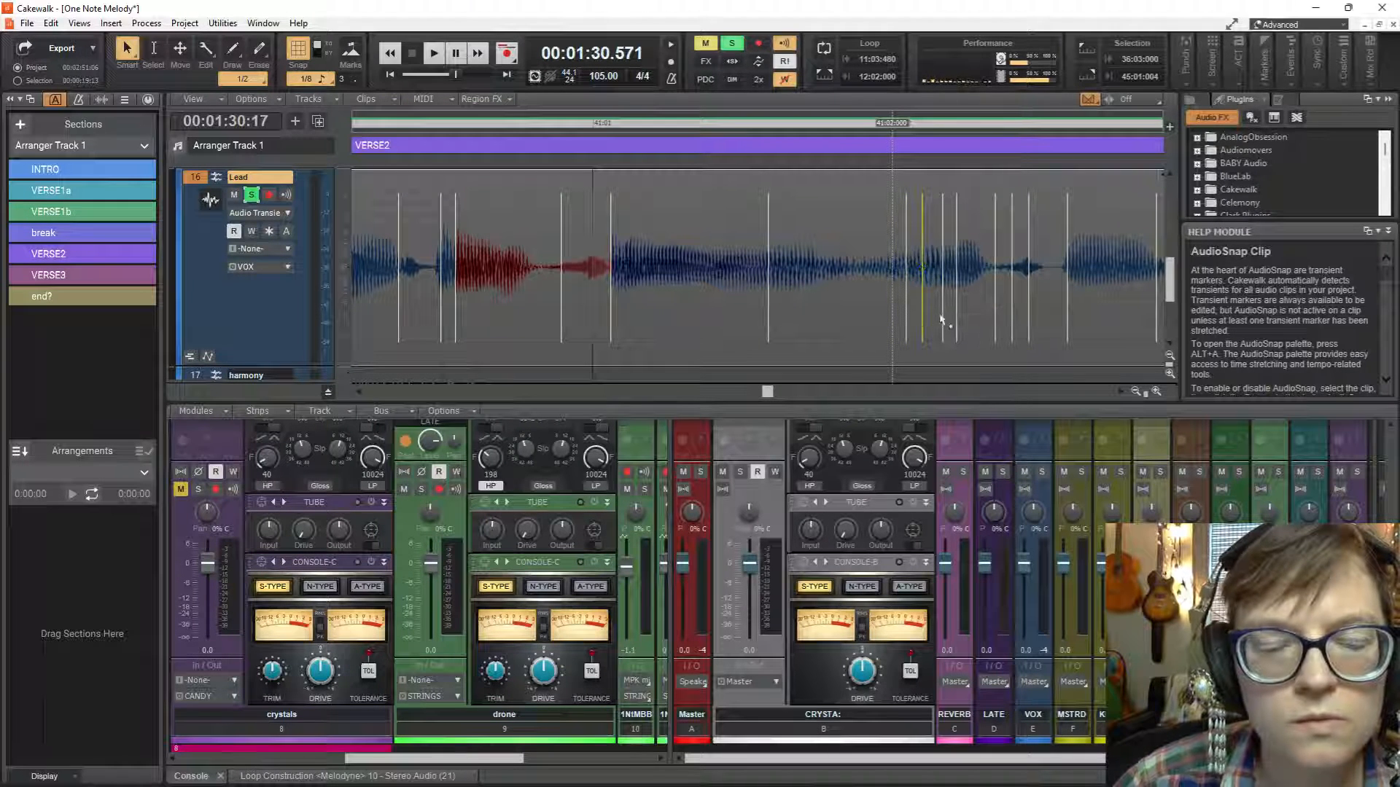
key(space)
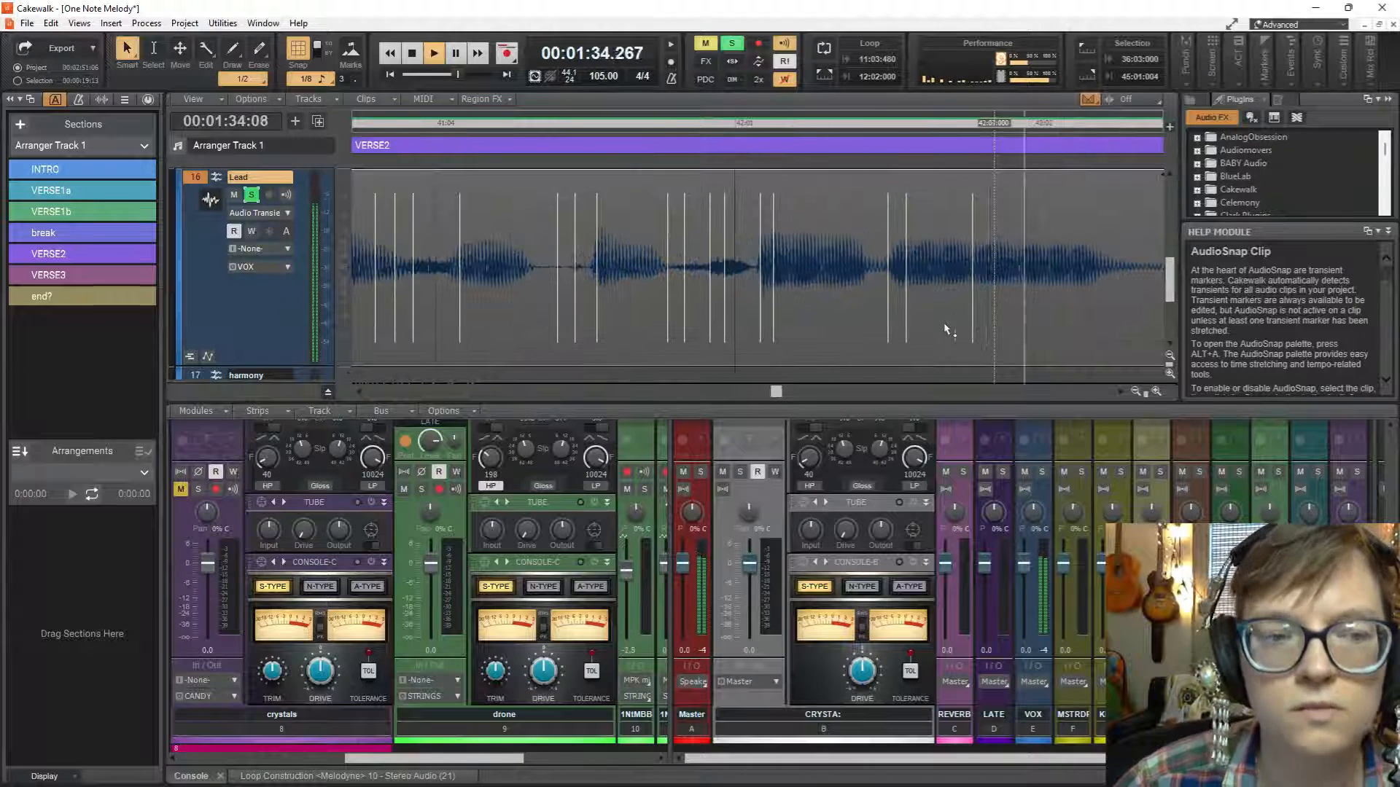
key(space)
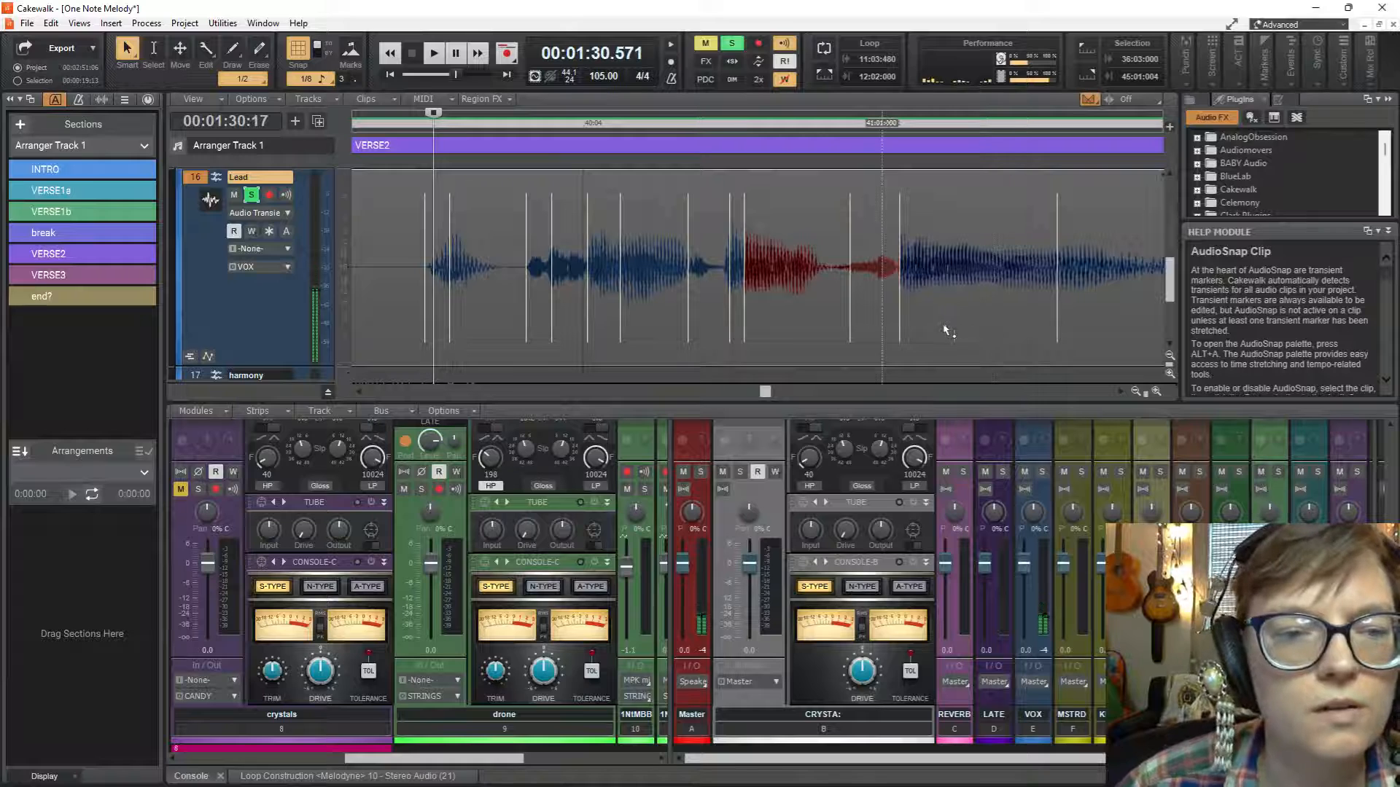
Replay the phrase and stretch the transient marker just after 40:04 earlier onto the beat at 40:04:000.
key(space)
key(space)
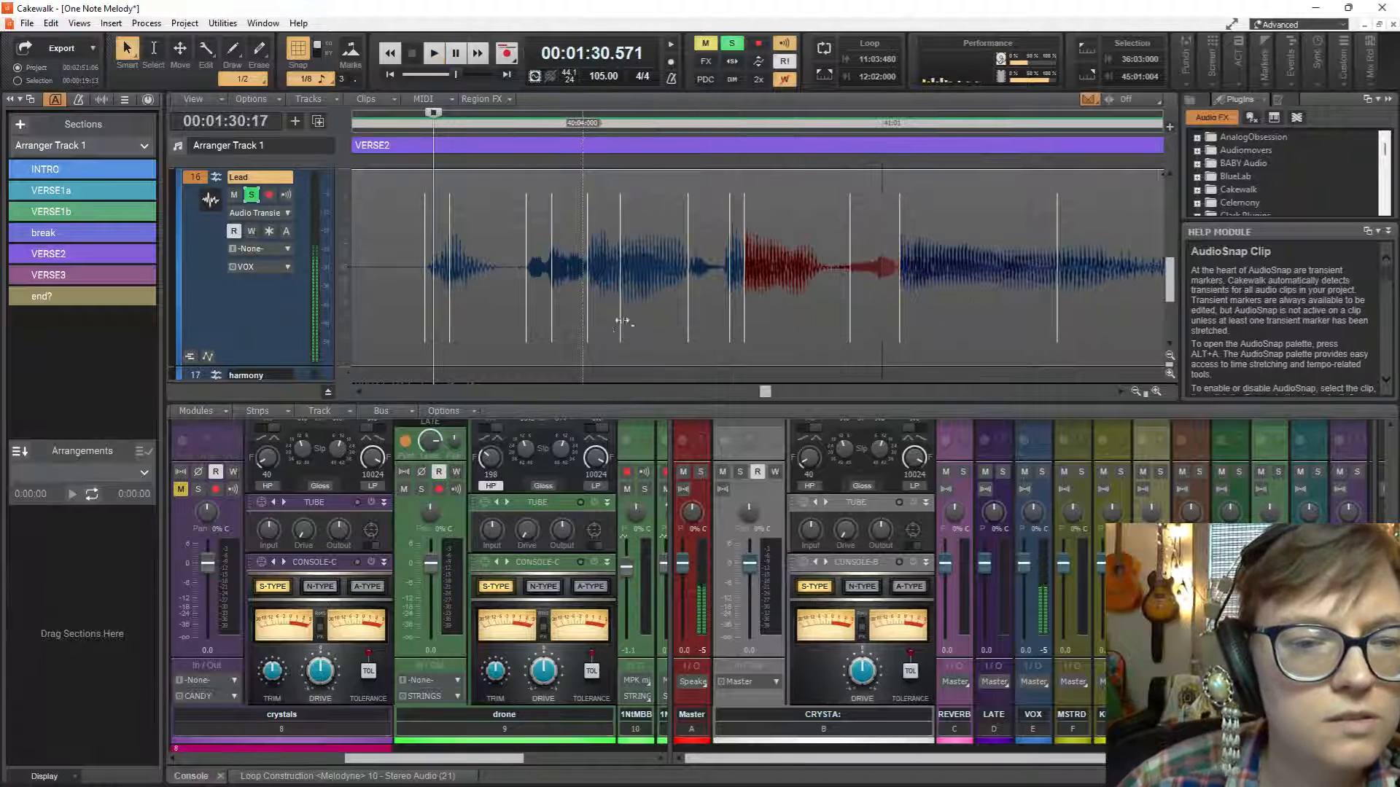
drag(589, 312, 584, 312)
key(space)
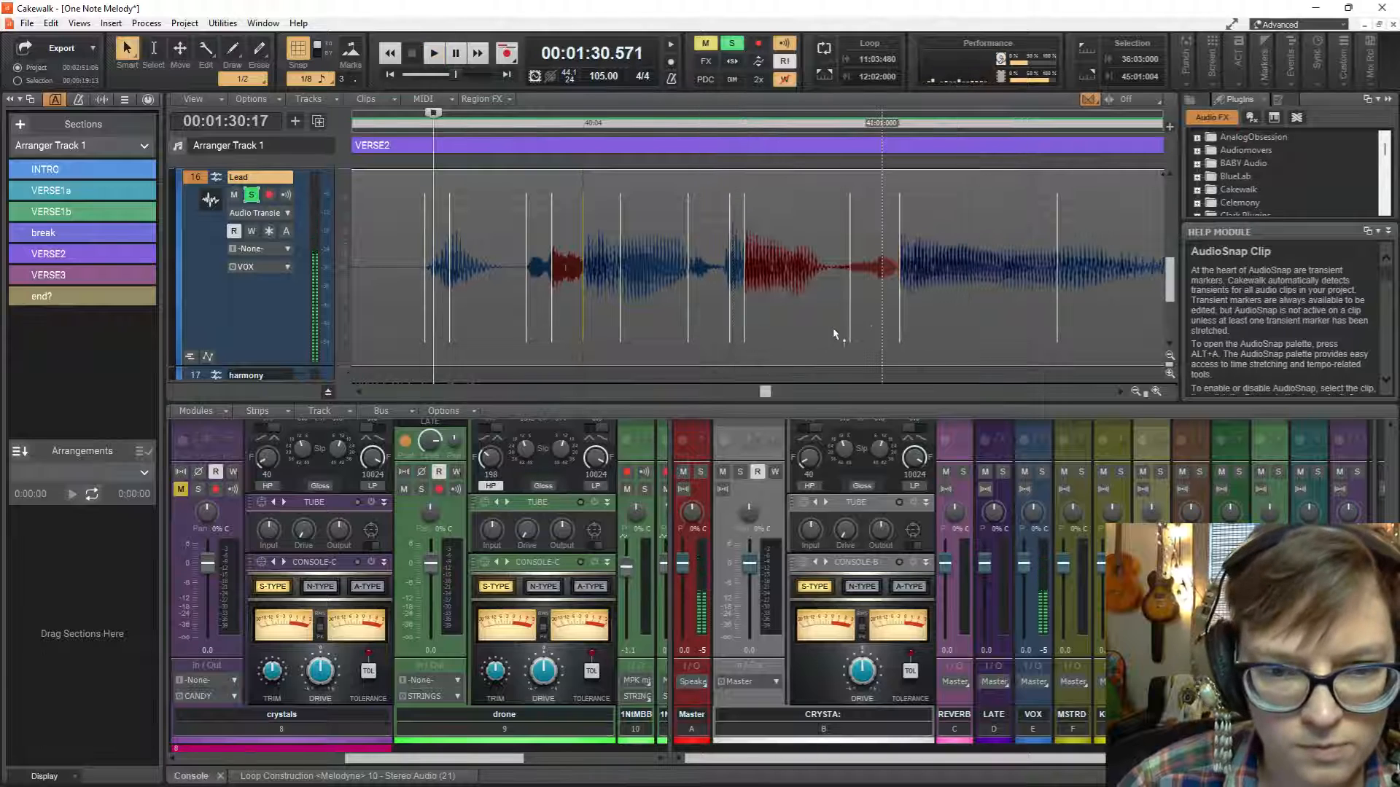
Try stretching the two transient markers on either side of 41:01 earlier, play the phrase, and undo both moves.
drag(899, 311, 844, 315)
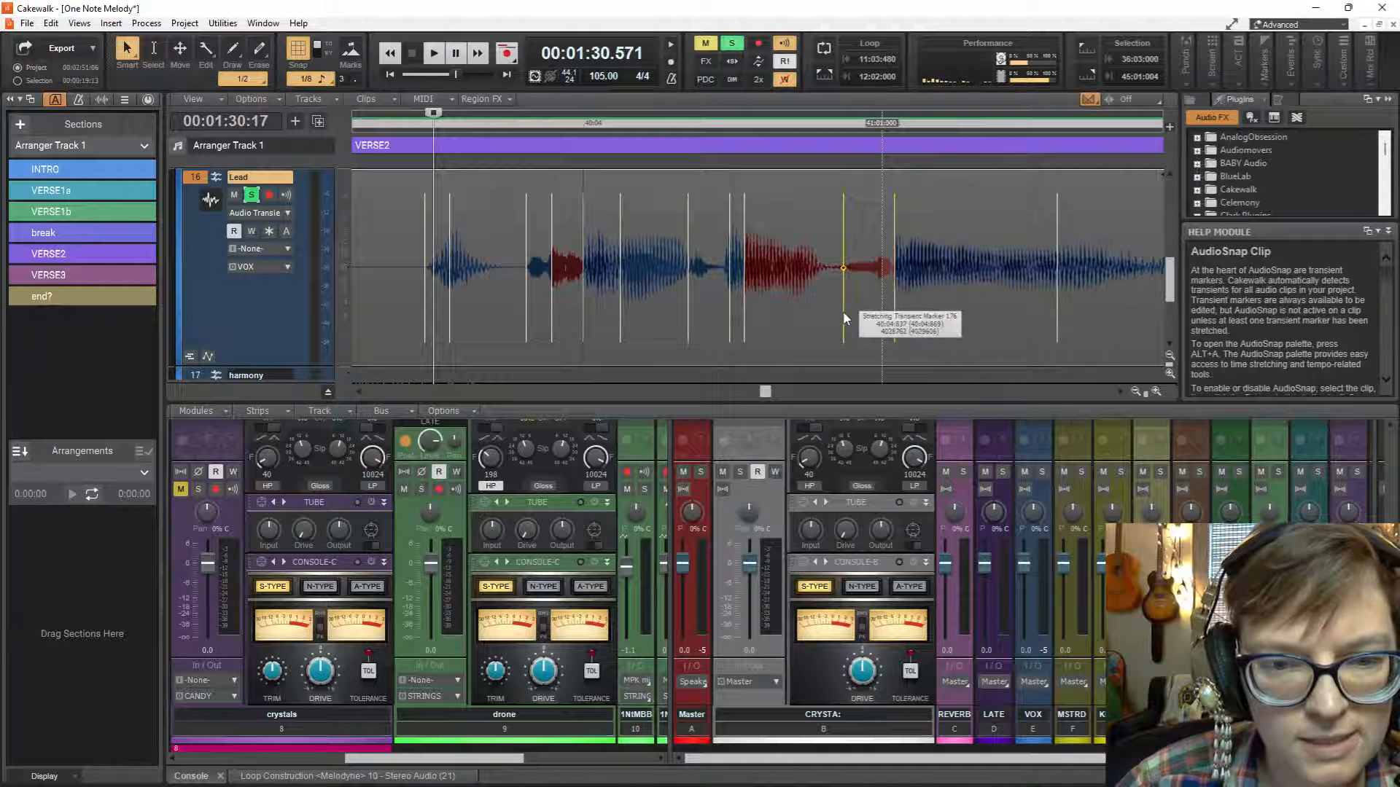
key(space)
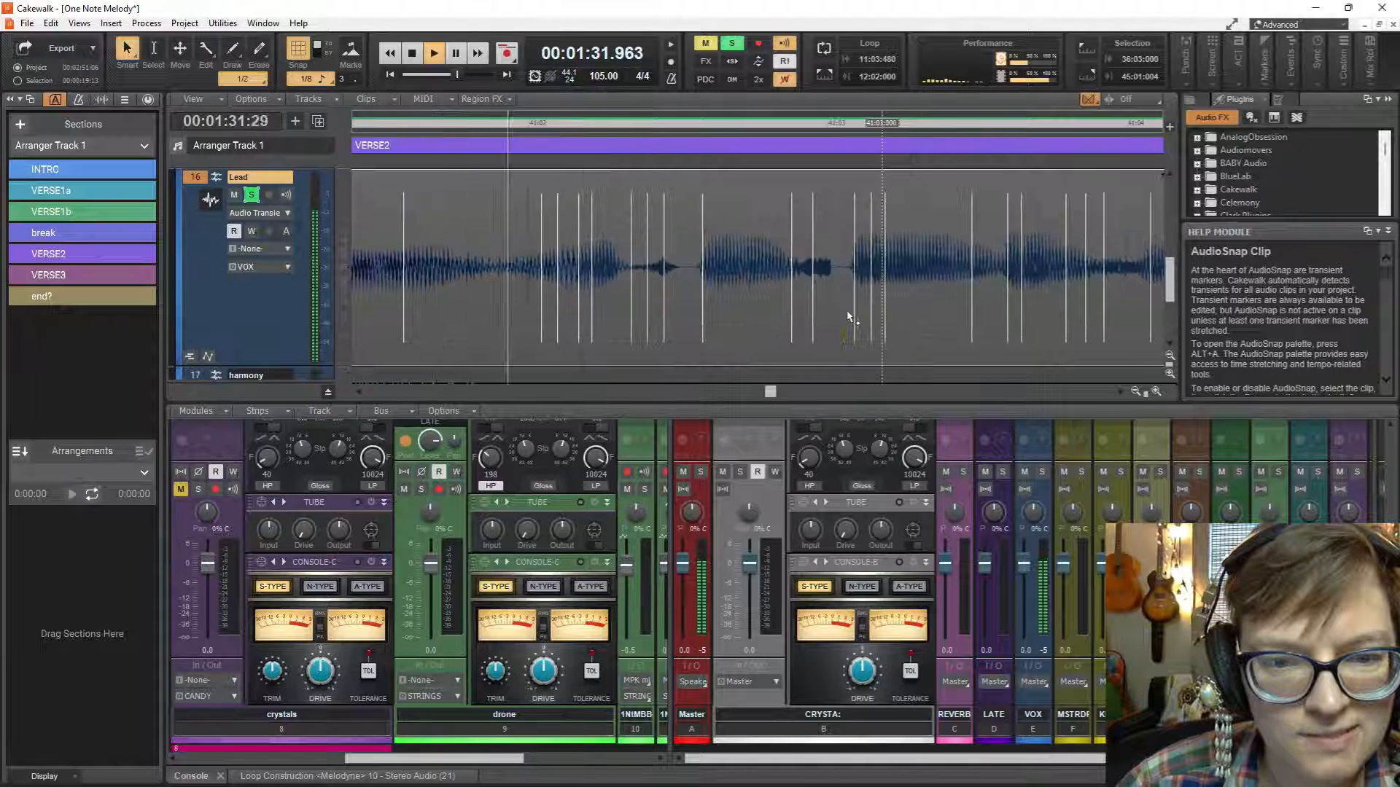
key(space)
key(ctrl+z)
key(ctrl+z)
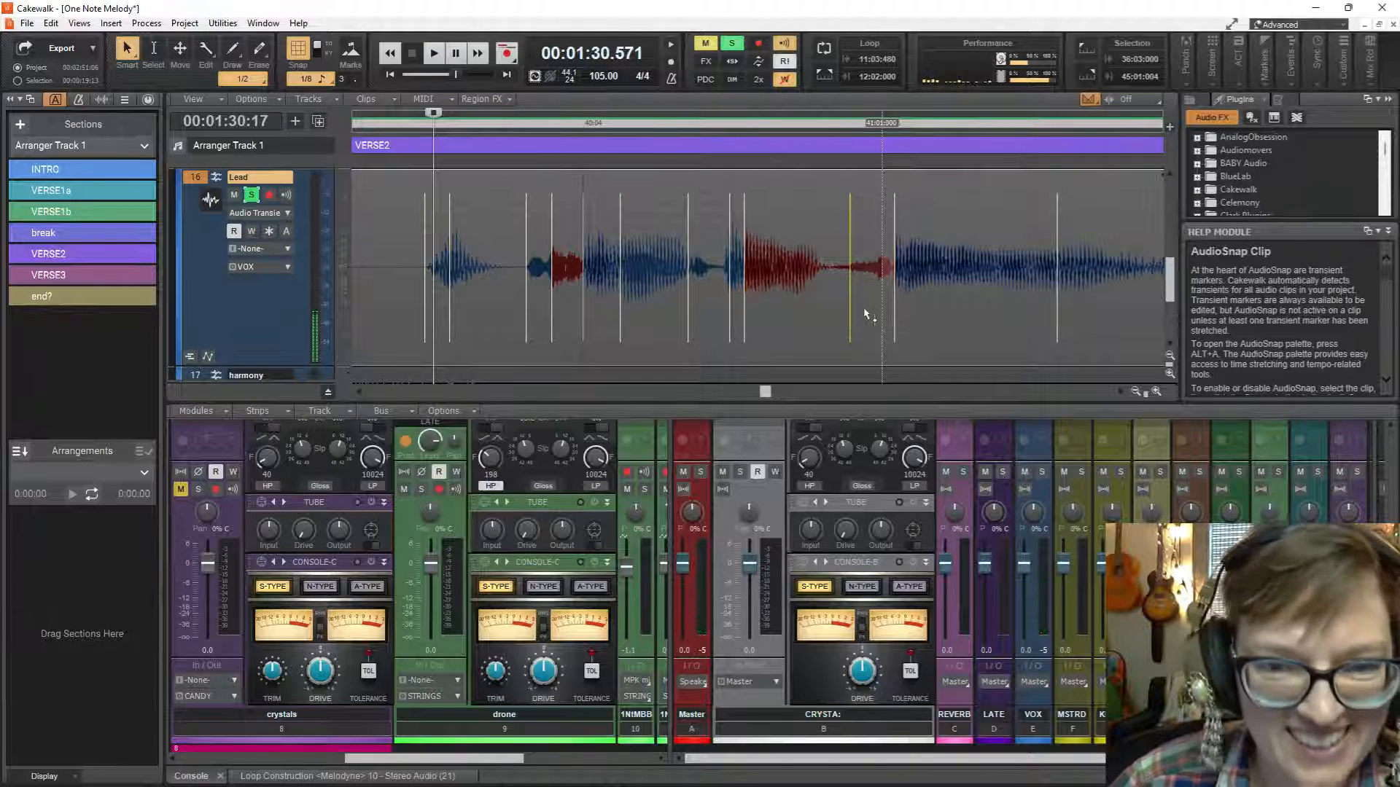
Play the soloed phrase, unsolo the Lead track, and play the same phrase in the full mix.
key(space)
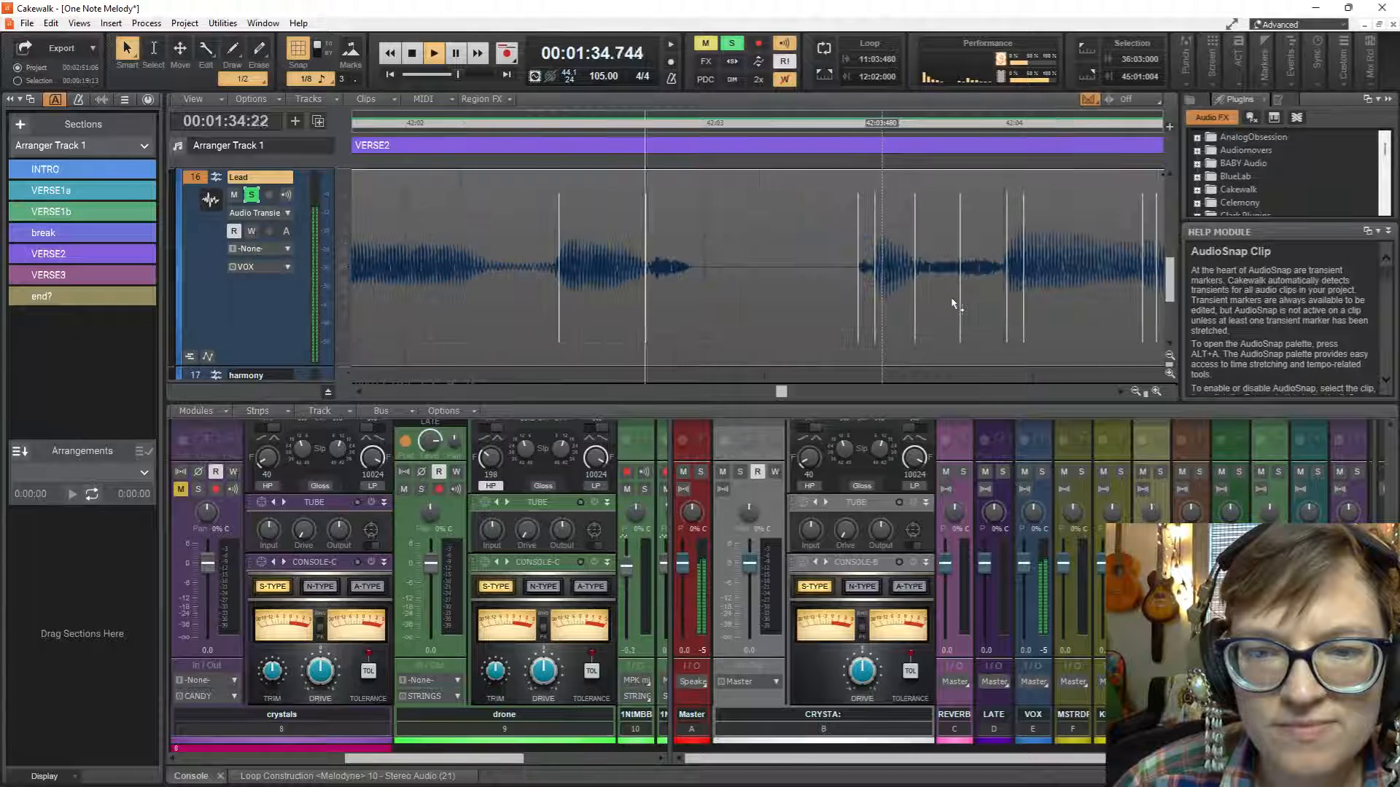
key(space)
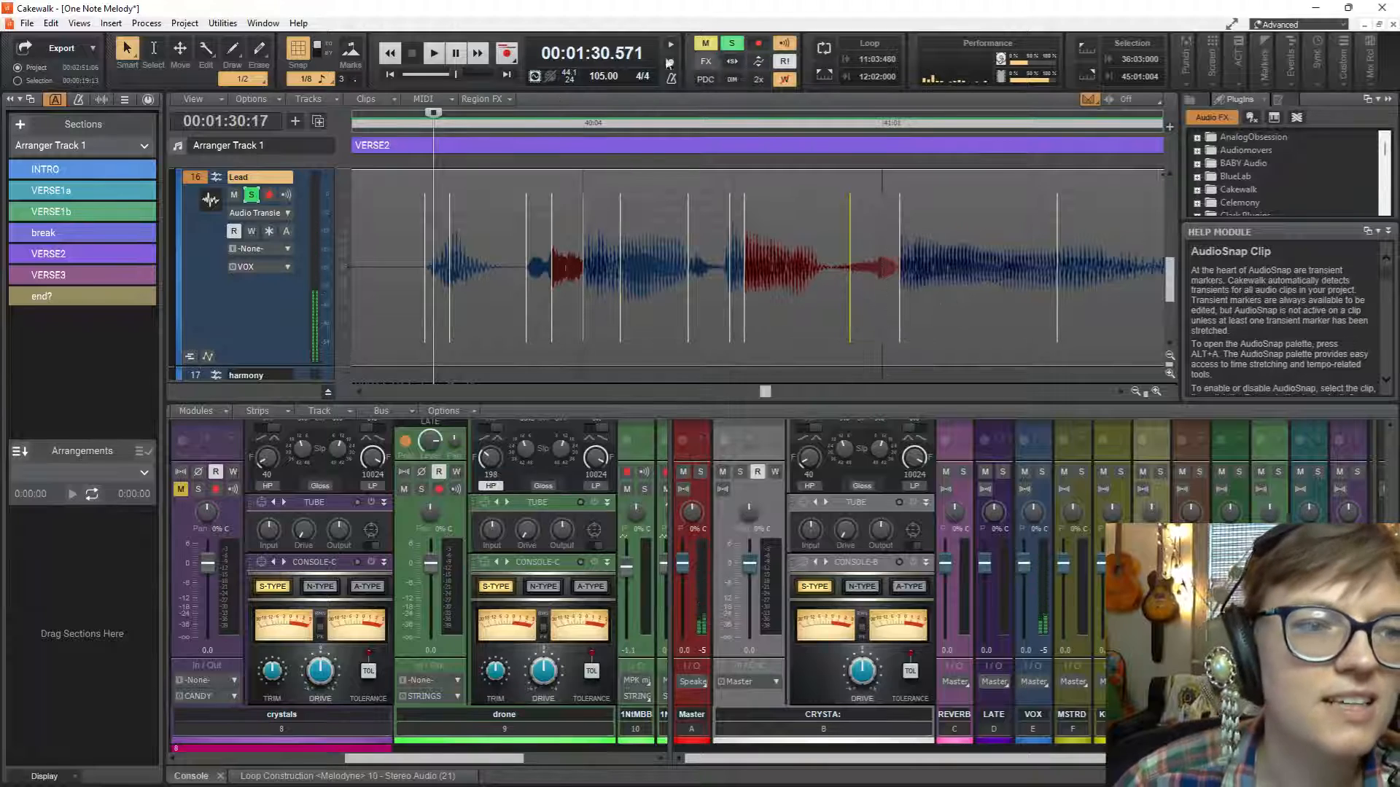
click(251, 195)
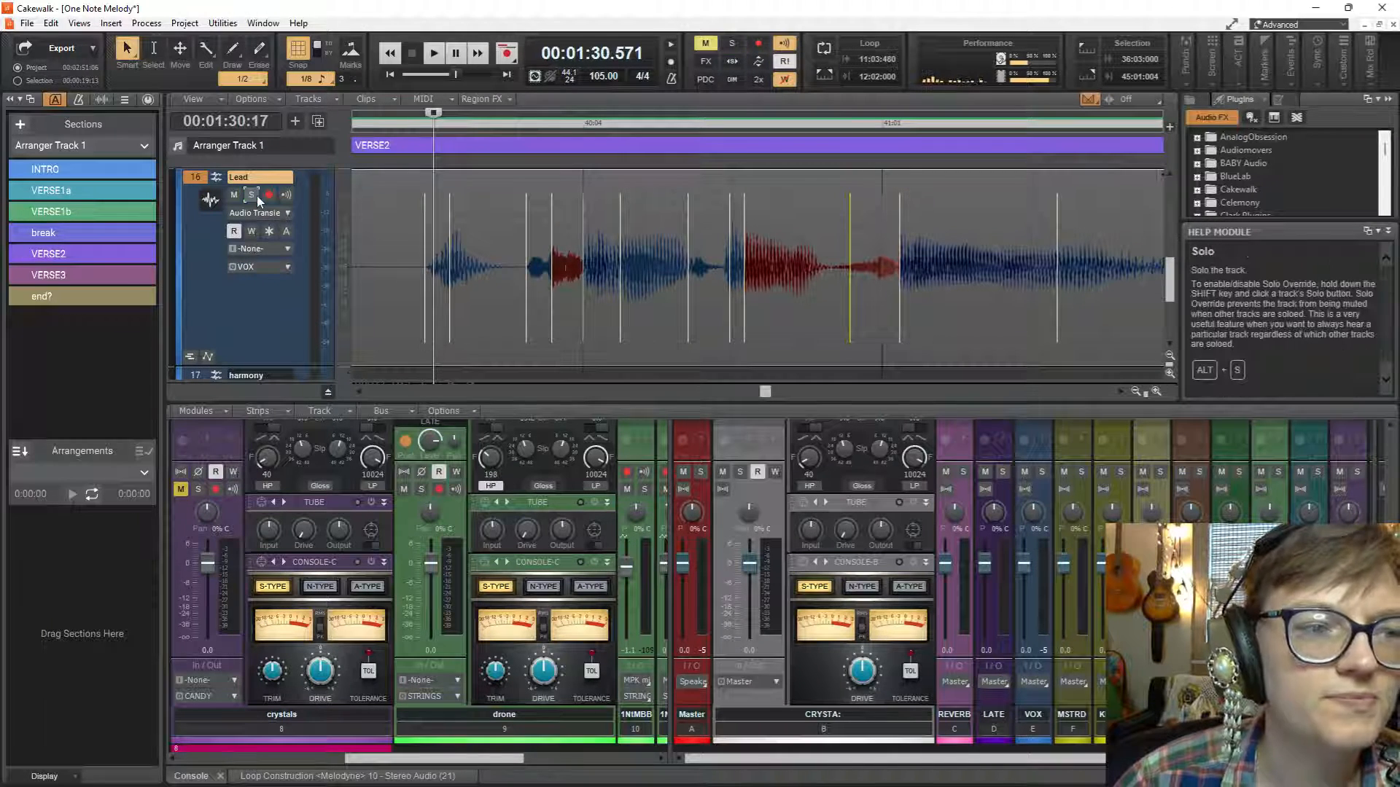
key(space)
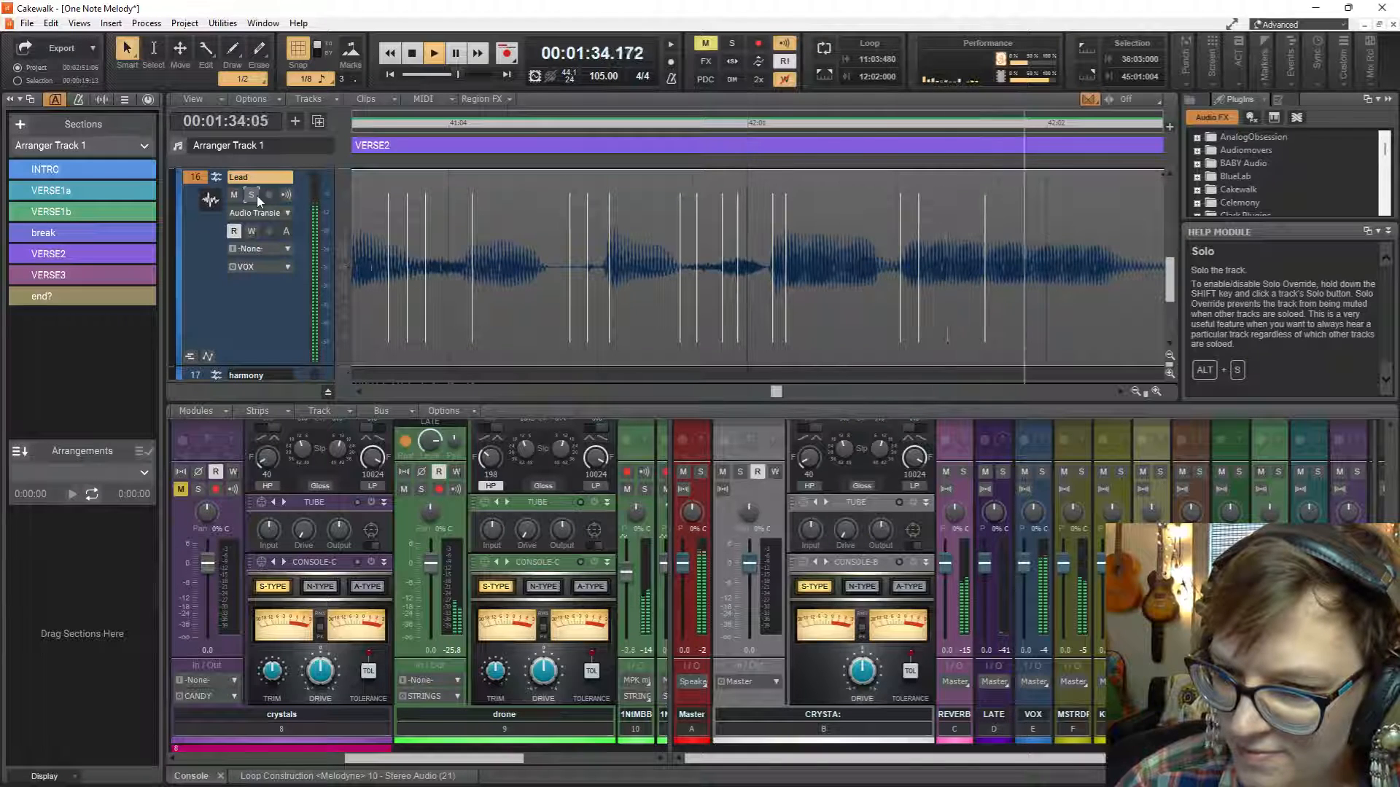
key(space)
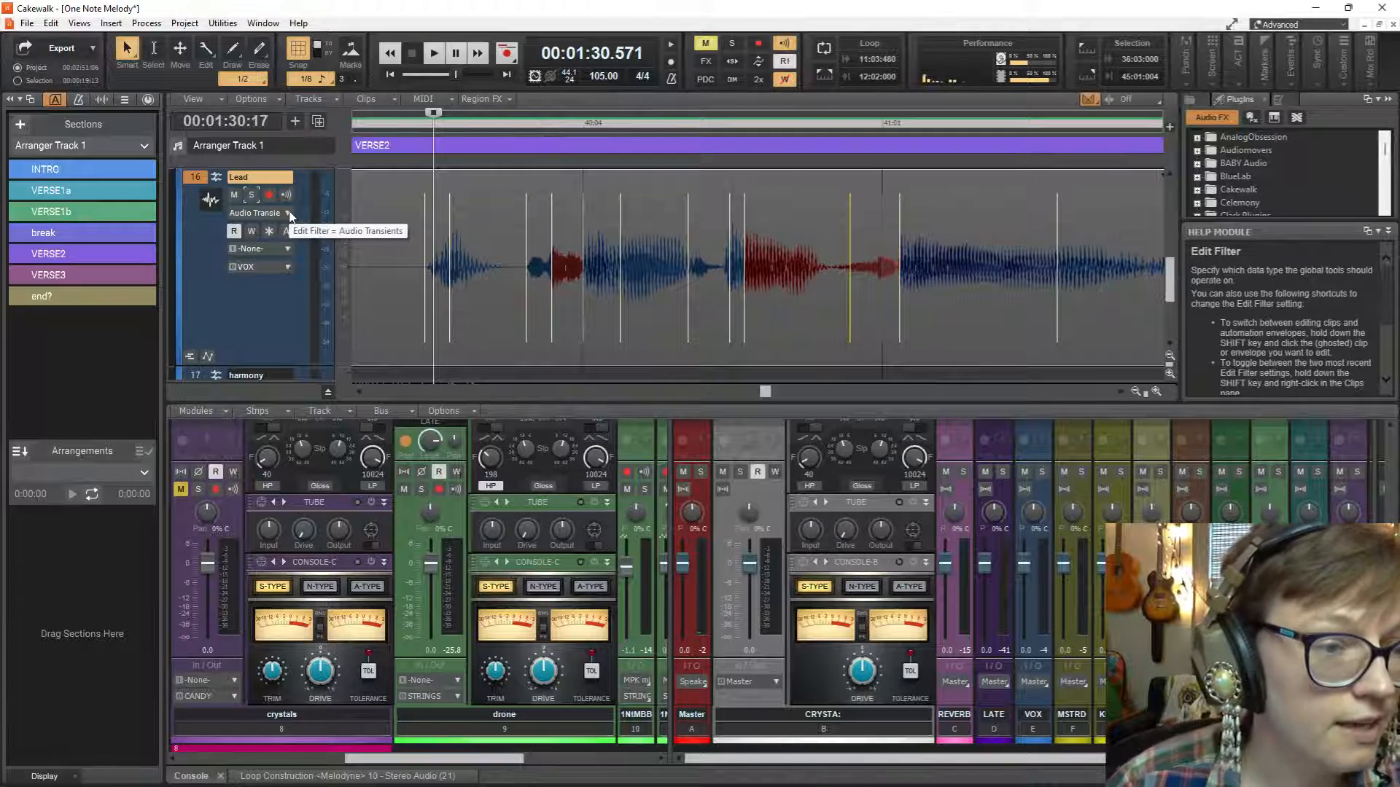
Set the Lead track's edit filter back to Clips and reduce the track's height.
click(288, 214)
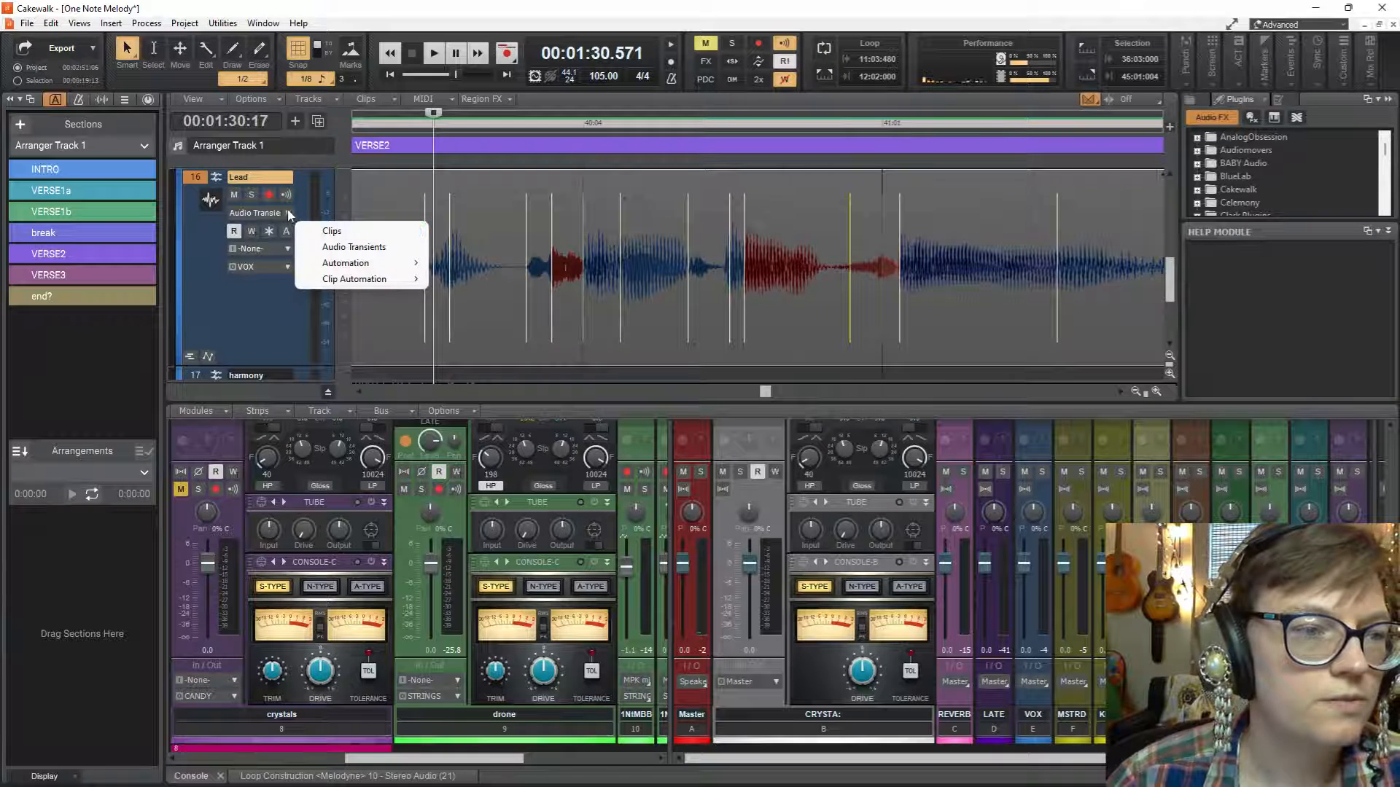
click(331, 232)
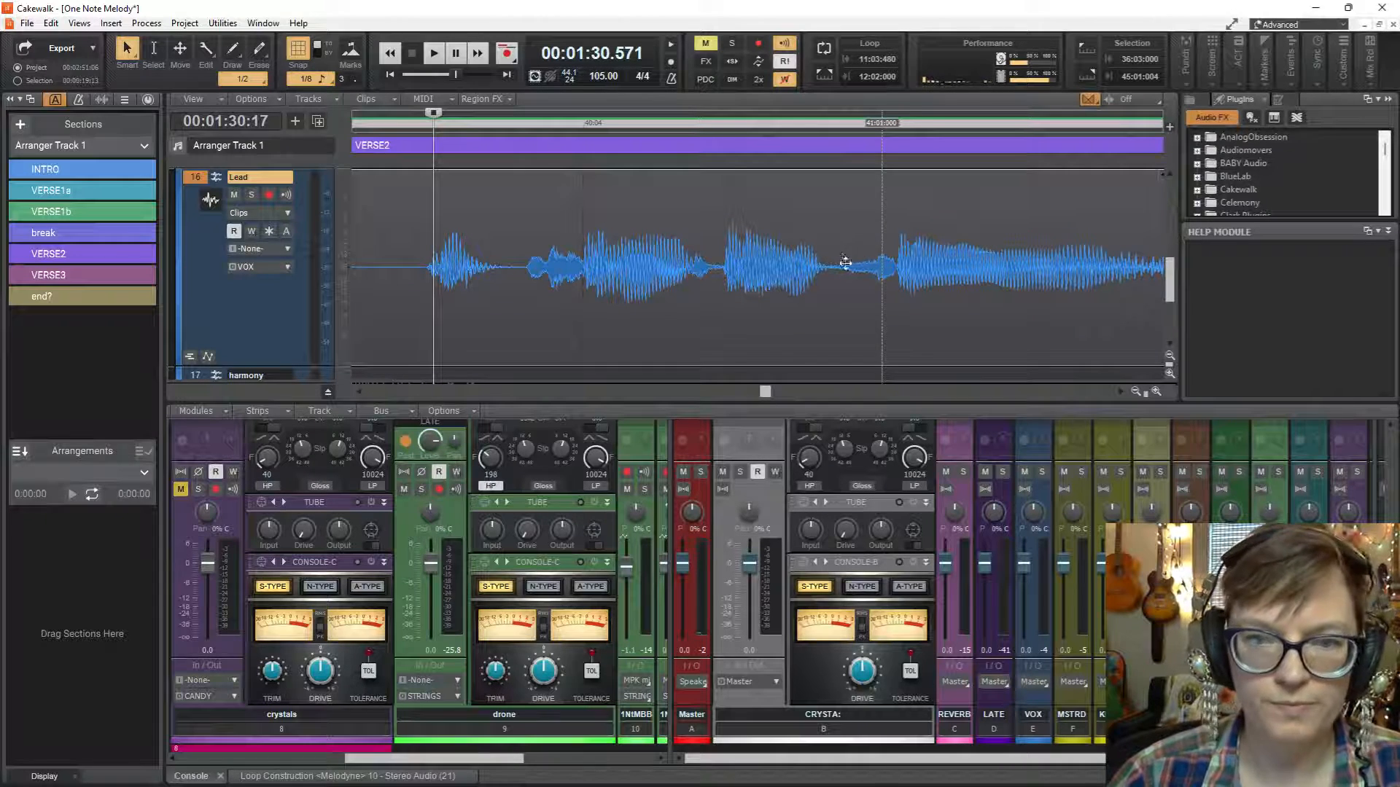
scroll(711, 266, down, 2)
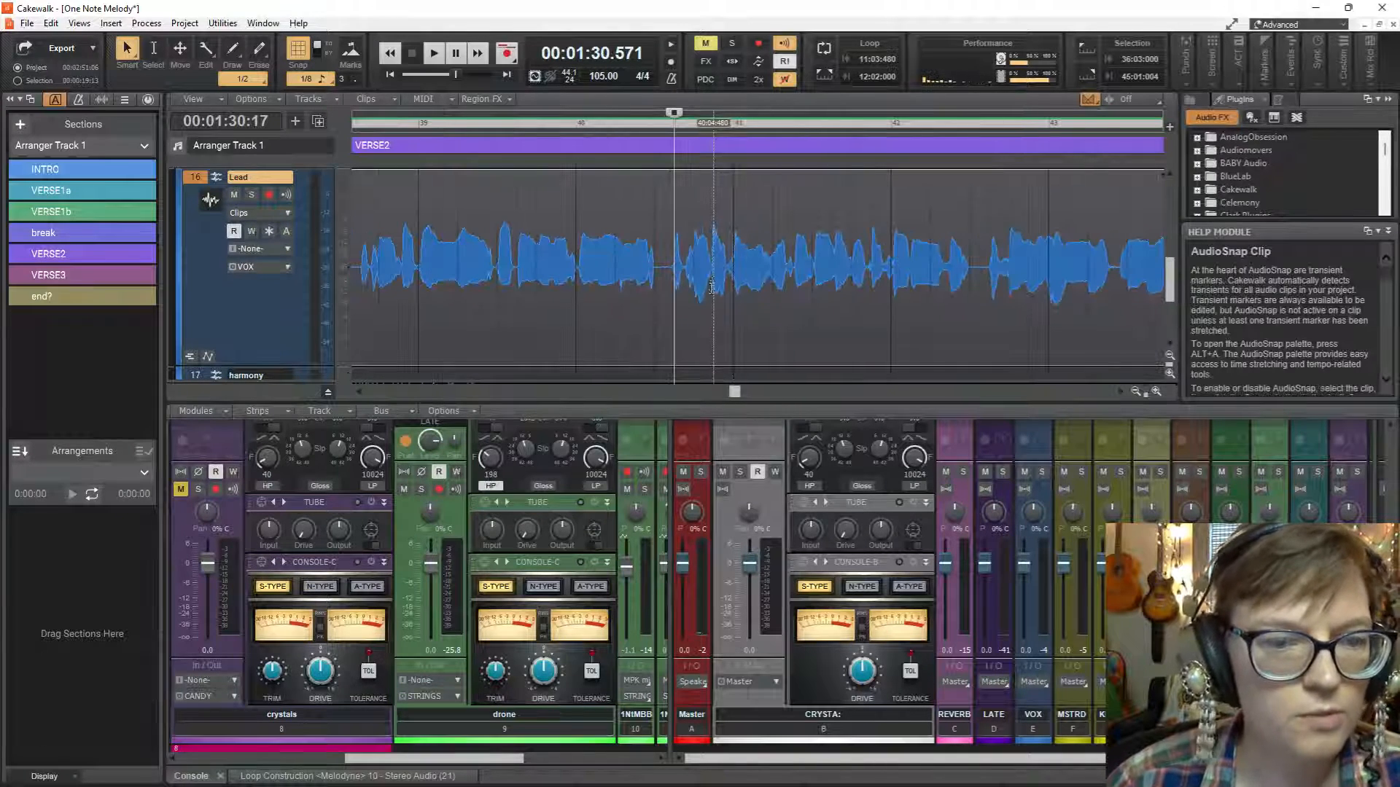
drag(289, 367, 288, 274)
Switch the Lead track's edit filter to Audio Transients and on to Gain clip automation.
click(287, 213)
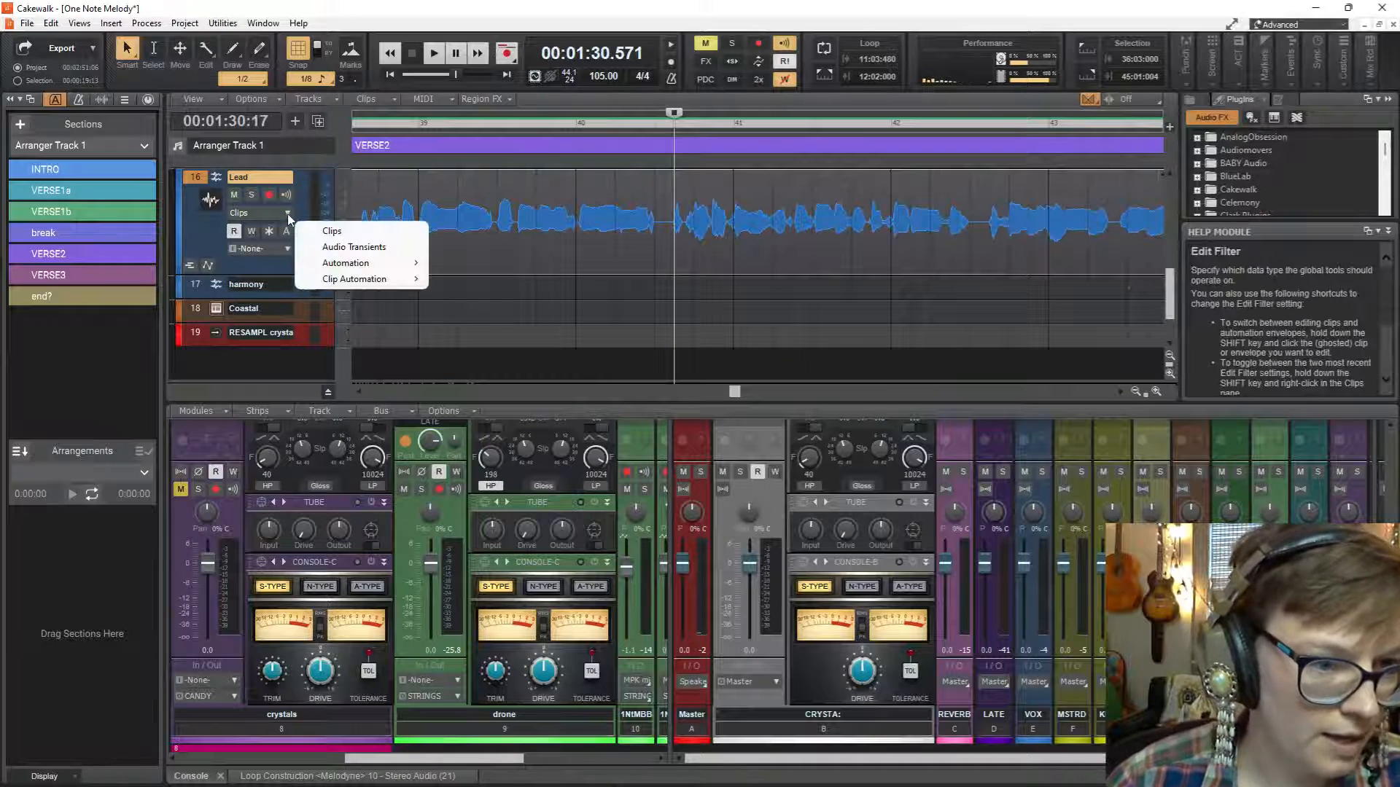
click(338, 251)
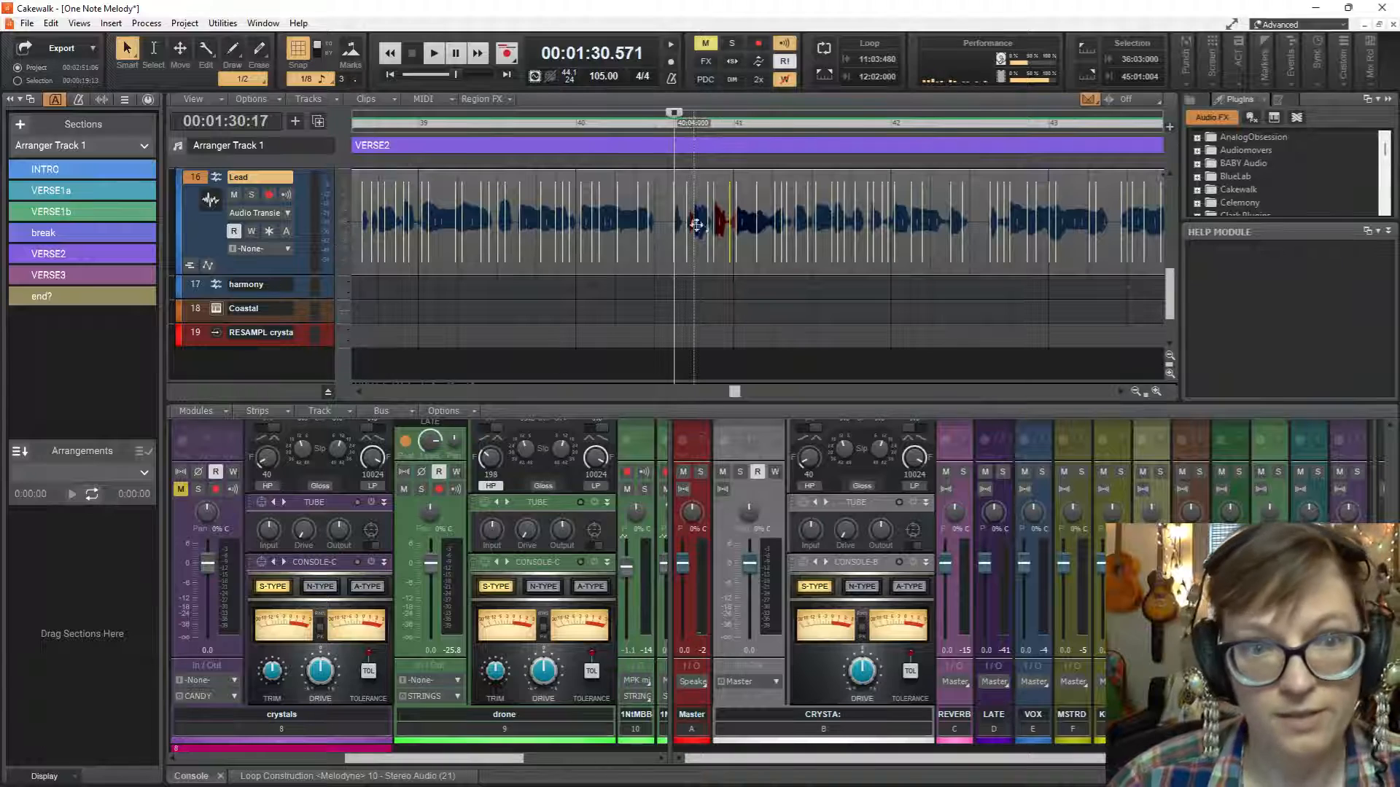
click(285, 212)
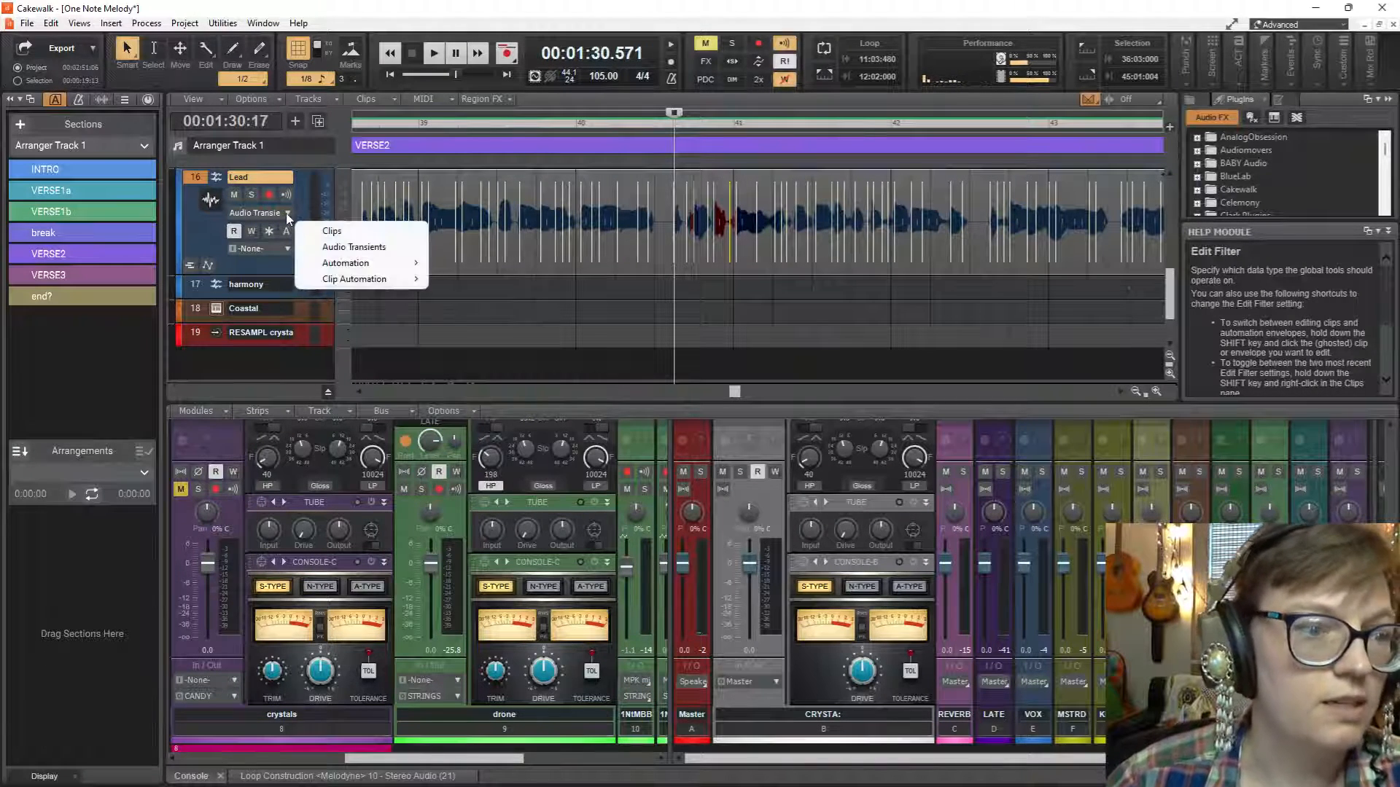
mouse_move(372, 279)
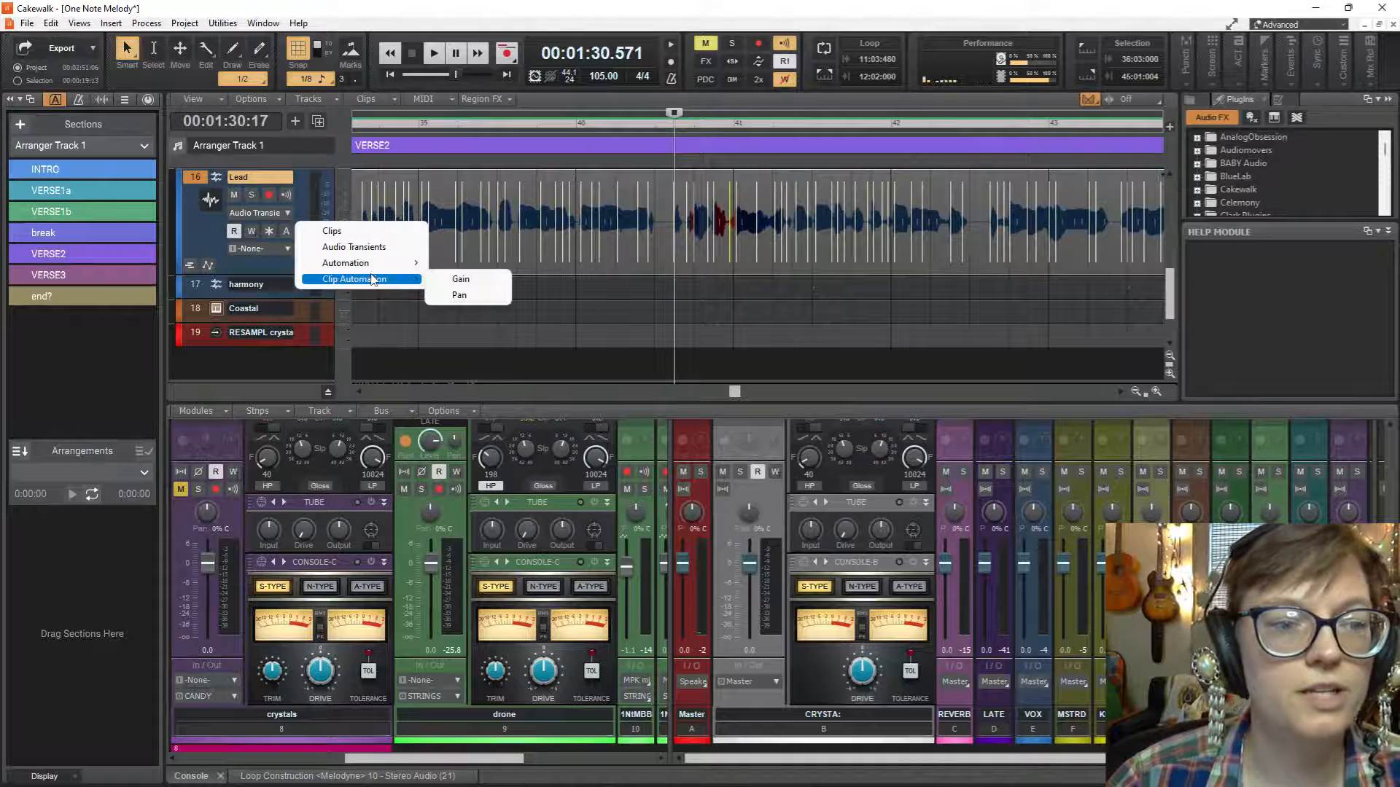
click(458, 280)
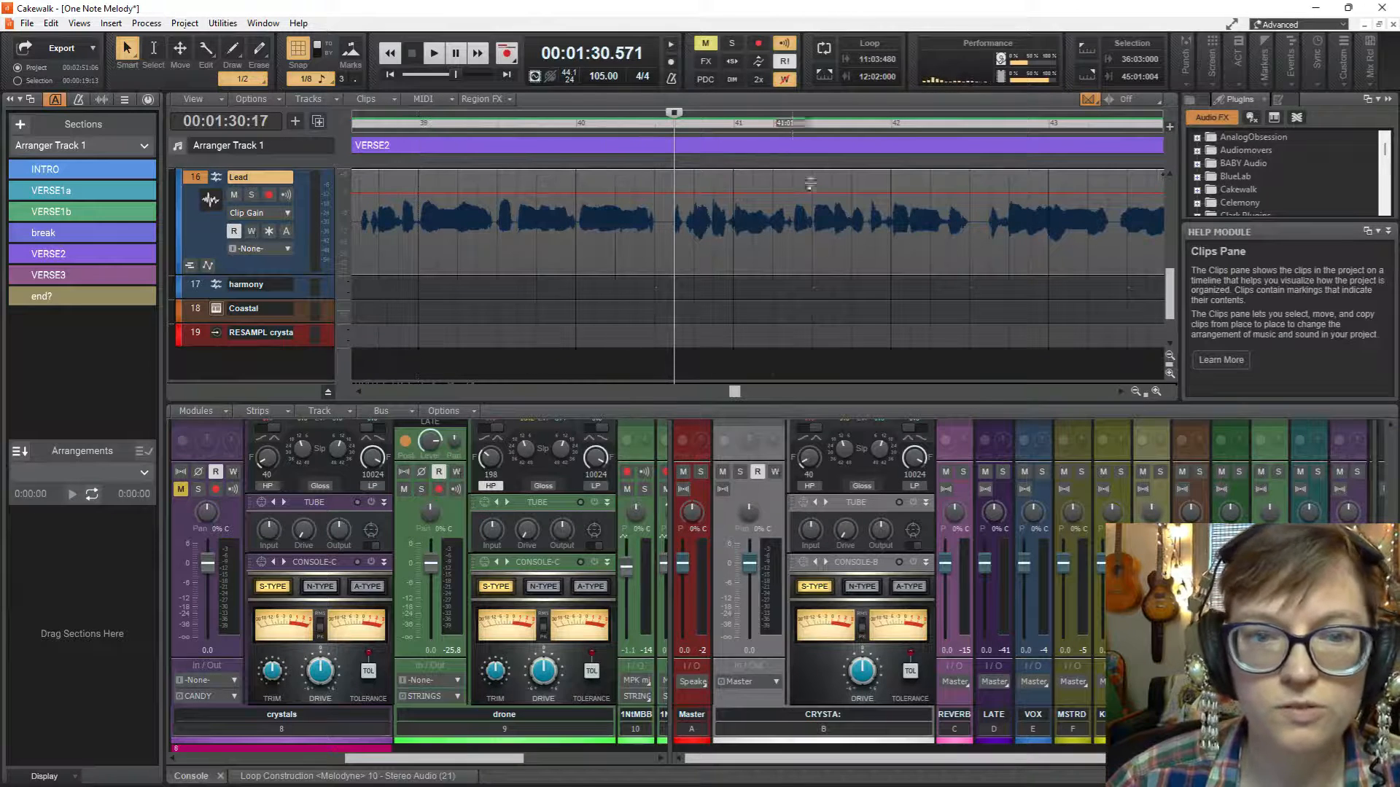
Choose Volume automation for the Lead track and show its automation lanes.
click(289, 214)
mouse_move(378, 264)
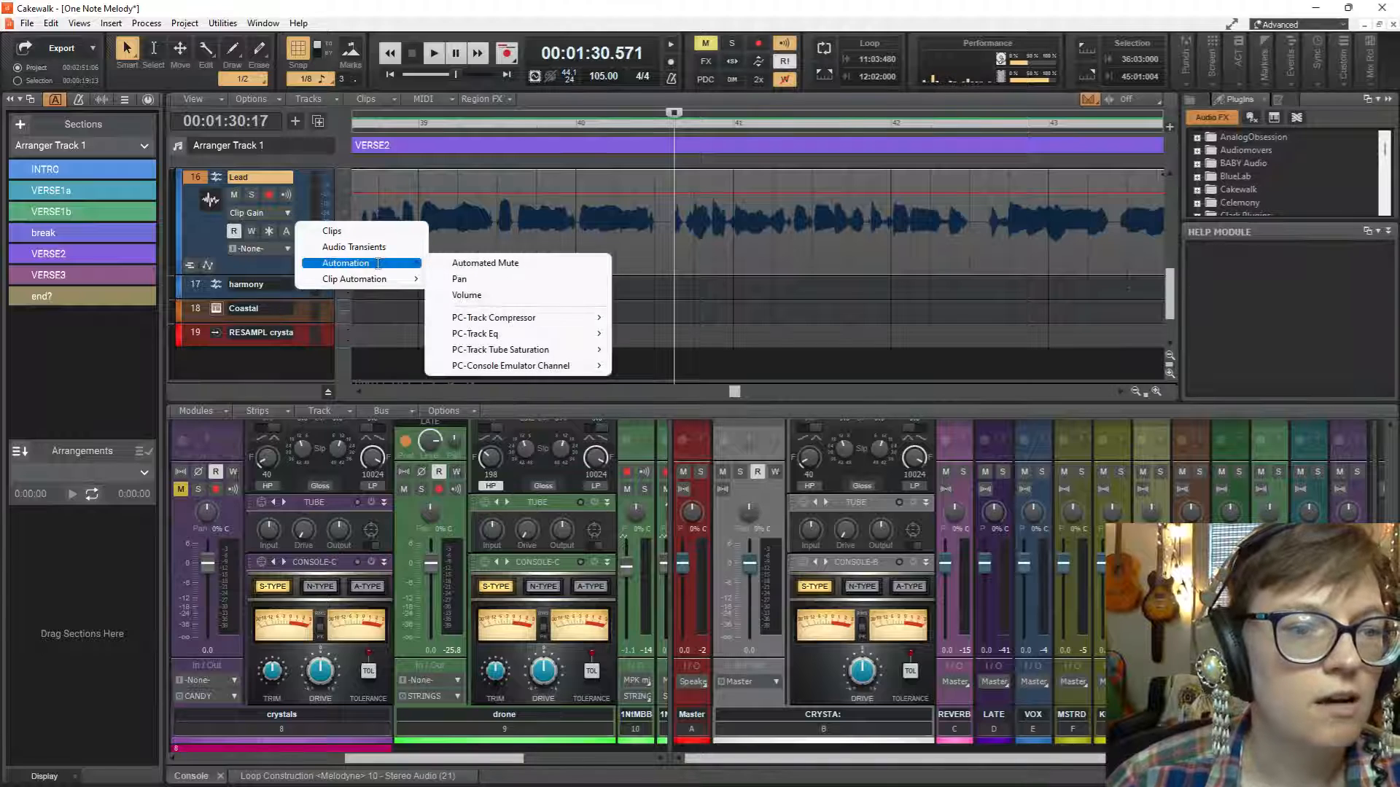
click(496, 294)
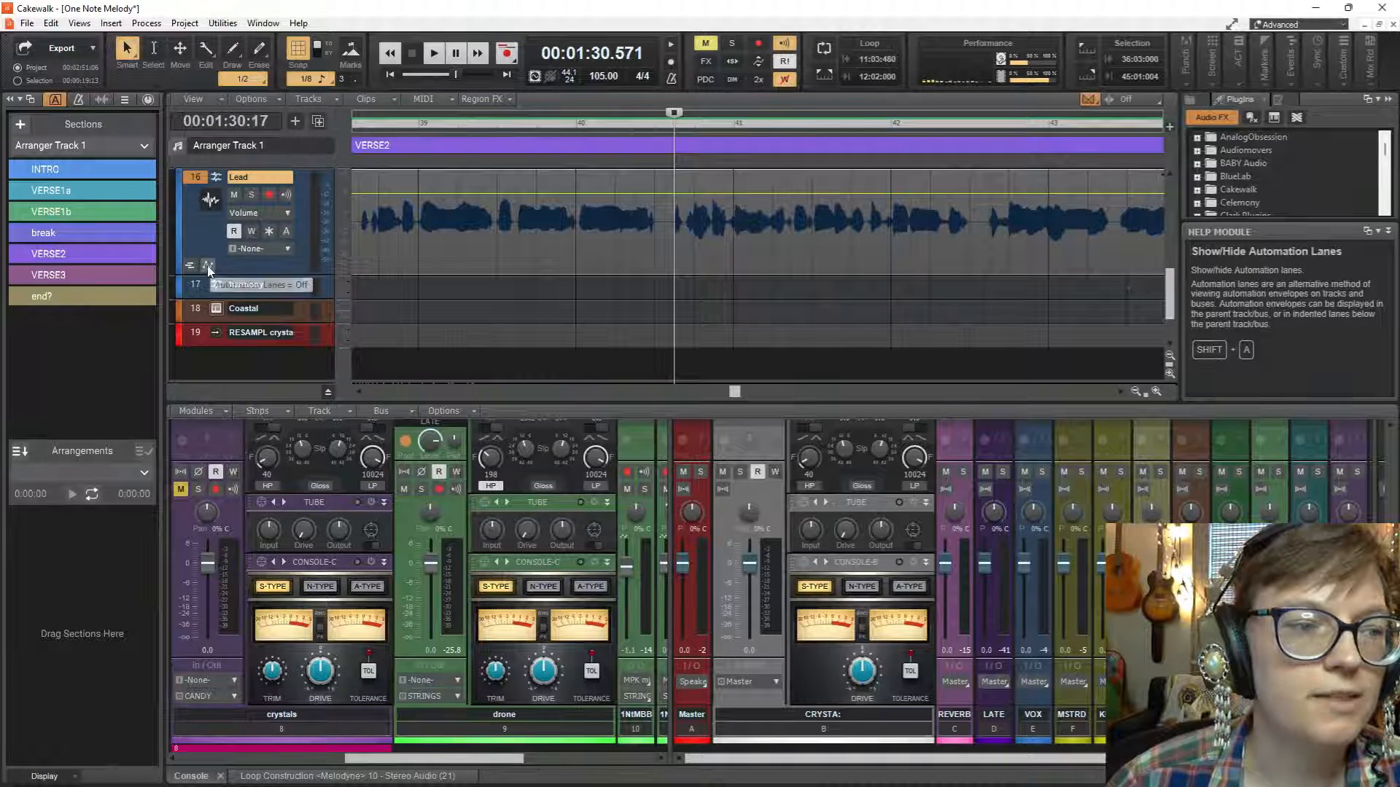
click(207, 265)
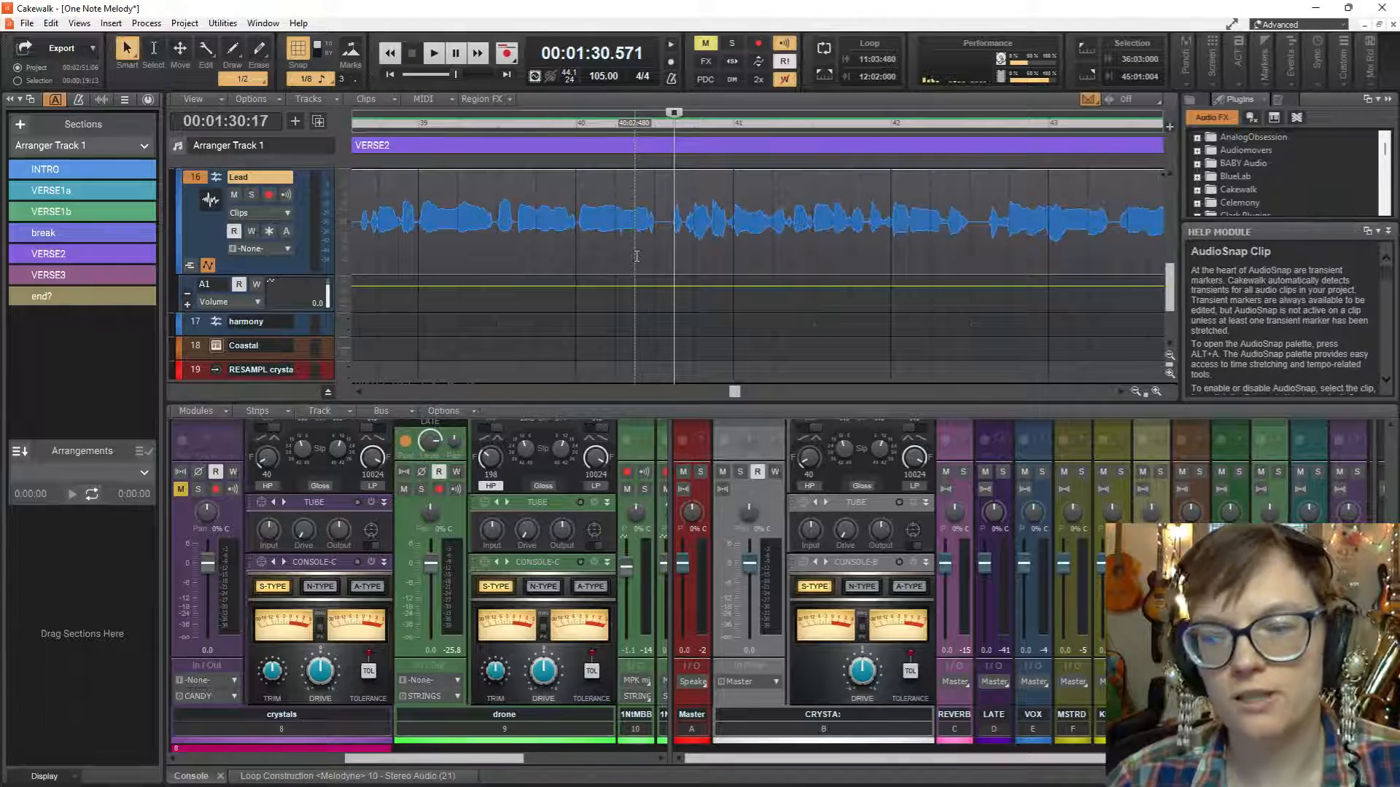
Hide the Lead track's automation lanes and briefly play the VERSE2 phrase in the full mix.
click(210, 265)
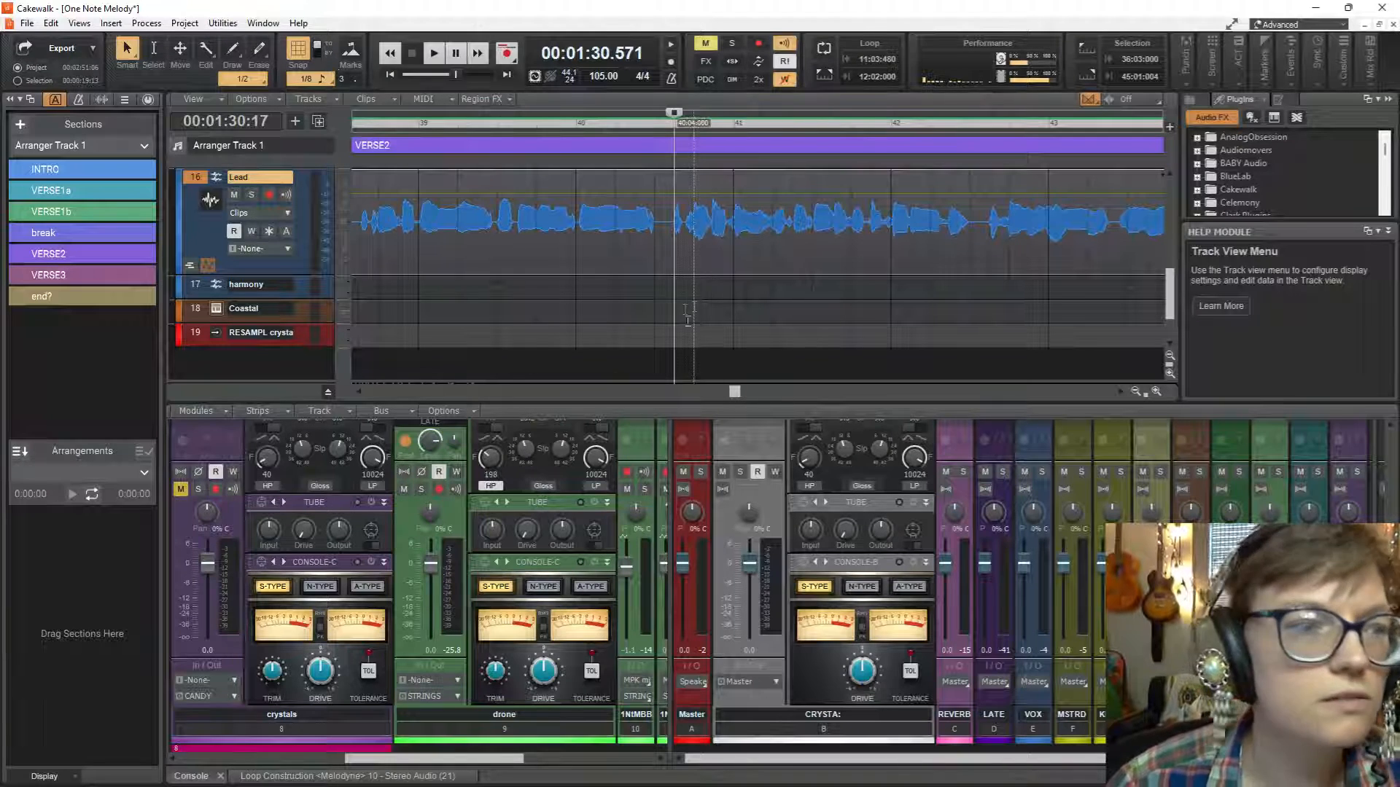
key(space)
key(space)
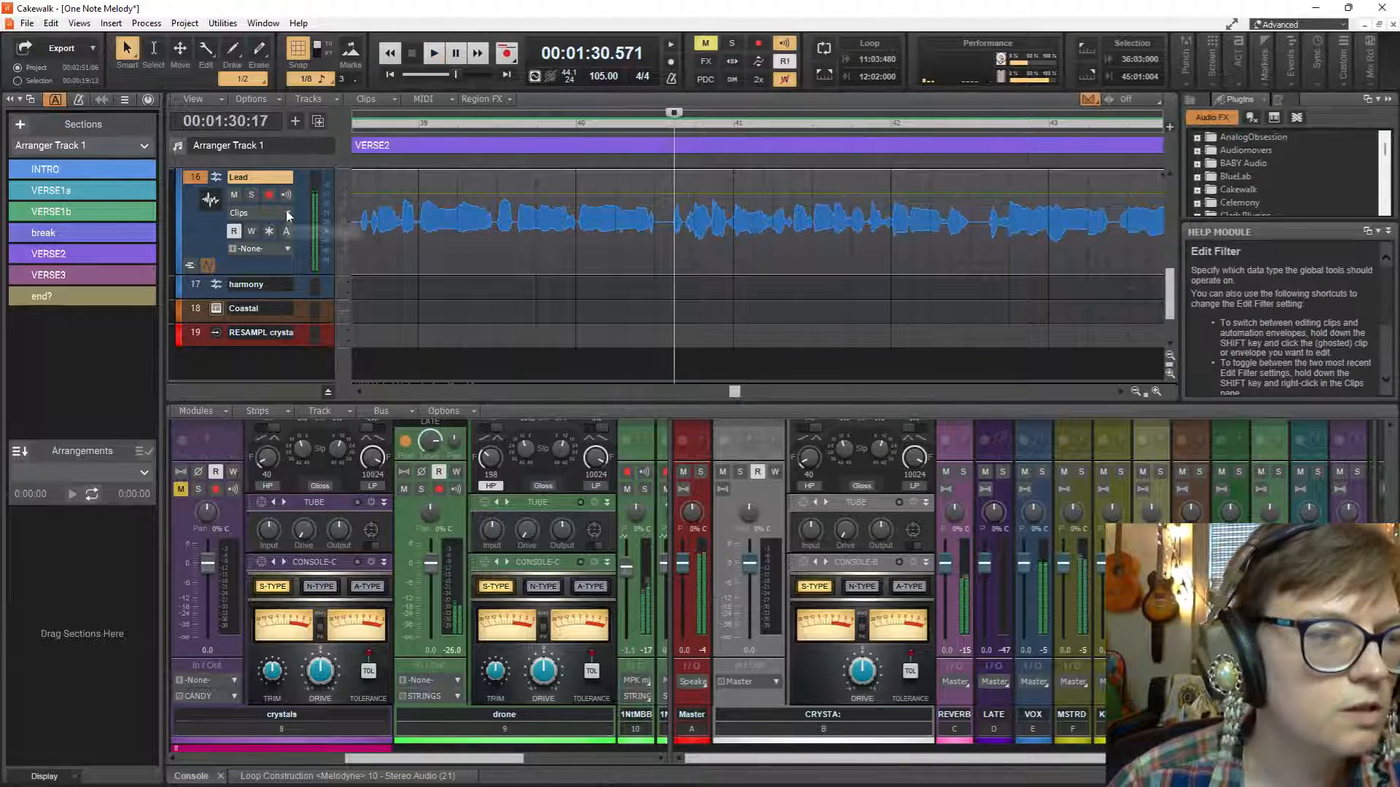
Set the Lead track's edit filter to Audio Transients and play the VERSE2 phrase.
click(288, 215)
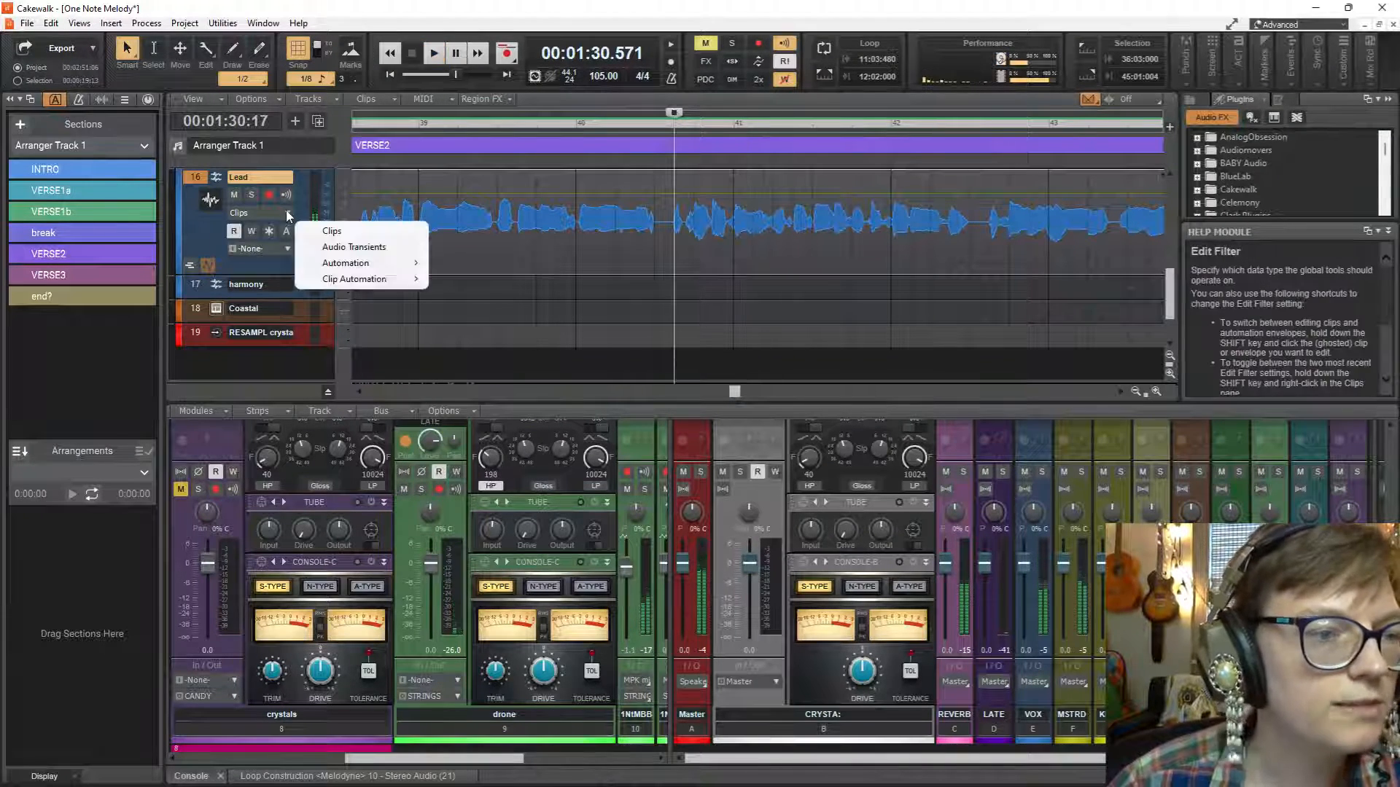
click(355, 247)
key(space)
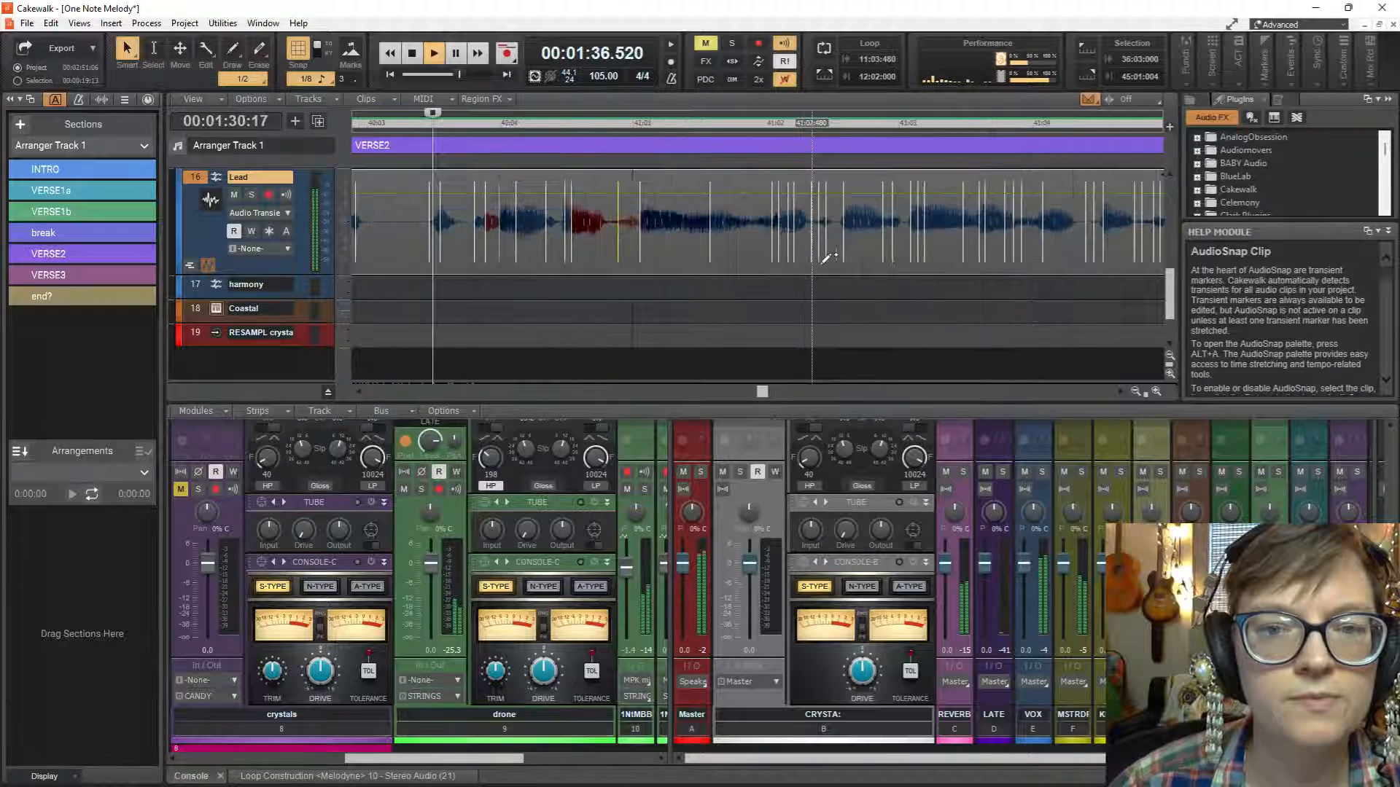
key(space)
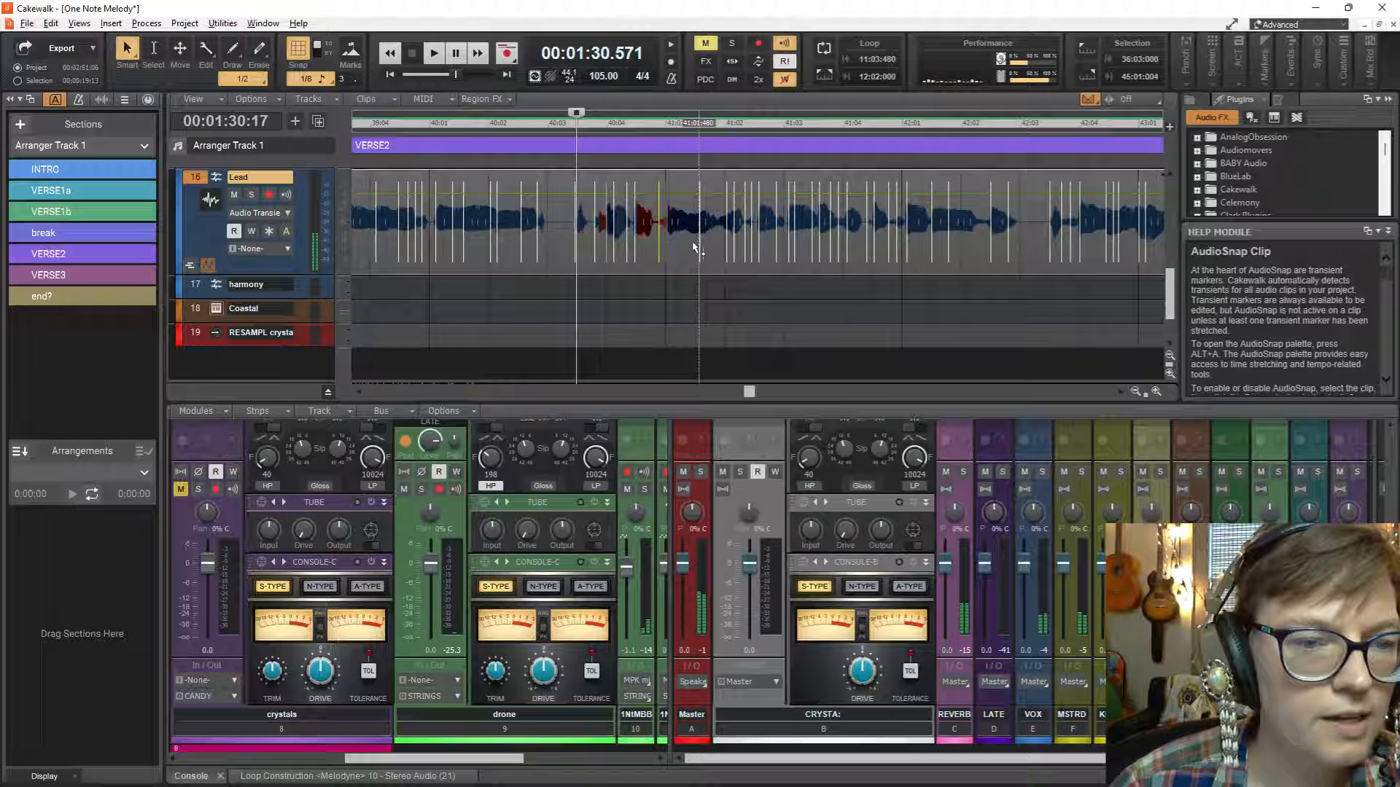
Set the playback start to 40:01:000 and play the Lead phrase from there twice.
click(429, 287)
key(space)
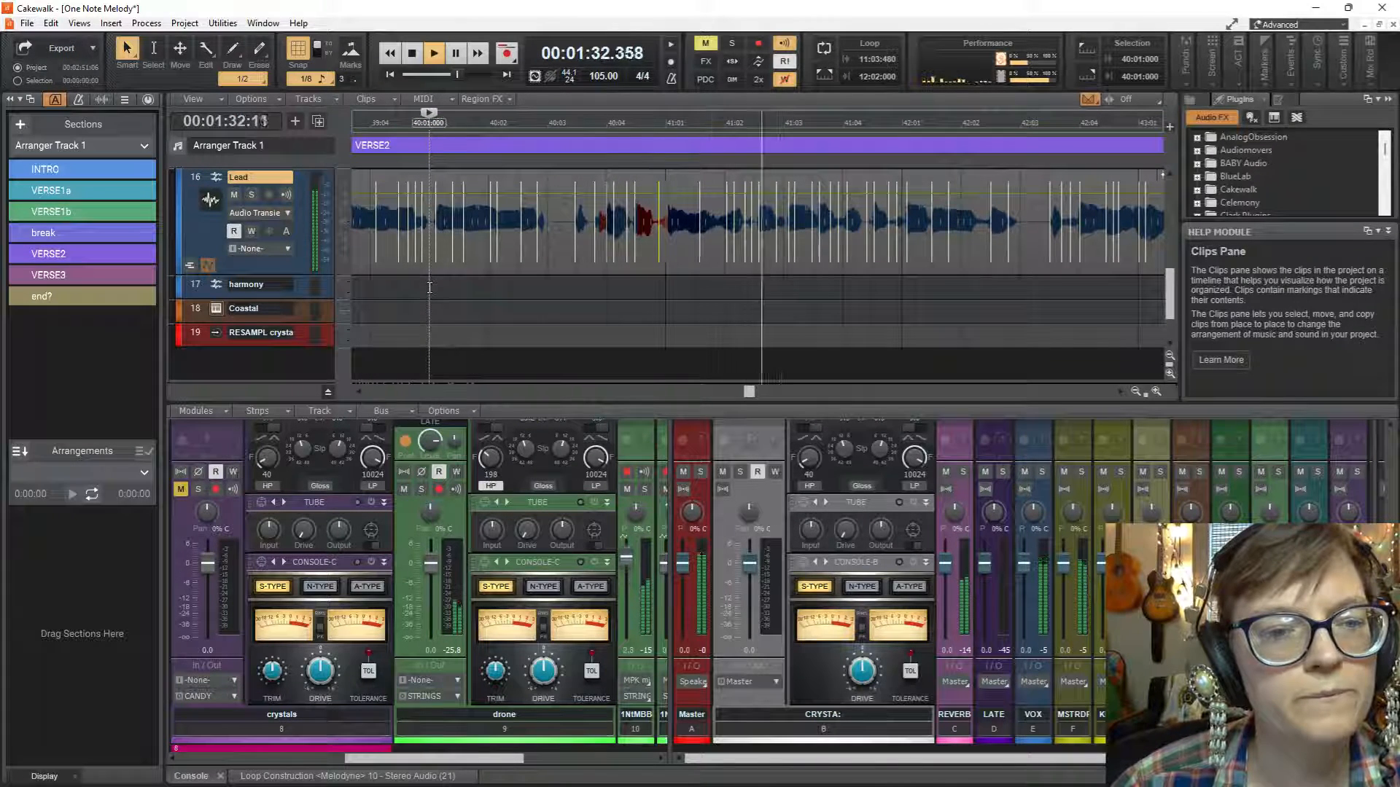
key(space)
key(space)
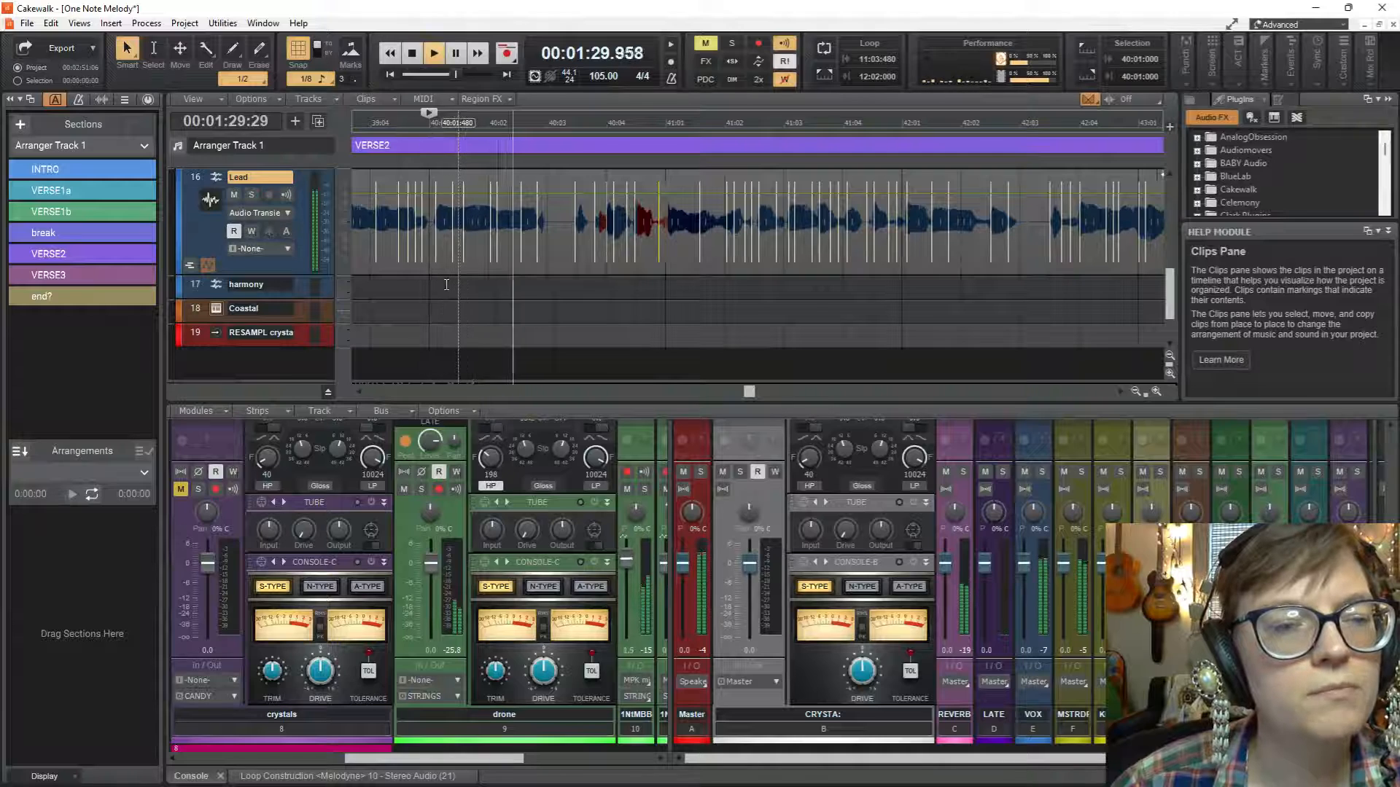
key(space)
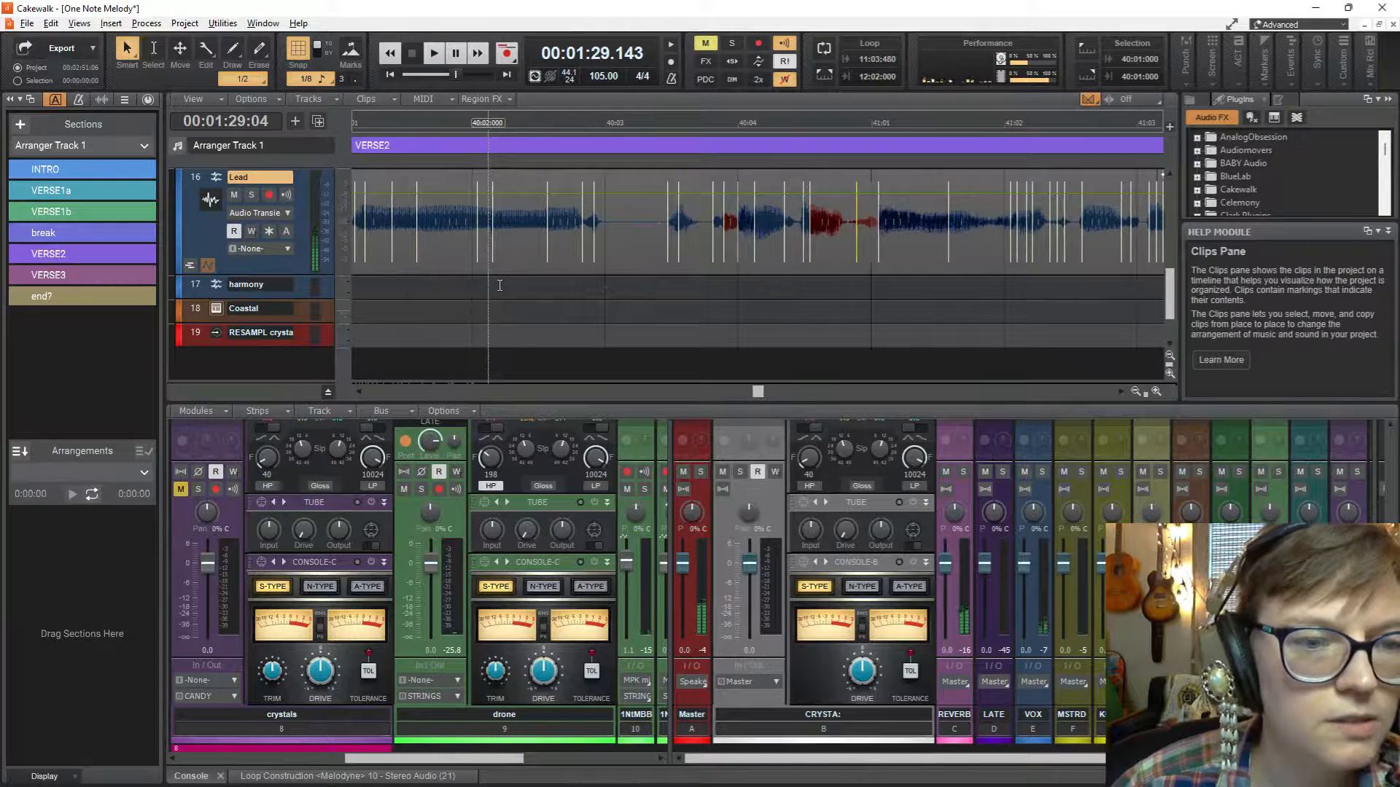
Turn off snapping, stretch the Lead transient marker midway between 40:02 and 40:03 slightly earlier, and audition the phrase.
scroll(500, 285, up, 3)
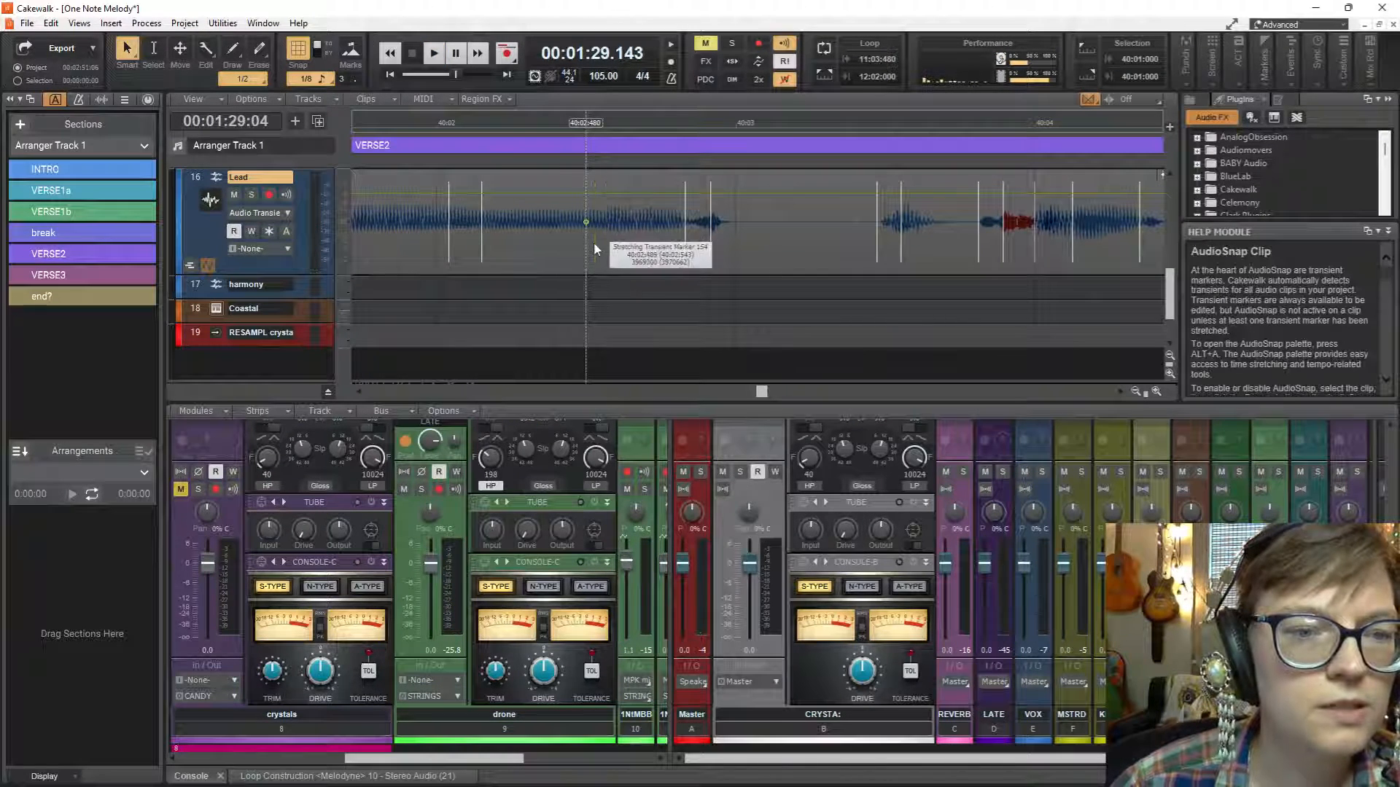
drag(595, 244, 595, 246)
click(298, 51)
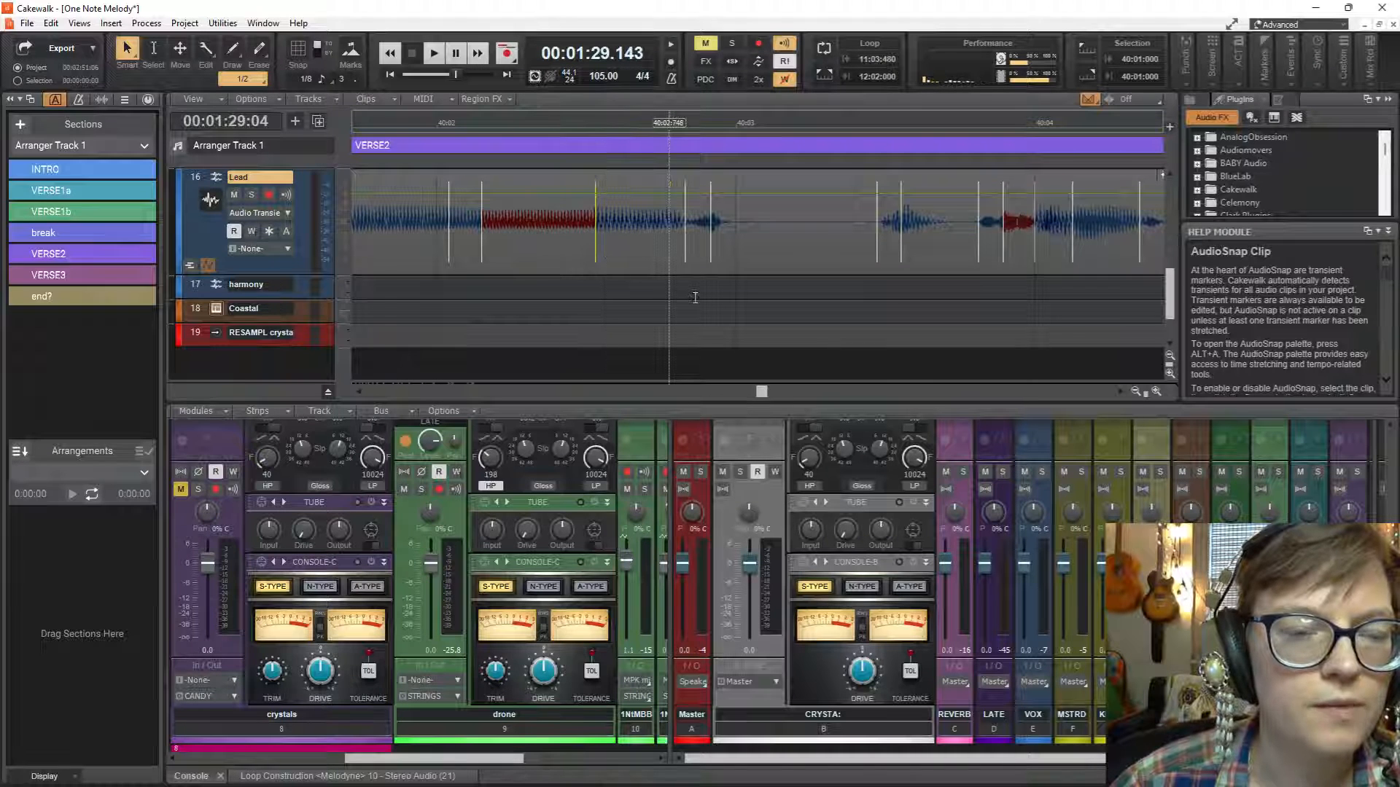
key(space)
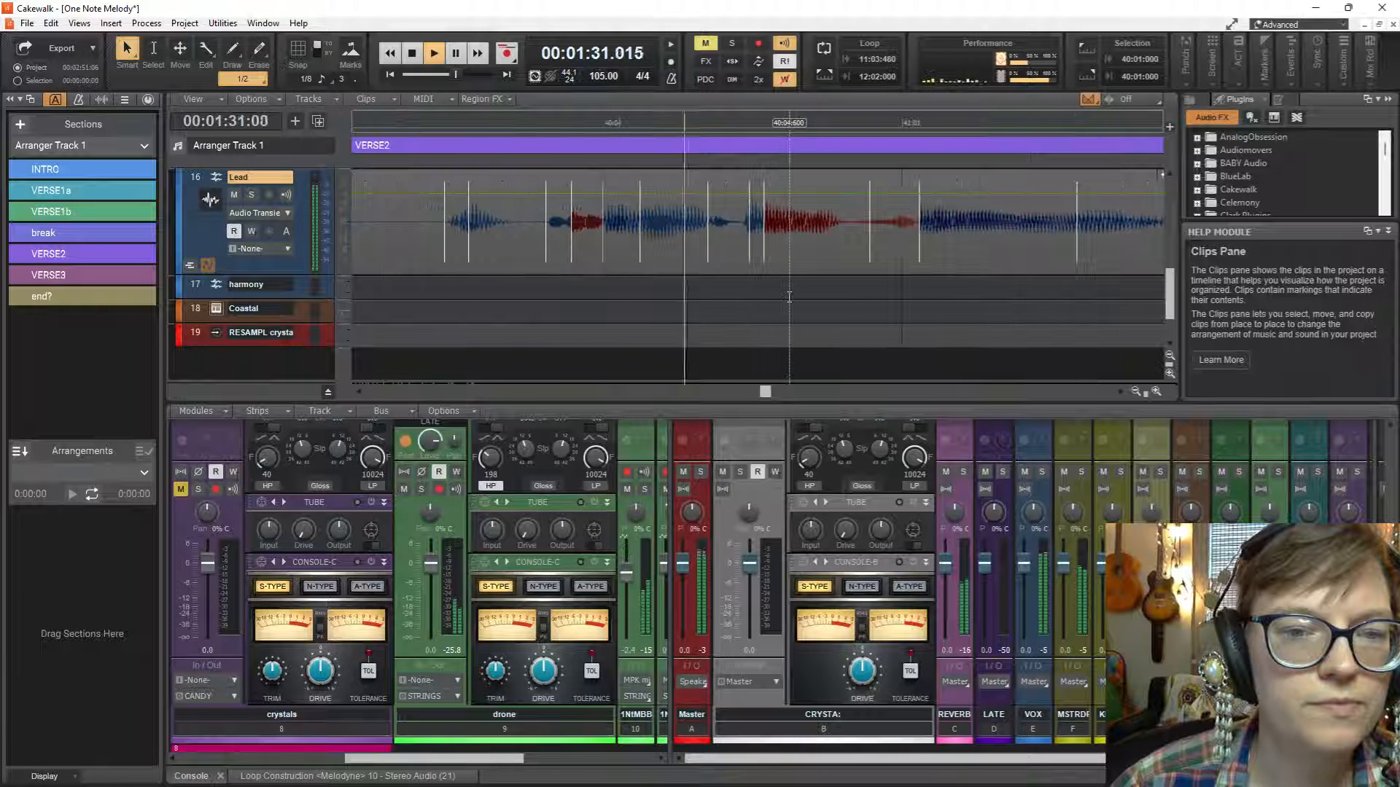
key(space)
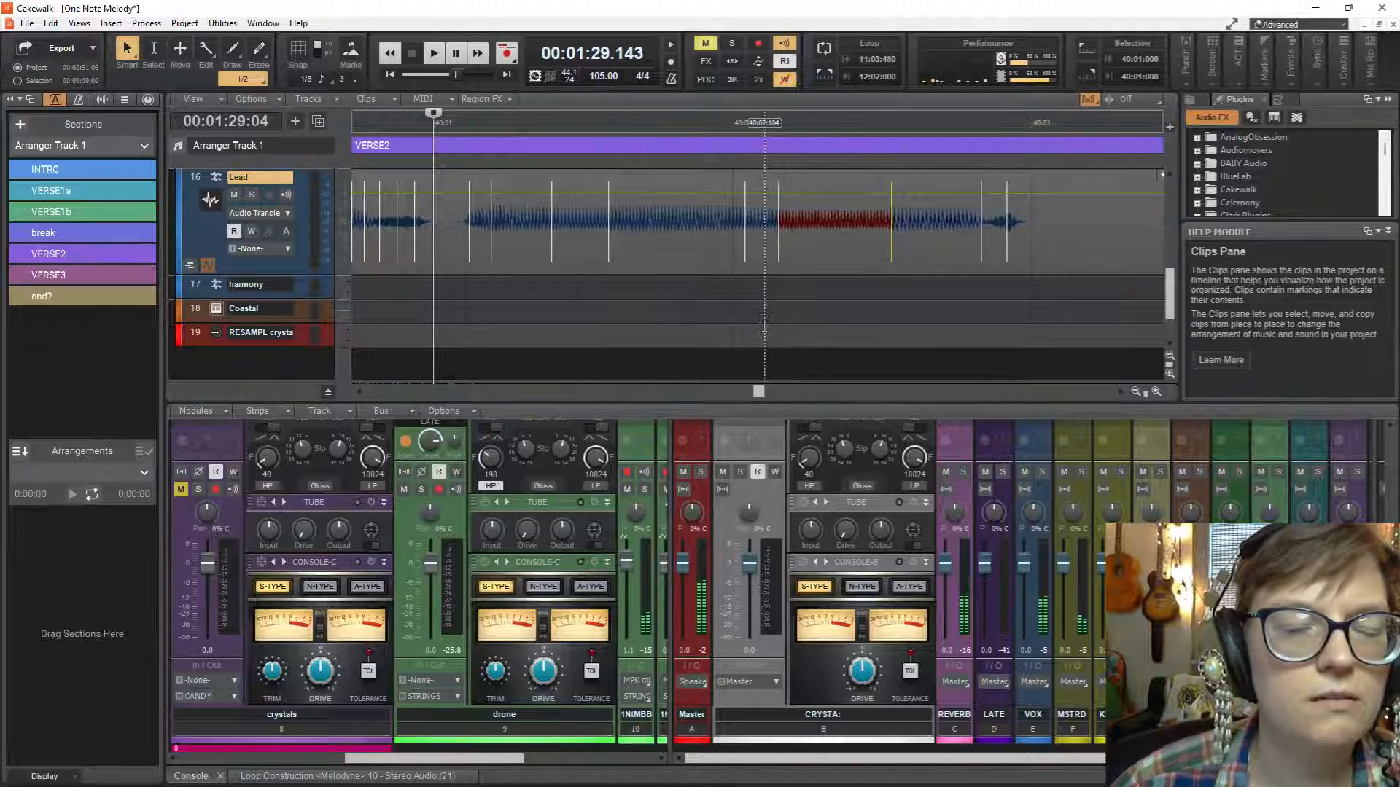
key(space)
key(space)
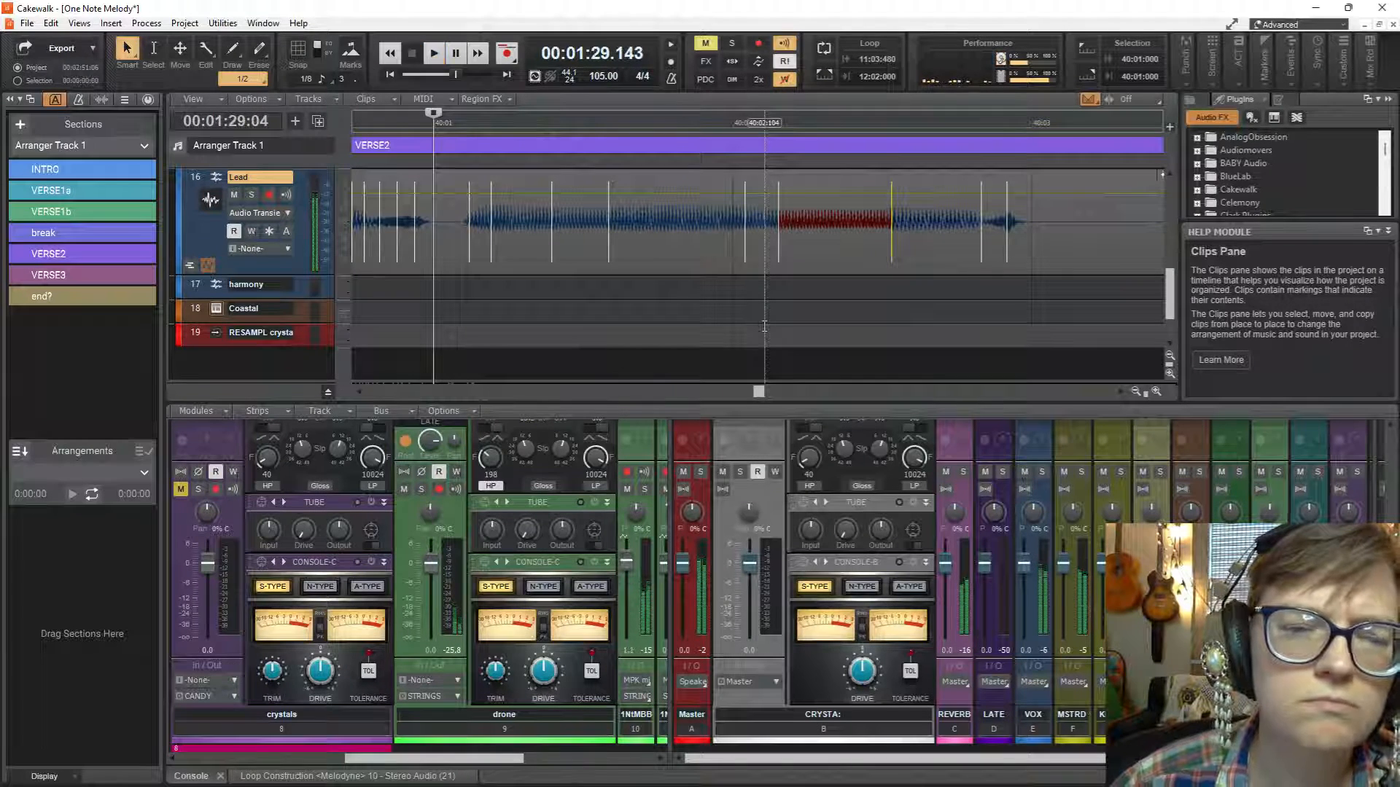
Undo the last transient marker stretch and replay the phrase from 40:01:000.
key(ctrl+z)
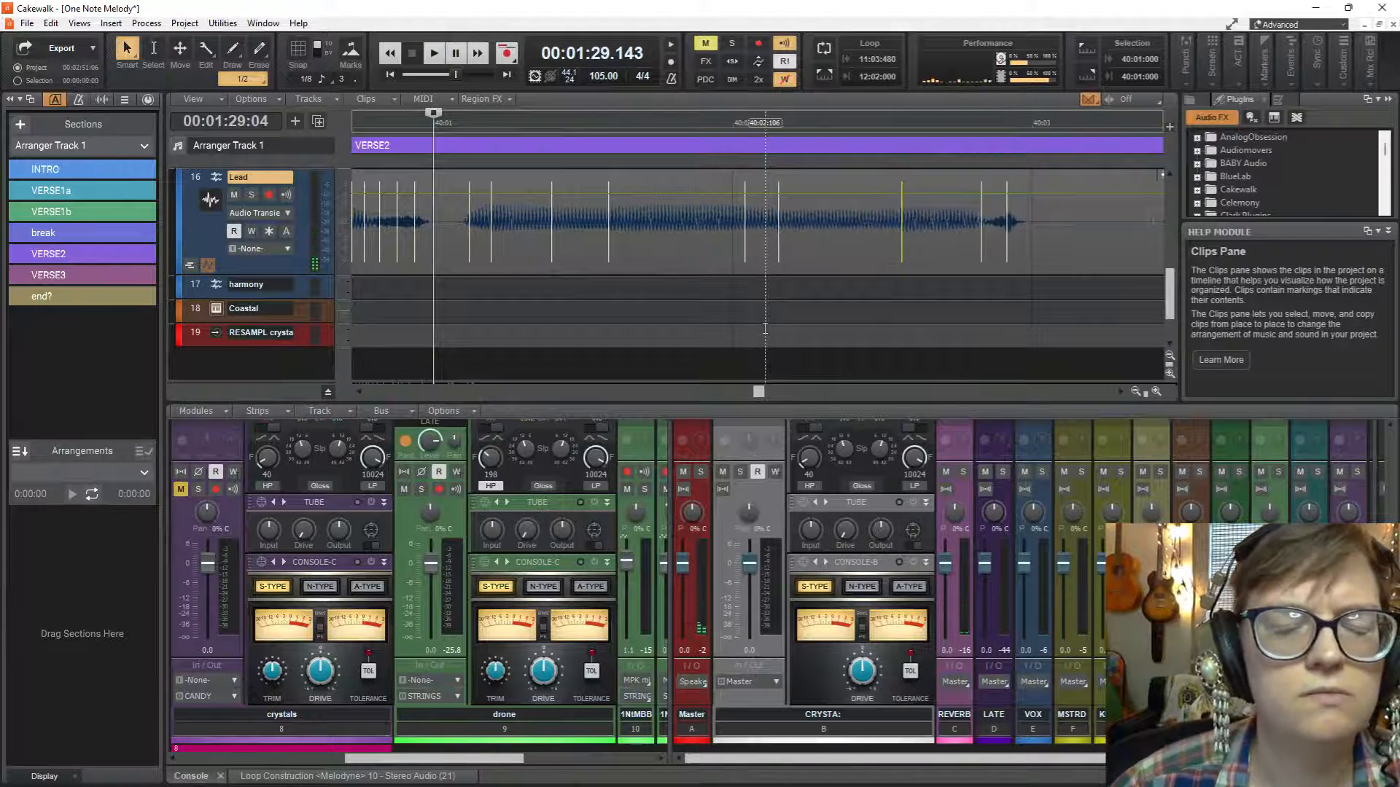
key(space)
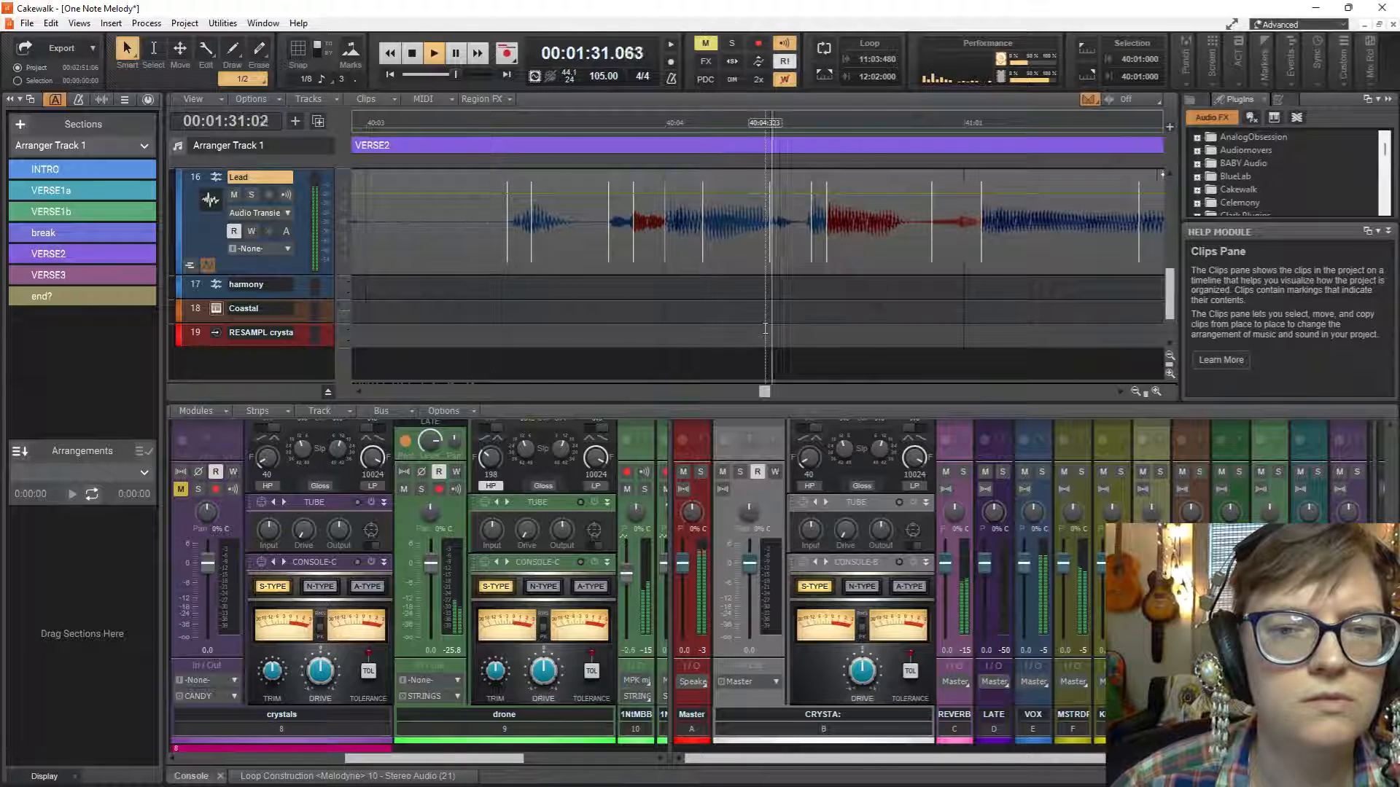
key(space)
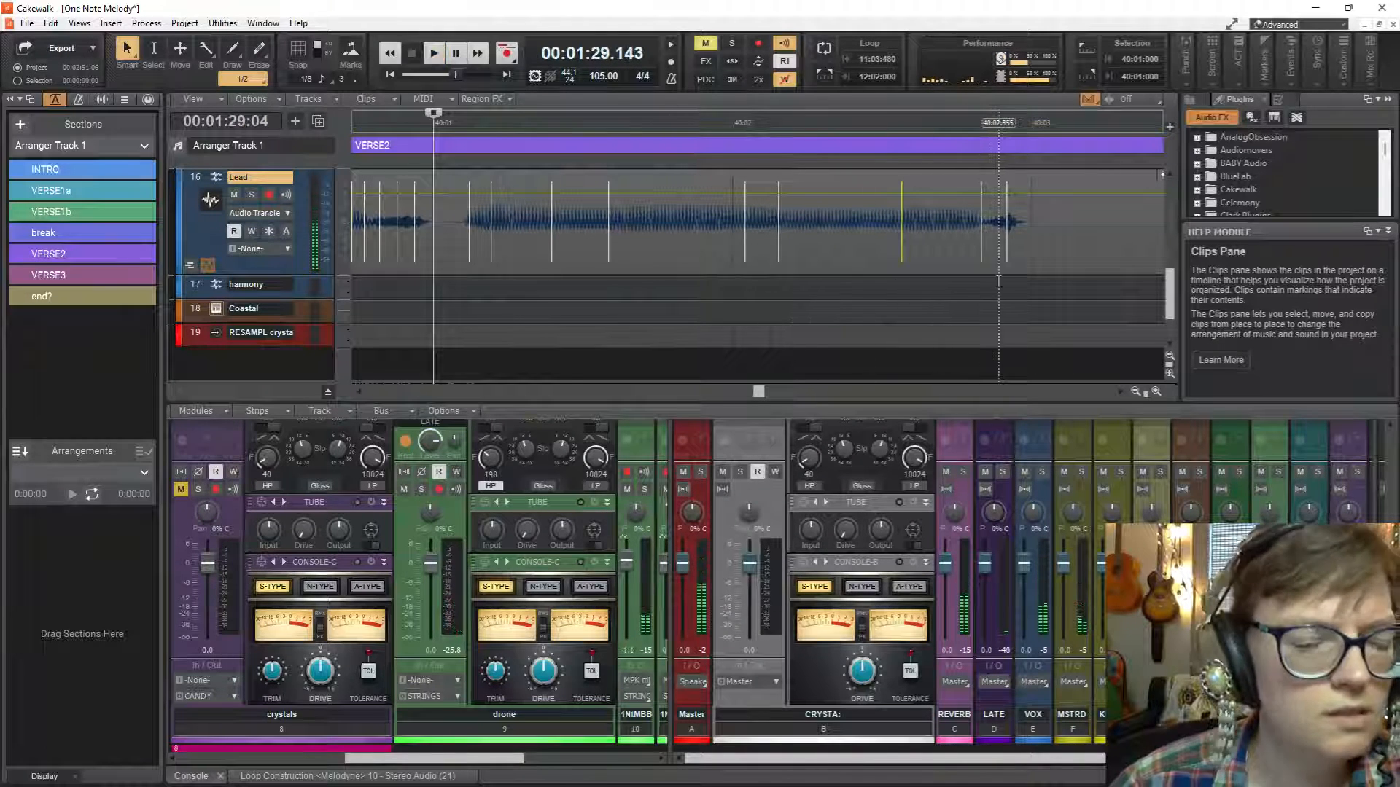
scroll(998, 281, right, 6)
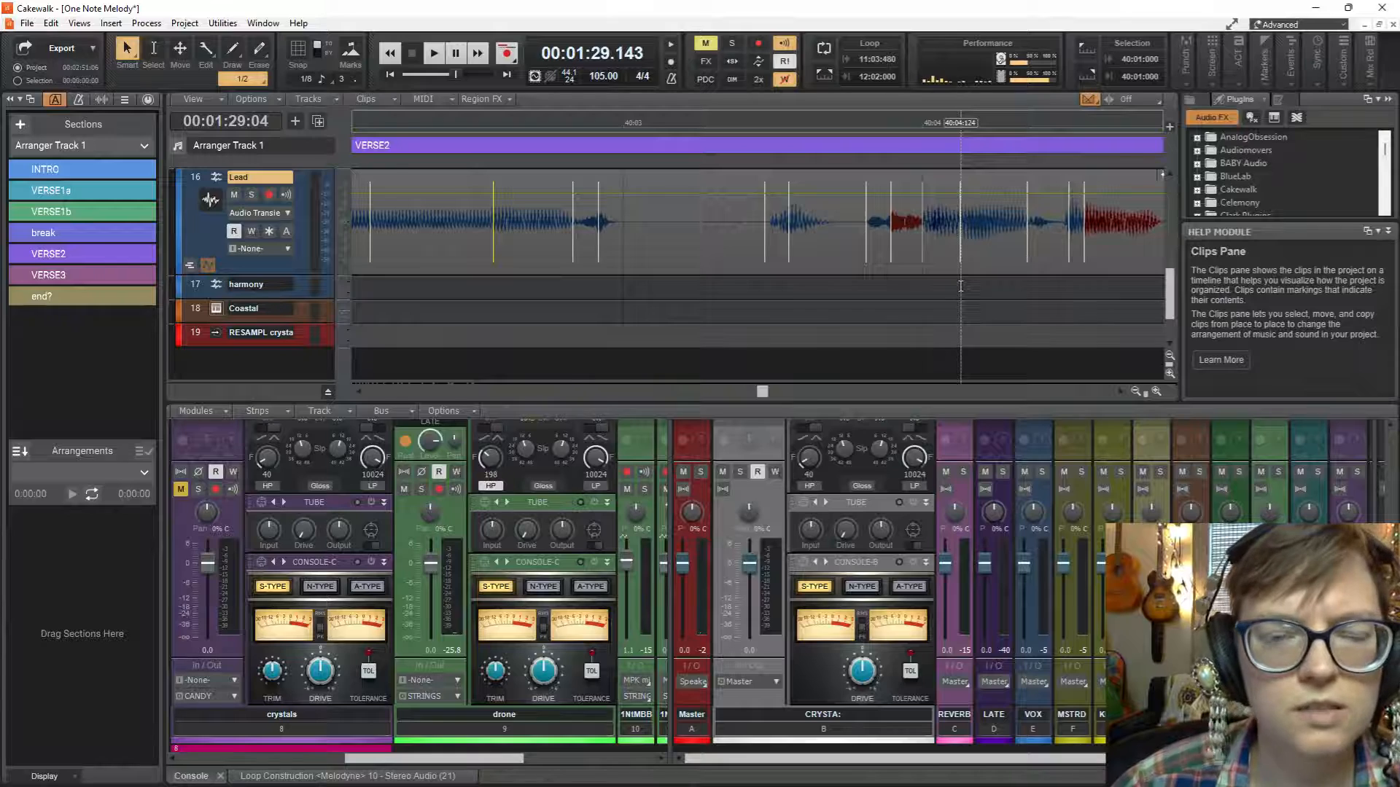
key(space)
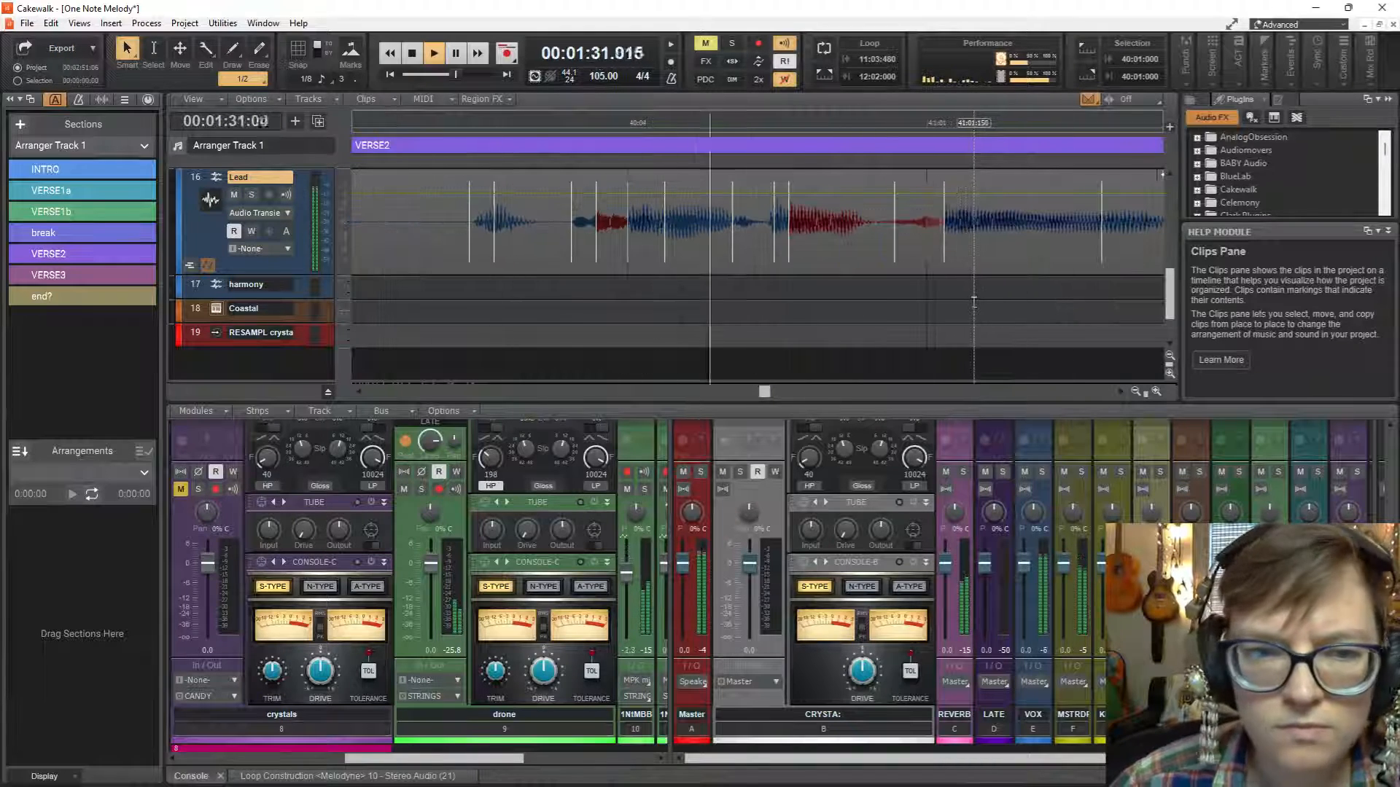
key(space)
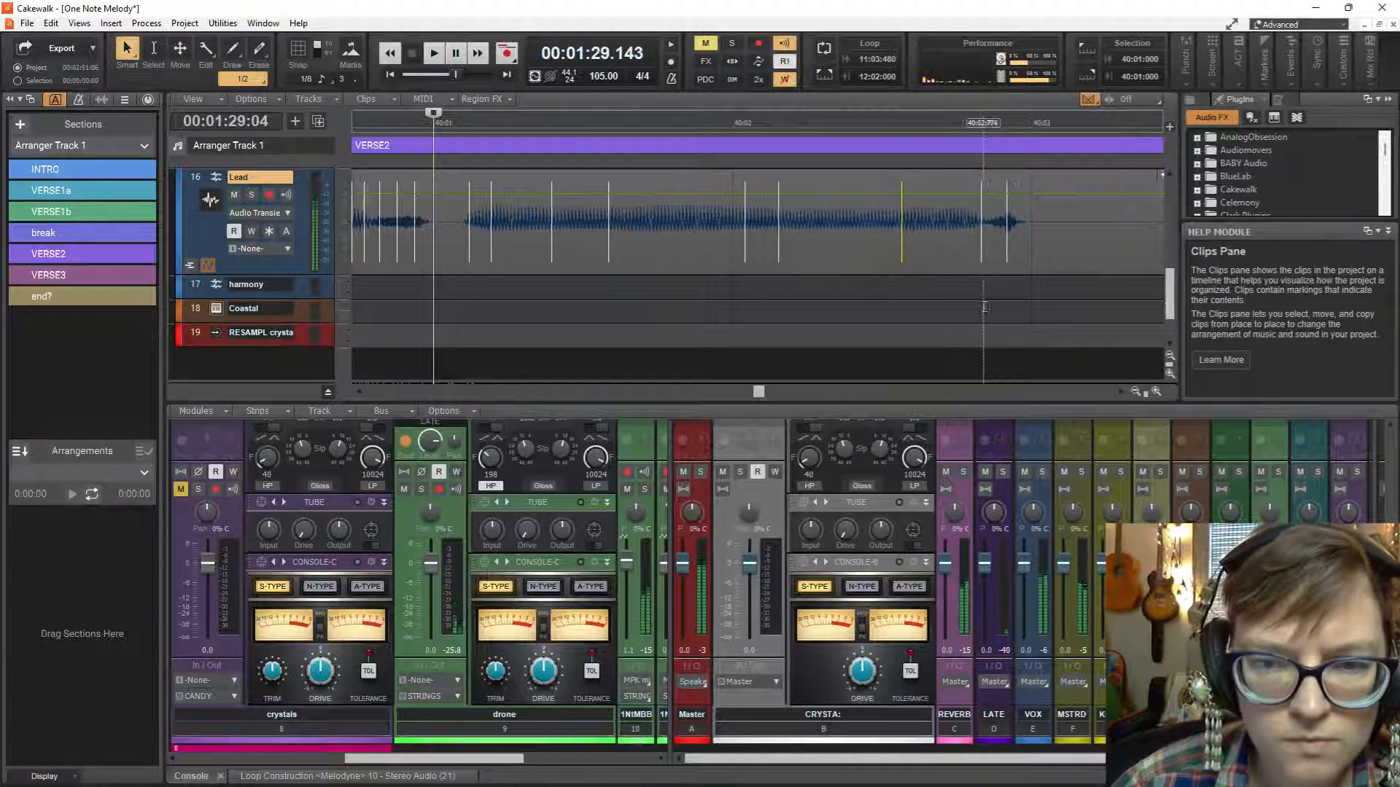
Set the playback start to 40:03:576 and play the Lead words around 40:04 repeatedly.
scroll(985, 307, right, 6)
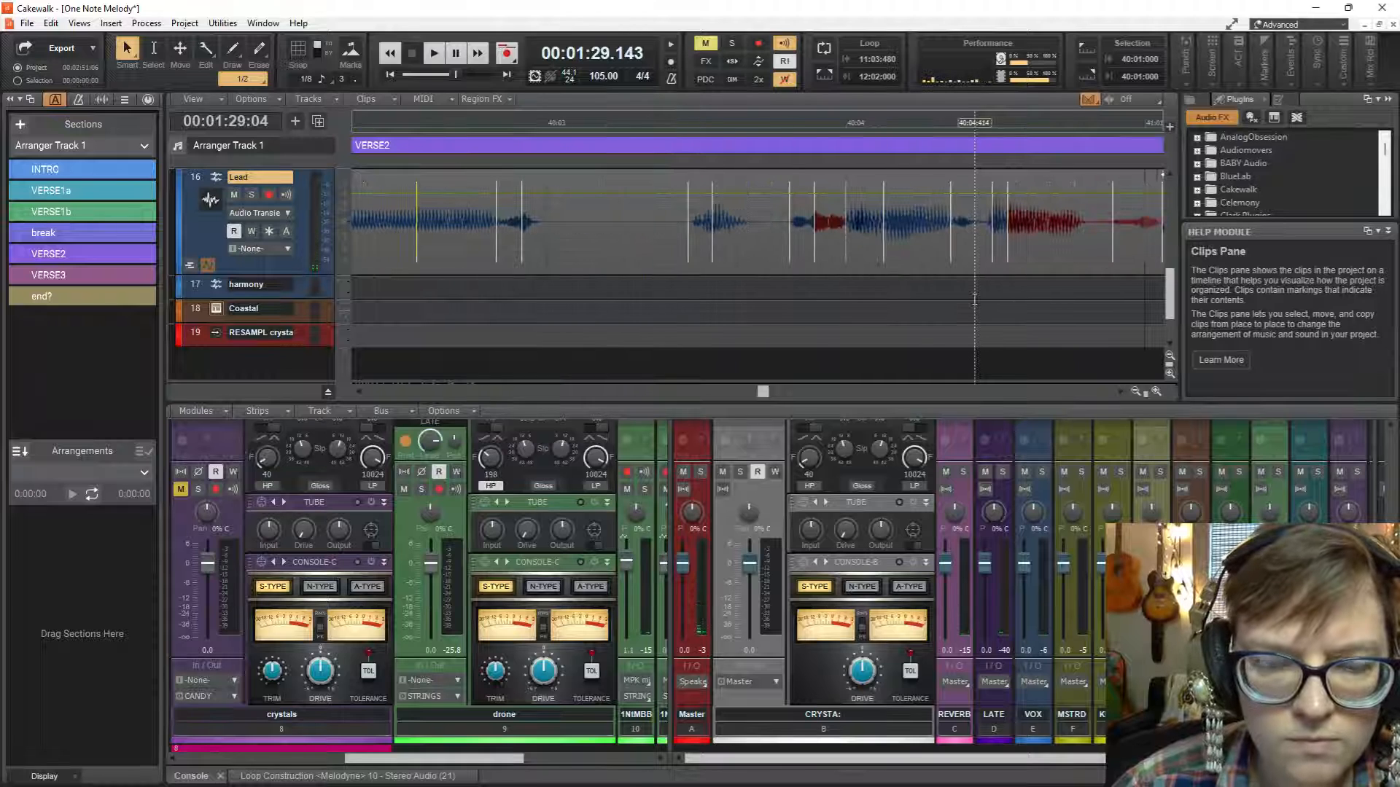
scroll(936, 301, right, 2)
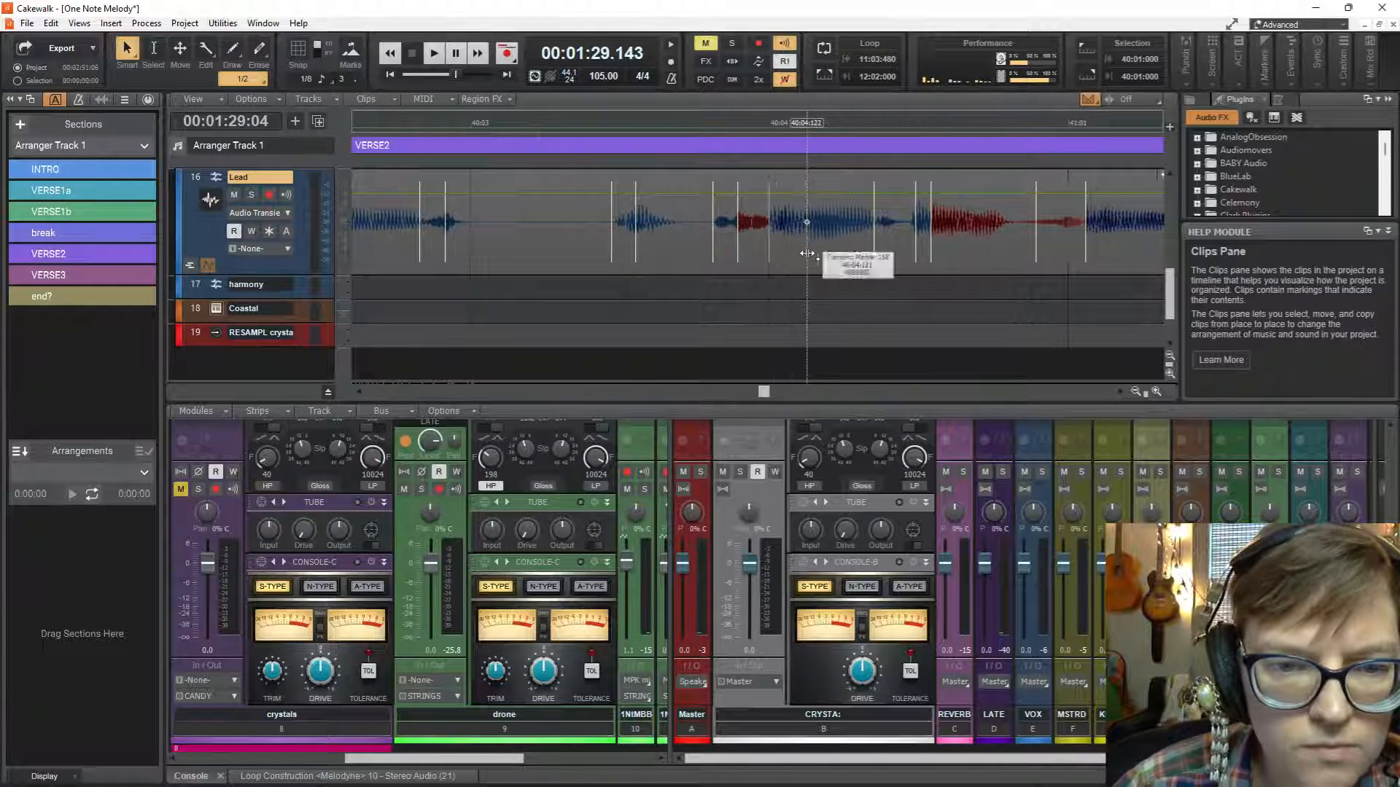
click(650, 257)
key(space)
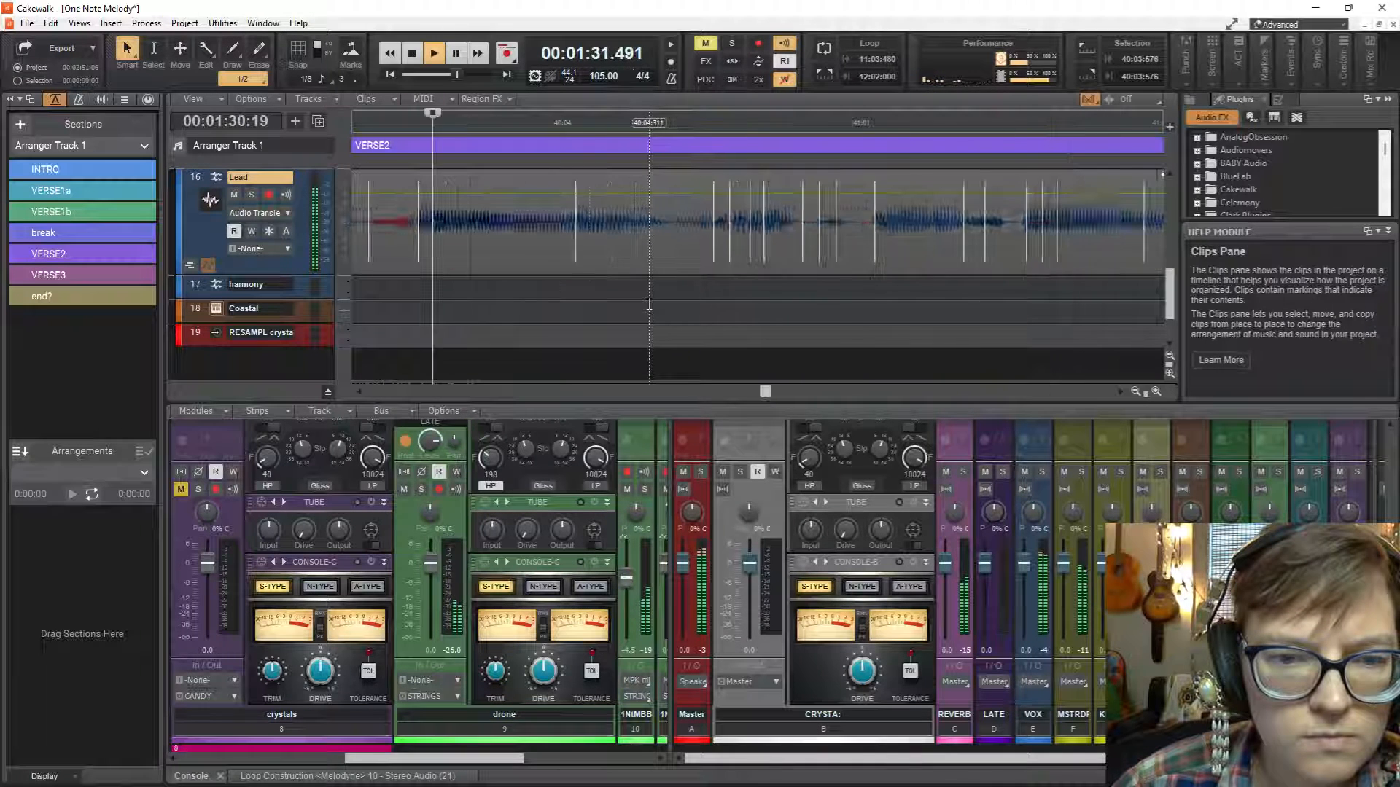
key(space)
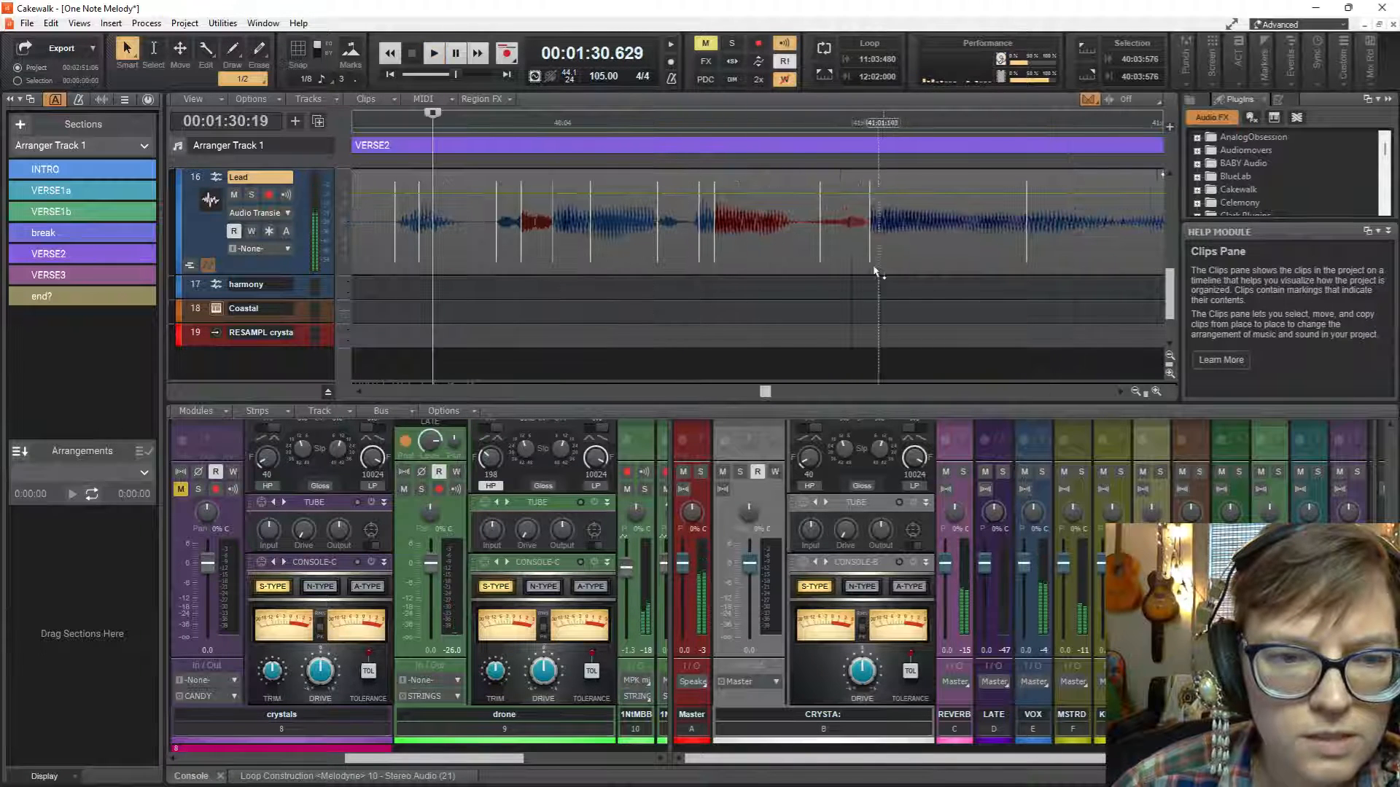
key(space)
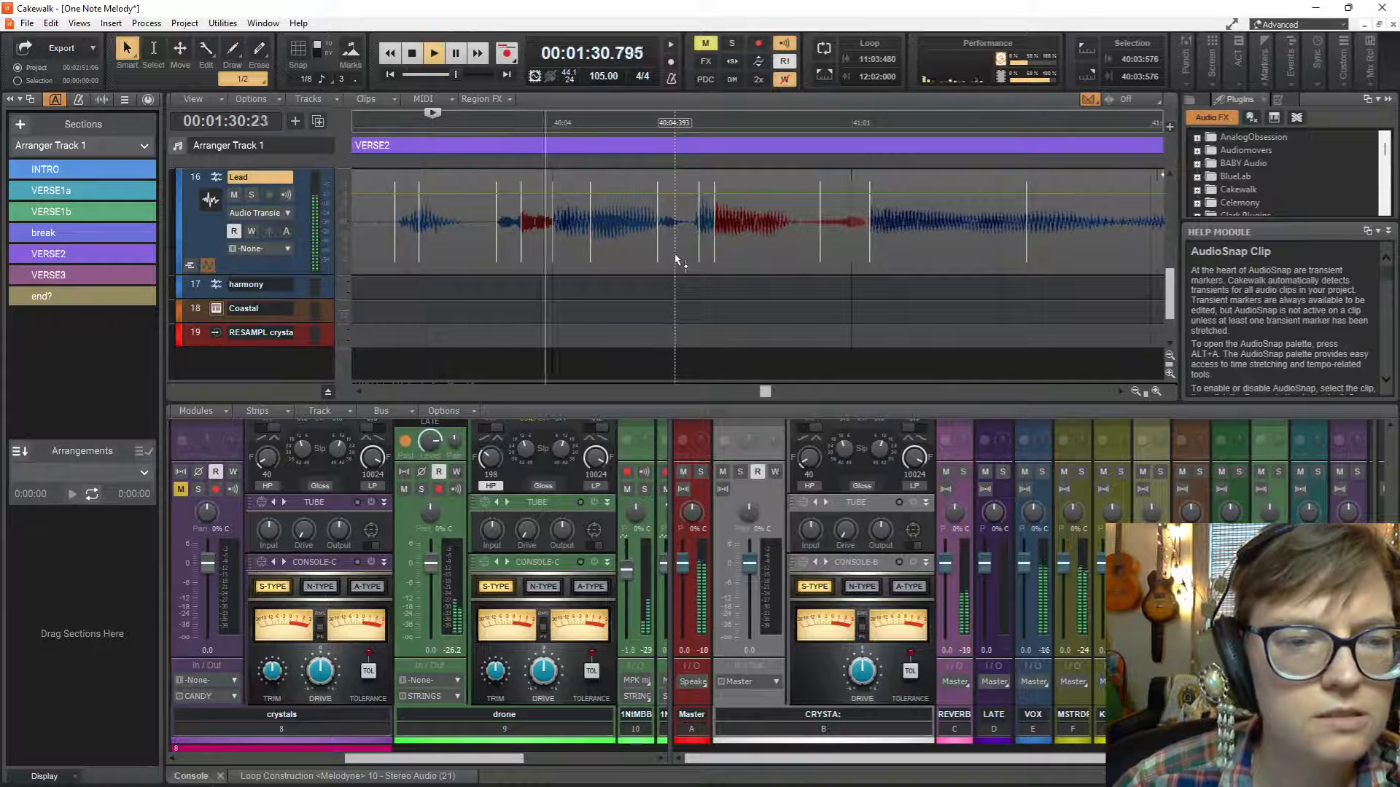
key(space)
Stretch the Lead transient marker after 40:04 earlier to about 40:04:313 and play the phrase.
drag(676, 260, 651, 253)
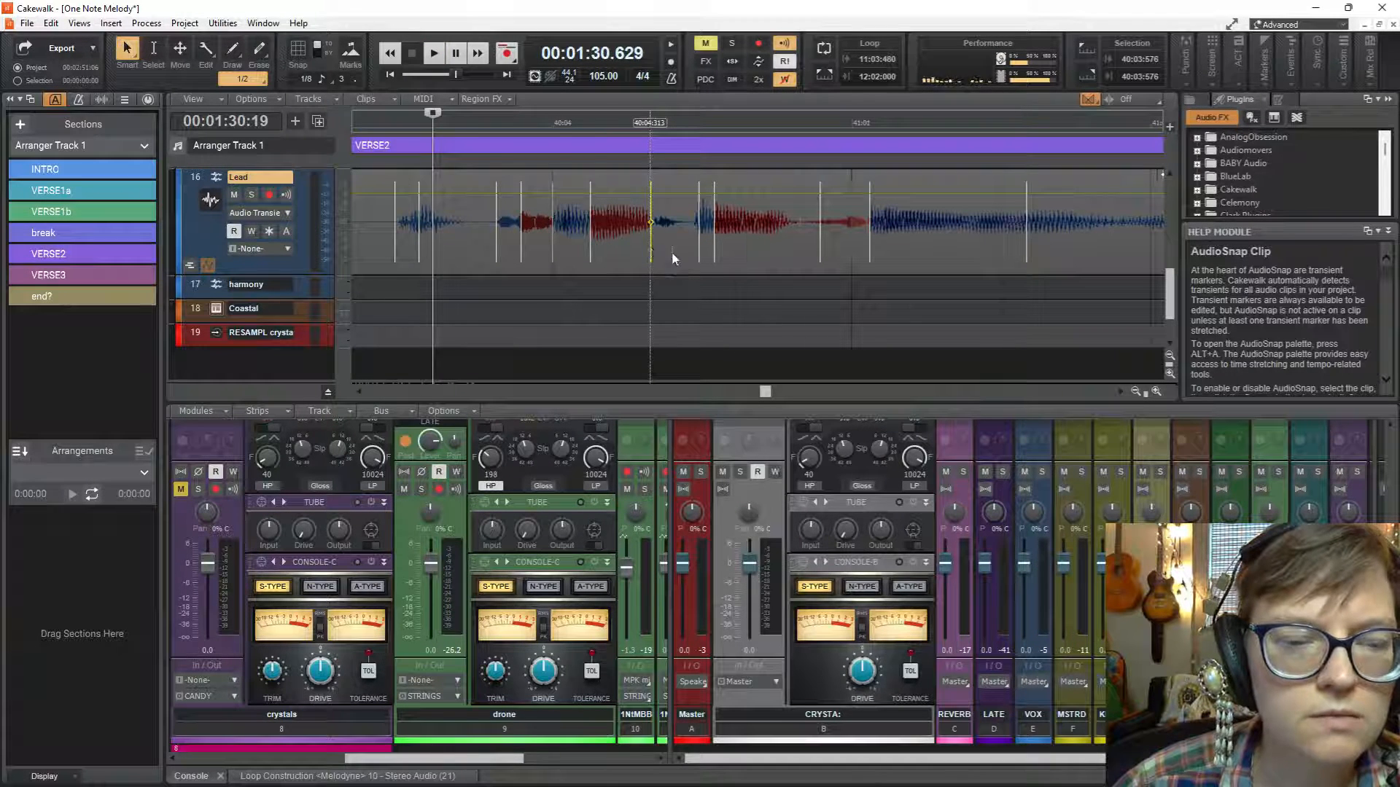
key(space)
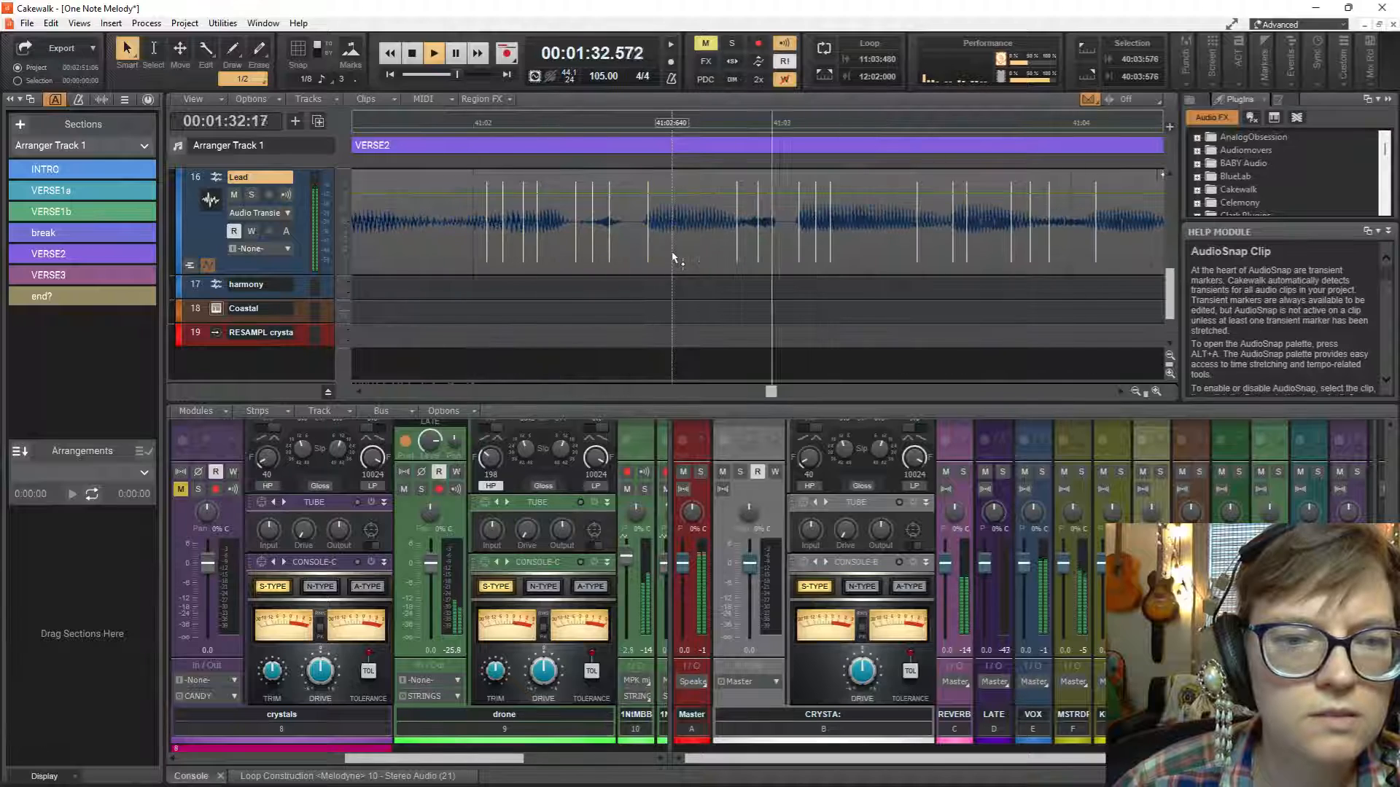
key(space)
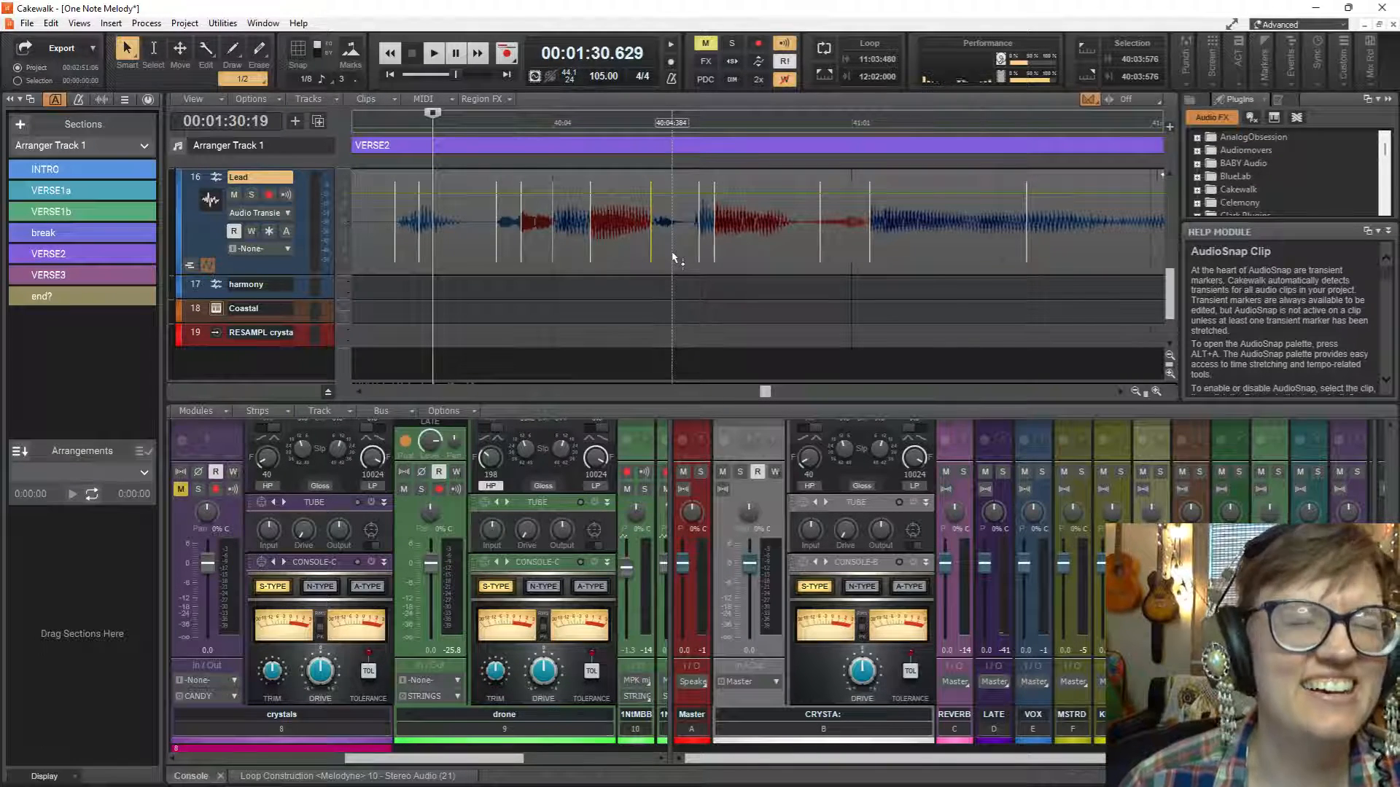
Replay the phrase, shift the Lead transient markers around 41:01 slightly earlier, with the later one at about 41:01:045, and audition the result.
key(space)
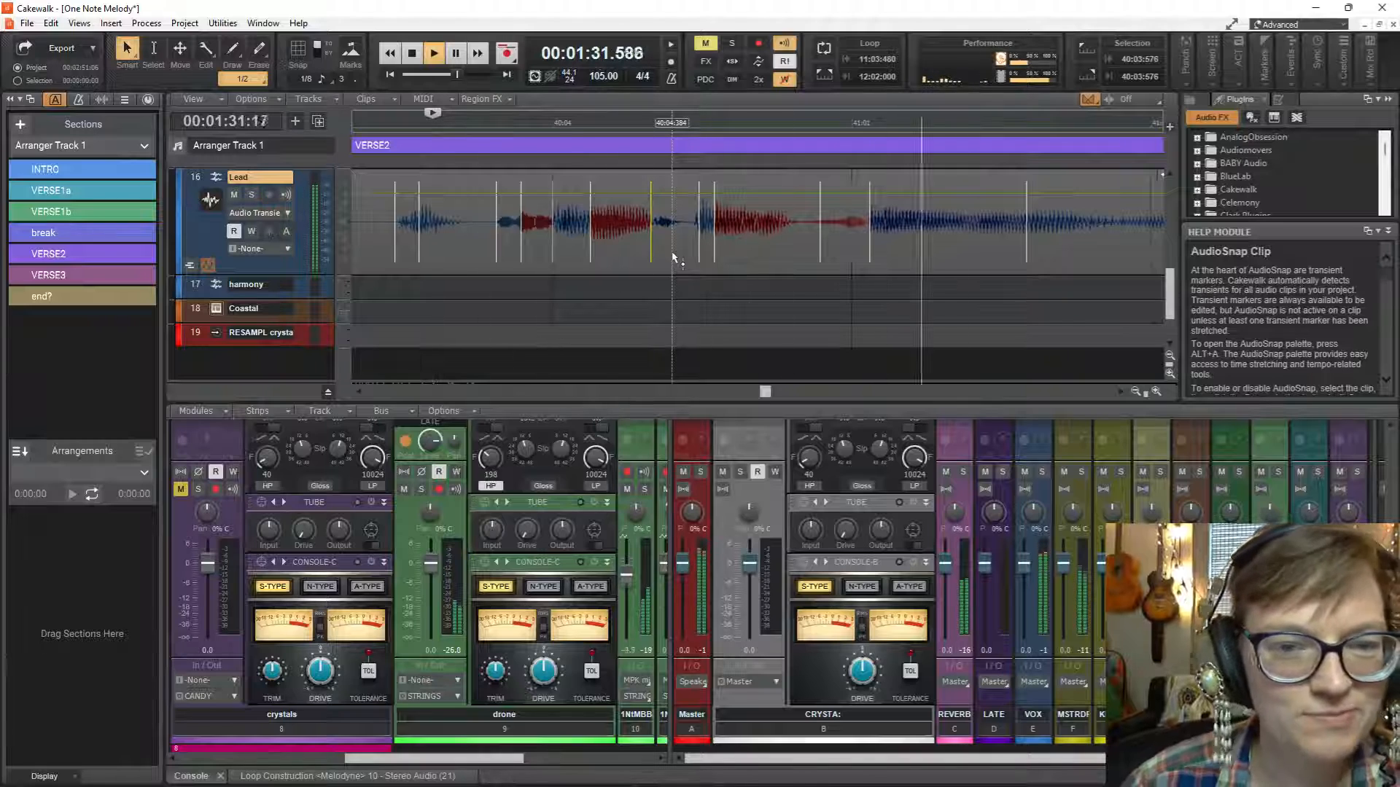
key(space)
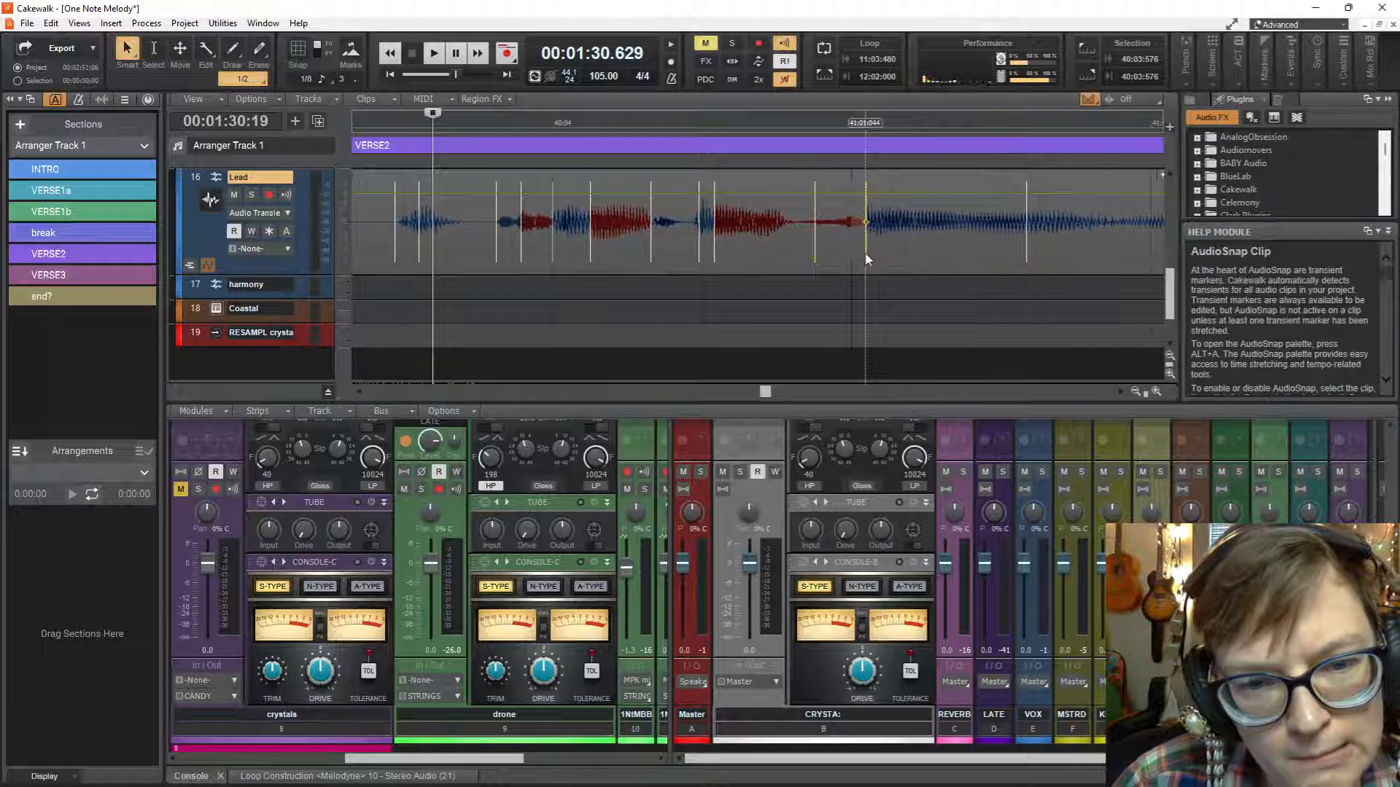
key(space)
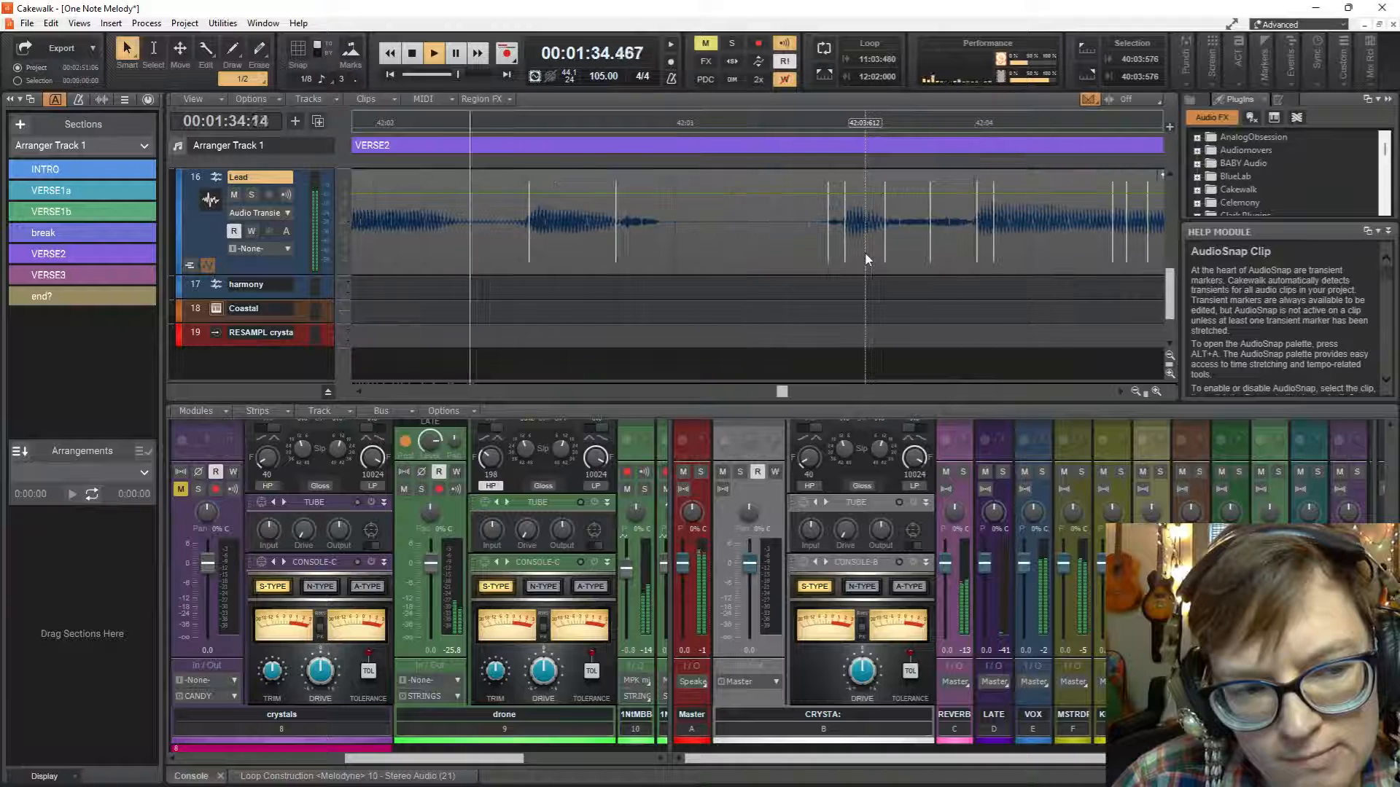
key(space)
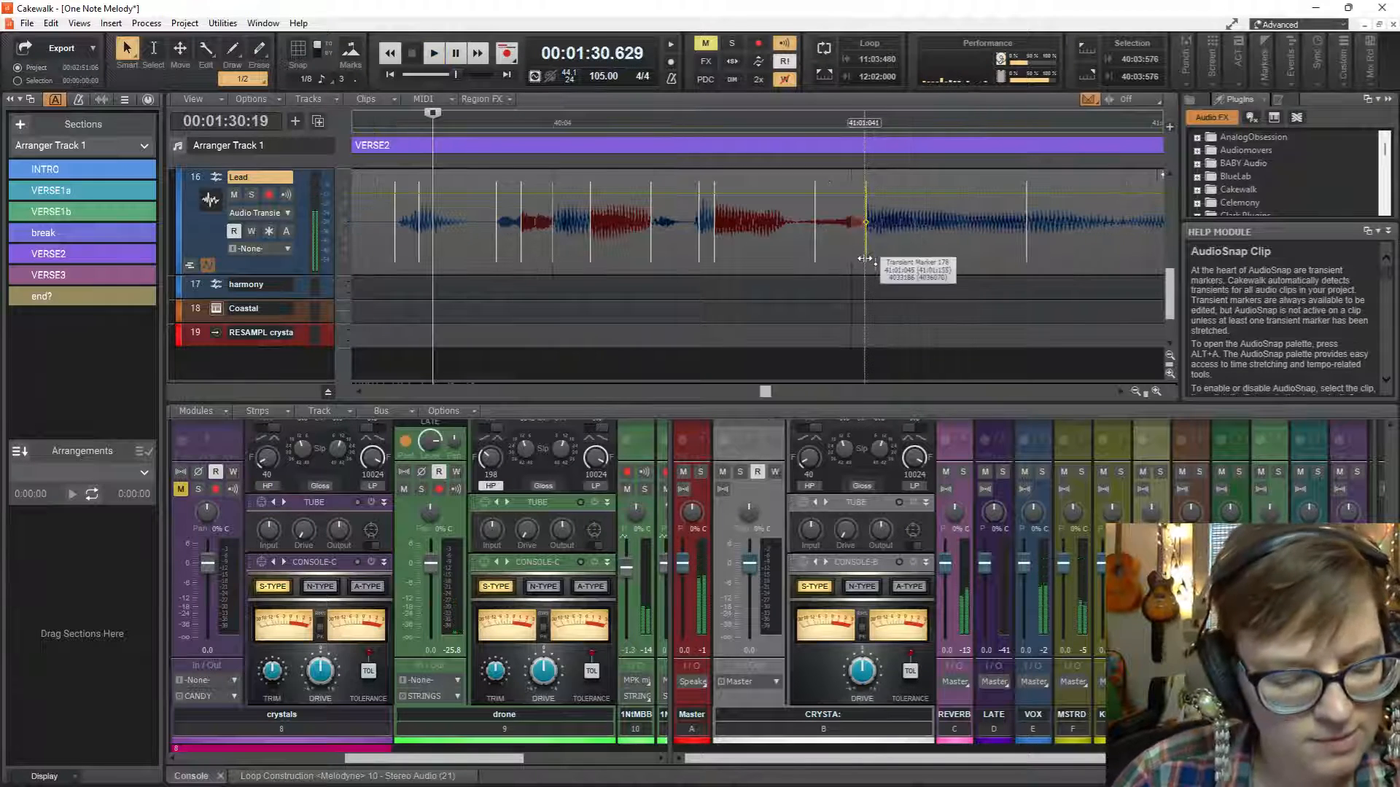
Move the playback start to 40:03:317, play the rest of the Lead's VERSE2 vocal, and restart playback from there.
scroll(866, 255, down, 4)
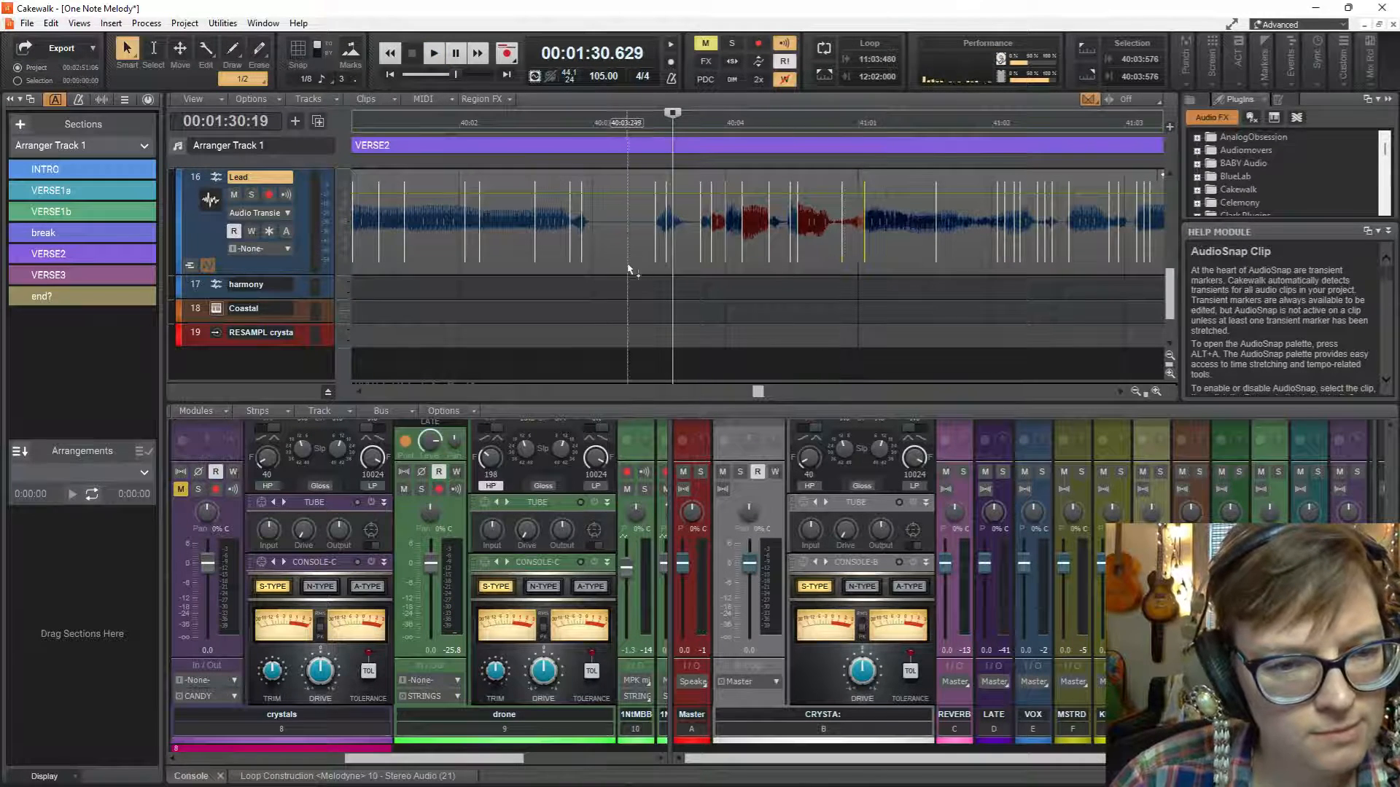
key(space)
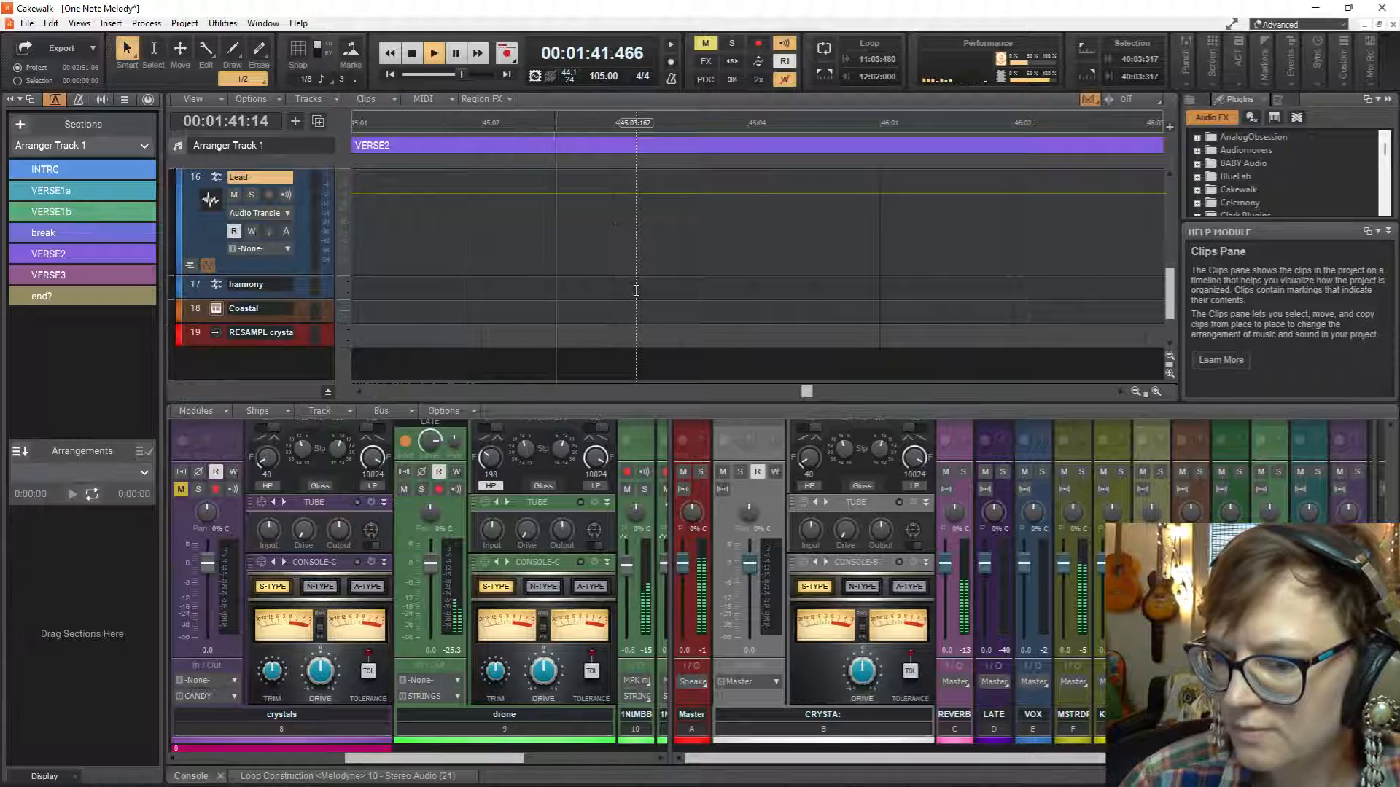
key(space)
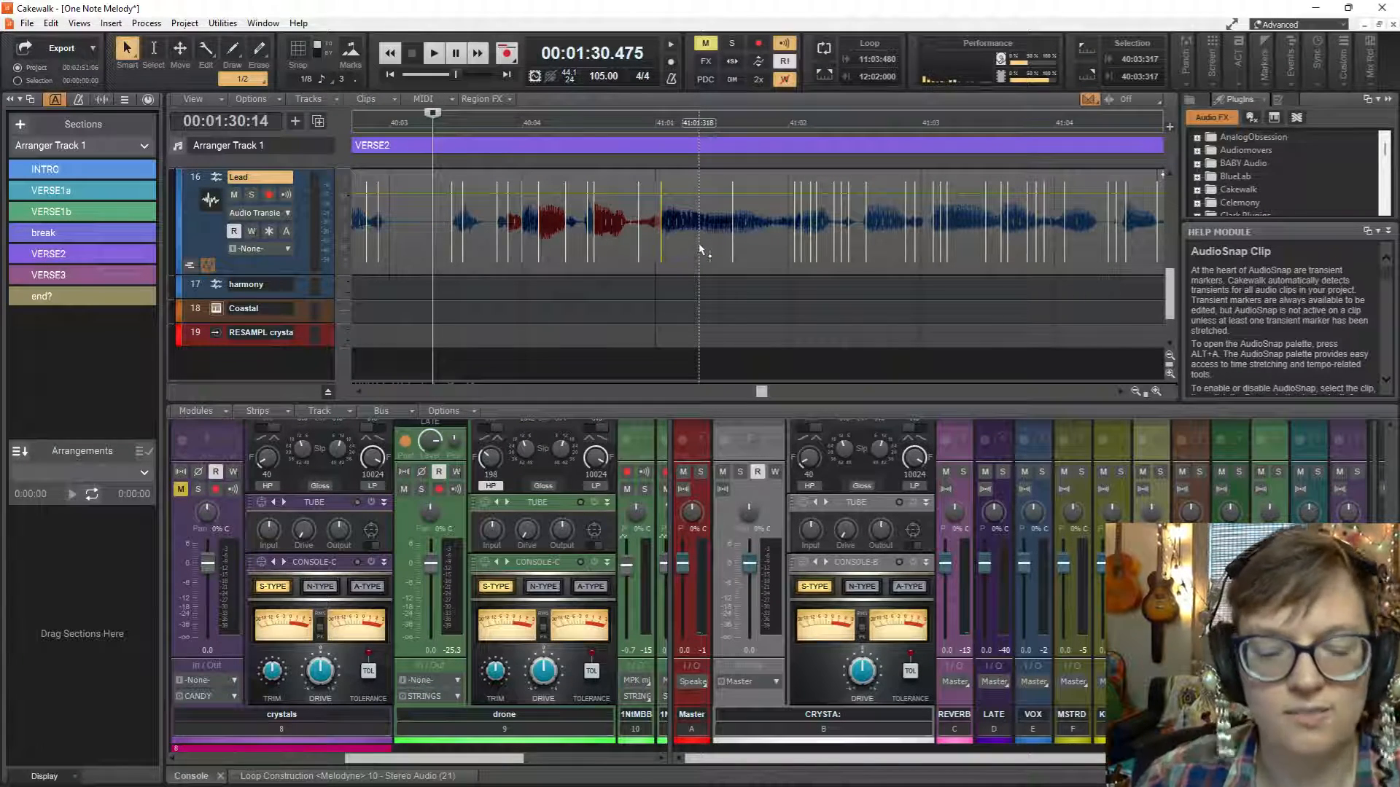
key(space)
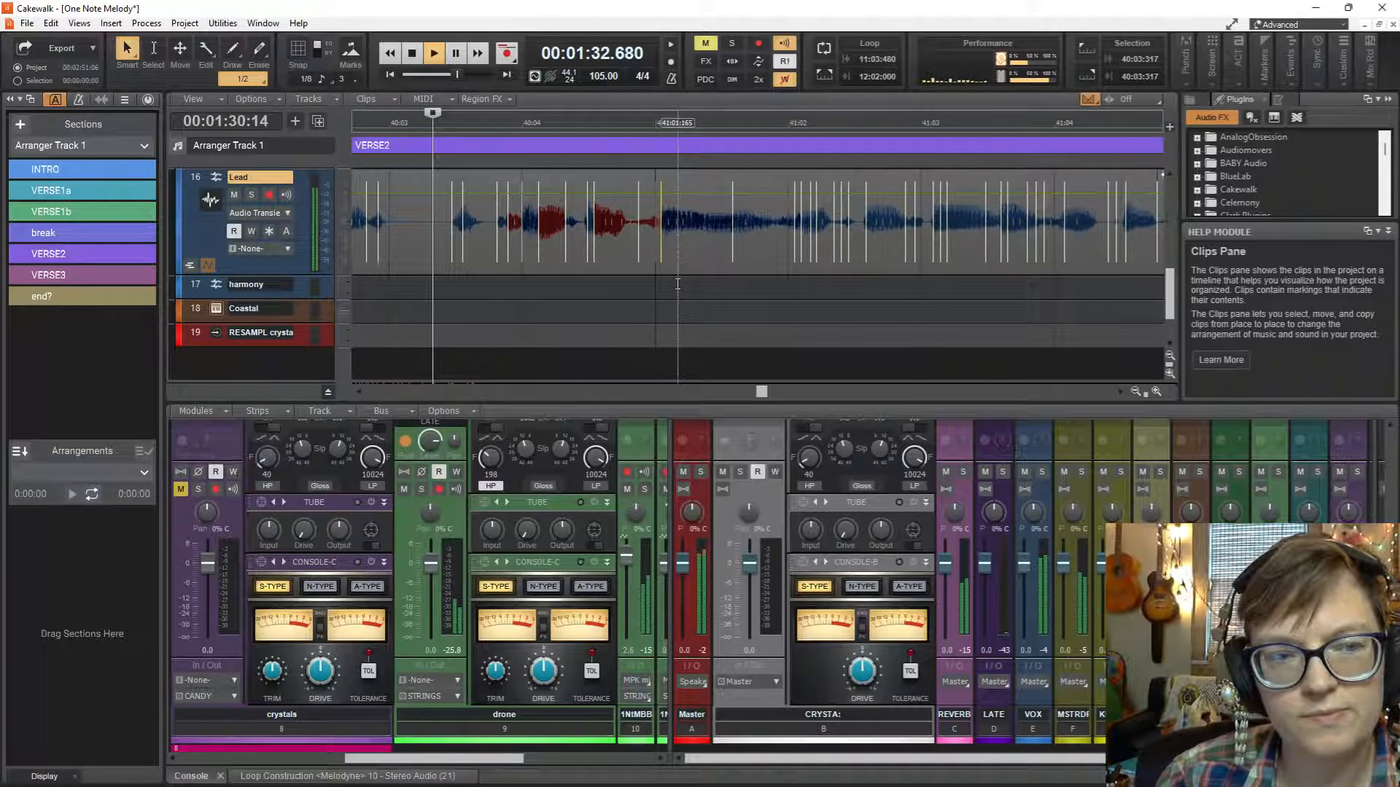
Replay the Lead phrase from 40:03:317, adjust the pair of transient markers around 40:04:644, and audition the phrase again.
key(space)
key(space)
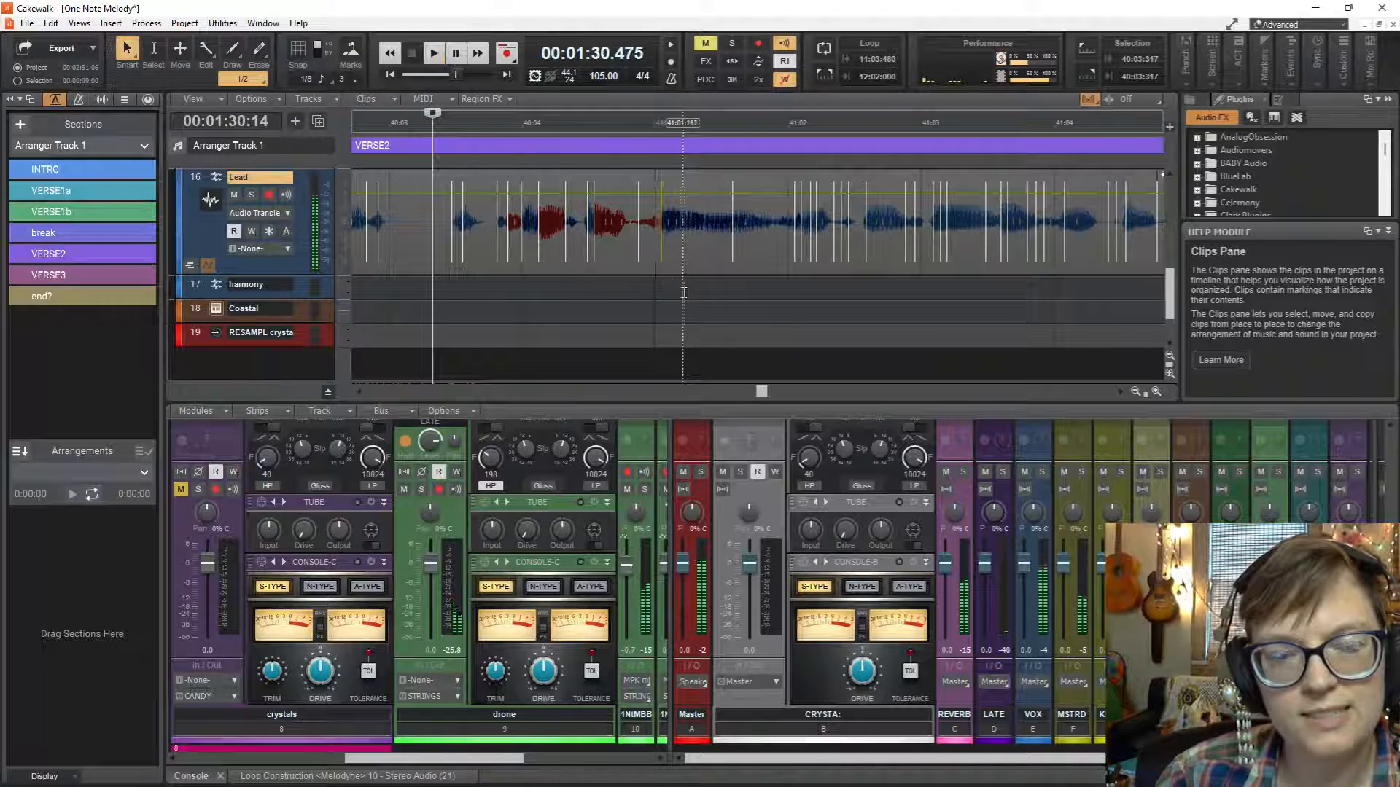
key(space)
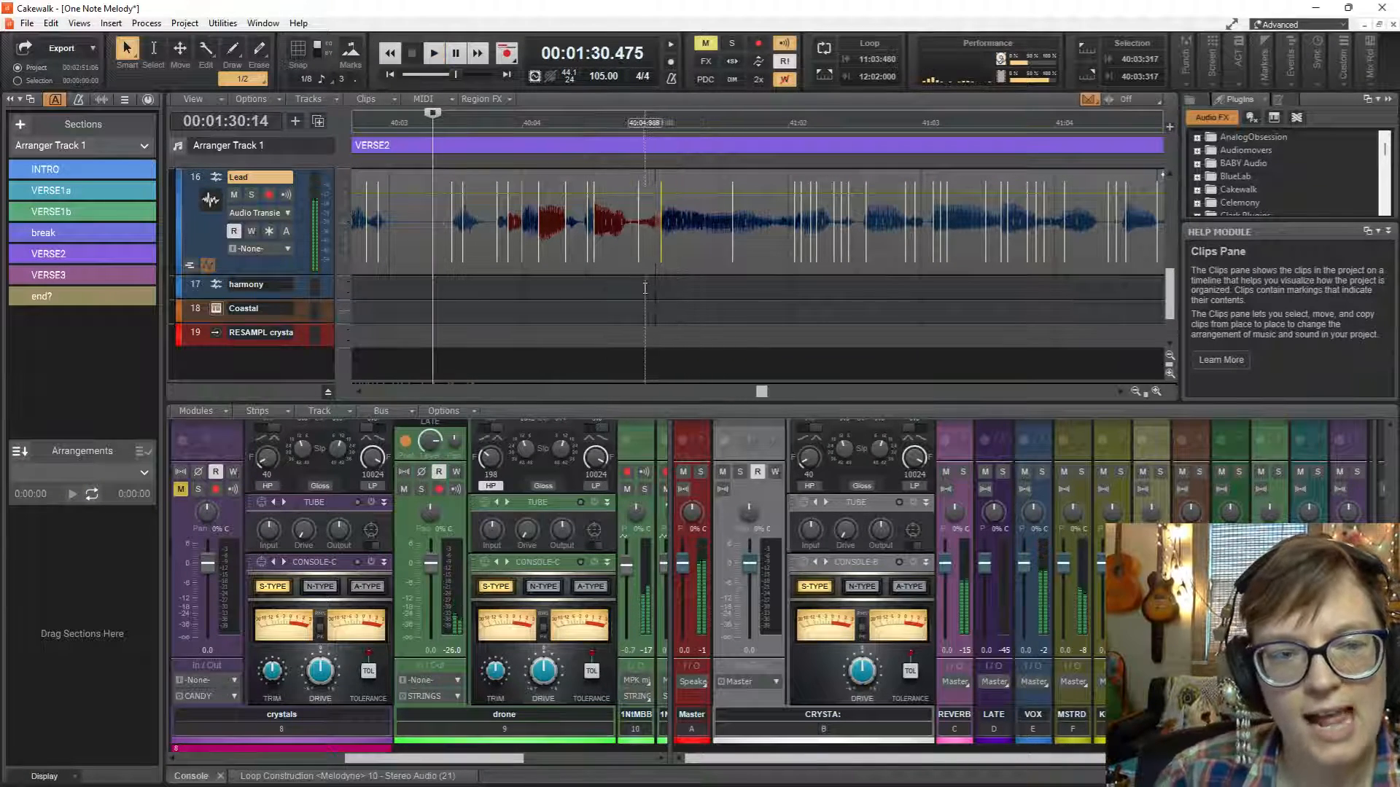
scroll(647, 263, up, 2)
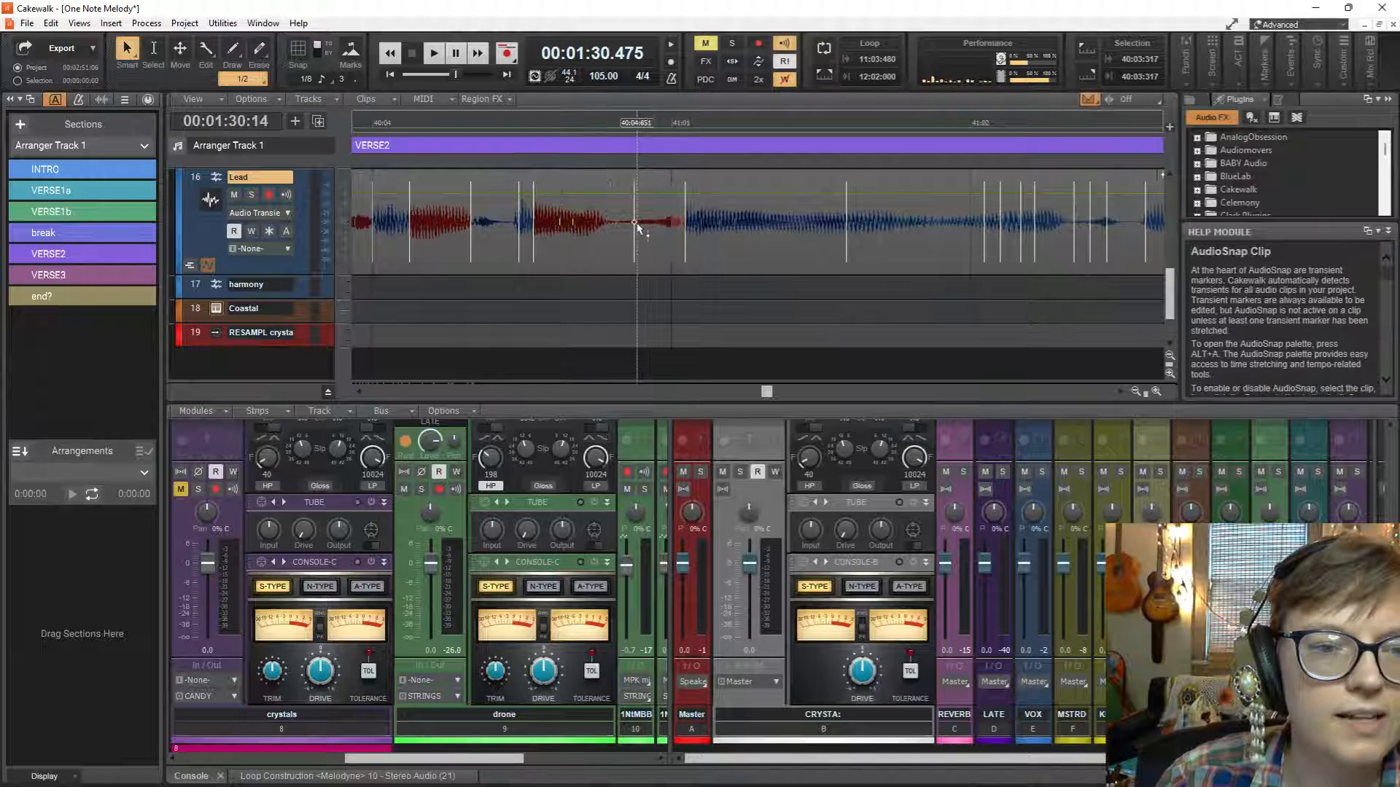
click(576, 226)
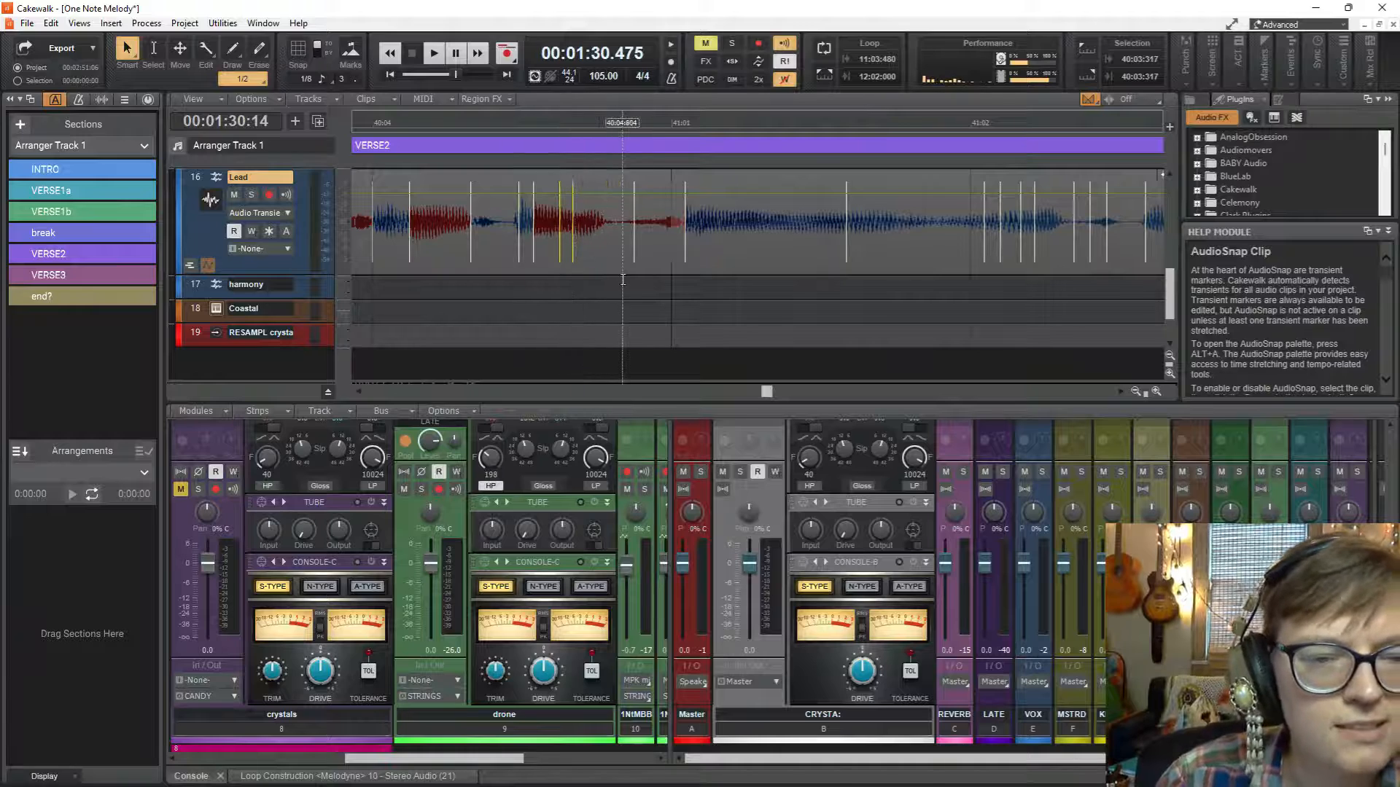
key(space)
key(space)
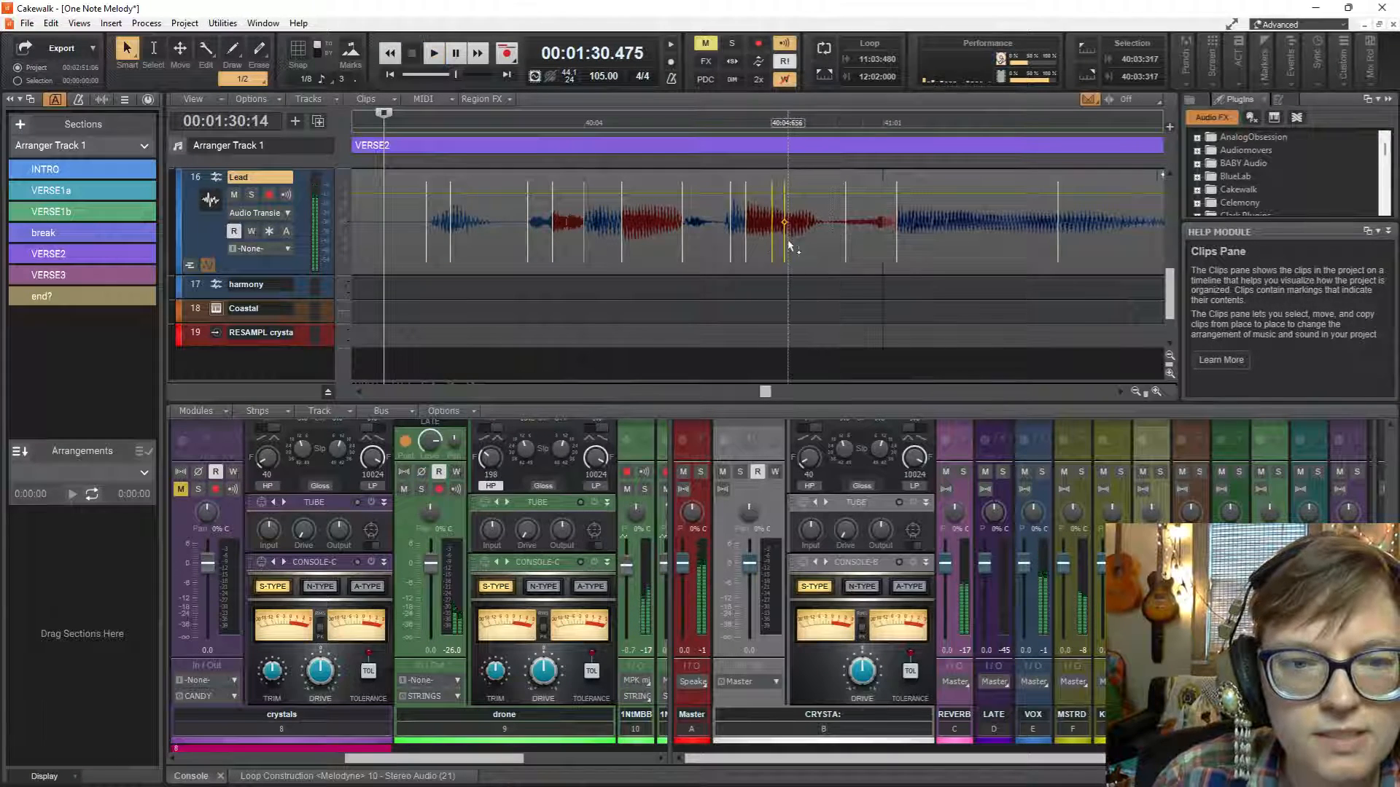
key(space)
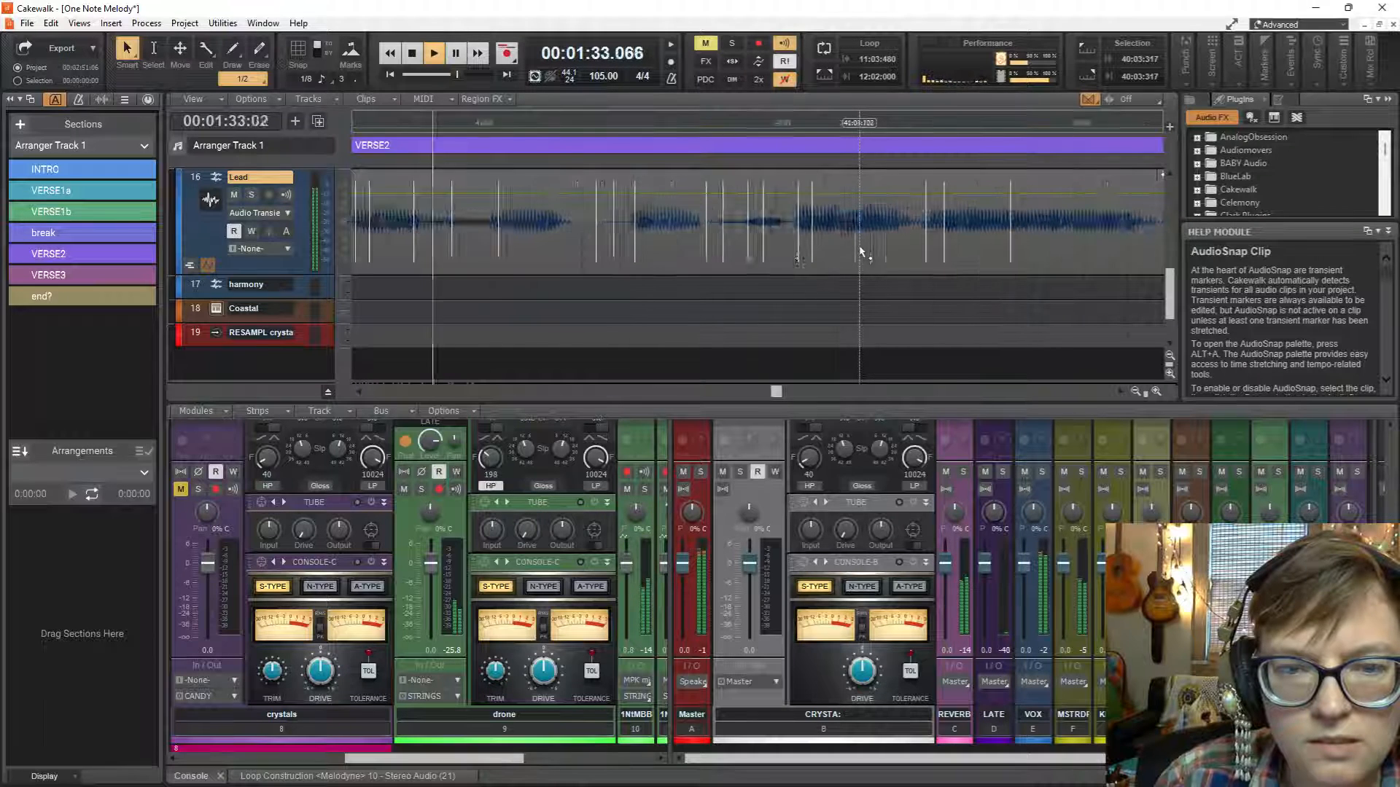
key(space)
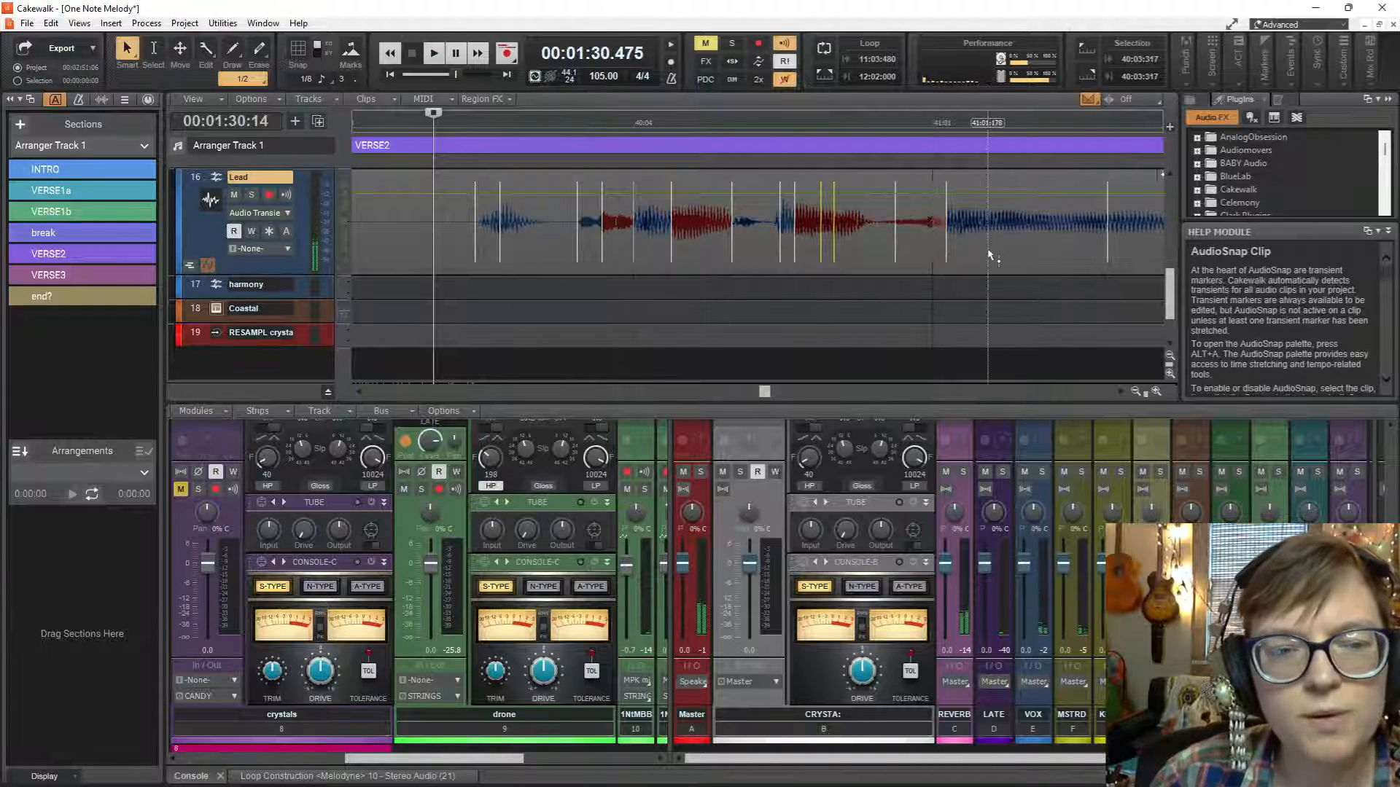
Move the playback start to 40:04:583 and play the Lead words around 41:02 repeatedly.
scroll(989, 254, right, 3)
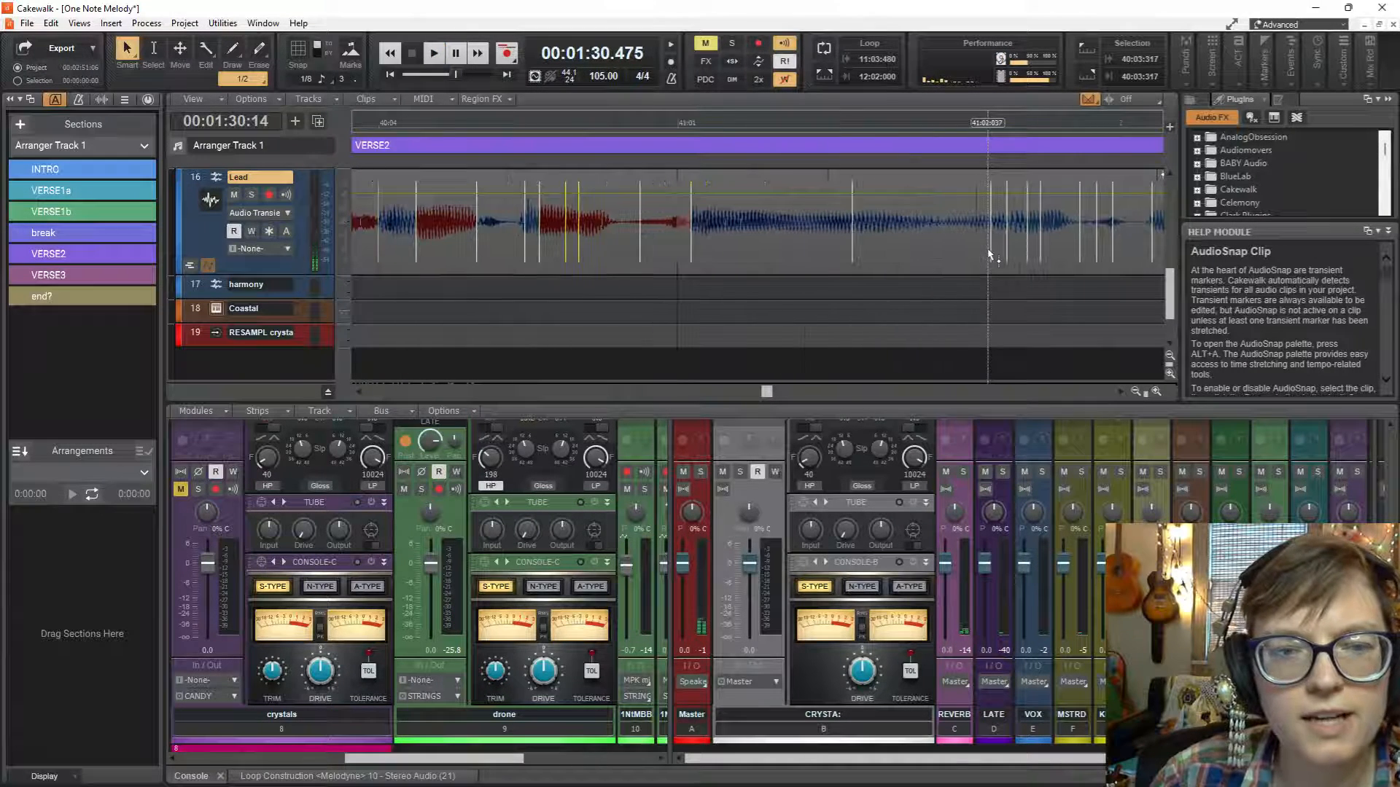
click(559, 290)
key(space)
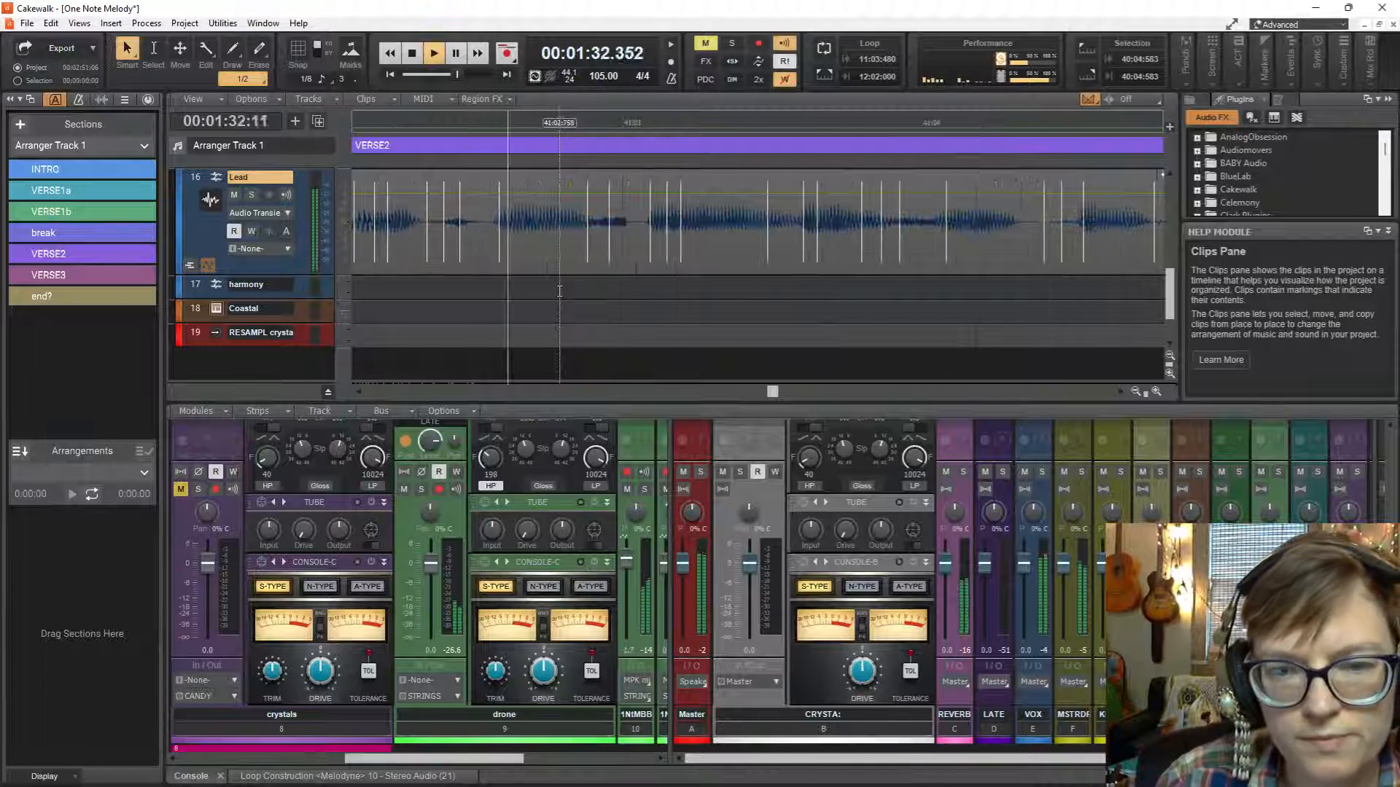
key(space)
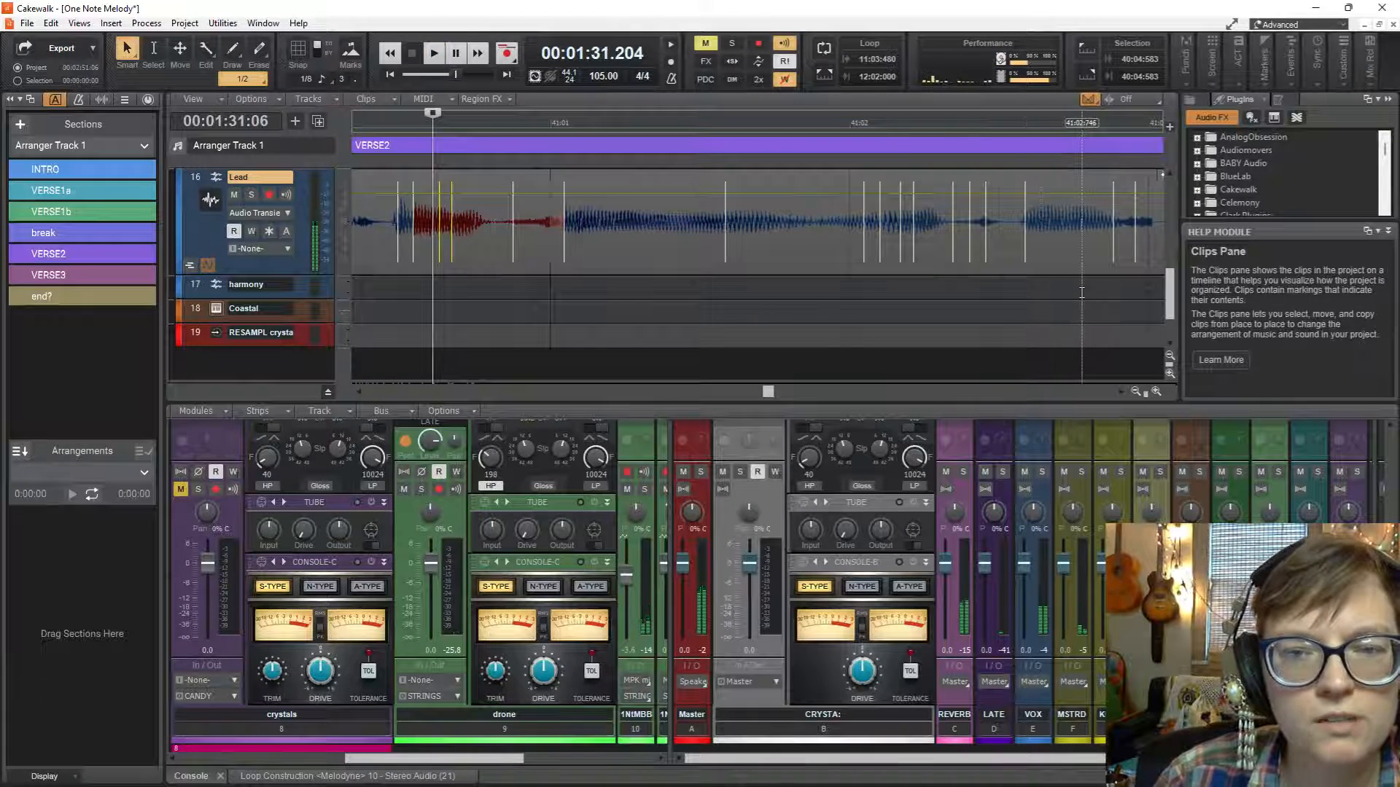
key(space)
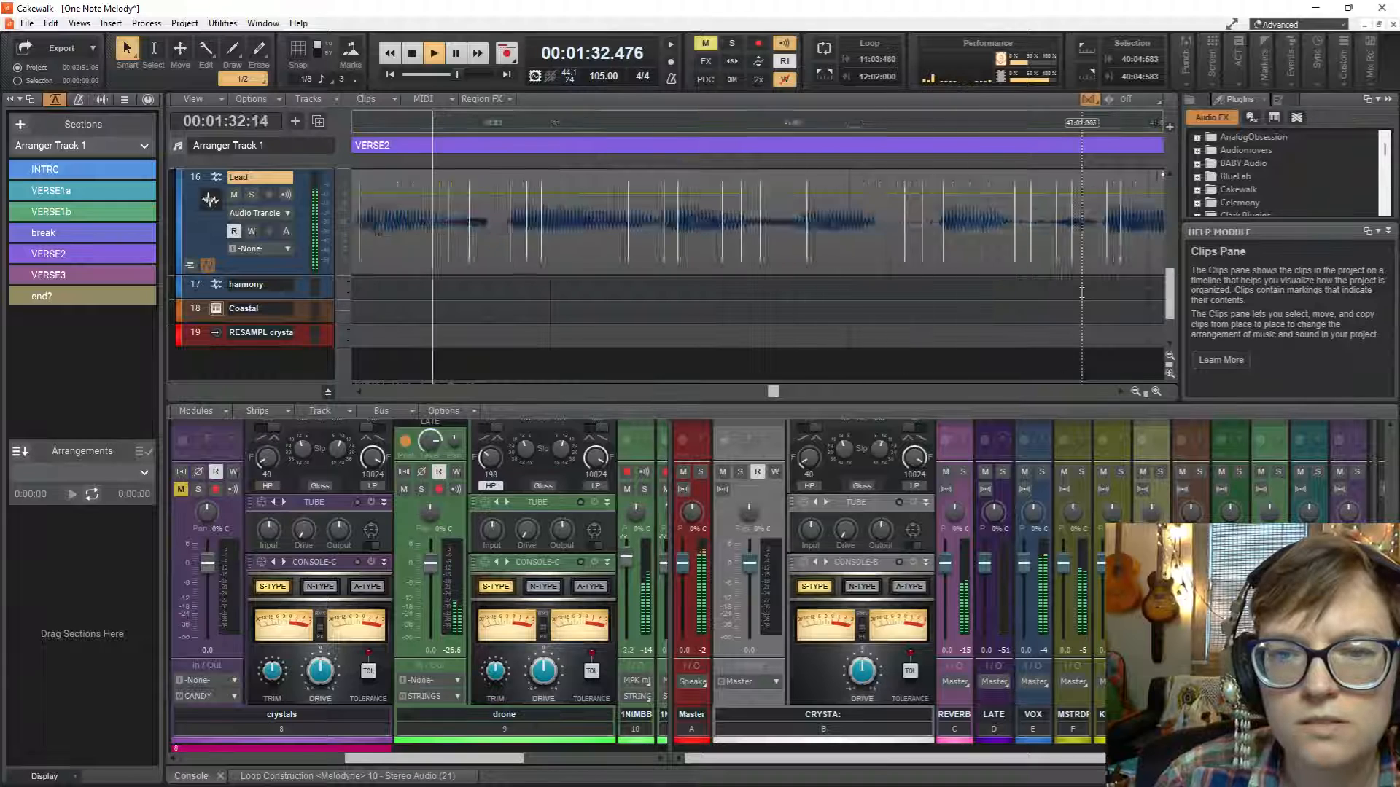
key(space)
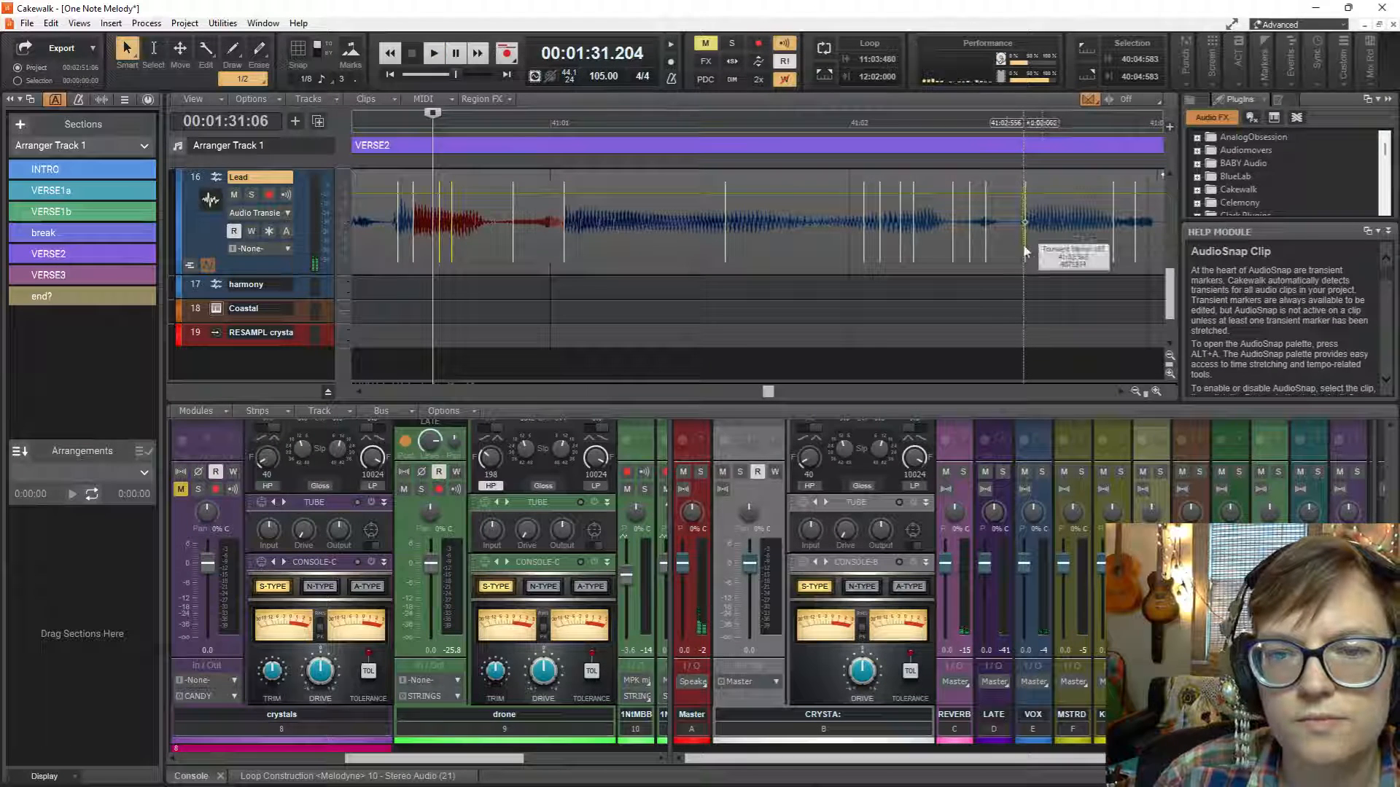
Stretch the Lead transient marker at about 41:02:562 and the next one before 41:03 slightly earlier, playing the phrase between adjustments.
drag(1023, 252, 1013, 252)
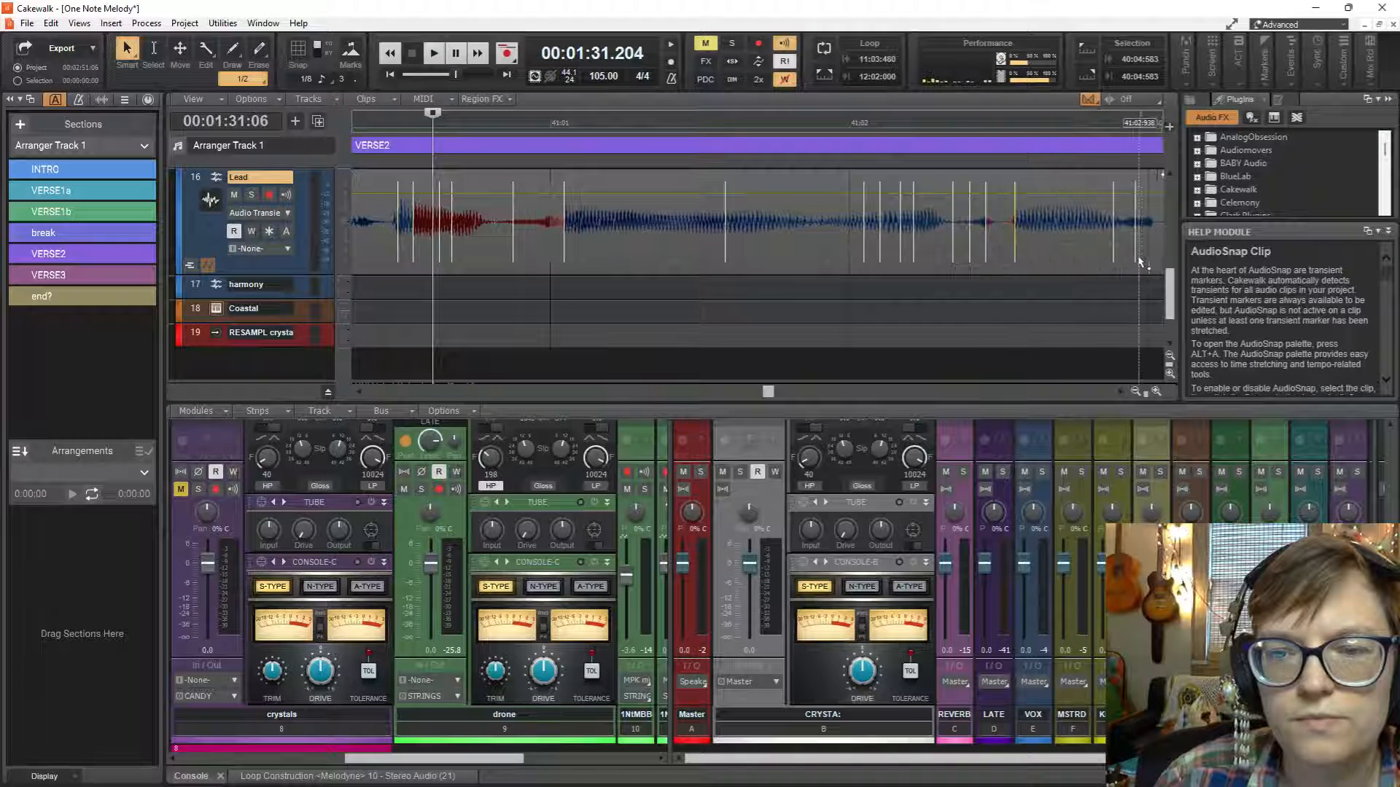
key(space)
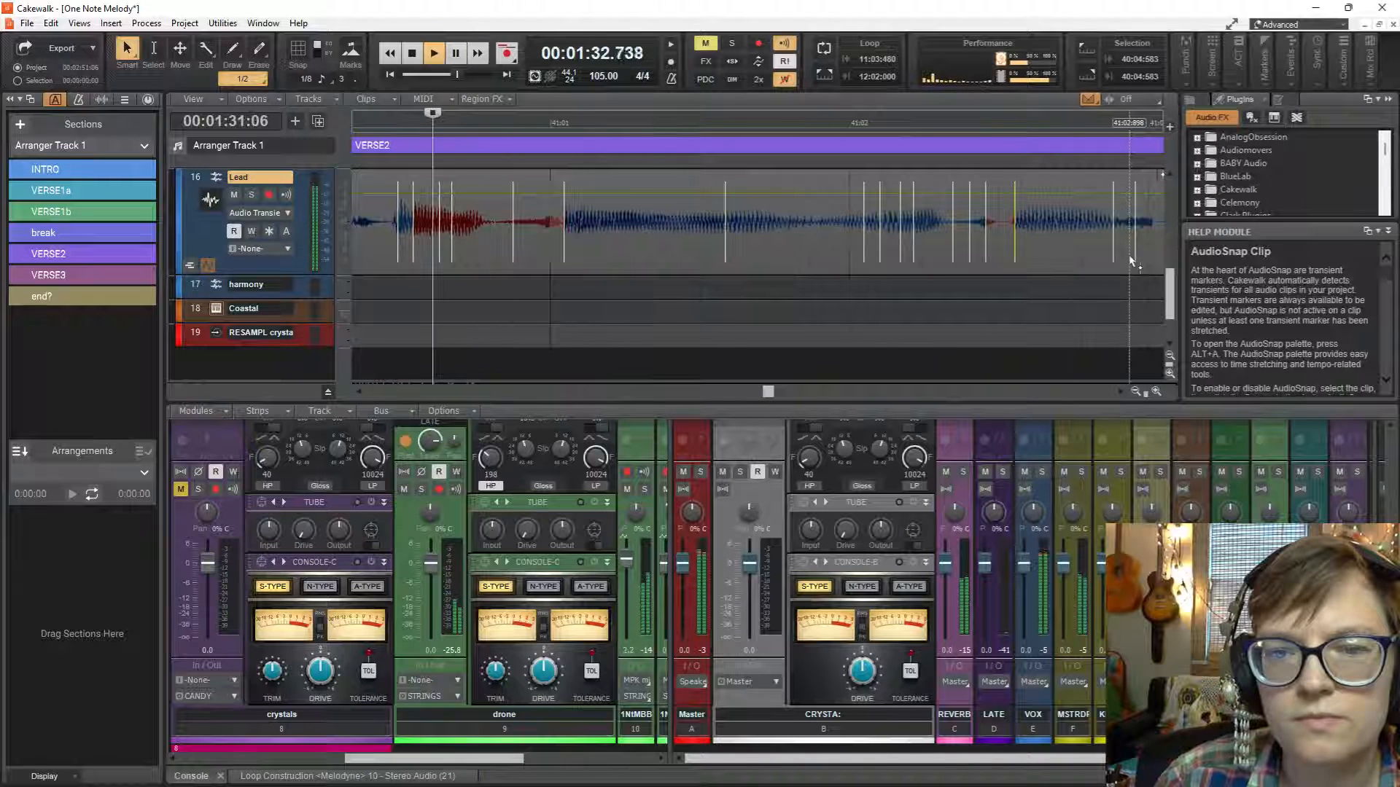
key(space)
drag(1015, 242, 1010, 243)
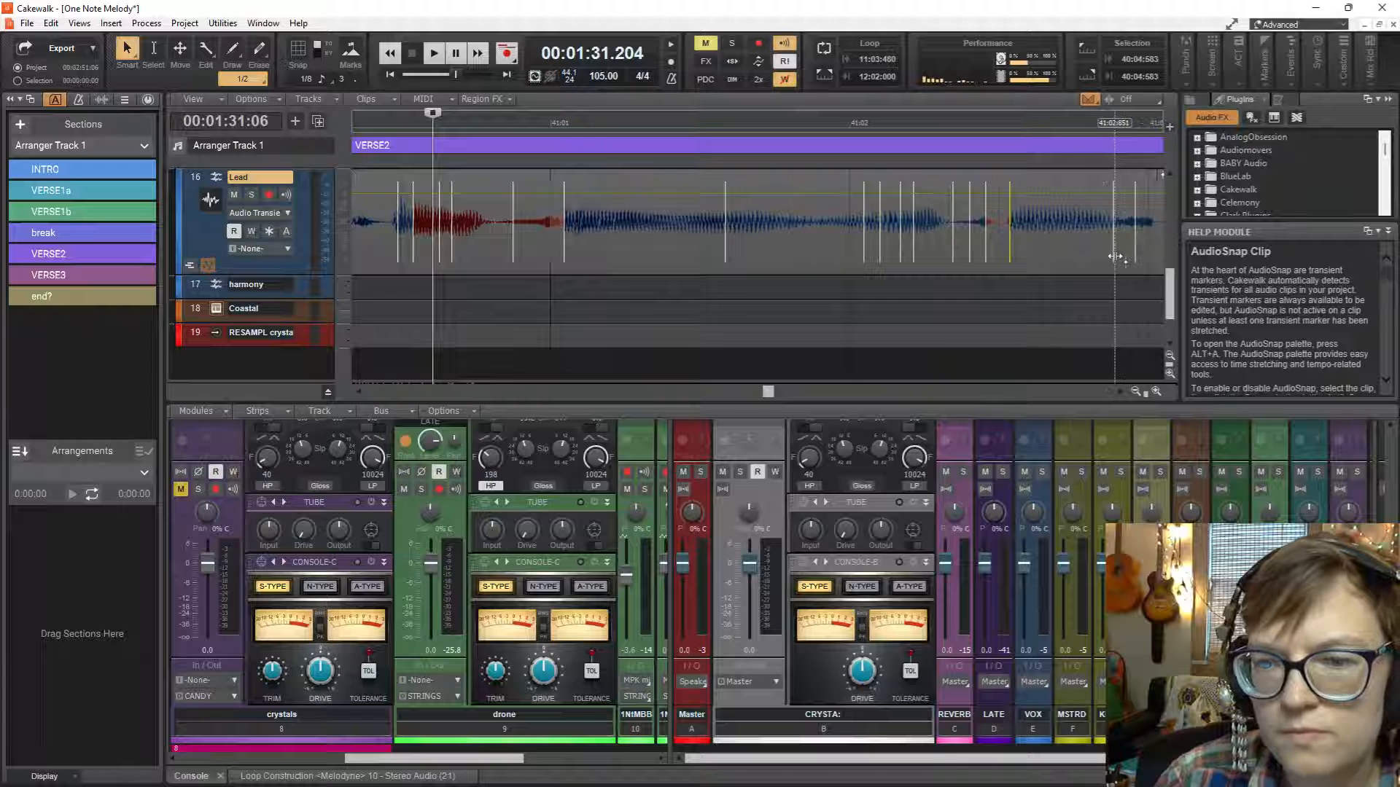
key(space)
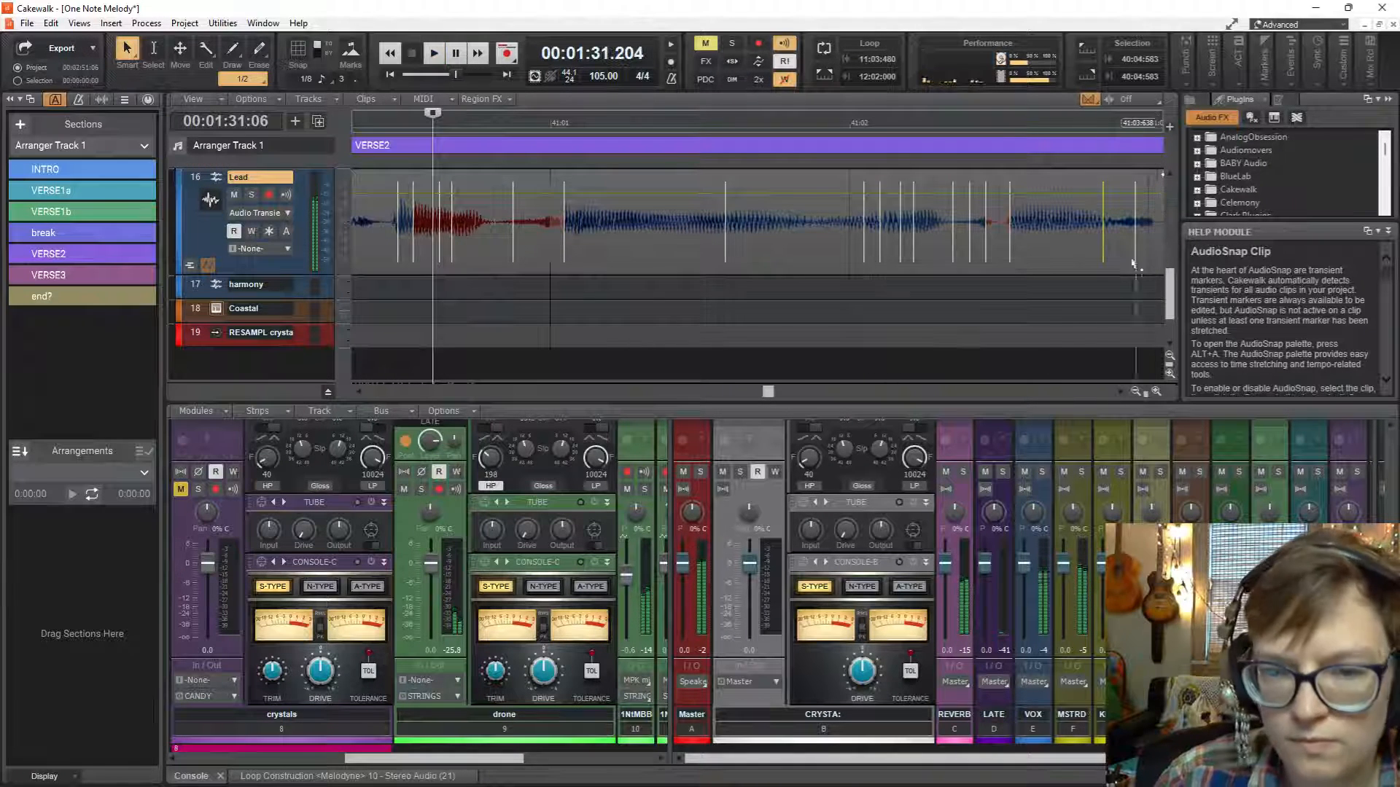
Stretch the Lead transient marker midway between 42:02 and 42:03 earlier and play on into measure 43.
scroll(1094, 259, right, 4)
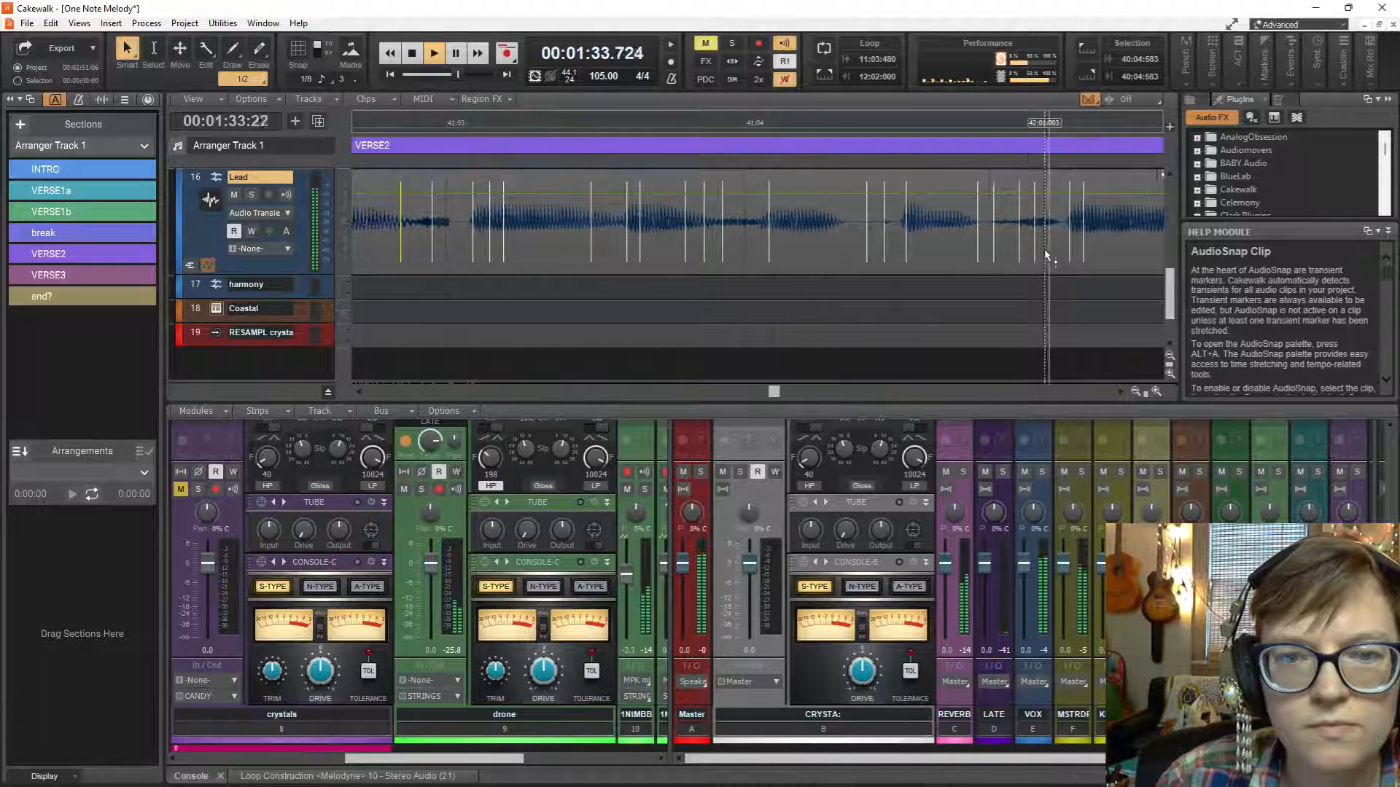
drag(1004, 251, 842, 245)
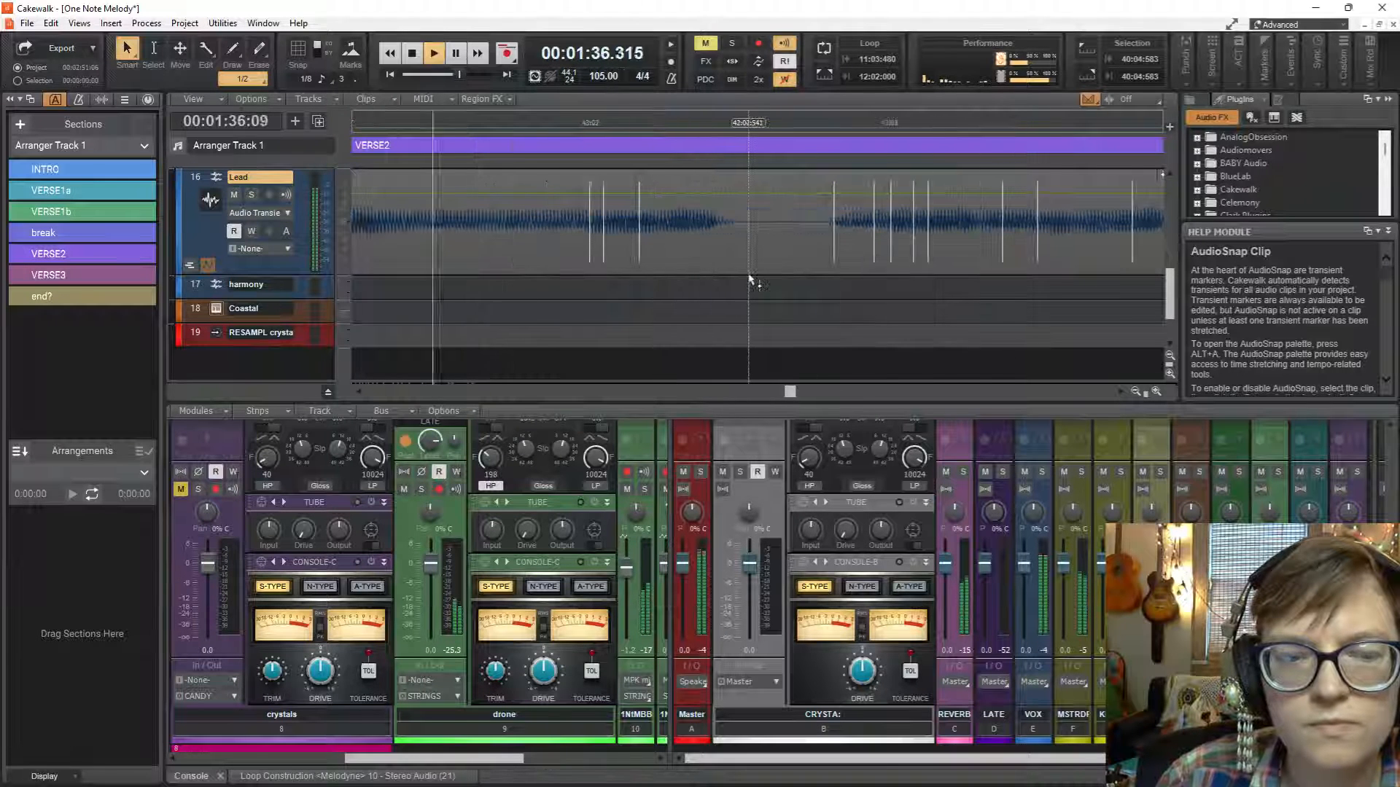
key(space)
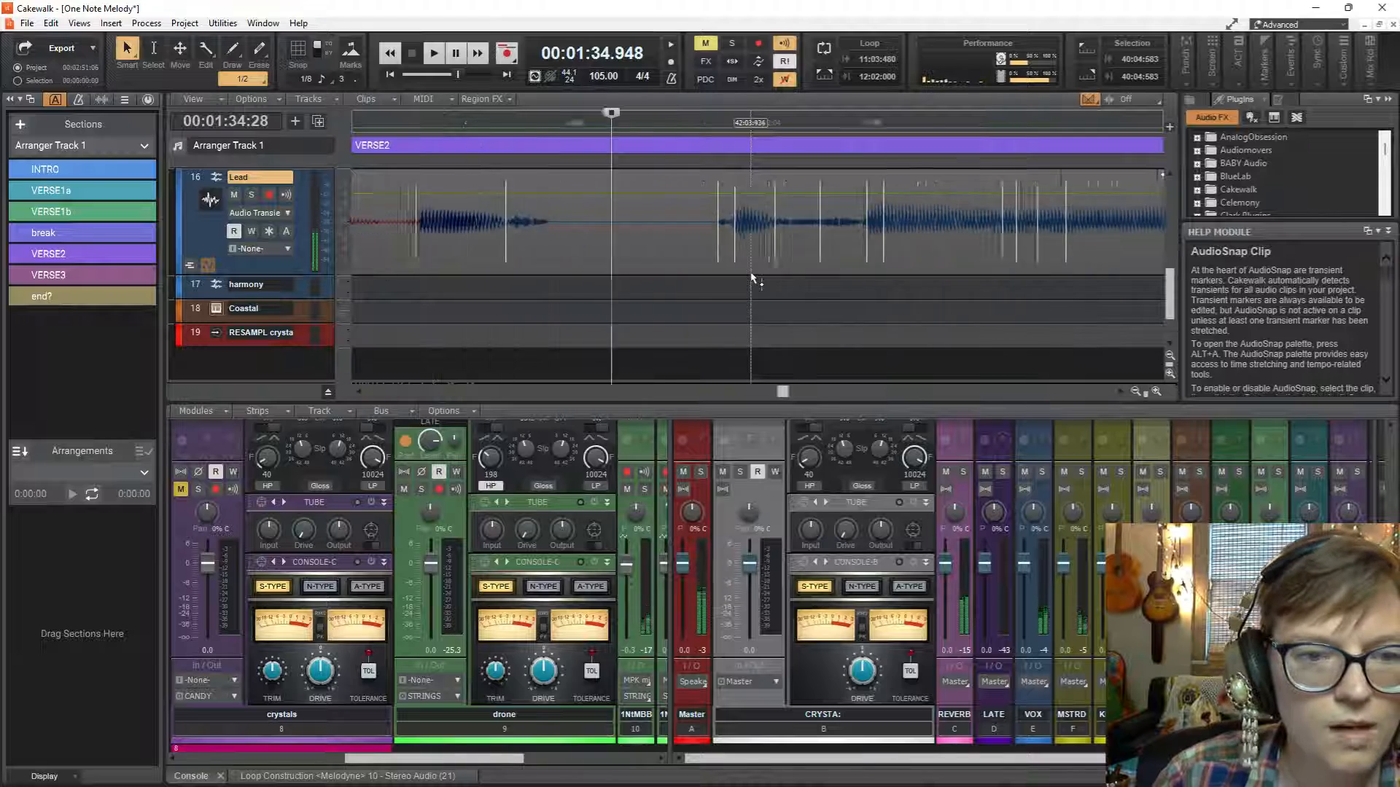
ctrl+scroll(719, 234, down, 2)
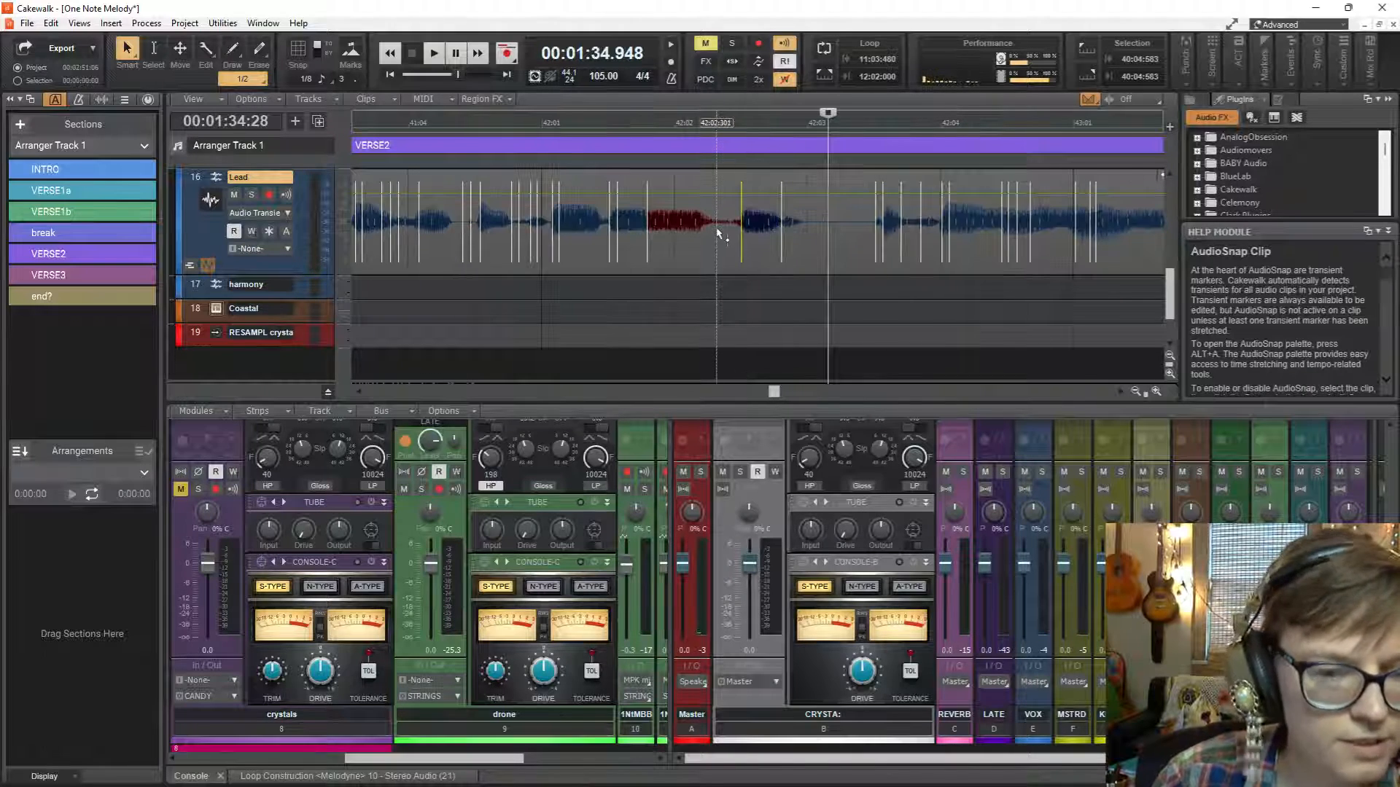
Audition the Lead from 41:02:654, then set the playback start to 41:03:057 and play through to the end of the VERSE2 vocal twice.
scroll(719, 234, left, 3)
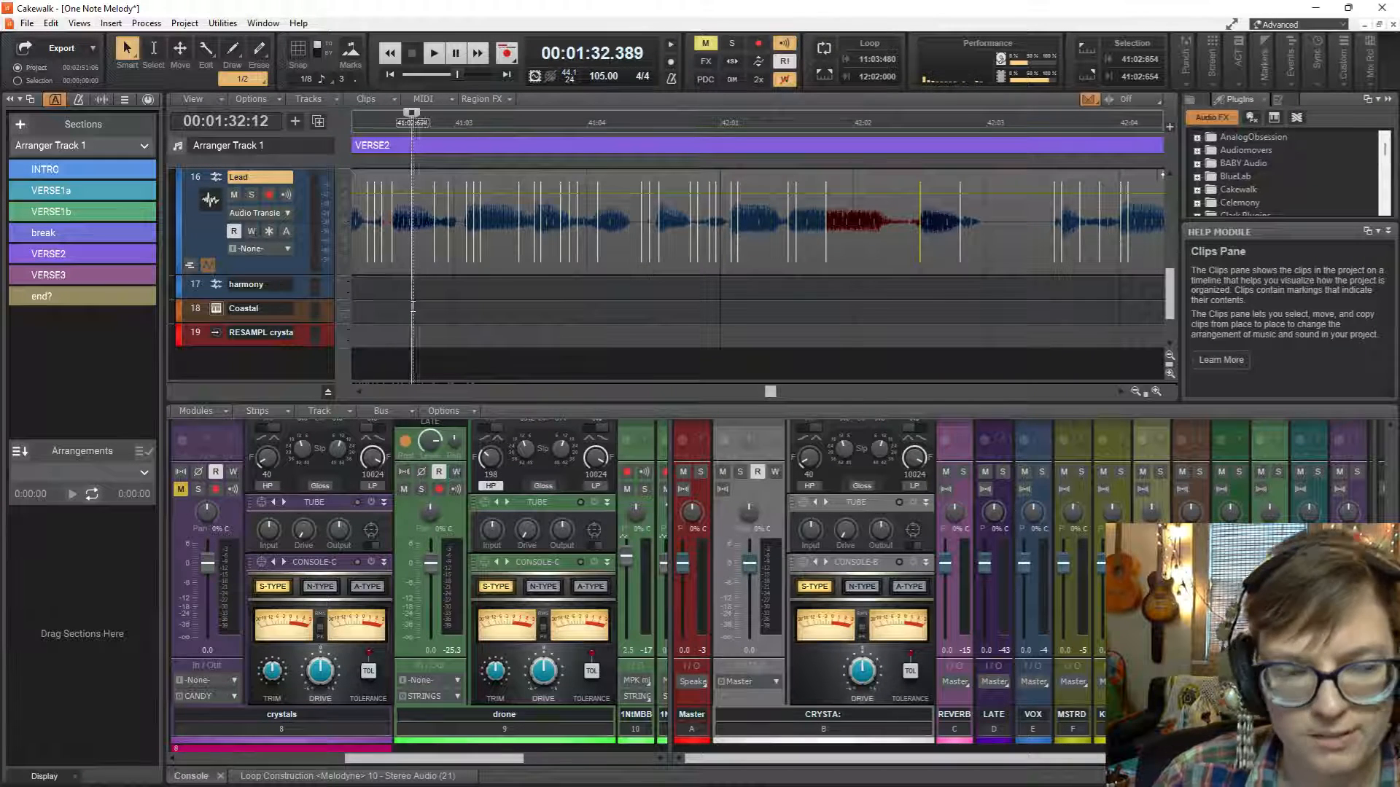
key(space)
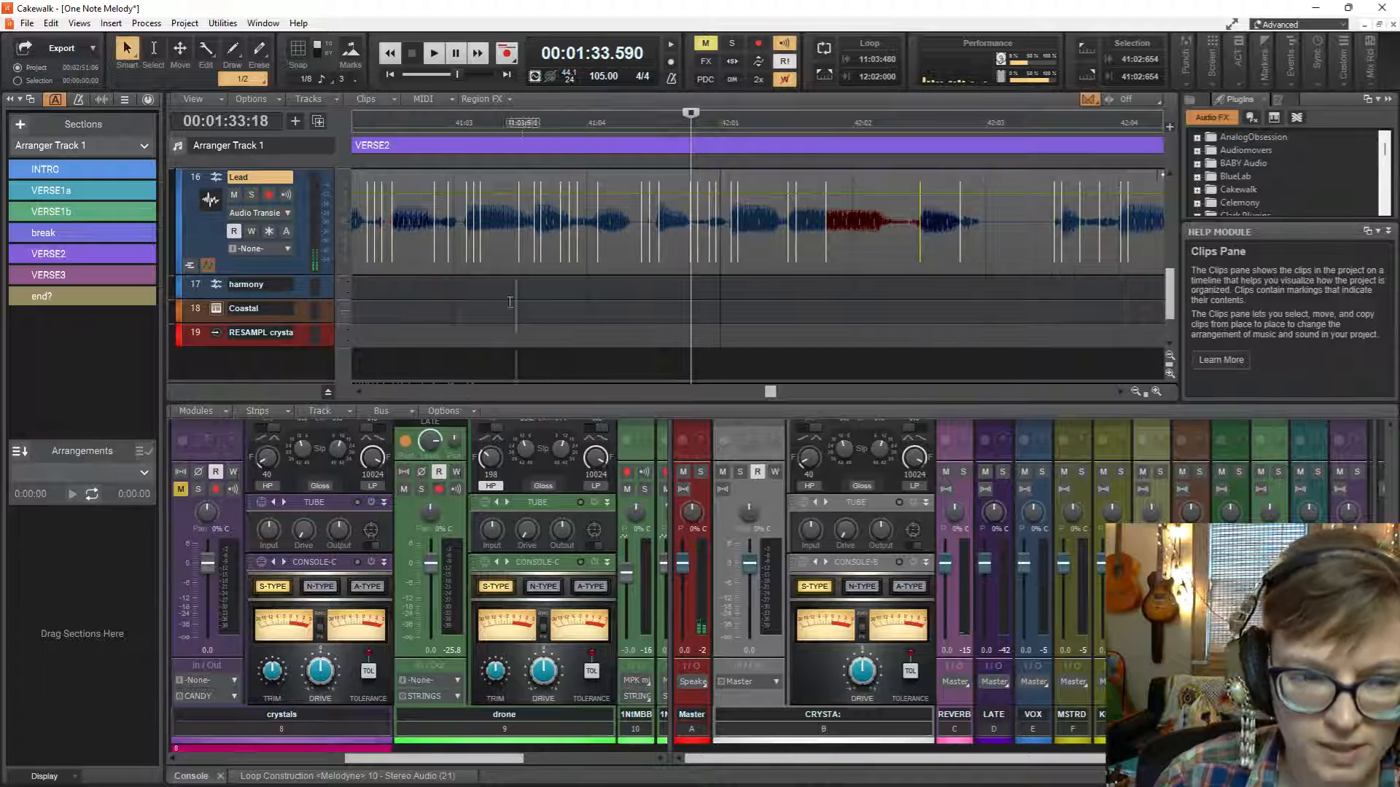
click(461, 289)
key(space)
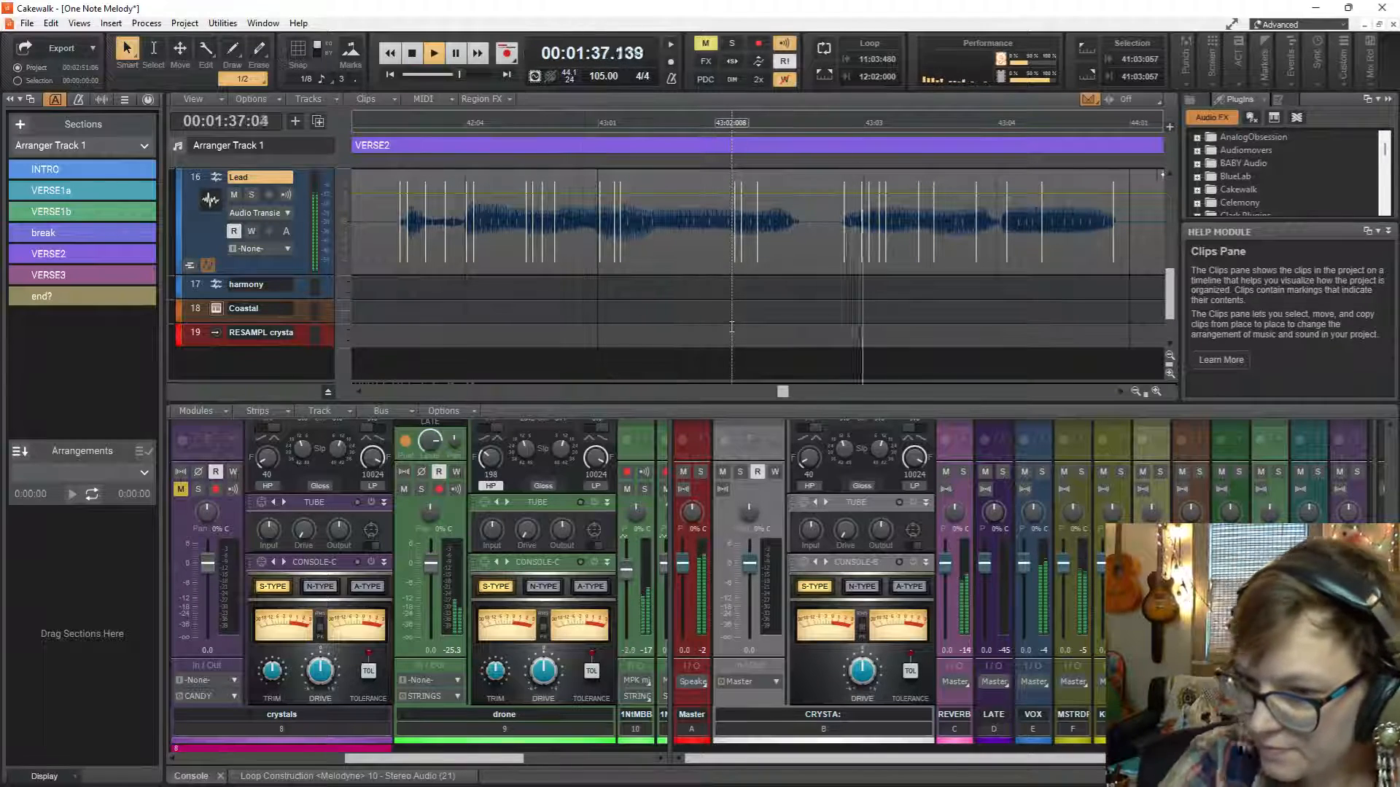
key(space)
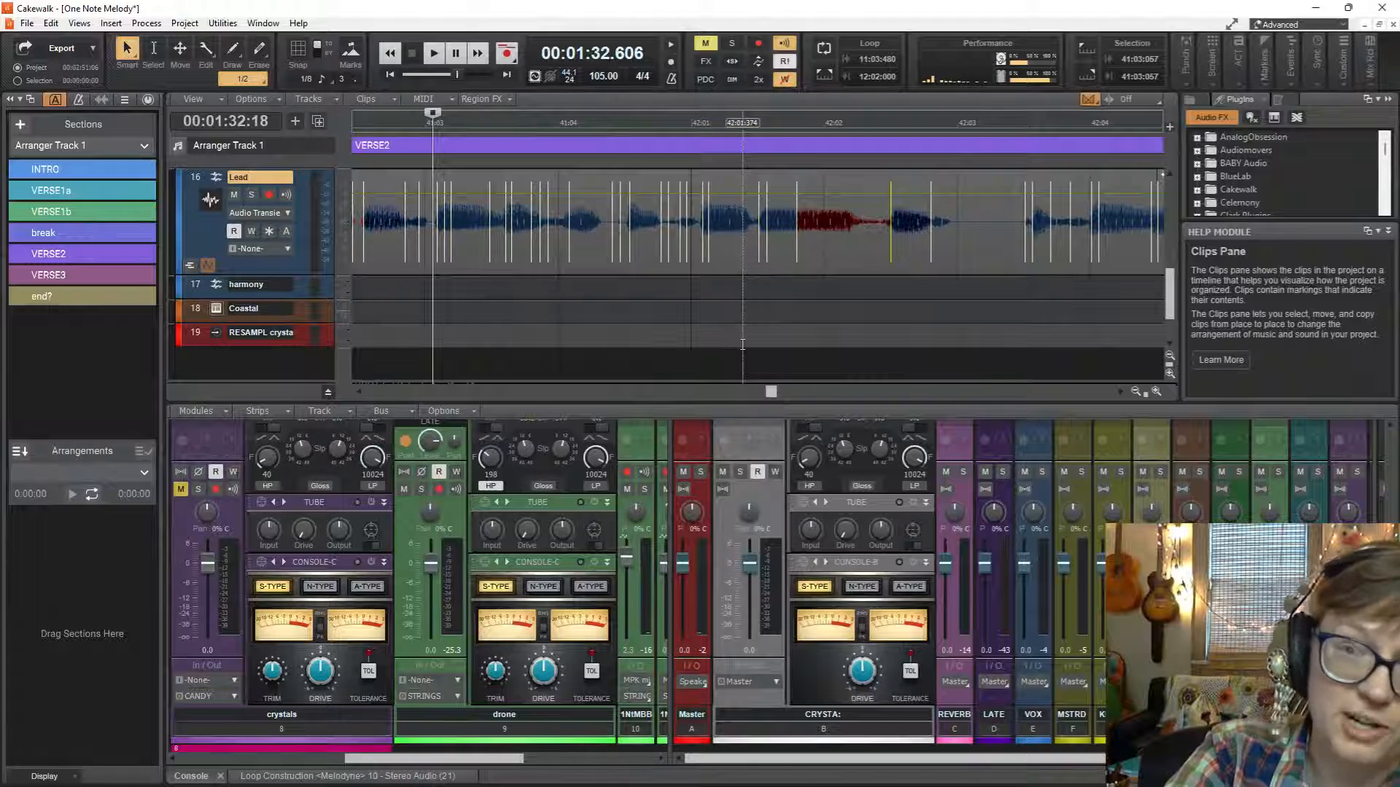
key(space)
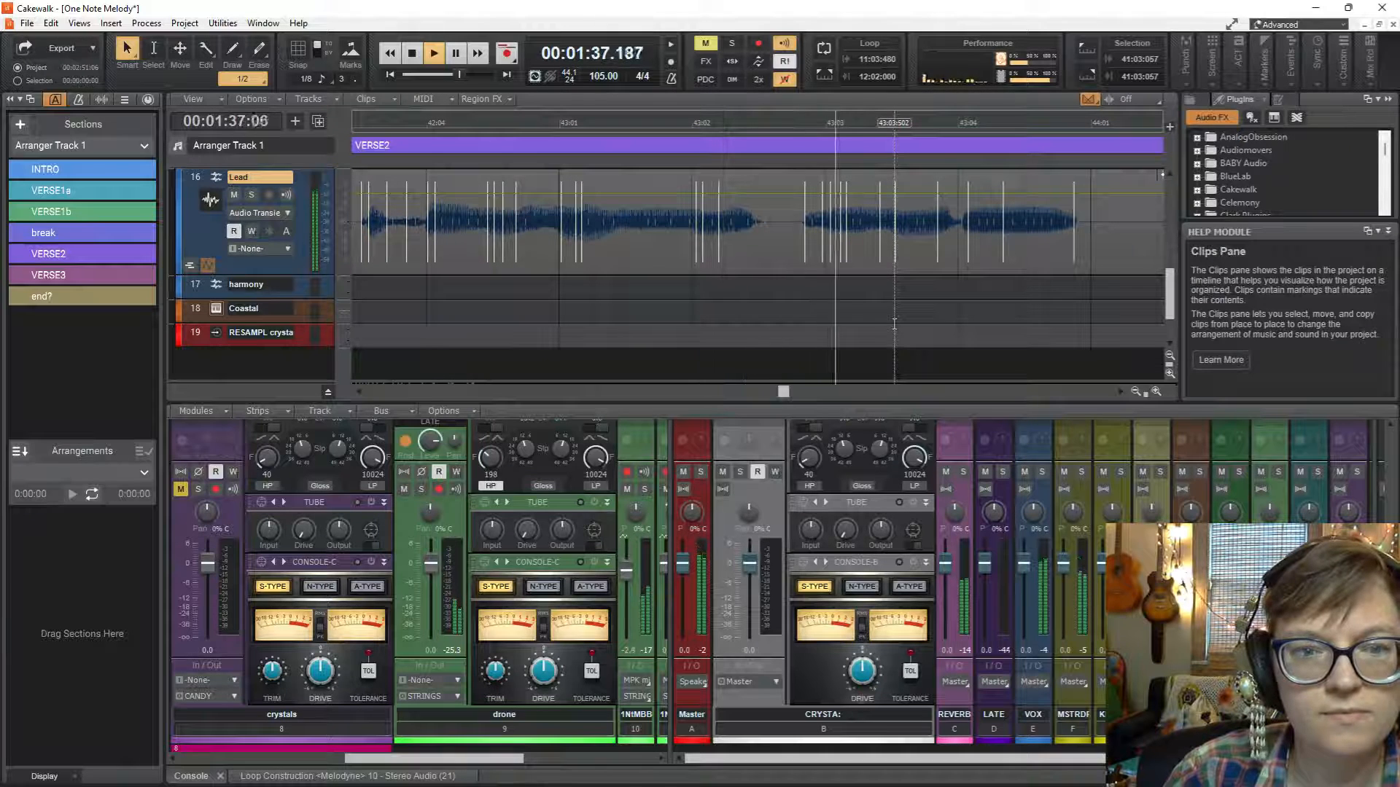
key(space)
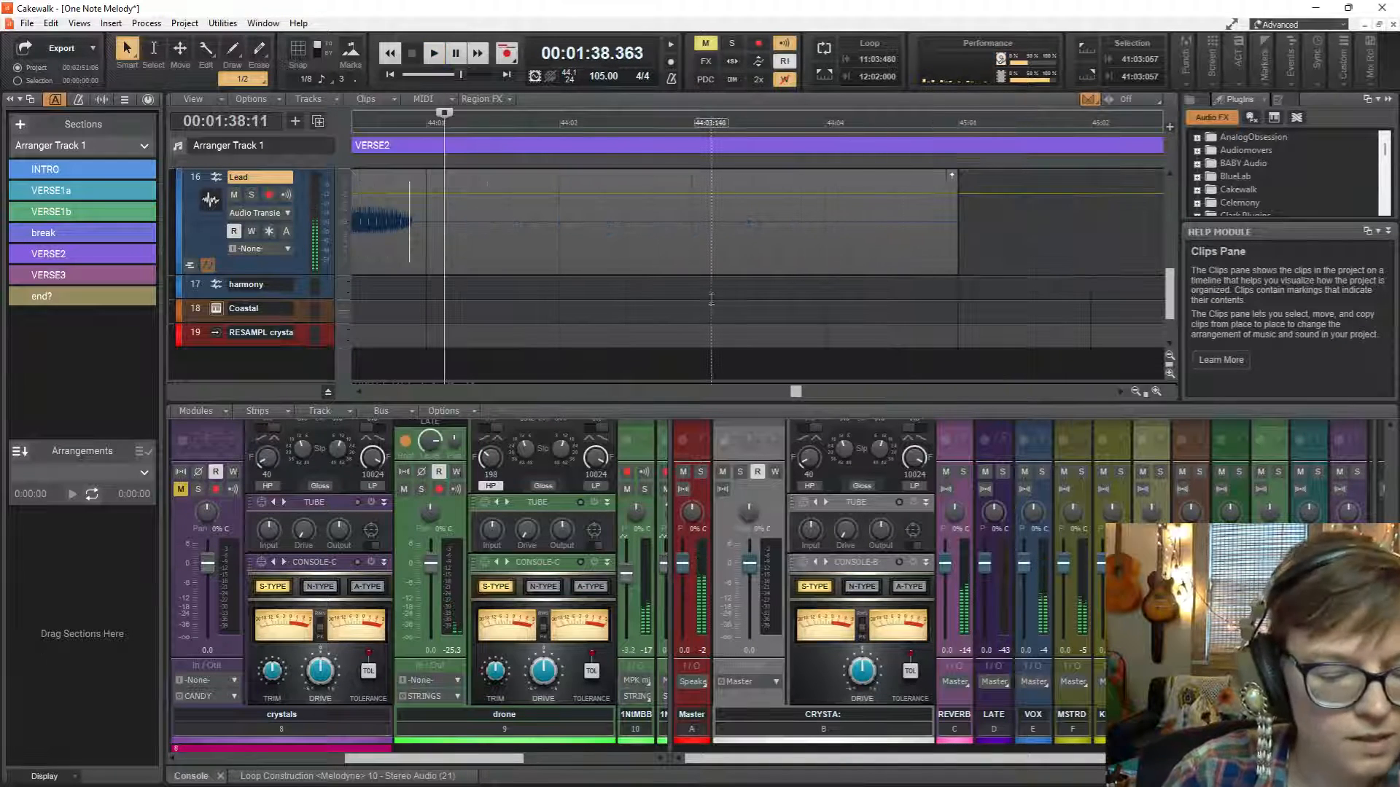
Stretch the Lead transient markers at about 43:04:072 and 43:04:321 slightly earlier and play the ending from 43:03:112.
scroll(500, 244, left, 8)
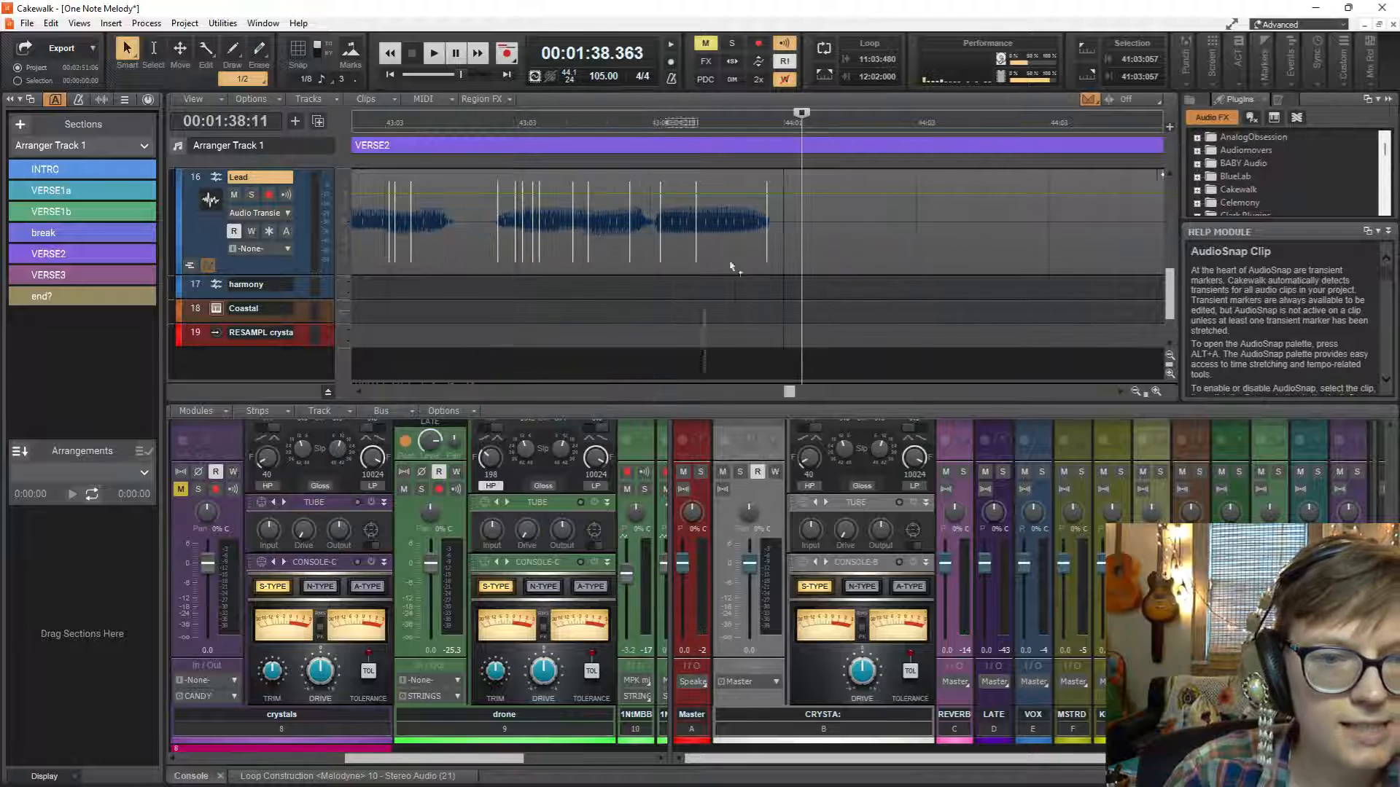
scroll(672, 258, up, 3)
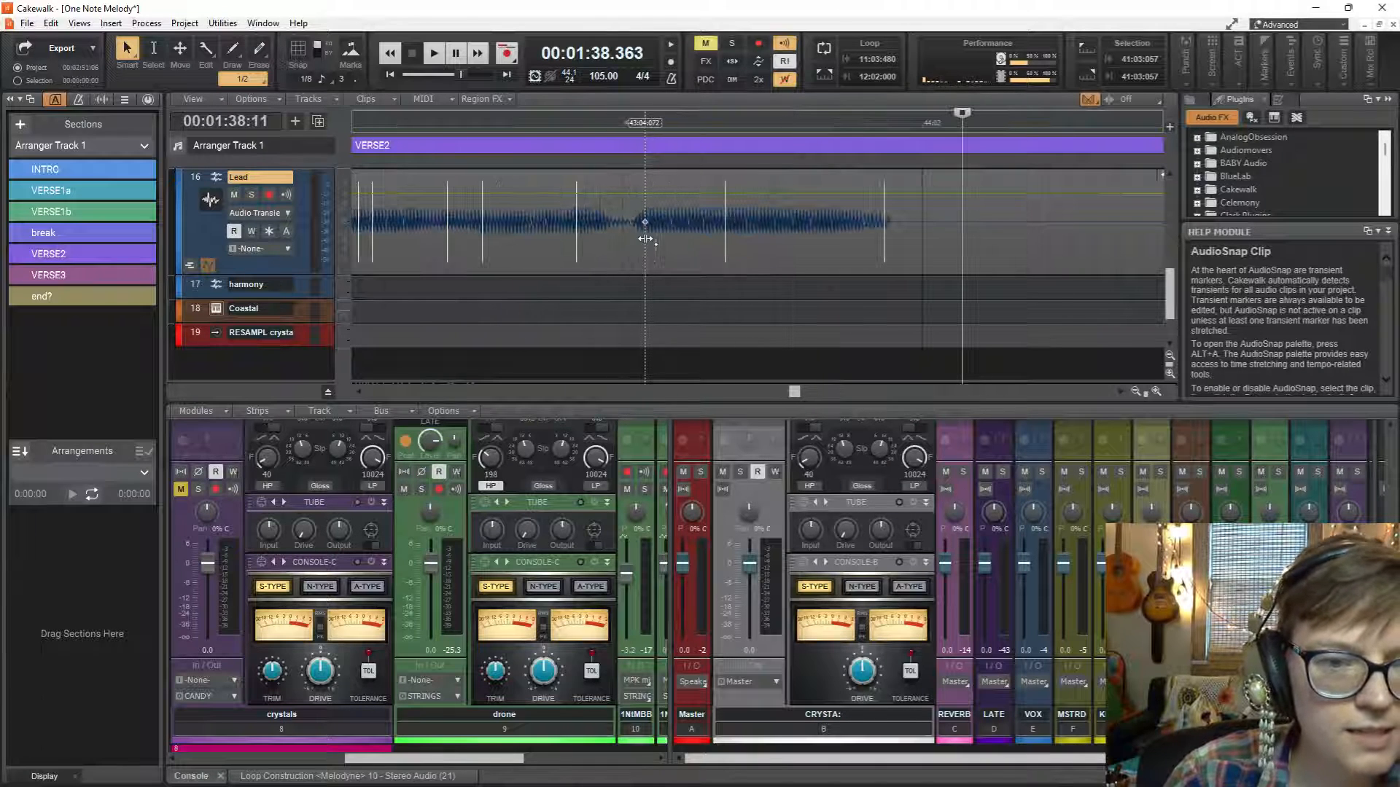
drag(645, 239, 632, 238)
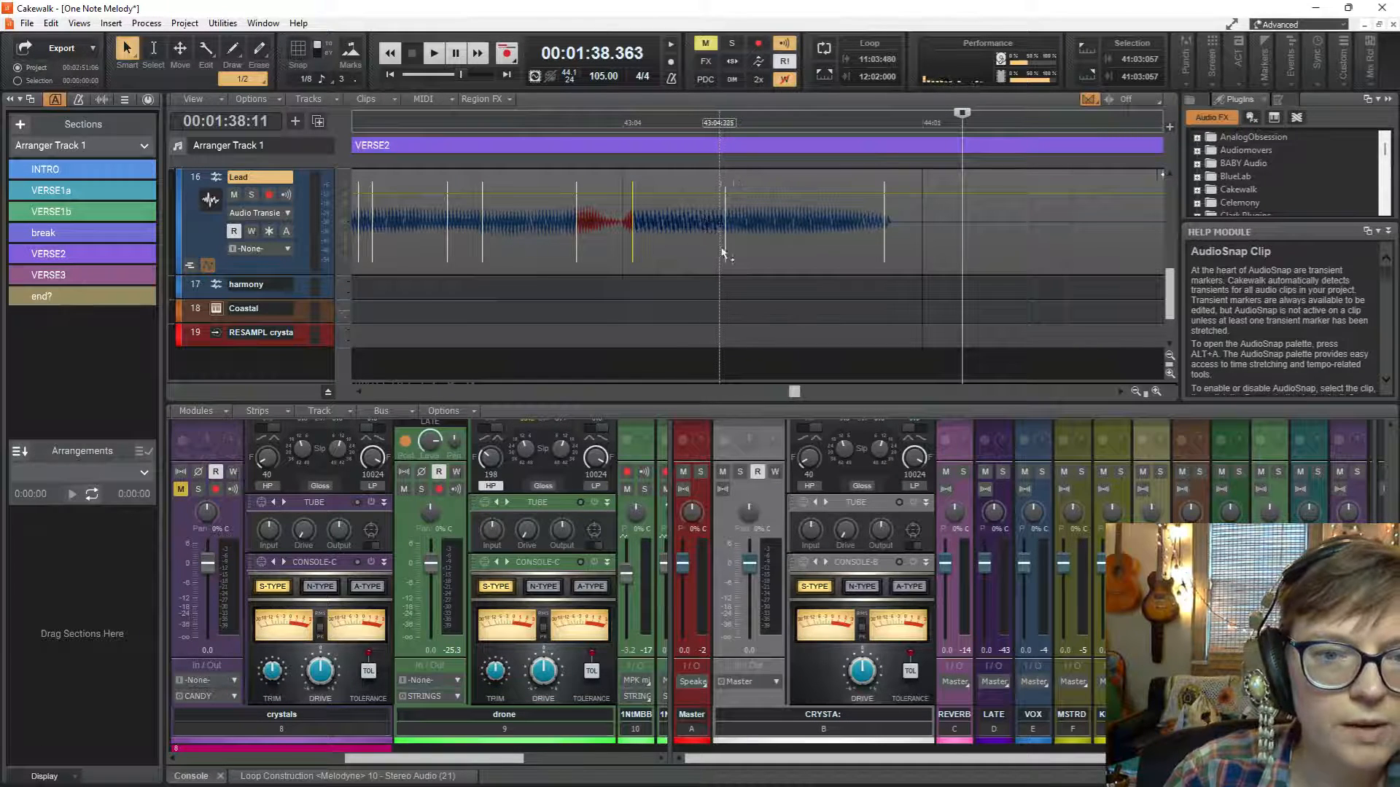
drag(722, 253, 714, 253)
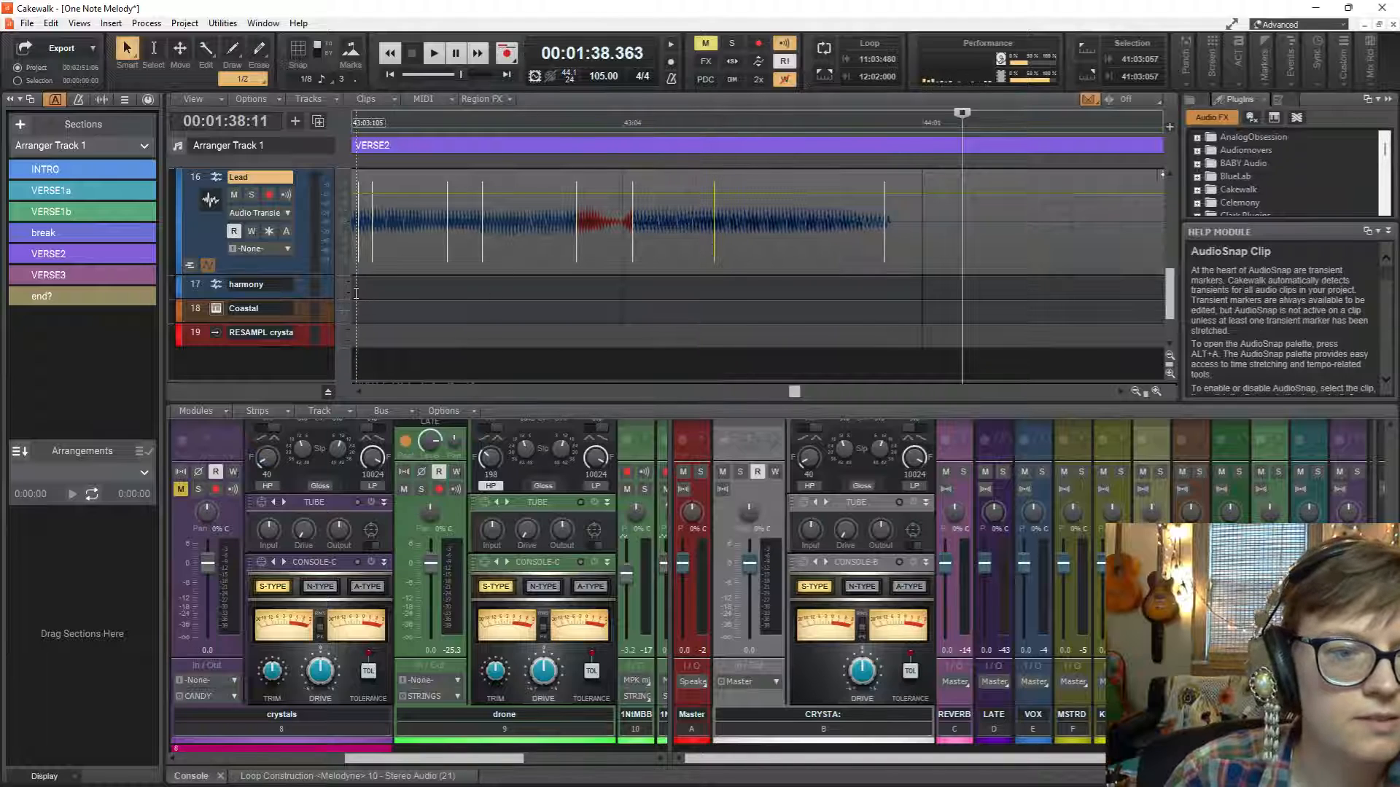
click(355, 293)
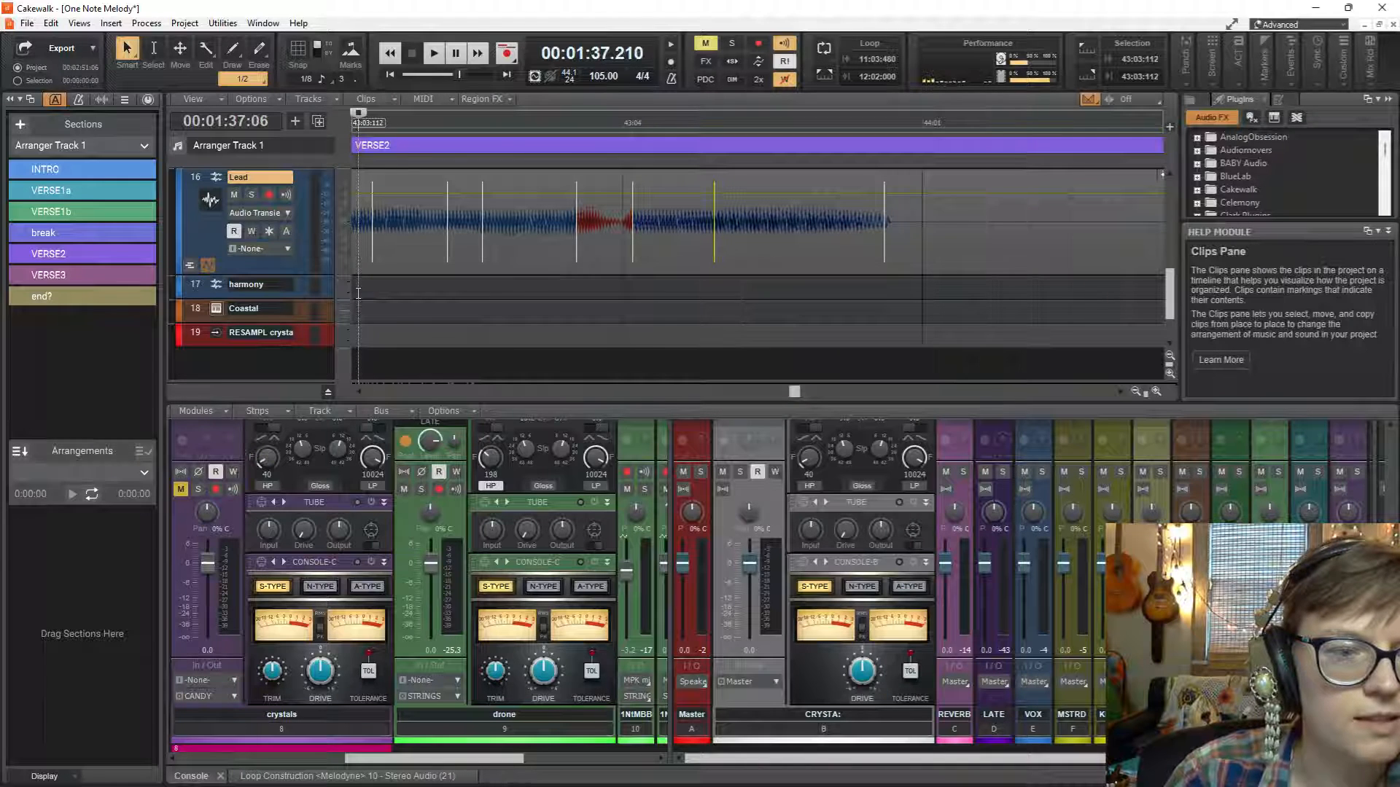
key(space)
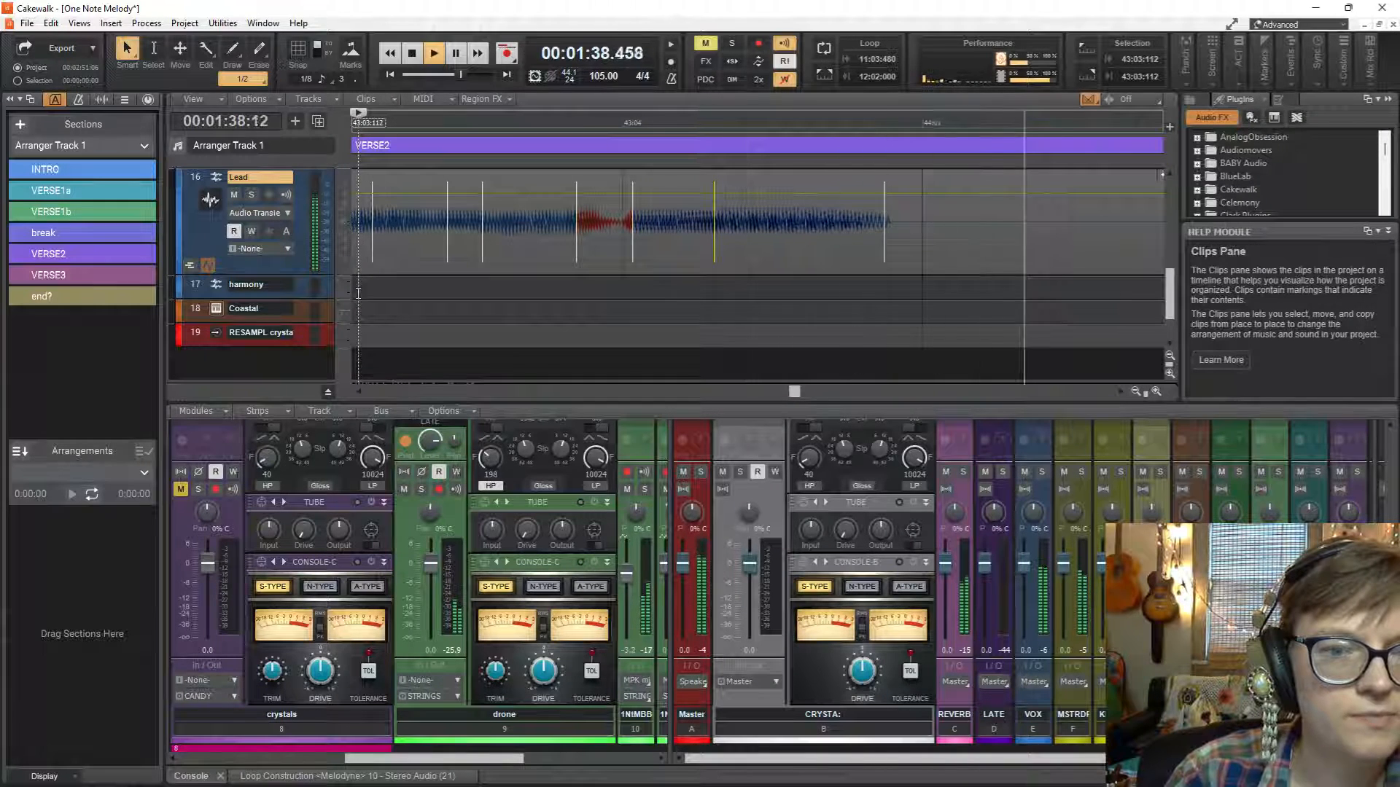
key(space)
Set the playback start to 36:03:169, play the Lead's VERSE2 vocal, and restart playback from there.
scroll(809, 237, down, 4)
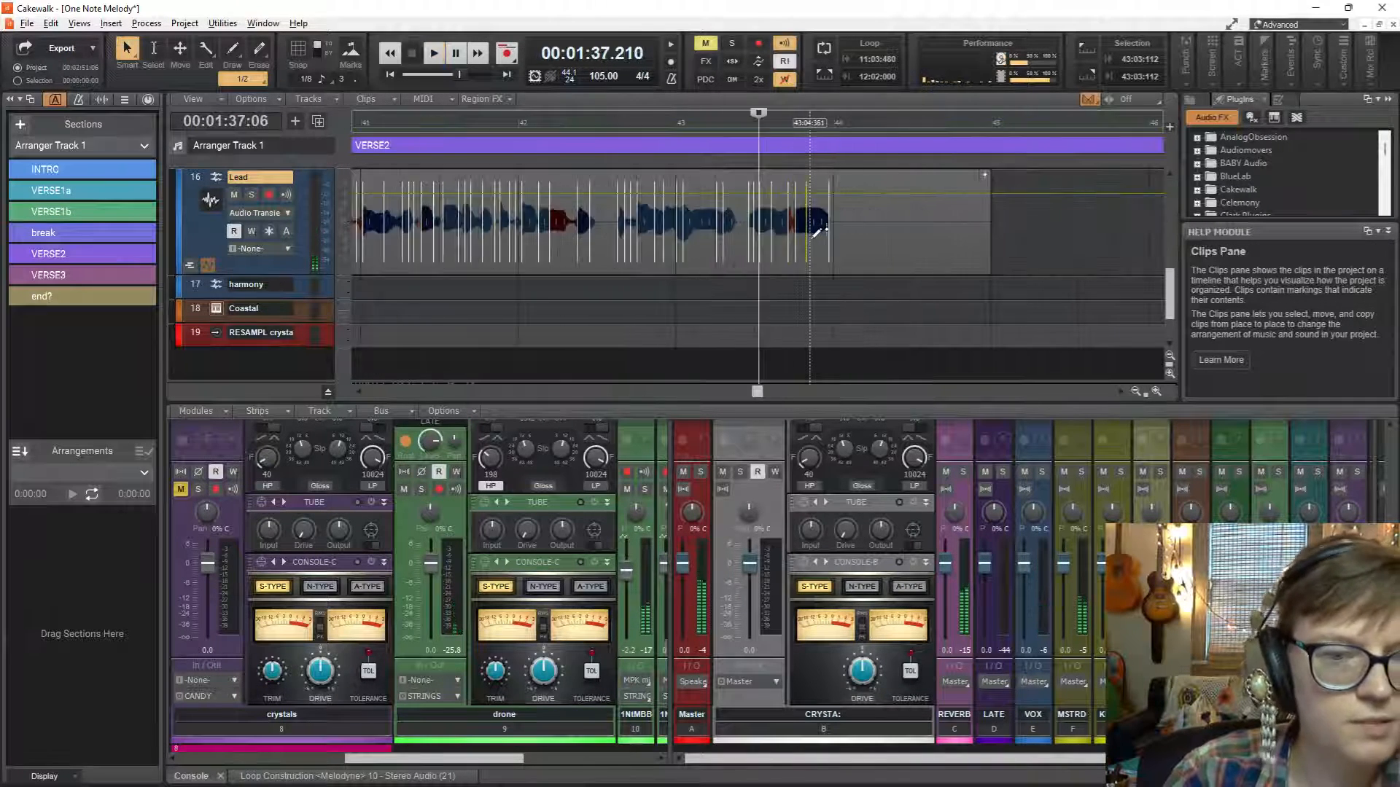
scroll(815, 233, down, 3)
click(581, 288)
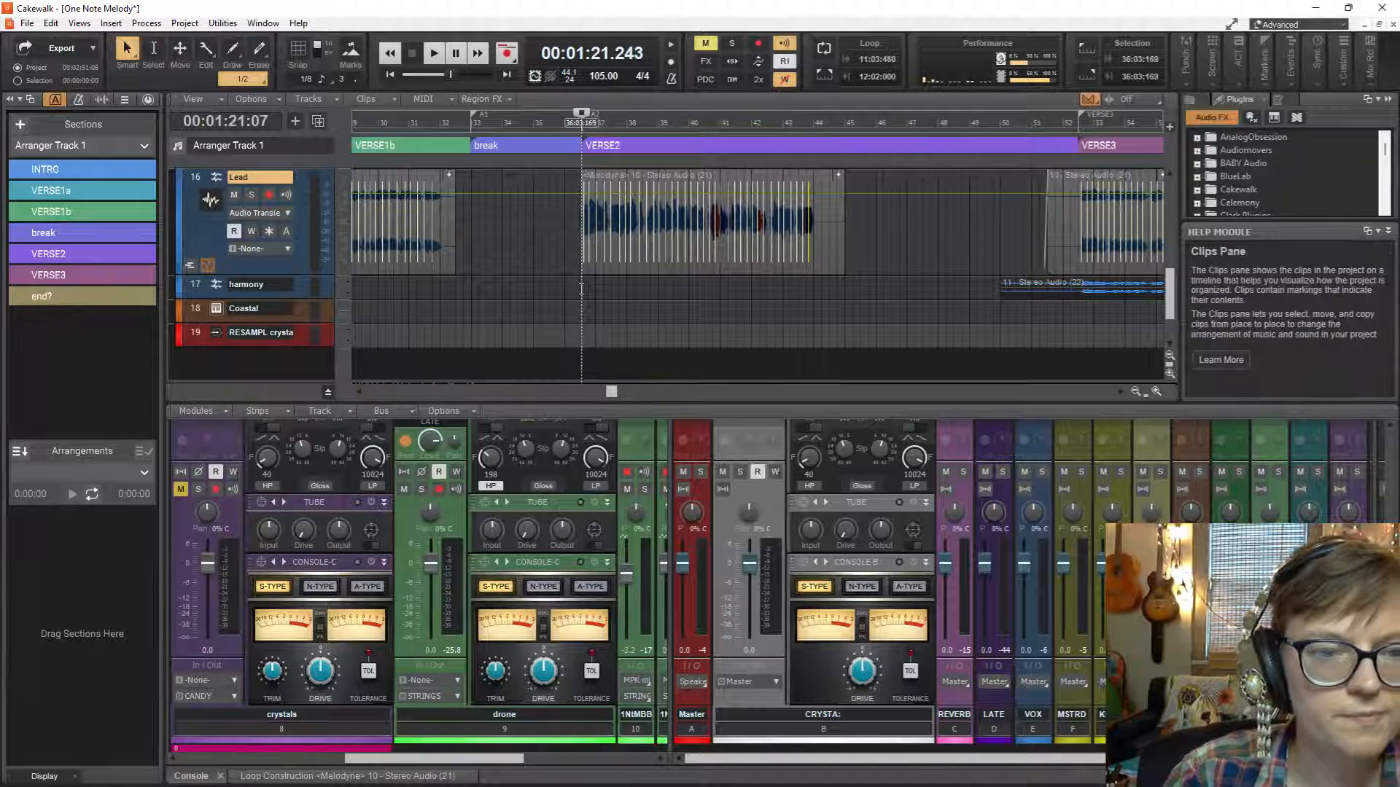
key(space)
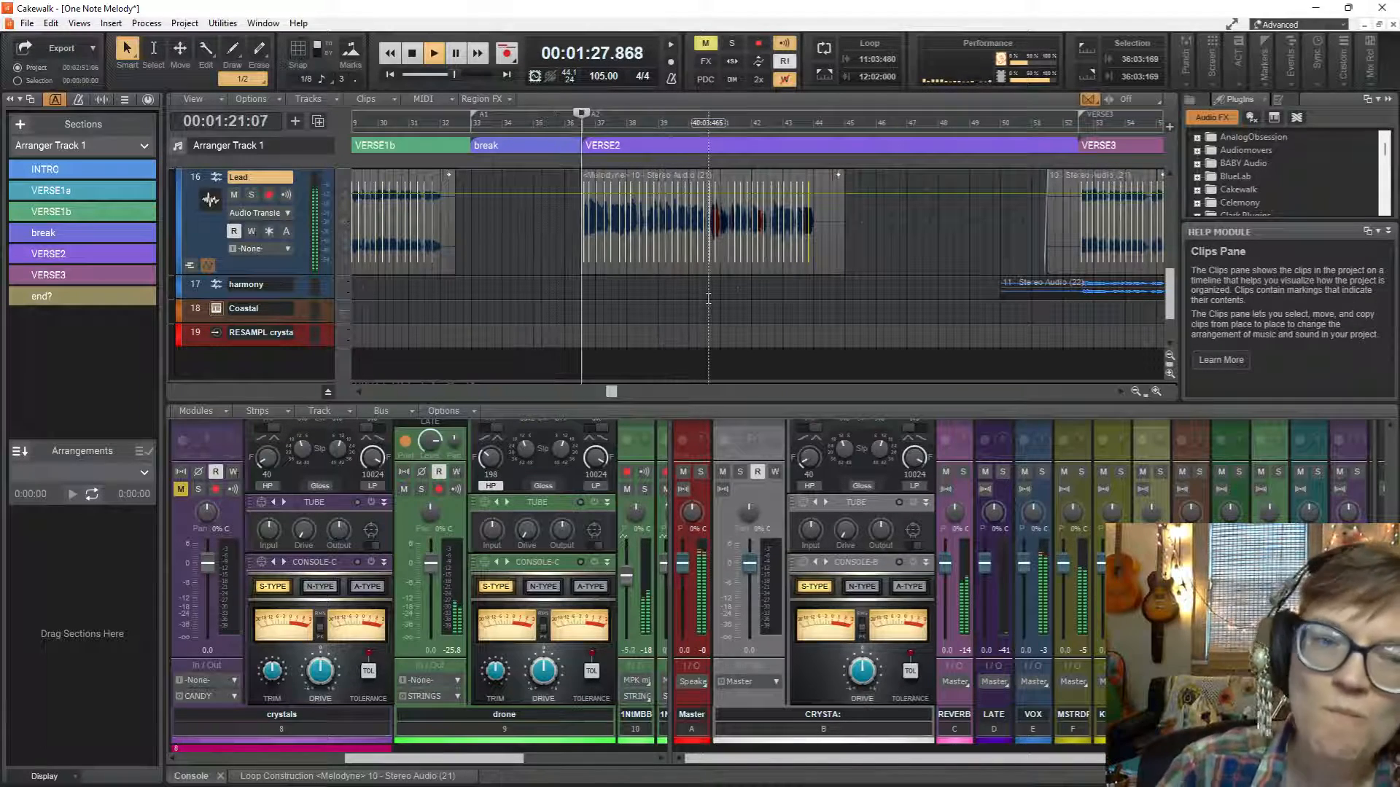
key(space)
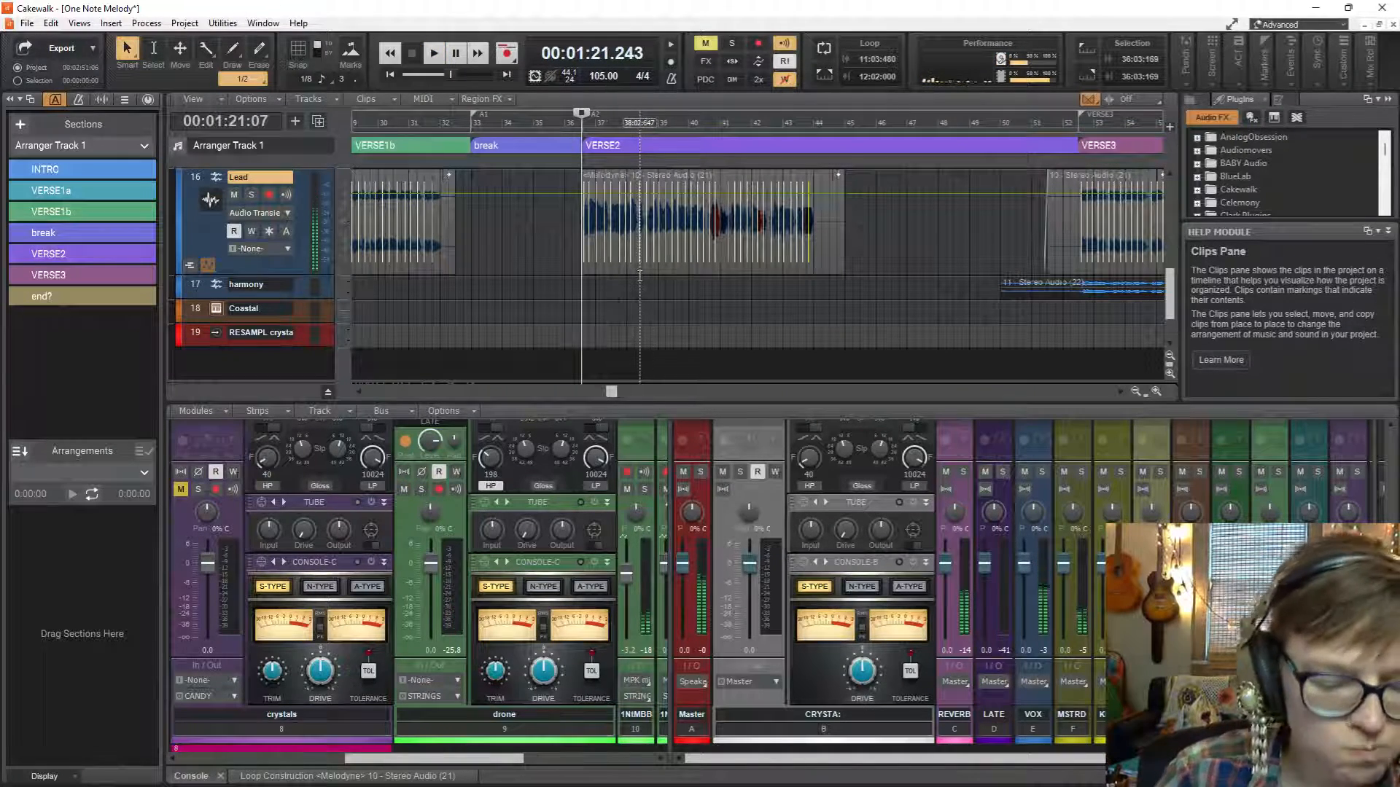
scroll(640, 275, up, 2)
key(space)
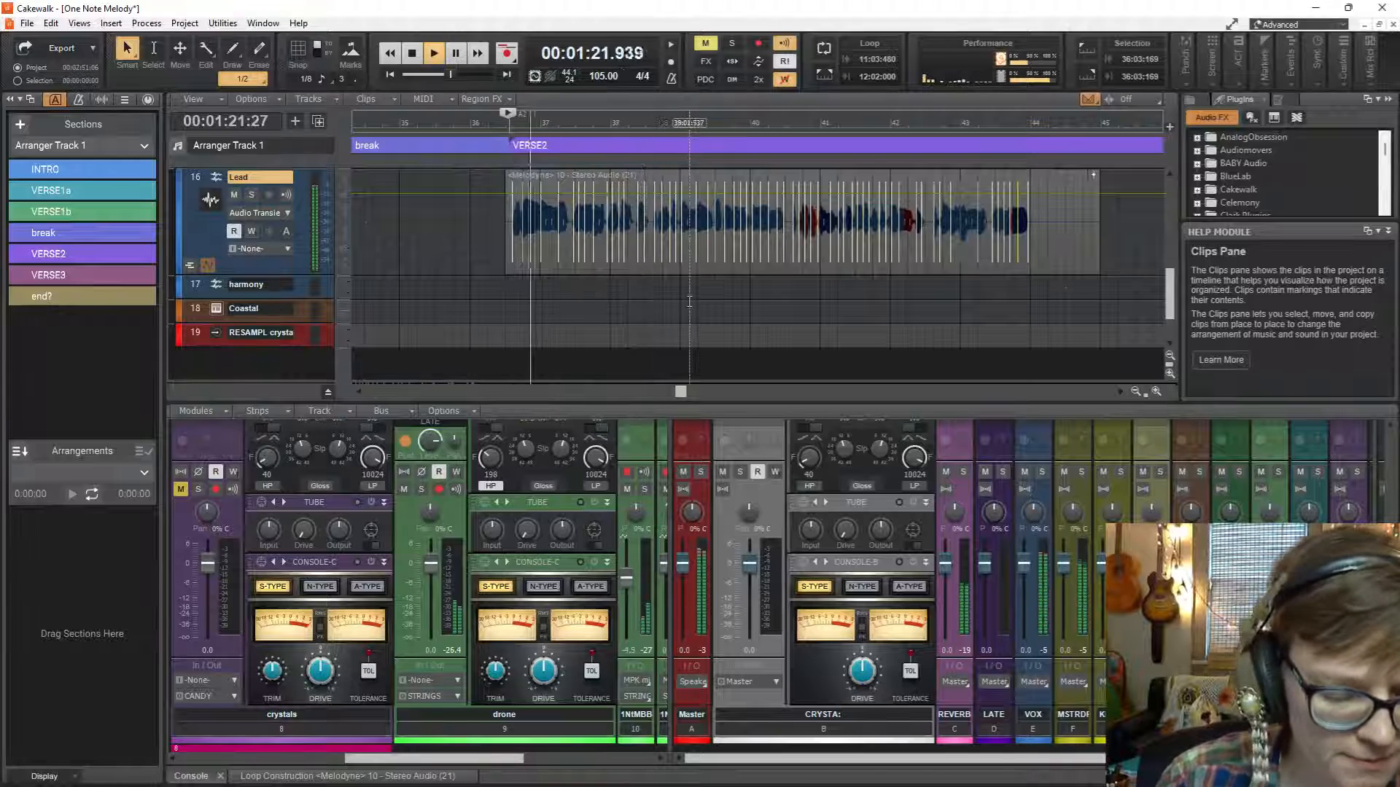
Stretch the Lead transient markers at about 38:03:535 and 38:03:776 earlier and audition the phrase from 38:01:841.
scroll(688, 300, up, 2)
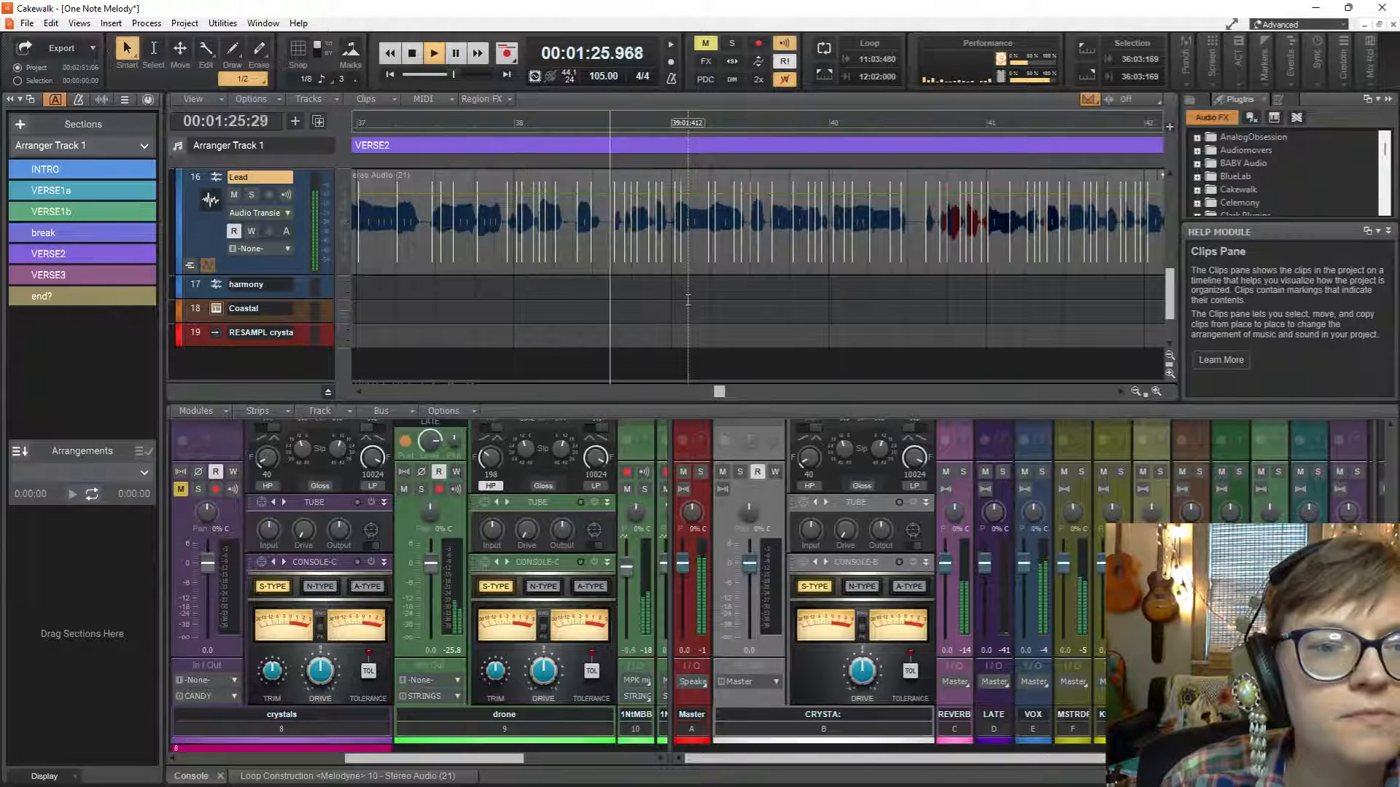
key(space)
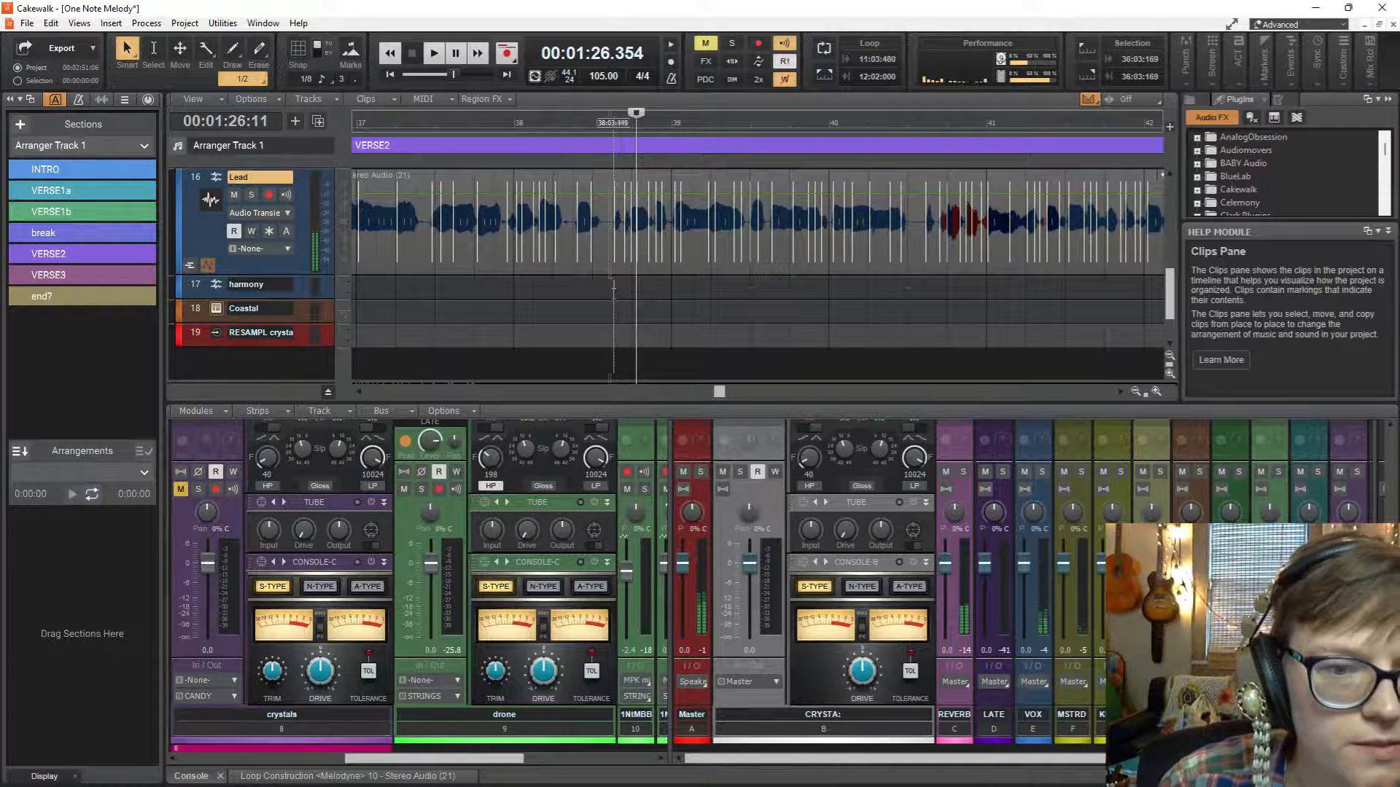
click(613, 288)
scroll(610, 291, up, 4)
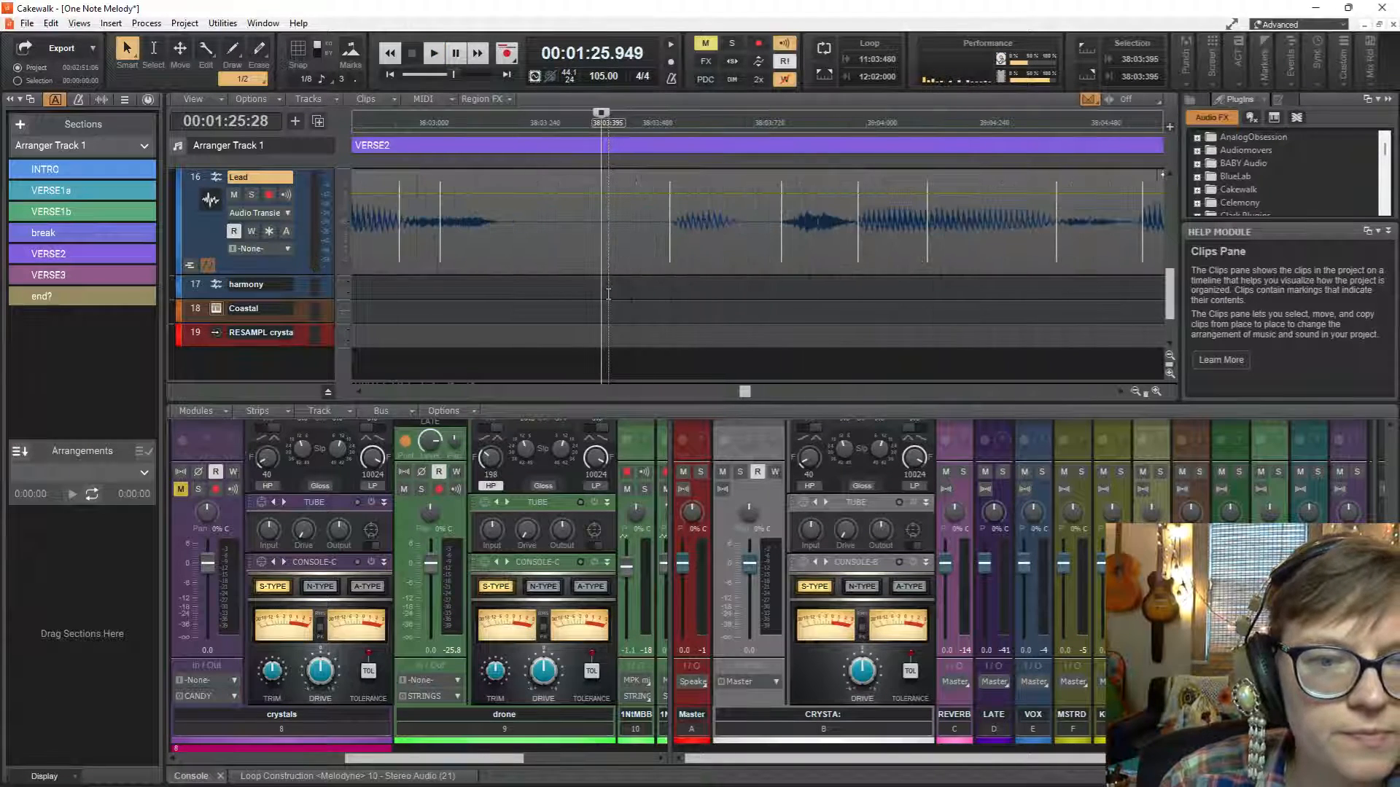
drag(667, 251, 639, 257)
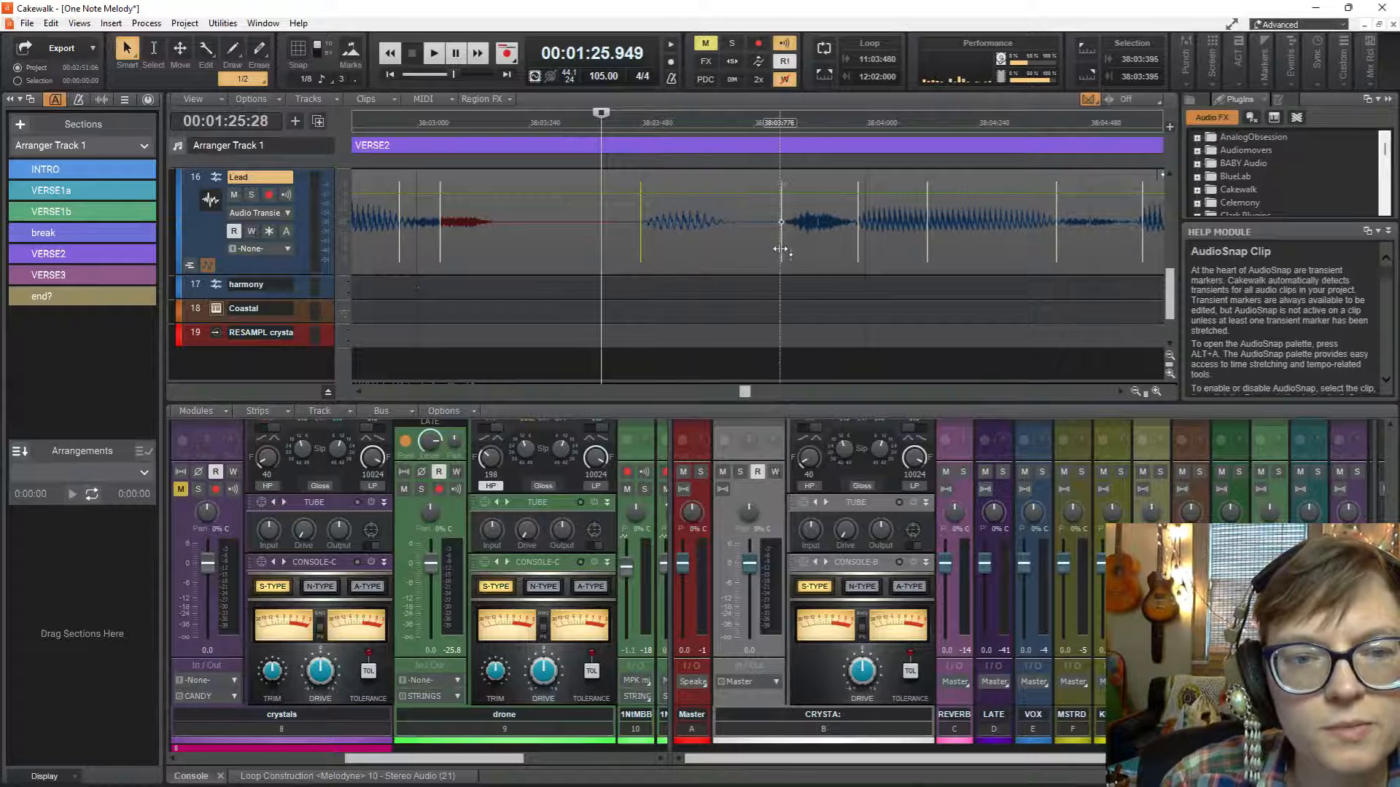
drag(780, 250, 757, 251)
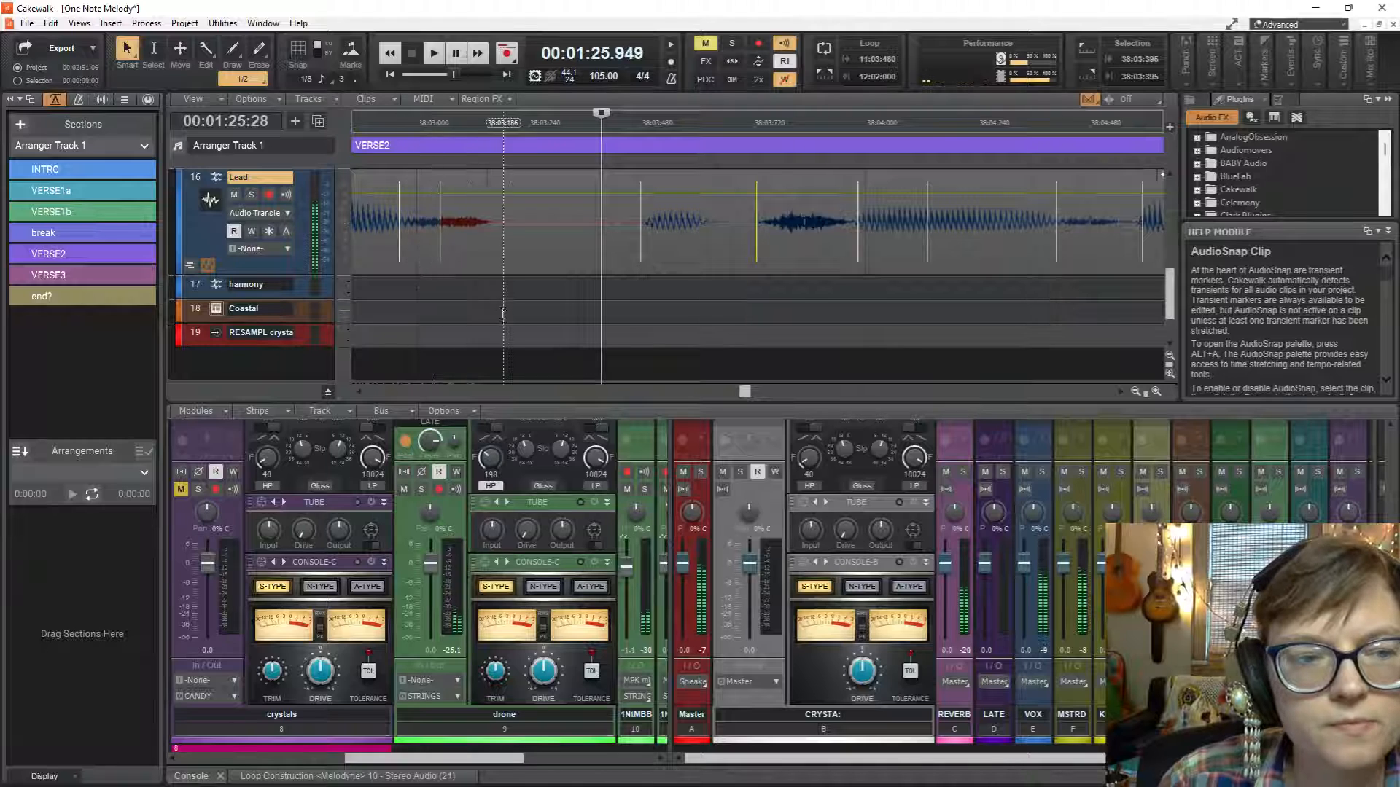
scroll(501, 312, left, 8)
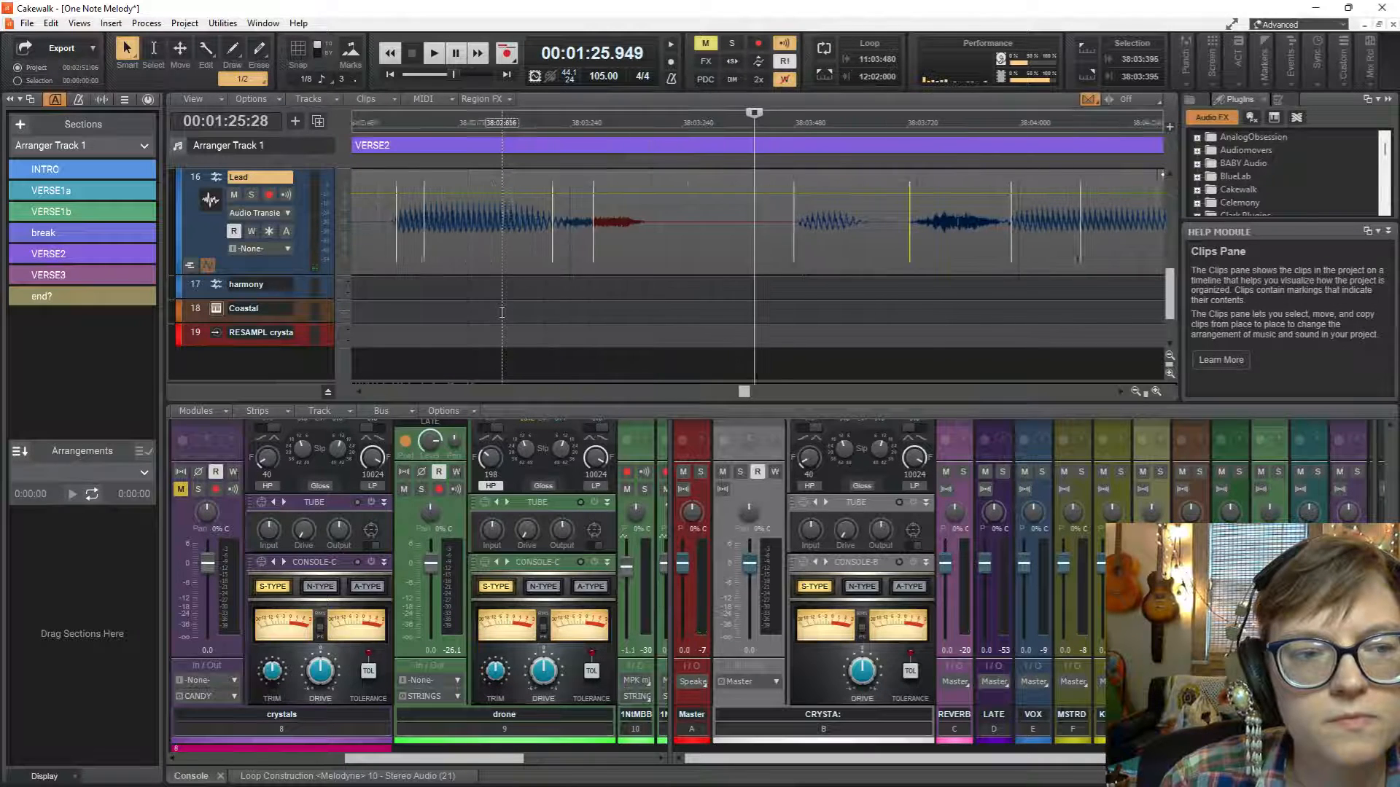
key(space)
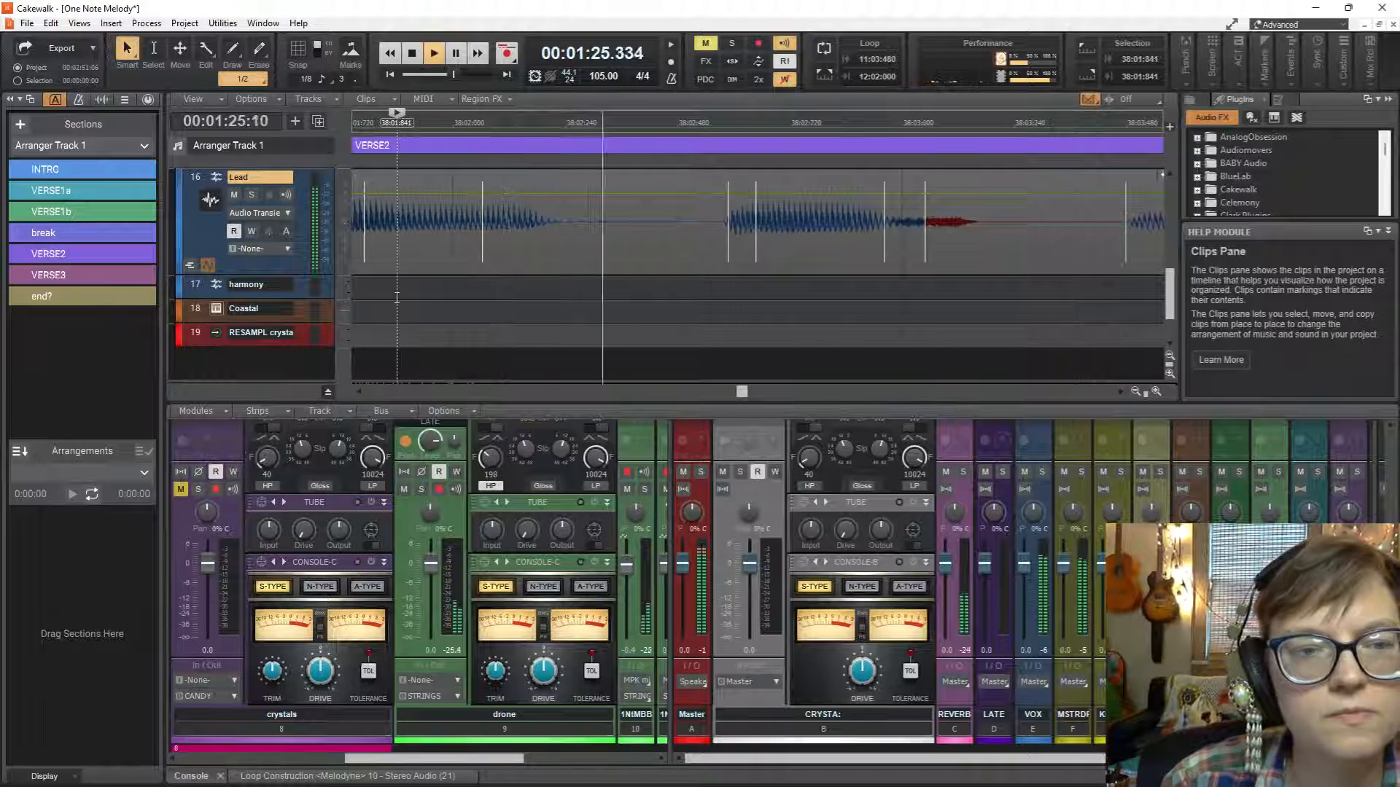
key(space)
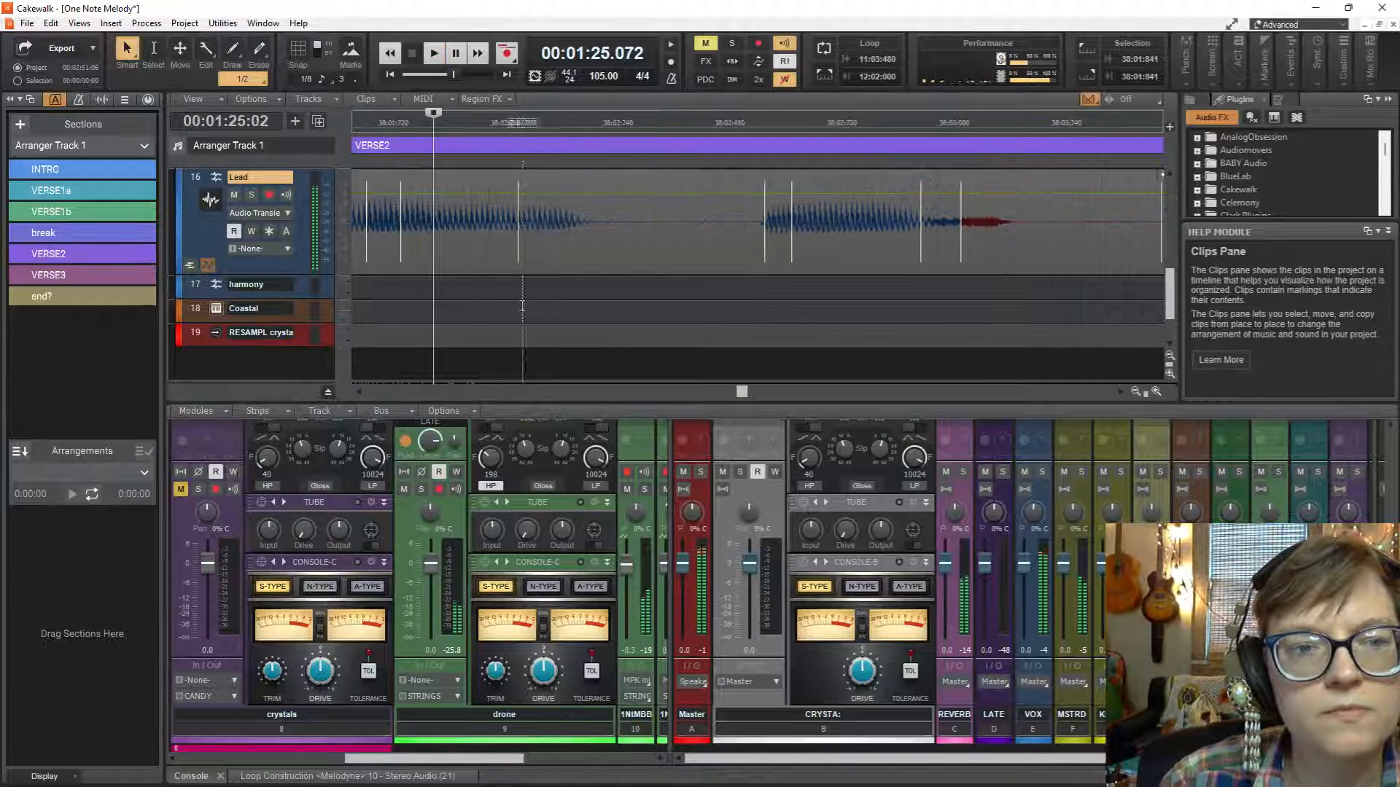
Stretch the Lead transient marker just before 38:04:000 slightly later and replay the phrase from 38:01:841.
scroll(987, 316, right, 6)
scroll(988, 316, right, 4)
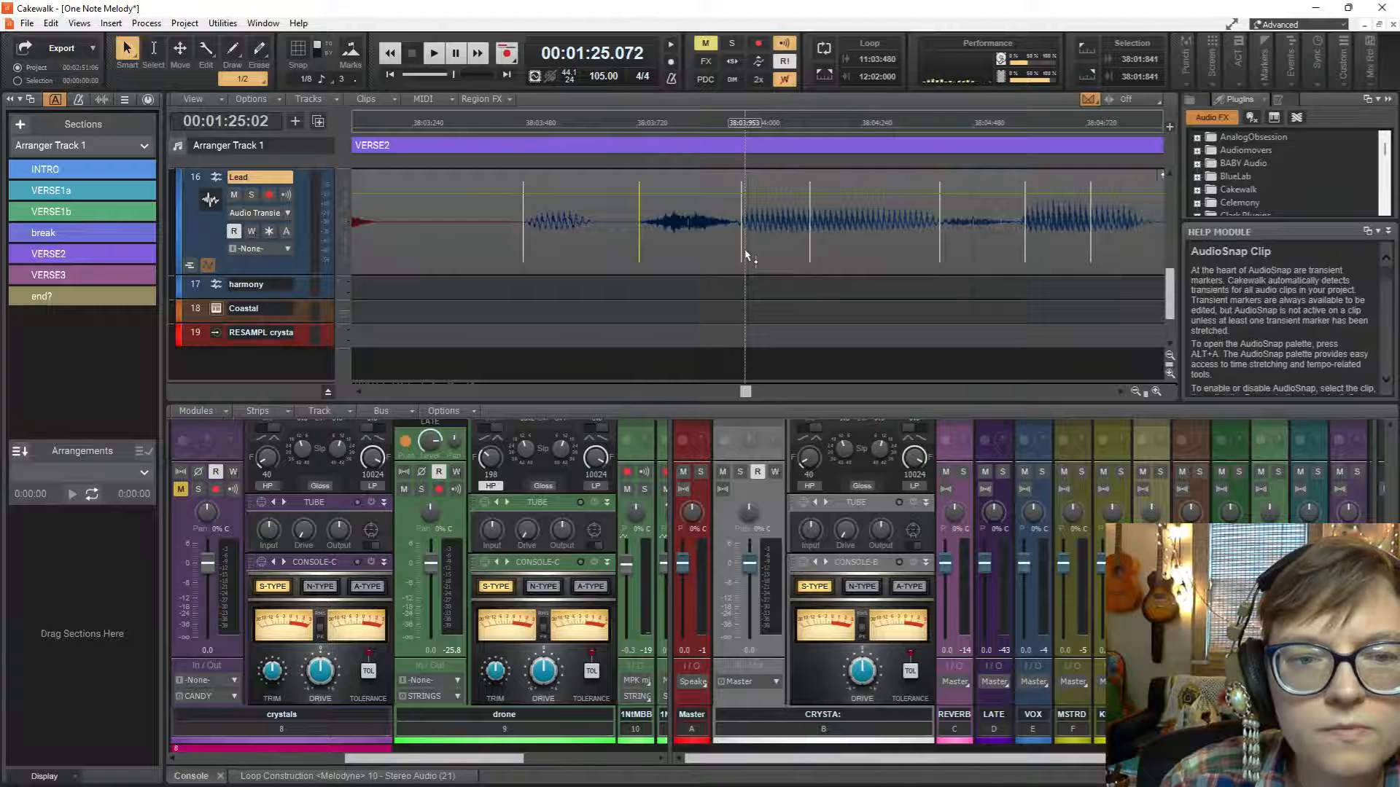
drag(744, 250, 748, 253)
key(space)
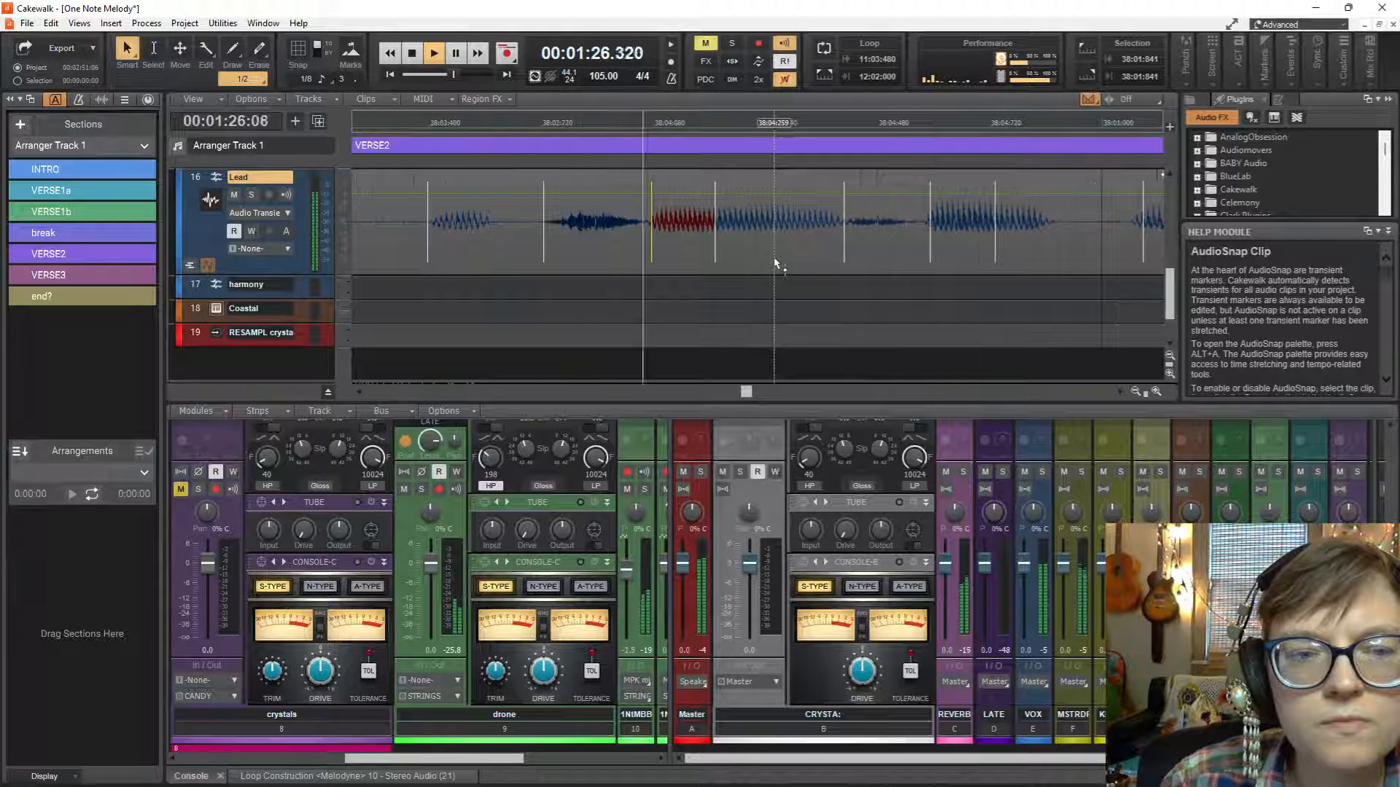
key(space)
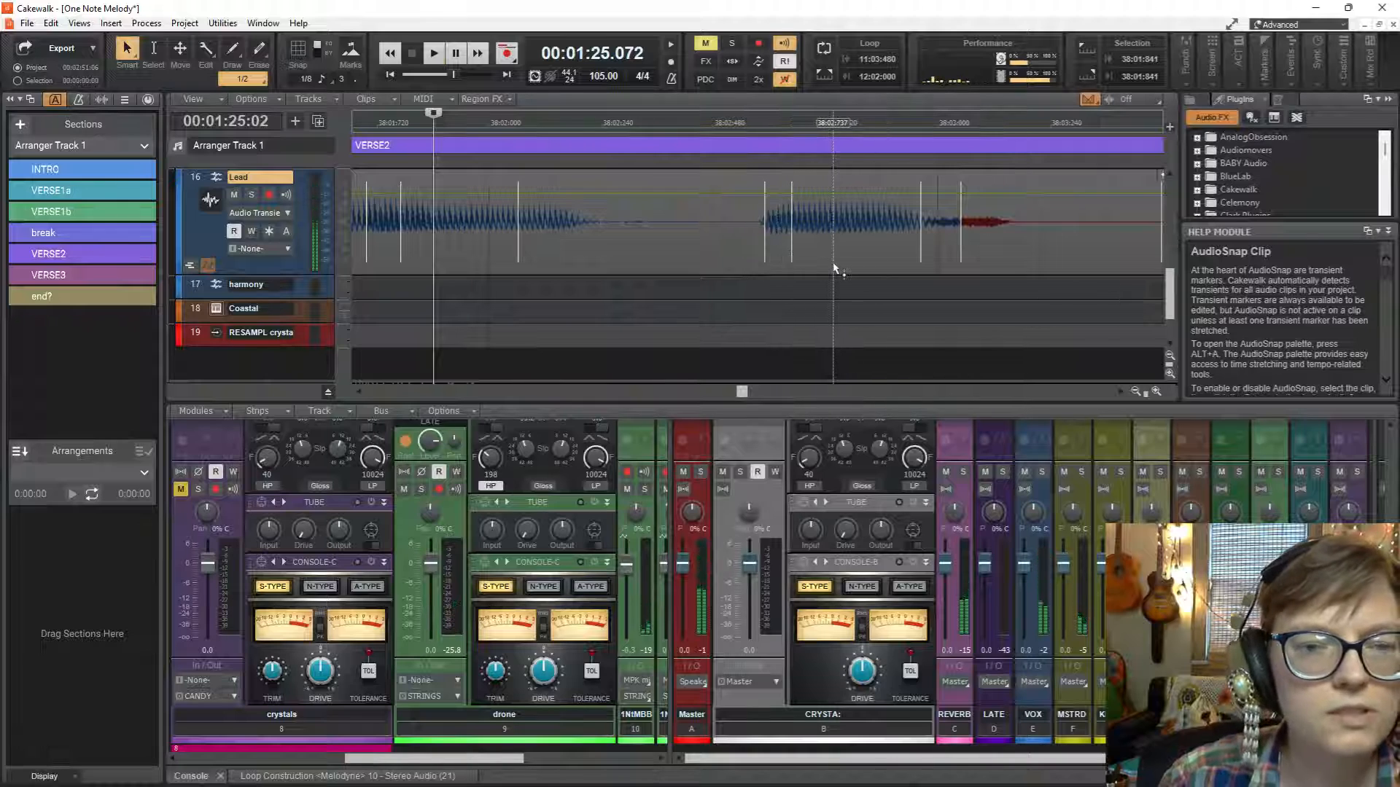
Set the playback start to 38:03:373, stretch the Lead transient marker at about 38:04:407 earlier, and play into measure 39.
scroll(835, 268, right, 5)
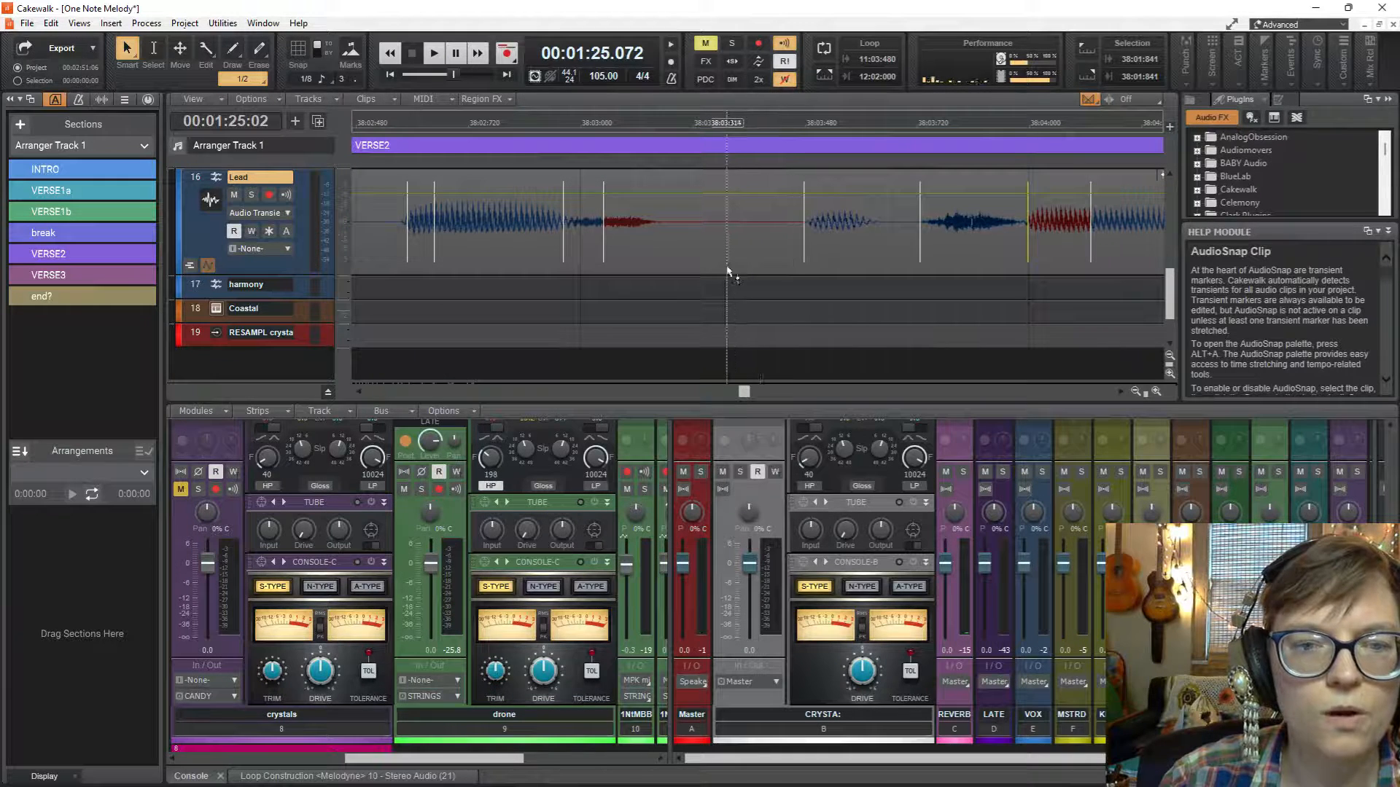
click(754, 304)
scroll(755, 305, right, 5)
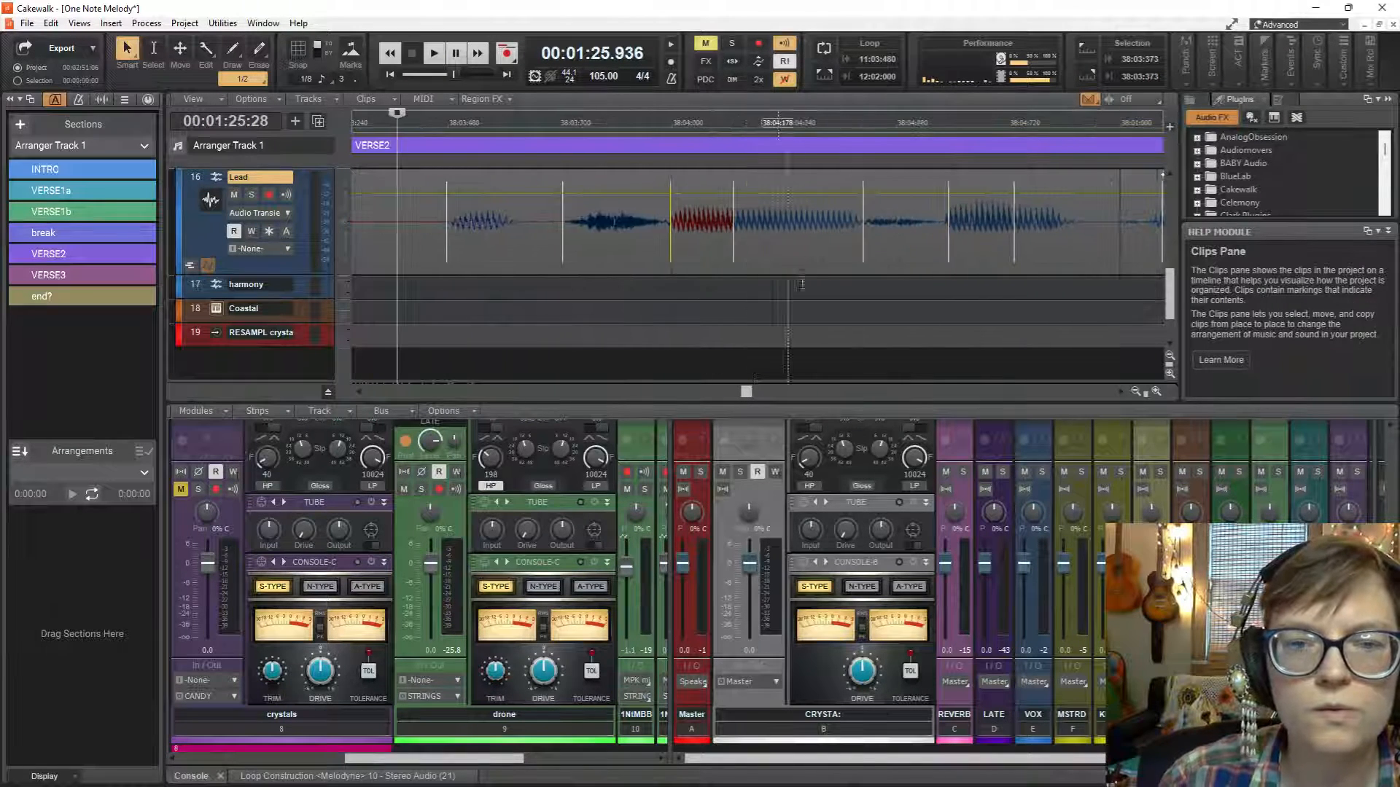
drag(863, 248, 838, 248)
key(space)
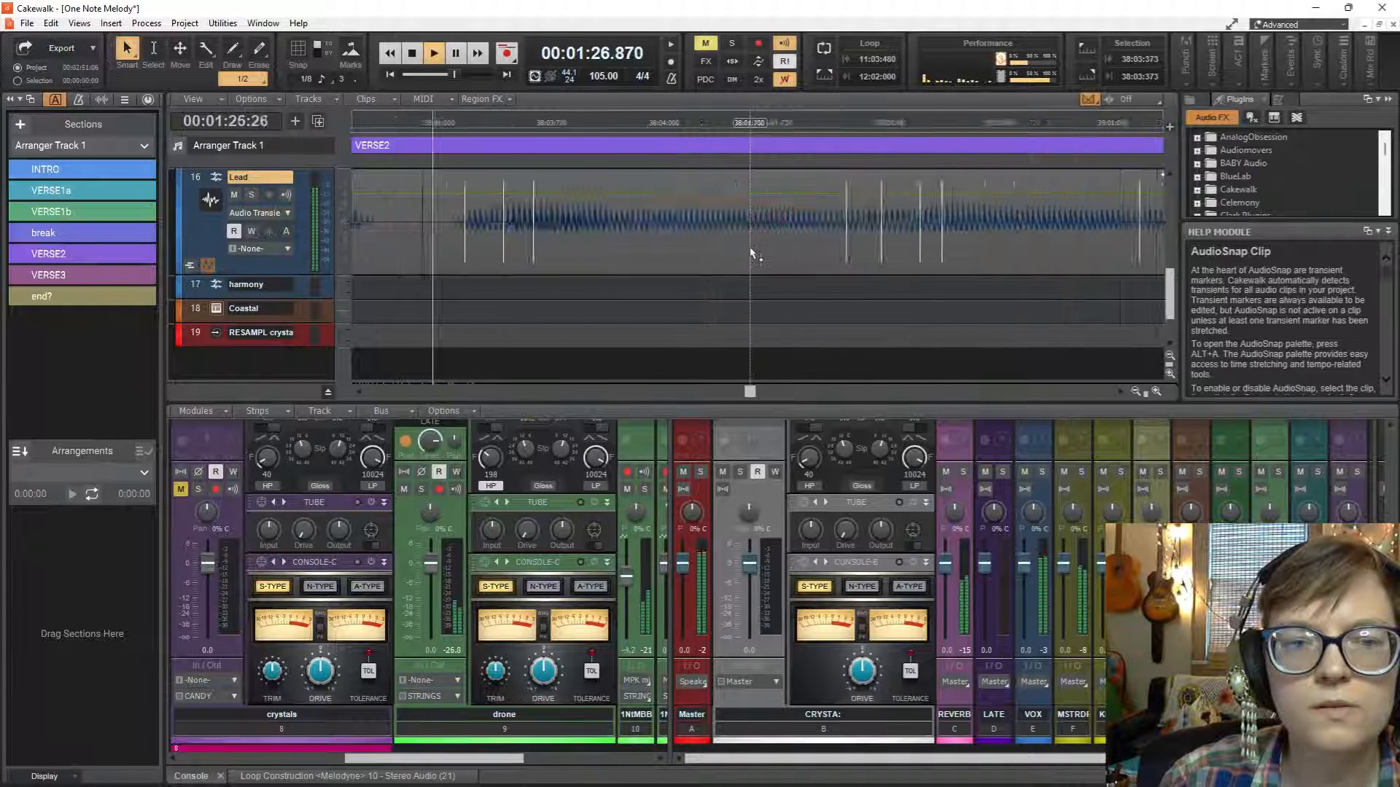
key(space)
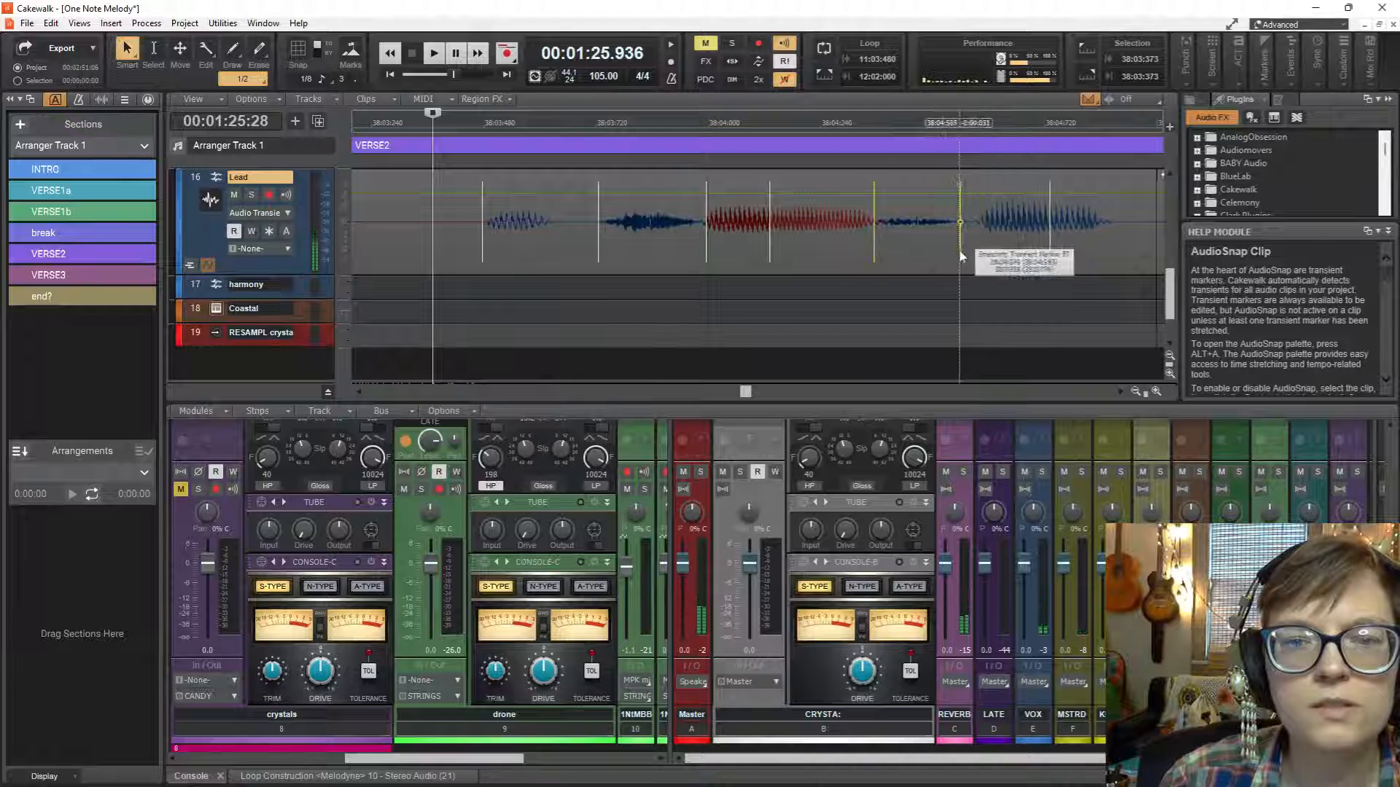
Stretch the Lead transient marker at about 38:04:590 and the one before it earlier, and replay from 38:03:373.
drag(985, 252, 952, 251)
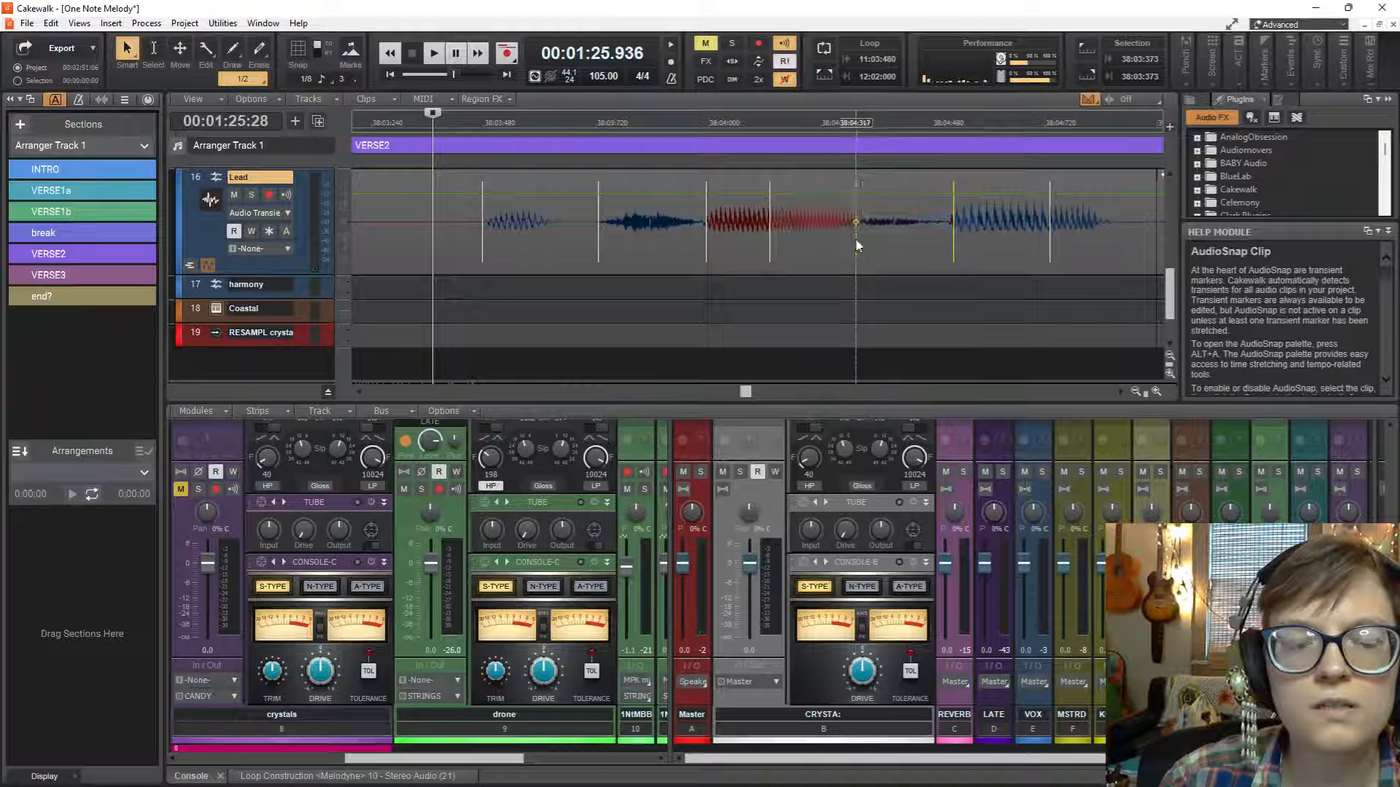
key(space)
key(space)
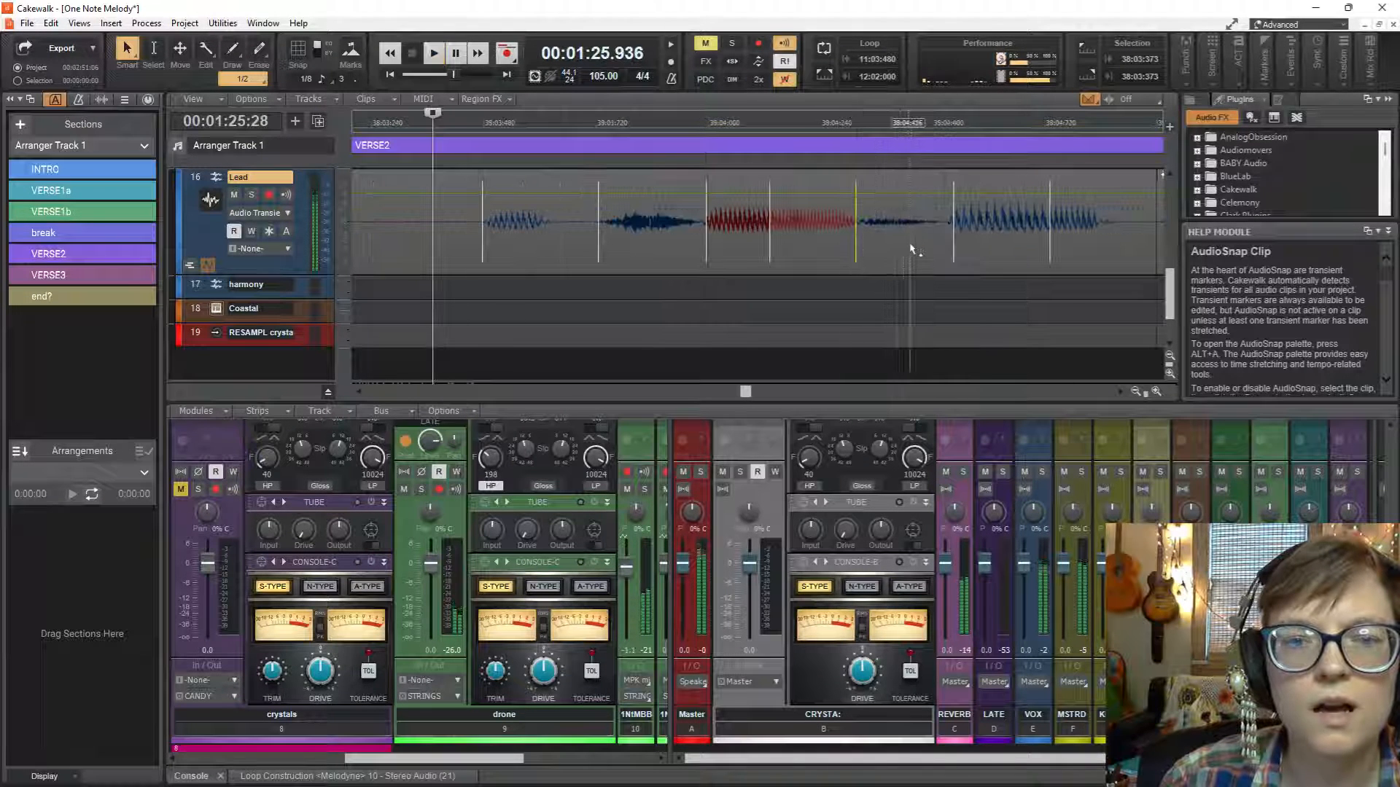
Stretch the last two Lead transient markers of measure 38, near 38:04:520 and 38:04:730, slightly earlier and replay the phrase.
drag(951, 246, 946, 246)
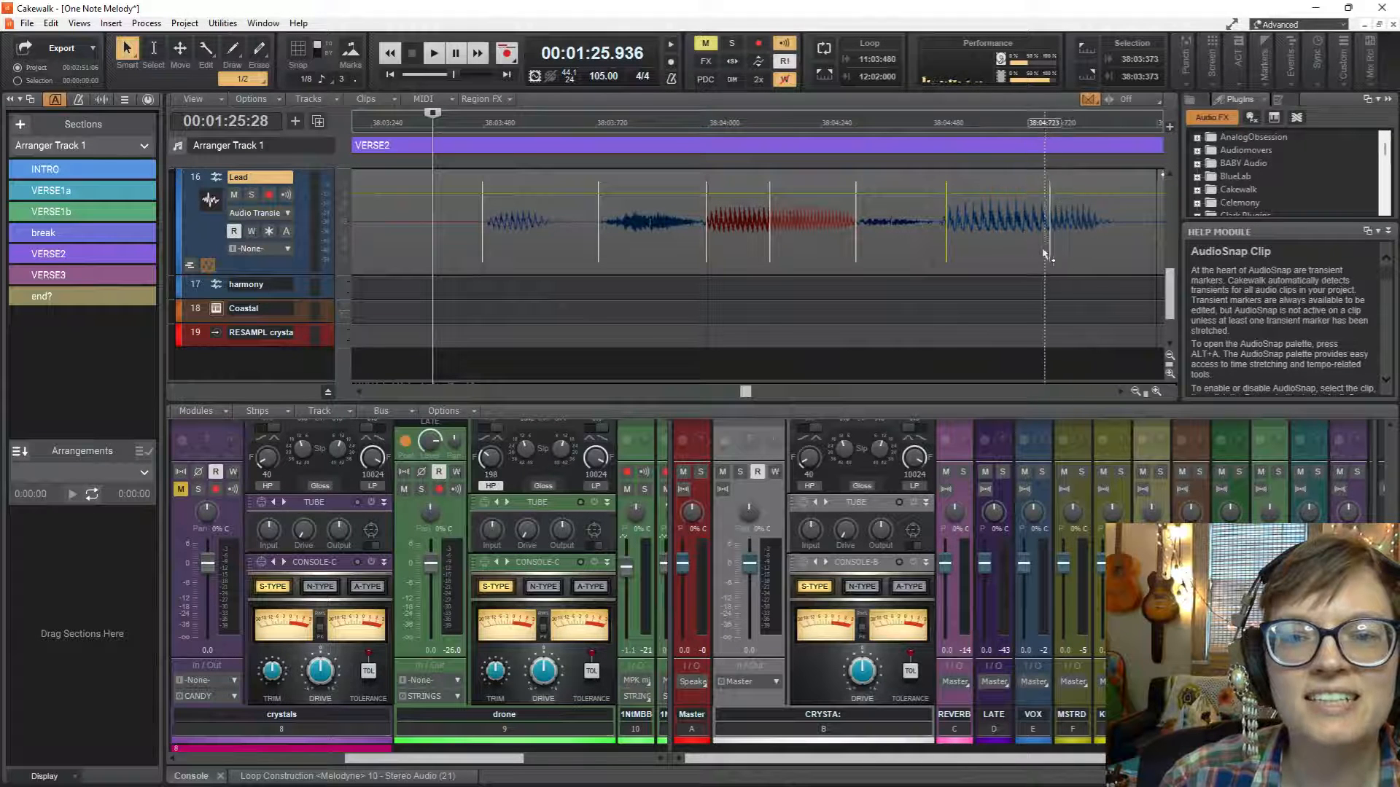
drag(1050, 251, 1044, 249)
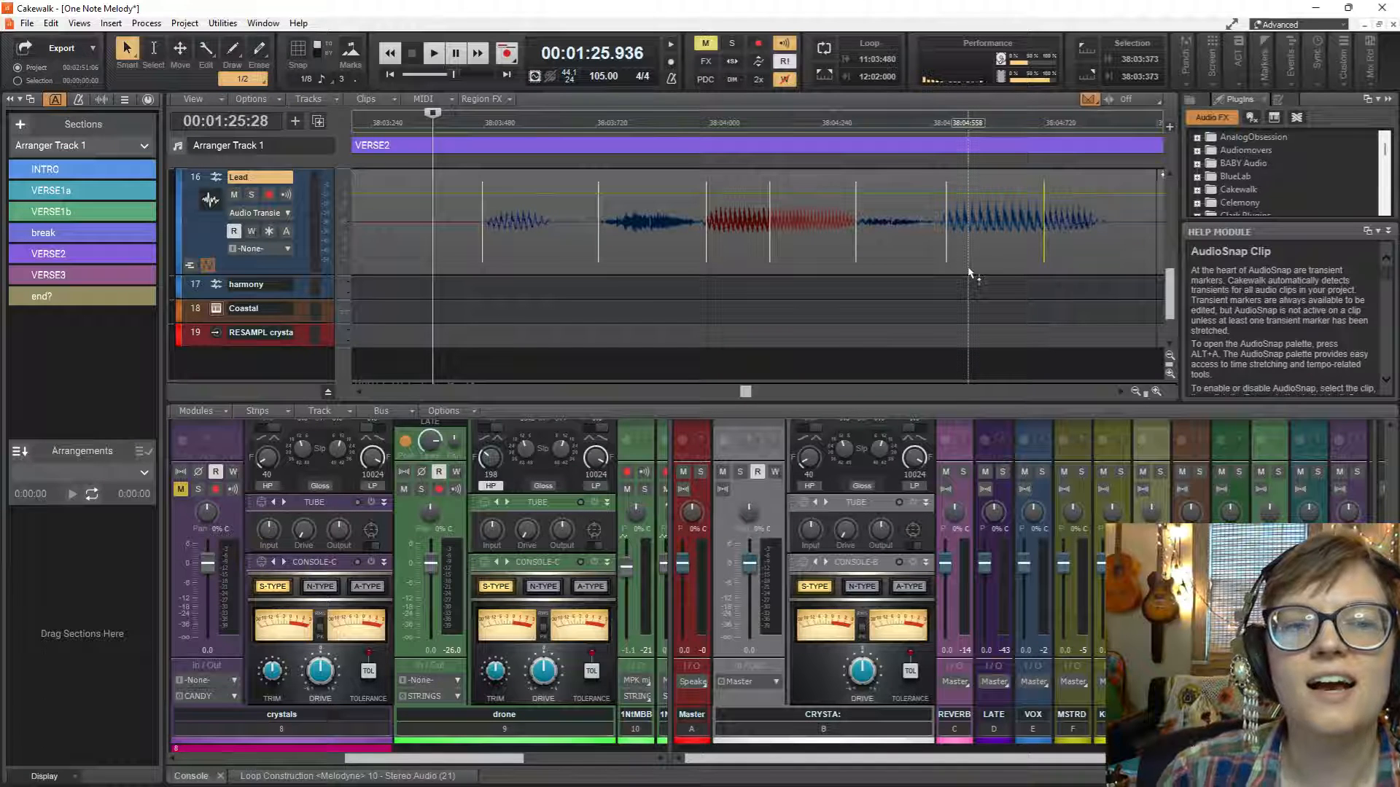
key(space)
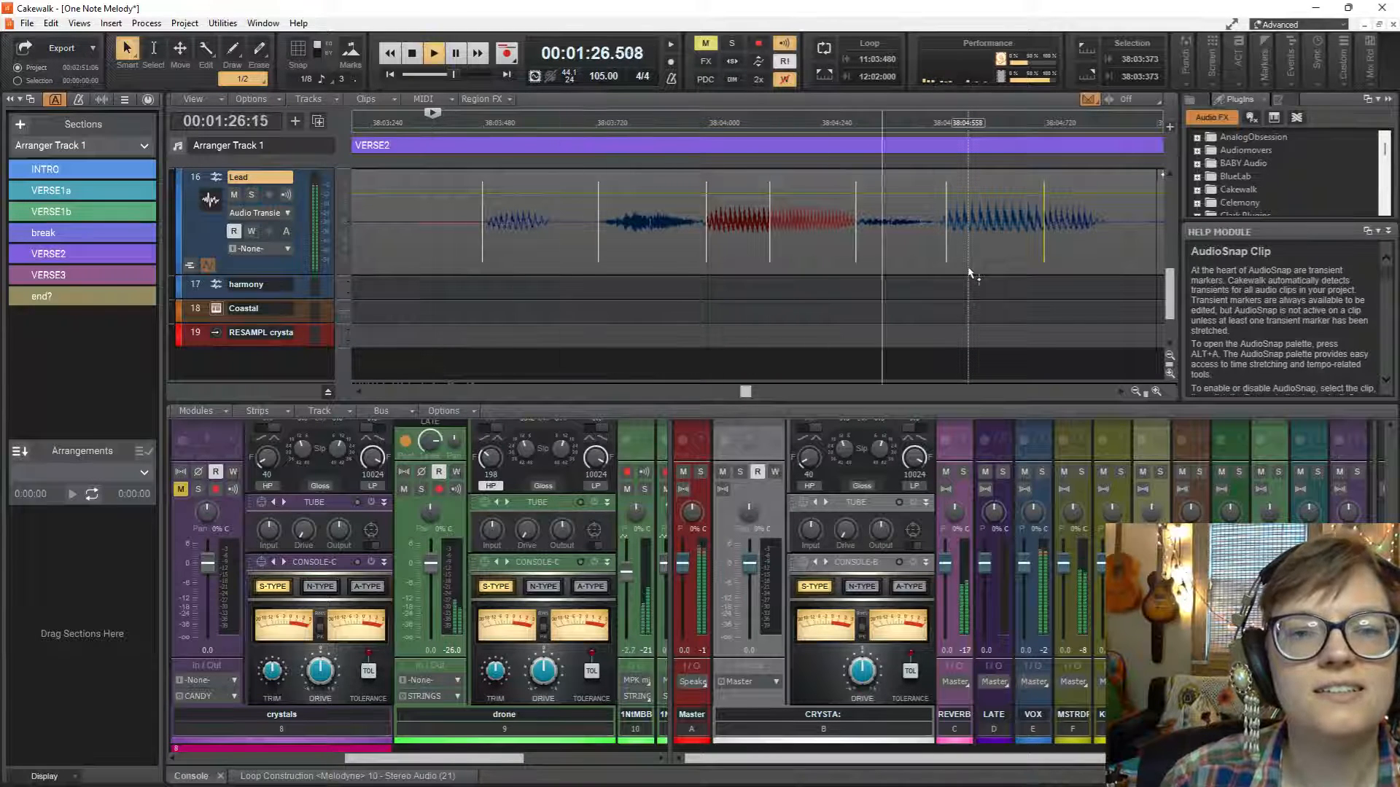
key(space)
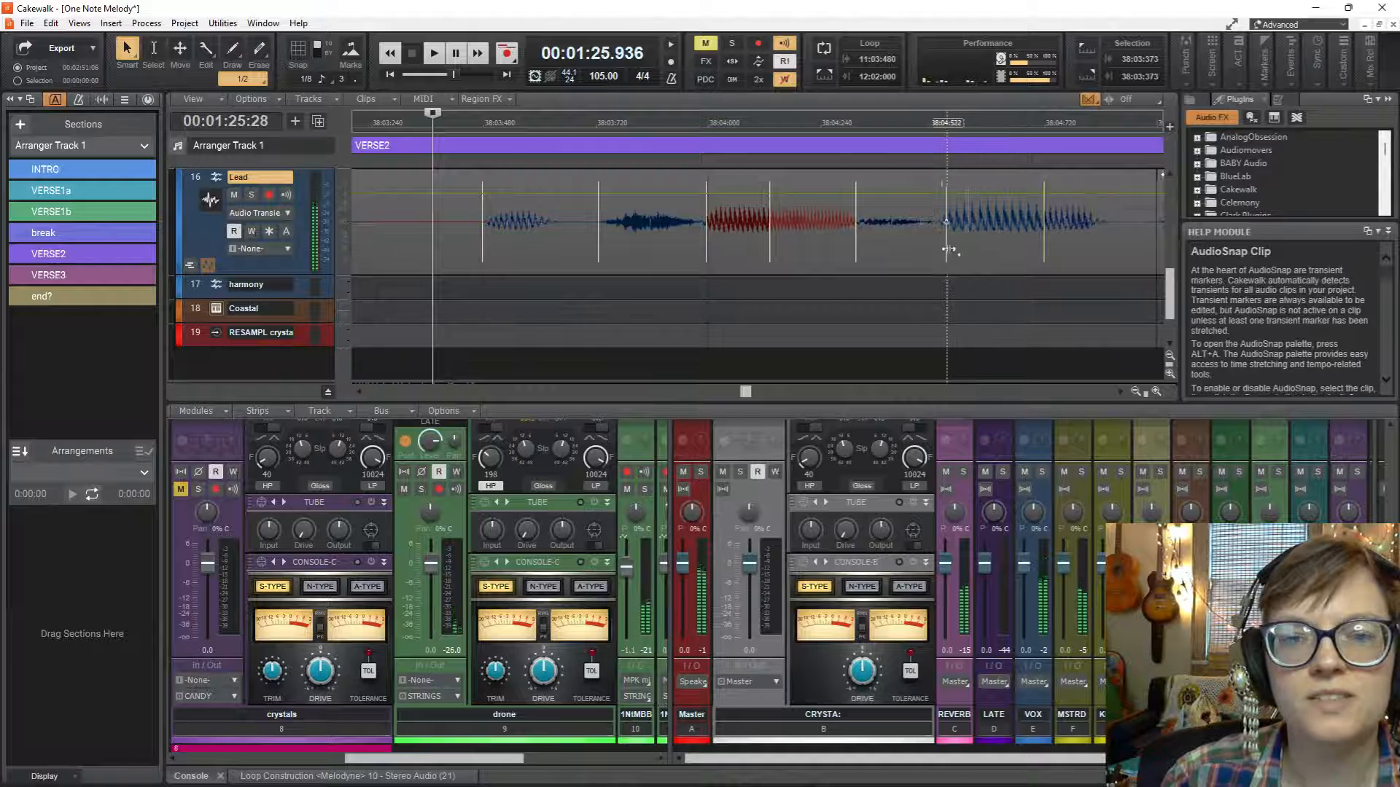
Nudge the last two Lead transient markers before measure 39 a little earlier again and play from 38:03:373 twice.
drag(944, 251, 942, 252)
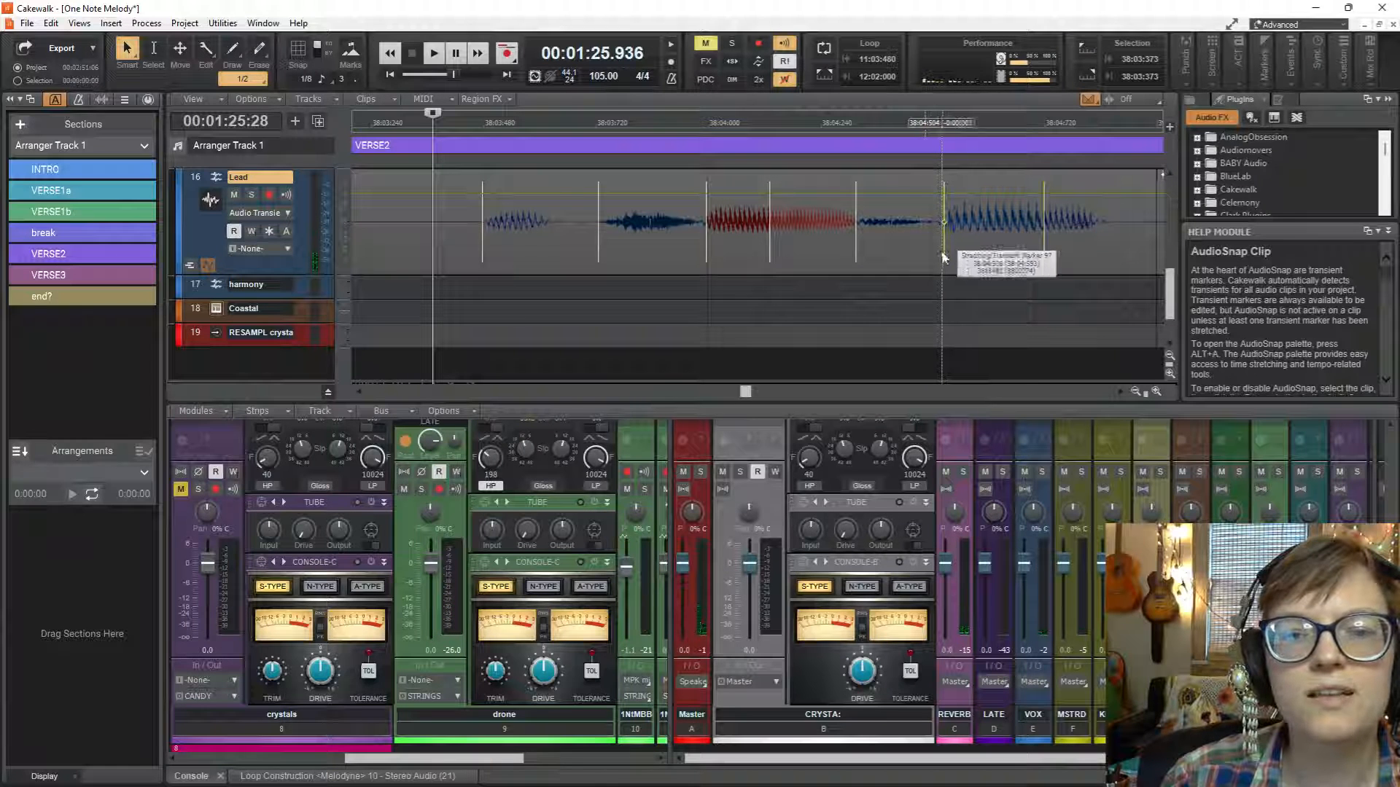
key(space)
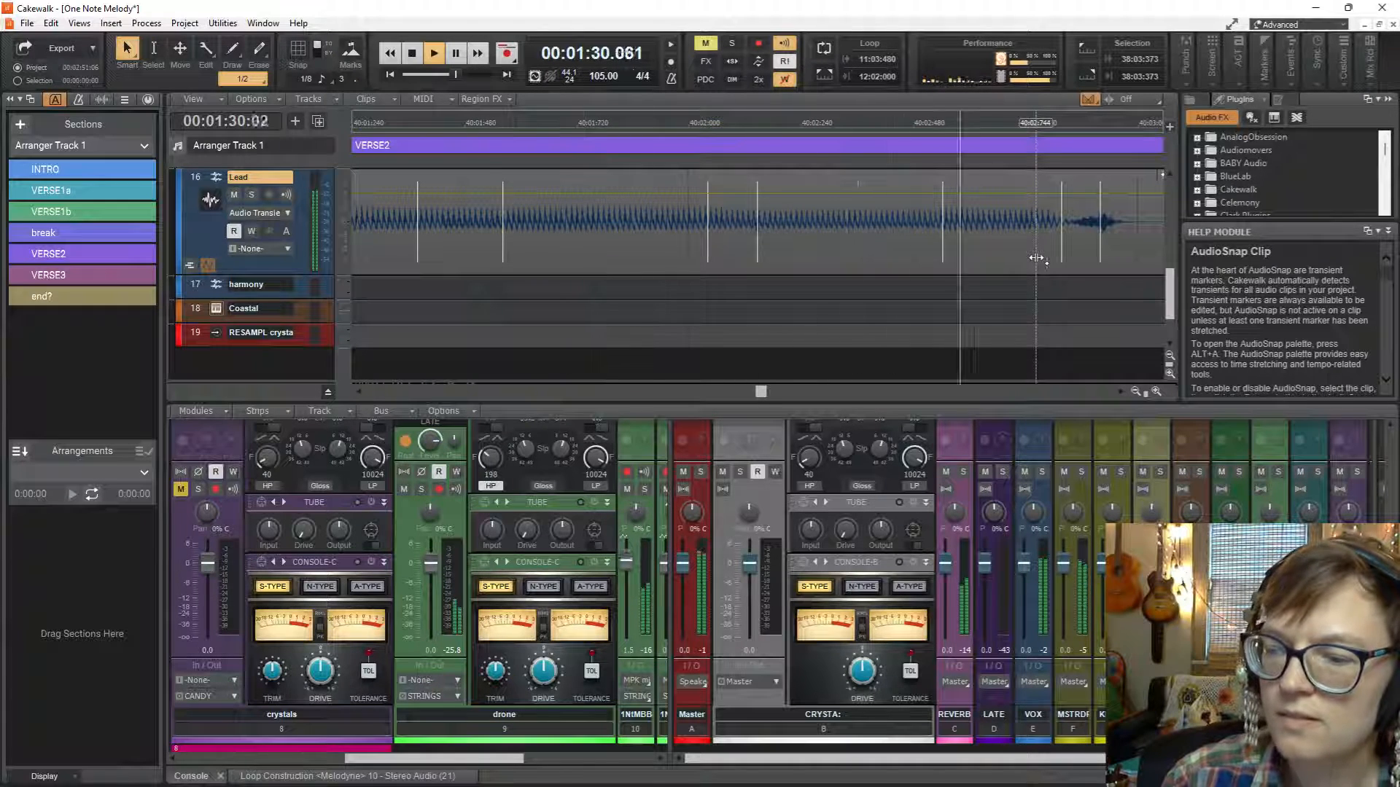
key(space)
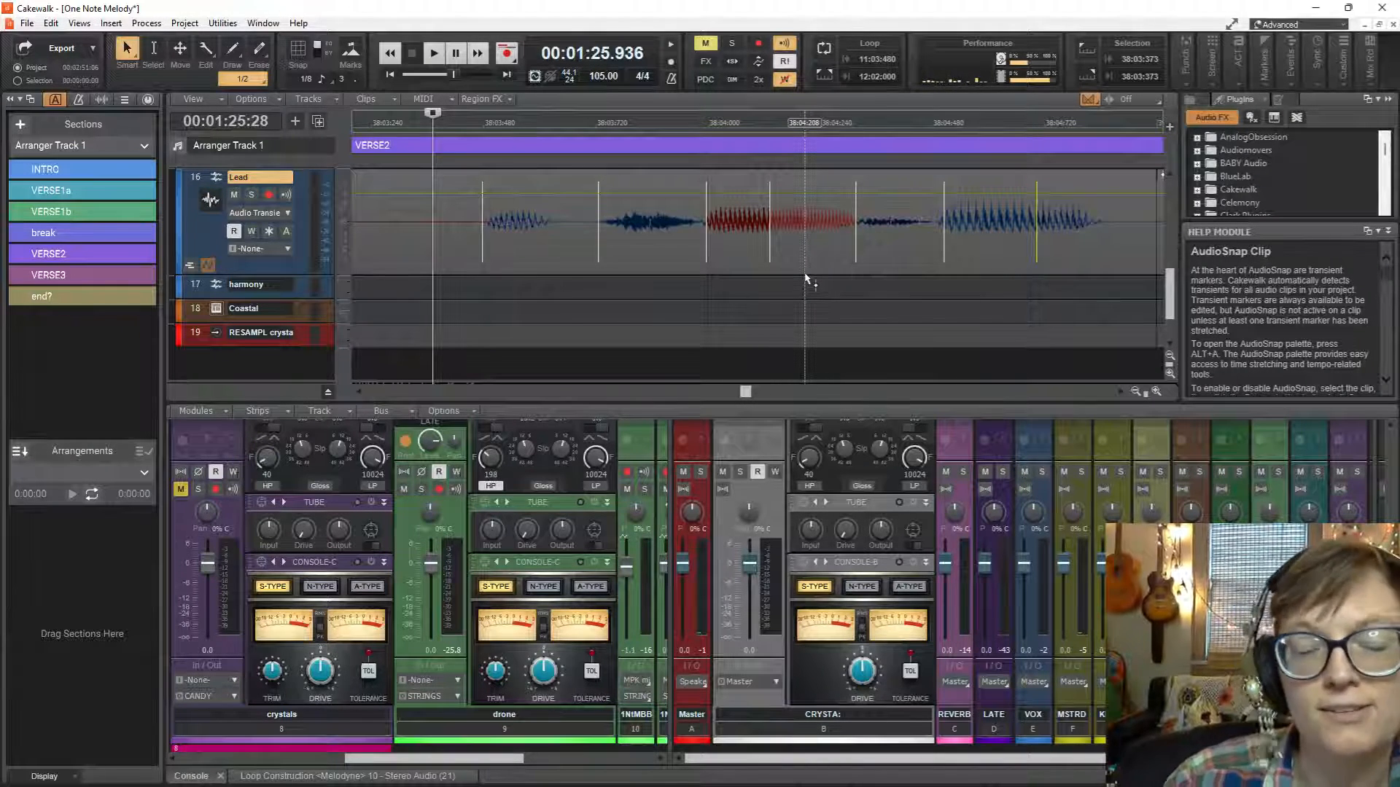
key(space)
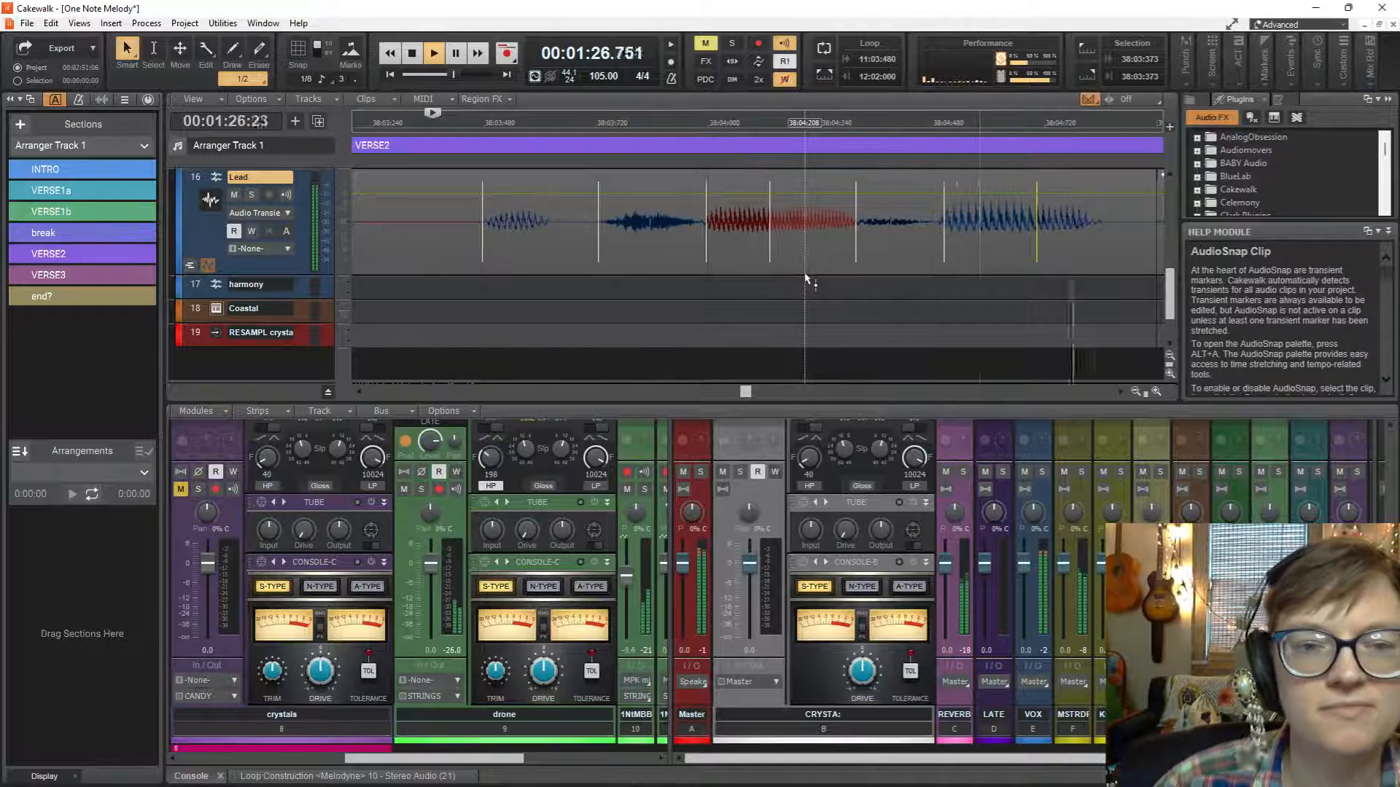
key(space)
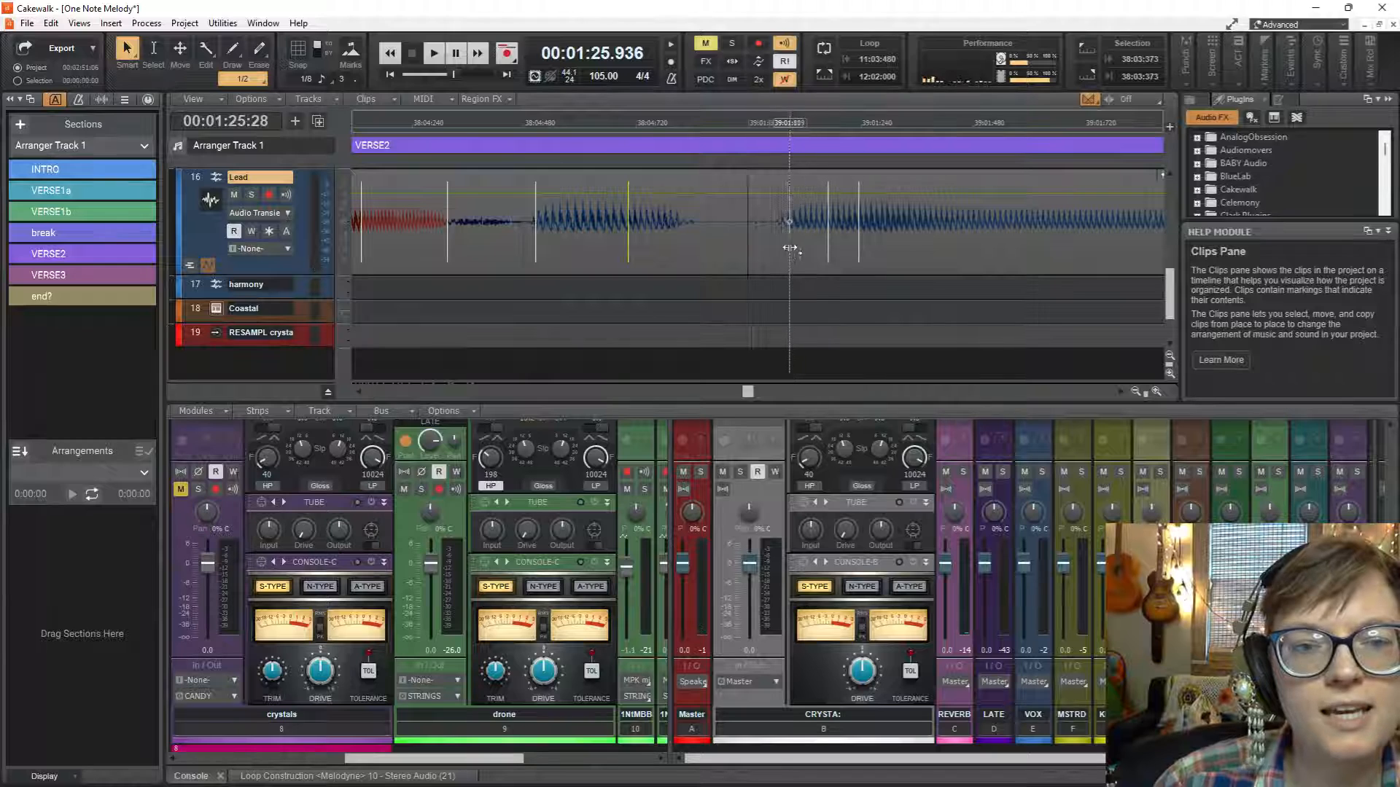
Stretch the first three Lead transient markers of measure 39, starting at 39:01:089, earlier and play from 38:03:373.
click(790, 248)
mouse_move(780, 252)
mouse_down()
mouse_move(764, 254)
mouse_move(845, 250)
mouse_up()
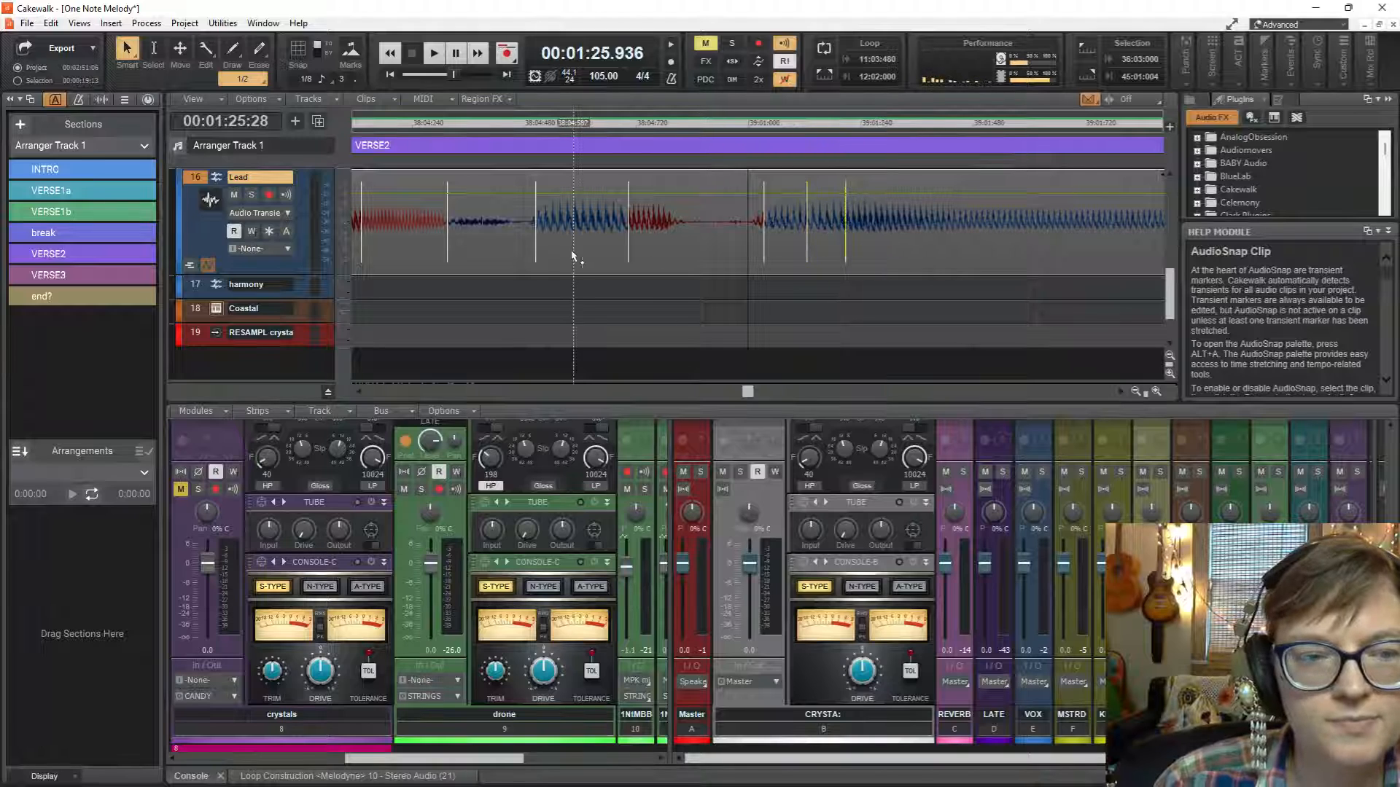
key(space)
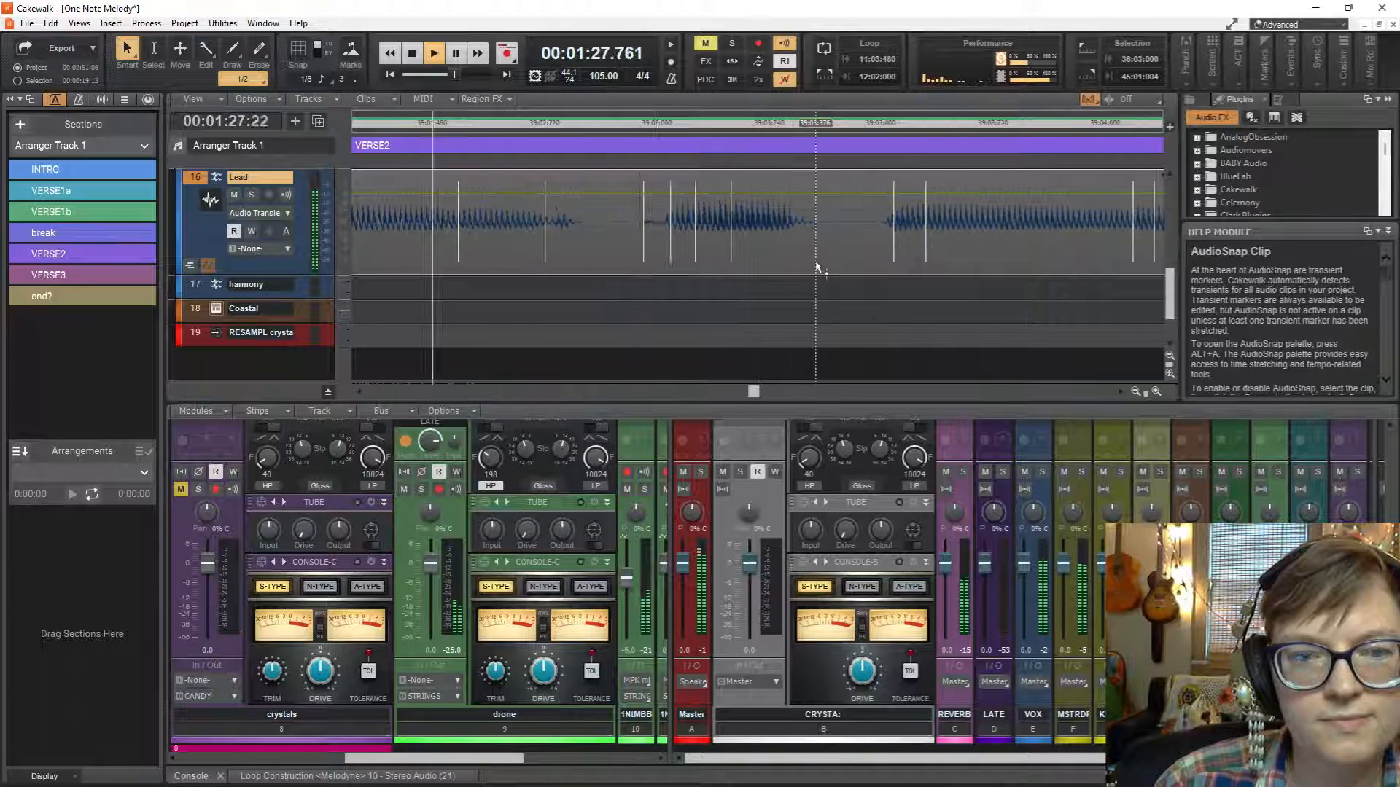
key(space)
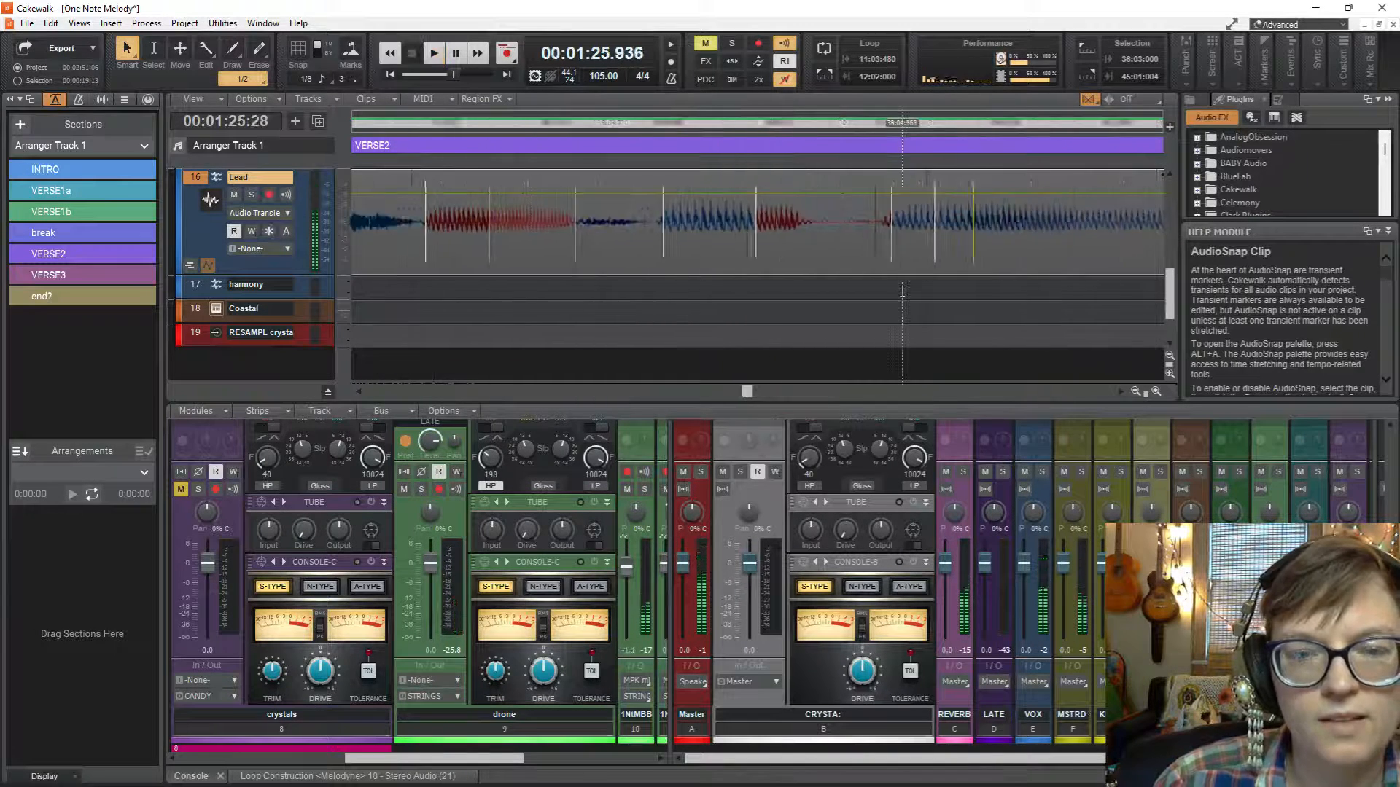
Stretch the same three markers further, putting the first almost on 39:01 and the third at about 39:01:184, and replay.
scroll(903, 291, right, 4)
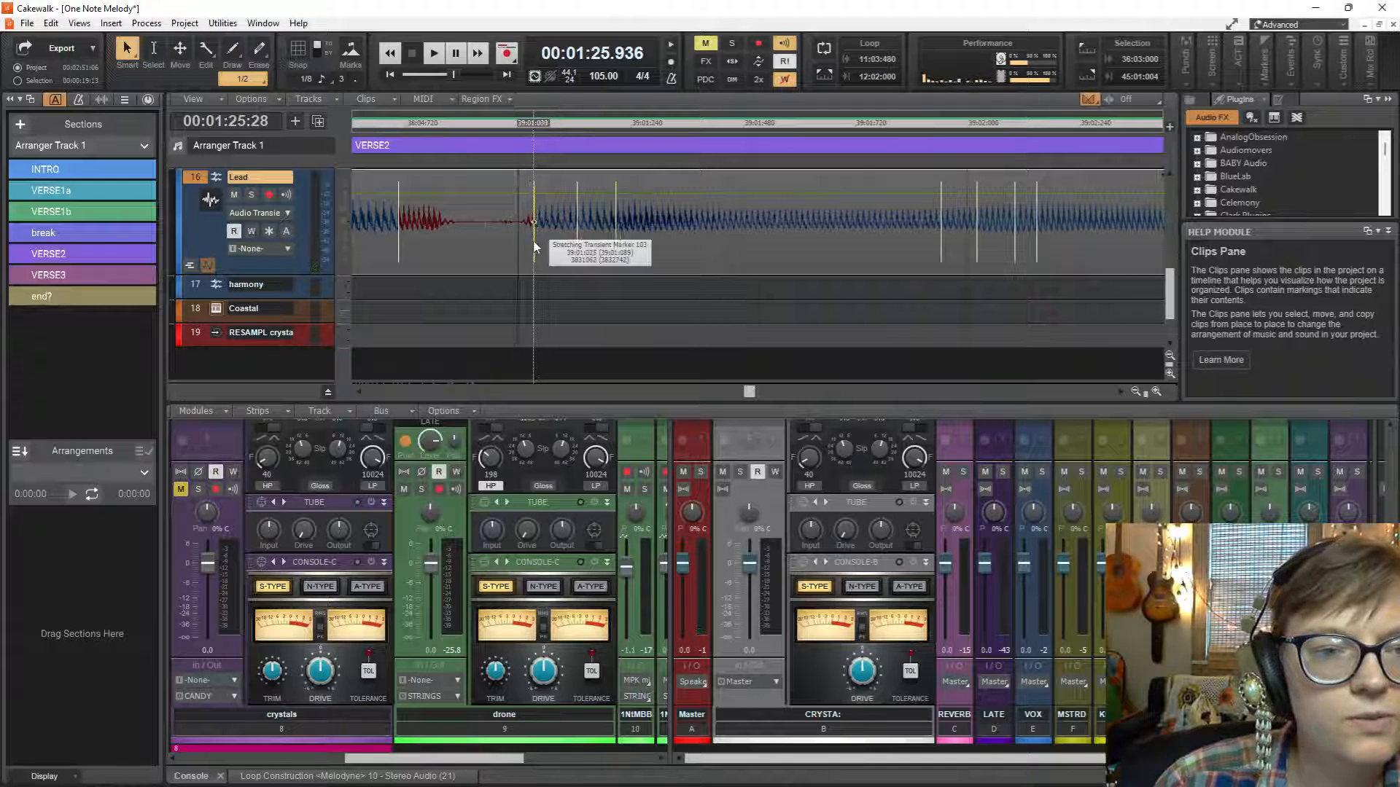
mouse_move(534, 244)
mouse_down()
mouse_move(523, 244)
mouse_move(605, 255)
mouse_up()
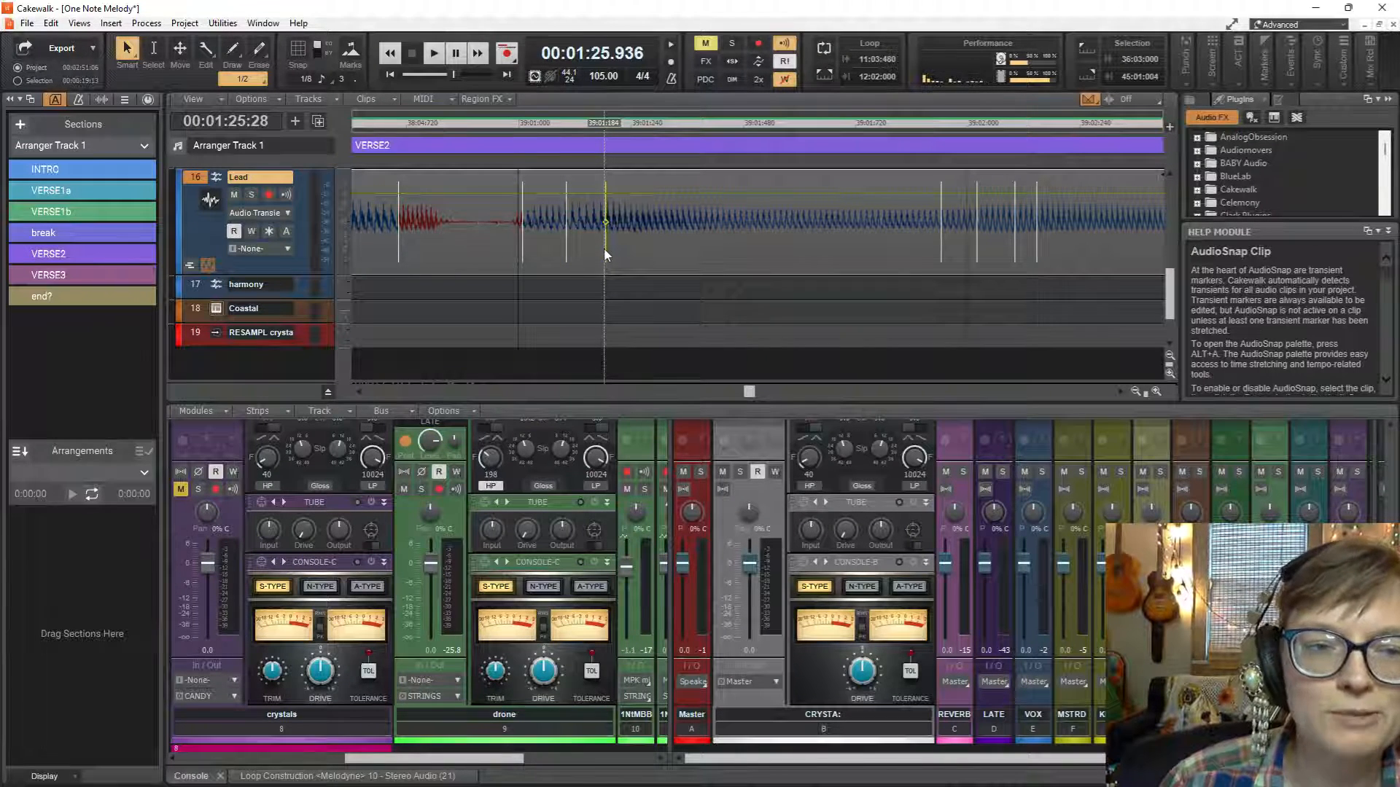
key(space)
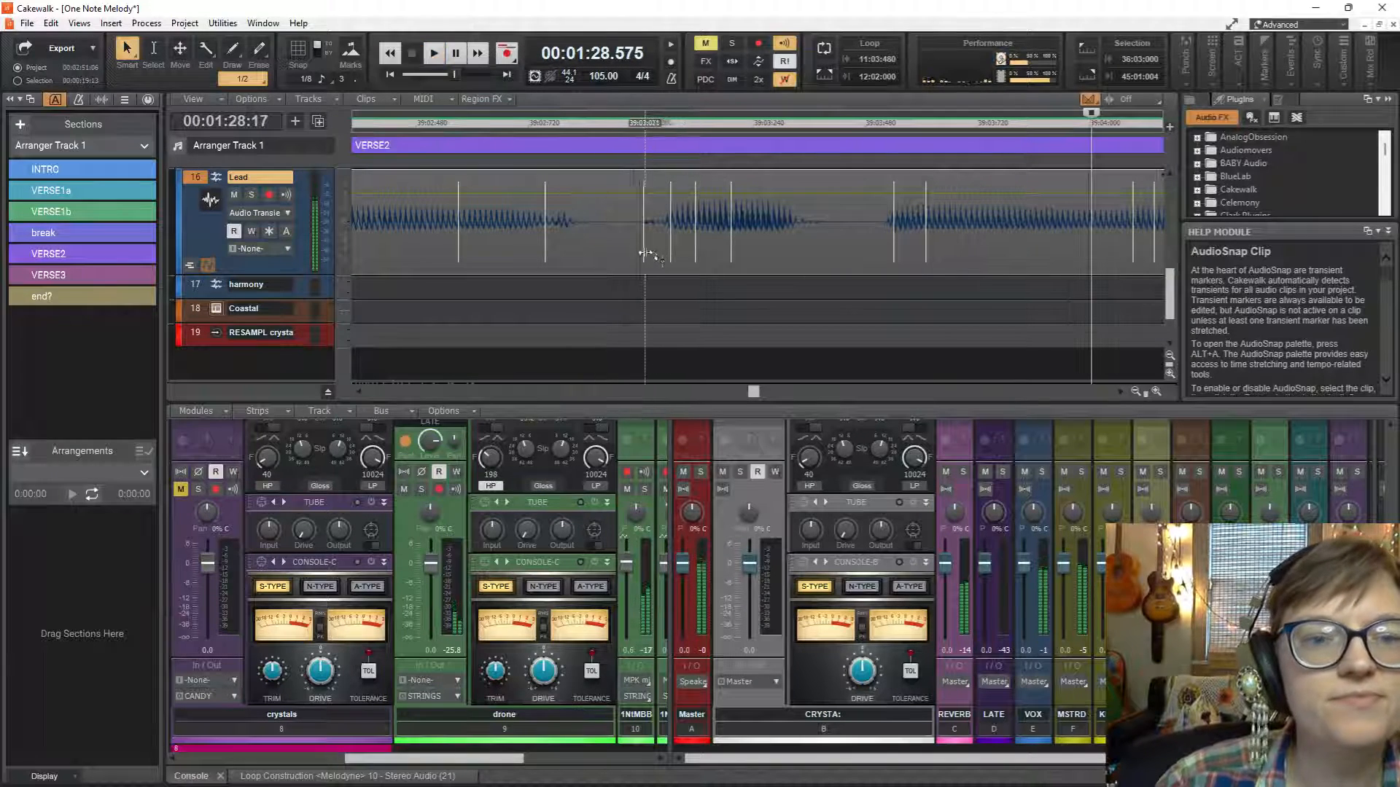
Stretch the three Lead transient markers just after 39:03:000 earlier, then set the playback start to 39:02:403 and audition the change.
mouse_move(643, 251)
mouse_down()
mouse_move(624, 252)
mouse_move(685, 254)
mouse_up()
click(379, 292)
key(space)
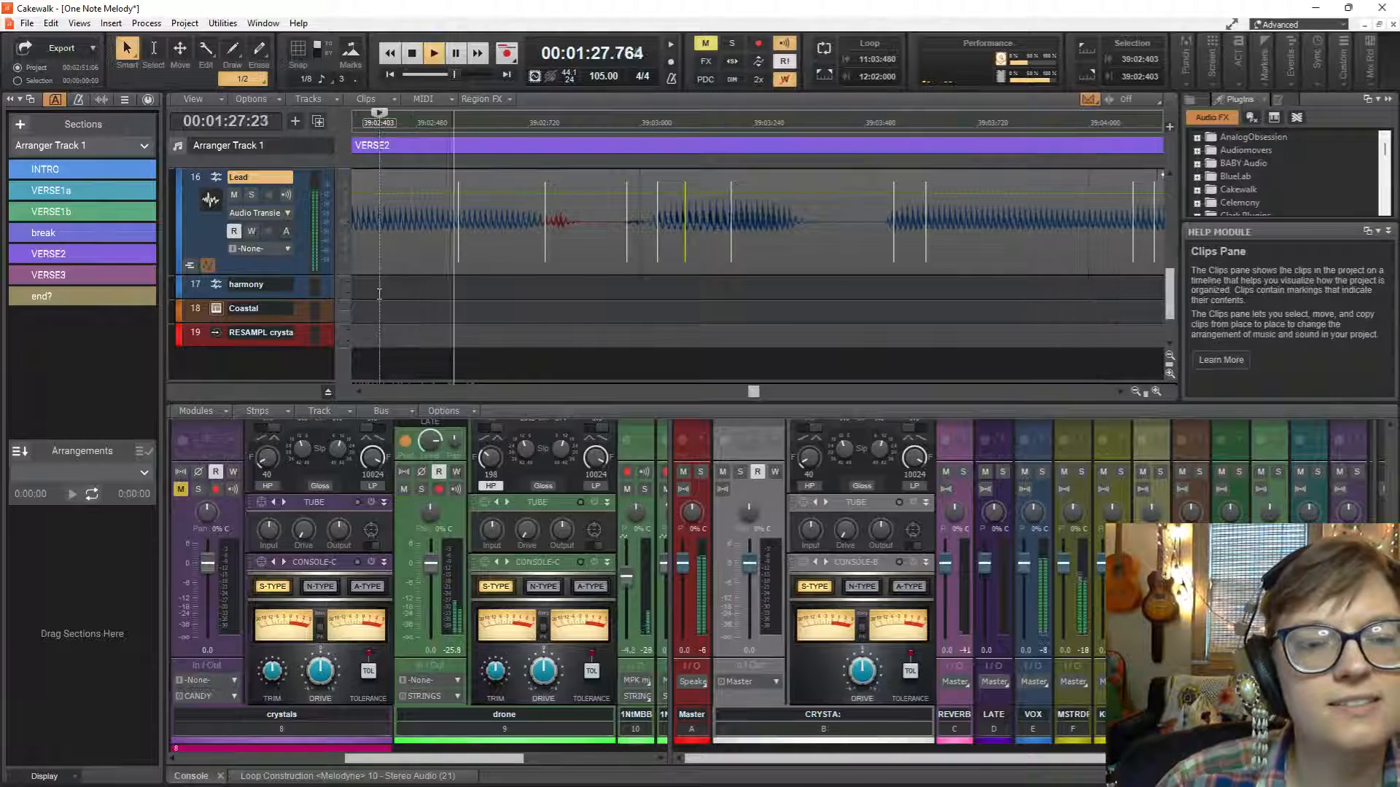
key(space)
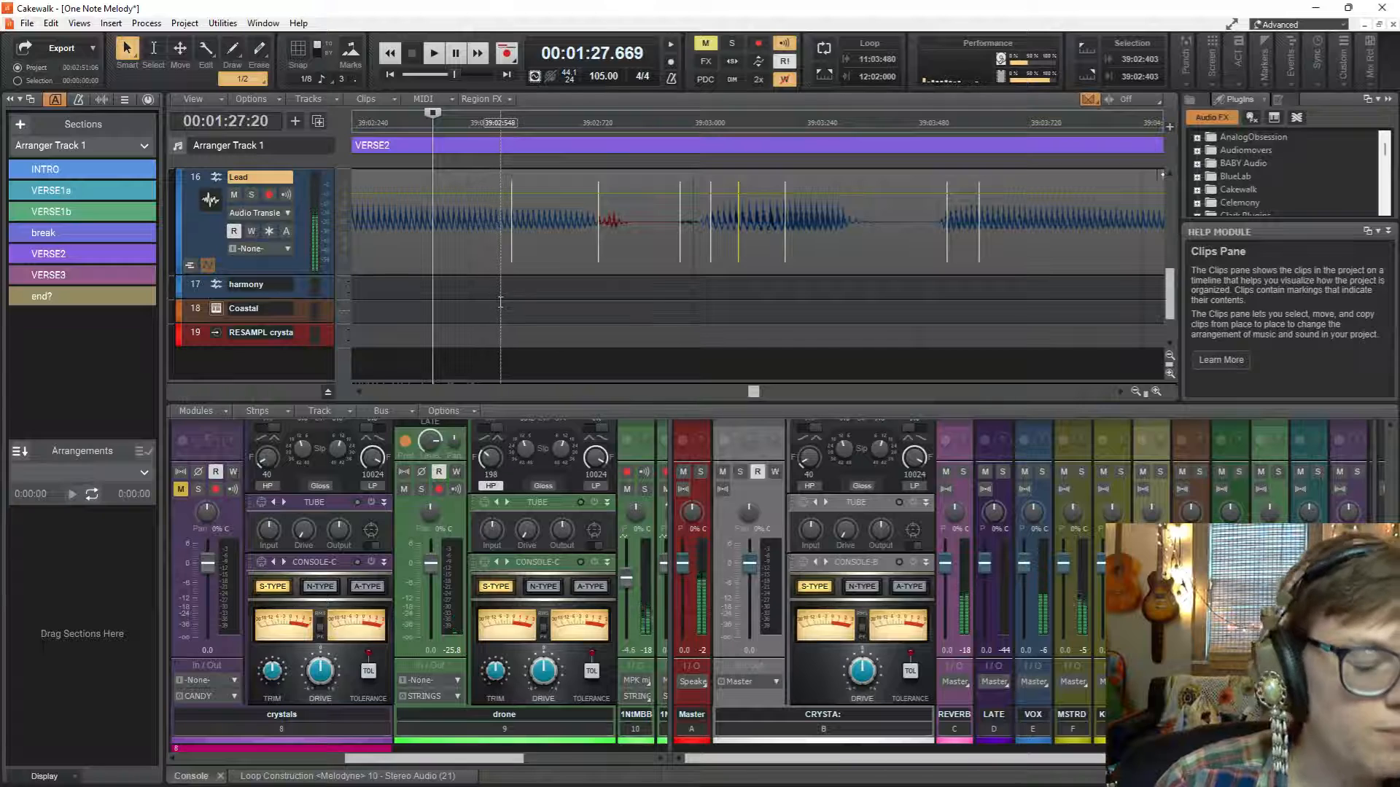
scroll(500, 299, down, 2)
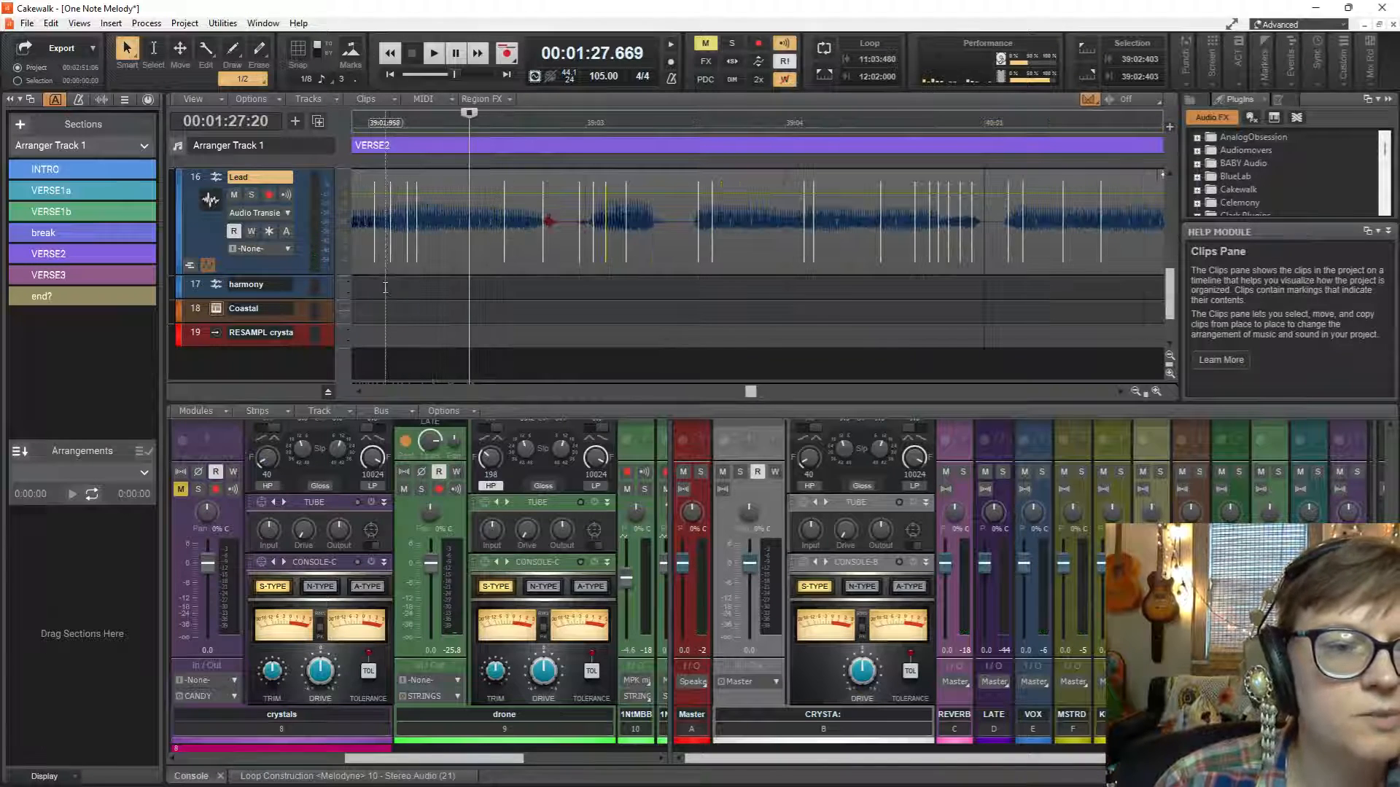
Set the playback start to 39:01:958 and audition the Lead timing from there into measure 41.
key(space)
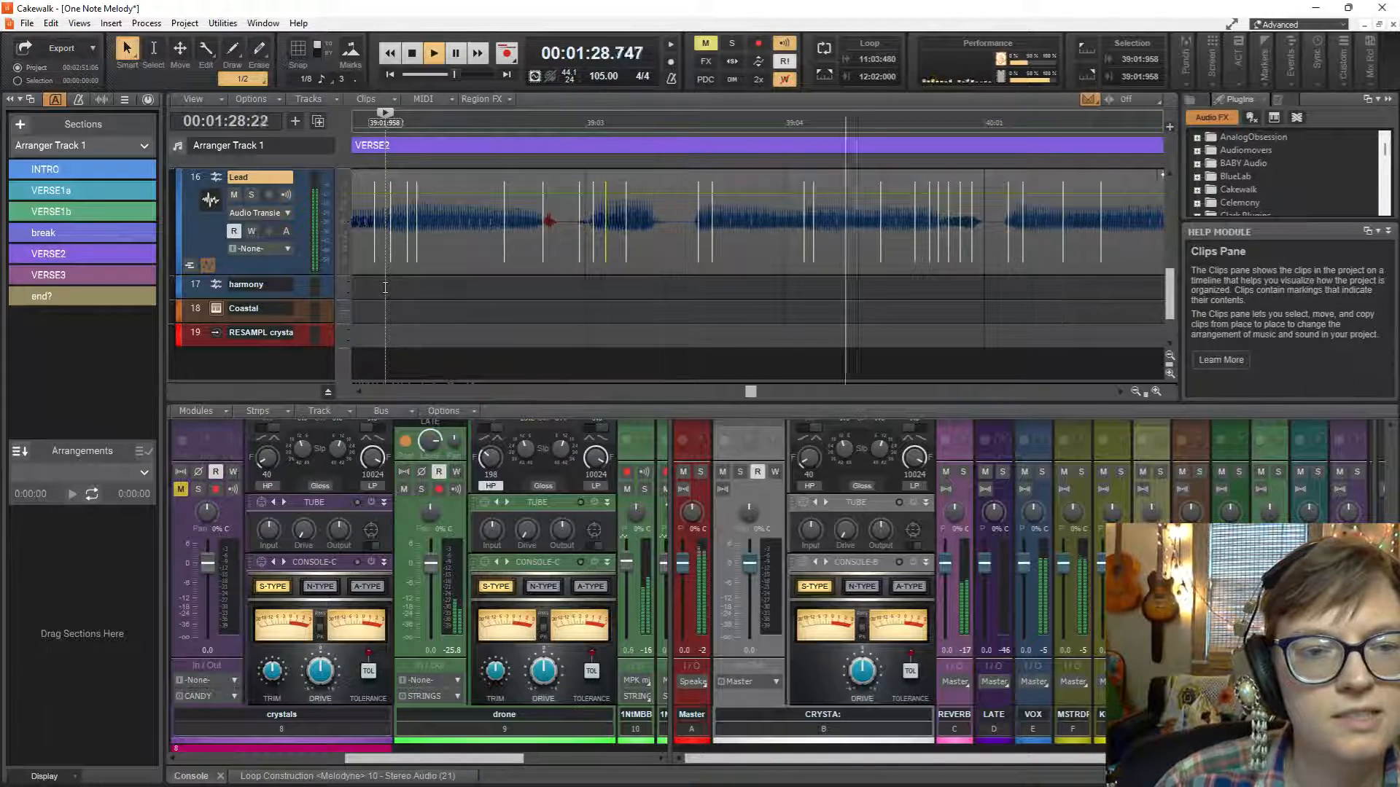
key(space)
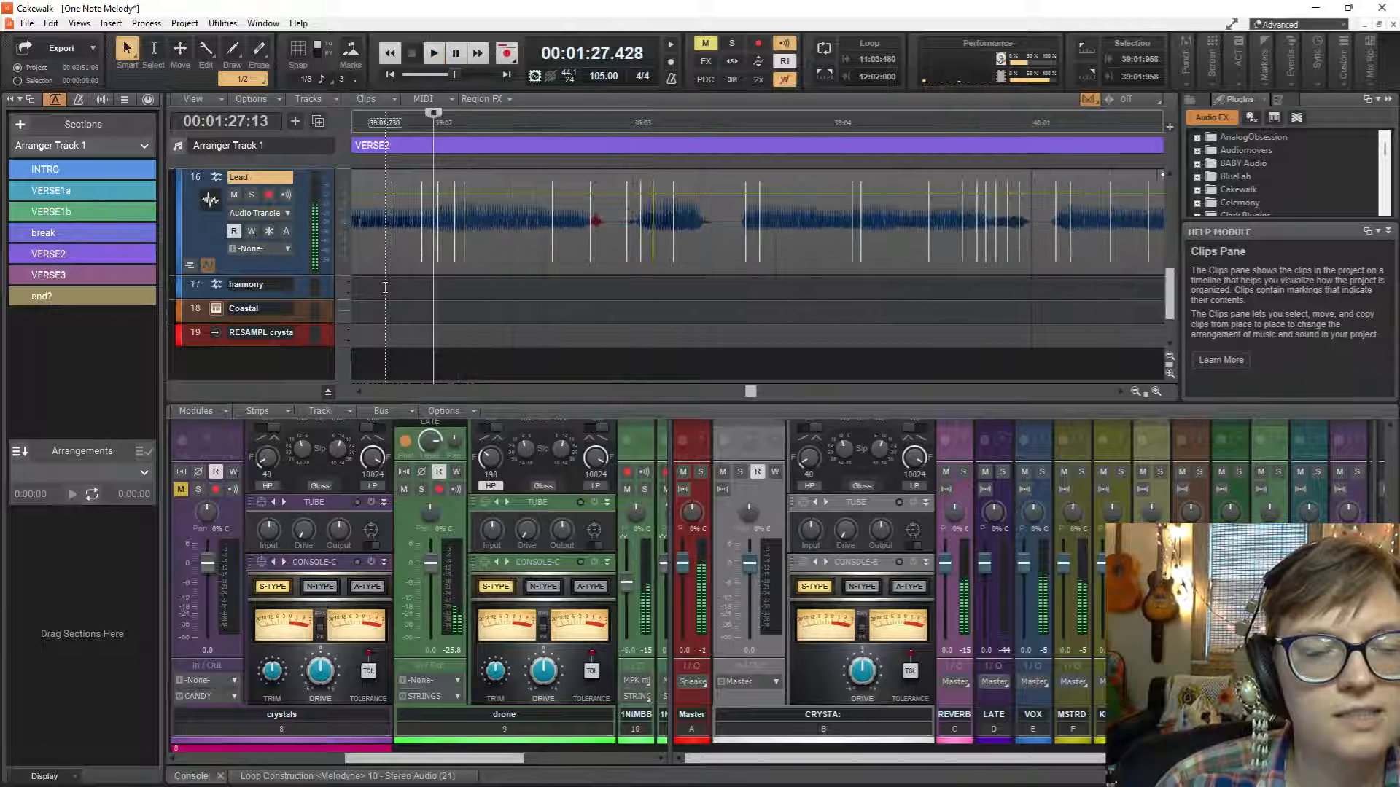
key(space)
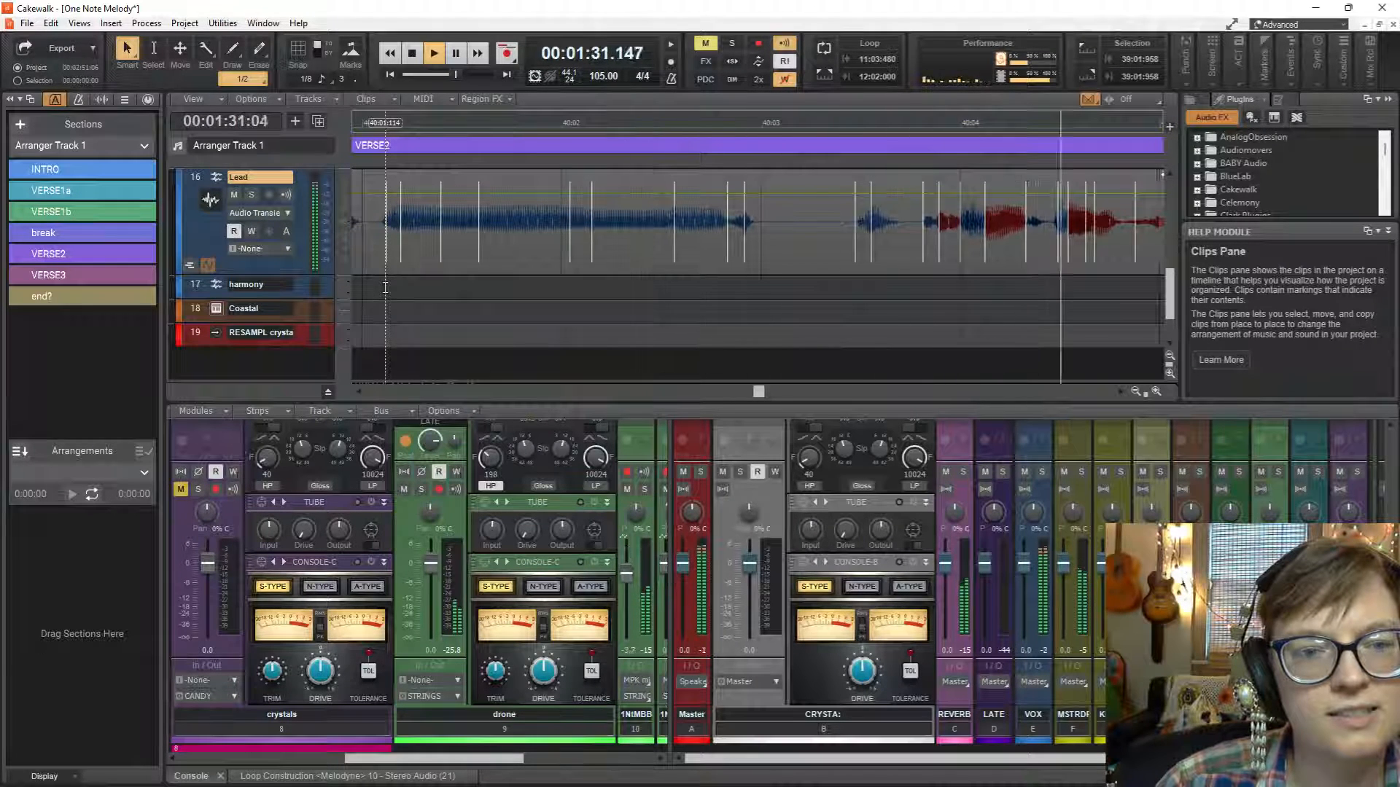
key(space)
key(space)
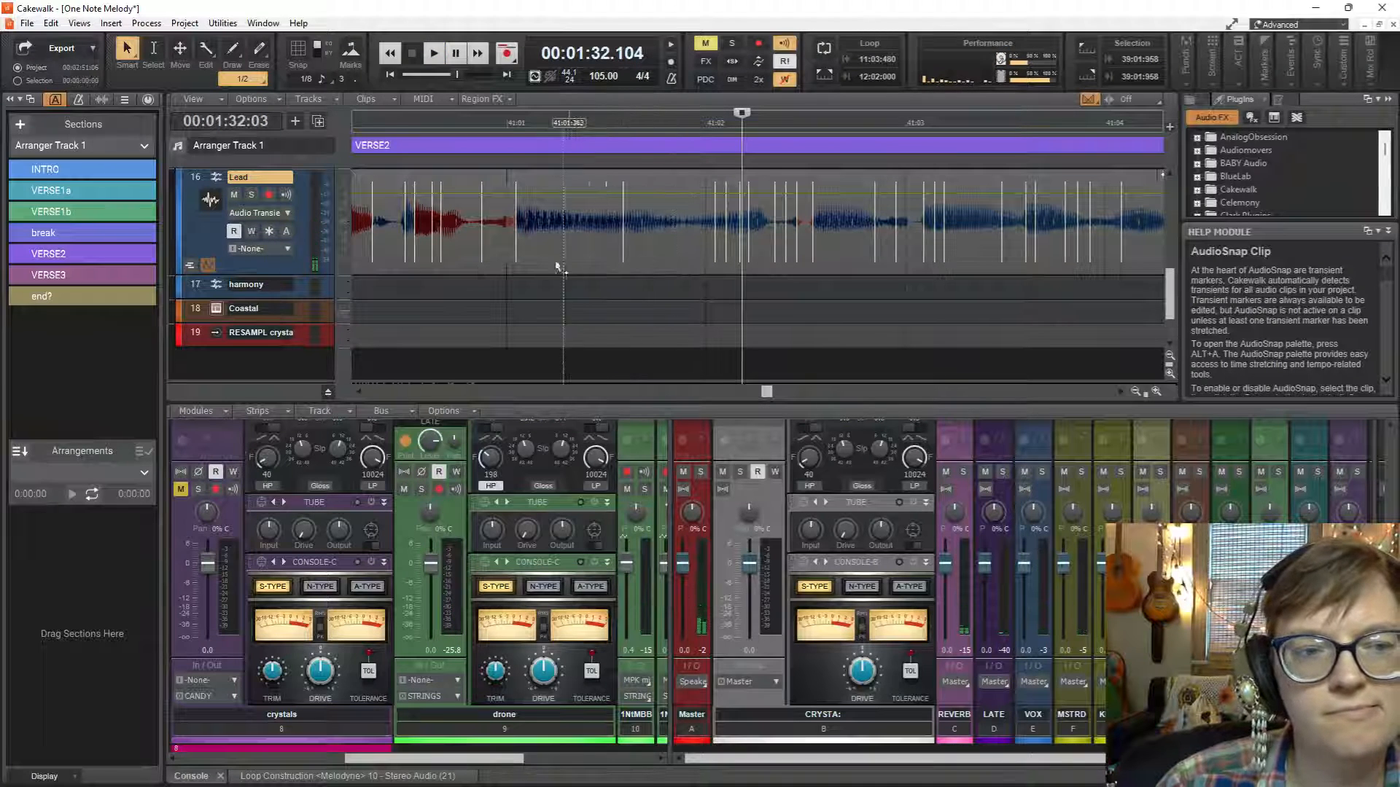
Stretch the four Lead transient markers starting at about 40:04:475 slightly earlier and audition them from 40:04:220.
scroll(455, 283, up, 2)
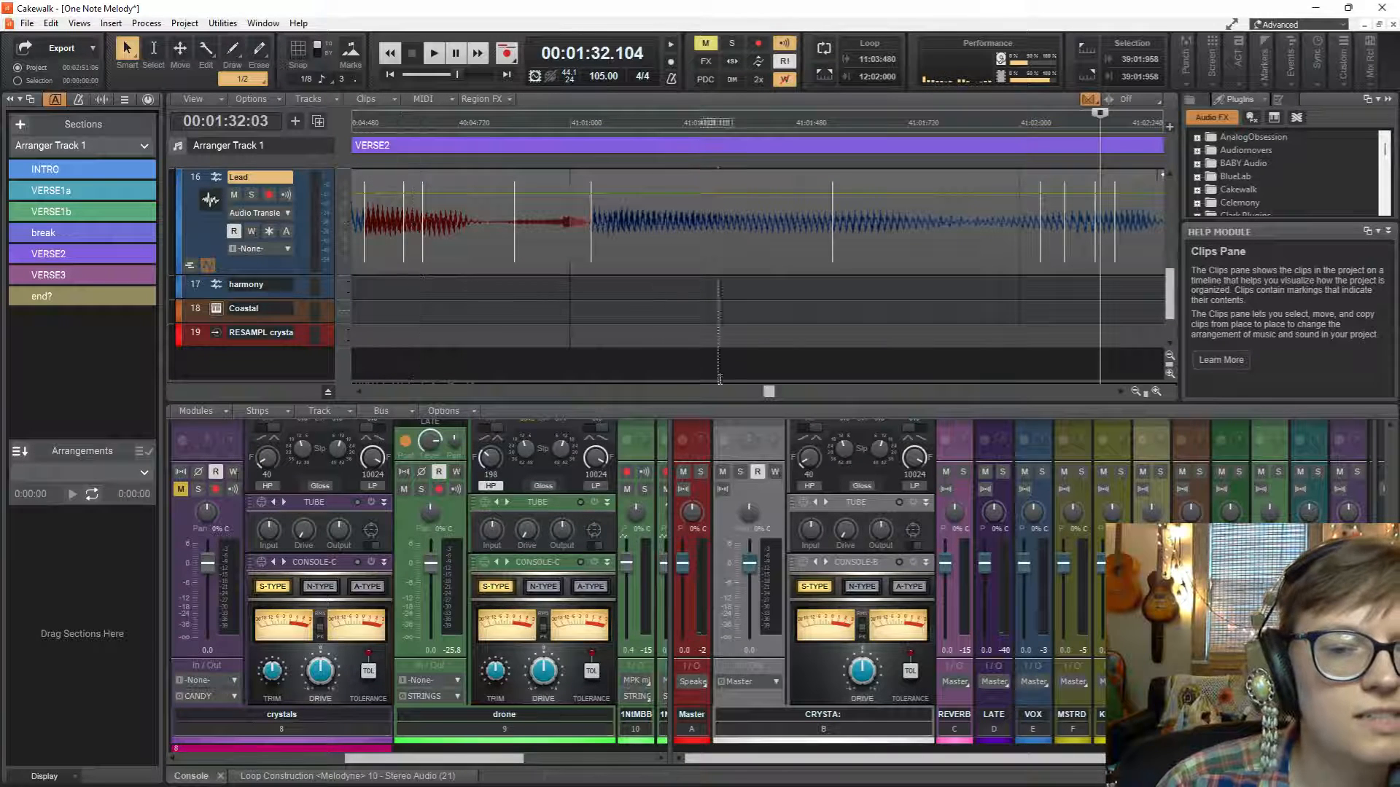
scroll(769, 394, left, 4)
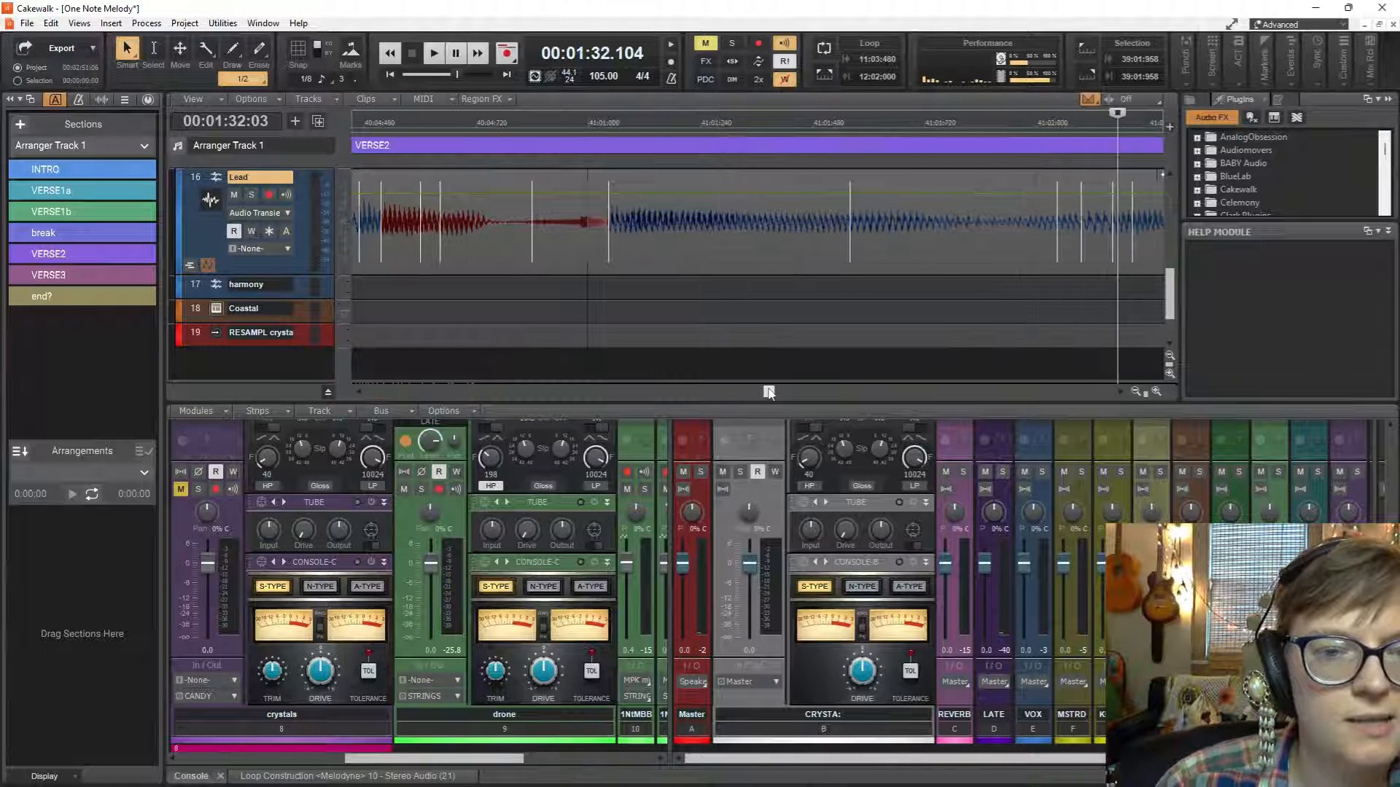
scroll(769, 394, right, 6)
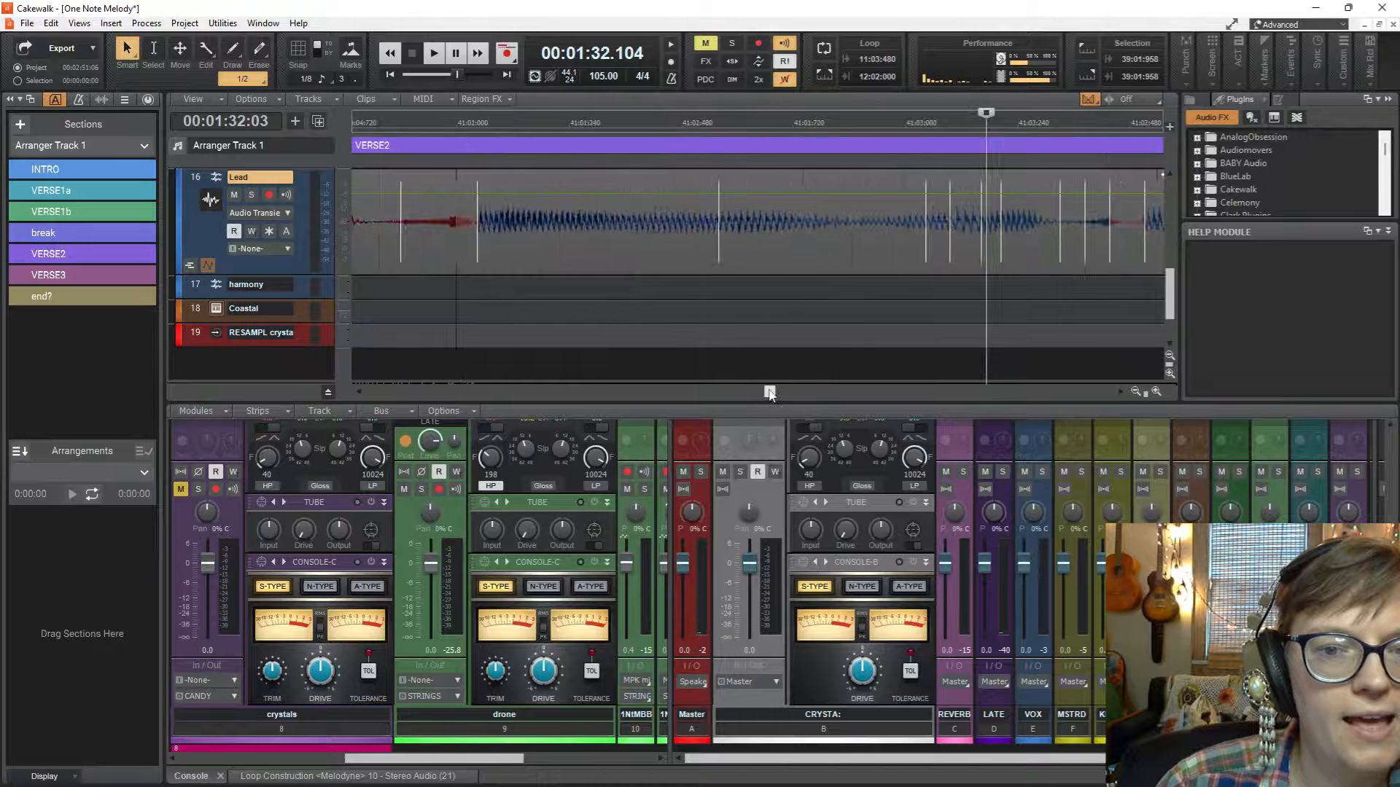
scroll(371, 309, left, 14)
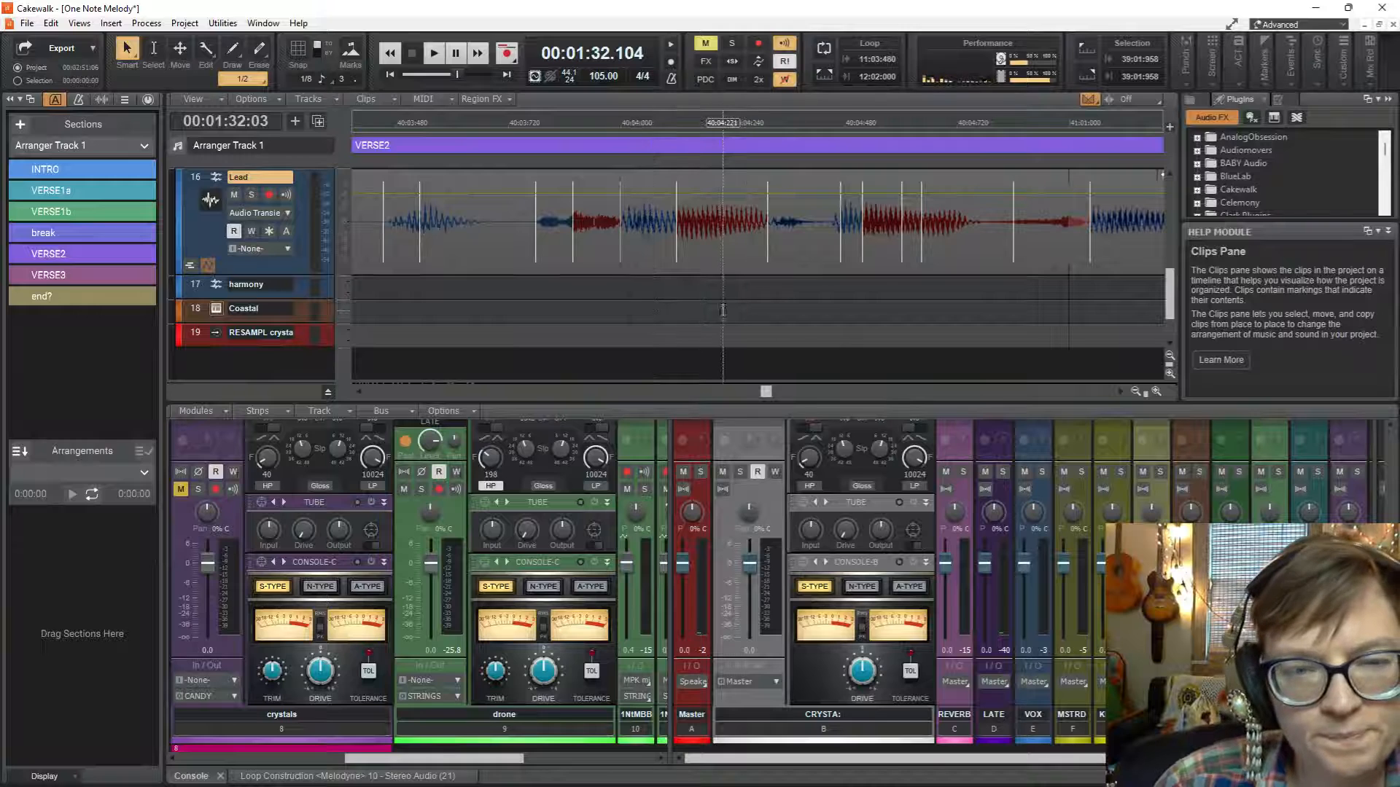
scroll(722, 312, right, 7)
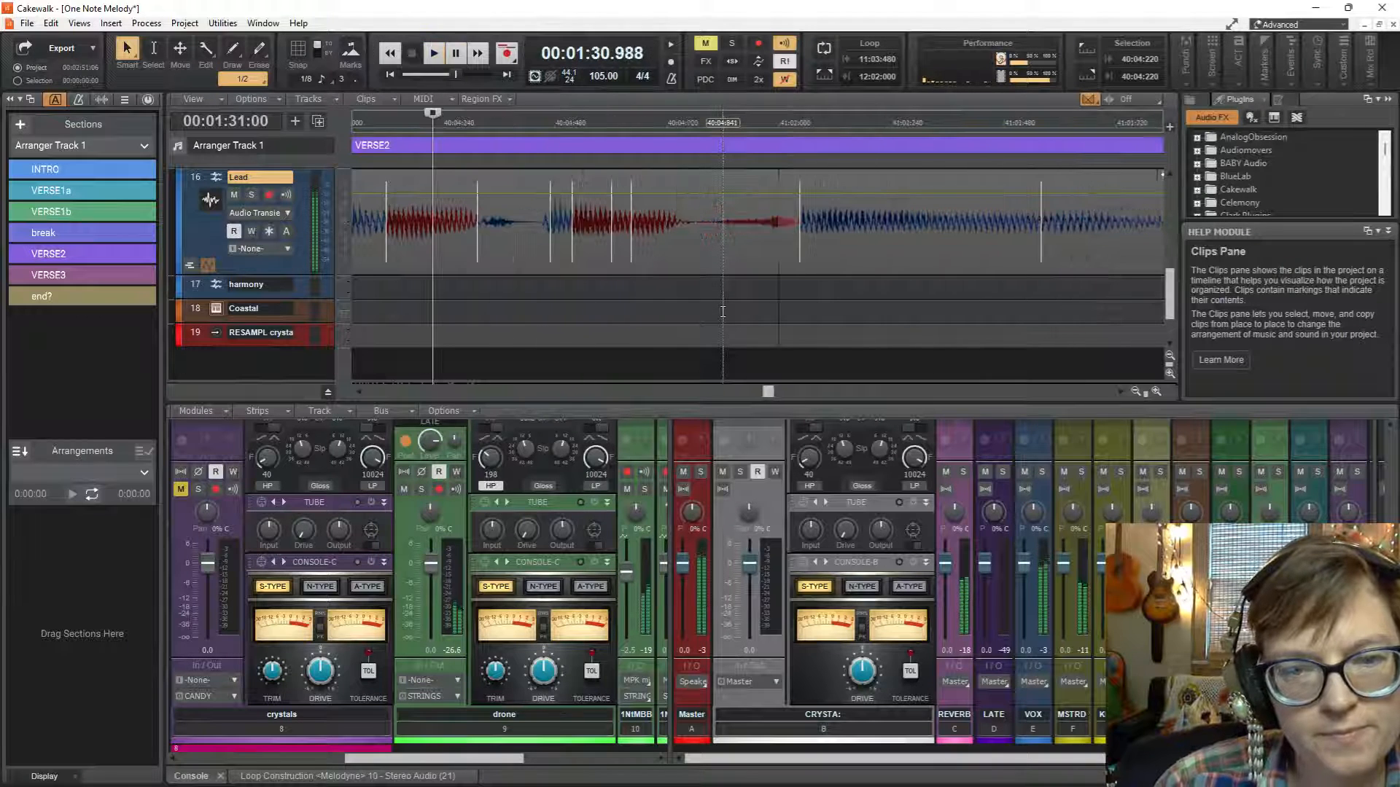
drag(551, 250, 627, 258)
click(570, 258)
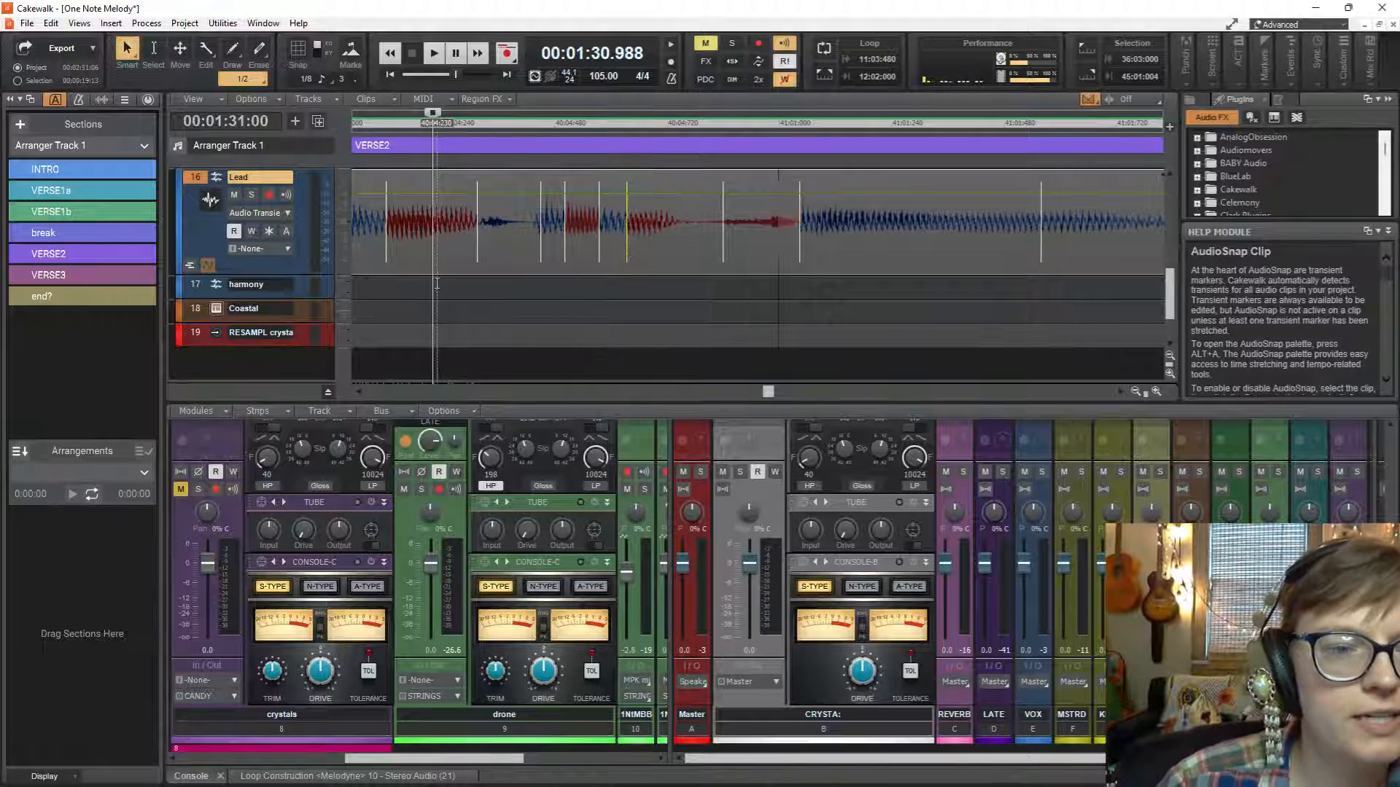
key(space)
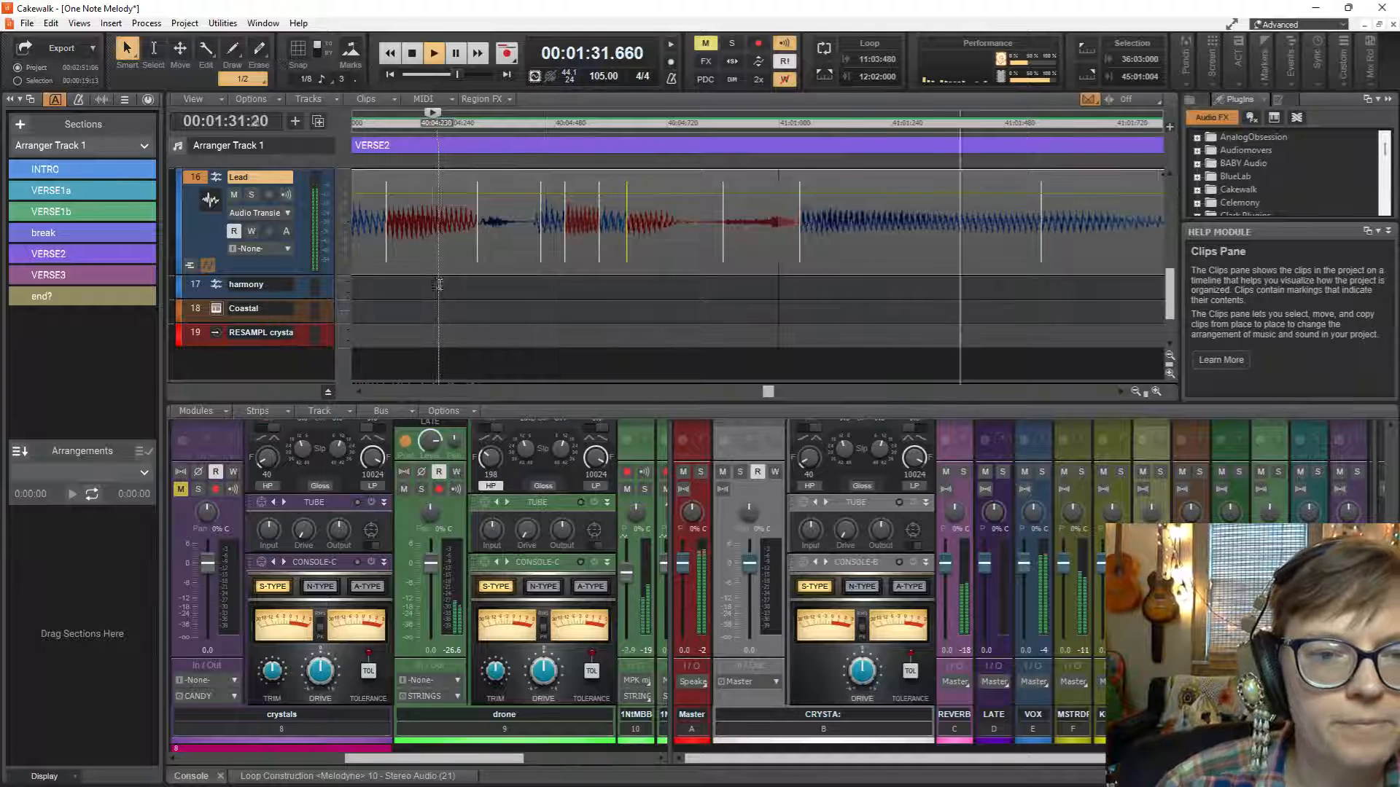
key(space)
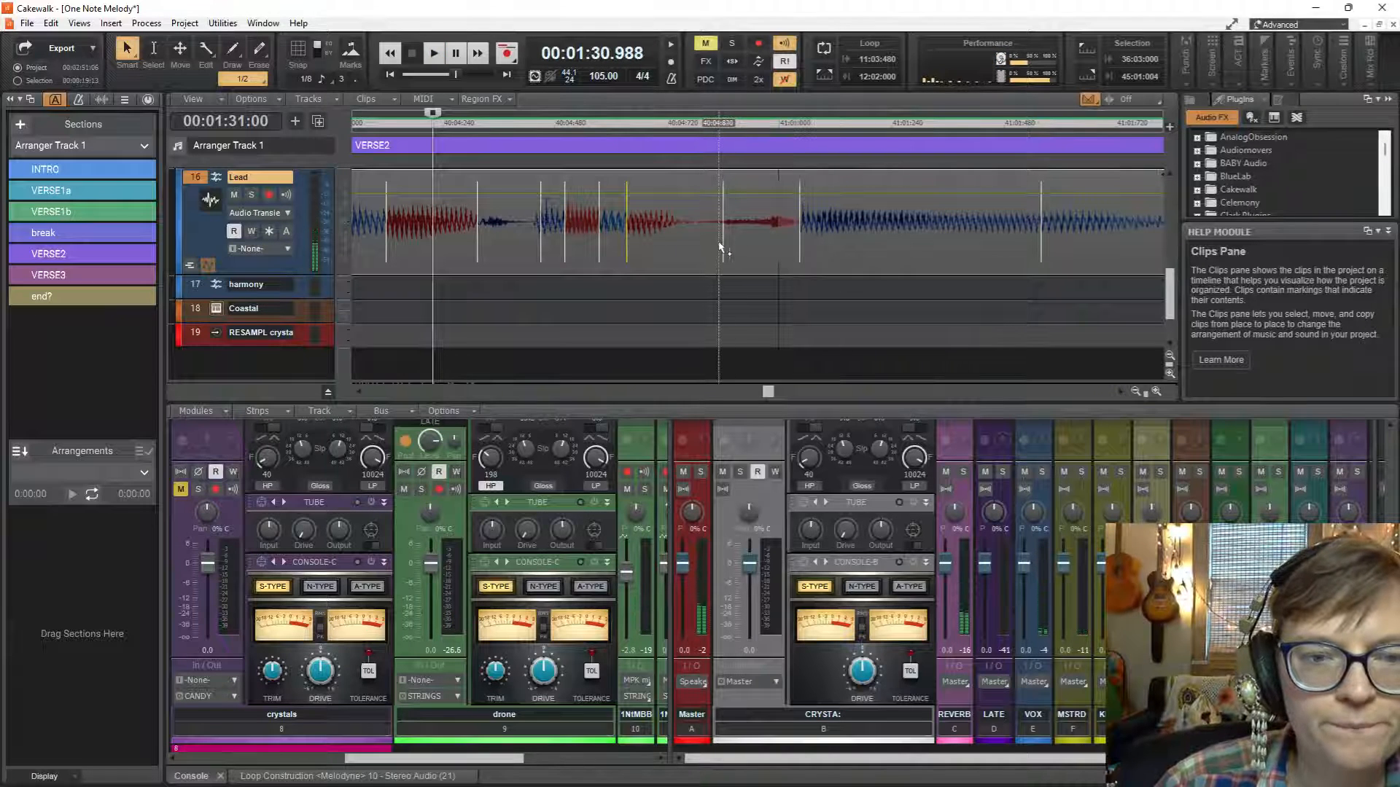
Try moving the Lead transient markers on either side of 41:01 earlier, audition from 40:04:220, and undo both moves.
drag(723, 253, 705, 256)
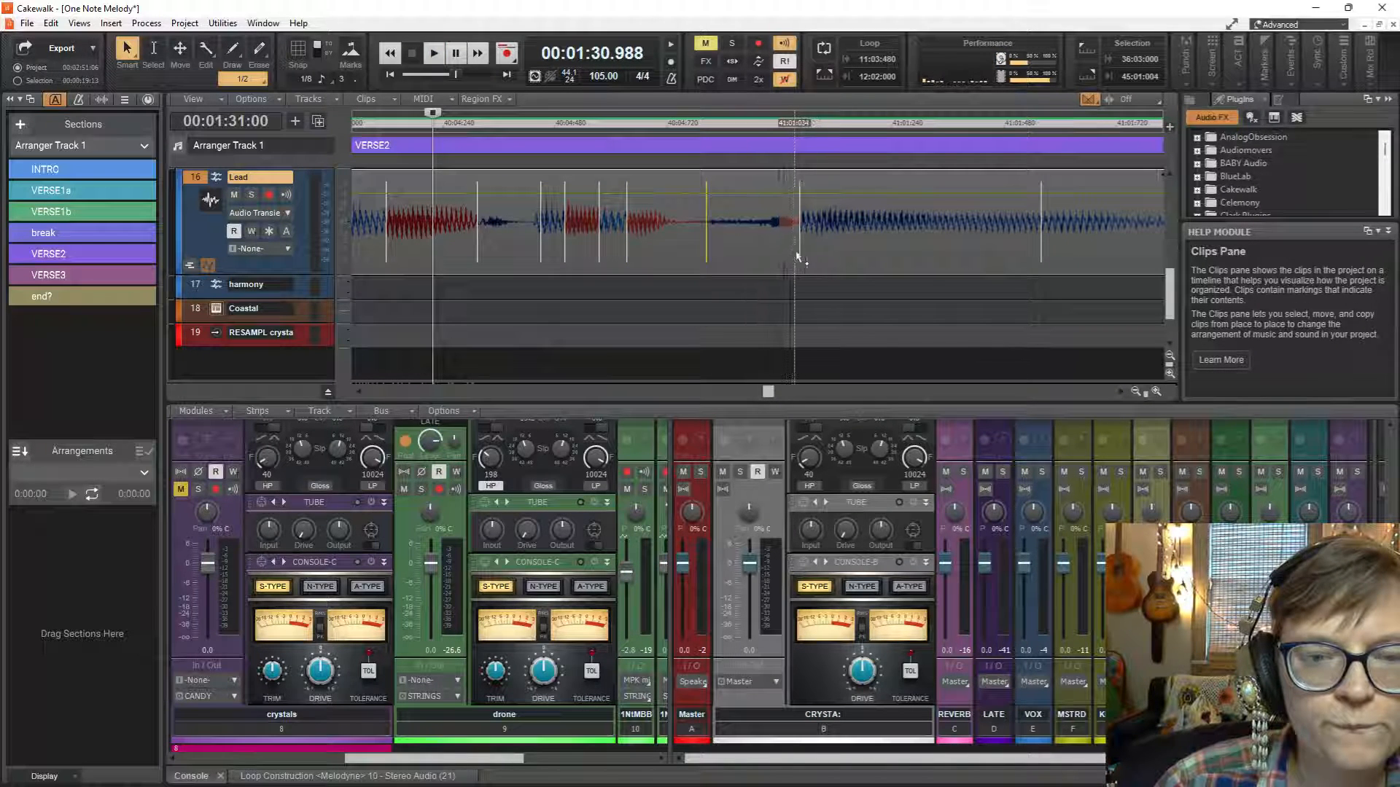
drag(799, 257, 791, 256)
key(space)
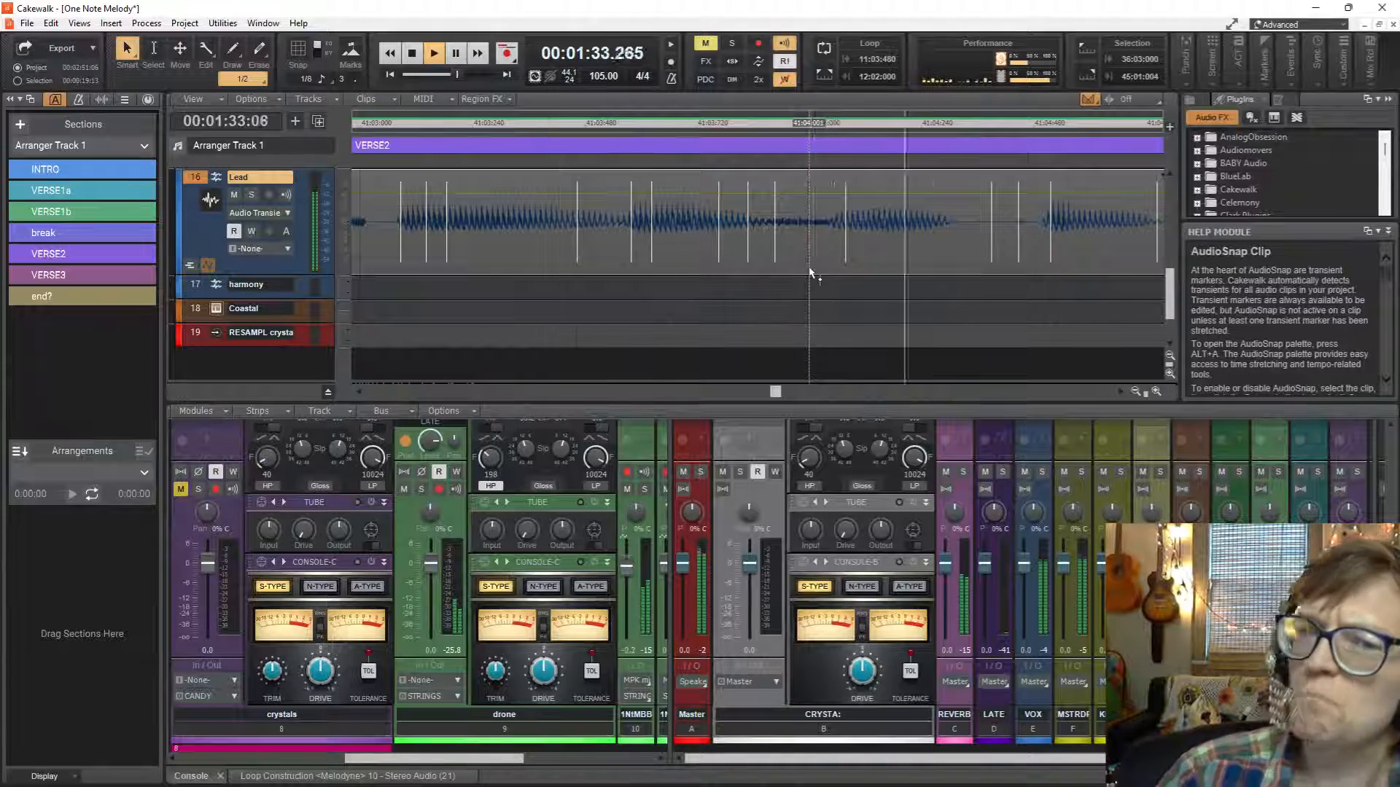
key(space)
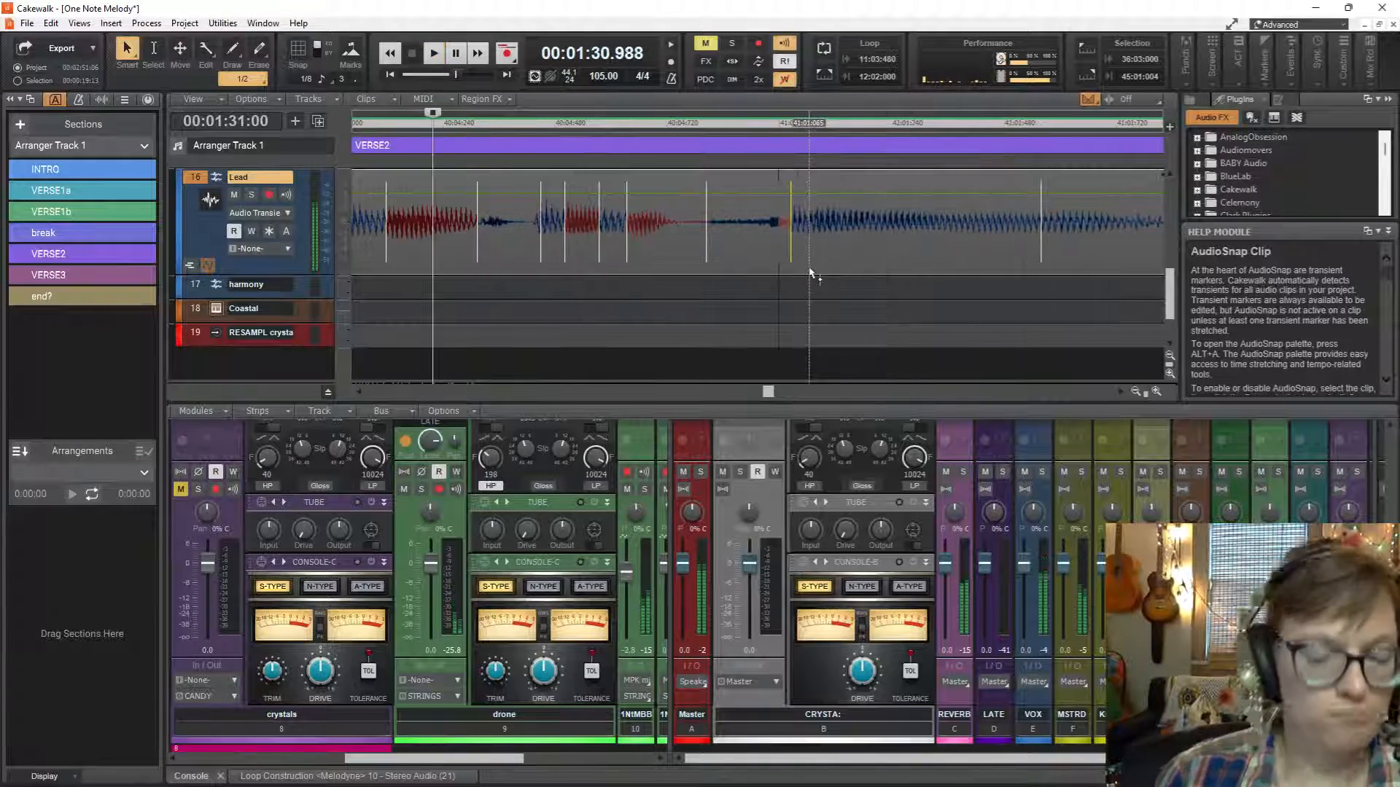
key(ctrl+z)
key(space)
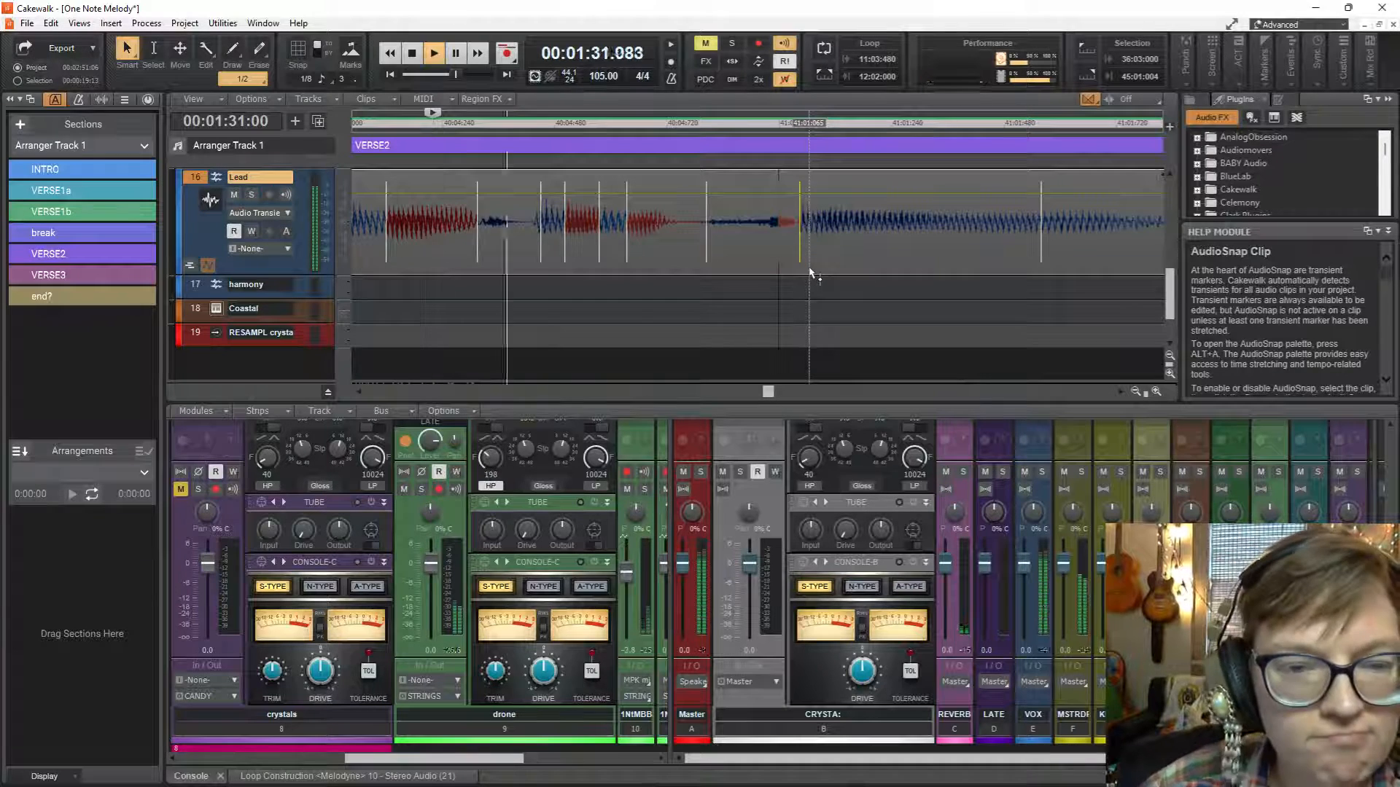
key(space)
key(ctrl+z)
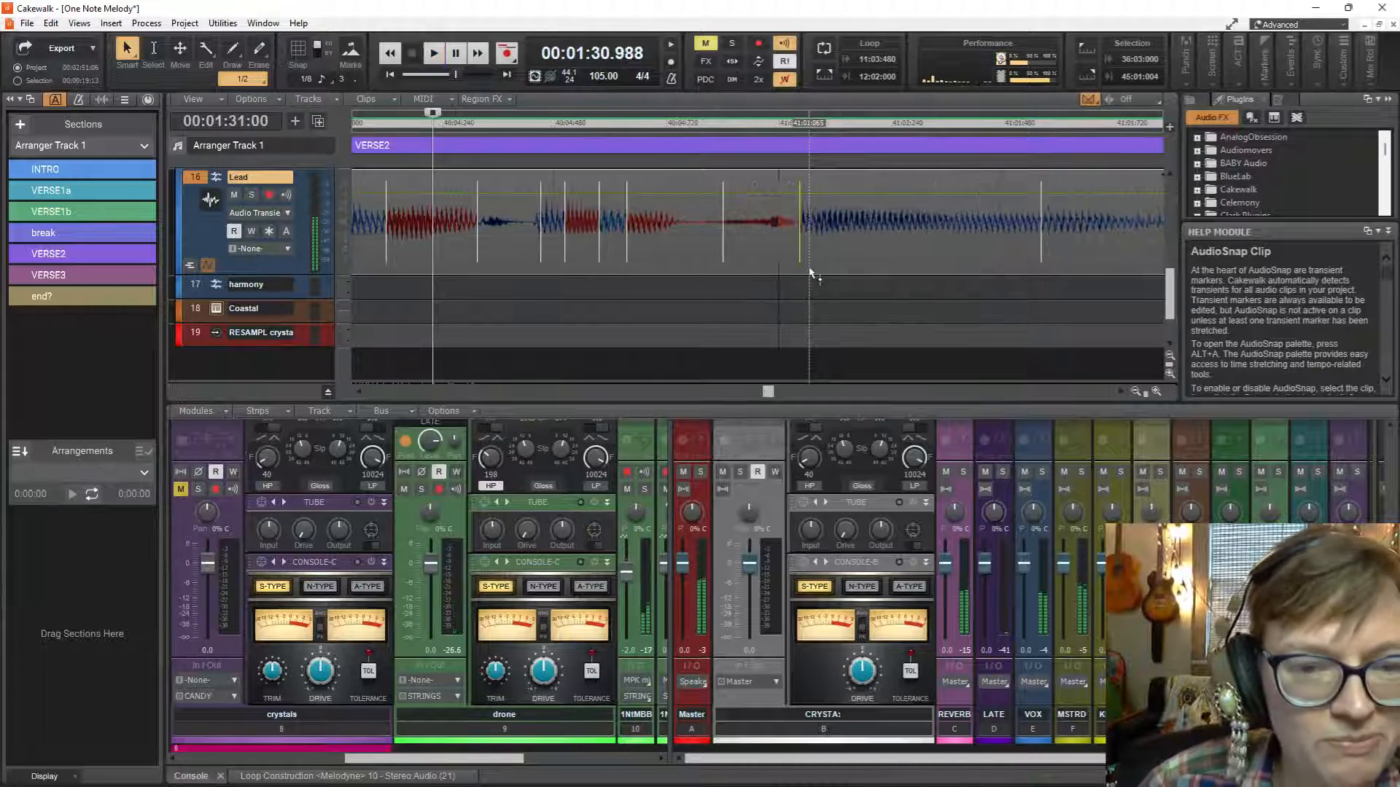
Replay from 40:04:220 and undo the earlier stretch of the fourth marker in the Lead phrase after 40:04:475.
key(space)
scroll(805, 267, up, 1)
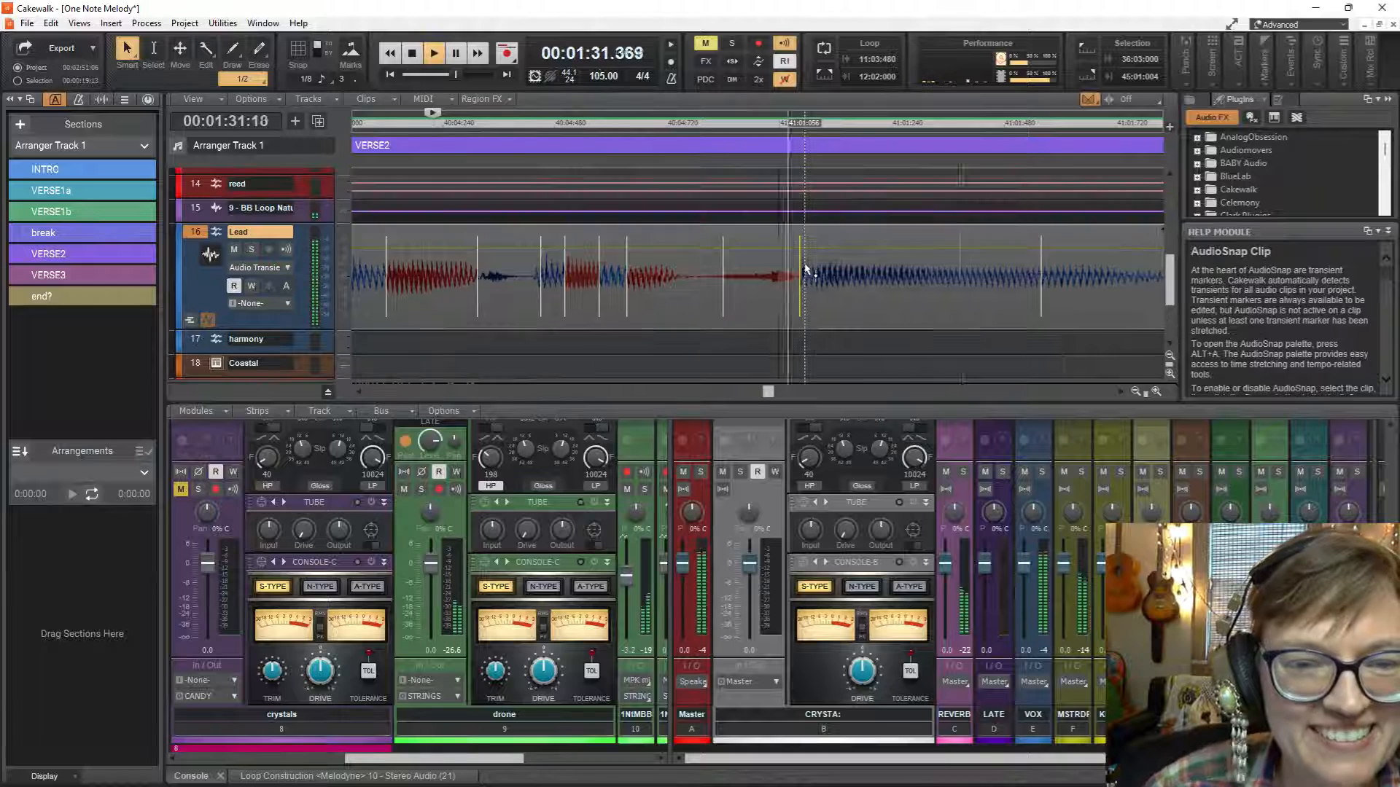
key(space)
key(ctrl+z)
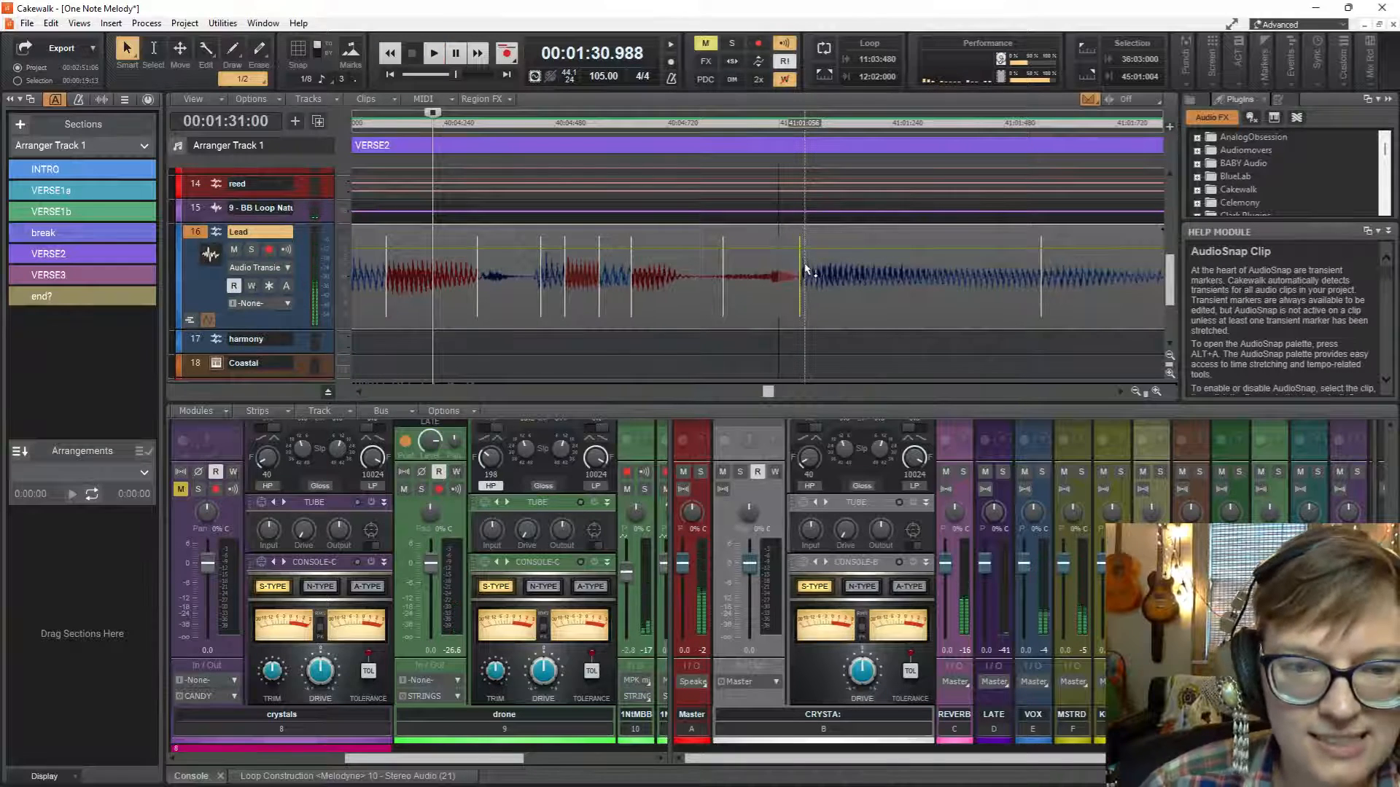
Look over the AudioSnap clip options, then set the playback start to 40:04:766 and play into measure 41 twice.
right_click(786, 281)
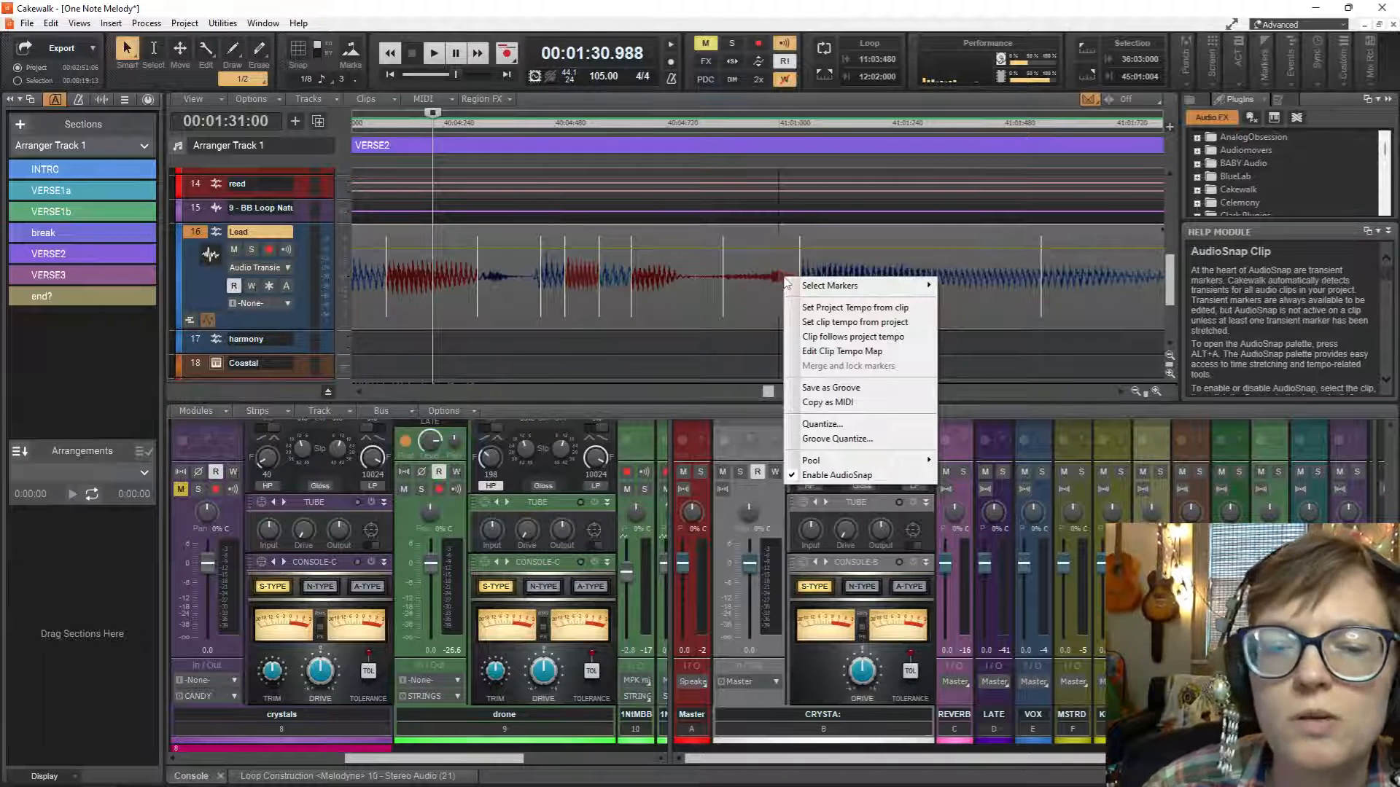
mouse_move(884, 465)
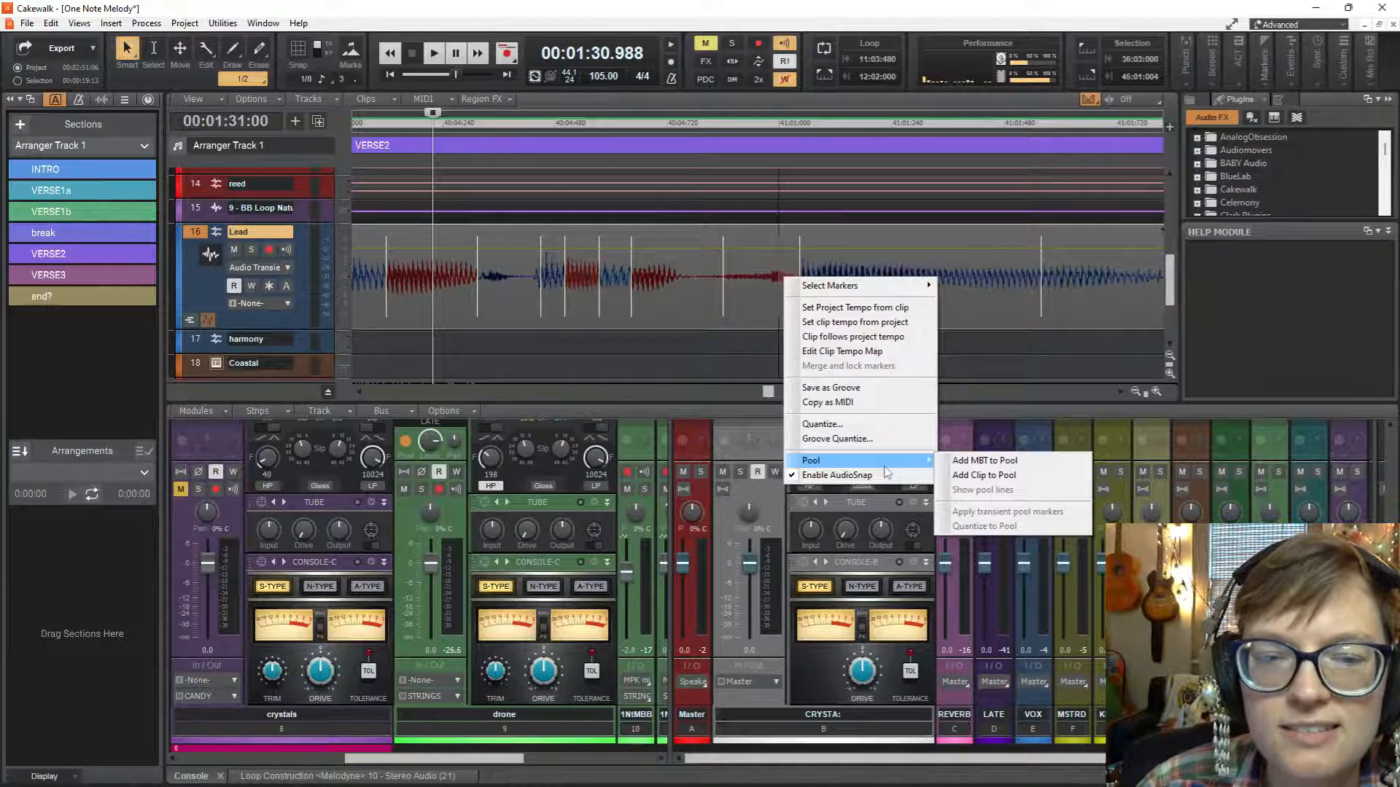
click(689, 361)
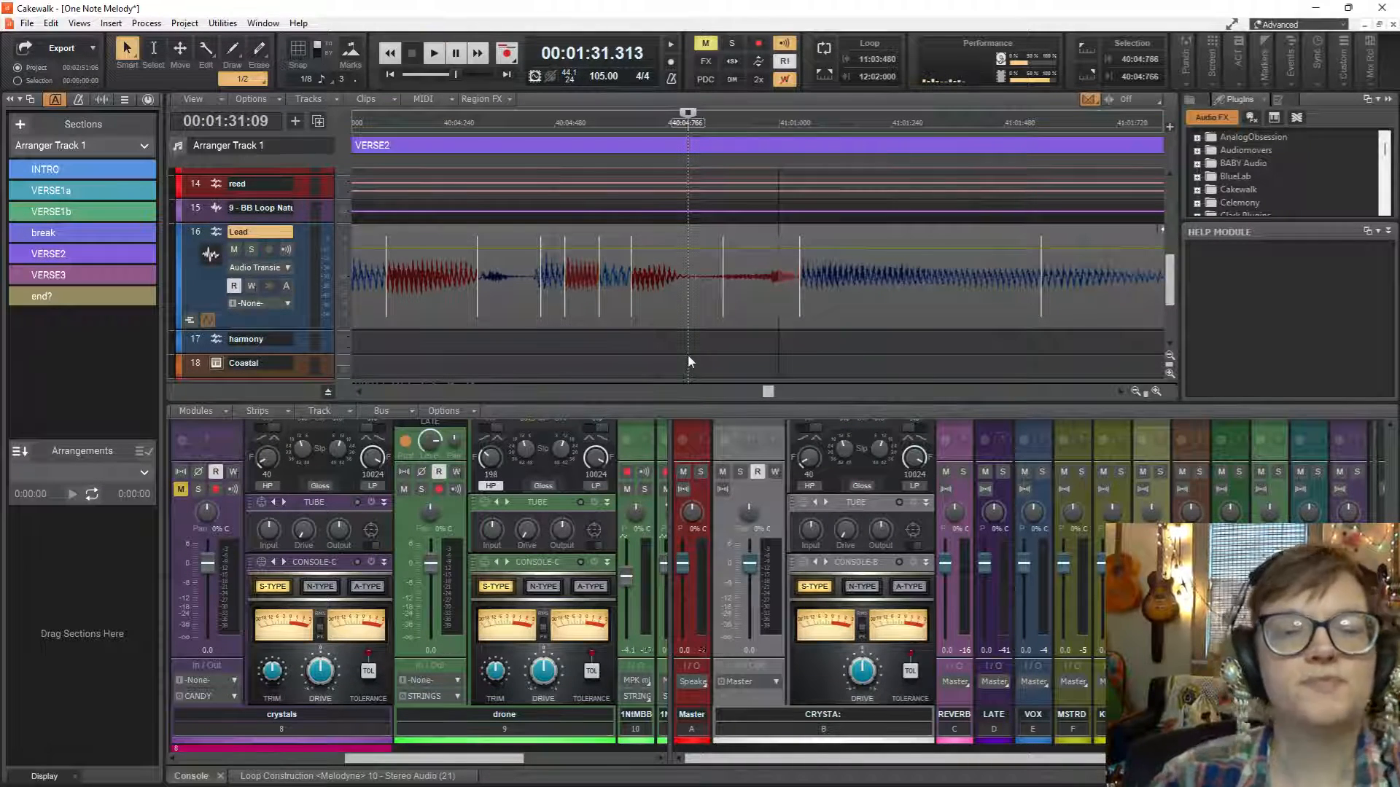
key(space)
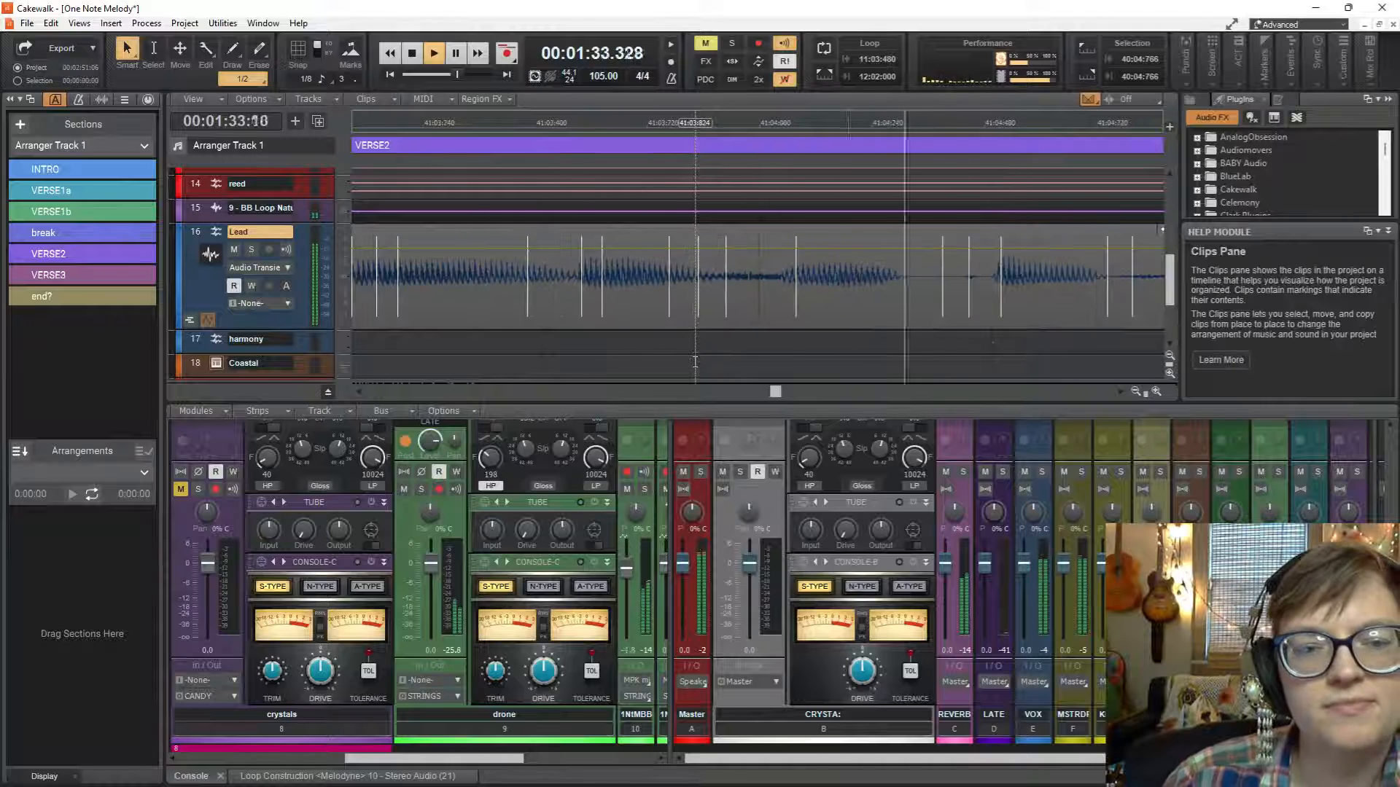
key(space)
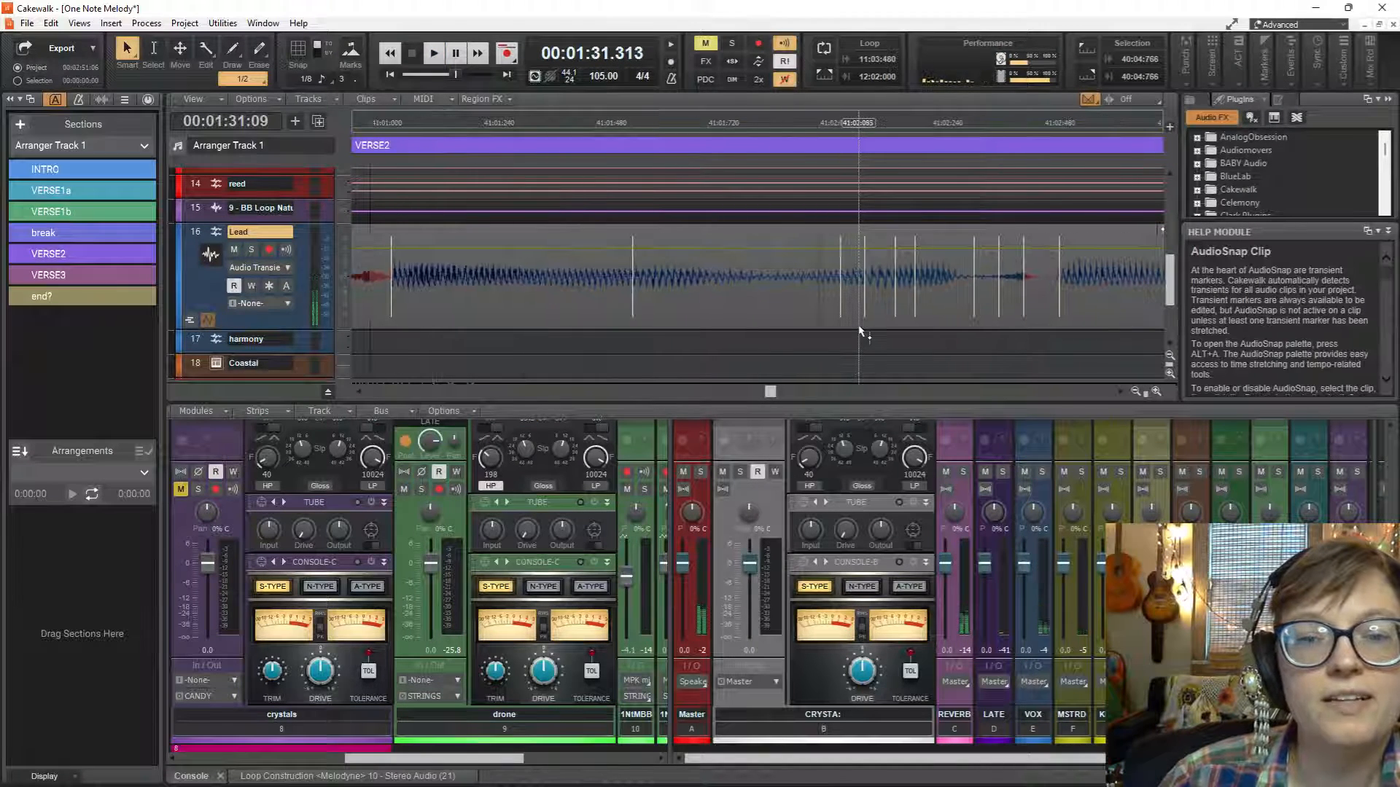
scroll(1057, 298, right, 6)
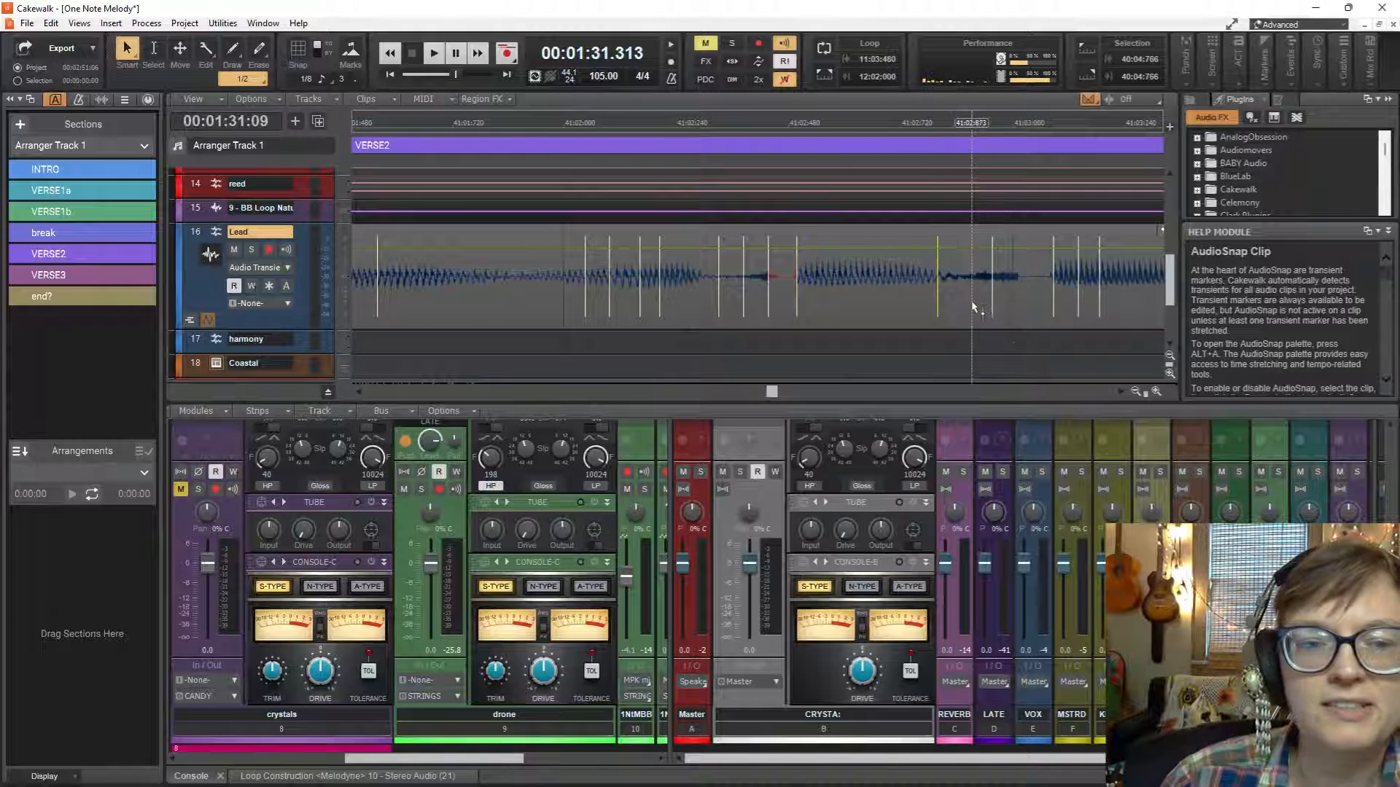
key(space)
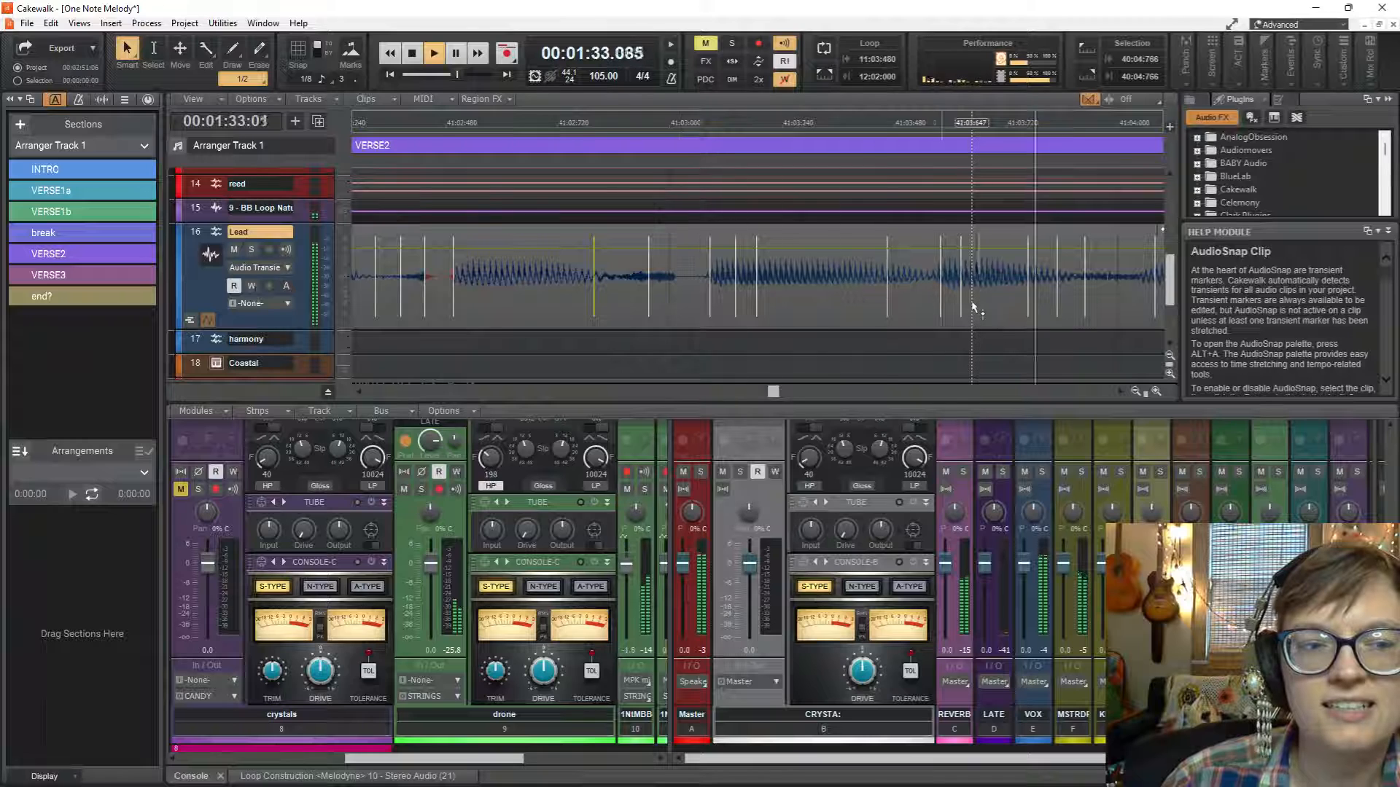
key(space)
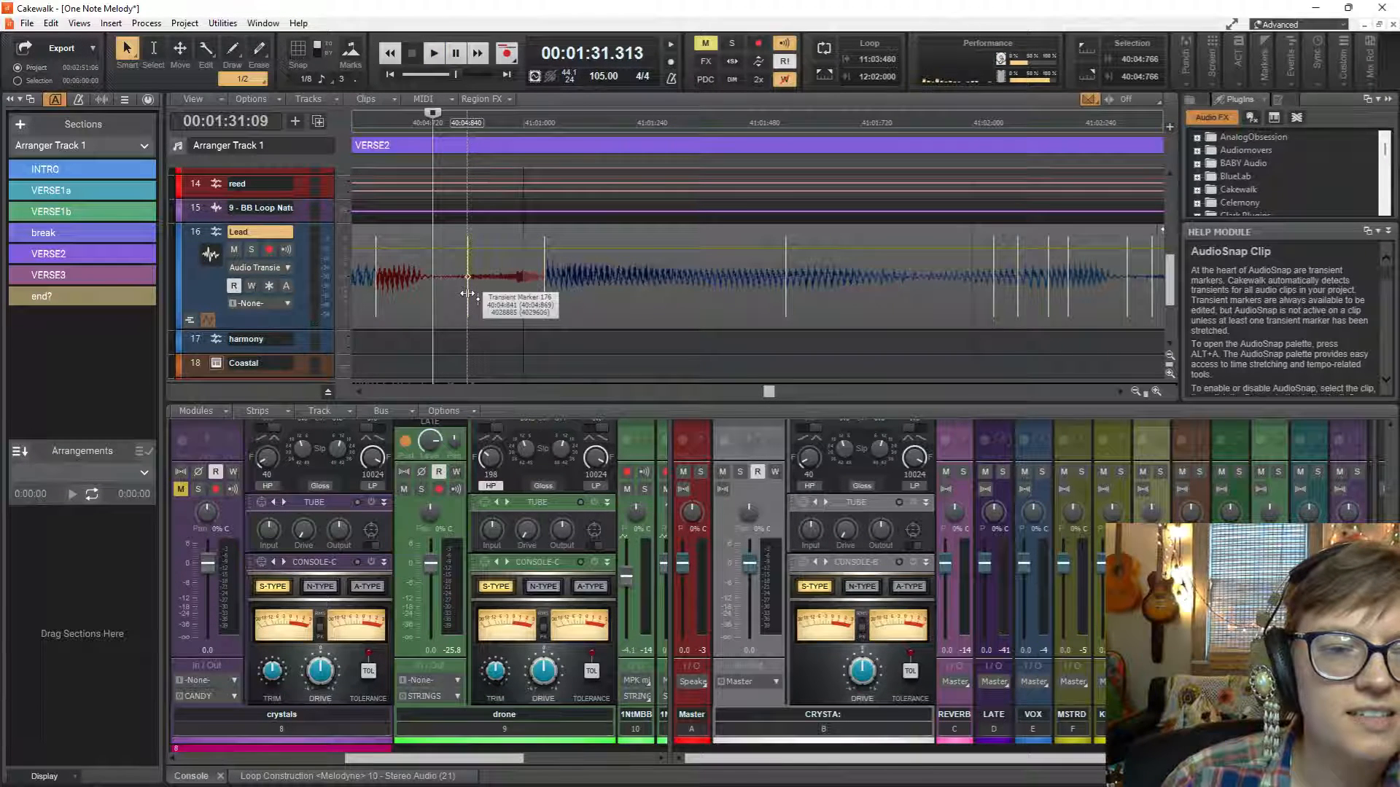
Stretch the last Lead transient marker before 41:01 to about 40:04:813, audition it, and nudge it slightly earlier again.
drag(467, 293, 454, 299)
key(space)
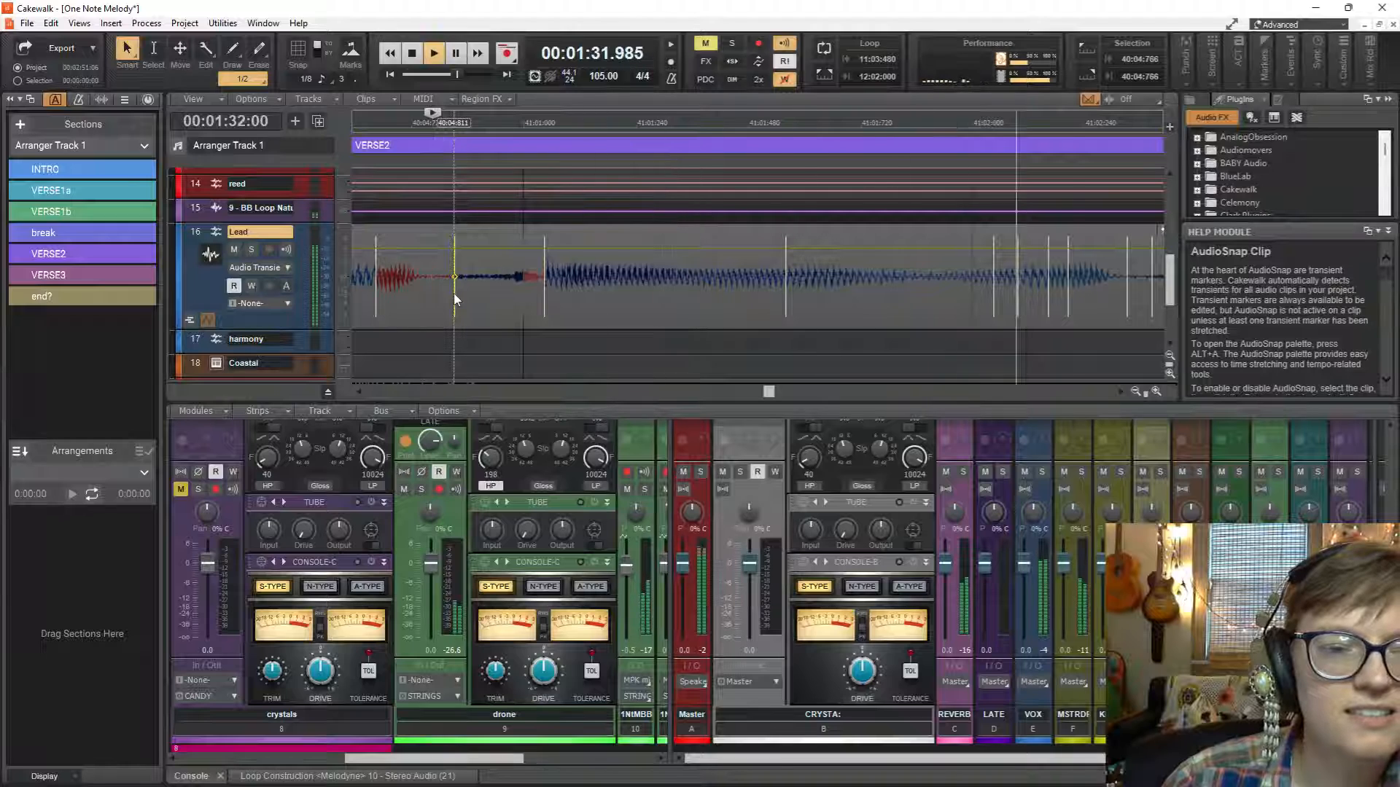
key(space)
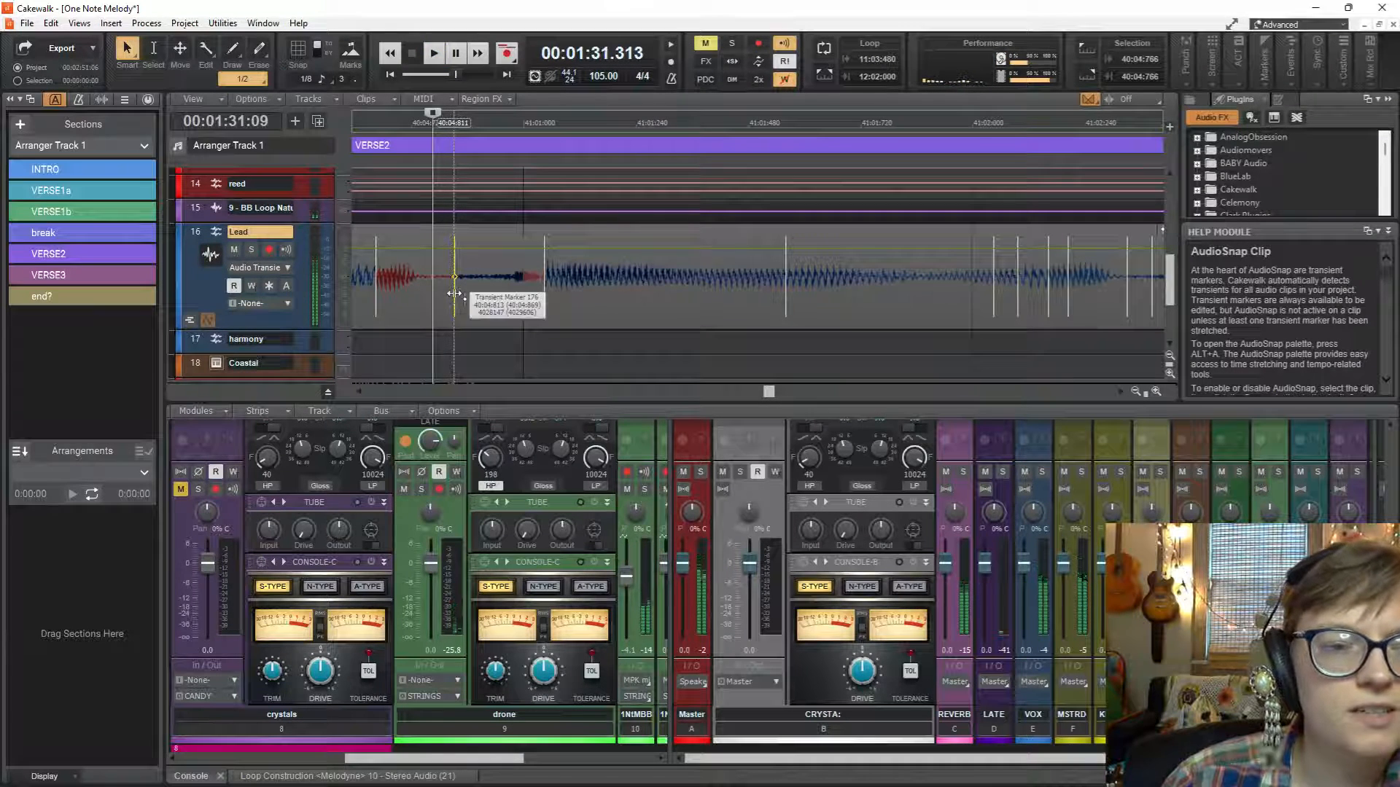
drag(454, 294, 446, 294)
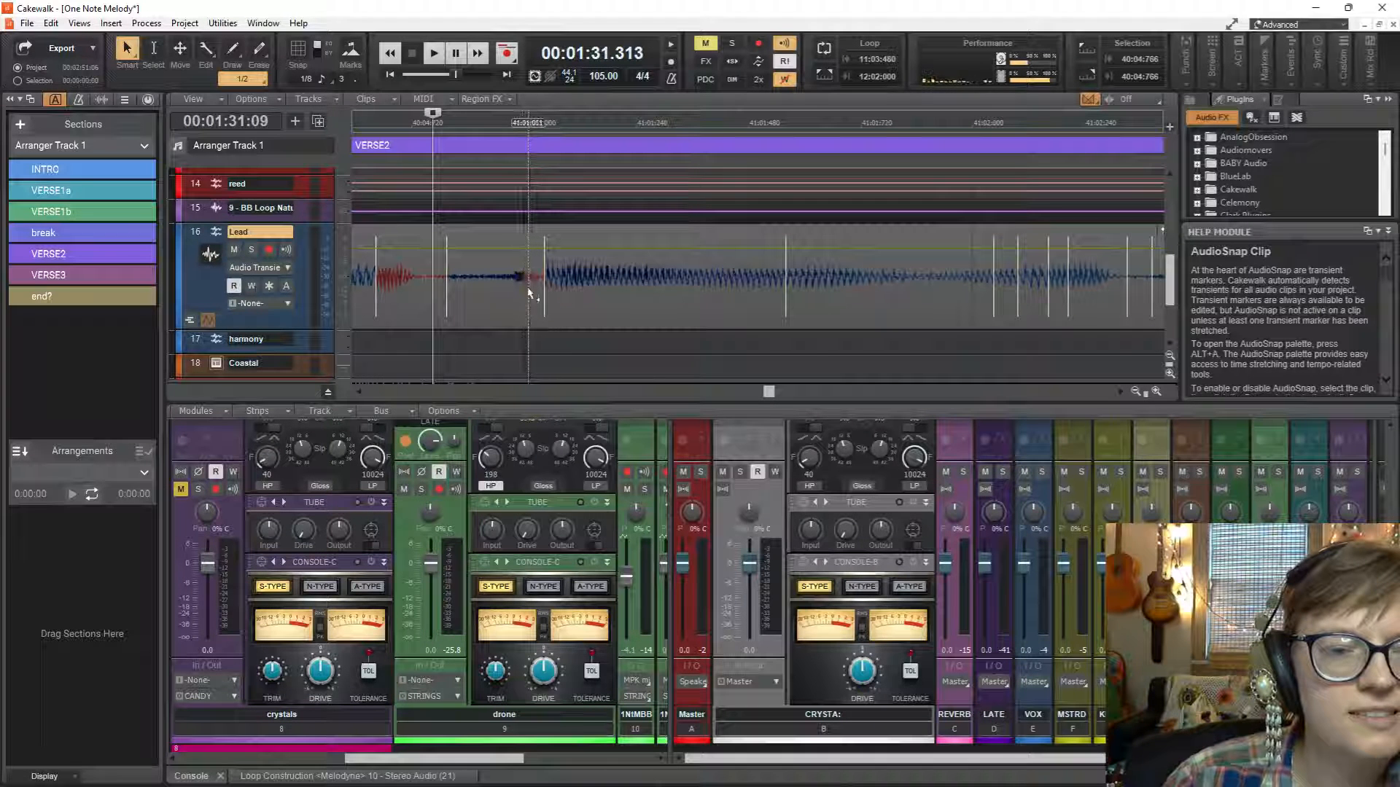
Insert a Lead transient marker just before 41:01, at about 40:04:949, and audition the passage from 40:04:766.
drag(522, 300, 518, 302)
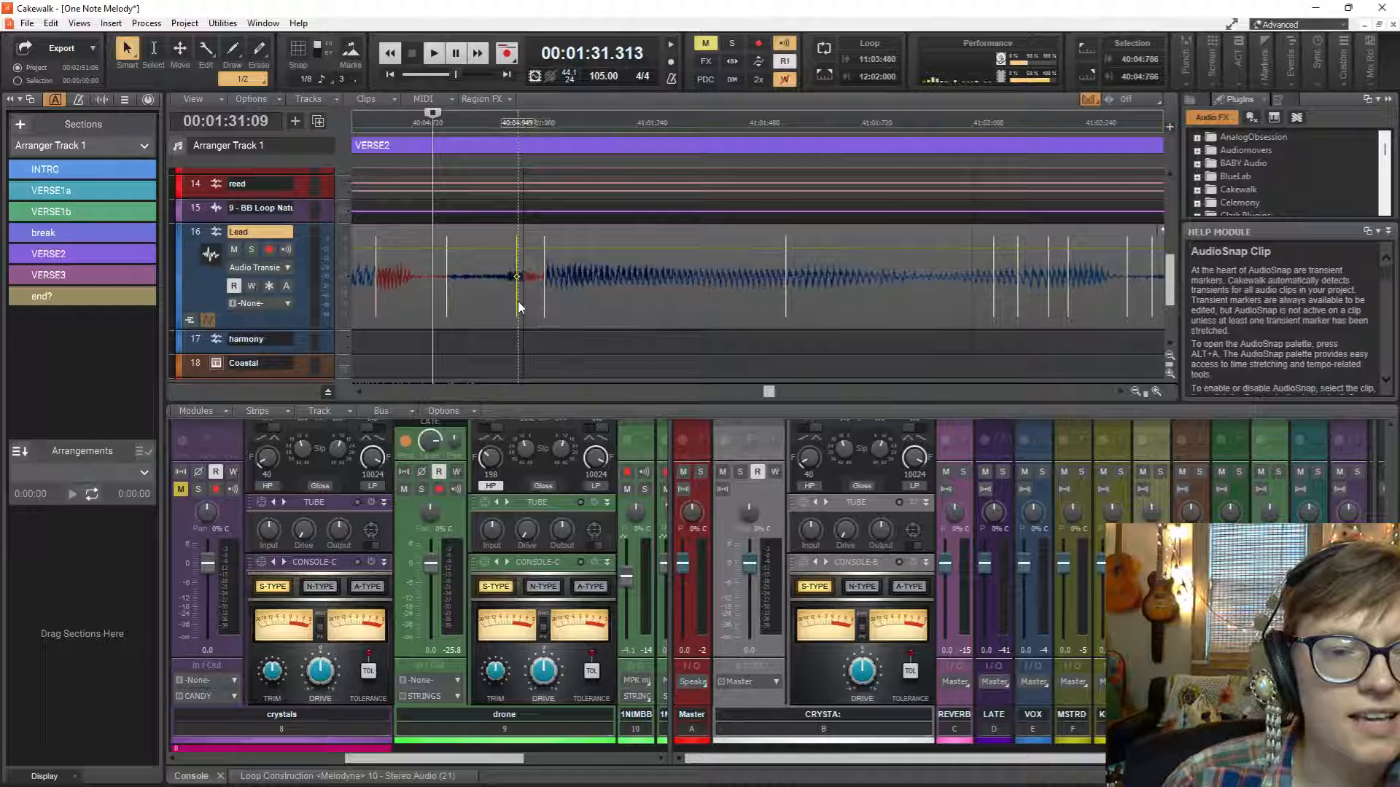
key(space)
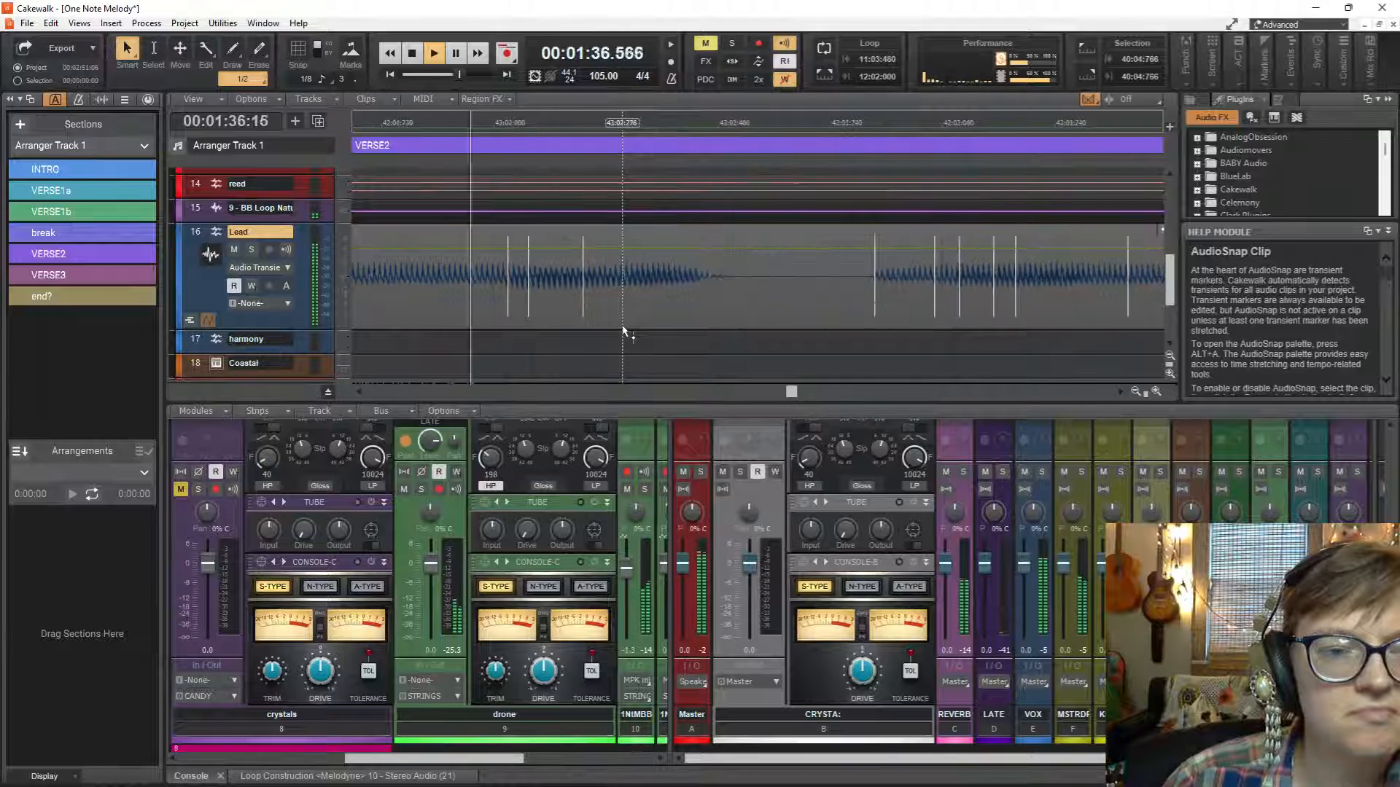
key(space)
key(space)
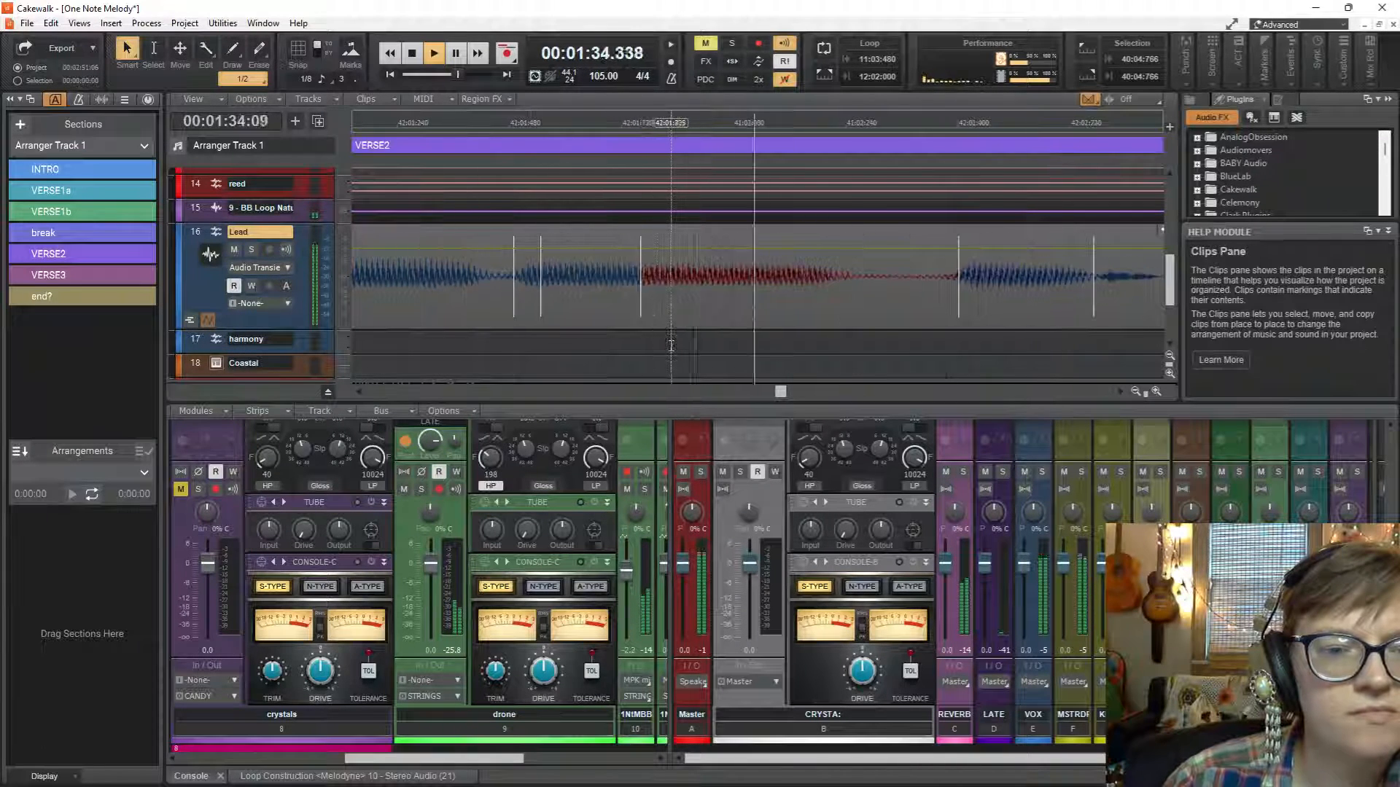
Insert a Lead transient marker near the phrase's end in measure 42, at about 42:02:855, and audition the passage from 42:02:680.
key(ctrl+space)
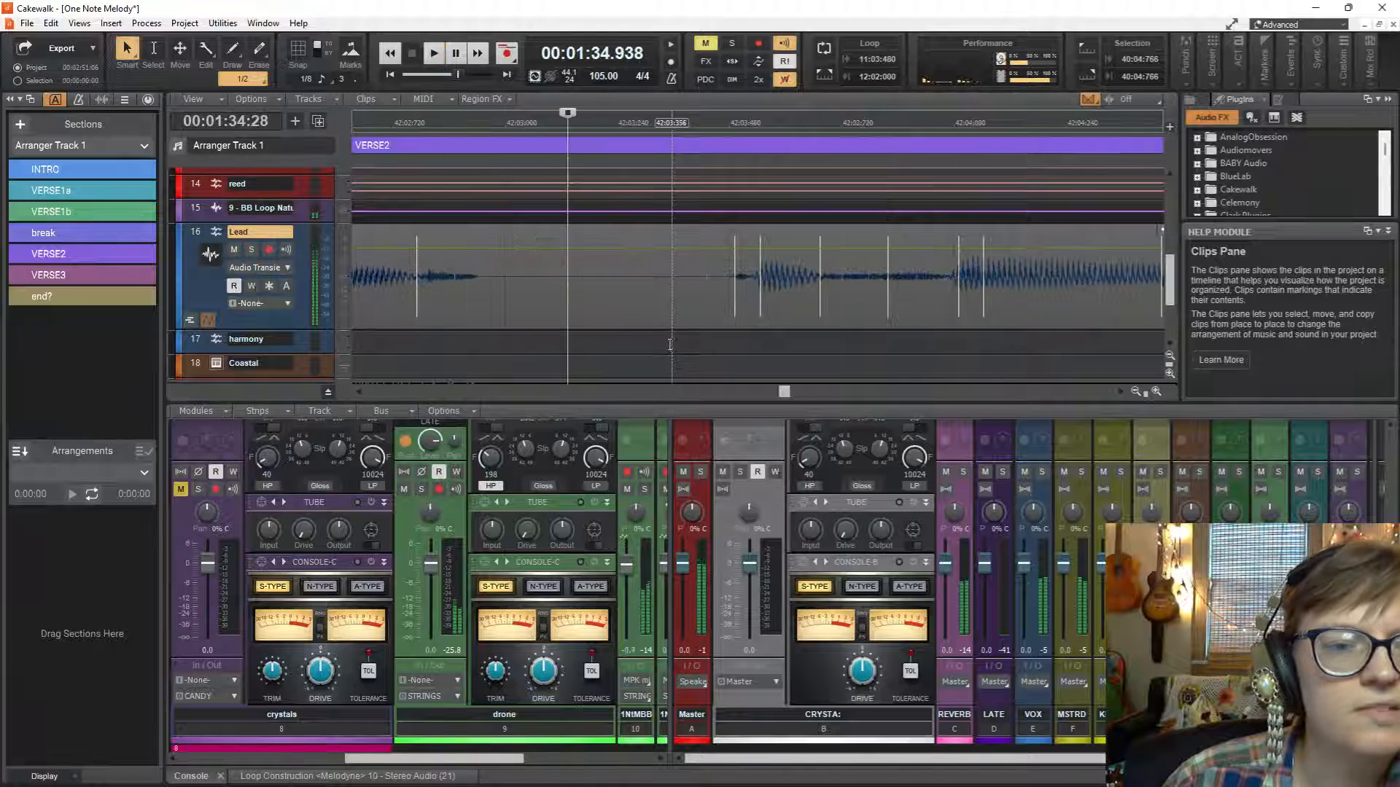
double_click(459, 277)
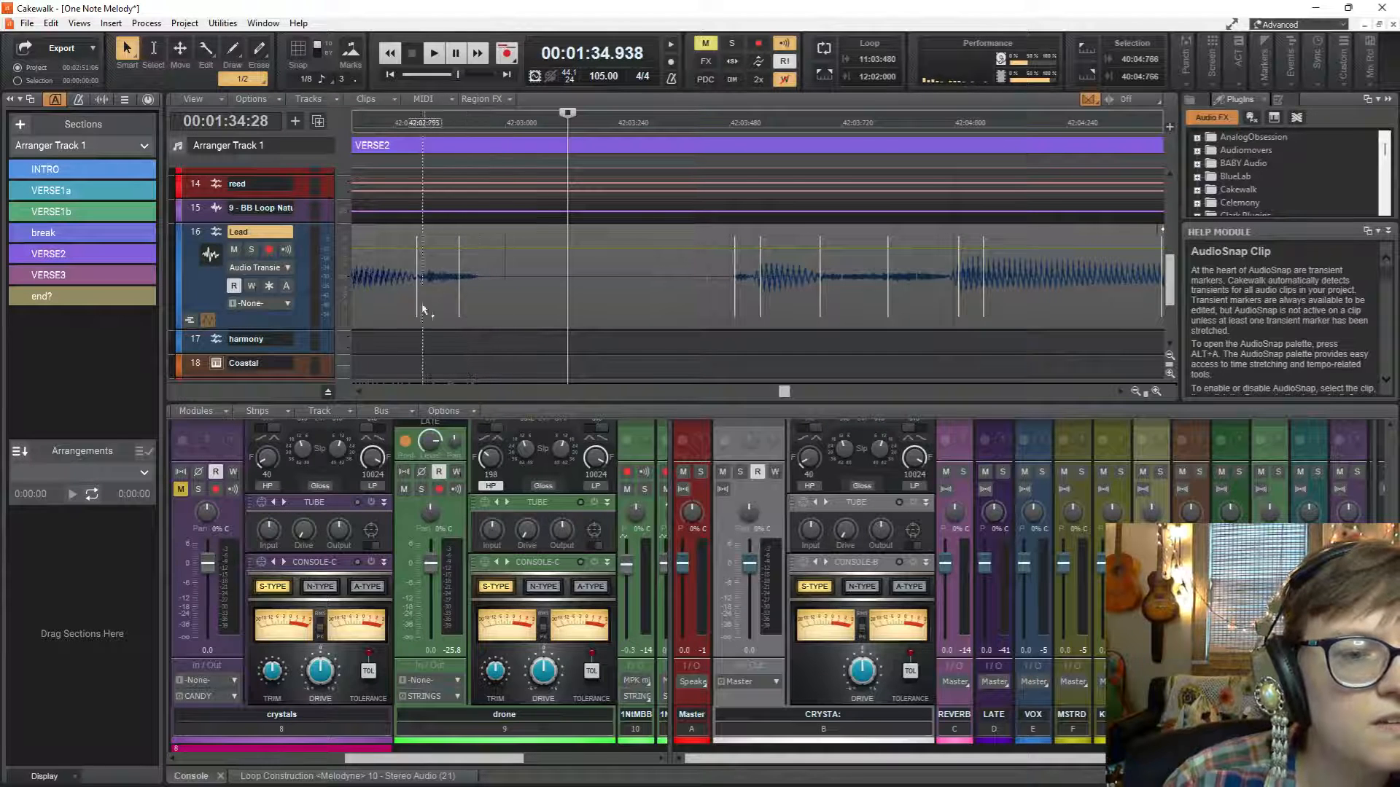
click(377, 325)
key(space)
key(space)
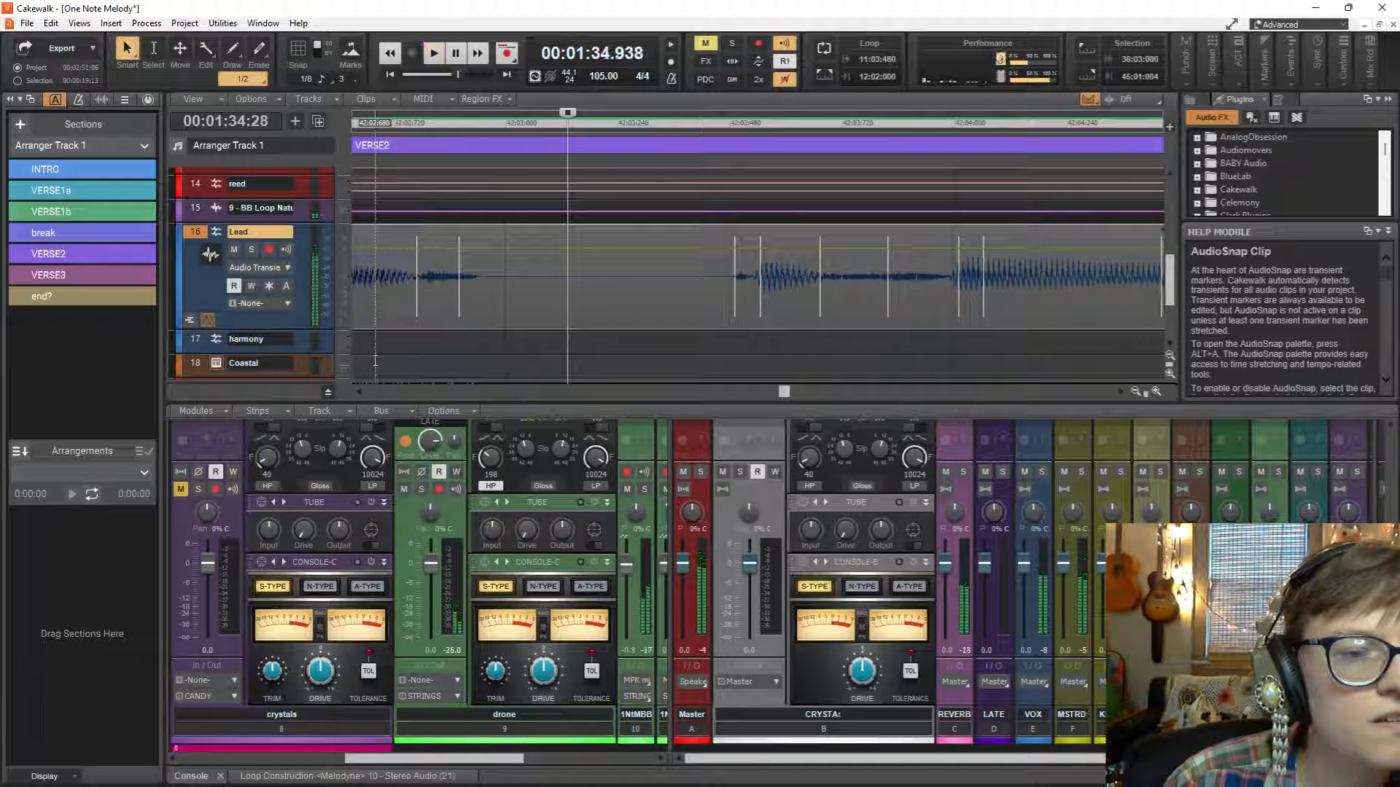
click(376, 360)
key(space)
Stretch the Lead marker at the end of that phrase slightly later to about 42:02:889, and replay from 42:02:680 into measure 44.
key(space)
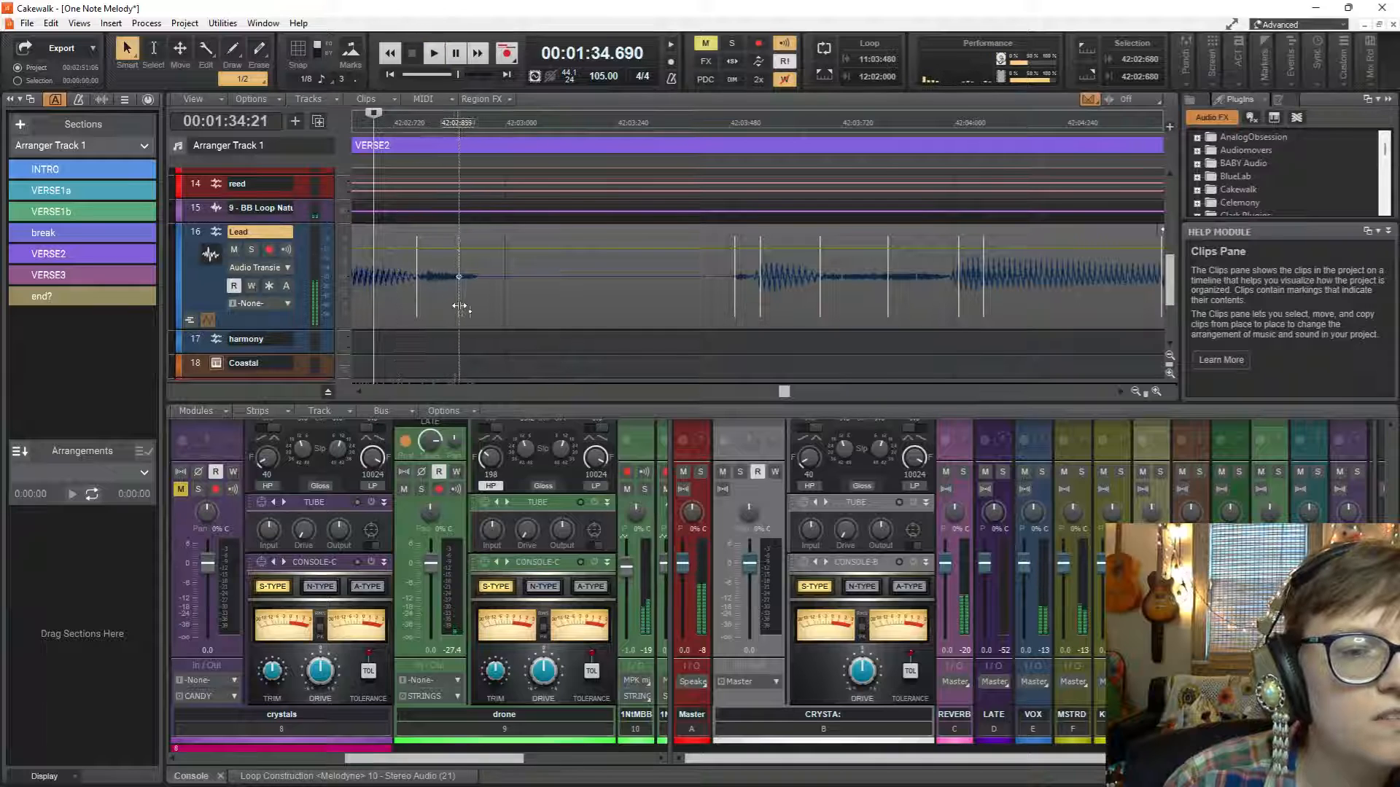
drag(459, 308, 471, 312)
key(space)
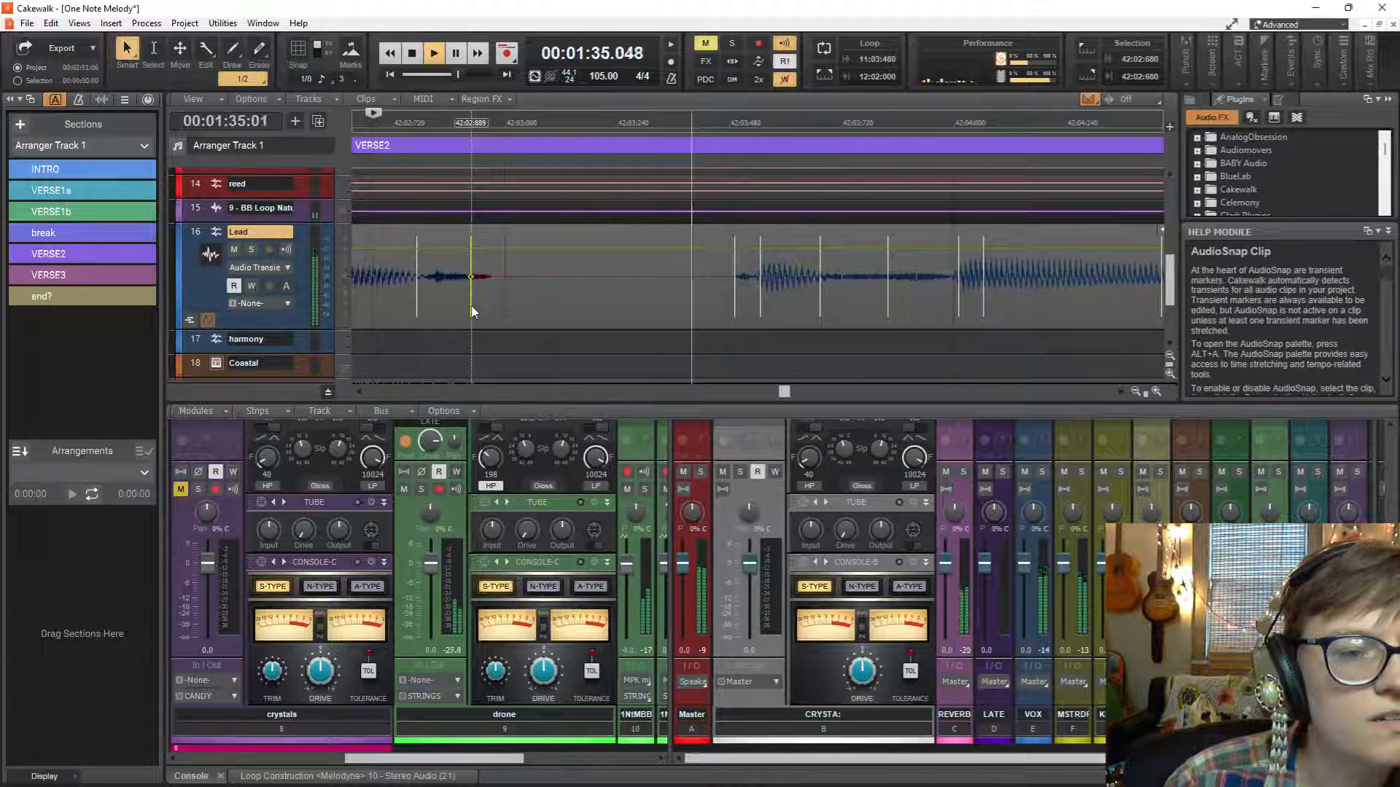
key(space)
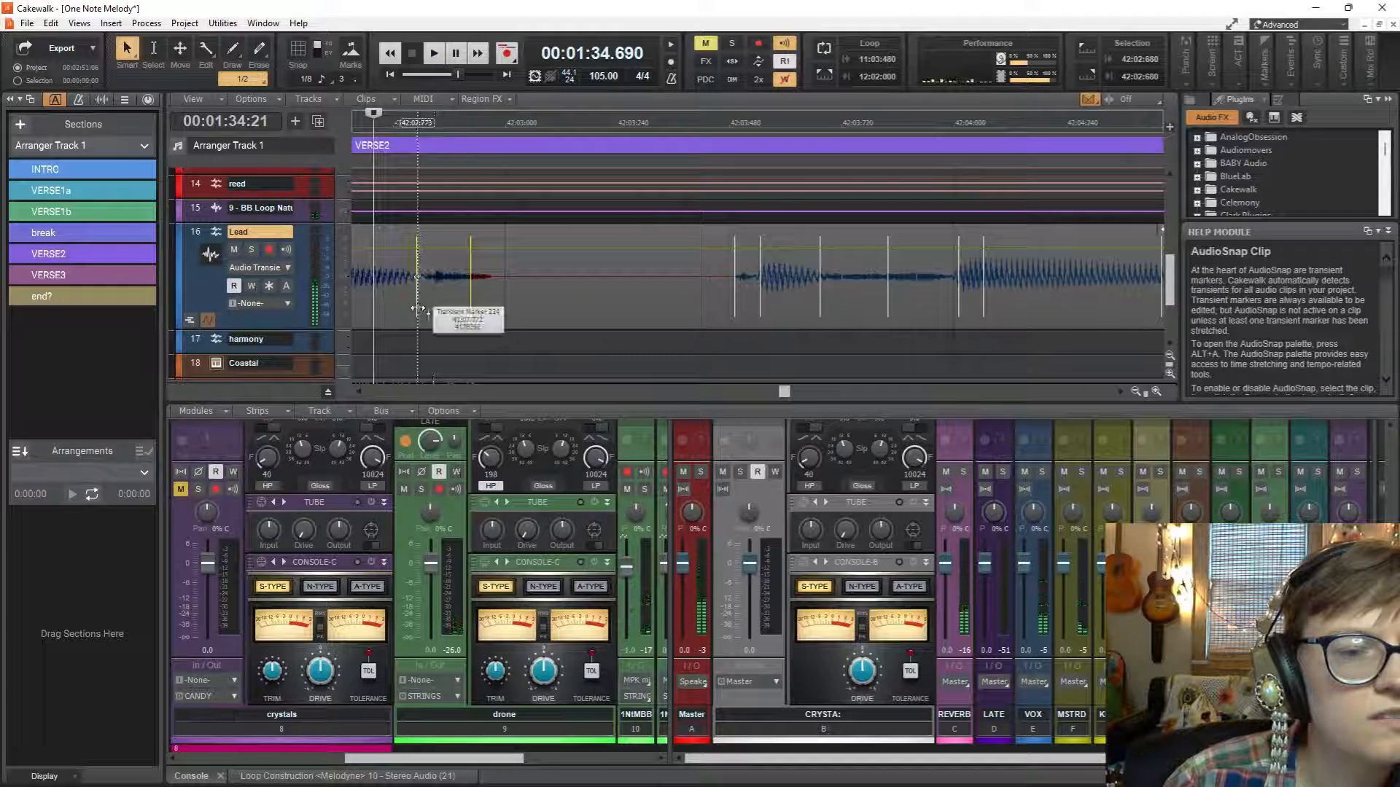
key(space)
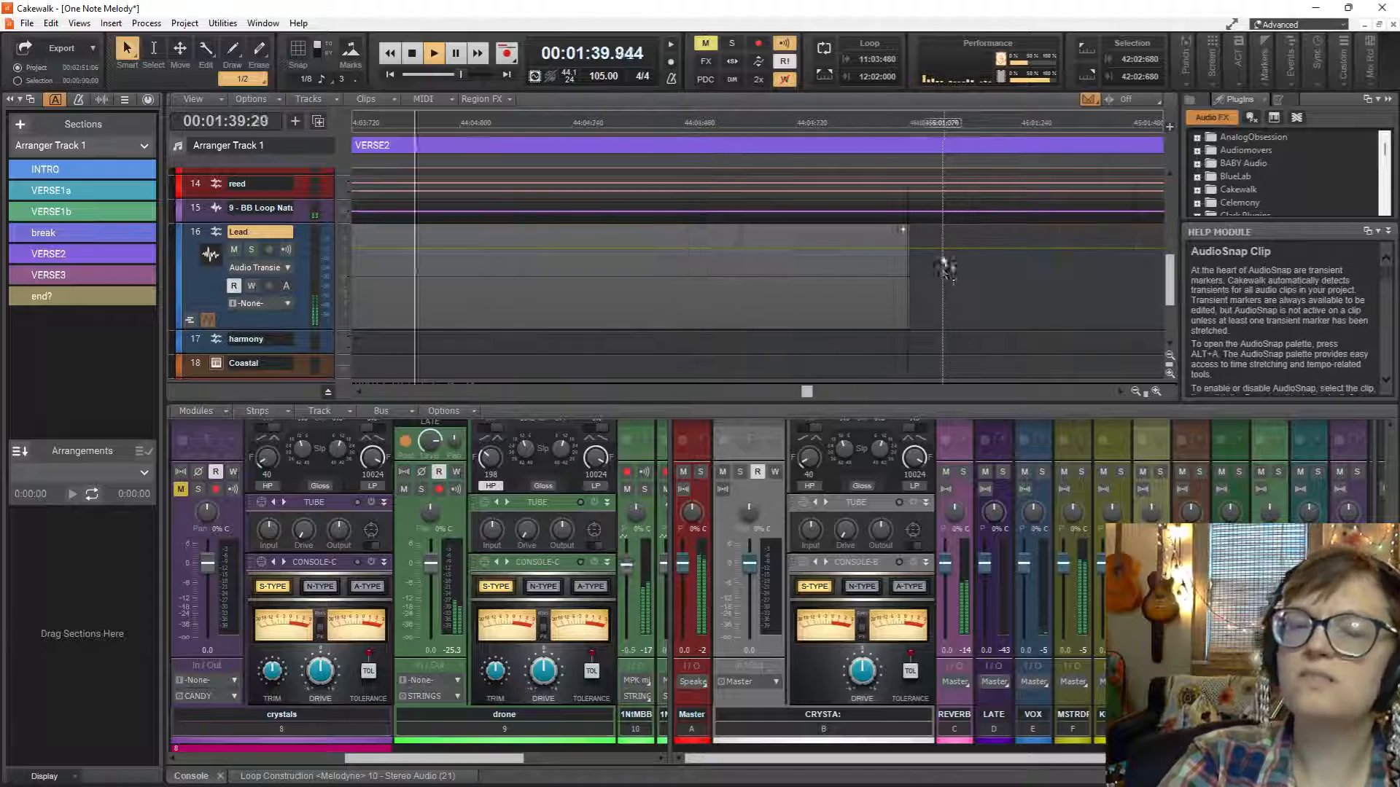
key(space)
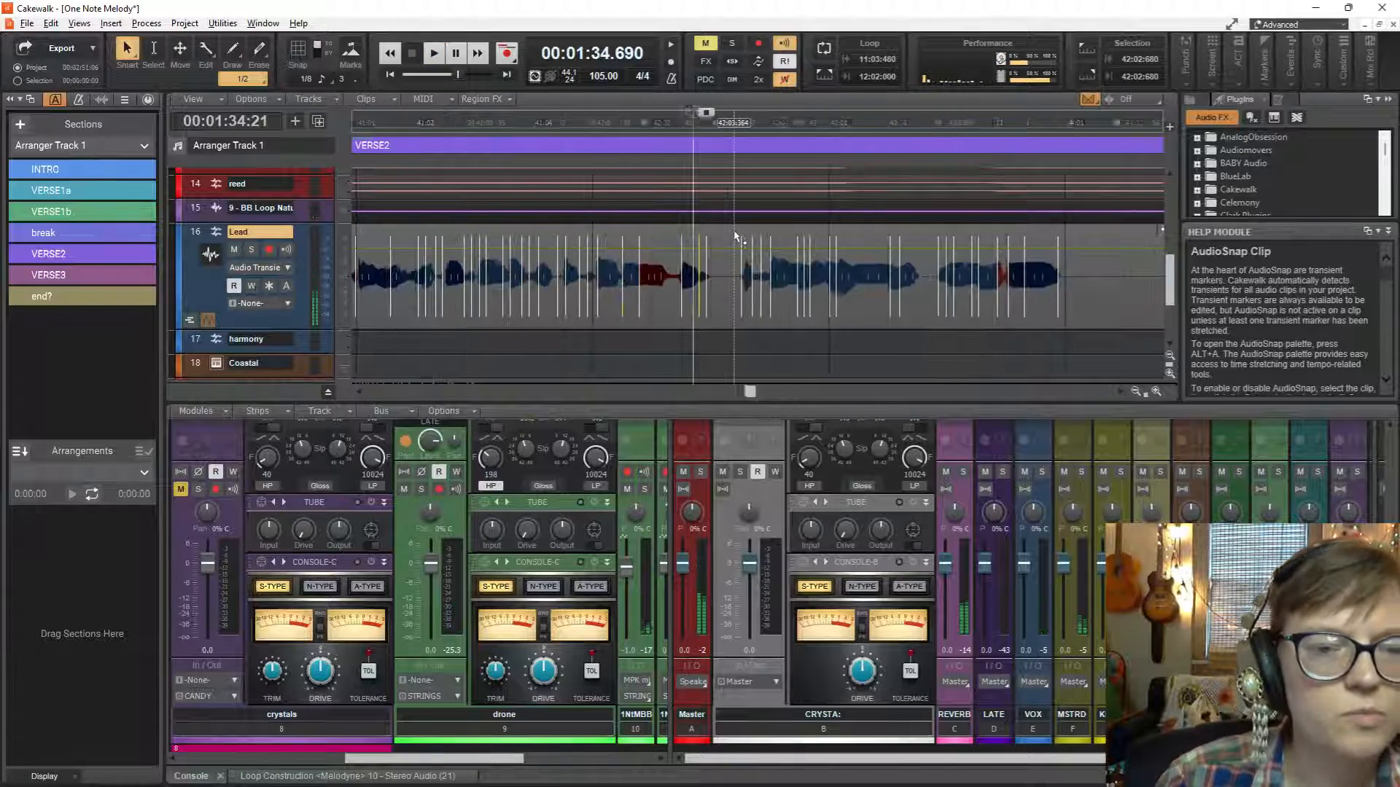
Play VERSE2 from 36:03:232, then switch the Lead track's edit filter from audio transients to Clips.
scroll(734, 236, down, 5)
click(545, 341)
key(space)
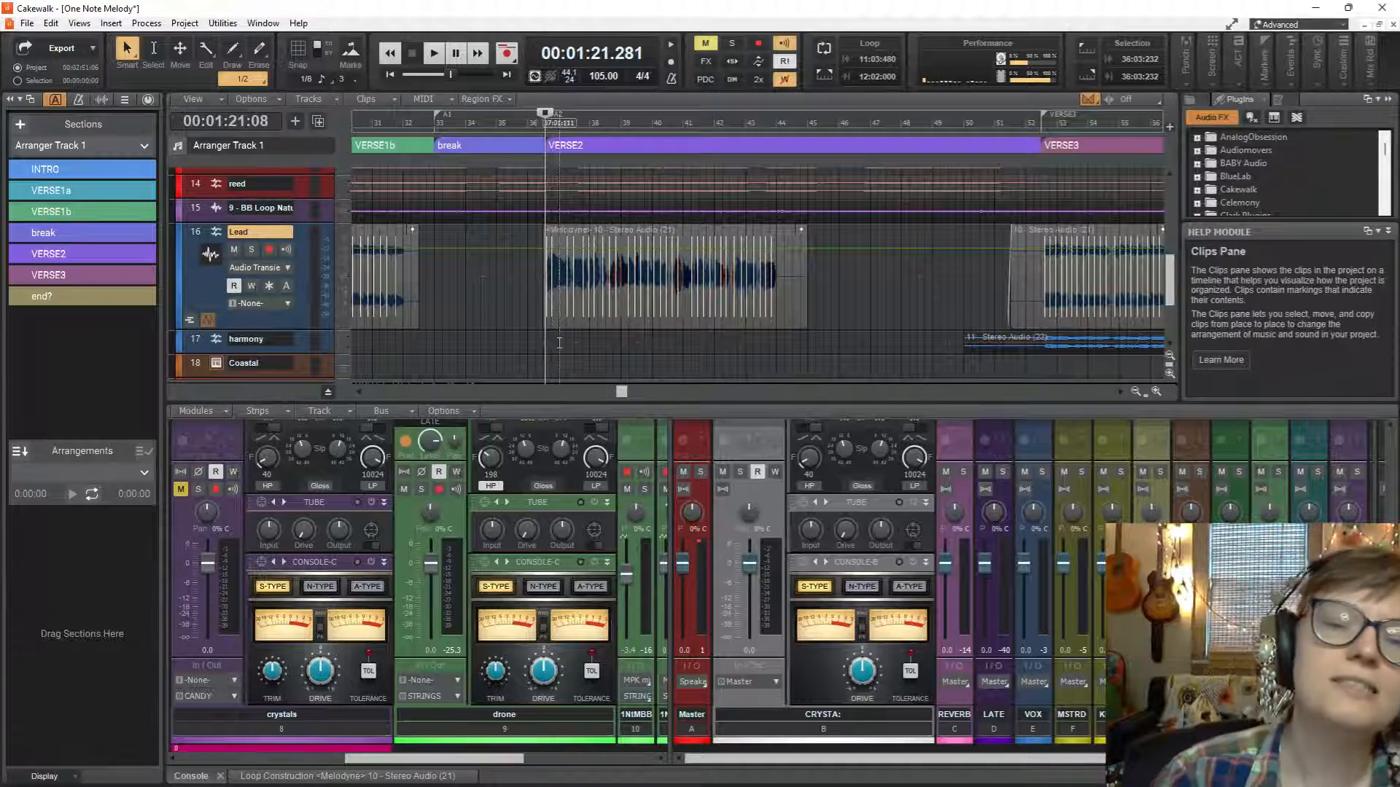
click(286, 268)
click(321, 285)
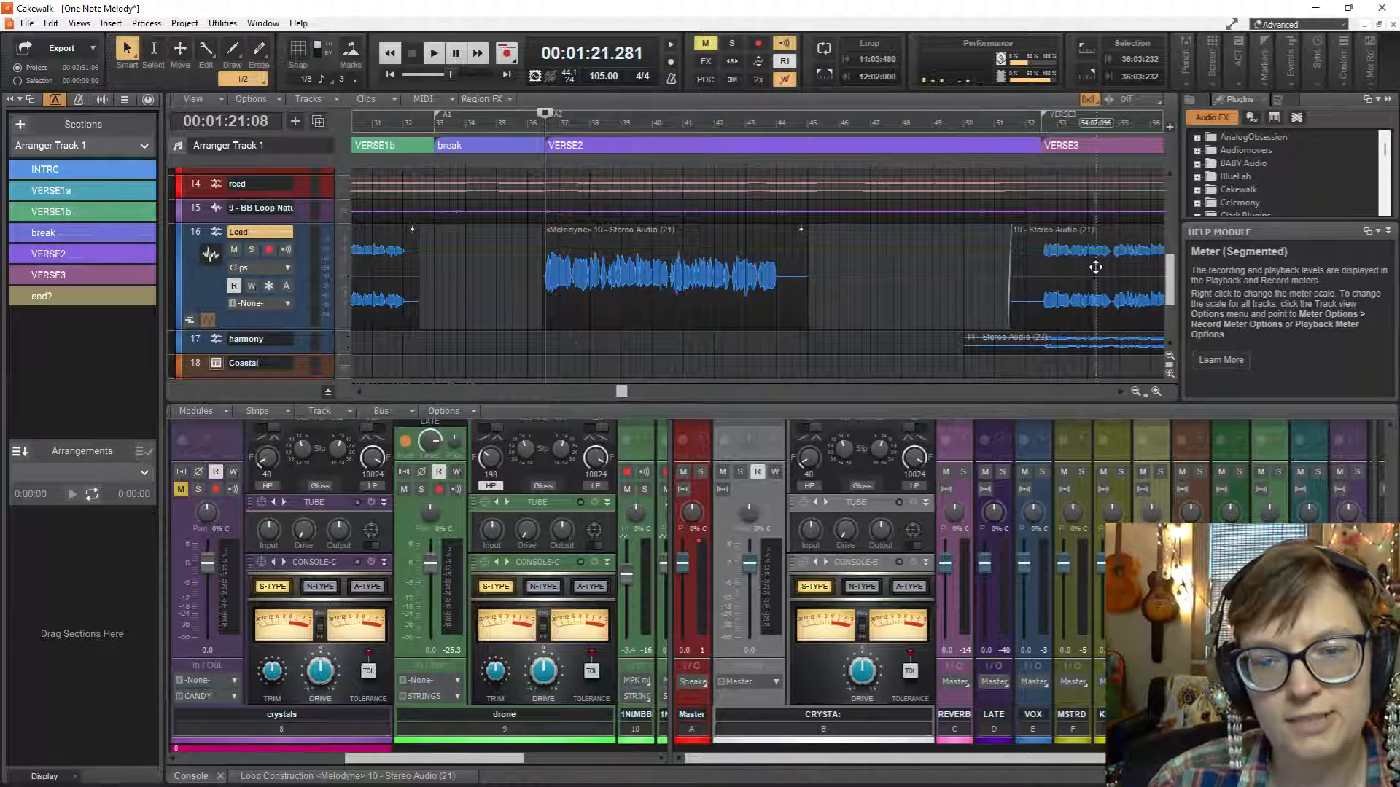
Delete the Melodyne-processed VERSE2 clip on the Lead track and extend the start of the following raw stereo clip back to just before VERSE2.
mouse_move(1012, 278)
mouse_down()
mouse_move(548, 281)
mouse_move(1006, 281)
mouse_move(988, 282)
mouse_up()
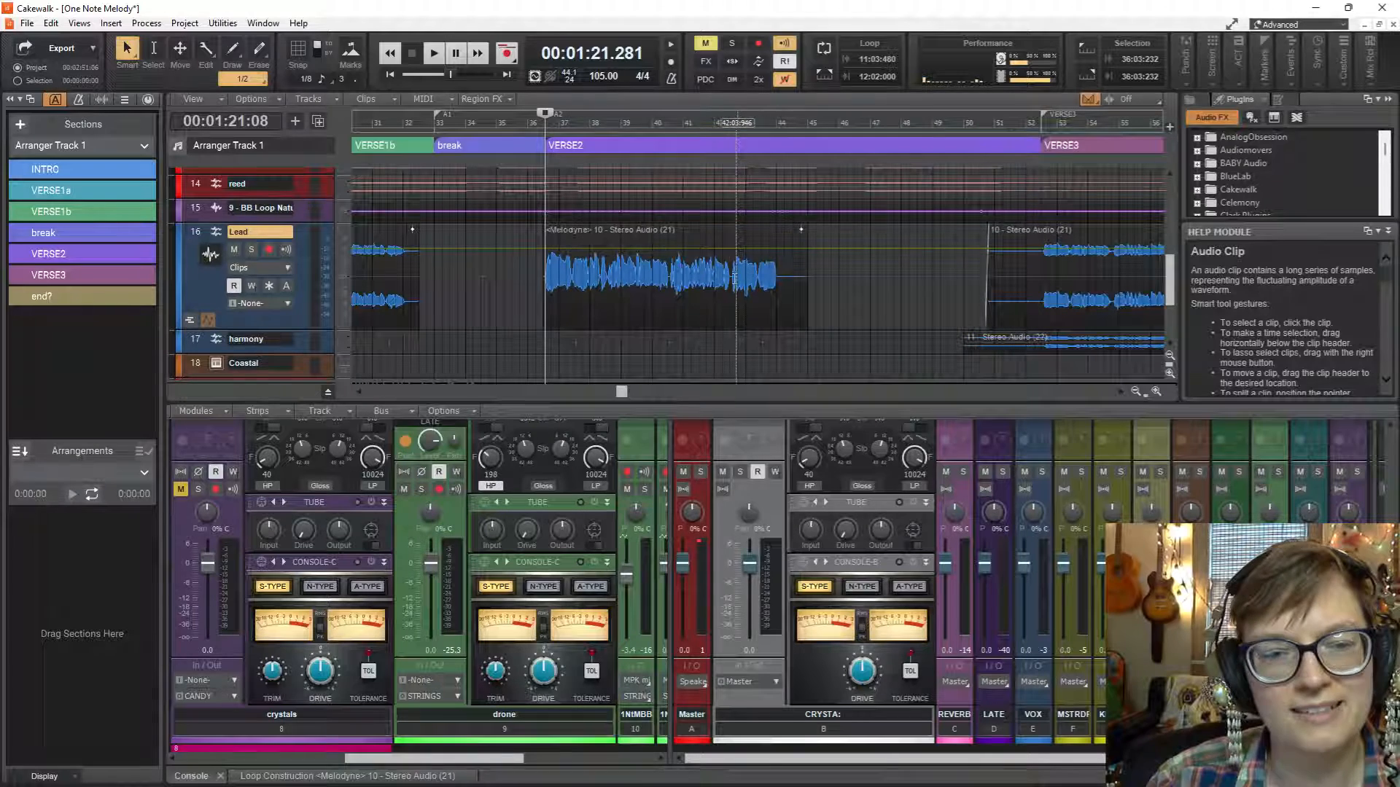
click(724, 277)
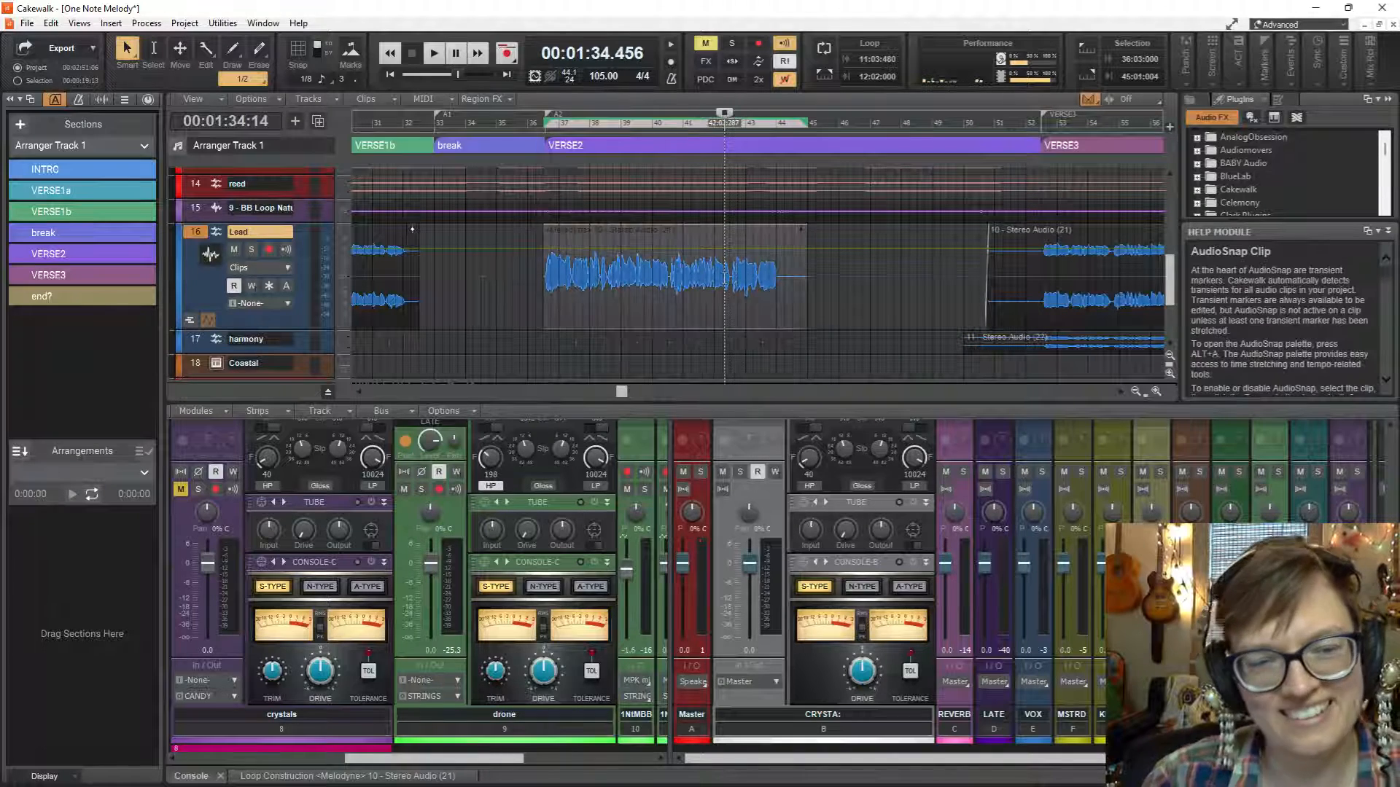
key(Delete)
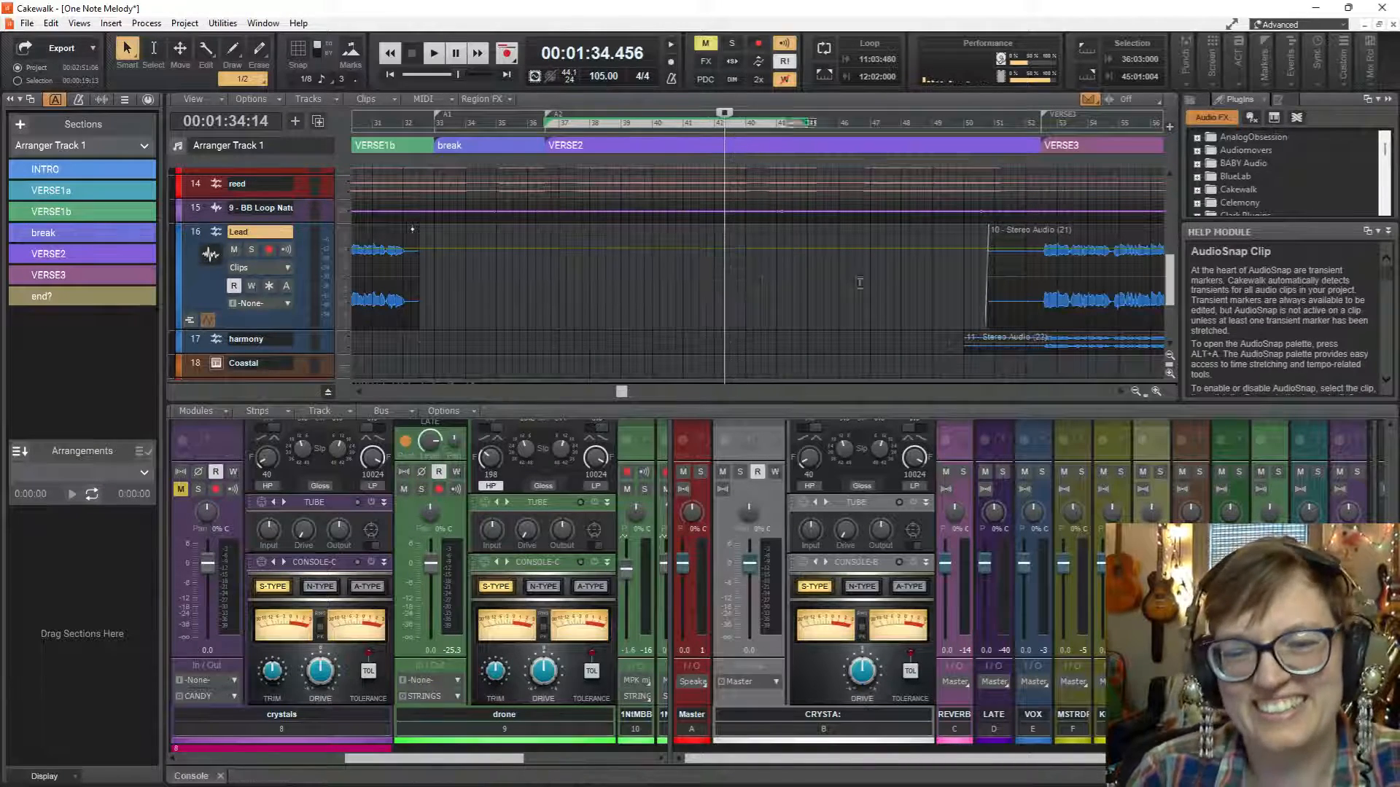
drag(987, 275, 541, 279)
scroll(542, 282, up, 3)
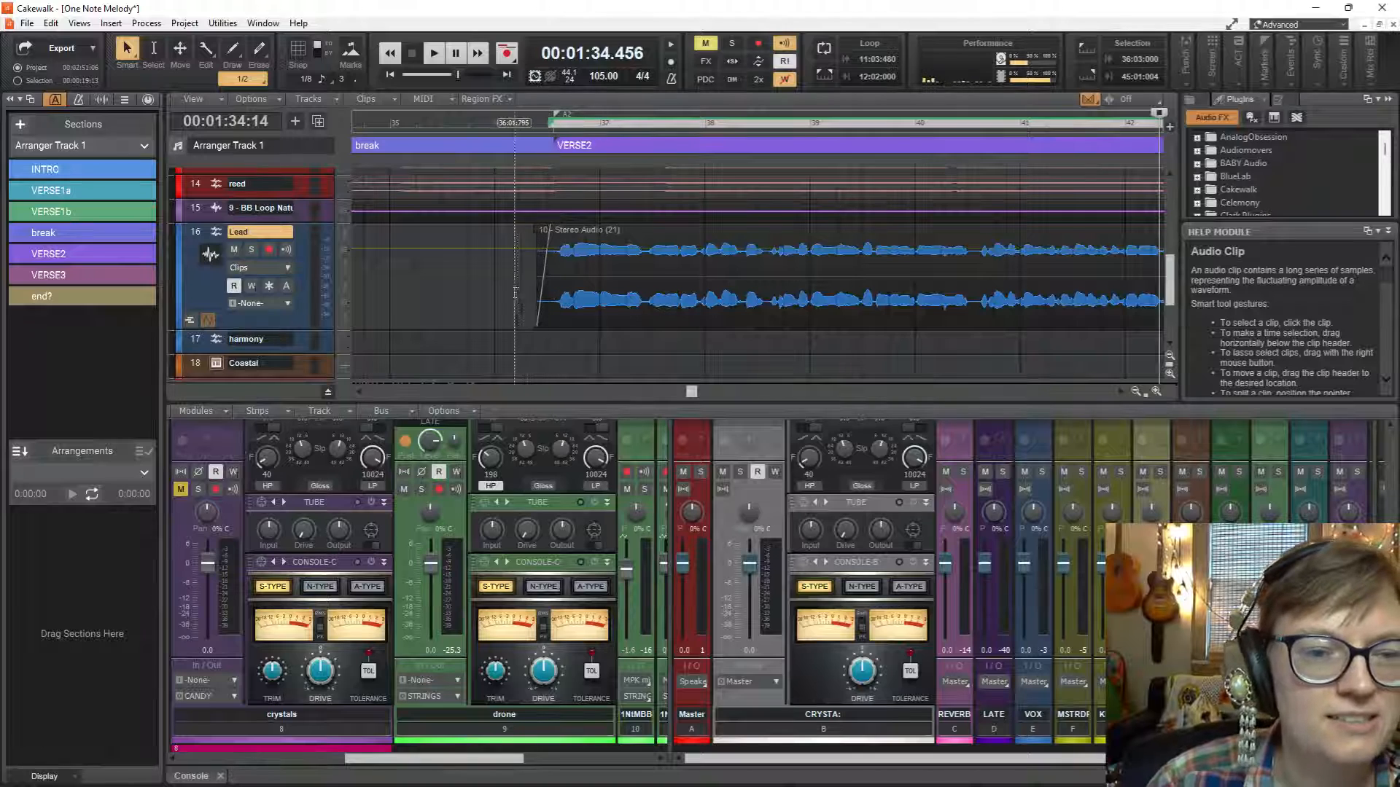
Play the uncovered raw Lead take in VERSE2 from 36:02:075 into measure 41.
click(522, 288)
key(space)
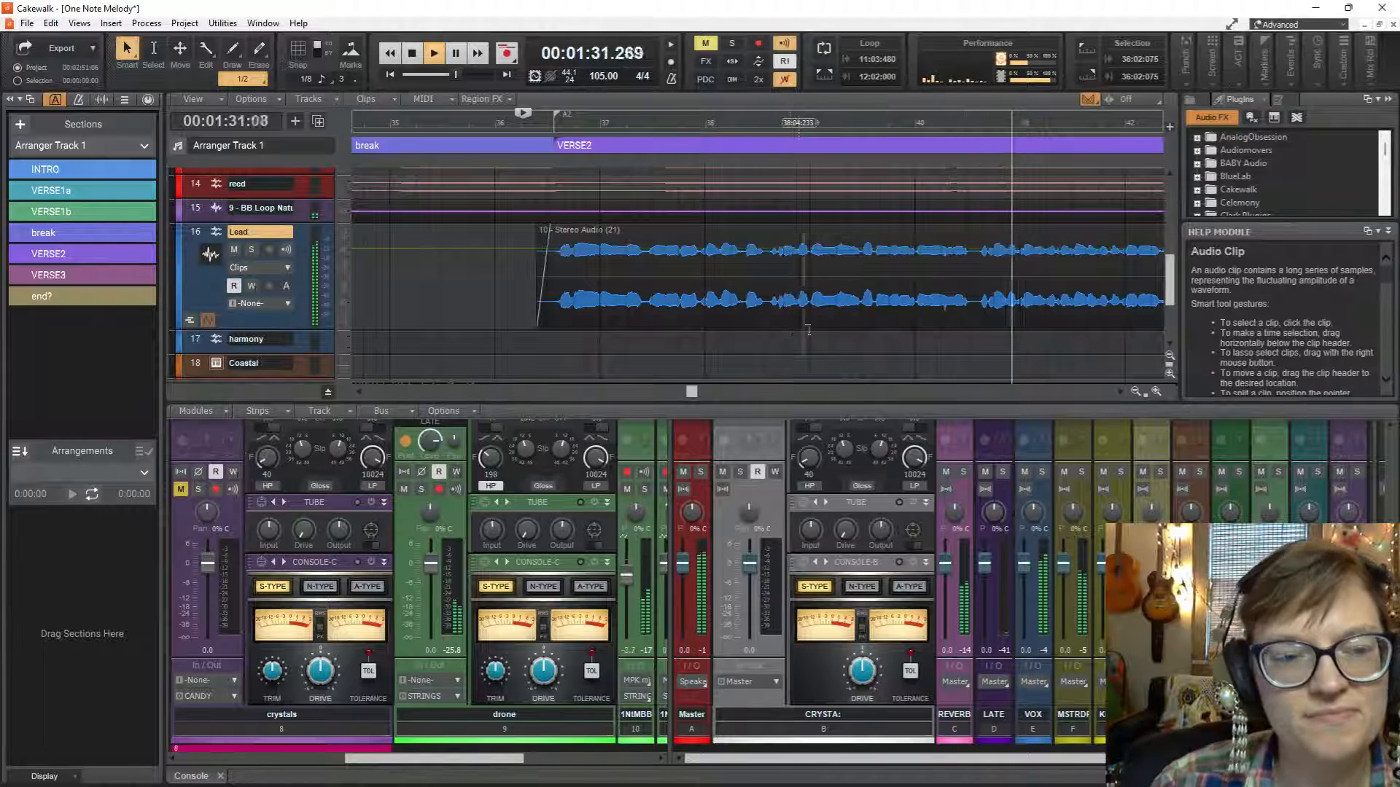
key(space)
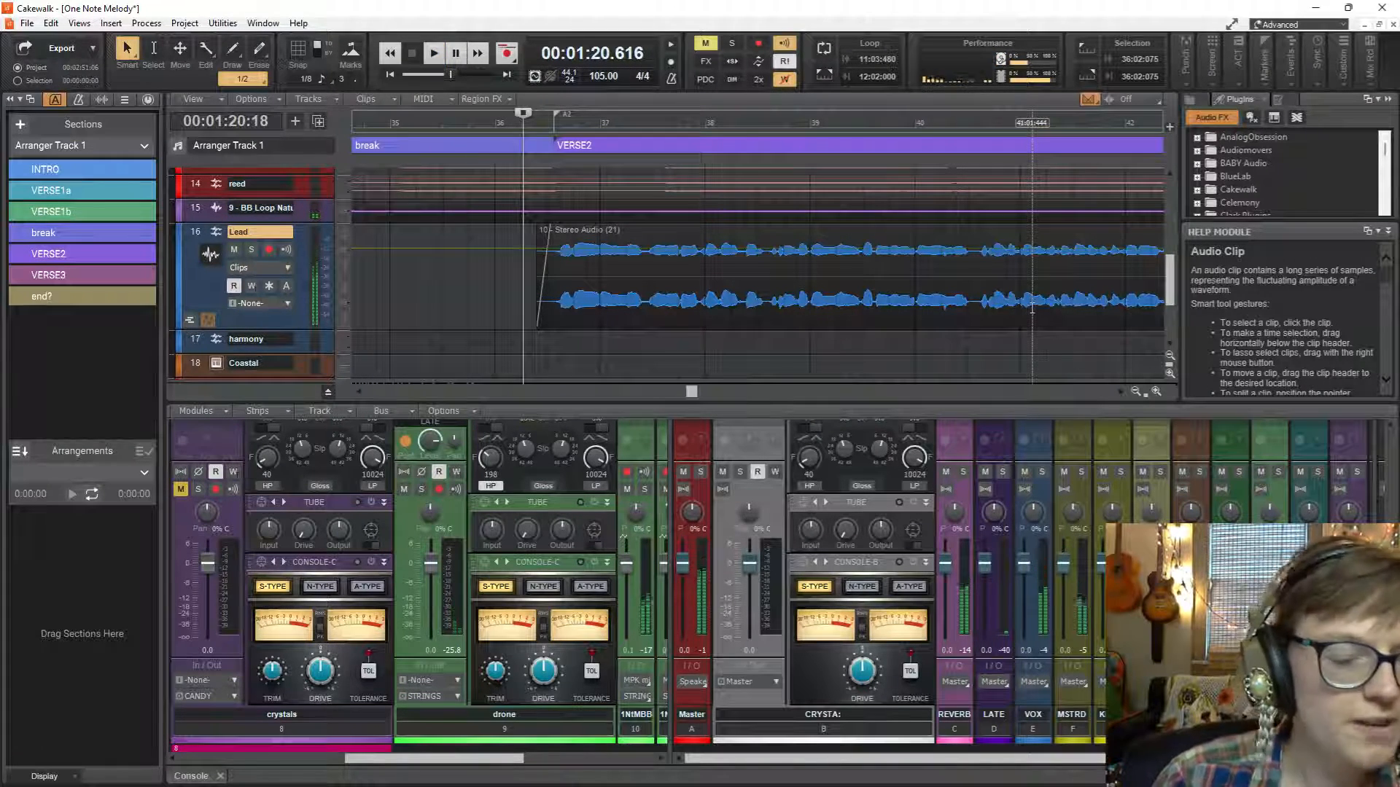
Split the raw Lead clip in the silence after the VERSE2 vocal, at about 44:02:952.
scroll(1031, 306, right, 5)
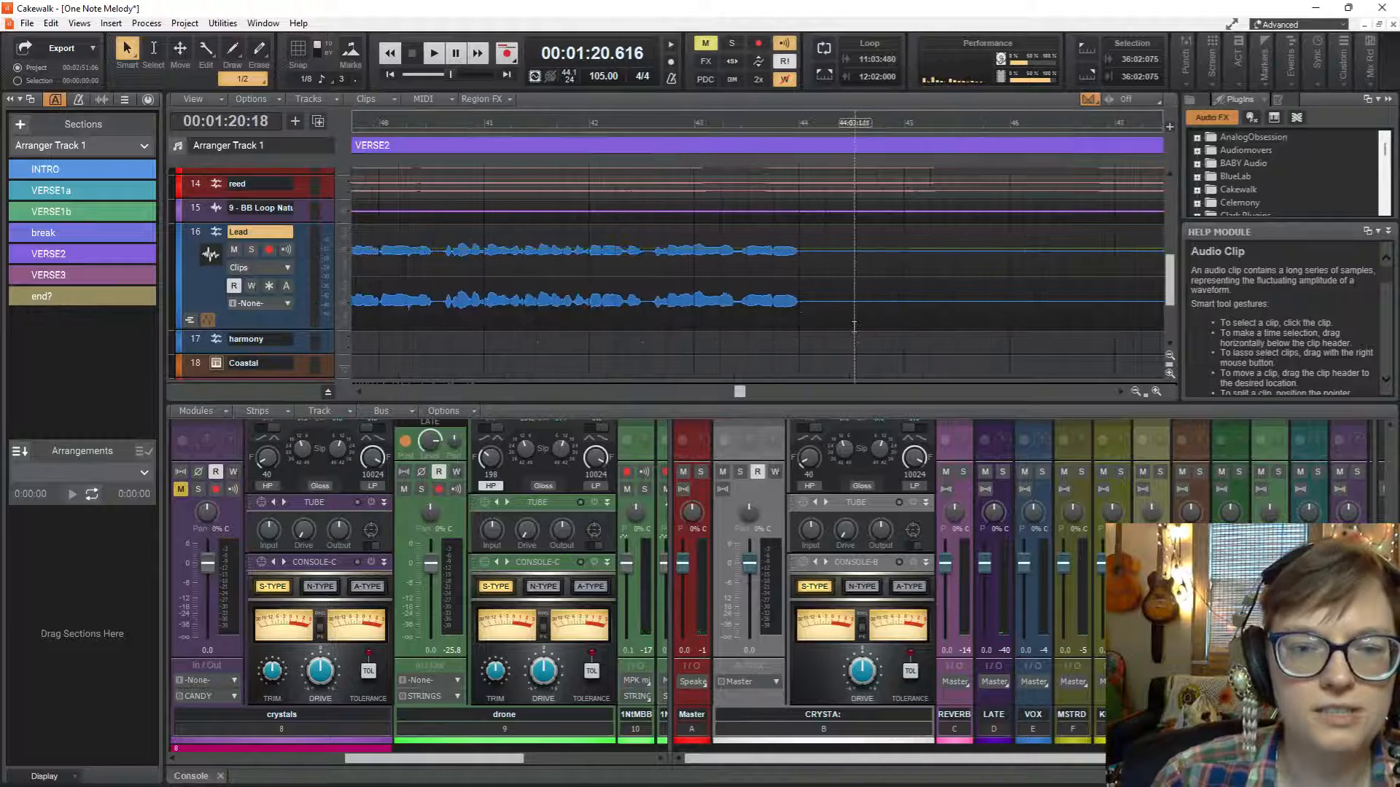
click(838, 232)
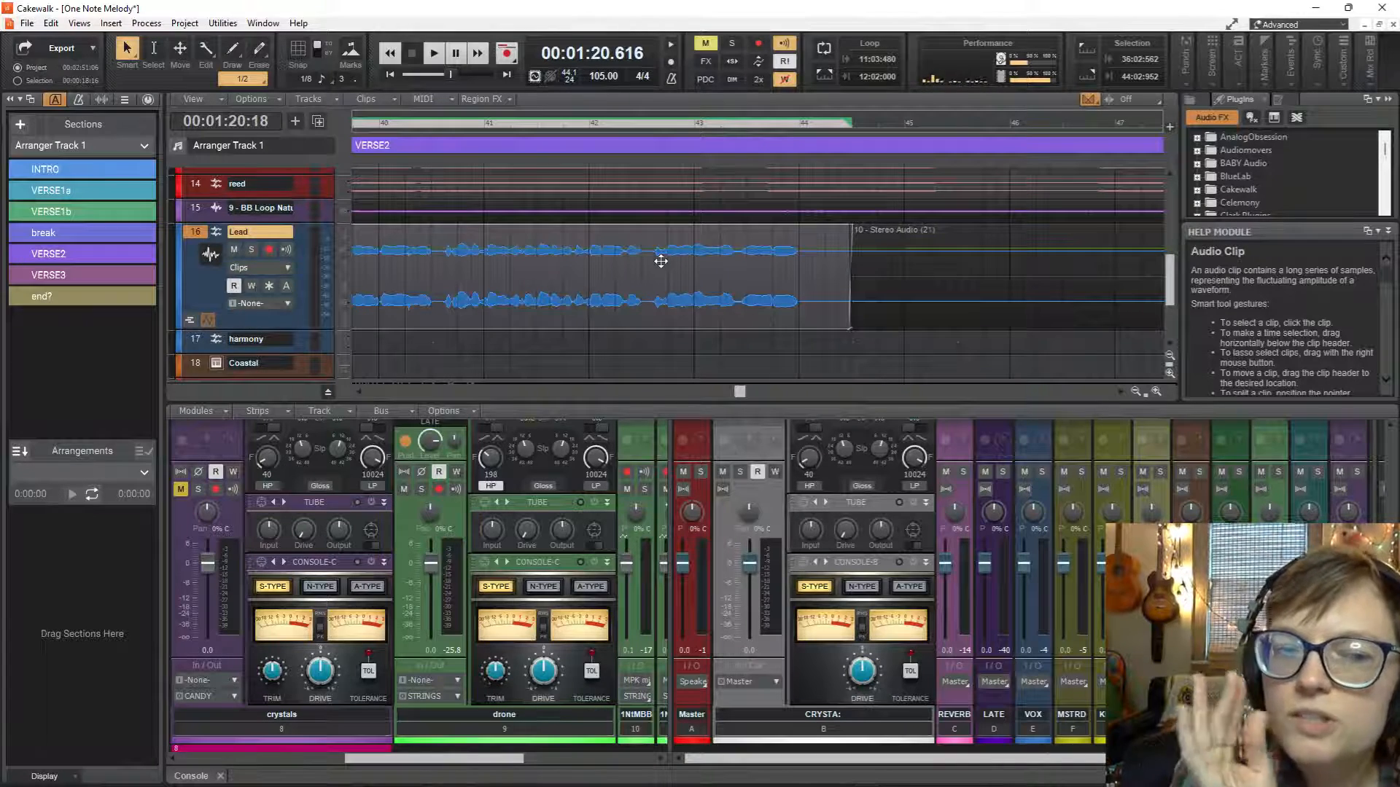
scroll(637, 269, up, 4)
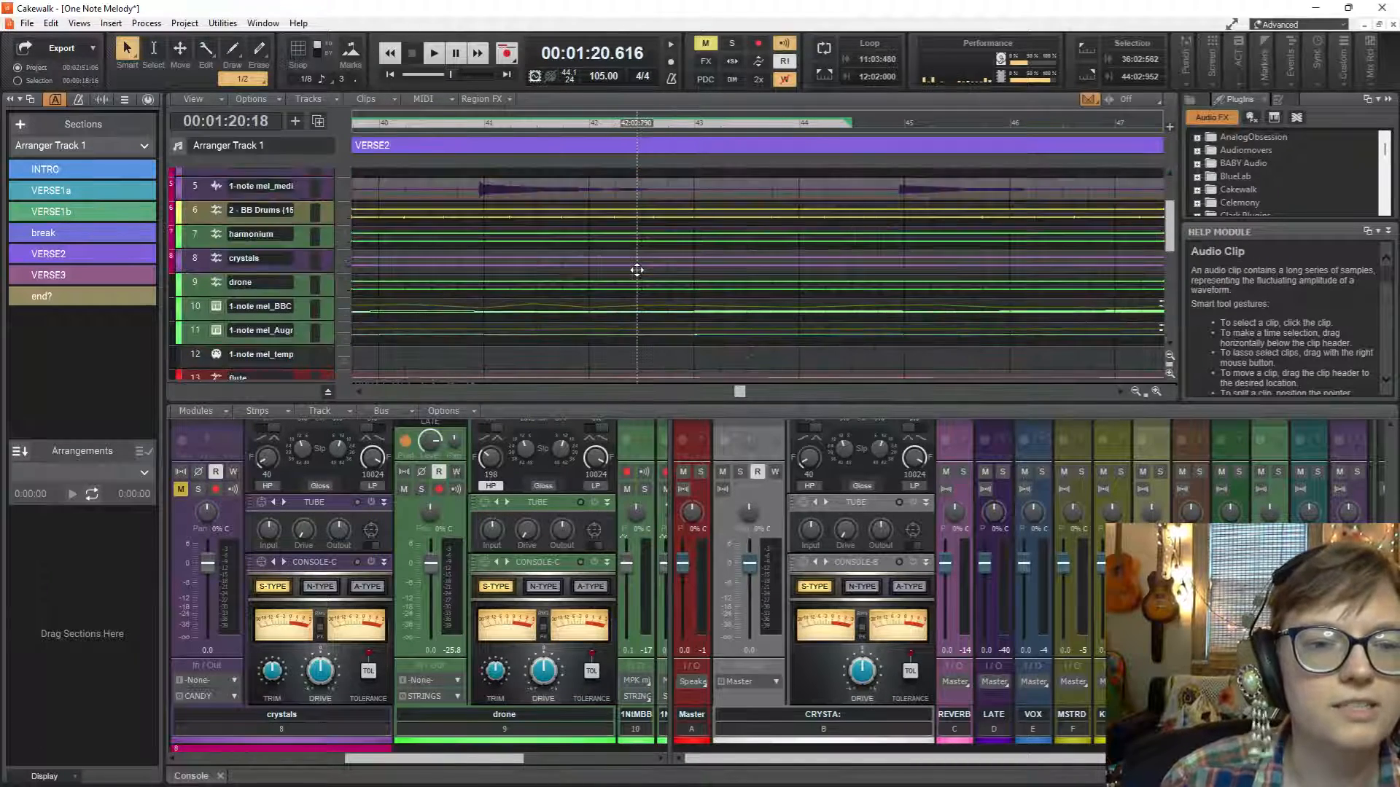
scroll(637, 269, down, 5)
Nudge the split VERSE2 Lead clip earlier to start at about 36:02:495, auditioning it twice from 36:02:075.
scroll(636, 271, left, 2)
scroll(637, 269, left, 2)
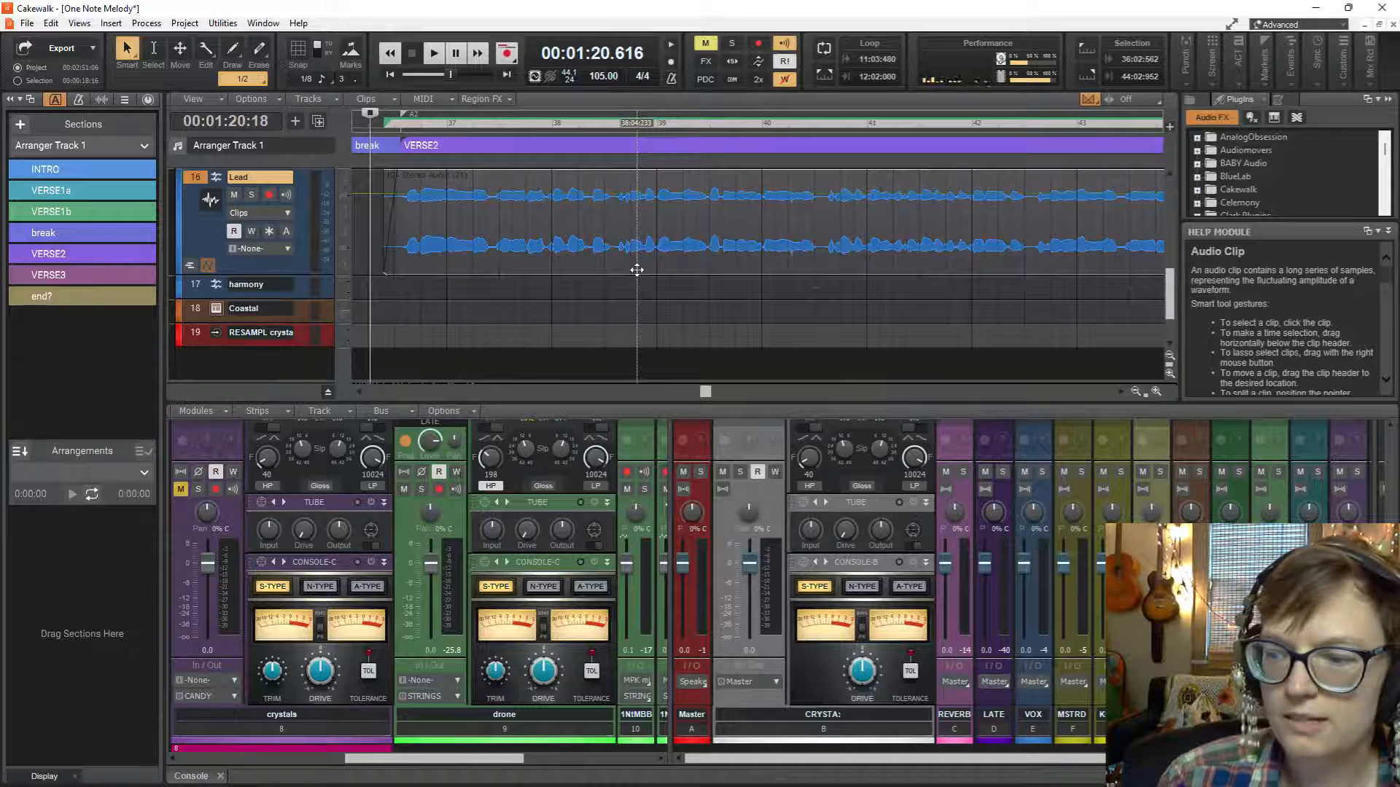
scroll(637, 270, left, 1)
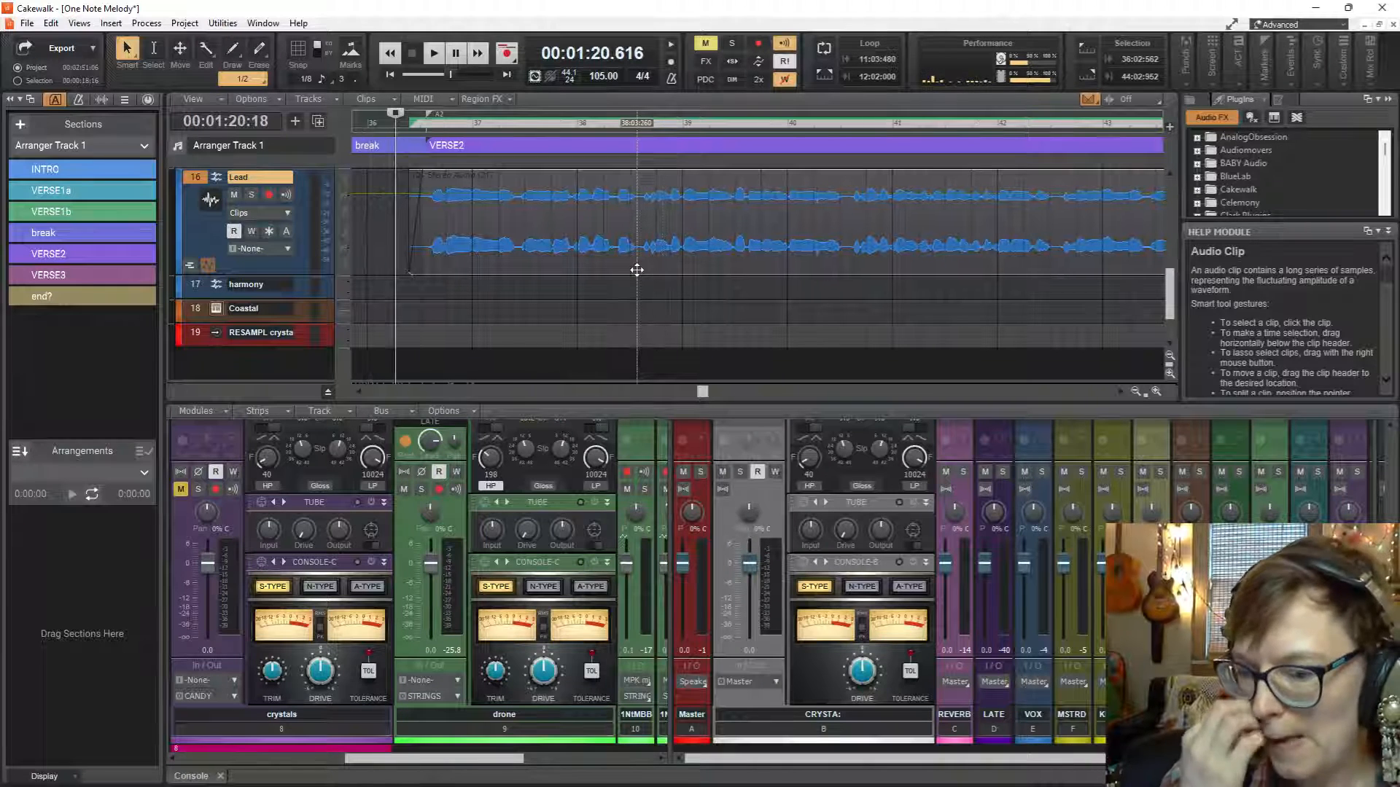
scroll(637, 270, left, 2)
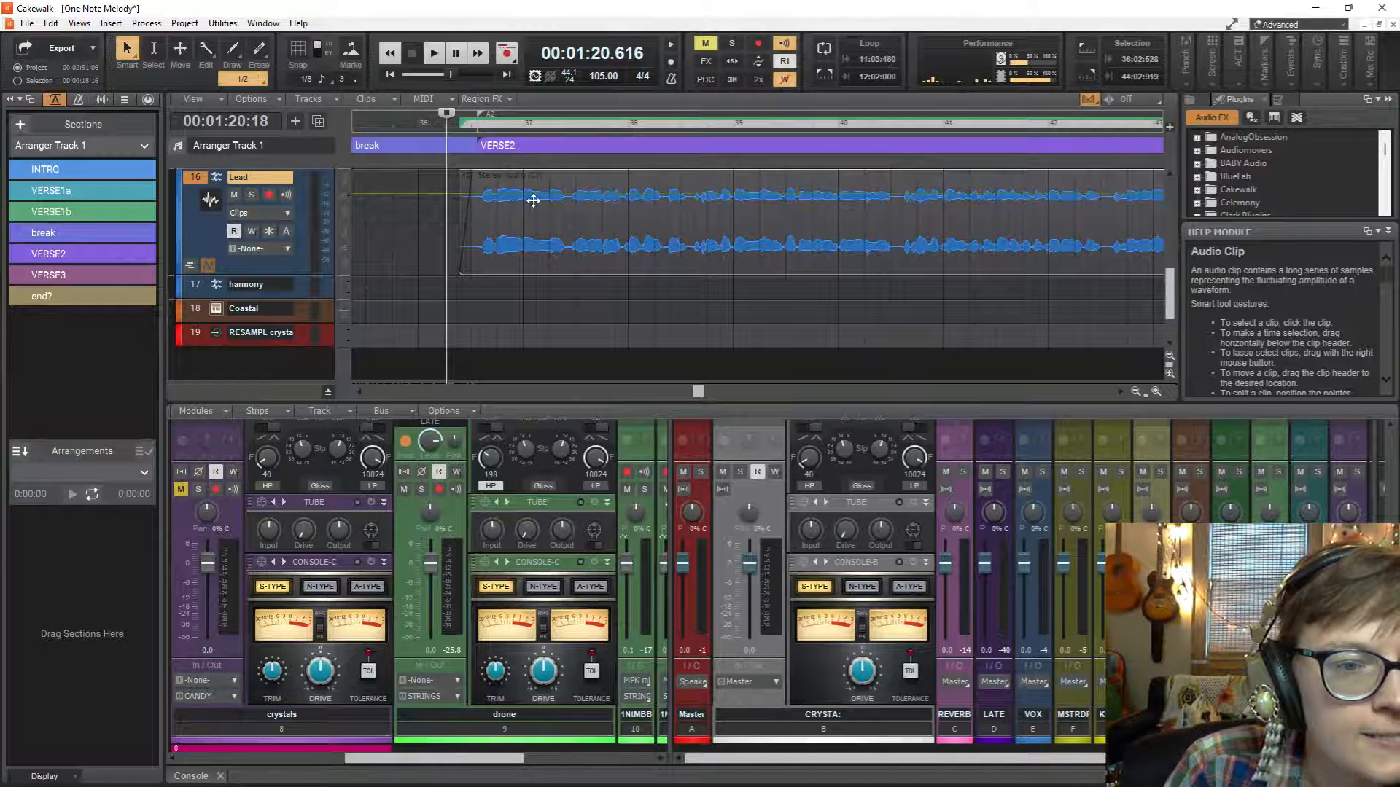
key(space)
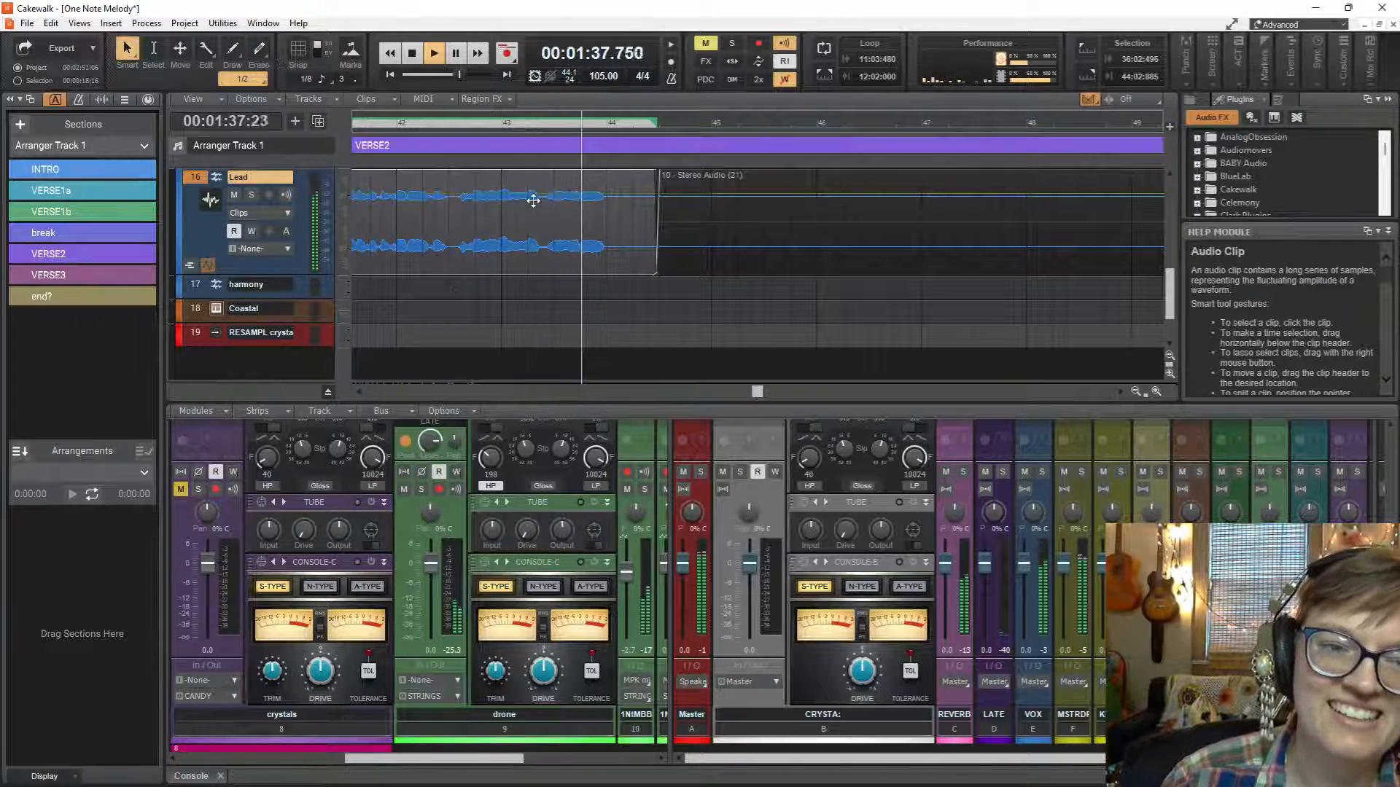
key(space)
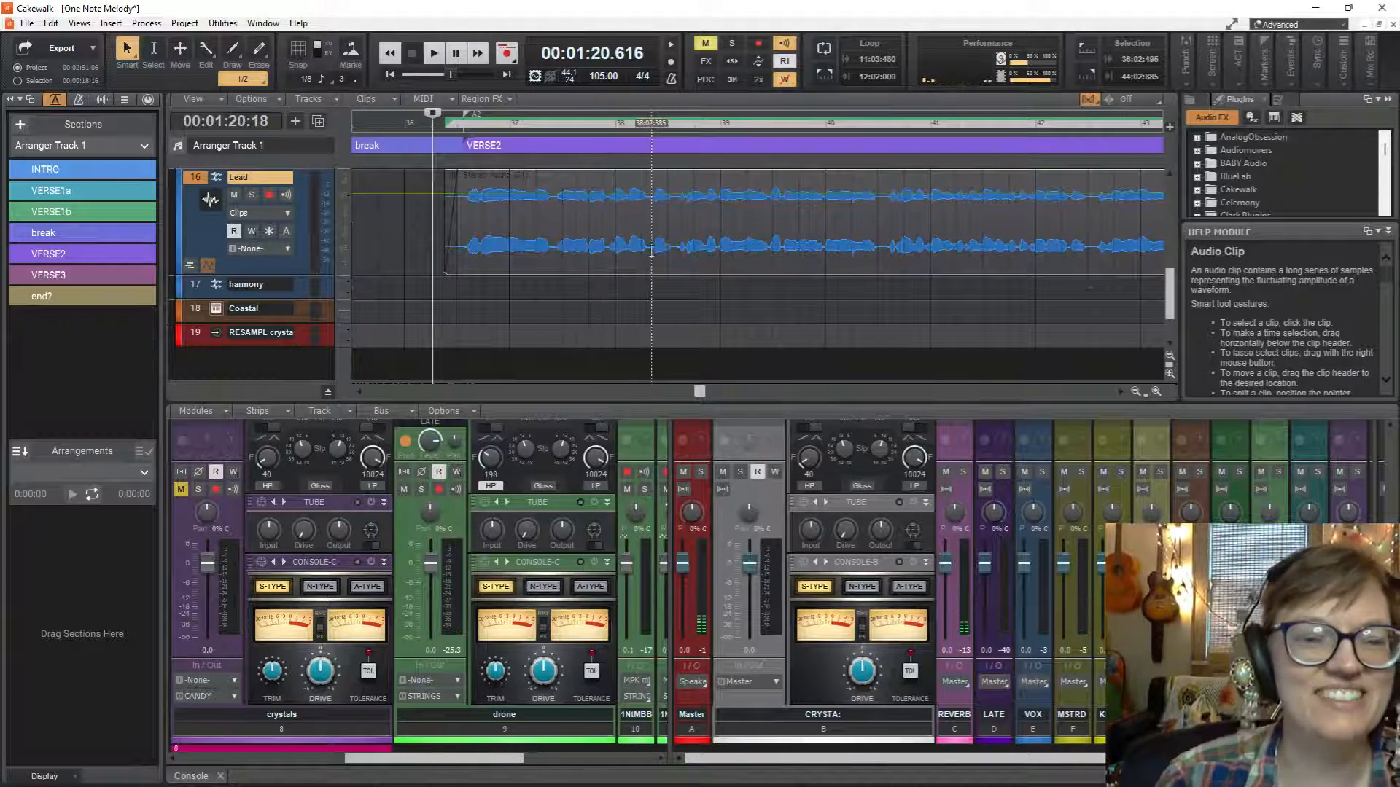
key(space)
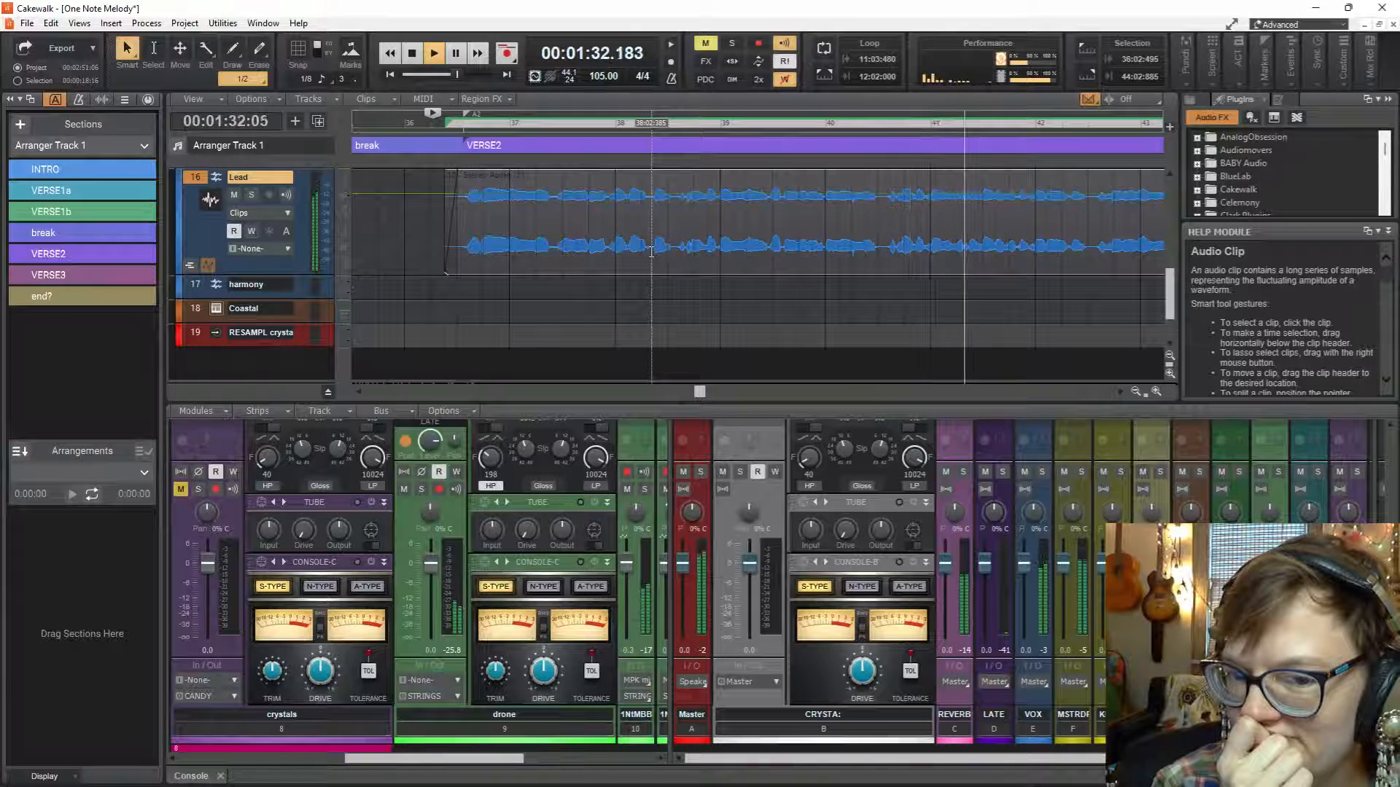
key(space)
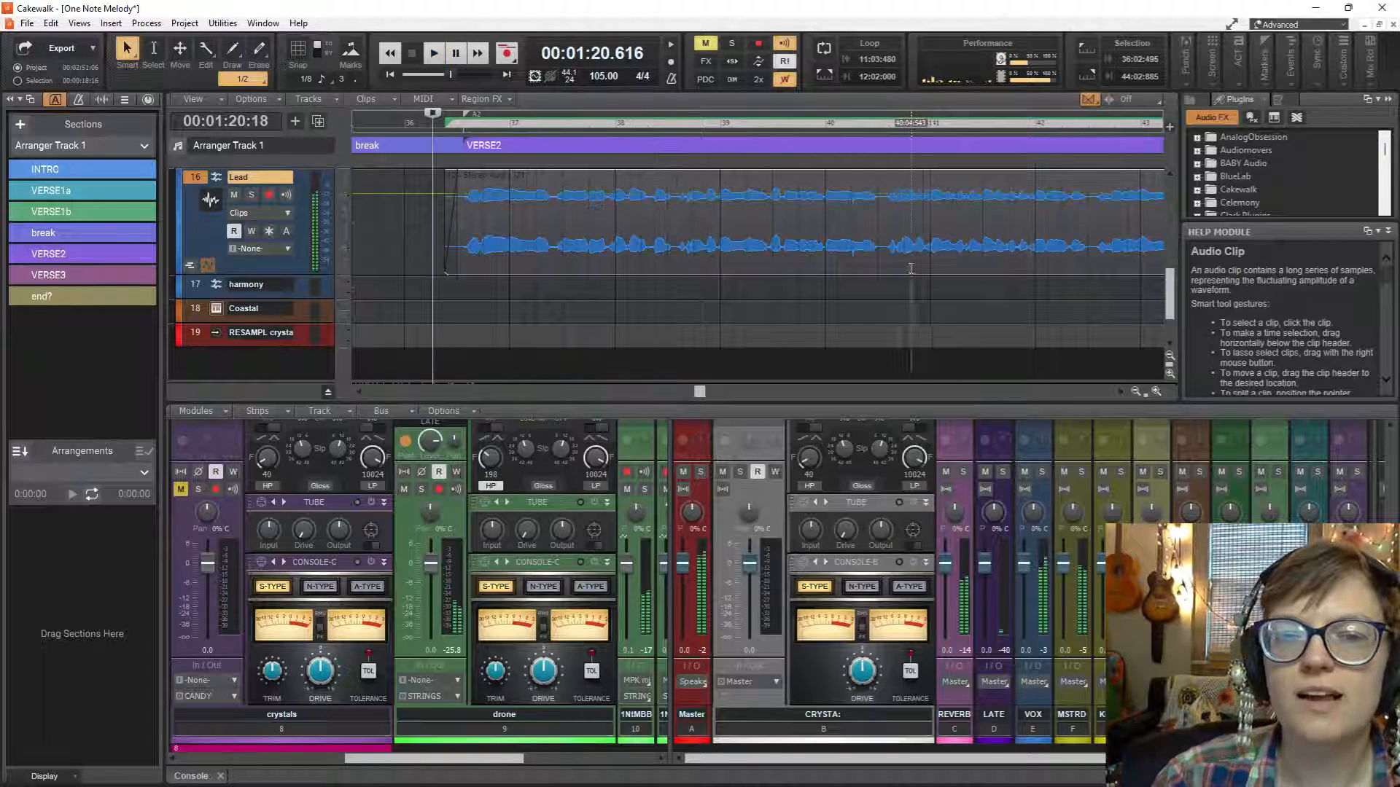
Split the VERSE2 Lead clip in the pauses between phrases at about 40:03:177 and 42:03:187.
scroll(925, 267, up, 3)
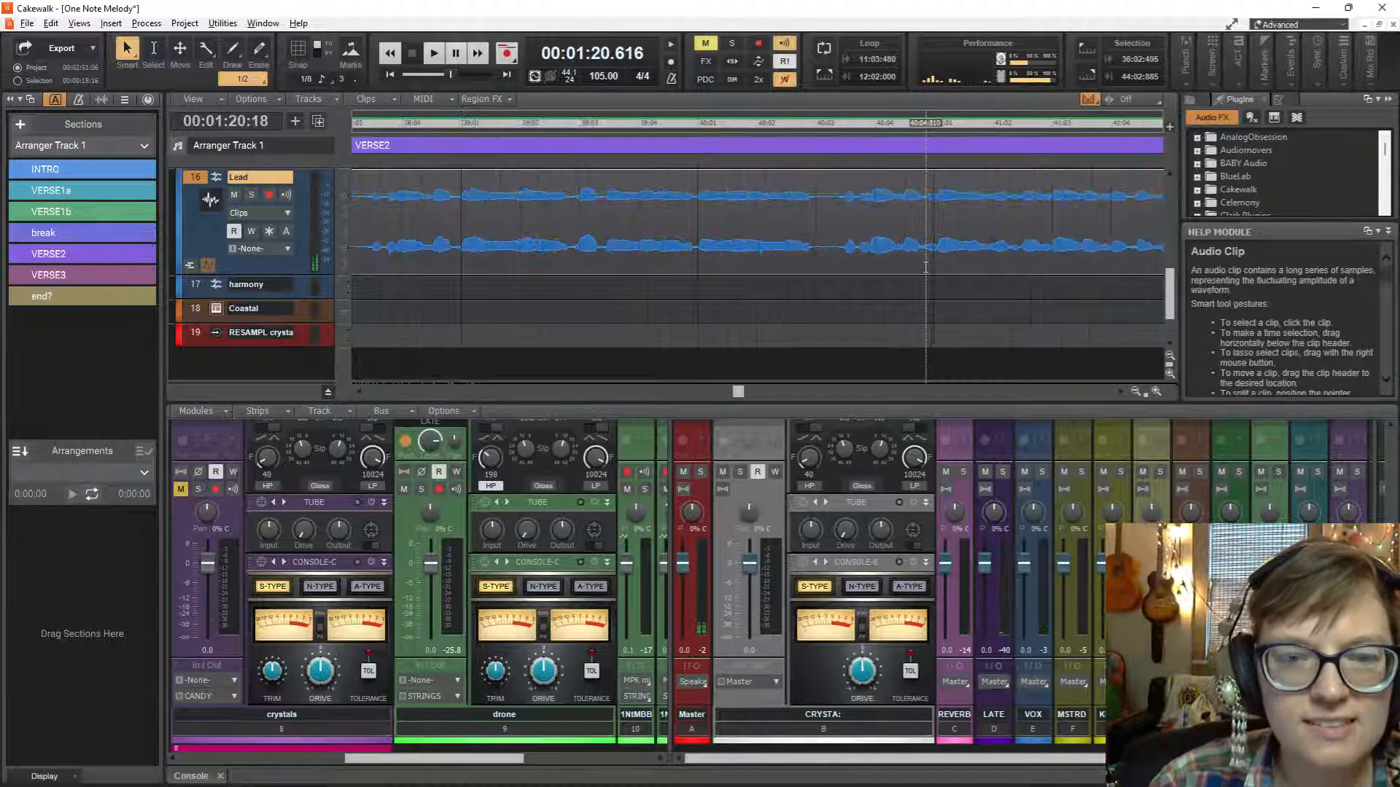
click(828, 267)
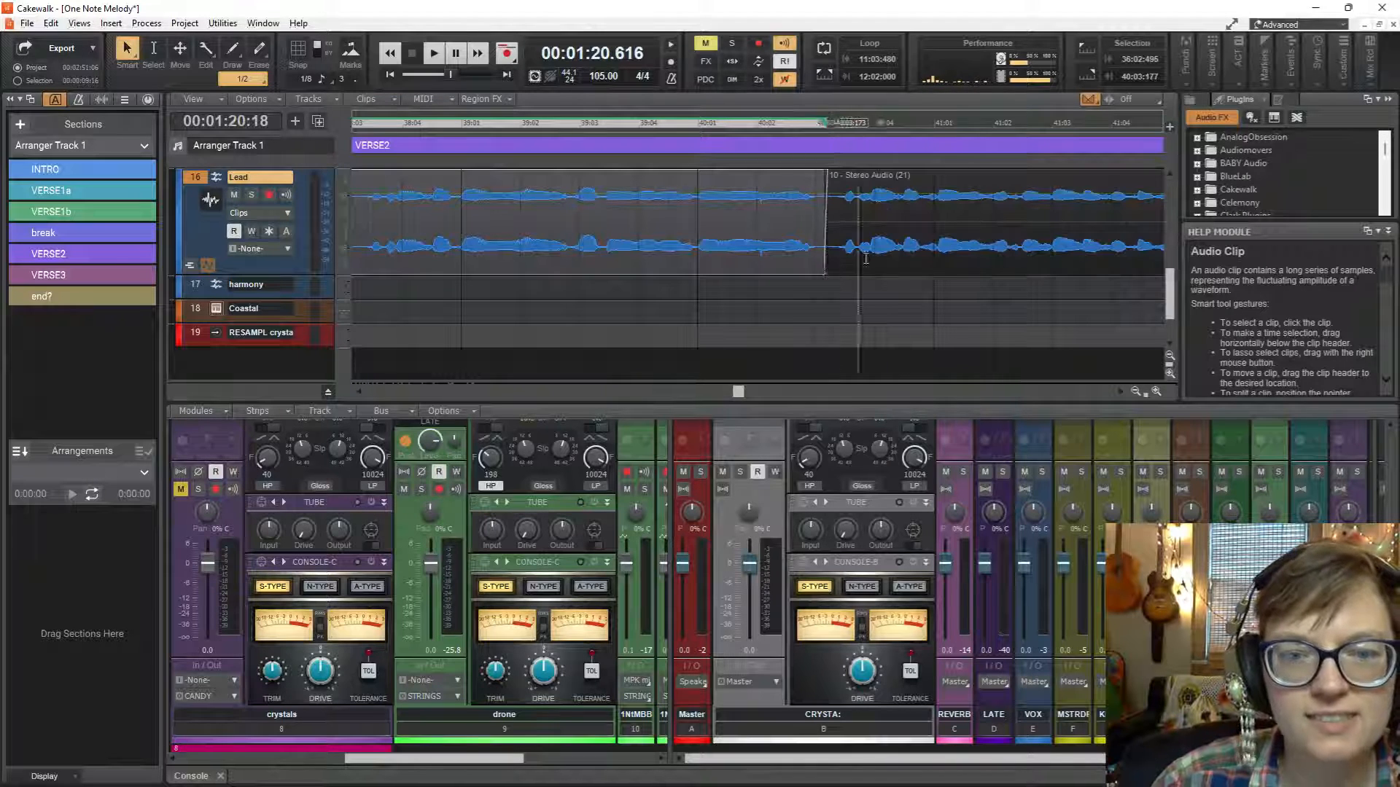
scroll(992, 259, right, 5)
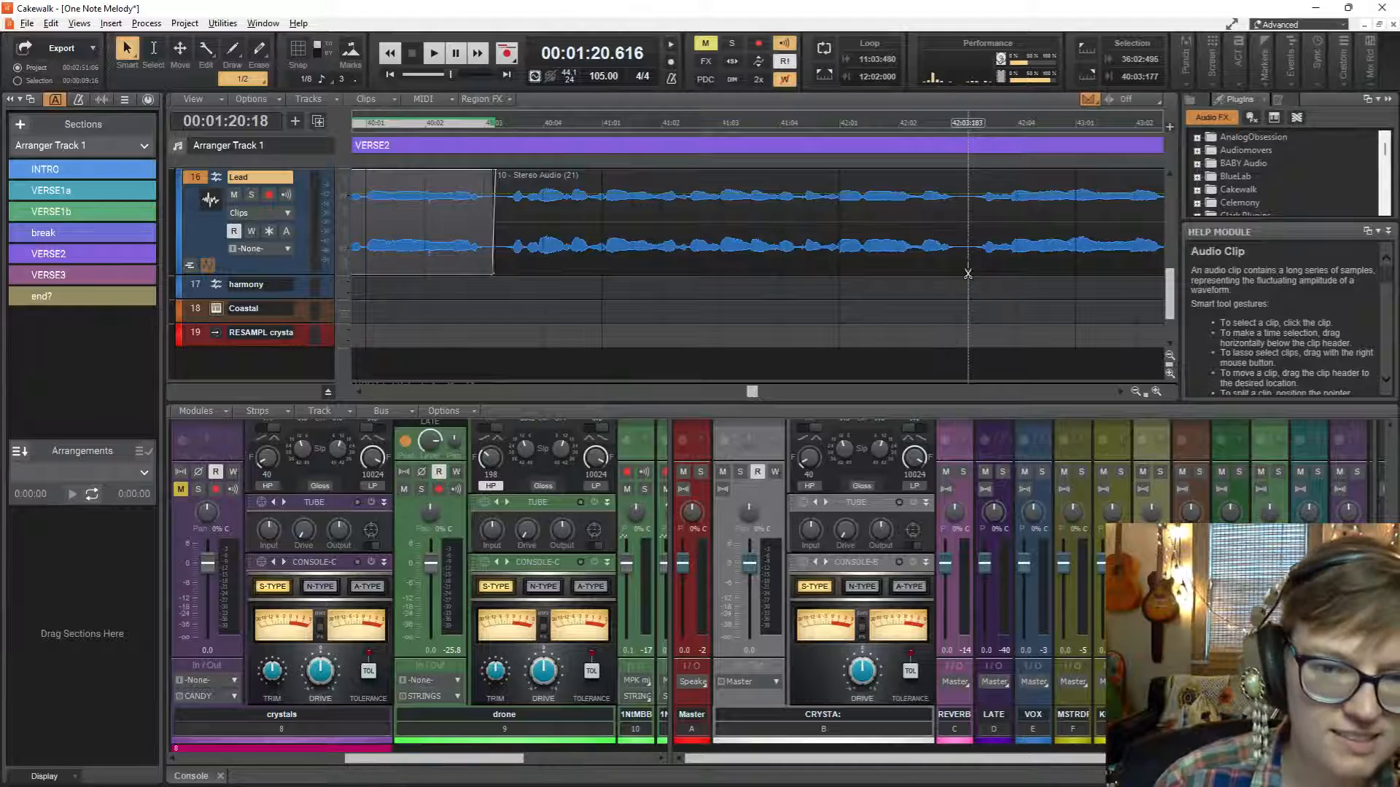
click(968, 273)
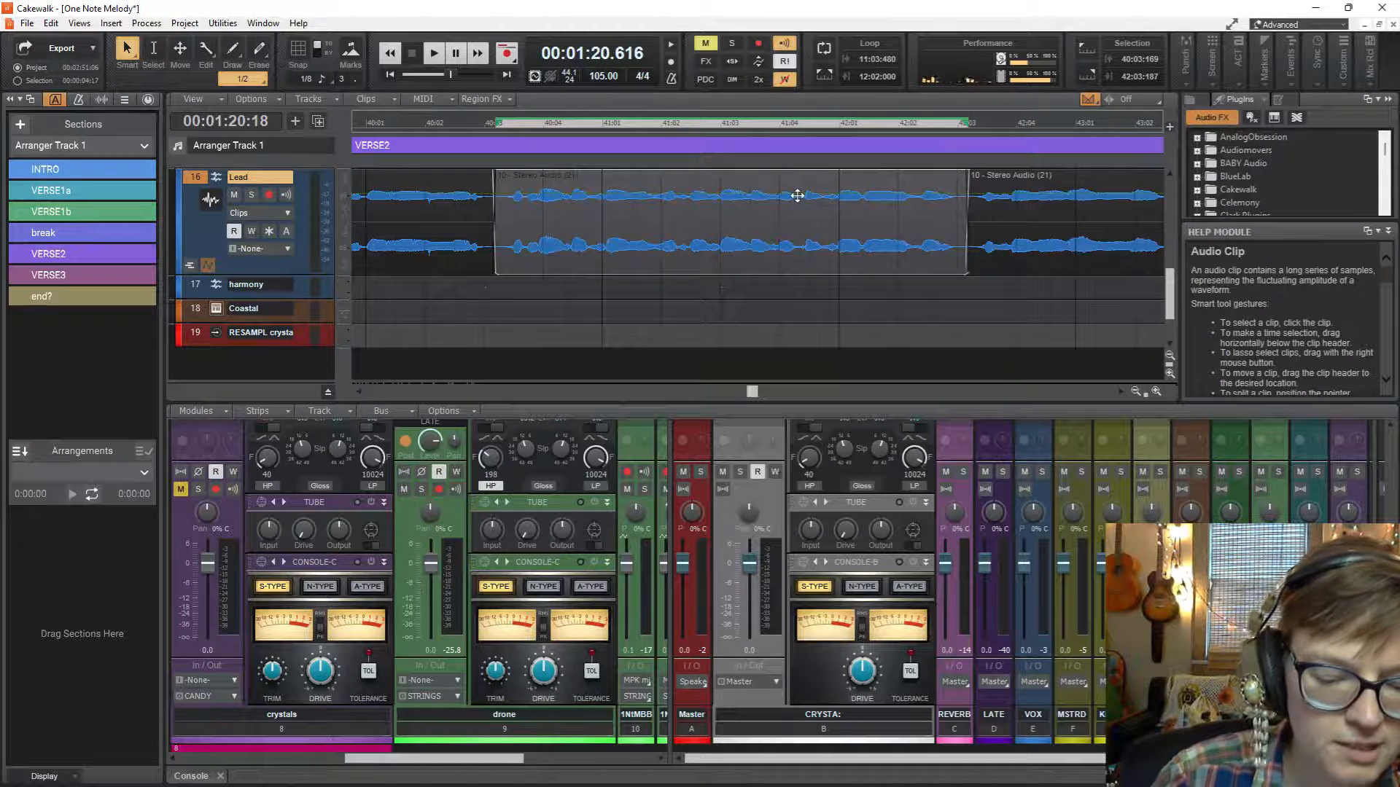
Nudge the middle Lead phrase earlier to start at about 40:03:102 and audition it from 39:04:920.
key(KP_1)
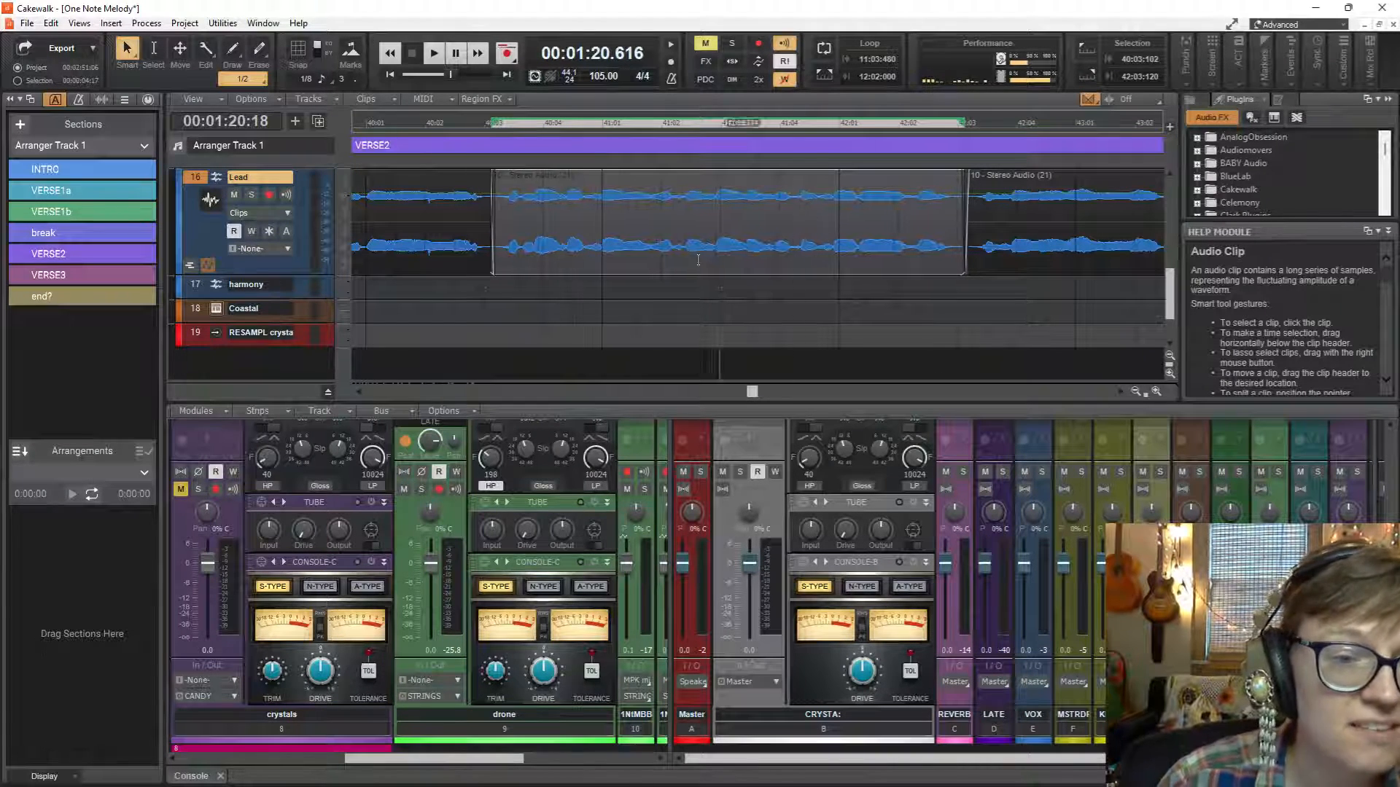
click(363, 292)
key(space)
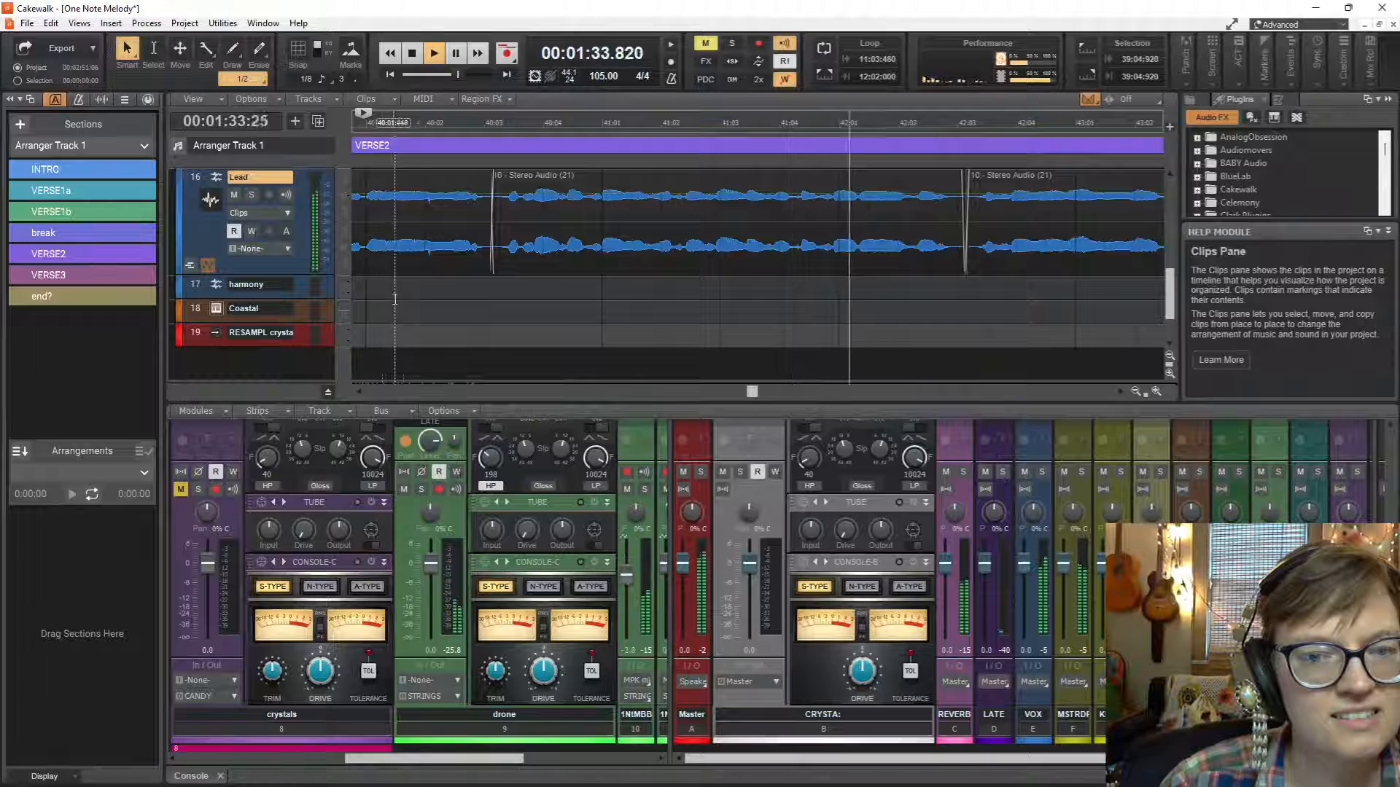
key(space)
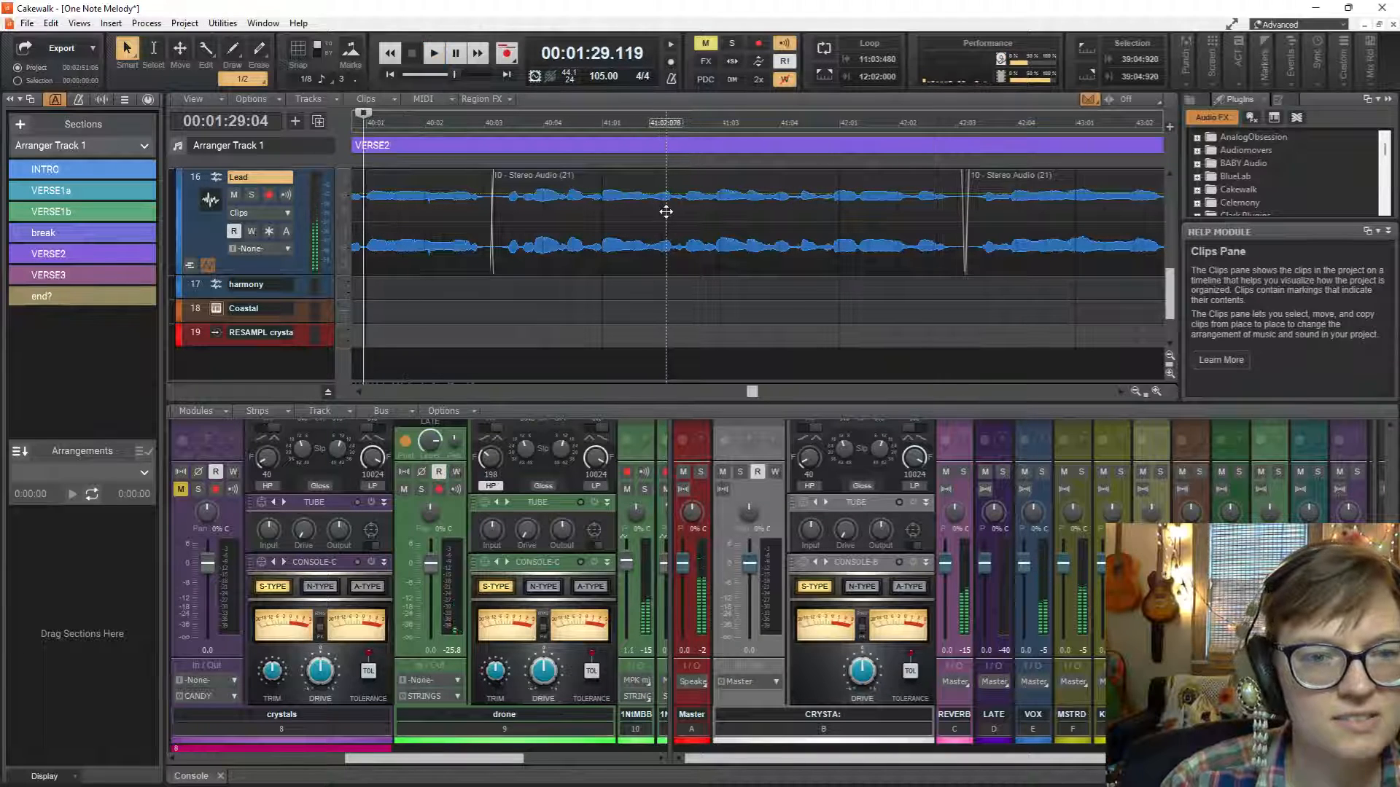
Nudge the middle Lead phrase slightly later to start at about 40:03:135 and replay from 39:04:920 through measure 43.
click(665, 212)
key(space)
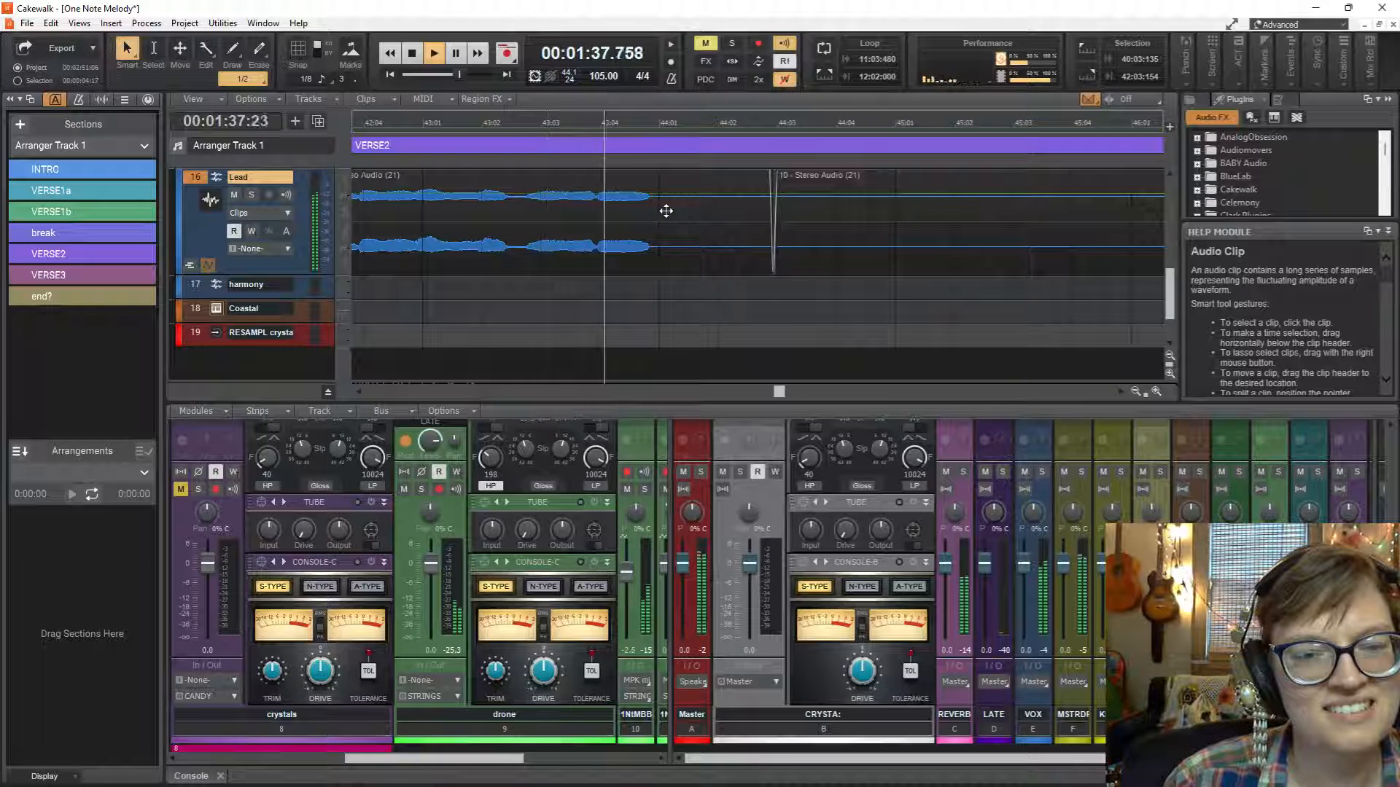
key(space)
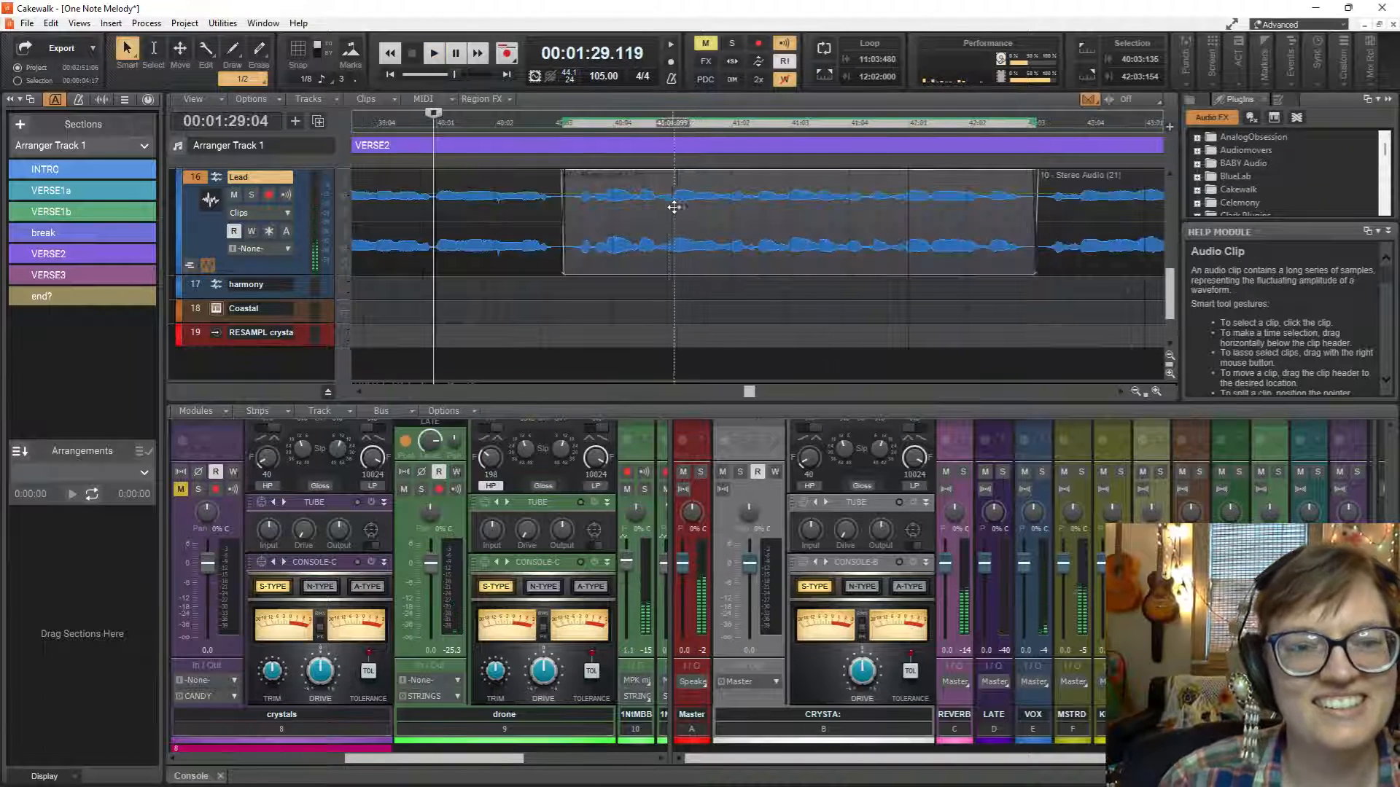
Set the Lead track's edit filter to Audio Transients and place the playback start at 40:02:769, just before the middle phrase.
click(290, 216)
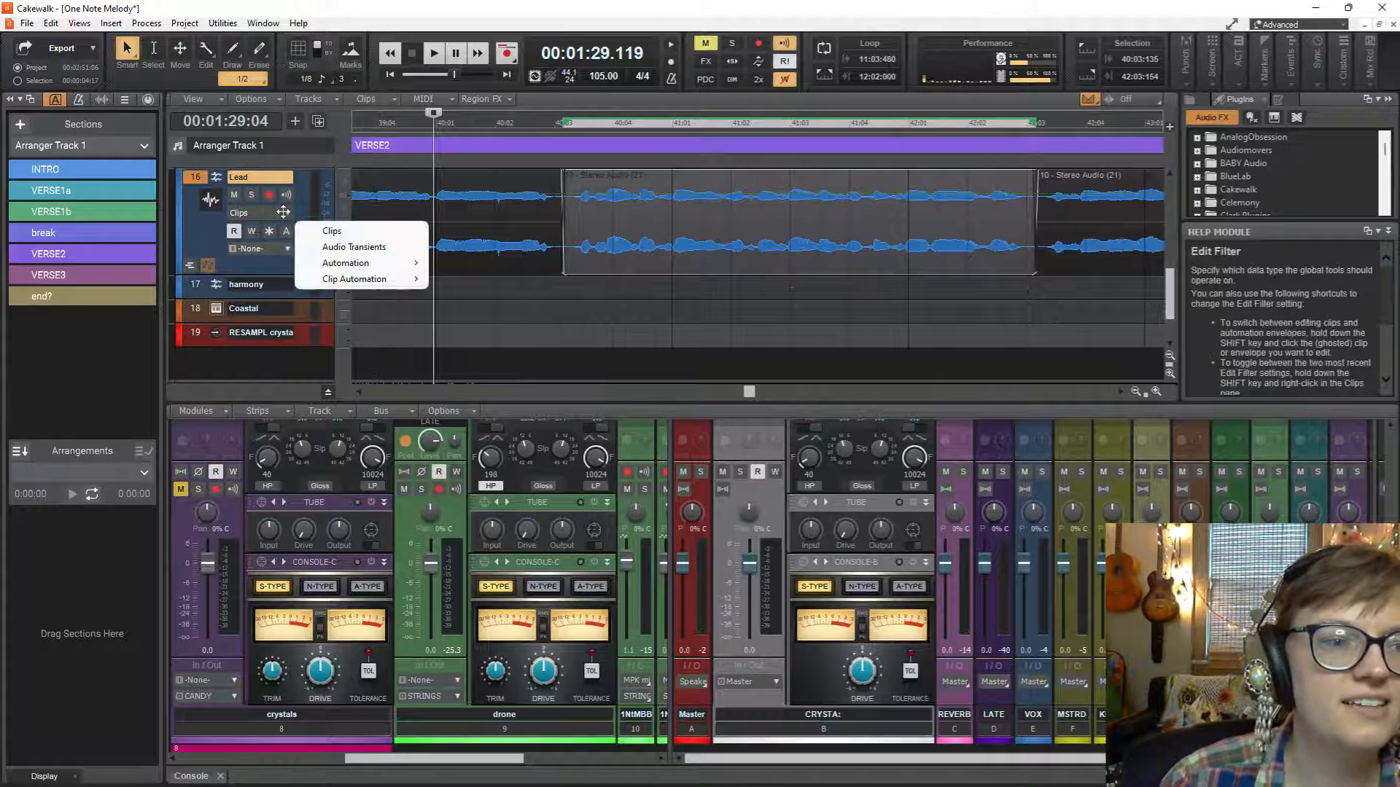
click(349, 247)
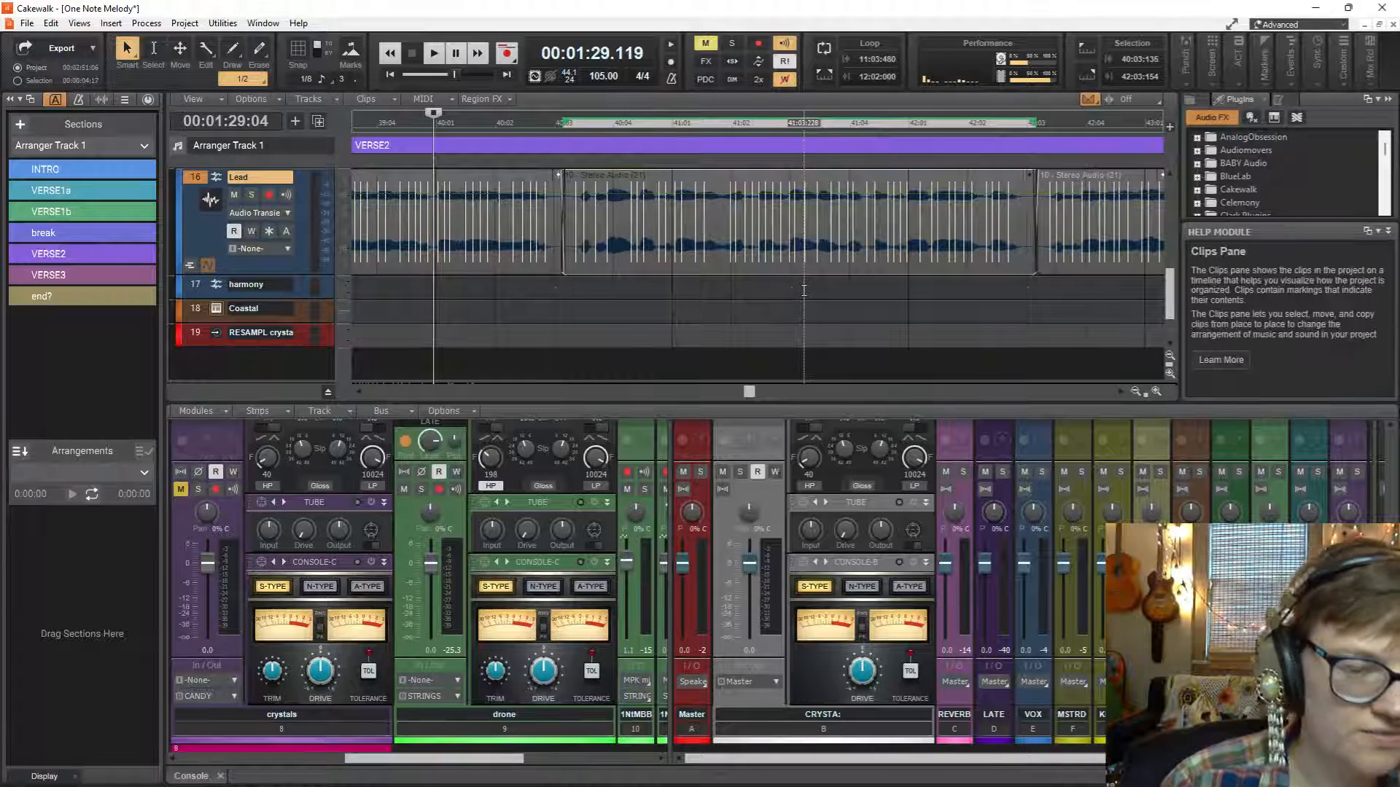
scroll(758, 292, up, 2)
scroll(773, 328, left, 4)
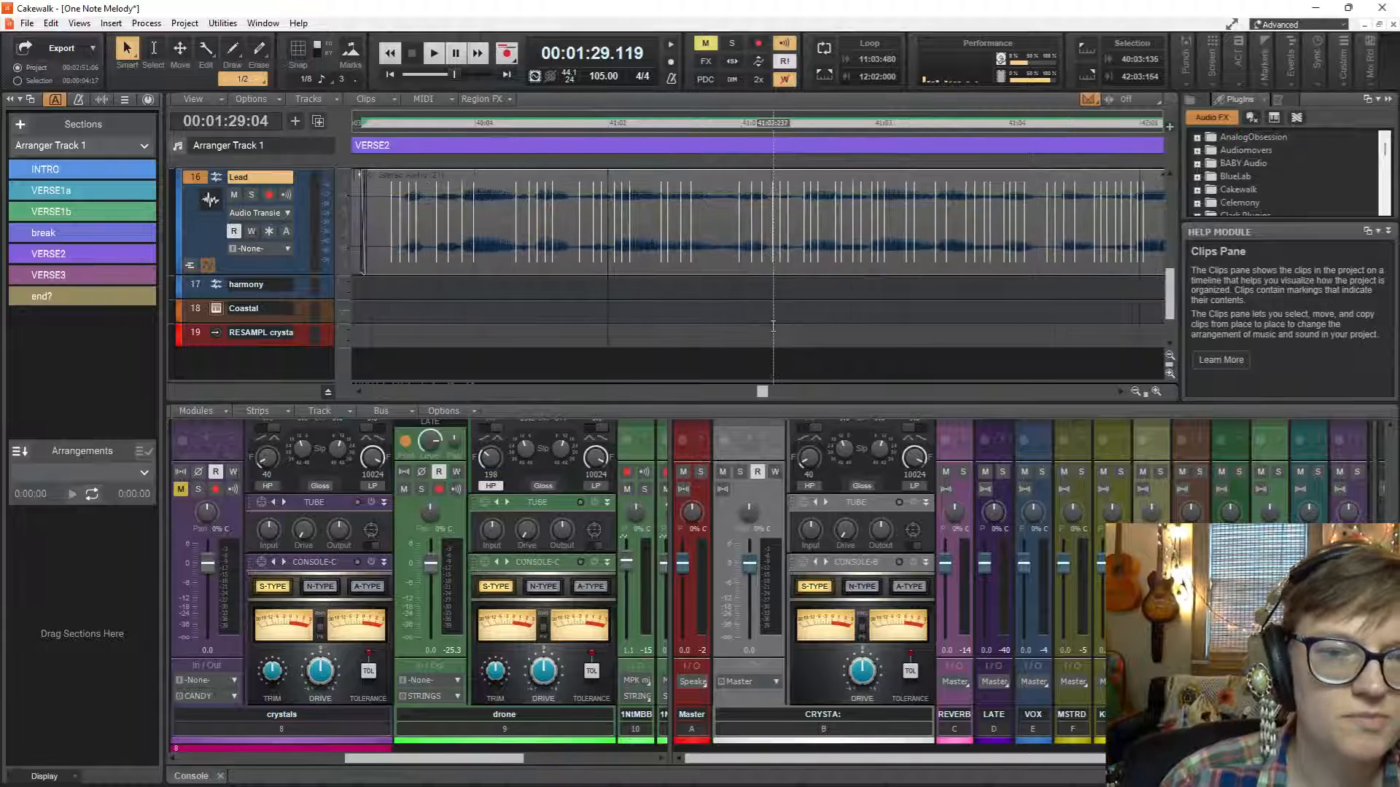
click(391, 288)
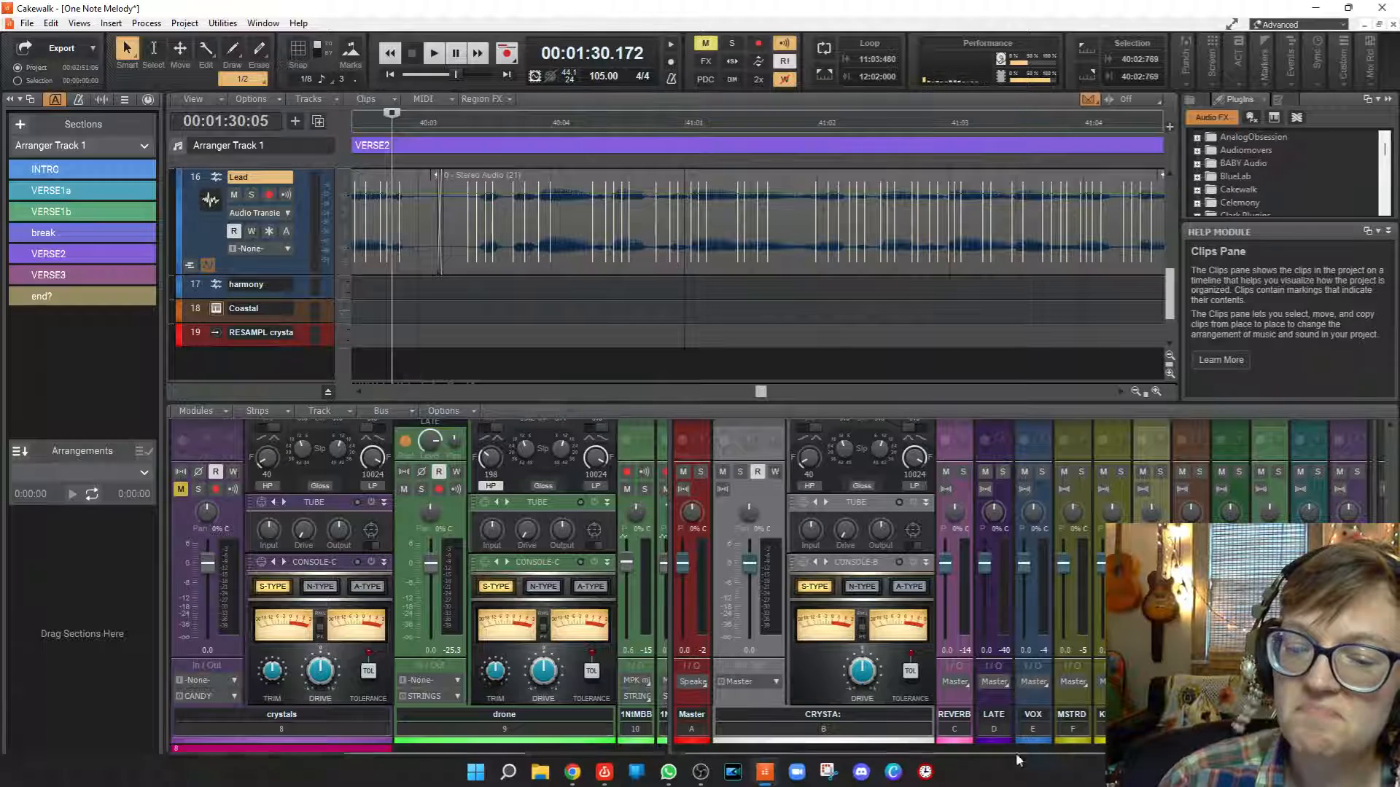
Switch to the clock app.
click(925, 773)
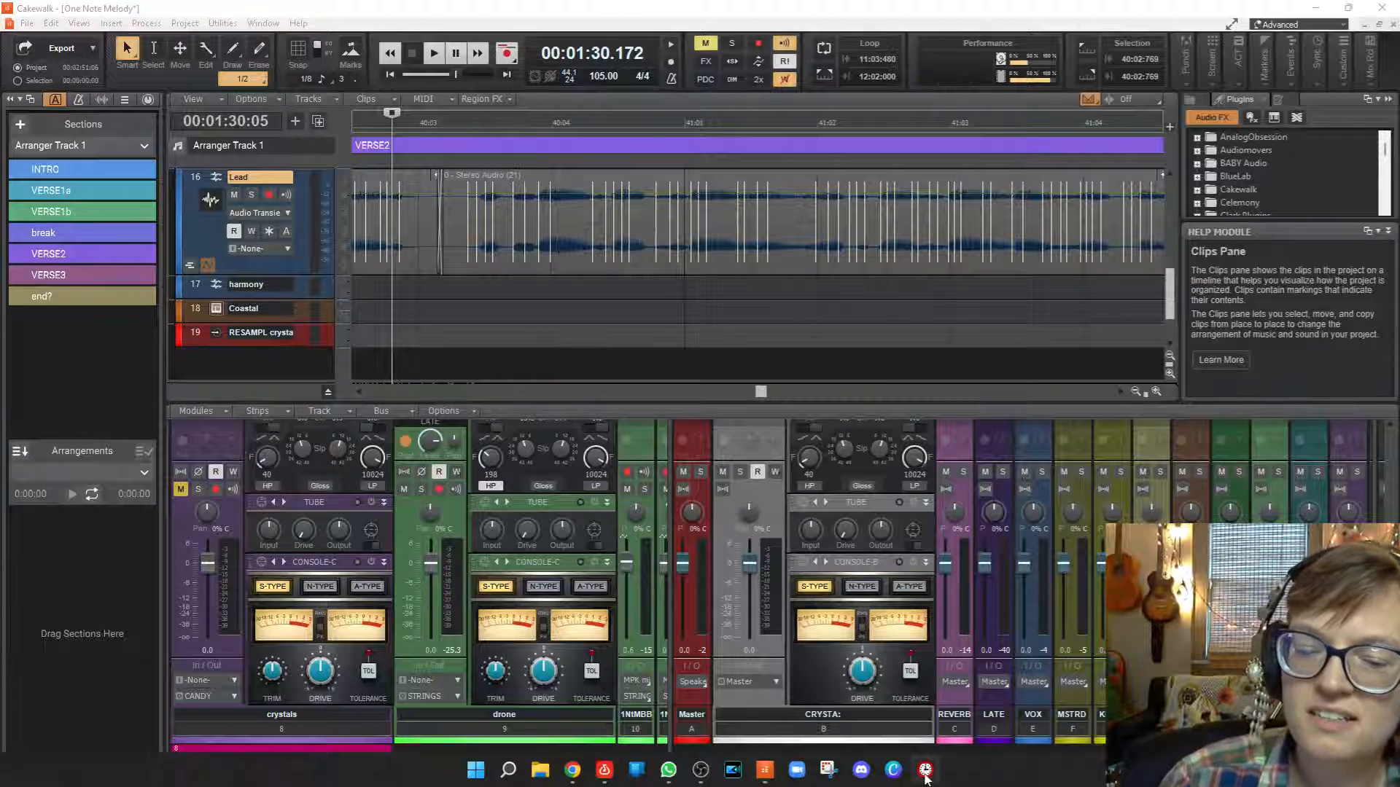
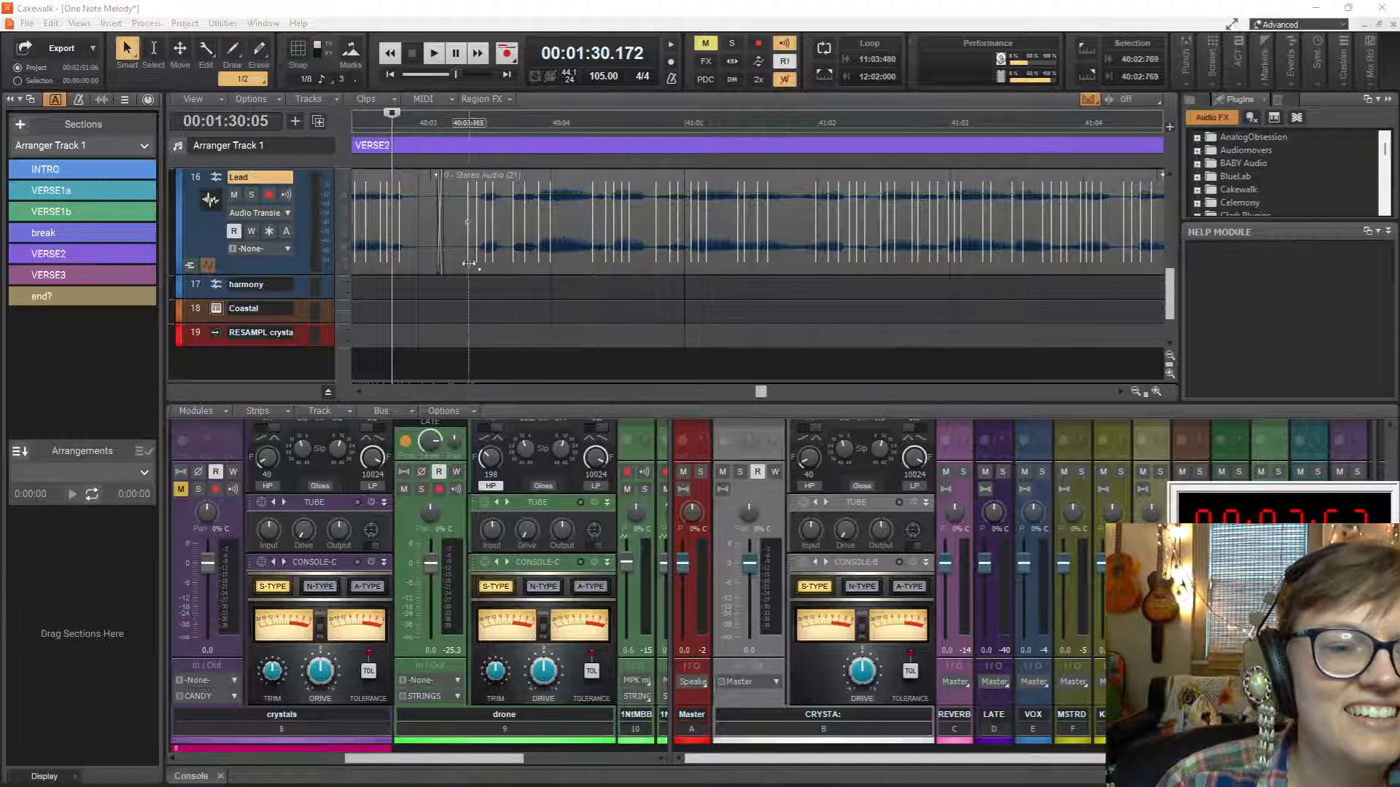
Play the Lead vocal in VERSE2 from just after 40:03 and listen to its timing against the beat.
click(420, 291)
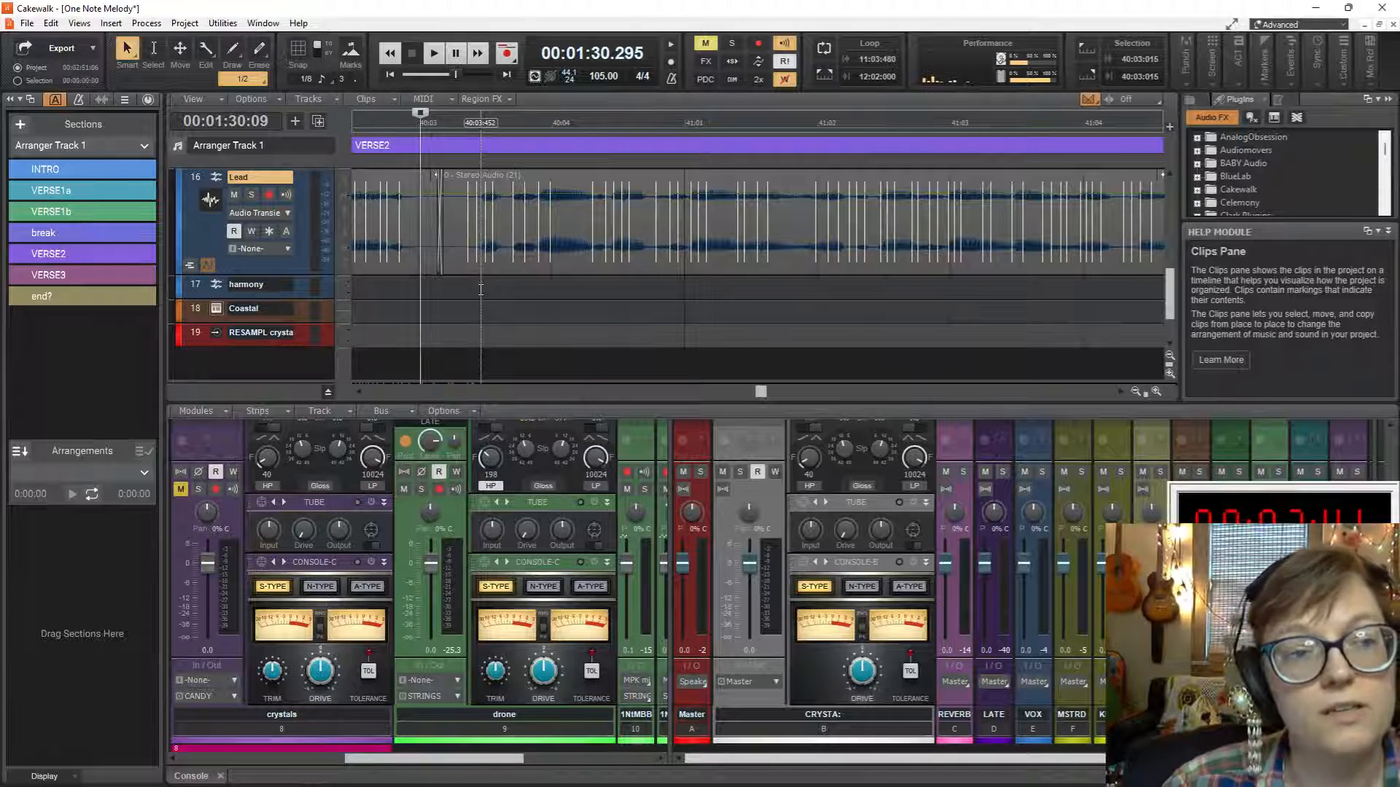
key(space)
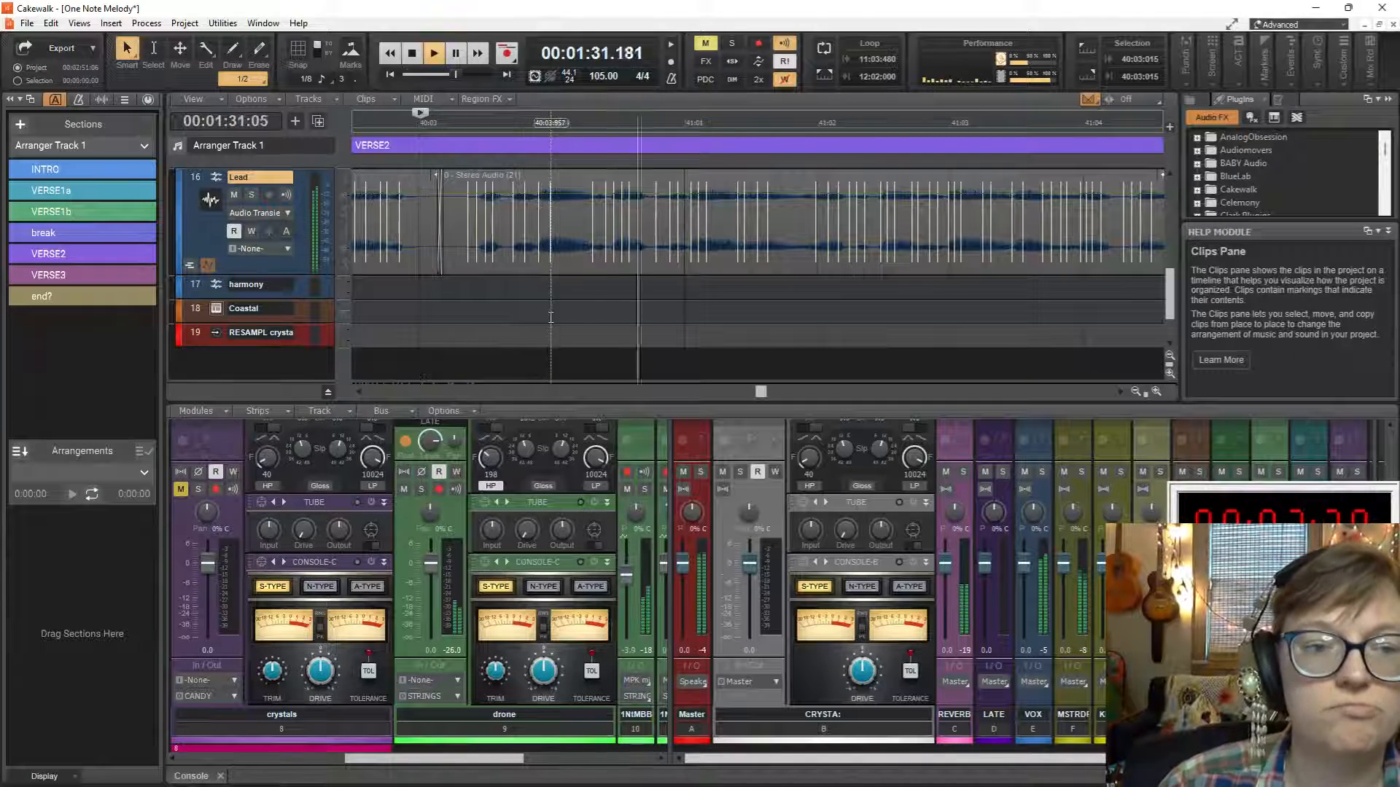
key(space)
scroll(547, 306, up, 2)
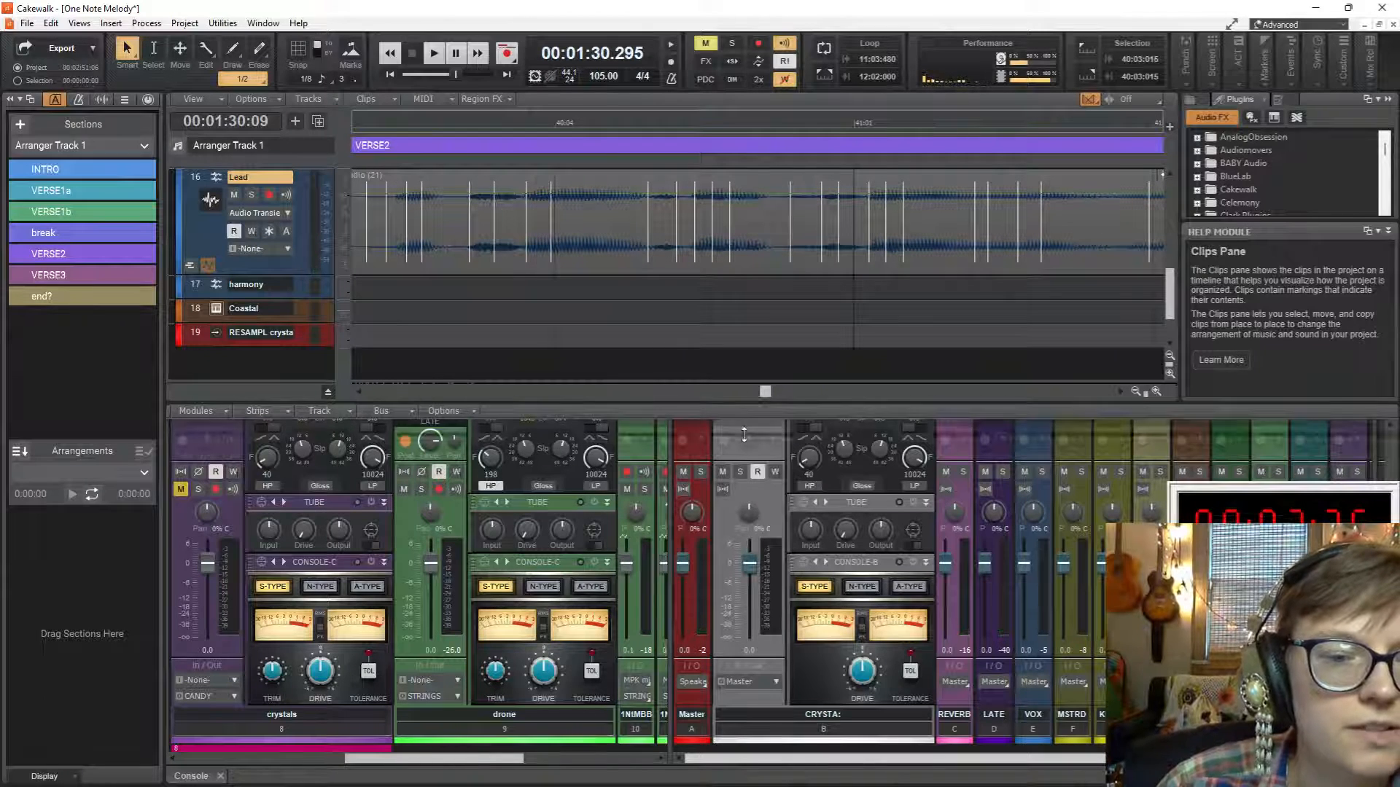
drag(738, 402, 763, 428)
scroll(688, 379, up, 1)
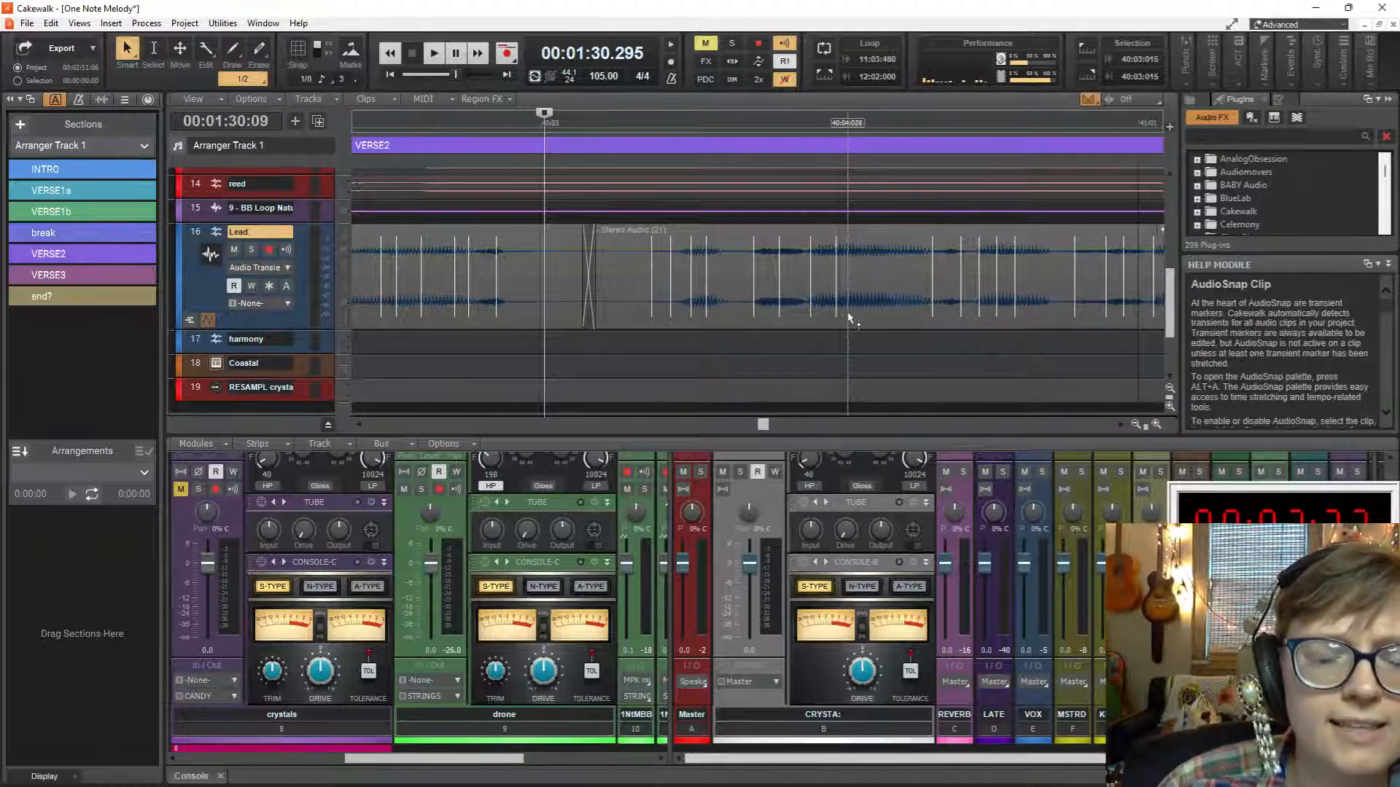
key(space)
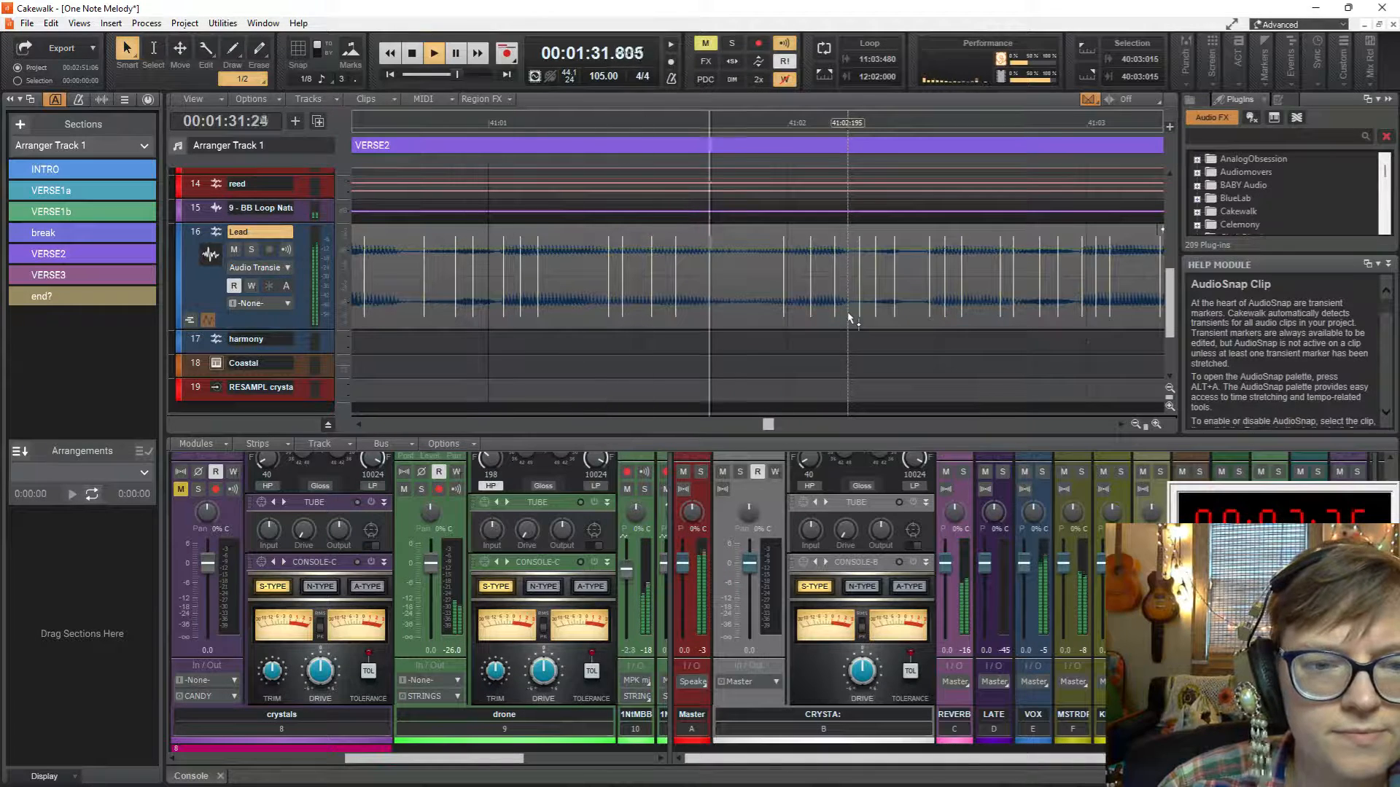
key(space)
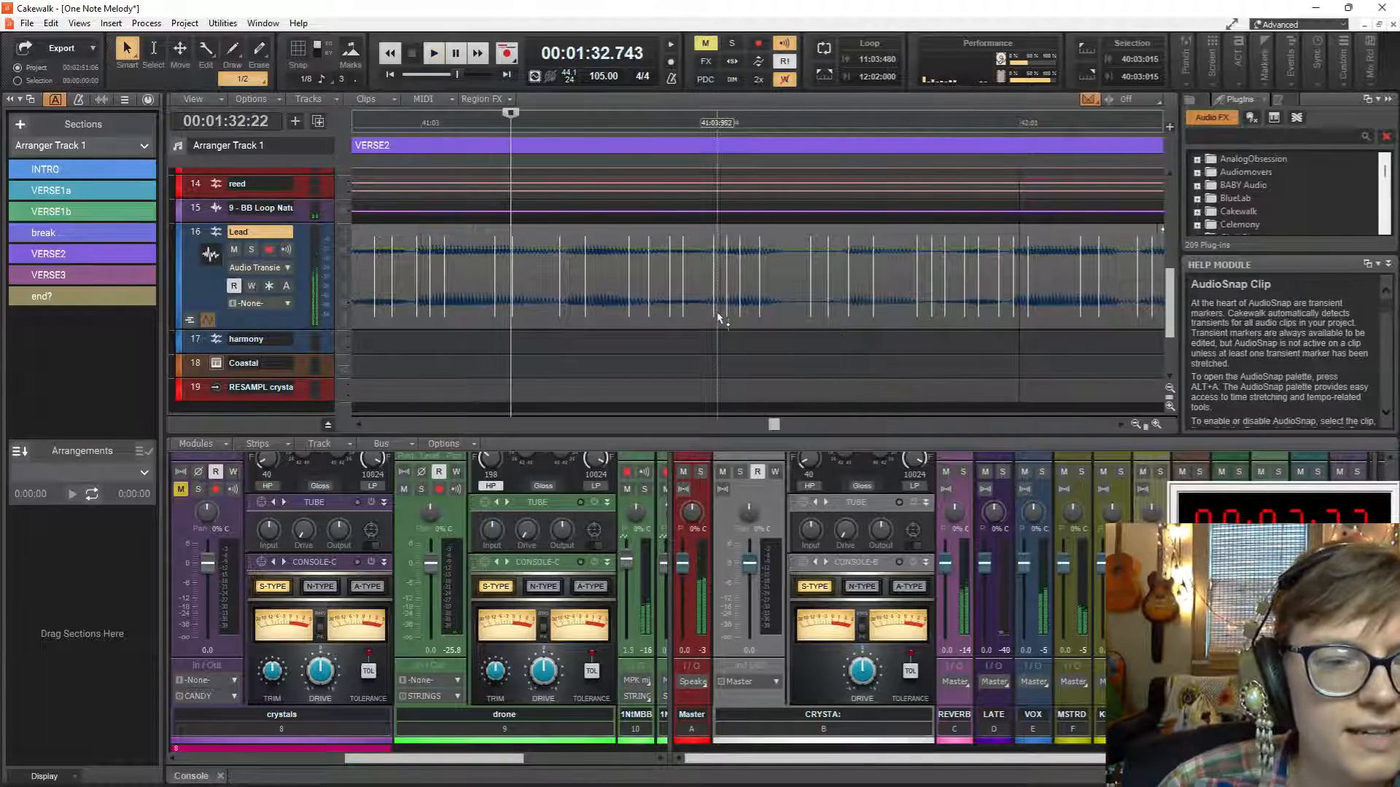
Try stretching the Lead clip's transient just after 41:01 back onto the beat and moving the transients before it earlier.
scroll(718, 317, left, 4)
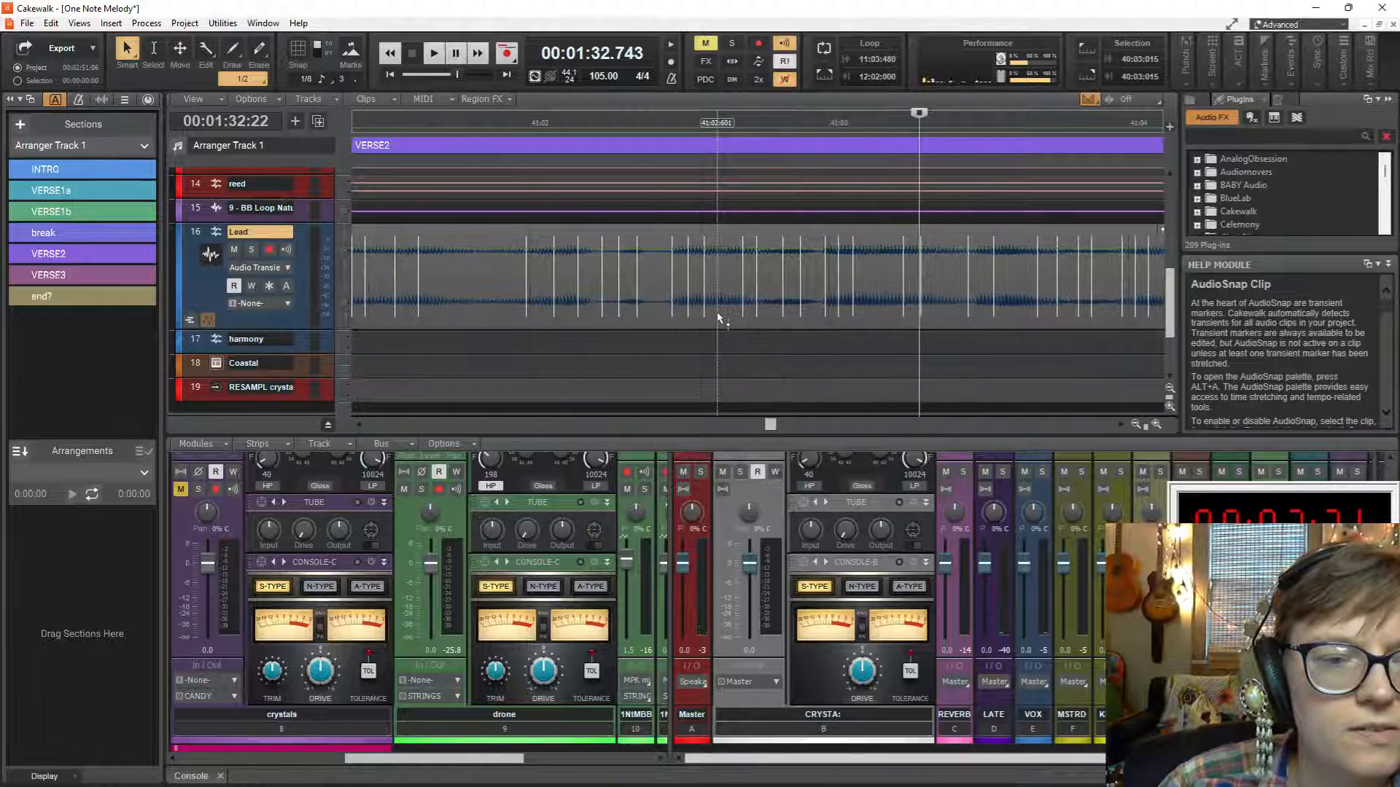
scroll(718, 317, left, 4)
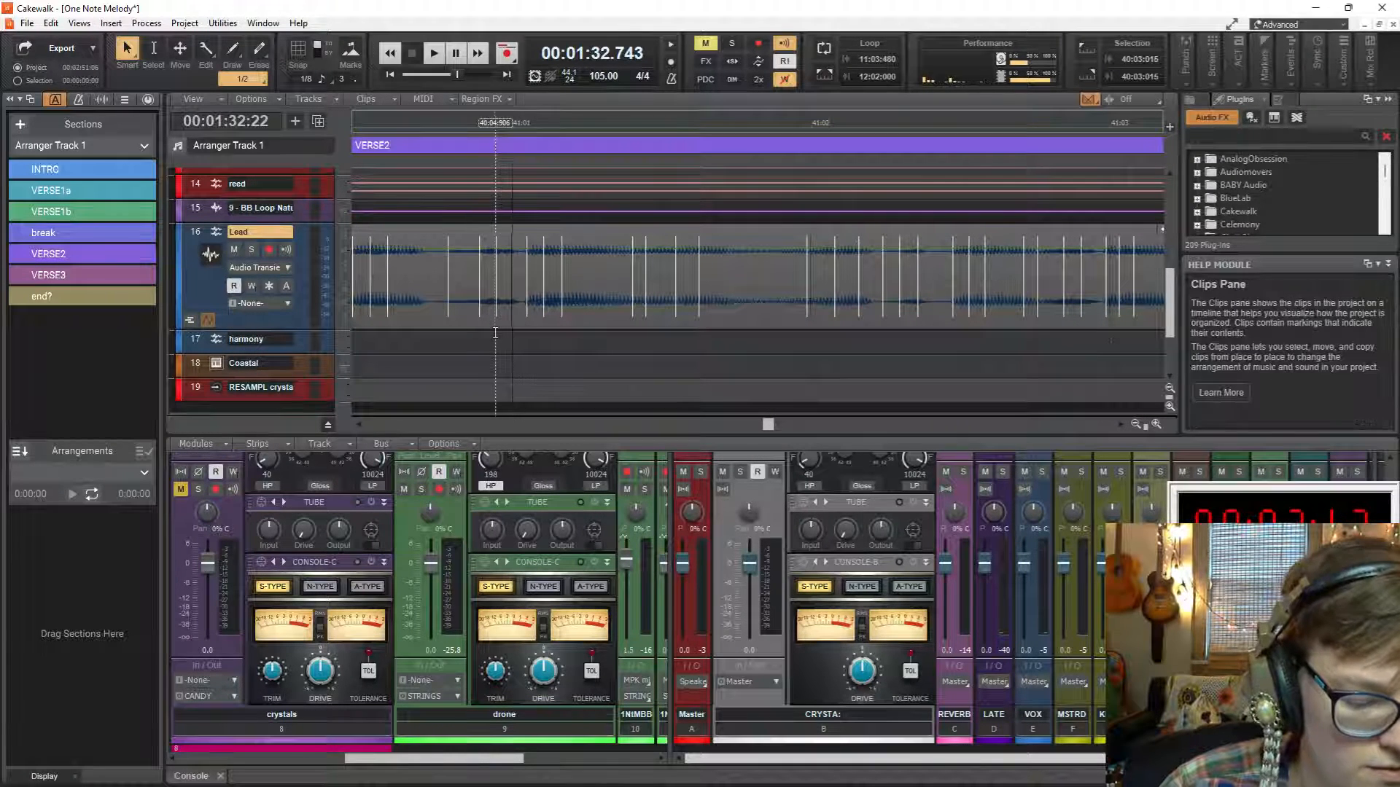
scroll(498, 336, left, 1)
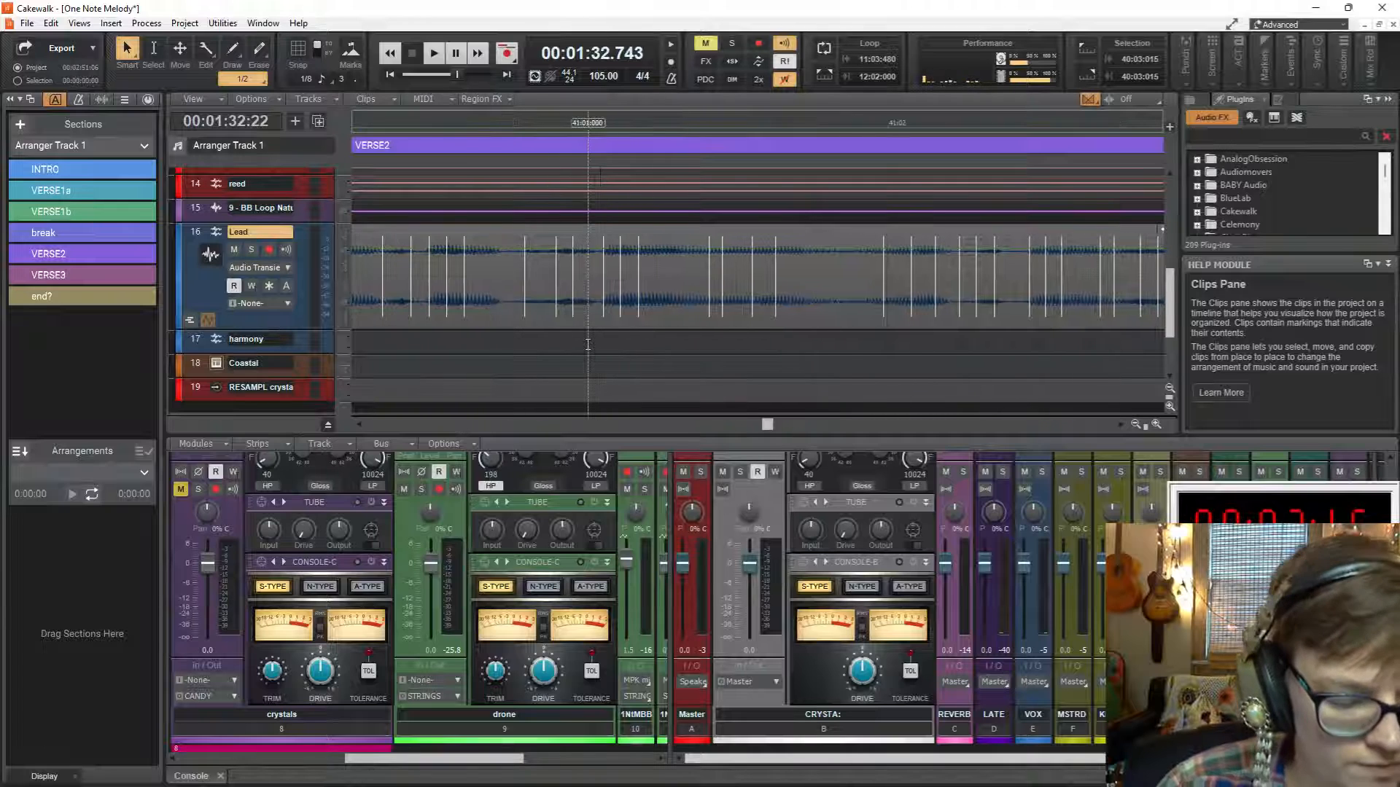
scroll(588, 344, up, 1)
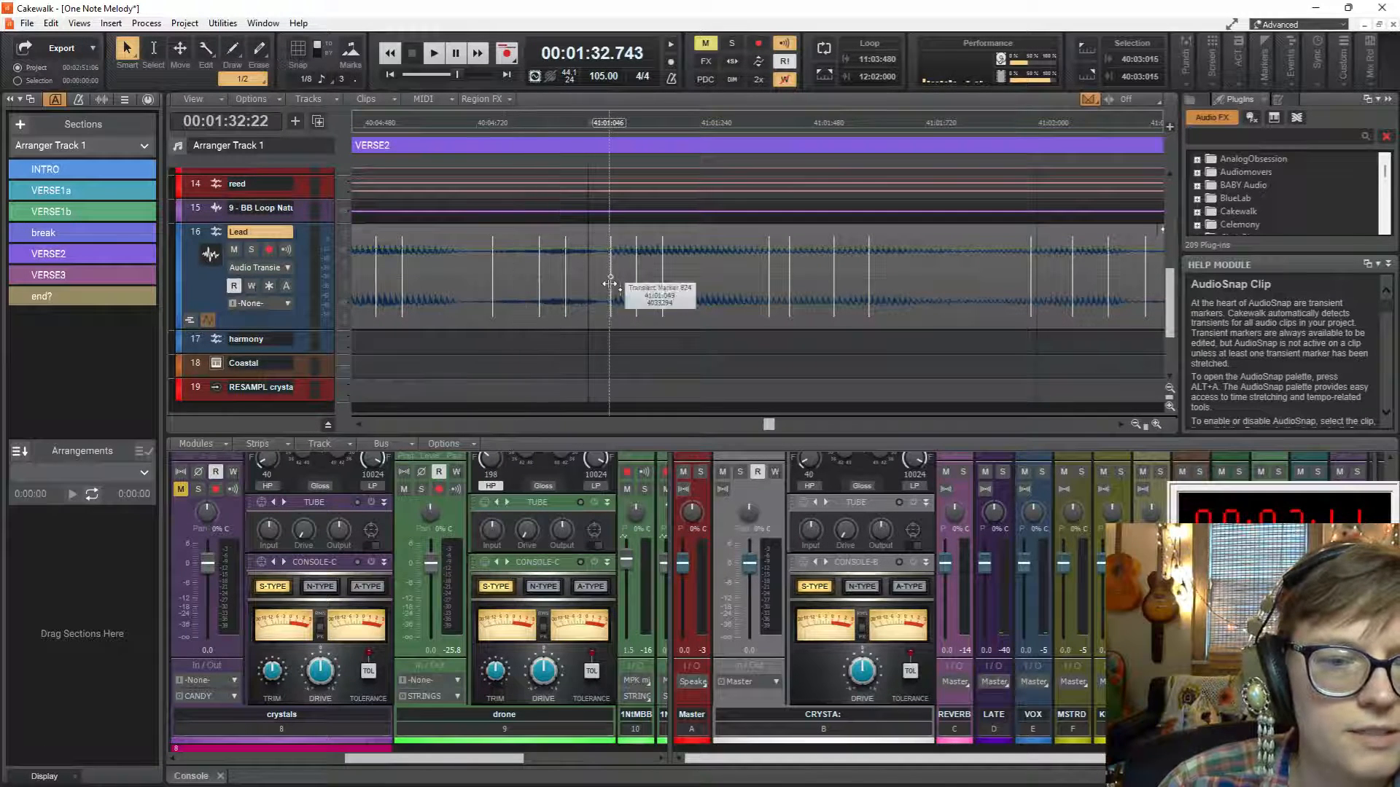
drag(610, 283, 591, 289)
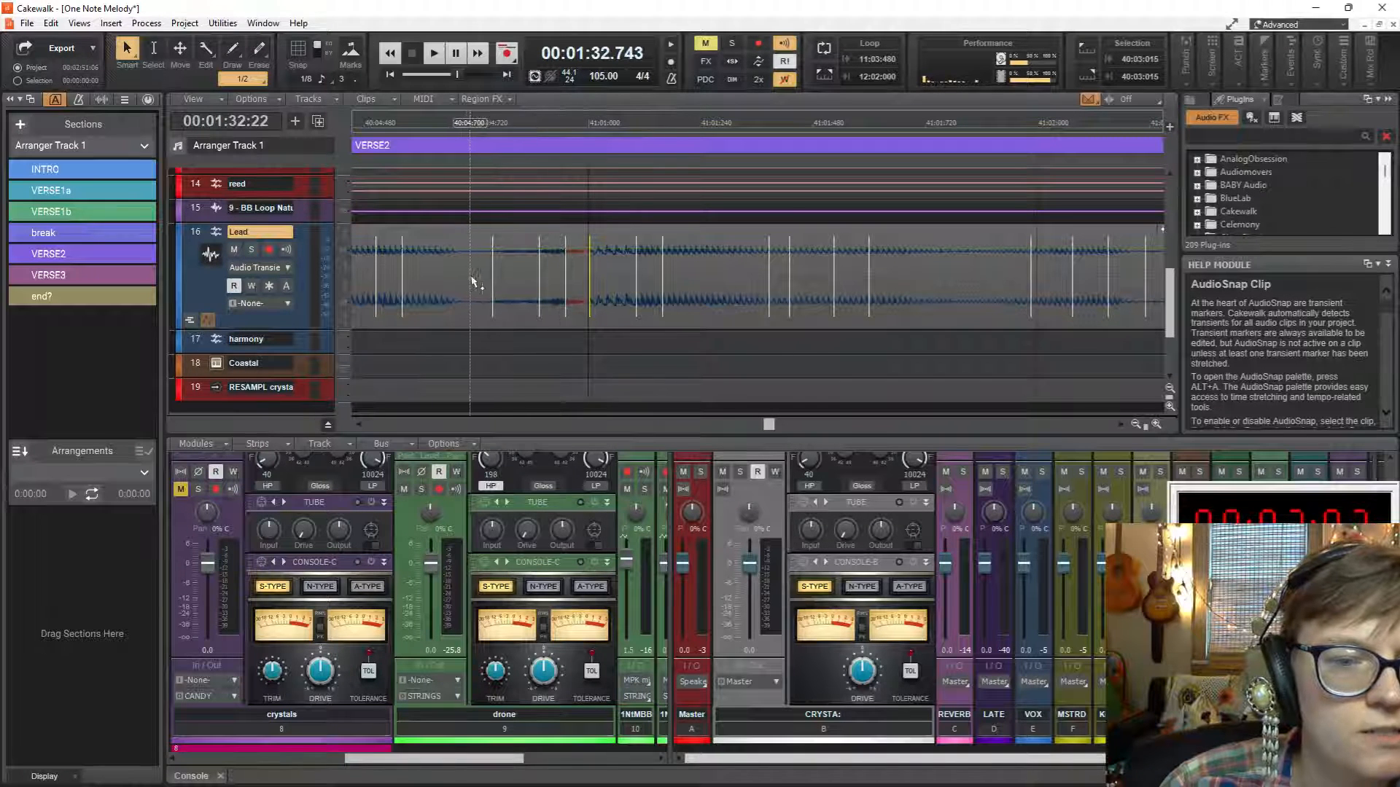
mouse_move(495, 280)
mouse_down()
mouse_move(478, 291)
mouse_move(557, 298)
mouse_up()
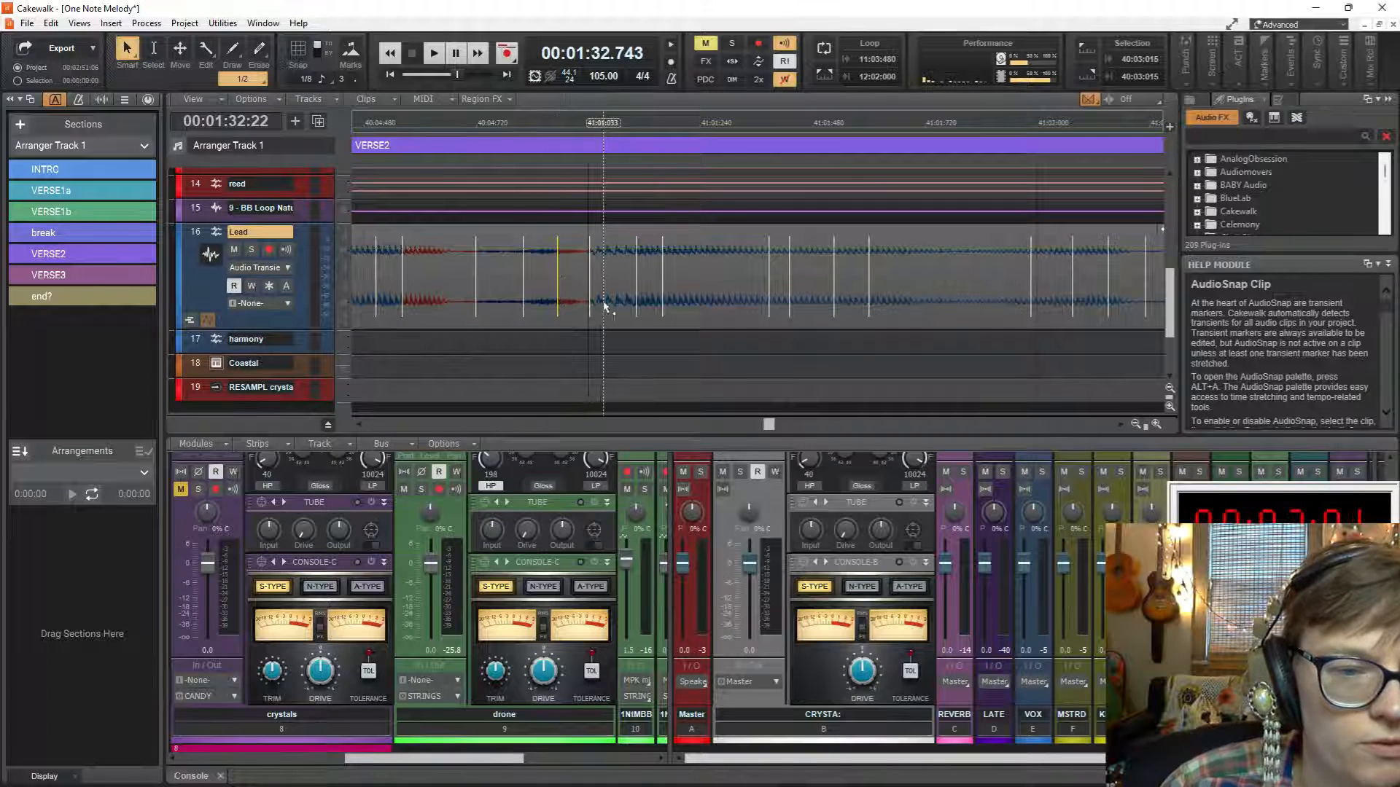
Play VERSE2 from 40:03:691 to hear the stretched Lead transients.
scroll(598, 299, down, 3)
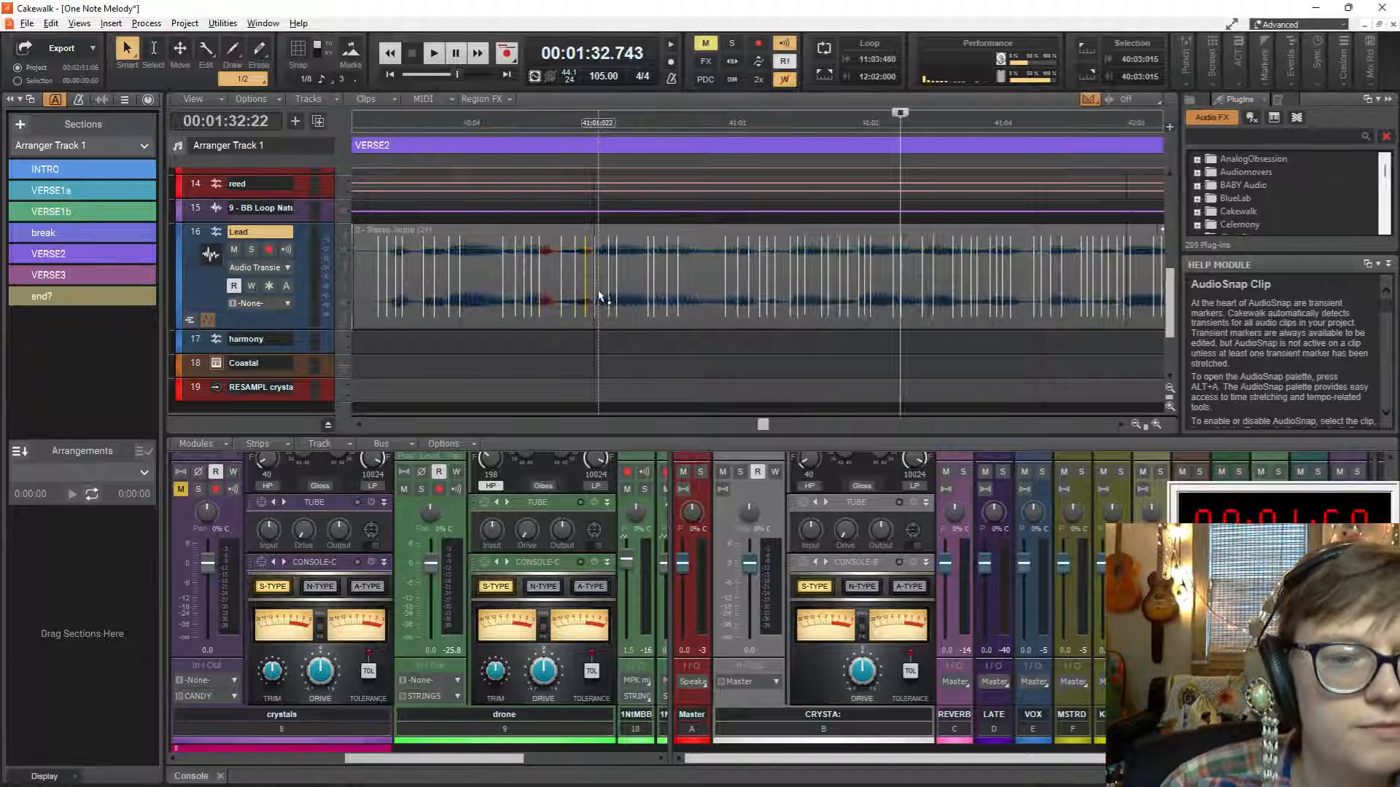
click(523, 345)
key(space)
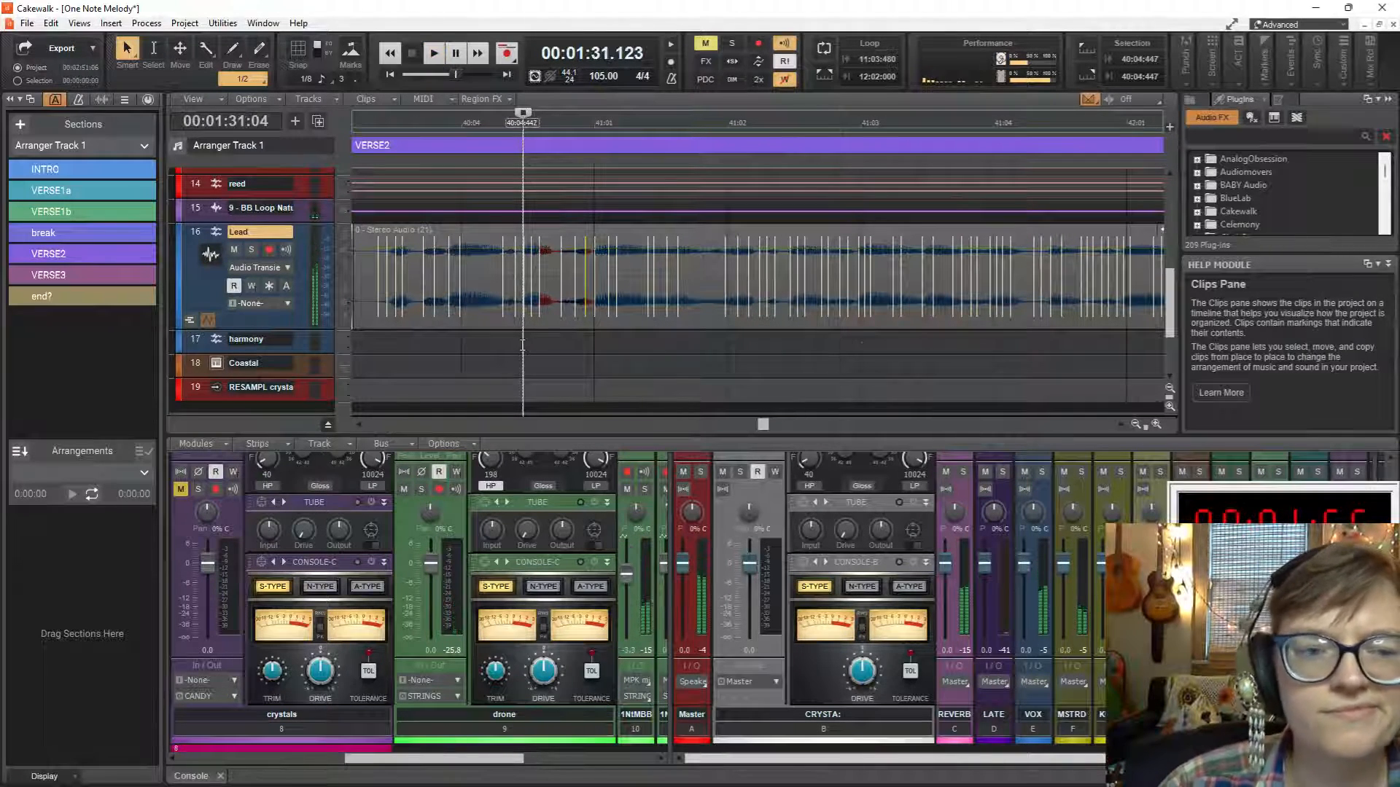
click(424, 366)
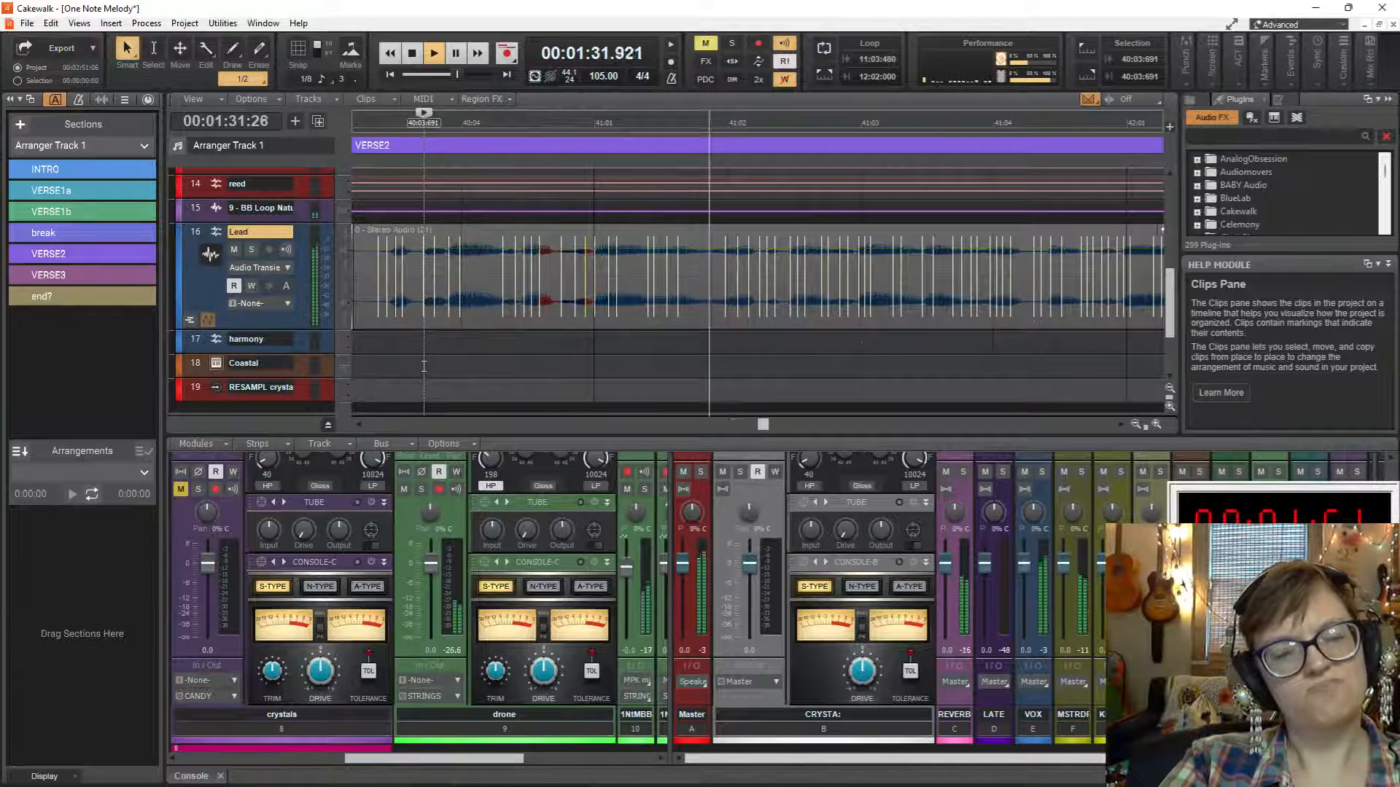
key(space)
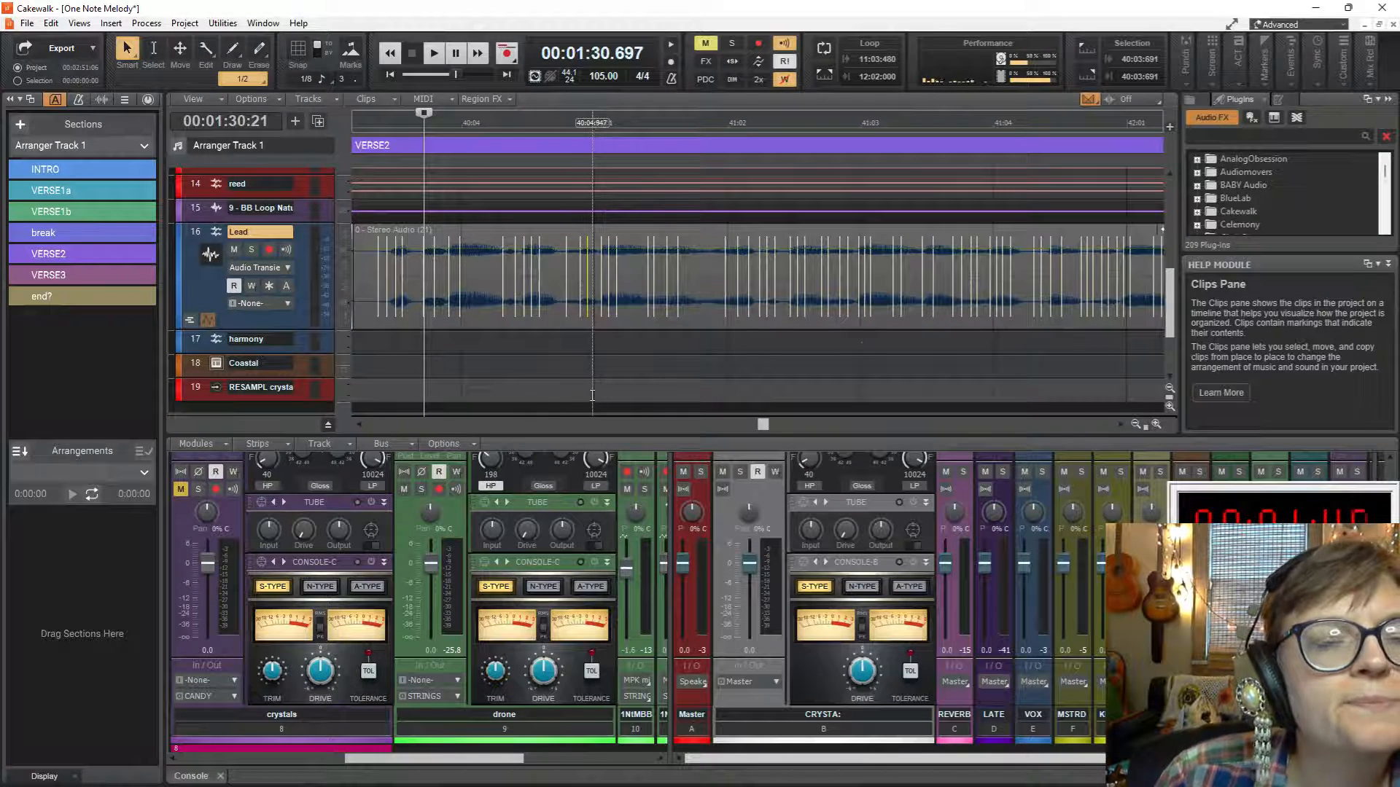
Stretch the Lead clip's transient just after 41:01 back onto the beat and play the passage to check it.
drag(600, 312, 594, 318)
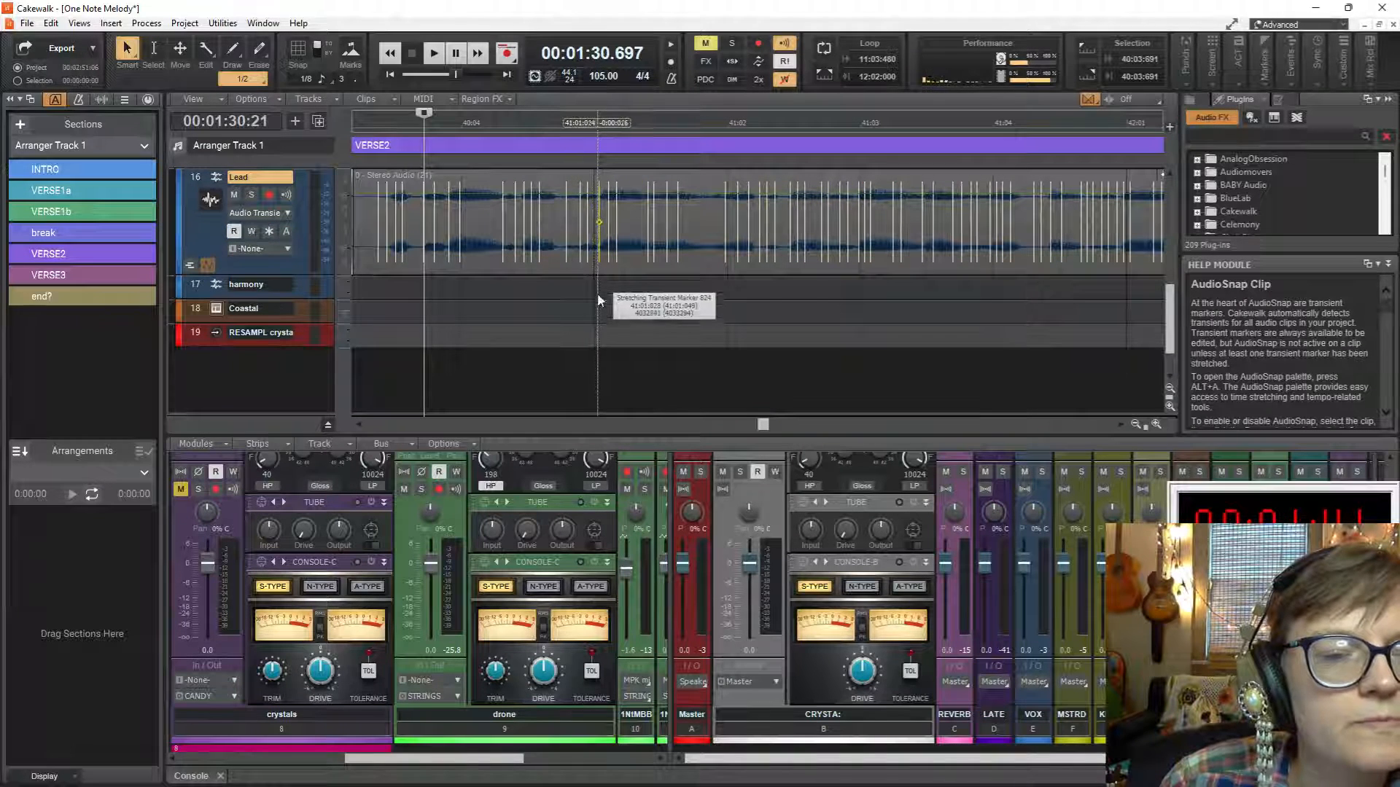
key(space)
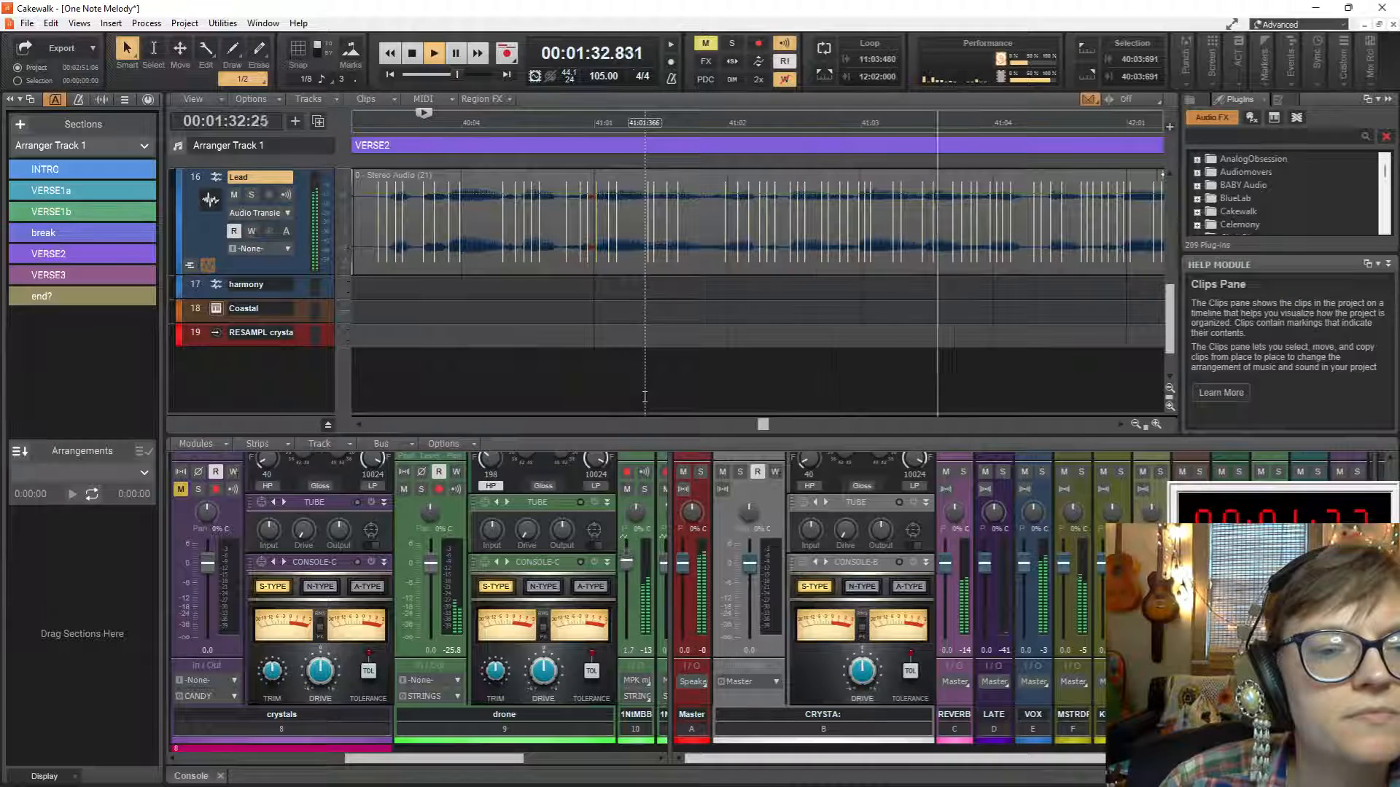
key(space)
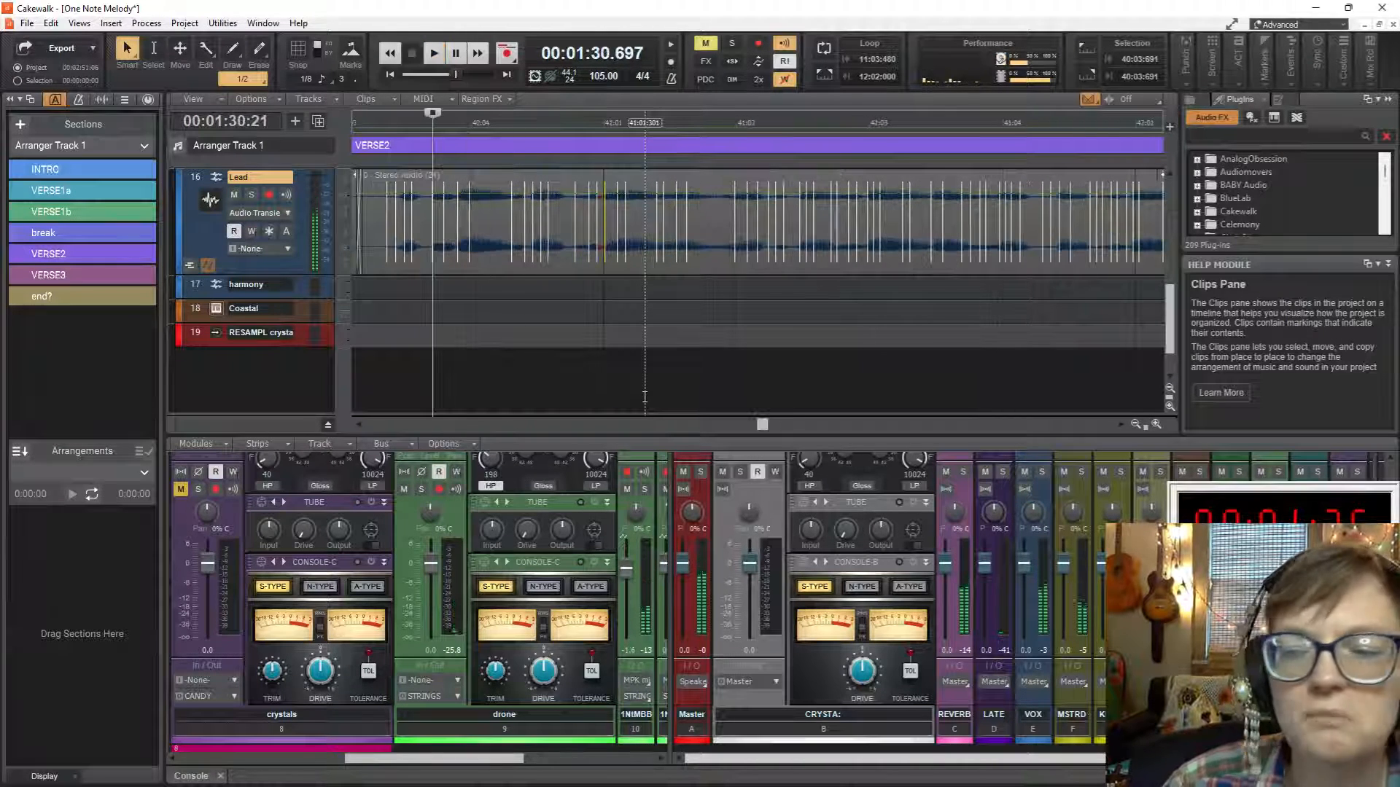
key(space)
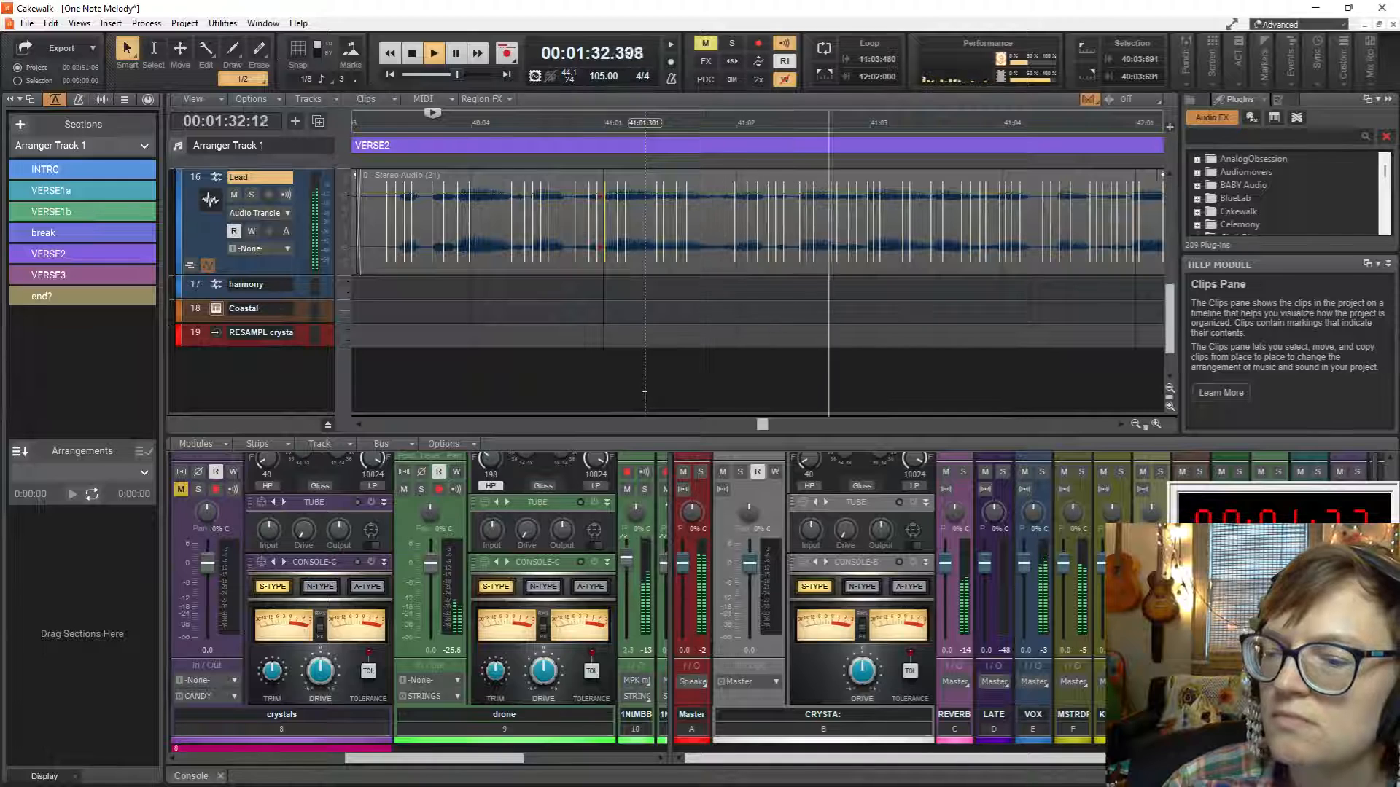
Switch the Lead track's edit filter from audio transients to Clips and replay VERSE2 from 40:02:474.
click(287, 210)
click(353, 231)
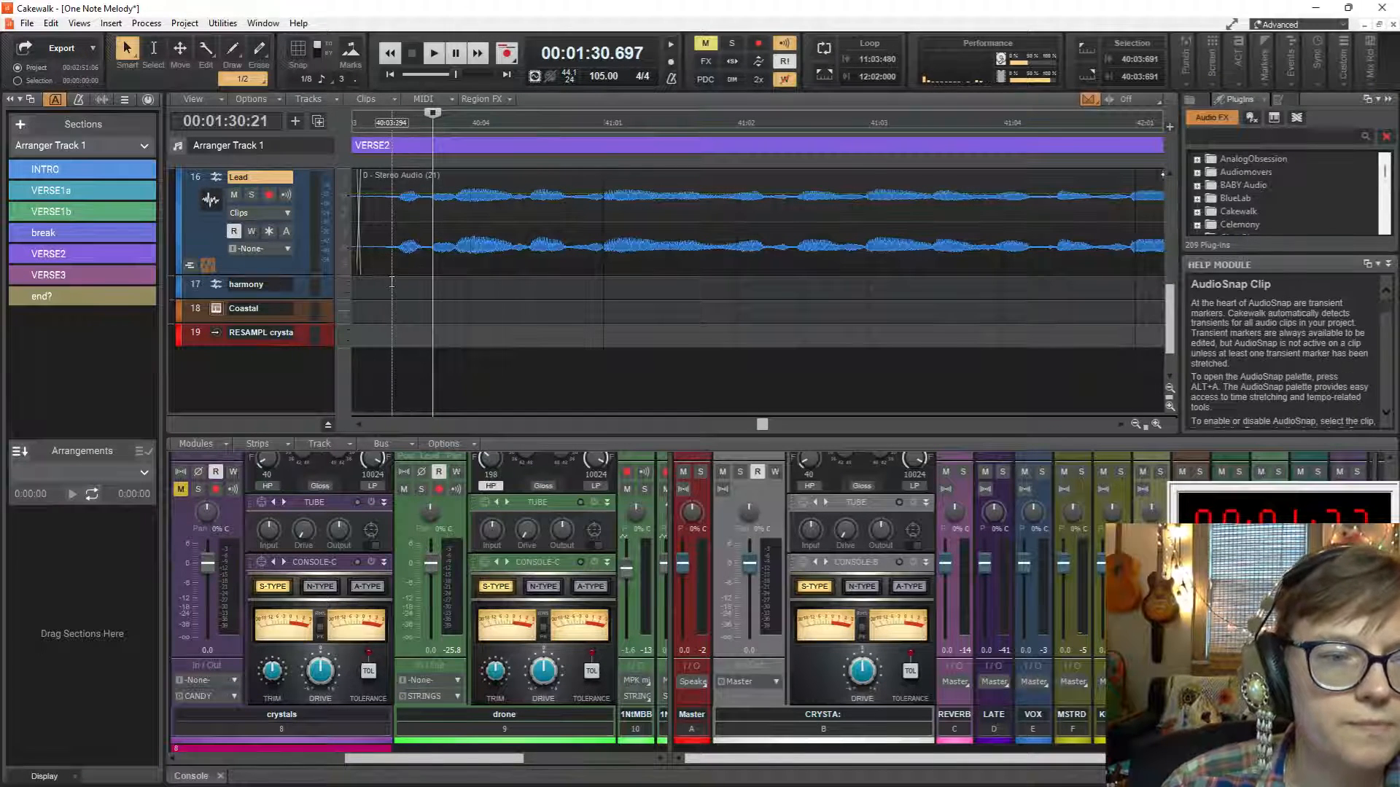
scroll(409, 273, left, 4)
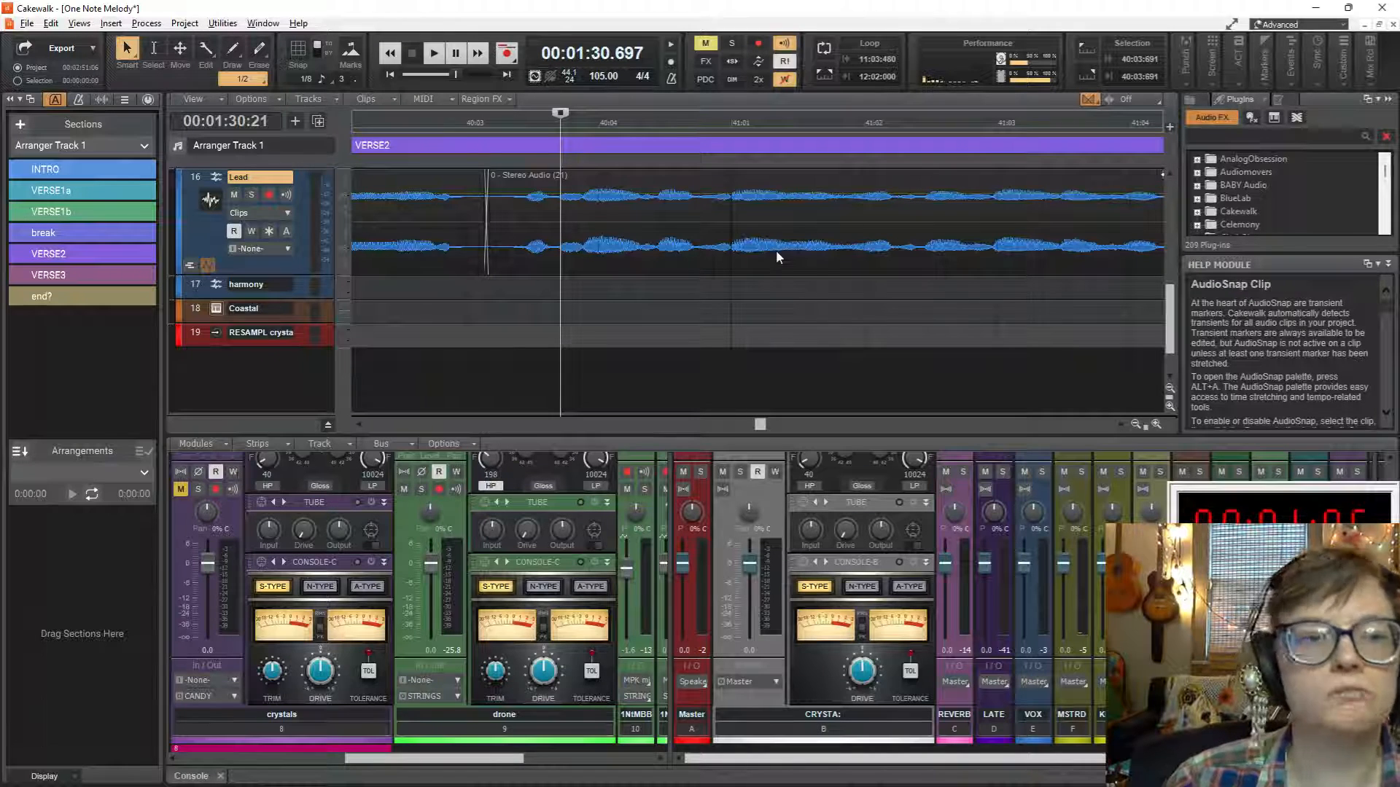
click(397, 290)
key(space)
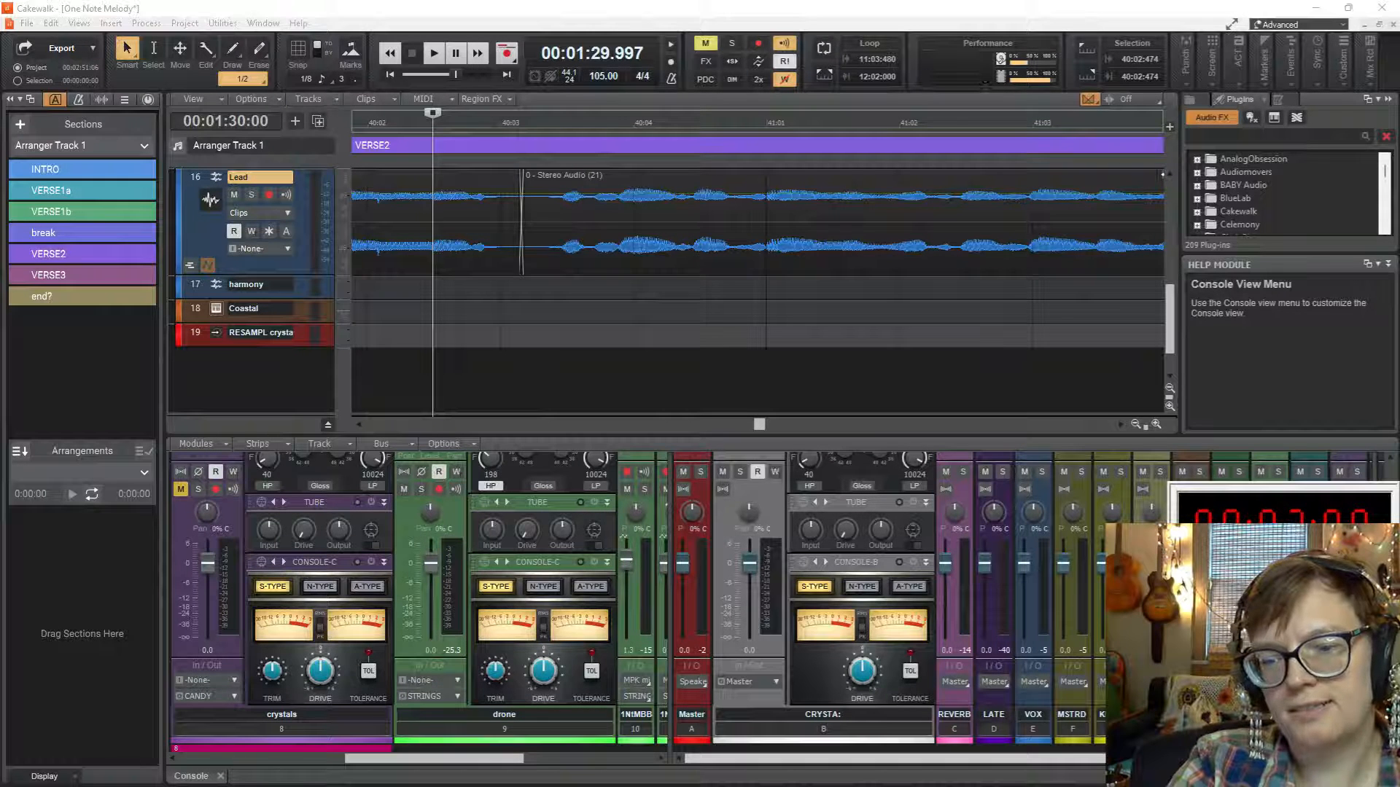
Play the lead and harmony vocals from 52:01:604, just before VERSE3.
key(alt+Tab)
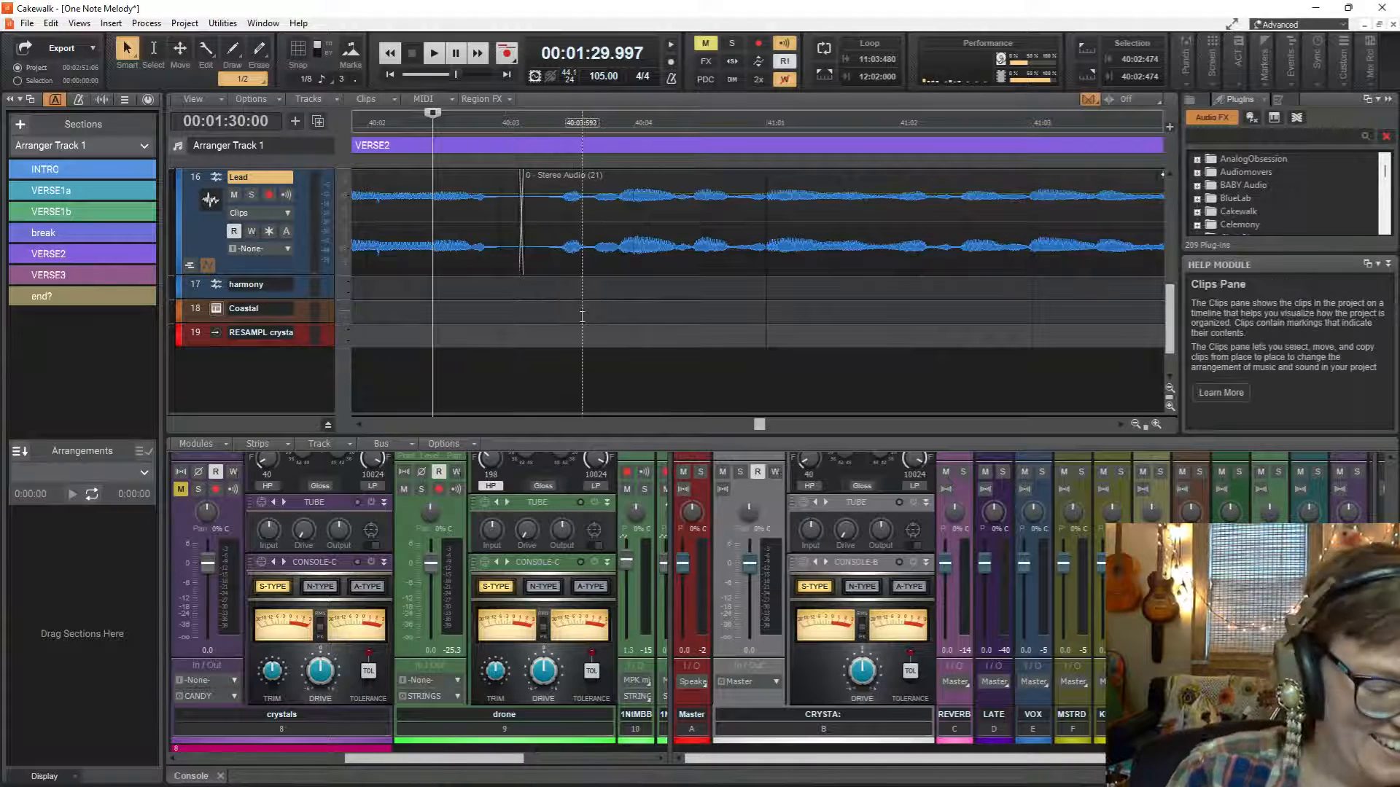
scroll(584, 313, down, 5)
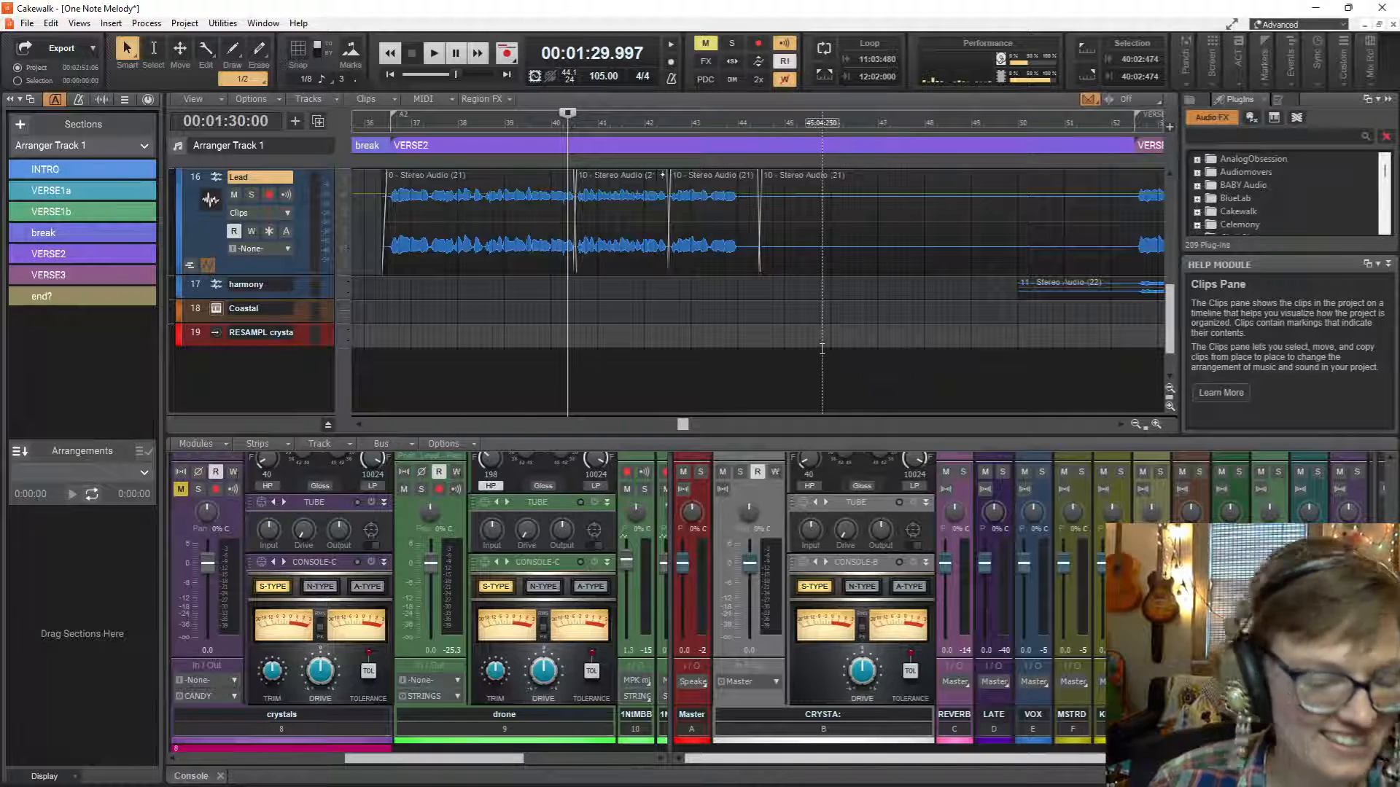
scroll(822, 348, right, 4)
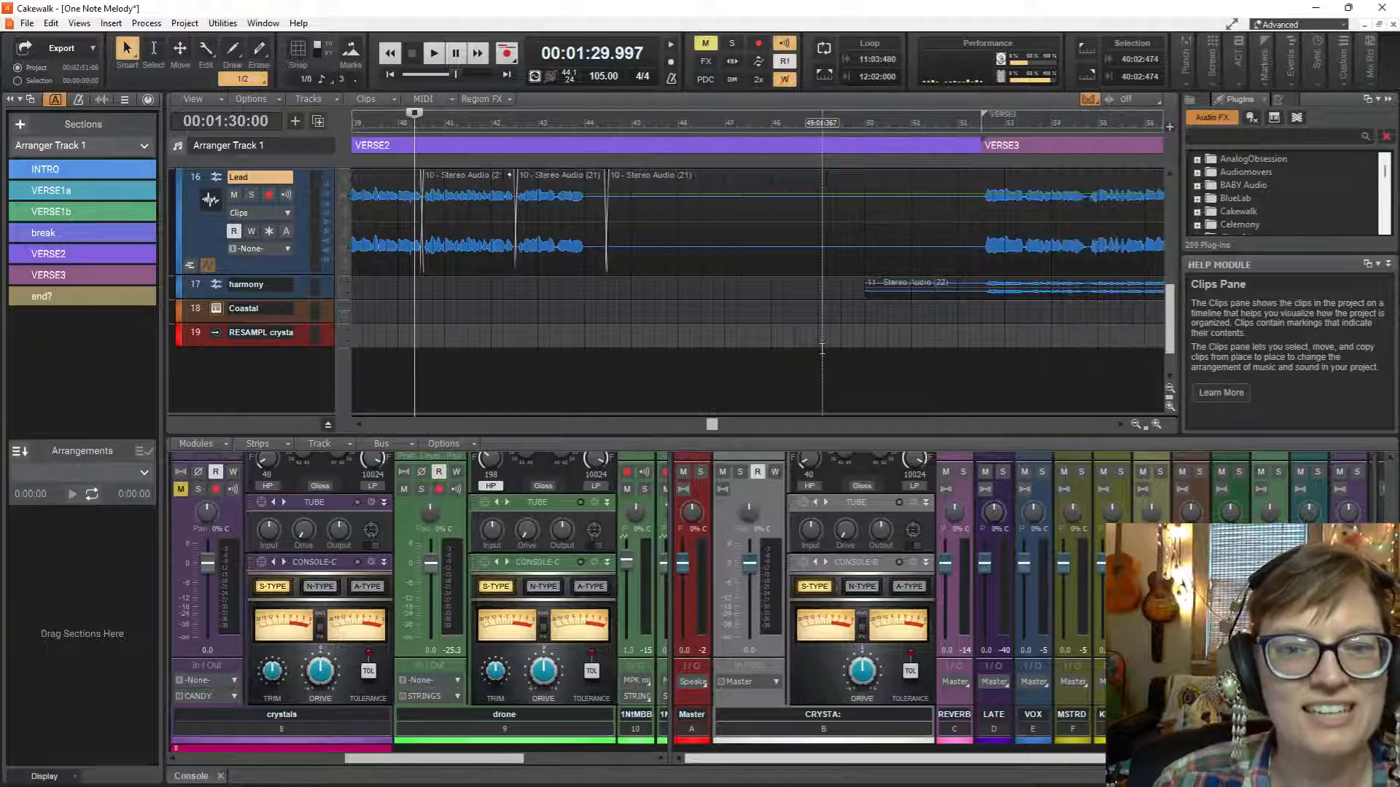
click(964, 301)
key(space)
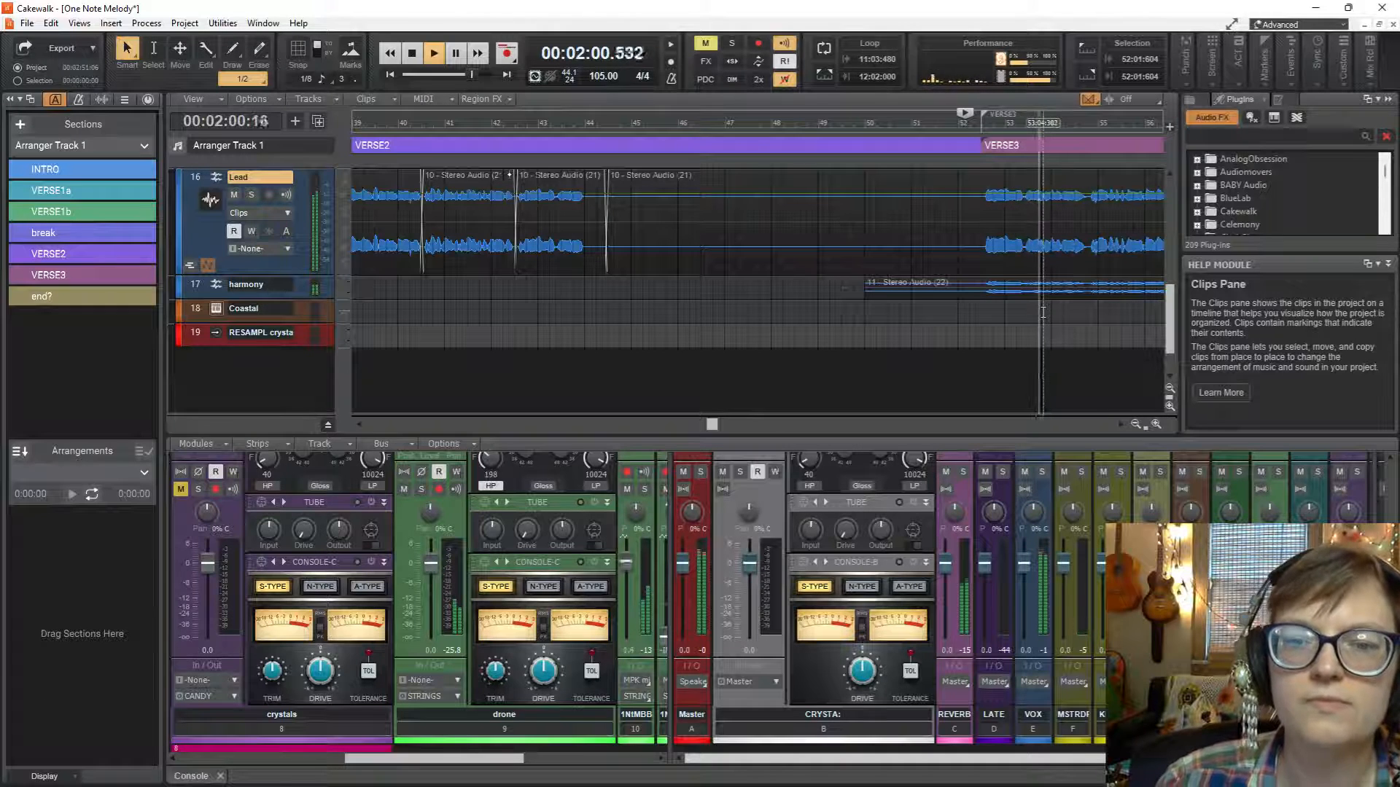
key(space)
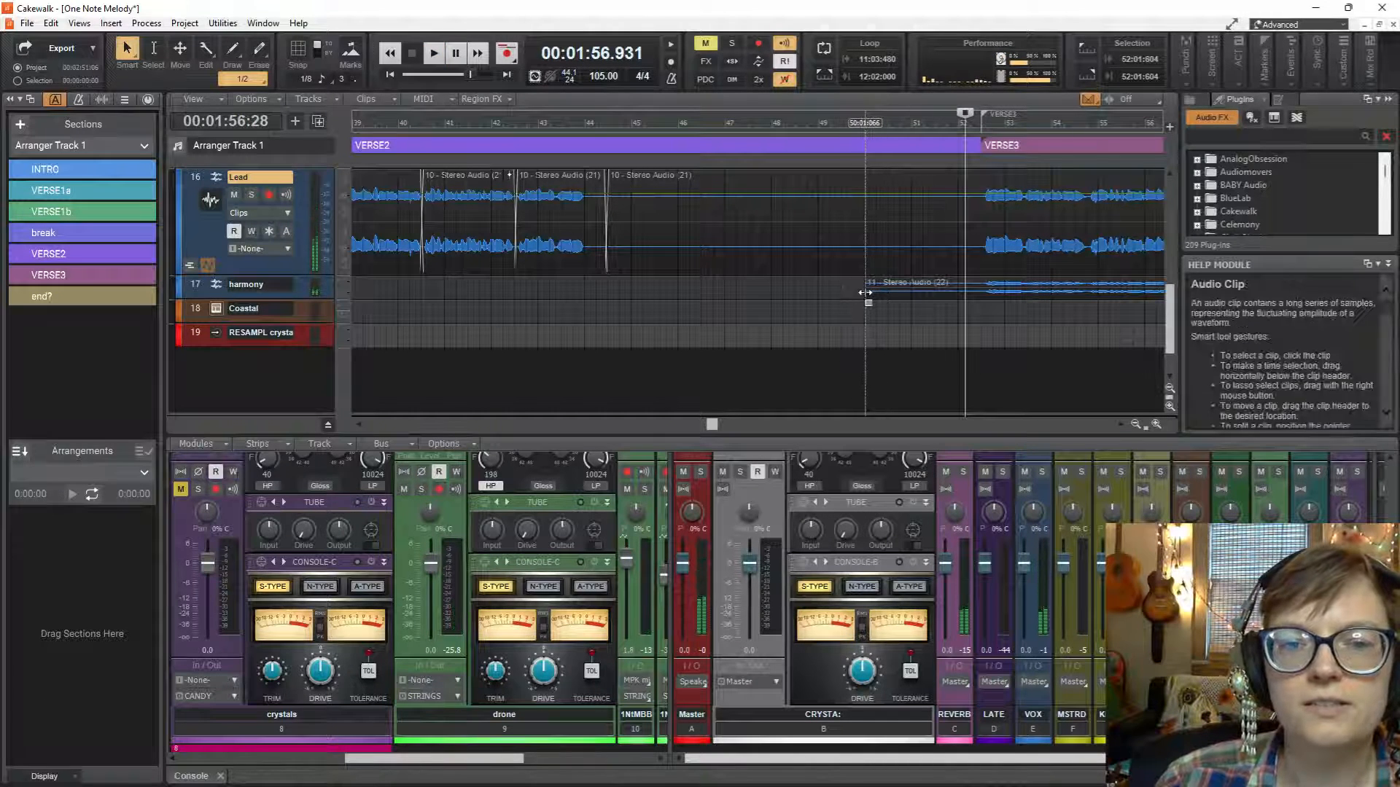
Trim the start of the harmony clip to the beginning of VERSE3 and convert the clip to mono.
drag(865, 297, 979, 297)
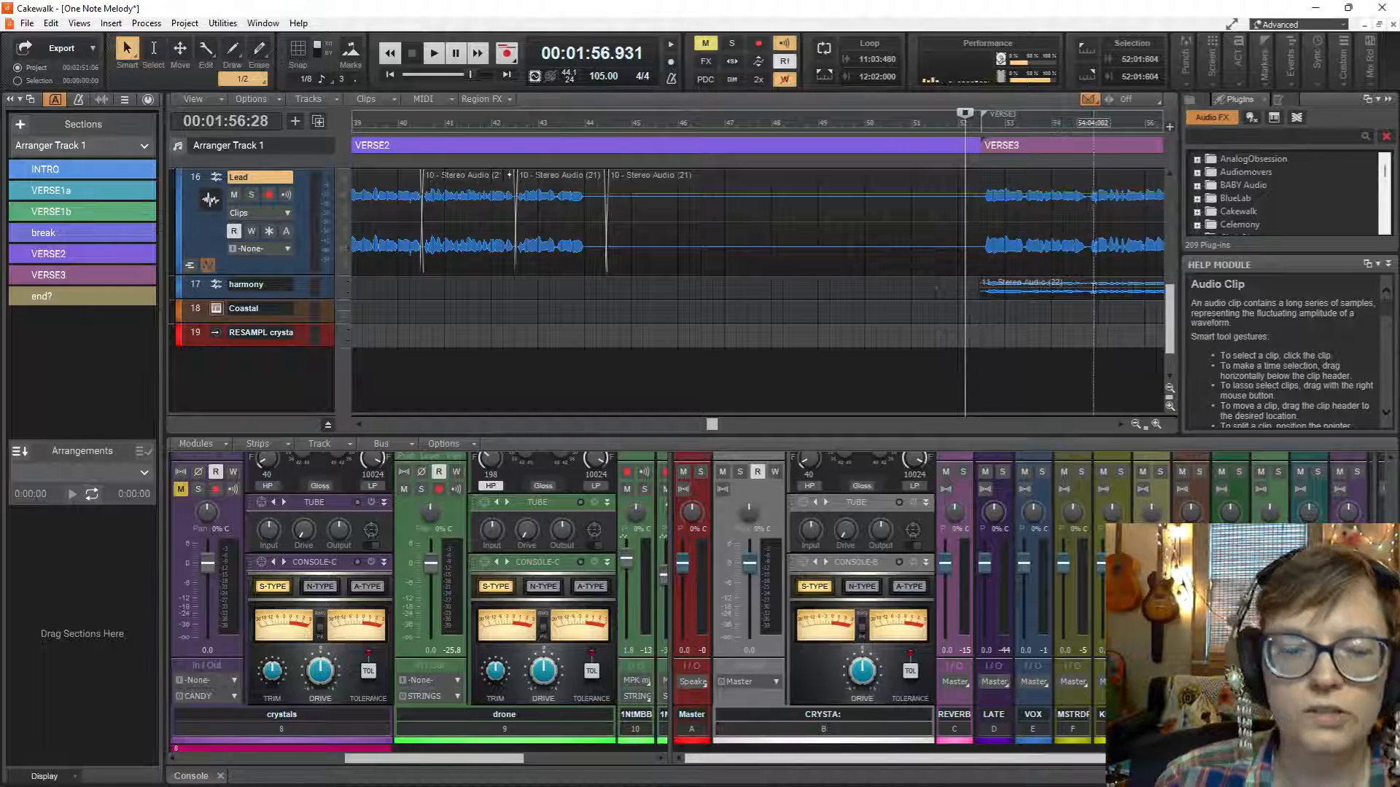
drag(1082, 290, 573, 321)
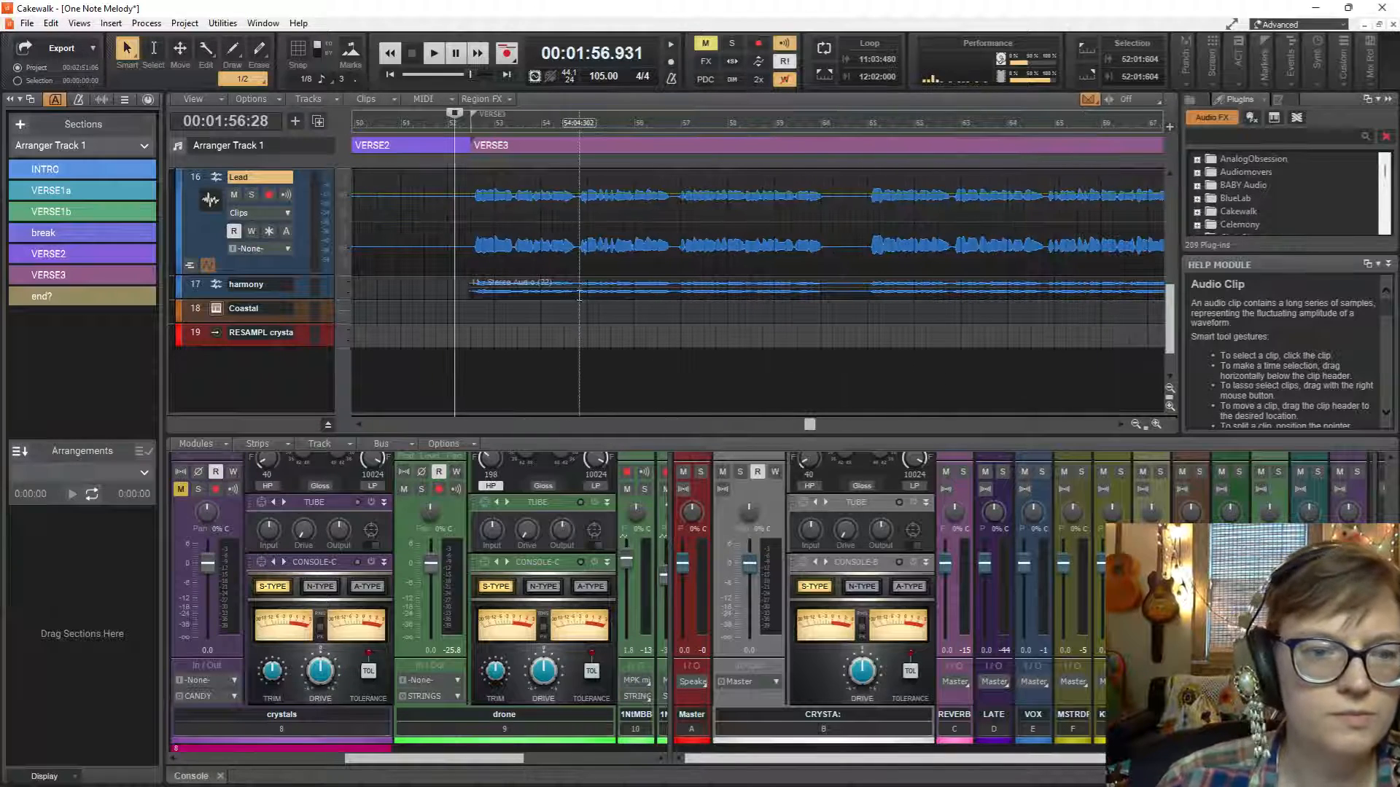
click(578, 287)
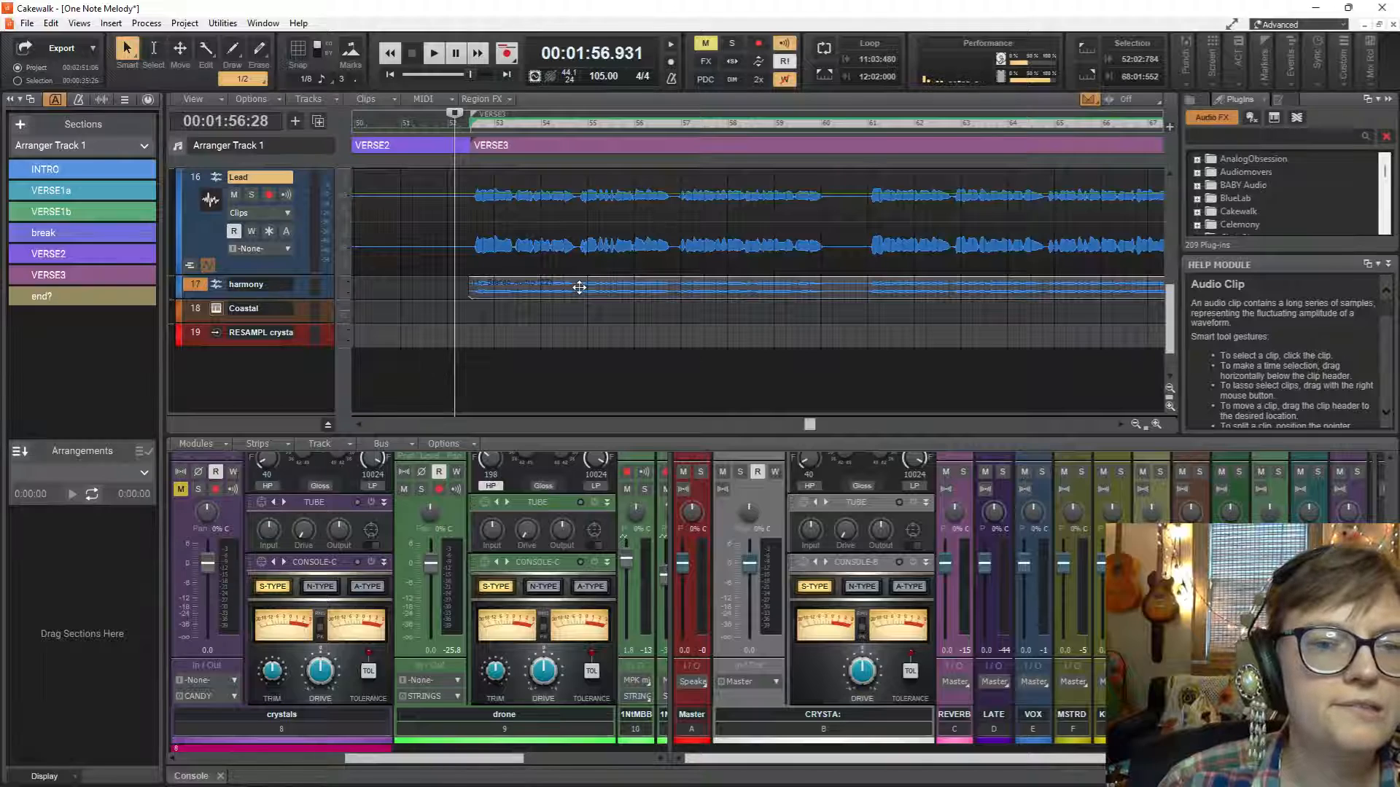
right_click(579, 287)
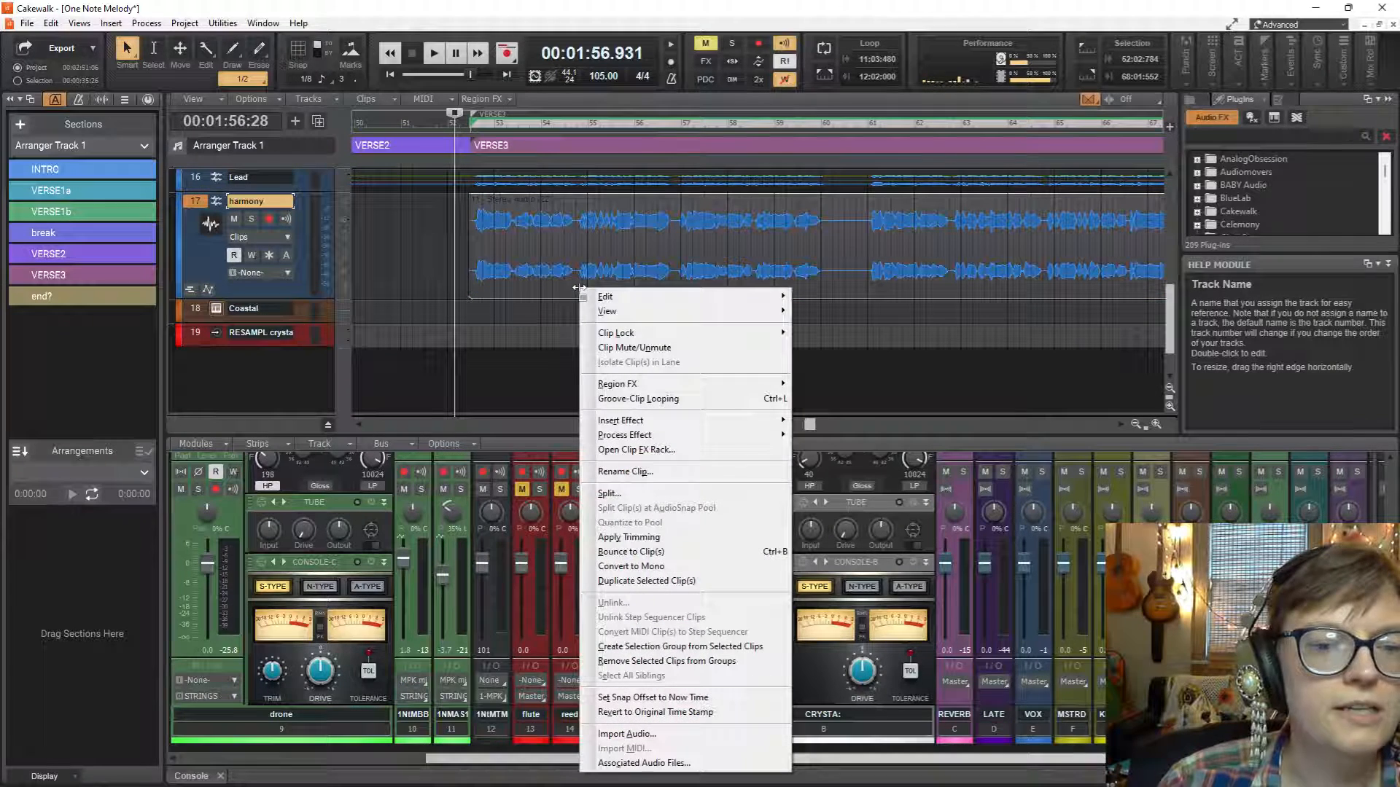
click(671, 566)
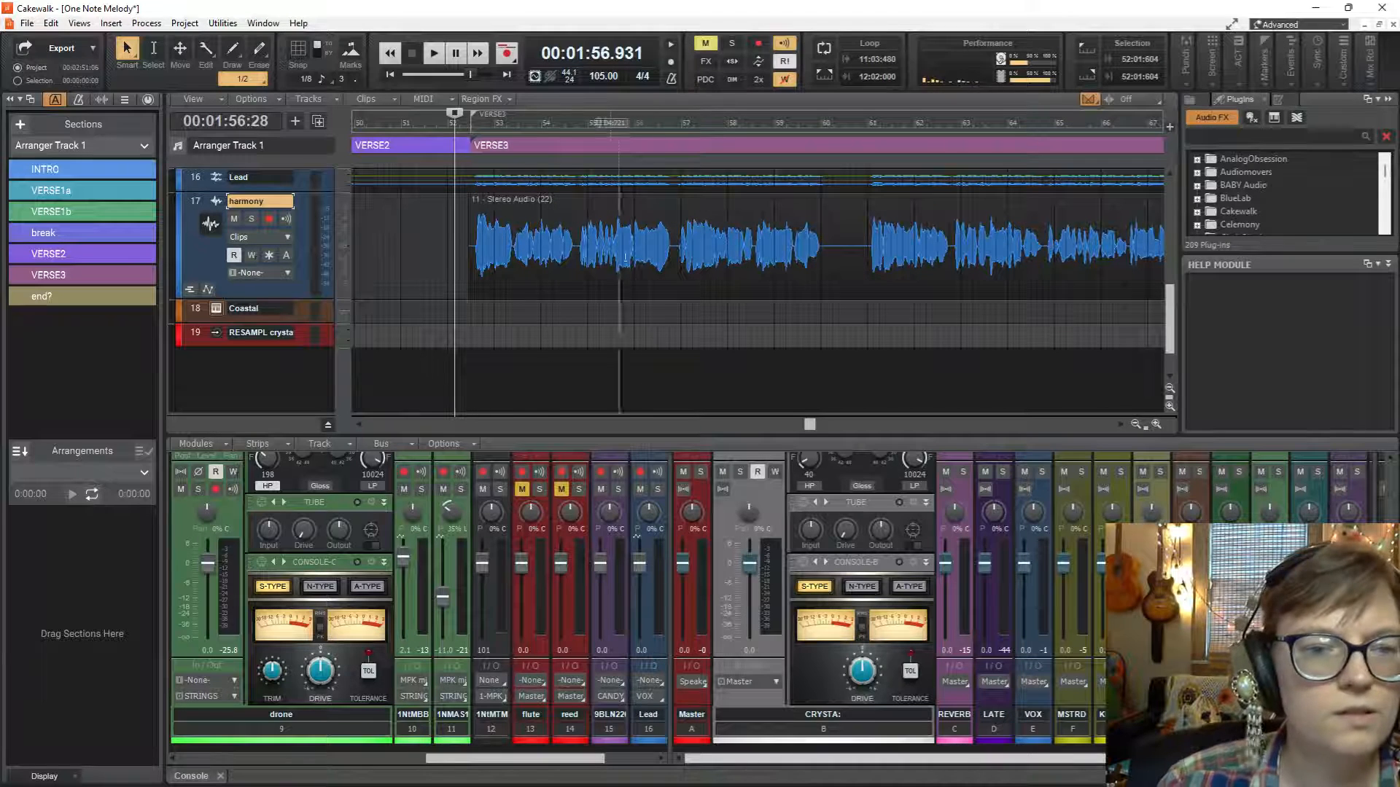
Open the harmony clip in Melodyne and correct its pitch with Pitch Center at 100 % and Pitch Drift at 85 %.
click(629, 228)
key(ctrl+m)
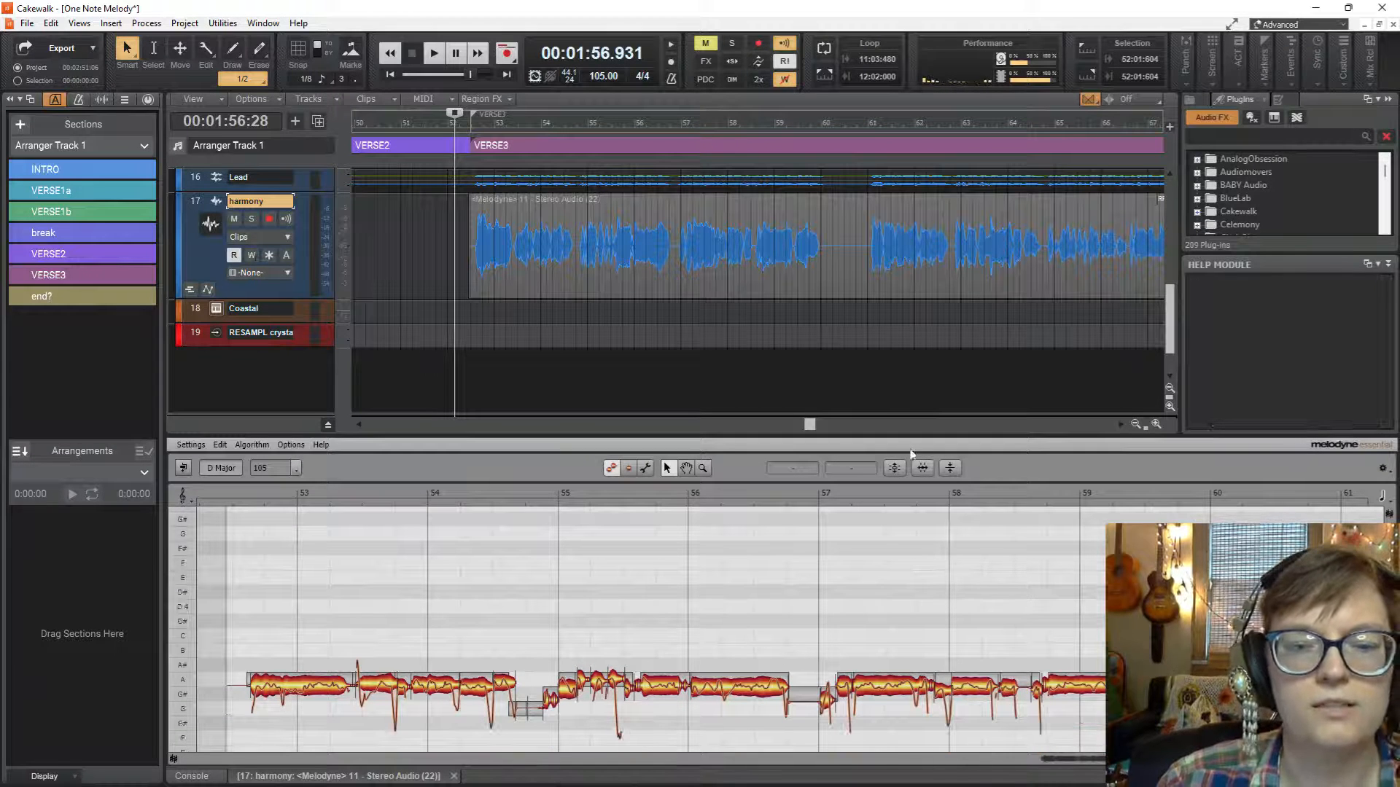
click(895, 469)
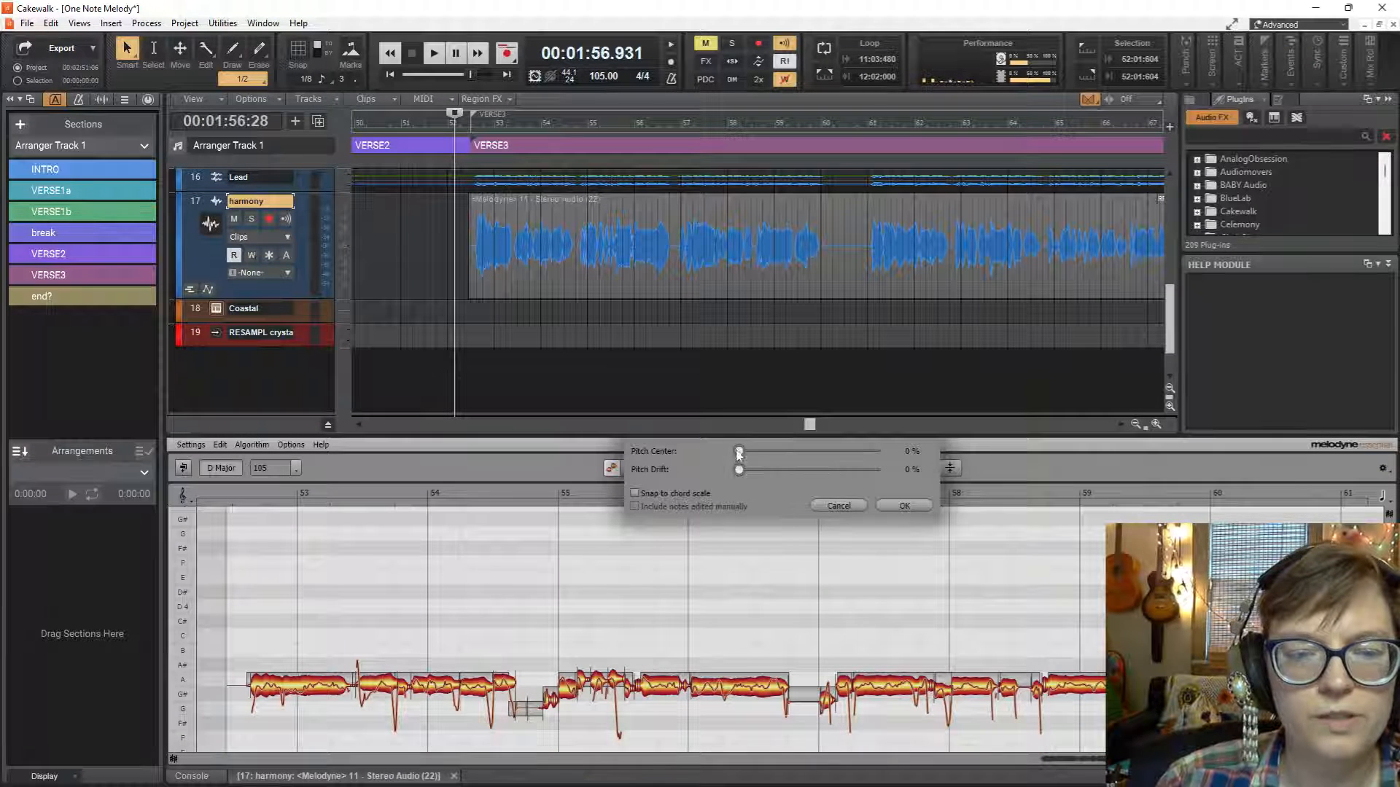
drag(739, 452, 946, 470)
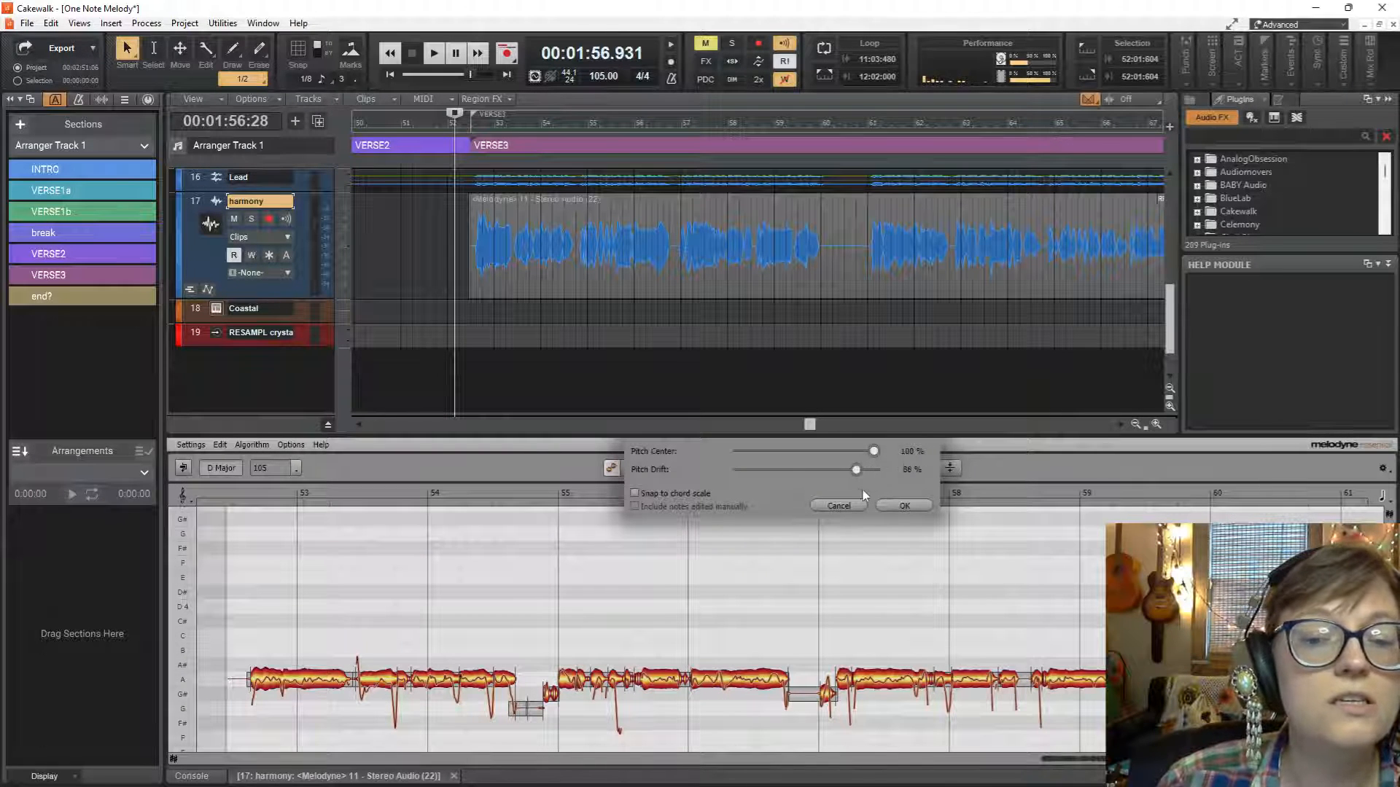
drag(863, 493, 857, 498)
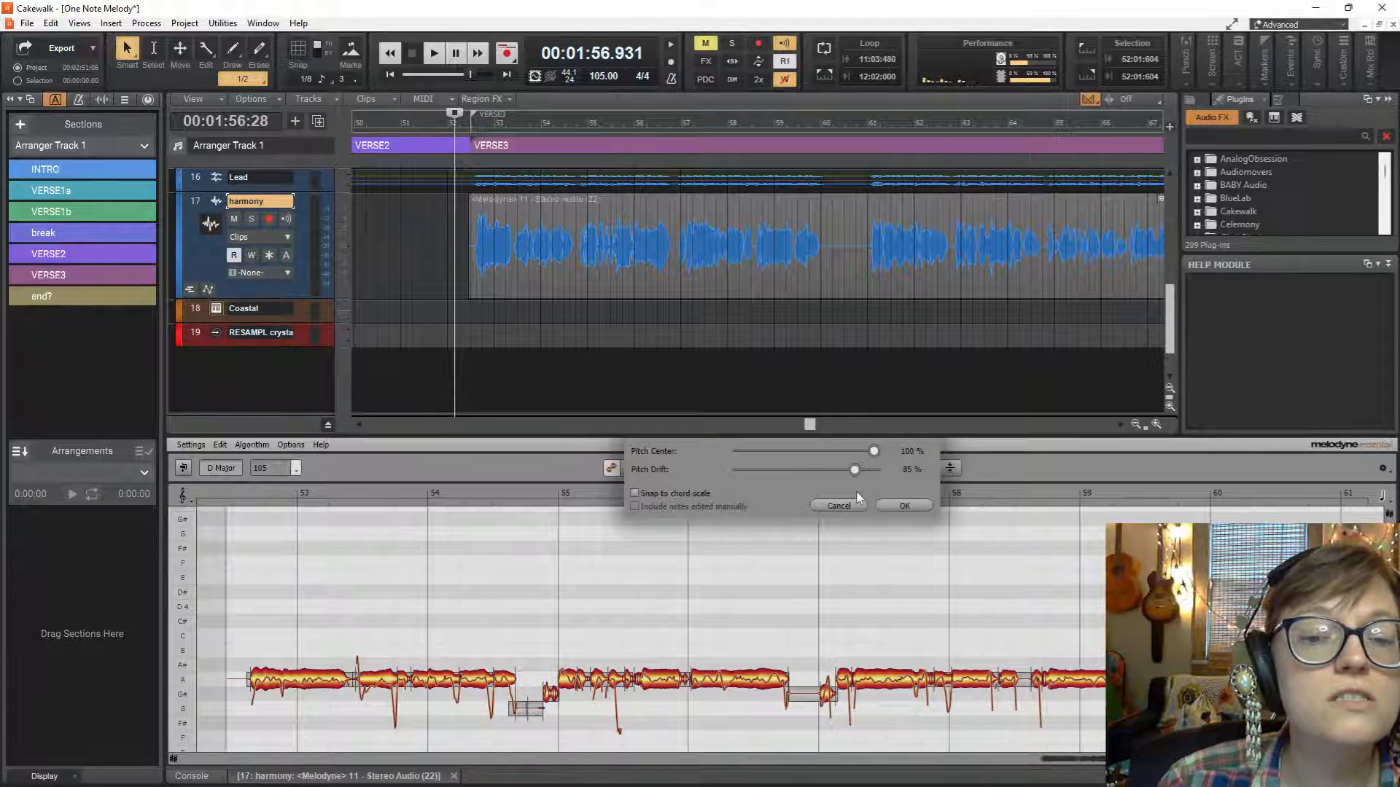
click(904, 507)
Solo the harmony track with Dim Solo enabled and play VERSE3 to check the corrected vocal.
key(space)
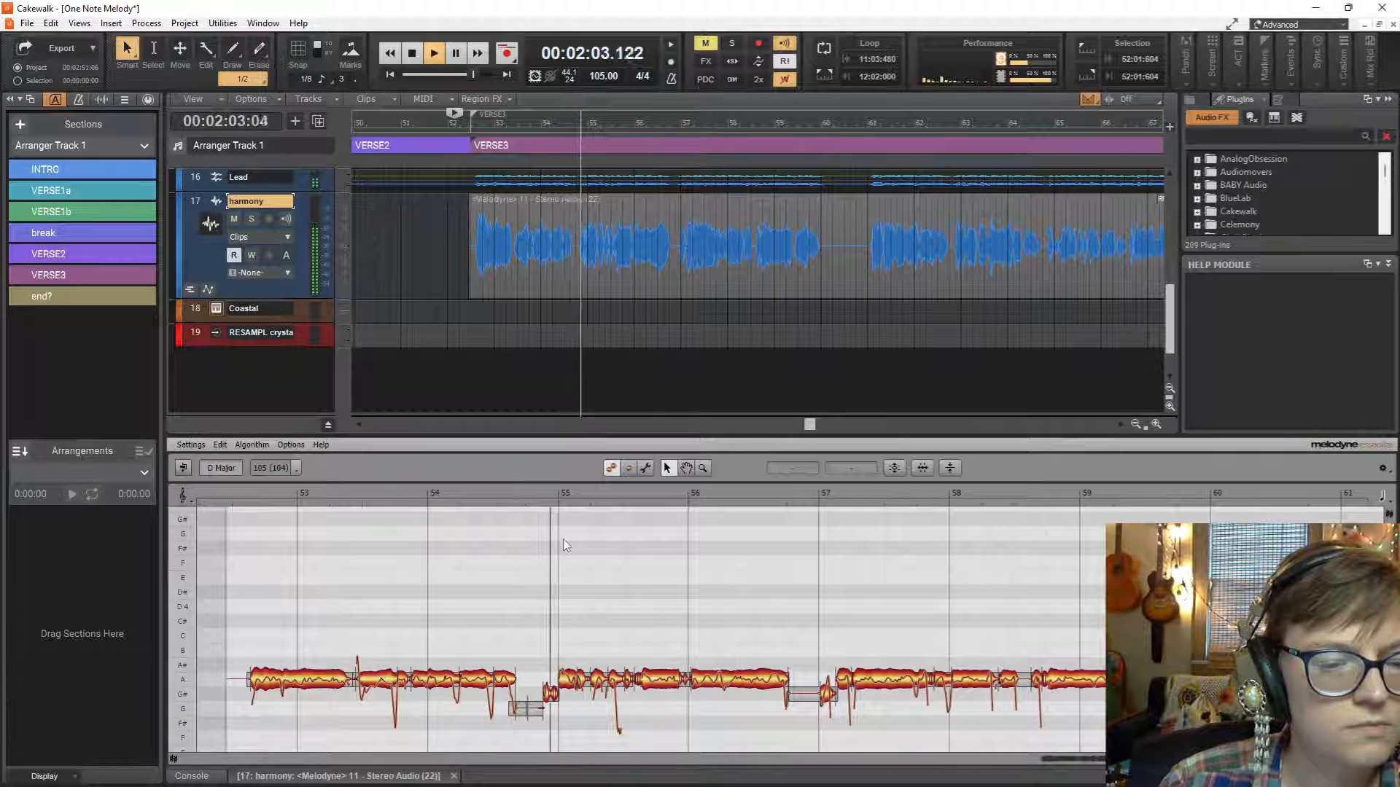
key(space)
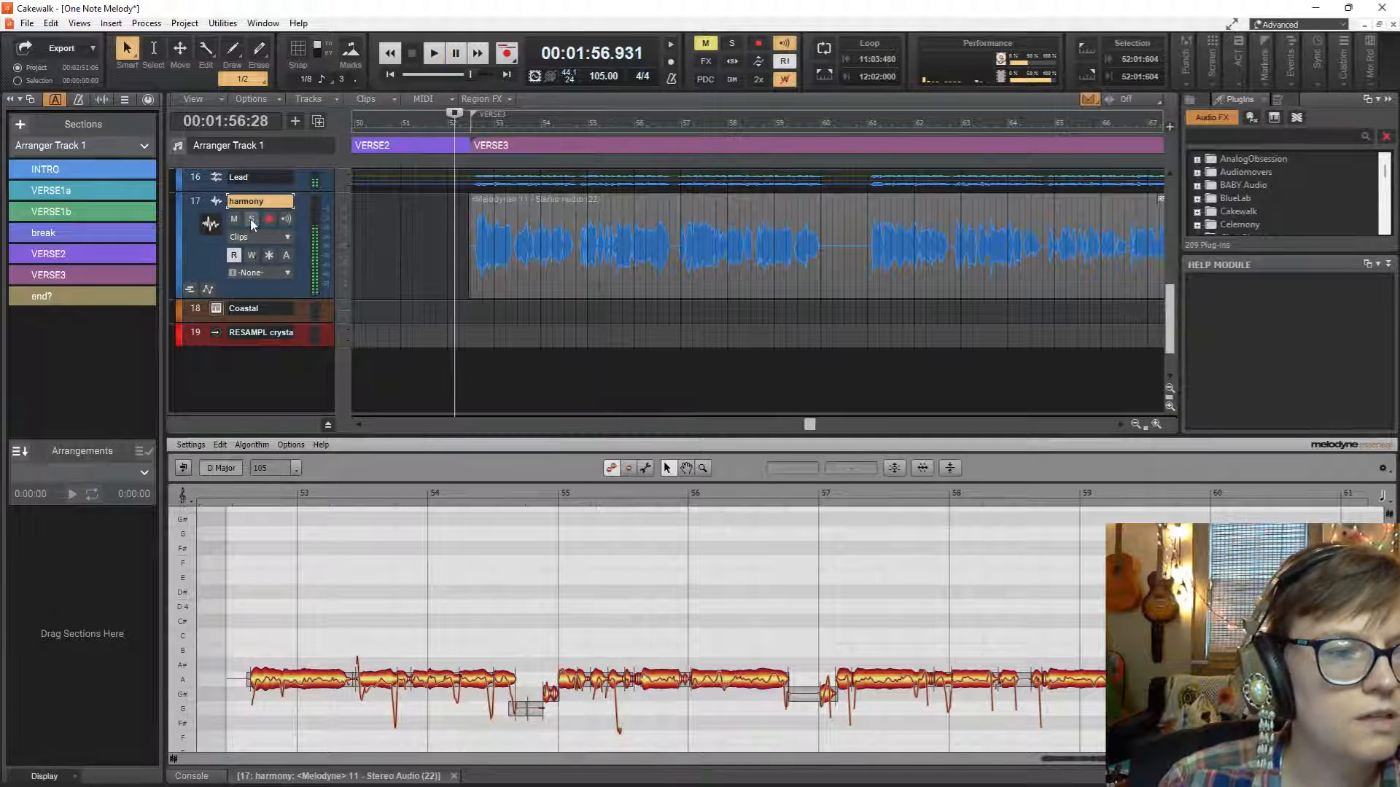
click(251, 219)
click(732, 81)
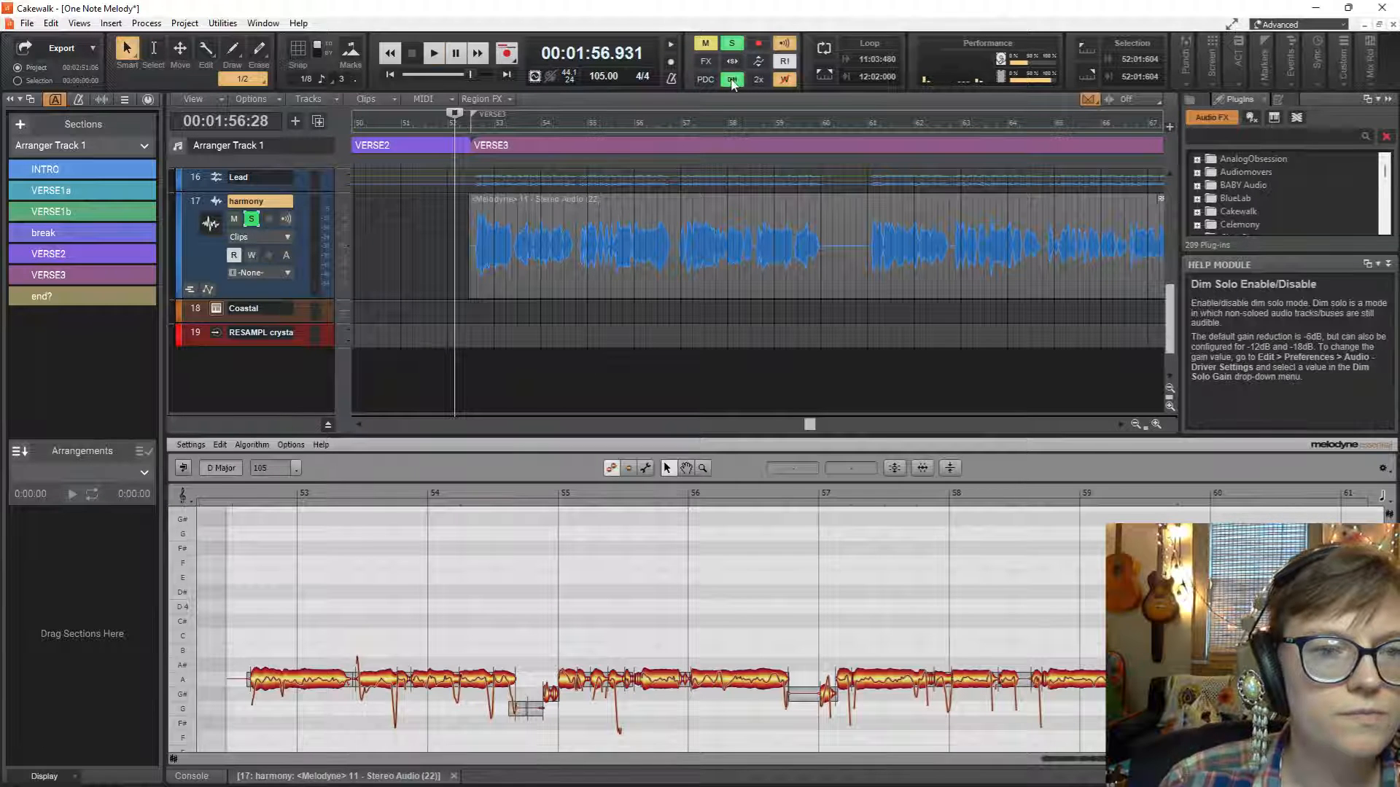
key(space)
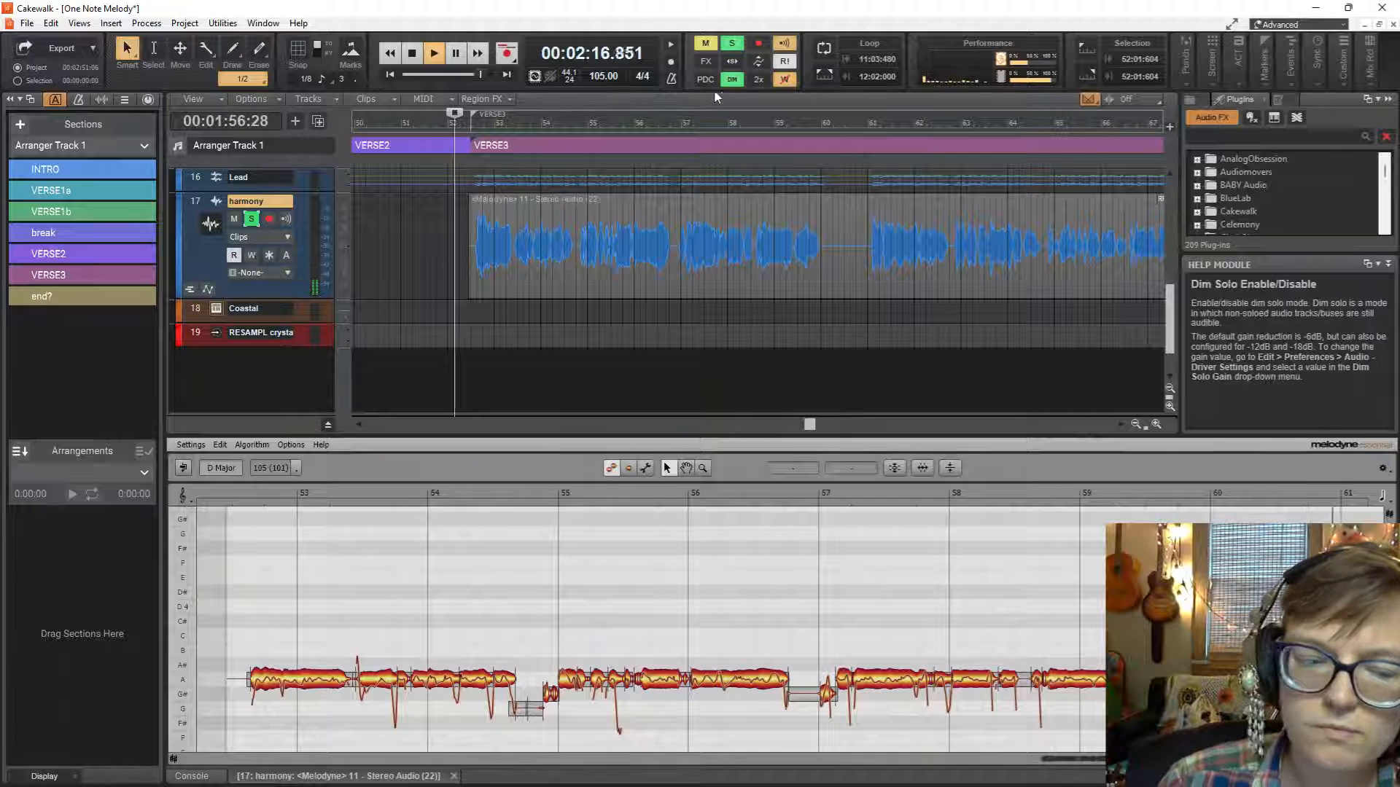
key(space)
Replay the opening of VERSE3 and raise the short harmony note just before bar 55 to A3.
click(496, 288)
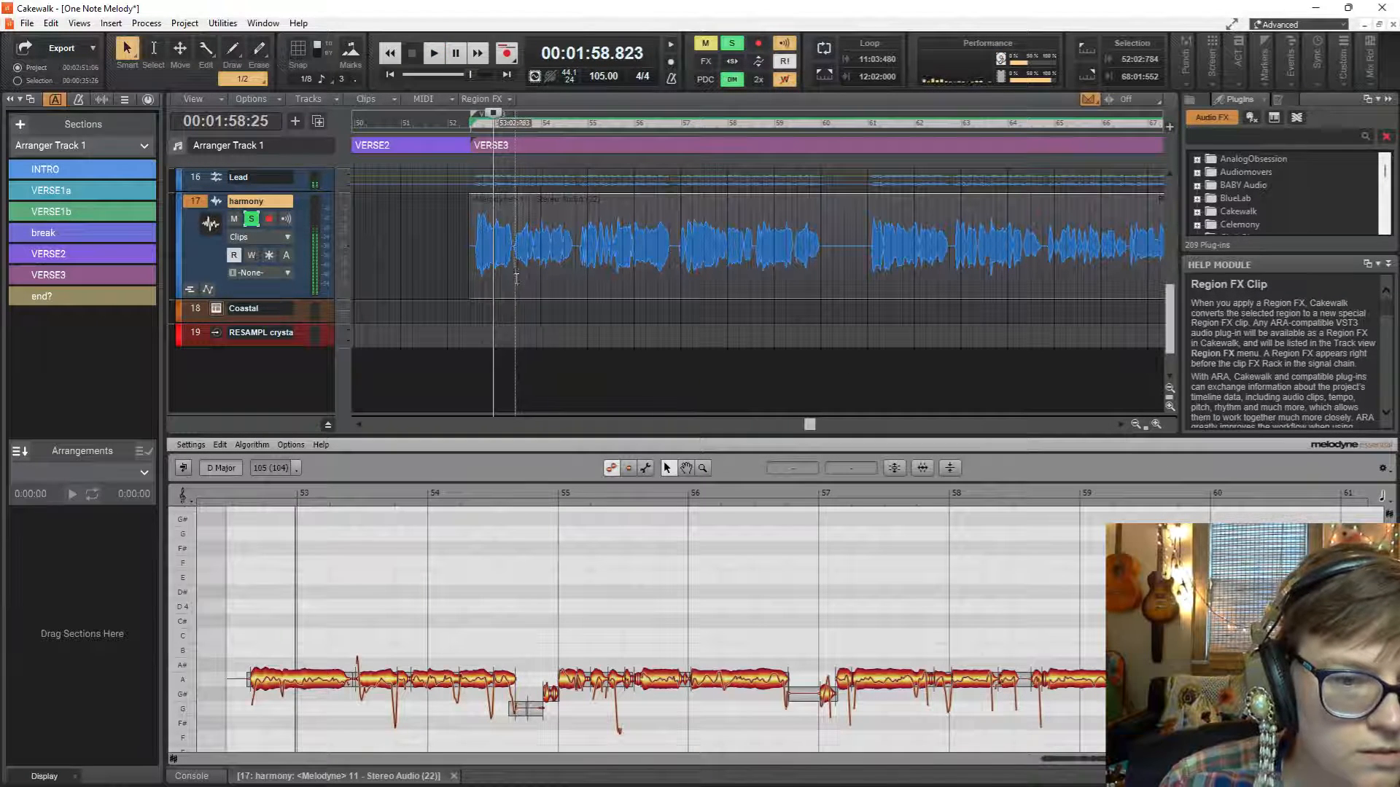
key(space)
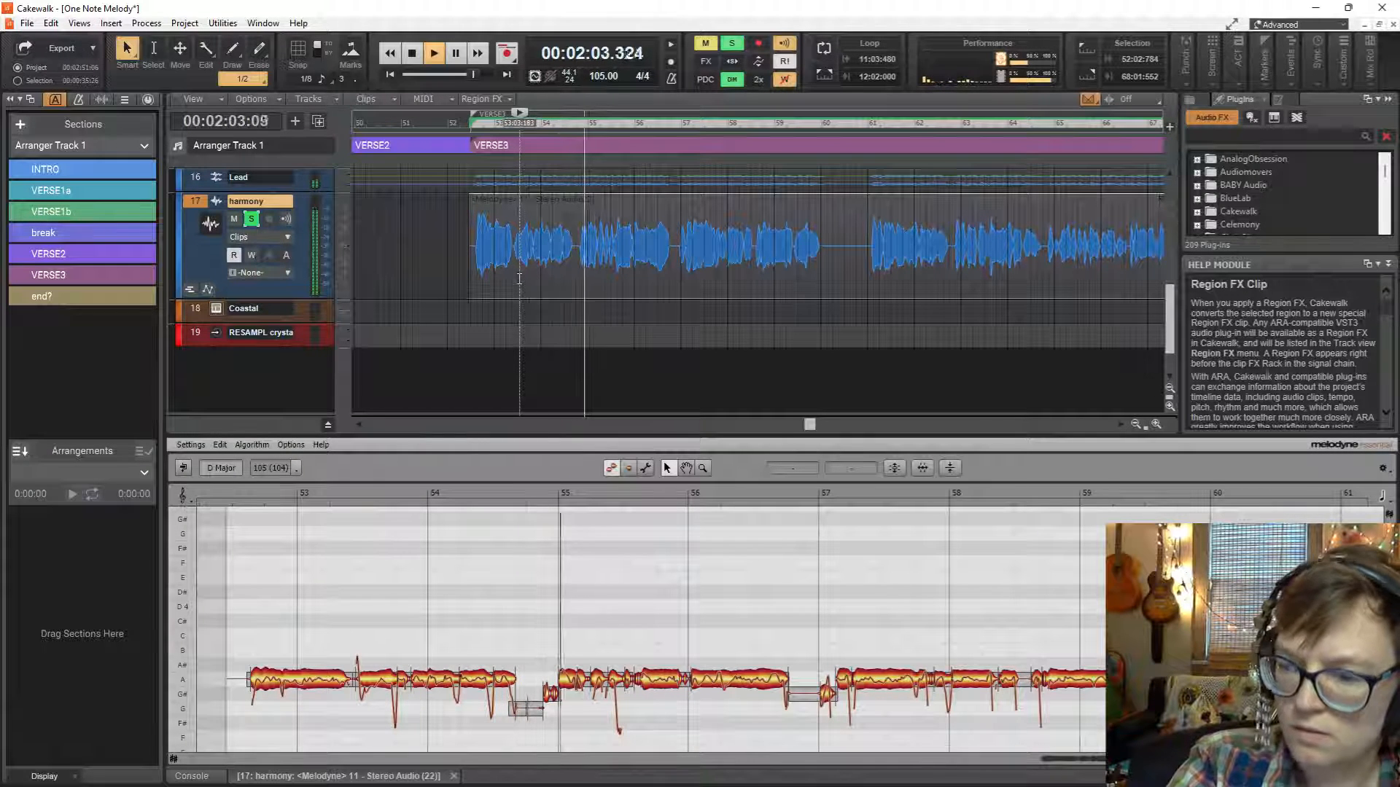
key(space)
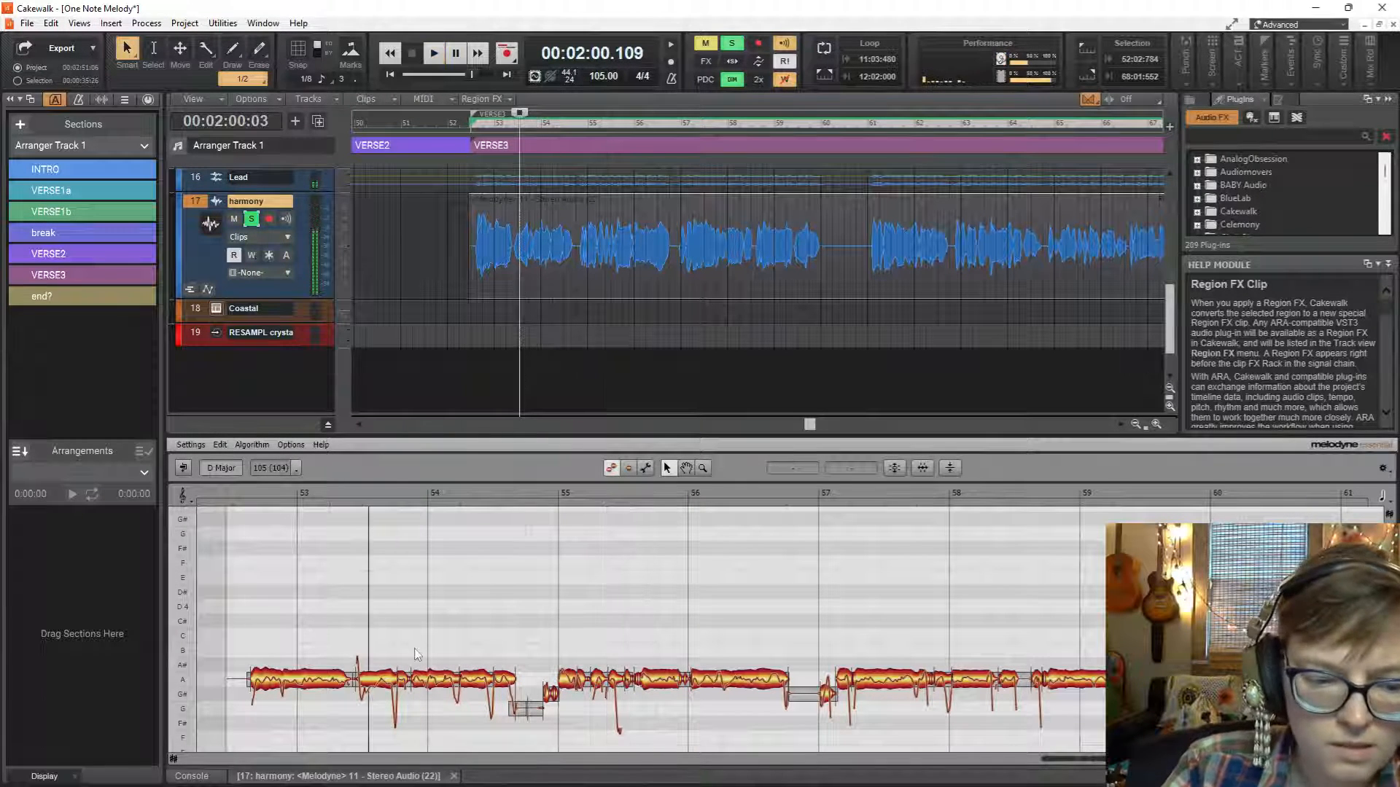
click(551, 694)
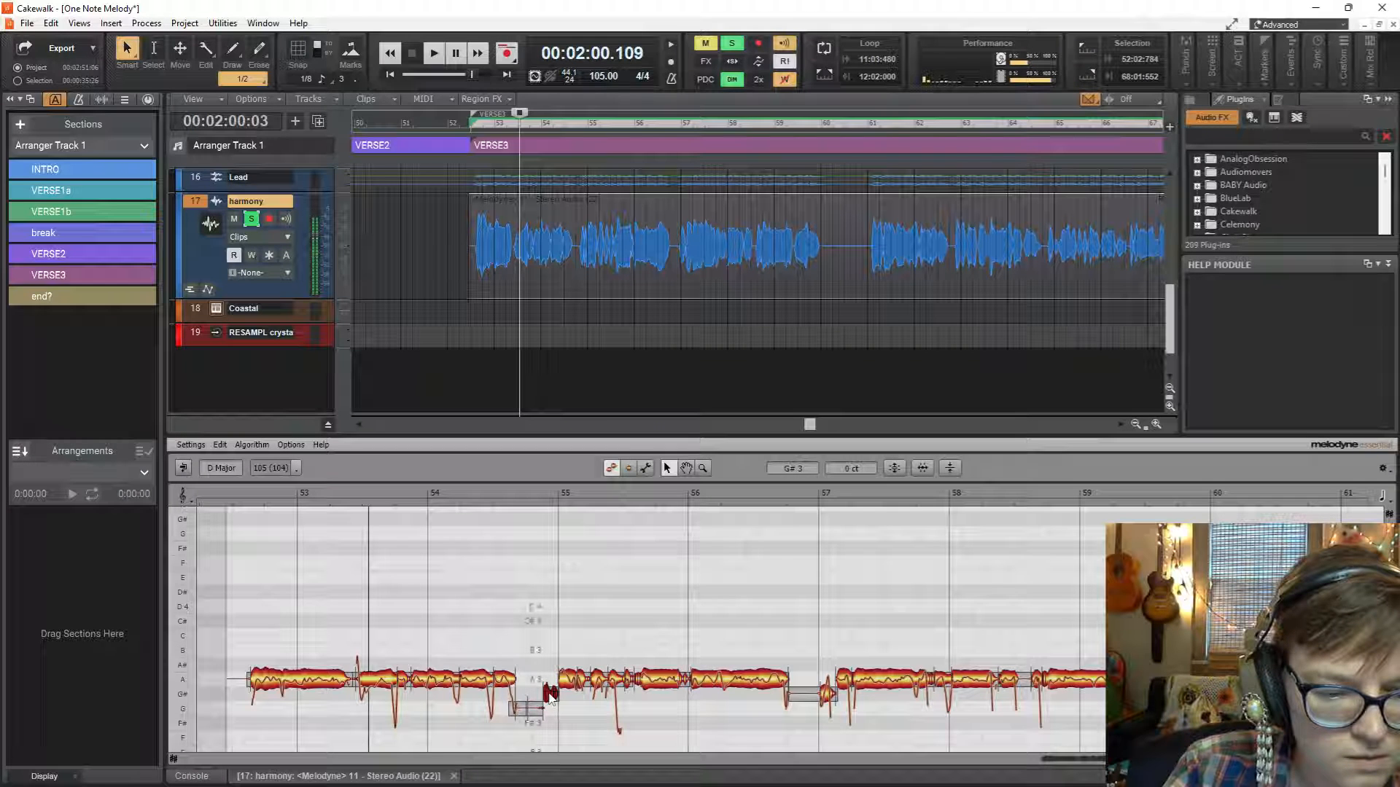
key(space)
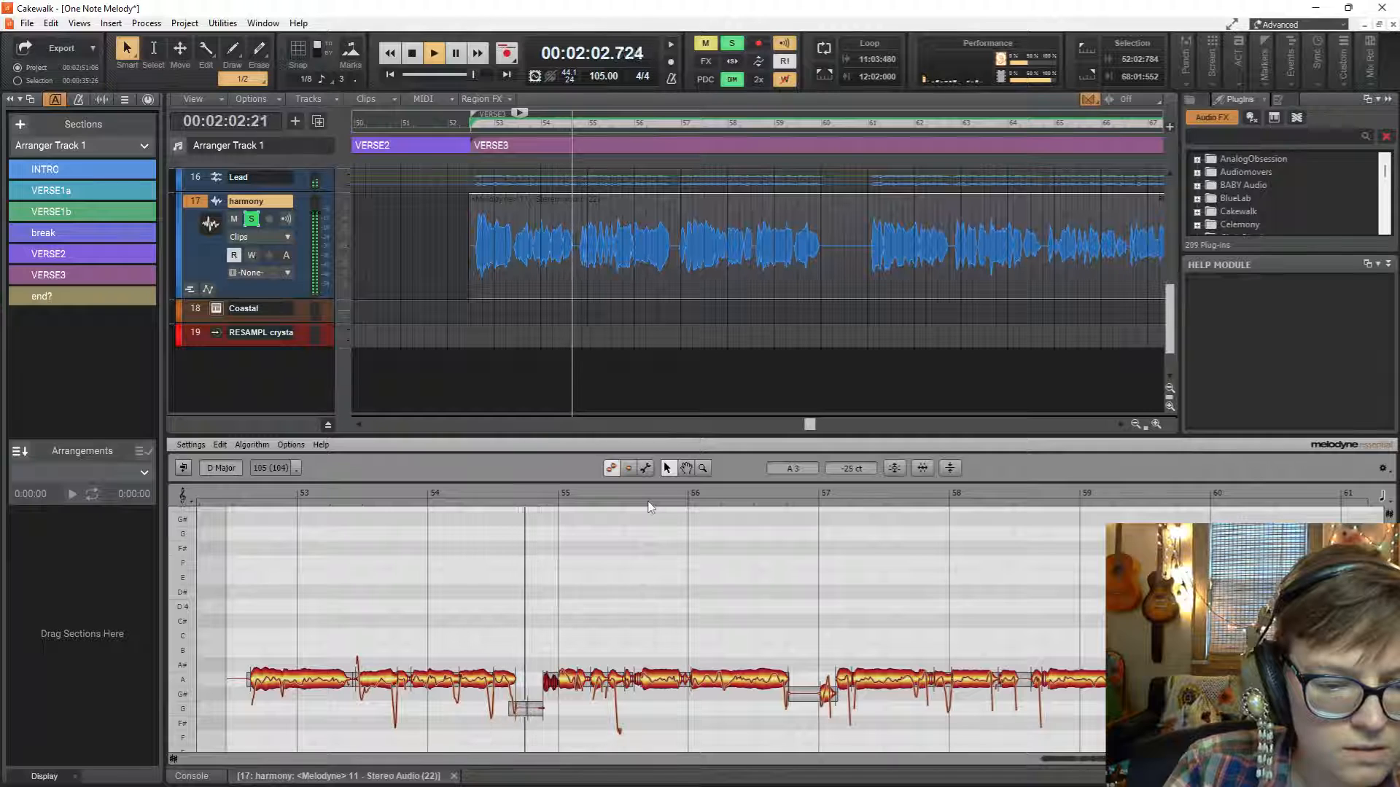
key(space)
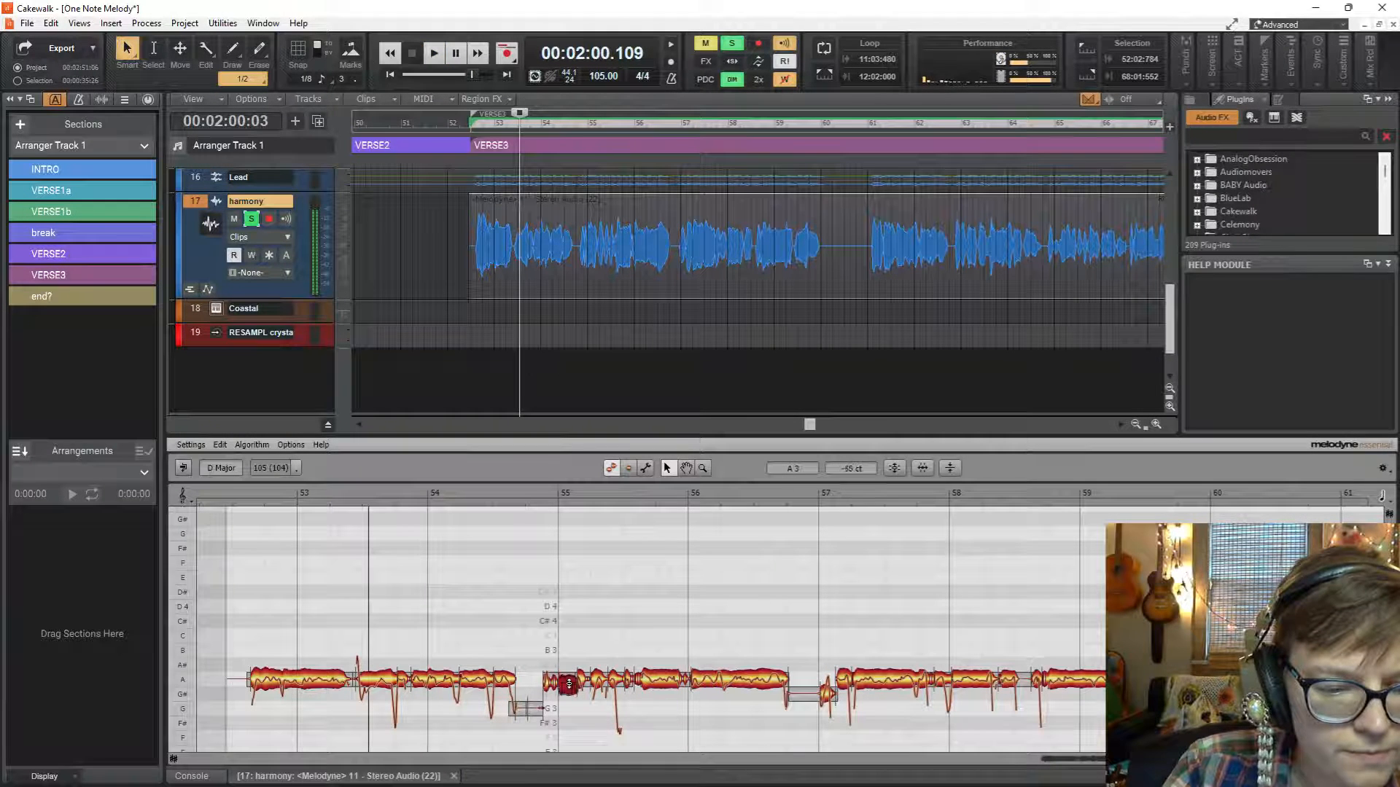
Split the harmony note at the start of bar 55, fine-tune its parts around A3 and replay the phrase.
key(space)
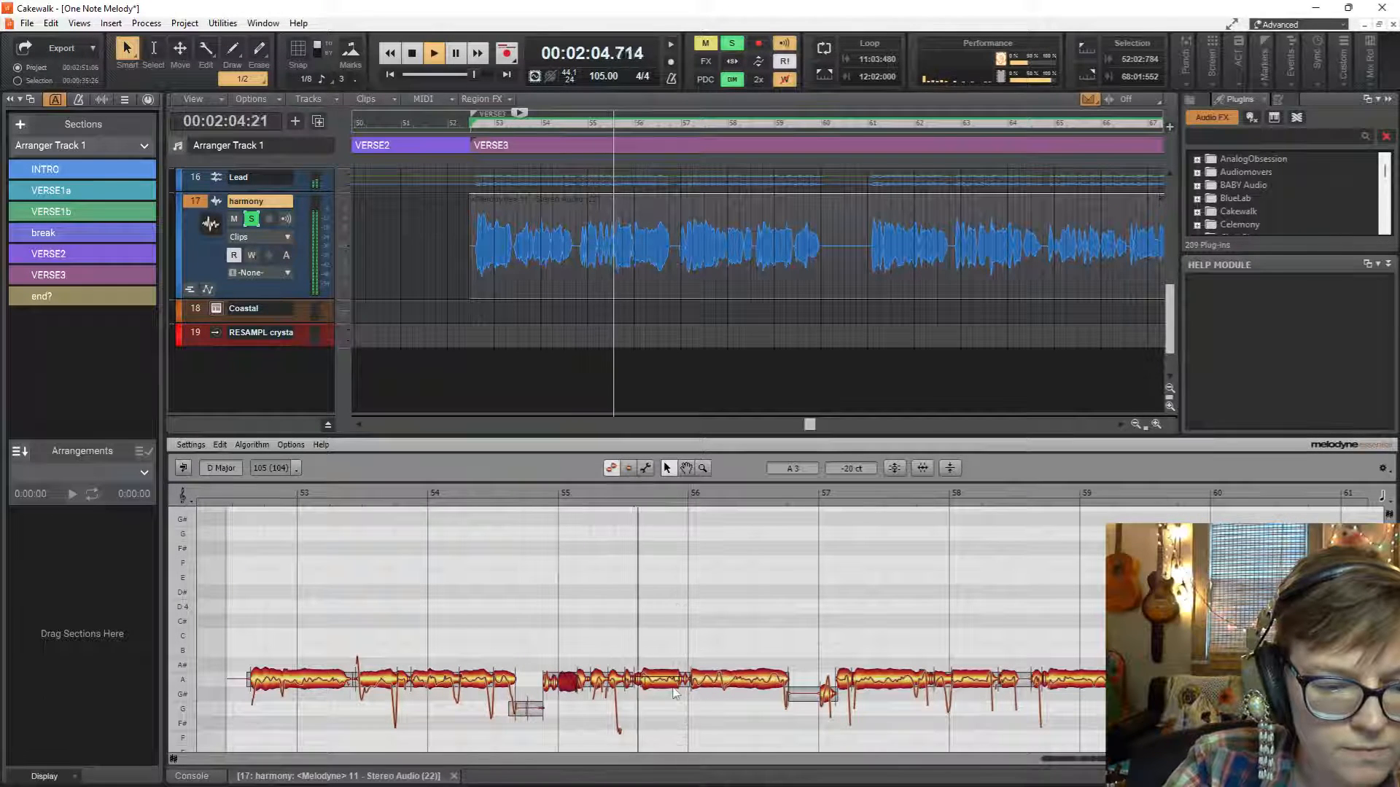
key(space)
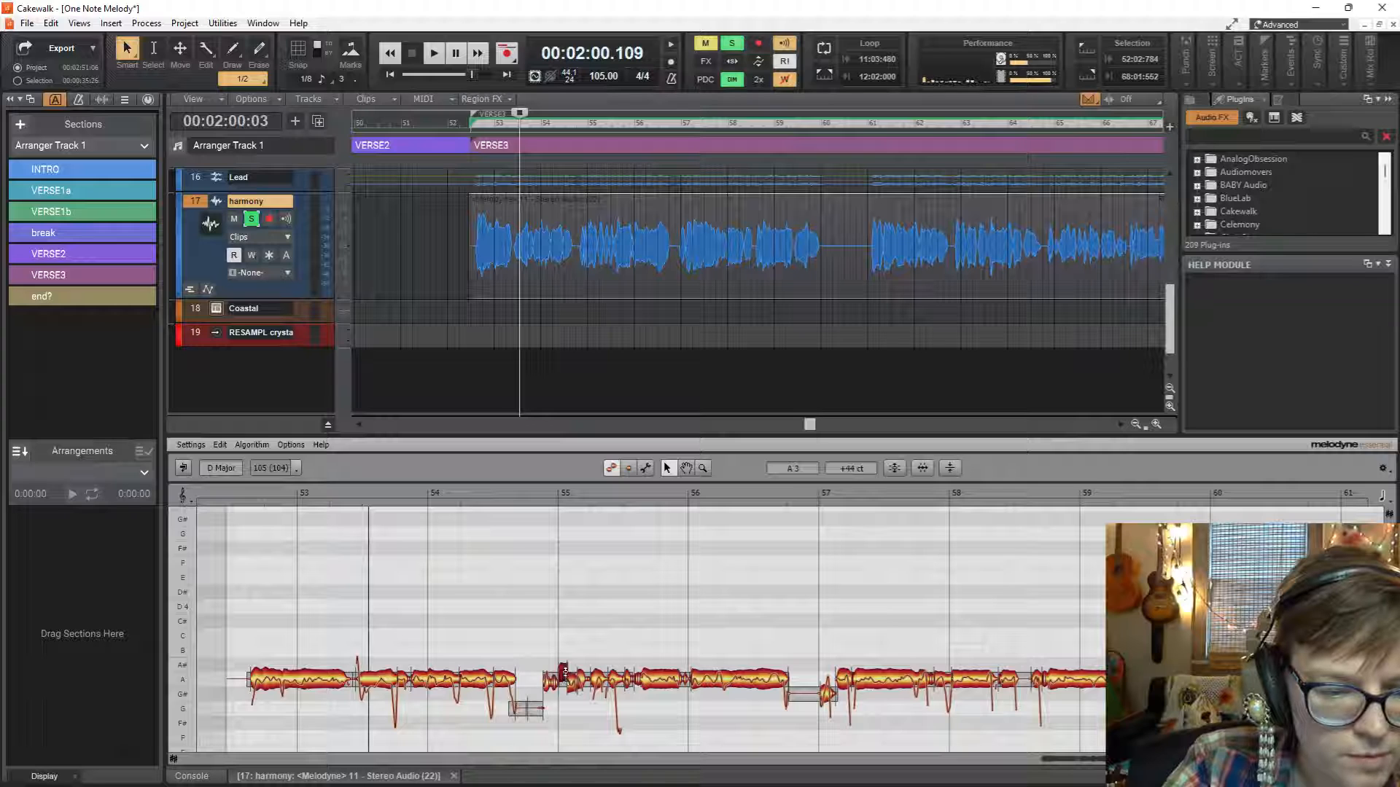
key(space)
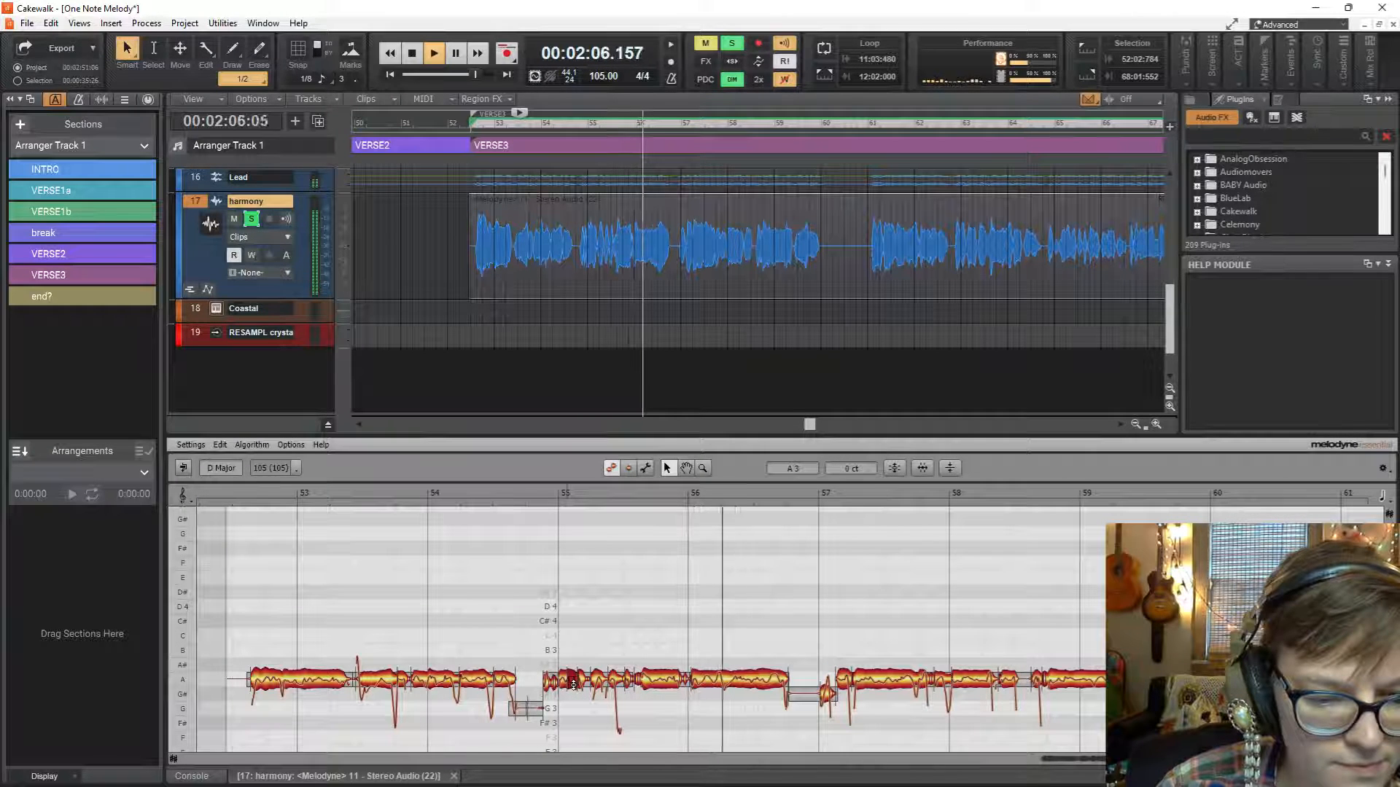
key(space)
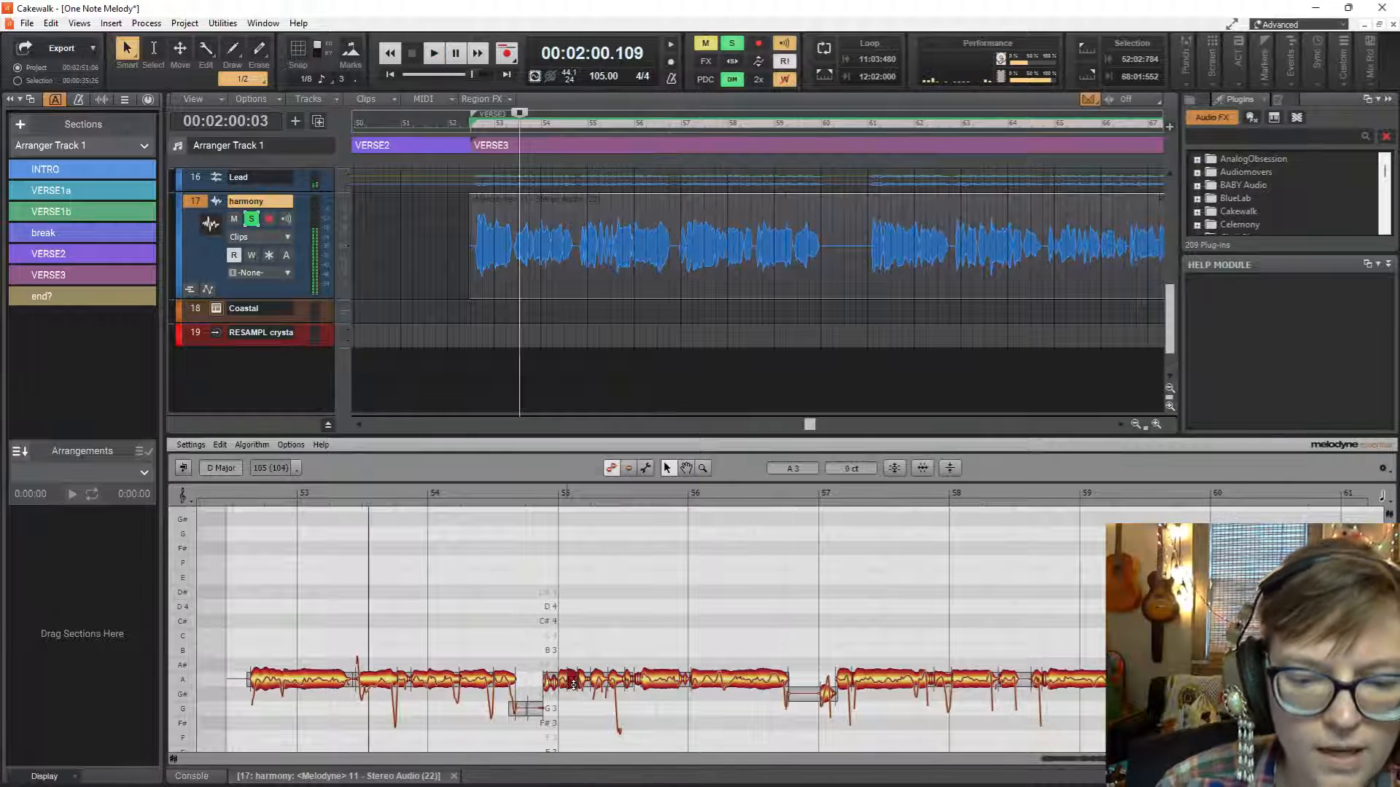
Play the harmony from bar 54 towards bar 60 to check the tuning of the following phrases.
click(574, 282)
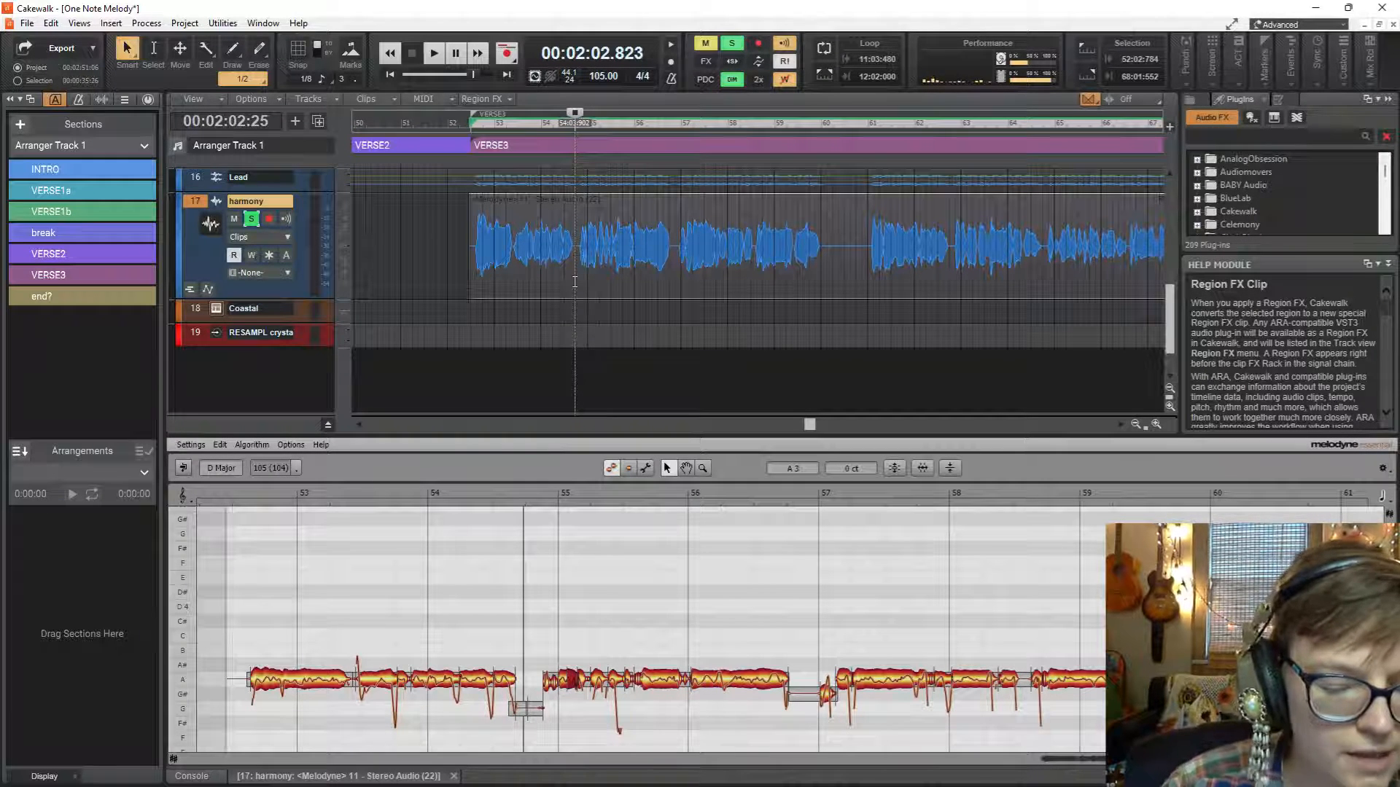
key(space)
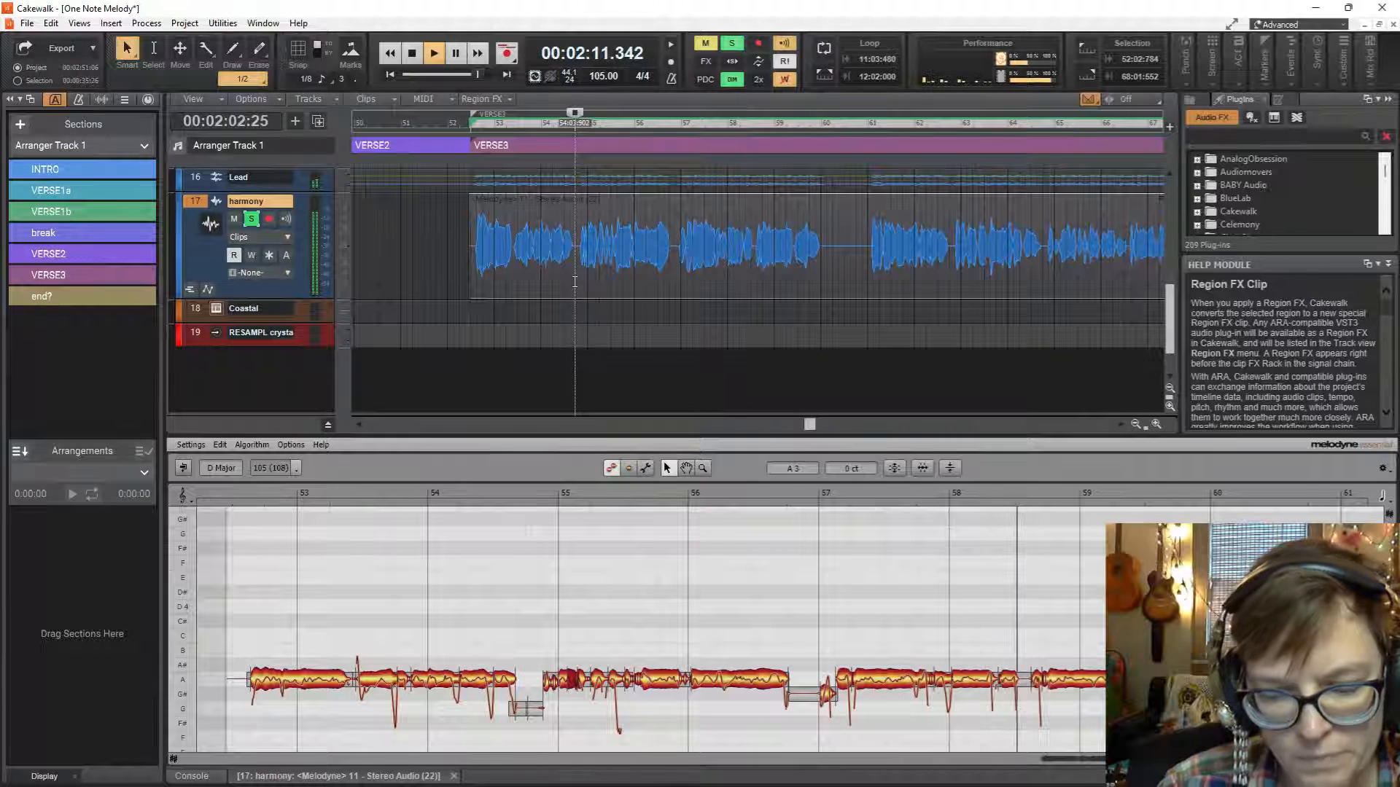
key(space)
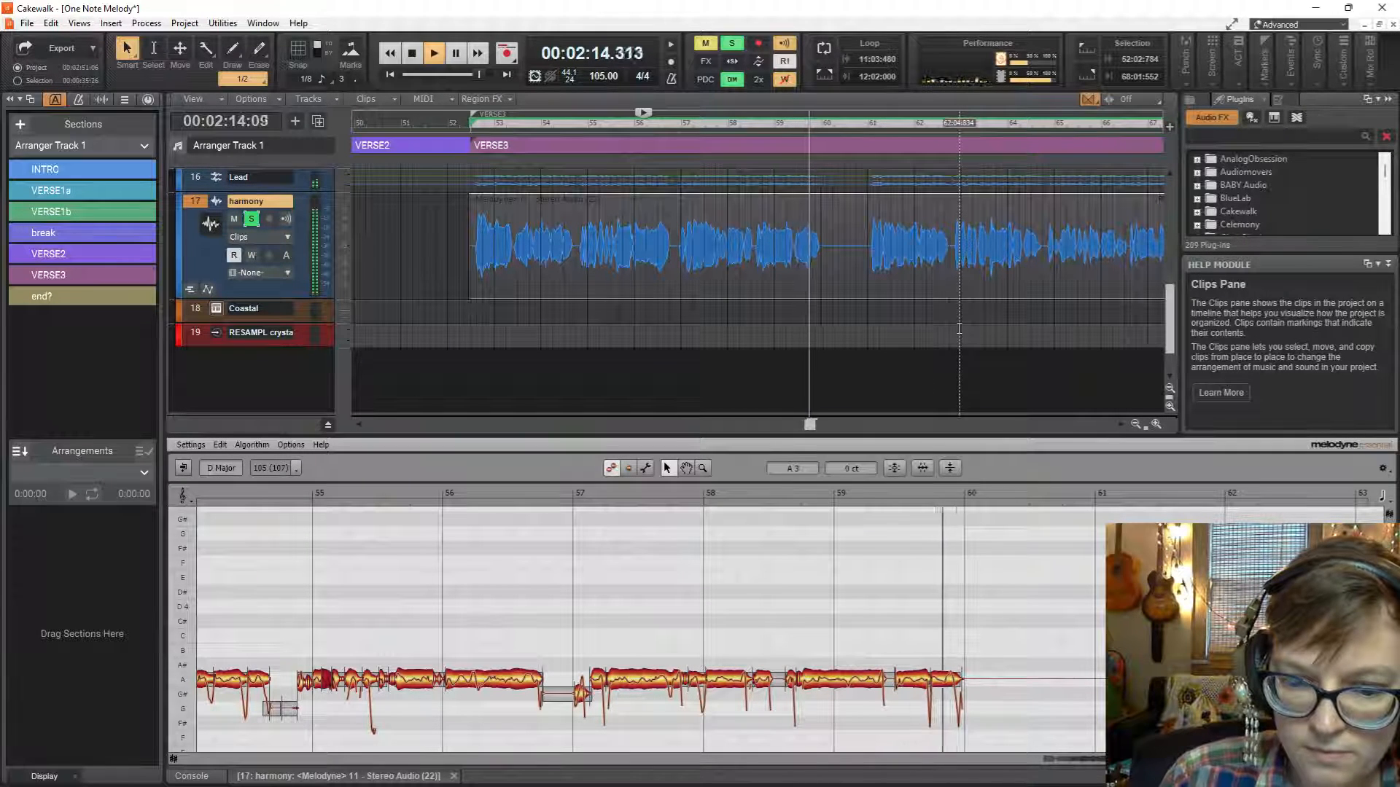
key(space)
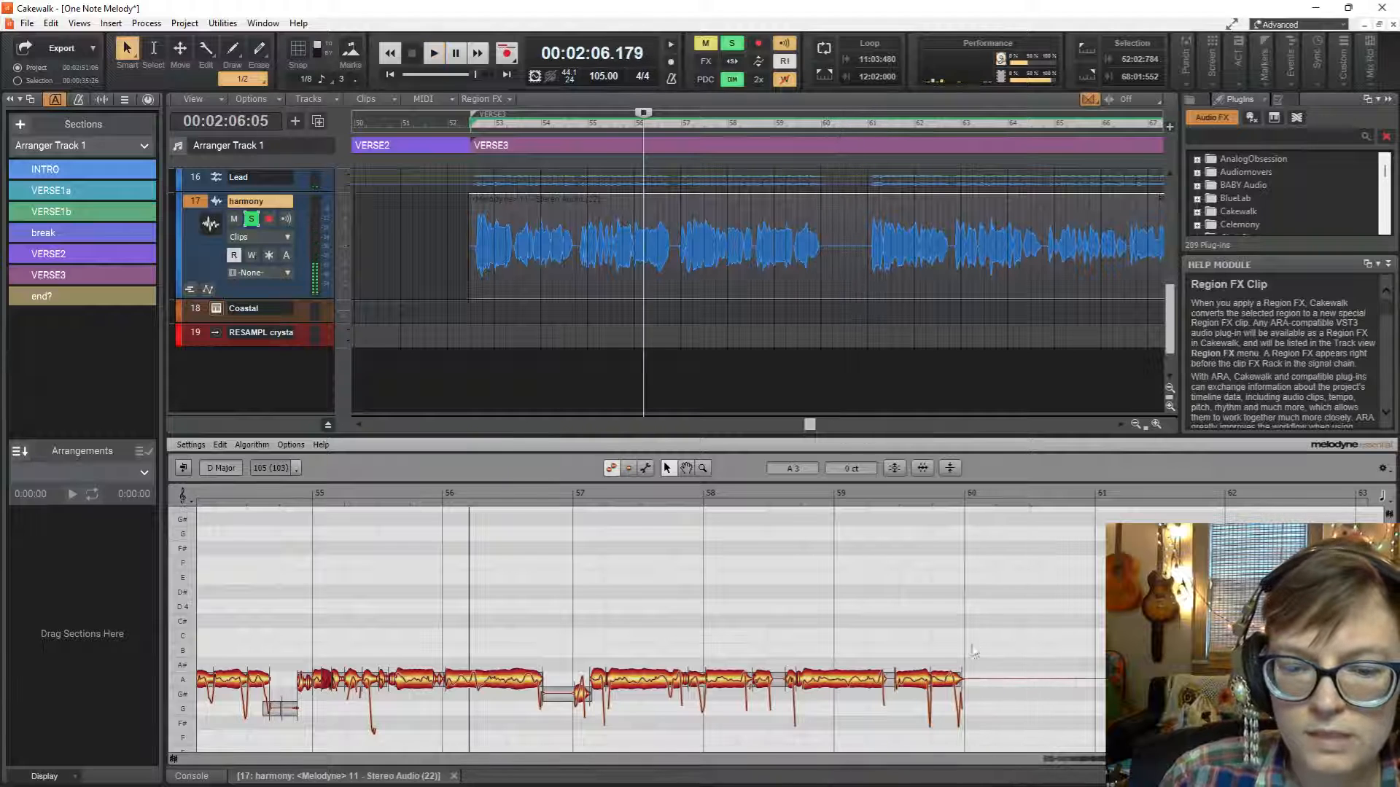
Separate the end of the last harmony note before bar 60, correct its pitch drift and replay the passage.
click(951, 688)
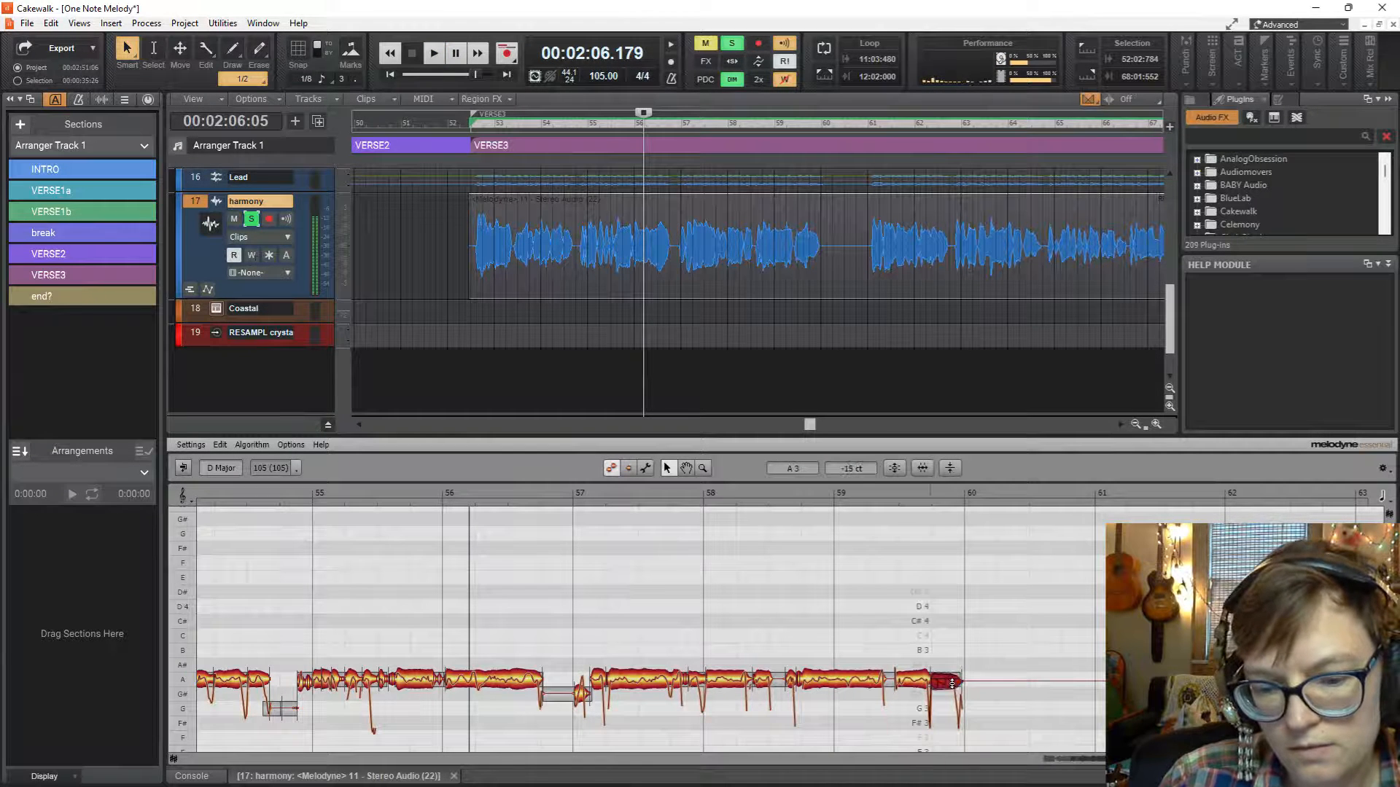
click(806, 292)
key(space)
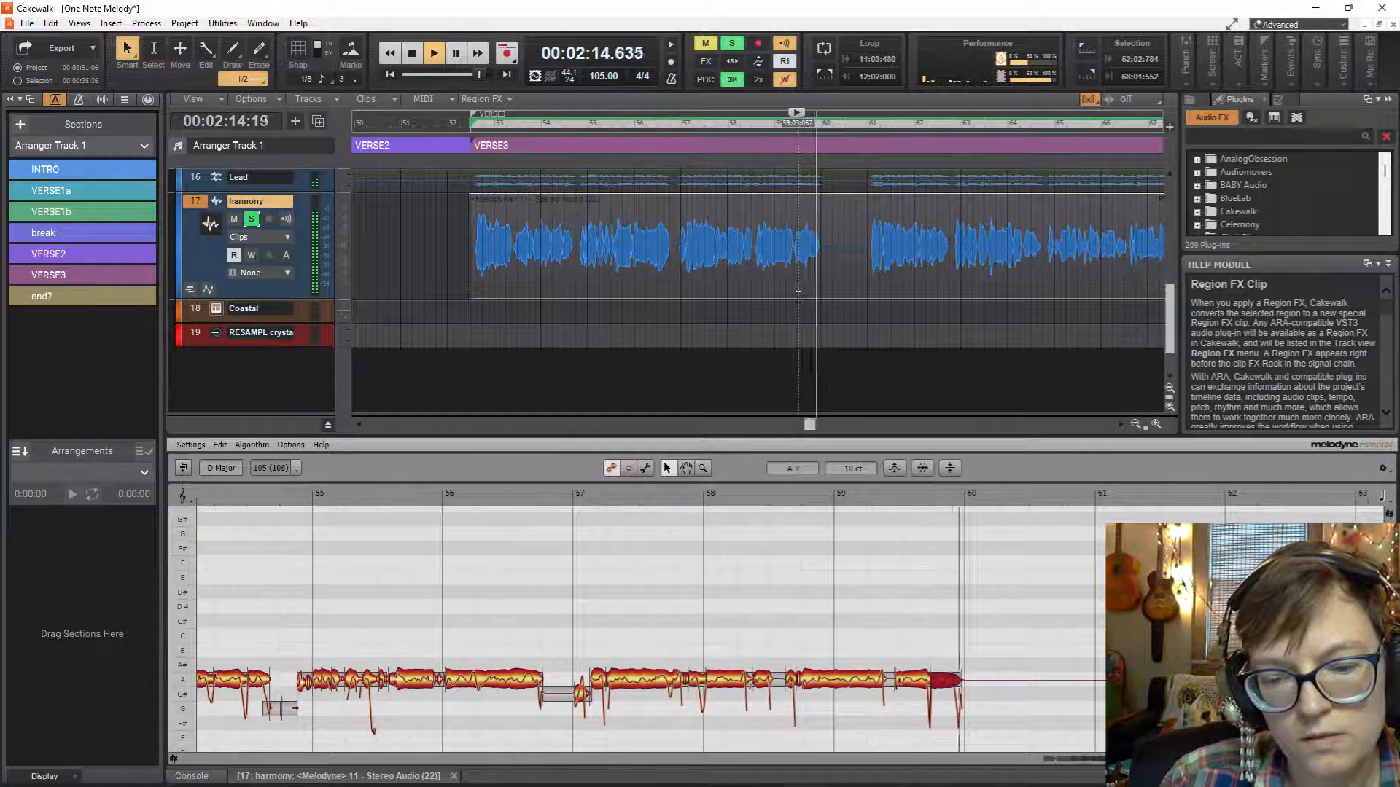
key(space)
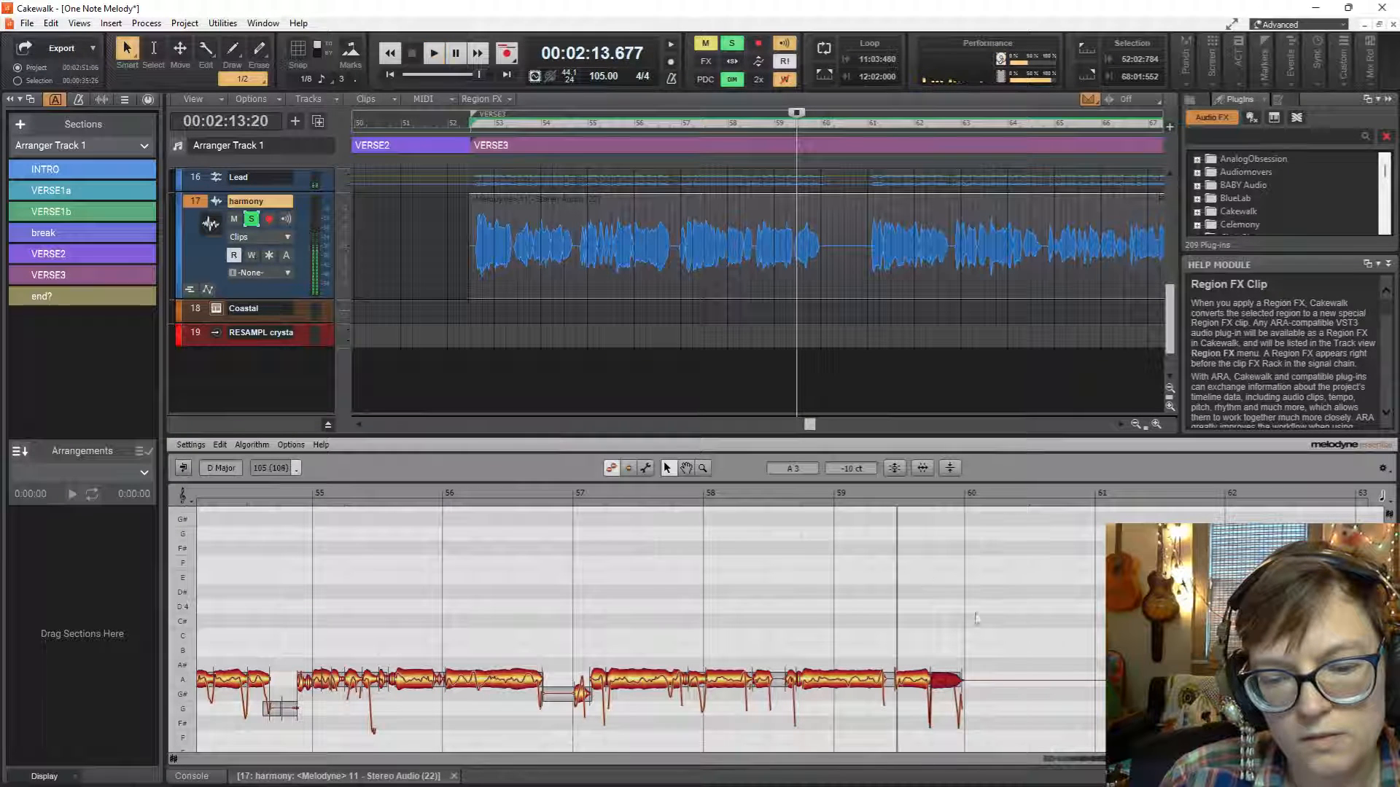
click(896, 468)
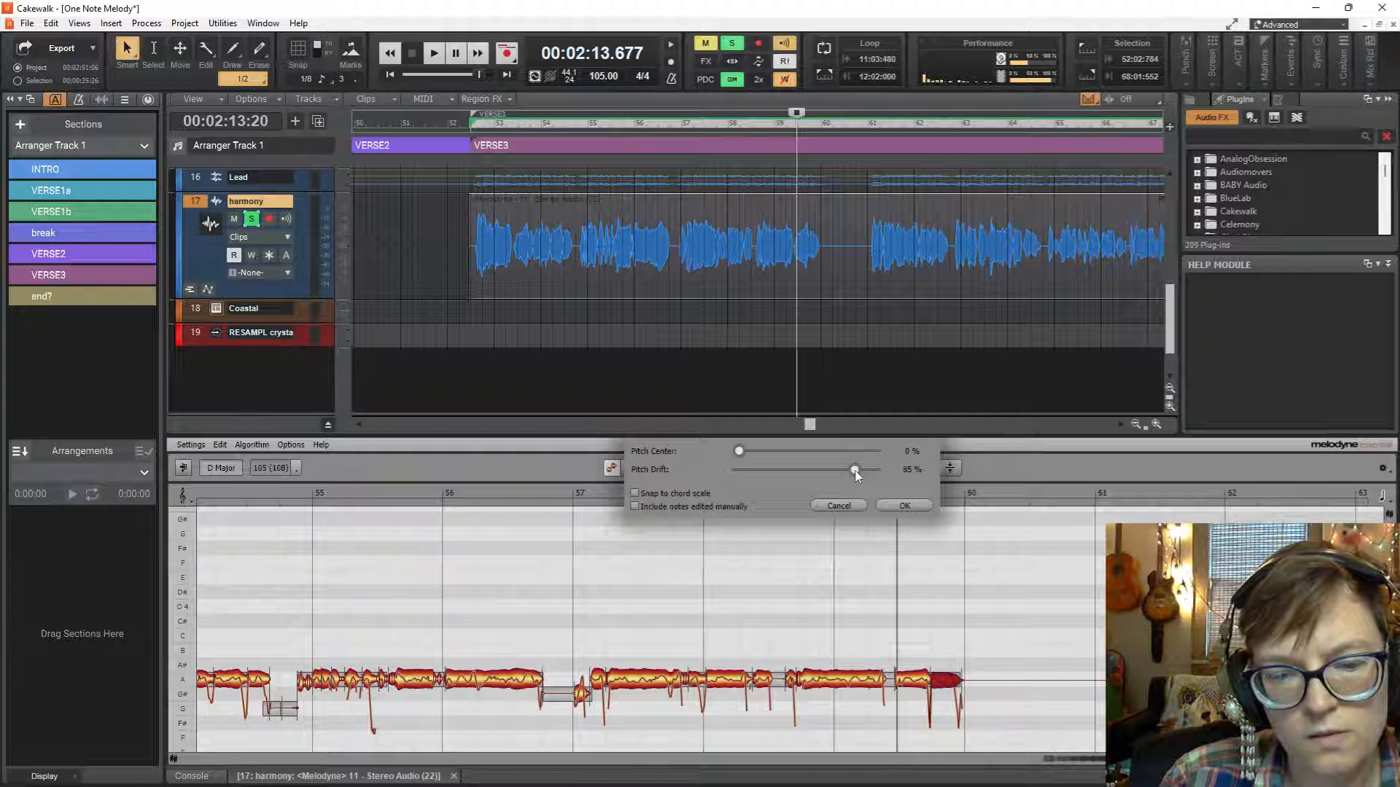
click(904, 505)
key(space)
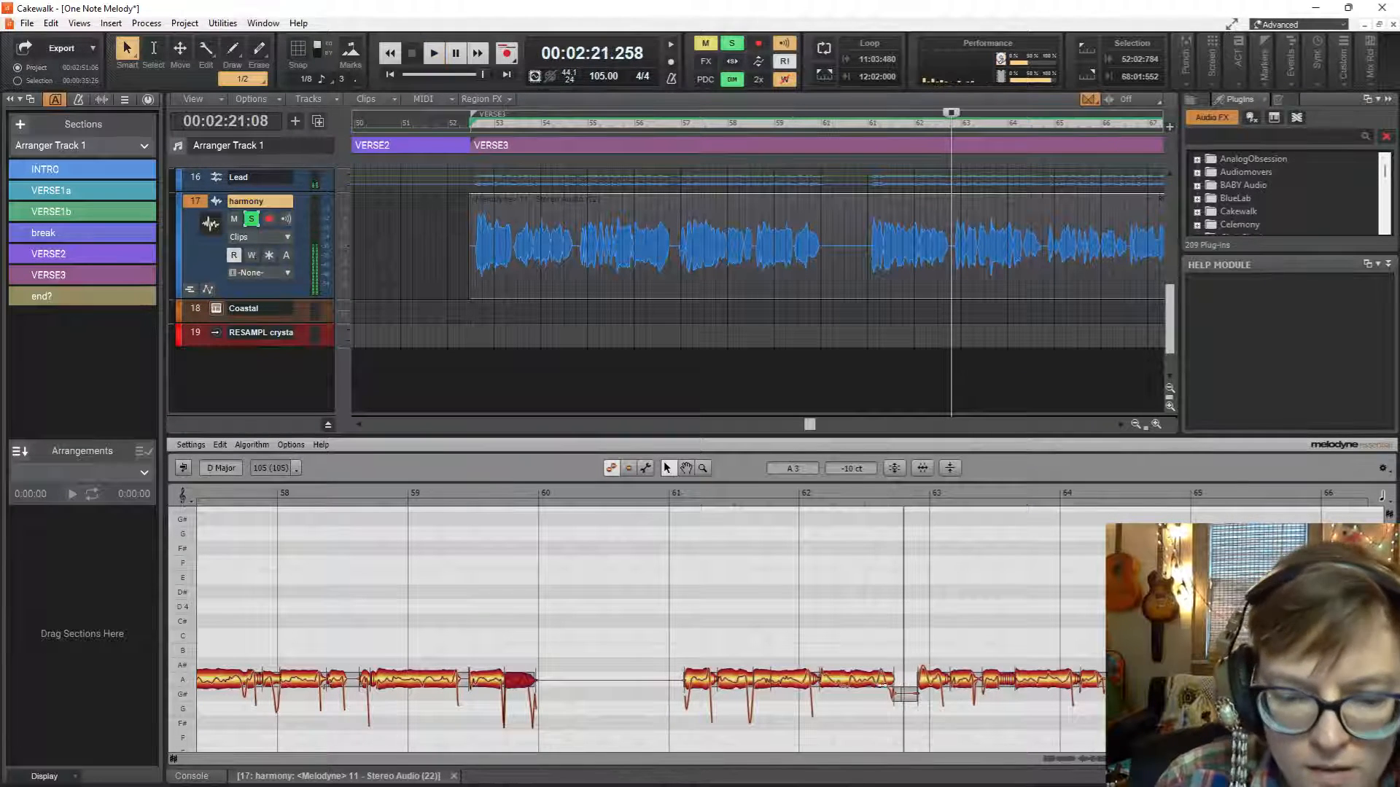
Fine-tune the harmony notes just after bar 62 to A3 and replay from 61:04:475.
drag(849, 677, 848, 673)
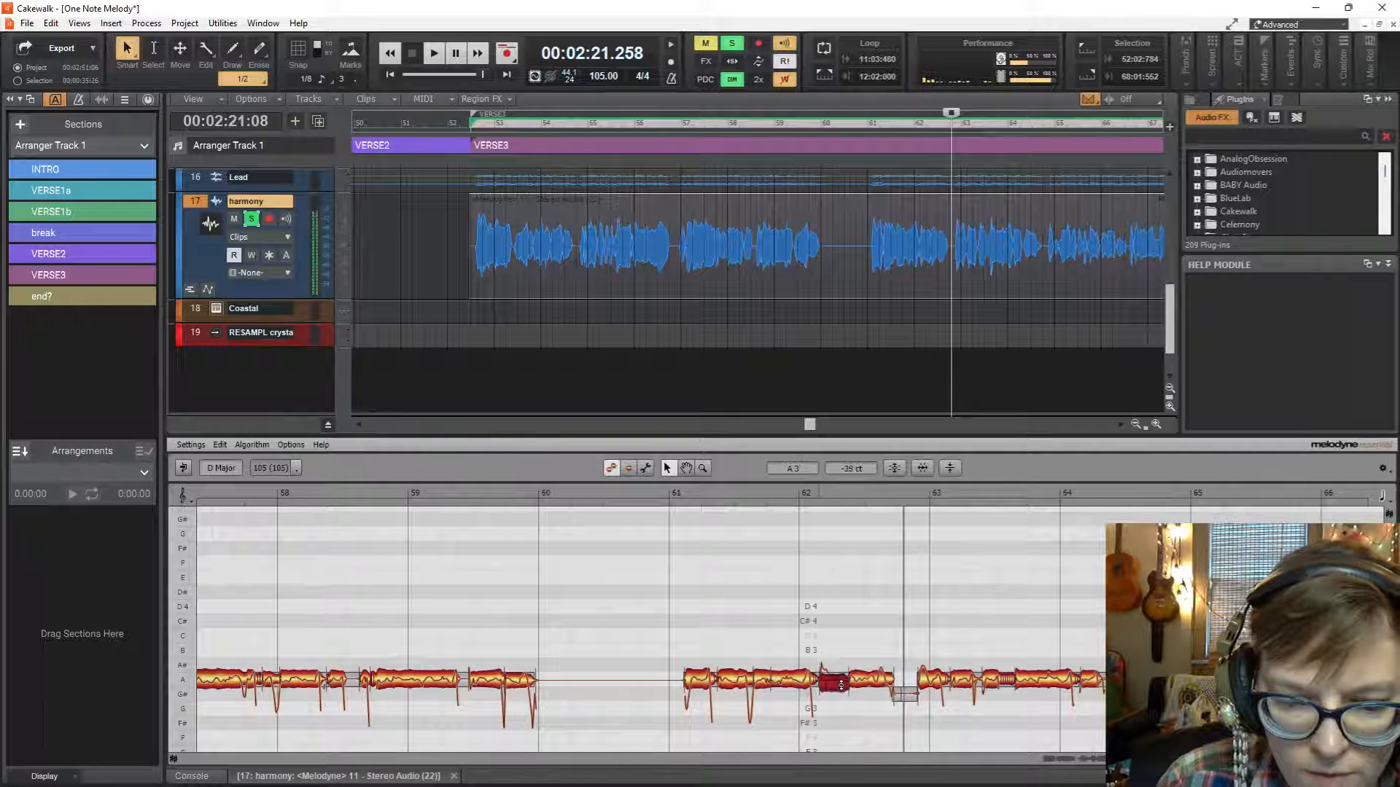
click(872, 678)
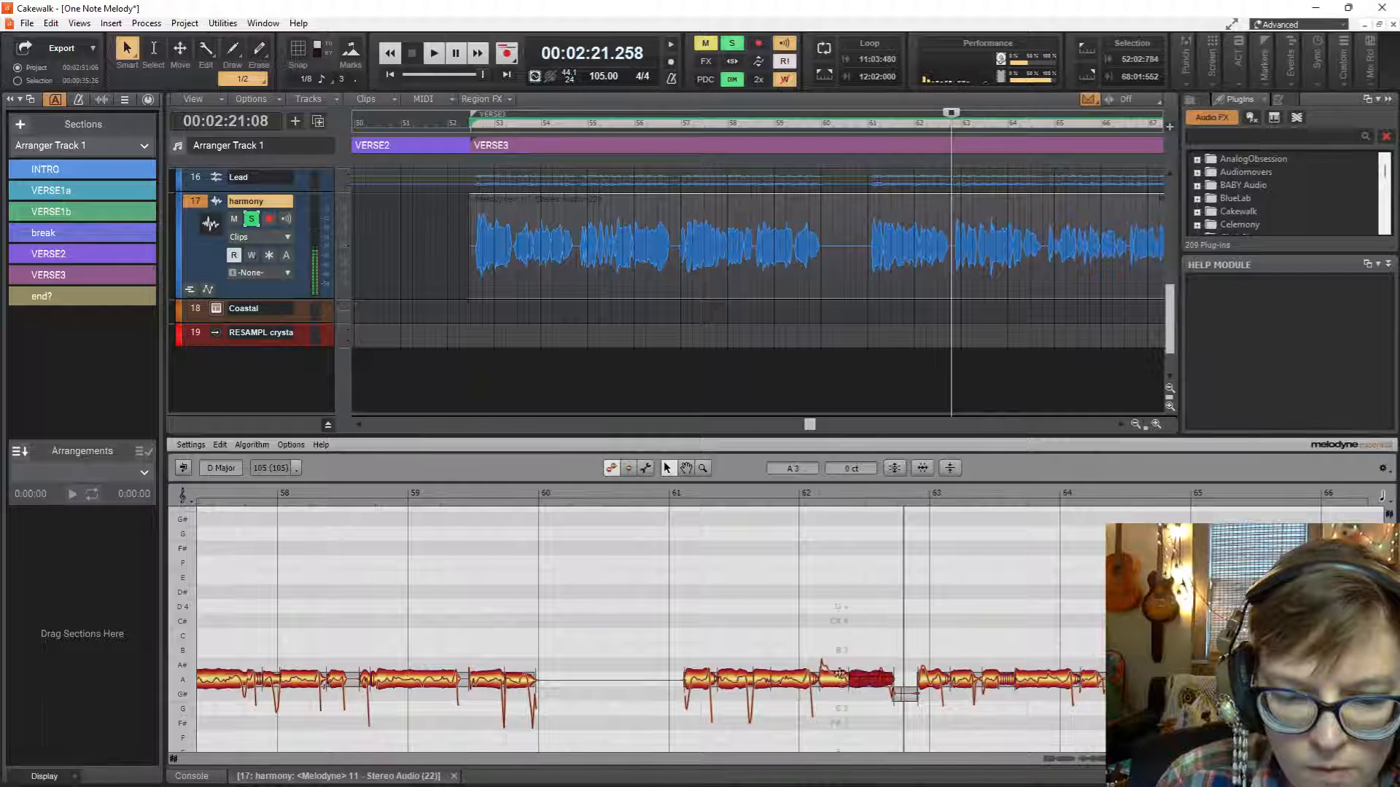
scroll(916, 326, down, 1)
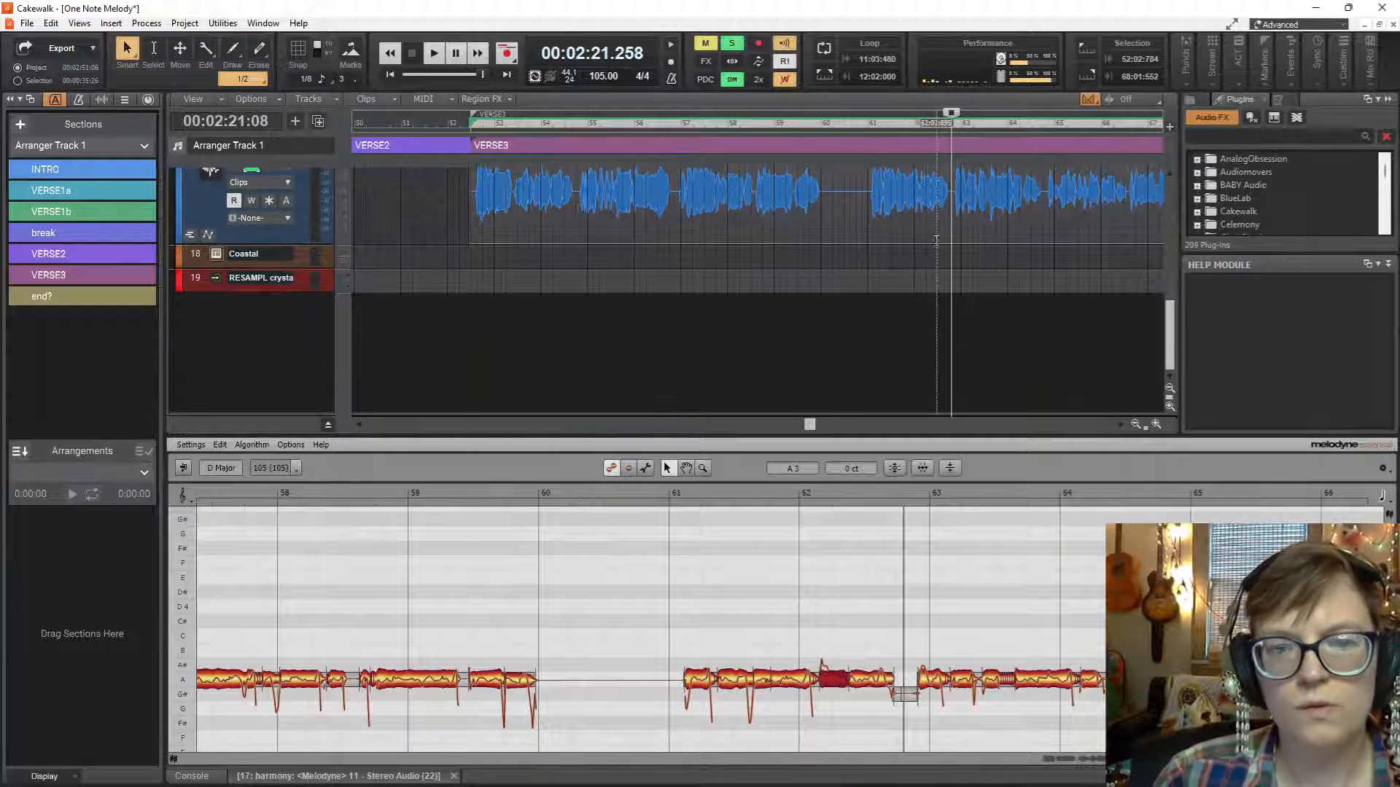
click(908, 250)
key(space)
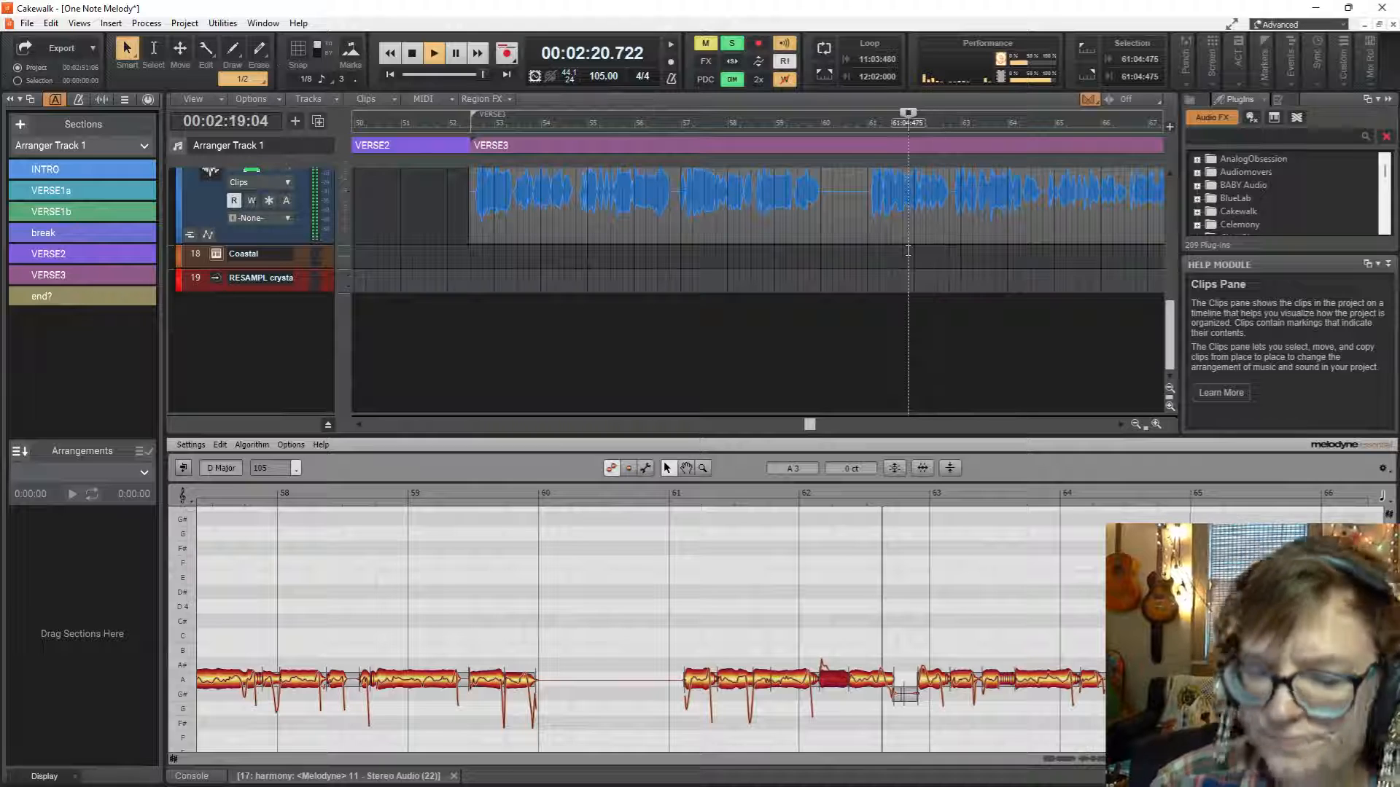
key(space)
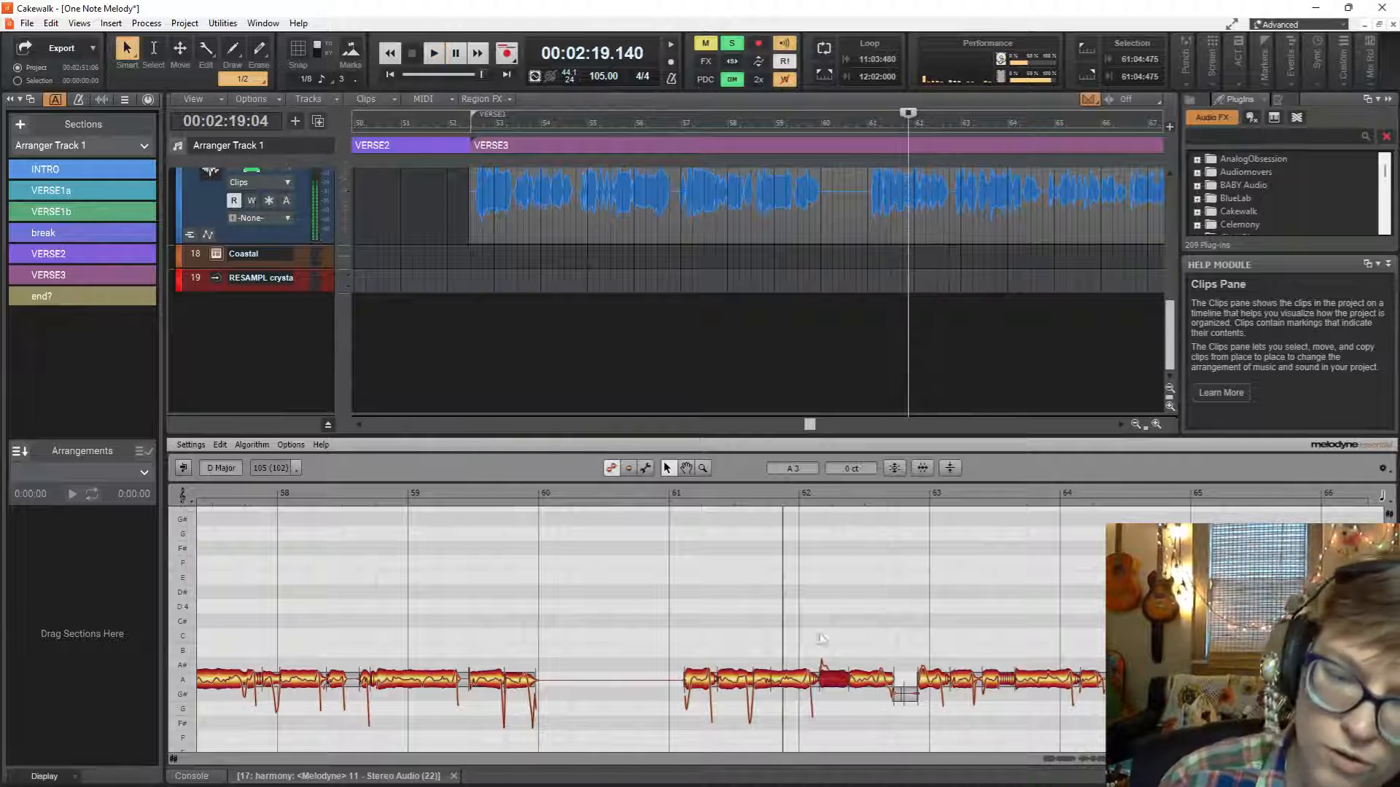
Split off the beginning of the note just after bar 62, centre it on A3 at 0 ct and replay it.
scroll(823, 641, up, 1)
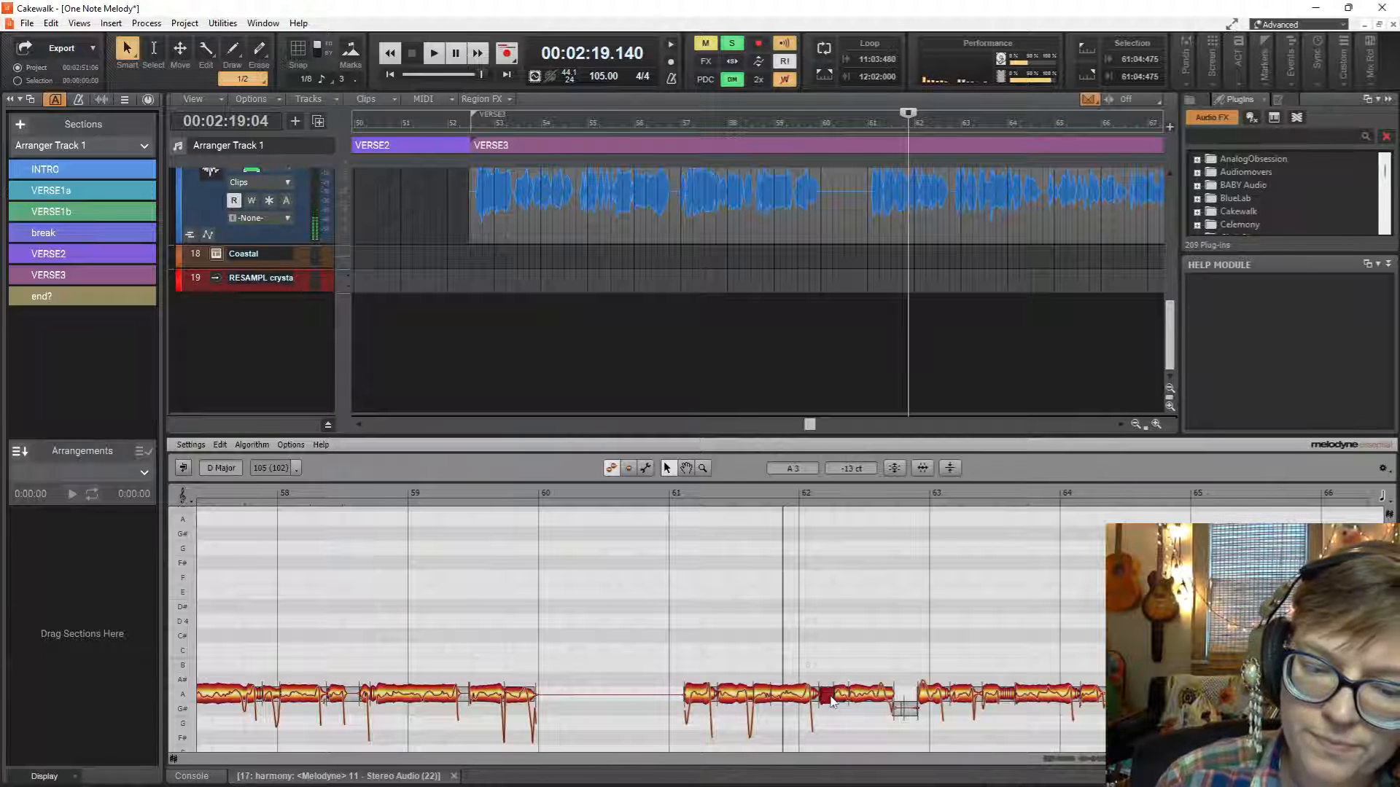
key(space)
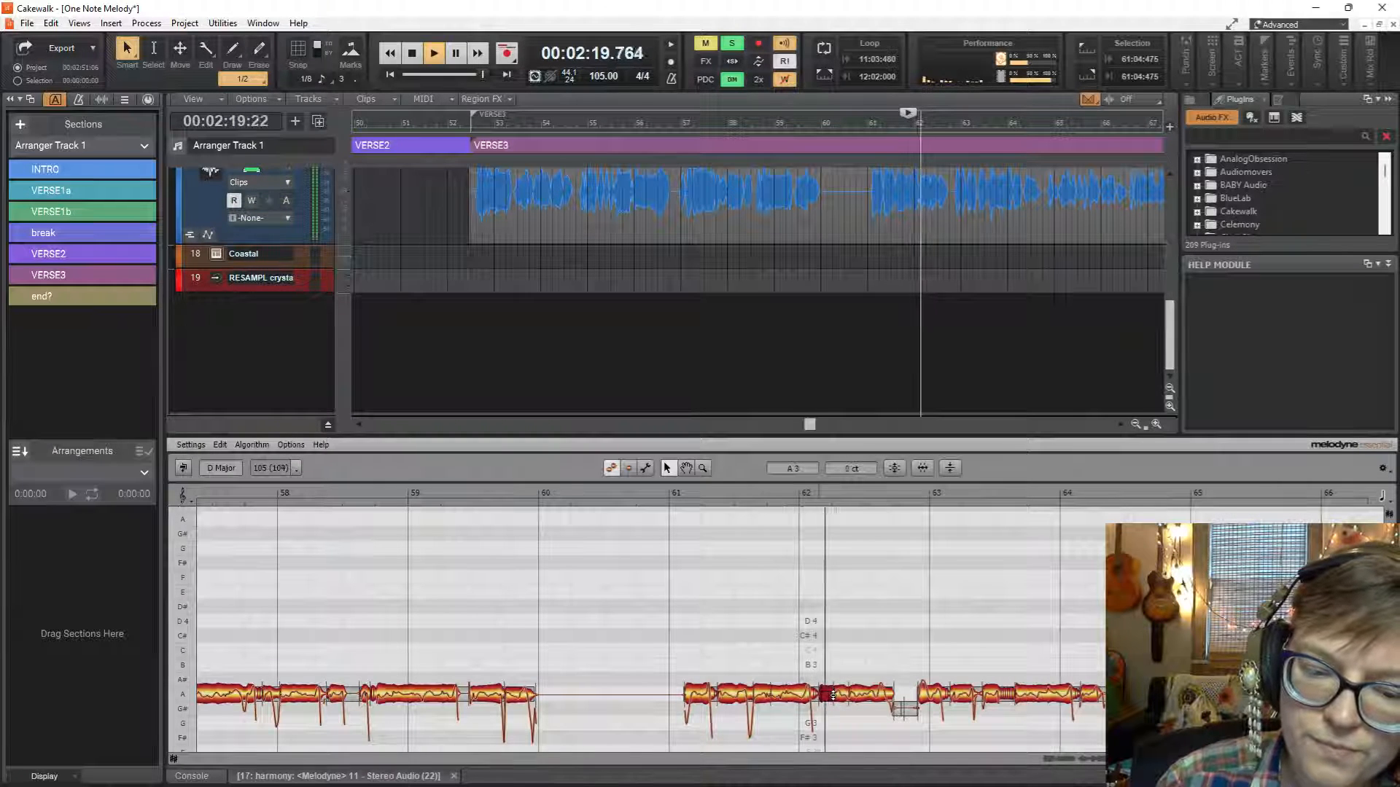
key(space)
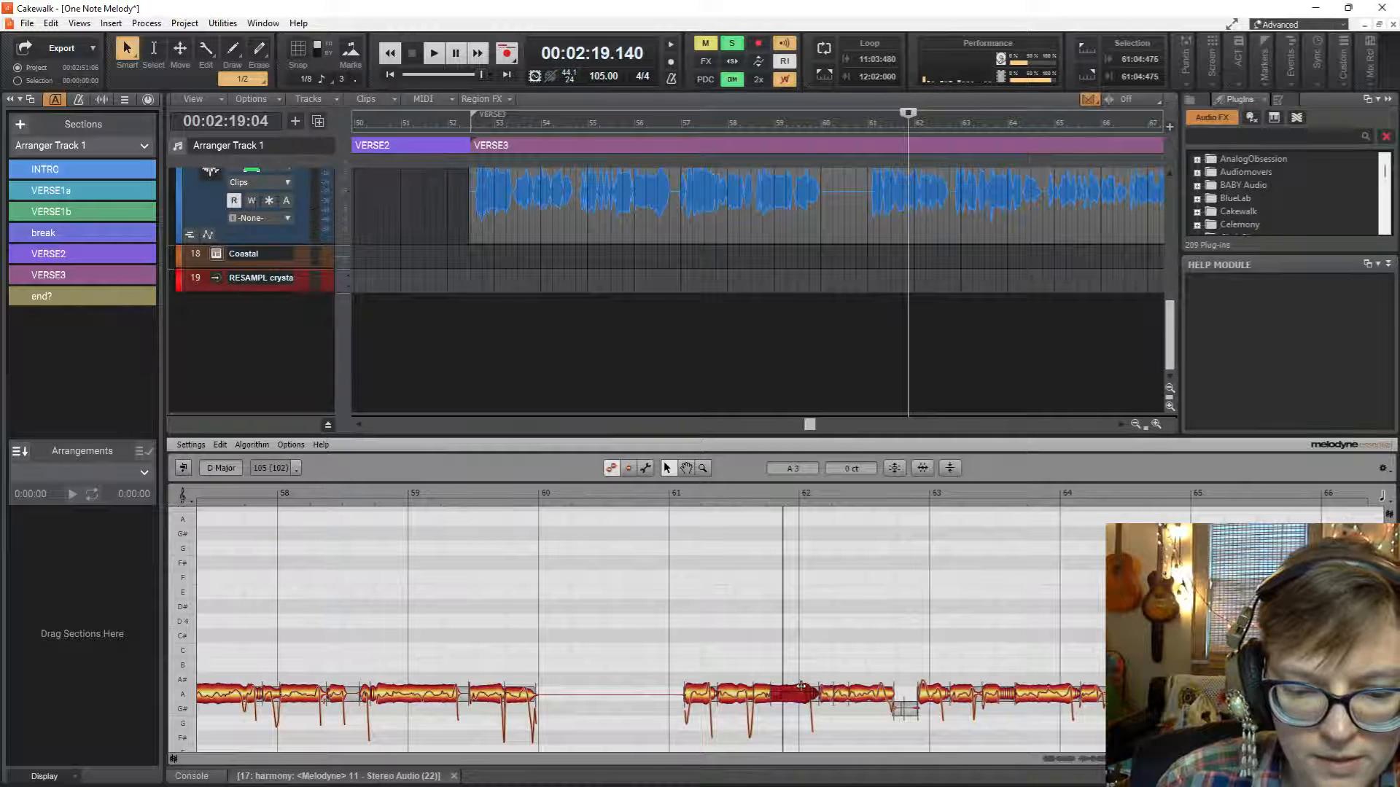
Set the short note tail just after bar 62 to A3 at -35 ct and replay it.
click(810, 699)
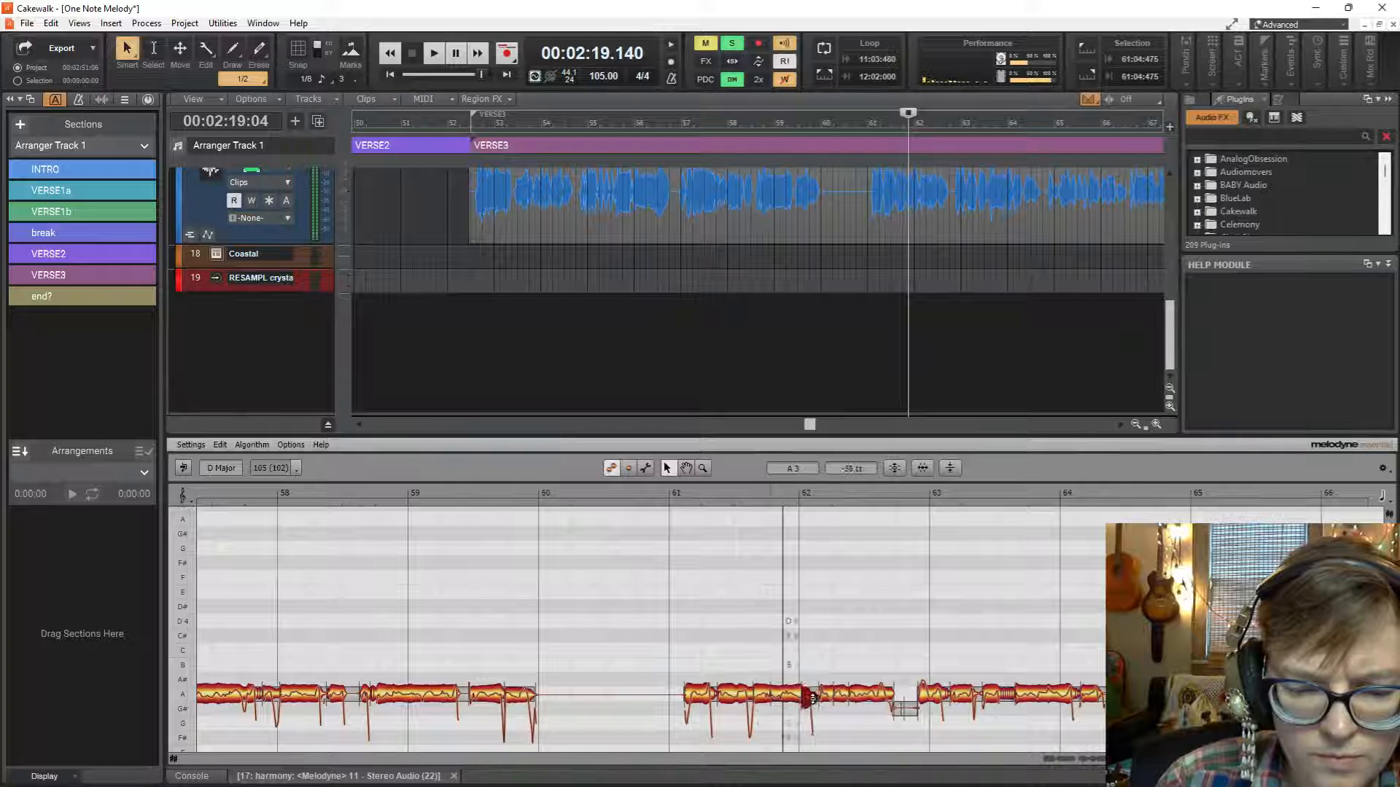
key(space)
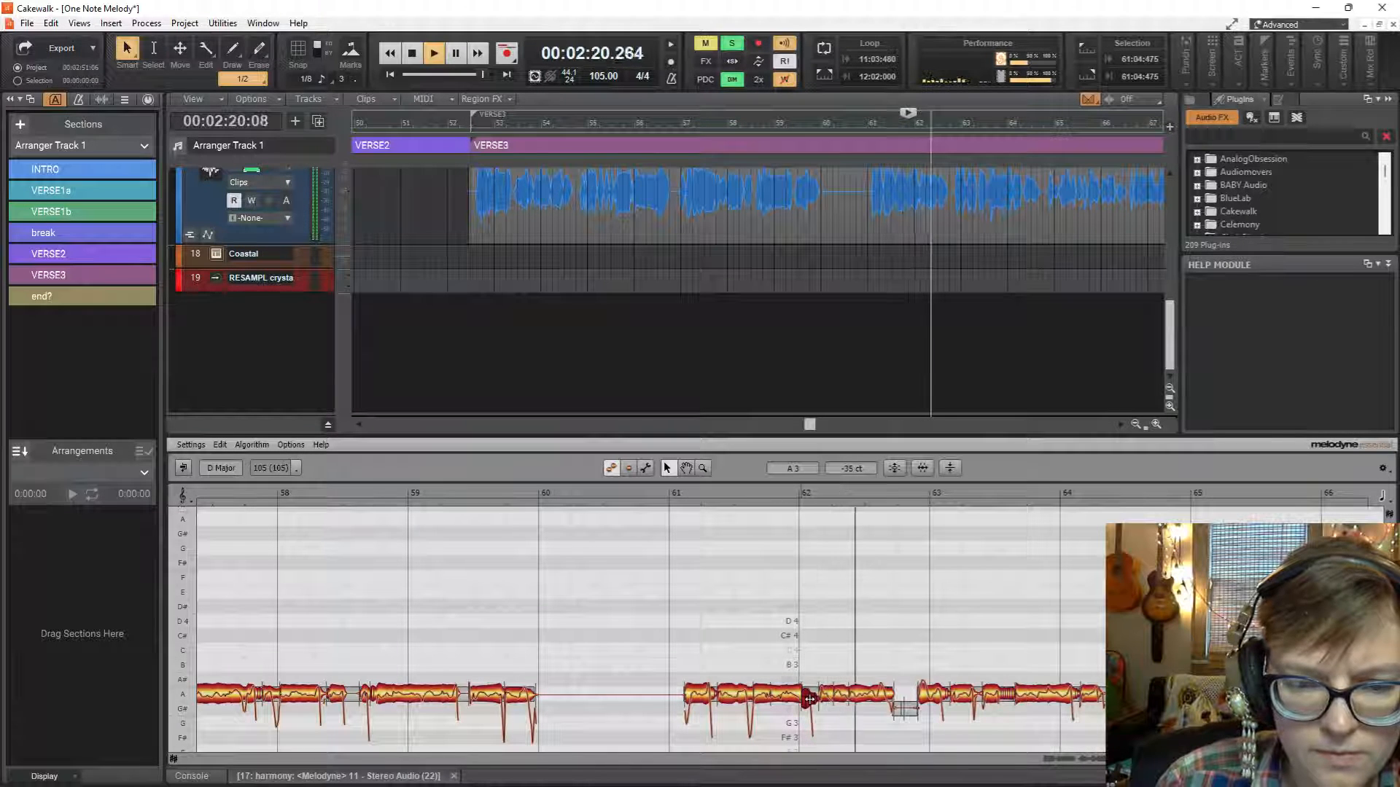
key(space)
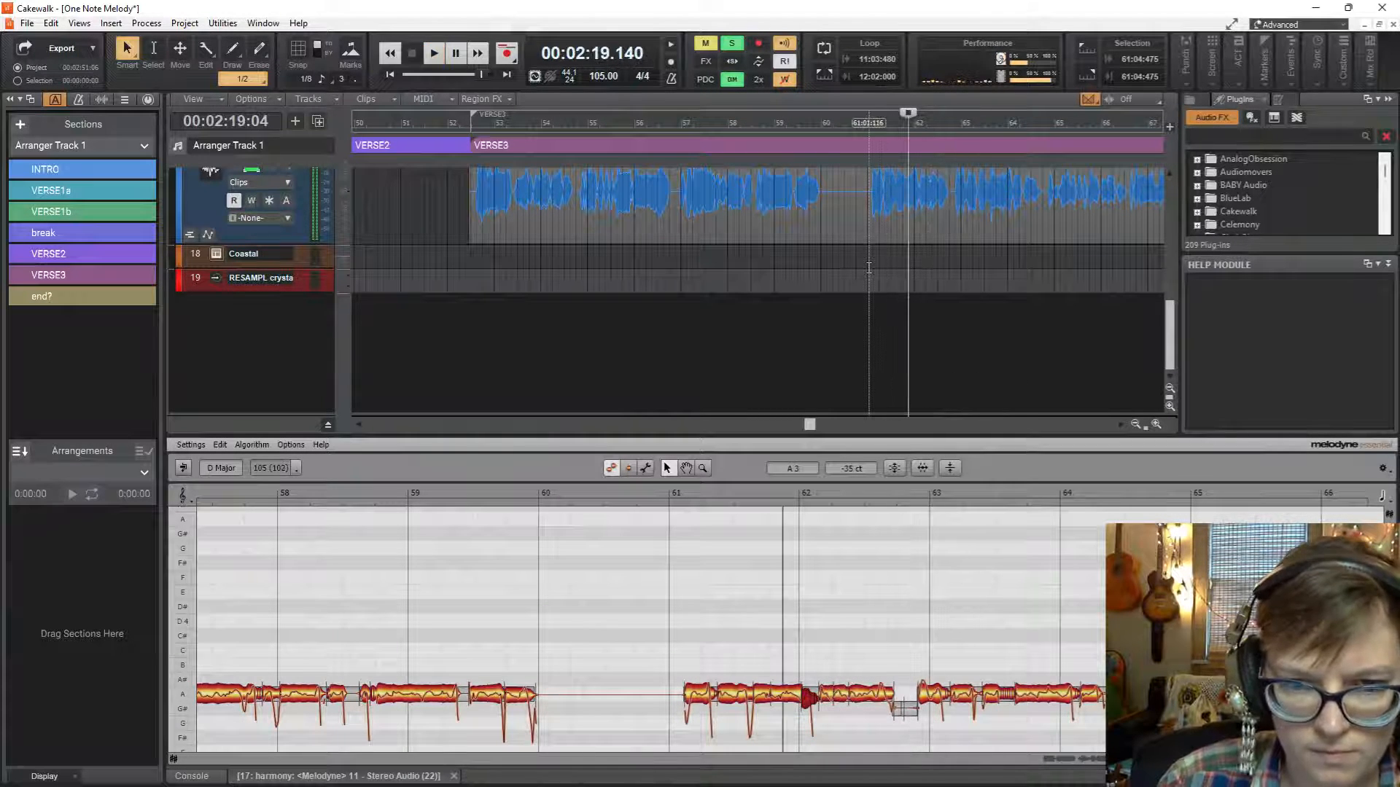
Play the harmony from 61:01:116, tune the short note just after bar 63 to A3 at 0 ct and replay the passage.
click(868, 267)
key(space)
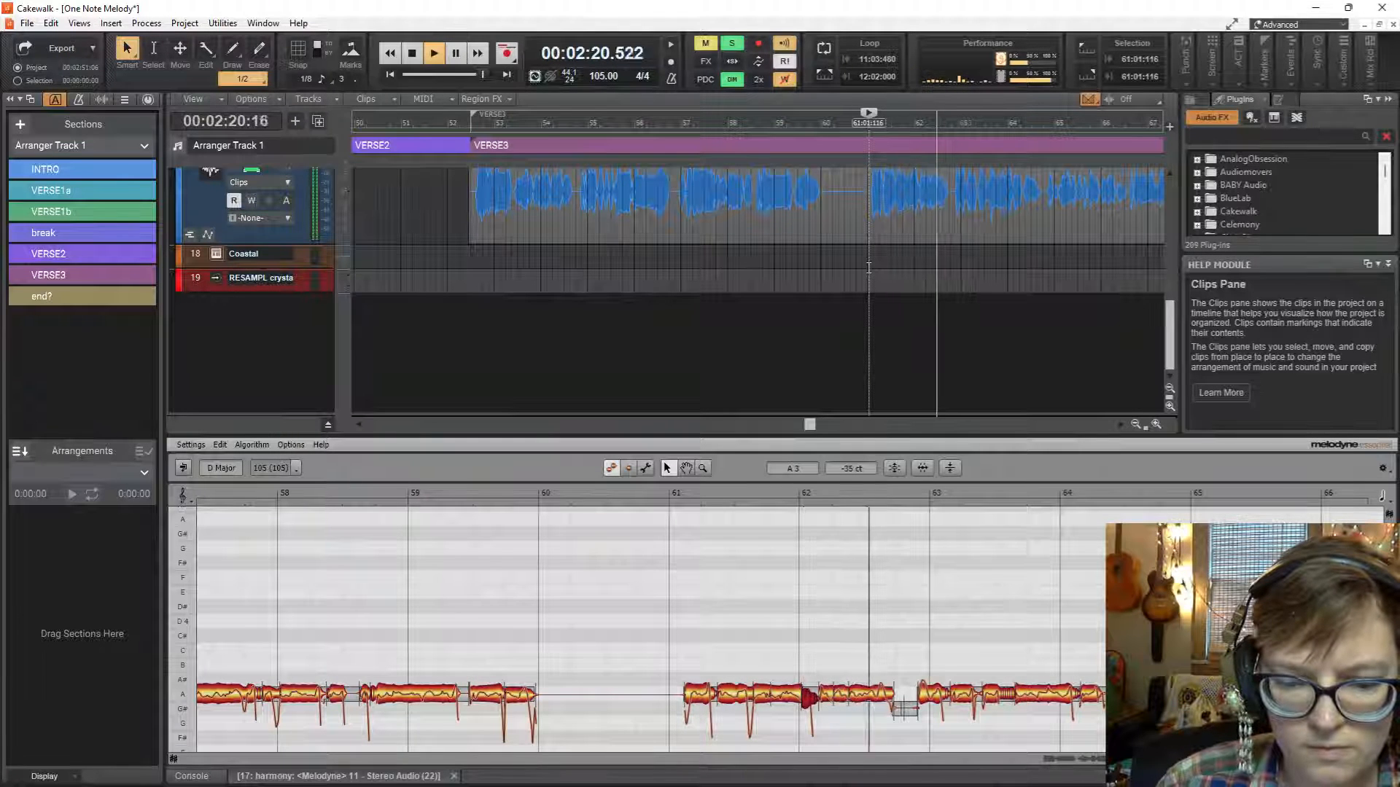
key(space)
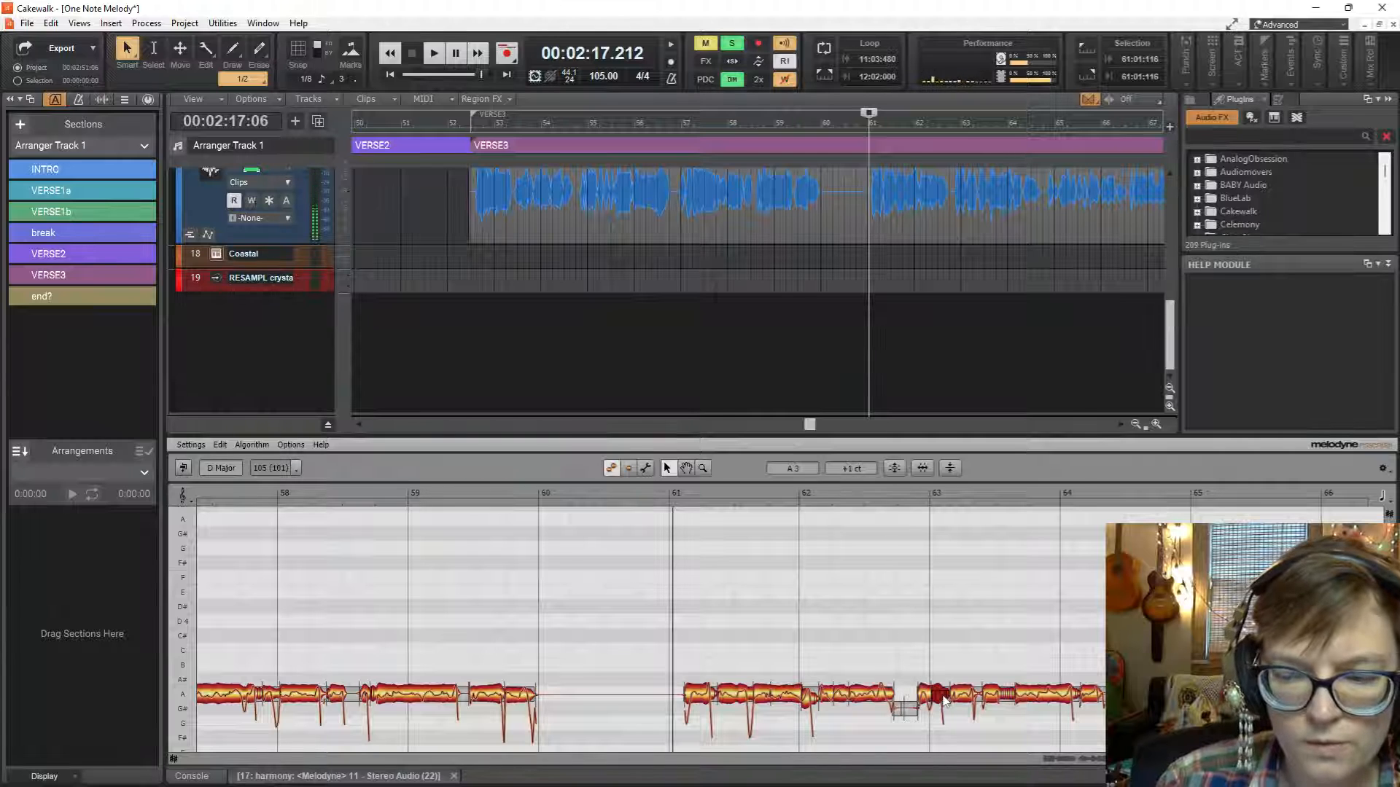
key(space)
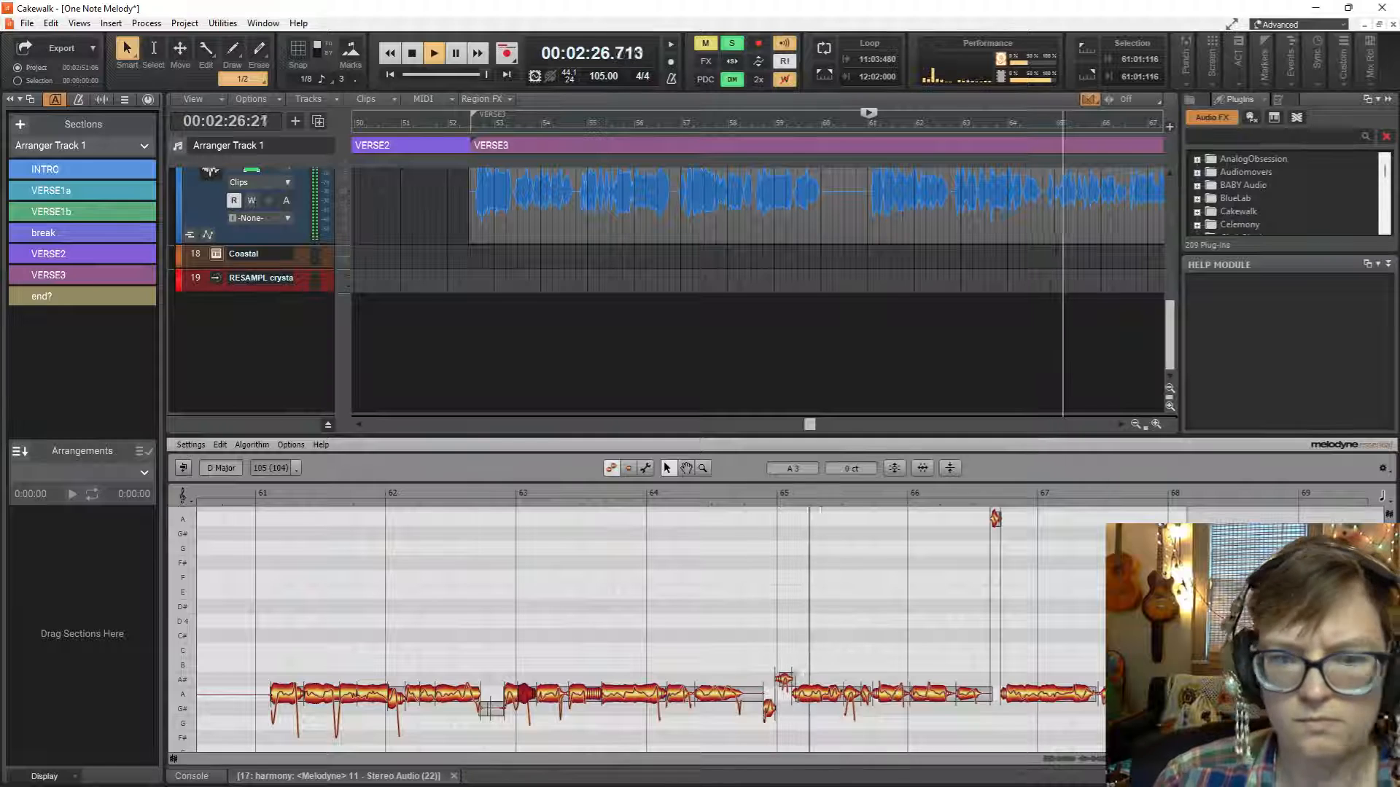
key(space)
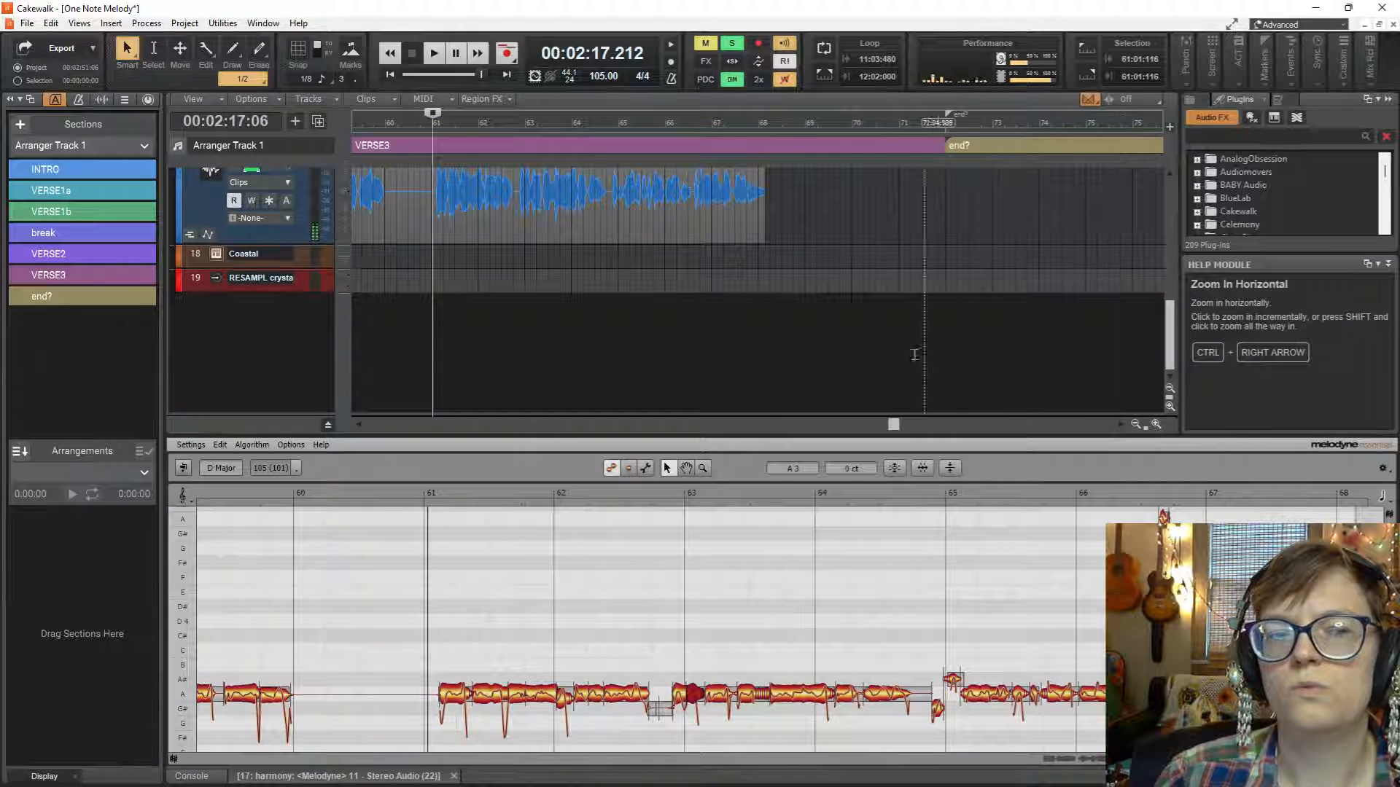
Disable Dim Solo and play the soloed harmony track from 61:01:116.
scroll(539, 219, up, 5)
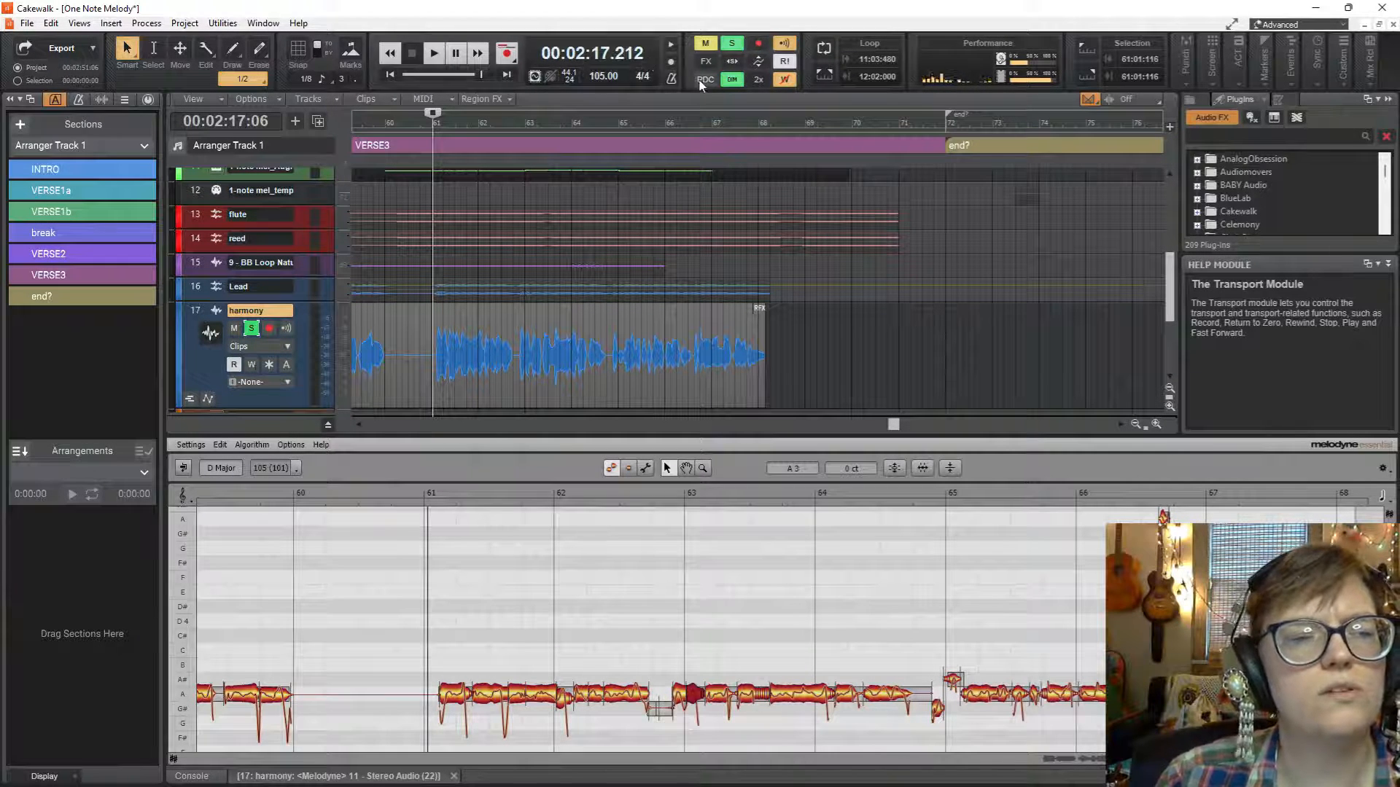
click(731, 79)
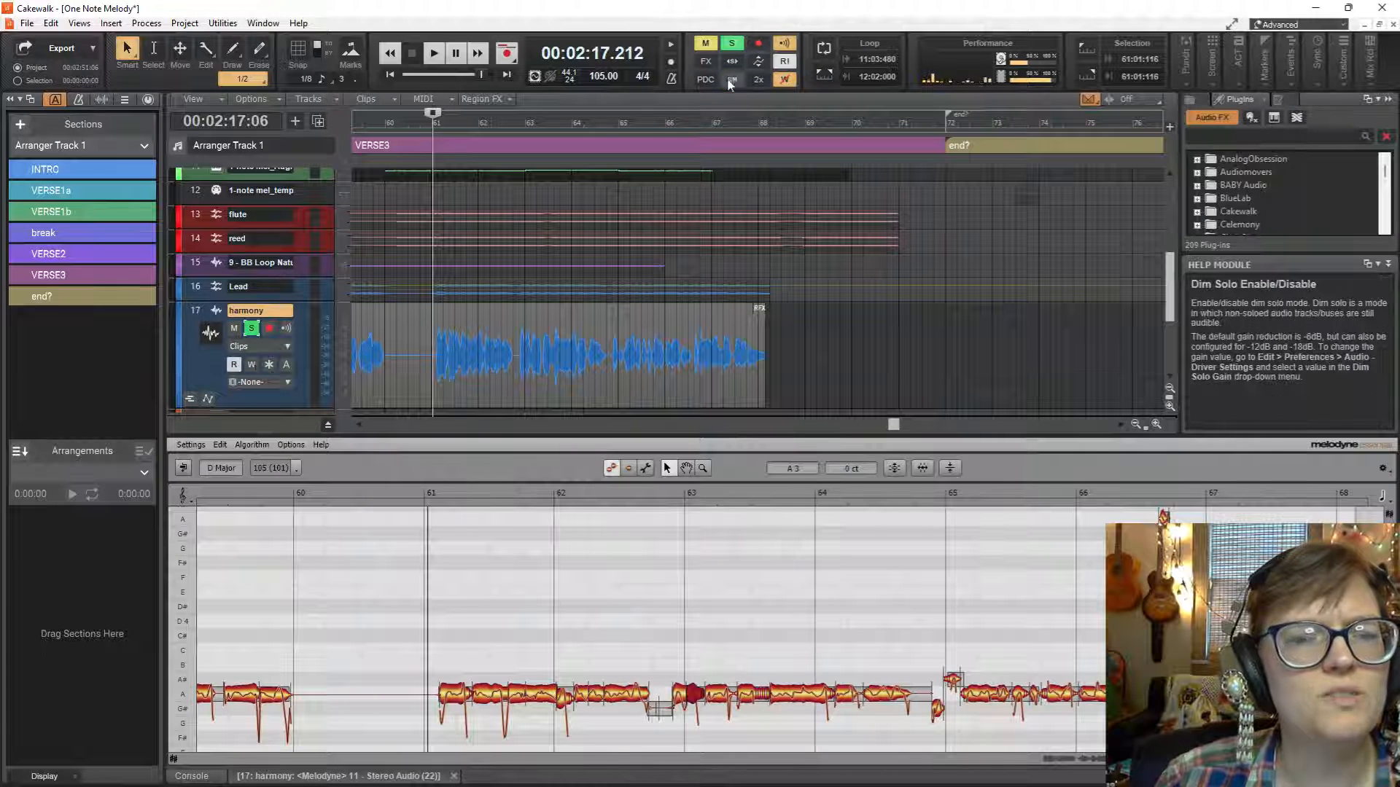
key(space)
scroll(573, 306, down, 2)
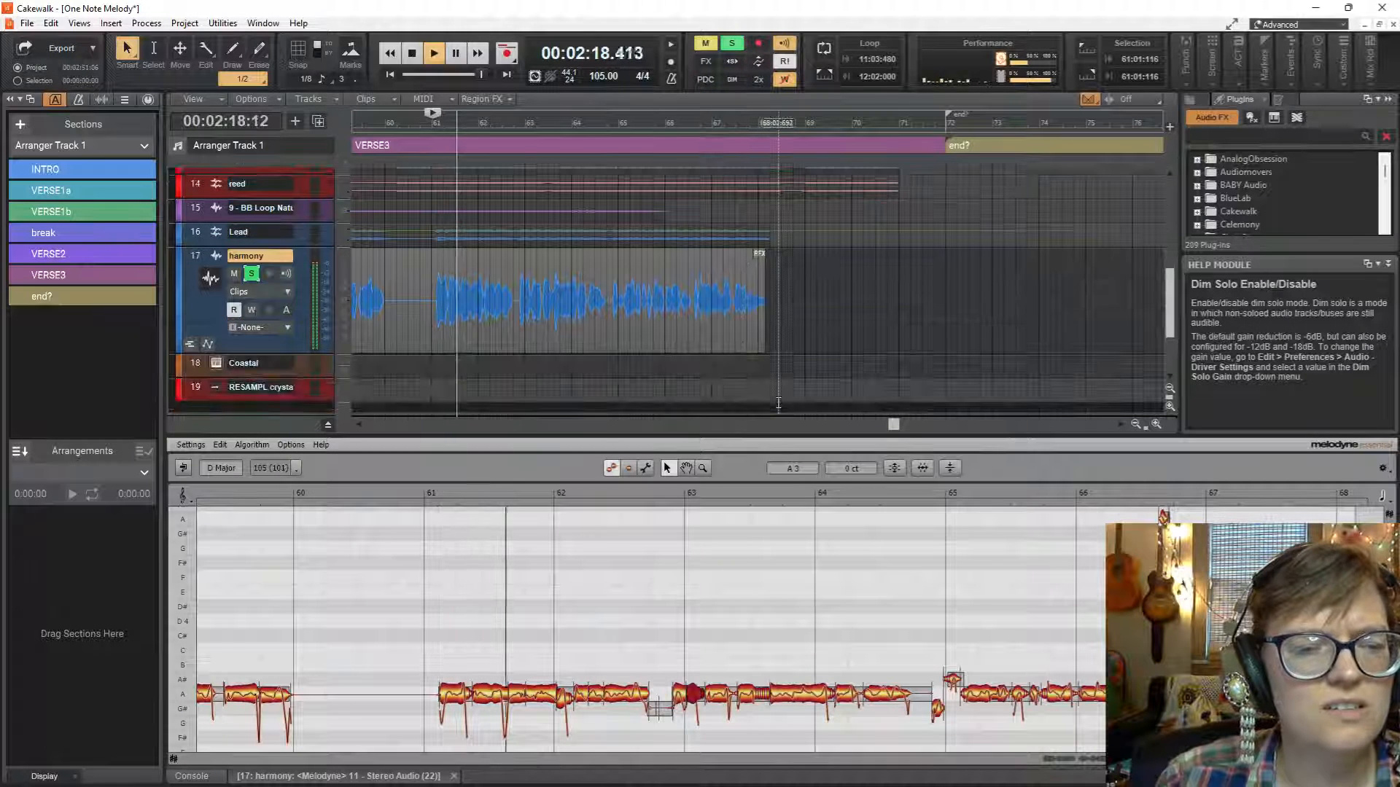
Play the harmony from about bar 64 and again from 63:03:816 to check the tuning up to the clip's end.
click(573, 350)
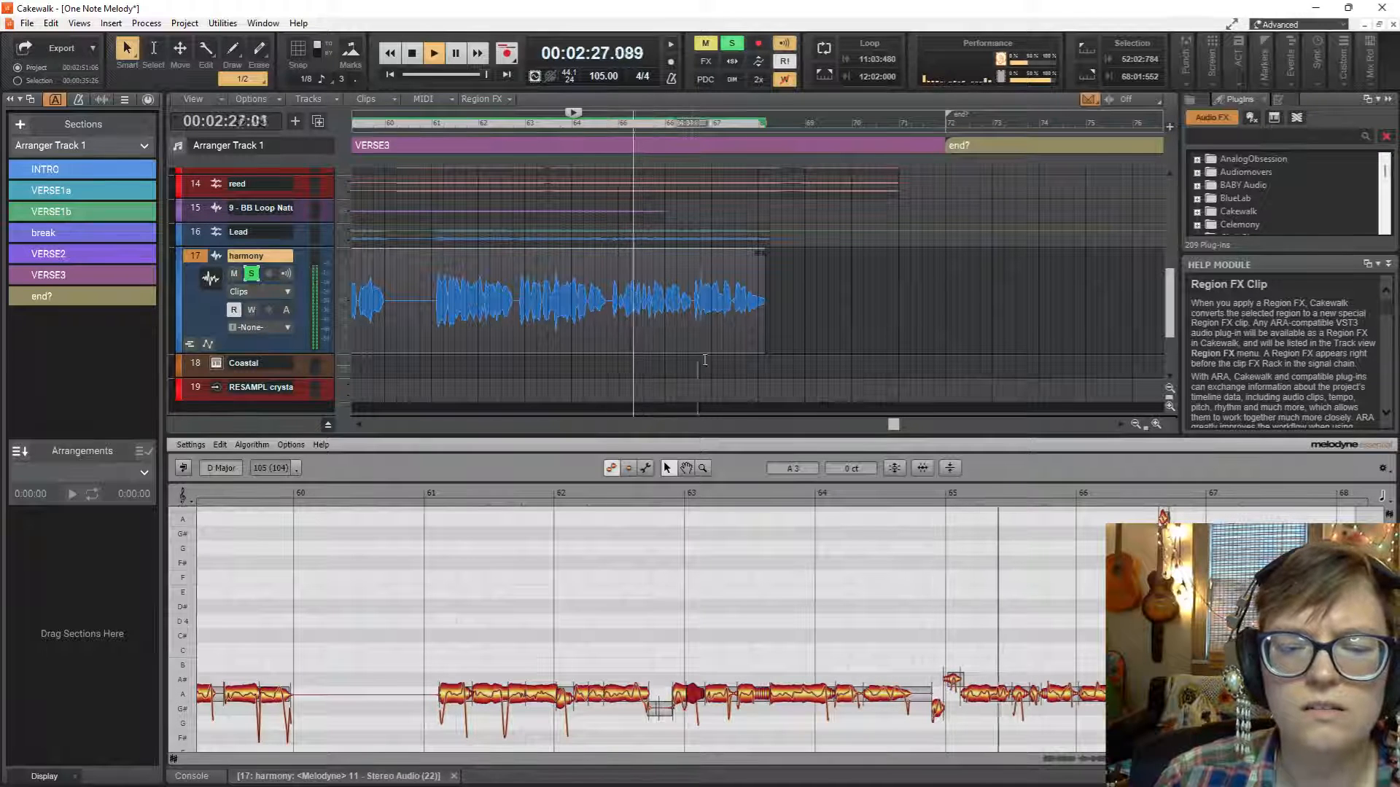
key(space)
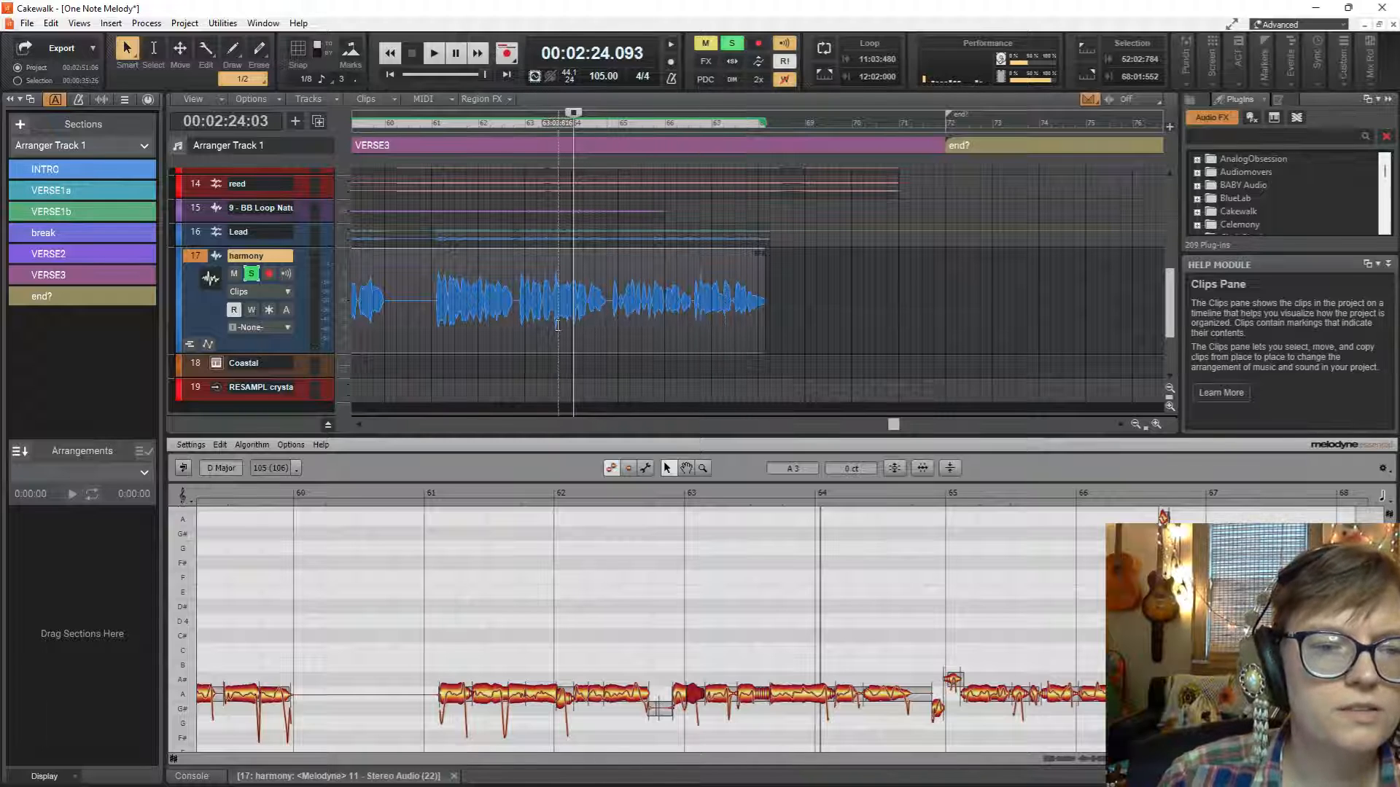
key(space)
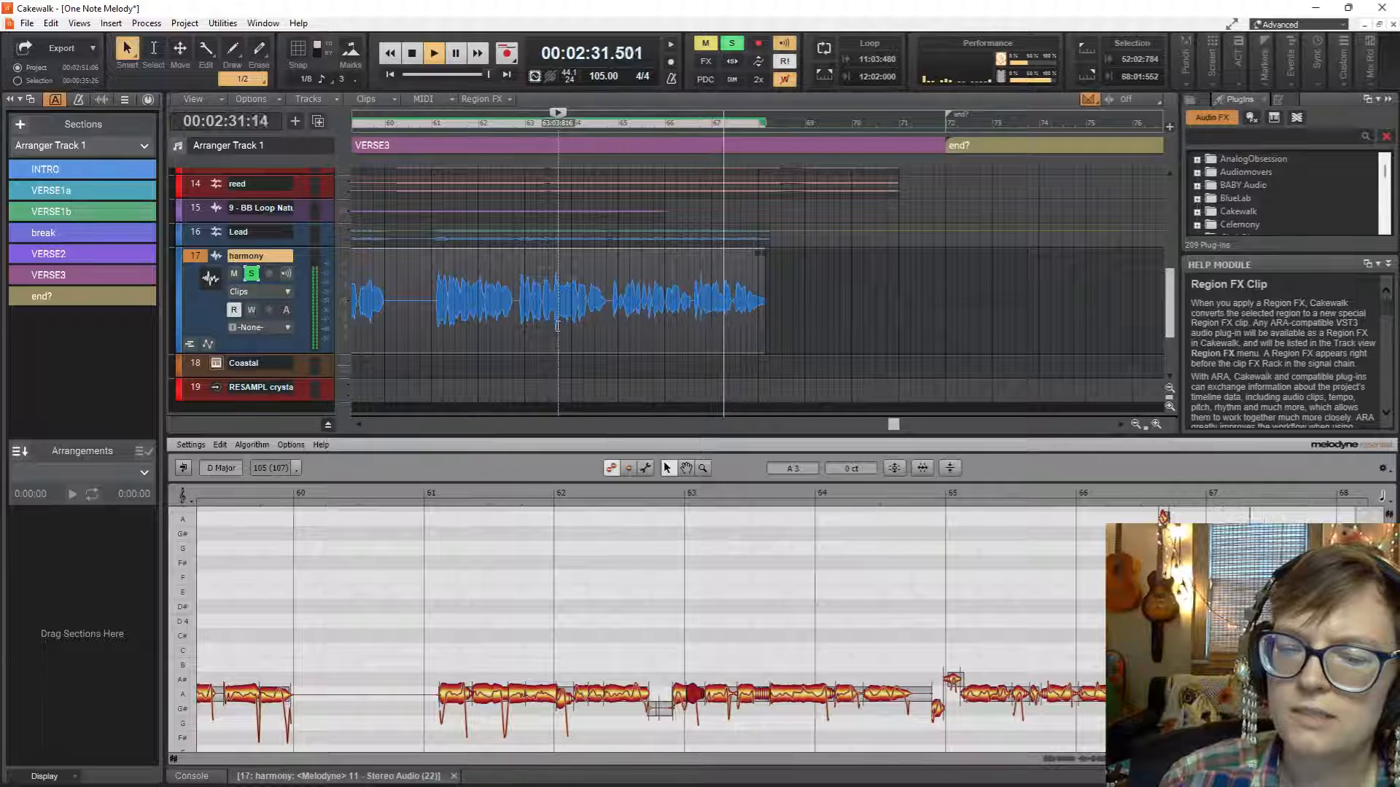
key(space)
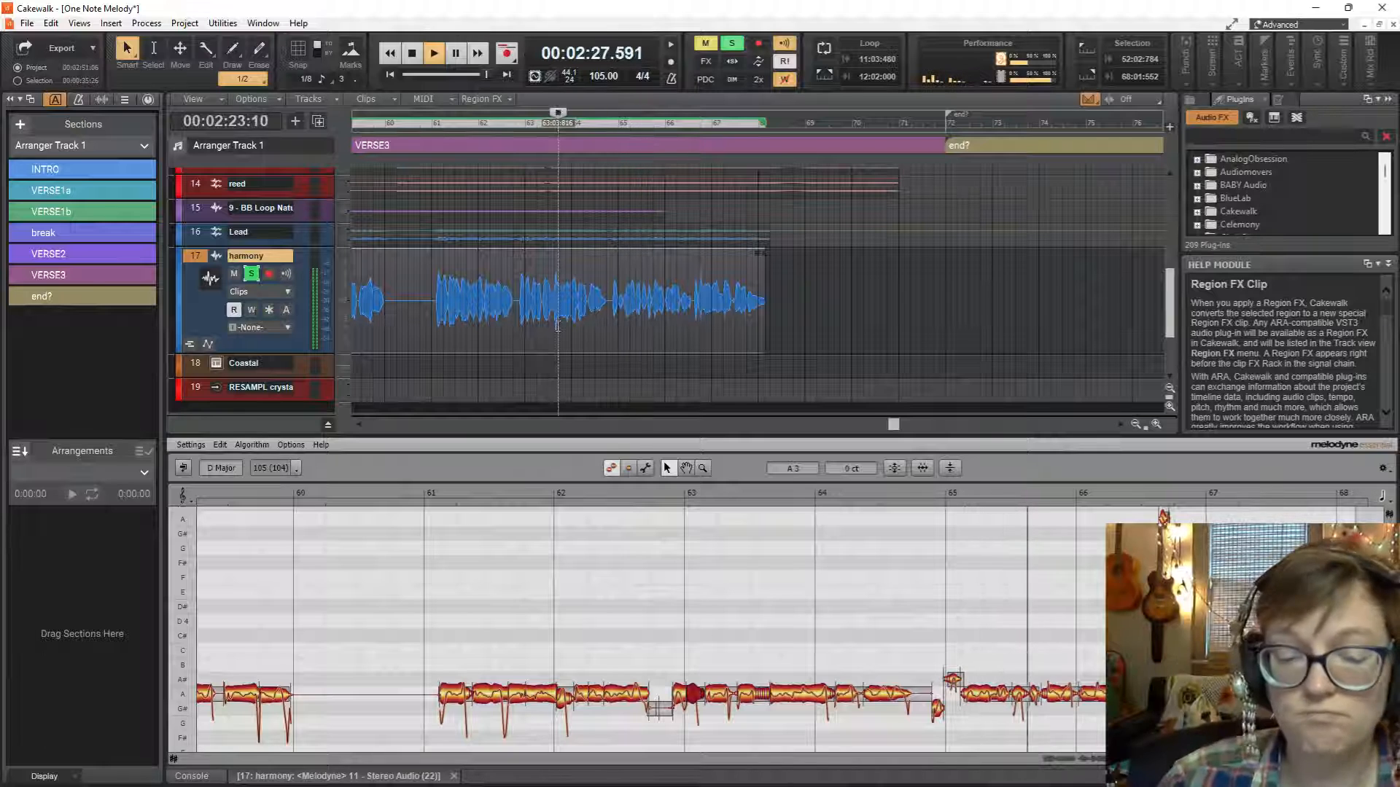
key(space)
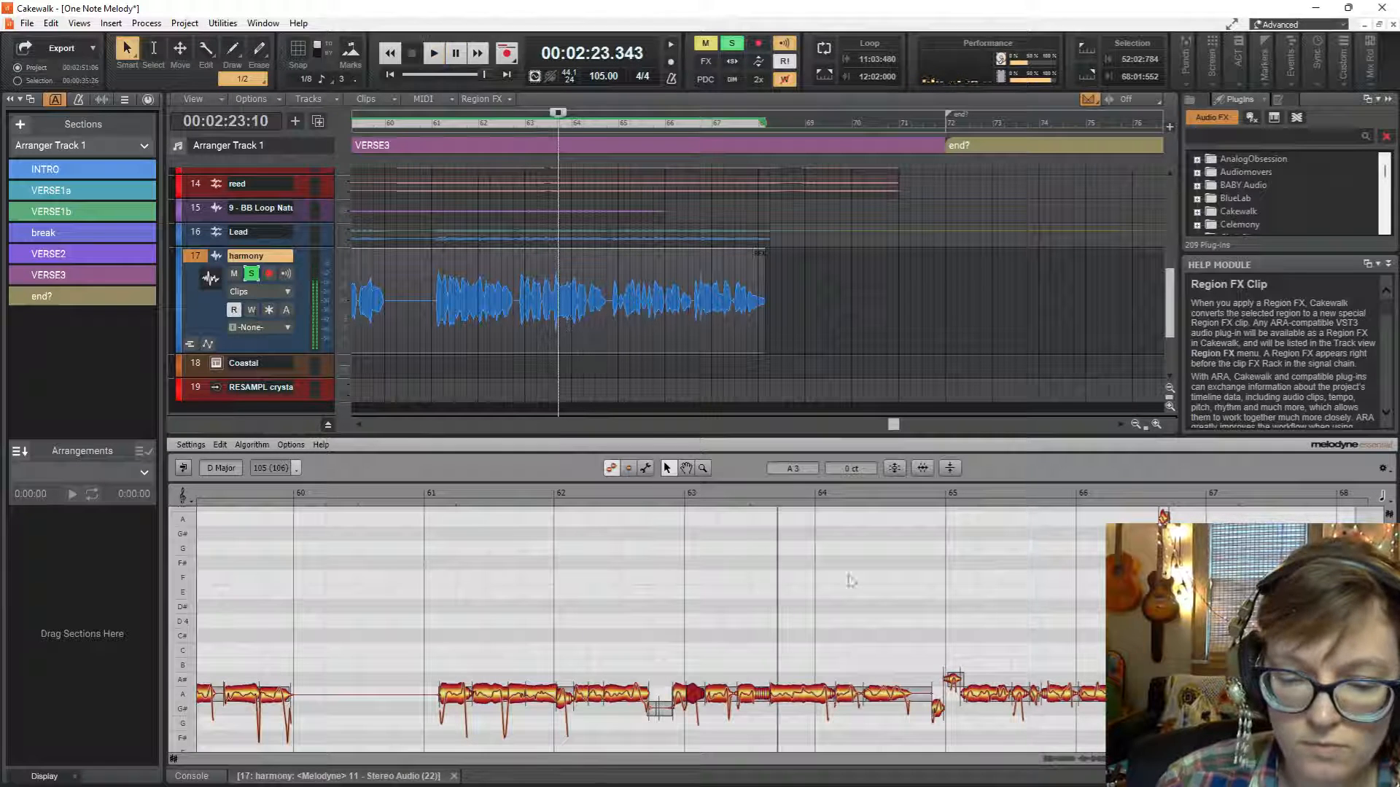
Move the stray notes on either side of bar 65 to A3, fine-tune the second to +5 ct and replay from 63:03:816.
click(937, 711)
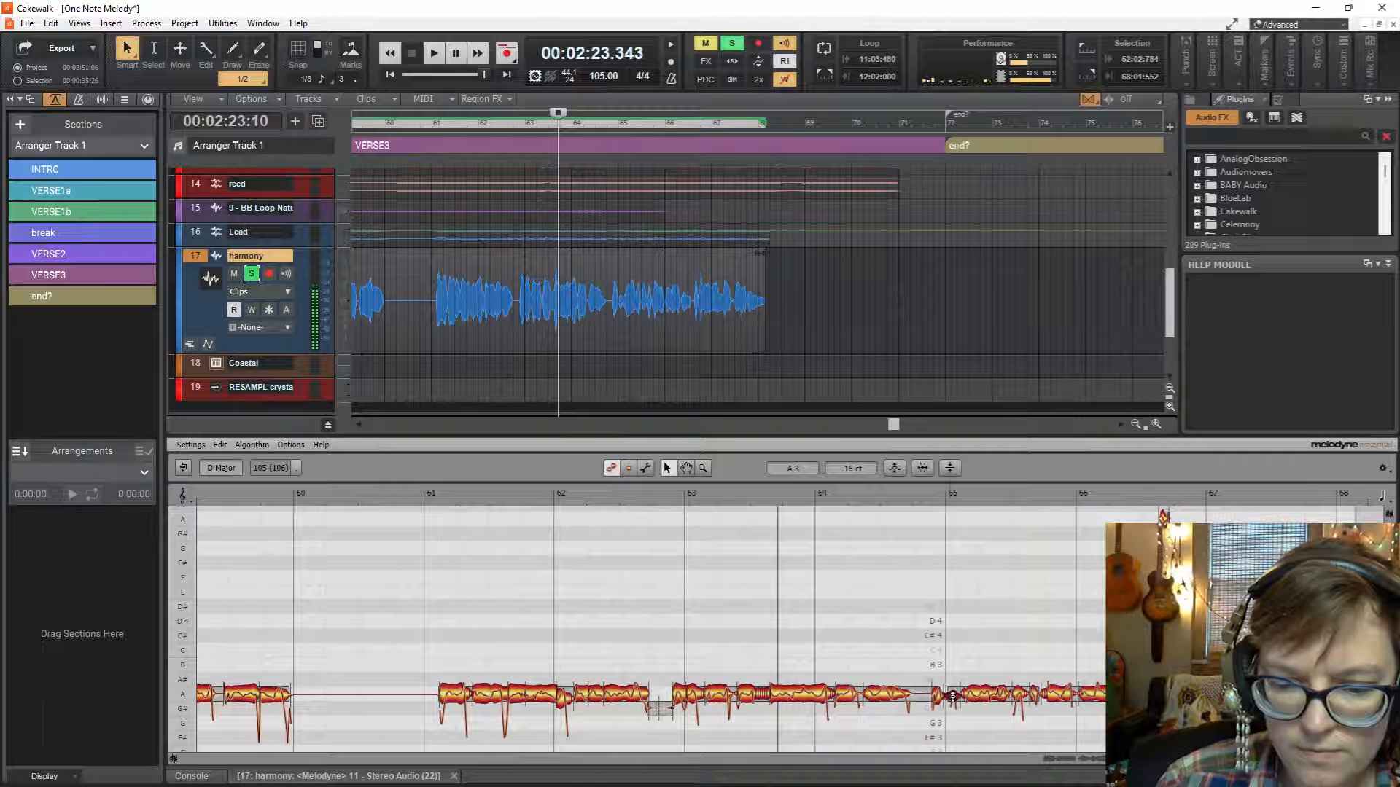
key(space)
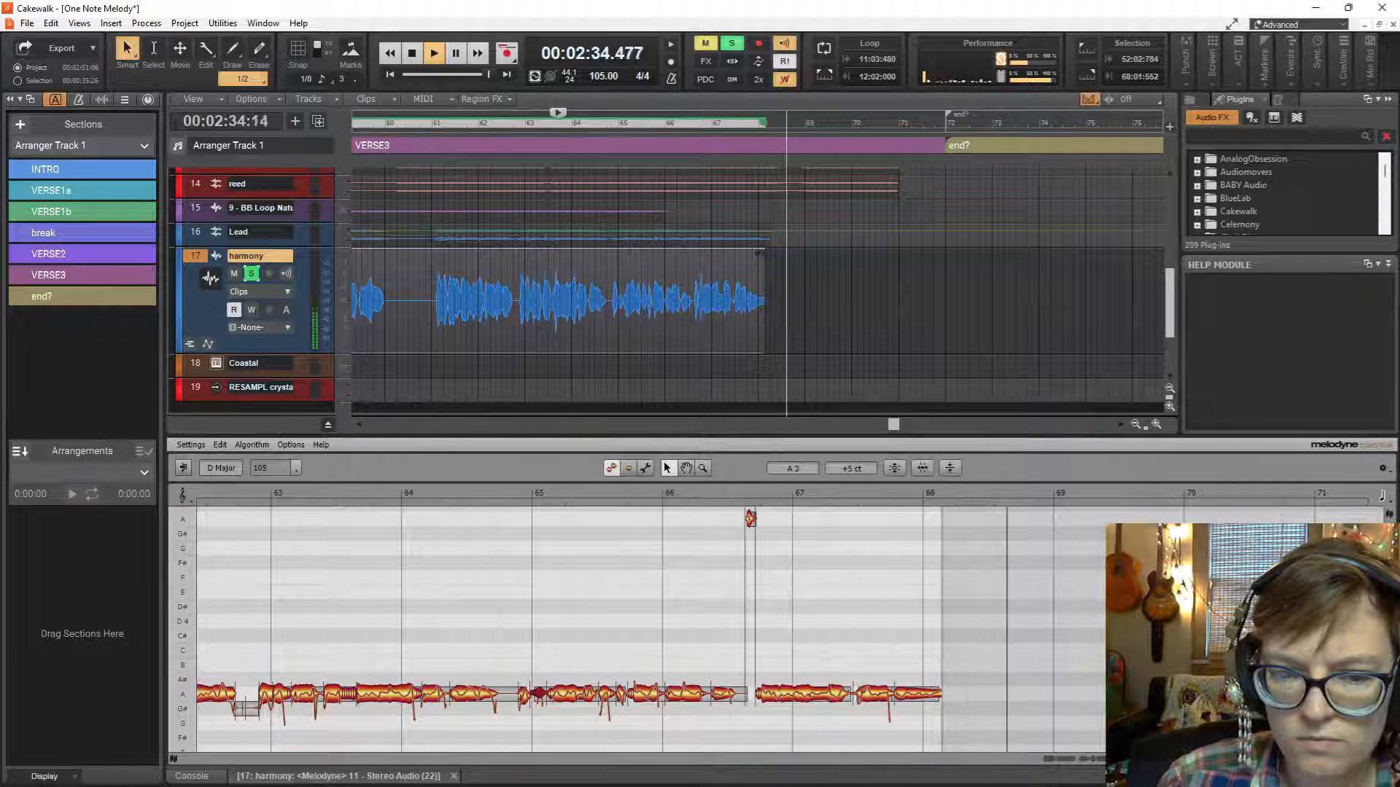
key(space)
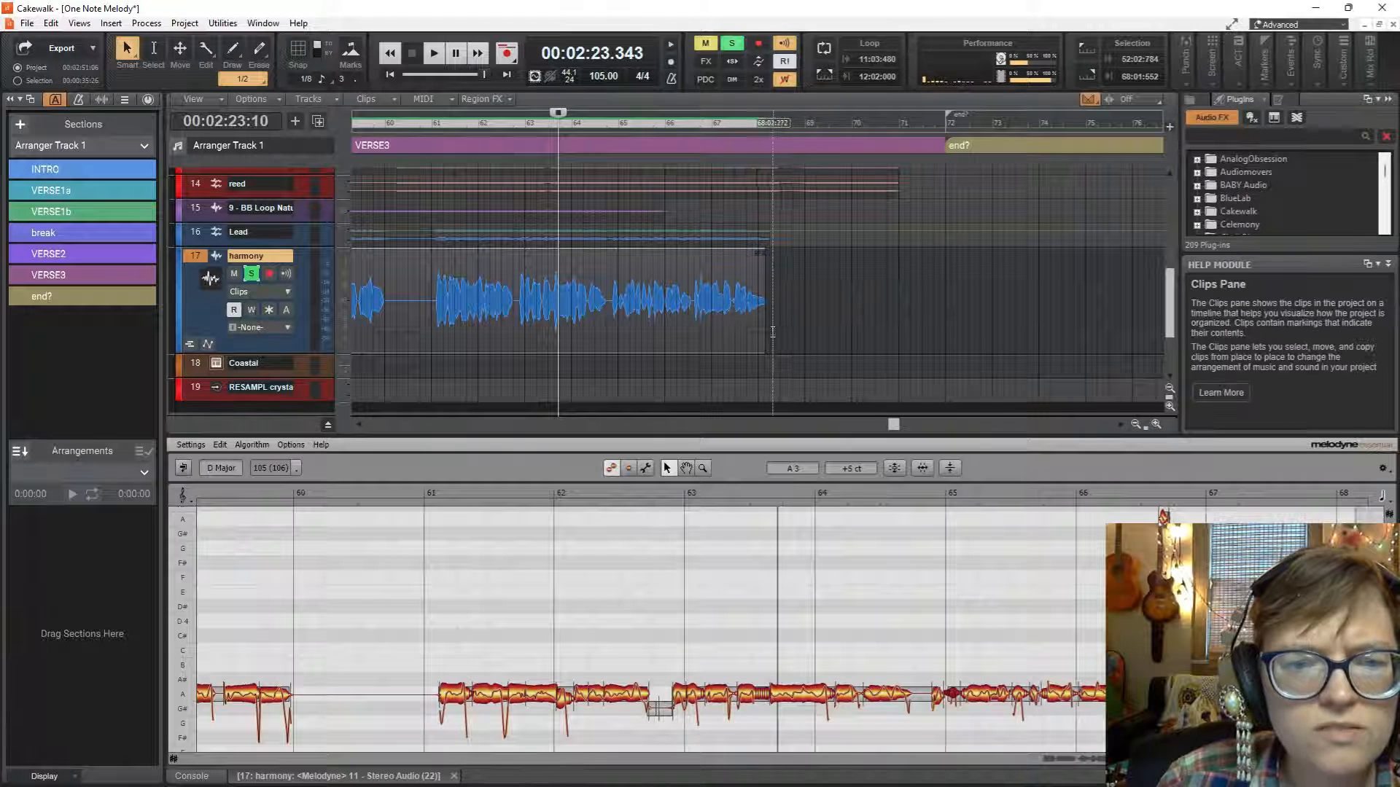
Extend the end of the harmony clip to 68:03:272 and render its Melodyne Region FX.
drag(763, 326, 785, 333)
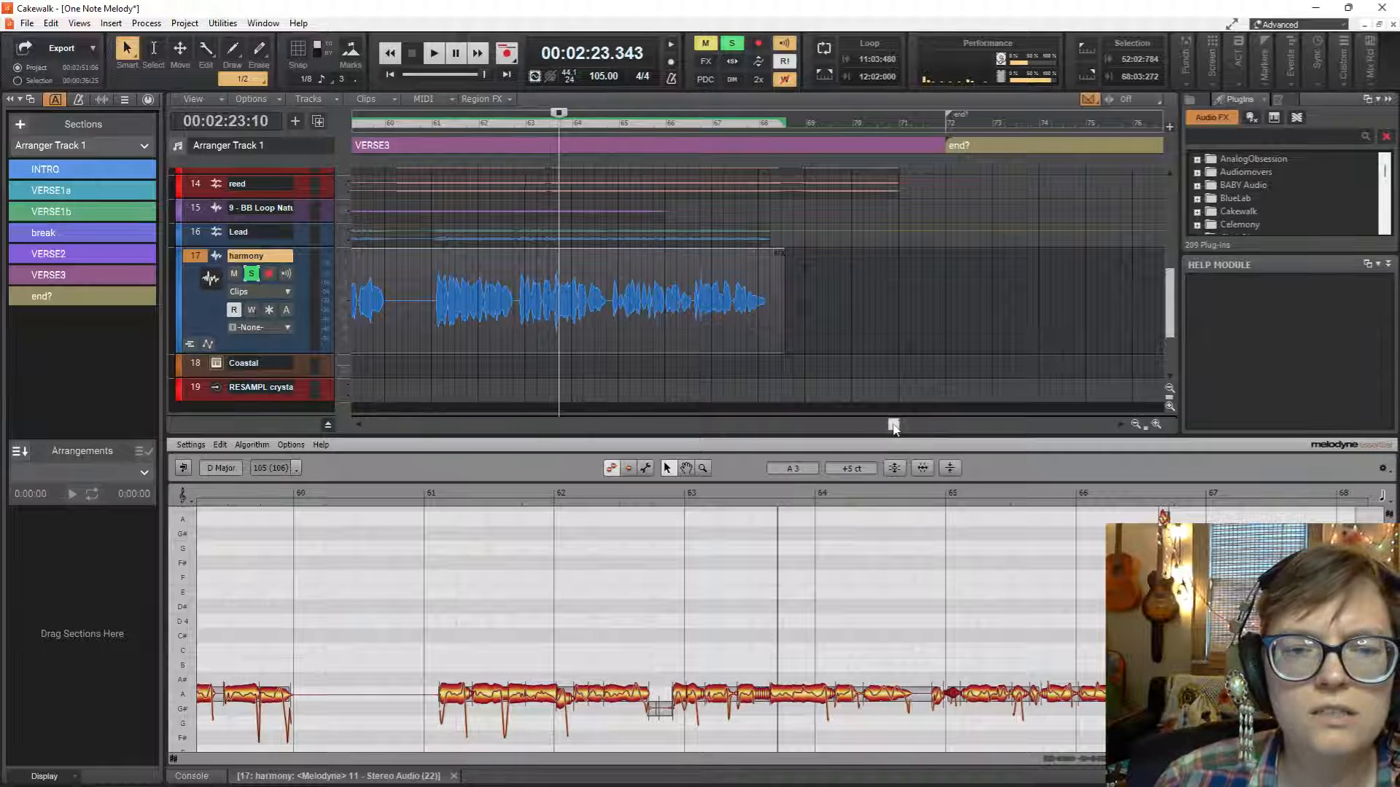
drag(894, 427, 869, 427)
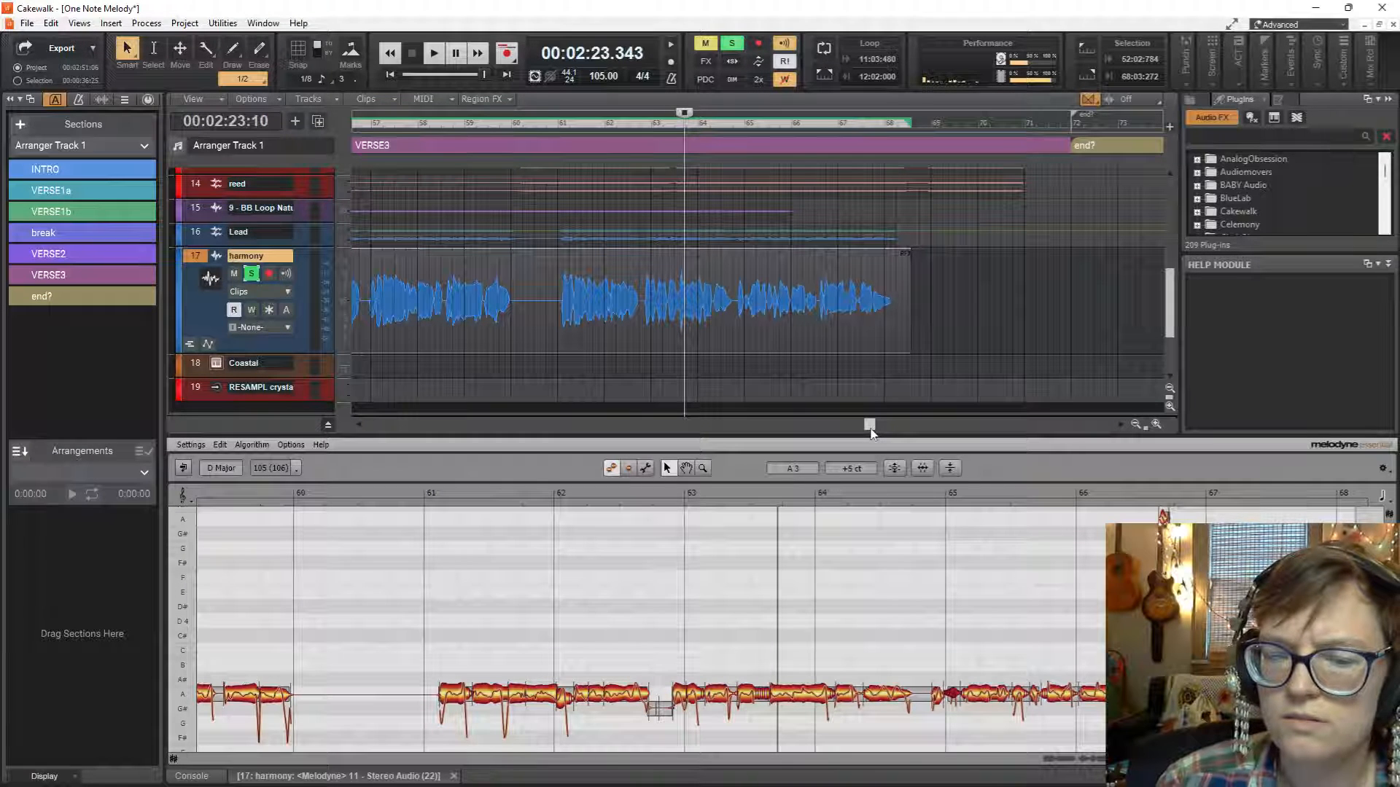
right_click(807, 294)
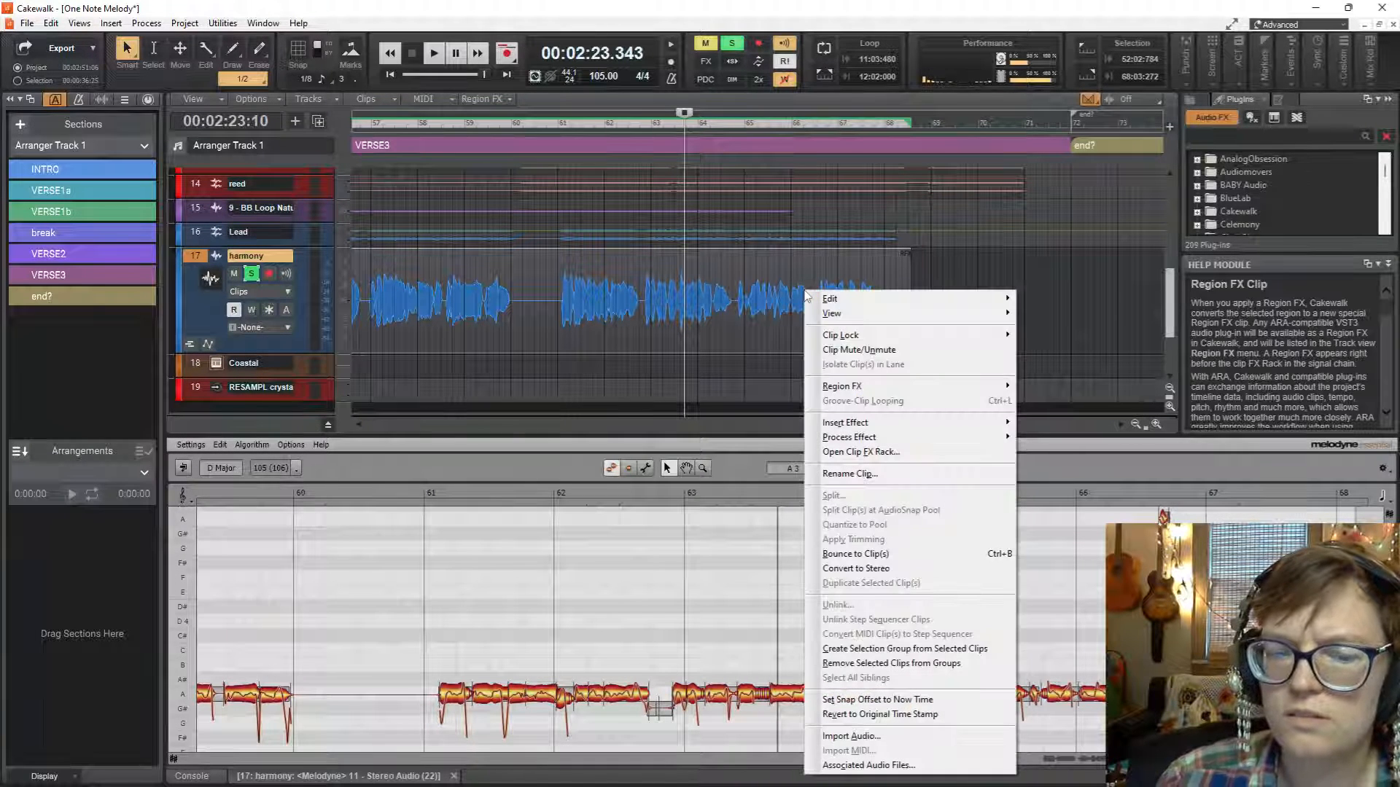
mouse_move(925, 394)
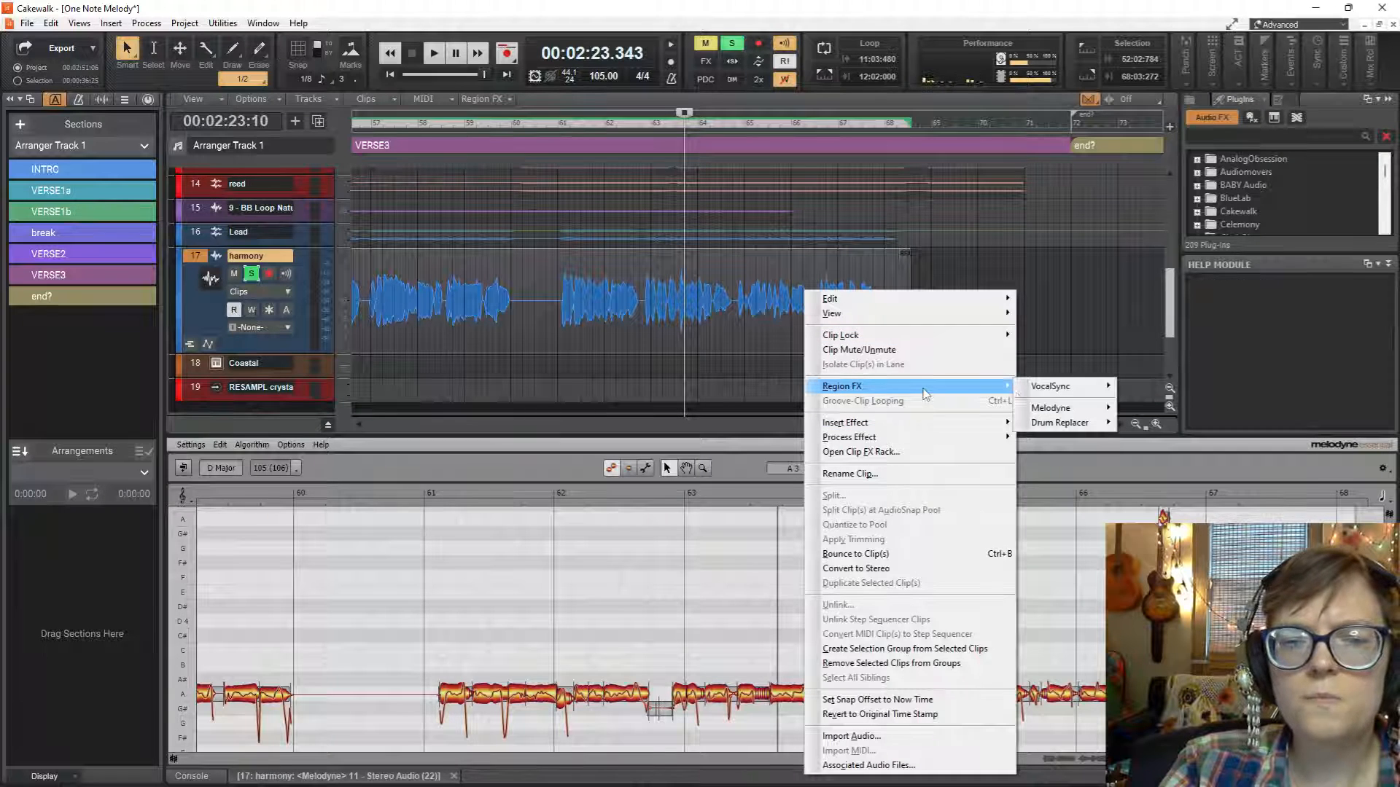
mouse_move(1057, 409)
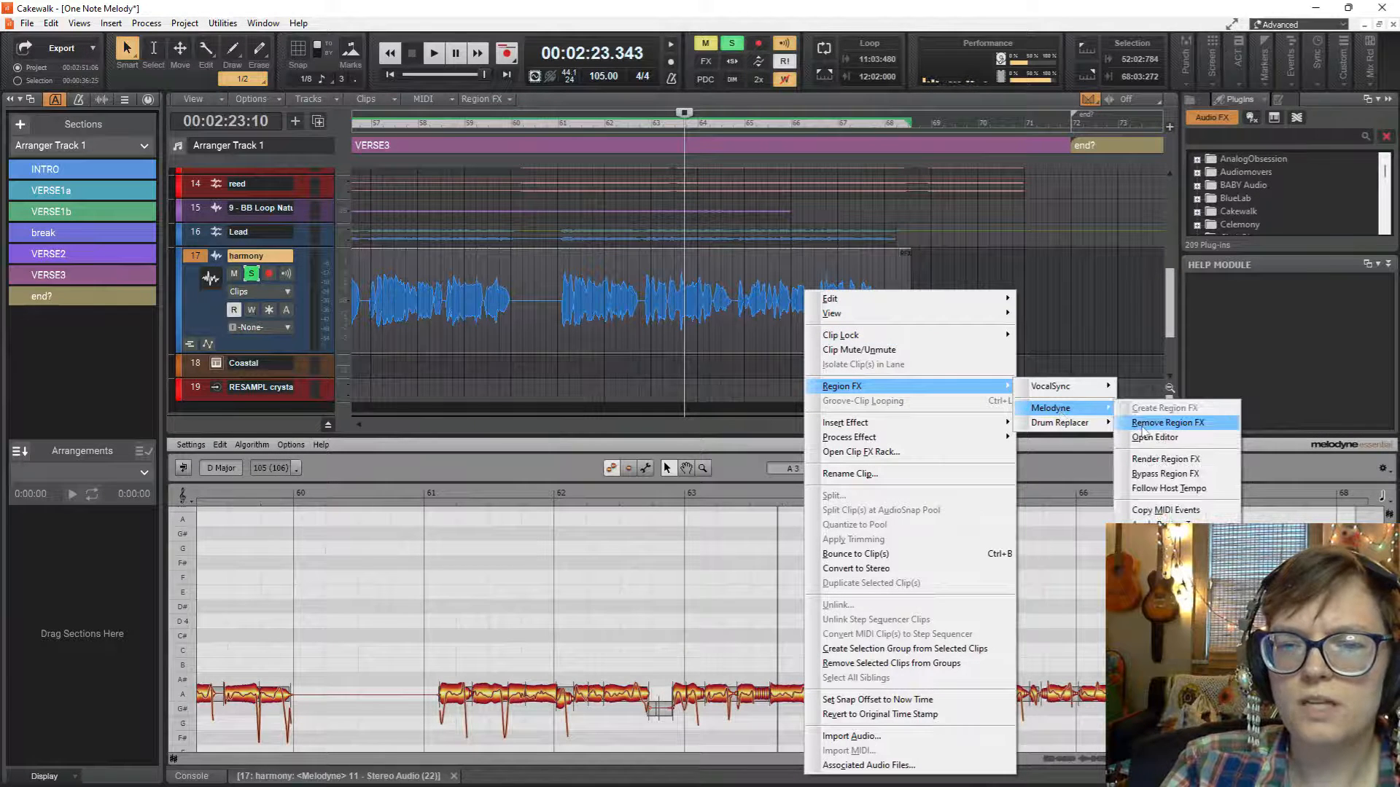
click(1143, 429)
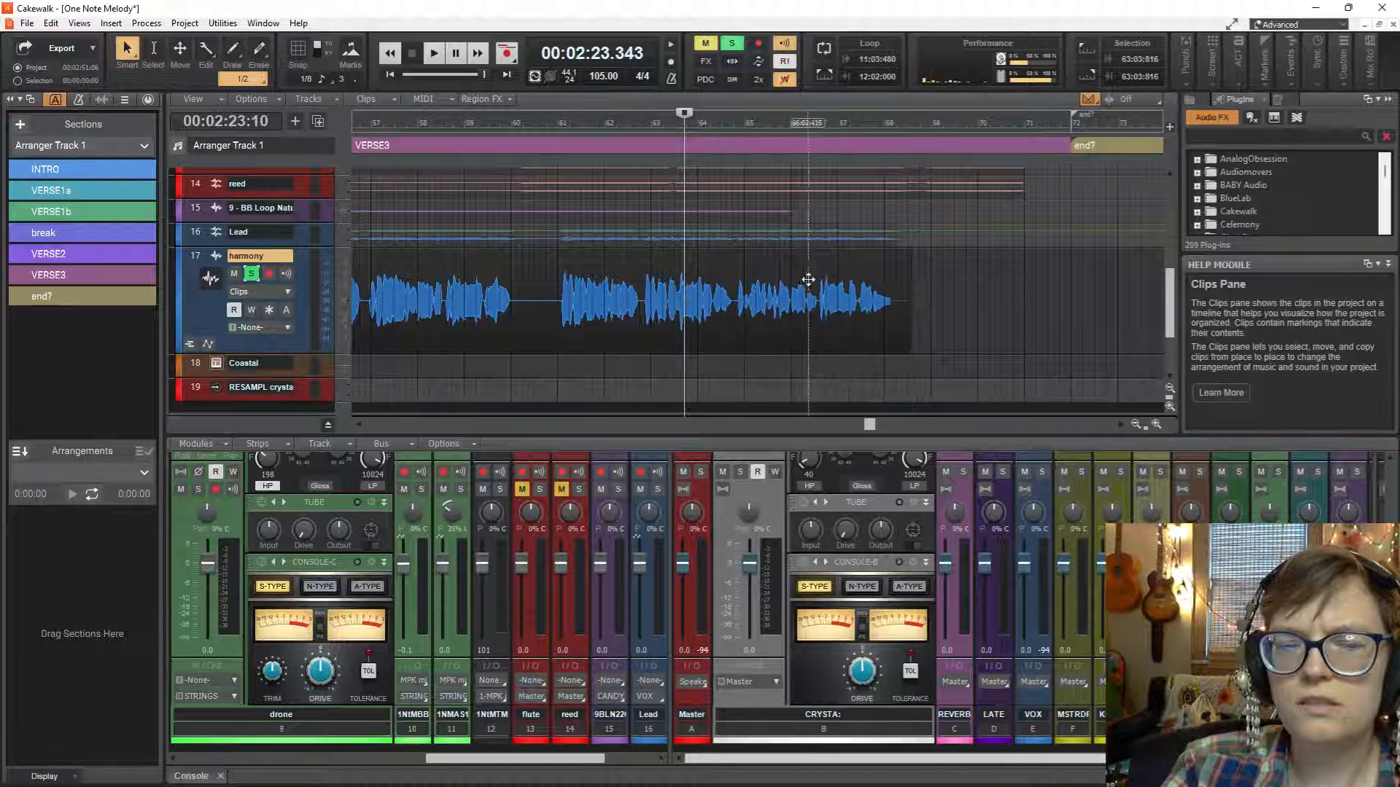
Examine the harmony clip's waveform across VERSE3, from its beginning to its end after bar 68.
scroll(872, 326, up, 1)
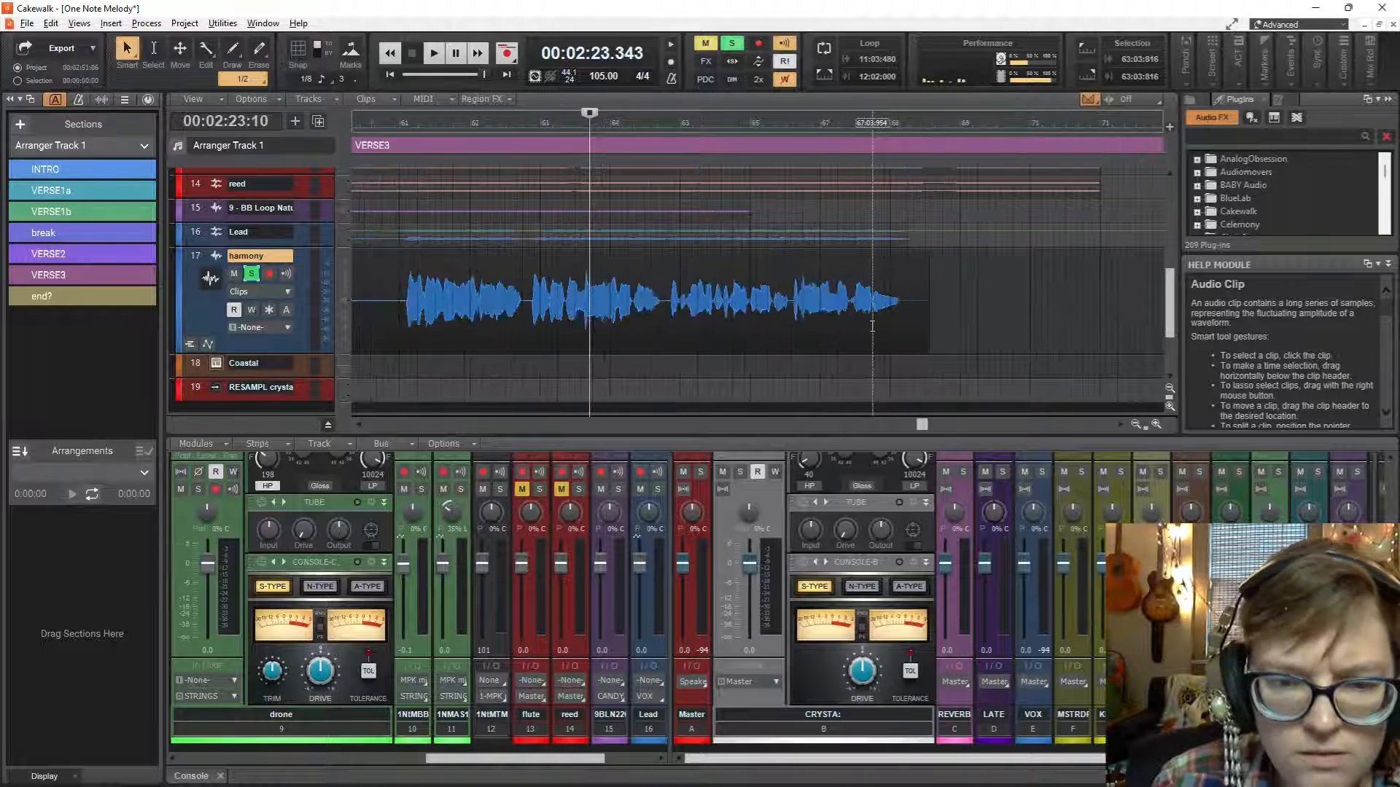
scroll(872, 326, up, 1)
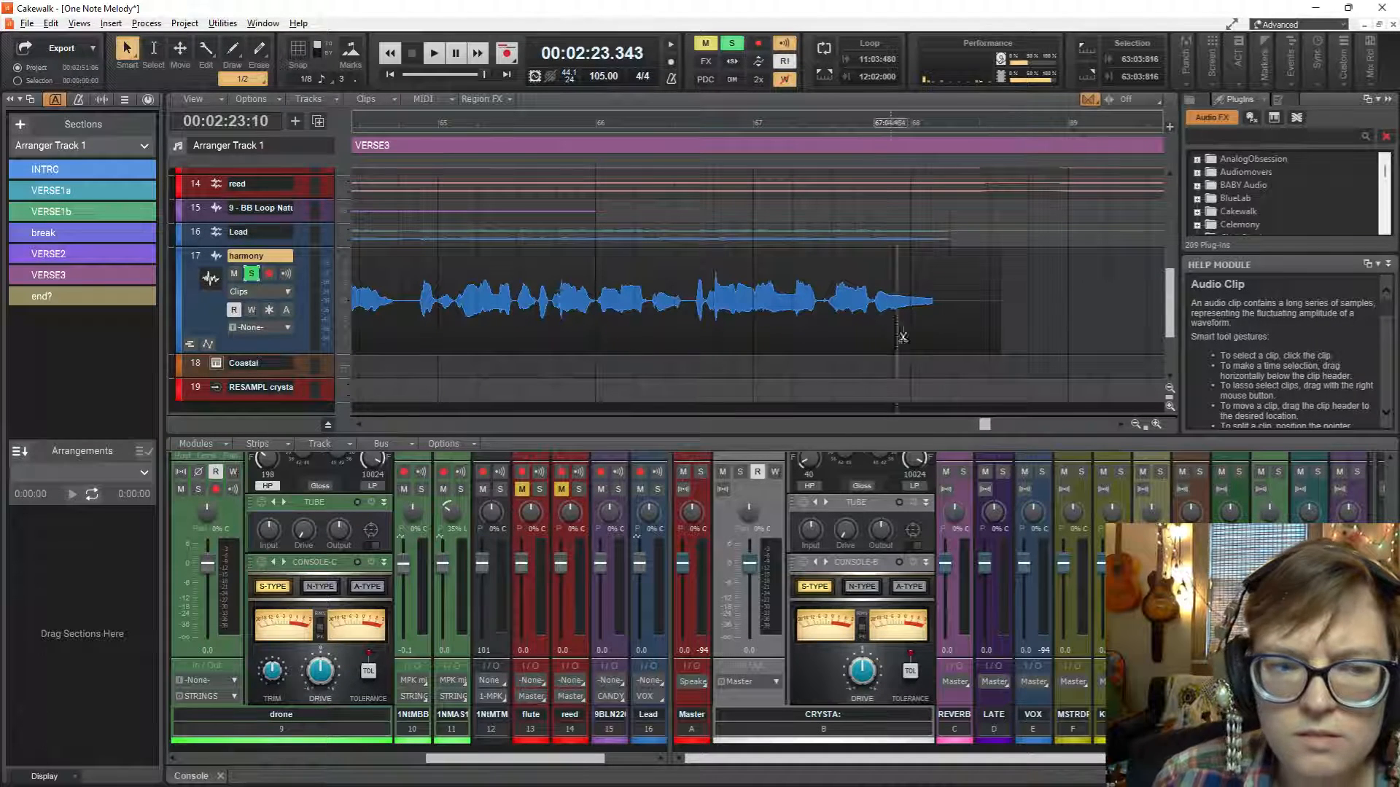
scroll(888, 286, down, 1)
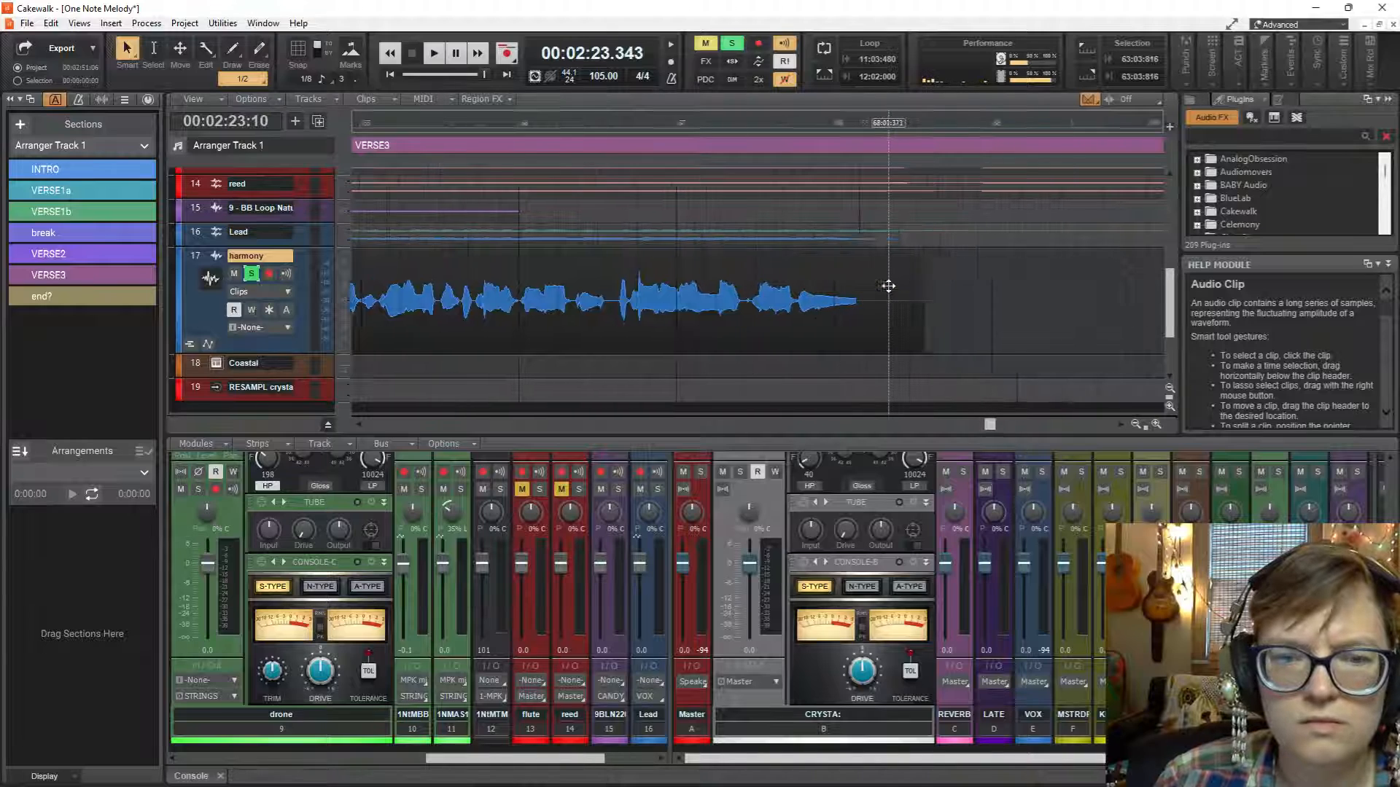
scroll(888, 286, right, 3)
scroll(888, 285, left, 12)
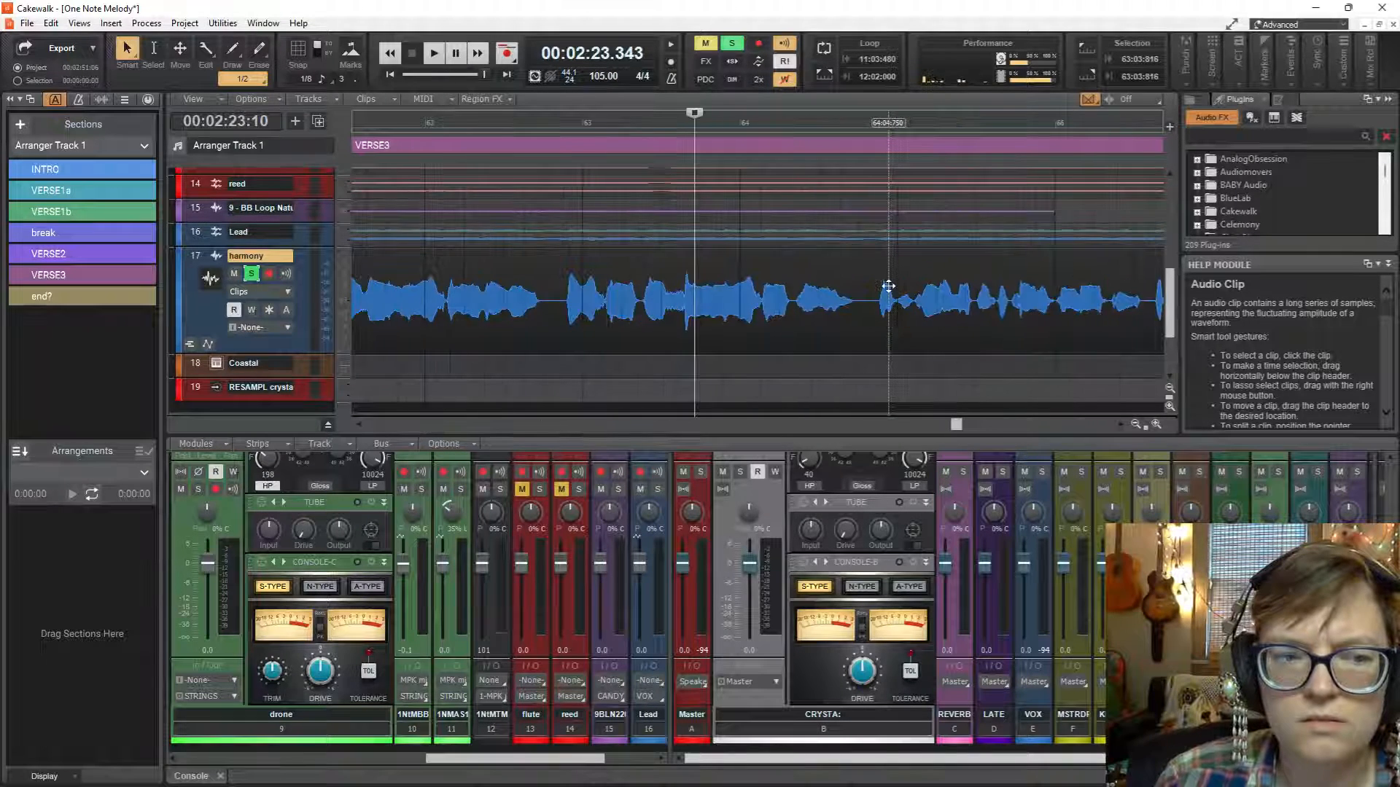
scroll(888, 286, left, 6)
scroll(785, 265, down, 4)
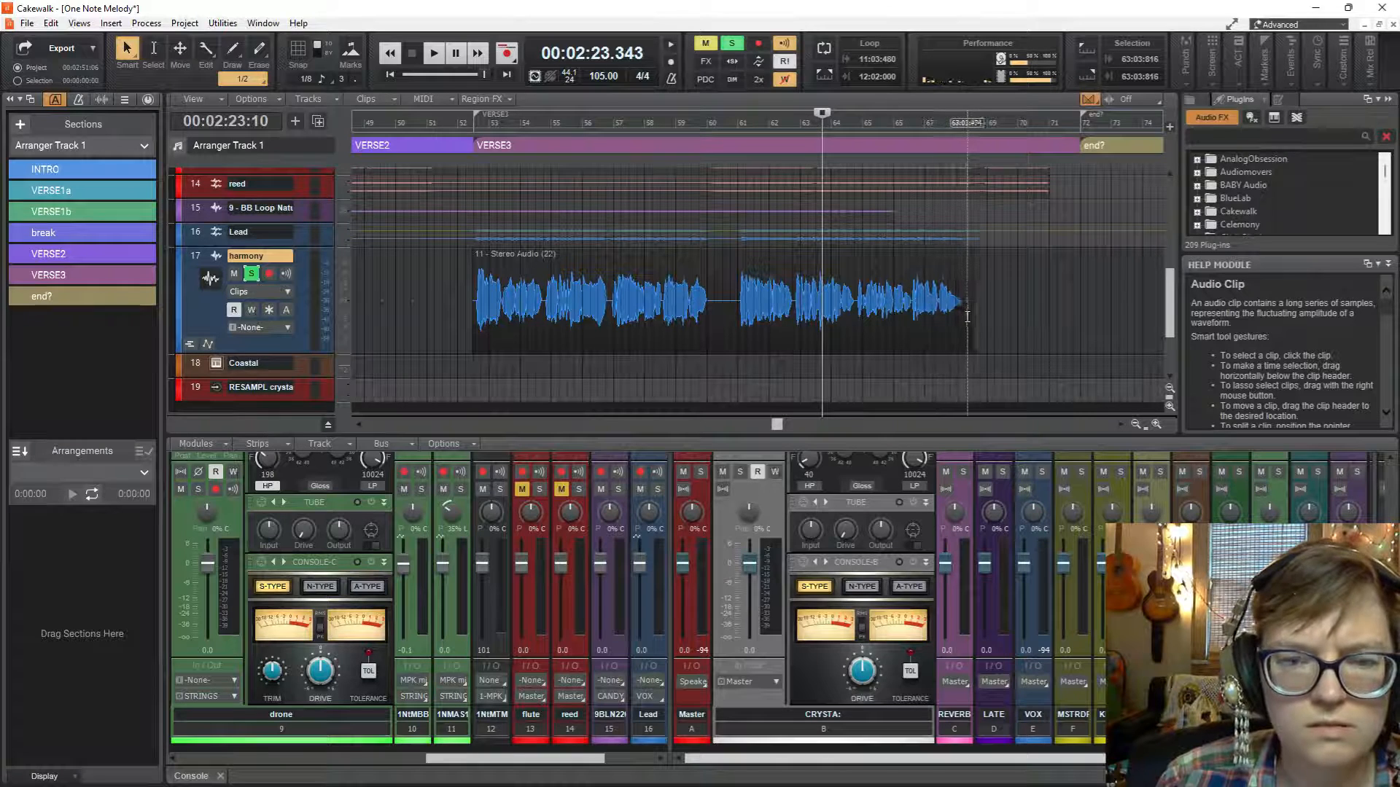
scroll(967, 285, left, 5)
scroll(966, 284, right, 6)
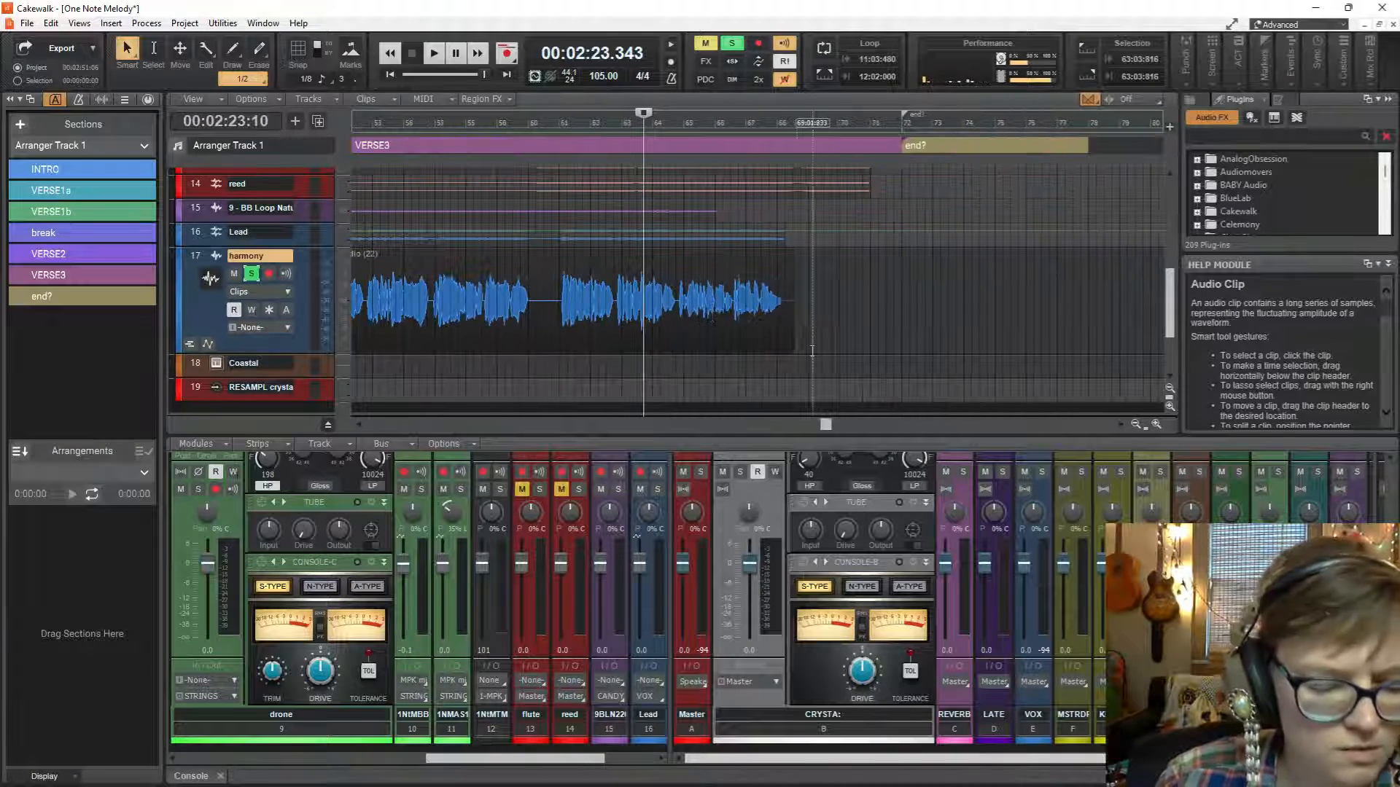
Mark the empty tail of the harmony clip from 68:02:233, reselect the whole clip and replay its ending from bar 68.
scroll(793, 348, up, 5)
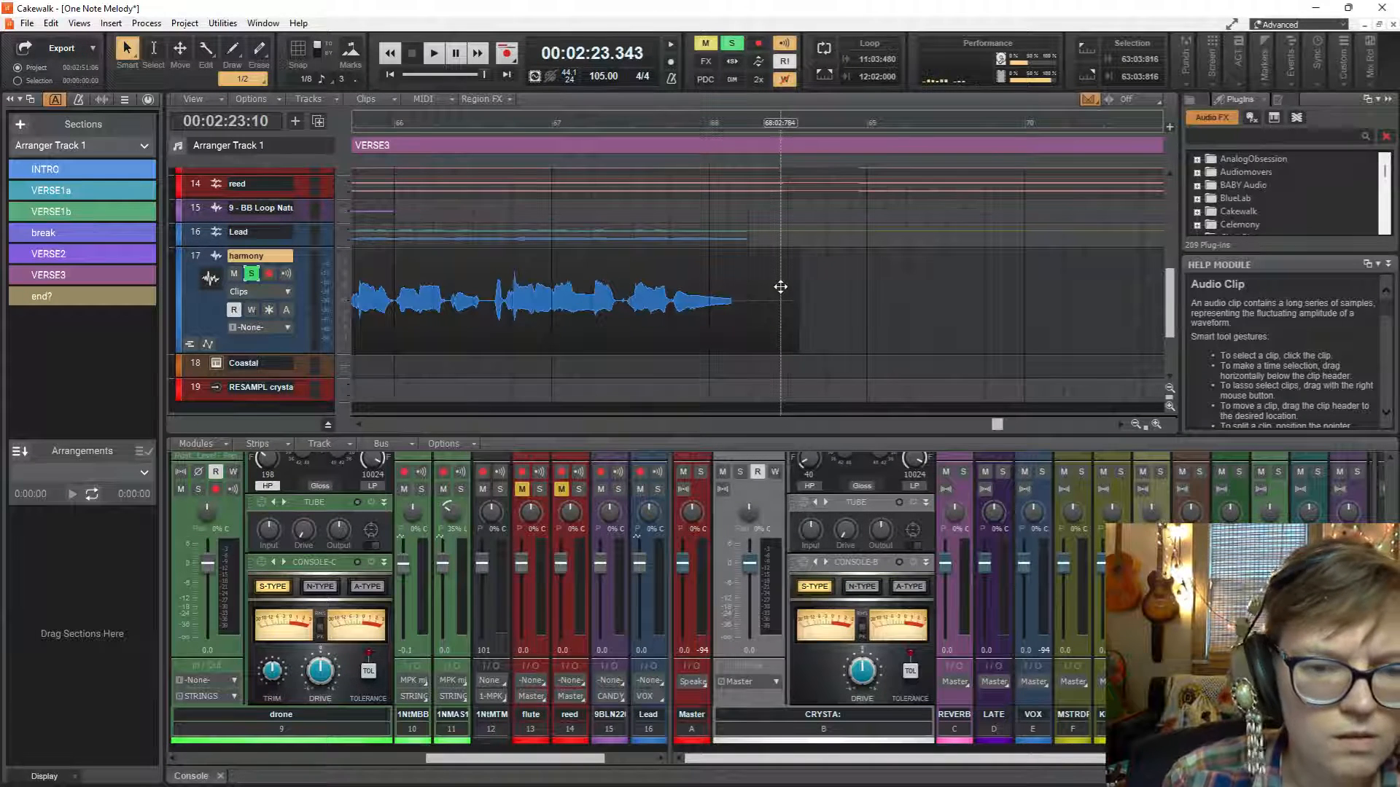
click(717, 284)
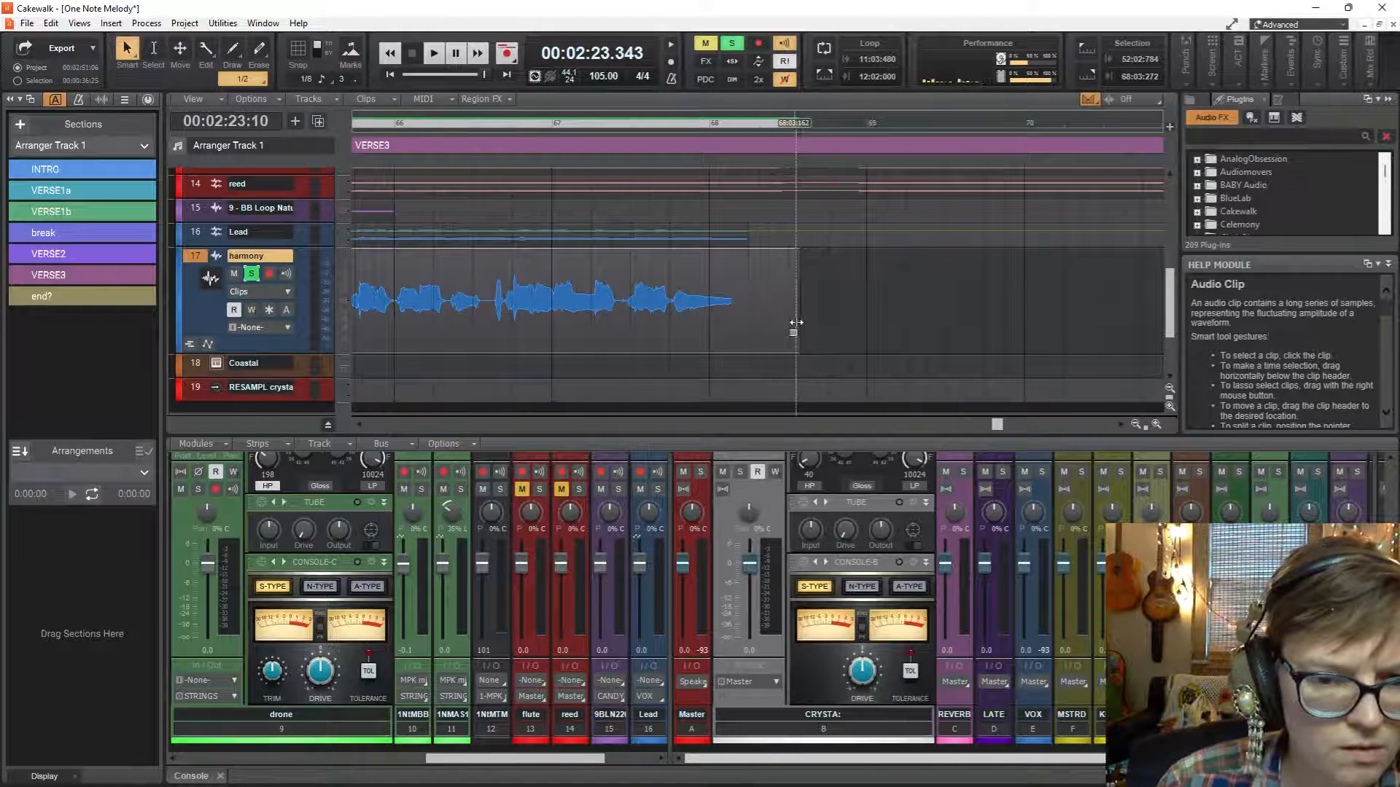
drag(799, 322, 759, 322)
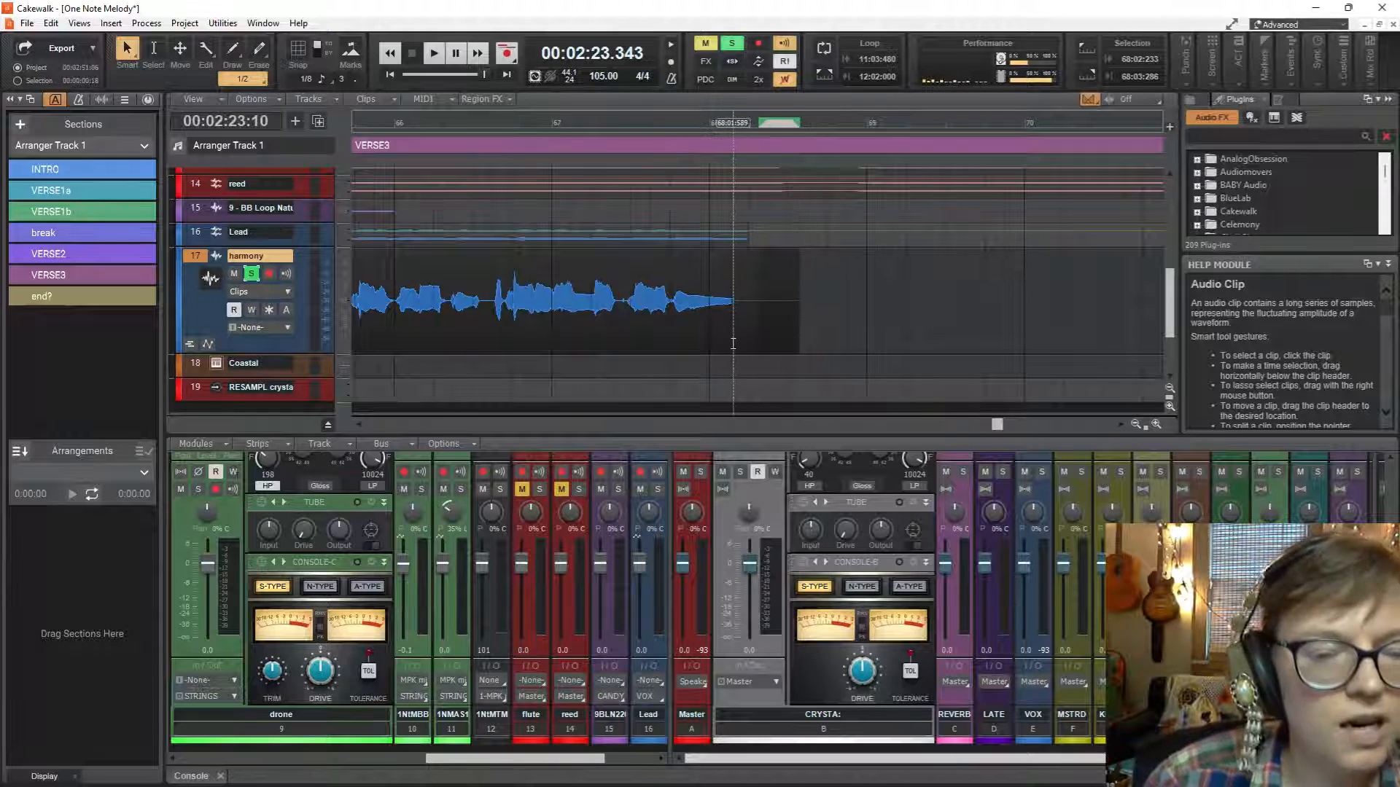
click(709, 338)
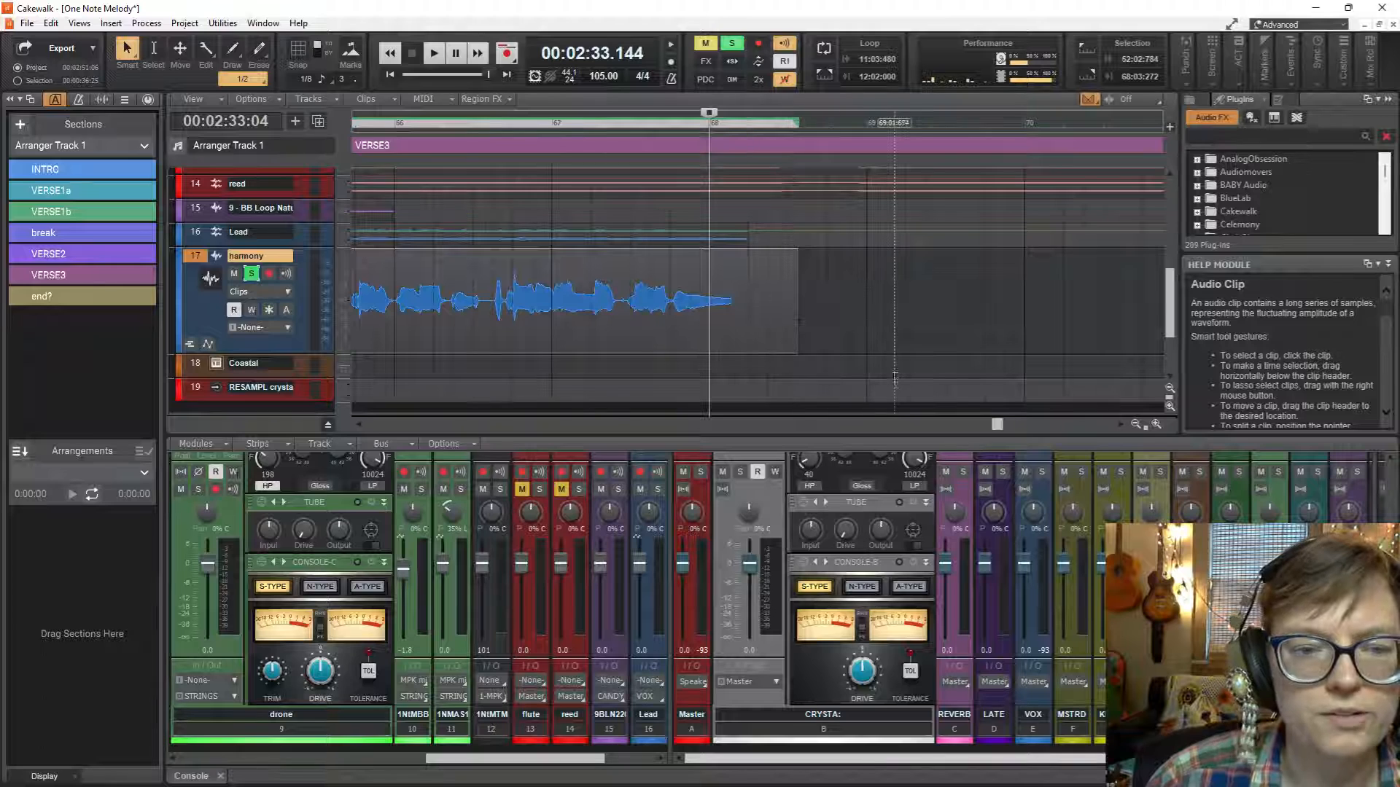
key(space)
Replay the harmony's last phrase from 67:02:927 and trim the empty tail so the clip ends at 68:01:553.
key(space)
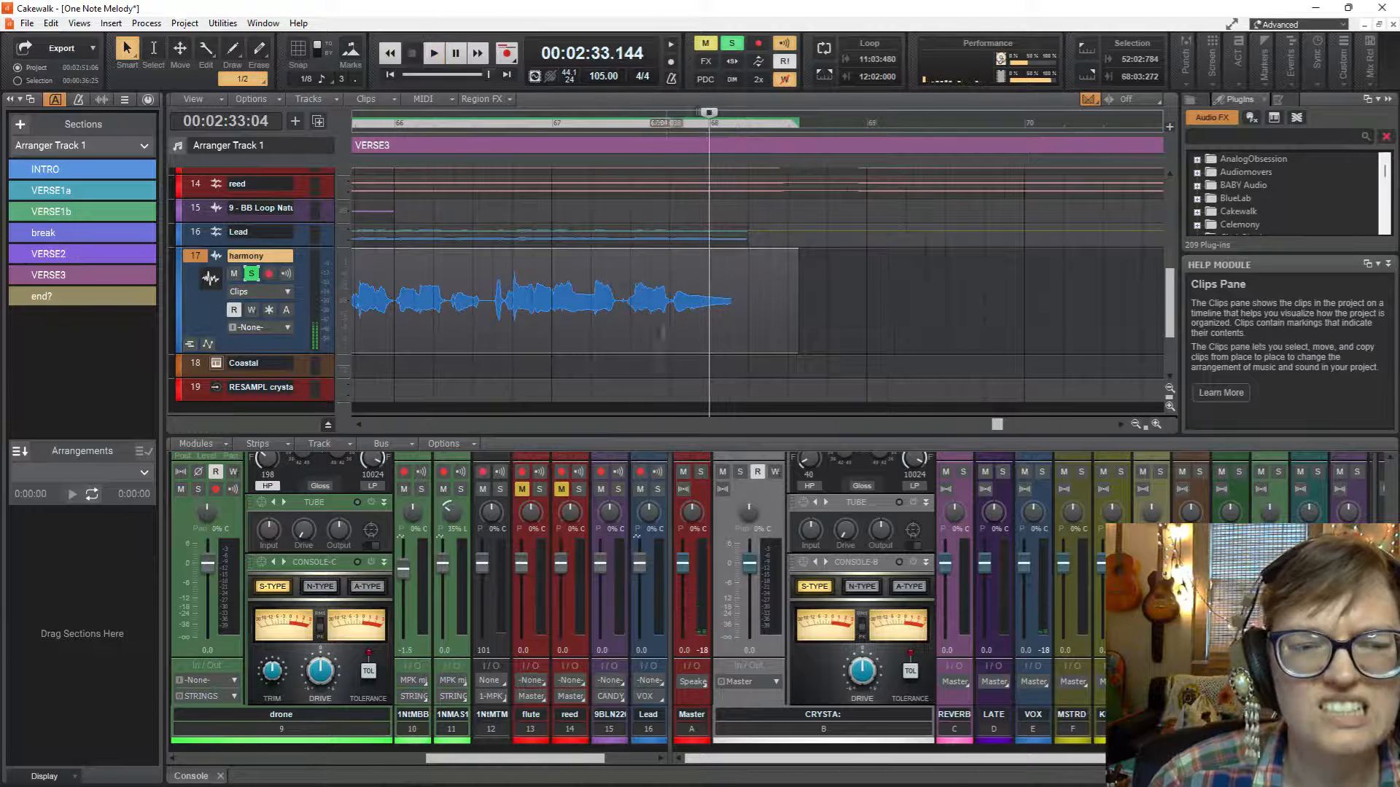
click(630, 326)
key(space)
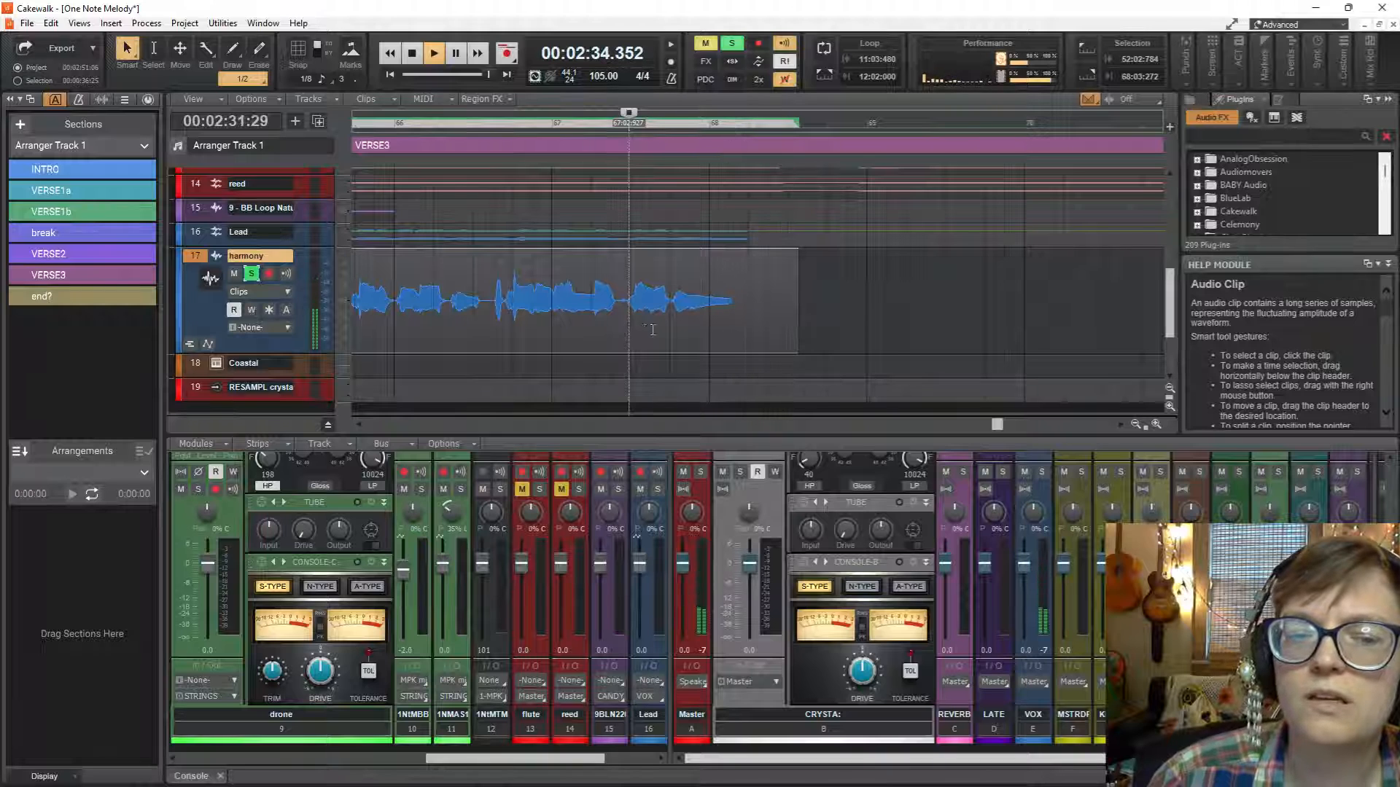
key(space)
drag(797, 326, 732, 326)
Add a short Slow Curve fade-out to the end of the harmony clip and replay it from 67:02:927.
scroll(729, 313, up, 3)
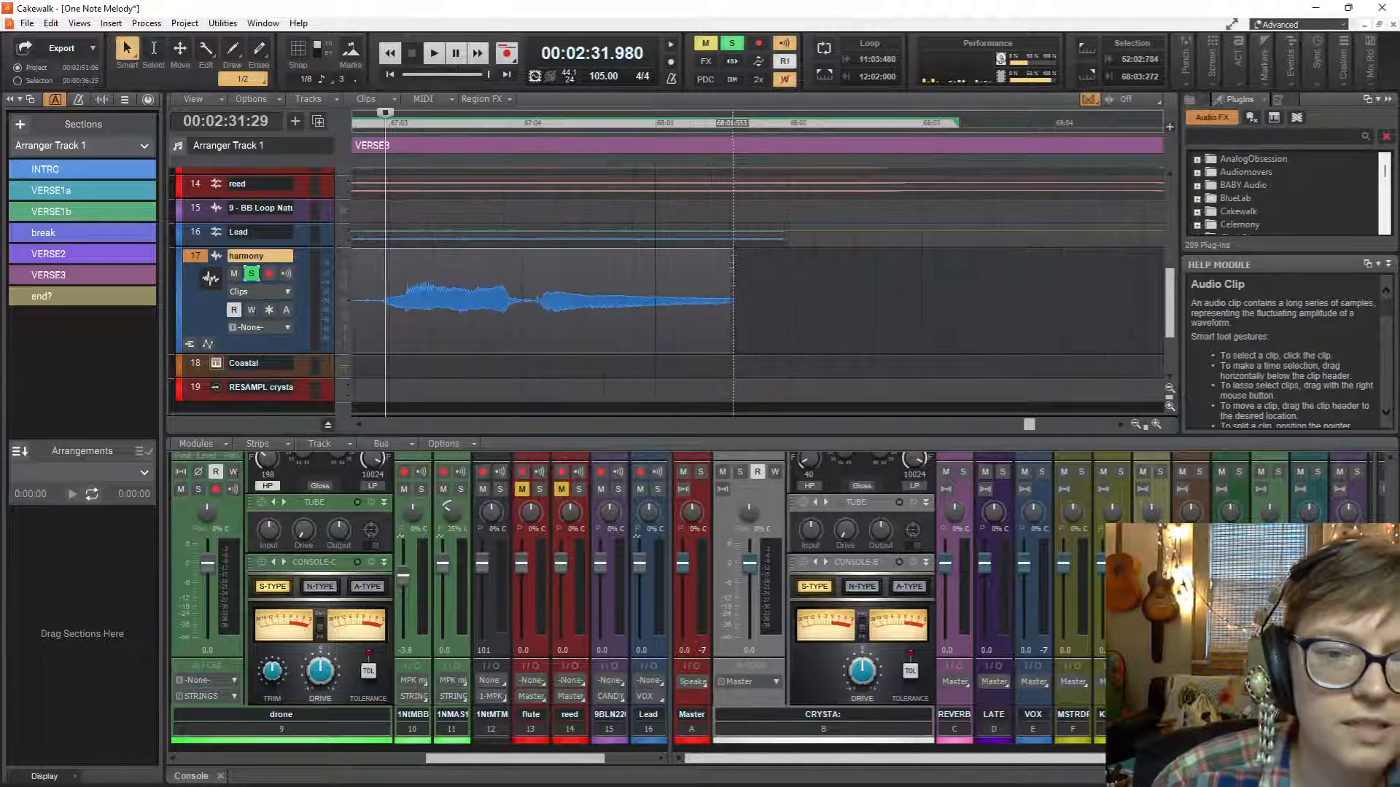
drag(730, 254, 689, 253)
right_click(689, 254)
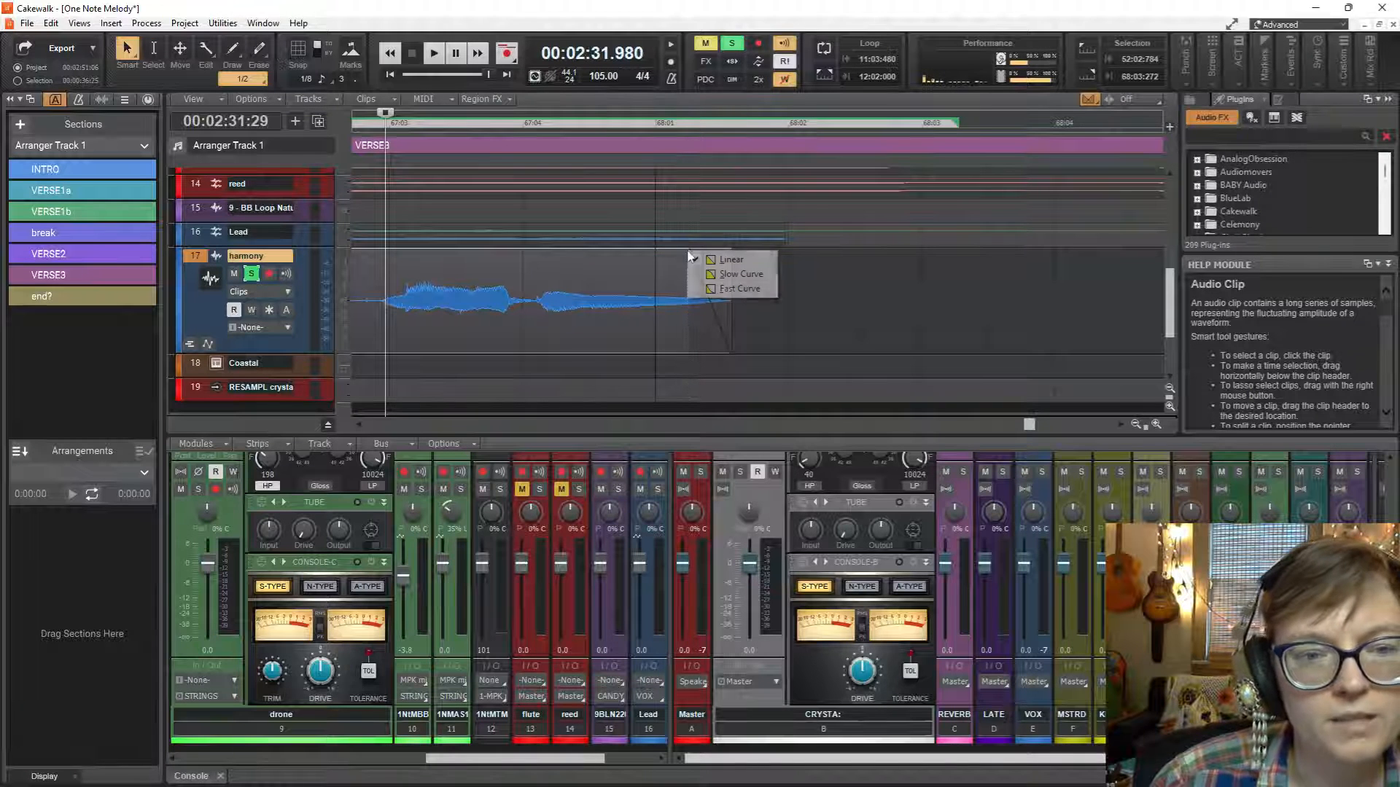
click(739, 274)
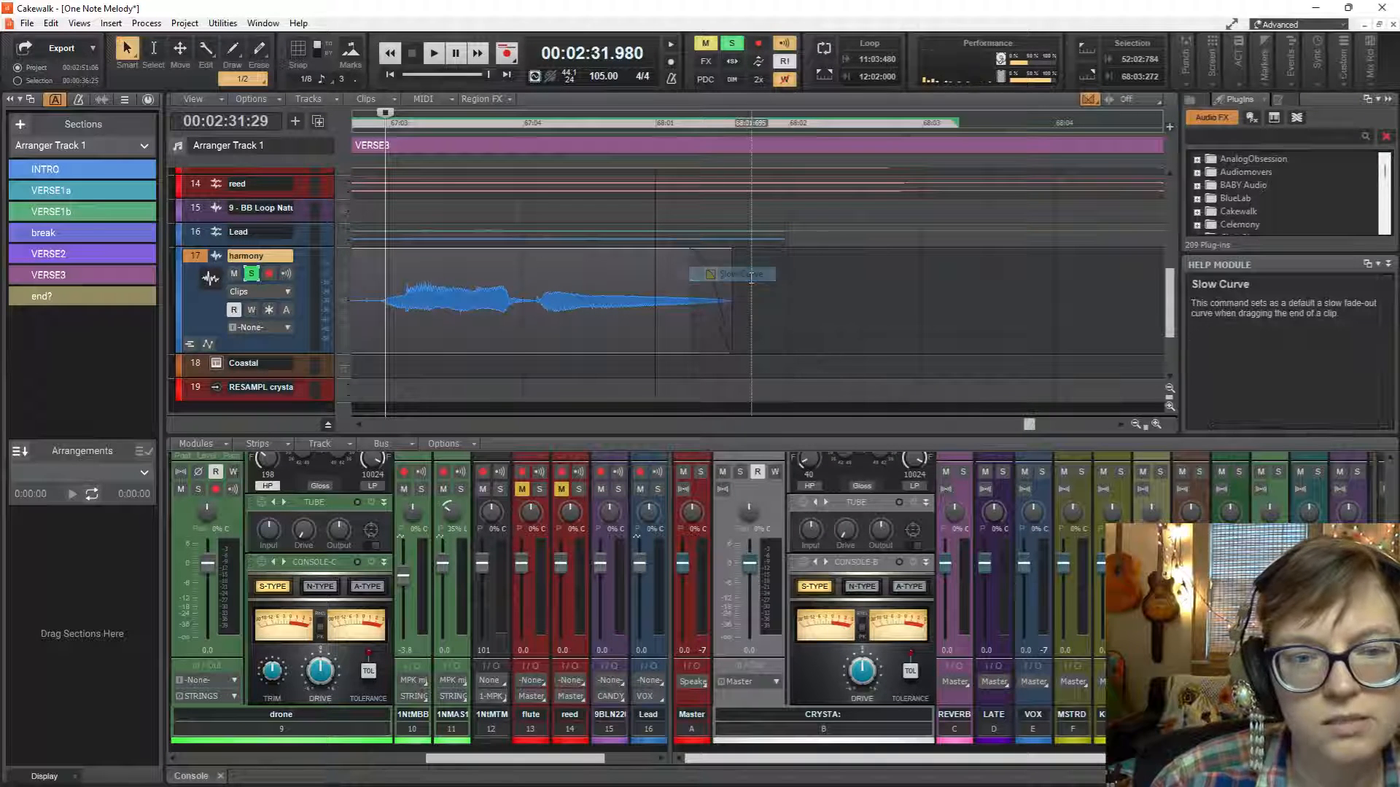
key(space)
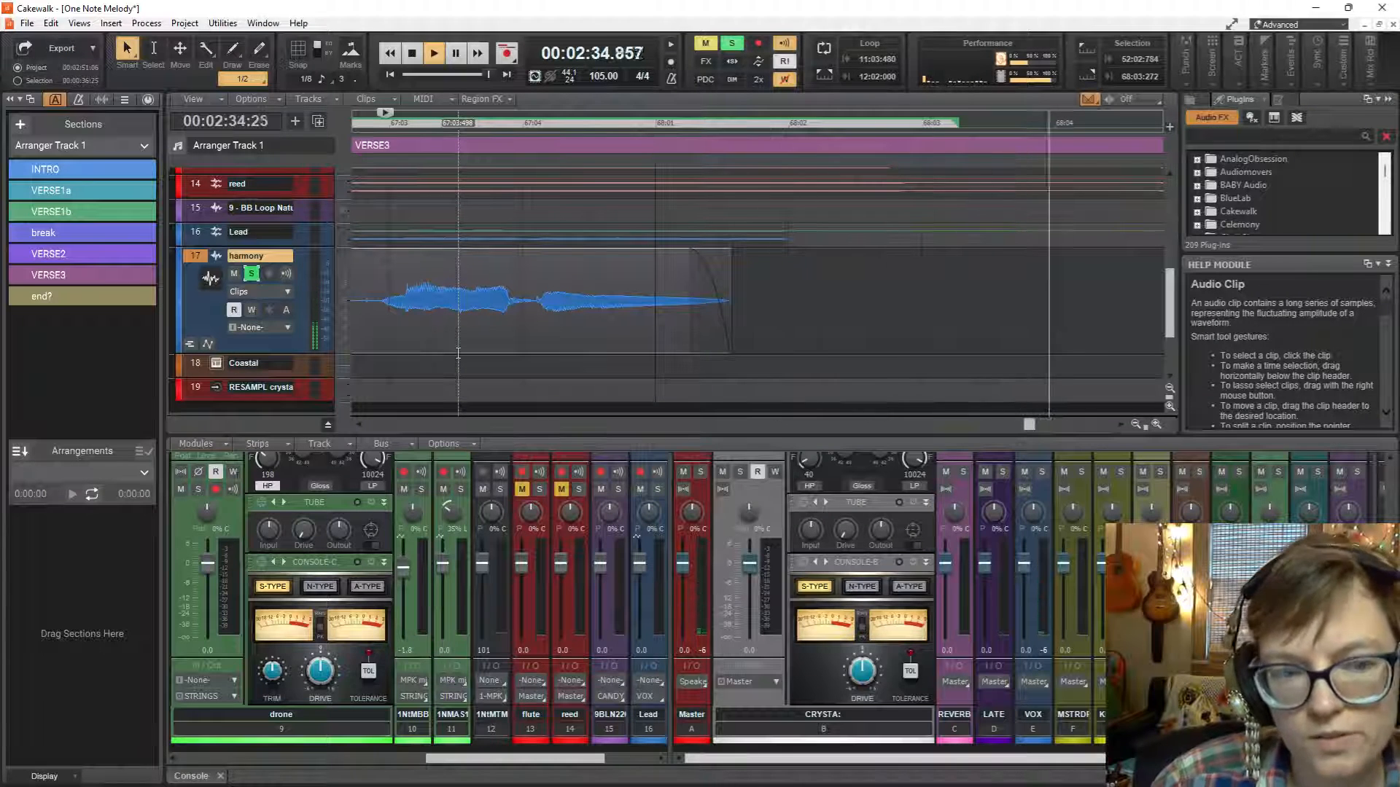
key(space)
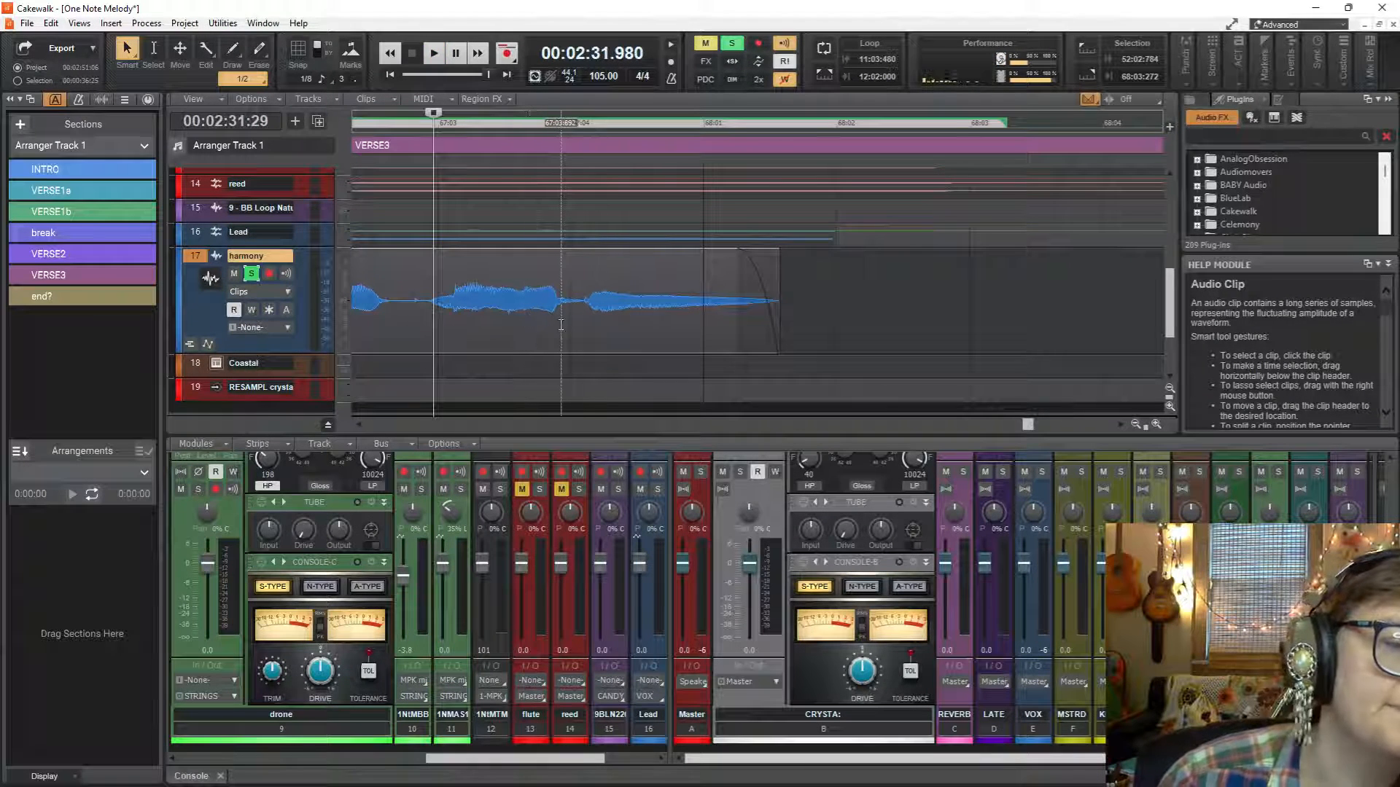
Bounce the trimmed and faded harmony clip and open it in a new Melodyne Region FX.
scroll(561, 328, down, 3)
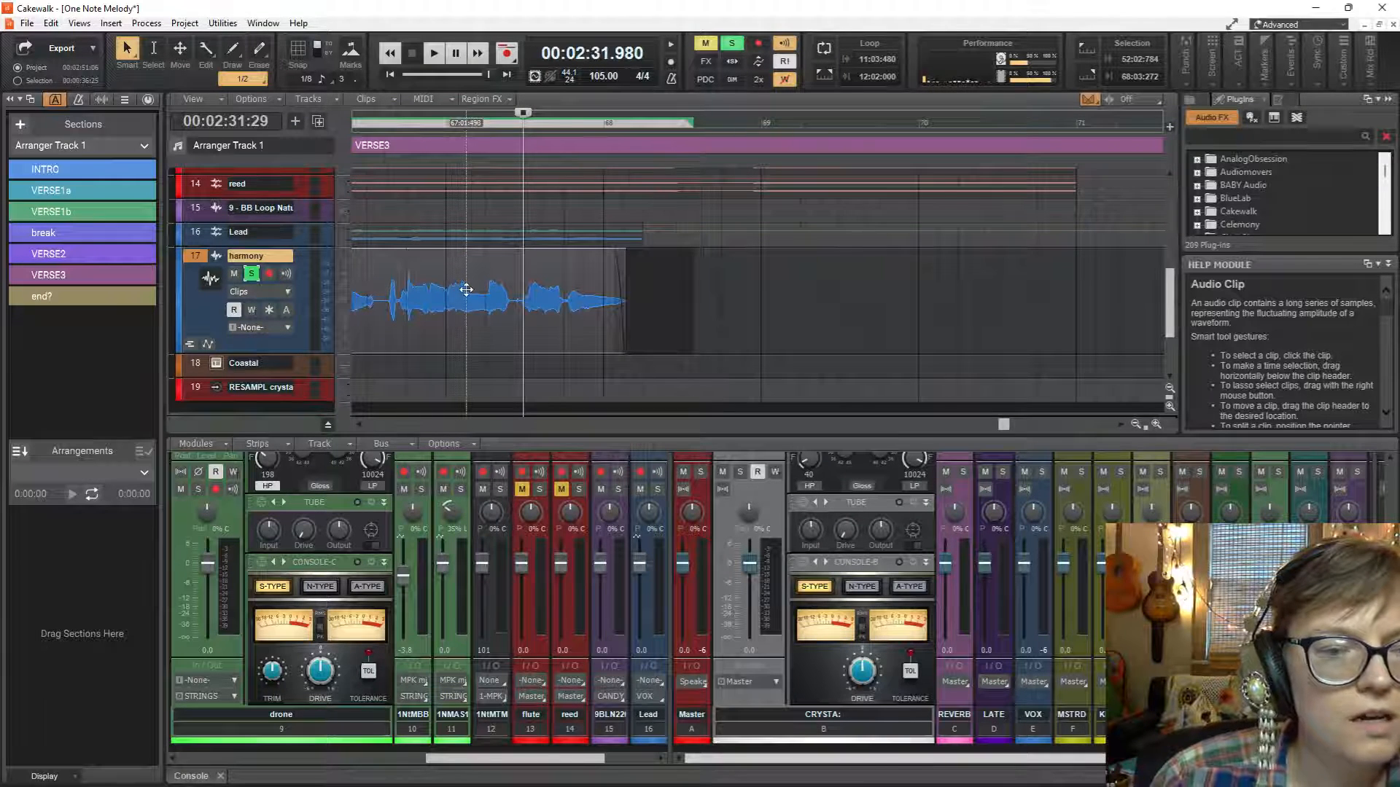
scroll(467, 289, left, 3)
scroll(467, 290, left, 2)
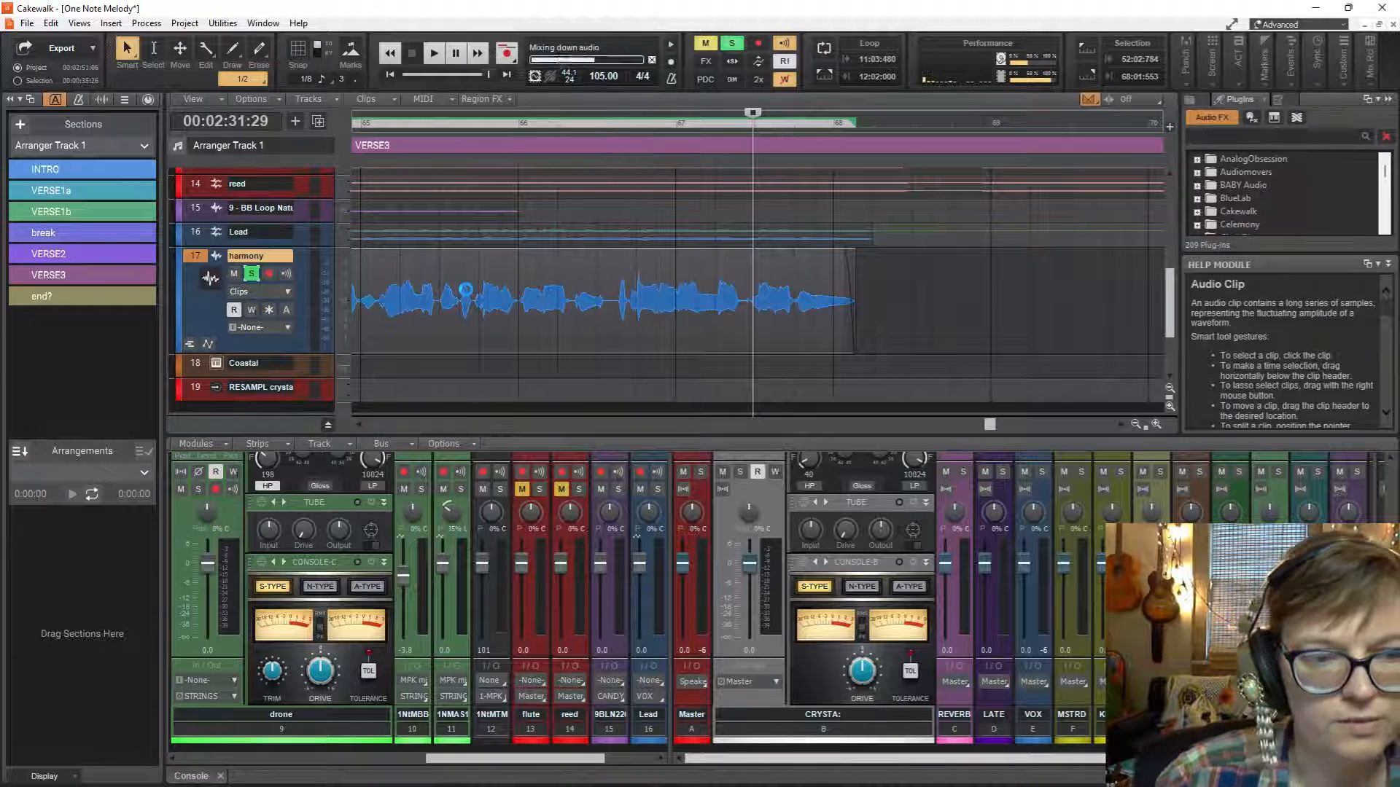
key(ctrl+s)
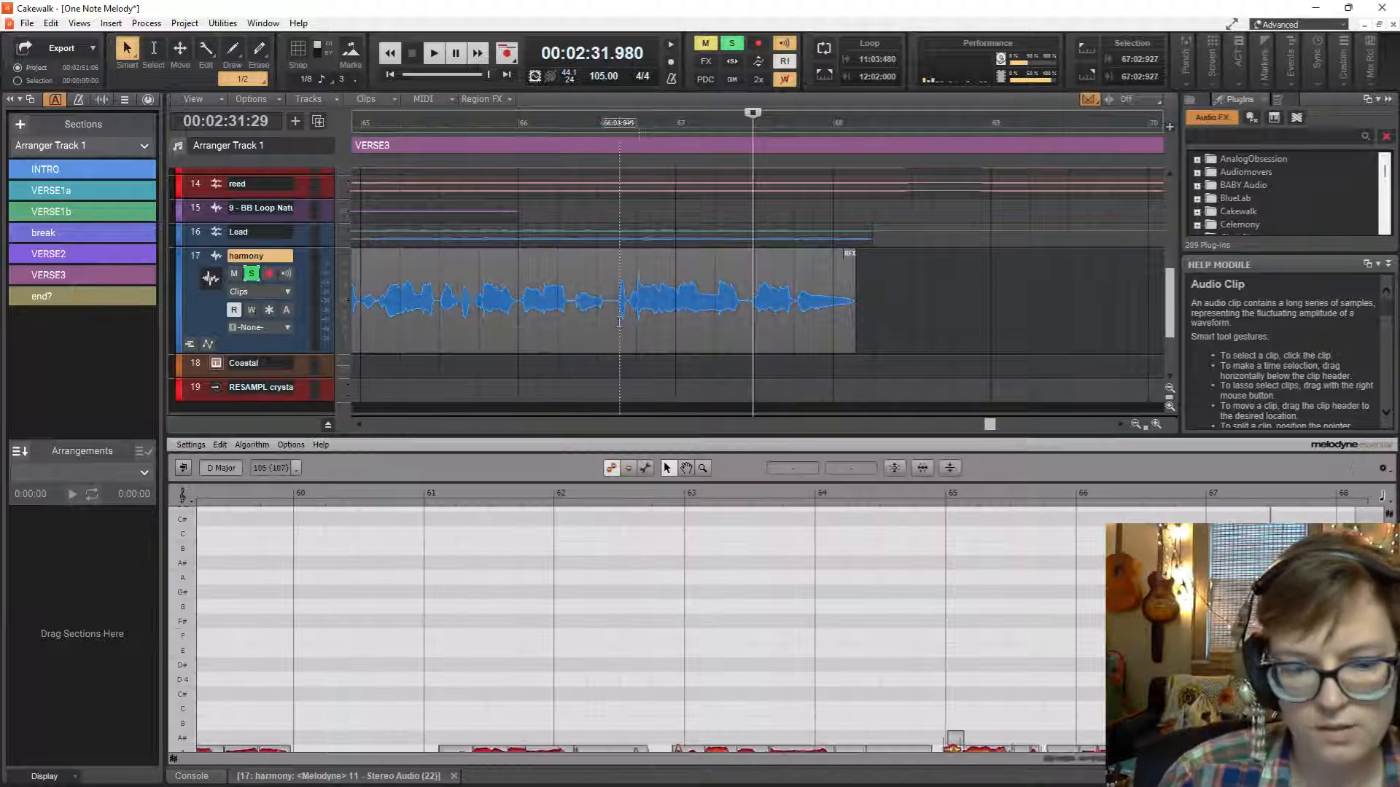
Correct the pitch of the harmony notes with Pitch Center at 100% and Pitch Drift at 100%.
click(903, 469)
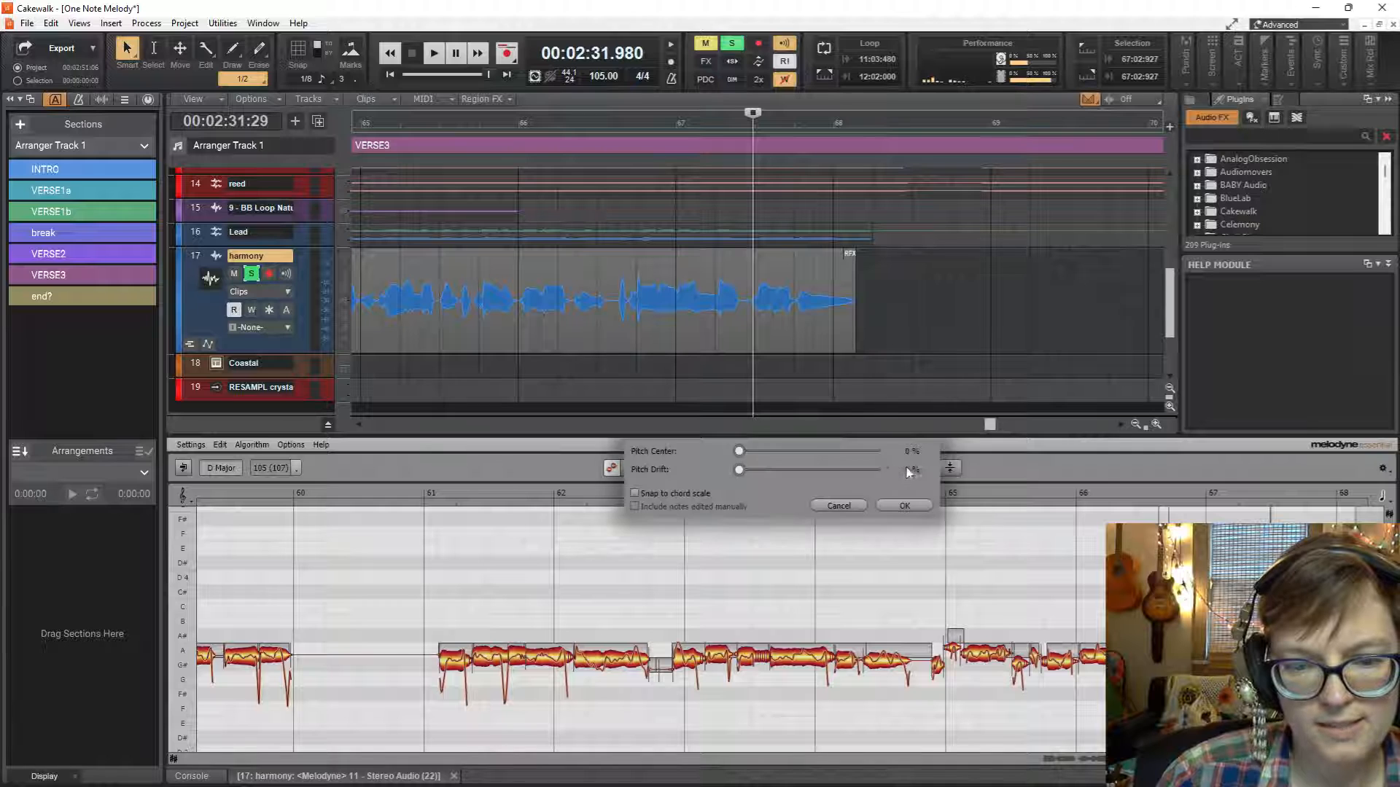
drag(738, 451, 889, 449)
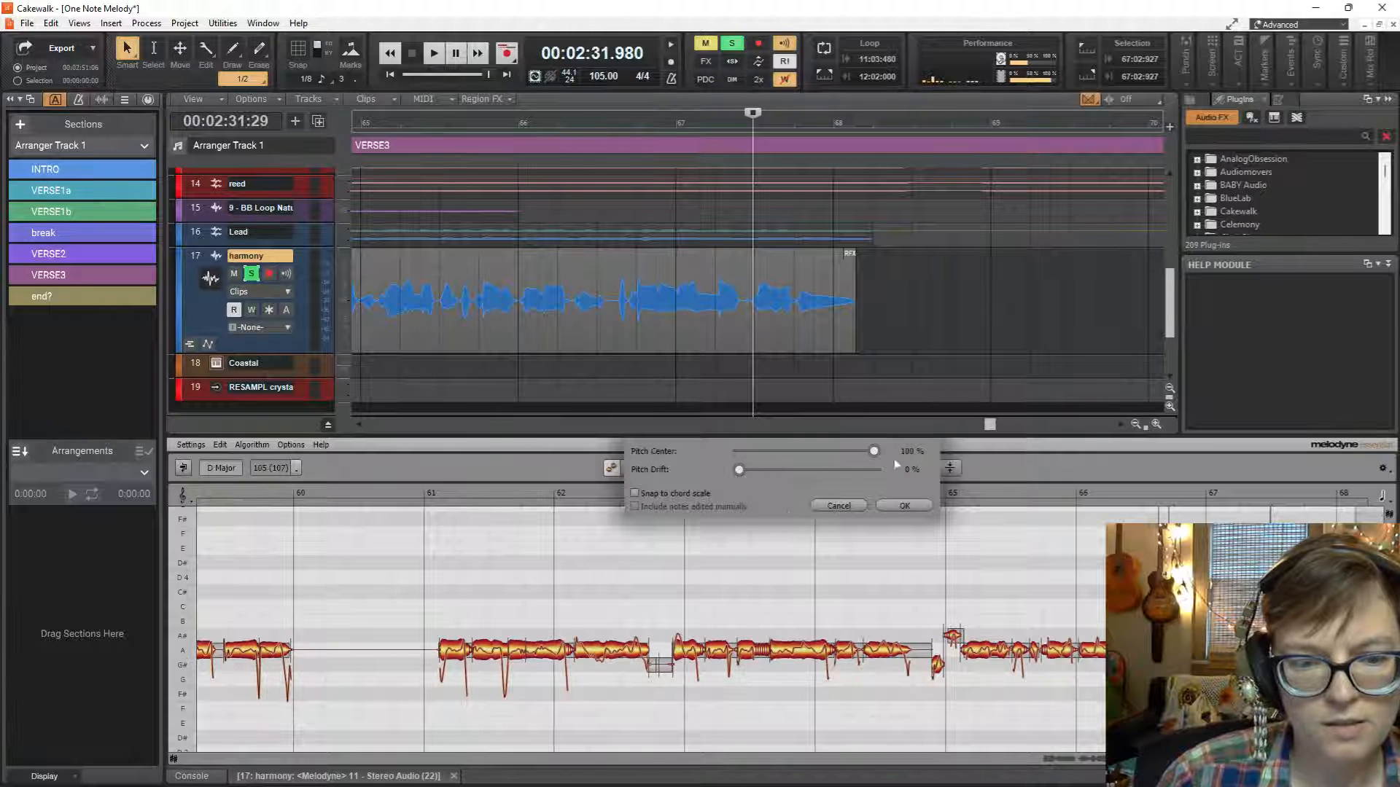
drag(740, 470, 836, 470)
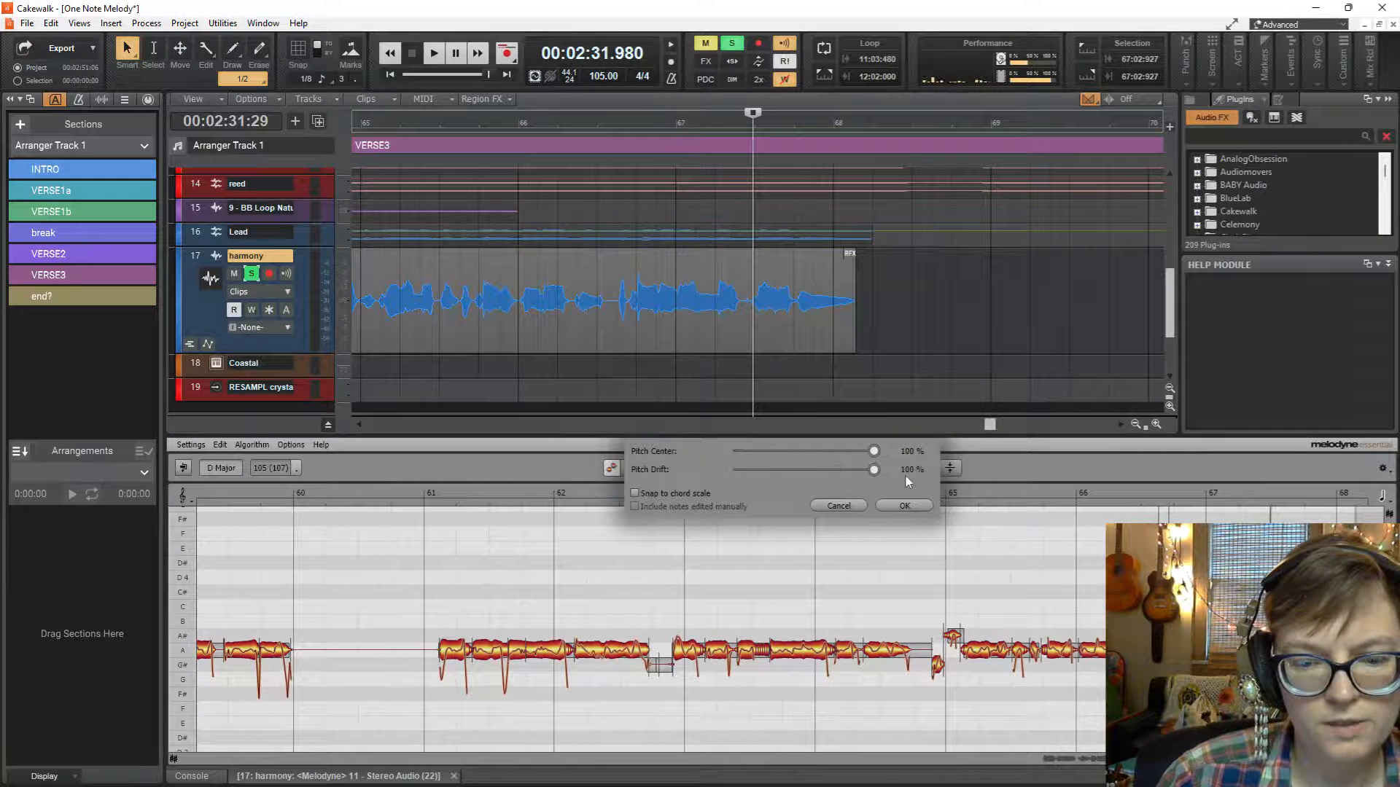
click(905, 506)
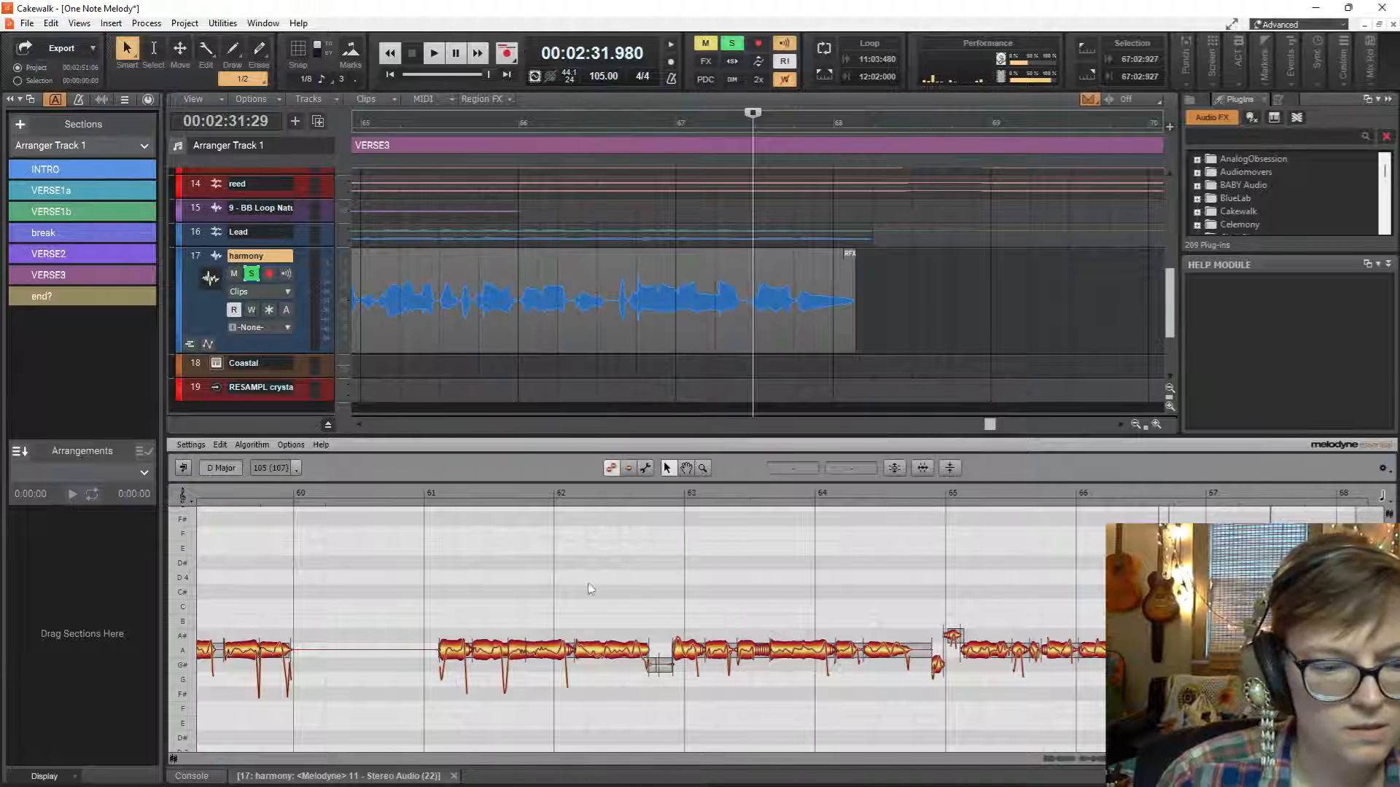
Set the playhead to the first harmony note of VERSE3 and move both stray notes around bar 65 to A3, the second at +5 ct.
scroll(669, 357, left, 5)
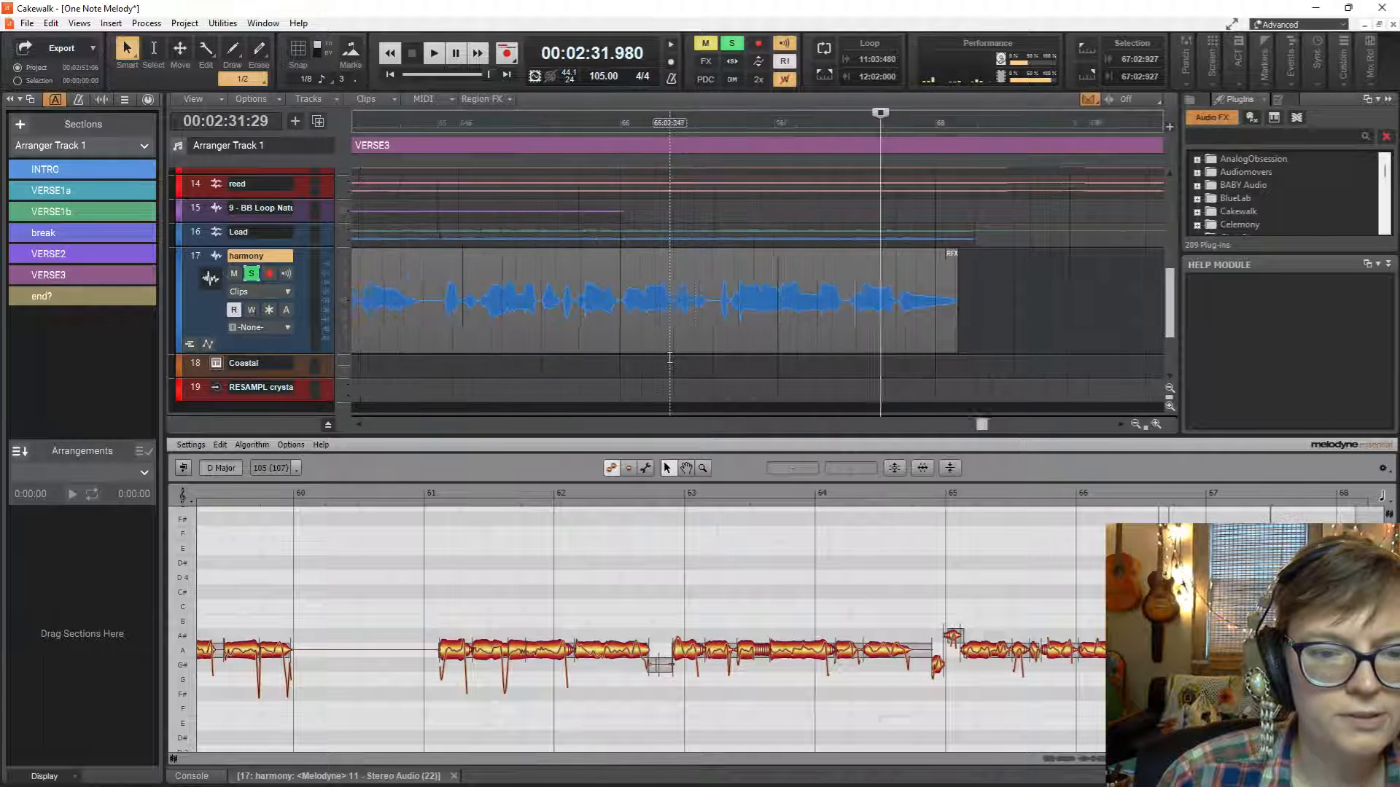
scroll(669, 357, left, 6)
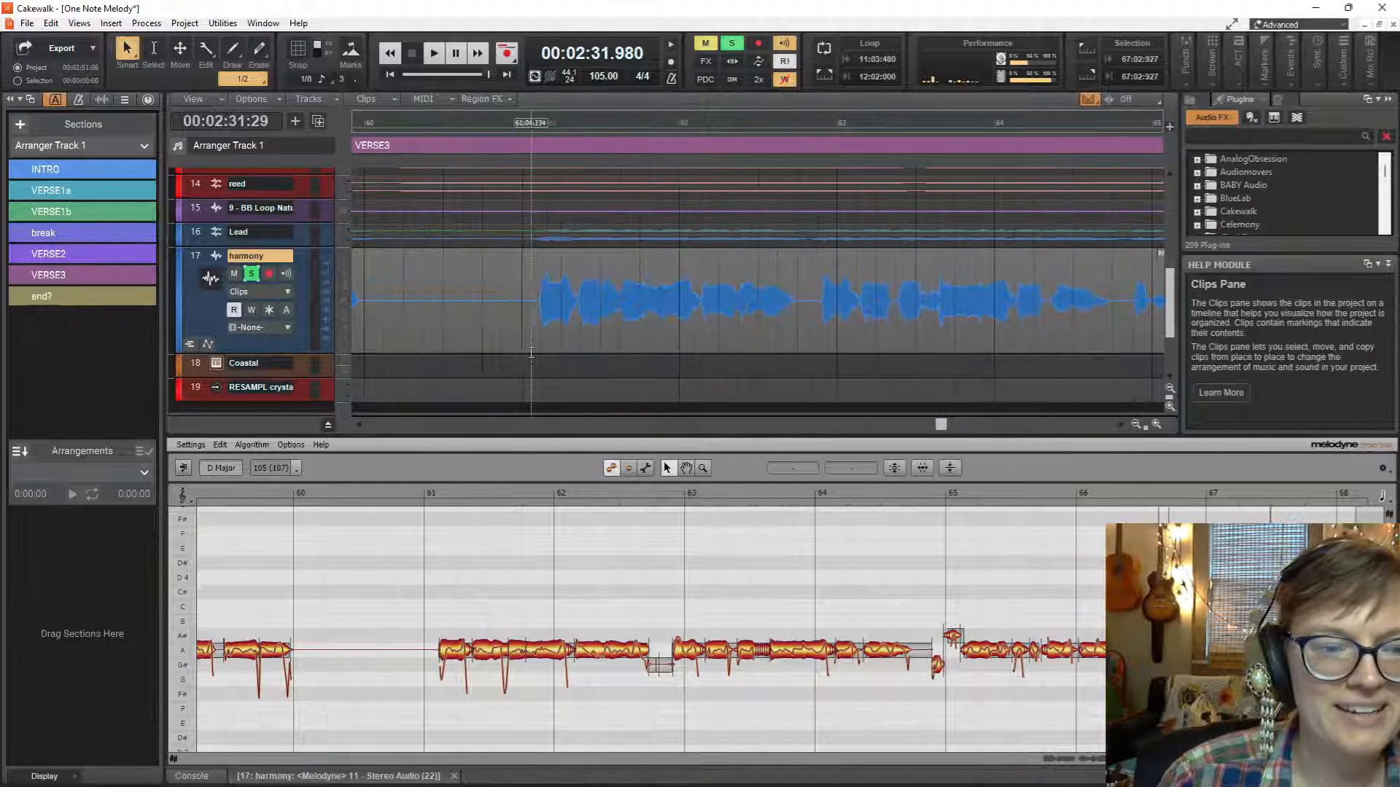
scroll(530, 353, left, 6)
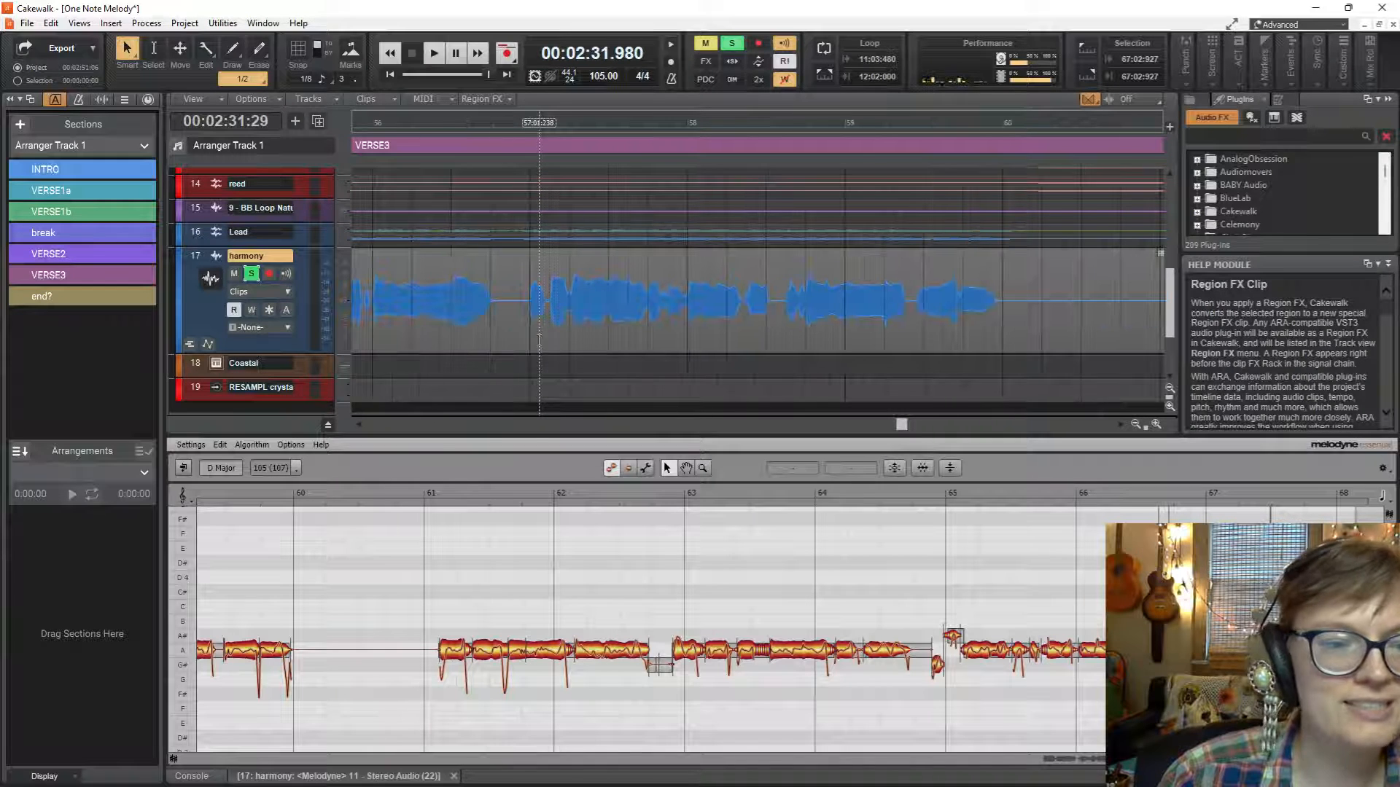
scroll(540, 341, left, 4)
click(455, 319)
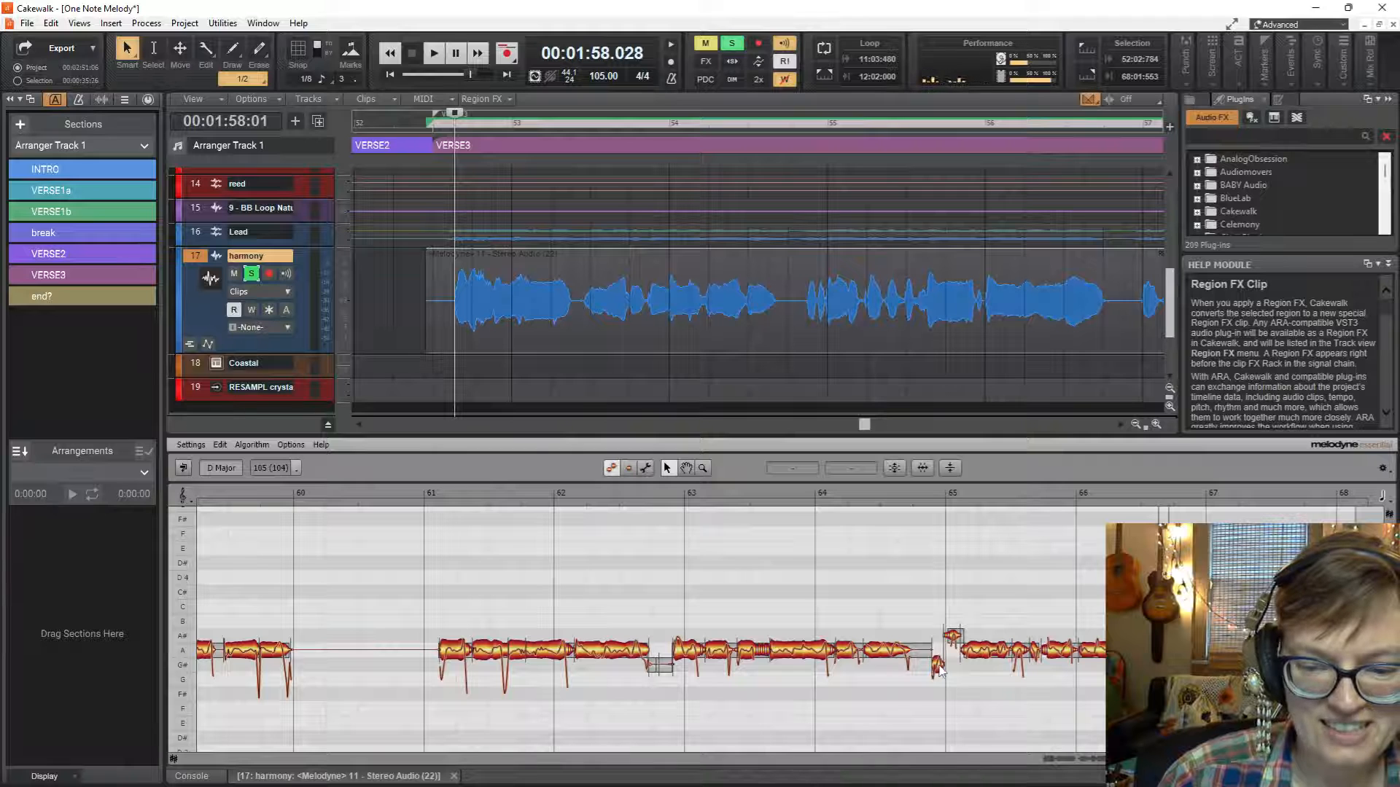
click(938, 667)
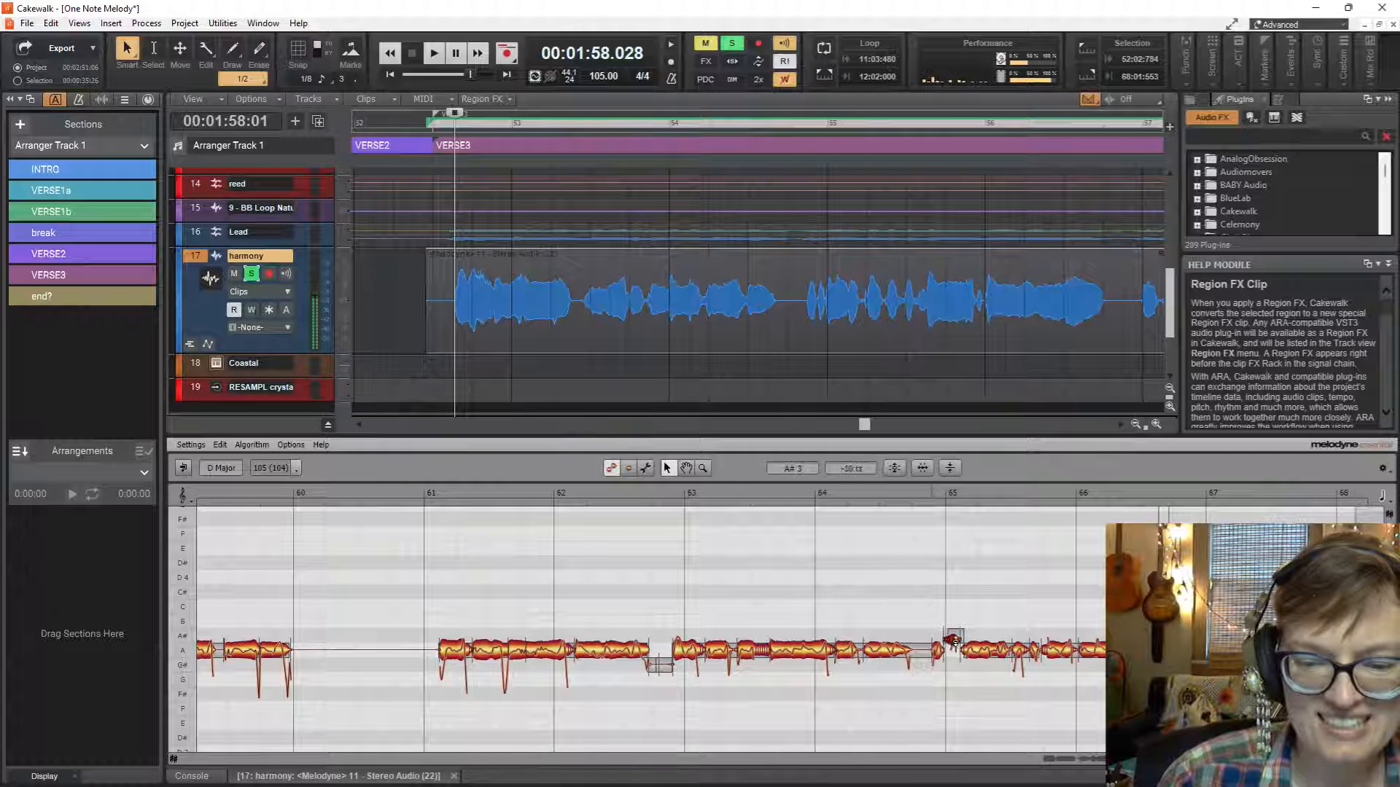
drag(952, 640, 957, 648)
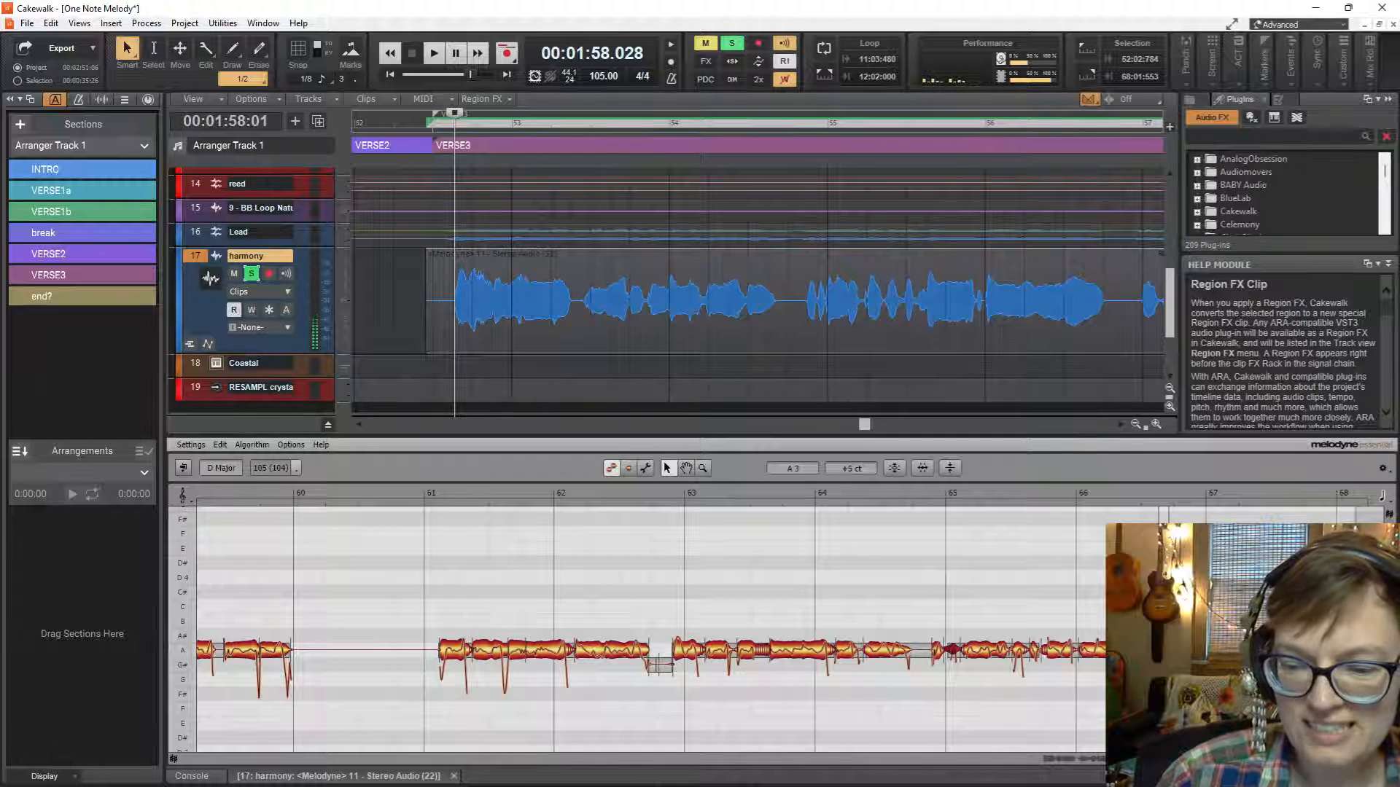
Move the stray notes just before bar 55 and at bar 57 to A3, the former at -30 ct, and play VERSE3.
scroll(1054, 740, left, 10)
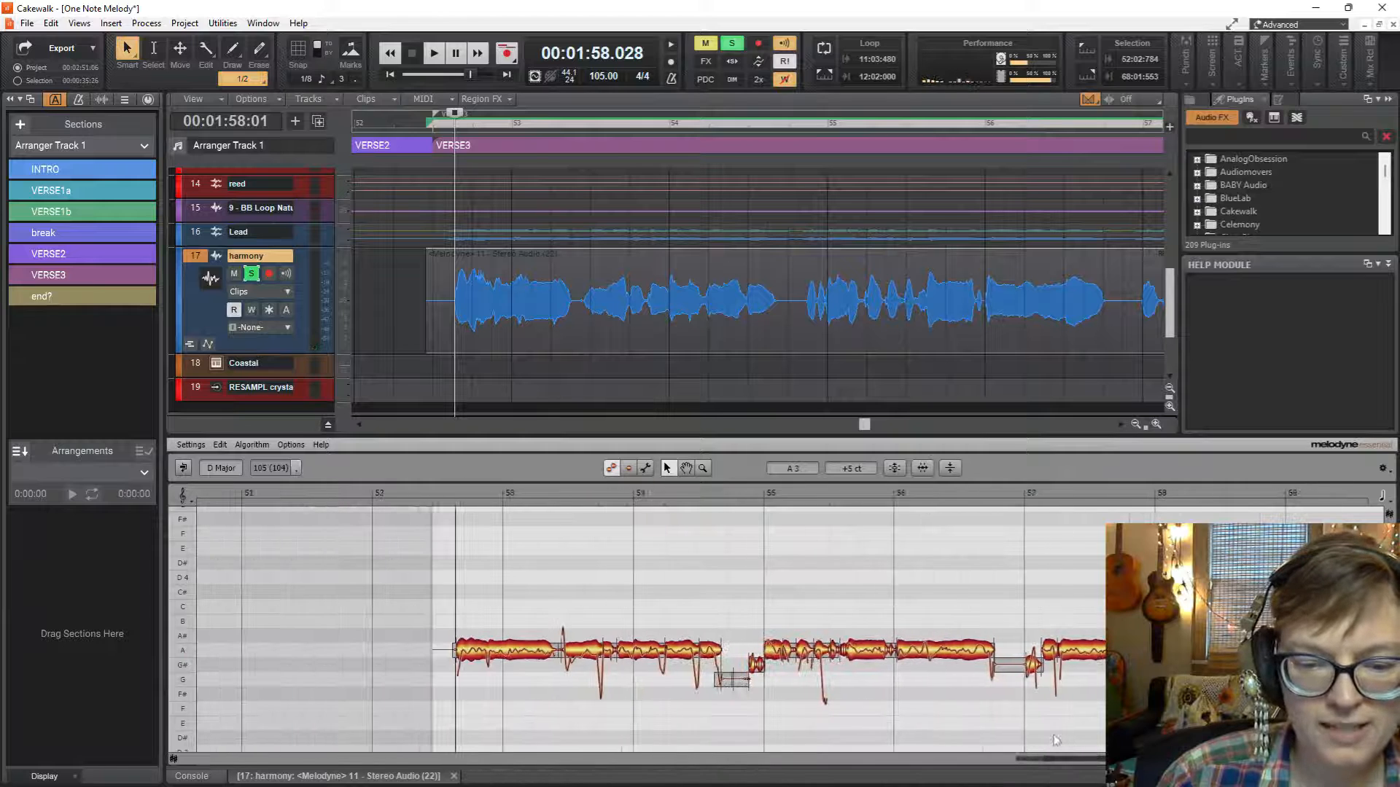
click(1031, 667)
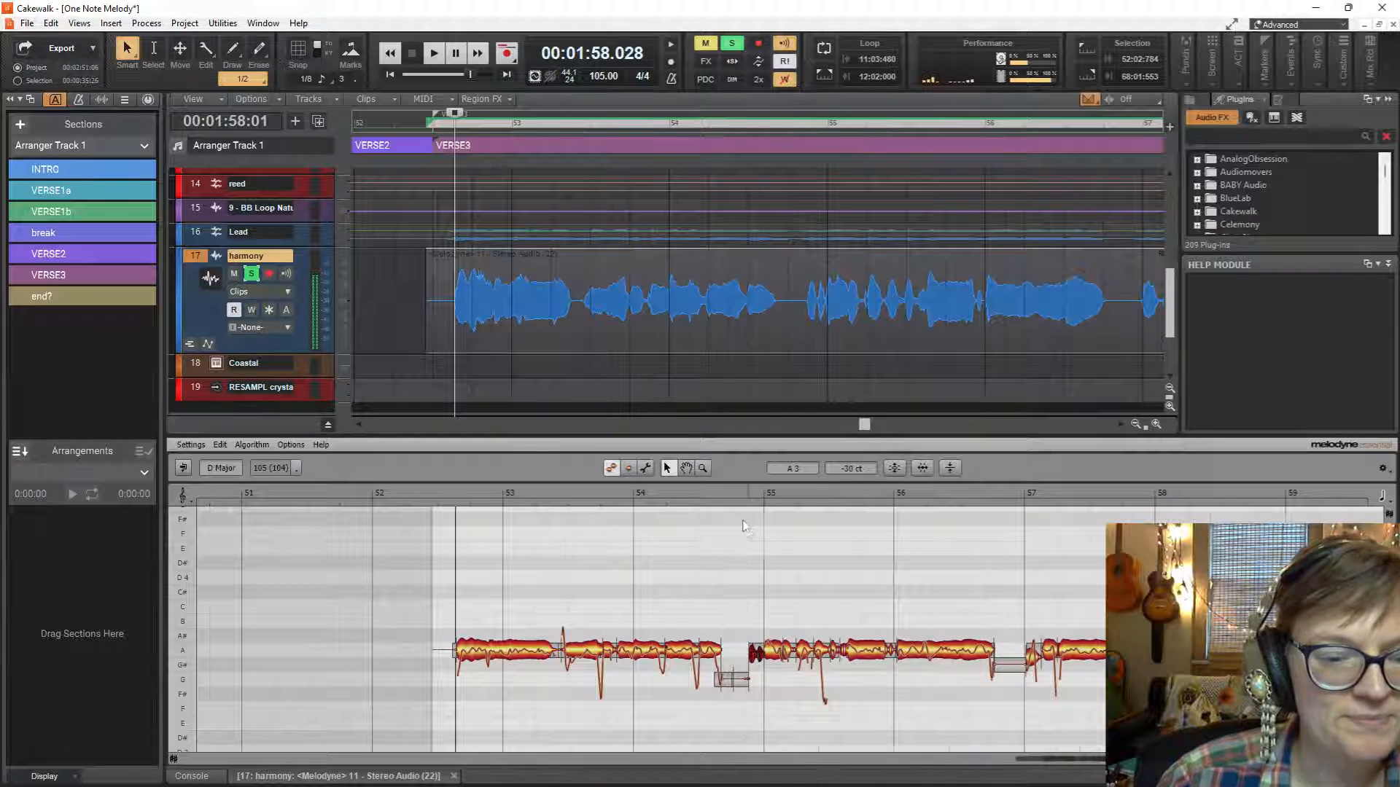
key(space)
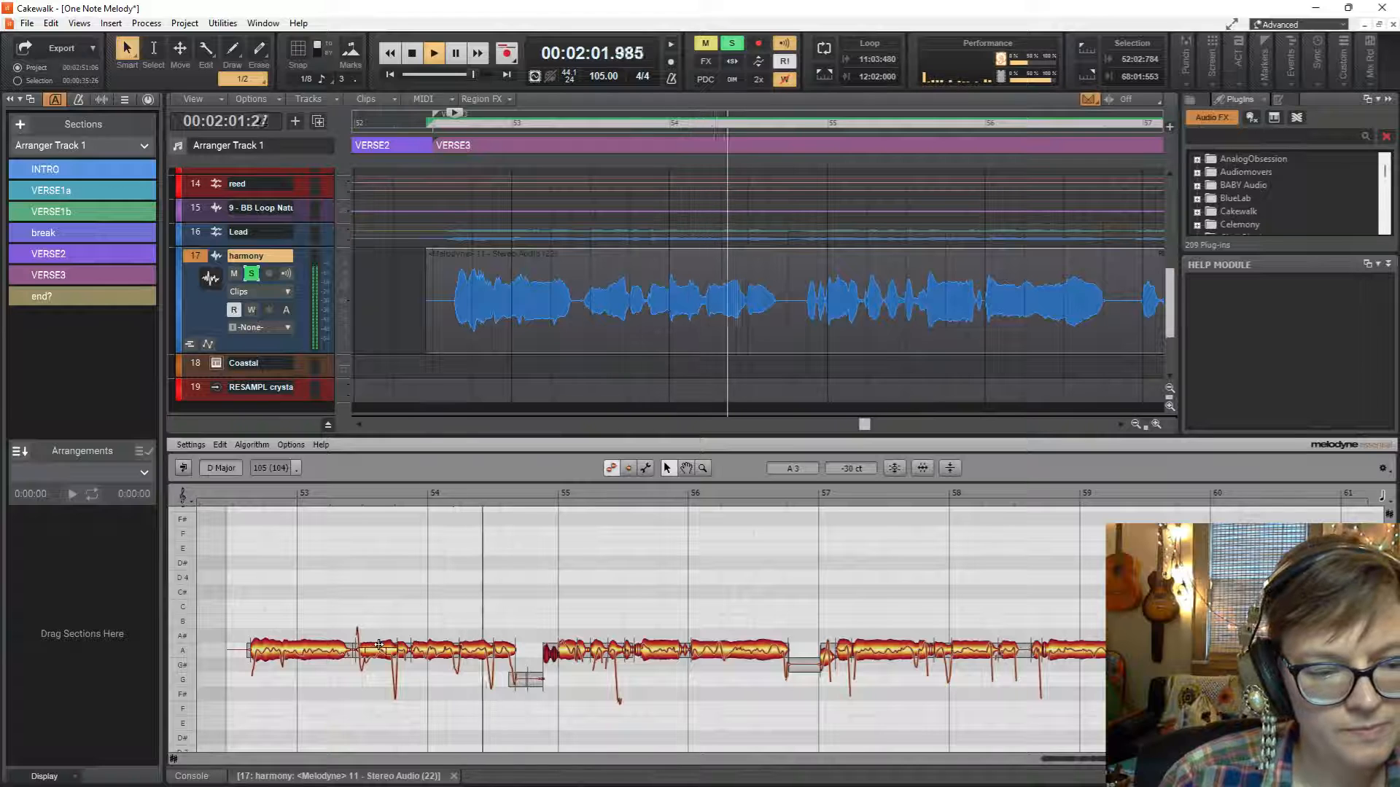
Fine-tune the two short adjoining notes midway between bars 53 and 54 to A3 at 0 ct and replay the verse.
mouse_move(379, 644)
mouse_down()
mouse_move(370, 672)
mouse_move(373, 651)
mouse_up()
key(space)
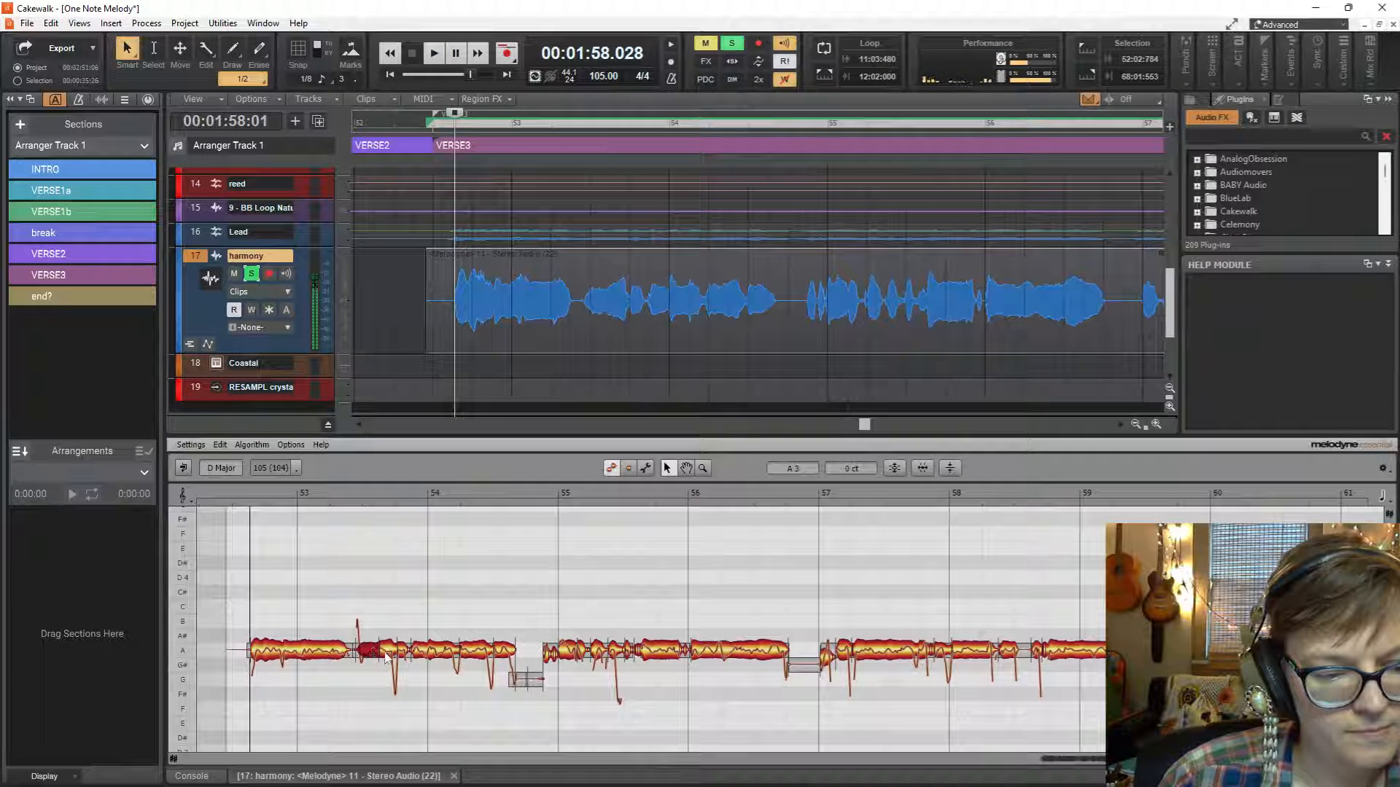
key(space)
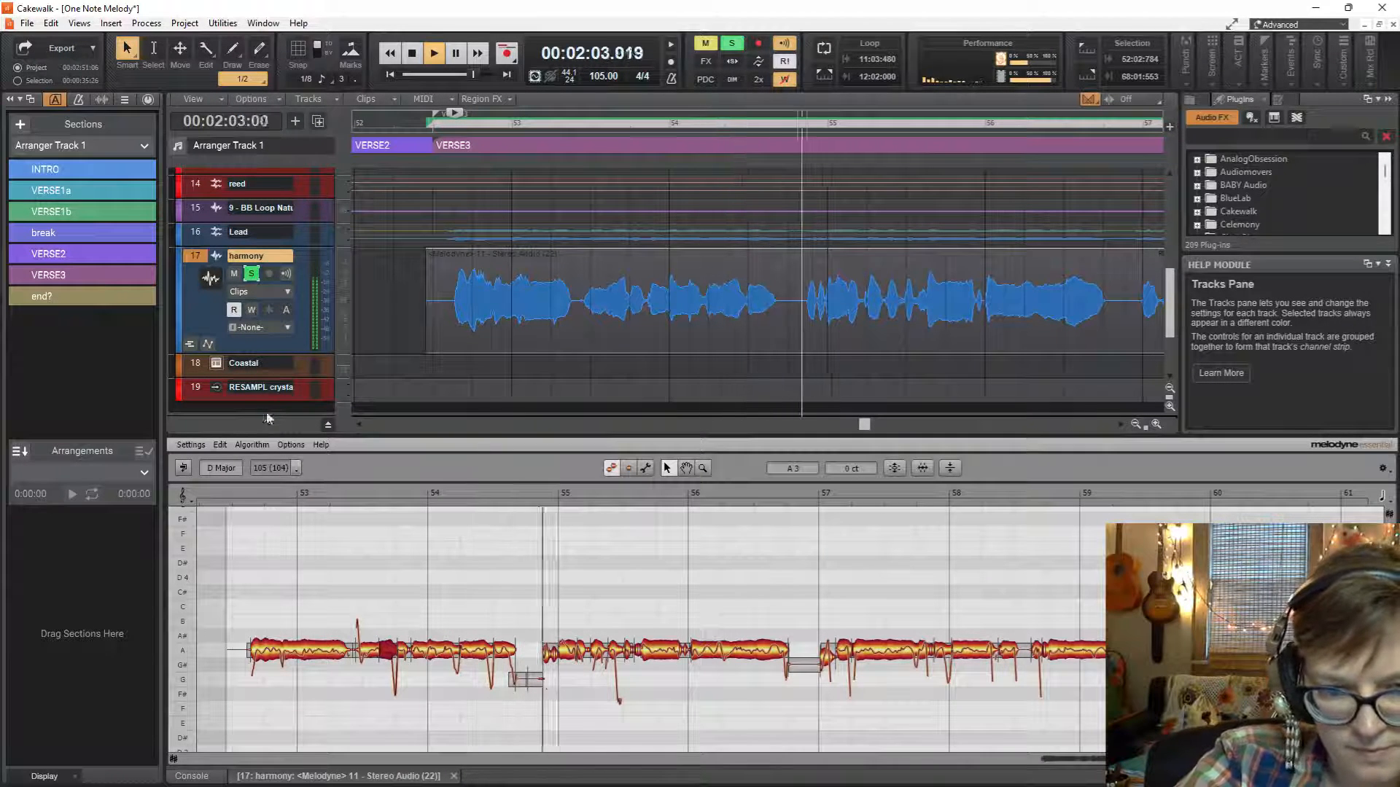
Fine-tune the A3 note at the start of bar 55 to -25 ct and replay the harmony.
key(space)
click(570, 658)
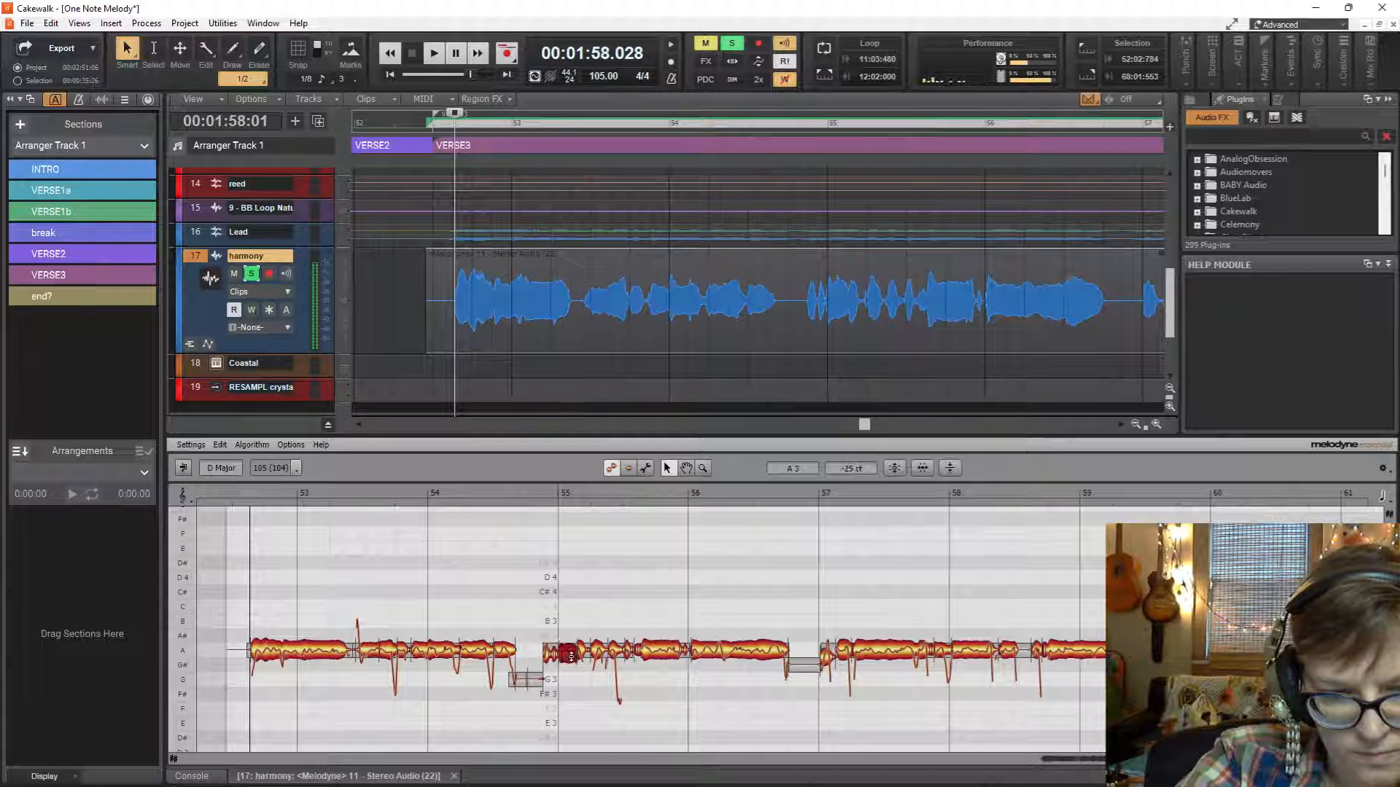
key(space)
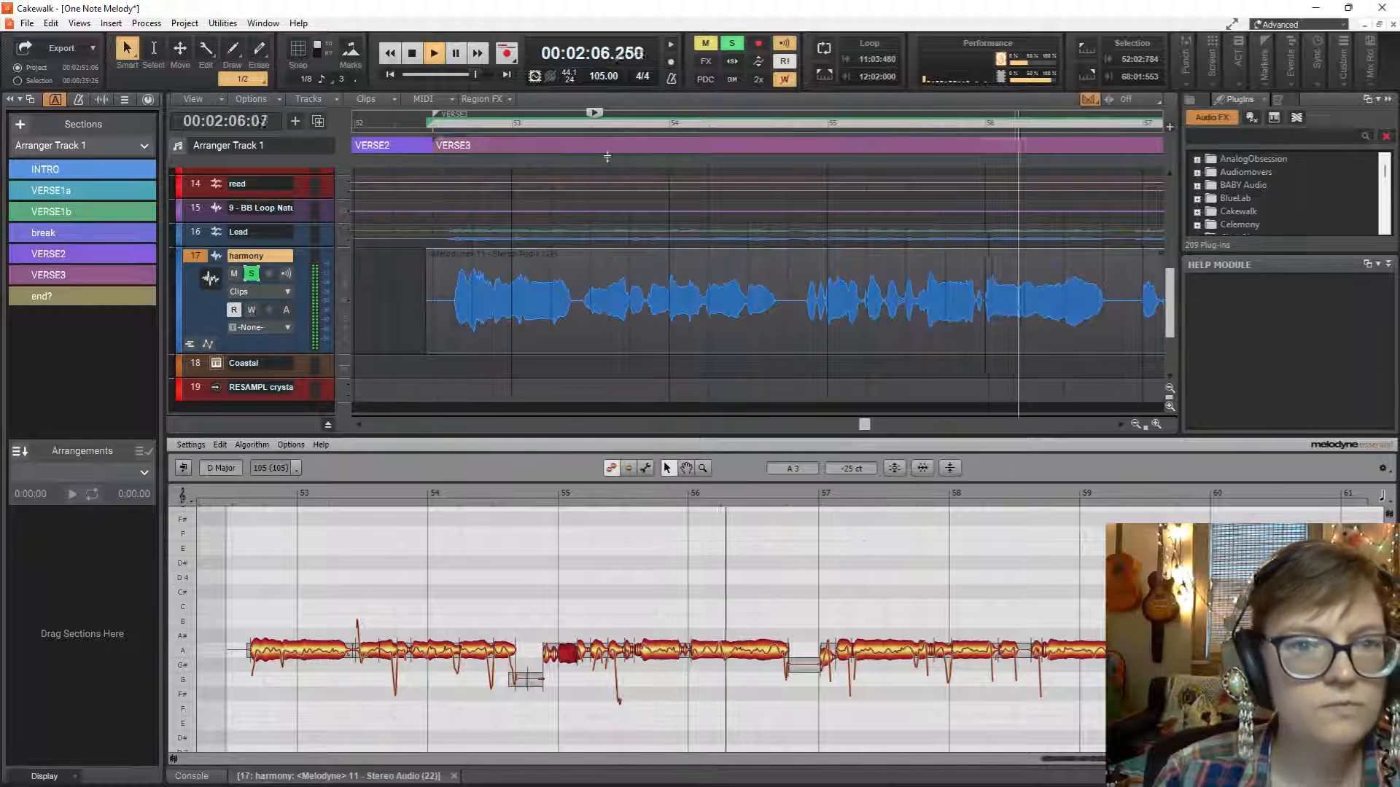
Turn on Dim Solo and listen to the harmony against the quieter tracks until the clip ends after bar 68.
click(738, 81)
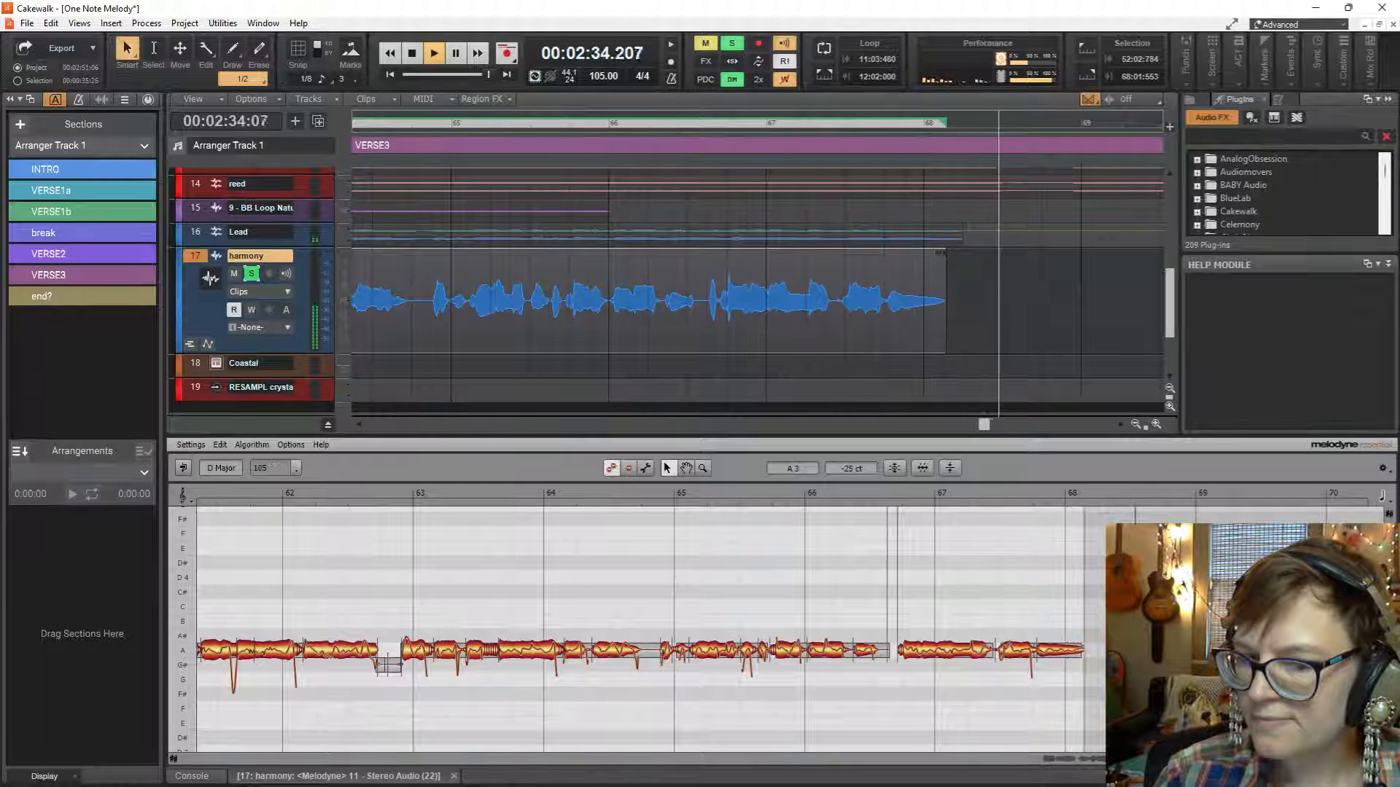
key(space)
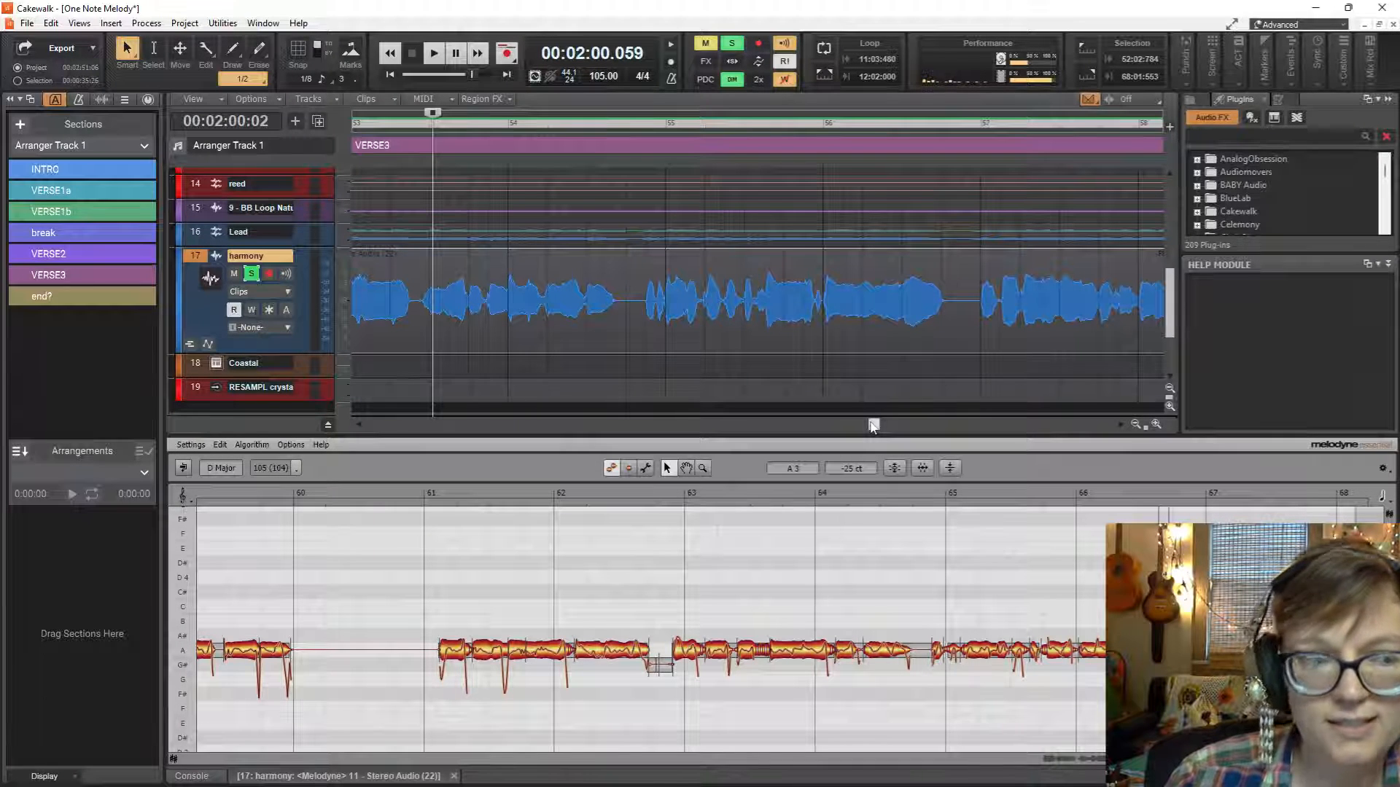
Spot-check the harmony against the dimmed mix by playing from 58:01:196, from 61:01:904 and from the middle of bar 64.
drag(873, 425, 911, 453)
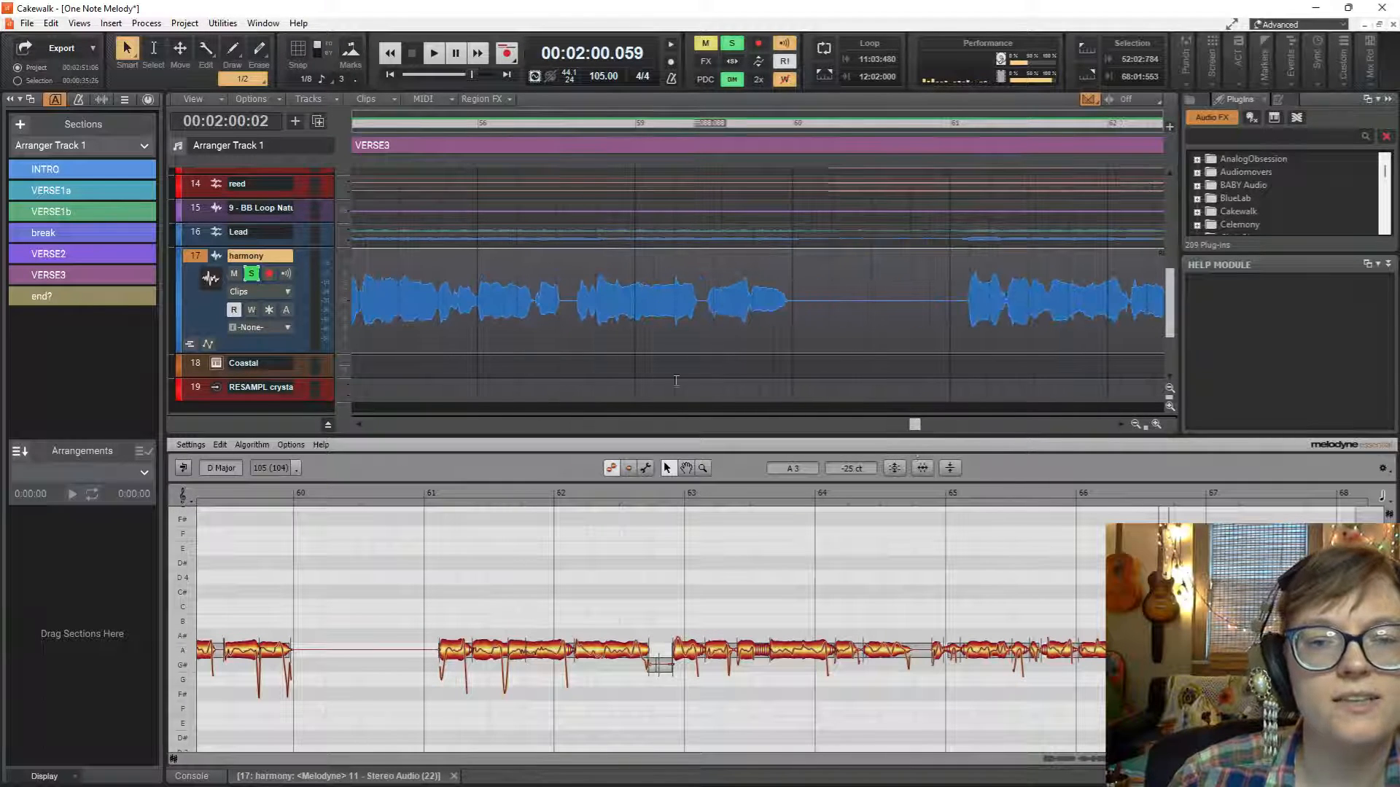
click(485, 360)
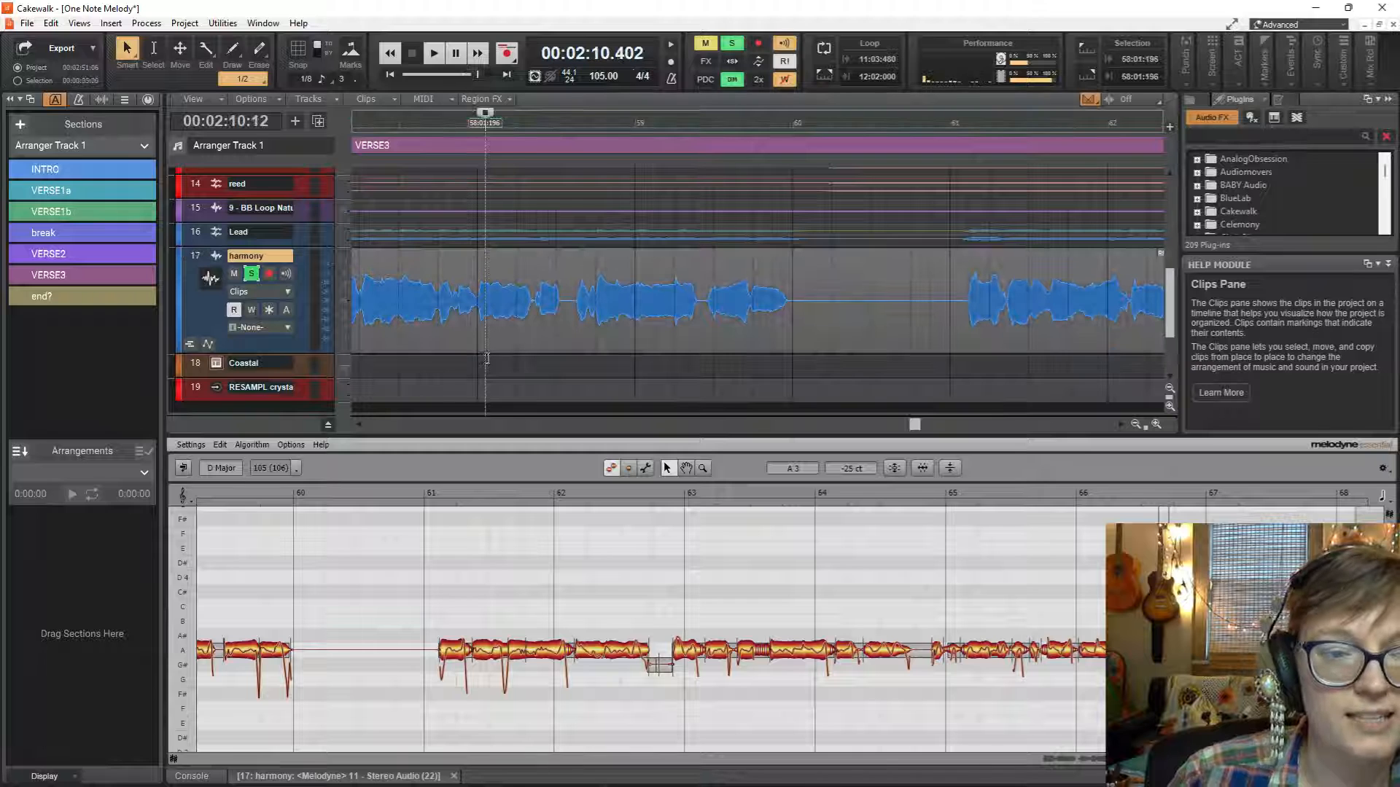
key(space)
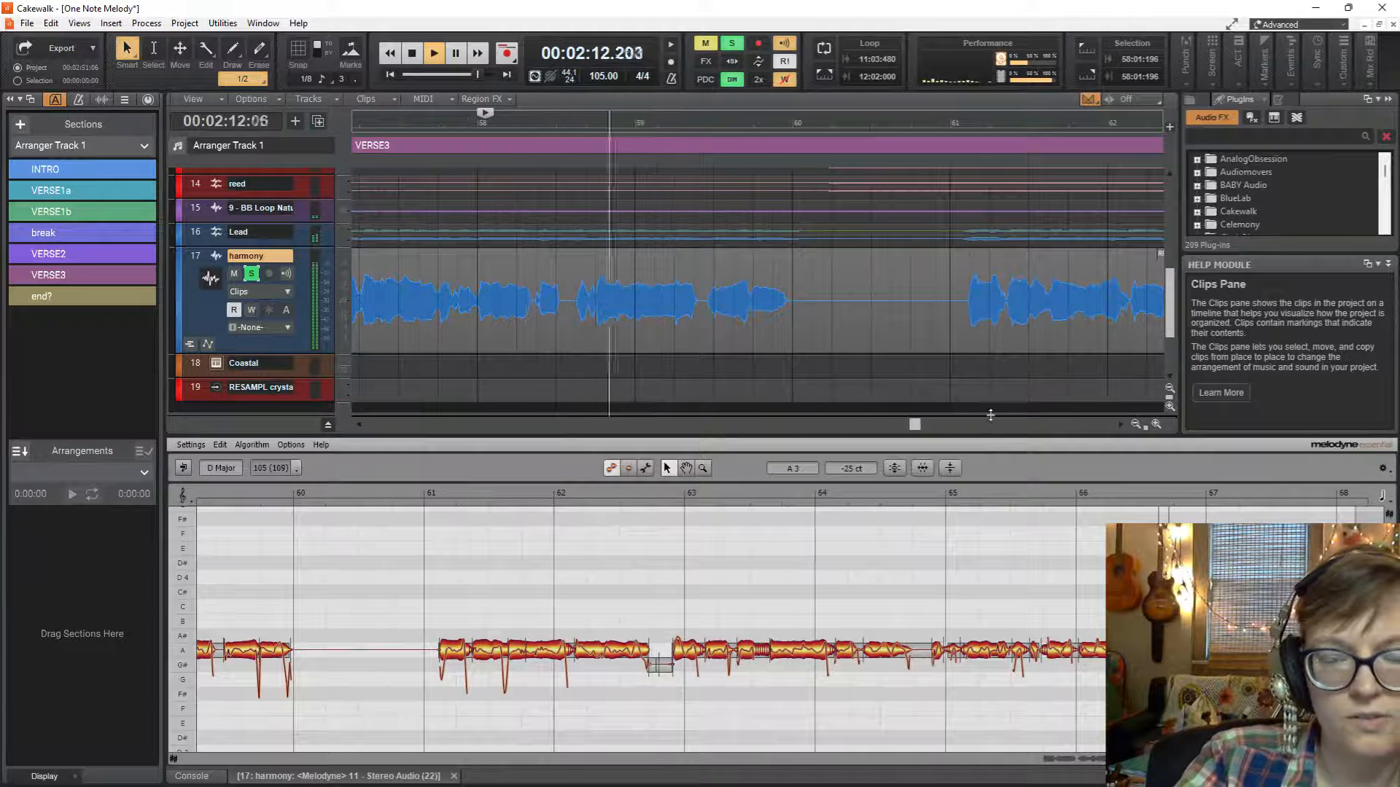
key(space)
click(986, 371)
key(space)
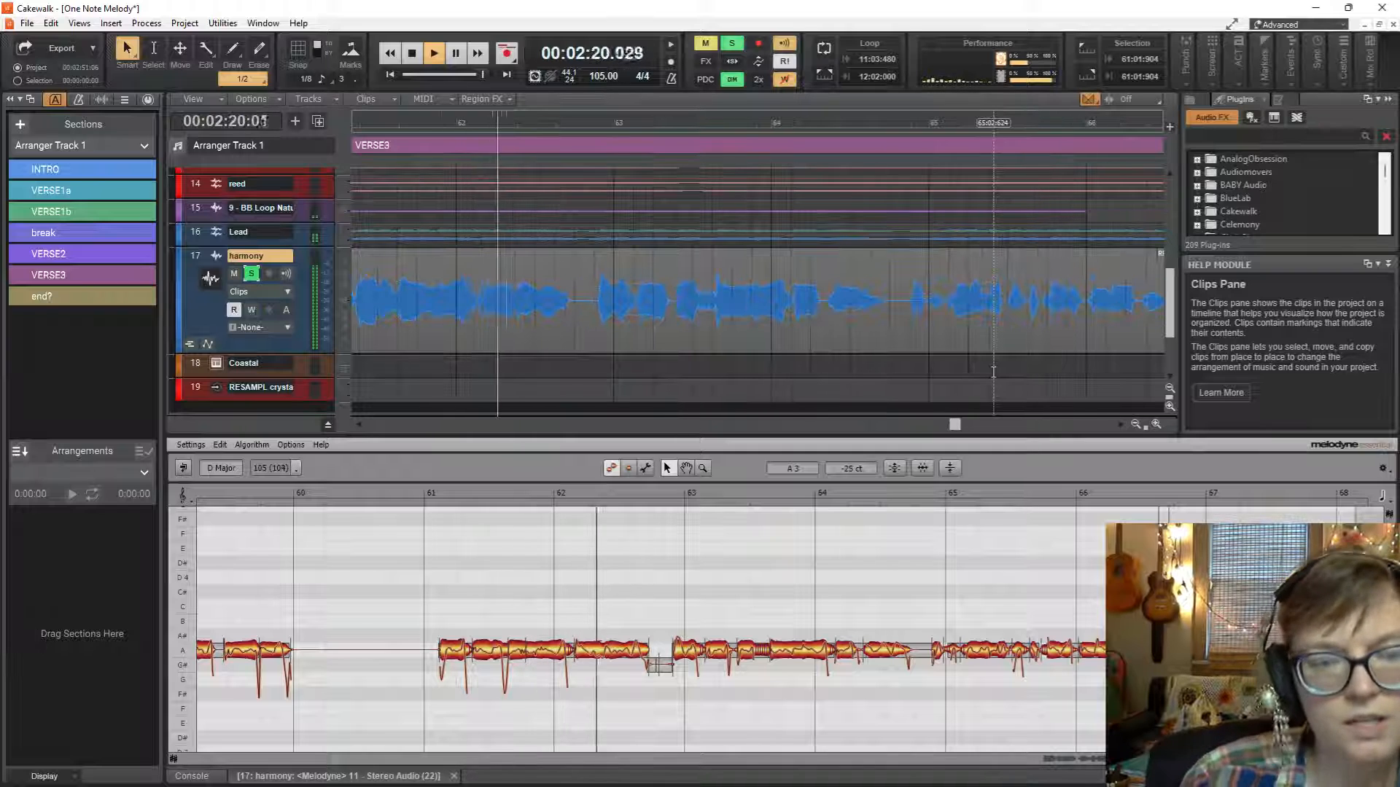
key(space)
click(924, 350)
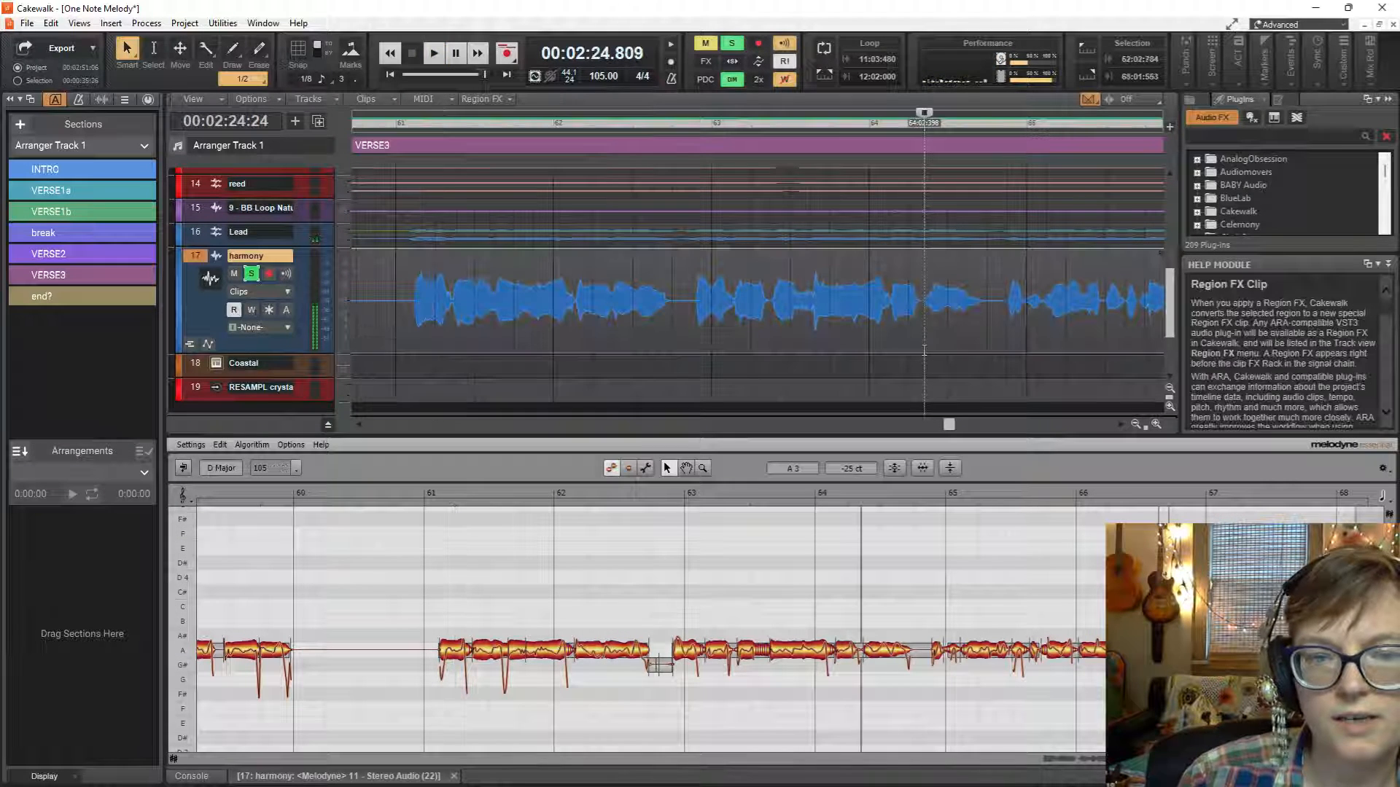
key(space)
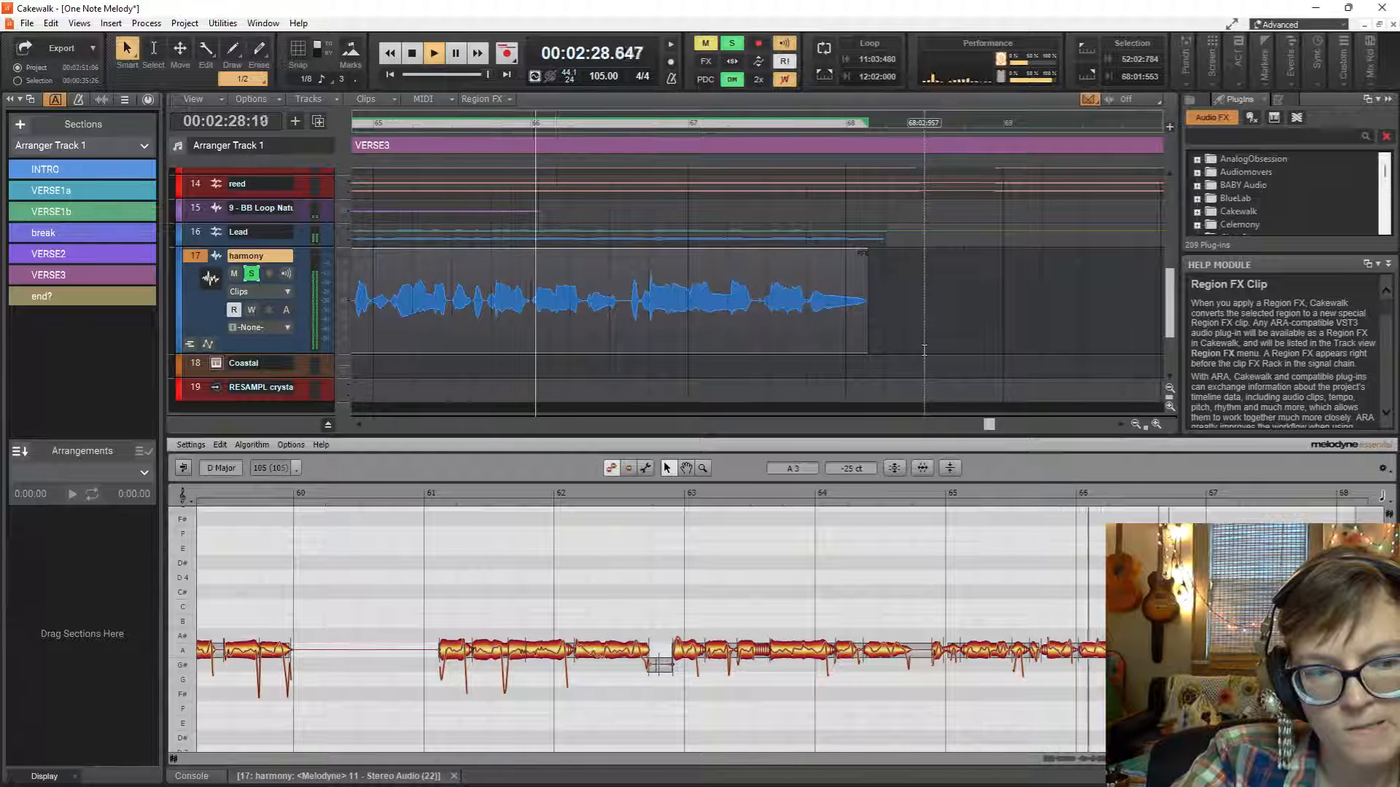
key(space)
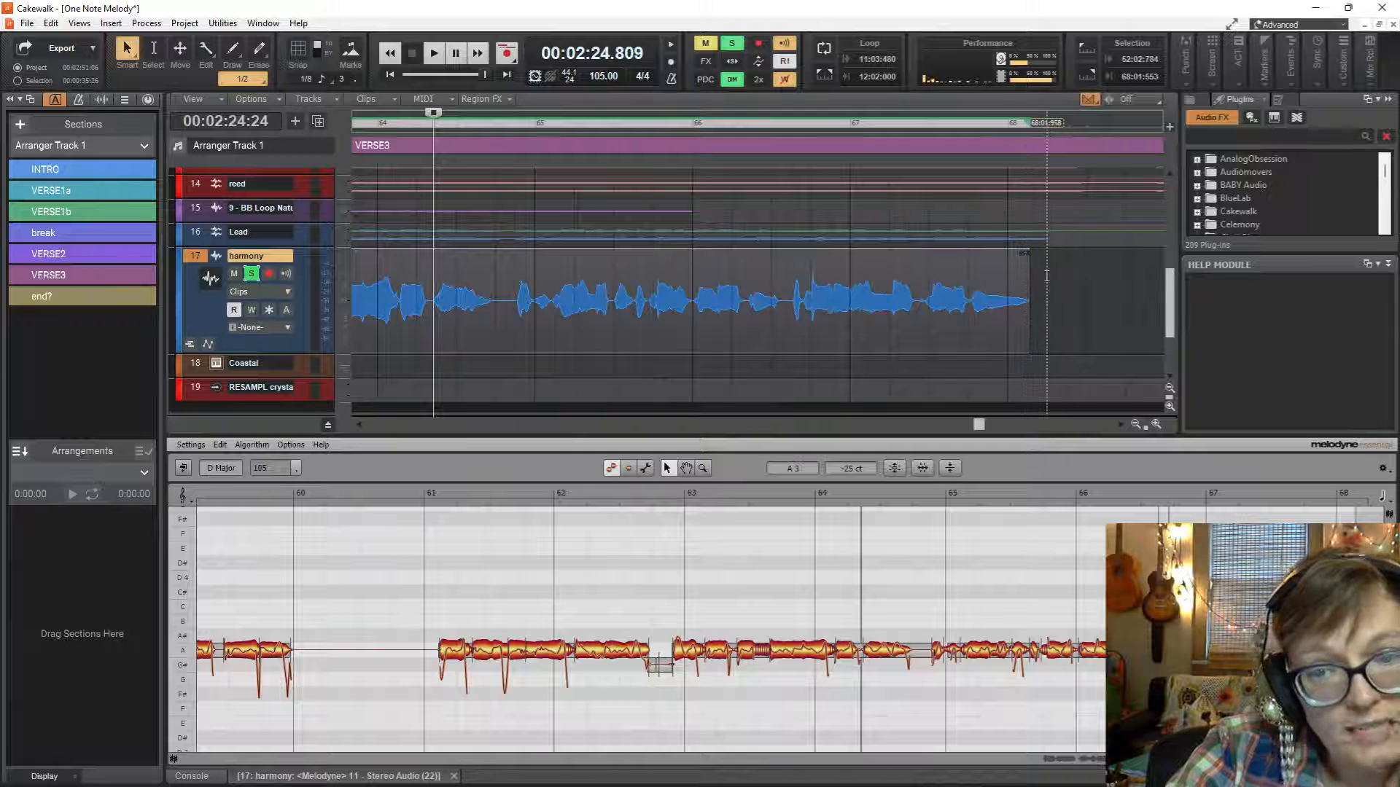
Place the playhead just after bar 67 on the harmony track and return from the Melodyne editor to the Console view.
click(880, 291)
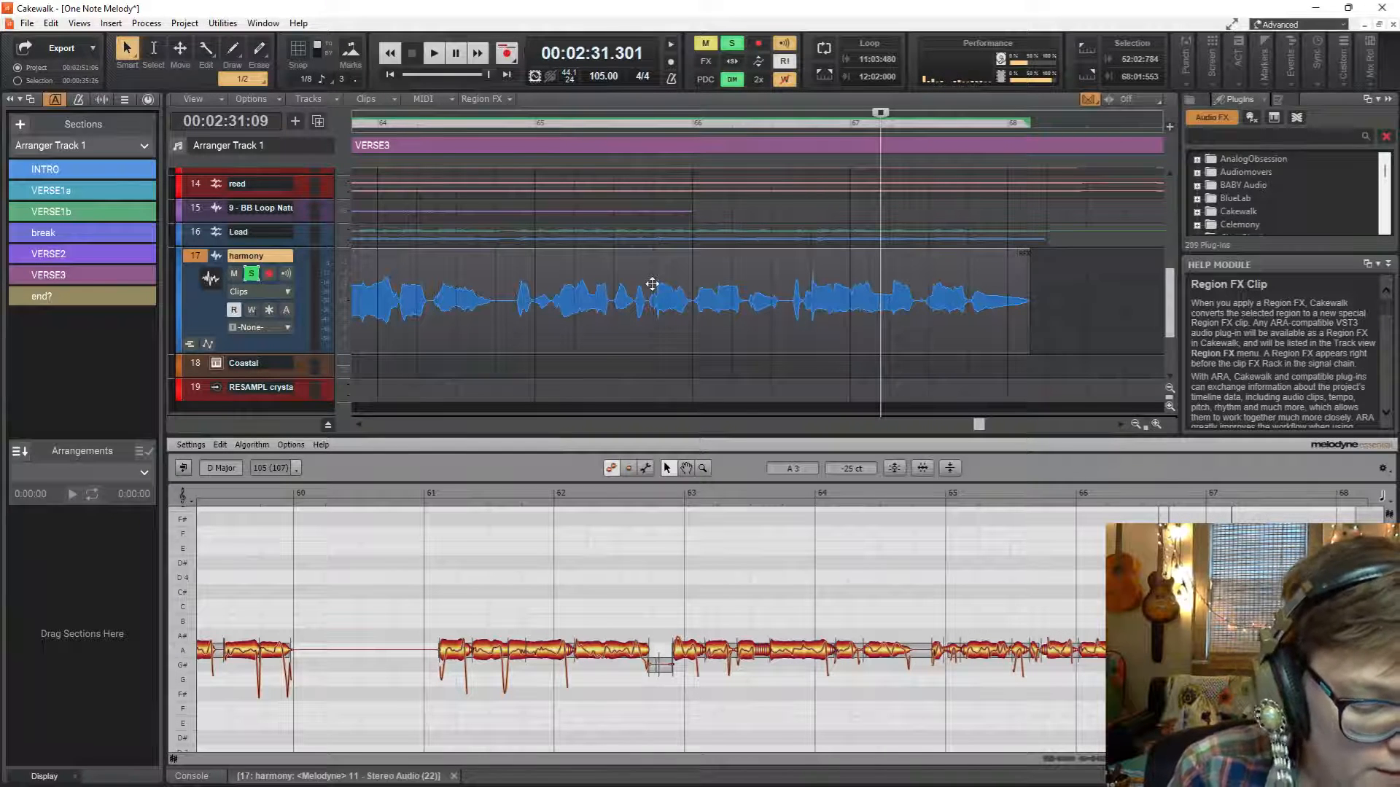
key(ctrl+z)
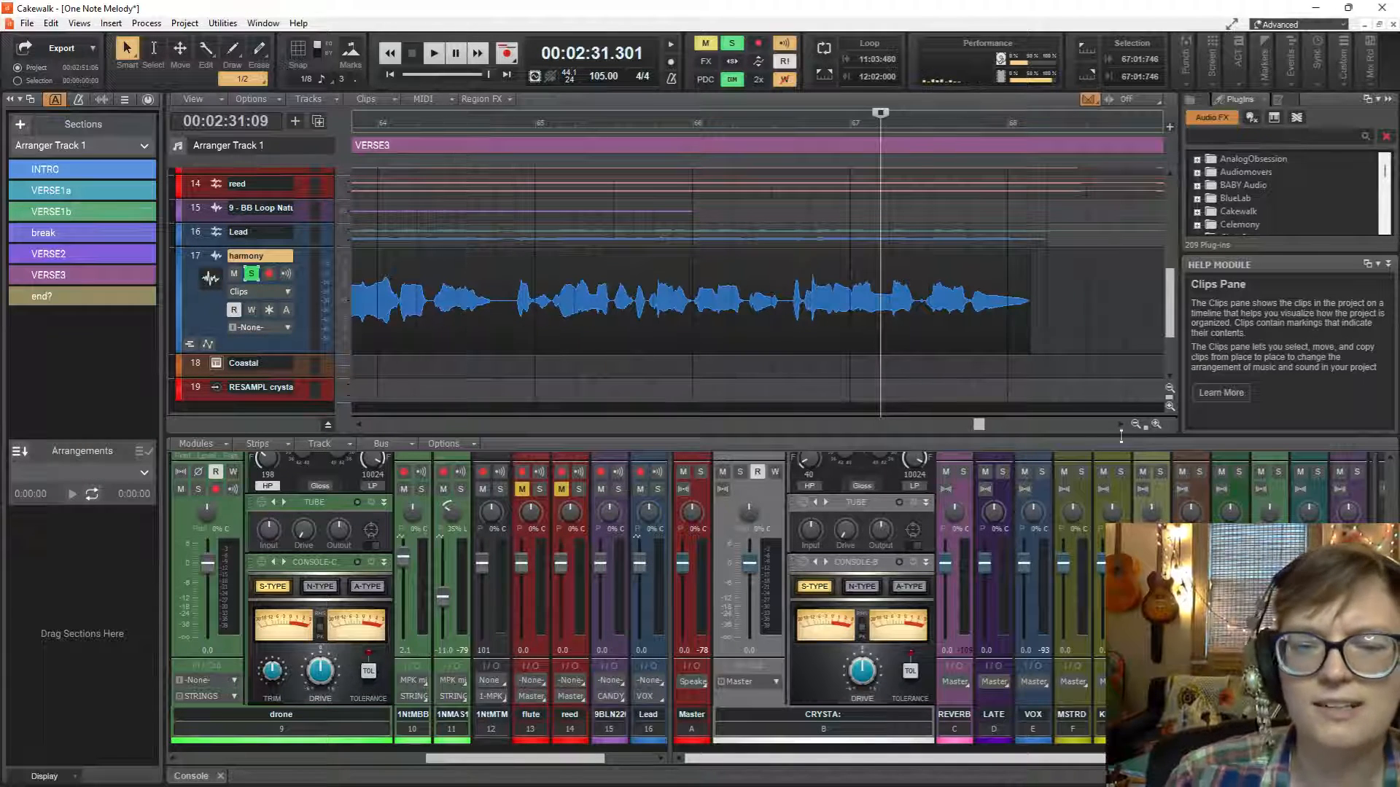
Save the One Note Melody project under its existing name.
click(27, 24)
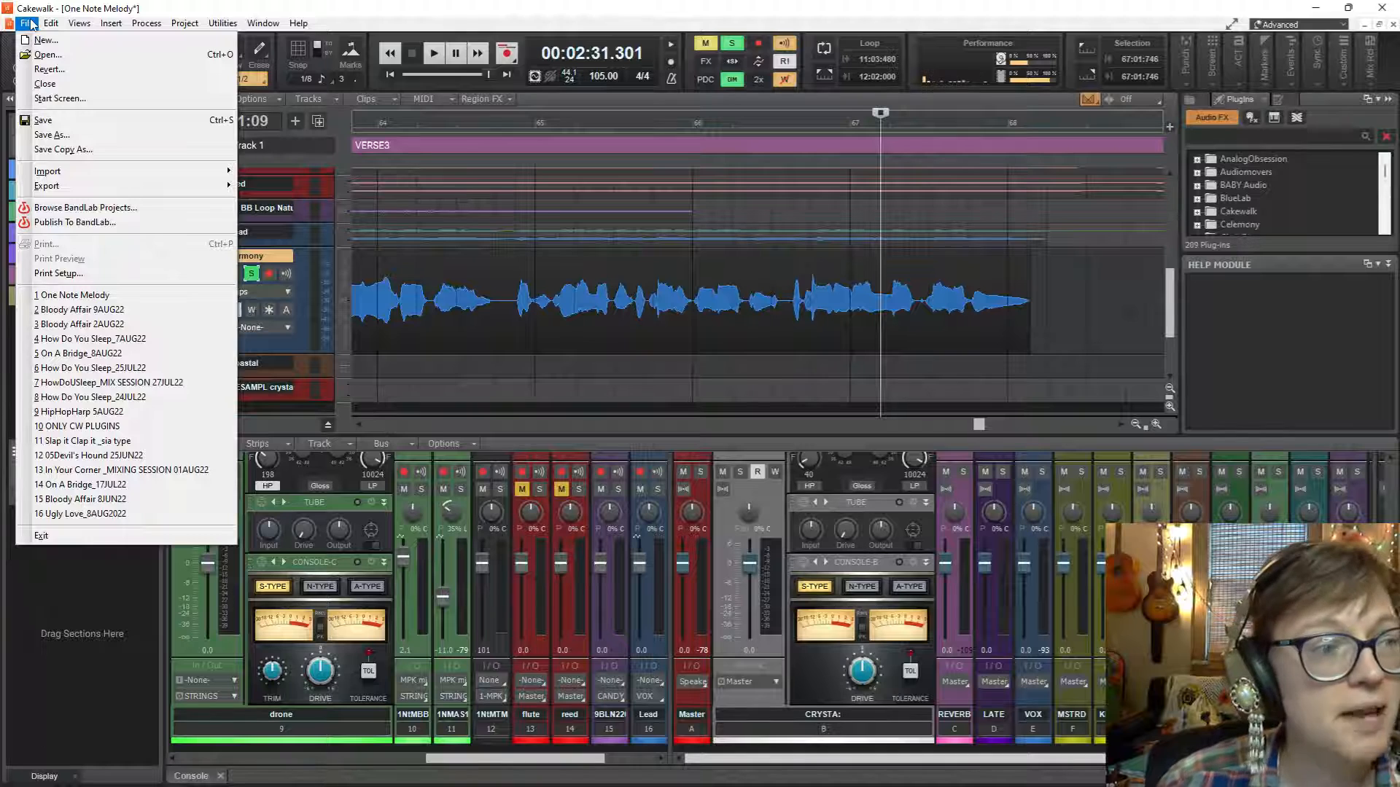
click(29, 23)
click(28, 23)
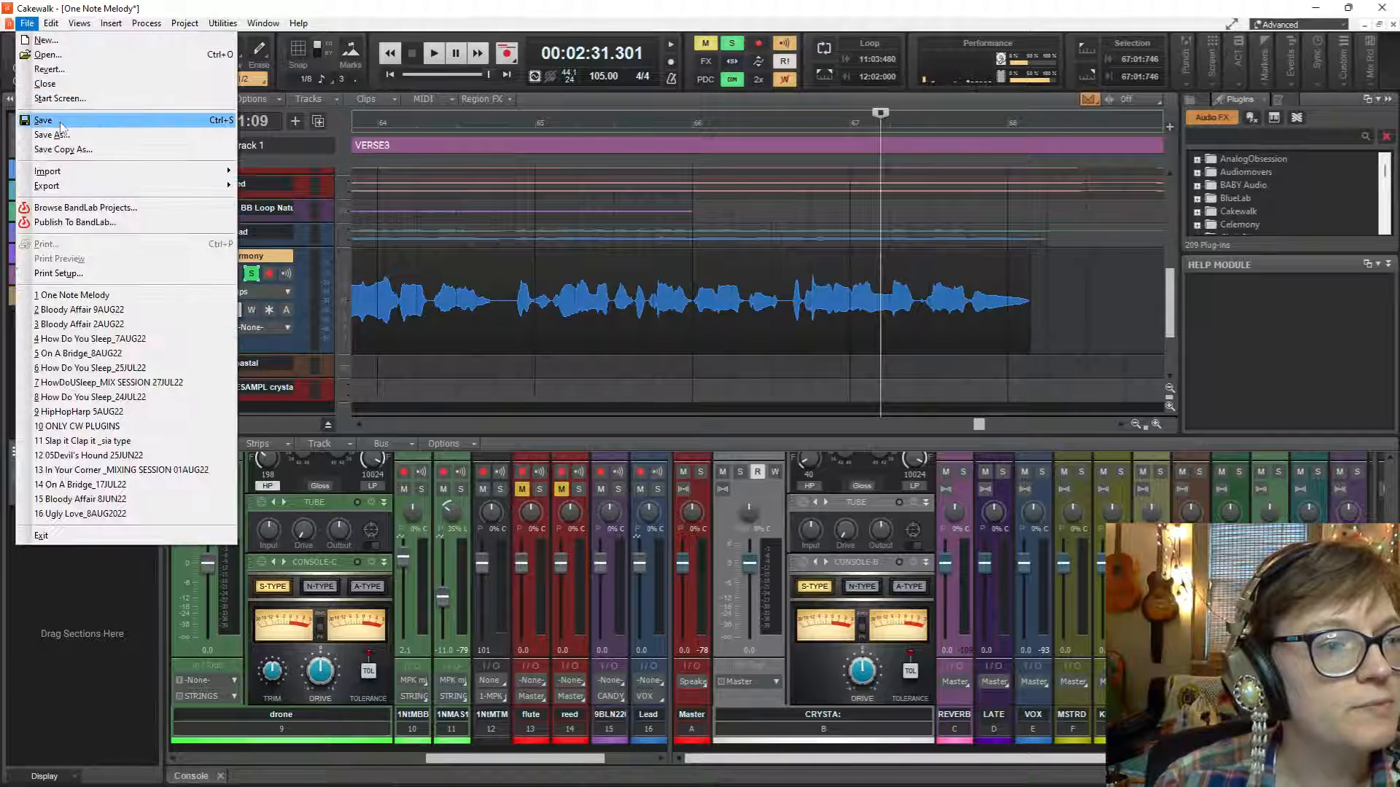
click(60, 124)
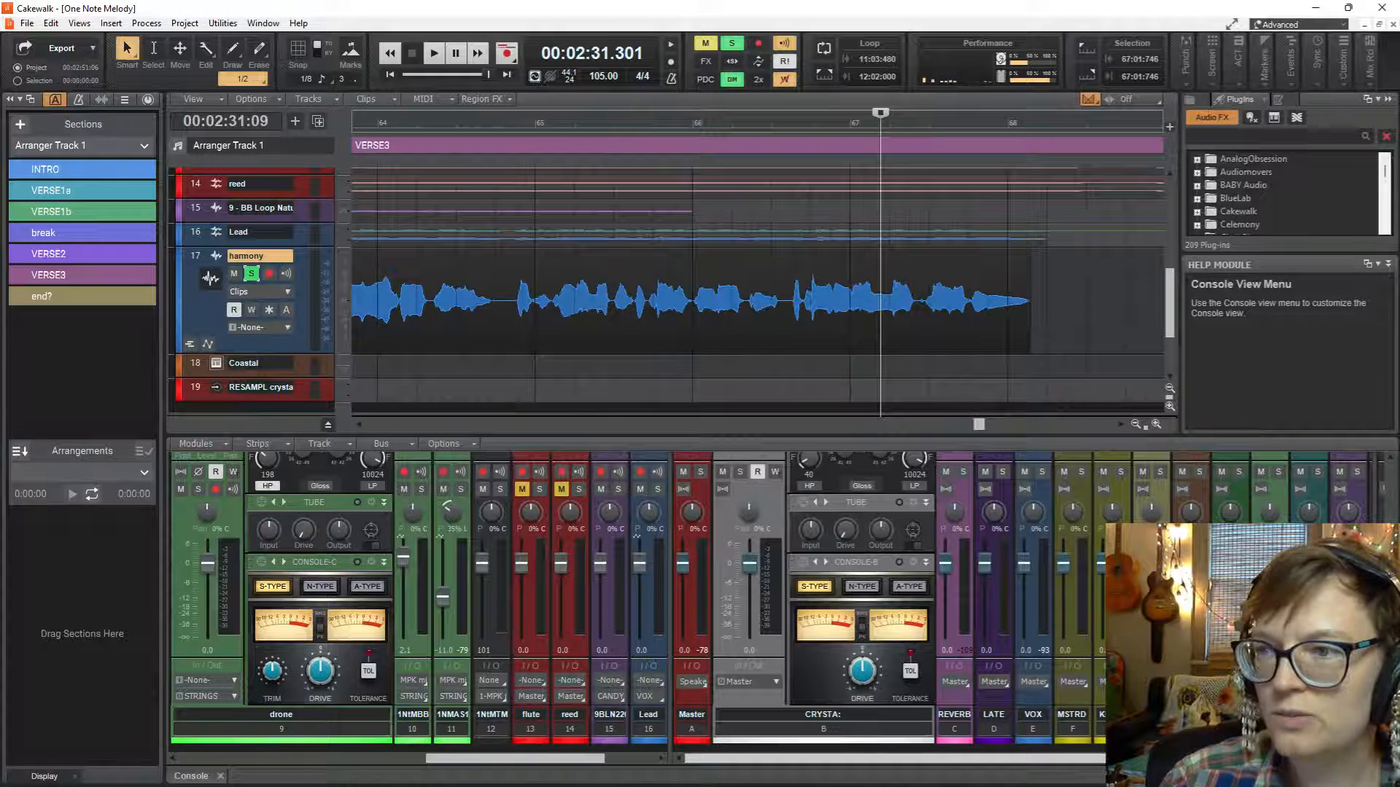
mouse_move(1167, 786)
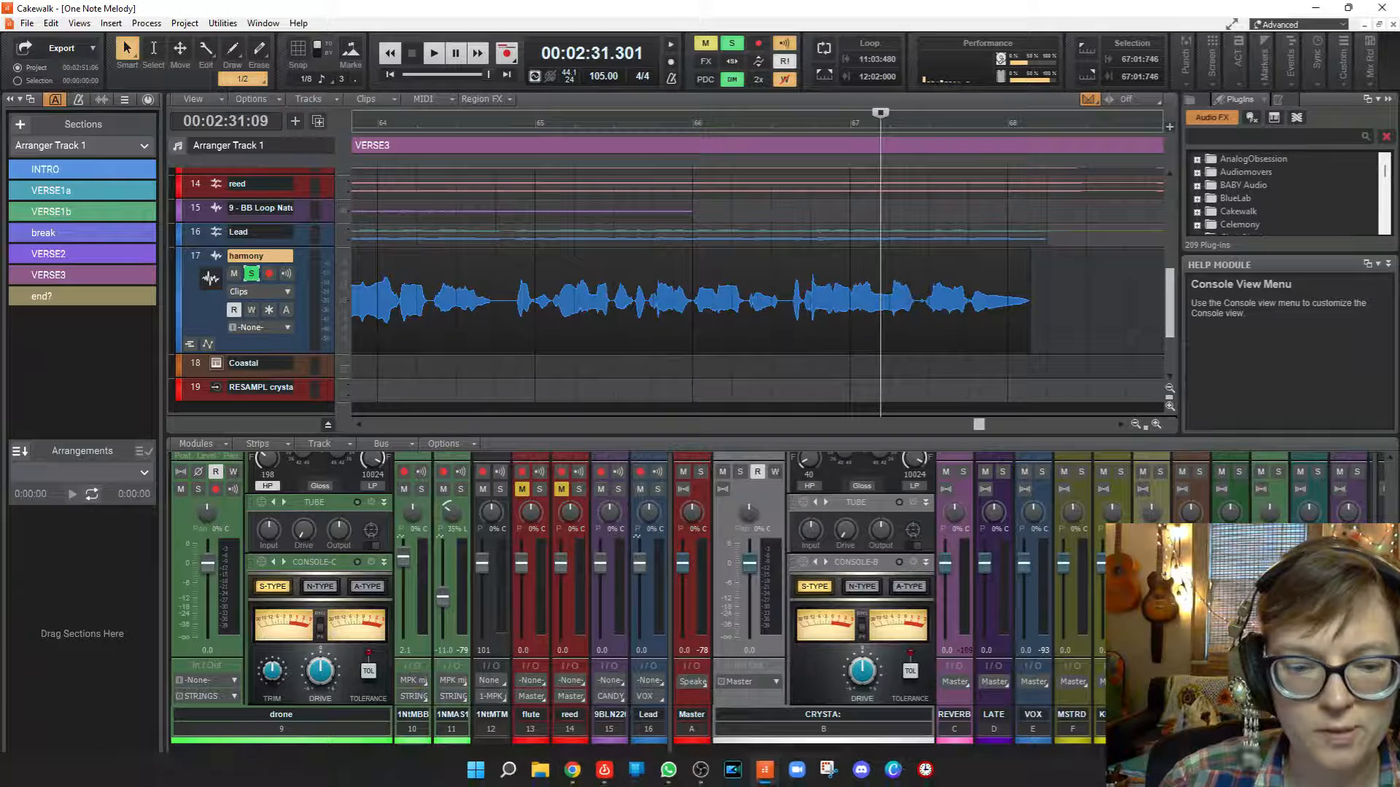
click(700, 770)
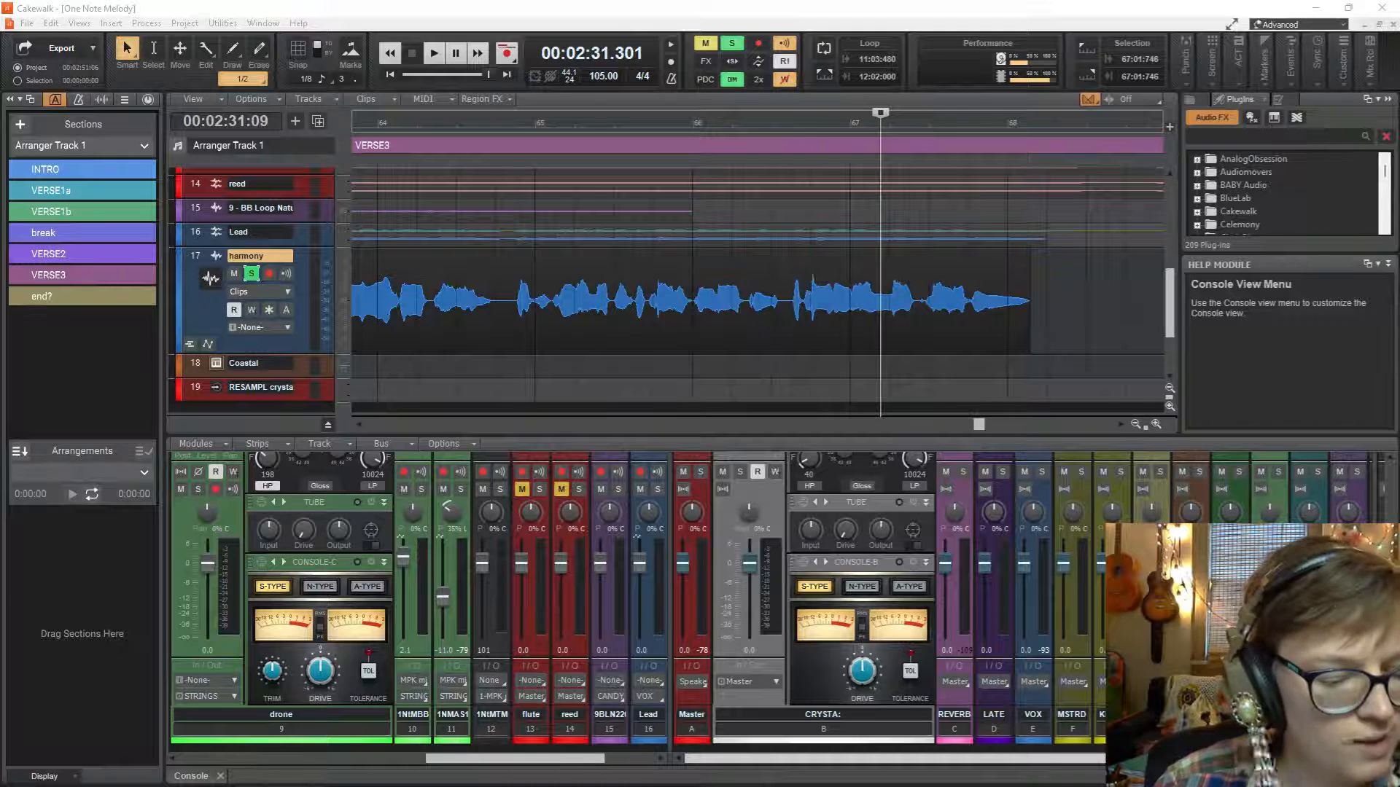